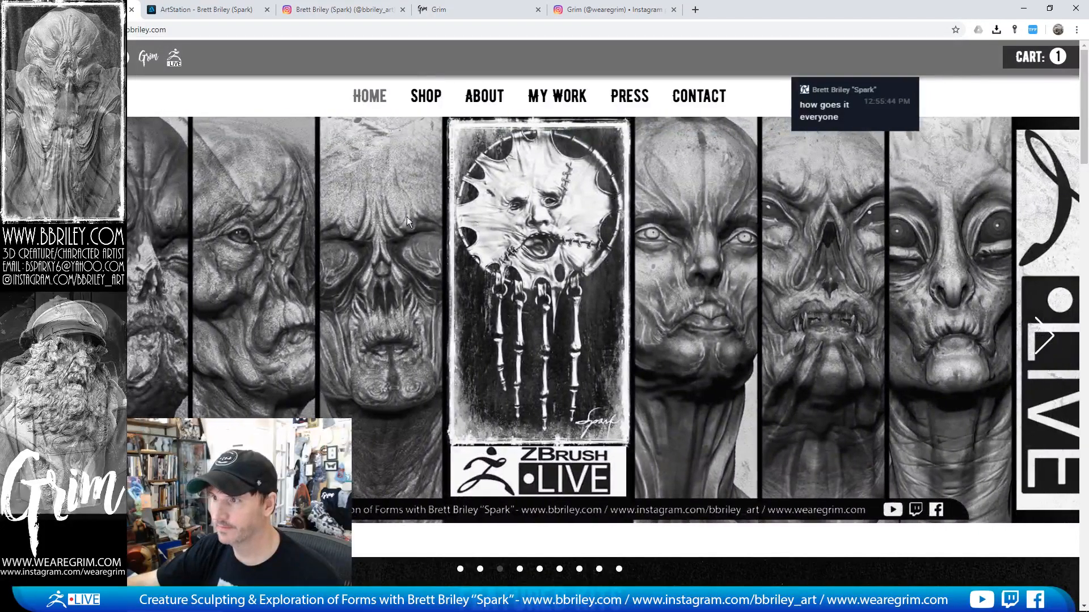
Open the artist site's Shop page and look through the busts, T-shirts and stickers
click(416, 98)
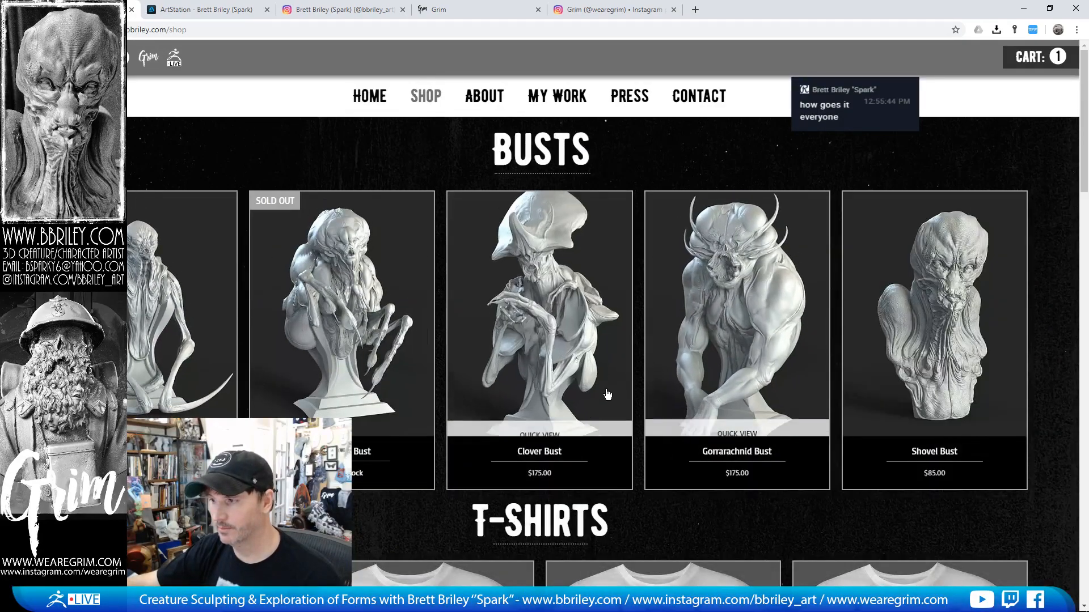
scroll(620, 389, down, 5)
scroll(620, 389, down, 5)
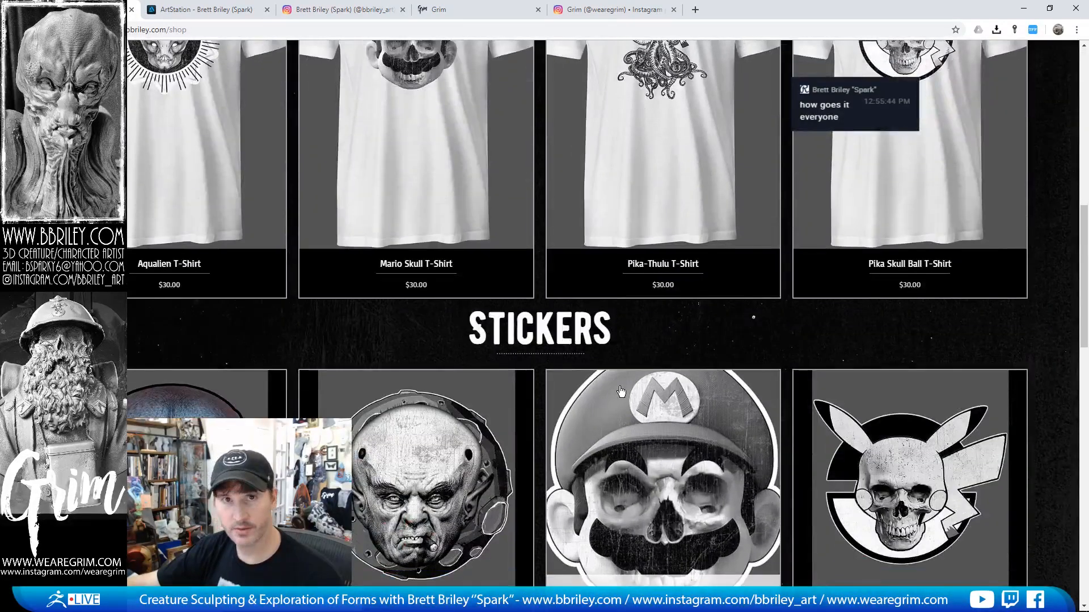
scroll(622, 392, up, 10)
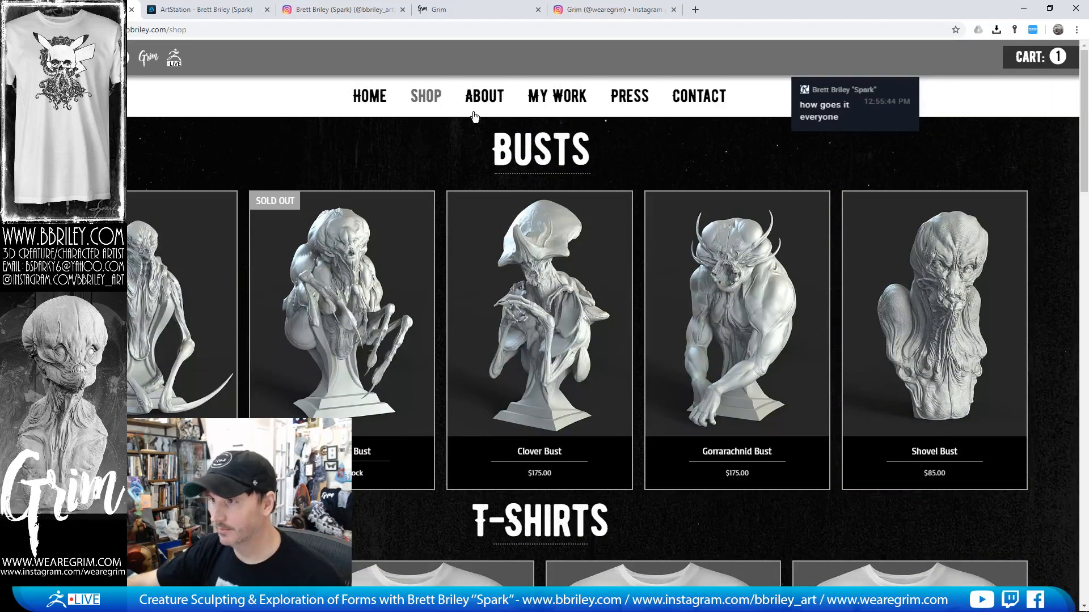
Open the artist site's About page and look over the biography and the game titles
click(483, 101)
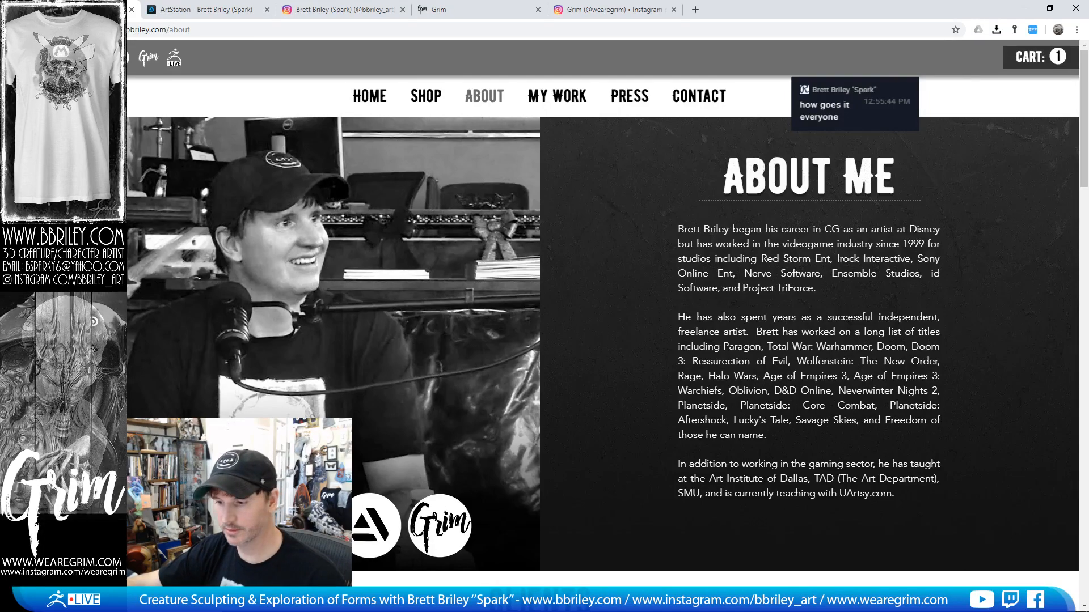
scroll(508, 343, down, 15)
scroll(507, 343, down, 4)
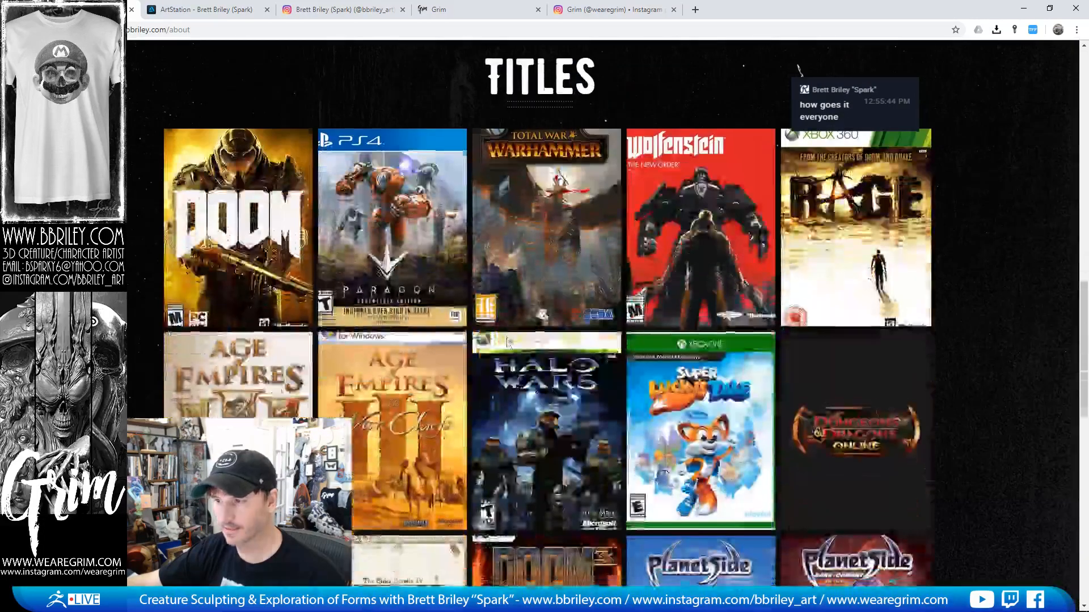
scroll(508, 342, up, 18)
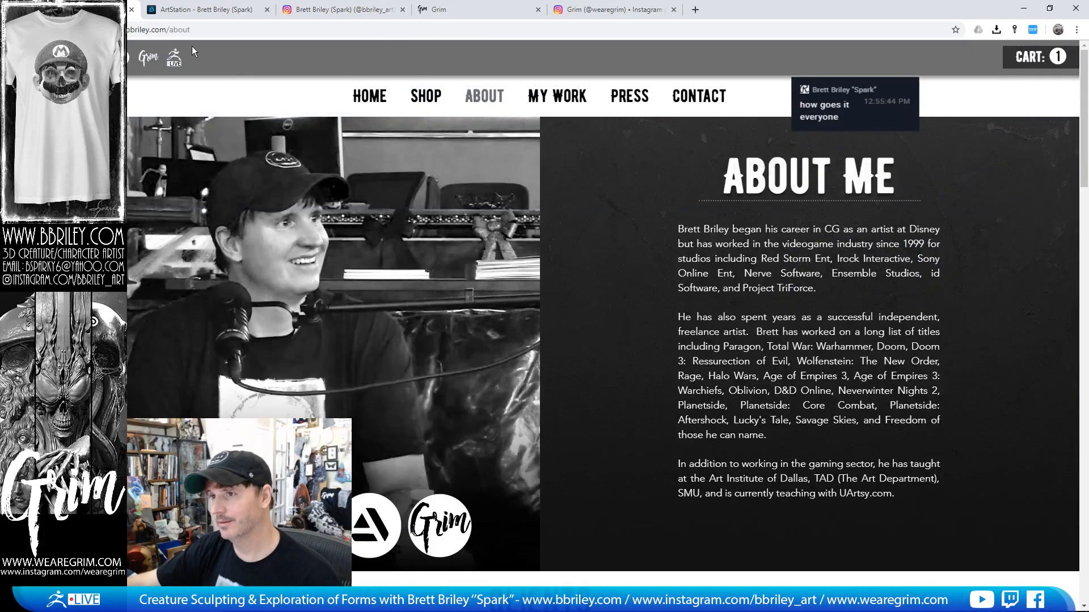
Open the My Work page and browse its artwork gallery
click(556, 102)
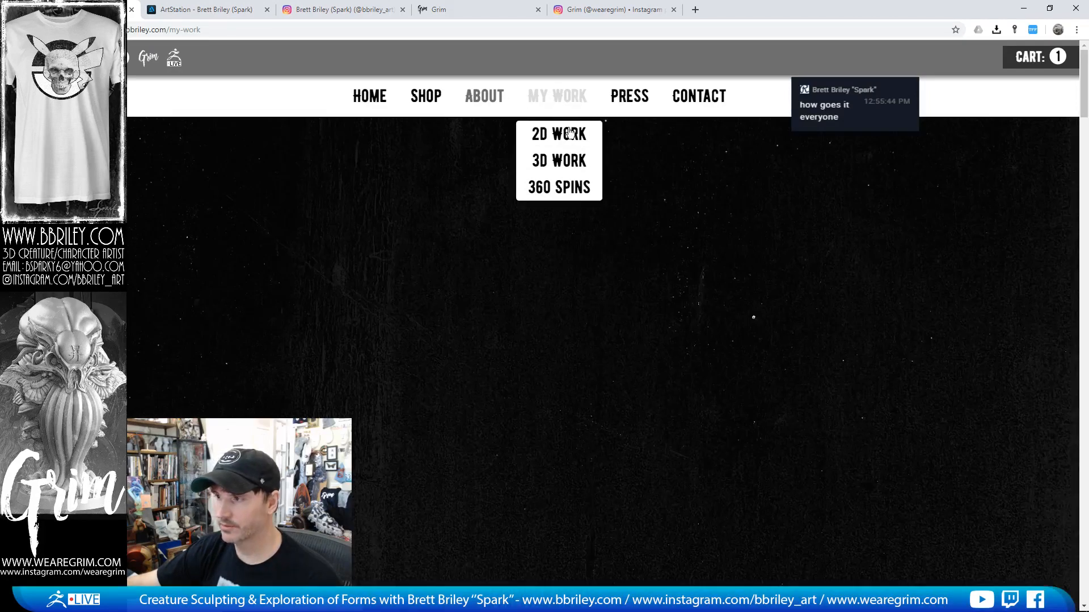
scroll(560, 370, down, 3)
scroll(561, 370, down, 3)
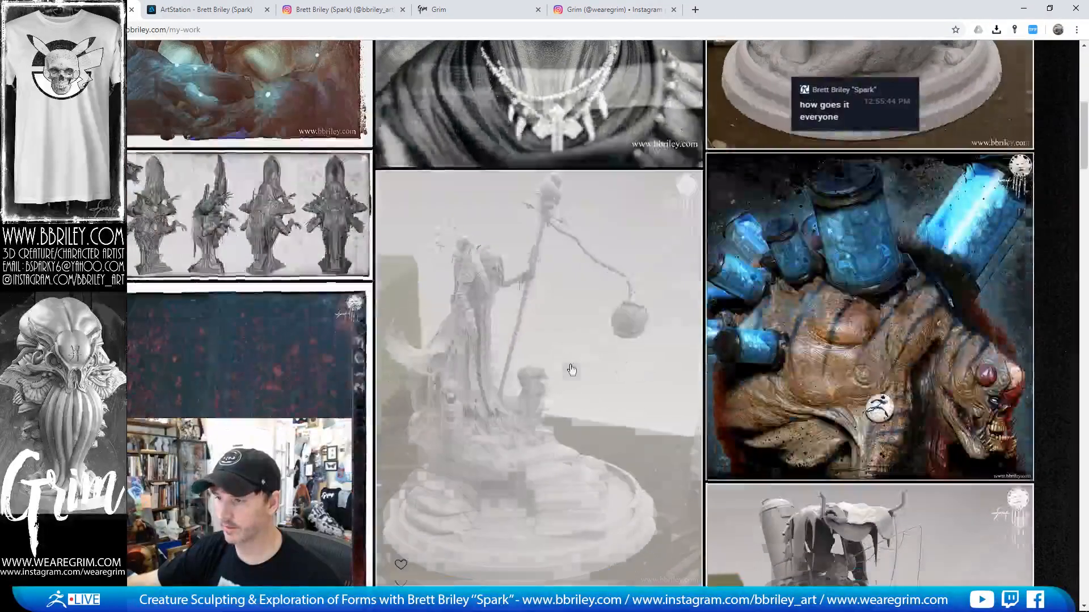
scroll(562, 340, up, 8)
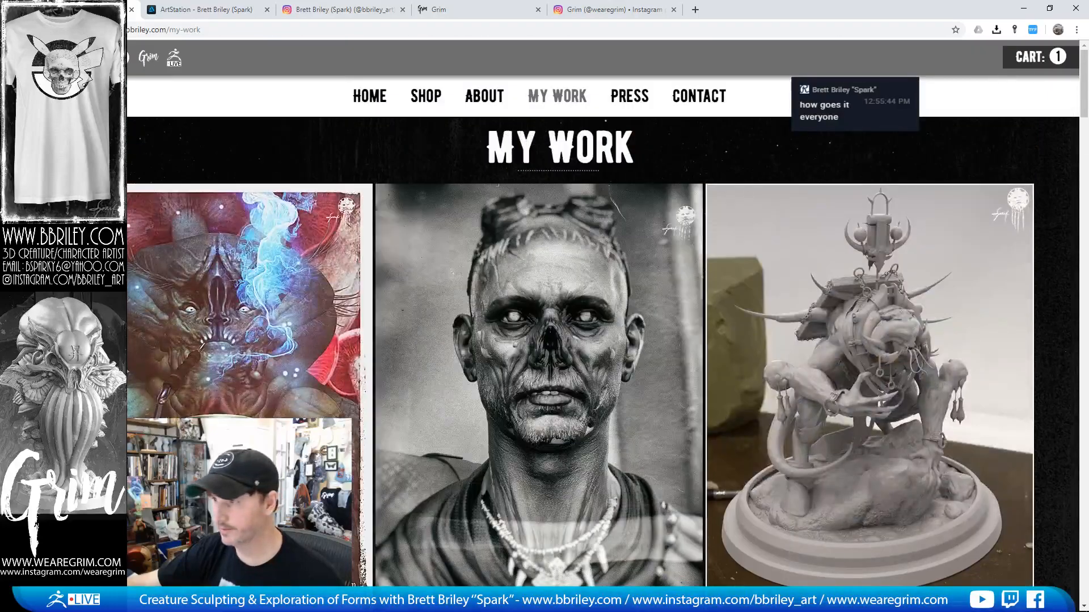
View the Press page's videos and the Contact page's message form
click(626, 97)
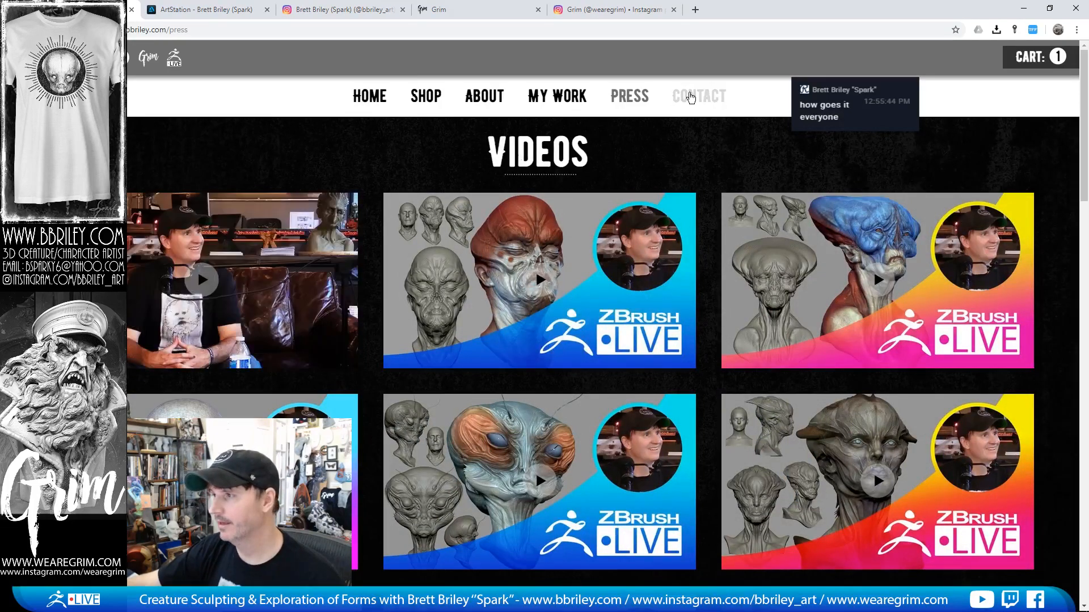
click(694, 98)
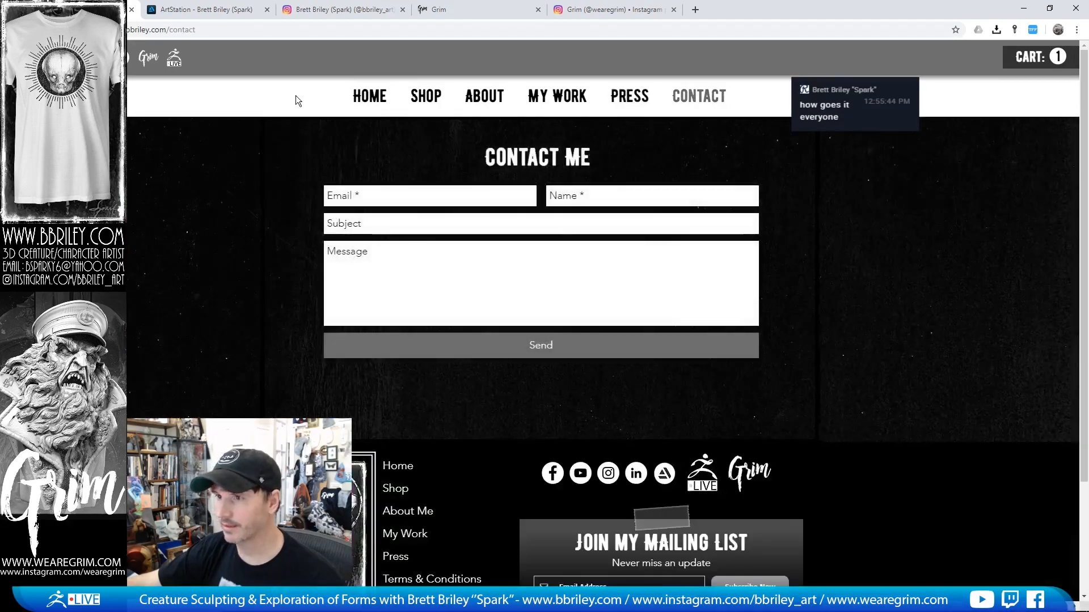
Browse the artist's ArtStation portfolio and view the matching Instagram profile
click(198, 8)
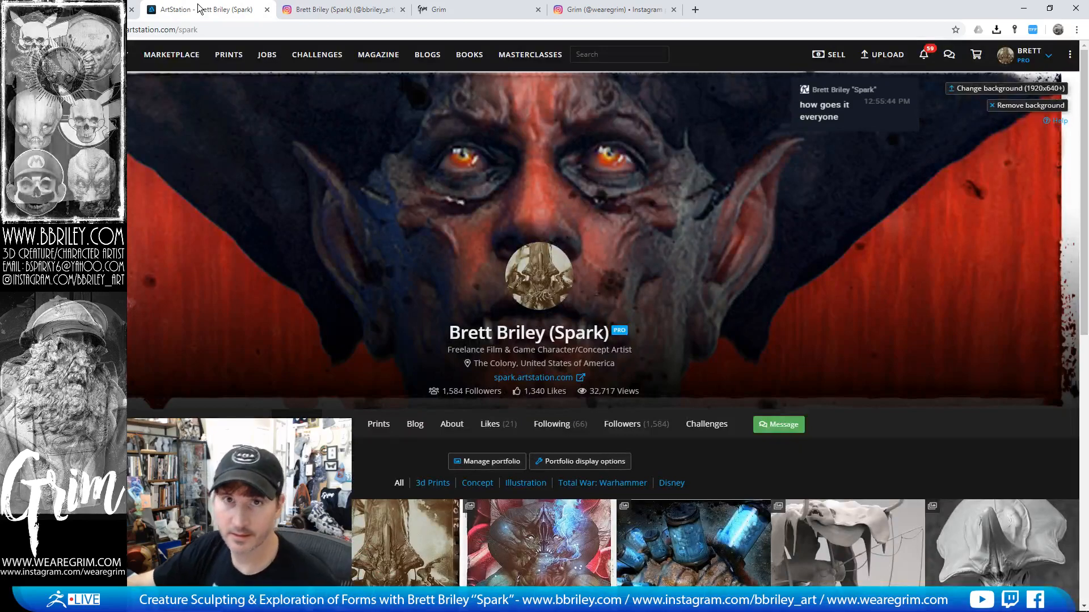
scroll(318, 106, down, 4)
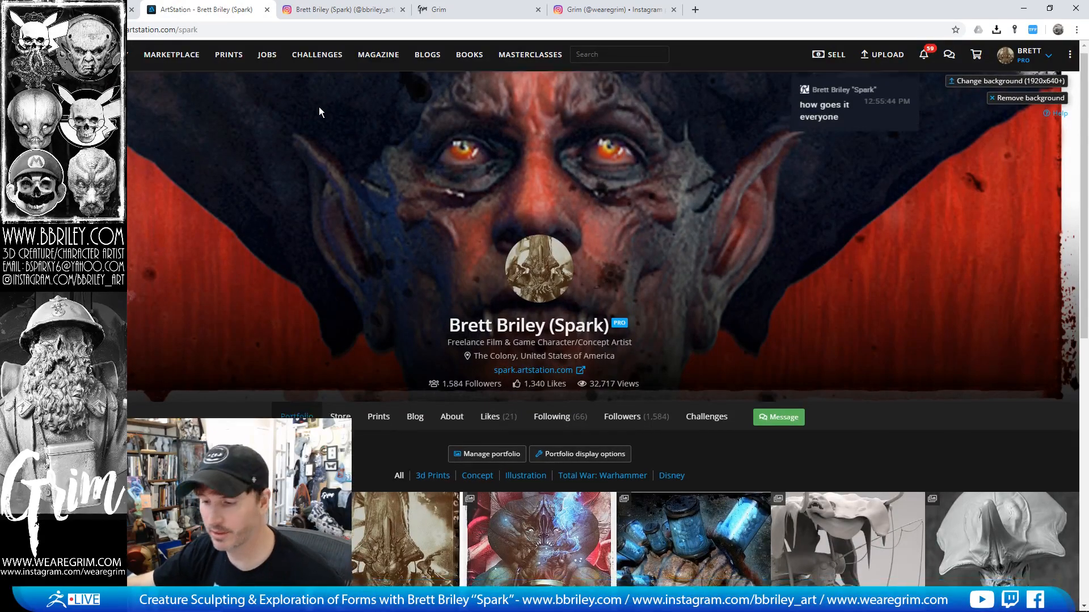
scroll(362, 262, down, 5)
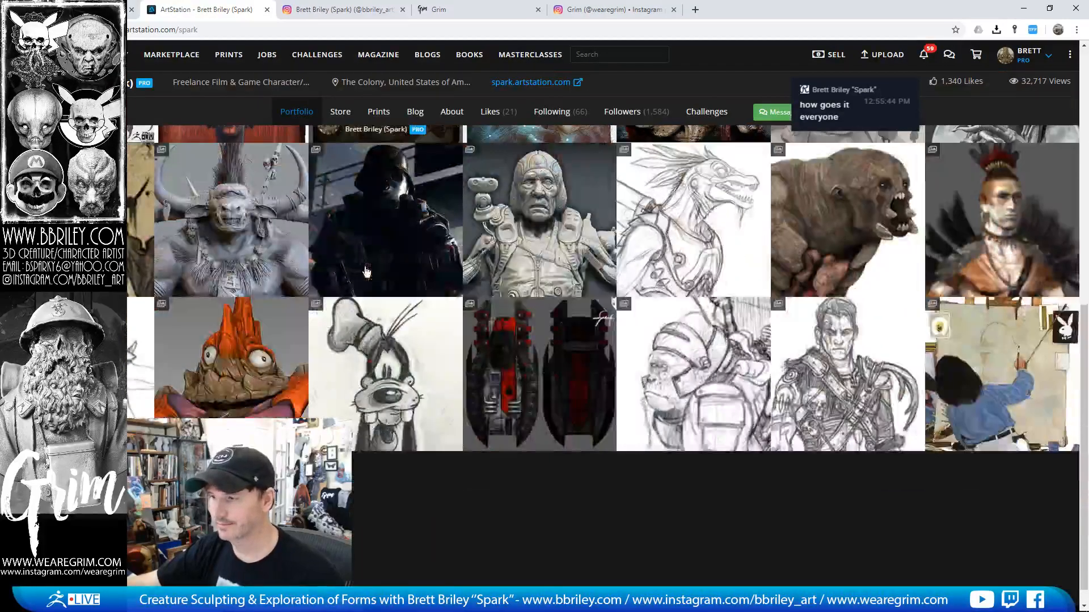
scroll(394, 241, up, 8)
scroll(394, 241, down, 1)
scroll(441, 268, up, 3)
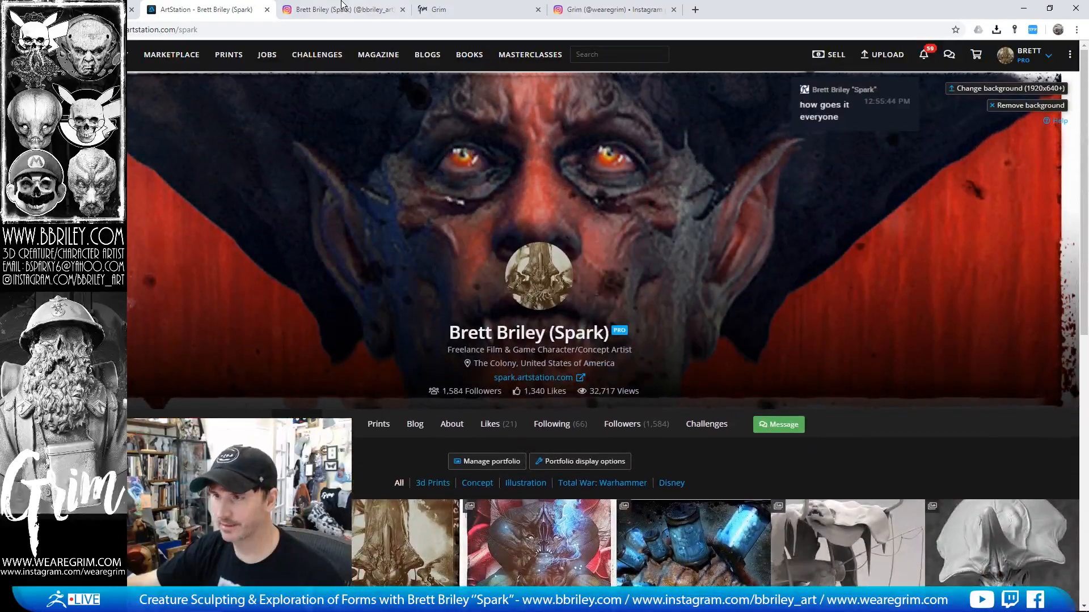
click(323, 7)
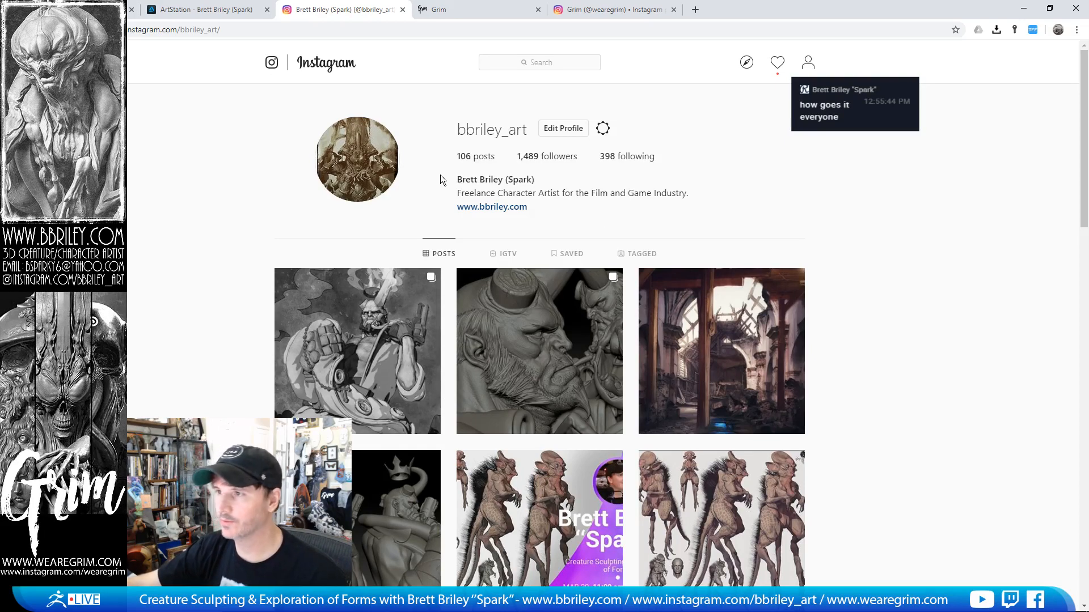
Switch to the Grim website and look over the home page's featured busts and New Releases
click(474, 11)
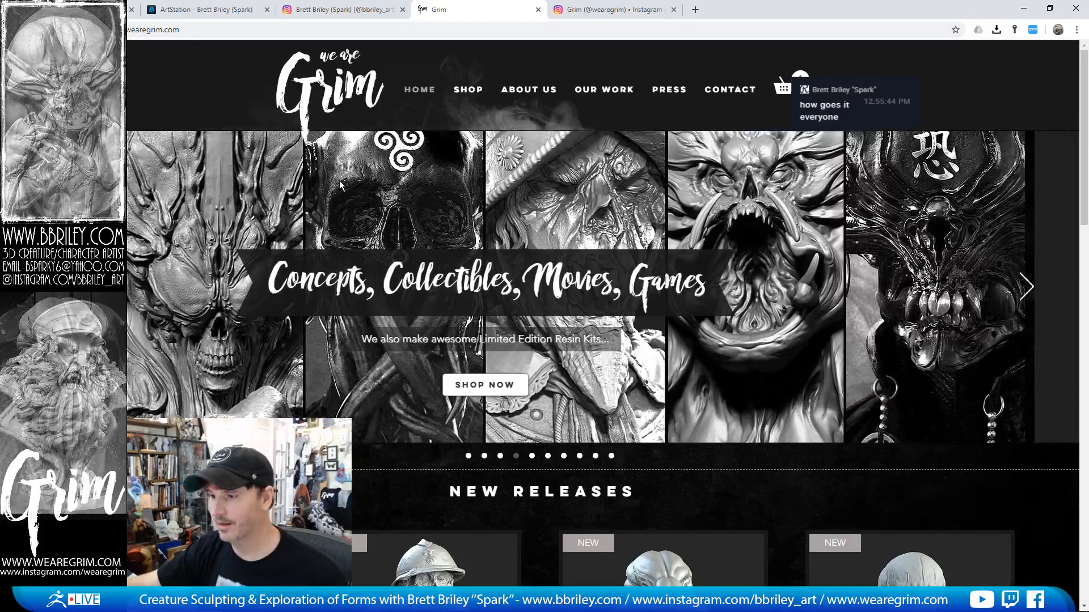
scroll(341, 185, down, 2)
scroll(341, 185, up, 1)
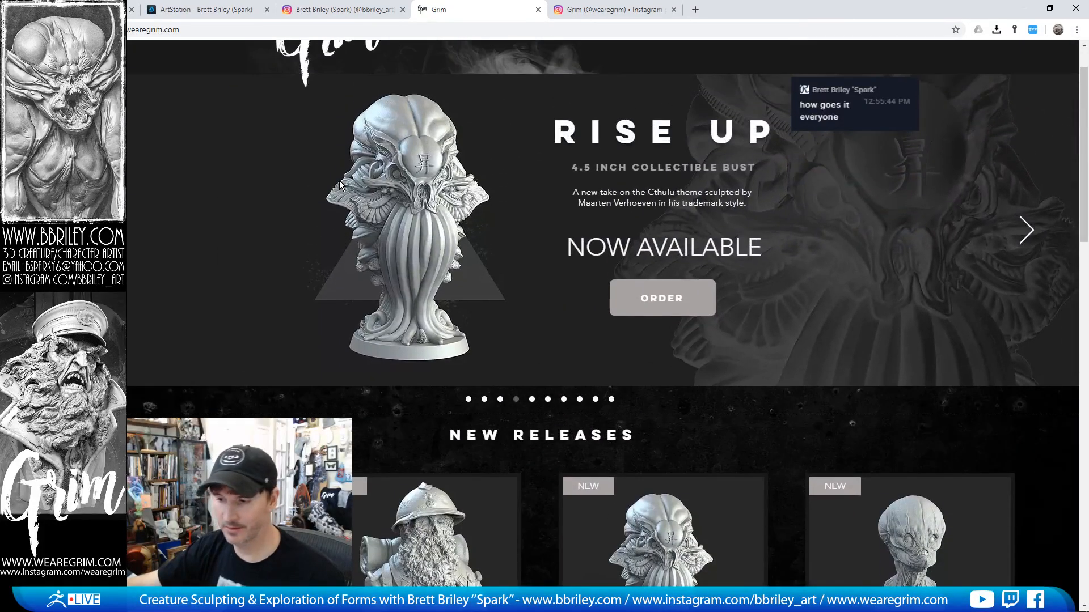
scroll(340, 185, down, 3)
scroll(341, 184, down, 3)
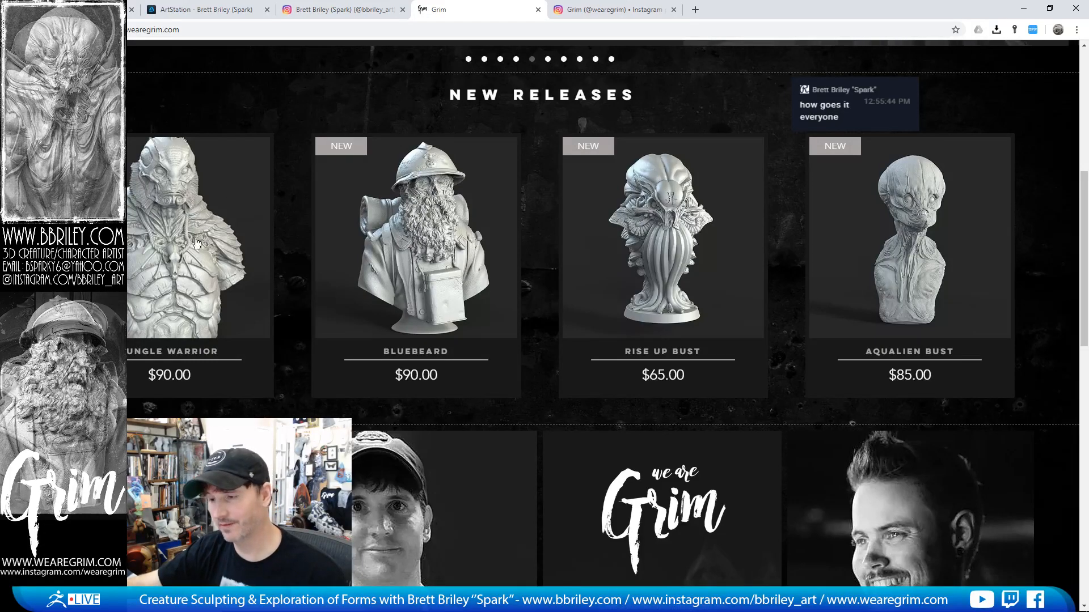
scroll(443, 222, up, 1)
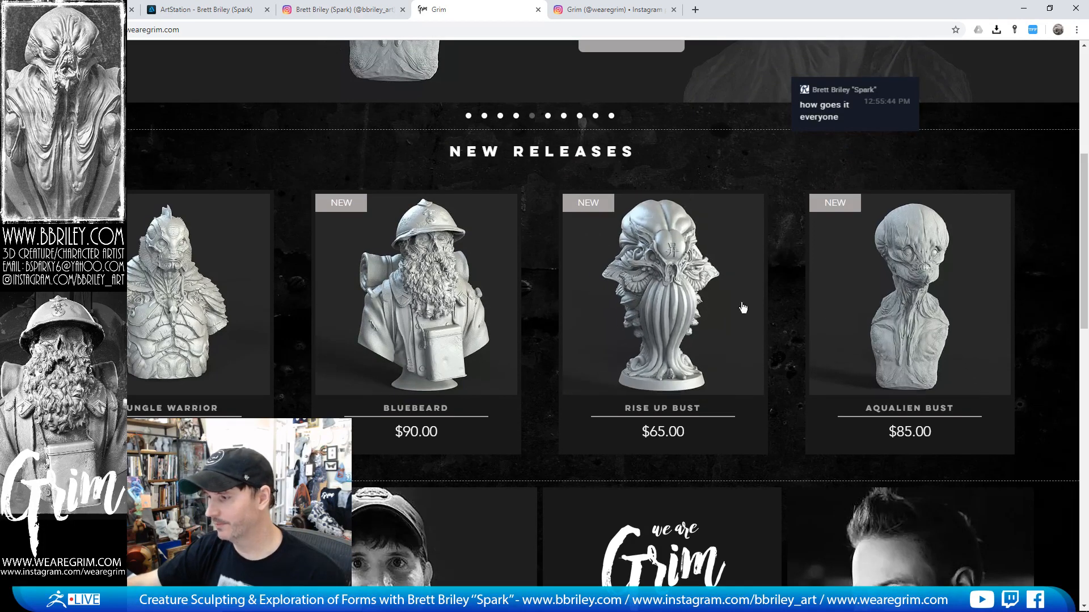
scroll(917, 314, up, 5)
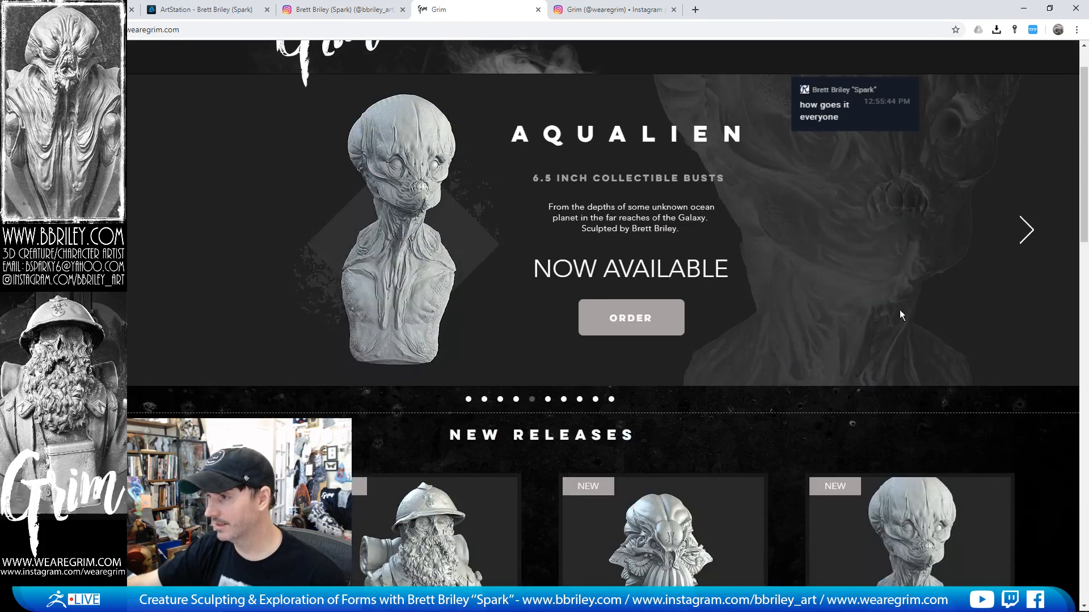
scroll(519, 170, up, 1)
Open the Grim site's Shop page and look through the collectible busts
click(468, 90)
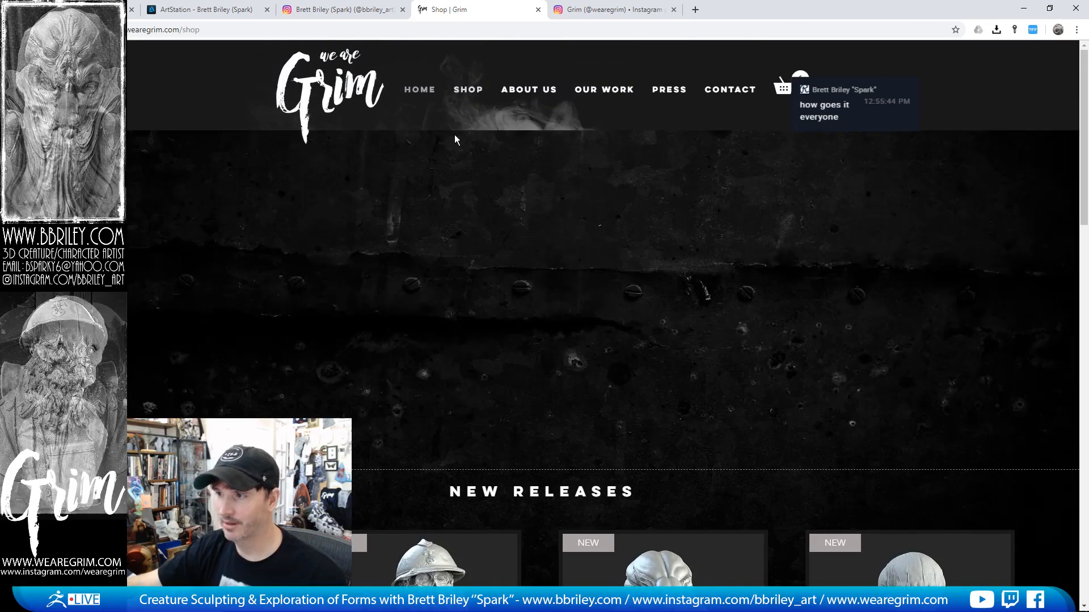
scroll(509, 265, down, 4)
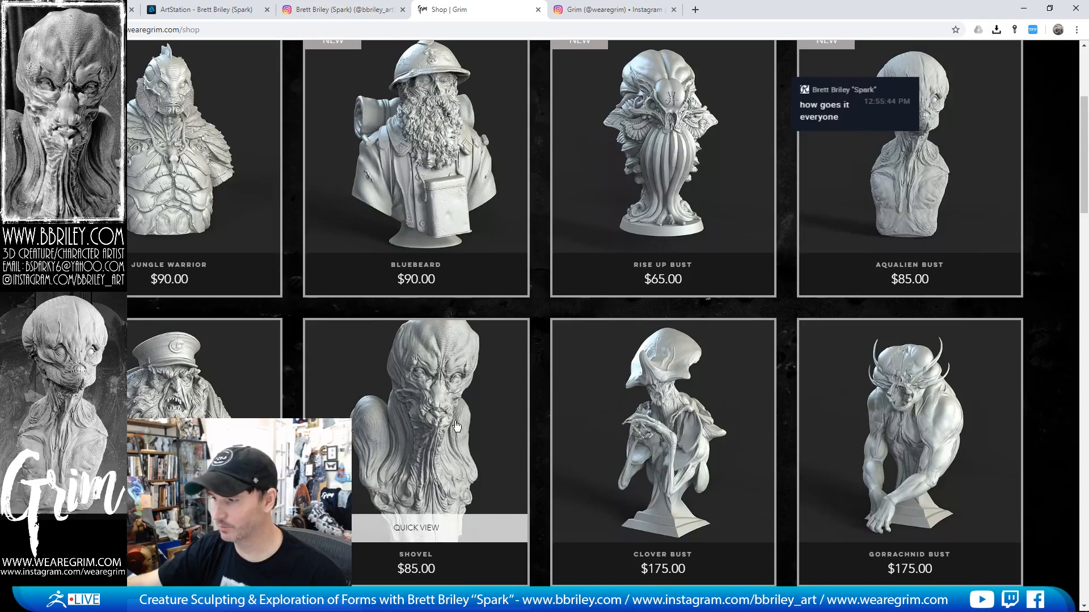
scroll(457, 425, down, 5)
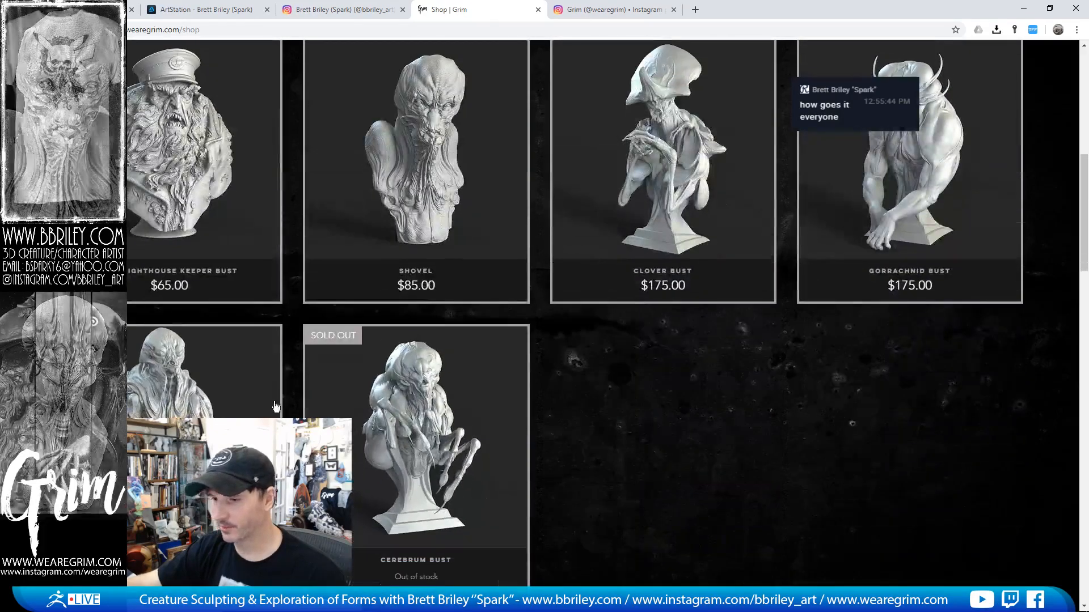
scroll(295, 391, up, 10)
Open Grim's About Us page and look over the team biographies and client logos
click(525, 91)
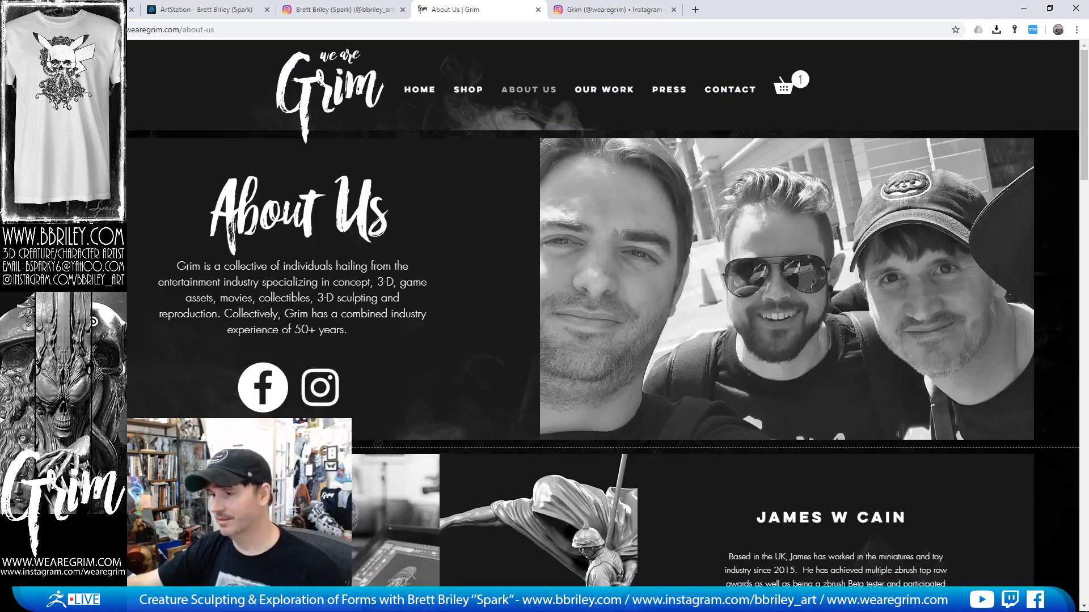
scroll(723, 276, down, 2)
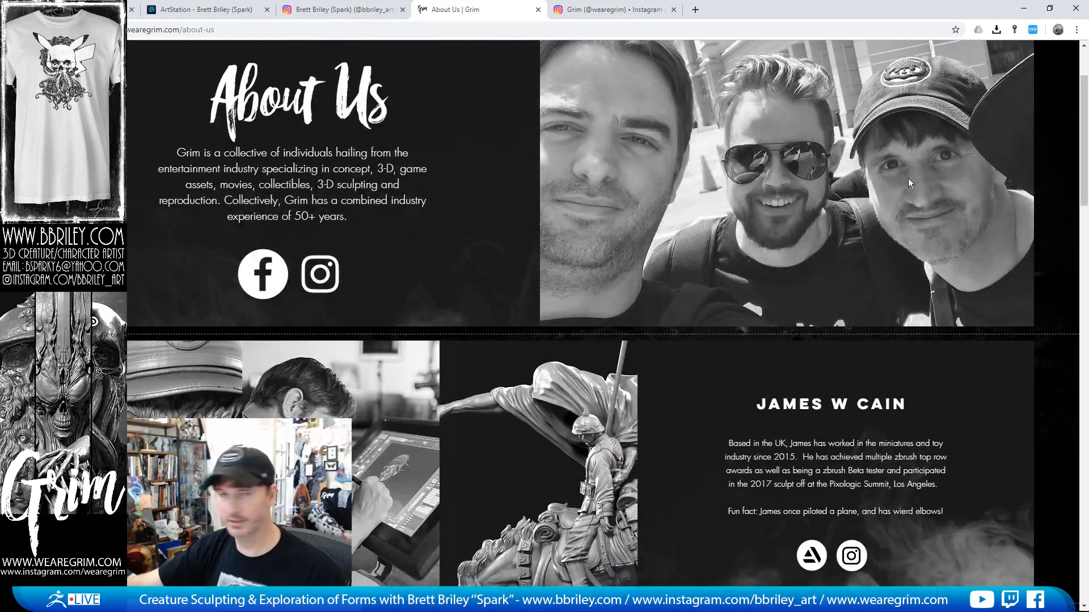
scroll(659, 187, down, 10)
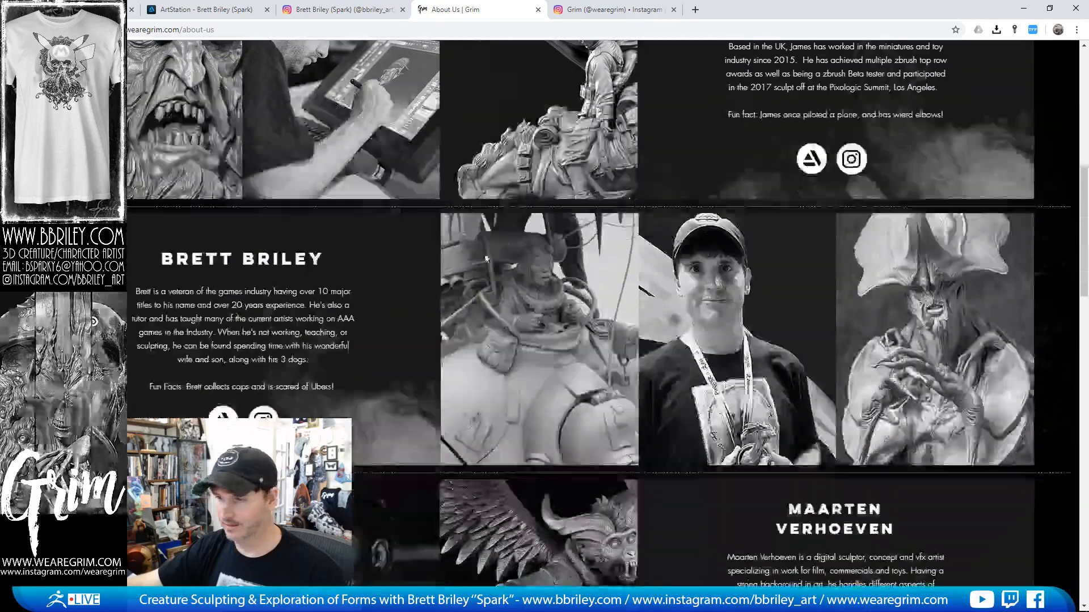
scroll(535, 350, down, 10)
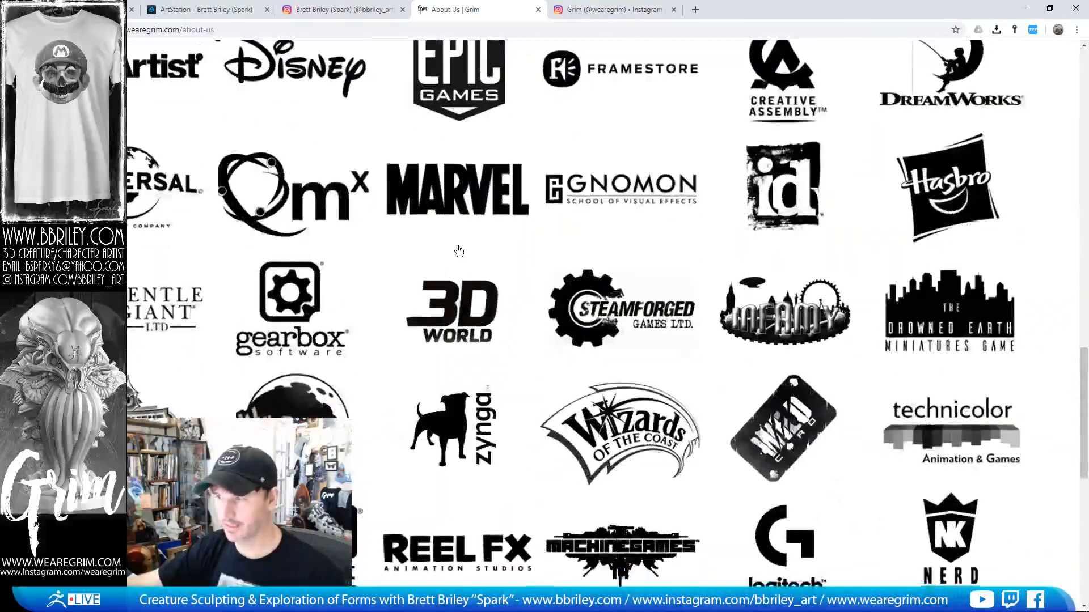
scroll(458, 250, down, 5)
scroll(459, 250, down, 5)
scroll(458, 250, up, 12)
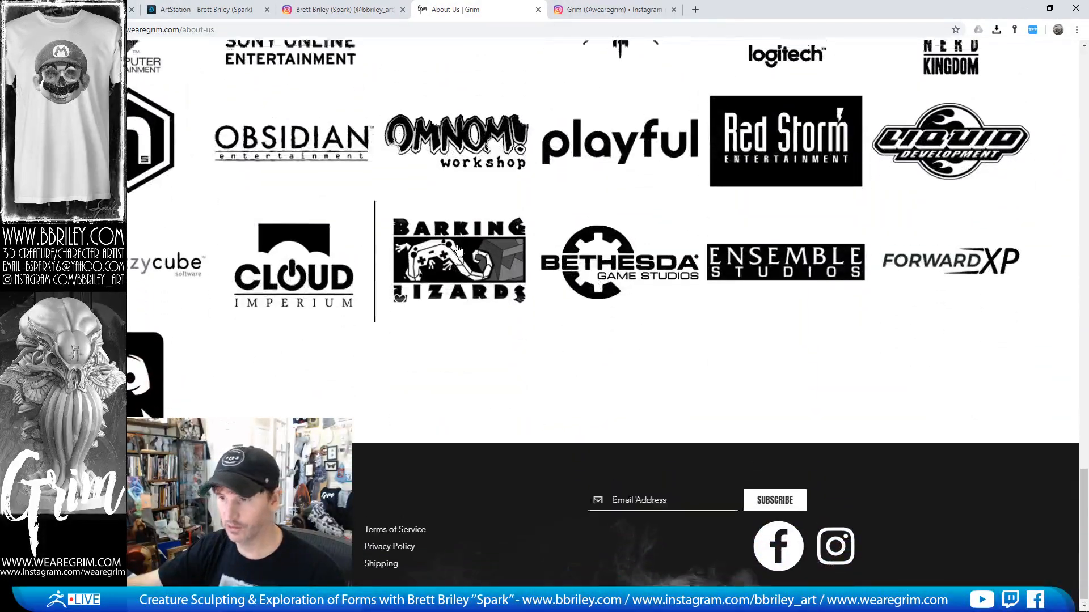
scroll(459, 249, up, 12)
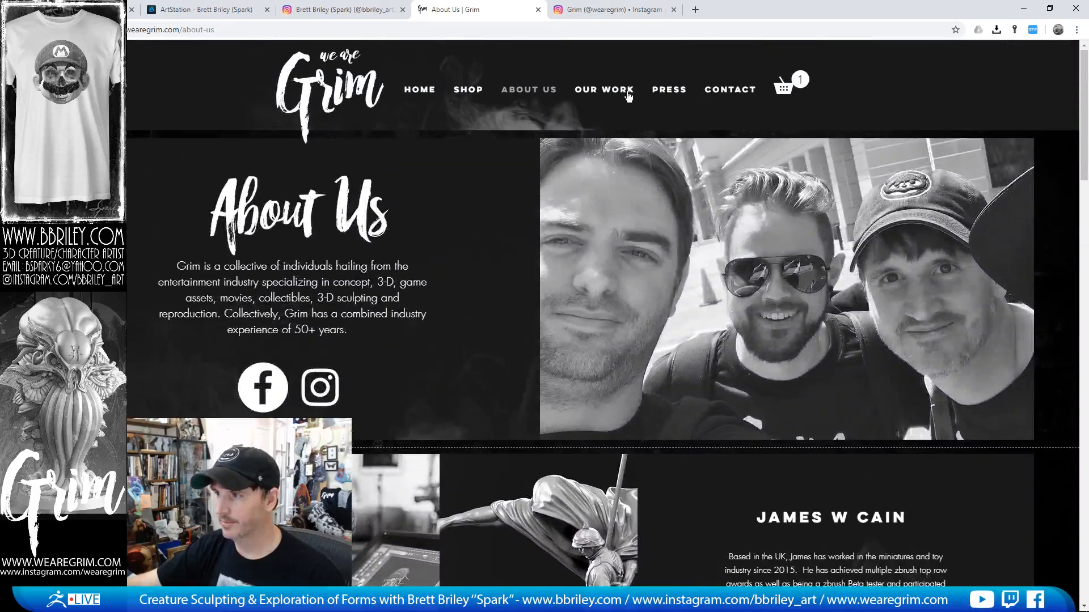
Visit Grim's Our Work and Press pages, and look over the wearegrim Instagram posts
click(623, 95)
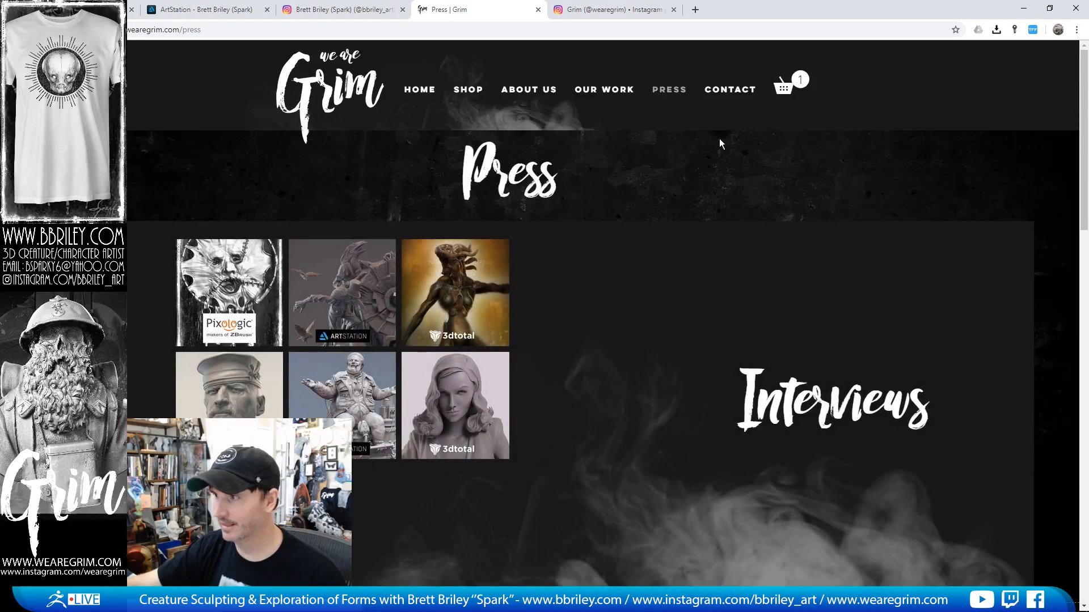
click(593, 12)
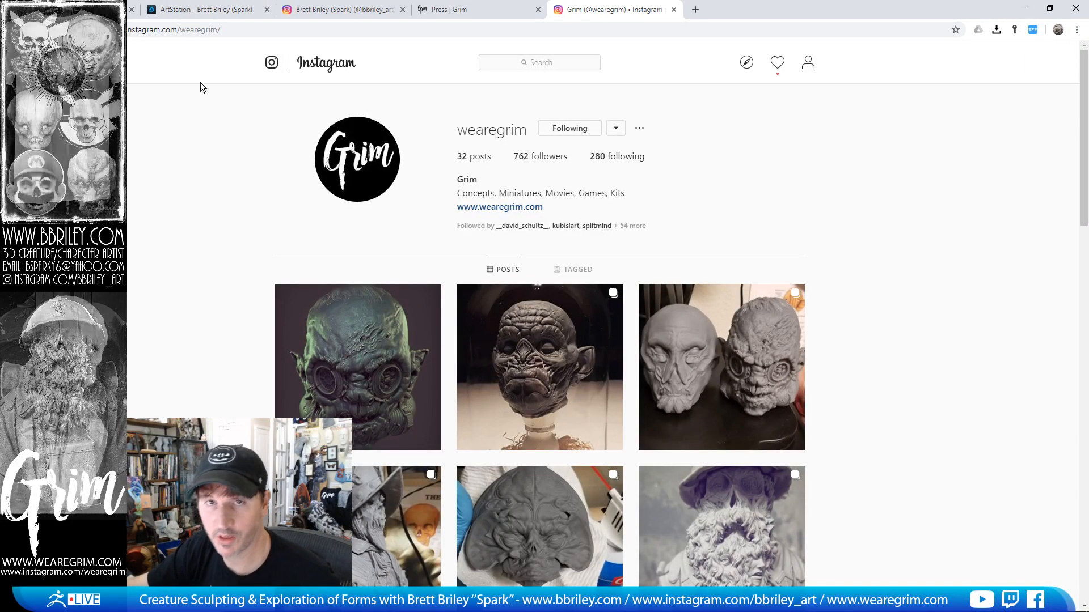
scroll(397, 527, down, 1)
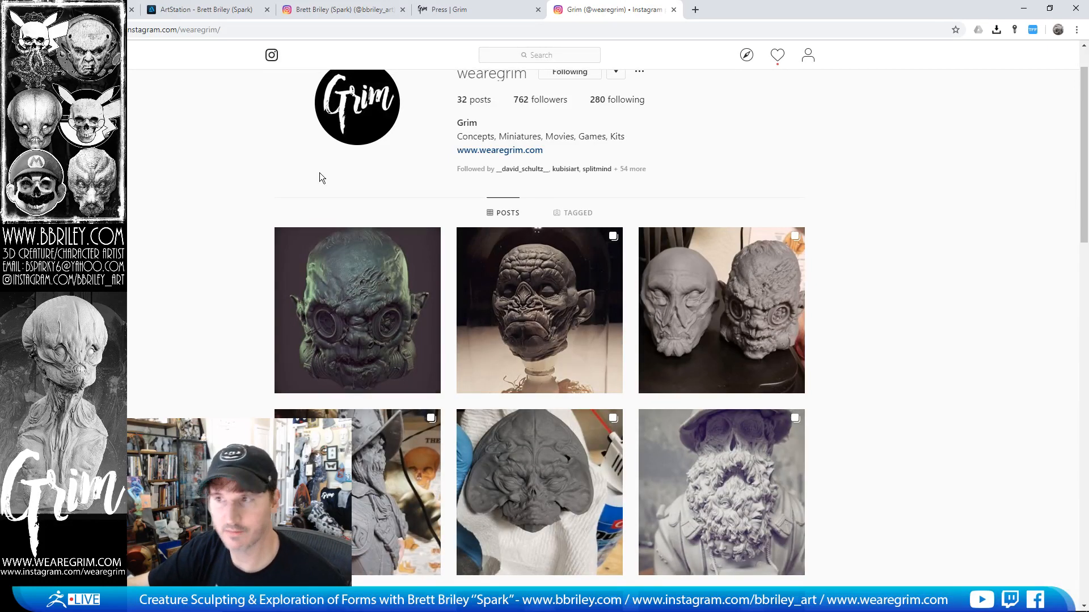
Minimize the browser and switch to ZBrush with the human head bust loaded
click(1024, 9)
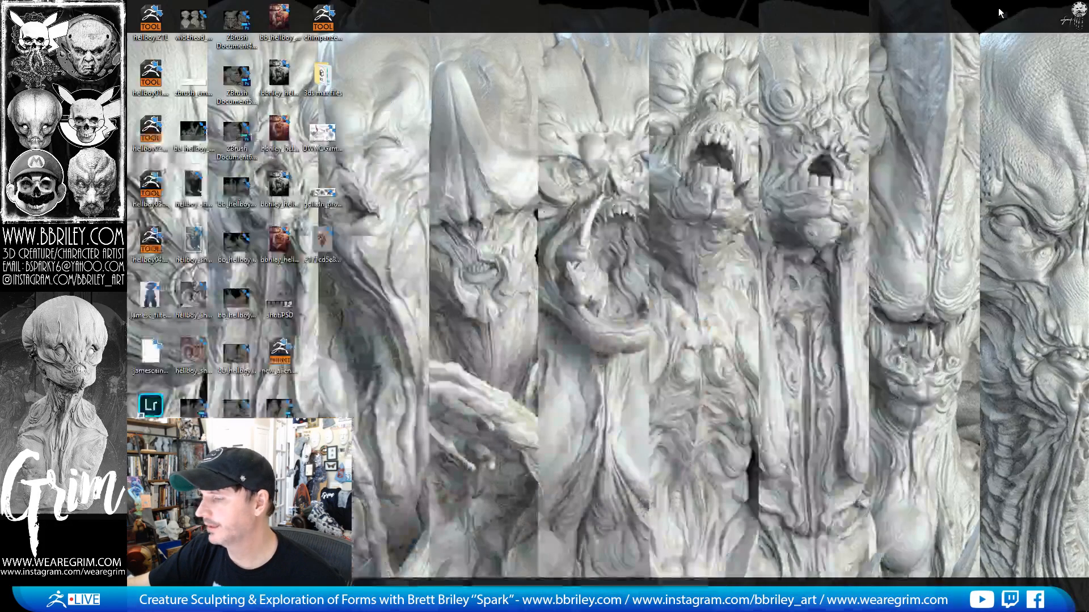
key(alt+Tab)
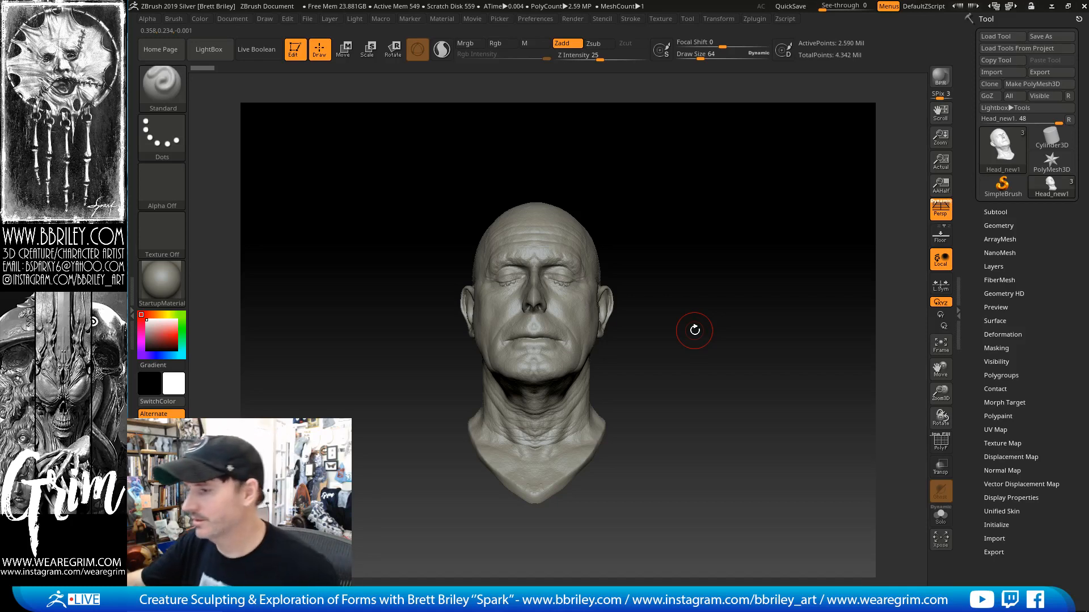
Expand the head bust's subtool list and look over the subtools it contains
drag(713, 348, 715, 341)
mouse_move(693, 335)
mouse_down()
mouse_move(724, 330)
mouse_move(733, 342)
mouse_up()
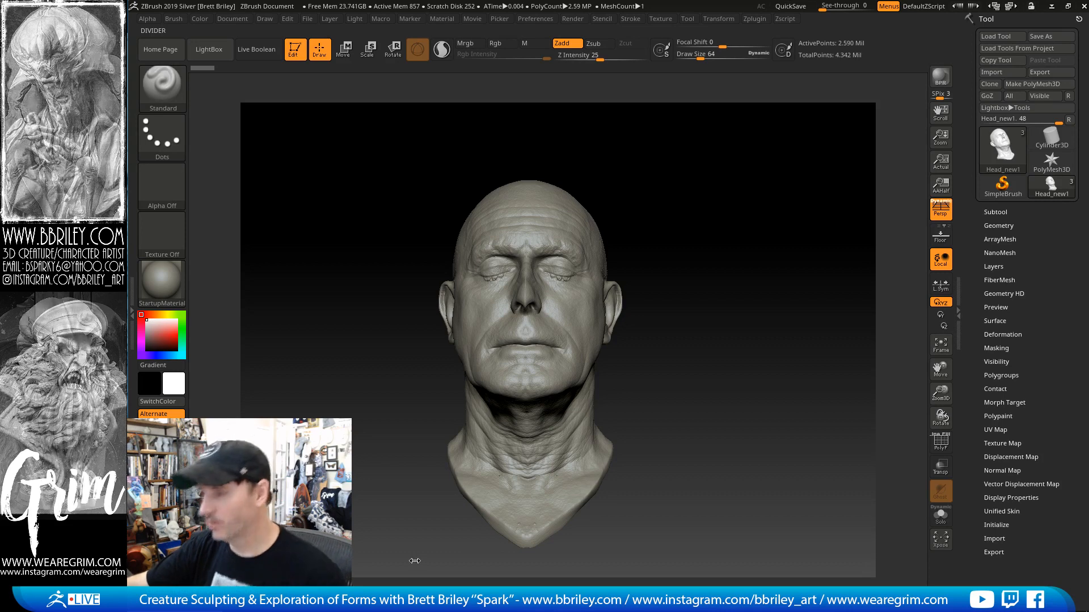
click(1000, 211)
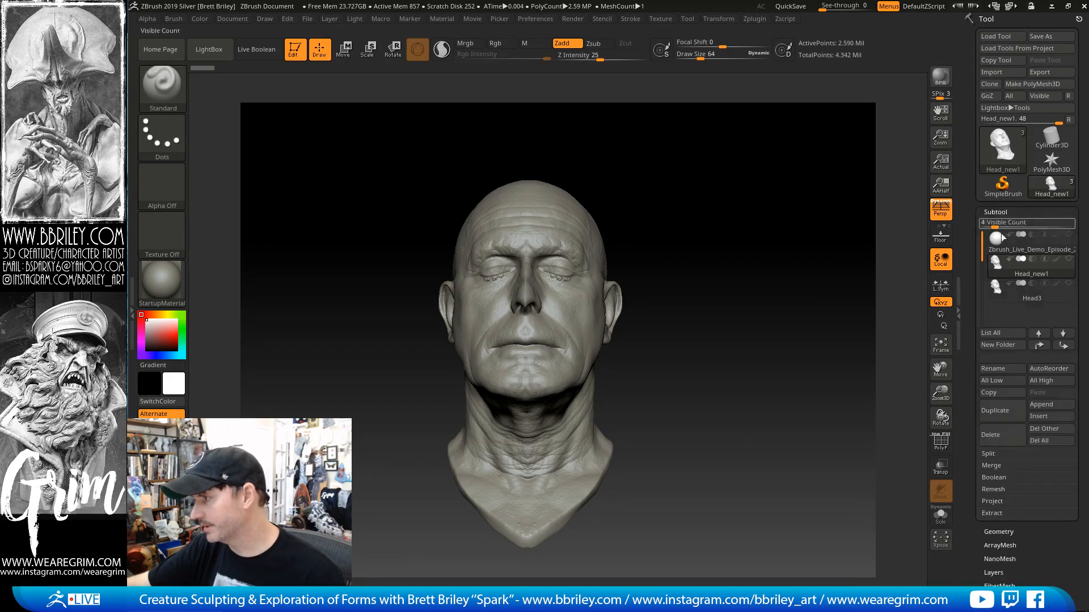
mouse_move(1001, 295)
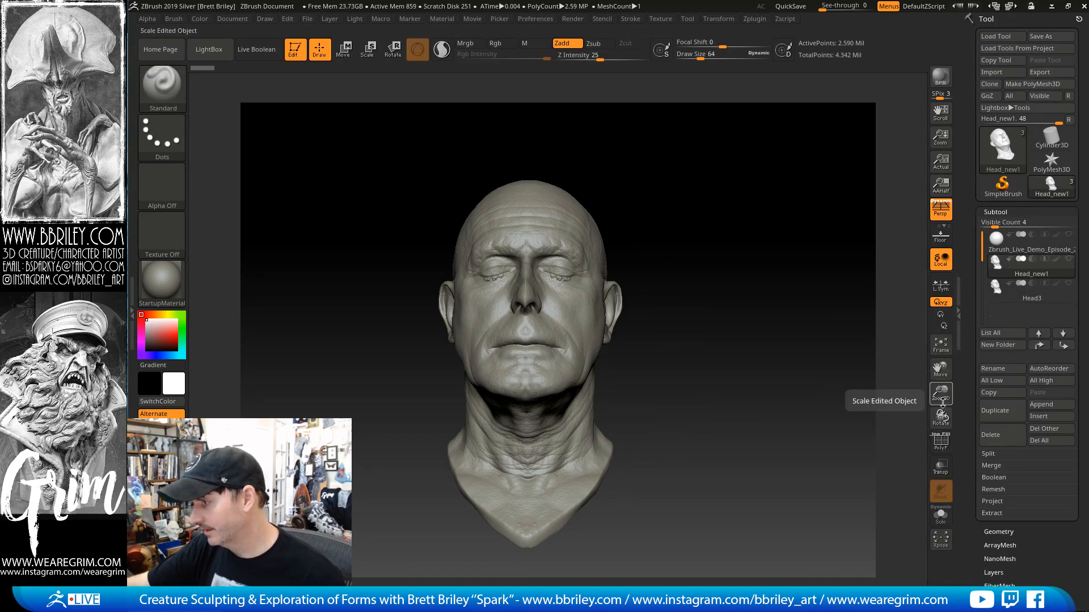
Show the polygon wireframe on the head and step down four levels to its lowest subdivision level
click(940, 443)
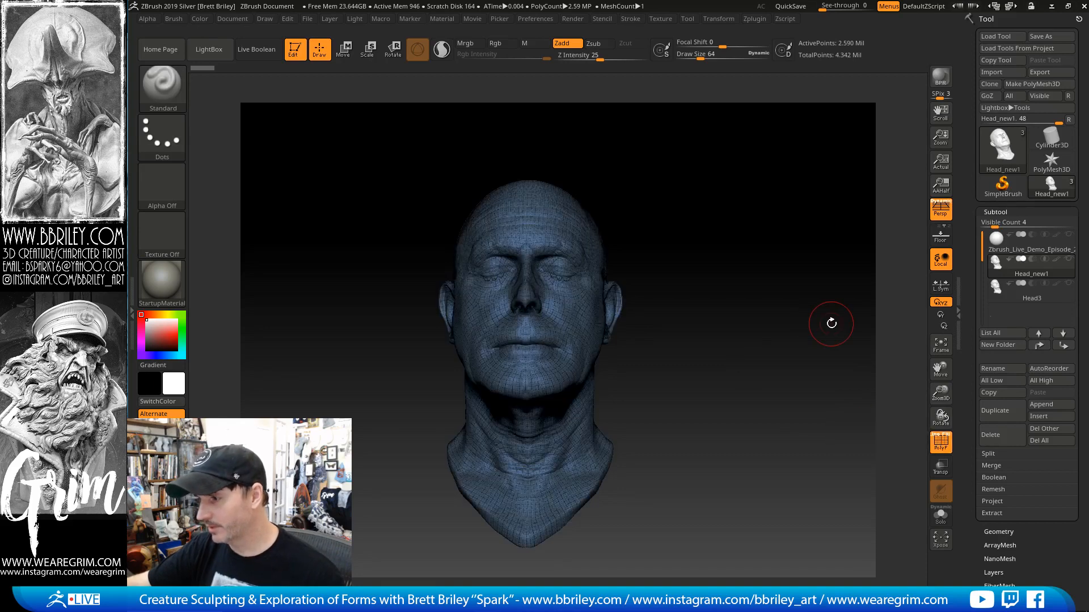
drag(751, 320, 773, 345)
key(shift+d)
key(shift+d)
key(shift+d)
key(shift+d)
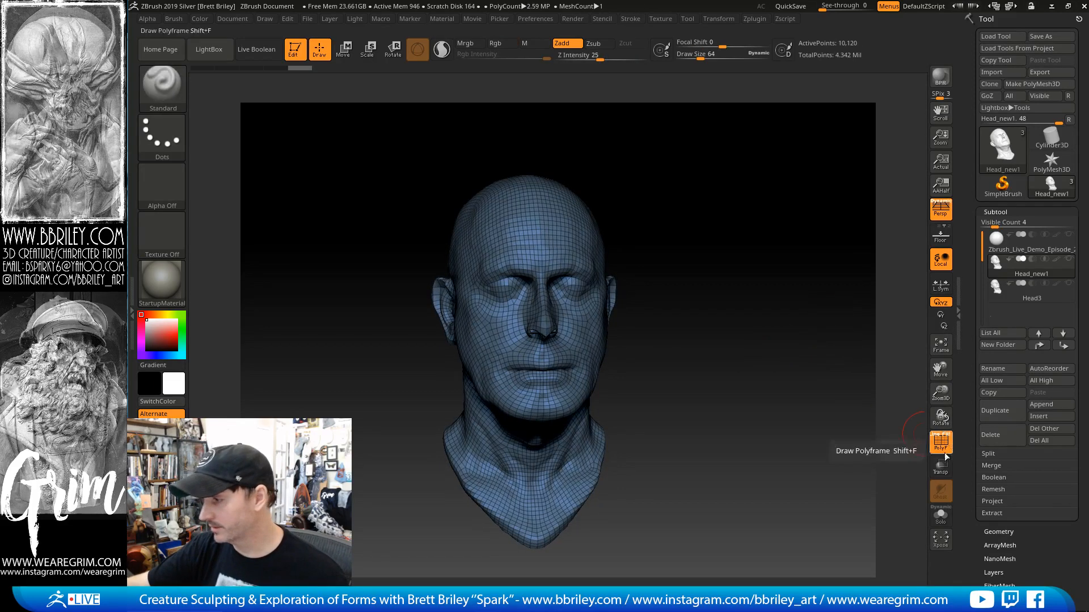
Return the head to its highest subdivision level and hide the polygon wireframe
key(d)
key(d)
key(d)
key(d)
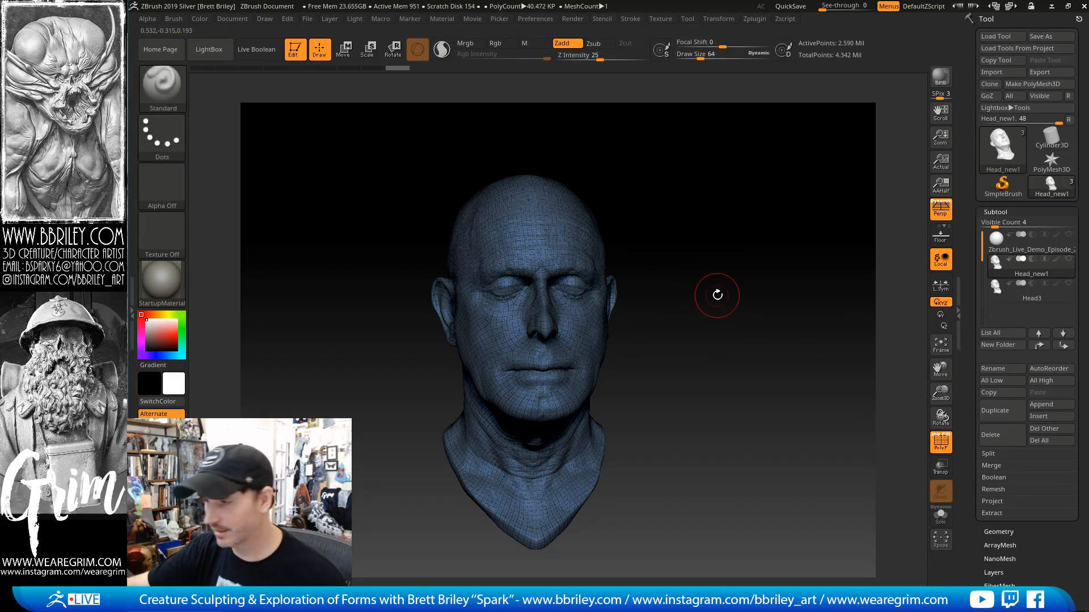
drag(717, 295, 724, 287)
click(933, 444)
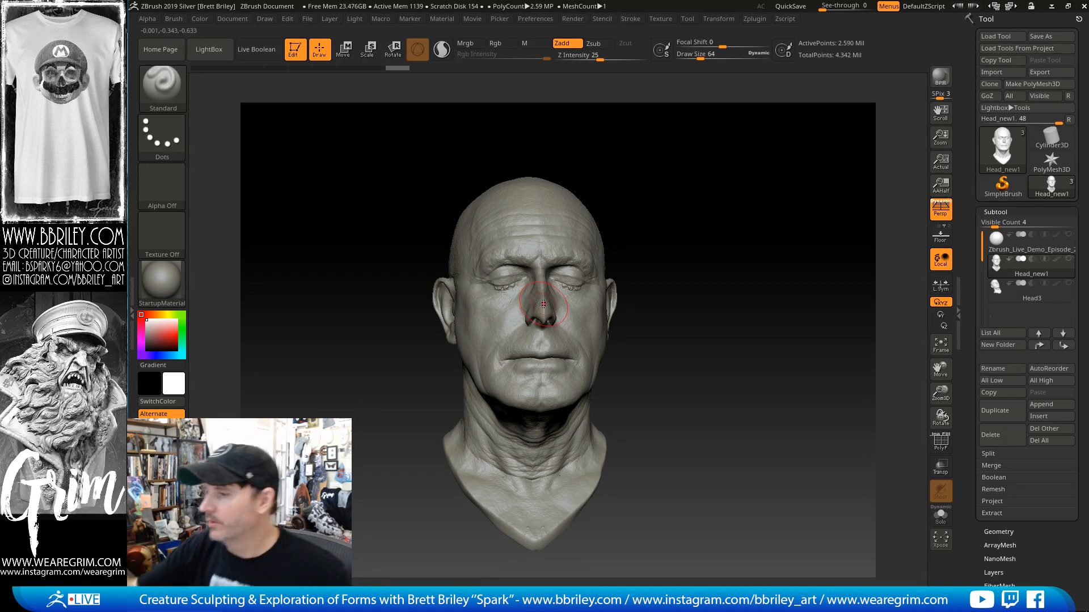
Drop the head to its lowest subdivision level and reshape the temples with the Move brush at draw size 238
mouse_move(651, 209)
mouse_down()
mouse_move(645, 255)
mouse_move(615, 241)
mouse_move(656, 187)
mouse_move(649, 170)
mouse_up()
key(shift+d)
key(shift+d)
key(shift+d)
key(shift+d)
key(b)
key(m)
key(v)
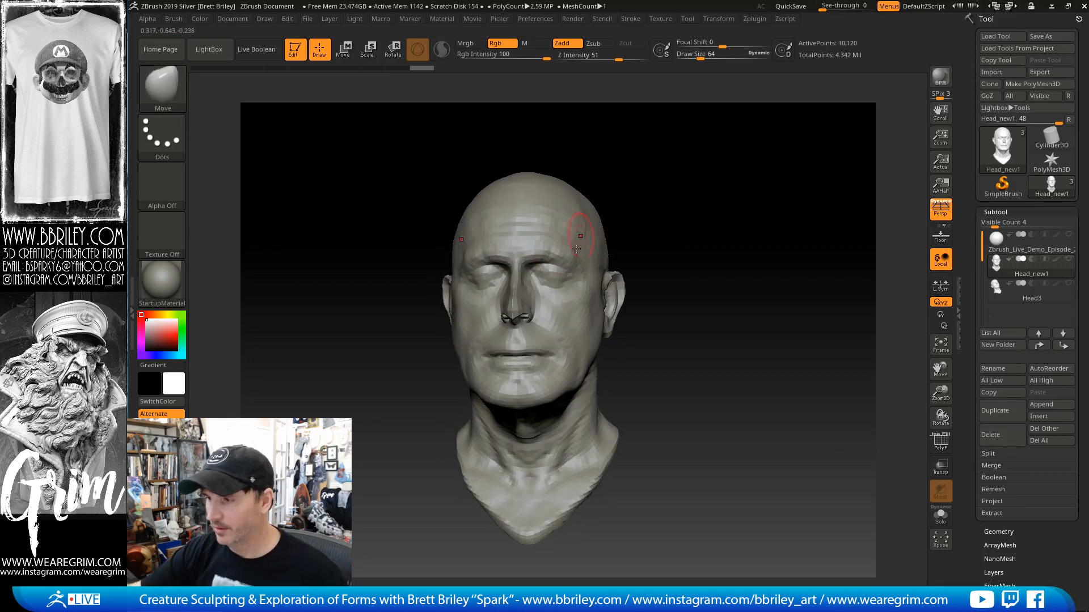
key(s)
mouse_move(567, 263)
mouse_down()
mouse_move(585, 263)
mouse_move(593, 242)
mouse_up()
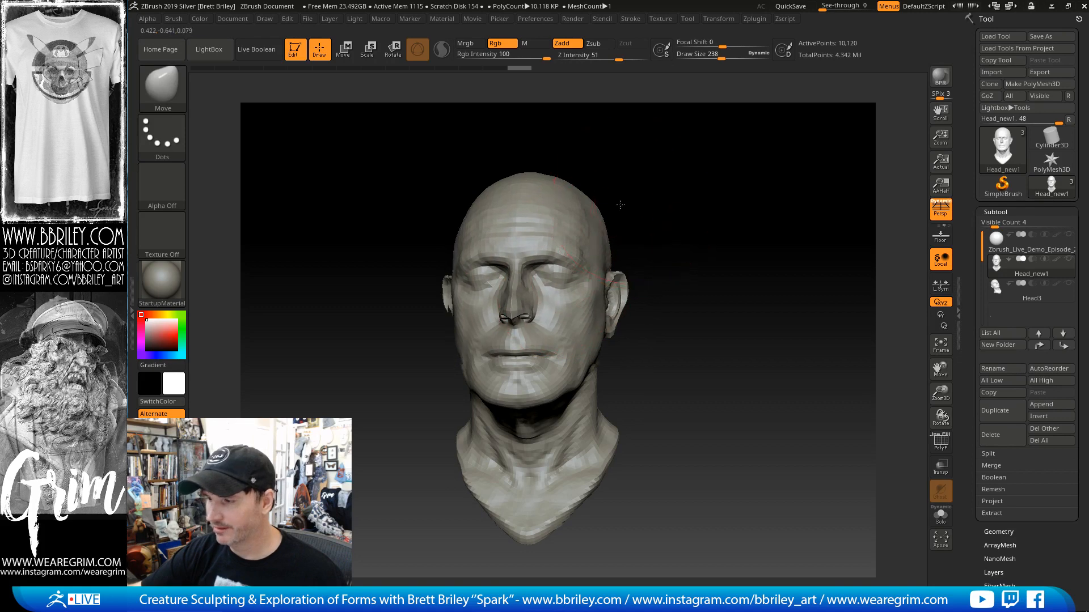
Pull the ears outward from the head with the Move brush at draw size 238
mouse_move(620, 204)
mouse_down()
mouse_move(712, 185)
mouse_move(720, 244)
mouse_up()
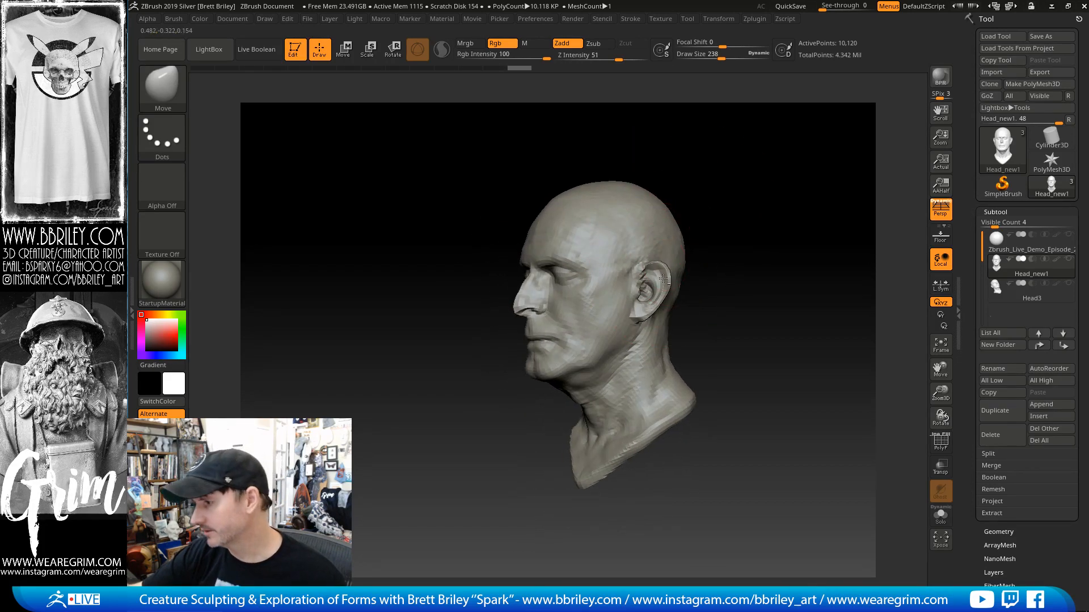
drag(663, 278, 672, 292)
drag(780, 238, 711, 221)
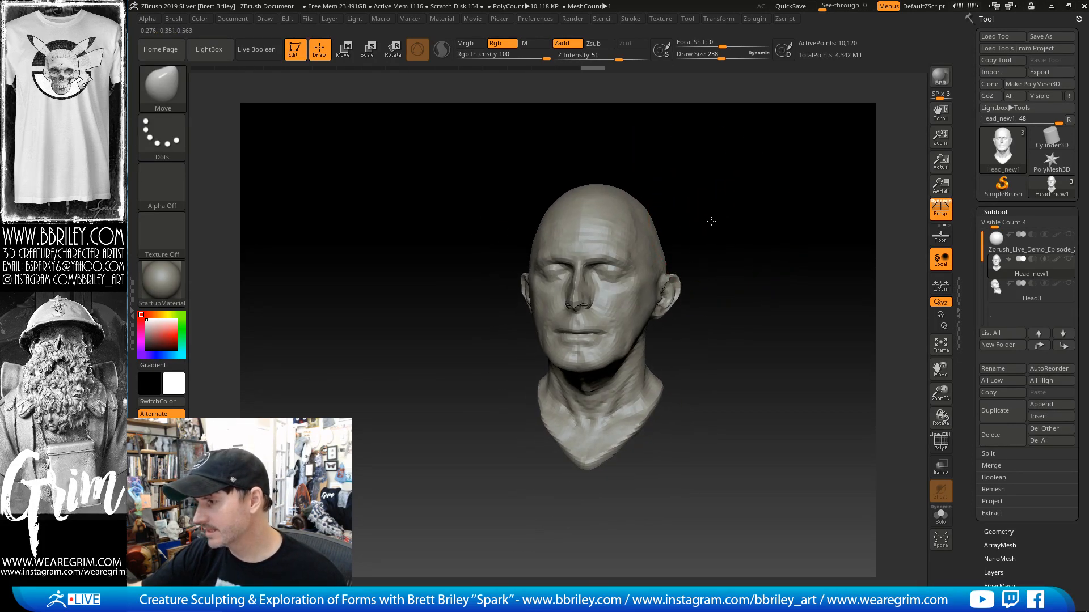
Enlarge the cranium by raising the top of the skull with the Move brush at draw size 335
key(s)
mouse_move(641, 226)
mouse_down()
mouse_move(678, 205)
mouse_move(680, 181)
mouse_move(723, 152)
mouse_up()
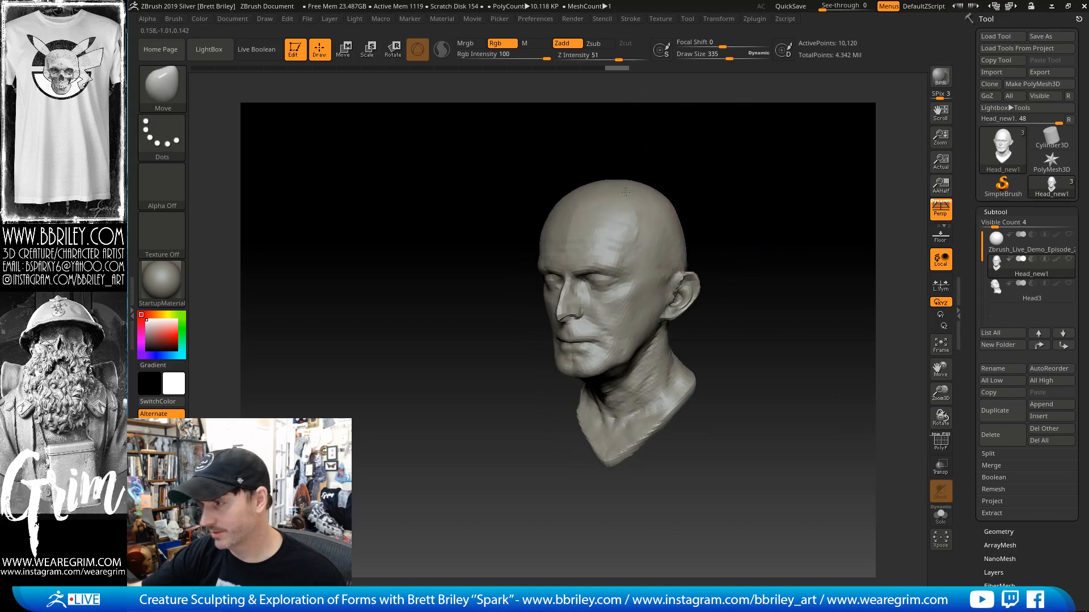
drag(626, 192, 630, 175)
drag(697, 170, 722, 171)
drag(653, 200, 659, 187)
mouse_move(683, 173)
mouse_down()
mouse_move(733, 175)
mouse_move(750, 230)
mouse_up()
mouse_move(786, 173)
mouse_down()
mouse_move(773, 153)
mouse_move(809, 151)
mouse_move(656, 236)
mouse_up()
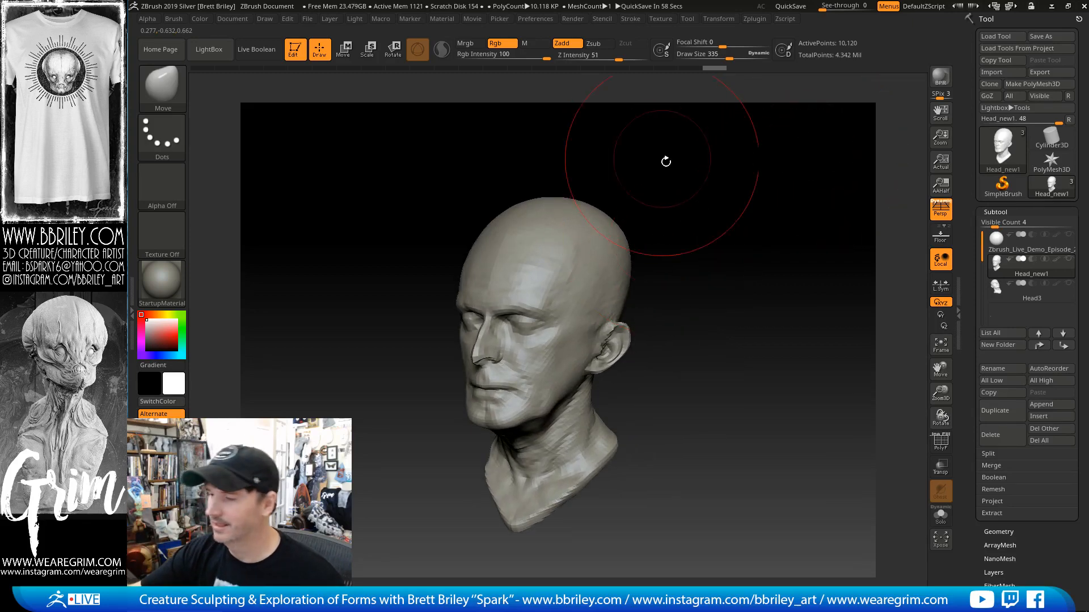
Push the nose back toward the face with the Move brush at draw size 143, and flatten it with TrimDynamic
drag(666, 161, 685, 152)
key(s)
drag(571, 295, 552, 311)
key(s)
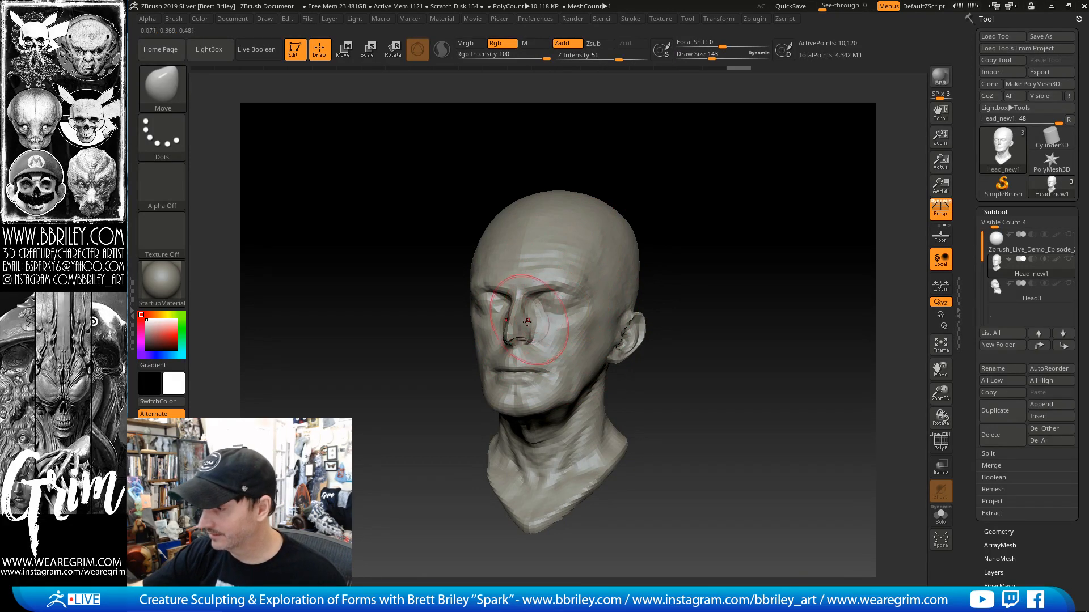
drag(673, 153, 587, 251)
key(b)
key(t)
key(d)
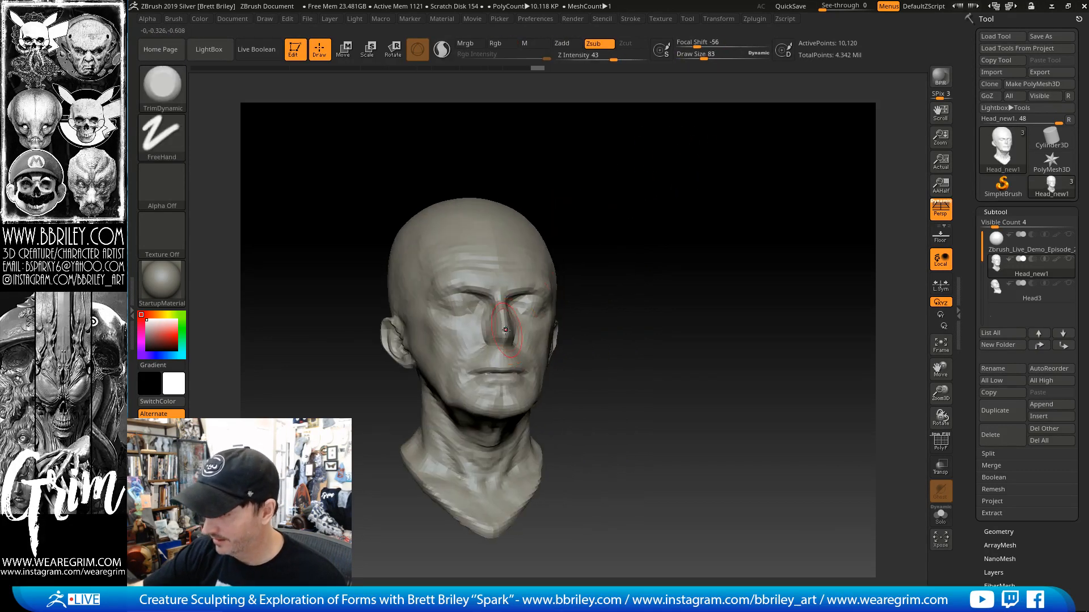
drag(698, 211, 664, 232)
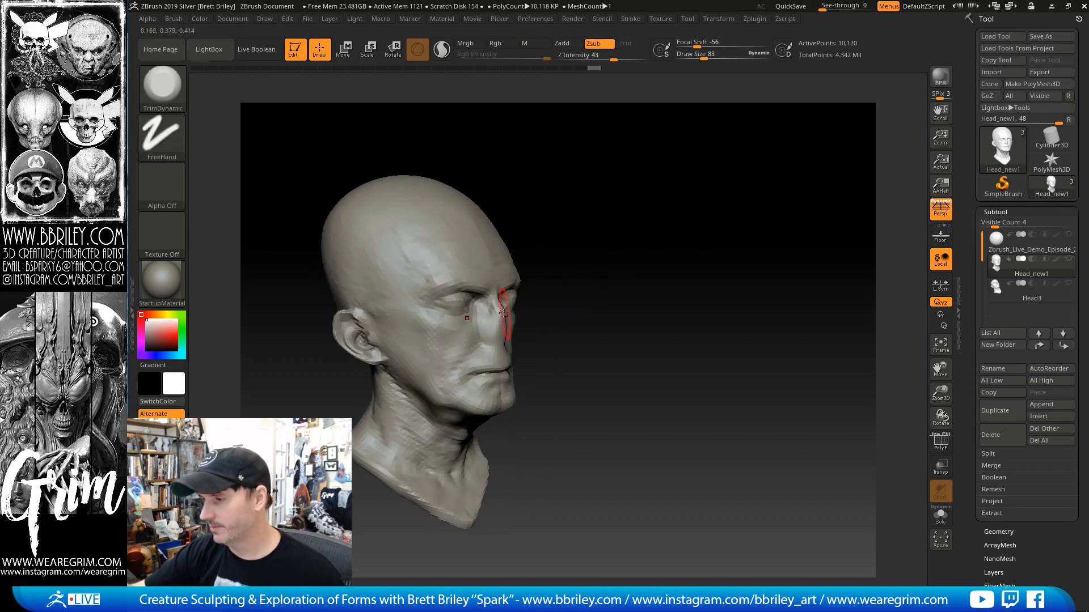
Enlarge and reshape the ears with the Move brush, using a draw size of 184
key(b)
key(m)
key(v)
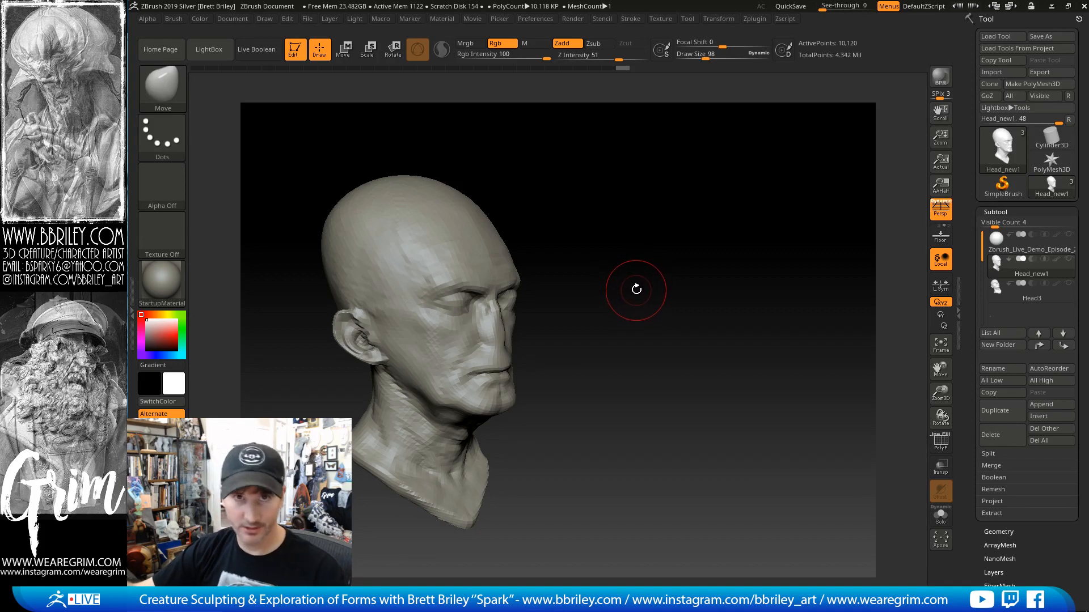
drag(640, 255, 652, 227)
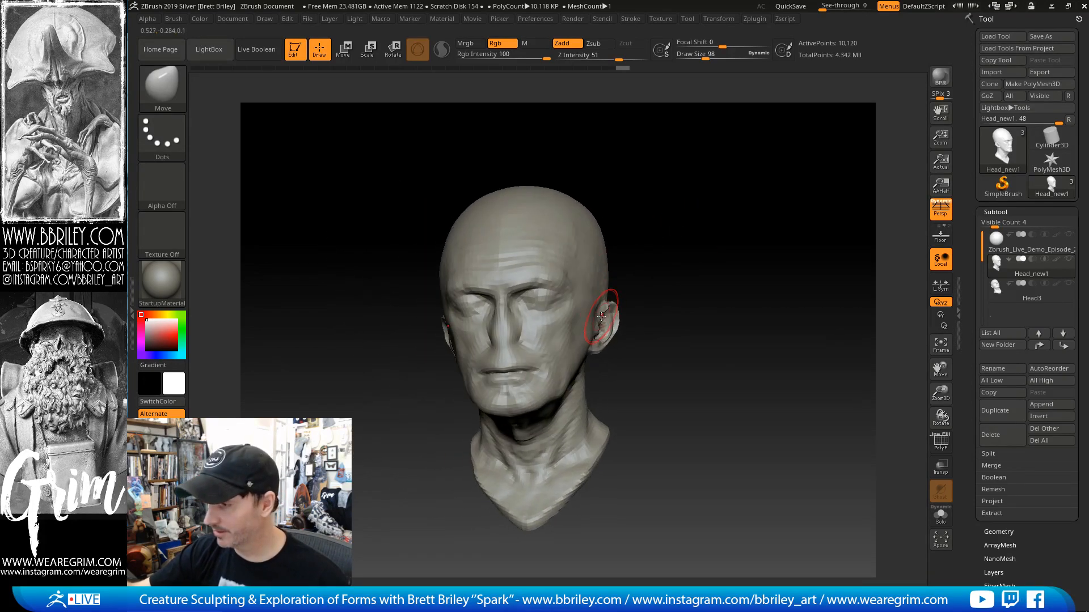
key(s)
drag(603, 301, 621, 319)
drag(660, 265, 628, 267)
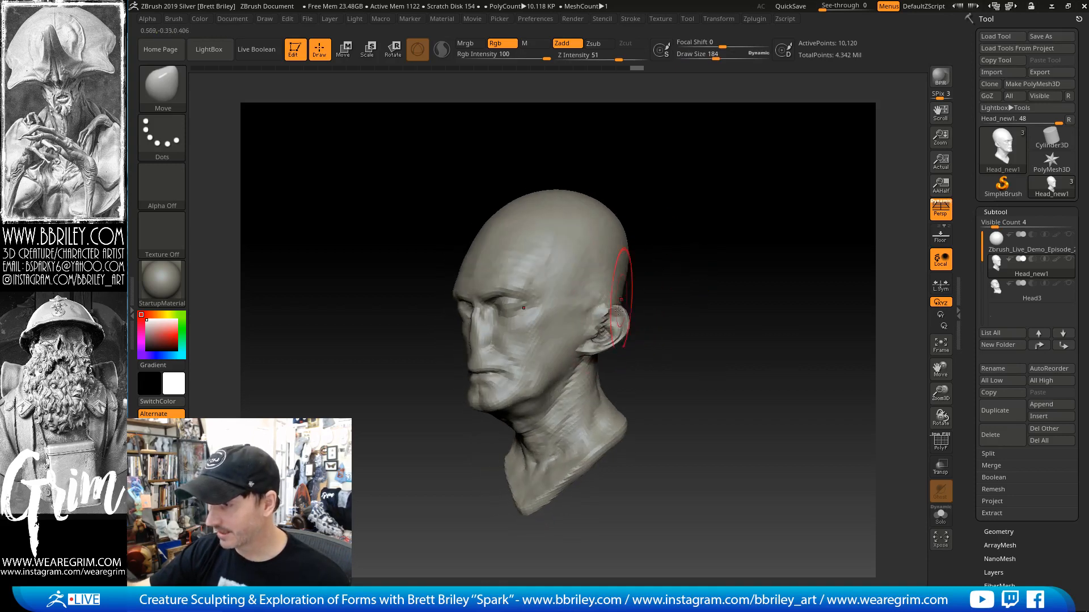
key(s)
drag(638, 321, 626, 317)
mouse_move(627, 316)
mouse_down()
mouse_move(647, 301)
mouse_move(600, 350)
mouse_move(553, 363)
mouse_move(567, 358)
mouse_up()
Pull the outer brows upward and outward with the Move brush at draw size 138
key(s)
key(s)
key(s)
key(s)
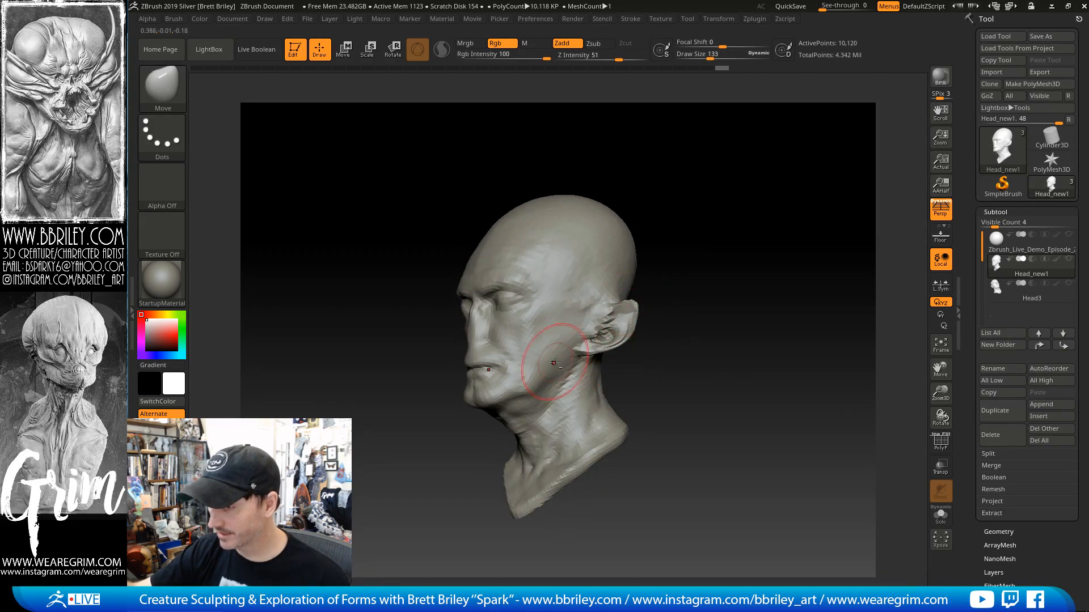
mouse_move(647, 227)
mouse_down()
mouse_move(676, 214)
mouse_move(574, 219)
mouse_up()
mouse_move(519, 269)
mouse_down()
mouse_move(505, 273)
mouse_move(508, 287)
mouse_move(527, 306)
mouse_move(554, 239)
mouse_up()
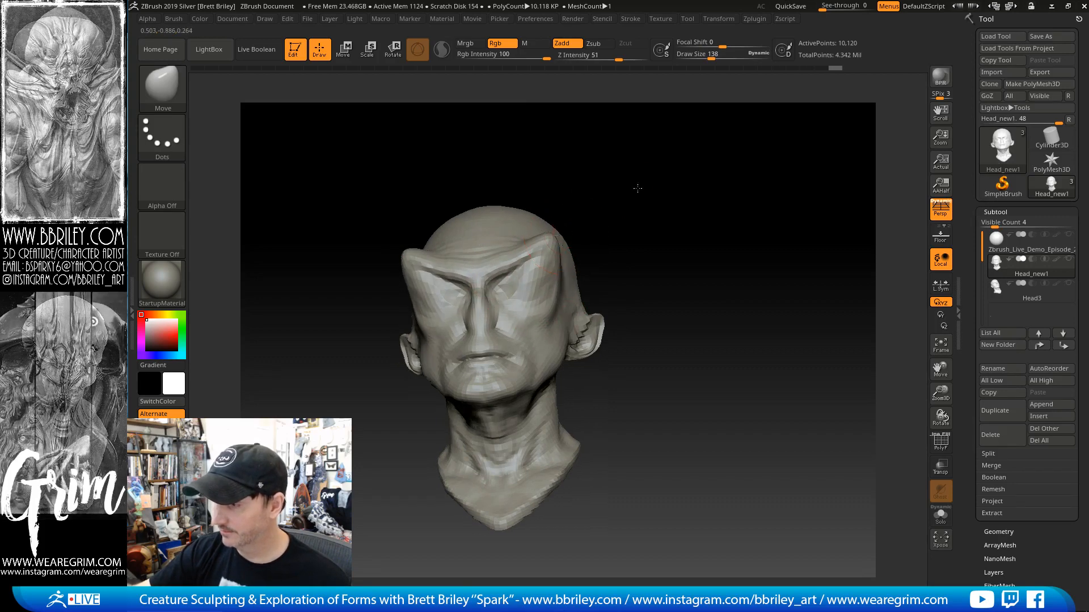
Reshape the brow ridge and forehead from several angles with the Move brush at draw size 153
mouse_move(636, 188)
mouse_down()
mouse_move(556, 244)
mouse_move(546, 278)
mouse_up()
key(s)
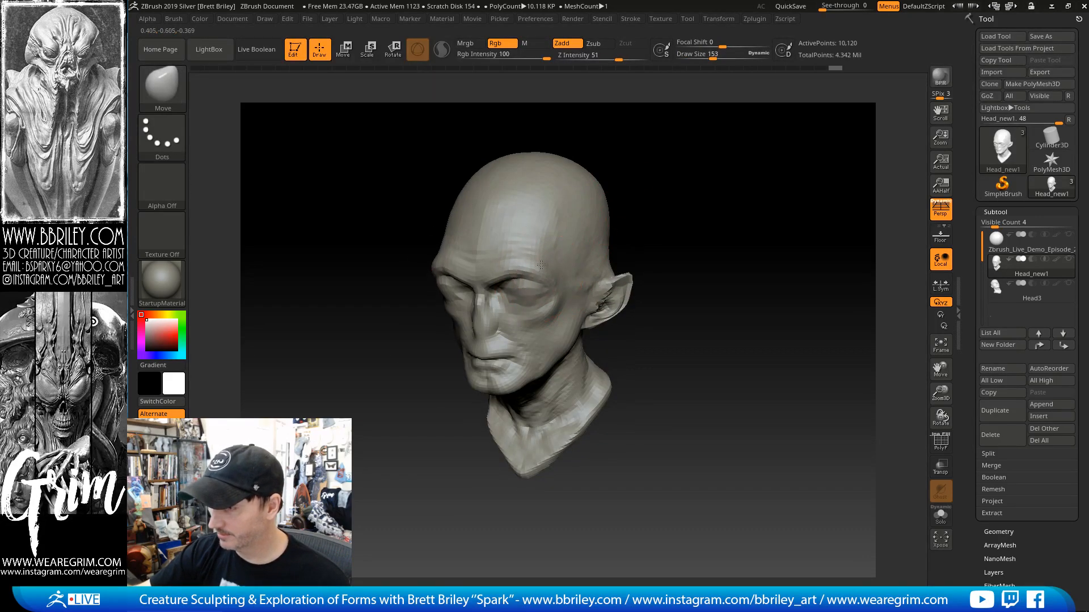
drag(642, 149, 548, 282)
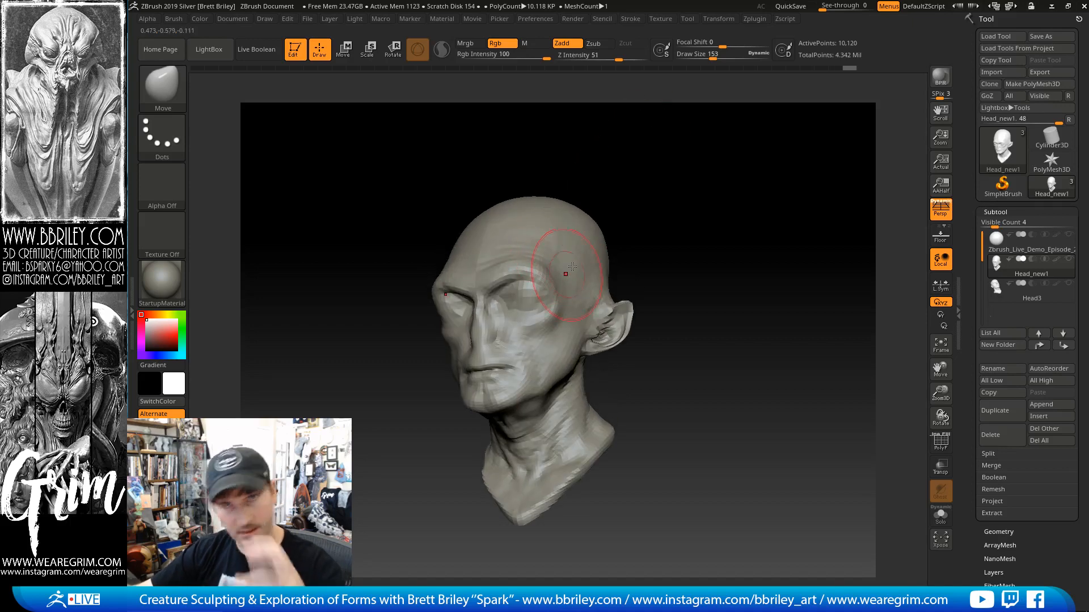
drag(649, 186, 606, 221)
drag(602, 161, 547, 217)
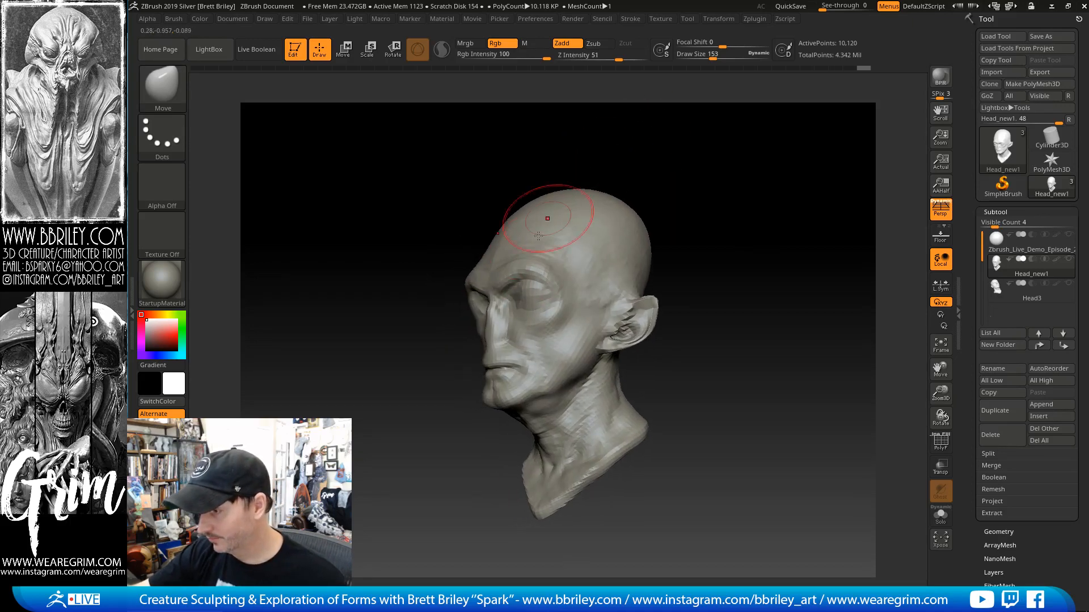
Widen and round out the eye sockets with the Move brush at draw size 133
drag(504, 263, 515, 265)
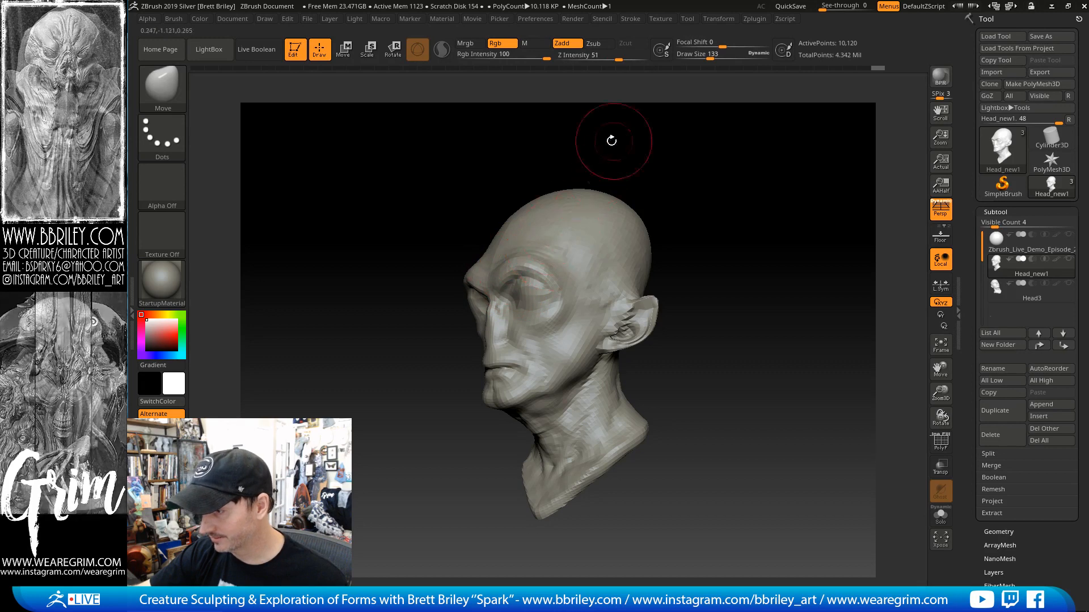
drag(612, 138, 547, 243)
drag(601, 162, 649, 173)
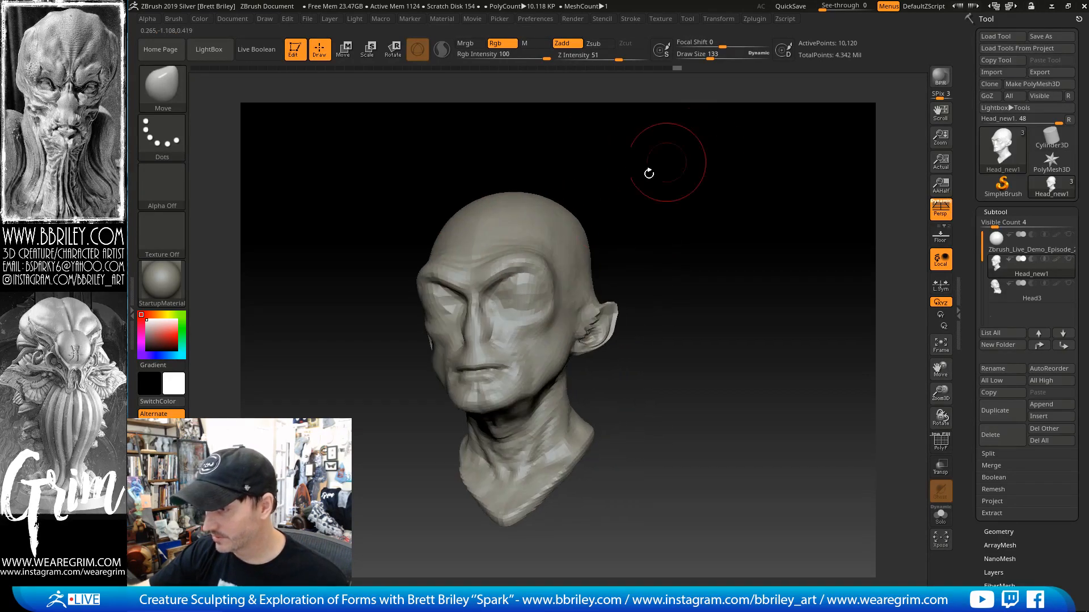
drag(542, 315, 551, 314)
drag(660, 176, 631, 176)
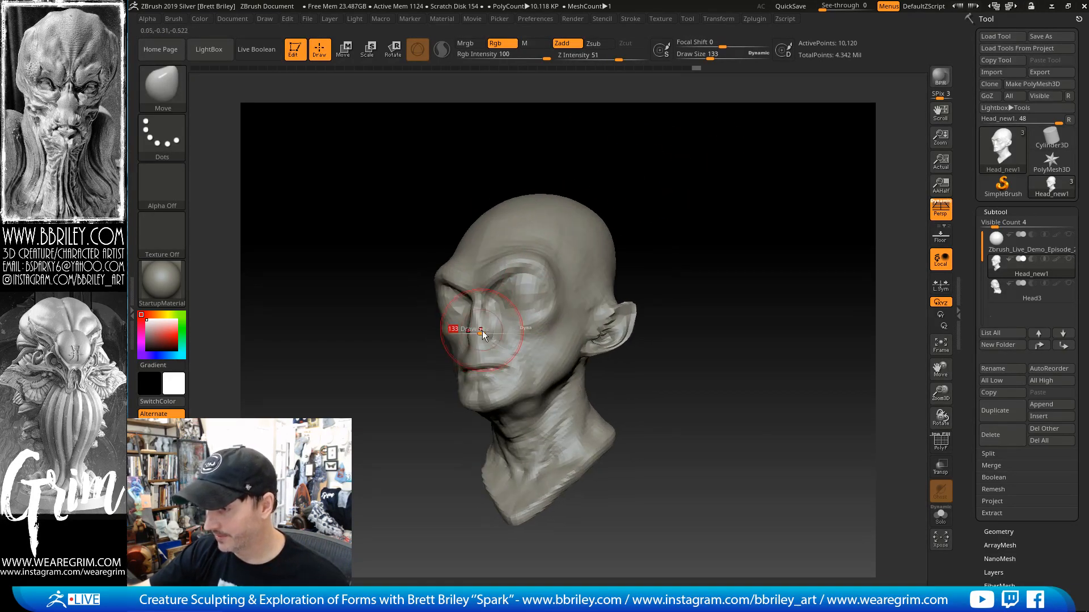
Reduce the Move brush to draw size 32 and reshape the lips and the area beneath the nose
key(bracketleft)
key(bracketleft)
key(bracketleft)
mouse_move(658, 210)
mouse_down()
mouse_move(664, 175)
mouse_move(636, 175)
mouse_up()
key(bracketleft)
key(bracketleft)
key(bracketleft)
key(bracketright)
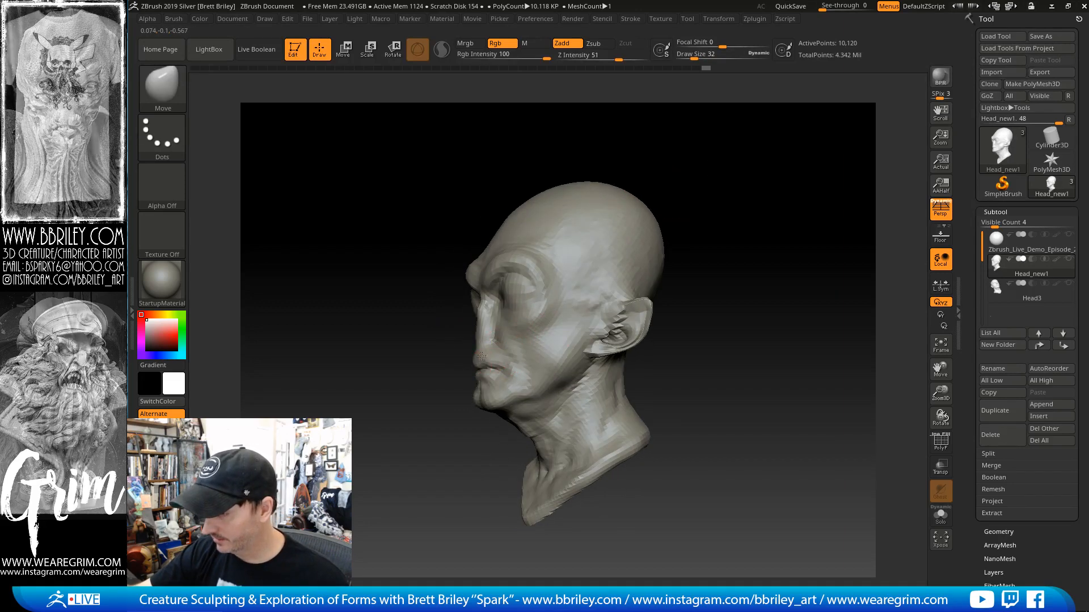
drag(760, 149, 786, 141)
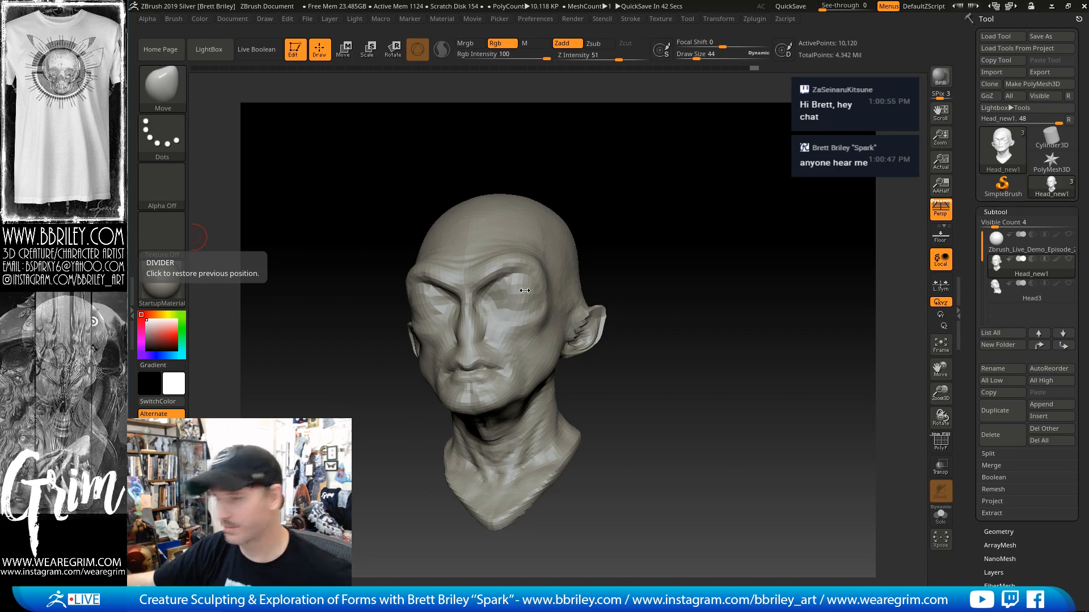
Switch to the Clay brush and smooth the cheek just below the eye socket
mouse_move(619, 182)
mouse_down()
mouse_move(618, 209)
mouse_move(590, 236)
mouse_up()
key(b)
key(c)
key(l)
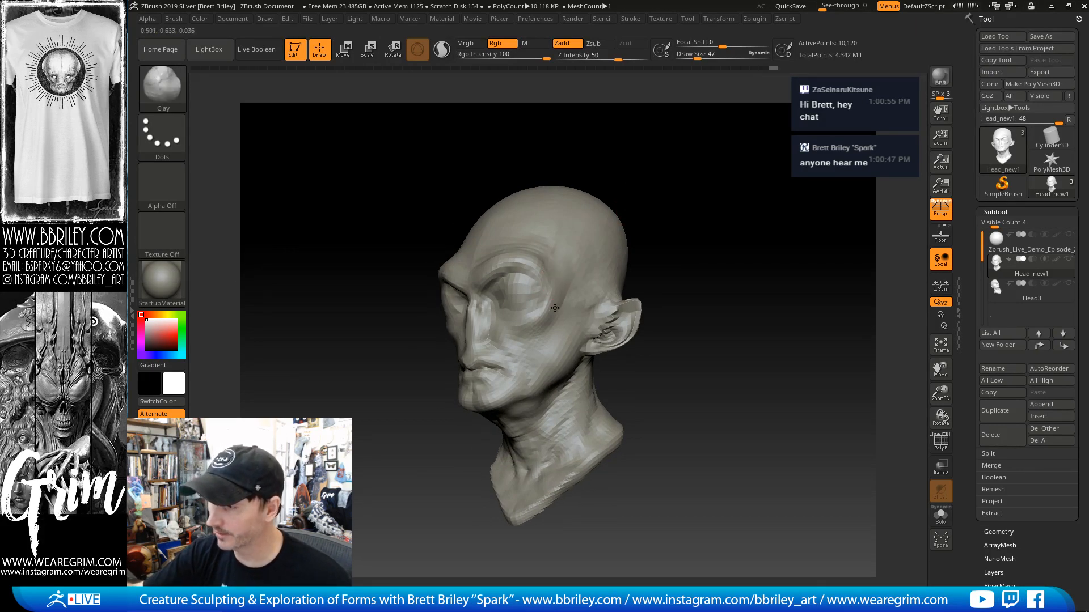
shift+drag(554, 308, 542, 309)
drag(669, 149, 782, 162)
Adjust the outer cheekbones with the Move brush at draw size 86
key(b)
key(m)
key(v)
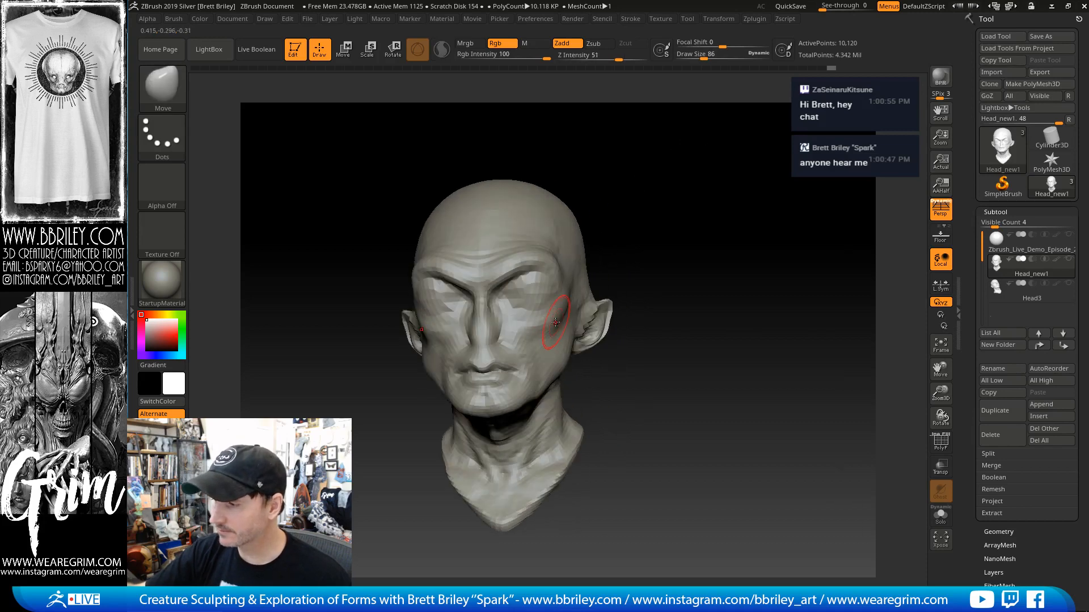
drag(558, 321, 561, 323)
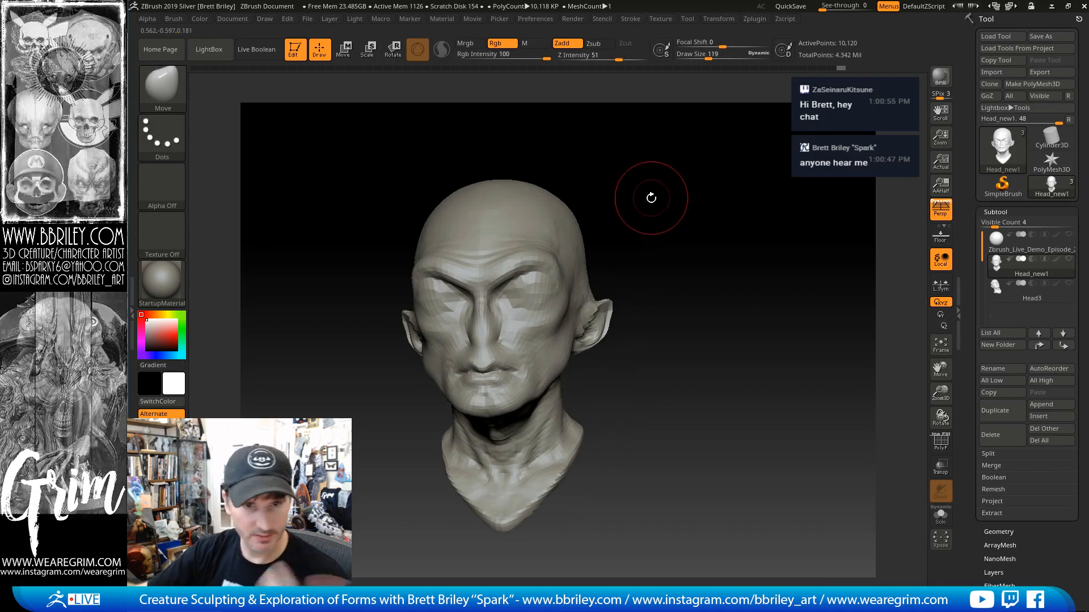
Pull the mouth and chin forward in profile with the Move brush at draw sizes 202 and 153
drag(648, 194, 610, 247)
drag(680, 187, 607, 167)
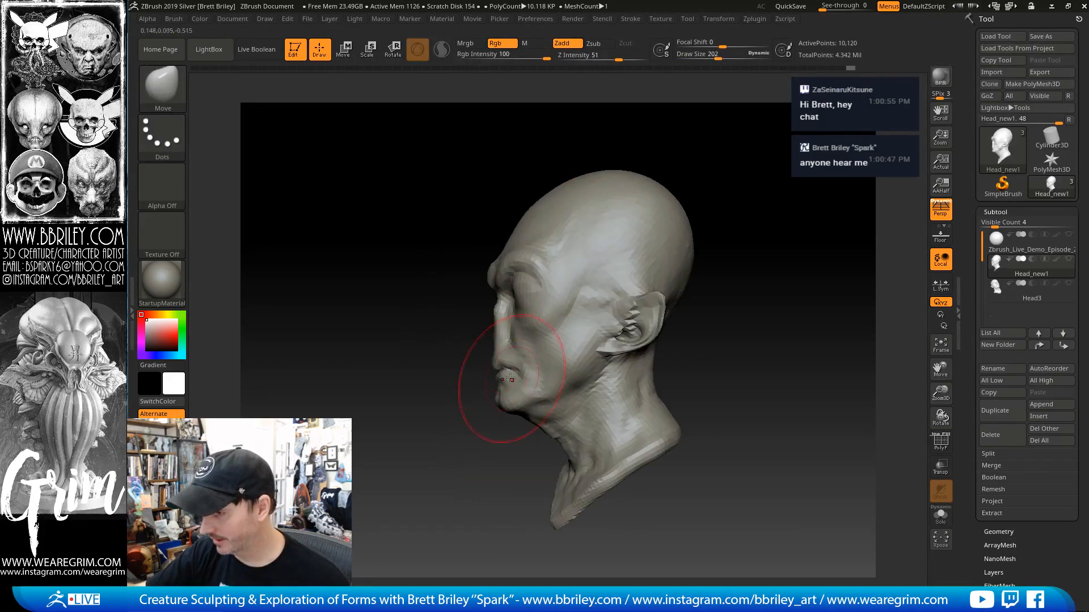
drag(506, 389, 495, 385)
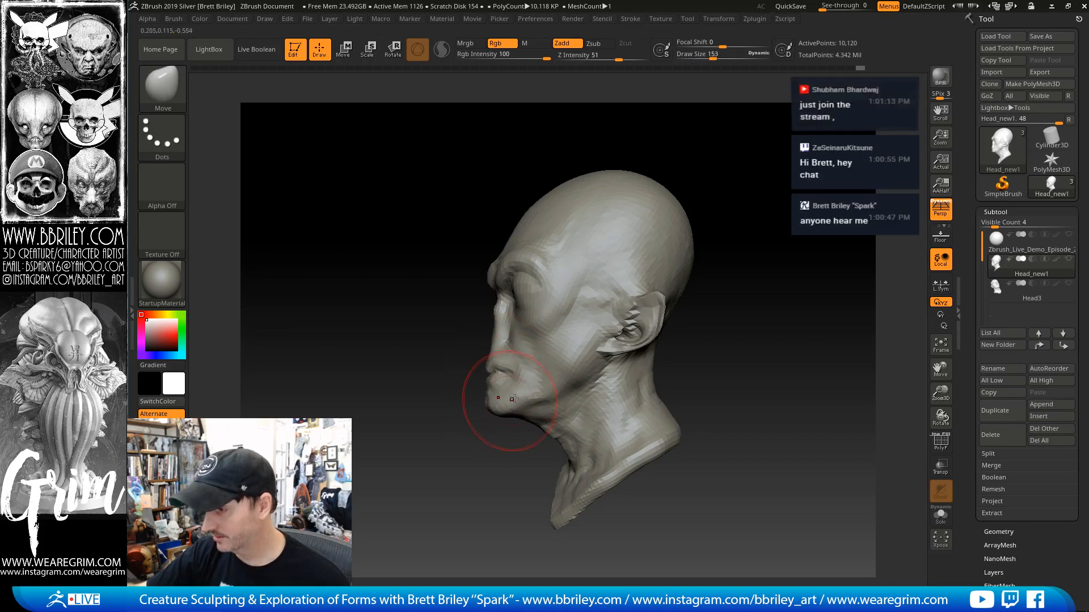
mouse_move(741, 146)
mouse_down()
mouse_move(802, 158)
mouse_move(768, 170)
mouse_up()
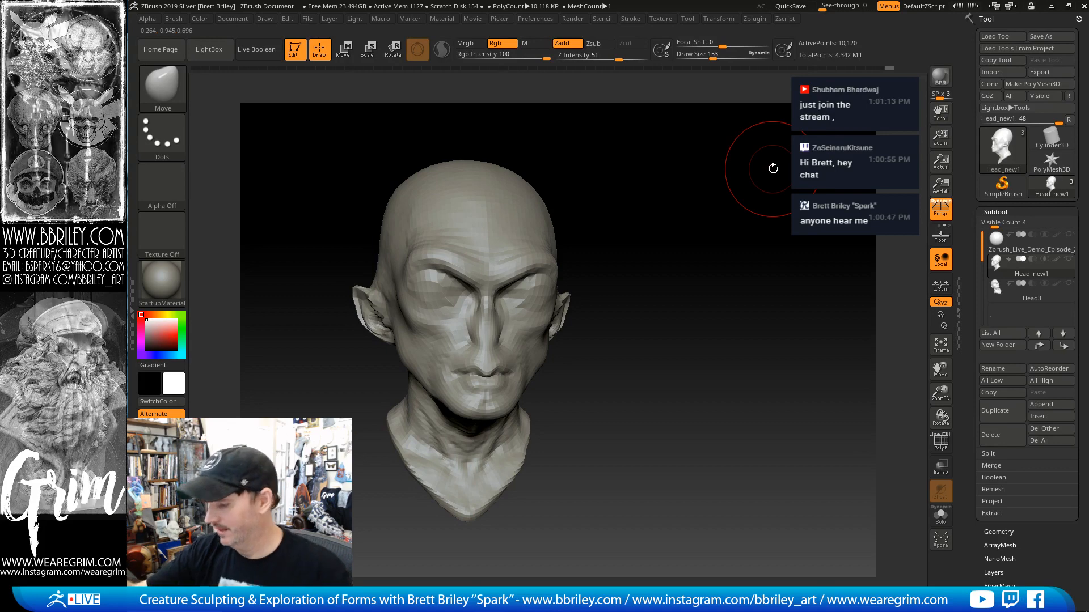
Reshape the outer eye sockets and temples with the Move brush at draw sizes 153 and 138
mouse_move(652, 243)
mouse_down()
mouse_move(635, 214)
mouse_move(596, 227)
mouse_up()
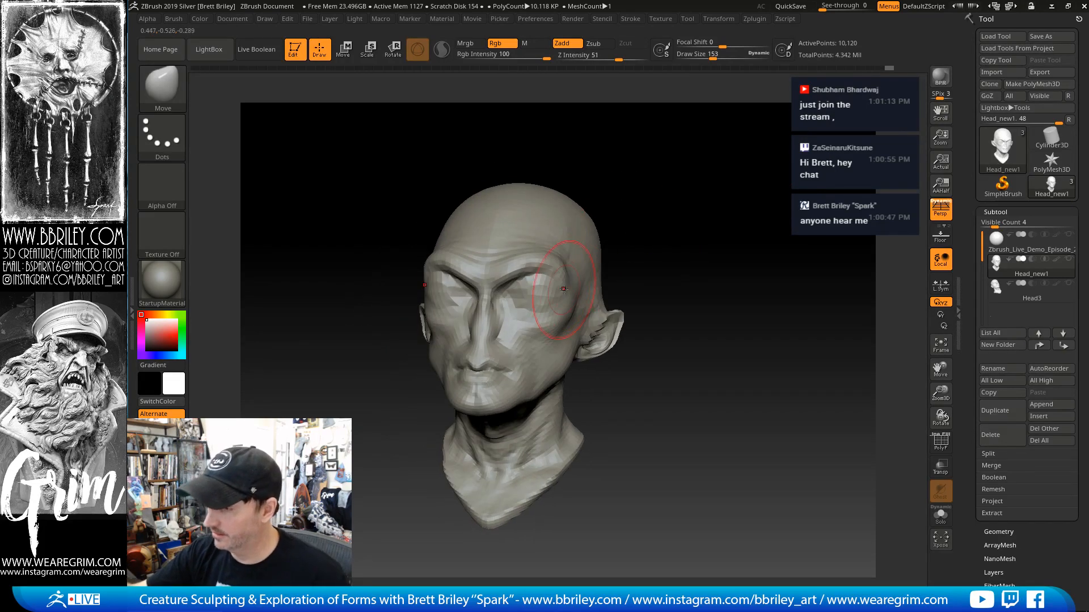
drag(579, 288, 577, 314)
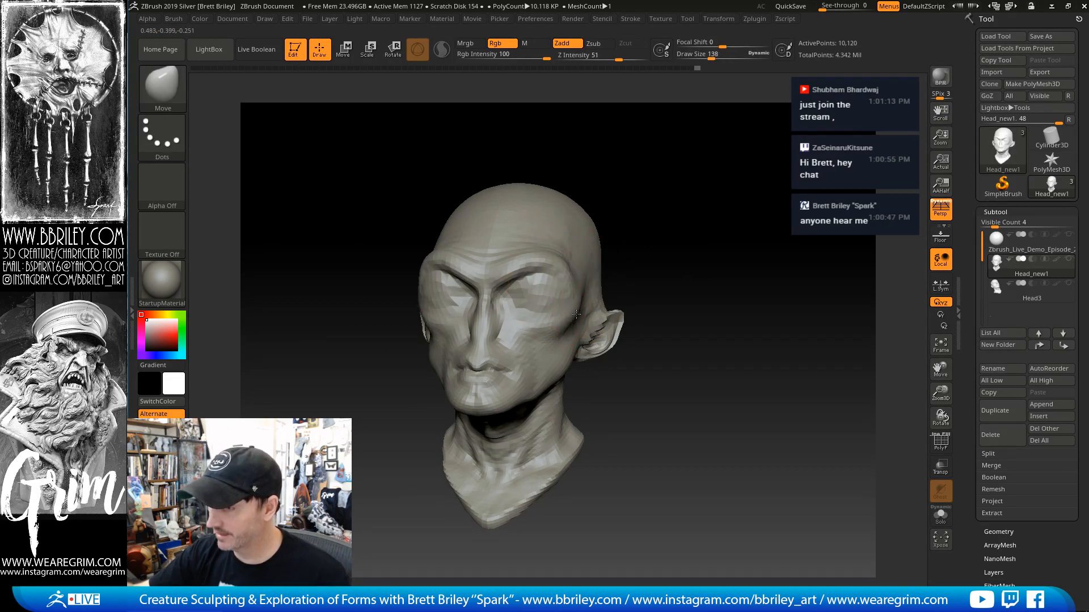
drag(625, 187, 562, 219)
key(s)
mouse_move(531, 258)
mouse_down()
mouse_move(544, 258)
mouse_move(476, 277)
mouse_up()
Adjust the broad proportions of the skull, face and jaw with the Move brush at draw sizes 271 and 373
key(s)
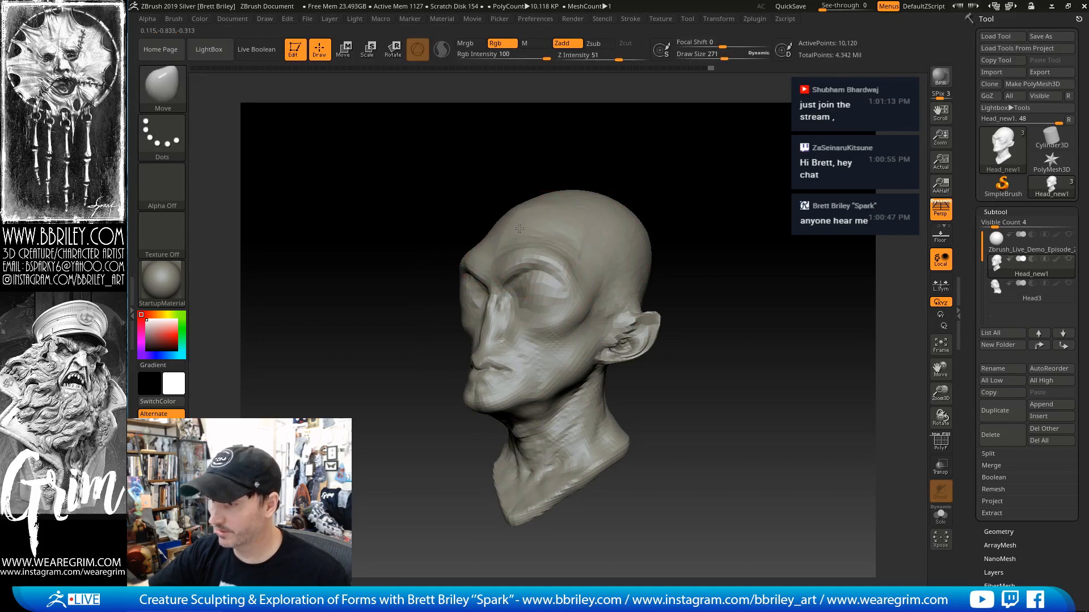
drag(639, 176, 608, 173)
drag(697, 192, 652, 199)
key(s)
mouse_move(669, 309)
mouse_down()
mouse_move(687, 309)
mouse_move(692, 342)
mouse_move(769, 339)
mouse_up()
mouse_move(769, 339)
alt+mouse_down()
mouse_move(761, 321)
mouse_move(699, 282)
alt+mouse_up()
drag(699, 283, 645, 294)
mouse_move(570, 349)
mouse_down()
mouse_move(546, 382)
mouse_move(693, 355)
mouse_up()
drag(510, 375, 526, 405)
drag(542, 335, 559, 310)
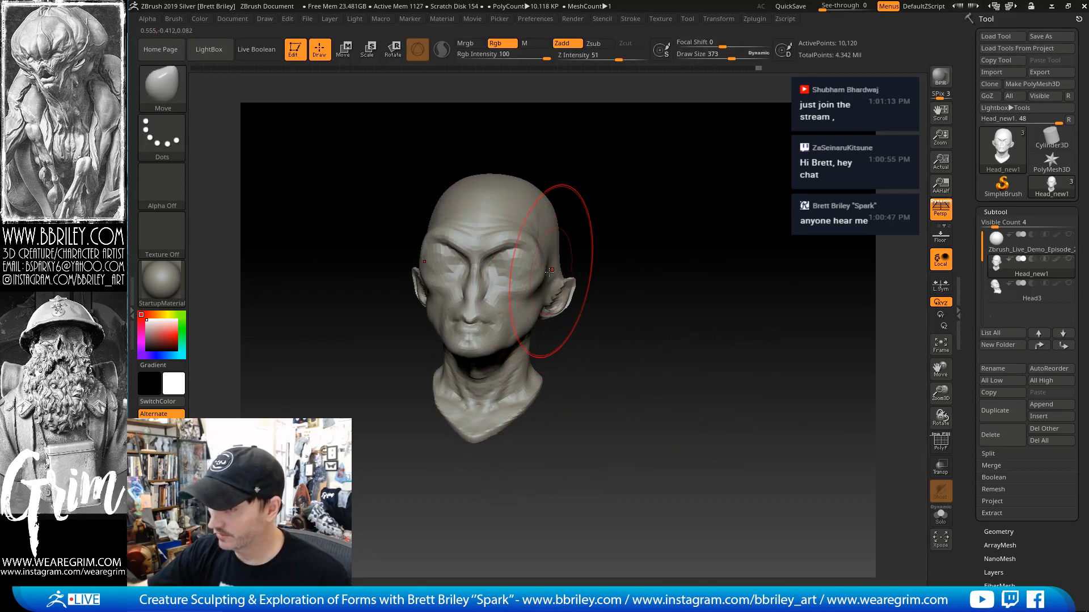
Refine the outer brow and the side of the eye socket with the Move brush at draw size 213
key(s)
click(527, 256)
drag(527, 256, 524, 255)
drag(515, 249, 525, 240)
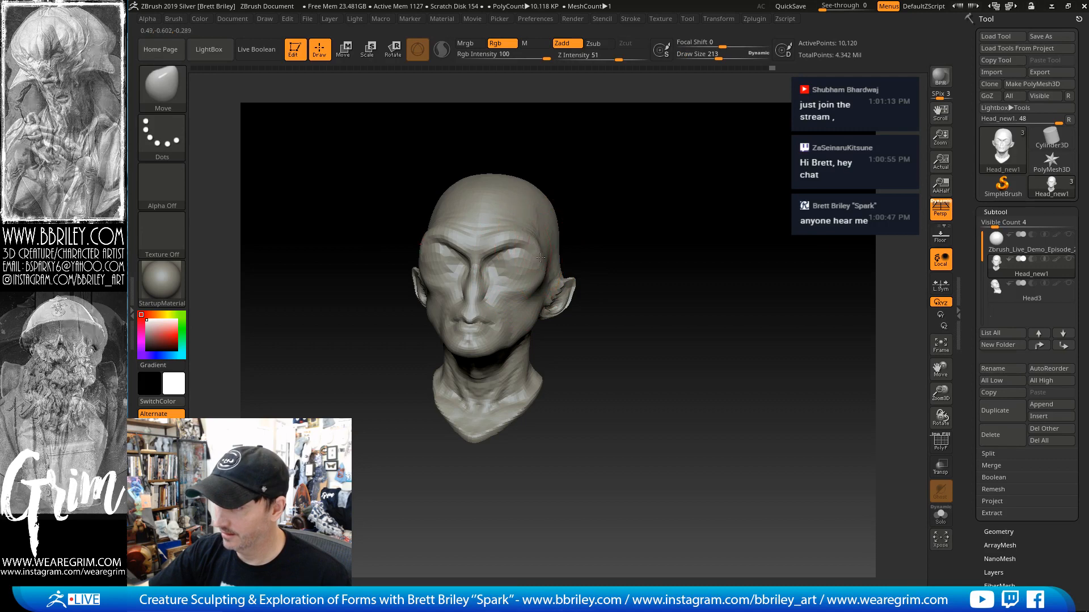
Subdivide the head once and carve nostrils beneath the nose with the DamStandard brush at draw size 59
mouse_move(609, 181)
mouse_down()
mouse_move(595, 175)
mouse_move(636, 198)
mouse_move(622, 170)
mouse_move(567, 164)
mouse_up()
key(bracketleft)
key(ctrl+d)
key(b)
key(d)
key(s)
key(shift)
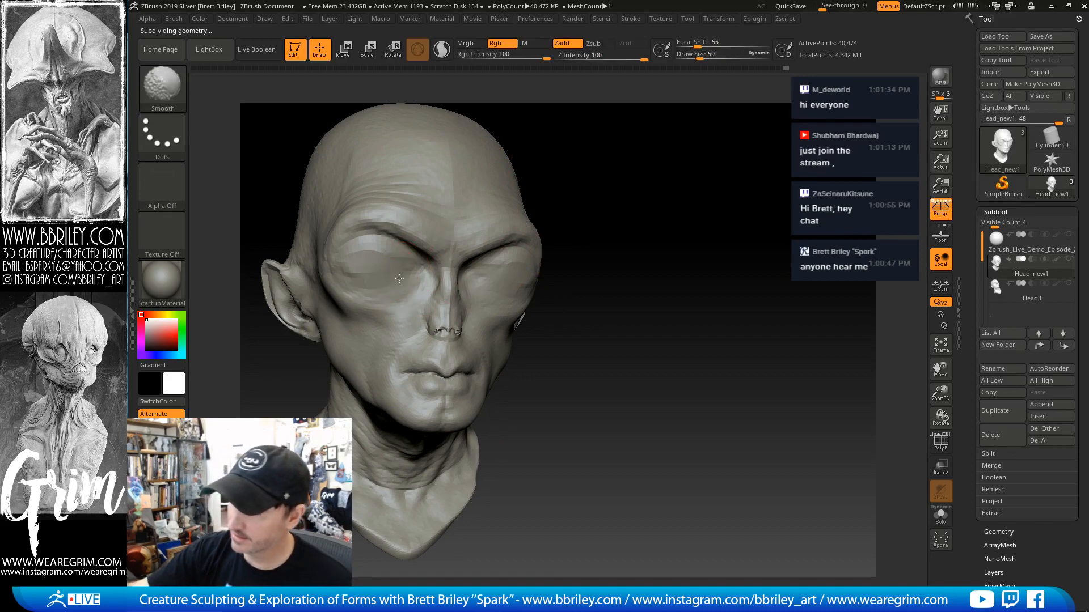
mouse_move(618, 139)
mouse_down()
mouse_move(349, 282)
mouse_move(410, 303)
mouse_move(418, 324)
mouse_up()
shift+drag(595, 180, 448, 330)
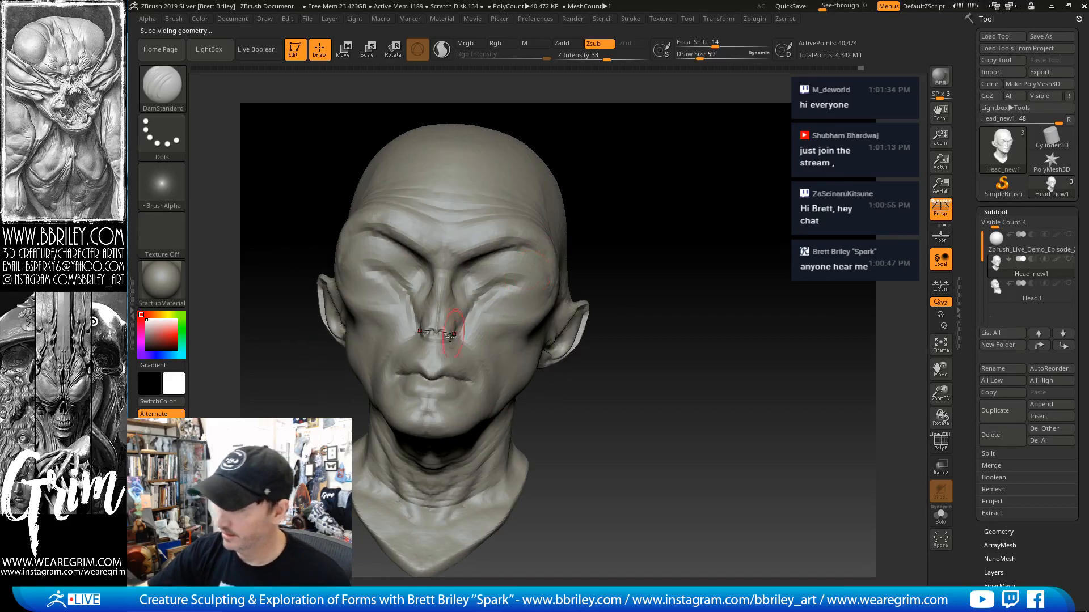
Build up the brow and temple forms around the eye sockets with the Standard brush at draw size 39
drag(585, 203, 535, 264)
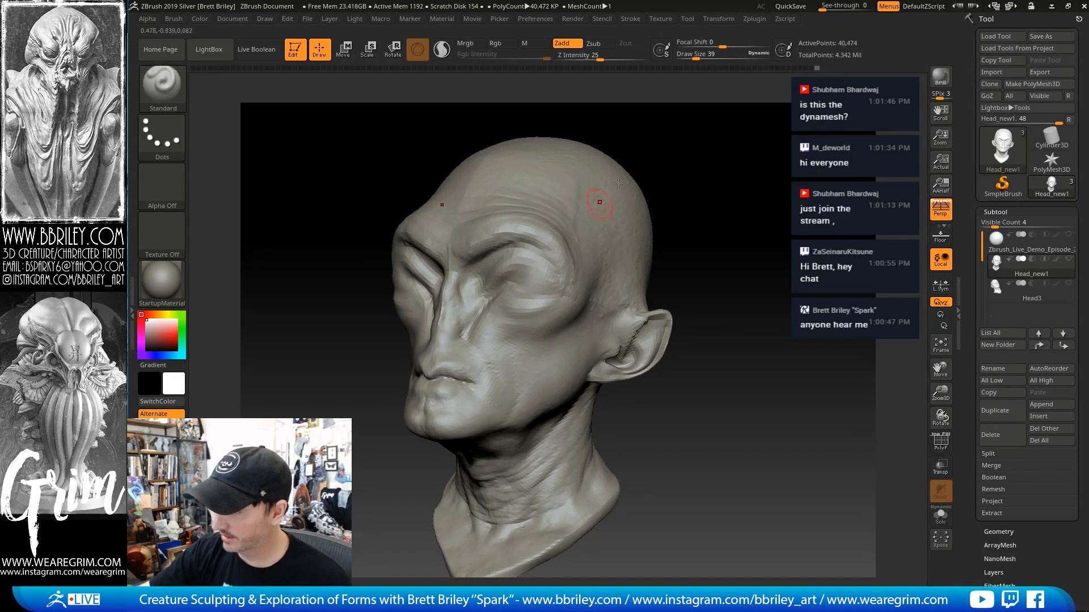
drag(663, 161, 731, 170)
drag(640, 159, 612, 159)
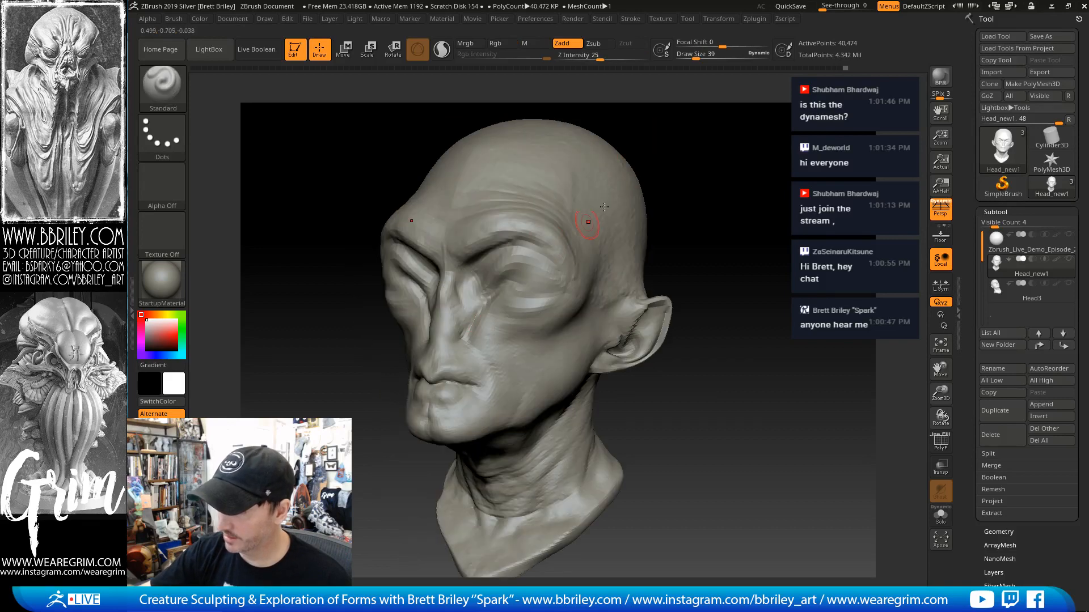
Carve creases into the cheeks beside the mouth with the DamStandard brush at draw size 39
drag(690, 144, 609, 244)
key(b)
key(d)
key(s)
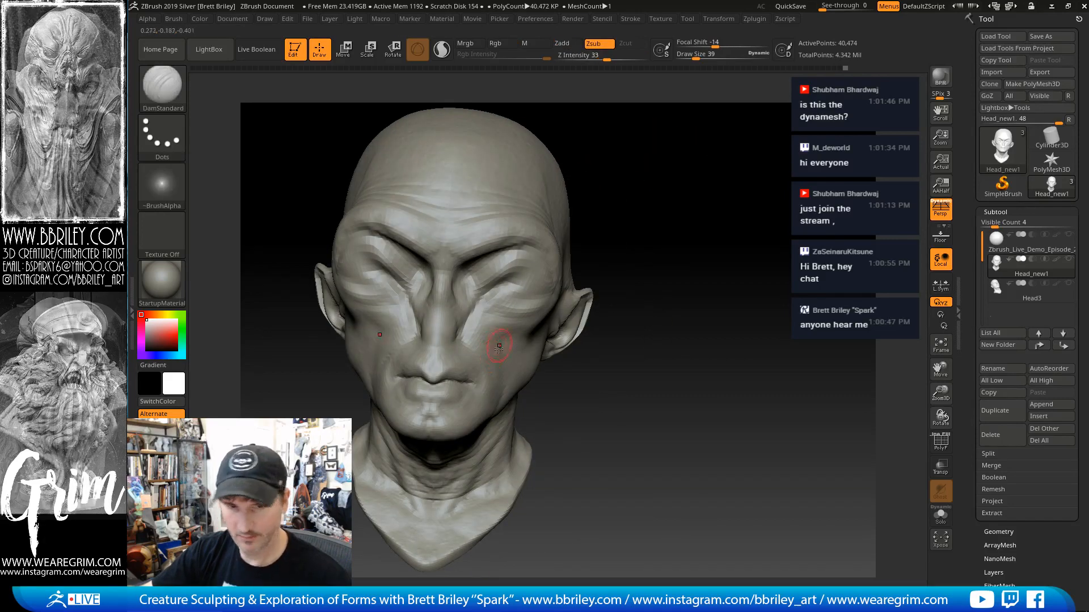
drag(679, 180, 485, 363)
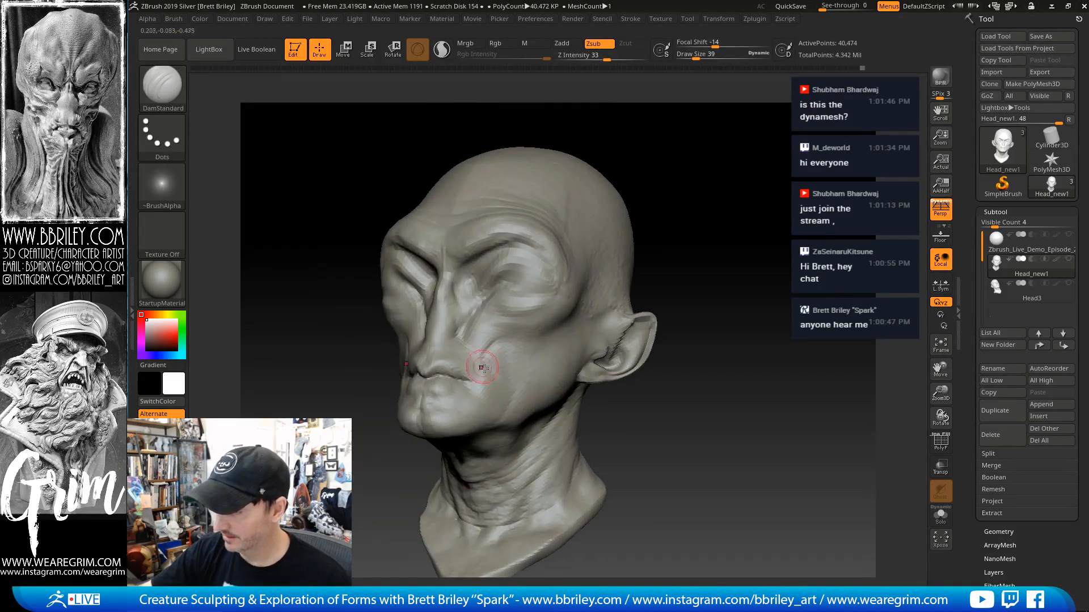
Build up the cheek folds around the mouth with the Standard brush at draw size 39
key(b)
key(s)
key(t)
drag(644, 252, 558, 346)
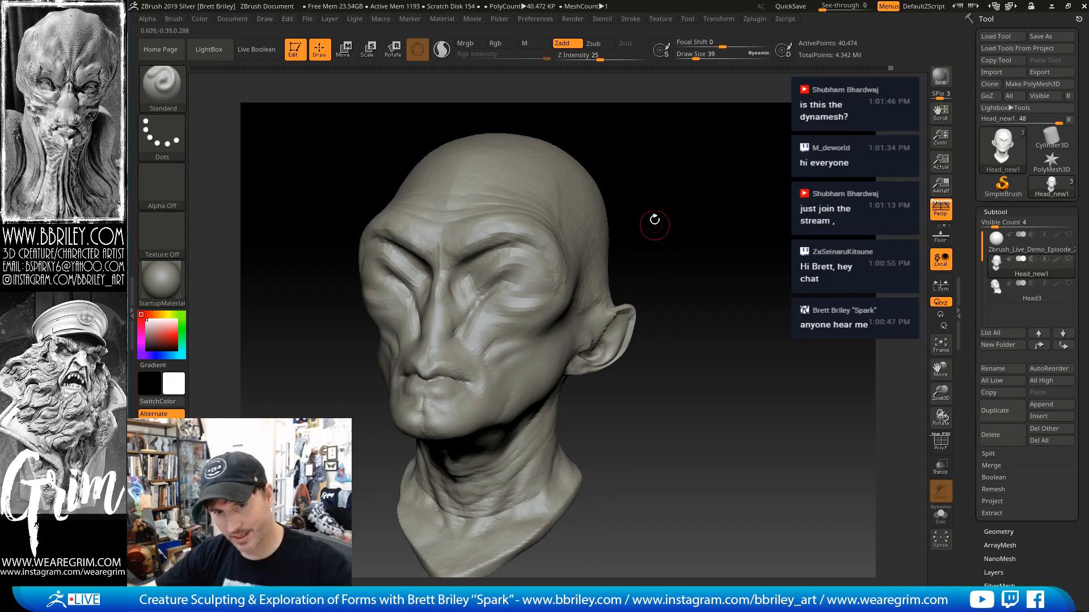
mouse_move(676, 192)
mouse_down()
mouse_move(712, 187)
mouse_move(705, 219)
mouse_move(686, 209)
mouse_up()
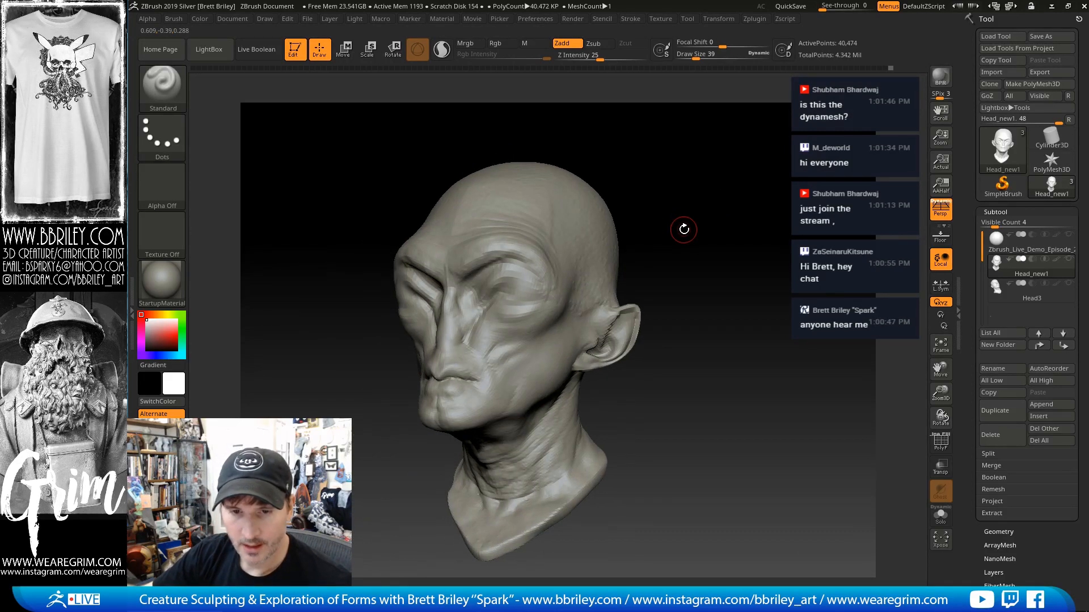
drag(690, 227, 692, 222)
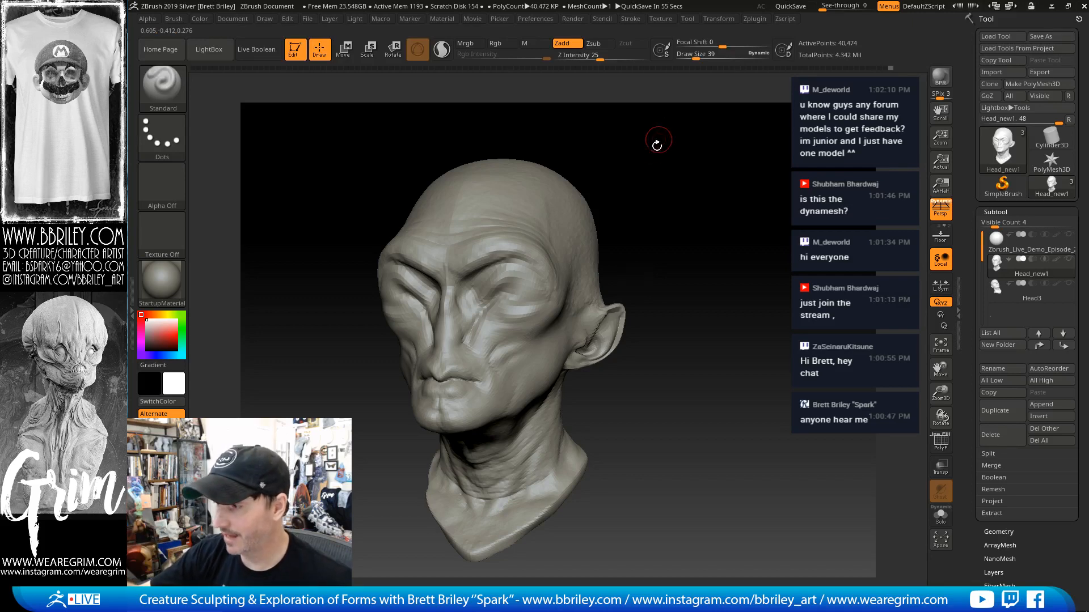
drag(674, 198, 660, 213)
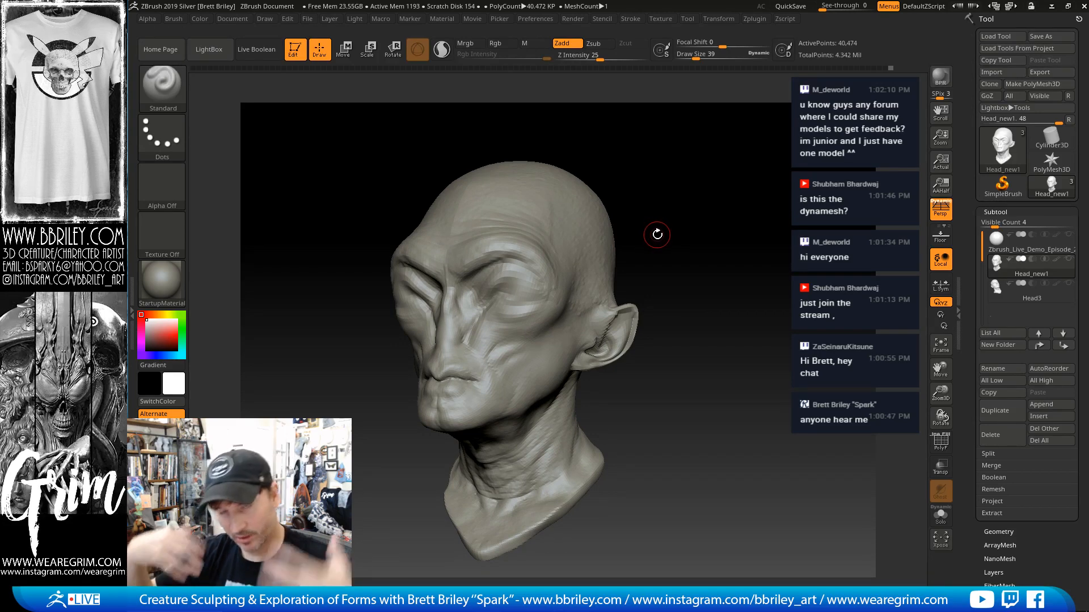
Reshape the forehead and the upper skull with the Move brush at draw sizes 219 and 257
drag(657, 234, 498, 190)
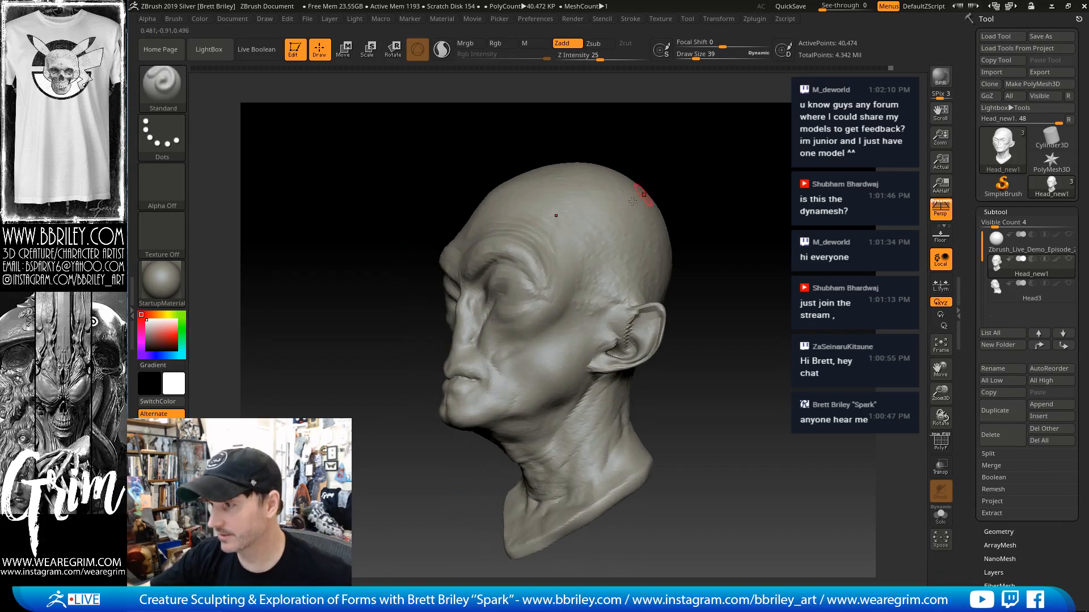
key(b)
key(m)
key(v)
drag(571, 222, 554, 204)
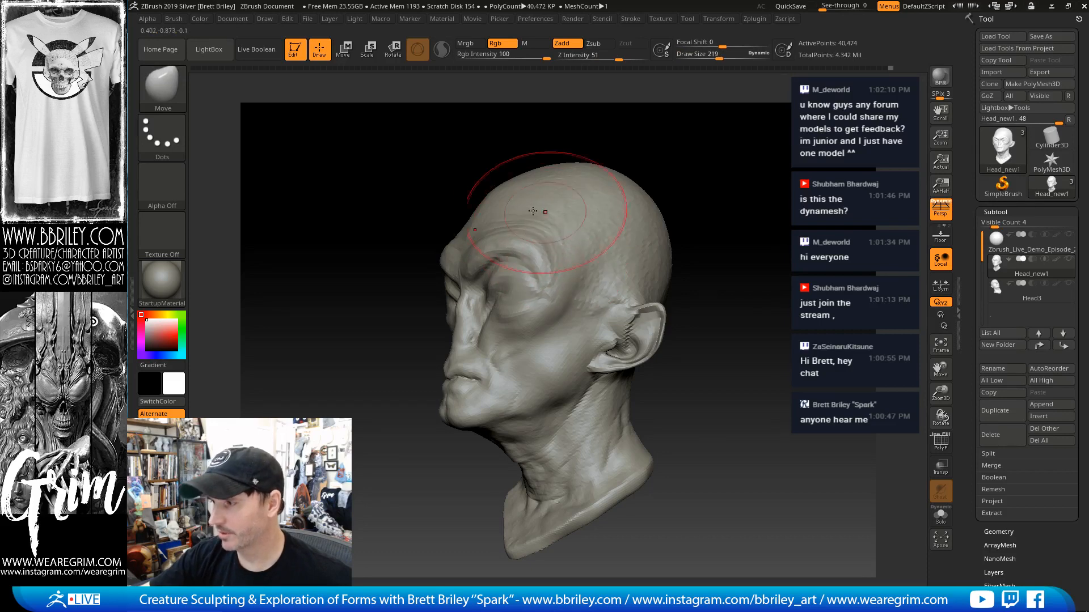
mouse_move(560, 139)
mouse_down()
mouse_move(522, 165)
mouse_move(622, 116)
mouse_move(615, 148)
mouse_move(673, 128)
mouse_move(726, 134)
mouse_up()
key(s)
drag(615, 188, 630, 180)
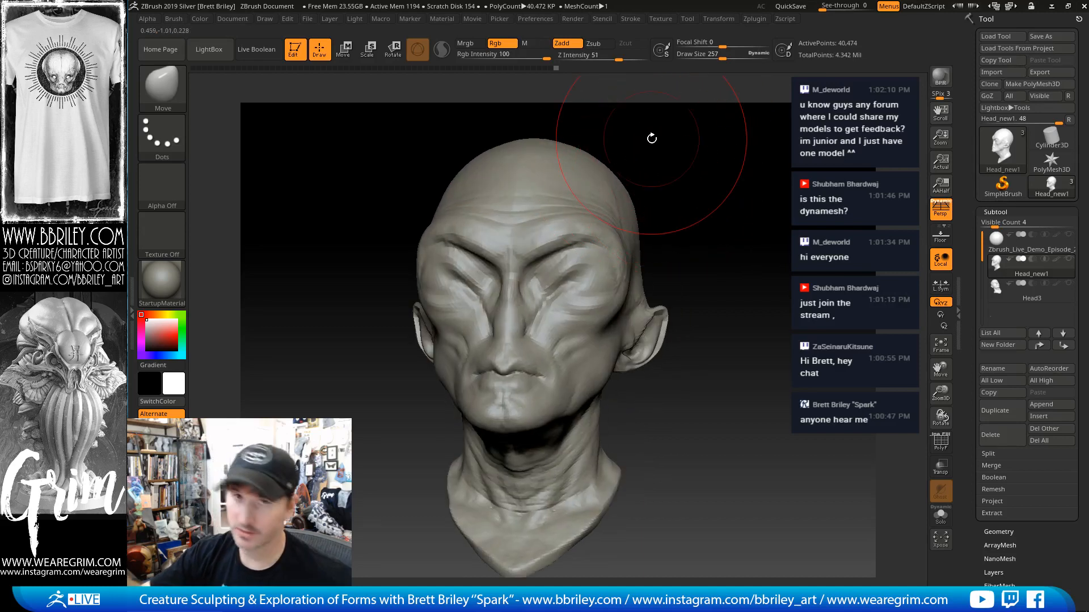
Nudge the side of the face beside the eye with the Move brush in front view
drag(691, 146, 696, 231)
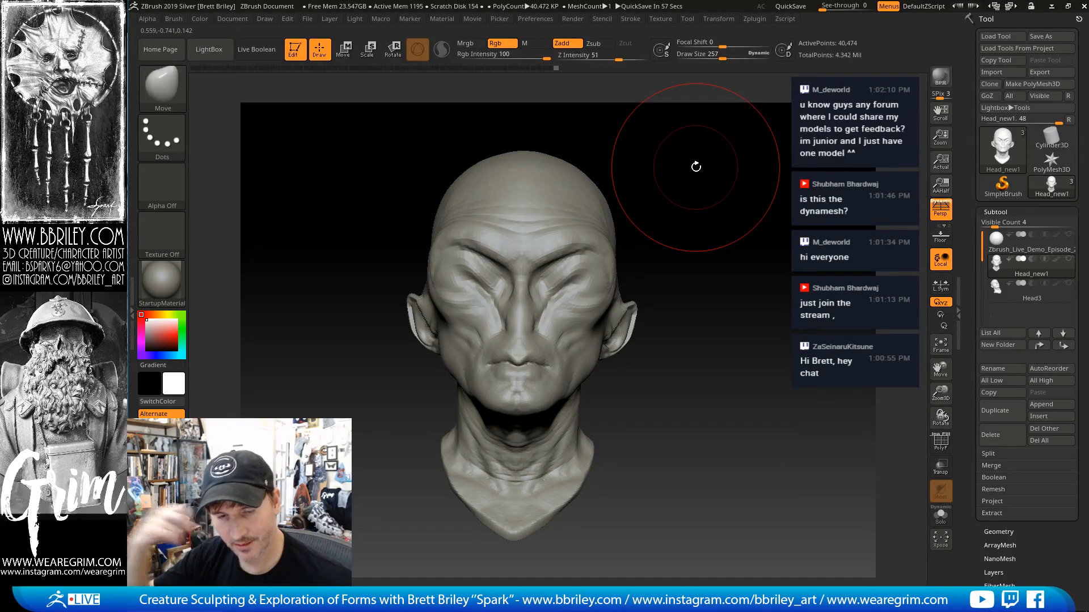
mouse_move(678, 187)
mouse_down()
mouse_move(698, 185)
mouse_move(690, 174)
mouse_up()
key(s)
drag(589, 264, 563, 265)
Build up the eyelid forms inside the eye sockets with the Standard brush at draw size 44
key(b)
key(s)
key(t)
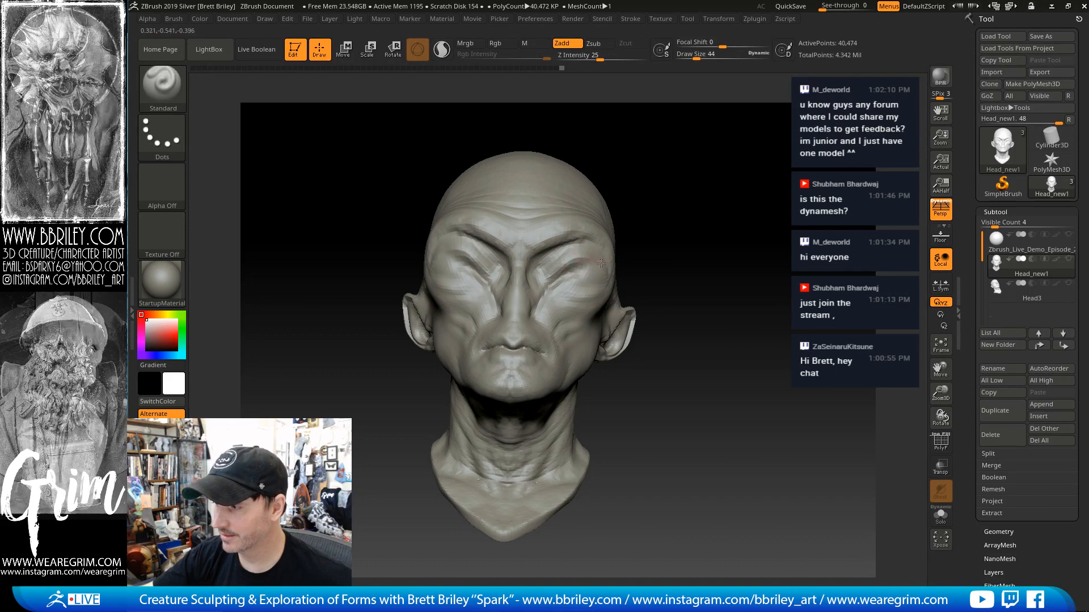
right_drag(564, 265, 639, 176)
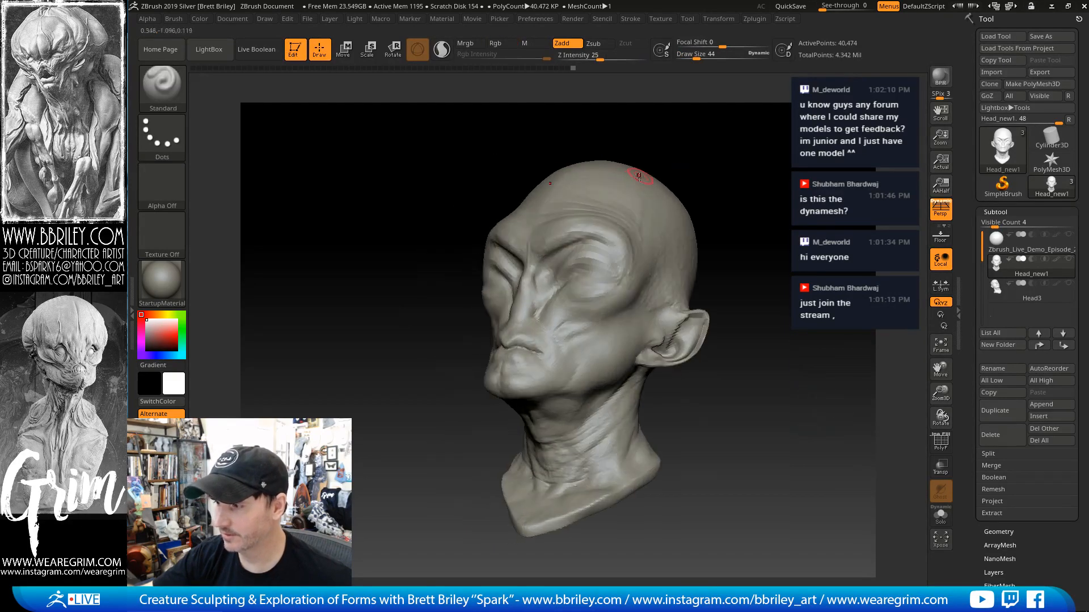
drag(585, 255, 600, 282)
Carve the eyelid creases with the DamStandard brush at draw sizes 44 and 36
mouse_move(703, 142)
right_down()
mouse_move(726, 154)
mouse_move(707, 133)
right_up()
key(b)
key(d)
key(s)
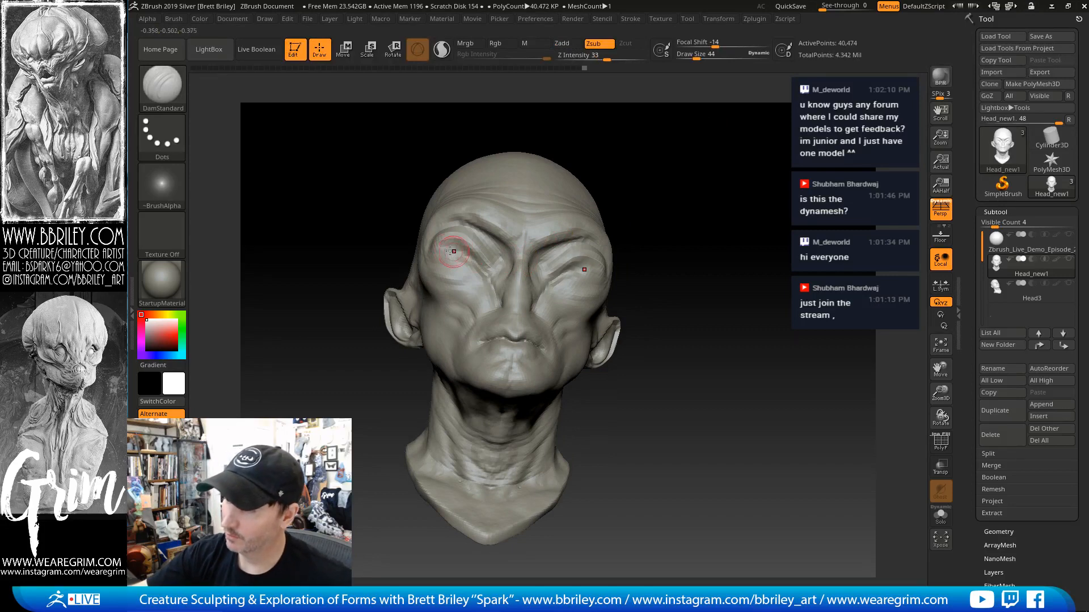
drag(443, 254, 466, 249)
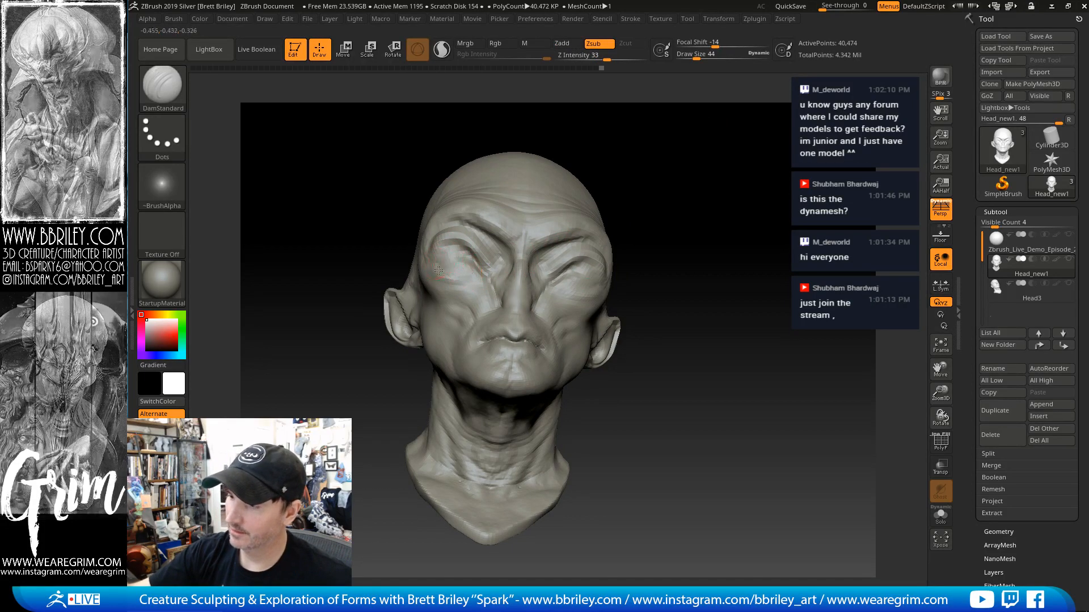
right_drag(643, 136, 672, 168)
key(s)
drag(451, 271, 444, 270)
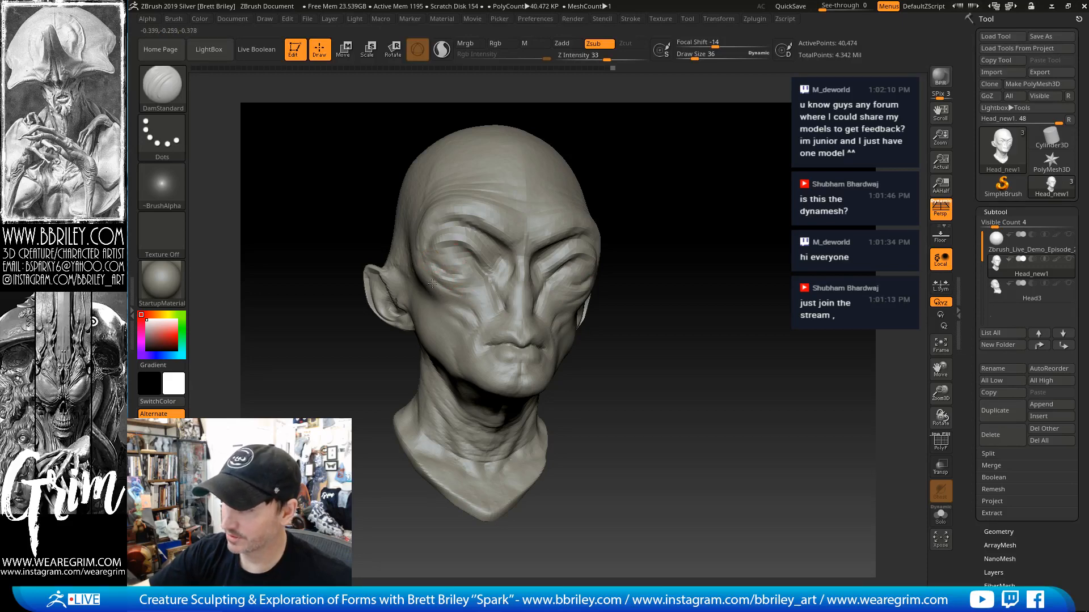
Deepen the creases at the mouth corners with DamStandard at draw size 36, then add volume with the Clay brush at draw size 56
right_drag(677, 148, 709, 154)
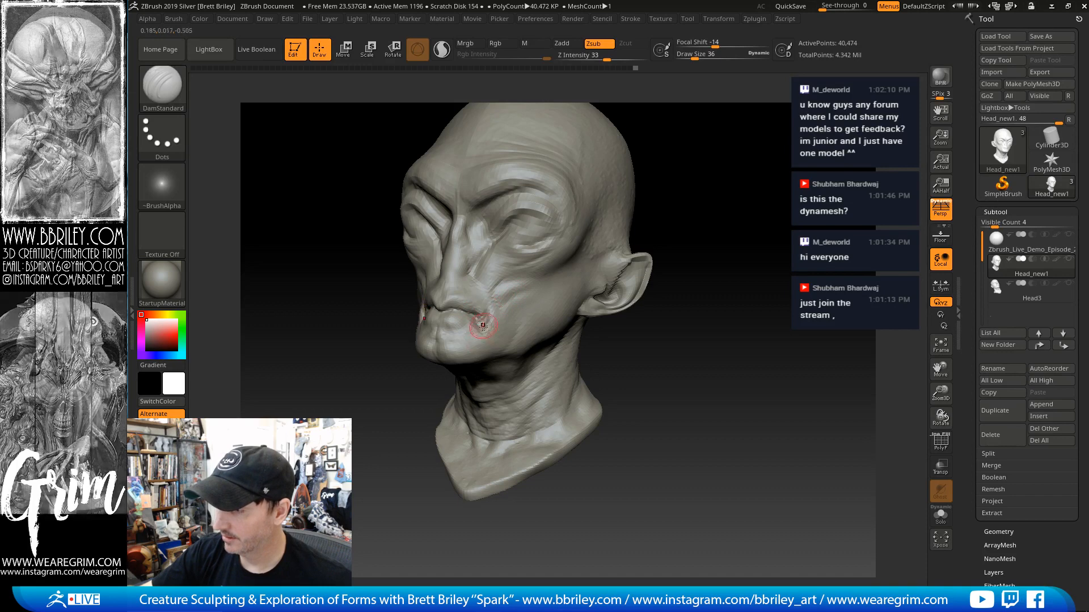
right_drag(686, 182, 719, 131)
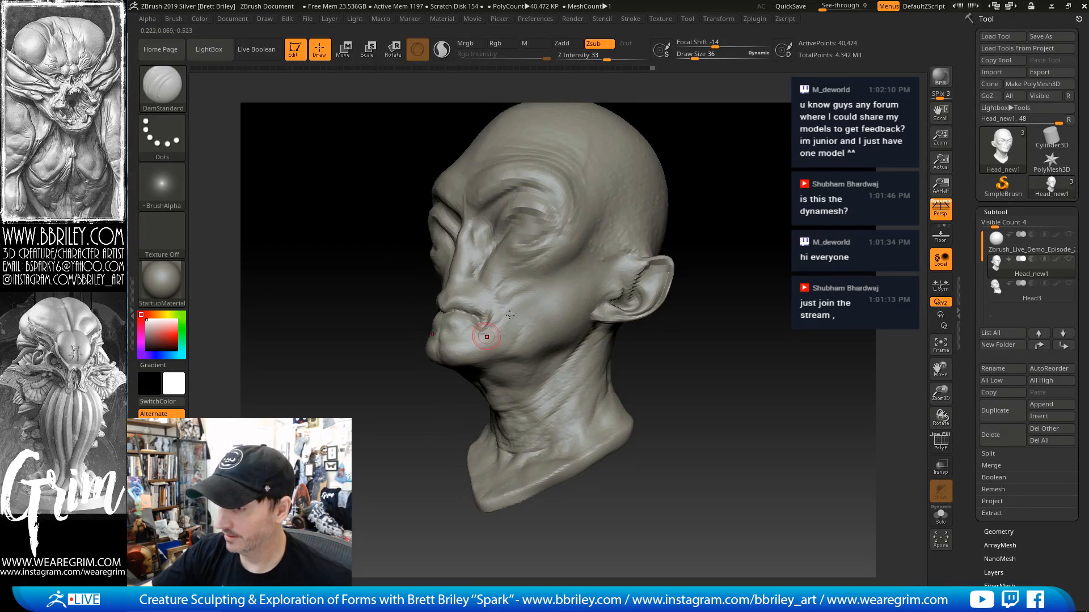
mouse_move(749, 145)
right_down()
mouse_move(732, 170)
mouse_move(734, 151)
right_up()
key(b)
key(c)
key(l)
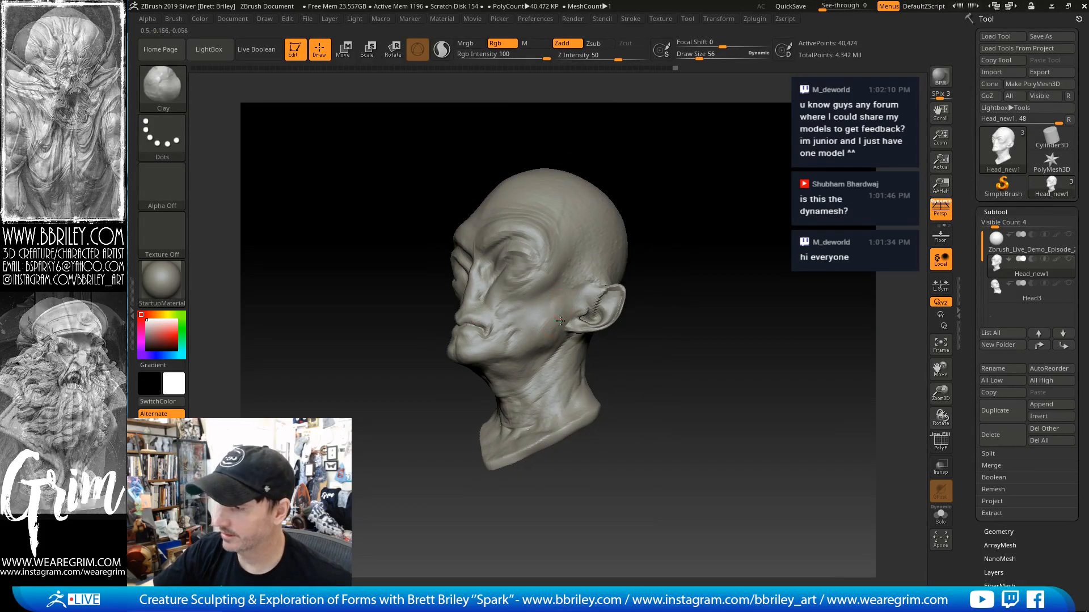
Carve creases along the rear cheek and jaw with the DamStandard brush at draw size 41
key(b)
key(d)
key(s)
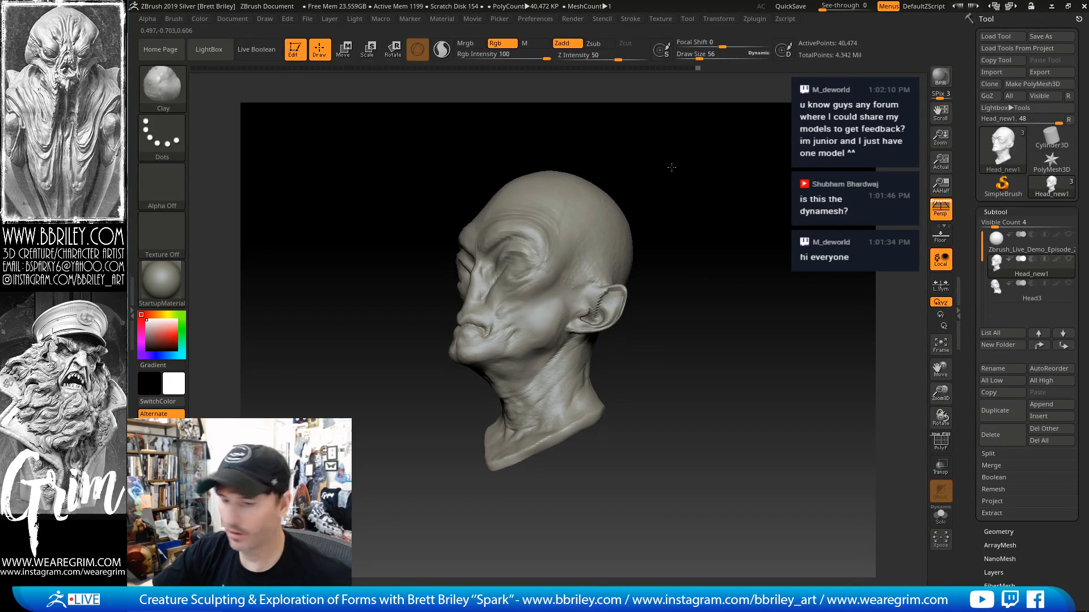
right_drag(559, 301, 544, 301)
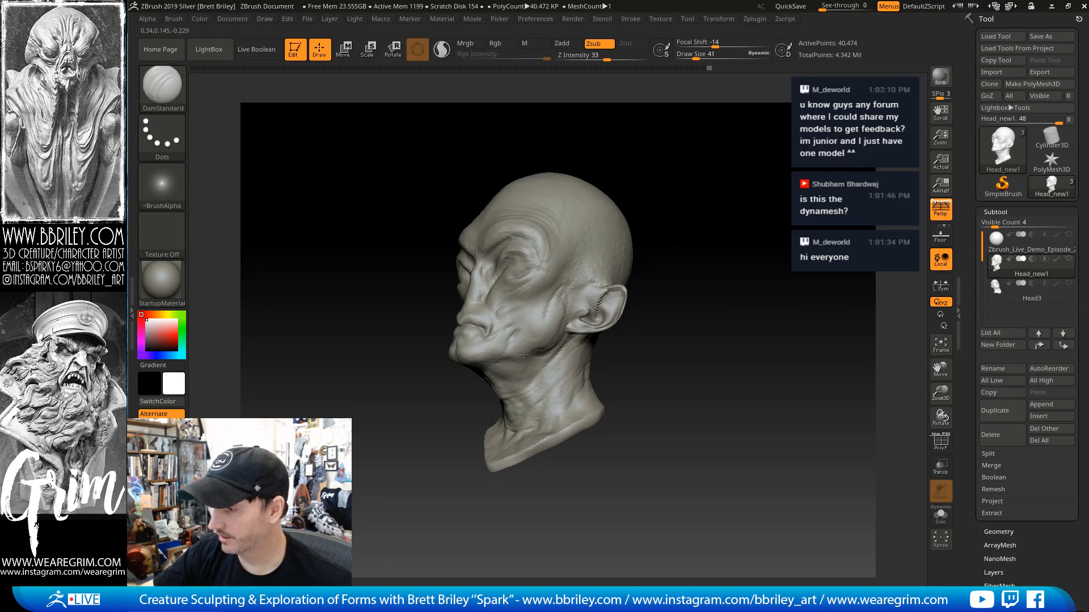
right_drag(536, 355, 692, 175)
mouse_move(522, 364)
right_down()
mouse_move(709, 195)
mouse_move(692, 180)
mouse_move(503, 362)
right_up()
Pull the base of the neck and chest downward with the Move brush at draw size 448
key(b)
key(m)
key(v)
key(s)
click(482, 393)
key(s)
click(482, 403)
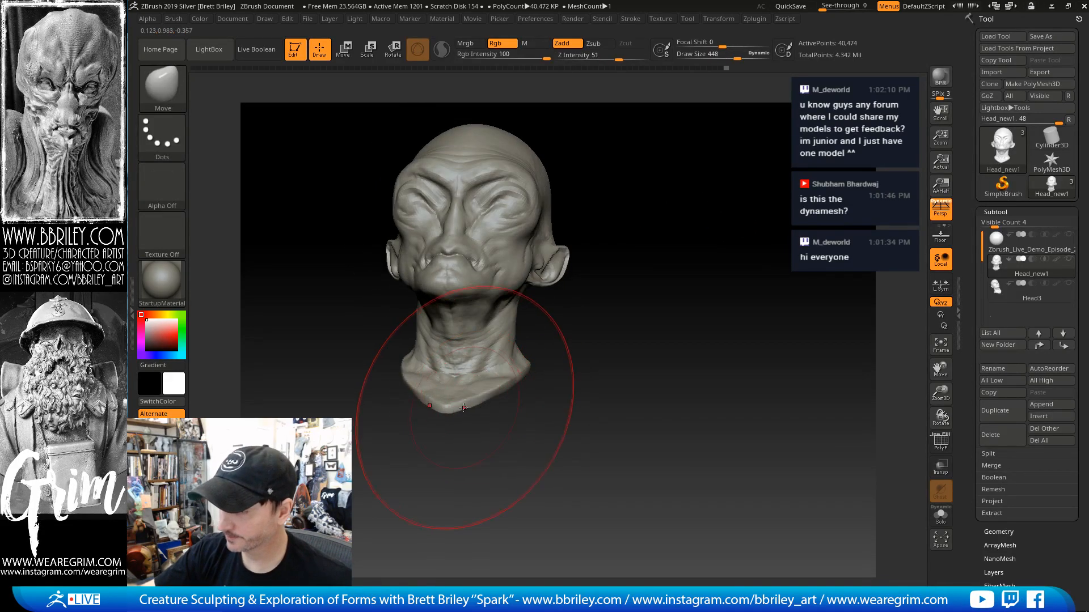
drag(469, 402, 463, 442)
right_drag(604, 414, 535, 426)
drag(509, 427, 504, 437)
Reshape the front of the neck with the Move brush at draw size 284
right_drag(624, 408, 586, 395)
right_drag(622, 362, 664, 358)
key(s)
click(481, 350)
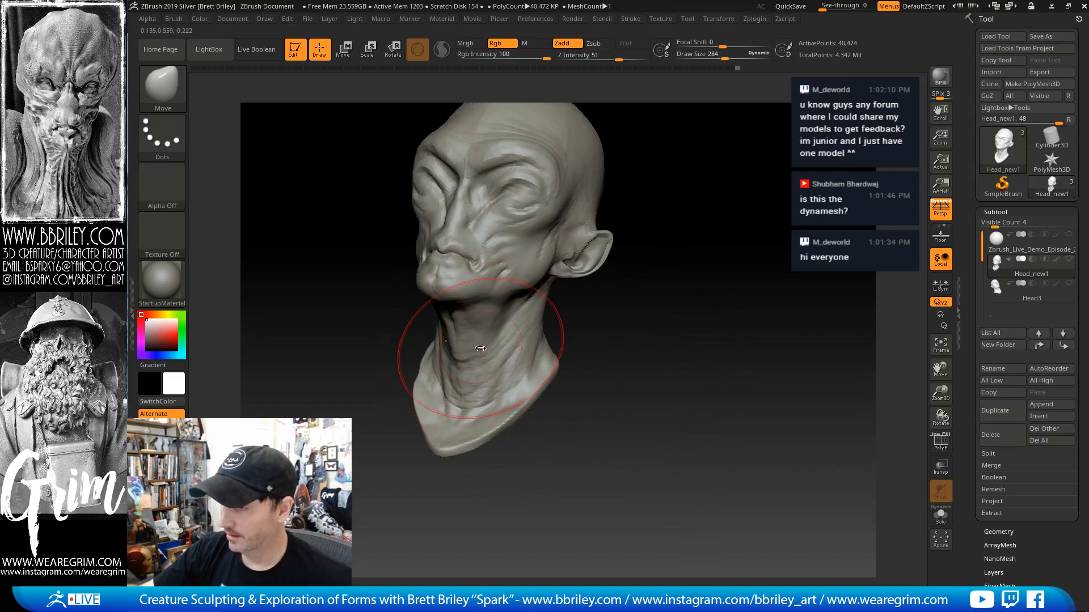
Adjust the back of the neck in profile with the Move brush at draw size 373
right_drag(618, 323, 588, 330)
key(s)
click(596, 330)
drag(587, 334, 593, 336)
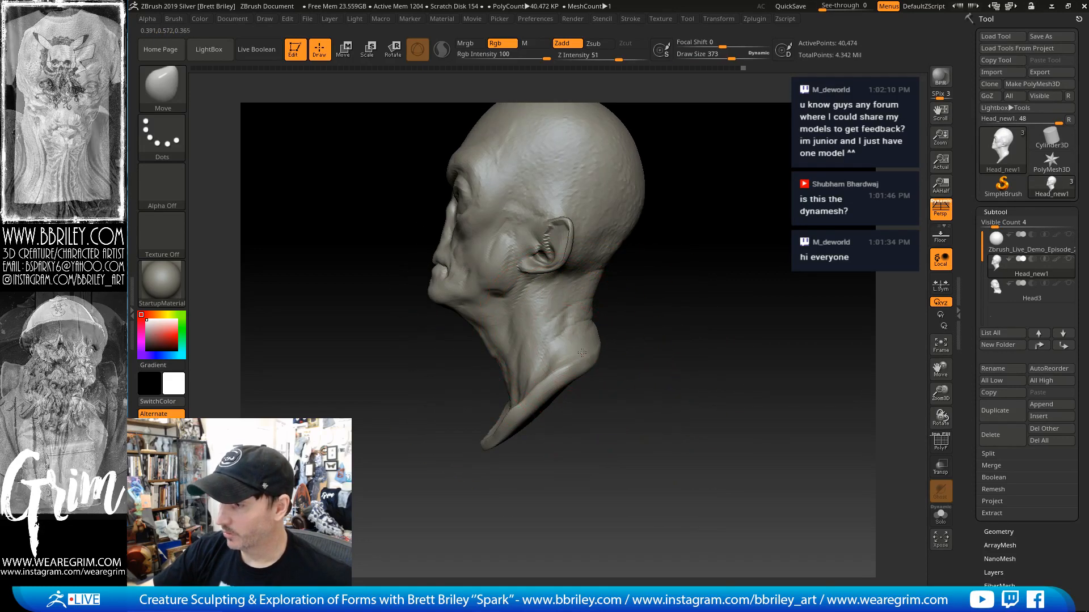
Reduce the Move brush to draw size 133 and adjust the ear in profile
mouse_move(663, 317)
right_down()
mouse_move(702, 314)
mouse_move(695, 292)
right_up()
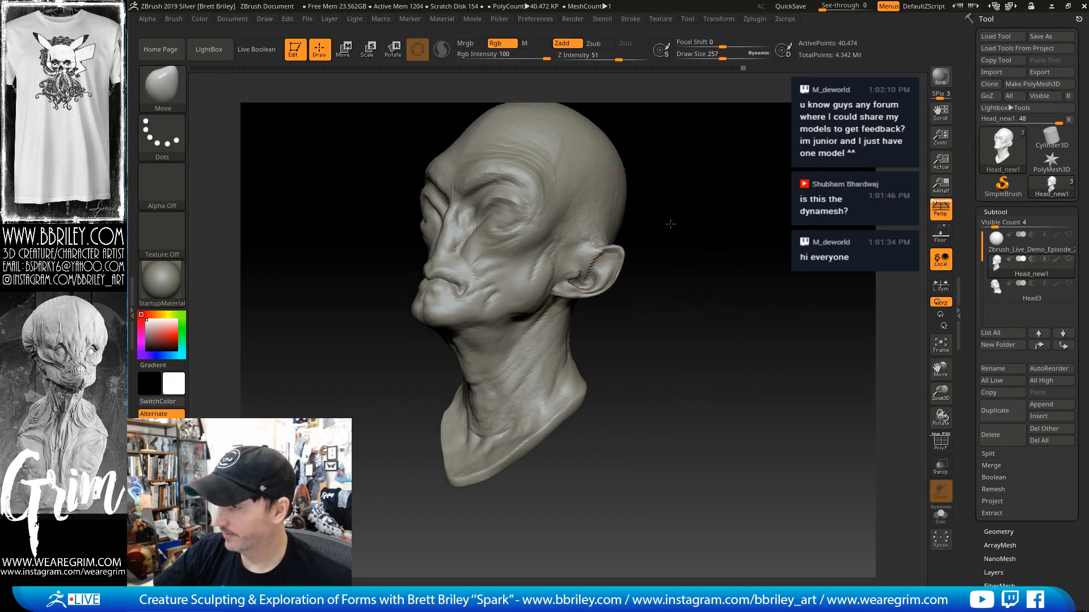
key(s)
click(568, 258)
drag(568, 259, 555, 258)
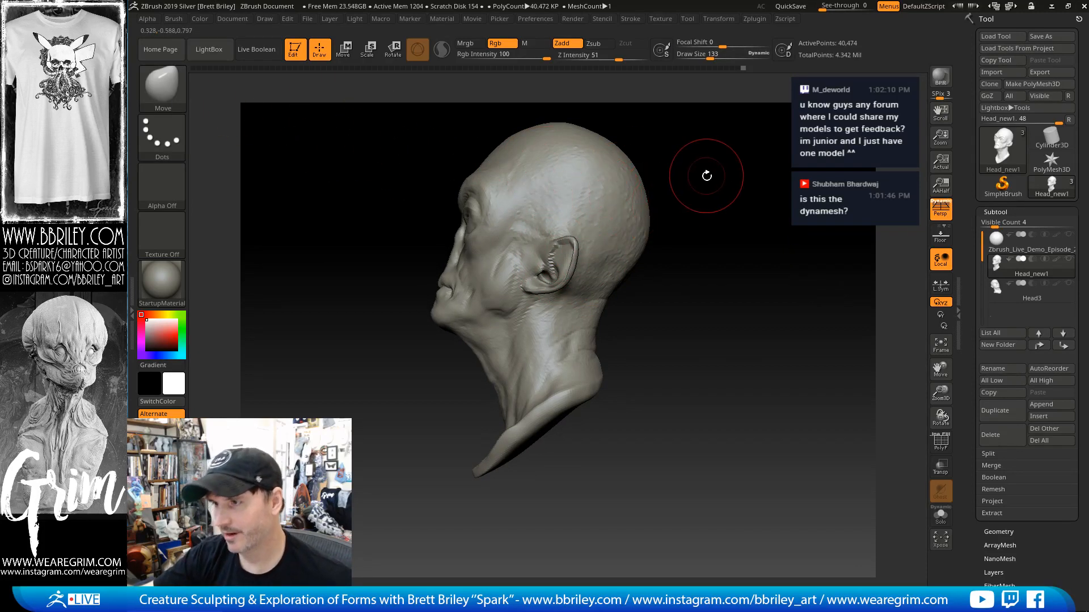
alt+right_drag(707, 176, 661, 226)
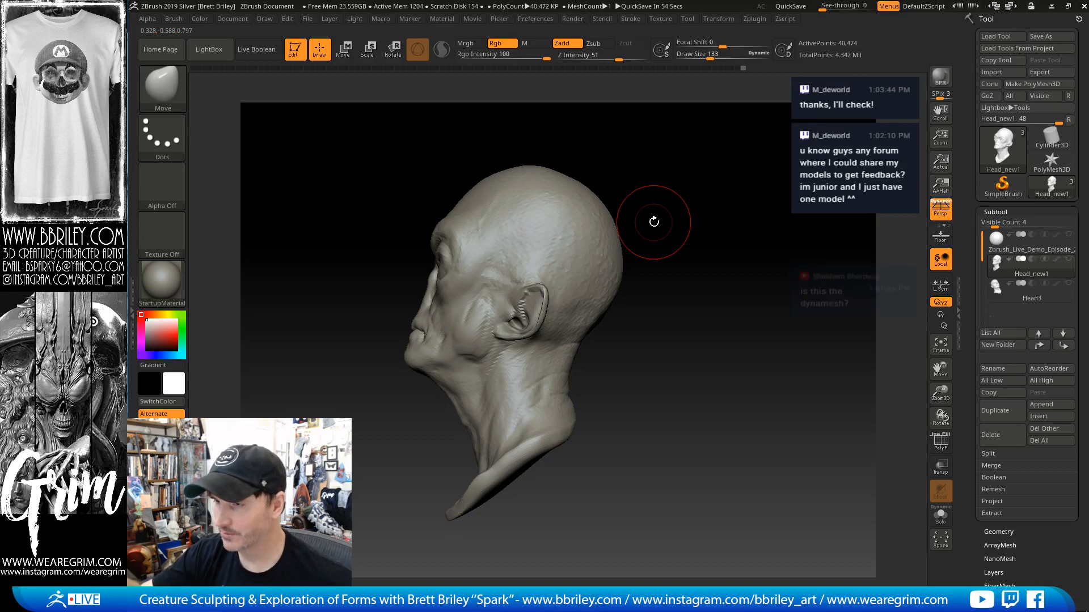
Adjust the ear with the Move brush at draw size 124 and turn on Local Symmetry
alt+drag(693, 169, 682, 179)
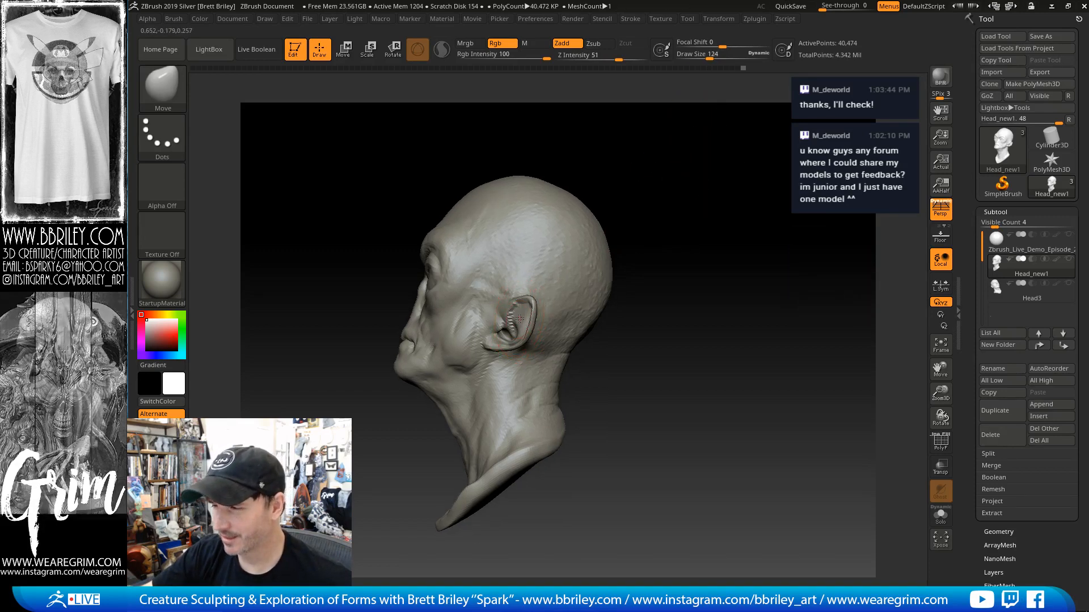
drag(527, 321, 534, 323)
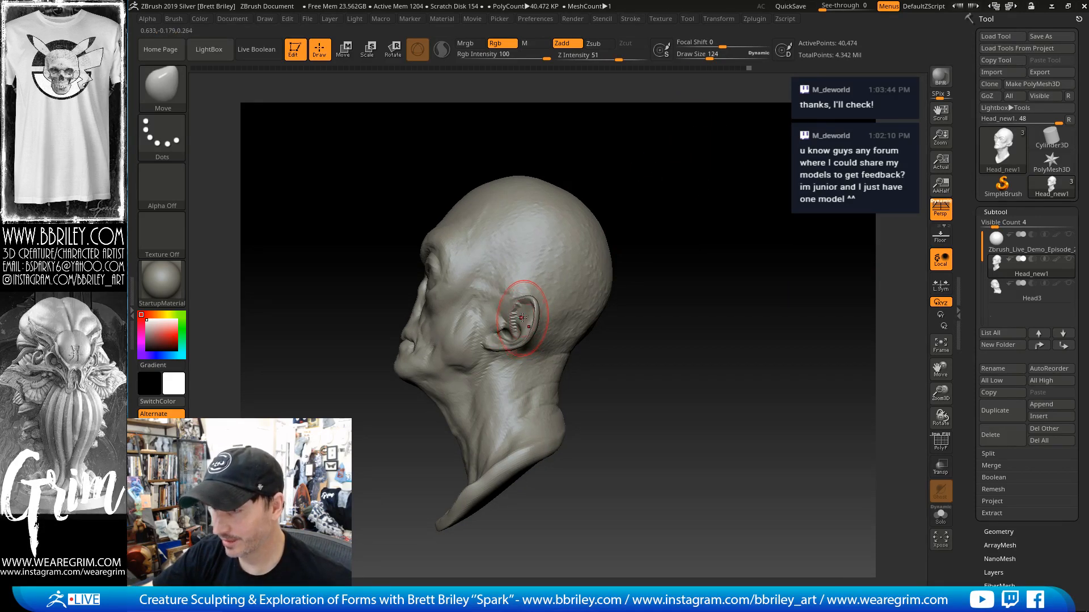
mouse_move(725, 175)
mouse_down()
mouse_move(753, 182)
mouse_move(726, 182)
mouse_up()
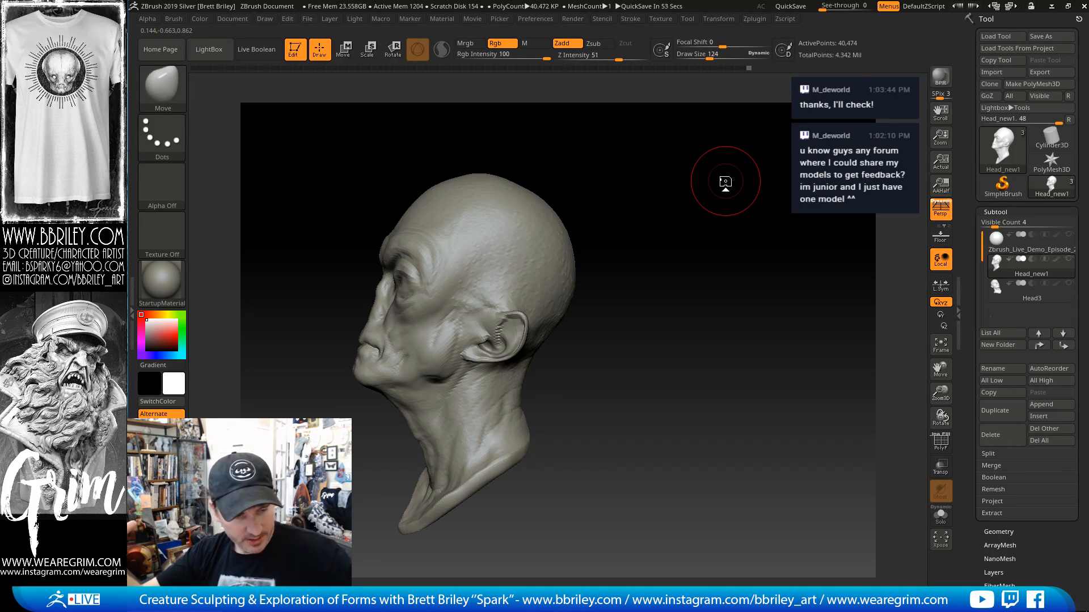
drag(651, 213, 764, 172)
drag(593, 254, 791, 196)
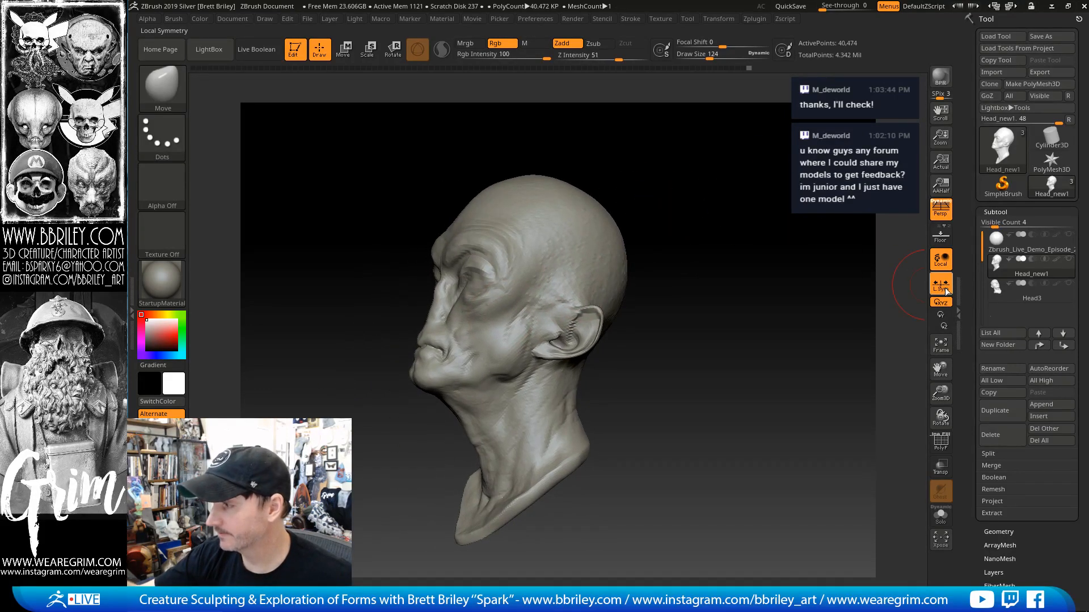
drag(768, 240, 576, 218)
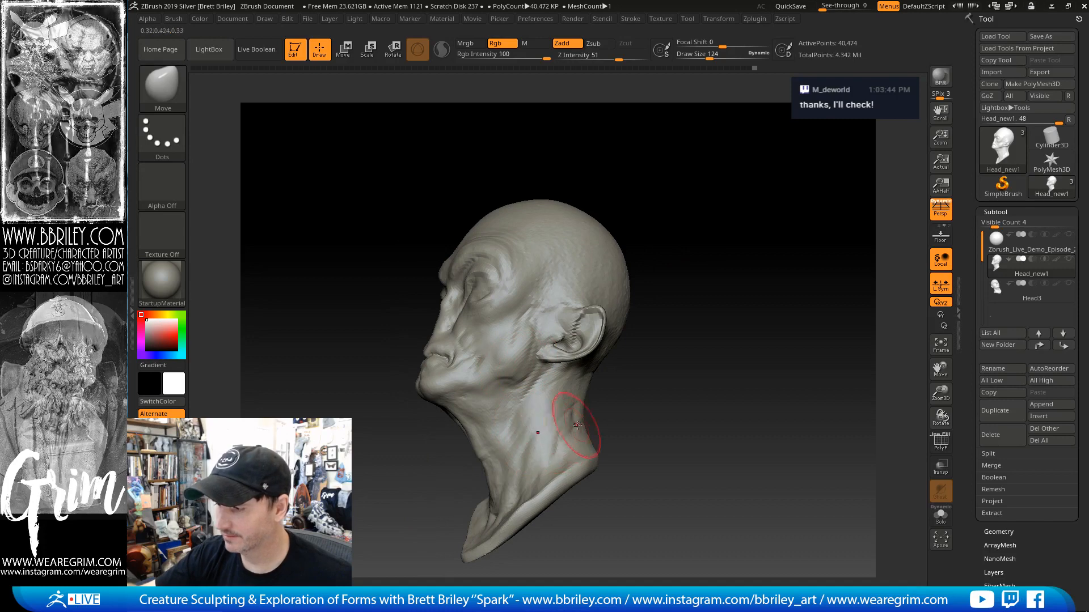
drag(794, 292, 687, 277)
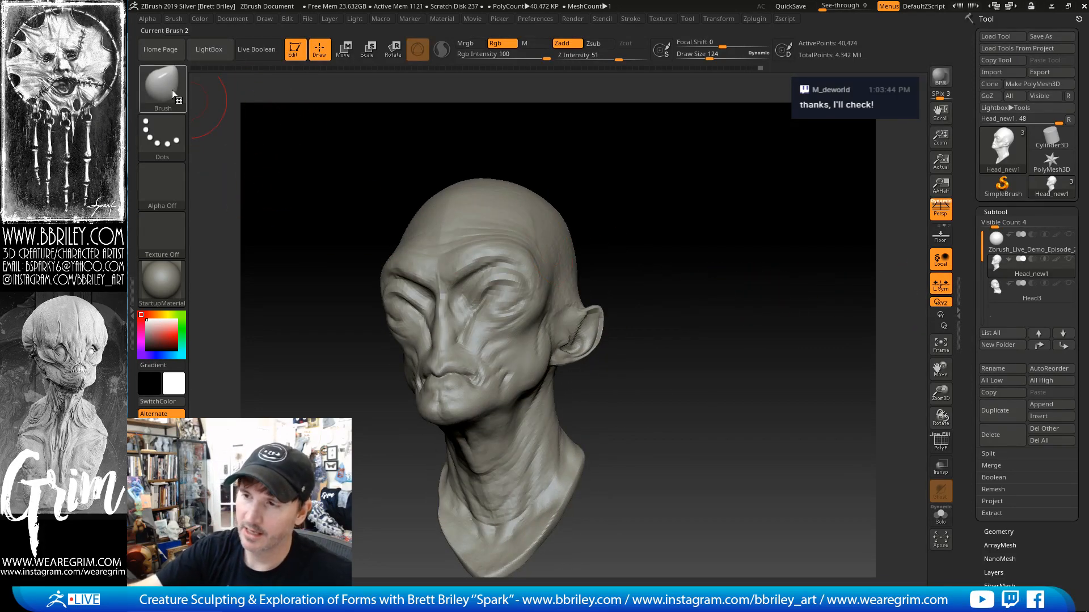
Switch the sculpting brush through Standard, Move, Pinch, Inflat and ZModeler, ending on Standard
key(b)
key(s)
key(t)
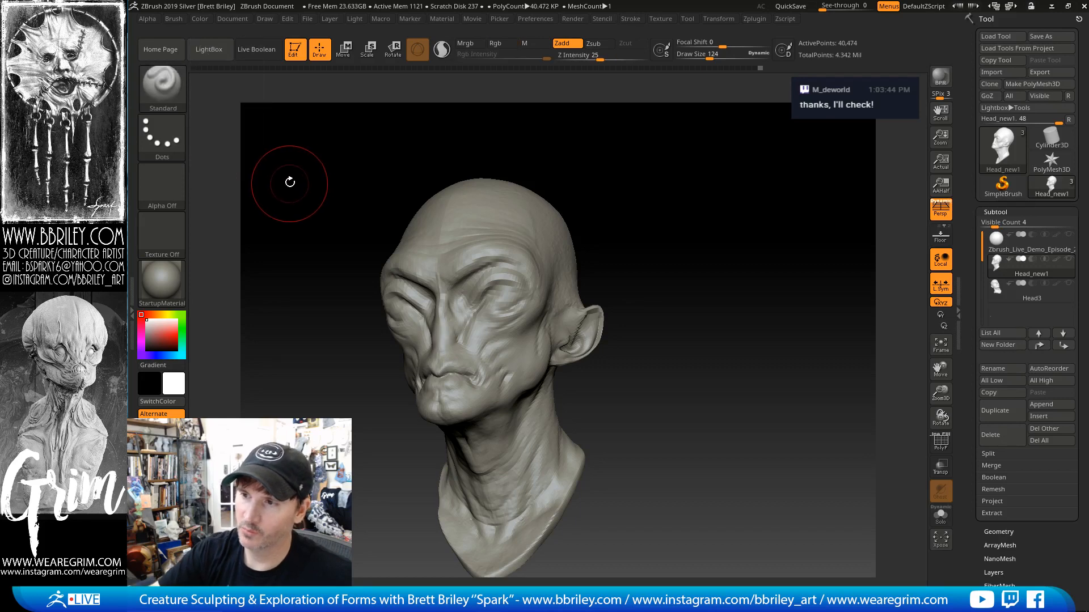
key(2)
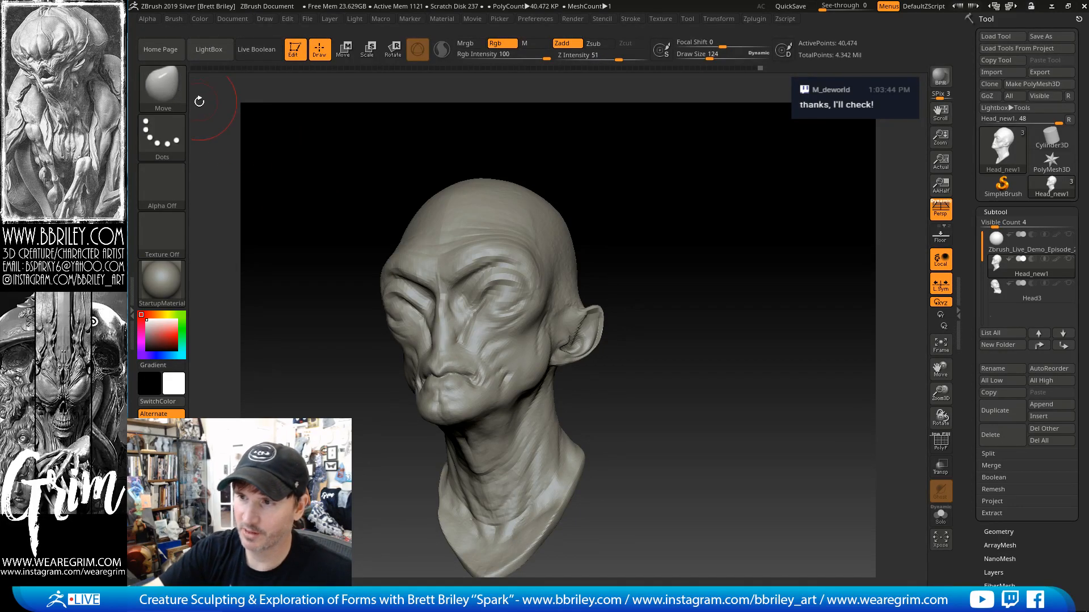
key(b)
key(t)
key(d)
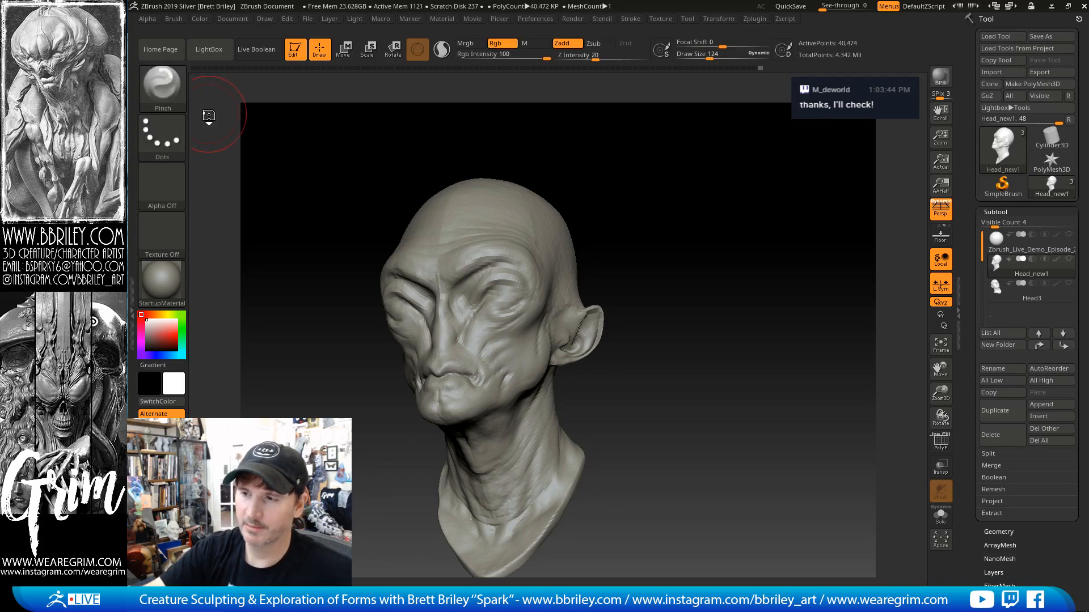
key(b)
key(c)
key(l)
key(b)
key(i)
key(n)
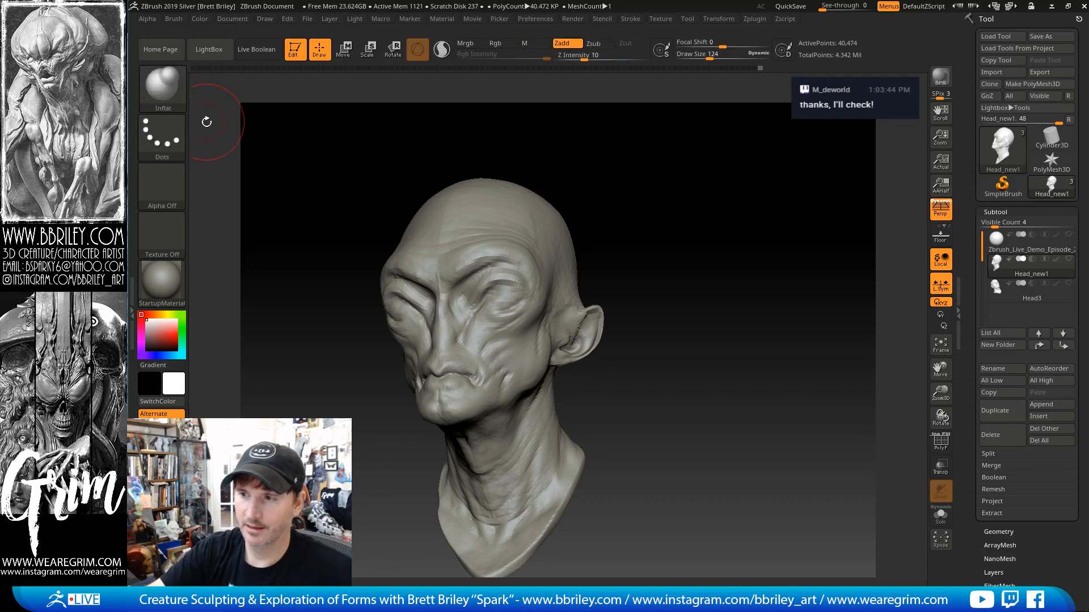
key(b)
key(z)
key(m)
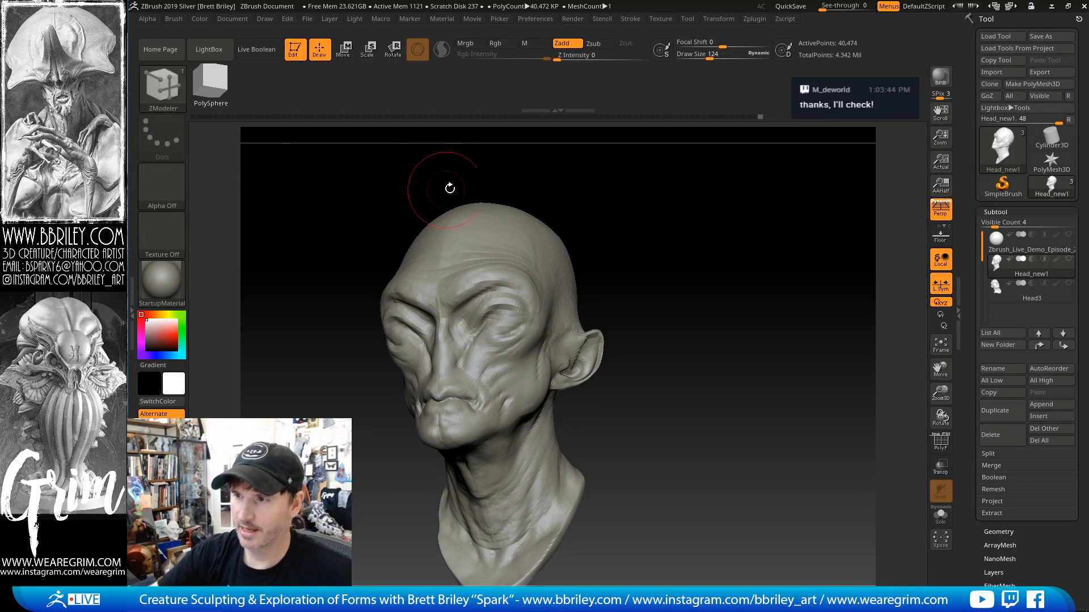
key(b)
key(s)
key(t)
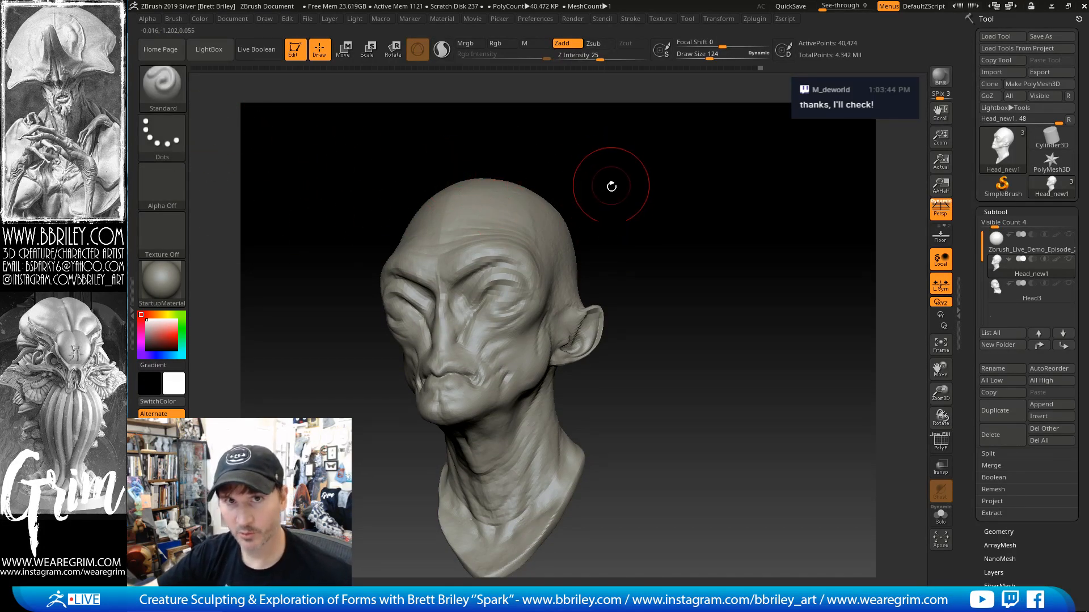
Select the Move brush, set its draw size to 414, and lower the head by one subdivision level
drag(651, 177, 666, 214)
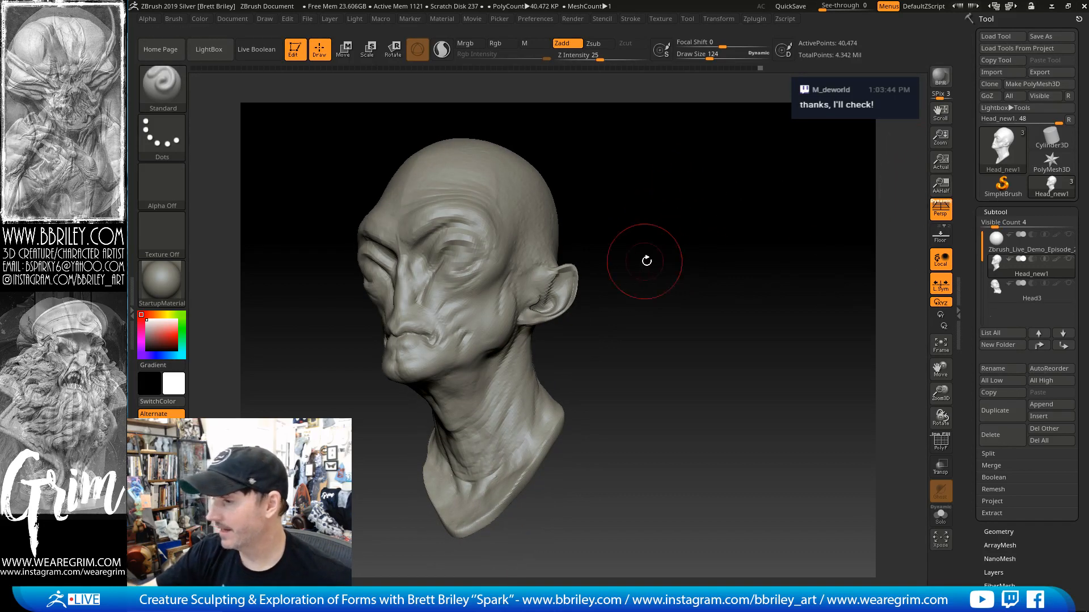
drag(645, 255, 673, 201)
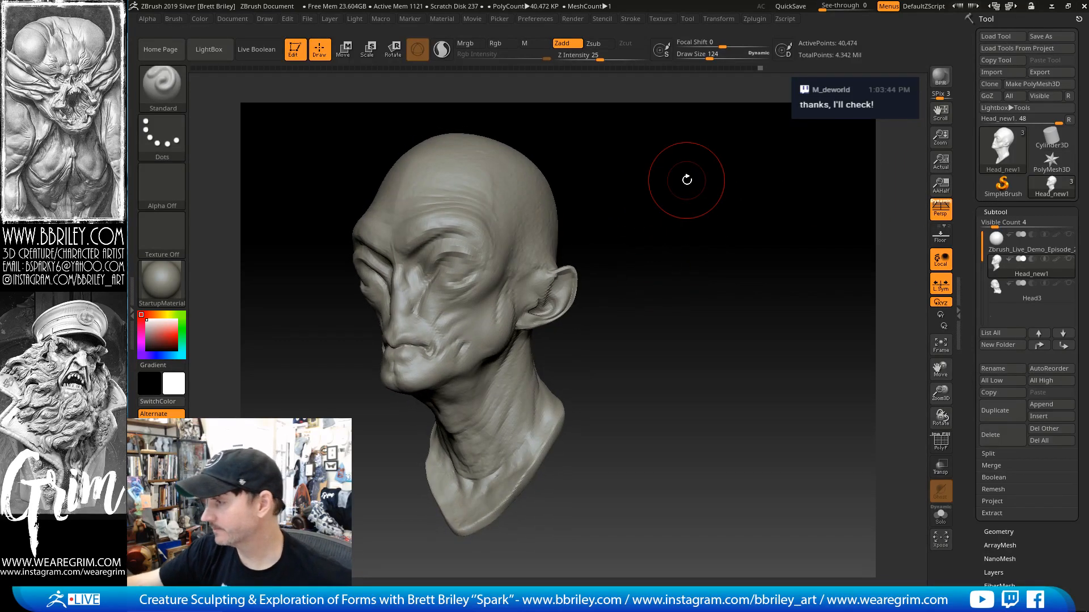
mouse_move(1006, 265)
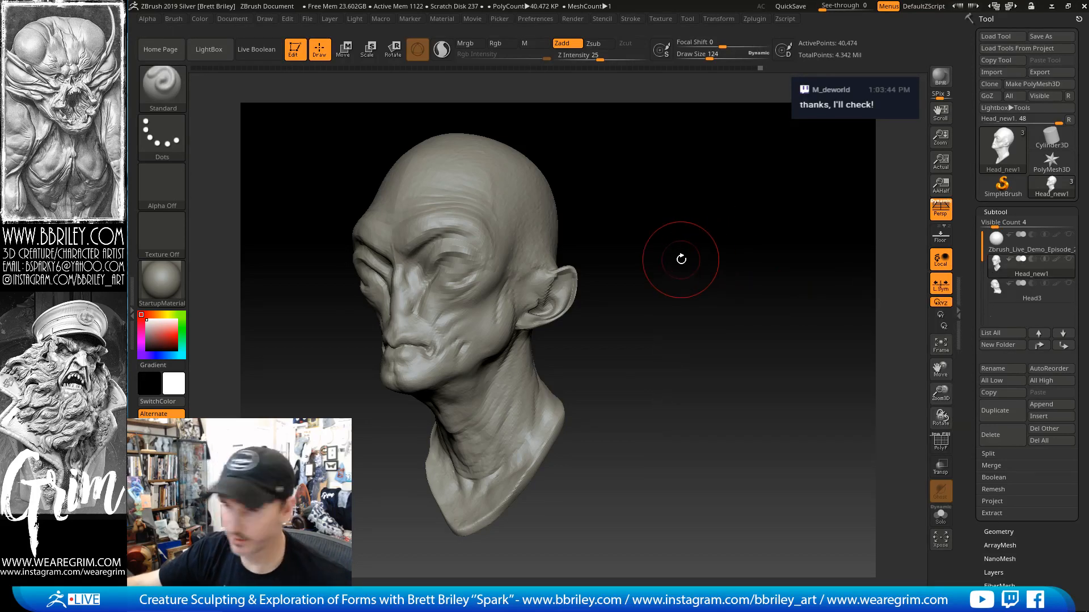
shift+drag(681, 258, 704, 254)
mouse_move(674, 174)
alt+mouse_down()
mouse_move(679, 268)
mouse_move(630, 278)
alt+mouse_up()
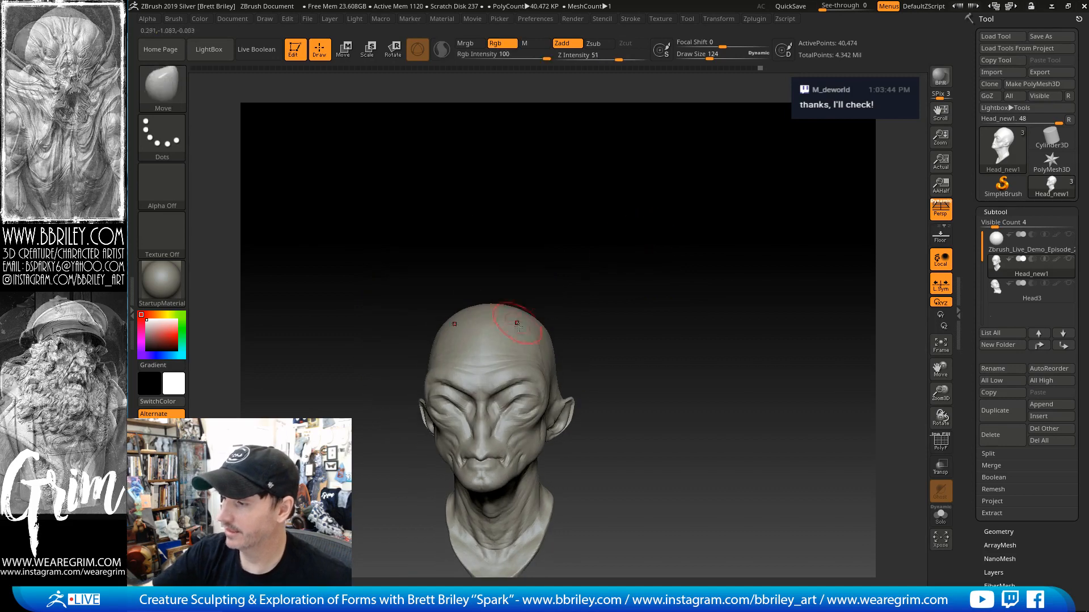
key(b)
key(m)
key(v)
mouse_move(559, 268)
mouse_down()
mouse_move(566, 299)
mouse_move(543, 281)
mouse_move(561, 275)
mouse_up()
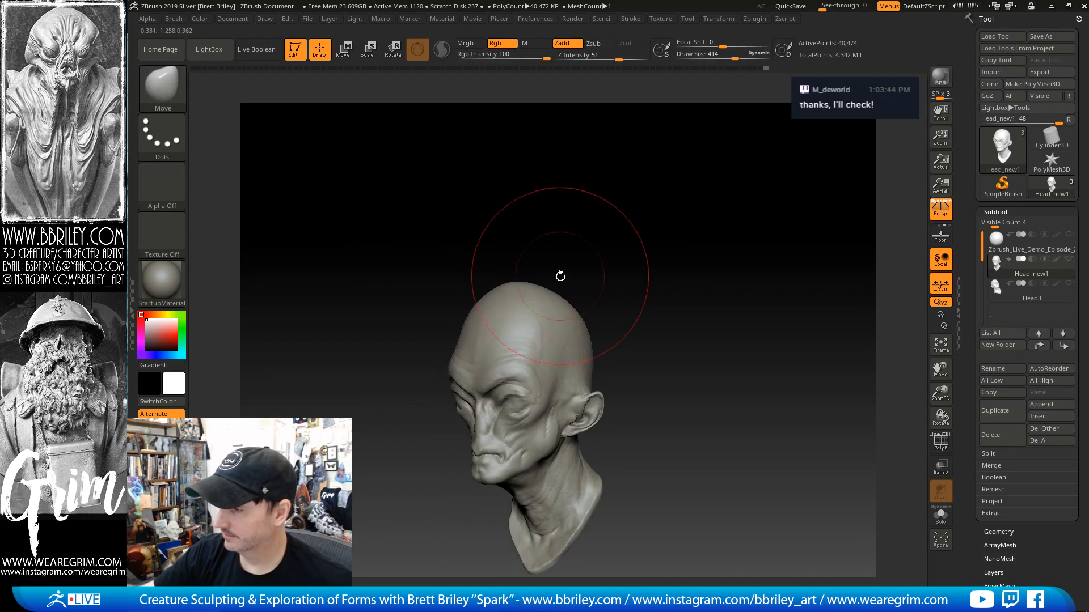
key(shift+d)
key(s)
mouse_move(622, 214)
mouse_down()
mouse_move(603, 282)
mouse_move(589, 288)
mouse_up()
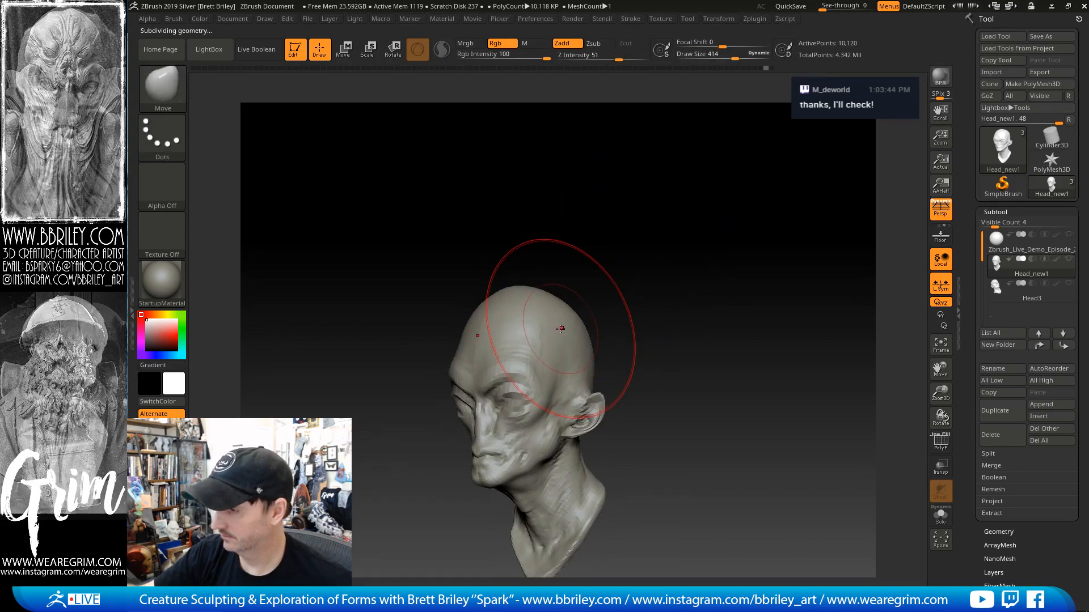
Enlarge the cranium upward and widen it on both sides with the Move brush at draw size 422
key(s)
drag(561, 327, 553, 328)
drag(615, 291, 575, 271)
mouse_move(650, 258)
mouse_down()
mouse_move(616, 311)
mouse_move(608, 287)
mouse_move(621, 341)
mouse_move(661, 316)
mouse_move(663, 248)
mouse_move(624, 284)
mouse_move(628, 231)
mouse_move(652, 185)
mouse_move(602, 218)
mouse_move(644, 175)
mouse_move(603, 250)
mouse_move(637, 229)
mouse_up()
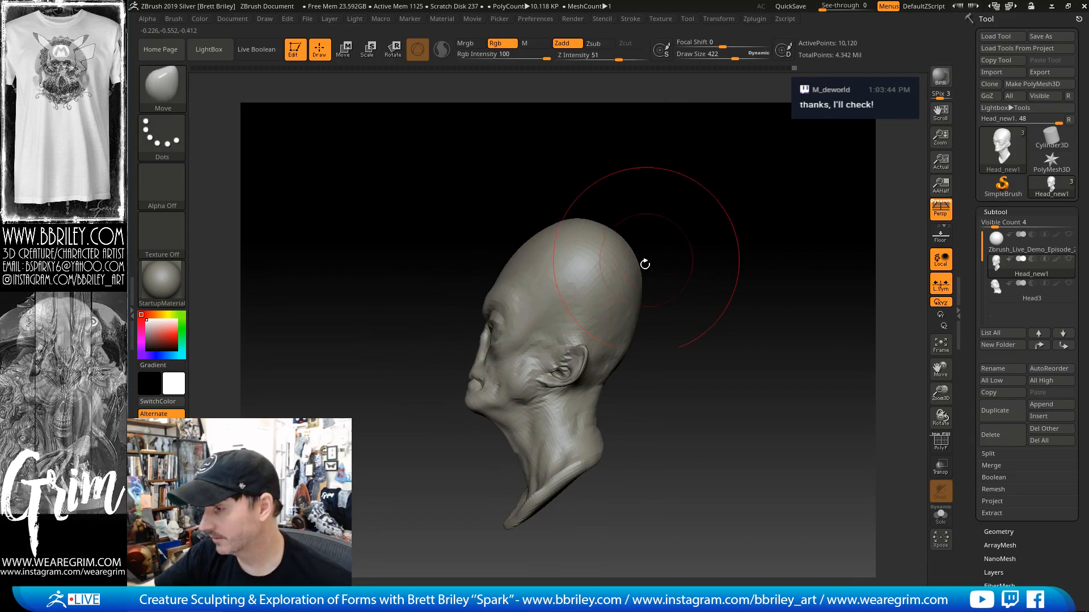
drag(644, 260, 615, 280)
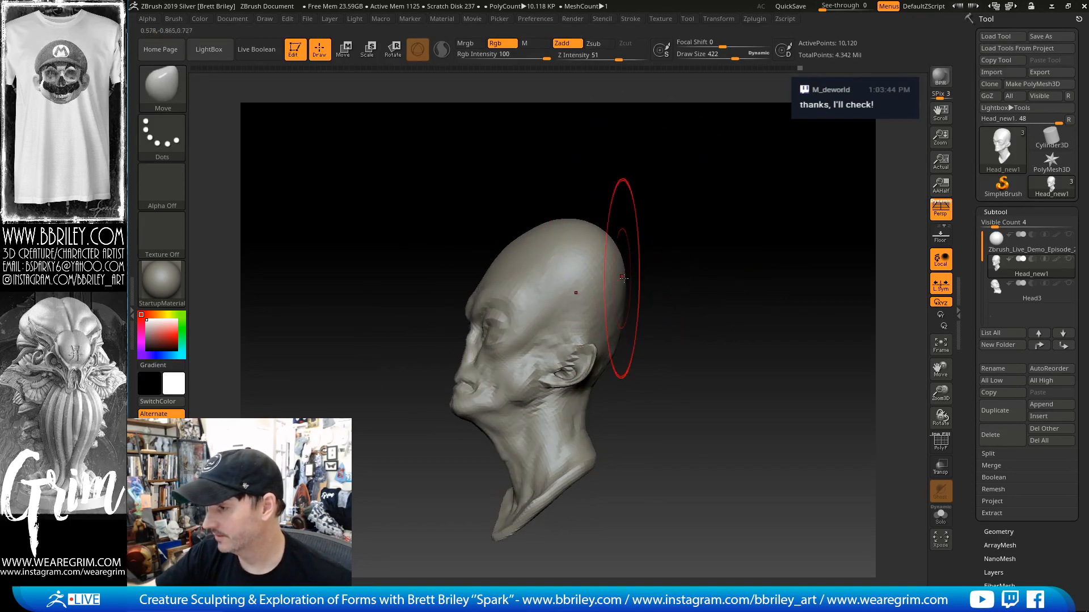
mouse_move(638, 238)
mouse_down()
mouse_move(798, 231)
mouse_move(754, 238)
mouse_up()
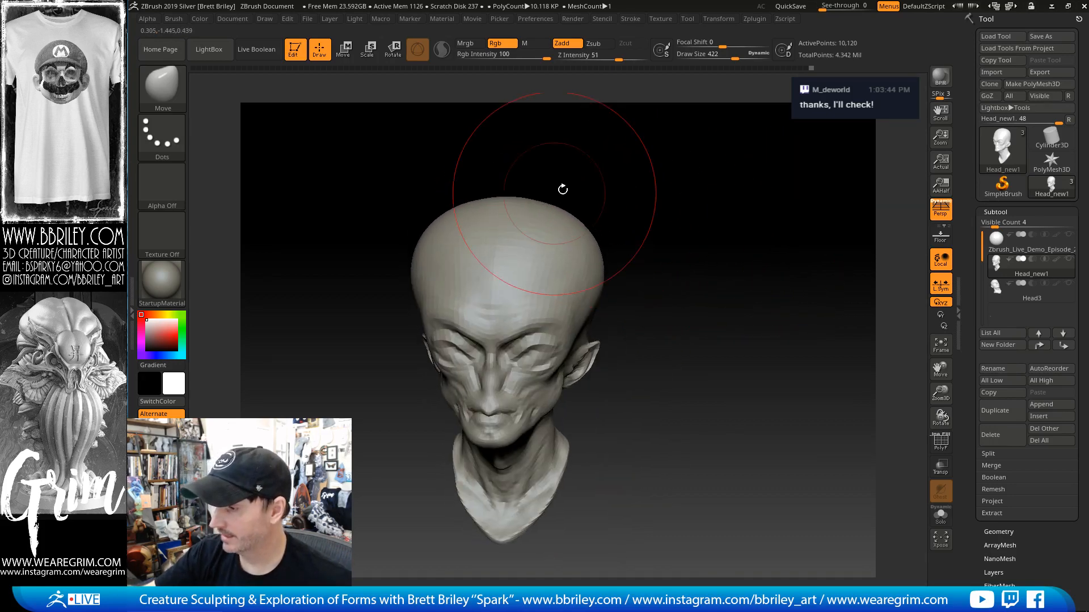
mouse_move(562, 187)
mouse_down()
mouse_move(695, 221)
mouse_move(655, 178)
mouse_move(704, 225)
mouse_move(713, 255)
mouse_move(769, 219)
mouse_up()
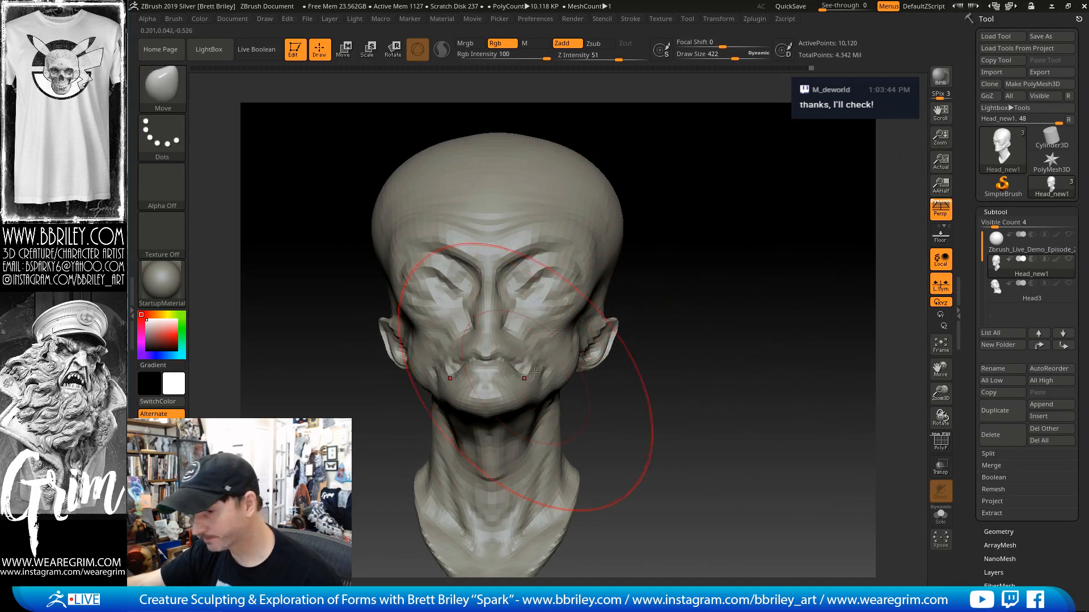
Add a Sphere3D subtool, select it for transforming, and show the Head_new1 subtool alongside it
click(1033, 415)
click(703, 397)
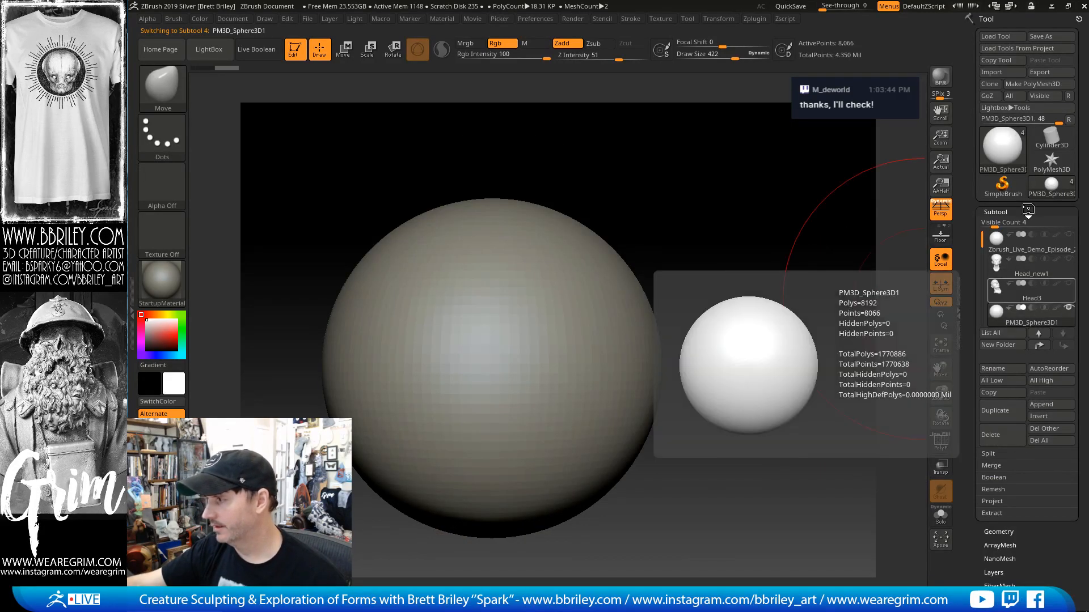
click(343, 50)
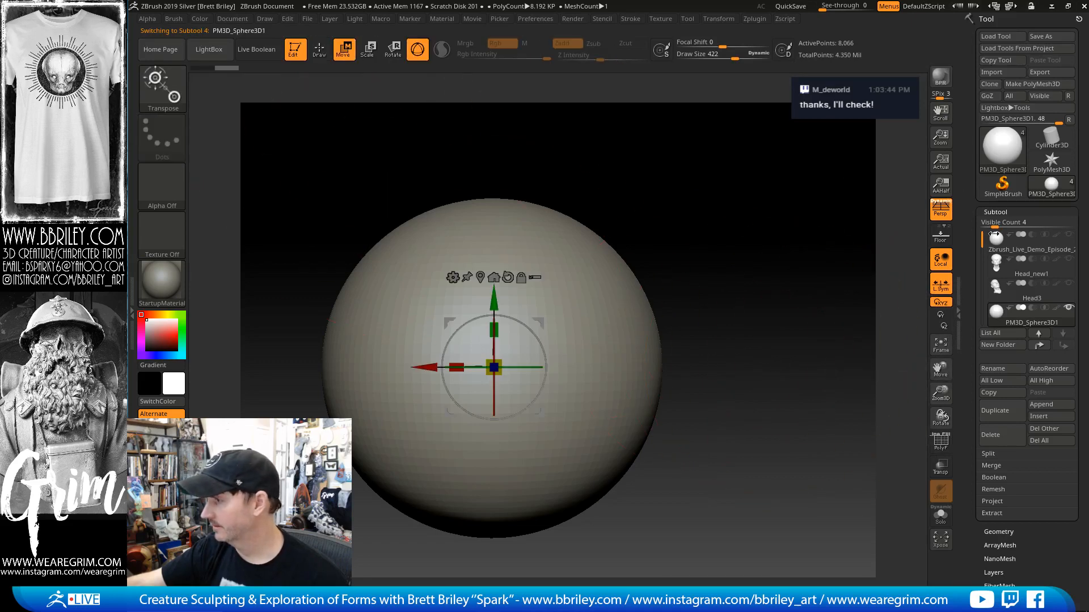
click(1068, 260)
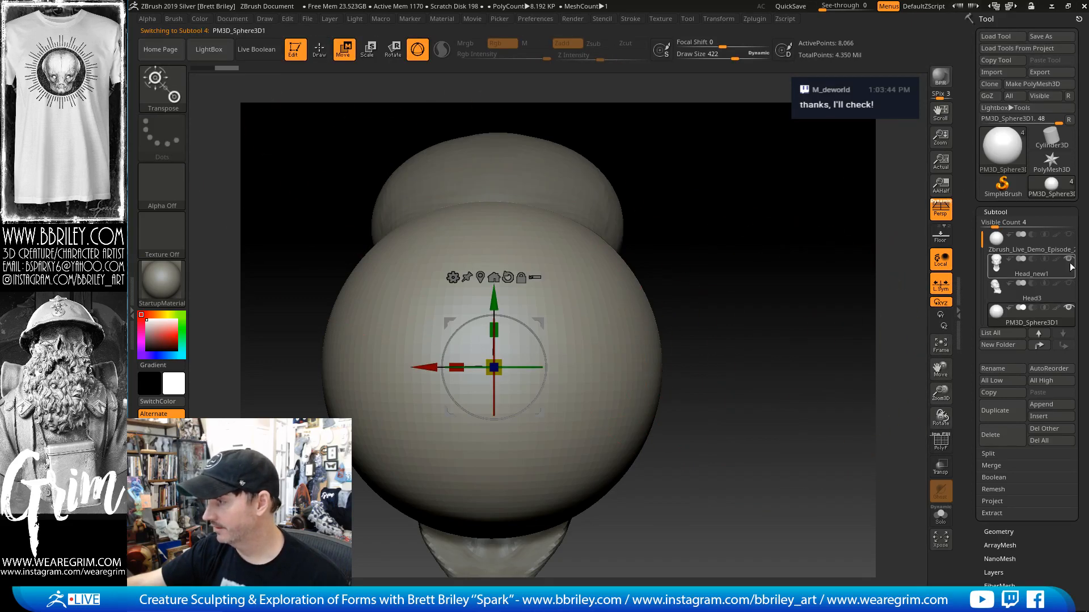
mouse_move(1050, 268)
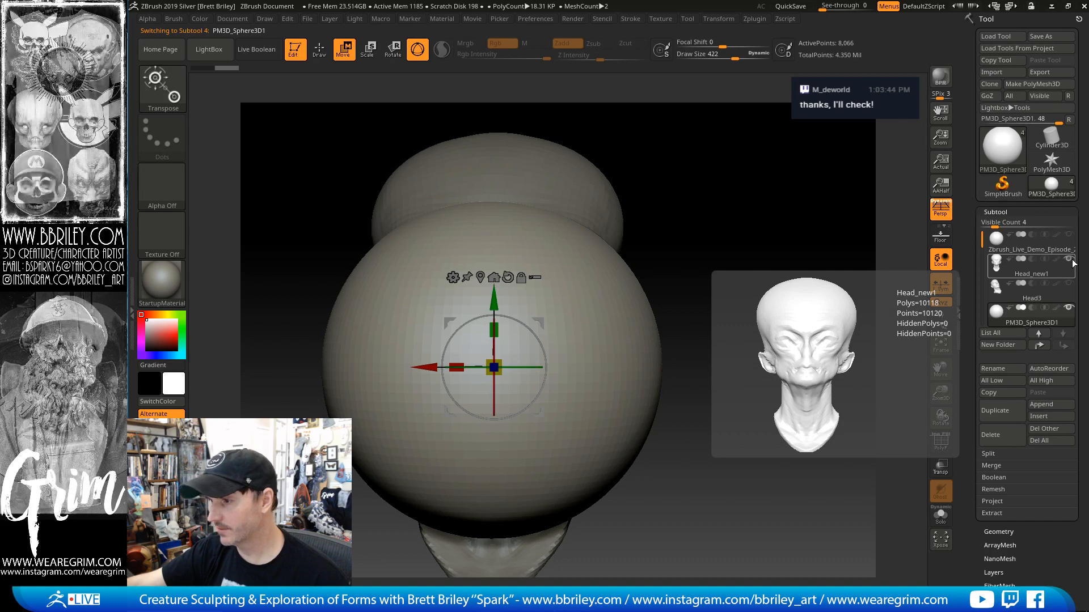
mouse_move(1028, 321)
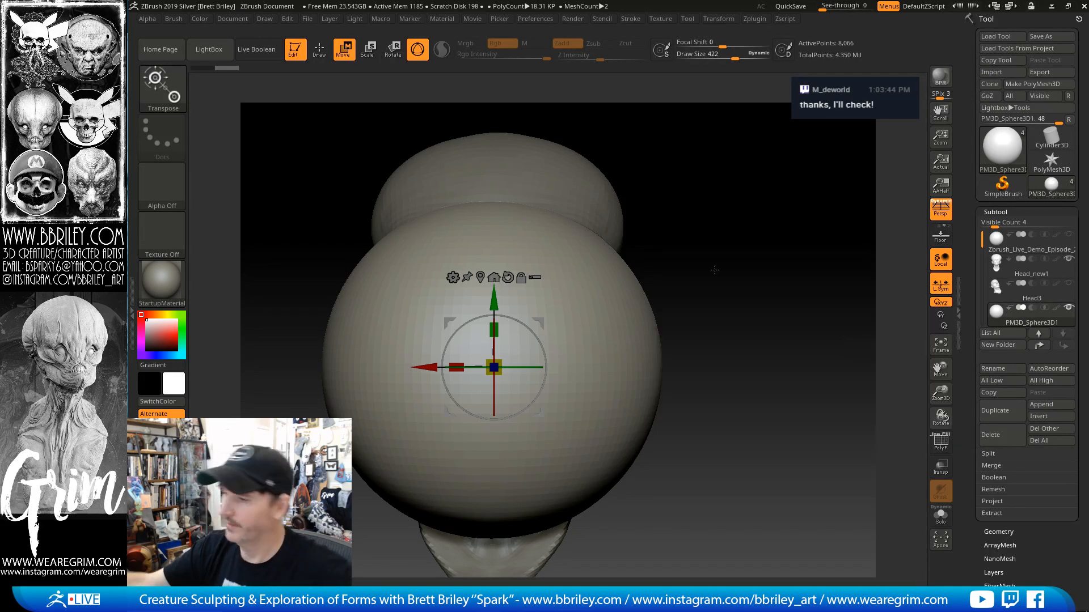
Scale the sphere down to roughly eyeball size and move it up and forward inside the head at eye level
drag(493, 368, 469, 419)
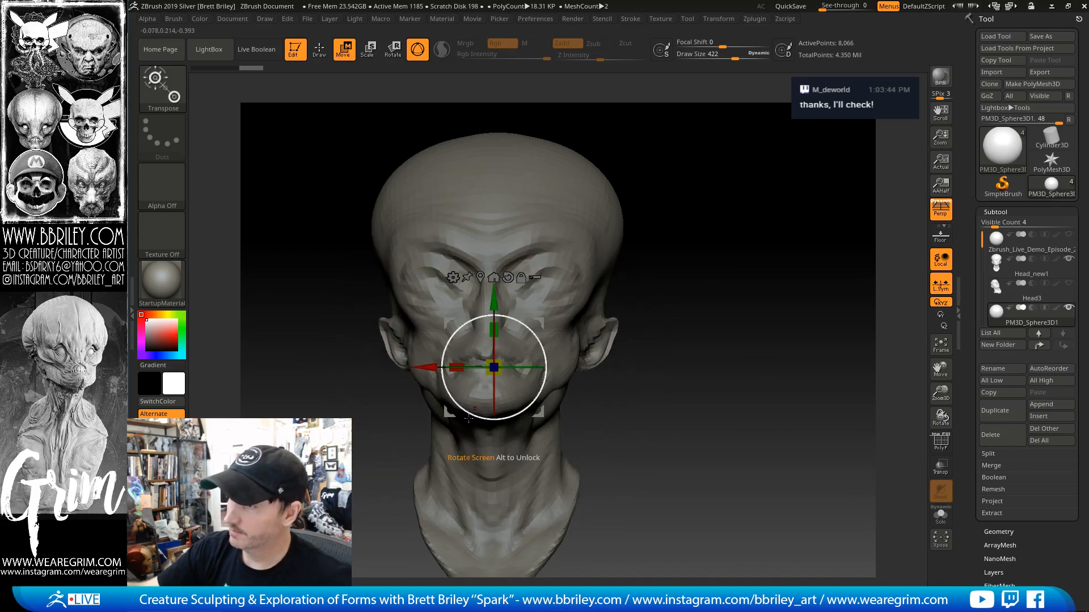
drag(698, 226, 757, 228)
drag(538, 319, 496, 231)
drag(629, 238, 743, 244)
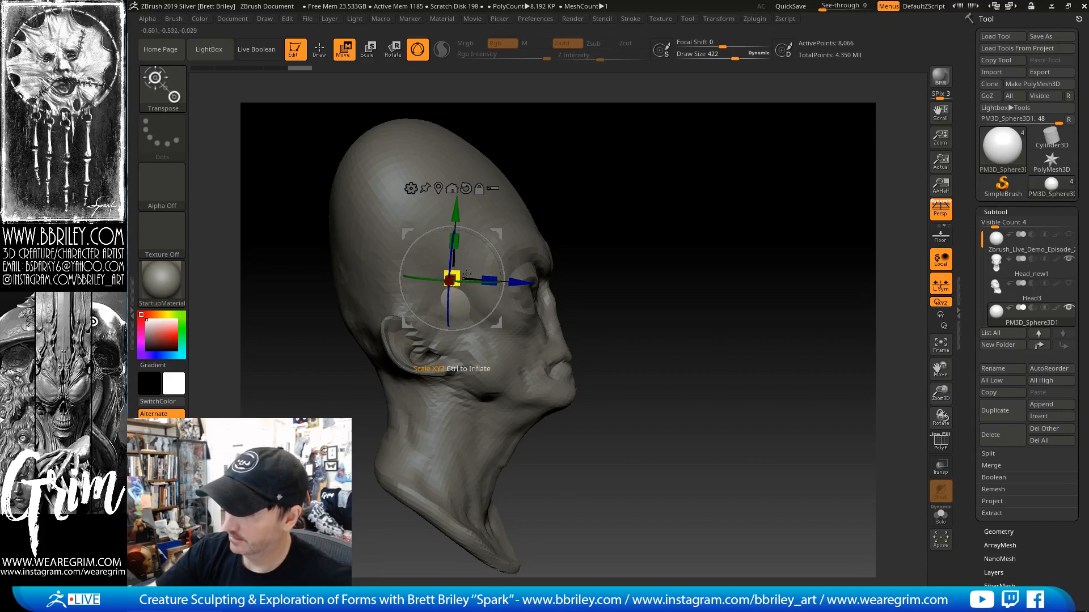
drag(458, 273, 548, 228)
drag(501, 268, 500, 286)
Position the sphere in the character's right eye socket and fine-tune its scale as an eyeball
drag(627, 195, 514, 198)
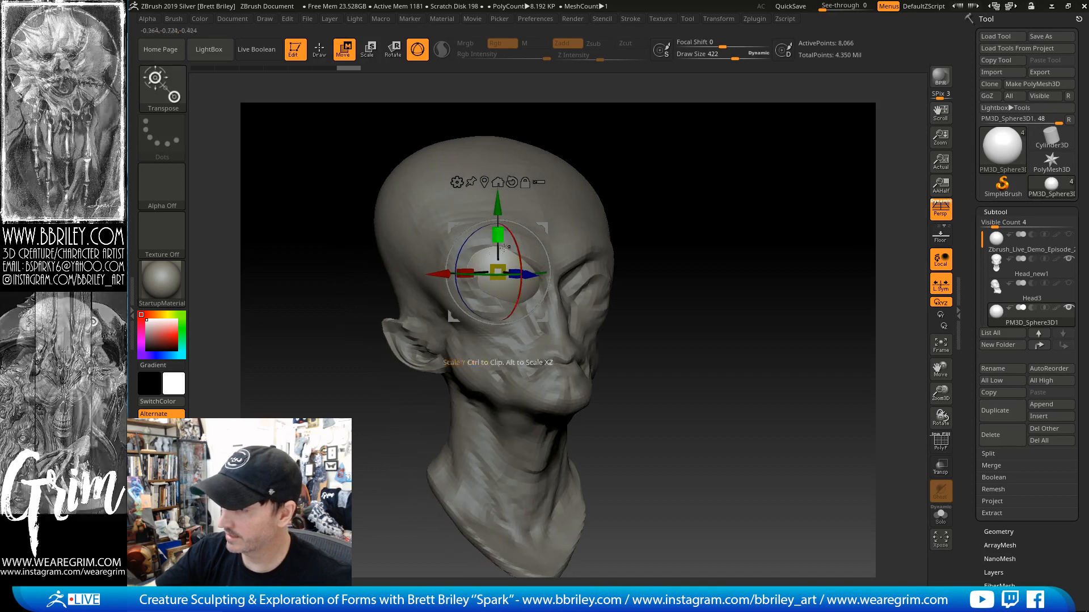
drag(495, 264, 495, 276)
drag(743, 158, 658, 157)
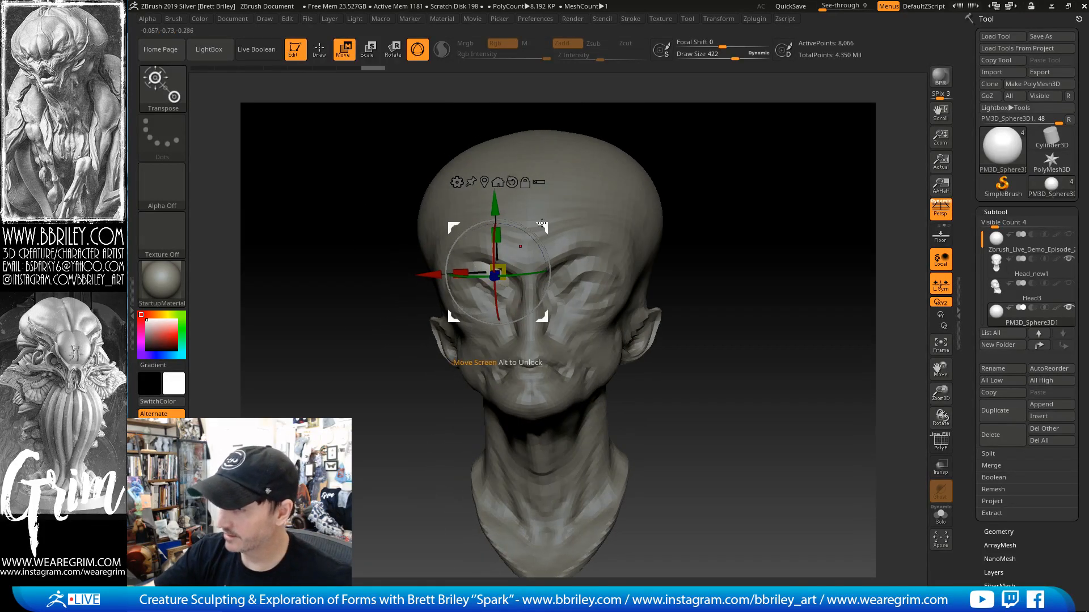
drag(541, 227, 531, 243)
key(q)
mouse_move(687, 165)
mouse_down()
mouse_move(736, 170)
mouse_move(728, 200)
mouse_up()
key(w)
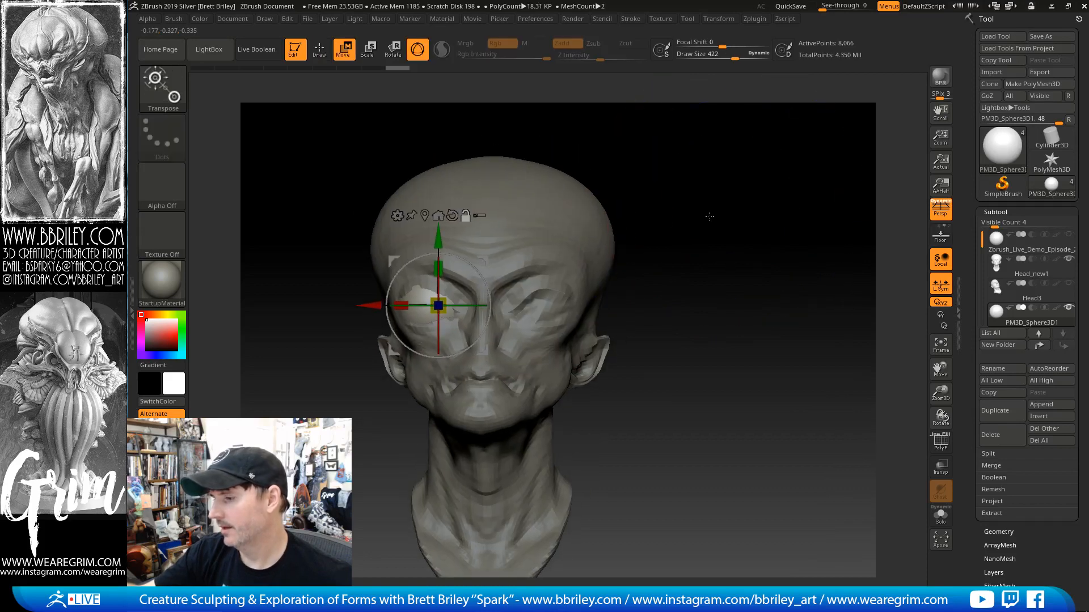
drag(439, 305, 439, 305)
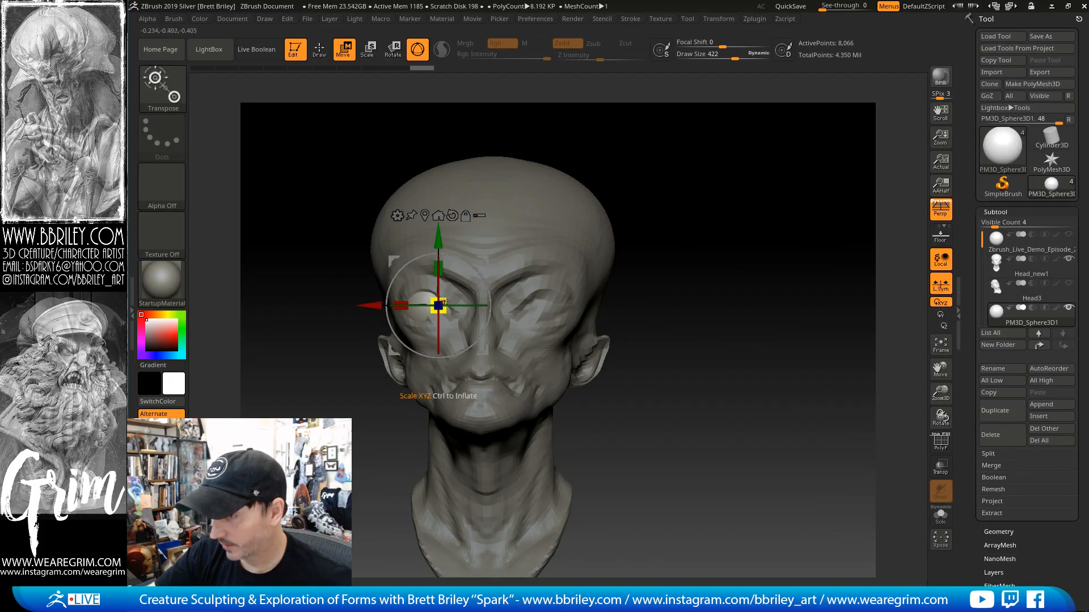
key(q)
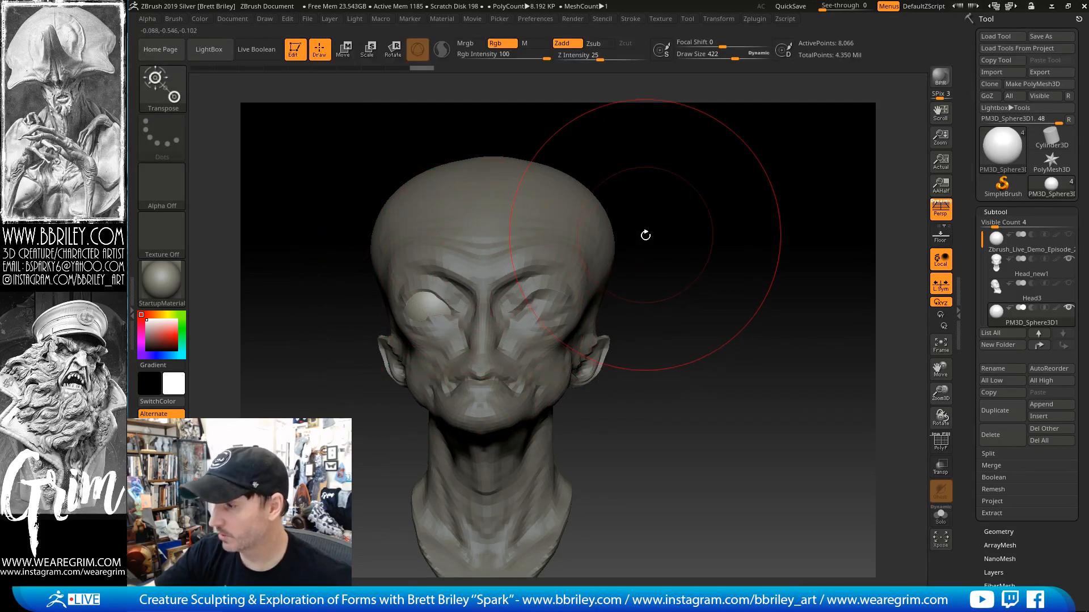
Mirror the eyeball sphere across the X axis with SubTool Master, merging both eyes into one subtool
click(754, 19)
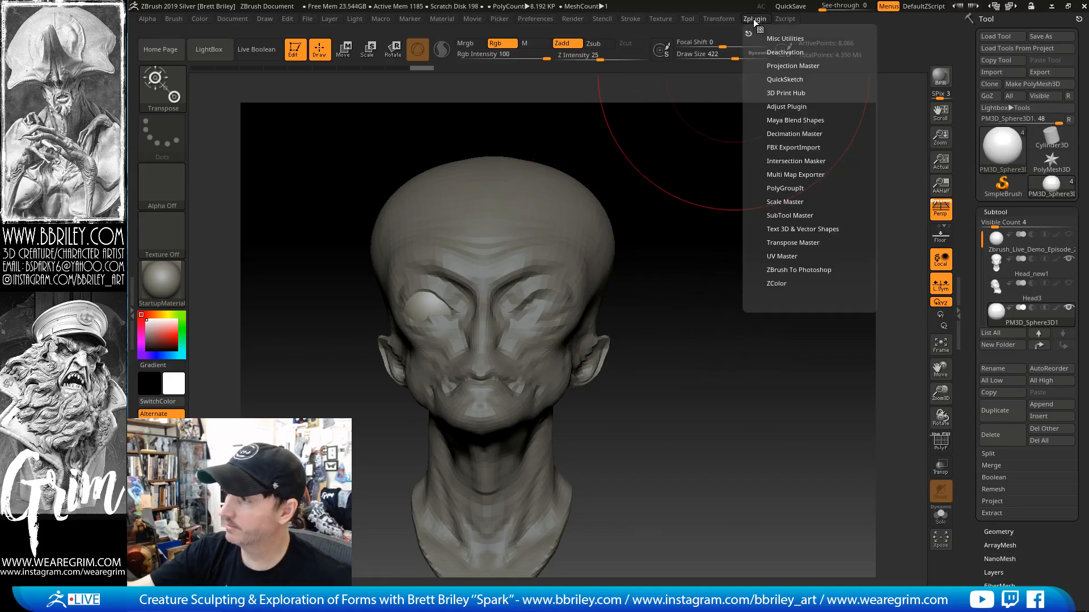
click(754, 19)
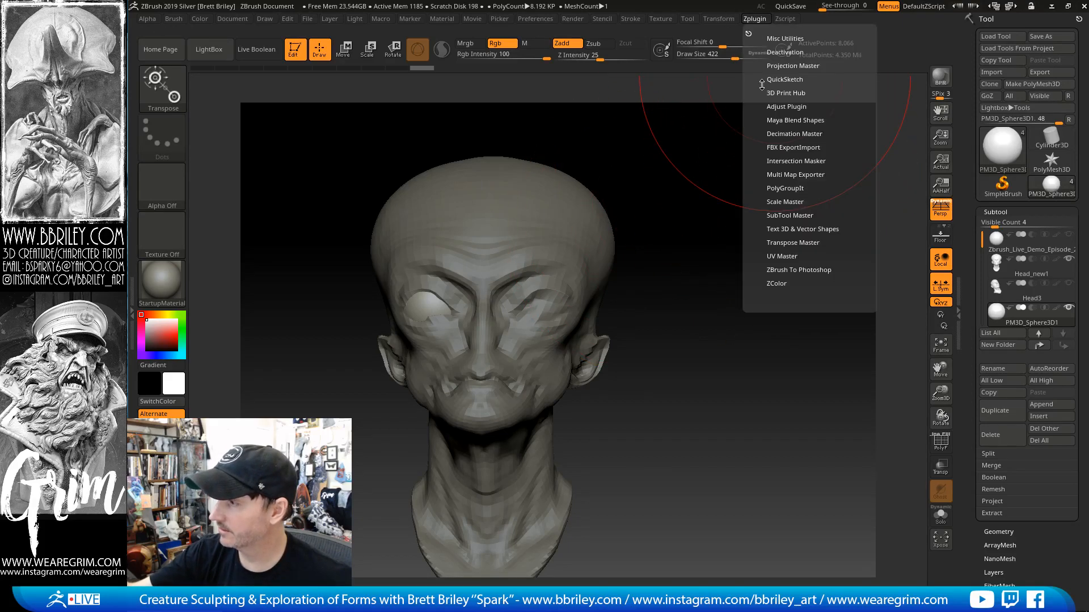
click(790, 215)
click(778, 231)
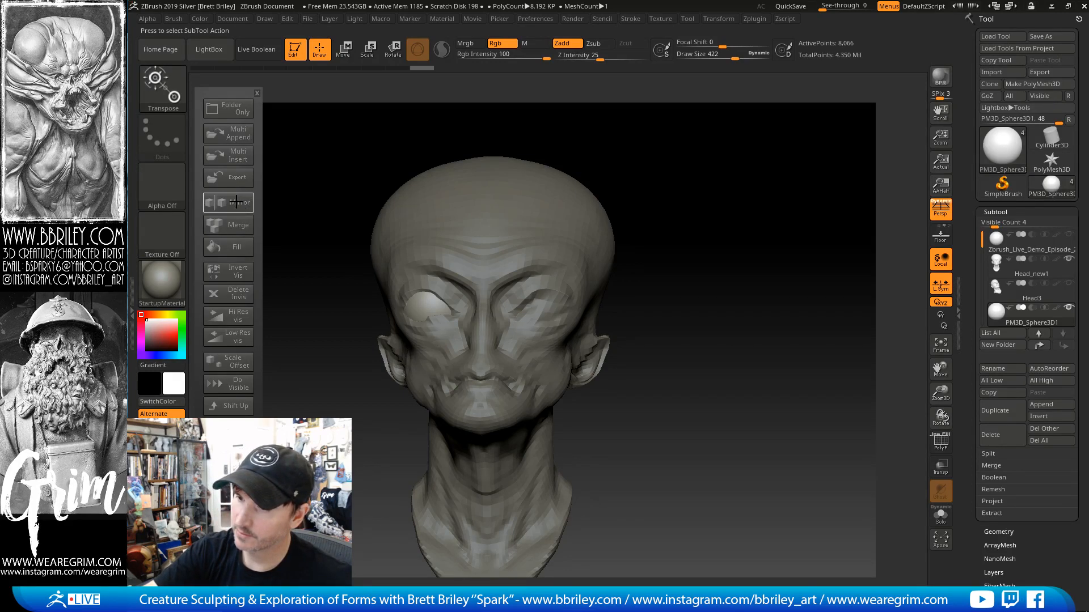
click(235, 202)
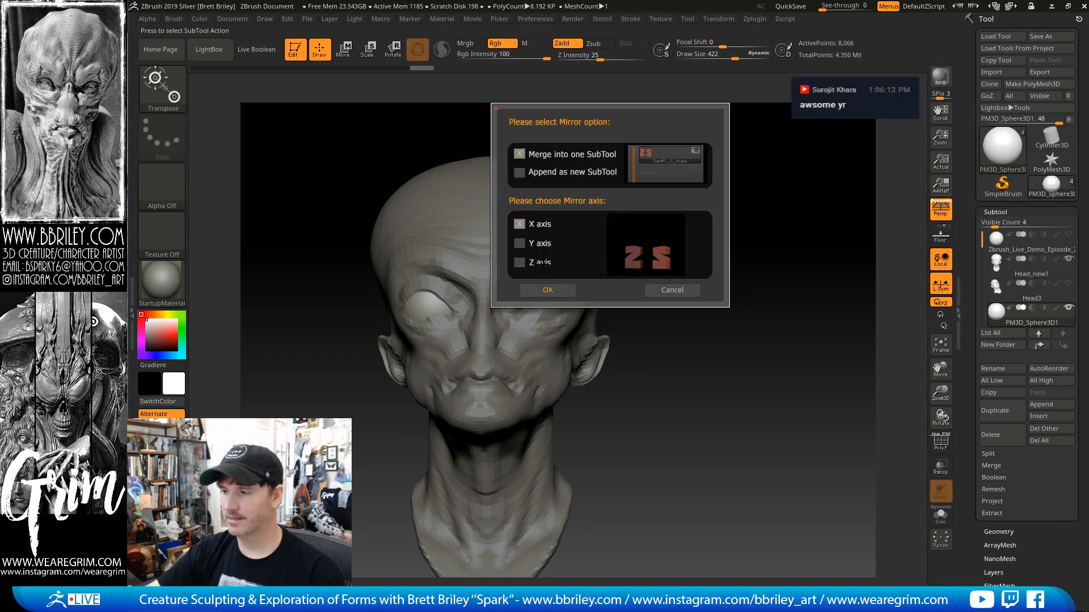
click(565, 288)
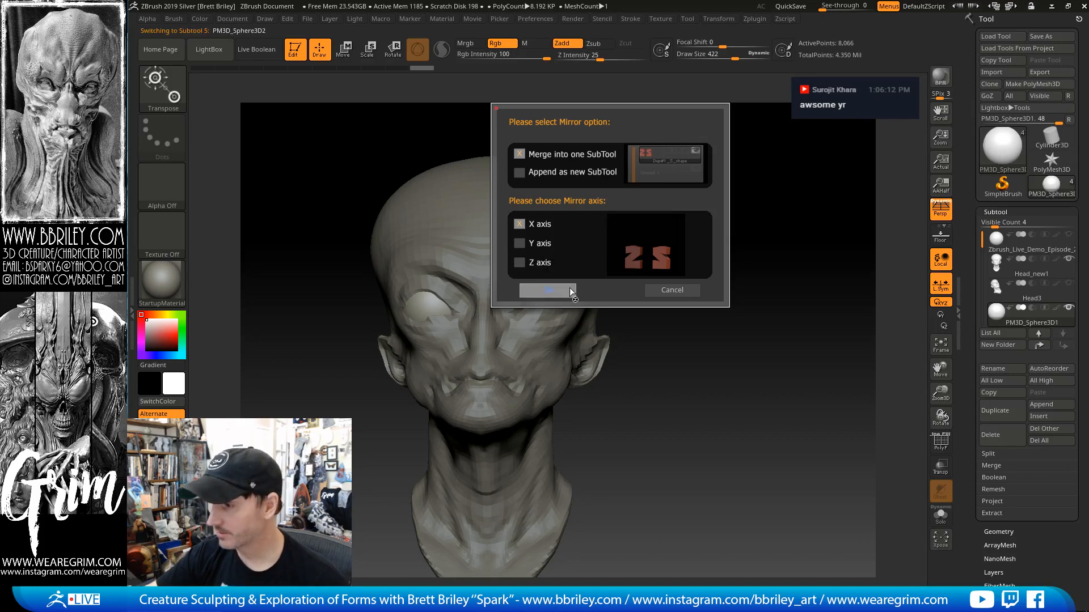
alt+click(543, 303)
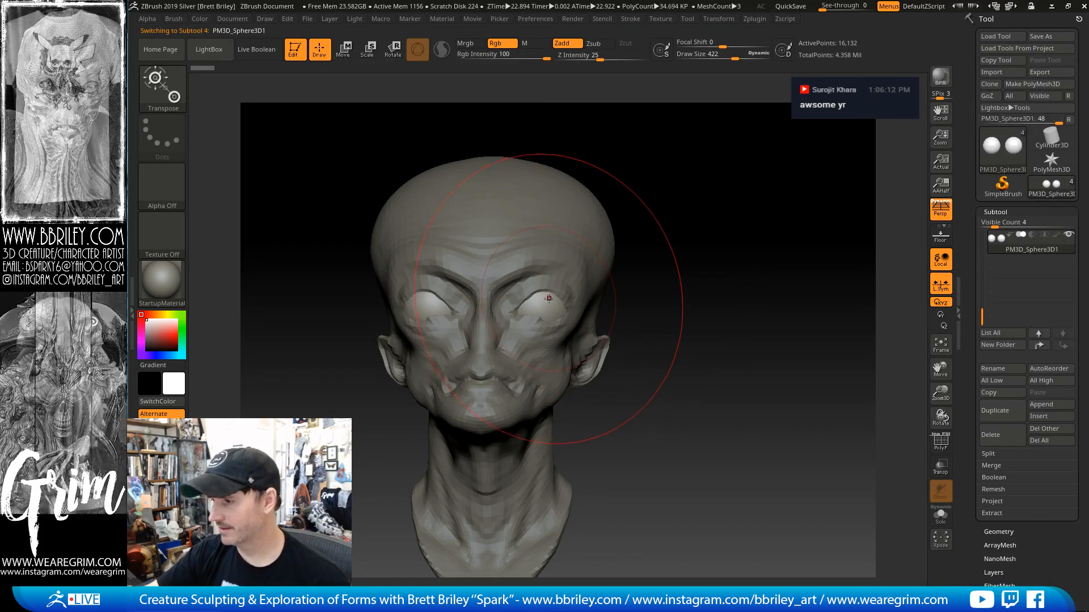
mouse_move(727, 187)
mouse_down()
mouse_move(749, 185)
mouse_move(702, 196)
mouse_move(725, 189)
mouse_up()
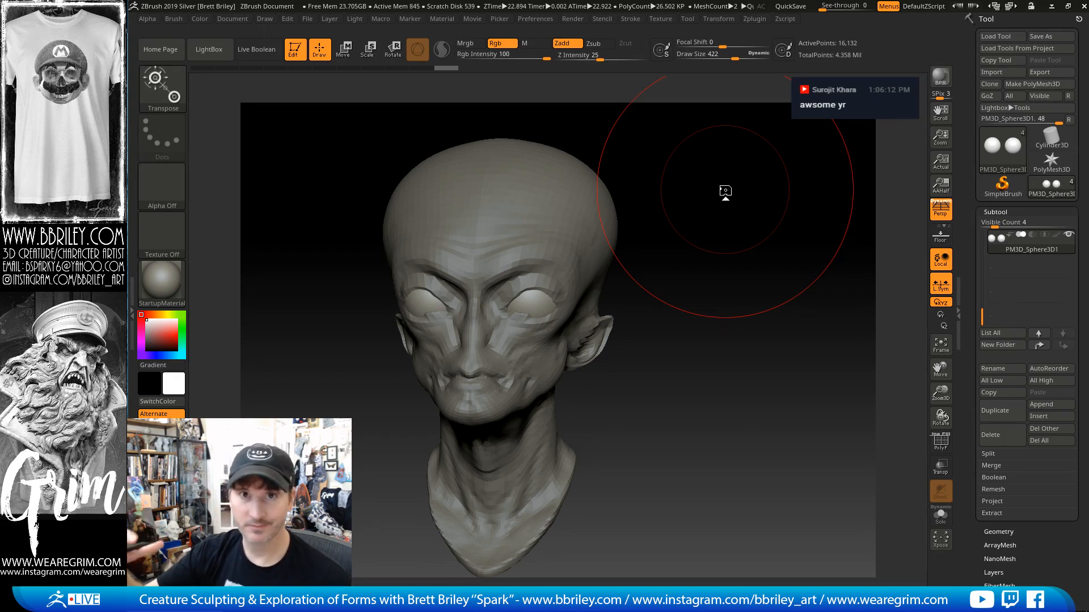
Reduce the draw size to 213 and rename the mirrored eyeball subtool Eyes
key(s)
drag(559, 244, 536, 244)
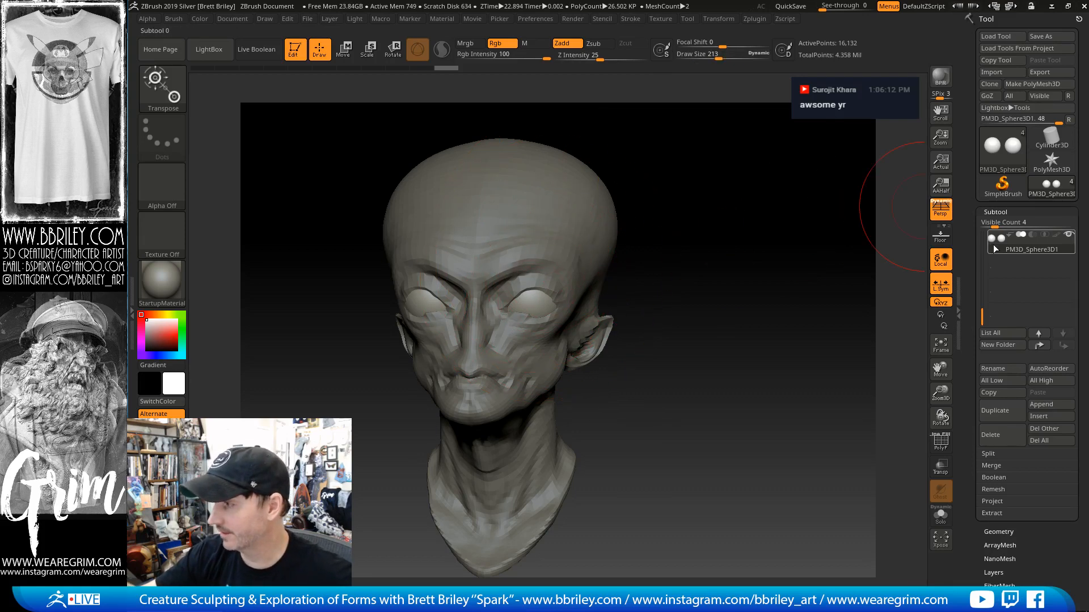
click(1000, 370)
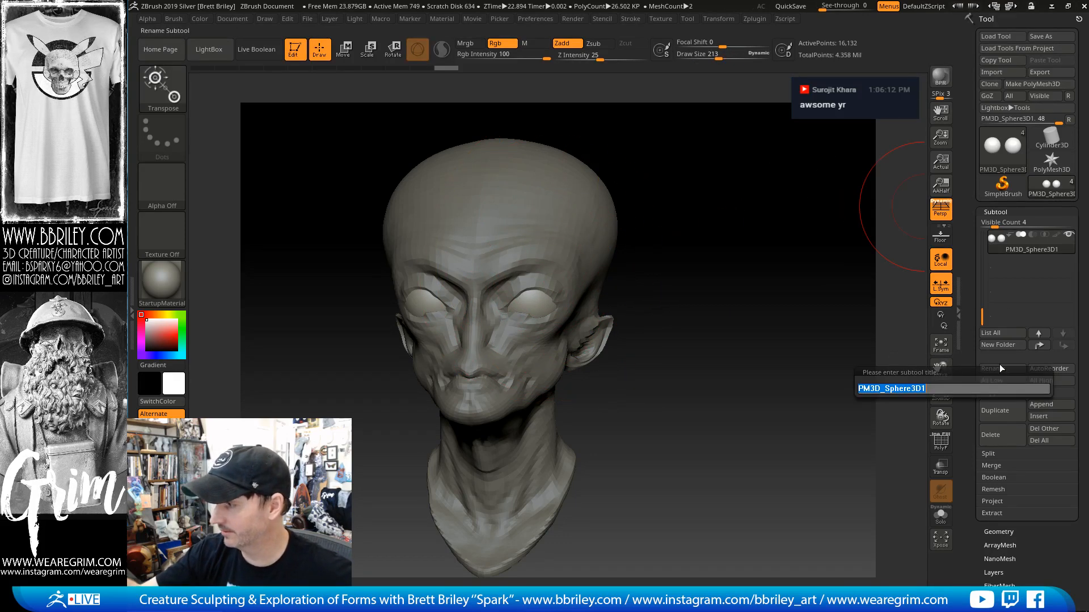
text(Eyes)
key(Return)
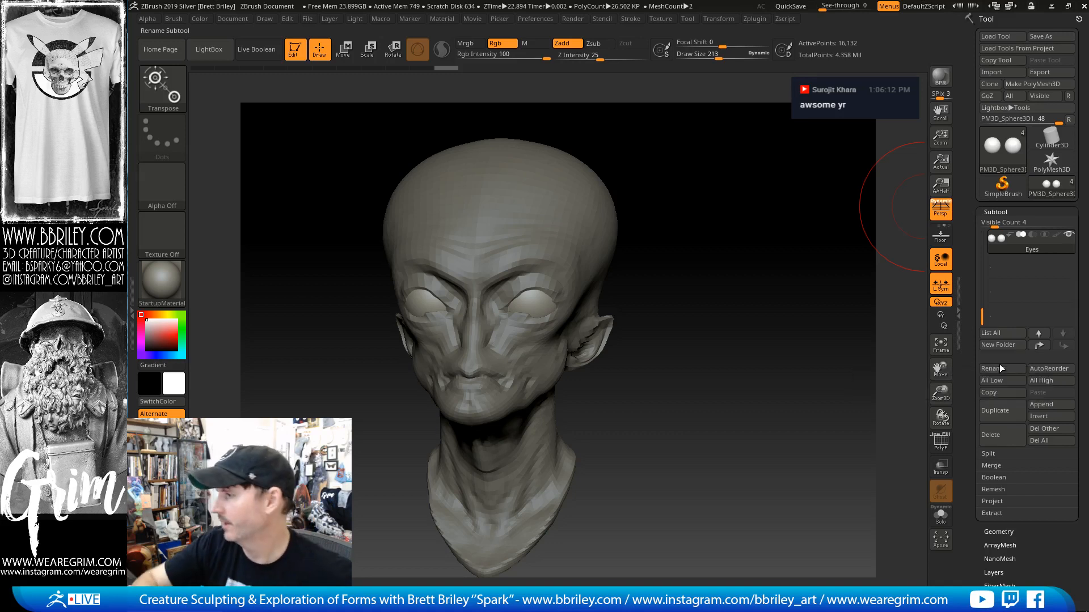
drag(686, 215, 661, 201)
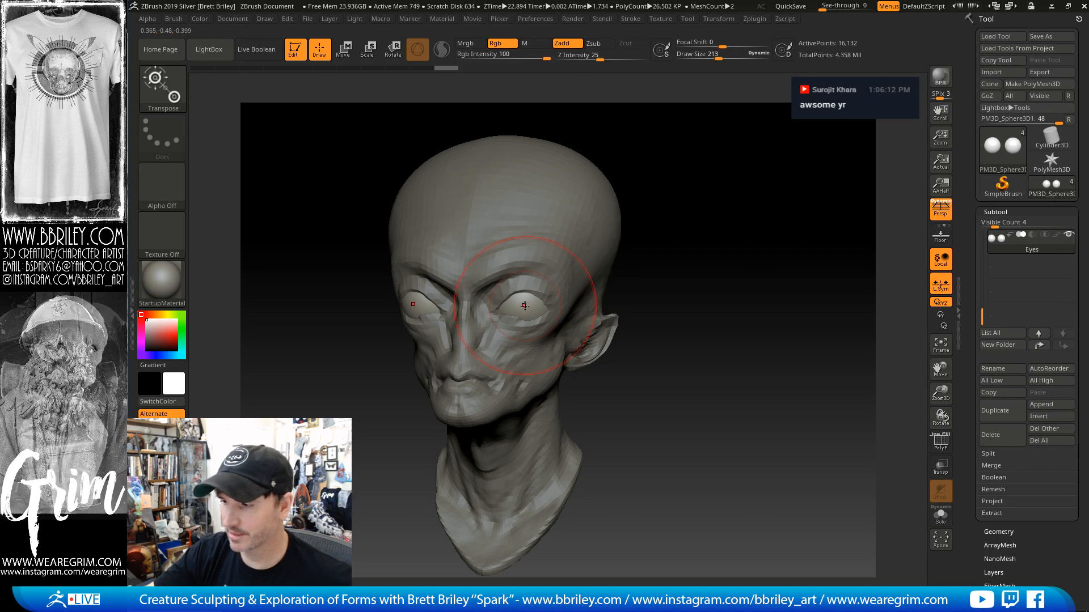
drag(680, 185, 705, 175)
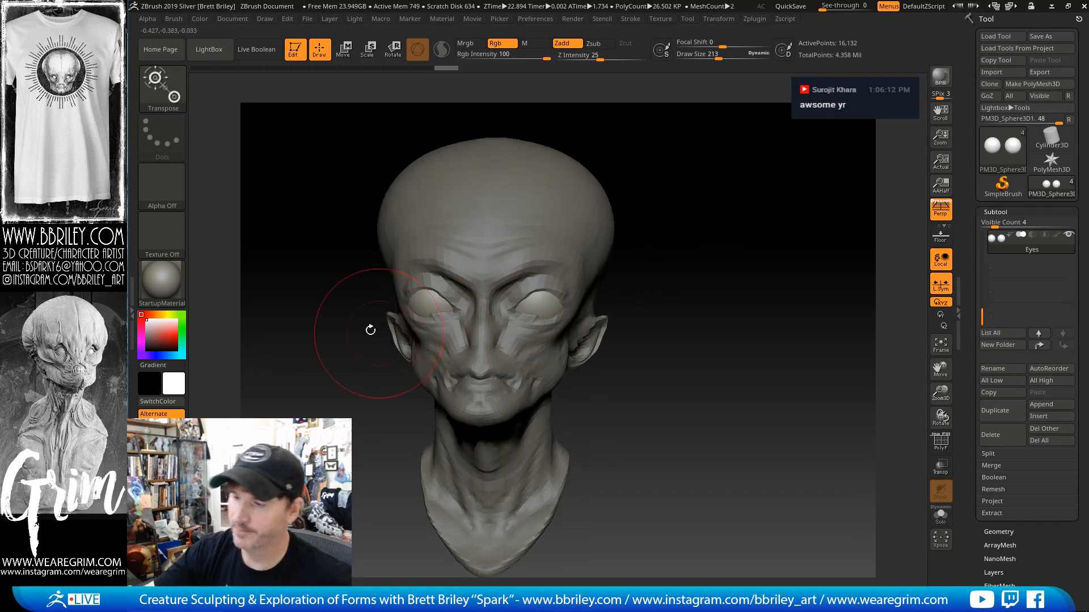
Fill the Eyes subtool with the mr_eyeball_v2 material in white, using only the material channel
click(165, 286)
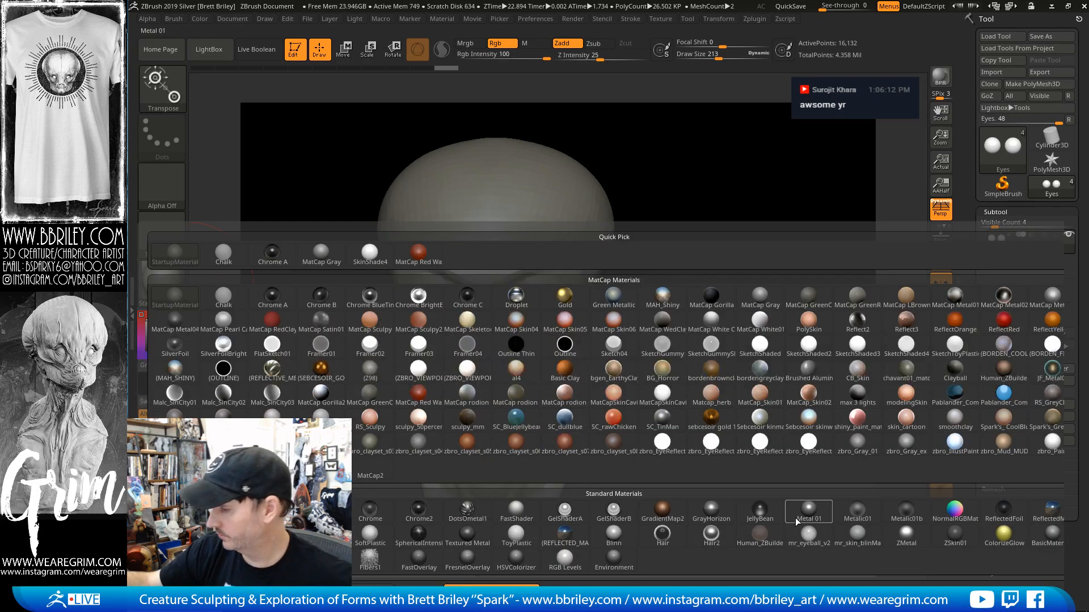
click(809, 536)
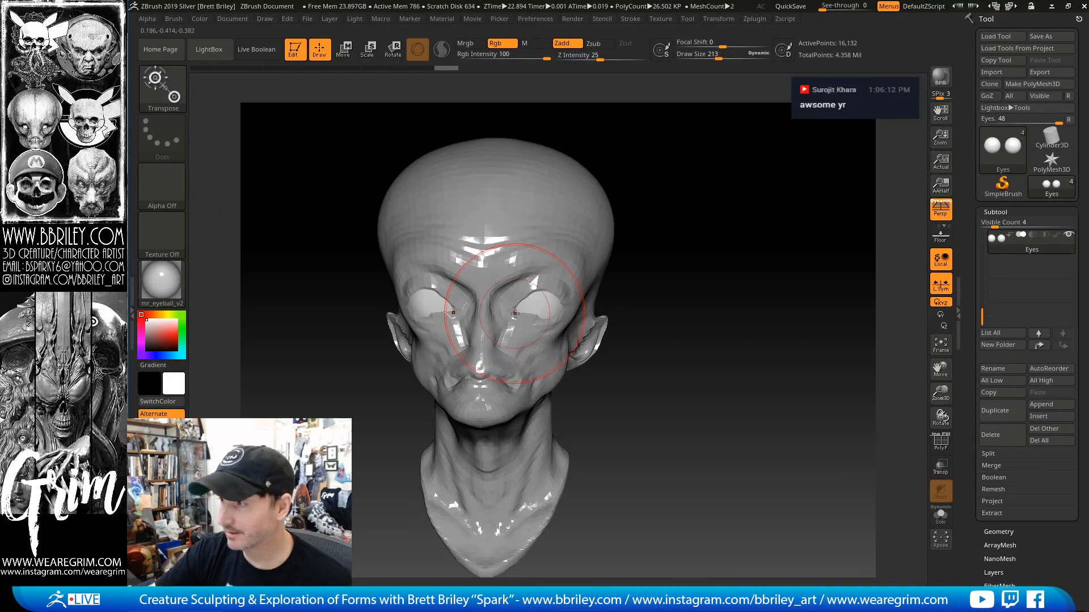
click(525, 48)
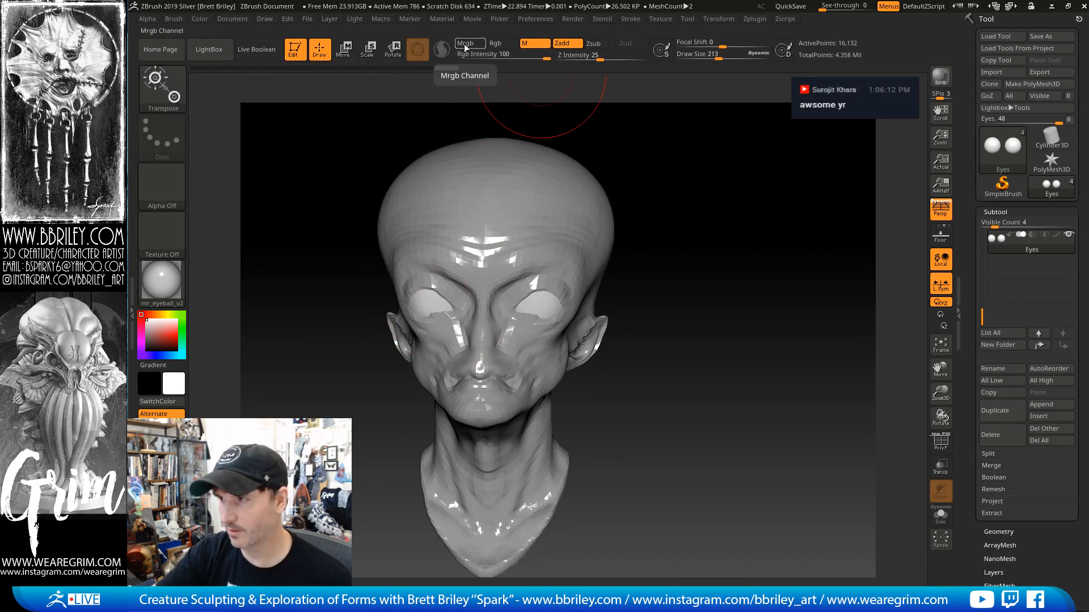
click(266, 20)
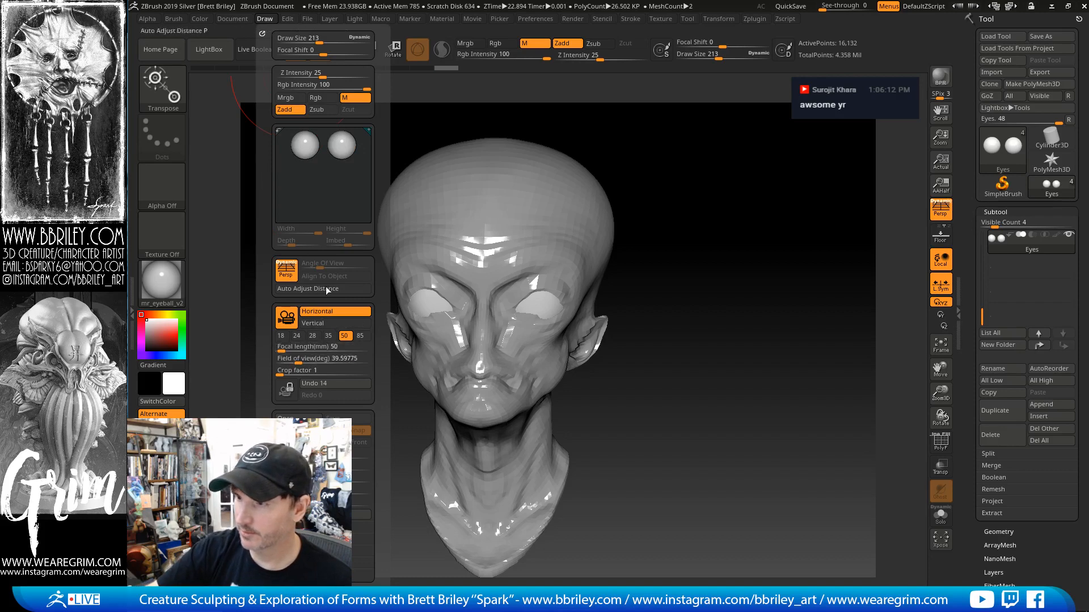
click(200, 18)
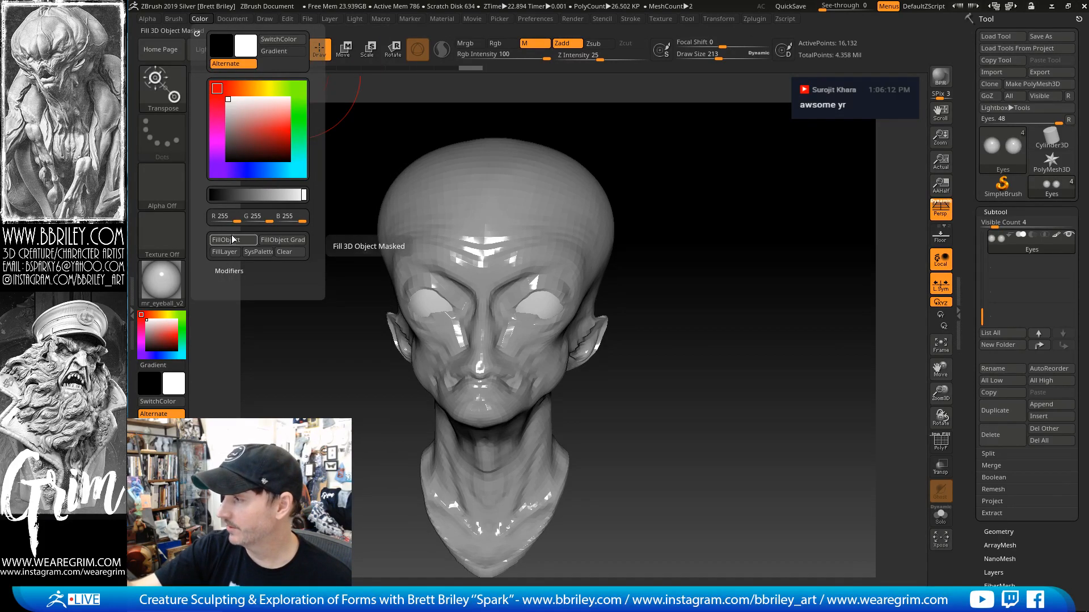
Switch the working material to (Z98) and make the Head_new1 subtool active
click(175, 284)
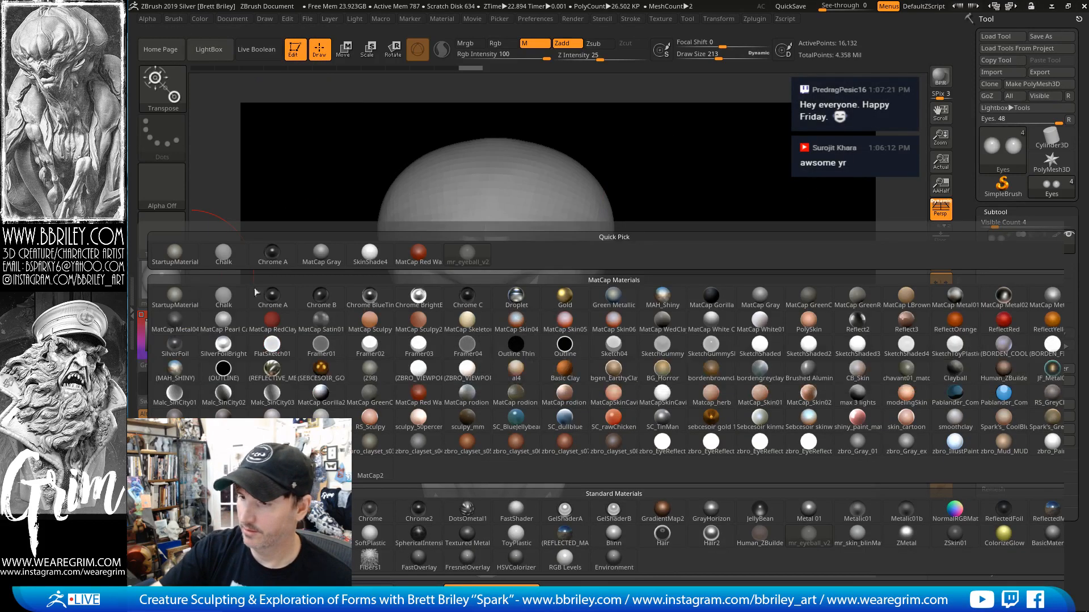
click(372, 374)
drag(635, 215, 728, 195)
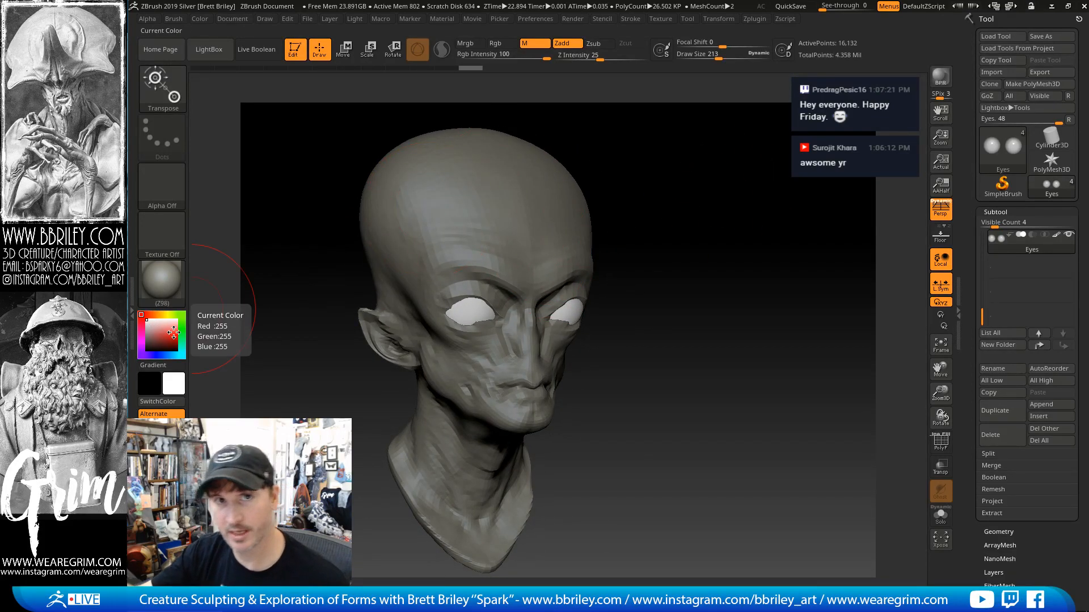
alt+click(546, 227)
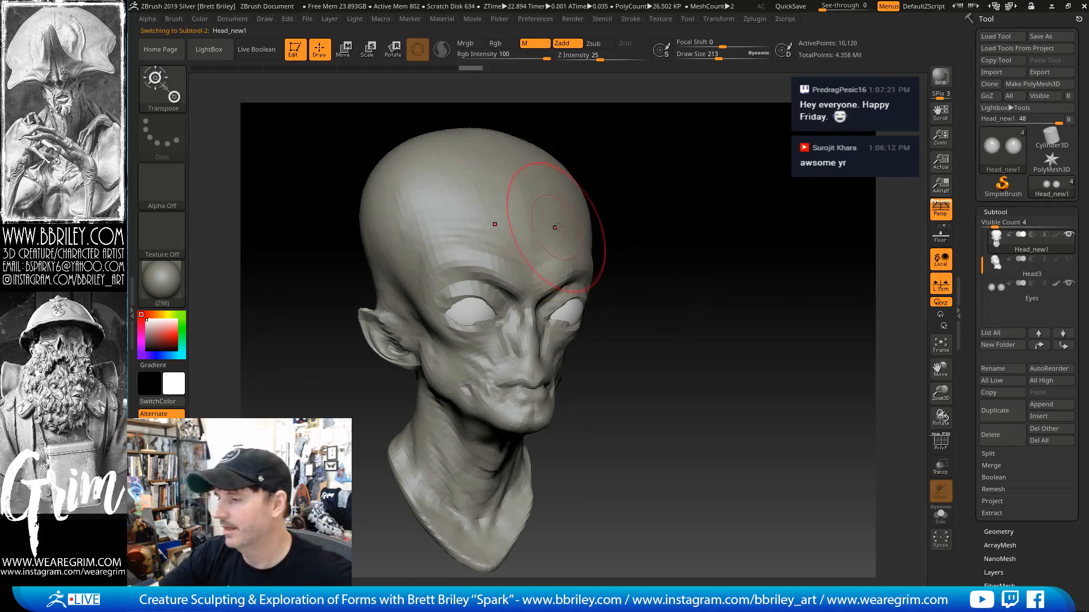
mouse_move(685, 170)
mouse_down()
mouse_move(668, 202)
mouse_move(666, 185)
mouse_move(658, 201)
mouse_move(642, 200)
mouse_move(673, 203)
mouse_up()
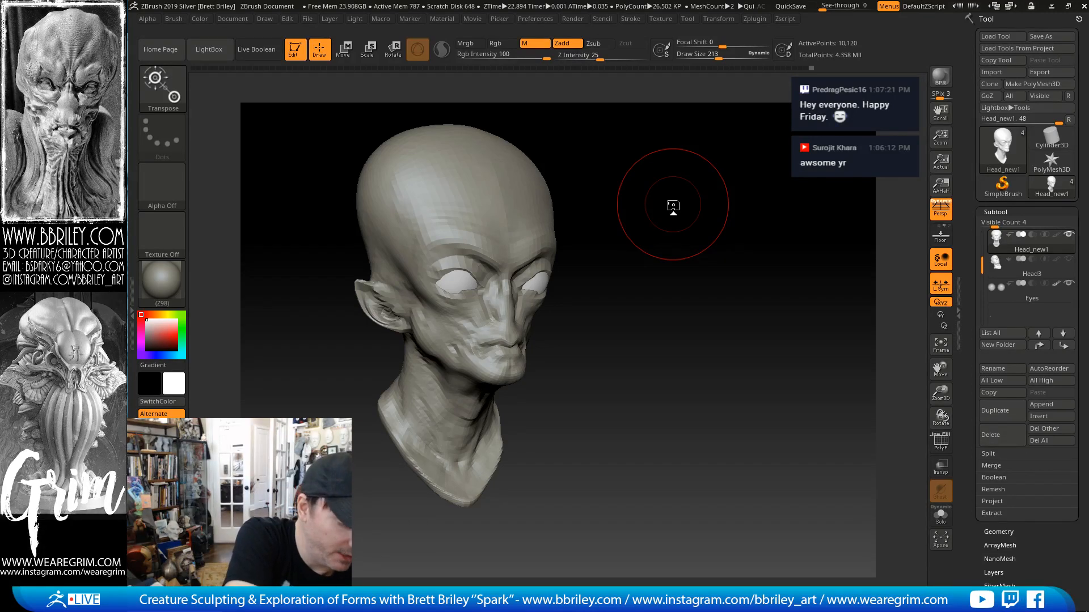
Subdivide the head one level and prepare the Clay brush at draw size 36 for work around the eyes
drag(693, 174, 627, 170)
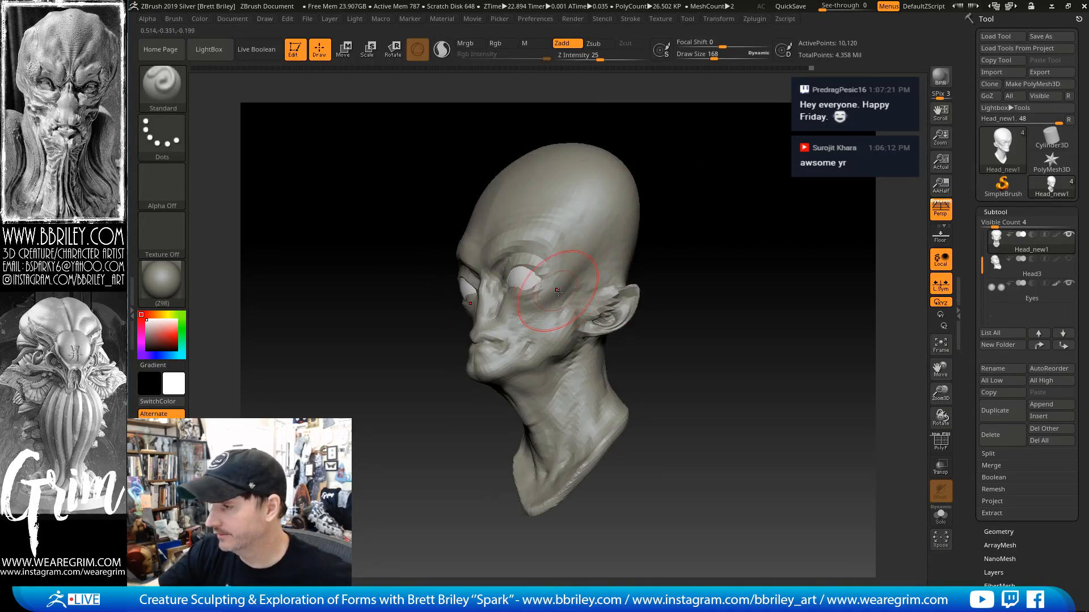
key(b)
key(c)
key(l)
drag(672, 177, 715, 170)
key(d)
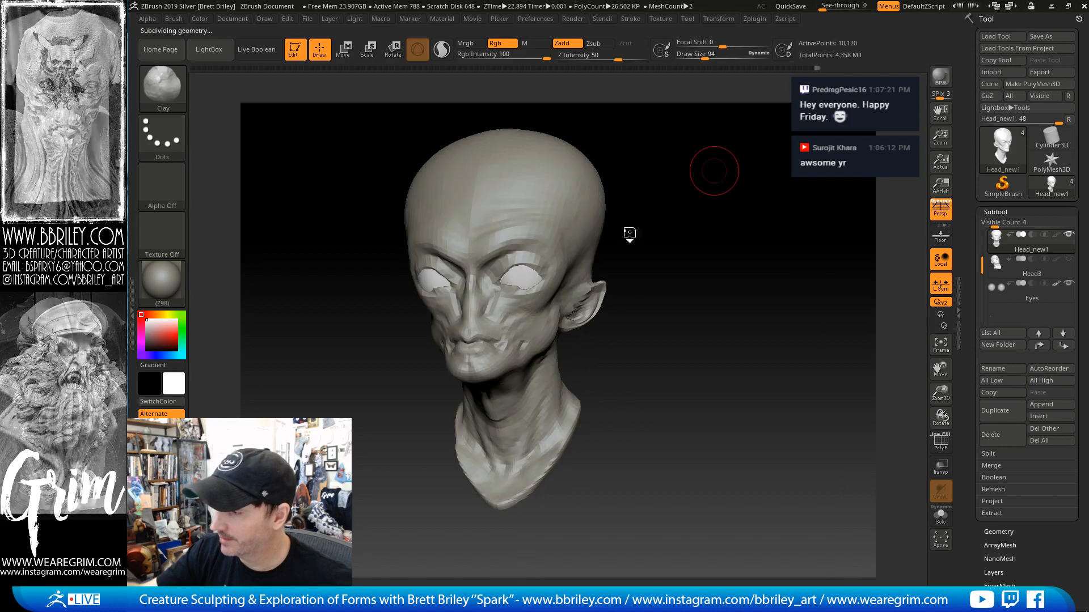
drag(661, 200, 618, 239)
key(bracketleft)
key(bracketleft)
key(bracketleft)
key(bracketleft)
key(bracketleft)
key(bracketleft)
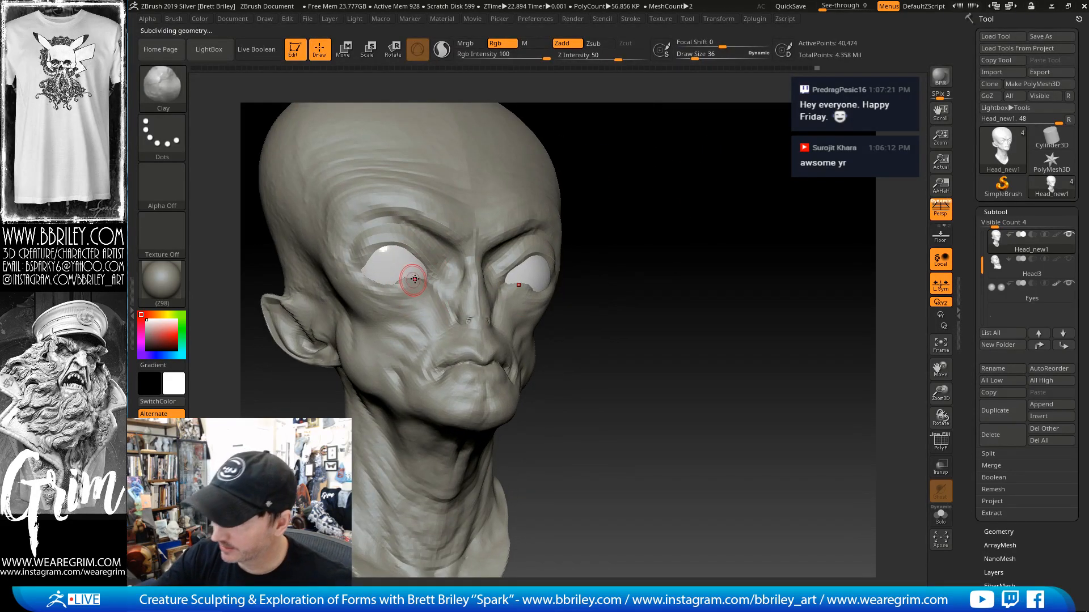
Build up and smooth the inner lower eyelids with the Clay brush, and adjust them with the Move brush at draw size 53
drag(652, 194, 493, 279)
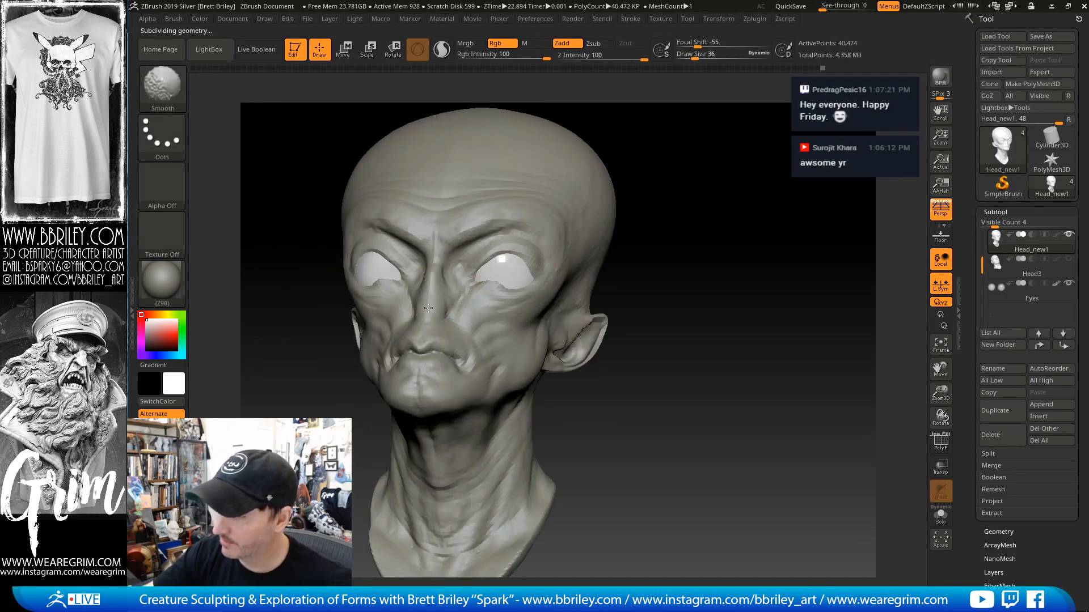
drag(661, 165, 501, 277)
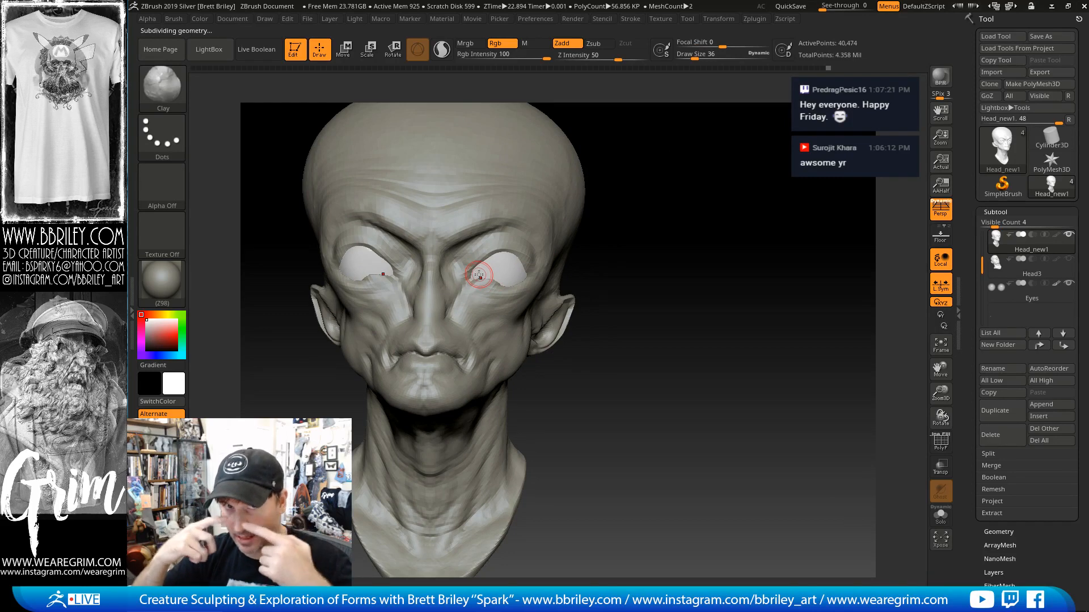
drag(584, 190, 594, 176)
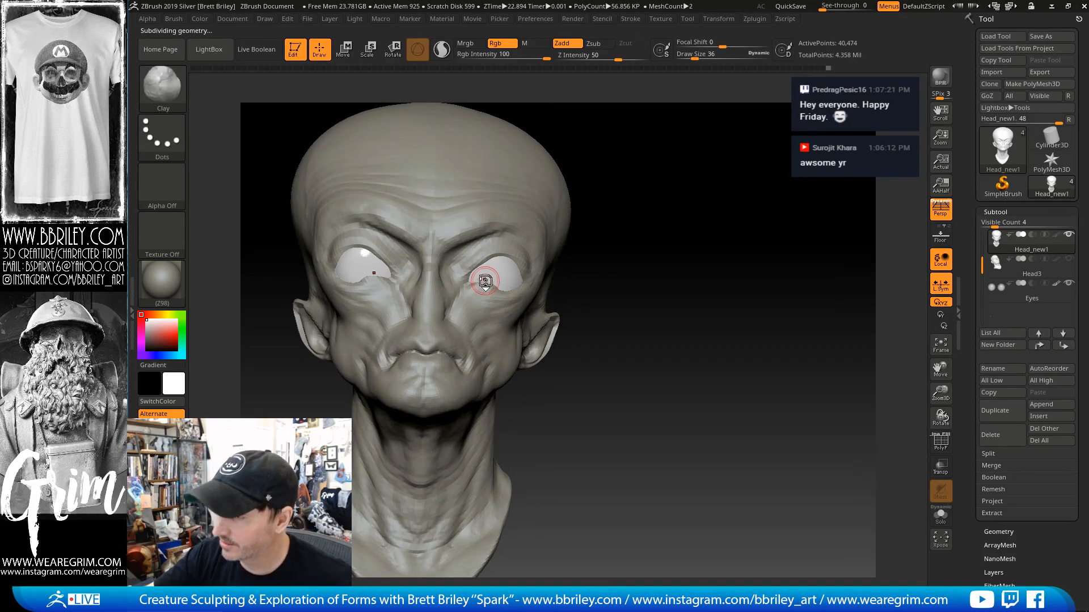
key(b)
key(m)
key(v)
key(bracketright)
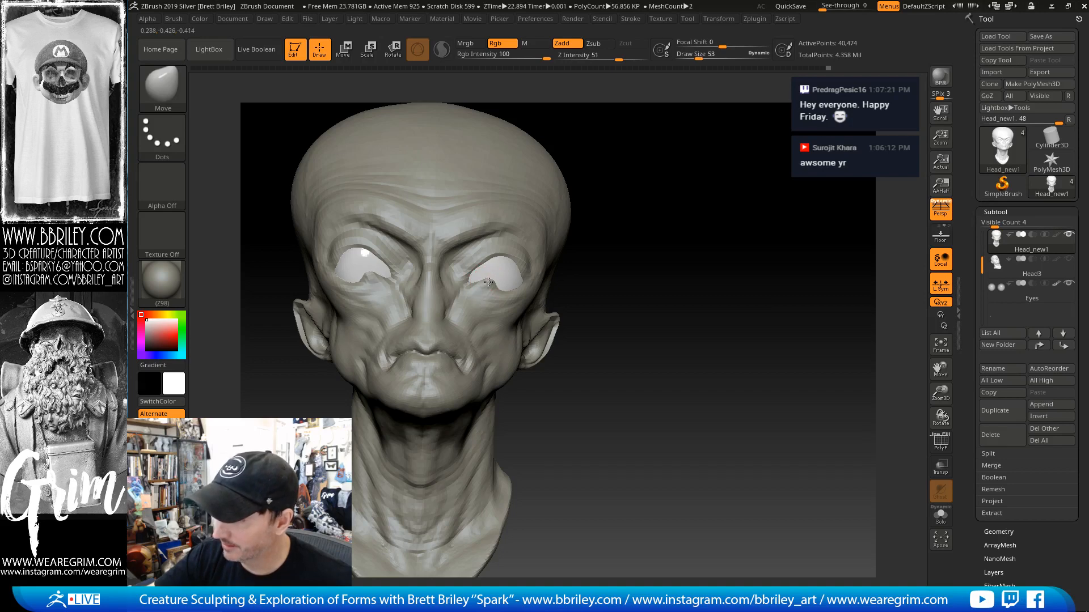
Inflate the inner eye corners and refine the outer upper eyelid edges with the Standard brush at draw size 21
key(b)
key(i)
key(n)
drag(635, 160, 584, 170)
key(b)
key(s)
key(t)
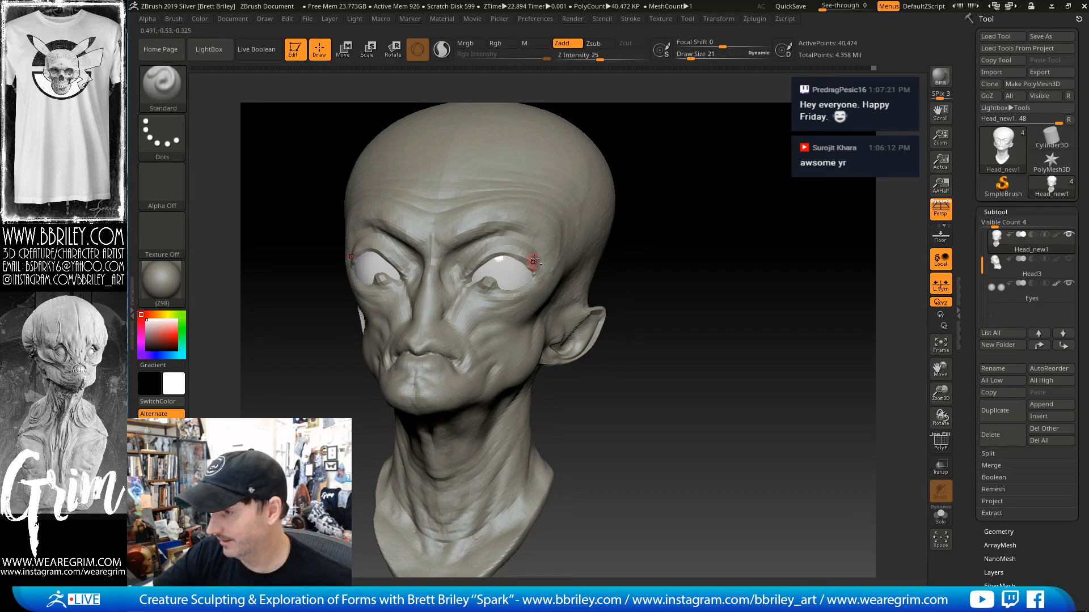
drag(616, 158, 602, 170)
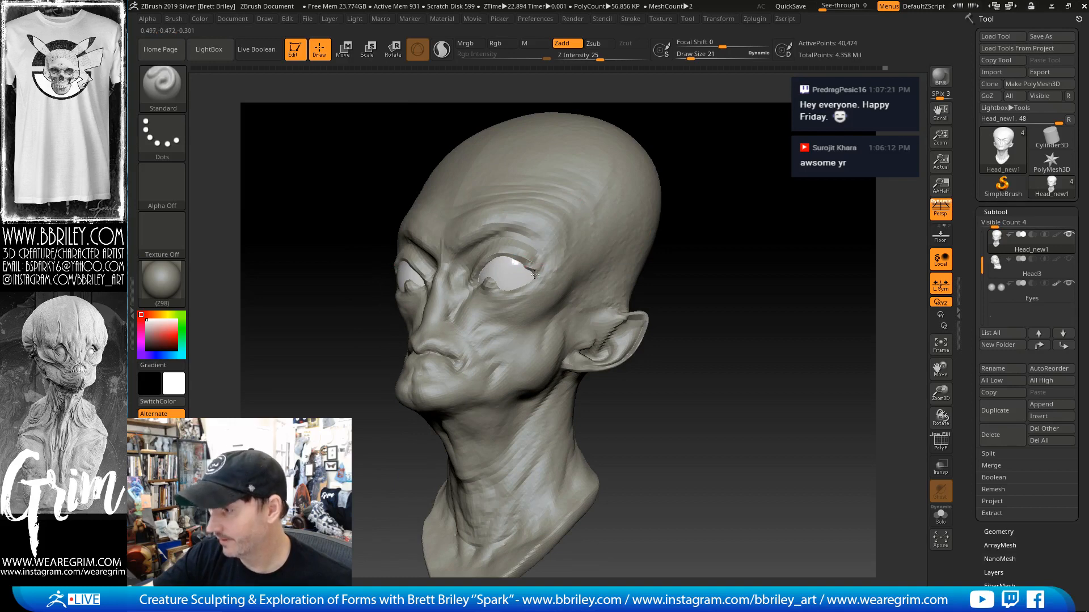
drag(684, 176, 651, 225)
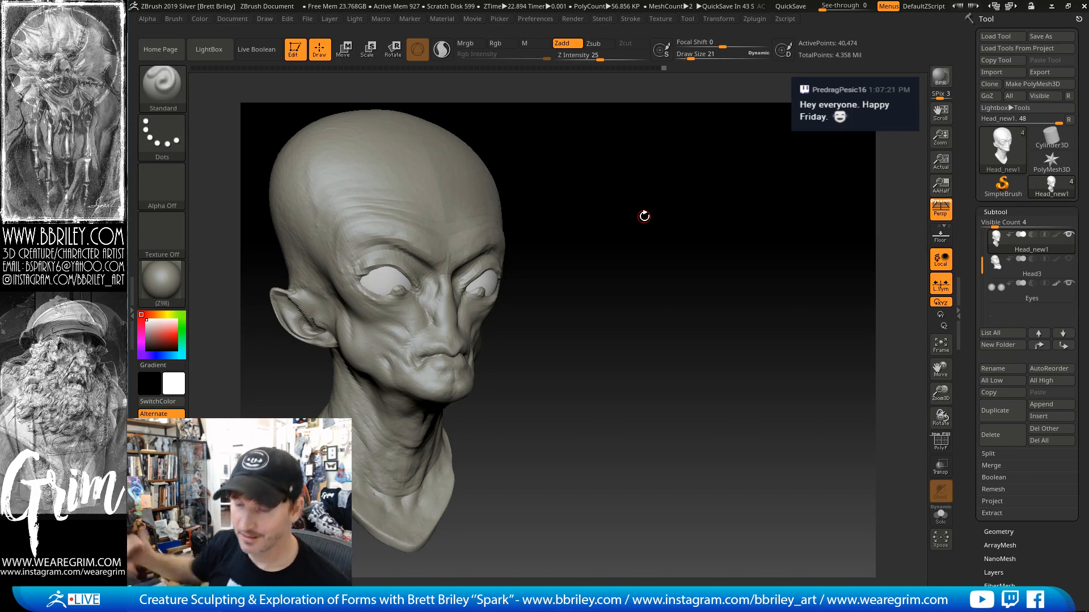
Build up the inner brow and nose bridge with the Clay brush, starting at draw size 65
mouse_move(599, 192)
mouse_down()
mouse_move(547, 159)
mouse_move(541, 165)
mouse_up()
key(b)
key(c)
key(l)
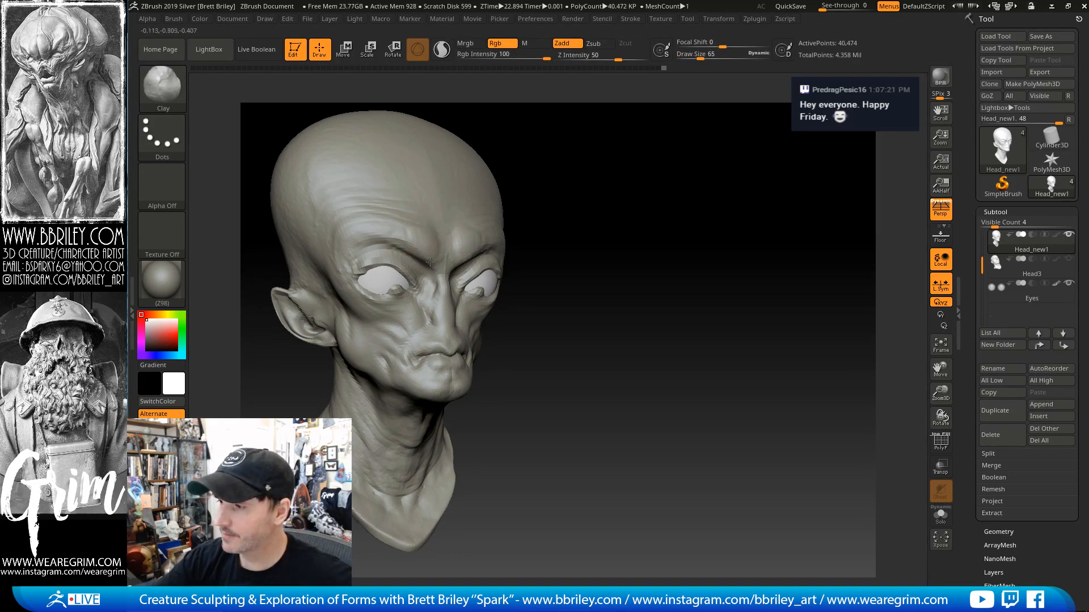
drag(540, 124, 499, 142)
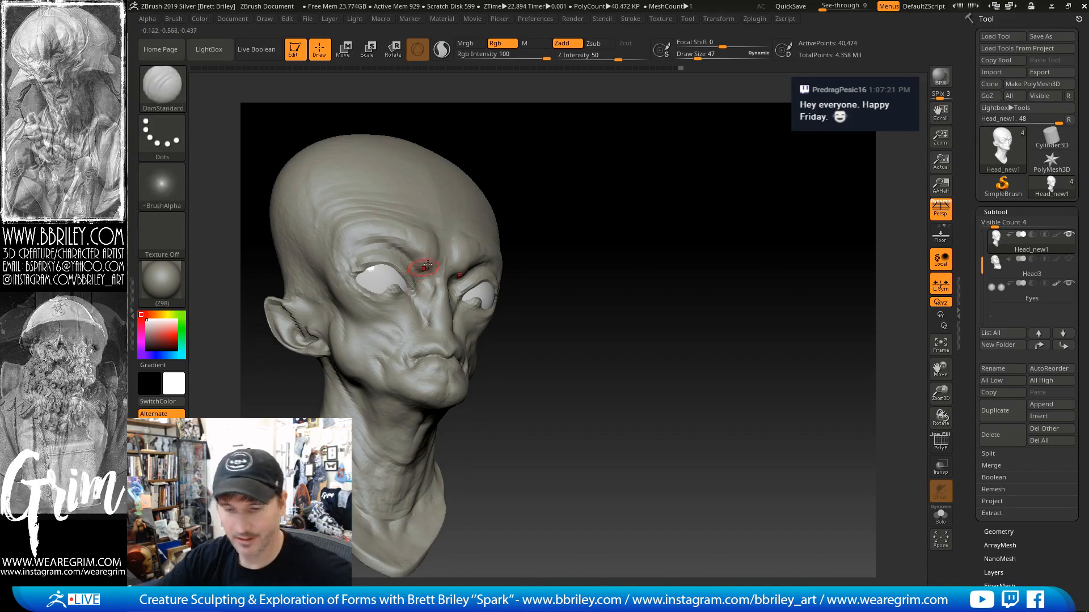
Carve creases between the inner eye corners and nose bridge with DamStandard at draw size 36, and subdivide the head again
key(b)
key(d)
key(s)
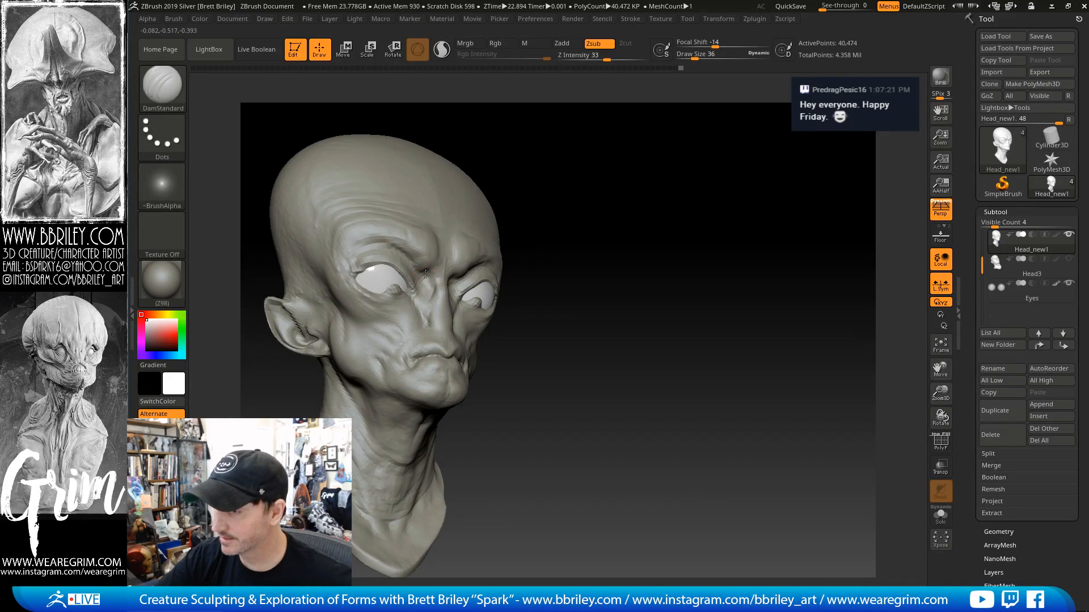
shift+drag(541, 186, 544, 194)
key(ctrl+d)
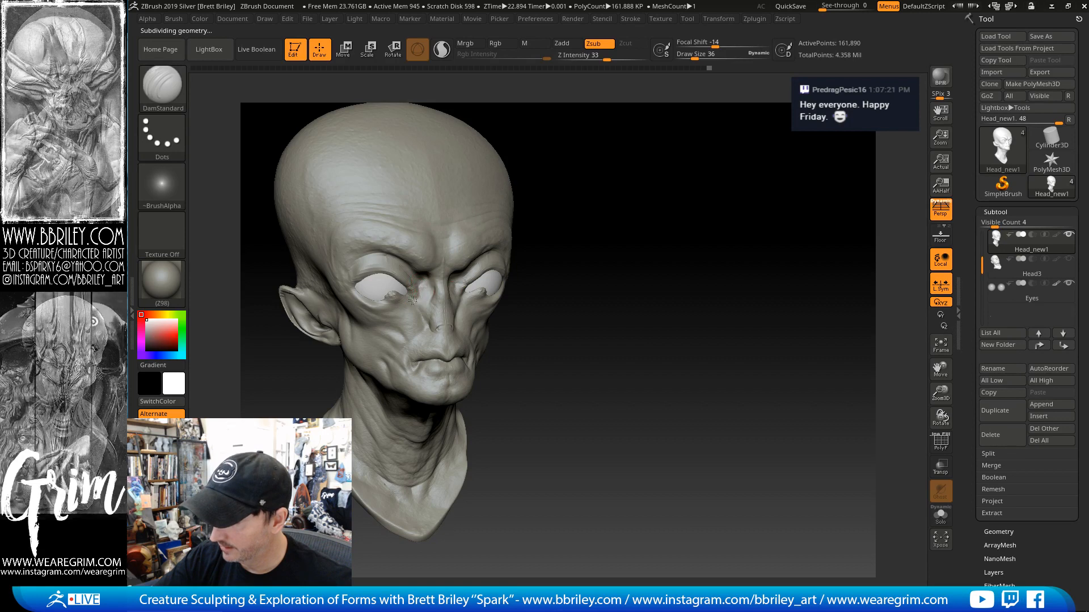
Build up the sides of the nose with the Standard brush at draw size 25
mouse_move(621, 164)
shift+mouse_down()
mouse_move(535, 208)
mouse_move(608, 183)
shift+mouse_up()
key(shift)
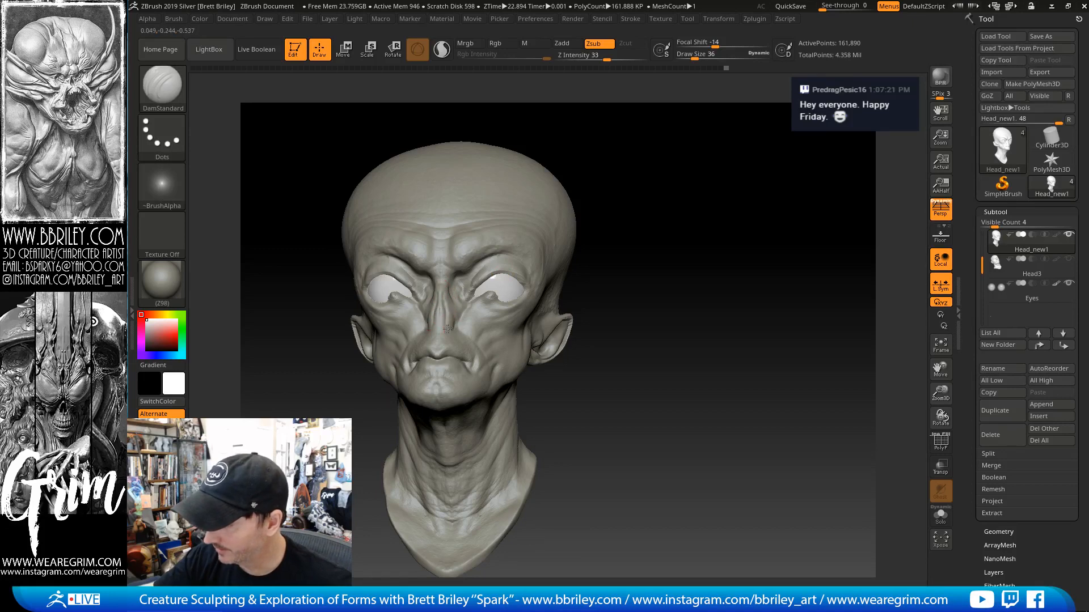
key(b)
key(s)
key(t)
key(s)
drag(451, 320, 448, 318)
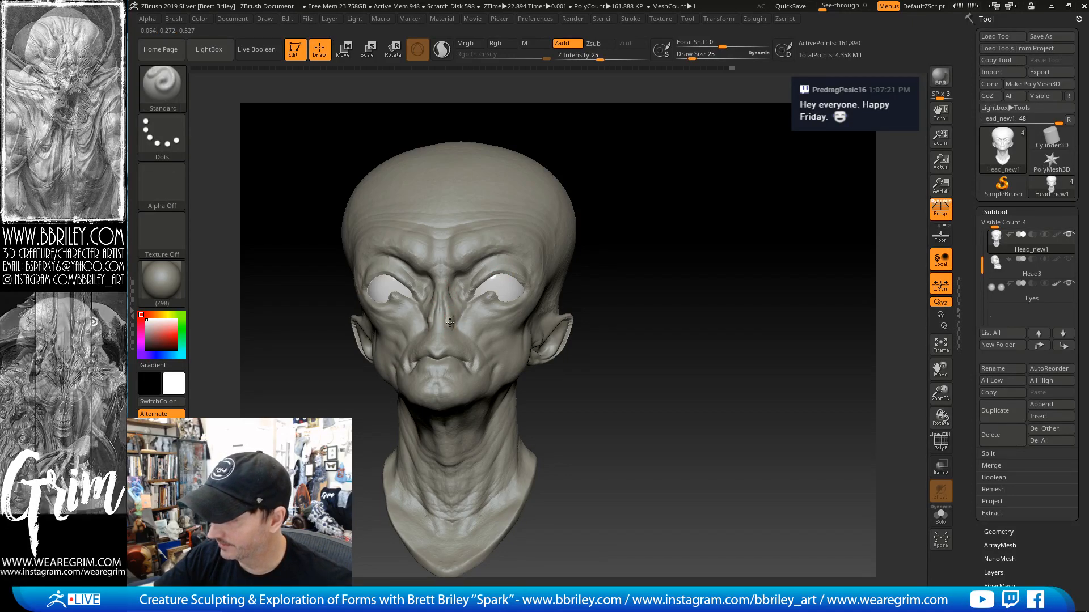
drag(633, 166, 629, 165)
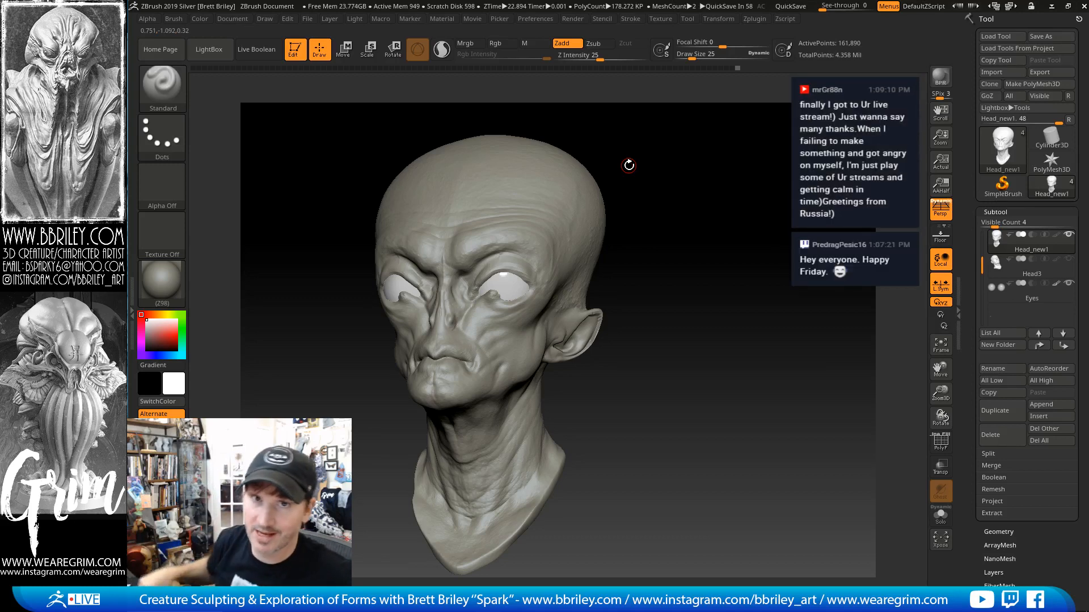
drag(629, 165, 605, 199)
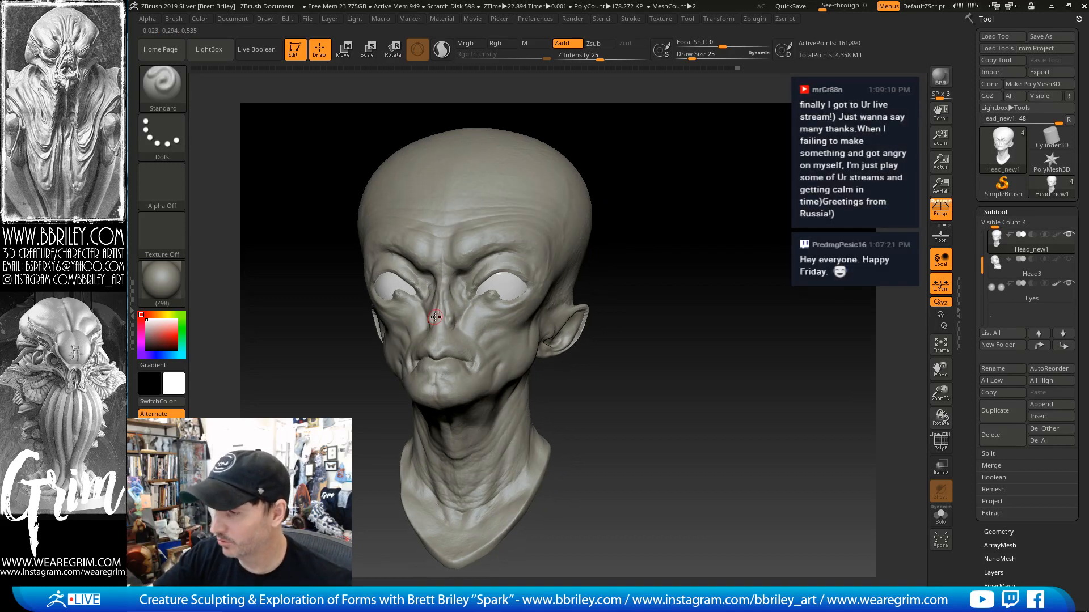
Try pulling the nose tip out into a thin protrusion with the Move brush at draw size 41
key(b)
key(m)
key(v)
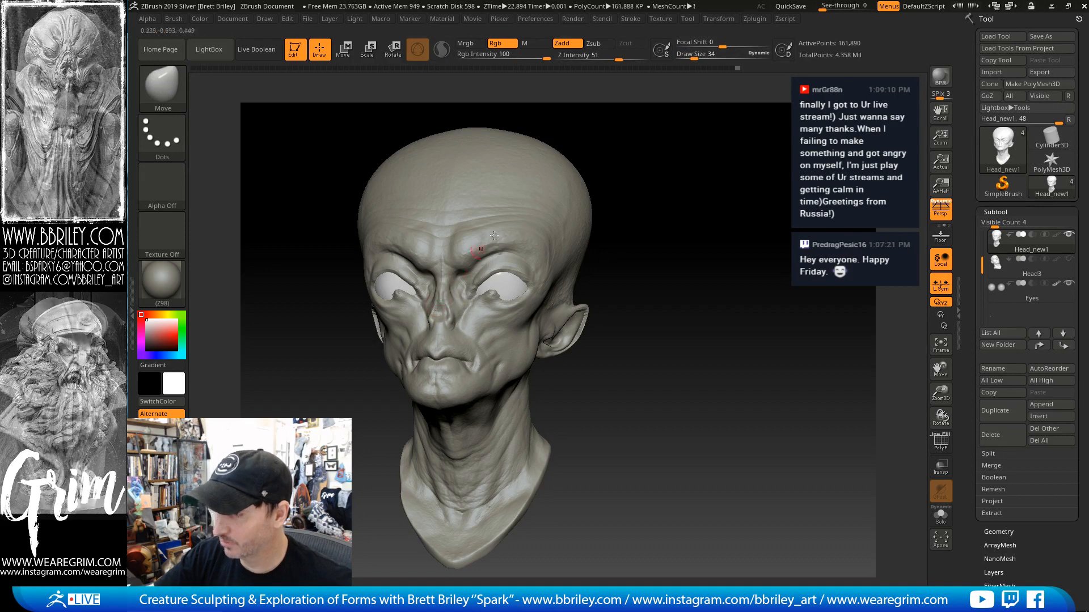
mouse_move(652, 165)
mouse_down()
mouse_move(703, 131)
mouse_move(641, 158)
mouse_move(606, 218)
mouse_up()
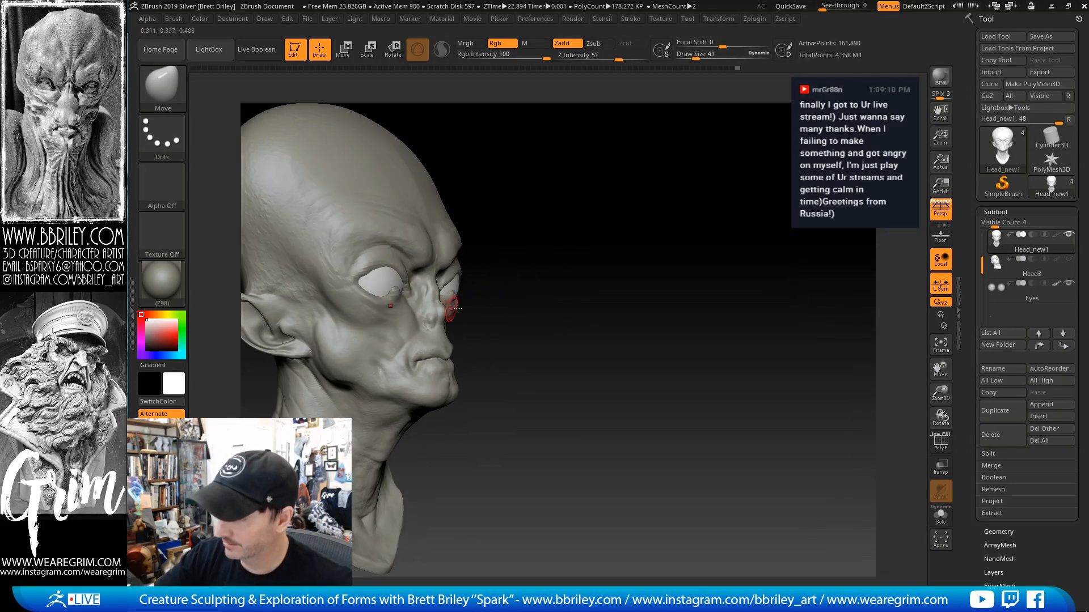
drag(454, 309, 454, 316)
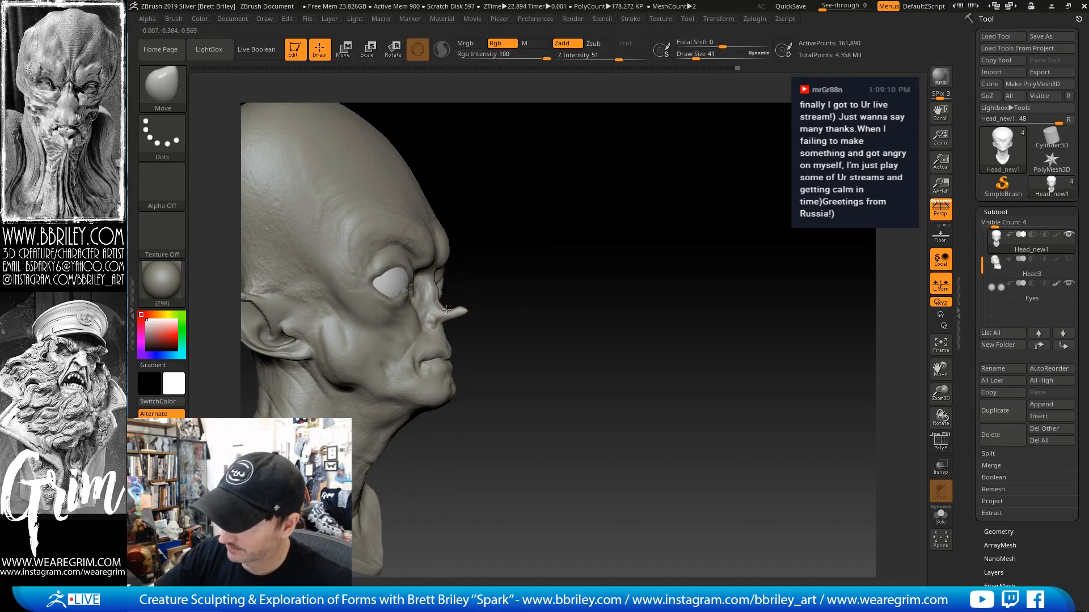
drag(570, 272, 470, 338)
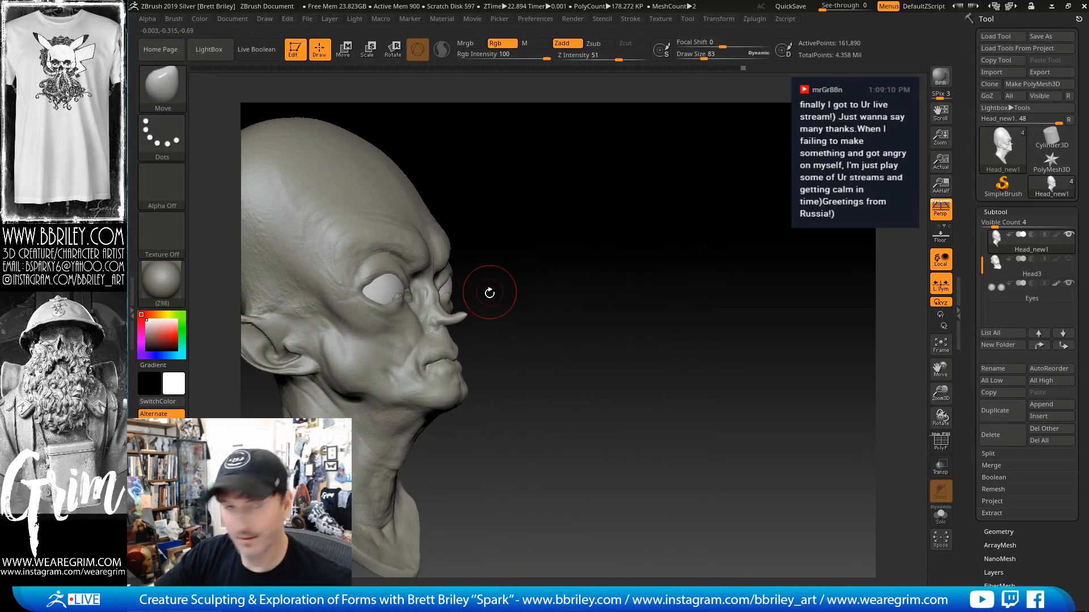
key(ctrl)
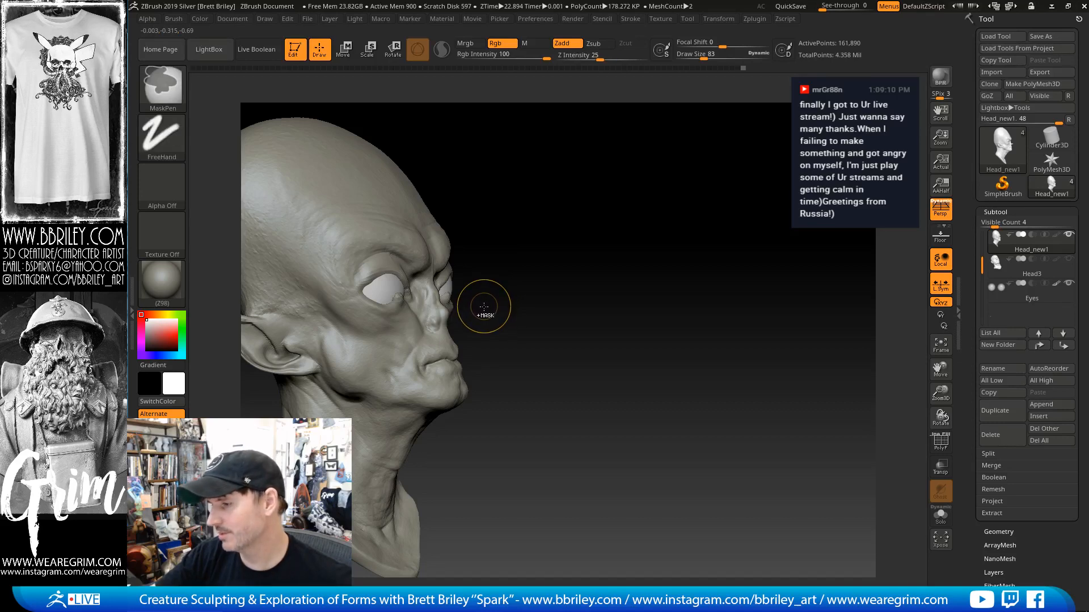
Reshape the cheeks, jaw and upper neck with the Move brush, enlarging the draw size up to 158
drag(544, 272, 514, 257)
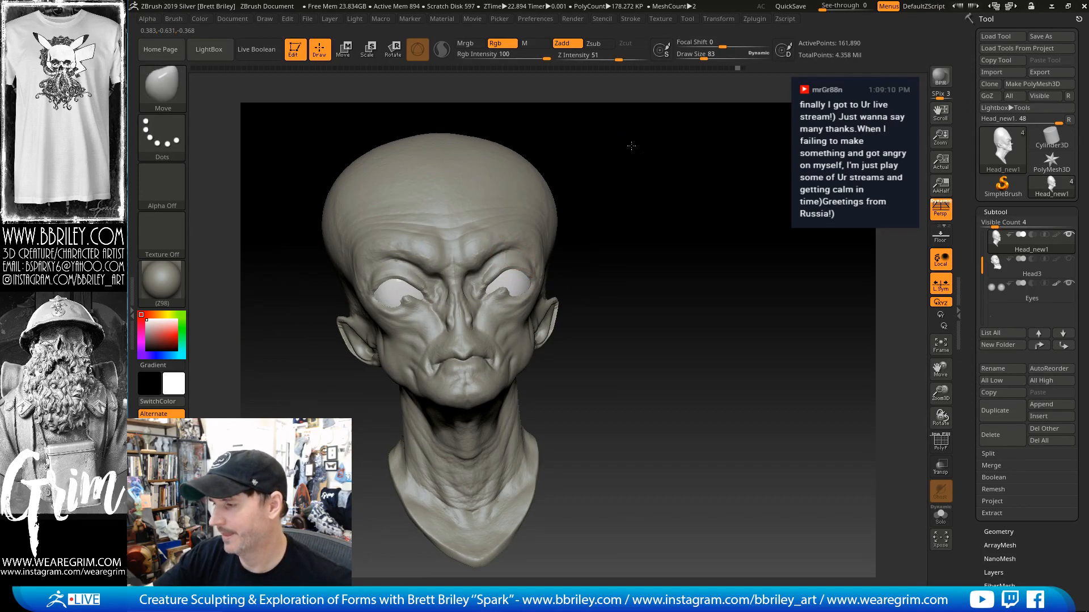
drag(652, 132, 629, 148)
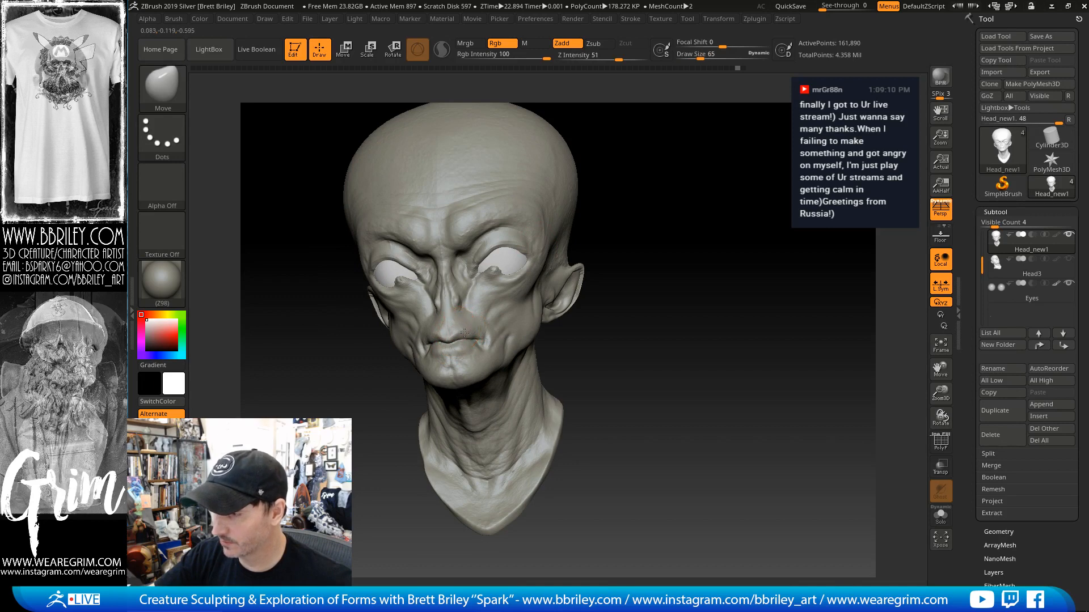
right_drag(522, 317, 493, 335)
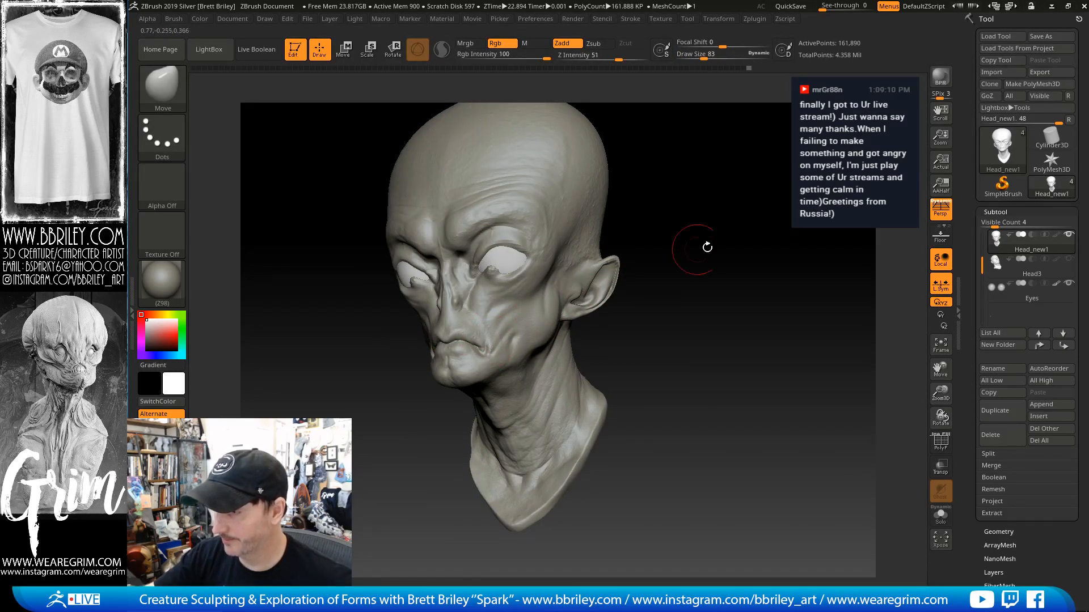
drag(707, 247, 715, 208)
key(s)
mouse_move(503, 391)
mouse_down()
mouse_move(513, 391)
mouse_move(502, 395)
mouse_up()
drag(652, 287, 621, 336)
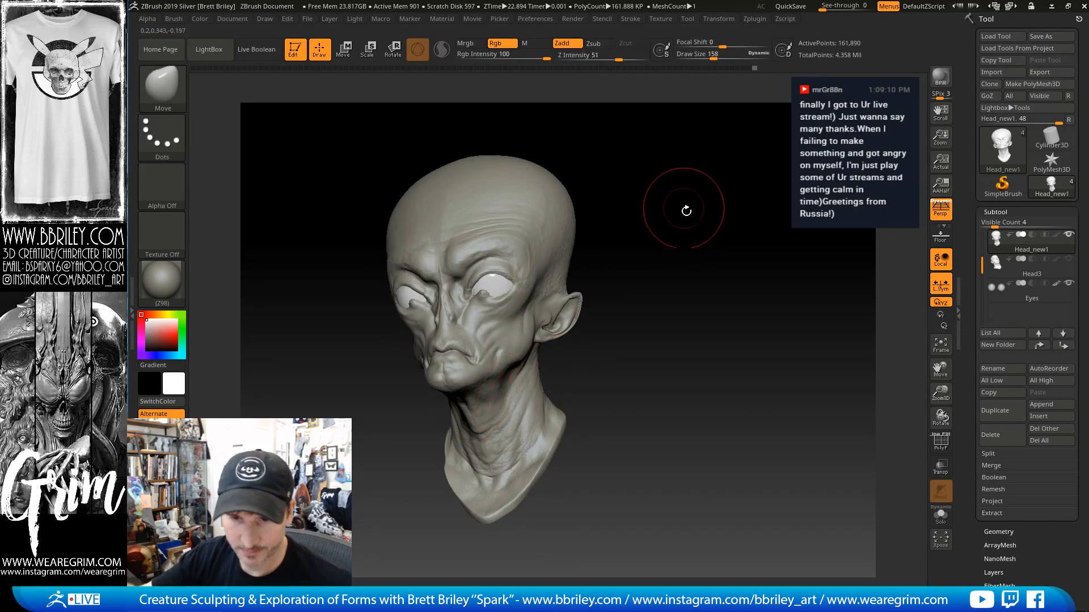
drag(686, 212, 688, 236)
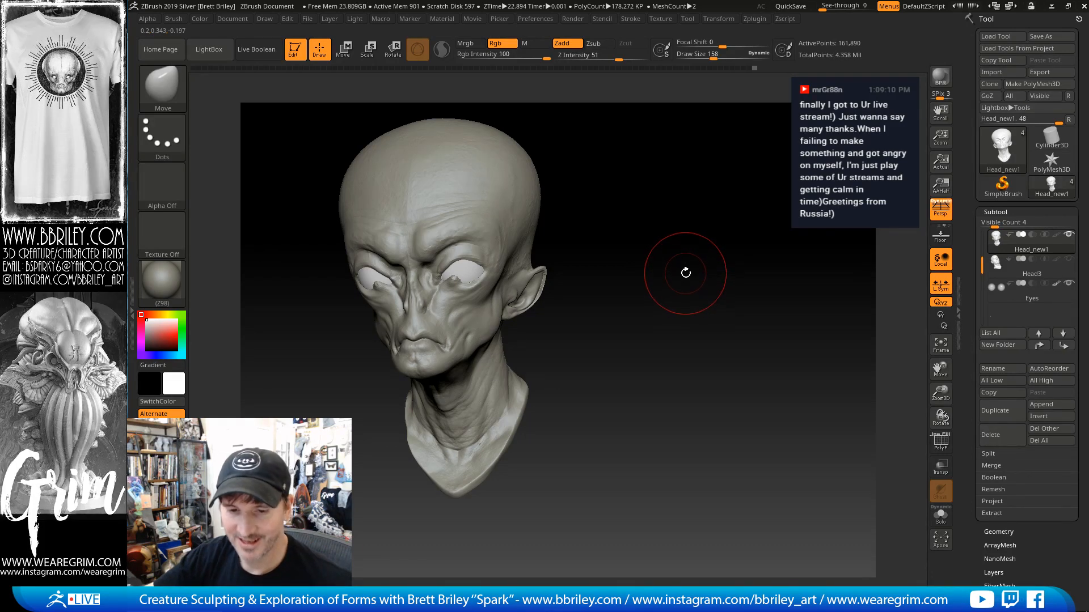
mouse_move(685, 273)
mouse_down()
mouse_move(701, 228)
mouse_move(703, 241)
mouse_up()
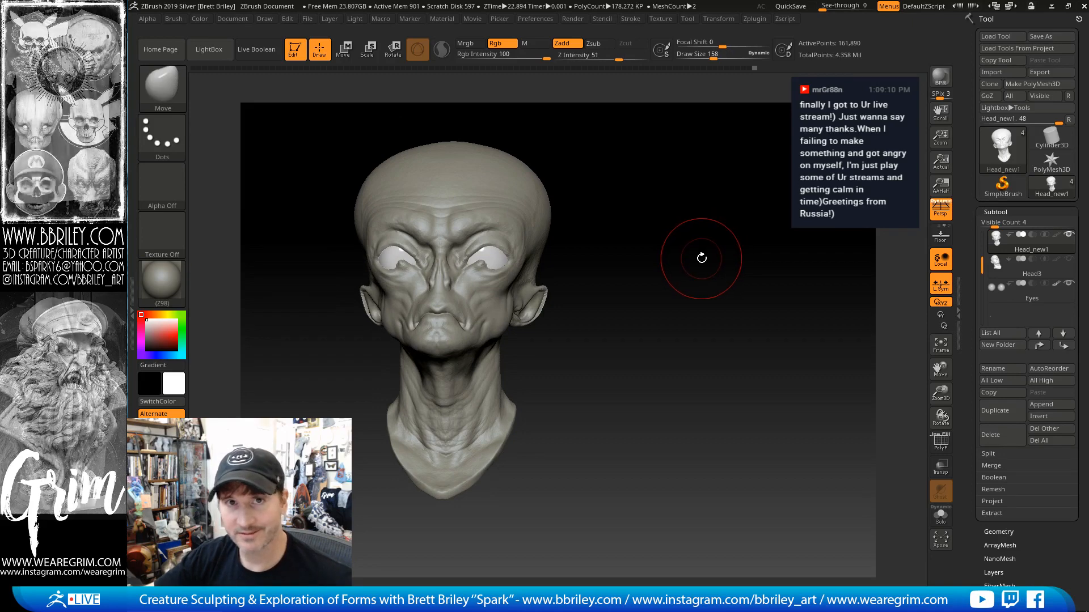
drag(702, 255, 692, 255)
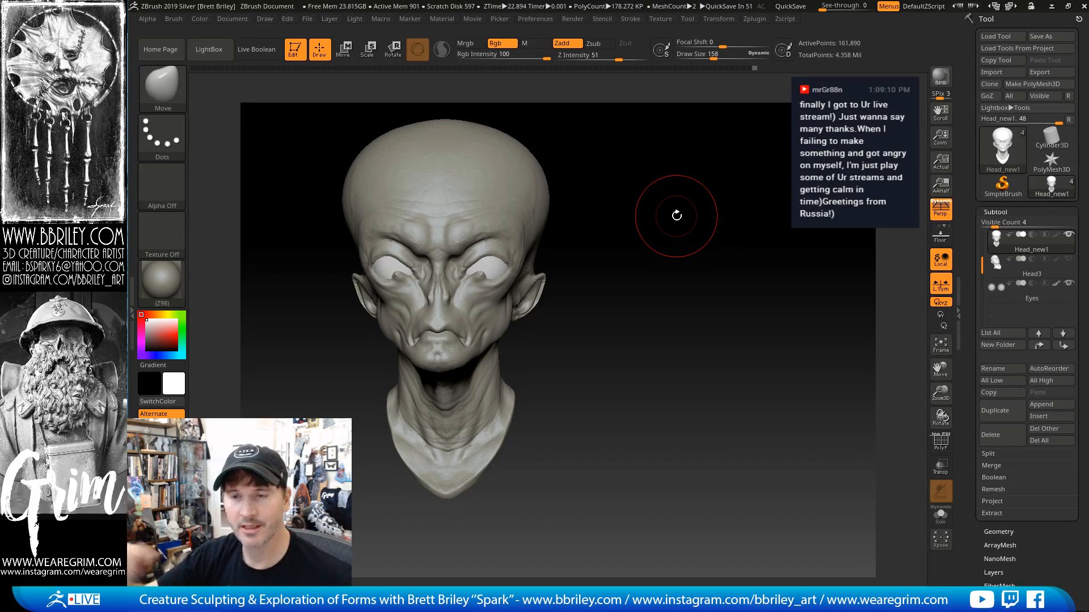
drag(618, 233, 655, 236)
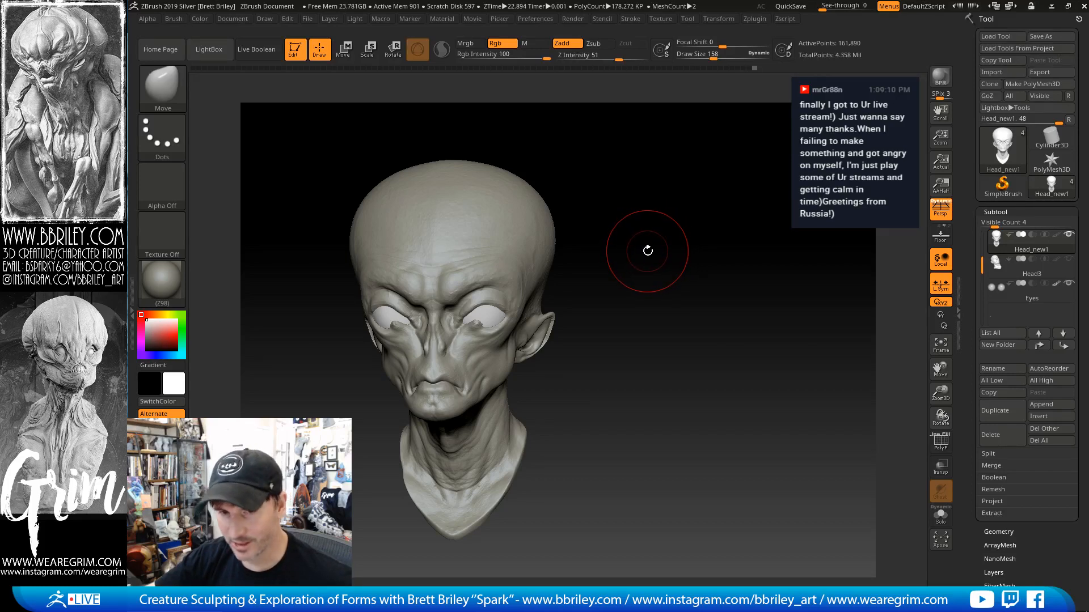
Adjust the inner brow with the Move brush at draw size 111 and build it up with the Clay brush at draw size 44
drag(650, 247, 656, 207)
text(bcls111)
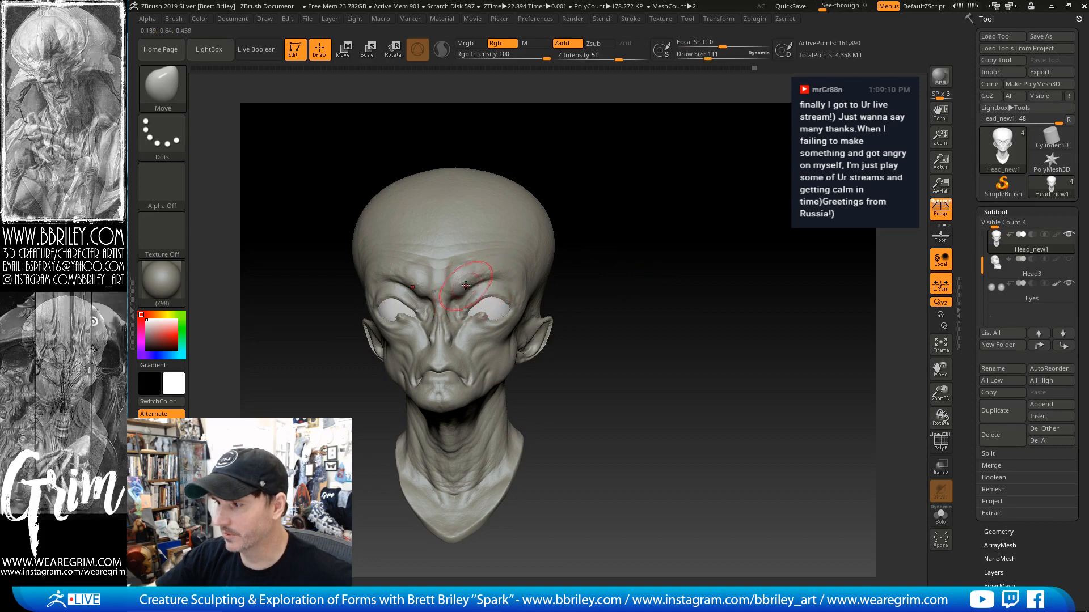
drag(470, 288, 465, 288)
drag(591, 156, 556, 139)
key(s)
drag(469, 281, 464, 280)
key(s)
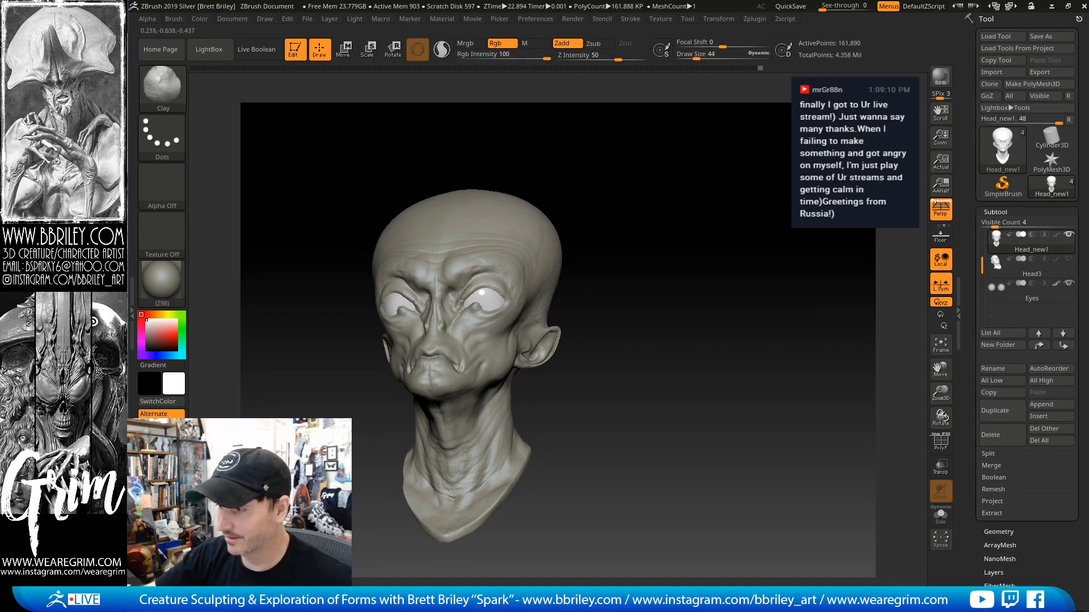
drag(555, 154, 558, 145)
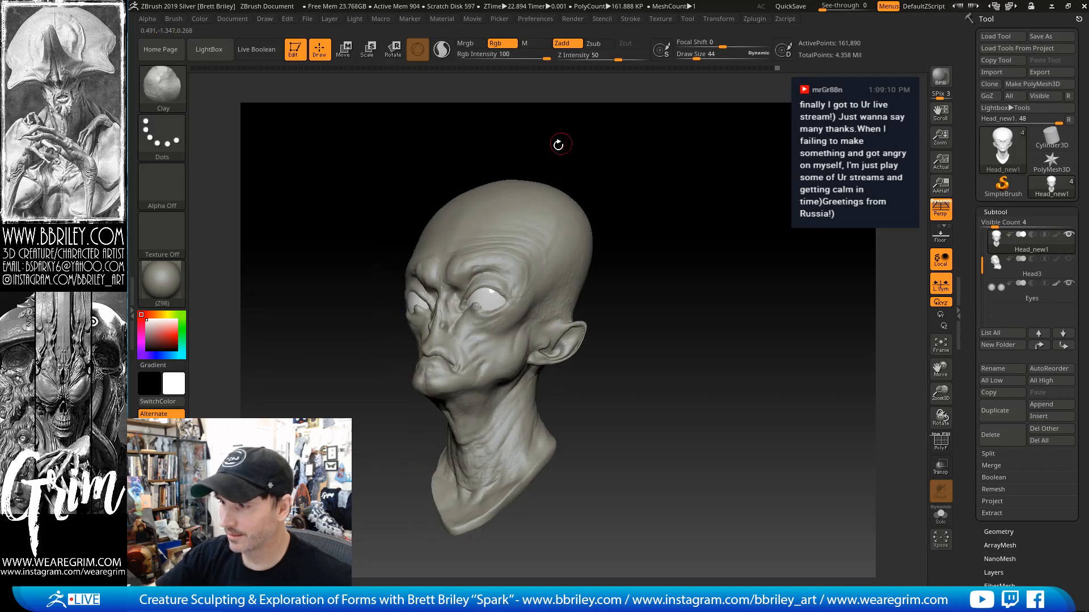
Carve creases above the inner brows with the DamStandard brush at draw size 44
key(b)
key(d)
key(s)
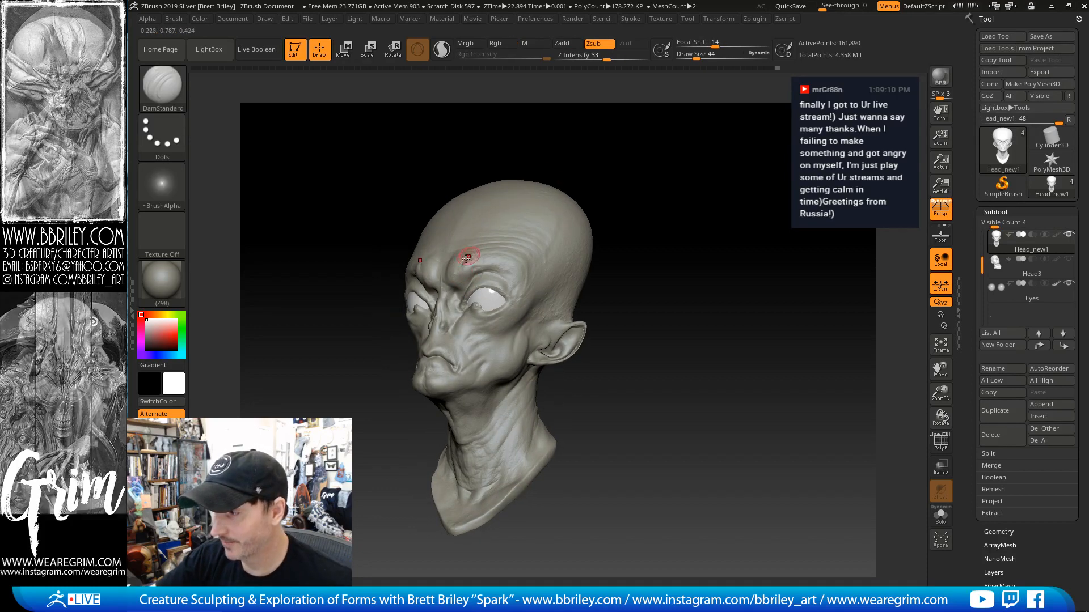
drag(467, 256, 471, 276)
mouse_move(562, 198)
shift+mouse_down()
mouse_move(468, 271)
mouse_move(556, 202)
shift+mouse_up()
Raise skin folds across the temples and outer forehead with the Standard brush at draw size 36
key(b)
key(s)
key(t)
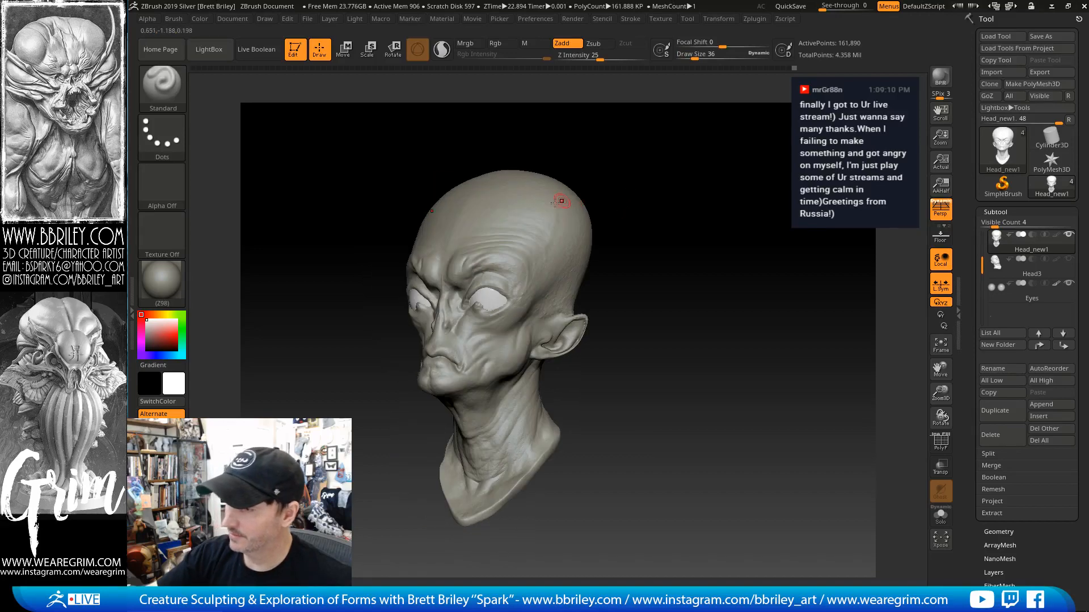
drag(509, 271, 527, 242)
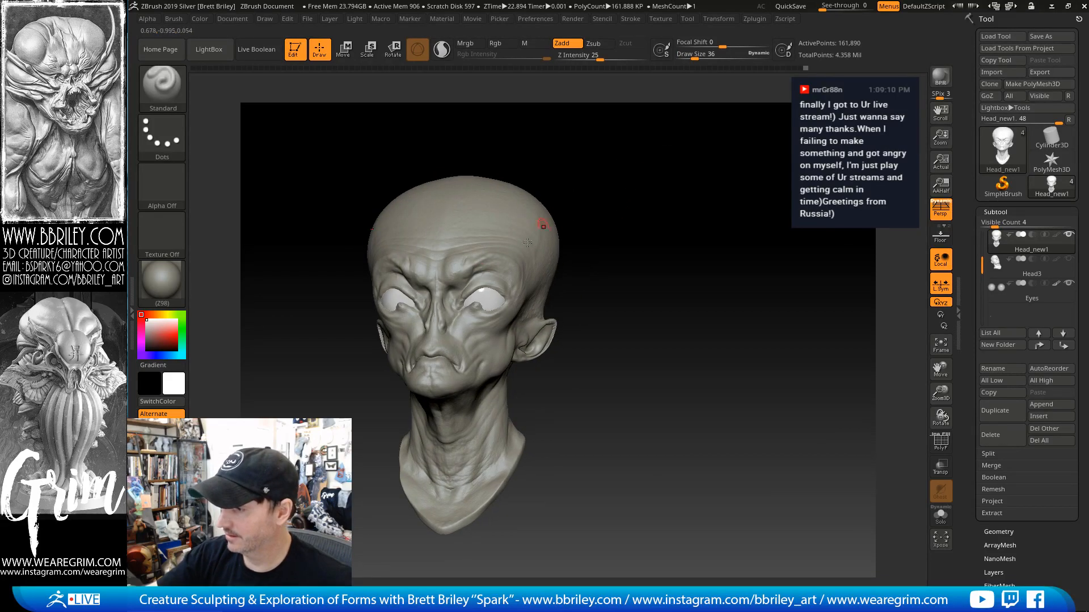
drag(589, 157, 493, 244)
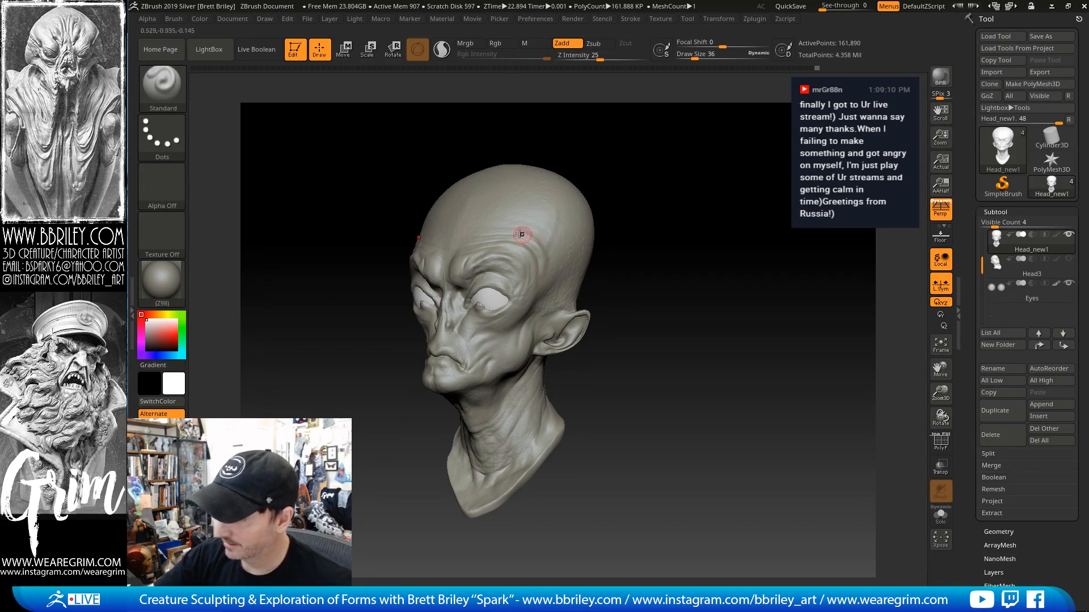
mouse_move(630, 190)
mouse_down()
mouse_move(520, 253)
mouse_move(547, 261)
mouse_move(577, 215)
mouse_move(614, 198)
mouse_up()
drag(656, 155, 604, 170)
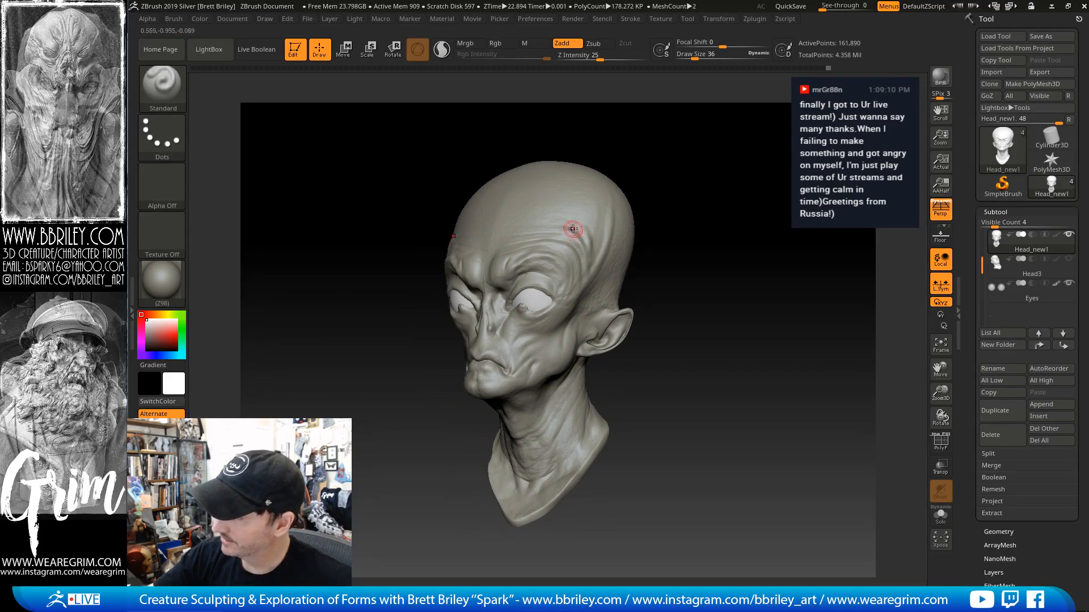
Soften the temple and forehead folds with the Clay brush at draw size 36, and subdivide the head
key(b)
key(c)
key(l)
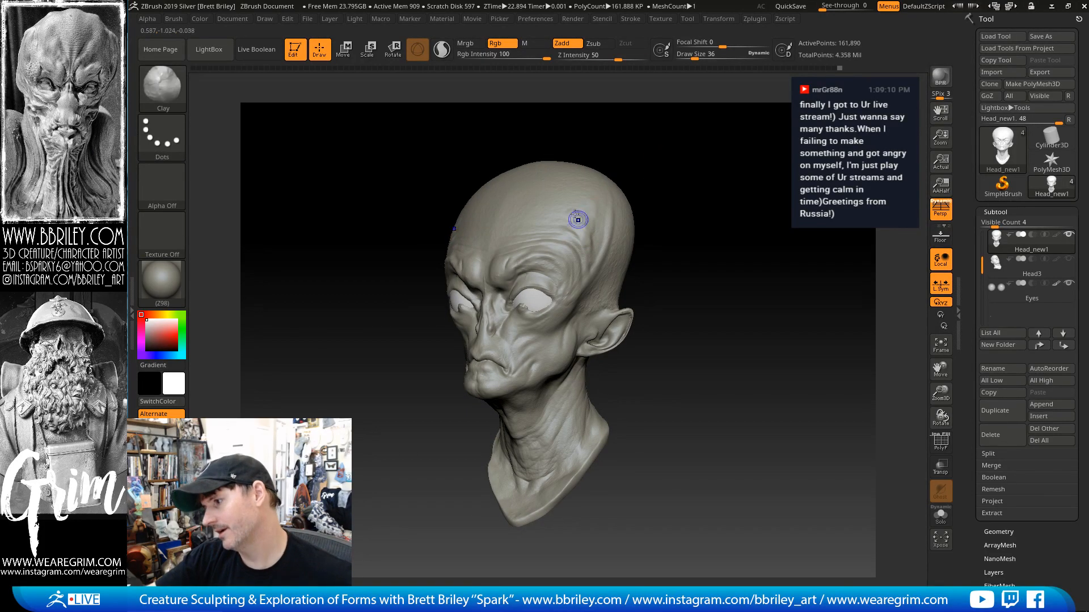
drag(685, 170, 712, 172)
key(ctrl+d)
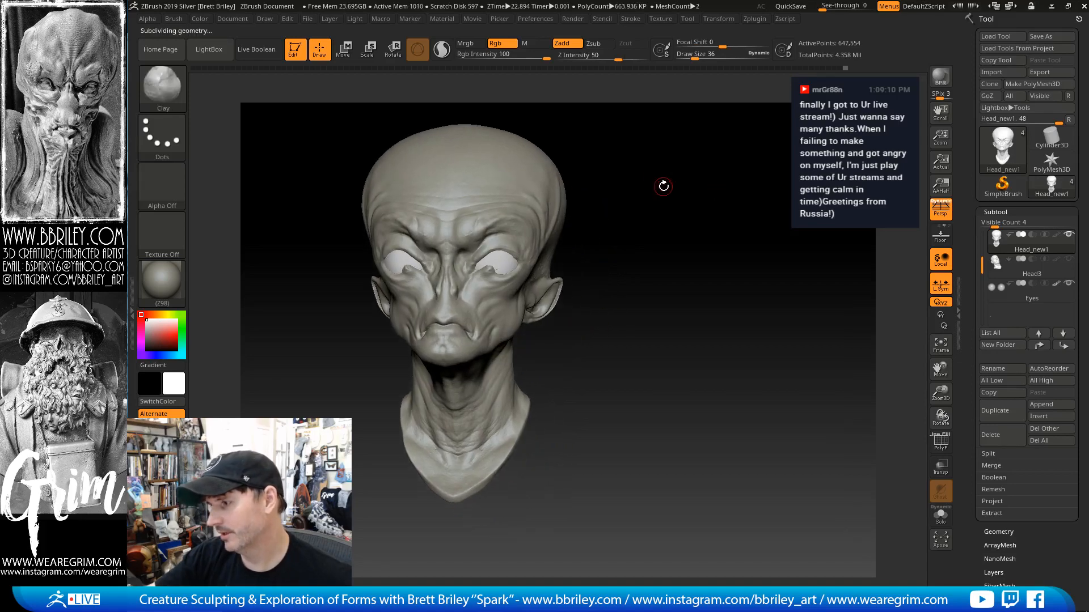
Return to the lower subdivision level and adjust the ears with the Move brush at draw size 94
mouse_move(674, 212)
mouse_down()
mouse_move(669, 199)
mouse_move(679, 229)
mouse_move(647, 232)
mouse_up()
key(shift+d)
key(b)
key(m)
key(v)
key(s)
drag(588, 302, 601, 308)
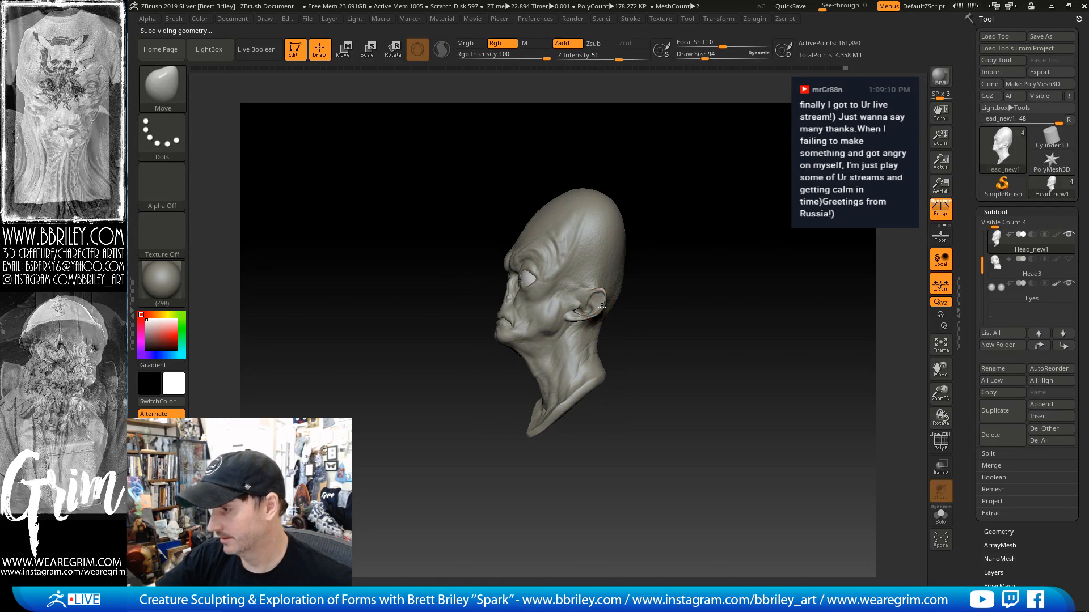
drag(652, 343, 735, 361)
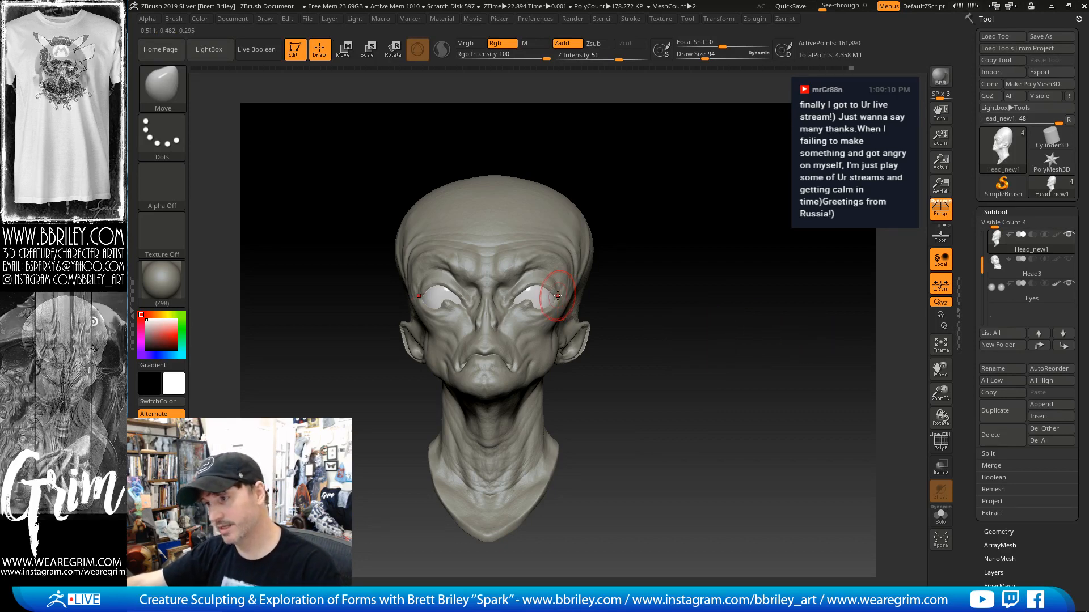
Append a Sphere3D as a new subtool and make it active for transforming
click(1042, 407)
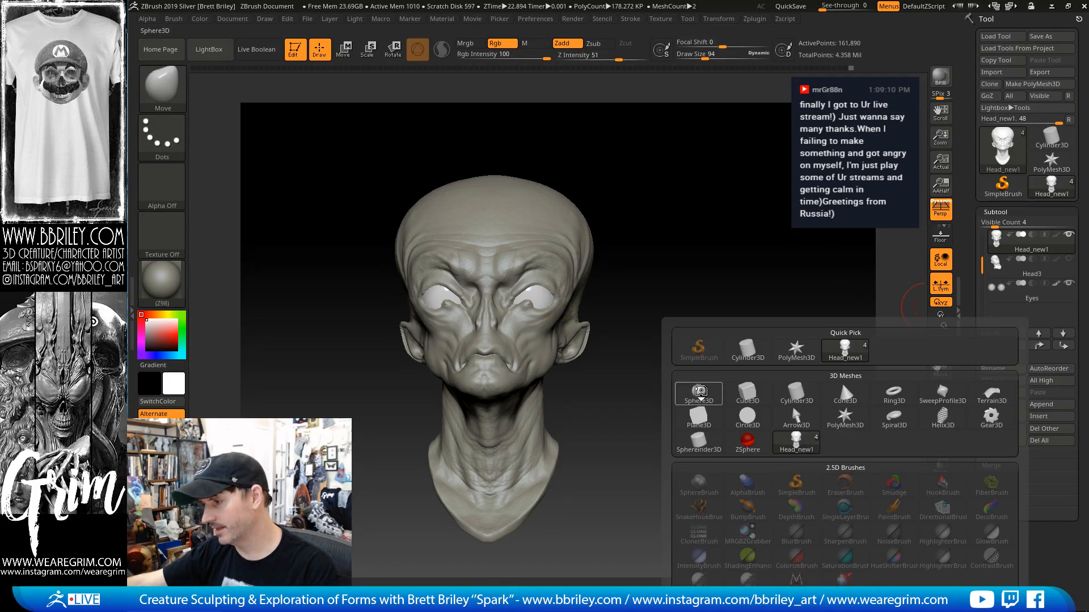
click(840, 379)
key(w)
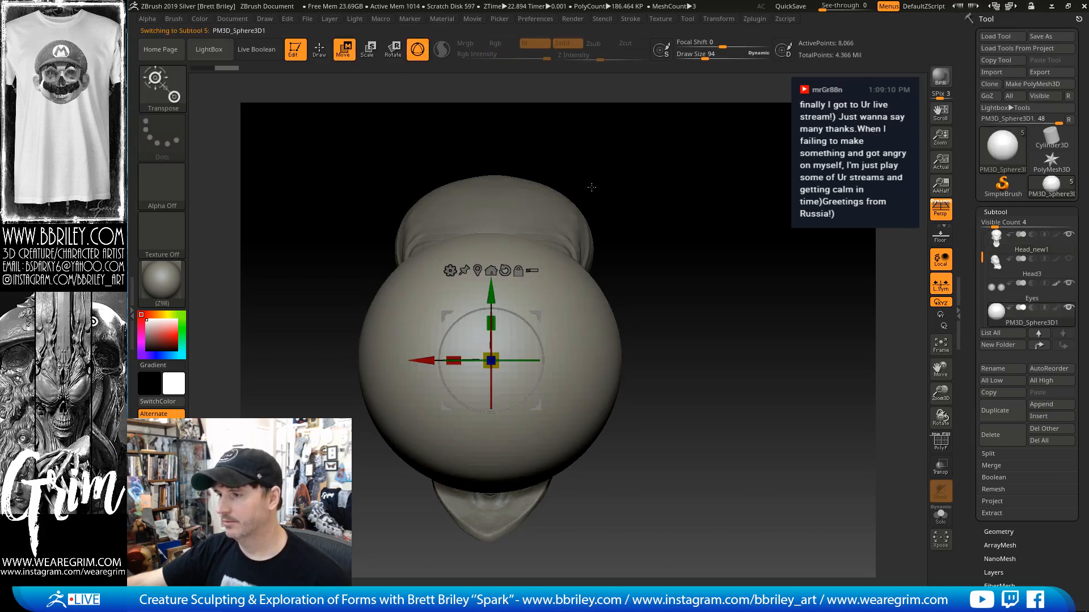
Scale down the new sphere and position it inside the front upper part of the skull
drag(656, 344, 733, 322)
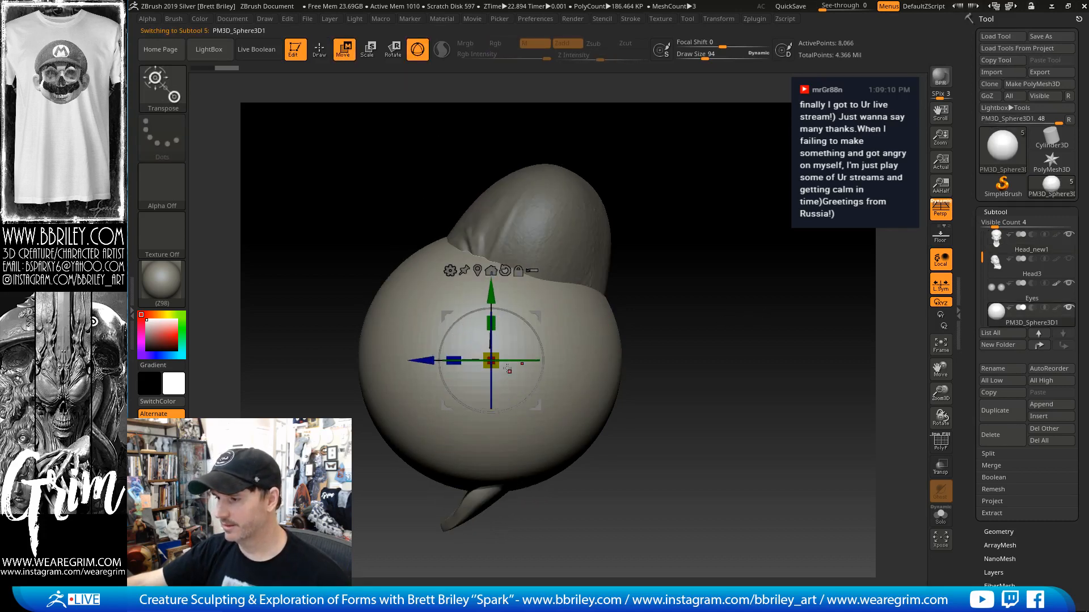
drag(493, 360, 483, 427)
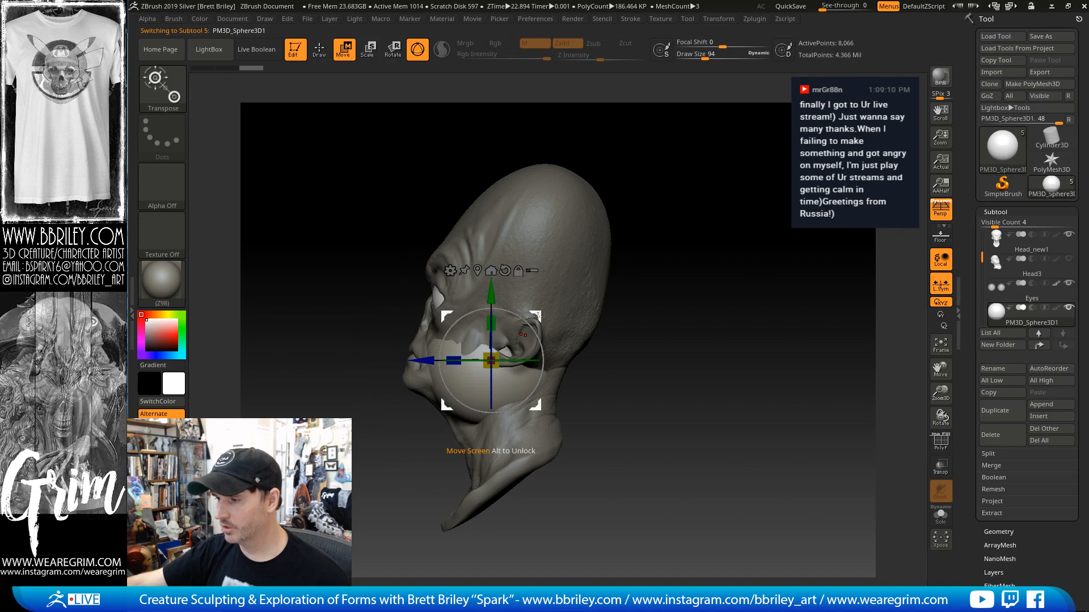
mouse_move(533, 316)
mouse_down()
mouse_move(546, 197)
mouse_move(556, 201)
mouse_up()
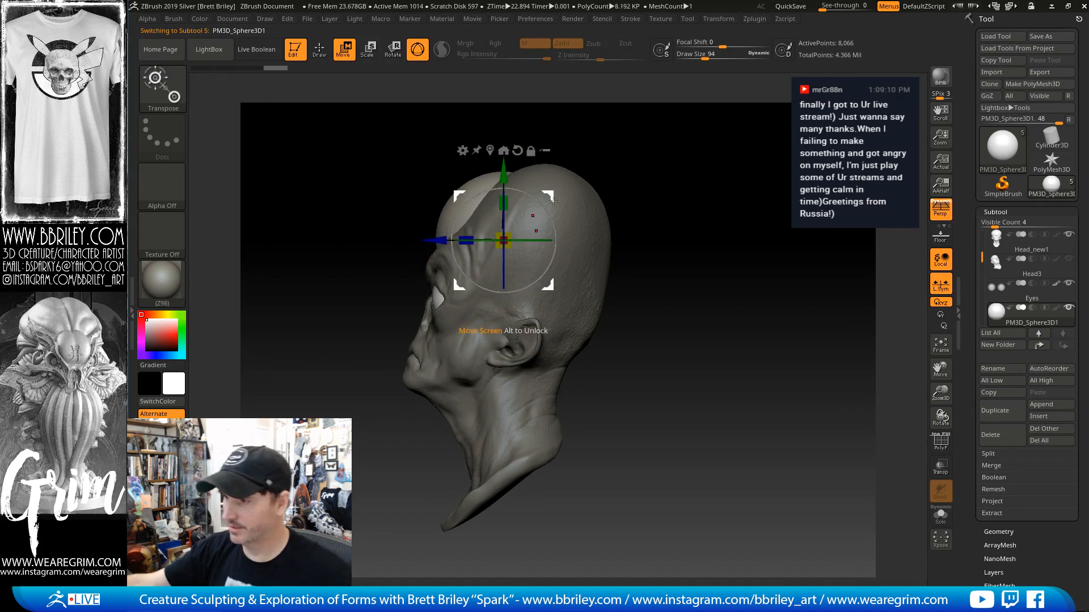
drag(503, 241, 506, 232)
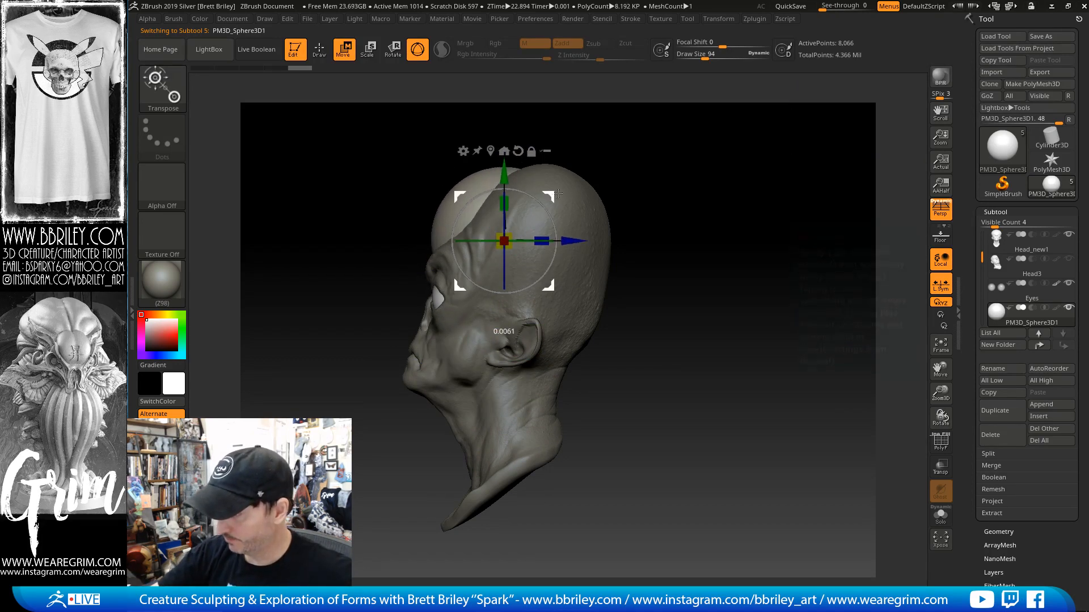
drag(551, 198, 577, 195)
drag(709, 169, 573, 217)
Pull the sphere up and outward with an enlarged Move brush, forming a tall dome that covers the forehead and crown
key(q)
drag(658, 159, 609, 181)
key(b)
key(m)
key(v)
key(s)
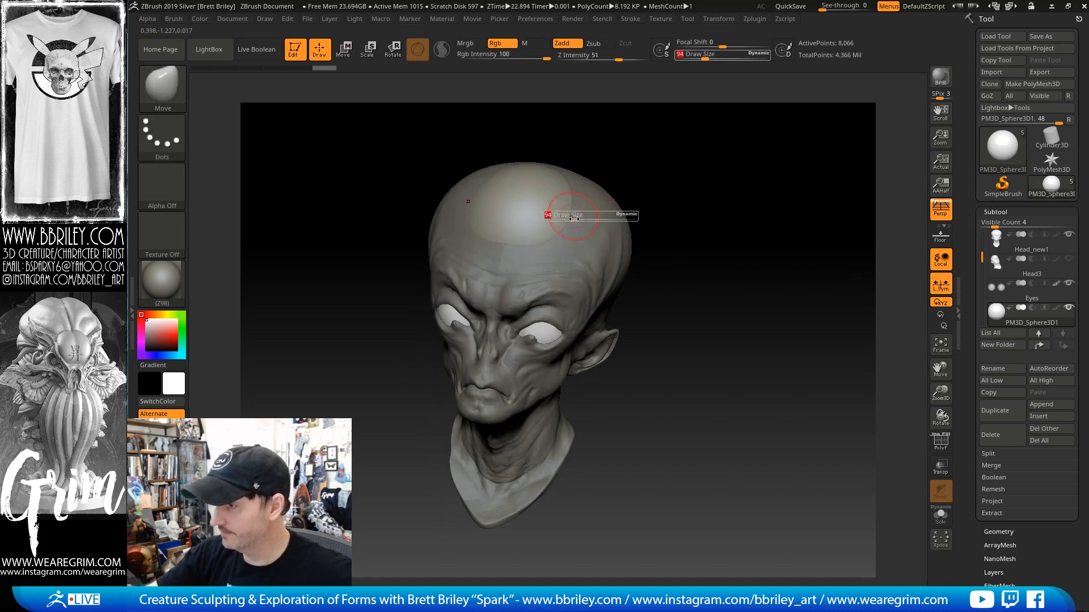
mouse_move(548, 213)
mouse_down()
mouse_move(641, 211)
mouse_move(598, 171)
mouse_move(703, 164)
mouse_move(608, 169)
mouse_up()
drag(524, 216, 528, 241)
drag(528, 233, 533, 261)
drag(624, 170, 675, 169)
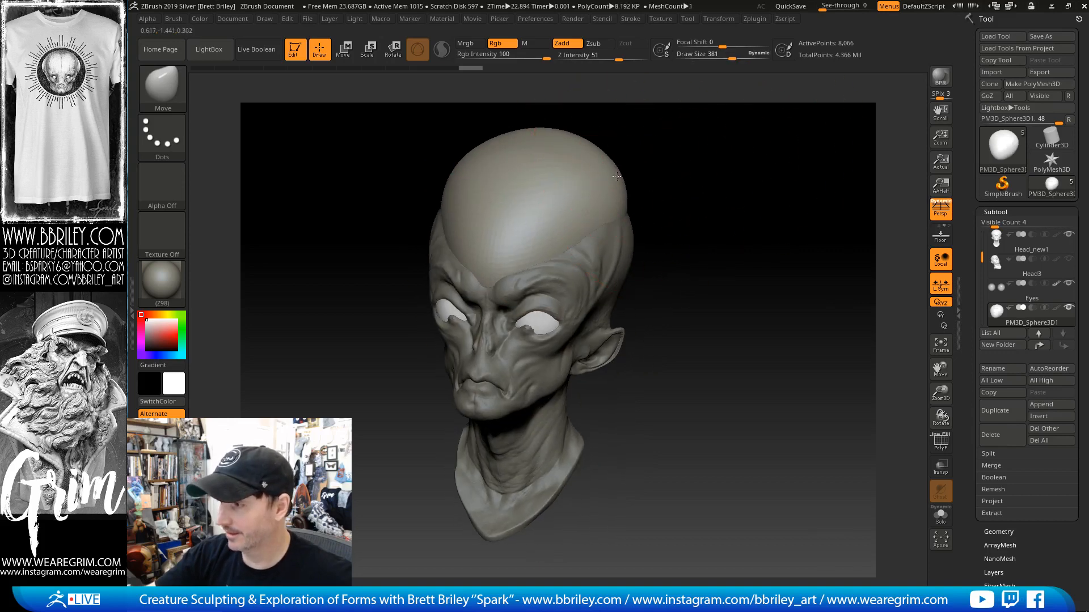
drag(587, 179, 630, 159)
Stretch the dome into a tall, flared crest with two raised upper corners, using progressively smaller Move brush sizes
mouse_move(709, 195)
alt+mouse_down()
mouse_move(690, 253)
mouse_move(664, 287)
mouse_move(596, 287)
alt+mouse_up()
key(bracketright)
mouse_move(544, 309)
mouse_down()
mouse_move(641, 253)
mouse_move(675, 283)
mouse_up()
key(bracketleft)
mouse_move(492, 332)
alt+mouse_down()
mouse_move(479, 309)
mouse_move(498, 303)
alt+mouse_up()
alt+drag(481, 369, 504, 351)
key(bracketleft)
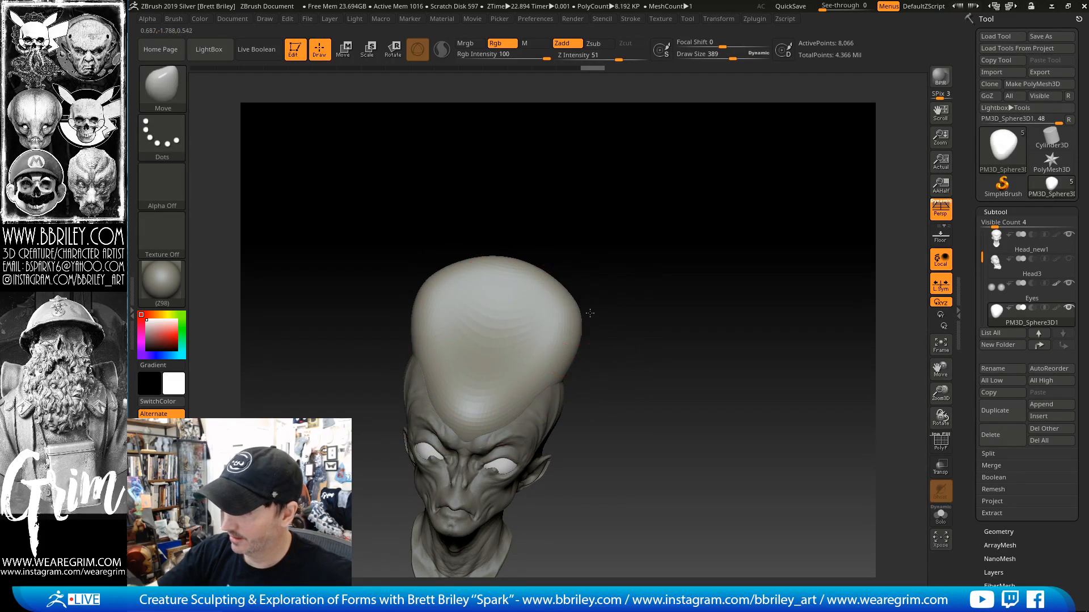
drag(514, 309, 601, 264)
mouse_move(645, 232)
mouse_down()
mouse_move(620, 193)
mouse_move(671, 233)
mouse_move(644, 190)
mouse_up()
key(bracketleft)
drag(547, 352, 518, 316)
Expand the crest's geometry settings and enable Sculptris Pro mode
click(442, 49)
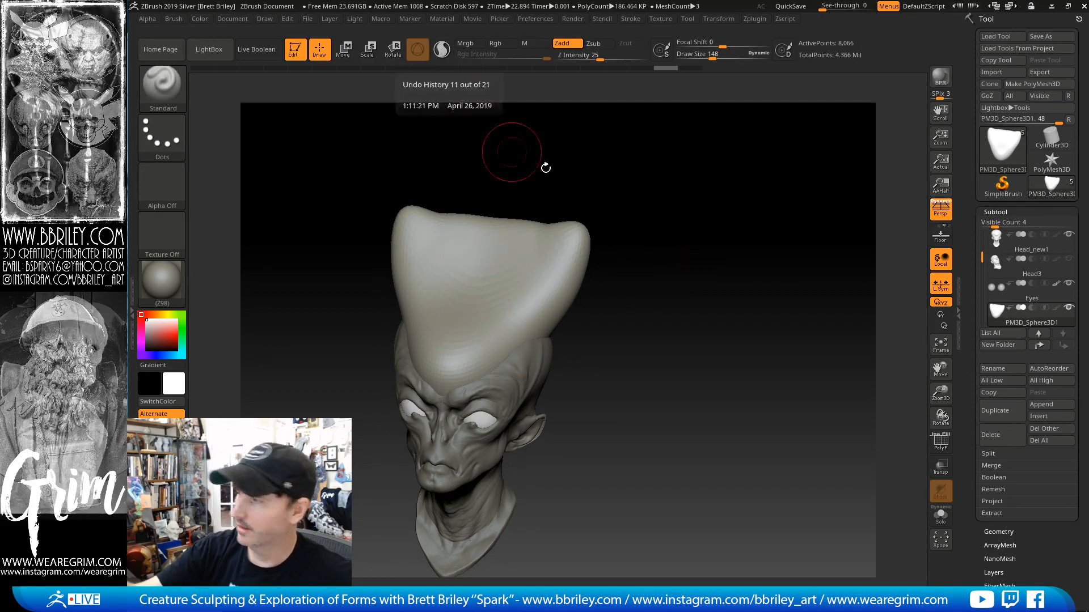
drag(973, 415, 969, 344)
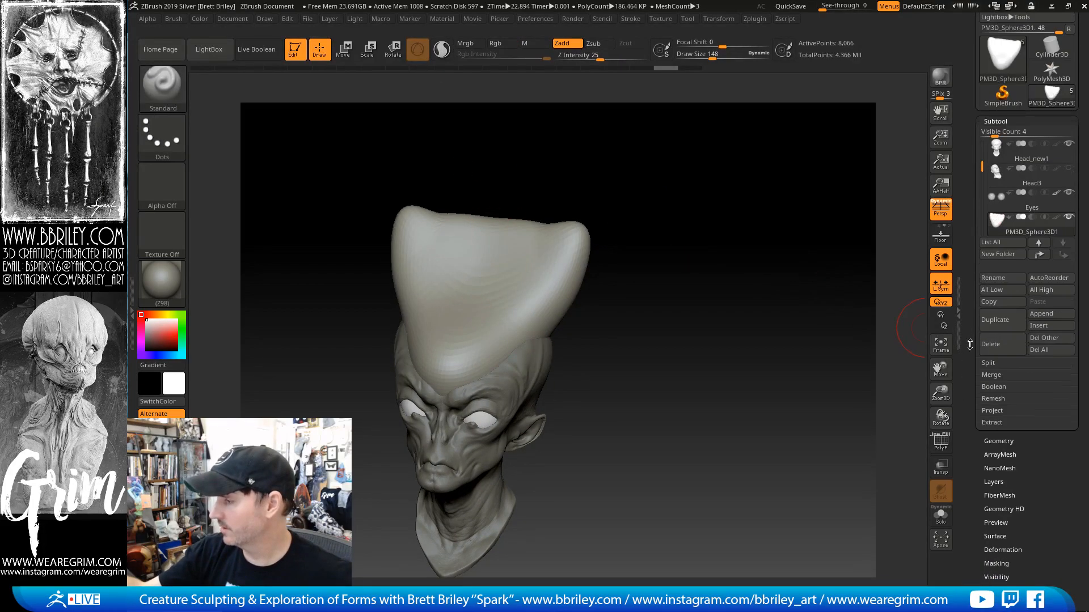
click(998, 439)
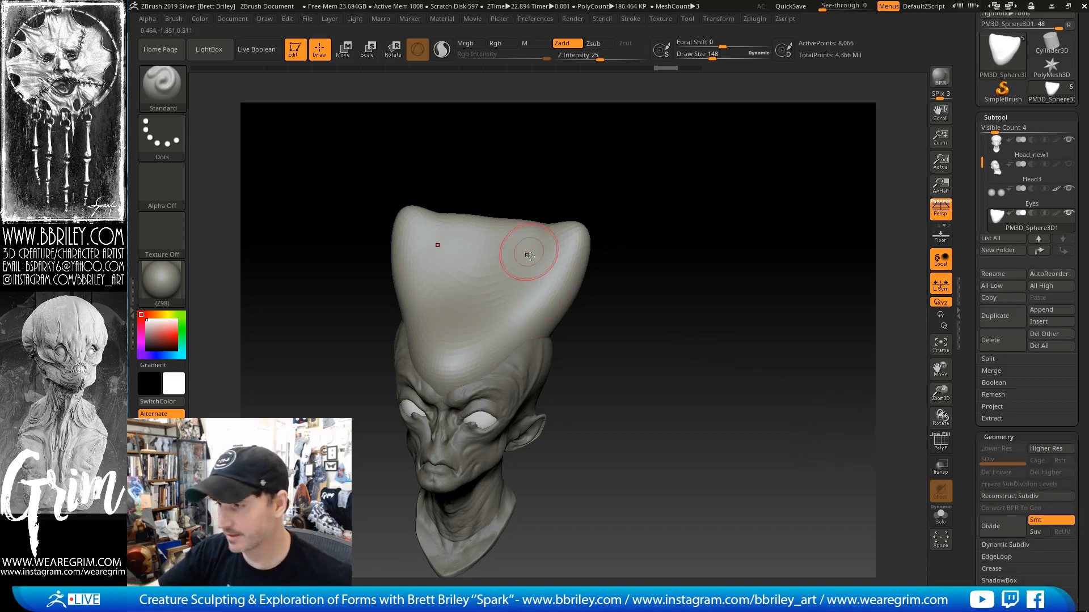
click(441, 52)
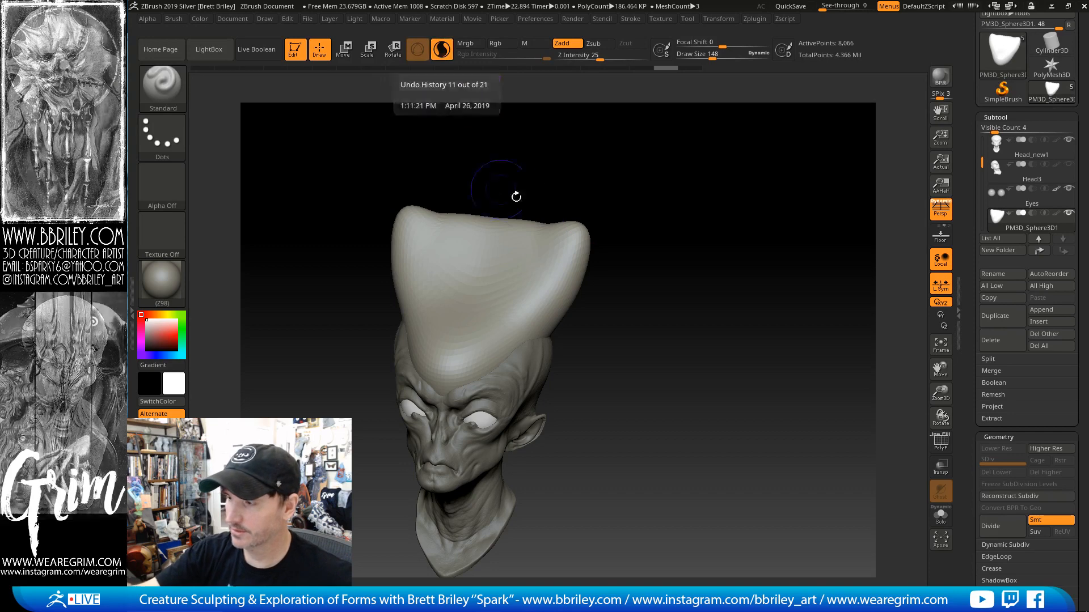
Draw out two curved side horns and sharpen the crest's upper corners into points with the Move brush
mouse_move(575, 233)
mouse_down()
mouse_move(576, 219)
mouse_move(529, 317)
mouse_move(590, 292)
mouse_move(516, 326)
mouse_move(568, 349)
mouse_up()
key(b)
key(m)
key(v)
drag(652, 265, 599, 201)
key(s)
mouse_move(512, 346)
mouse_down()
mouse_move(503, 346)
mouse_move(537, 353)
mouse_up()
mouse_move(720, 248)
mouse_down()
mouse_move(664, 243)
mouse_move(722, 229)
mouse_move(703, 223)
mouse_up()
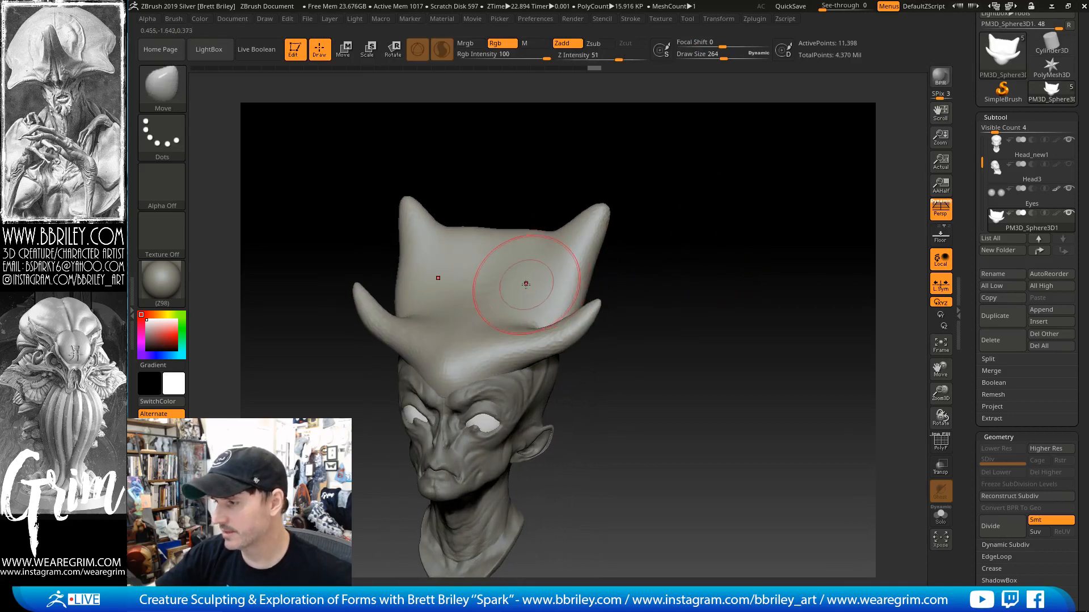
Hollow and reshape the crest behind the side horns with the Move brush, reducing the draw size to 119
key(s)
drag(522, 282, 551, 278)
drag(636, 246, 649, 266)
key(s)
drag(561, 281, 619, 274)
drag(730, 267, 654, 291)
key(s)
drag(589, 316, 503, 359)
key(s)
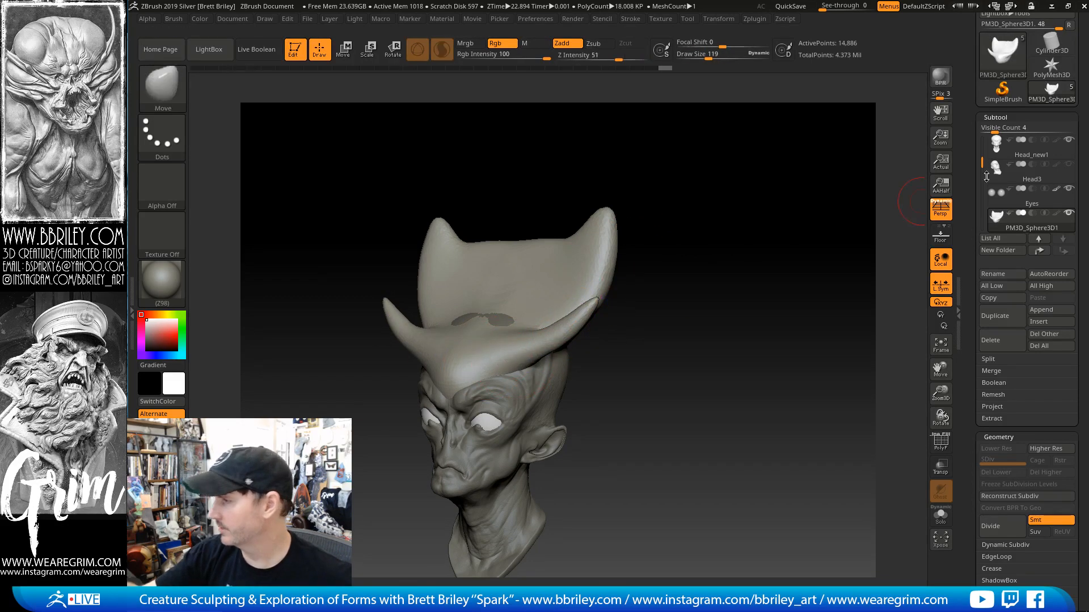
Hide the horned PM3D_Sphere3D1 crest by making the Eyes subtool active, and save the tool to disk
click(994, 203)
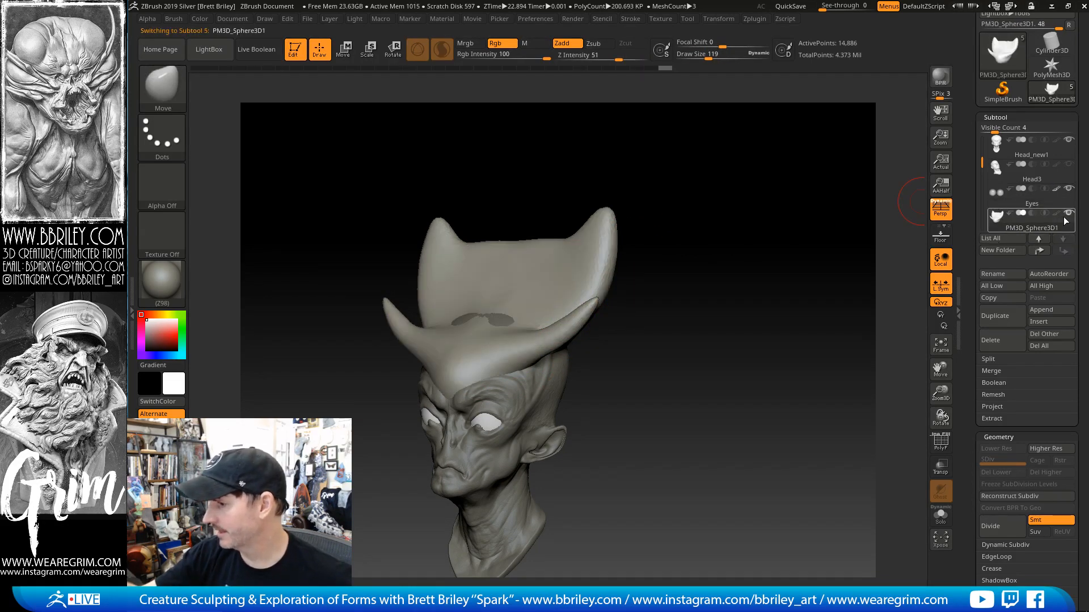
click(1069, 214)
shift+drag(763, 243, 792, 241)
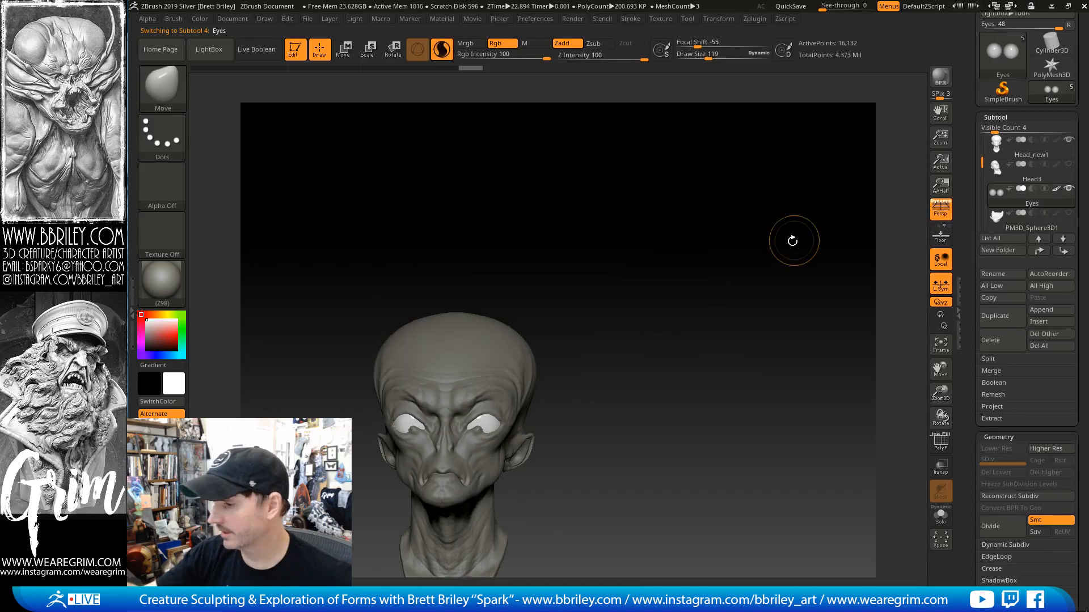
alt+drag(751, 278, 775, 213)
click(687, 19)
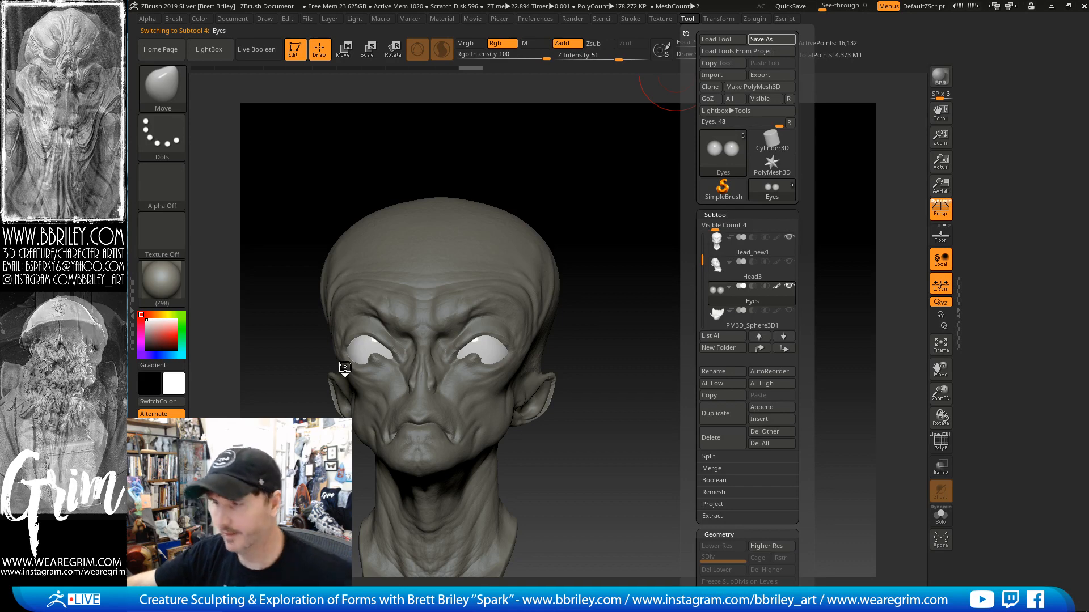
alt+drag(656, 239, 709, 219)
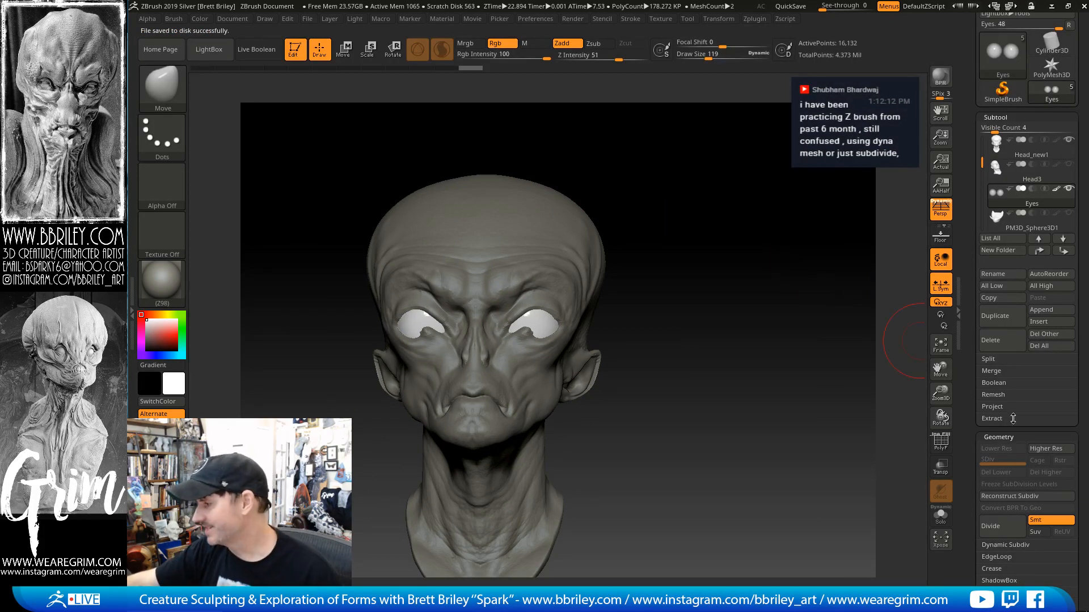
Append a ZSphere as a new subtool, make it active and isolate it in Solo mode
click(1051, 310)
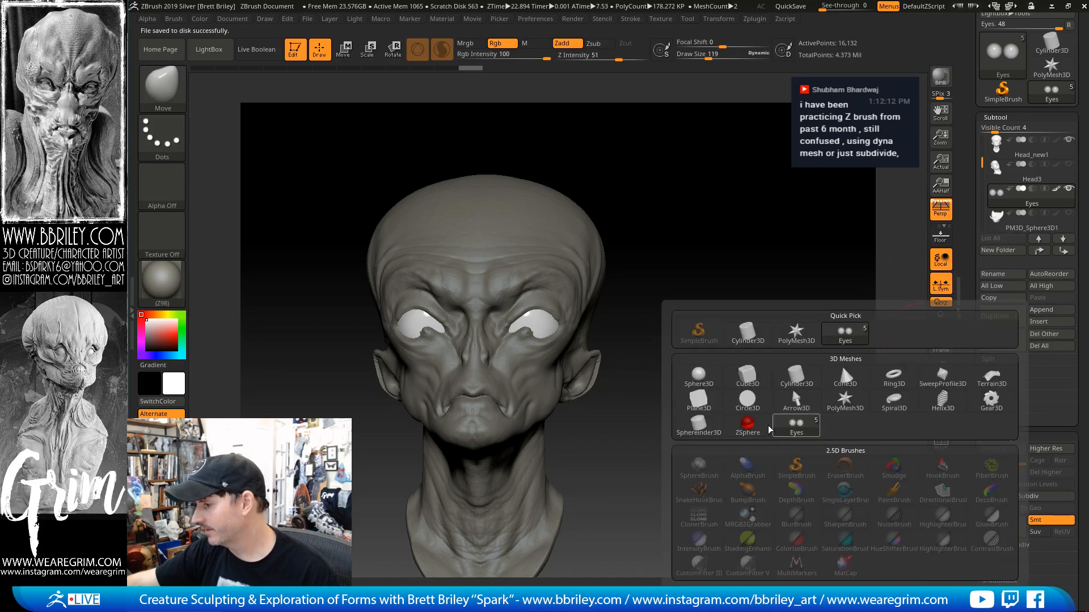
click(794, 426)
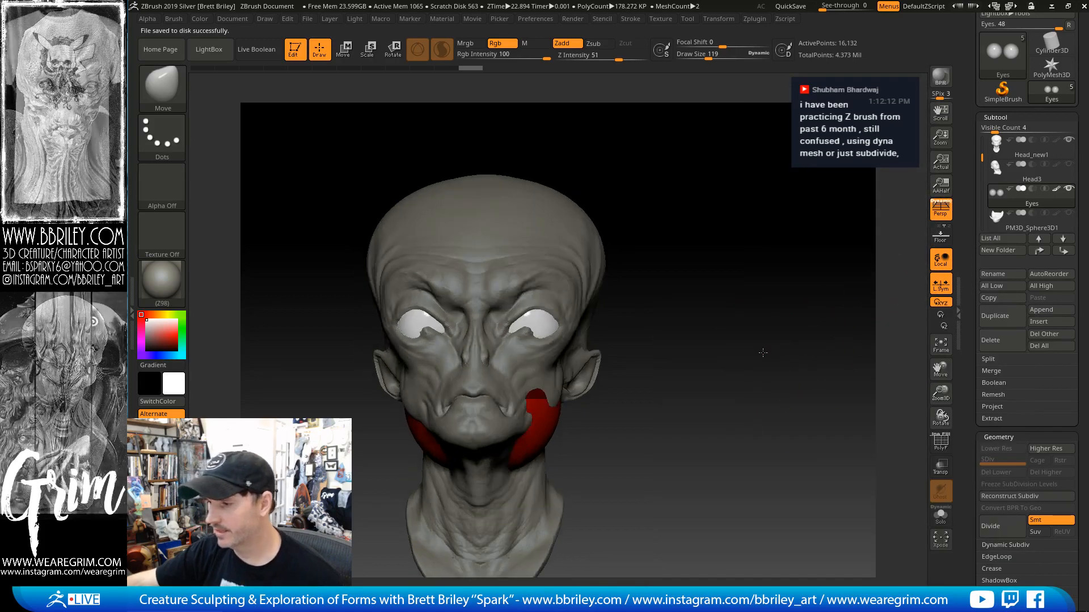
mouse_move(762, 352)
mouse_down()
mouse_move(788, 309)
mouse_move(773, 315)
mouse_move(761, 351)
mouse_up()
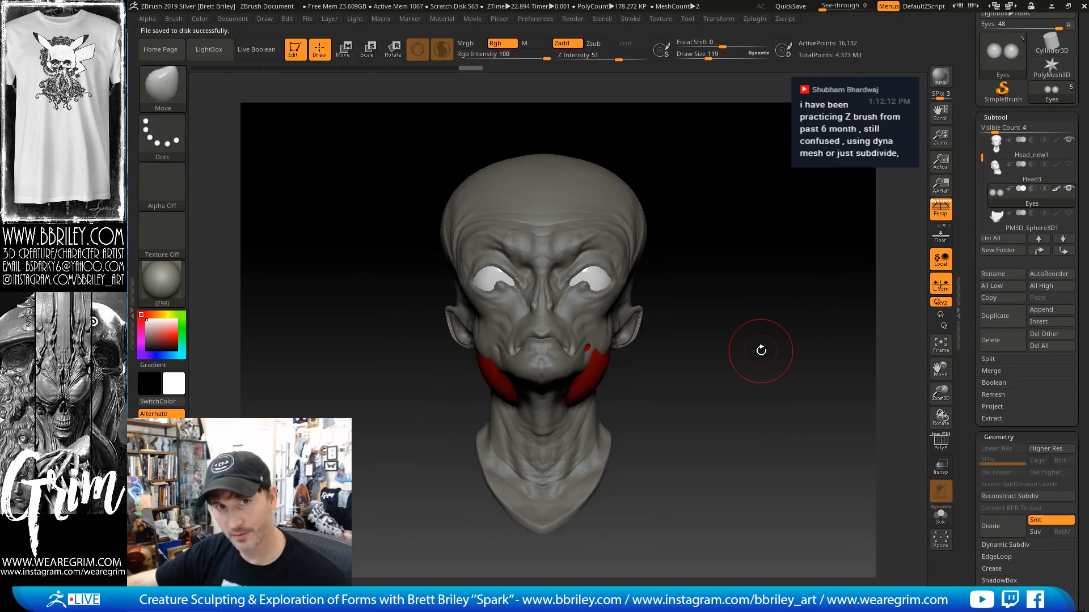
alt+click(589, 375)
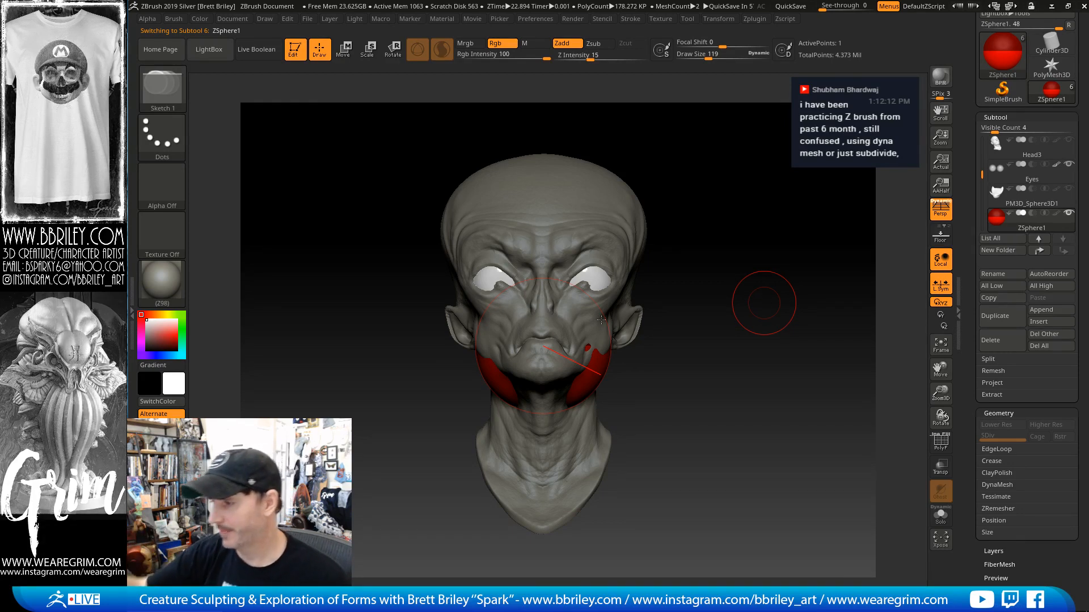
drag(764, 303, 600, 365)
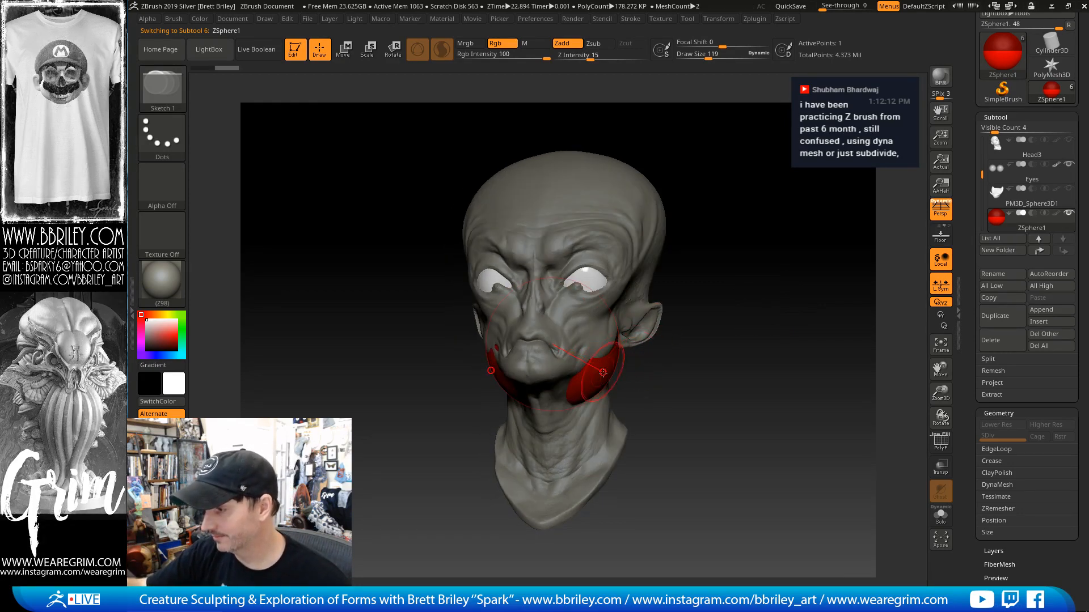
drag(683, 352, 668, 272)
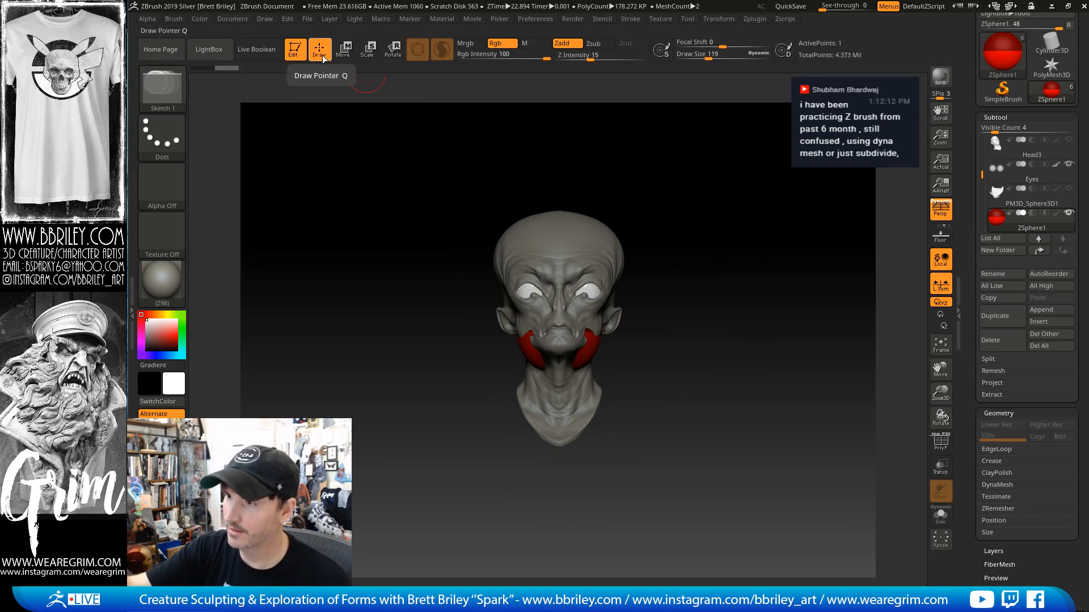
click(941, 519)
alt+drag(764, 364, 787, 387)
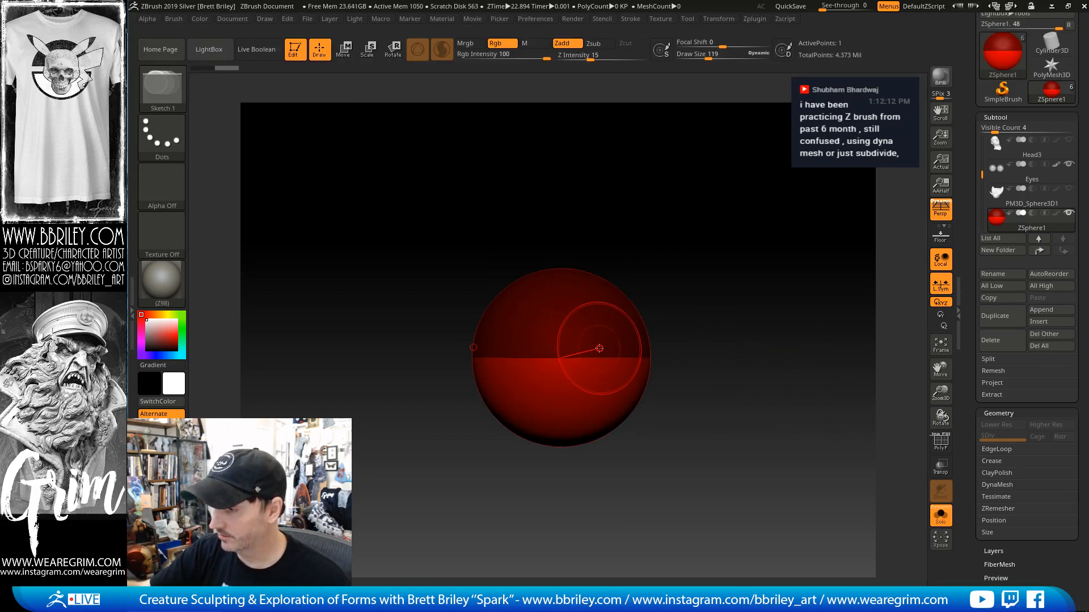
Add a mirrored pair of child ZSpheres to the sides of the root ZSphere, undoing unwanted attempts and reducing the draw size
key(s)
mouse_move(599, 348)
mouse_down()
mouse_move(624, 324)
mouse_move(608, 347)
mouse_move(627, 365)
mouse_move(587, 345)
mouse_move(644, 397)
mouse_move(596, 346)
mouse_move(605, 337)
mouse_move(595, 337)
mouse_move(683, 422)
mouse_move(630, 330)
mouse_up()
key(s)
key(ctrl+z)
key(s)
key(ctrl+z)
key(s)
key(ctrl+z)
key(s)
mouse_move(679, 300)
mouse_down()
mouse_move(726, 278)
mouse_move(678, 294)
mouse_up()
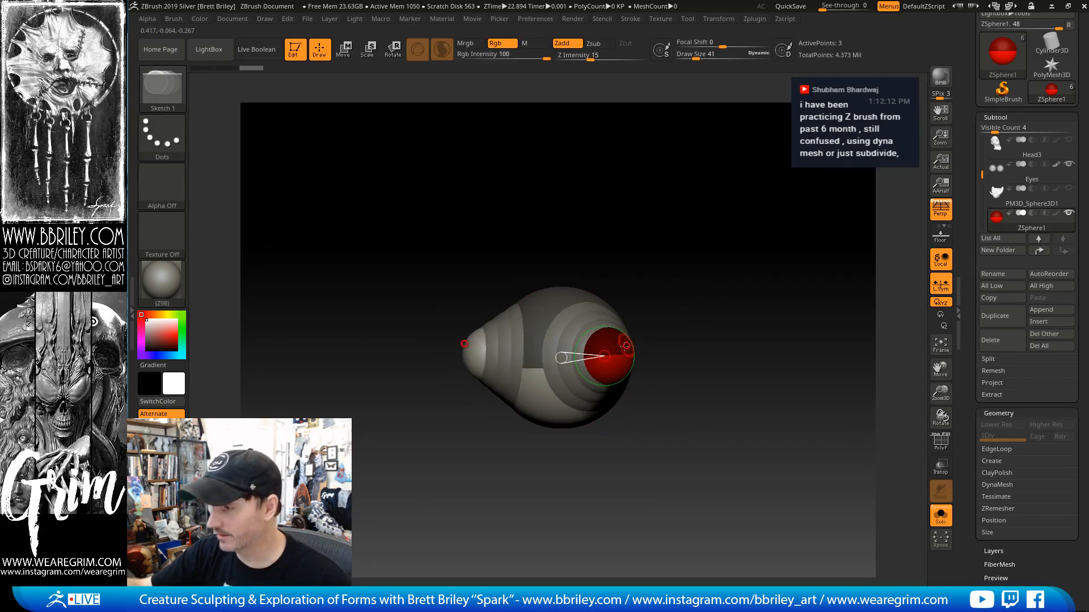
Move the mirrored child ZSpheres outward and upward to form two thick arms from the root
click(347, 55)
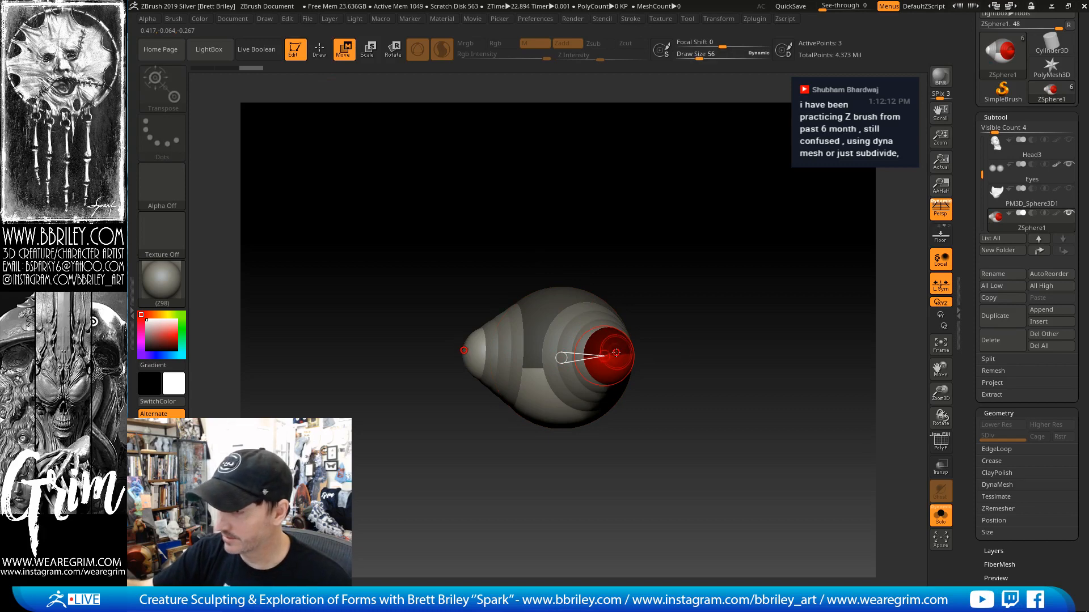
drag(615, 348, 696, 319)
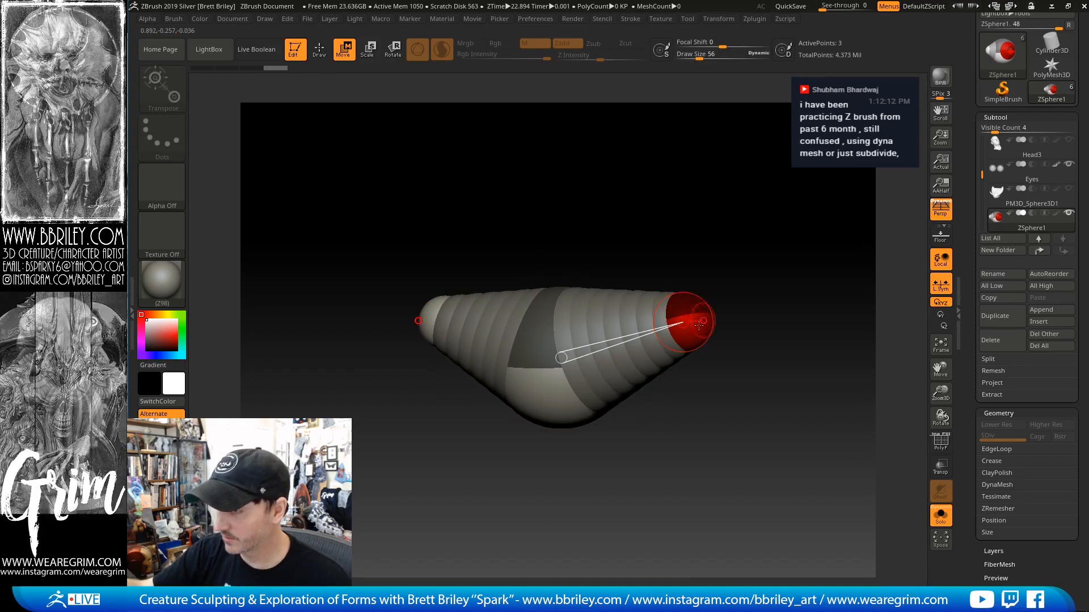
right_drag(690, 313, 732, 315)
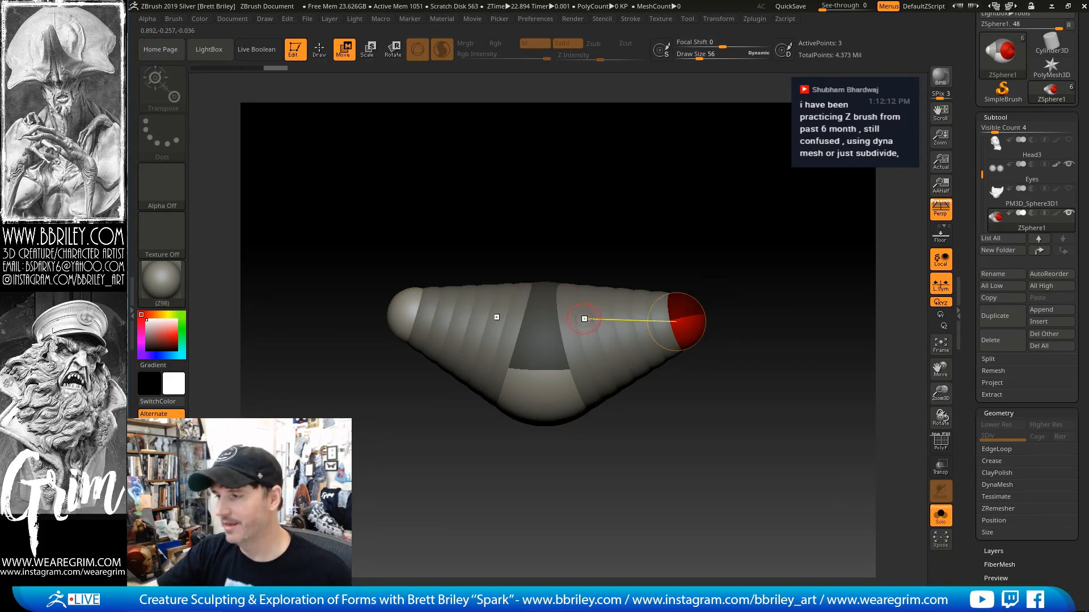
drag(751, 223, 675, 303)
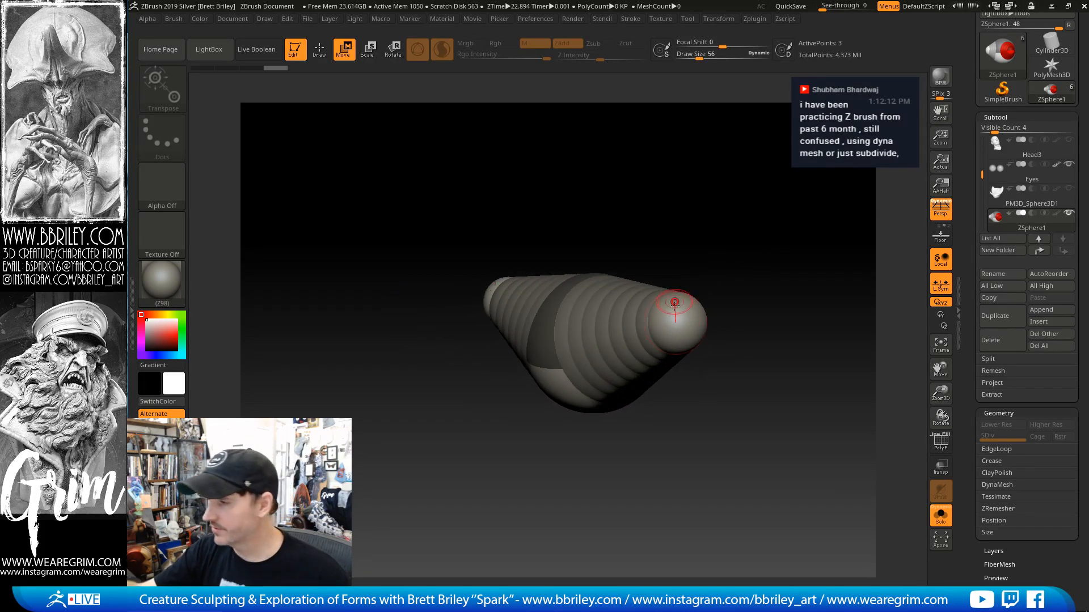
Cycle through the Move, Scale and Rotate modes on the ZSphere chain and return to Draw mode
click(318, 49)
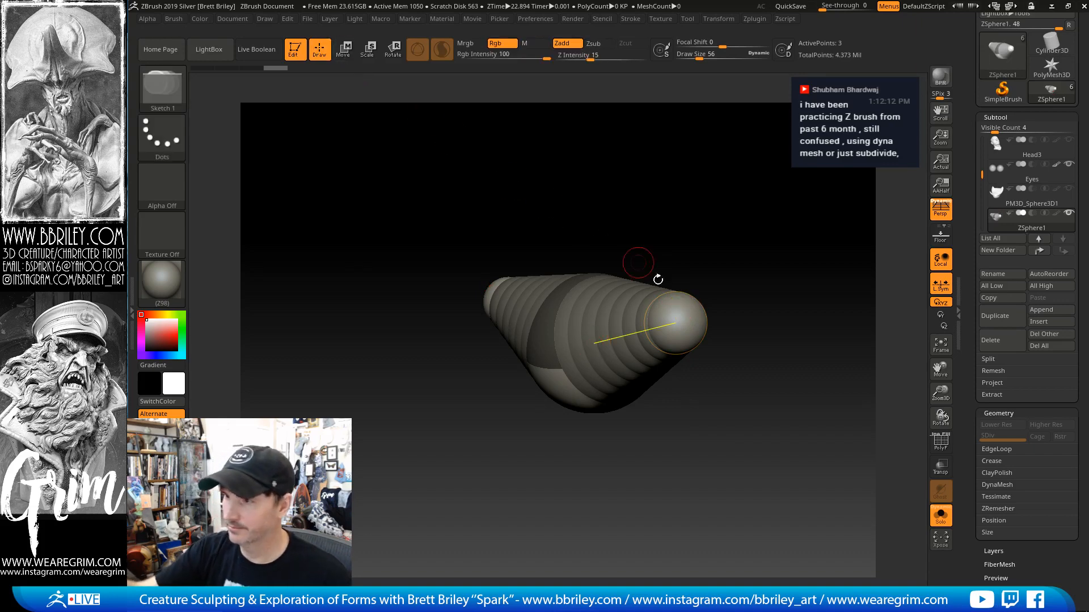
key(w)
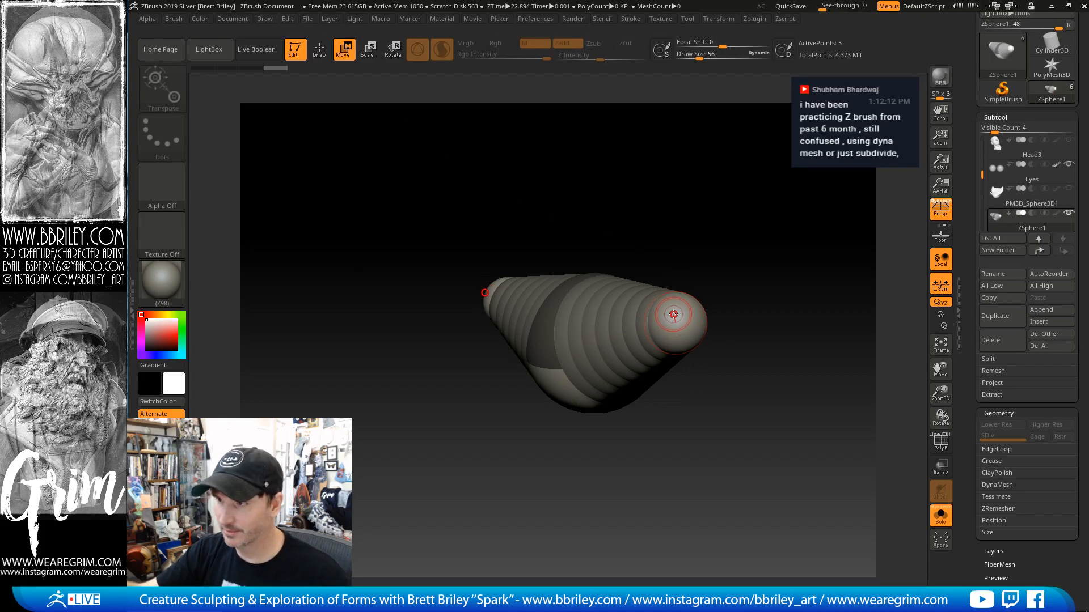
key(q)
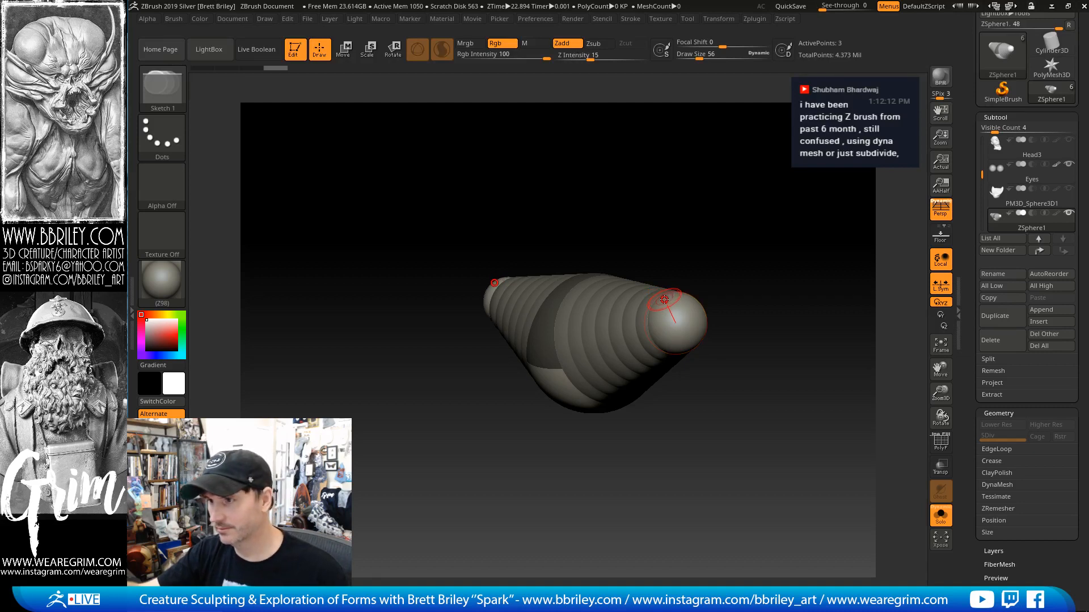
key(e)
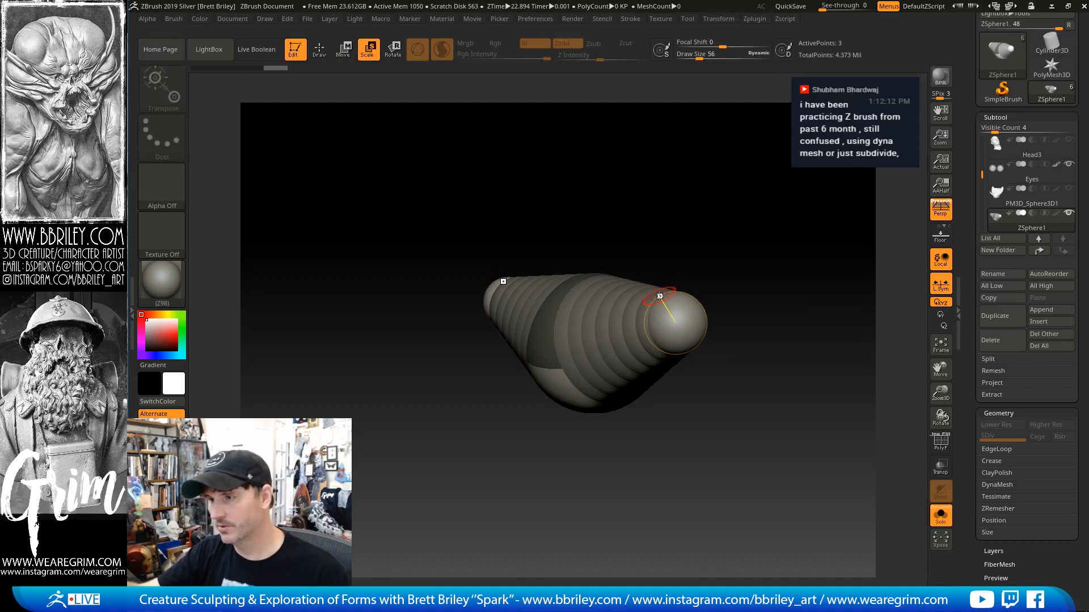
key(r)
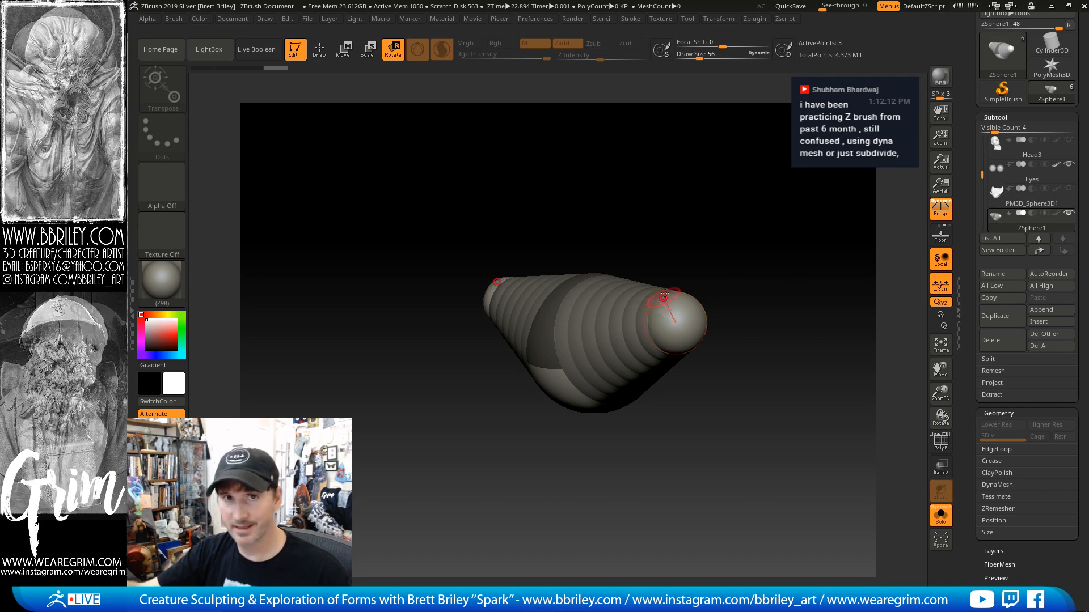
key(q)
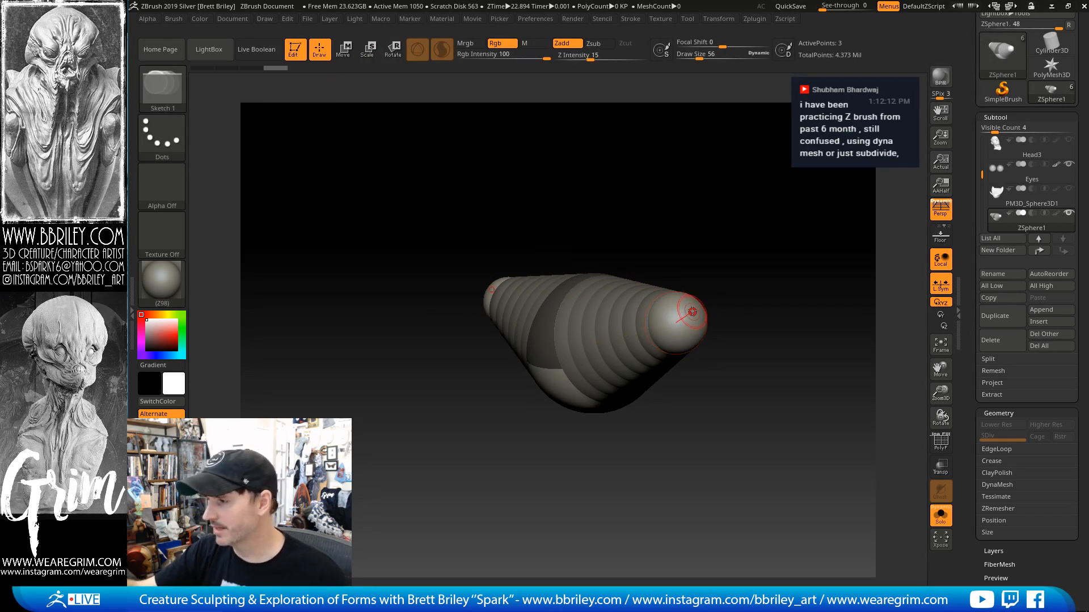
Add mirrored child ZSpheres at the tips of both arms and extend them outward and upward as new segments
mouse_move(692, 311)
mouse_down()
mouse_move(675, 324)
mouse_move(771, 233)
mouse_up()
key(w)
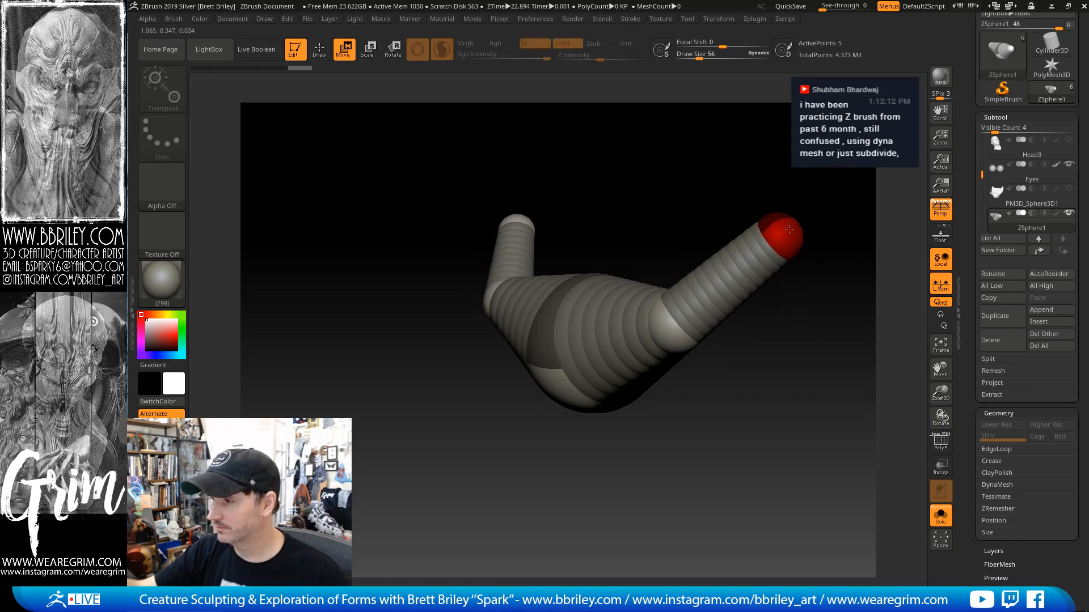
key(f)
drag(832, 343, 785, 334)
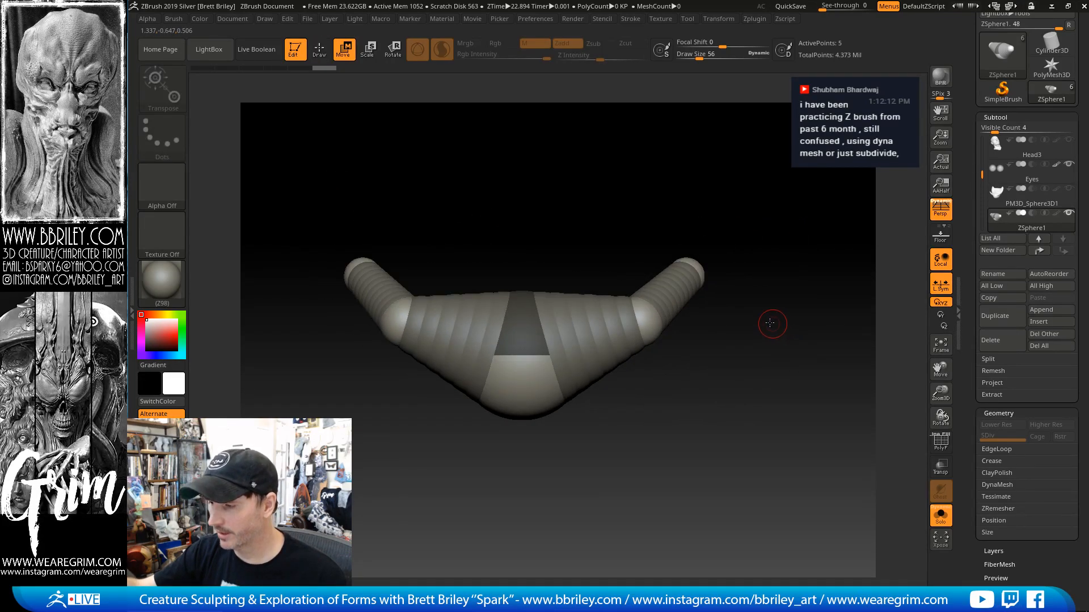
Preview the ZSphere chain's adaptive skin, expand the Adaptive Skin settings and turn off Solo mode to show the head
click(949, 450)
click(950, 450)
key(a)
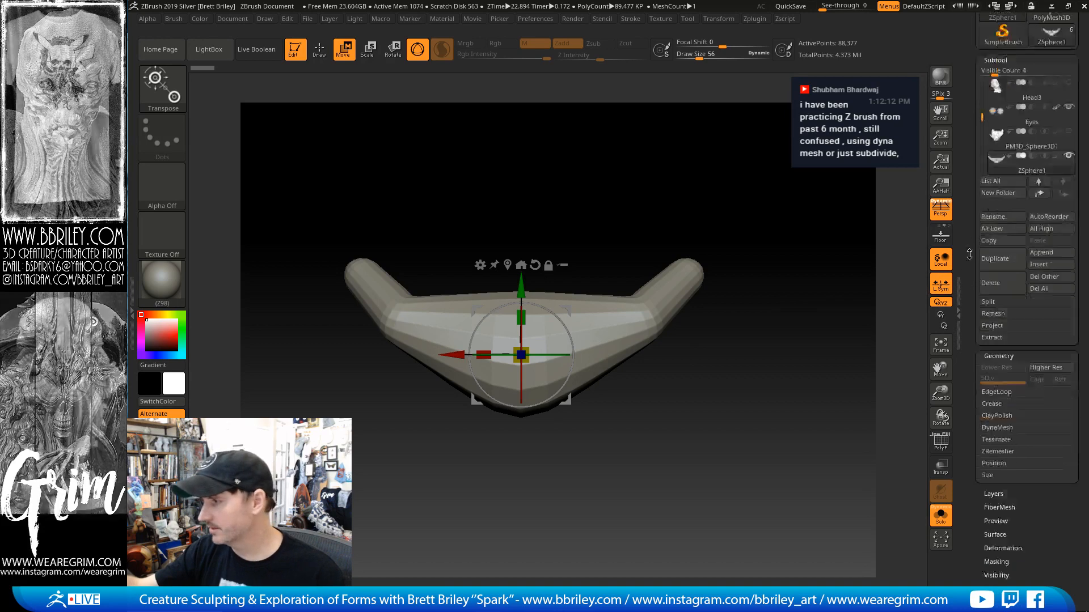
scroll(998, 272, down, 8)
click(997, 278)
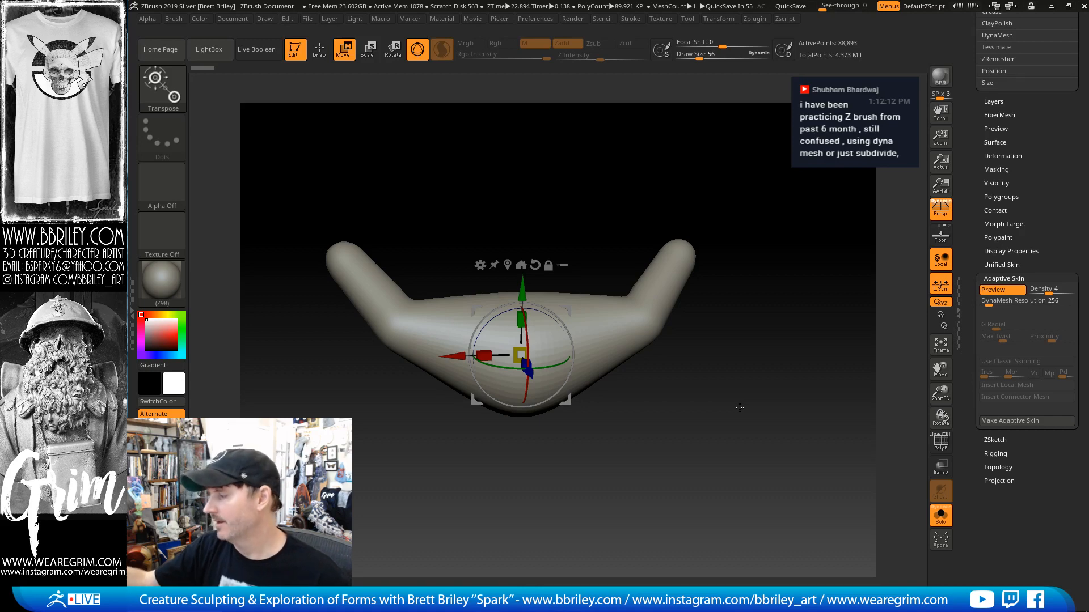
click(940, 516)
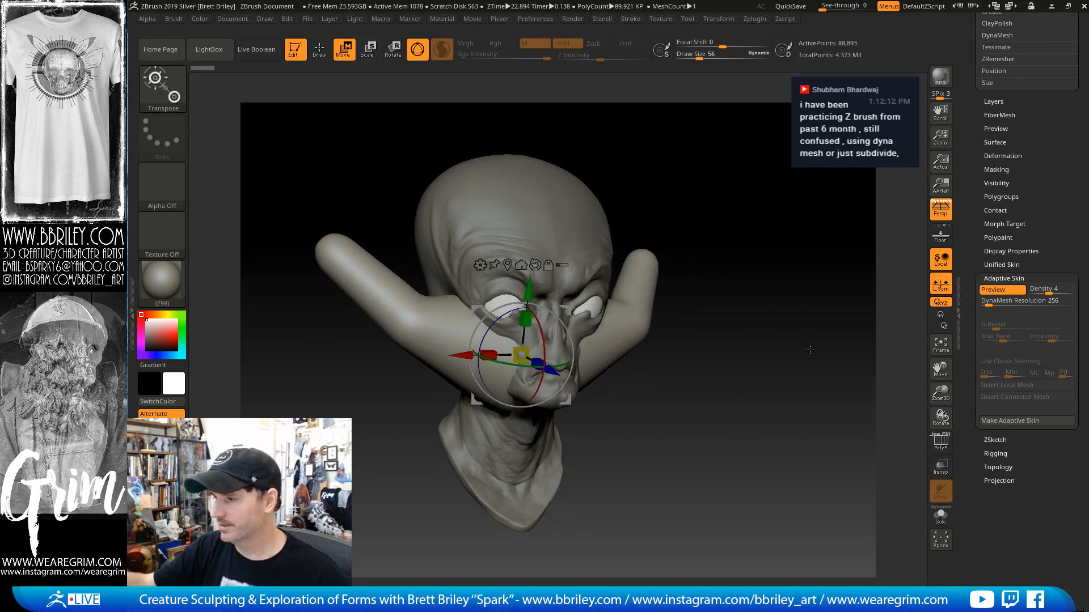
Leave the adaptive skin preview and discard the changes made to the preview mesh
ctrl+right_drag(760, 324, 674, 262)
key(a)
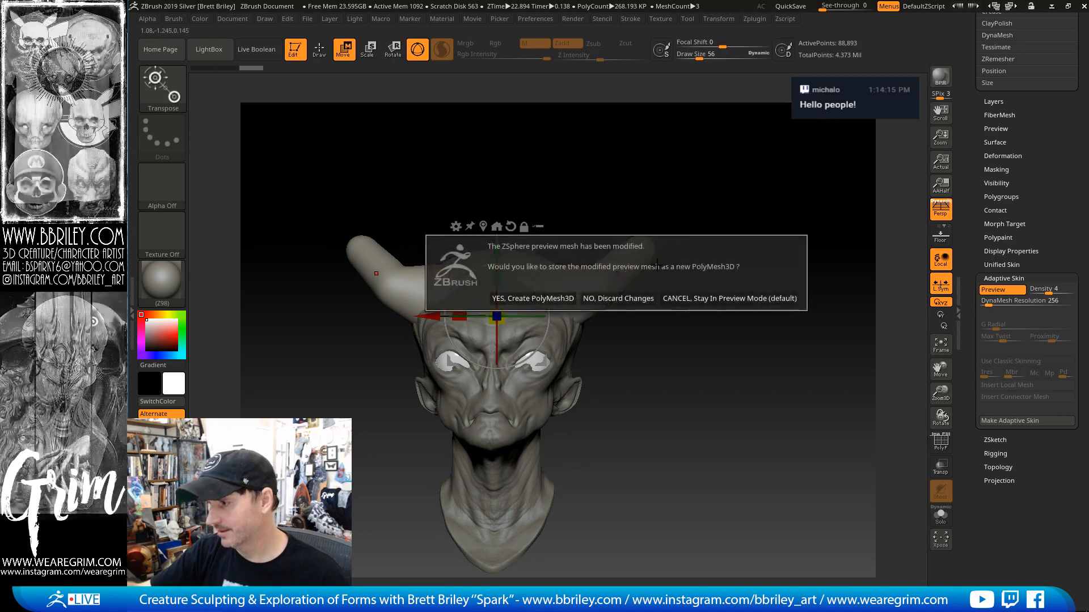
click(694, 299)
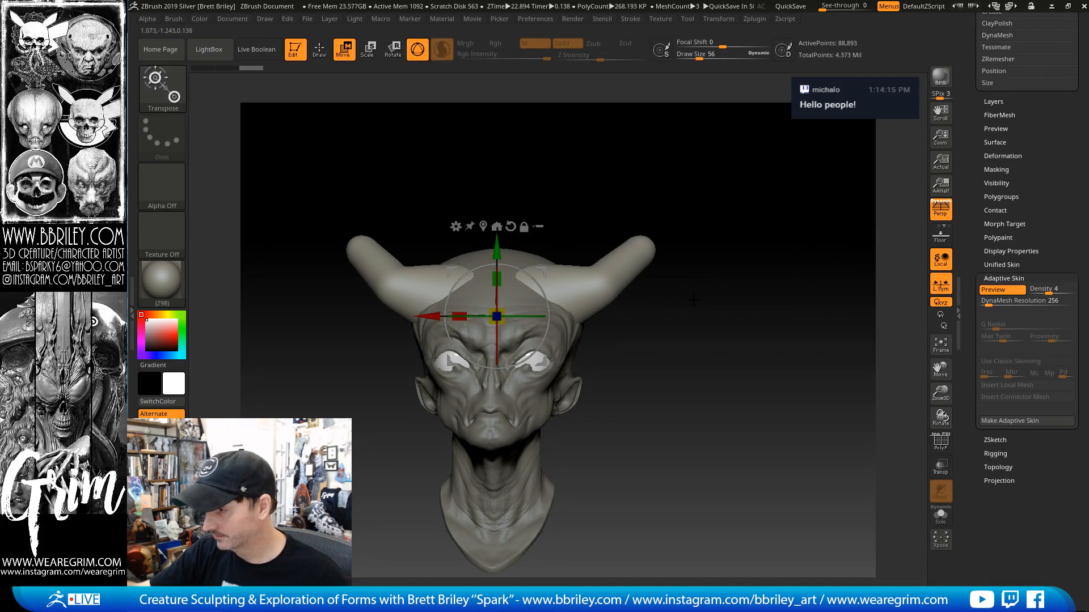
key(a)
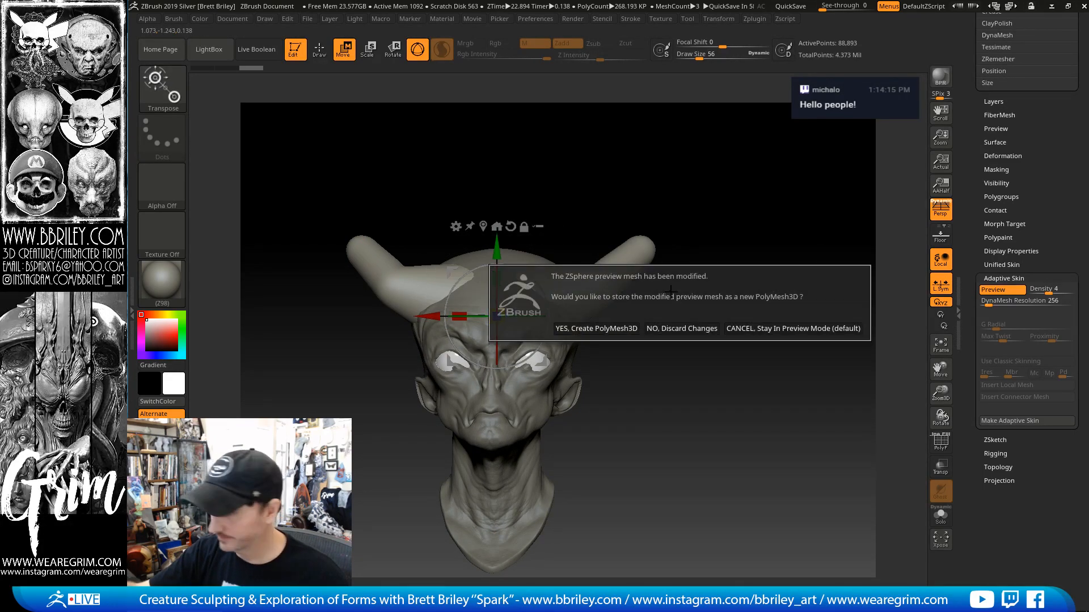
click(681, 328)
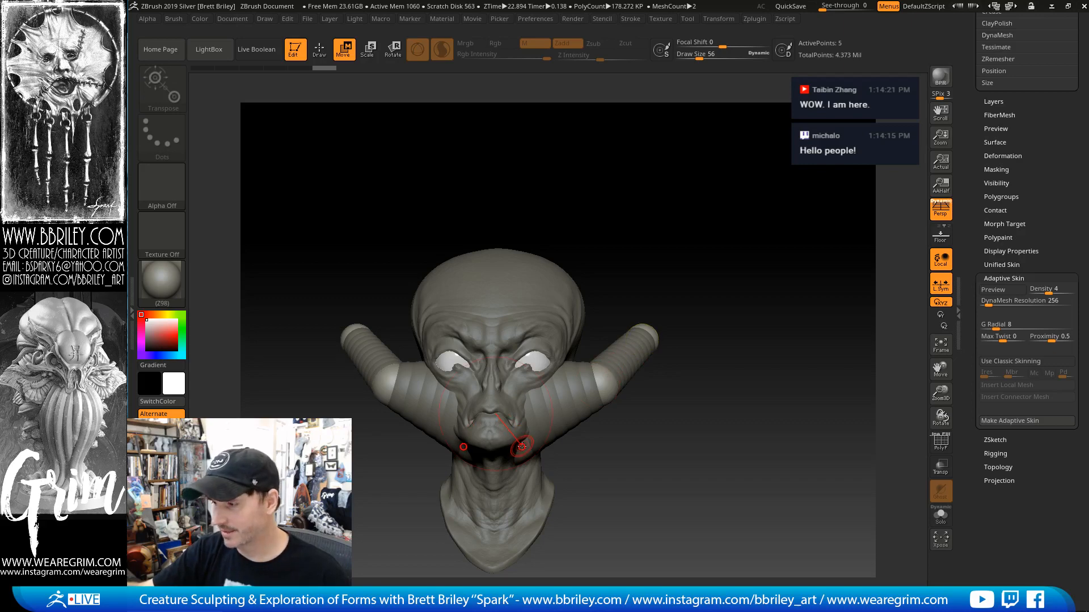
Move the root ZSphere onto the creature's forehead and raise the mirrored arms' joints and tips
drag(621, 227, 638, 250)
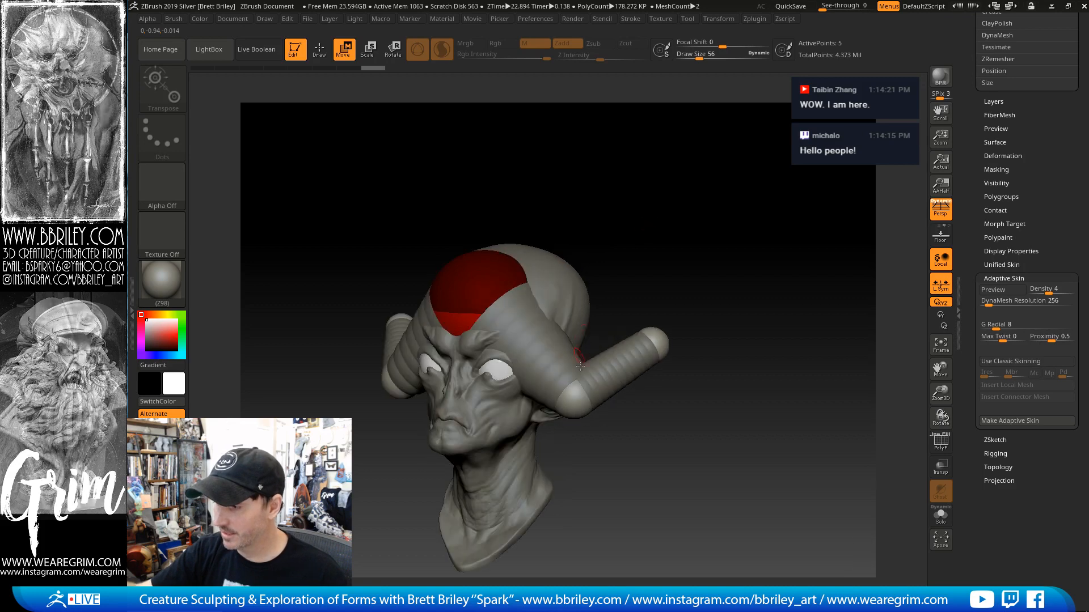
drag(576, 396, 588, 363)
drag(716, 302, 678, 291)
drag(669, 335, 698, 291)
drag(641, 217, 610, 169)
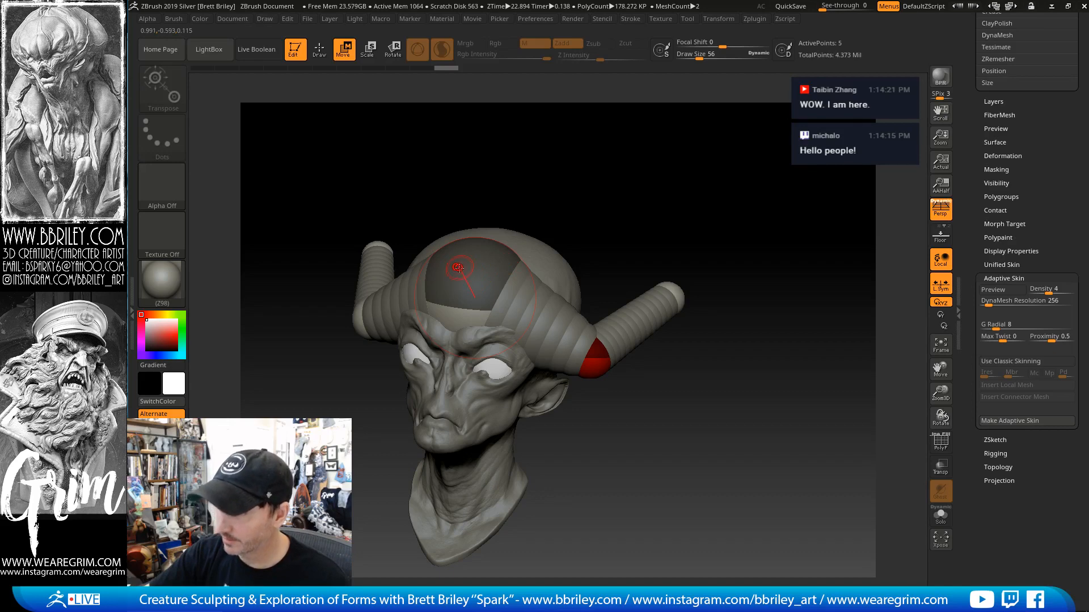
Add a central child ZSphere on the root and raise it above the forehead as a horn base
key(q)
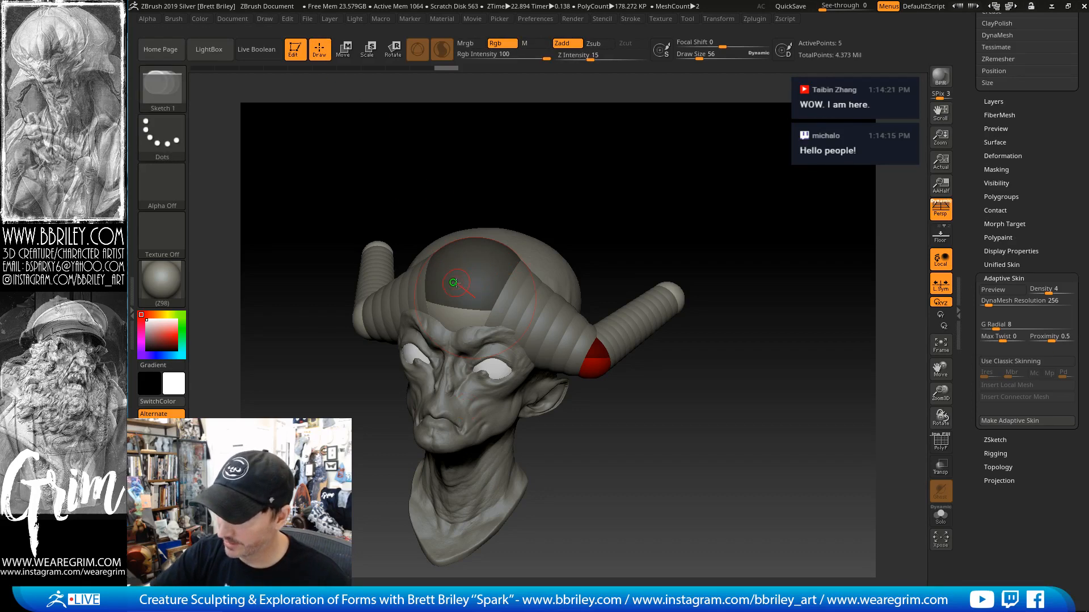
mouse_move(455, 282)
mouse_down()
mouse_move(475, 298)
mouse_move(480, 206)
mouse_move(483, 241)
mouse_up()
key(w)
alt+drag(521, 160, 508, 234)
key(a)
key(a)
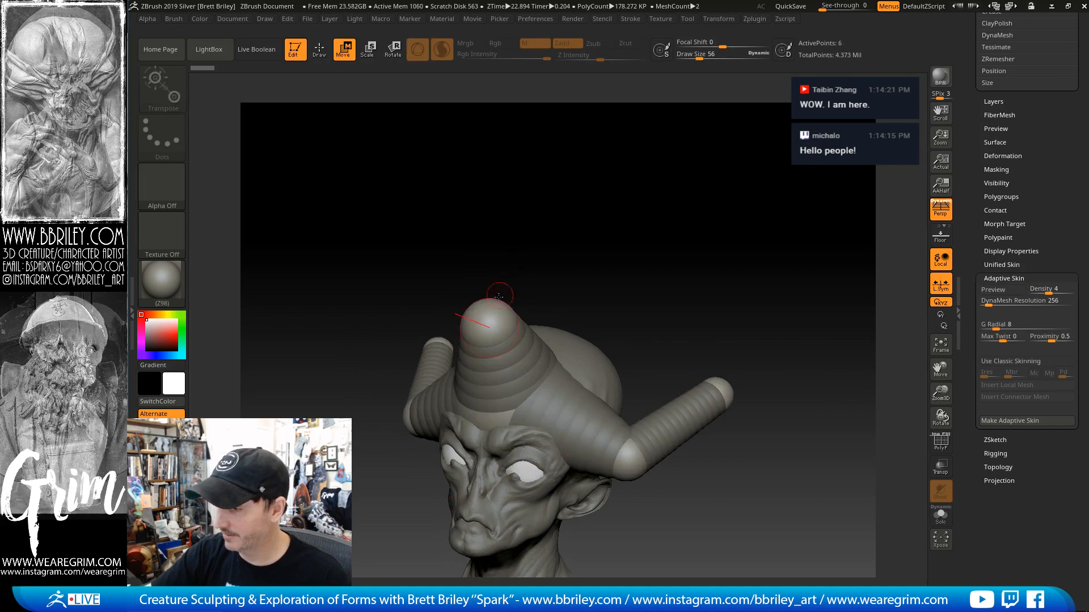
Add another ZSphere on top of the central horn base and pull it up into a tall horn
key(q)
mouse_move(478, 310)
mouse_down()
mouse_move(483, 318)
mouse_move(475, 226)
mouse_up()
key(w)
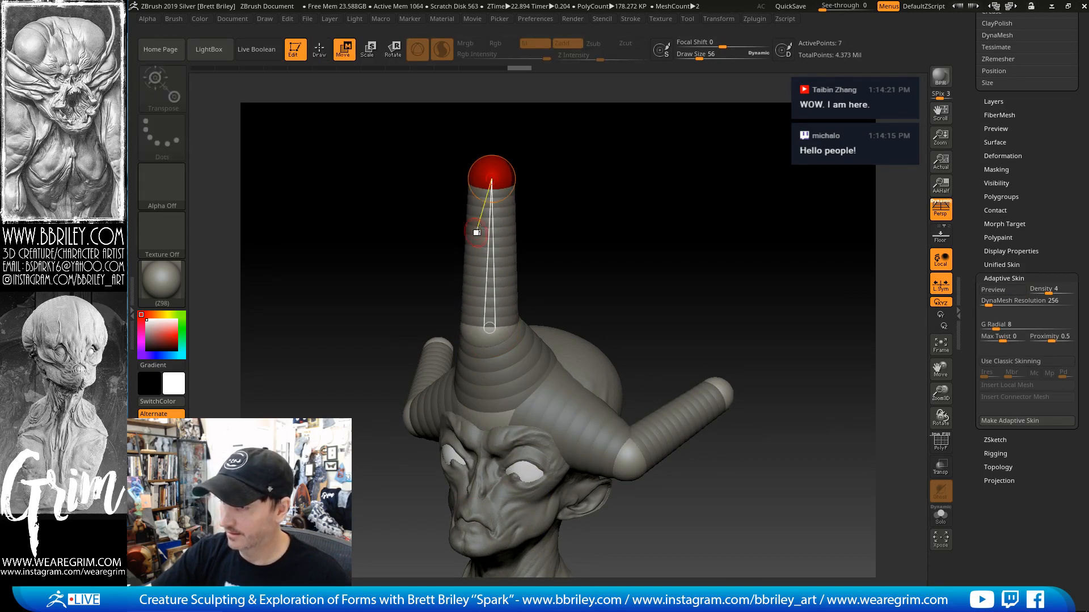
drag(587, 192, 652, 211)
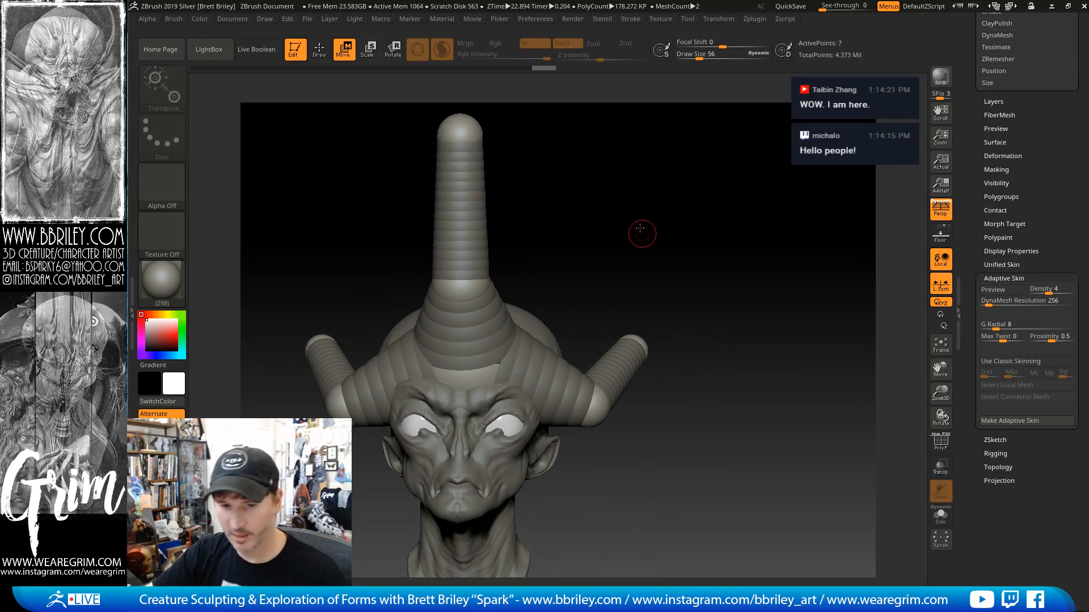
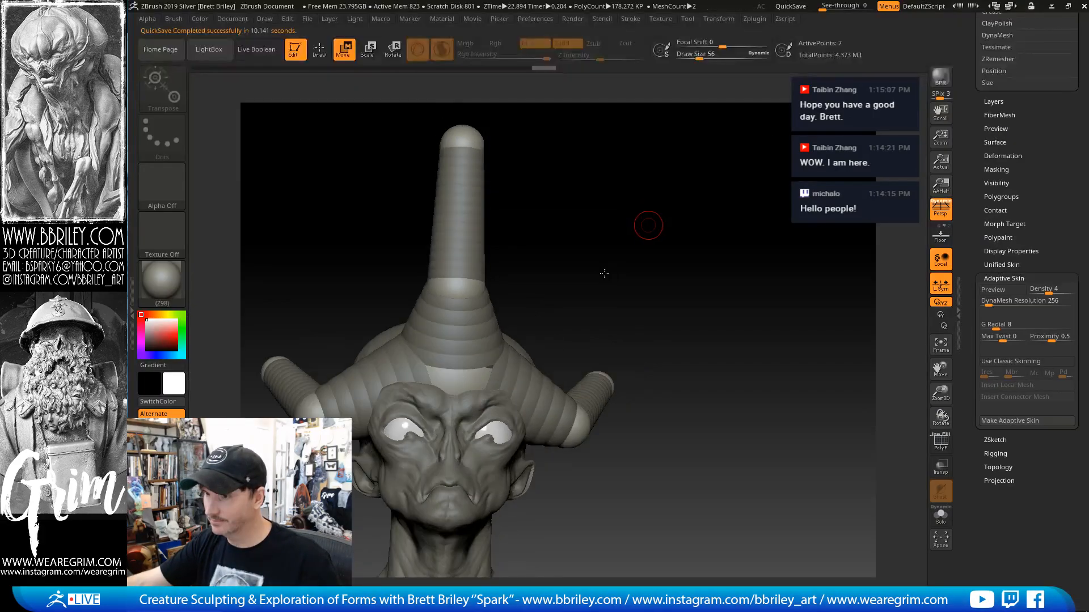
Insert joint ZSpheres midway along the mirrored side horns and the tall central horn
drag(612, 262, 632, 321)
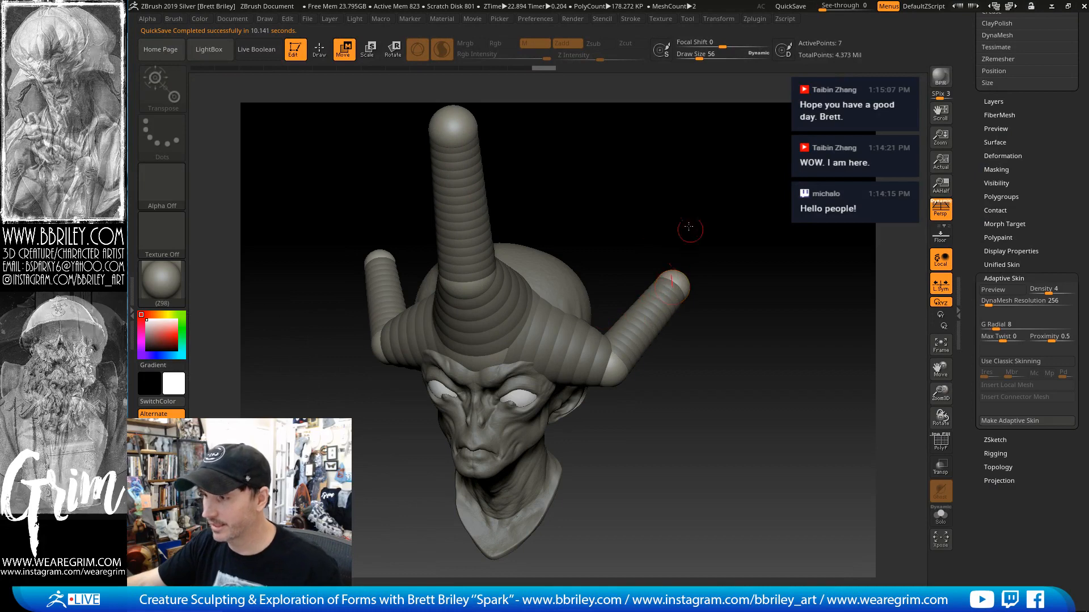
drag(688, 230, 648, 225)
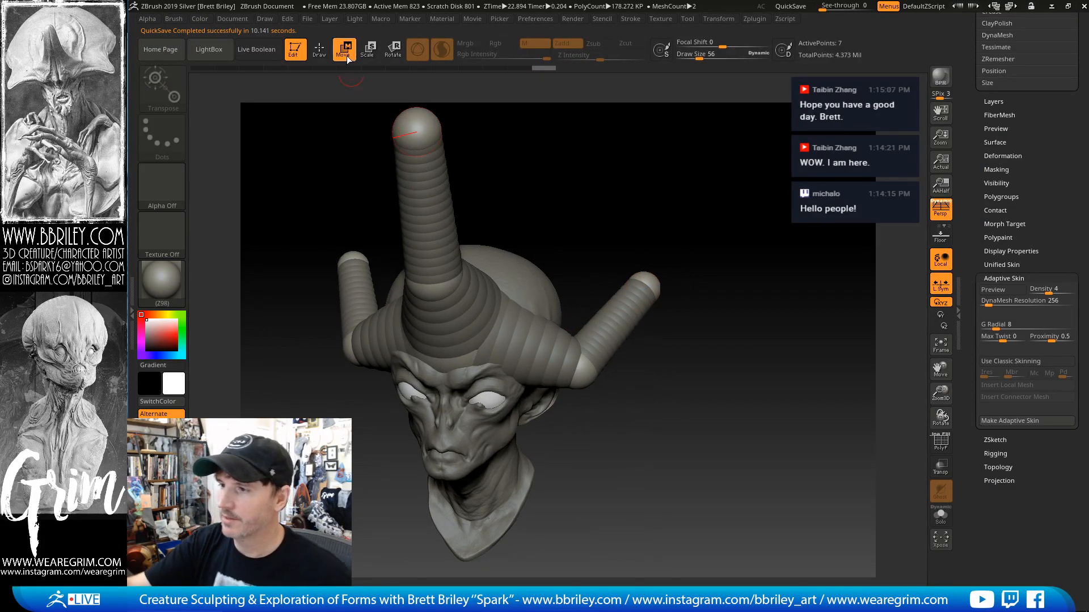
click(321, 55)
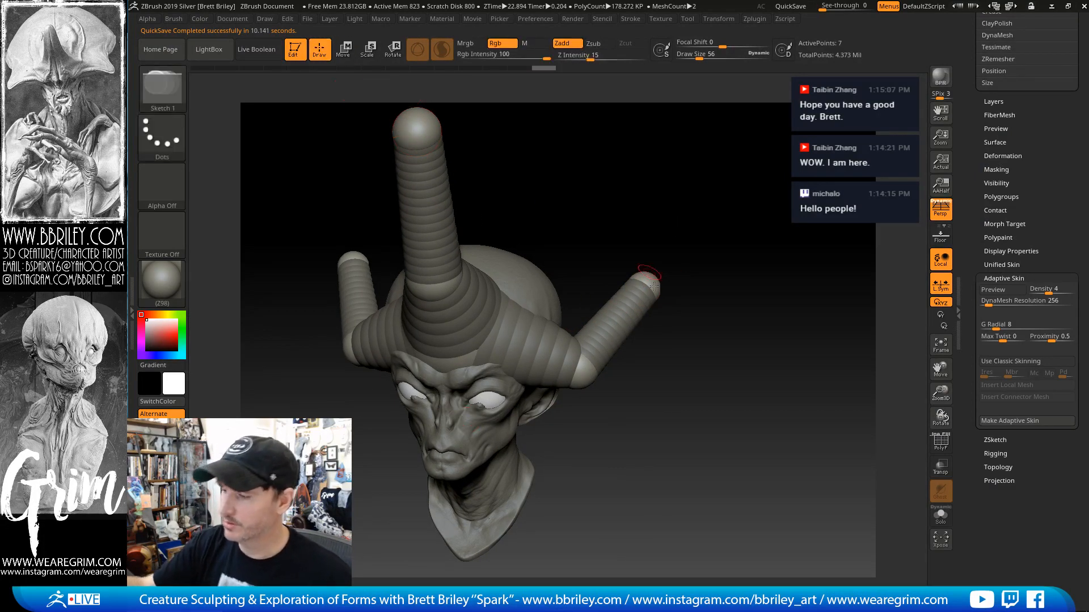
drag(662, 361, 680, 392)
click(709, 355)
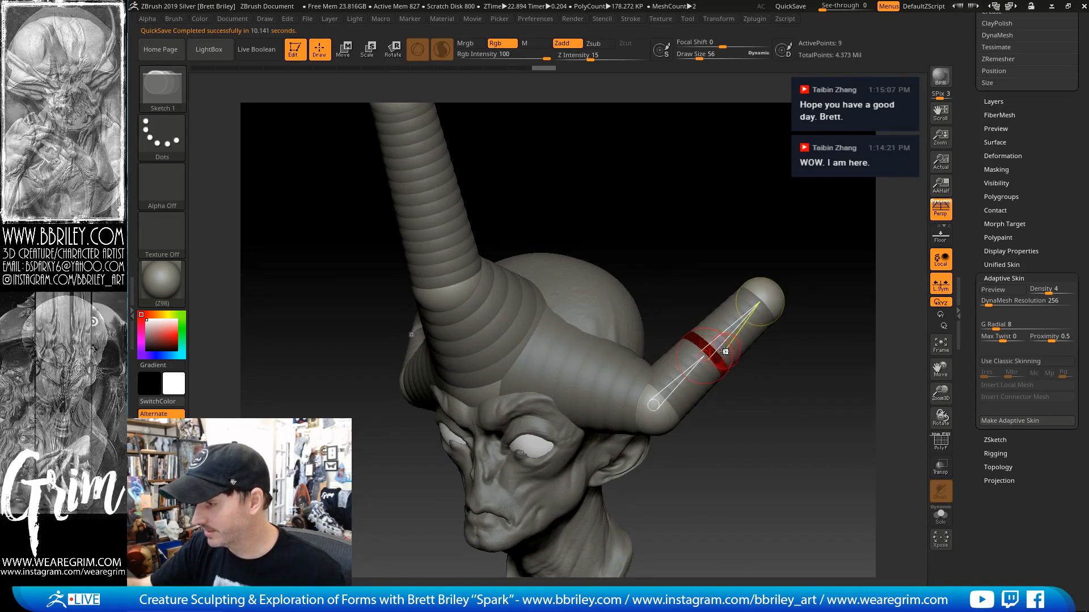
mouse_move(703, 272)
mouse_down()
mouse_move(591, 175)
mouse_move(544, 250)
mouse_up()
click(547, 255)
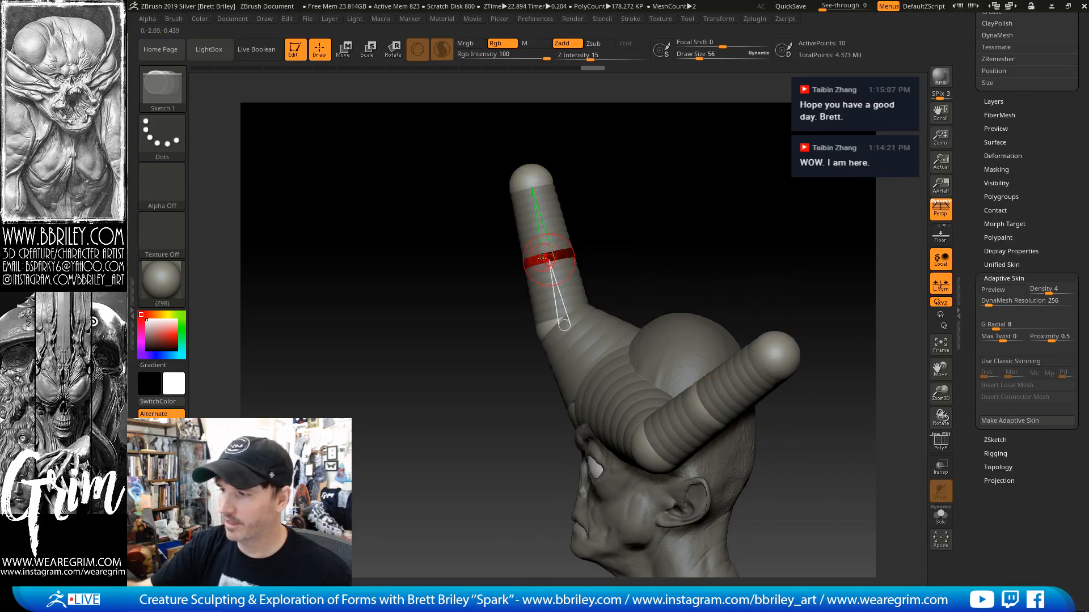
Bend the central horn forward by moving its middle and base joints, and raise its tip
key(w)
drag(549, 247, 513, 234)
drag(558, 322, 537, 338)
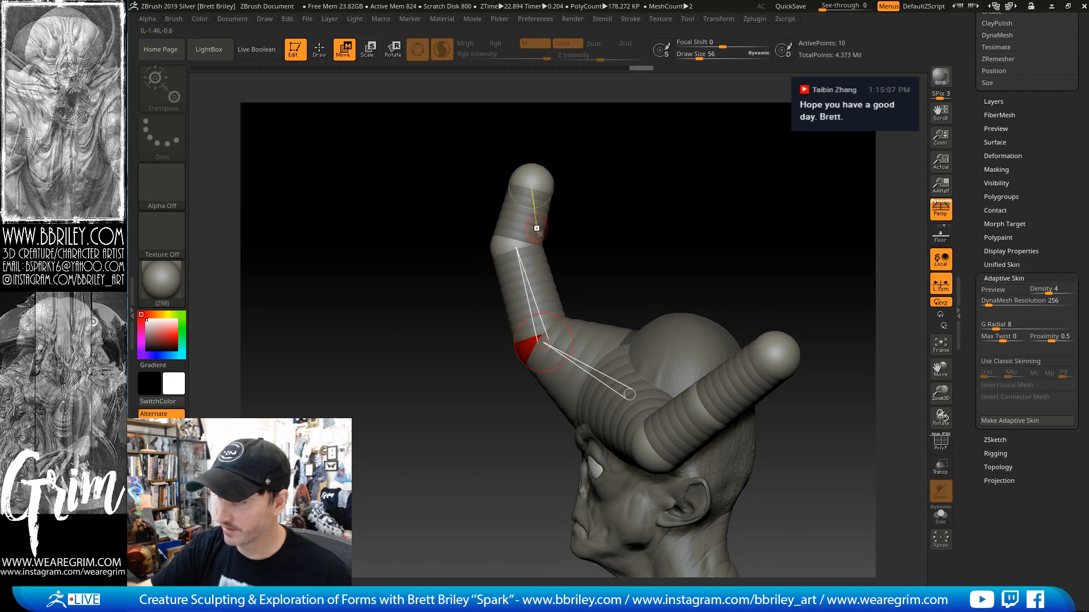
drag(532, 185, 531, 156)
drag(790, 250, 717, 253)
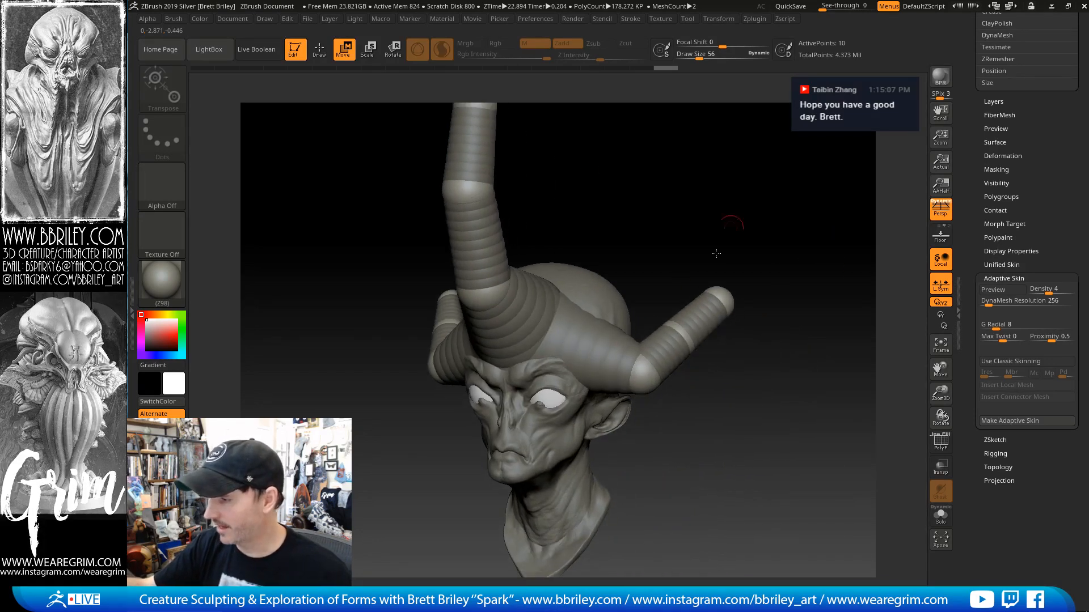
Curve the mirrored side horns by pulling their middle joints outward and repositioning their tips
drag(683, 335, 709, 351)
drag(790, 247, 761, 263)
drag(721, 297, 759, 274)
drag(780, 187, 741, 236)
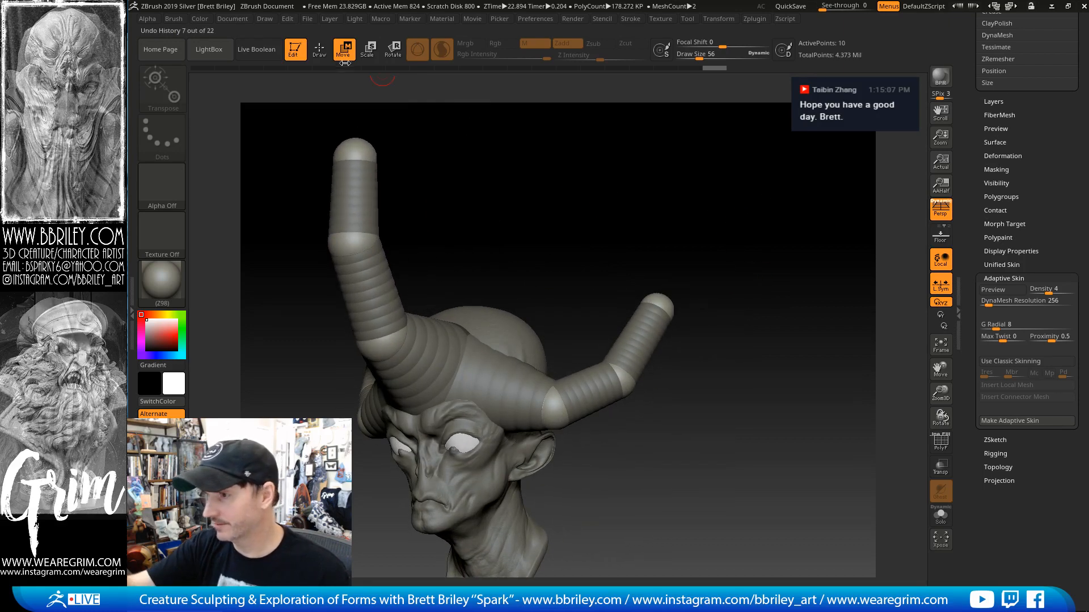
Add two small ZSpheres to each side horn's tip and pull them apart into a forked pair of prongs
click(319, 49)
drag(653, 209, 688, 231)
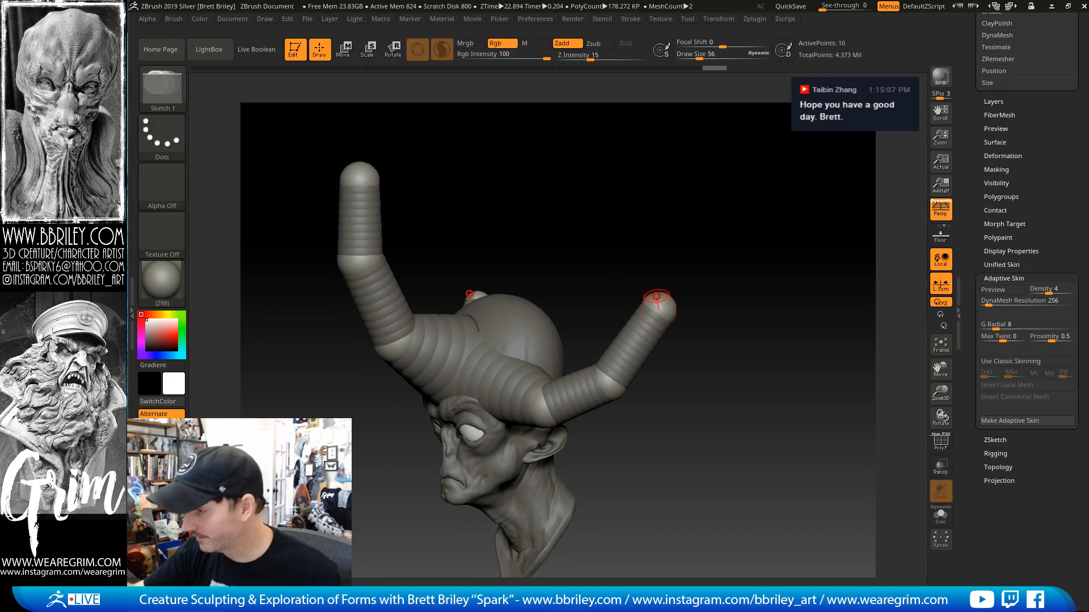
drag(707, 287, 656, 303)
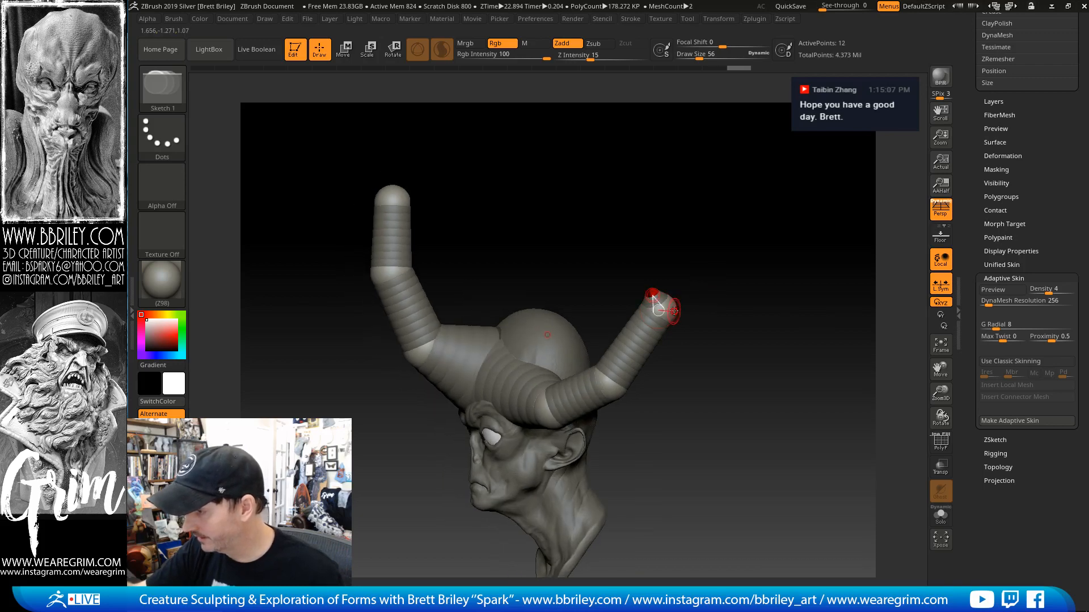
key(ctrl+shift+z)
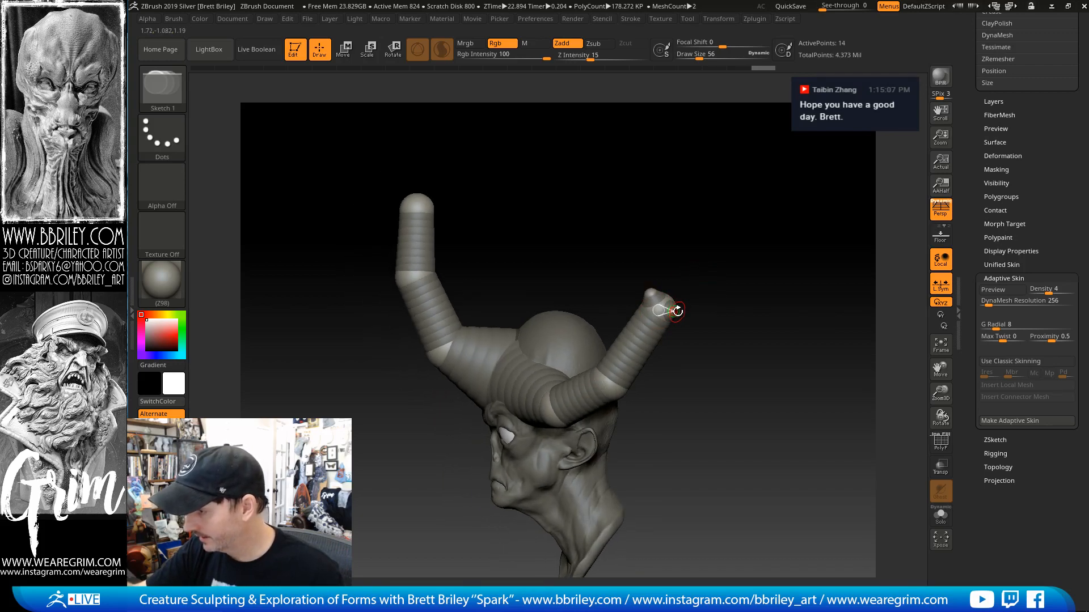
key(w)
mouse_move(707, 308)
mouse_down()
mouse_move(641, 284)
mouse_move(633, 262)
mouse_up()
Insert a joint ZSphere midway along each mirrored prong and scale the rear prong to a more even thickness
key(q)
click(643, 277)
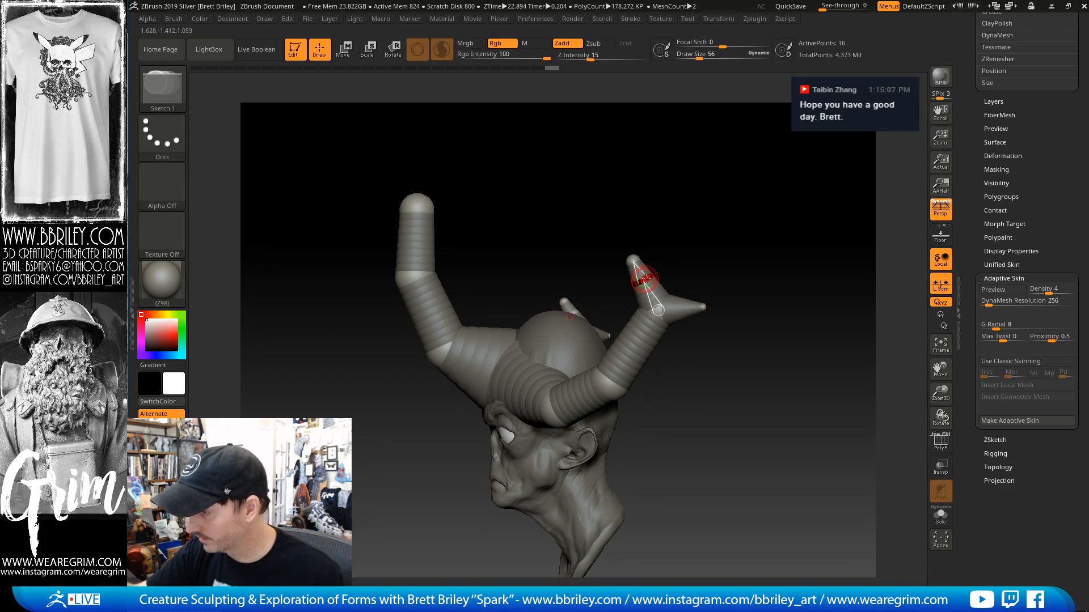
click(683, 308)
key(r)
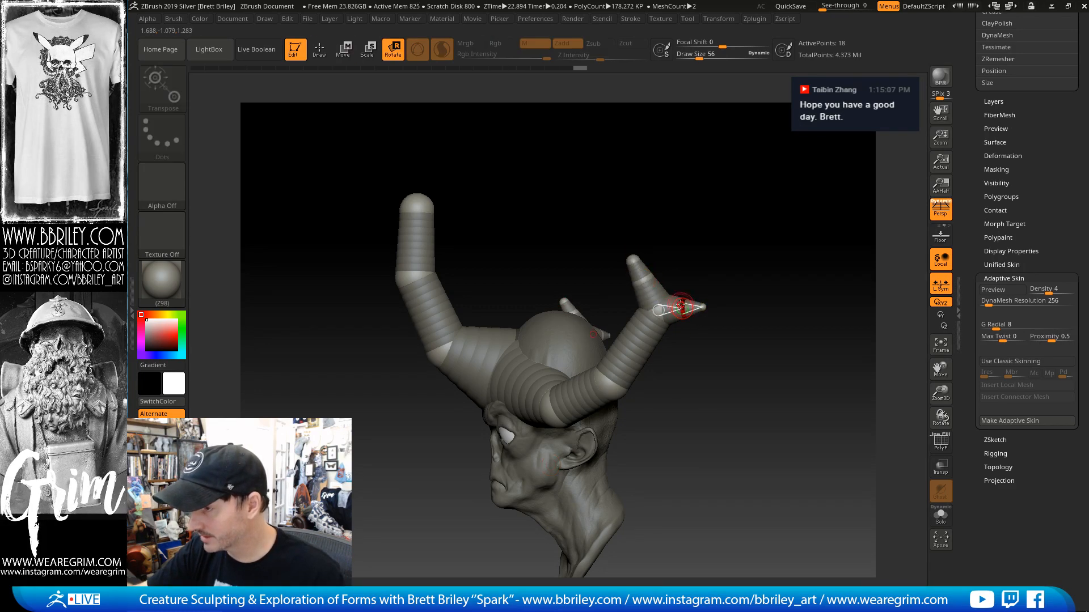
key(e)
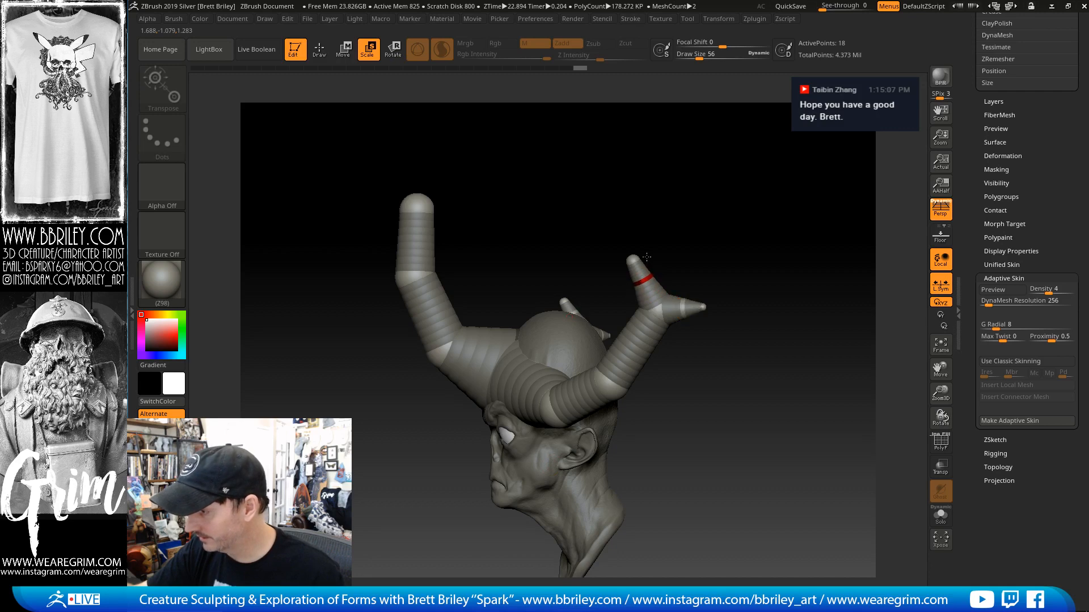
drag(683, 308, 690, 223)
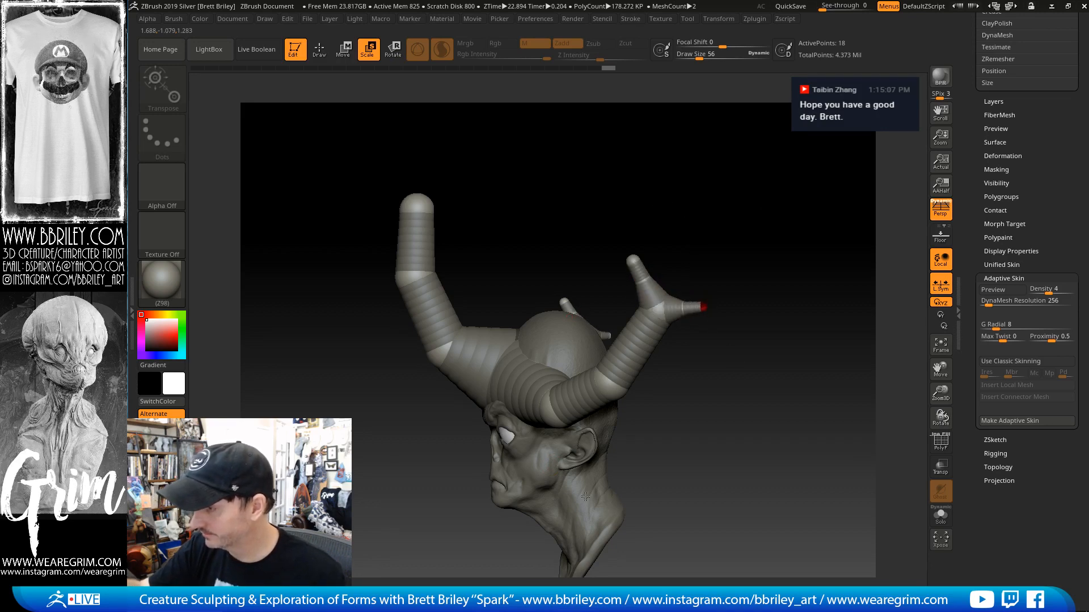
Stretch both mirrored prongs farther out and bend the rear one at a newly inserted joint ZSphere
key(w)
mouse_move(703, 306)
mouse_down()
mouse_move(726, 292)
mouse_move(714, 296)
mouse_up()
key(q)
click(713, 296)
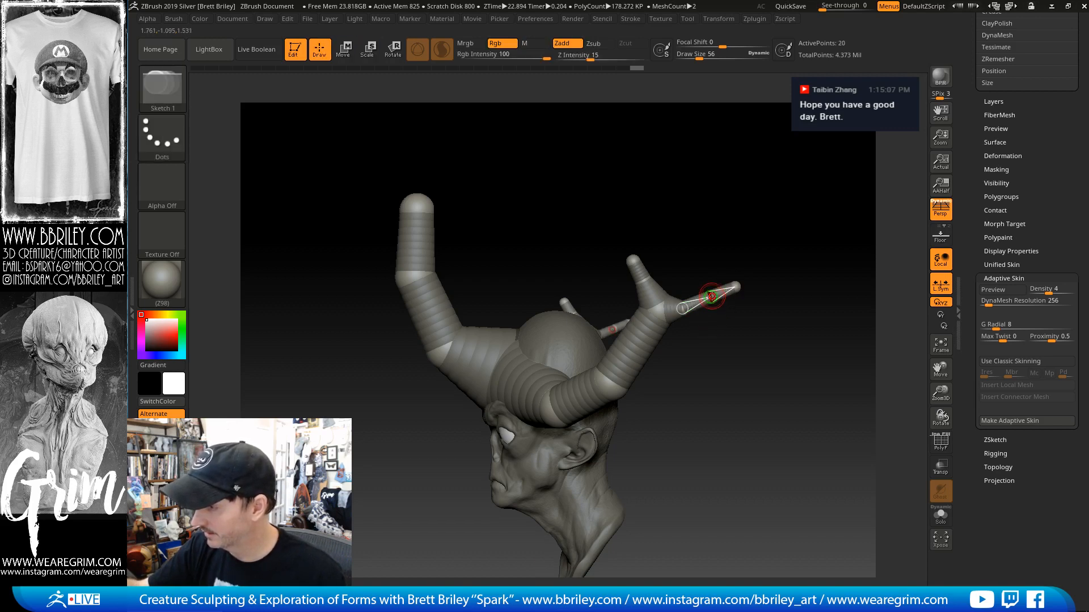
key(w)
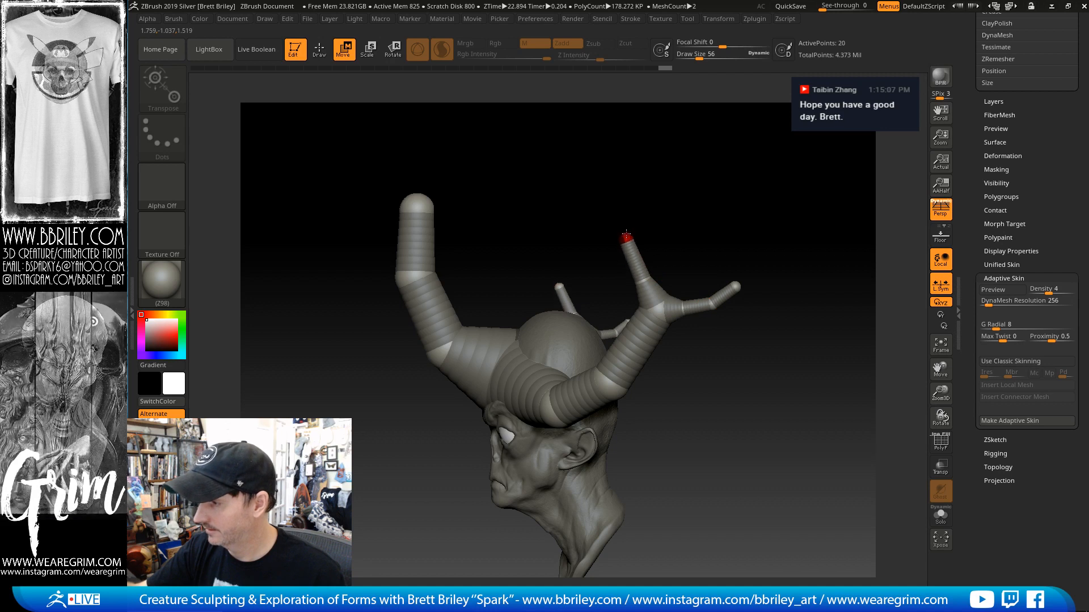
Insert a joint ZSphere in the upper prong's outer segment and activate Scale mode
key(q)
click(632, 256)
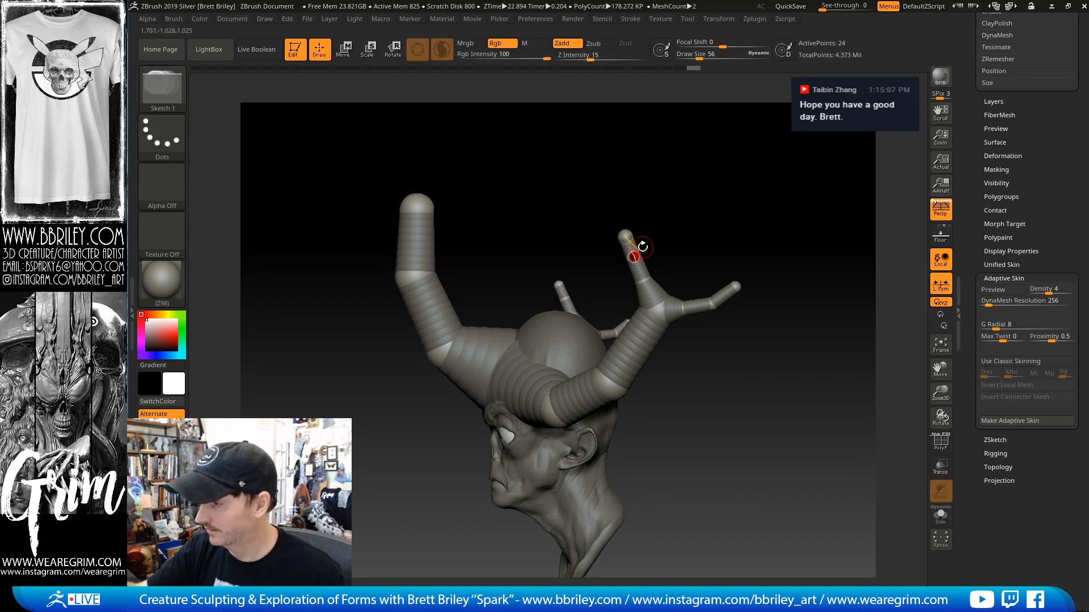
key(e)
click(634, 256)
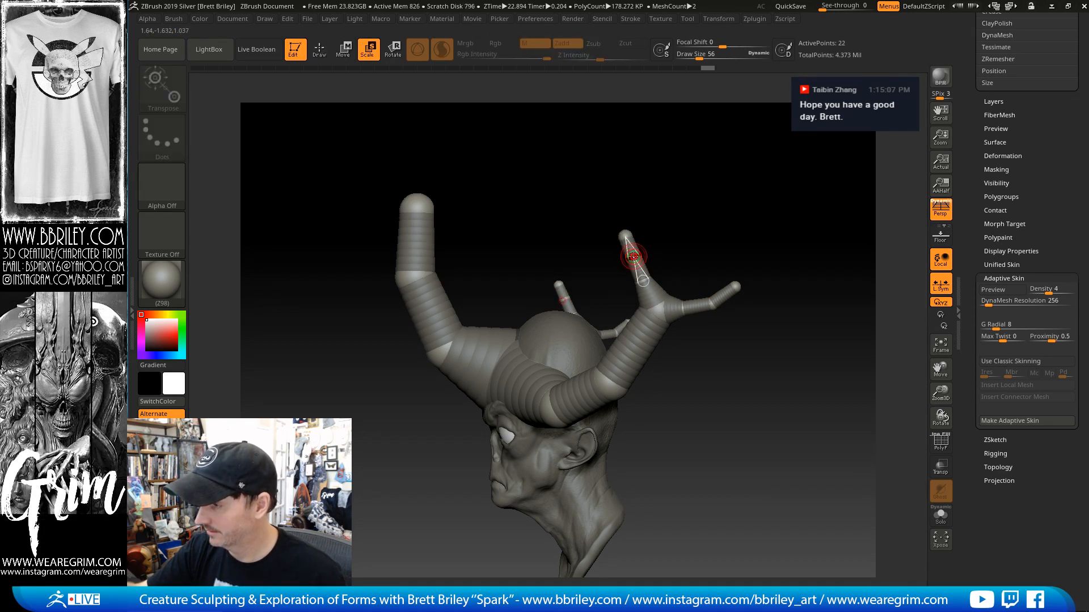
Move the upper prong's joint upward and pull its tip outward on both side horns
key(w)
drag(633, 256, 634, 222)
mouse_move(703, 210)
mouse_down()
mouse_move(759, 190)
mouse_move(705, 194)
mouse_up()
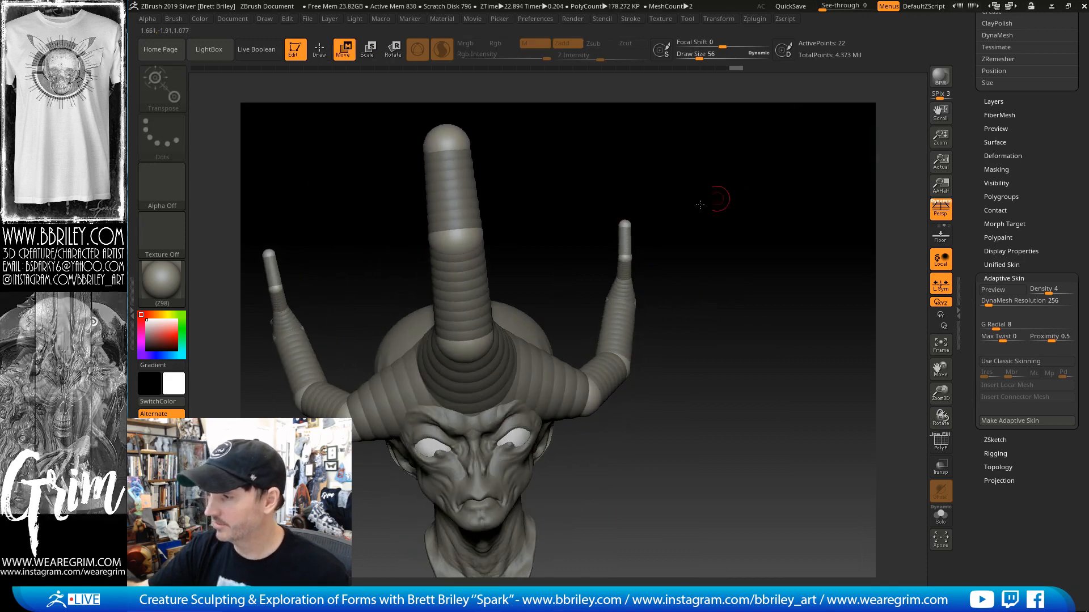
mouse_move(626, 228)
mouse_down()
mouse_move(648, 217)
mouse_move(623, 222)
mouse_move(637, 219)
mouse_up()
mouse_move(708, 221)
mouse_down()
mouse_move(689, 246)
mouse_move(698, 199)
mouse_move(603, 272)
mouse_move(493, 282)
mouse_up()
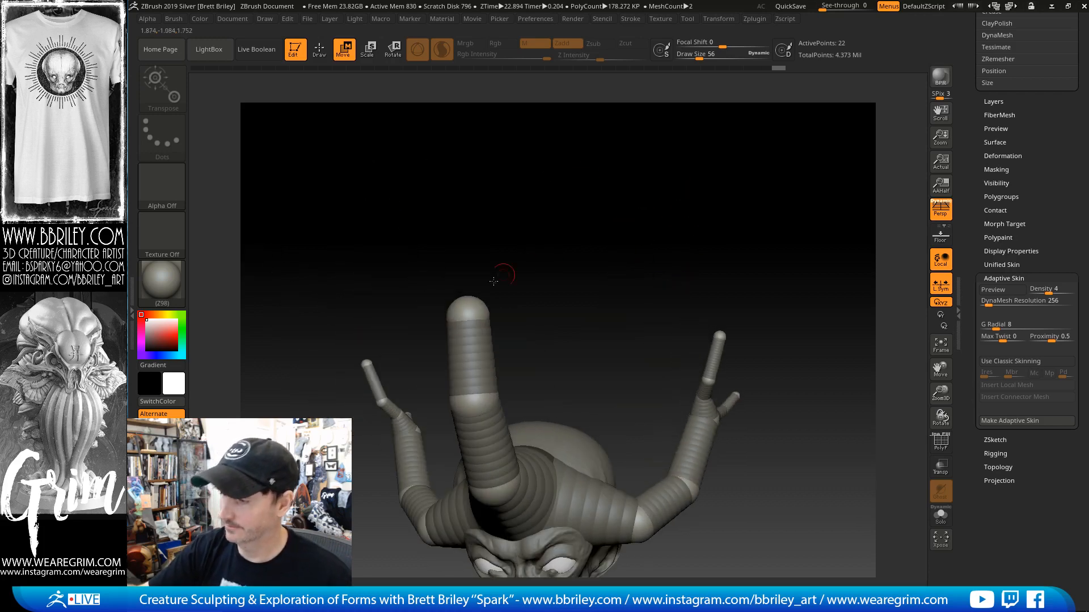
Add mirrored ZSpheres to the front horn's tip and pull them apart into a two-pronged fork
key(q)
click(481, 300)
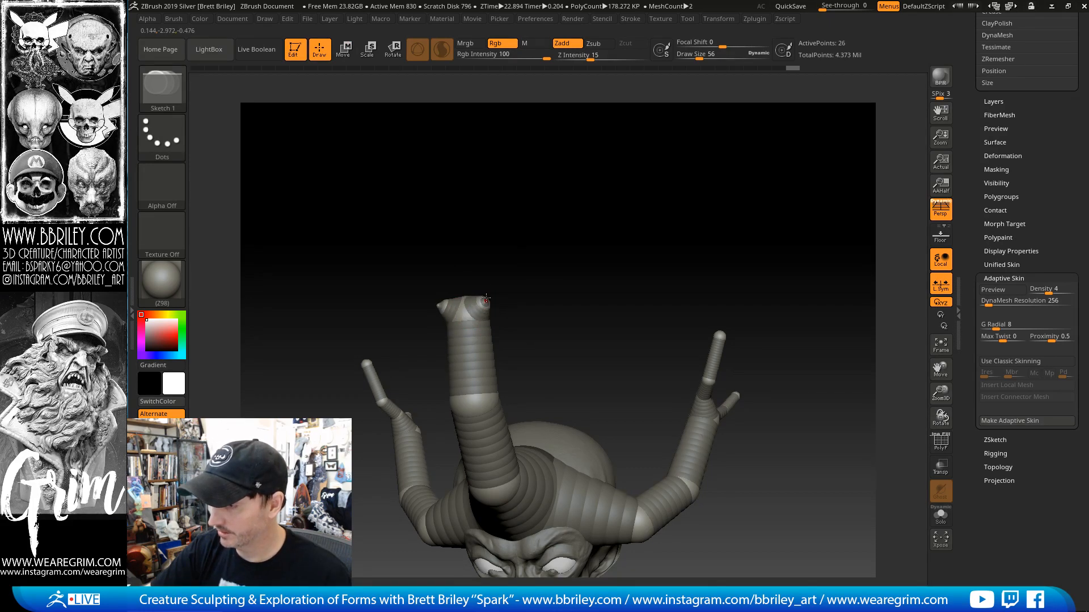
key(w)
drag(486, 298, 516, 292)
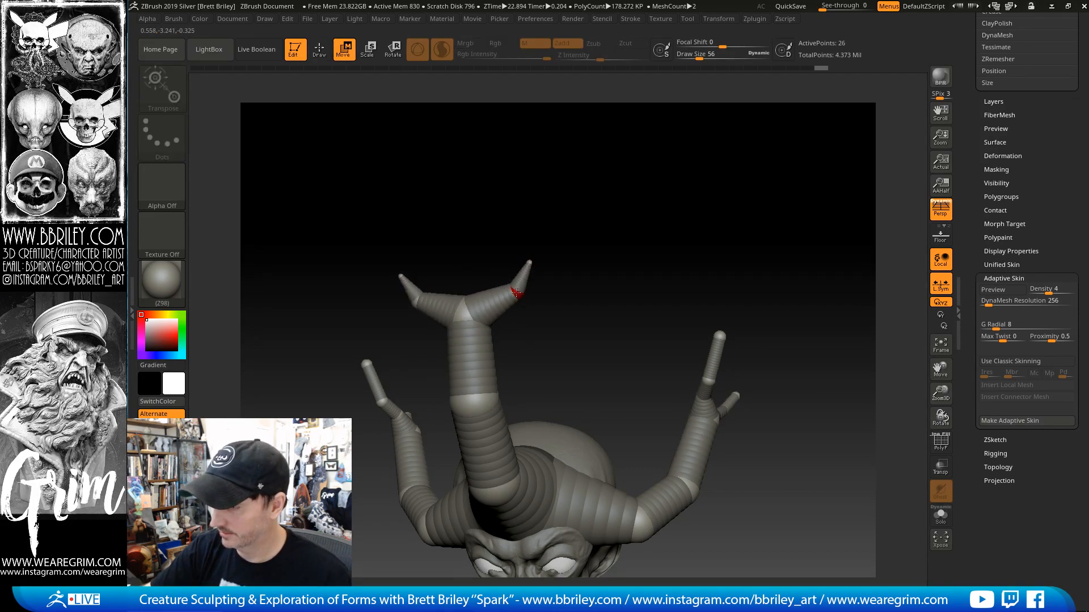
alt+drag(757, 317, 834, 204)
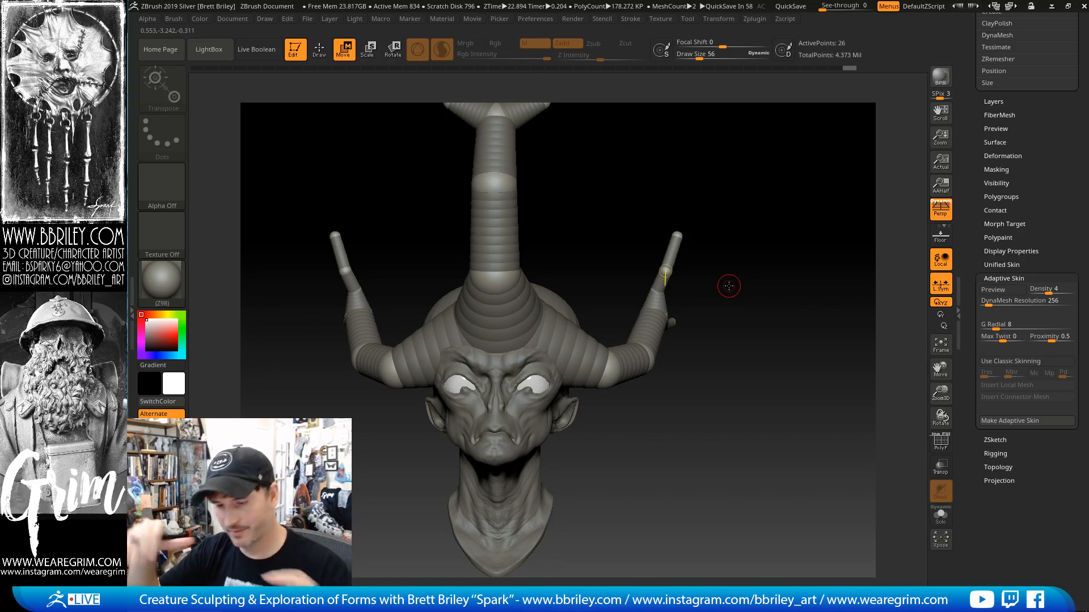
Preview the ZSphere headpiece as an adaptive skin and bend the mirrored side horns' prongs with the Move brush
mouse_move(716, 164)
mouse_down()
mouse_move(651, 224)
mouse_move(702, 189)
mouse_move(719, 202)
mouse_move(678, 275)
mouse_move(694, 267)
mouse_up()
key(a)
key(q)
key(s)
key(s)
mouse_move(687, 267)
mouse_down()
mouse_move(703, 266)
mouse_move(688, 272)
mouse_up()
mouse_move(657, 322)
mouse_down()
mouse_move(669, 321)
mouse_move(726, 397)
mouse_up()
key(s)
mouse_move(660, 360)
mouse_down()
mouse_move(670, 359)
mouse_move(656, 343)
mouse_move(680, 320)
mouse_up()
mouse_move(749, 352)
mouse_down()
mouse_move(713, 355)
mouse_move(630, 298)
mouse_up()
drag(573, 257, 474, 267)
Refine the front horn's curve with the Move brush, reducing the draw size to 365, and stay in preview mode
key(s)
drag(505, 322, 499, 326)
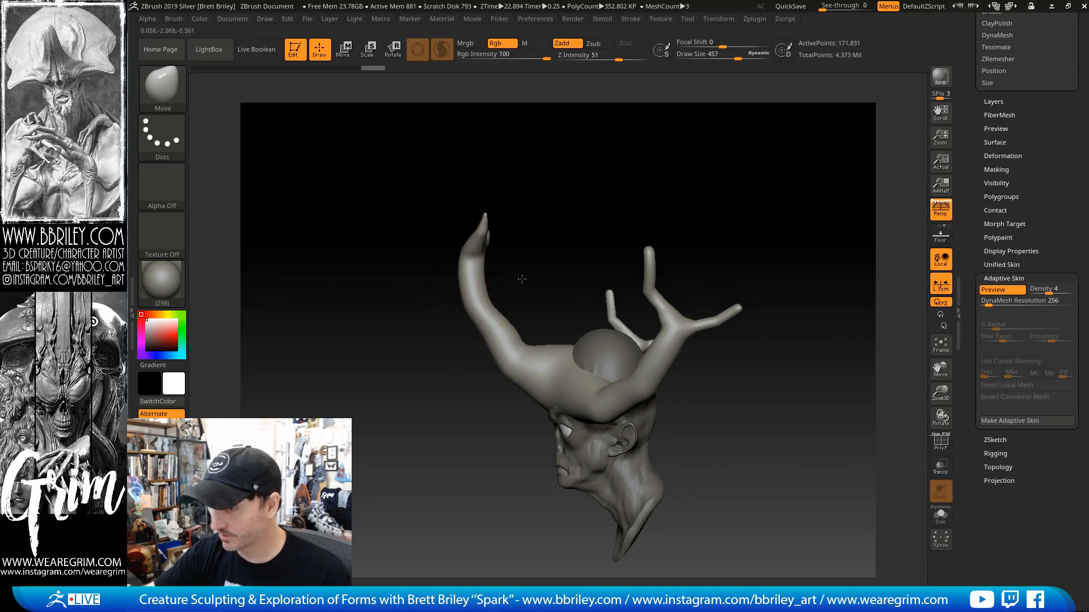
drag(520, 277, 525, 293)
drag(514, 337, 504, 344)
mouse_move(527, 354)
mouse_down()
mouse_move(527, 372)
mouse_move(540, 358)
mouse_up()
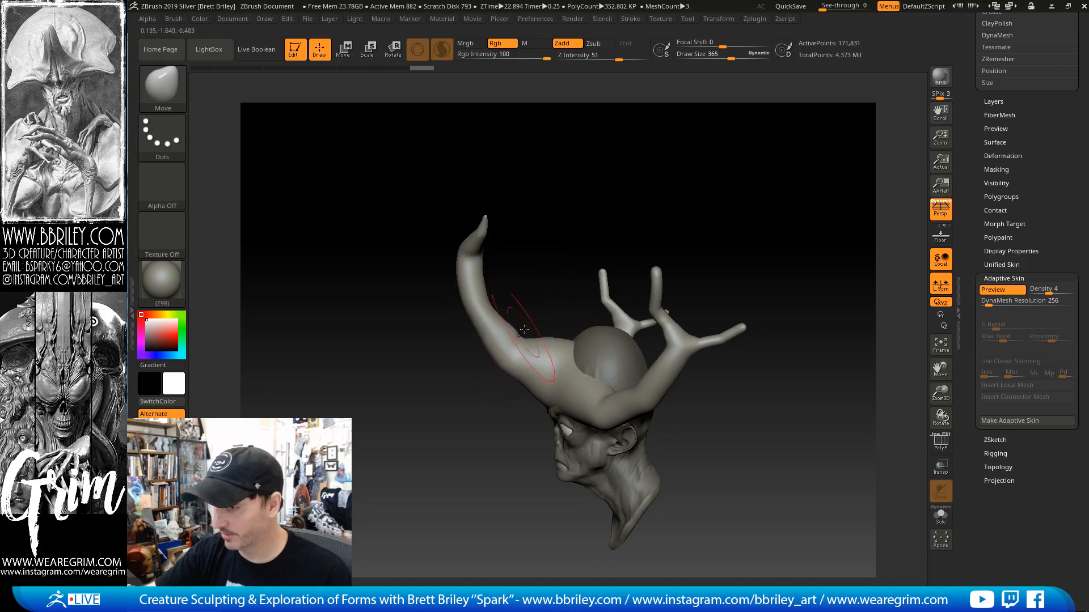
drag(525, 292, 605, 233)
key(a)
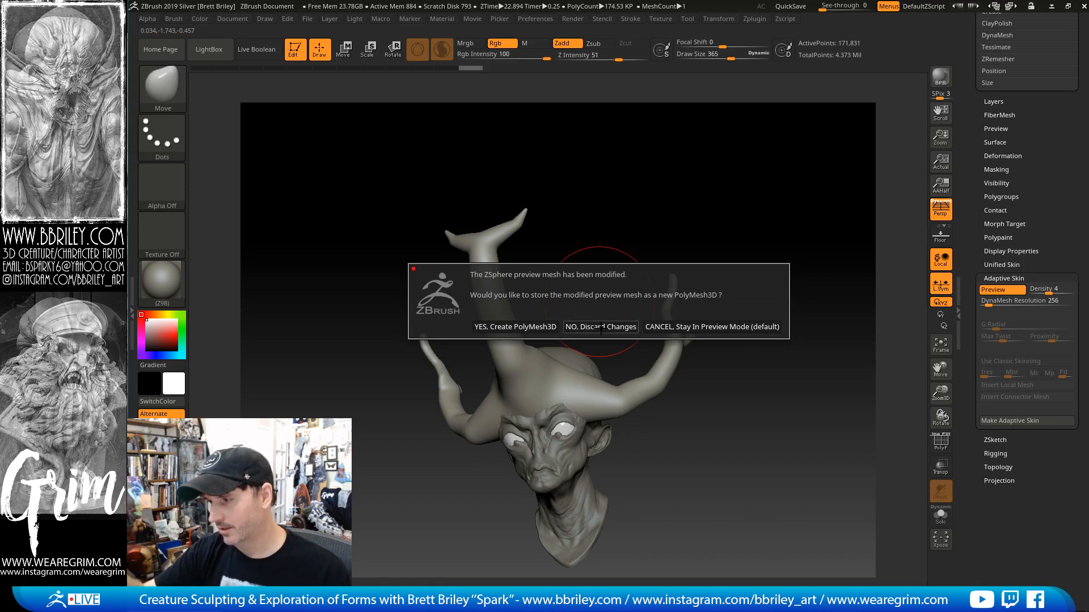
click(703, 330)
Try the Inflat brush at draw size 219 on the antlers, undo the strokes and discard the modified preview mesh
mouse_move(709, 224)
mouse_down()
mouse_move(717, 257)
mouse_move(666, 253)
mouse_move(659, 283)
mouse_move(661, 227)
mouse_up()
key(b)
key(i)
key(n)
key(s)
mouse_move(672, 264)
mouse_down()
mouse_move(658, 264)
mouse_move(675, 262)
mouse_up()
key(s)
key(ctrl+z)
key(ctrl+z)
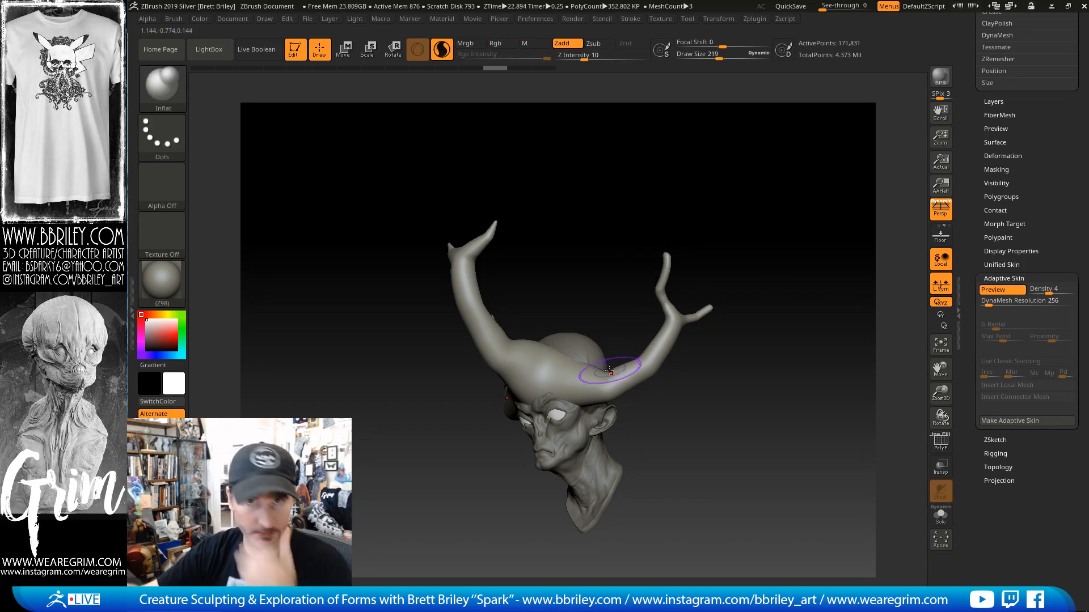
drag(671, 351, 669, 304)
key(a)
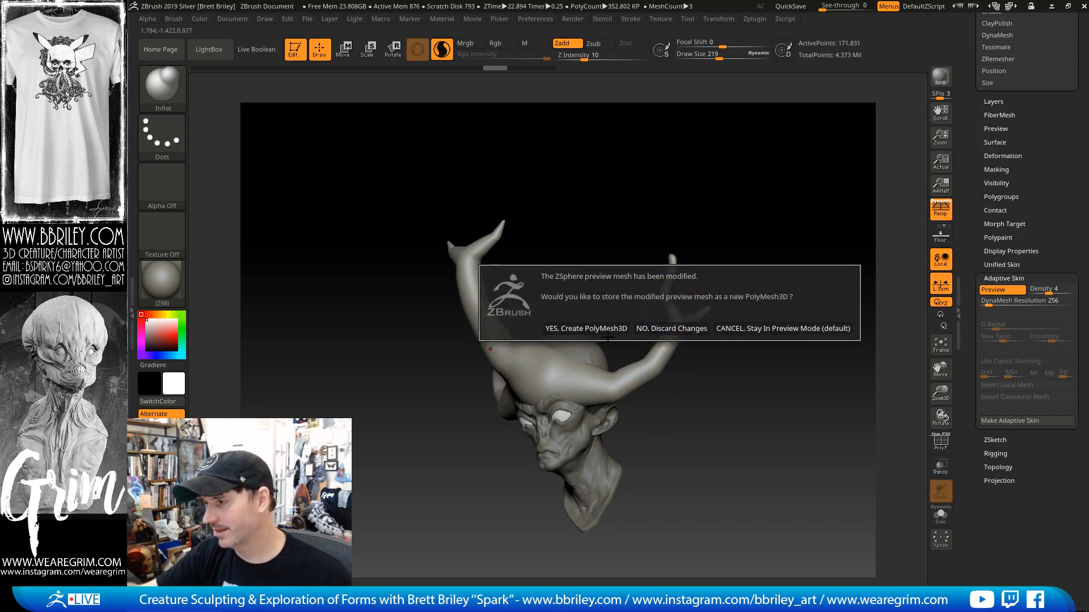
click(665, 327)
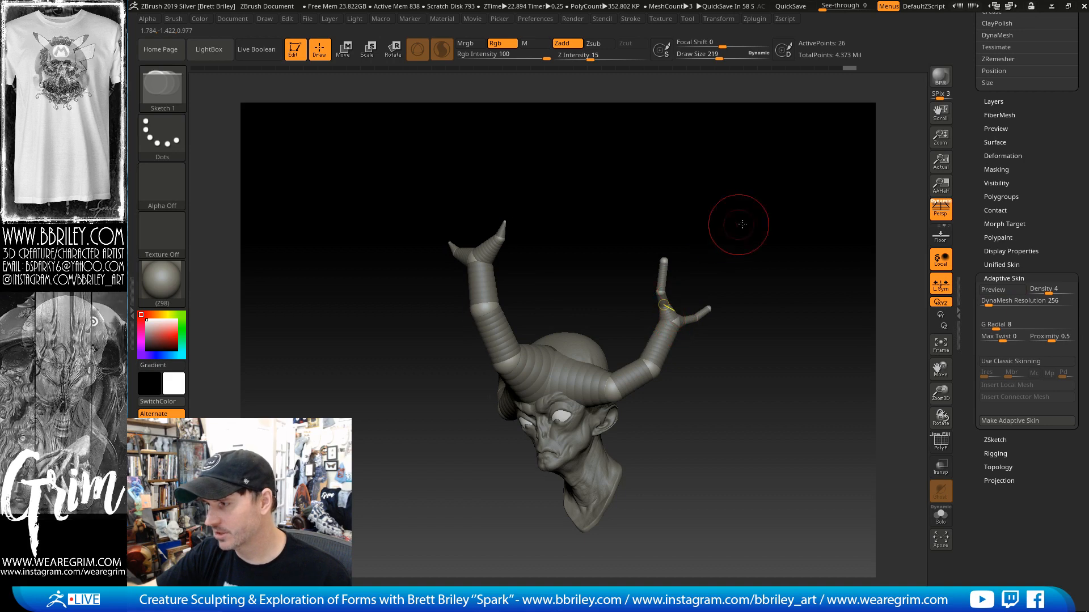
Pull the upper part of both mirrored side horns farther out from the head
drag(687, 222, 710, 215)
drag(654, 298, 645, 296)
click(343, 50)
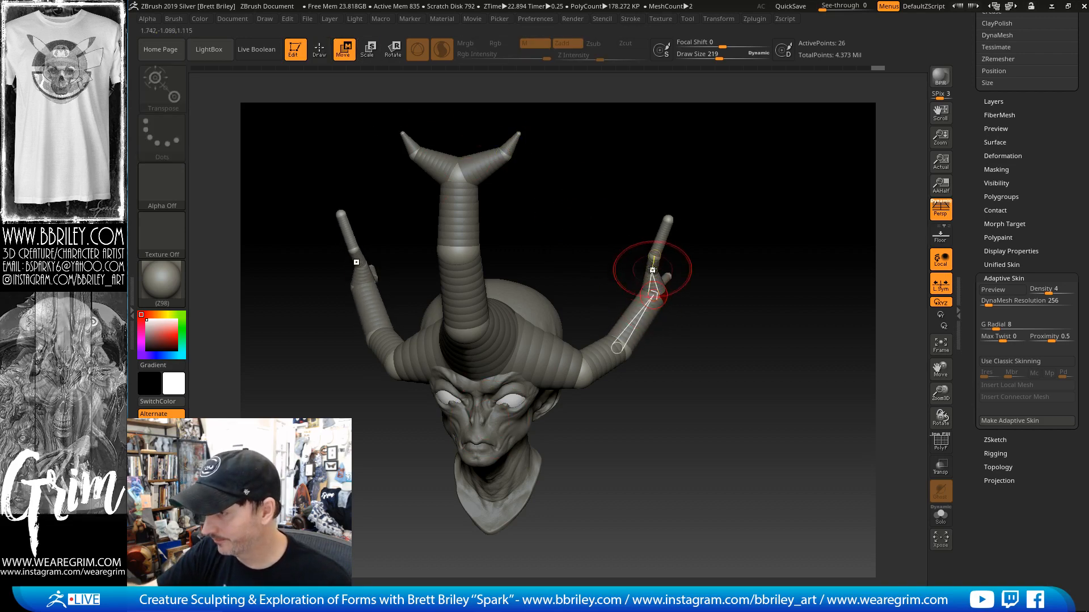
drag(651, 259, 681, 218)
mouse_move(766, 227)
mouse_down()
mouse_move(737, 195)
mouse_move(645, 218)
mouse_up()
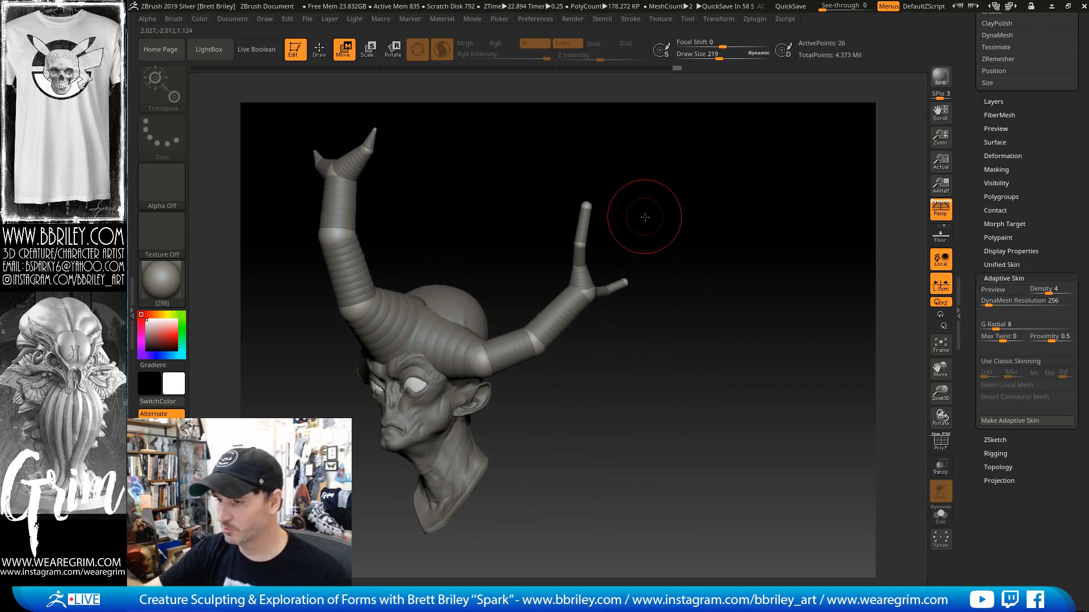
drag(590, 189, 583, 194)
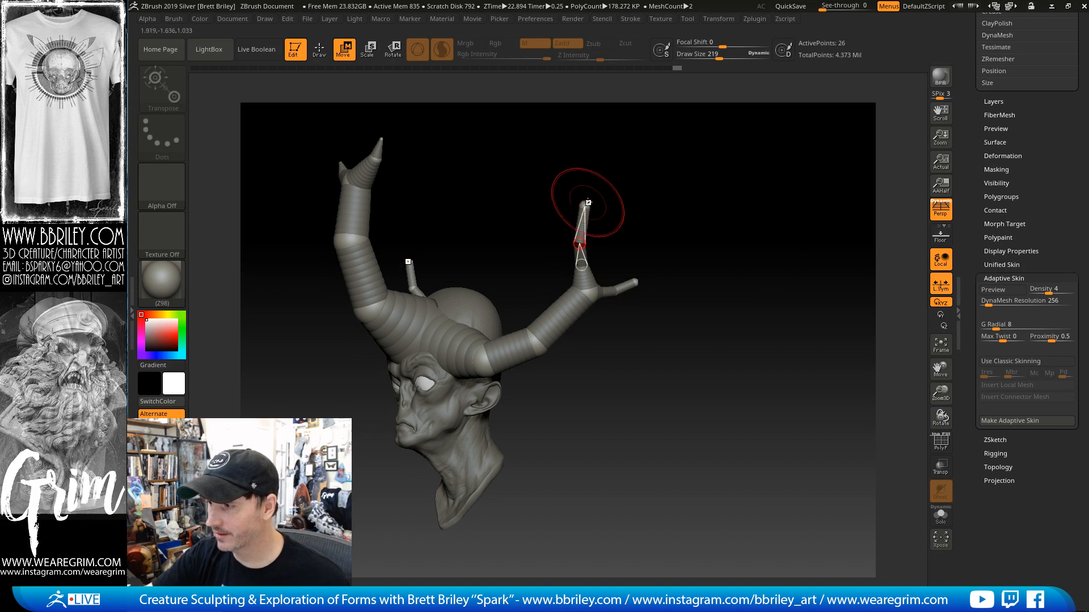
Delete the forked prong ZSpheres from the tips of the mirrored side horns and the front horn
key(q)
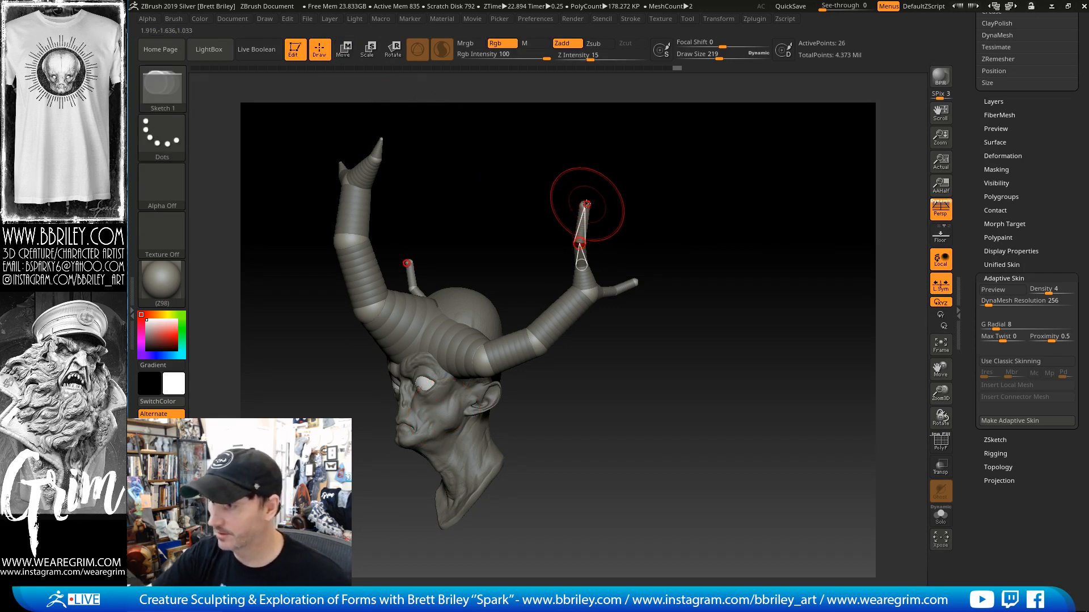
drag(607, 207, 565, 224)
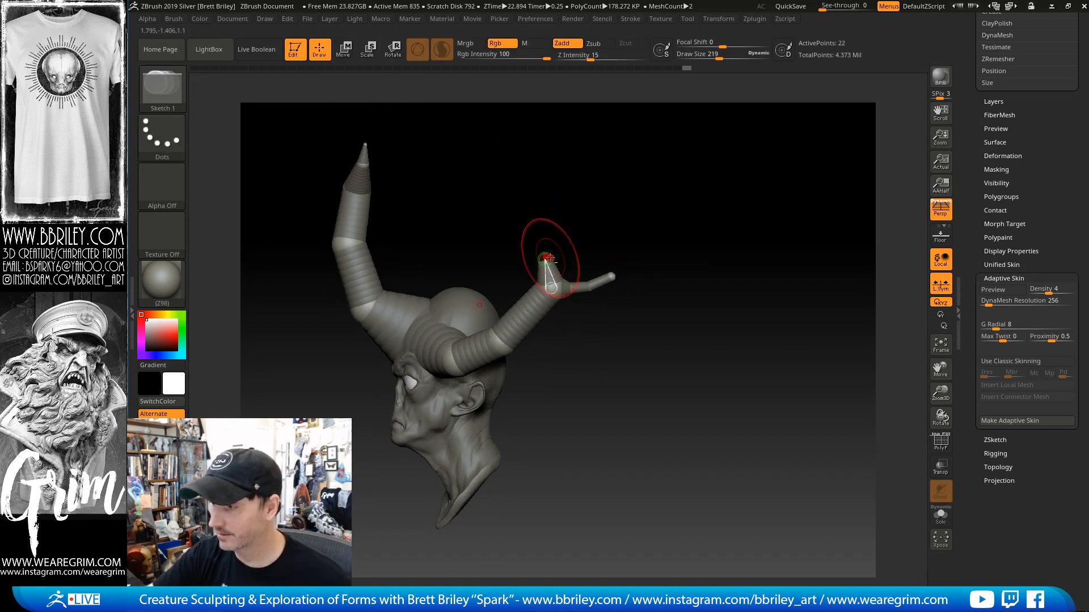
alt+click(547, 258)
alt+click(609, 277)
alt+click(592, 288)
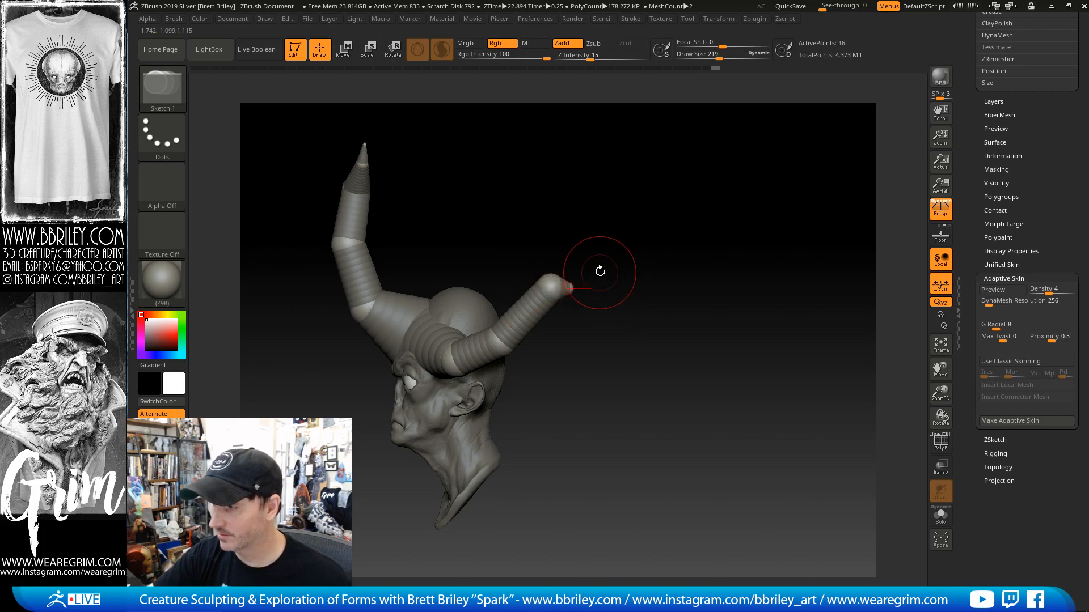
alt+click(570, 288)
mouse_move(593, 208)
mouse_down()
mouse_move(623, 207)
mouse_move(614, 231)
mouse_move(635, 230)
mouse_up()
alt+click(459, 230)
alt+click(464, 212)
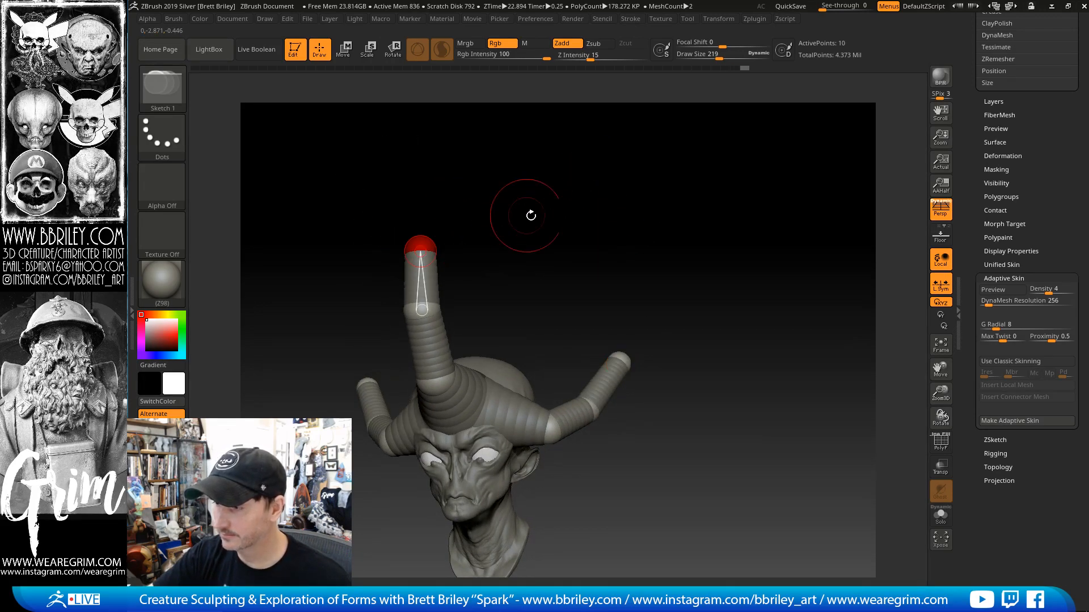
Preview the simplified headpiece as an adaptive skin with density 2 and a DynaMesh resolution of 64
mouse_move(531, 215)
mouse_down()
mouse_move(573, 210)
mouse_move(579, 222)
mouse_move(601, 192)
mouse_move(731, 206)
mouse_move(684, 211)
mouse_move(798, 146)
mouse_up()
key(a)
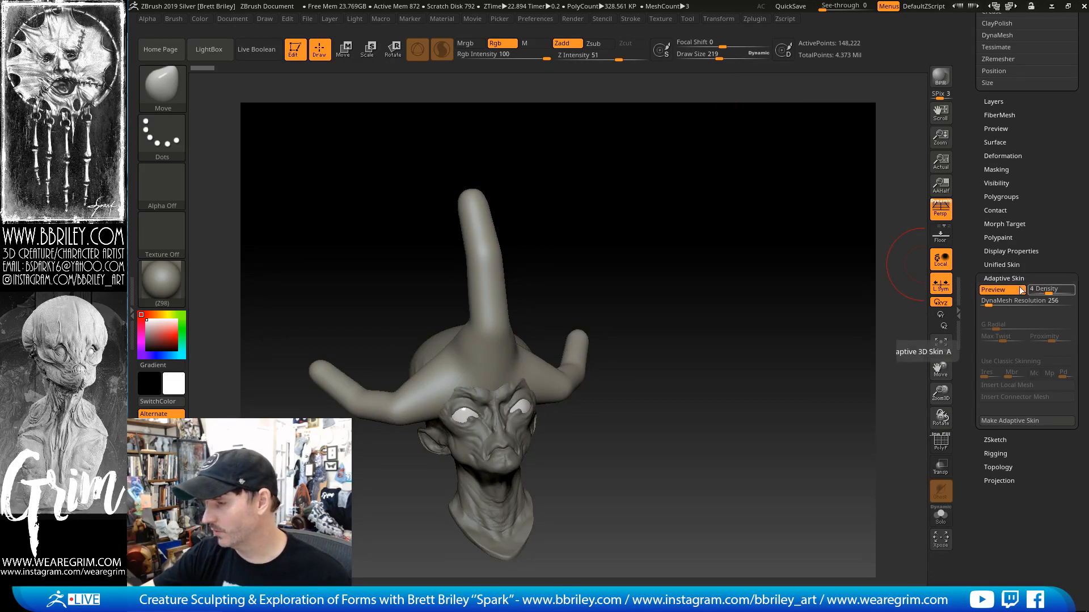
click(1043, 291)
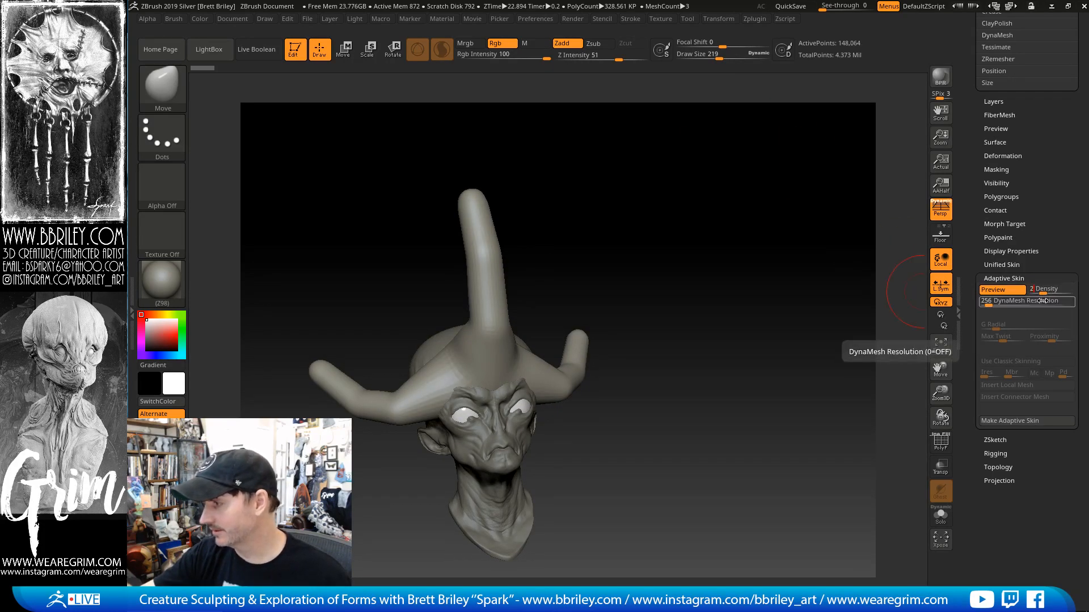
mouse_move(817, 249)
mouse_down()
mouse_move(749, 250)
mouse_move(797, 248)
mouse_up()
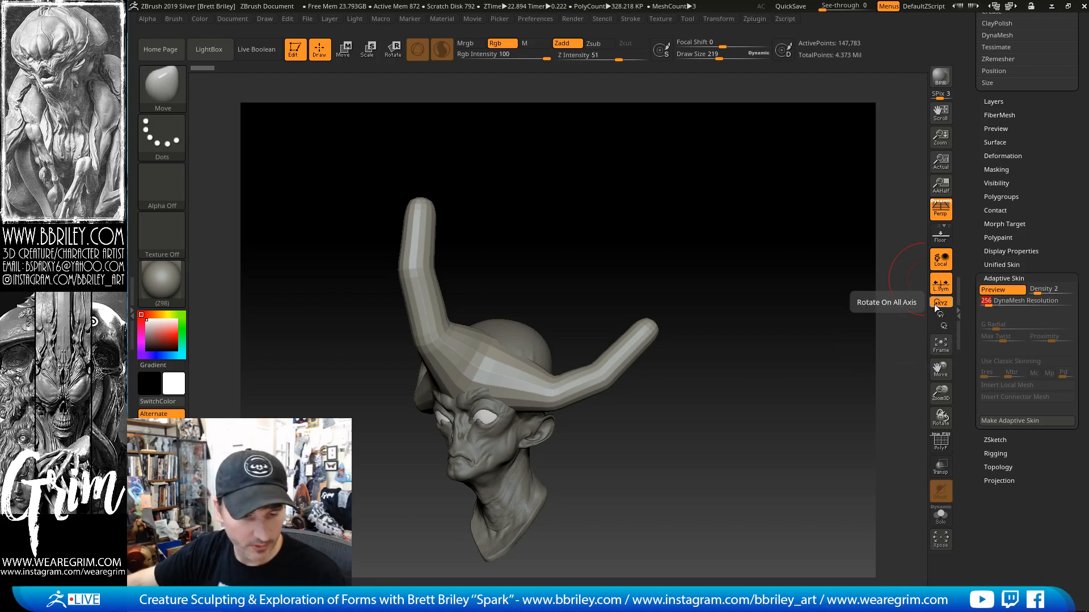
text(64)
drag(763, 274, 831, 283)
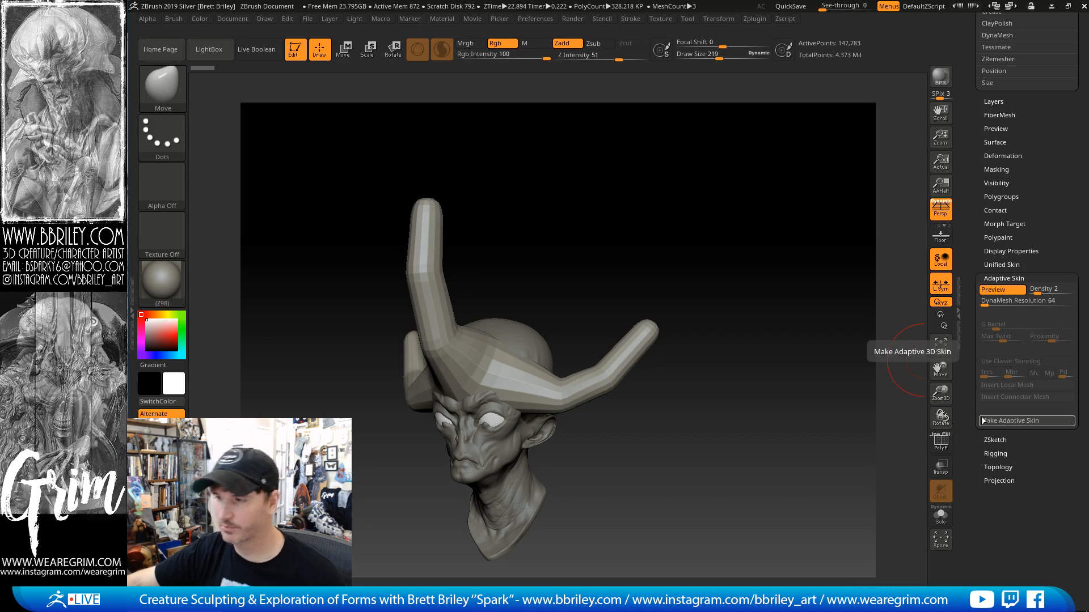
Curve the front horn with the Move brush at draw size 305 and store the modified preview as a new PolyMesh3D
mouse_move(737, 273)
mouse_down()
mouse_move(594, 243)
mouse_move(505, 209)
mouse_up()
key(s)
mouse_move(397, 248)
mouse_down()
mouse_move(409, 248)
mouse_move(392, 253)
mouse_up()
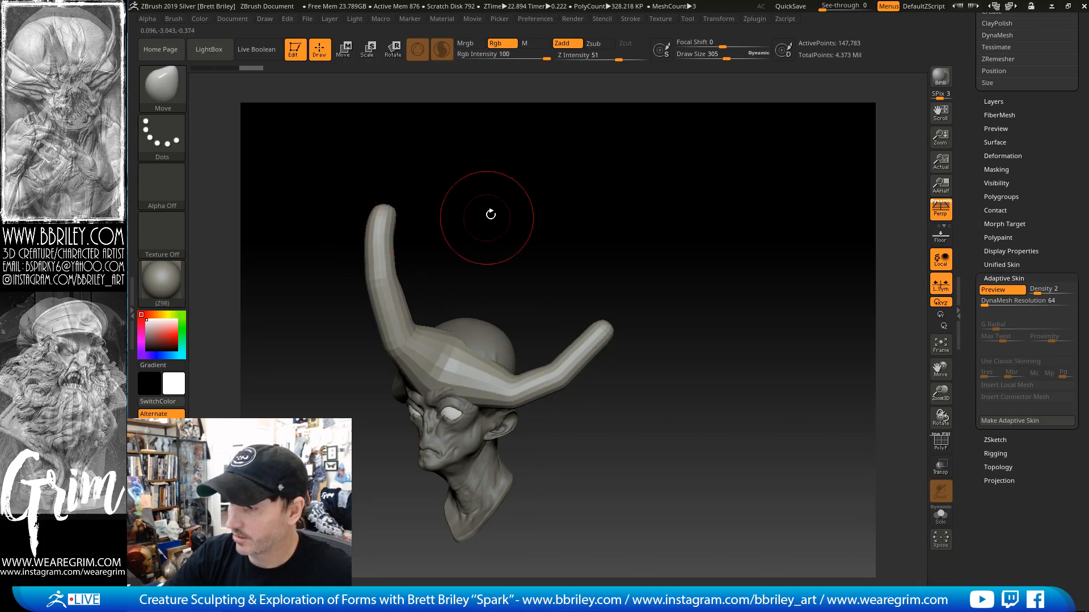
drag(493, 214, 639, 274)
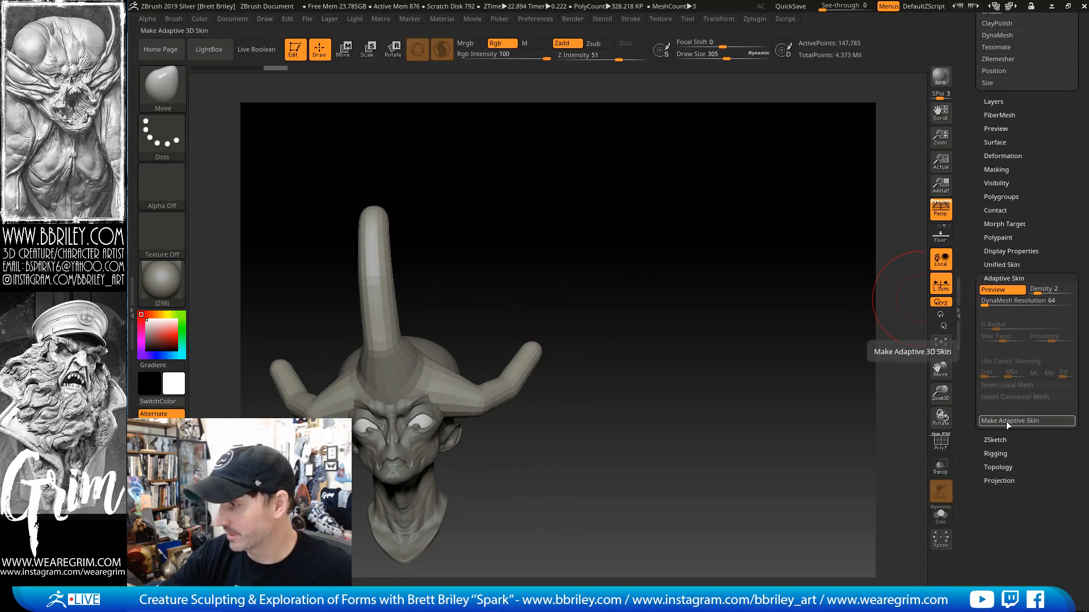
drag(790, 287, 647, 294)
key(a)
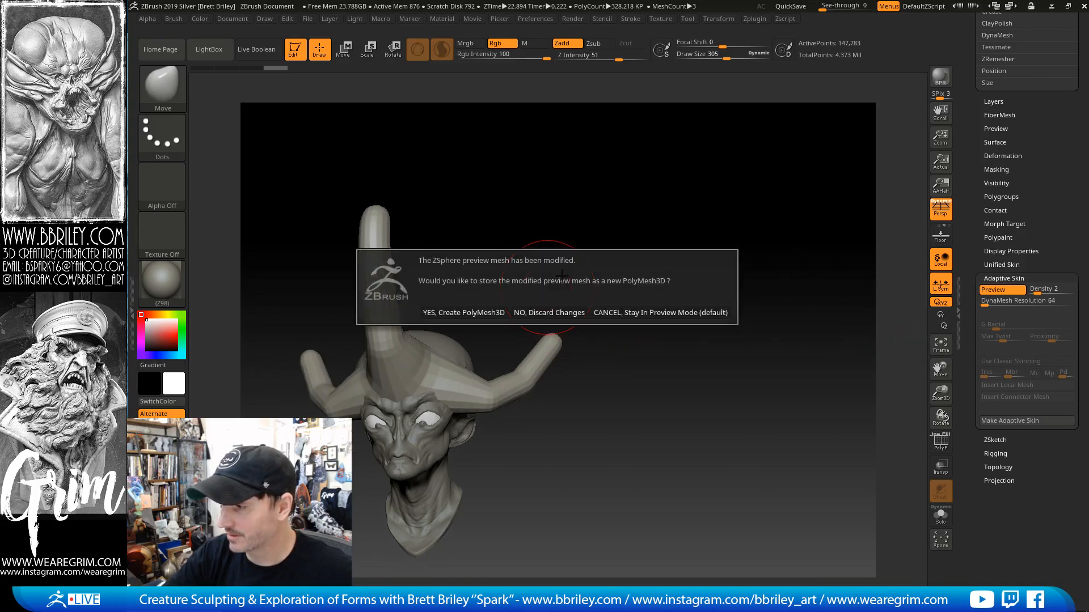
click(501, 312)
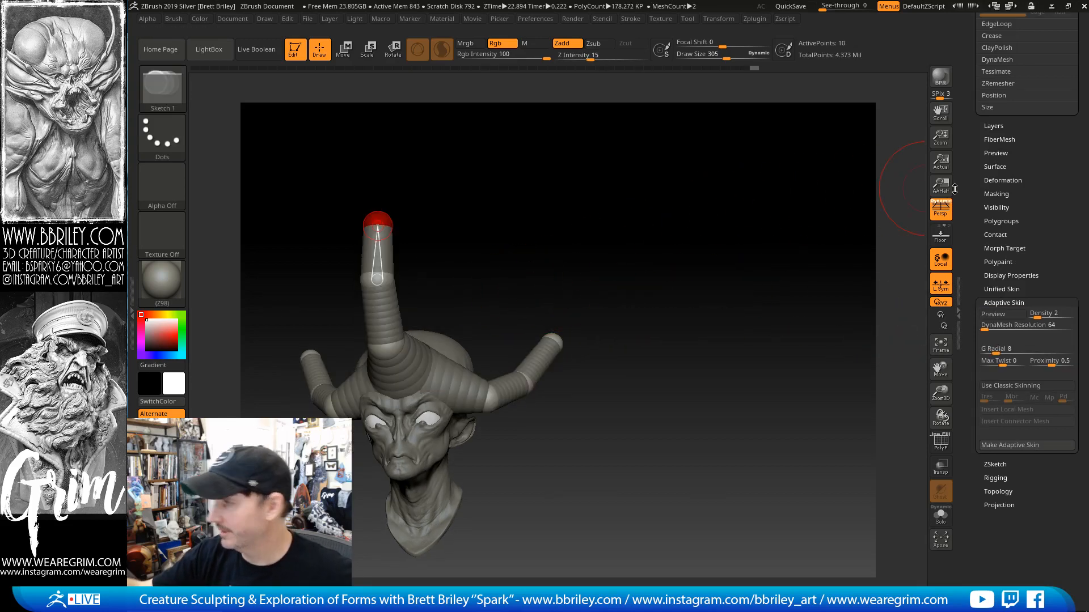
Append the stored Skin_ZSphere1 mesh to the bust as a new subtool
scroll(983, 239, up, 3)
scroll(982, 239, up, 5)
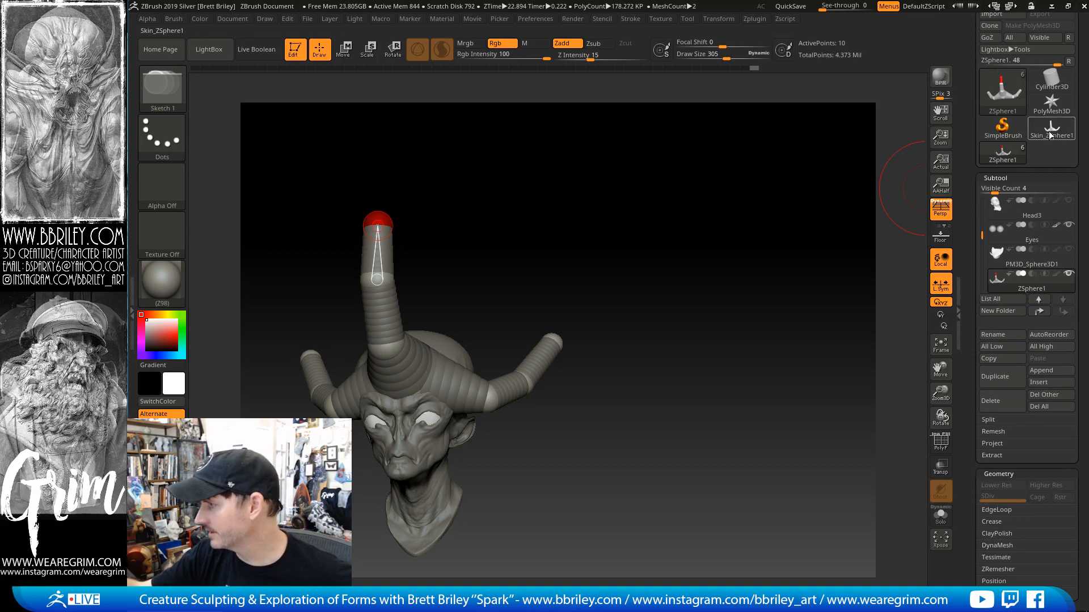
mouse_move(1049, 133)
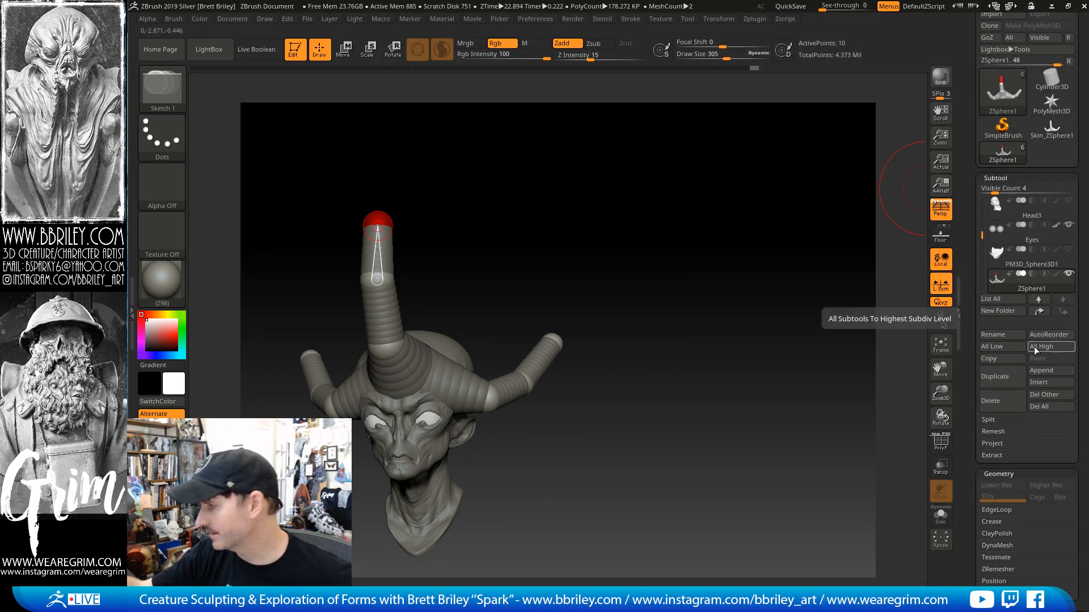
click(1044, 373)
click(798, 400)
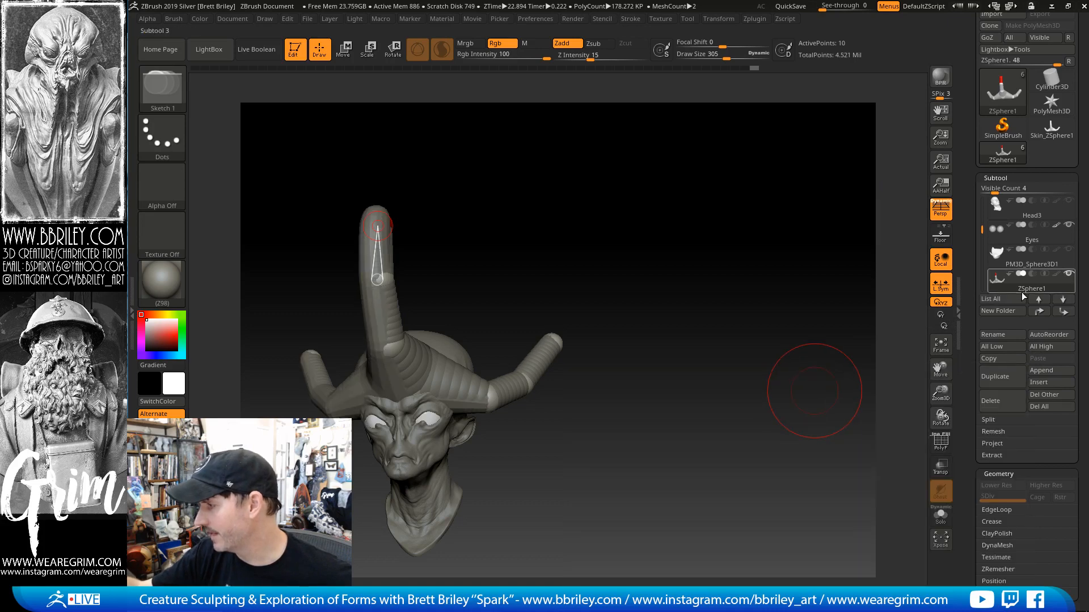
Make the Skin_ZSphere2 subtool active and hide the ZSphere1 subtool
drag(983, 234, 984, 249)
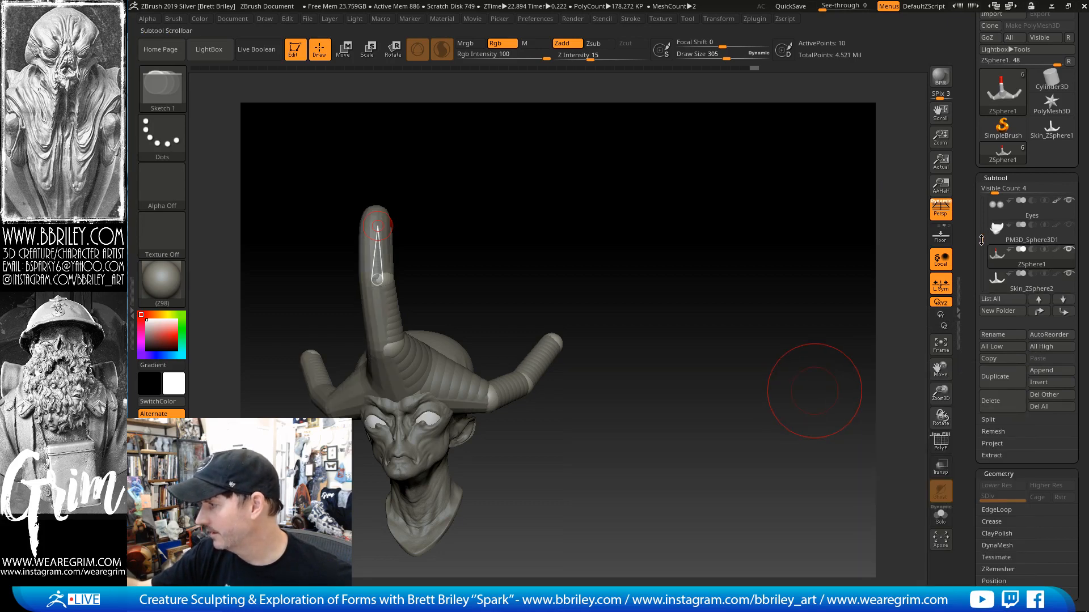
click(1019, 284)
click(1068, 251)
drag(758, 287, 631, 216)
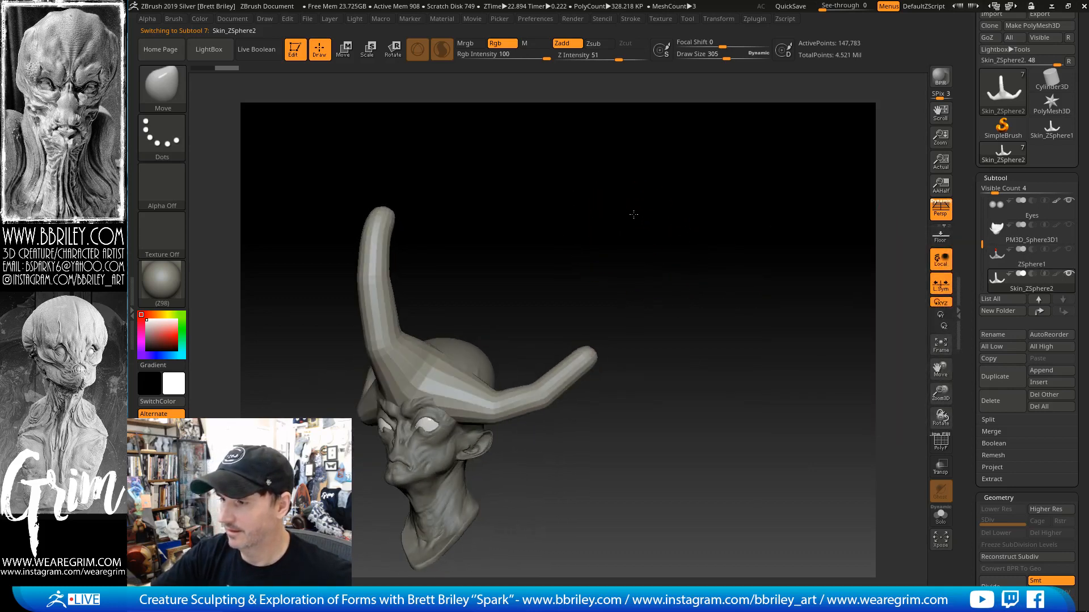
Subdivide the headpiece mesh to level 2 and smooth the front horn's facets with a draw size of 335
key(ctrl+d)
key(s)
drag(381, 240, 385, 240)
click(380, 248)
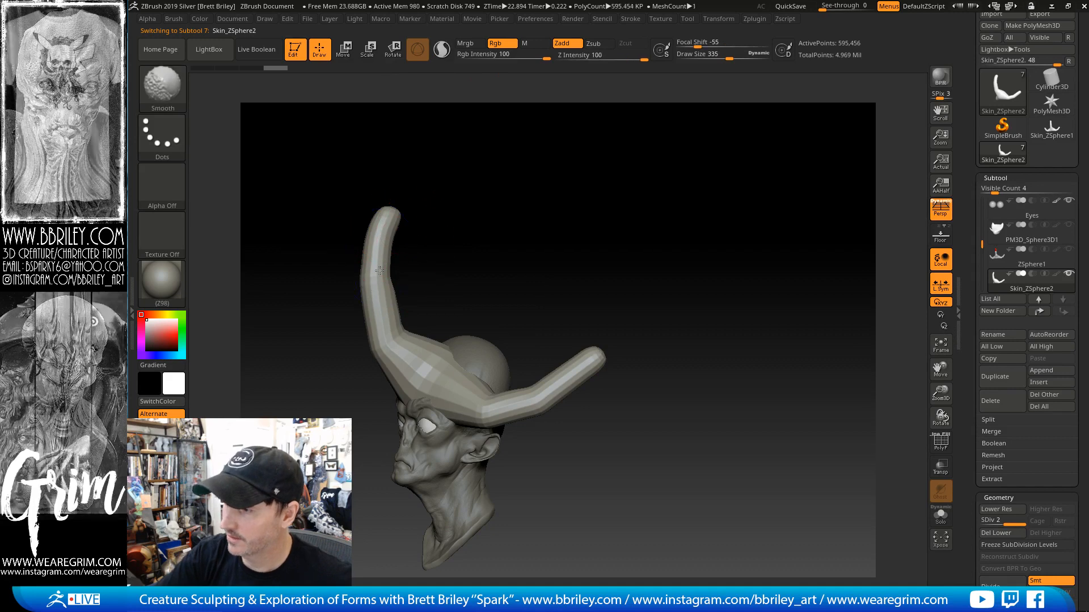
key(shift)
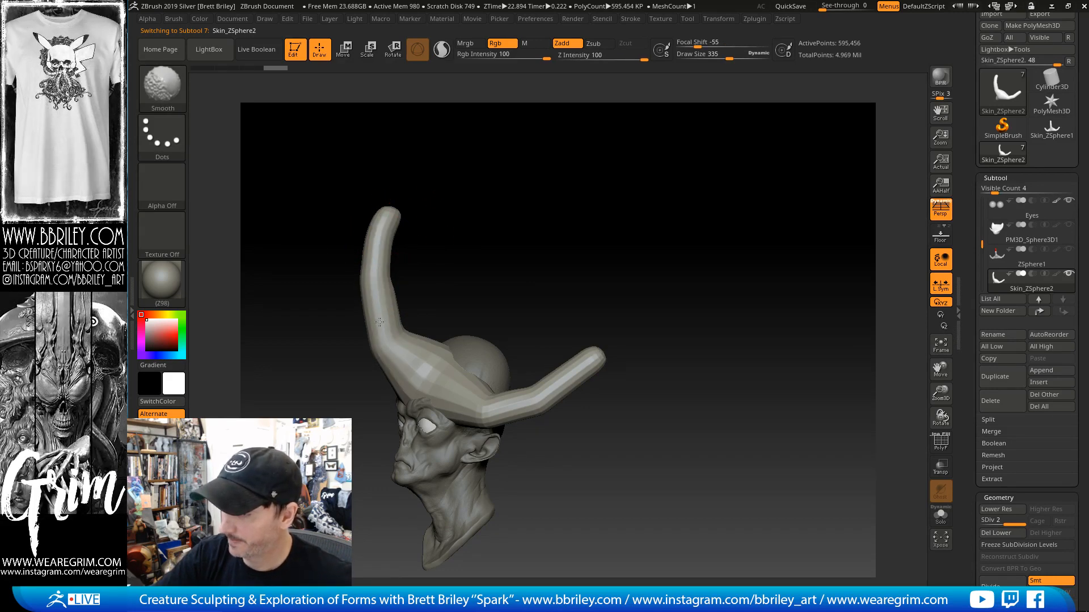
Sweep the front horn into a rounder backward curve with the Move brush at draw size 431
drag(401, 260, 352, 287)
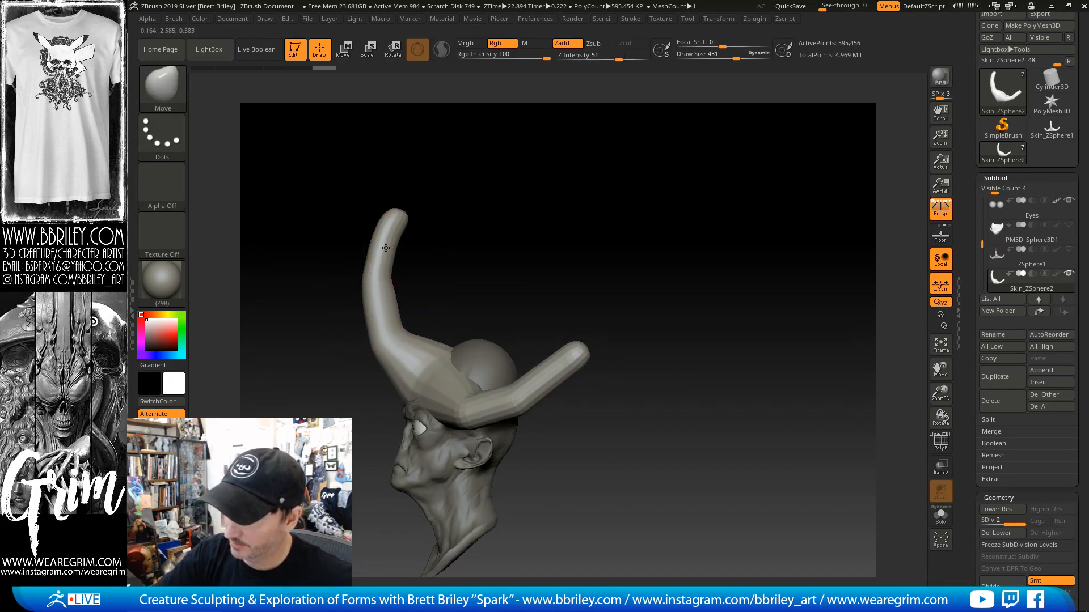
drag(385, 248, 390, 244)
mouse_move(424, 207)
mouse_down()
mouse_move(445, 207)
mouse_move(417, 216)
mouse_up()
Trim the front horn's shaft with the TrimDynamic brush, reducing the draw size to 119
key(b)
key(t)
key(d)
key(s)
drag(374, 279, 356, 278)
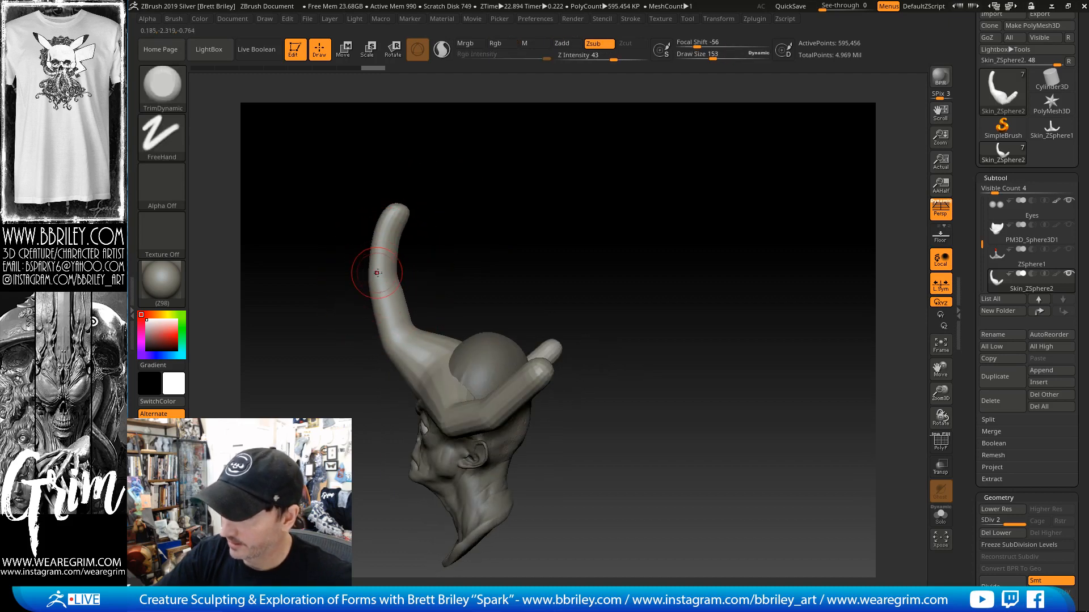
key(bracketleft)
drag(421, 296, 464, 294)
Drop the headpiece to subdivision level 1 and try to reconstruct a lower subdivision level
key(shift+d)
scroll(1009, 454, down, 3)
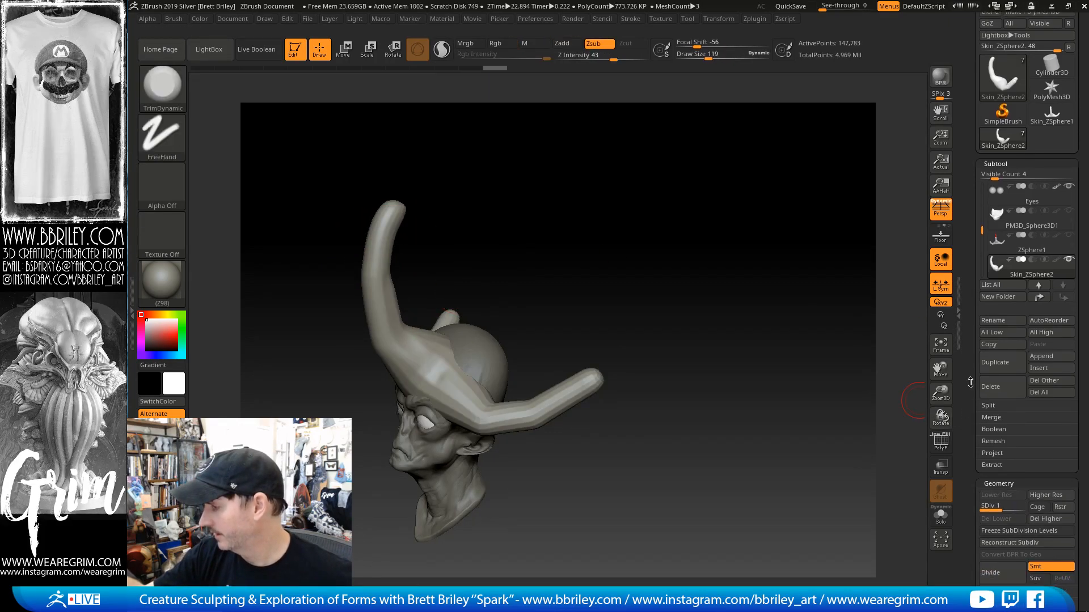
click(1011, 469)
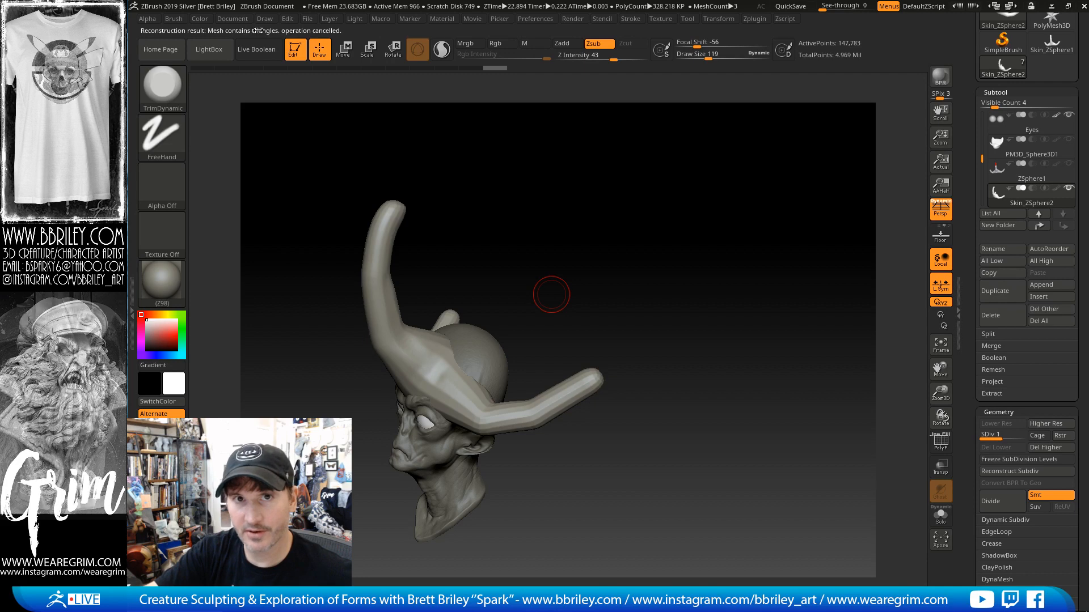
Trim the front horn's shaft and base at subdivision level 2 with TrimDynamic, using draw sizes 168 and 133
drag(536, 190, 565, 167)
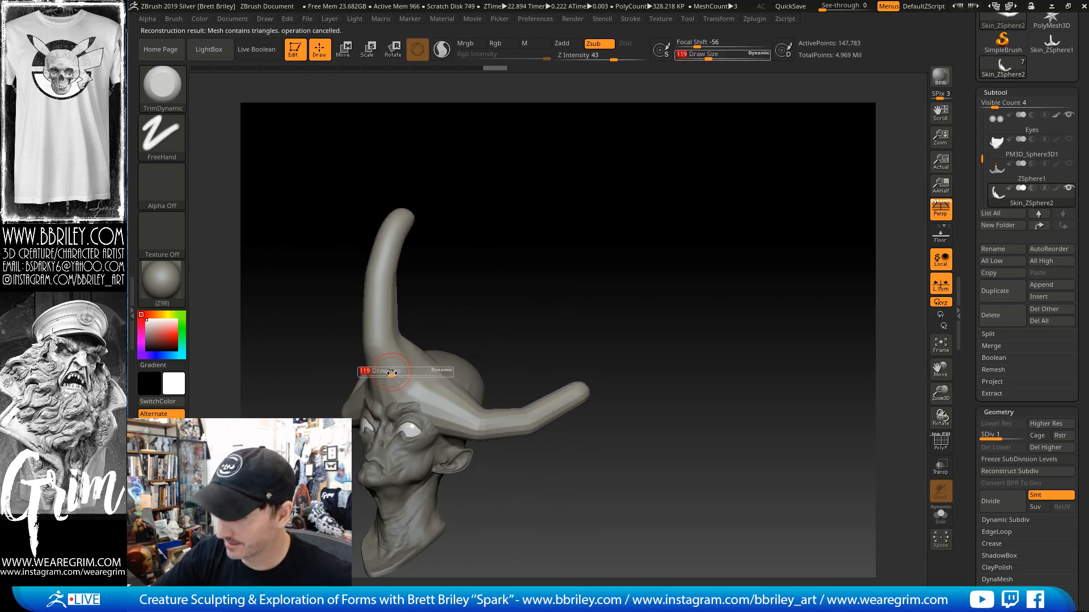
mouse_move(431, 298)
mouse_down()
mouse_move(469, 275)
mouse_move(405, 286)
mouse_move(485, 256)
mouse_move(420, 255)
mouse_move(476, 271)
mouse_move(386, 336)
mouse_up()
key(d)
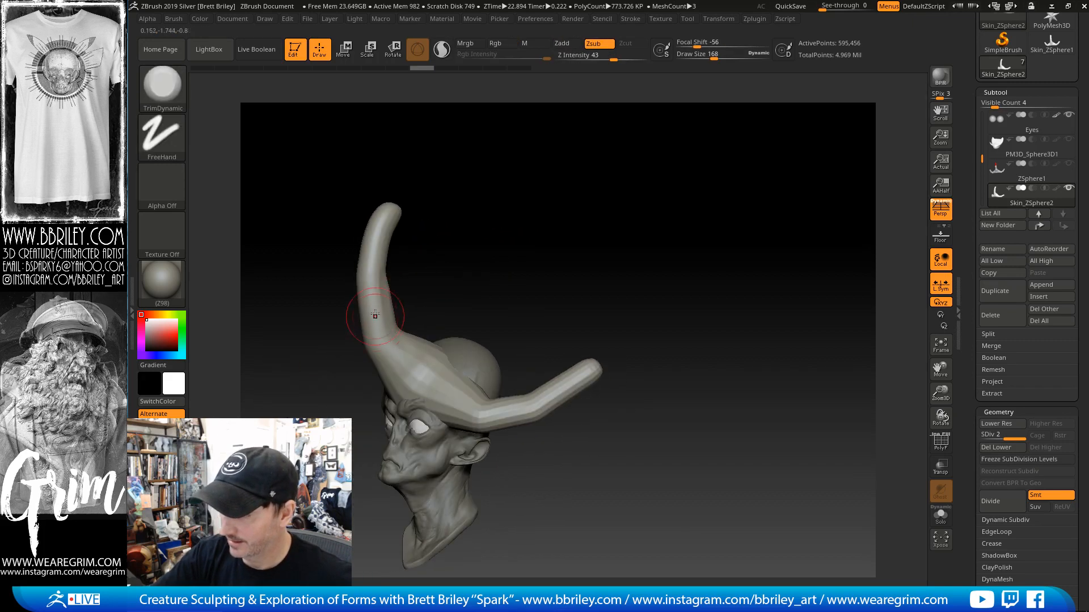
mouse_move(462, 264)
mouse_down()
mouse_move(501, 267)
mouse_move(469, 318)
mouse_move(442, 309)
mouse_up()
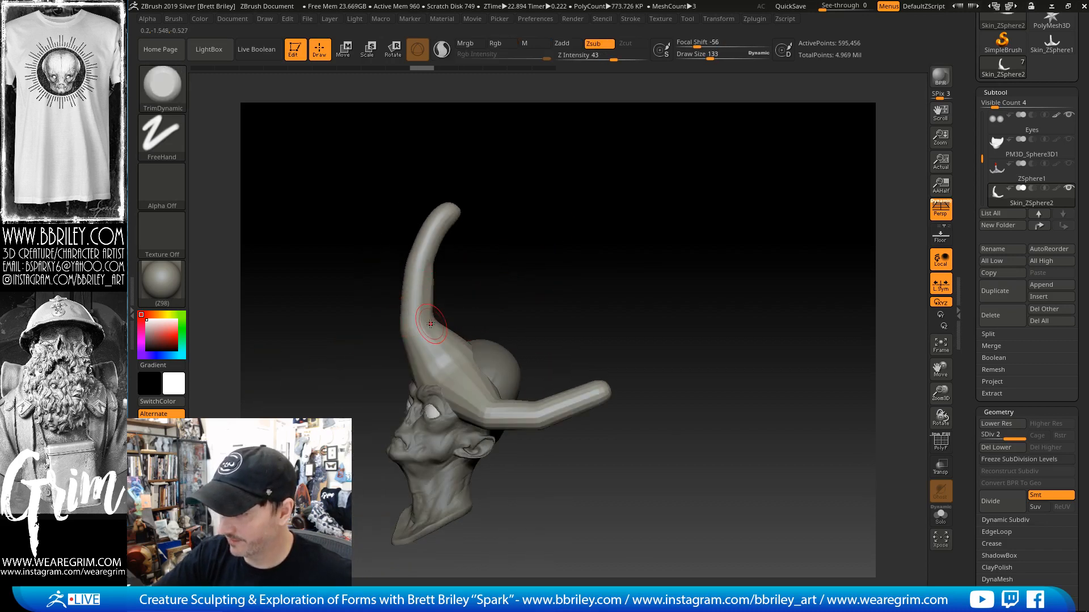
drag(460, 268, 498, 253)
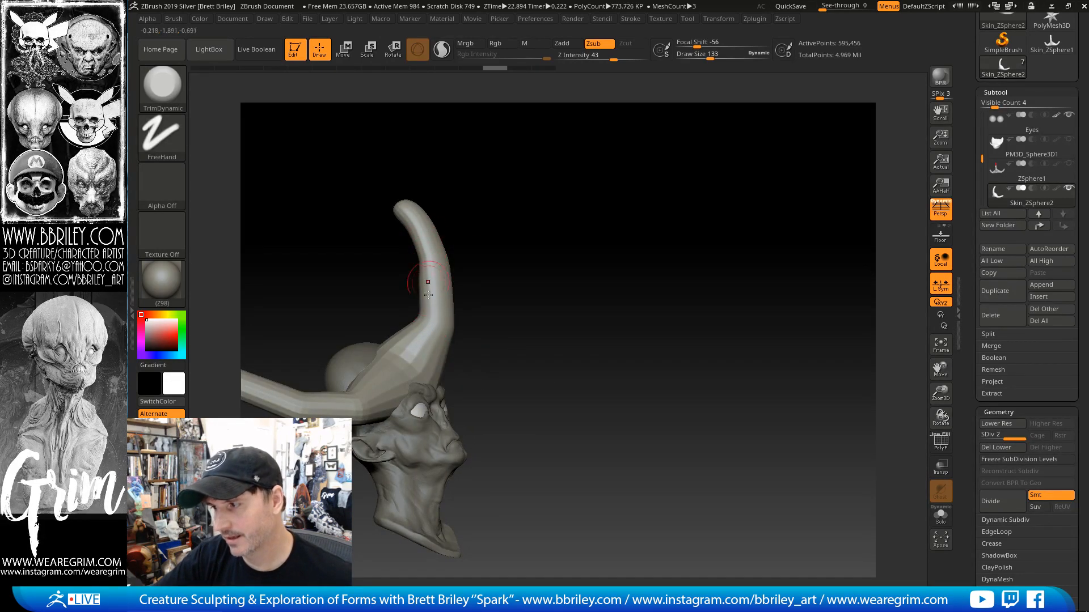
drag(599, 242, 918, 292)
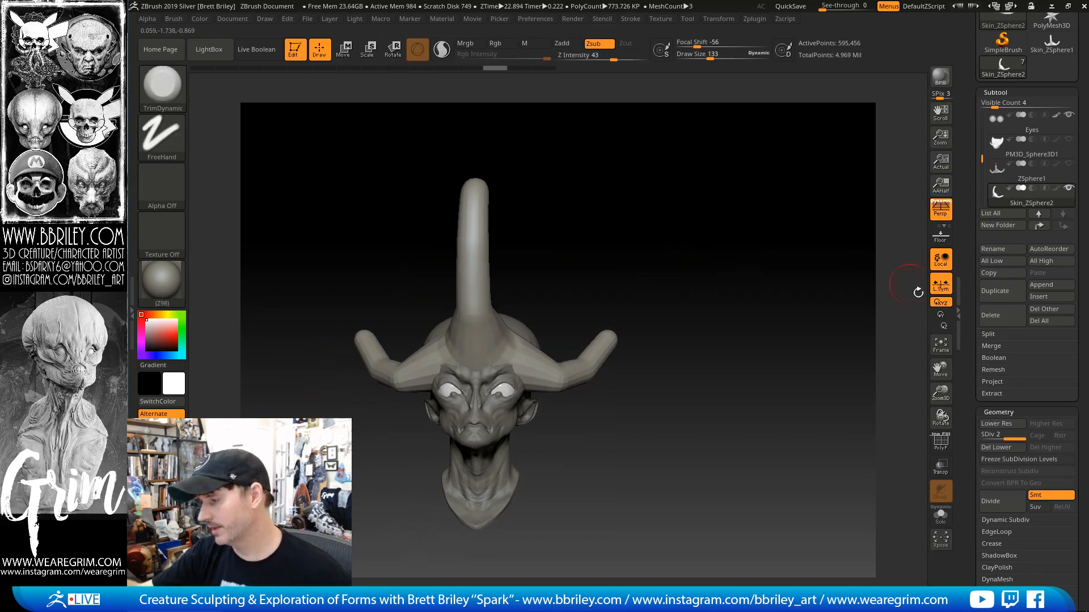
Lower the headpiece to subdivision level 1 and restore its symmetry with the ReSym deformation
key(shift+d)
scroll(973, 350, down, 5)
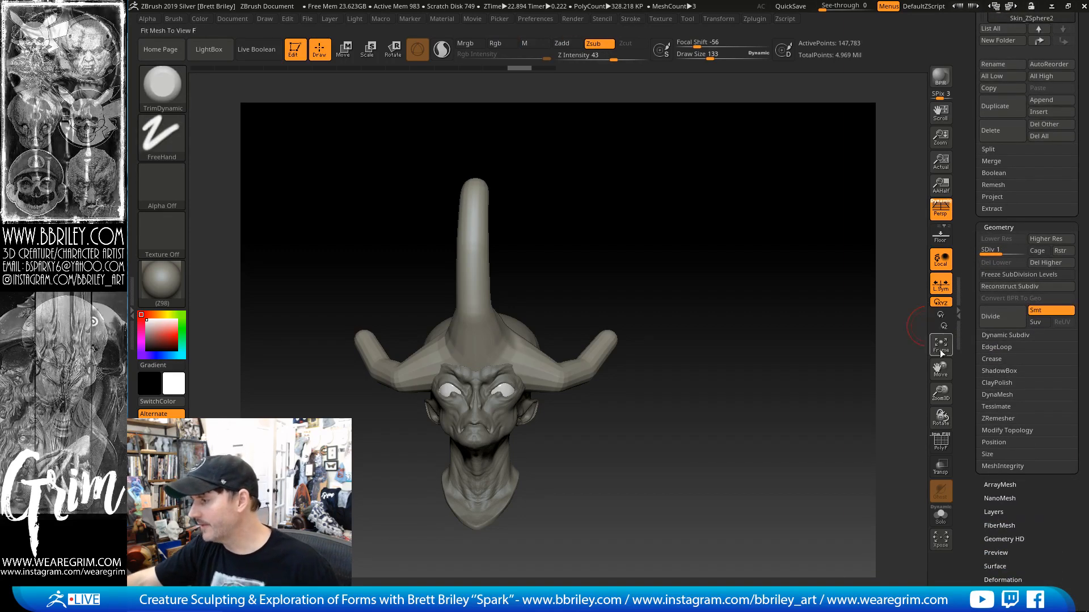
scroll(975, 350, down, 3)
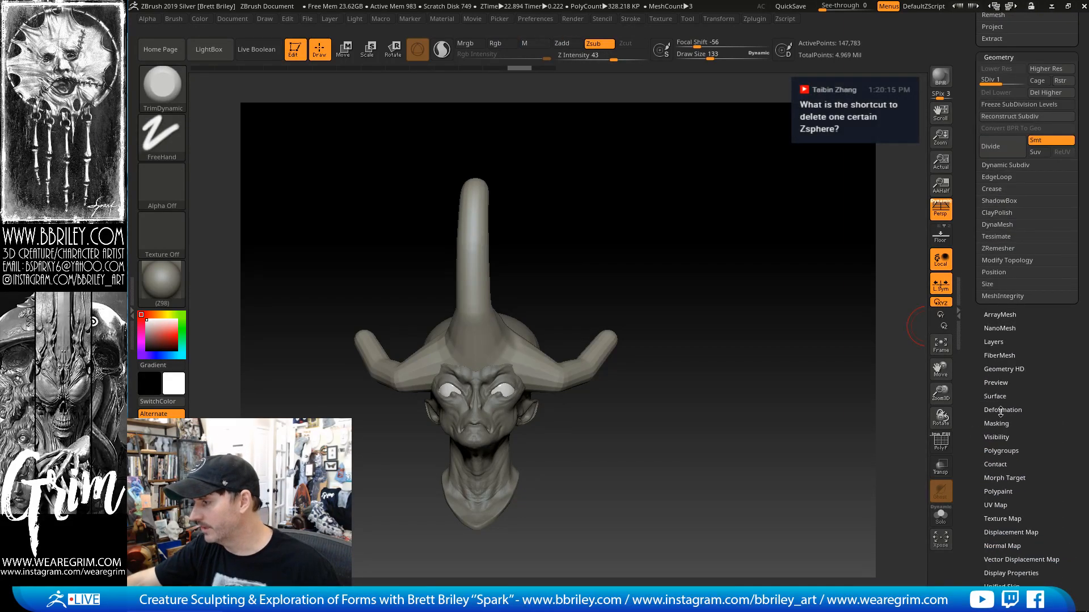
click(1001, 410)
scroll(964, 348, down, 2)
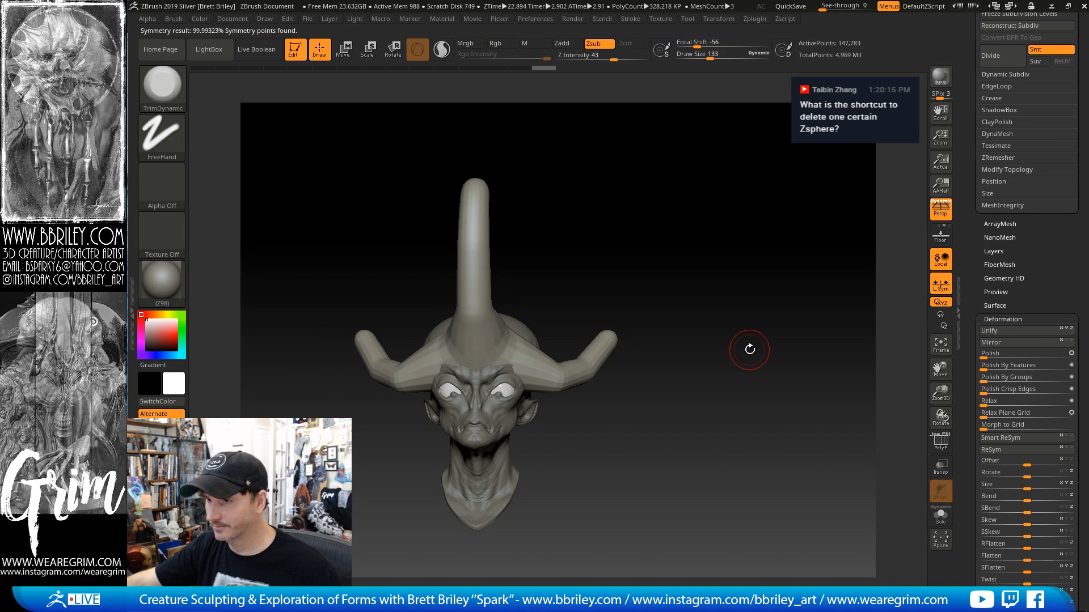
drag(749, 348, 735, 353)
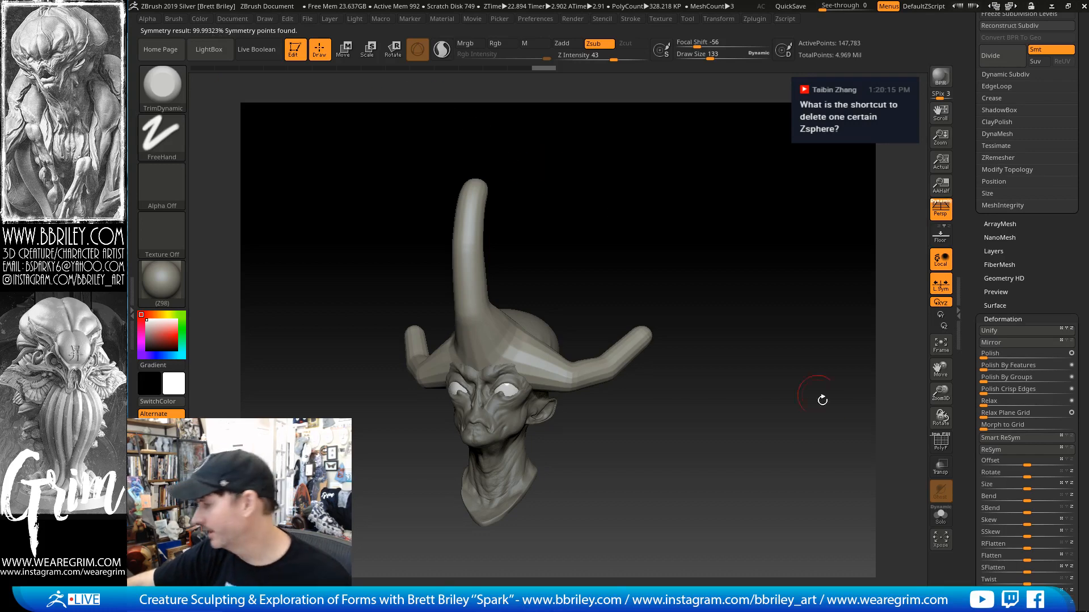
click(998, 452)
Run ReSym again on the headpiece at subdivision level 2 and check the horns from both sides
drag(702, 242, 530, 305)
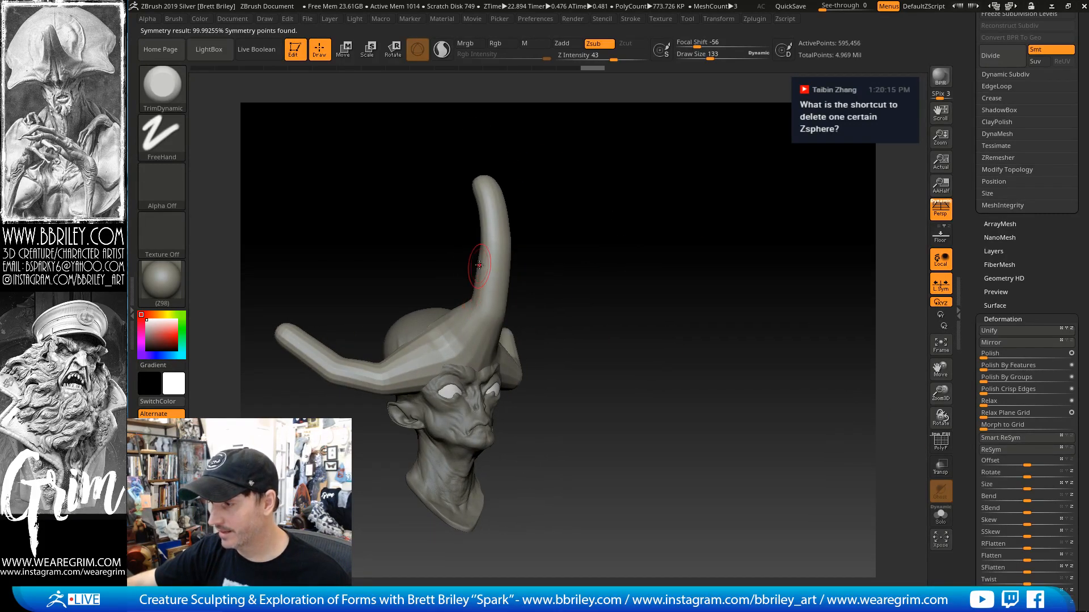
drag(659, 265, 907, 400)
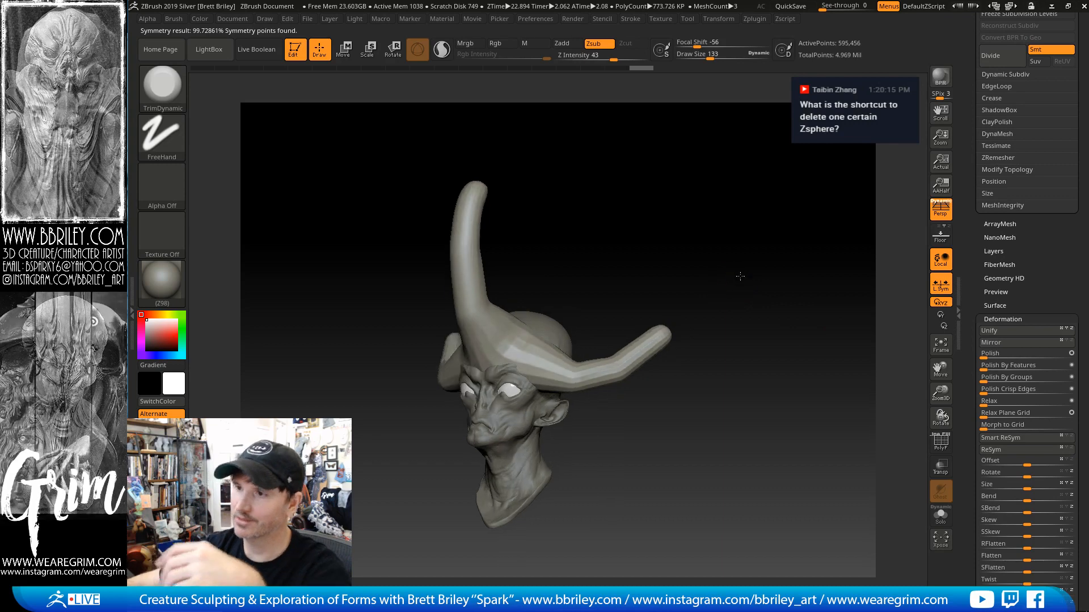
drag(479, 156, 488, 160)
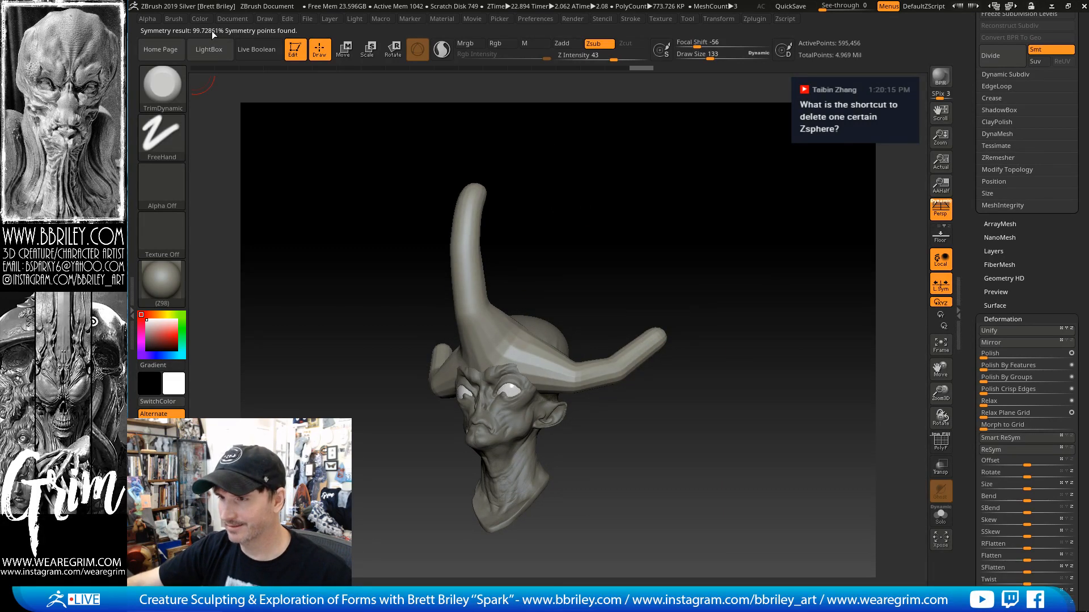
mouse_move(340, 204)
mouse_down()
mouse_move(425, 202)
mouse_move(600, 257)
mouse_up()
drag(566, 200, 511, 285)
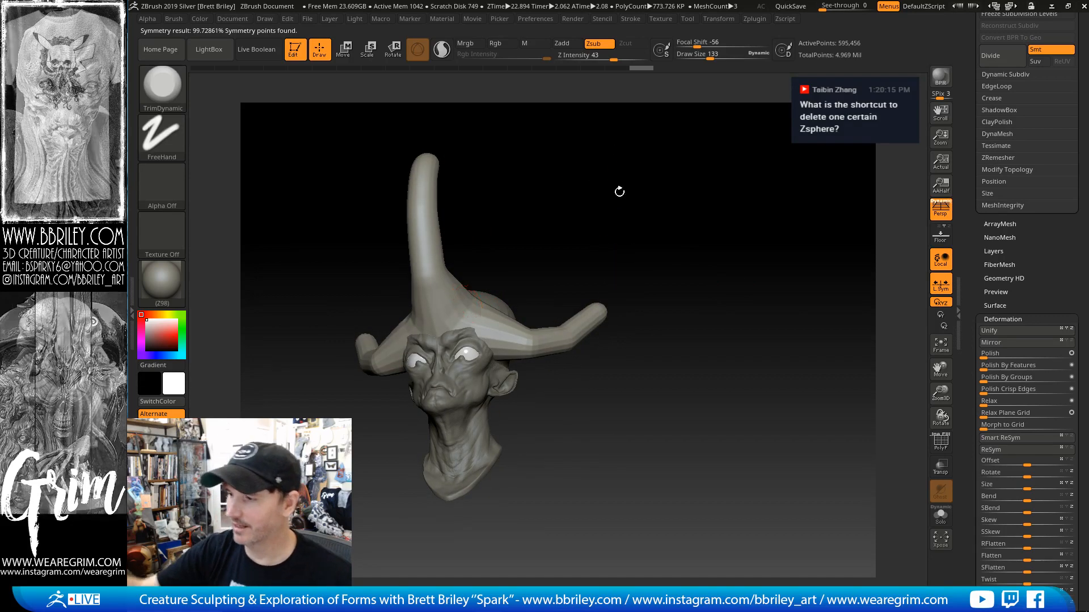
shift+drag(619, 190, 508, 260)
Return to subdivision level 1 and smooth the faceted band of the headpiece above the brow
scroll(1006, 218, up, 5)
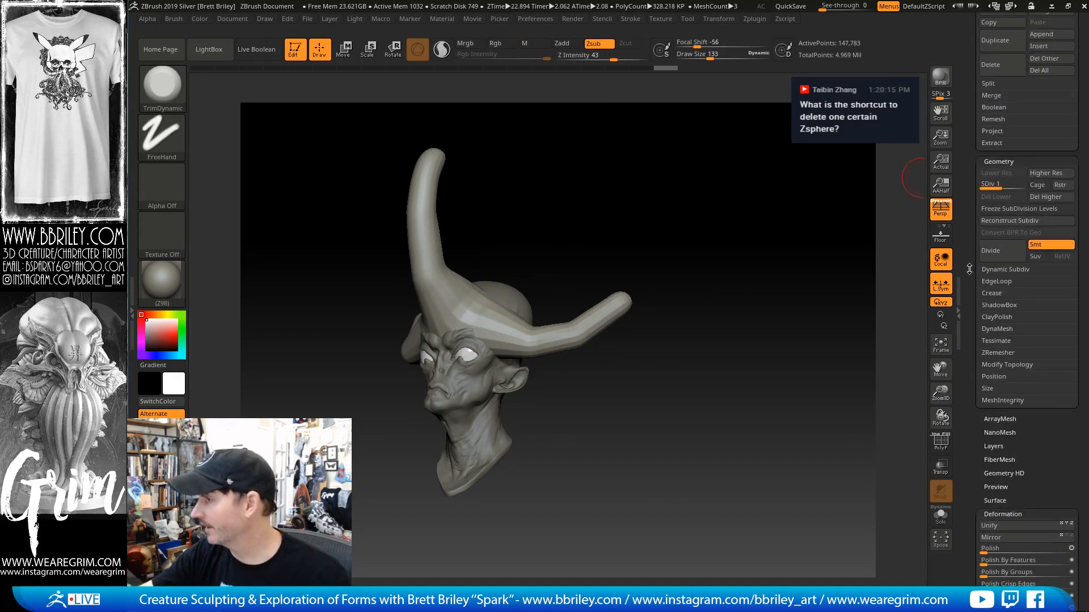
drag(778, 211, 755, 195)
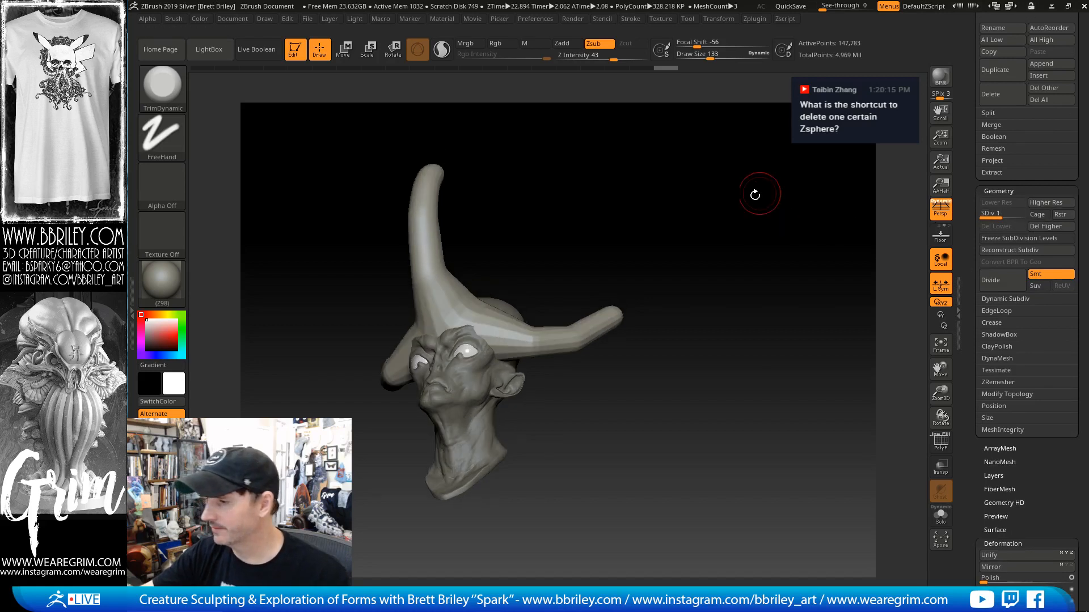
drag(533, 244, 499, 261)
key(shift)
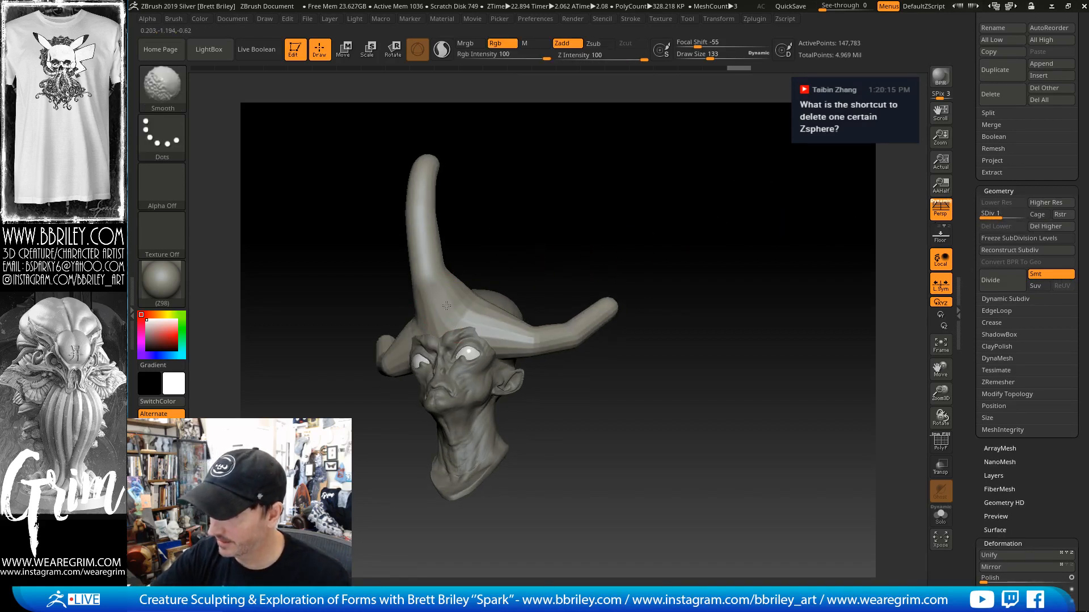
drag(499, 278, 513, 294)
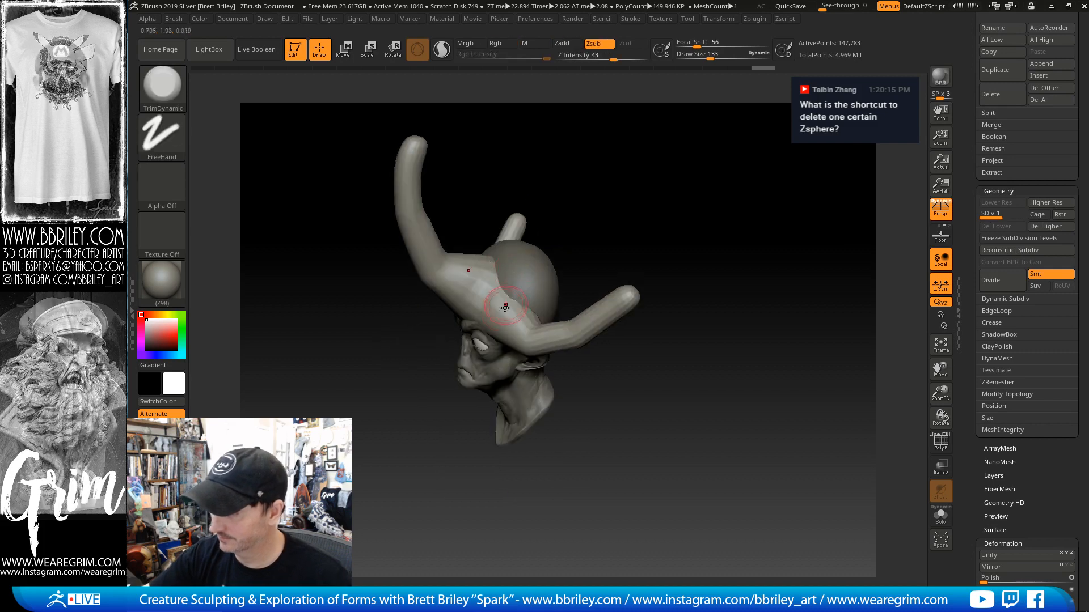
drag(621, 196, 646, 238)
Bend the side horns into a softer upward curve with the Move brush at draw size 358
key(b)
key(m)
key(v)
key(s)
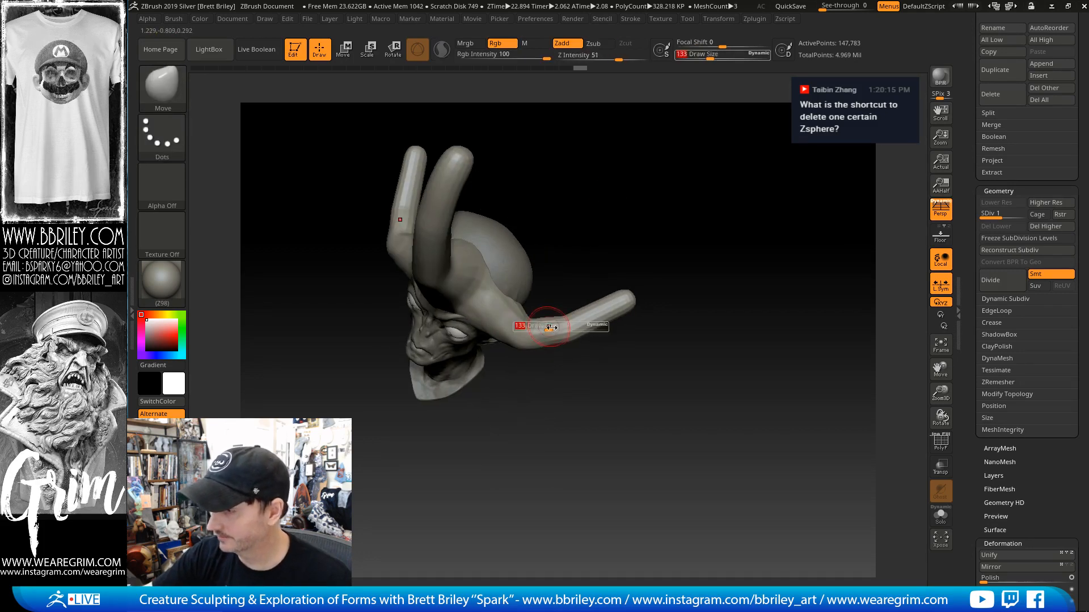
drag(535, 325, 559, 327)
drag(564, 333, 625, 312)
drag(680, 241, 662, 262)
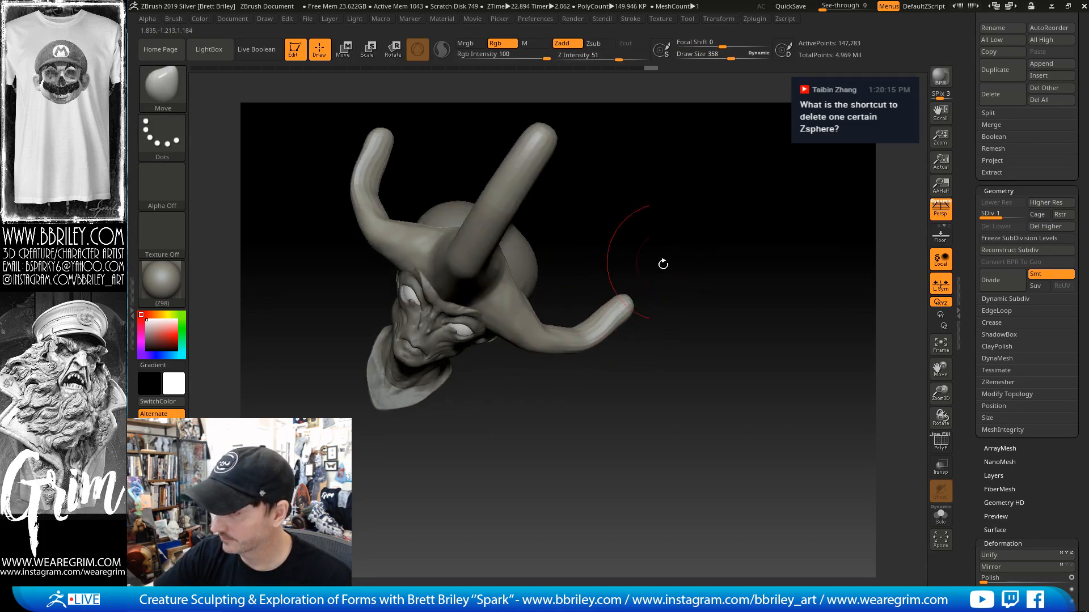
drag(618, 315, 613, 321)
drag(652, 269, 630, 227)
Smooth the front horn's tip and the side horns' roots with the Smooth brush at draw size 358
key(shift)
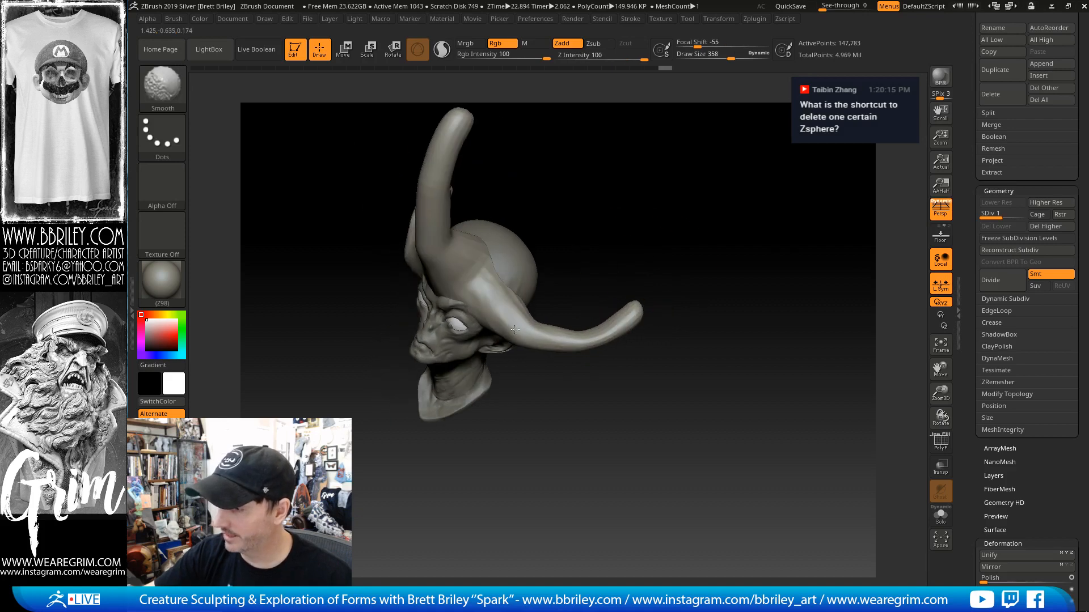
shift+drag(451, 129, 465, 134)
drag(517, 149, 530, 131)
shift+drag(536, 294, 561, 311)
mouse_move(680, 205)
mouse_down()
mouse_move(708, 212)
mouse_move(644, 292)
mouse_up()
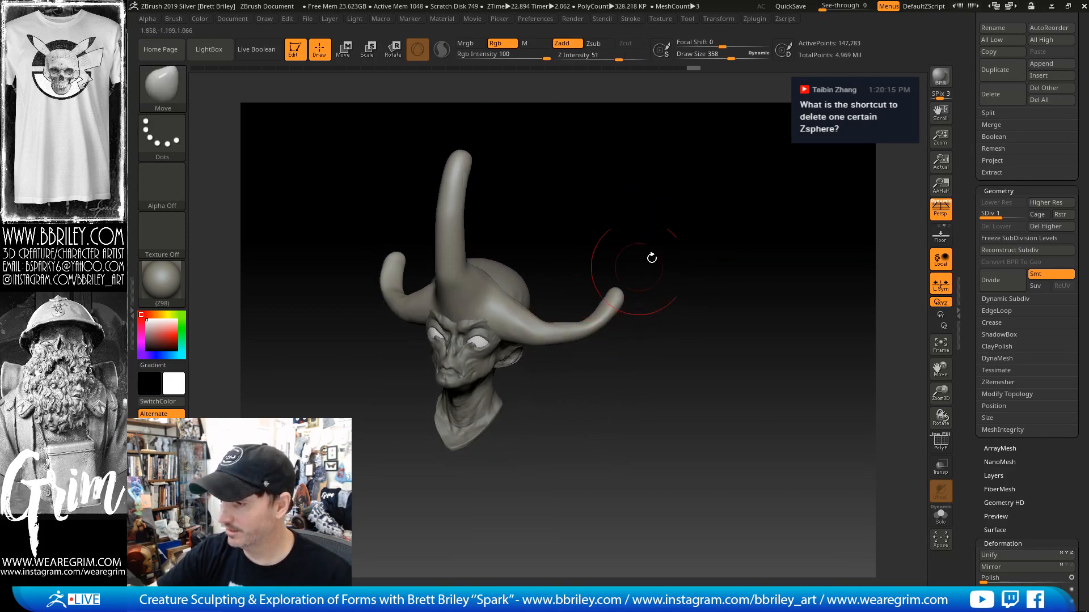
mouse_move(651, 253)
mouse_down()
mouse_move(707, 216)
mouse_move(795, 197)
mouse_move(574, 168)
mouse_up()
Try to reposition the headpiece over the head with the Move gizmo, and undo the changes
key(w)
drag(464, 387, 551, 313)
drag(616, 254, 586, 263)
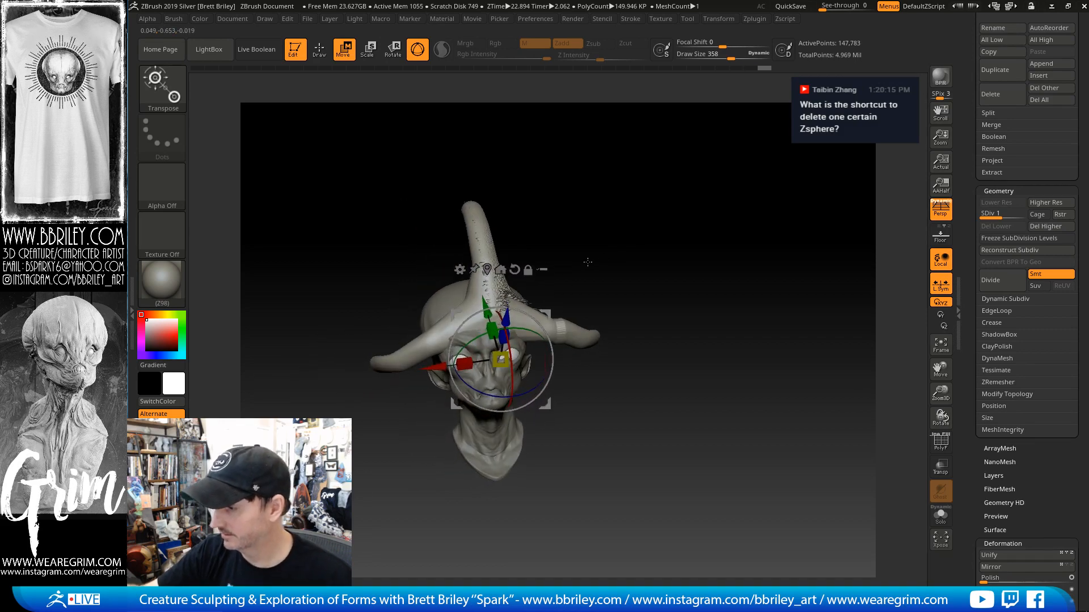
key(ctrl+z)
key(ctrl+z)
key(ctrl+z)
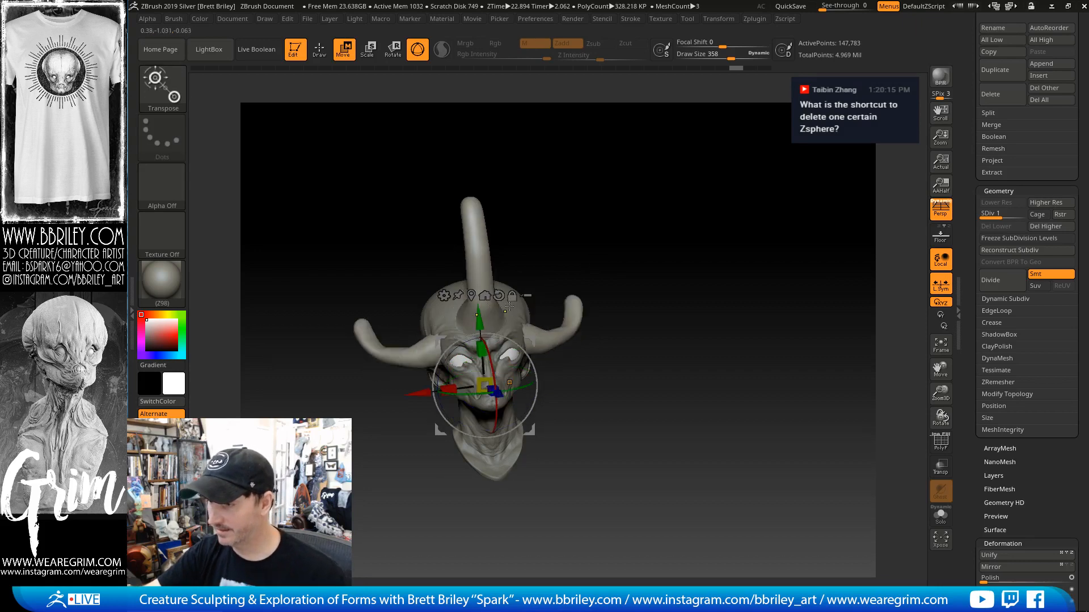
Turn off perspective distortion and view the headpiece from the front and the side
shift+drag(583, 226, 521, 304)
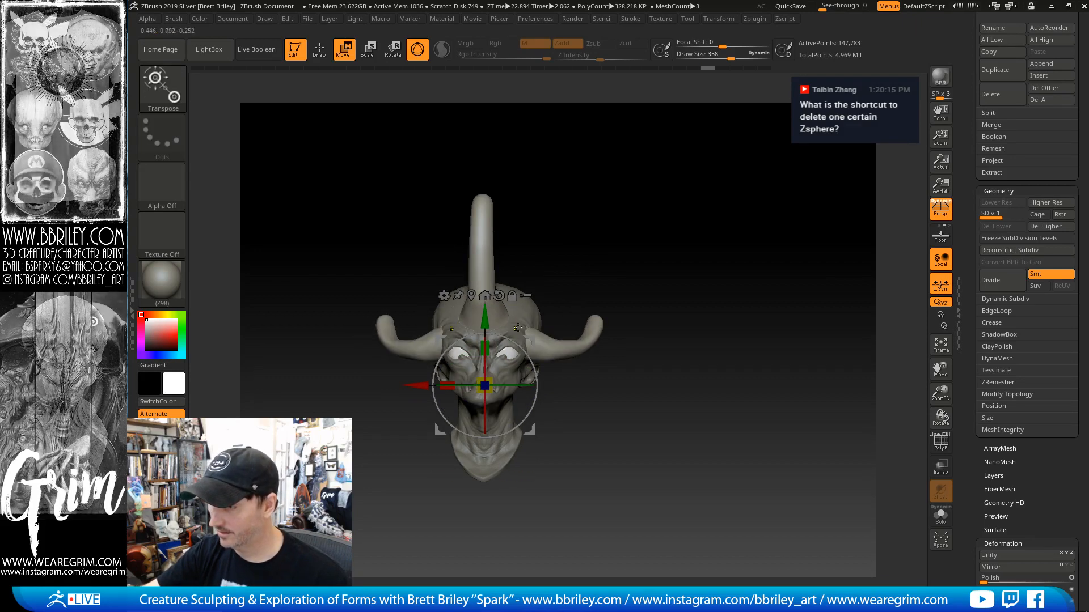
drag(867, 190, 913, 205)
click(938, 211)
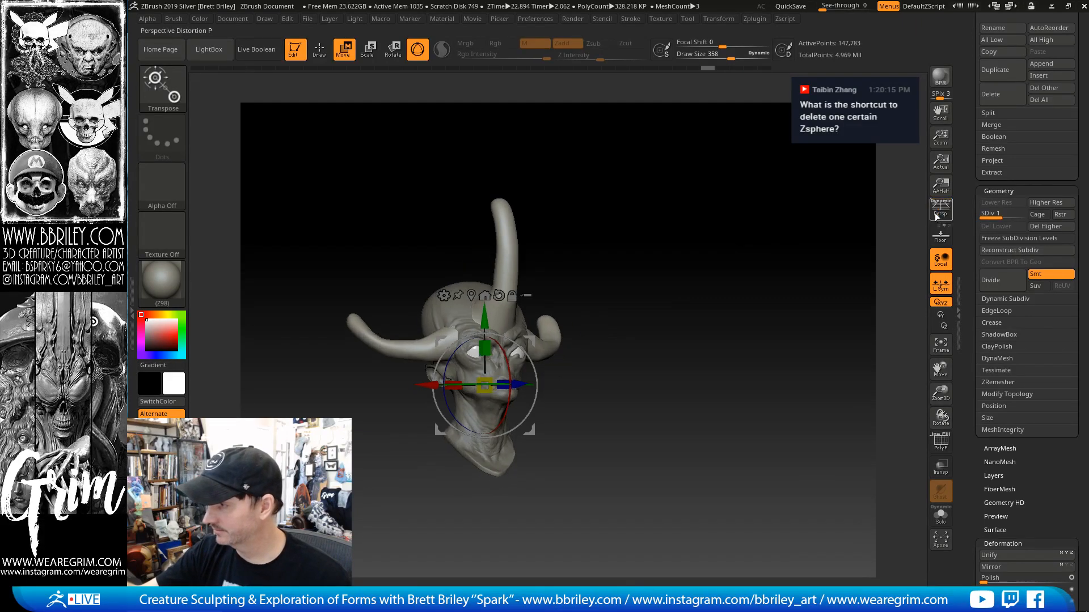
drag(806, 233, 523, 315)
mouse_move(598, 260)
mouse_down()
mouse_move(564, 255)
mouse_move(606, 247)
mouse_up()
Try to shift the headpiece sideways with the gizmo's screen move in the non-perspective view, and undo it
drag(504, 299, 540, 294)
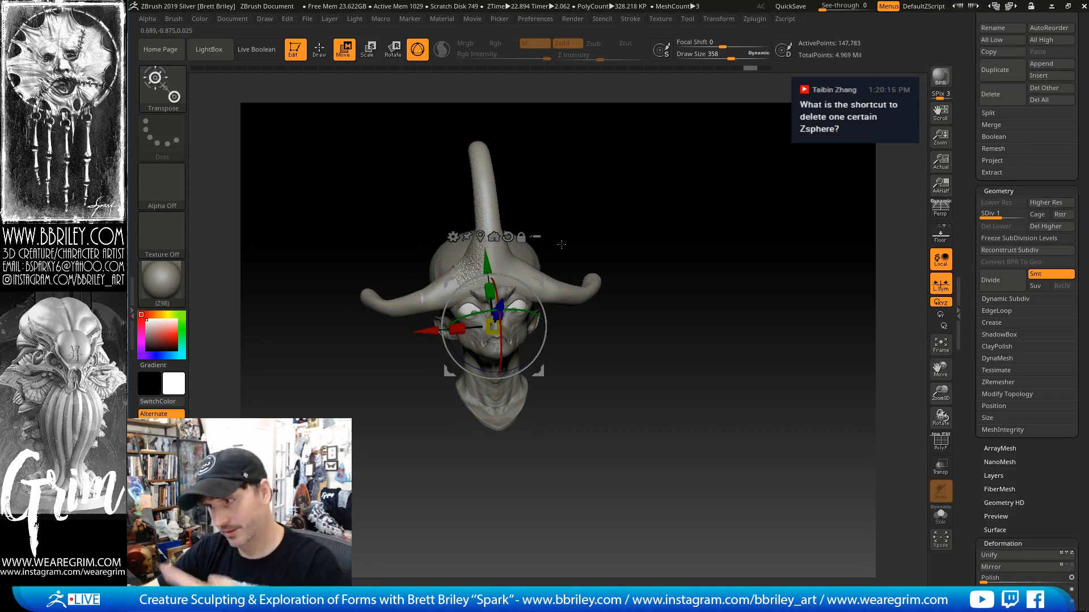
drag(561, 245, 703, 180)
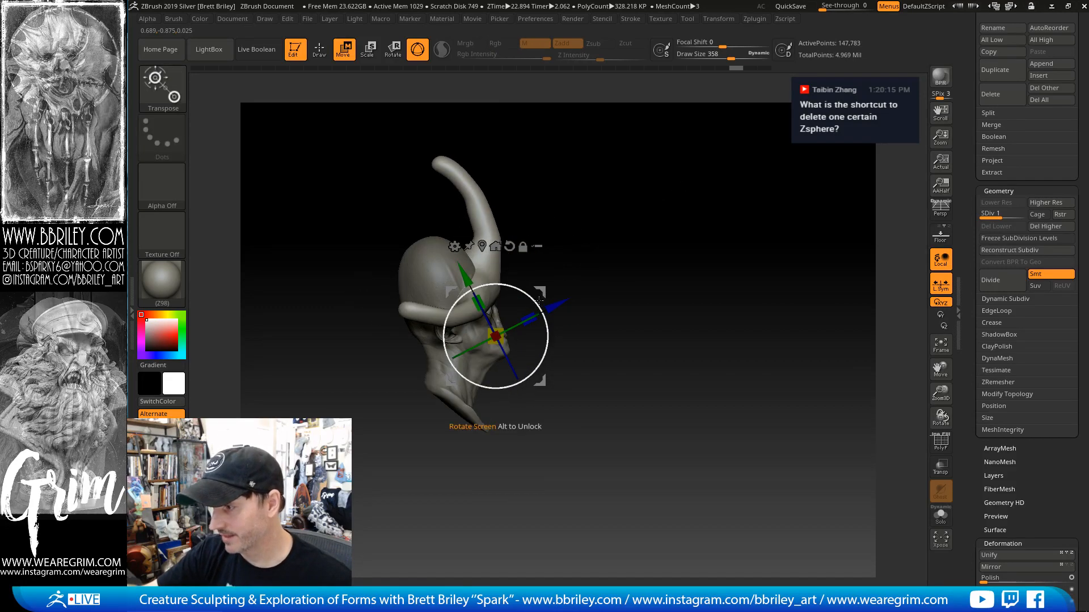
drag(541, 283, 542, 288)
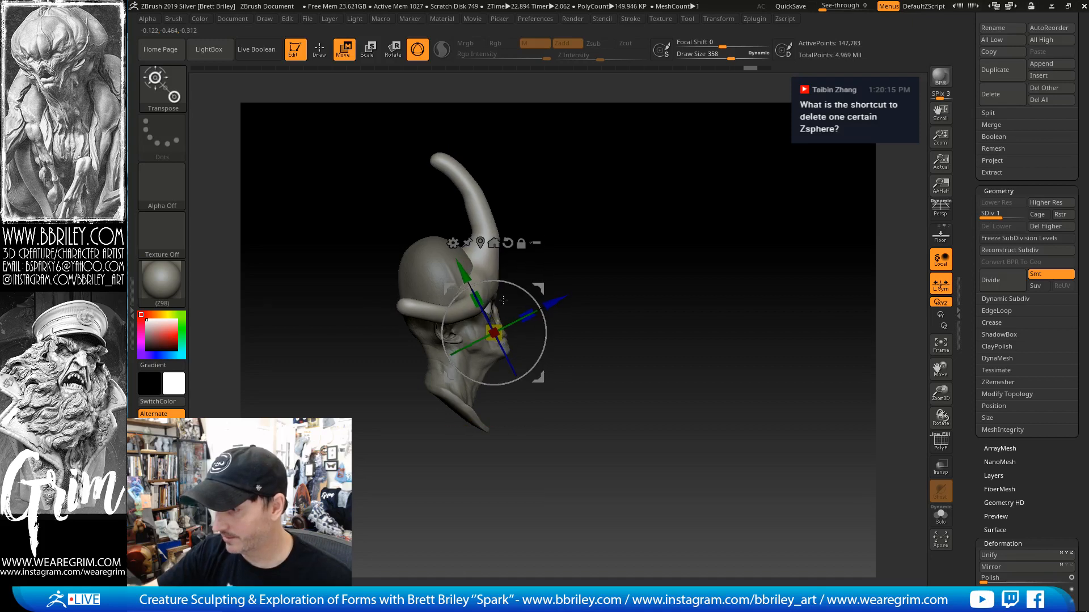
drag(641, 221, 613, 224)
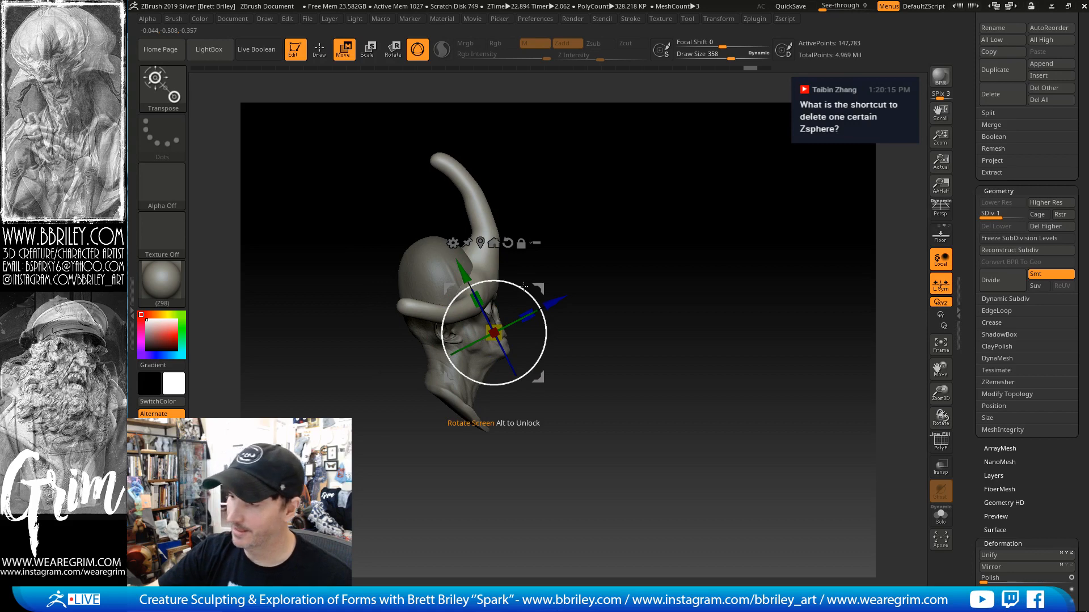
drag(515, 268, 563, 249)
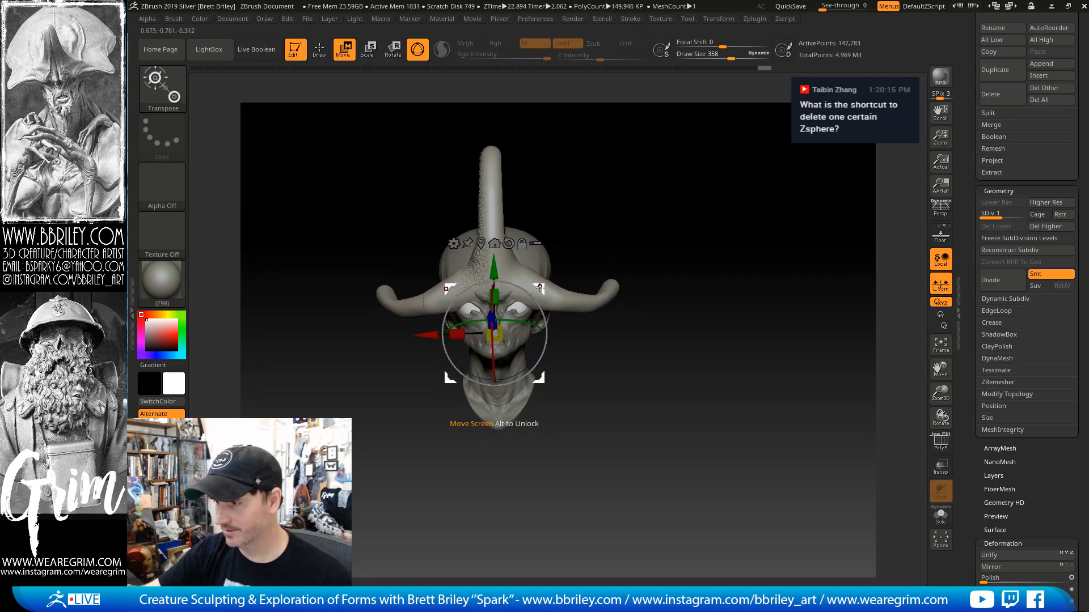
drag(540, 287, 619, 274)
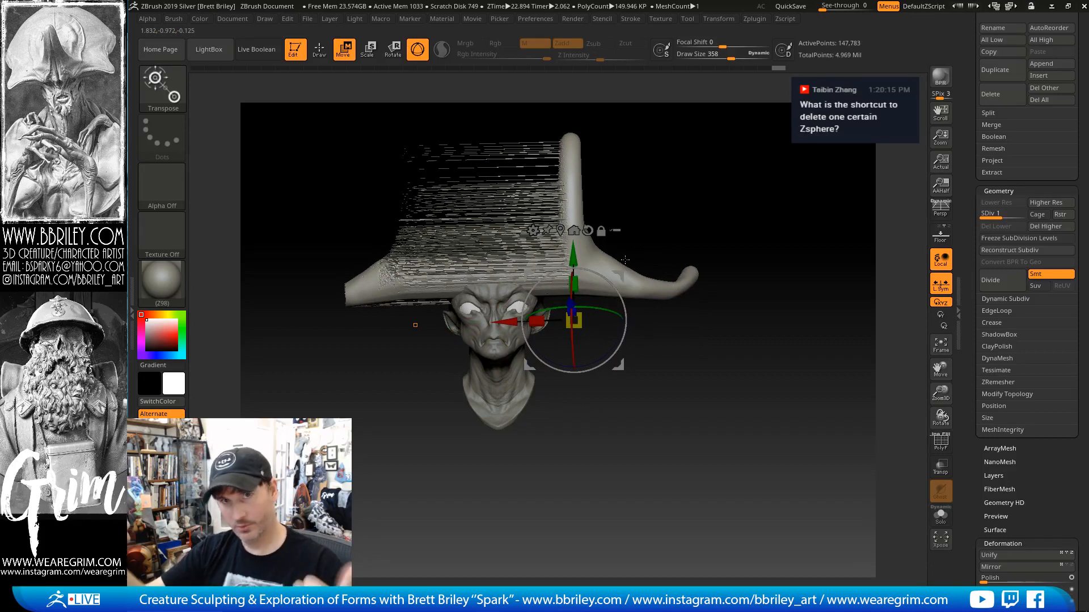
key(ctrl+z)
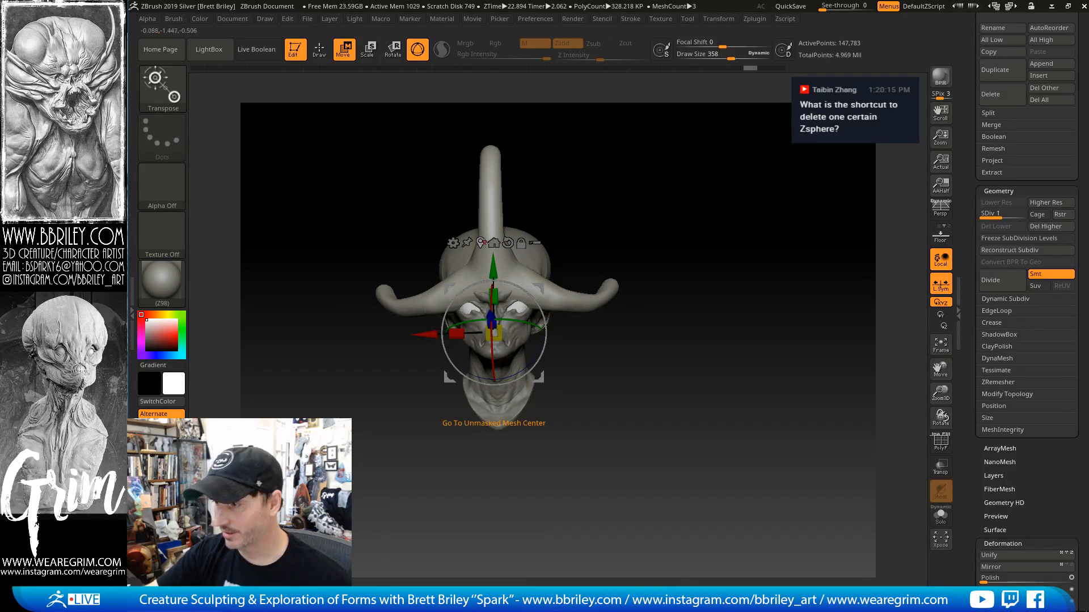
Center the Move gizmo on the unmasked headpiece, and reposition and tilt it so the side horns sit lower over the brow
click(481, 242)
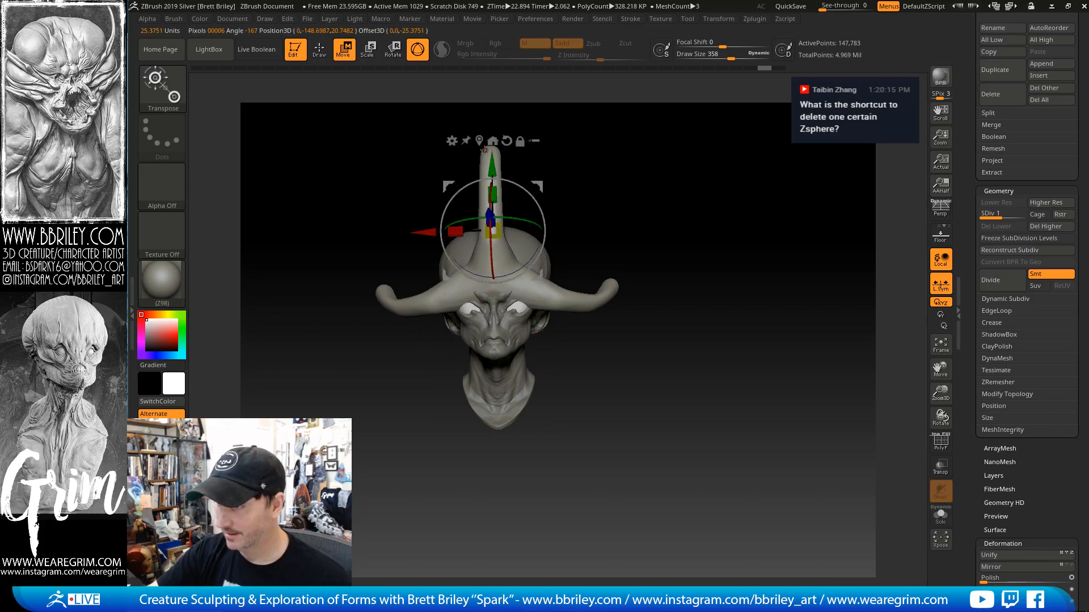
drag(580, 156, 595, 213)
click(485, 189)
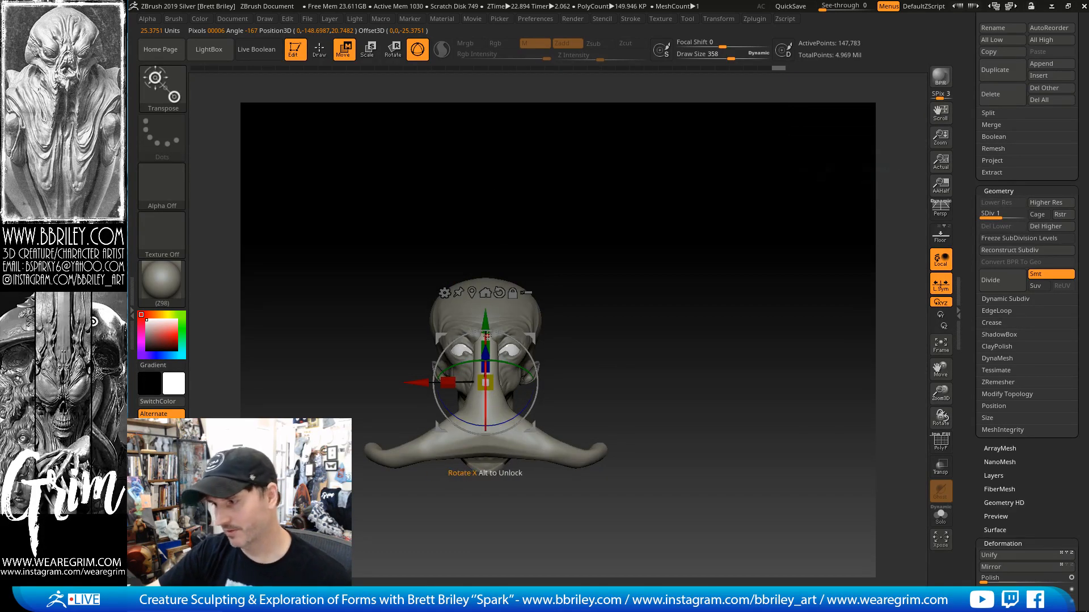
drag(485, 320, 485, 208)
drag(590, 218, 669, 220)
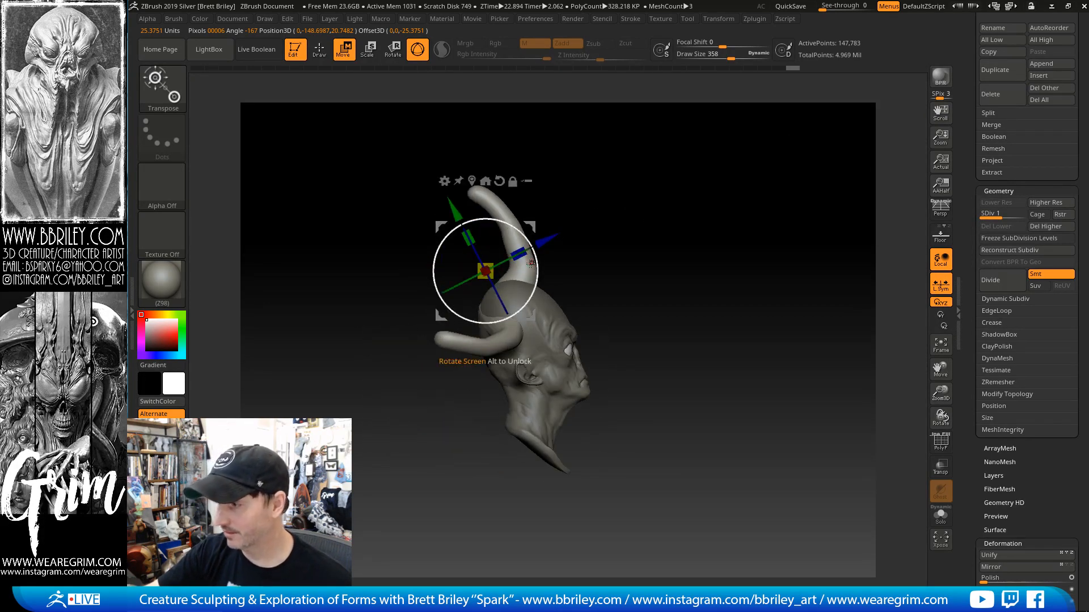
mouse_move(536, 256)
mouse_down()
mouse_move(543, 233)
mouse_move(572, 245)
mouse_move(569, 236)
mouse_move(574, 252)
mouse_move(567, 235)
mouse_move(661, 231)
mouse_move(637, 267)
mouse_move(640, 300)
mouse_up()
key(q)
Check the headpiece's polygroups from the front and clone the headpiece subtool as a separate tool
click(940, 442)
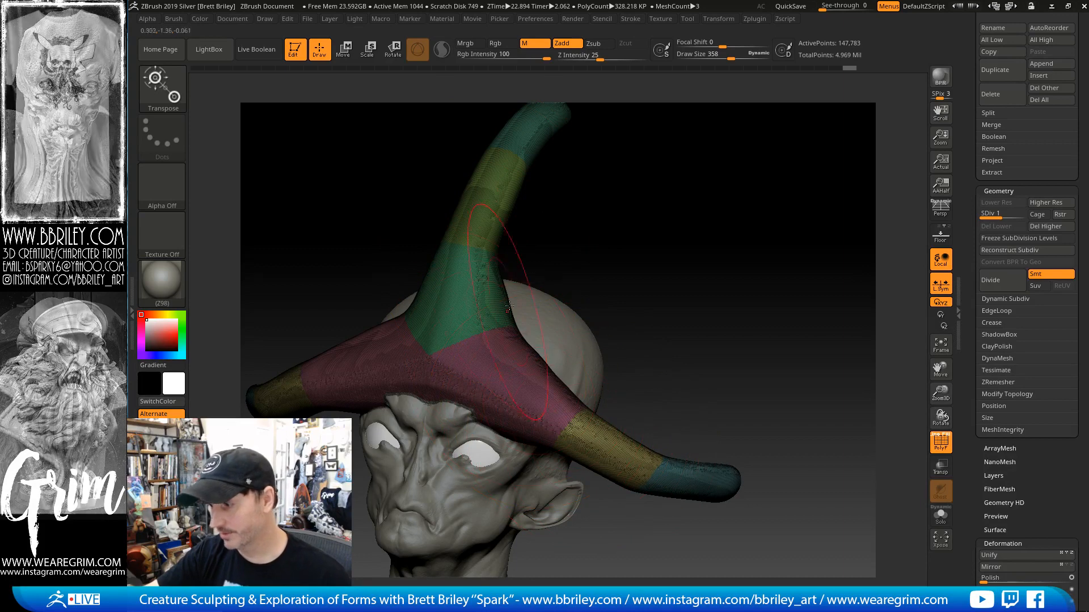
click(928, 441)
shift+drag(742, 336, 732, 257)
key(w)
key(q)
scroll(1010, 170, up, 6)
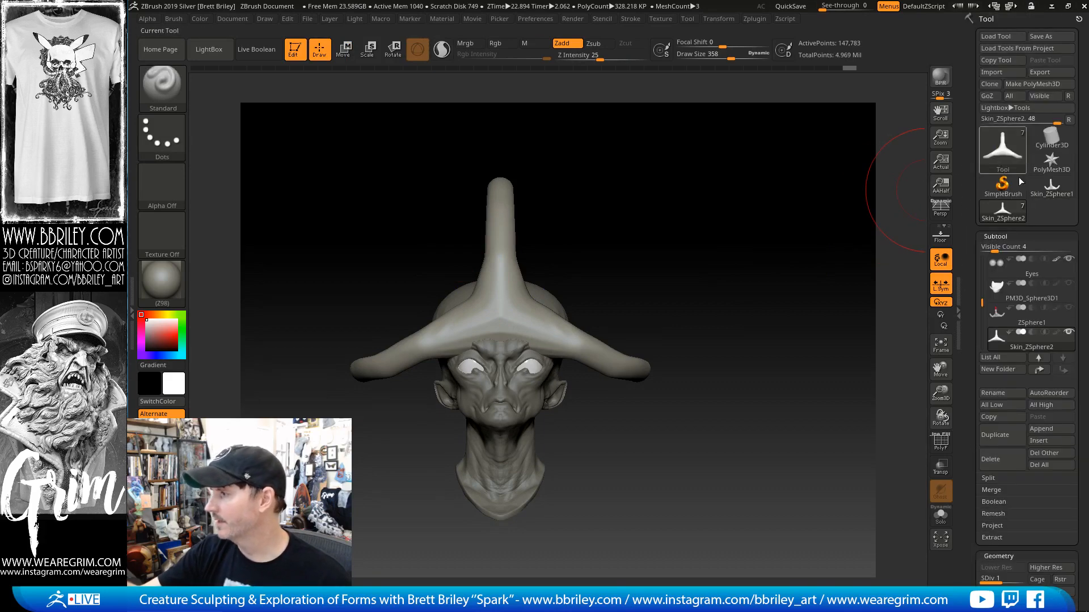
click(990, 84)
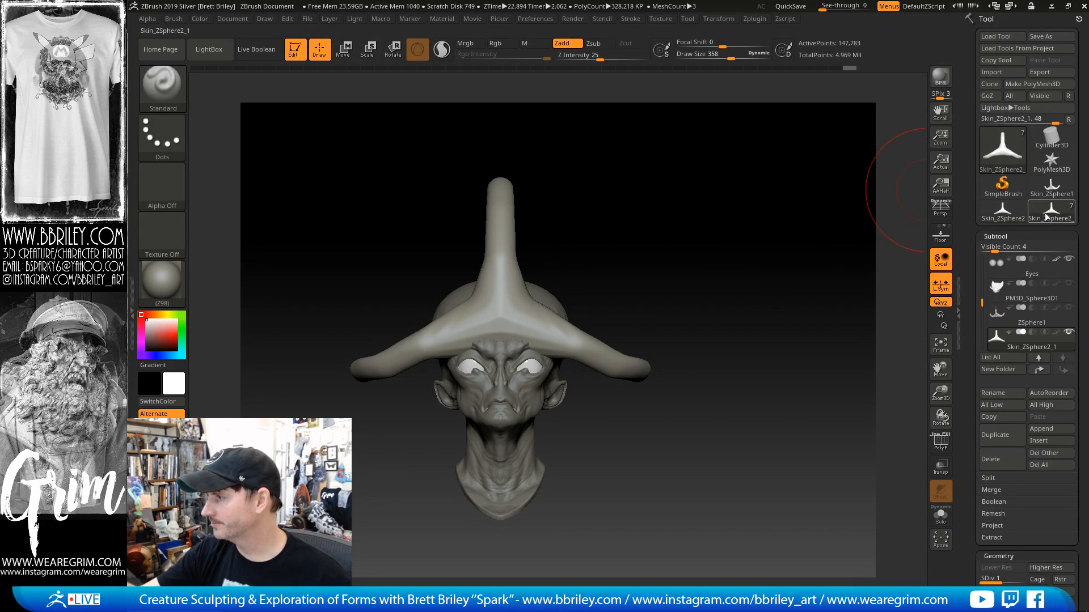
Delete the old Skin_ZSphere1 tool, confirming the deletion
click(1041, 191)
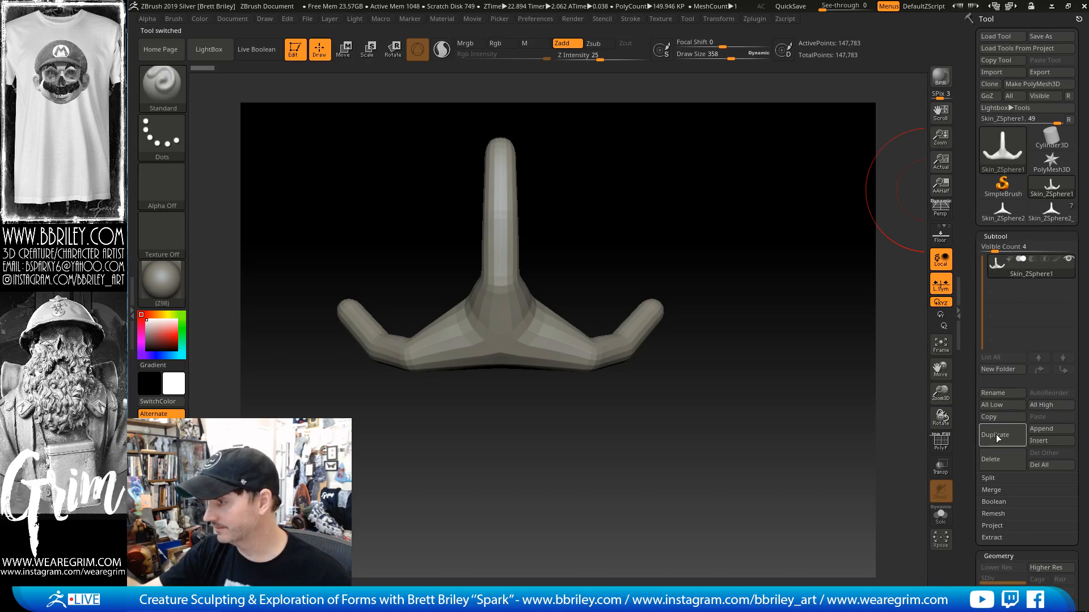
click(997, 460)
click(964, 489)
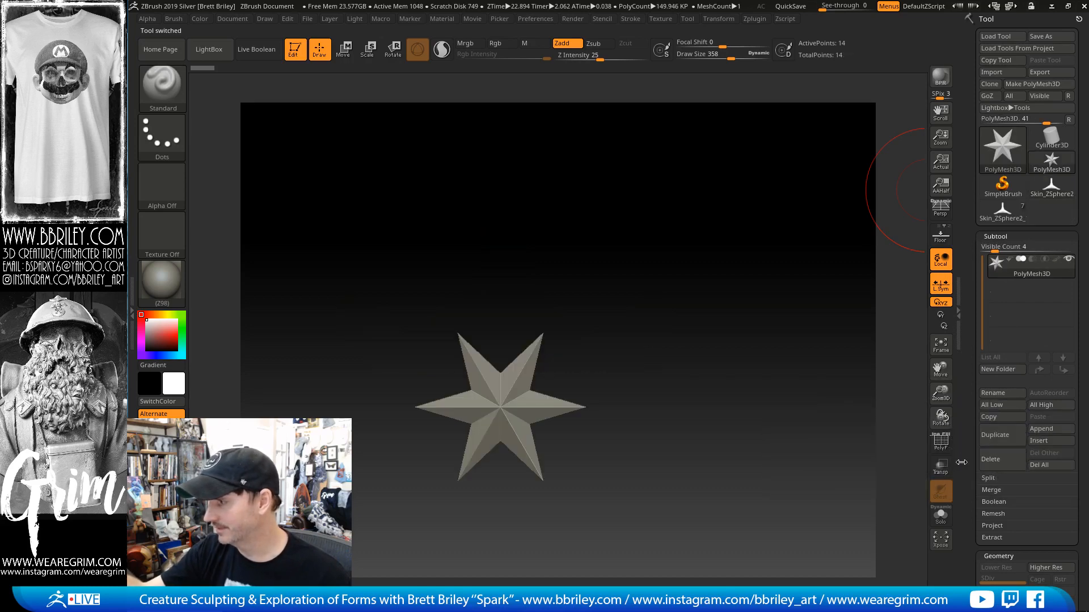
Remove the cloned headpiece's higher subdivision levels and ZRemesh it with a target polygon count of 0.5
click(1015, 215)
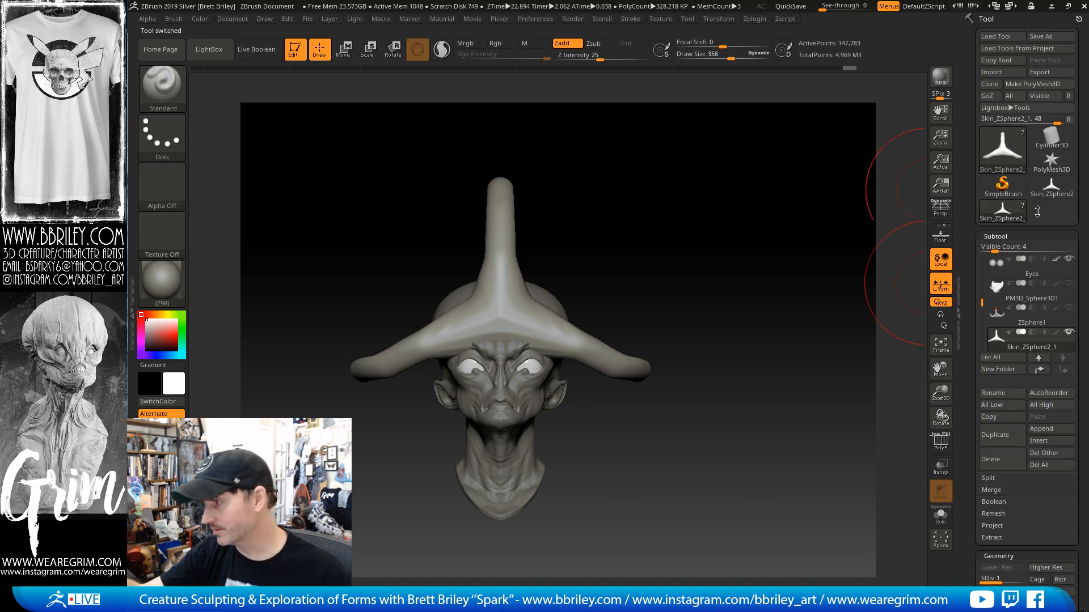
click(1046, 193)
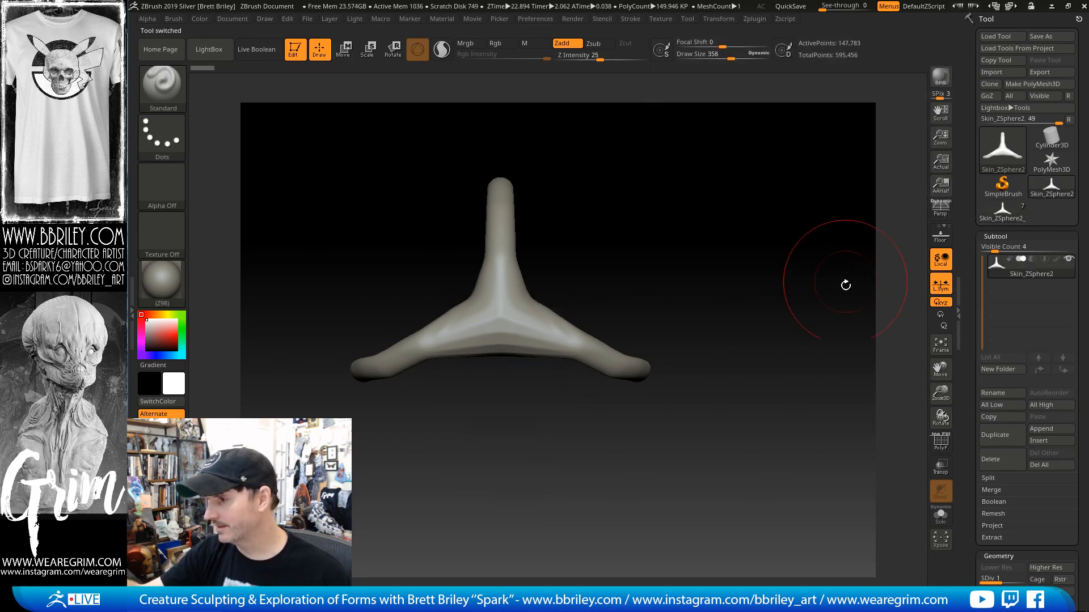
scroll(977, 306, down, 5)
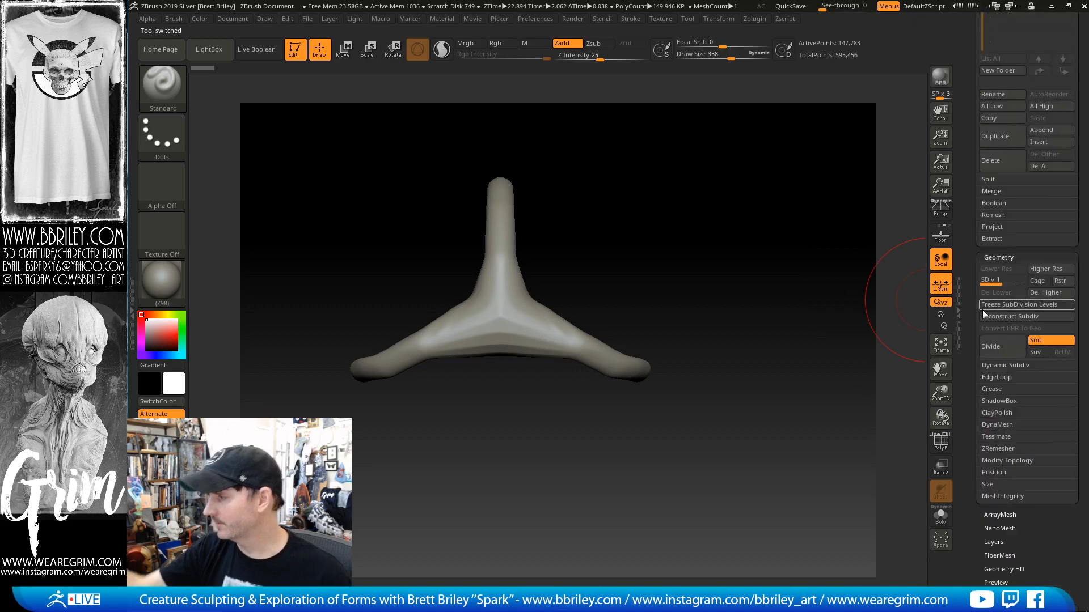
click(1038, 292)
click(995, 448)
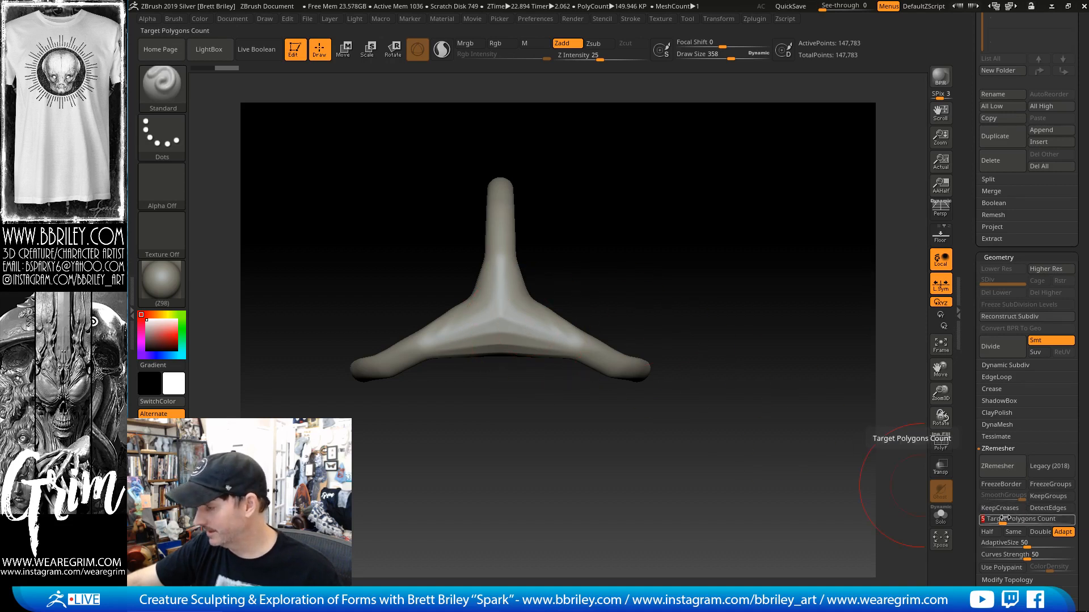
click(1005, 518)
text(.5)
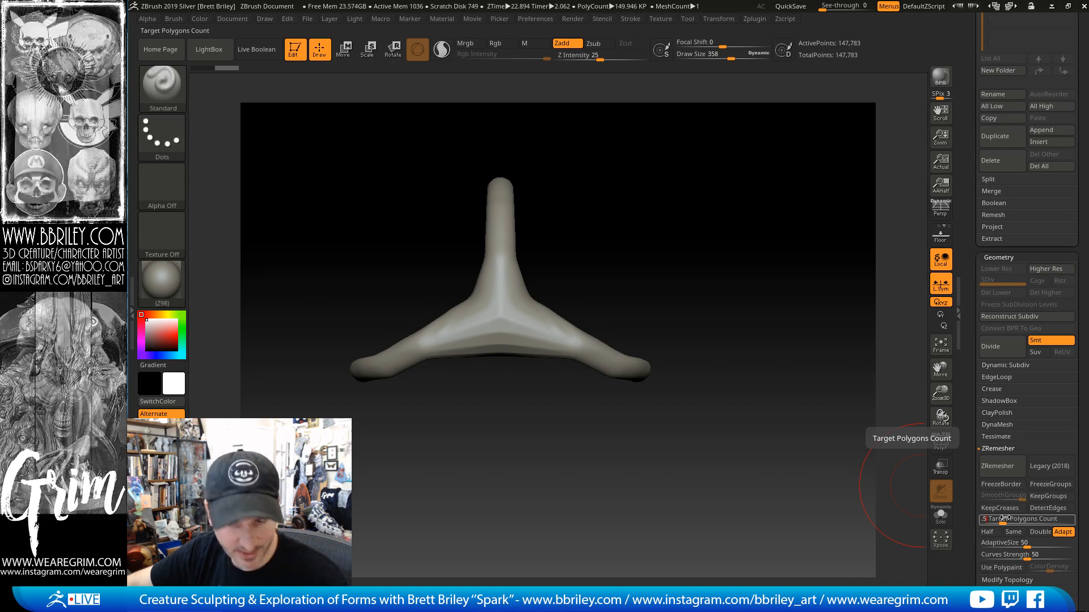
drag(853, 391, 858, 406)
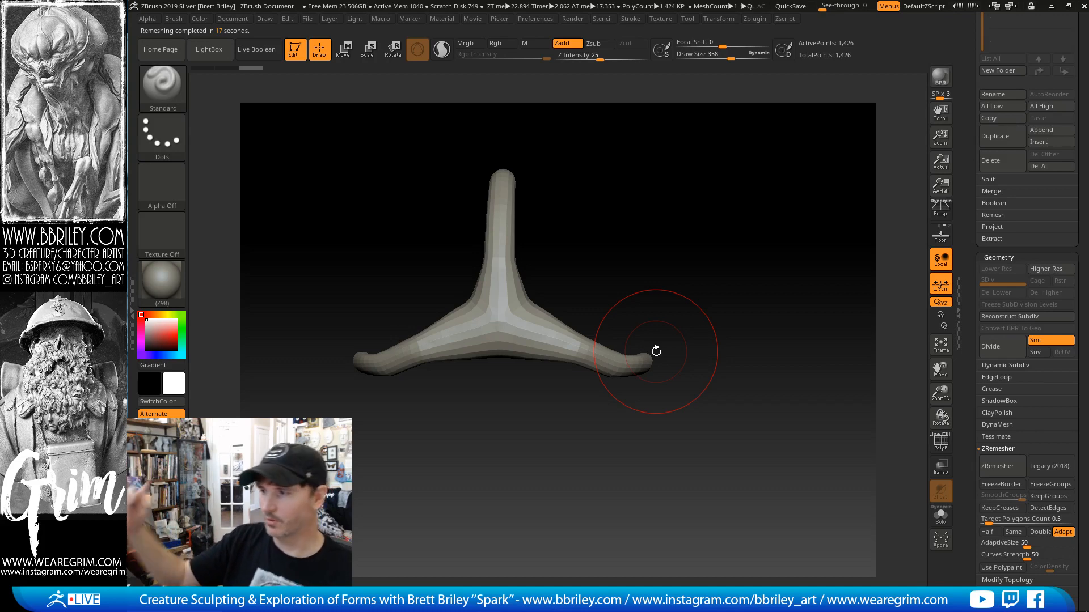
Display the clone's wireframe and ZRemesh it again with a target polygon count of 0.1
click(941, 441)
drag(812, 306, 784, 298)
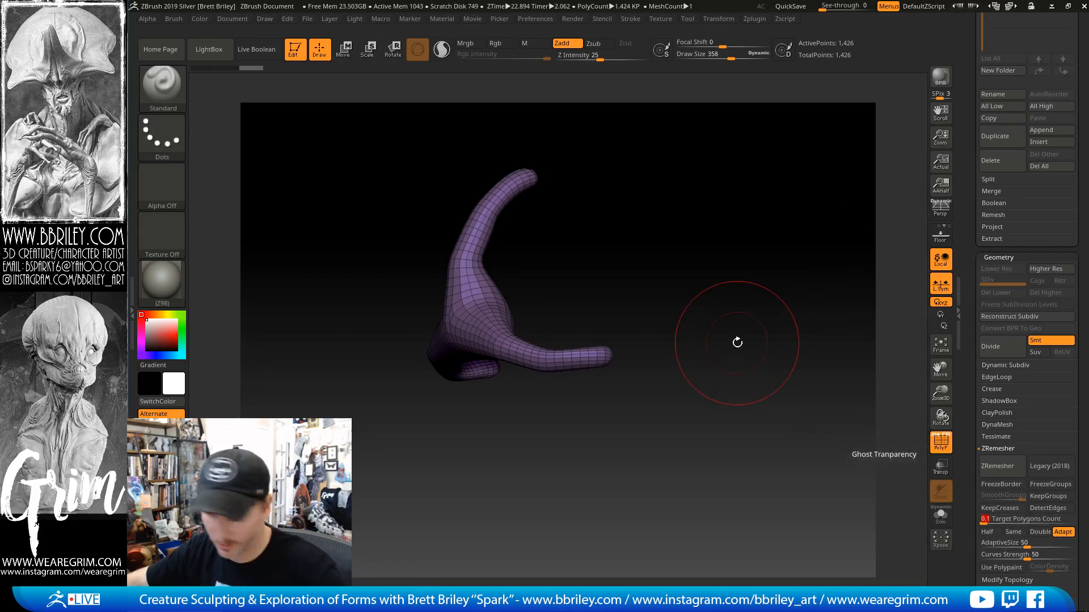
drag(737, 342, 800, 354)
click(1013, 476)
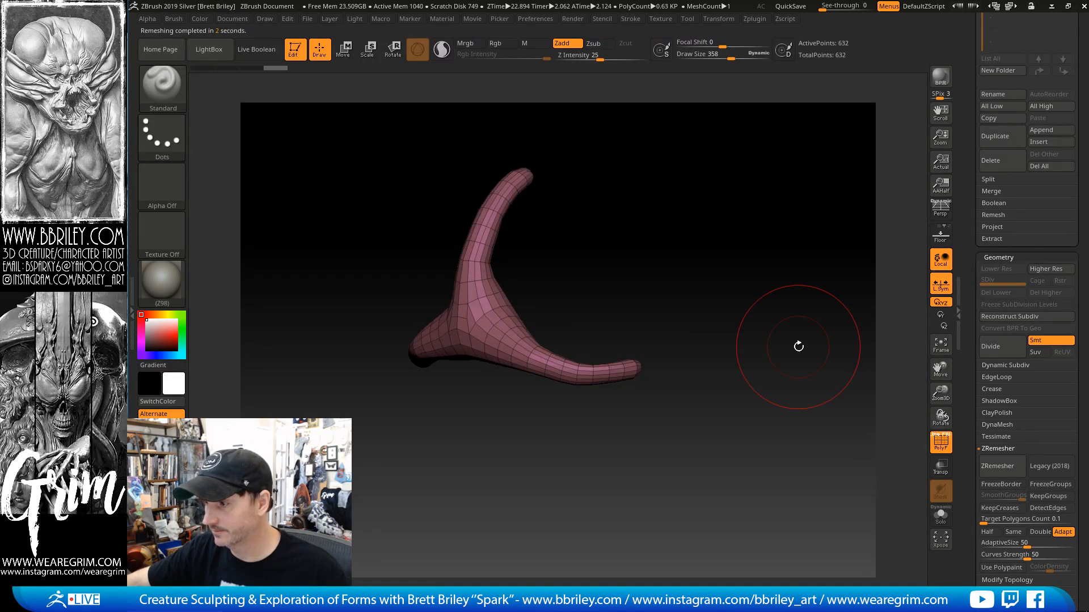
mouse_move(798, 347)
mouse_down()
mouse_move(765, 317)
mouse_move(728, 310)
mouse_move(738, 392)
mouse_move(745, 340)
mouse_move(683, 333)
mouse_move(732, 318)
mouse_move(766, 335)
mouse_move(791, 304)
mouse_move(783, 346)
mouse_move(791, 341)
mouse_up()
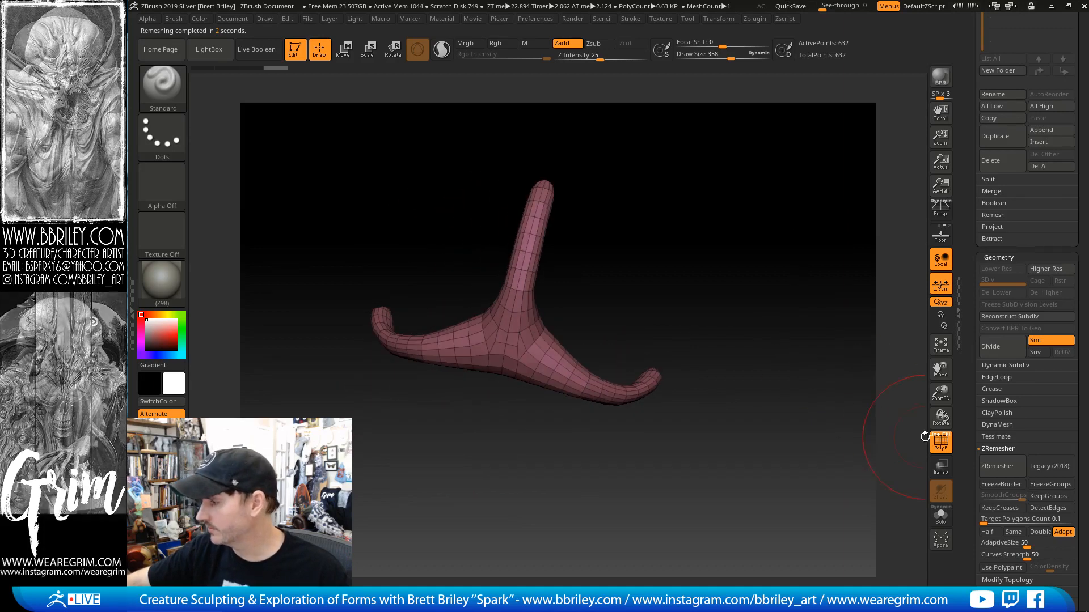
Insert the remeshed headpiece into the bust tool as a subtool and delete the old dense headpiece subtool
click(941, 441)
drag(975, 269, 980, 358)
scroll(993, 283, up, 2)
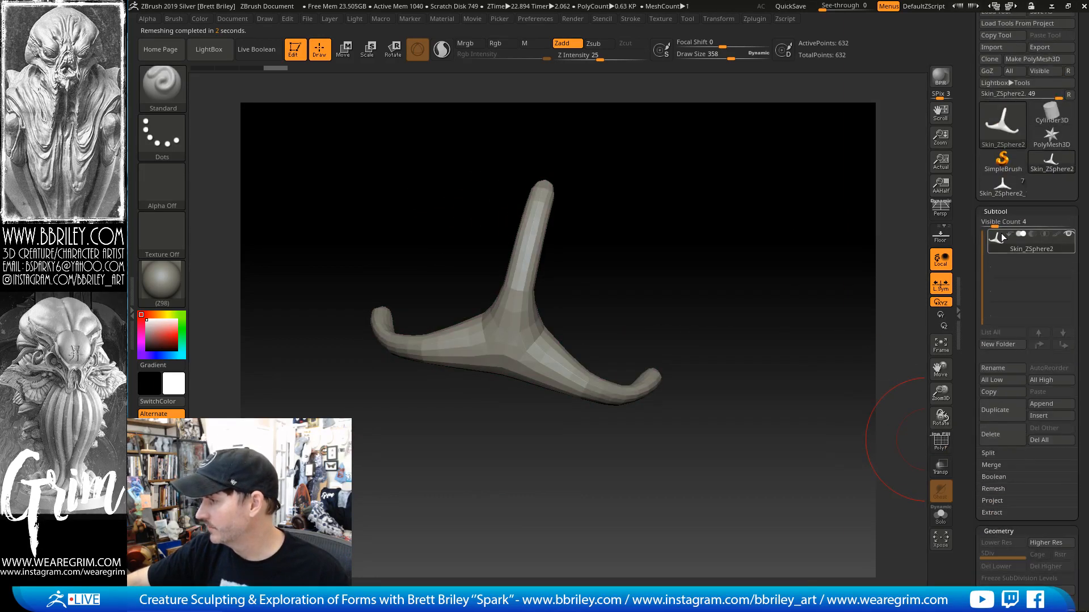
click(1004, 192)
click(1054, 416)
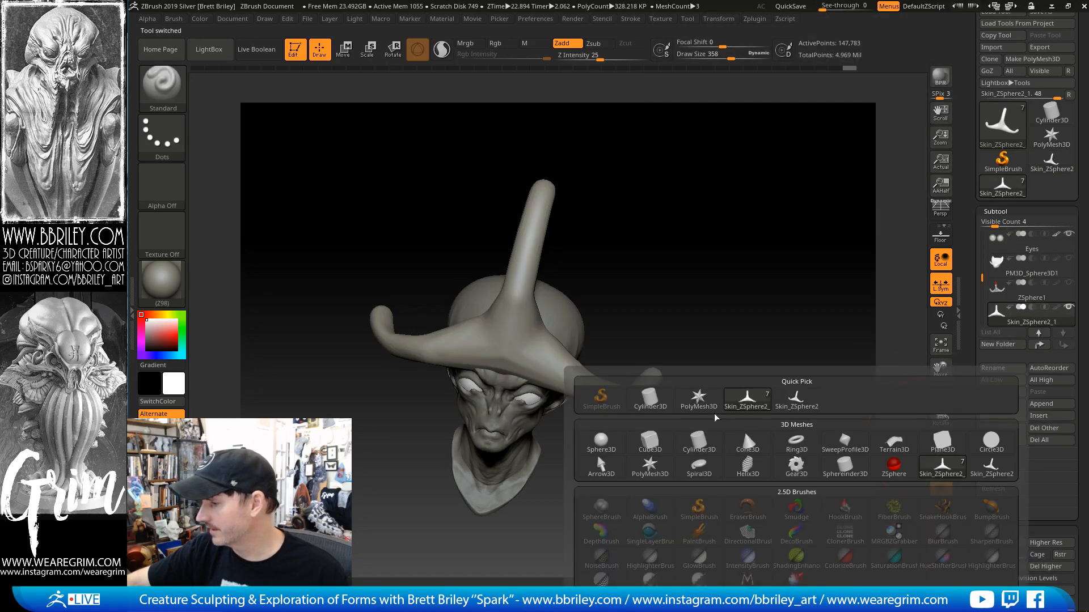
click(757, 401)
click(997, 293)
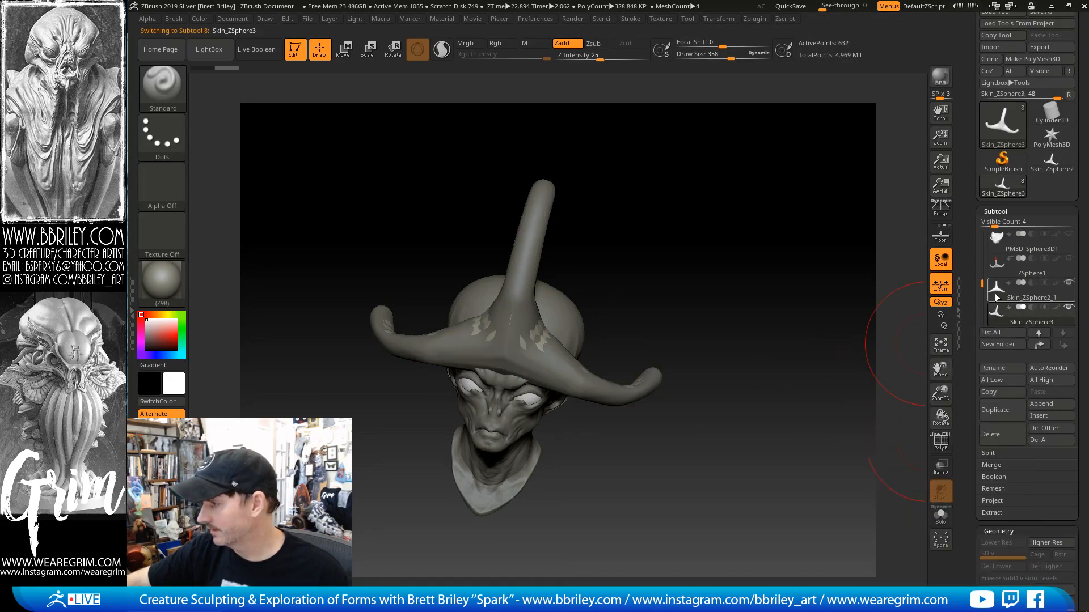
click(991, 432)
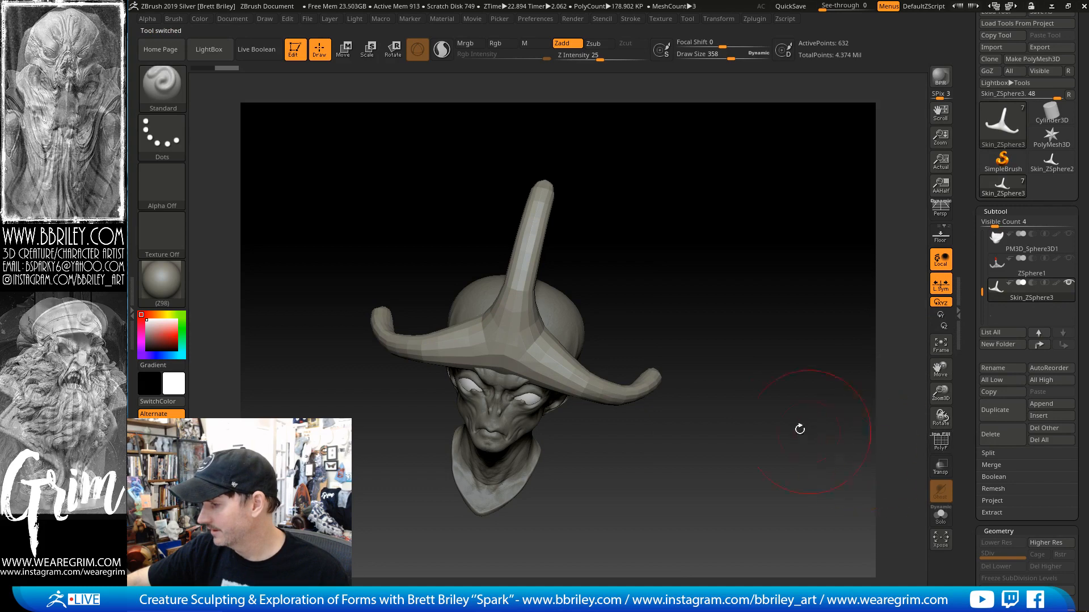
Subdivide the new headpiece three times, up to subdivision level 4
drag(800, 429, 738, 355)
mouse_move(779, 260)
mouse_down()
mouse_move(789, 264)
mouse_move(522, 256)
mouse_up()
key(ctrl+d)
key(ctrl+d)
key(ctrl+d)
Thicken the base of the front horn with the Clay brush at a reduced draw size
key(b)
key(c)
key(l)
key(s)
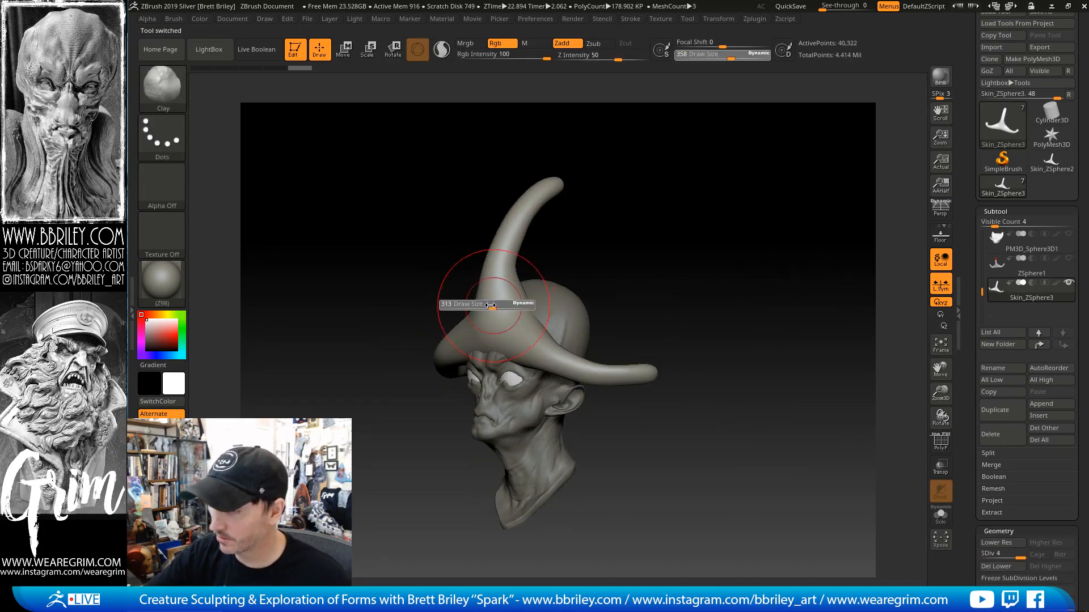
drag(499, 301, 495, 303)
Flatten and smooth the side horn's root with TrimDynamic at draw size 163, and return to the Clay brush
key(b)
key(t)
key(d)
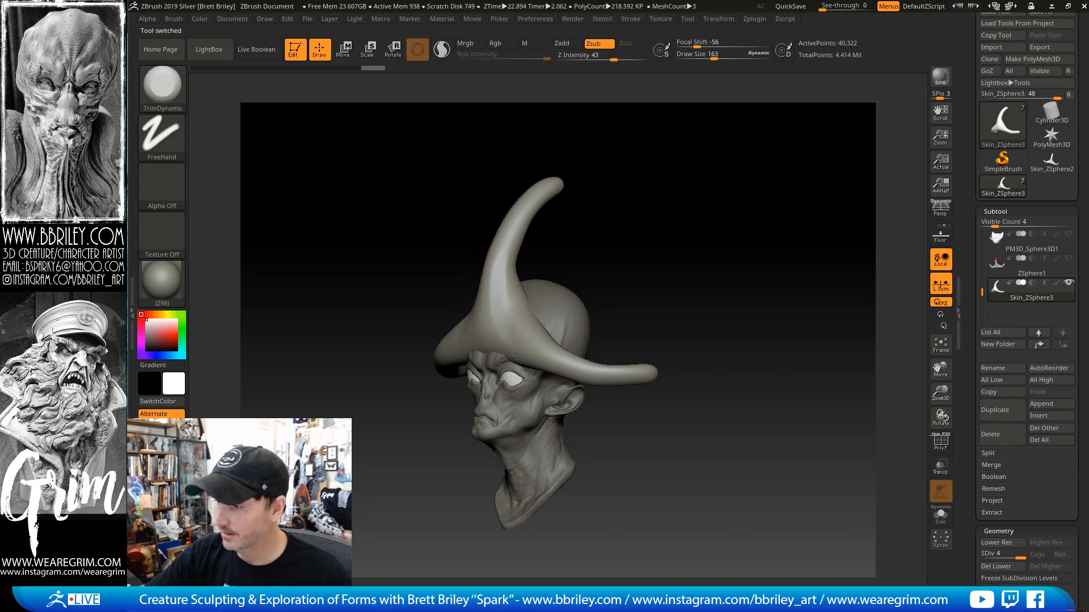
shift+drag(522, 345, 517, 341)
key(b)
key(c)
key(l)
drag(593, 204, 638, 206)
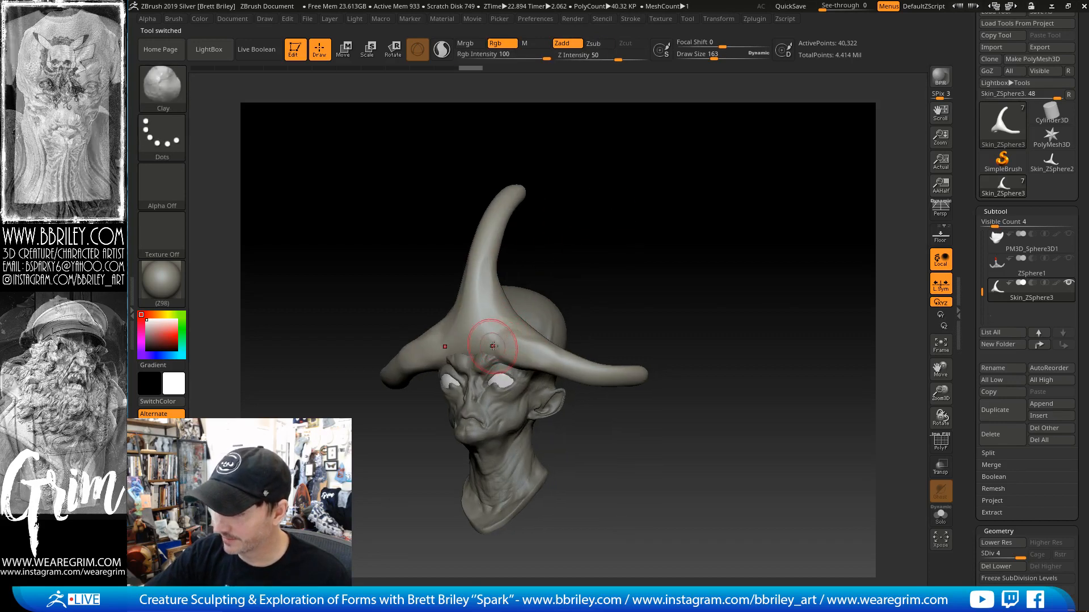
Pull the headpiece's front edge down between the eyes with the Move brush at draw sizes 174 and 94
key(b)
key(m)
key(v)
mouse_move(475, 357)
mouse_down()
mouse_move(473, 387)
mouse_move(469, 355)
mouse_up()
drag(588, 240, 533, 263)
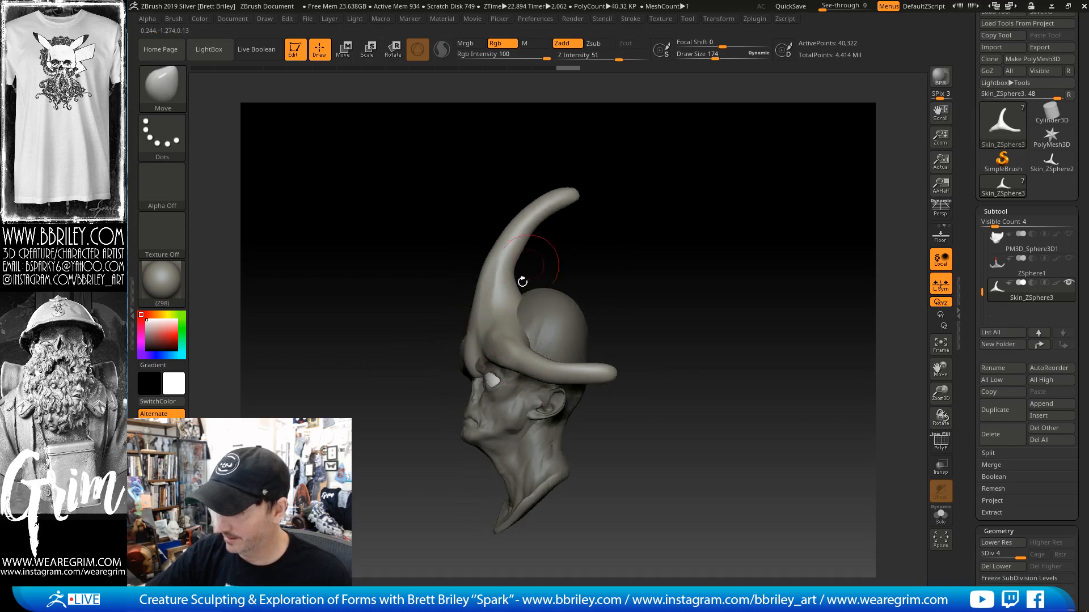
key(s)
drag(486, 381, 473, 383)
key(s)
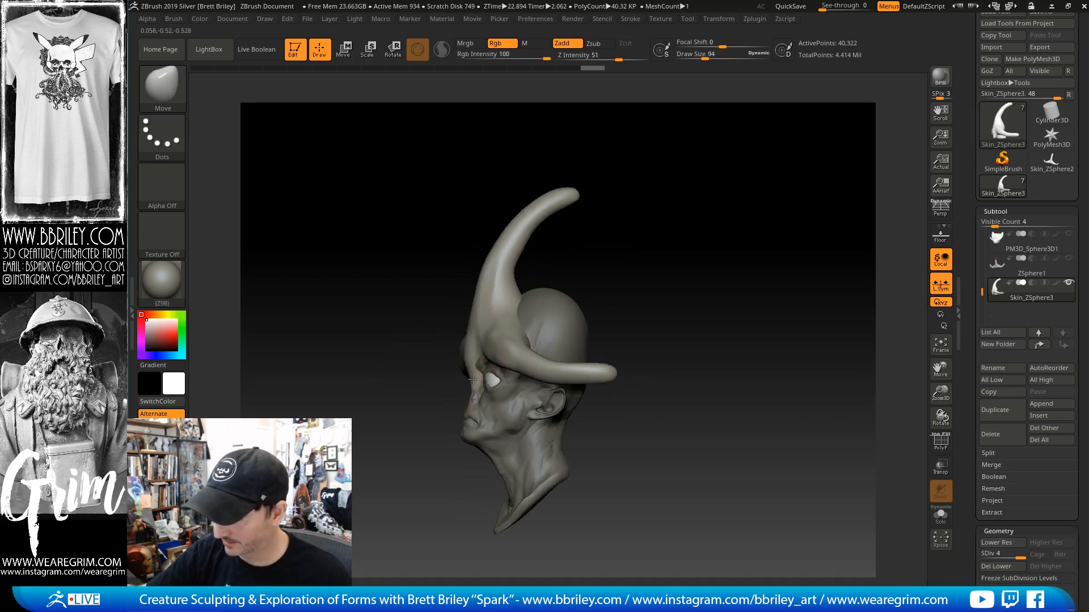
drag(652, 170, 685, 176)
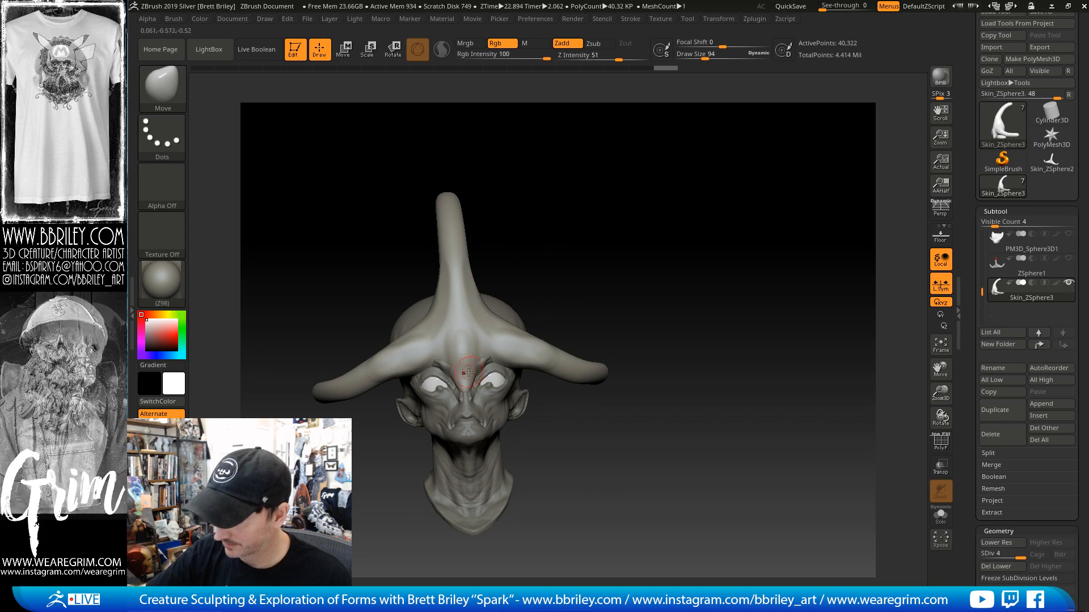
Build up bumps above the brows on the headpiece with the Clay brush at draw size 62
key(b)
key(c)
key(l)
drag(479, 342, 481, 328)
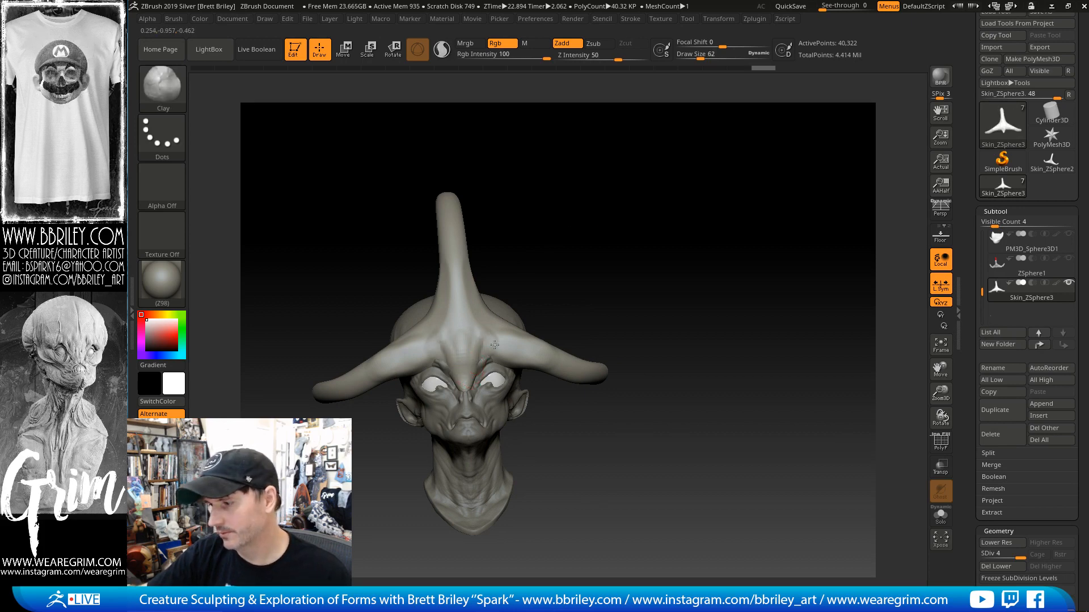
Carve creases around the brow and the side horns' roots with the DamStandard brush at draw size 62
key(b)
key(d)
key(s)
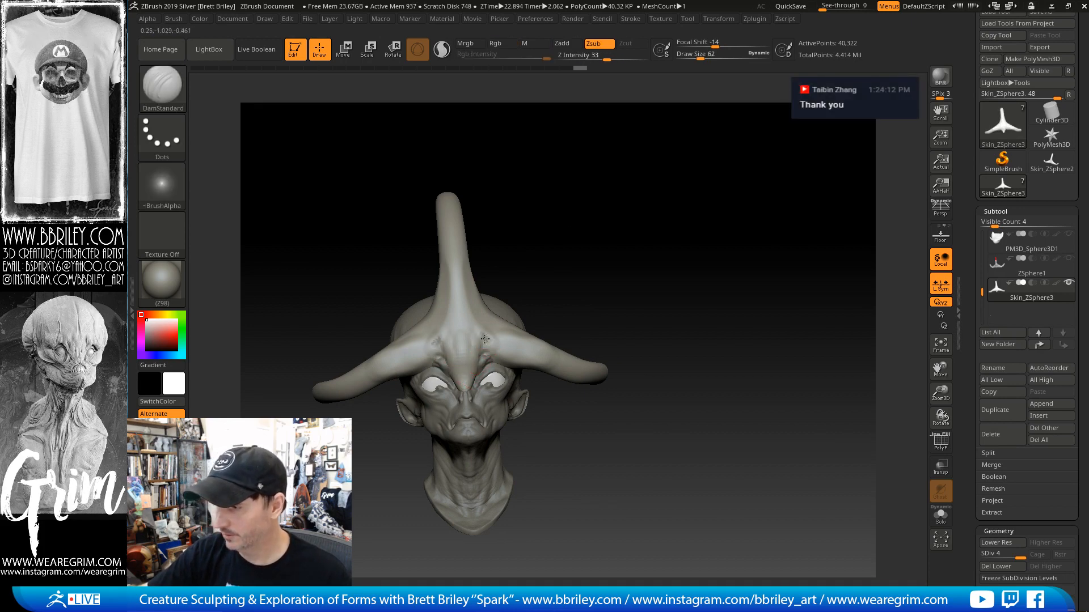
mouse_move(527, 284)
mouse_down()
mouse_move(498, 342)
mouse_move(514, 348)
mouse_up()
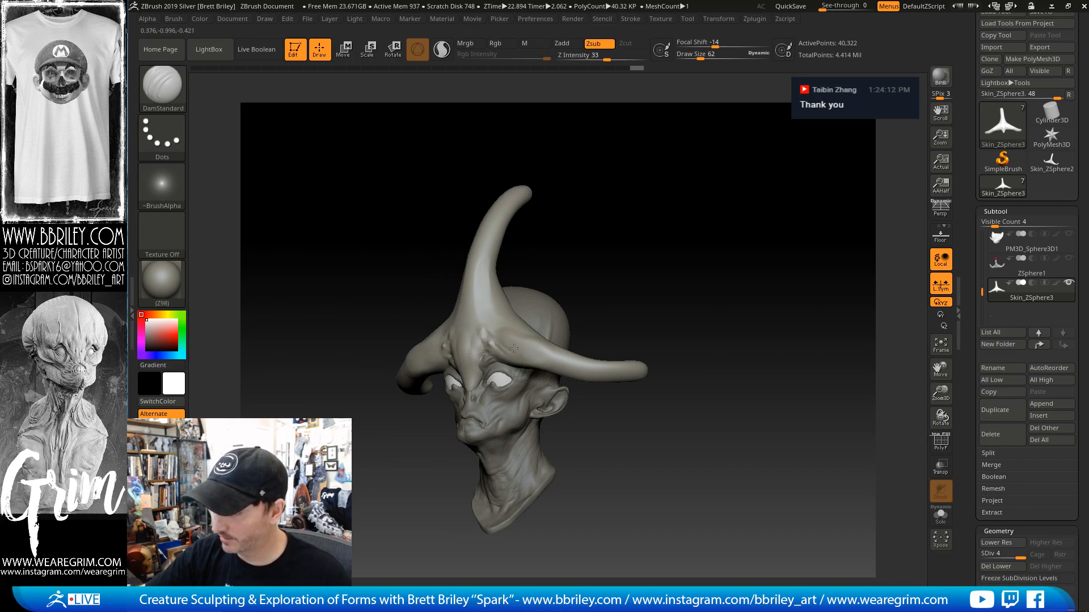
Flatten planes along the front horn and the forehead with the TrimDynamic brush at draw size 83
key(b)
key(t)
key(d)
key(bracketright)
key(bracketright)
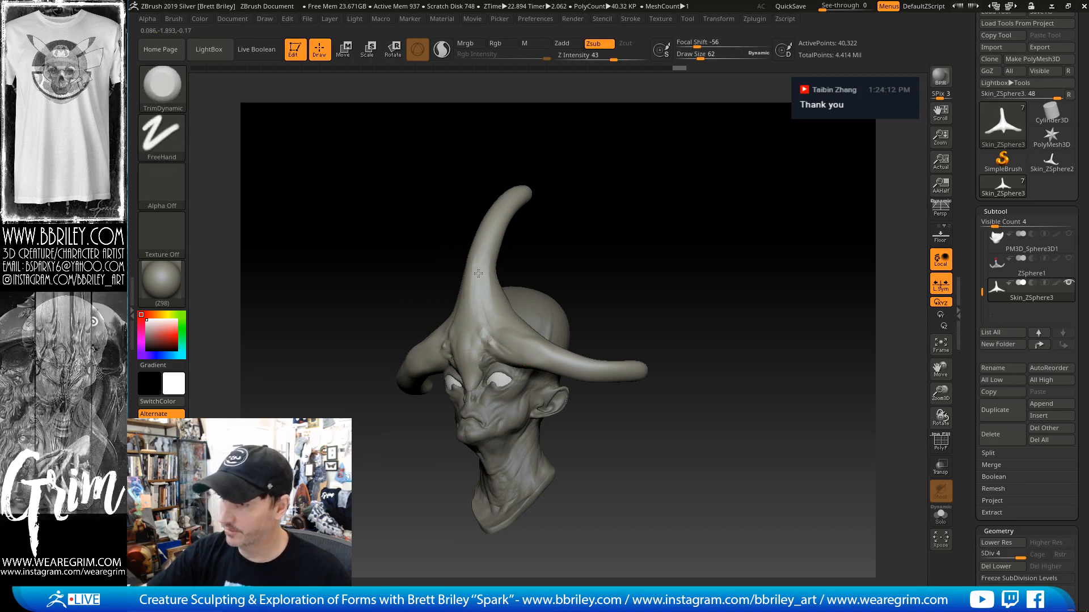
mouse_move(482, 249)
mouse_down()
mouse_move(478, 263)
mouse_move(492, 227)
mouse_up()
drag(564, 153, 499, 159)
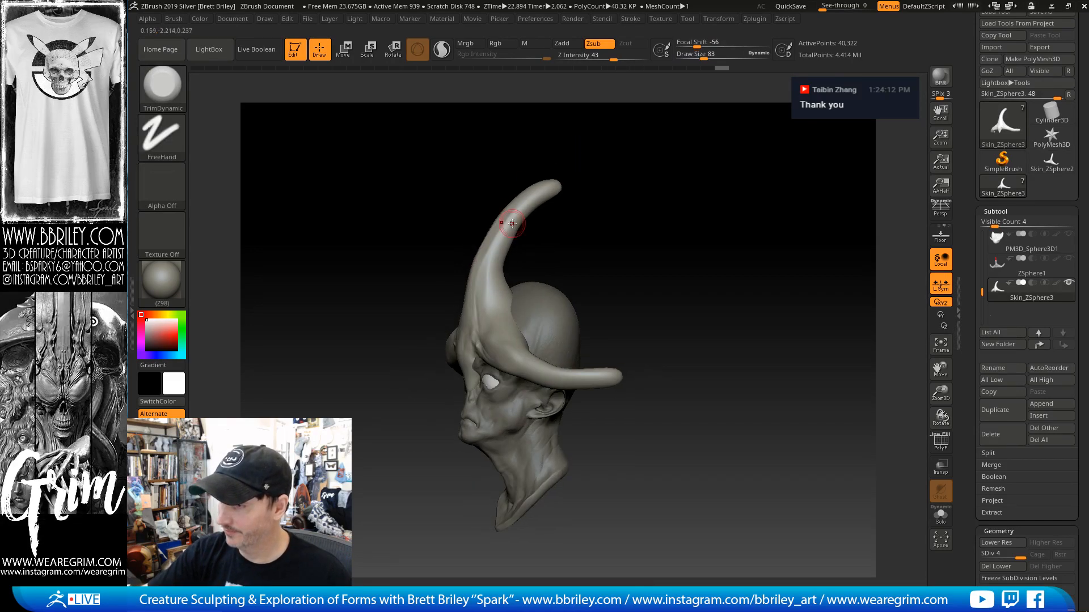
drag(550, 235, 497, 314)
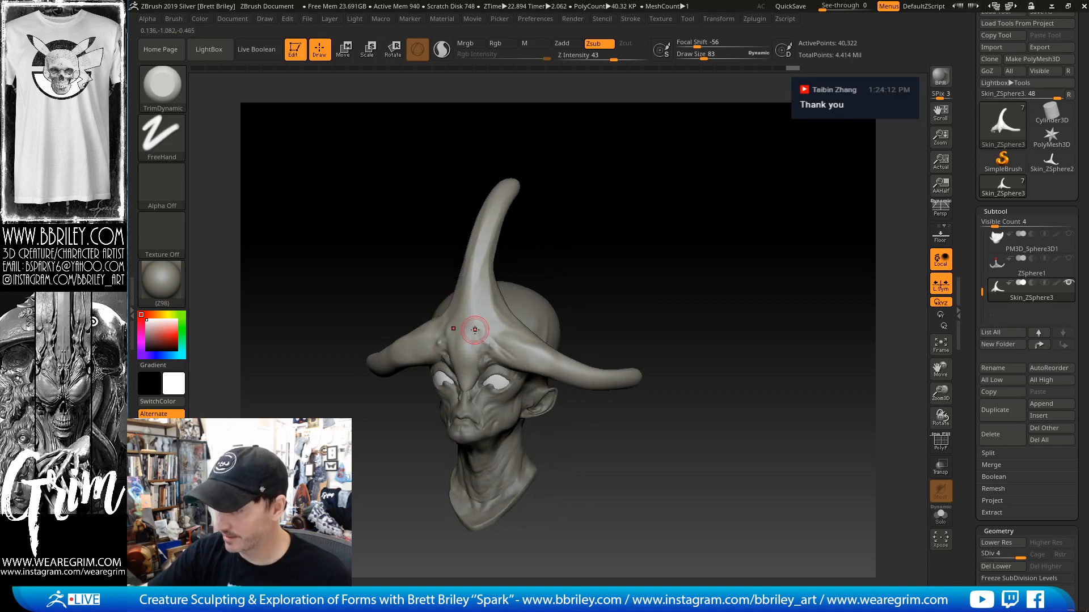
drag(467, 331, 465, 312)
Refine the forehead ridge with the Standard brush and flatten the side horn's root with TrimDynamic
key(b)
key(s)
key(t)
key(b)
key(t)
key(d)
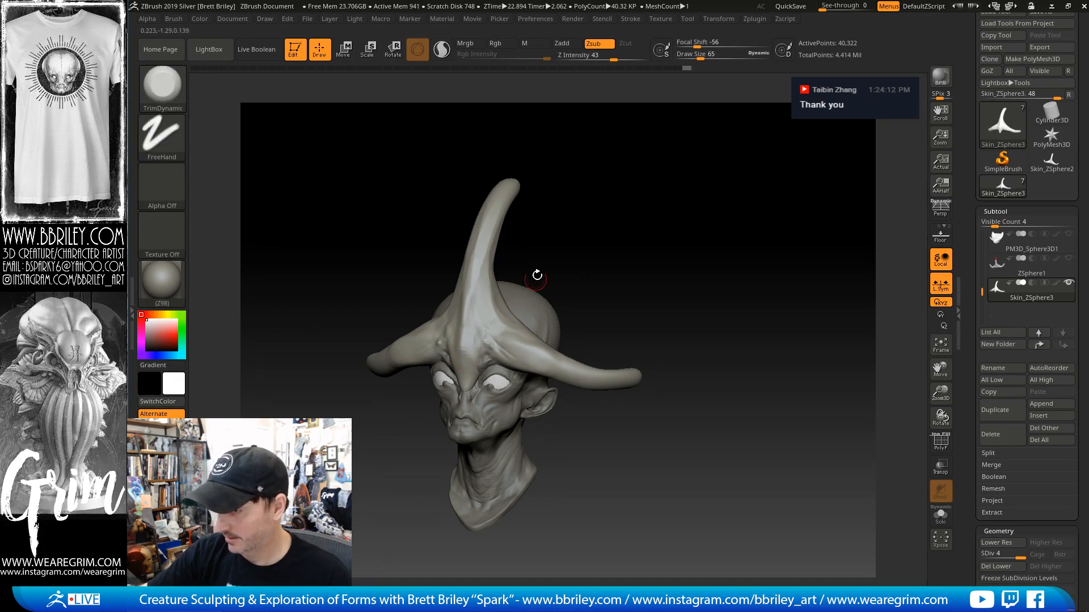
drag(541, 275, 561, 267)
key(s)
drag(542, 355, 547, 355)
drag(541, 358, 563, 369)
Drop the headpiece to subdivision level 1 and reshape the side horns with the Move brush at draw size 277
drag(622, 346, 615, 289)
key(b)
key(m)
key(v)
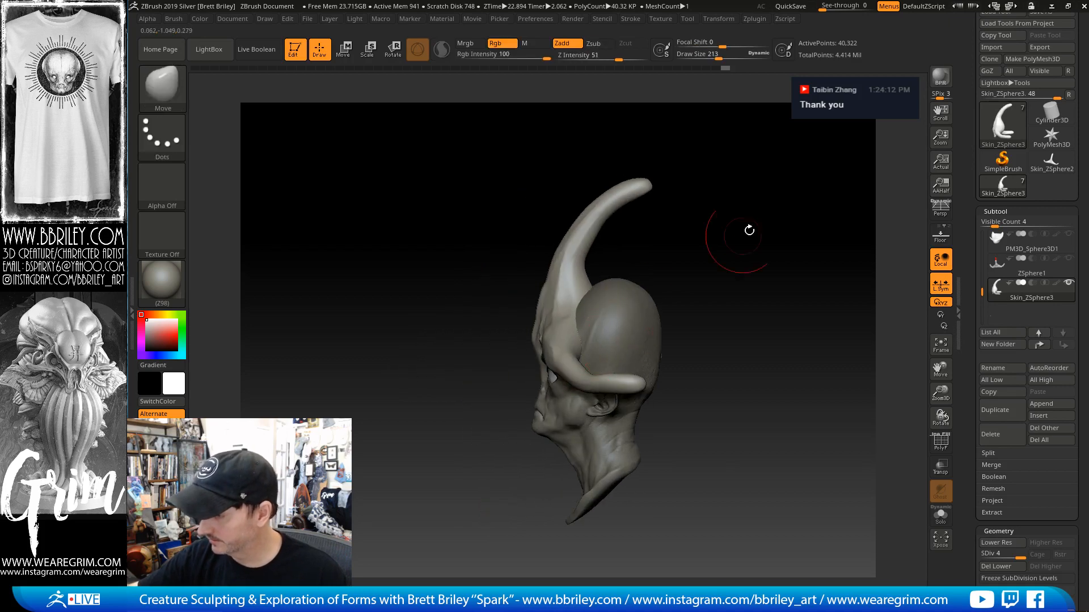
drag(749, 229, 680, 311)
key(shift+d)
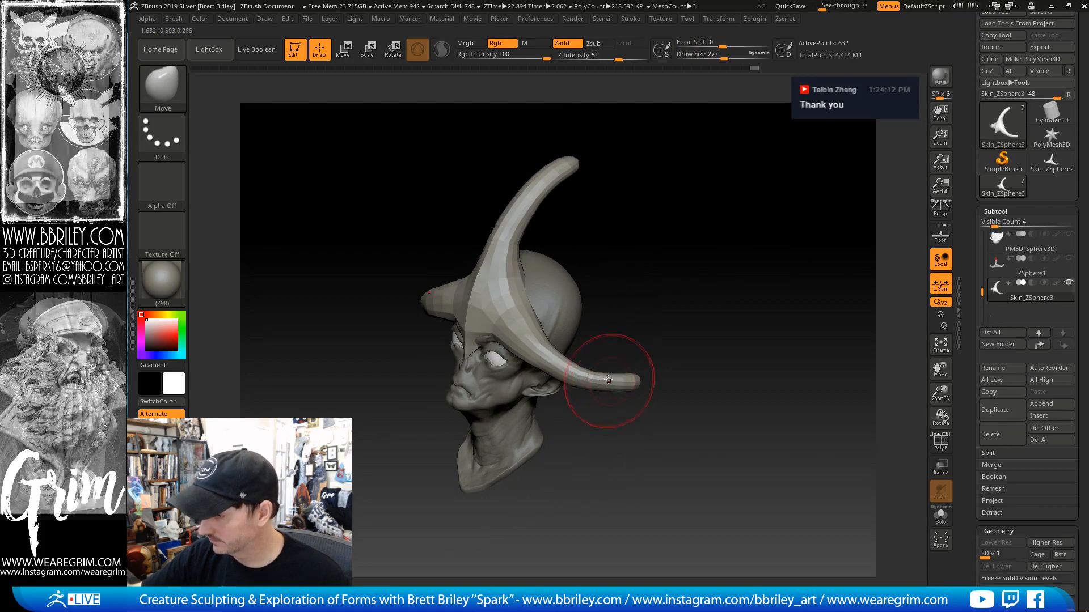
drag(608, 379, 606, 384)
drag(675, 311, 609, 309)
Swell the ends of the side horns into rounded bulbs with the Inflat brush
key(b)
key(i)
key(n)
drag(620, 380, 689, 341)
drag(629, 306, 604, 327)
Adjust the side horns' shafts with the Move brush at draw size 277 and enlarge their tips with Inflat at draw size 124
key(b)
key(m)
key(v)
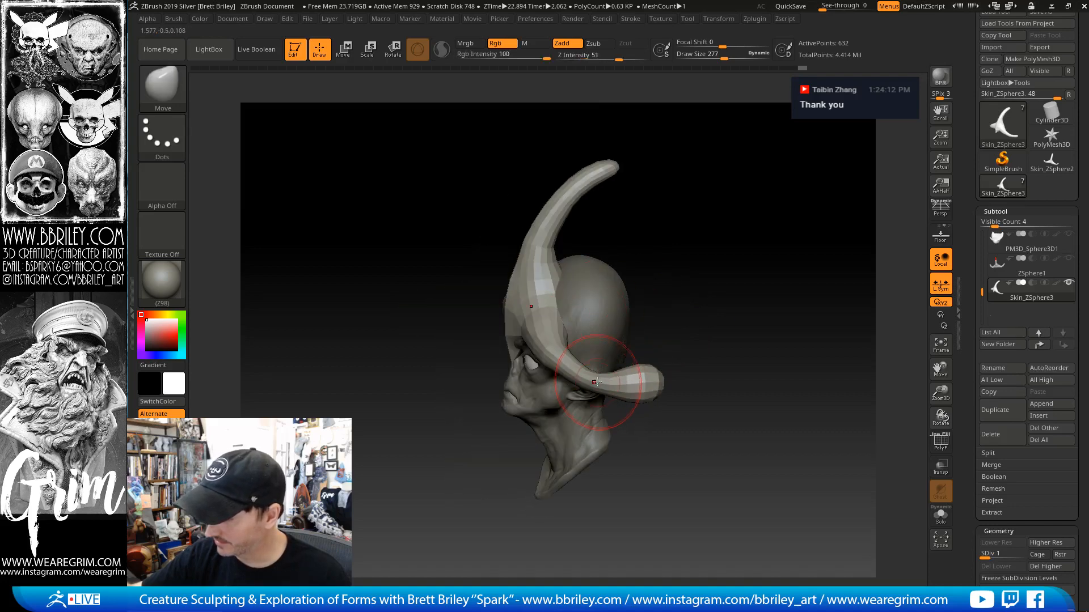
drag(610, 375, 597, 385)
key(b)
key(i)
key(n)
drag(686, 304, 641, 371)
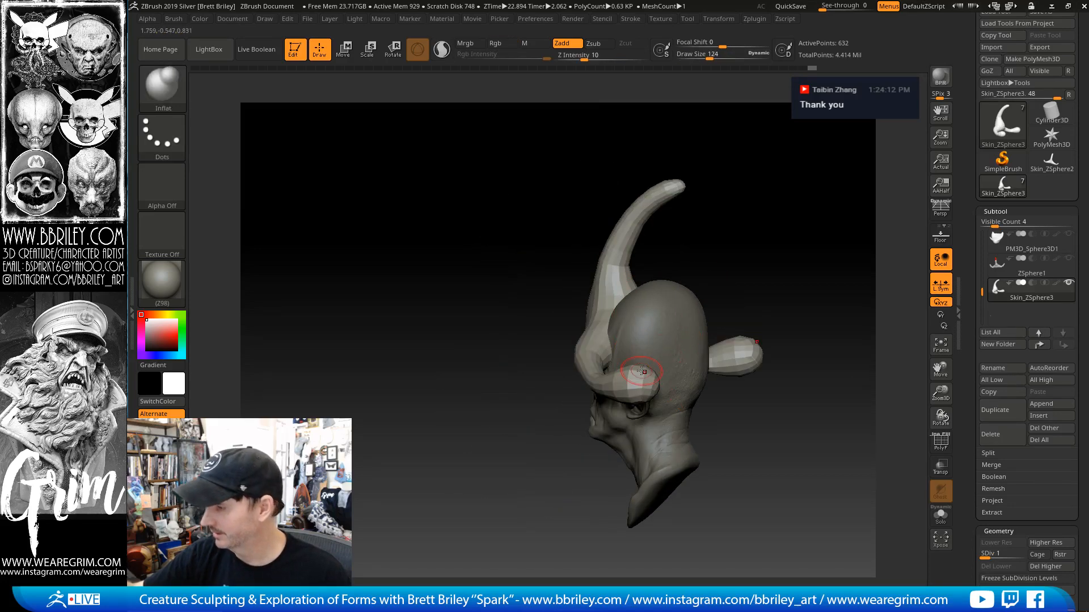
Return the headpiece to subdivision level 4 and raise small bumps on the bulbous horn tips with Inflat and Standard at draw size 23
key(d)
key(d)
key(d)
mouse_move(722, 253)
mouse_down()
mouse_move(683, 209)
mouse_move(640, 310)
mouse_move(614, 328)
mouse_move(626, 327)
mouse_up()
key(s)
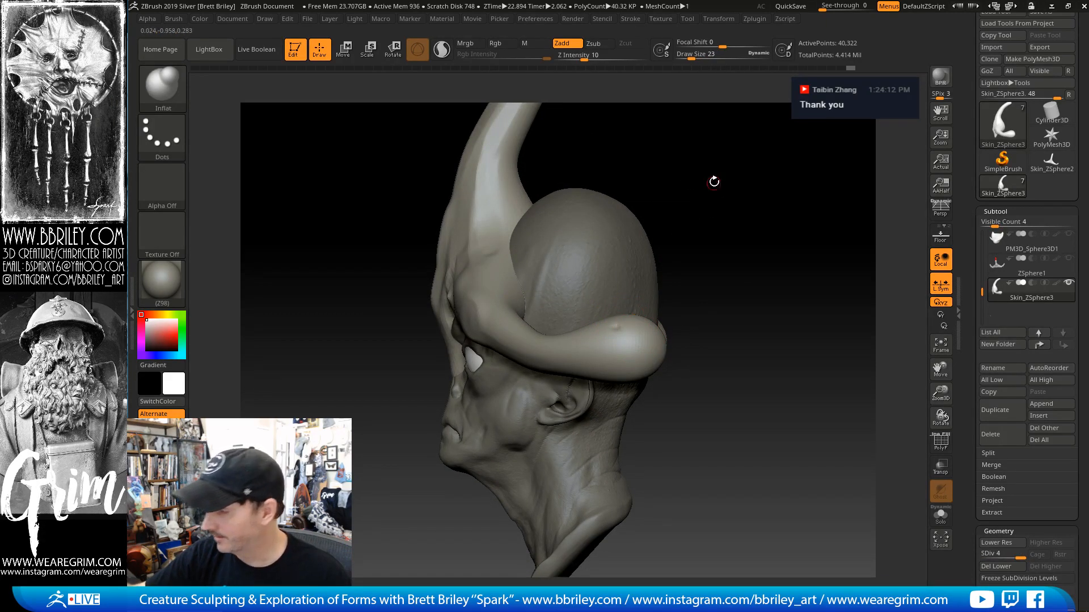
drag(714, 182, 743, 207)
key(b)
key(s)
key(t)
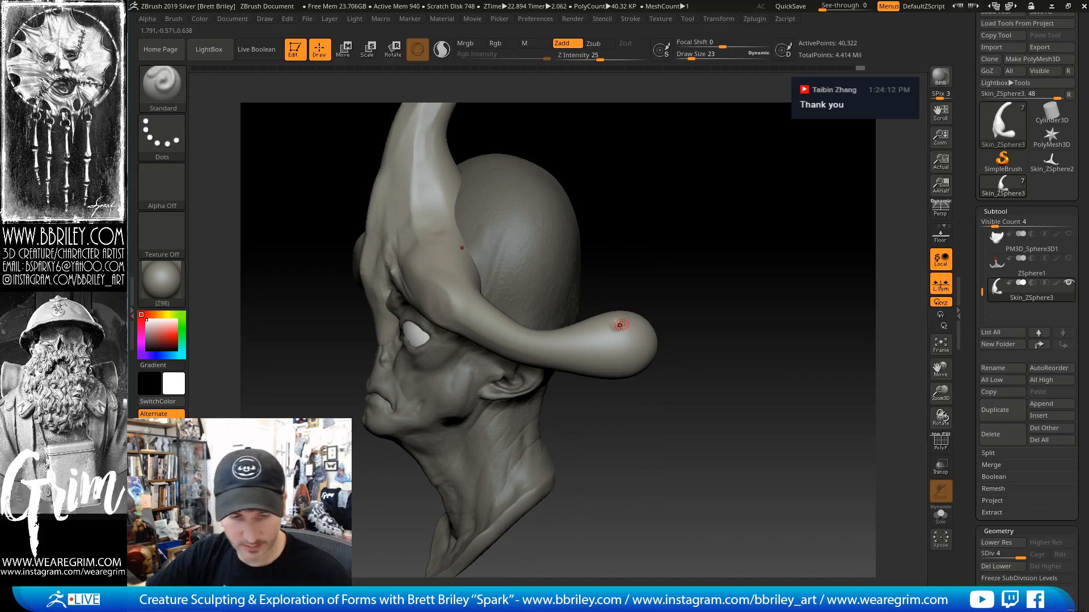
Carve small pits into the bulbous side horn tips with the DamStandard brush at draw size 41
key(b)
key(d)
key(s)
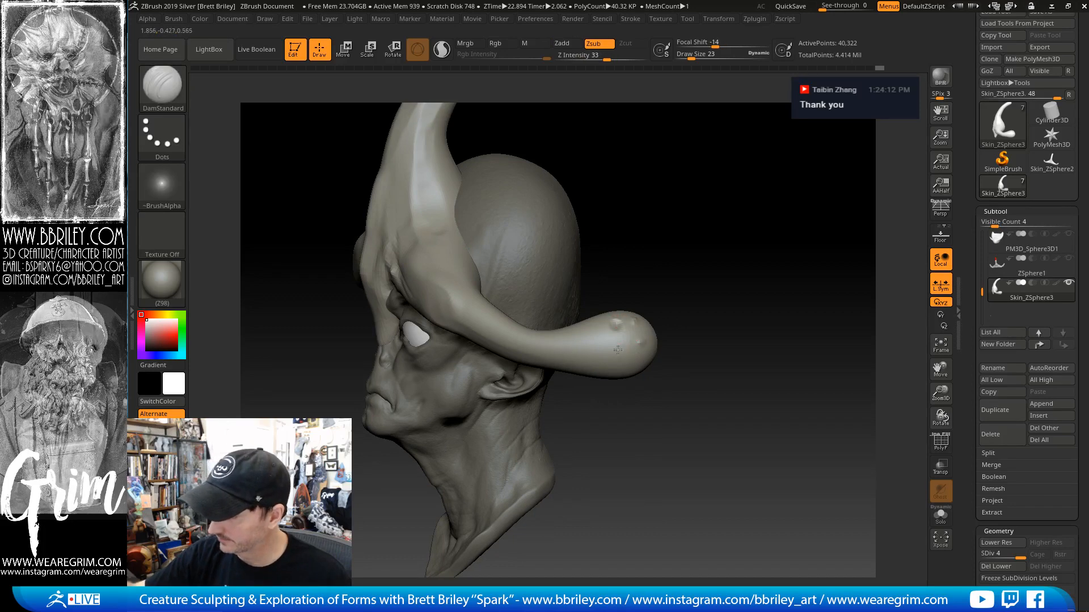
mouse_move(638, 247)
mouse_down()
mouse_move(683, 243)
mouse_move(675, 218)
mouse_up()
key(s)
drag(592, 339, 598, 339)
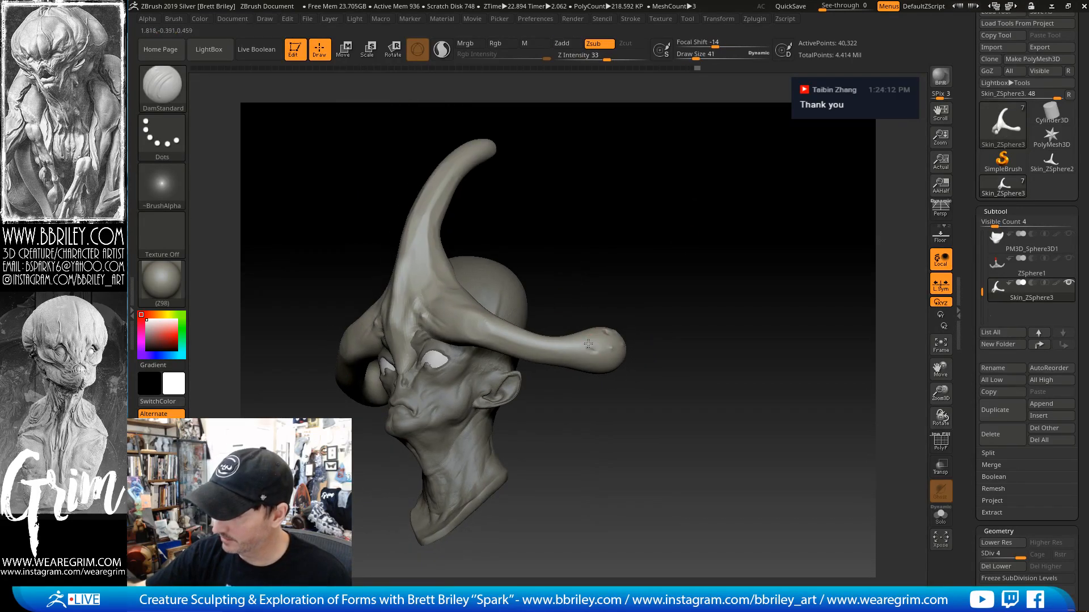
right_drag(596, 351, 547, 327)
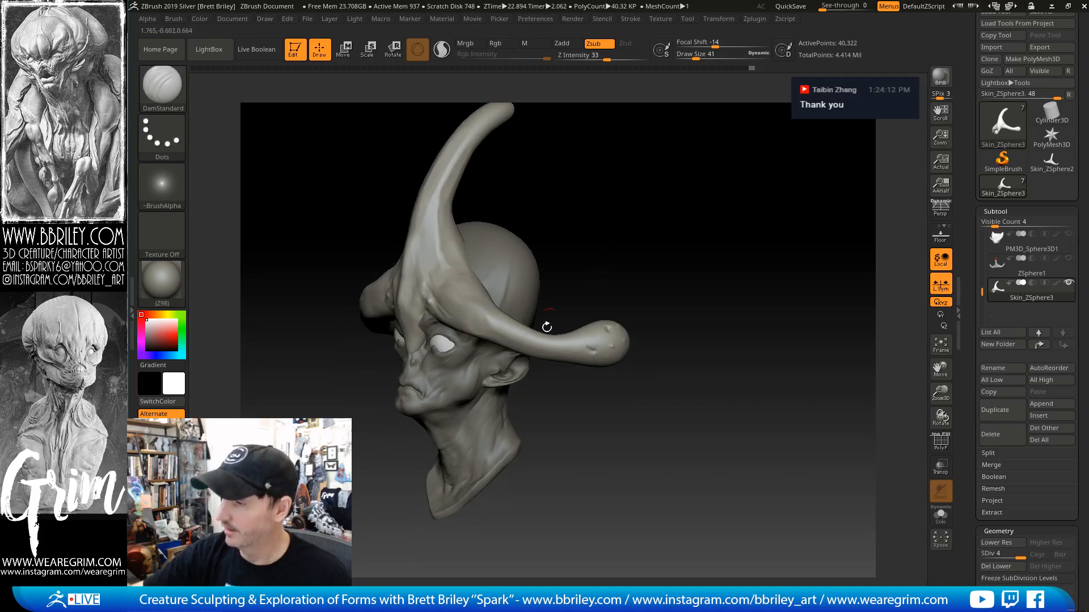
Smooth the side horn's shaft and switch to the TrimDynamic brush at draw size 41
shift+drag(572, 353, 445, 306)
mouse_move(535, 348)
shift+mouse_down()
mouse_move(486, 314)
mouse_move(550, 344)
shift+mouse_up()
key(b)
key(t)
key(d)
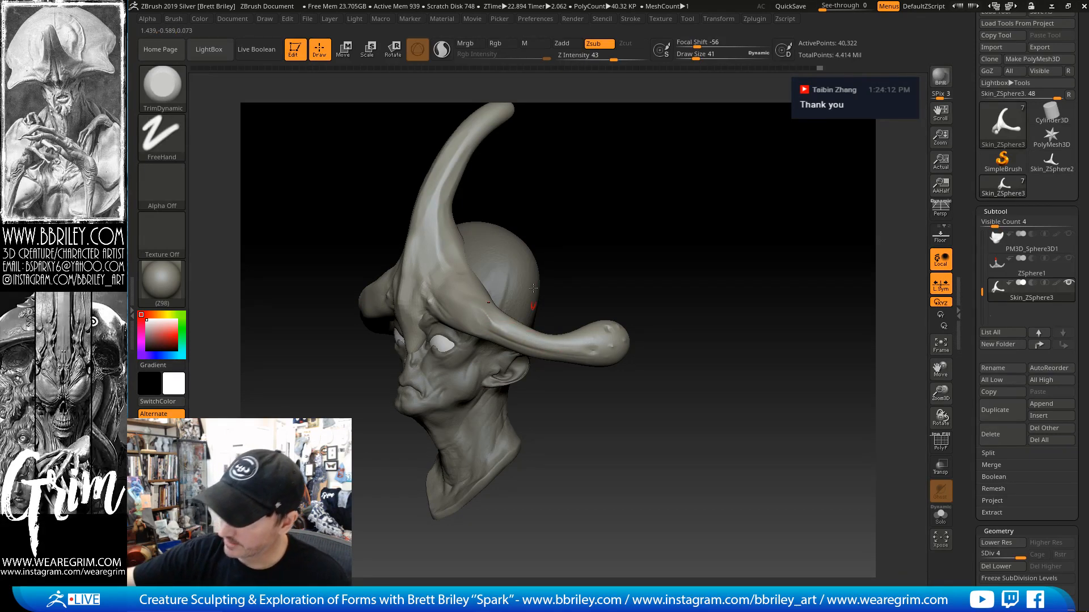
Inflate the rounded tip of the tall central crest with the Inflat brush at draw size 232
right_drag(533, 288, 437, 340)
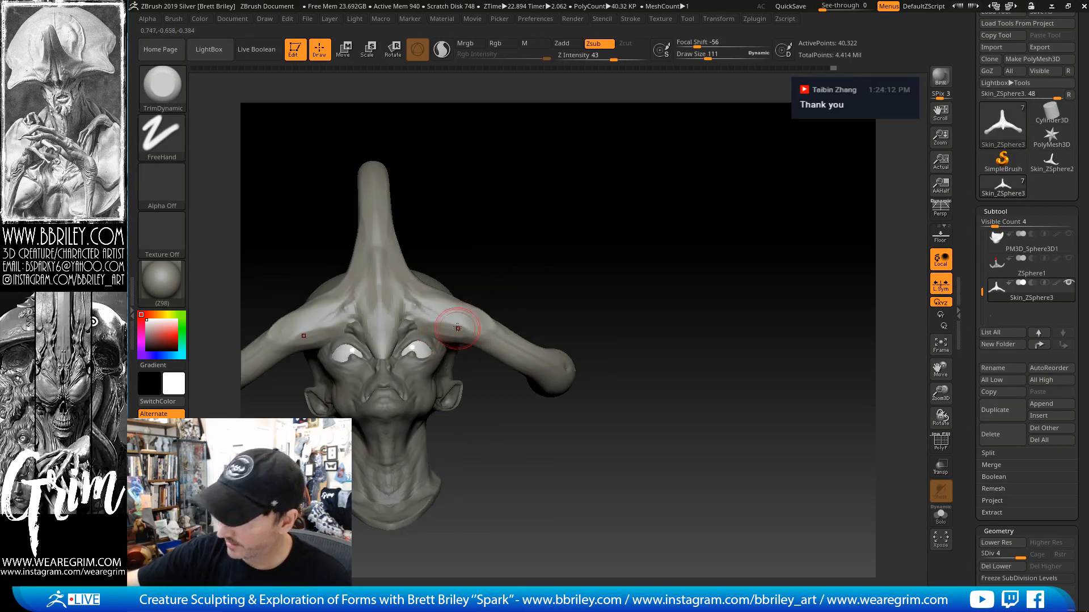
right_drag(483, 248, 515, 272)
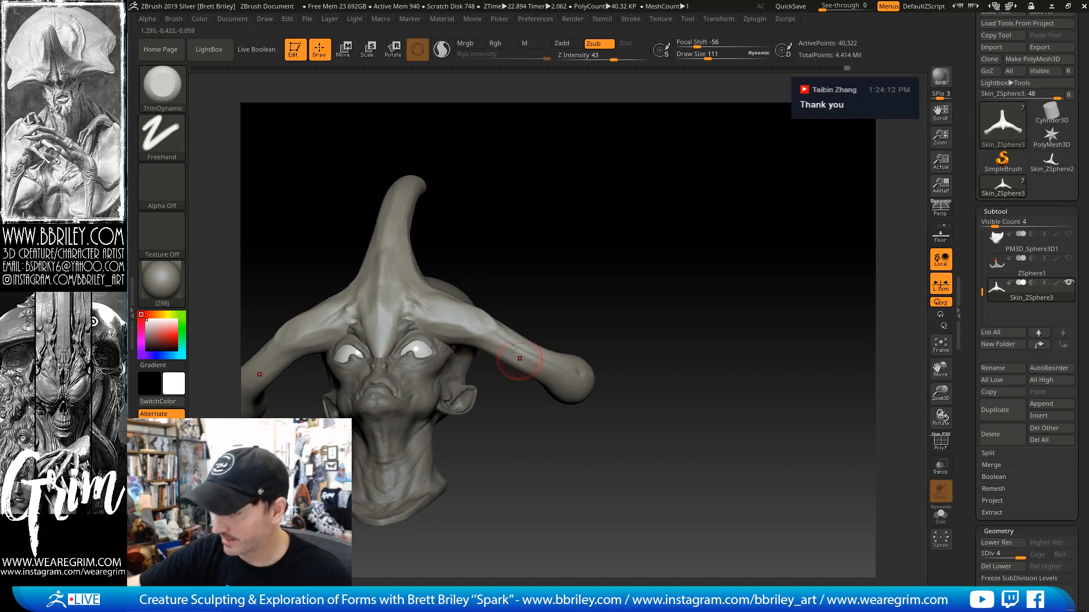
right_drag(513, 349, 460, 312)
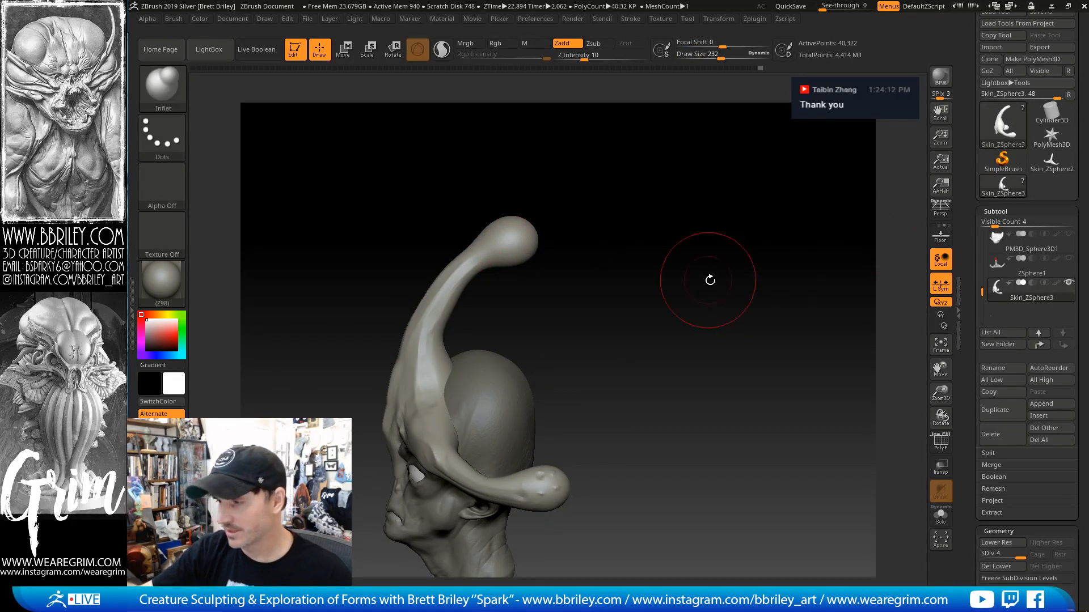
drag(710, 281, 615, 267)
Adjust the crest's tip using the Move brush at draw size 271 and drop the horn piece to subdivision level 1
key(b)
key(m)
key(v)
key(s)
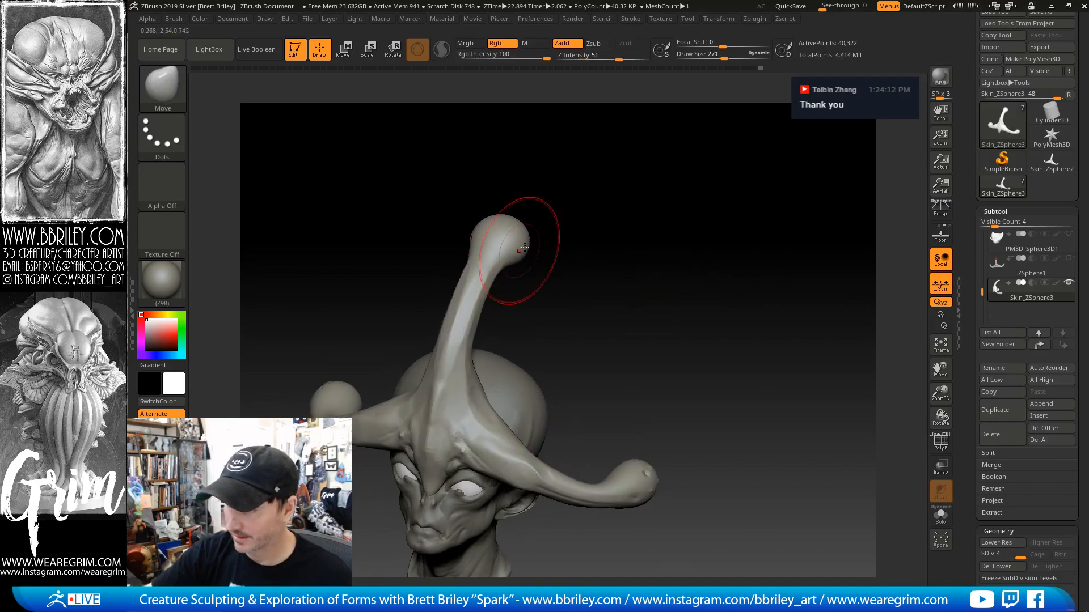
mouse_move(680, 198)
mouse_down()
mouse_move(552, 179)
mouse_move(569, 241)
mouse_move(695, 190)
mouse_move(648, 175)
mouse_move(695, 182)
mouse_move(672, 192)
mouse_move(715, 214)
mouse_move(714, 230)
mouse_move(690, 206)
mouse_move(688, 243)
mouse_up()
mouse_move(589, 251)
mouse_down()
mouse_move(602, 214)
mouse_move(590, 194)
mouse_move(471, 261)
mouse_up()
key(shift+d)
key(shift+d)
key(shift+d)
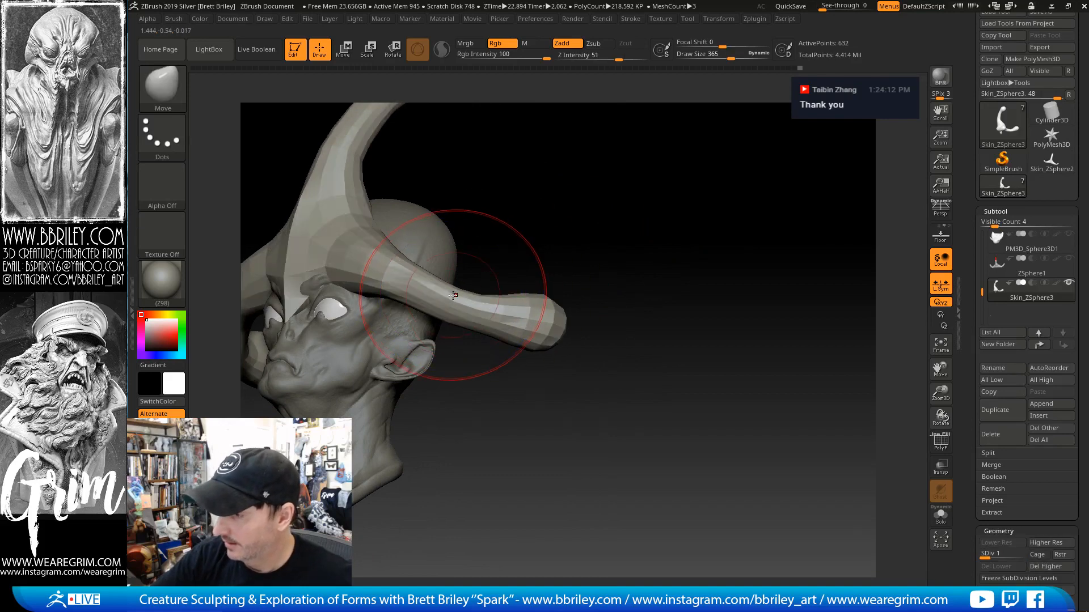
Thicken the side horns and the central crest at subdivision level 1 with the Inflat brush at draw size 365
key(b)
key(i)
key(n)
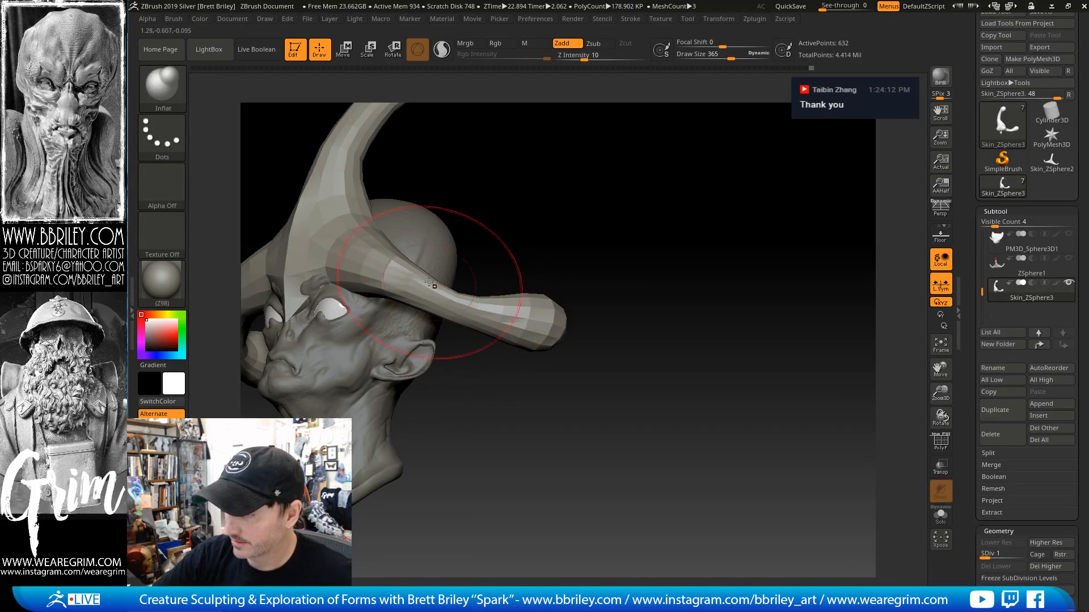
drag(541, 216, 510, 292)
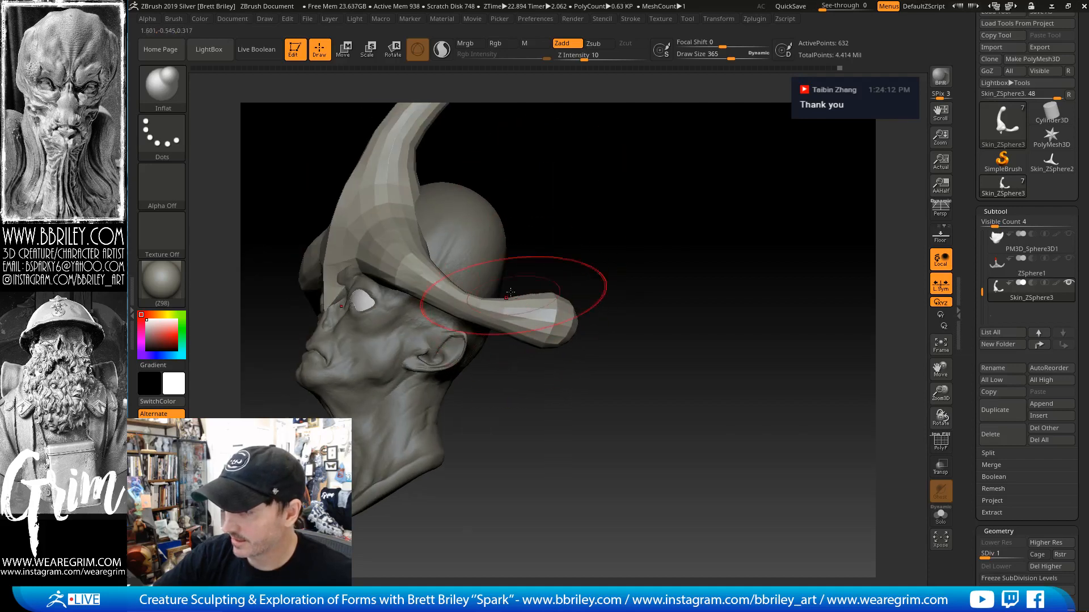
alt+drag(577, 159, 620, 292)
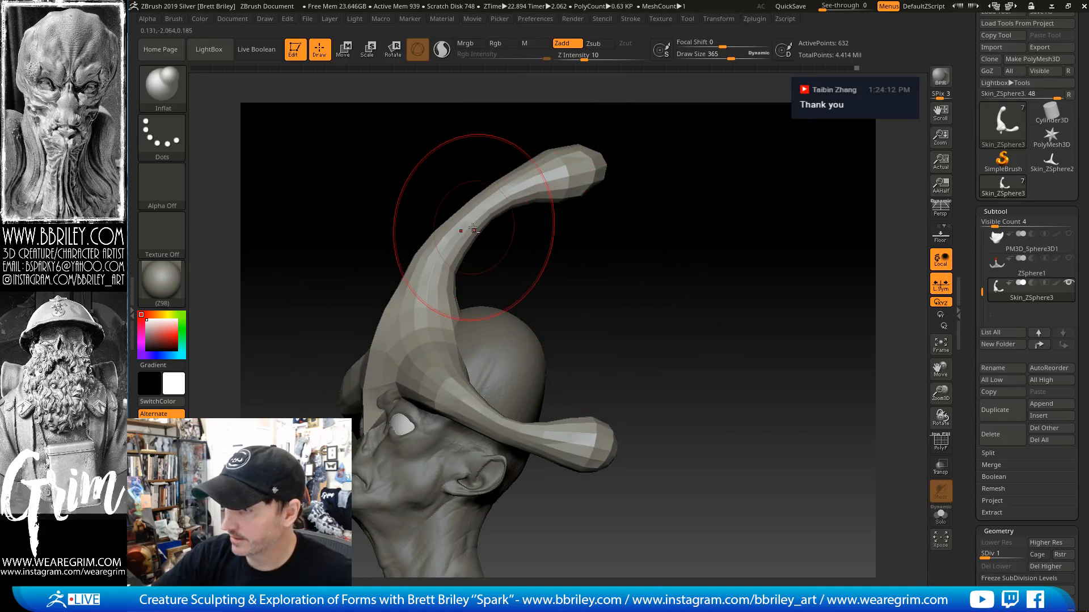
drag(511, 267, 635, 289)
mouse_move(549, 247)
mouse_down()
mouse_move(510, 241)
mouse_move(501, 255)
mouse_move(499, 230)
mouse_move(525, 236)
mouse_move(514, 230)
mouse_up()
Reshape the crest's curve and its flare into the side horns with the Move brush, reducing the draw size from 414 to 251
key(b)
key(m)
key(v)
key(bracketright)
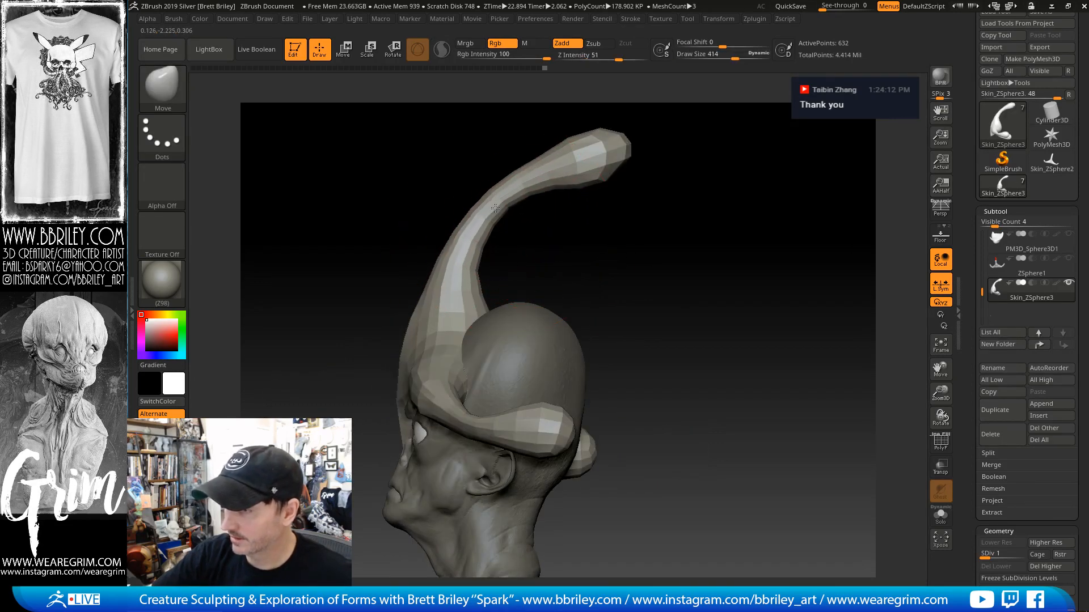
key(bracketleft)
mouse_move(539, 189)
mouse_down()
mouse_move(631, 255)
mouse_move(608, 228)
mouse_up()
drag(539, 231, 573, 214)
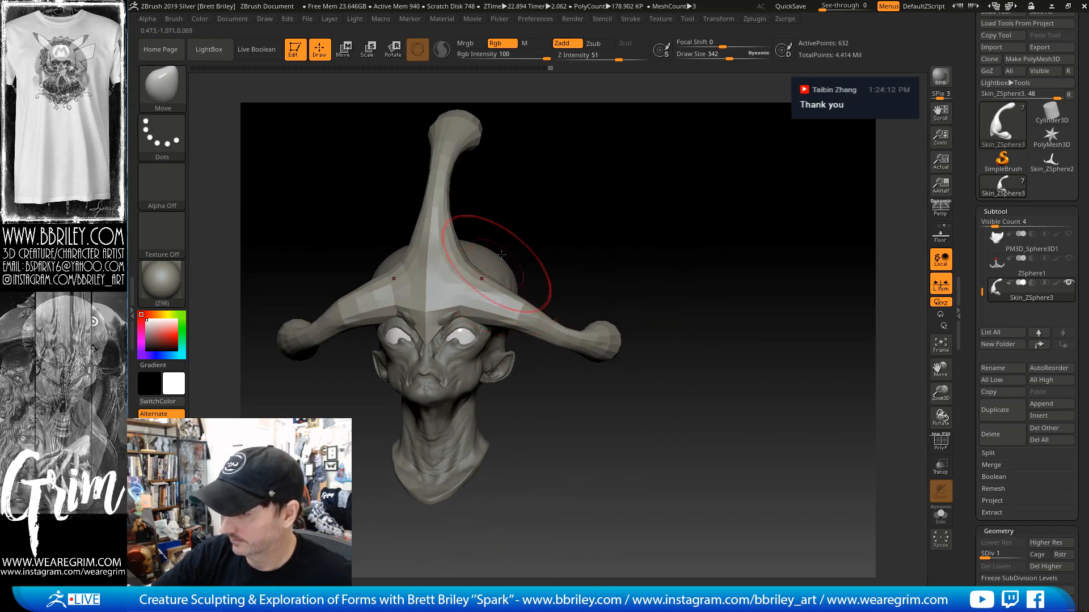
mouse_move(527, 249)
mouse_down()
mouse_move(480, 283)
mouse_move(579, 189)
mouse_move(579, 198)
mouse_up()
key(bracketleft)
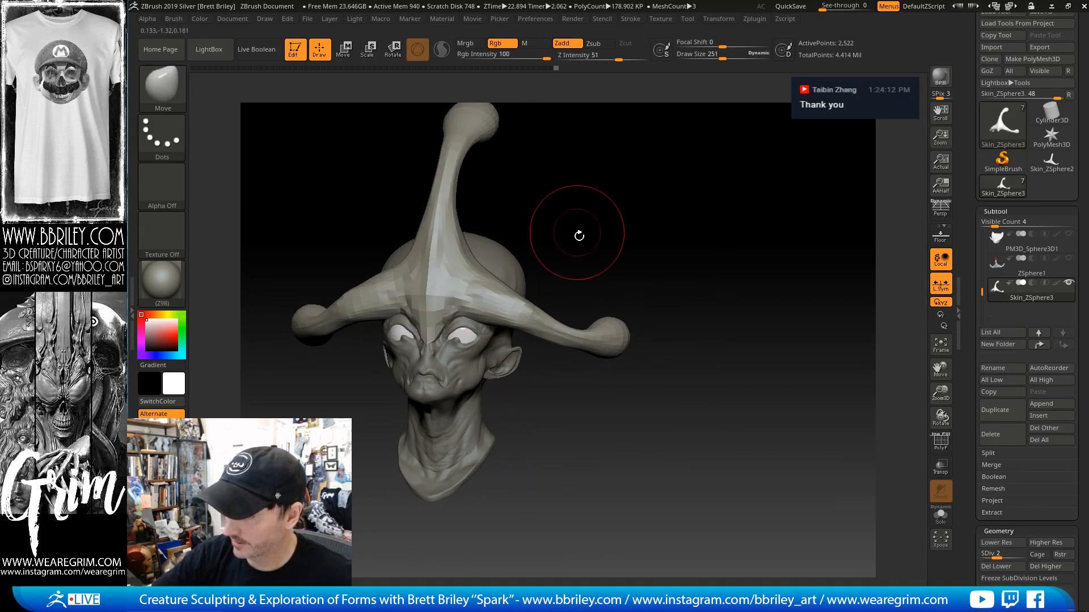
Raise the horn piece to subdivision level 4 and flatten its planes with the TrimDynamic brush at draw size 62
mouse_move(635, 226)
mouse_down()
mouse_move(652, 214)
mouse_move(683, 226)
mouse_move(656, 206)
mouse_move(624, 238)
mouse_up()
key(s)
key(b)
key(t)
key(d)
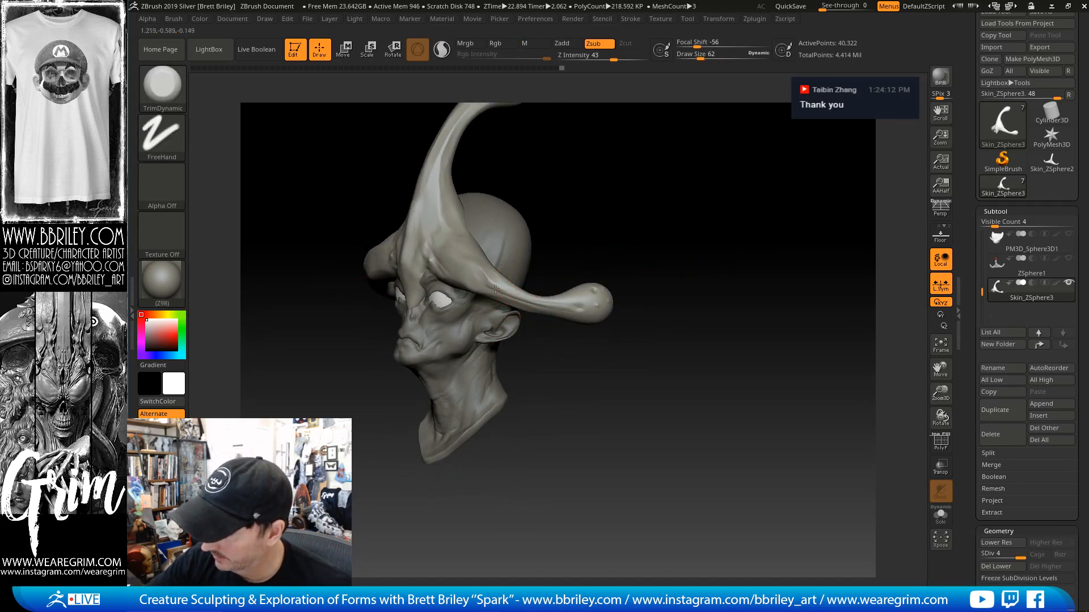
key(shift)
mouse_move(525, 291)
mouse_down()
mouse_move(564, 270)
mouse_move(523, 279)
mouse_up()
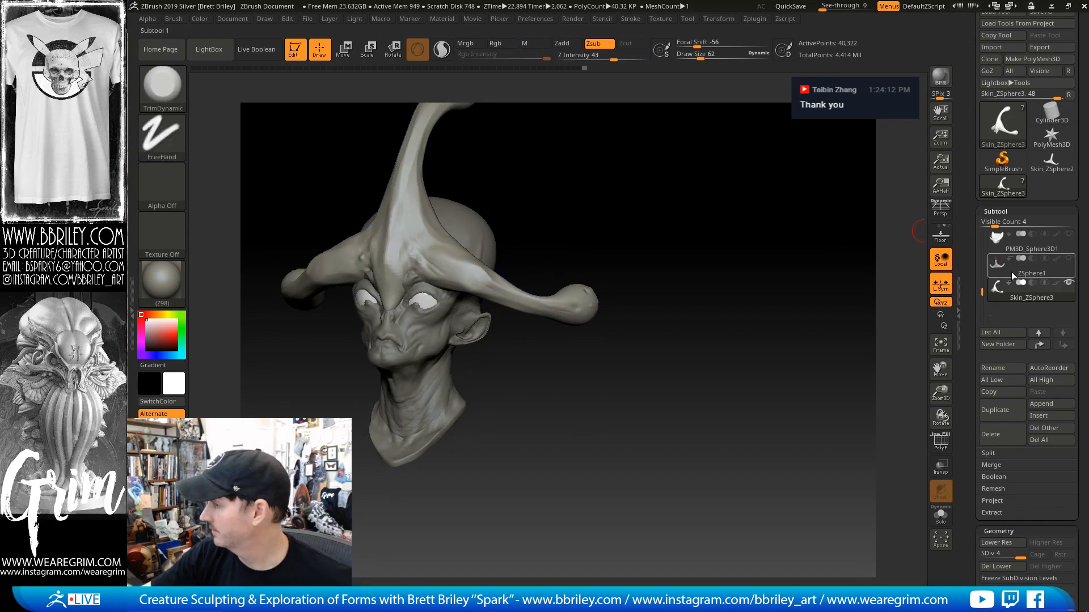
Show and activate the PM3D_Sphere3D1 subtool, and shift the horned cap back and down on the skull with the Move gizmo
click(1064, 234)
click(1054, 241)
drag(790, 231, 588, 170)
key(w)
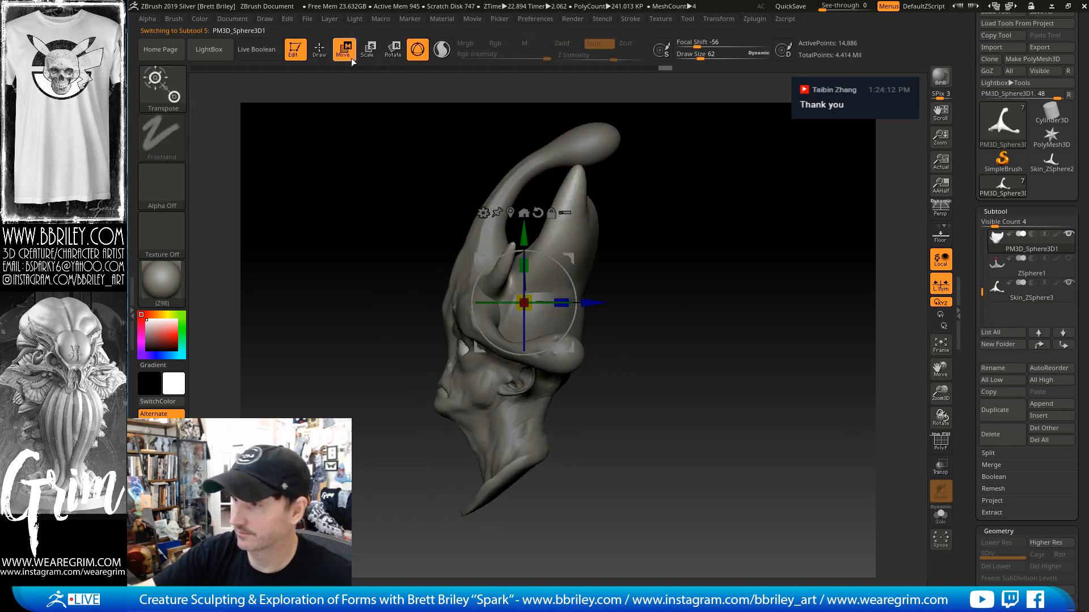
drag(549, 294, 551, 285)
mouse_move(638, 232)
mouse_down()
mouse_move(705, 221)
mouse_move(659, 238)
mouse_up()
drag(560, 286, 590, 299)
drag(647, 258, 699, 241)
Try rotating the horned cap so its horns point downward below the side horns
drag(581, 316, 422, 419)
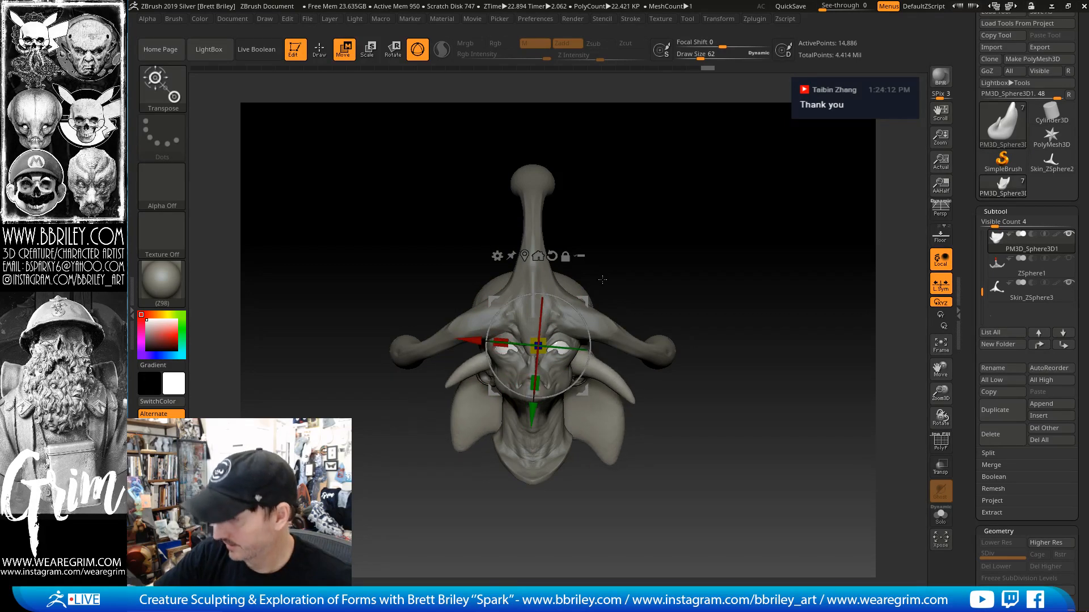
mouse_move(736, 251)
alt+mouse_down()
mouse_move(705, 233)
mouse_move(597, 255)
alt+mouse_up()
key(ctrl+z)
Push the horned cap's large rear horns and front spikes back and outward with the Move brush at draw size 724
key(q)
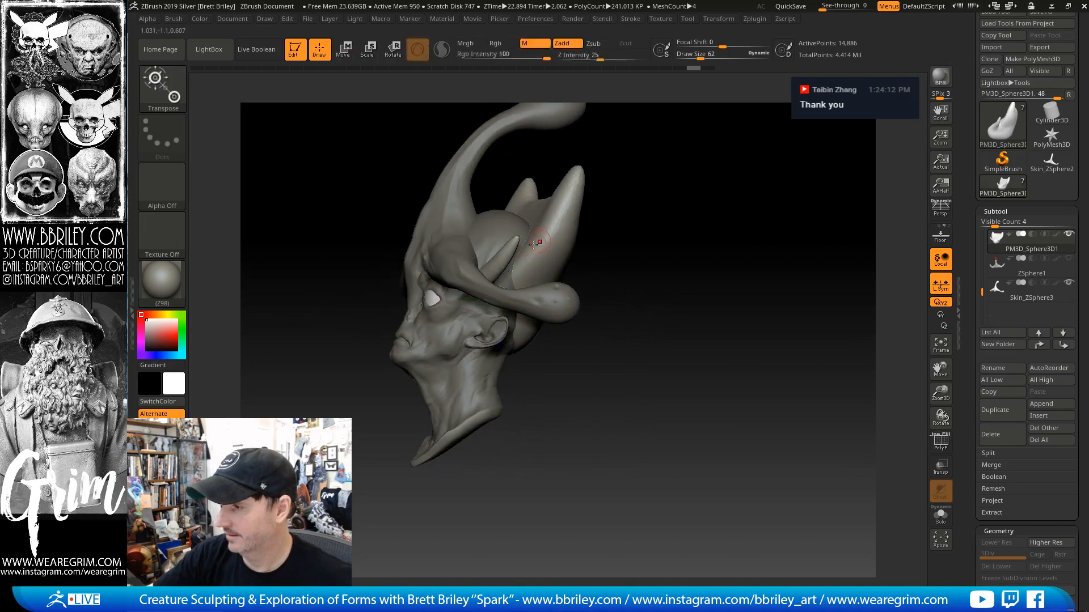
key(bracketright)
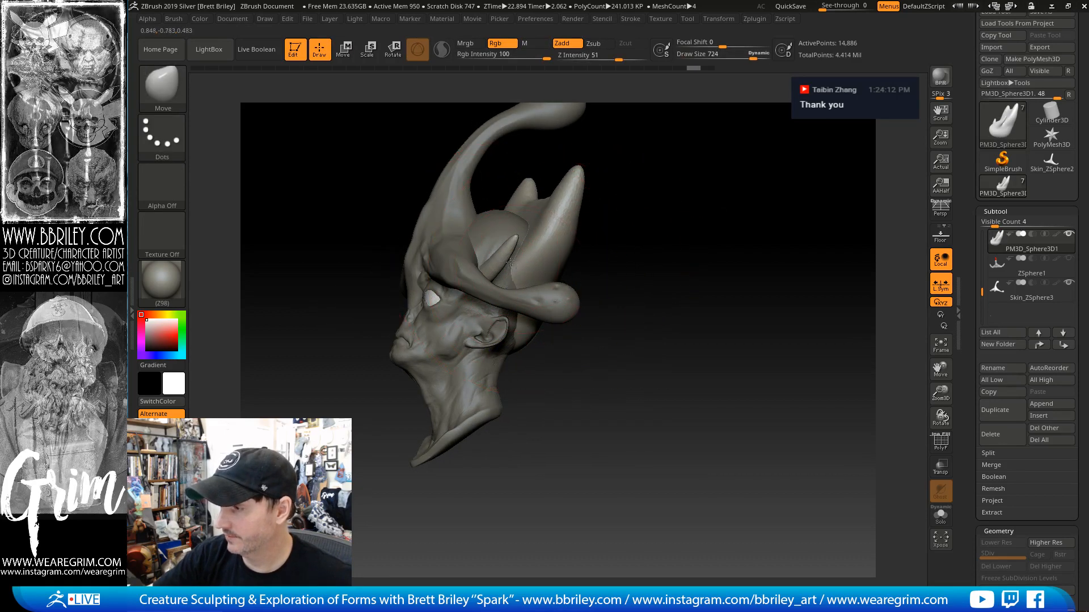
drag(518, 262, 539, 253)
drag(614, 233, 716, 245)
drag(519, 259, 530, 230)
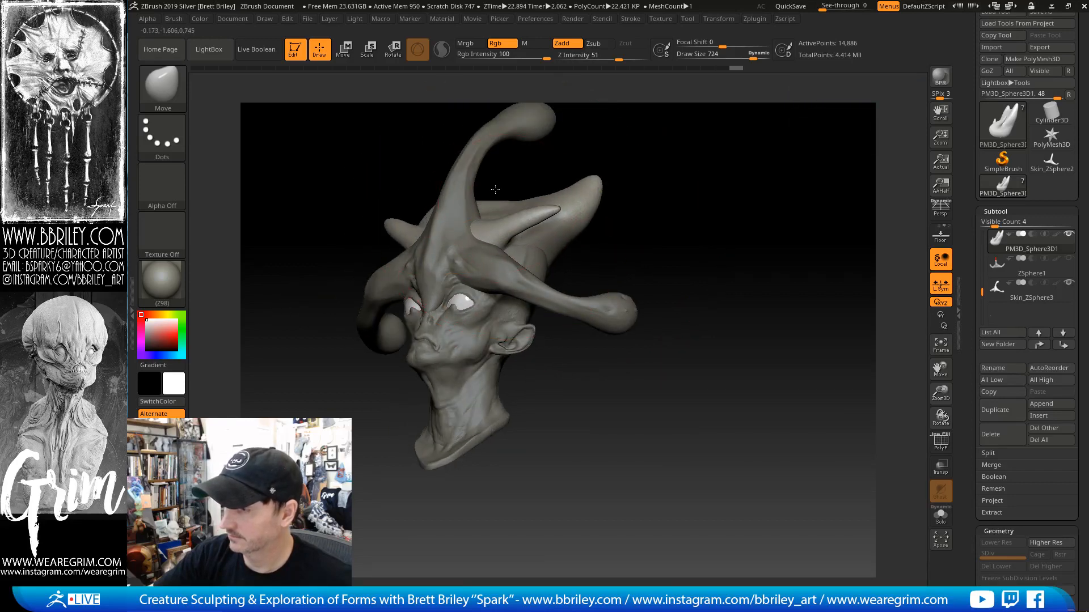
mouse_move(573, 165)
mouse_down()
mouse_move(673, 157)
mouse_move(462, 250)
mouse_up()
Refine the cap's sides and rear horns around the skull with the Move brush at draw size 313
key(bracketleft)
key(bracketleft)
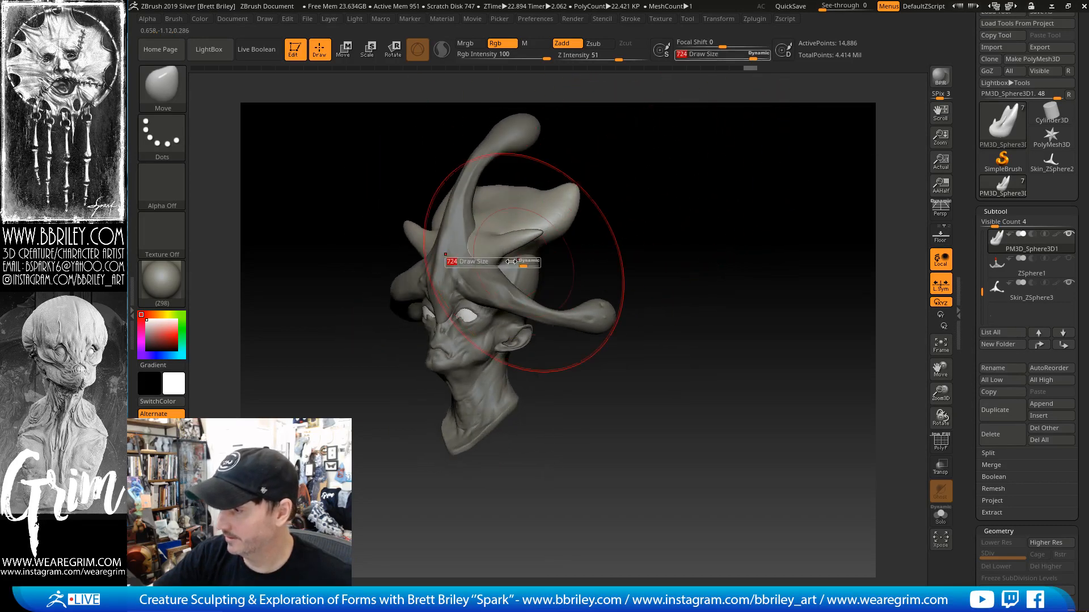
drag(663, 237, 539, 252)
drag(673, 204, 669, 205)
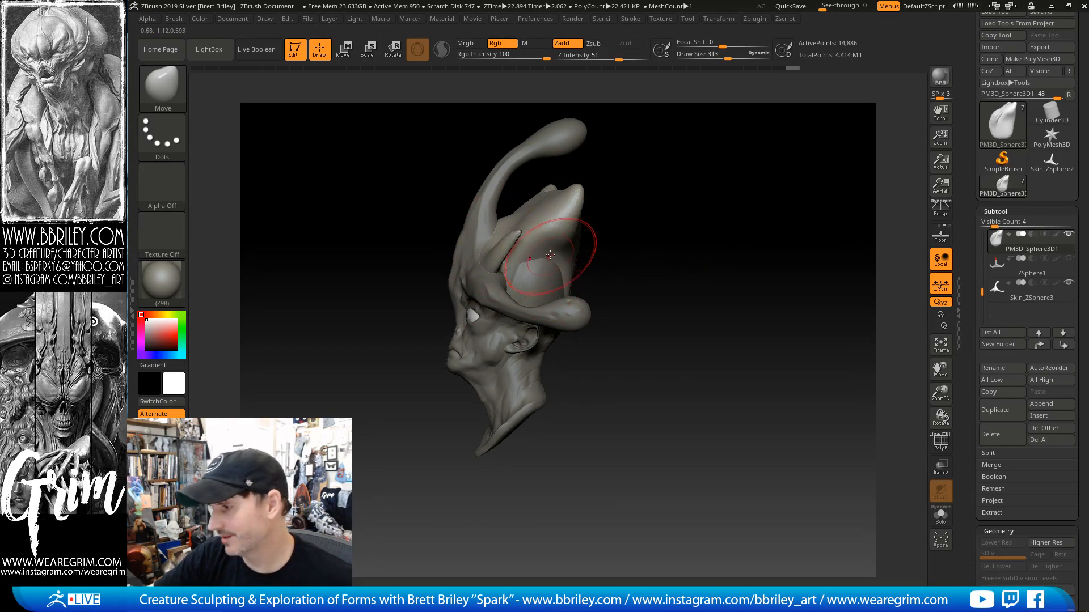
drag(622, 244, 536, 265)
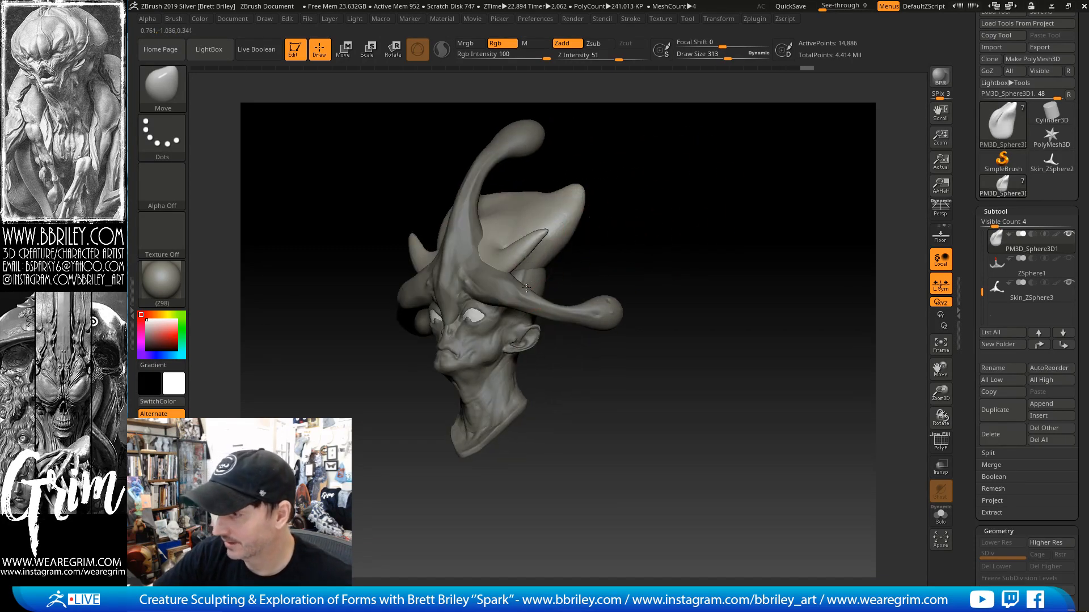
drag(623, 250, 553, 262)
Pull the middle of the cap's top edge upward behind the crest with the Move brush at draw size 474
mouse_move(629, 224)
mouse_down()
mouse_move(703, 219)
mouse_move(546, 170)
mouse_up()
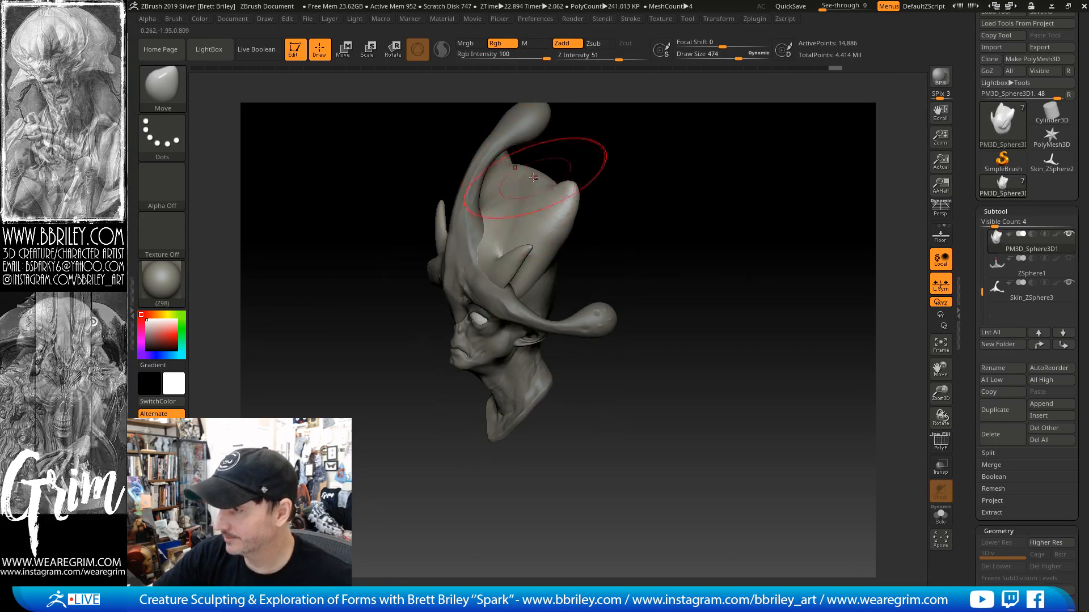
mouse_move(624, 133)
mouse_down()
mouse_move(635, 164)
mouse_move(570, 199)
mouse_up()
mouse_move(612, 173)
mouse_down()
mouse_move(627, 173)
mouse_move(513, 164)
mouse_up()
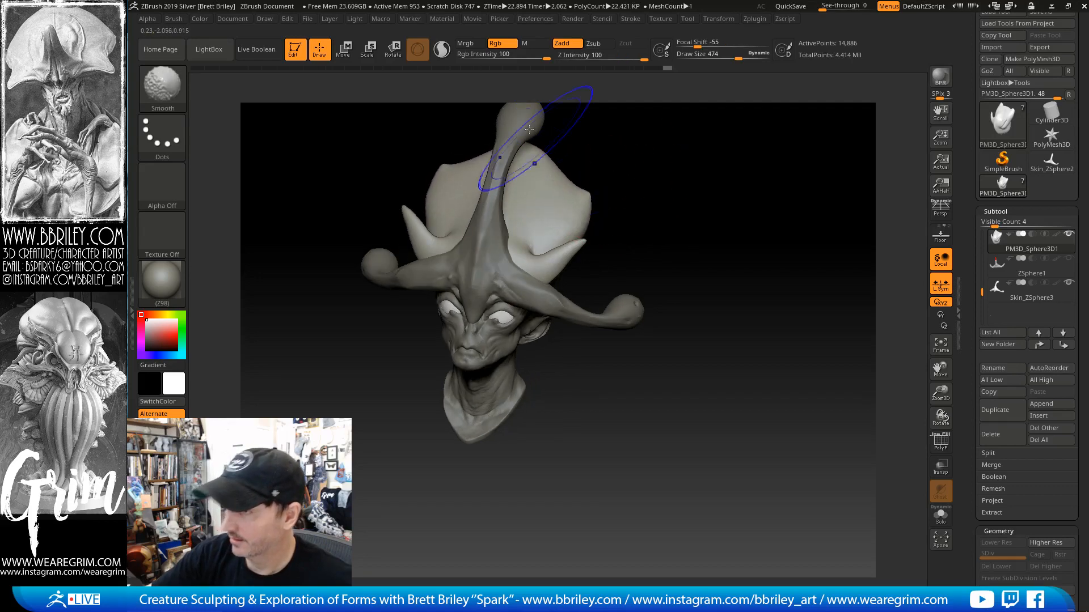
Enable Sculptris Pro and smooth the peaks along the top of the cap into a rounded dome
click(444, 53)
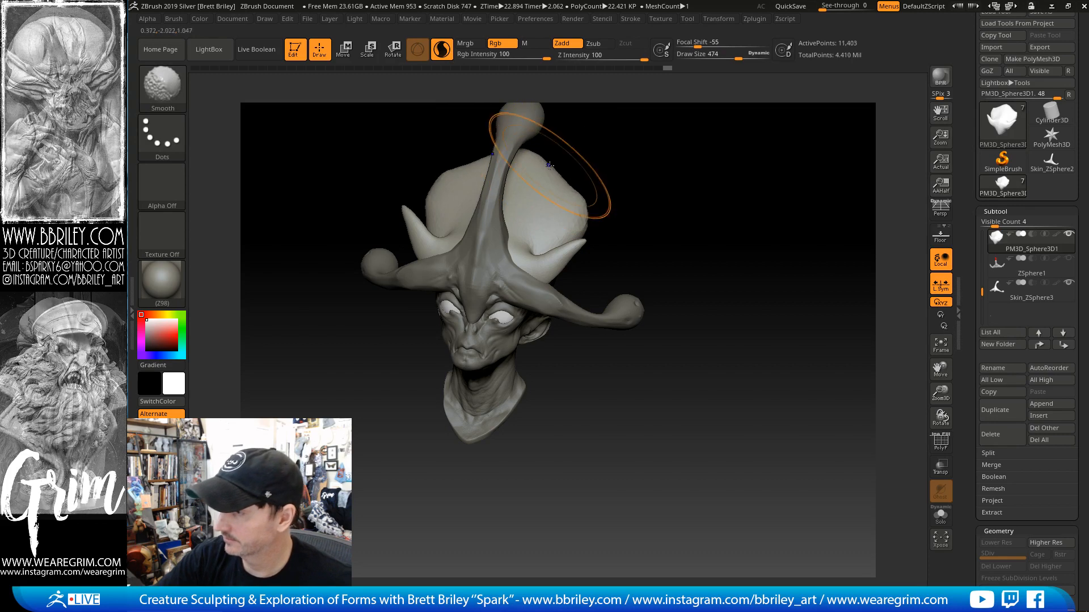
shift+drag(541, 164, 555, 181)
drag(612, 190, 573, 198)
Smooth down the cap's small side spikes, reducing the brush draw size to 207
key(bracketleft)
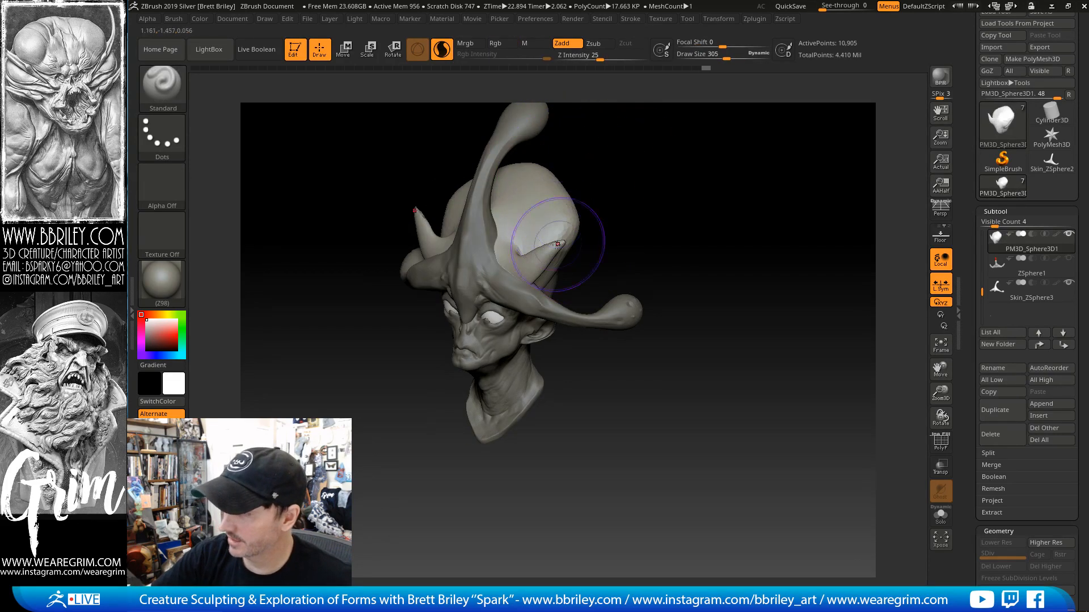
shift+drag(558, 244, 543, 243)
drag(627, 190, 649, 185)
shift+drag(567, 241, 551, 252)
shift+drag(553, 254, 555, 251)
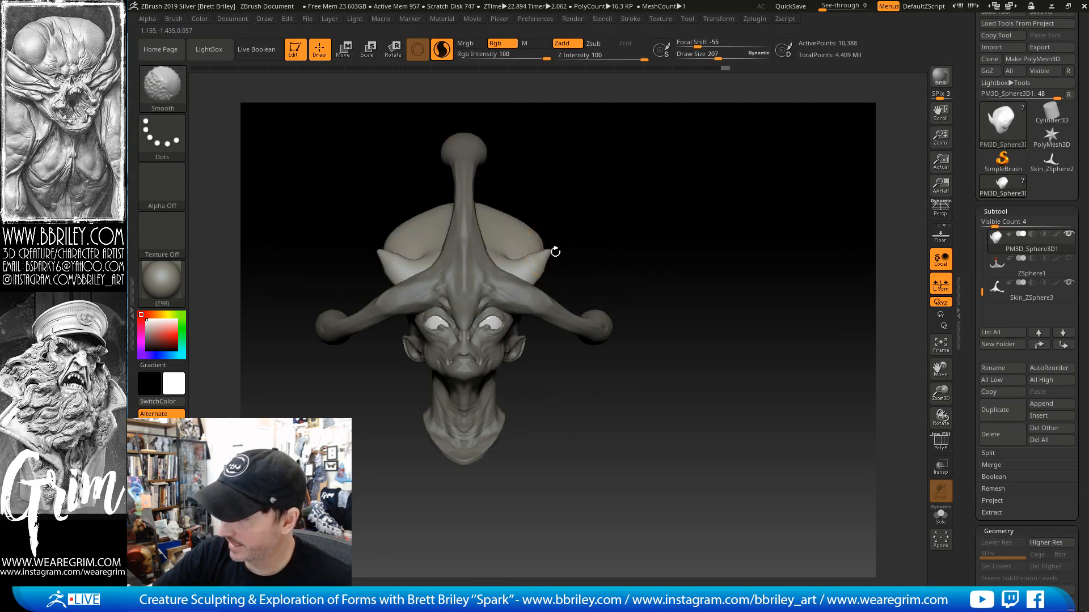
drag(594, 213, 572, 223)
shift+drag(529, 254, 545, 243)
drag(614, 180, 564, 225)
shift+drag(535, 264, 558, 230)
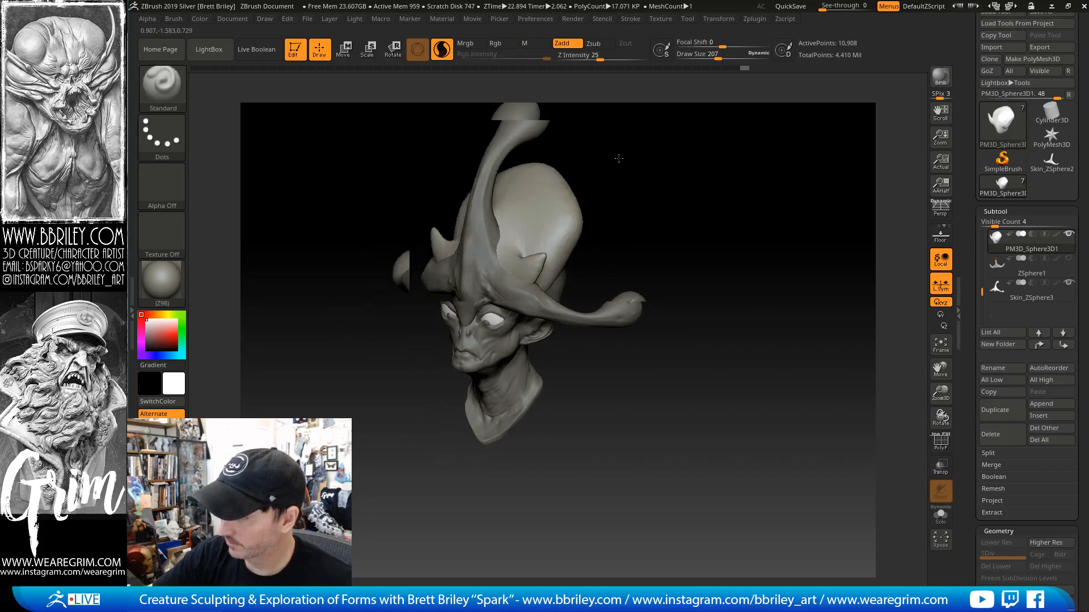
Reshape the cap's side lobes and back around the skull with the Move brush at draw size 277, smoothing the rear
mouse_move(618, 158)
mouse_down()
mouse_move(573, 238)
mouse_move(591, 185)
mouse_up()
key(b)
key(m)
key(v)
drag(560, 272, 659, 184)
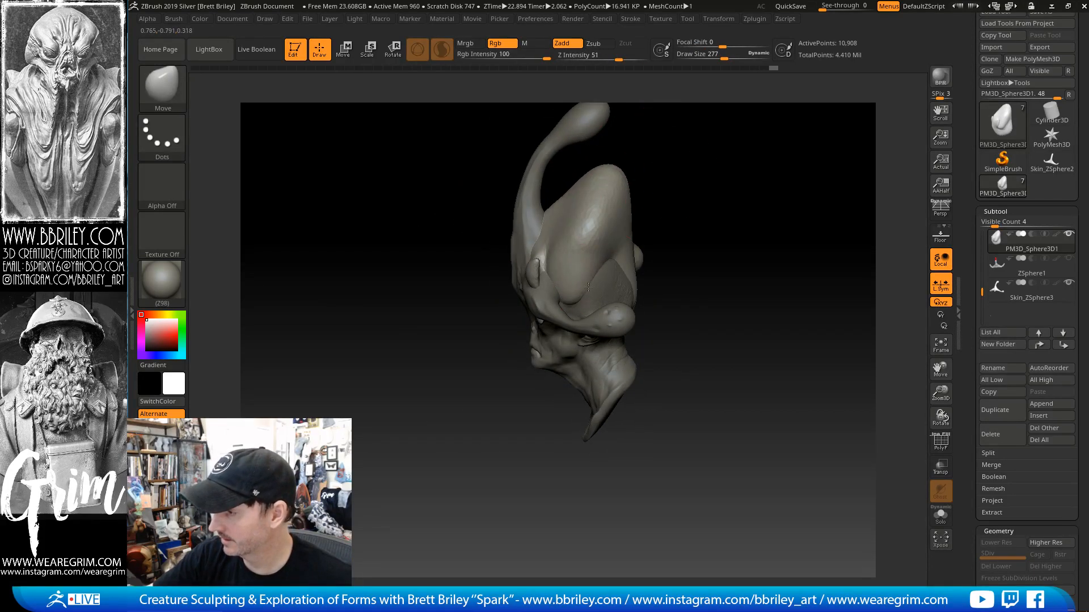
mouse_move(588, 287)
mouse_down()
mouse_move(661, 312)
mouse_move(628, 226)
mouse_up()
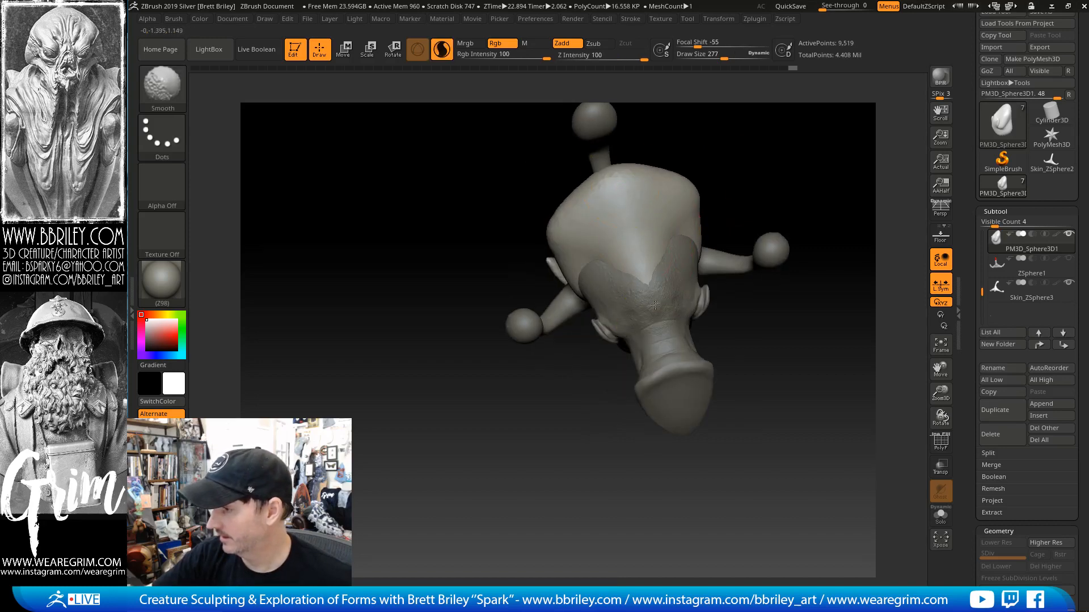
drag(671, 163, 793, 121)
alt+drag(733, 151, 587, 194)
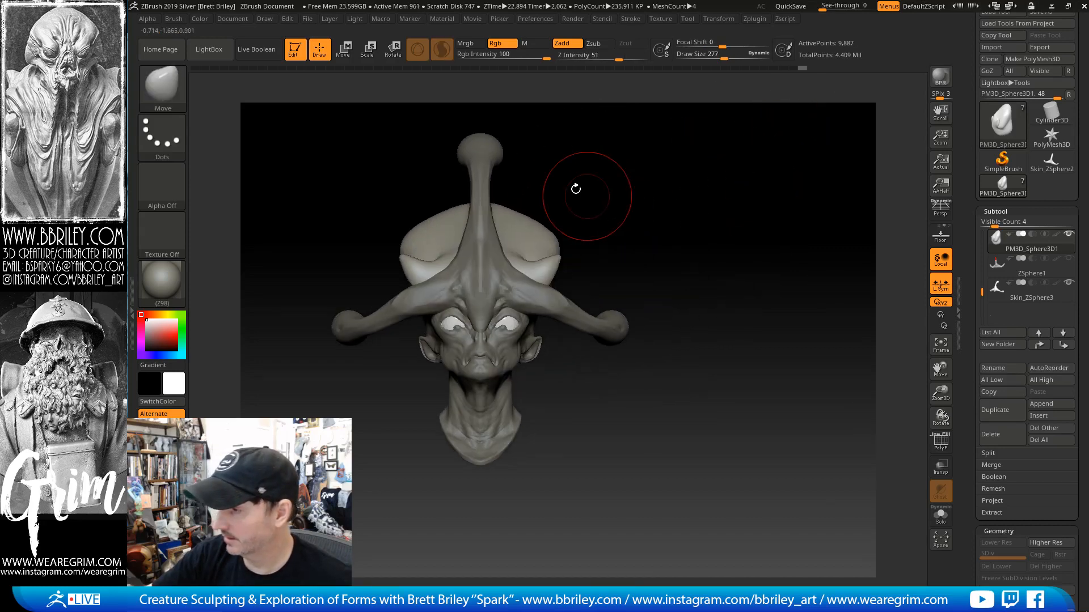
Centre the gizmo on the cap's unmasked mesh and reposition the cap higher and further back on the skull
click(347, 51)
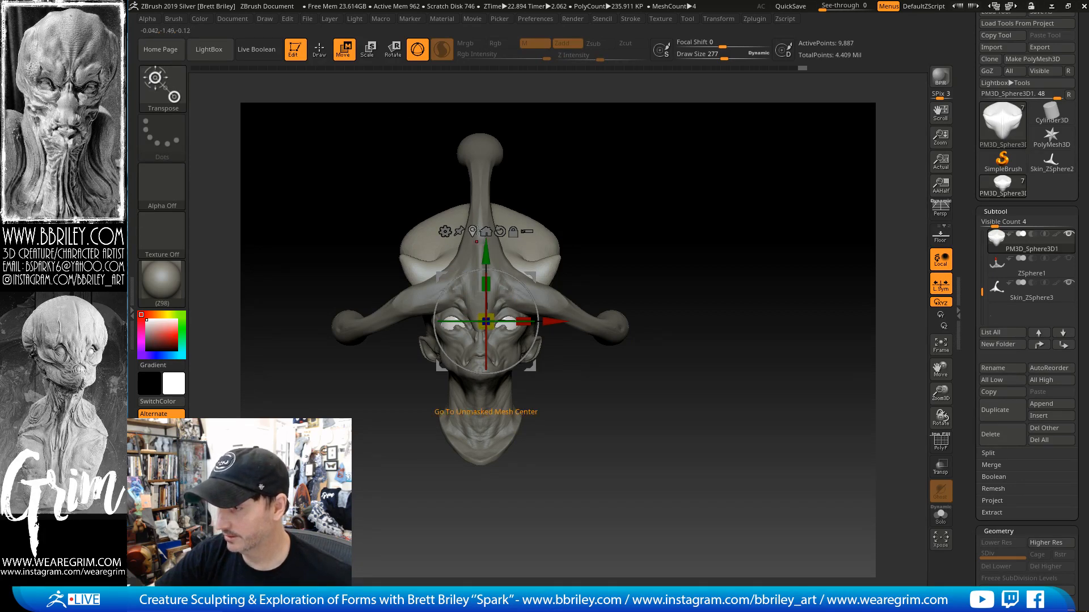
click(473, 231)
drag(480, 218, 485, 297)
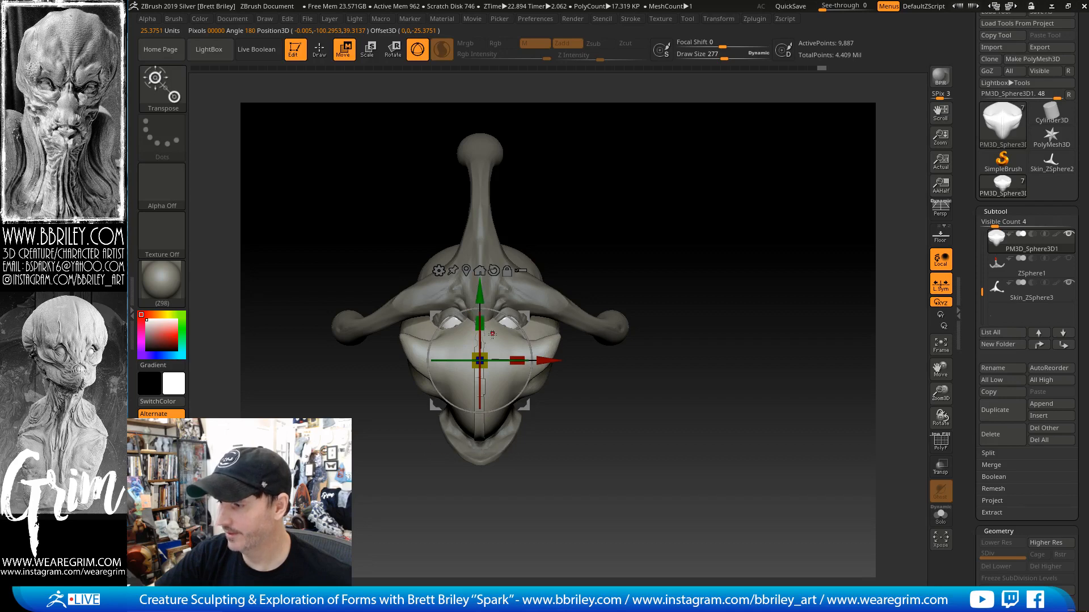
drag(481, 295, 481, 200)
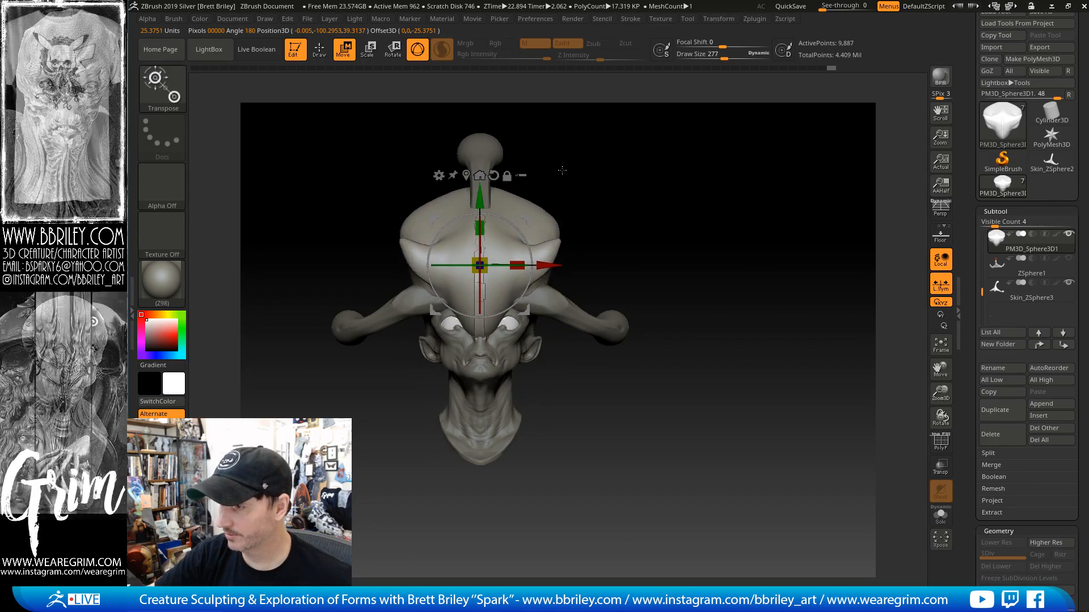
drag(561, 170, 715, 175)
drag(414, 265, 382, 265)
shift+drag(635, 194, 584, 189)
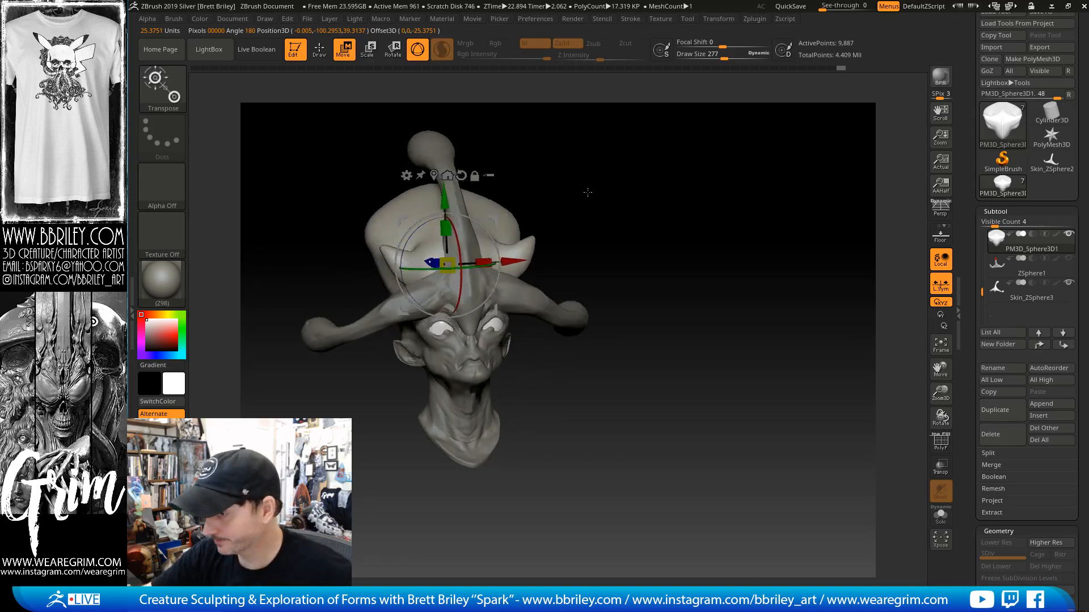
key(q)
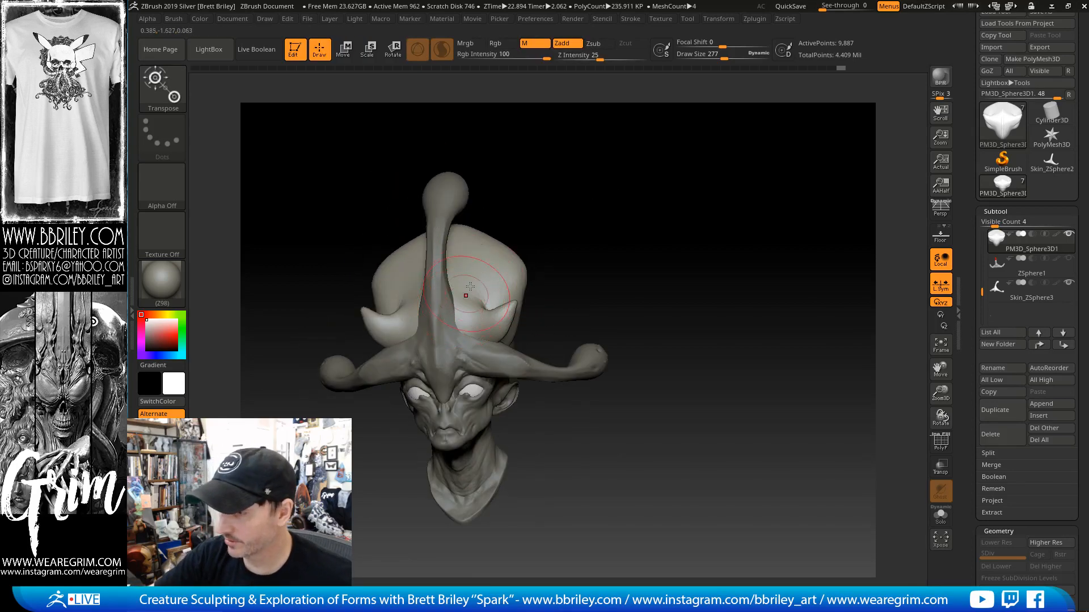
Isolate the cap and smooth out the ragged seam running down its centre
click(940, 515)
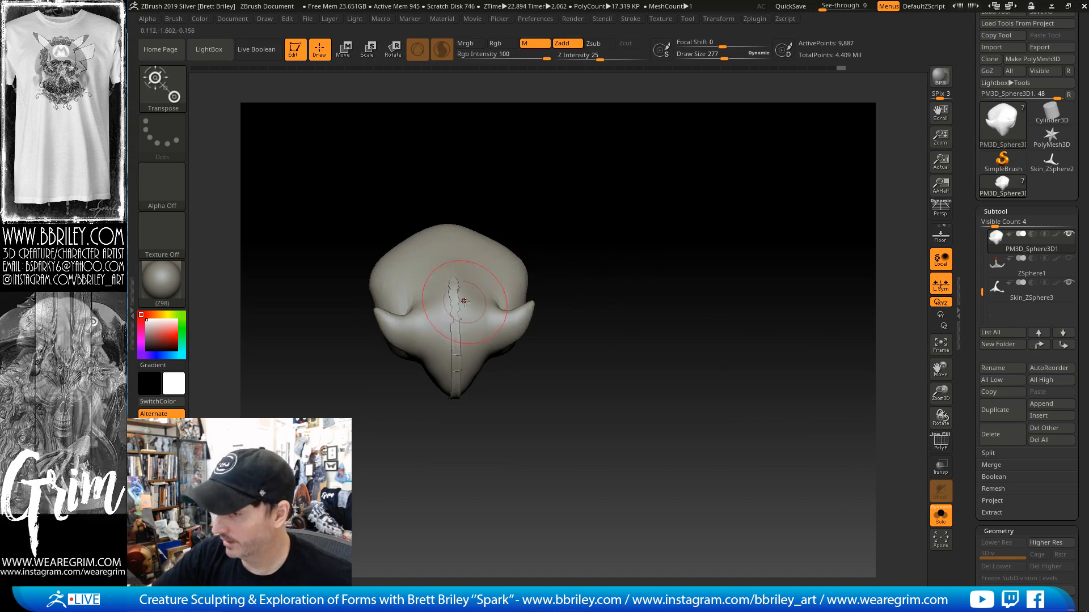
key(shift)
key(w)
drag(462, 413, 552, 301)
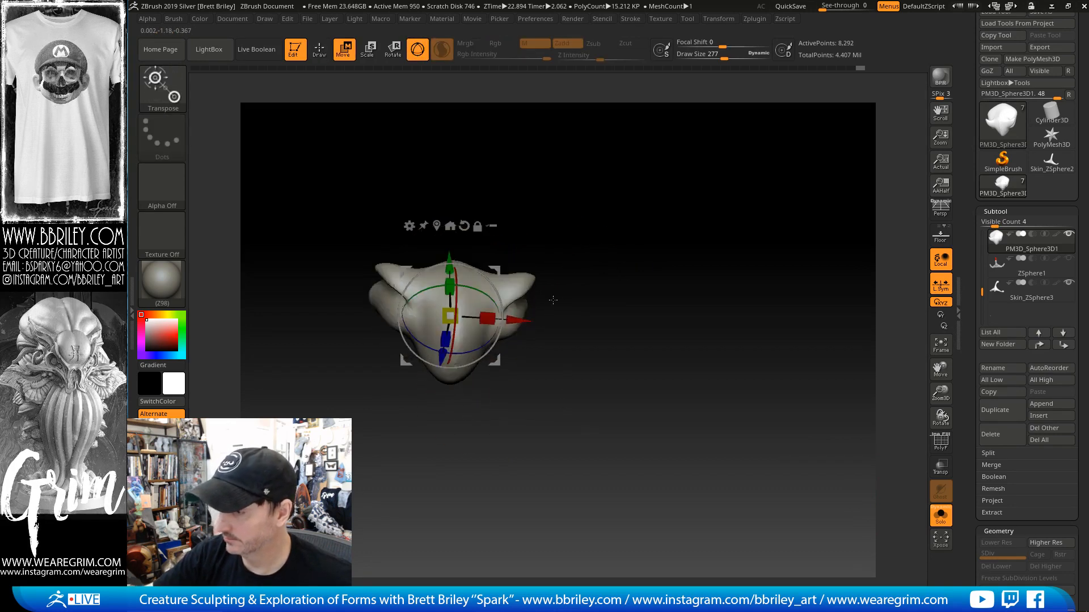
key(q)
key(w)
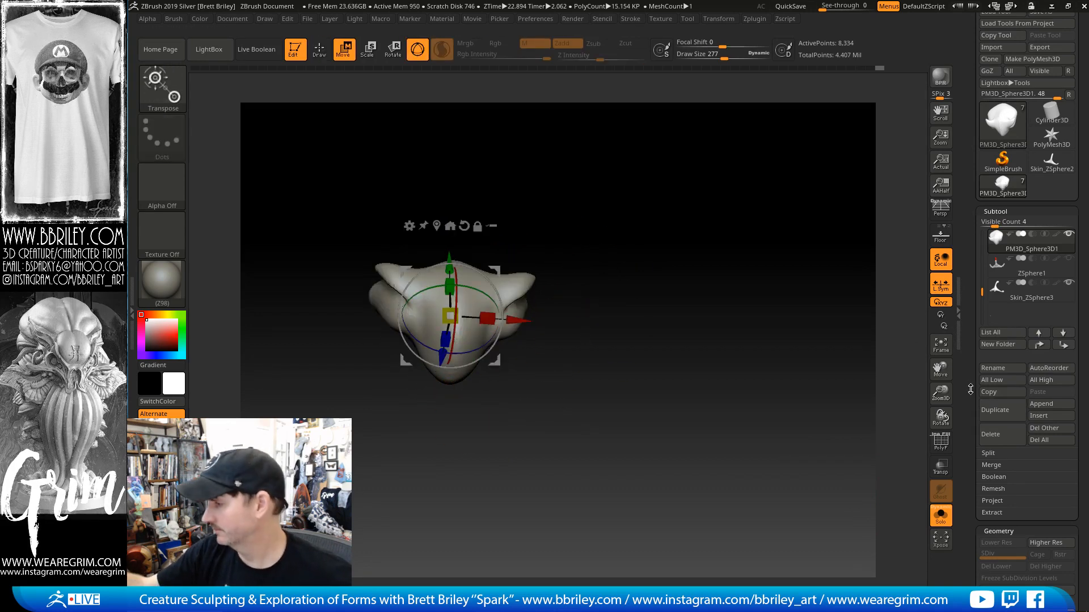
Apply Mirror And Weld to the cap and bring the ReSym deformation options into view
drag(970, 389, 970, 310)
drag(864, 319, 763, 386)
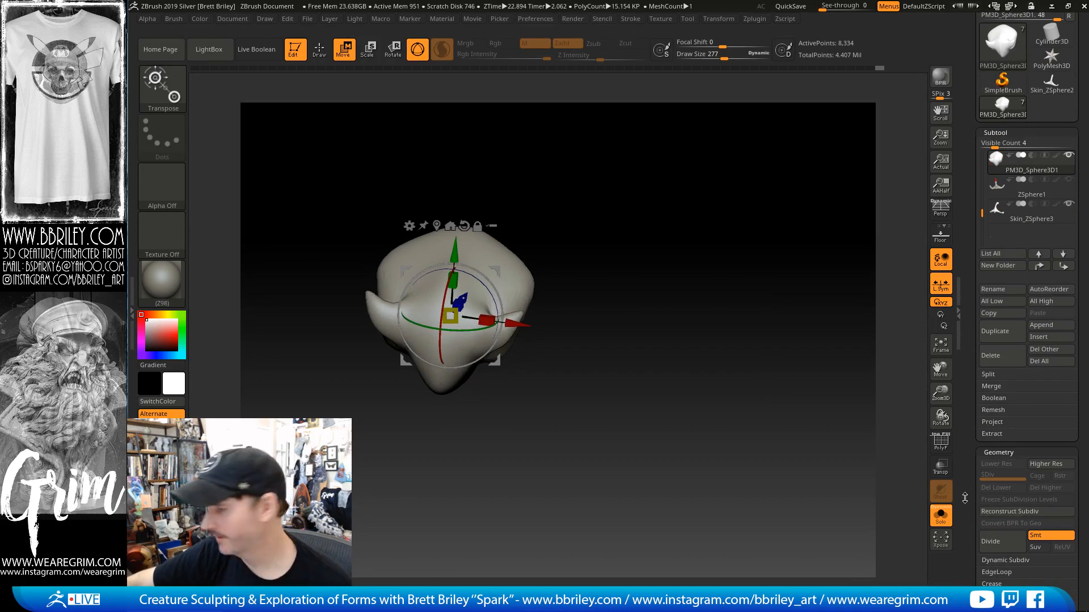
scroll(982, 453, down, 5)
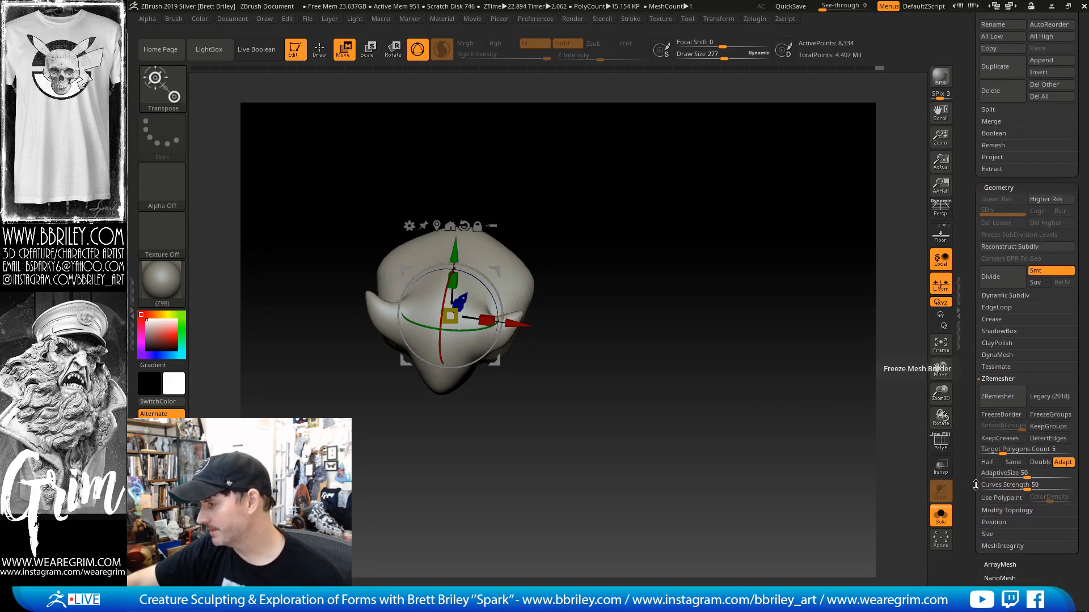
click(991, 510)
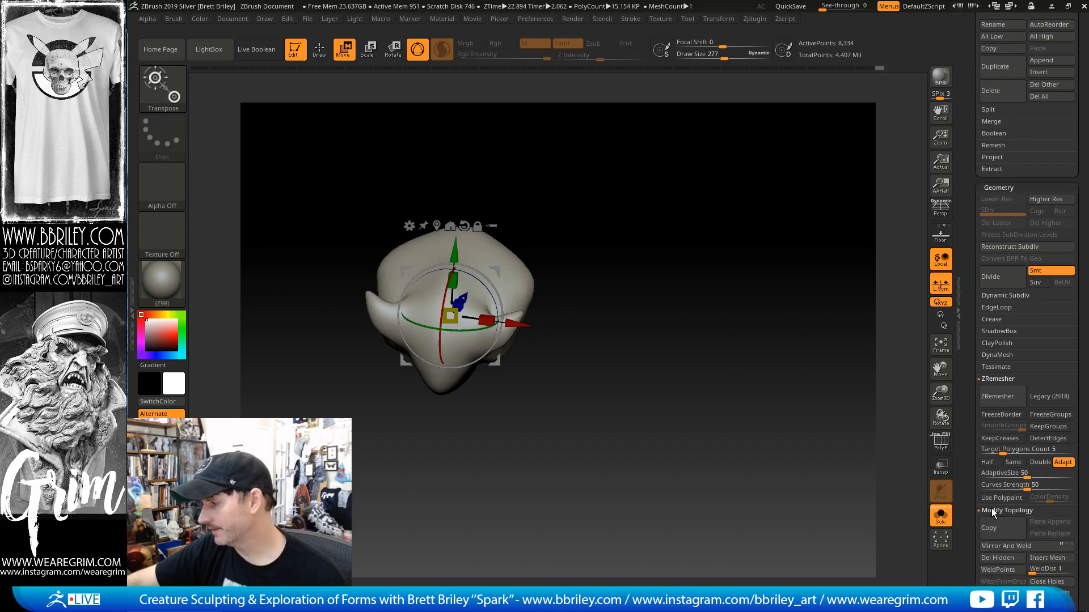
click(997, 550)
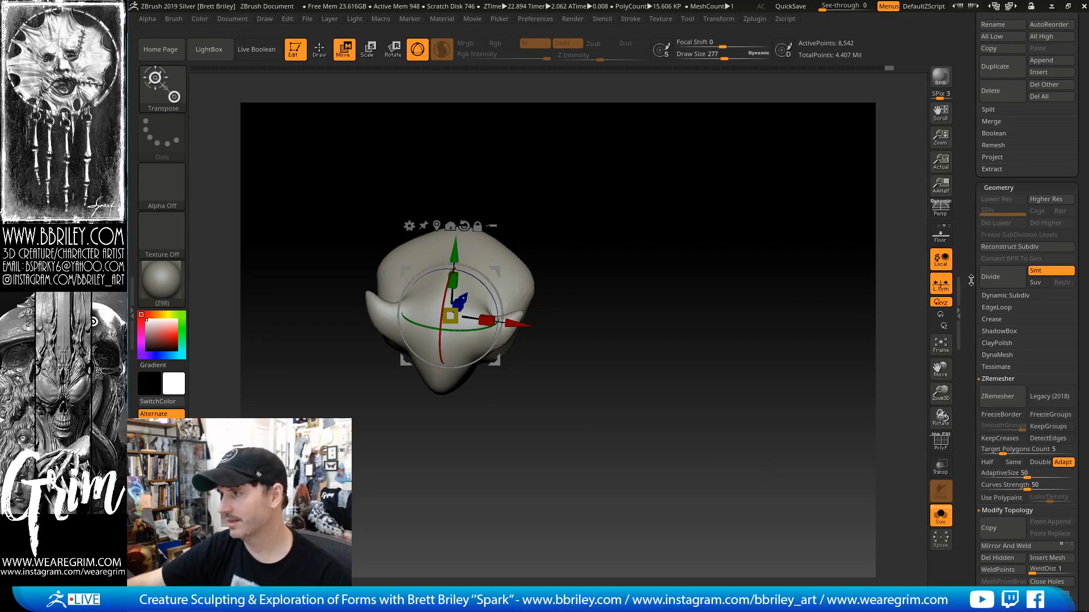
scroll(971, 280, down, 10)
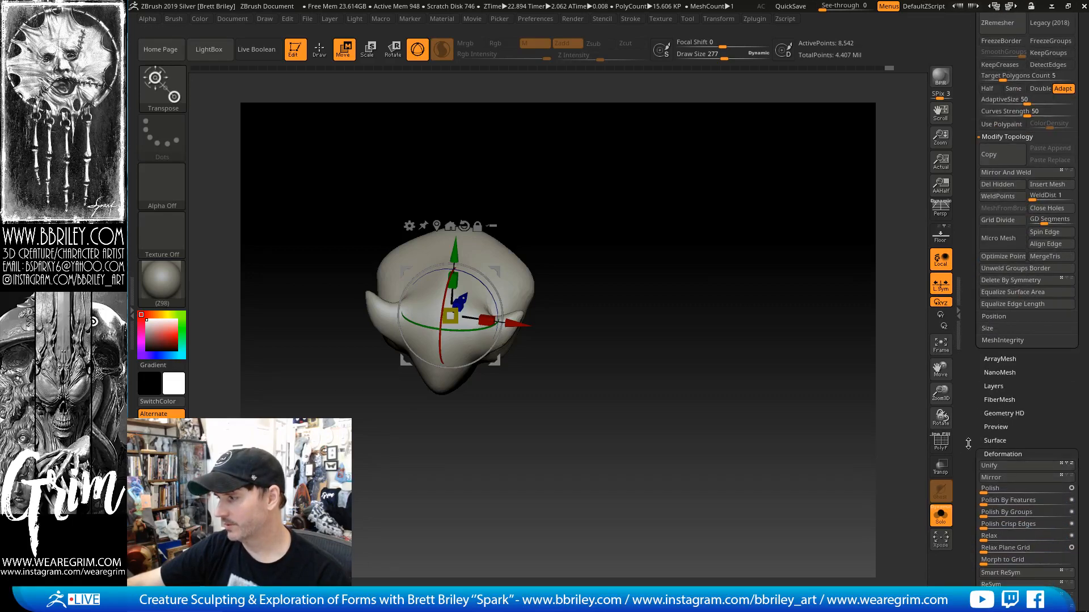
scroll(968, 443, down, 5)
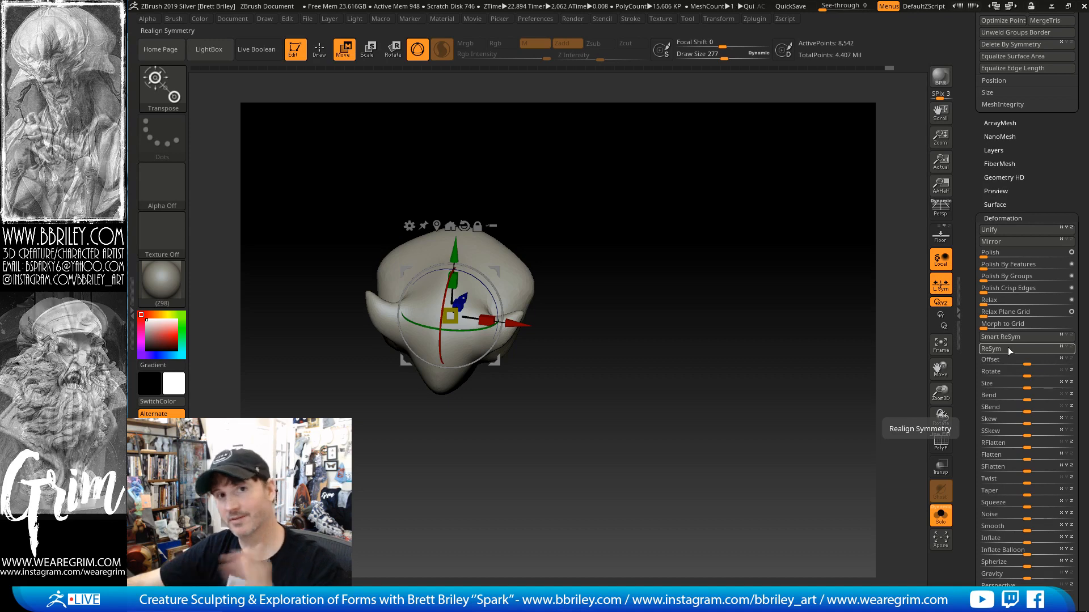
Smooth the isolated cap around its rear and sides, and show the whole head again
mouse_move(781, 327)
mouse_down()
mouse_move(764, 363)
mouse_move(579, 255)
mouse_up()
key(q)
key(shift)
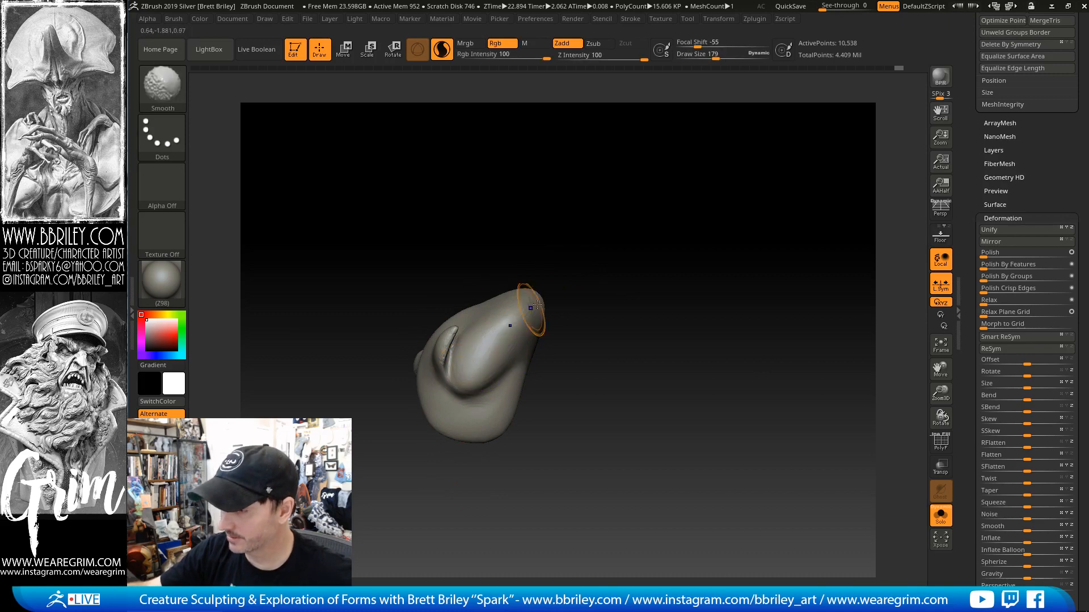
mouse_move(569, 418)
mouse_down()
mouse_move(812, 420)
mouse_move(454, 383)
mouse_up()
Adjust the cap's side horn where it rises behind the crest with the Move brush at draw size 202
key(b)
key(m)
key(v)
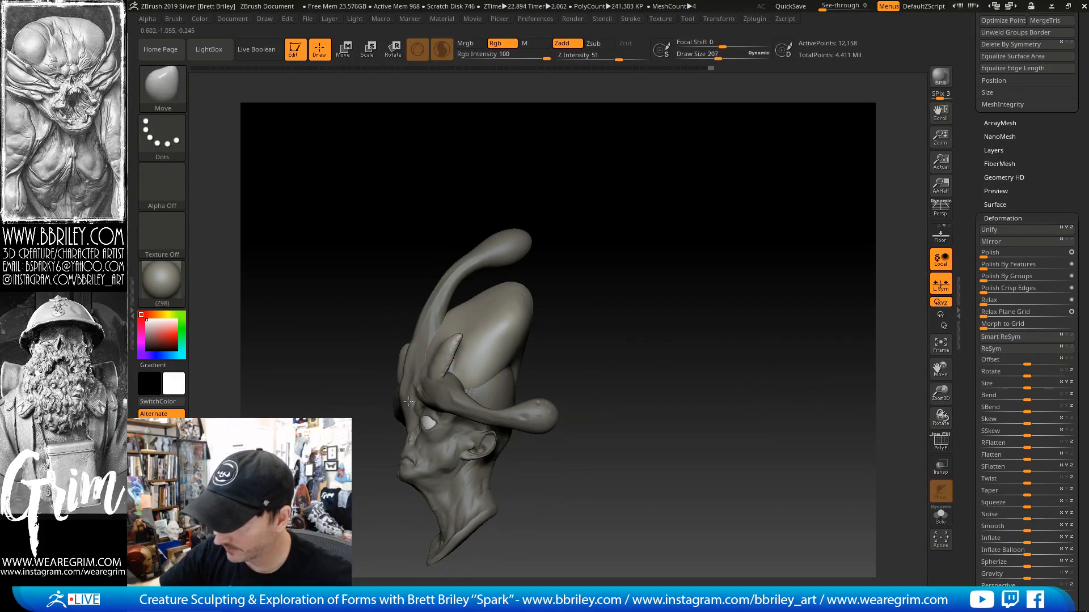
key(s)
click(434, 364)
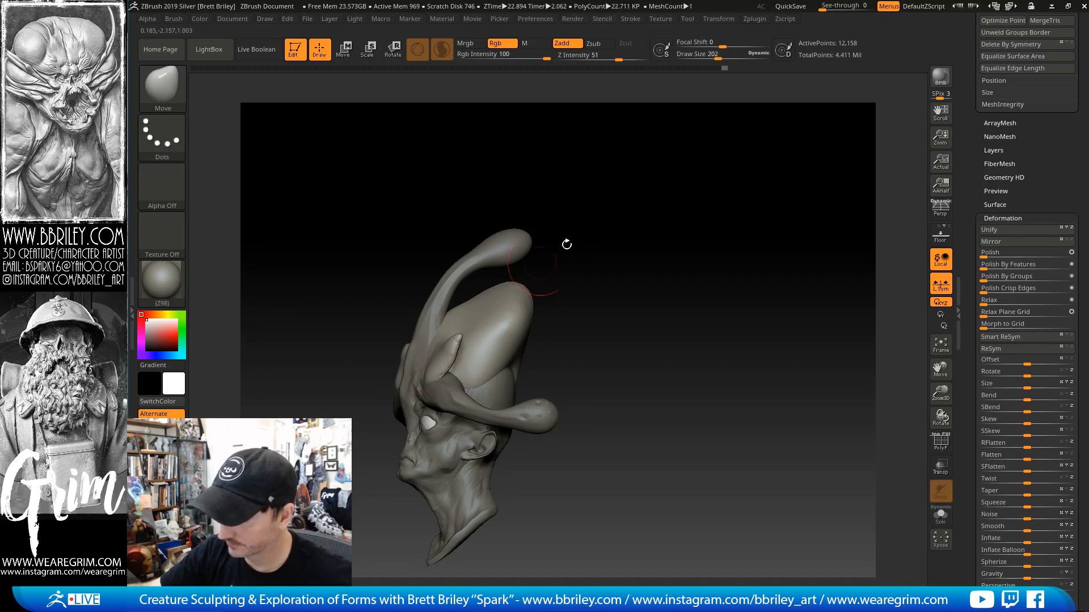
Swell the cap's two side horns with the Inflat brush, reducing the draw size to 72, and smooth them
mouse_move(567, 244)
mouse_down()
mouse_move(608, 236)
mouse_move(590, 255)
mouse_move(777, 267)
mouse_up()
key(b)
key(i)
key(n)
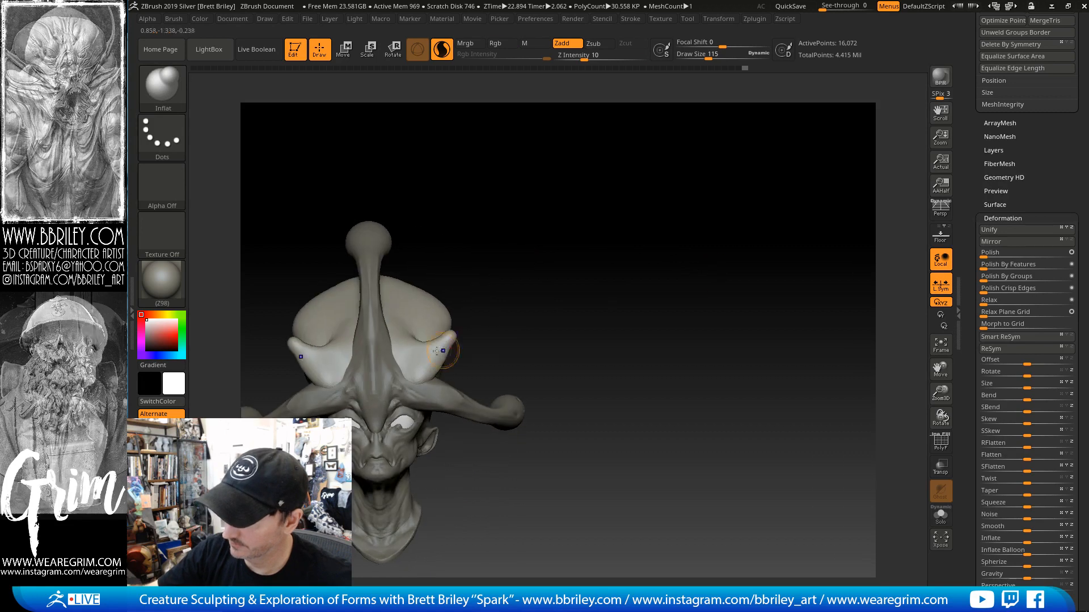
click(435, 322)
key(s)
alt+drag(452, 312, 455, 284)
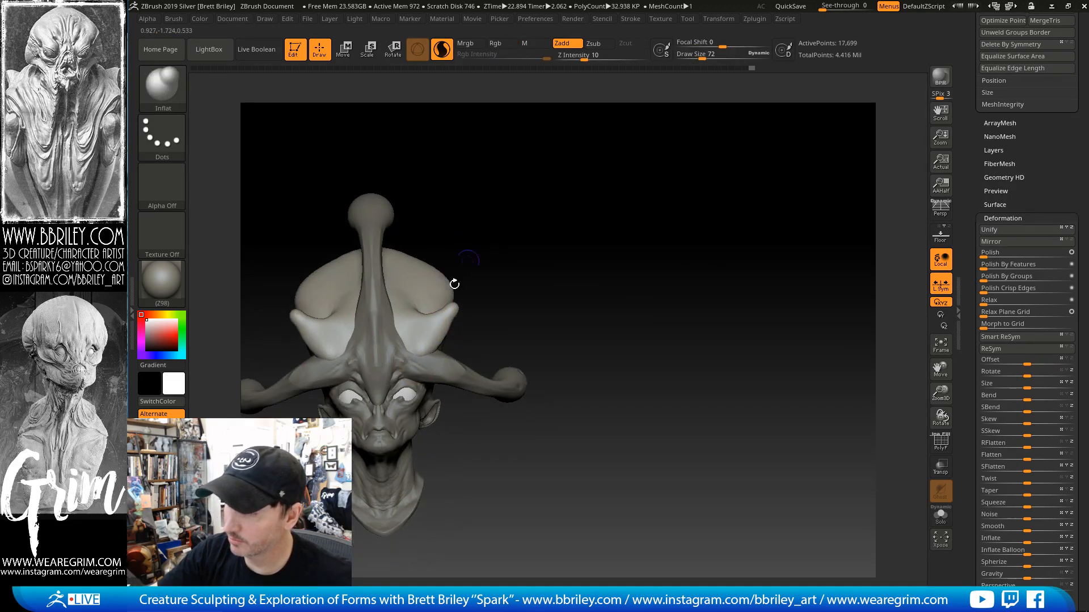
key(shift)
Display the polyframe and smooth the cap's front and sides at draw size 72 to refine their mesh density
key(shift+f)
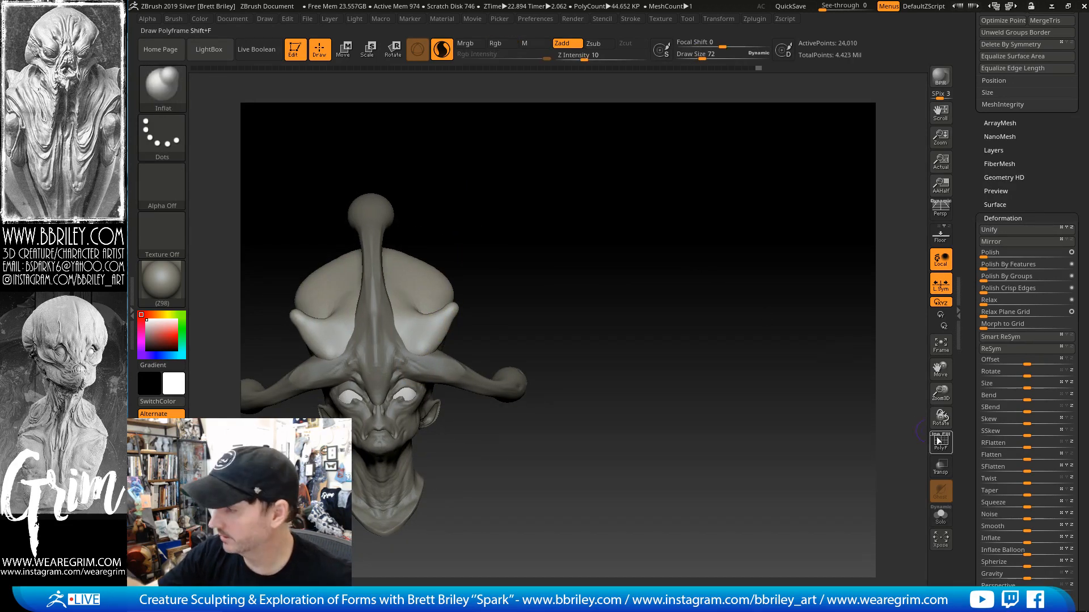
drag(709, 355, 659, 269)
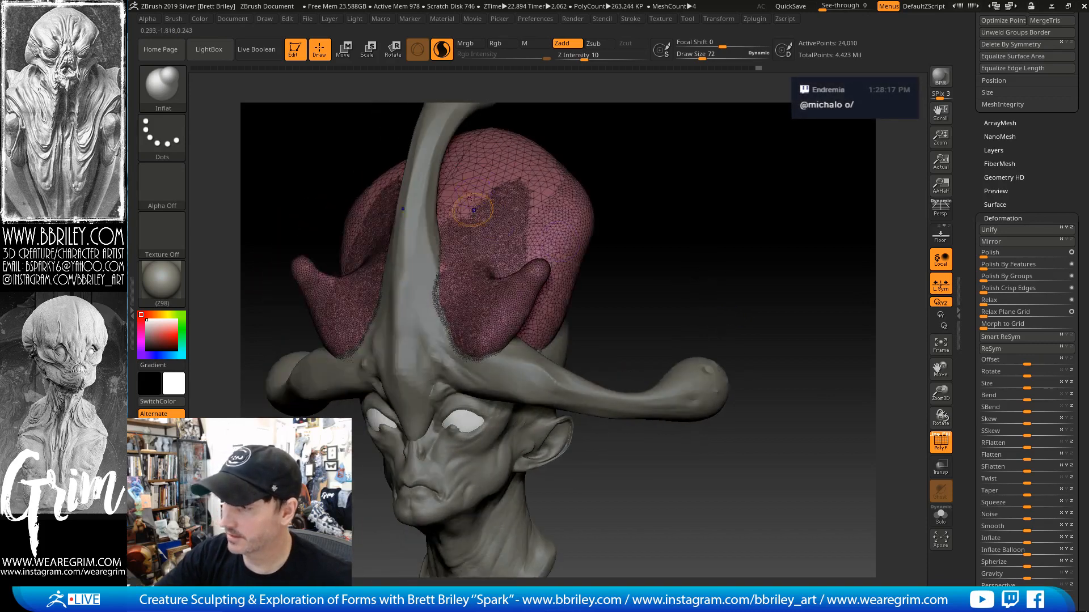
mouse_move(472, 197)
shift+mouse_down()
mouse_move(461, 189)
mouse_move(522, 219)
mouse_move(510, 222)
mouse_move(465, 335)
shift+mouse_up()
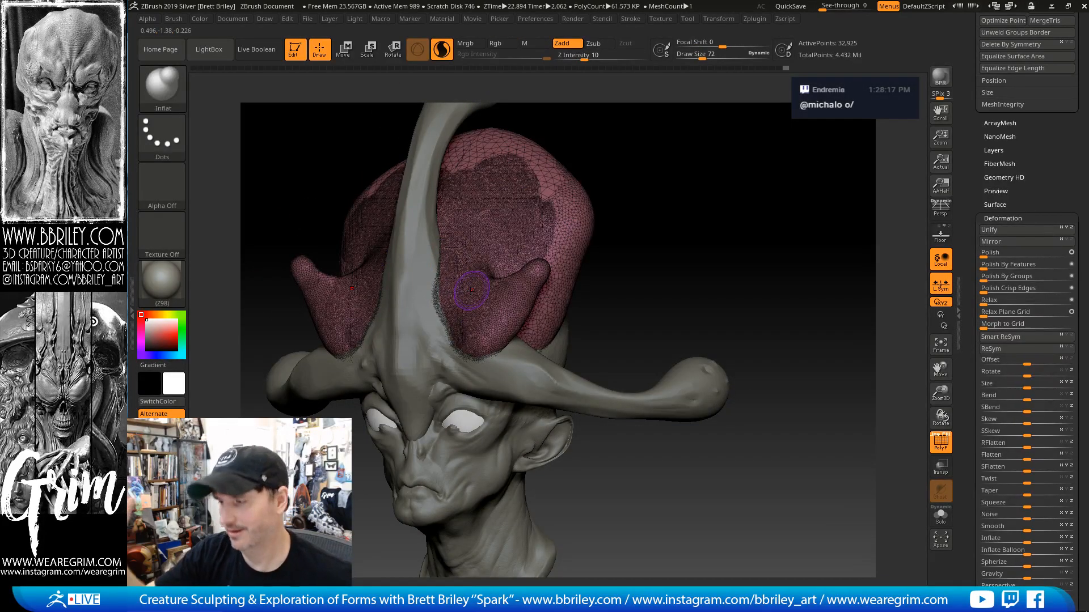
drag(706, 159, 640, 177)
mouse_move(429, 321)
shift+mouse_down()
mouse_move(434, 275)
mouse_move(480, 261)
mouse_move(488, 215)
shift+mouse_up()
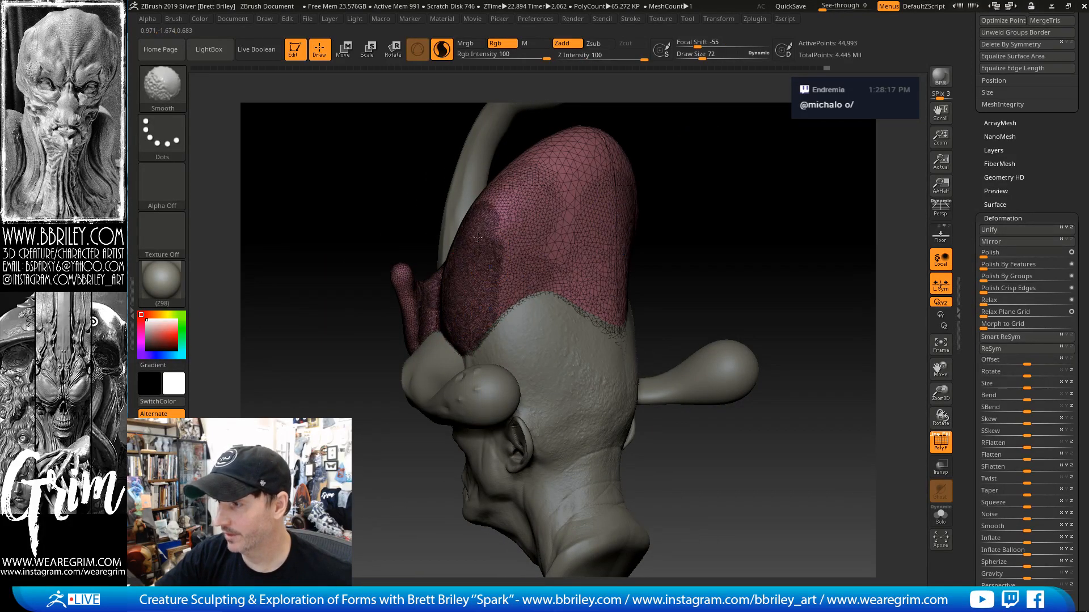
Show the Sculptris Pro settings, smooth the cap's remaining uneven mesh at draw size 115, and hide the polyframe
click(632, 19)
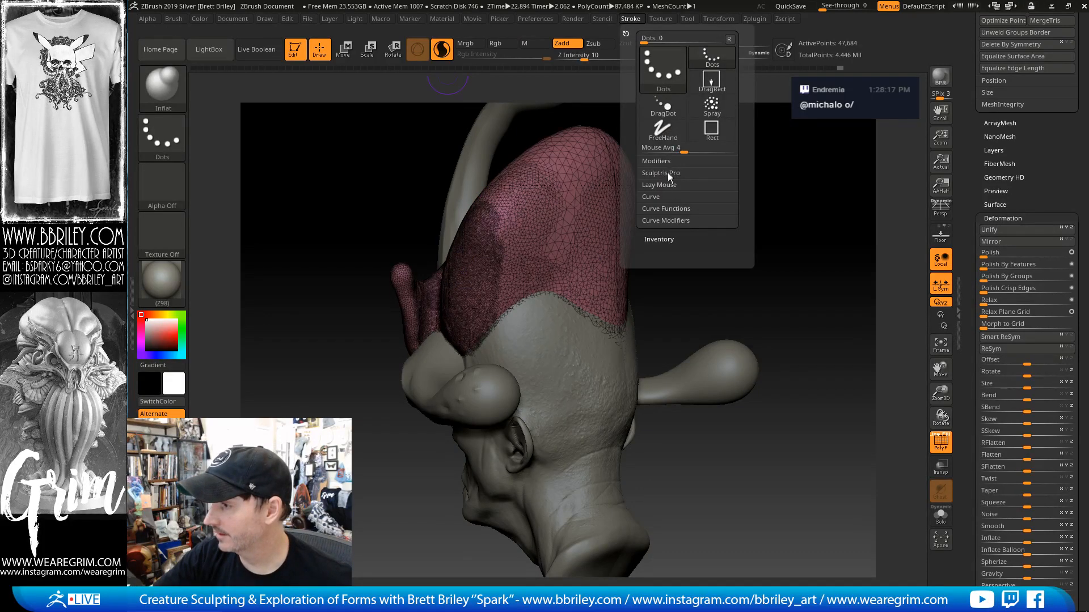
click(666, 173)
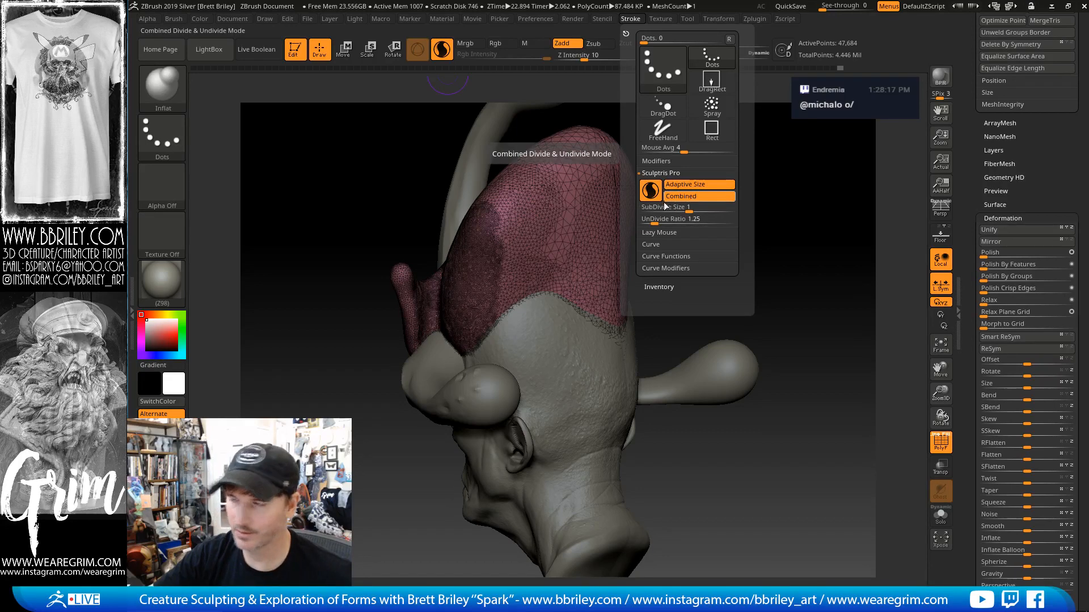
drag(729, 163, 543, 225)
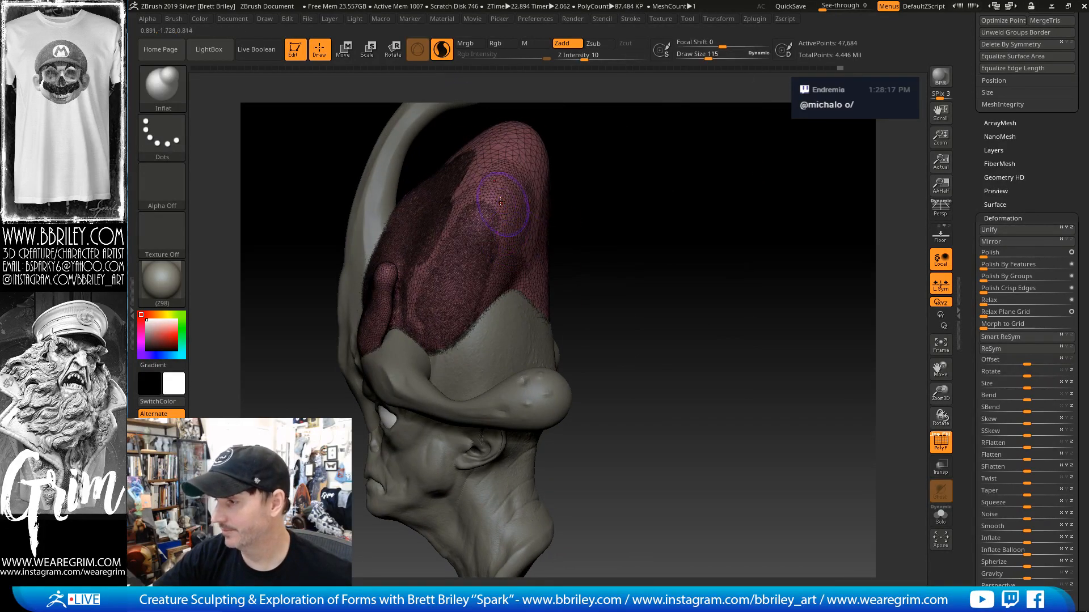
mouse_move(499, 196)
shift+mouse_down()
mouse_move(482, 250)
mouse_move(453, 277)
shift+mouse_up()
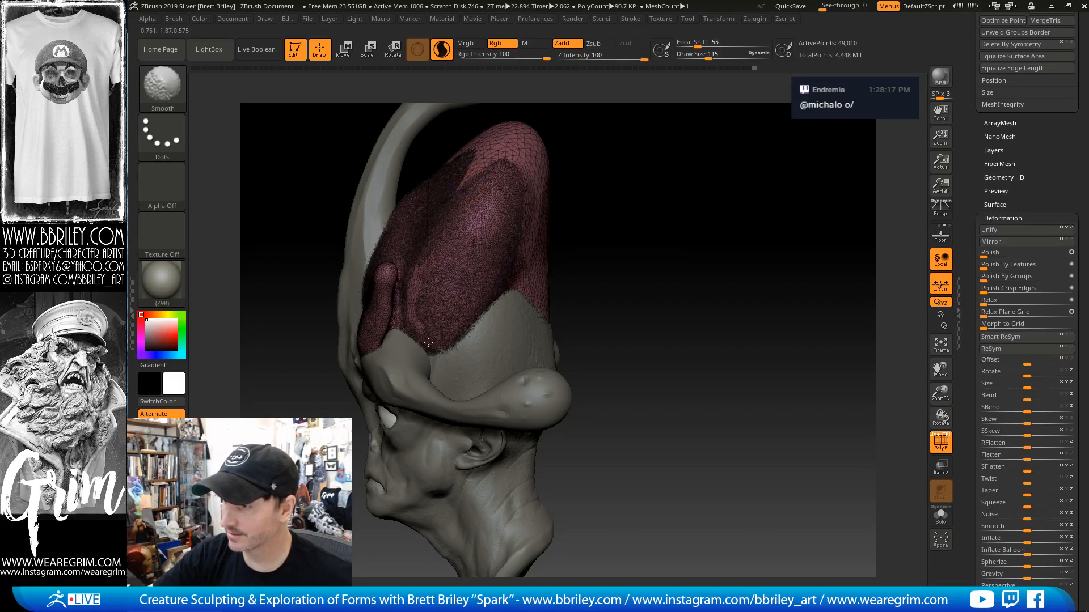
mouse_move(618, 193)
mouse_down()
mouse_move(661, 211)
mouse_move(424, 200)
mouse_move(458, 186)
mouse_move(617, 189)
mouse_up()
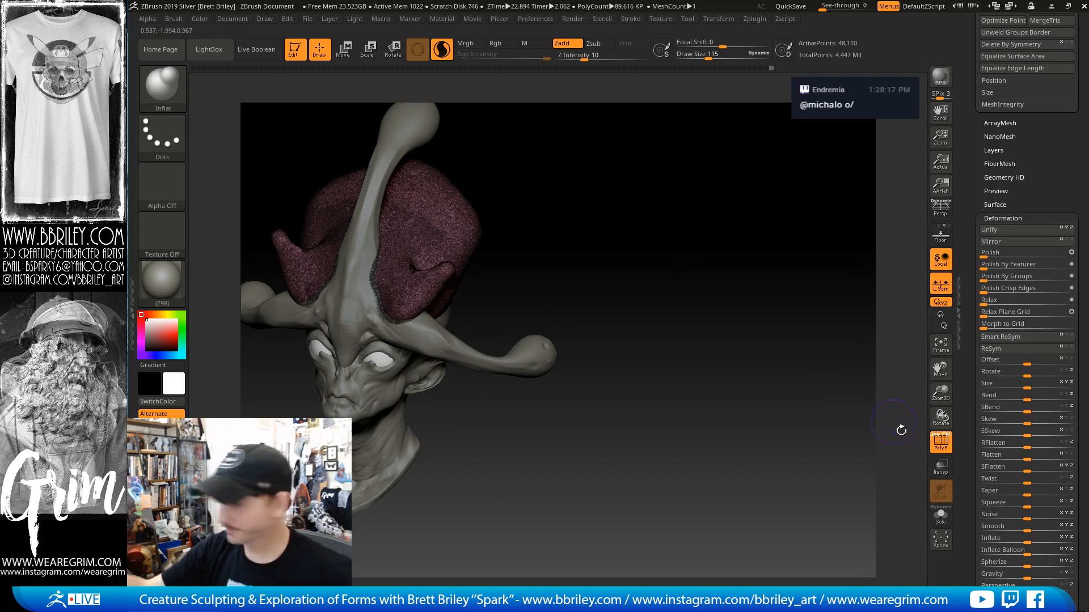
click(939, 442)
drag(703, 317, 709, 302)
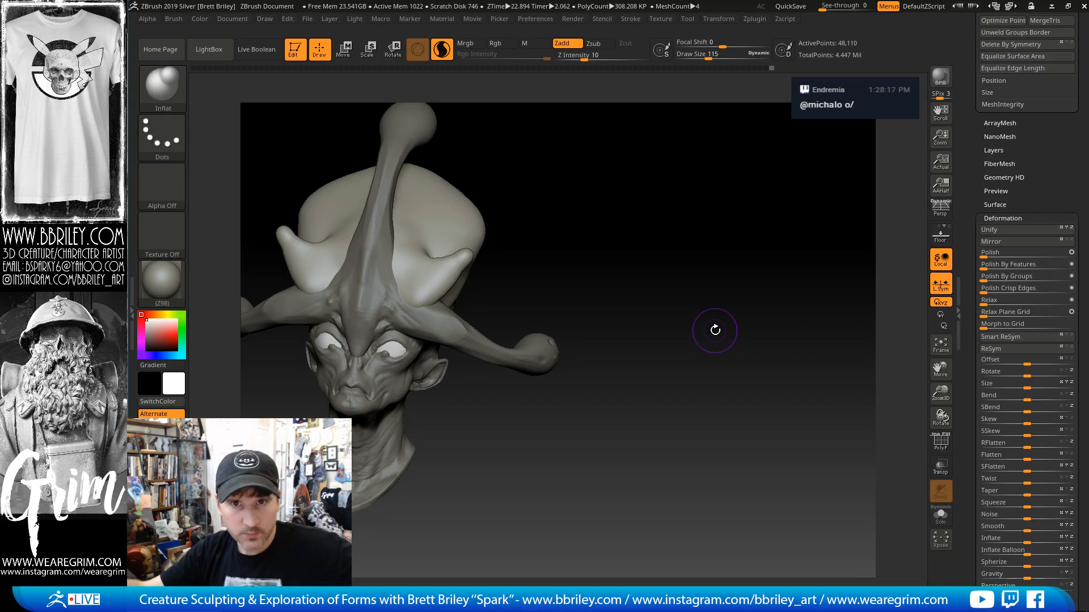
Make the Skin_ZSphere3 horn crest the active subtool
mouse_move(709, 302)
mouse_down()
mouse_move(705, 289)
mouse_move(741, 286)
mouse_move(674, 223)
mouse_move(725, 266)
mouse_move(641, 260)
mouse_move(646, 250)
mouse_move(739, 231)
mouse_move(741, 241)
mouse_move(646, 233)
mouse_up()
alt+click(520, 343)
mouse_move(663, 196)
mouse_down()
mouse_move(635, 207)
mouse_move(692, 165)
mouse_move(680, 187)
mouse_up()
alt+click(541, 232)
alt+click(488, 288)
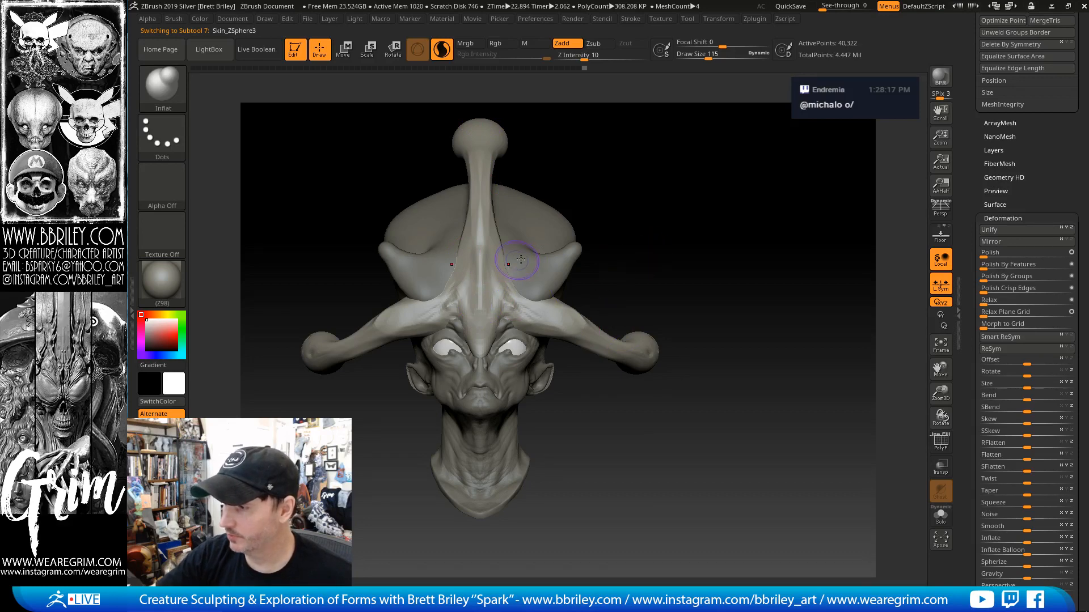
Examine the head's silhouette from several angles by switching the model colour to black and back to white
mouse_move(678, 184)
mouse_down()
mouse_move(689, 178)
mouse_move(662, 187)
mouse_up()
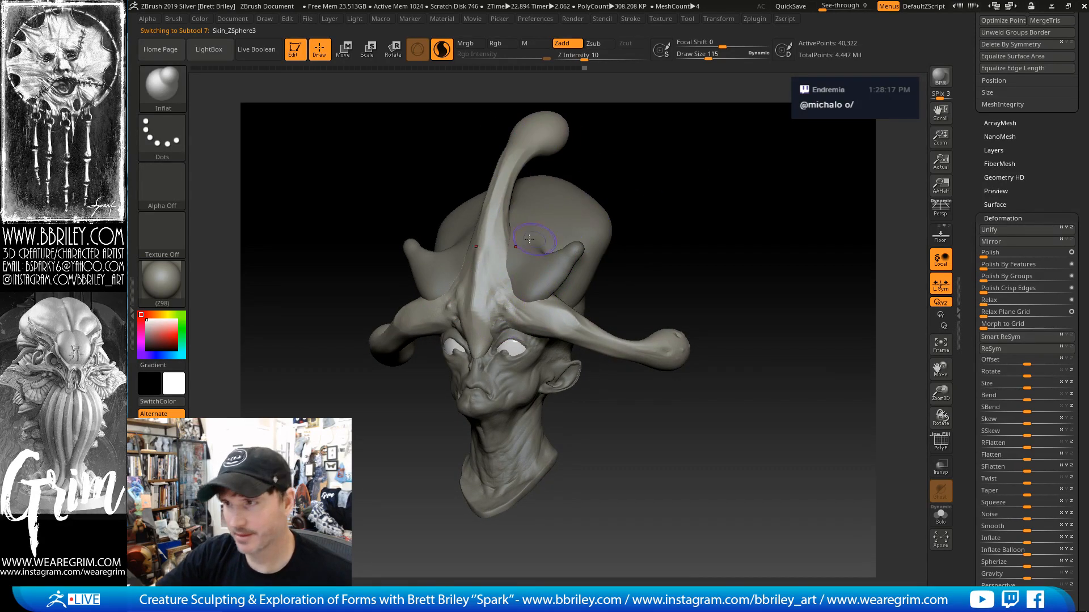
shift+drag(668, 188, 257, 350)
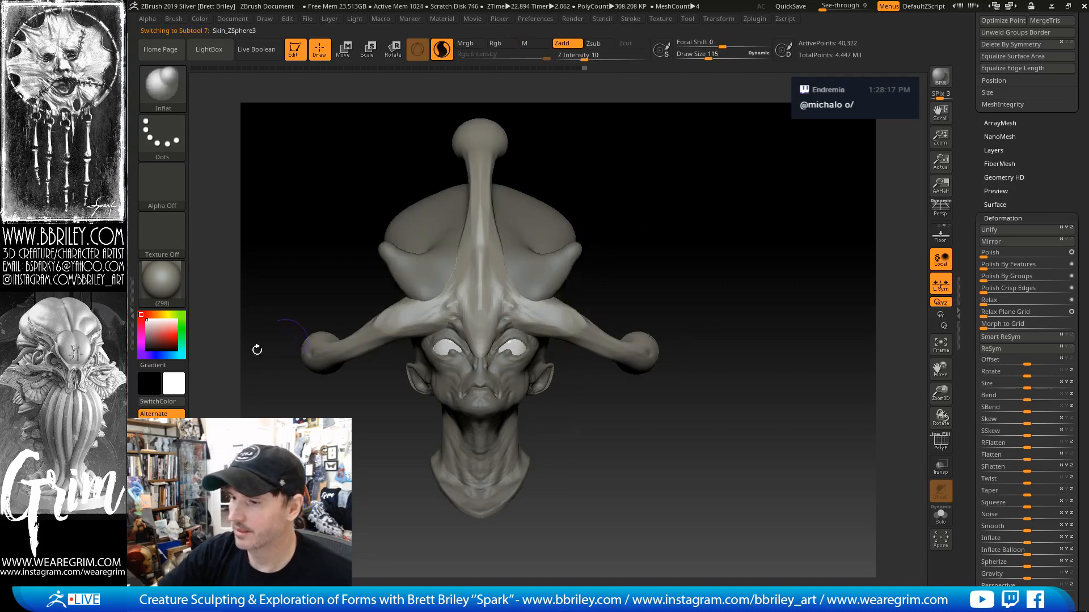
click(144, 353)
drag(747, 199, 579, 259)
click(147, 321)
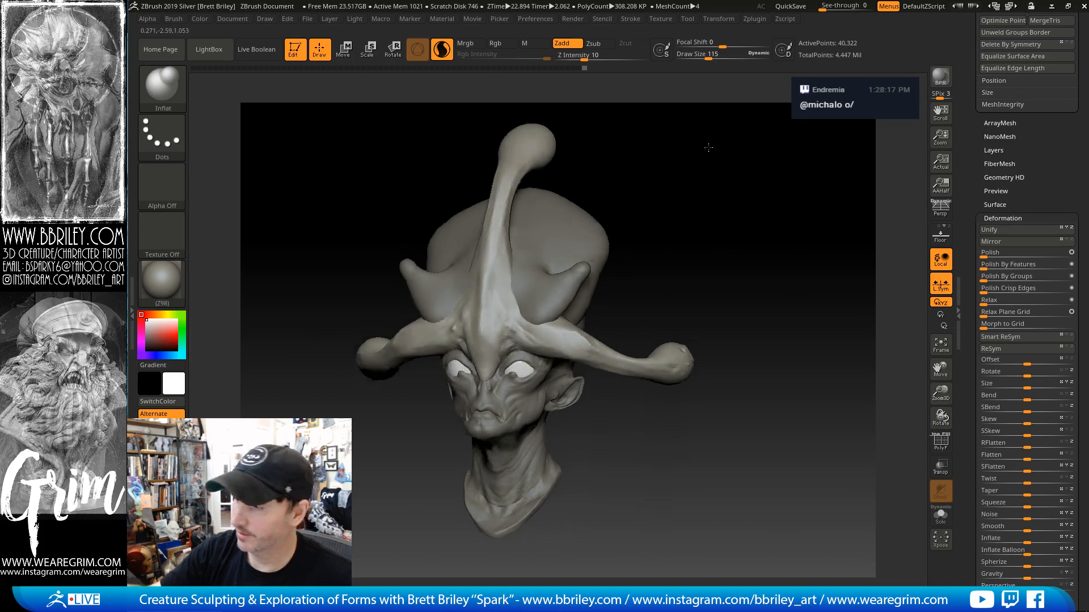
drag(238, 332, 262, 327)
drag(660, 196, 629, 196)
mouse_move(716, 188)
alt+mouse_down()
mouse_move(717, 331)
mouse_move(726, 337)
mouse_move(719, 250)
mouse_move(713, 292)
mouse_move(768, 287)
mouse_move(683, 301)
mouse_move(805, 244)
mouse_move(771, 245)
mouse_move(808, 244)
mouse_move(719, 243)
alt+mouse_up()
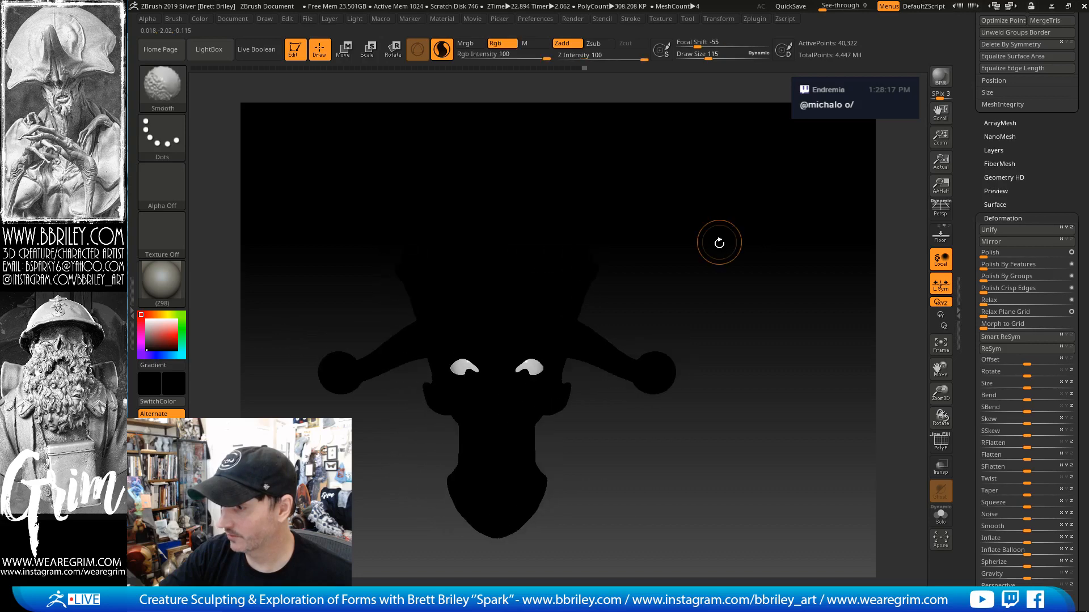
click(144, 323)
drag(583, 187, 596, 201)
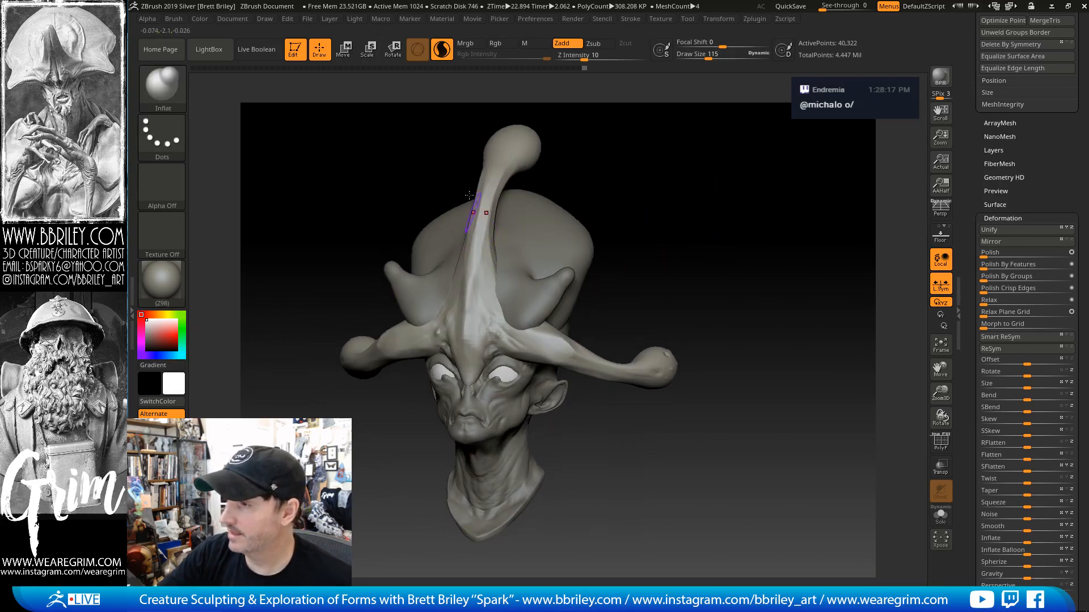
Show the Move gizmo on the horn crest, centre it on the unmasked mesh, and reset its orientation
click(345, 55)
shift+drag(664, 152, 704, 153)
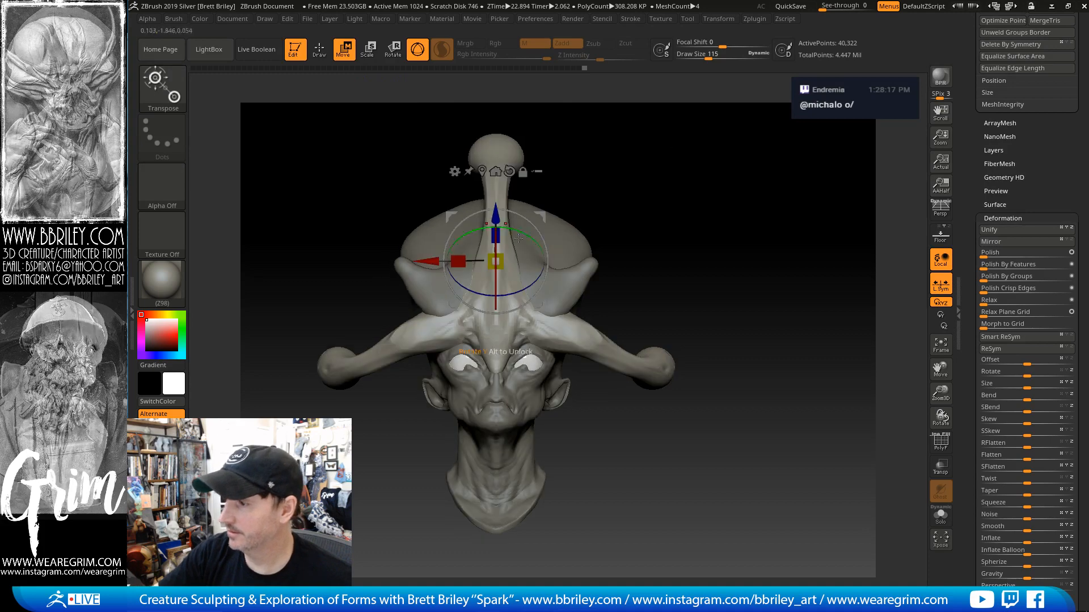
drag(620, 174, 678, 181)
drag(623, 229, 580, 242)
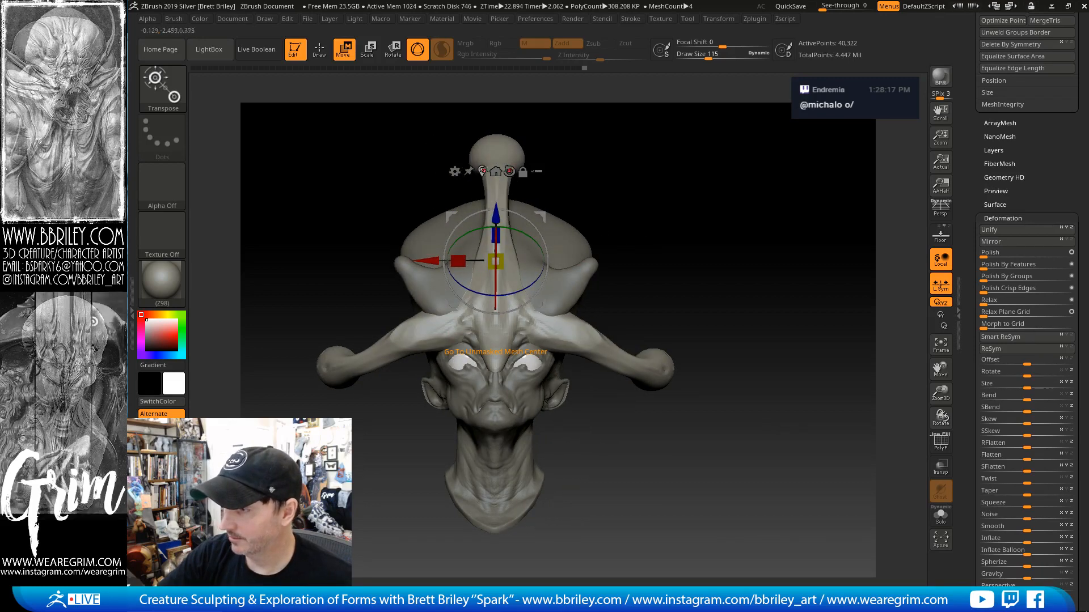
click(482, 169)
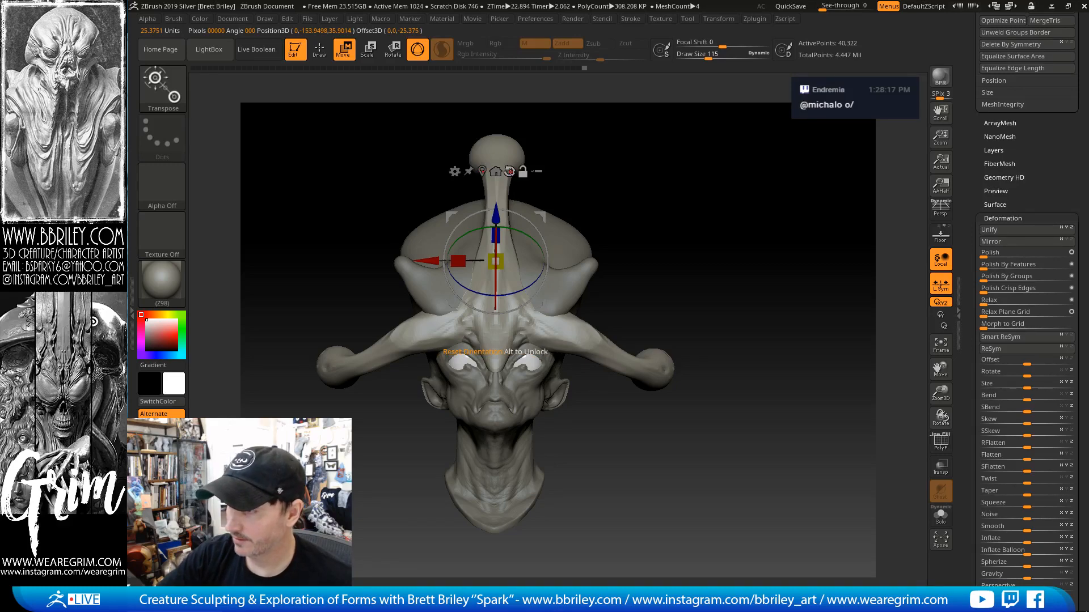
click(510, 170)
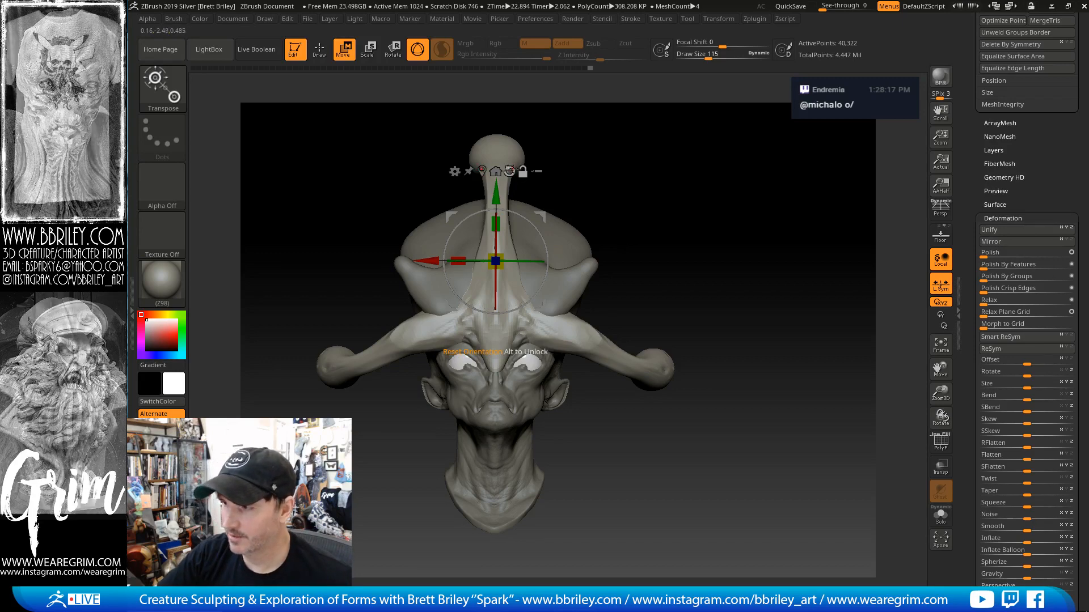
drag(572, 172, 672, 181)
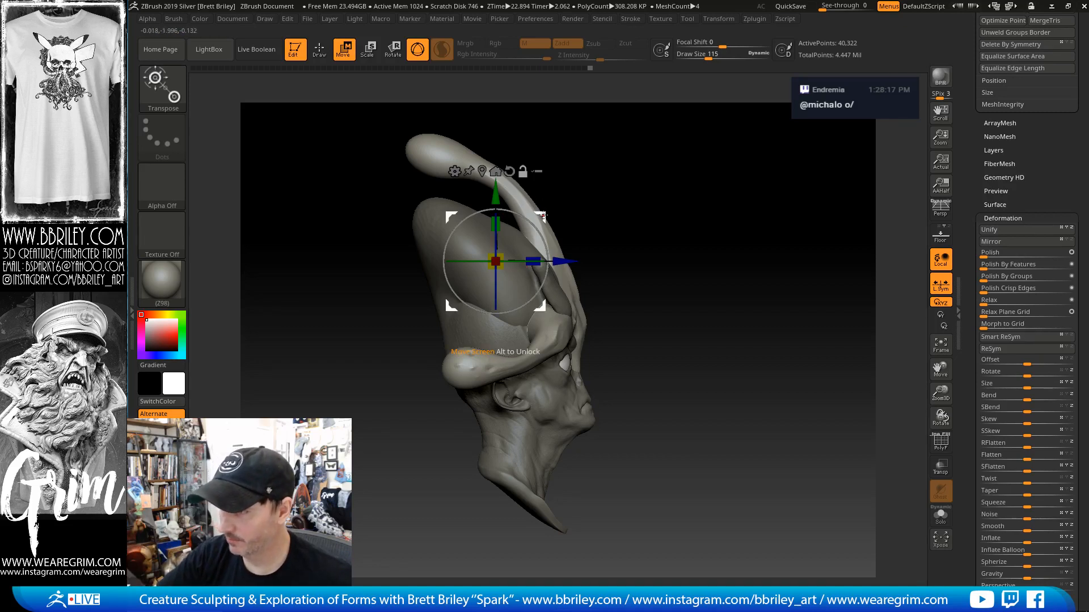
Try to scale the horn crest uniformly about a pivot placed on its upper prong, then undo it
alt+drag(542, 215, 601, 265)
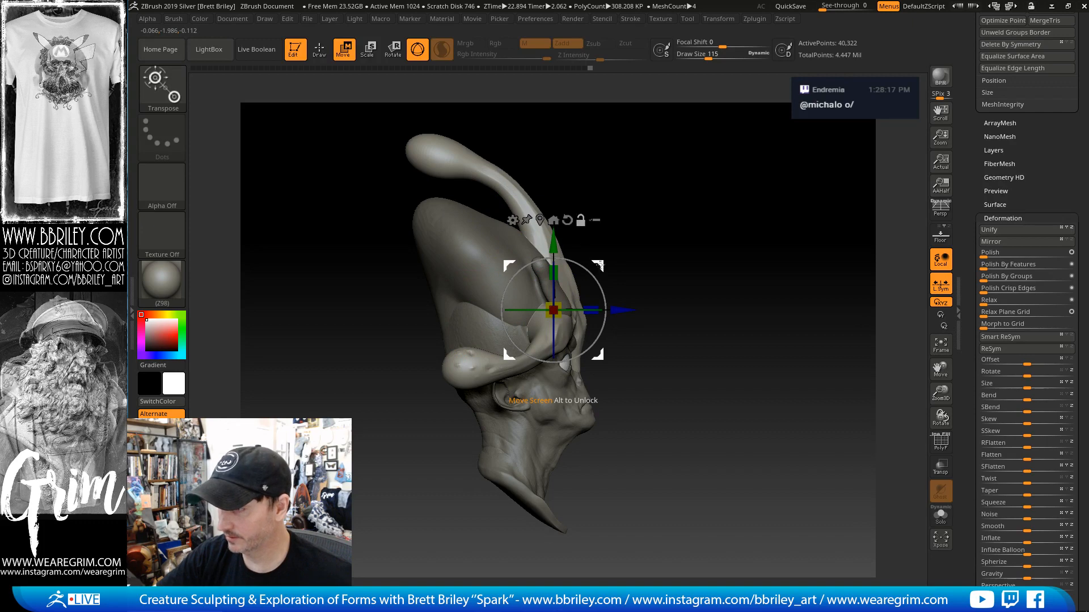
mouse_move(675, 236)
mouse_down()
mouse_move(648, 222)
mouse_move(627, 164)
mouse_move(628, 175)
mouse_move(663, 176)
mouse_move(651, 270)
mouse_move(567, 284)
mouse_up()
alt+drag(549, 321, 447, 175)
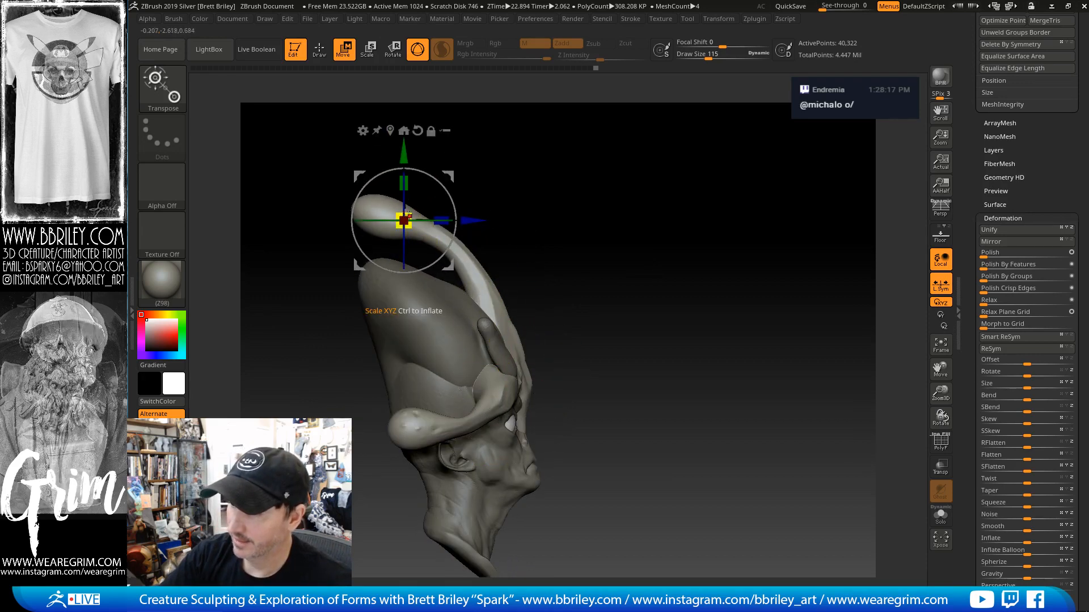
drag(405, 218, 411, 278)
key(ctrl+z)
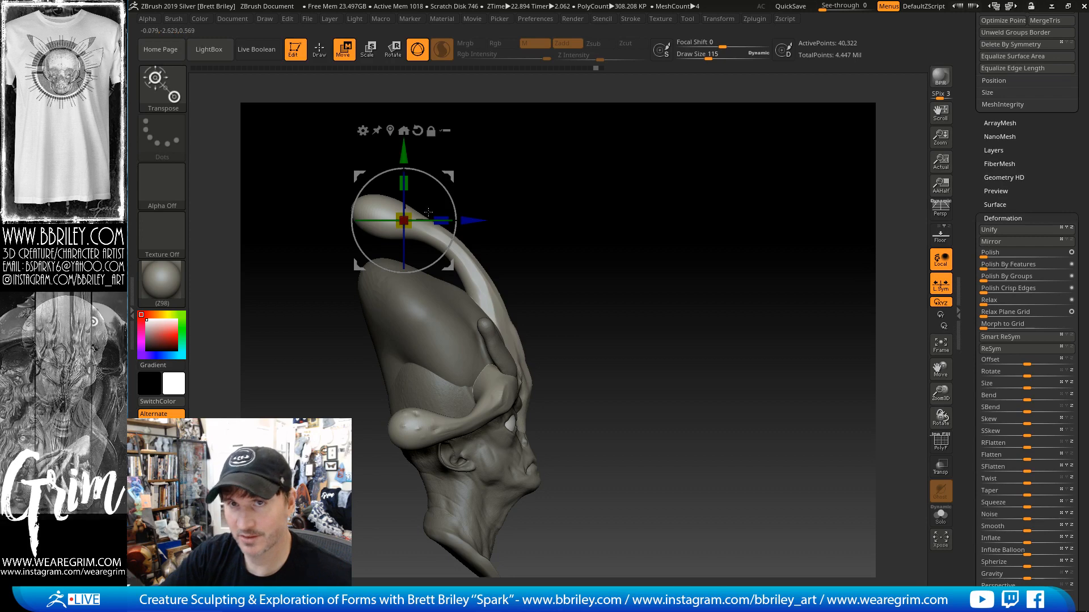
Reposition the crest's pivot at the brow and scale the whole horn crest down uniformly
alt+drag(450, 170, 564, 329)
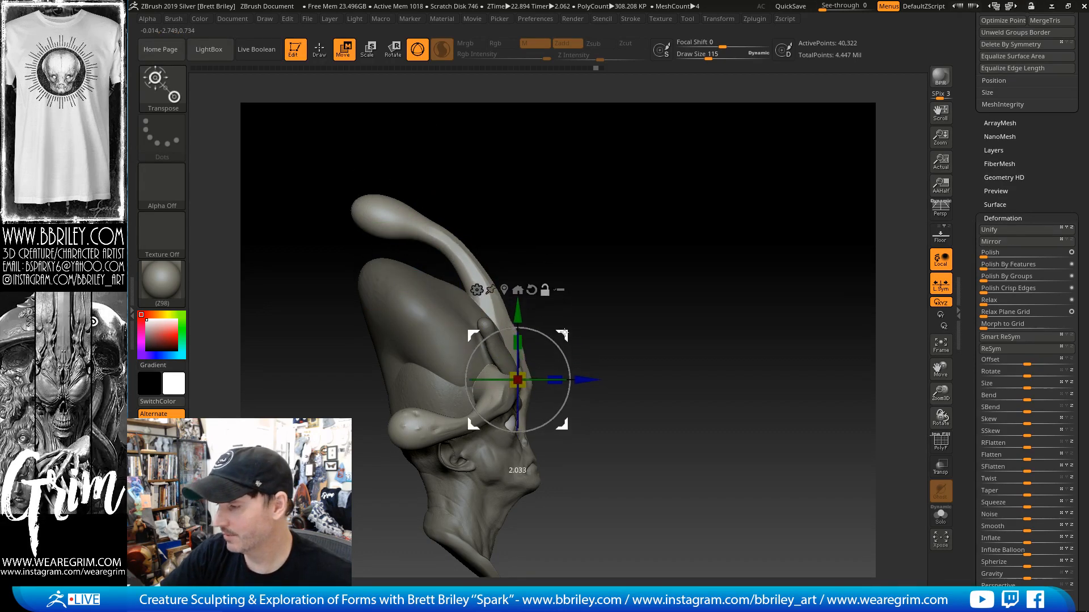
drag(628, 291, 587, 292)
alt+drag(637, 238, 586, 155)
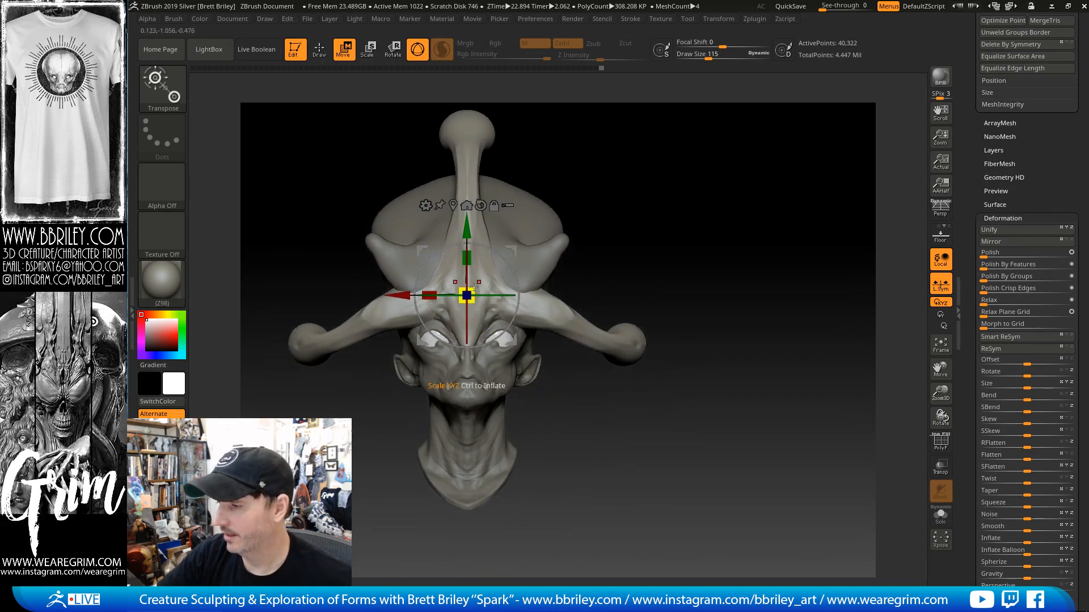
drag(472, 291, 473, 320)
drag(480, 212, 737, 160)
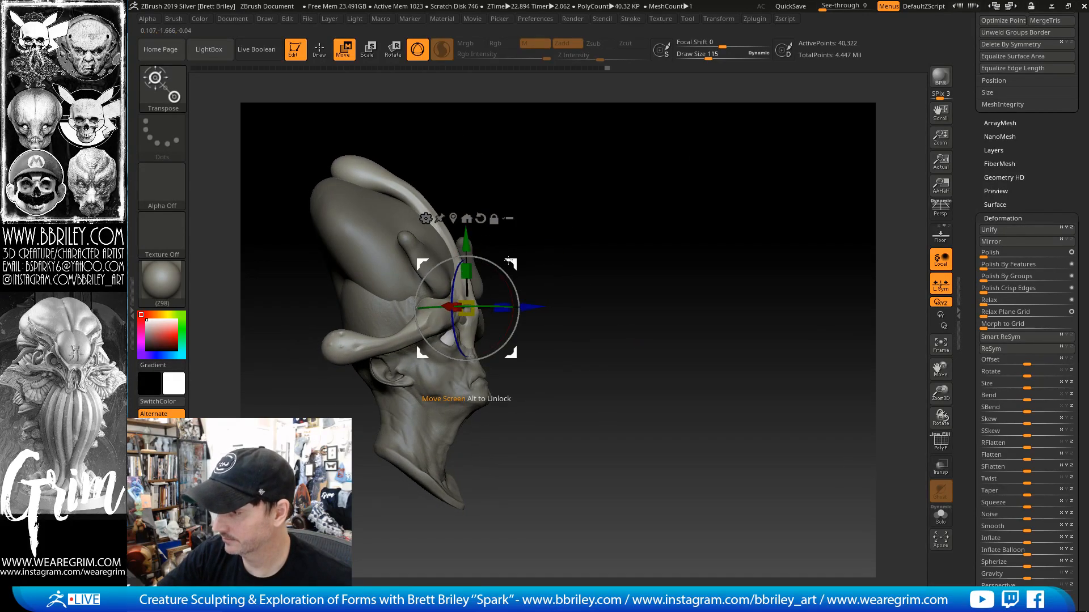
Adjust the horn crest's placement against the forehead and cap in profile with the Move gizmo
shift+drag(518, 249, 541, 232)
drag(499, 264, 514, 253)
drag(514, 253, 513, 253)
shift+drag(564, 197, 599, 221)
Return to the Move brush and reduce its draw size to 115 for adjusting the horn crest
key(q)
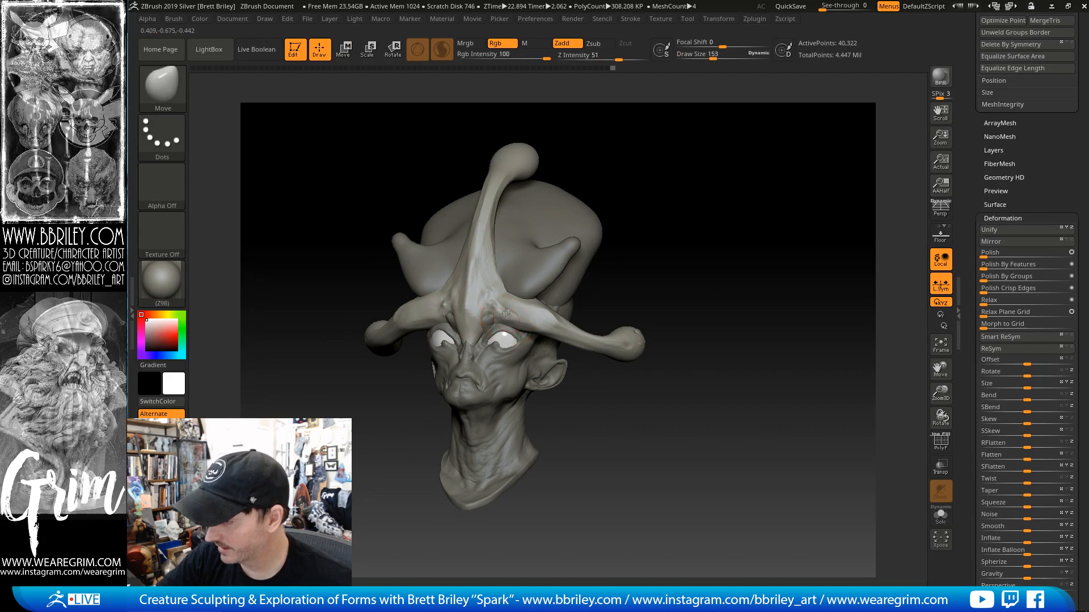
key(bracketleft)
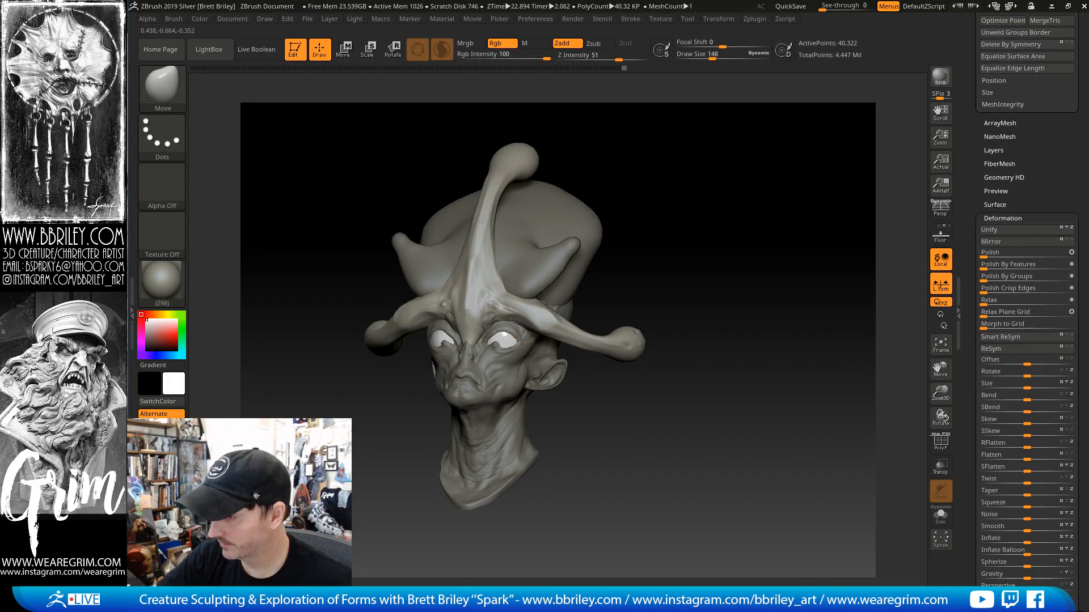
right_drag(543, 277, 560, 175)
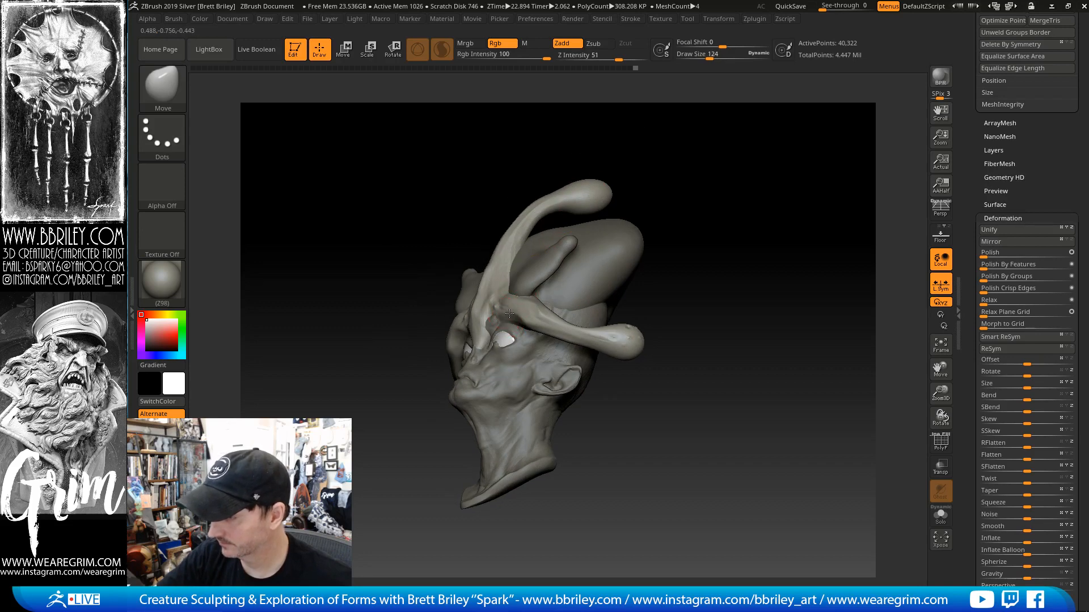
right_drag(554, 227, 638, 191)
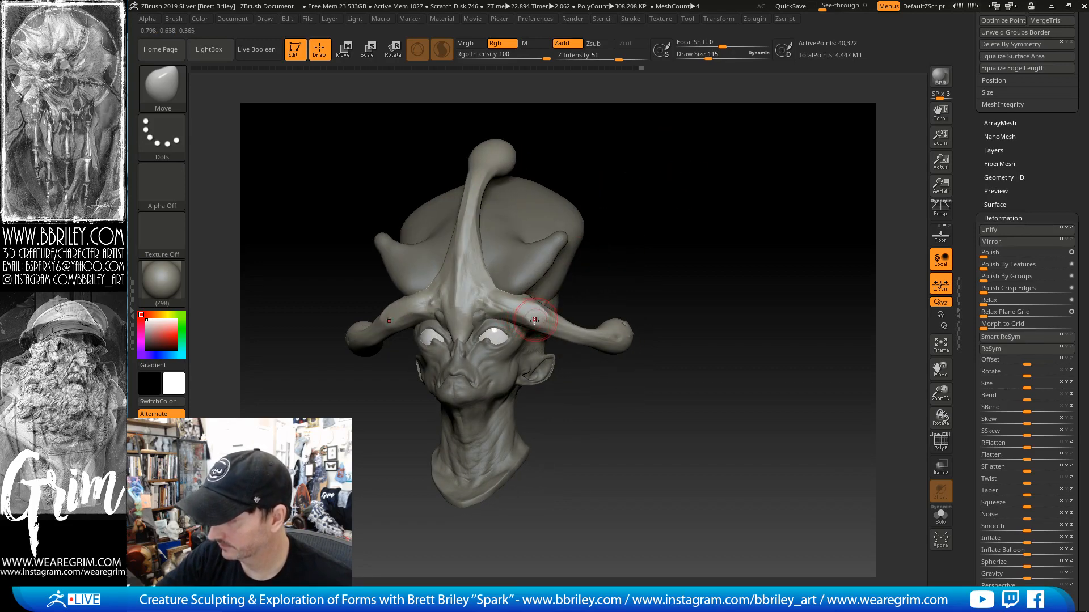
Switch to the TrimDynamic brush and bring up the crest's subdivision level in the Geometry settings
key(b)
key(t)
key(d)
mouse_move(607, 255)
right_down()
mouse_move(653, 219)
mouse_move(470, 141)
right_up()
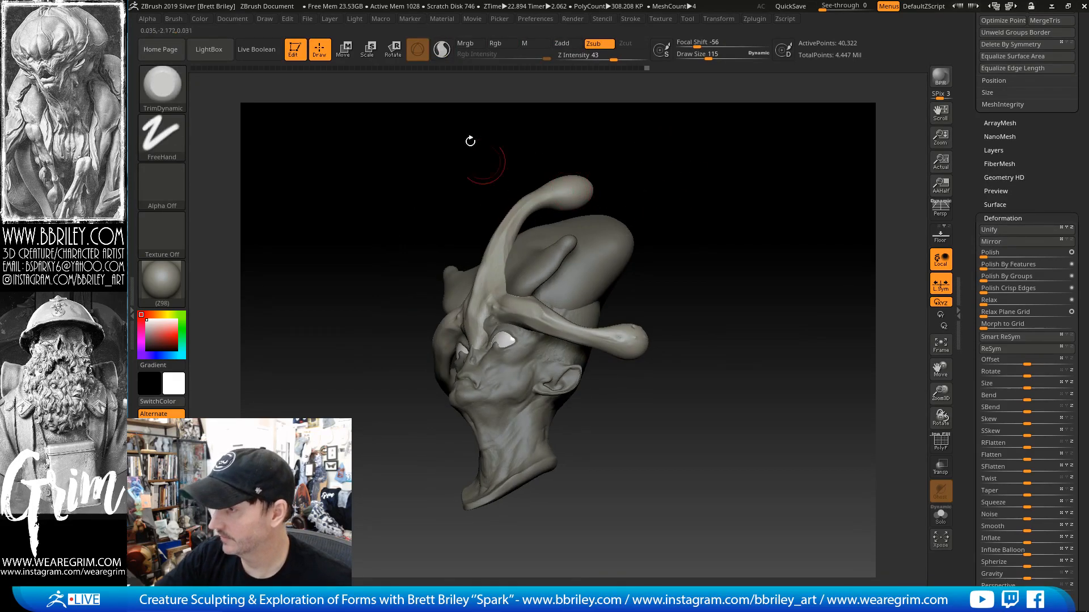
alt+right_drag(885, 195, 811, 204)
click(999, 220)
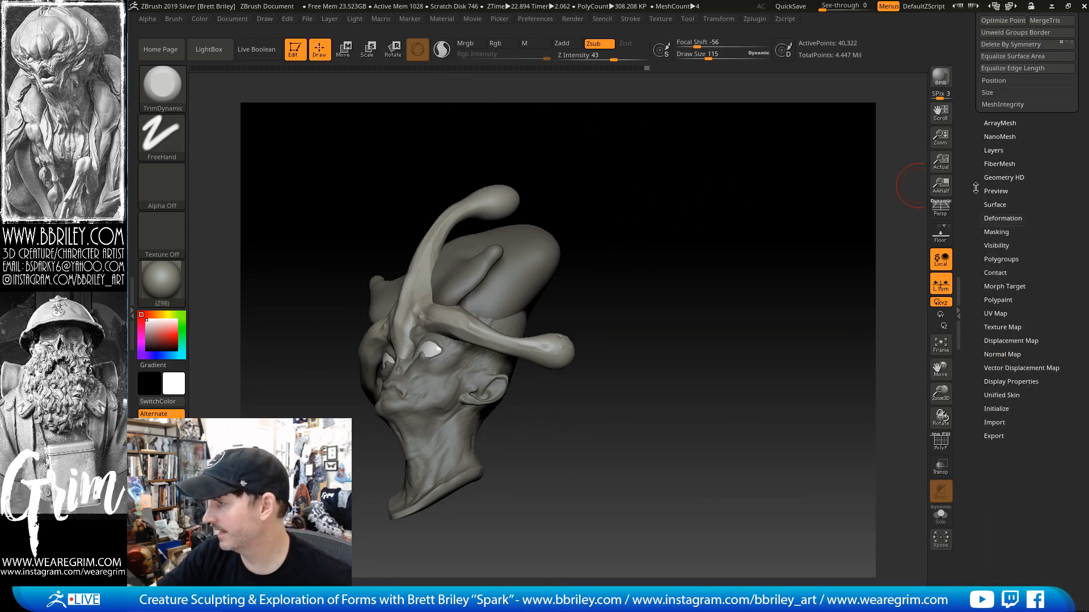
drag(978, 189, 977, 486)
drag(974, 112, 981, 199)
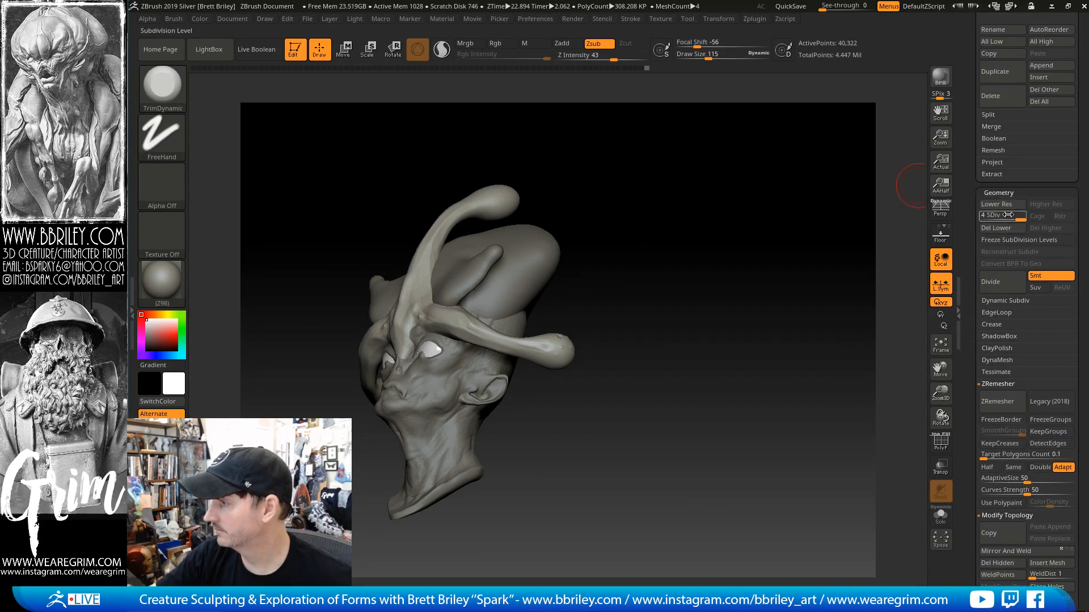
Trim and smooth the surface of the horn crest's prongs at draw size 72
mouse_move(783, 267)
right_down()
mouse_move(707, 296)
mouse_move(738, 294)
right_up()
key(s)
drag(482, 345, 462, 345)
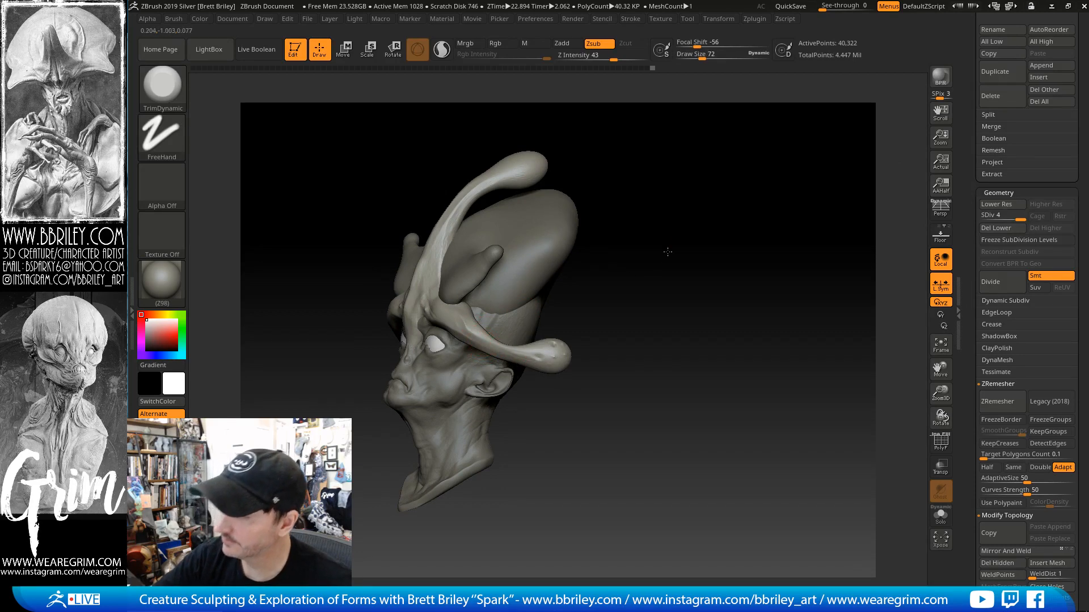
right_drag(667, 252, 408, 296)
right_drag(604, 175, 583, 182)
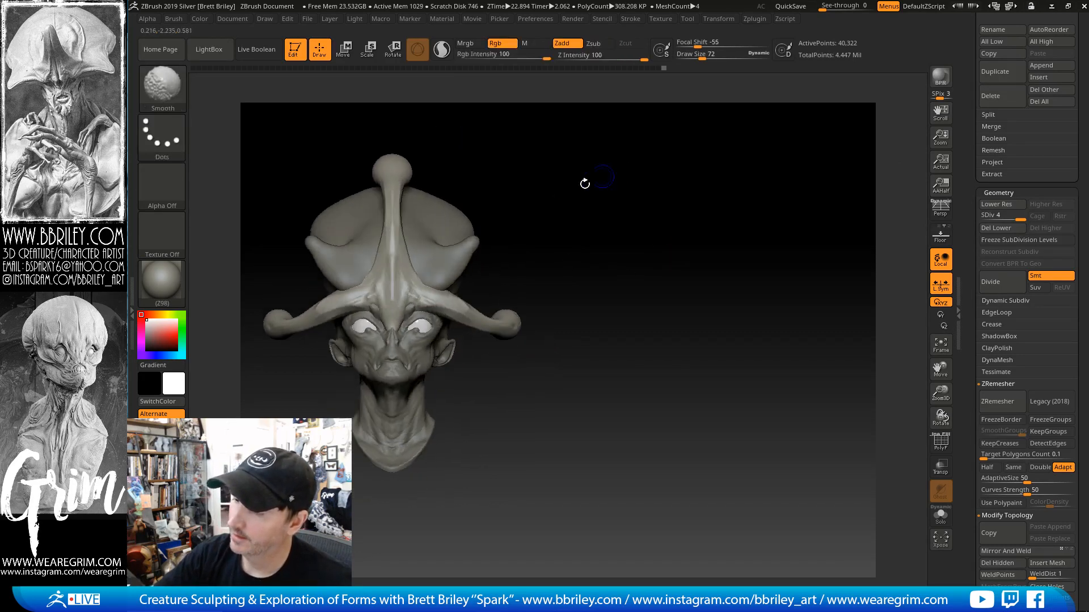
Make the cap the active subtool, narrow it by scaling, and lower it on the head
alt+click(455, 243)
alt+right_drag(506, 190, 511, 203)
click(347, 56)
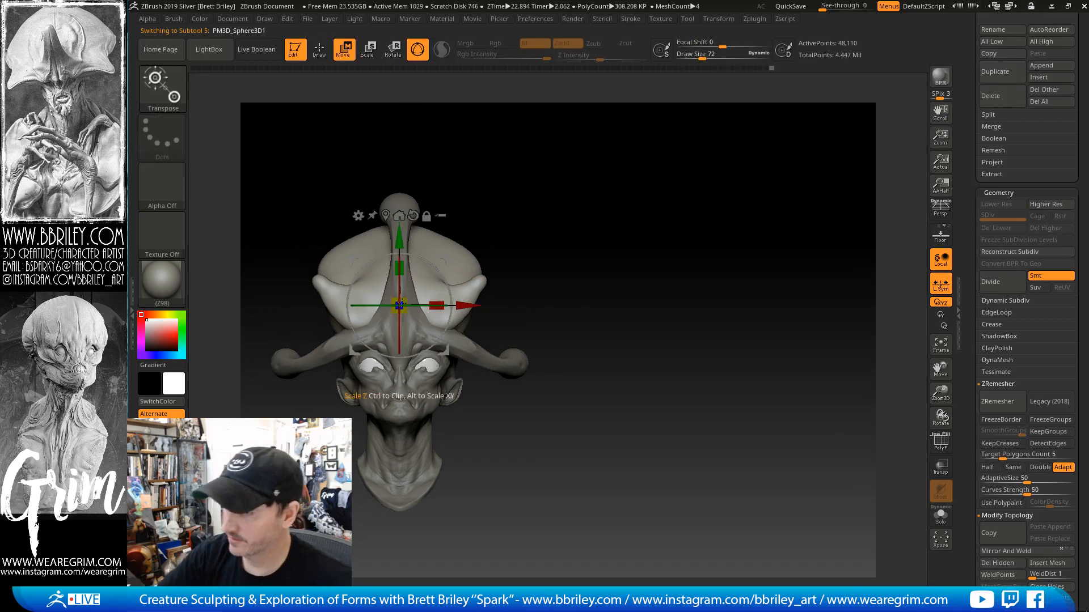
drag(400, 305, 403, 309)
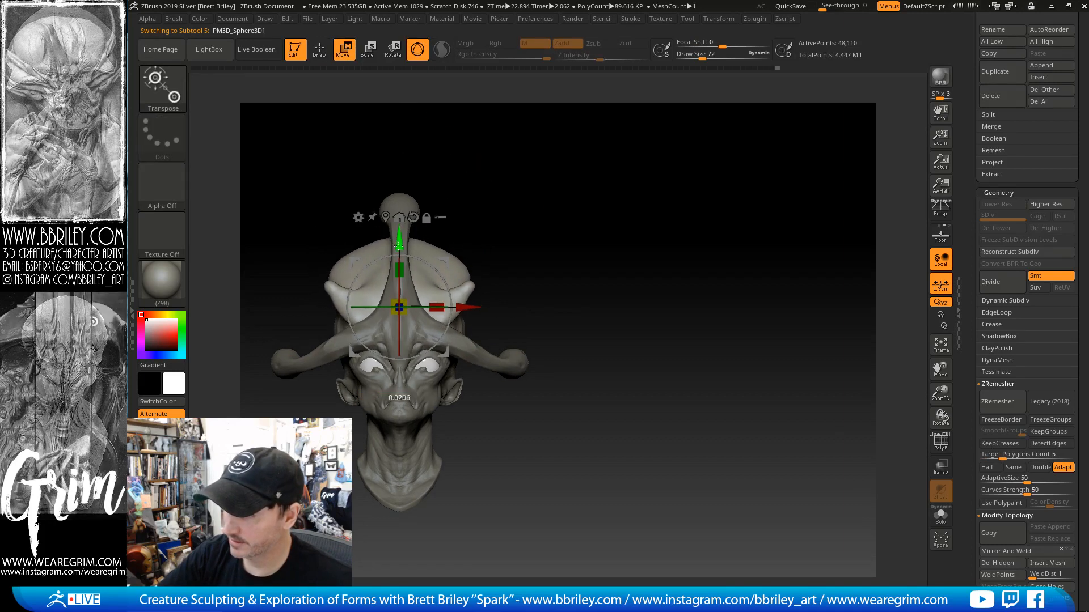
drag(398, 244, 398, 258)
Tilt the cap slightly backwards in profile with the gizmo
drag(500, 198, 612, 189)
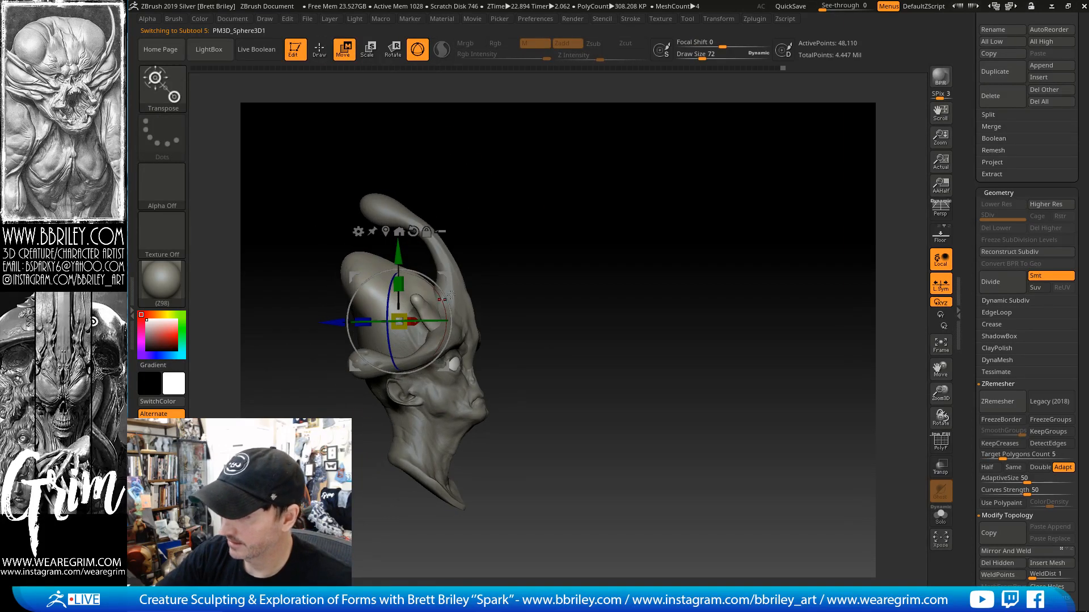
drag(444, 292, 439, 284)
drag(495, 231, 508, 231)
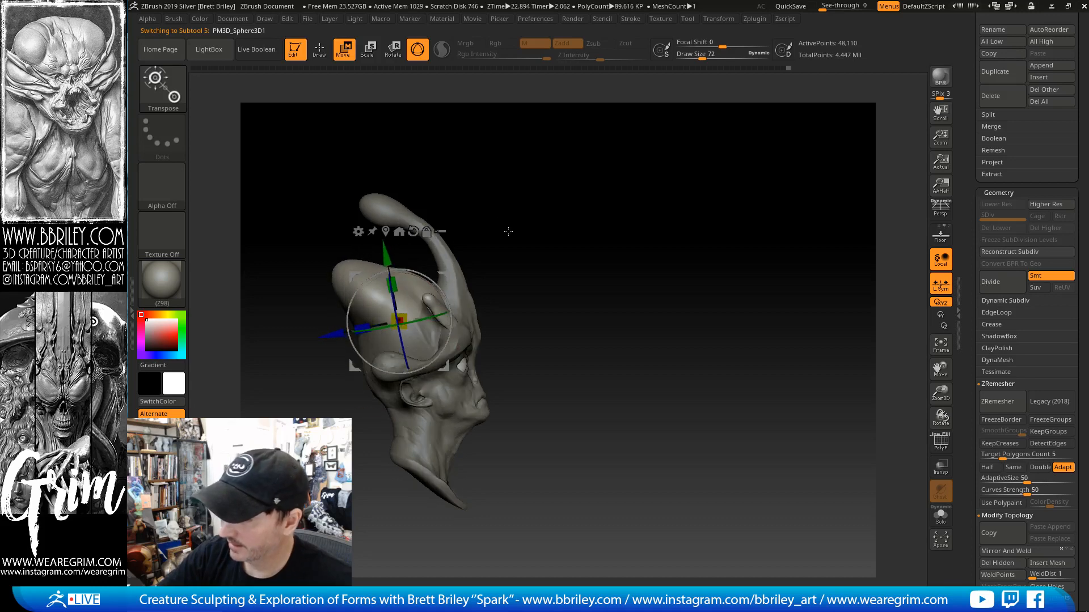
Reshape the cap's small side horns and front edge around the crest with the Move brush, starting at draw size 213
key(q)
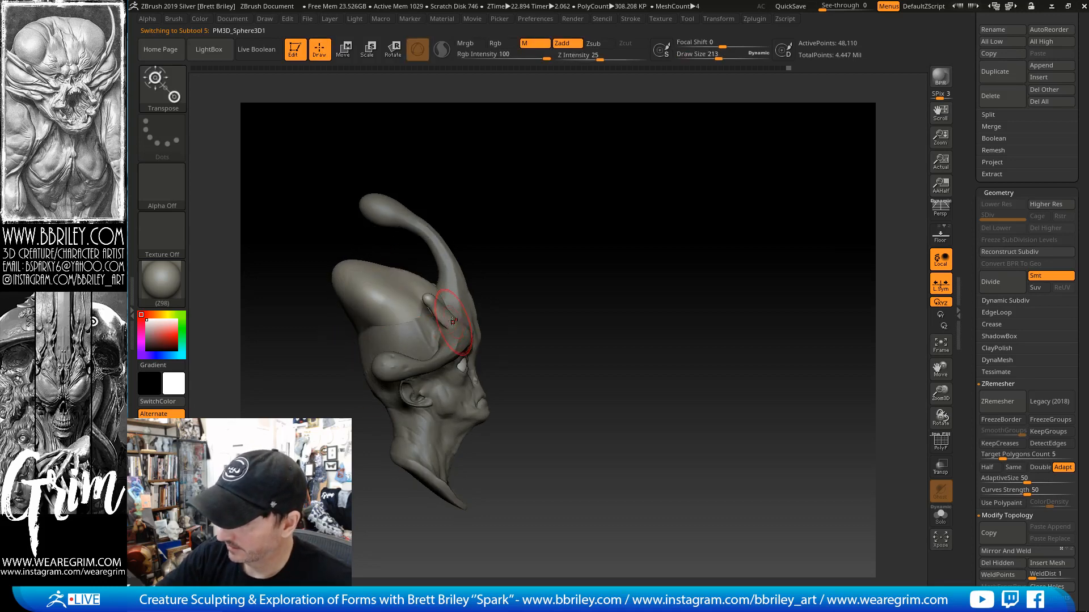
key(b)
key(m)
key(v)
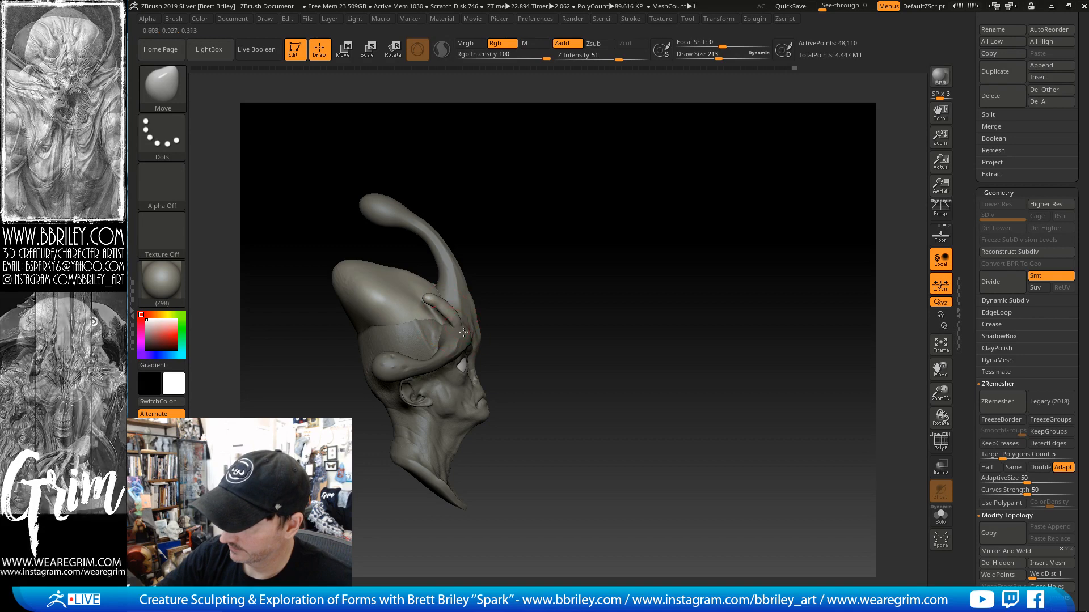
drag(544, 318, 475, 336)
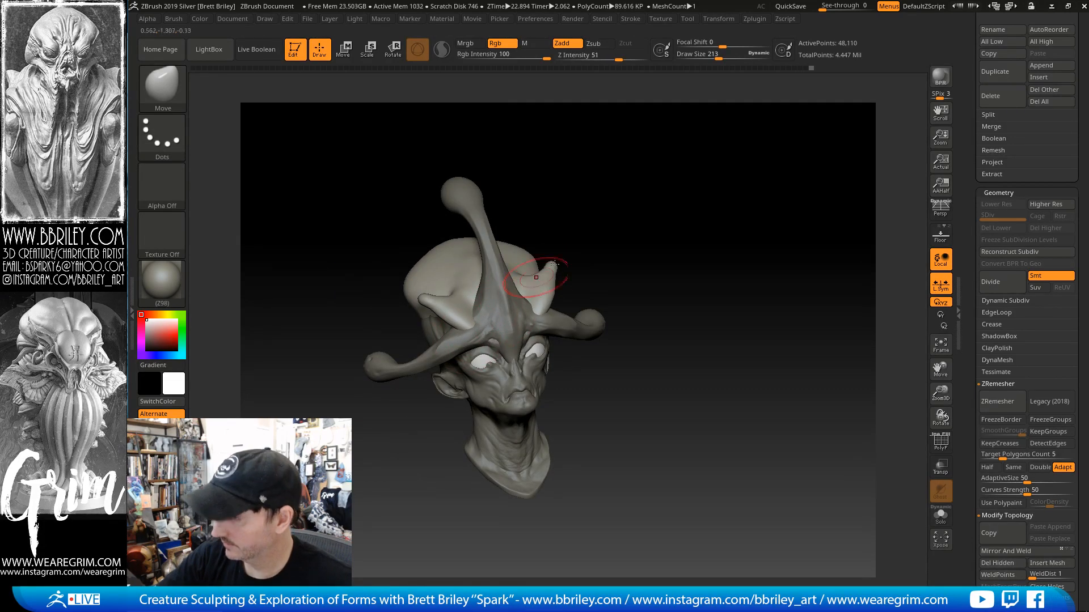
mouse_move(554, 265)
mouse_down()
mouse_move(651, 189)
mouse_move(481, 305)
mouse_up()
drag(566, 193, 565, 273)
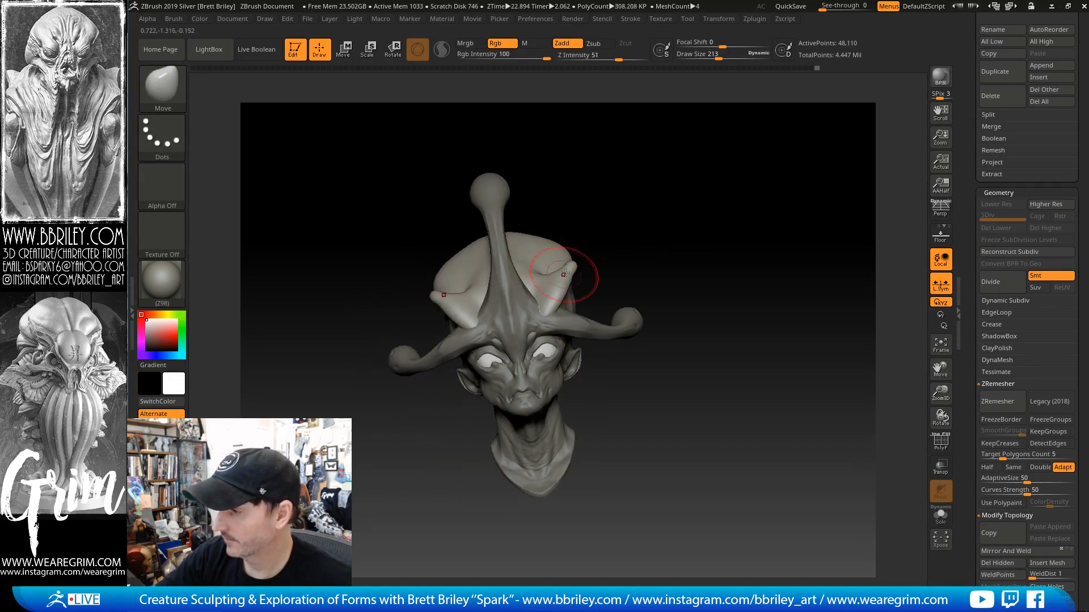
mouse_move(606, 222)
mouse_down()
mouse_move(575, 265)
mouse_move(658, 182)
mouse_move(586, 231)
mouse_move(569, 200)
mouse_up()
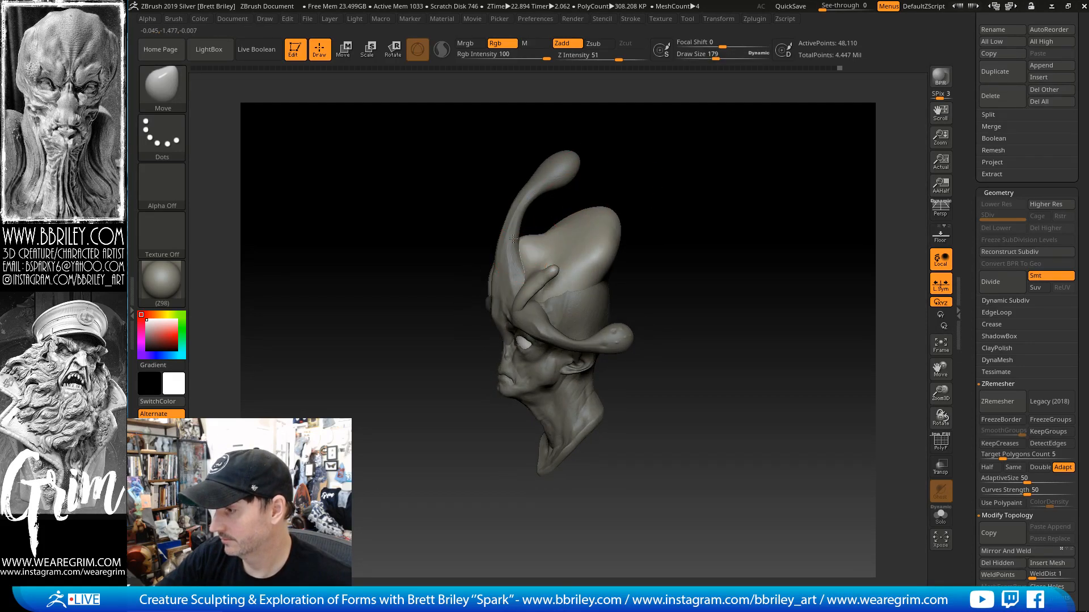
Sculpt ridges across the cap's crown beside the crest, smooth them at draw size 68, and refine the creases with DamStandard
alt+click(529, 232)
mouse_move(565, 205)
mouse_down()
mouse_move(611, 197)
mouse_move(578, 215)
mouse_up()
key(1)
key(2)
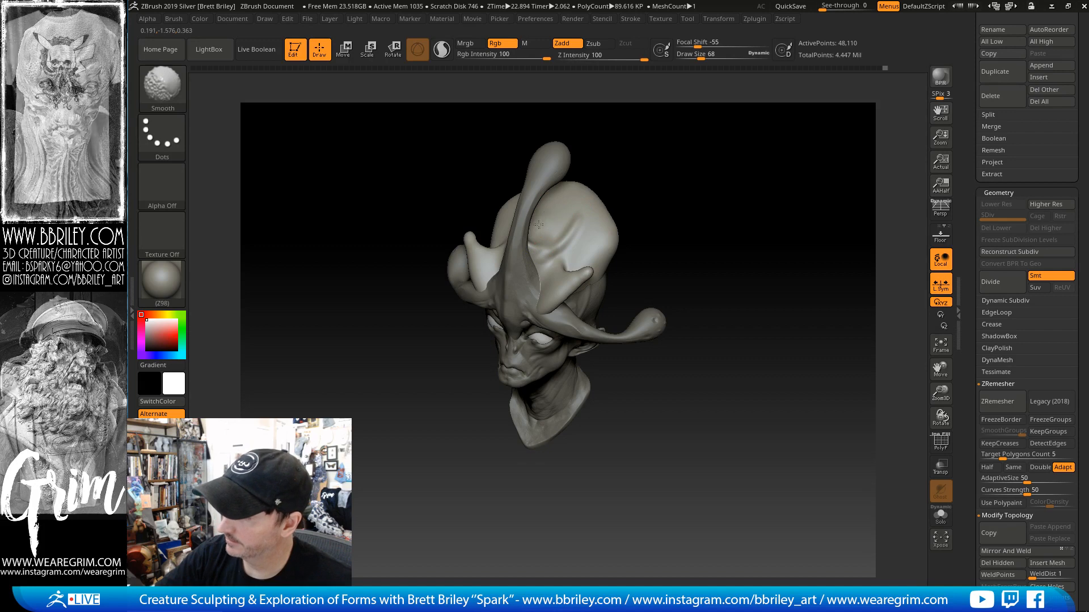
shift+drag(645, 158, 565, 233)
key(3)
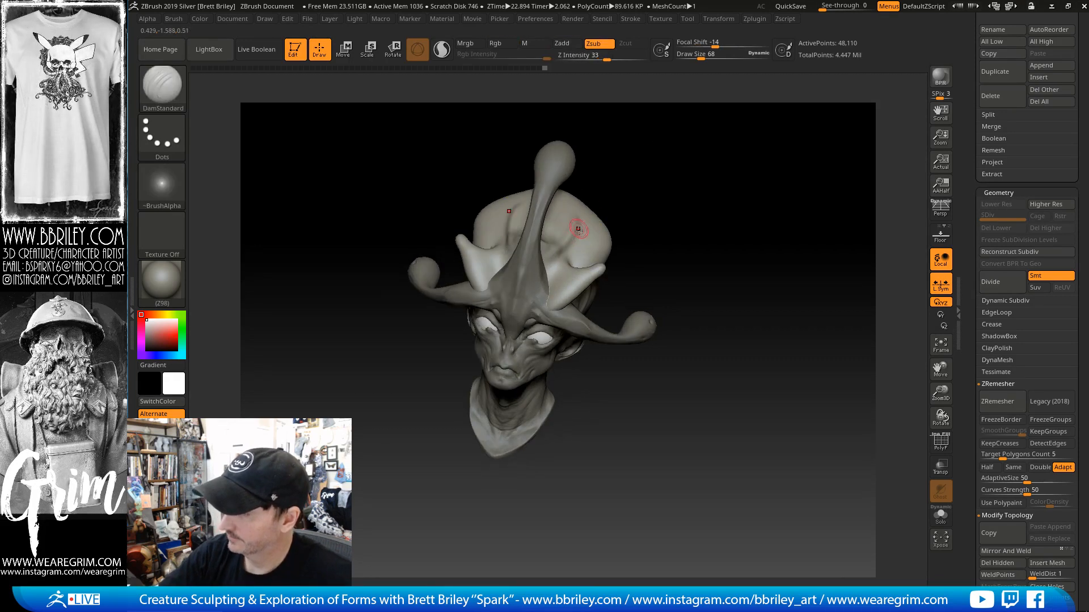
mouse_move(652, 174)
mouse_down()
mouse_move(703, 211)
mouse_move(629, 187)
mouse_move(638, 216)
mouse_up()
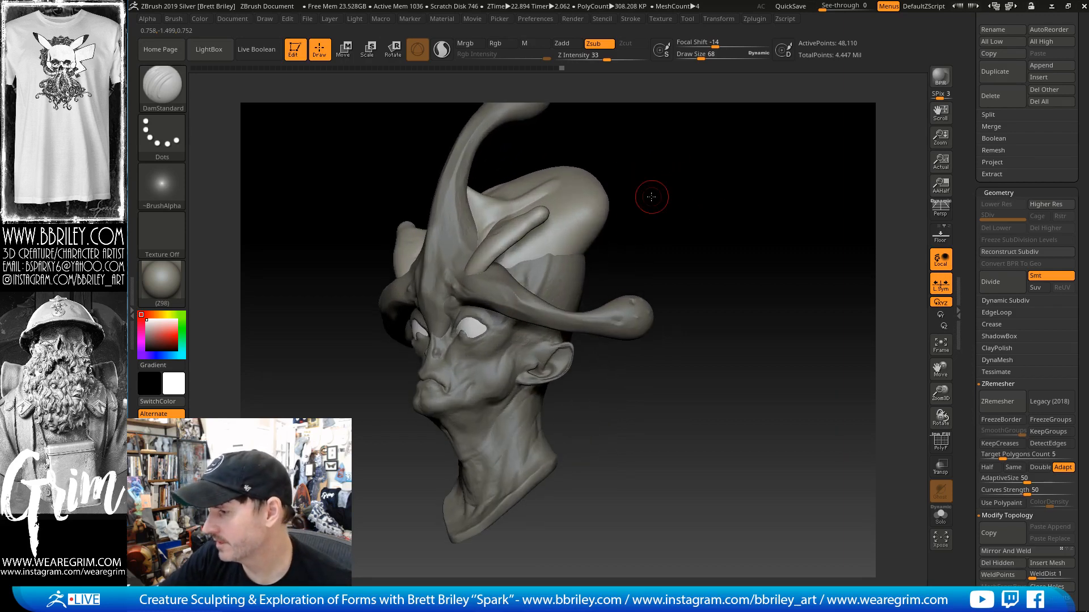
Make the head the active subtool at subdivision level 4 and carve cheek and jaw folds with DamStandard at draw size 32
alt+click(481, 344)
drag(686, 244, 682, 186)
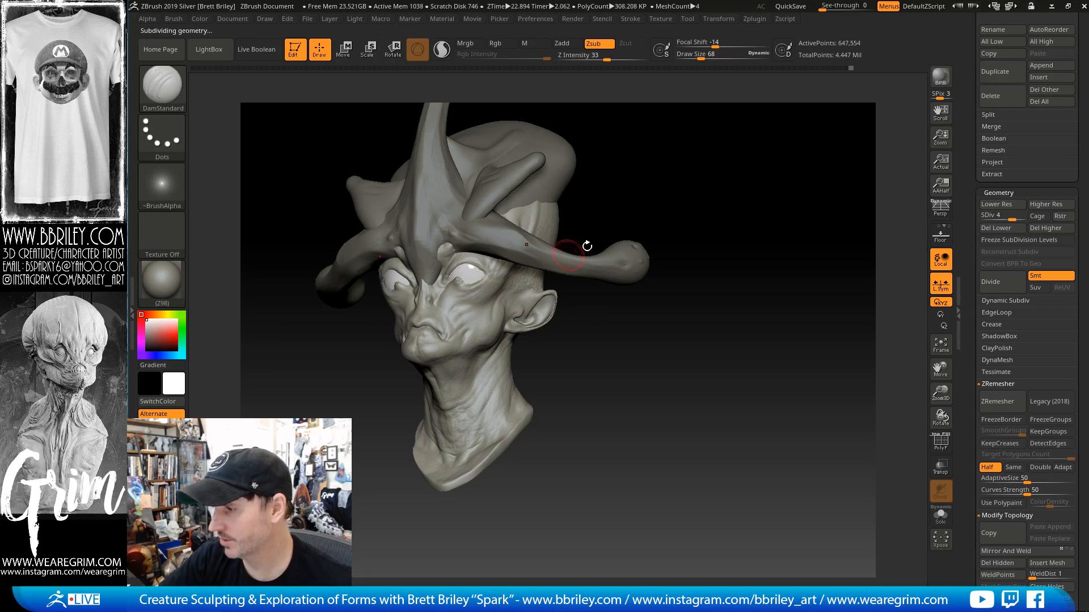
mouse_move(672, 196)
mouse_down()
mouse_move(656, 194)
mouse_move(656, 178)
mouse_move(498, 250)
mouse_up()
key(shift)
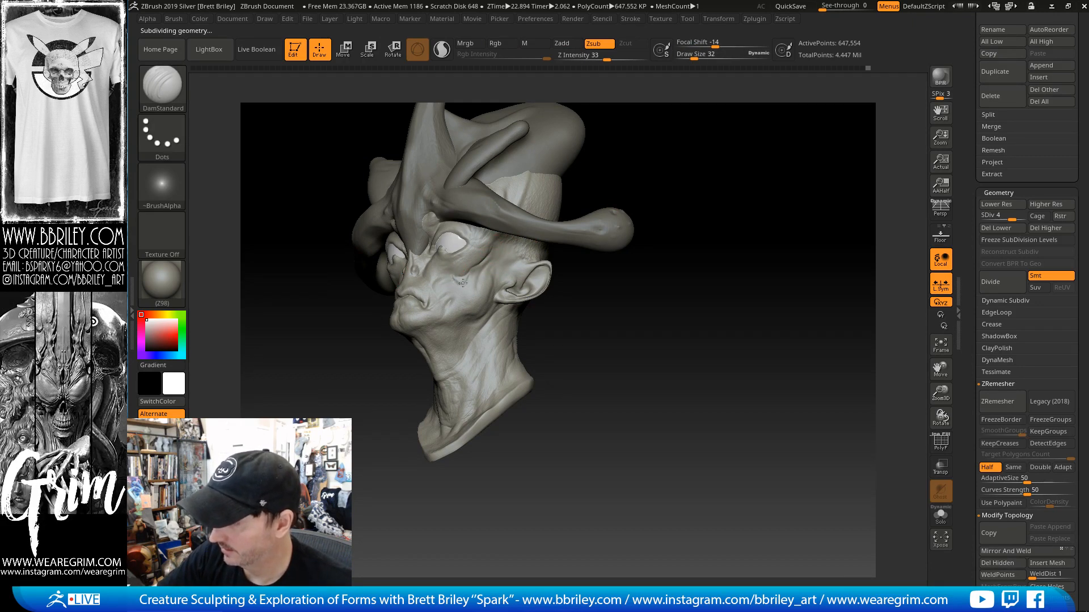
drag(647, 186, 672, 174)
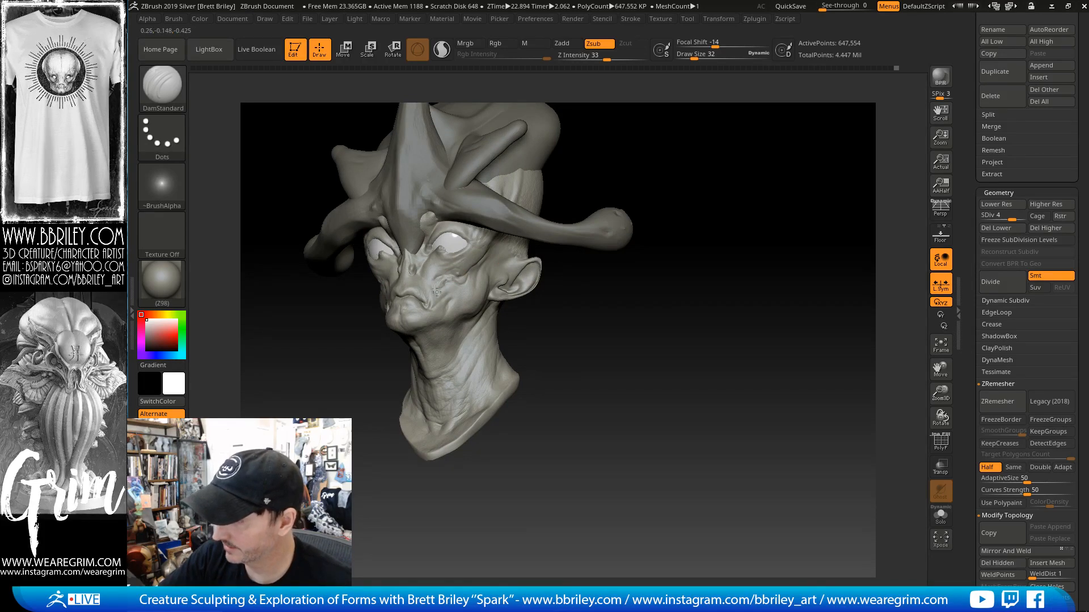
drag(435, 290, 436, 304)
mouse_move(542, 362)
mouse_down()
mouse_move(484, 330)
mouse_move(425, 321)
mouse_up()
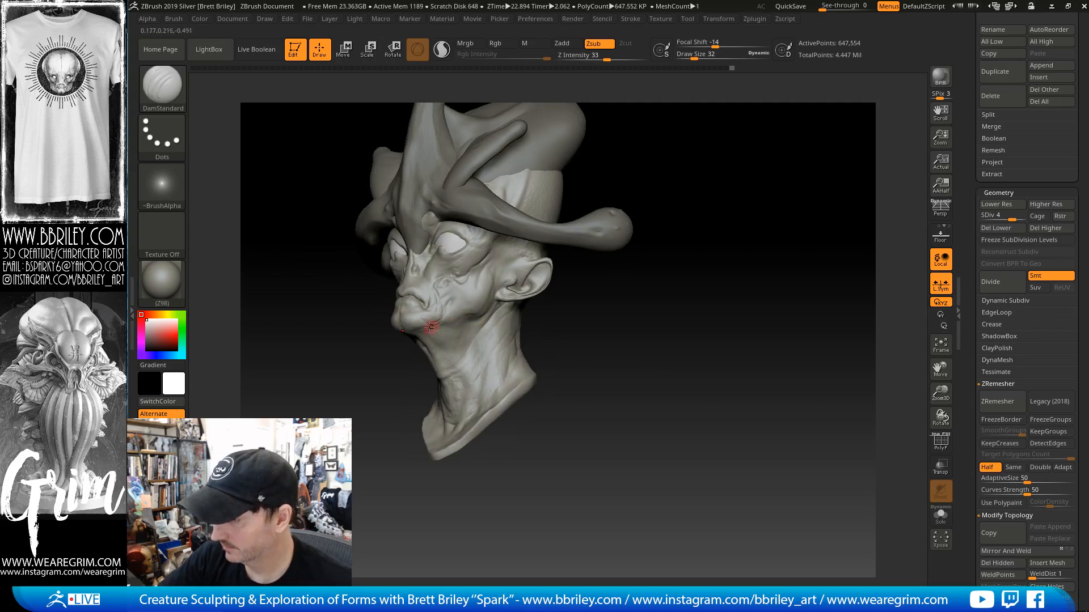
Build up raised skin wrinkles along the face, jaw and neck using the Standard brush at draw size 32
key(b)
key(s)
key(t)
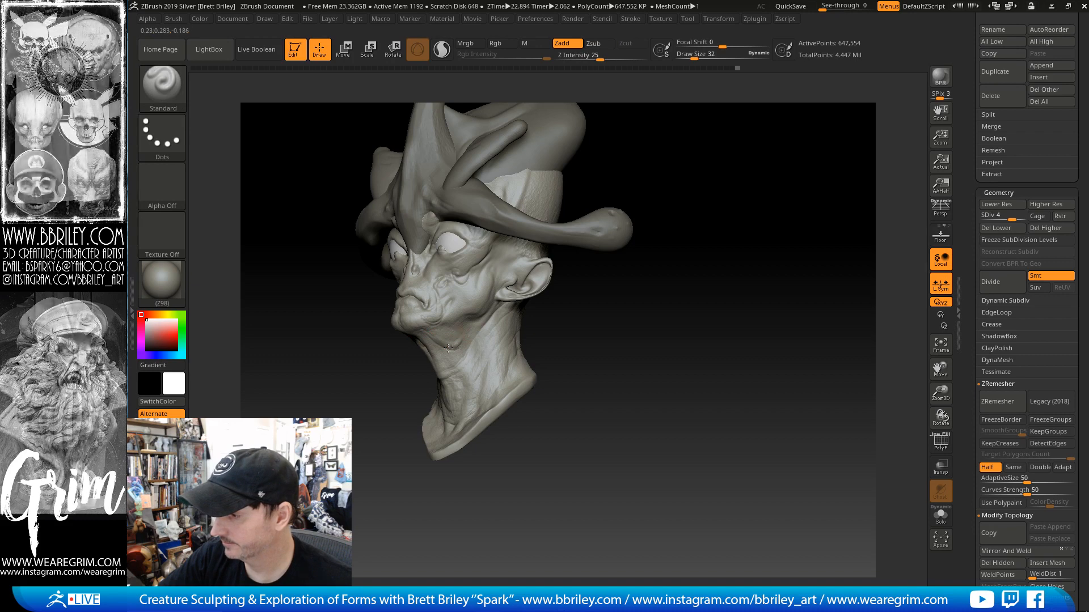
drag(627, 290, 678, 301)
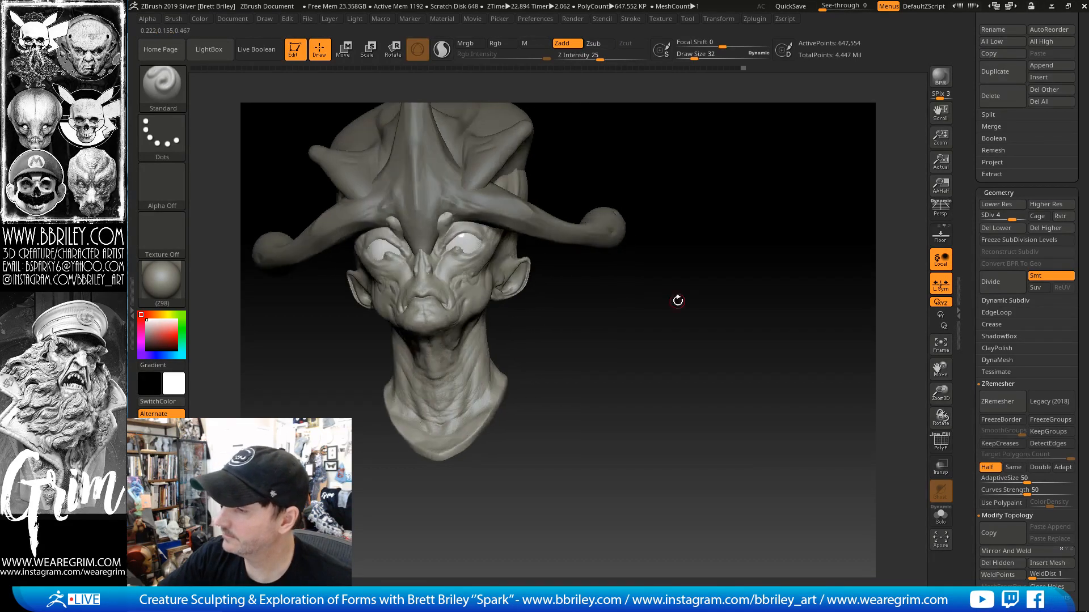
drag(573, 352, 542, 346)
mouse_move(464, 374)
mouse_down()
mouse_move(502, 343)
mouse_move(486, 365)
mouse_move(491, 342)
mouse_up()
drag(610, 314, 514, 319)
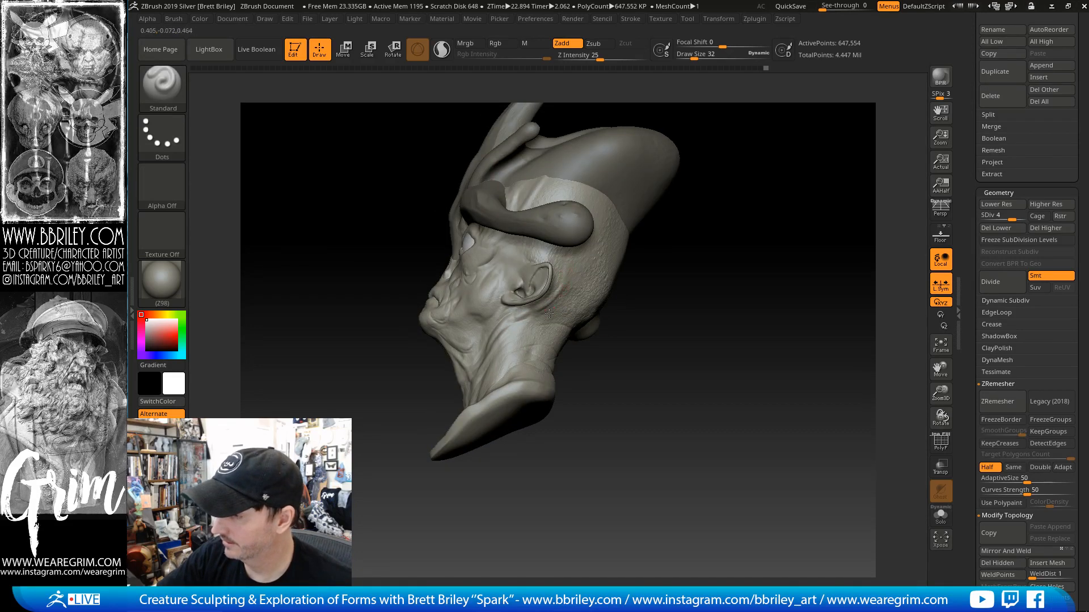
mouse_move(647, 249)
mouse_down()
mouse_move(672, 232)
mouse_move(629, 221)
mouse_up()
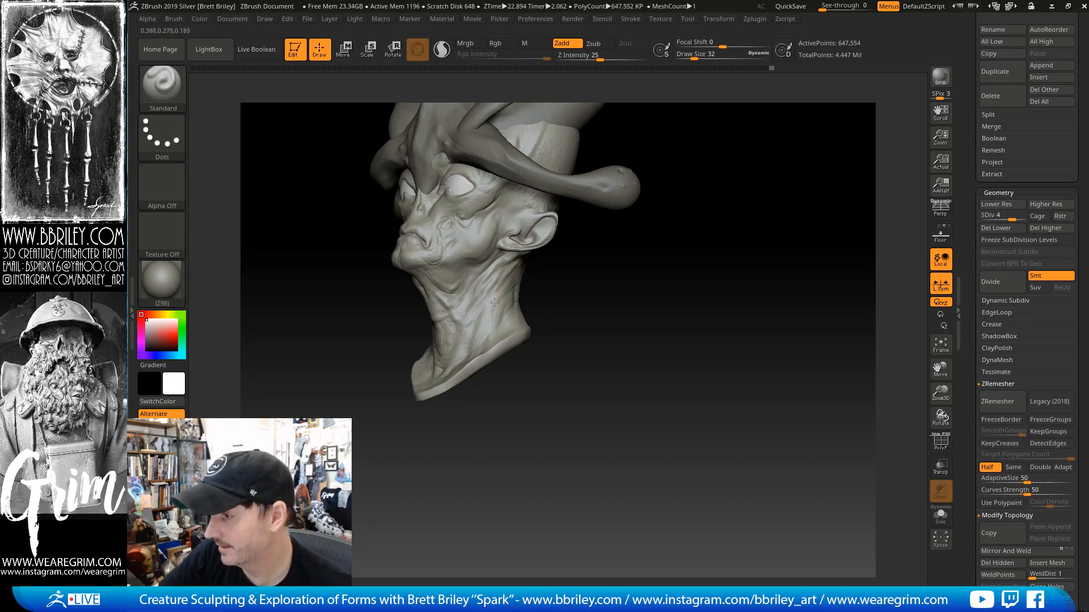
Adjust the ear and the side of the head with the Move brush, reducing the draw size to 119
mouse_move(546, 318)
mouse_down()
mouse_move(630, 304)
mouse_move(593, 333)
mouse_move(606, 350)
mouse_move(599, 341)
mouse_up()
key(b)
key(m)
key(v)
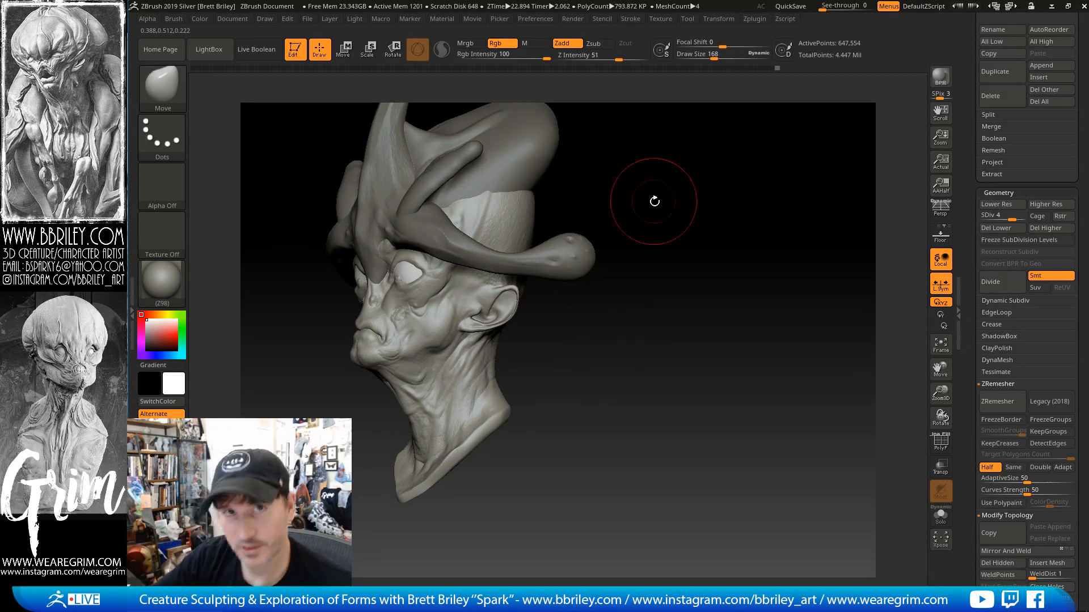
mouse_move(653, 199)
mouse_down()
mouse_move(669, 204)
mouse_move(639, 236)
mouse_move(630, 183)
mouse_move(628, 212)
mouse_move(588, 192)
mouse_move(553, 249)
mouse_up()
key(s)
drag(475, 277, 465, 276)
drag(542, 271, 525, 275)
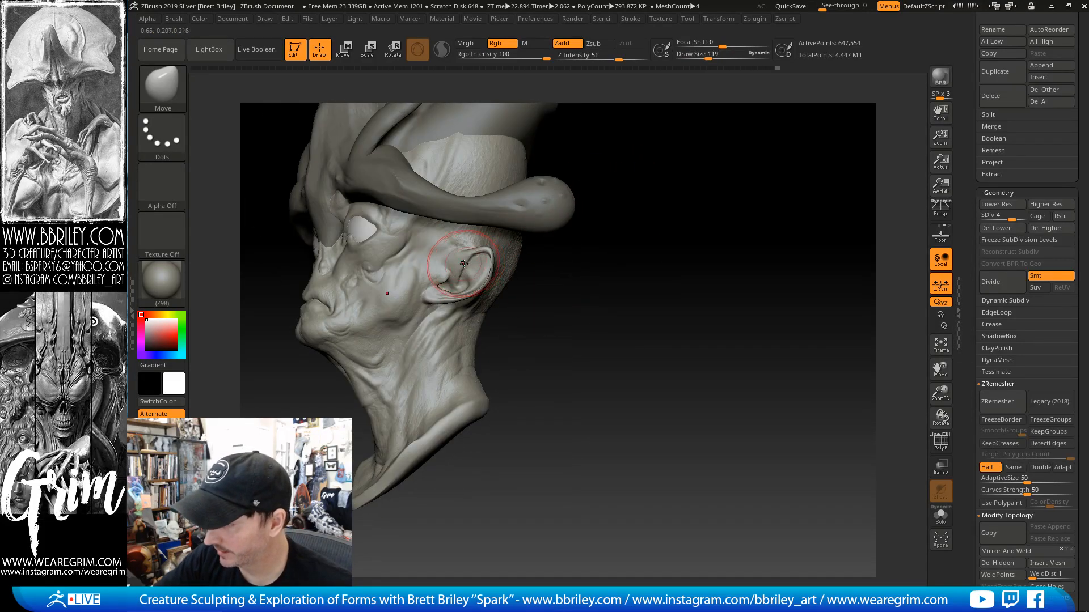
Build up a raised fold running from the ear toward the temple with the Standard brush at draw size 44
key(b)
key(c)
key(l)
key(s)
mouse_move(439, 256)
mouse_down()
mouse_move(430, 257)
mouse_move(449, 256)
mouse_up()
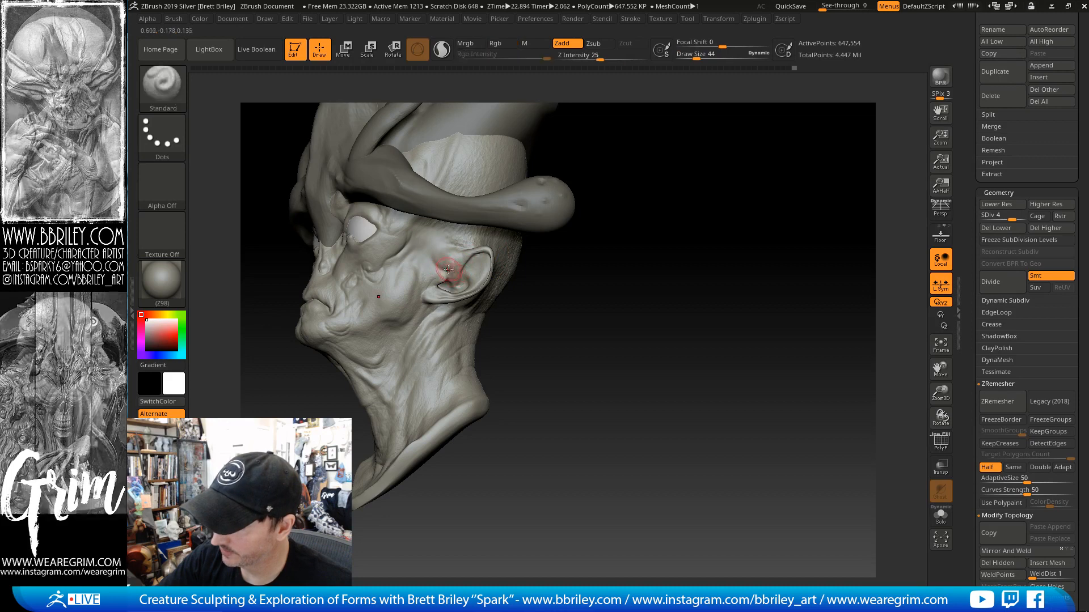
key(b)
key(s)
key(t)
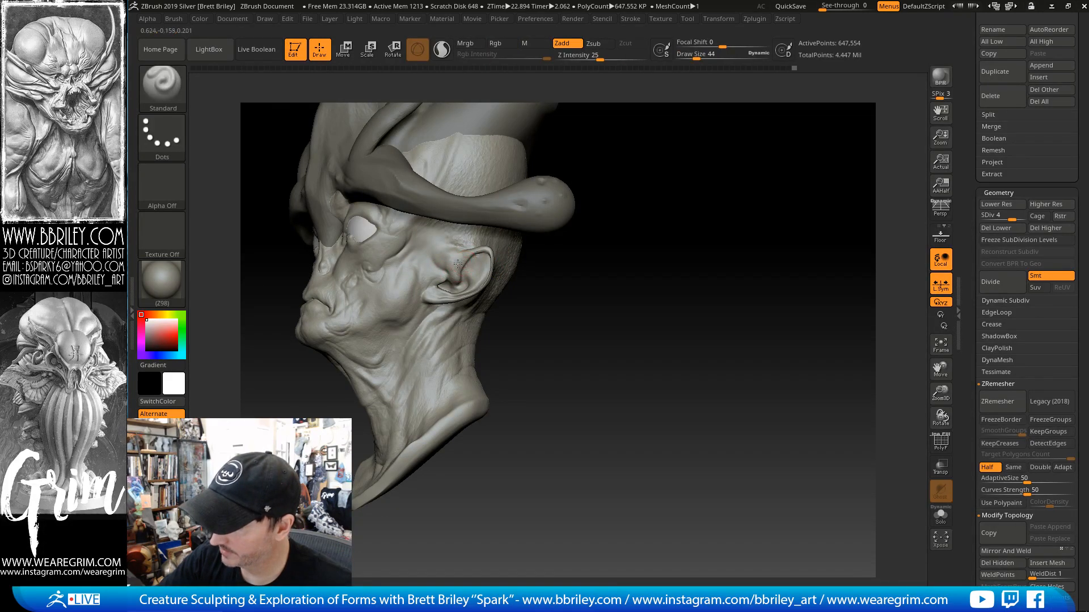
mouse_move(446, 254)
mouse_down()
mouse_move(426, 244)
mouse_move(446, 260)
mouse_up()
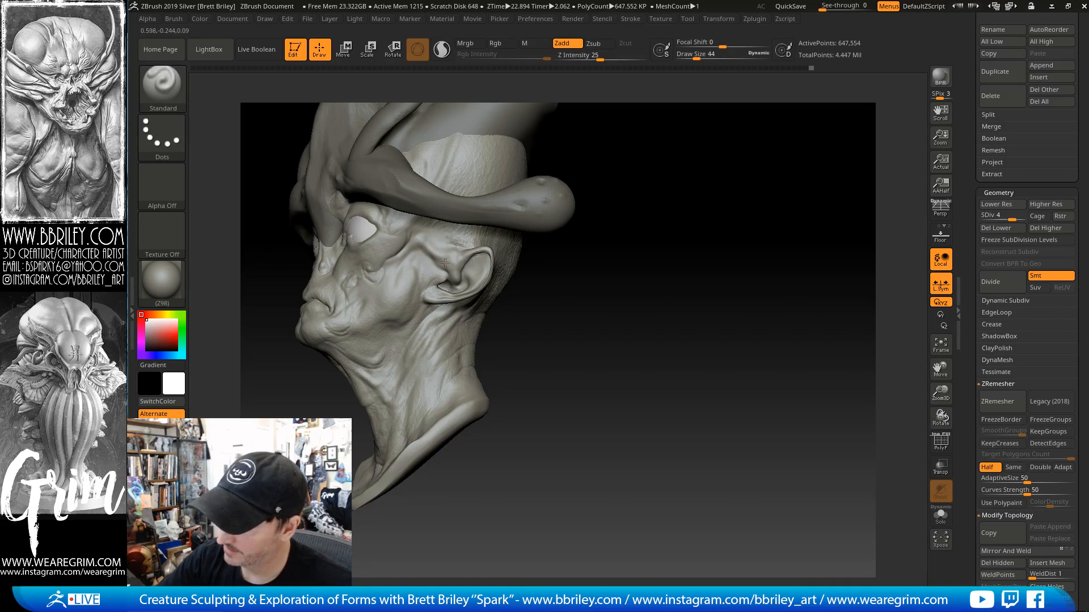
Nudge the upper inner part of the ear into shape with the Move brush at draw size 44
drag(559, 287, 602, 373)
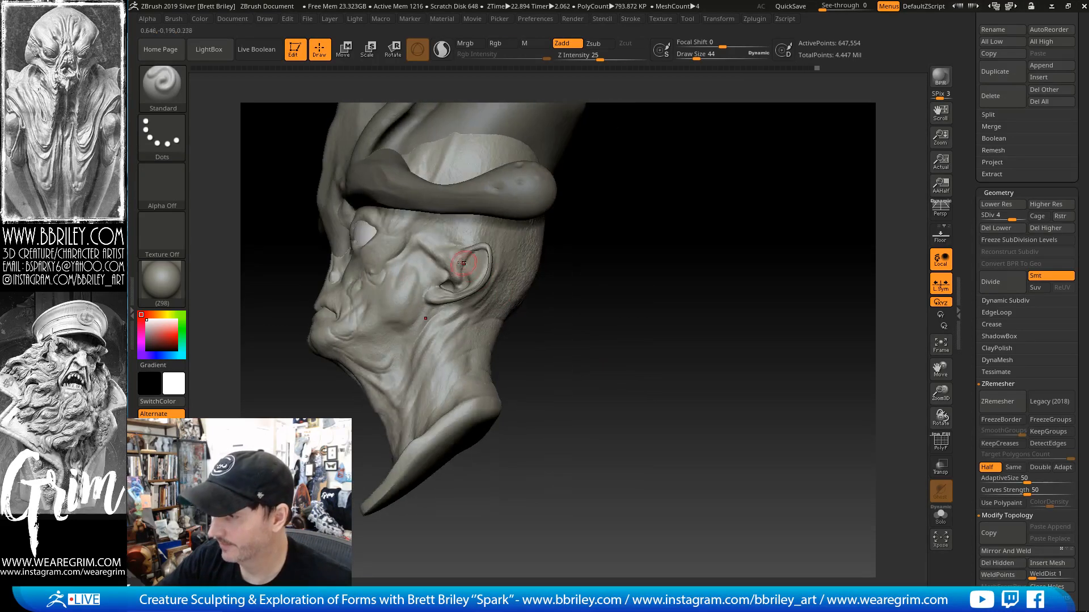
key(b)
key(m)
key(v)
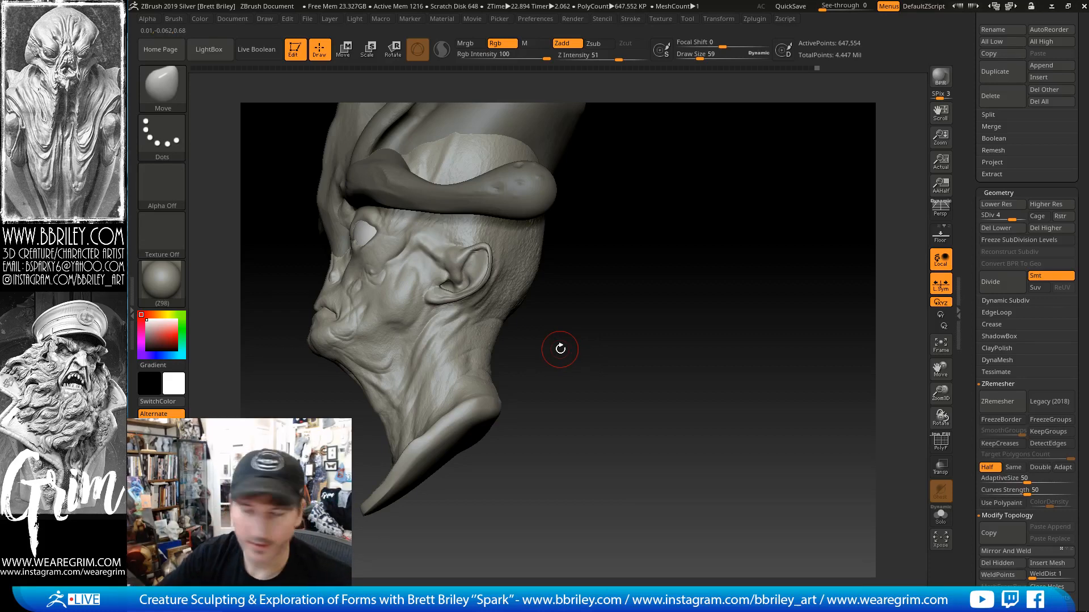
mouse_move(560, 349)
mouse_down()
mouse_move(658, 182)
mouse_move(468, 266)
mouse_up()
key(s)
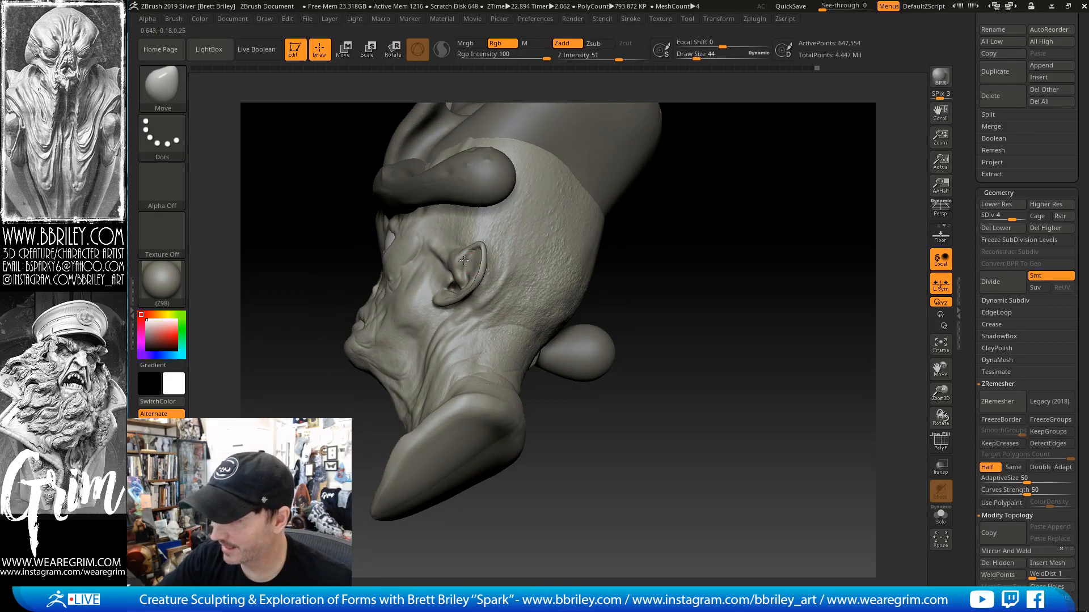
Carve the crease inside the ear's upper rim with DamStandard at draw size 44 and smooth around it
key(b)
key(d)
key(s)
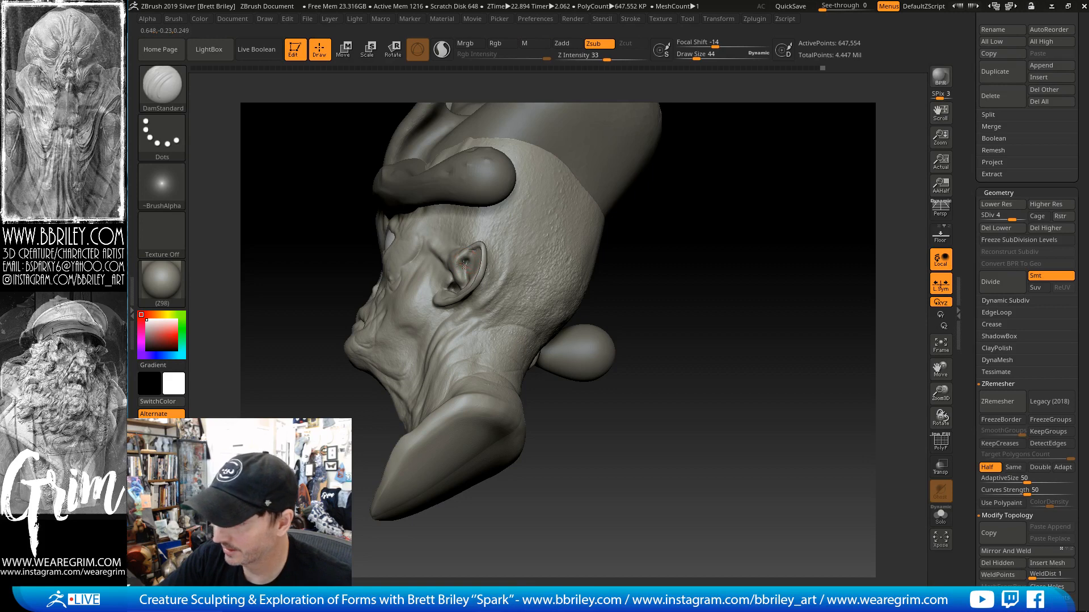
key(shift)
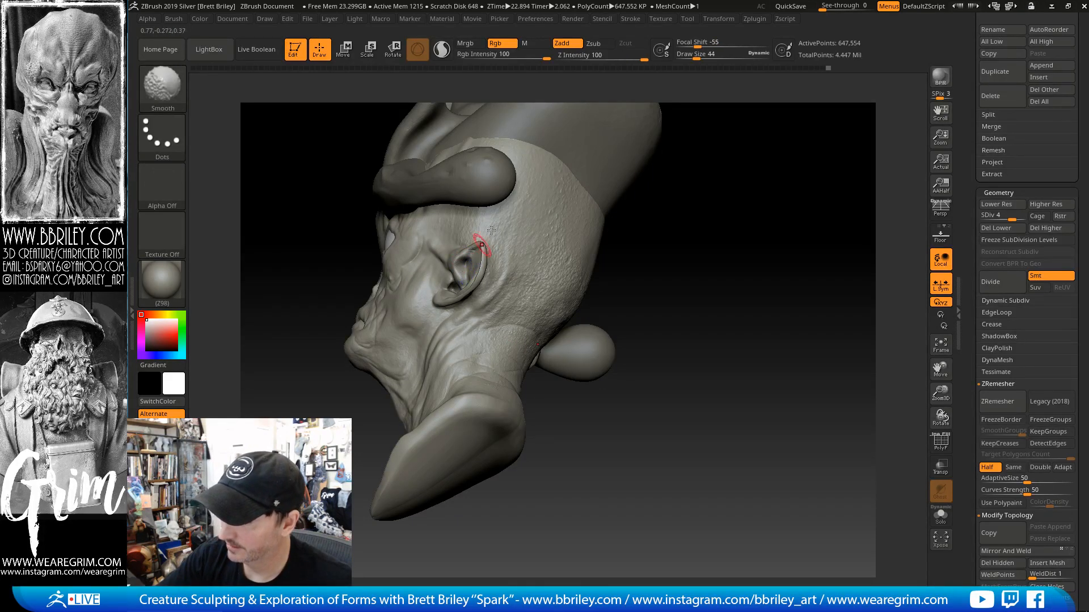
Build up the ear's inner fold with the Standard brush at draw size 44 and smooth its transition into the temple
drag(624, 238, 671, 250)
key(b)
key(s)
key(t)
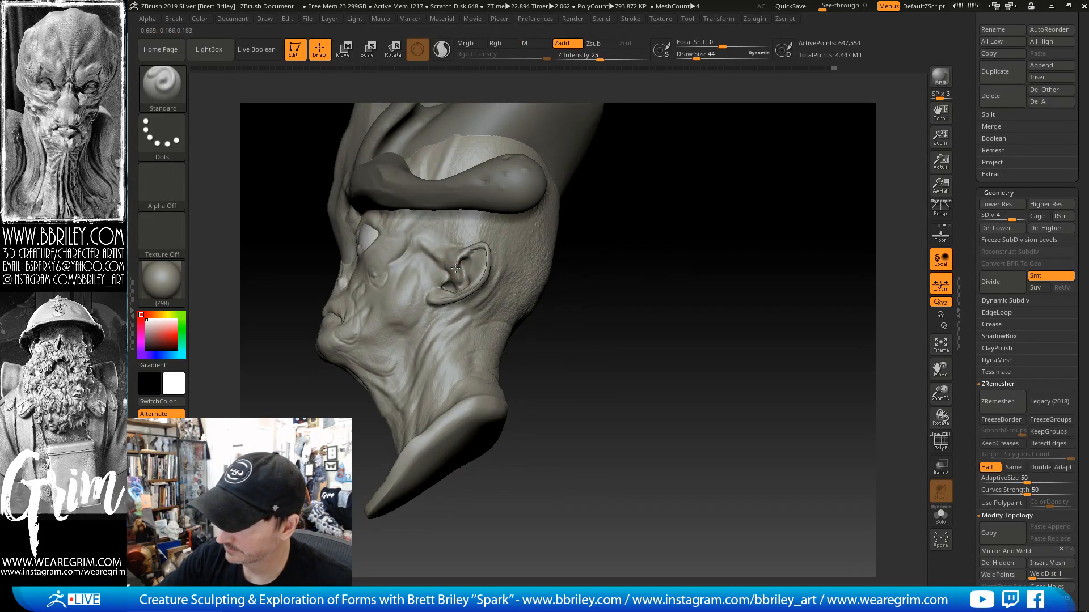
shift+drag(461, 246, 454, 256)
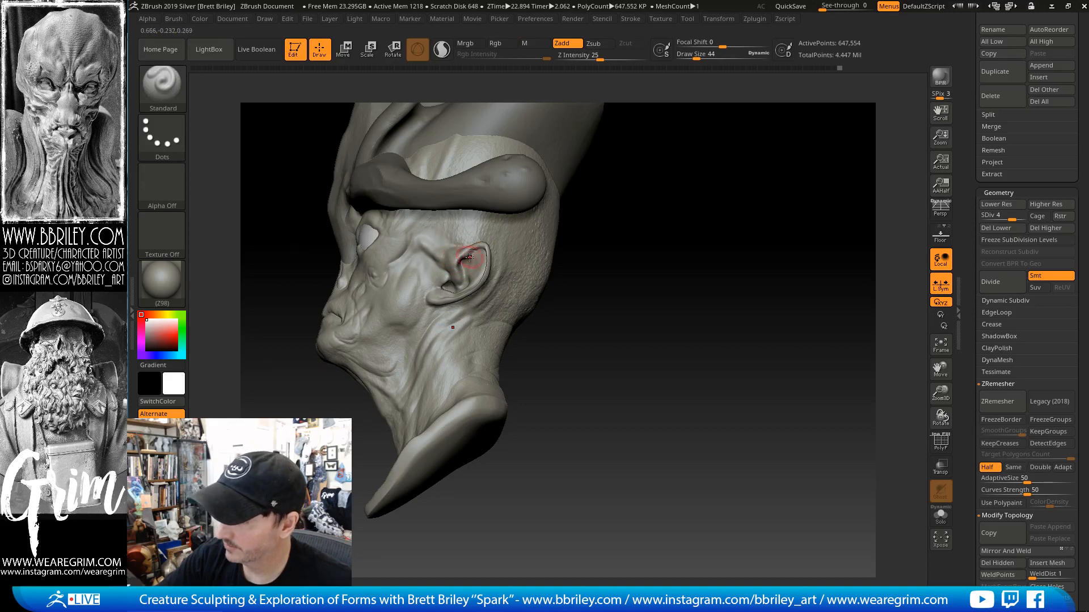
Fill the ear's upper hollow with the Clay brush and refine the adjoining fold with the Standard brush at draw size 34
key(b)
key(c)
key(l)
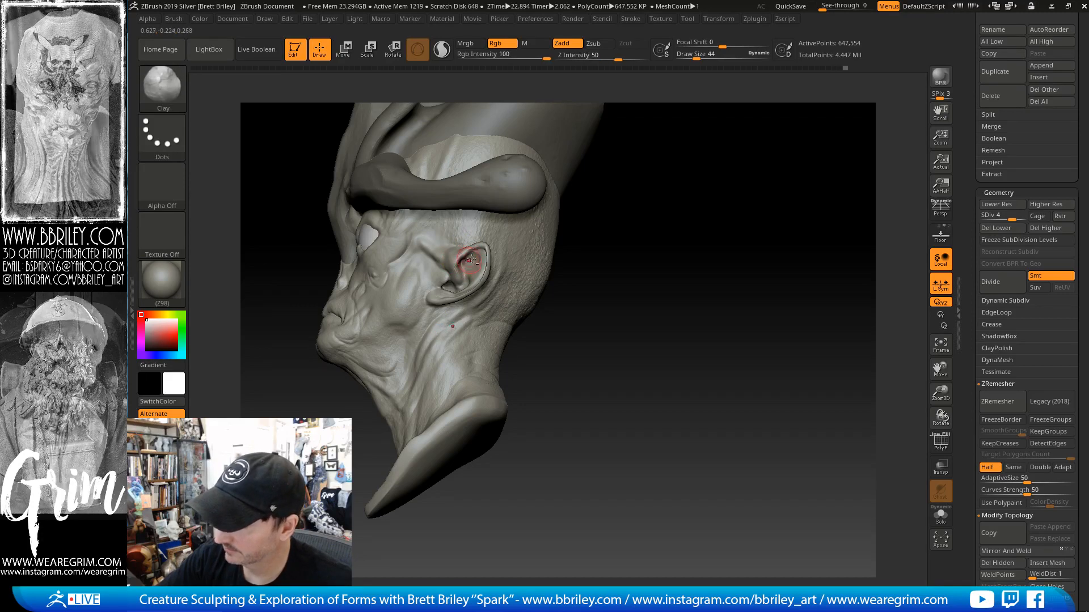
right_drag(479, 246, 493, 244)
key(b)
key(s)
key(t)
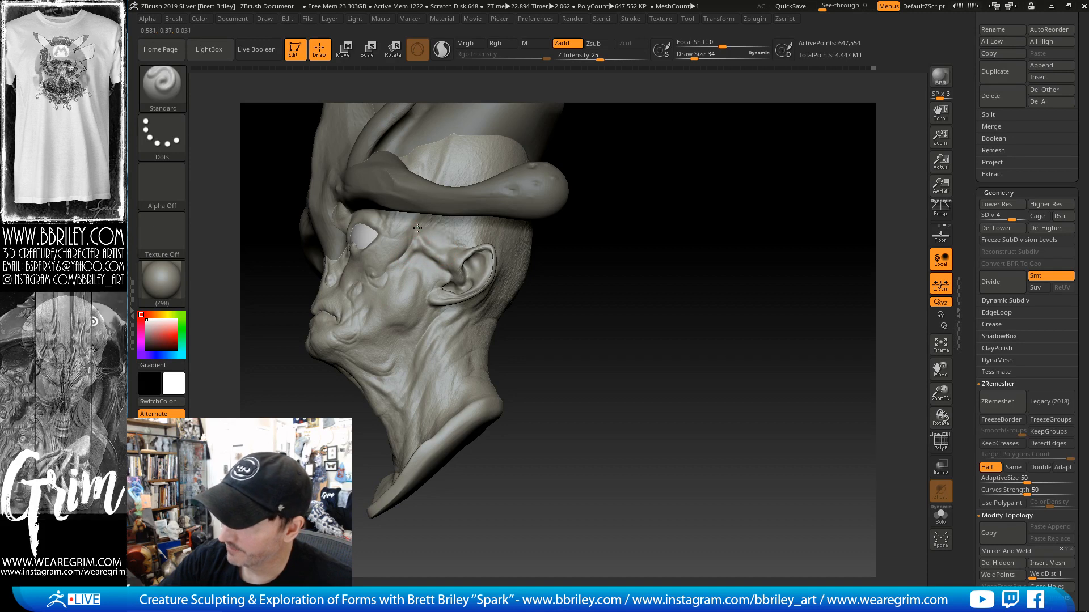
drag(631, 202, 679, 258)
ctrl+right_drag(679, 257, 669, 227)
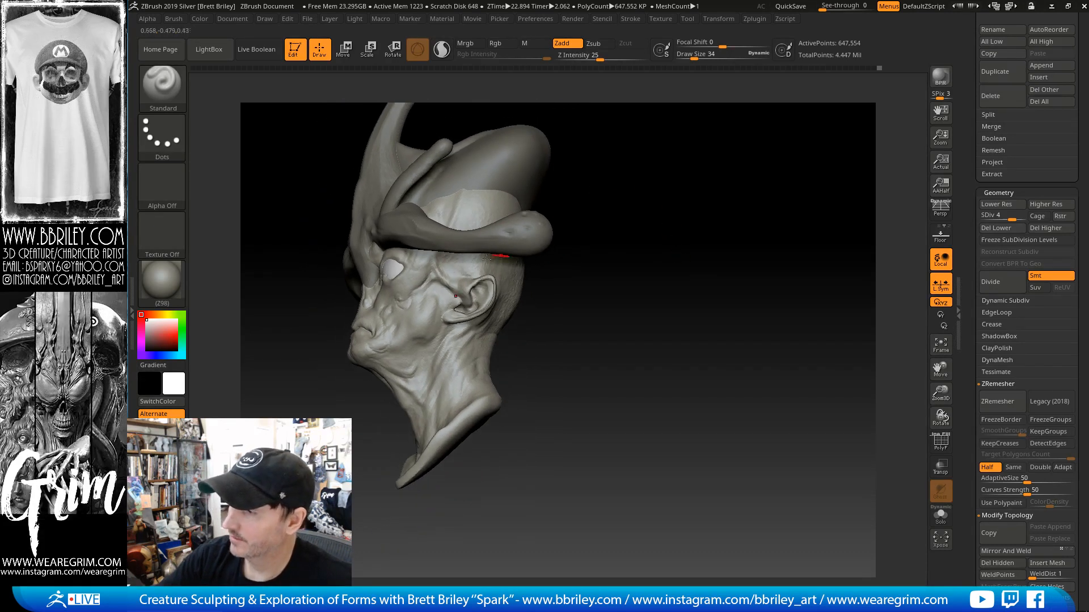
Add volume in front of the ear with the Clay brush at draw size 34 and sharpen it with the Standard brush
key(b)
key(c)
key(l)
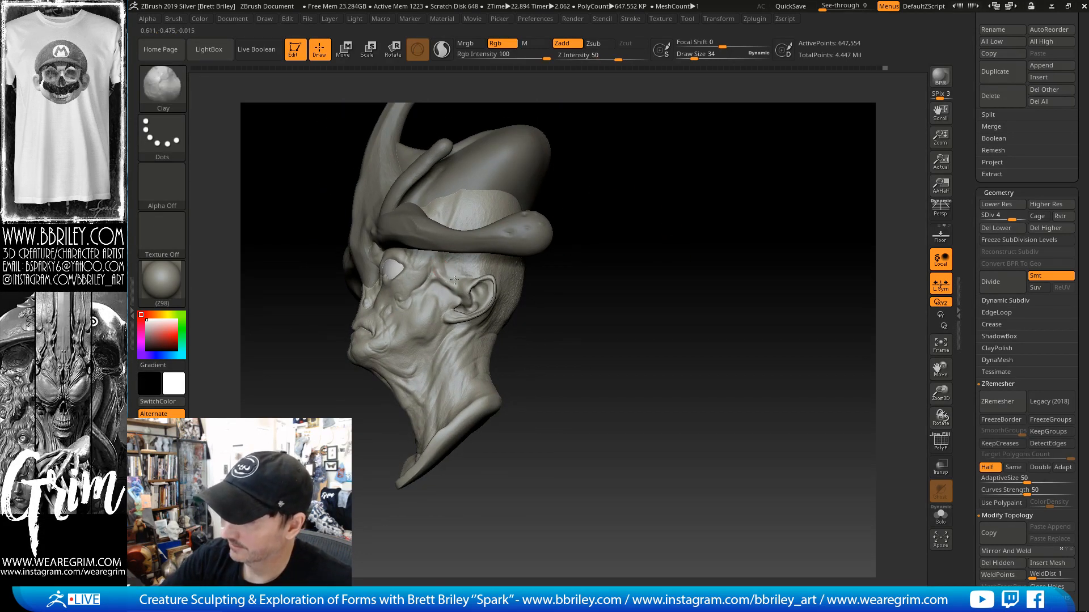
drag(612, 323, 599, 307)
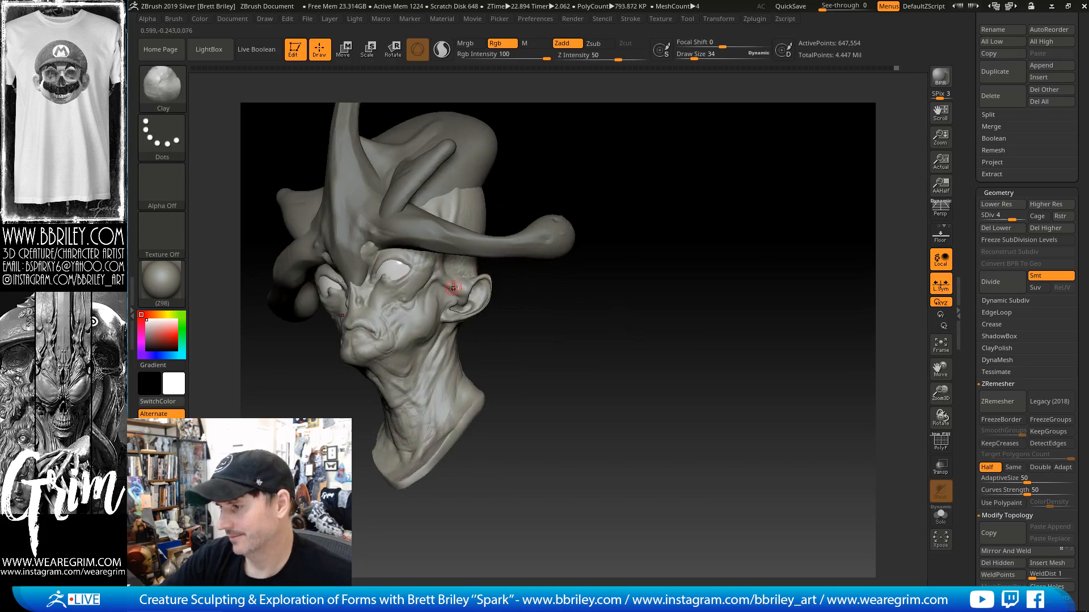
key(b)
key(s)
key(t)
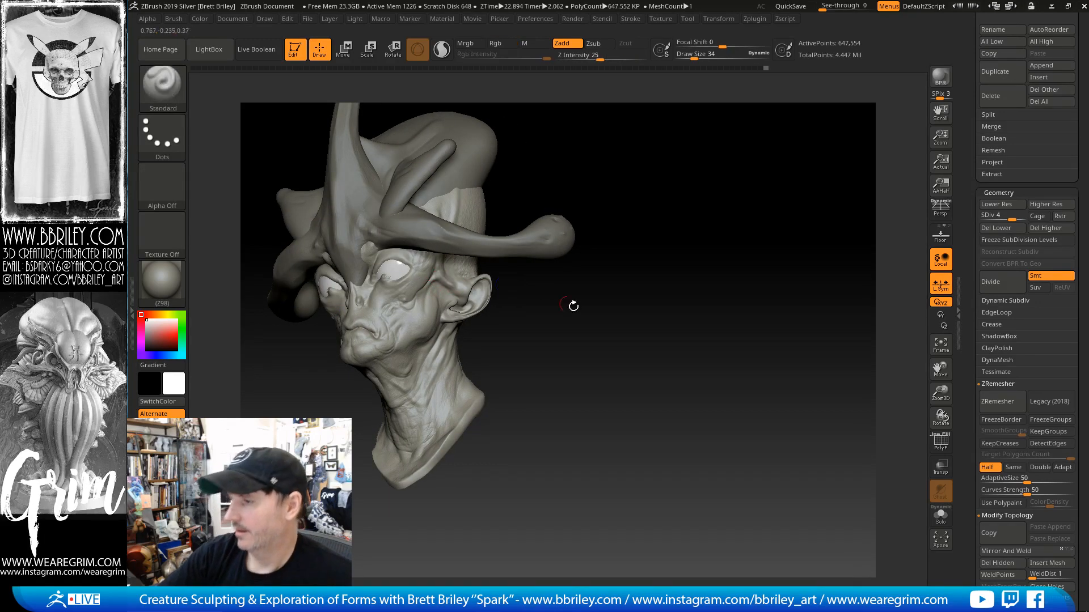
alt+drag(573, 306, 595, 335)
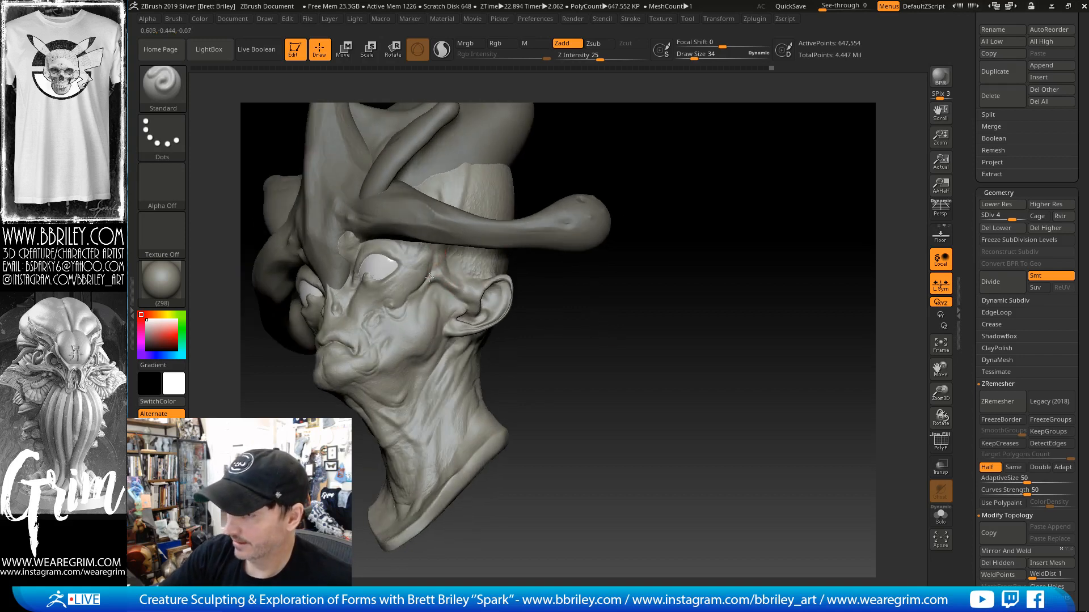
Shape and smooth the temple fold beside the ear with the Clay brush, using draw sizes 34, 15 and 32
key(b)
key(c)
key(l)
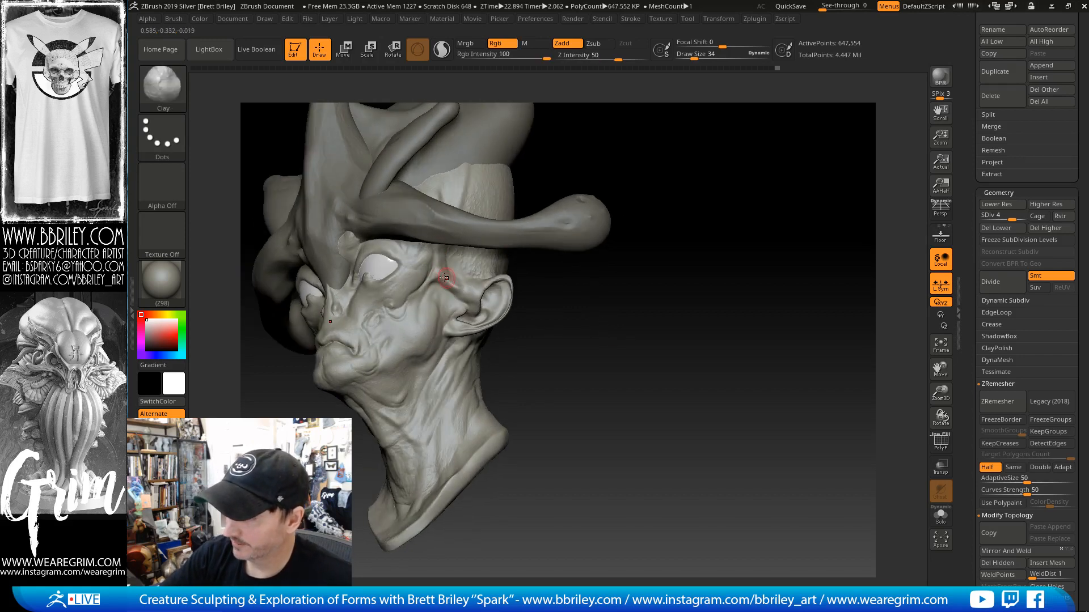
shift+drag(446, 284, 443, 289)
key(bracketleft)
key(bracketleft)
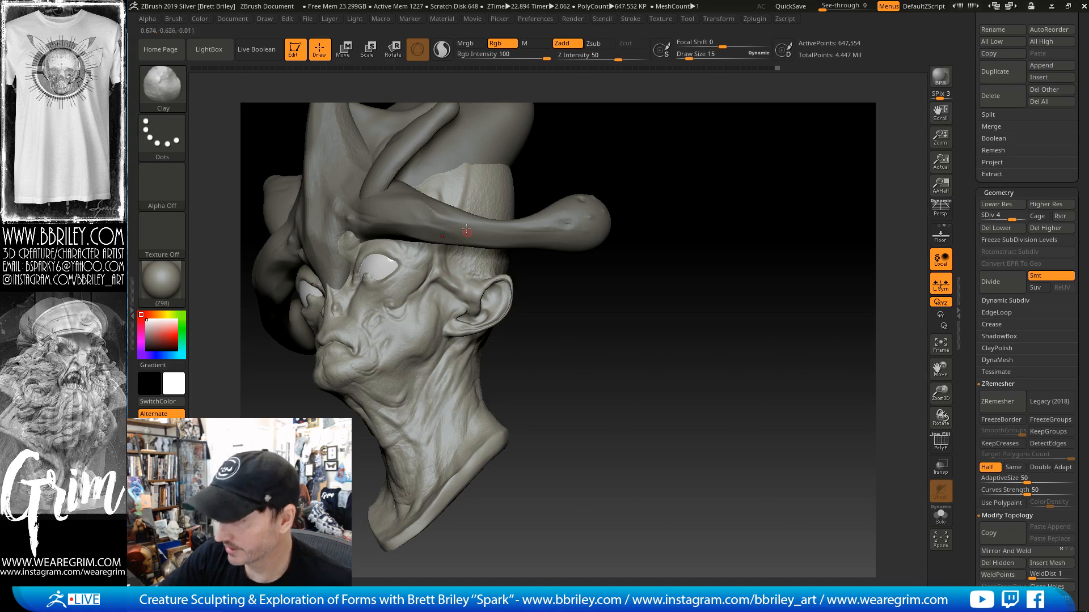
right_drag(485, 271, 444, 293)
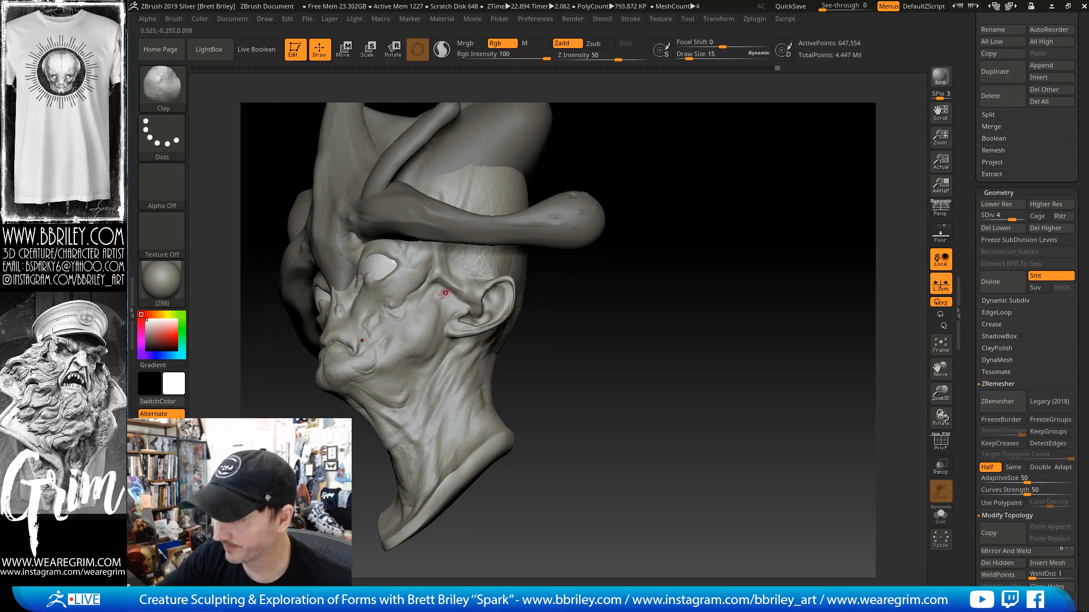
key(bracketright)
key(bracketright)
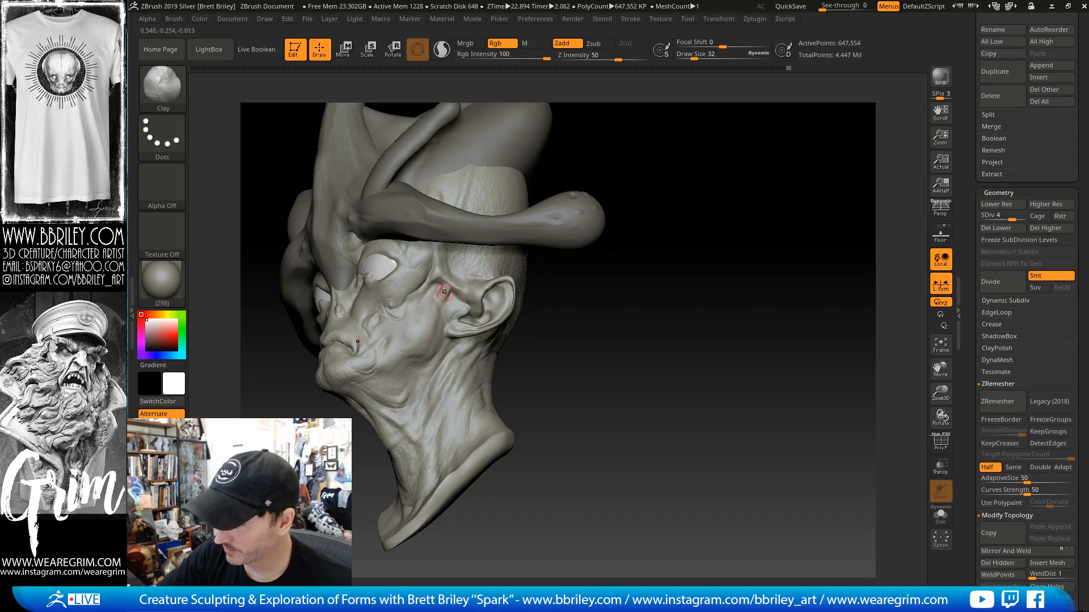
Add fine wrinkles between the eye and ear with the Standard brush at draw size 21 and smooth them
key(shift)
key(b)
key(s)
key(t)
key(bracketleft)
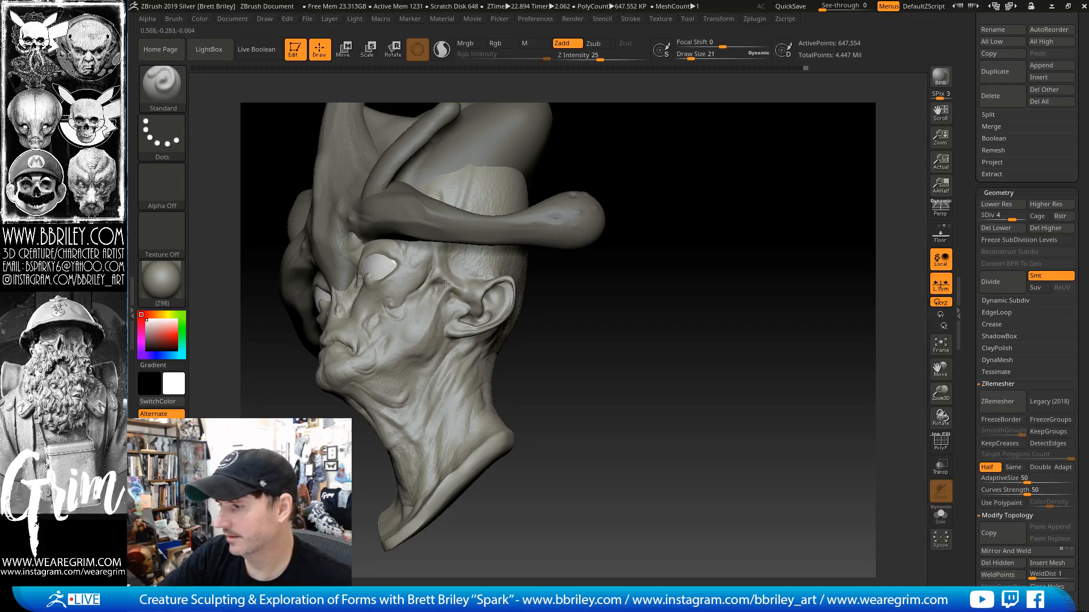
shift+drag(442, 297, 463, 261)
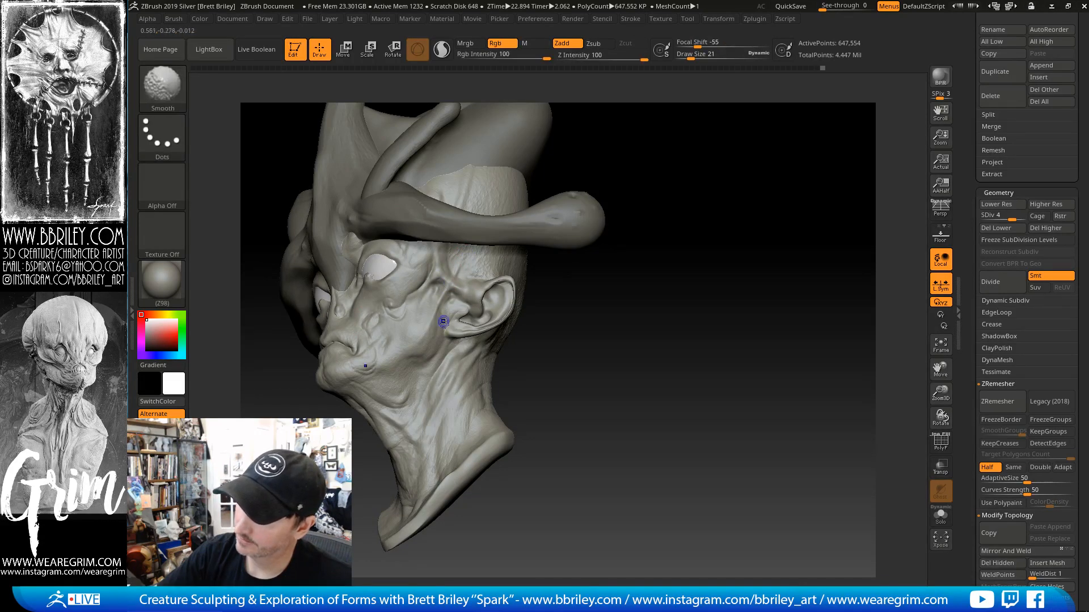
Reshape the rear cheek and jaw corner below the ear with the Move brush at draw sizes 65 and 98
mouse_move(527, 329)
mouse_down()
mouse_move(545, 338)
mouse_move(498, 318)
mouse_move(433, 318)
mouse_up()
key(b)
key(m)
key(v)
key(bracketright)
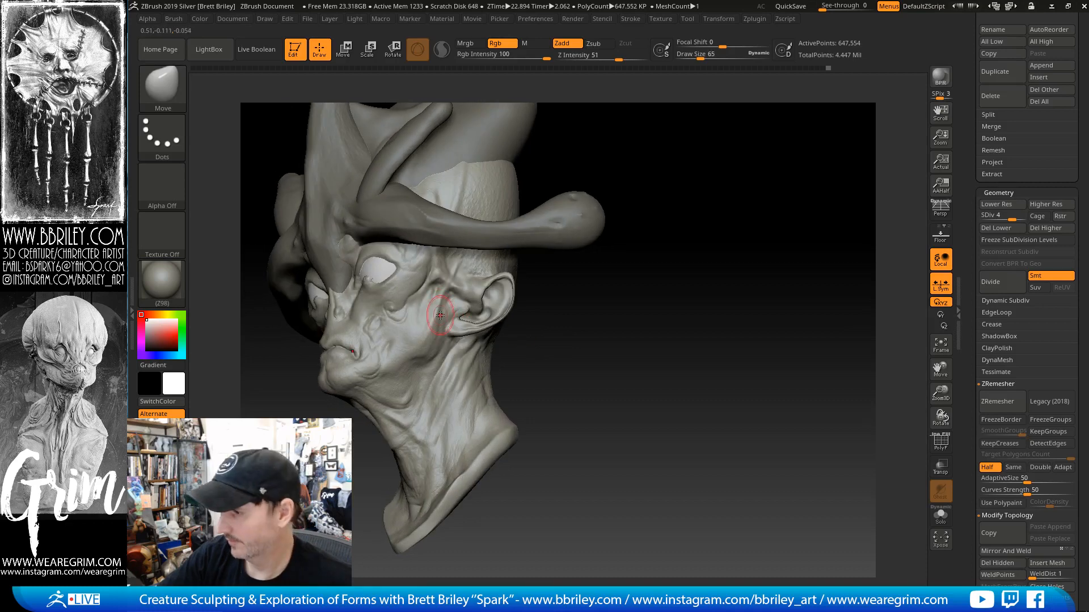
key(bracketright)
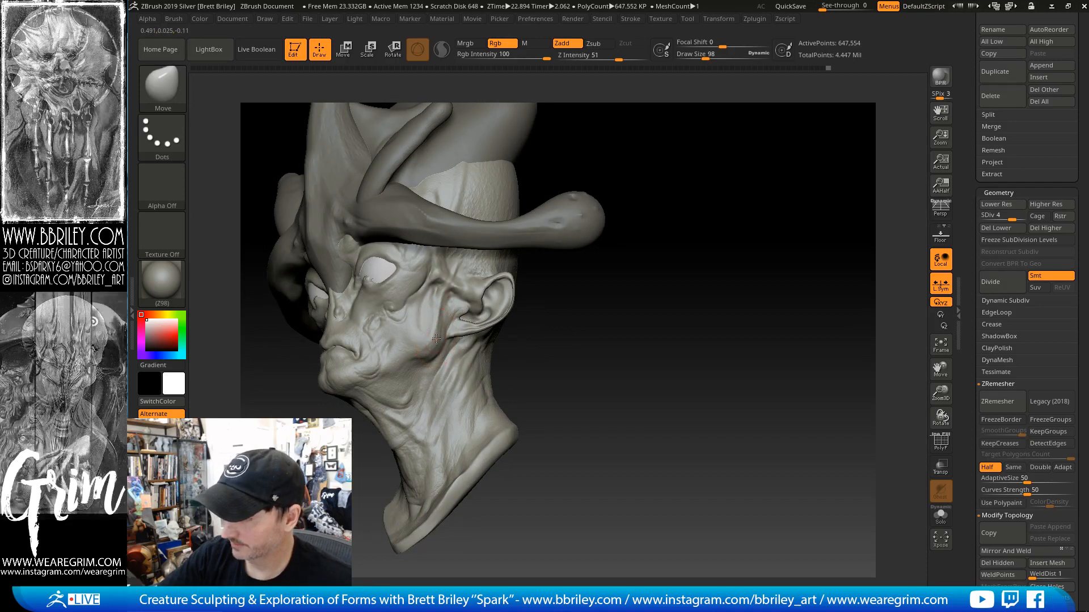
drag(605, 363, 584, 355)
Carve cheek creases in front of the ear with DamStandard at draw size 27 and raise the adjoining skin with the Standard brush
key(b)
key(d)
key(s)
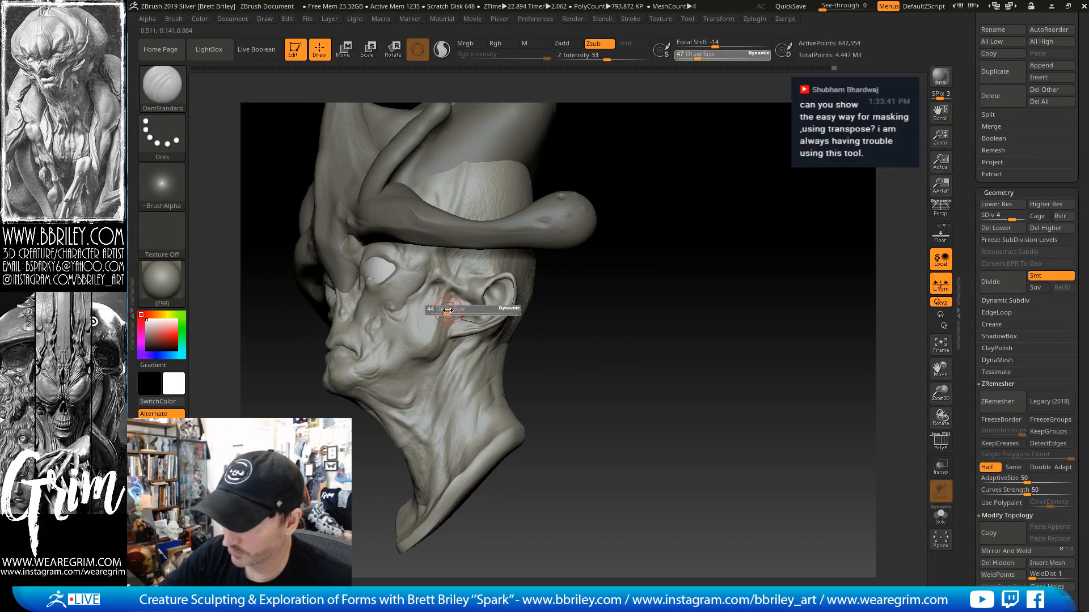
key(bracketleft)
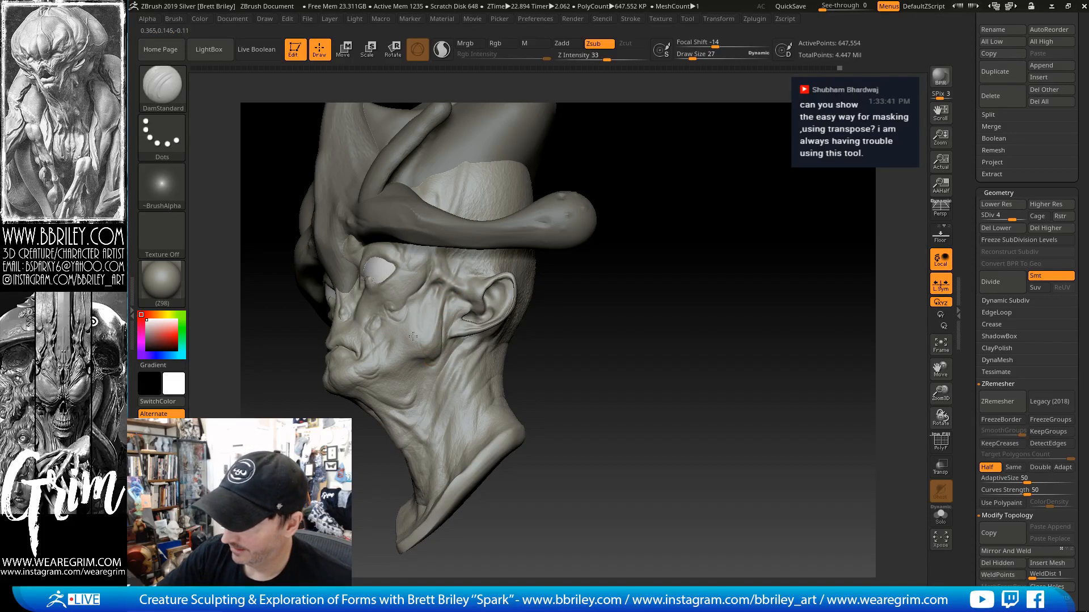
key(b)
key(s)
key(t)
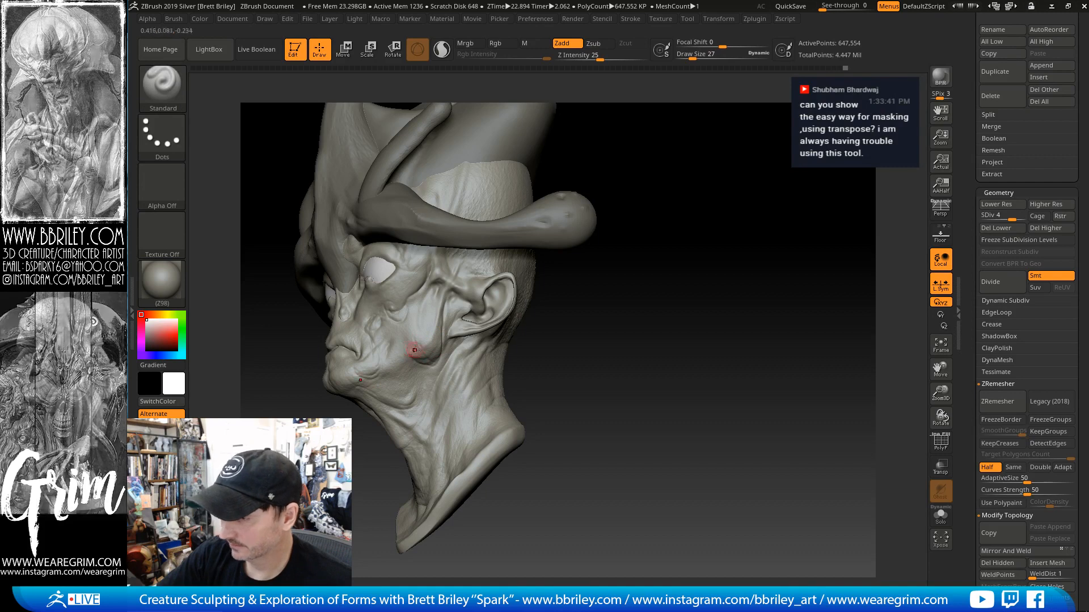
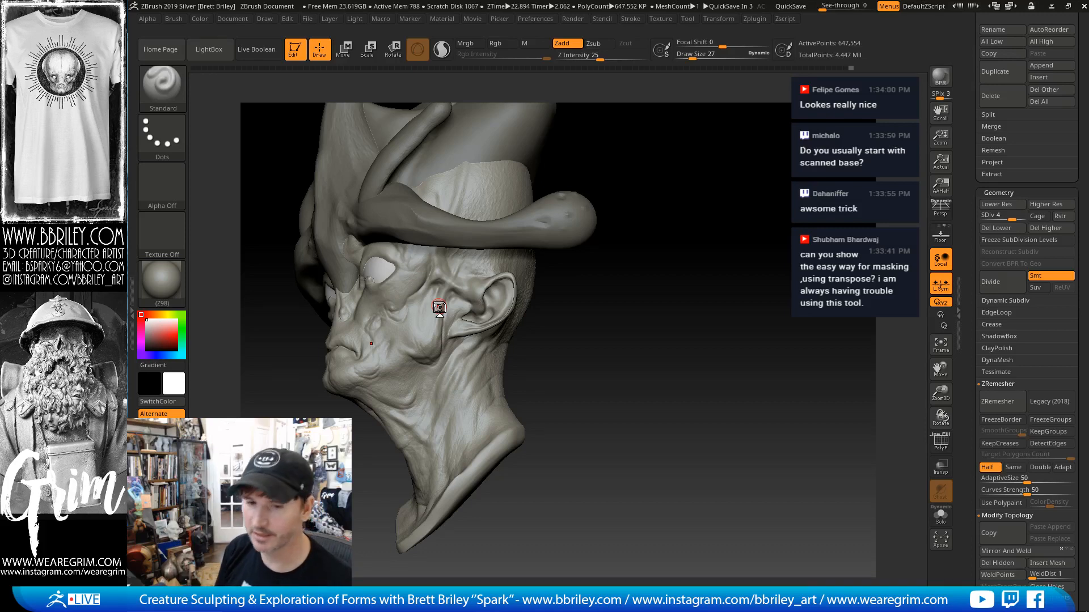
Build up the lower cheek and jaw fold with the Clay brush at draw size 20
drag(705, 236, 689, 238)
key(b)
key(c)
key(l)
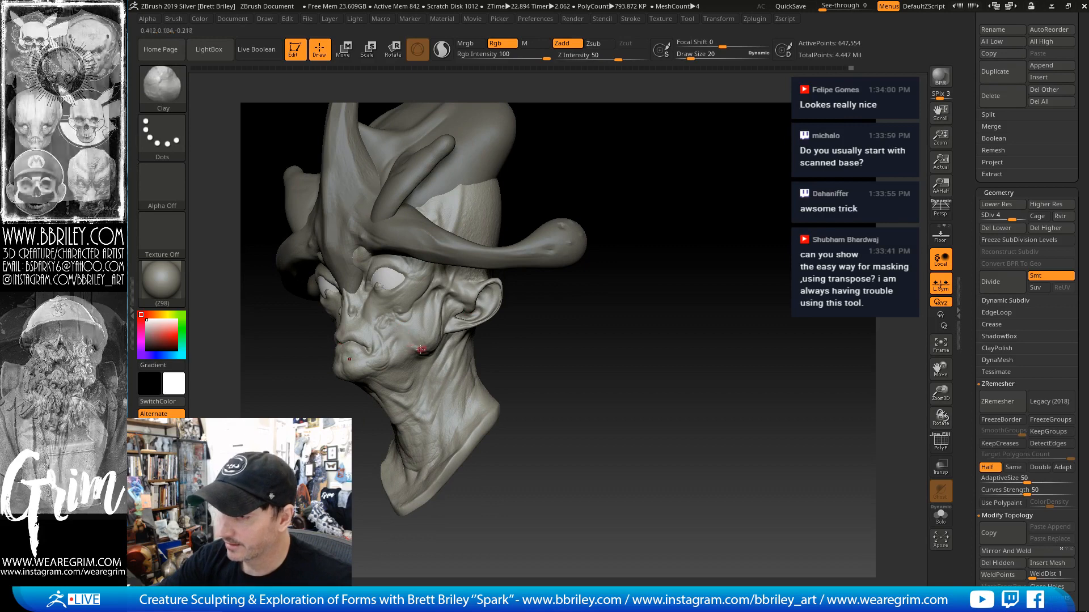
Adjust the cheek and the temple fold in front of the ear with the Move brush, reducing the draw size from 65 to 34
mouse_move(510, 363)
mouse_down()
mouse_move(582, 351)
mouse_move(562, 349)
mouse_up()
key(b)
key(m)
key(v)
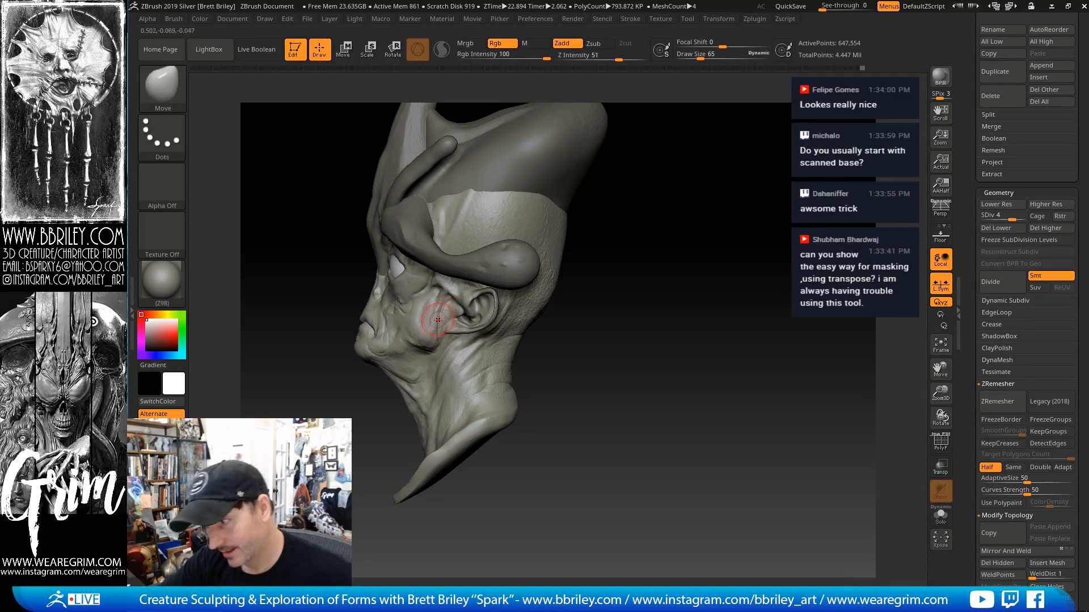
key(s)
mouse_move(438, 320)
mouse_down()
mouse_move(482, 324)
mouse_move(439, 308)
mouse_up()
key(s)
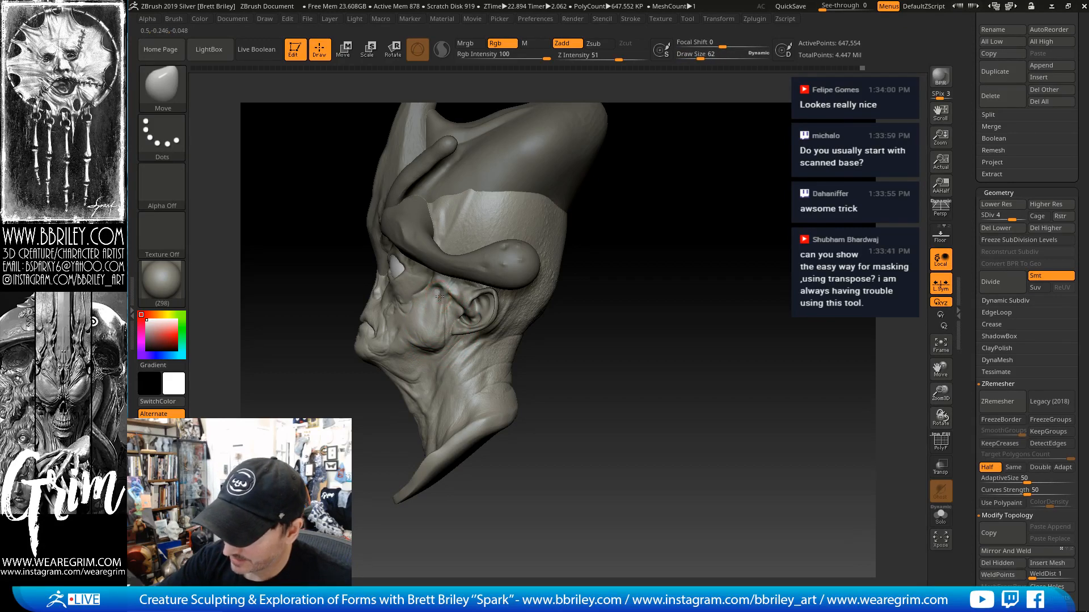
key([)
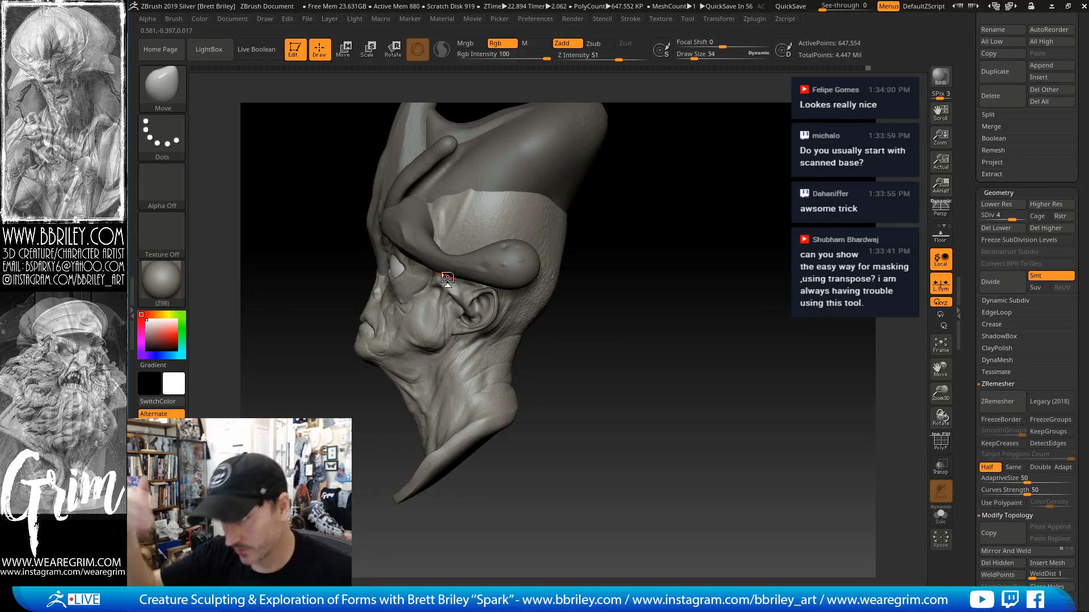
Raise fine skin folds on the cheek in front of the ear with the Standard brush at draw size 16
right_drag(447, 278, 589, 247)
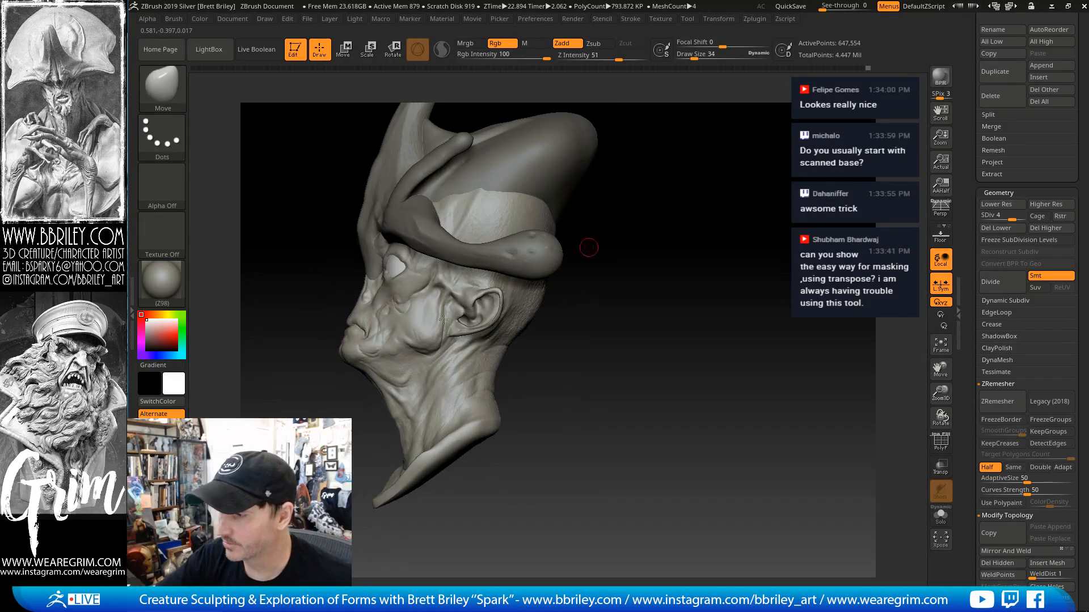
key(b)
key(s)
key(t)
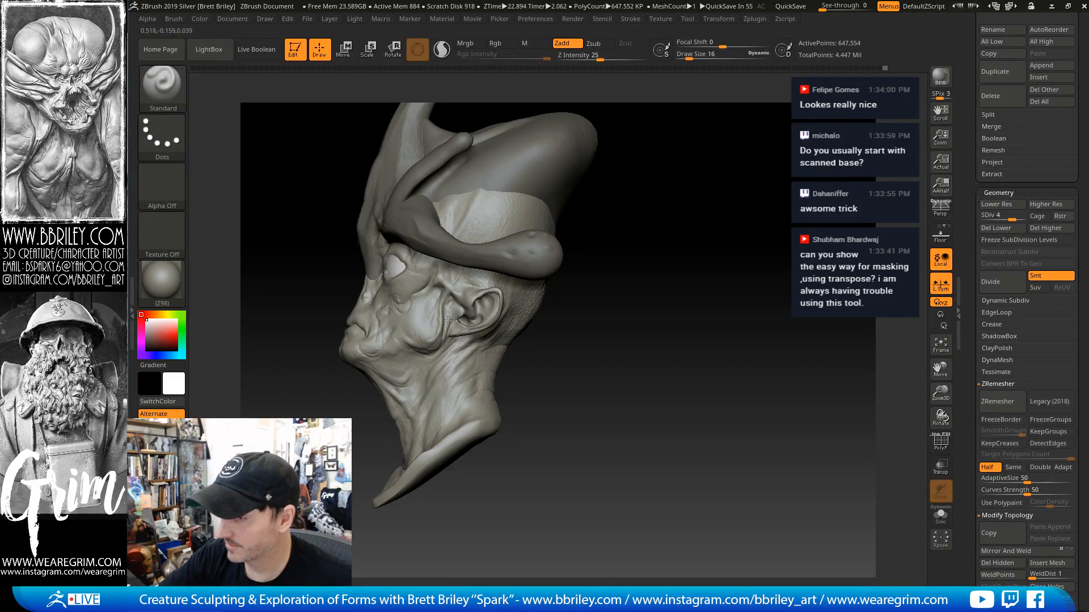
drag(529, 363, 445, 311)
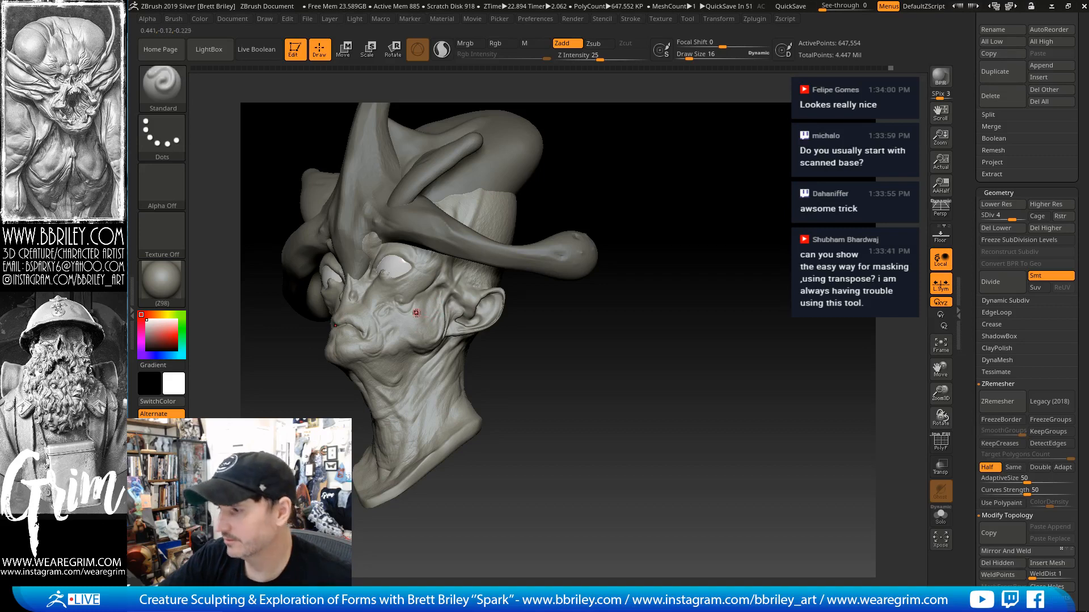
drag(632, 358, 543, 303)
drag(592, 339, 450, 311)
Adjust the fold in front of the ear with the Move brush at draw size 59 and swell it with Inflat at draw size 25
key(b)
key(m)
key(v)
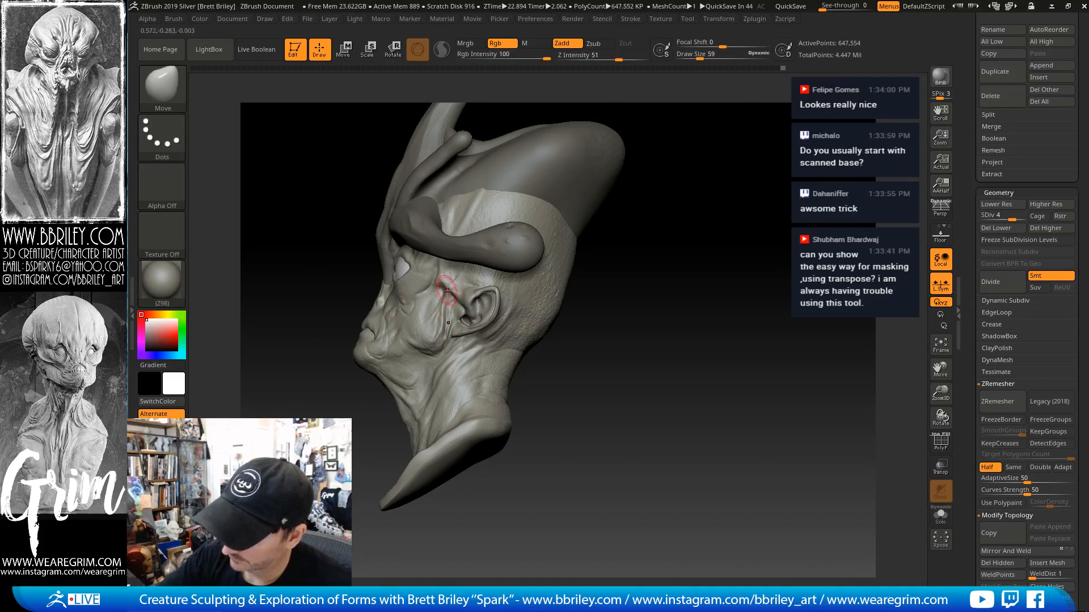
drag(592, 363, 653, 372)
key(b)
key(i)
key(n)
key(s)
drag(441, 306, 434, 306)
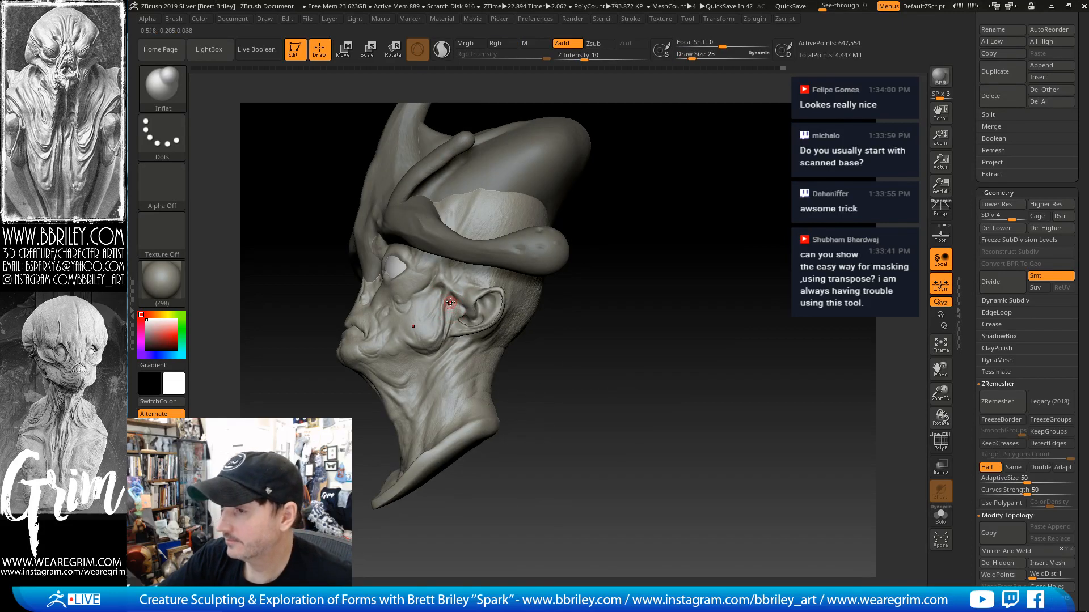
Refine the creases and raised skin between the cheek and ear with the DamStandard and Standard brushes at draw size 25
key(b)
key(d)
key(s)
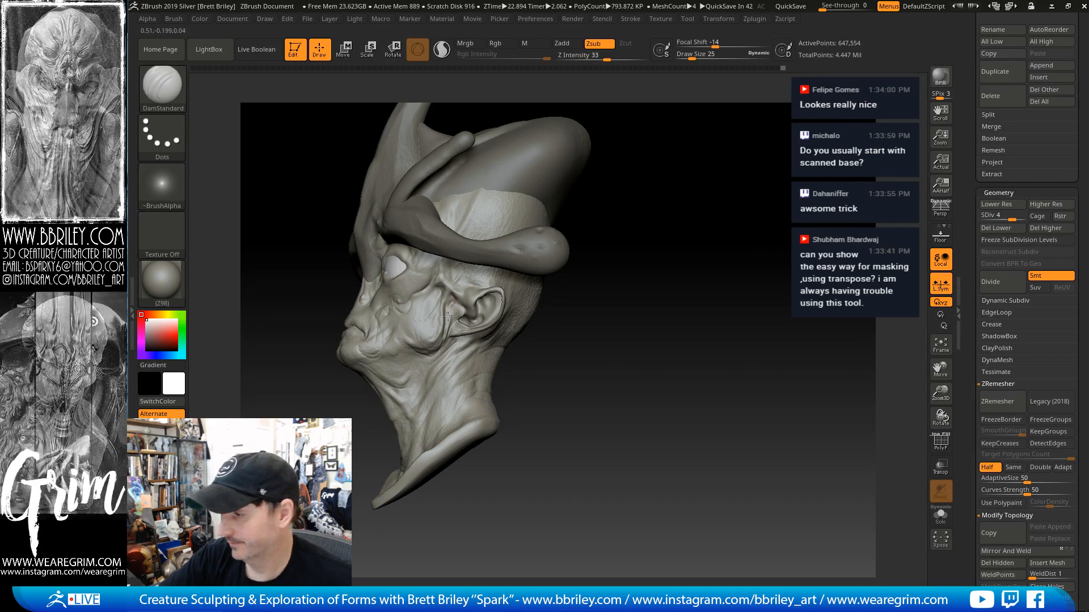
key(b)
key(s)
key(t)
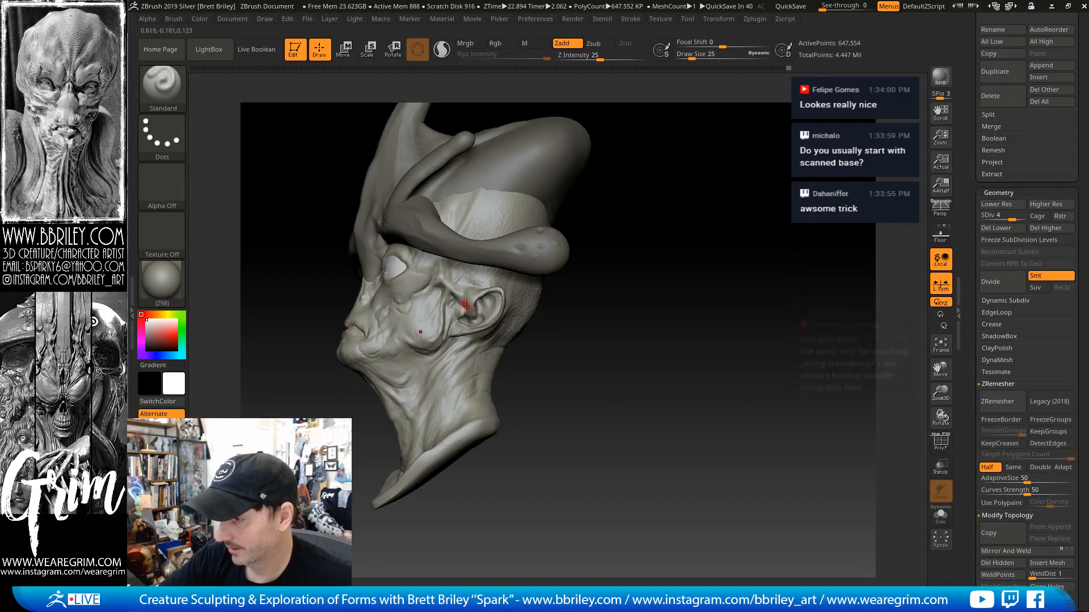
key(b)
key(d)
key(s)
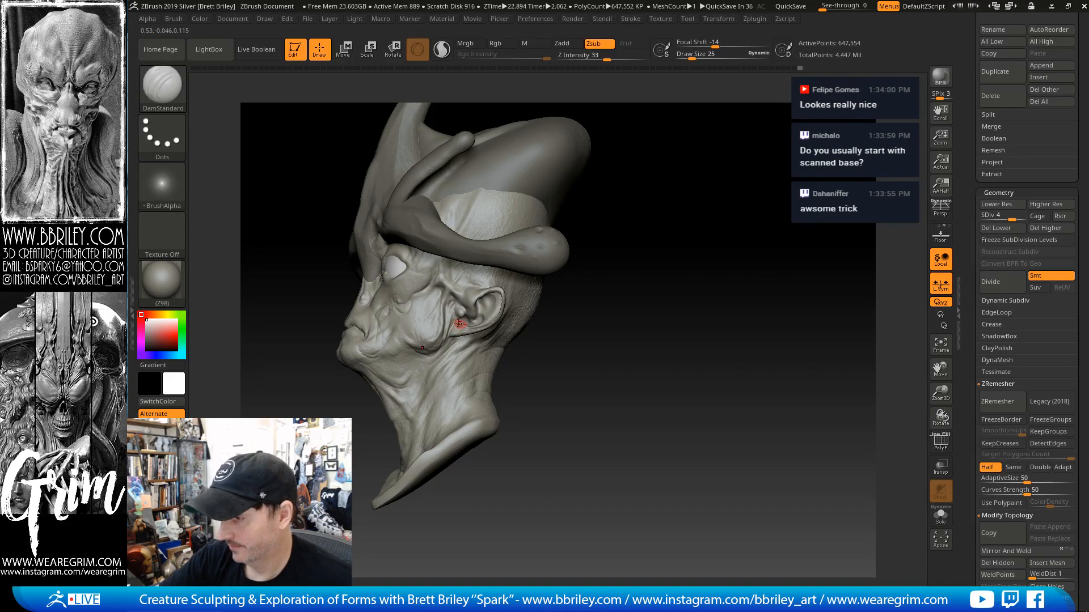
Inflate the skin around the front of the earlobe with the Inflat brush at draw size 25 and smooth the surface
key(b)
key(i)
key(n)
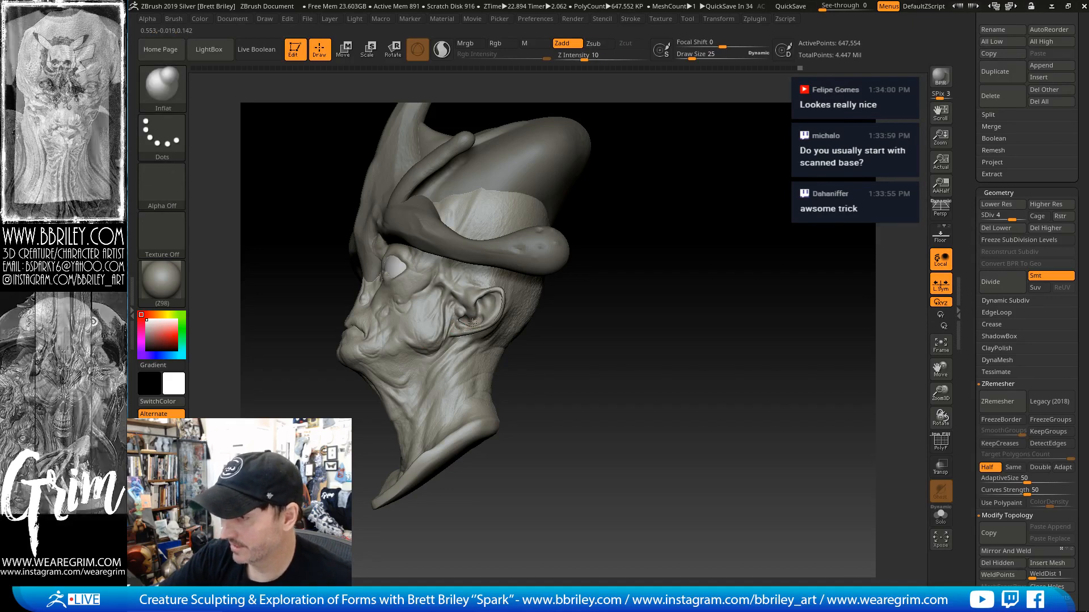
mouse_move(593, 295)
mouse_down()
mouse_move(478, 305)
mouse_move(544, 318)
mouse_up()
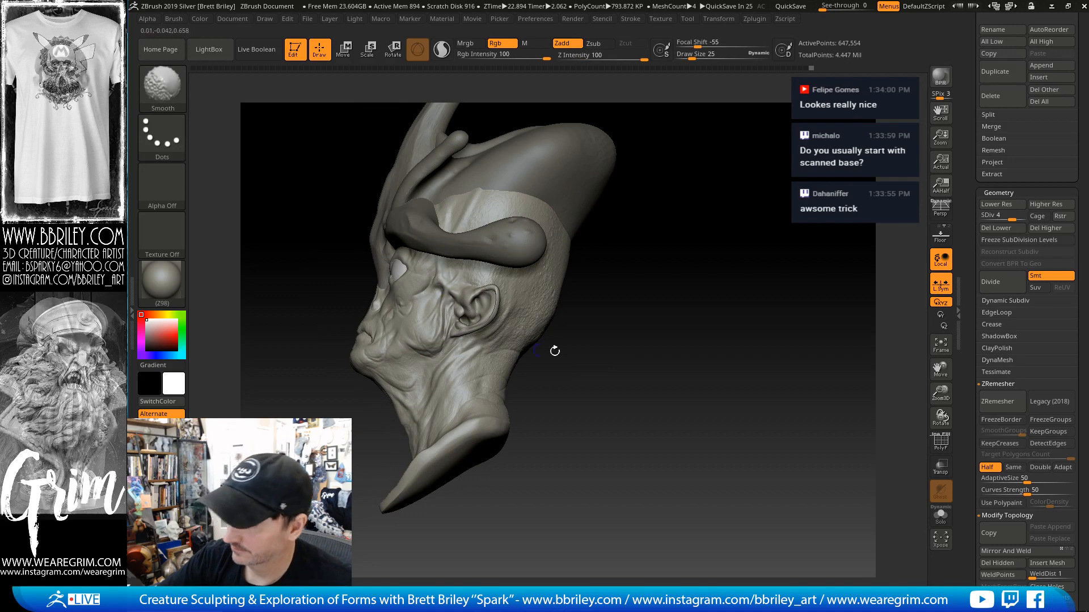
mouse_move(556, 353)
mouse_down()
mouse_move(542, 258)
mouse_move(839, 335)
mouse_up()
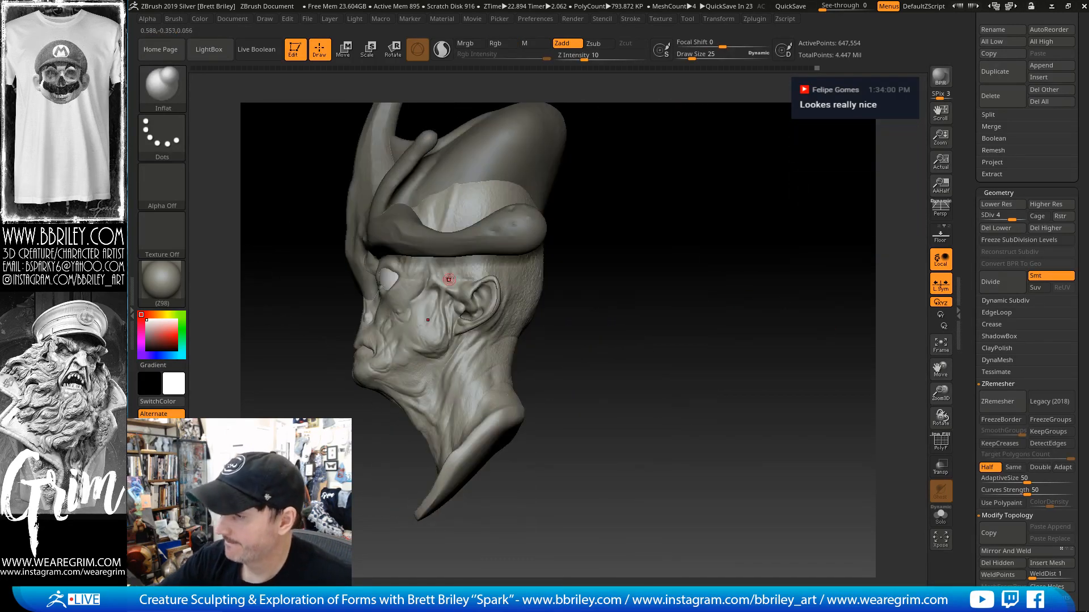
Carve fine temple creases between the eye and ear with the DamStandard brush at draw size 18
key(b)
key(d)
key(s)
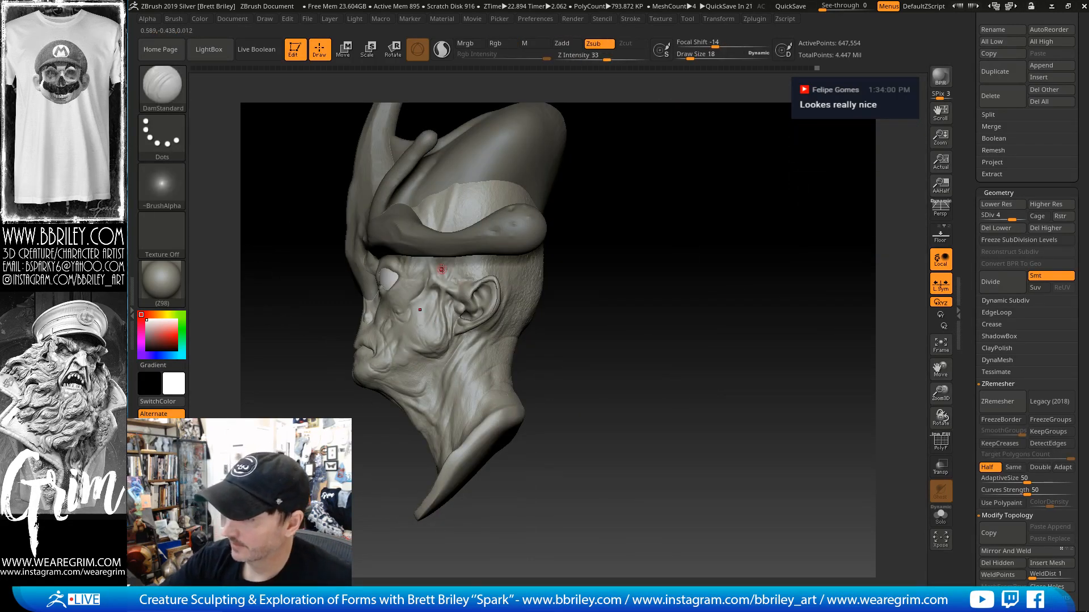
drag(598, 339, 453, 267)
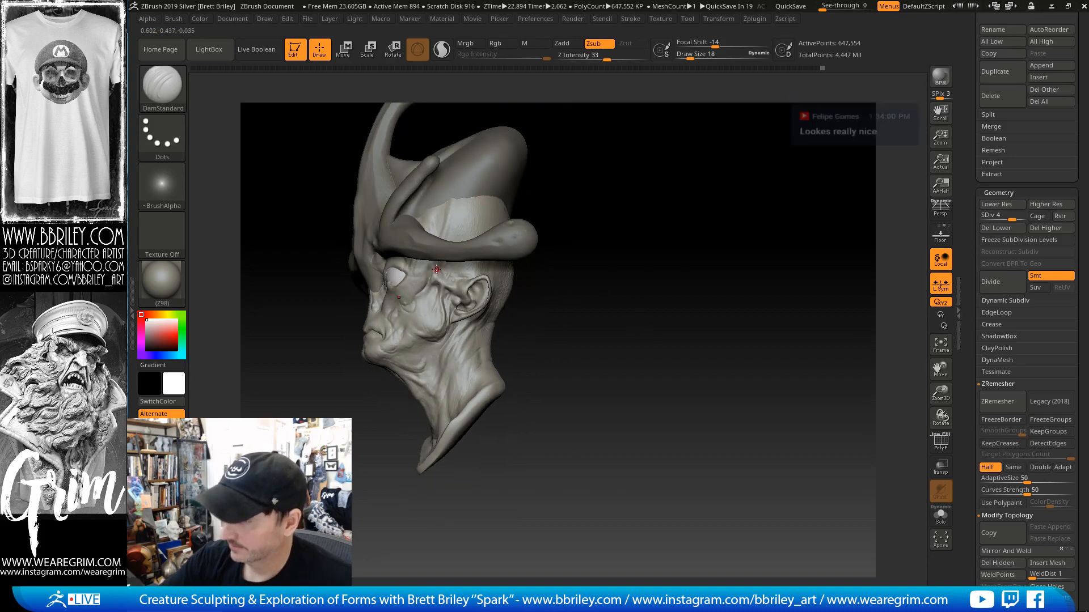
Raise the temple skin beneath the side horn with the Standard brush at draw size 18
key(b)
key(s)
key(t)
mouse_move(655, 200)
mouse_down()
mouse_move(542, 172)
mouse_move(514, 199)
mouse_up()
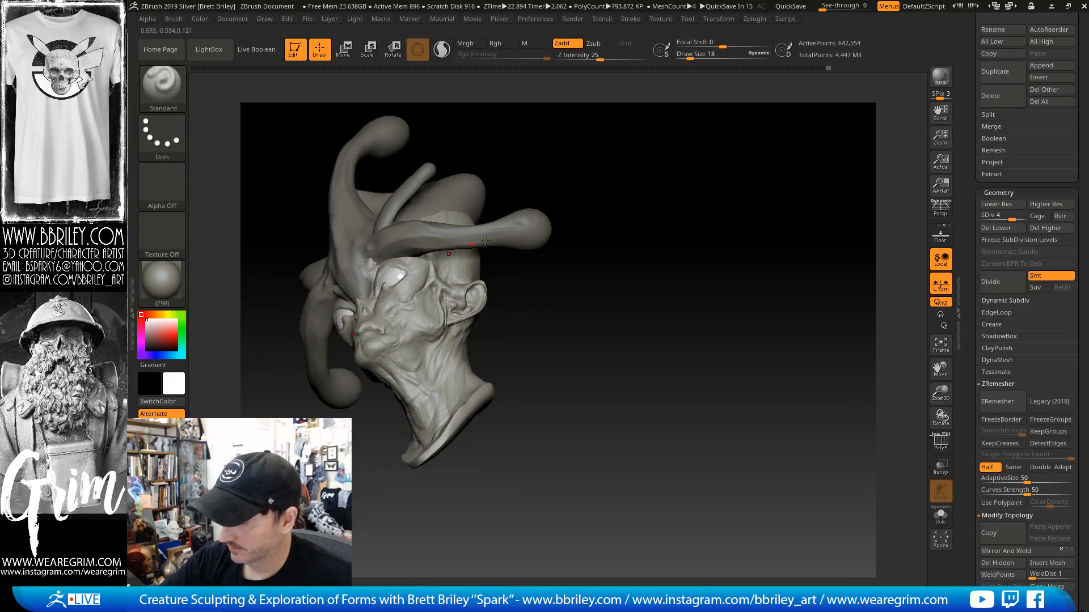
drag(592, 182, 576, 230)
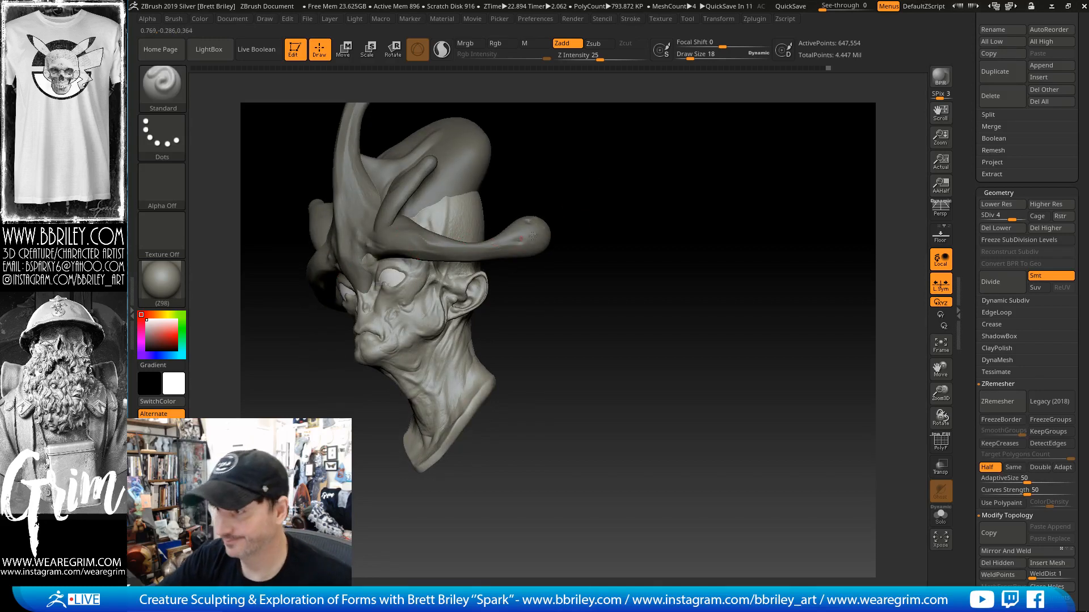
mouse_move(590, 170)
mouse_down()
mouse_move(603, 153)
mouse_move(632, 231)
mouse_move(619, 214)
mouse_up()
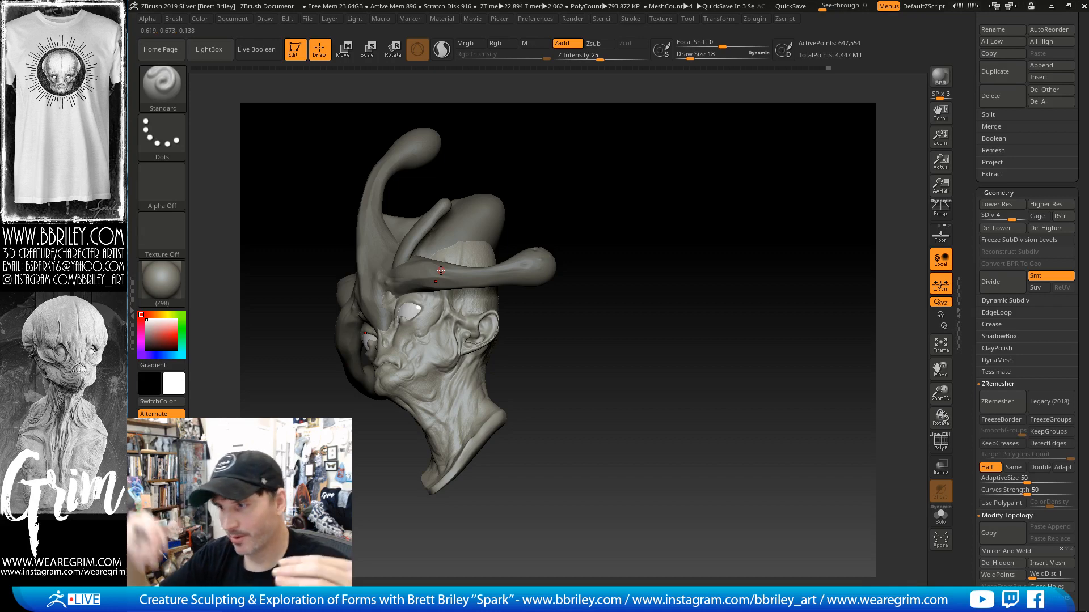
Save the current head tool to disk
drag(573, 215, 574, 241)
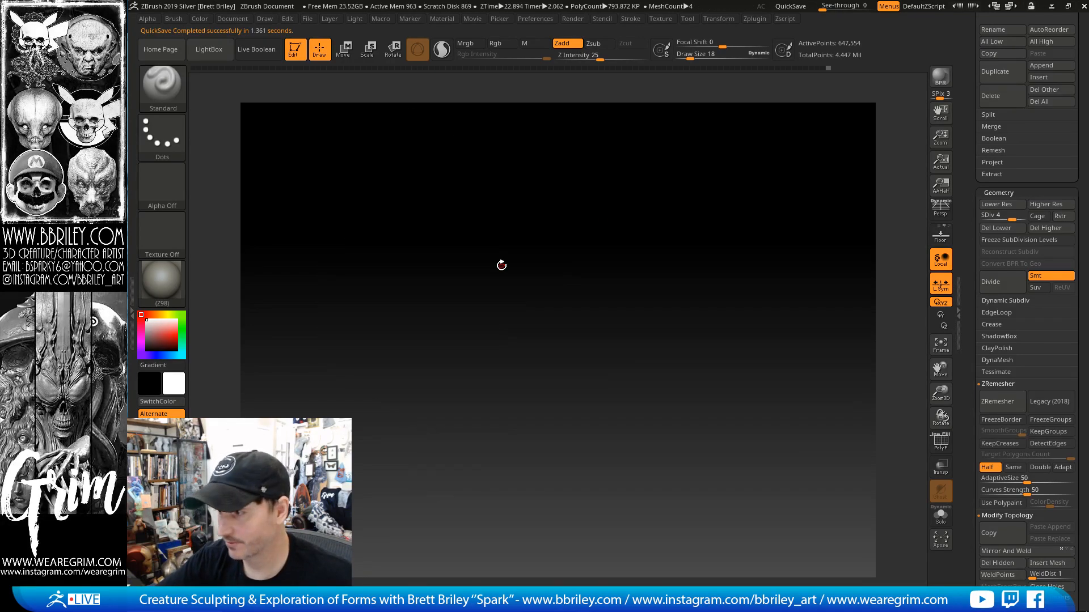
click(693, 19)
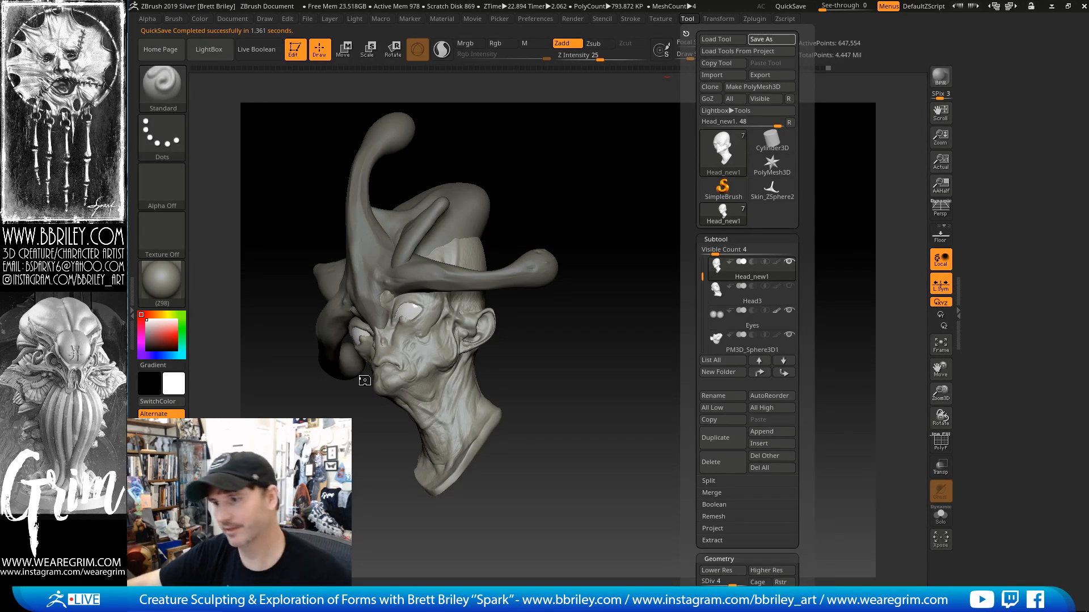
Inflate the side of the skull between the upper and side horns with the Inflat brush, setting the draw size to 53
drag(599, 166, 583, 202)
key(b)
key(i)
key(n)
key(s)
key(s)
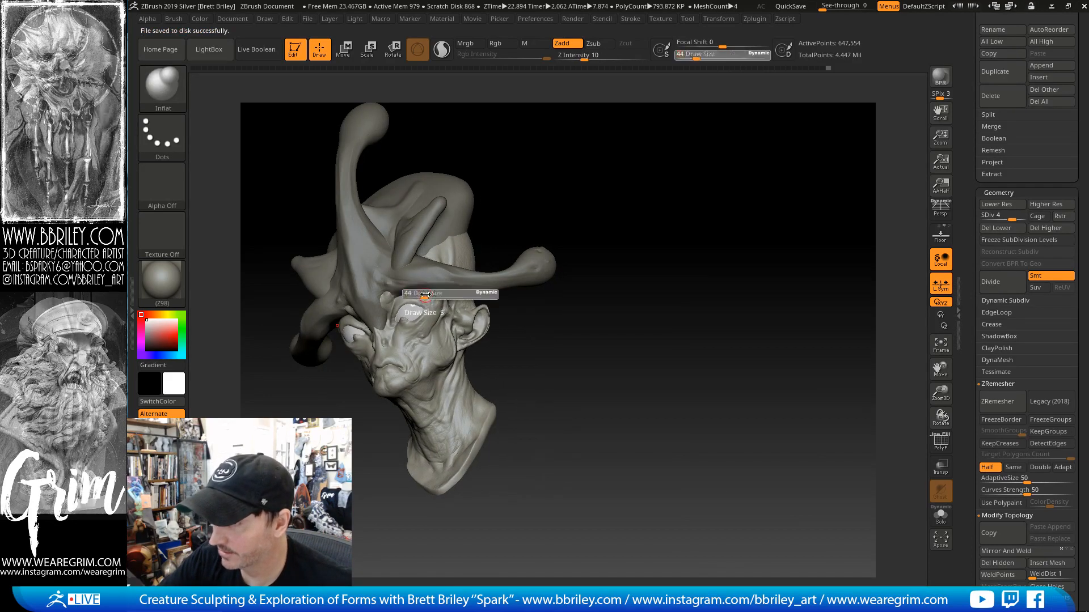
drag(417, 294, 425, 293)
mouse_move(578, 173)
mouse_down()
mouse_move(546, 158)
mouse_move(438, 268)
mouse_up()
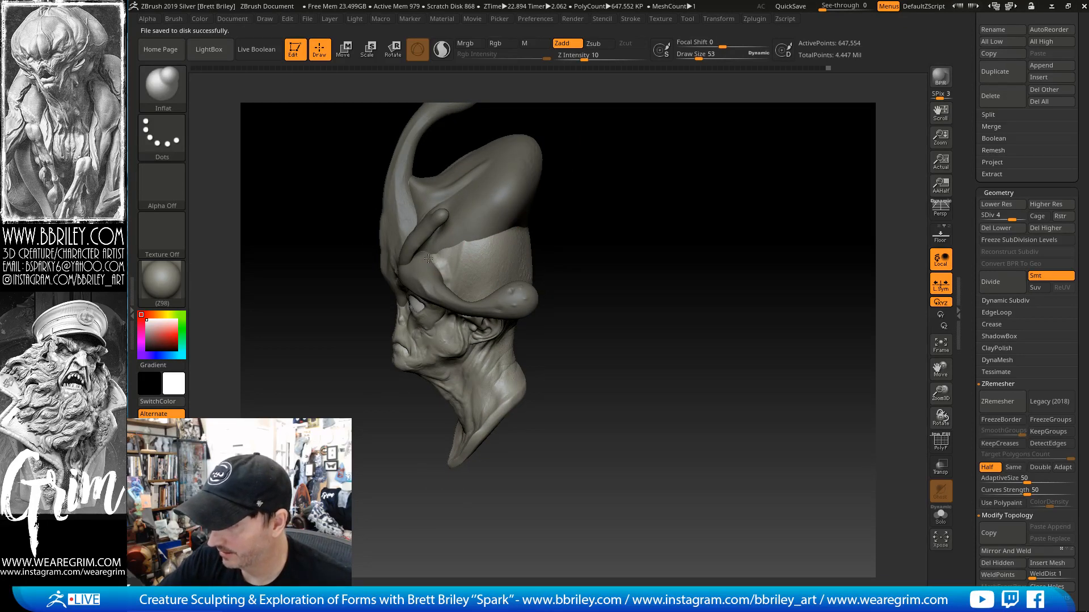
drag(651, 175, 635, 173)
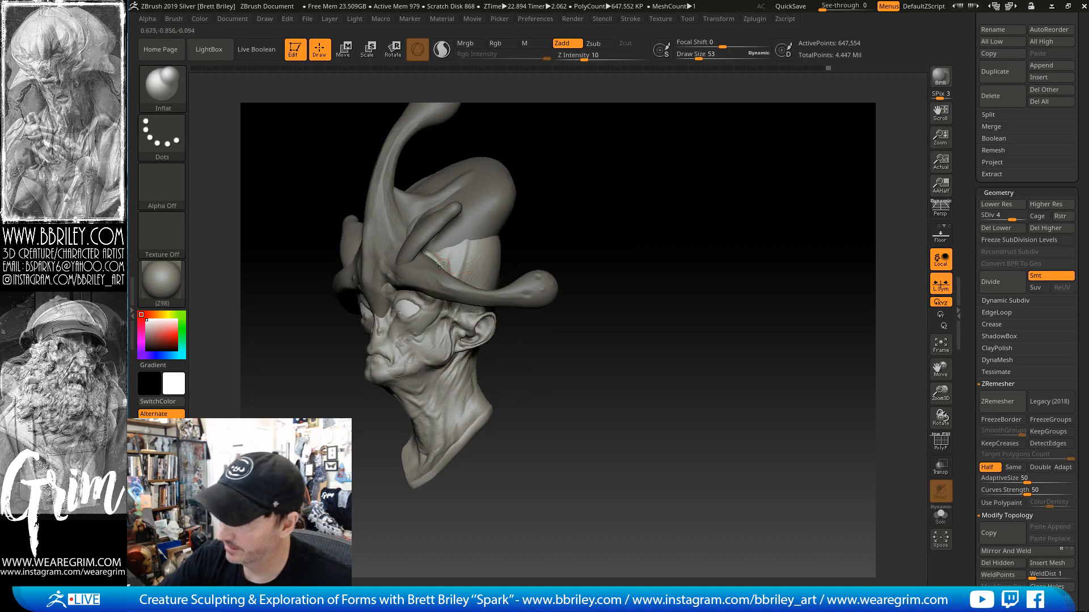
Reshape the skull surface behind the base of the small upper horn with the Move brush at draw size 98
key(b)
key(m)
key(v)
key(s)
drag(426, 256, 431, 258)
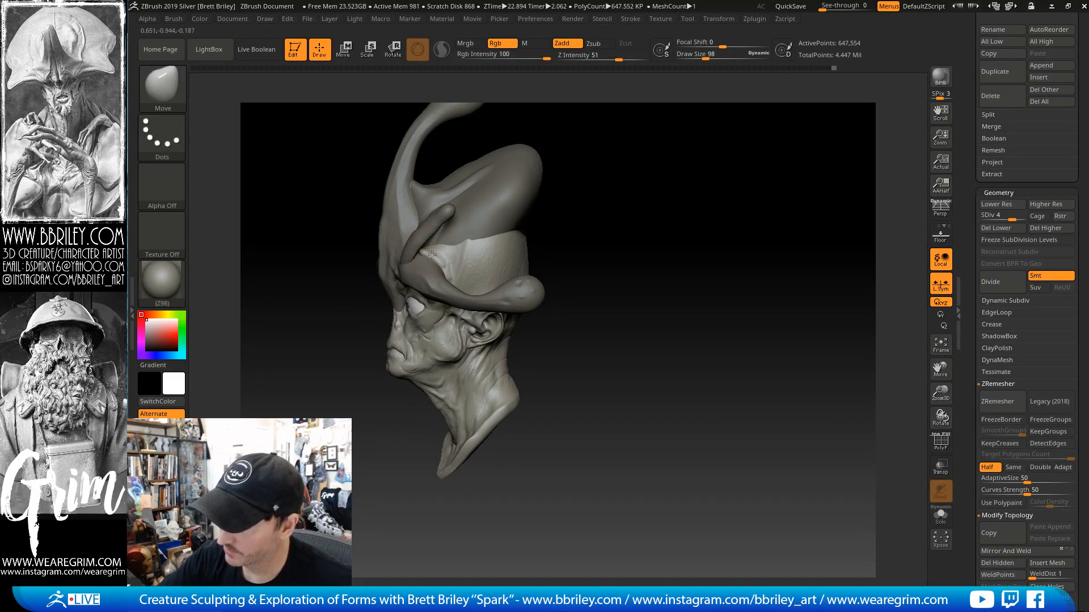
mouse_move(659, 229)
mouse_down()
mouse_move(454, 258)
mouse_move(438, 278)
mouse_up()
Carve a long crease from the side horn up across the skull toward the cap with DamStandard at draw size 56
key(b)
key(d)
key(s)
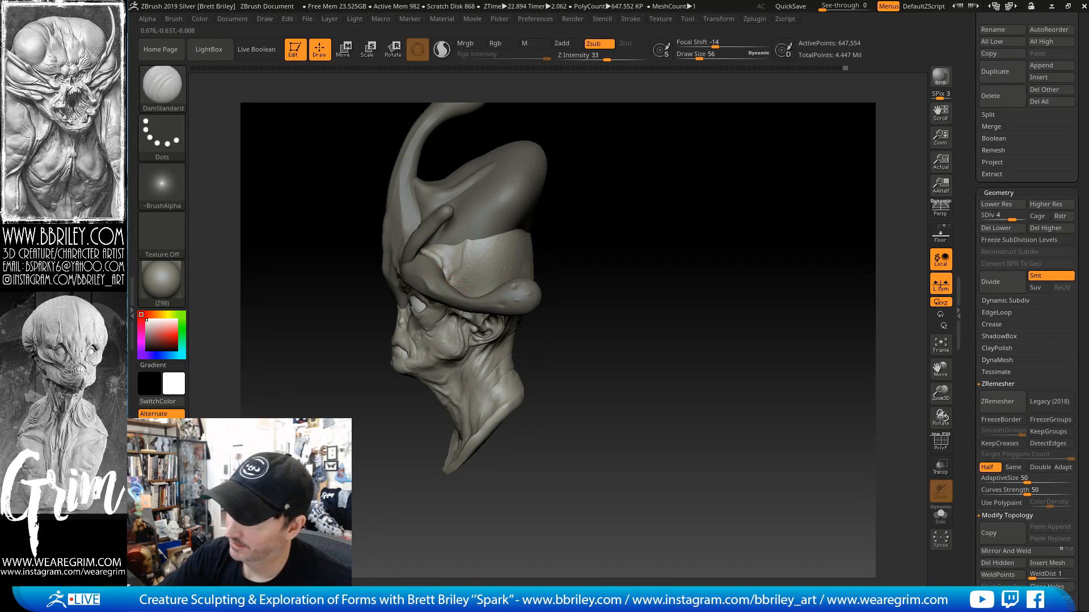
drag(461, 285, 514, 228)
mouse_move(607, 180)
mouse_down()
mouse_move(652, 187)
mouse_move(567, 182)
mouse_up()
Build up the skull folds between the horns with the Standard brush at draw size 41
key(b)
key(s)
key(t)
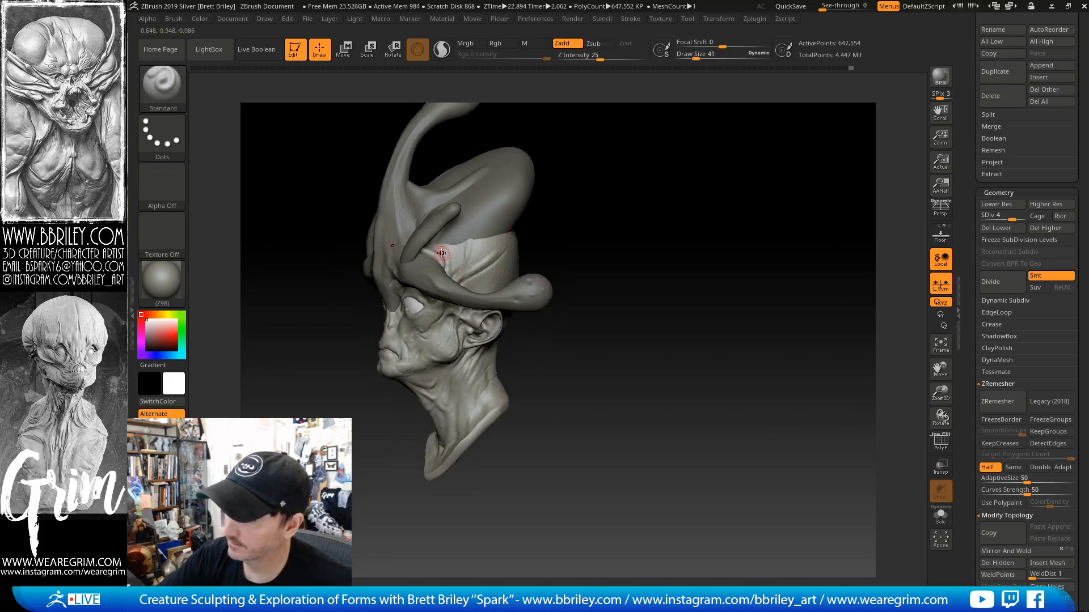
drag(441, 253, 453, 258)
drag(631, 185, 638, 184)
drag(573, 153, 627, 159)
Reshape the skull folds and horn base with the Move brush, enlarging the draw size from 56 to 111 and 128
key(b)
key(m)
key(v)
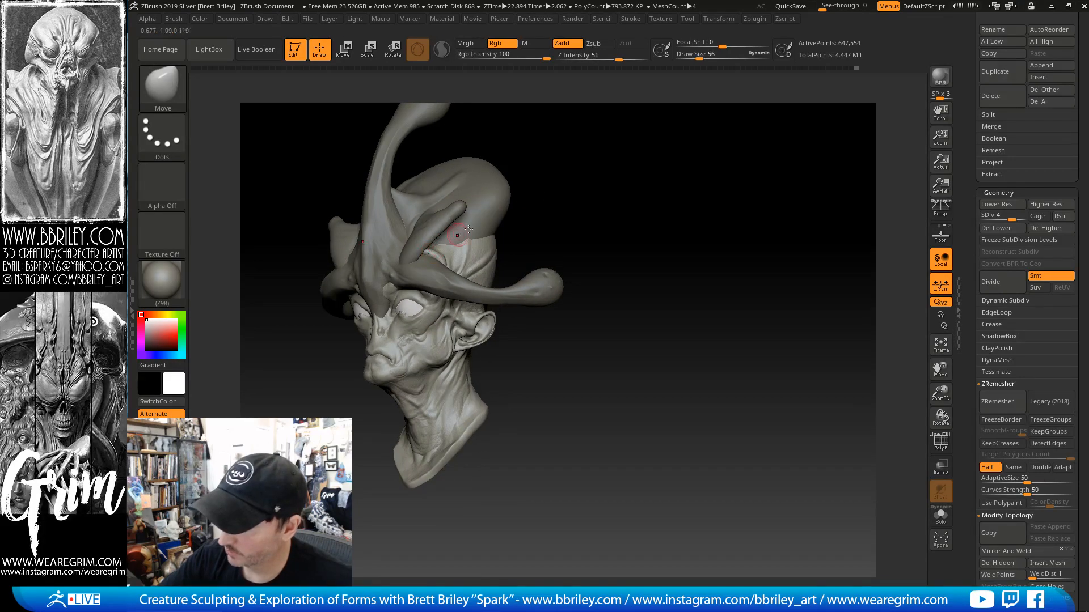
right_drag(469, 229, 435, 245)
key(bracketright)
key(bracketright)
key(bracketright)
key(bracketright)
key(bracketright)
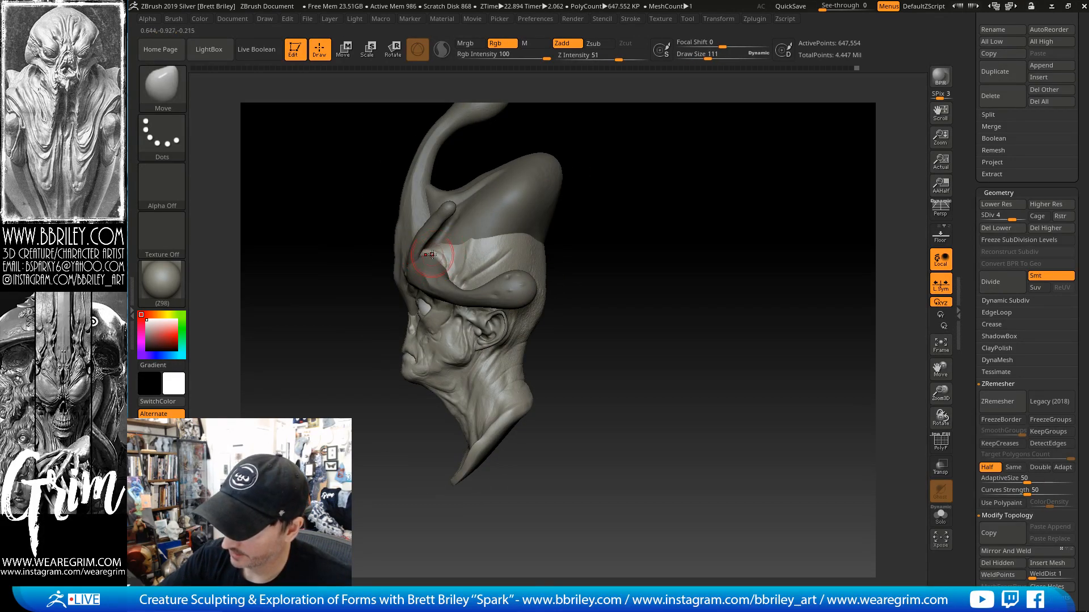
mouse_move(644, 207)
mouse_down()
mouse_move(671, 190)
mouse_move(646, 184)
mouse_move(642, 195)
mouse_move(709, 199)
mouse_up()
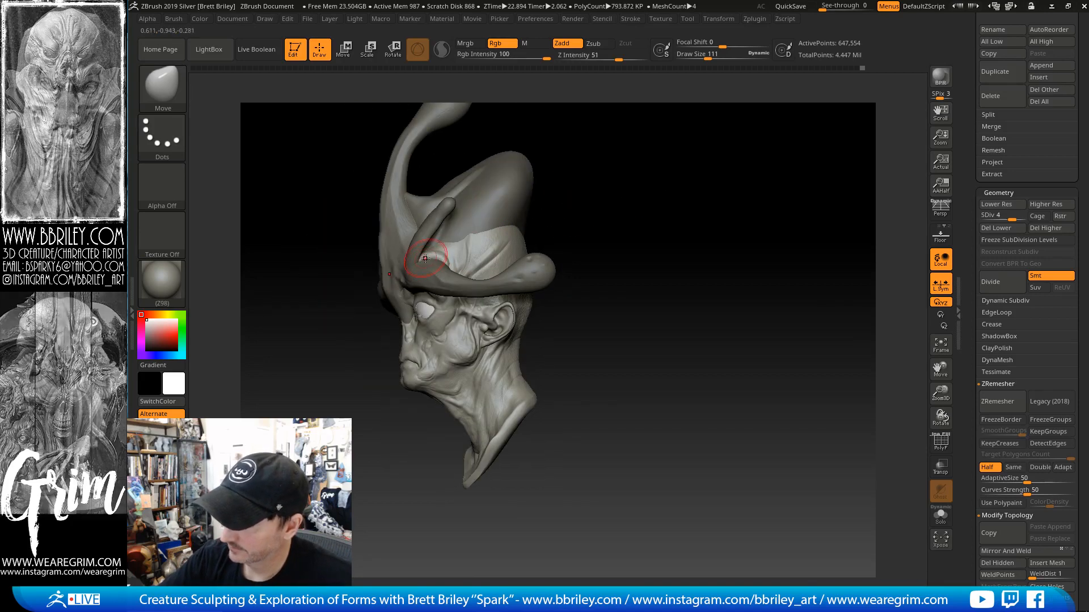
mouse_move(435, 259)
mouse_down()
mouse_move(447, 254)
mouse_move(433, 258)
mouse_up()
key(shift)
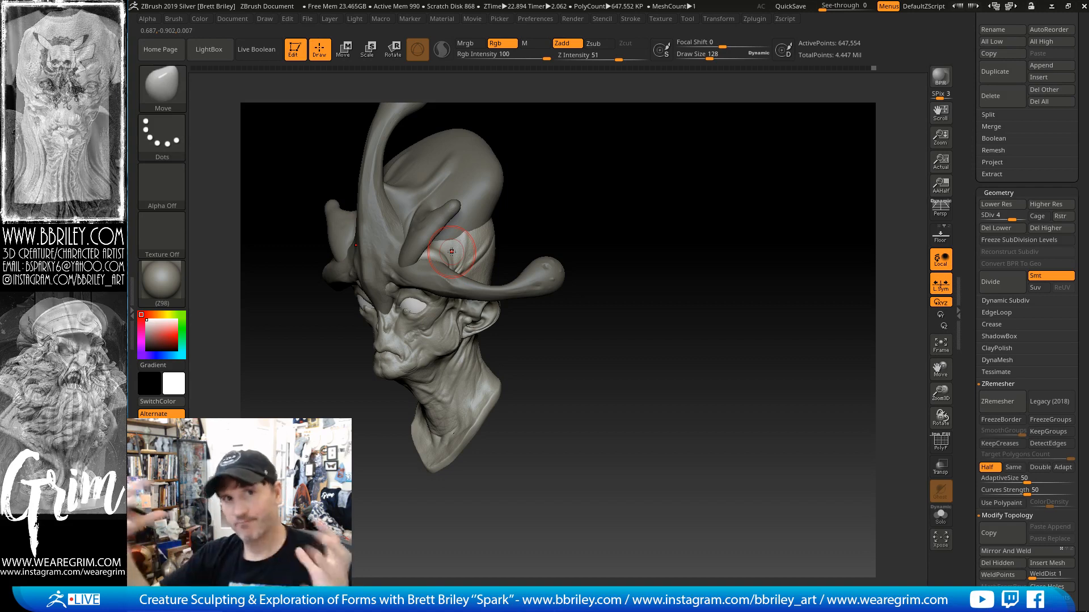
Inflate the skin beside the eye and across the temple below the side horn with Inflat at draw size 50
mouse_move(584, 213)
mouse_down()
mouse_move(583, 165)
mouse_move(530, 221)
mouse_up()
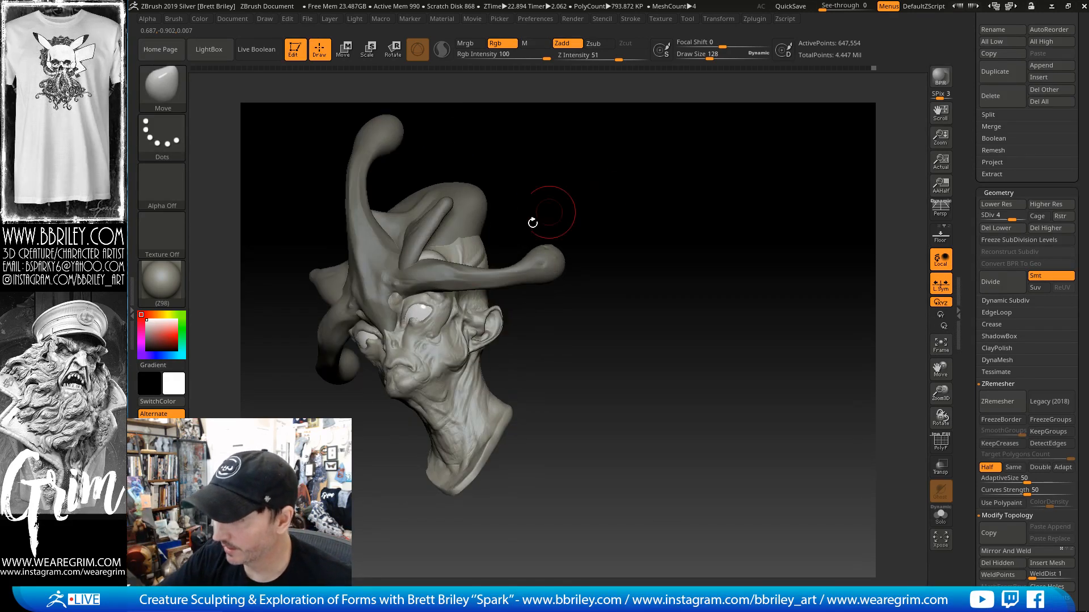
key(b)
key(i)
key(n)
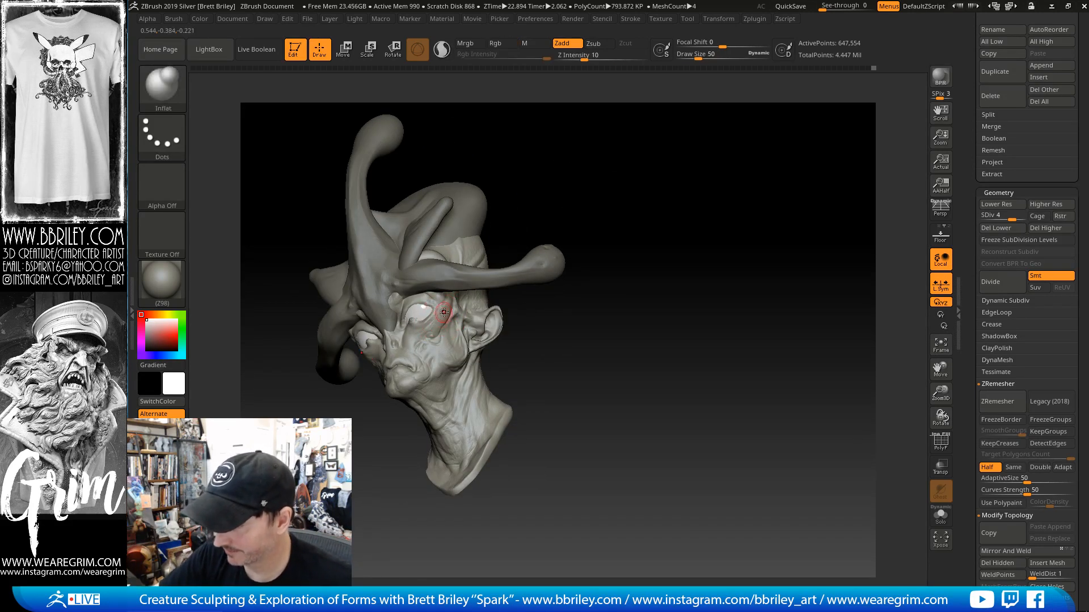
drag(440, 321, 440, 326)
drag(547, 290, 457, 309)
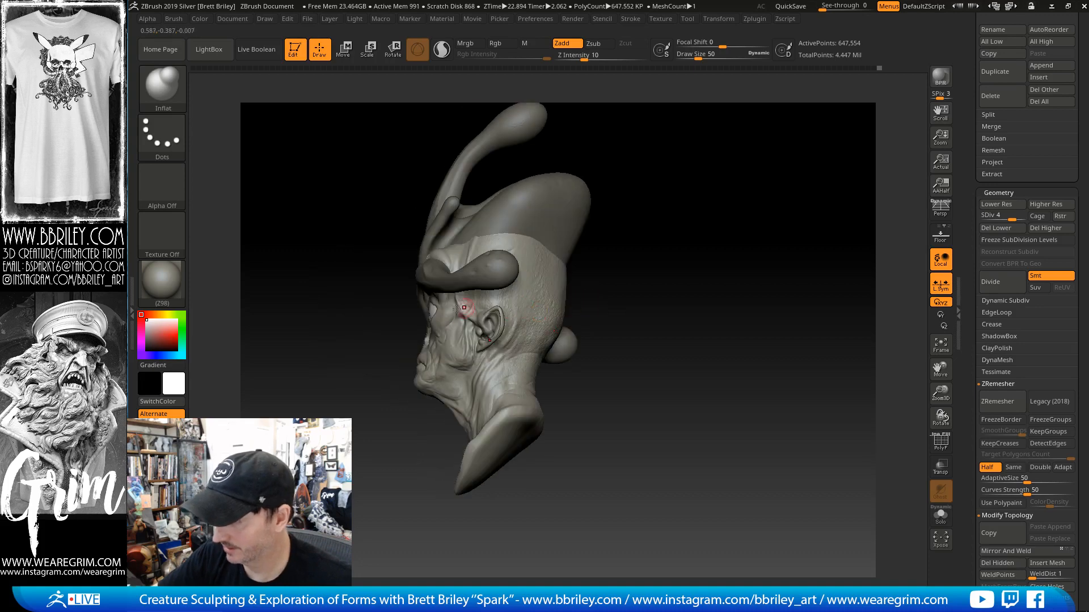
drag(601, 337, 737, 370)
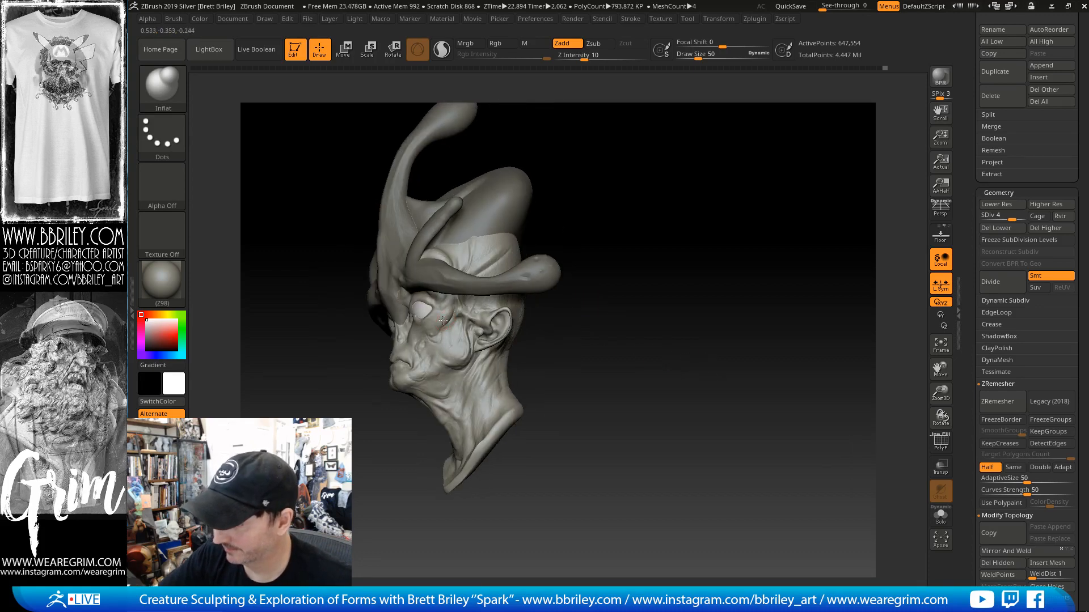
drag(603, 362, 681, 357)
drag(521, 301, 457, 305)
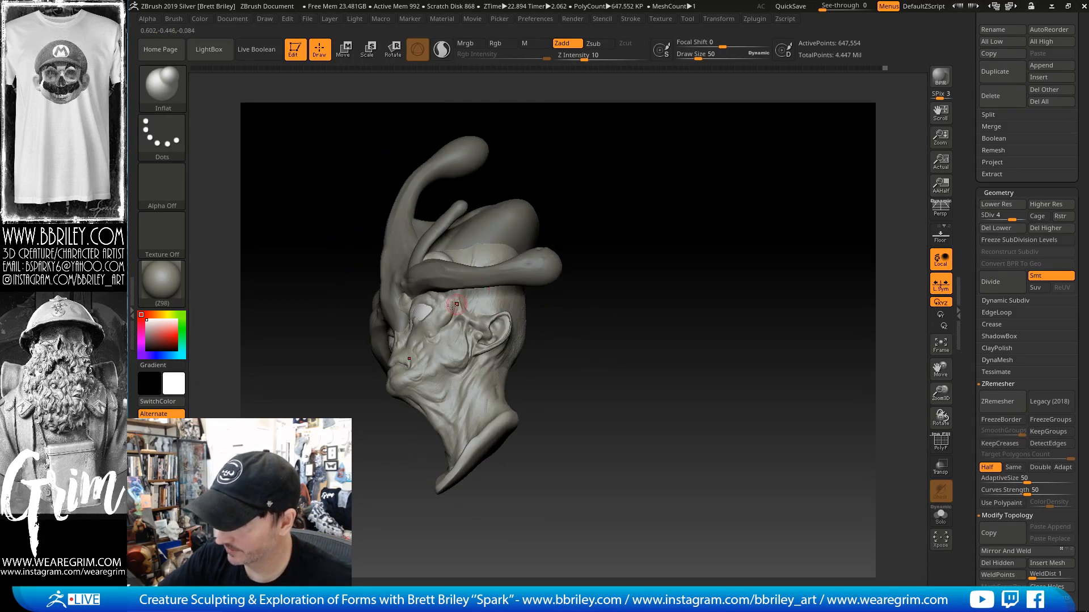
drag(536, 288, 704, 306)
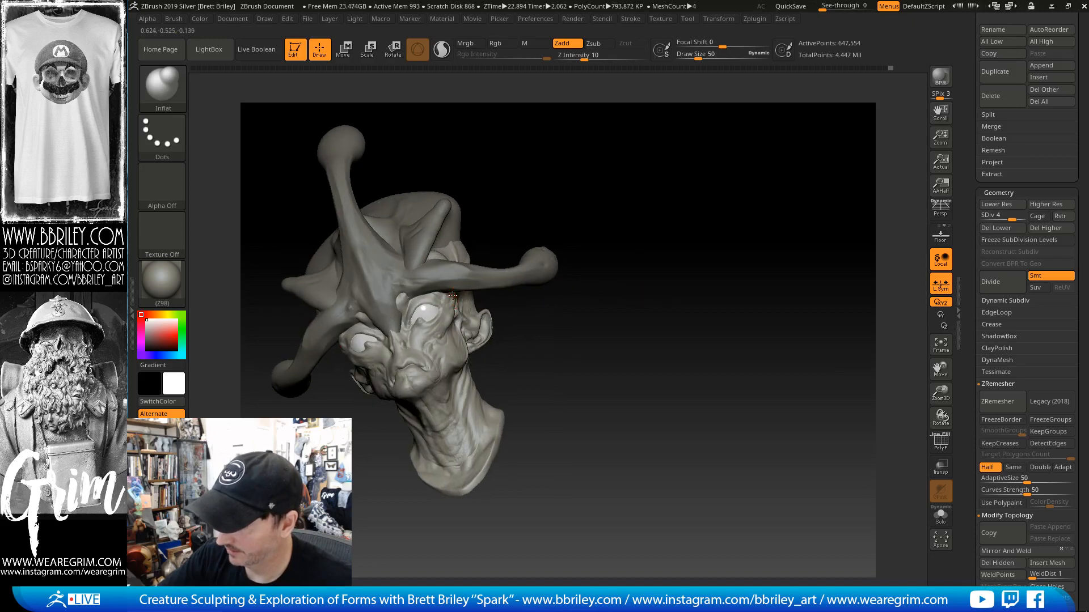
drag(520, 306, 571, 320)
Swell the brow and temple beneath the side horn with the Inflat brush at draw size 72
key(s)
drag(414, 299, 427, 300)
mouse_move(671, 290)
mouse_down()
mouse_move(681, 312)
mouse_move(660, 236)
mouse_move(428, 296)
mouse_up()
drag(610, 332, 554, 340)
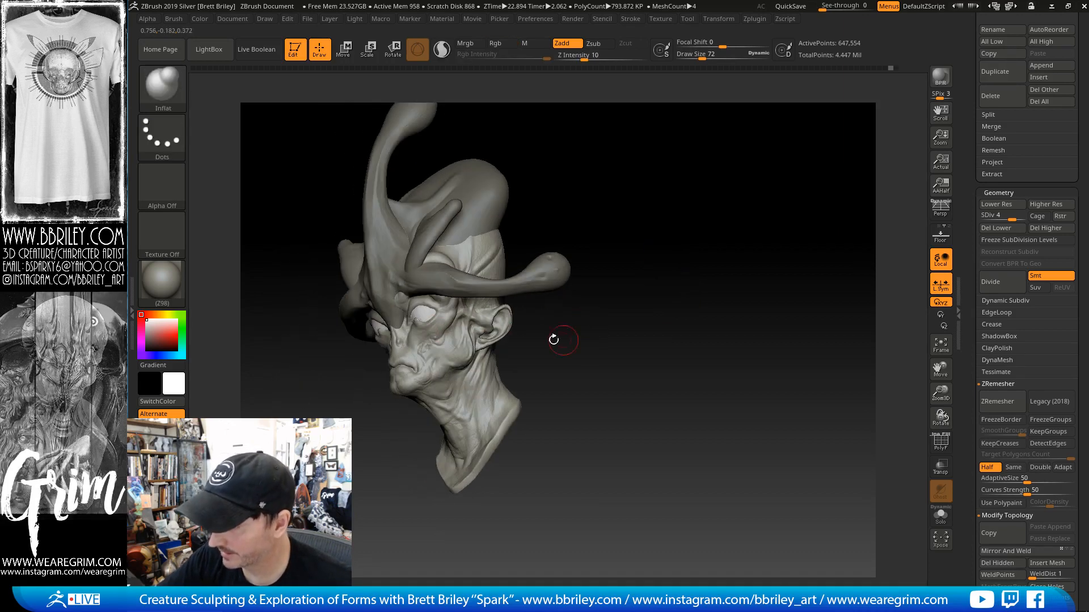
Subdivide the head mesh to level 5 and switch to the DamStandard brush
drag(413, 337, 412, 340)
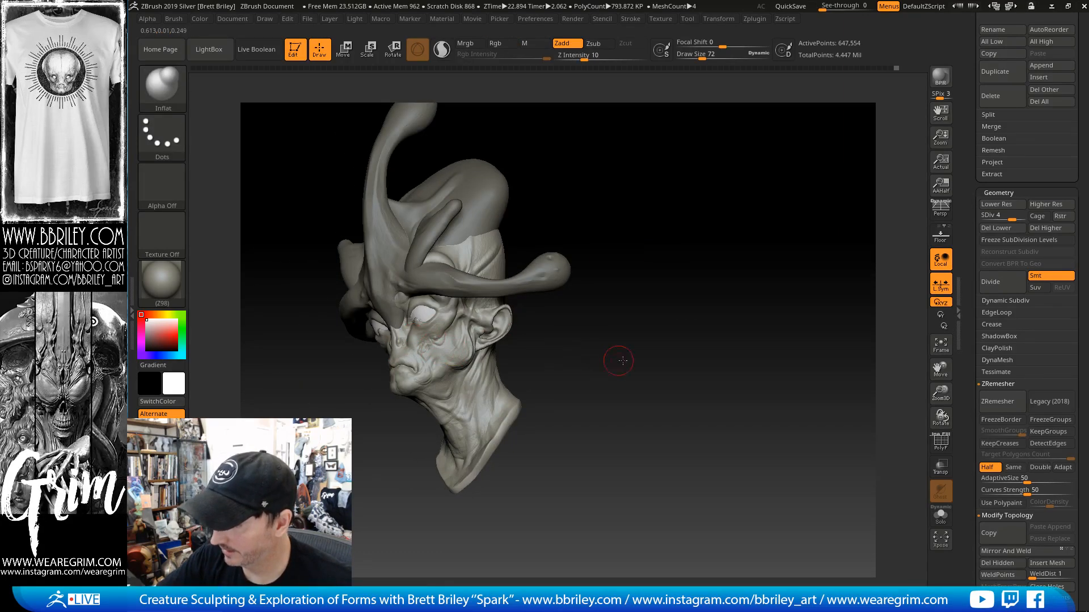
mouse_move(620, 360)
mouse_down()
mouse_move(651, 389)
mouse_move(624, 345)
mouse_up()
key(b)
key(d)
key(s)
key(ctrl+d)
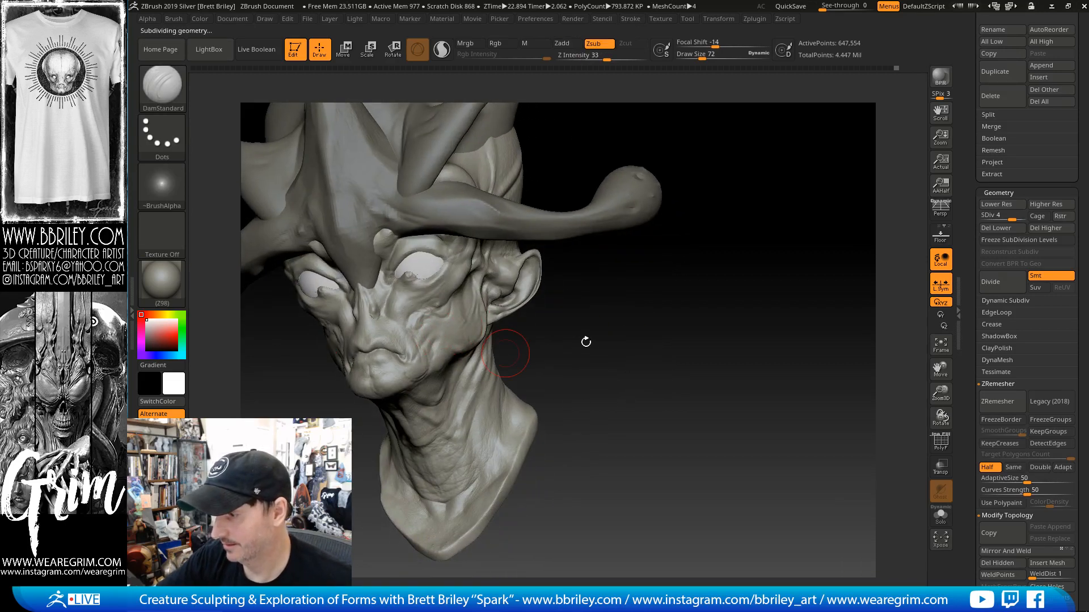
Swell the small knob above the inner eye with the Inflat brush at draw size 23
mouse_move(566, 308)
mouse_down()
mouse_move(632, 382)
mouse_move(669, 244)
mouse_move(665, 211)
mouse_move(520, 228)
mouse_up()
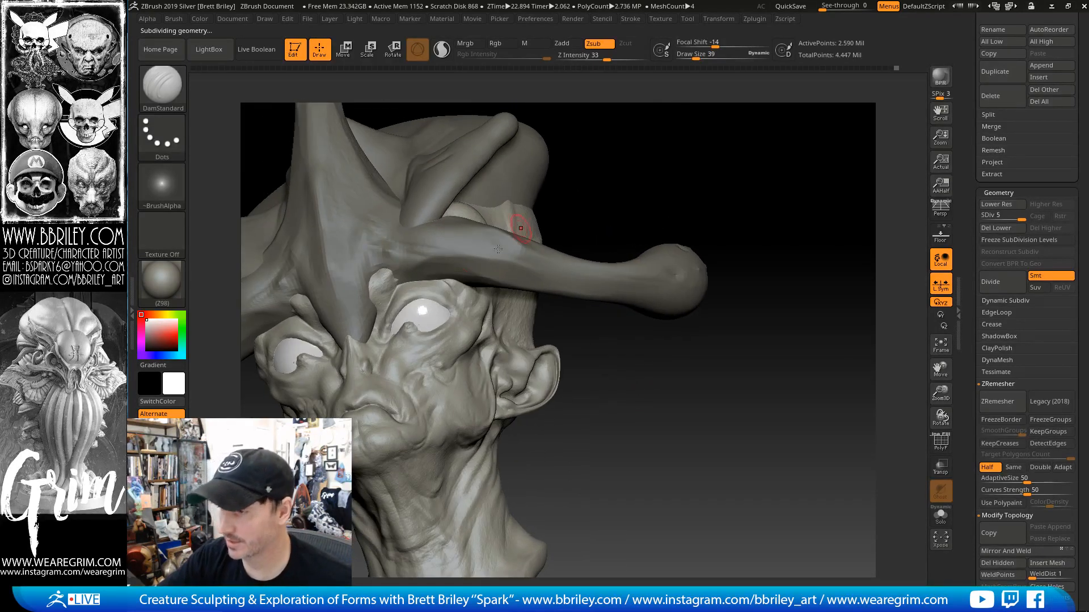
key(bracketleft)
key(bracketleft)
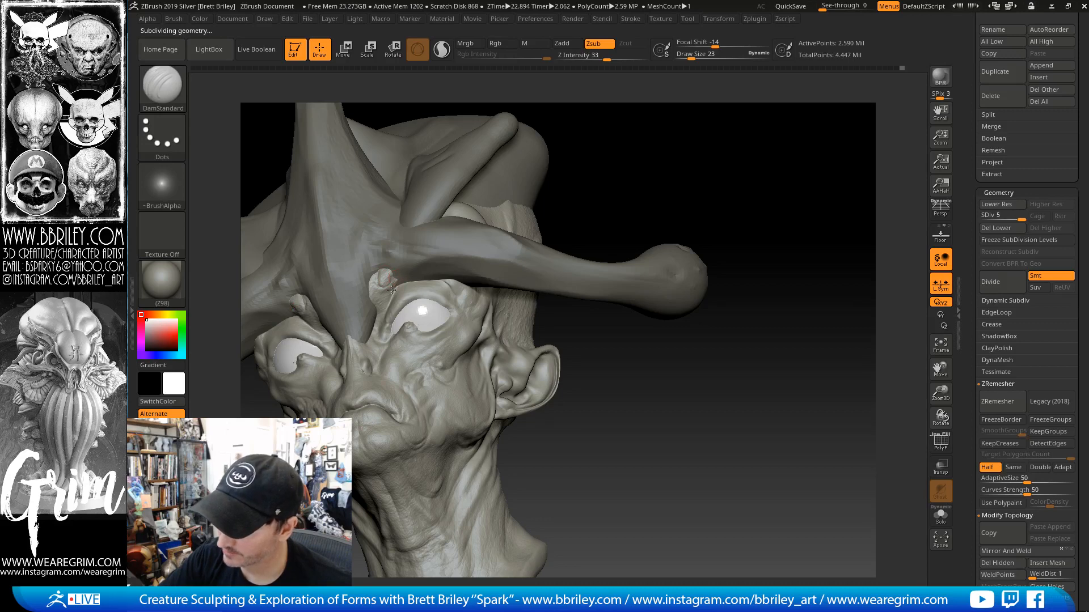
key(b)
key(i)
key(n)
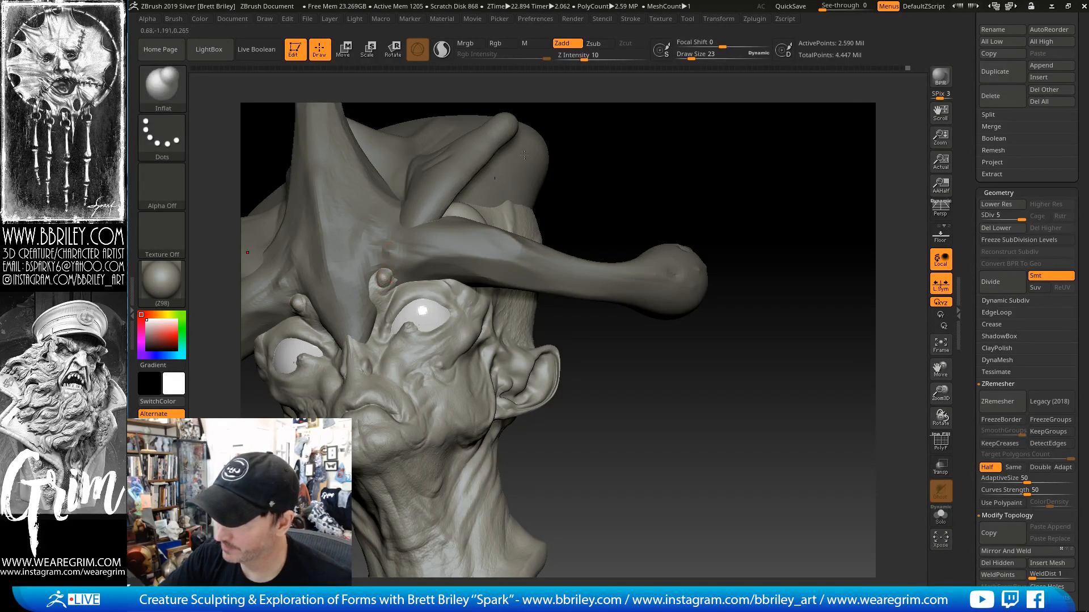
drag(627, 109, 590, 106)
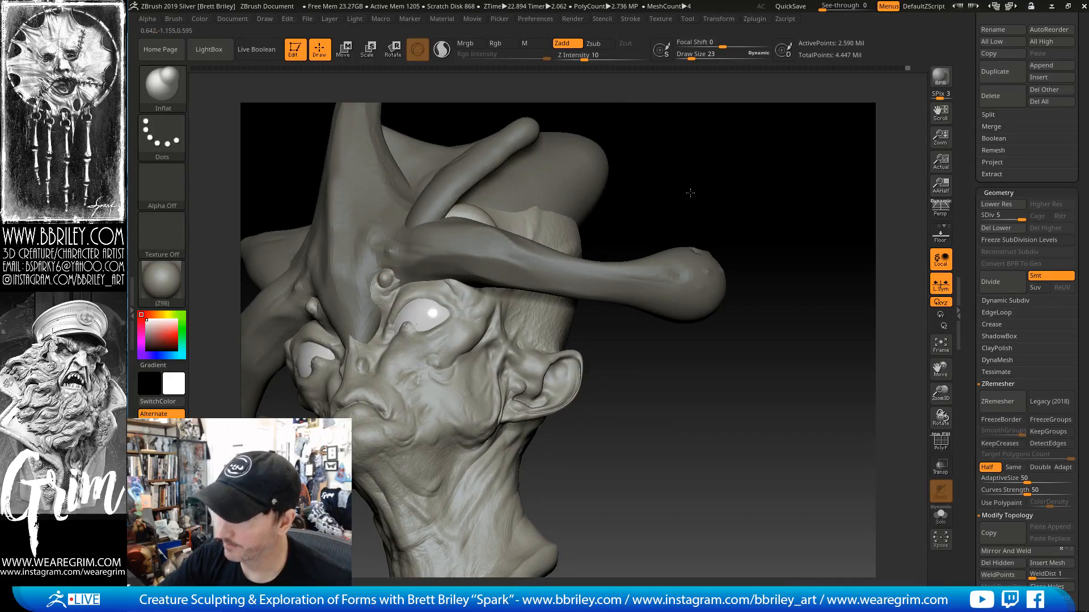
Carve the crease around the small knob above the eye with DamStandard at draw size 18
mouse_move(690, 193)
mouse_down()
mouse_move(686, 175)
mouse_move(663, 178)
mouse_up()
key(b)
key(d)
key(s)
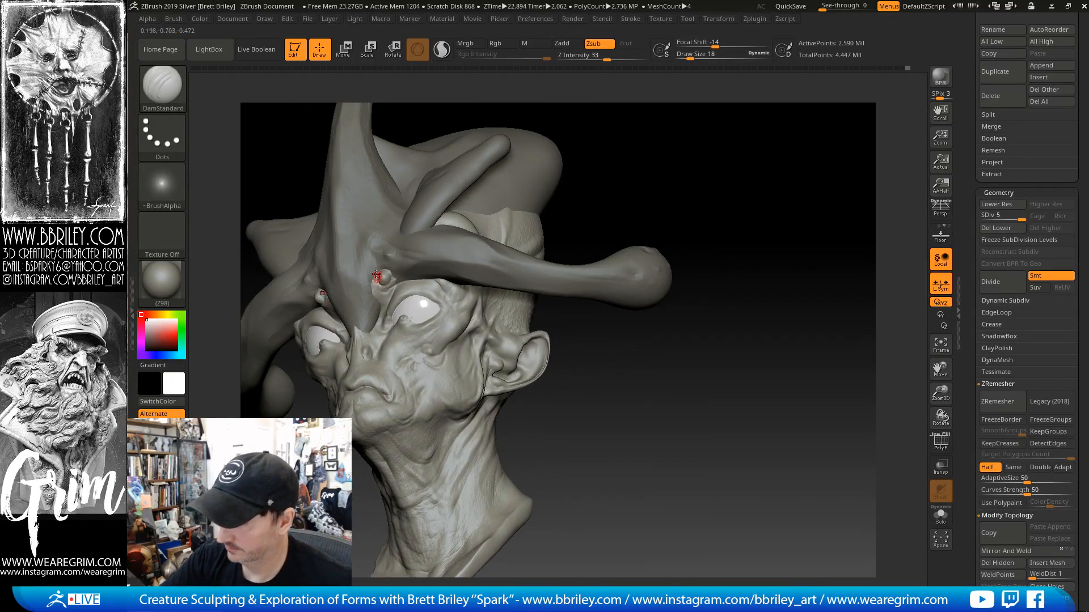
Build up the skin at the nose bridge under the crest tip with Standard at draw size 18, and smooth it
key(b)
key(s)
key(t)
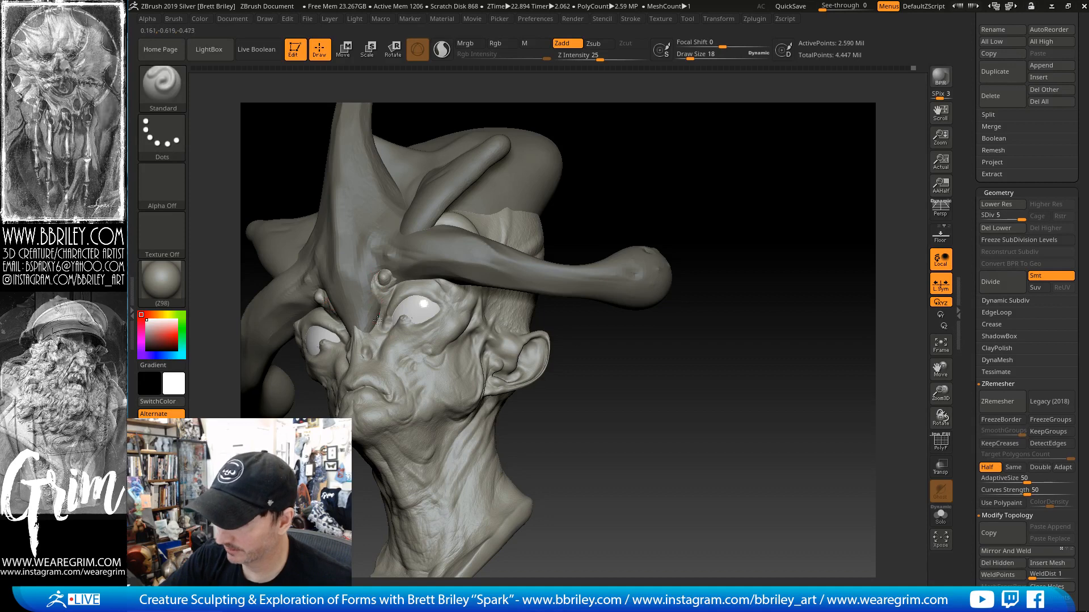
drag(635, 116, 689, 136)
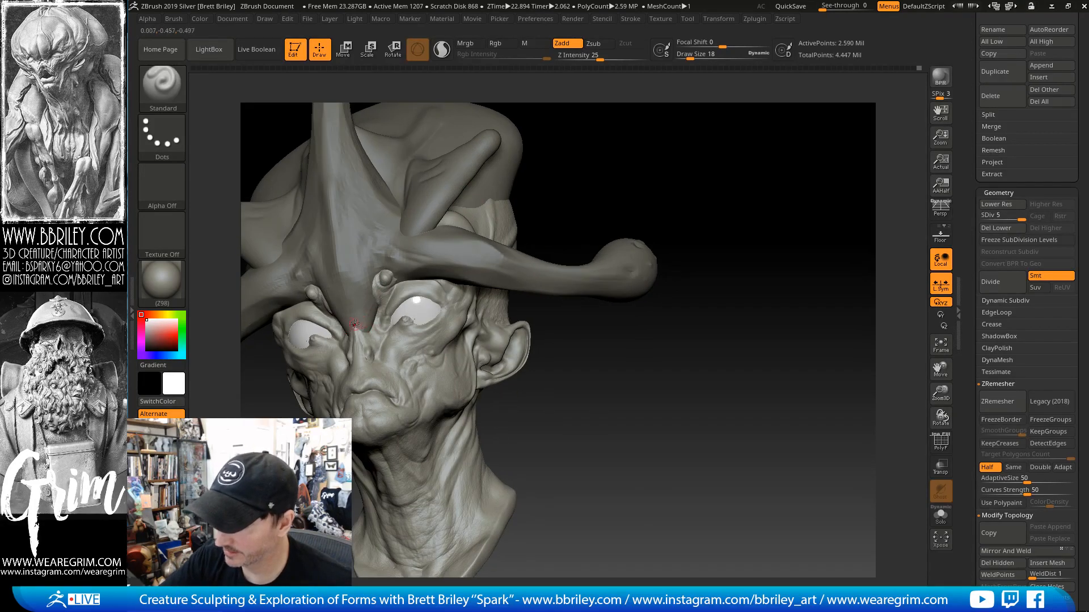
drag(617, 167, 363, 364)
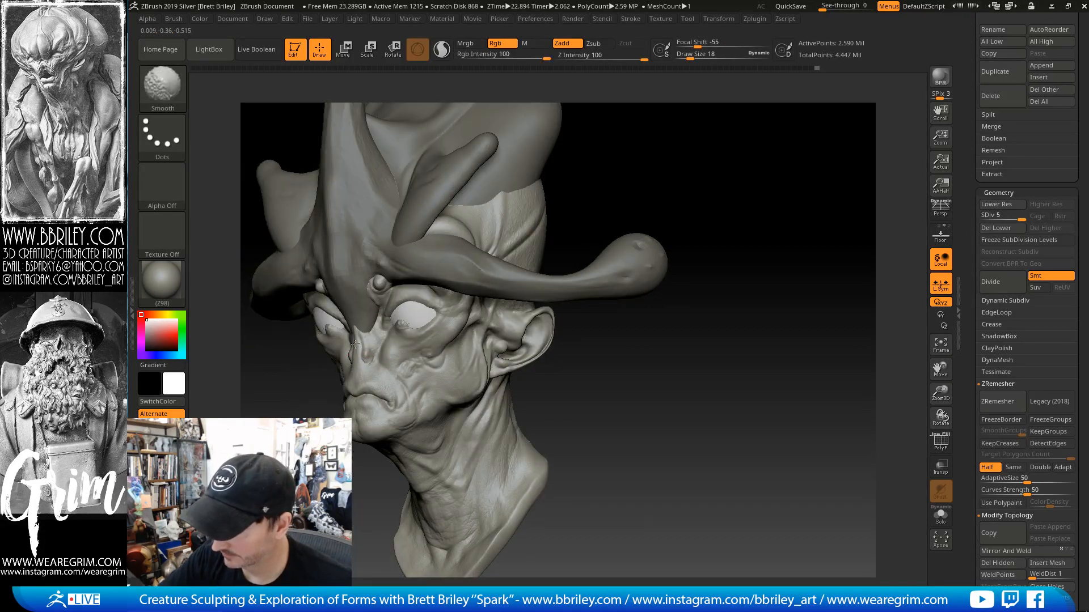
Carve the nostril slits into the sides of the nose with DamStandard at draw size 18
alt+drag(675, 182, 454, 246)
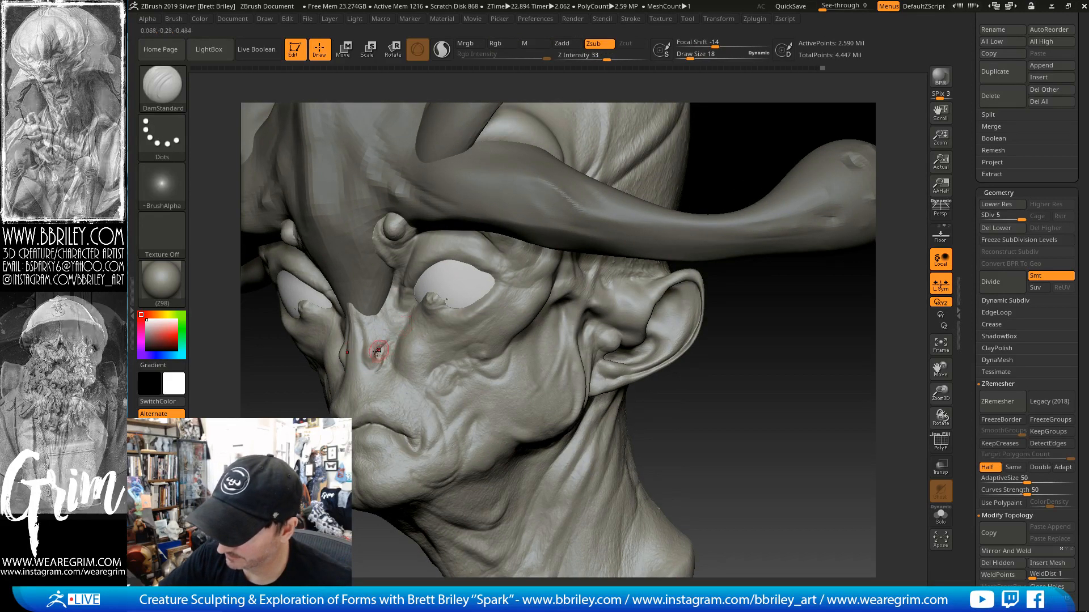
mouse_move(383, 361)
mouse_down()
mouse_move(366, 349)
mouse_move(373, 344)
mouse_up()
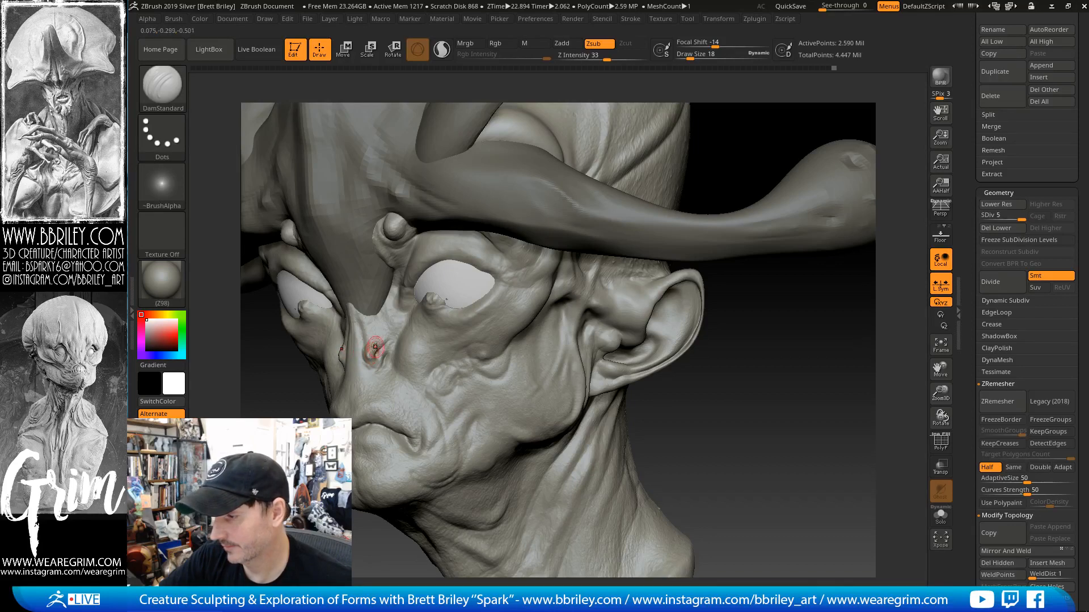
mouse_move(726, 389)
mouse_down()
mouse_move(783, 397)
mouse_move(673, 380)
mouse_move(652, 357)
mouse_move(745, 316)
mouse_move(794, 321)
mouse_up()
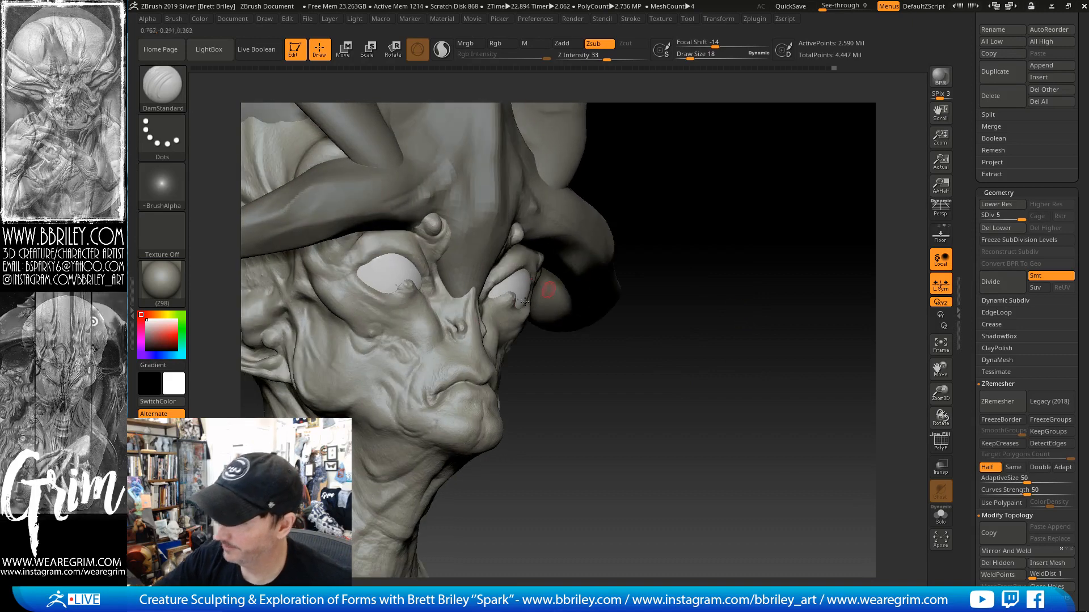
drag(693, 212, 675, 227)
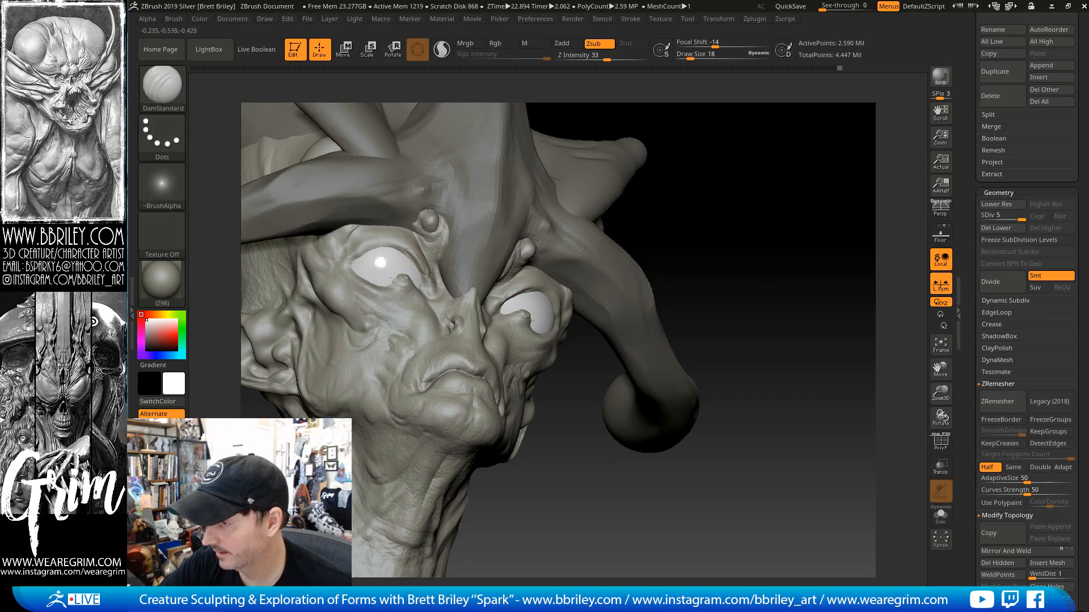
Cut fine creases from the inner eye corners down along the nose with DamStandard at draw size 18
mouse_move(665, 308)
mouse_down()
mouse_move(711, 384)
mouse_move(664, 309)
mouse_up()
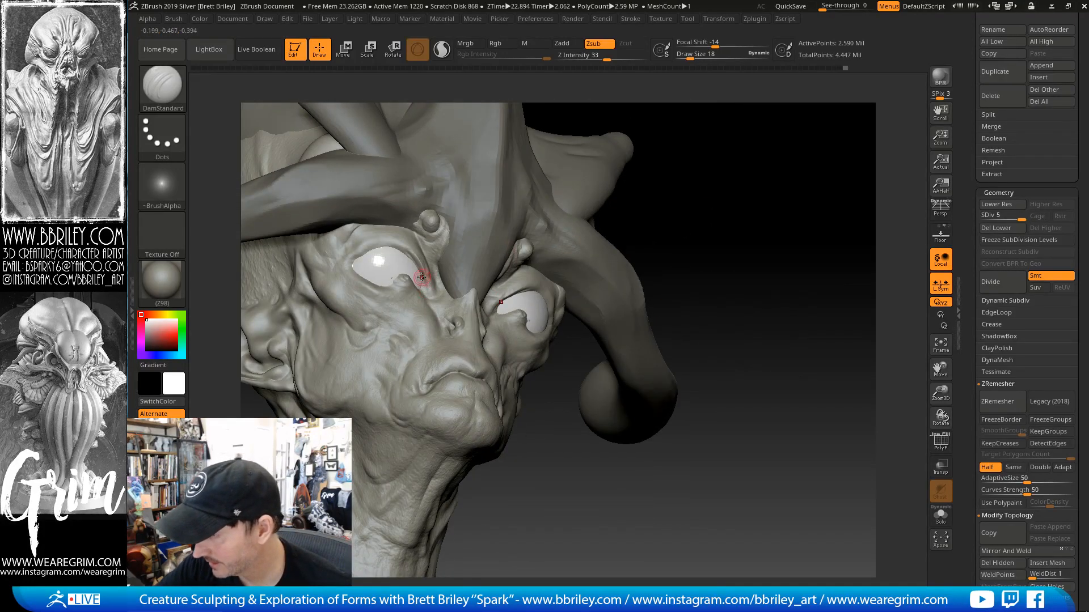
drag(694, 199, 522, 267)
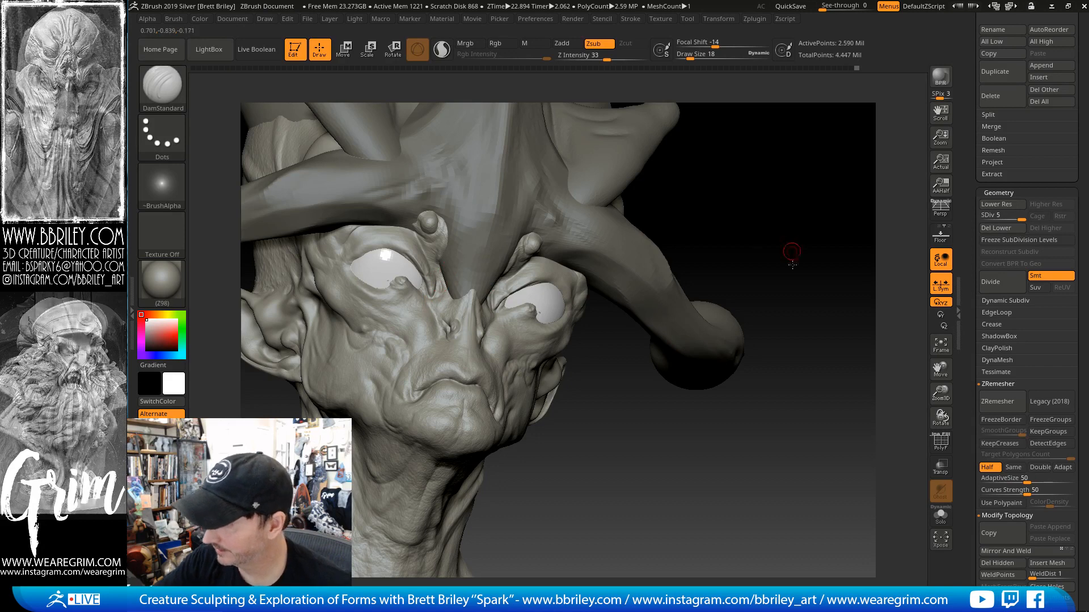
drag(789, 250, 436, 282)
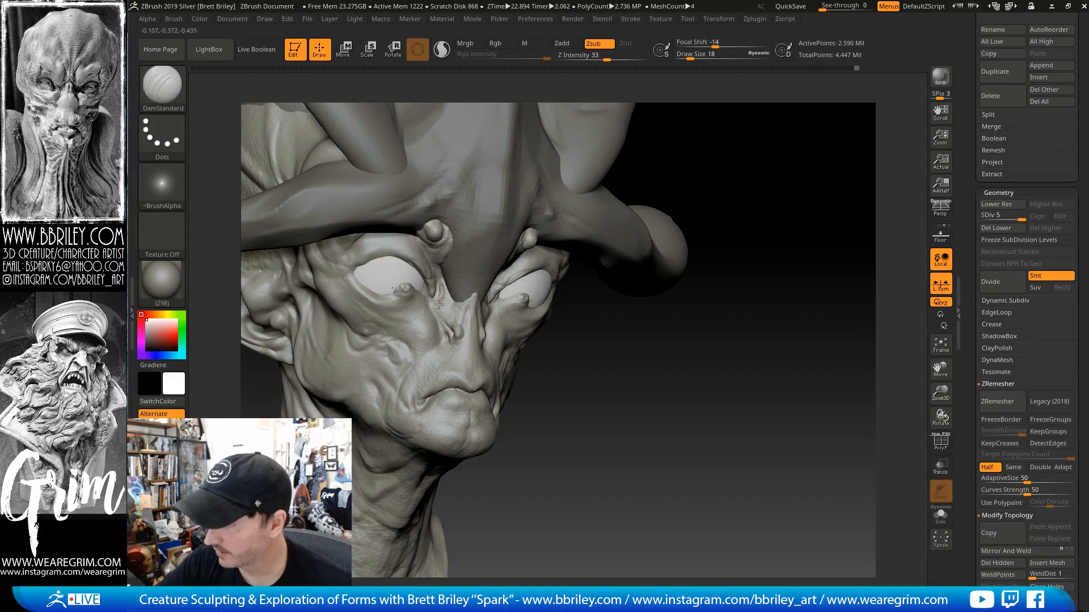
mouse_move(600, 338)
mouse_down()
mouse_move(682, 176)
mouse_move(435, 309)
mouse_up()
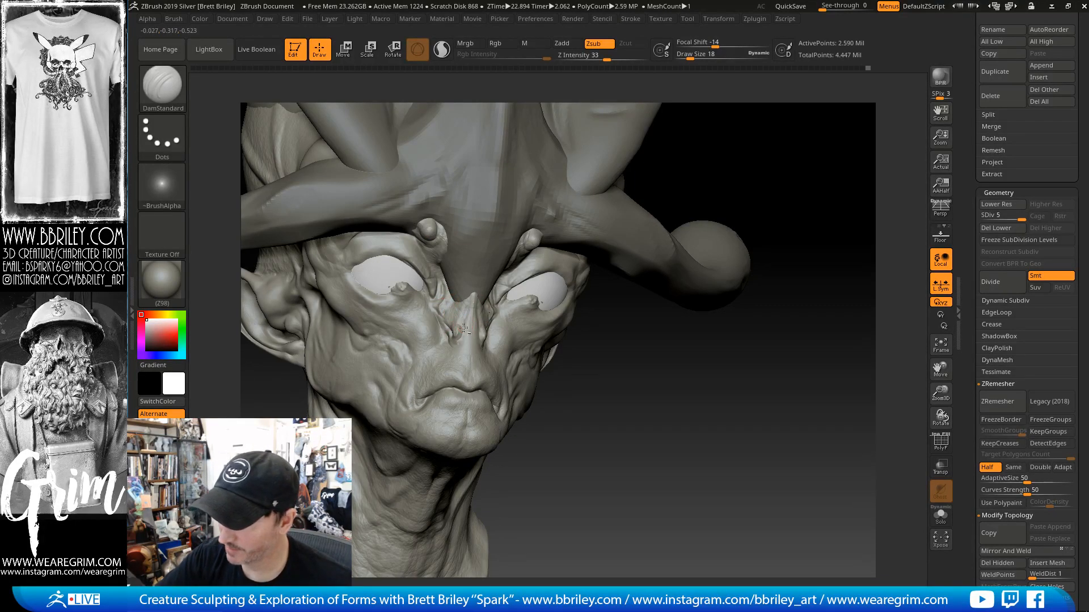
mouse_move(582, 375)
mouse_down()
mouse_move(573, 383)
mouse_move(564, 333)
mouse_up()
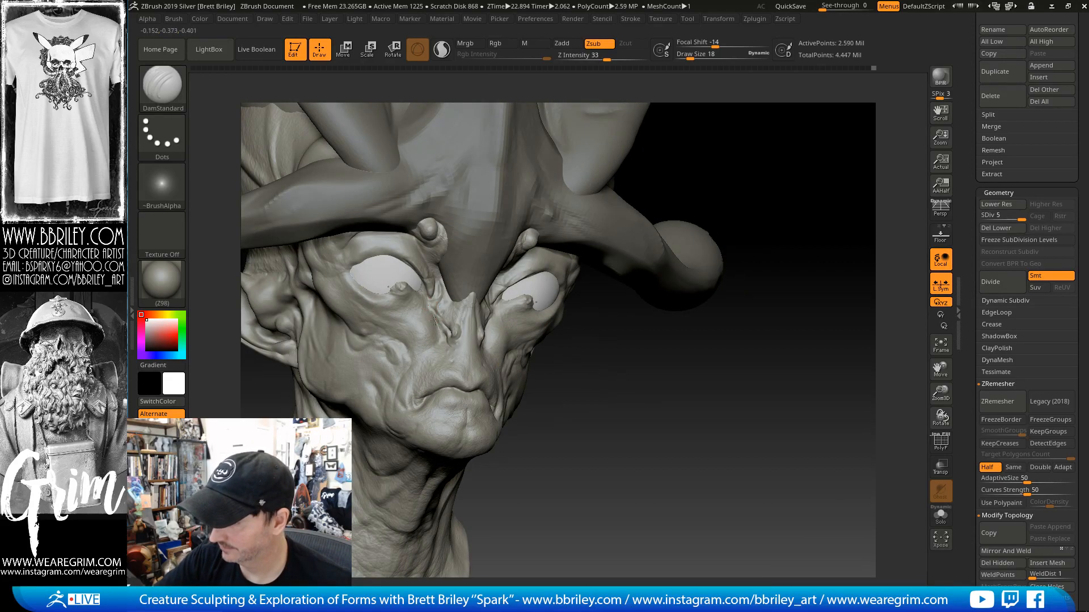
drag(629, 386, 423, 304)
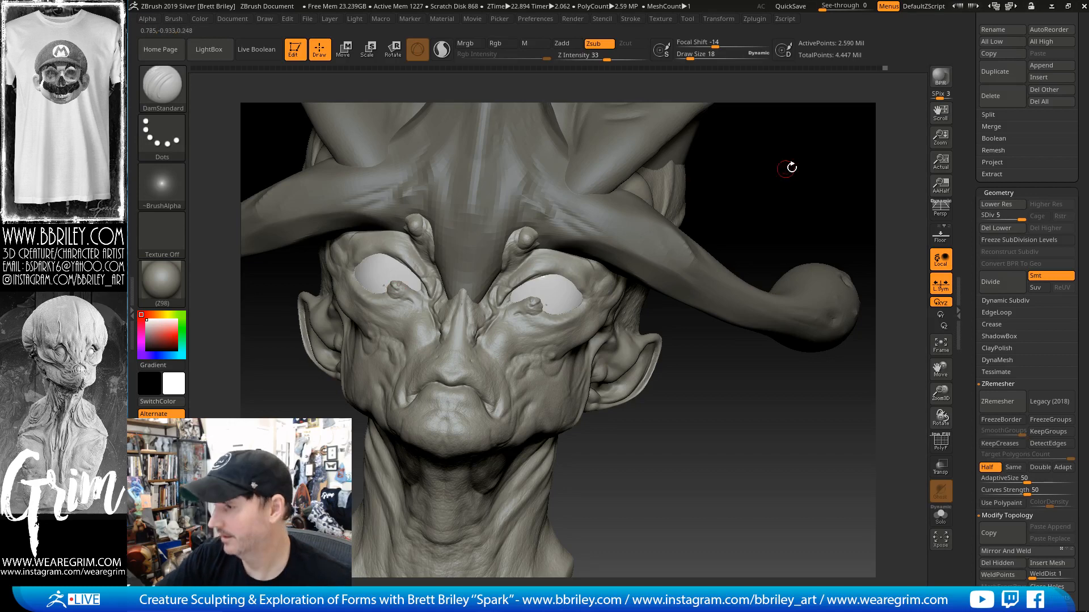
Build up the lower eyelid folds with the Standard brush at draw size 18
drag(791, 167, 548, 220)
key(b)
key(s)
key(t)
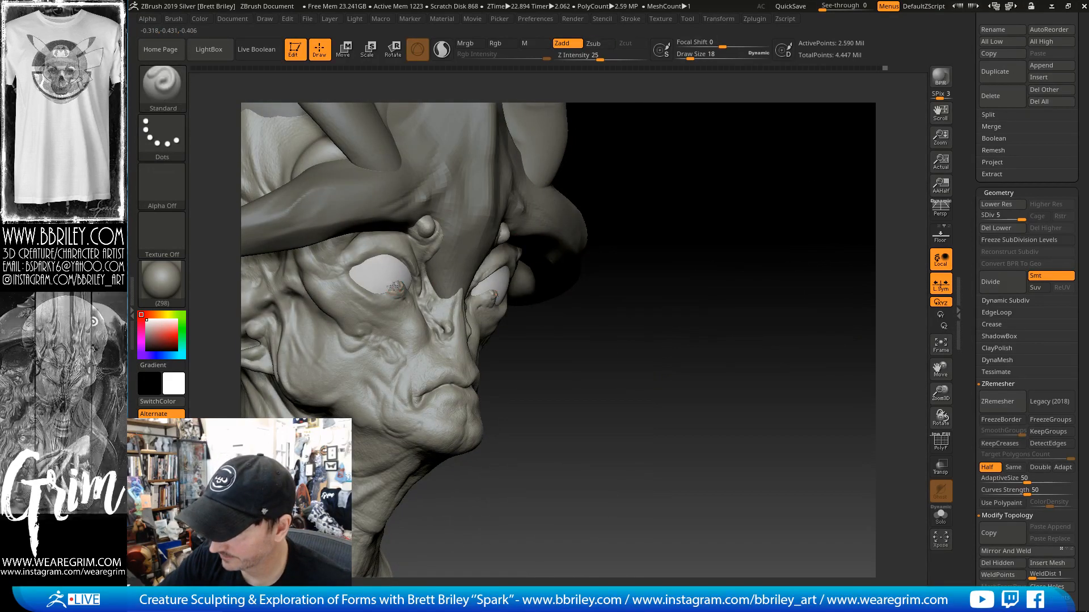
drag(619, 313, 397, 298)
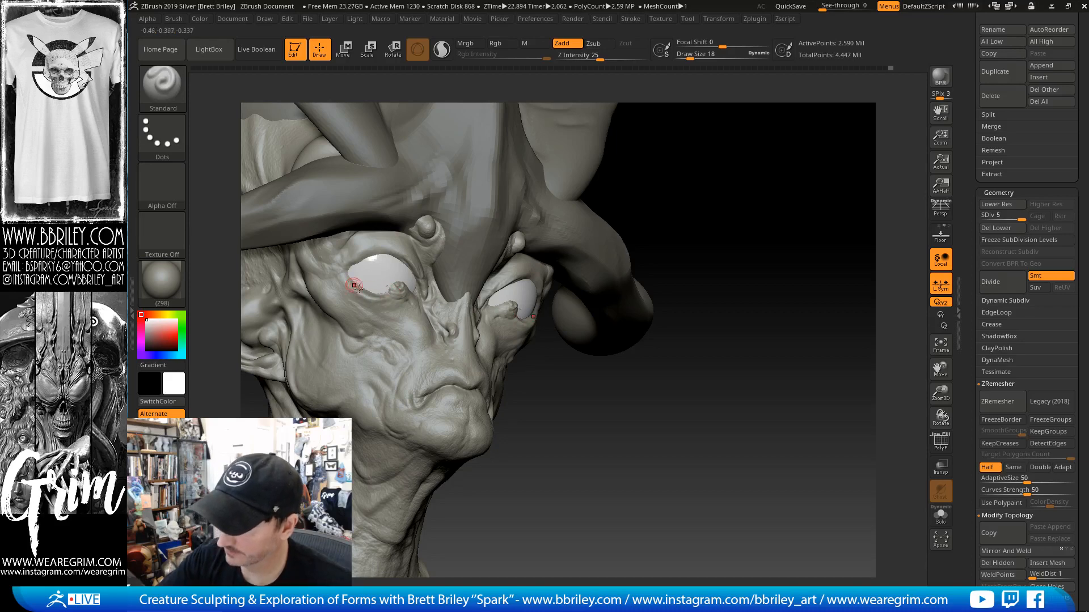
Carve fine wrinkles around the outer eye corner and across the cheek toward the mouth with DamStandard at draw size 18
drag(687, 172, 646, 182)
key(b)
key(d)
key(s)
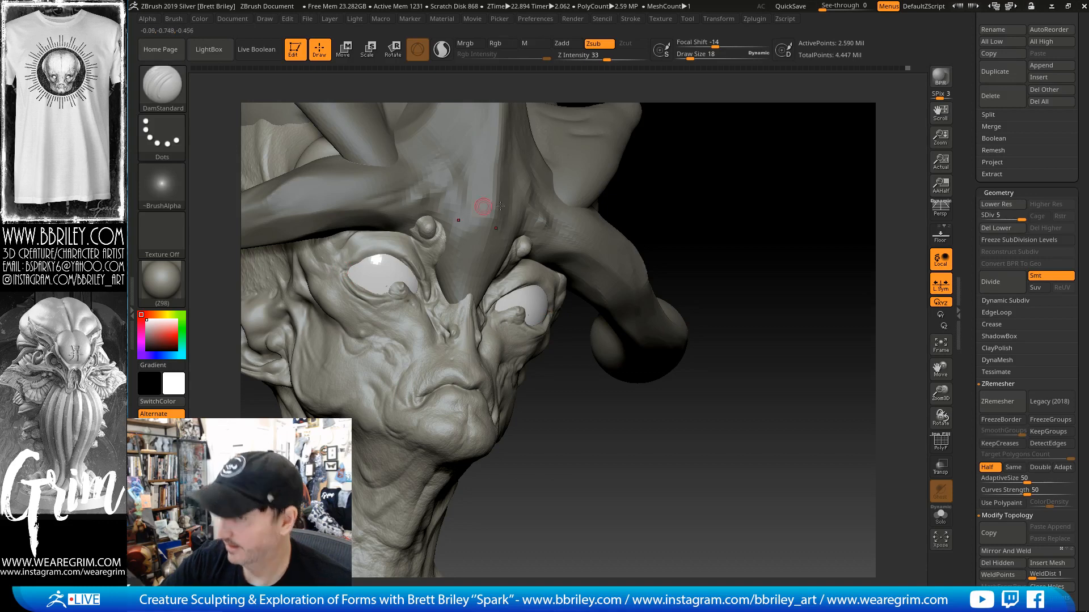
alt+drag(732, 180, 806, 215)
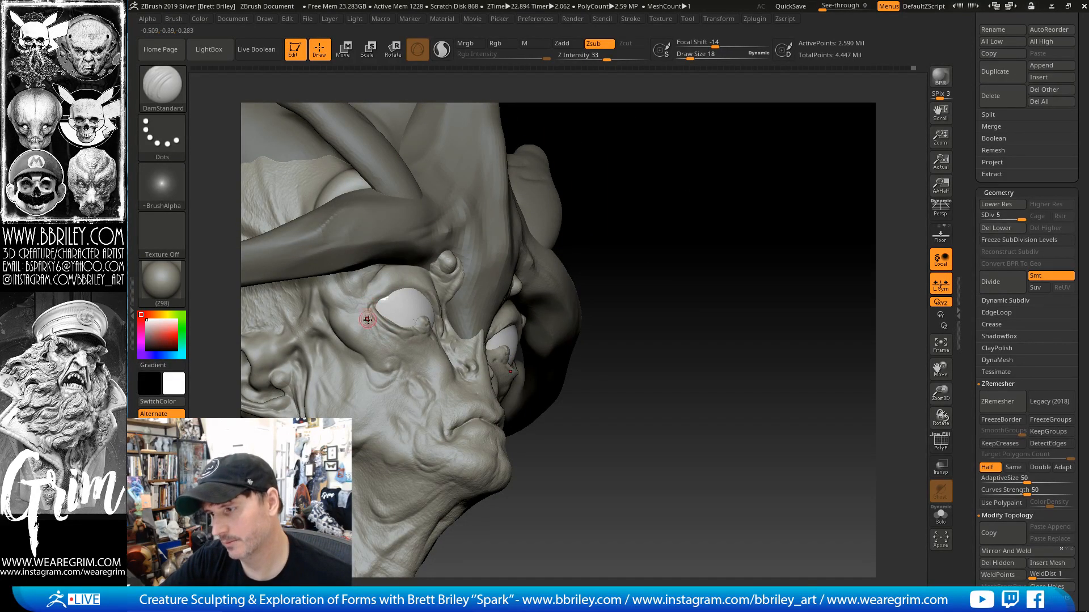
right_drag(470, 315, 533, 257)
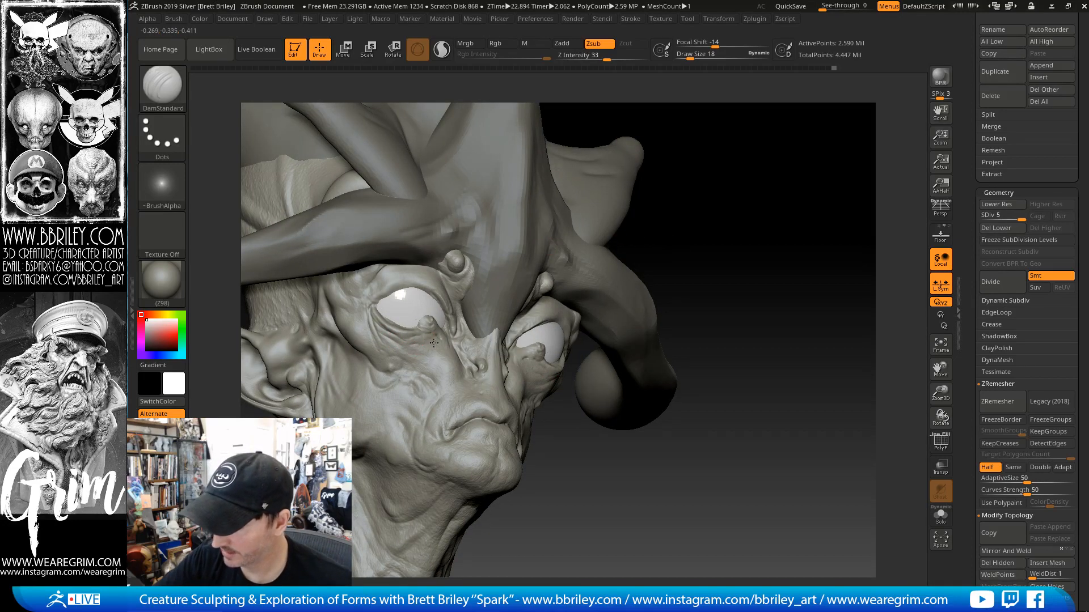
right_drag(416, 357, 377, 321)
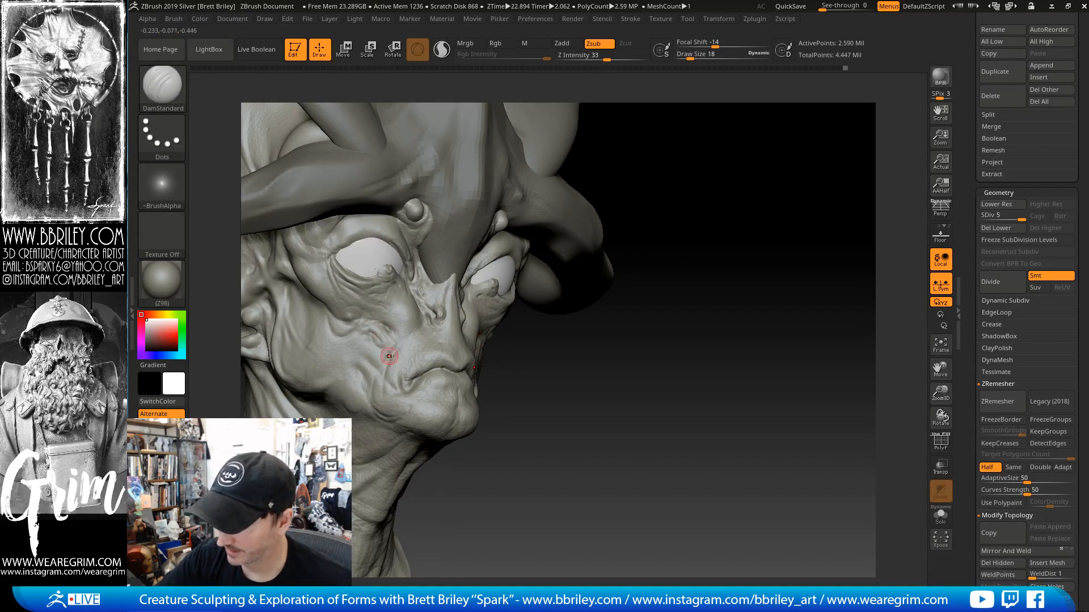
right_drag(632, 293, 689, 253)
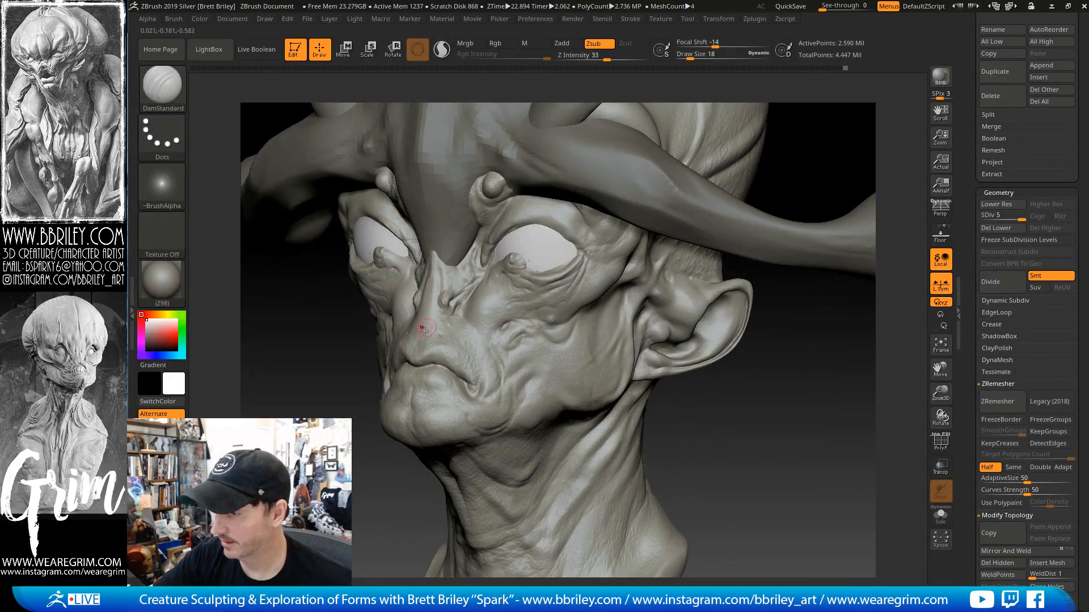
Reshape the back of the head with the Move brush, enlarging the draw size to 225
ctrl+right_drag(716, 385, 656, 430)
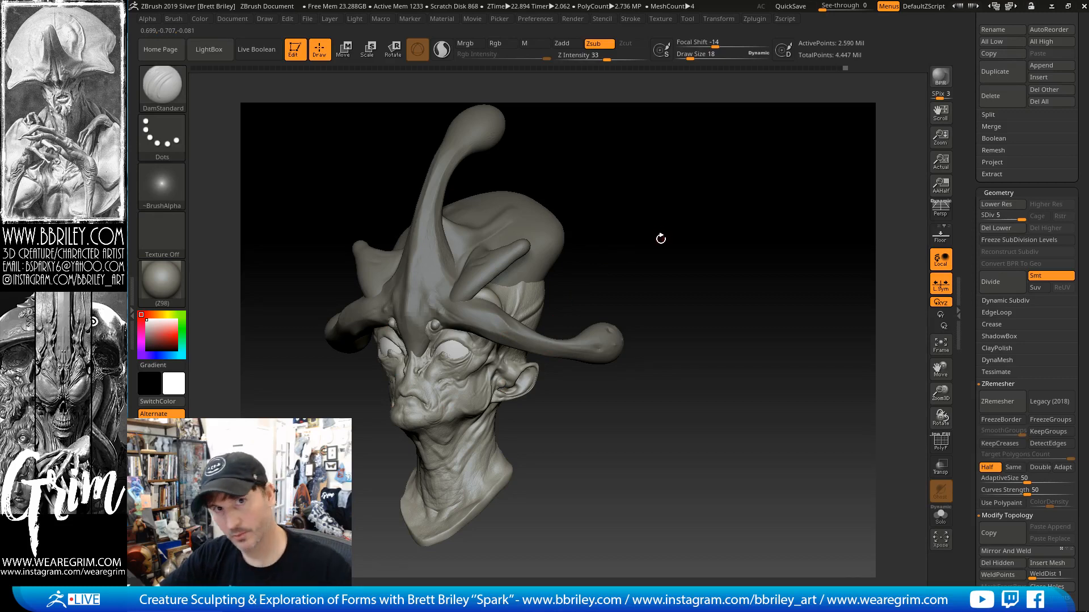
drag(661, 238, 667, 237)
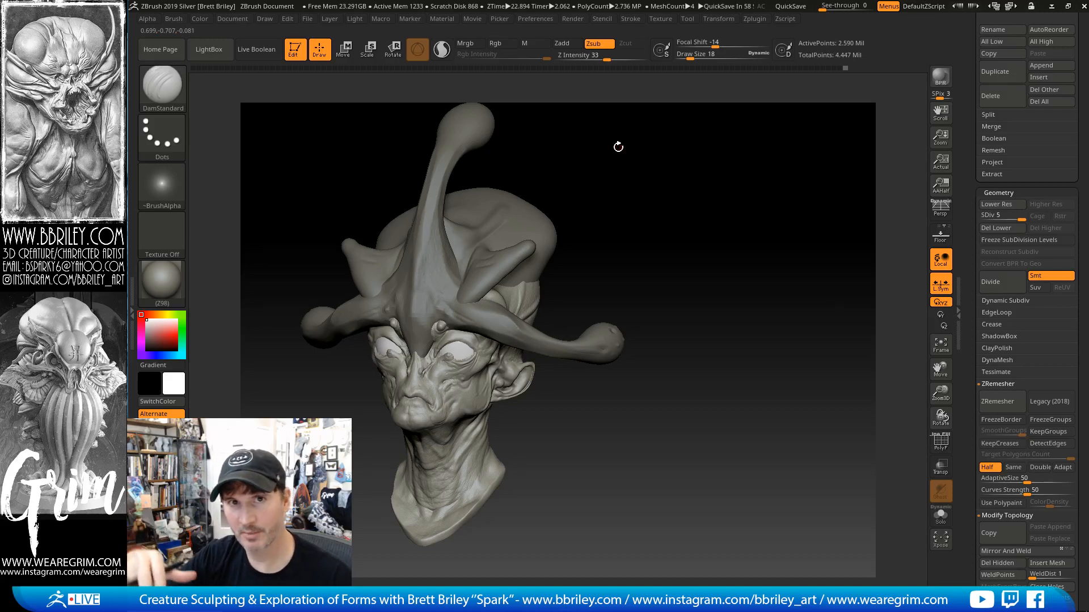
mouse_move(651, 190)
mouse_down()
mouse_move(635, 210)
mouse_move(652, 224)
mouse_move(692, 223)
mouse_move(679, 200)
mouse_up()
key(b)
key(m)
key(v)
key(s)
drag(511, 268, 536, 268)
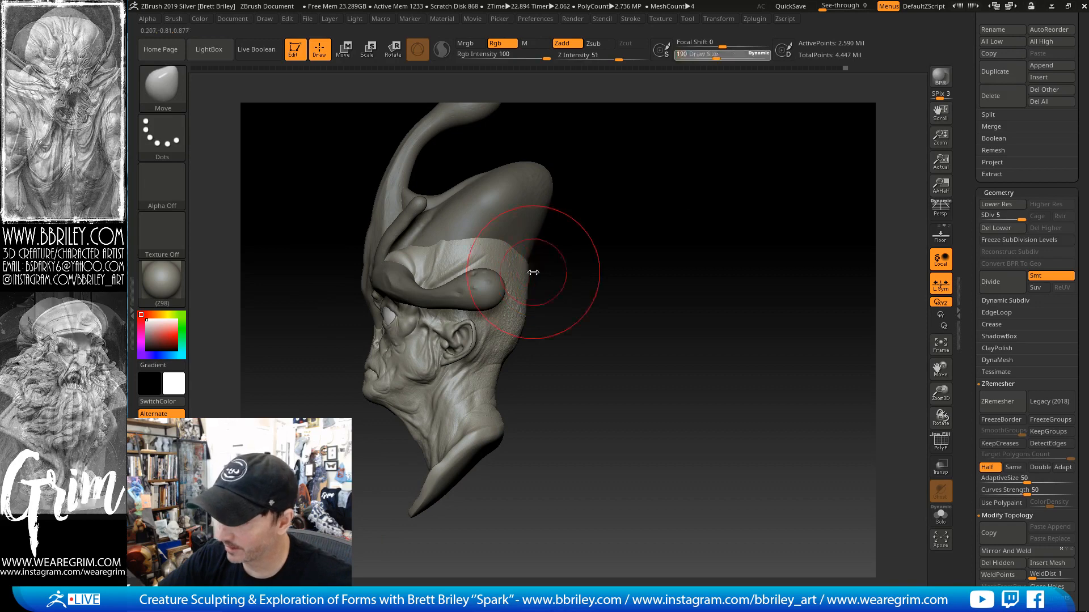
drag(518, 343, 583, 355)
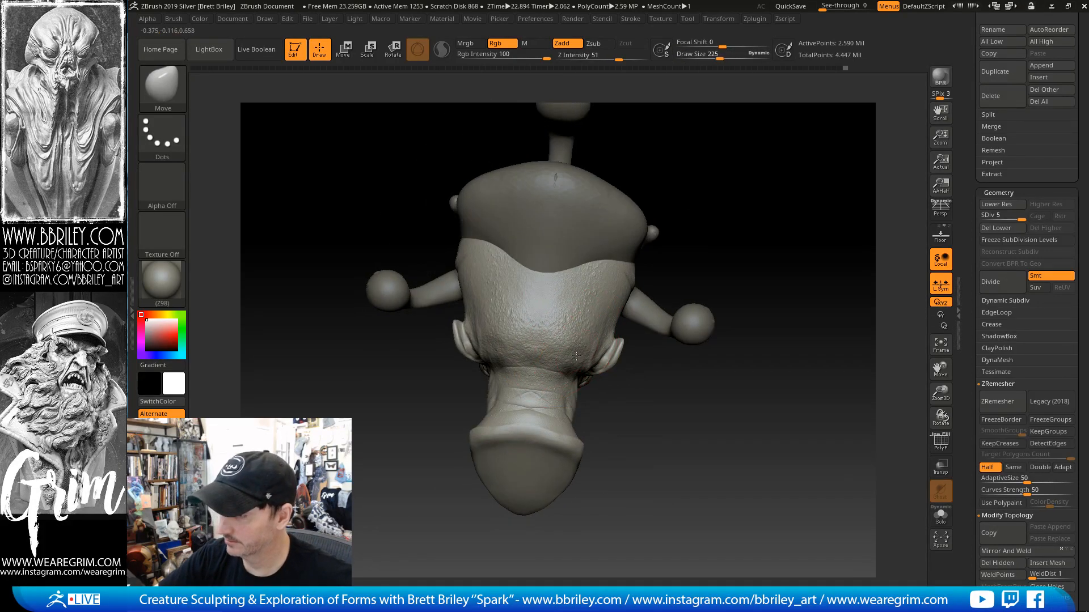
mouse_move(624, 408)
mouse_down()
mouse_move(605, 331)
mouse_move(510, 323)
mouse_move(528, 330)
mouse_move(559, 314)
mouse_move(561, 272)
mouse_move(498, 257)
mouse_move(543, 264)
mouse_up()
Refine the base of the skull above the neck with the Move brush, reducing the draw size to 138 and 133
key(bracketleft)
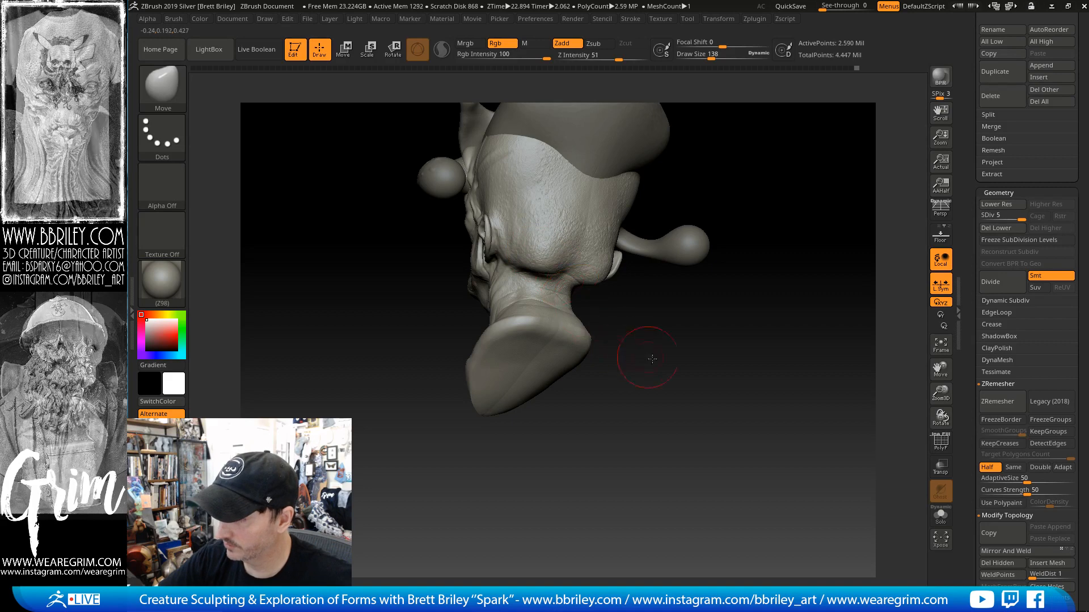
mouse_move(644, 357)
mouse_down()
mouse_move(668, 329)
mouse_move(570, 249)
mouse_up()
key(s)
click(567, 249)
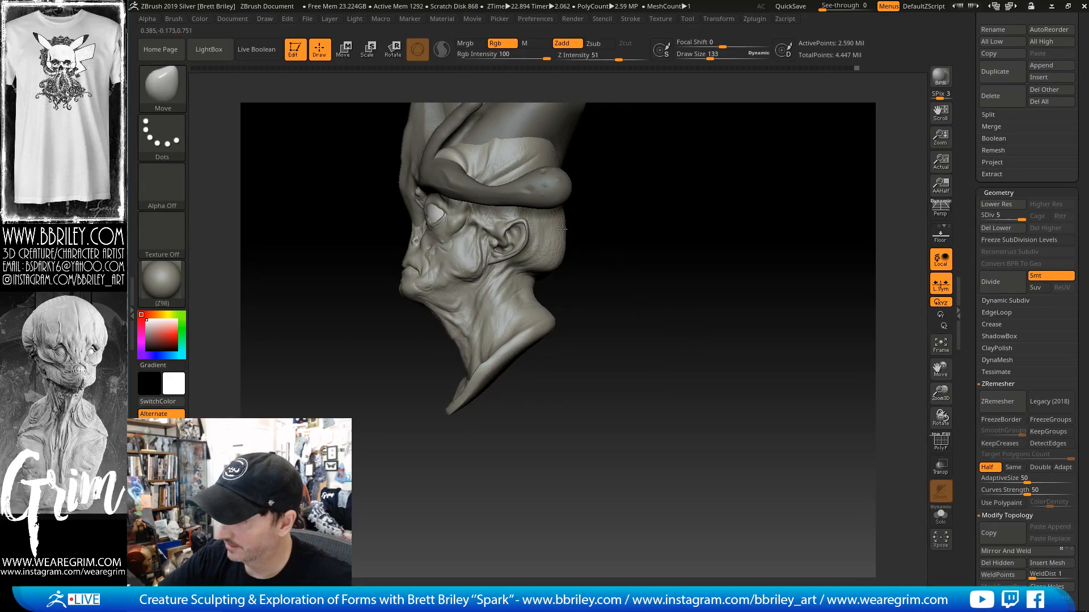
Inflate the nape folds below the skull with Inflat at draw size 86, and smooth them
drag(573, 293, 515, 281)
key(b)
key(i)
key(n)
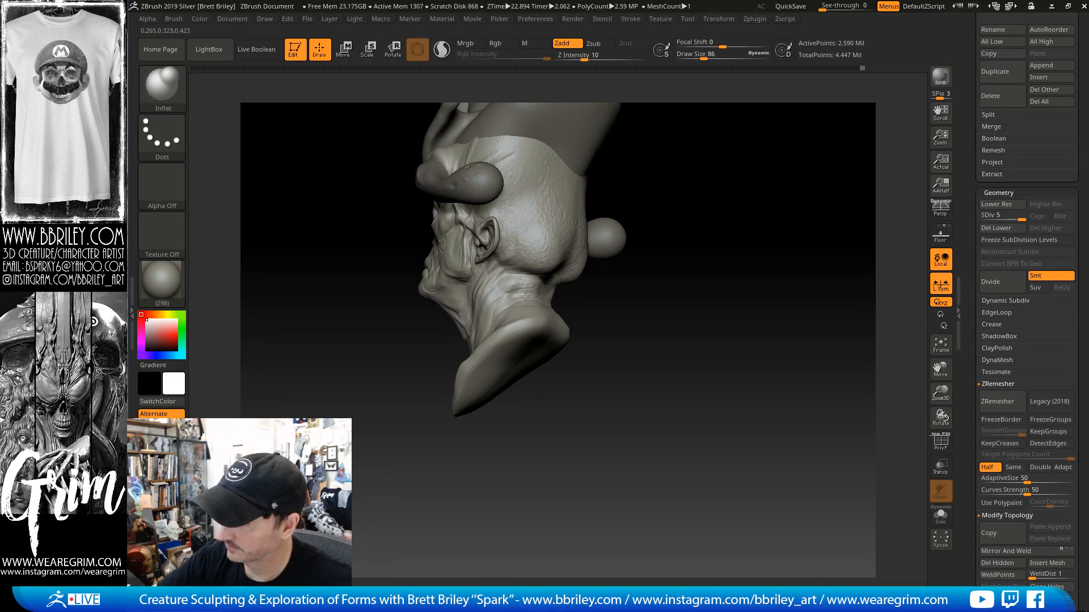
drag(590, 335, 533, 331)
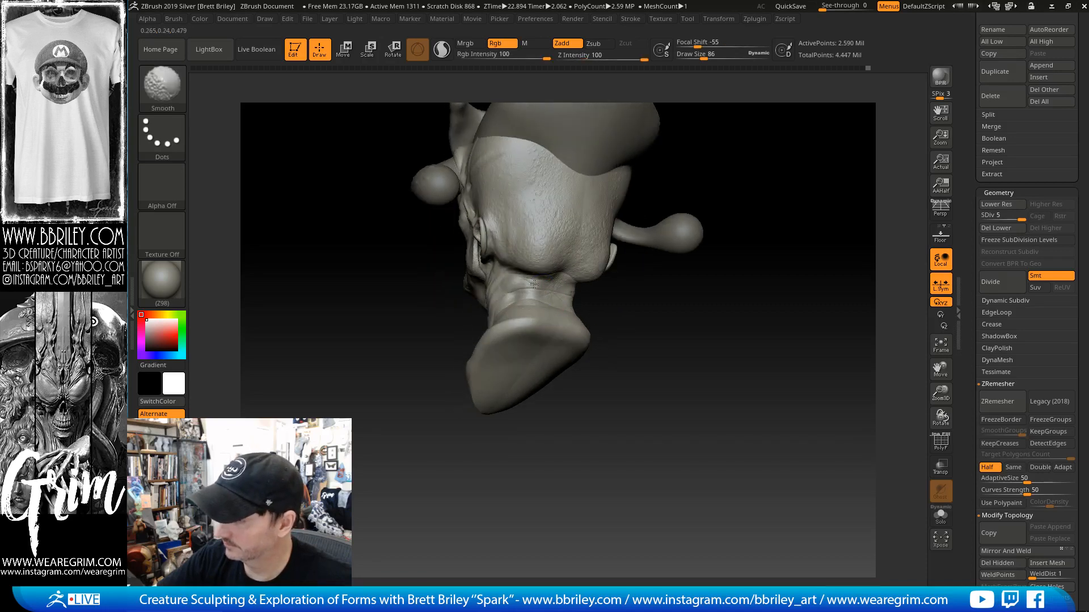
Inflate the neck folds beneath the ear and jaw with Inflat at draw size 59, and smooth them
drag(637, 341, 522, 301)
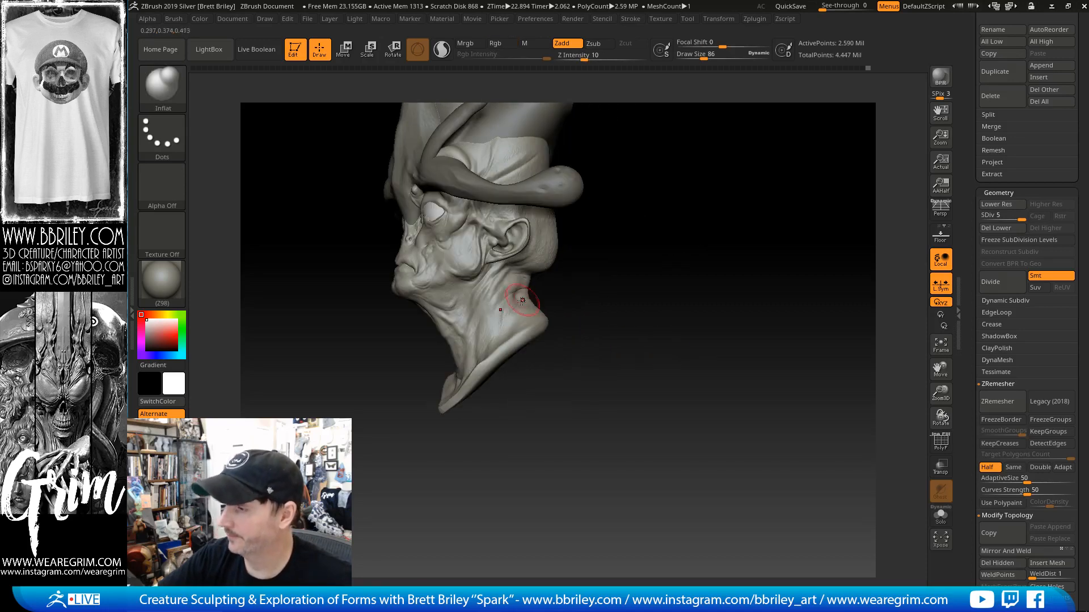
drag(617, 323, 454, 244)
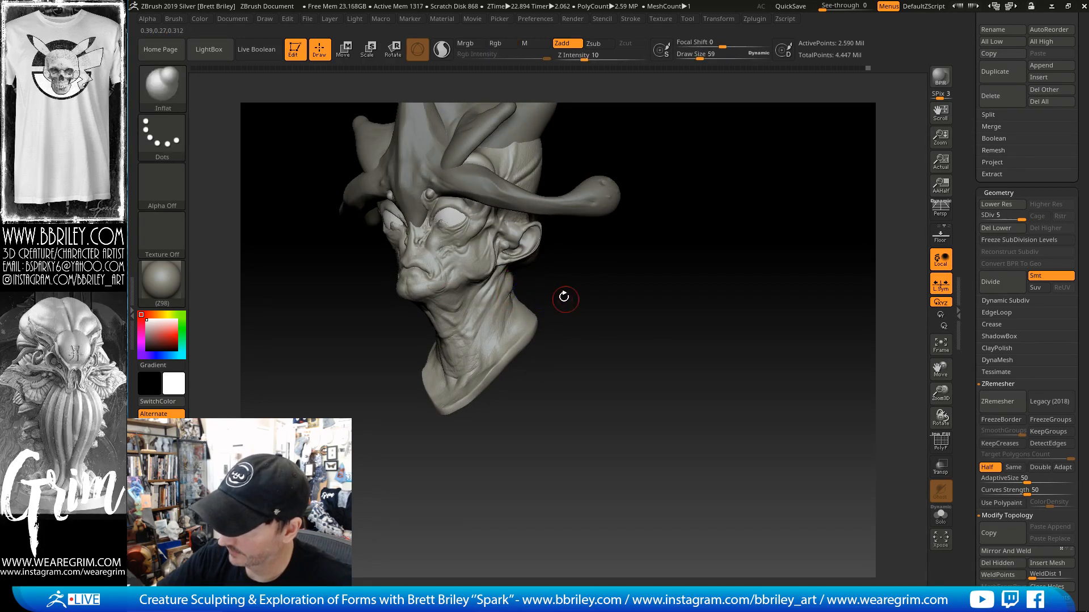
drag(564, 296, 505, 286)
mouse_move(576, 288)
mouse_down()
mouse_move(504, 293)
mouse_move(507, 308)
mouse_up()
drag(611, 309, 670, 304)
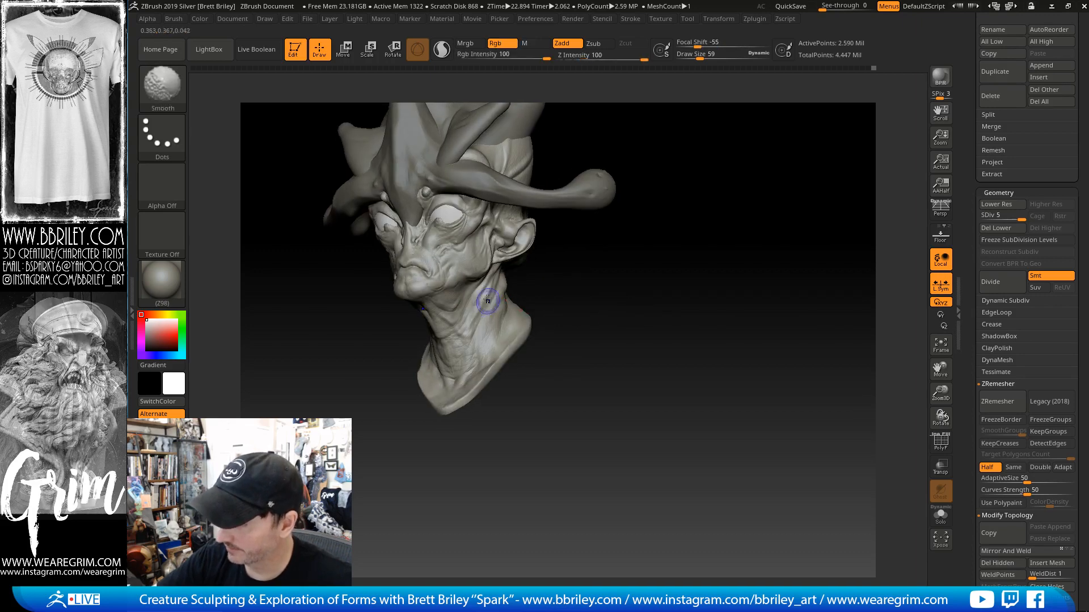
drag(553, 281, 495, 286)
Carve creases between the neck folds below the ear with DamStandard at draw size 23
key(b)
key(s)
key(t)
key(b)
key(d)
key(s)
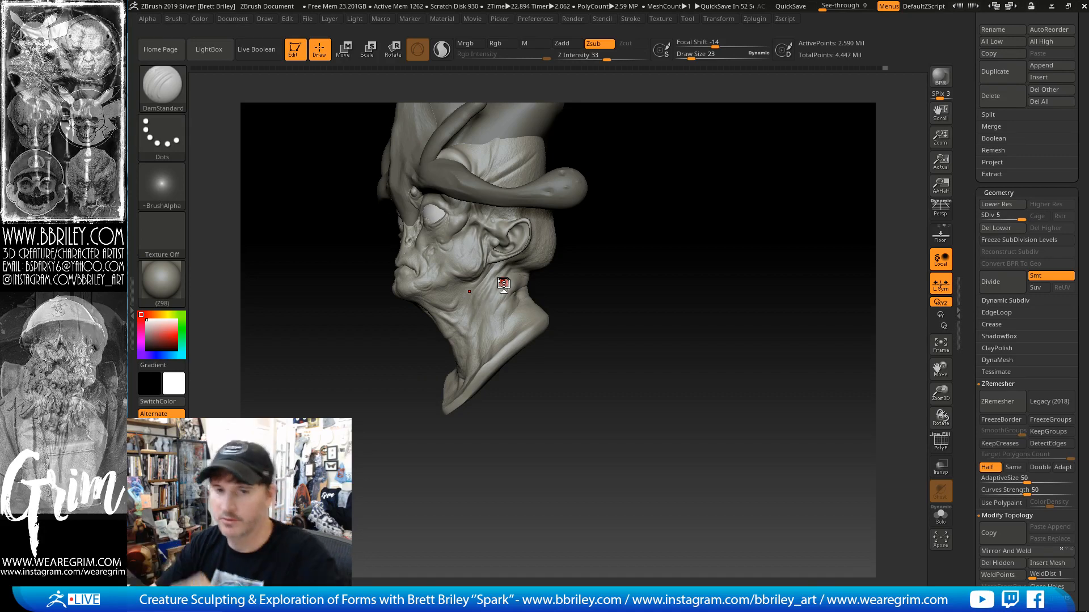
shift+drag(637, 204, 652, 199)
mouse_move(663, 245)
mouse_down()
mouse_move(657, 253)
mouse_move(647, 230)
mouse_move(624, 226)
mouse_up()
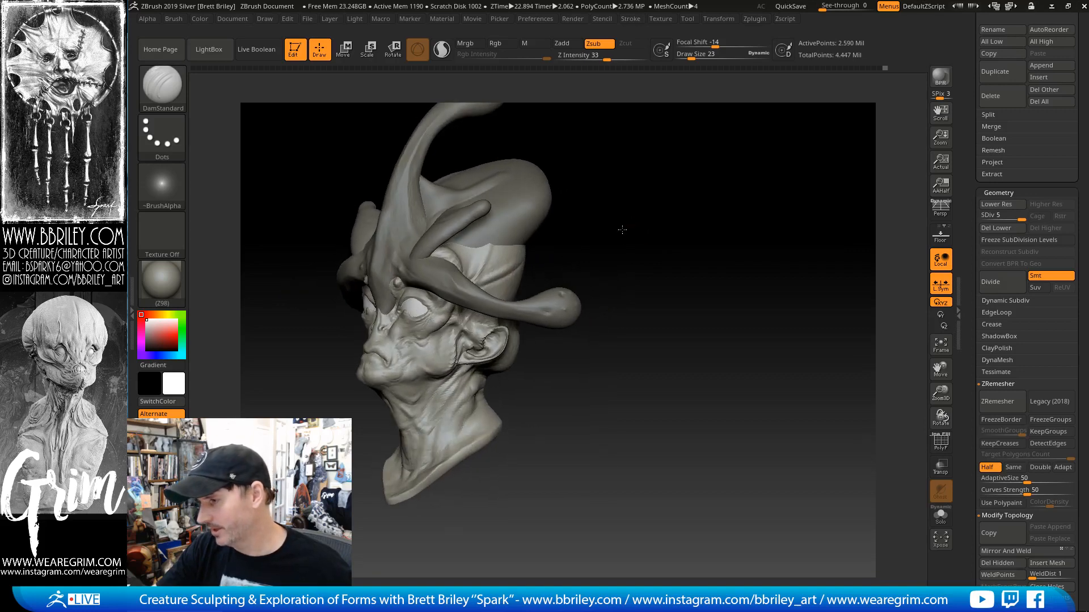
Mask a round spot on the side of the skull below the cap at draw size 83, and invert the mask
key(s)
drag(491, 260, 498, 261)
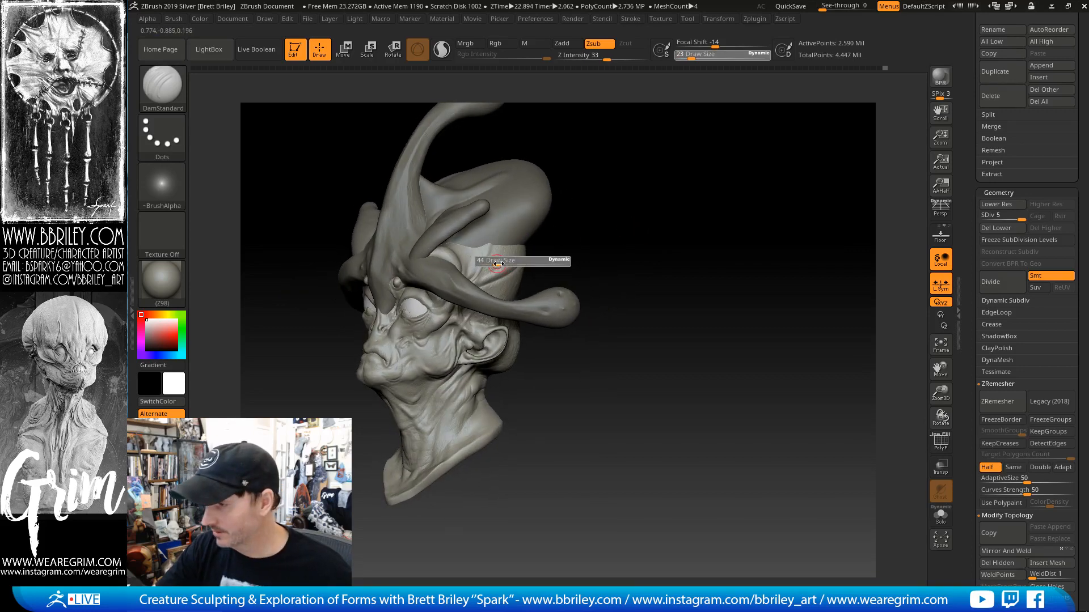
drag(587, 241, 502, 252)
key(s)
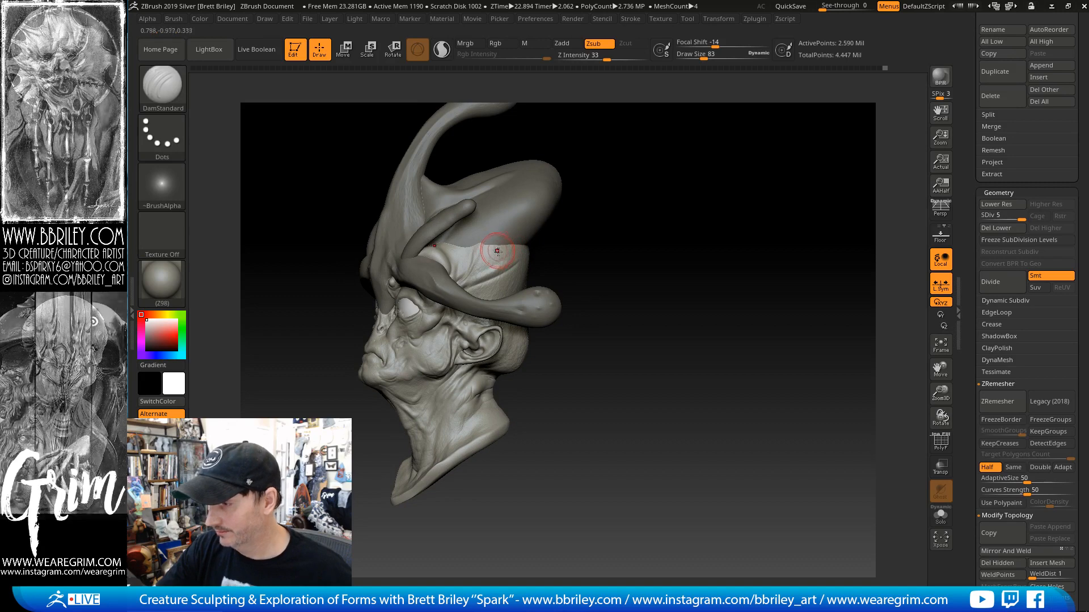
key(ctrl)
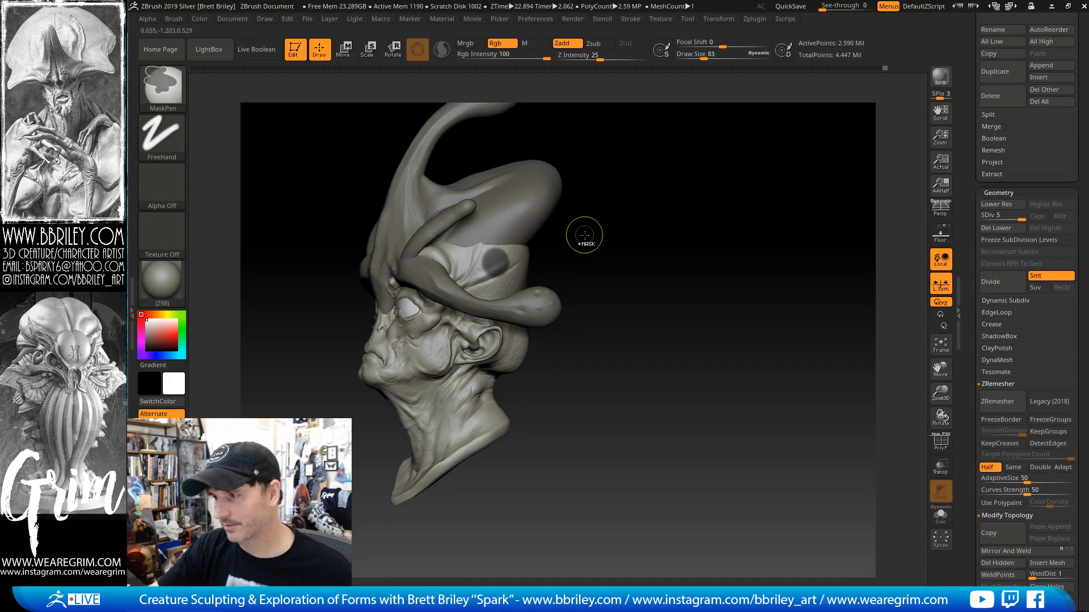
key(ctrl+i)
drag(592, 228, 590, 221)
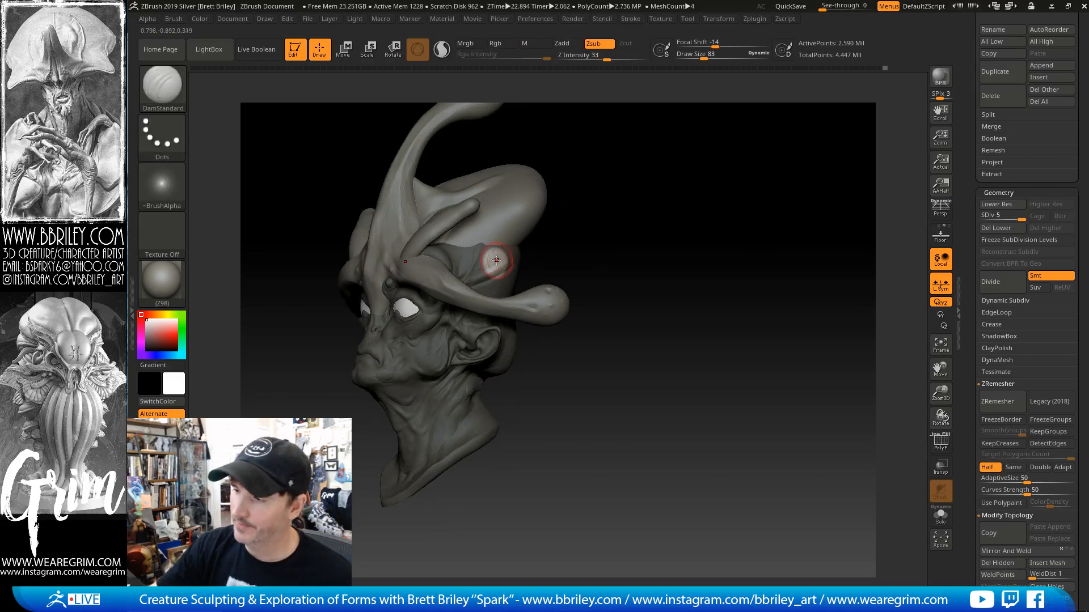
Try to pull a horn out of the unmasked spot with the Move brush at draw size 196
key(b)
key(m)
key(v)
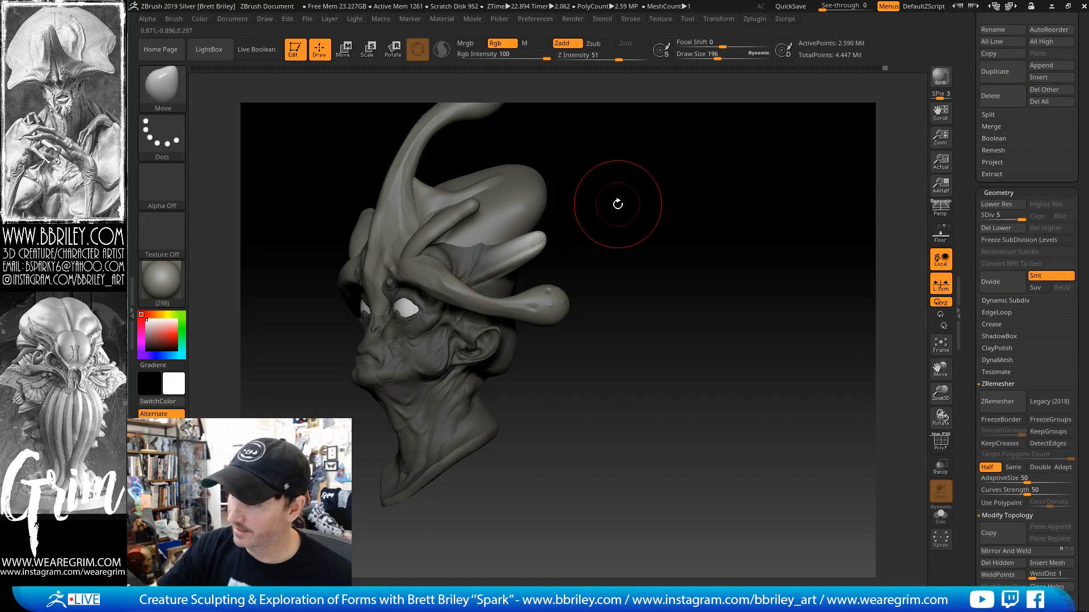
Undo the pulled horn and lower the head to subdivision level 1
key(shift+d)
key(shift+d)
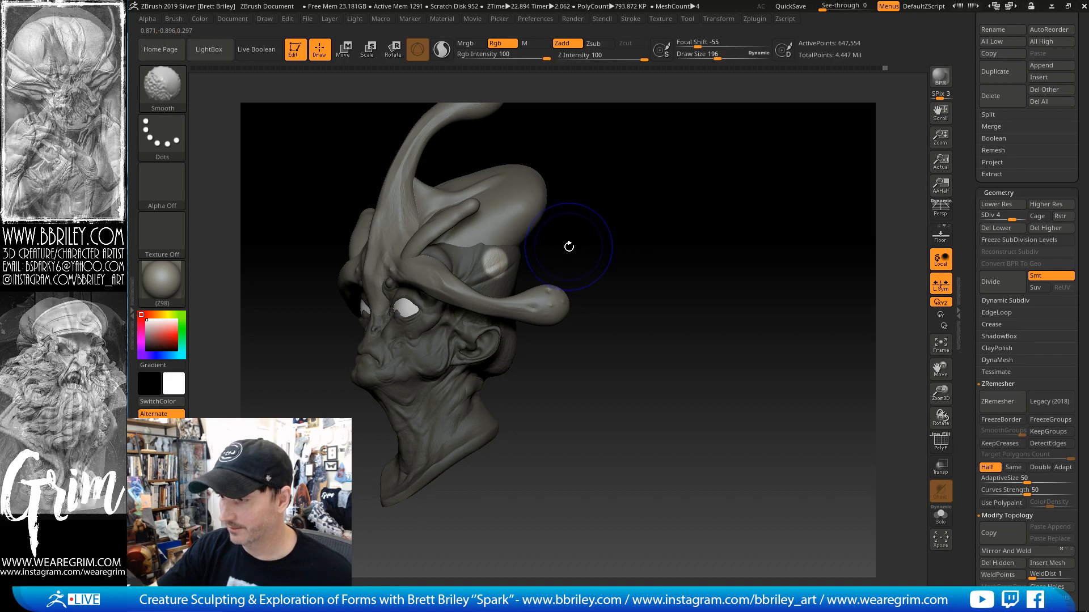
key(shift+d)
key(shift+d)
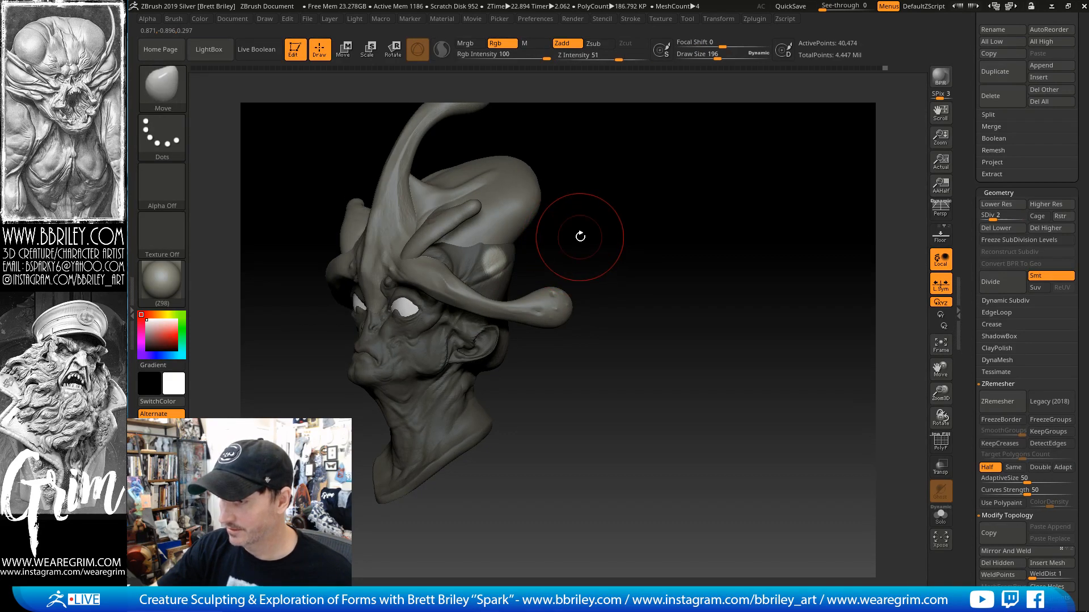
drag(597, 229, 499, 244)
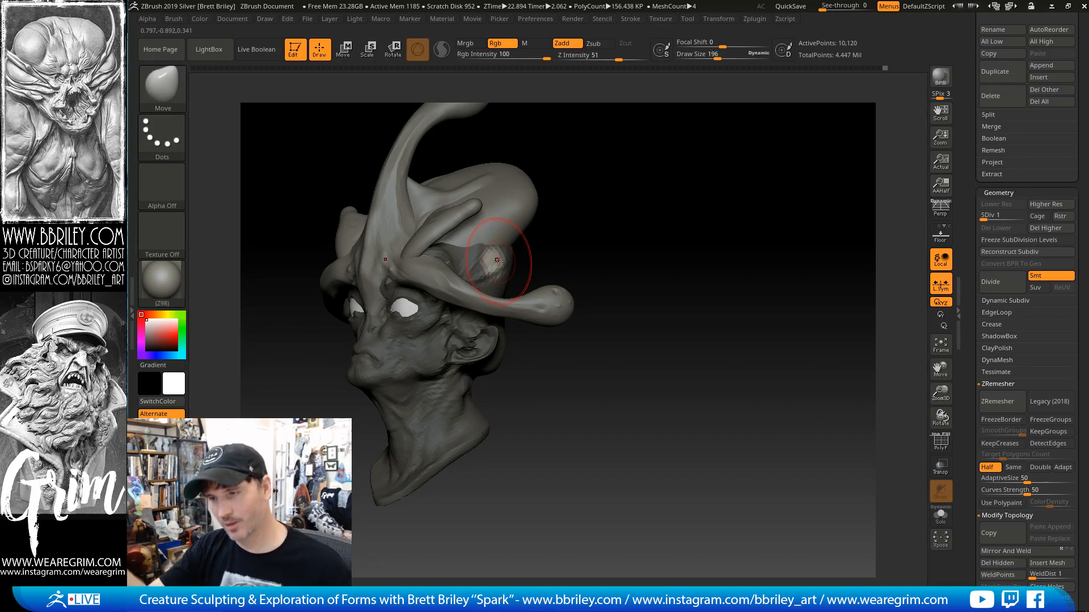
mouse_move(599, 200)
shift+mouse_down()
mouse_move(579, 200)
mouse_move(639, 201)
mouse_move(654, 231)
shift+mouse_up()
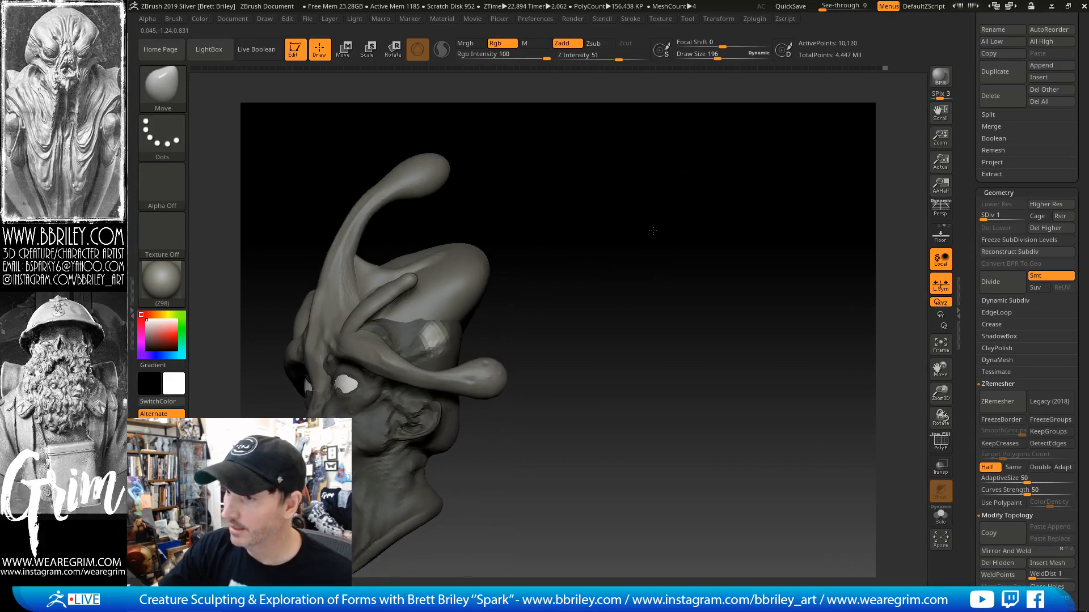
Set up Transpose move with the Gizmo 3D off, and try placing the action line from the unmasked spot
click(343, 49)
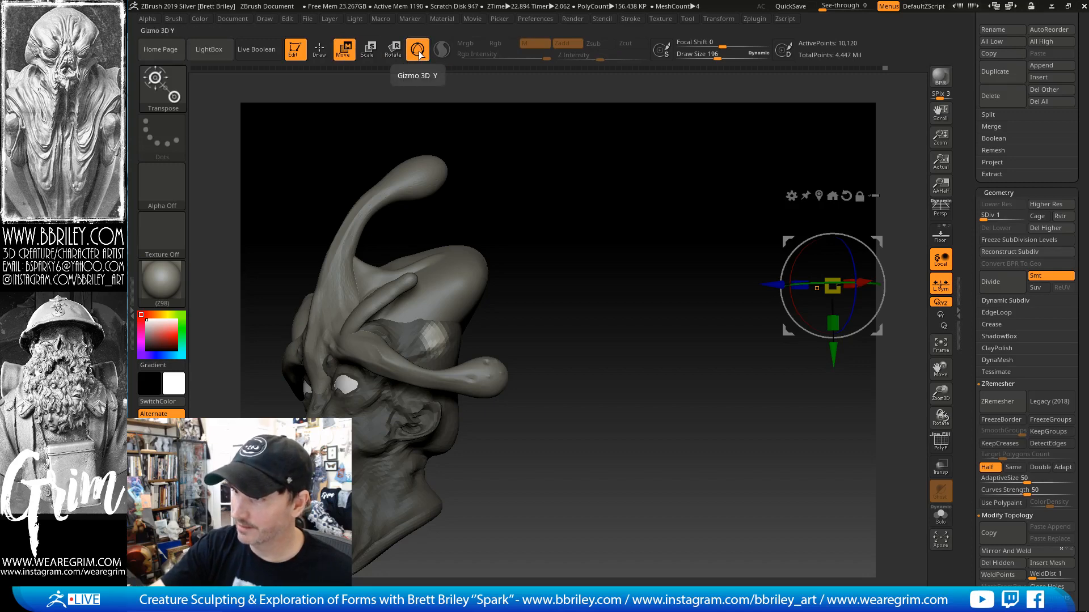
click(418, 53)
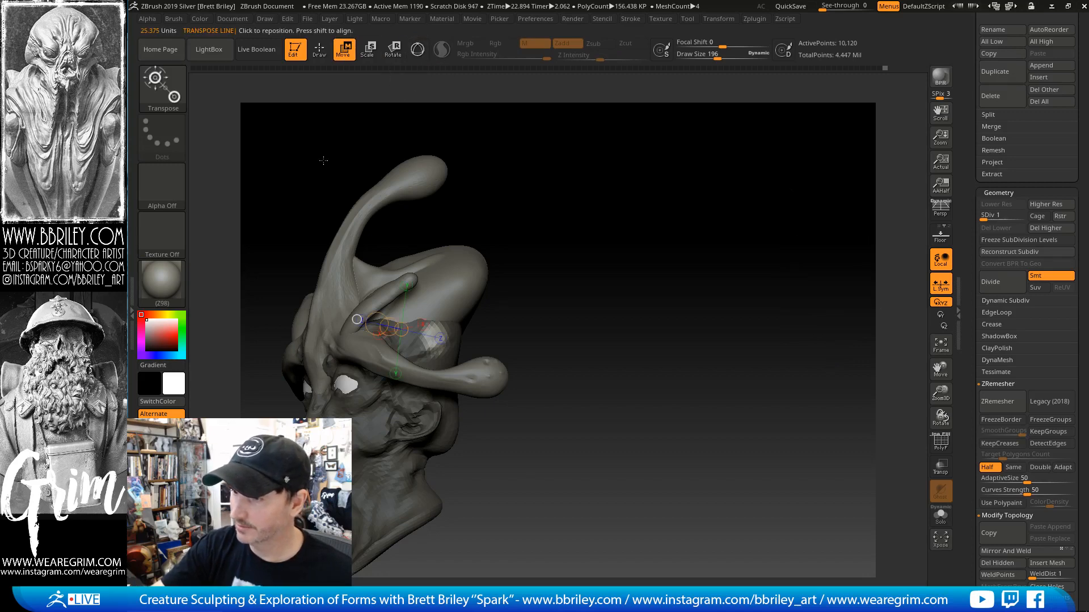
click(162, 82)
shift+drag(607, 262, 598, 260)
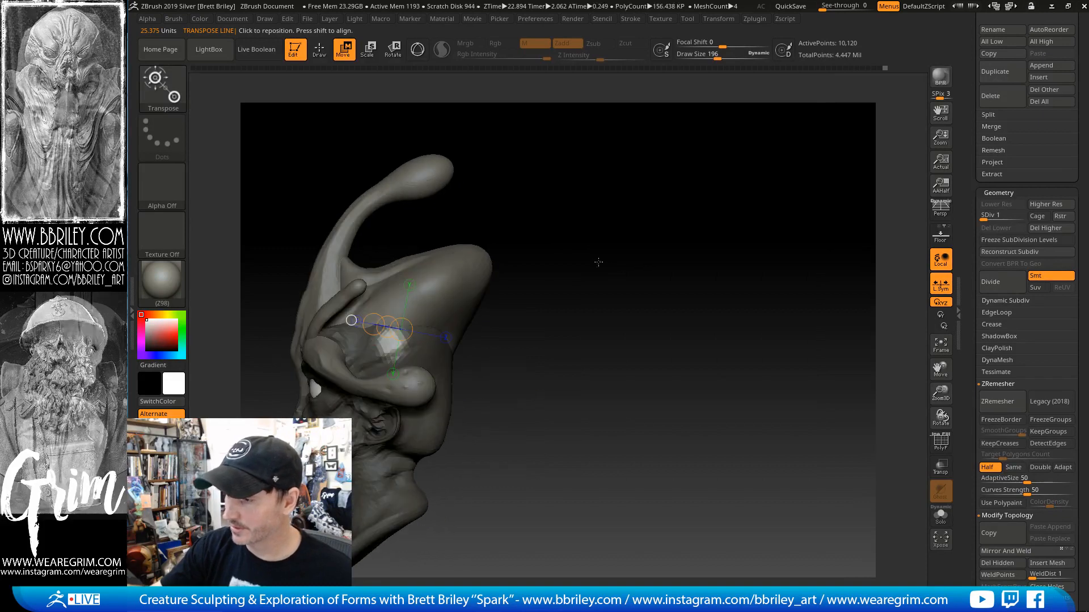
shift+drag(387, 348, 388, 416)
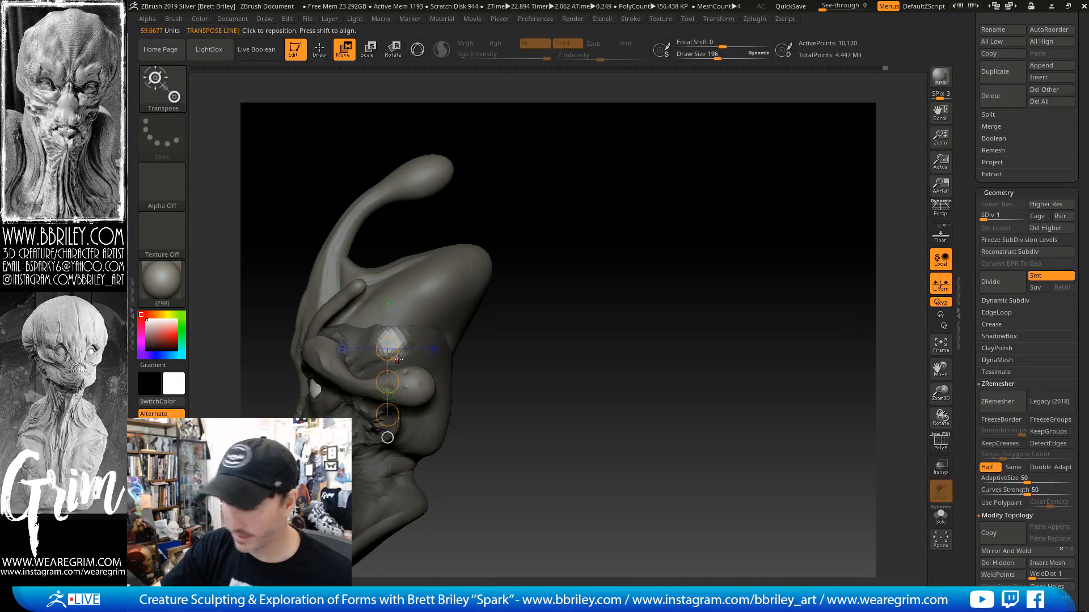
drag(399, 376, 391, 418)
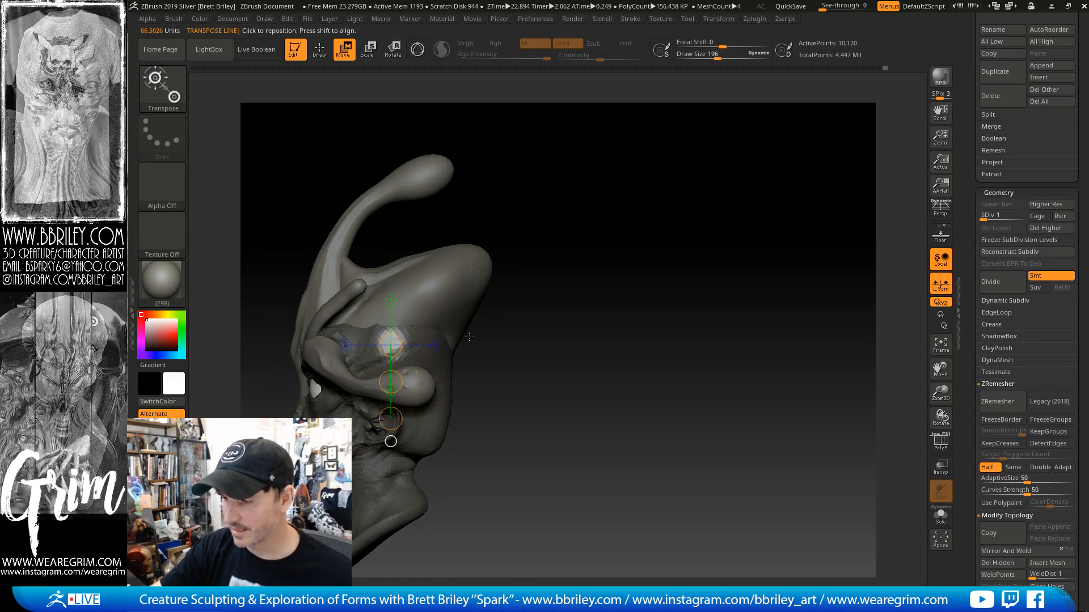
drag(404, 416, 527, 389)
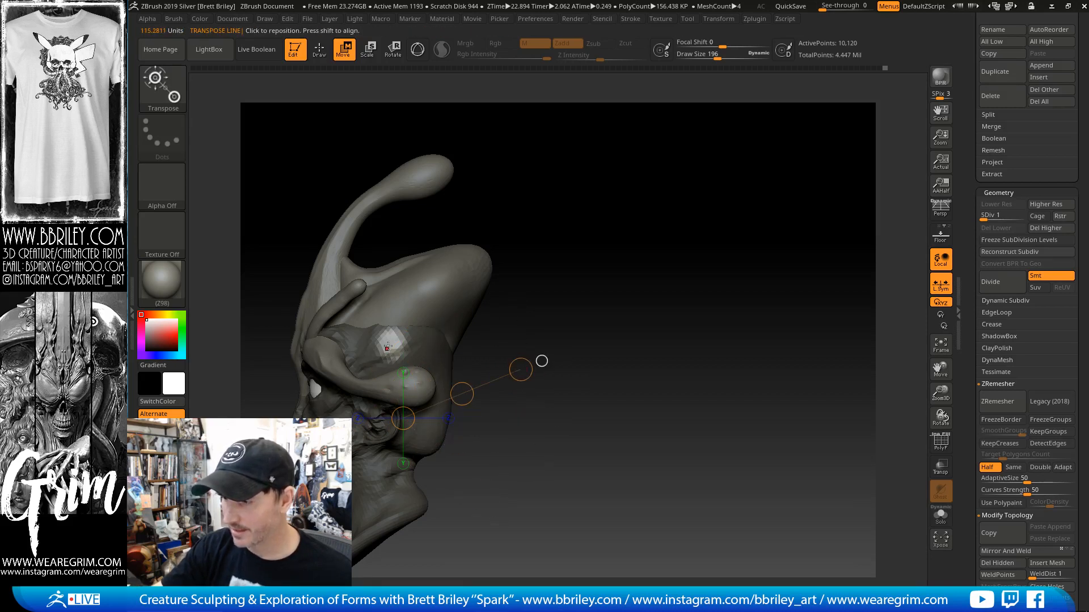
drag(389, 341, 431, 421)
drag(518, 178, 615, 305)
Raise the head to subdivision level 3 and pull a long straight horn out of the unmasked spot with a Transpose move line
key(d)
shift+drag(394, 347, 400, 446)
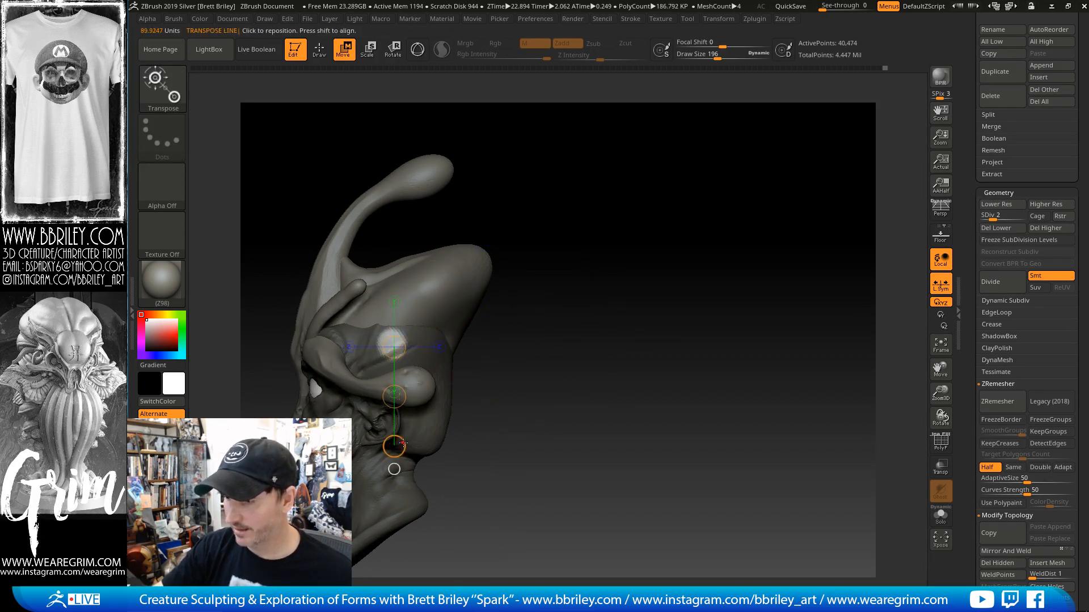
mouse_move(539, 340)
mouse_down()
mouse_move(622, 369)
mouse_move(548, 328)
mouse_move(583, 326)
mouse_move(424, 336)
mouse_up()
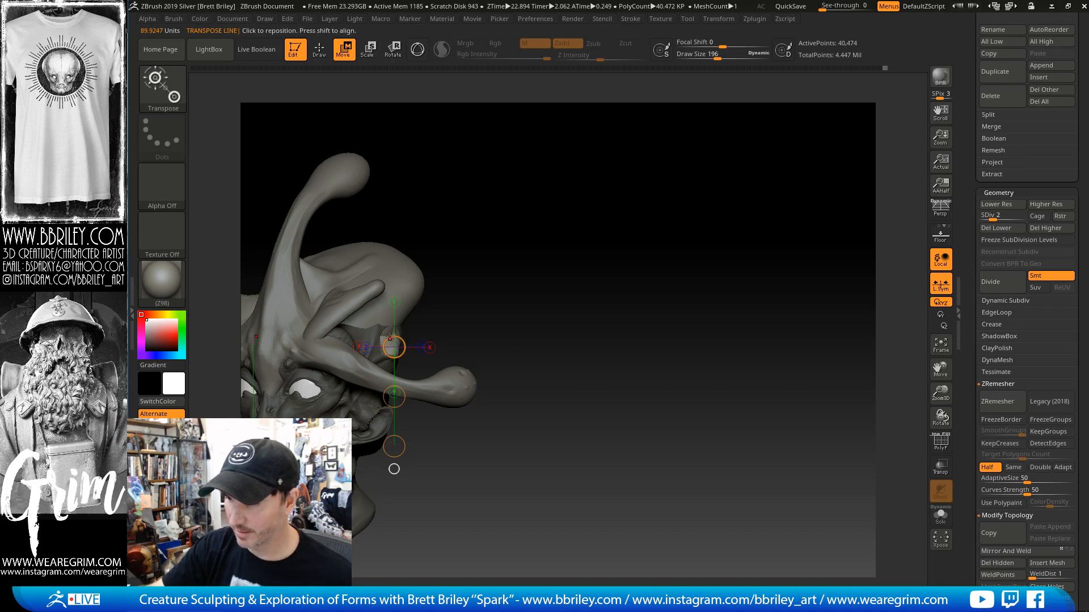
mouse_move(404, 442)
right_down()
mouse_move(417, 425)
mouse_move(405, 443)
right_up()
drag(401, 444, 476, 380)
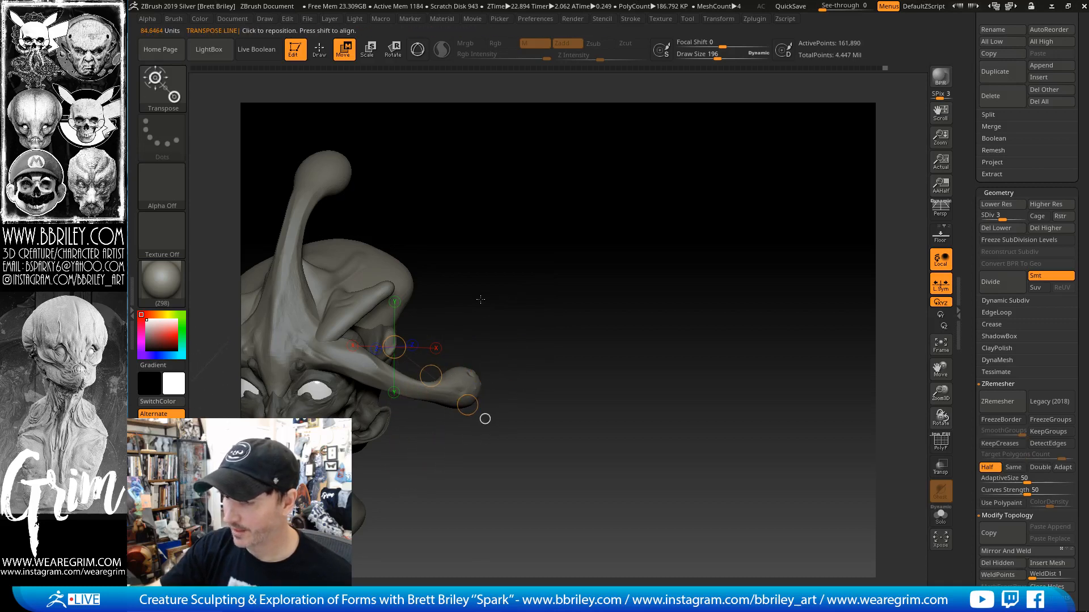
key(d)
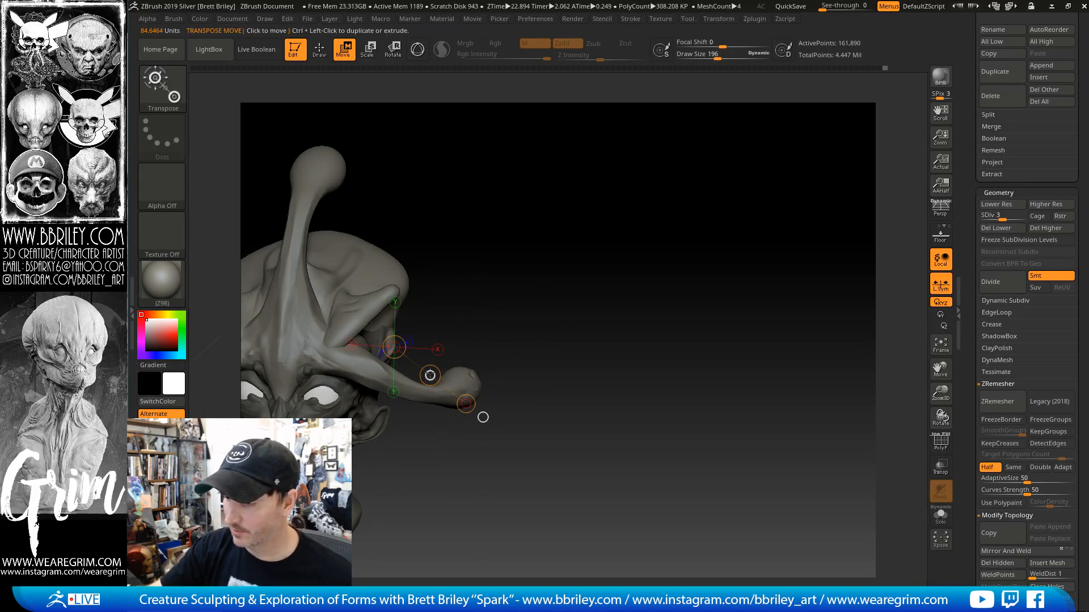
ctrl+drag(430, 375, 613, 275)
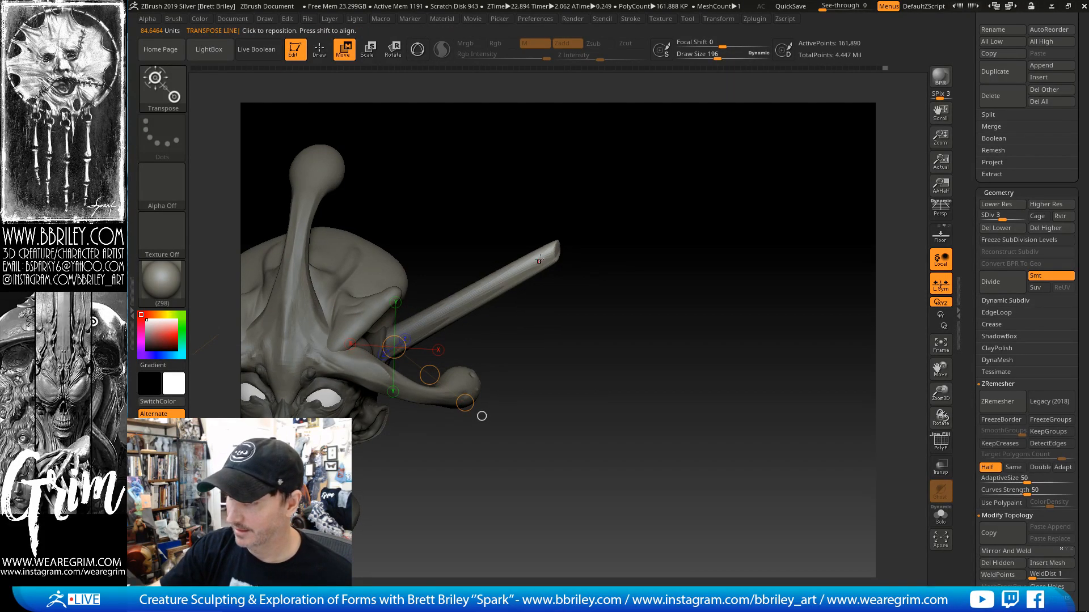
Bend the horn upward into a curve with a Transpose rotate line running along its length
drag(546, 255, 392, 340)
drag(613, 258, 641, 275)
key(r)
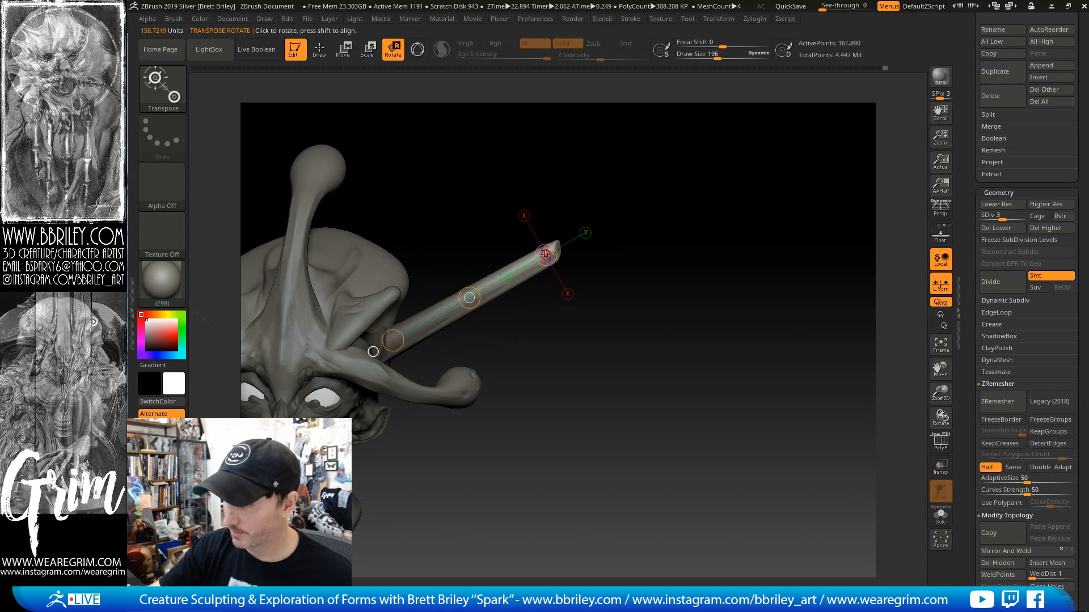
drag(565, 244, 438, 140)
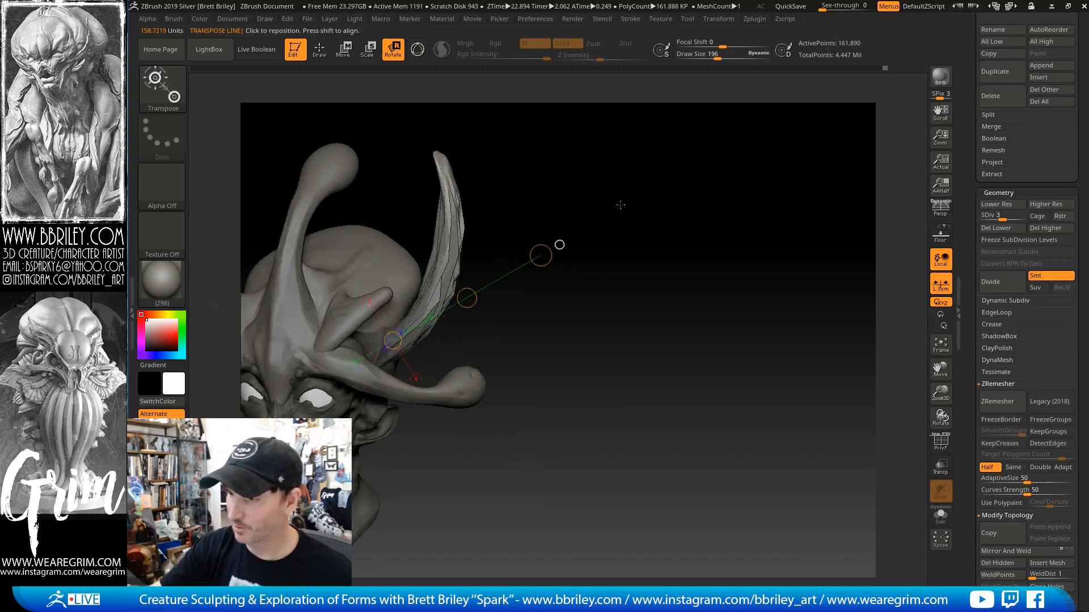
drag(639, 208, 497, 266)
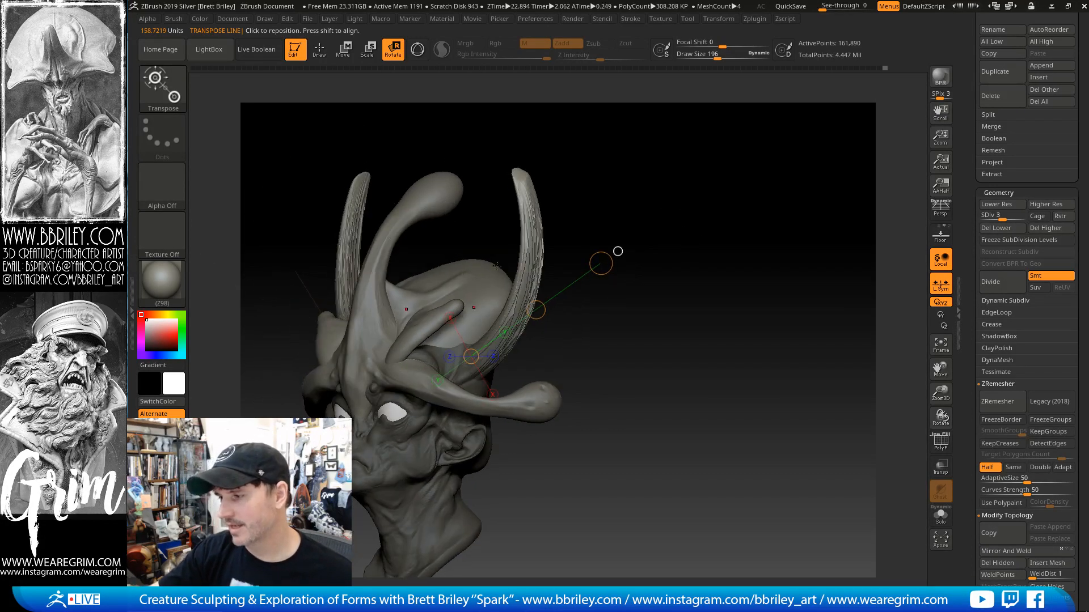
drag(614, 212, 636, 226)
mouse_move(621, 264)
mouse_down()
mouse_move(632, 415)
mouse_move(587, 485)
mouse_move(598, 248)
mouse_move(626, 256)
mouse_up()
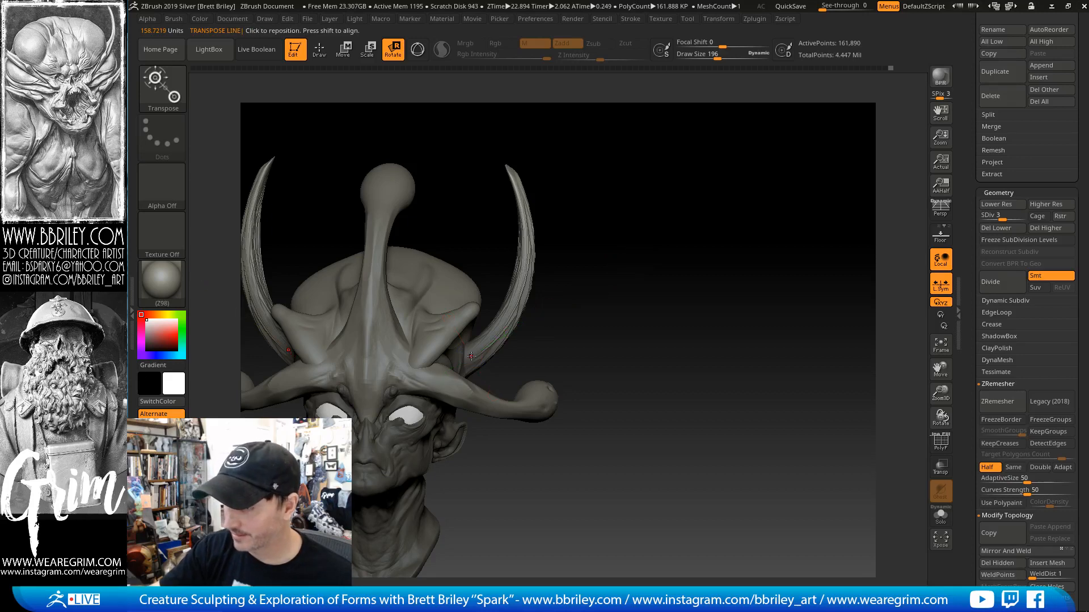
drag(472, 356, 471, 356)
drag(545, 311, 817, 192)
Undo the horn's bending and extrusion together with the mask, and return to Draw mode
key(ctrl+z)
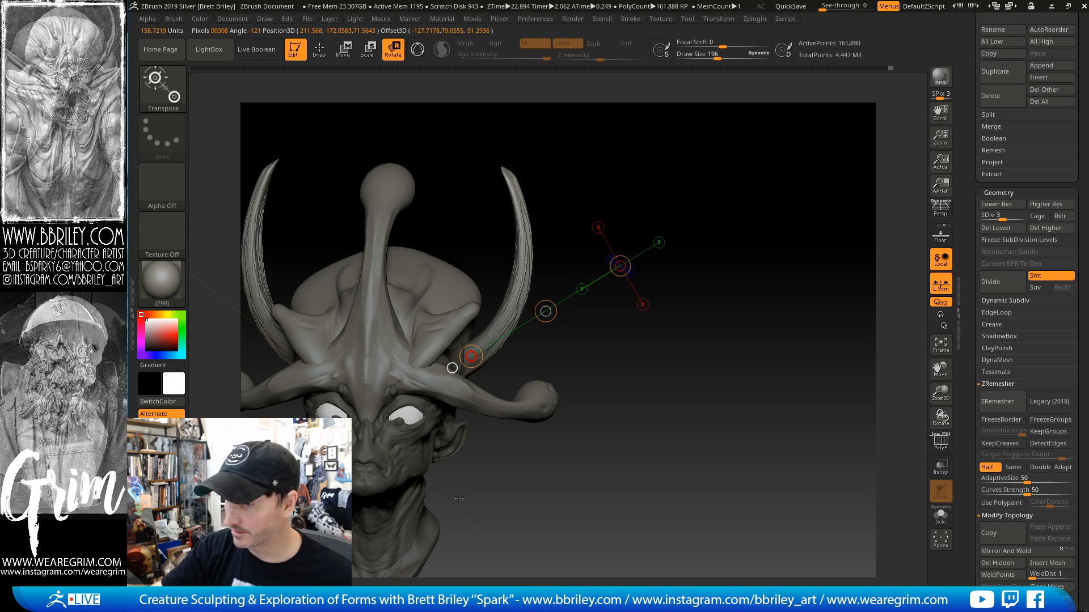
key(ctrl+z)
key(ctrl+z)
key(ctrl+z)
key(ctrl+z)
key(ctrl+z)
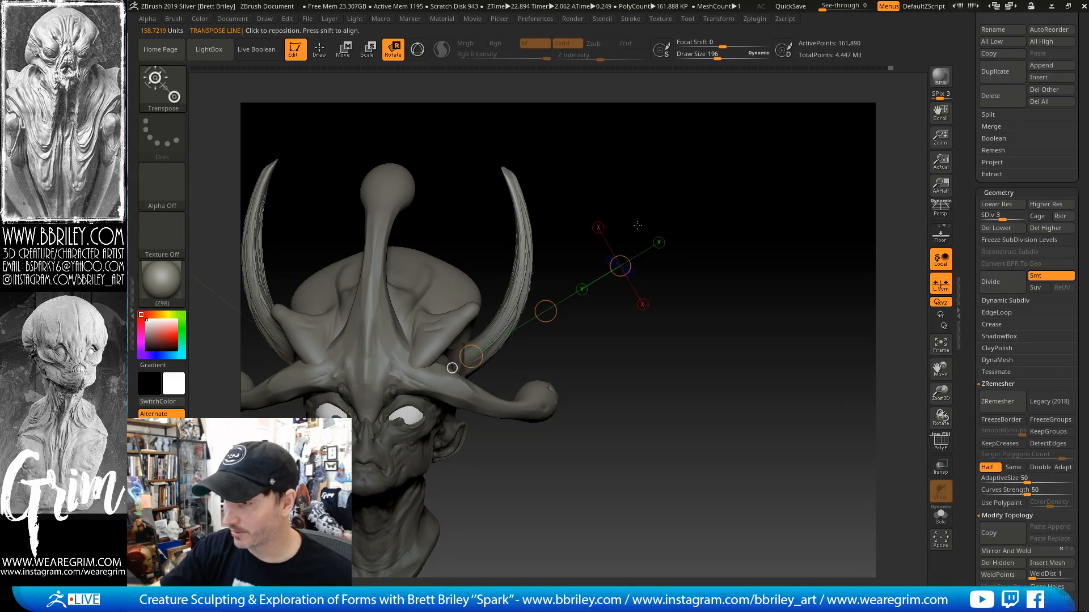
key(ctrl+z)
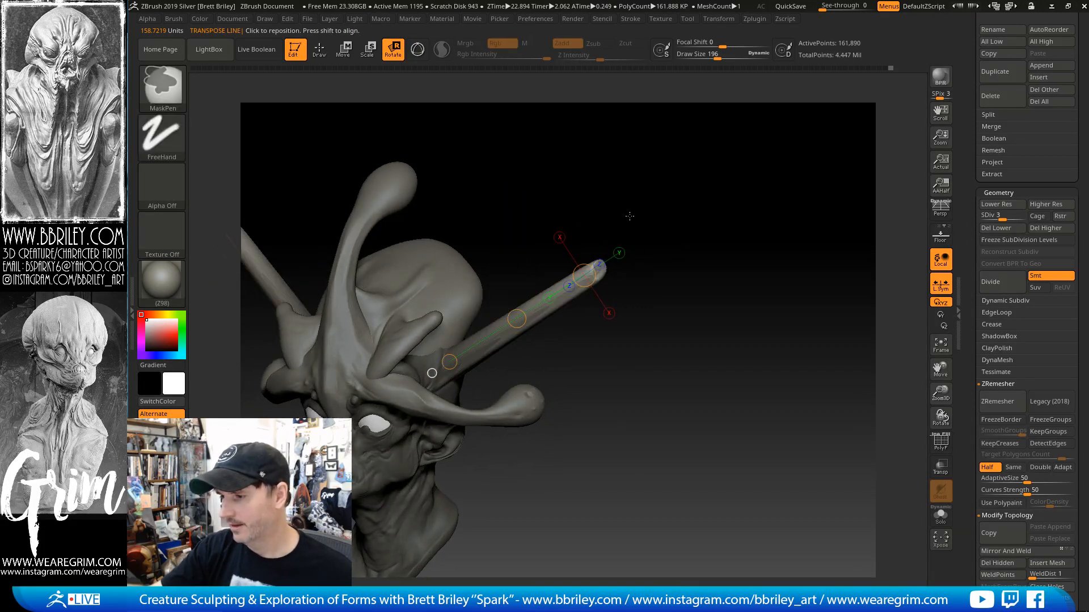
key(ctrl+z)
key(q)
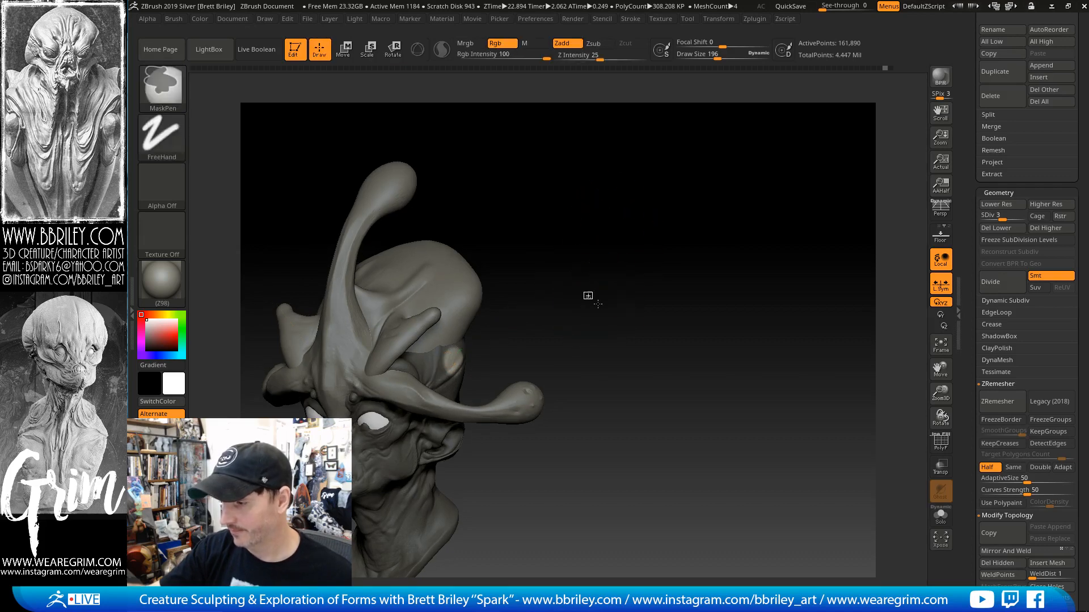
key(ctrl+z)
key(q)
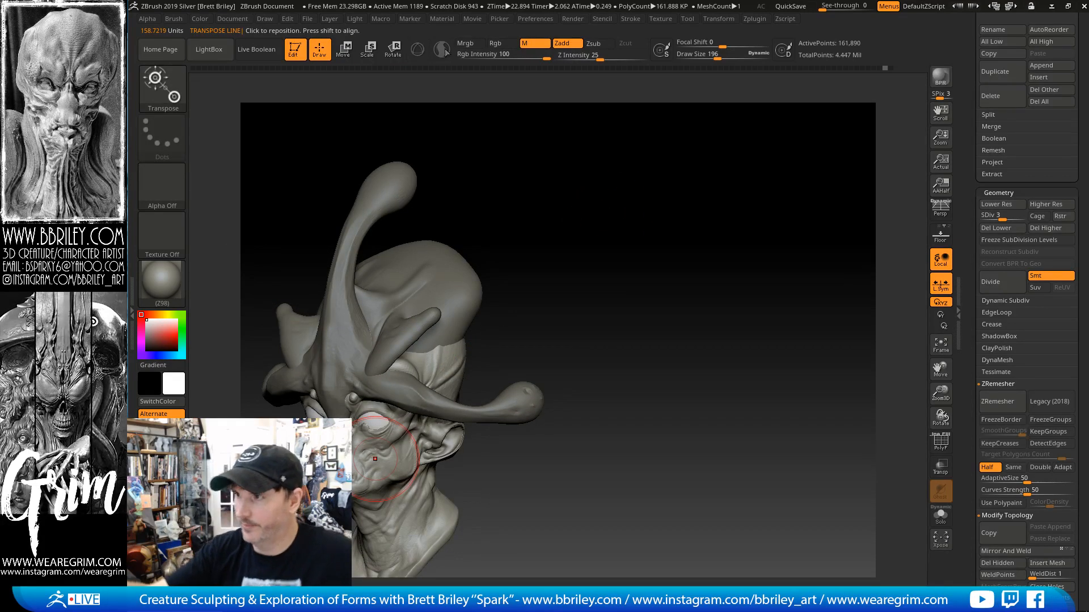
key(ctrl+shift+z)
drag(598, 213, 615, 189)
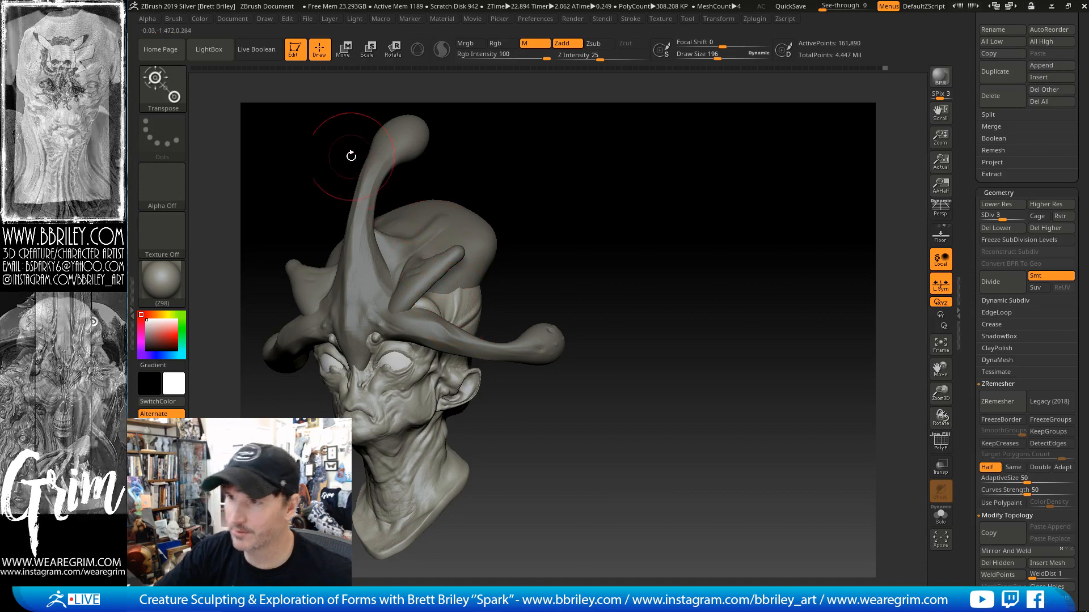
click(344, 57)
mouse_move(647, 279)
mouse_down()
mouse_move(654, 286)
mouse_move(651, 275)
mouse_up()
key(q)
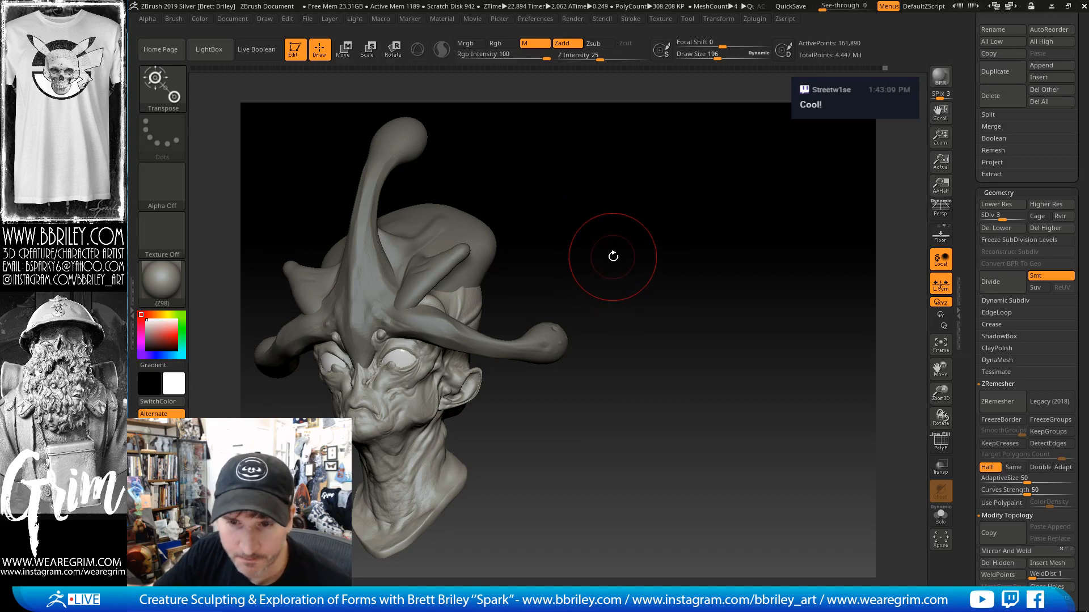
drag(608, 267, 686, 238)
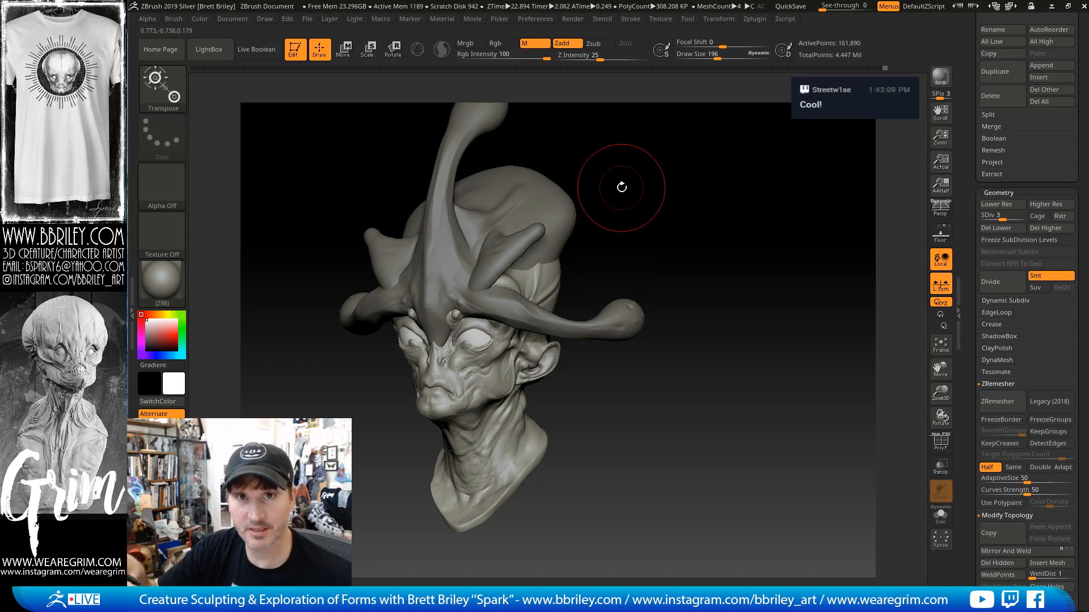
mouse_move(627, 221)
mouse_down()
mouse_move(637, 227)
mouse_move(564, 272)
mouse_up()
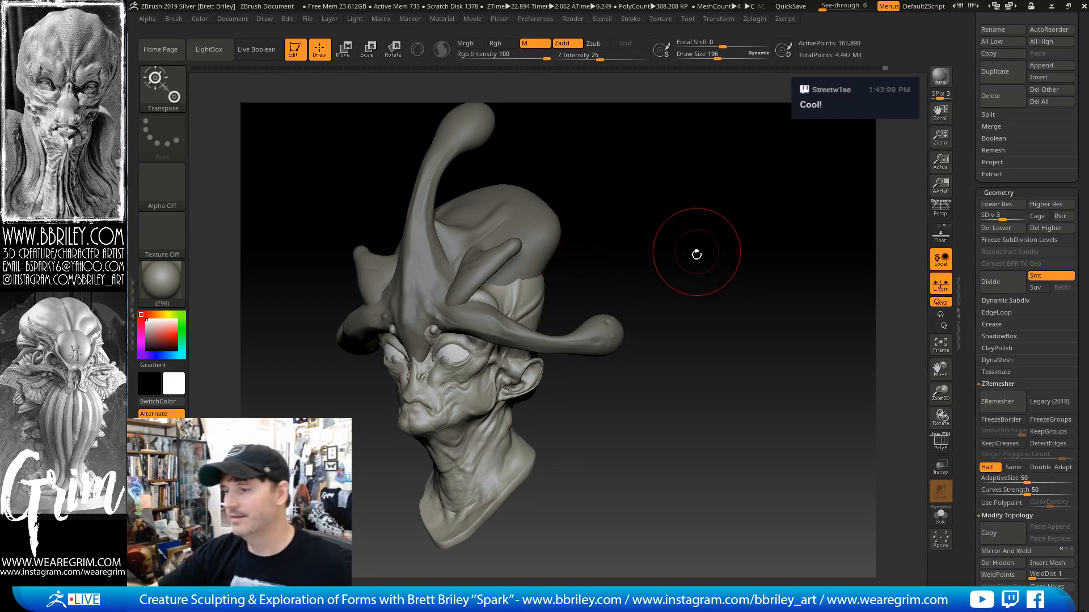
Carve the crease at the corner of the mouth with the DamStandard brush at draw size 25
mouse_move(697, 255)
mouse_down()
mouse_move(702, 193)
mouse_move(704, 216)
mouse_move(739, 266)
mouse_move(710, 282)
mouse_move(695, 340)
mouse_up()
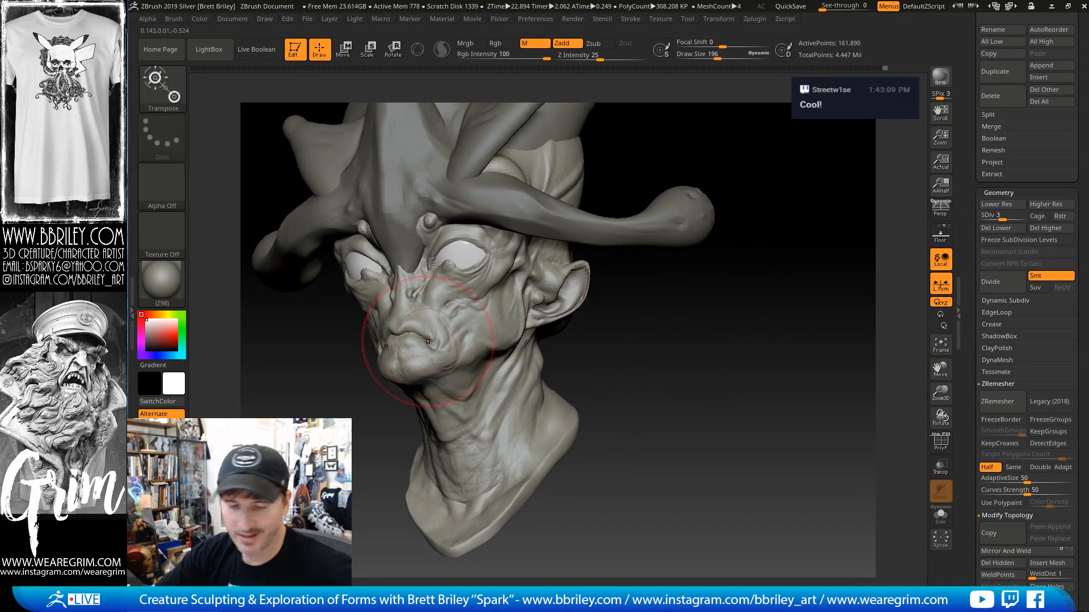
key(b)
key(d)
key(s)
key(s)
drag(440, 338, 416, 334)
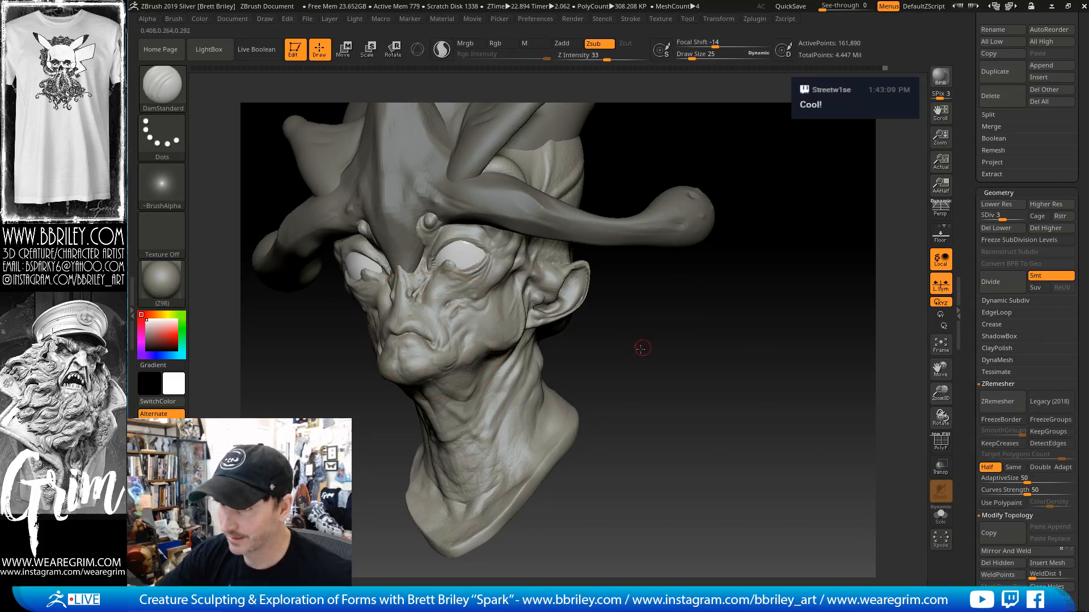
Reduce the brush's draw size to 15 and sharpen the fold at the corner of the mouth
drag(641, 348, 601, 343)
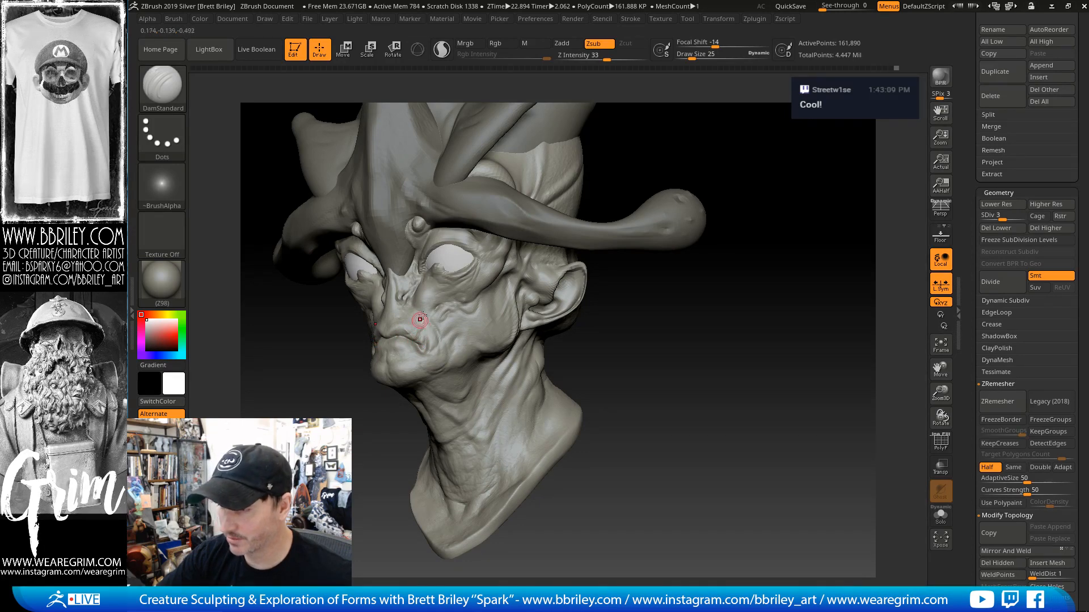
drag(743, 346, 648, 320)
key(s)
drag(423, 348, 418, 348)
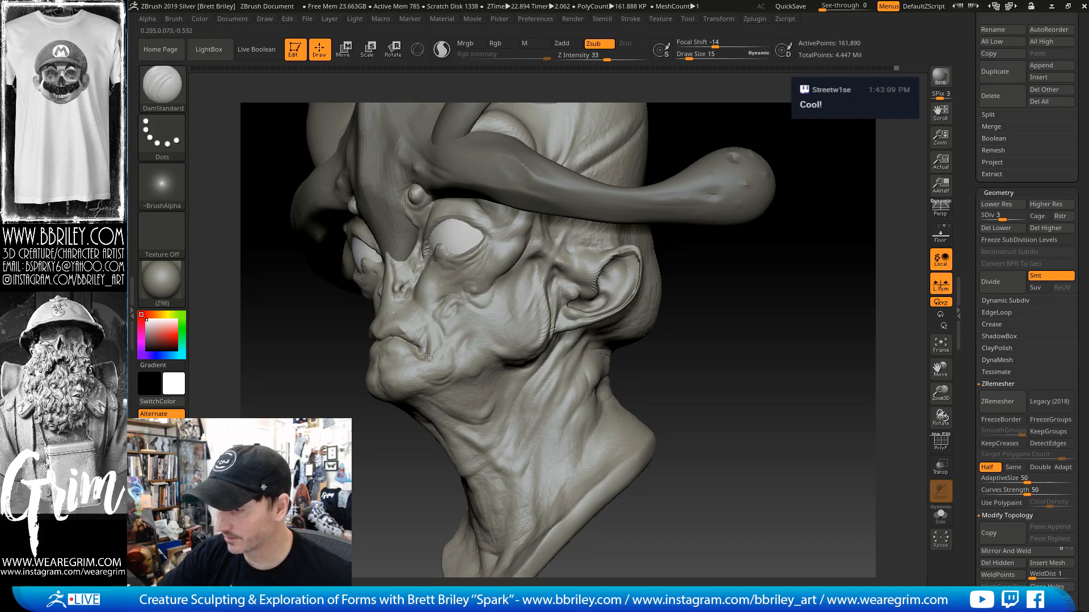
drag(742, 362, 397, 352)
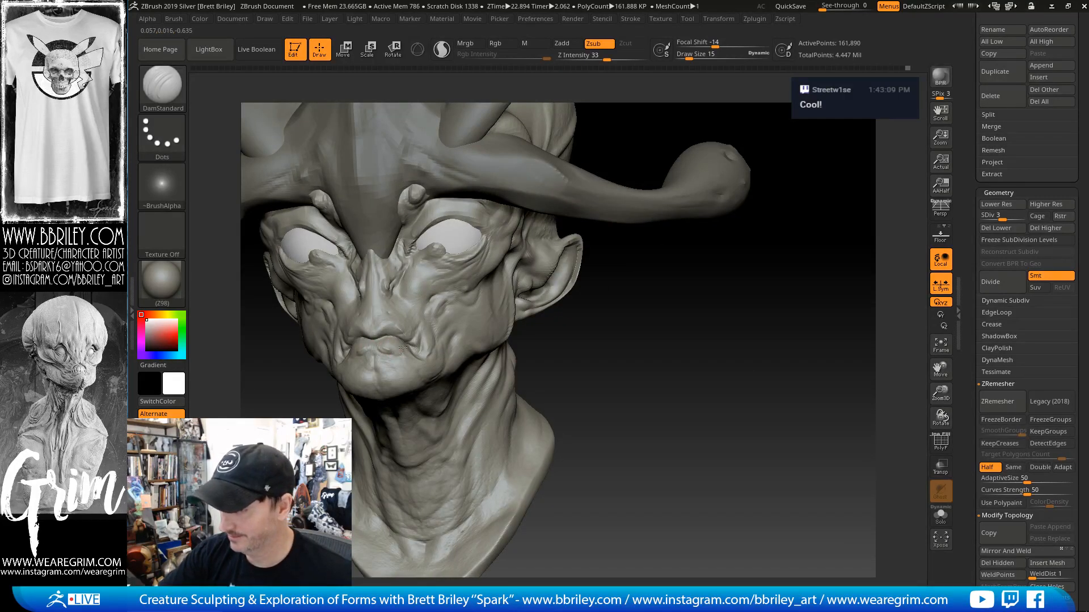
Refine the creases across the chin and below the lower lip with the DamStandard brush
drag(637, 387, 551, 350)
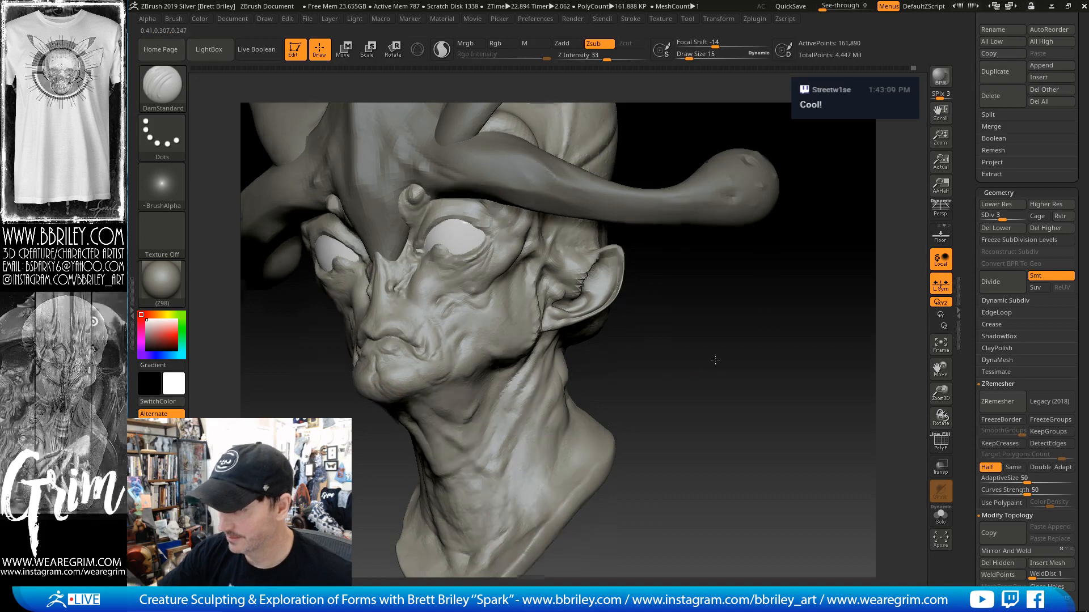
right_drag(385, 383, 392, 387)
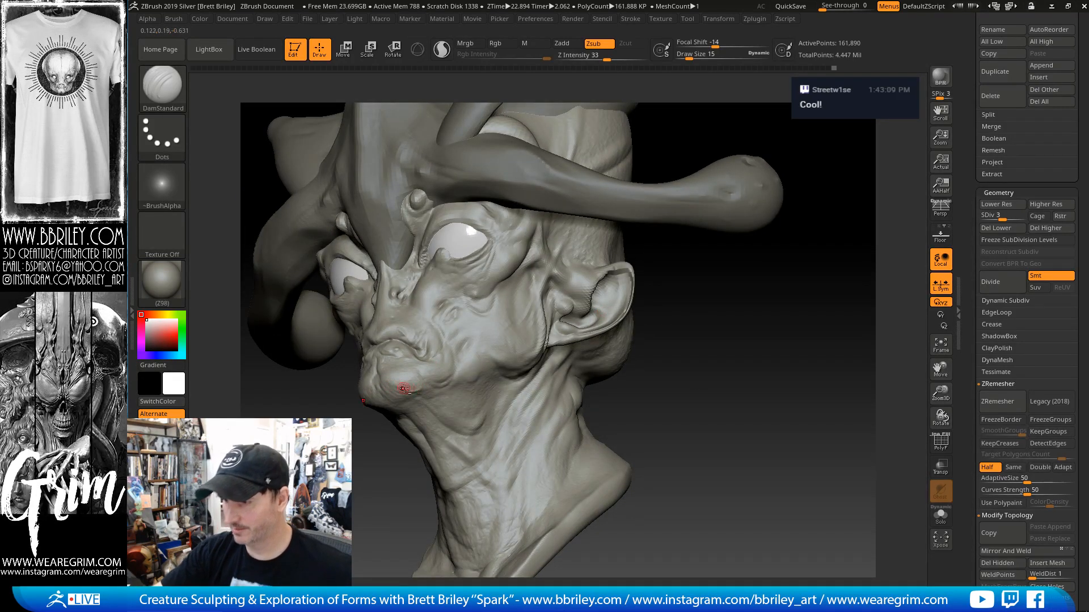
drag(709, 397, 426, 382)
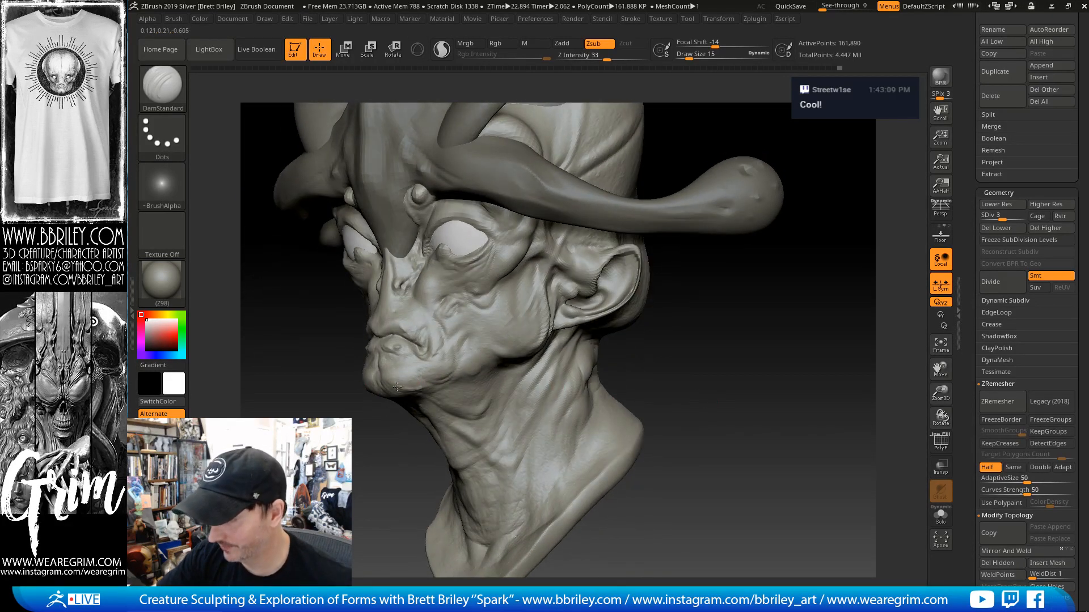
mouse_move(718, 389)
mouse_down()
mouse_move(716, 359)
mouse_move(621, 380)
mouse_up()
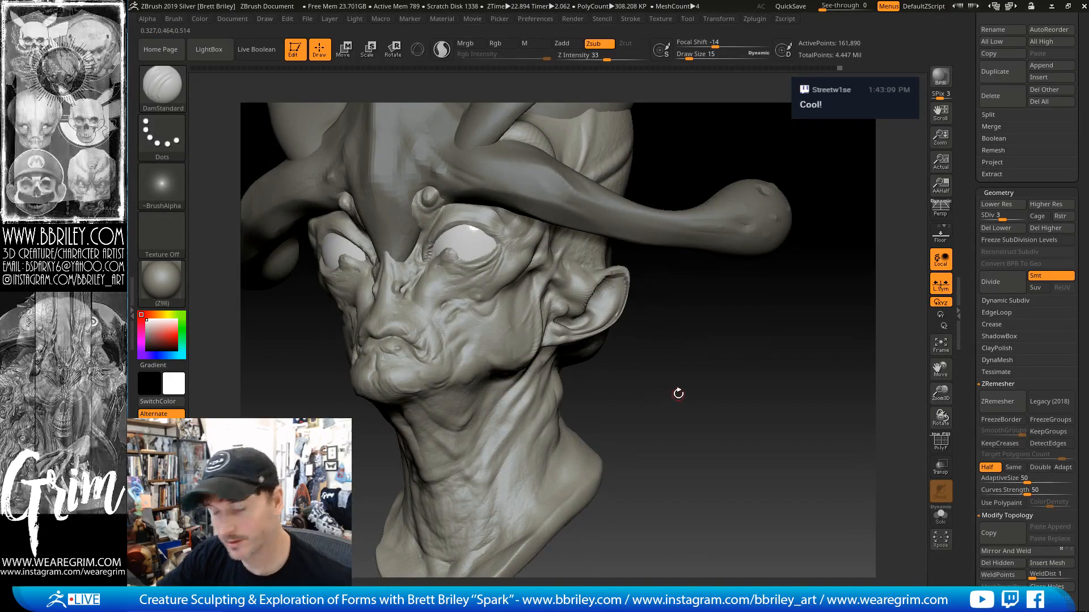
mouse_move(675, 391)
mouse_down()
mouse_move(661, 372)
mouse_move(636, 377)
mouse_move(657, 378)
mouse_up()
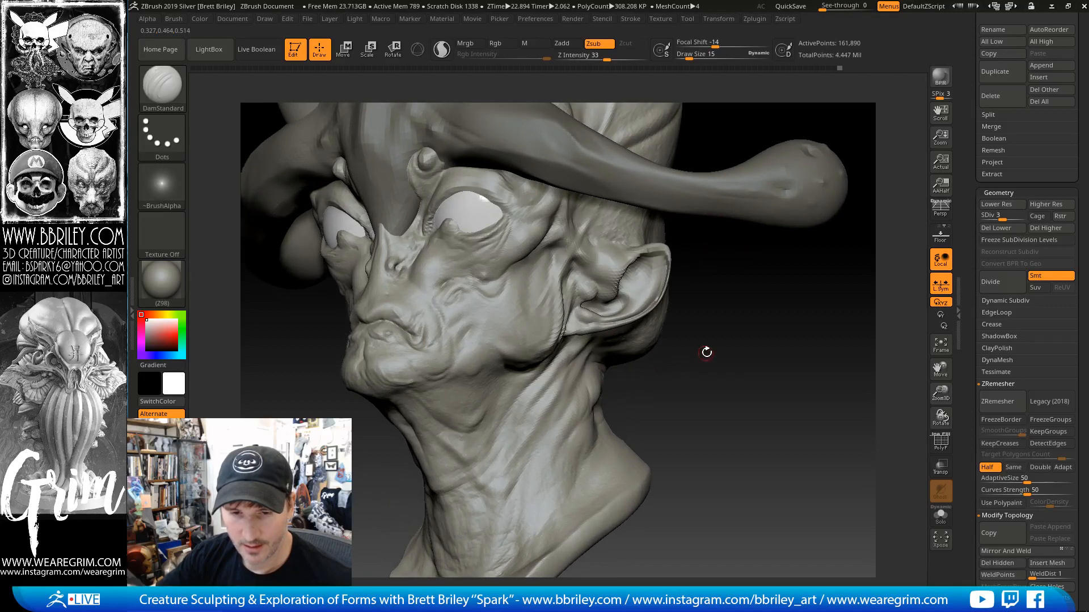
Carve fine wrinkles beside the nose and across the upper cheek with DamStandard
drag(721, 337, 719, 362)
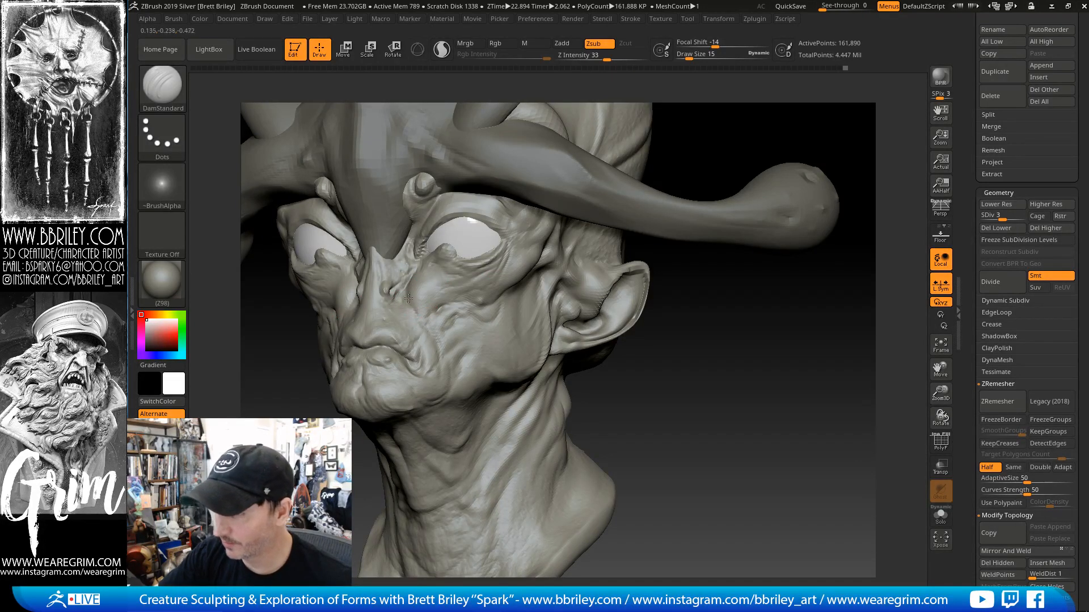
right_drag(408, 298, 395, 292)
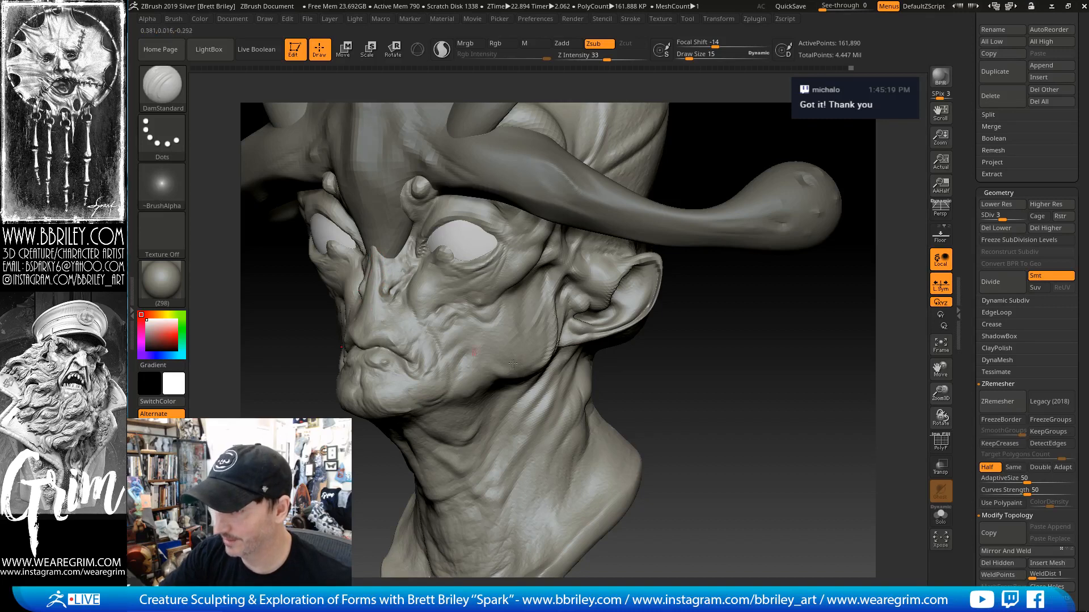
drag(680, 385, 691, 386)
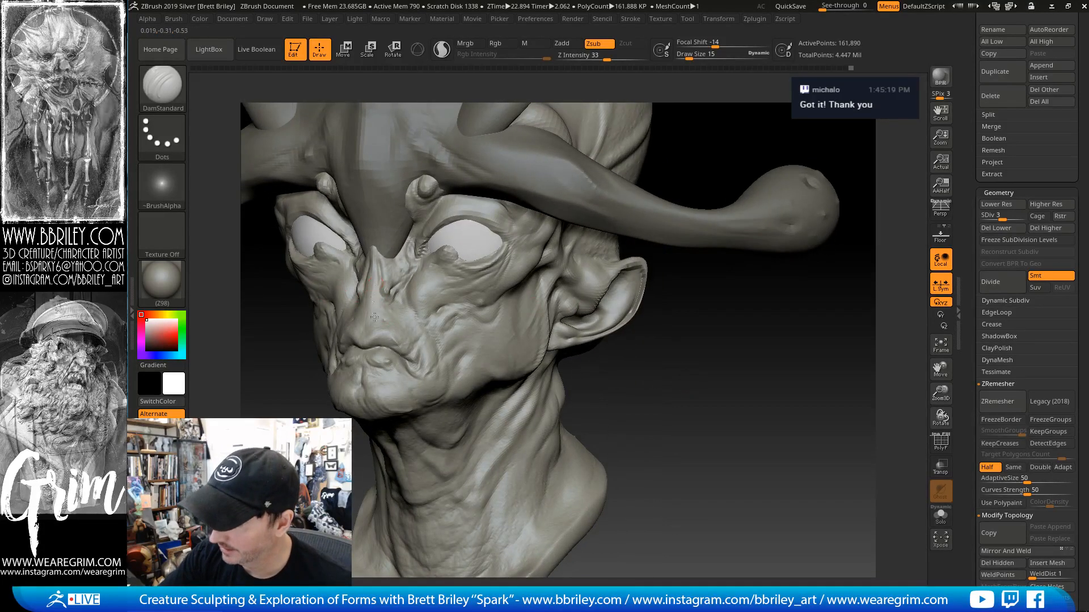
Raise the head to subdivision level 5 and refine the wrinkles at the outer eye corner with the DamStandard and Standard brushes
drag(703, 332, 683, 327)
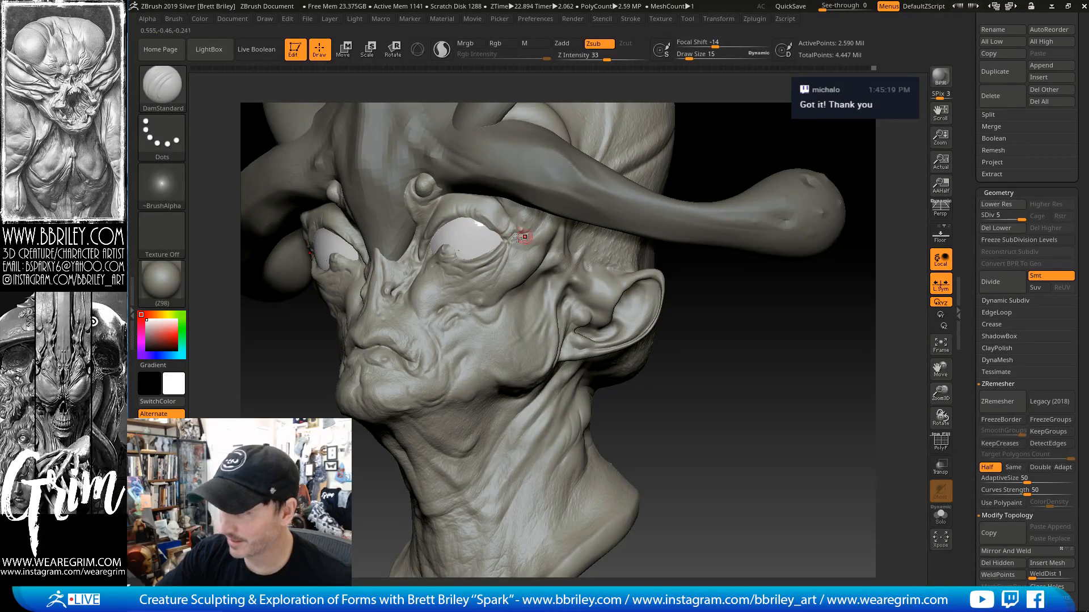
drag(721, 340, 564, 248)
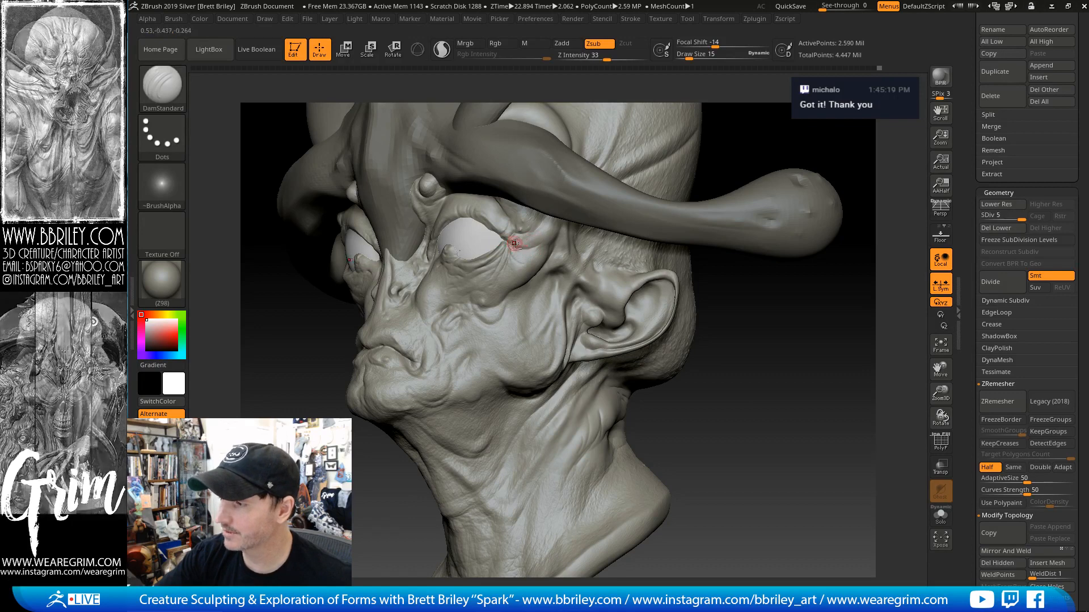
key(b)
key(s)
key(t)
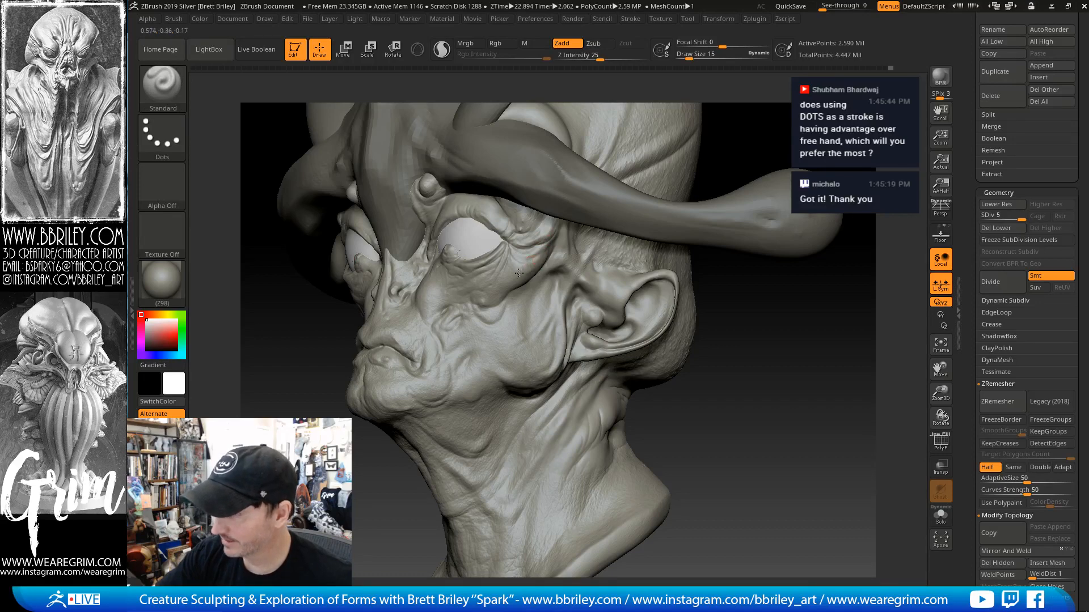
drag(766, 384, 834, 380)
mouse_move(700, 344)
mouse_down()
mouse_move(805, 347)
mouse_move(826, 312)
mouse_up()
Switch back to the DamStandard brush for detailing the opposite side of the face
key(b)
key(d)
key(s)
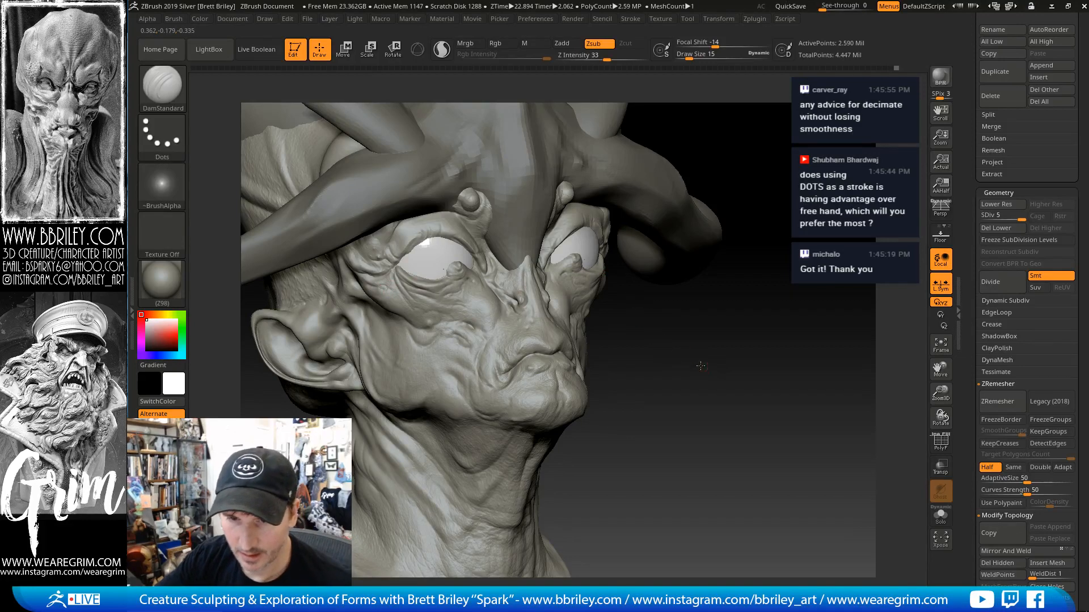
drag(639, 316, 691, 351)
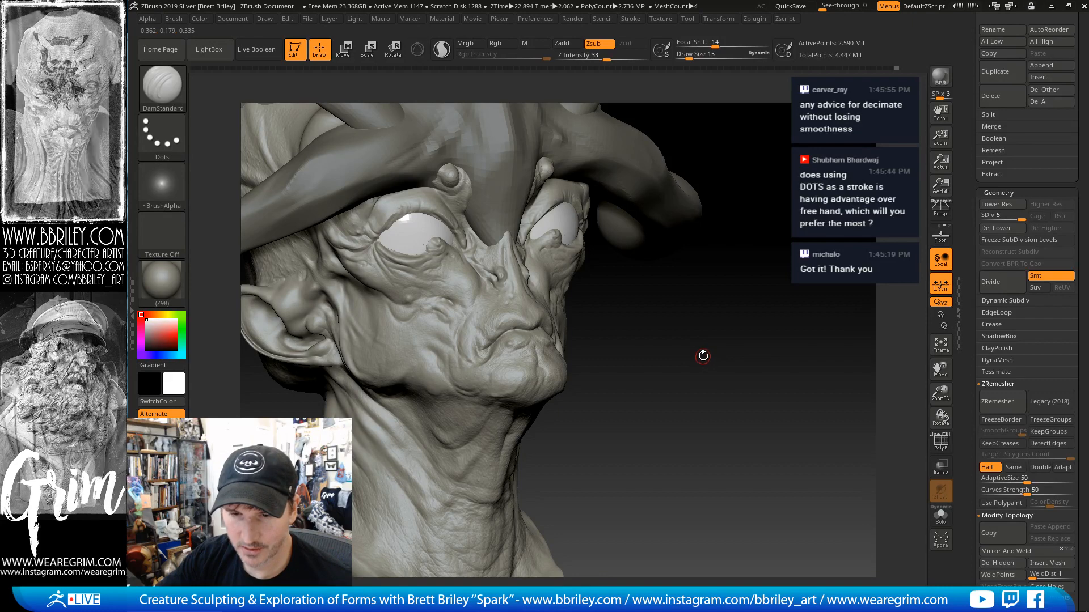
drag(702, 349, 700, 341)
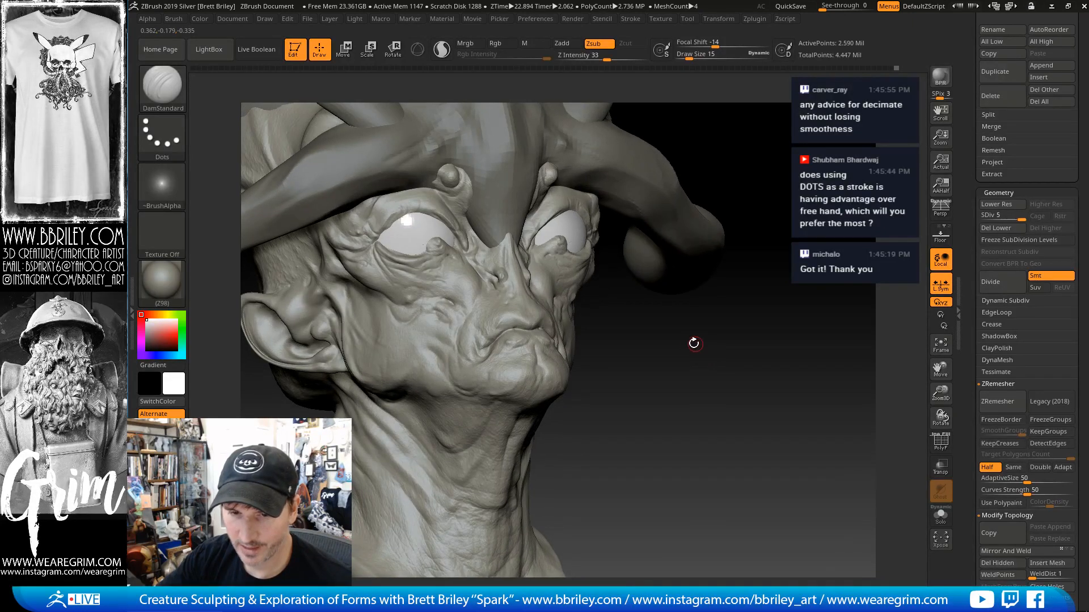
Try the FreeHand stroke type on the DamStandard brush and restore Dots
click(163, 140)
click(329, 152)
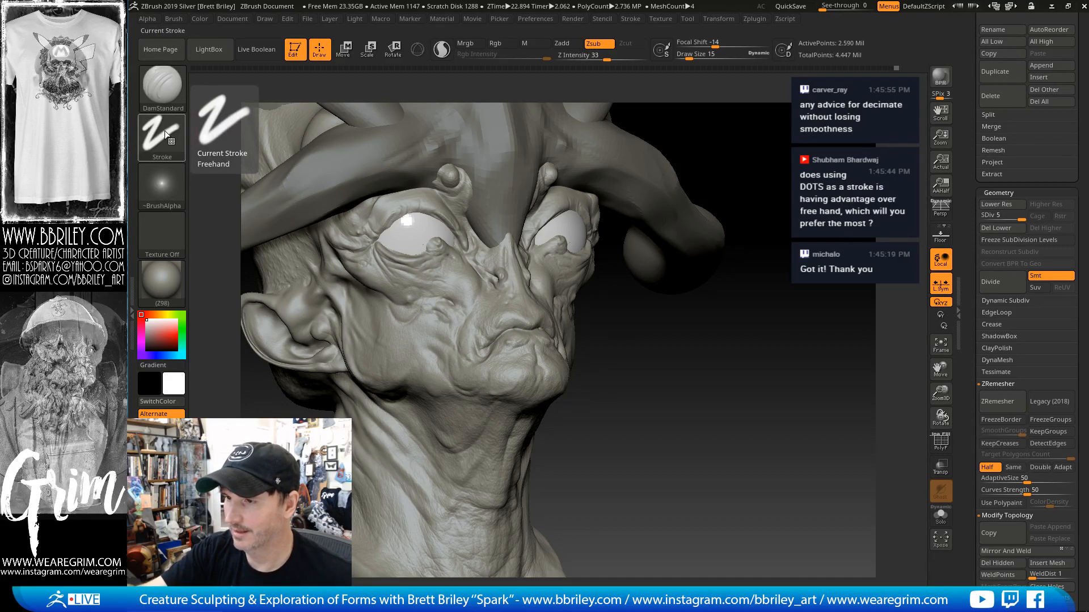
click(162, 131)
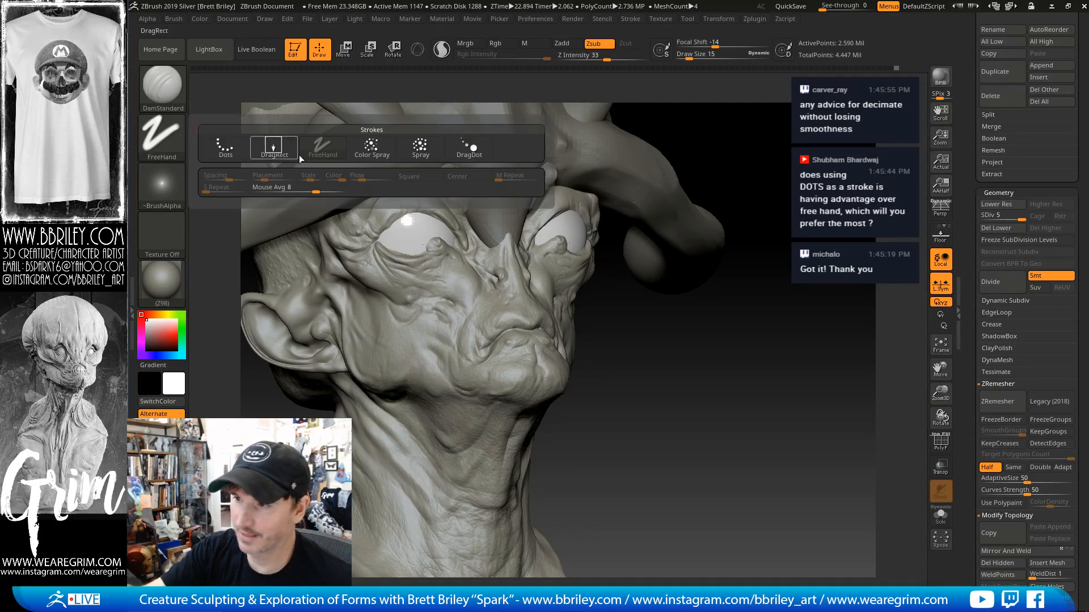
click(226, 146)
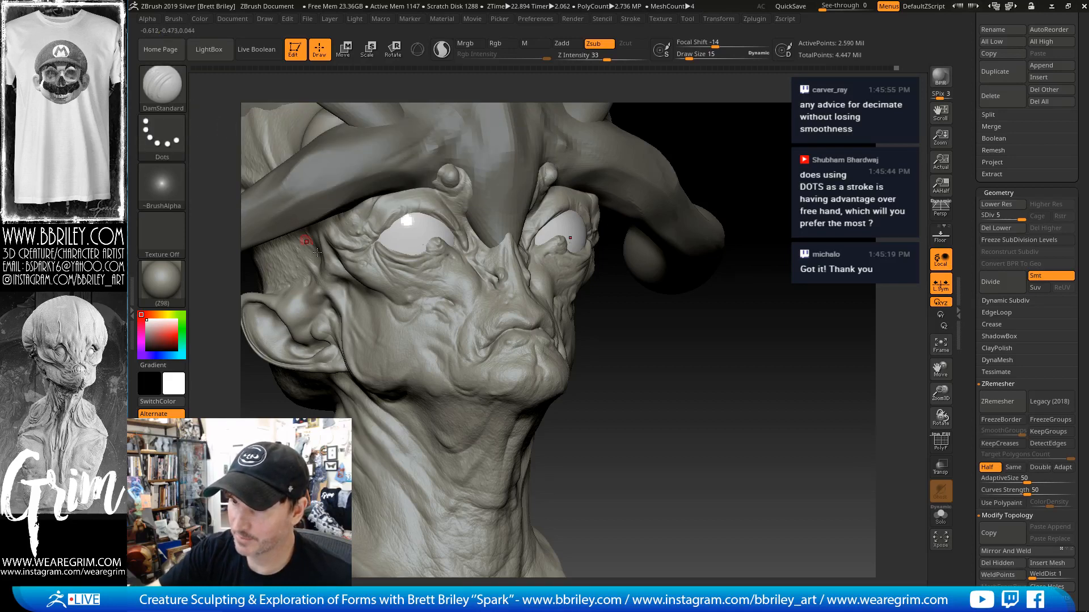
Switch the stroke type to FreeHand and back to Dots, test a groove down the cheek, and undo it
click(162, 136)
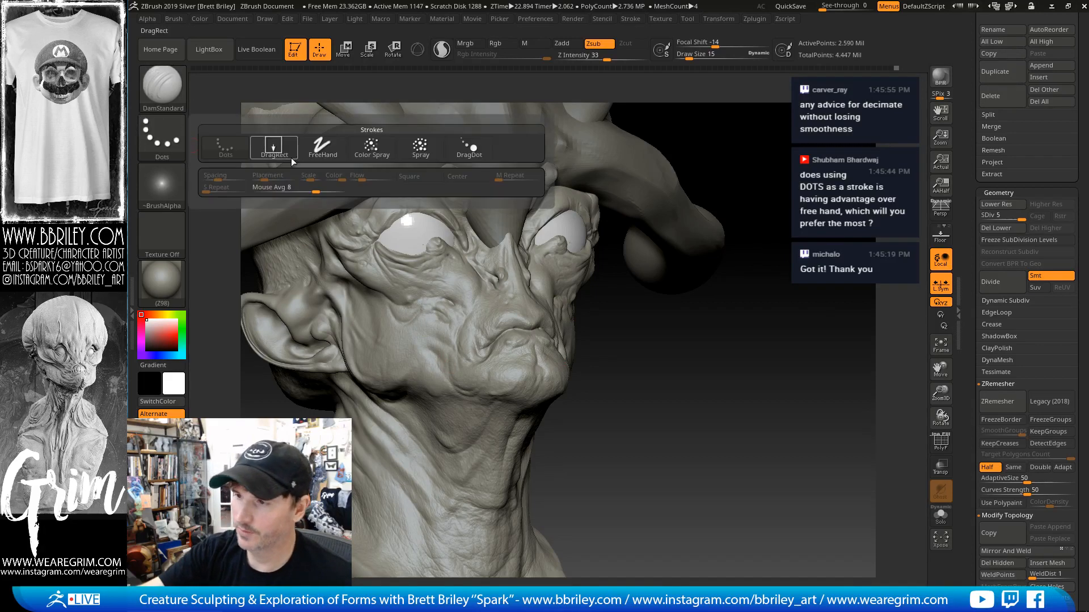
click(295, 147)
click(162, 136)
click(328, 147)
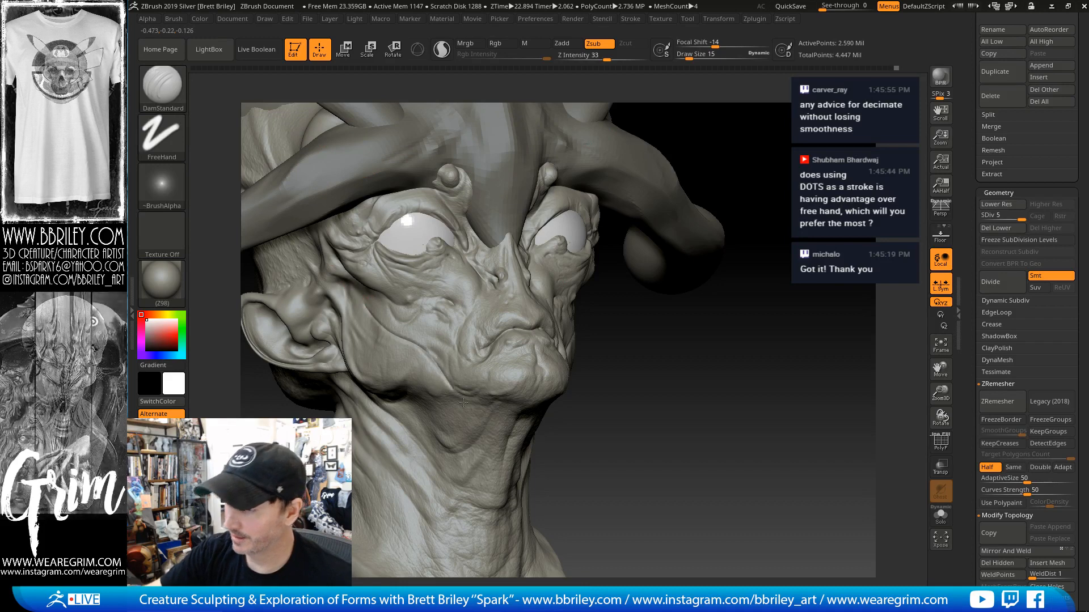
click(162, 136)
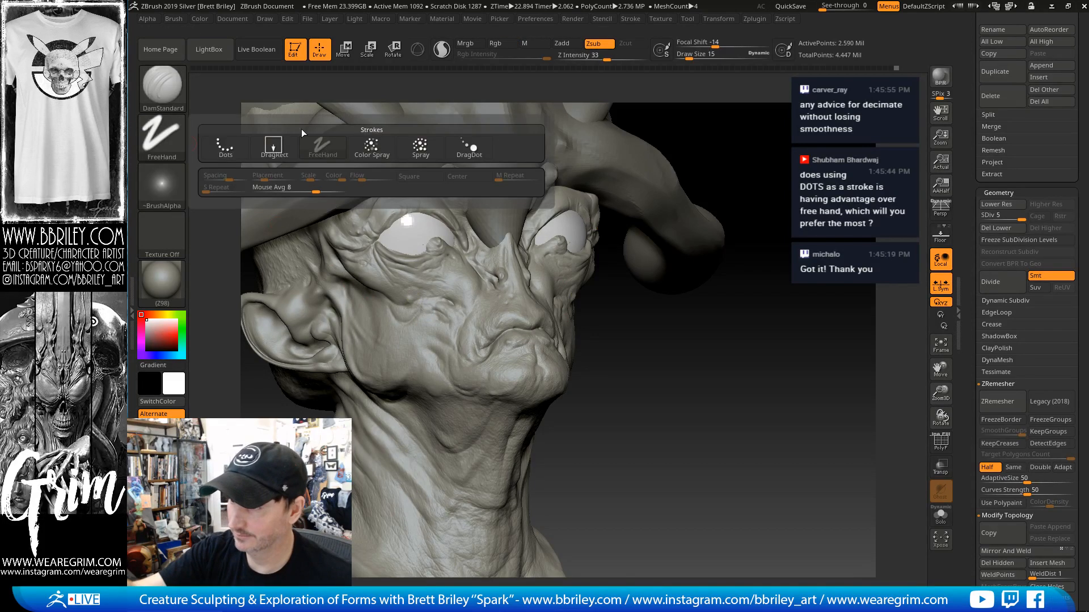
click(225, 146)
mouse_move(355, 297)
mouse_down()
mouse_move(415, 351)
mouse_move(395, 345)
mouse_up()
key(ctrl+z)
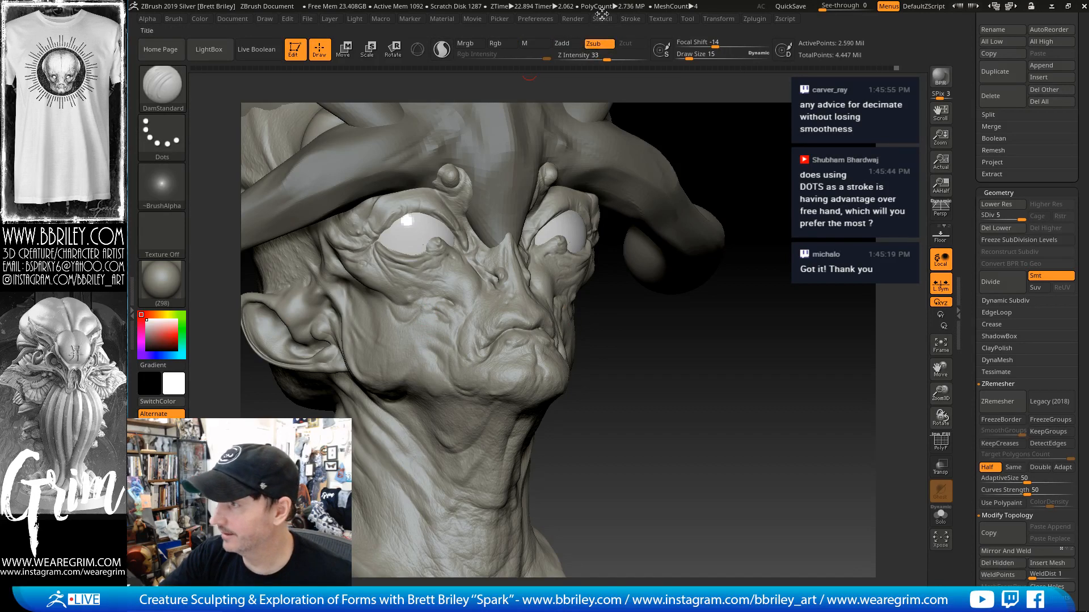
Turn on LazyMouse for the Dots stroke and test DamStandard grooves on the cheek
click(630, 18)
click(662, 232)
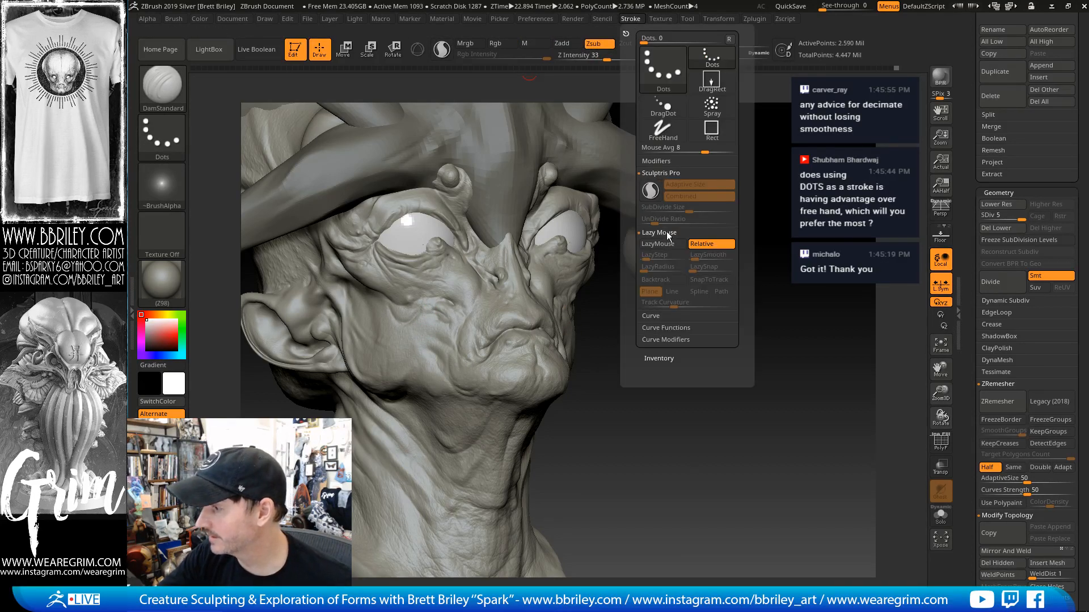
click(677, 244)
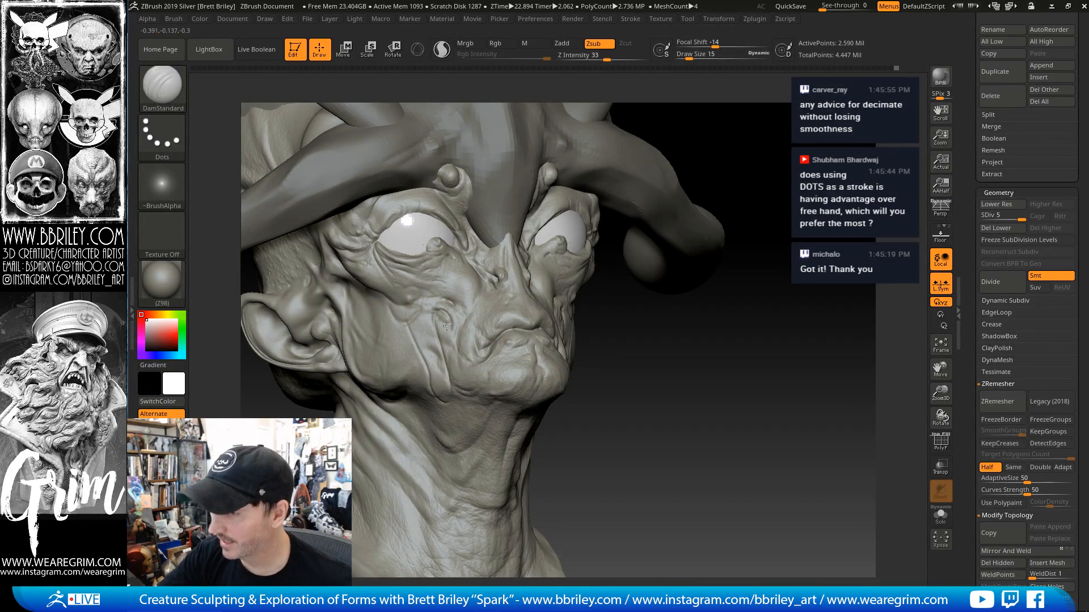
key(ctrl)
key(alt)
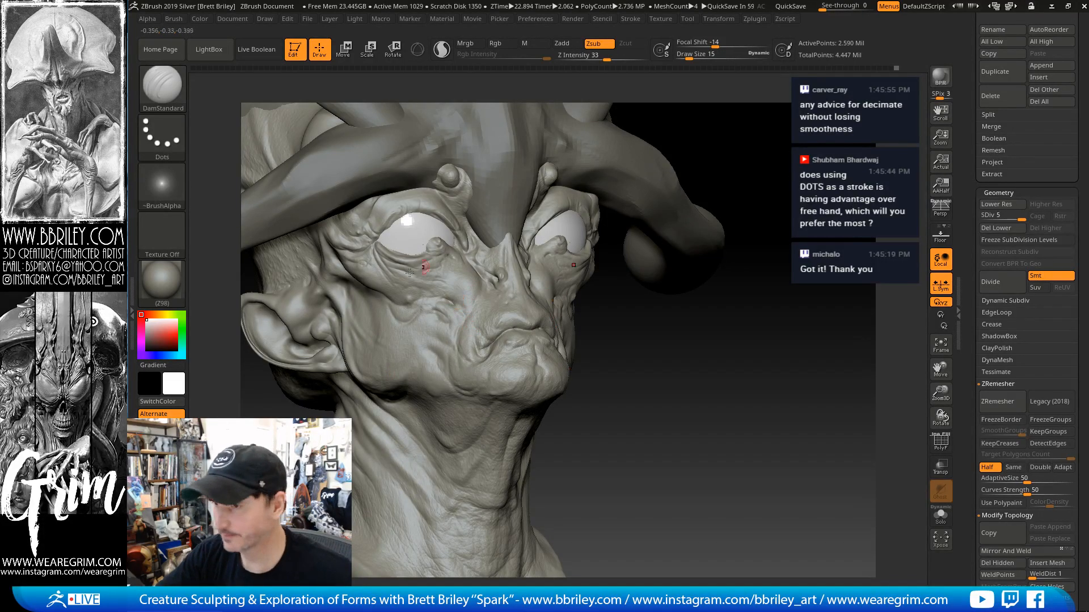
Set the DamStandard brush's stroke type to DragRect for work on the face
drag(666, 368, 647, 369)
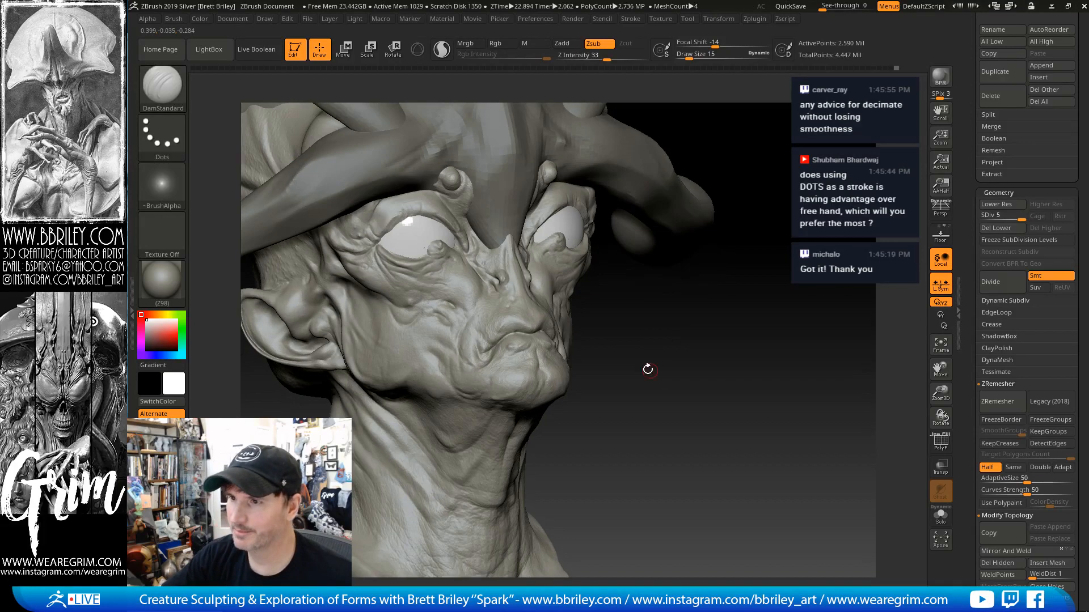
click(162, 137)
click(278, 155)
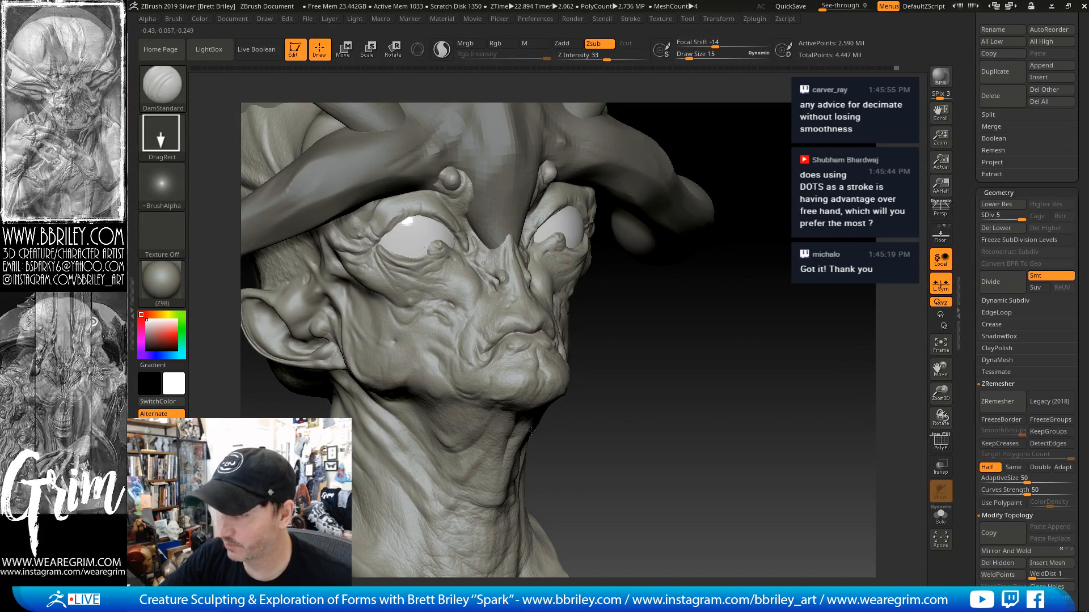
drag(675, 396, 624, 398)
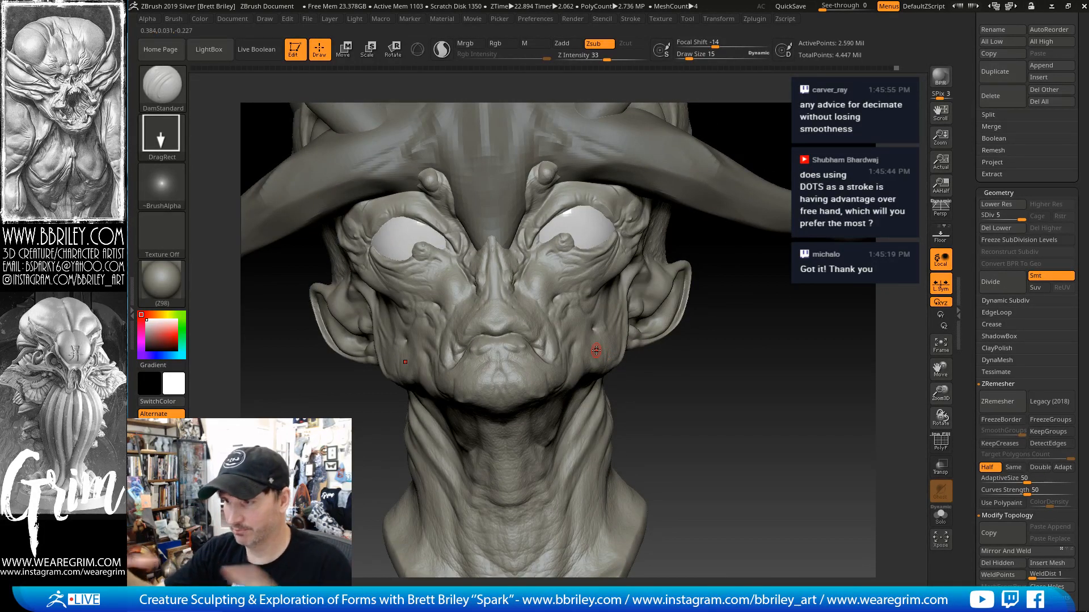
Restore the DamStandard brush's stroke type to Dots
shift+drag(630, 318, 665, 340)
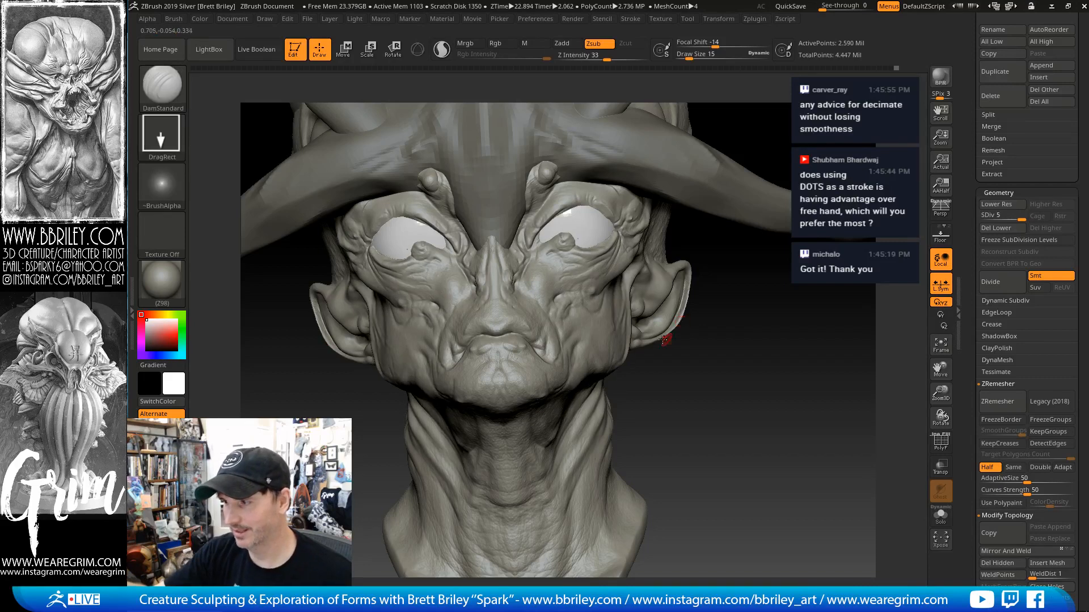
click(161, 134)
click(225, 146)
click(173, 141)
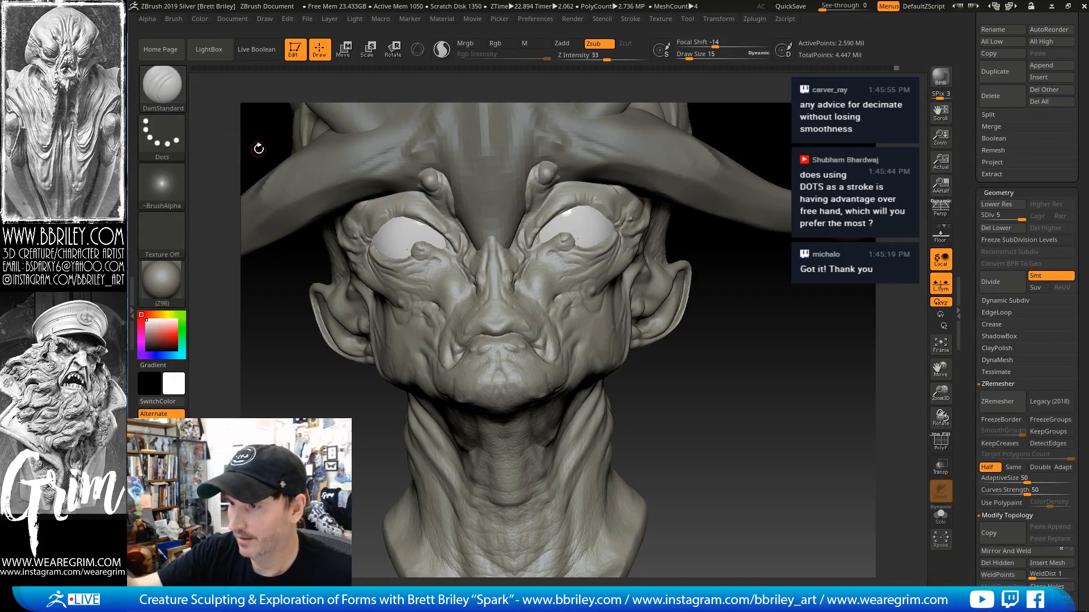
mouse_move(726, 416)
mouse_down()
mouse_move(690, 380)
mouse_move(706, 350)
mouse_up()
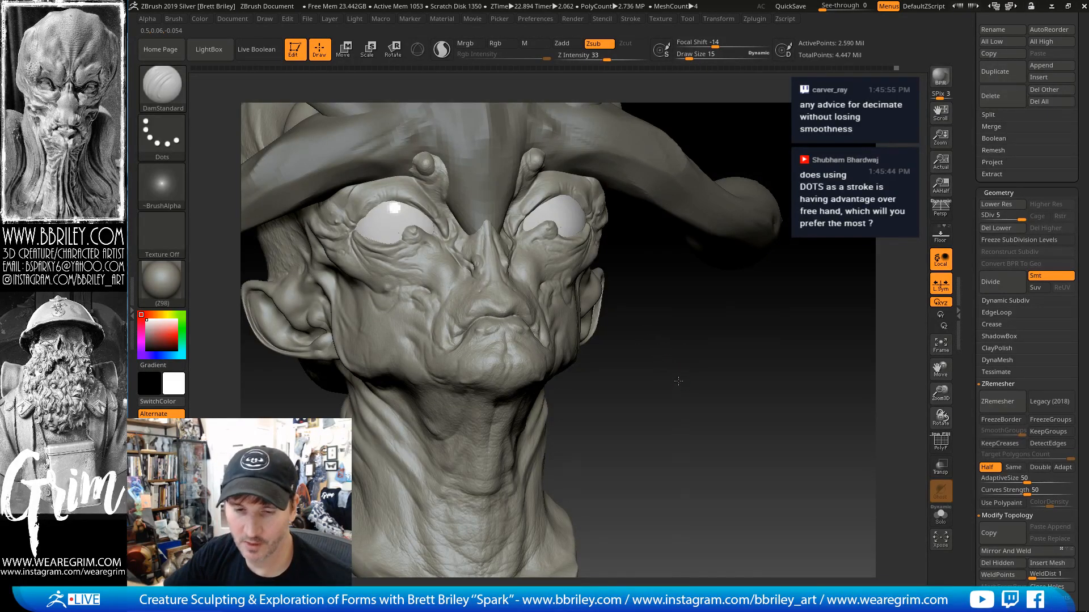
Reduce the DamStandard draw size to 9 and carve fine creases at the corner of the mouth
mouse_move(678, 381)
mouse_down()
mouse_move(670, 374)
mouse_move(621, 408)
mouse_move(590, 445)
mouse_up()
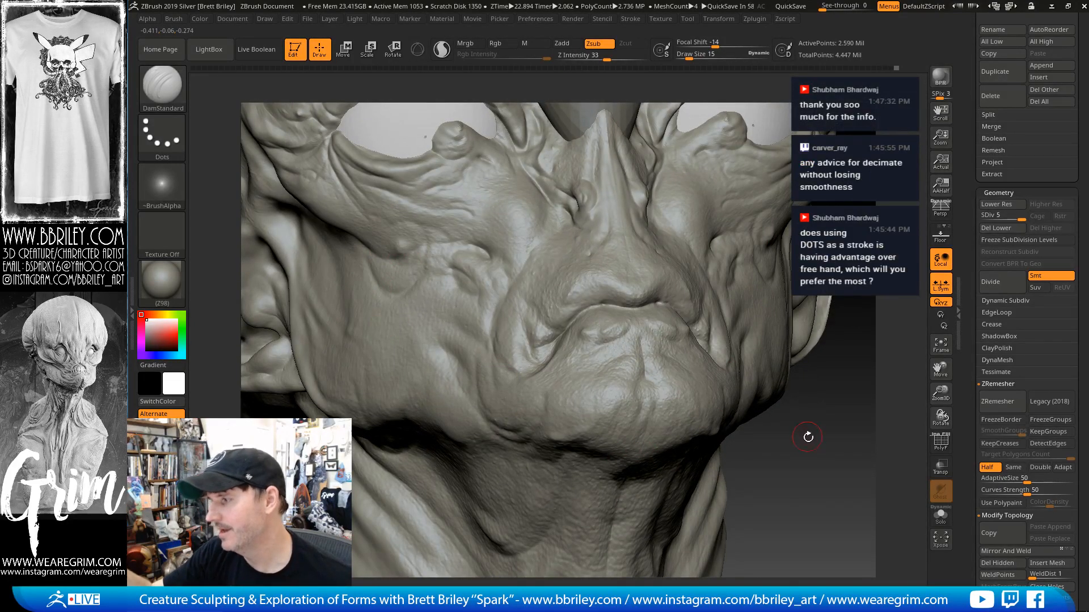
alt+drag(811, 438, 756, 327)
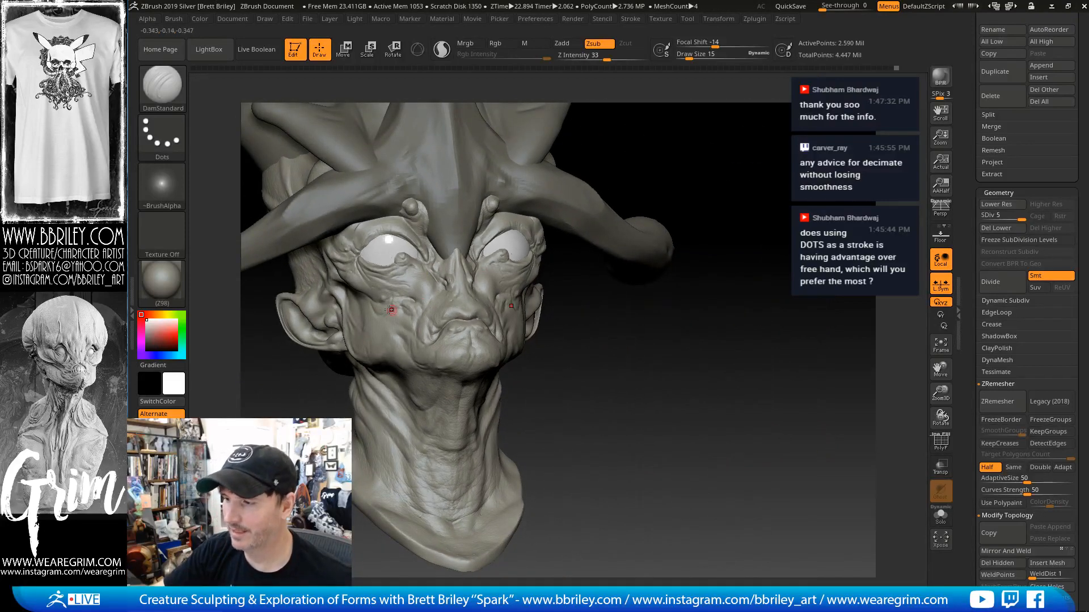
mouse_move(581, 333)
alt+mouse_down()
mouse_move(633, 341)
mouse_move(566, 353)
alt+mouse_up()
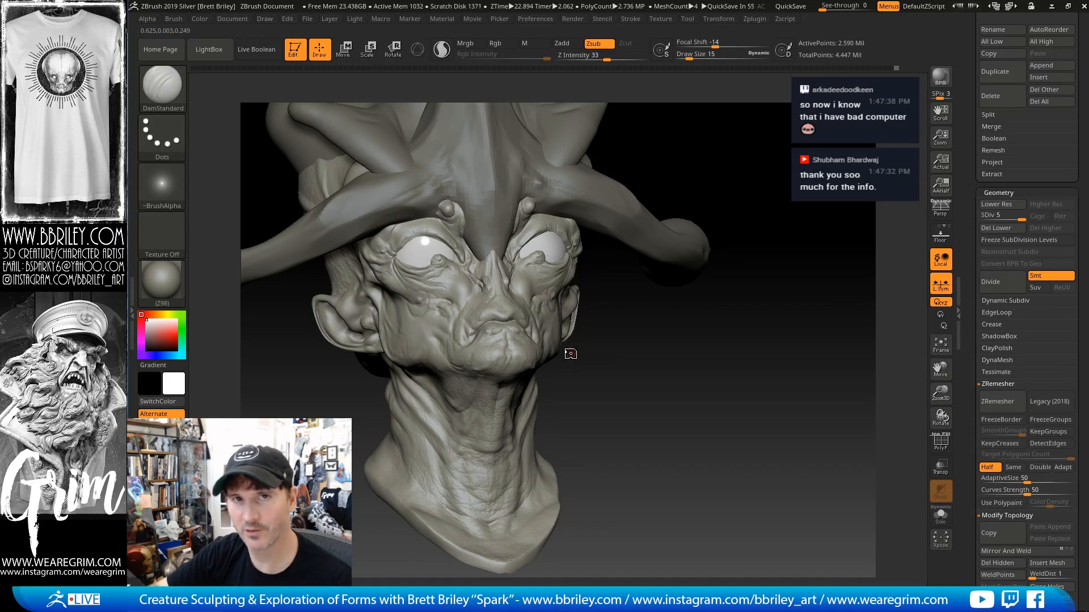
mouse_move(733, 199)
mouse_down()
mouse_move(658, 280)
mouse_move(650, 309)
mouse_up()
key([)
key([)
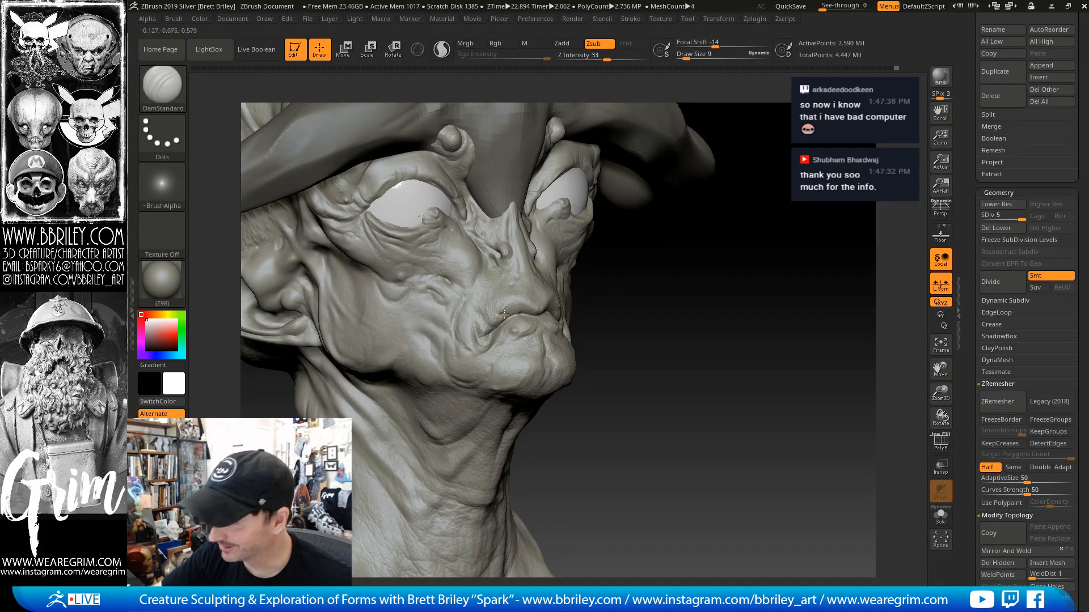
Set the DamStandard draw size to 18 and deepen the folds around the mouth corner and lower cheek
key(])
key(])
key(])
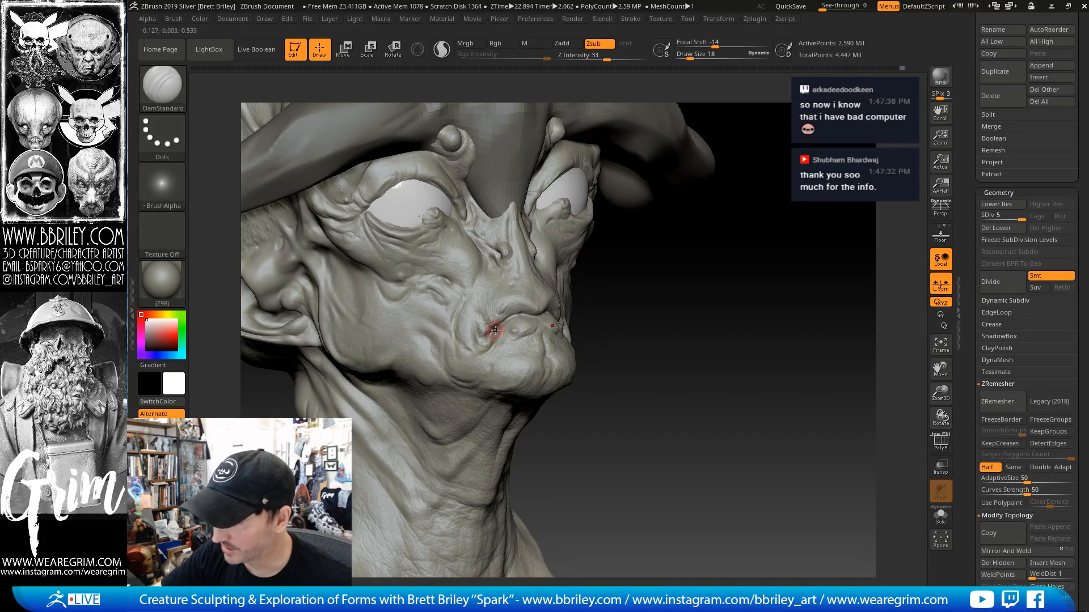
mouse_move(636, 391)
mouse_down()
mouse_move(609, 346)
mouse_move(478, 331)
mouse_up()
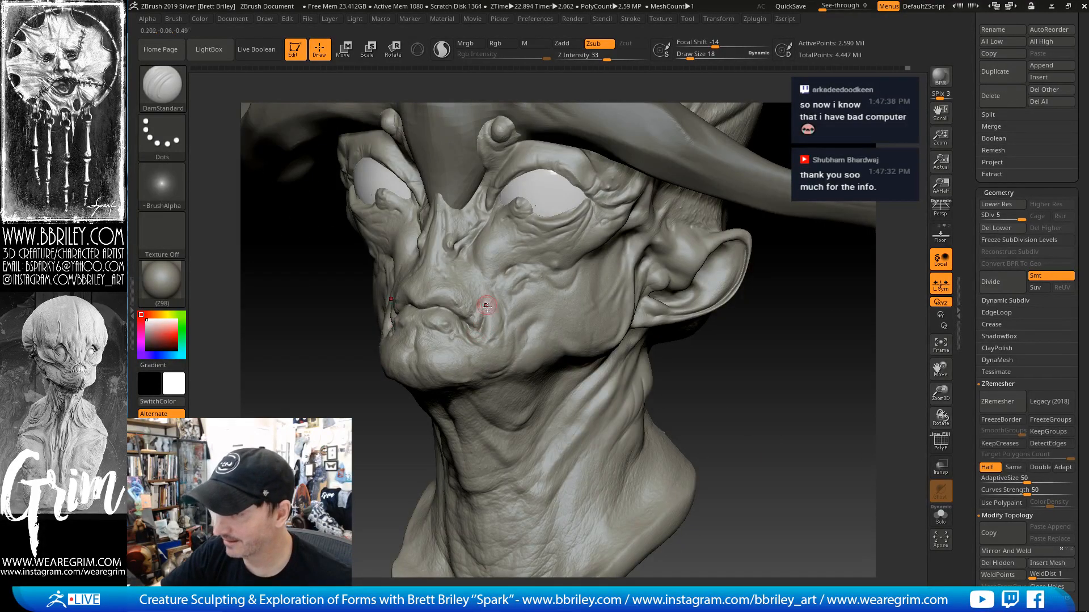
drag(732, 435, 508, 317)
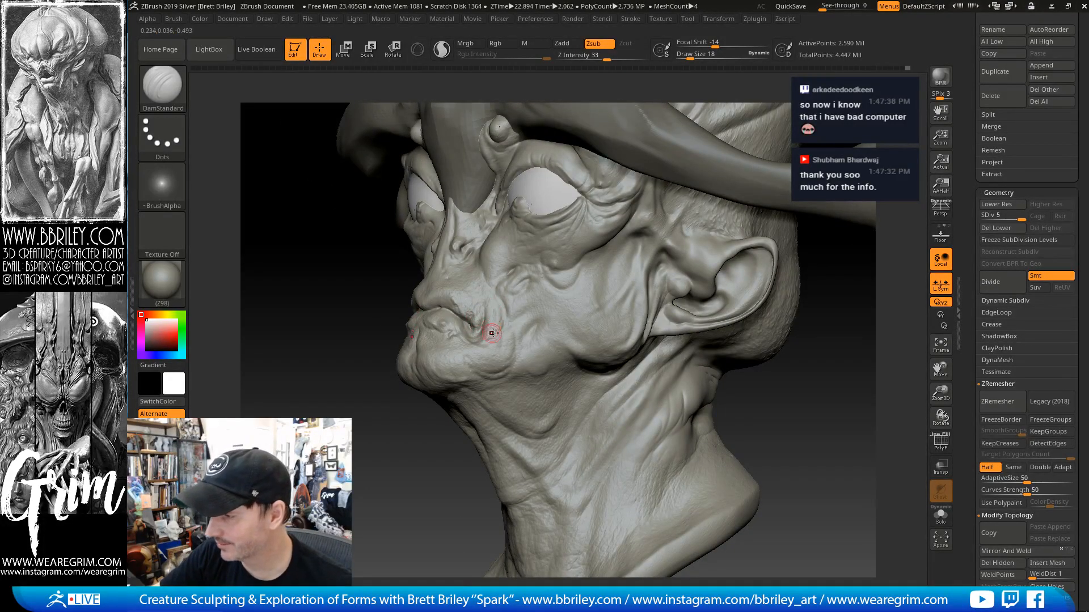
drag(838, 426, 528, 314)
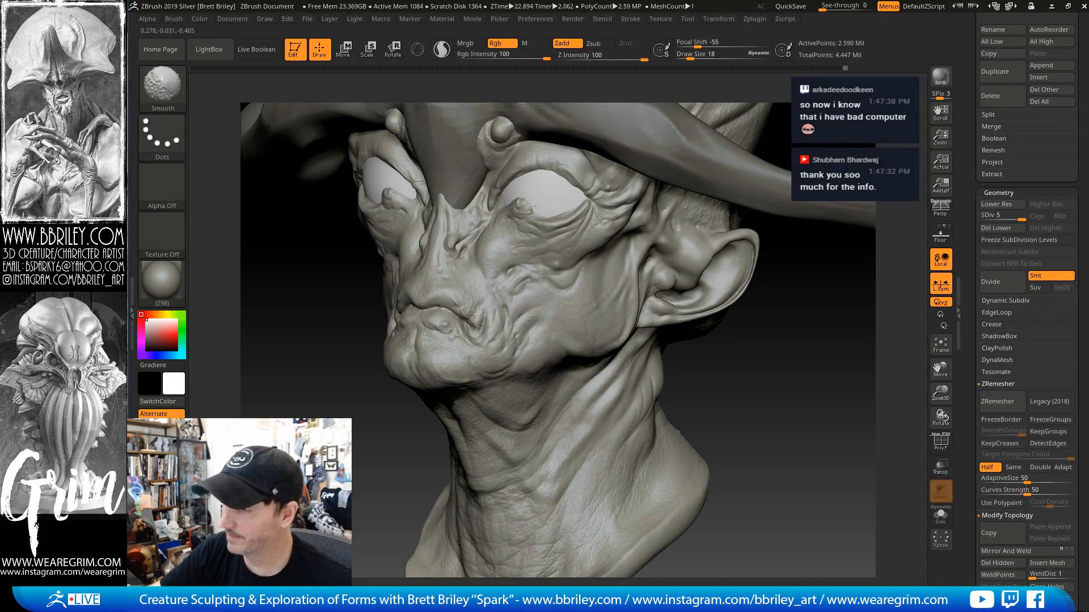
Switch to the Standard brush and set its draw size to 15 for work on the chin
right_drag(523, 314, 649, 330)
key(b)
key(s)
key(t)
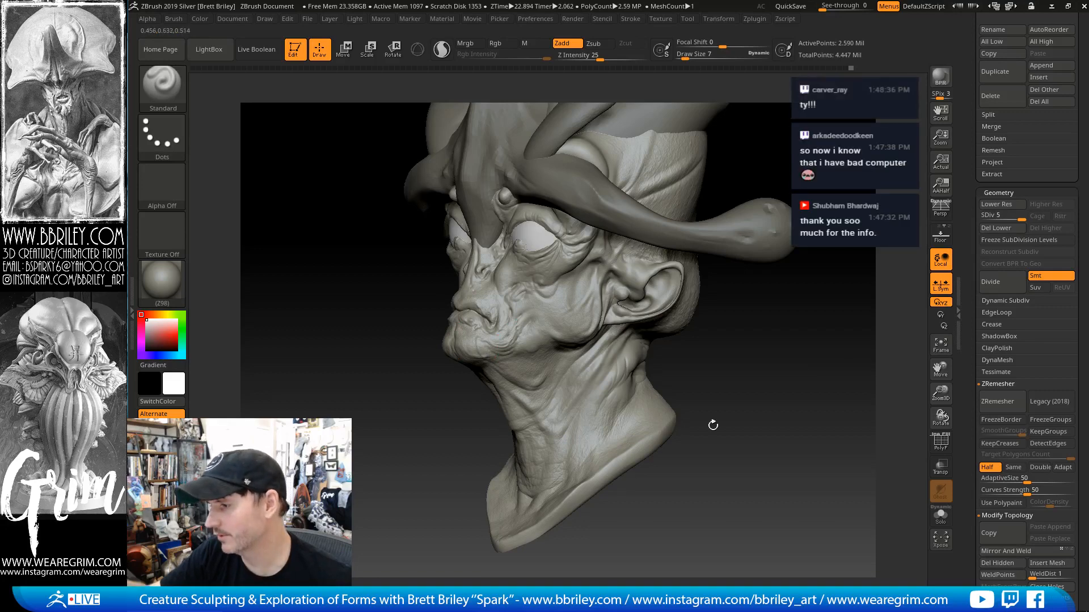
drag(713, 426, 765, 425)
key(s)
drag(475, 357, 483, 357)
Carve creases below the mouth corner and along the chin with the DamStandard brush at draw size 15
key(b)
key(d)
key(s)
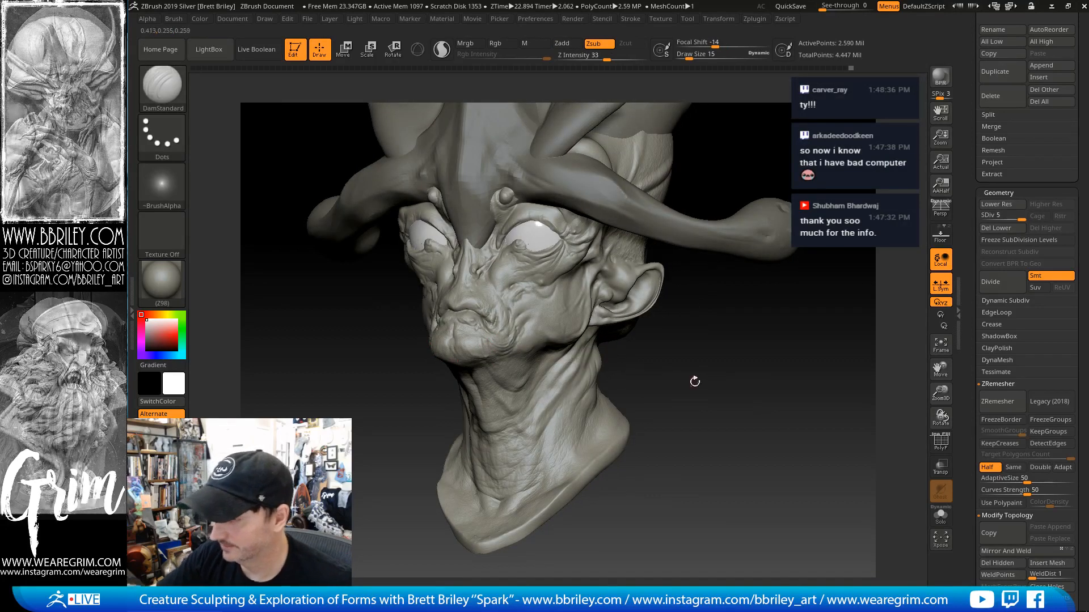
drag(695, 380, 486, 347)
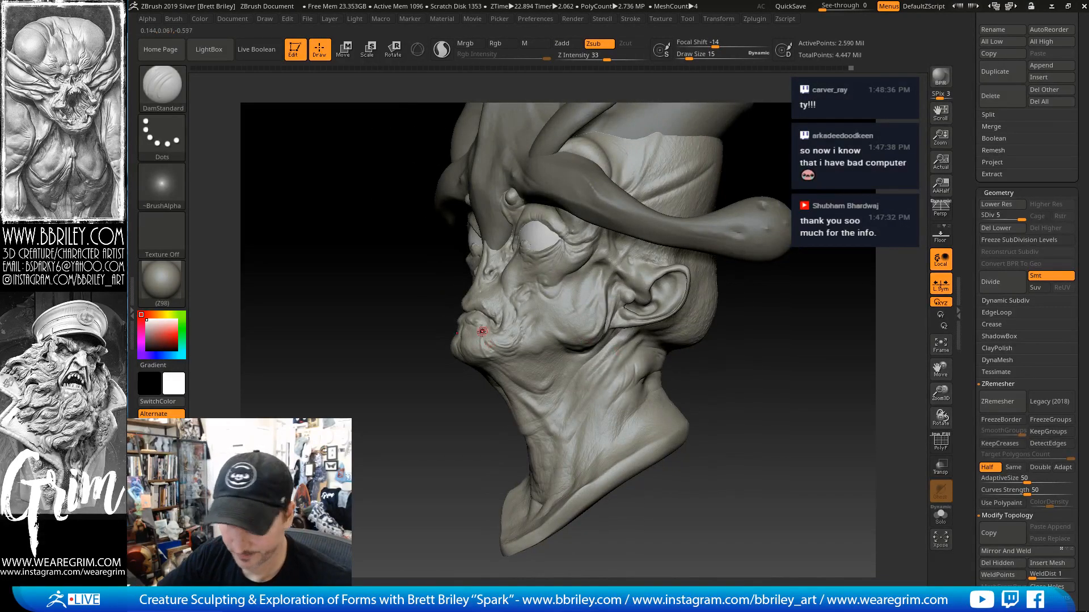
Build up the raised folds on the side of the chin with the Standard brush at draw size 15
key(b)
key(s)
key(t)
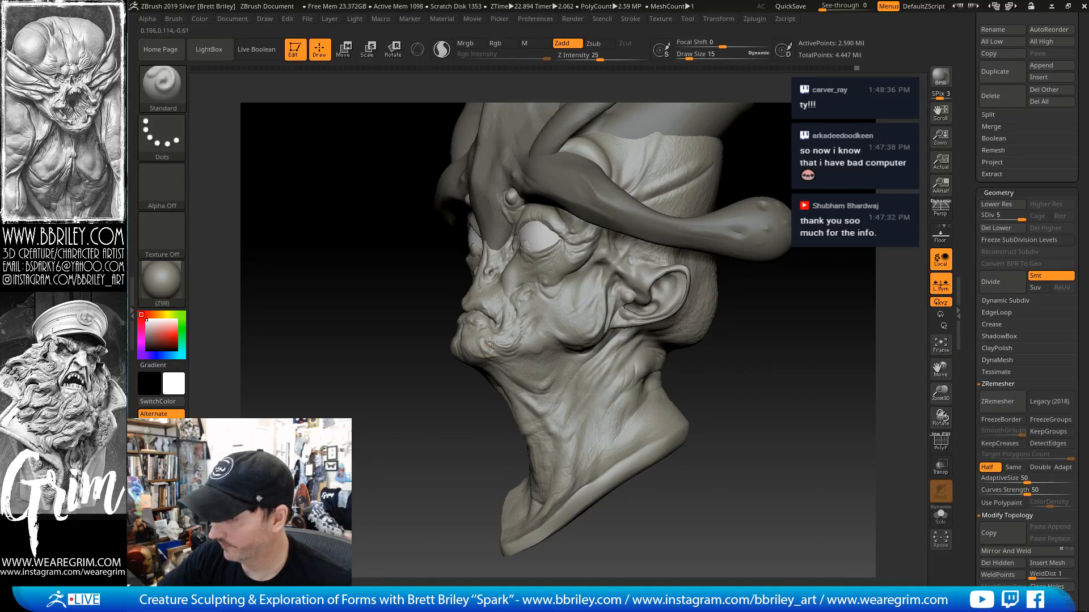
drag(686, 394, 491, 356)
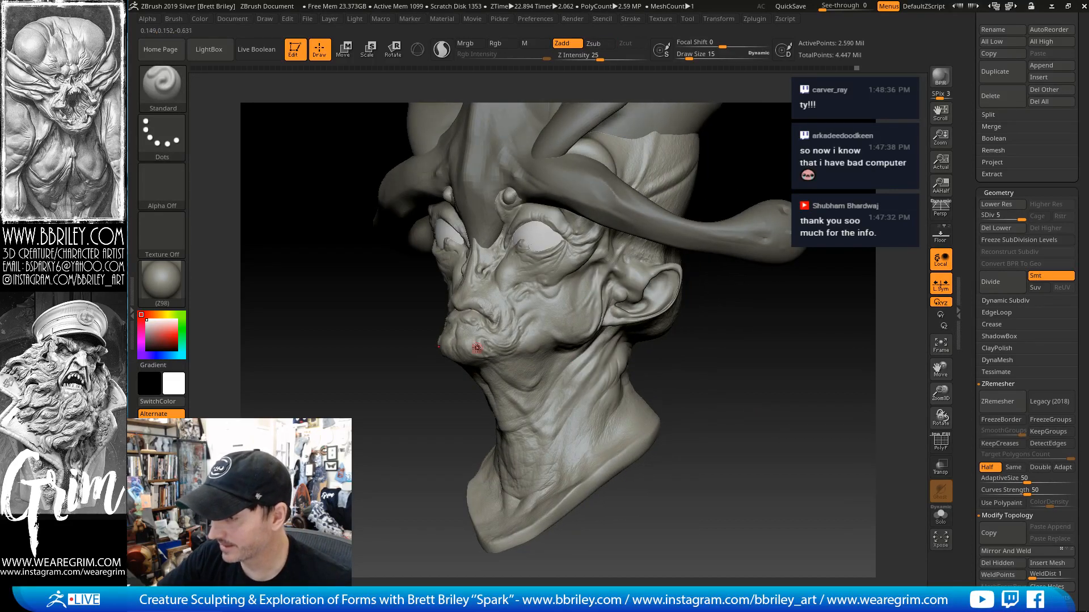
drag(696, 397, 661, 365)
Cut a wrinkle along the jawline behind the chin with the DamStandard brush
key(b)
key(d)
key(s)
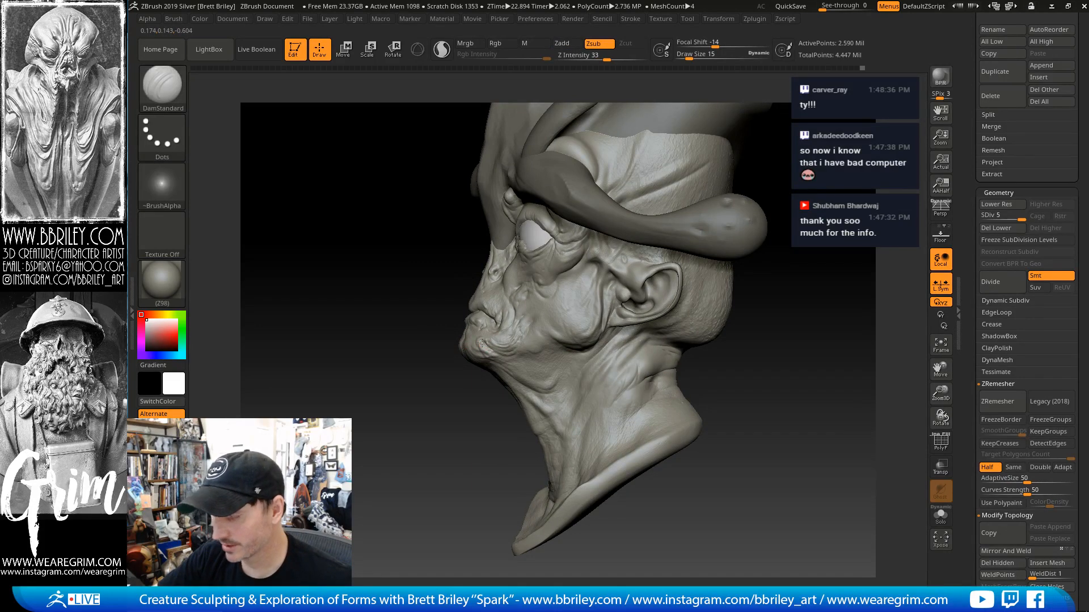
drag(512, 354, 512, 346)
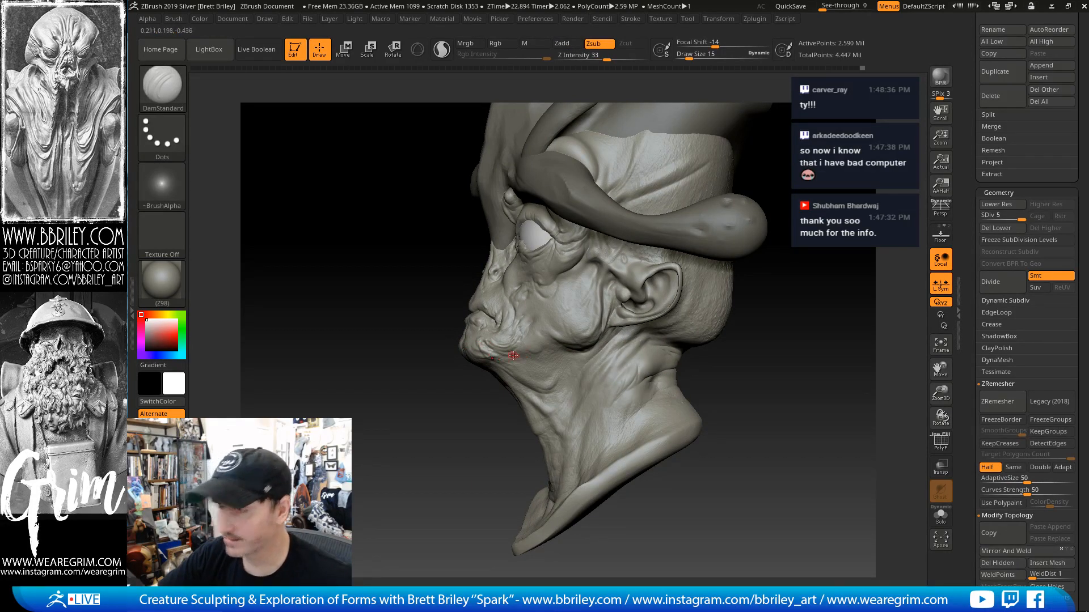
Raise the skin fold along the lower edge of the jaw toward the ear with the Standard brush
key(b)
key(s)
key(t)
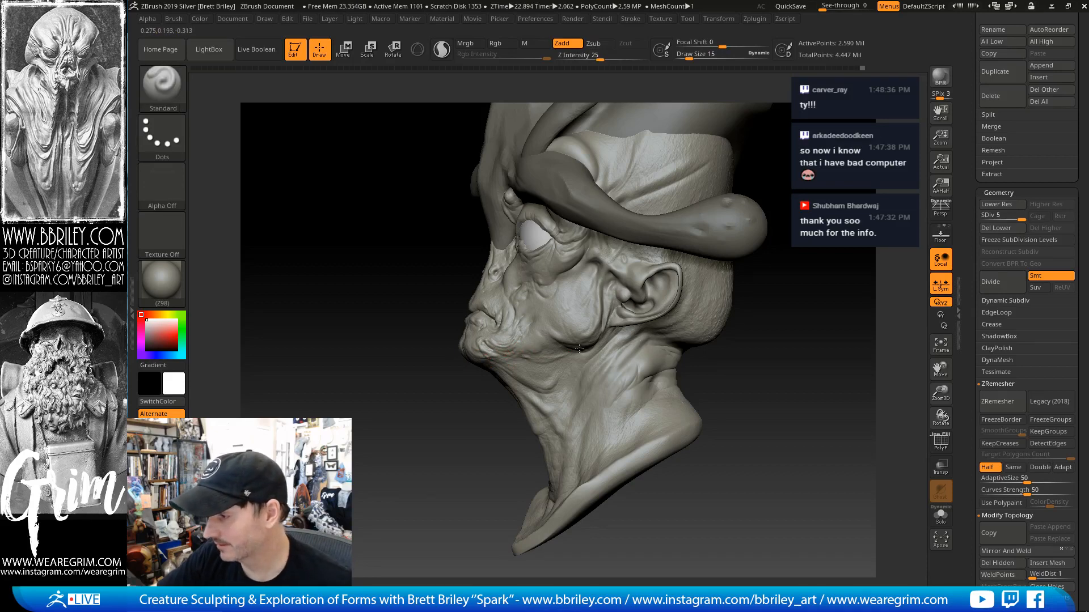
drag(573, 350, 600, 342)
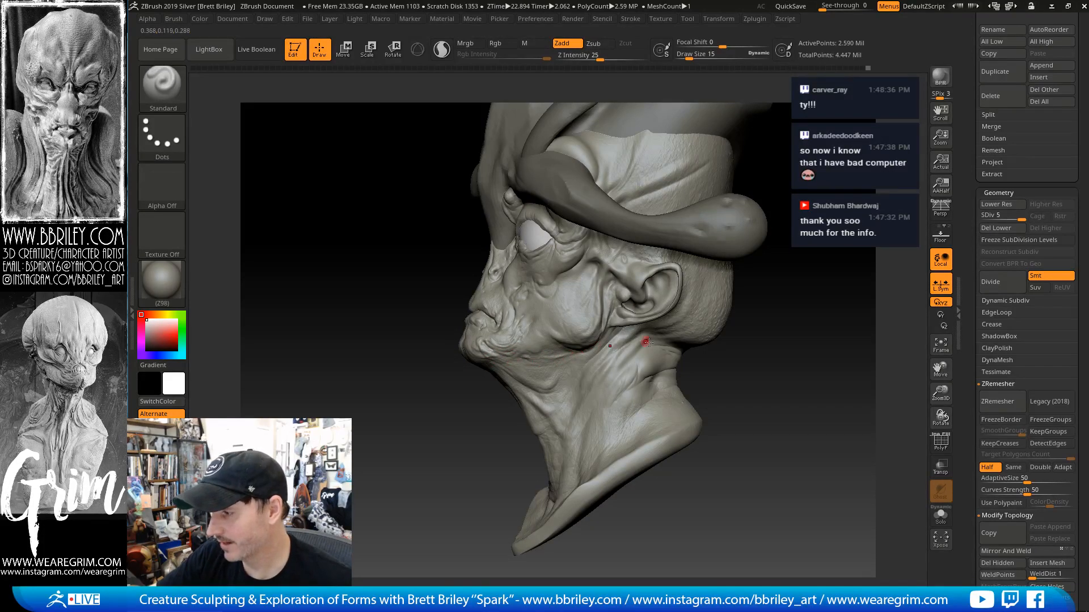
Build up small skin folds beside the nose and above the upper lip with the Standard brush
mouse_move(775, 390)
mouse_down()
mouse_move(795, 389)
mouse_move(704, 367)
mouse_up()
drag(676, 312, 681, 397)
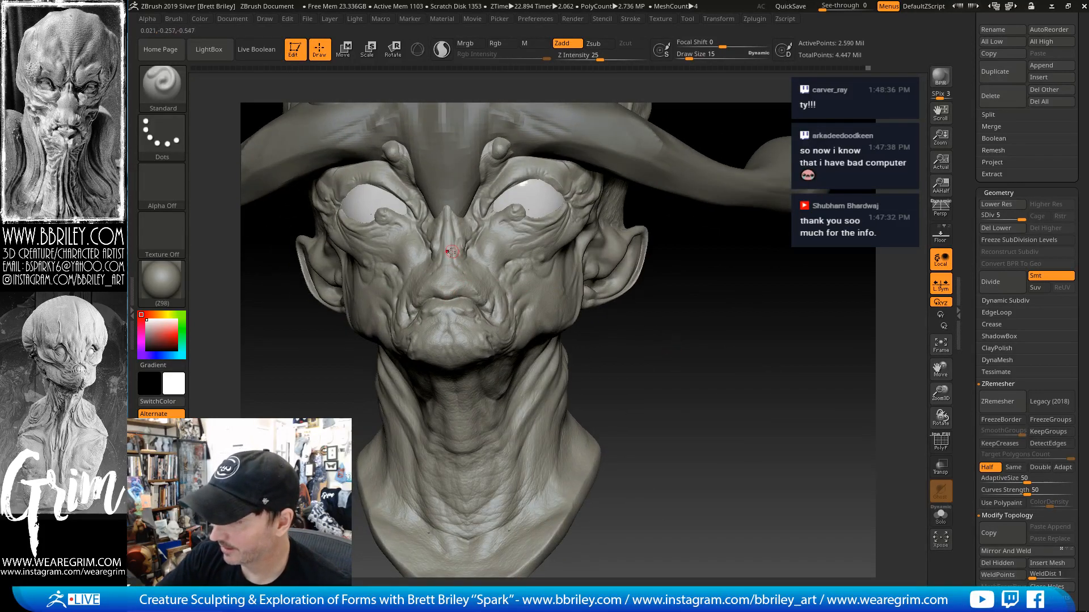
drag(661, 362, 441, 255)
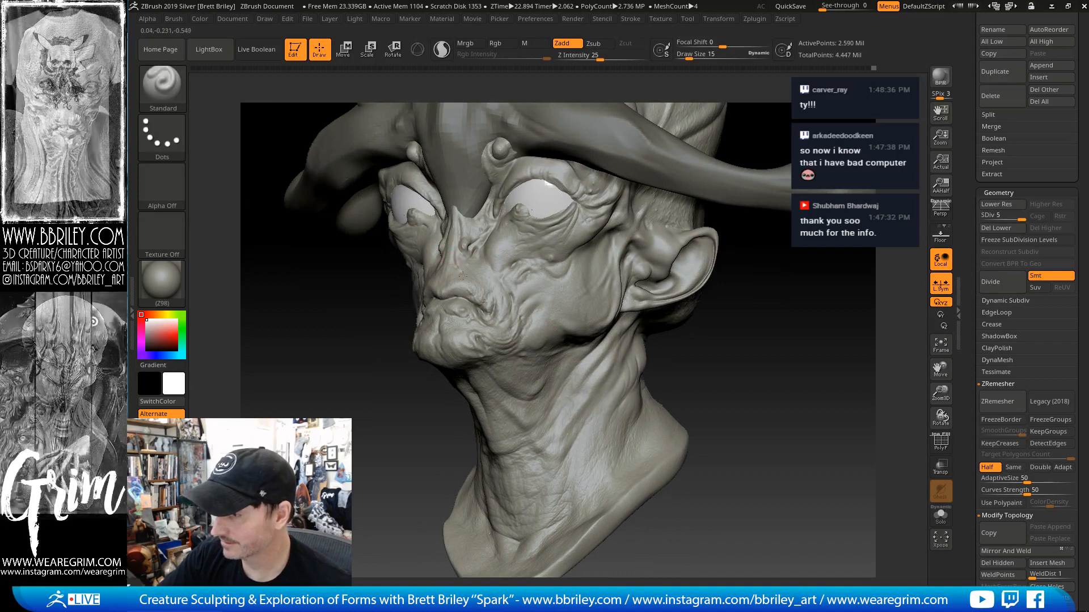
drag(759, 382, 539, 290)
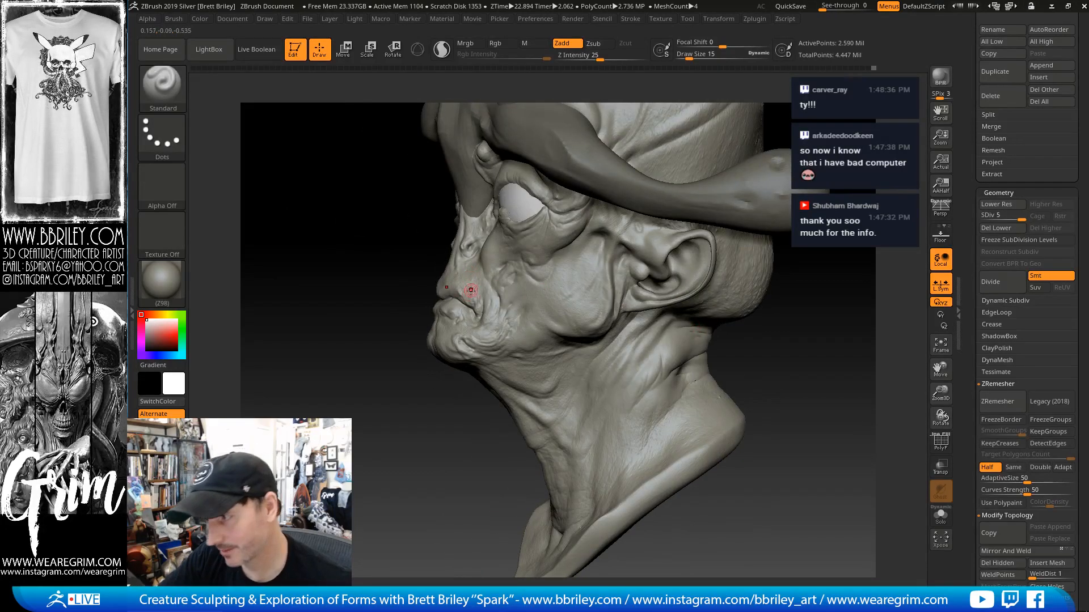
drag(747, 354, 478, 345)
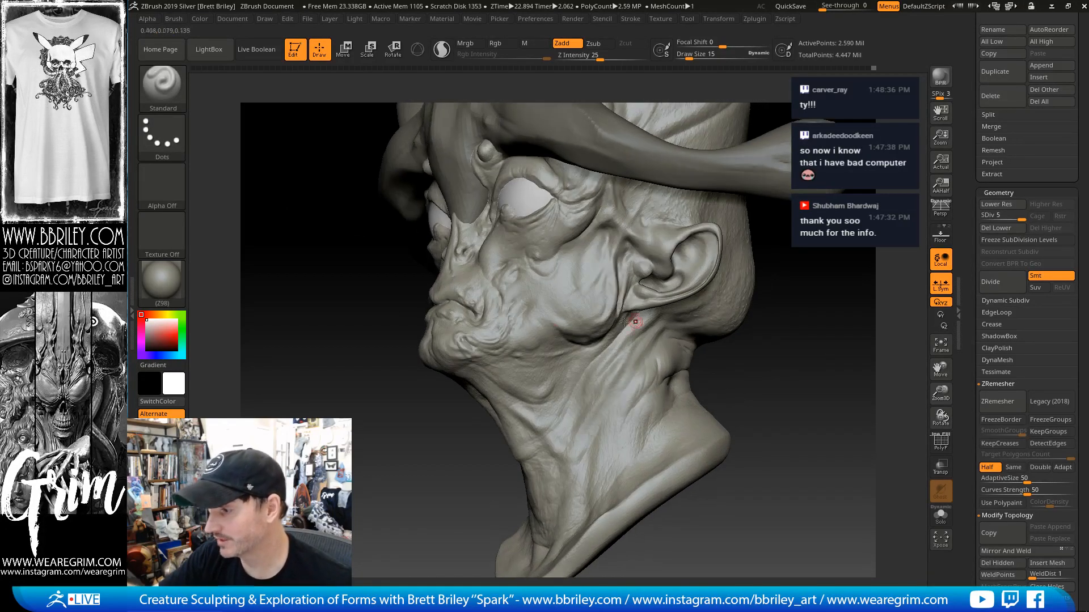
Refine the crease between jaw and neck below the ear with DamStandard, and return to the Standard brush
key(b)
key(d)
key(s)
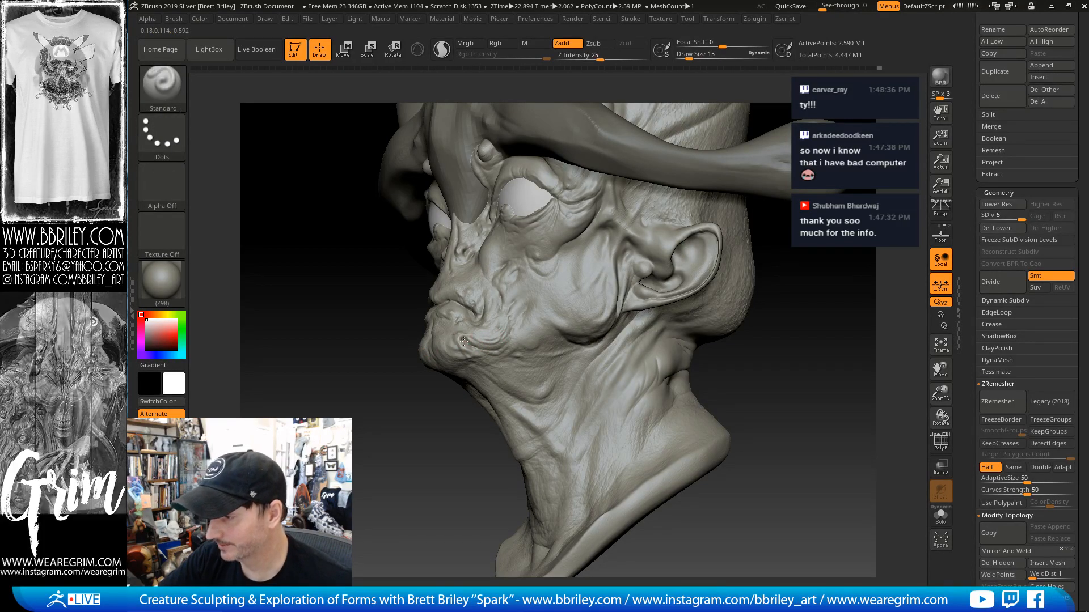
key(b)
key(s)
key(t)
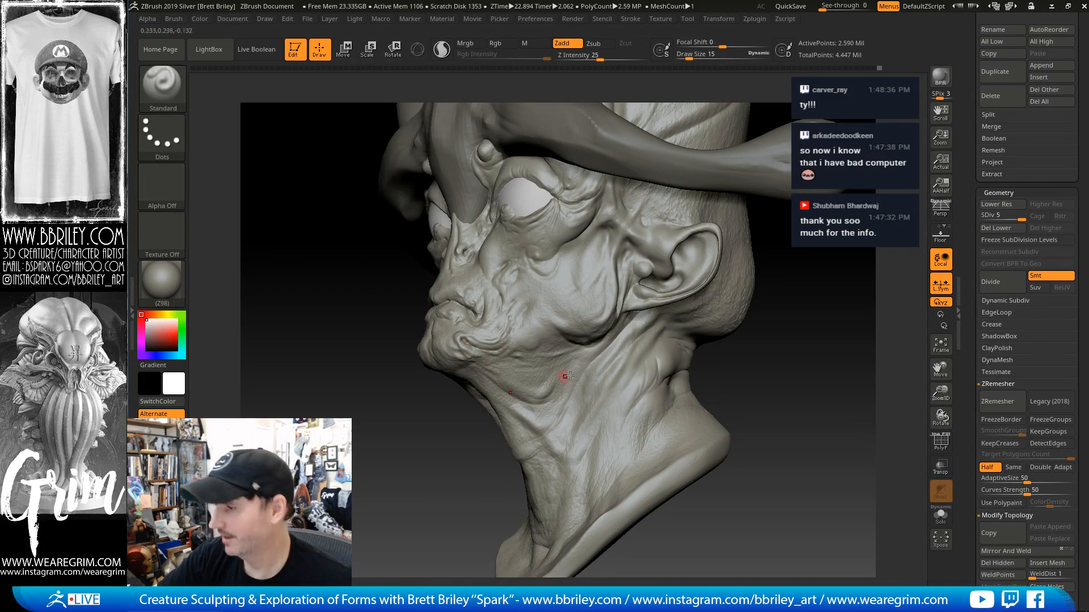
Add raised skin folds under the chin and around the ear opening with the Standard brush
alt+drag(792, 412, 778, 387)
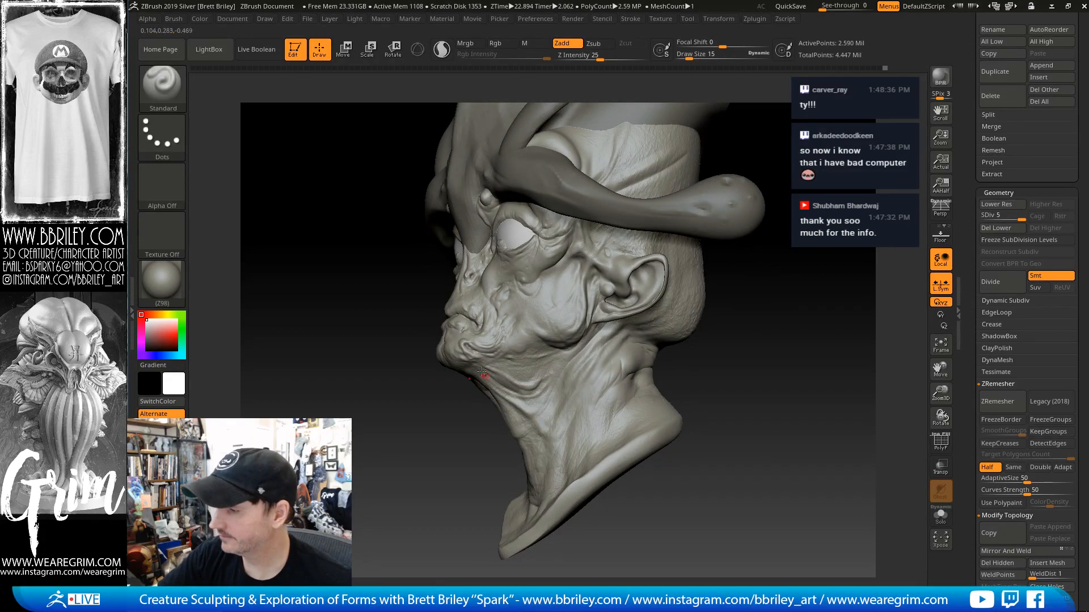
mouse_move(770, 399)
mouse_down()
mouse_move(673, 389)
mouse_move(720, 399)
mouse_move(664, 355)
mouse_move(567, 341)
mouse_up()
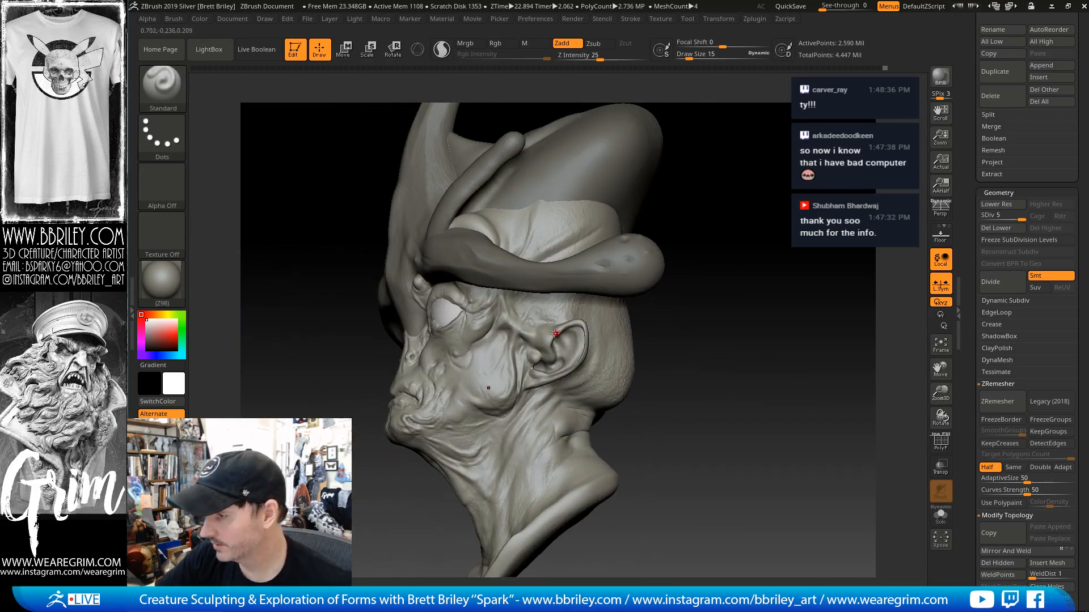
alt+drag(730, 338, 503, 304)
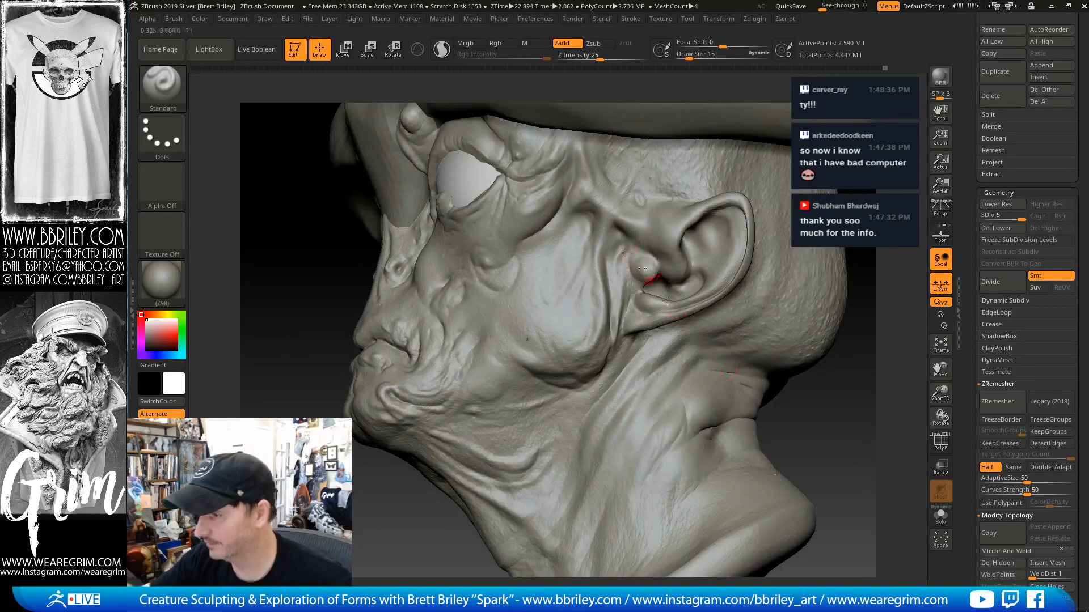
Refine the folds around the ear and the eyelid's outer corner, alternating the Inflat and DamStandard brushes
key(b)
key(i)
key(n)
mouse_move(613, 187)
right_down()
mouse_move(666, 173)
mouse_move(666, 258)
right_up()
key(b)
key(d)
key(s)
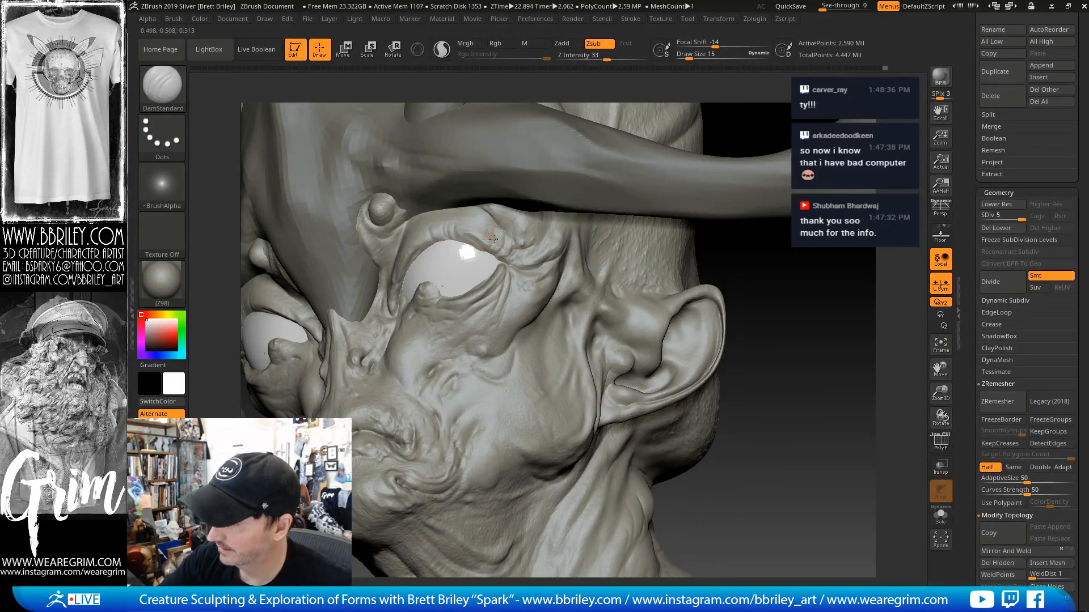
drag(491, 243, 481, 211)
Plump the brow folds above the eye's outer corner with the Inflat brush at draw size 29
key(b)
key(i)
key(n)
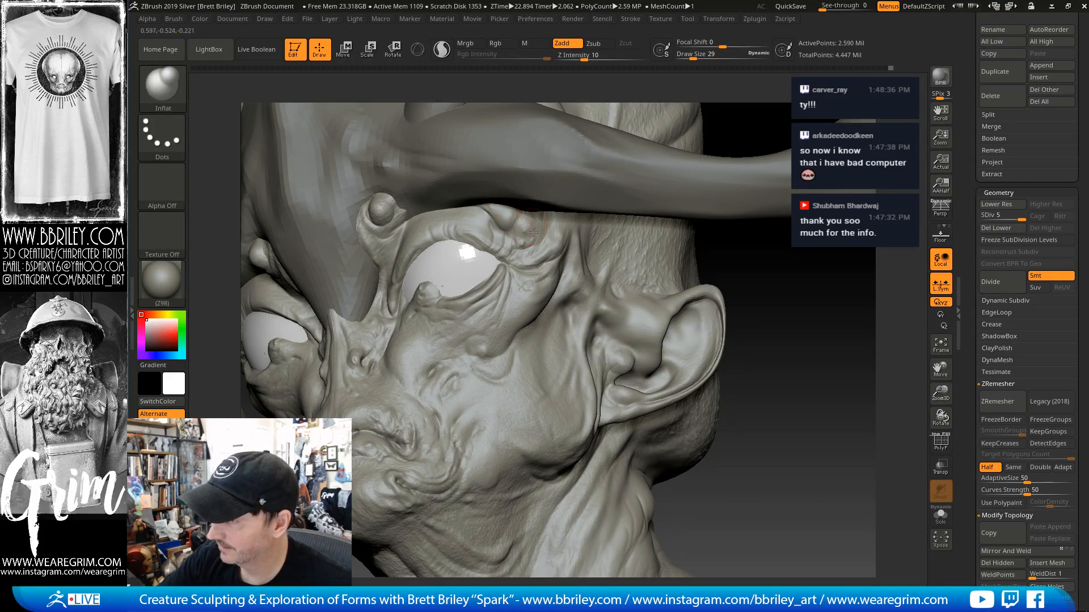
Carve fine creases between the outer brow folds with the DamStandard brush at draw size 13
key(b)
key(d)
key(s)
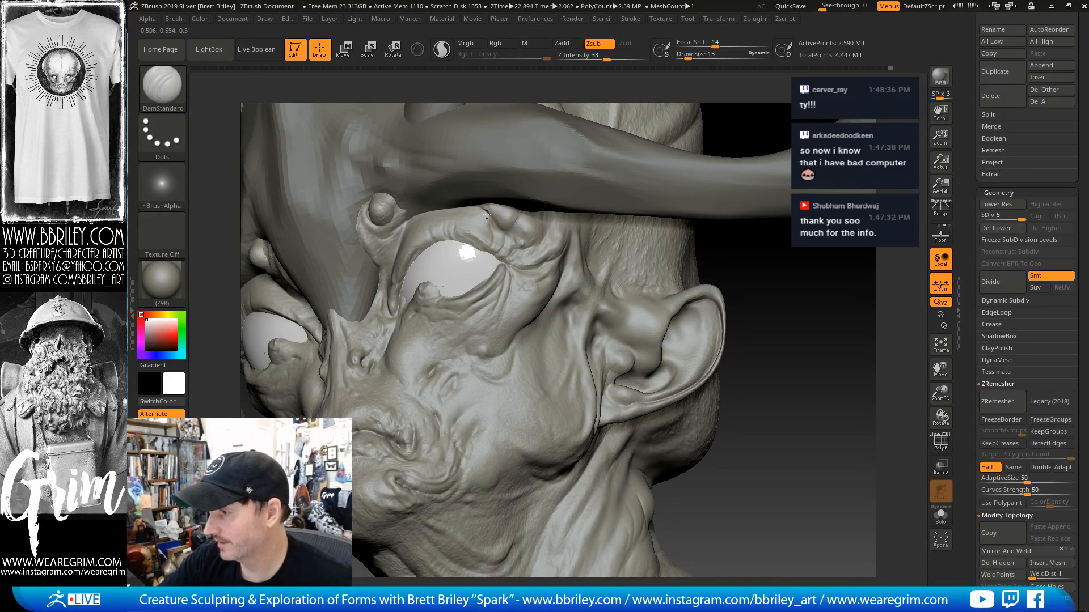
drag(810, 445, 671, 227)
drag(779, 205, 634, 197)
Switch to the Inflat brush for the brow folds and isolate the head in Solo mode
key(b)
key(i)
key(n)
mouse_move(768, 237)
mouse_down()
mouse_move(790, 262)
mouse_move(749, 239)
mouse_move(456, 286)
mouse_up()
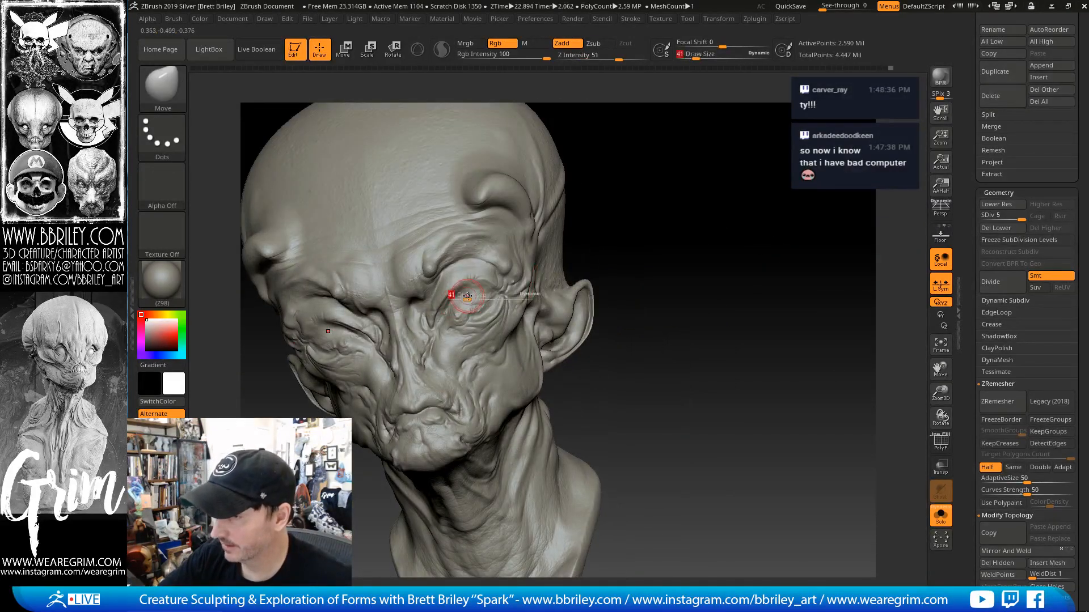
Reshape the upper eyelid with the Move brush at draw size 27, working at subdivision levels 2 and 3
key(b)
key(m)
key(v)
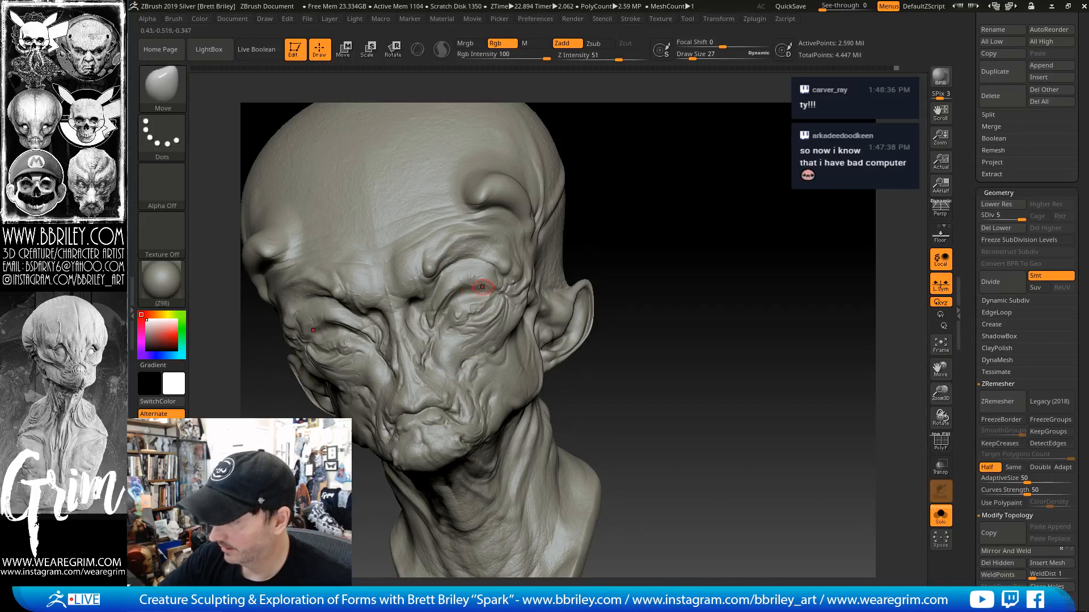
key(shift+d)
key(shift+d)
key(shift+d)
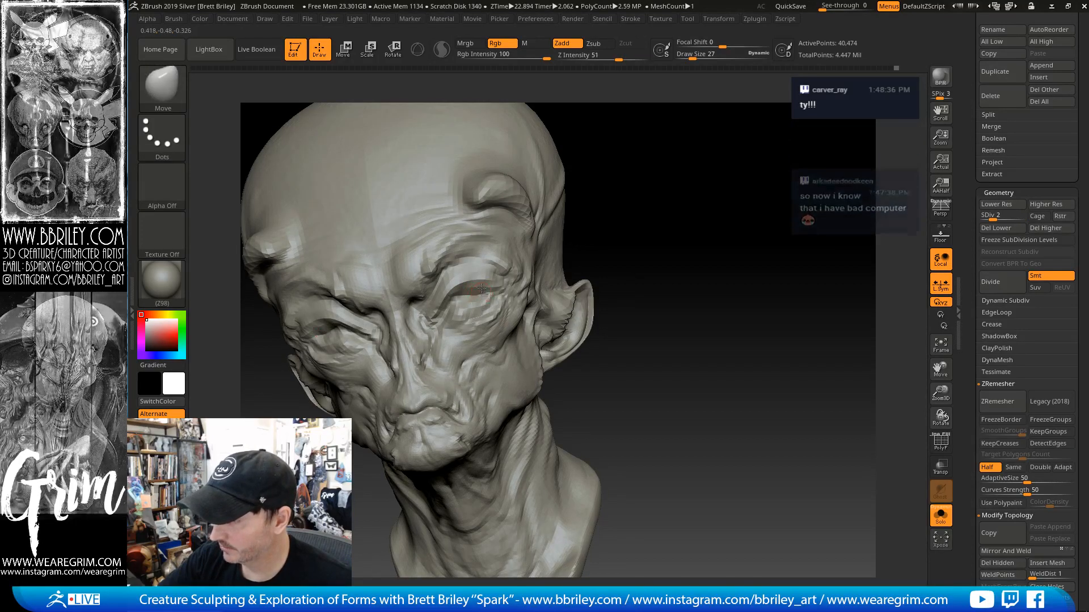
key(d)
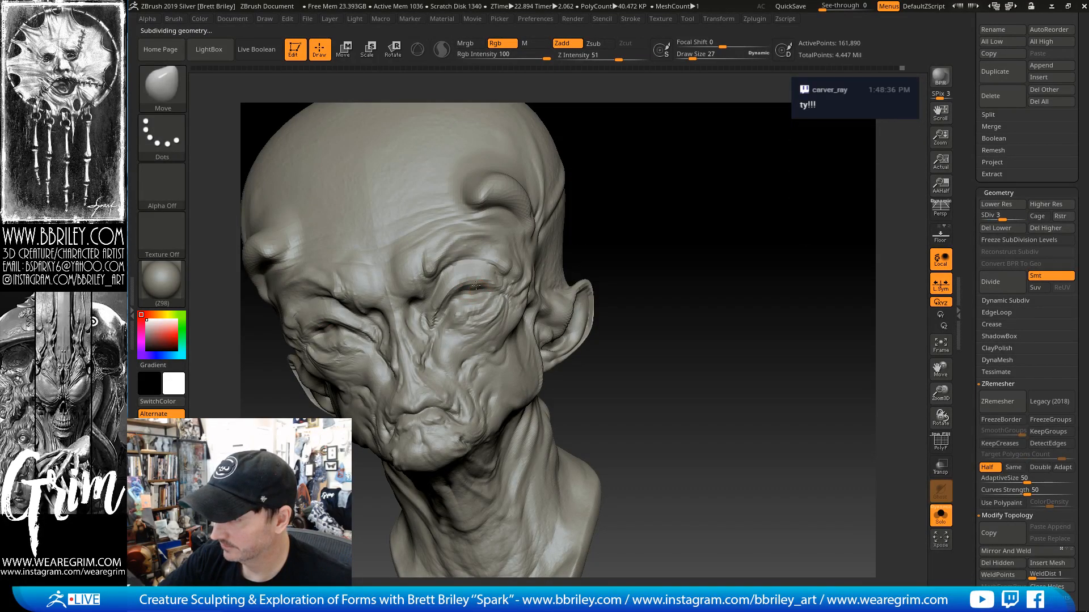
drag(640, 221, 562, 243)
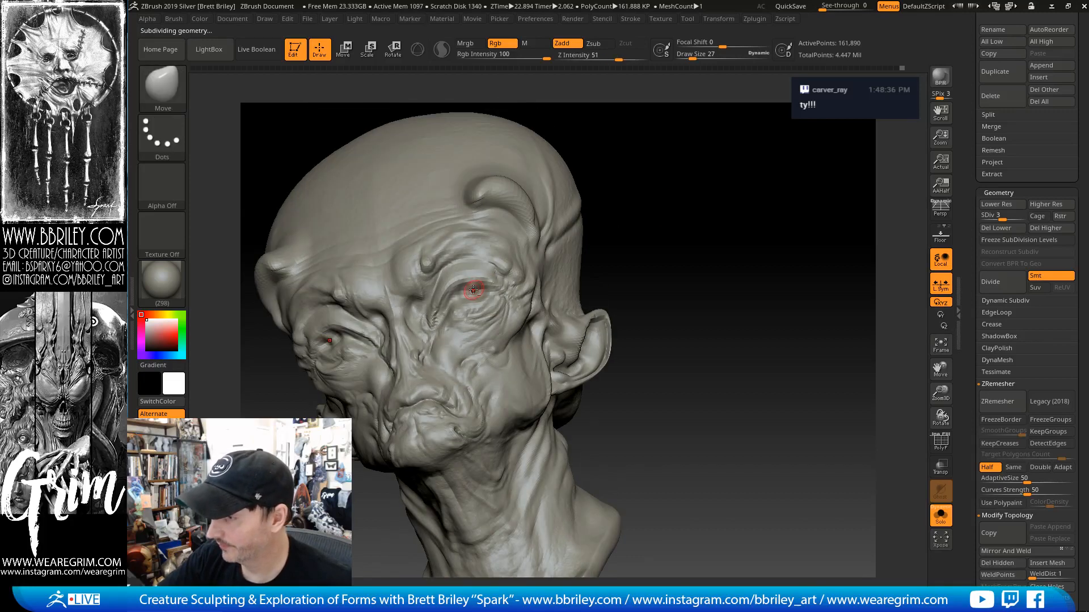
Build up the upper eyelid with the Clay brush at draw size 20 and raise the head to subdivision level 5
key(b)
key(c)
key(l)
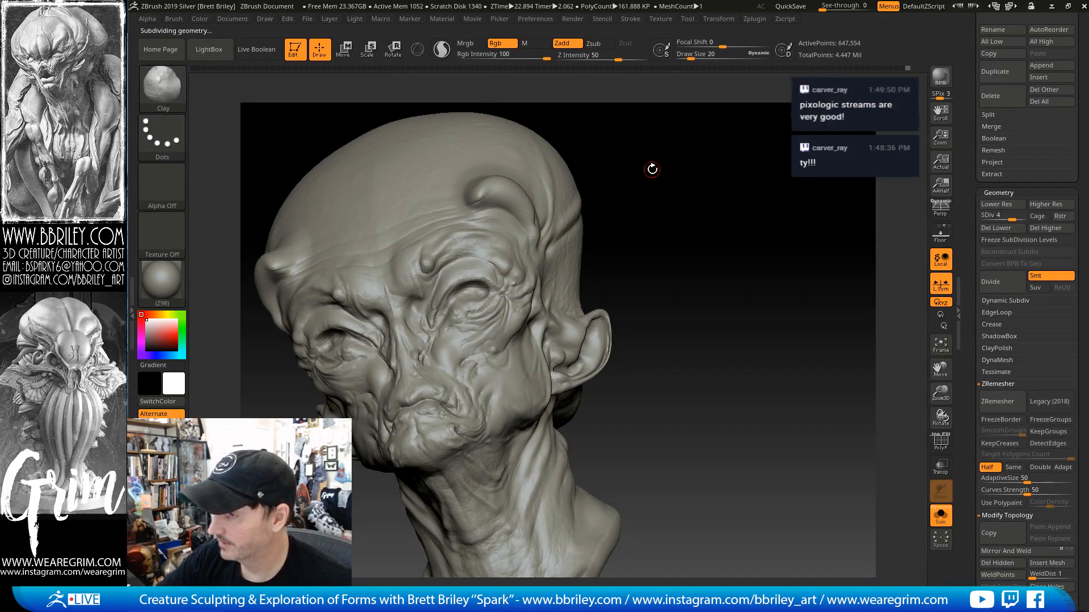
key(d)
key(d)
Raise the folds between the brow and the upper eyelid with the Standard brush at draw size 27
key(b)
key(s)
key(t)
key(s)
mouse_move(450, 252)
mouse_down()
mouse_move(459, 247)
mouse_move(437, 257)
mouse_up()
key(s)
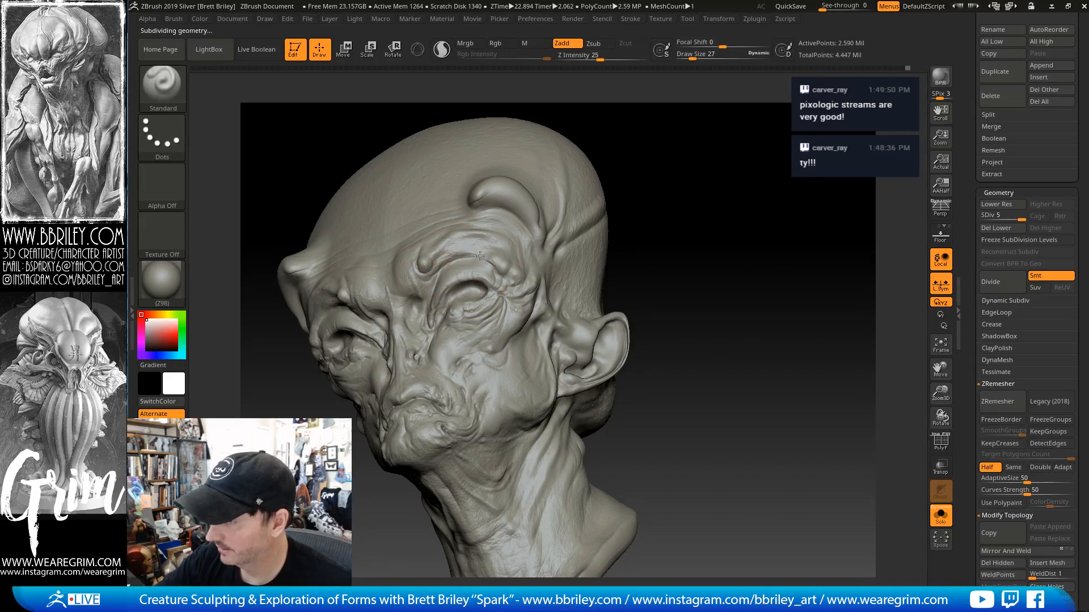
Refine the brow folds above the eye with the DamStandard and Inflat brushes at draw size 27
key(b)
key(d)
key(s)
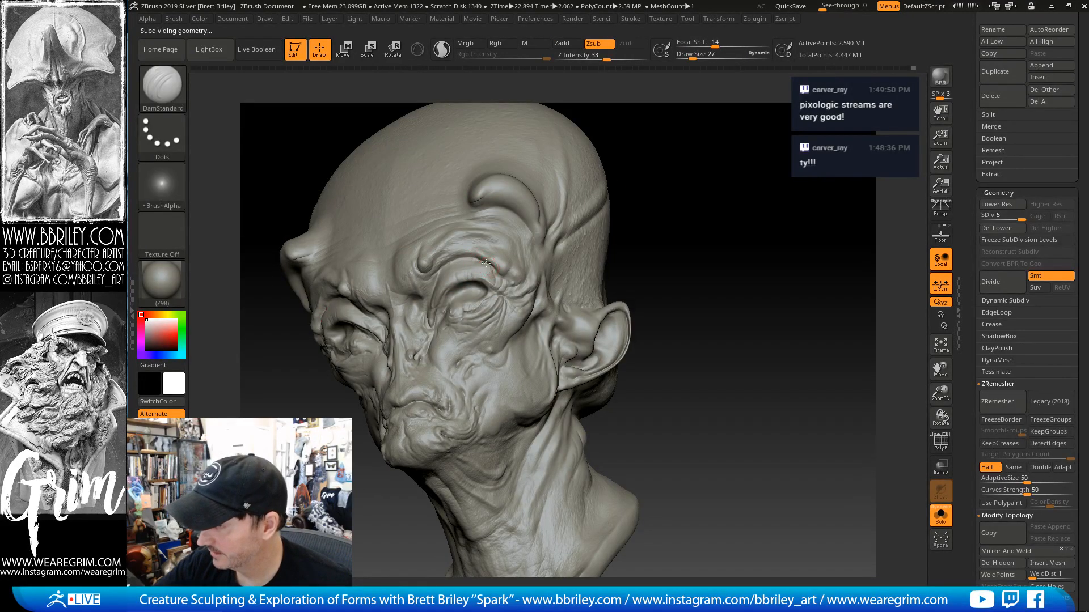
key(b)
key(i)
key(n)
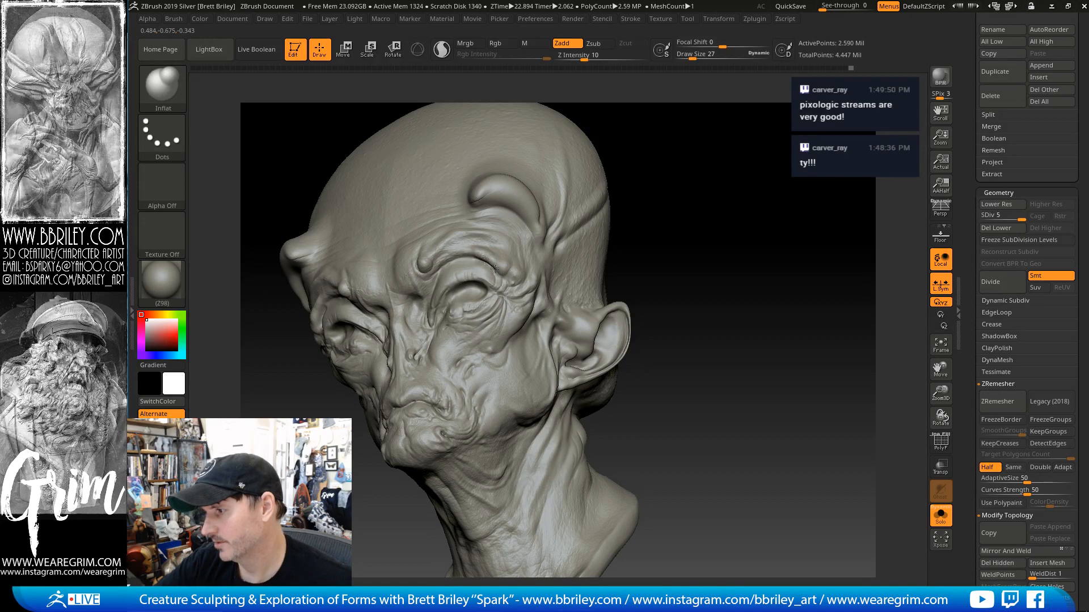
Leave Solo mode and adjust the brow beneath the crest with the Move brush at draw size 98
click(940, 515)
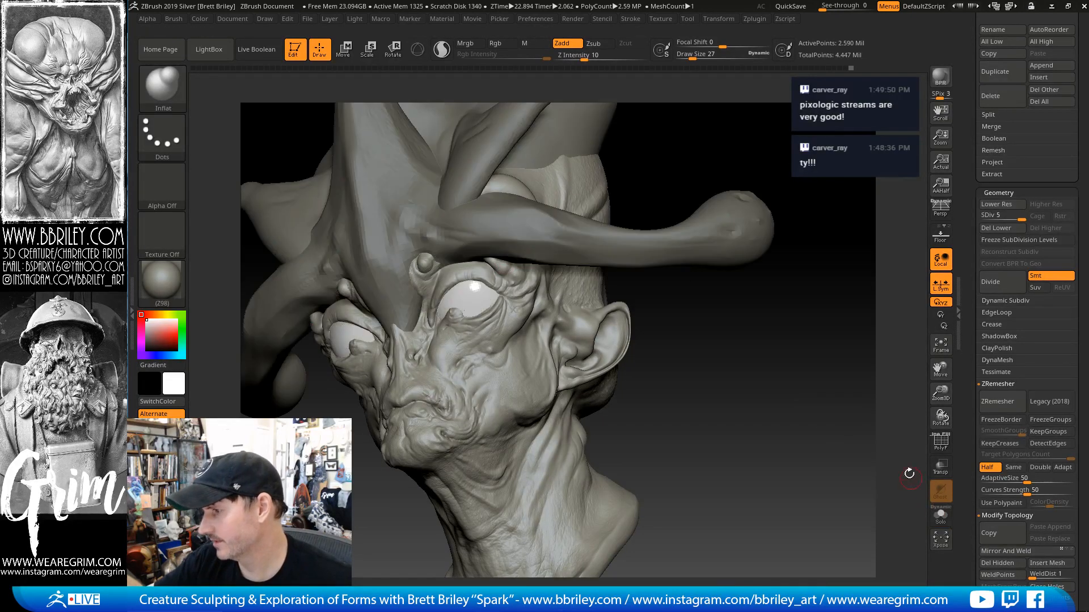
drag(855, 406, 822, 335)
key(b)
key(m)
key(v)
key(s)
drag(462, 255, 476, 255)
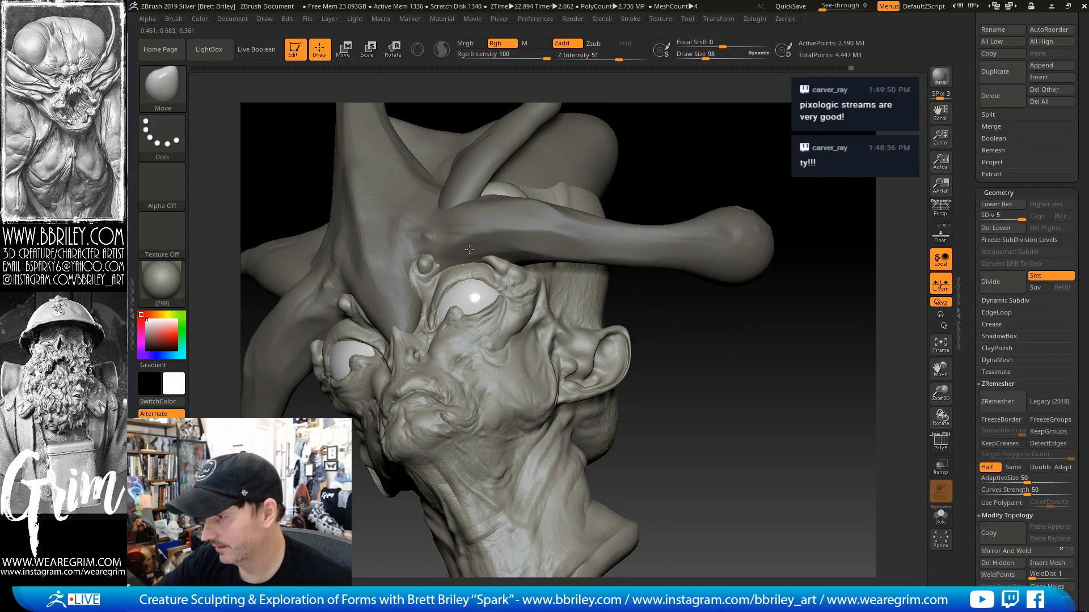
drag(661, 165, 588, 195)
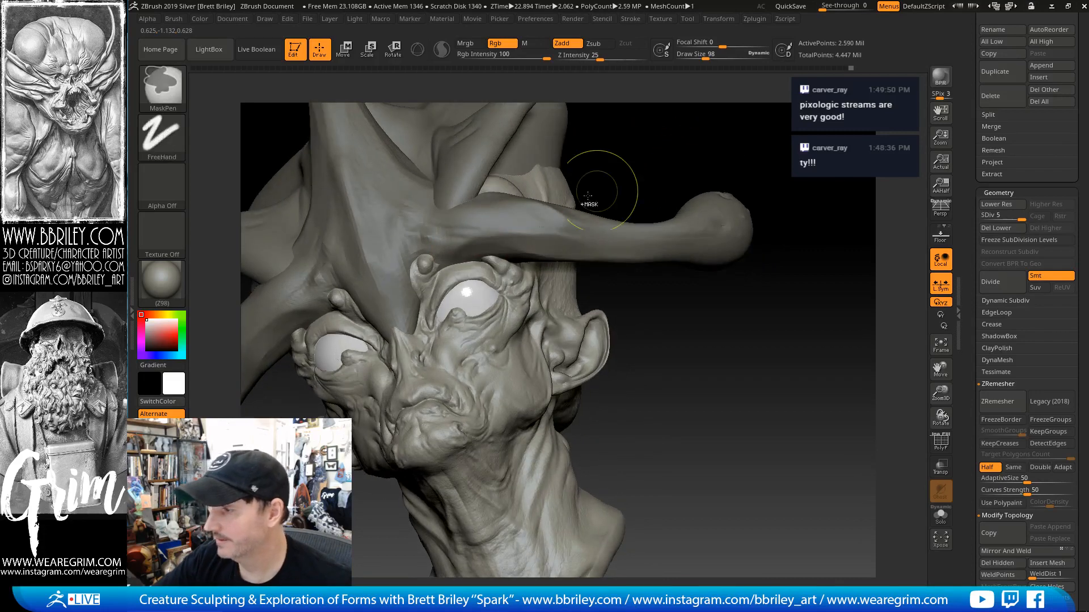
Select the horned crest and carve its underside above the eye with the Clay brush at draw size 23
alt+click(470, 244)
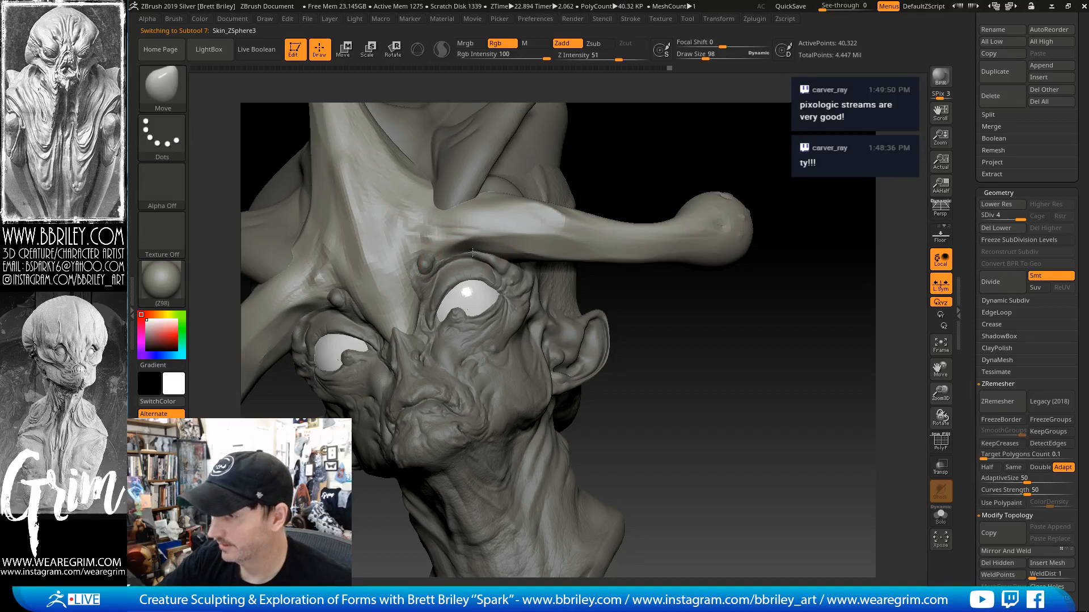
drag(612, 190, 696, 105)
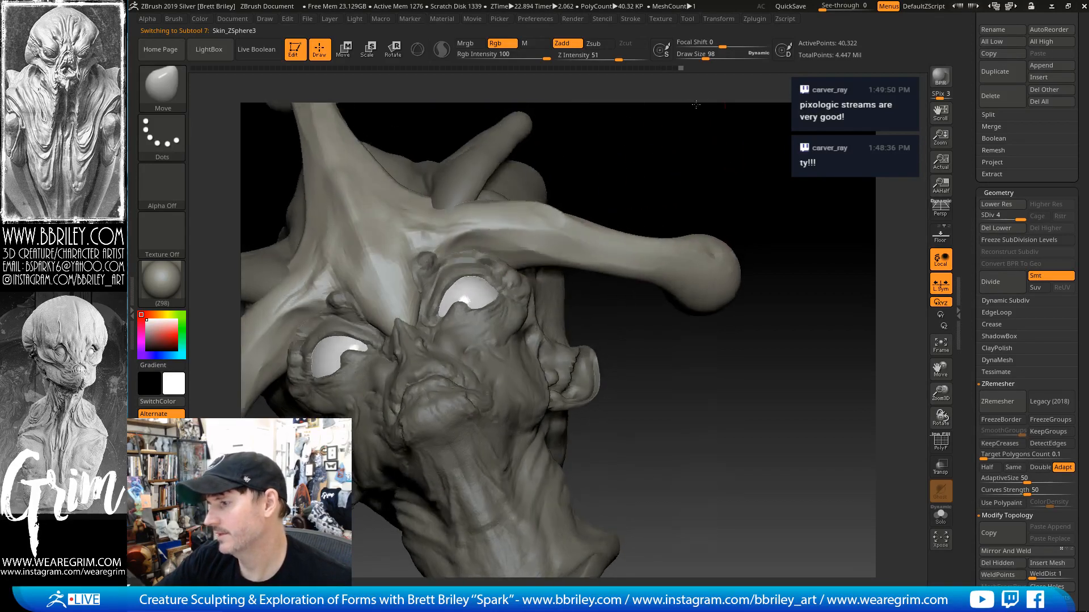
key(b)
key(c)
key(l)
key(s)
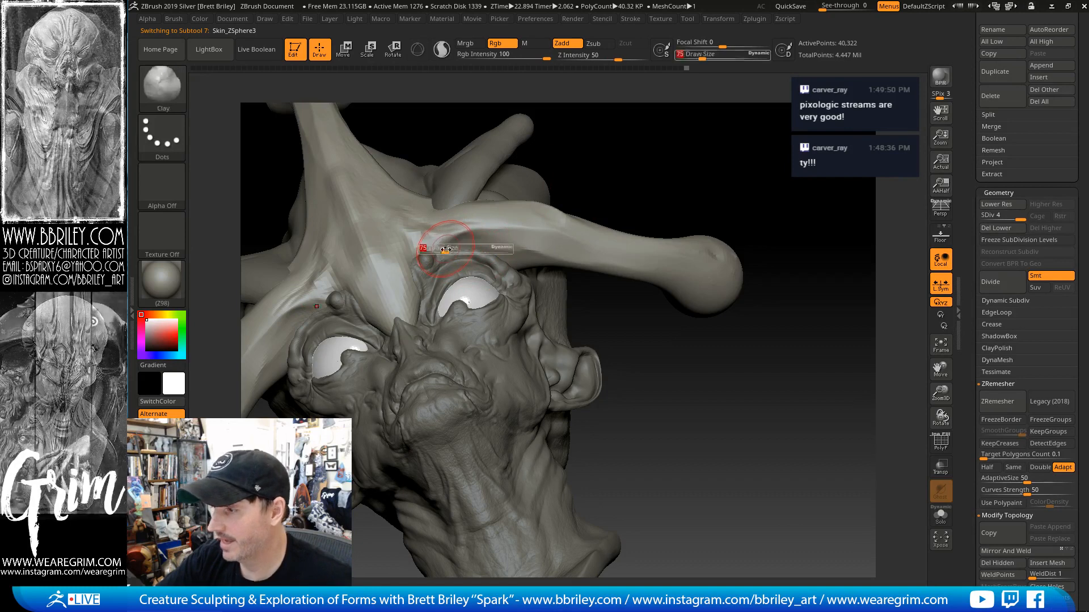
drag(446, 249, 426, 244)
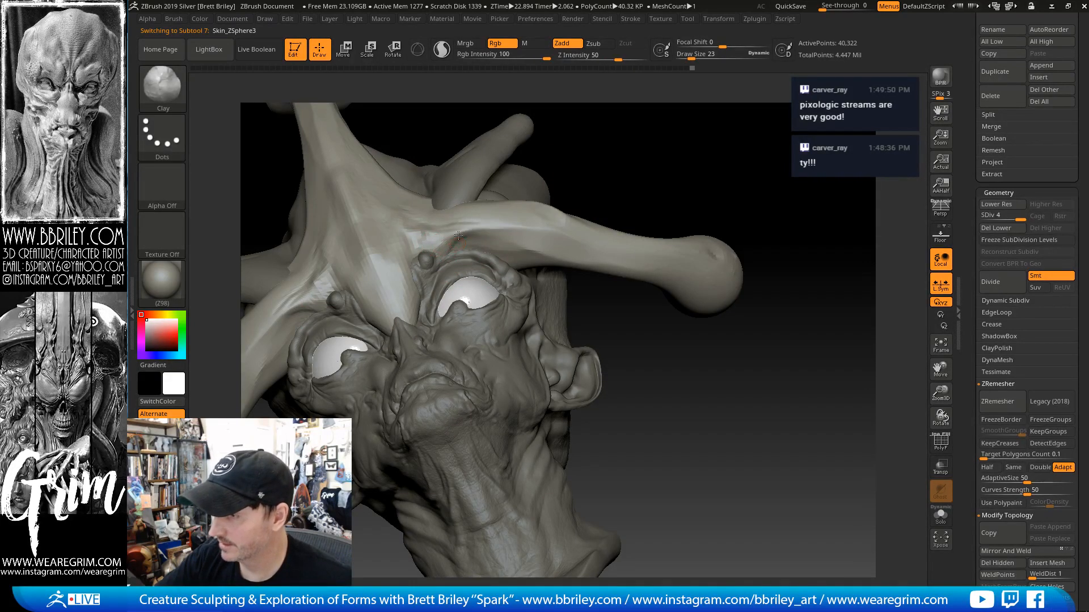
alt+drag(448, 246, 485, 243)
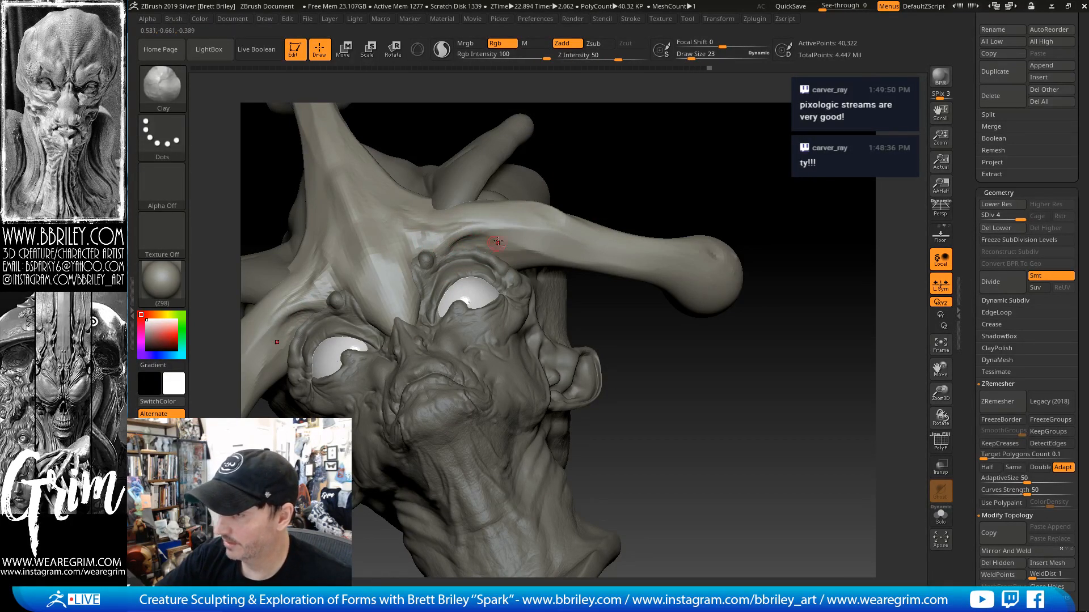
Adjust the crest's lower edge above the eye with the Move brush at draw size 41
drag(671, 142, 629, 182)
right_drag(476, 239, 460, 249)
key(b)
key(m)
key(v)
key(s)
drag(461, 250, 465, 250)
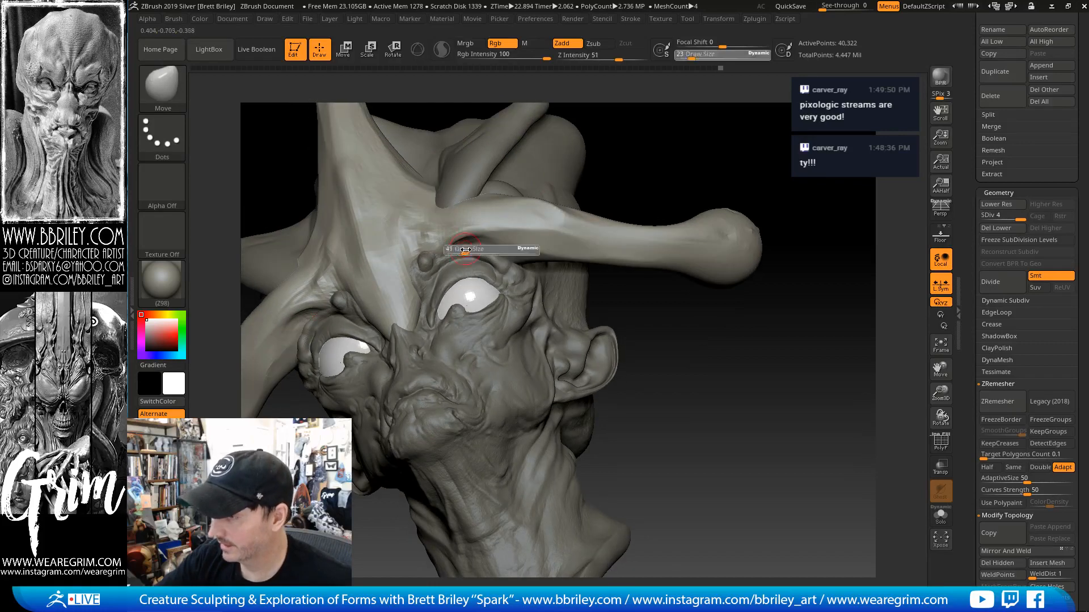
Select the head and plump the brow fold under the crest with the Inflat brush at draw size 41
alt+click(462, 251)
alt+click(455, 254)
key(b)
key(i)
key(n)
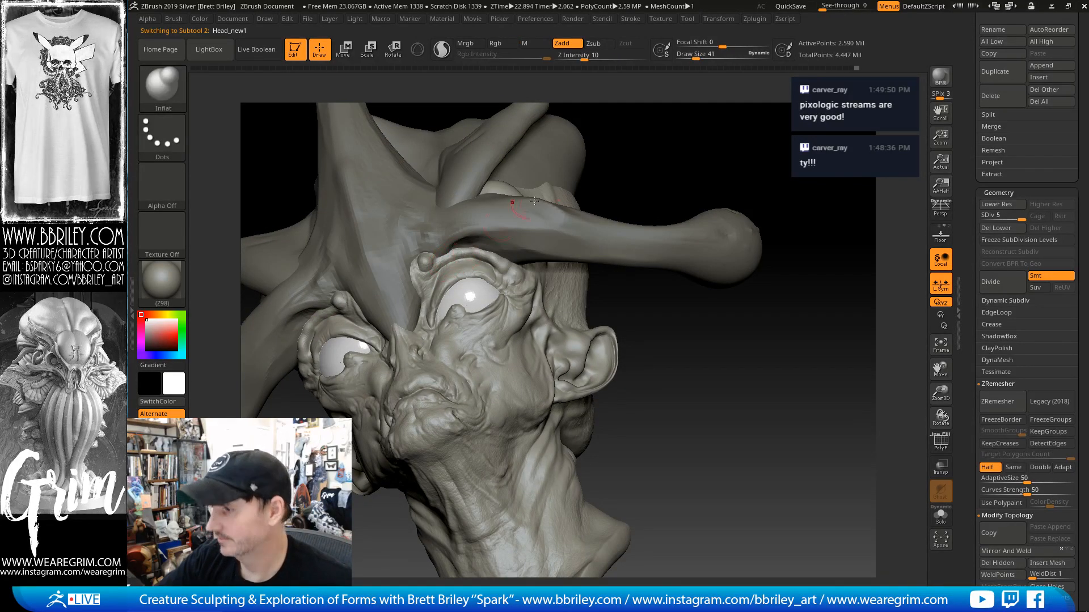
Select the crest again and fit its lower edge around the brow with the Move brush at draw sizes 68 and 53
drag(616, 133, 670, 156)
alt+click(448, 252)
key(b)
key(m)
key(v)
key(s)
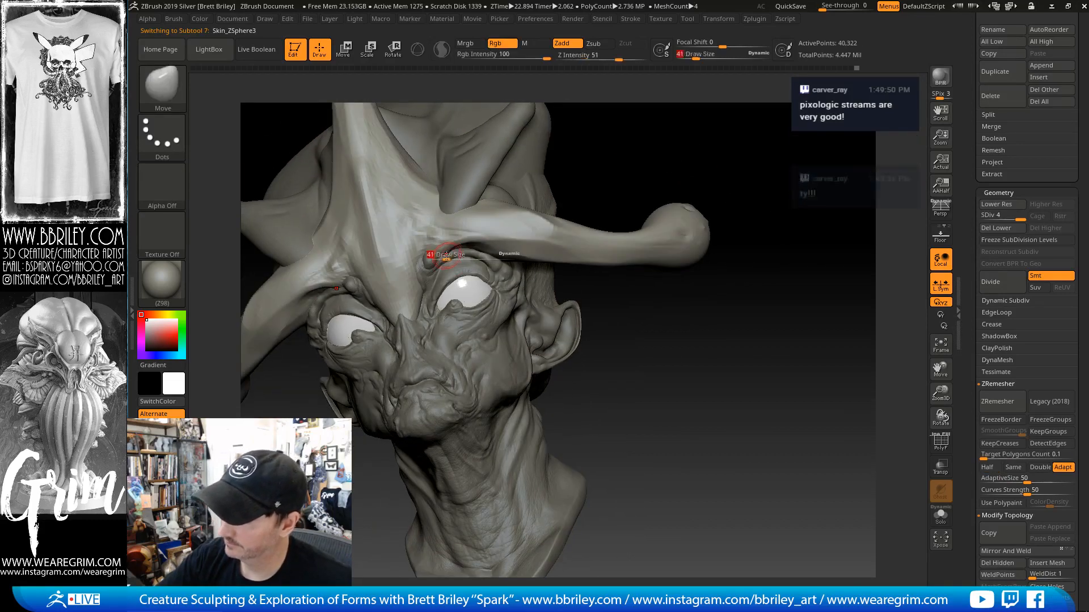
drag(449, 253, 454, 253)
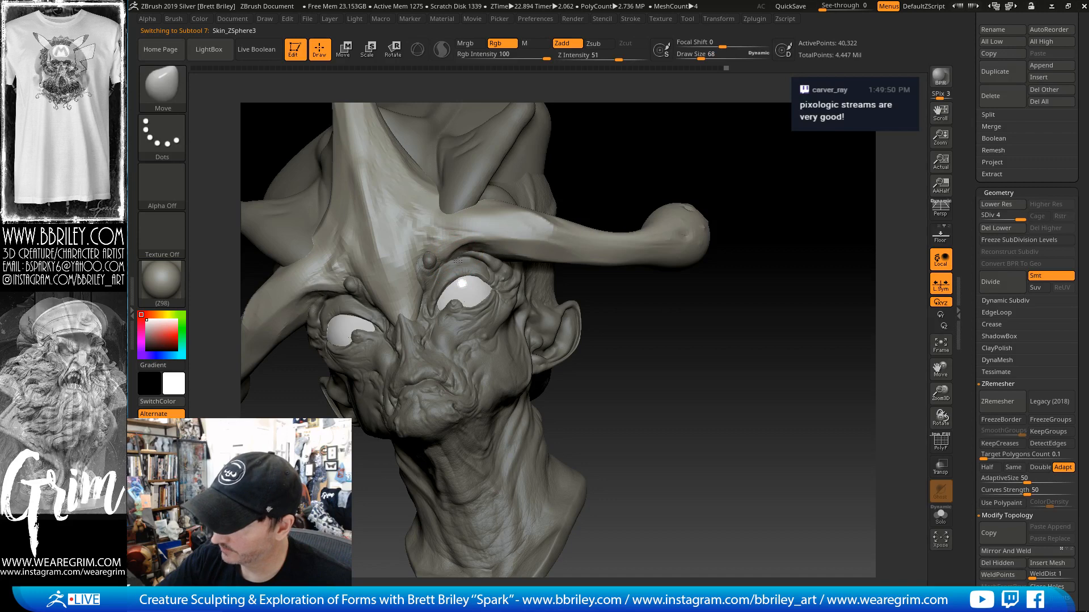
drag(453, 259, 437, 277)
key(s)
drag(686, 162, 564, 182)
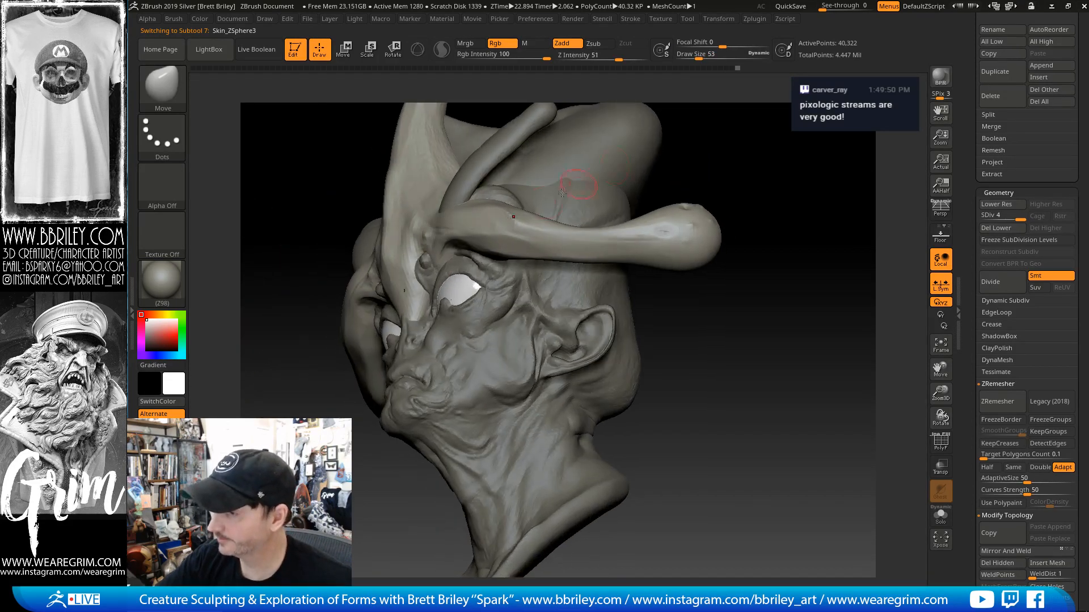
Crease the crest above the inner brow with the DamStandard brush at draw size 25 and smooth the area
key(b)
key(i)
key(n)
drag(715, 160, 766, 150)
key(b)
key(d)
key(s)
key(s)
drag(446, 258, 442, 258)
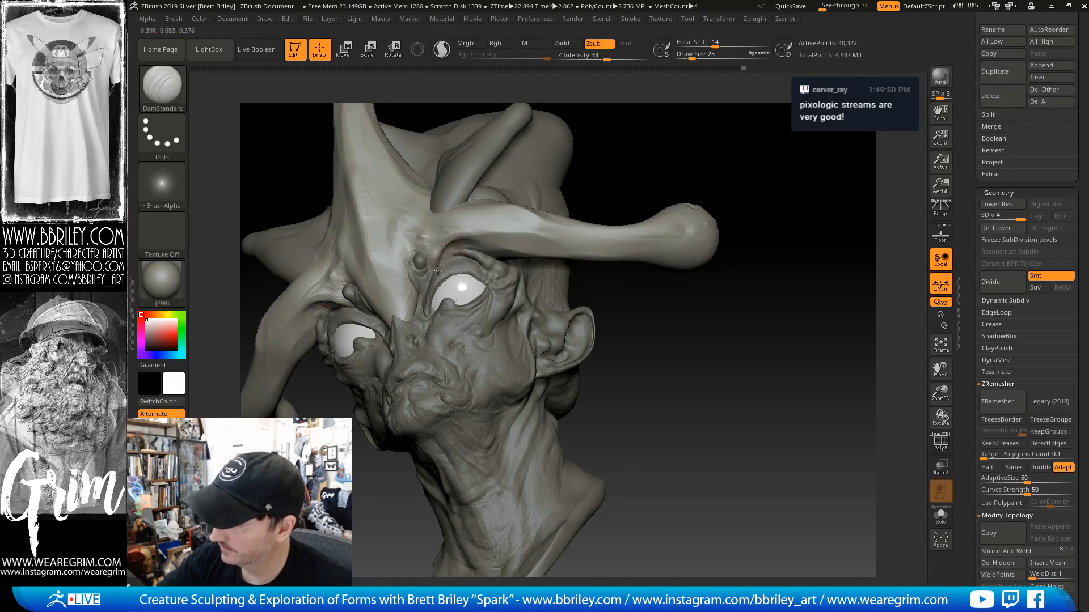
drag(617, 213, 510, 248)
key(shift)
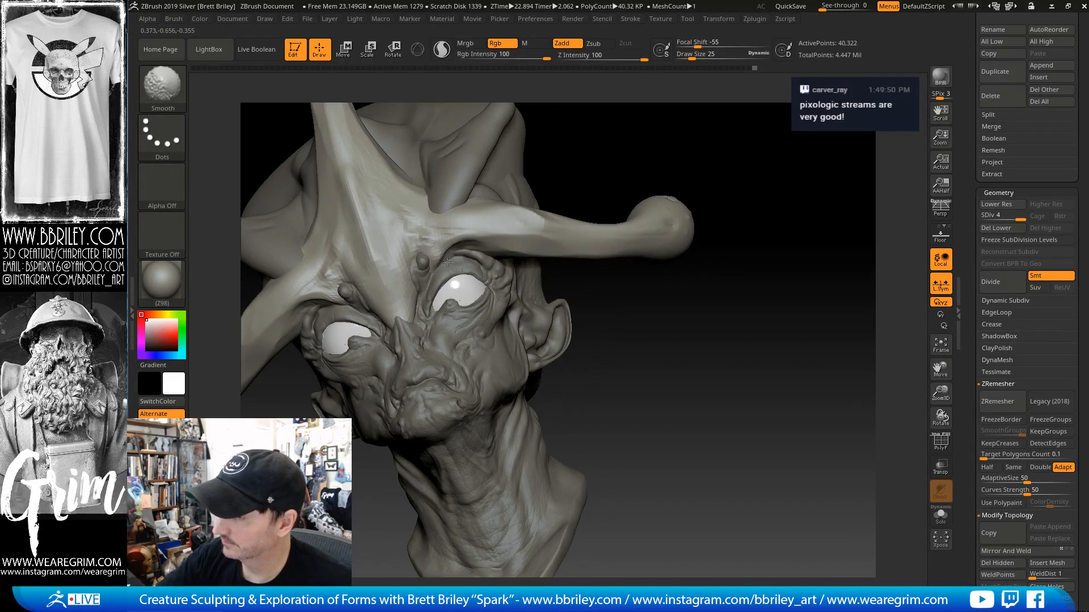
Shape and flatten the crest's underside above the eye with the Clay and TrimDynamic brushes at draw size 25
key(b)
key(c)
key(l)
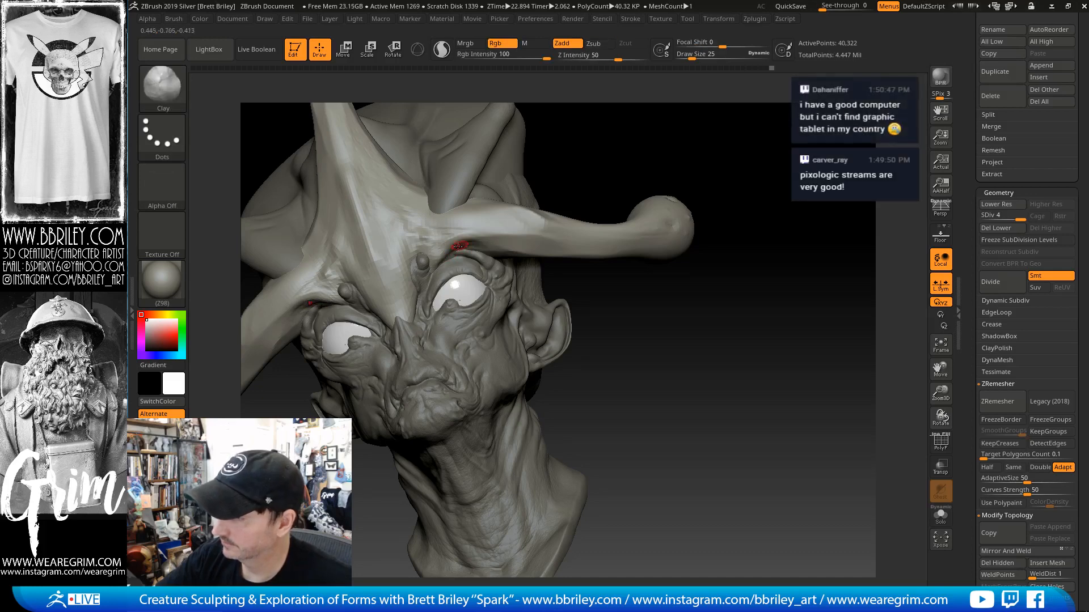
key(b)
key(t)
key(d)
drag(664, 170, 720, 170)
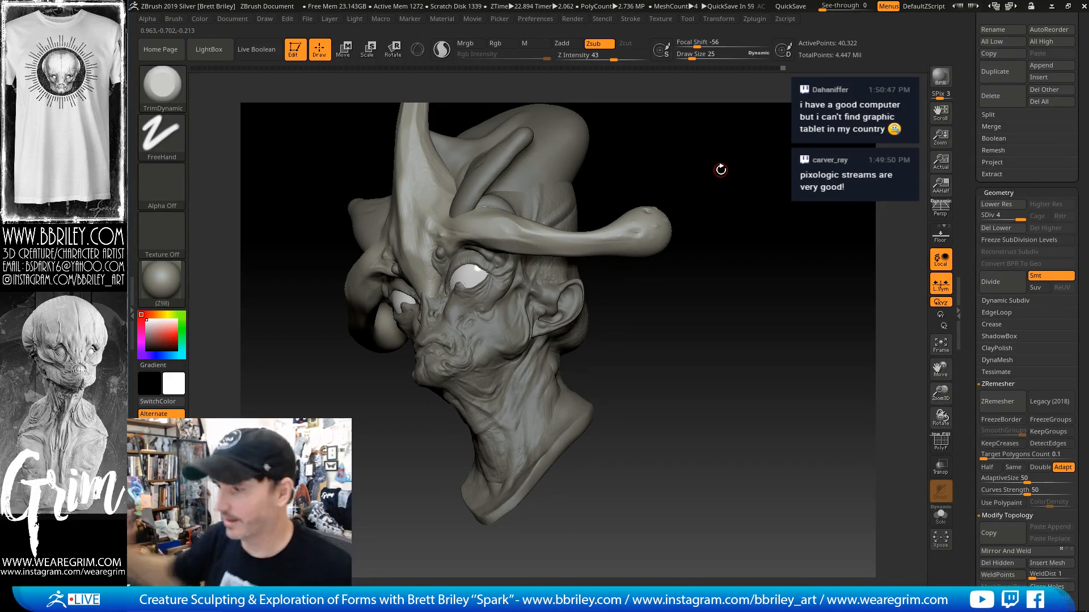
drag(720, 170, 452, 243)
Select the head and carve fine creases around the inner brow with the DamStandard brush at draw size 16
alt+click(433, 248)
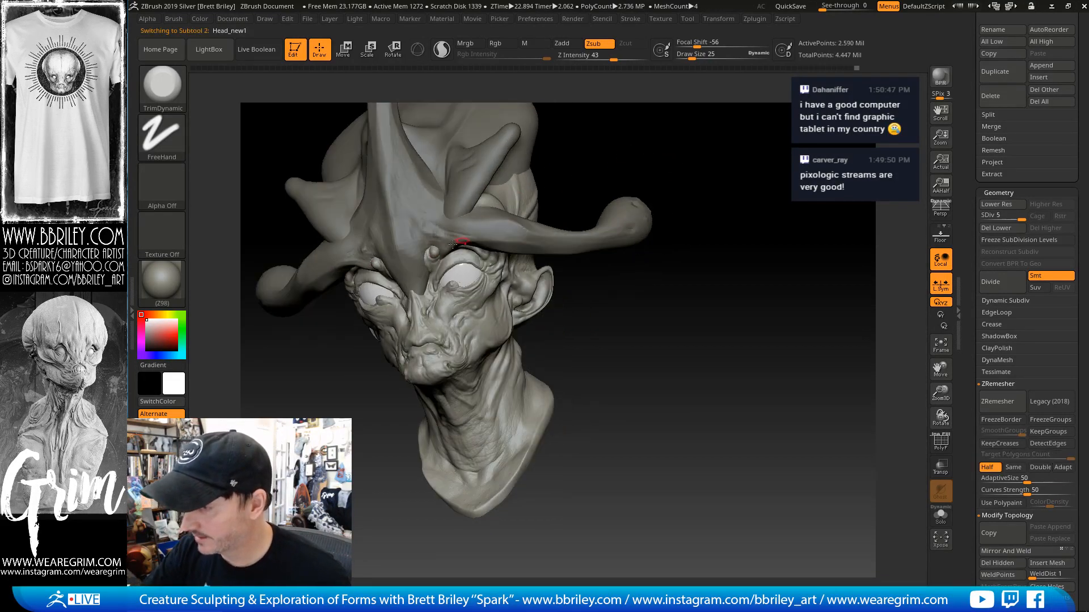
key(b)
key(d)
key(s)
alt+drag(639, 152, 639, 198)
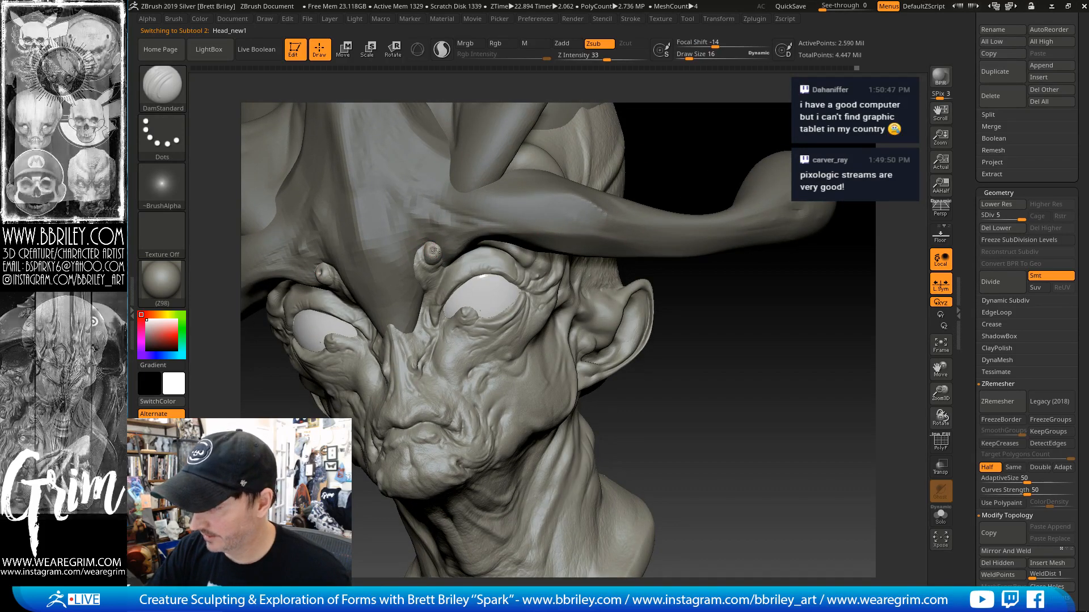
drag(669, 157, 761, 207)
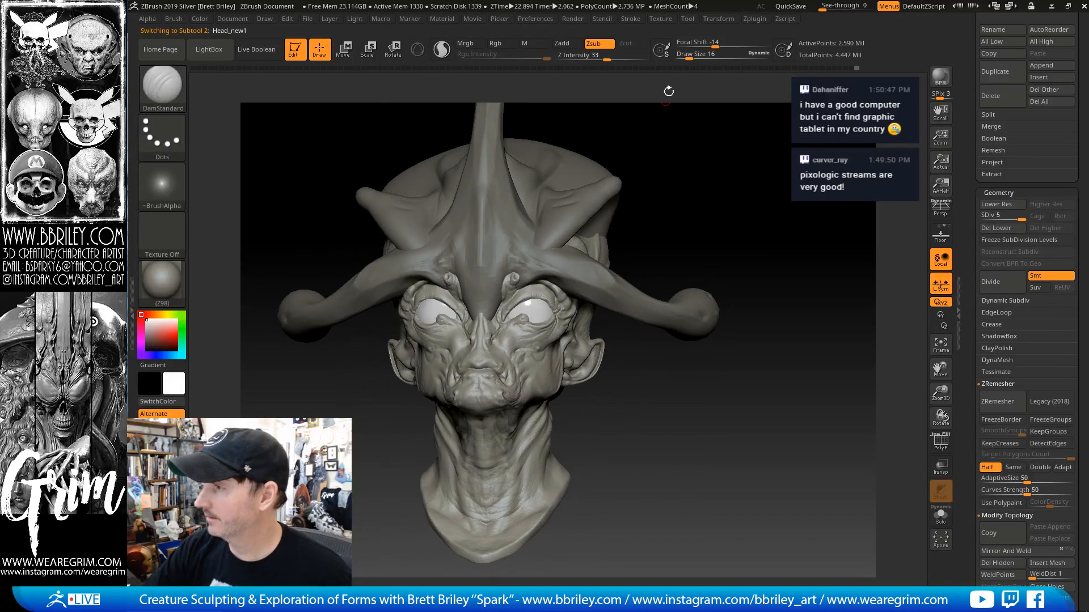
Save the creature sculpt to disk and review it from the front and a three-quarter angle
click(687, 19)
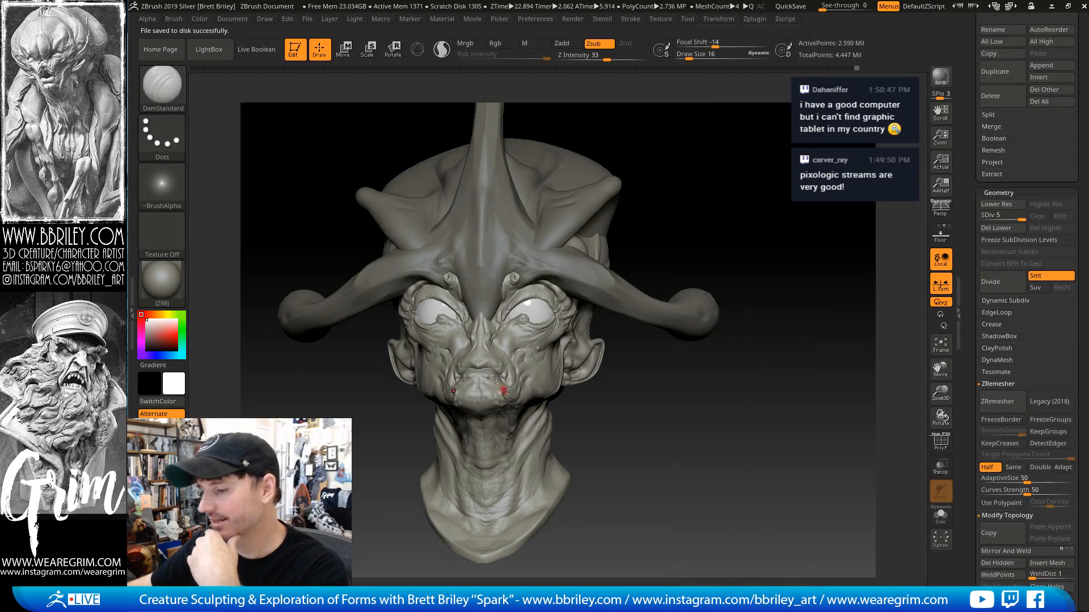
drag(631, 413, 624, 418)
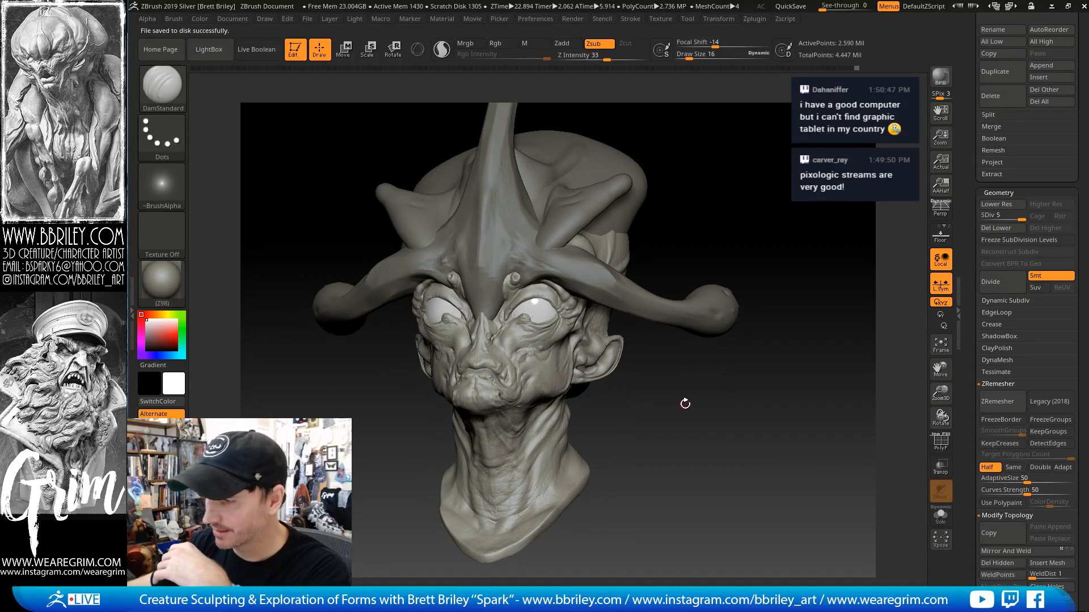
drag(685, 404, 676, 425)
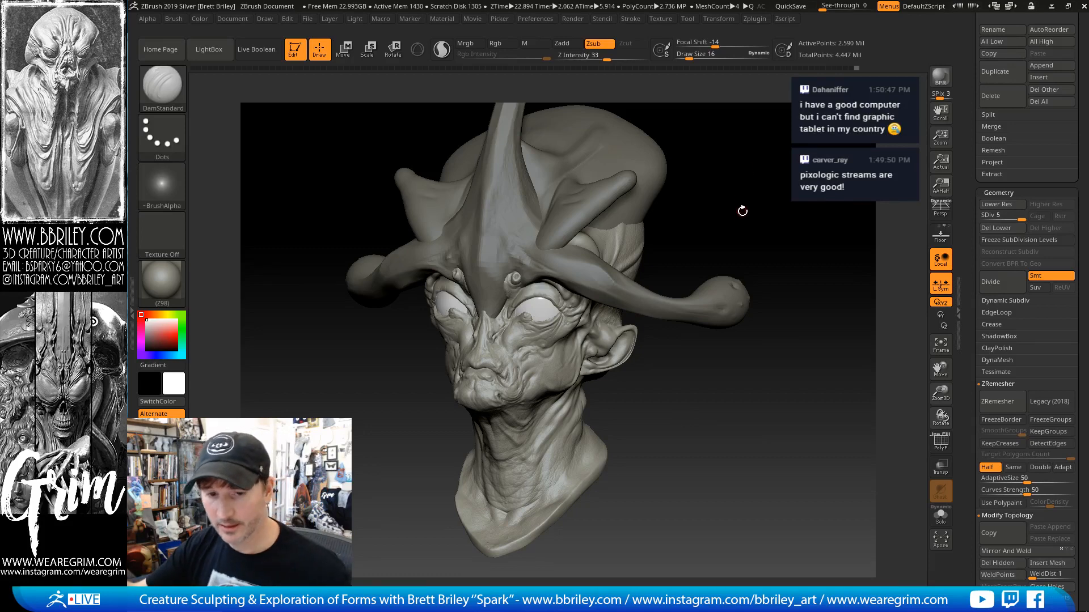
drag(743, 211, 746, 213)
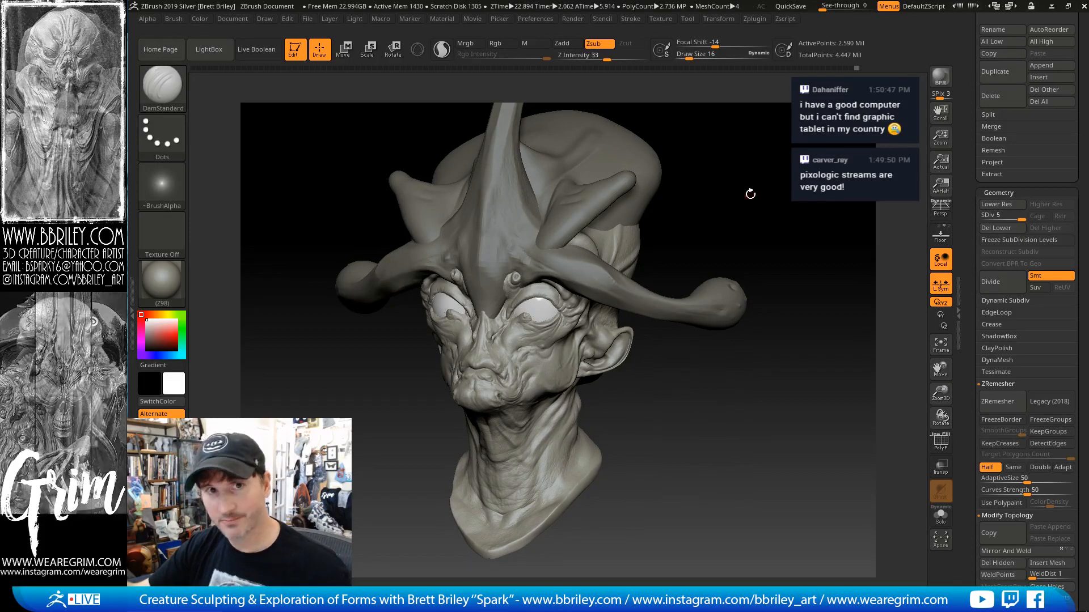
Append a ZSphere as a new subtool to the creature head and make it the active subtool
alt+drag(791, 168, 820, 221)
scroll(964, 168, up, 5)
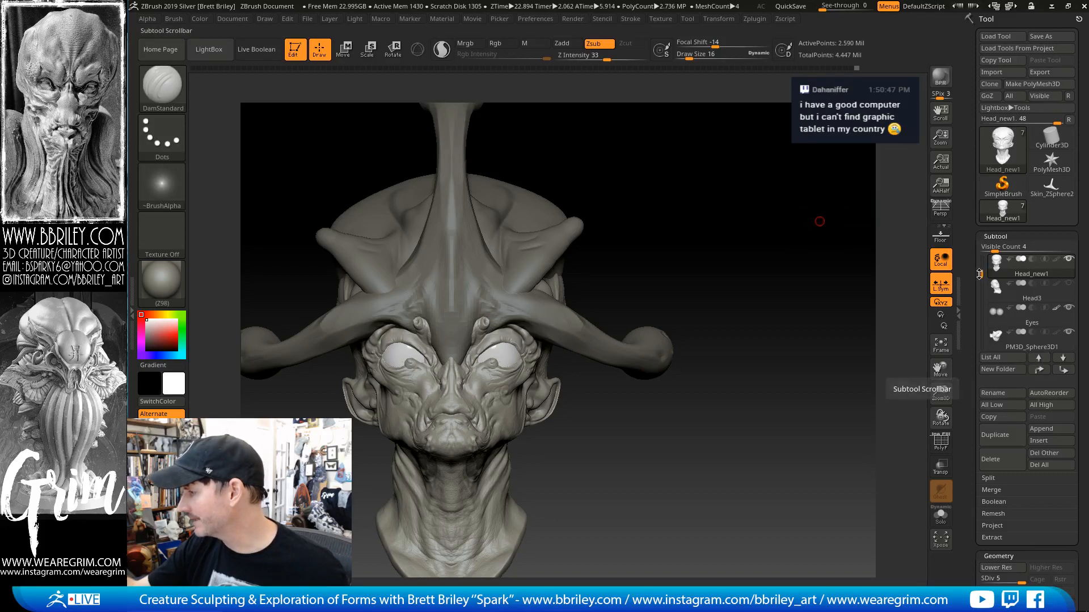
drag(980, 273, 981, 295)
mouse_move(1001, 317)
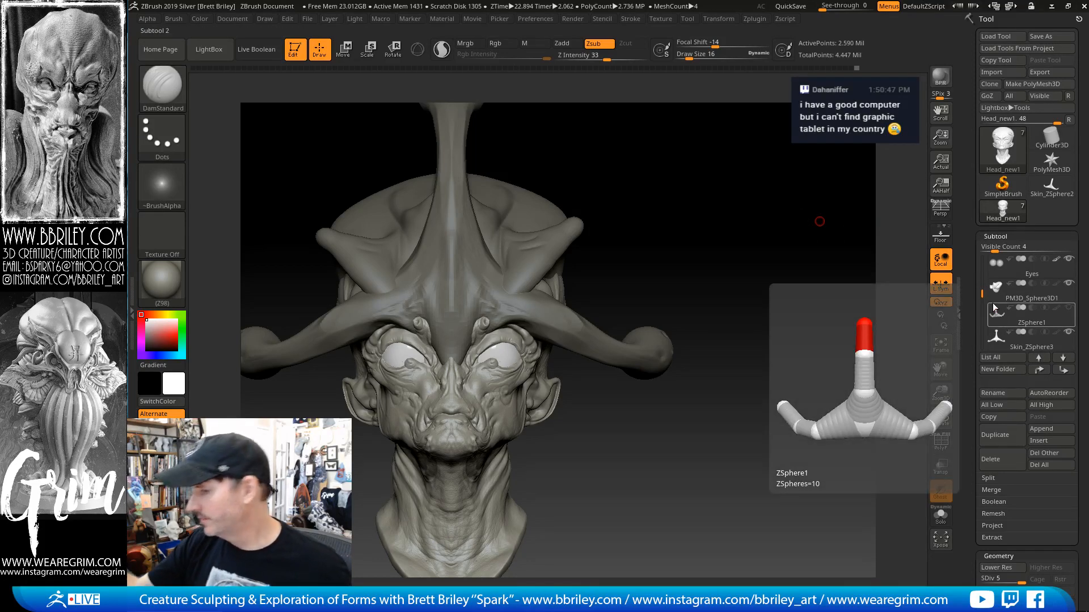
click(1042, 429)
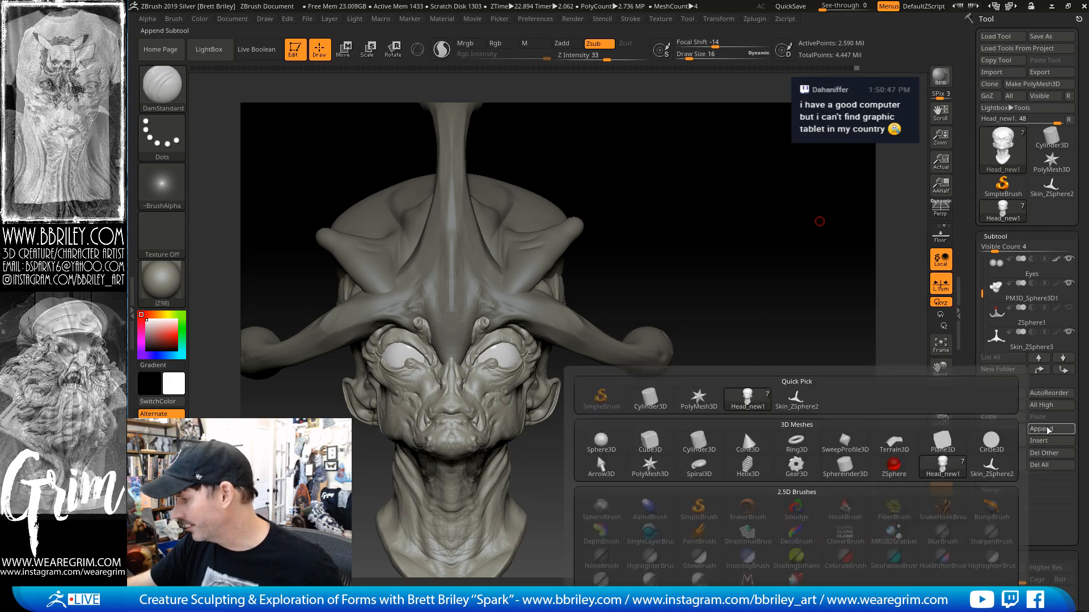
click(892, 469)
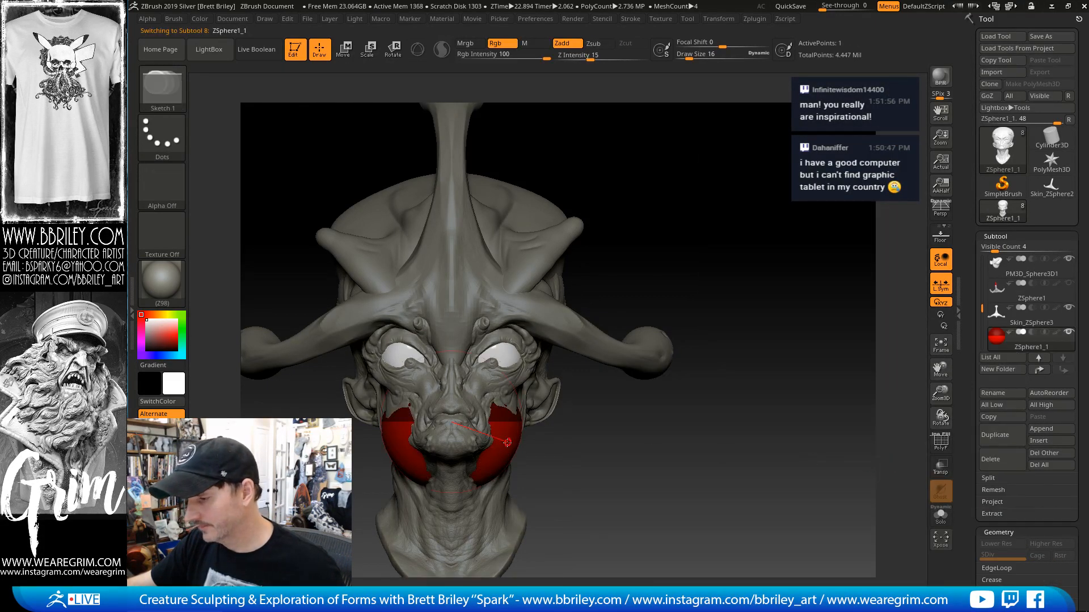
Move the ZSphere up into the head, shrink it, and display the other subtools as transparent ghosts
click(345, 49)
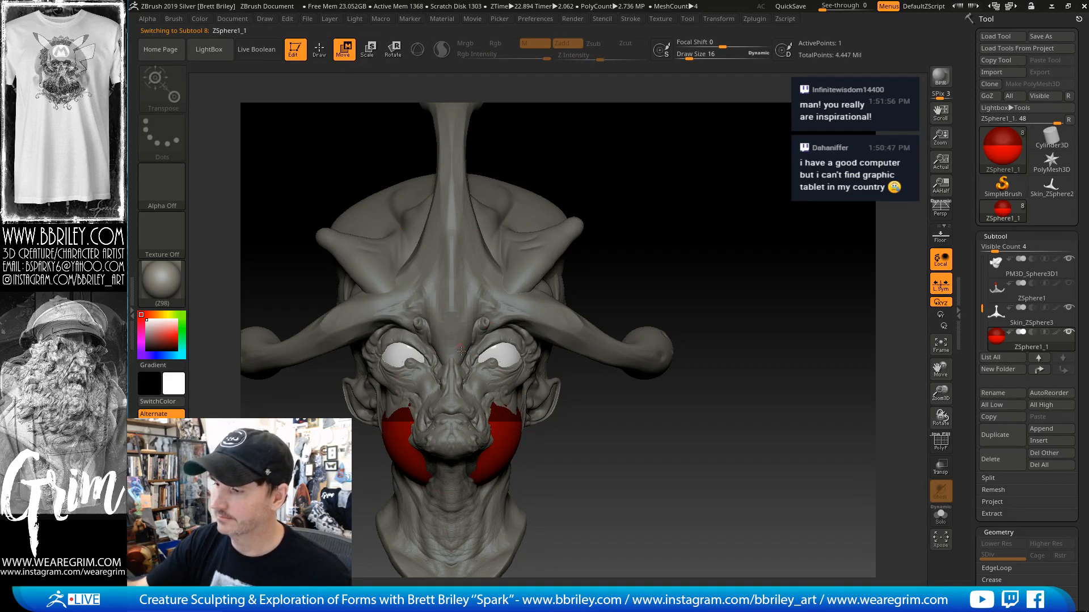
click(930, 514)
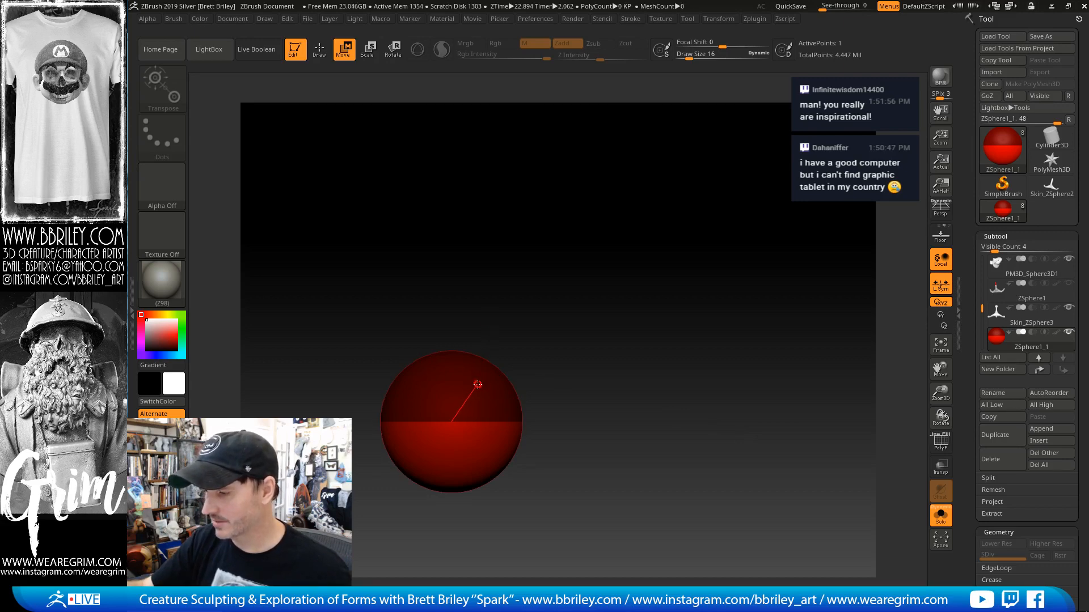
click(940, 515)
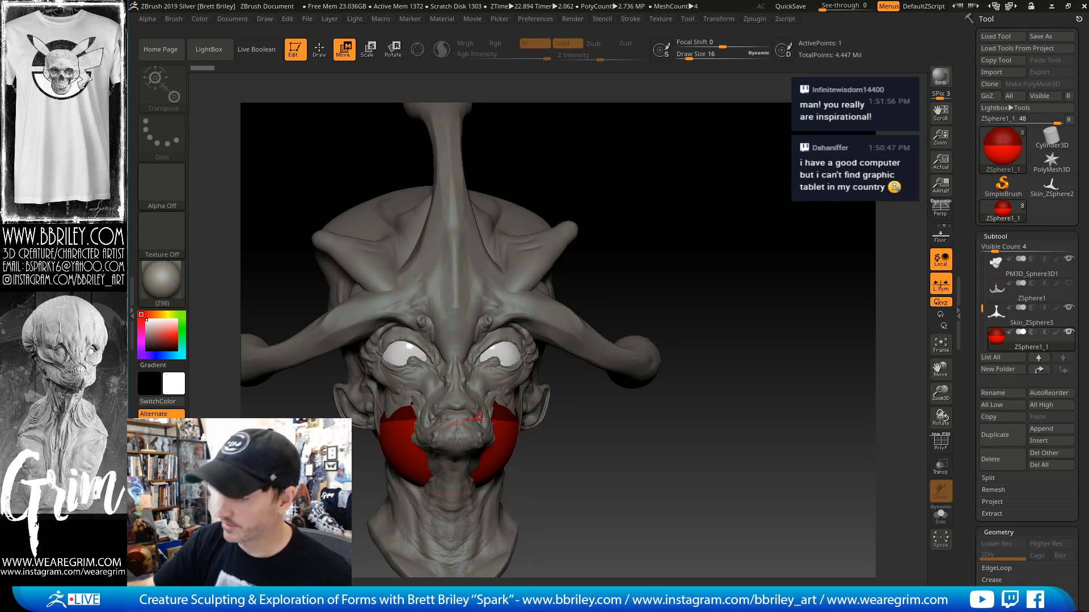
drag(482, 419, 596, 203)
key(e)
click(940, 466)
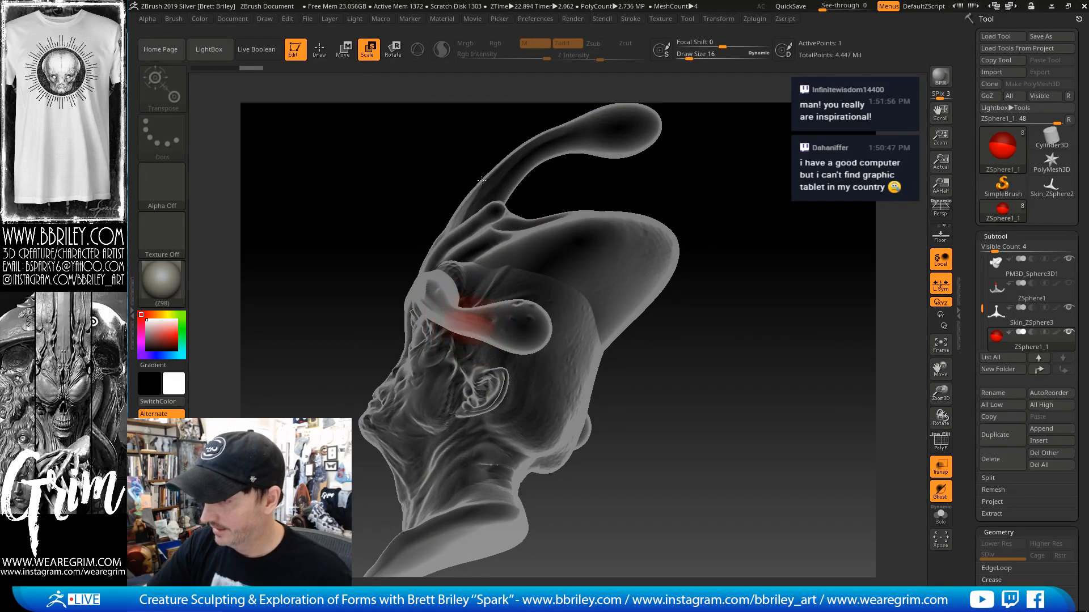
Place the ZSphere on the forehead above the inner brow beside the crest, turn transparency off, and scale it to fit
key(w)
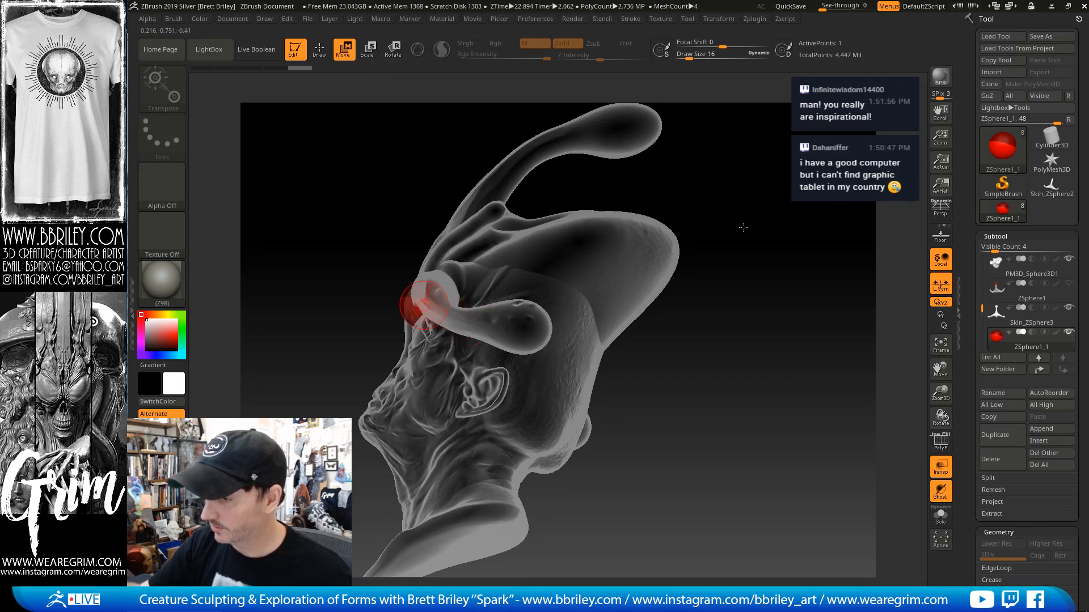
drag(743, 227, 747, 238)
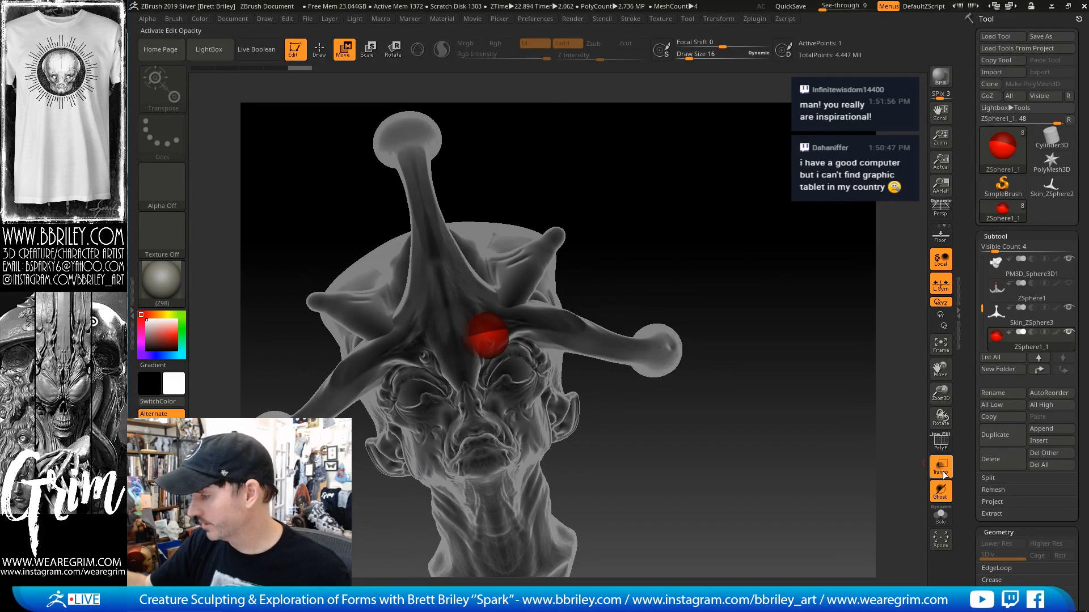
click(941, 468)
drag(484, 325, 479, 321)
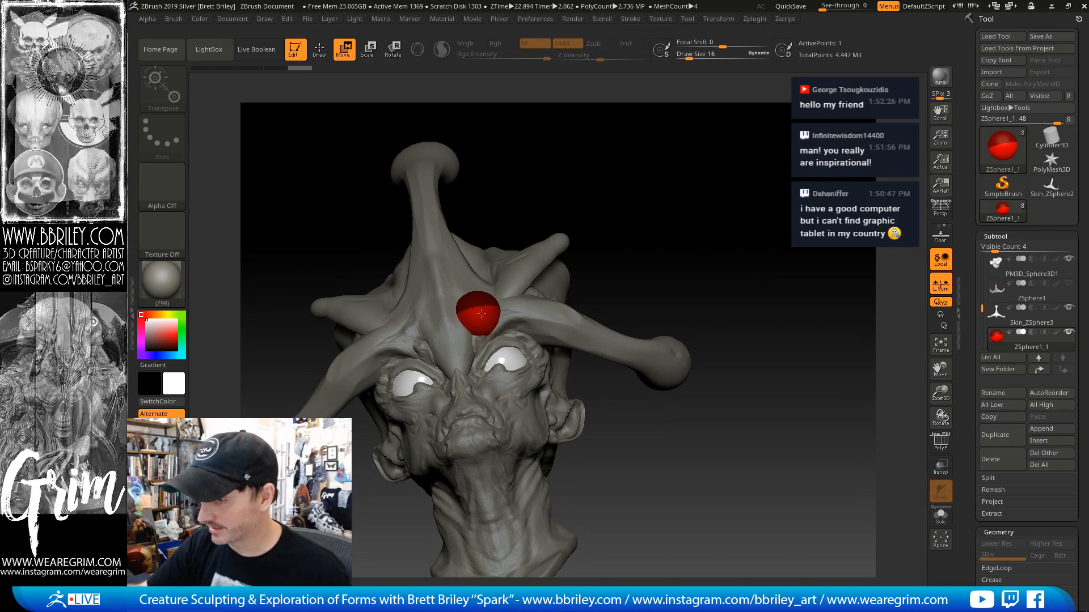
click(369, 50)
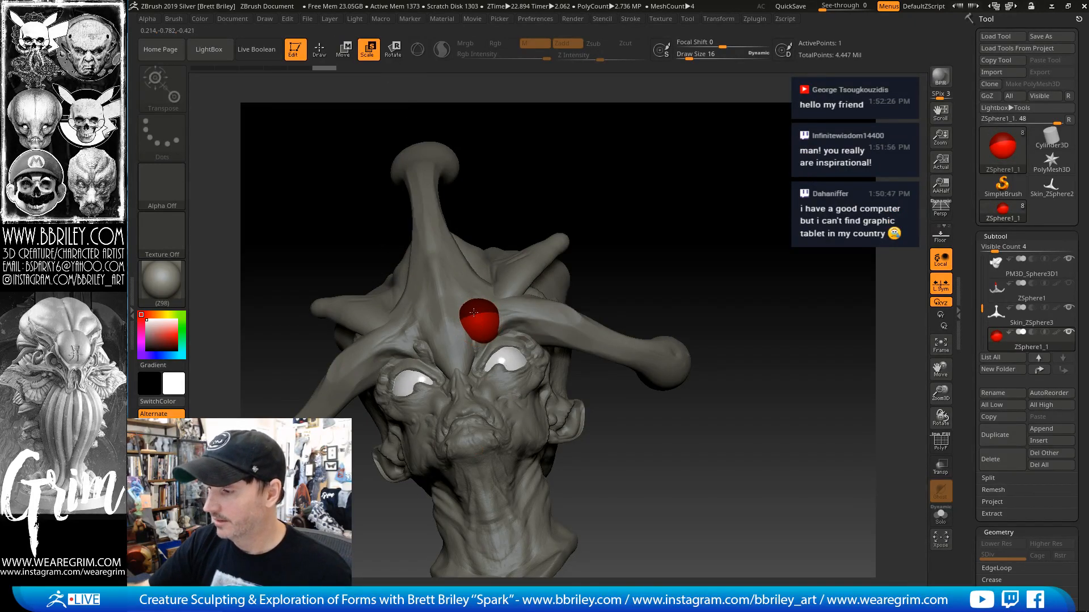
drag(518, 339, 542, 302)
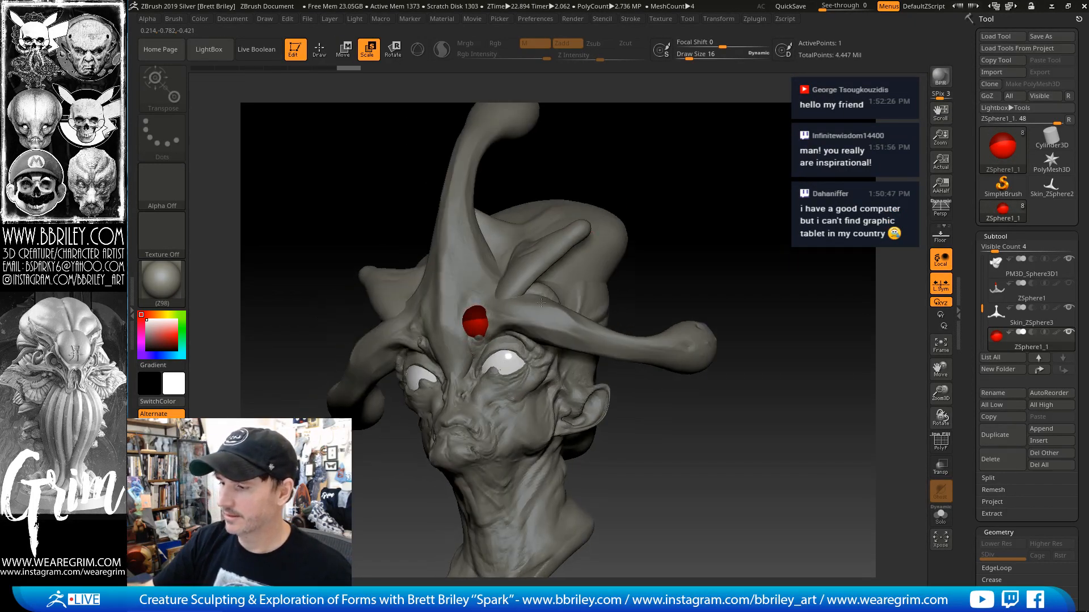
Add child ZSpheres on top of the forehead sphere and pull the end one up into a long, thin antenna stalk
click(324, 55)
drag(476, 315, 479, 279)
key(w)
key(q)
click(480, 277)
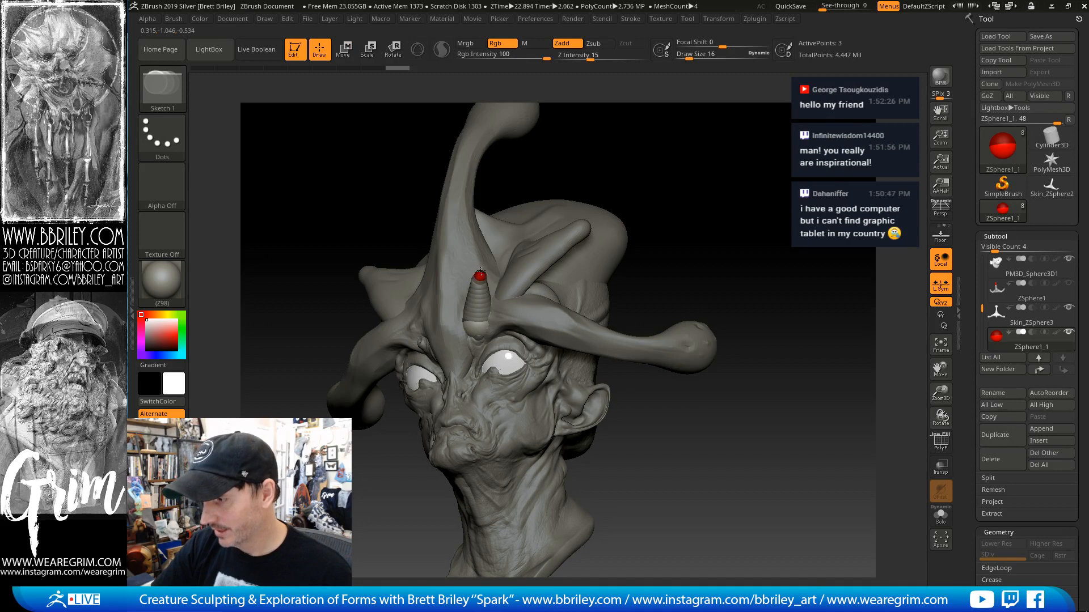
key(e)
key(w)
drag(480, 277, 521, 159)
mouse_move(598, 157)
mouse_down()
mouse_move(625, 166)
mouse_move(578, 182)
mouse_up()
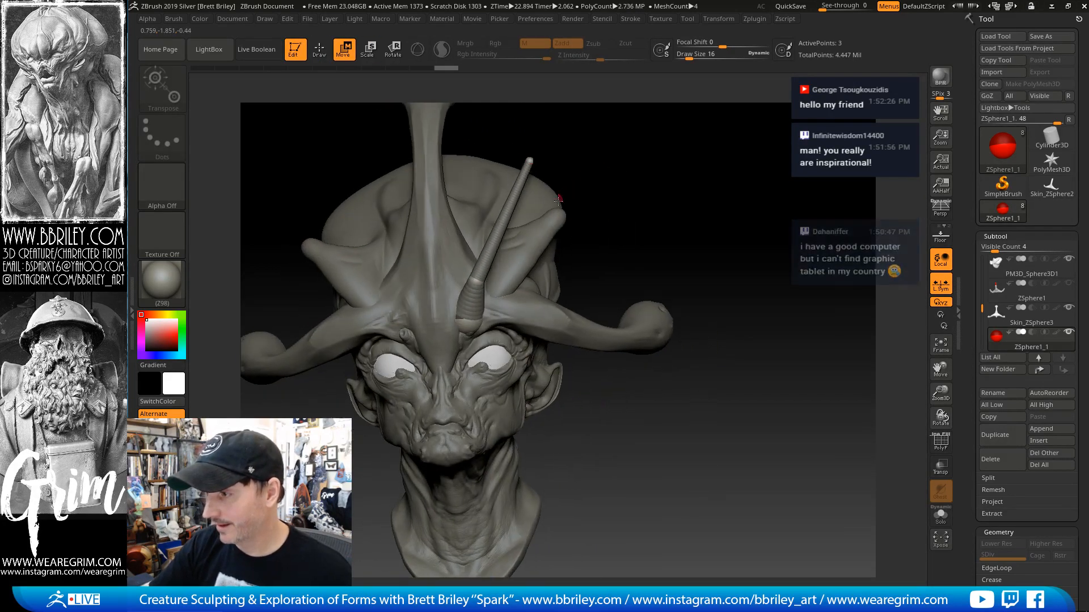
Insert two joints along the antenna stalk and move them to bend it into a curve
key(q)
click(506, 223)
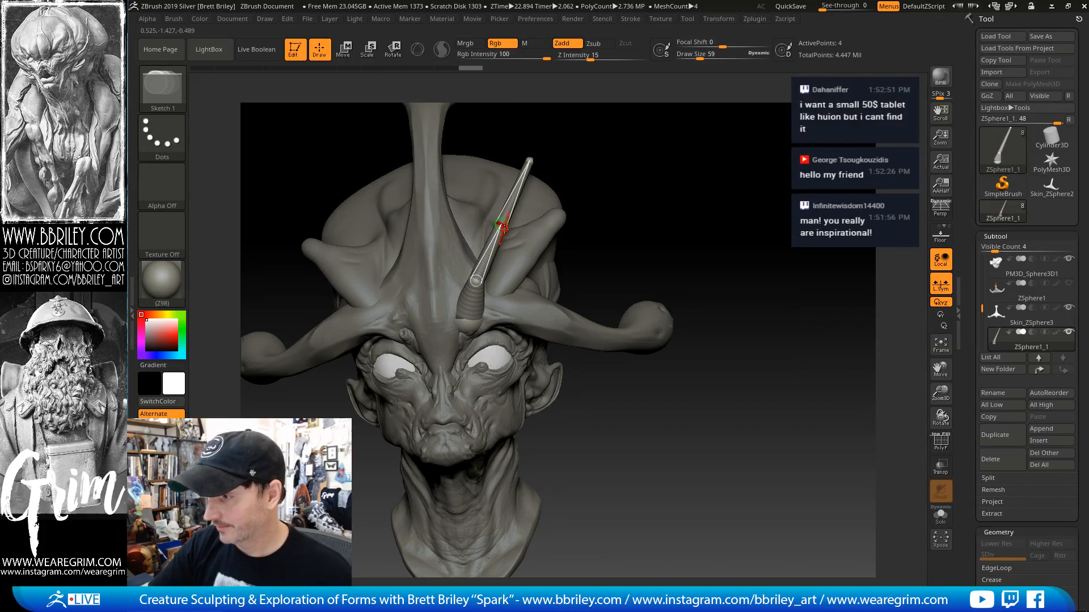
key(w)
drag(502, 225, 482, 219)
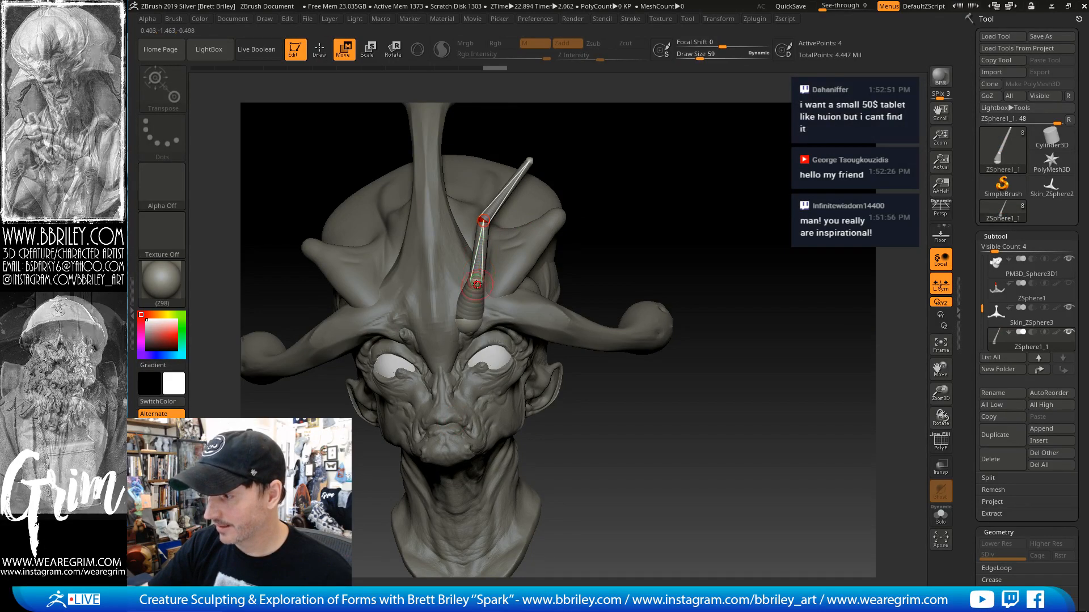
key(q)
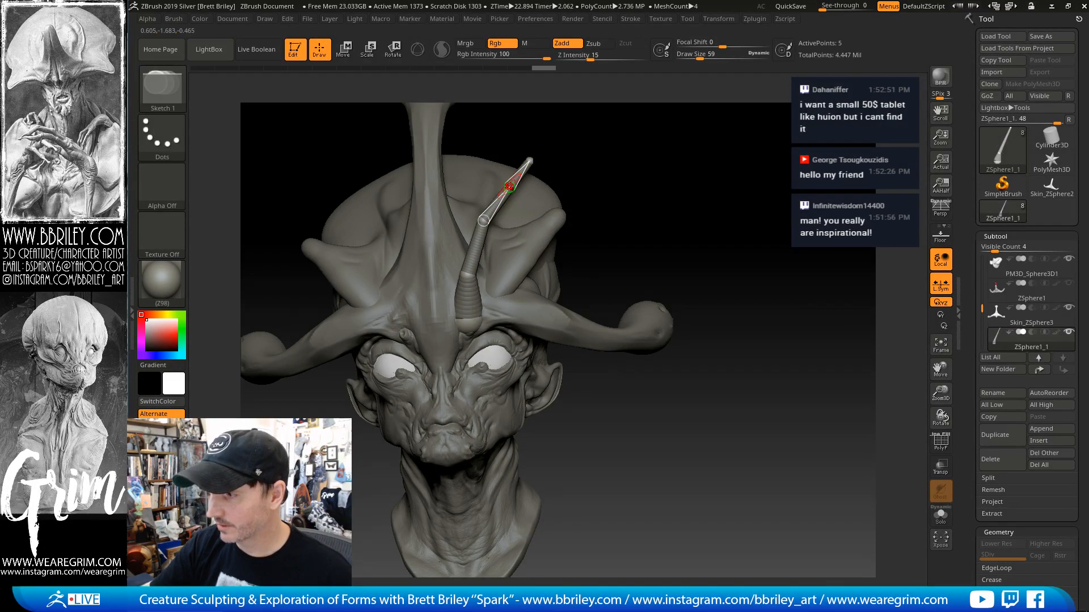
key(w)
drag(508, 180, 510, 176)
Pull the antenna tip further up and outward, and insert another joint in its upper section
drag(553, 149, 567, 232)
drag(535, 270, 570, 176)
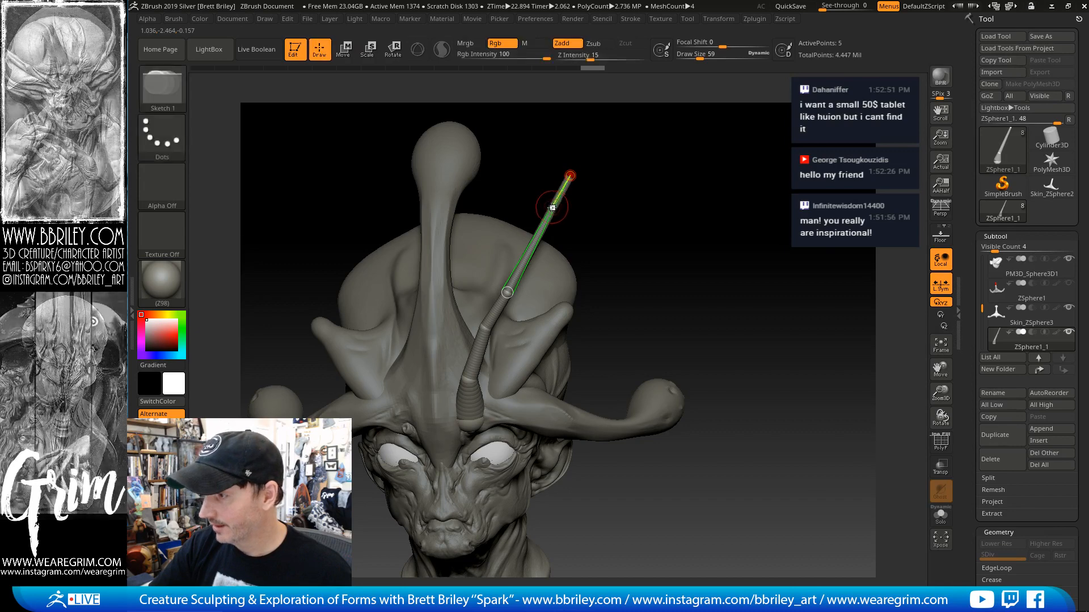
key(q)
key(w)
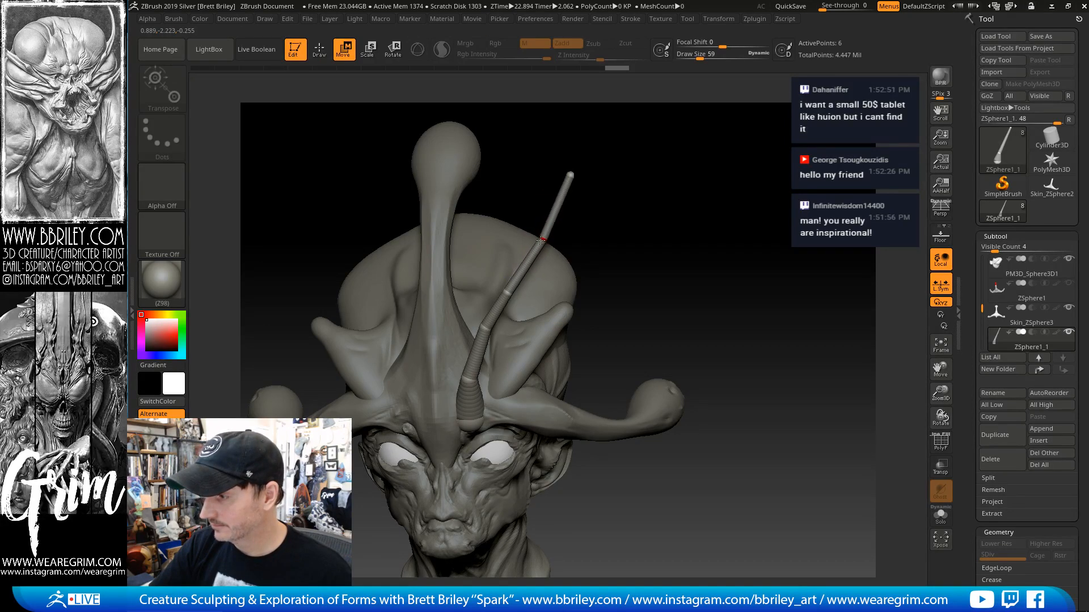
drag(542, 241, 540, 243)
drag(641, 208, 595, 202)
Check the antenna's adaptive skin preview, return to ZSpheres, and rescale the stalk's lower joints
key(a)
key(a)
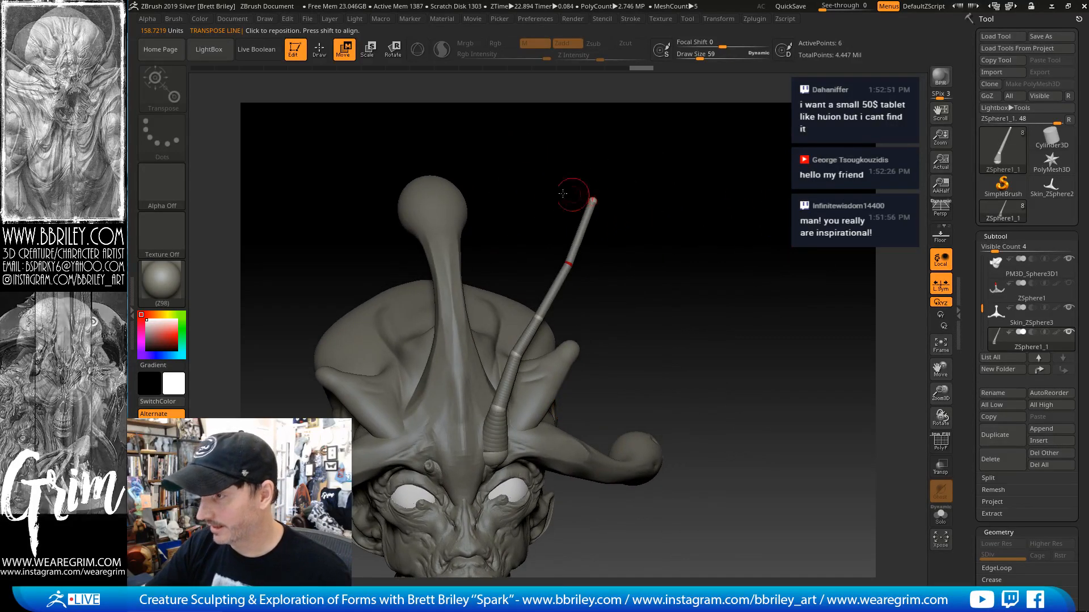
key(e)
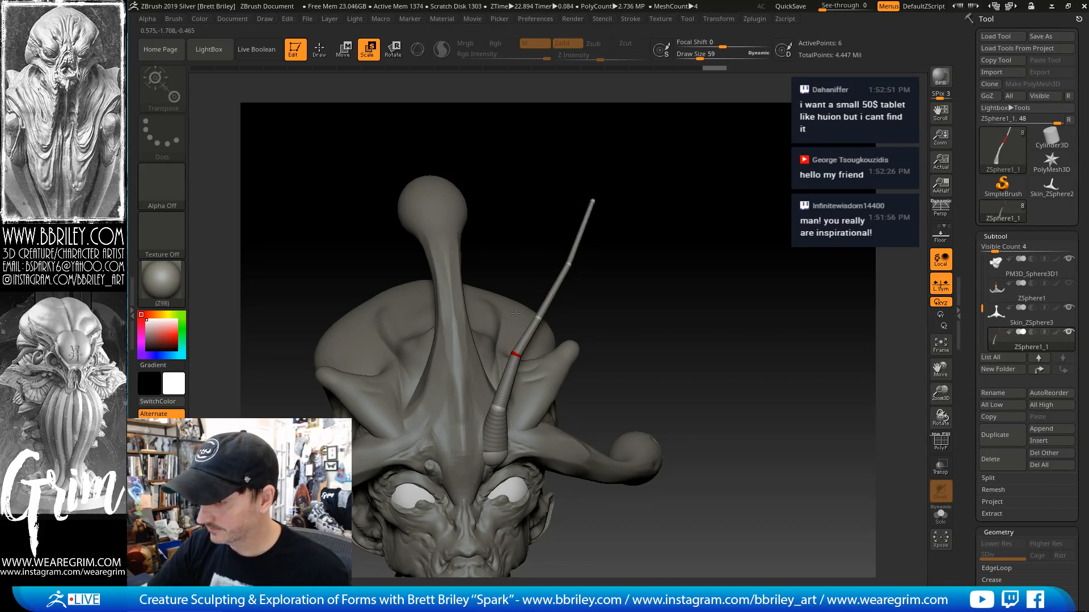
drag(515, 313, 514, 321)
drag(498, 408, 497, 397)
Preview the antenna's adaptive skin with its polyframe displayed and open the Adaptive Skin settings
mouse_move(677, 234)
alt+mouse_down()
mouse_move(669, 184)
mouse_move(673, 230)
mouse_move(664, 217)
mouse_move(675, 212)
mouse_move(665, 219)
alt+mouse_up()
key(a)
alt+drag(636, 284, 695, 255)
alt+drag(624, 113, 592, 217)
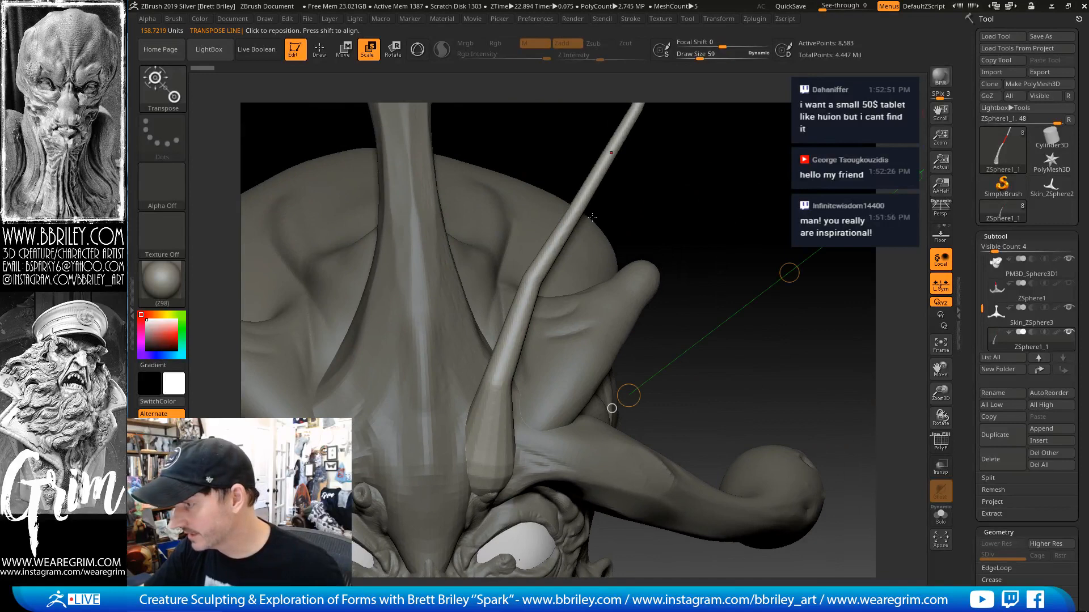
click(938, 445)
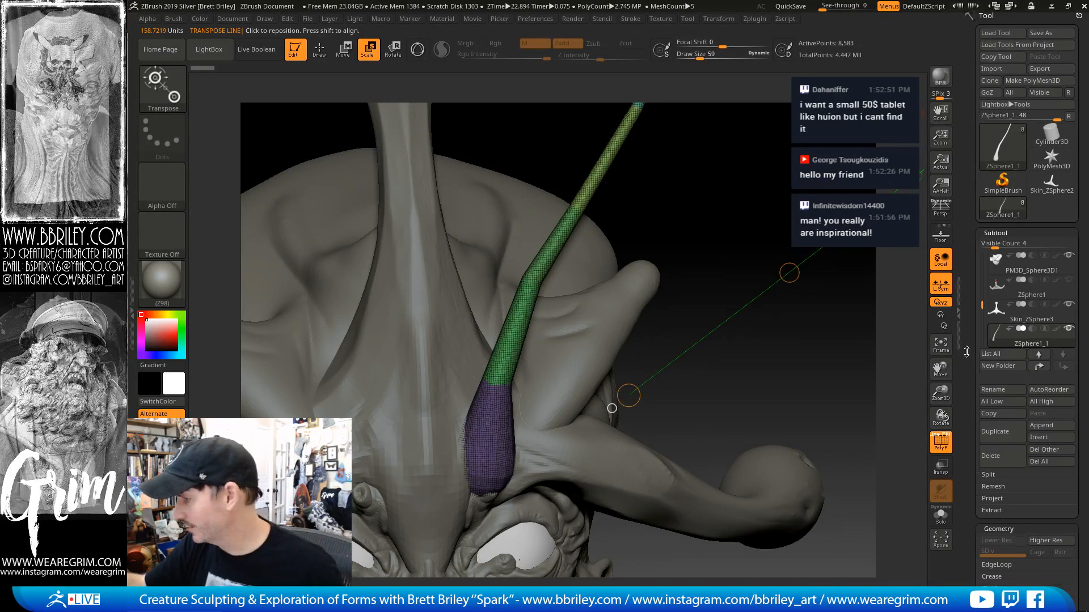
scroll(1002, 411, down, 10)
click(1003, 442)
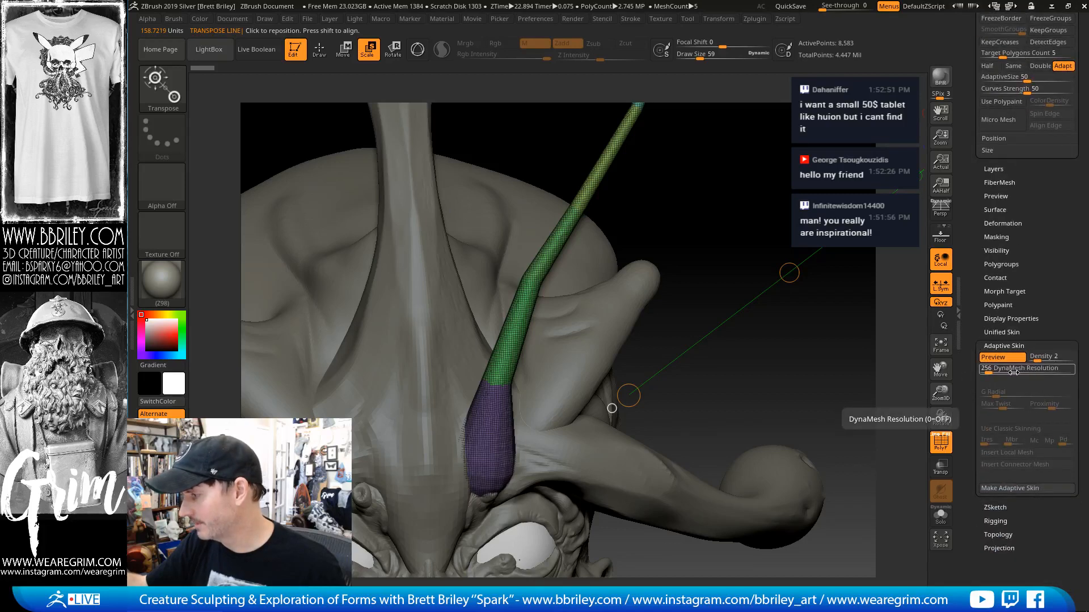
Hide the polyframe and reshape the antenna's curve from the side with the Move brush at draw size 190
alt+drag(817, 322, 739, 241)
key(q)
key(s)
drag(571, 261, 598, 265)
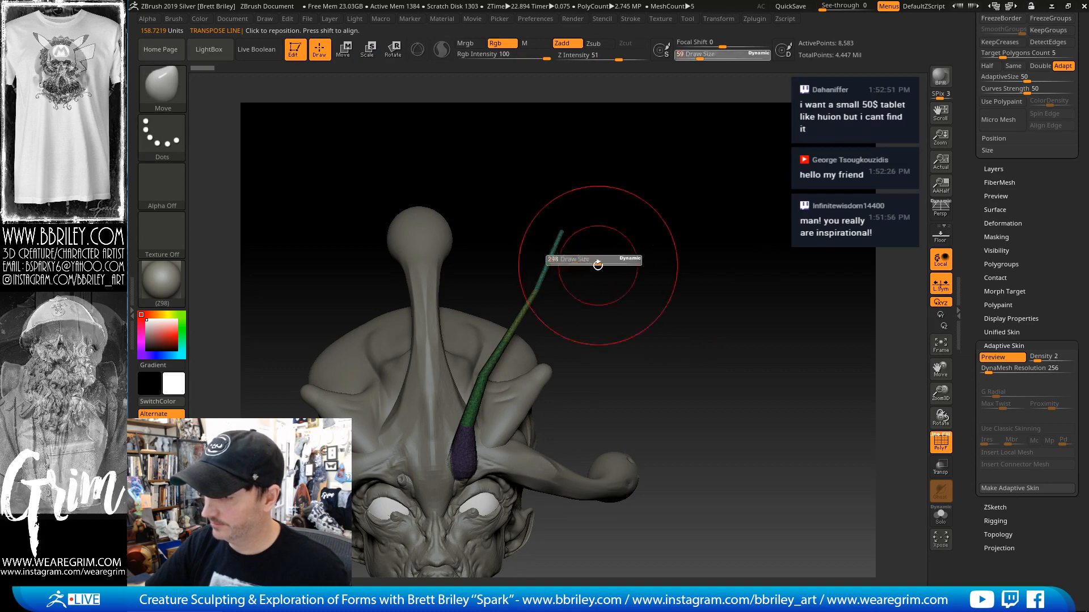
key(shift+f)
mouse_move(810, 323)
mouse_down()
mouse_move(783, 307)
mouse_move(736, 317)
mouse_move(723, 301)
mouse_move(715, 215)
mouse_up()
key(s)
mouse_move(462, 338)
mouse_down()
mouse_move(449, 338)
mouse_move(499, 190)
mouse_up()
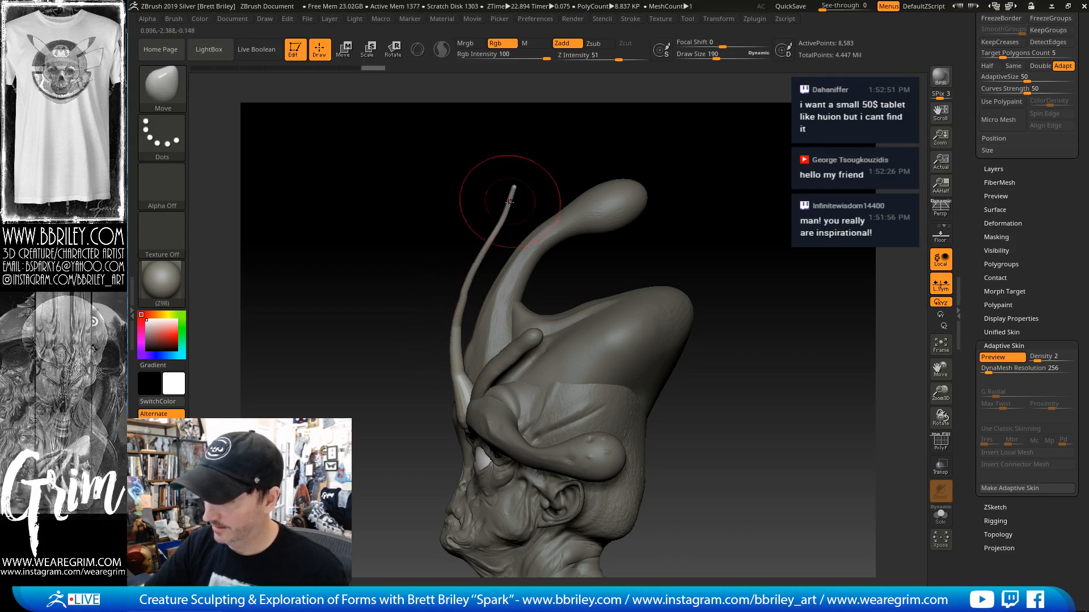
Inflate the base of the antenna with the Inflat brush at draw size 158
key(s)
drag(448, 359, 438, 360)
drag(719, 271, 652, 278)
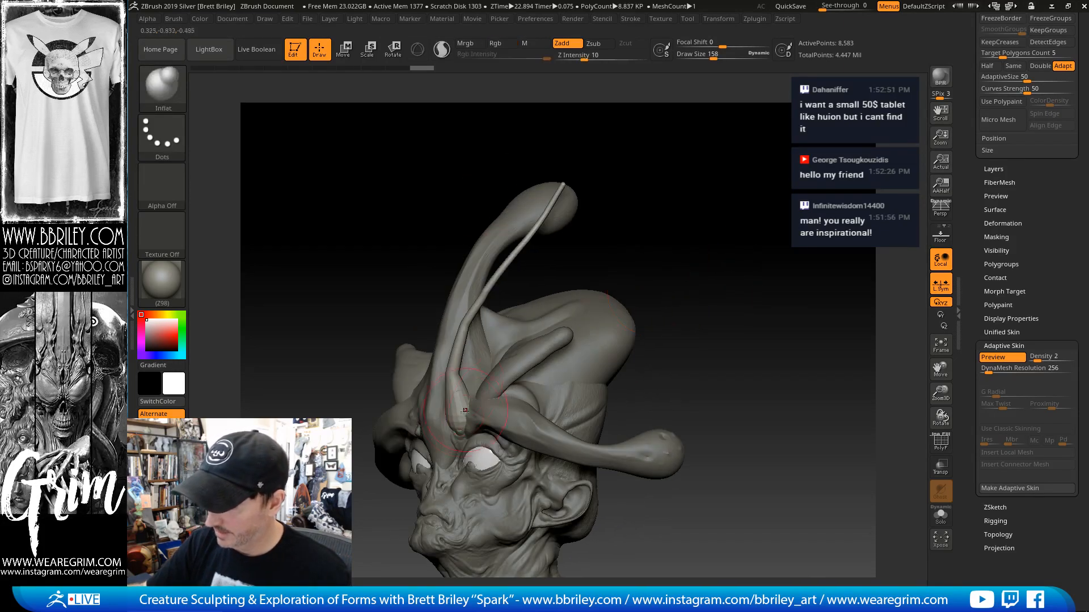
key(b)
key(i)
key(n)
drag(462, 423, 461, 415)
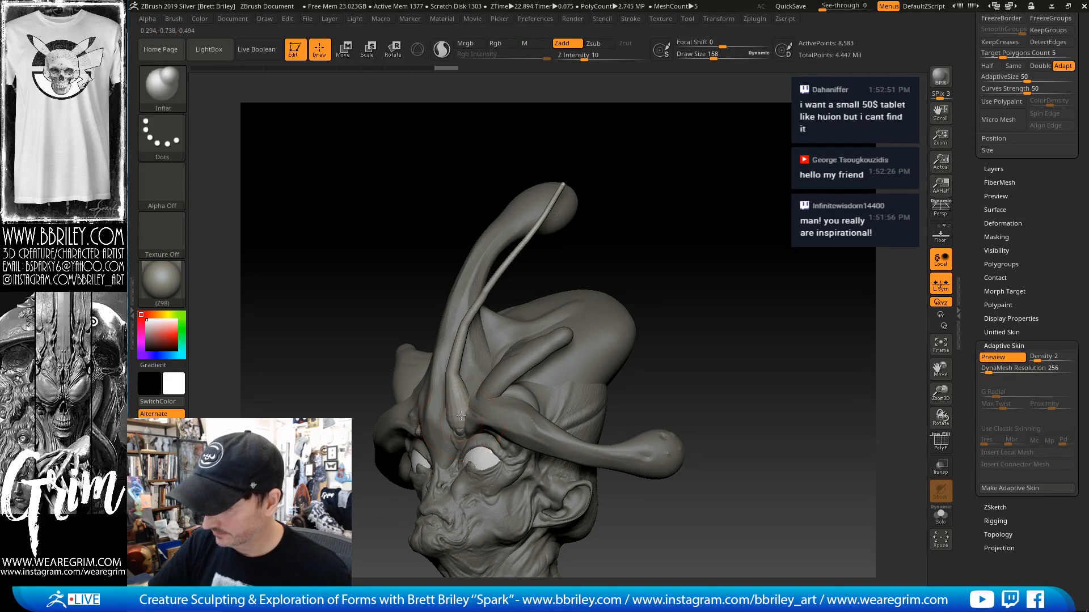
Adjust the antenna's base above the inner brow with the Move brush at draw size 196
drag(561, 278, 564, 324)
key(b)
key(m)
key(v)
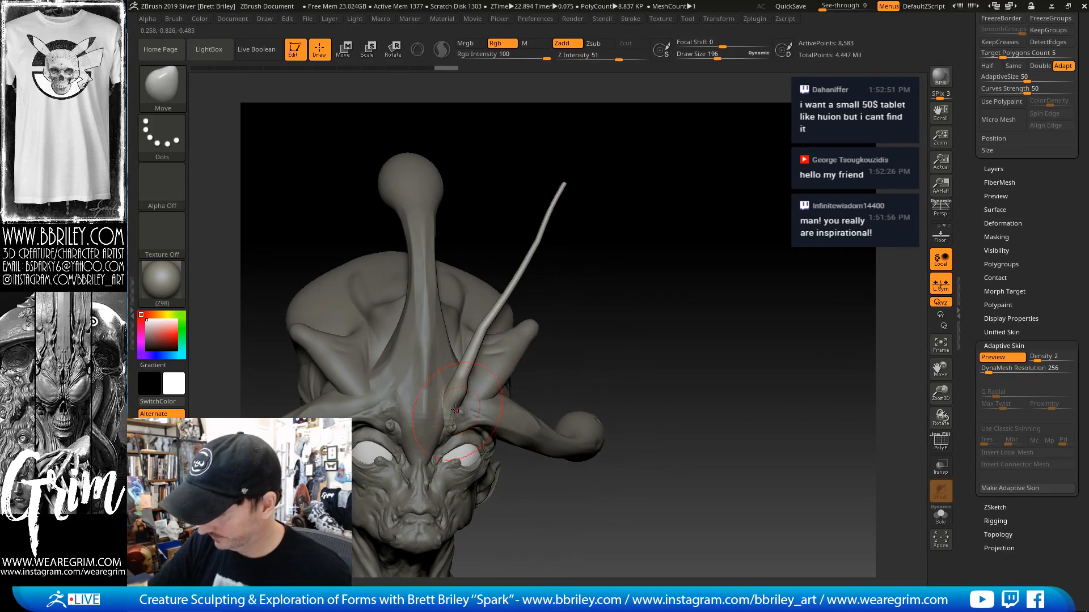
mouse_move(458, 401)
mouse_down()
mouse_move(460, 392)
mouse_move(457, 416)
mouse_move(460, 403)
mouse_up()
Round out the antenna's base with the Inflat brush at draw size 196 and smooth the upper stalk into a thinner tip
key(b)
key(i)
key(n)
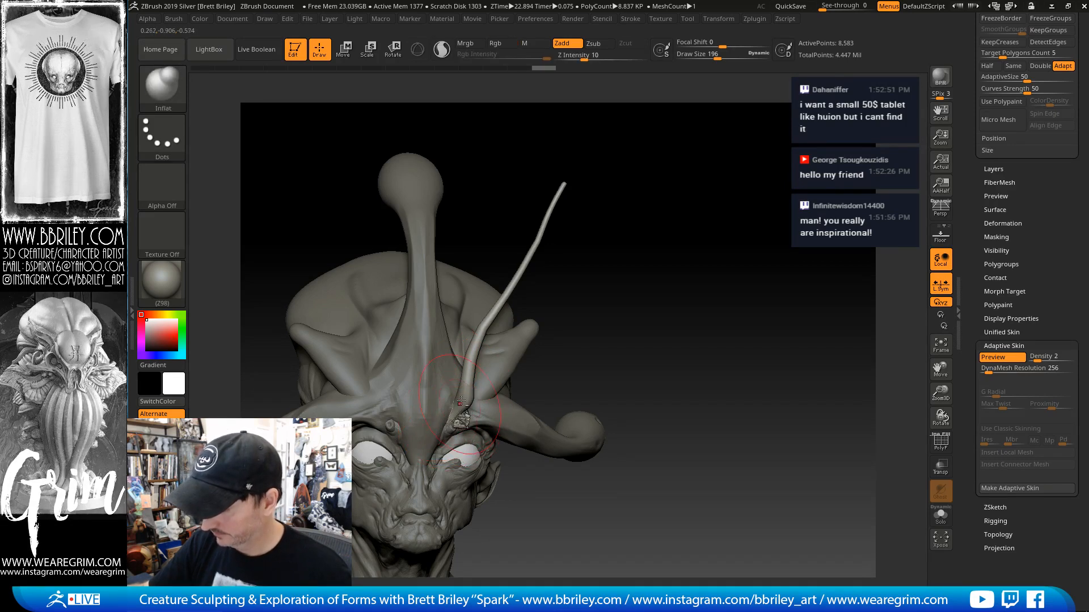
drag(602, 297, 574, 292)
key(ctrl+z)
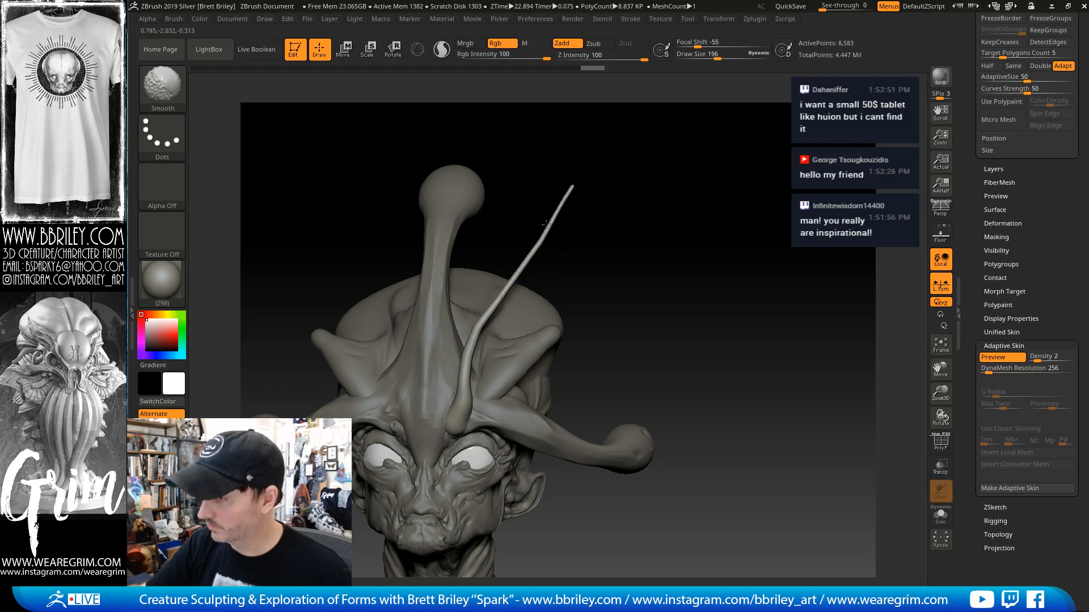
mouse_move(546, 224)
shift+mouse_down()
mouse_move(590, 175)
mouse_move(573, 203)
shift+mouse_up()
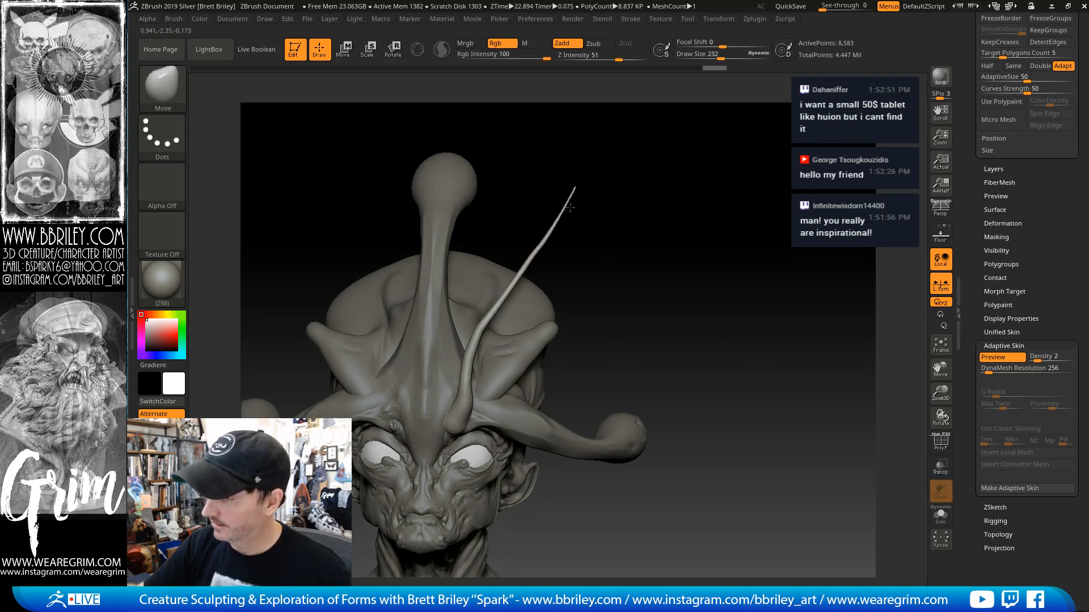
key(ctrl+z)
Reshape the antenna's curve from the front and side with the Move brush at draw sizes 190 and 202
key(s)
drag(538, 260, 533, 259)
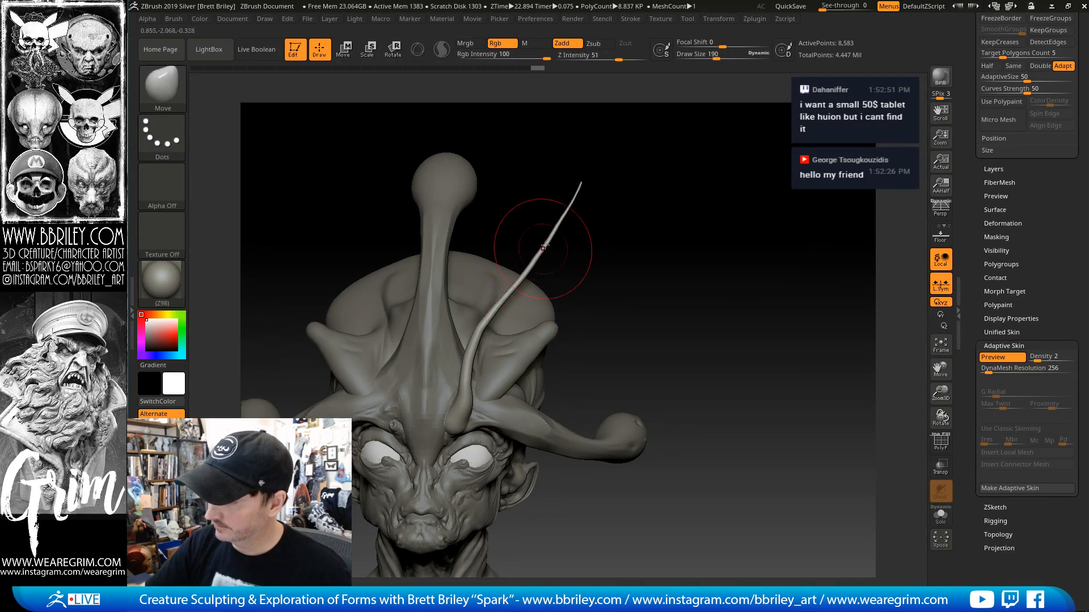
drag(670, 241, 587, 244)
key(s)
drag(489, 357, 473, 356)
key(s)
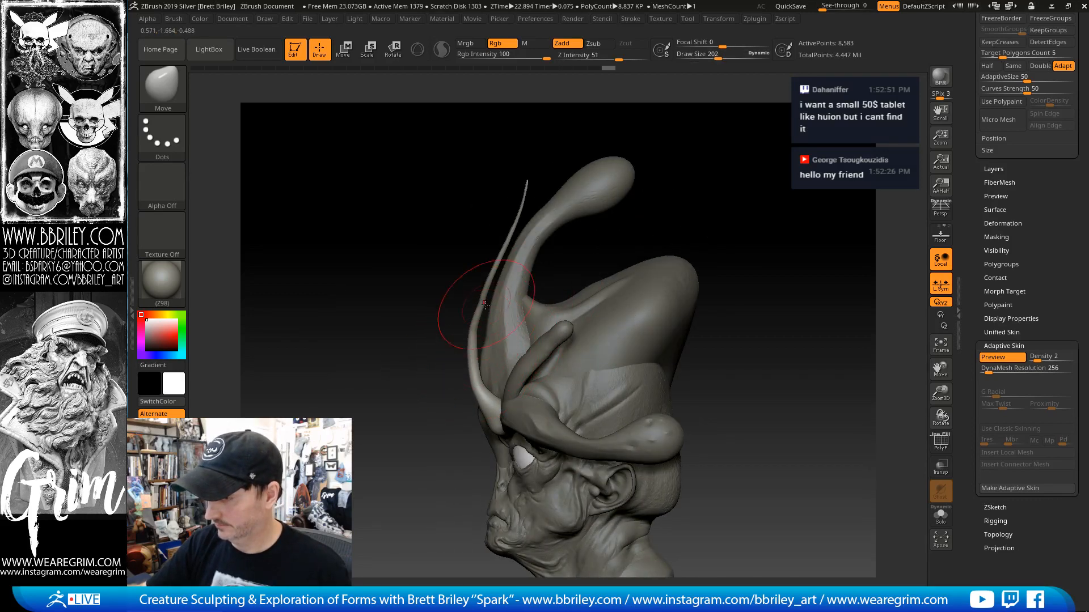
Convert the reshaped ZSphere antenna into a PolyMesh3D tool and discard the modified preview mesh on the original ZSphere
drag(782, 187, 656, 259)
drag(969, 244, 969, 339)
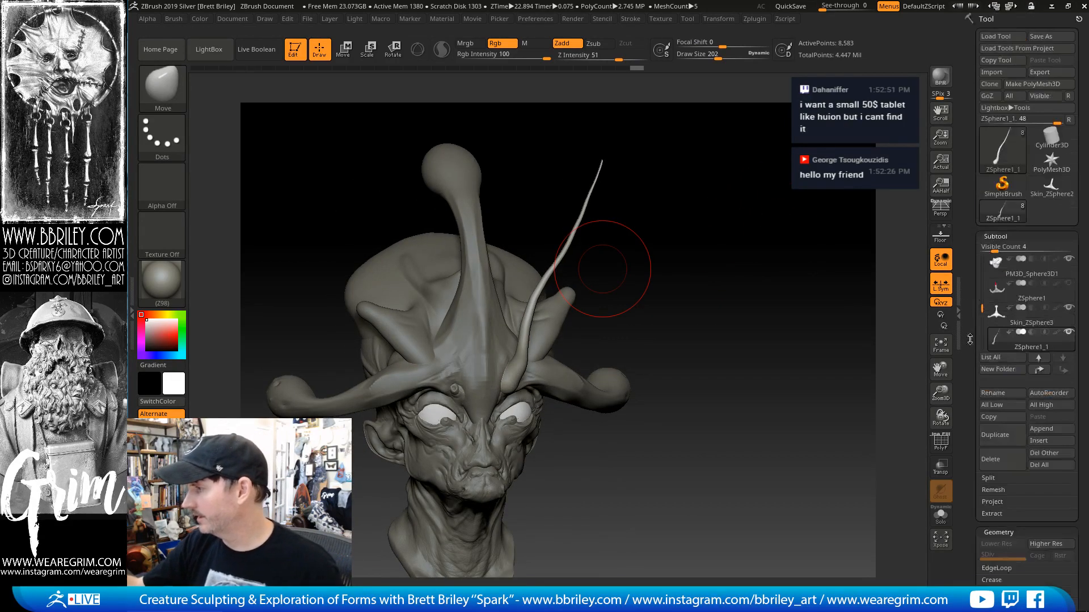
drag(860, 364, 746, 339)
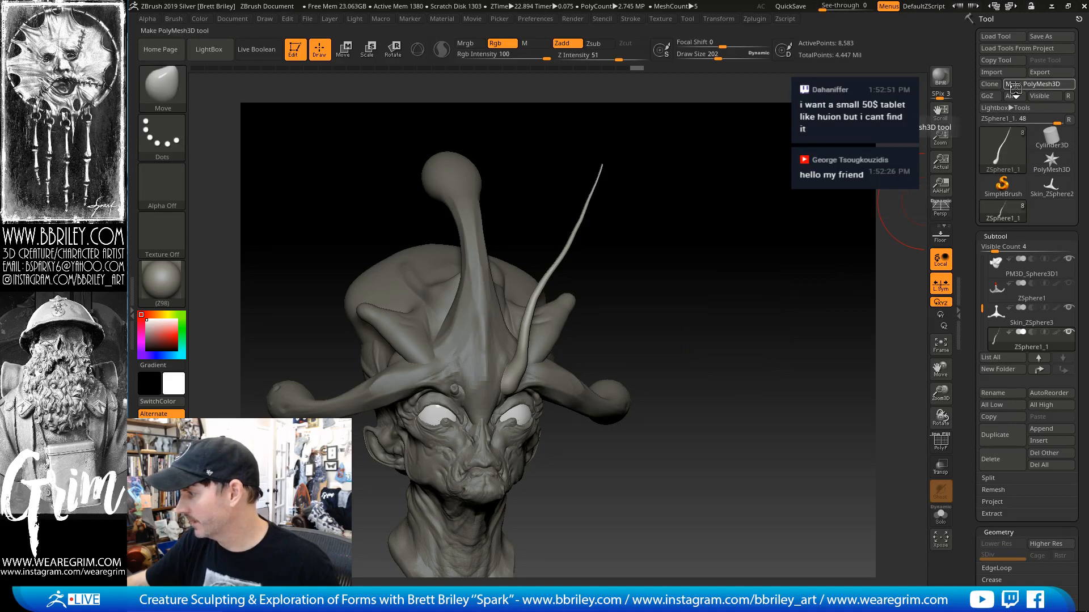
click(1013, 85)
click(1005, 213)
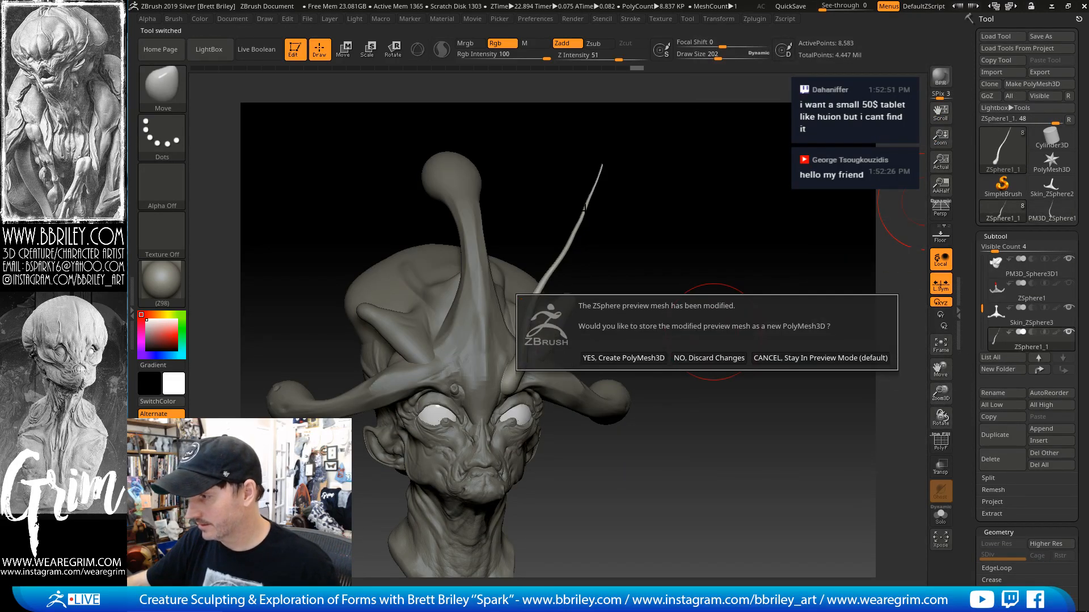
click(709, 358)
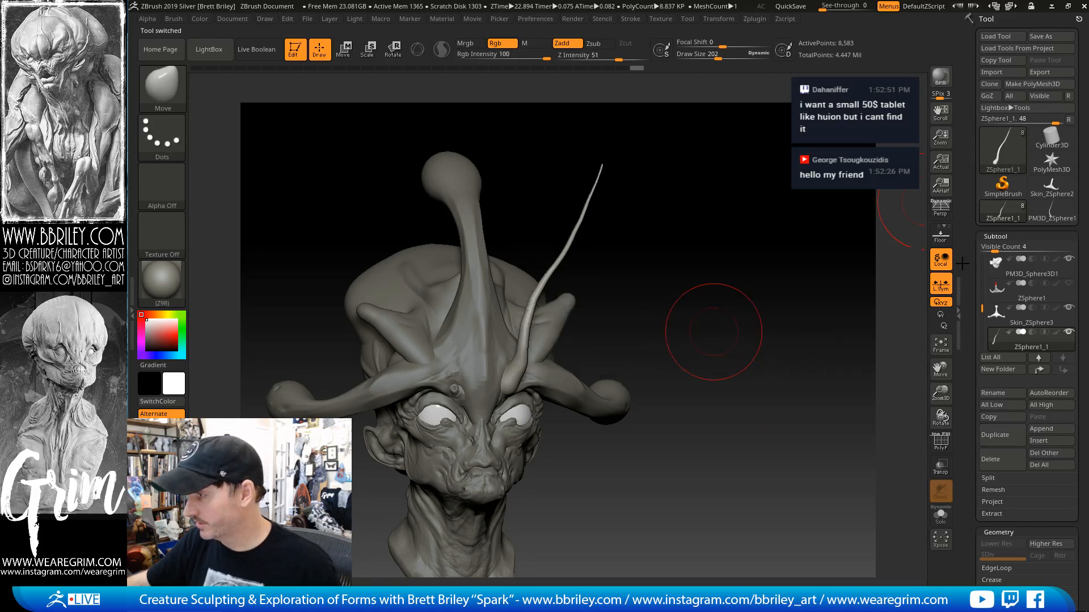
Append the PM3D_ZSphere1 antenna mesh to the creature as a subtool and make it the active subtool
click(1041, 429)
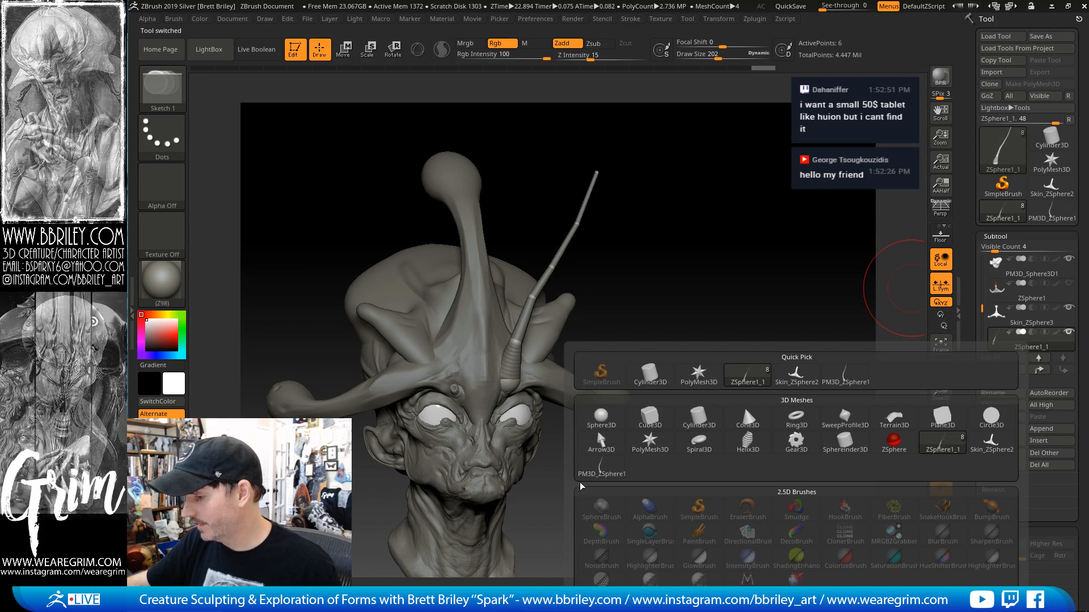
click(742, 404)
drag(981, 307, 980, 314)
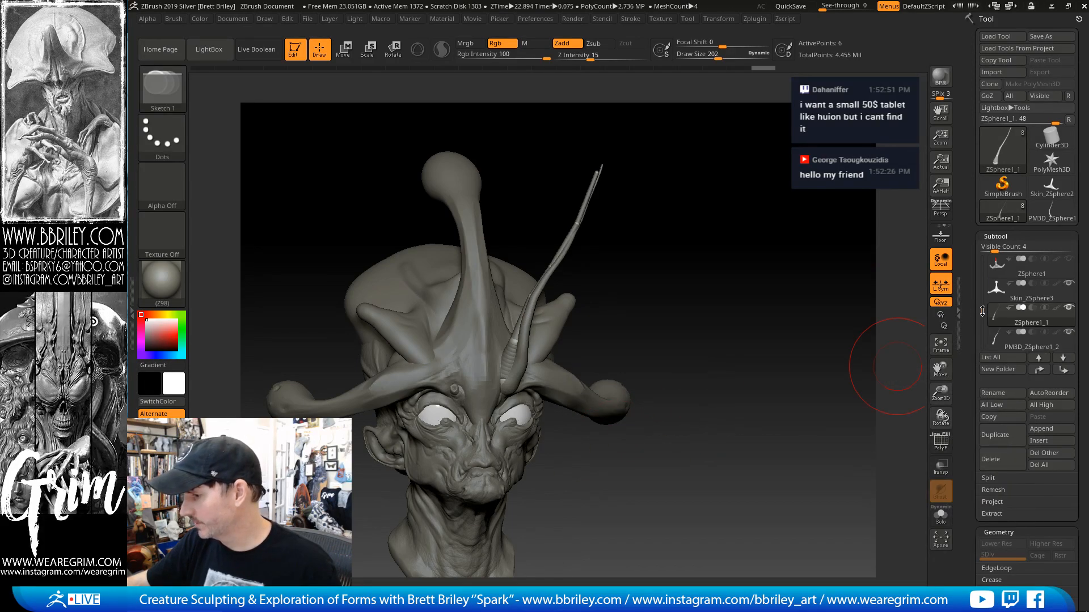
drag(699, 355, 744, 352)
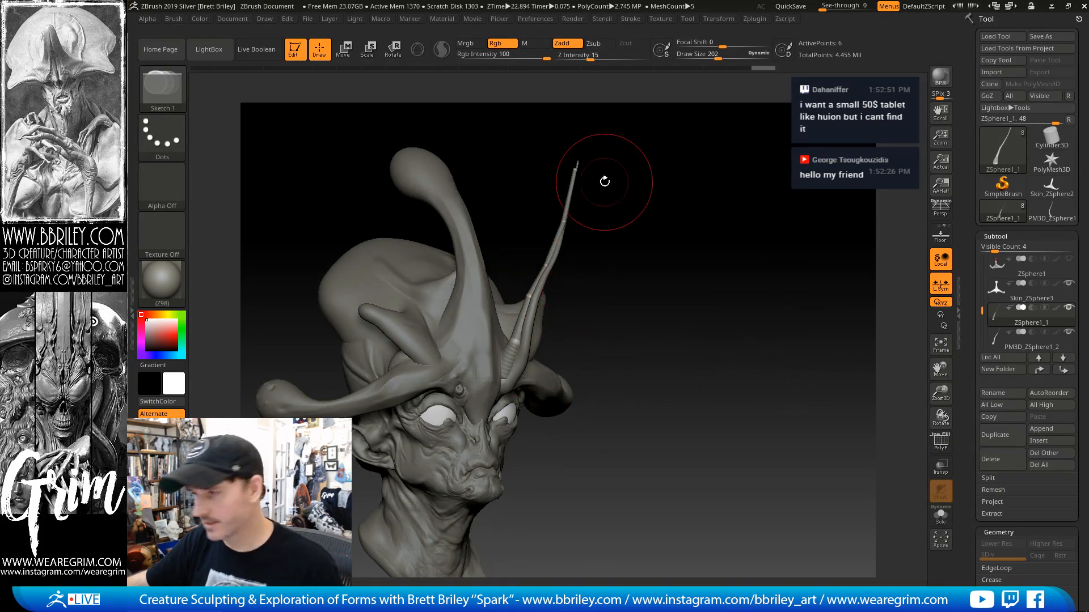
click(1008, 342)
drag(822, 342, 959, 269)
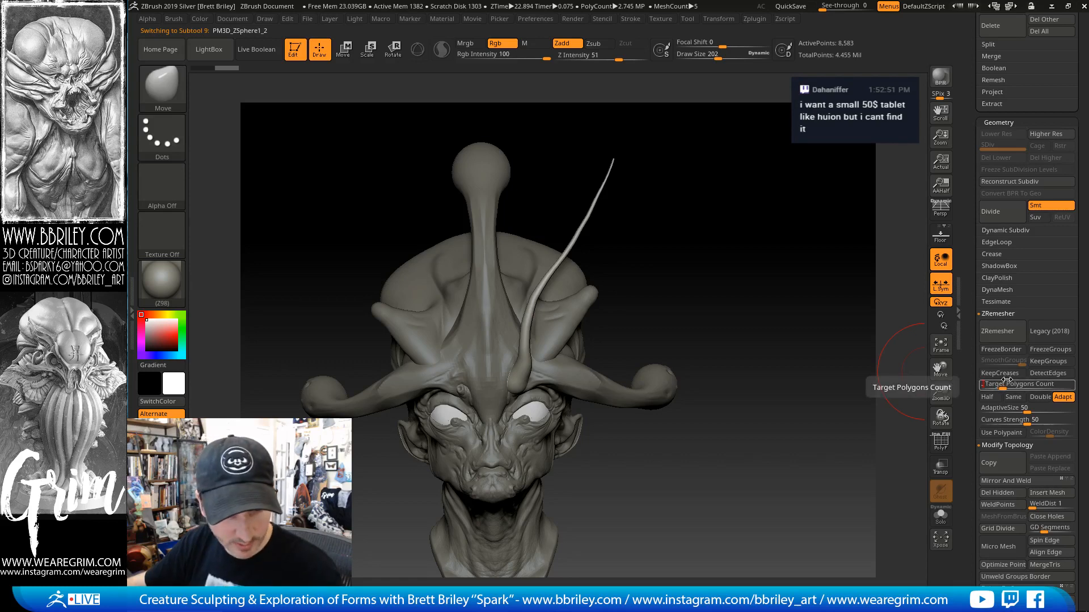
Set the ZRemesher target polygon count to 0.2, remesh the antenna, and turn on its wireframe display
text(2)
key(Return)
drag(714, 236, 701, 250)
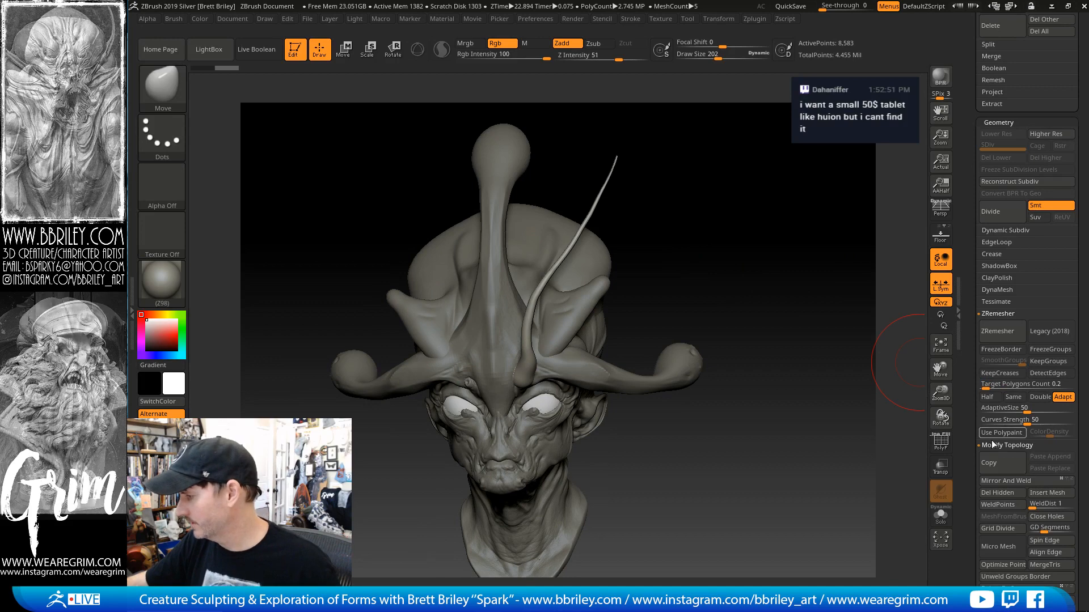
click(999, 333)
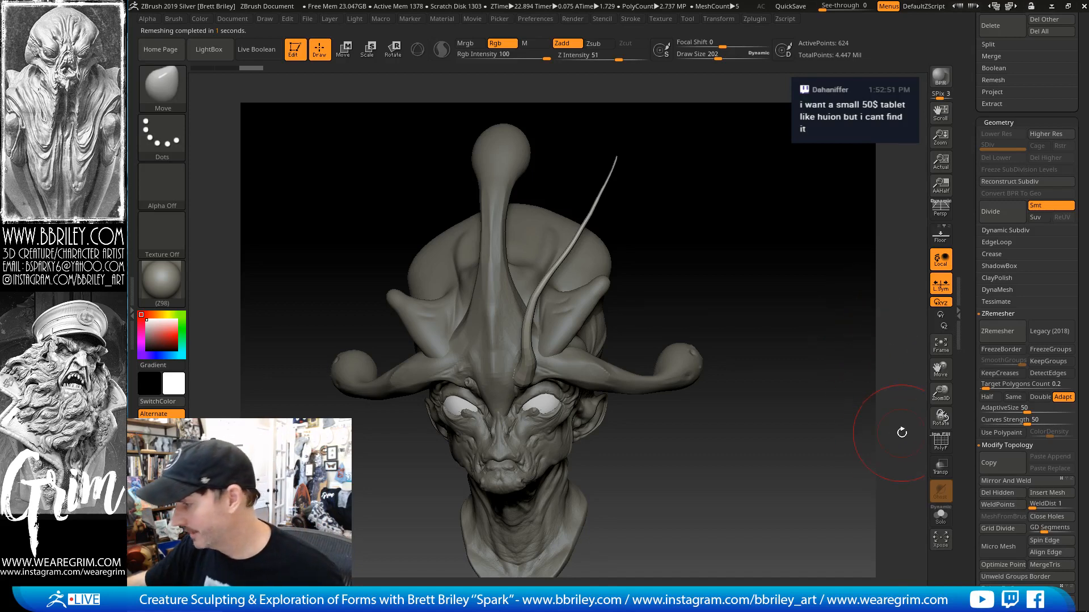
click(942, 447)
drag(807, 330, 798, 309)
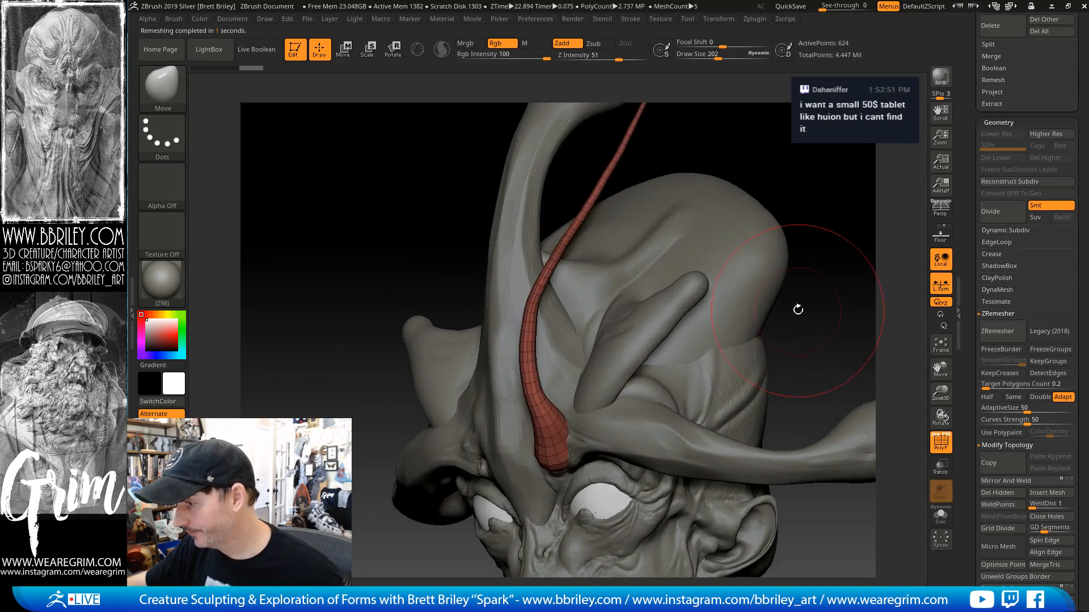
click(995, 337)
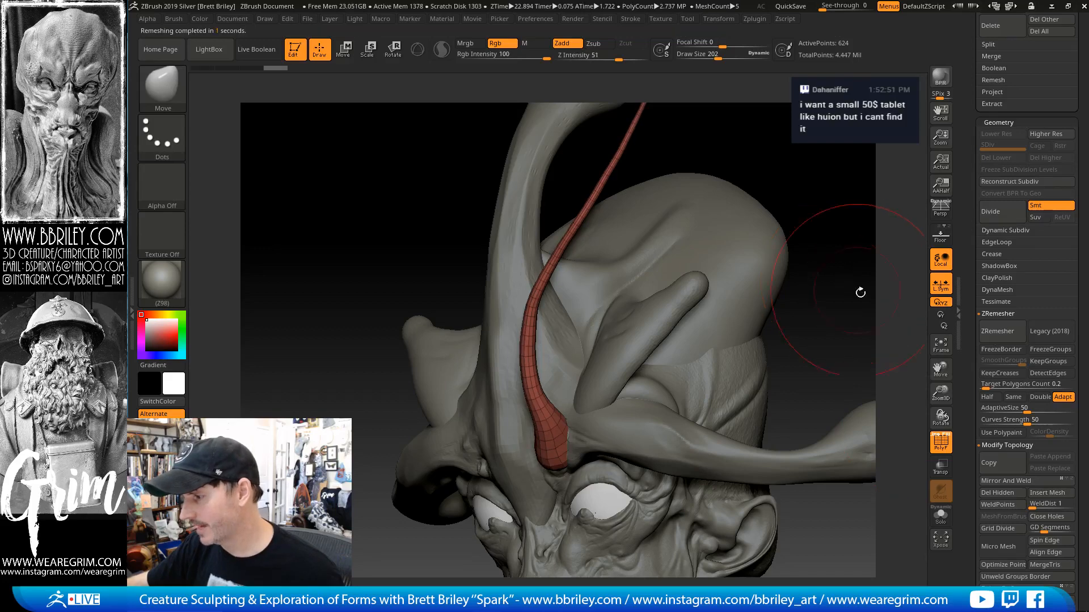
Lower the ZRemesher target polygon count to 0.1 and remesh the antenna again
click(995, 385)
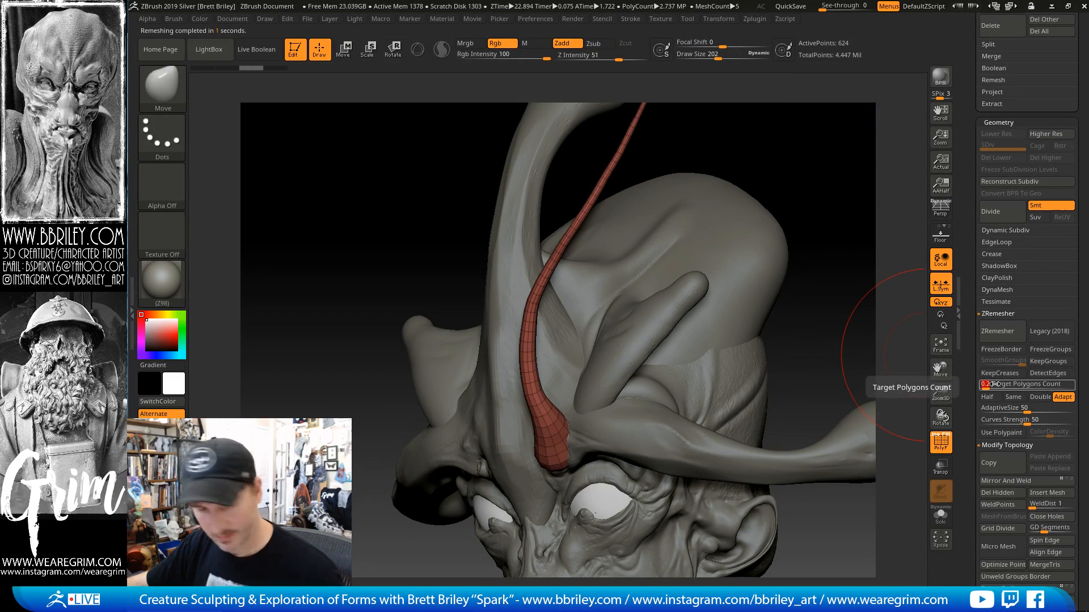
text(.1)
key(Return)
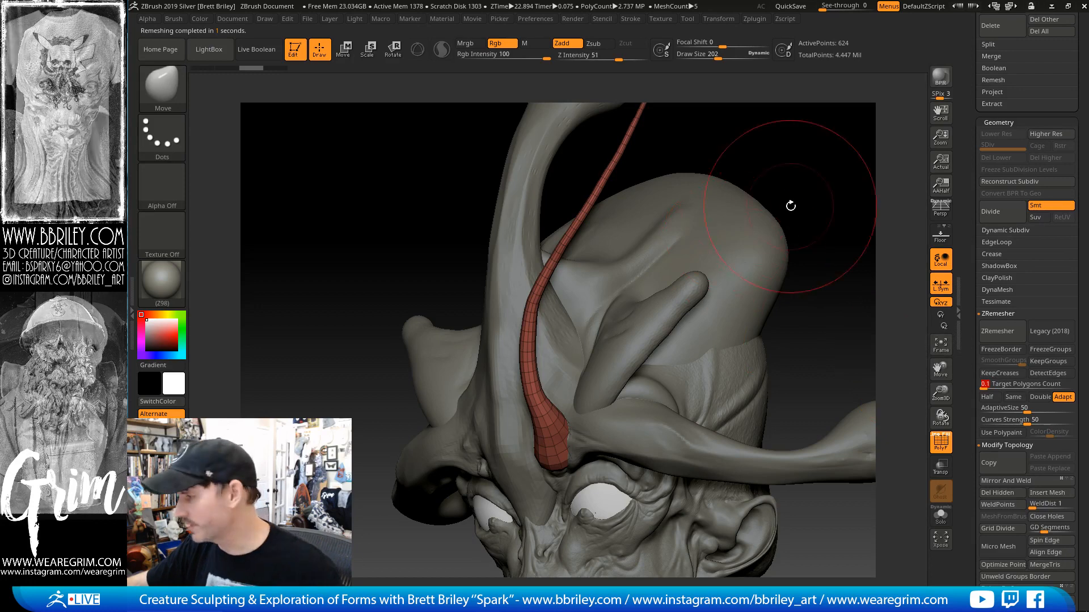
drag(790, 207, 875, 406)
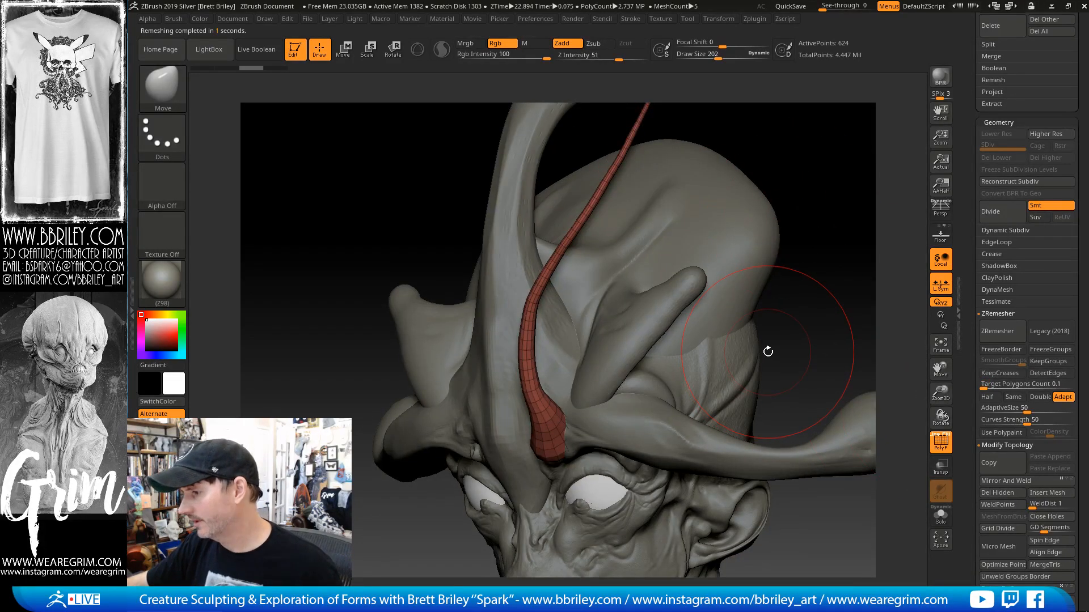
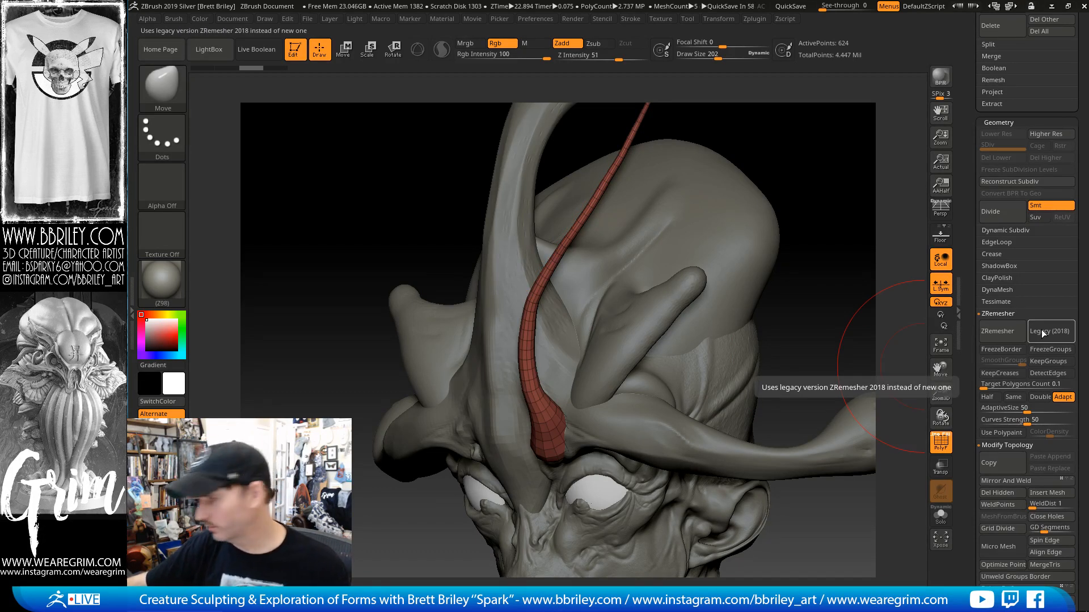
click(1050, 384)
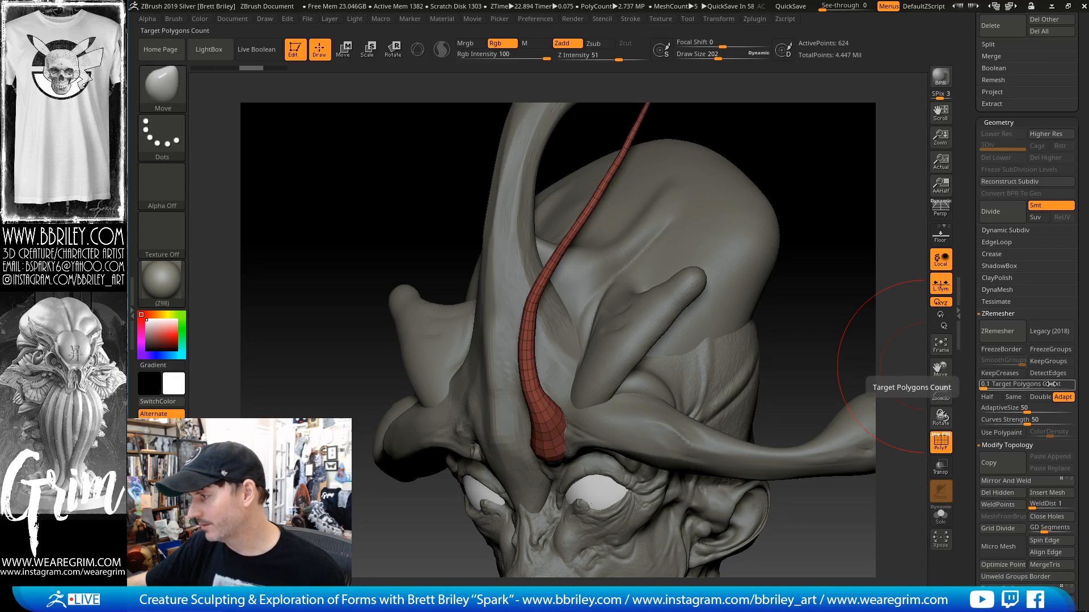
click(1001, 339)
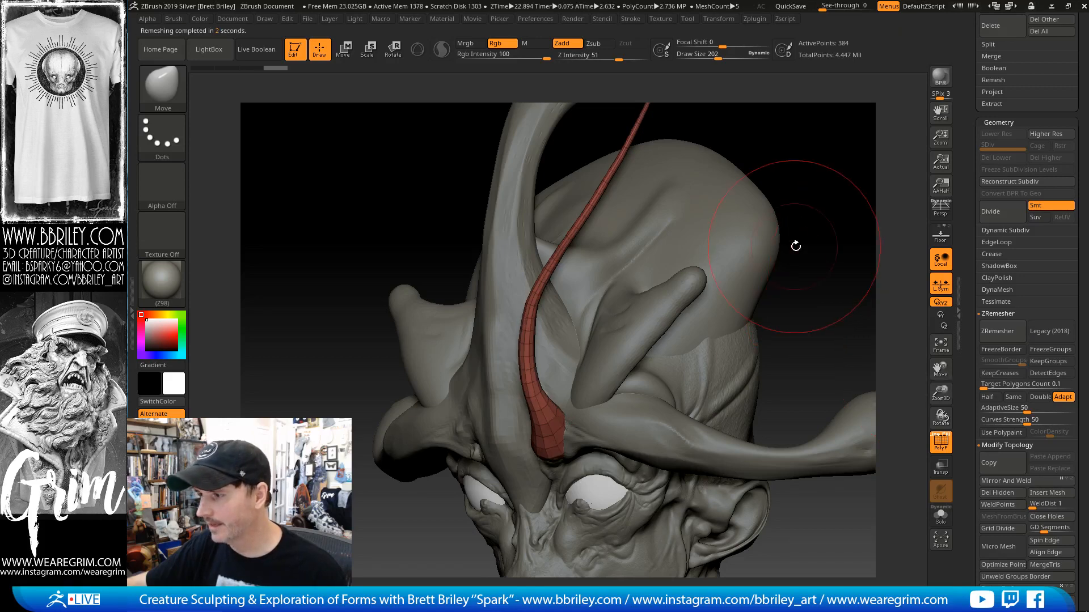
Mirror the antenna across the X axis with SubTool Master, merging both sides into one SubTool
drag(822, 232, 971, 439)
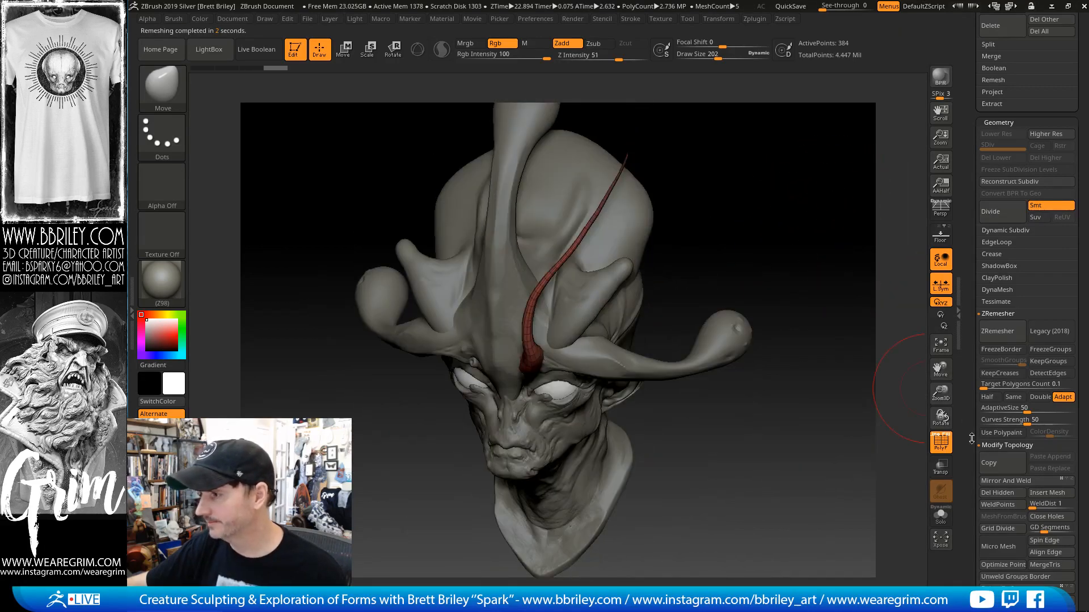
click(940, 441)
drag(802, 328, 795, 272)
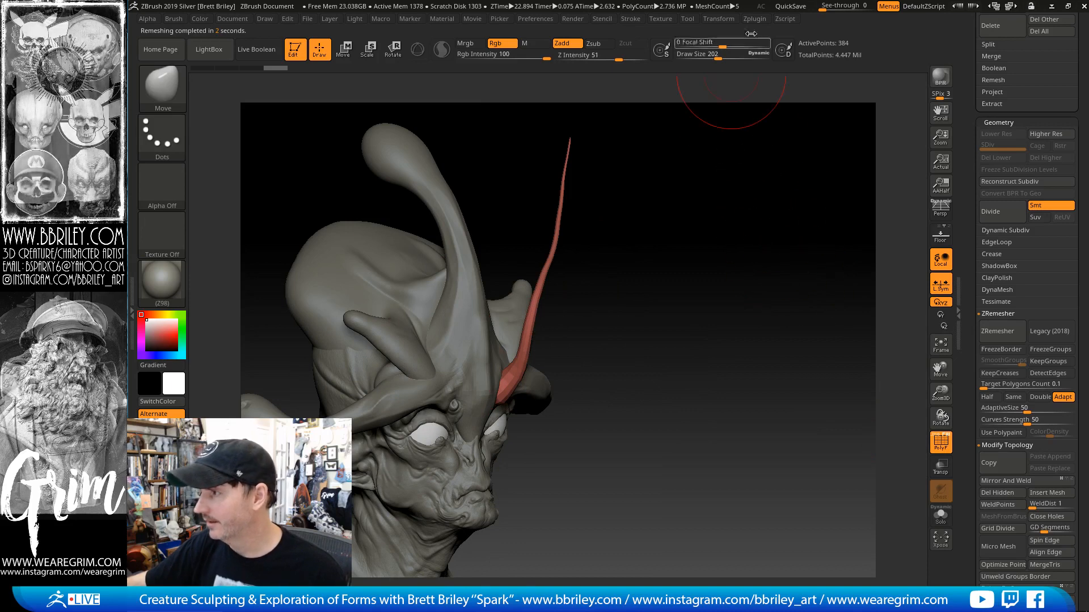
click(754, 18)
click(754, 19)
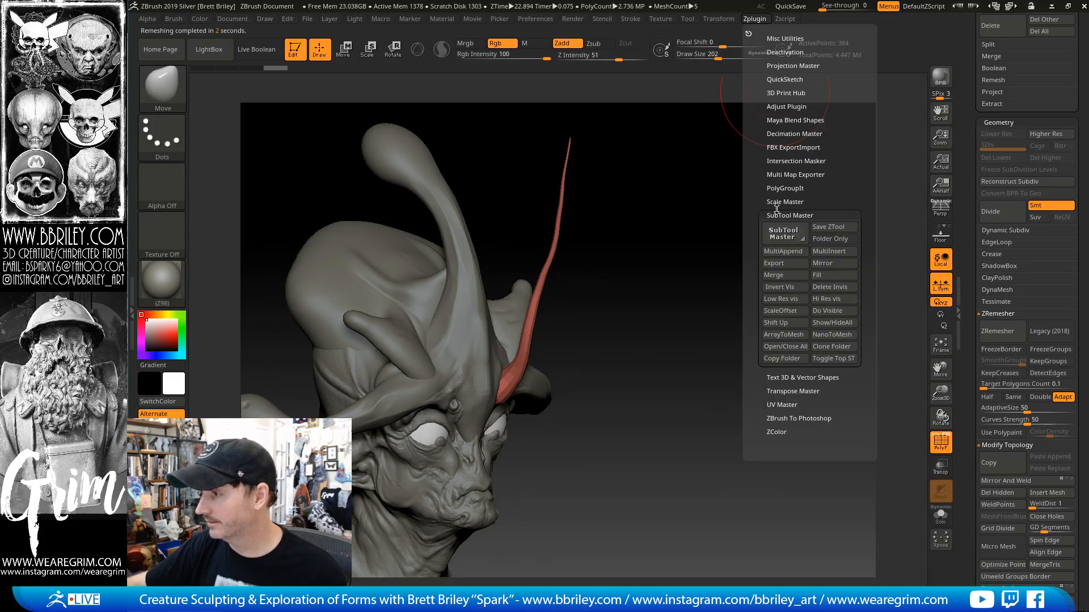
click(784, 234)
click(239, 210)
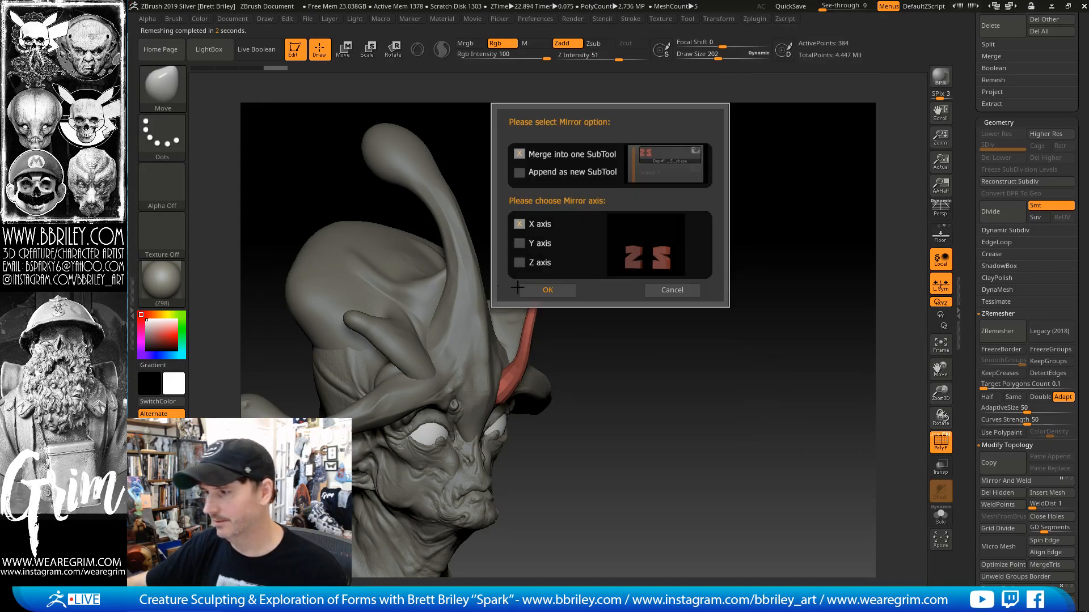
click(536, 288)
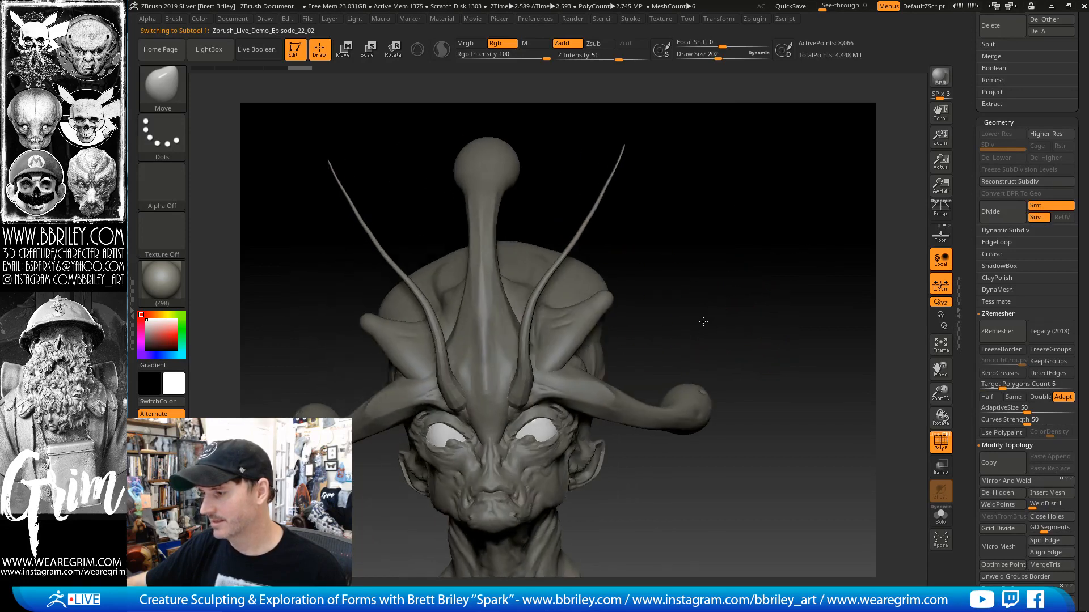
Make the mirrored antennae the active subtool and hide the wireframe display
shift+drag(649, 304, 503, 330)
alt+click(518, 329)
drag(695, 272, 656, 276)
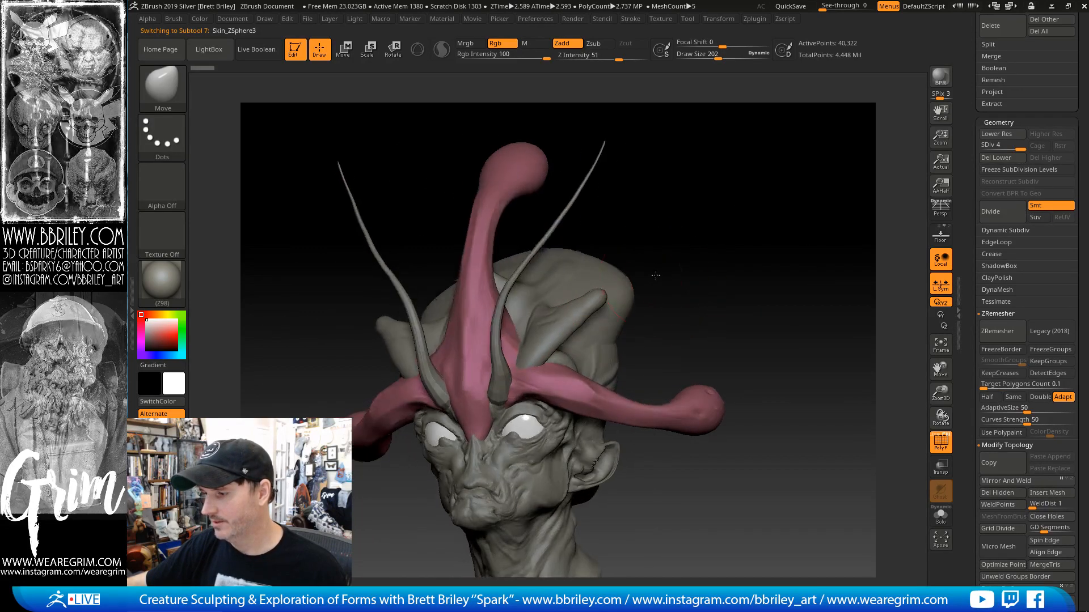
alt+click(525, 258)
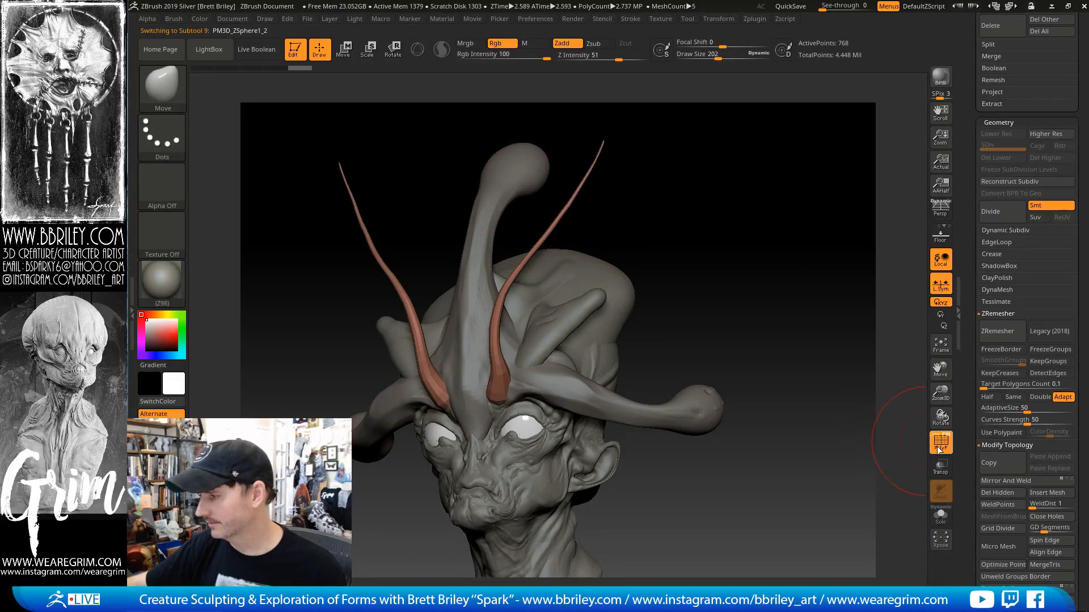
drag(797, 354, 743, 274)
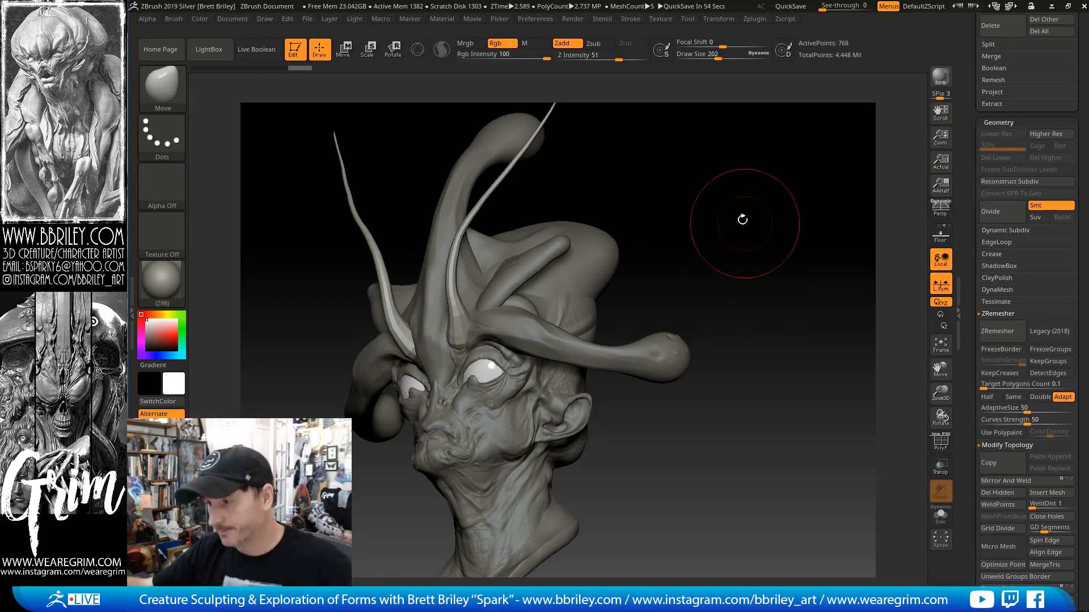
Reduce the draw size to 83 and refine the upper antennae with the Move brush and smoothing
mouse_move(741, 216)
mouse_down()
mouse_move(712, 194)
mouse_move(742, 213)
mouse_move(659, 220)
mouse_move(522, 182)
mouse_up()
key(bracketleft)
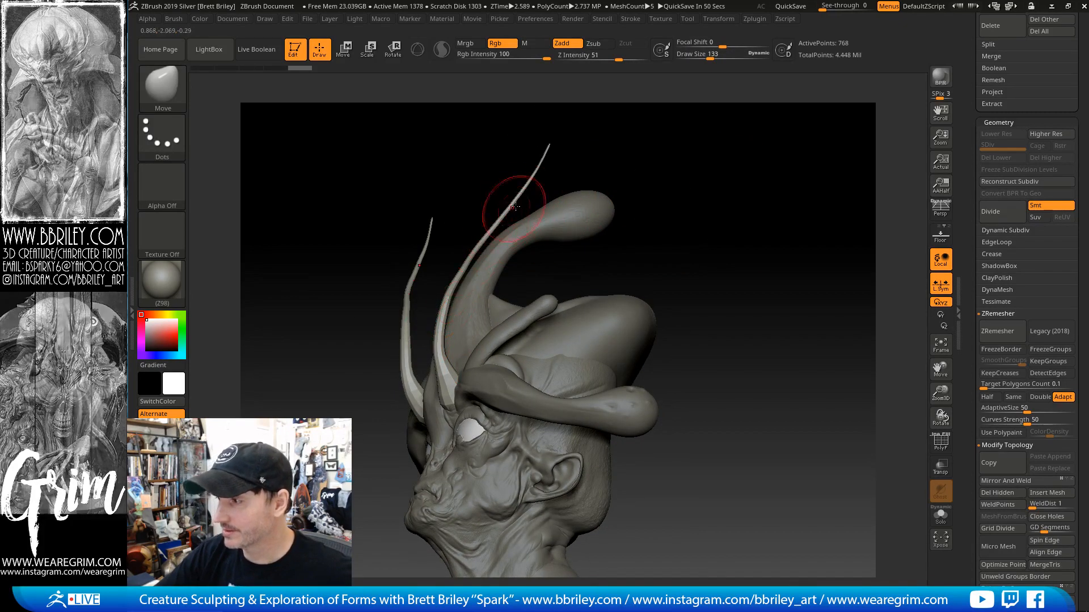
key(s)
drag(536, 171, 517, 171)
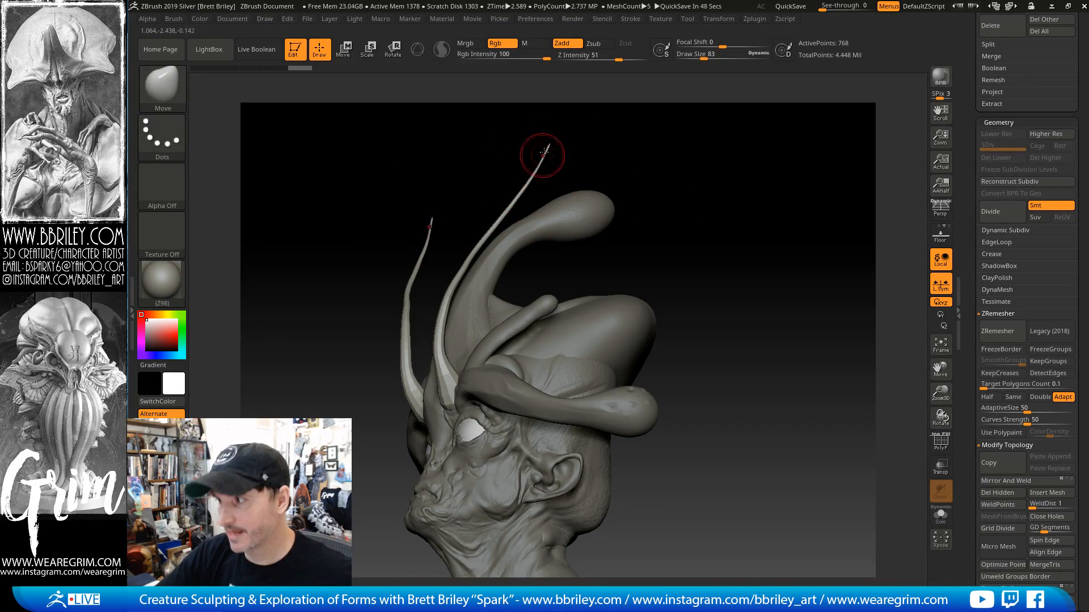
key(shift)
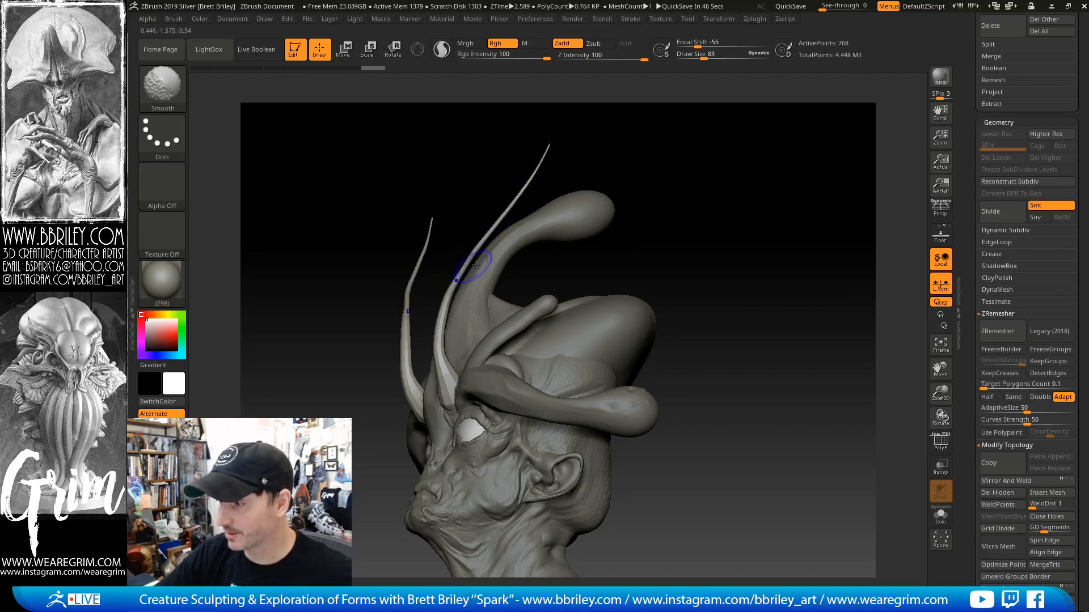
mouse_move(488, 232)
mouse_down()
mouse_move(652, 166)
mouse_move(603, 204)
mouse_move(495, 254)
mouse_up()
Thicken the thin upper stretches of the antennae with the Inflat brush
key(b)
key(i)
key(n)
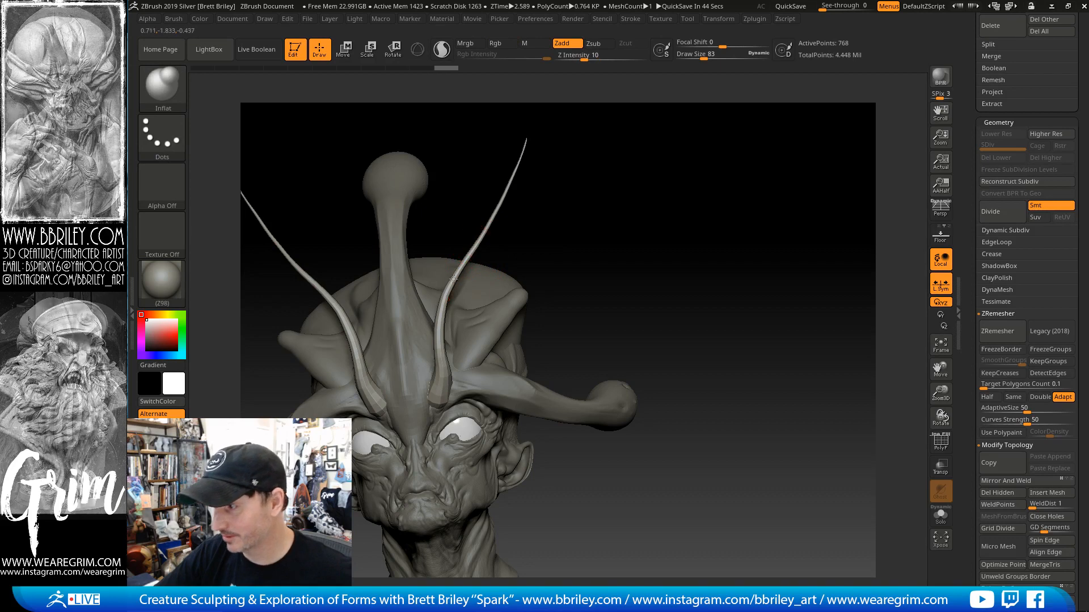
click(518, 218)
mouse_move(542, 213)
mouse_down()
mouse_move(517, 218)
mouse_move(561, 208)
mouse_up()
Reshape the curve of the upper antennae with the Move brush at draw size 153
key(b)
key(m)
key(v)
key(s)
drag(491, 222, 500, 221)
drag(497, 217, 517, 176)
Inflate the antennae along their lengths with the Inflat brush and return to the Move brush
key(b)
key(i)
key(n)
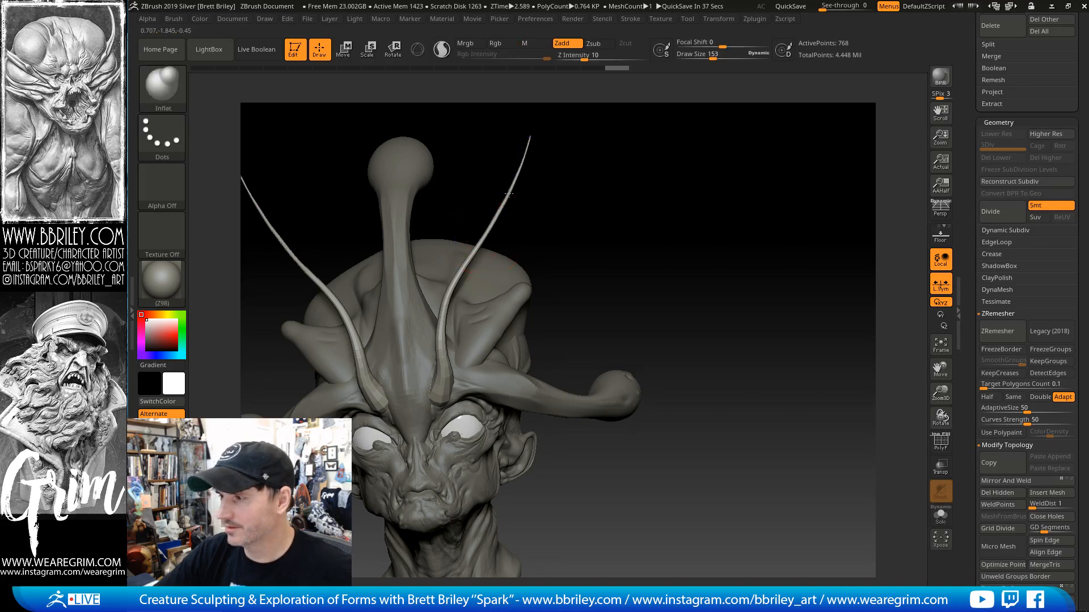
key(b)
key(m)
key(v)
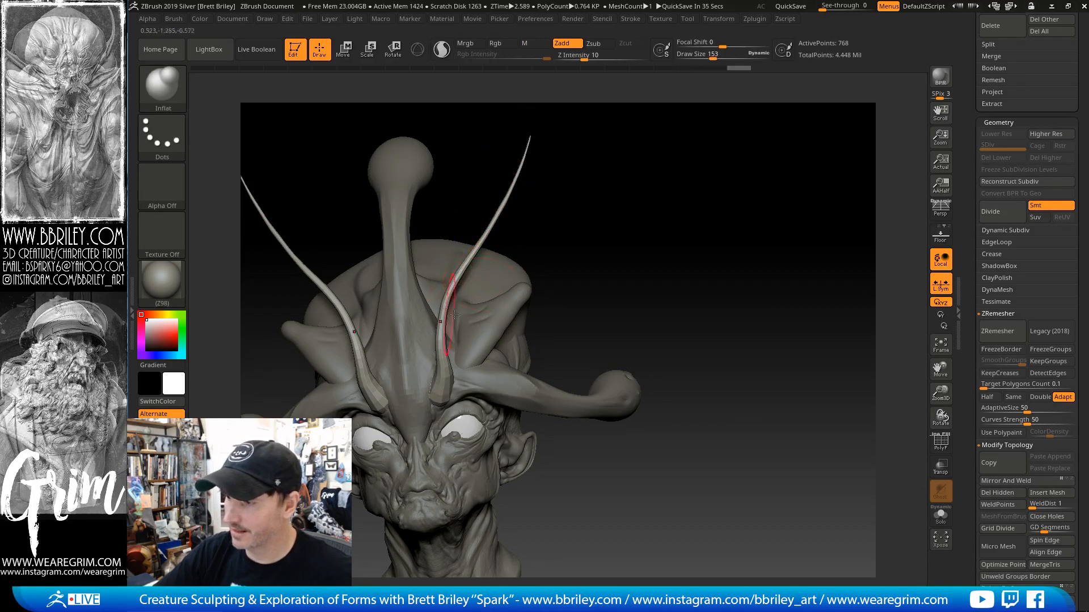
Adjust the lower bends of the antennae with the Move brush at draw size 179
drag(558, 286, 533, 278)
key(s)
drag(438, 316, 441, 315)
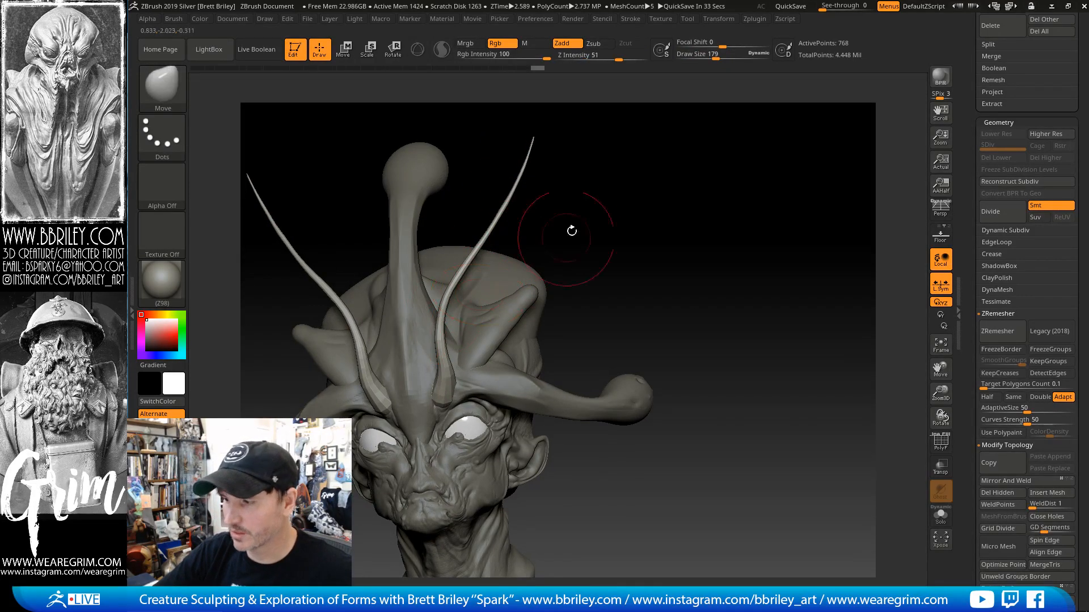
drag(571, 231, 574, 243)
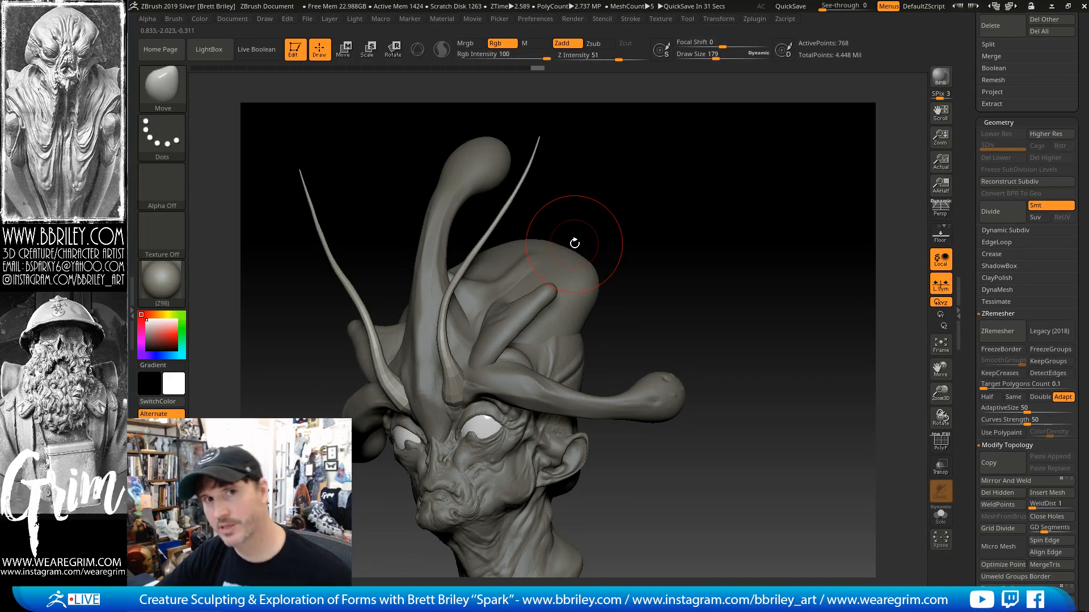
mouse_move(596, 204)
mouse_down()
mouse_move(584, 196)
mouse_move(546, 216)
mouse_up()
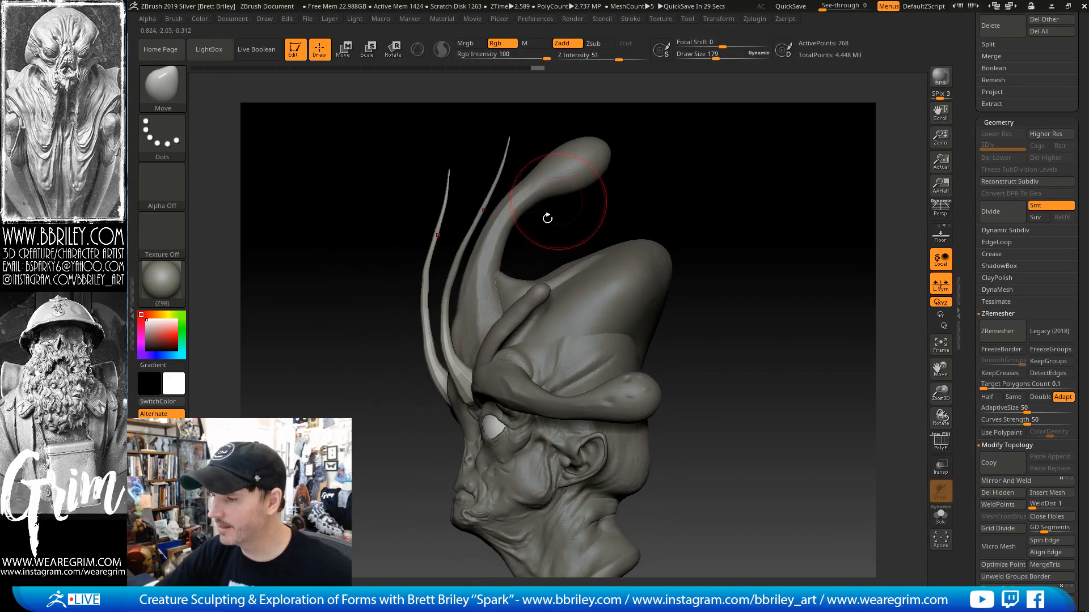
Reshape the antennae's side profile with the Move brush, reducing the draw size to 133 for the middle bend
key(s)
drag(453, 334, 456, 335)
drag(594, 233, 583, 226)
key(s)
drag(445, 316, 440, 326)
key(s)
key(s)
drag(458, 289, 450, 288)
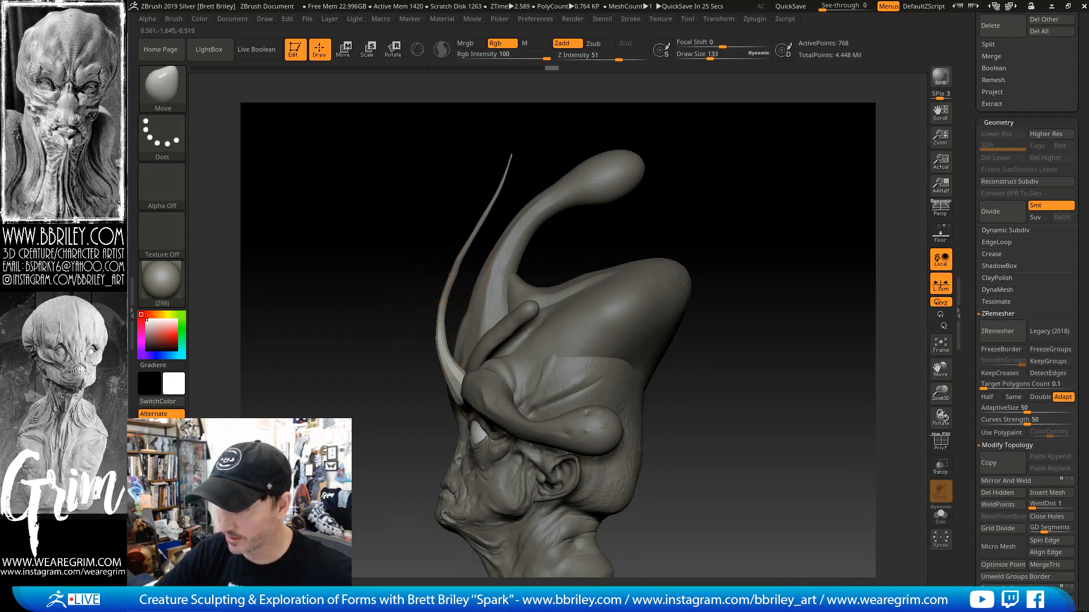
Smooth the middle bend of the antennae in the side profile
key(shift)
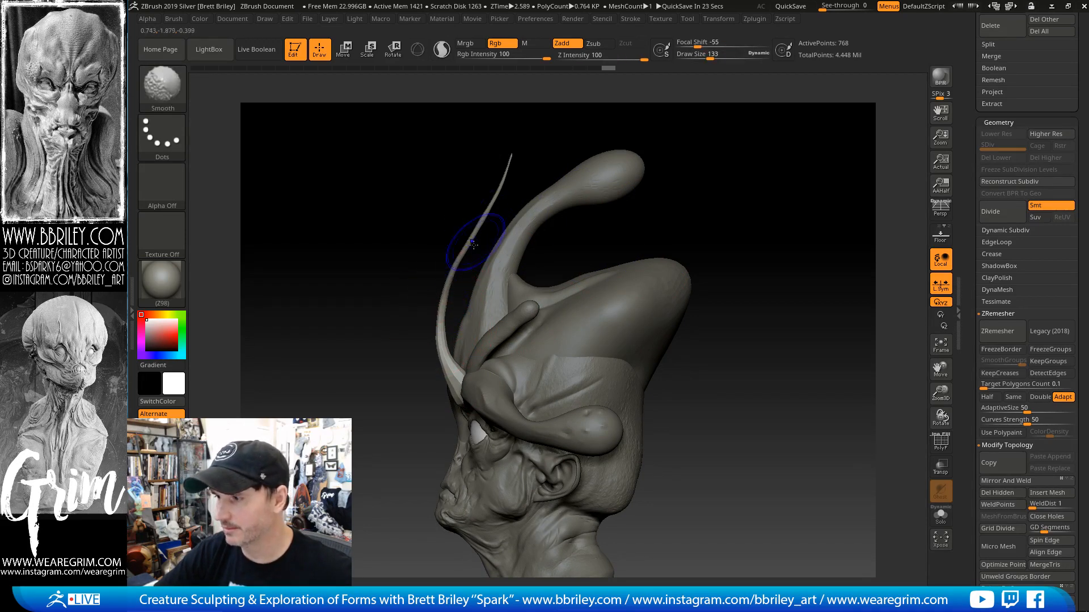
key(s)
mouse_move(474, 234)
mouse_down()
mouse_move(483, 236)
mouse_move(464, 239)
mouse_move(445, 293)
mouse_up()
Thicken the lower antennae with the Inflat brush and return to the Move brush at draw size 168
key(b)
key(i)
key(n)
key(s)
key(b)
key(m)
key(v)
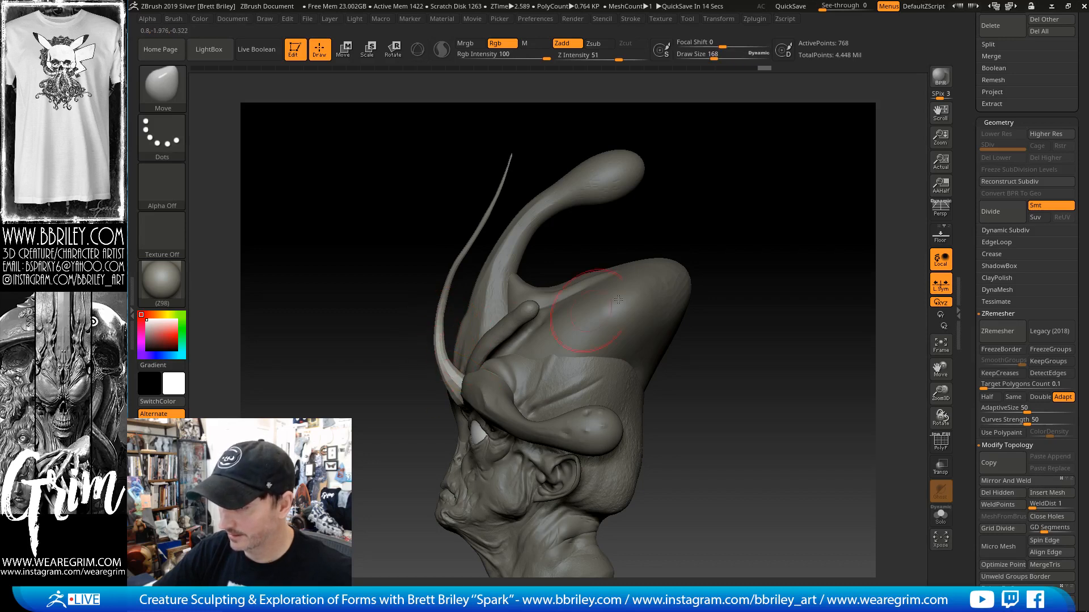
Thicken the antennae bases above the eyes with the Inflat brush at draw size 213
mouse_move(681, 318)
mouse_down()
mouse_move(720, 250)
mouse_move(699, 176)
mouse_up()
key(b)
key(i)
key(n)
key(s)
drag(448, 333, 443, 333)
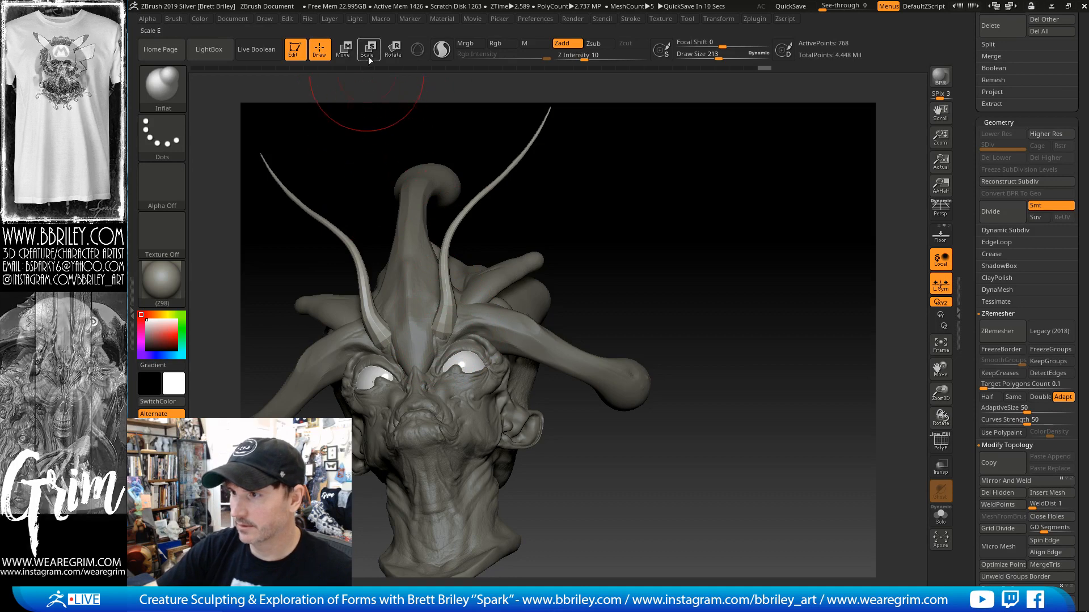
drag(445, 335, 447, 338)
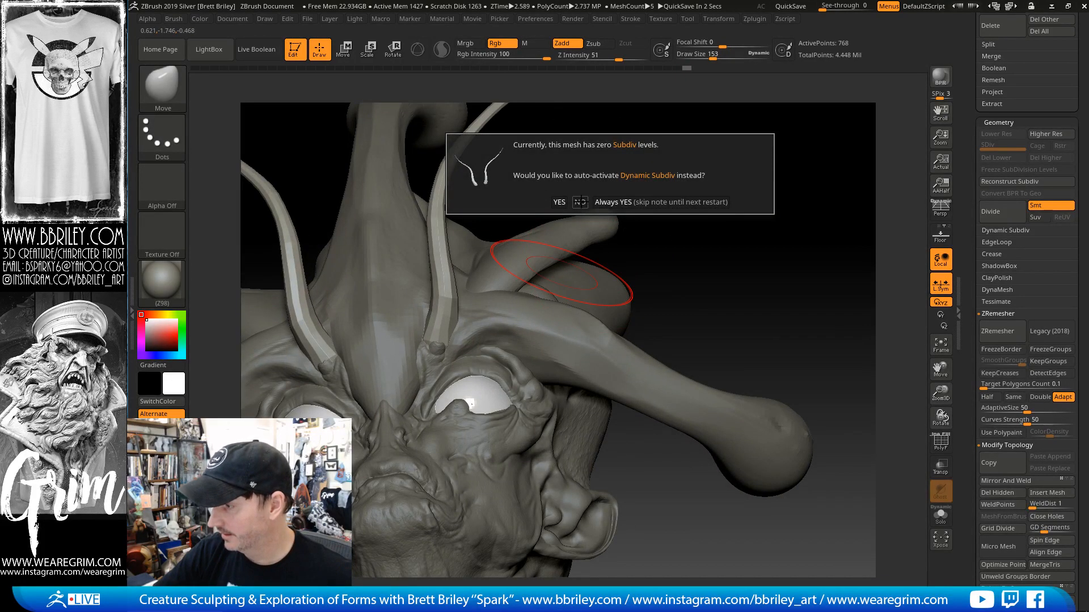
Open the antennae's Dynamic Subdiv settings, declining the offers to auto-activate Dynamic Subdiv
click(580, 202)
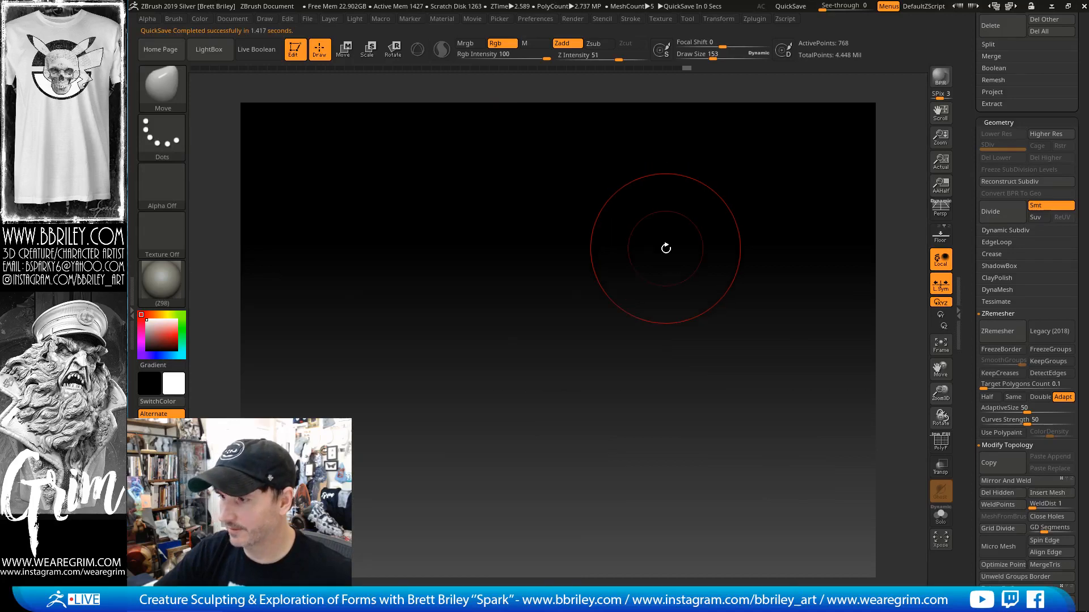
drag(699, 228, 707, 206)
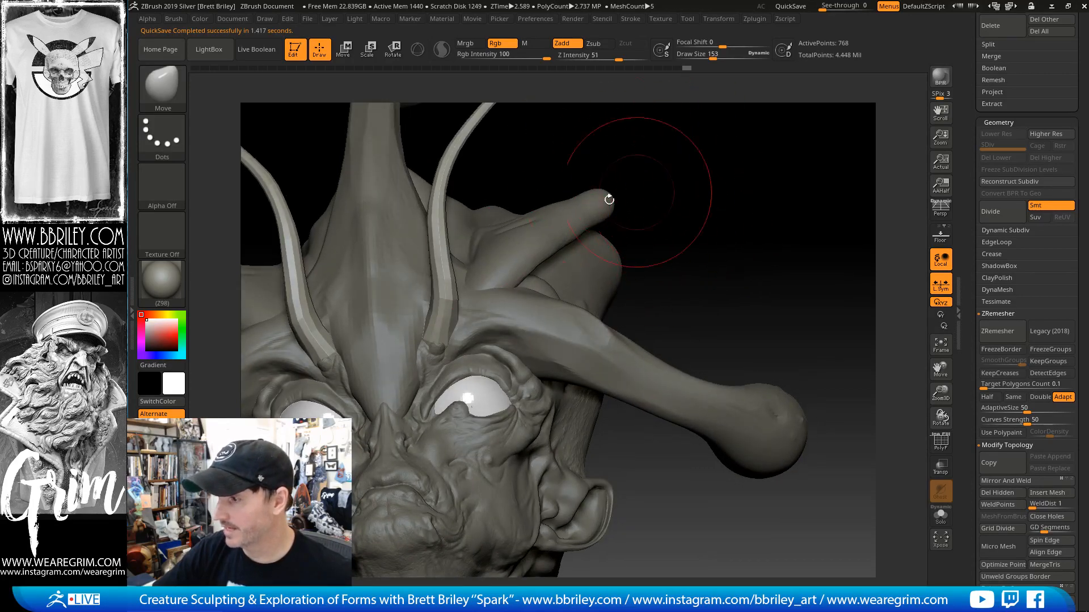
click(1005, 230)
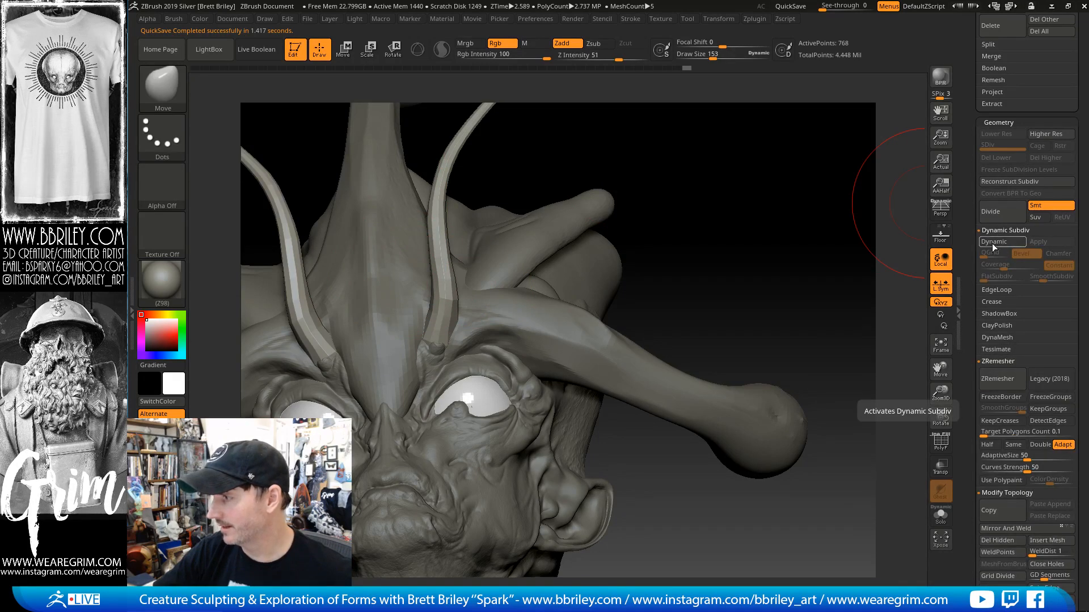
click(992, 244)
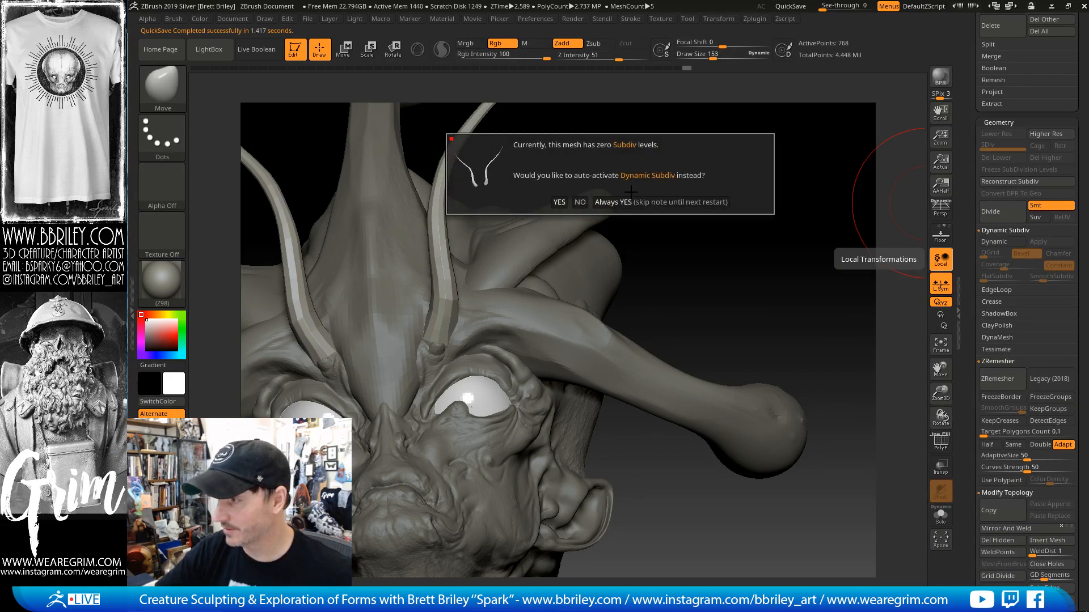
click(579, 202)
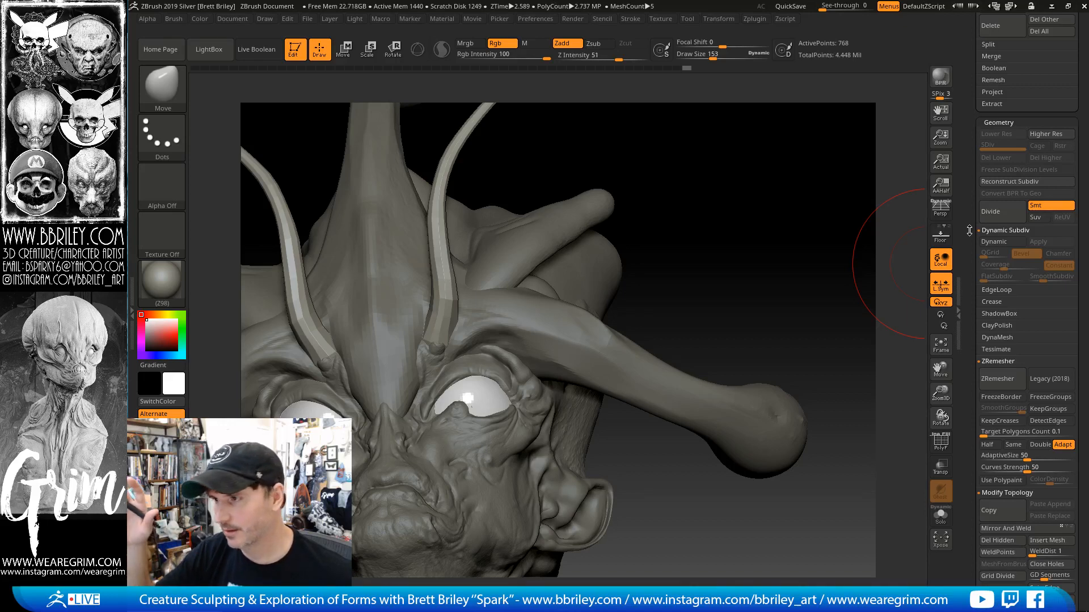
key(b)
key(z)
key(m)
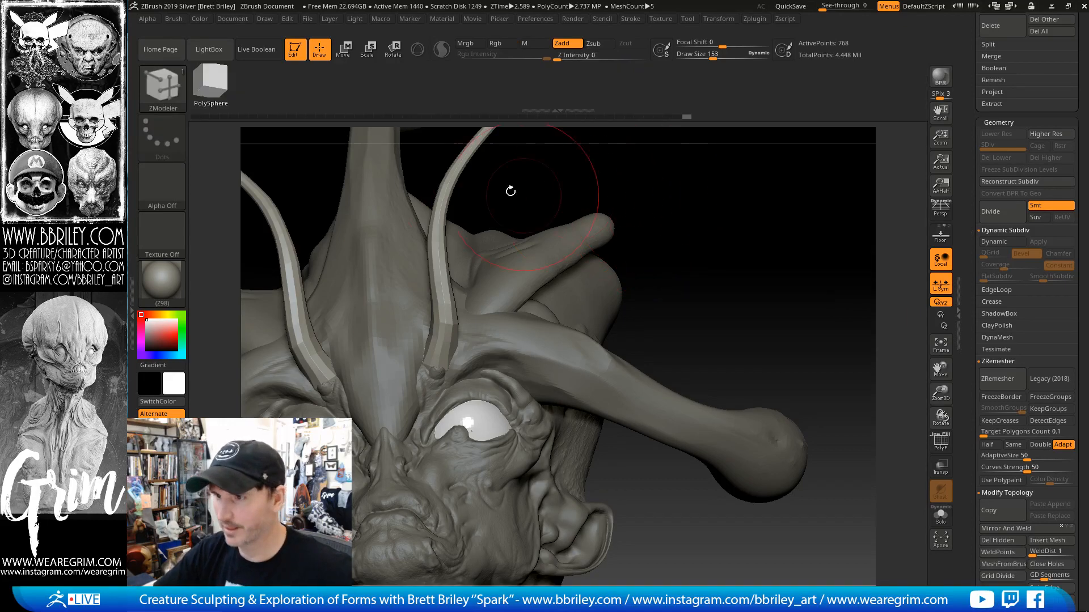
Choose the Standard brush and divide the antennae mesh up to subdivision level 4
key(b)
key(s)
key(t)
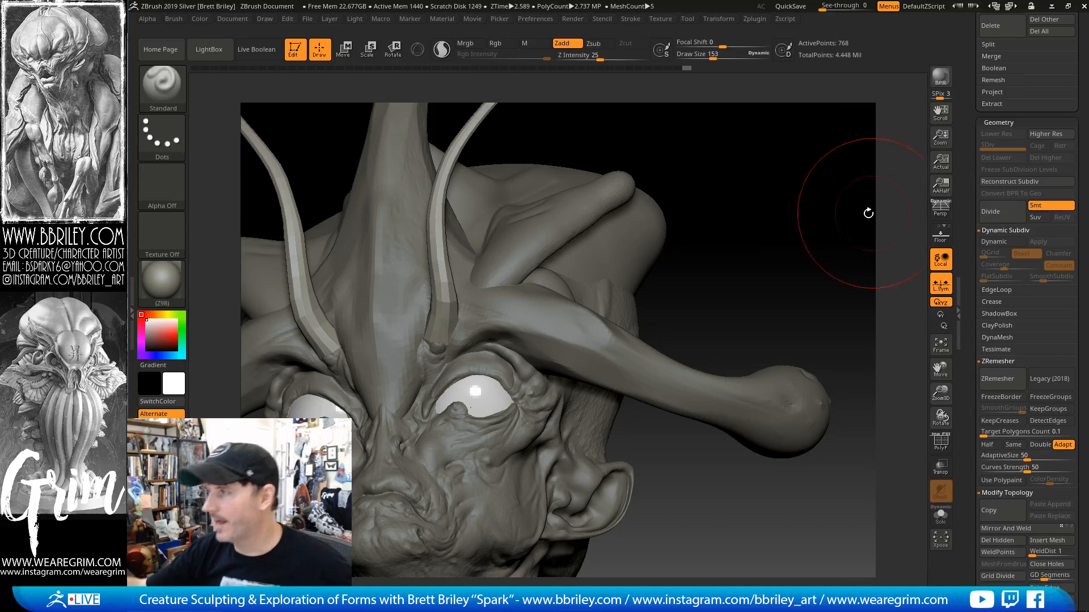
drag(868, 213, 834, 215)
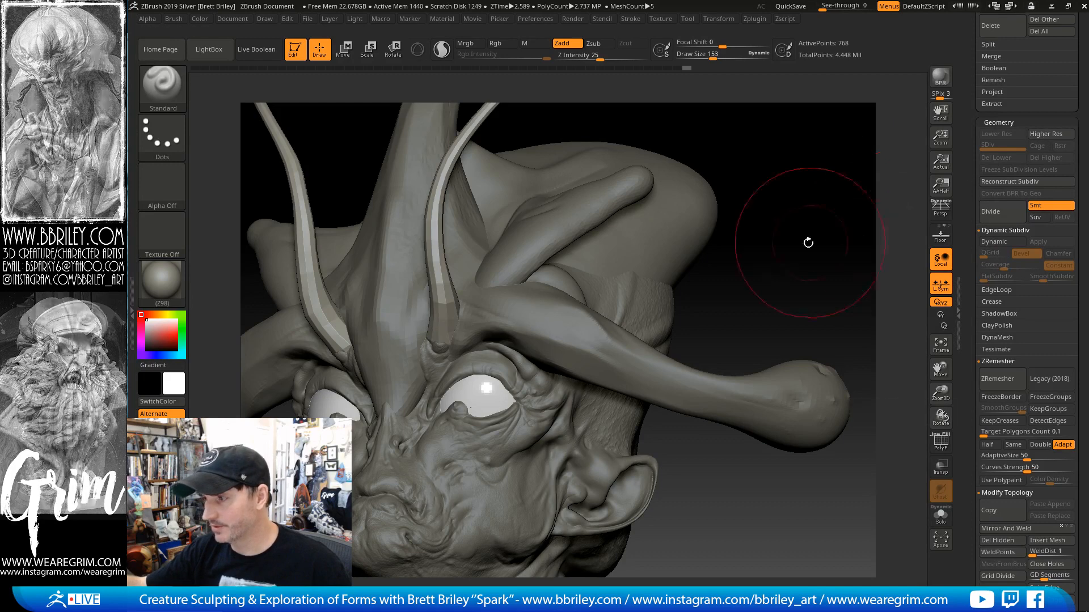
key(ctrl)
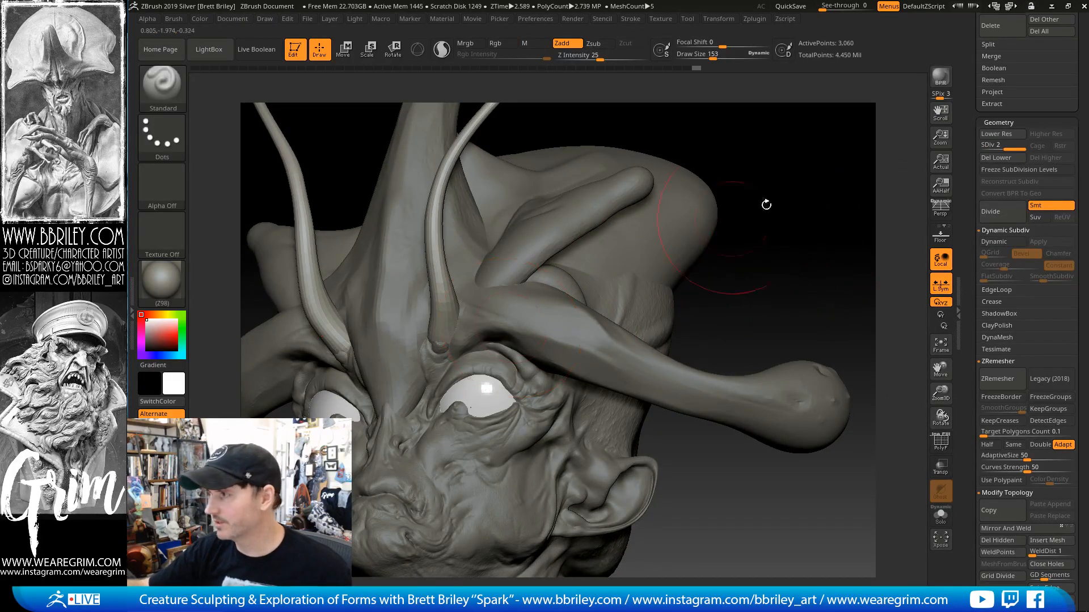
key(d)
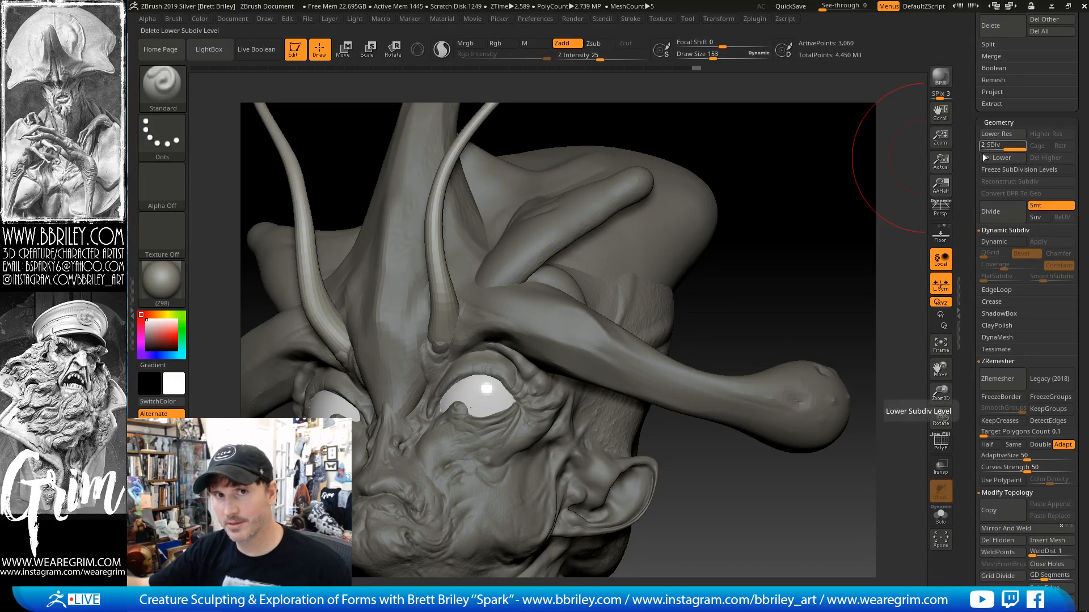
key(ctrl+d)
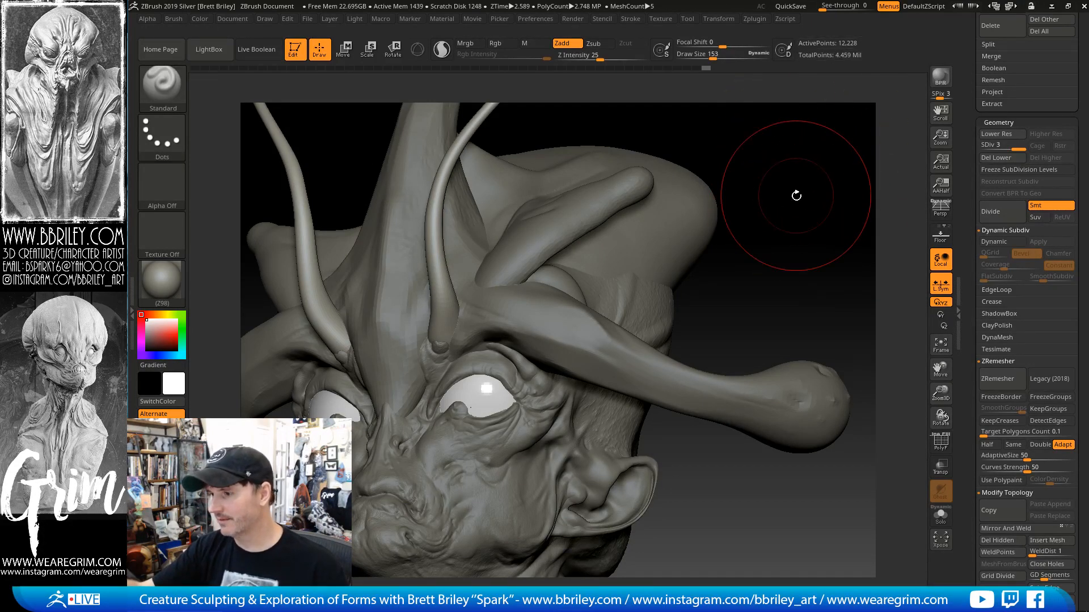
mouse_move(795, 189)
mouse_down()
mouse_move(778, 174)
mouse_move(749, 182)
mouse_move(773, 210)
mouse_up()
key(d)
Sculpt lengthwise forms along the lower antennae down to their bases with the Standard brush, reducing the draw size to 25
key(s)
drag(454, 308, 426, 306)
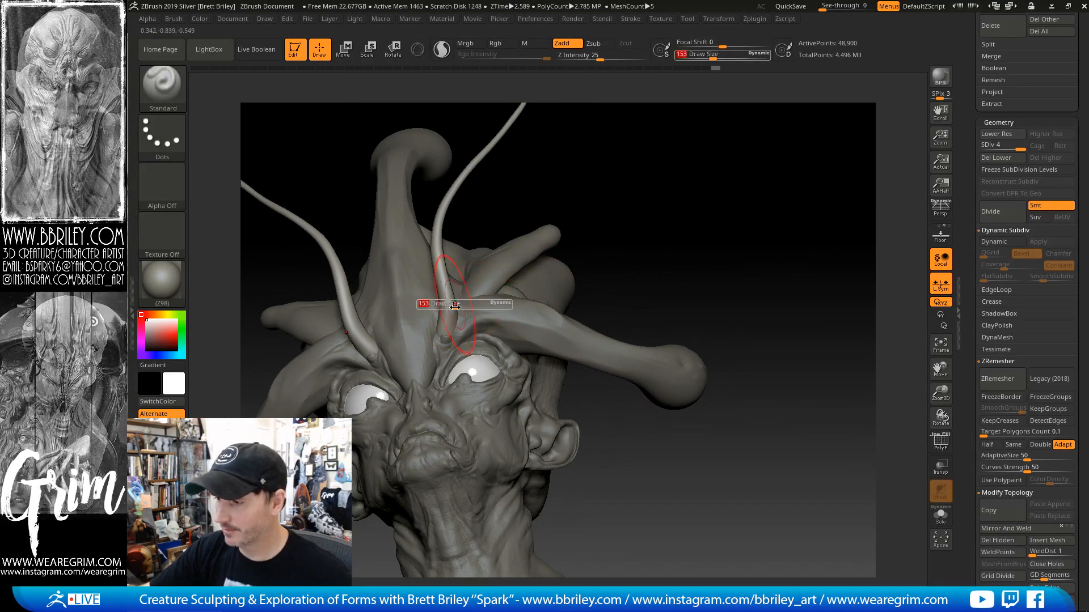
alt+drag(576, 187, 578, 301)
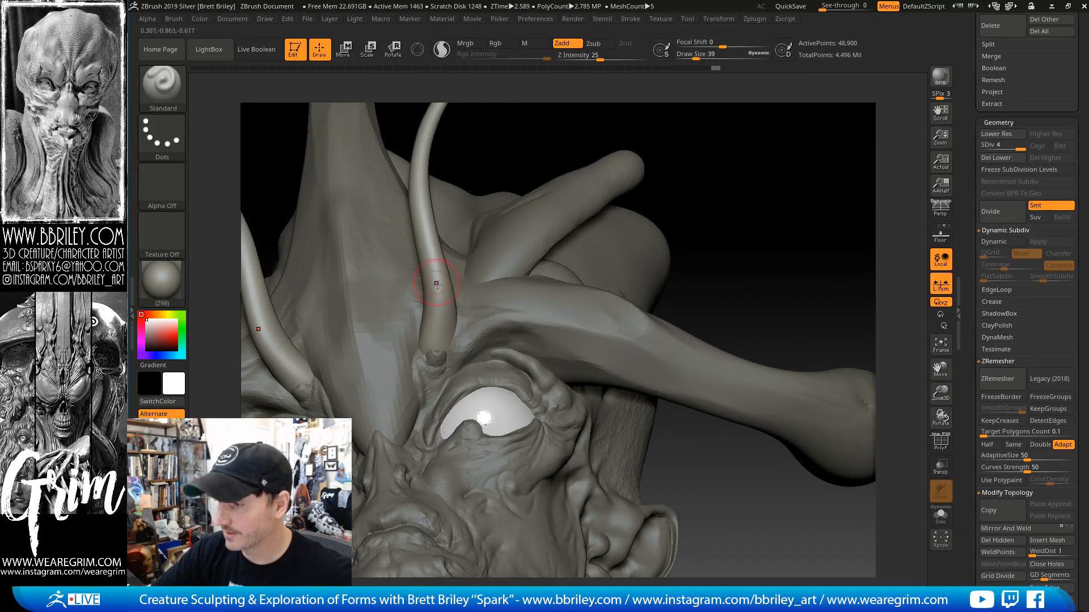
key(s)
mouse_move(434, 245)
mouse_down()
mouse_move(426, 245)
mouse_move(444, 321)
mouse_up()
key(s)
drag(425, 221, 443, 355)
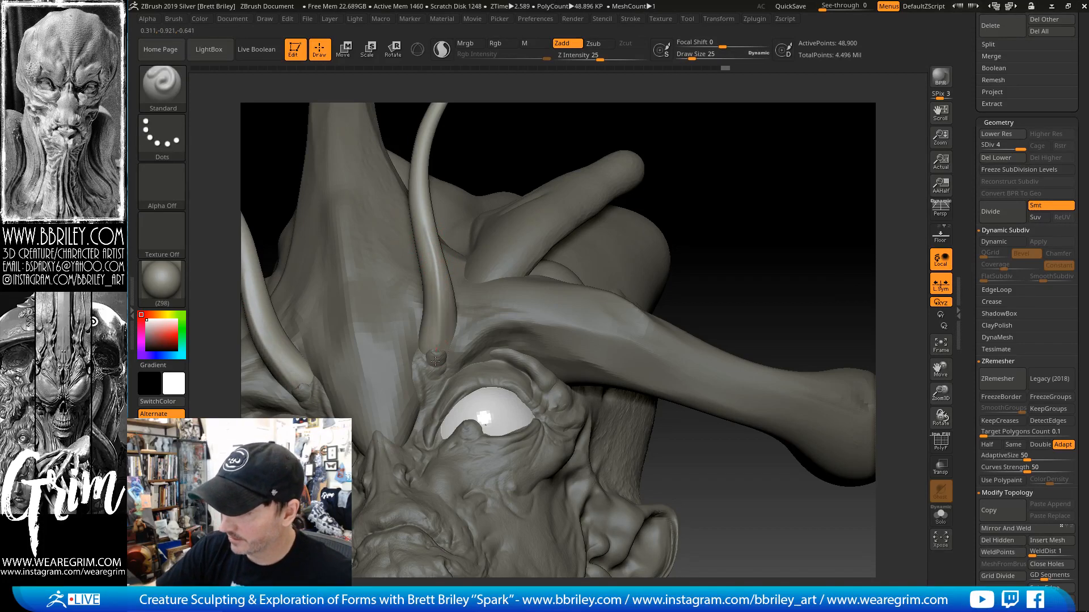
drag(427, 245, 436, 356)
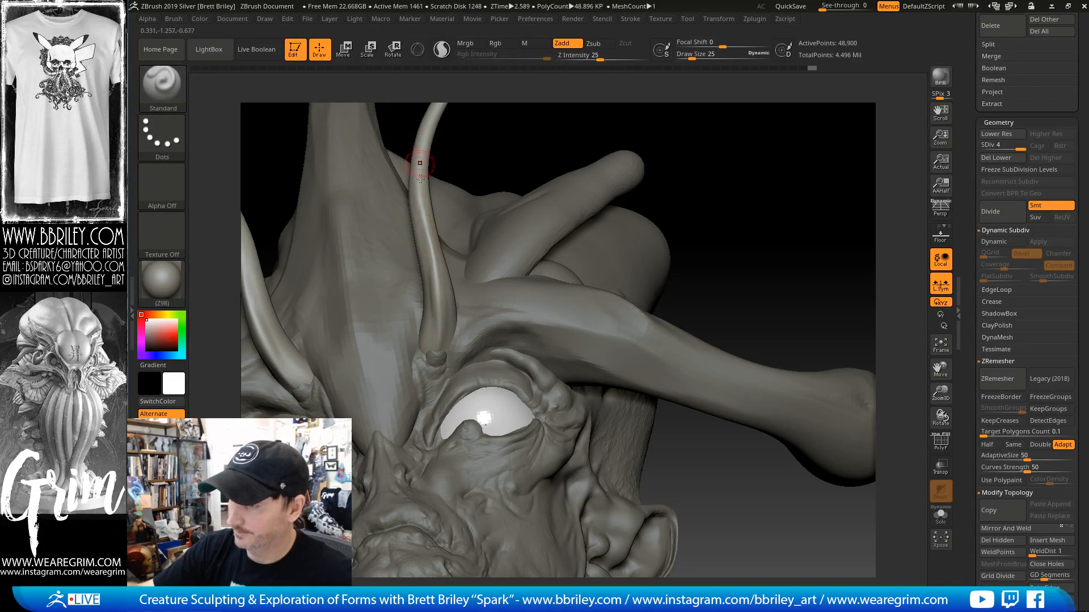
Carve lengthwise grooves into the antennae at subdivision level 2 with the DamStandard brush, raising the draw size to 36
drag(476, 131, 538, 114)
key(b)
key(d)
key(s)
key(shift+d)
key(shift+d)
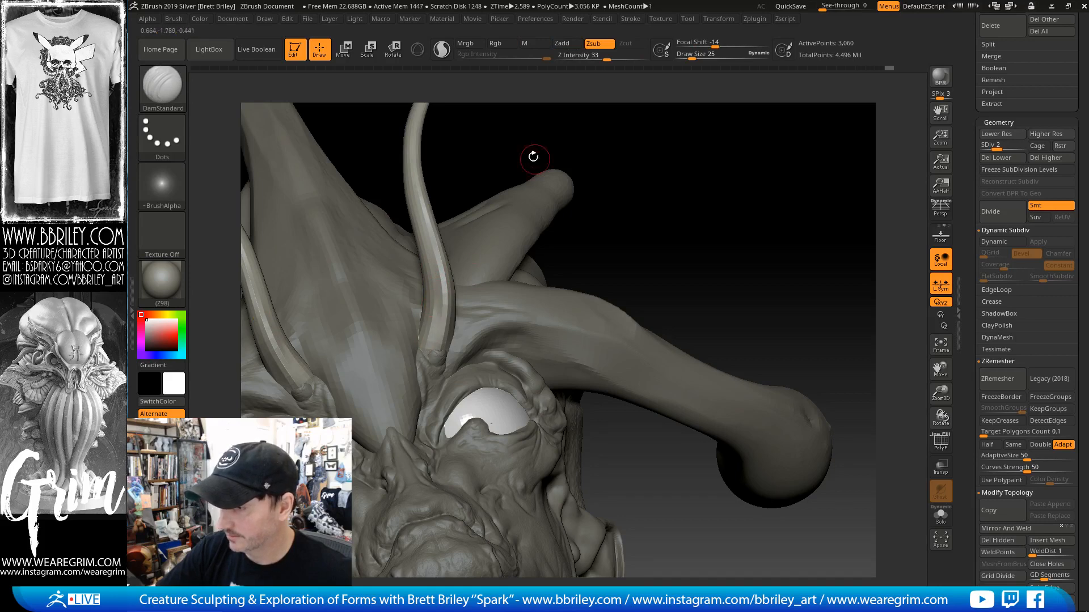
drag(533, 158, 452, 287)
drag(556, 170, 483, 214)
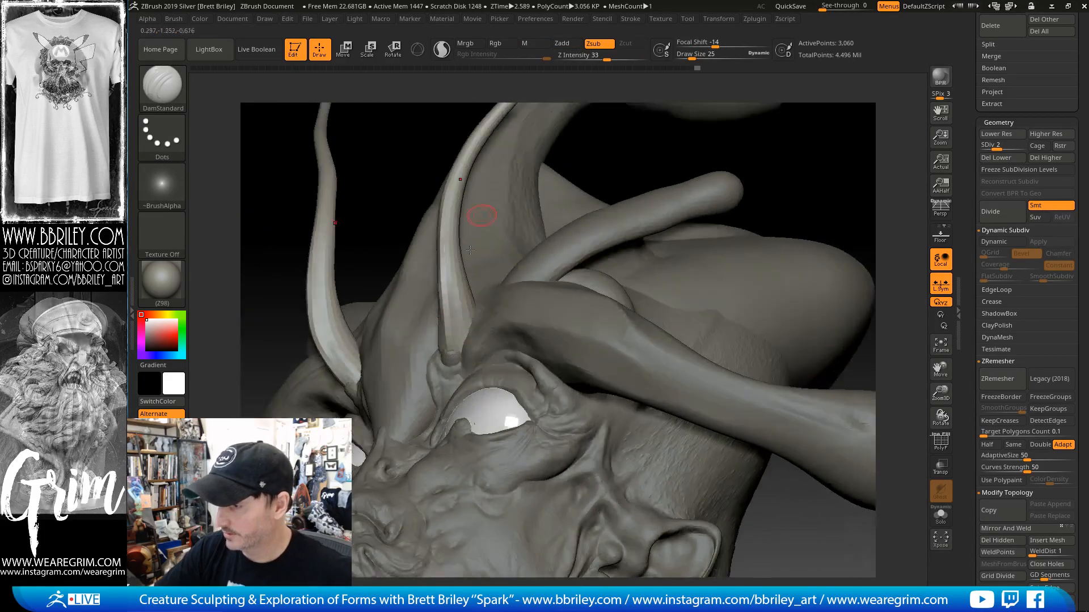
key(s)
drag(454, 308, 458, 308)
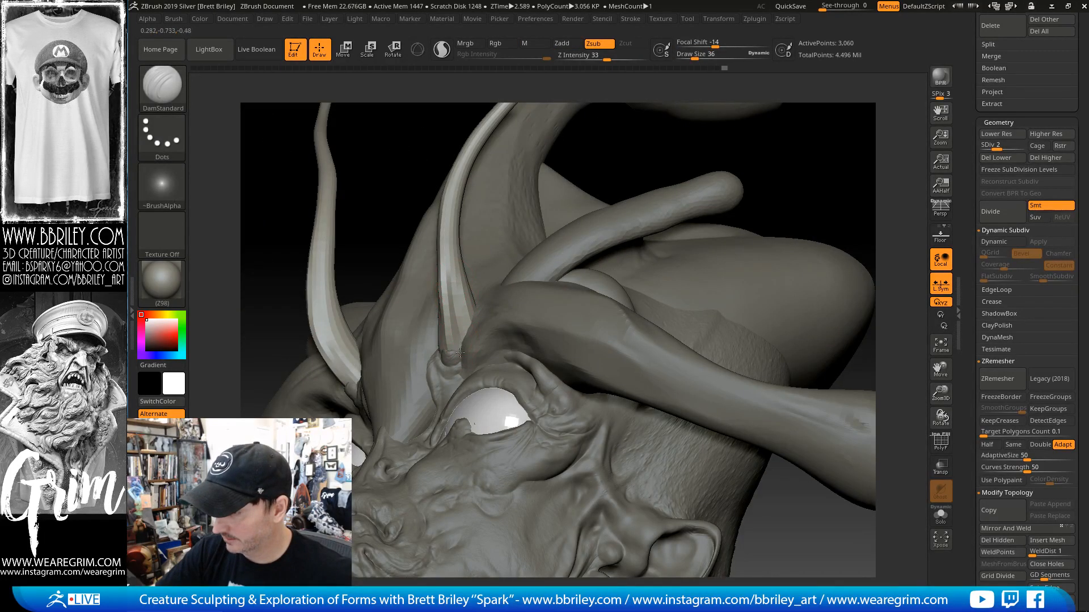
mouse_move(617, 165)
mouse_down()
mouse_move(658, 114)
mouse_move(451, 321)
mouse_move(461, 277)
mouse_up()
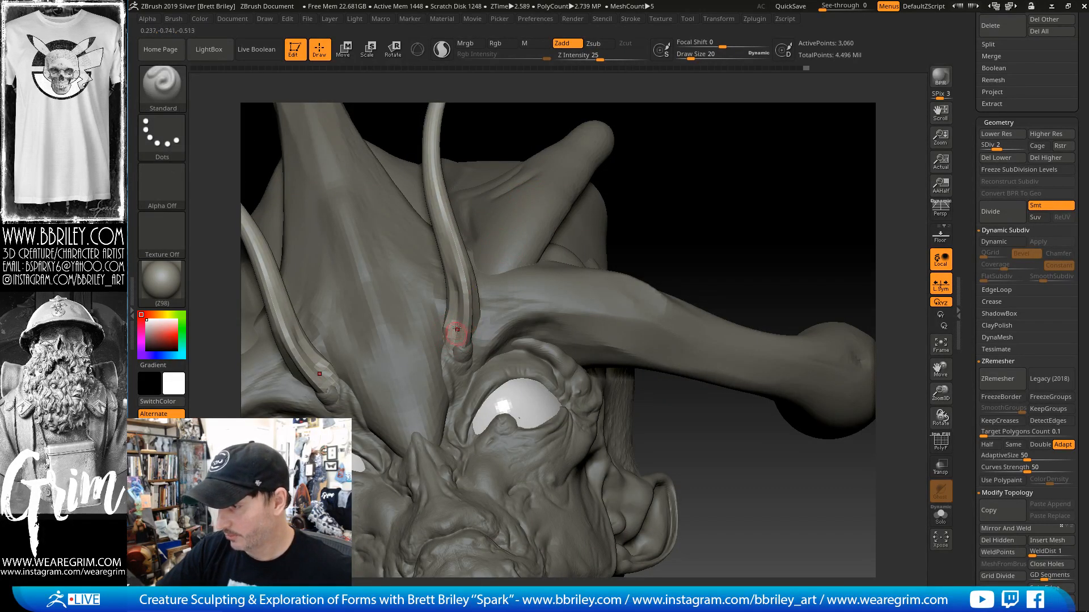
Build up ridges along the antennae with the Standard brush at draw size 20 and smooth their front bends
drag(658, 169, 481, 342)
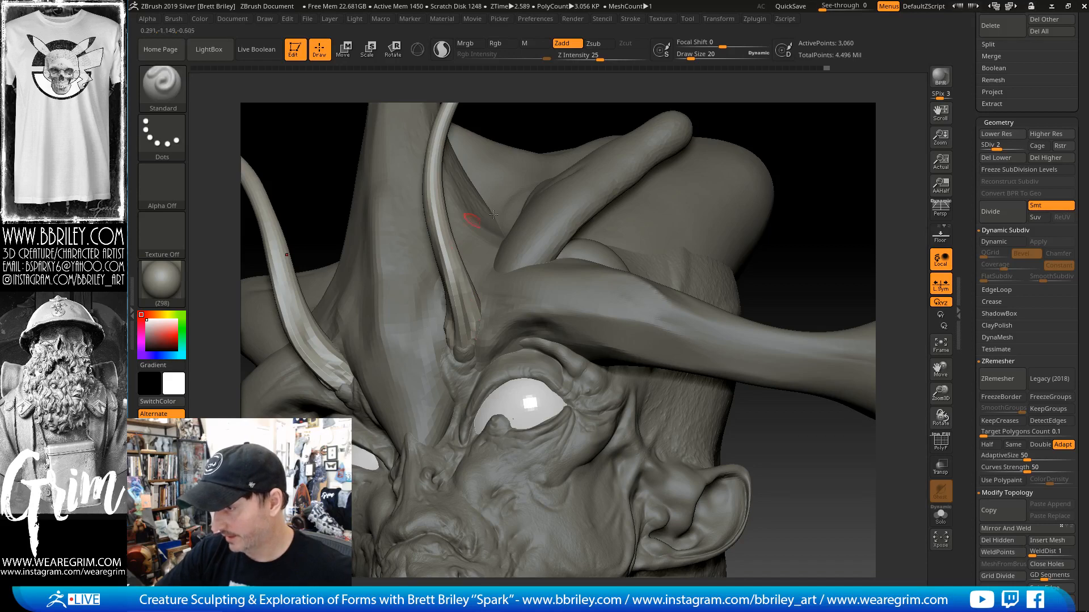
drag(494, 215, 710, 210)
drag(419, 295, 430, 226)
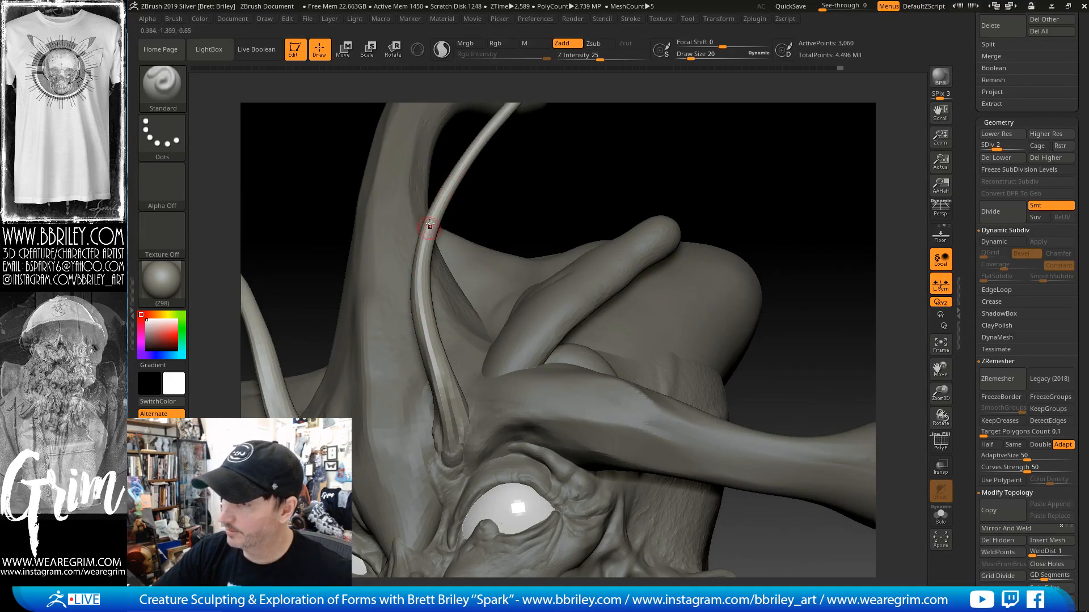
drag(602, 152, 545, 151)
shift+drag(427, 286, 436, 256)
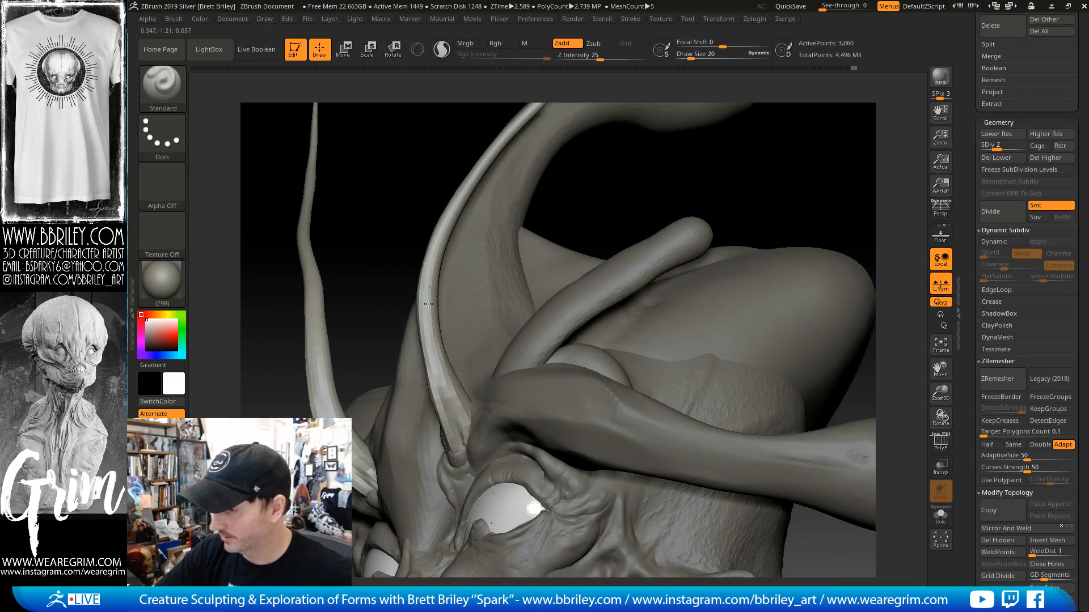
shift+drag(428, 304, 436, 249)
drag(556, 190, 577, 226)
Deepen the grooves on the lower antennae at subdivision level 3 with the DamStandard brush at draw size 20
key(d)
mouse_move(618, 177)
mouse_down()
mouse_move(584, 180)
mouse_move(601, 181)
mouse_move(511, 244)
mouse_move(426, 280)
mouse_move(629, 245)
mouse_up()
key(b)
key(d)
key(s)
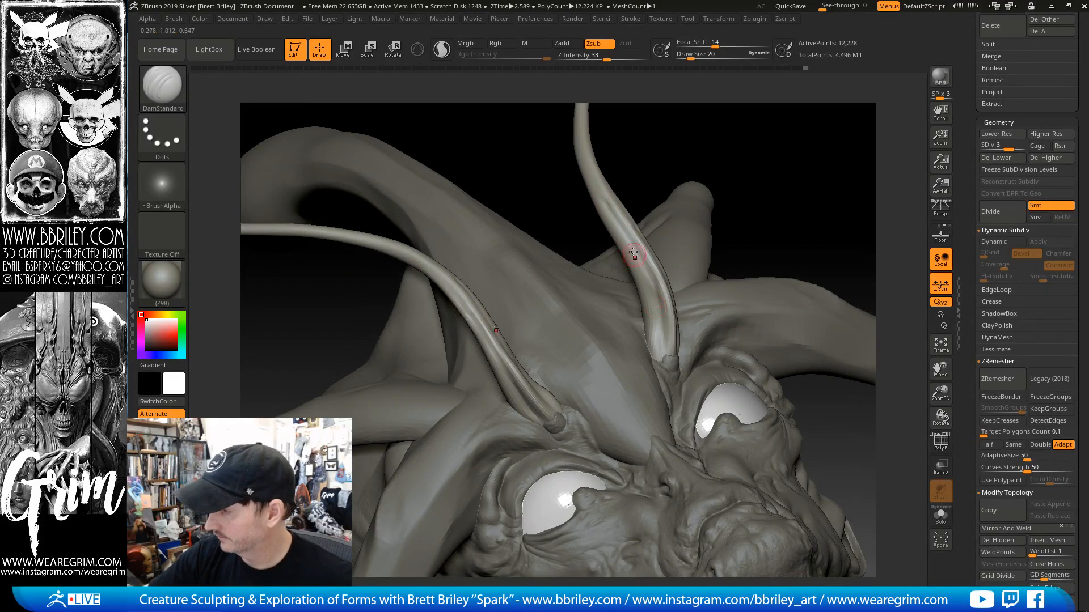
Refine the antennae ridges with the Standard brush, going up to subdivision level 4 and reducing the draw size to 15
key(b)
key(s)
key(t)
drag(785, 205, 766, 176)
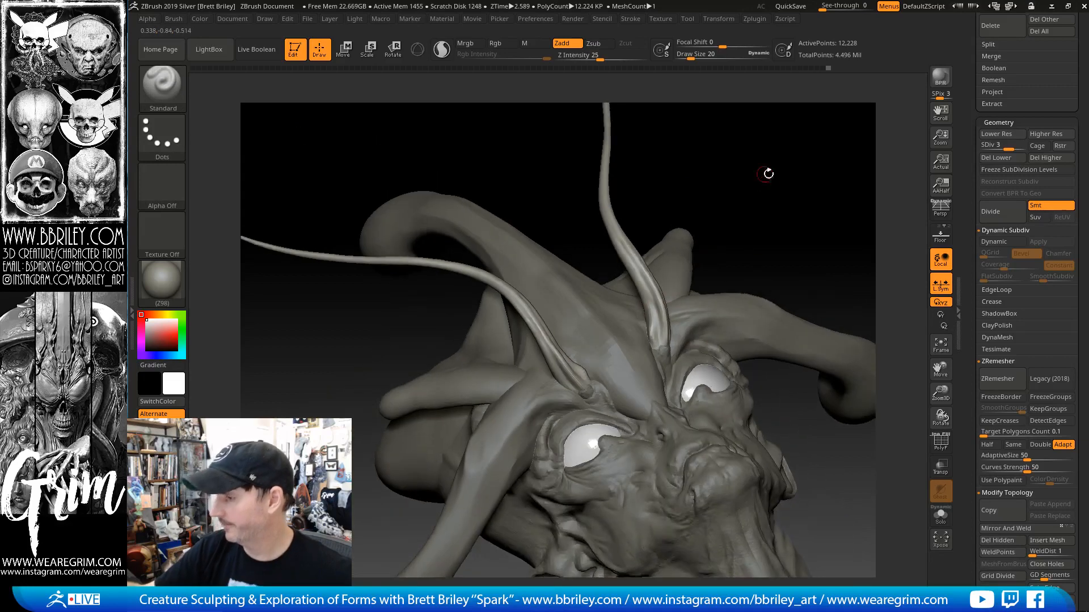
key(d)
drag(668, 214, 577, 278)
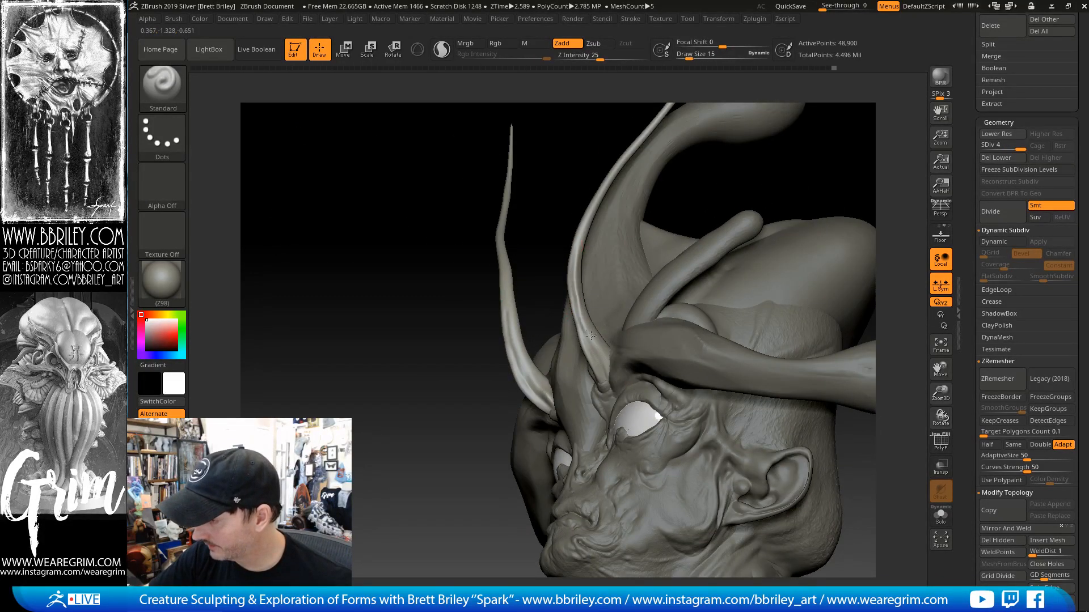
mouse_move(760, 157)
mouse_down()
mouse_move(804, 146)
mouse_move(793, 148)
mouse_move(760, 247)
mouse_up()
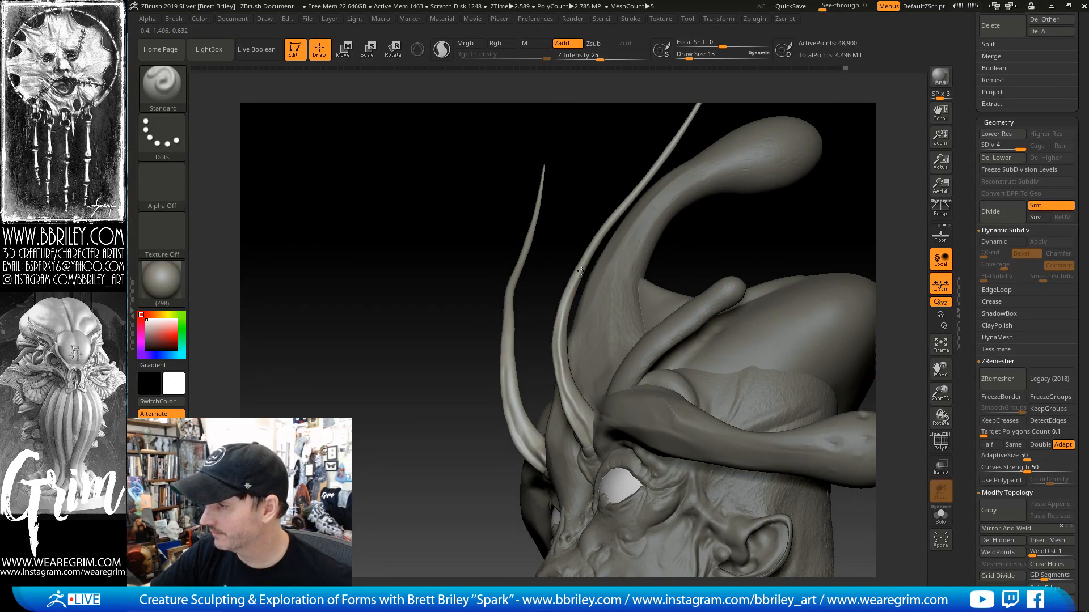
mouse_move(807, 121)
mouse_down()
mouse_move(851, 146)
mouse_move(603, 261)
mouse_up()
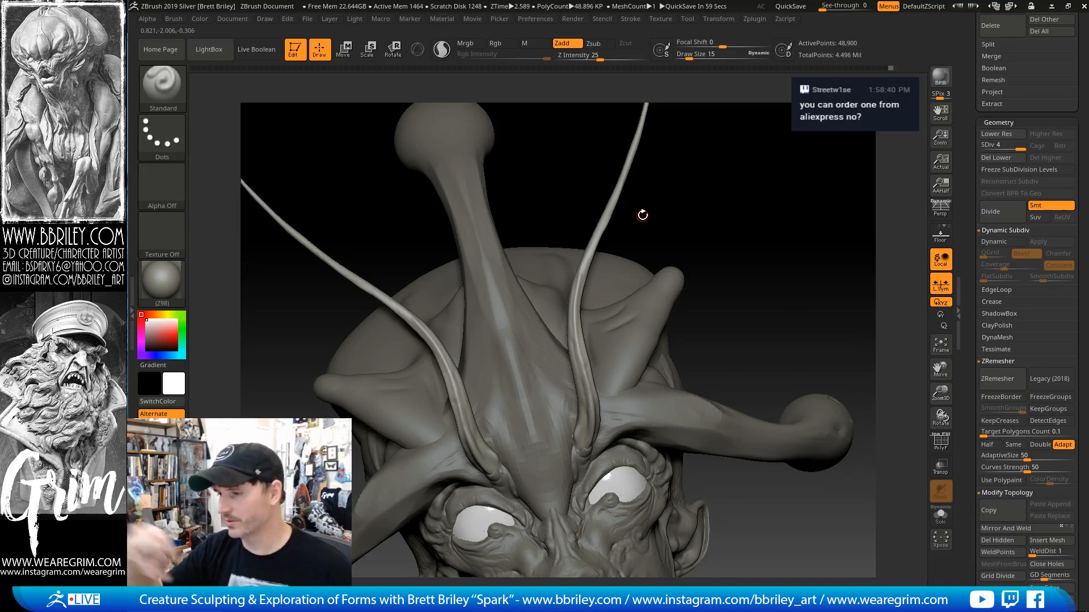
Reshape the upper antennae in side view at subdivision level 2 with the Move brush at draw size 264
mouse_move(717, 206)
mouse_down()
mouse_move(722, 168)
mouse_move(715, 223)
mouse_move(676, 245)
mouse_up()
key(shift+d)
key(shift+d)
mouse_move(617, 272)
mouse_down()
mouse_move(639, 263)
mouse_move(608, 276)
mouse_move(652, 243)
mouse_move(741, 223)
mouse_move(675, 192)
mouse_up()
key(b)
key(m)
key(v)
key(s)
click(628, 288)
drag(758, 228, 776, 228)
alt+drag(744, 225, 754, 246)
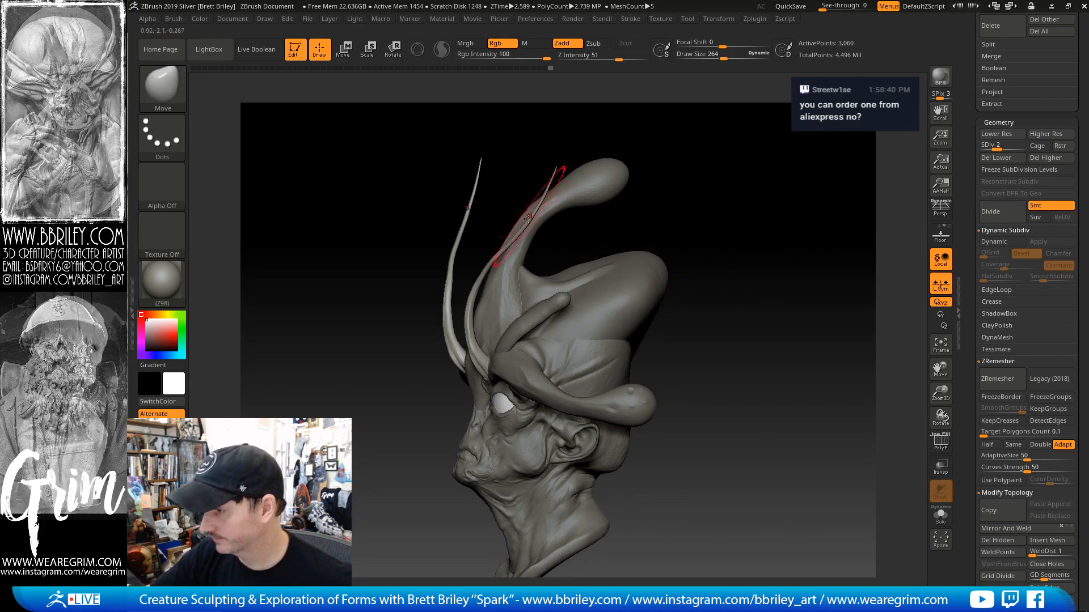
drag(529, 216, 541, 216)
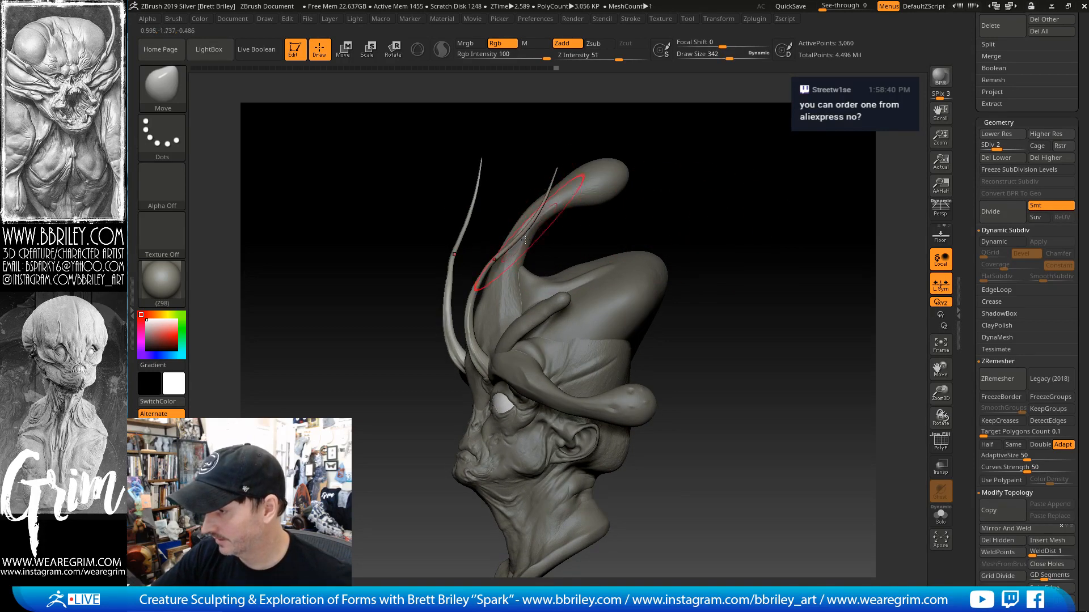
Smooth and adjust the antennae curve at subdivision level 1, reducing the Move brush's draw size to 133
key(bracketleft)
key(bracketleft)
key(shift+d)
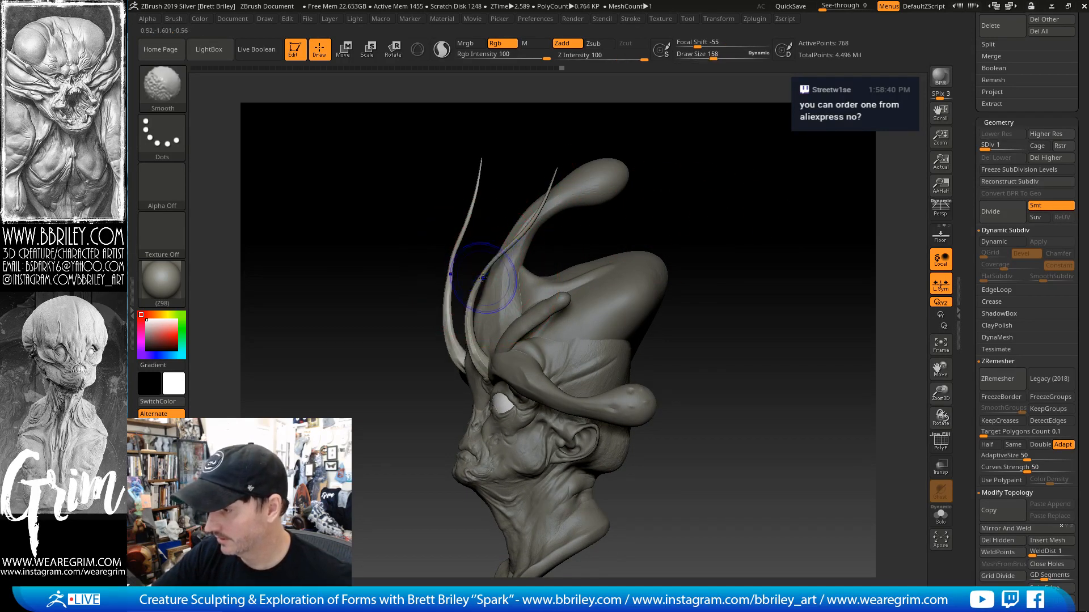
drag(608, 238, 619, 214)
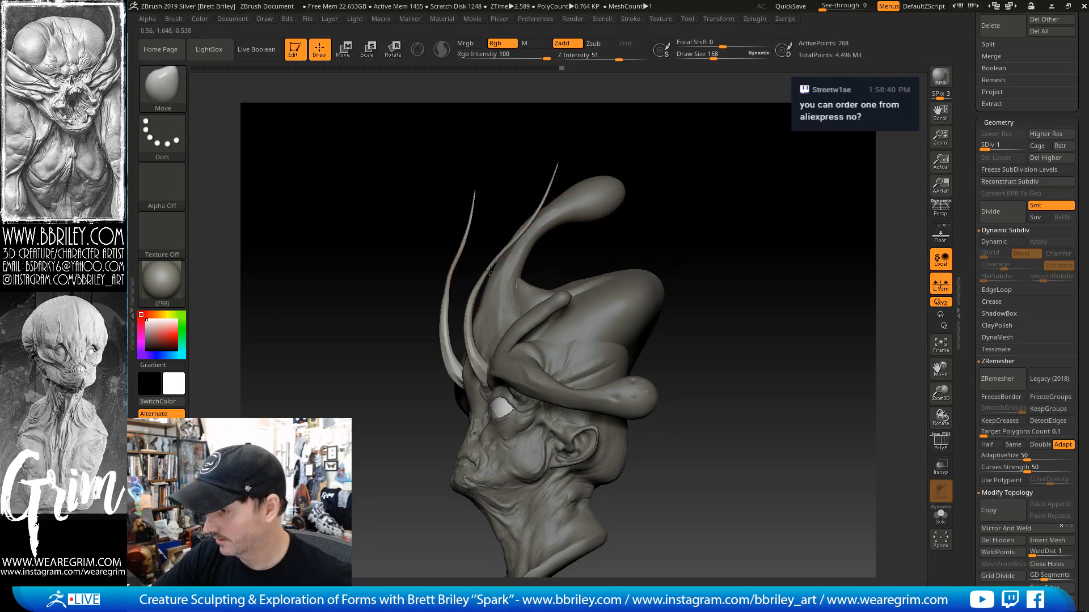
key(bracketleft)
drag(611, 226, 627, 233)
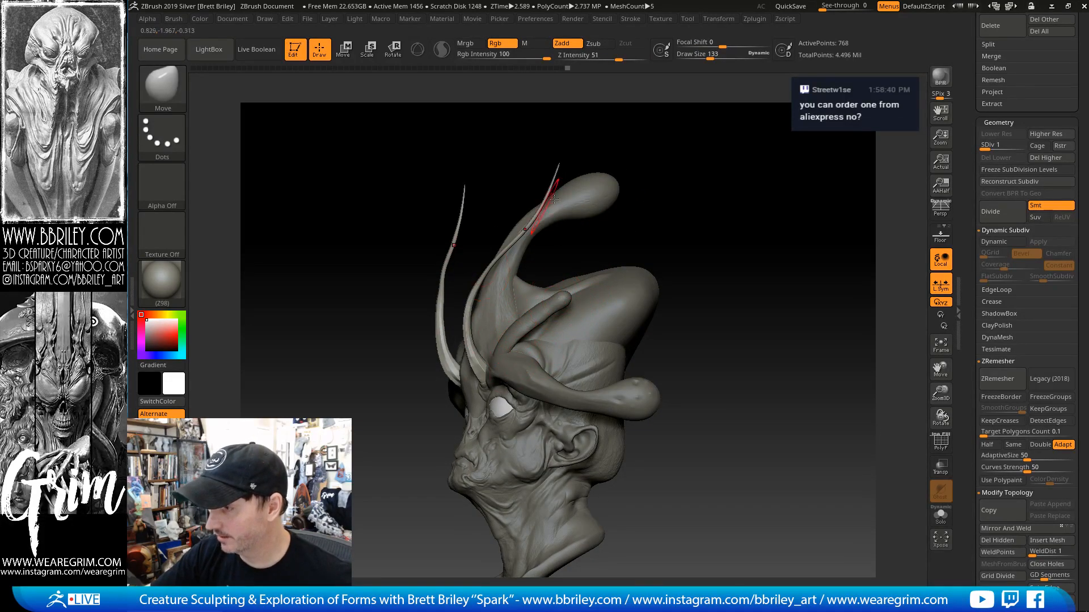
Pull the upper antennae outward to both sides into wide-spreading tips, enlarging the Move brush to draw size 277
drag(712, 225, 504, 197)
key(bracketright)
key(bracketright)
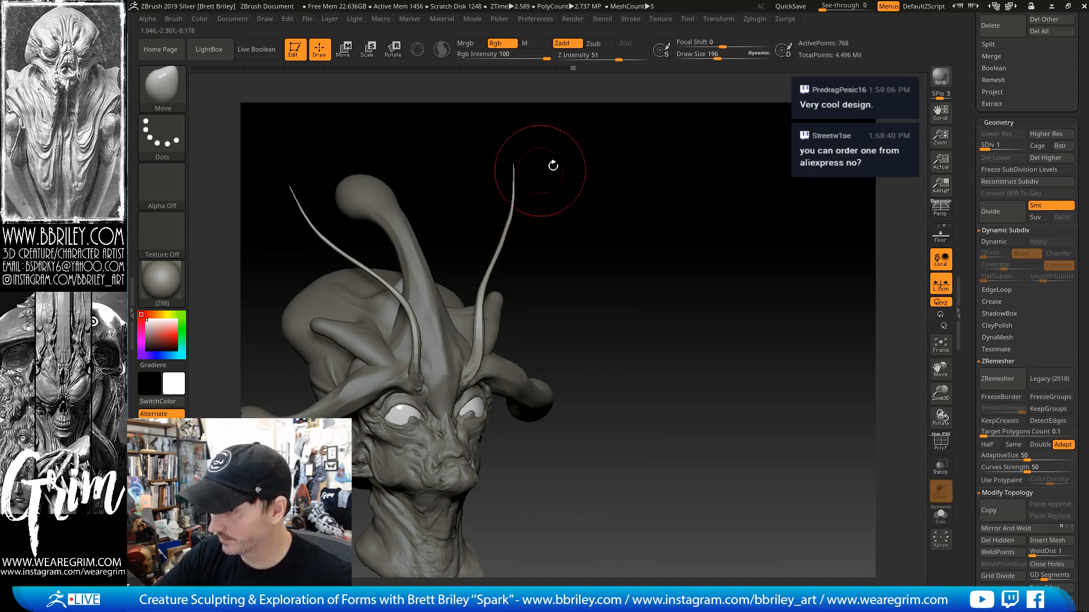
drag(553, 165, 389, 231)
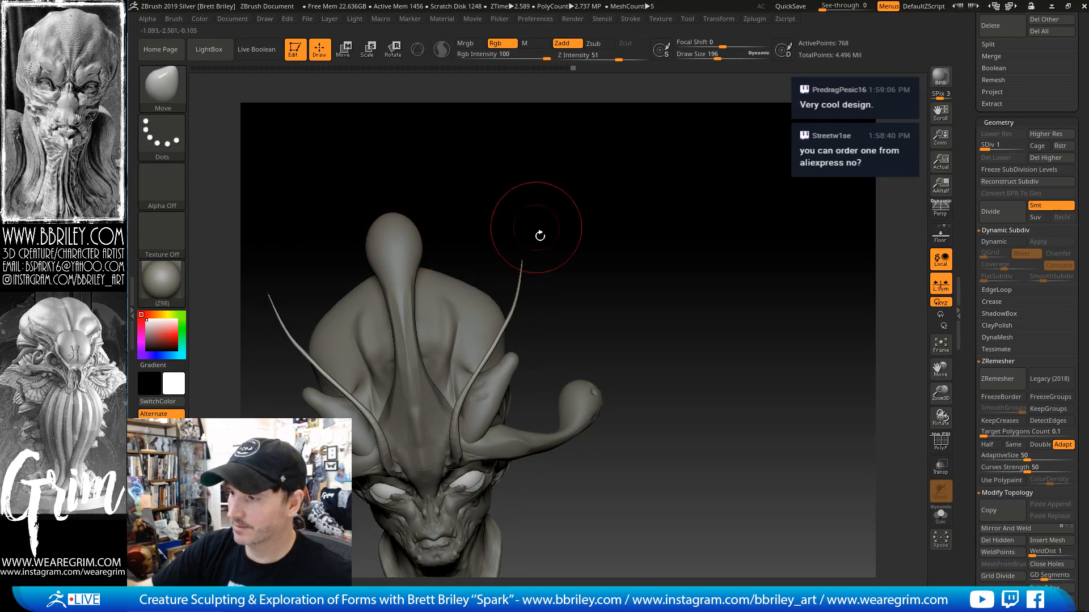
key(bracketright)
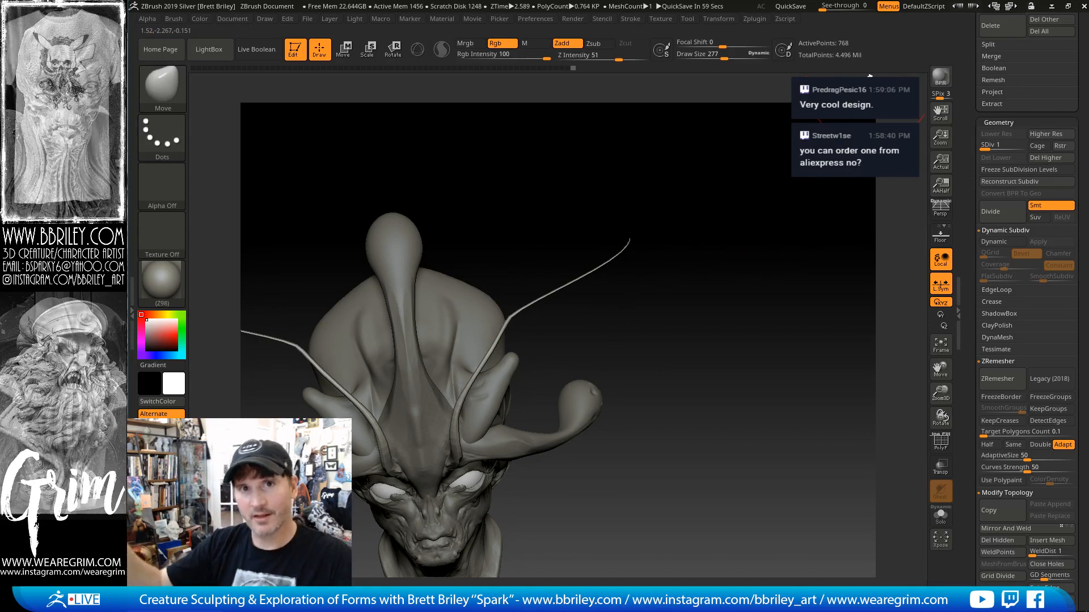
Bend the ends of the antennae into a new upward curve with the Move brush, reducing the draw size to 232
drag(756, 275, 743, 226)
drag(661, 245, 634, 234)
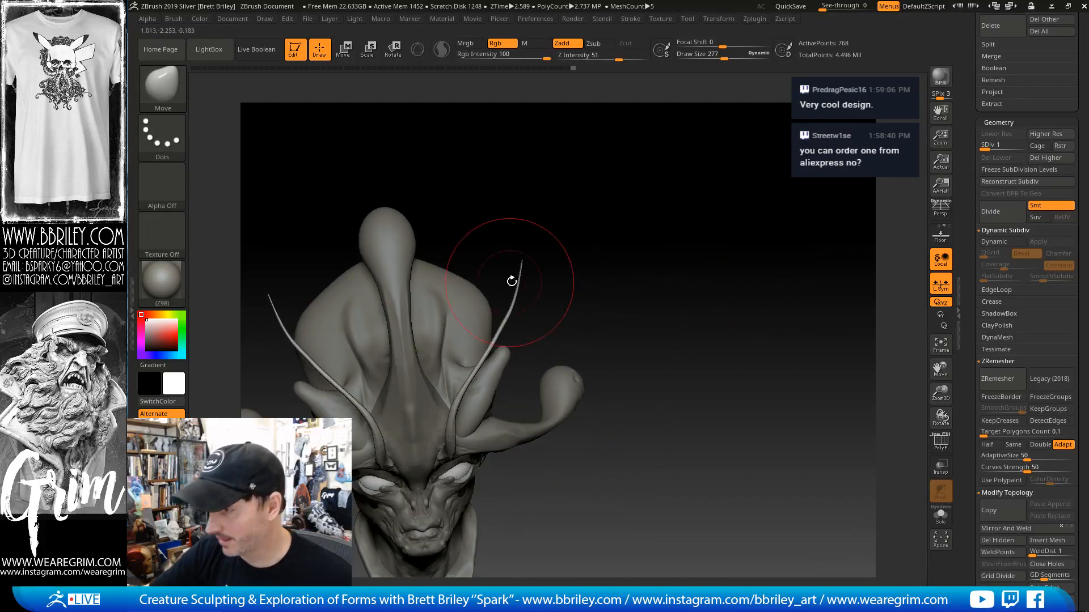
key(bracketright)
mouse_move(511, 282)
mouse_down()
mouse_move(547, 274)
mouse_move(510, 245)
mouse_move(517, 264)
mouse_up()
key(s)
key(s)
drag(516, 250, 526, 248)
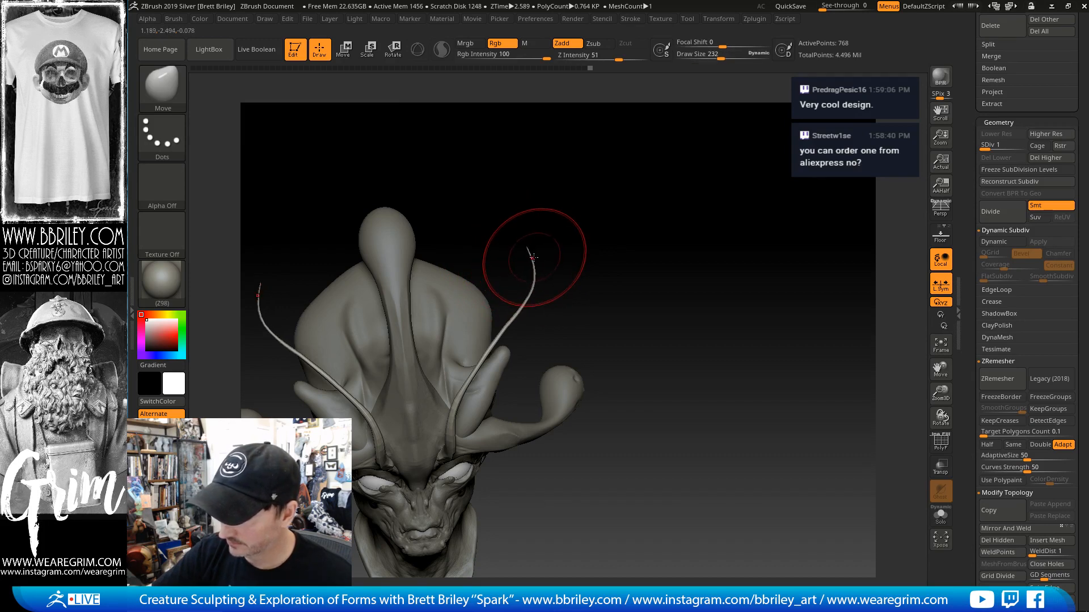
Curve the antennae tips and widen their arcs from several angles with the Move brush, raising the draw size to 397
drag(596, 218, 582, 177)
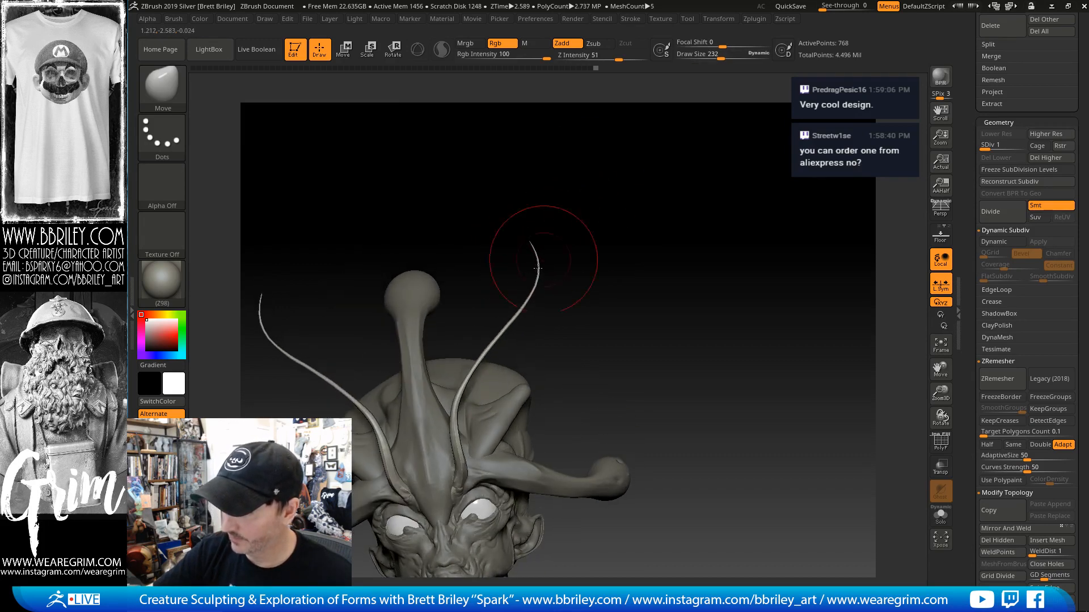
key(s)
drag(532, 274, 539, 274)
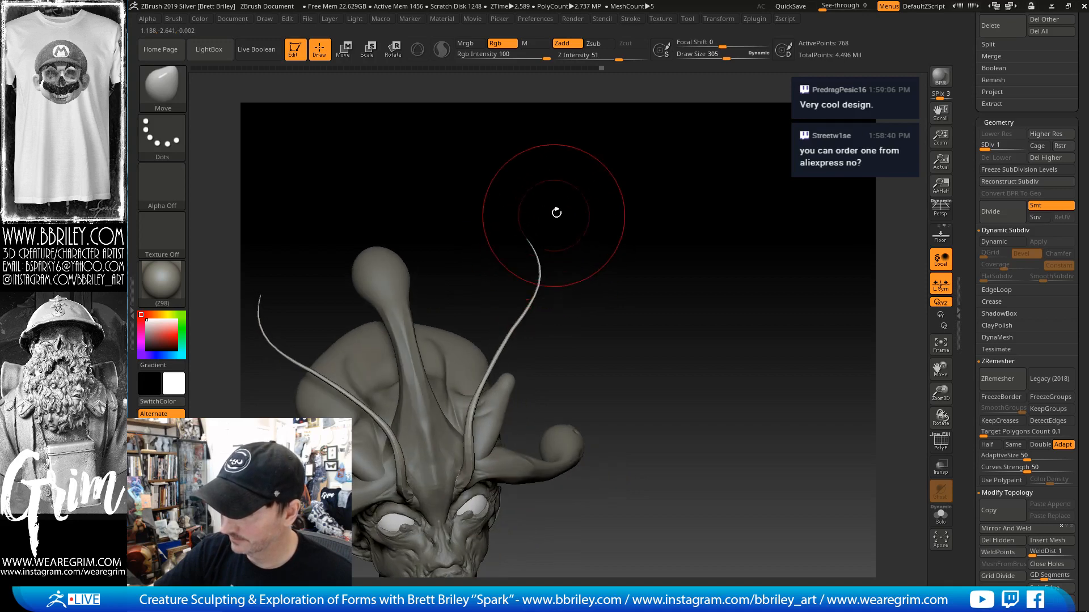
drag(559, 211, 520, 240)
mouse_move(540, 297)
mouse_down()
mouse_move(550, 303)
mouse_move(550, 248)
mouse_move(573, 241)
mouse_move(558, 226)
mouse_move(615, 168)
mouse_move(584, 206)
mouse_move(617, 211)
mouse_move(564, 187)
mouse_move(724, 189)
mouse_move(666, 185)
mouse_move(673, 248)
mouse_move(641, 248)
mouse_up()
drag(423, 232, 446, 231)
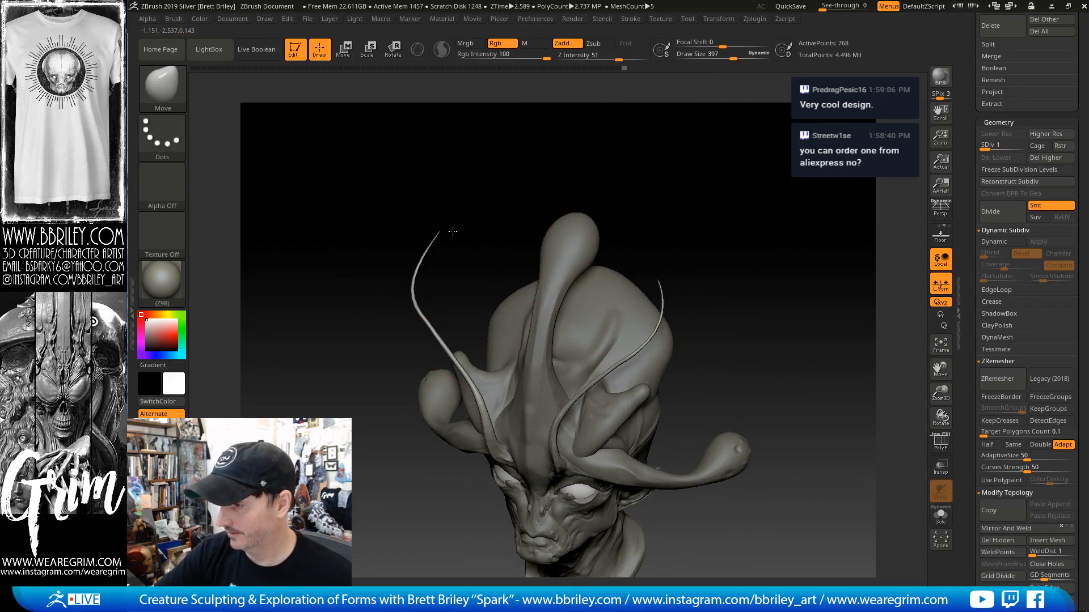
Smooth the antennae at draw size 358 and try to reconstruct a lower subdivision level
drag(587, 179, 426, 232)
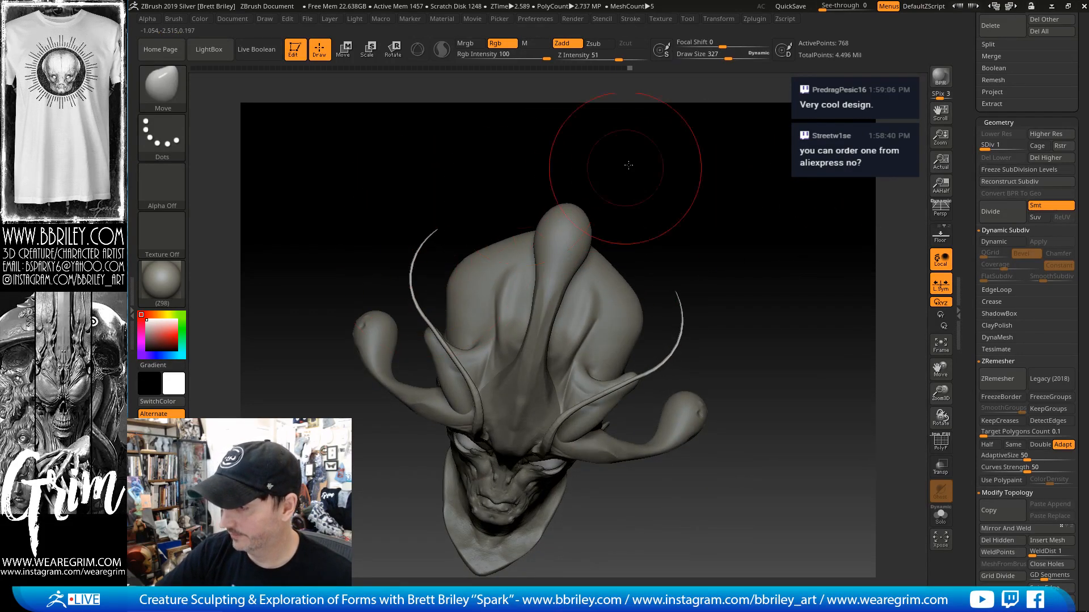
drag(596, 146, 655, 132)
key(s)
drag(467, 339, 474, 339)
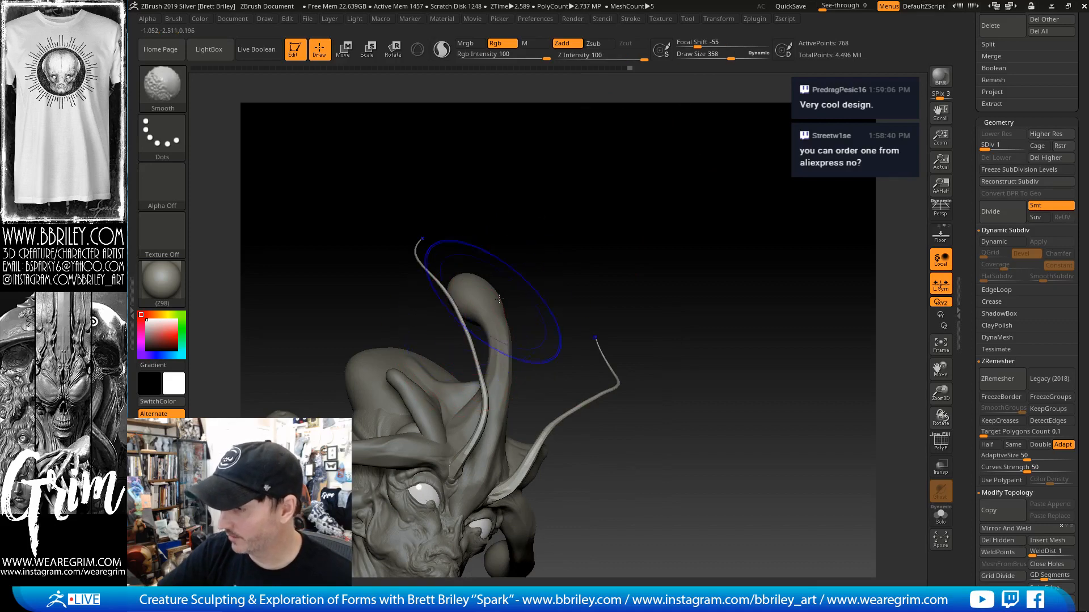
click(1006, 182)
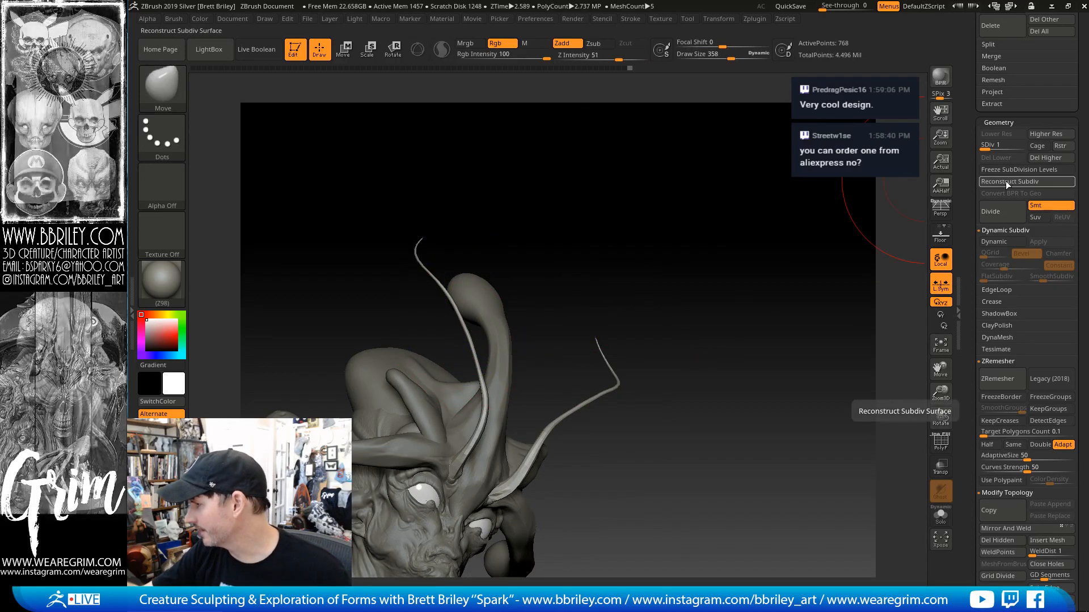
Reshape the middle and tips of the antennae with the Move brush at draw sizes 238 and 257, then 184
mouse_move(811, 292)
mouse_down()
mouse_move(731, 285)
mouse_move(484, 312)
mouse_move(505, 338)
mouse_move(483, 370)
mouse_up()
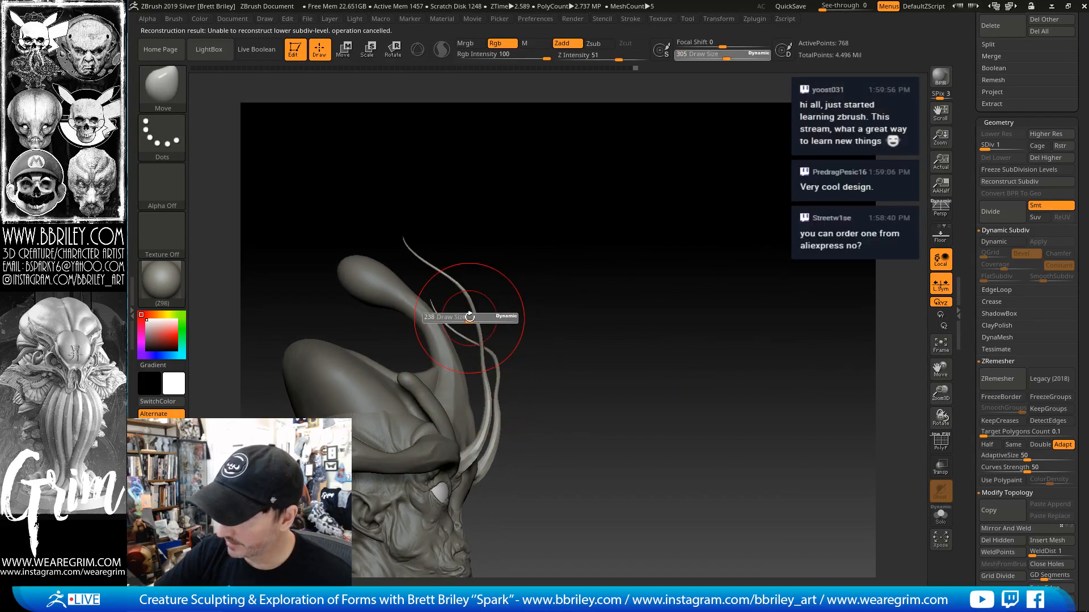
mouse_move(535, 238)
mouse_down()
mouse_move(603, 212)
mouse_move(591, 248)
mouse_up()
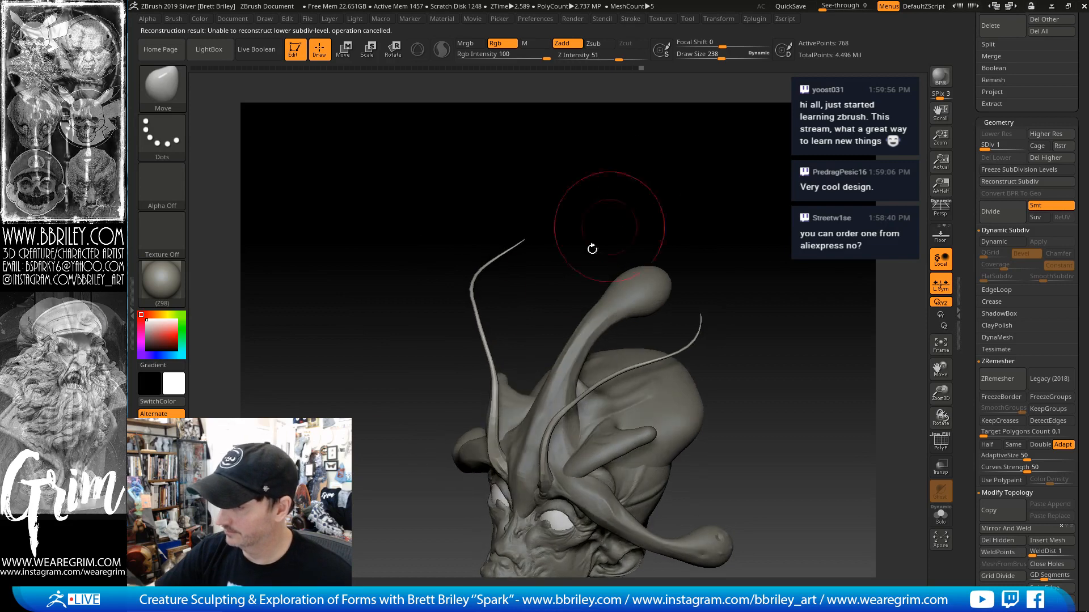
drag(496, 336, 456, 363)
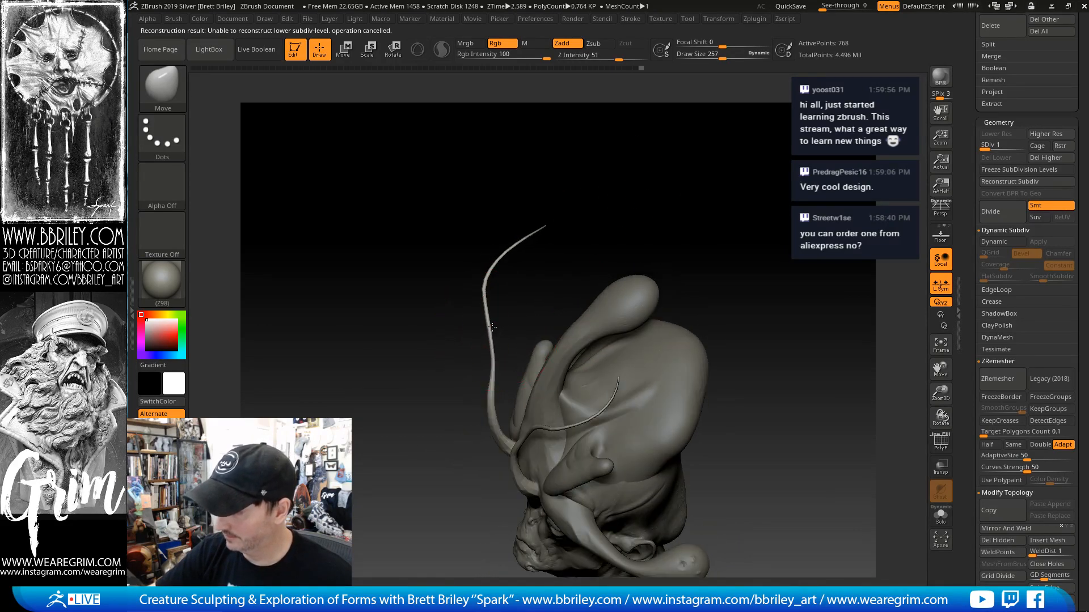
key(s)
mouse_move(495, 311)
mouse_down()
mouse_move(486, 312)
mouse_move(544, 235)
mouse_up()
drag(571, 196, 616, 141)
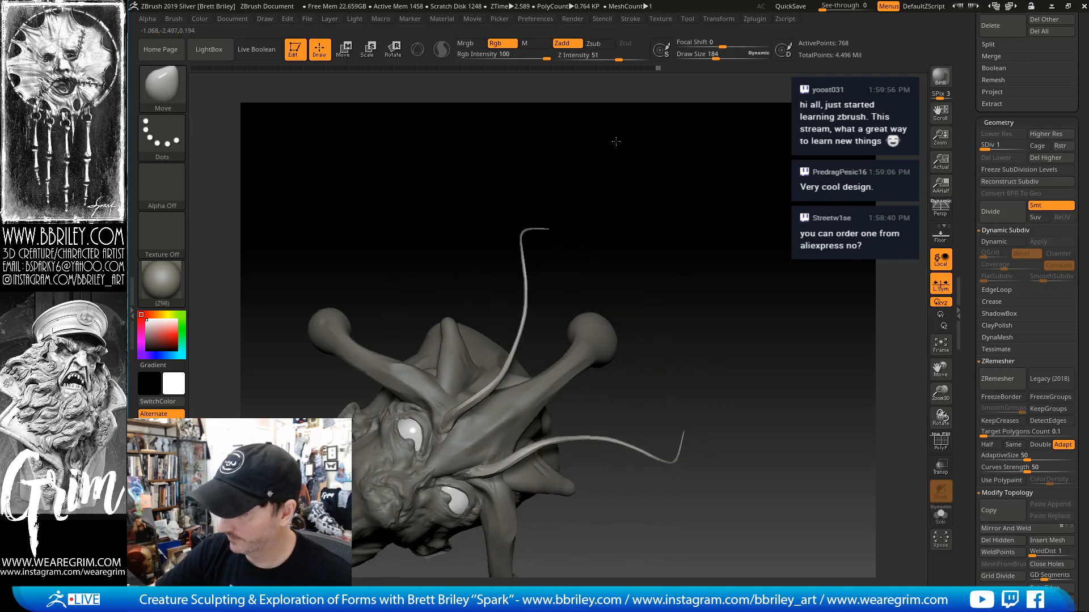
Refine the hooked ends and lower curve of the antennae with the Move brush at draw size 168
key(s)
drag(519, 242, 514, 242)
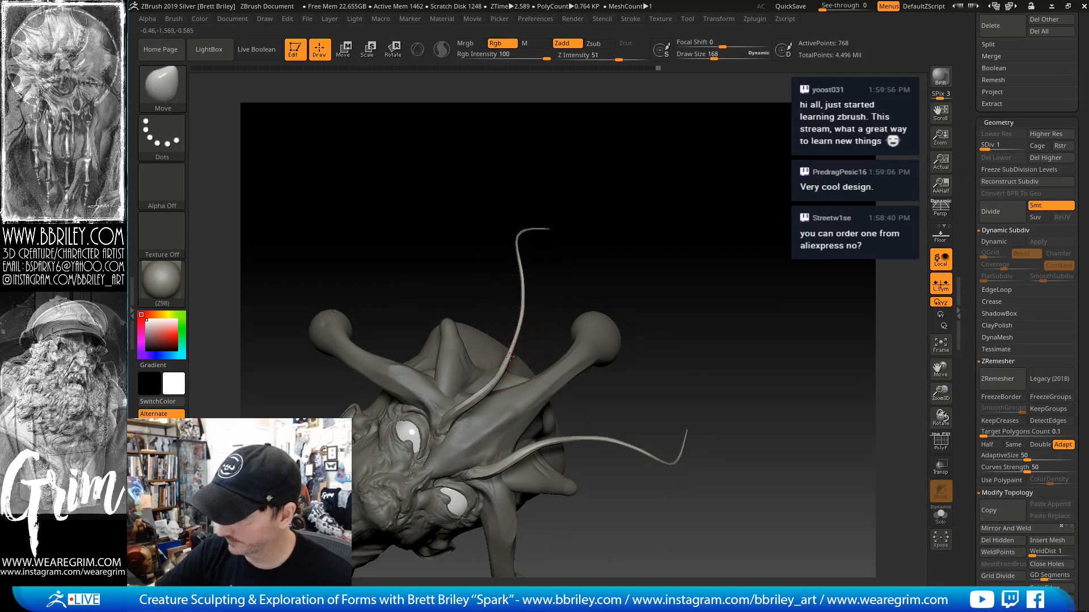
drag(518, 331, 521, 325)
mouse_move(600, 243)
mouse_down()
mouse_move(561, 170)
mouse_move(652, 195)
mouse_move(665, 229)
mouse_move(730, 291)
mouse_move(731, 318)
mouse_move(778, 258)
mouse_move(606, 275)
mouse_move(629, 261)
mouse_up()
key(shift)
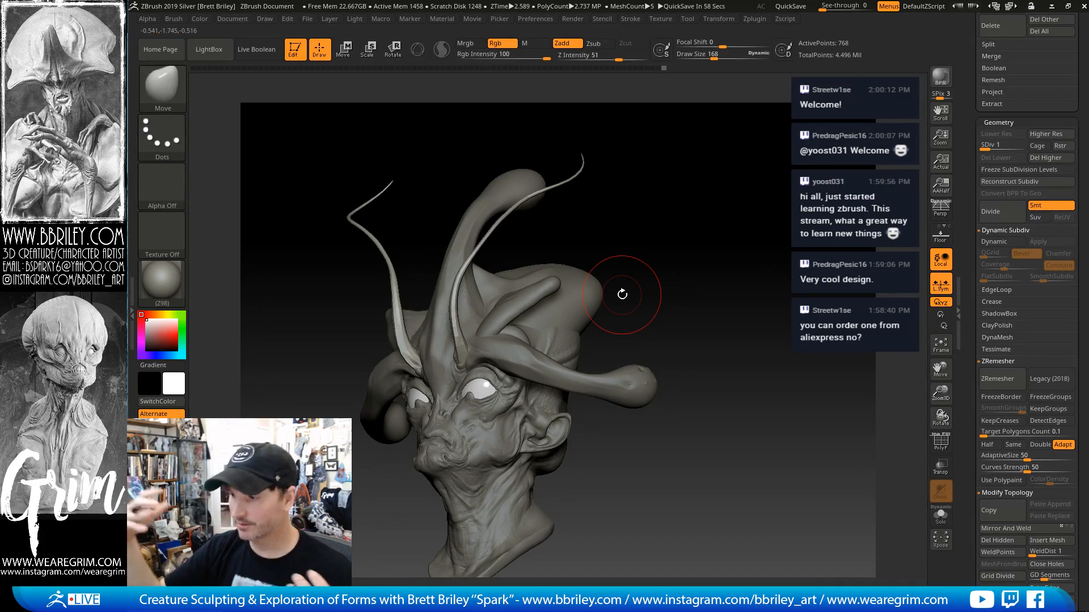
Set a transpose line up from the base of the antennae and rotate them back toward the head
click(347, 50)
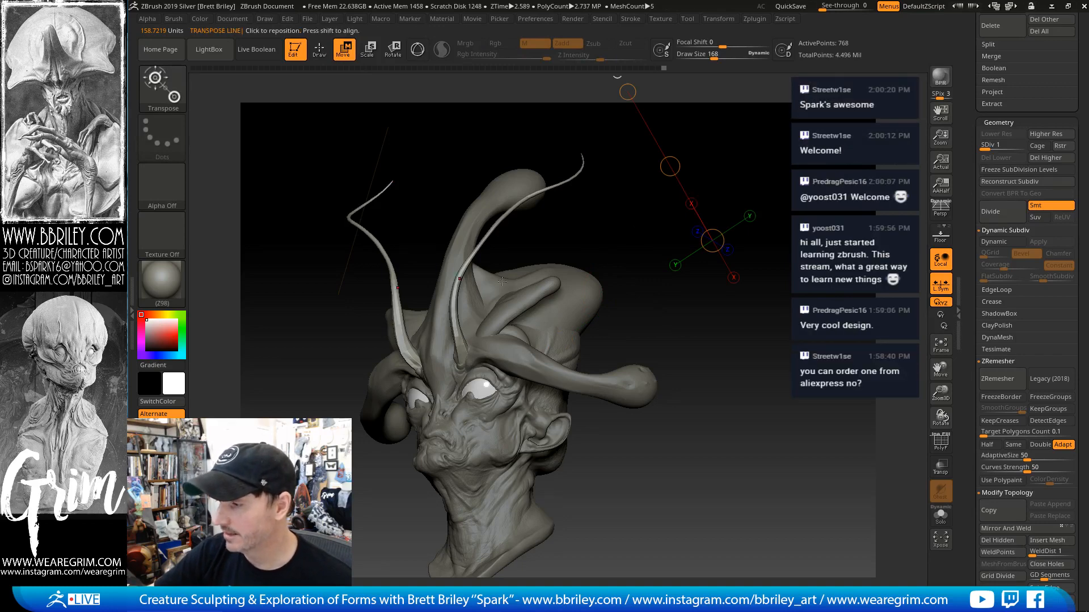
right_drag(502, 282, 545, 284)
drag(482, 344, 481, 322)
drag(520, 219, 561, 243)
key(r)
right_drag(668, 299, 703, 283)
drag(495, 207, 458, 198)
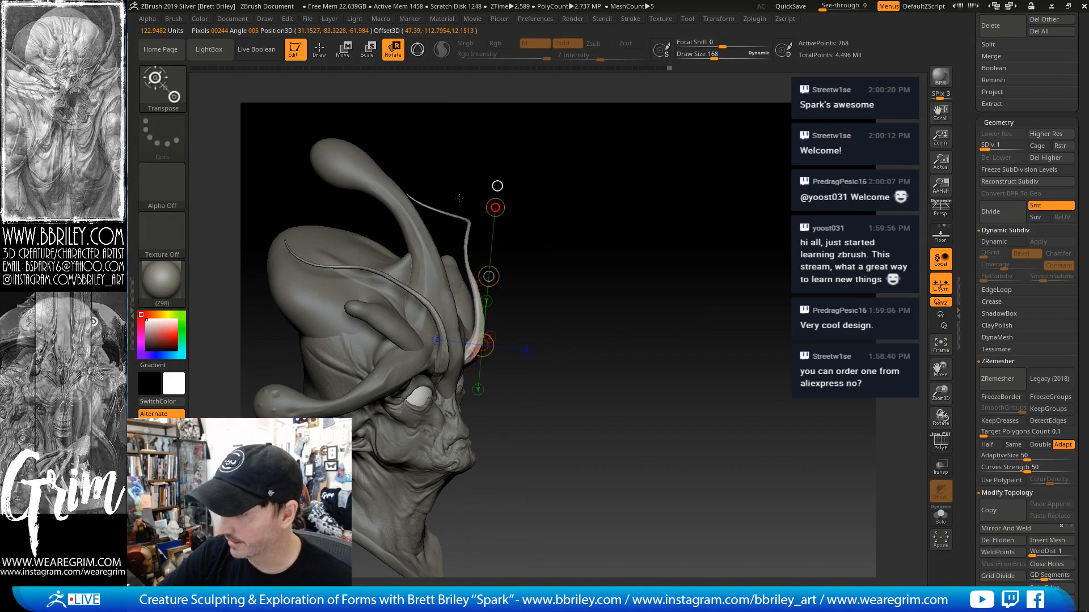
key(w)
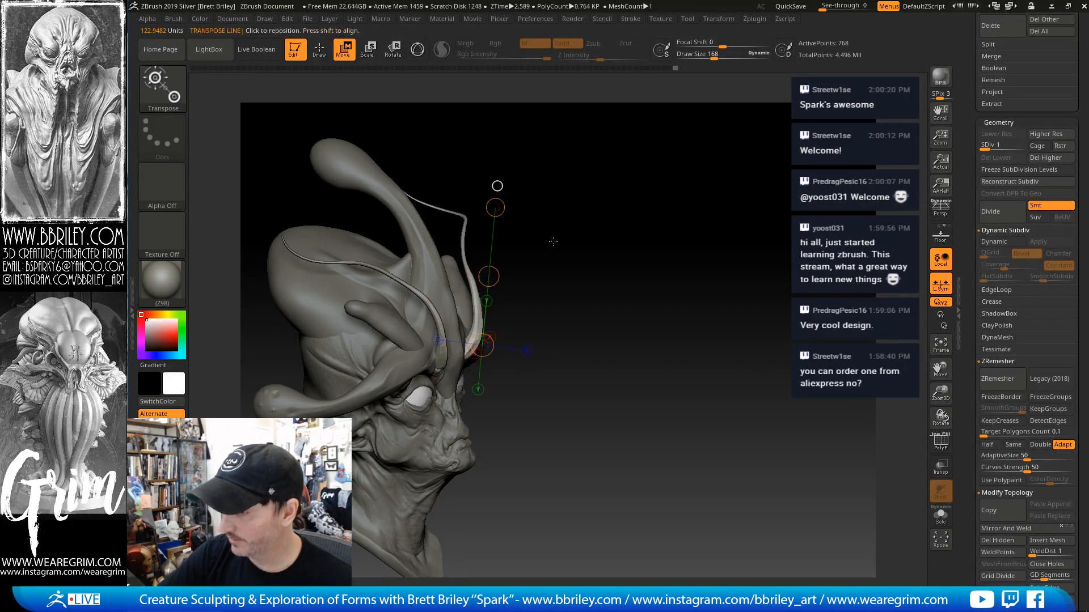
right_drag(553, 242, 496, 249)
key(r)
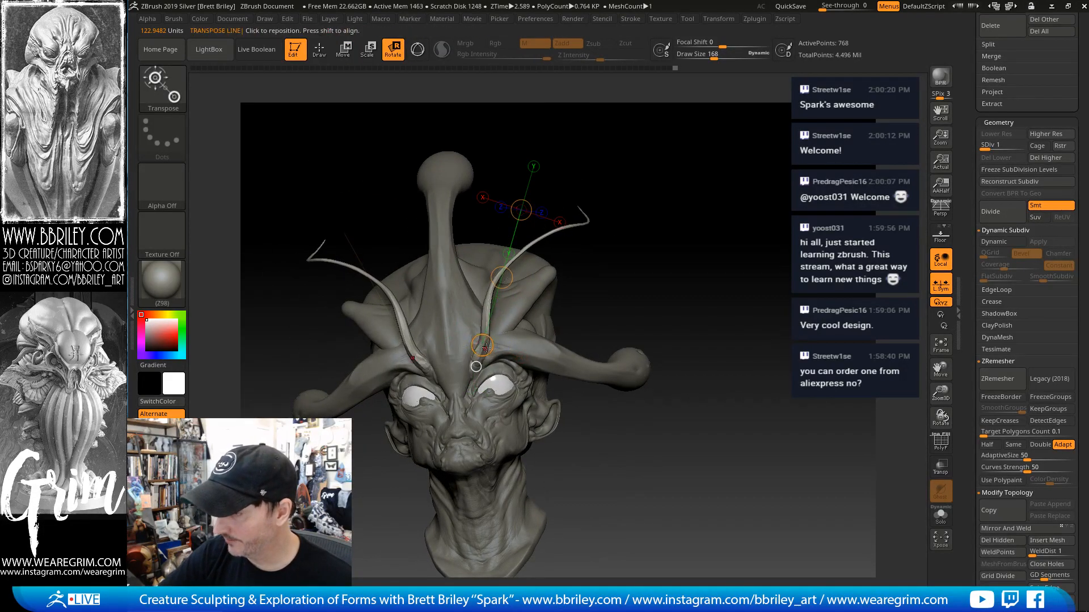
mouse_move(485, 345)
right_down()
mouse_move(606, 193)
mouse_move(590, 224)
right_up()
Adjust the upper antennae in side view with the Move brush at draw size 207
key(q)
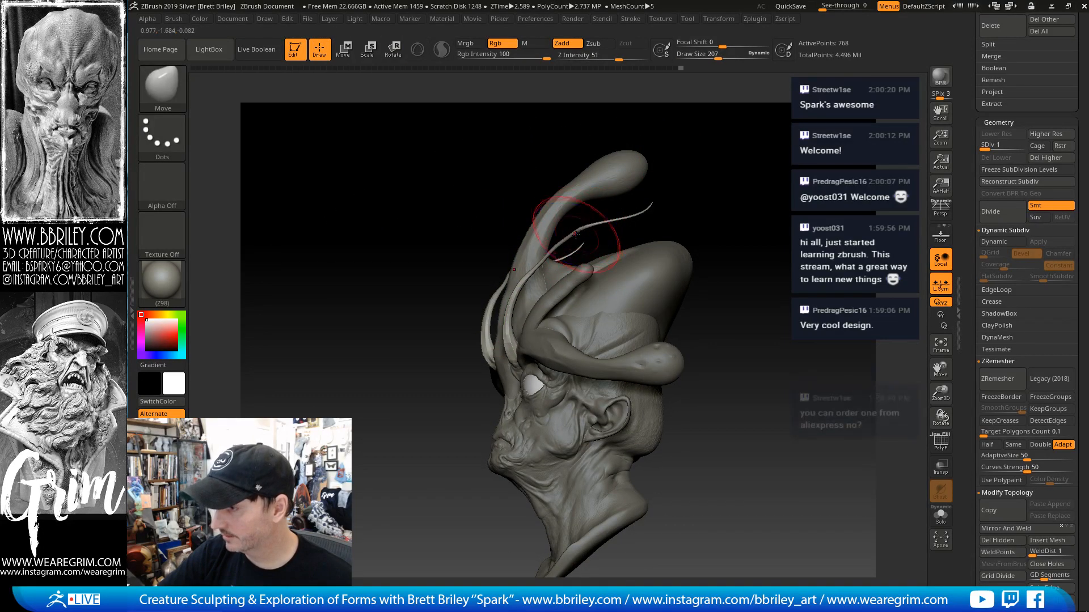
shift+drag(587, 238, 620, 199)
mouse_move(689, 152)
mouse_down()
mouse_move(662, 170)
mouse_move(658, 193)
mouse_move(678, 227)
mouse_up()
key(b)
key(i)
key(n)
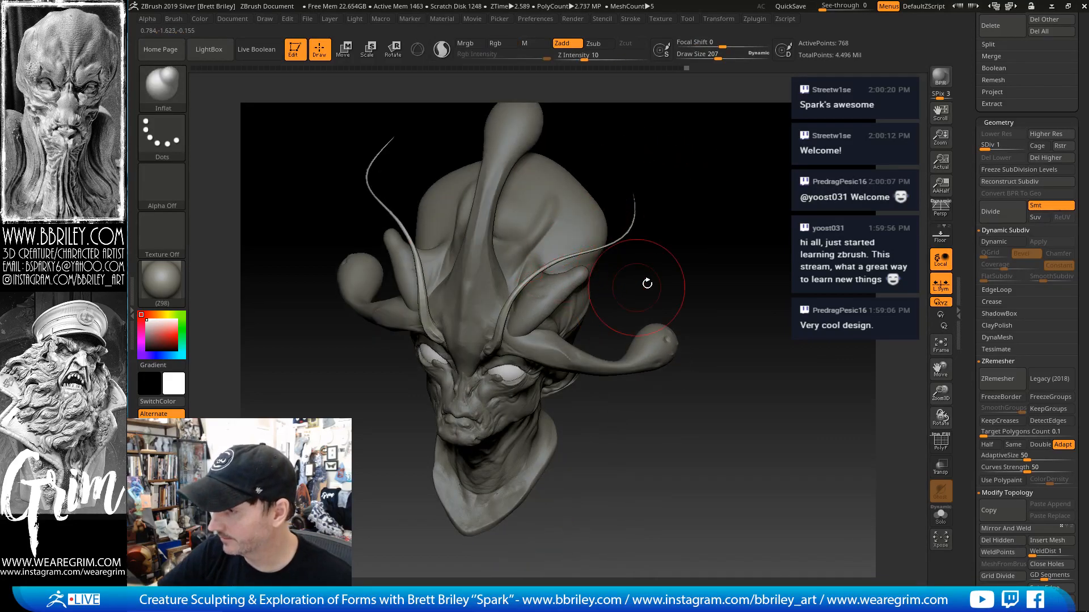
drag(647, 283, 565, 280)
Adjust the antennae's sweep along the head with the Move brush, reducing the draw size from 251 to 238 and 179
key(b)
key(m)
key(v)
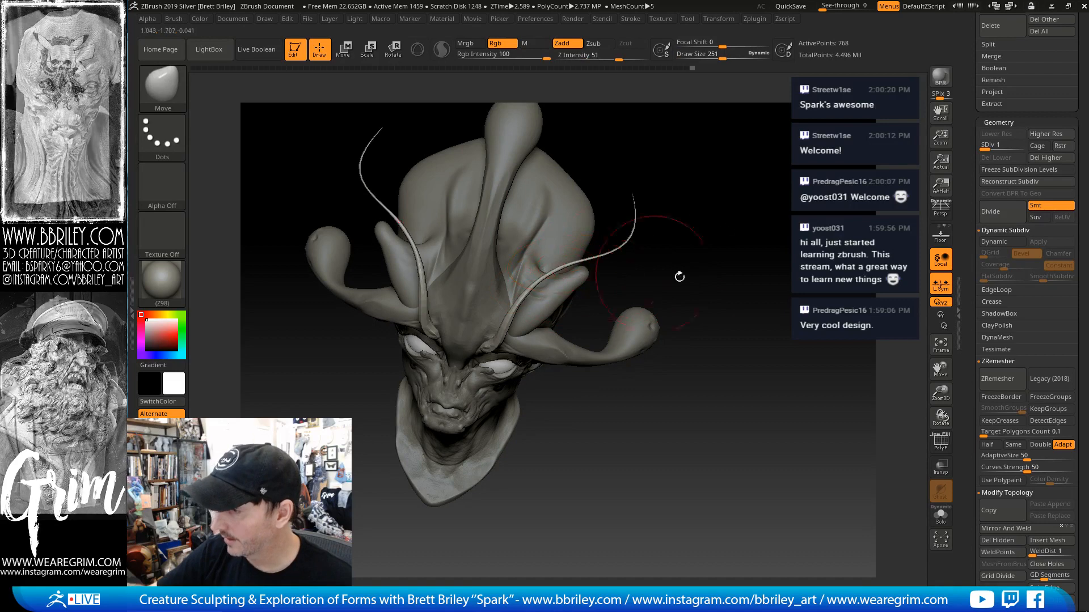
mouse_move(678, 274)
mouse_down()
mouse_move(702, 165)
mouse_move(731, 180)
mouse_move(697, 218)
mouse_up()
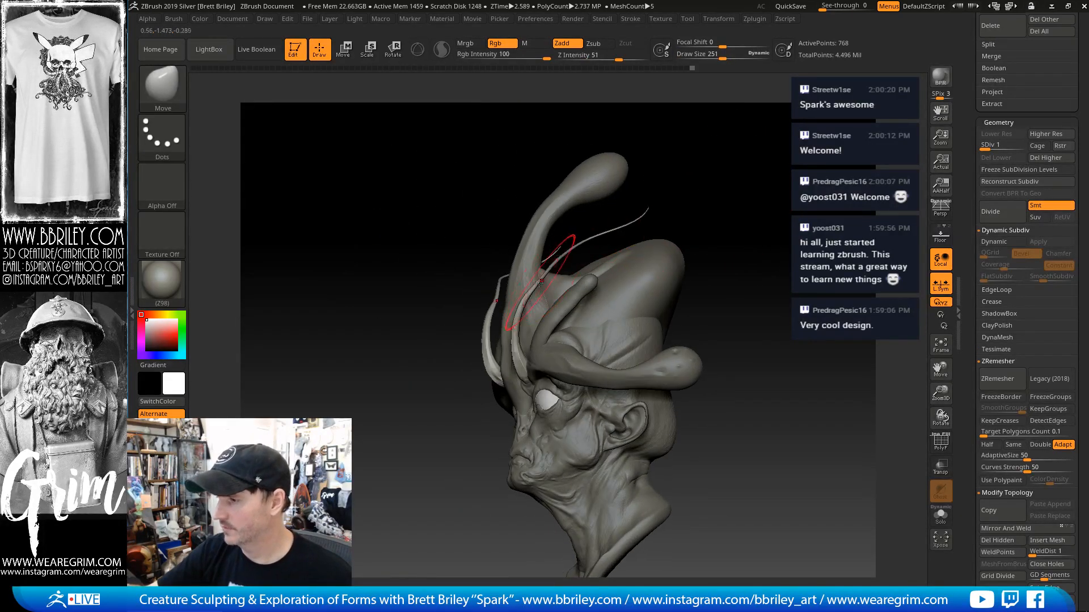
right_drag(589, 248, 539, 278)
key(s)
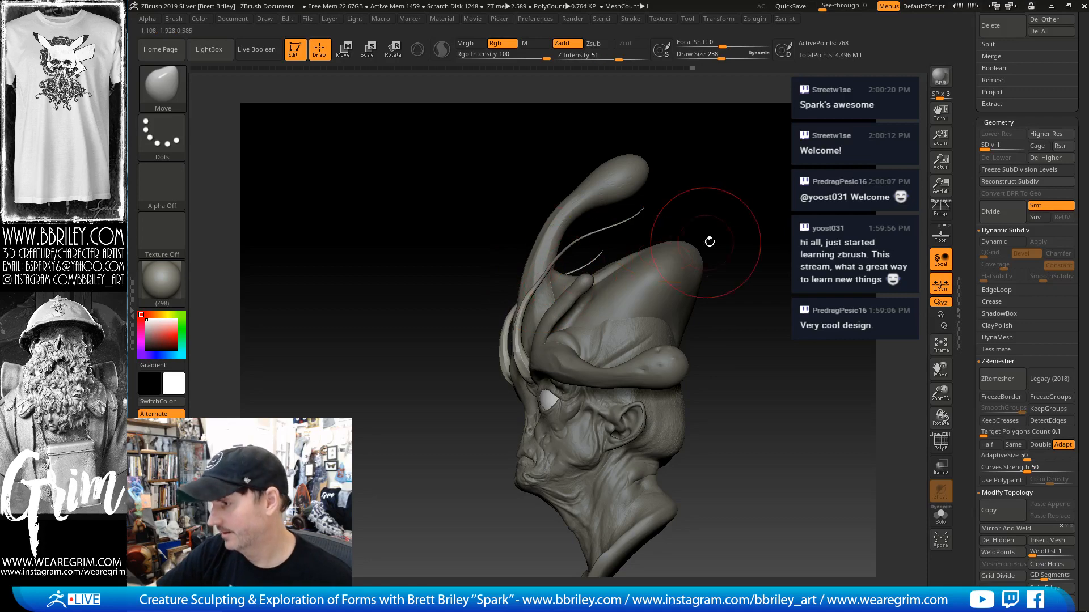
drag(709, 241, 730, 238)
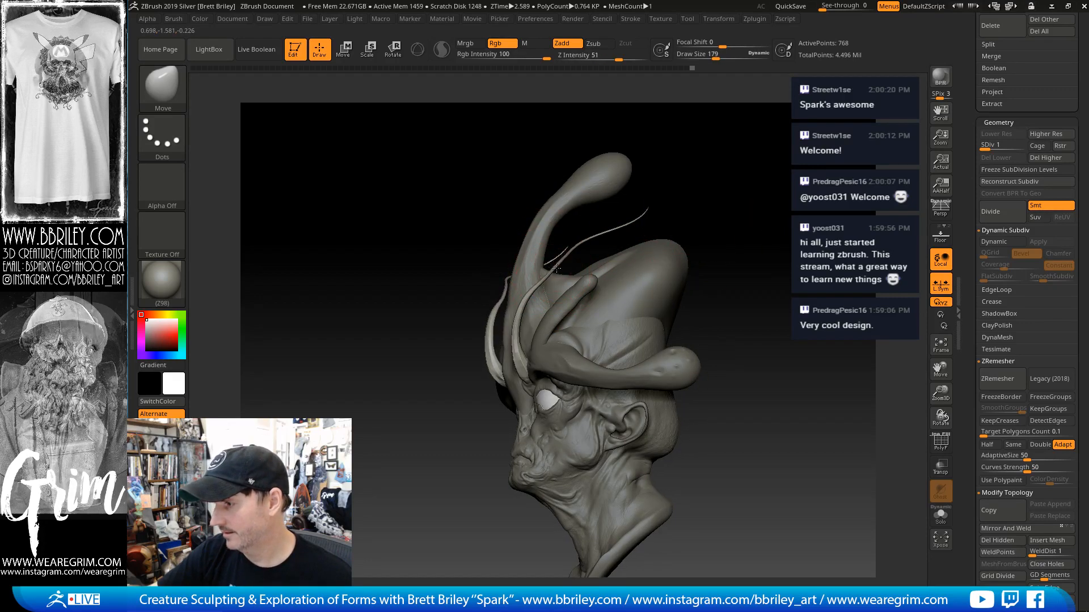
mouse_move(627, 244)
right_down()
mouse_move(771, 241)
mouse_move(781, 253)
mouse_move(703, 182)
mouse_move(720, 189)
mouse_move(704, 200)
right_up()
Raise the antennae to subdivision level 4 and adjust their curve with the Move brush at draw size 202
key(b)
key(s)
key(t)
key(d)
key(d)
key(d)
key(b)
key(m)
key(v)
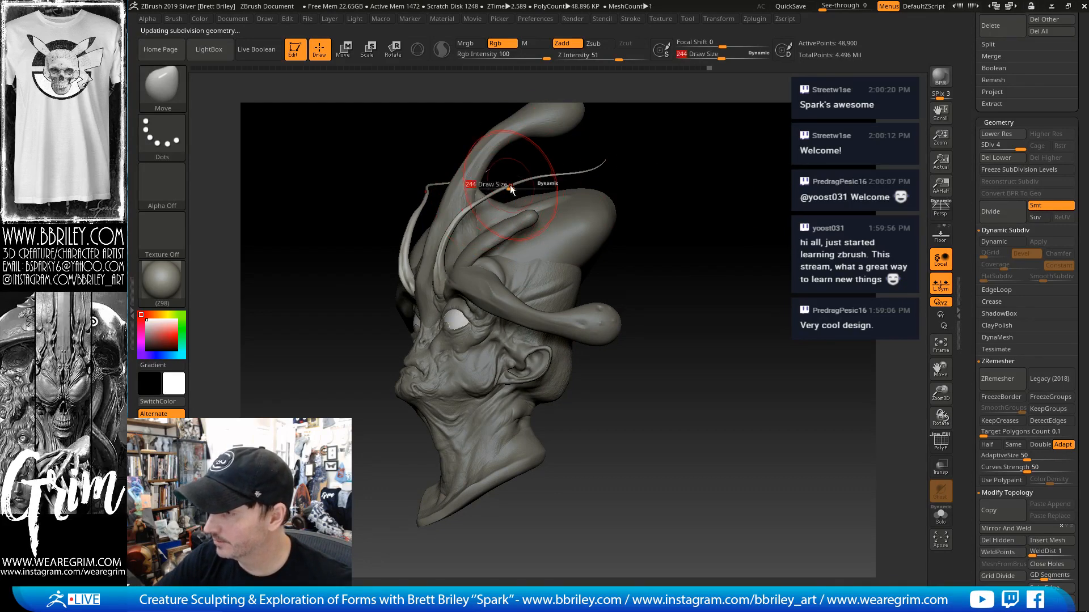
right_drag(517, 180, 491, 193)
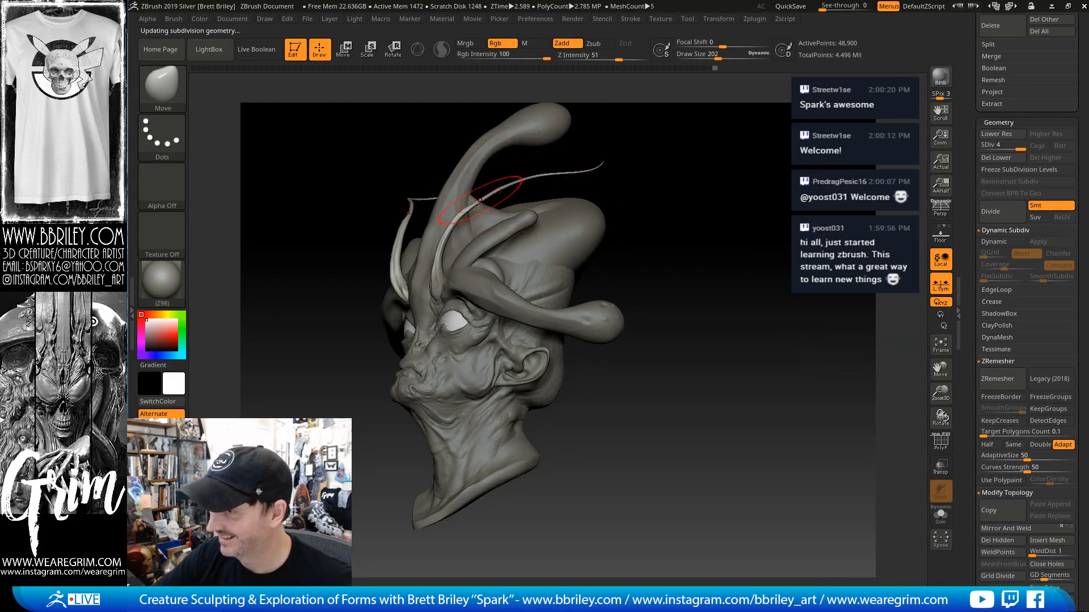
shift+right_drag(646, 212, 693, 216)
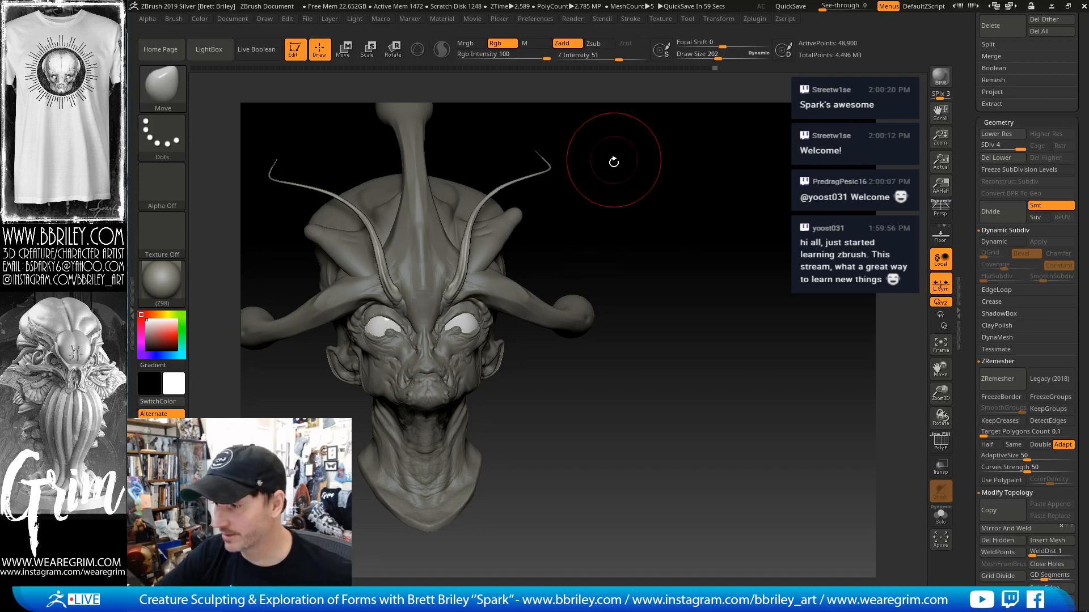
right_drag(614, 162, 593, 174)
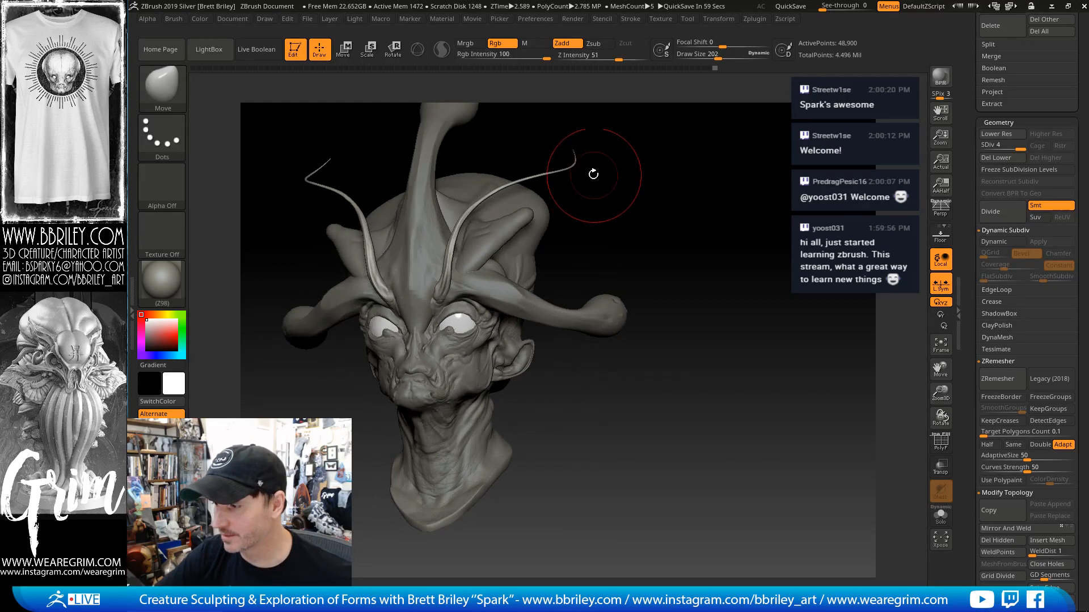
Make the small side horns the active subtool and switch to the Move transform in front view
alt+click(450, 341)
right_drag(504, 282, 559, 196)
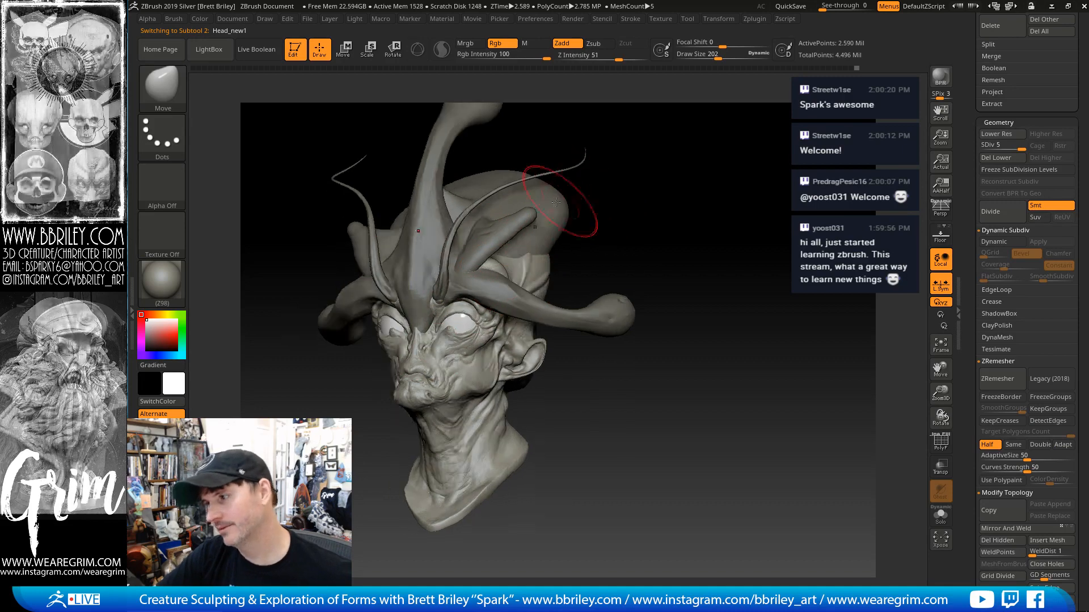
alt+click(516, 222)
right_drag(628, 173, 579, 168)
key(w)
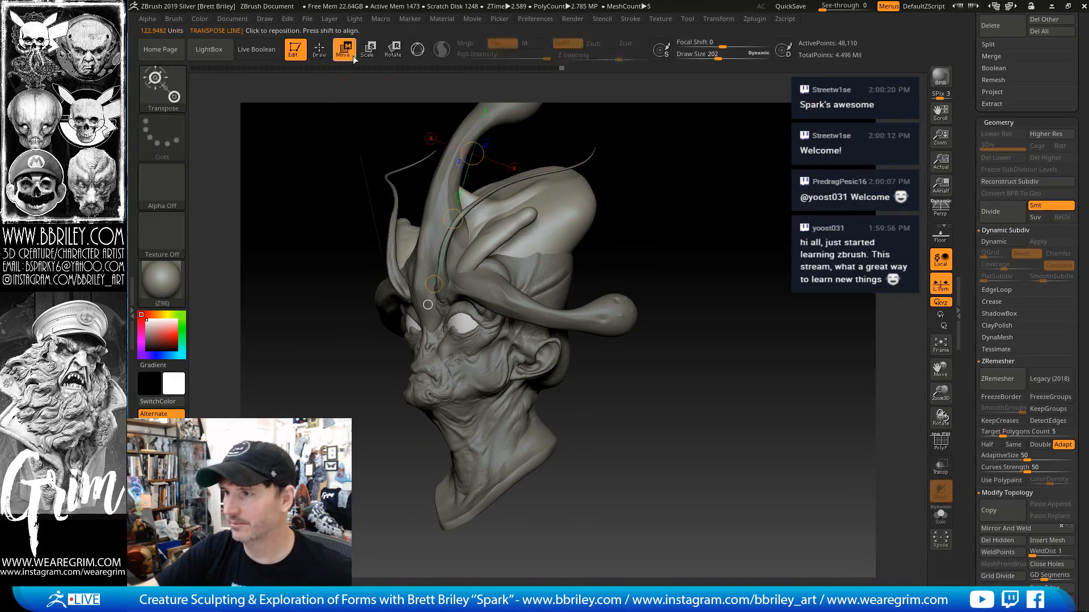
right_drag(433, 140, 474, 128)
Enable the Gizmo 3D on the cranium piece with the small horns, centre it on the mesh and reset its orientation
click(417, 50)
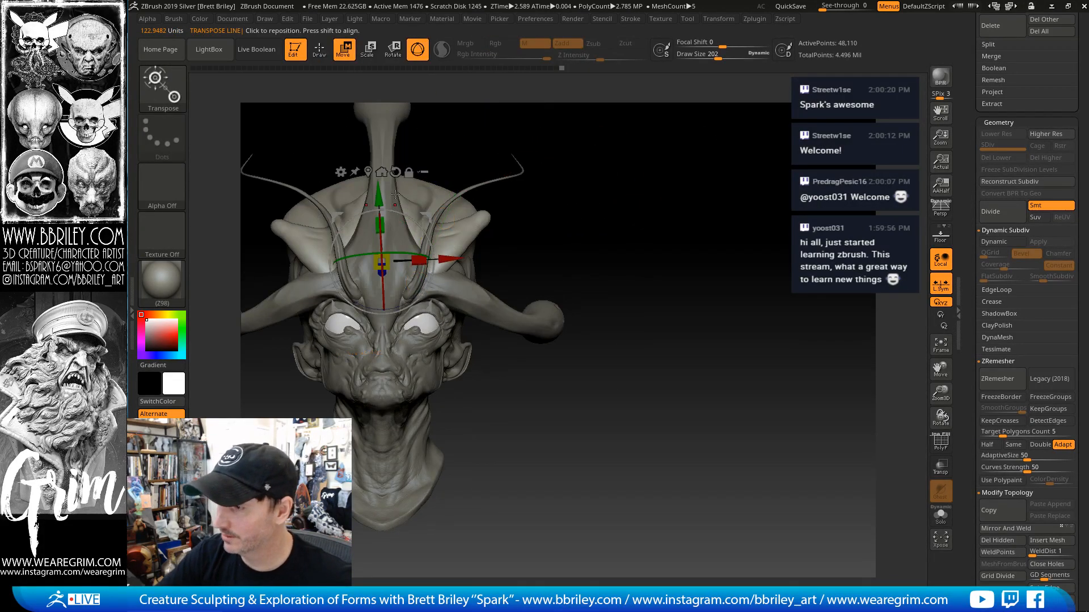
alt+right_drag(626, 170, 638, 218)
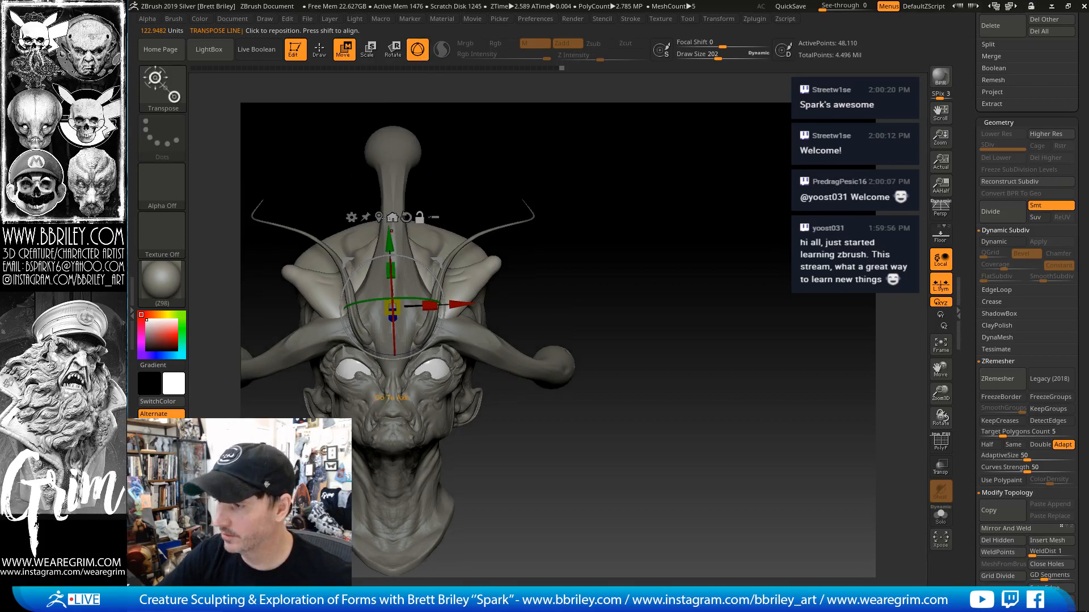
click(379, 218)
click(417, 193)
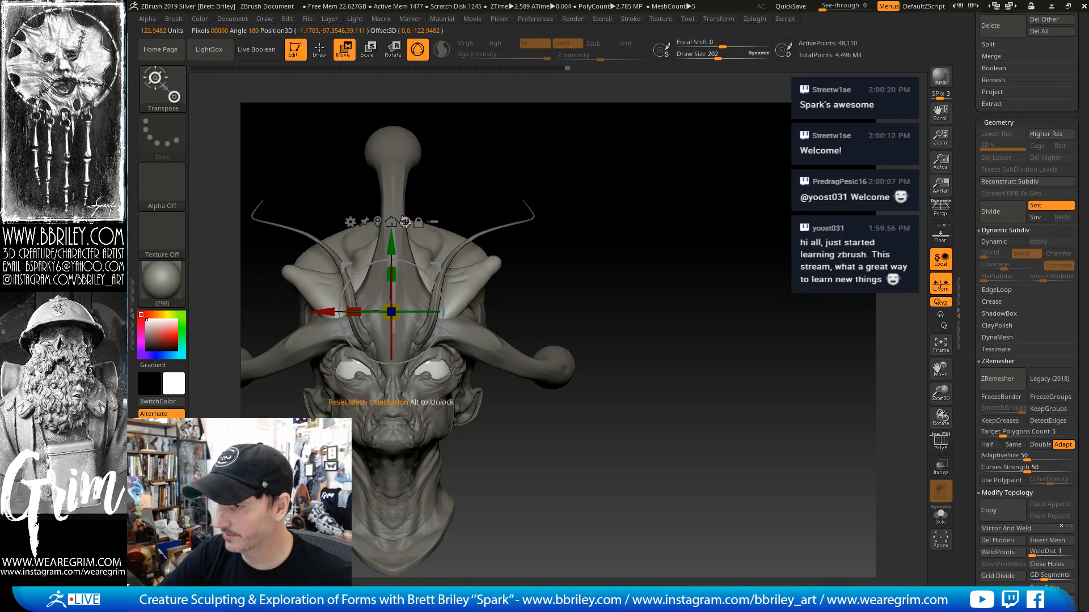
drag(585, 173, 539, 168)
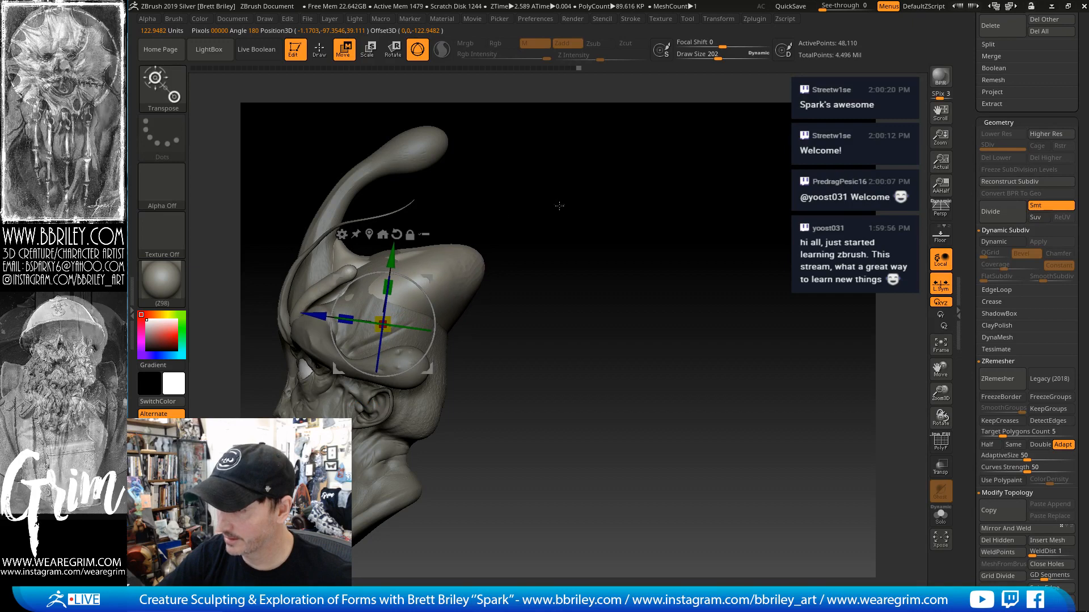
Scale the cranium piece with the small horns up uniformly with the gizmo, checking it from the side and three-quarter views
drag(527, 238, 558, 225)
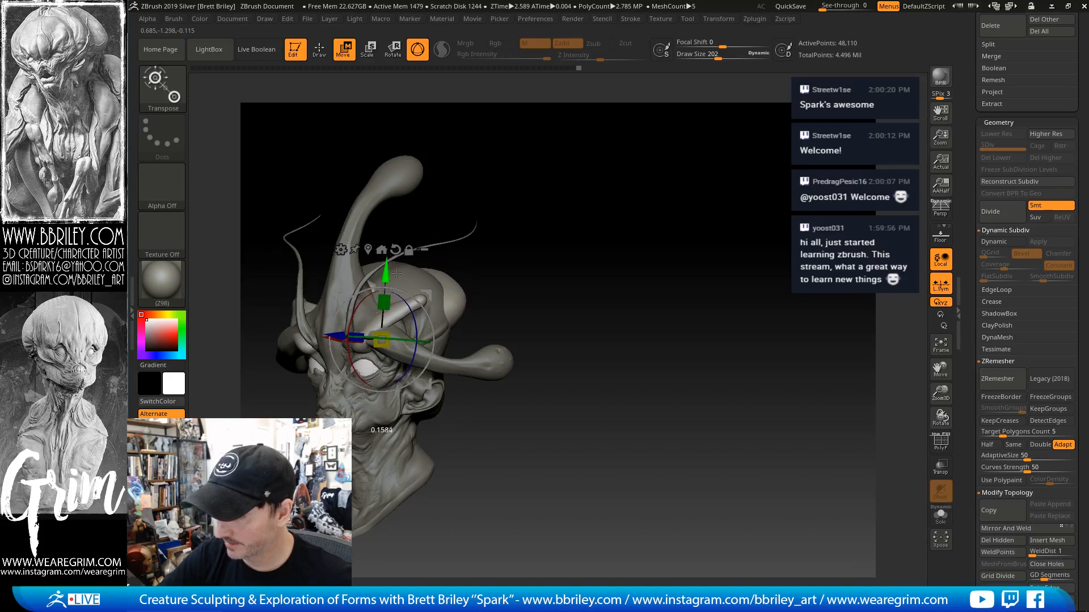
drag(567, 232, 608, 262)
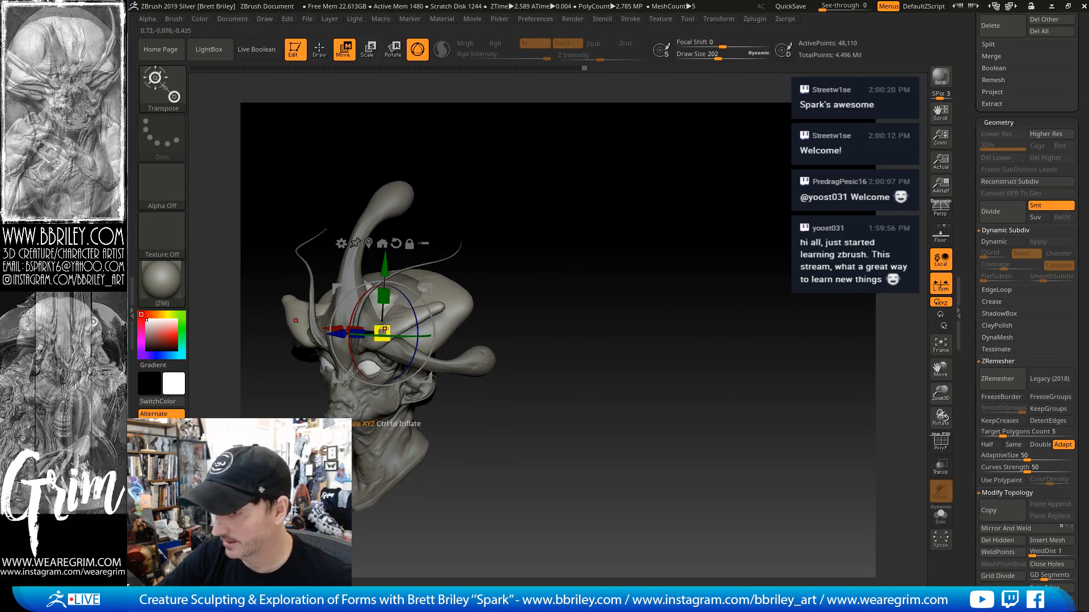
drag(381, 333, 385, 336)
drag(535, 291, 600, 262)
drag(535, 257, 405, 326)
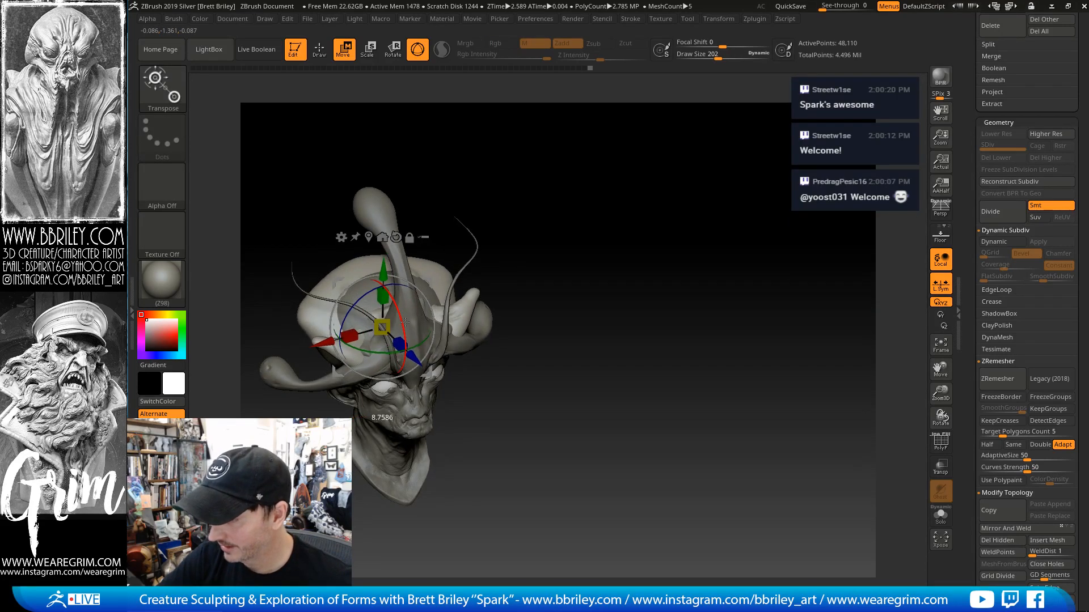
drag(582, 219, 505, 282)
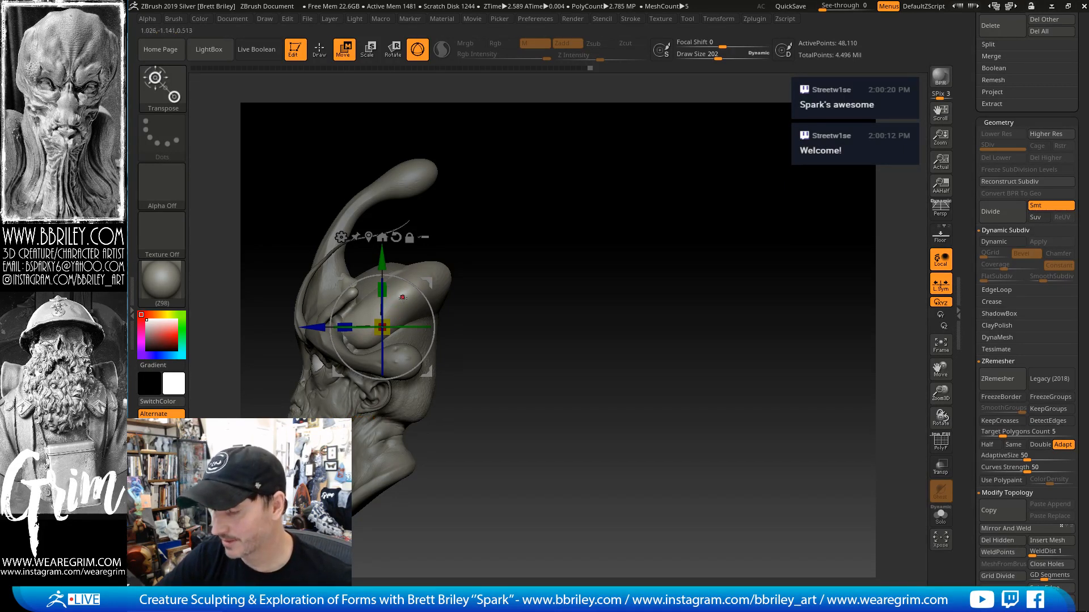
Tilt the cranium piece in side view and shift it up and back on the head
alt+drag(411, 282, 426, 328)
mouse_move(428, 282)
mouse_down()
mouse_move(426, 273)
mouse_move(427, 288)
mouse_up()
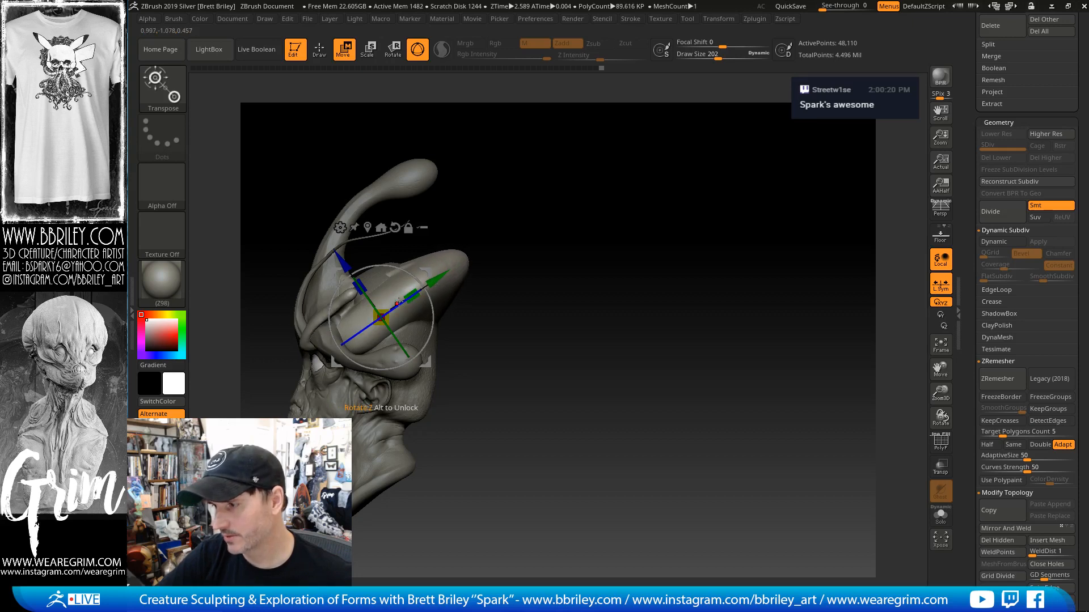
drag(428, 269, 438, 262)
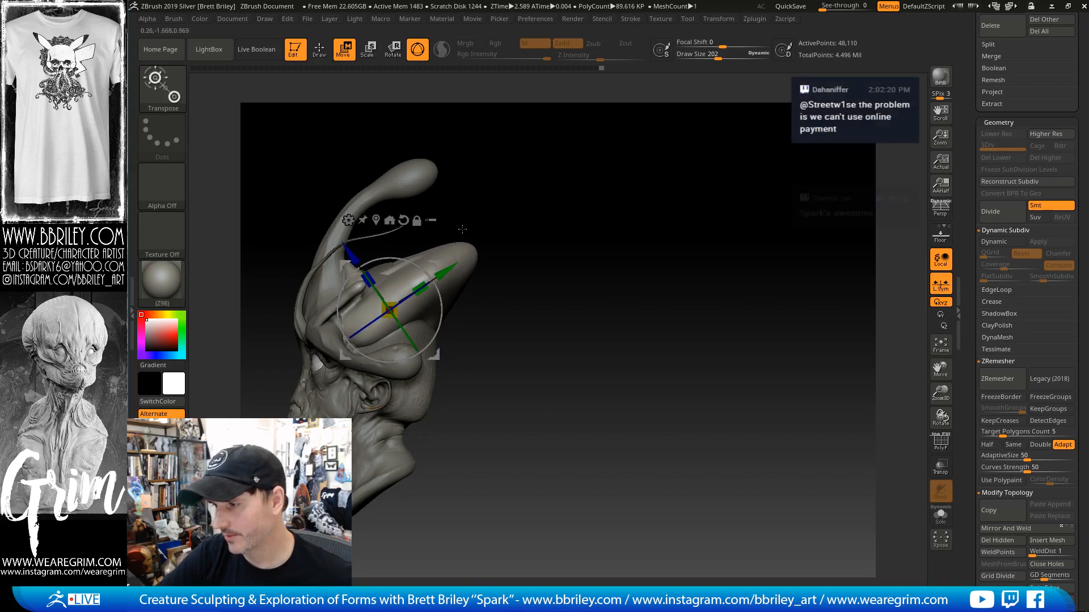
Adjust the cranium piece's position and width along the gizmo's X axis from a front three-quarter view
drag(499, 244, 598, 215)
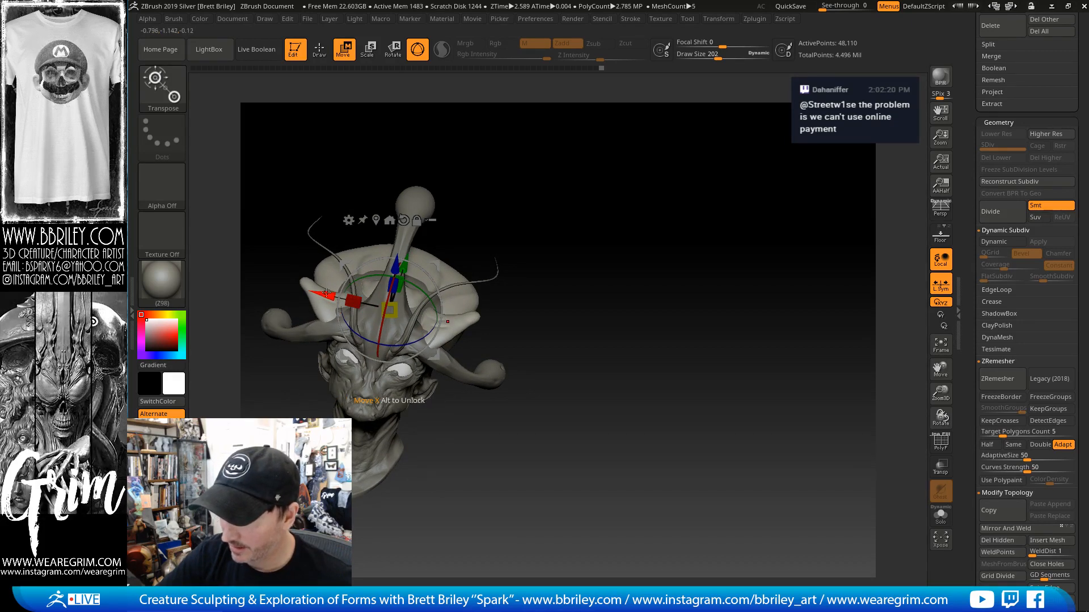
mouse_move(328, 292)
mouse_down()
mouse_move(383, 295)
mouse_move(323, 289)
mouse_up()
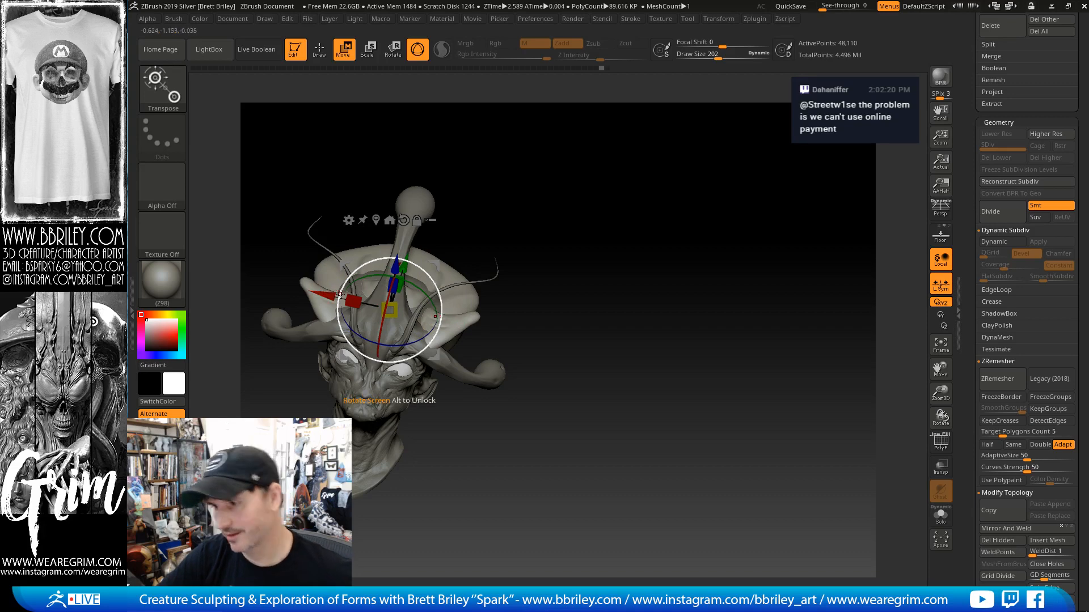
drag(353, 301, 363, 299)
drag(465, 182, 412, 289)
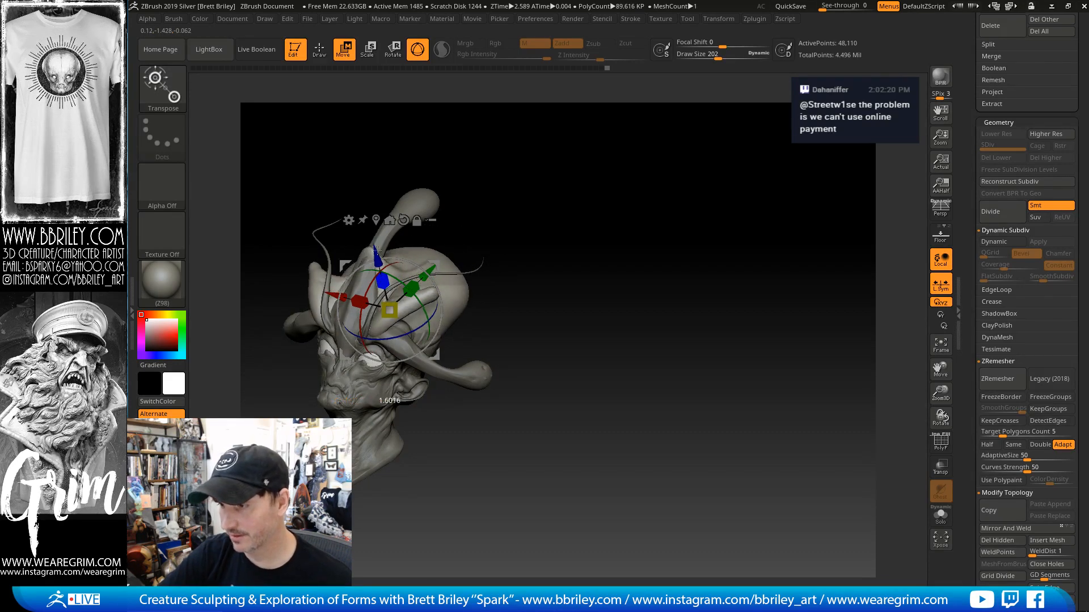
Fine-tune the cranium piece's overall scale and raise it slightly along the gizmo's blue axis
drag(566, 192, 473, 235)
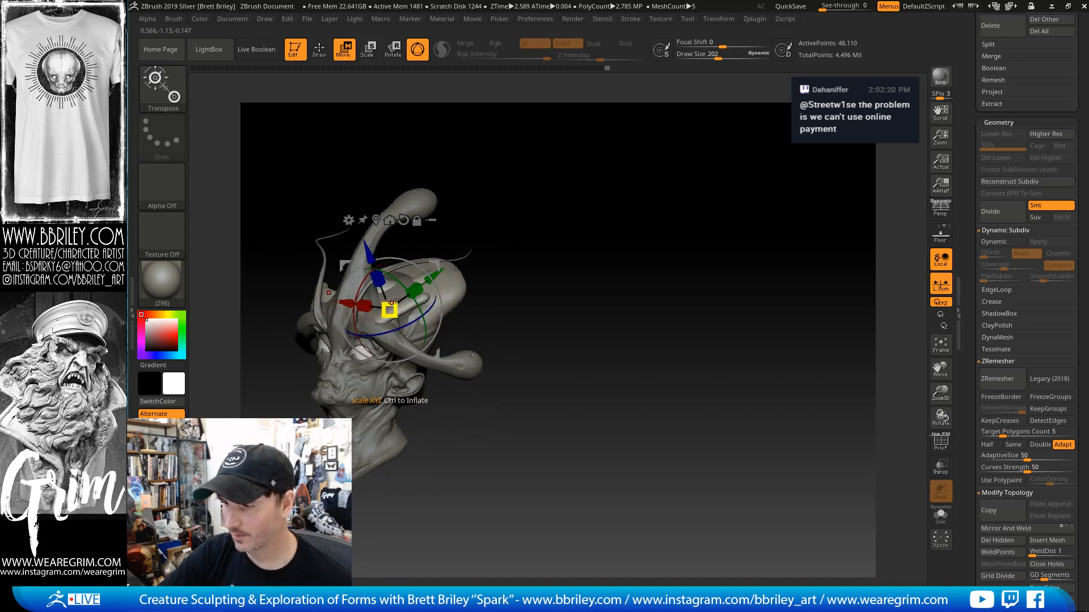
drag(396, 309, 418, 289)
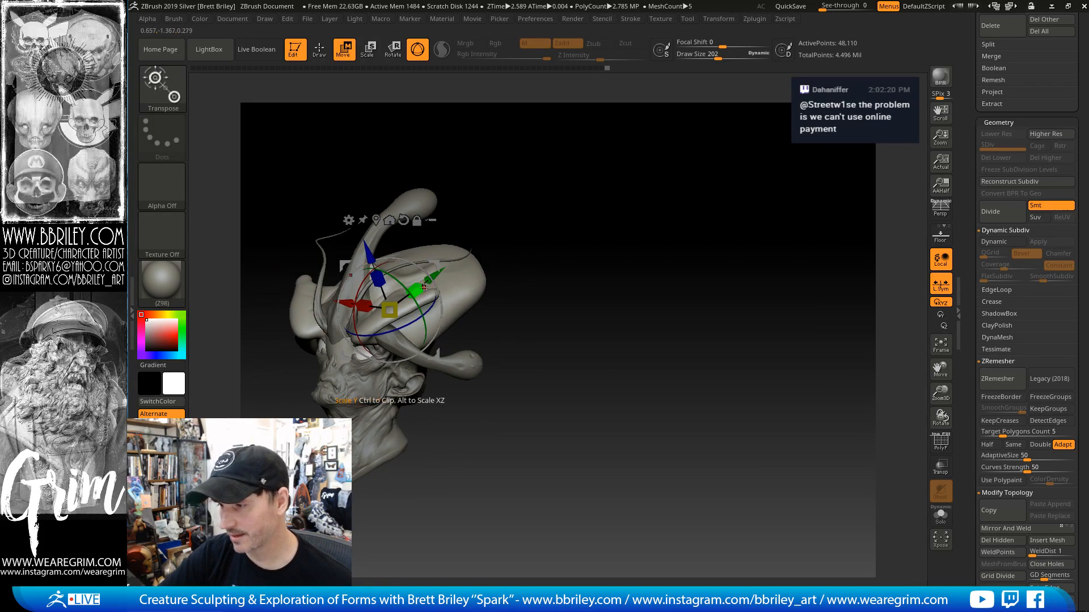
key(ctrl+z)
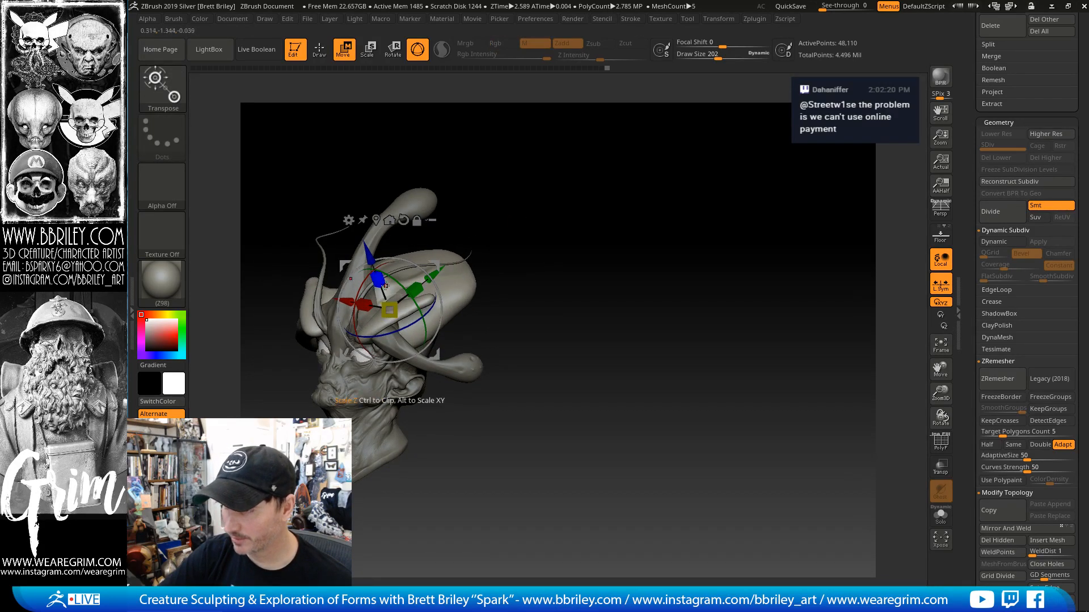
drag(365, 247, 365, 250)
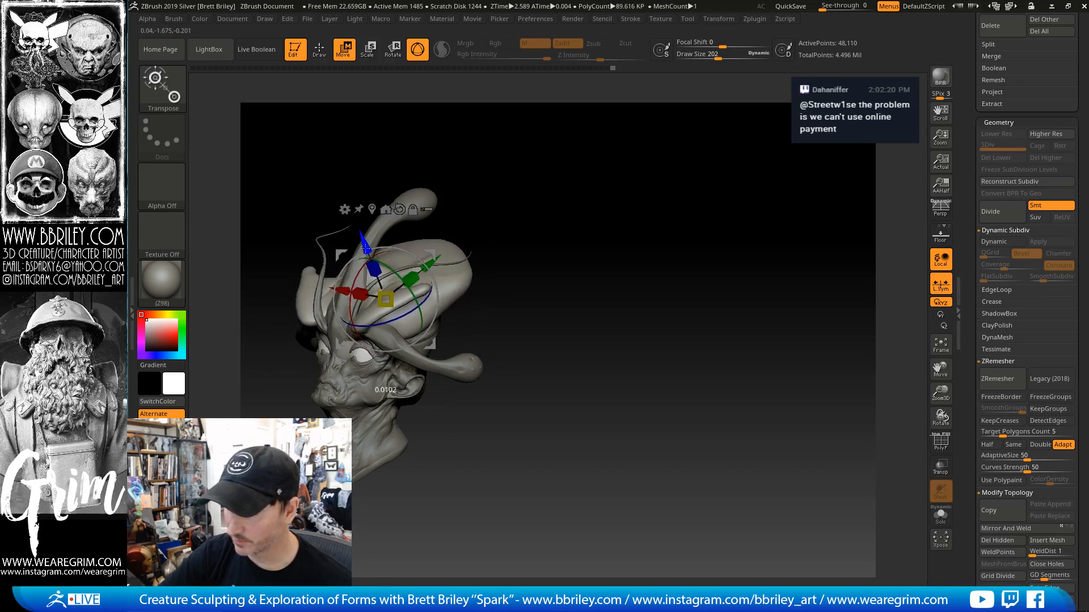
drag(463, 218, 499, 226)
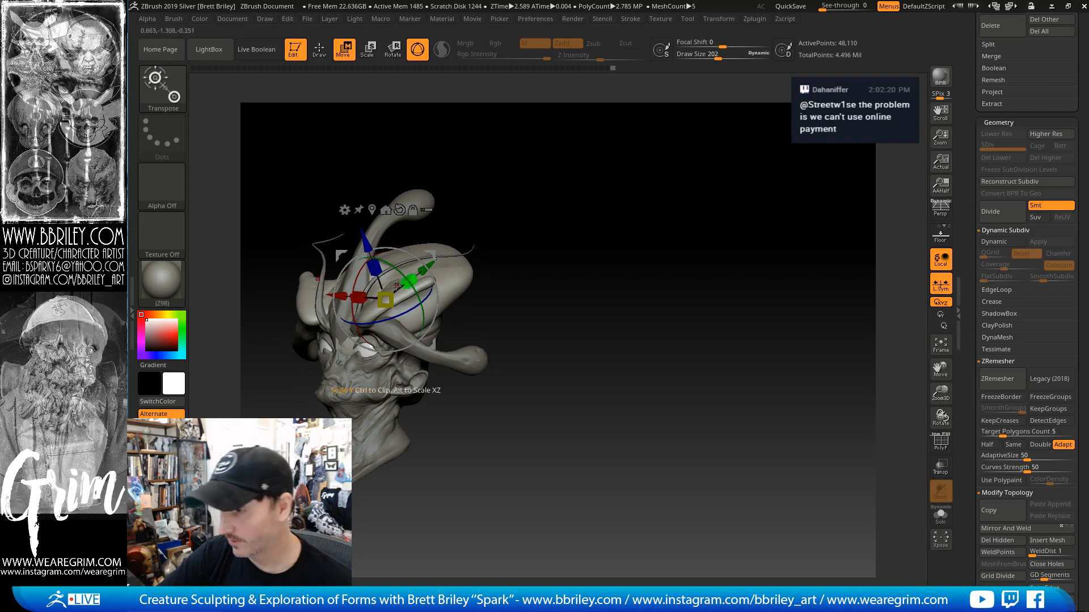
drag(386, 299, 385, 300)
mouse_move(533, 218)
mouse_down()
mouse_move(515, 207)
mouse_move(586, 230)
mouse_up()
Return to Draw mode and reshape the back of the cranium with the Move brush at draw sizes 350 and 474
key(q)
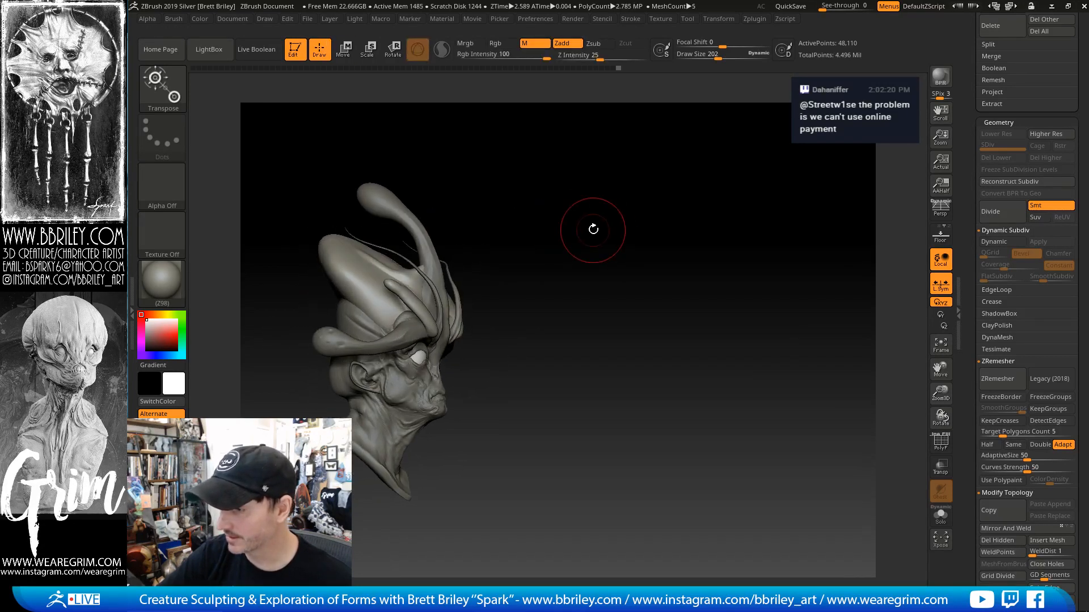
drag(511, 187, 434, 230)
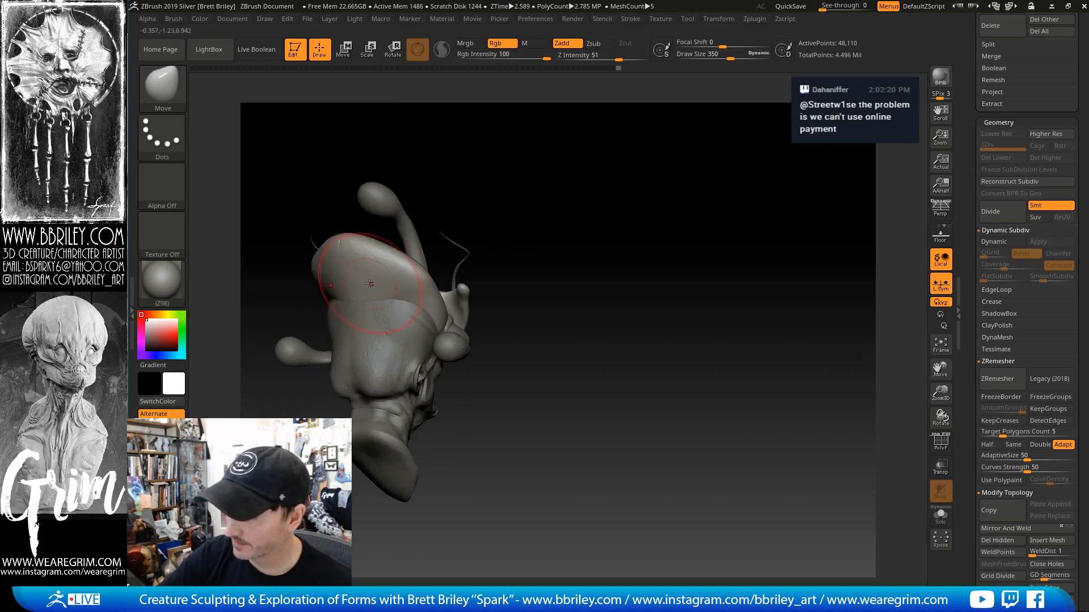
drag(358, 285, 351, 266)
mouse_move(486, 189)
mouse_down()
mouse_move(453, 243)
mouse_move(499, 189)
mouse_move(468, 181)
mouse_up()
key(s)
drag(421, 270, 439, 270)
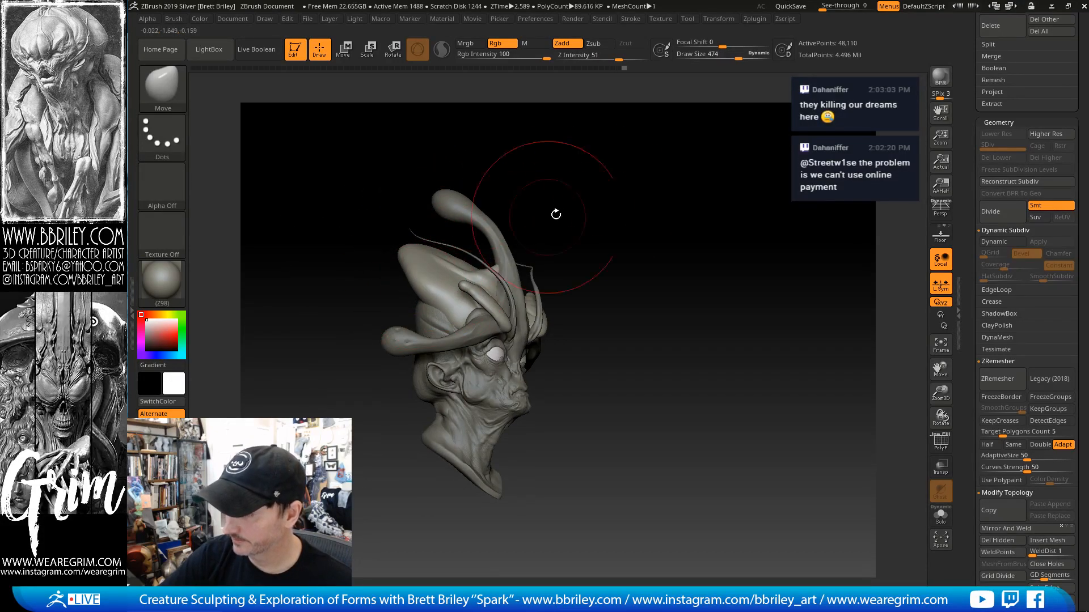
Shape the small horns and the cranium's upper outline from the front with the Move brush at draw sizes 298 and 381
mouse_move(554, 213)
mouse_down()
mouse_move(515, 194)
mouse_move(436, 281)
mouse_up()
drag(602, 235, 556, 237)
key(s)
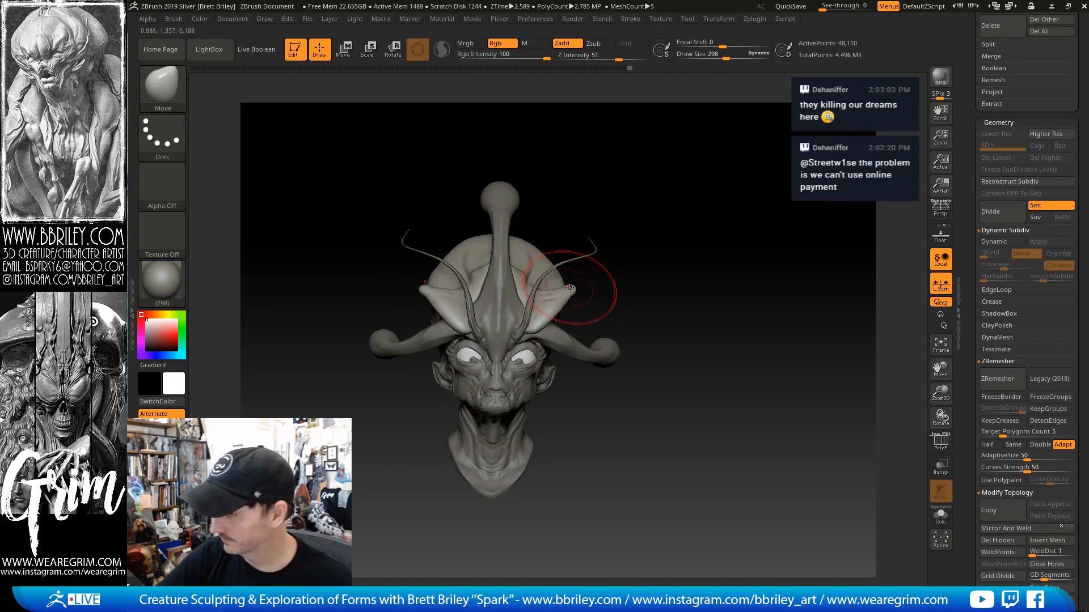
drag(568, 296, 571, 288)
mouse_move(612, 202)
mouse_down()
mouse_move(596, 228)
mouse_move(549, 228)
mouse_up()
key(s)
drag(540, 223, 535, 210)
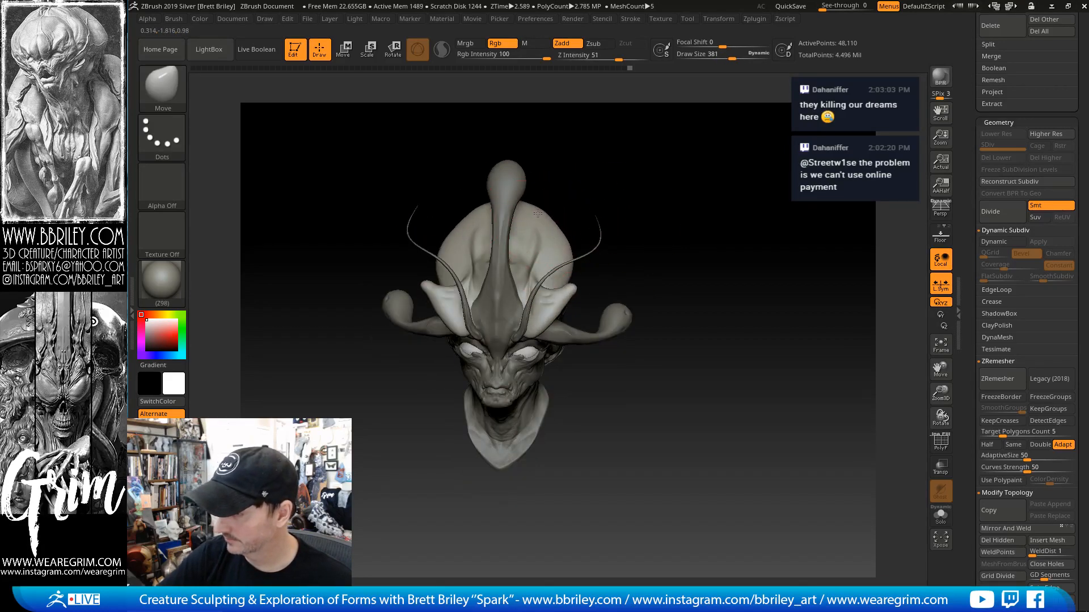
Work the side of the cranium behind the small horn with the Clay brush, reducing the draw size from 179 to 98
mouse_move(589, 147)
mouse_down()
mouse_move(539, 169)
mouse_move(539, 196)
mouse_move(494, 226)
mouse_up()
key(b)
key(c)
key(l)
key(s)
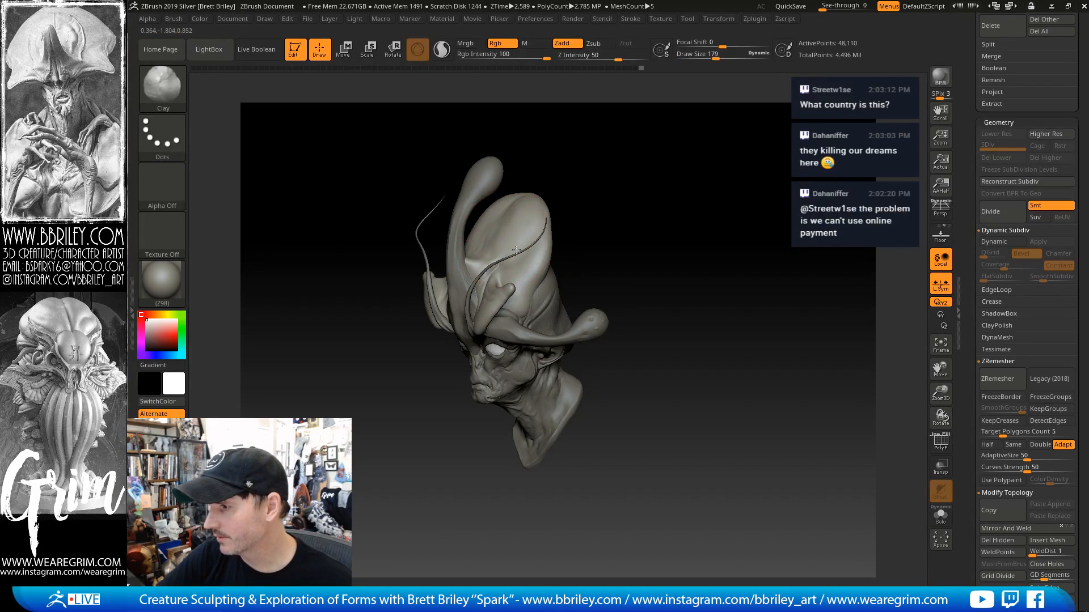
mouse_move(513, 173)
mouse_down()
mouse_move(547, 205)
mouse_move(537, 232)
mouse_up()
key(b)
key(s)
key(t)
key(s)
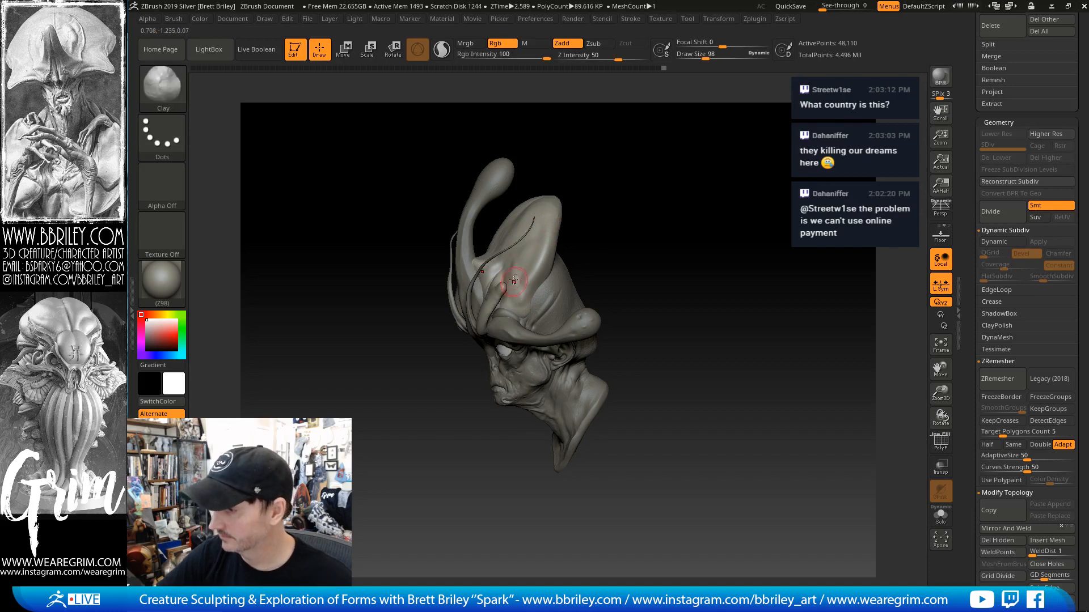
Define the fold behind the small horn with the DamStandard brush at draw size 98 and Z Intensity 33
key(b)
key(d)
key(s)
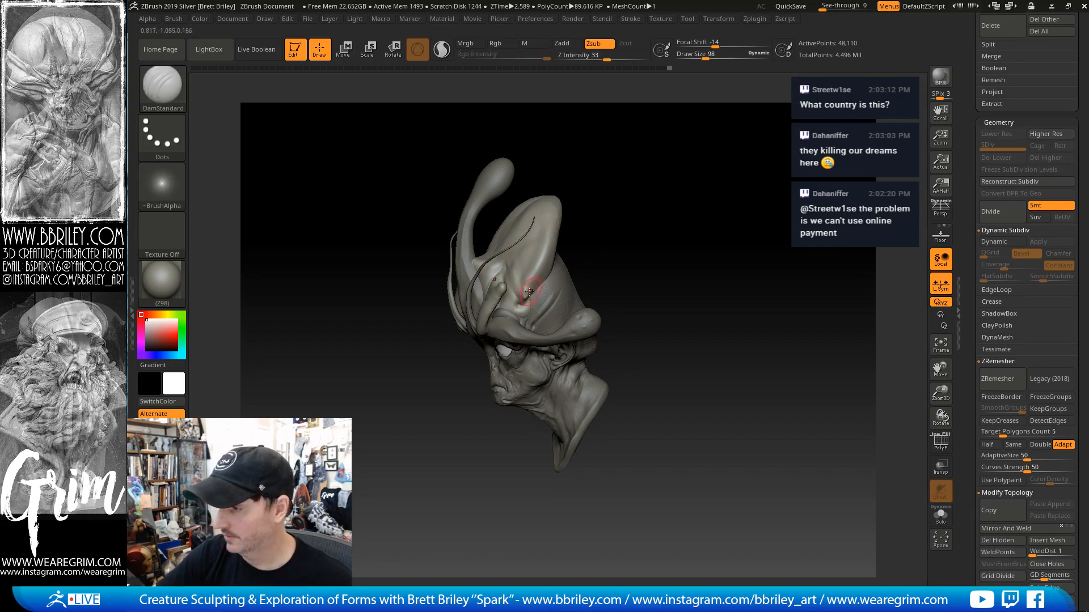
right_drag(525, 290, 565, 254)
mouse_move(595, 219)
right_down()
mouse_move(618, 178)
mouse_move(590, 199)
right_up()
Soften the cranium's side and upper lobe with the Smooth brush, enlarging the draw size from 98 to 196
key(b)
key(s)
key(t)
drag(572, 210, 571, 233)
right_drag(570, 222, 555, 243)
drag(555, 243, 555, 196)
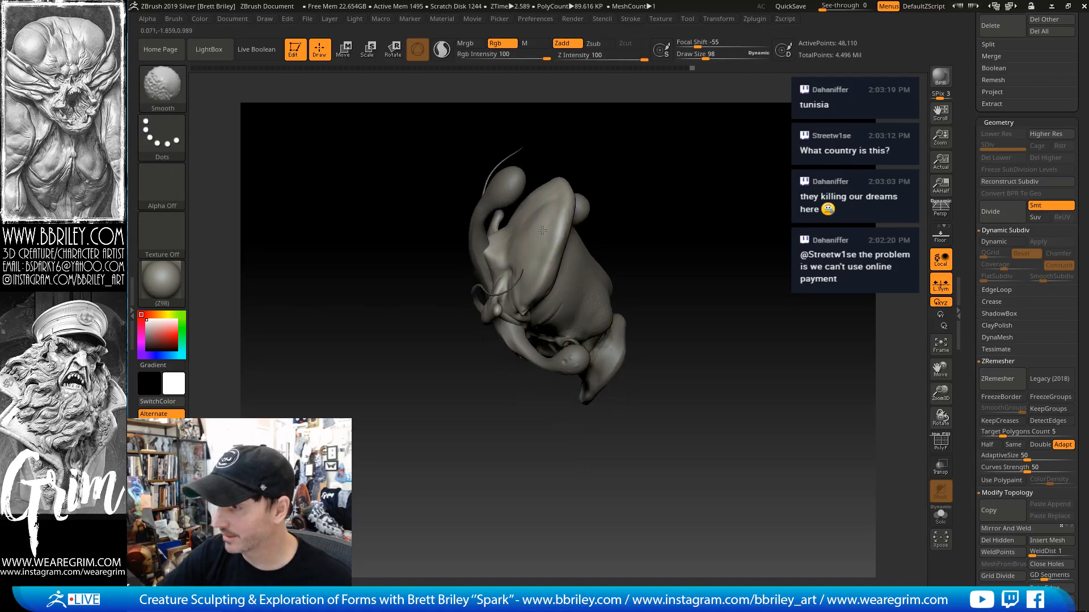
drag(611, 143, 587, 168)
key(bracketright)
drag(523, 237, 552, 202)
drag(523, 237, 545, 211)
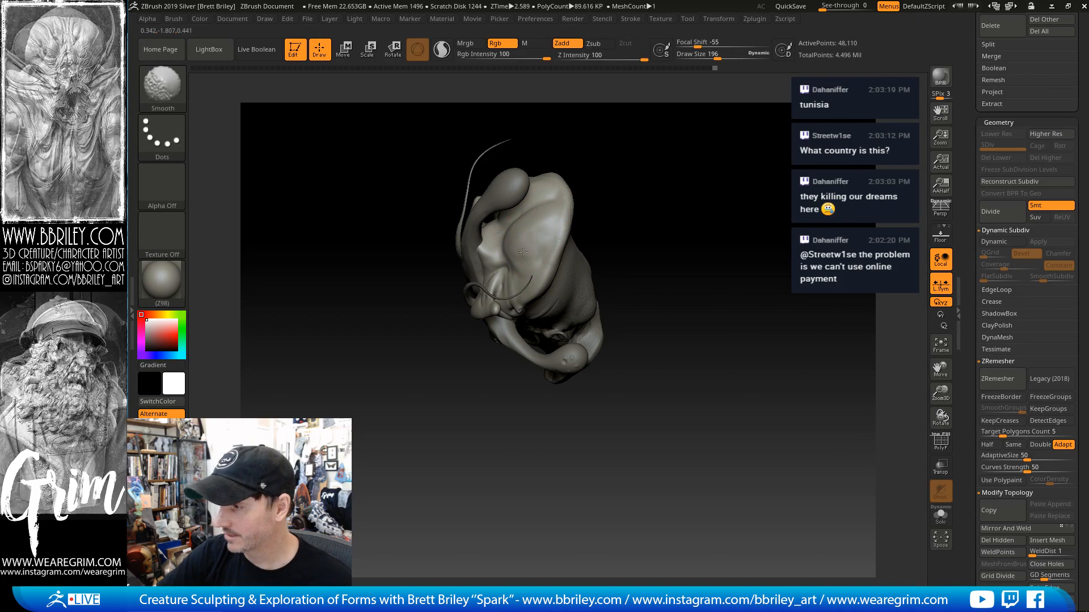
Build up the cranium surface beside the central stalk with the Clay brush at draw size 196
drag(605, 144, 620, 124)
drag(570, 167, 573, 153)
drag(500, 250, 524, 242)
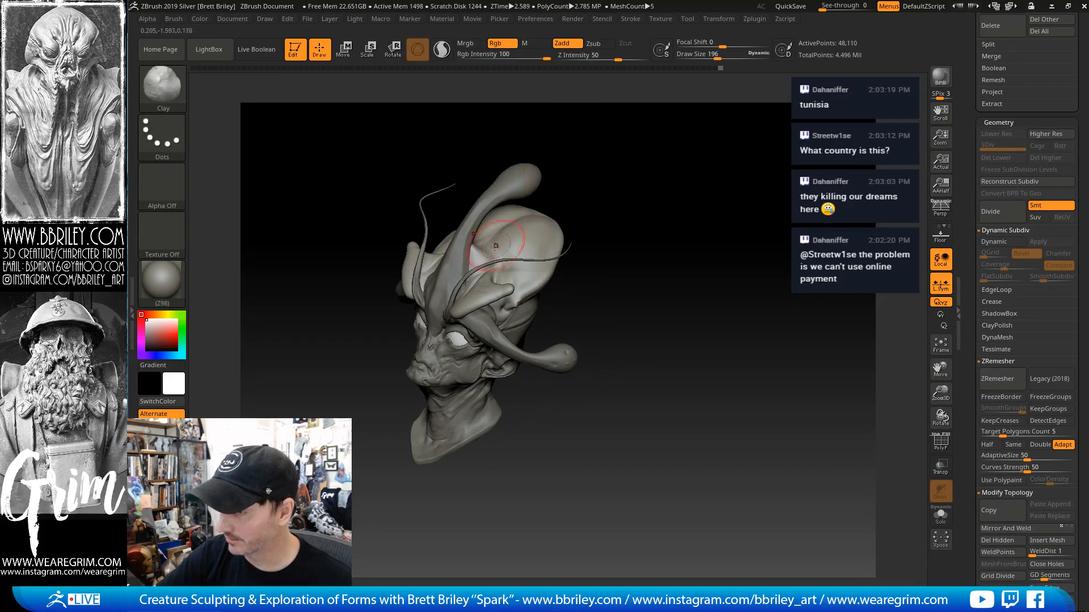
mouse_move(559, 170)
mouse_down()
mouse_move(602, 163)
mouse_move(603, 183)
mouse_up()
Pull the small horns into shape from above with the Move brush at draw size 163
drag(623, 145, 574, 238)
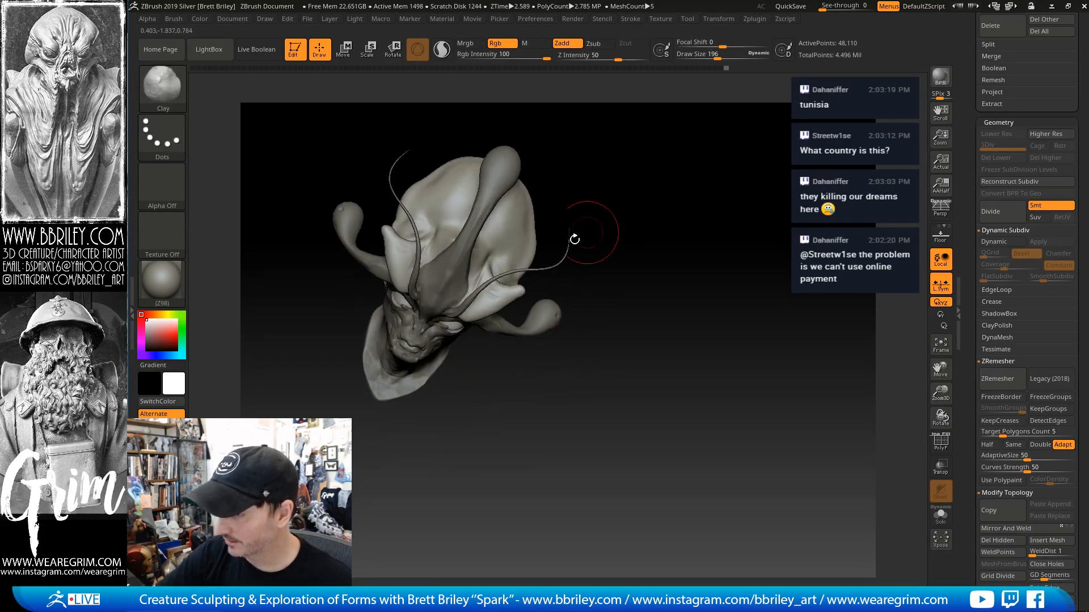
key(b)
key(m)
key(v)
drag(497, 289, 485, 293)
key(s)
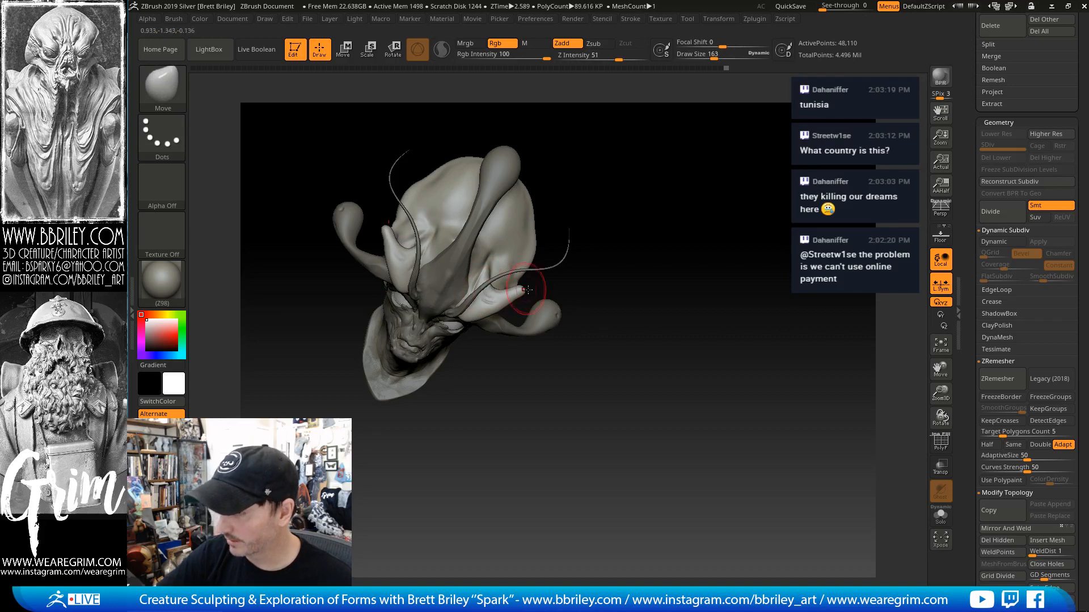
drag(593, 257, 583, 231)
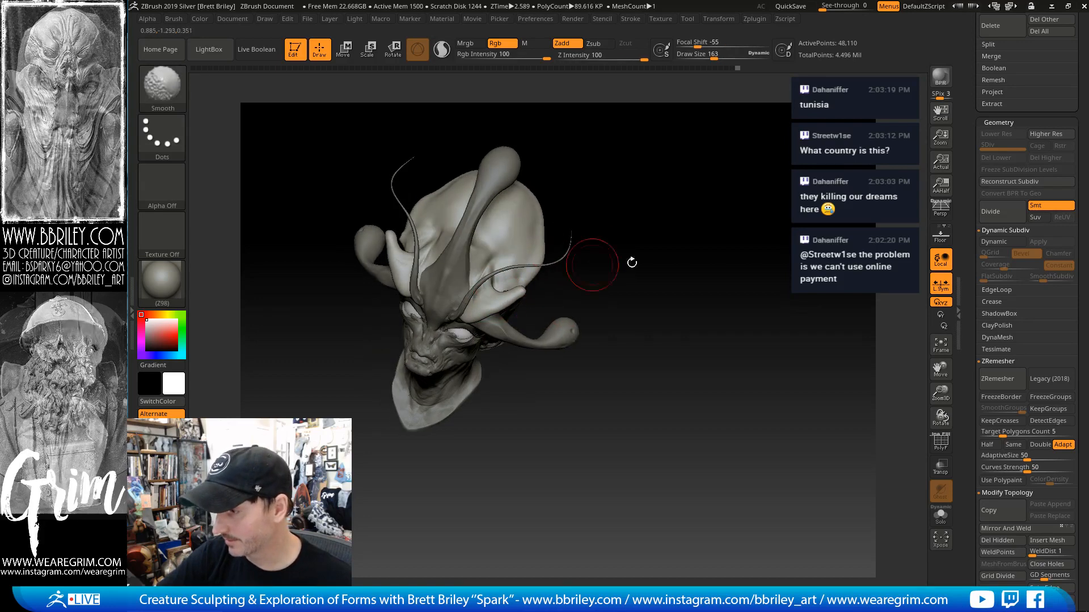
Reduce the brush draw size for finer work on the small horns and switch to DamStandard at draw size 41
drag(629, 259, 495, 306)
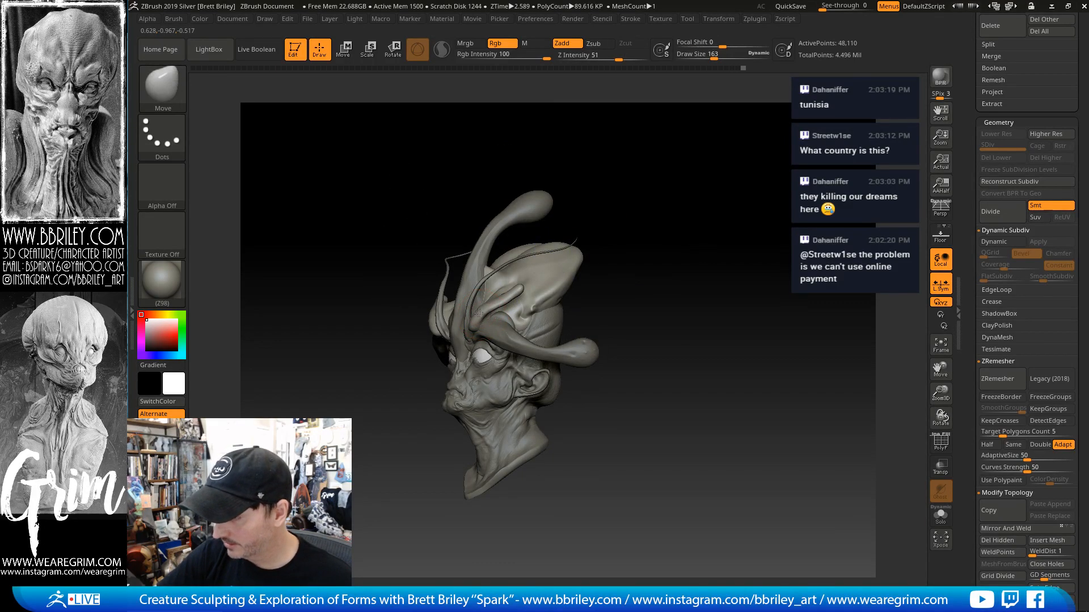
key(bracketleft)
key(bracketleft)
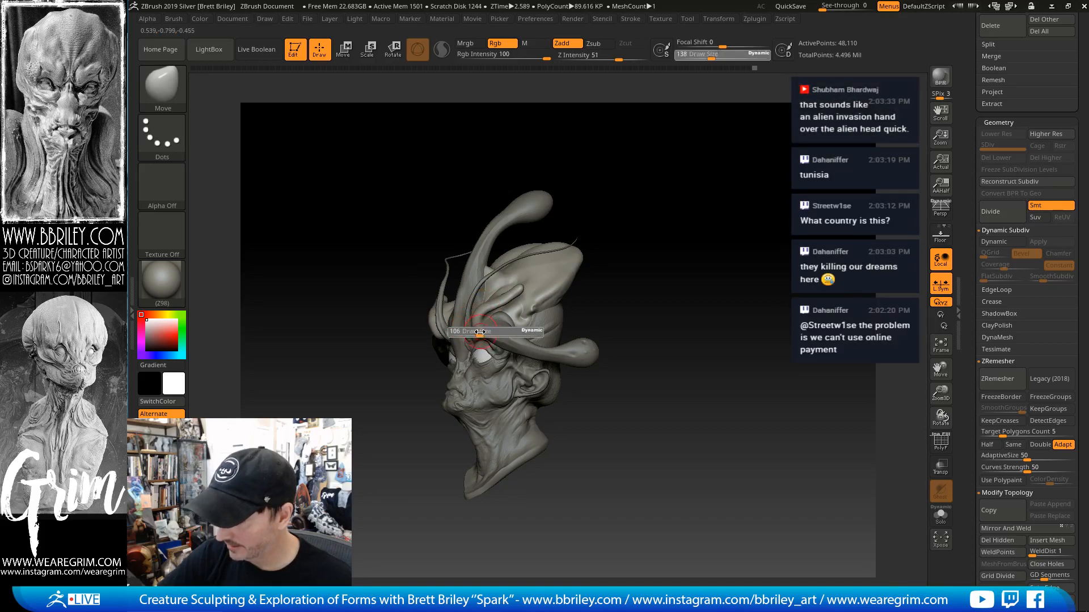
drag(681, 306, 606, 300)
key(bracketleft)
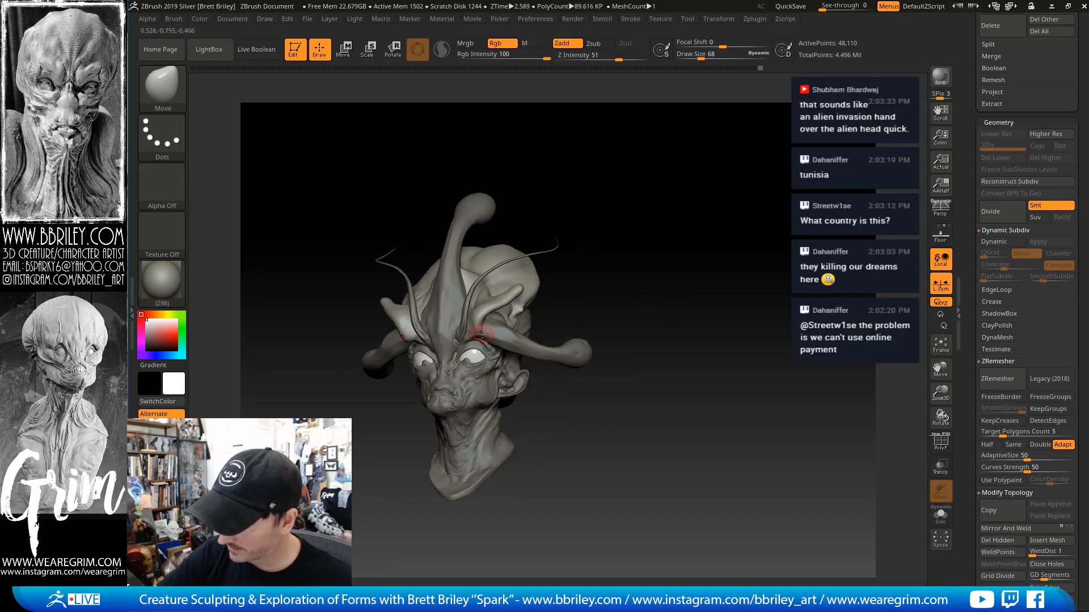
key(b)
key(d)
key(s)
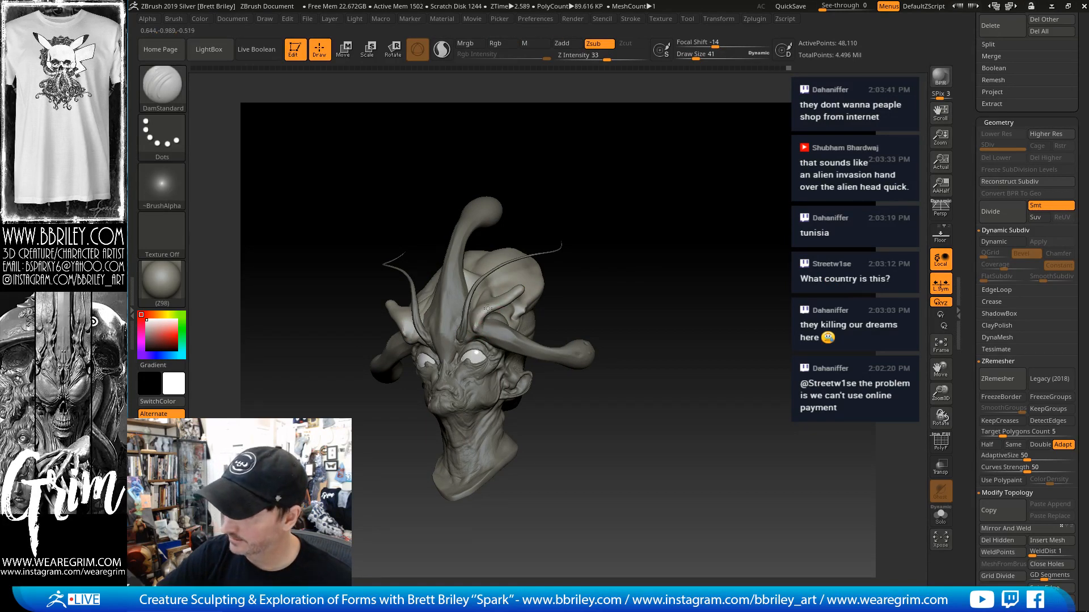
Refine the small horn's tip with the Inflat brush at Z Intensity 10 and DamStandard at Z Intensity 33, draw size 29
mouse_move(777, 238)
mouse_down()
mouse_move(690, 243)
mouse_move(675, 284)
mouse_up()
key(b)
key(i)
key(n)
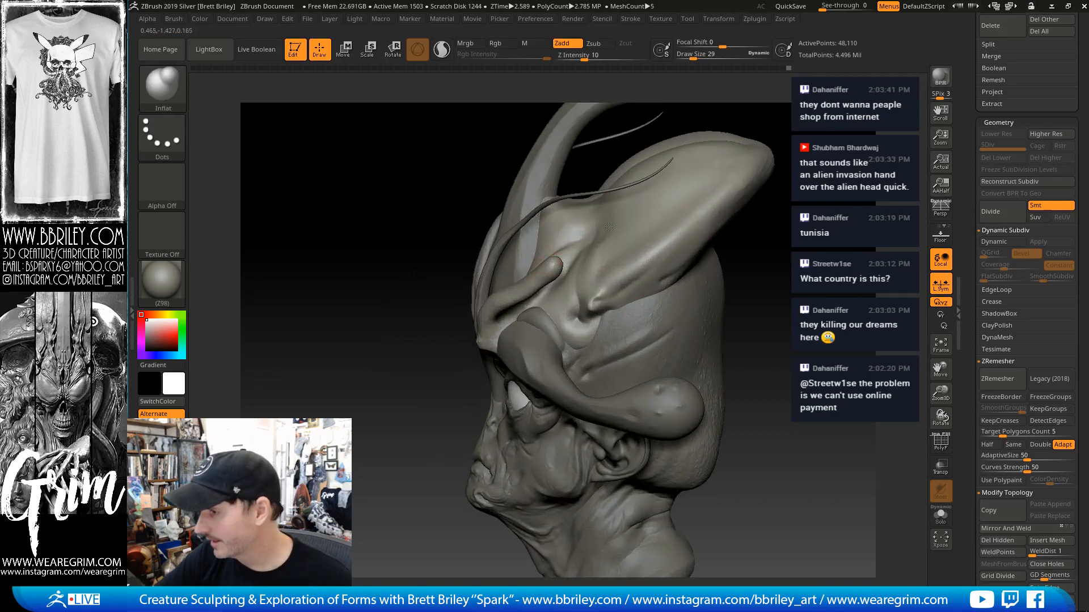
drag(784, 224, 544, 290)
key(b)
key(d)
key(s)
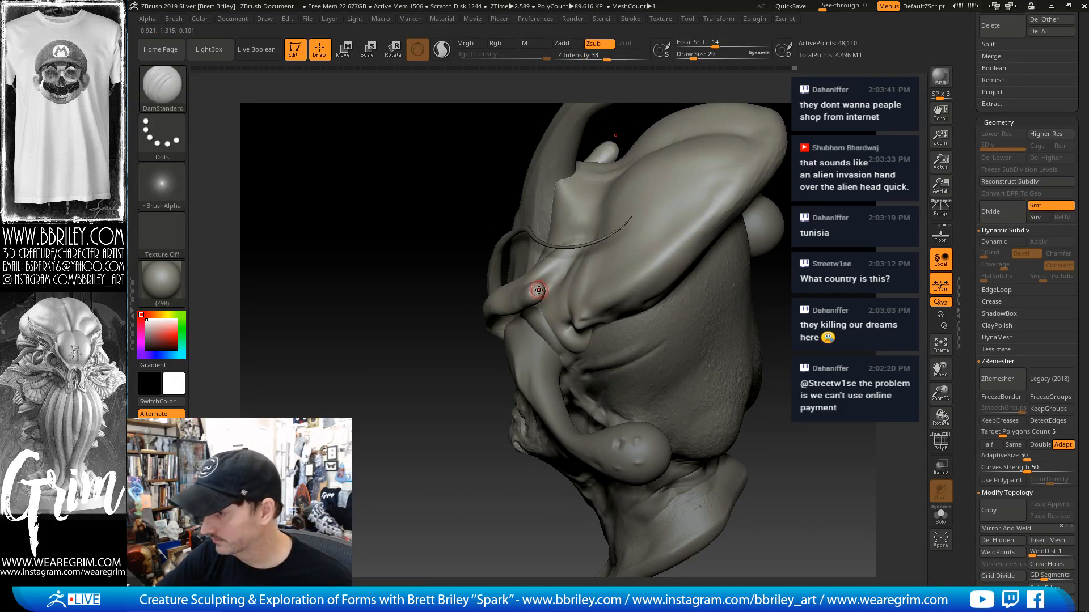
mouse_move(681, 206)
mouse_down()
mouse_move(675, 223)
mouse_move(713, 276)
mouse_move(757, 292)
mouse_move(634, 260)
mouse_up()
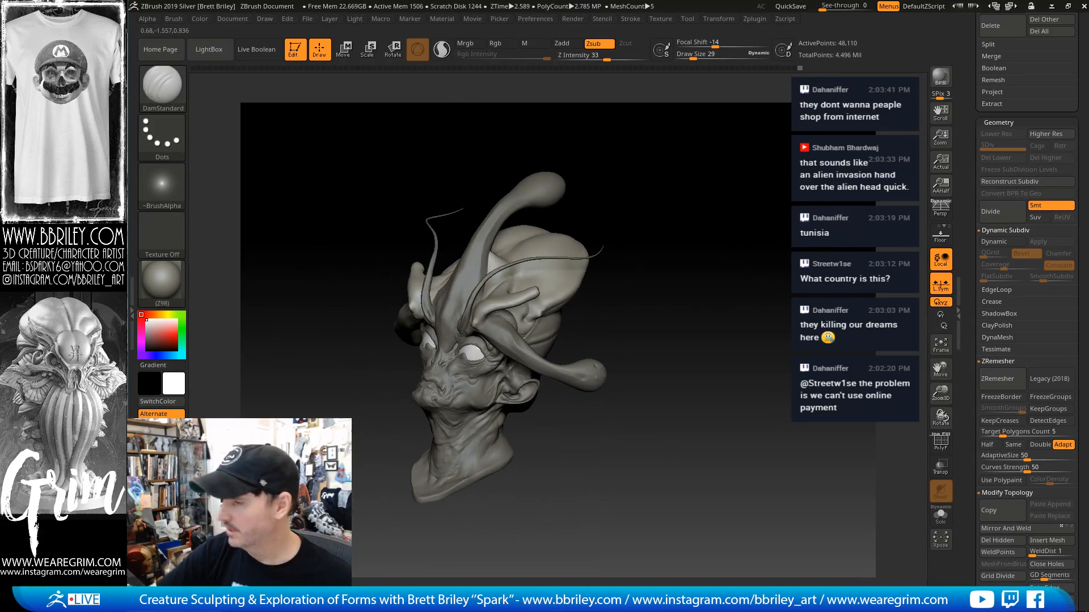
Clone the cranium subtool into a separate tool and make that single-piece clone the active tool
drag(969, 140, 968, 567)
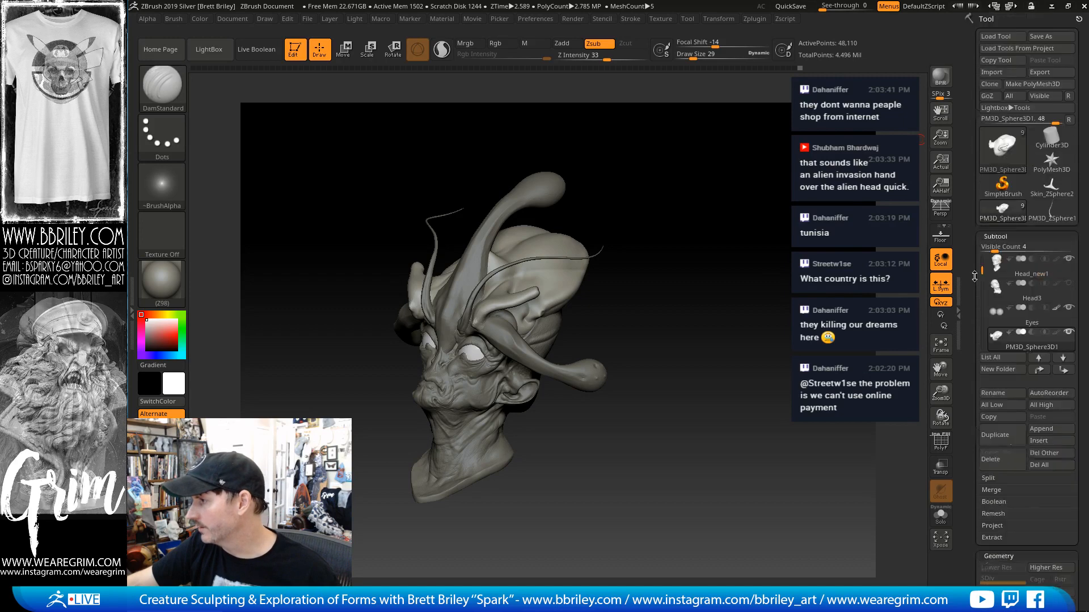
click(685, 19)
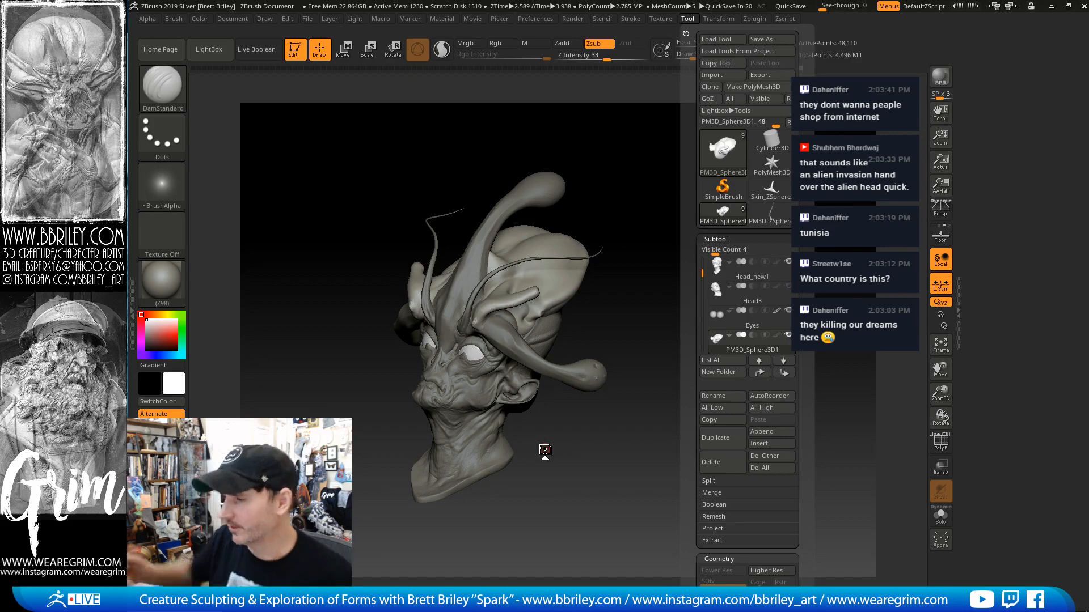
mouse_move(619, 267)
shift+mouse_down()
mouse_move(684, 246)
mouse_move(743, 280)
mouse_move(720, 240)
shift+mouse_up()
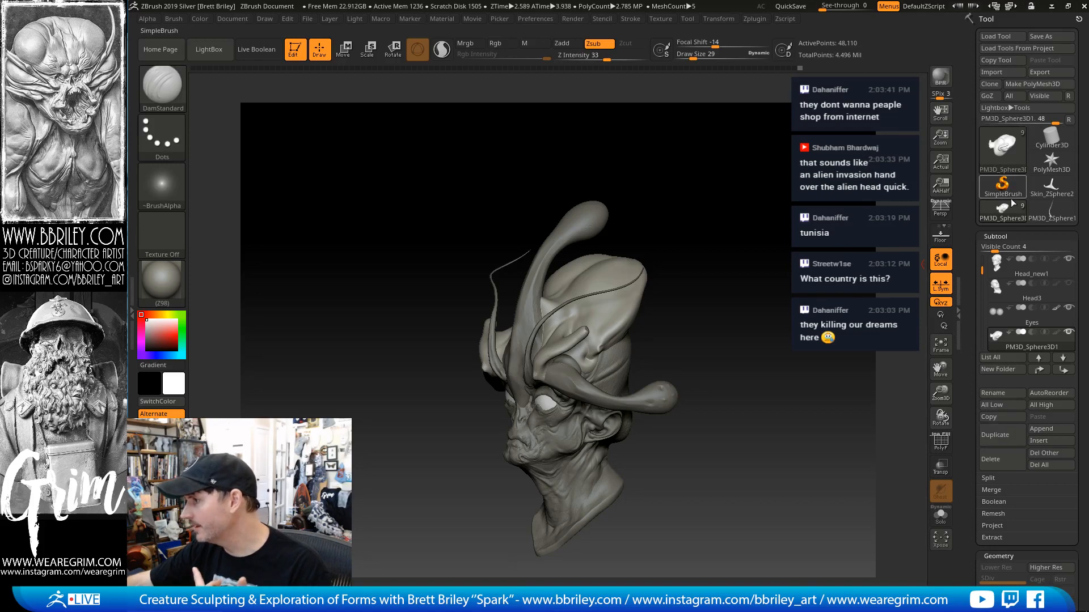
click(990, 84)
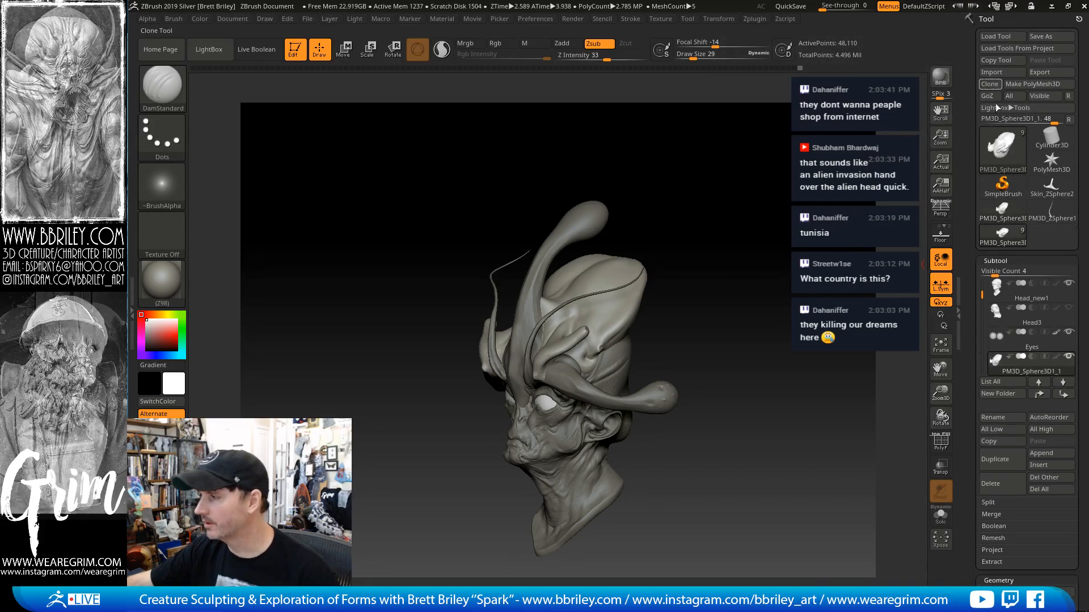
click(1009, 209)
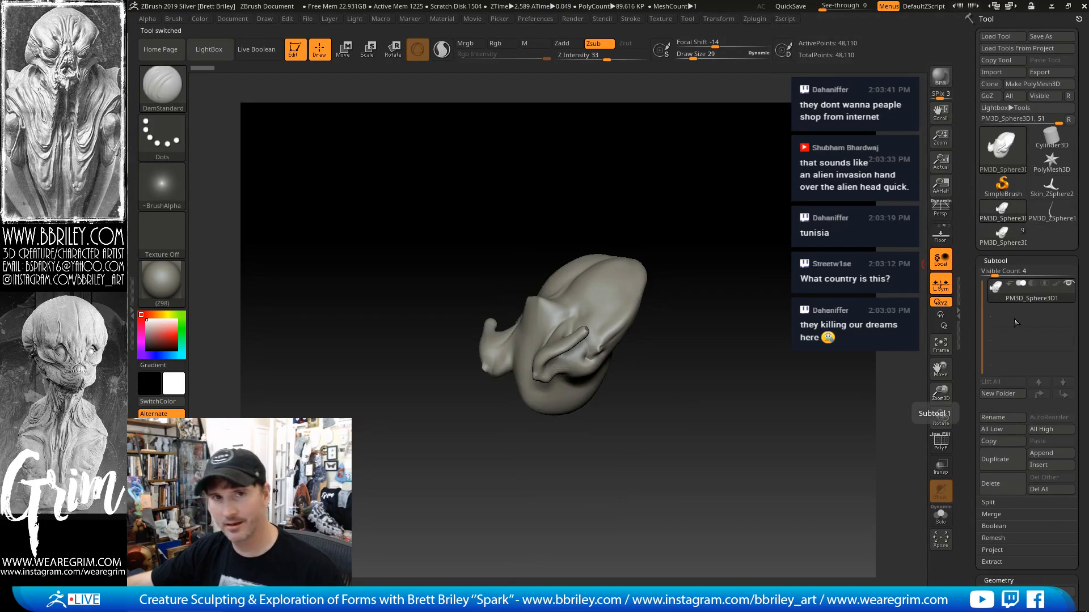
drag(636, 331, 789, 321)
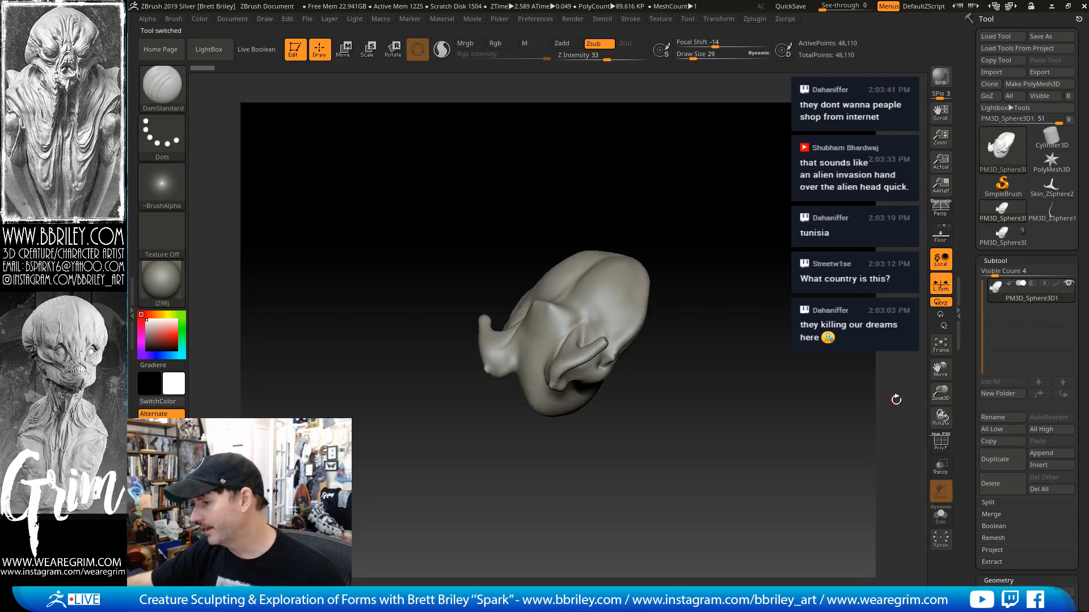
Remesh the cloned cranium using ZRemesher with a Target Polygons Count of 0.5, and display its polyframe from the side
scroll(970, 425, down, 5)
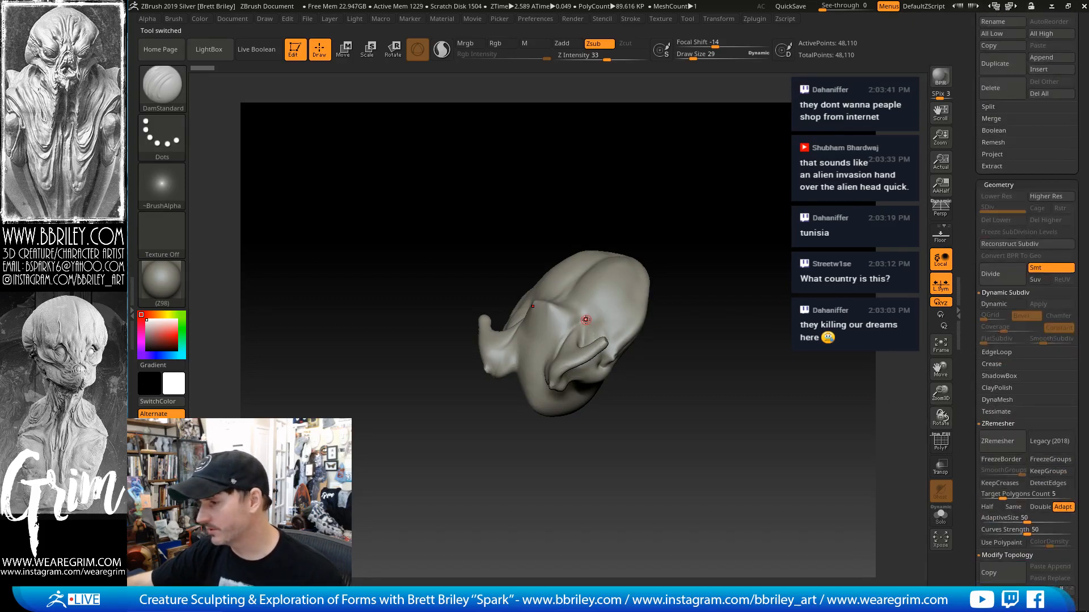
click(1004, 494)
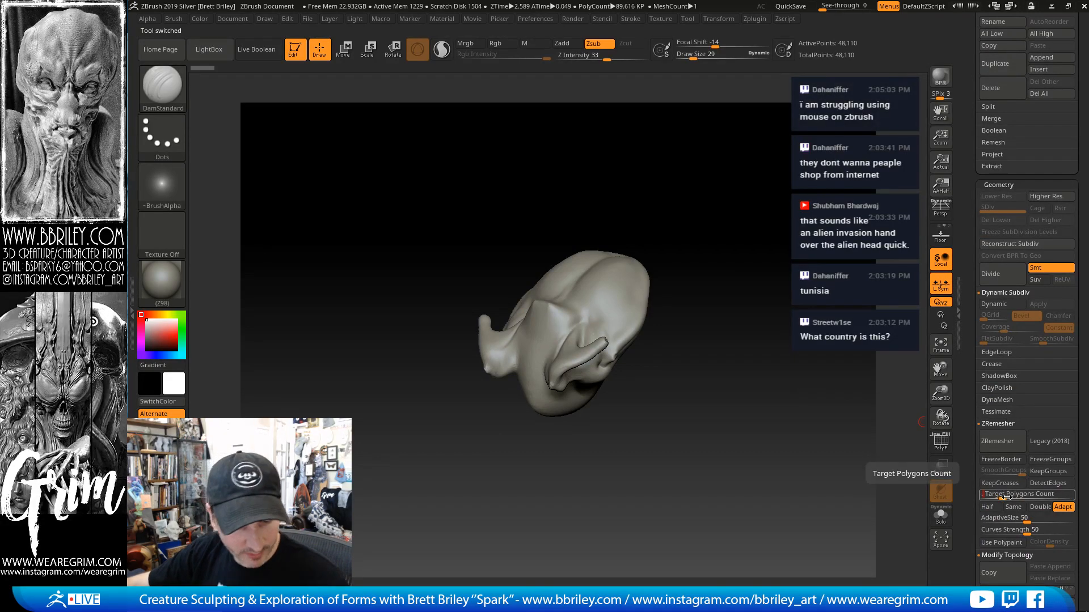
text(0.5)
key(Return)
shift+drag(714, 431, 586, 322)
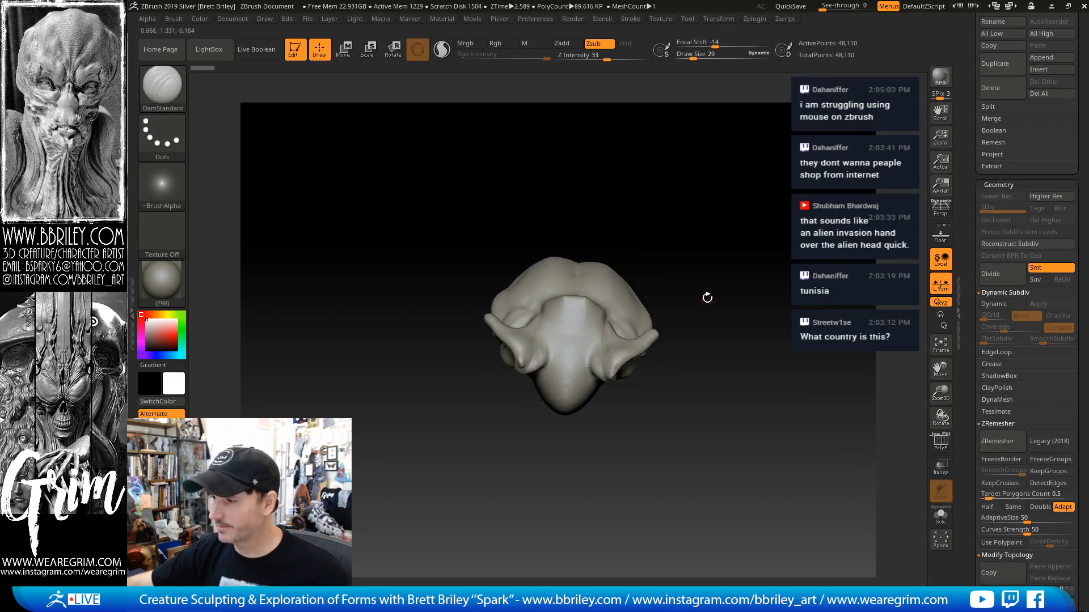
drag(705, 298, 697, 316)
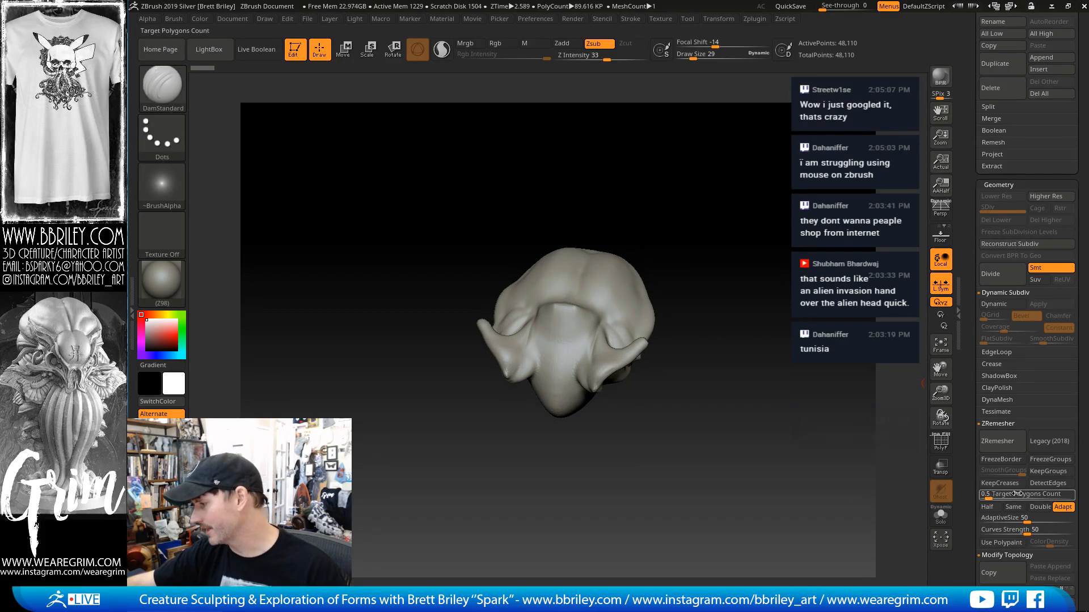
click(1001, 441)
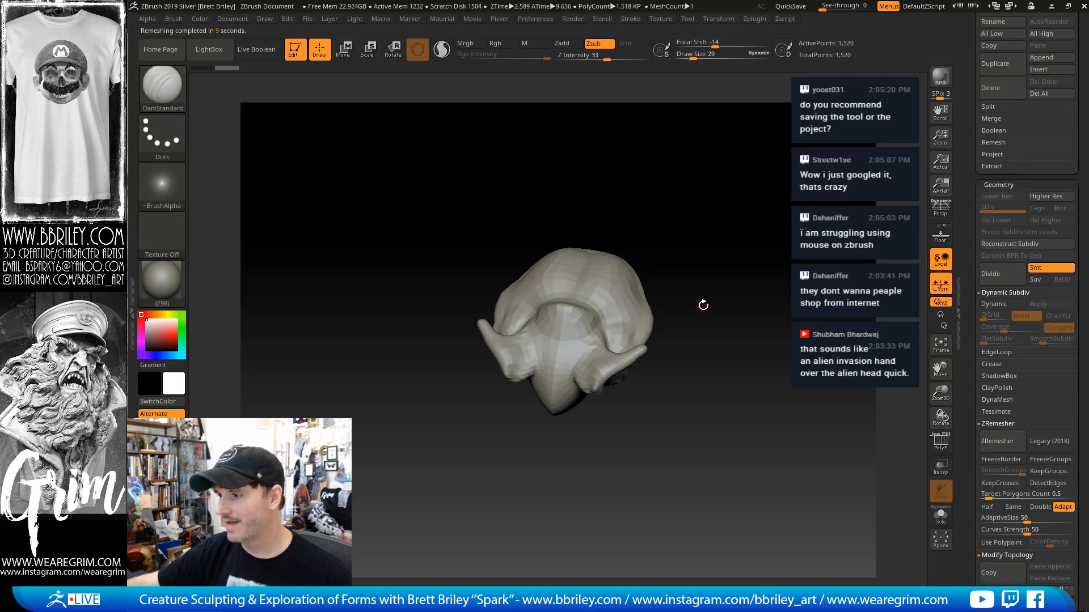
click(947, 446)
drag(748, 272, 794, 238)
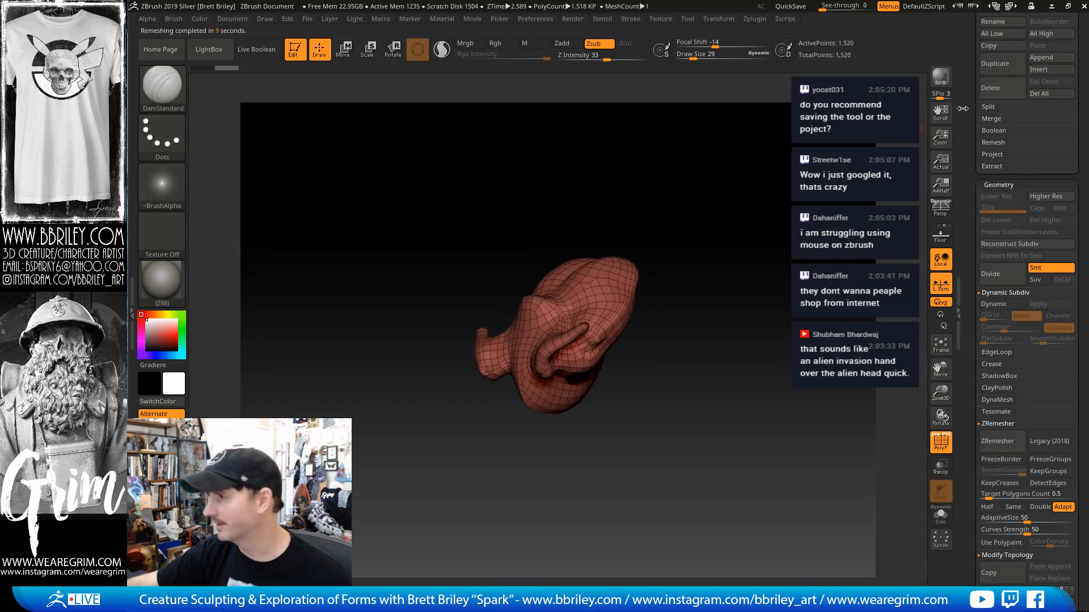
Insert the remeshed cranium into the full creature tool and rename the new subtool Shell
drag(967, 105, 970, 499)
click(983, 236)
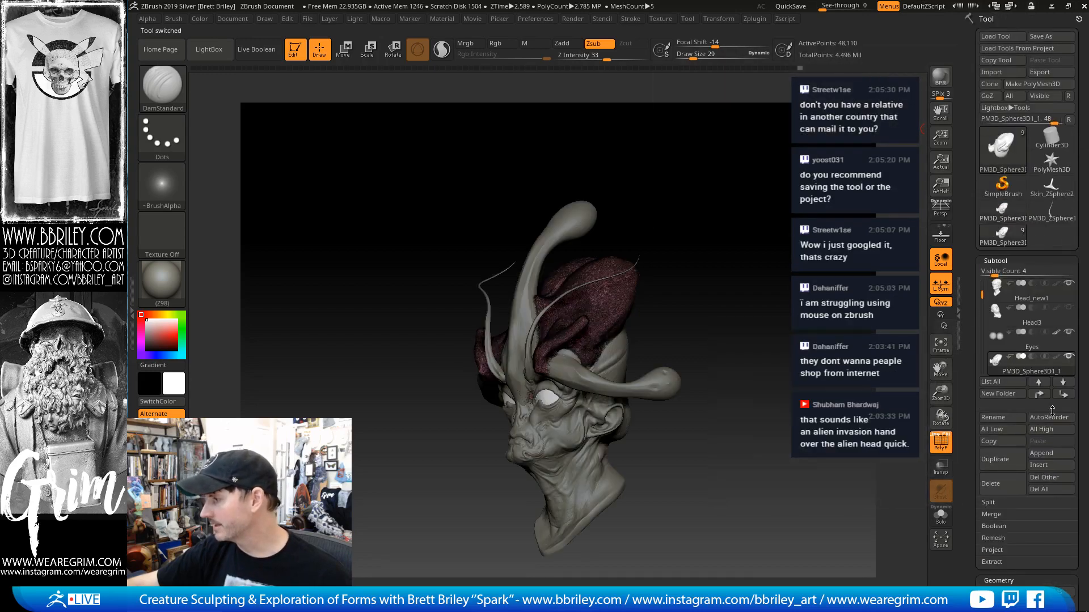
click(1027, 464)
click(742, 404)
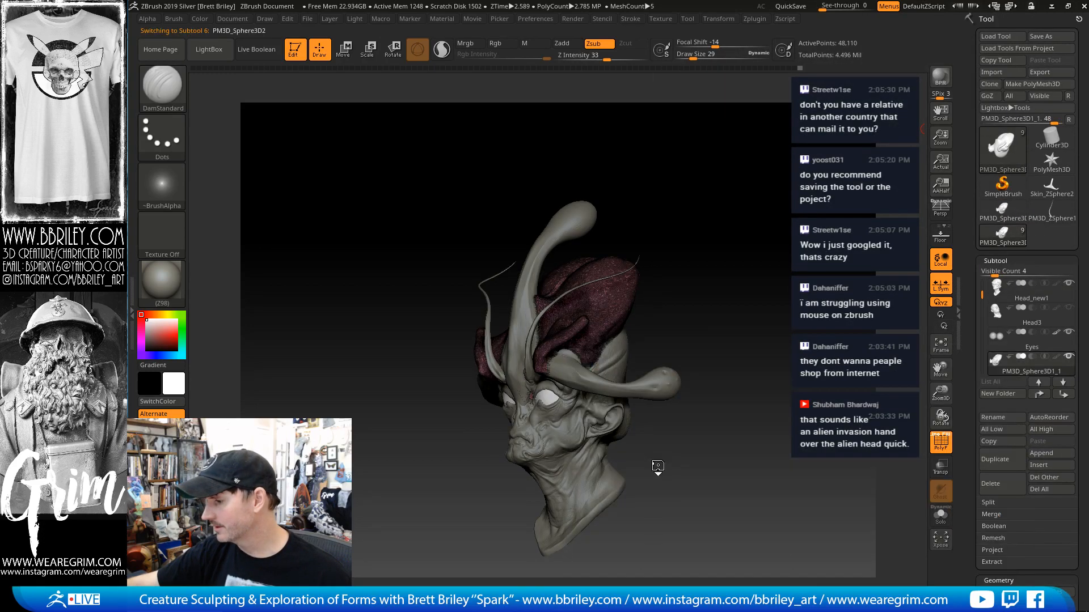
click(995, 419)
text(Shell)
key(Return)
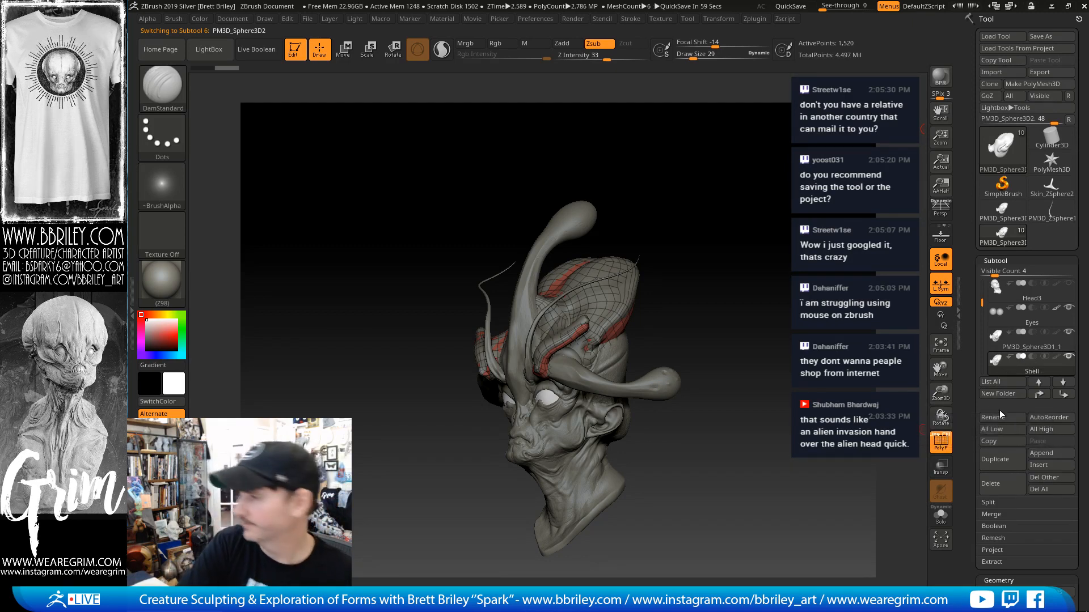
Delete the old dense cranium subtool PM3D_Sphere3D1_1, keeping the remeshed Shell on the head
click(1015, 339)
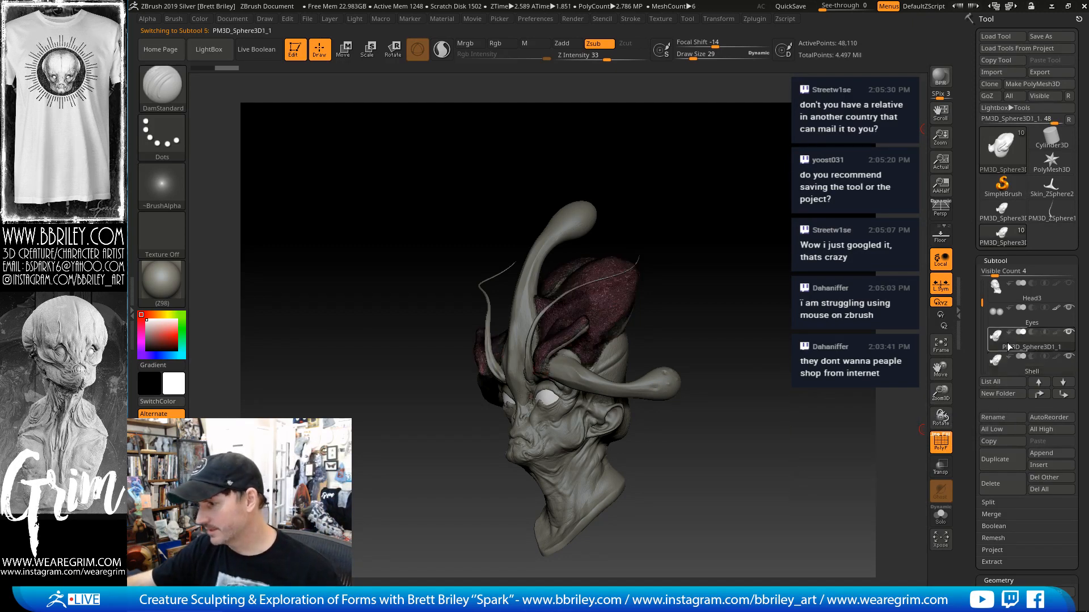
click(991, 483)
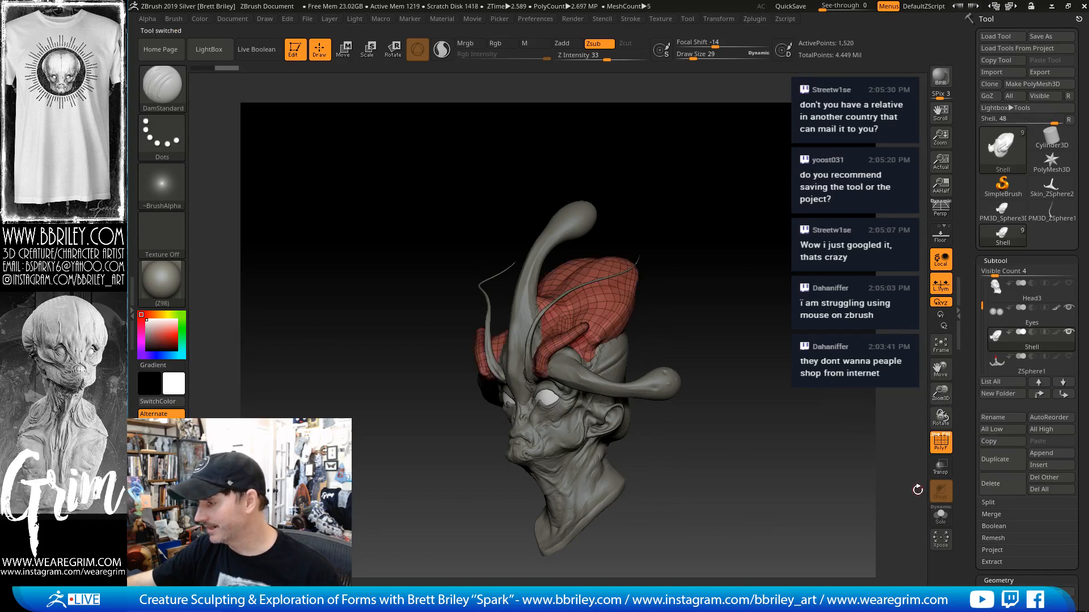
drag(802, 394, 783, 397)
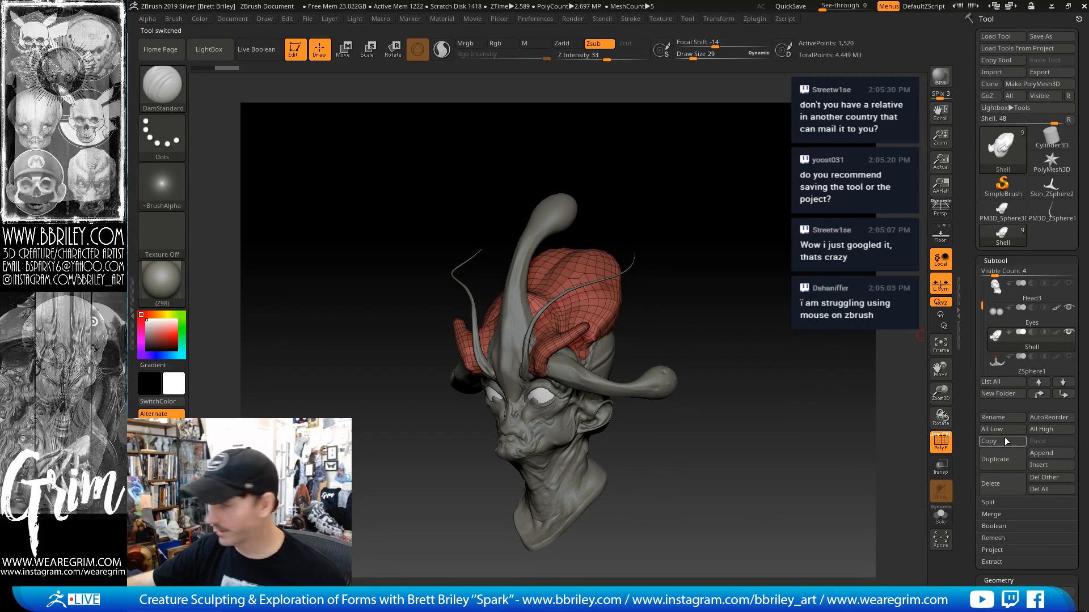
mouse_move(704, 240)
mouse_down()
mouse_move(618, 247)
mouse_move(754, 256)
mouse_up()
Hide the polyframe and subdivide the Shell subtool three times
click(940, 443)
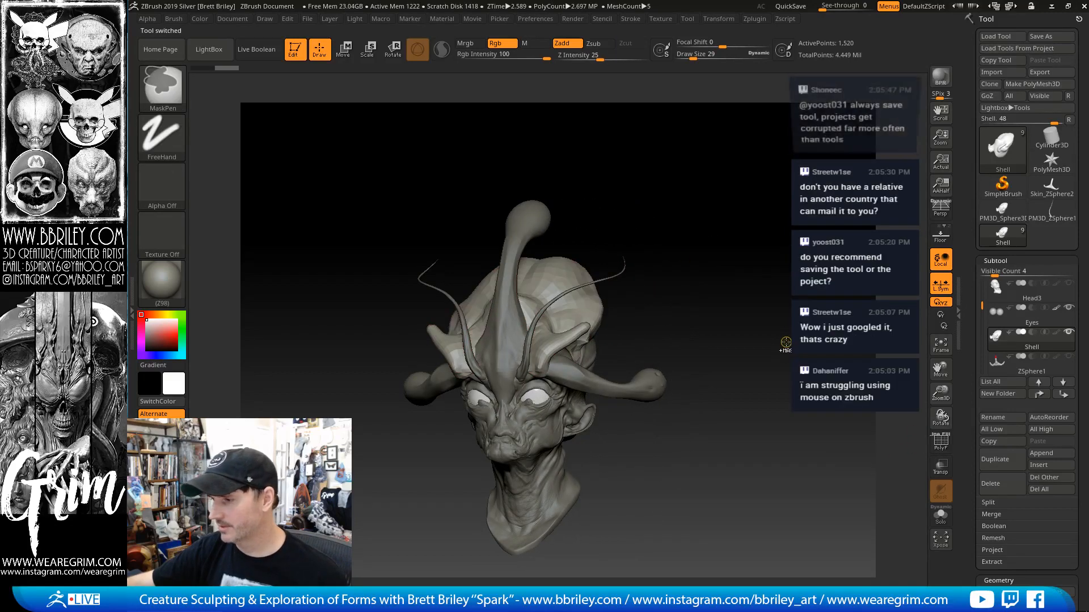
key(ctrl+d)
key(ctrl+d)
key(ctrl+d)
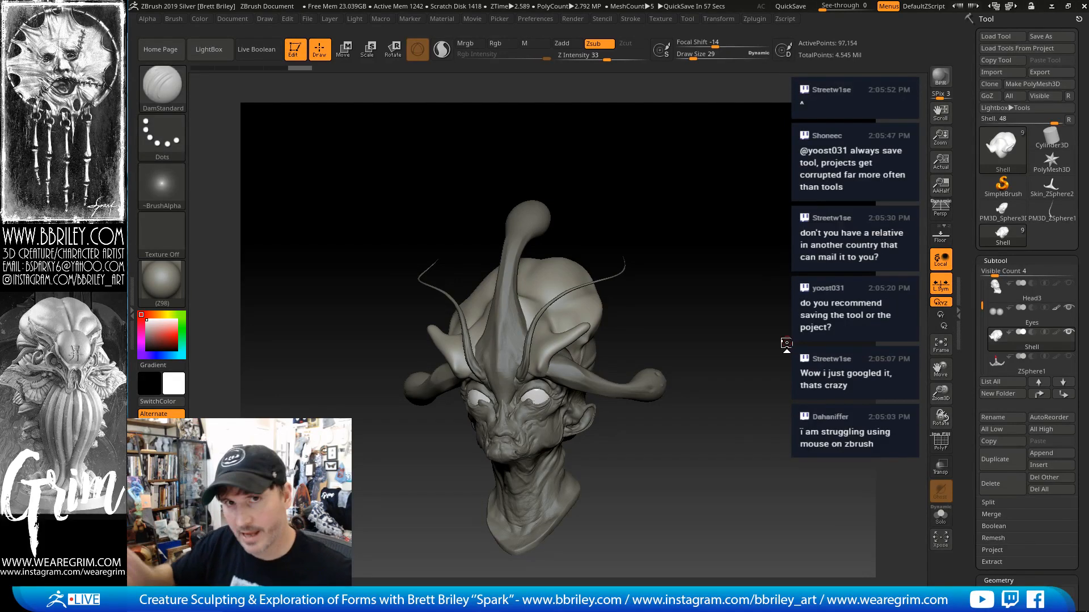
Carve the small horn's tip with the DamStandard brush at draw size 18 and check the Shell's topology in polyframe
mouse_move(692, 158)
mouse_down()
mouse_move(720, 195)
mouse_move(698, 182)
mouse_move(729, 151)
mouse_move(749, 193)
mouse_move(734, 248)
mouse_up()
key(b)
key(i)
key(n)
key(b)
key(d)
key(s)
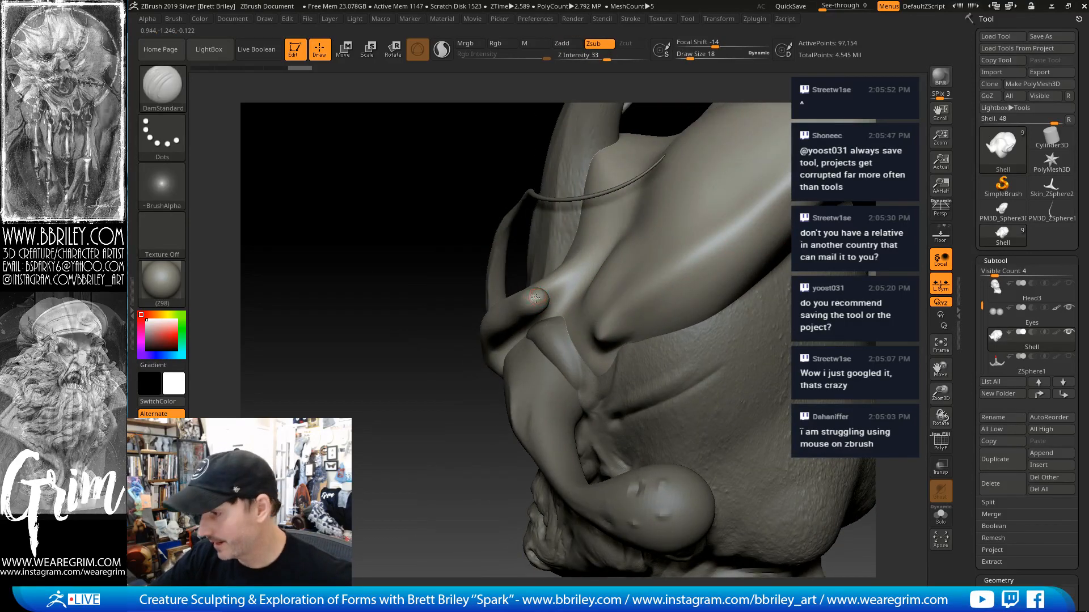
click(536, 299)
click(941, 446)
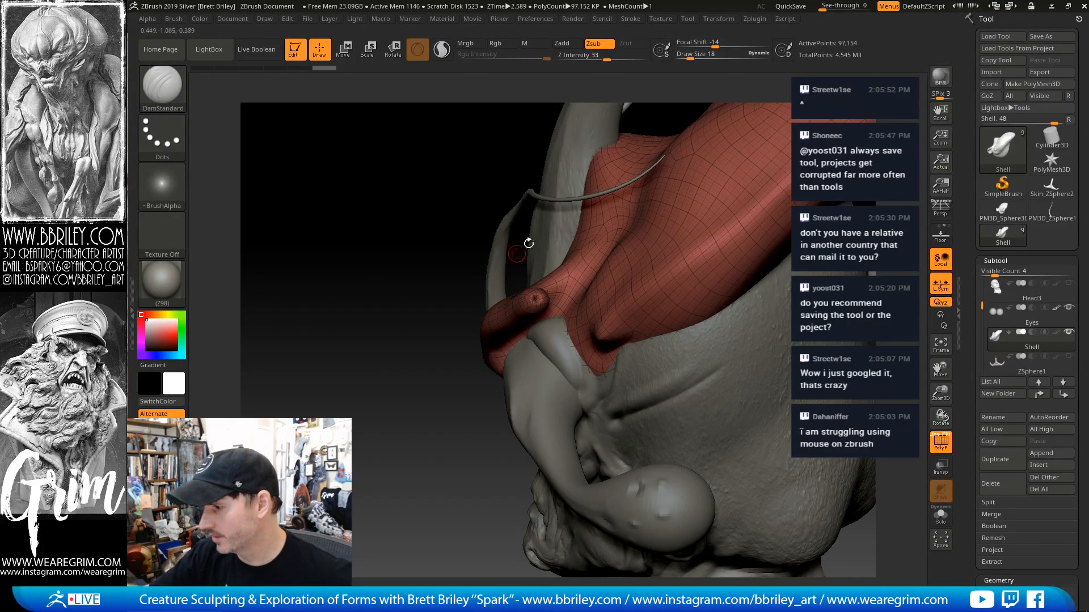
click(941, 445)
Swell the small horn's tip with the Inflat brush at Z Intensity 10, raising the draw size to 25
drag(464, 435, 522, 309)
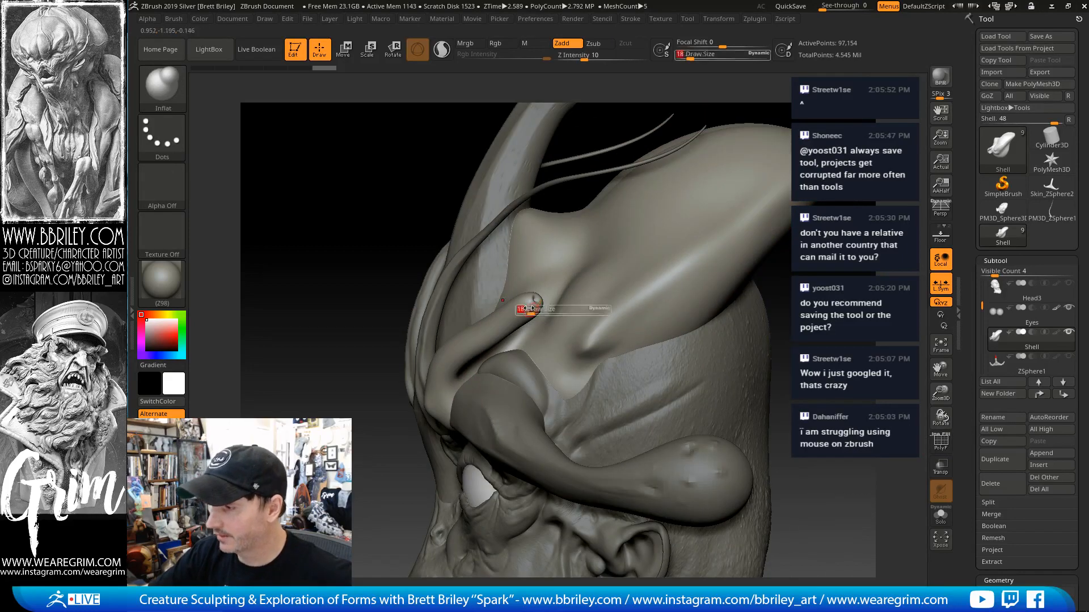
key(b)
key(i)
key(n)
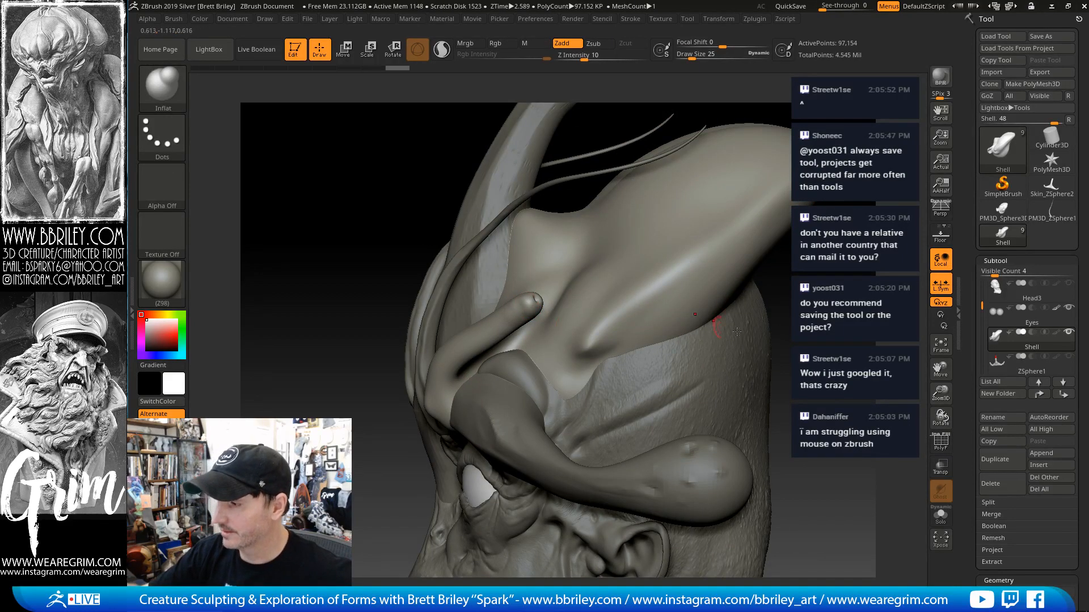
right_drag(734, 331, 697, 307)
Duplicate the thin antennae subtool PM3D_ZSphere1_2 and move the copy outward beside the cranium
alt+click(448, 279)
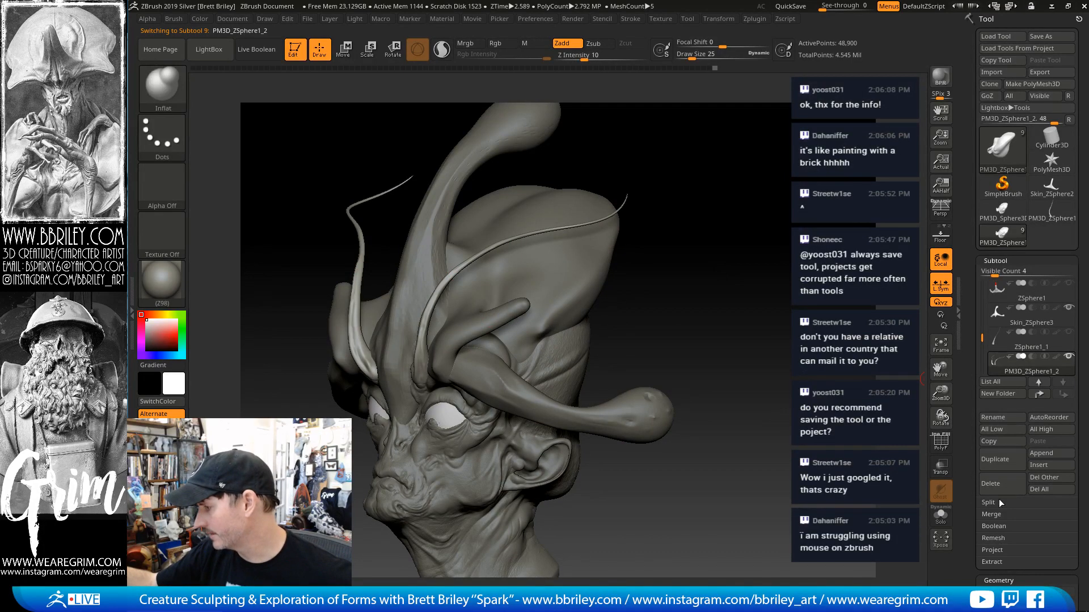
key(ctrl+shift+d)
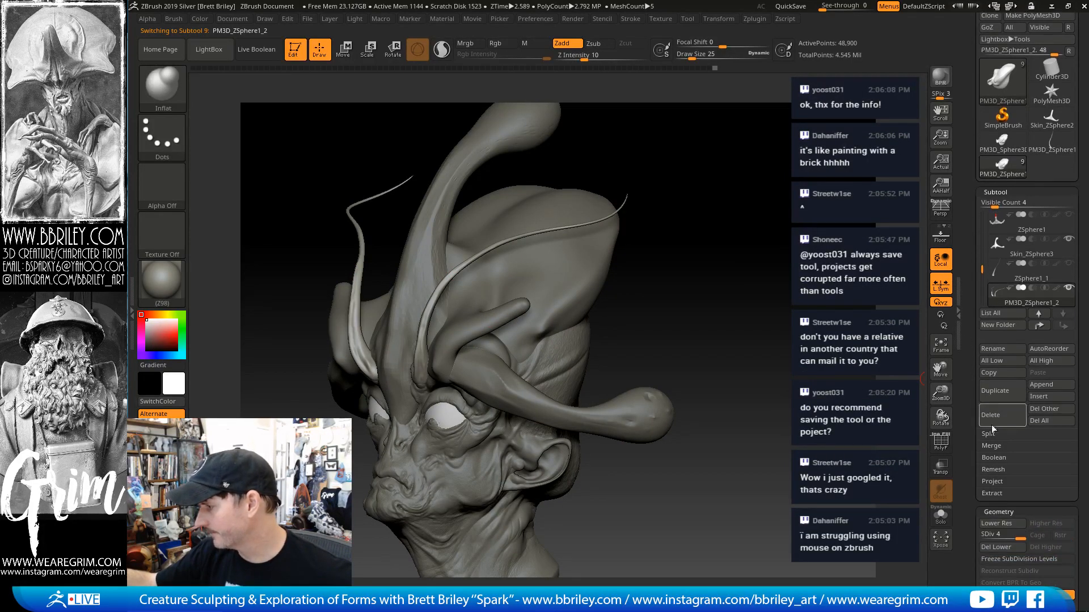
click(346, 51)
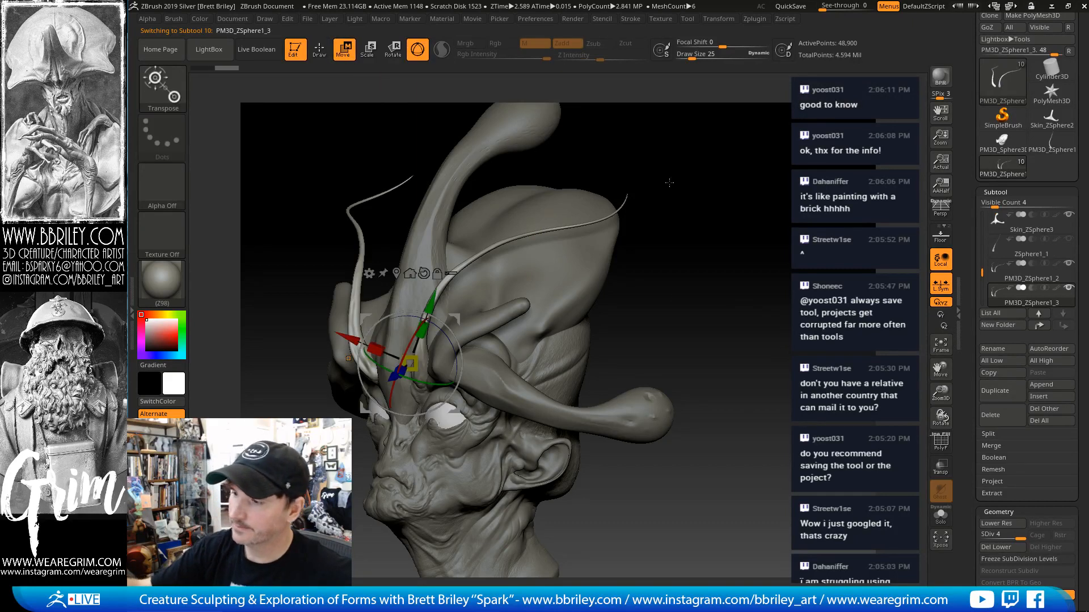
shift+right_drag(669, 182, 724, 223)
drag(464, 313, 561, 245)
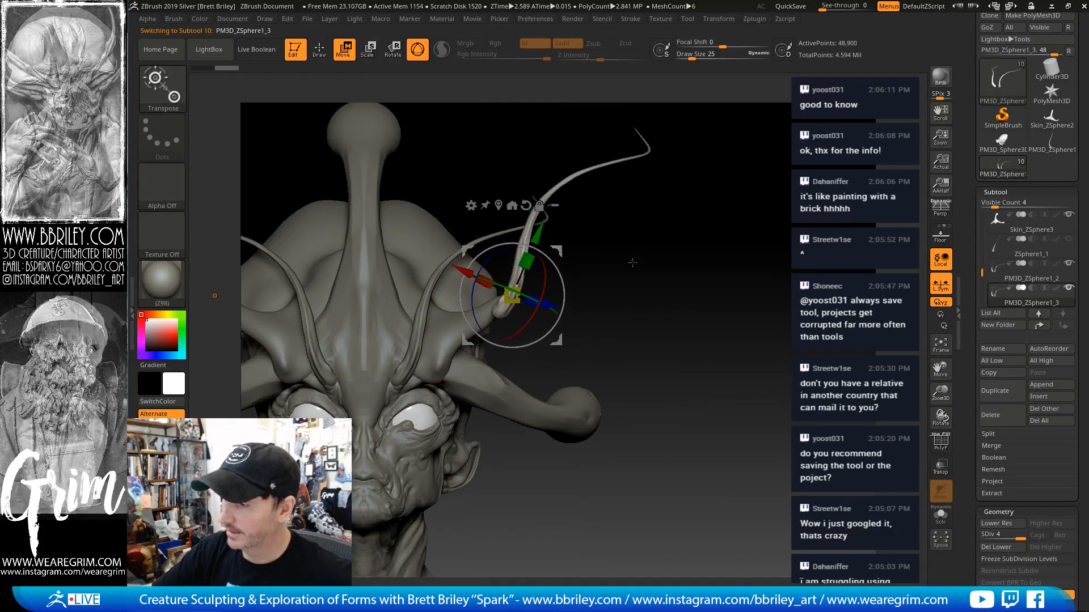
Move the duplicated antennae against the side of the cranium and rotate them about 59 degrees
drag(630, 263, 561, 267)
drag(511, 296, 513, 361)
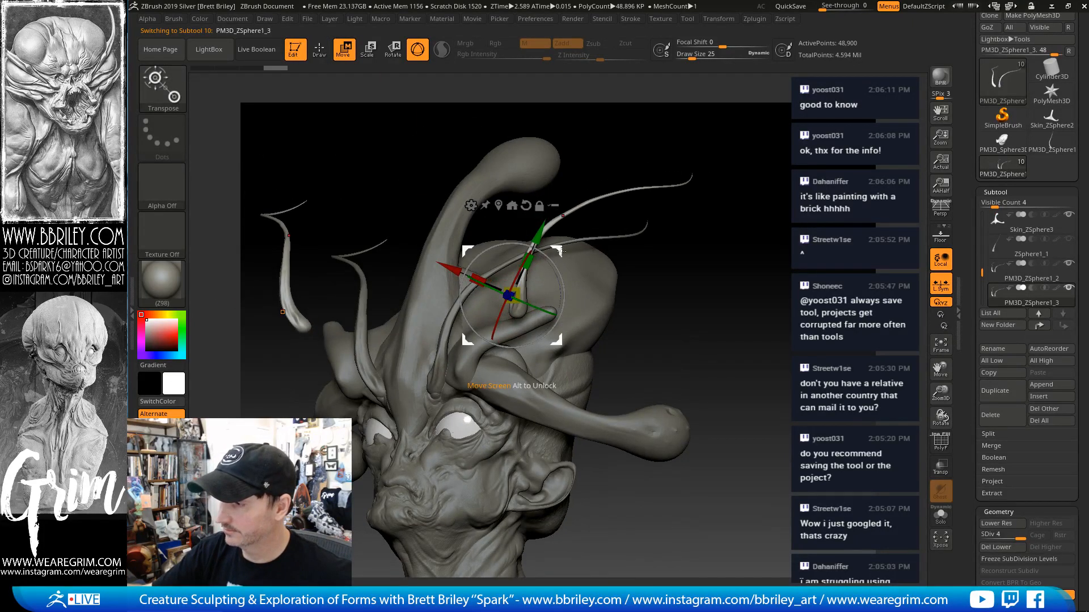
drag(641, 256, 614, 260)
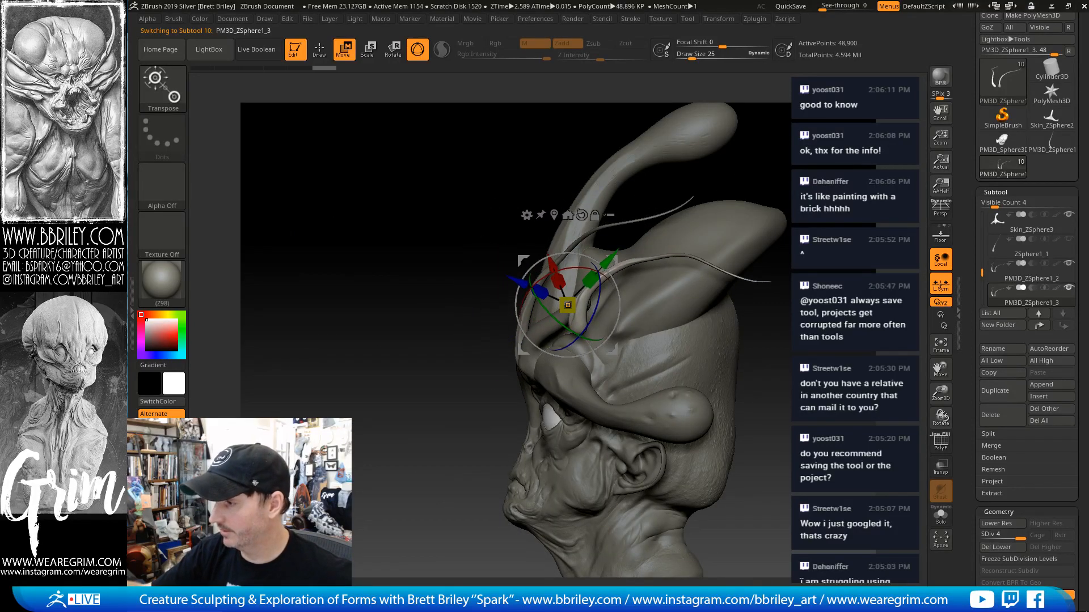
drag(499, 263, 614, 260)
drag(584, 298, 603, 312)
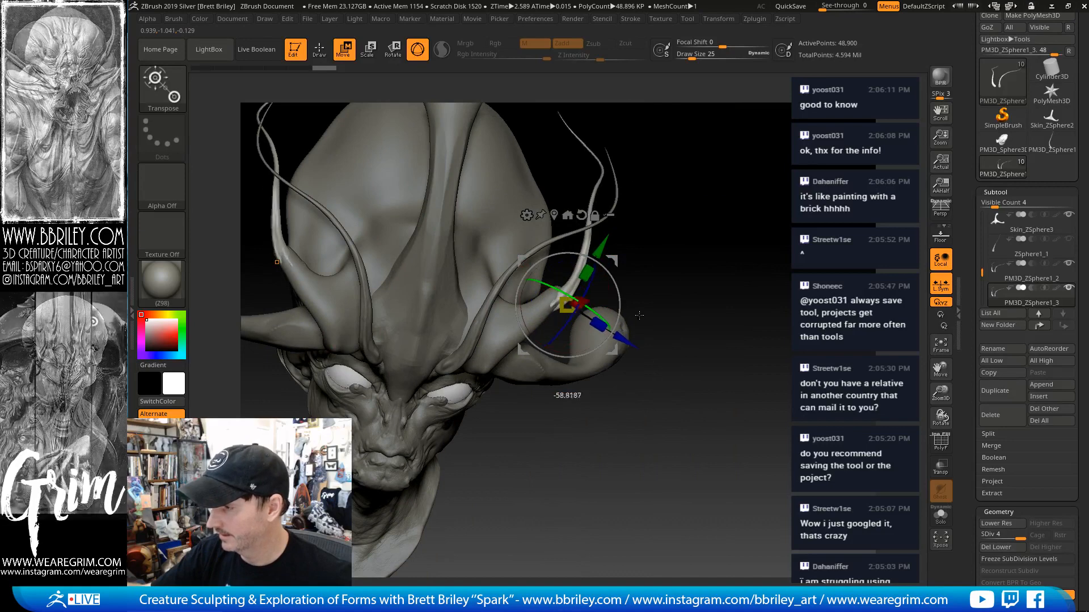
drag(646, 187, 653, 245)
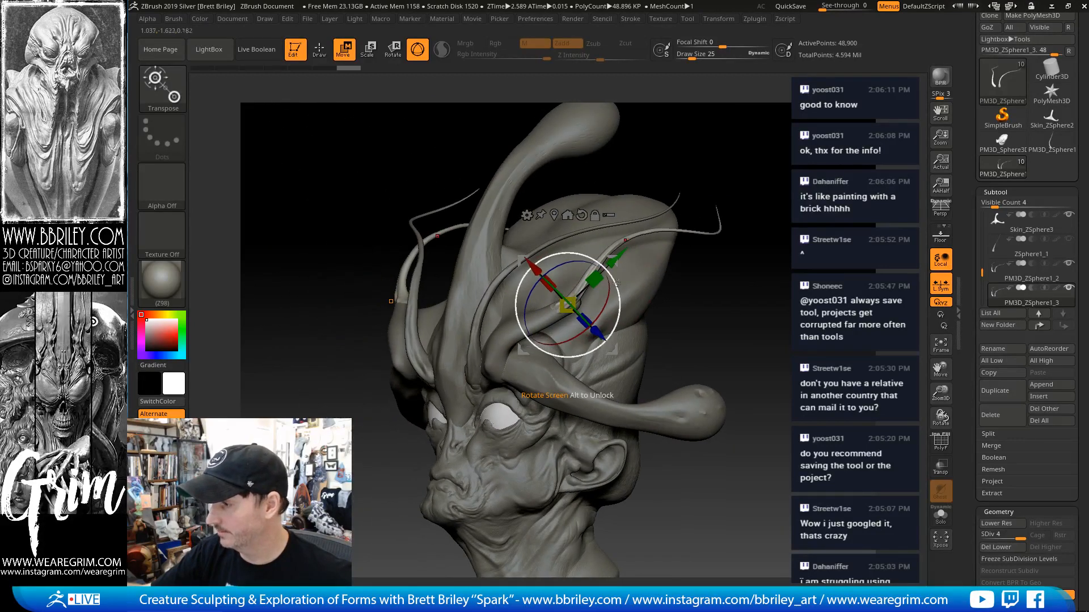
Reorient the duplicated antennae so they sweep backward along the side of the cranium
drag(593, 259, 618, 289)
drag(710, 326, 581, 304)
drag(477, 266, 573, 289)
drag(680, 250, 739, 224)
mouse_move(739, 224)
mouse_down()
mouse_move(703, 221)
mouse_move(746, 255)
mouse_move(726, 255)
mouse_up()
key(q)
key(w)
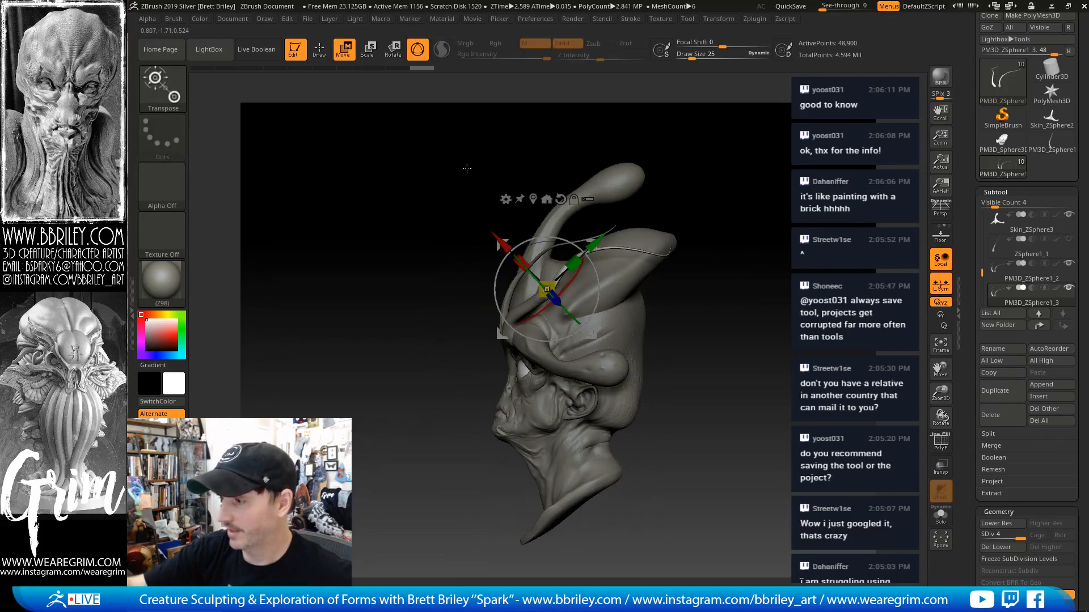
Refine the placement and tilt of the duplicated antennae at their outer base, checking from front and side
drag(593, 278, 726, 296)
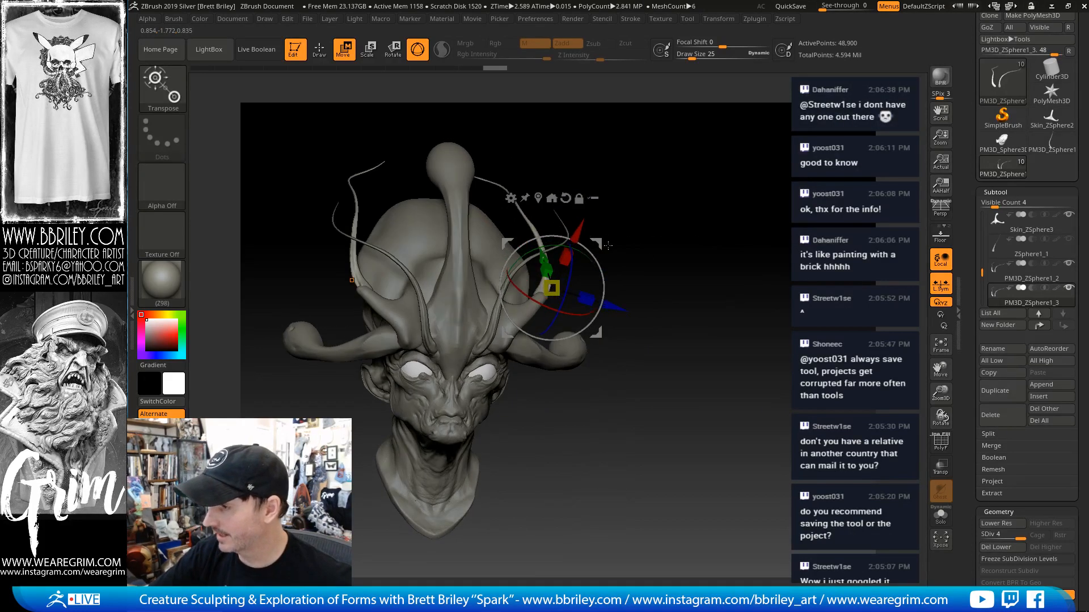
drag(552, 288, 559, 302)
drag(627, 273, 557, 295)
drag(660, 205, 579, 205)
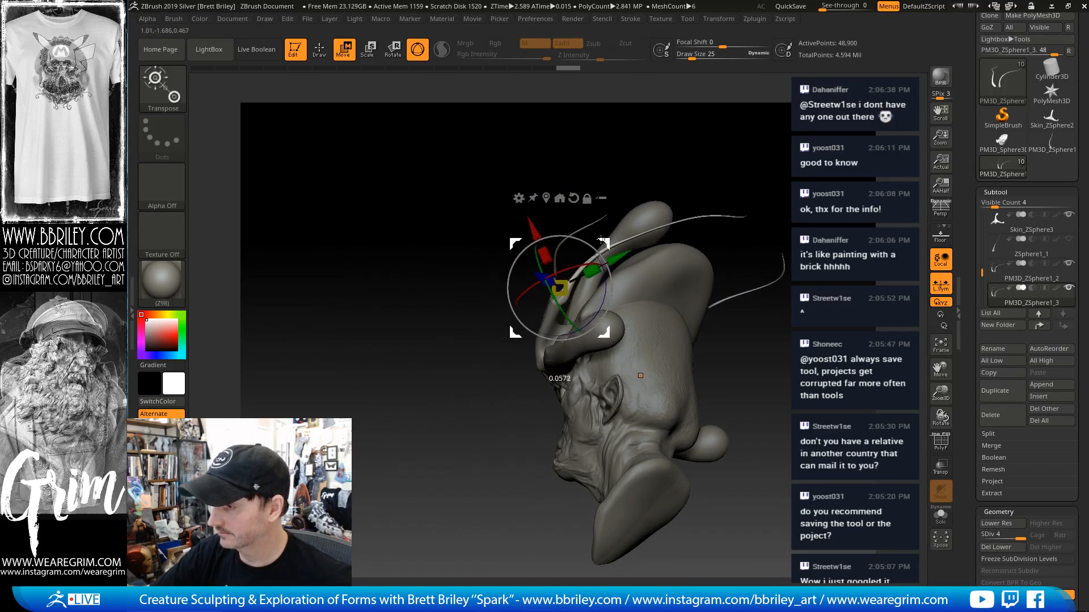
drag(557, 285, 557, 289)
key(q)
Hide the duplicated antennae PM3D_ZSphere1_3 and make the Shell subtool active
mouse_move(653, 216)
mouse_down()
mouse_move(689, 227)
mouse_move(763, 333)
mouse_move(763, 292)
mouse_move(786, 290)
mouse_move(744, 309)
mouse_move(807, 312)
mouse_up()
key(Up)
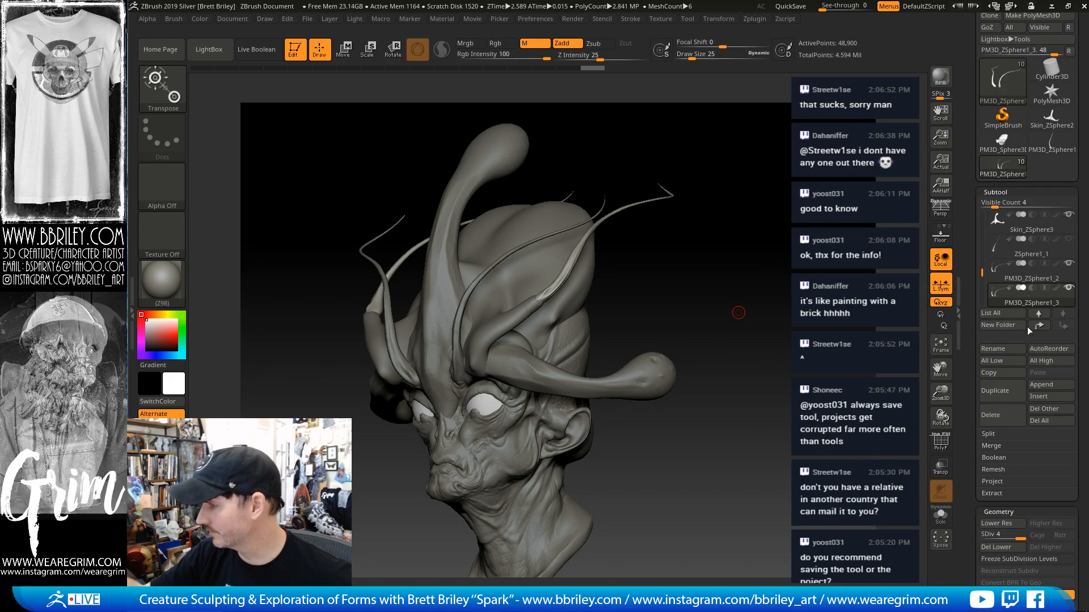
click(1069, 287)
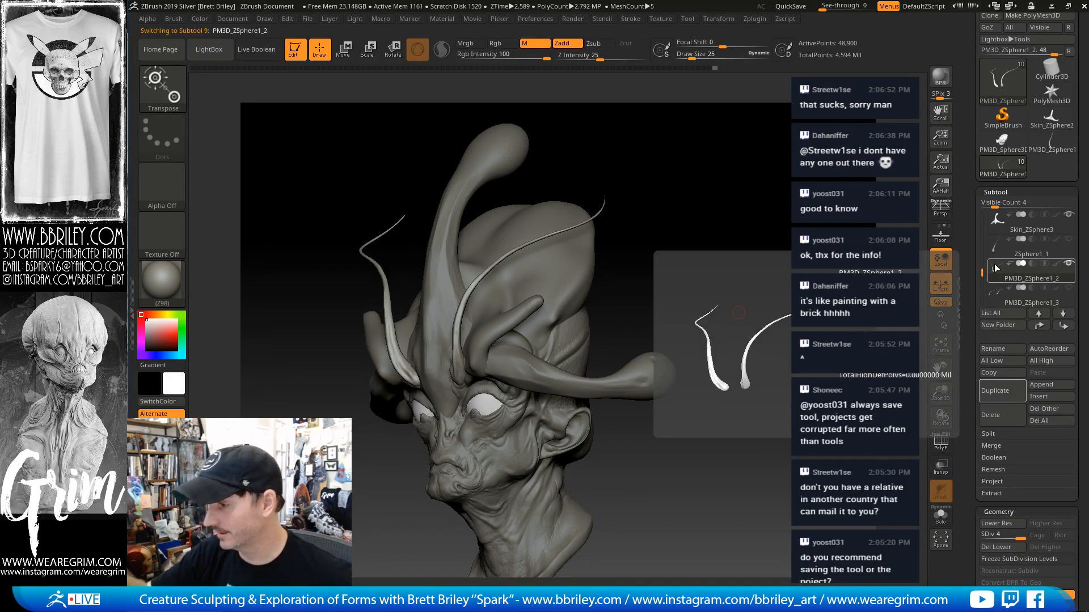
drag(693, 199, 567, 252)
alt+click(481, 346)
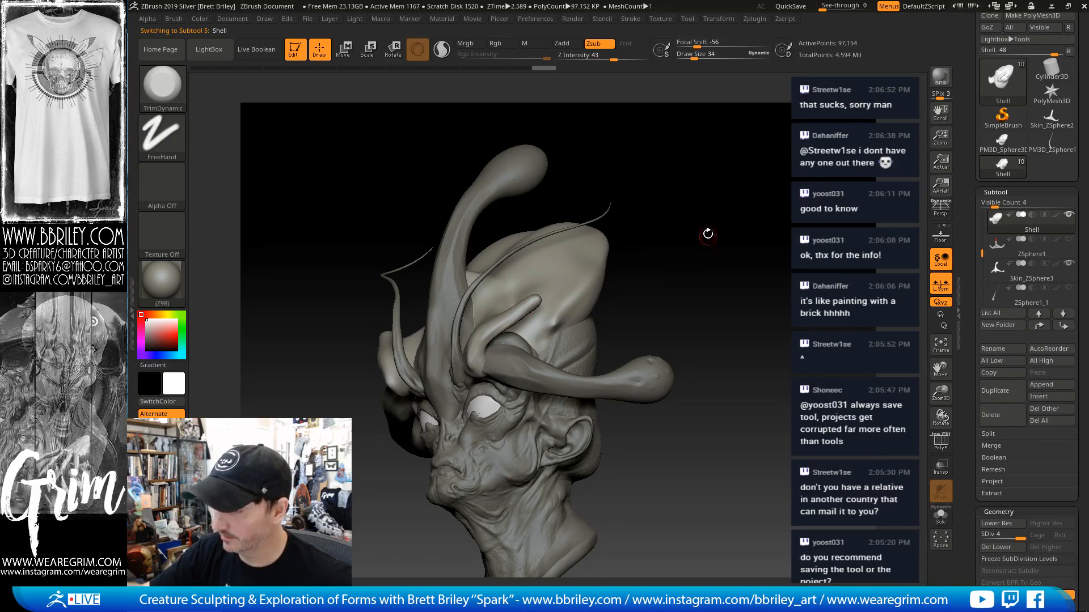
Try a Clay brush stroke at the base of the Shell's small horn and undo it
mouse_move(705, 236)
shift+mouse_down()
mouse_move(523, 333)
mouse_move(469, 345)
mouse_move(468, 365)
mouse_move(465, 326)
mouse_move(470, 357)
shift+mouse_up()
key(b)
key(c)
key(l)
key(ctrl+z)
Flatten the base of the small horn with the TrimDynamic brush at draw size 34
key(b)
key(t)
key(d)
drag(645, 284, 645, 232)
drag(464, 364, 474, 374)
drag(645, 295, 567, 301)
key(b)
key(s)
key(t)
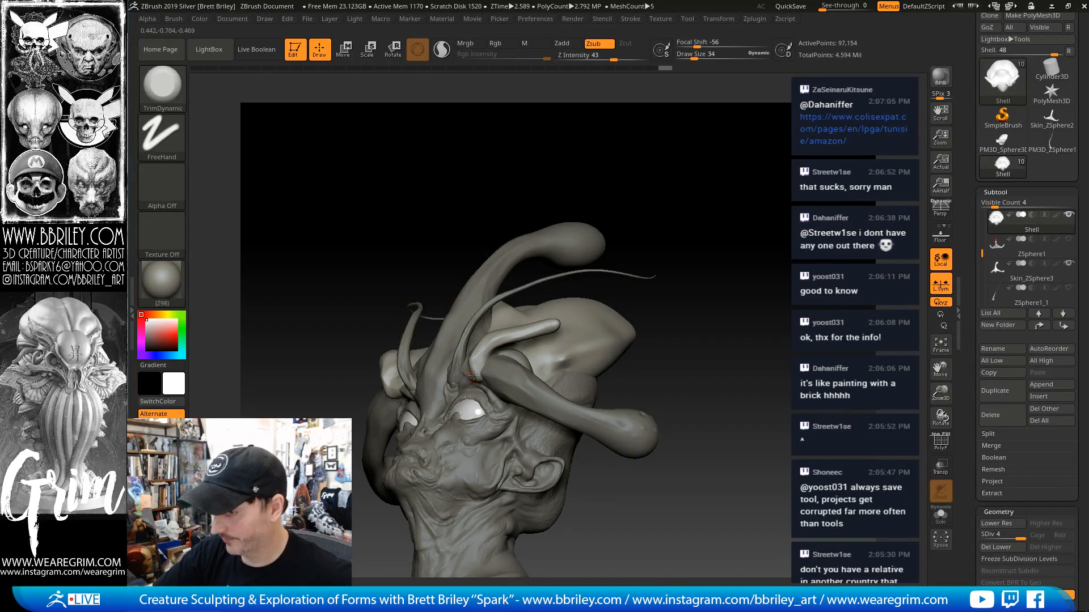
Carve a crease into the small horn's base above the brow with the DamStandard brush at draw size 34
key(b)
key(d)
key(s)
mouse_move(657, 209)
mouse_down()
mouse_move(468, 371)
mouse_move(481, 382)
mouse_move(459, 371)
mouse_move(473, 372)
mouse_up()
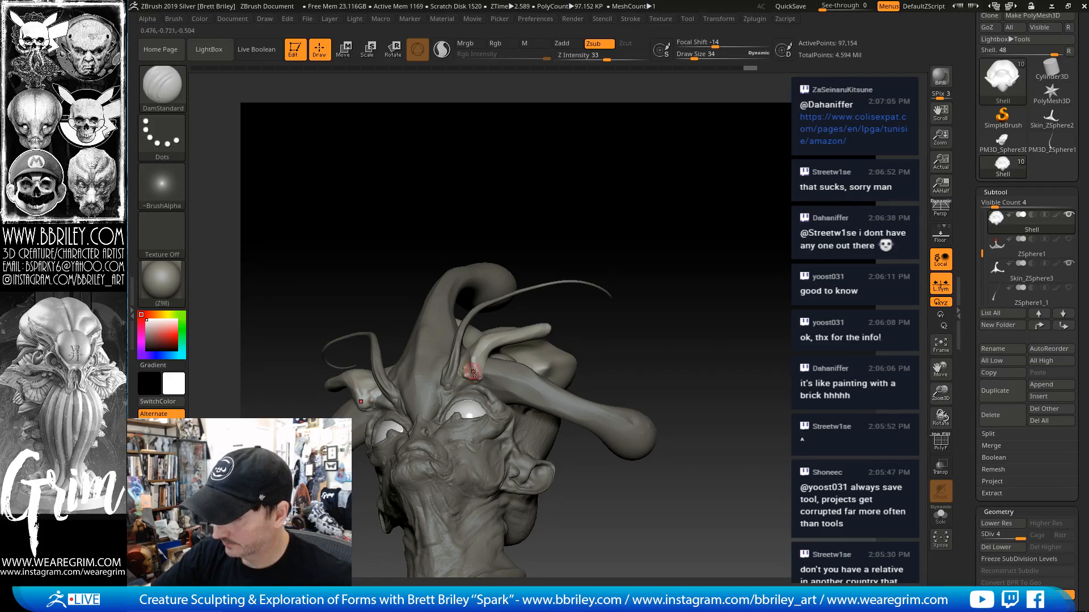
drag(652, 207, 573, 249)
Plane the creased area at the small horn's base with the TrimDynamic brush at Z Intensity 43
key(b)
key(t)
key(d)
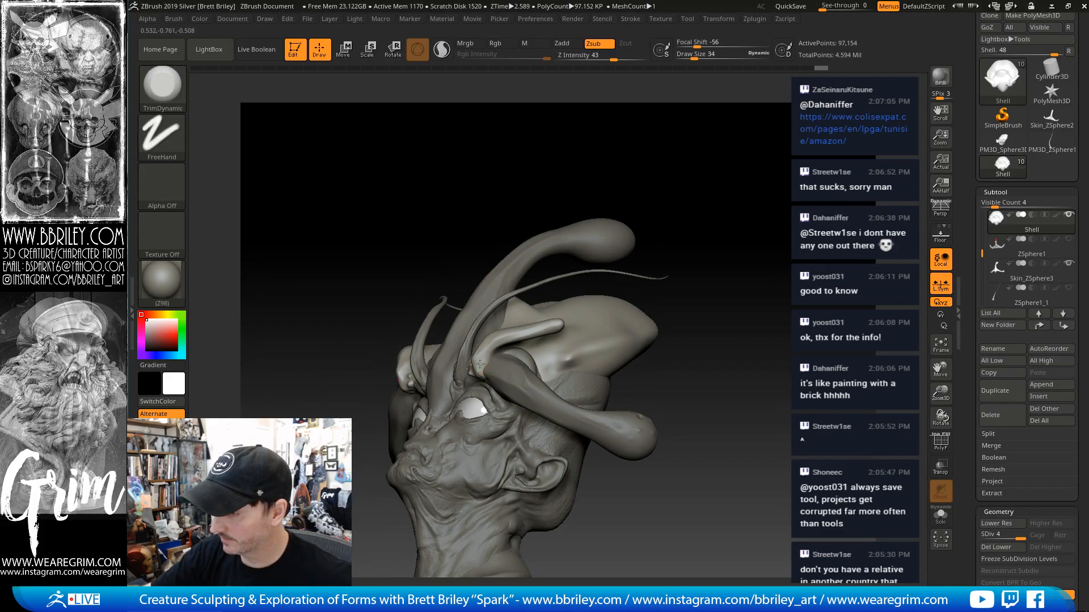
click(513, 285)
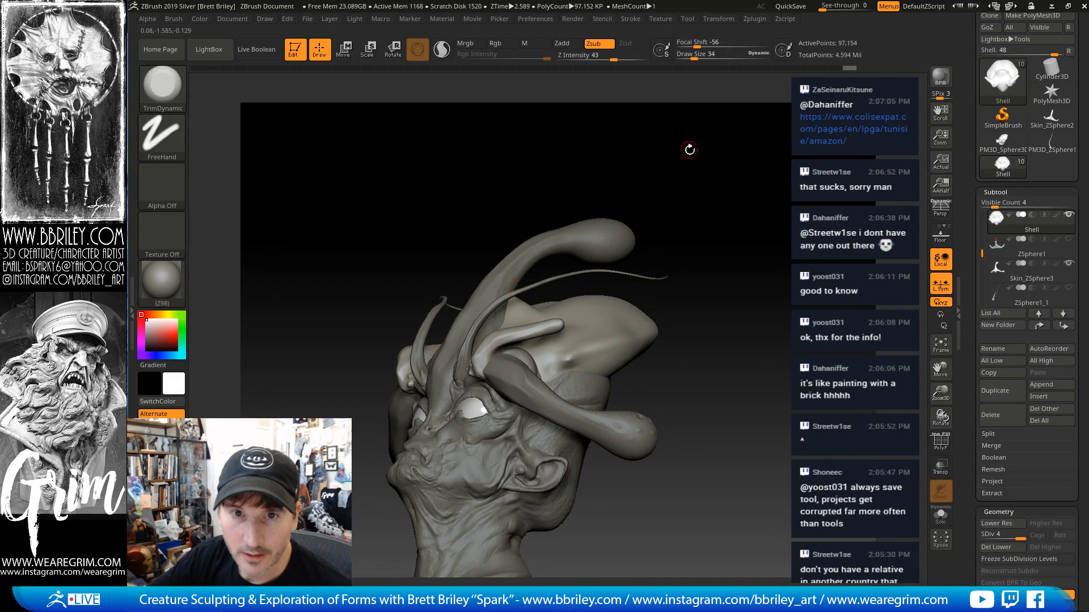
Adjust the small horn's shape with the Move brush at draw size 148
mouse_move(768, 204)
mouse_down()
mouse_move(780, 204)
mouse_move(781, 218)
mouse_up()
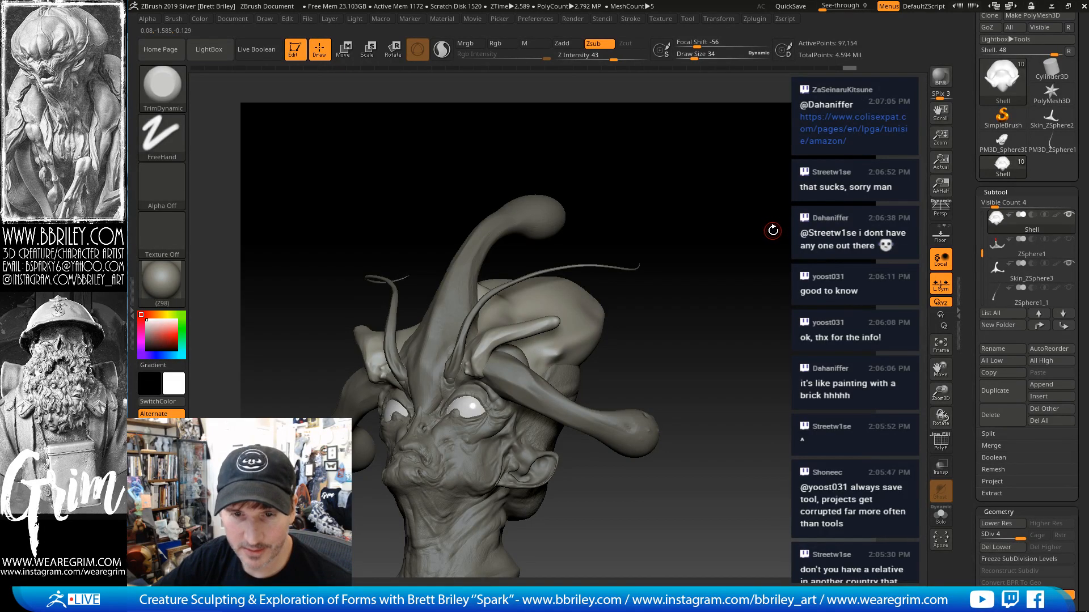
drag(771, 228, 769, 221)
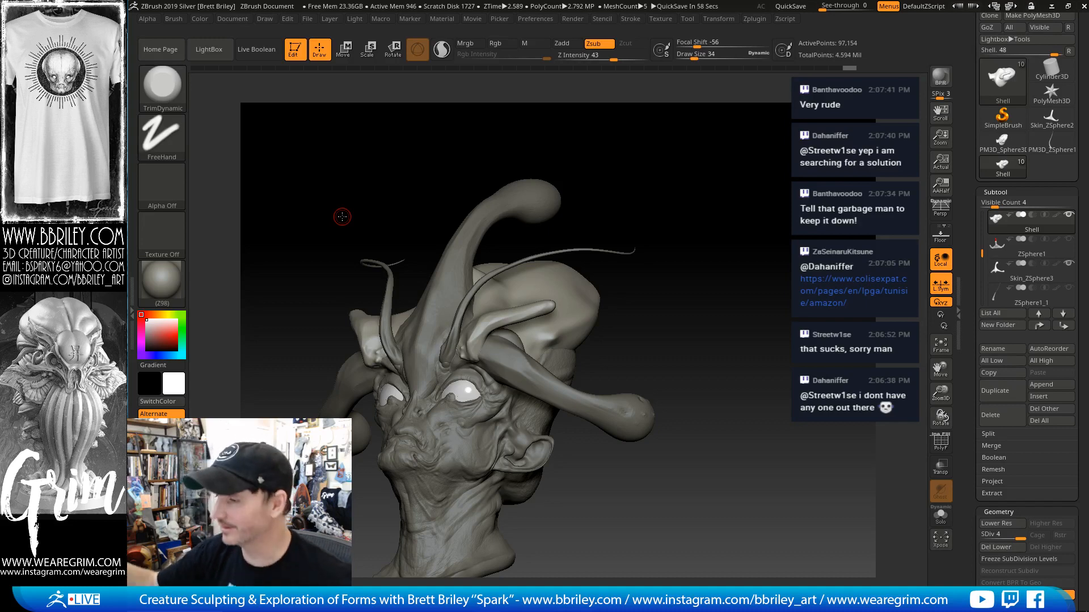
mouse_move(678, 183)
mouse_down()
mouse_move(682, 161)
mouse_move(701, 169)
mouse_up()
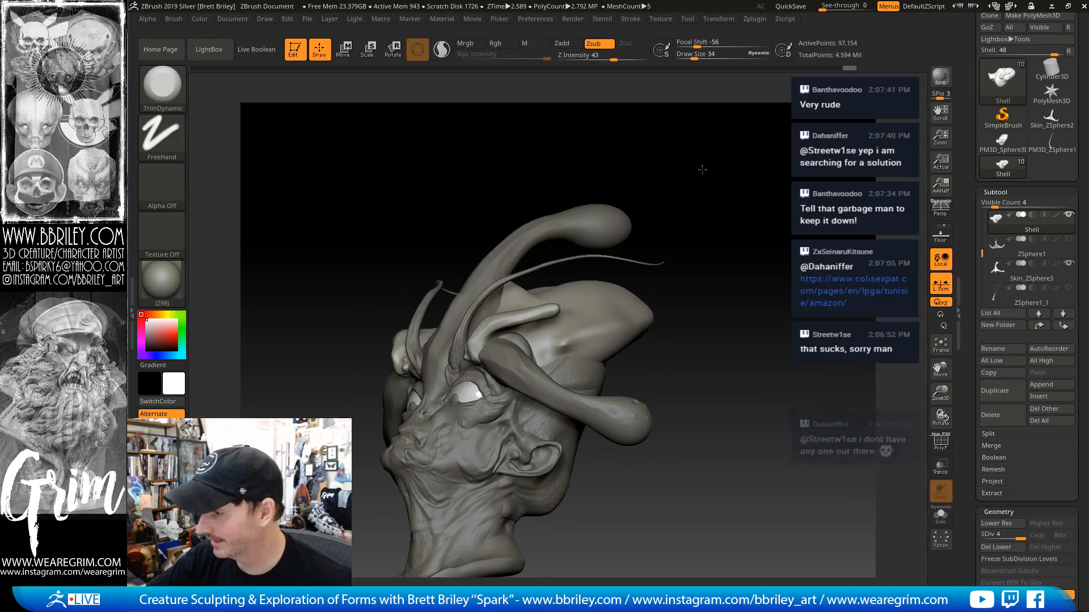
key(b)
key(m)
key(v)
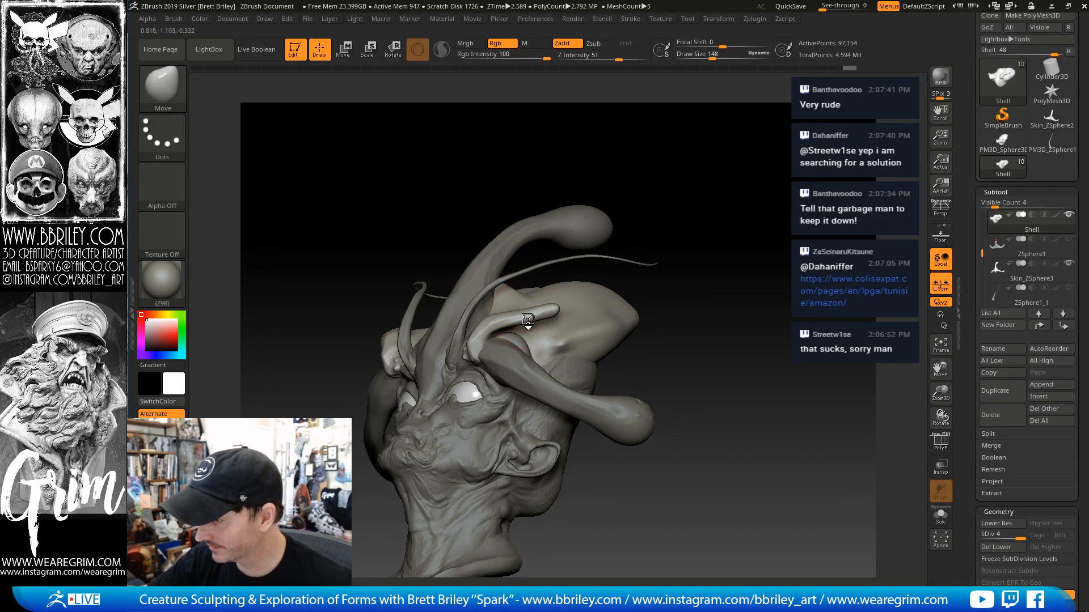
mouse_move(640, 253)
mouse_down()
mouse_move(773, 323)
mouse_move(729, 291)
mouse_move(644, 301)
mouse_move(573, 209)
mouse_up()
Flatten the small horn and the adjoining shell surface with the TrimDynamic brush at draw size 53
key(b)
key(t)
key(d)
key(s)
drag(500, 317, 487, 316)
right_drag(488, 317, 498, 308)
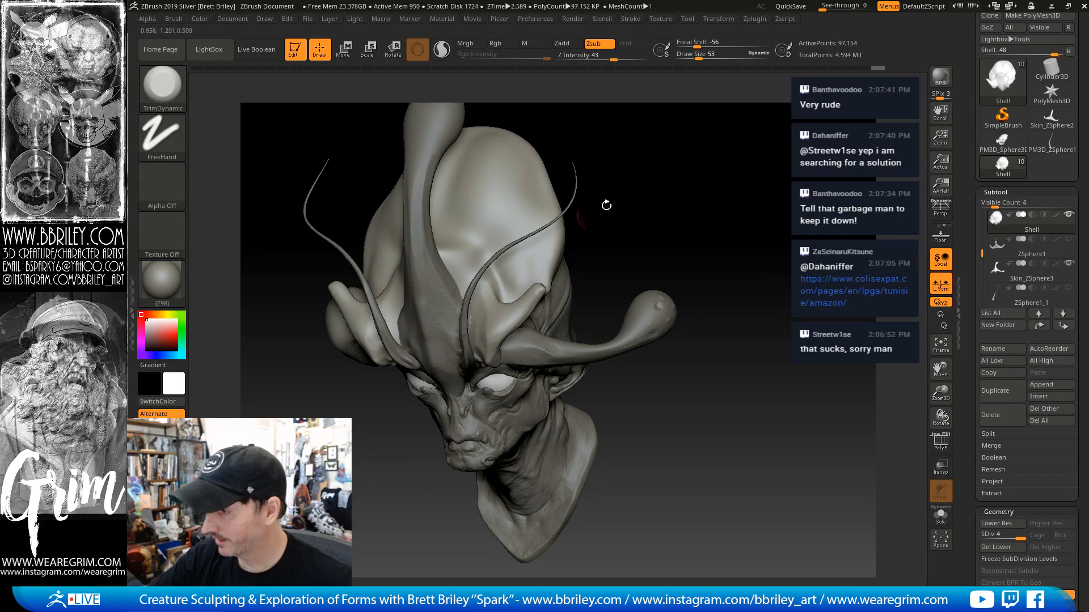
right_drag(605, 205, 494, 278)
Cut a crease in the shell between the small horn and the central stalk with DamStandard at draw size 53
key(b)
key(d)
key(s)
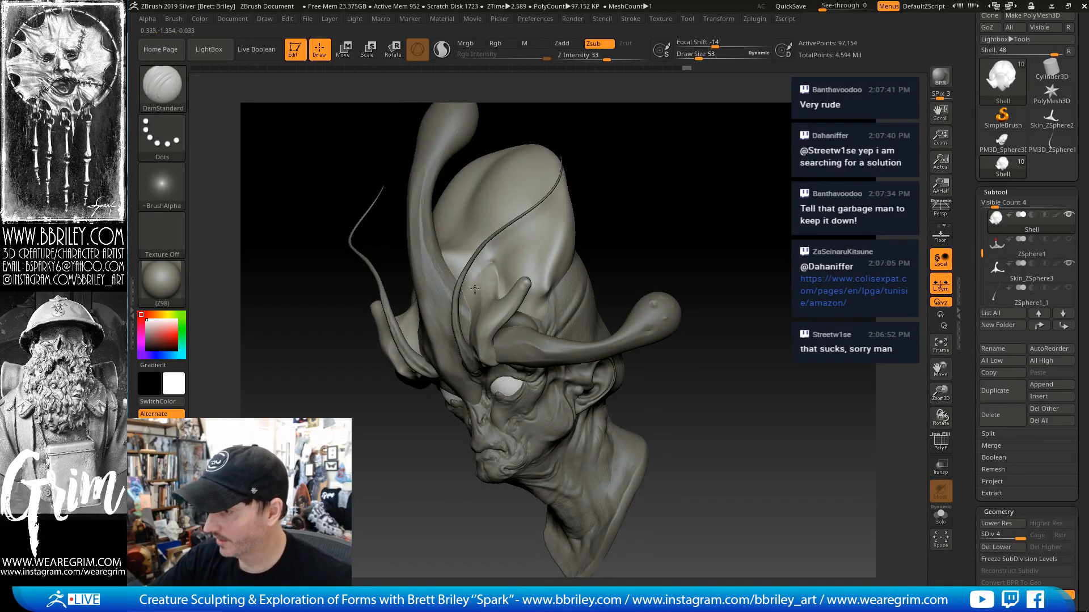
right_drag(664, 160, 462, 252)
Plane the front of the cranium shell above the small horn with TrimDynamic at draw size 53
key(b)
key(t)
key(d)
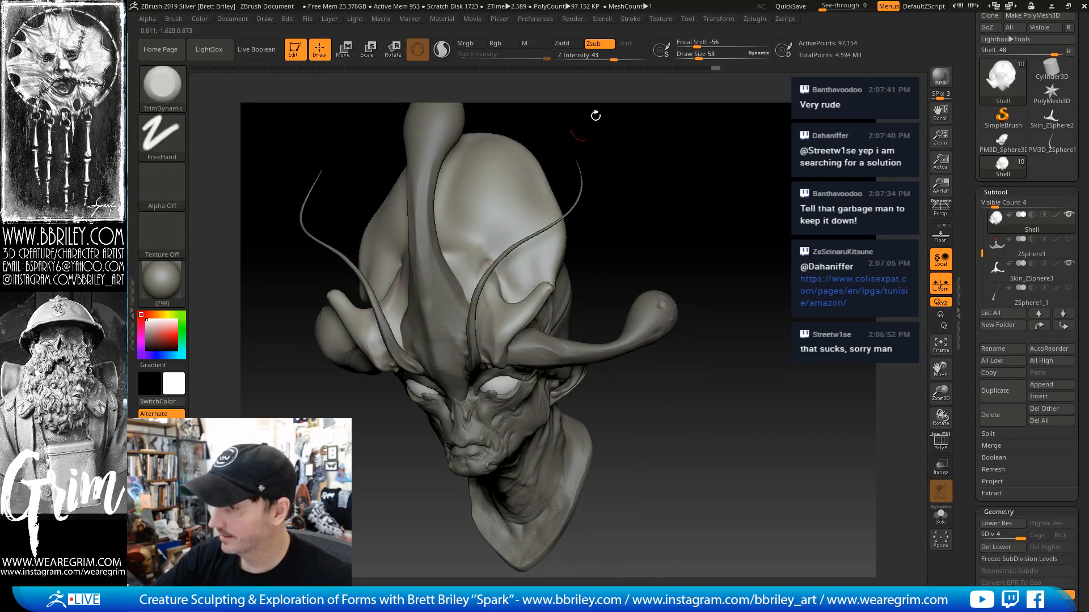
right_drag(595, 116, 520, 228)
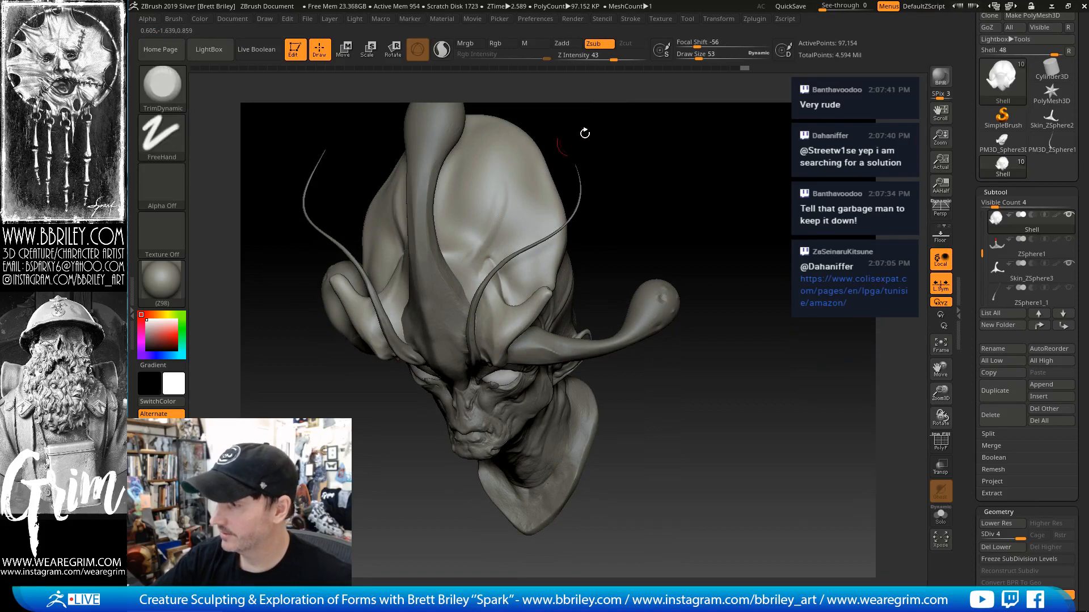
right_drag(584, 134, 460, 179)
Carve a long groove down the cranium's front beside the central stalk with DamStandard at Z Intensity 33
key(b)
key(d)
key(s)
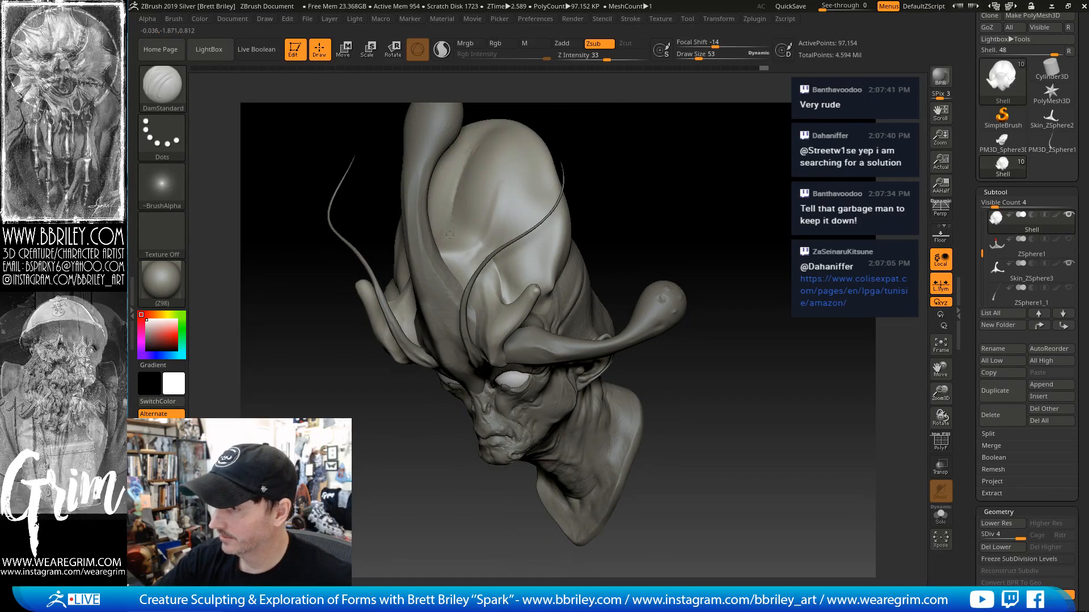
mouse_move(470, 152)
mouse_down()
mouse_move(452, 239)
mouse_move(454, 220)
mouse_up()
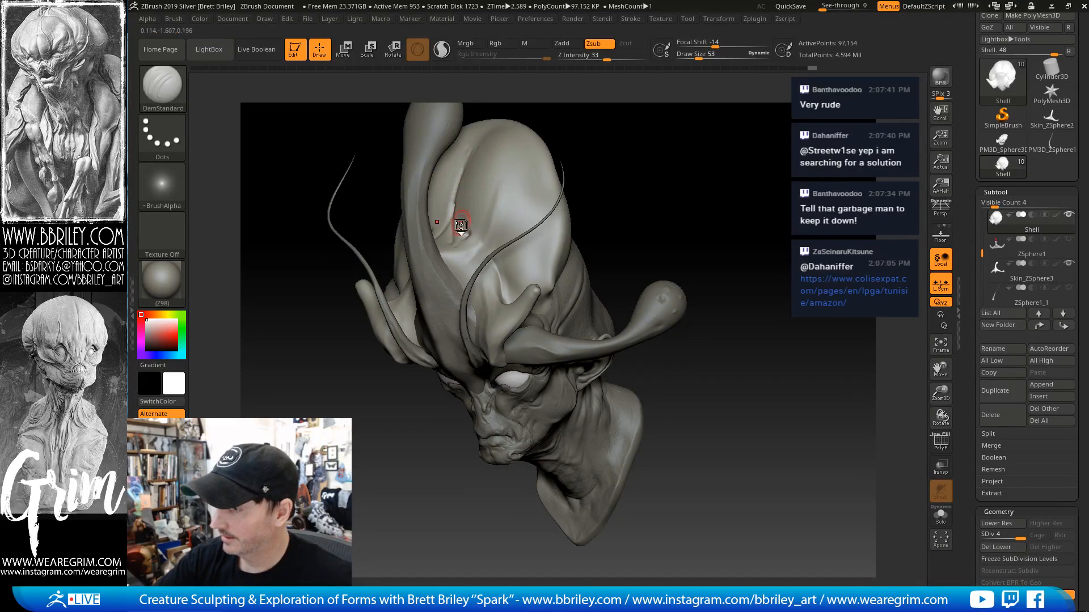
Build up and flatten the cranium surface around the front groove with the Clay and TrimDynamic brushes, smoothing the transitions
key(b)
key(c)
key(l)
key(b)
key(t)
key(d)
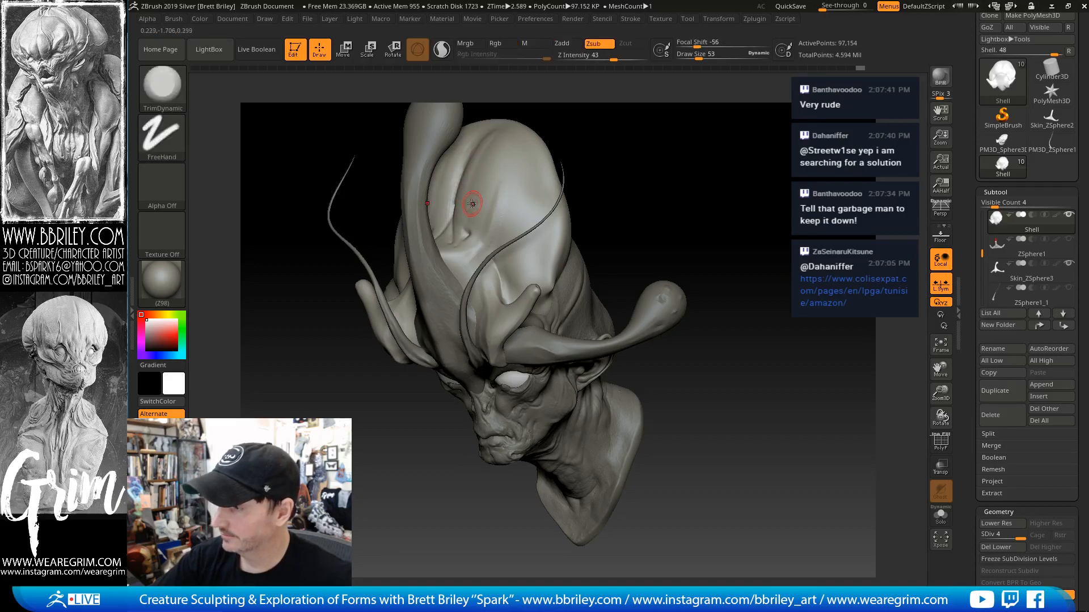
drag(585, 129, 486, 182)
key(b)
key(c)
key(l)
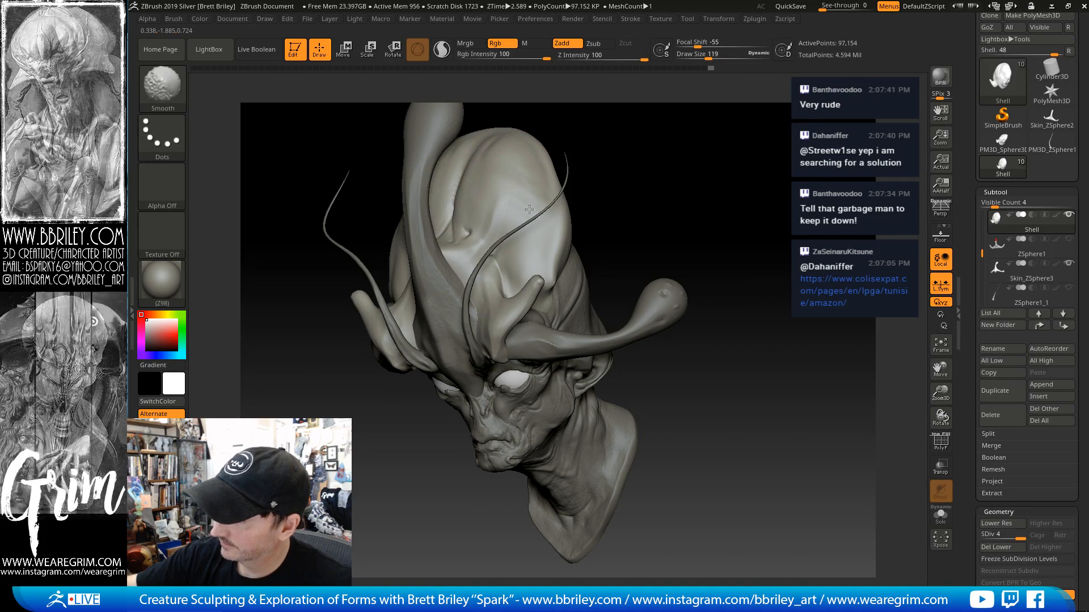
Carve a long groove down the side of the cranium shell with DamStandard at draw size 44
mouse_move(628, 140)
mouse_down()
mouse_move(643, 143)
mouse_move(614, 144)
mouse_up()
key(b)
key(d)
key(s)
key(s)
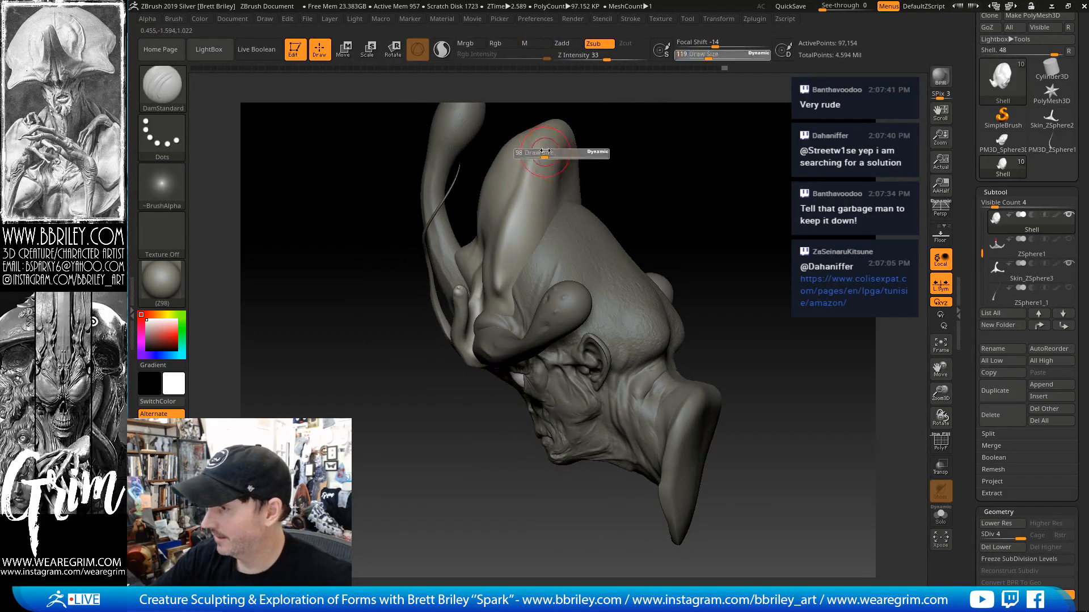
drag(548, 138, 521, 226)
Trim the edges of the cranium's side groove with the TrimDynamic brush at draw size 44
key(b)
key(t)
key(d)
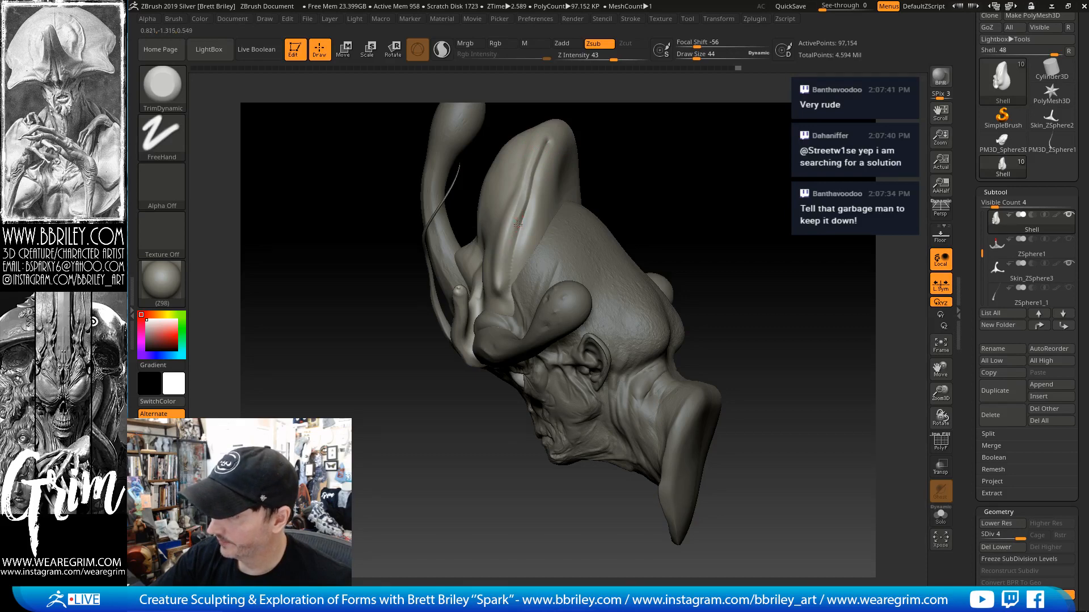
drag(684, 148, 700, 126)
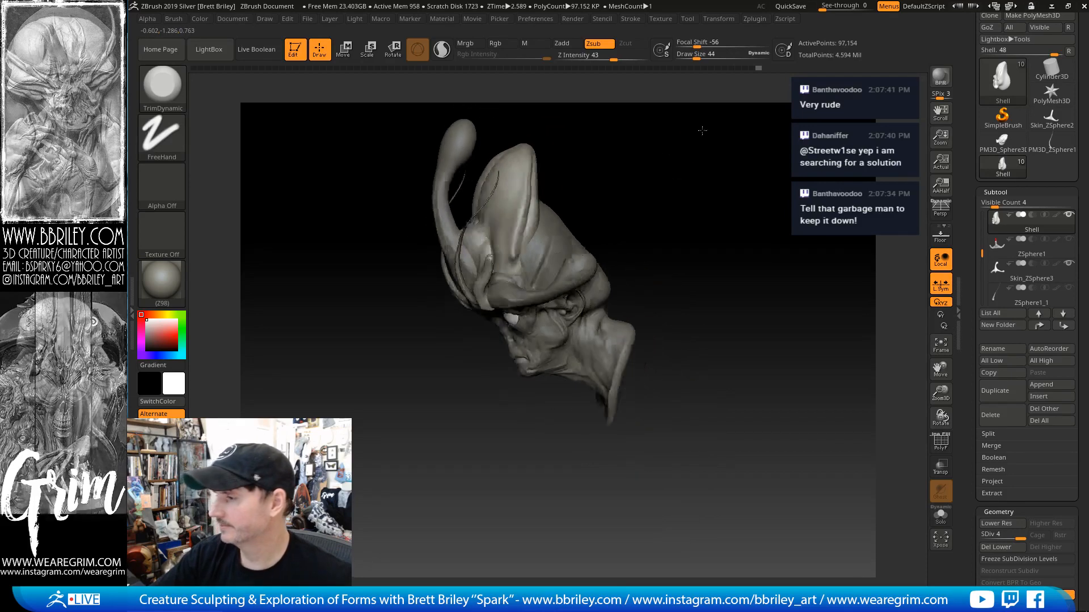
drag(543, 211, 551, 197)
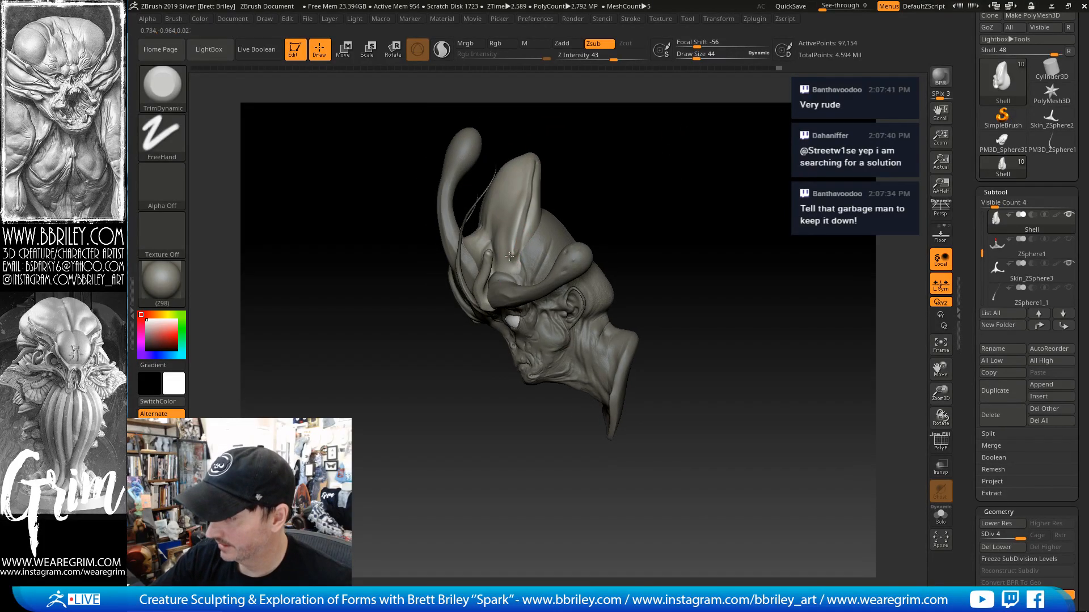
Deepen the lower end of the side groove above the brow horn with DamStandard at draw size 44
key(b)
key(d)
key(s)
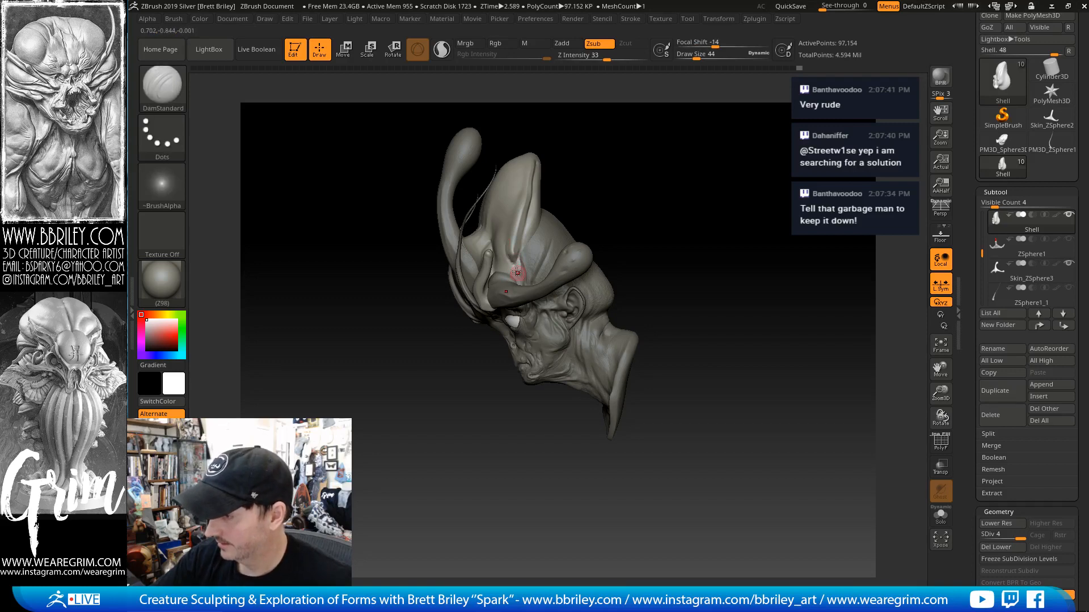
drag(514, 275, 515, 278)
drag(610, 149, 512, 261)
Plane the shell surface around the side groove with TrimDynamic, raising the draw size to 59
key(b)
key(t)
key(d)
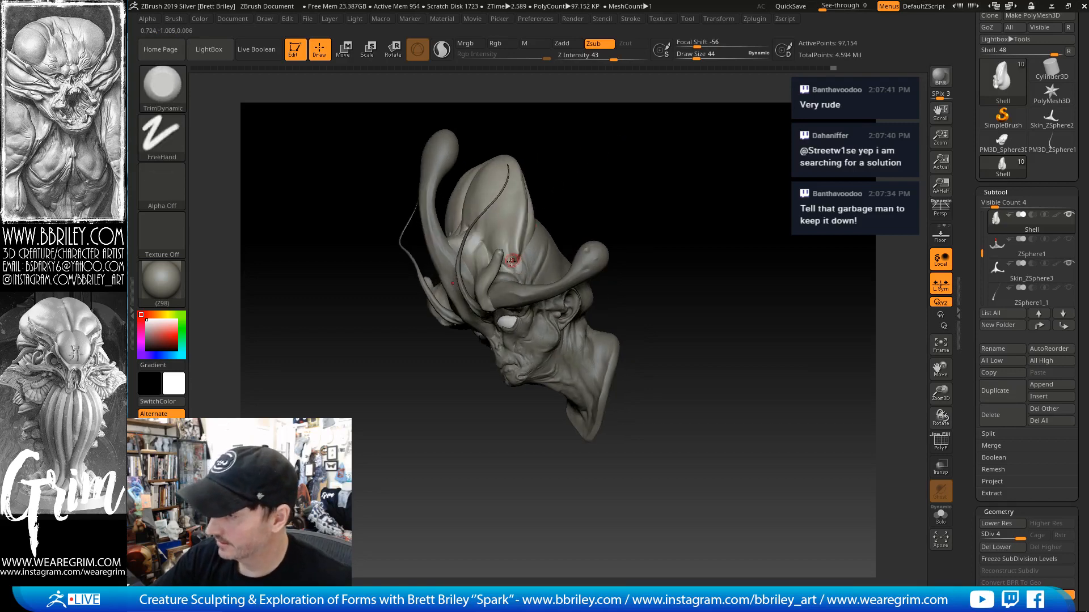
drag(584, 155, 519, 226)
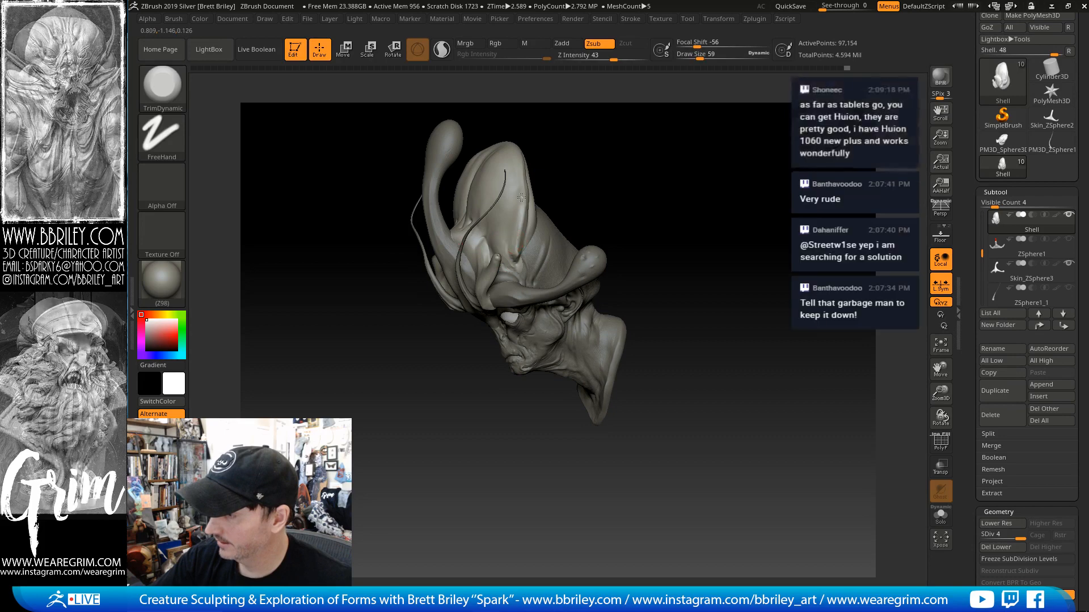
drag(552, 172, 504, 259)
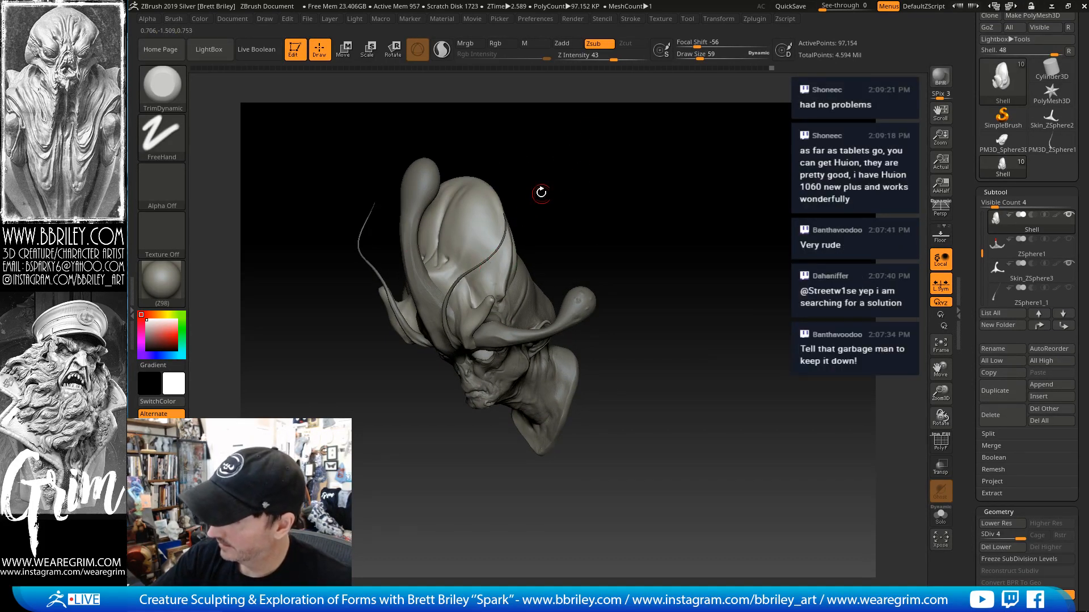
Crease the shell beside the small horn's inner base with DamStandard and flatten the surrounding surface with TrimDynamic
key(b)
key(d)
key(s)
mouse_move(541, 192)
mouse_down()
mouse_move(472, 290)
mouse_move(487, 282)
mouse_move(466, 293)
mouse_up()
key(b)
key(t)
key(d)
right_drag(466, 292, 488, 287)
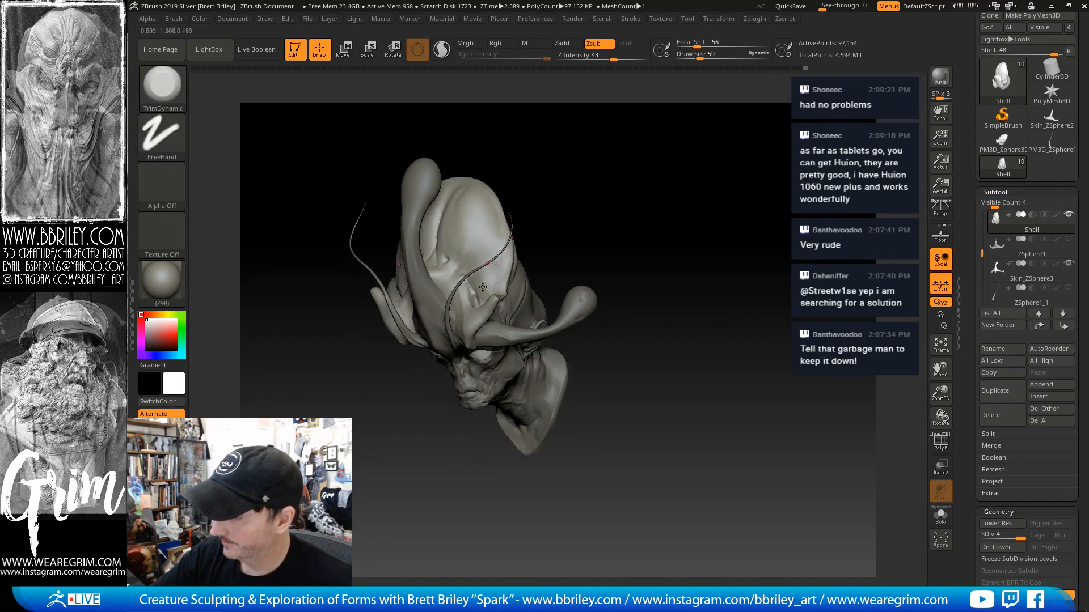
Plane the shell surface around the small brow horn with TrimDynamic, reducing the draw size to 39
drag(574, 193, 469, 316)
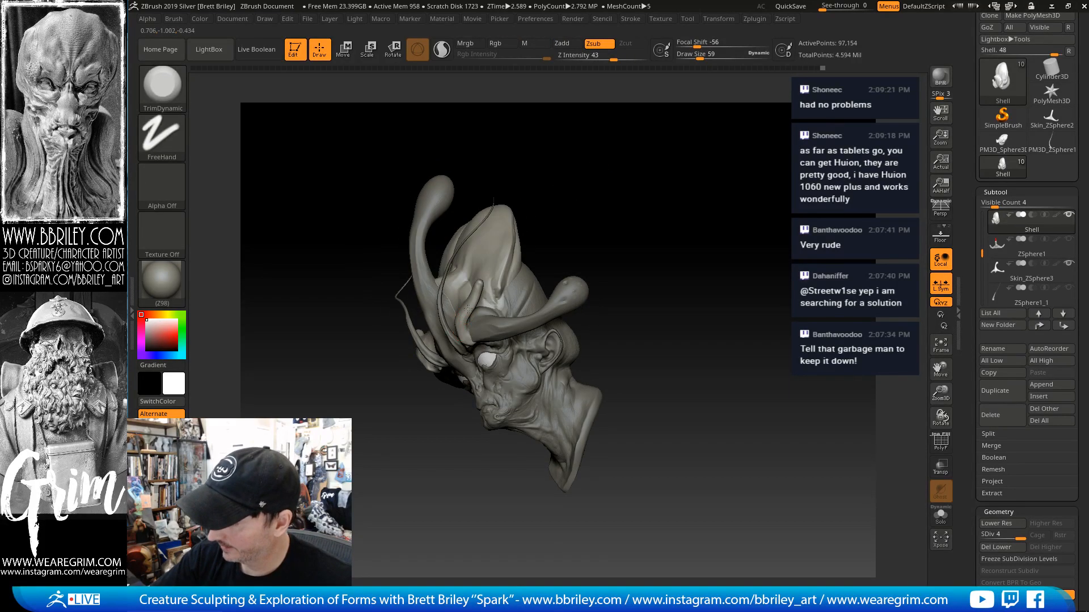
mouse_move(584, 170)
mouse_down()
mouse_move(569, 165)
mouse_move(494, 250)
mouse_up()
key(s)
mouse_move(630, 188)
alt+mouse_down()
mouse_move(647, 195)
mouse_move(624, 238)
alt+mouse_up()
key(s)
drag(484, 288, 482, 287)
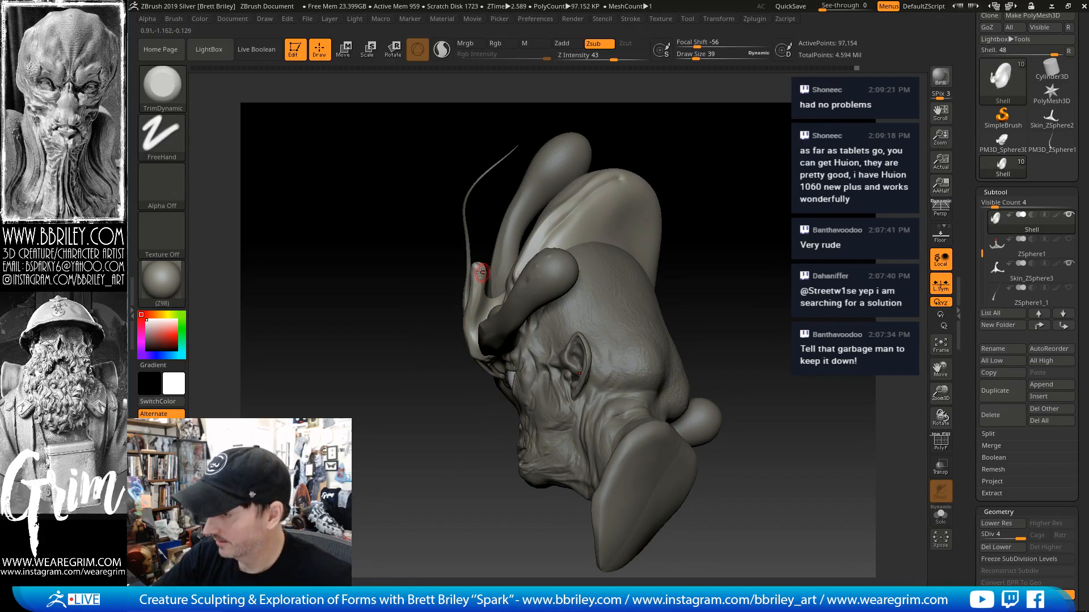
Crease the shell around the small horn's base with DamStandard at draw size 39
key(b)
key(d)
key(s)
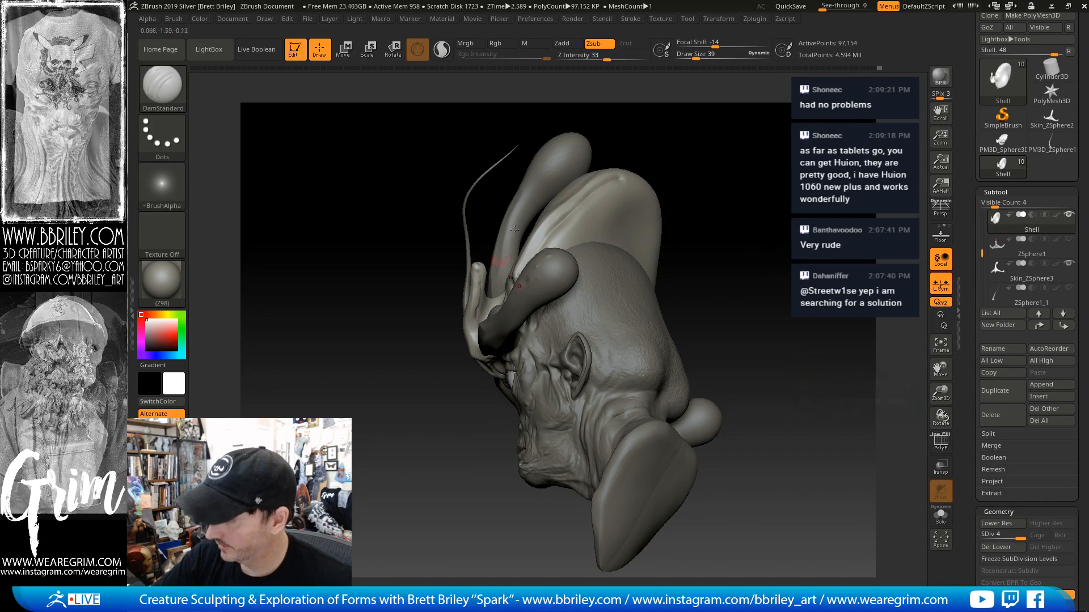
drag(612, 148, 584, 186)
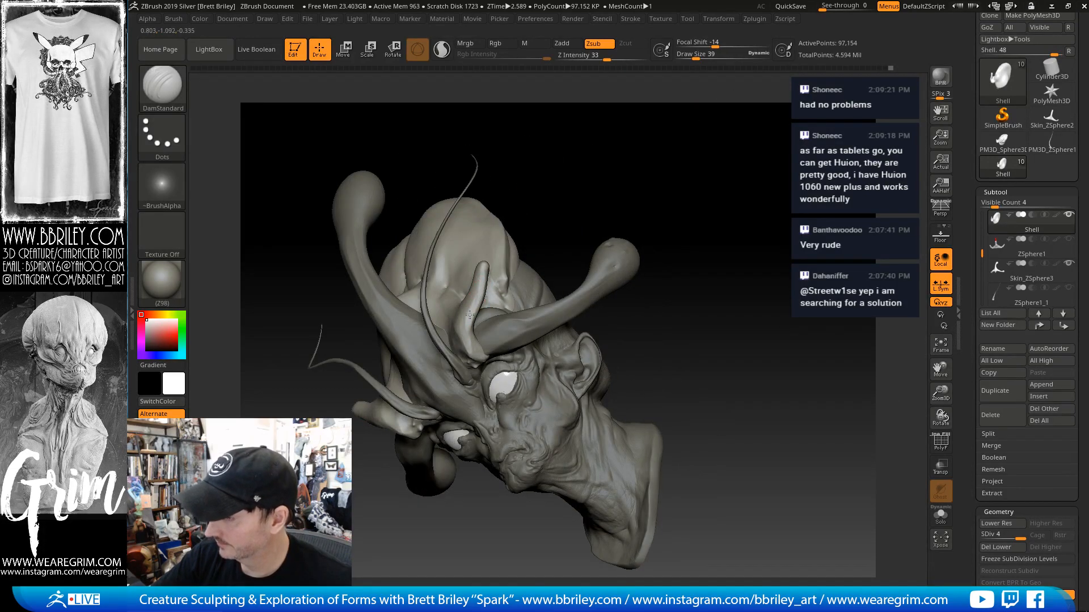
drag(534, 213, 468, 303)
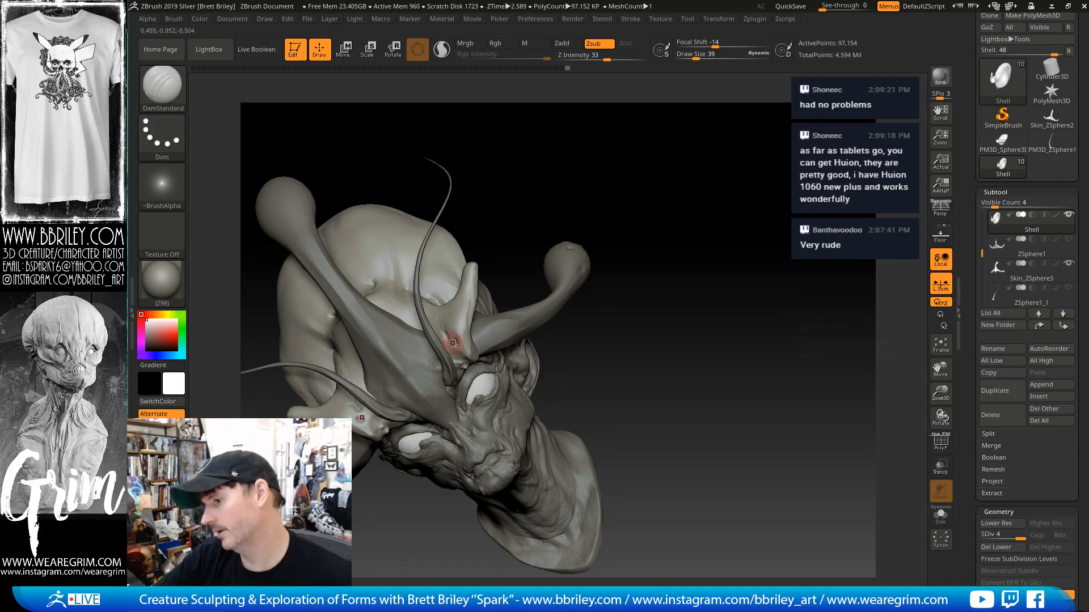
Build up the front of the small horn's base with the Clay brush, reducing the draw size to 27
key(b)
key(c)
key(l)
drag(538, 203, 525, 210)
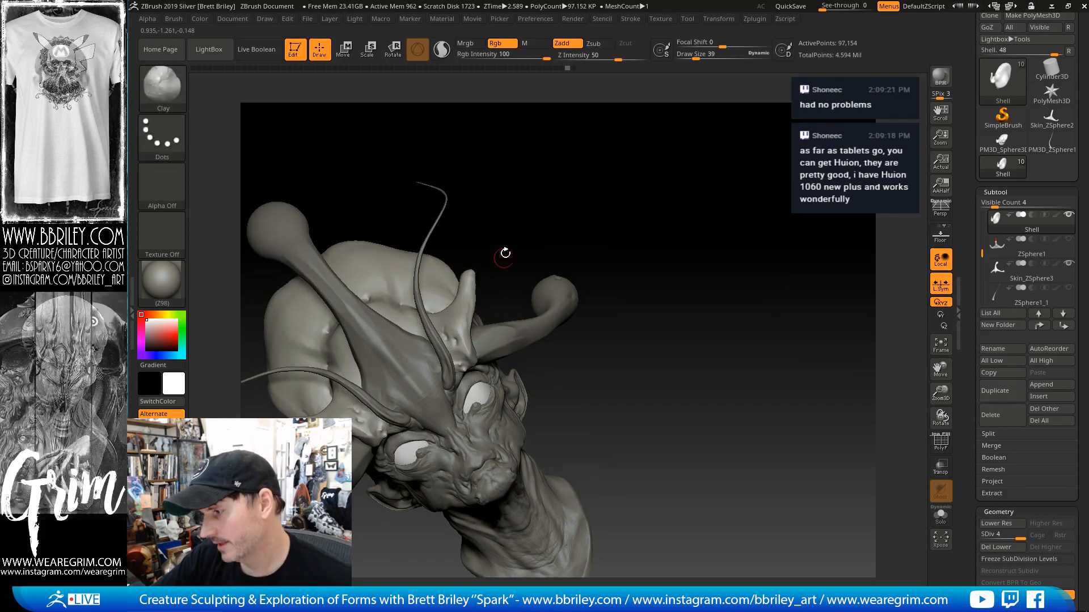
alt+drag(505, 253, 499, 306)
key(s)
drag(459, 340, 455, 340)
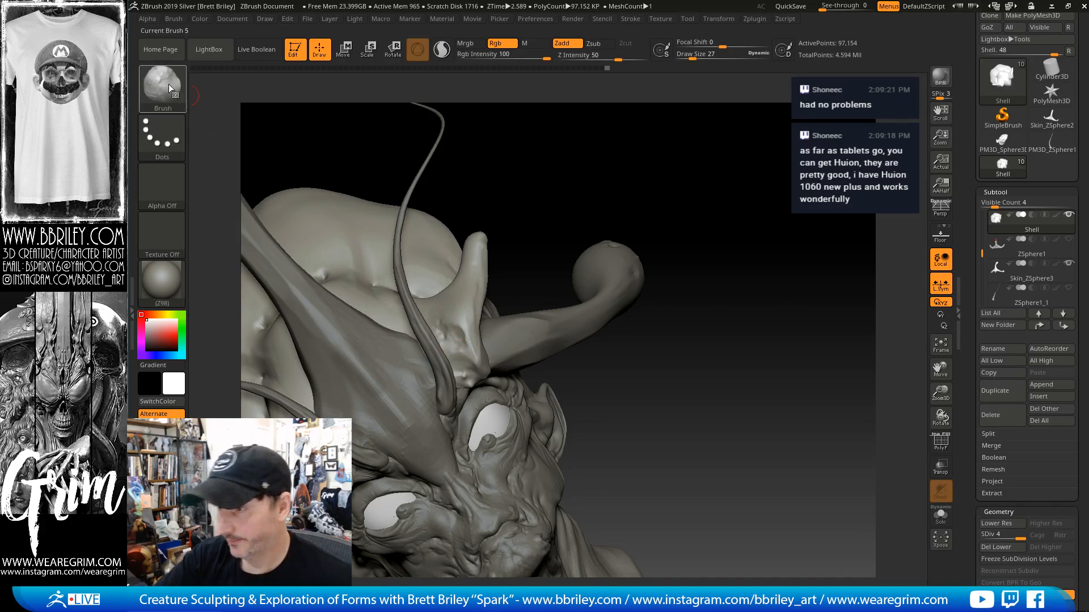
Flatten the built-up front of the small horn's base with TrimDynamic at draw size 27
key(b)
key(t)
key(d)
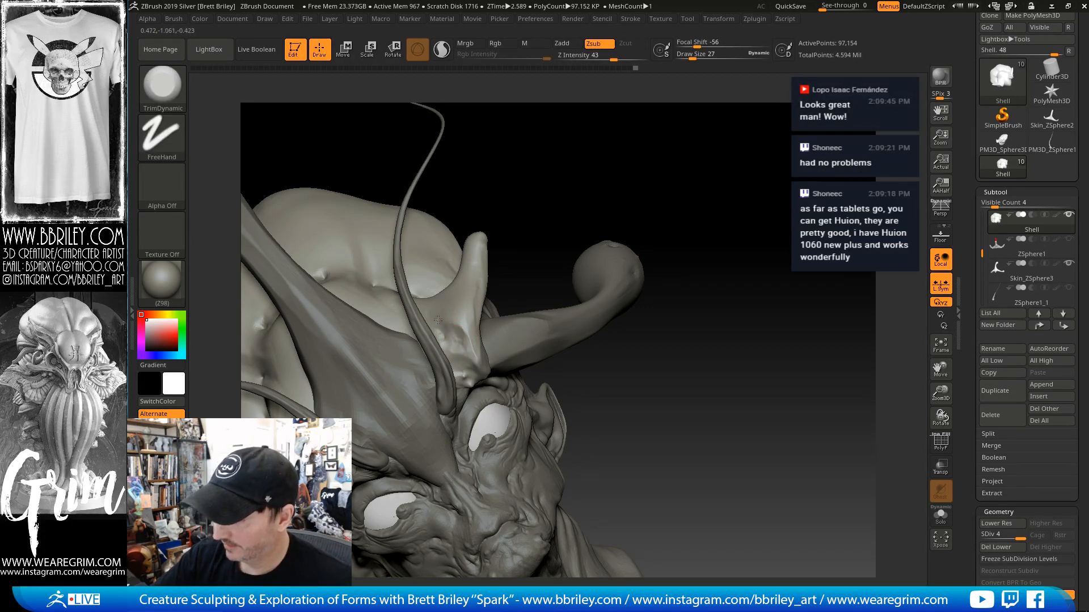
drag(644, 220, 610, 224)
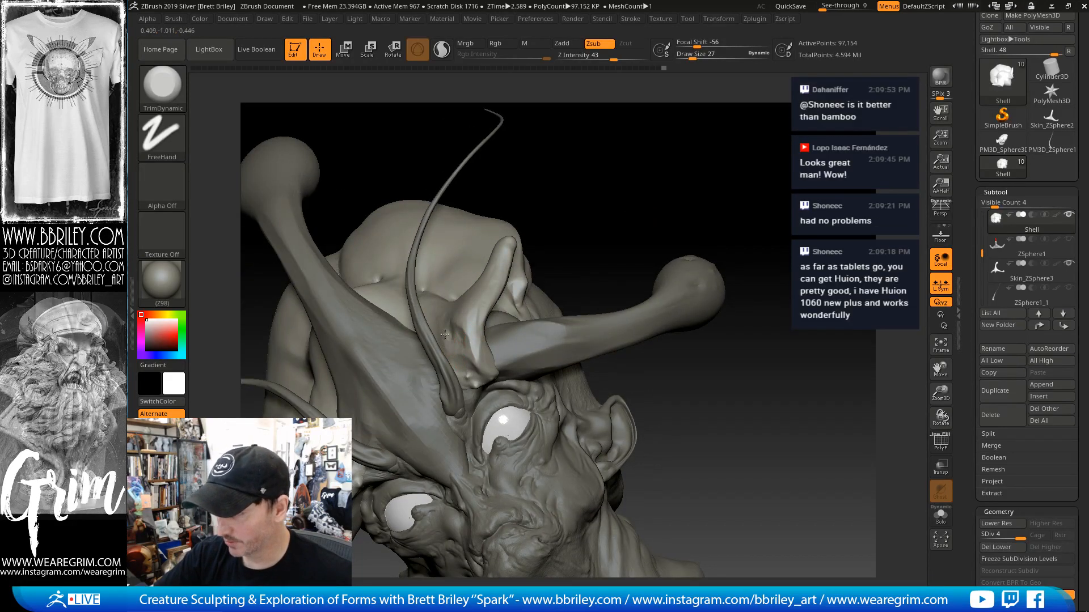
drag(539, 146, 448, 338)
drag(593, 140, 548, 185)
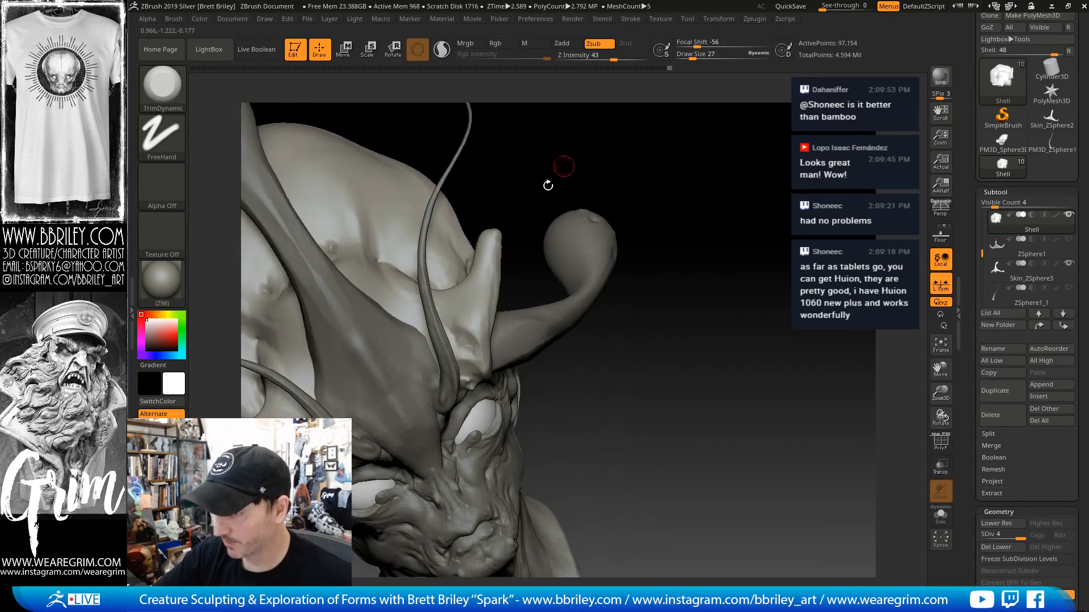
mouse_move(627, 193)
alt+mouse_down()
mouse_move(590, 146)
mouse_move(628, 190)
mouse_move(605, 212)
mouse_move(617, 248)
mouse_move(574, 250)
mouse_move(601, 258)
alt+mouse_up()
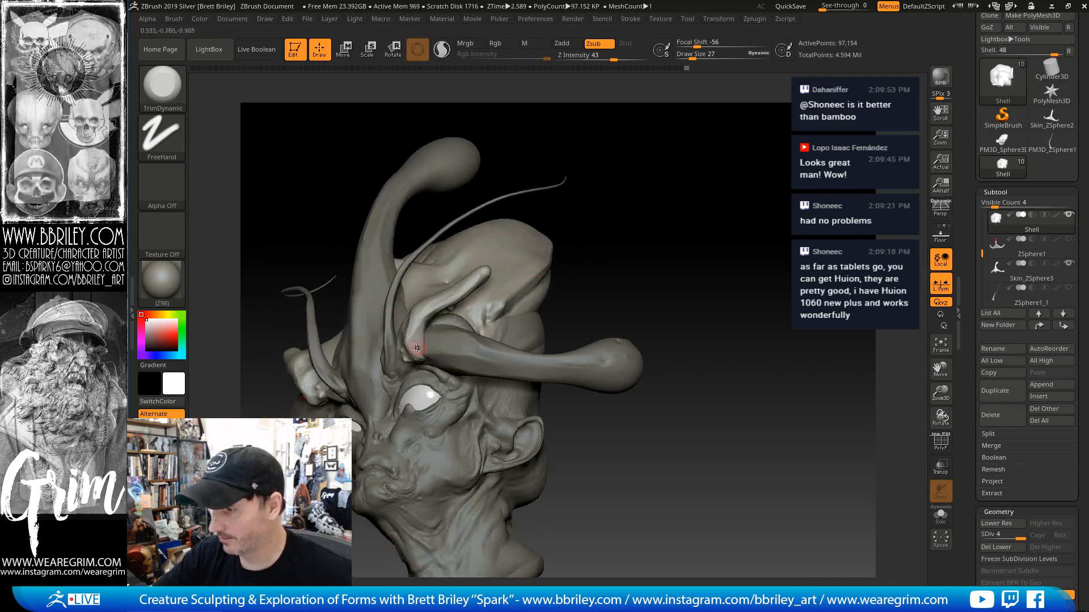
Crease the small horn's lower end above the eye with DamStandard and flatten its edges with TrimDynamic at draw size 27
key(b)
key(d)
key(s)
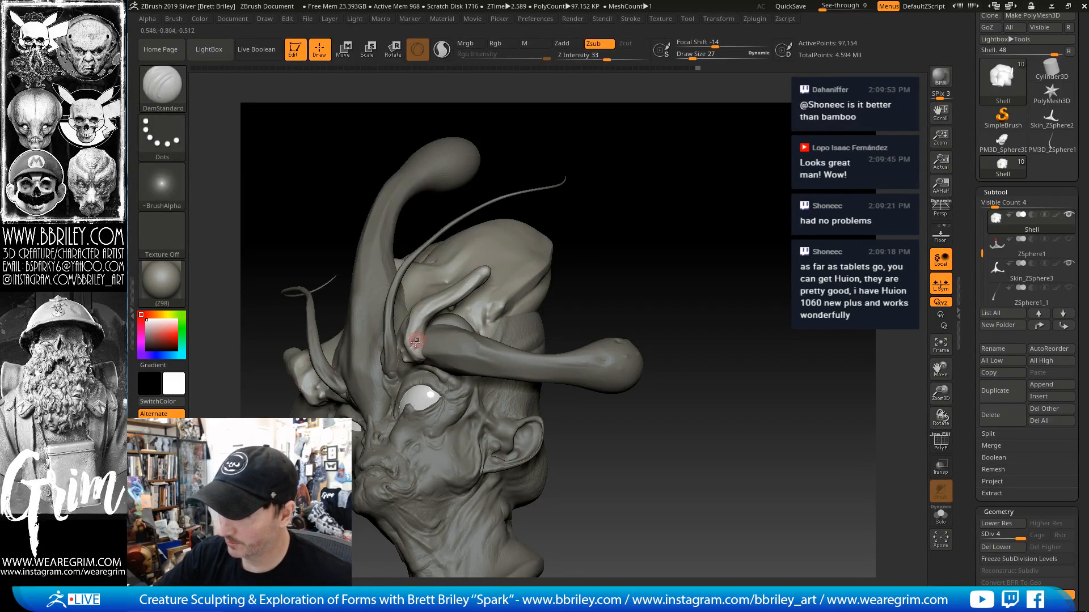
key(b)
key(t)
key(d)
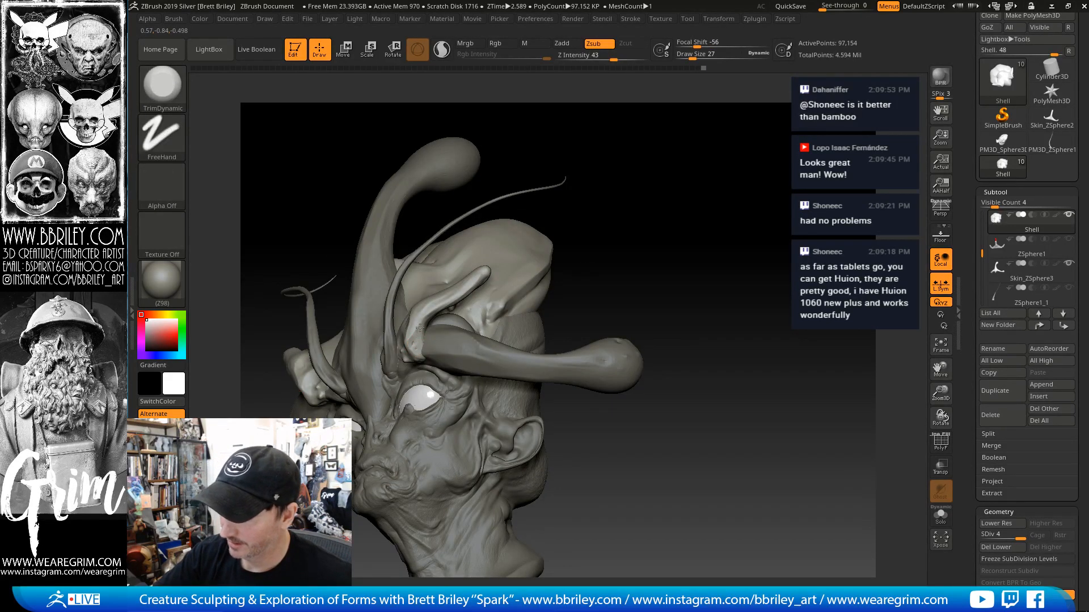
drag(634, 179, 418, 336)
drag(491, 299, 551, 207)
Sharpen the seam between the small horn's base and the side stalk with DamStandard and trim the adjoining planes with TrimDynamic
key(b)
key(d)
key(s)
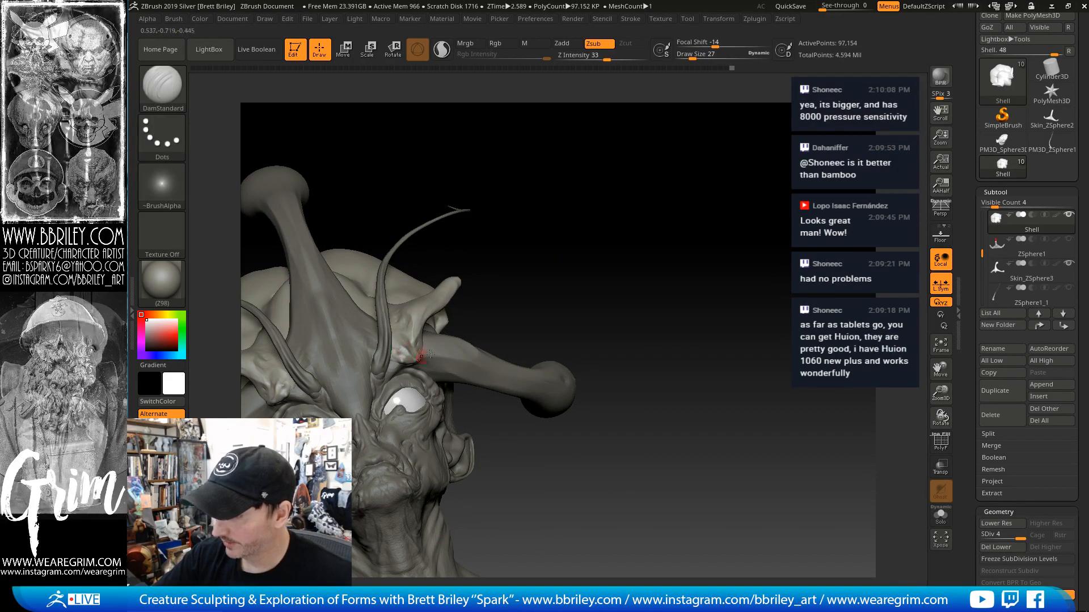
drag(533, 267, 456, 329)
key(b)
key(t)
key(d)
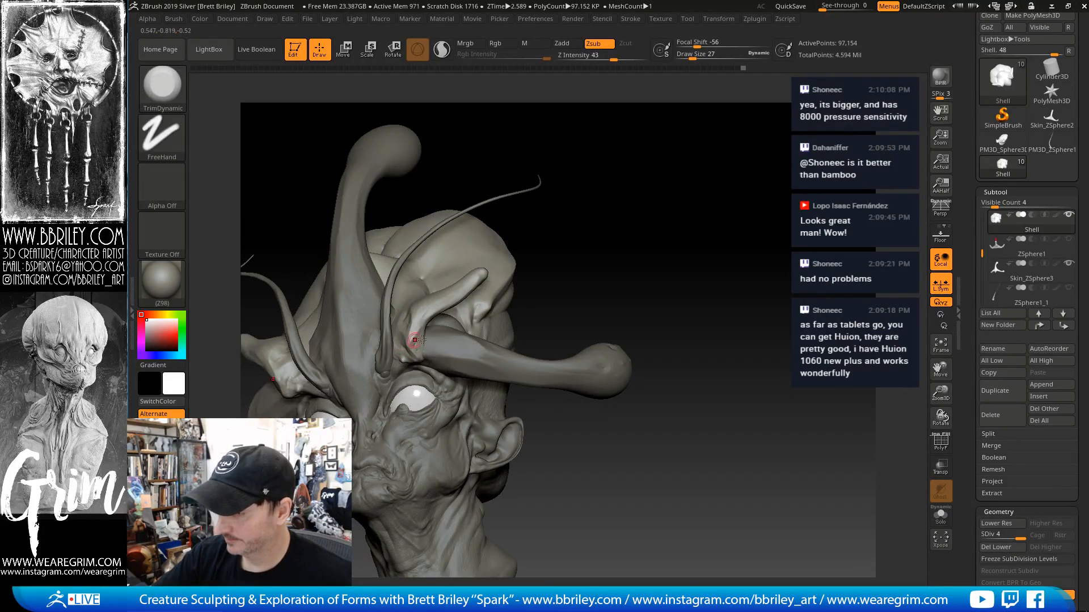
drag(563, 258, 438, 344)
drag(535, 261, 506, 269)
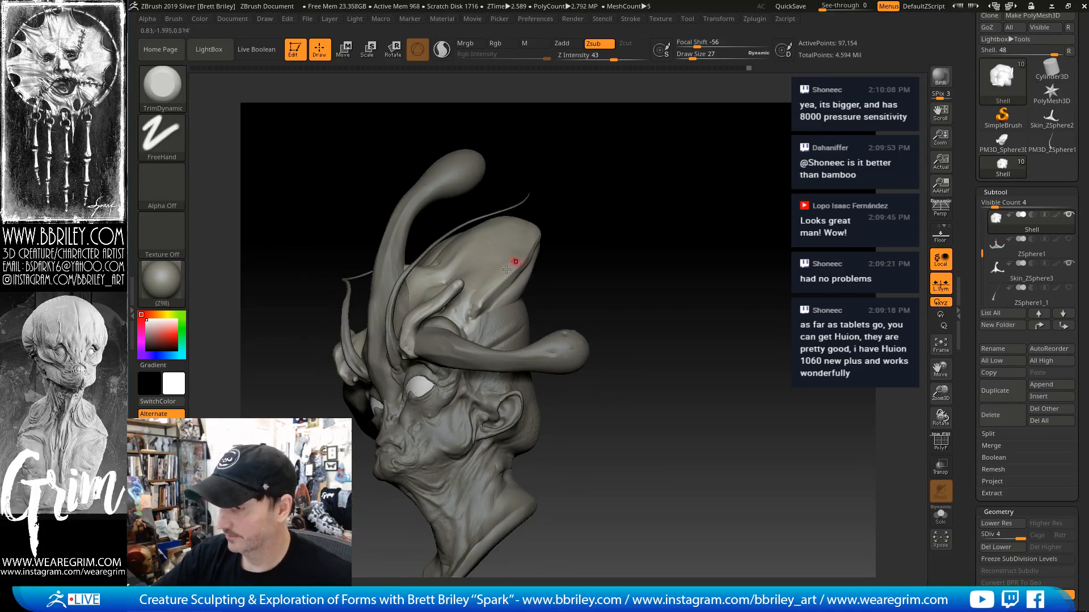
Plane the upper side of the cranium shell with TrimDynamic at draw size 53
drag(573, 225, 566, 239)
key(s)
click(484, 289)
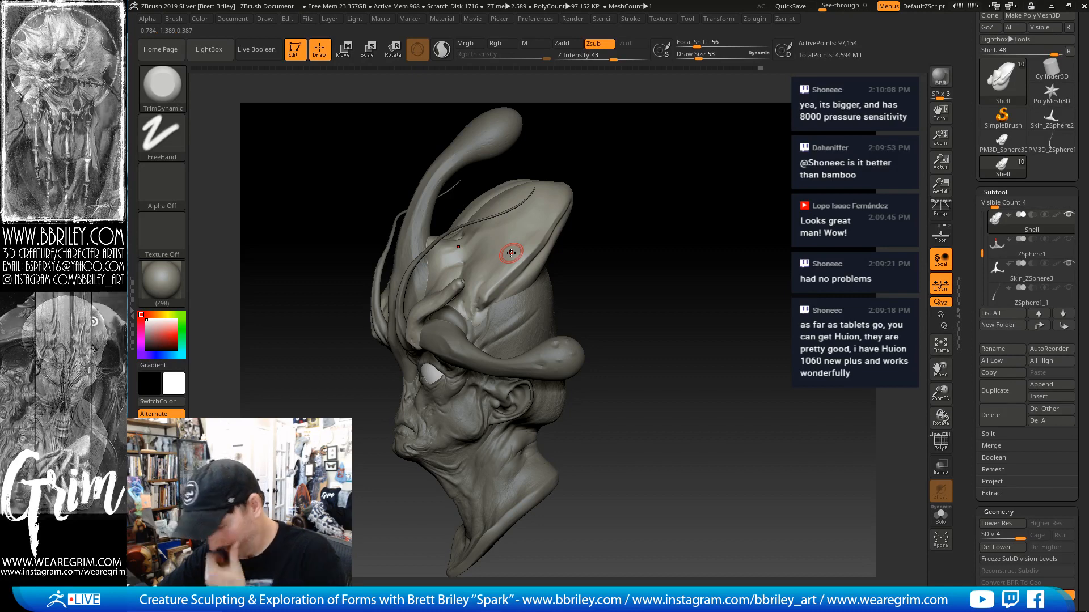
drag(662, 250, 567, 282)
Subdivide the Skin_ZSphere3 stalk mesh to level 5 and plane the central stalk with TrimDynamic at draw size 59
alt+click(369, 284)
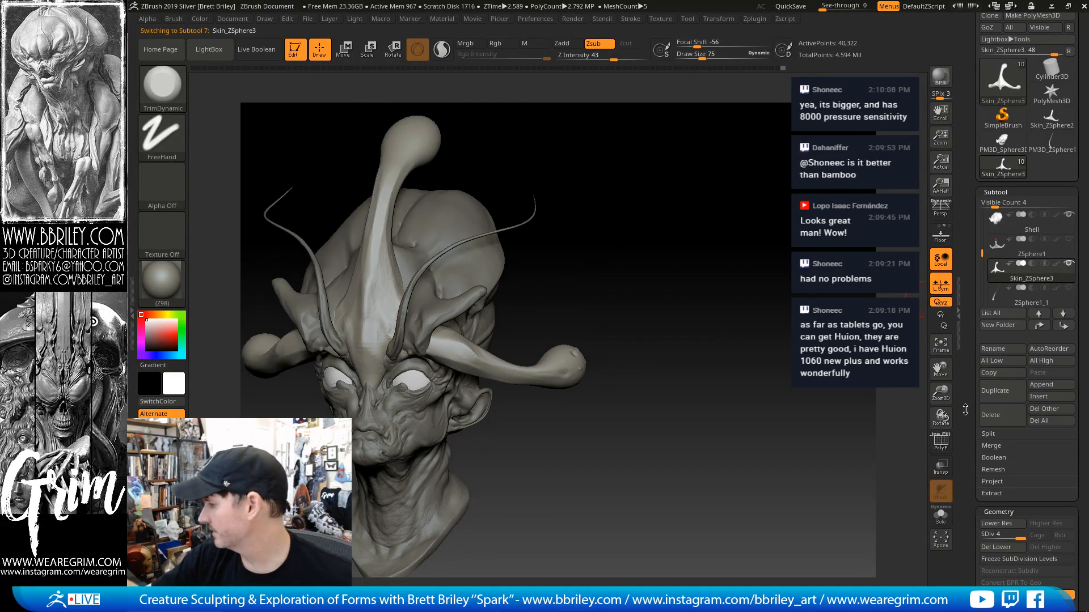
key(ctrl+d)
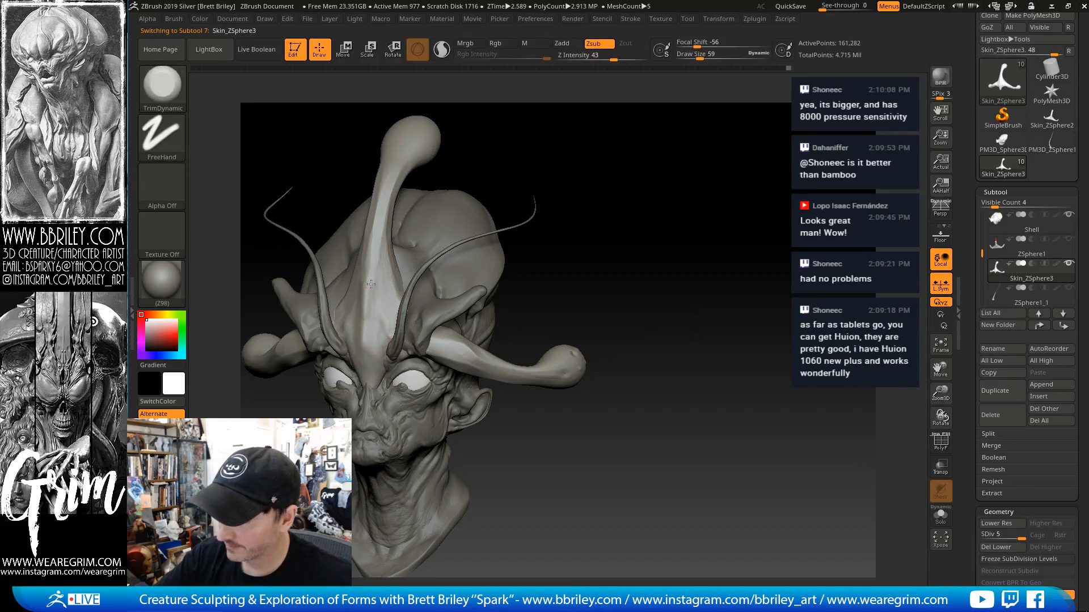
drag(370, 347, 376, 295)
drag(473, 124, 473, 216)
mouse_move(400, 251)
mouse_down()
mouse_move(425, 198)
mouse_move(428, 217)
mouse_move(423, 199)
mouse_up()
Smooth the central stalk and plane its wide base on the forehead with TrimDynamic at draw size 124
click(939, 444)
click(939, 444)
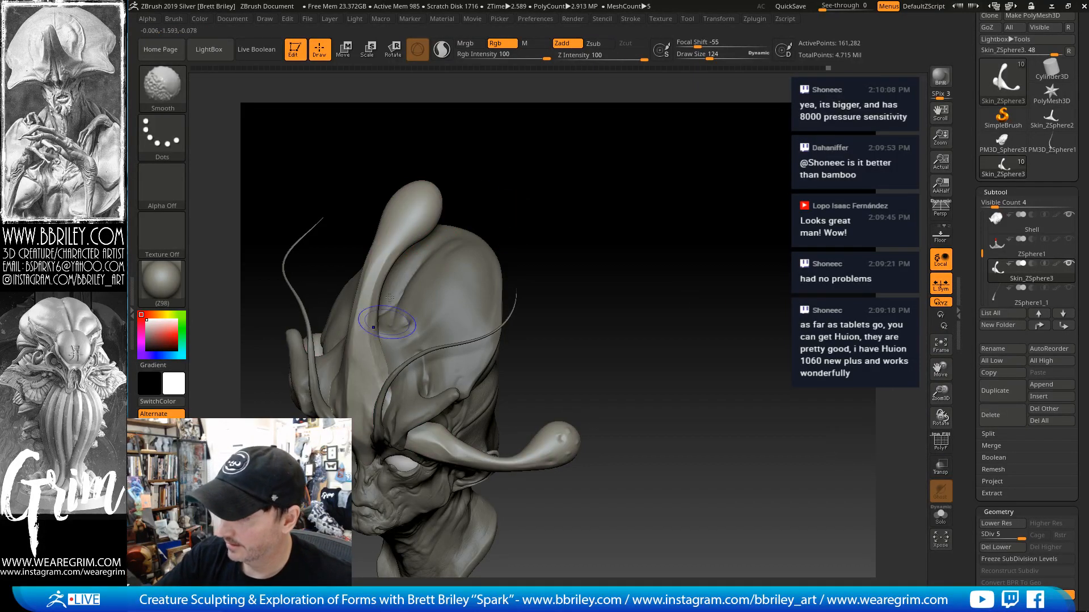
drag(523, 365, 518, 454)
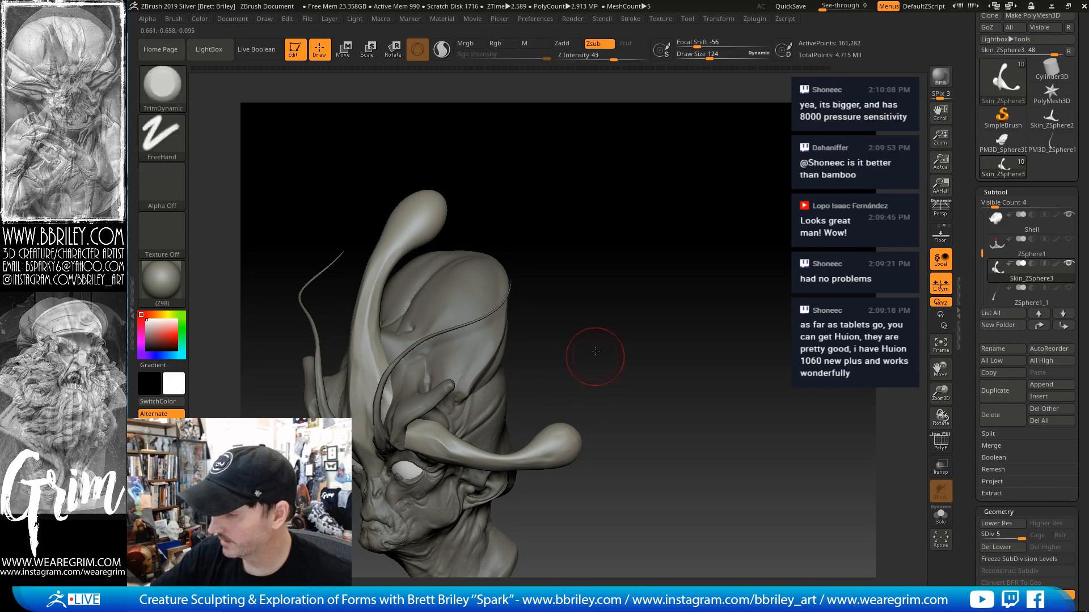
drag(594, 348, 652, 348)
mouse_move(519, 227)
mouse_down()
mouse_move(512, 174)
mouse_move(504, 193)
mouse_up()
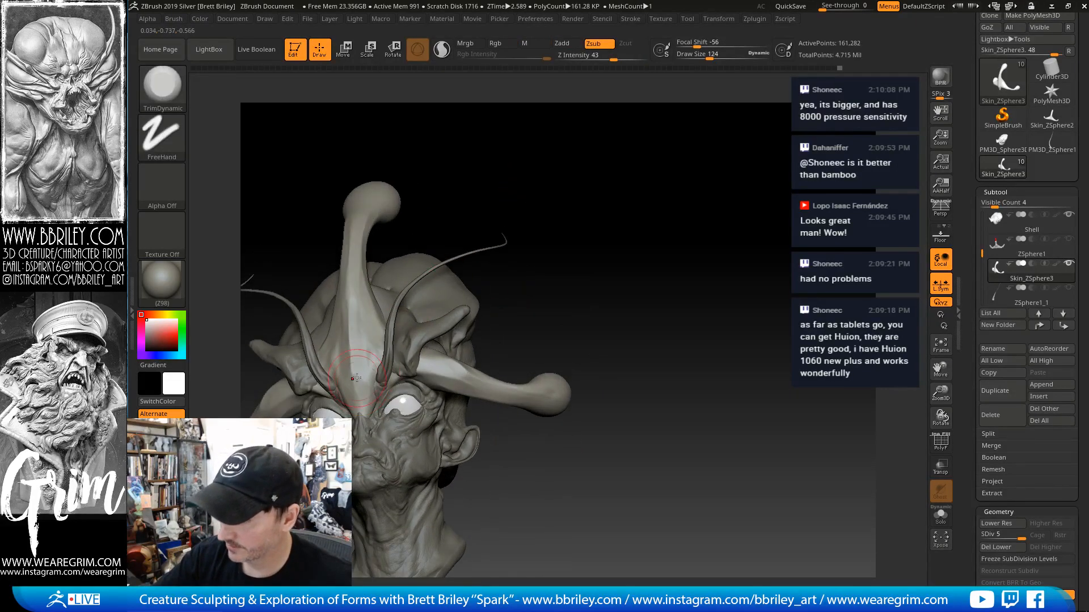
Subdivide the stalk mesh to level 6 and trim the central stalk's base with TrimDynamic, reducing the draw size to 53
key(d)
drag(538, 266, 483, 275)
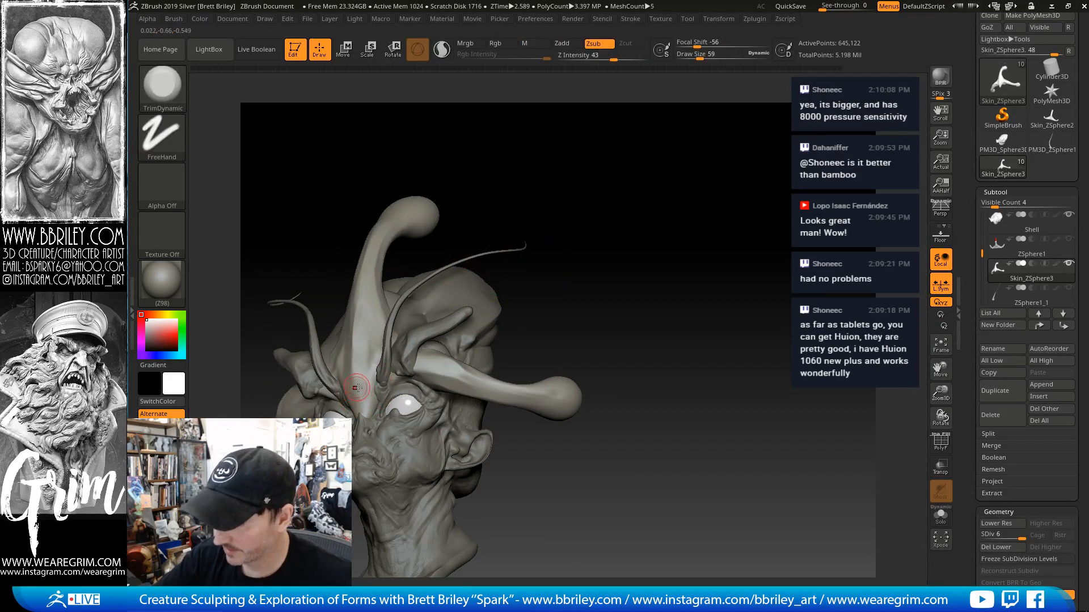
key(s)
drag(369, 386, 358, 386)
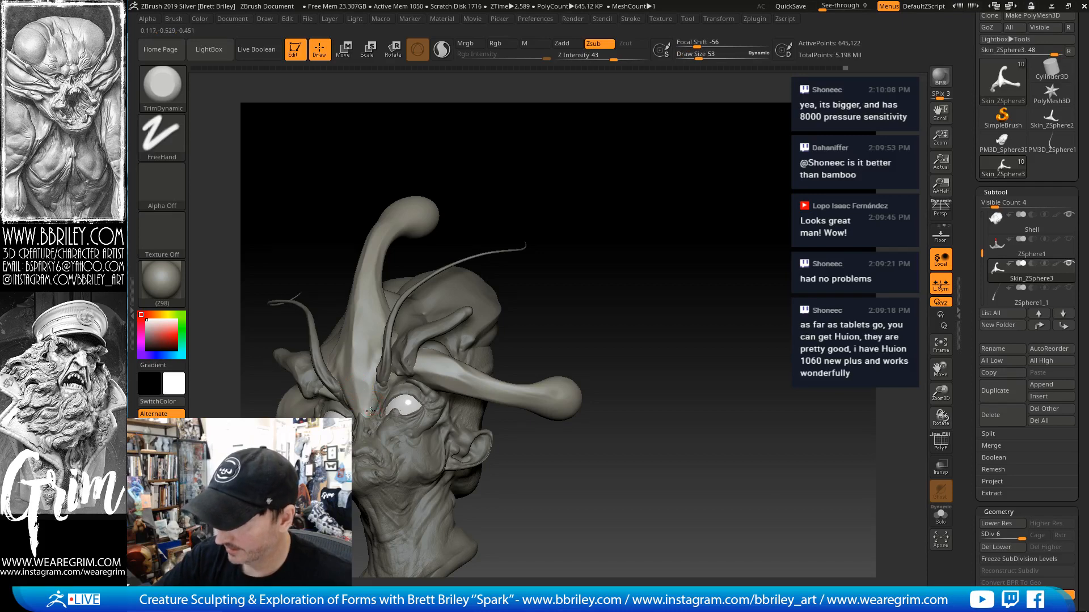
drag(545, 272, 482, 275)
Raise the central stalk's lower end with the Standard brush at draw size 34 and flatten the forehead planes with TrimDynamic
key(b)
key(s)
key(t)
key(s)
drag(371, 414, 366, 414)
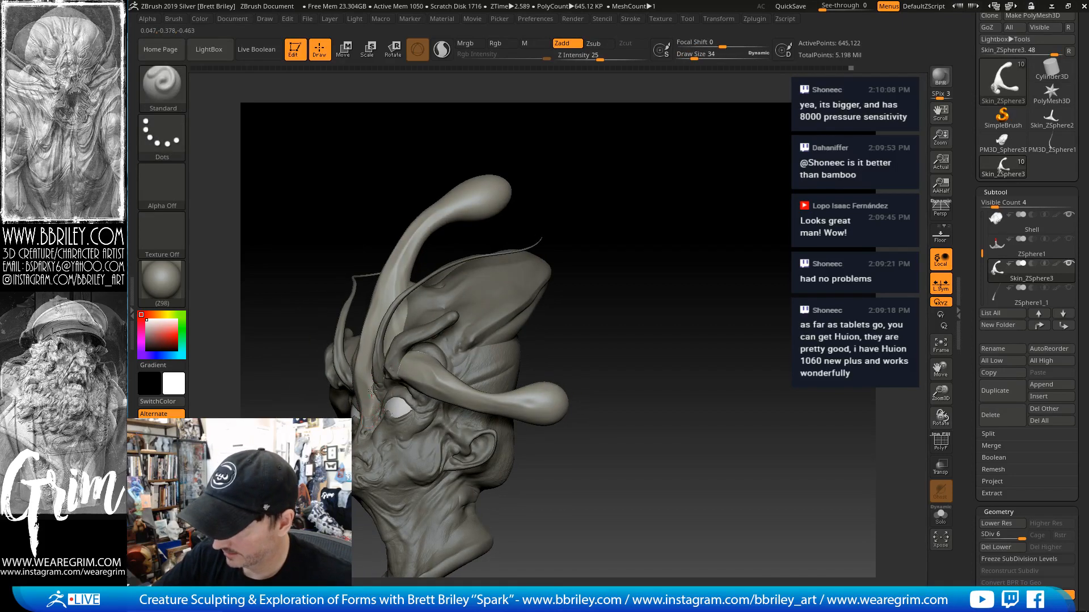
drag(563, 201, 594, 198)
key(b)
key(t)
key(d)
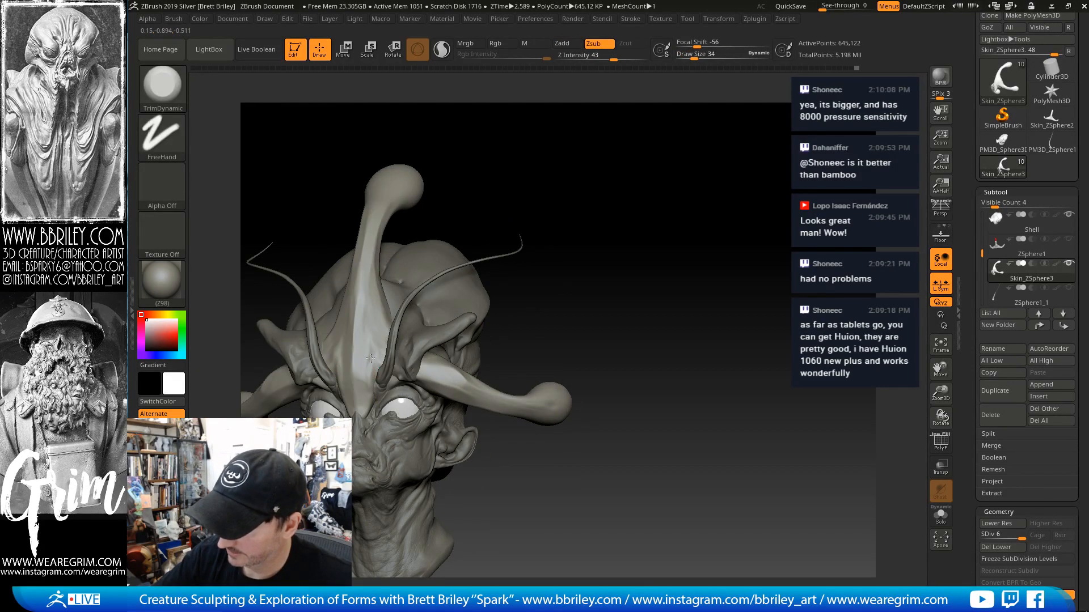
Crease the central stalk's base between the thin antennae with DamStandard at draw size 34
key(b)
key(d)
key(s)
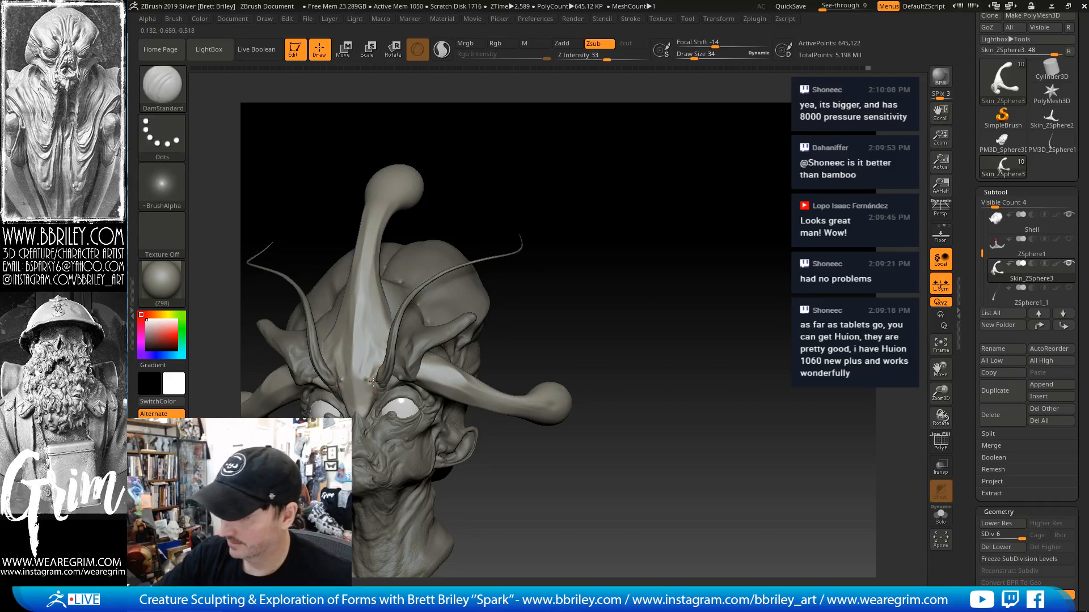
drag(363, 381, 360, 382)
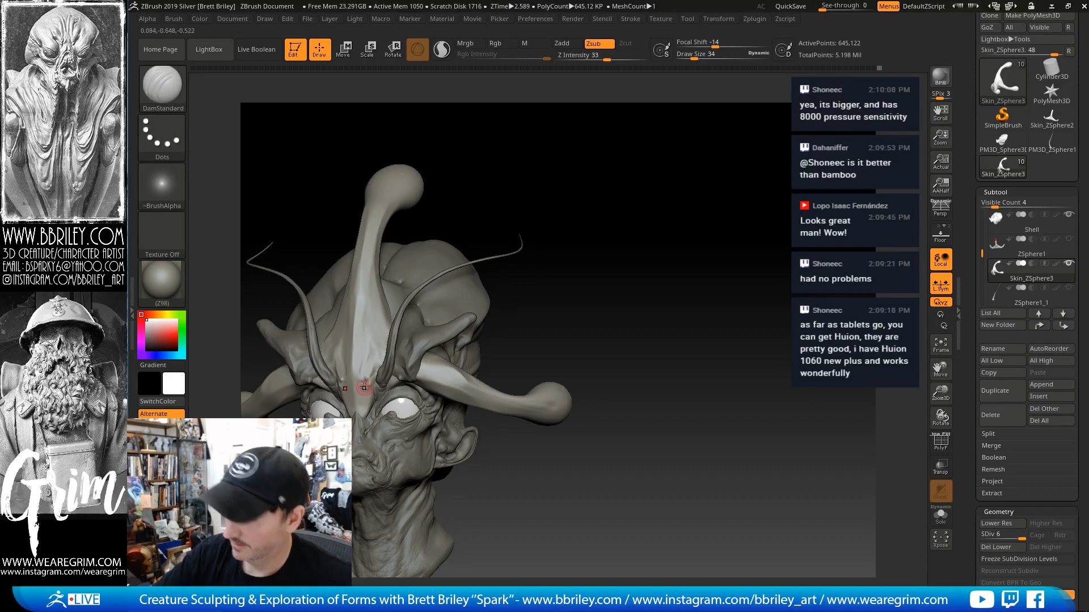
key(b)
key(m)
key(v)
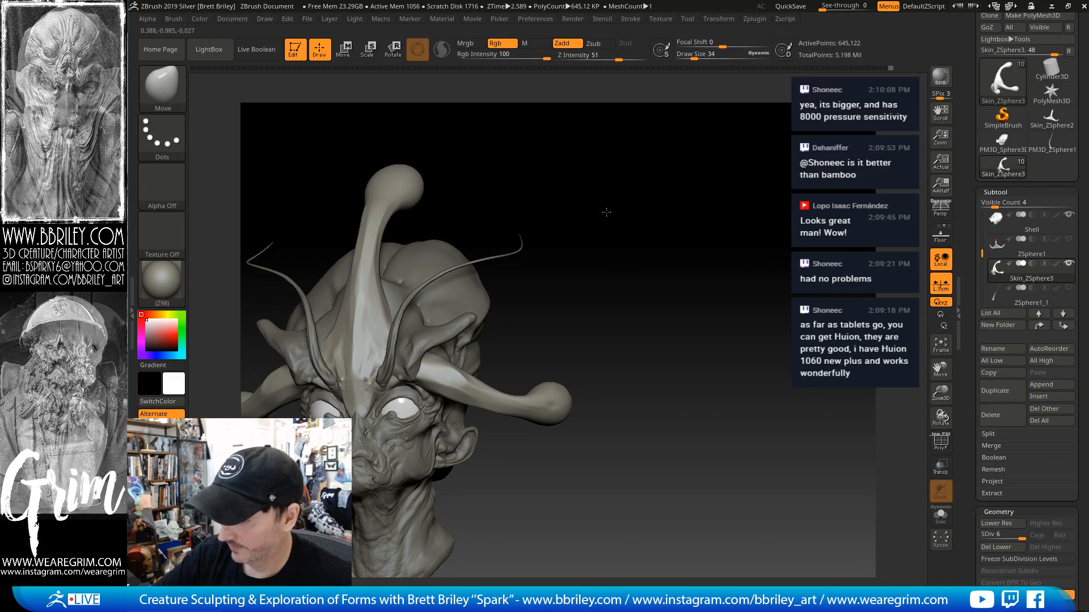
Trim the stalk's pointed lower end between the eyes with TrimDynamic and crease it with DamStandard at draw size 23
mouse_move(606, 212)
mouse_down()
mouse_move(623, 151)
mouse_move(618, 238)
mouse_up()
key(b)
key(t)
key(d)
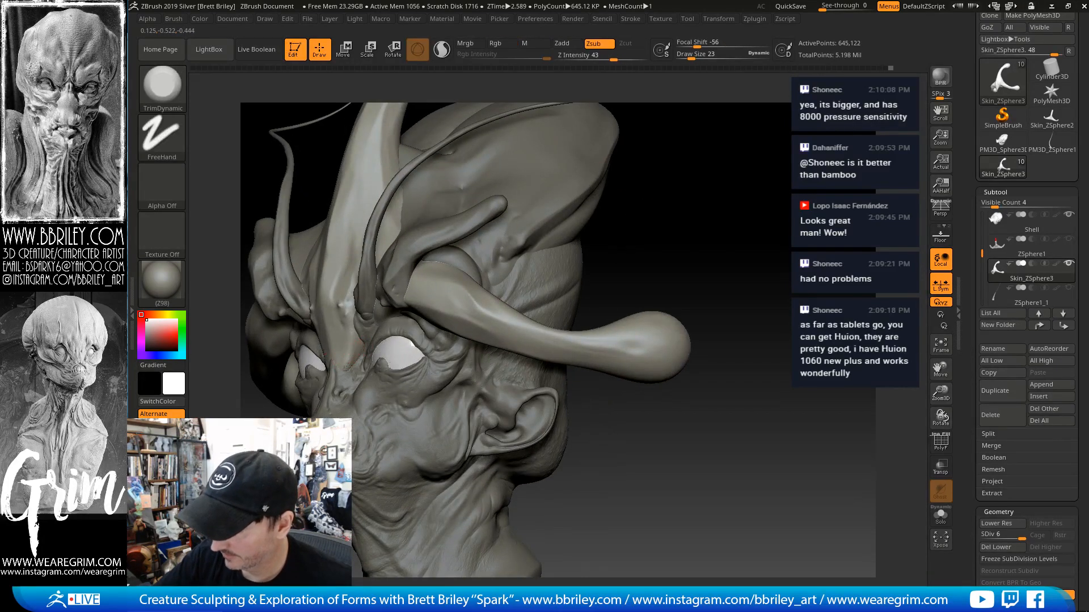
key(b)
key(d)
key(s)
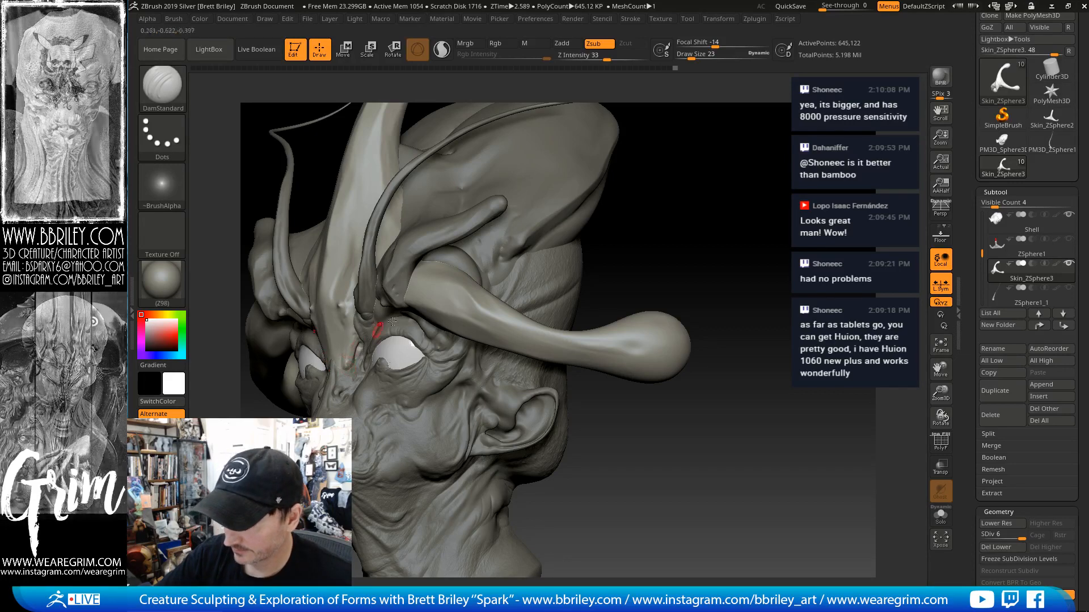
drag(655, 210, 613, 220)
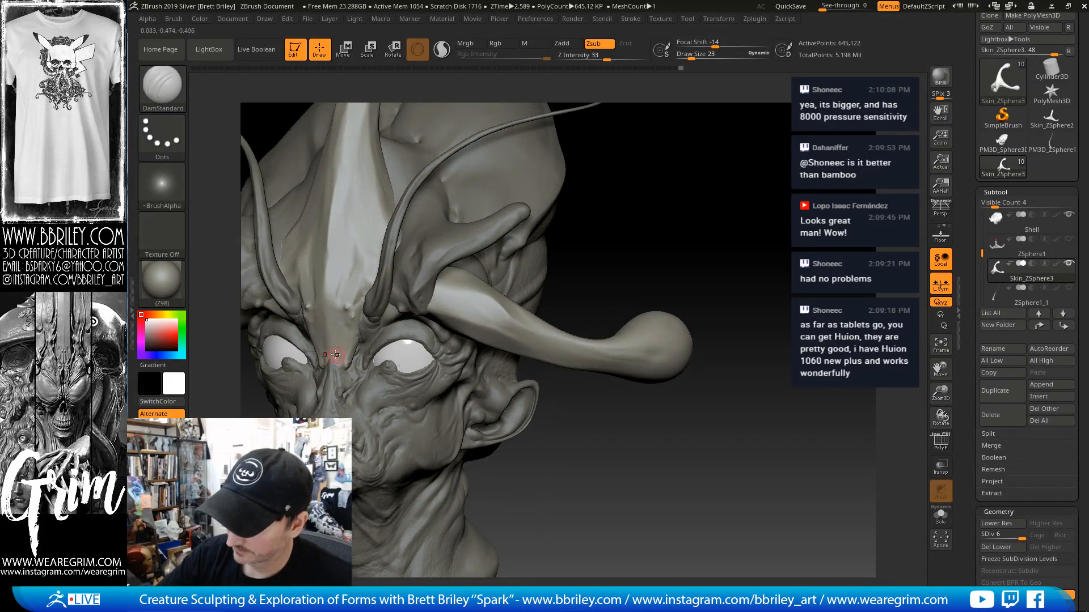
Build up the stalk's tip above the nose with the Standard brush and flatten it with TrimDynamic at draw size 23
key(b)
key(s)
key(t)
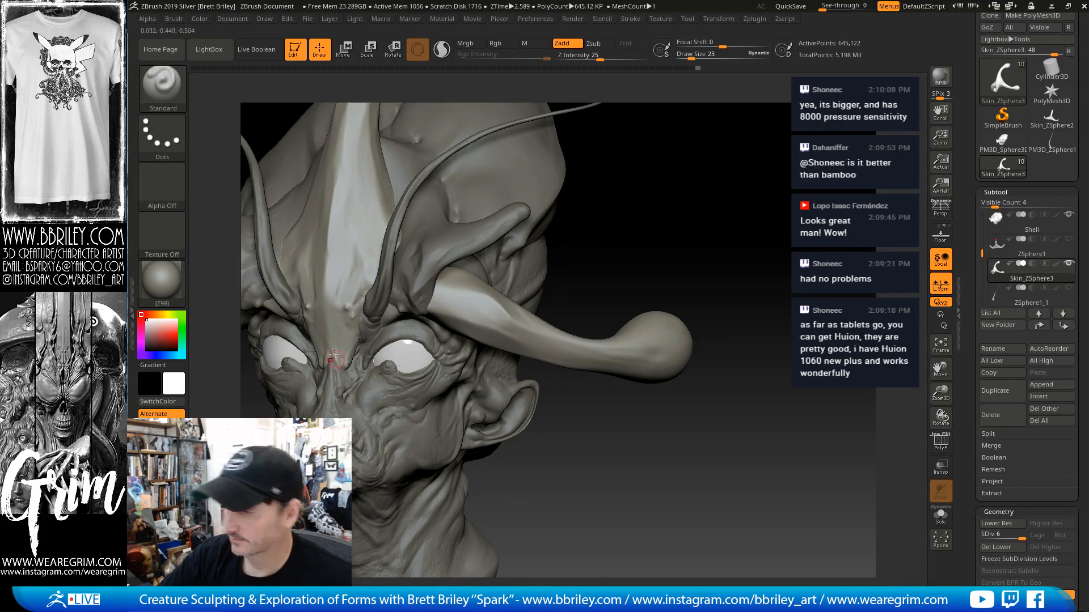
key(b)
key(t)
key(d)
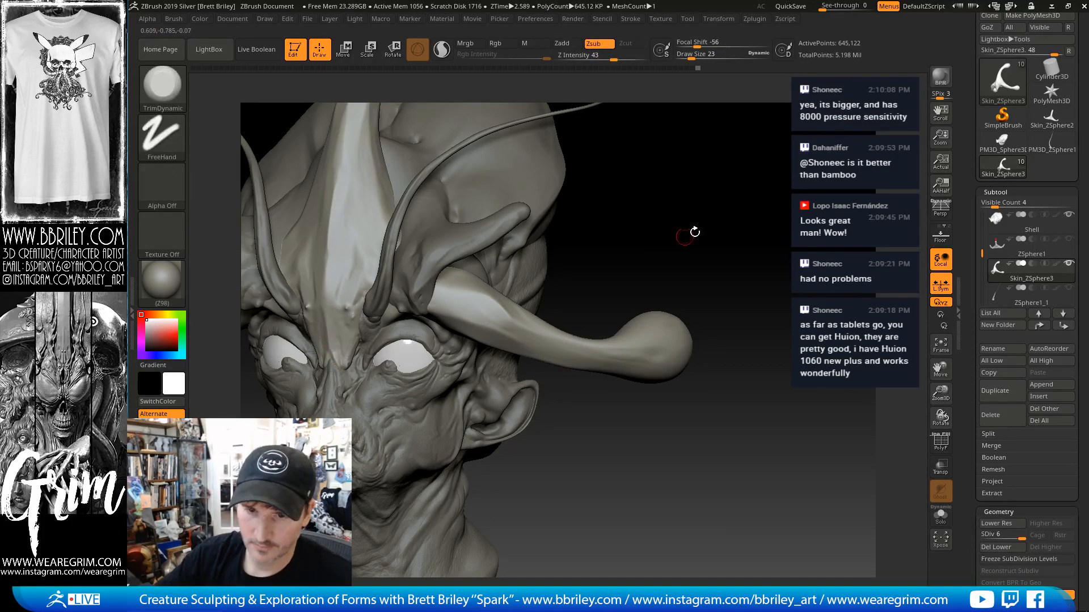
drag(685, 237, 685, 194)
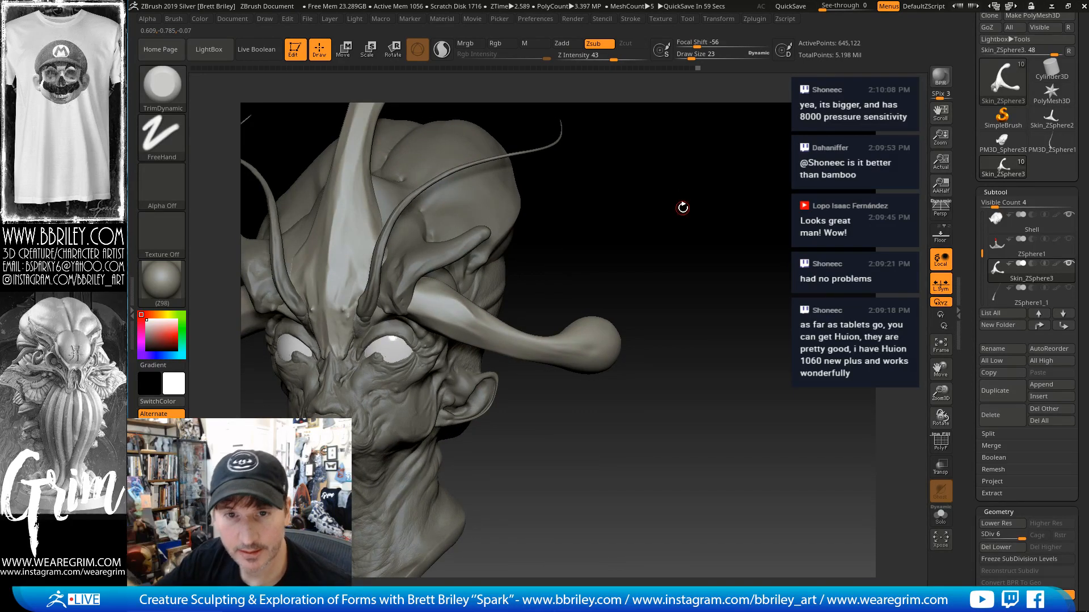
Flatten the bulb at the central stalk's upper tip with TrimDynamic, raising the draw size to 115
drag(631, 213, 647, 186)
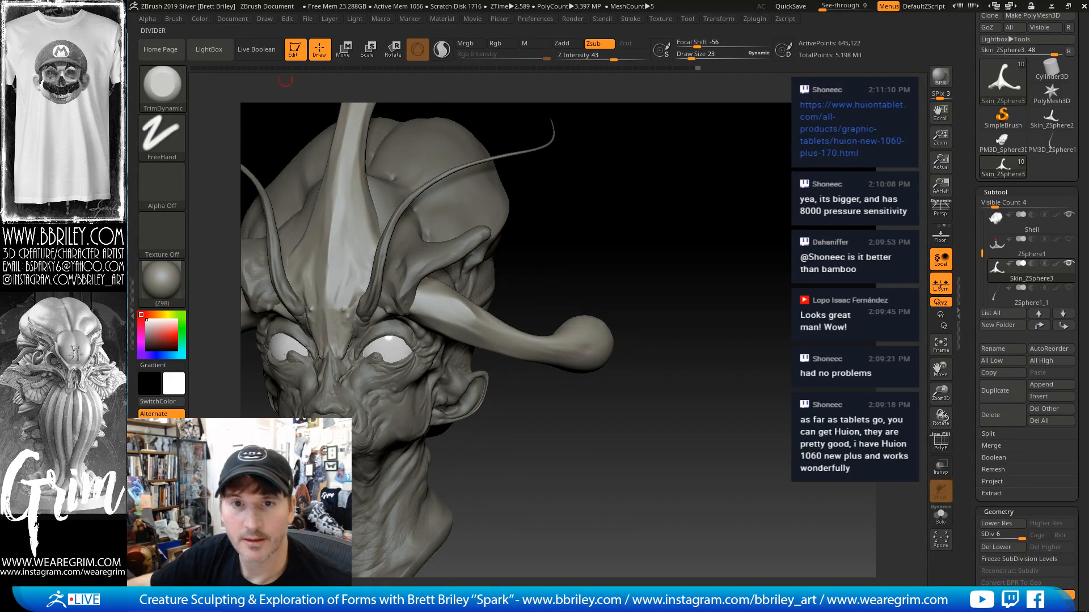
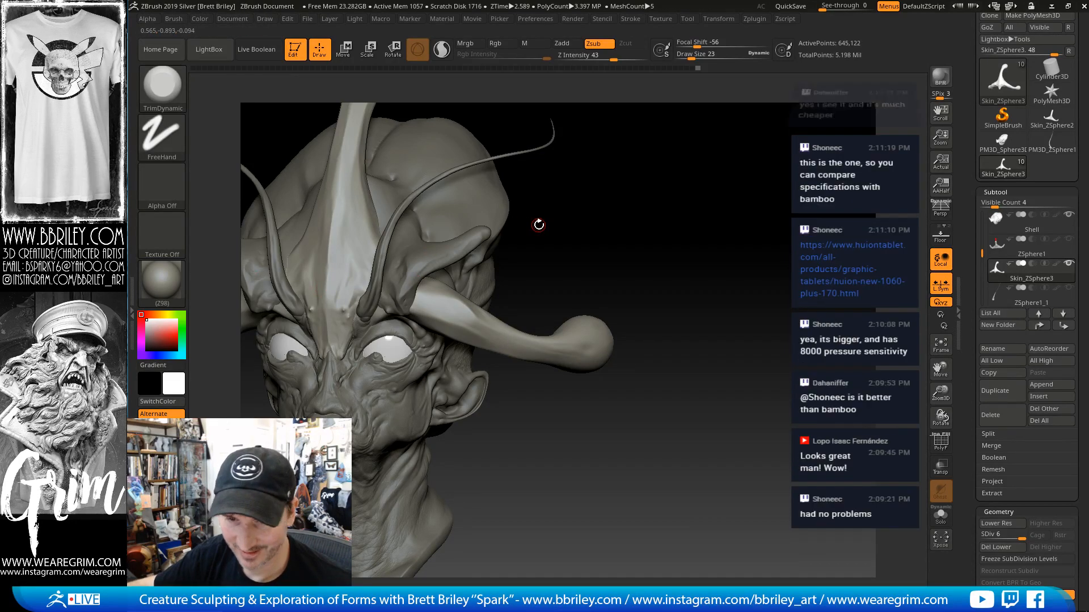
drag(617, 204, 366, 248)
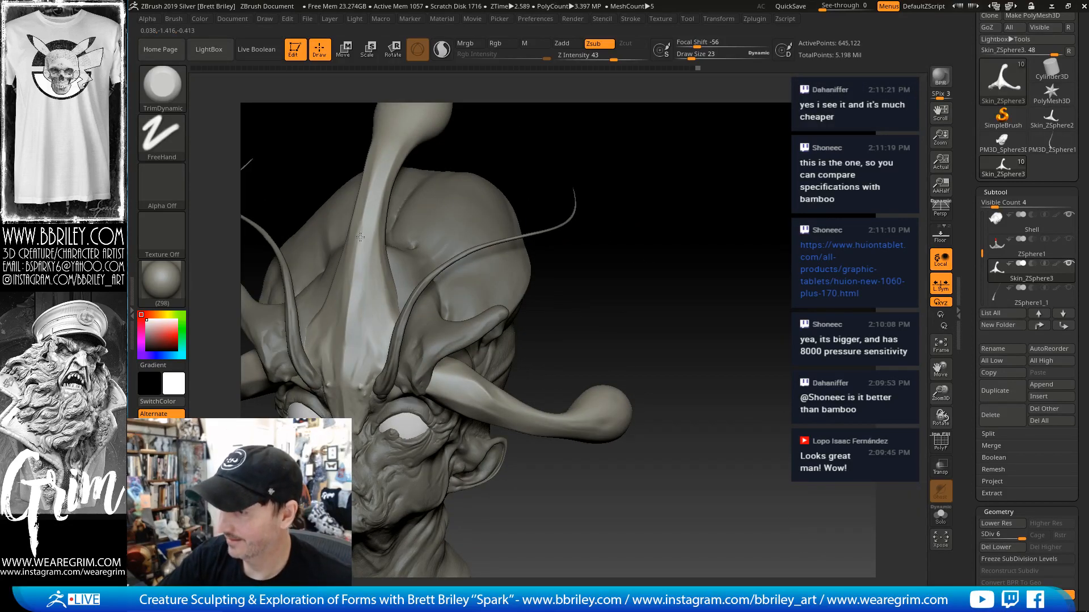
mouse_move(585, 192)
alt+mouse_down()
mouse_move(573, 139)
mouse_move(583, 193)
alt+mouse_up()
key(s)
drag(374, 297, 381, 296)
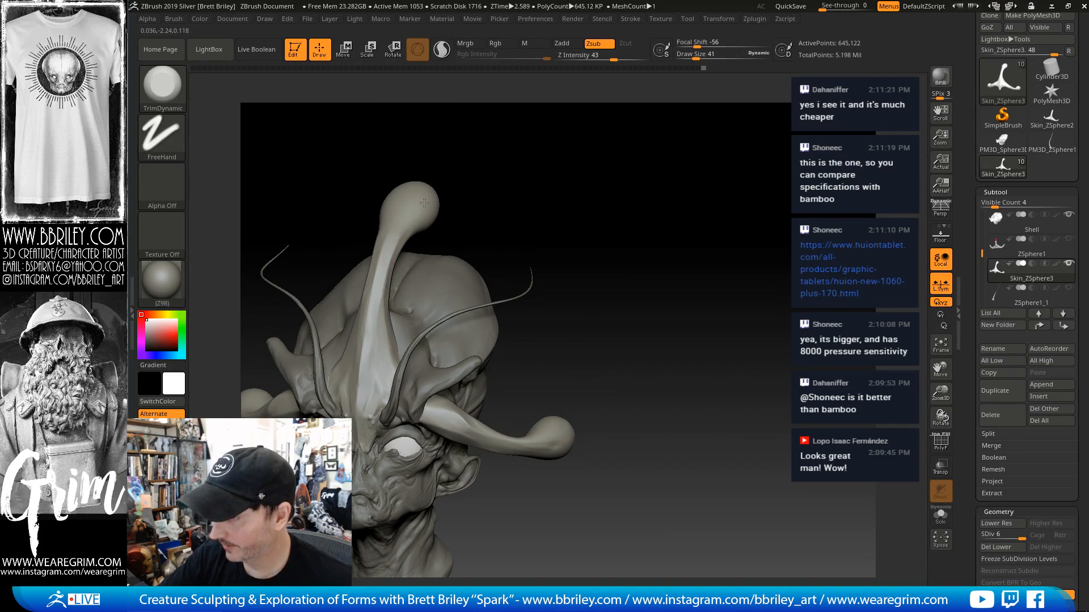
mouse_move(477, 169)
shift+mouse_down()
mouse_move(461, 178)
mouse_move(477, 207)
shift+mouse_up()
key(s)
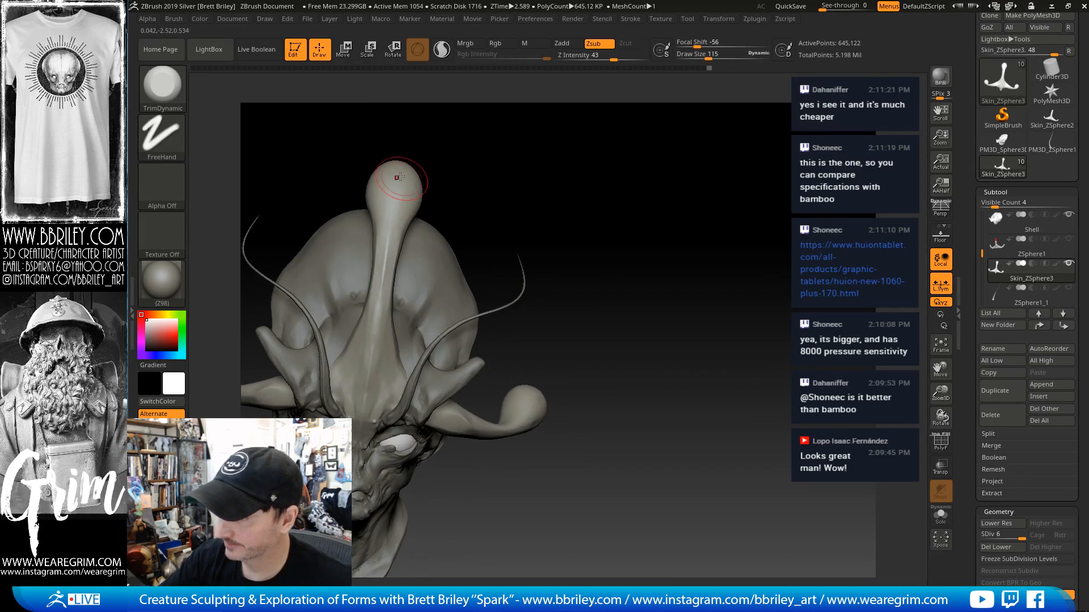
drag(402, 184, 403, 207)
Reshape the stalk's bulb in profile with the Move brush at draw size 225
drag(477, 199, 392, 195)
mouse_move(439, 161)
mouse_down()
mouse_move(430, 151)
mouse_move(413, 198)
mouse_move(431, 188)
mouse_move(416, 190)
mouse_up()
key(b)
key(m)
key(v)
key(s)
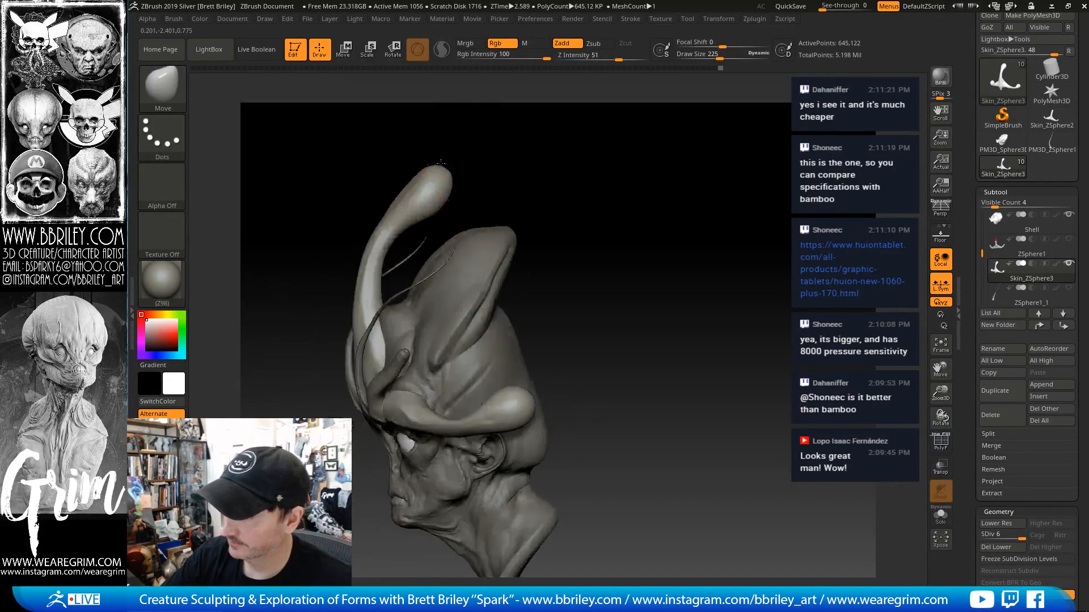
Trim the stalk's bulb with TrimDynamic at draw size 143 and smooth its surface
key(b)
key(t)
key(d)
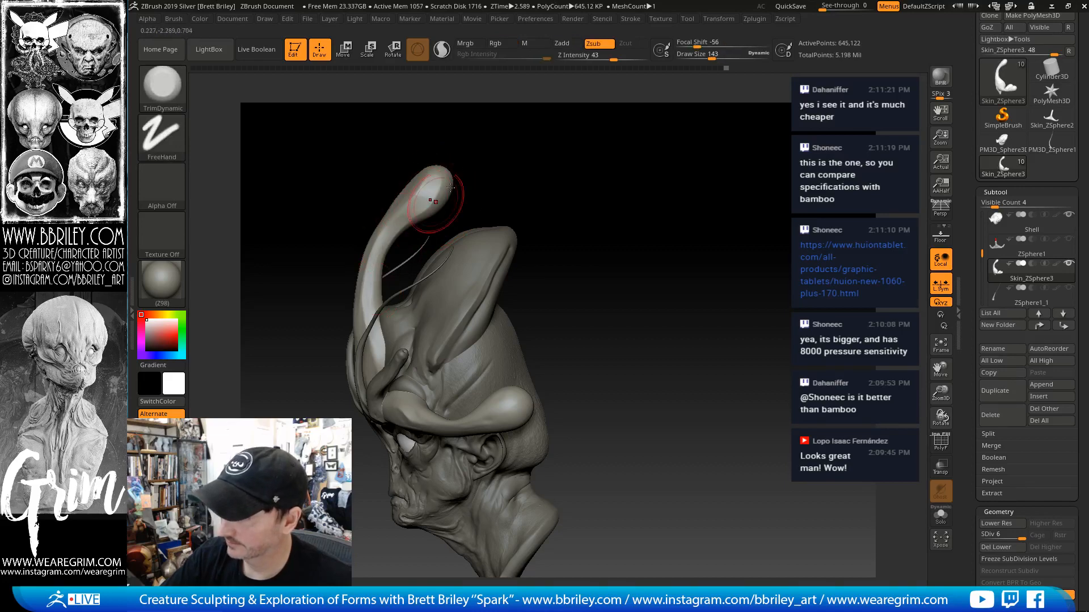
mouse_move(499, 159)
mouse_down()
mouse_move(539, 151)
mouse_move(499, 158)
mouse_move(530, 152)
mouse_up()
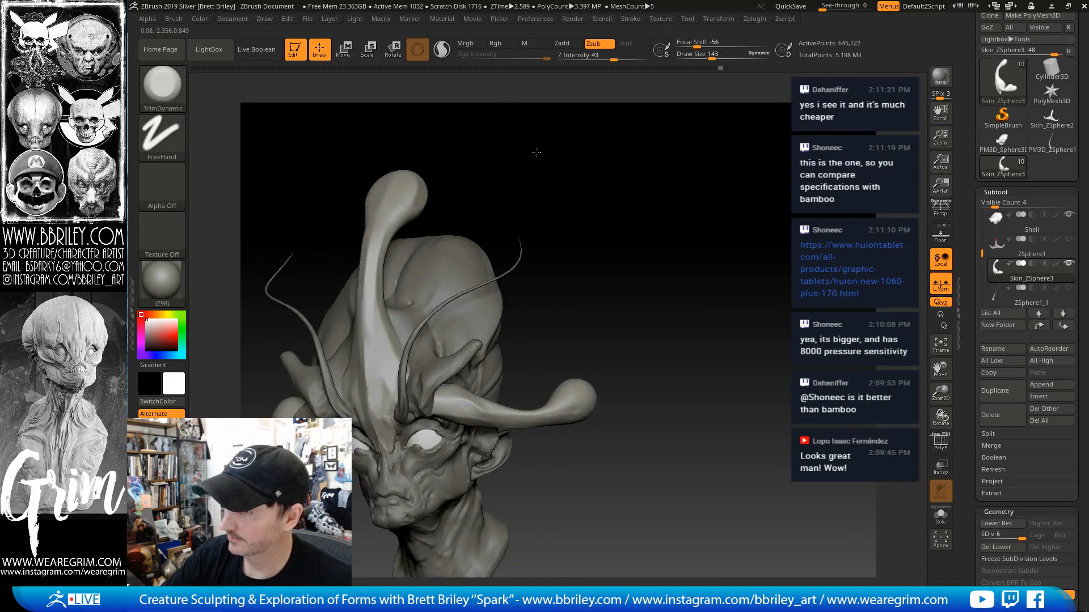
shift+drag(407, 199, 397, 190)
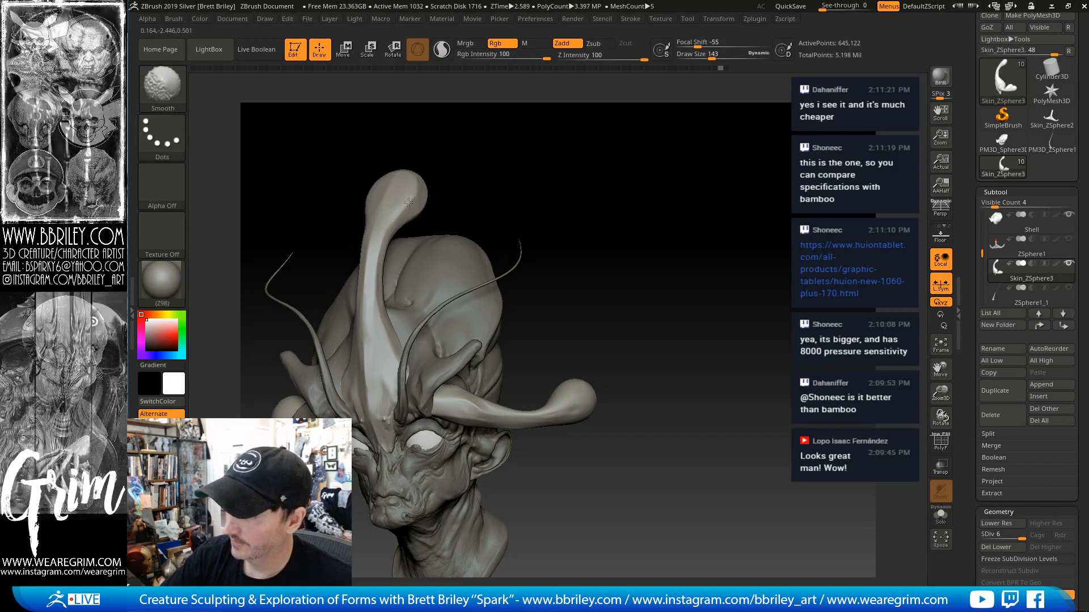
mouse_move(456, 153)
mouse_down()
mouse_move(482, 151)
mouse_move(398, 202)
mouse_up()
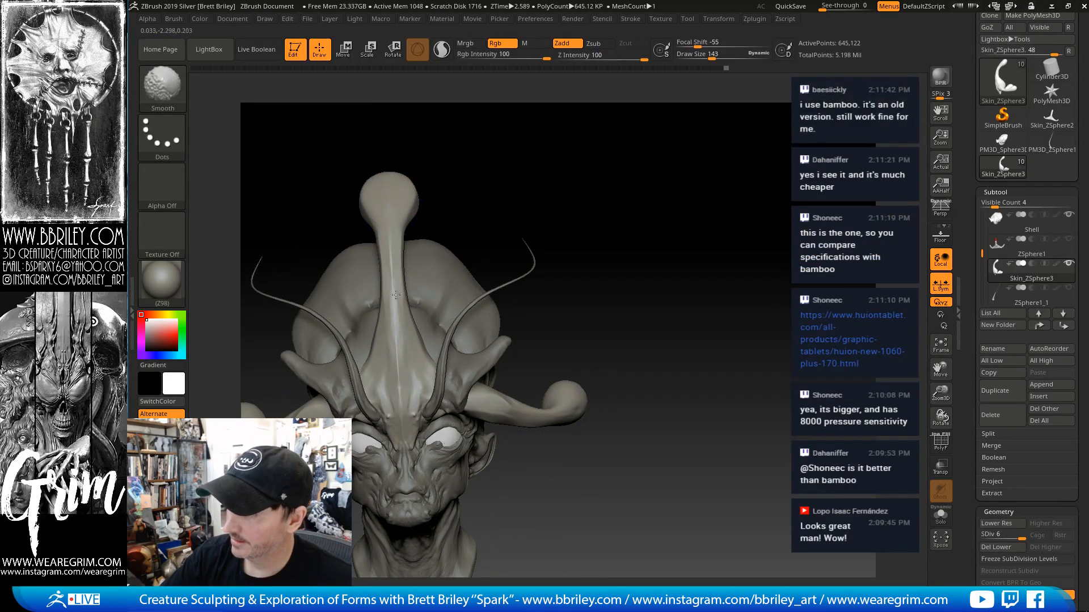
drag(396, 295, 469, 182)
drag(389, 145, 348, 198)
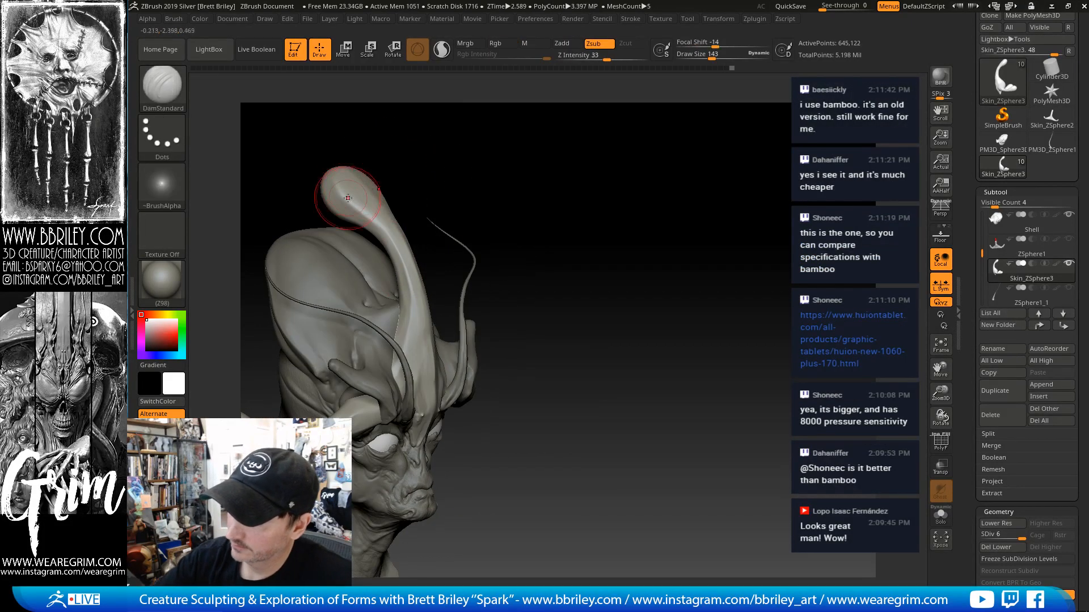
Try masking small round spots around the stalk's bulb at draw size 34
key(b)
key(i)
key(n)
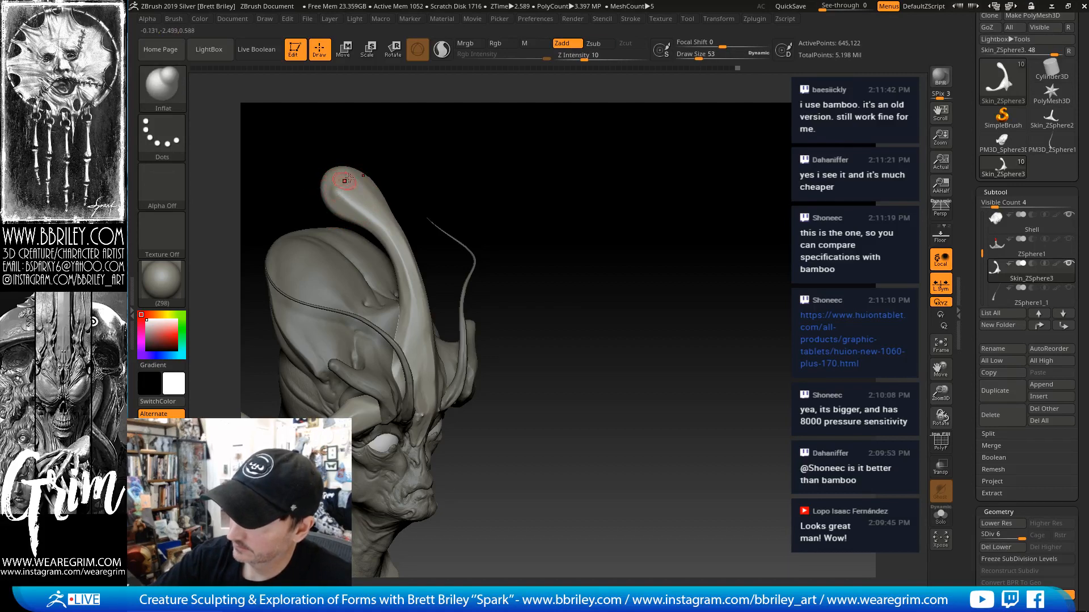
mouse_move(426, 138)
mouse_down()
mouse_move(443, 208)
mouse_move(359, 269)
mouse_up()
drag(388, 206, 340, 259)
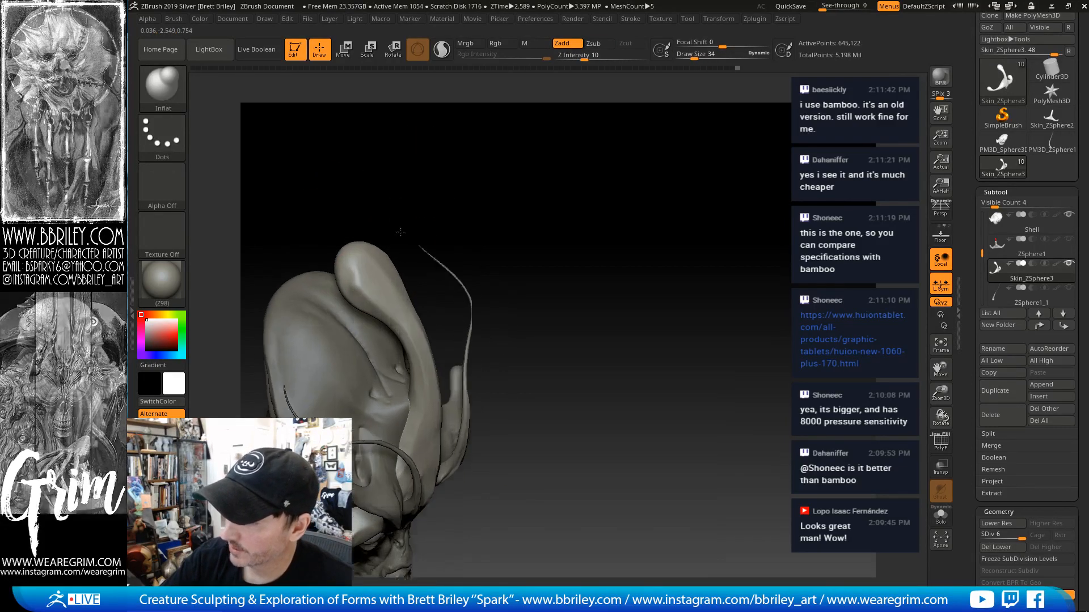
ctrl+click(357, 294)
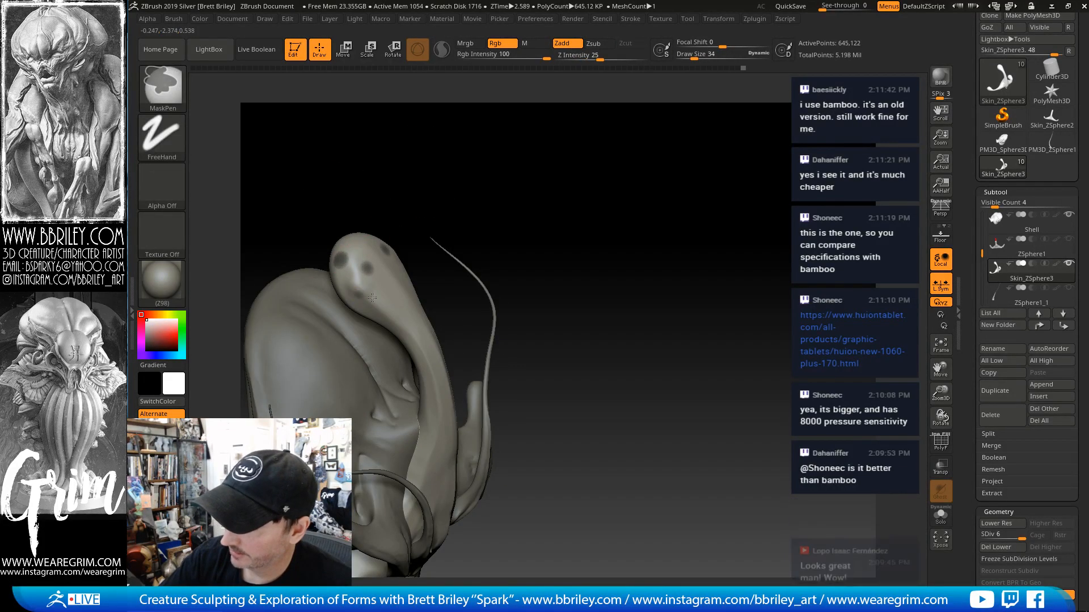
ctrl+click(379, 305)
ctrl+click(361, 242)
Try inflating the round spots into bumps through an inverted mask with Inflat at draw size 68, and smooth them after clearing the mask
mouse_move(408, 173)
mouse_down()
mouse_move(406, 212)
mouse_move(350, 257)
mouse_move(362, 266)
mouse_up()
key(bracketright)
drag(373, 302, 362, 296)
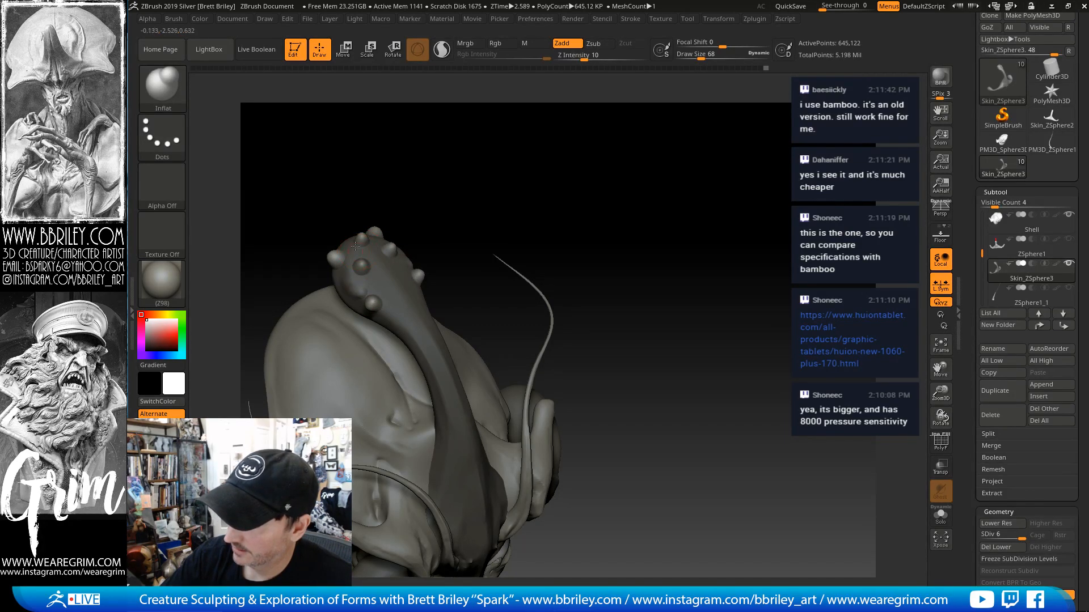
drag(418, 173, 423, 191)
key(shift)
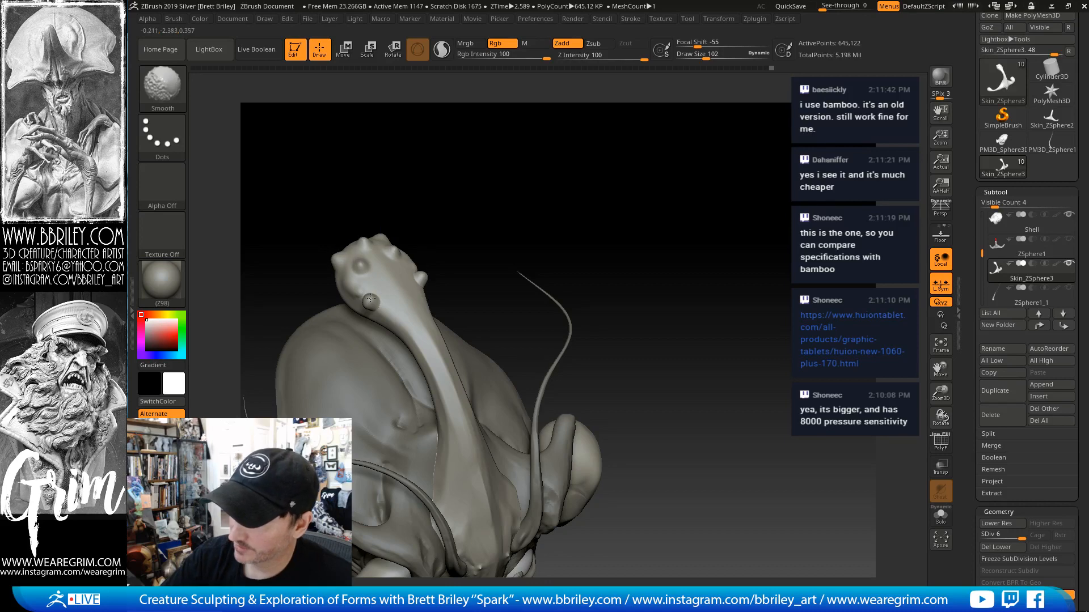
mouse_move(450, 187)
mouse_down()
mouse_move(518, 175)
mouse_move(531, 210)
mouse_move(506, 215)
mouse_up()
Undo the inflated bumps and the masked spots on the stalk's bulb
key(ctrl+z)
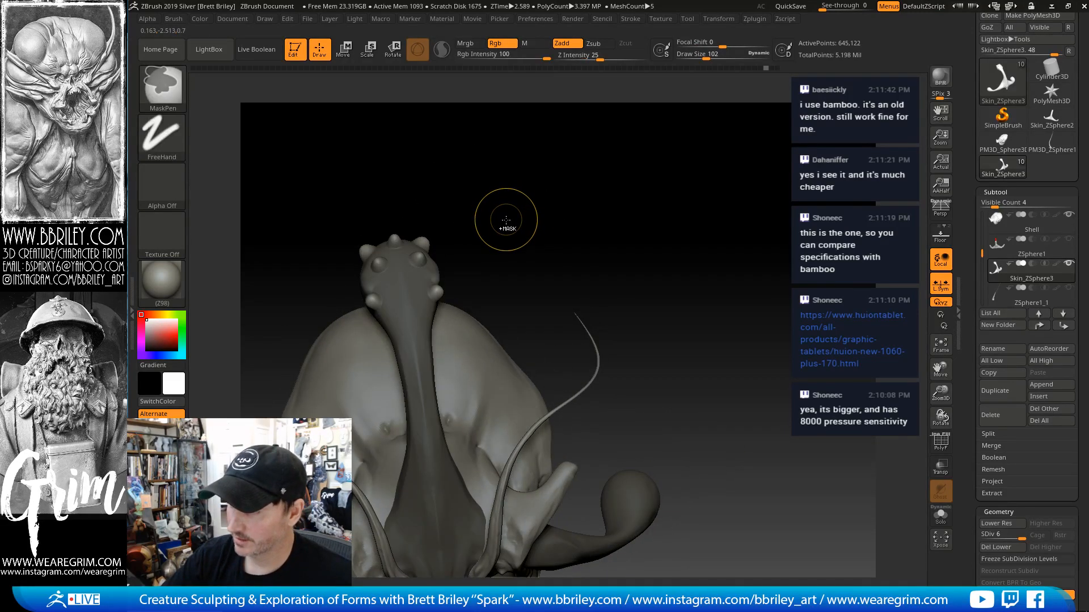
key(ctrl+z)
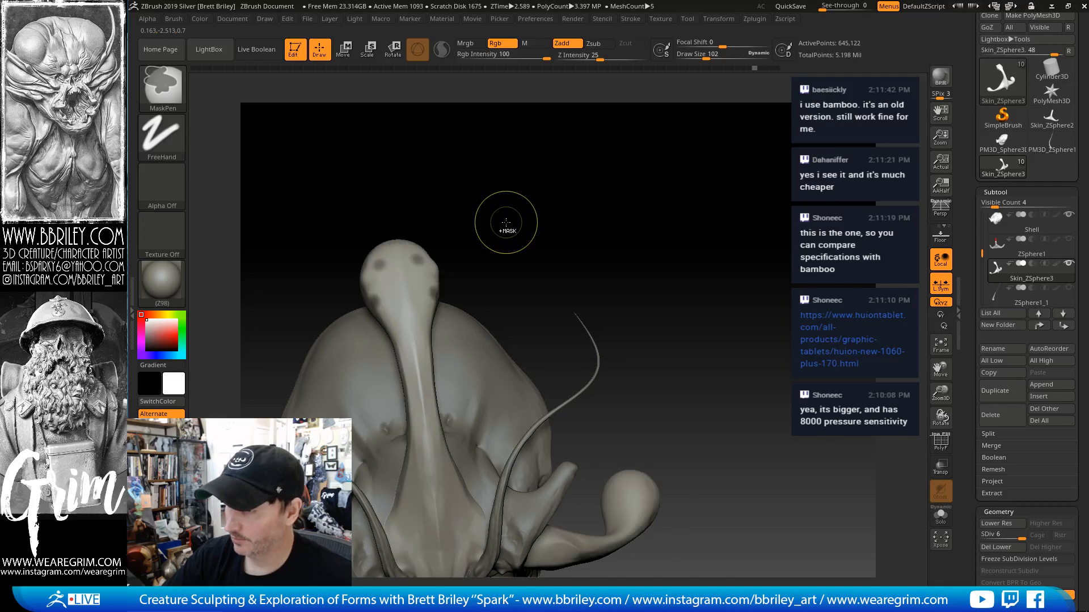
key(ctrl+z)
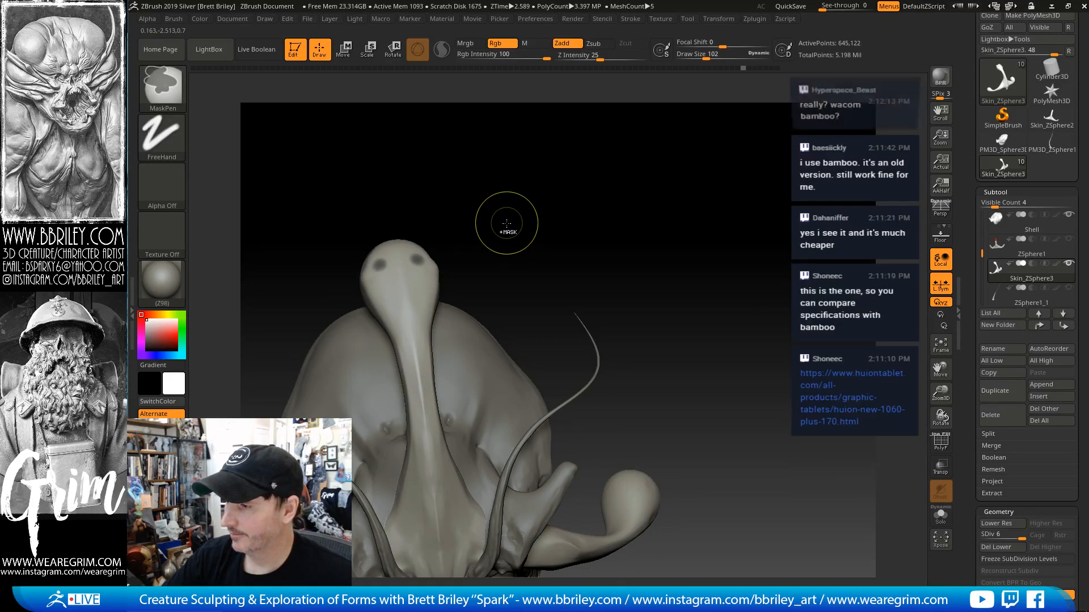
key(ctrl+z)
key(ctrl+z)
Raise a small bump on the side of the stalk's bulb with Inflat at draw size 44 and crease around it with DamStandard
drag(520, 211, 477, 219)
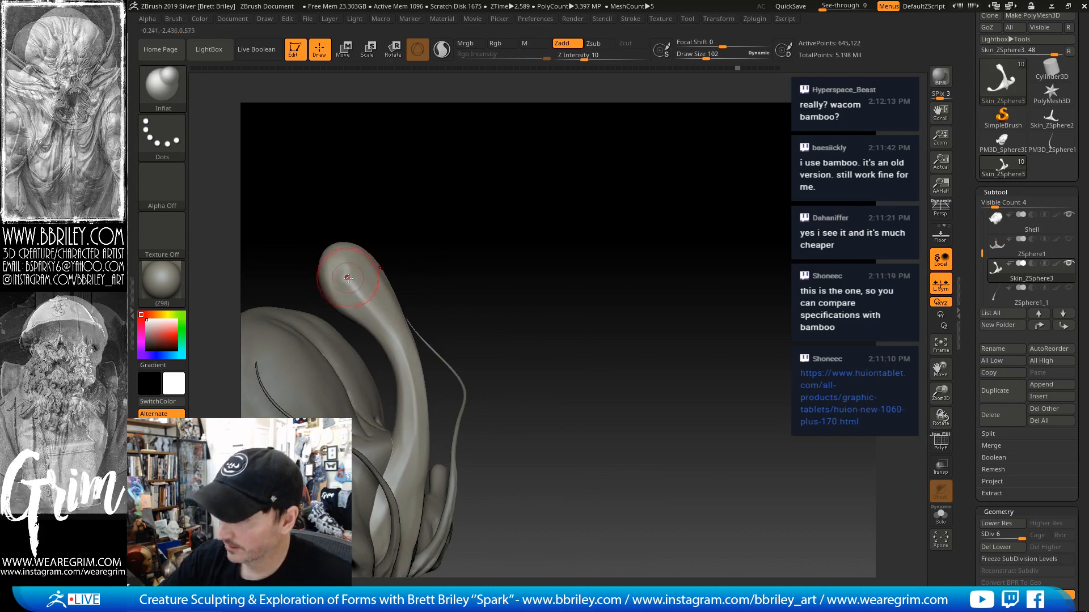
key(s)
drag(352, 274, 346, 272)
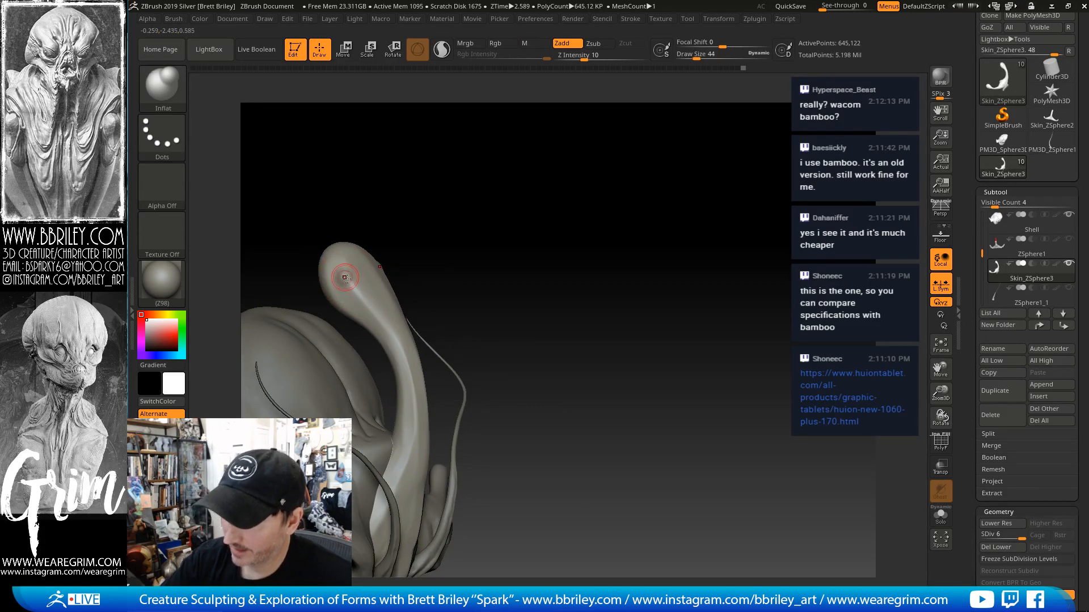
key(b)
key(d)
key(s)
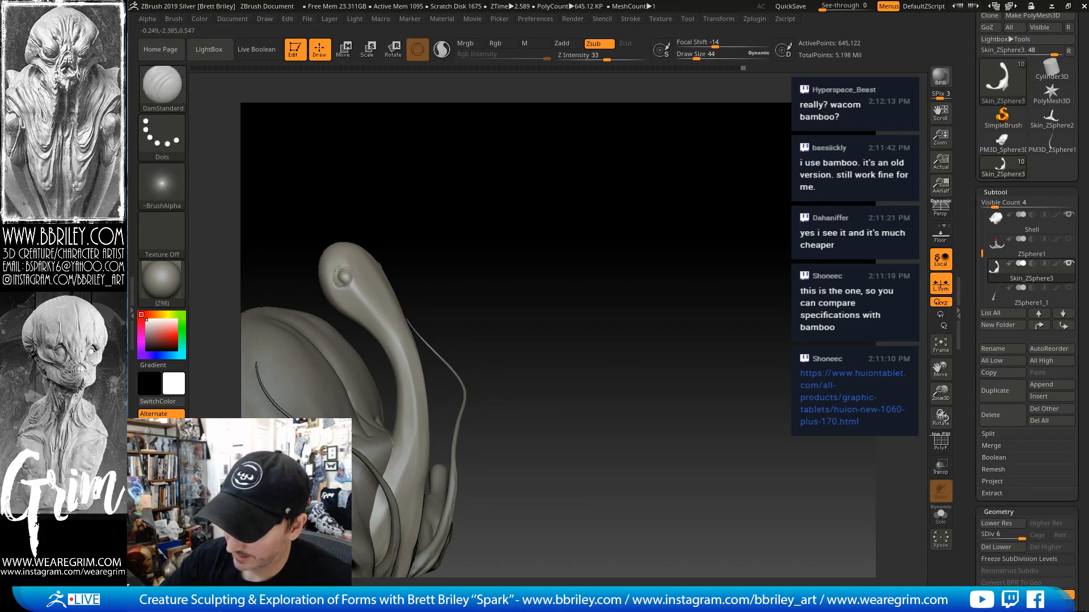
Add another small bump near the bulb's top with Inflat at draw size 44 and crease between the bumps with DamStandard
drag(360, 225, 342, 252)
key(b)
key(i)
key(n)
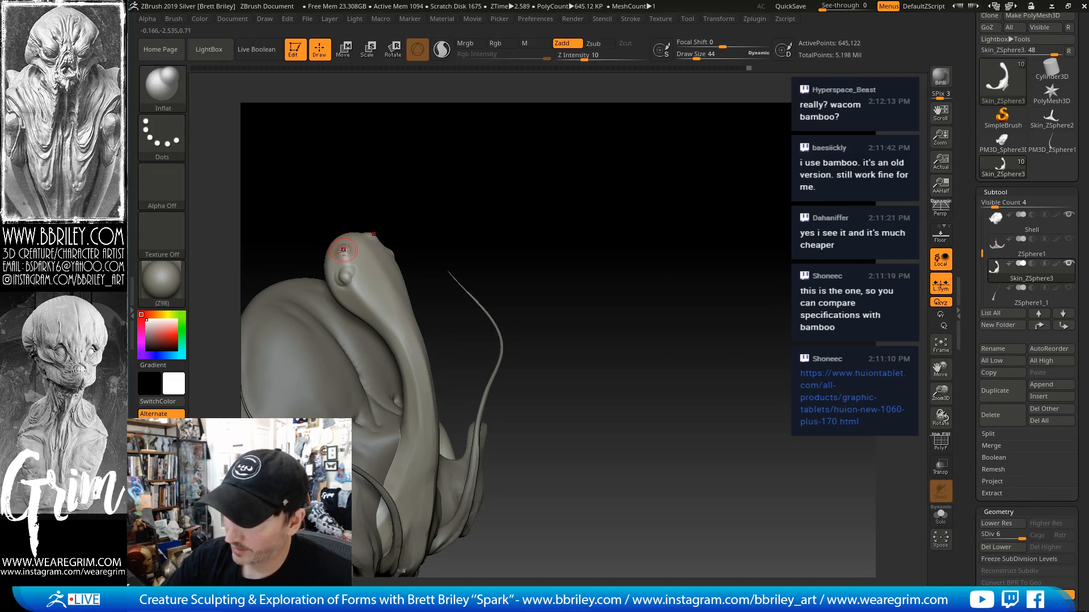
key(b)
key(d)
key(s)
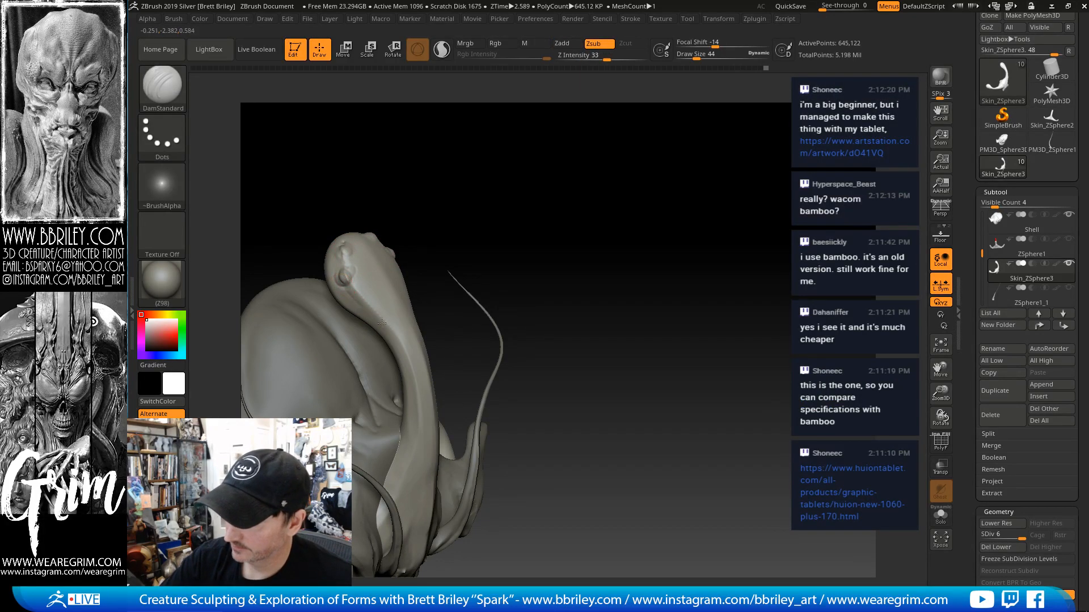
Adjust the bumpy bulb's shape with the Move brush and flatten its top with TrimDynamic at draw size 94
mouse_move(457, 173)
mouse_down()
mouse_move(437, 158)
mouse_move(363, 258)
mouse_move(420, 162)
mouse_move(554, 187)
mouse_move(564, 170)
mouse_move(403, 251)
mouse_move(405, 197)
mouse_move(384, 247)
mouse_up()
key(b)
key(m)
key(v)
drag(387, 207, 368, 258)
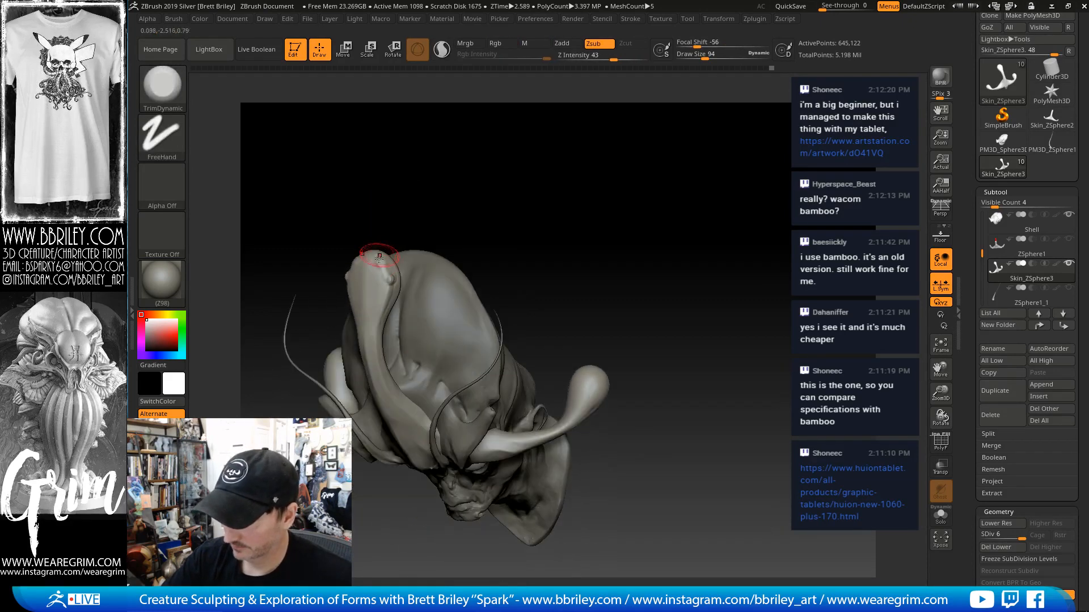
Build up the bulb's top with the Clay brush at draw size 56 and crease around its bumps with DamStandard
key(b)
key(c)
key(l)
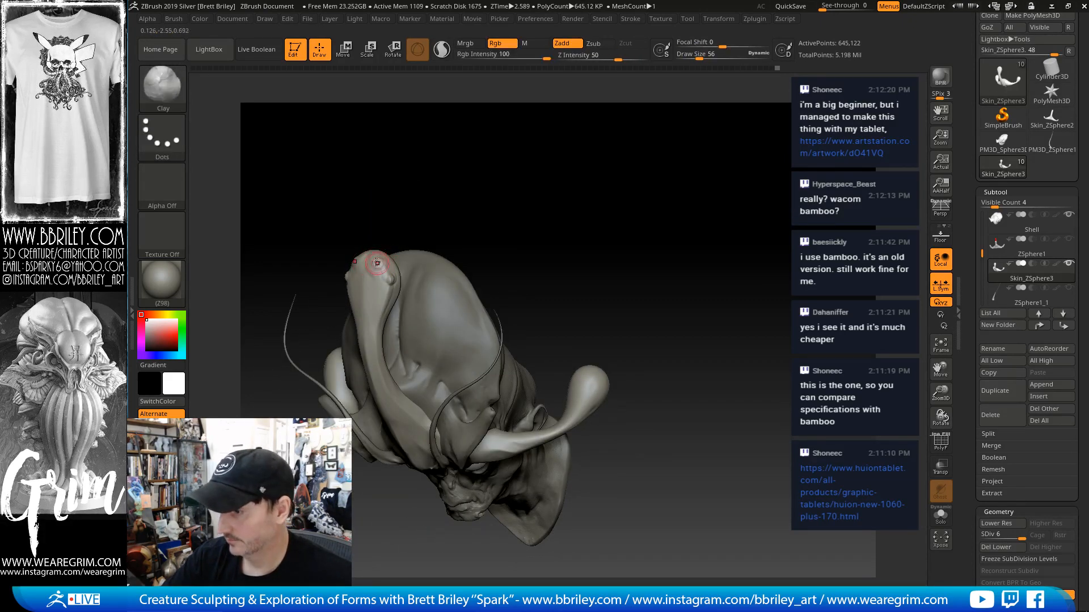
key(b)
key(d)
key(s)
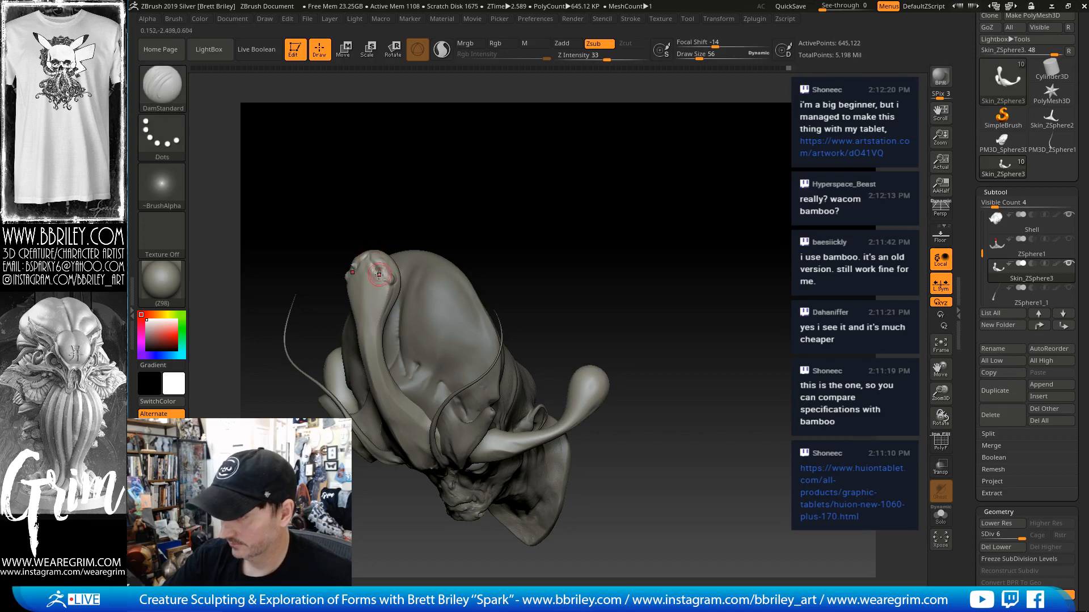
Sharpen the forms on top of the stalk's bulb with the Pinch brush at draw size 56
key(b)
key(p)
key(i)
drag(376, 252, 376, 231)
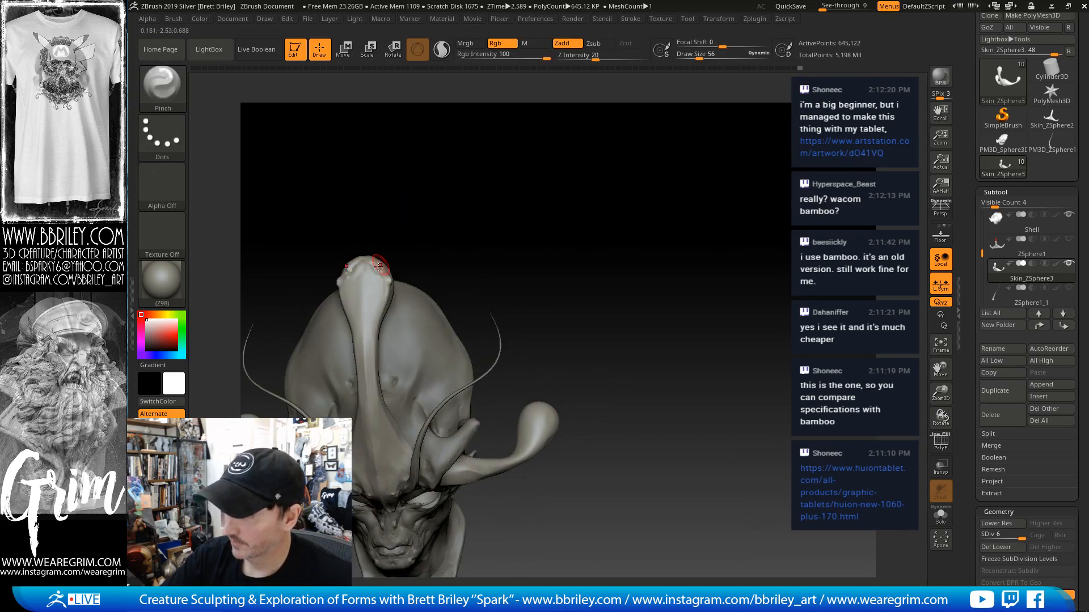
mouse_move(452, 231)
mouse_down()
mouse_move(445, 201)
mouse_move(348, 255)
mouse_up()
Raise soft ridges on the stalk below the bulb with the Standard brush, reducing the draw size to 41
key(b)
key(s)
key(t)
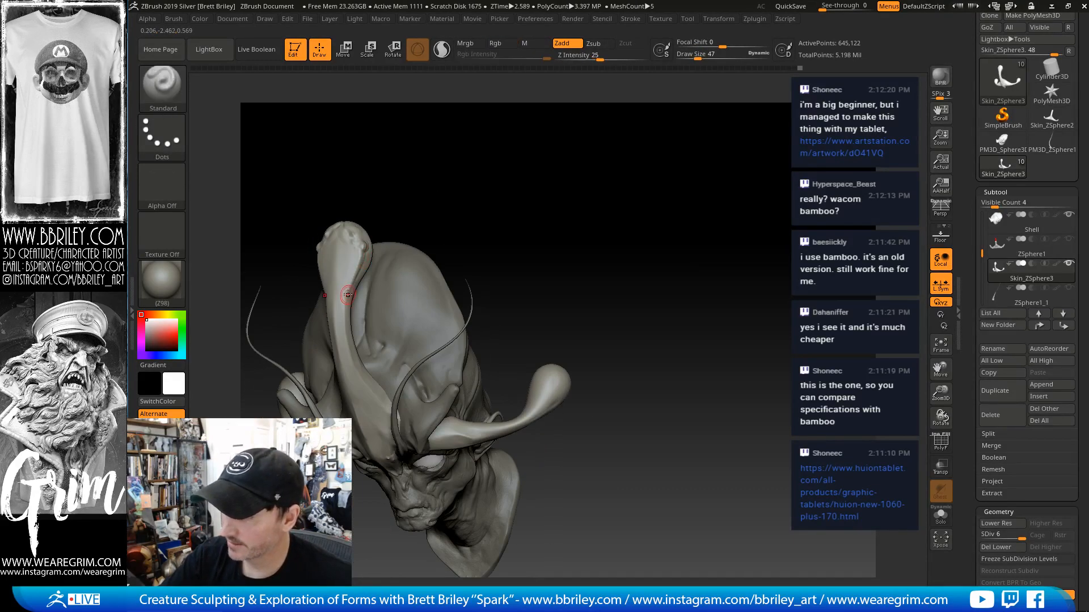
drag(430, 183, 379, 209)
key(s)
click(340, 294)
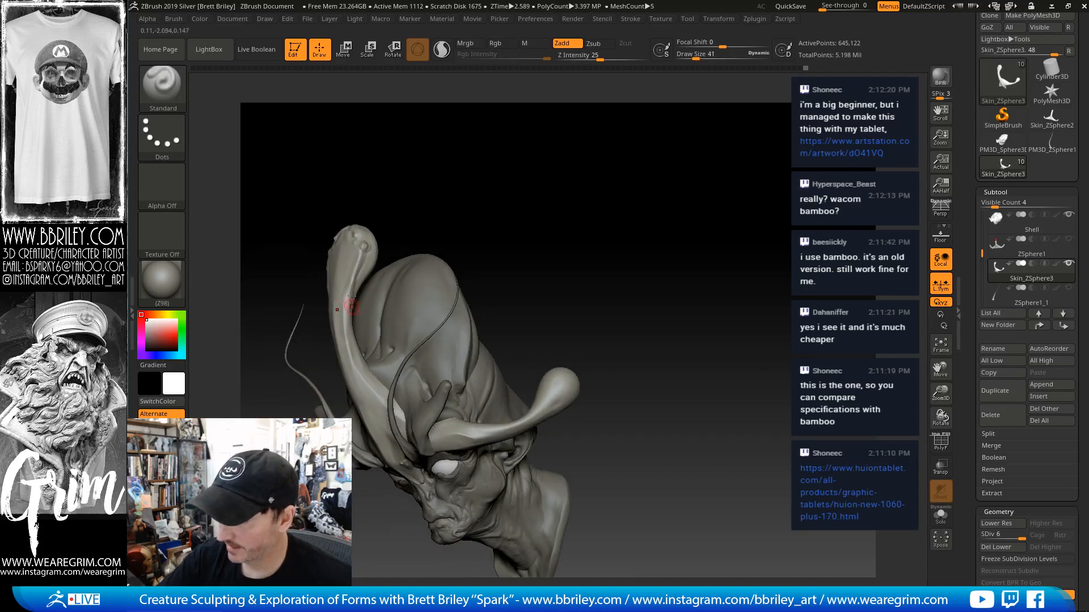
Carve long grooves down the stalk from the bulb towards the forehead with DamStandard at draw size 41
key(b)
key(d)
key(s)
drag(351, 277, 358, 299)
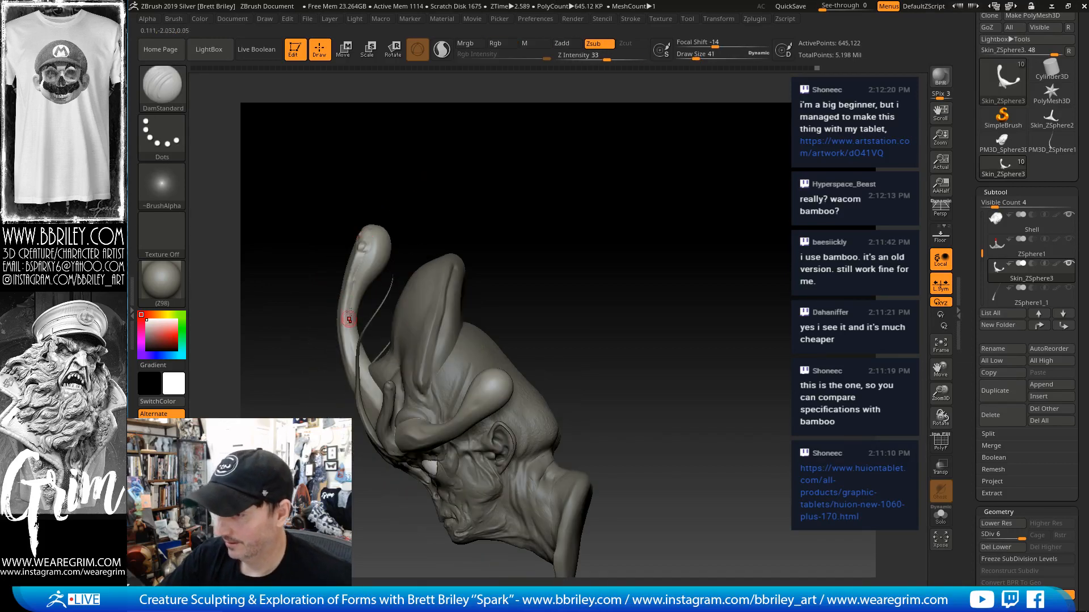
drag(413, 207, 345, 317)
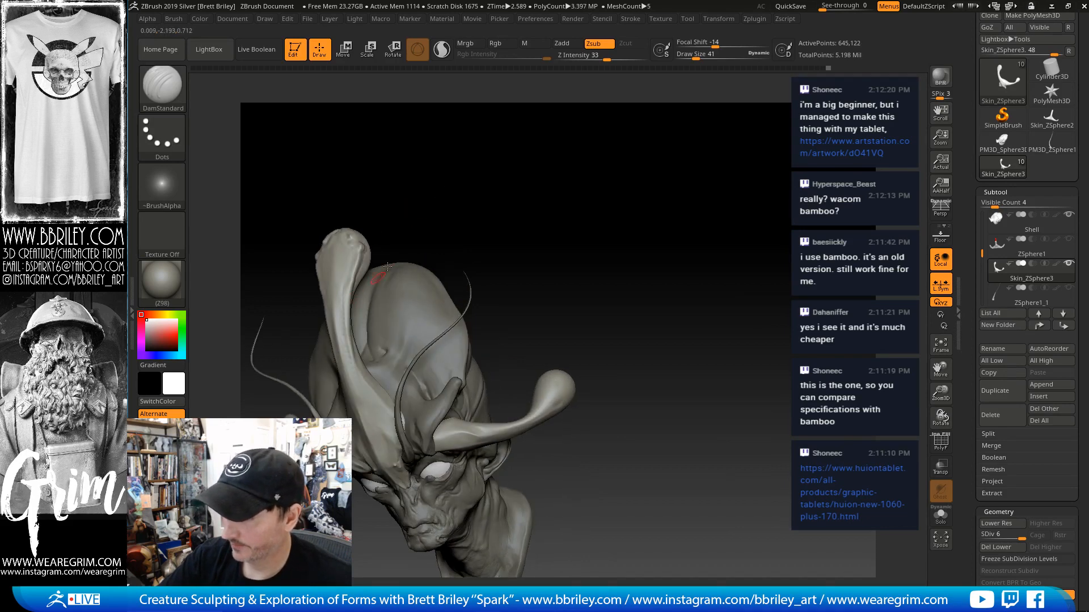
drag(437, 187, 431, 210)
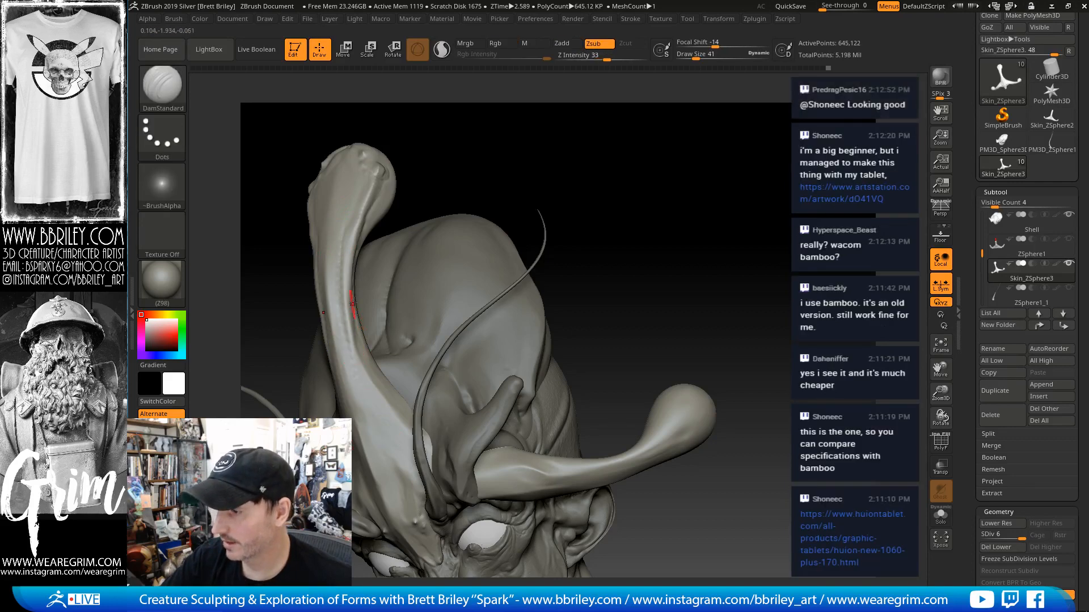
key(shift)
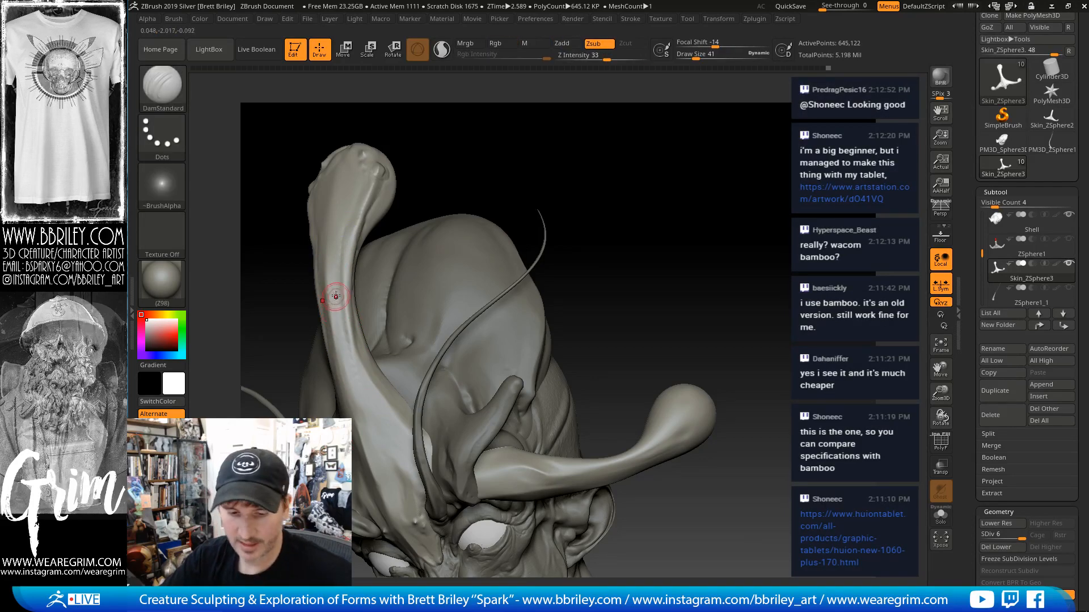
mouse_move(353, 210)
mouse_down()
mouse_move(340, 288)
mouse_move(374, 411)
mouse_up()
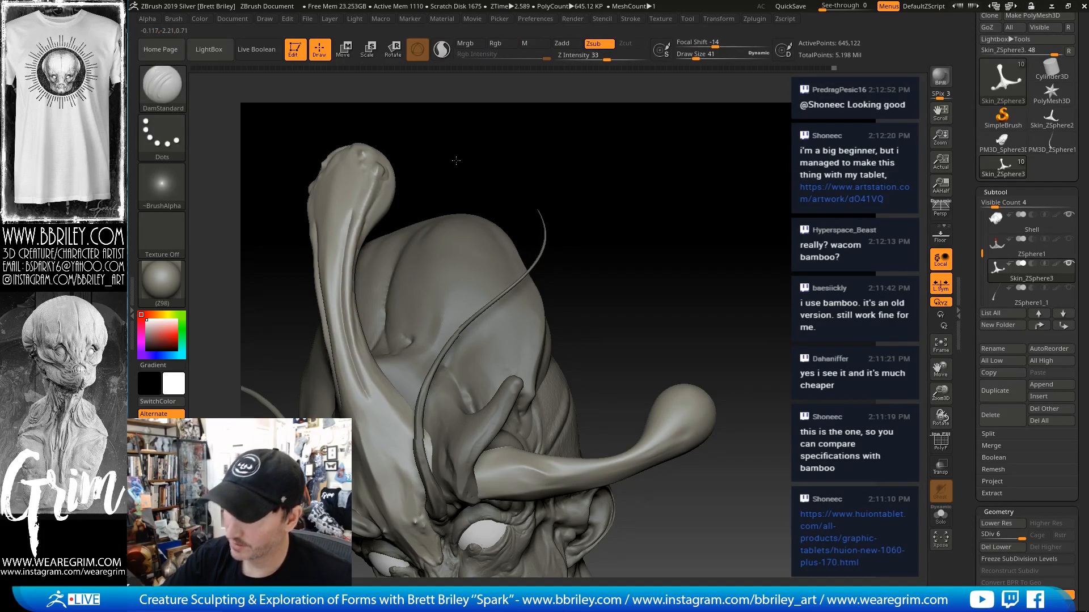
Undo the last stroke and carve a groove down the lower shaft of the forehead stalk with DamStandard
mouse_move(454, 161)
mouse_down()
mouse_move(474, 146)
mouse_move(437, 166)
mouse_up()
key(ctrl+z)
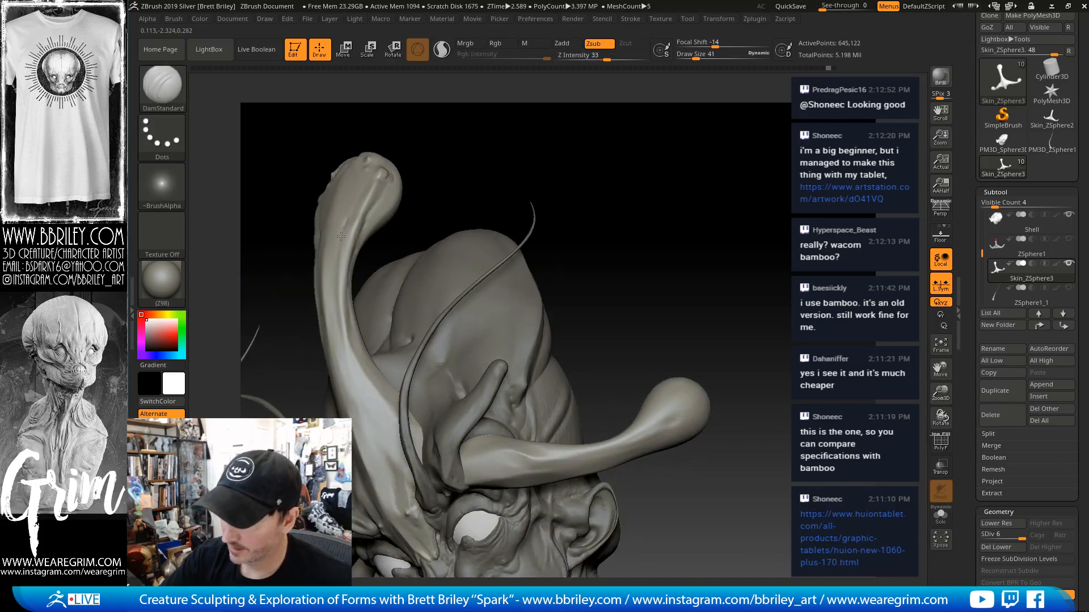
drag(349, 366, 373, 401)
mouse_move(436, 195)
mouse_down()
mouse_move(444, 199)
mouse_move(397, 238)
mouse_up()
Raise ridges along the forehead stalk's shaft with the Standard brush and smooth them, reducing the draw size to 25
key(b)
key(s)
key(t)
drag(358, 347, 379, 381)
key(shift)
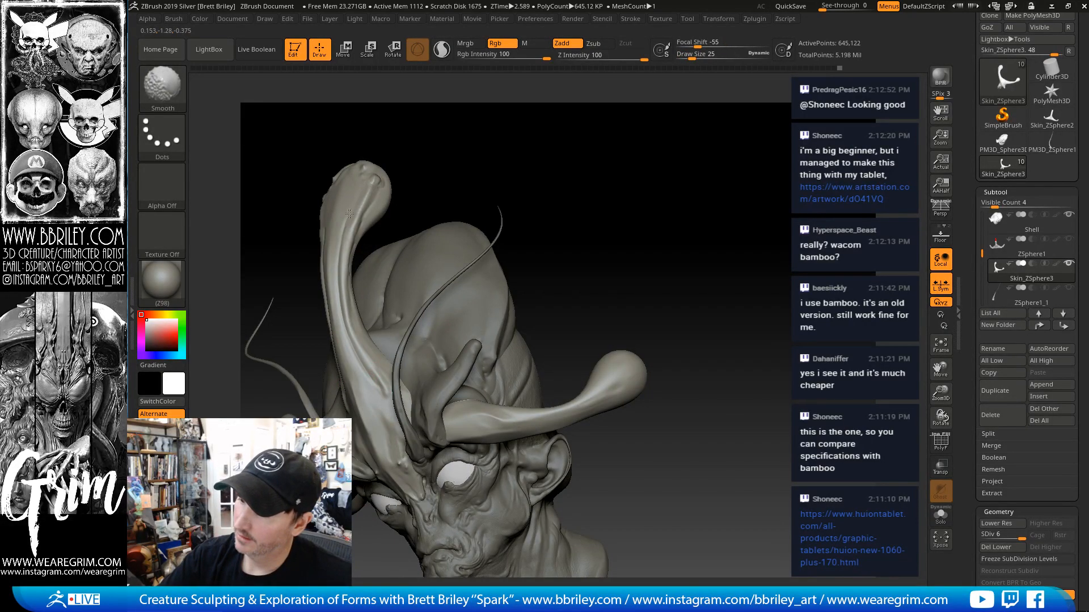
mouse_move(397, 152)
mouse_down()
mouse_move(374, 185)
mouse_move(379, 177)
mouse_up()
Crease the upper shaft below the bulb with DamStandard and build up its ridges with the Standard brush at draw size 25
key(b)
key(d)
key(s)
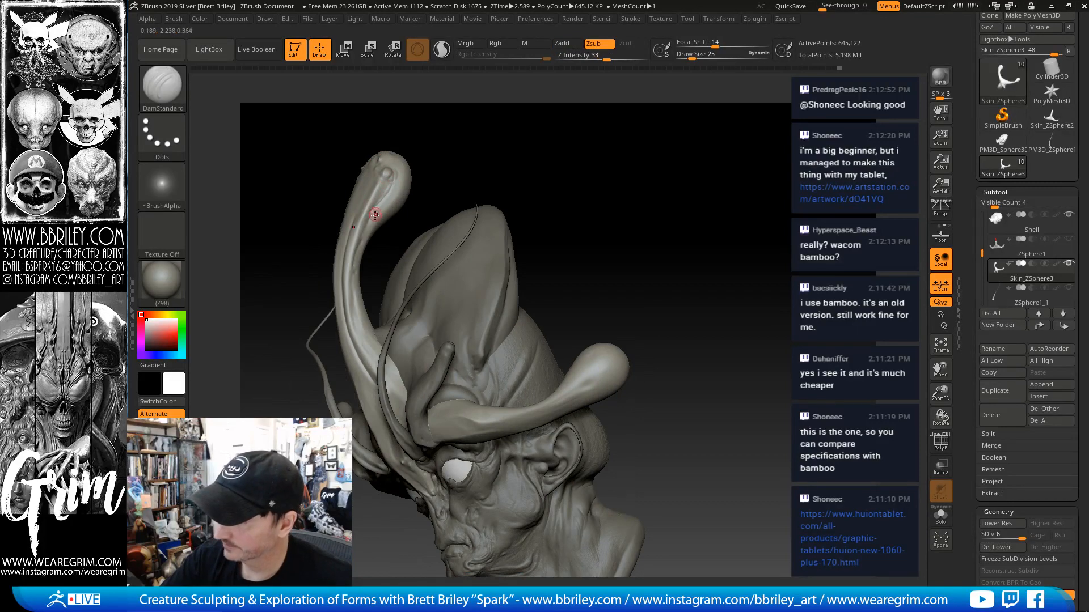
key(b)
key(s)
key(t)
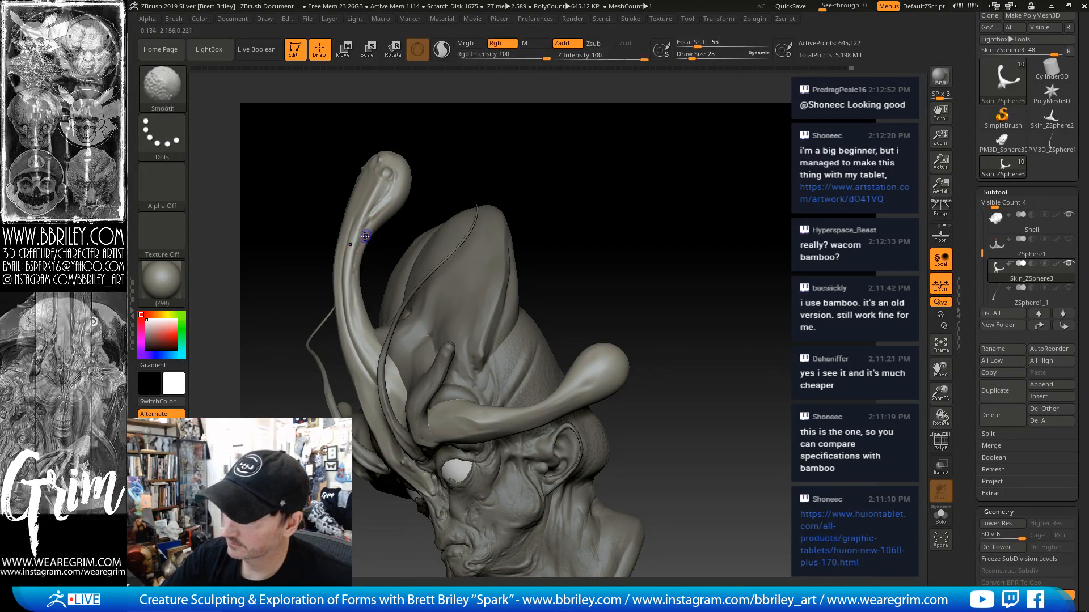
Smooth the forehead stalk's shaft at subdivision level 4, then return the mesh to level 6
key(shift)
key(shift+d)
key(shift+d)
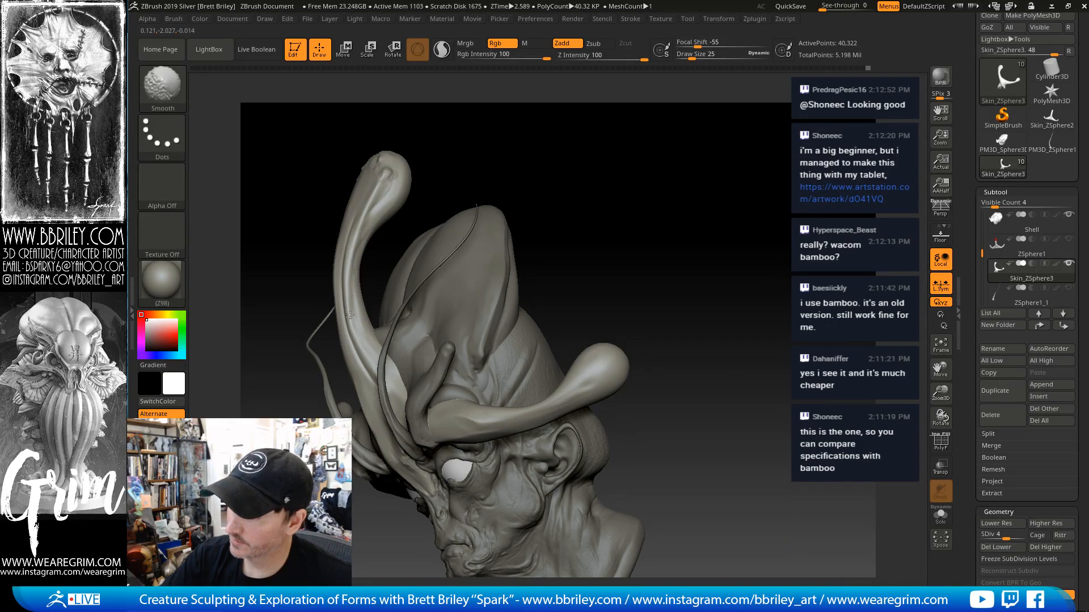
key(d)
key(d)
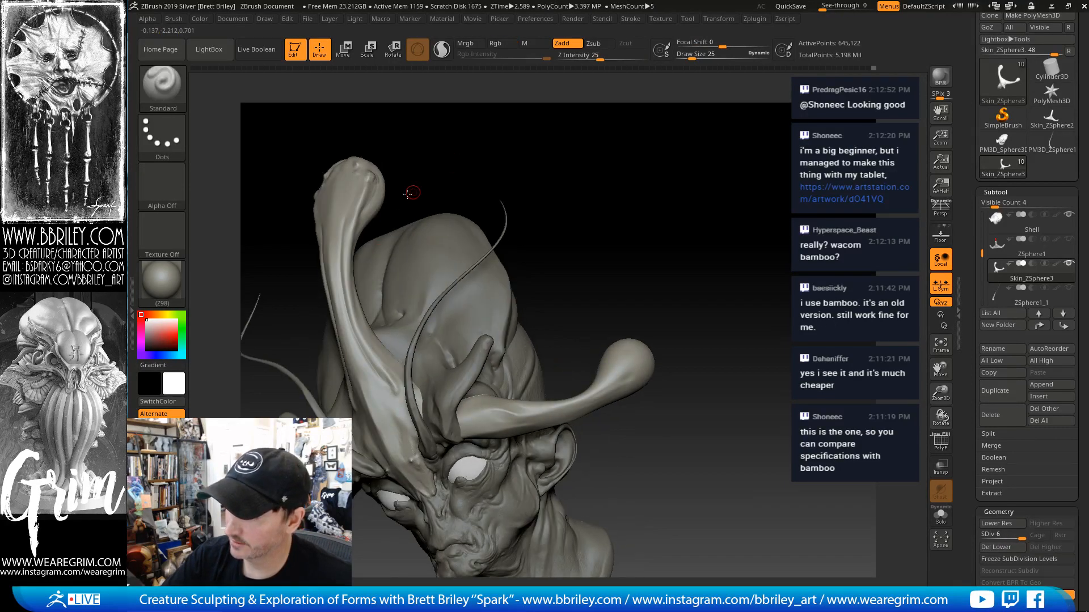
key(shift)
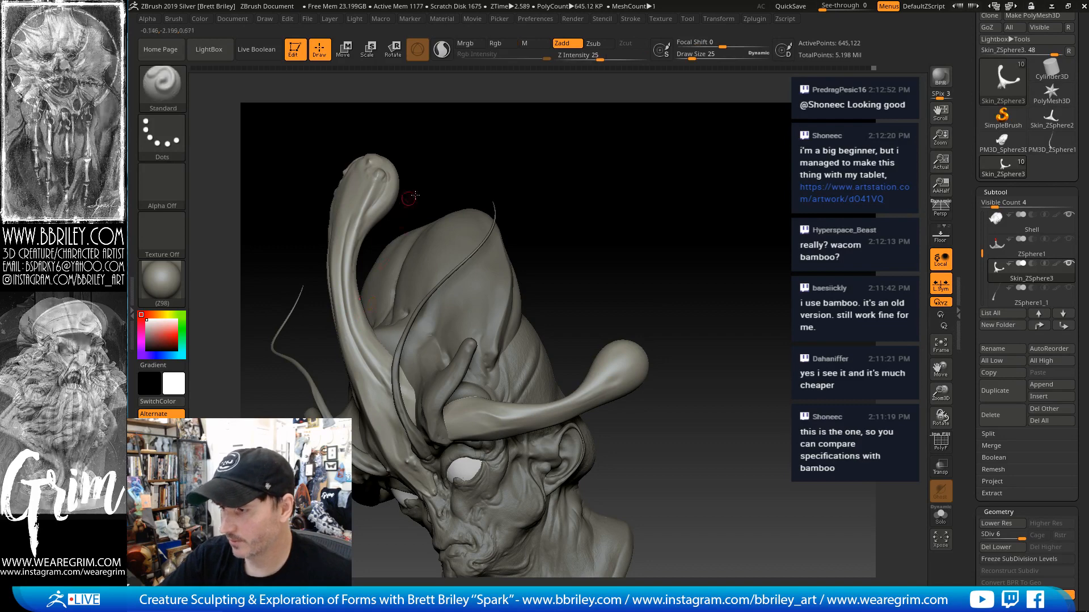
Flatten planes along the forehead stalk and its bulb with TrimDynamic, raising the draw size from 41 to 56
right_drag(346, 336, 346, 321)
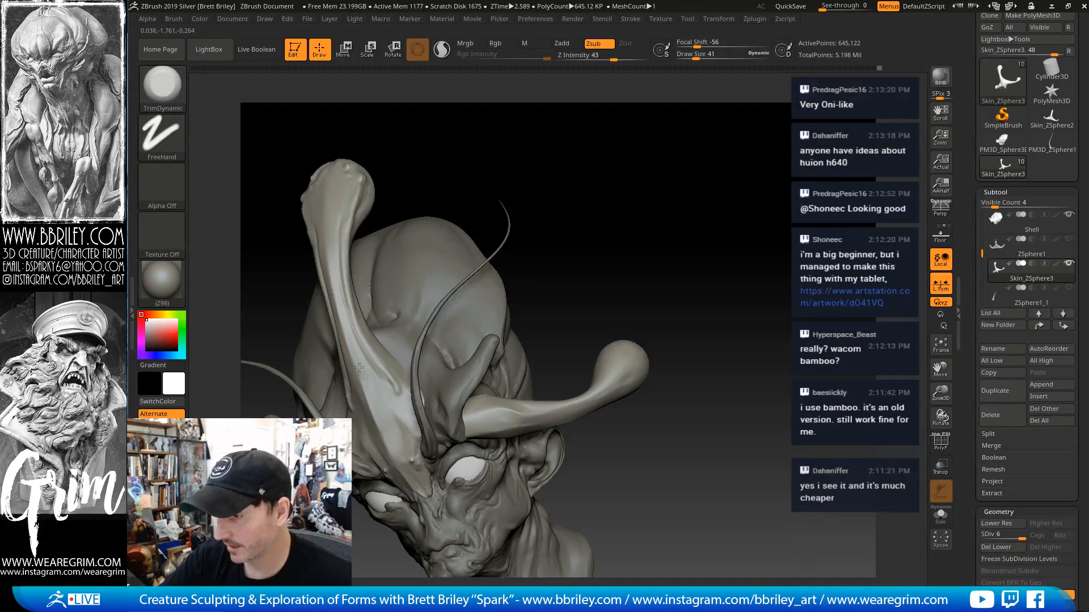
right_drag(455, 194, 511, 231)
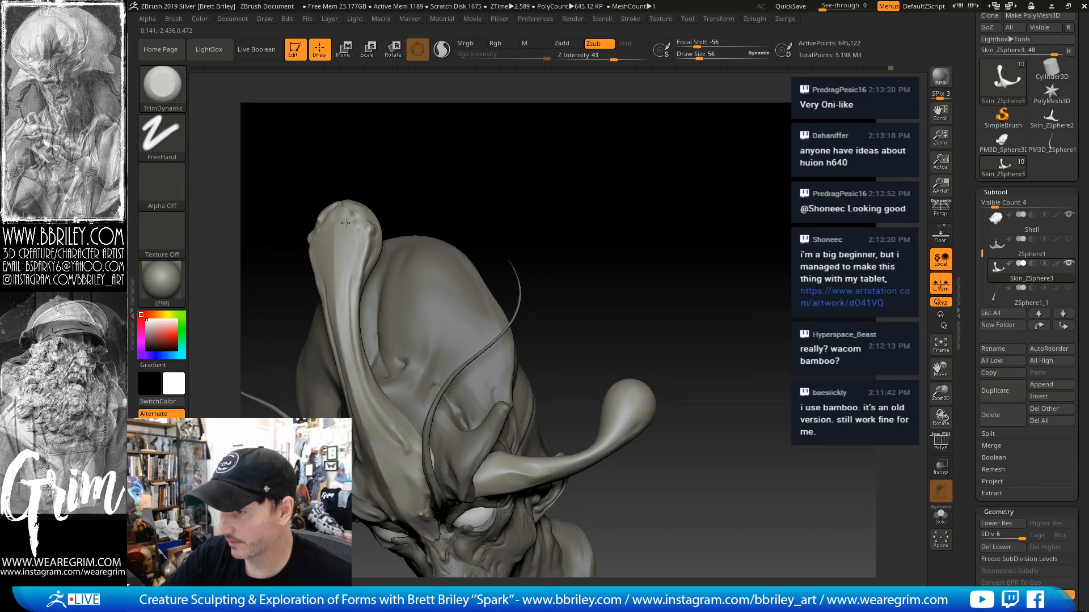
right_drag(350, 231, 349, 213)
Crease between the bumps on the forehead stalk's bulb with DamStandard at draw size 39 and smooth the result
key(b)
key(d)
key(s)
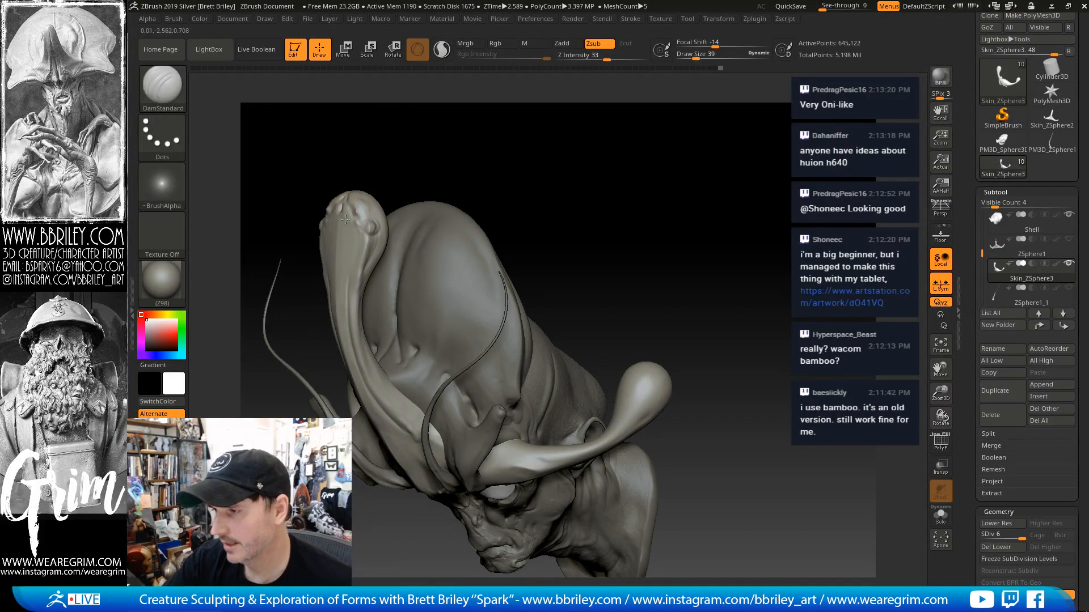
drag(345, 220, 346, 207)
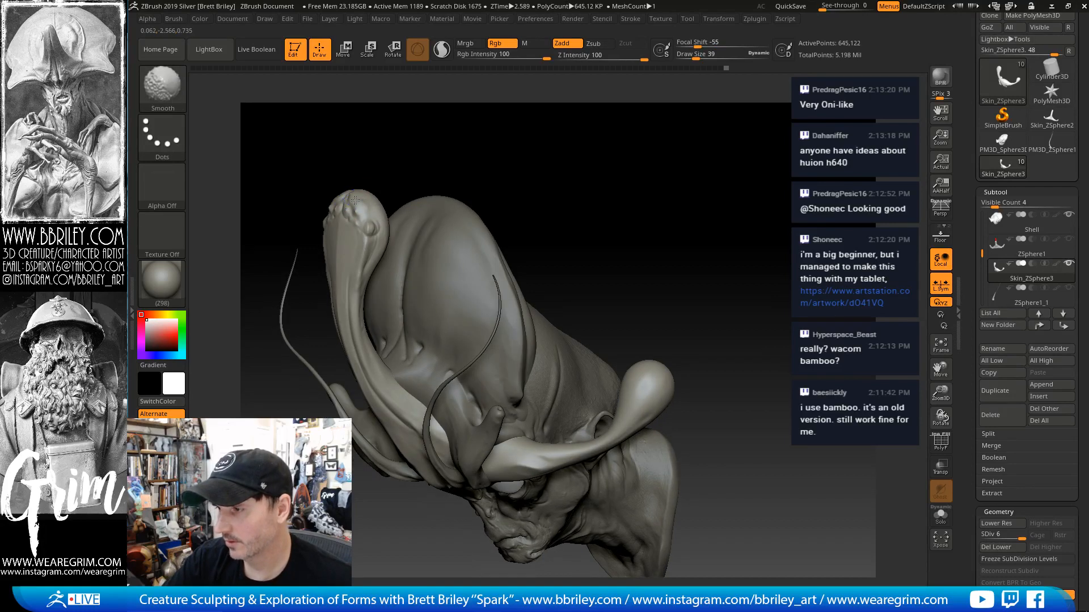
right_drag(366, 193, 485, 180)
Build up the front of the forehead stalk's bulb with the Clay brush at draw size 39
key(b)
key(c)
key(l)
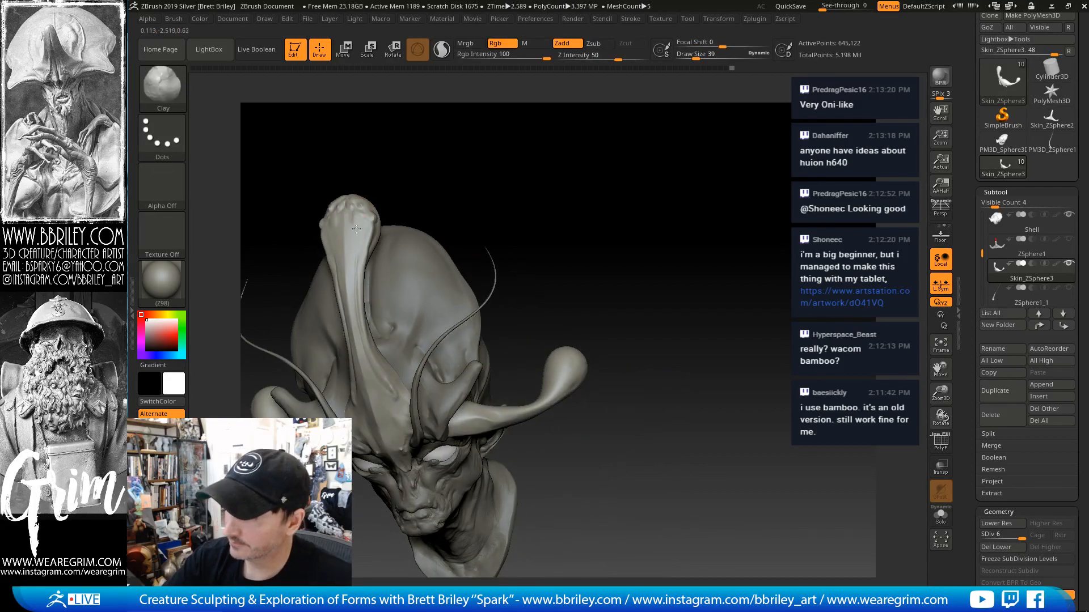
mouse_move(352, 238)
mouse_down()
mouse_move(354, 248)
mouse_move(352, 227)
mouse_move(353, 242)
mouse_up()
mouse_move(505, 119)
mouse_down()
mouse_move(542, 177)
mouse_move(488, 199)
mouse_up()
Carve creases into the forehead stalk's base above the eyes with DamStandard at draw size 39 and soften them
key(b)
key(d)
key(s)
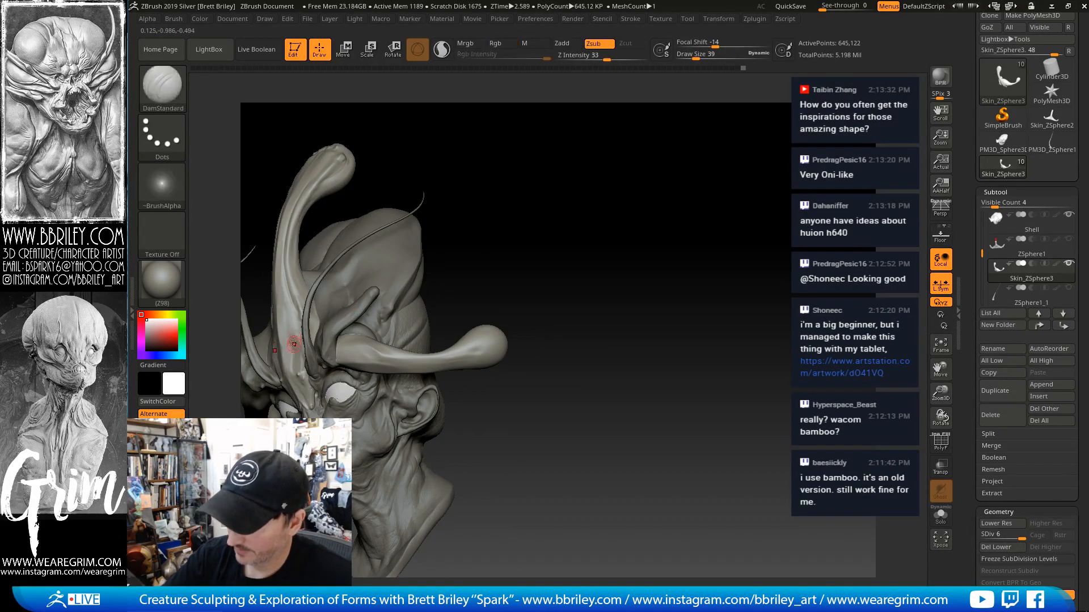
mouse_move(415, 177)
mouse_down()
mouse_move(454, 187)
mouse_move(527, 177)
mouse_move(409, 287)
mouse_up()
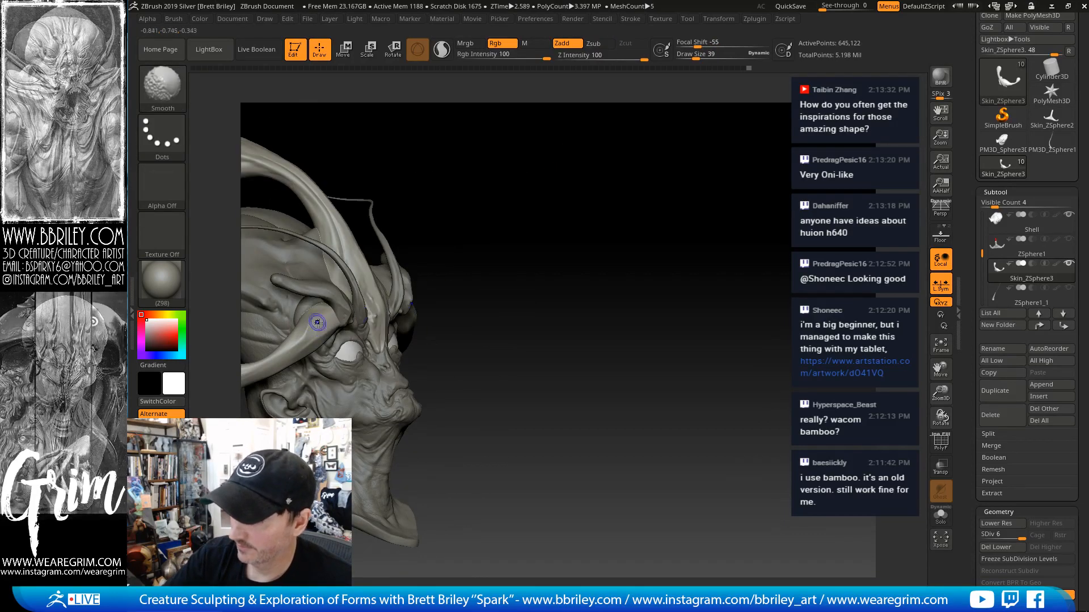
Flatten planes at the base of the side stalk beside the eye with TrimDynamic at draw size 39
key(b)
key(t)
key(d)
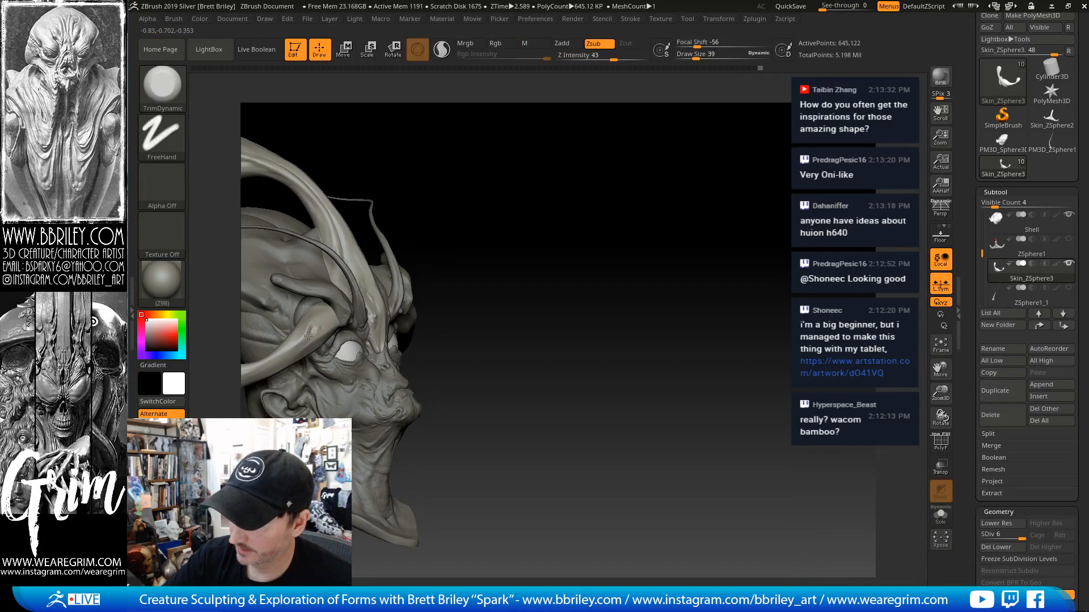
mouse_move(513, 151)
mouse_down()
mouse_move(544, 165)
mouse_move(518, 256)
mouse_move(539, 76)
mouse_move(516, 91)
mouse_up()
Swell a bump on the end of the side stalk's bulb with the Inflat brush at draw size 72
key(s)
click(296, 243)
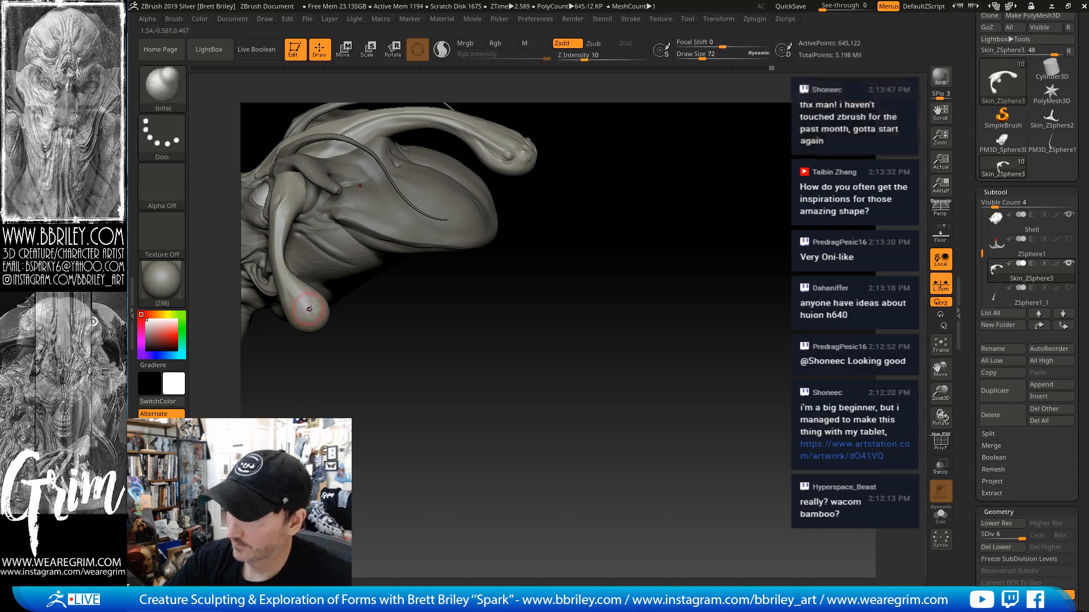
key(b)
key(i)
key(n)
Crease around the bump on the side stalk's bulb with DamStandard at draw size 44 and smooth it
key(b)
key(d)
key(s)
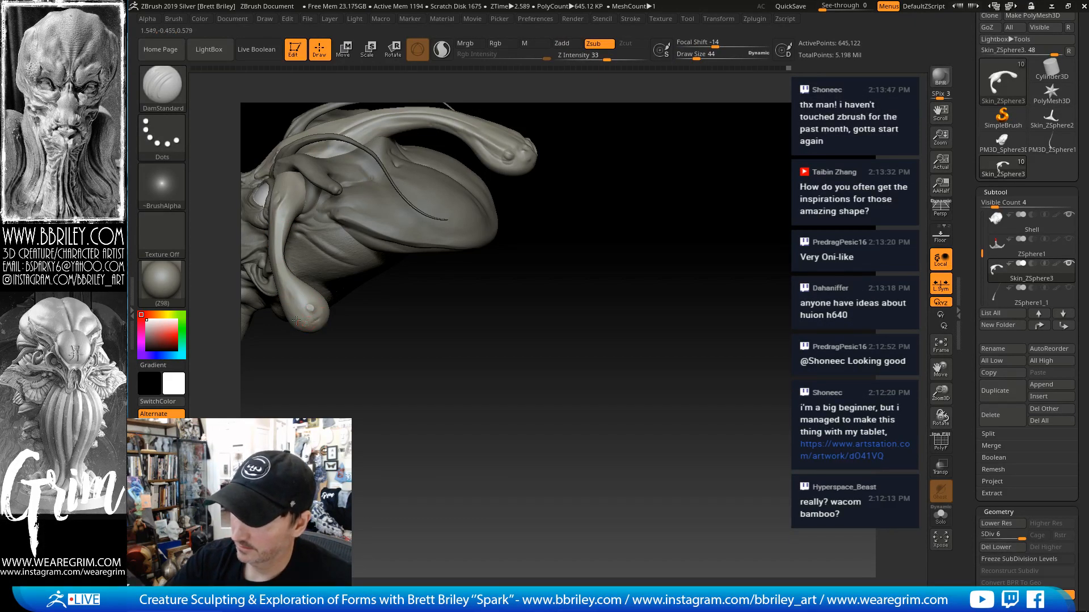
drag(358, 363, 428, 362)
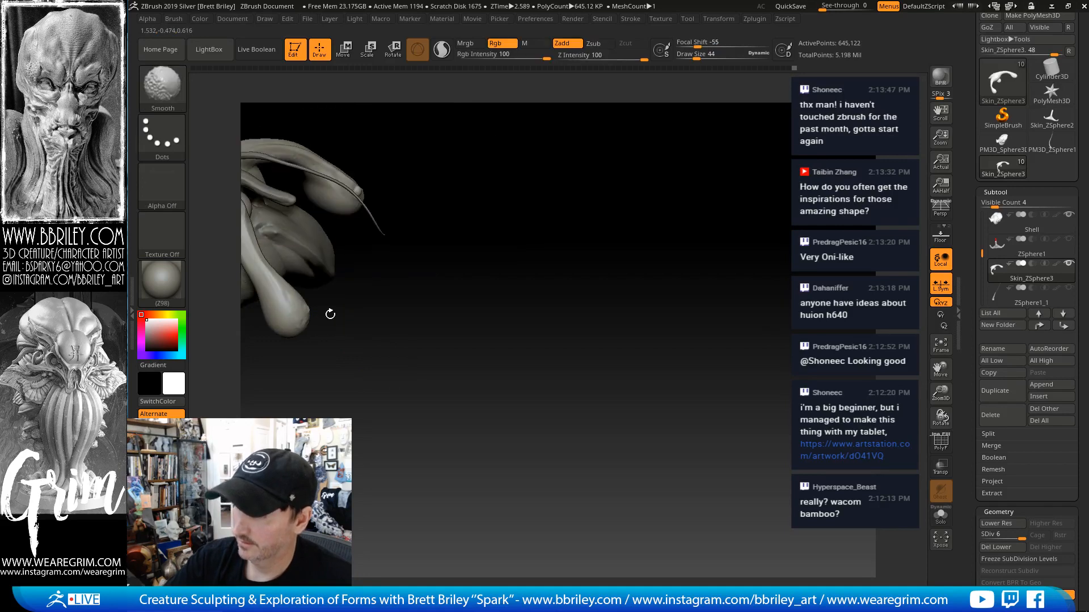
drag(330, 314, 359, 363)
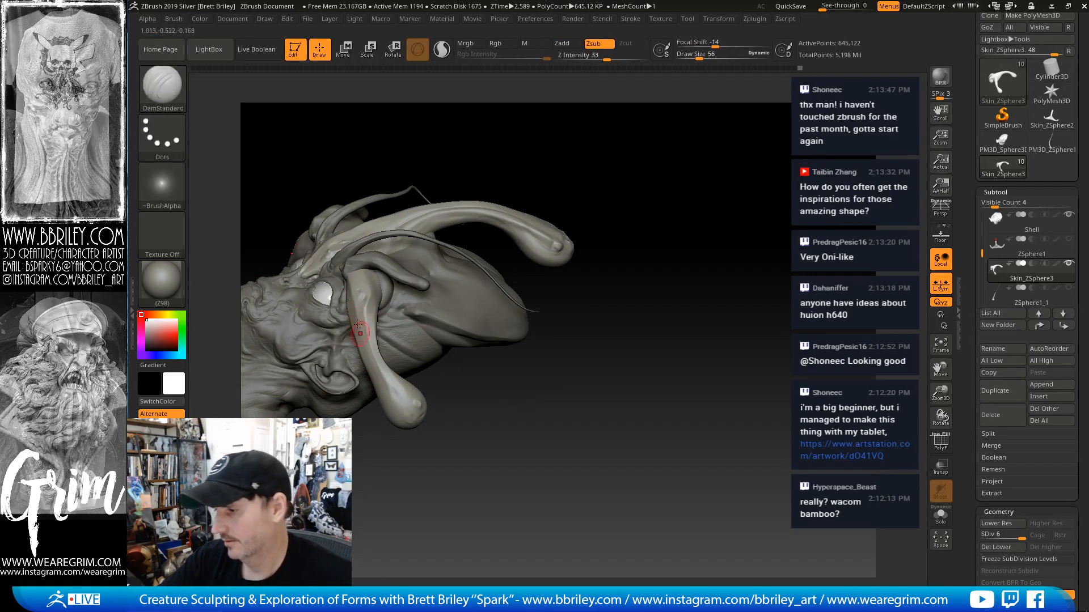
Carve grooves along the side stalk from its base to the bulb with DamStandard at draw sizes 56 and 36
mouse_move(499, 431)
mouse_down()
mouse_move(511, 456)
mouse_move(533, 445)
mouse_move(485, 334)
mouse_move(374, 346)
mouse_up()
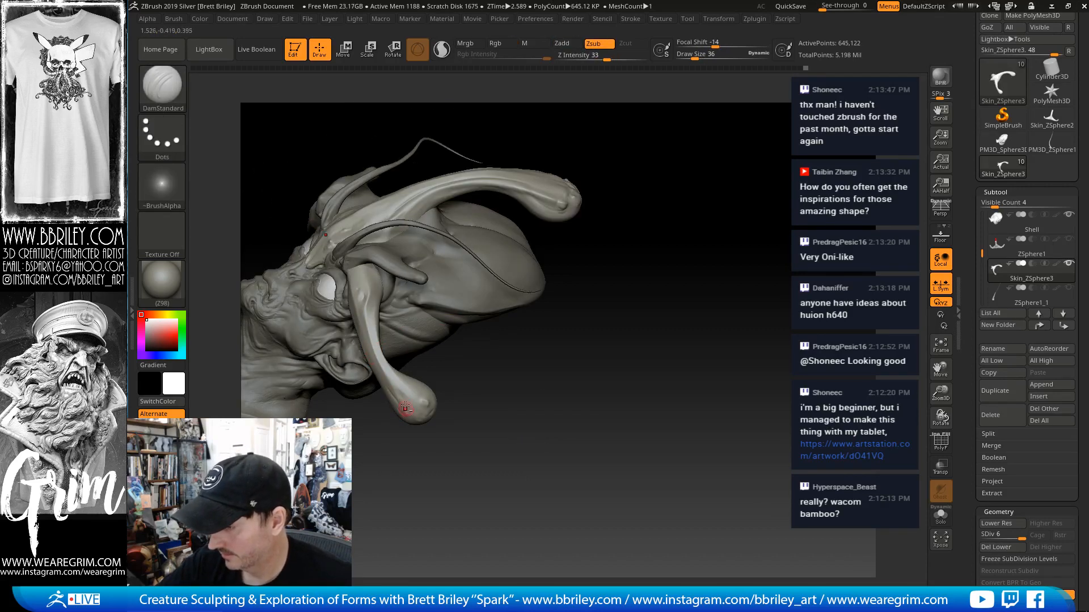
mouse_move(490, 437)
mouse_down()
mouse_move(486, 406)
mouse_move(395, 399)
mouse_up()
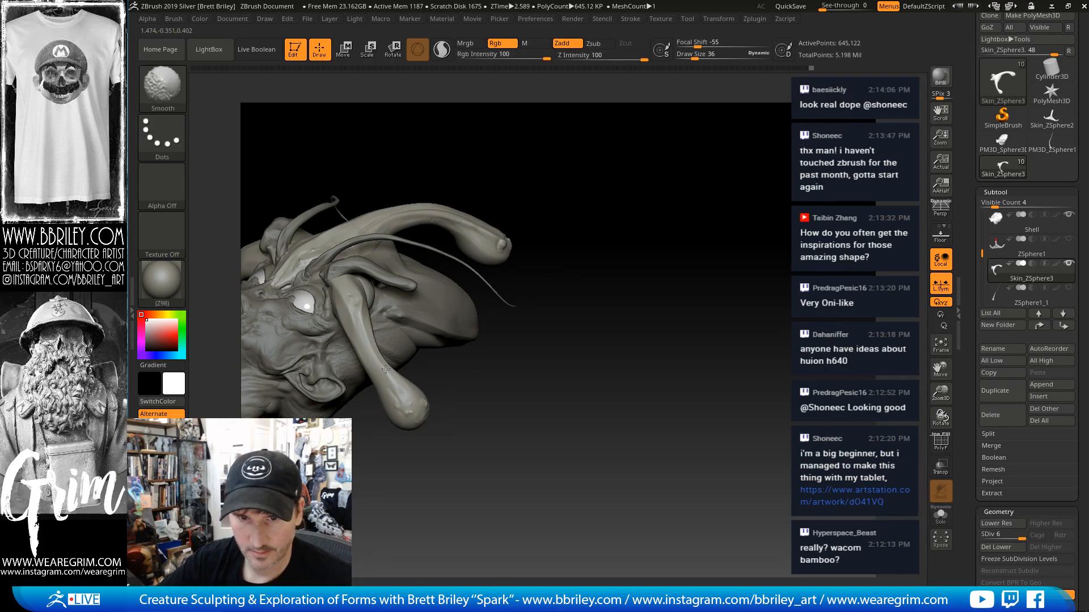
mouse_move(538, 391)
mouse_down()
mouse_move(580, 382)
mouse_move(607, 264)
mouse_move(674, 303)
mouse_up()
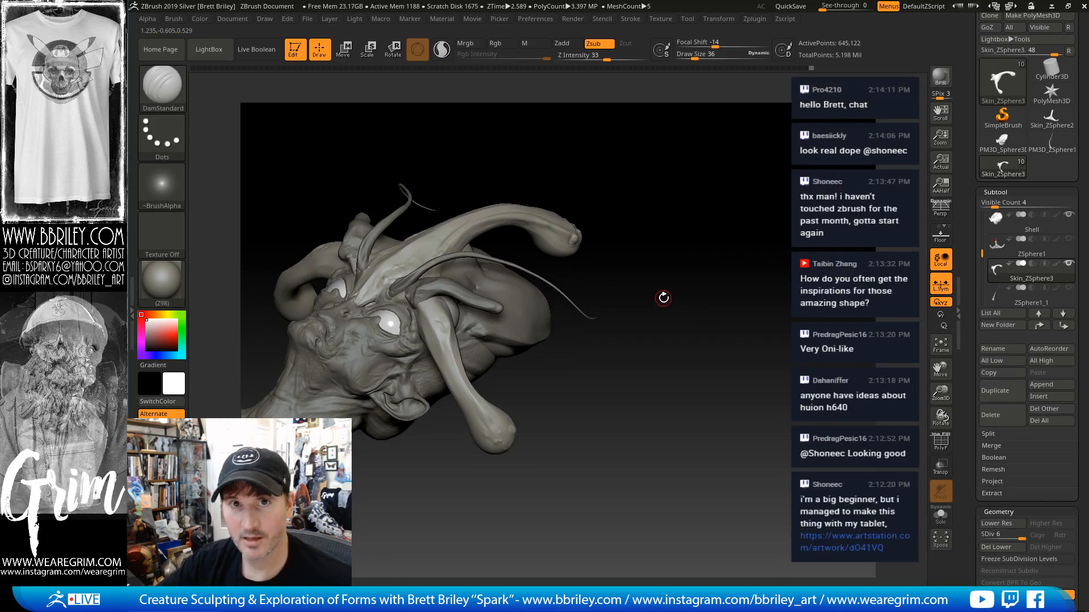
mouse_move(652, 257)
mouse_down()
mouse_move(659, 262)
mouse_move(635, 266)
mouse_up()
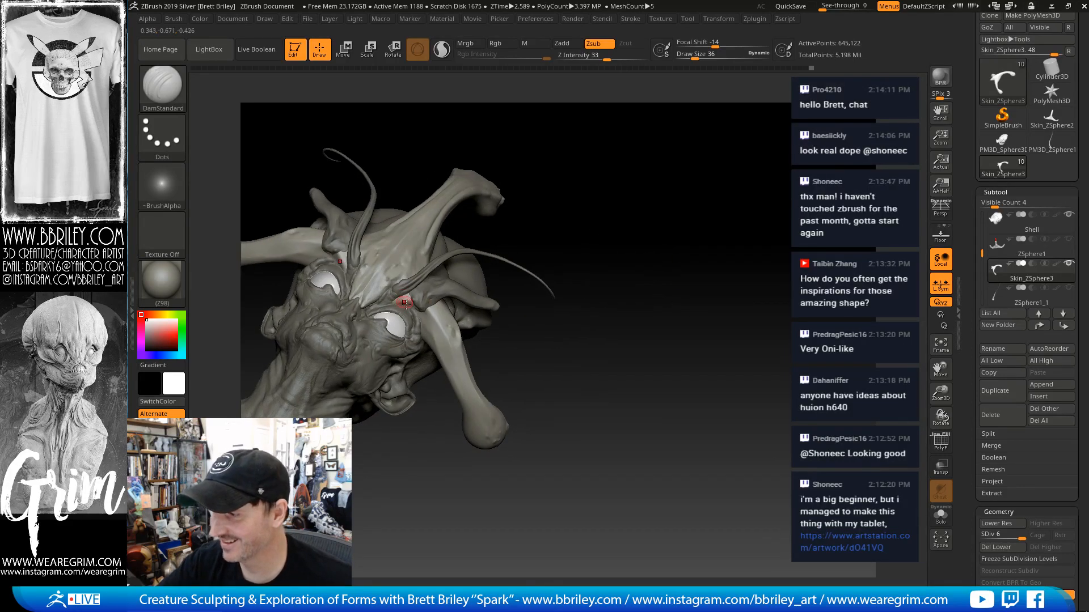
Plane the brow end of the side stalk above the eye with TrimDynamic at draw size 36
key(b)
key(t)
key(d)
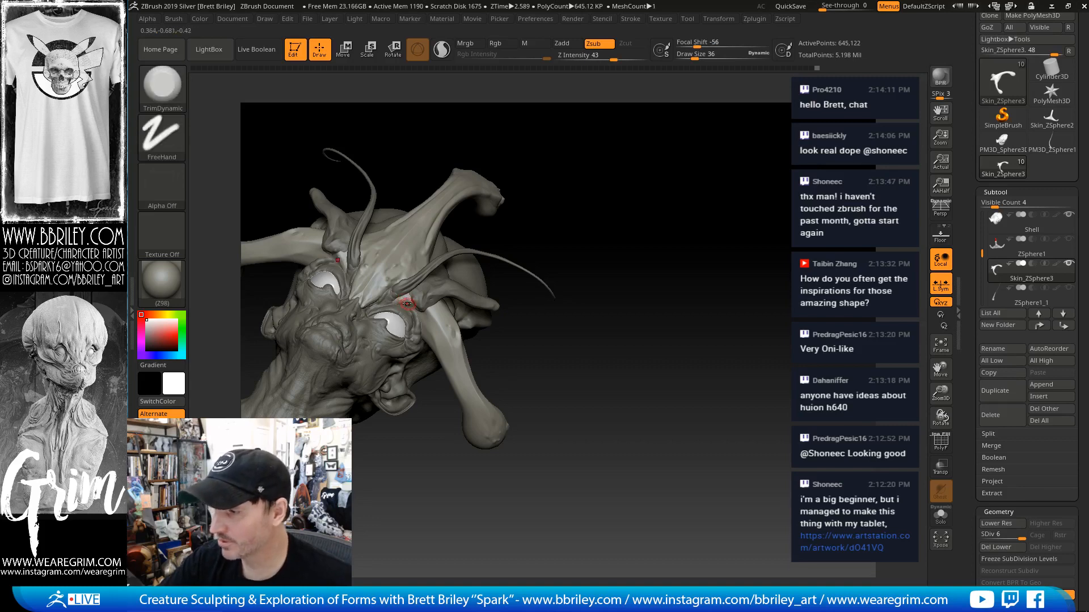
drag(581, 333, 562, 333)
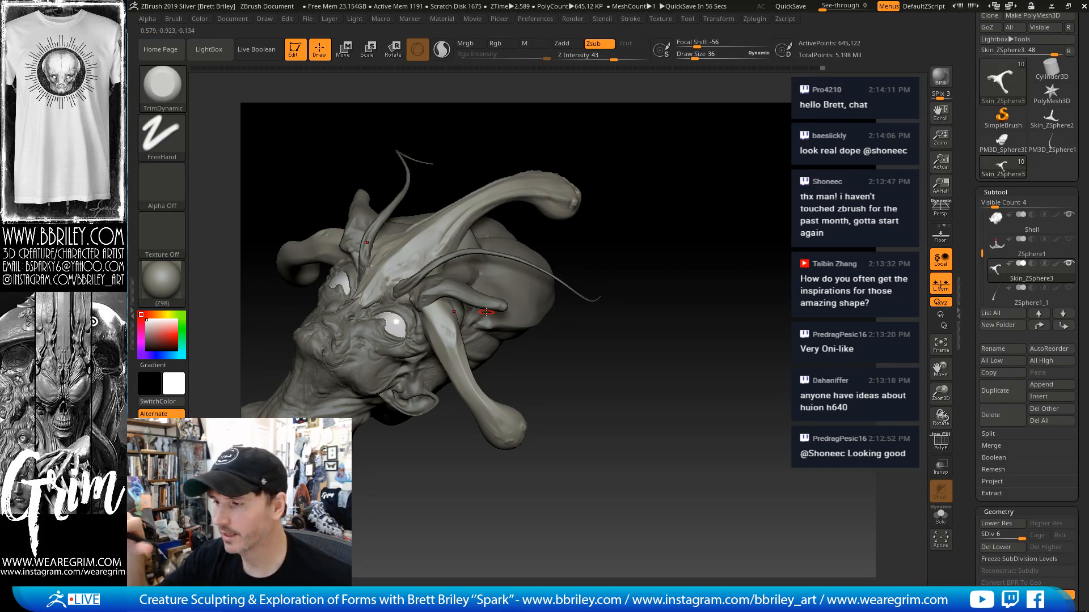
drag(630, 220, 624, 249)
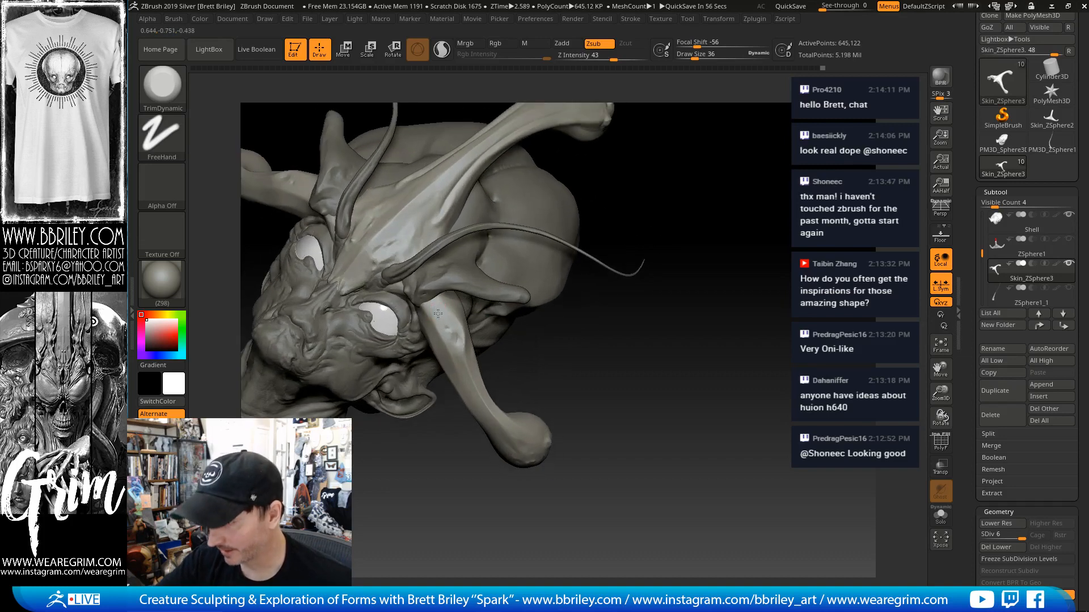
drag(568, 359, 406, 304)
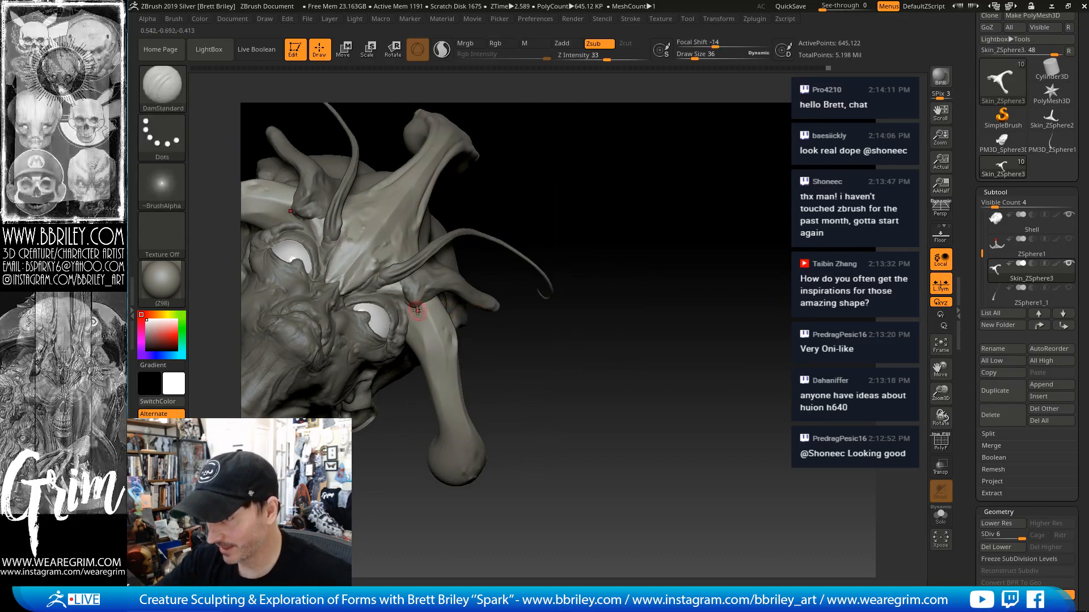
Crease the junction where the side stalk leaves the brow with DamStandard at draw size 36
key(b)
key(d)
key(s)
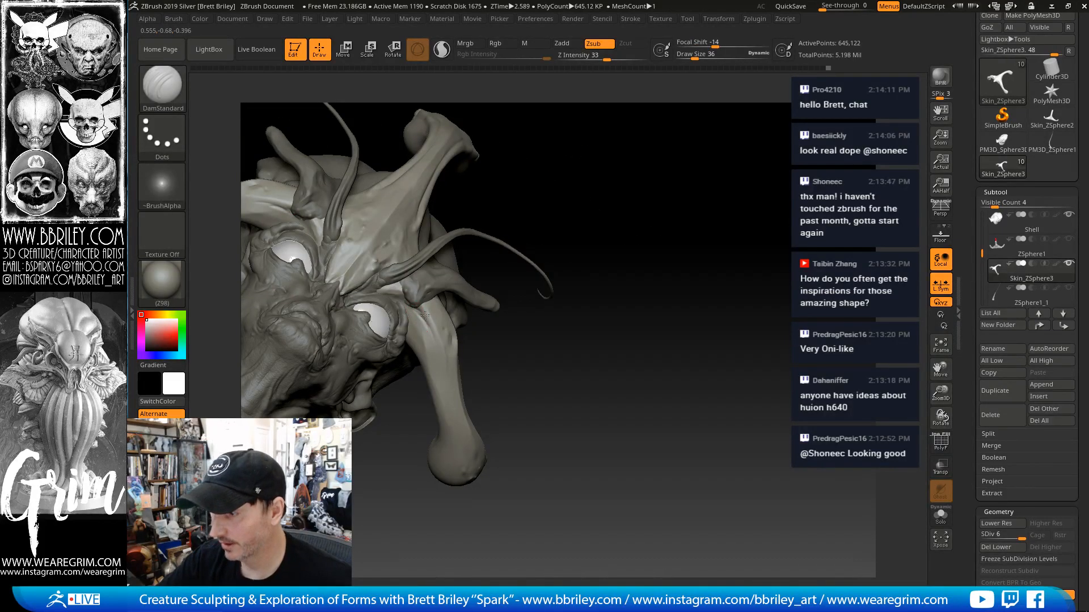
mouse_move(521, 346)
mouse_down()
mouse_move(511, 370)
mouse_move(440, 321)
mouse_up()
Flatten facets along the side stalk's upper shaft with TrimDynamic at draw size 36
key(b)
key(t)
key(d)
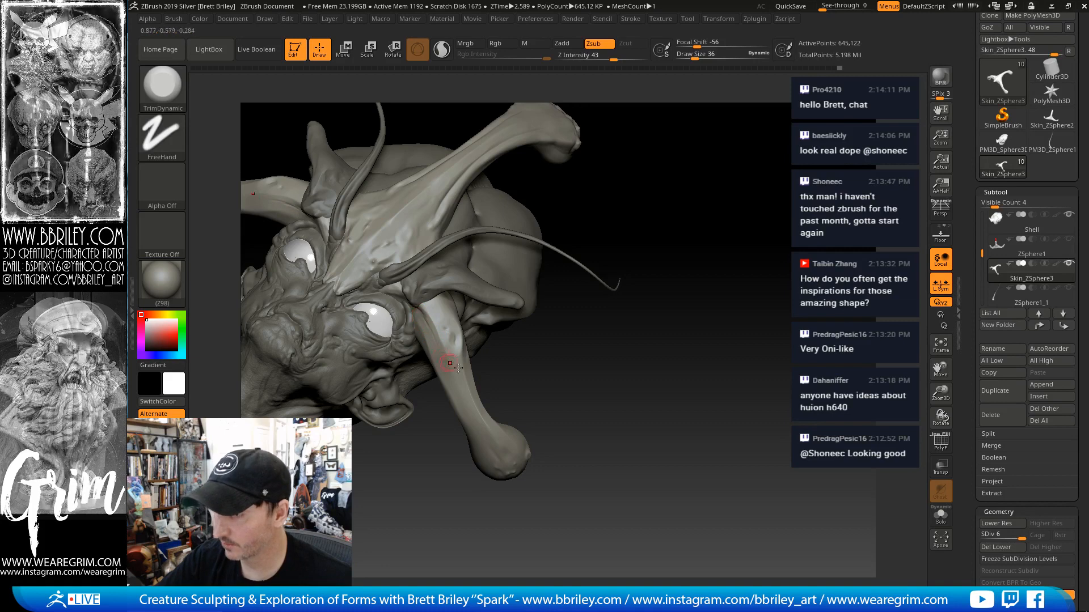
mouse_move(499, 363)
mouse_down()
mouse_move(437, 327)
mouse_move(707, 182)
mouse_move(428, 250)
mouse_up()
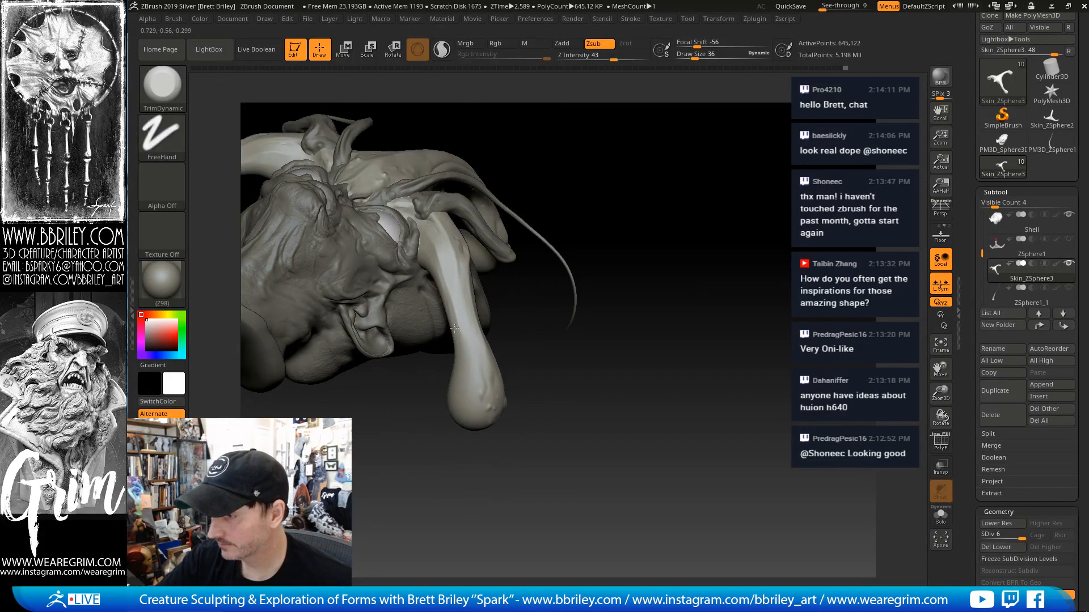
Plane the side stalk's shaft just before the bulb with TrimDynamic at draw size 47
key(s)
click(441, 292)
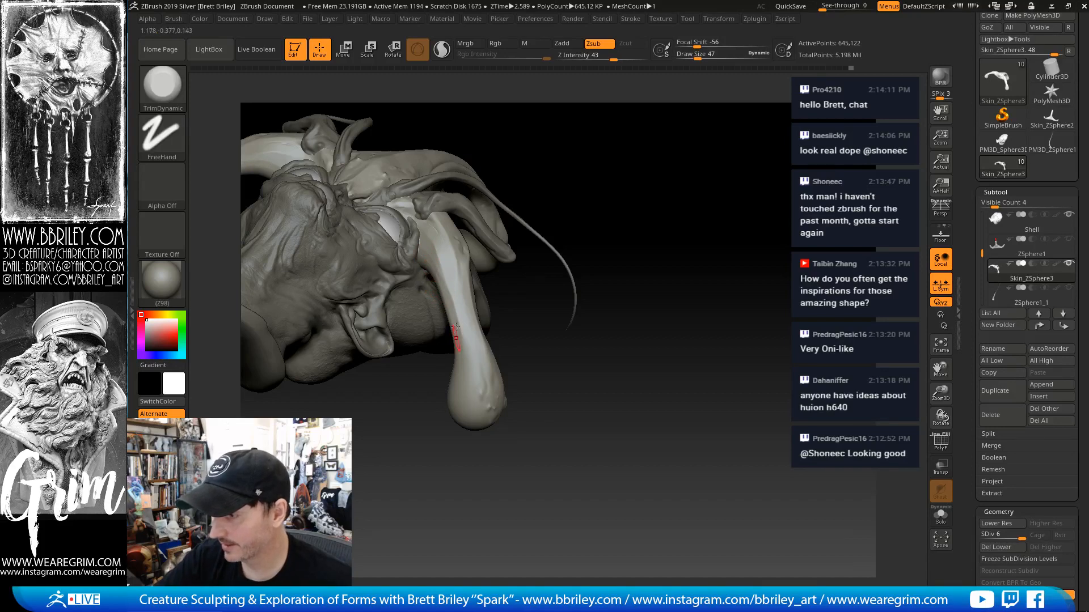
drag(546, 377, 525, 329)
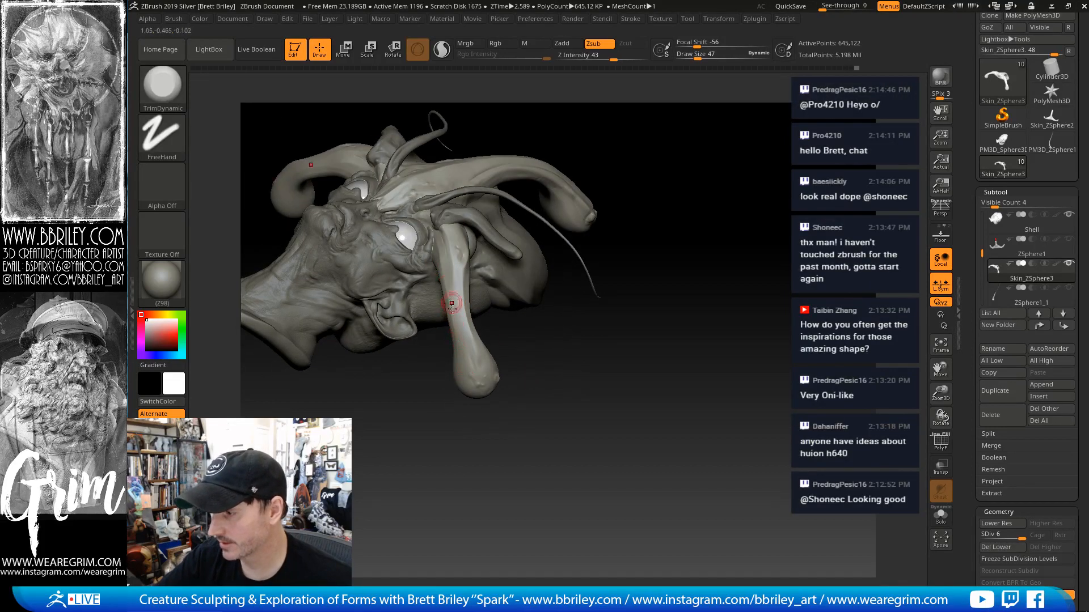
Switch to the Move brush at draw size 174 and lower the stalk mesh to subdivision level 2
mouse_move(493, 318)
mouse_down()
mouse_move(546, 405)
mouse_move(491, 405)
mouse_move(549, 425)
mouse_move(528, 369)
mouse_move(564, 389)
mouse_move(652, 350)
mouse_move(651, 333)
mouse_move(660, 409)
mouse_move(667, 381)
mouse_move(628, 289)
mouse_move(637, 348)
mouse_move(561, 309)
mouse_move(559, 292)
mouse_move(499, 336)
mouse_up()
key(b)
key(m)
key(v)
key(s)
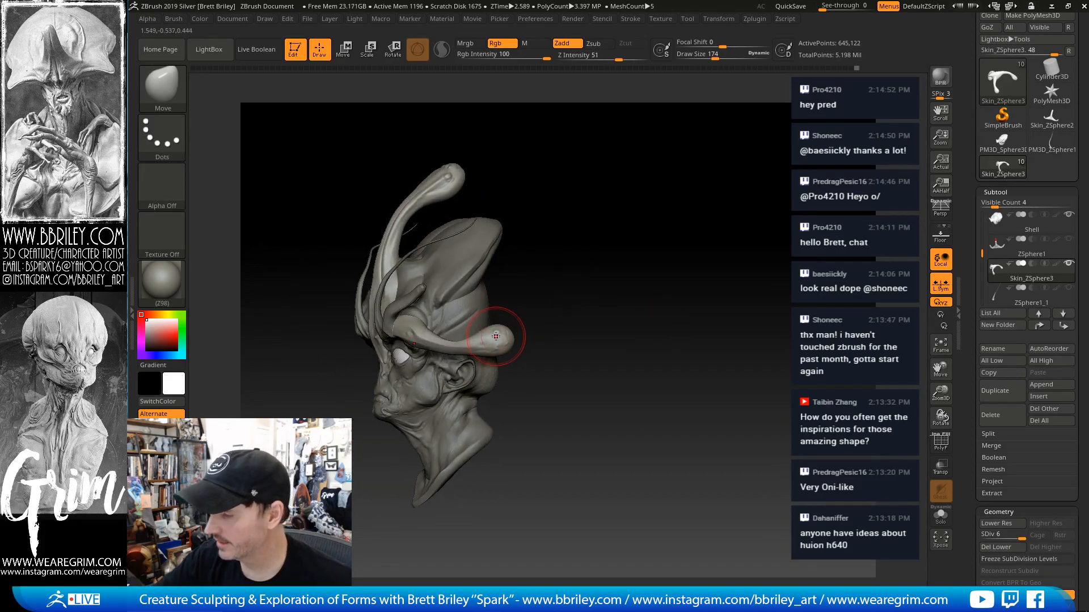
key(shift+d)
key(shift+d)
key(shift+d)
key(shift+d)
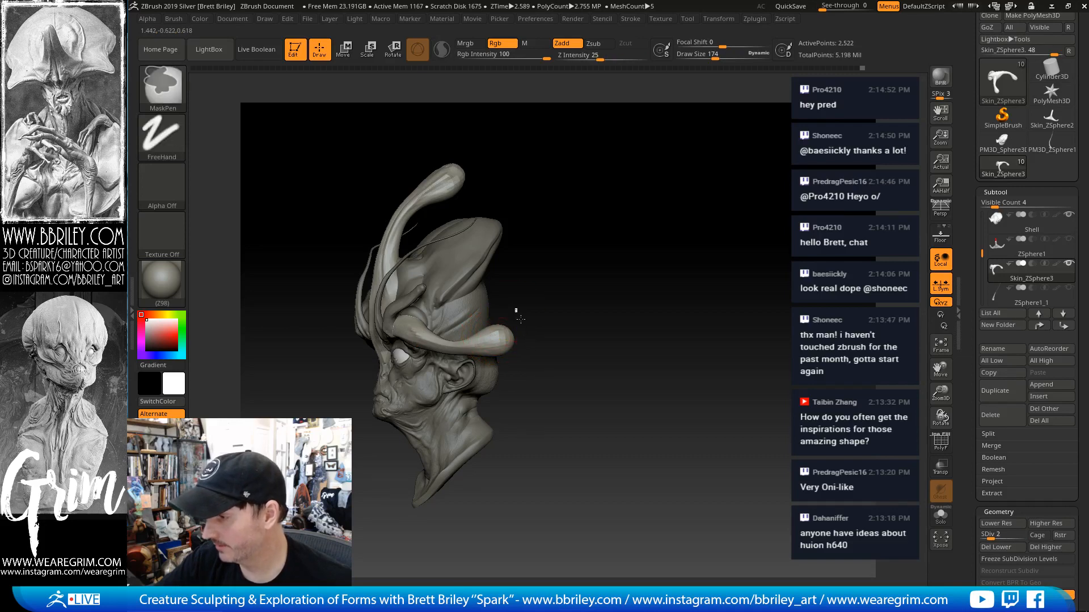
Mask the stalk mesh with MaskLasso so only the side stalk's bulb end stays free, and blur the mask edge
ctrl+drag(515, 311, 468, 369)
click(163, 88)
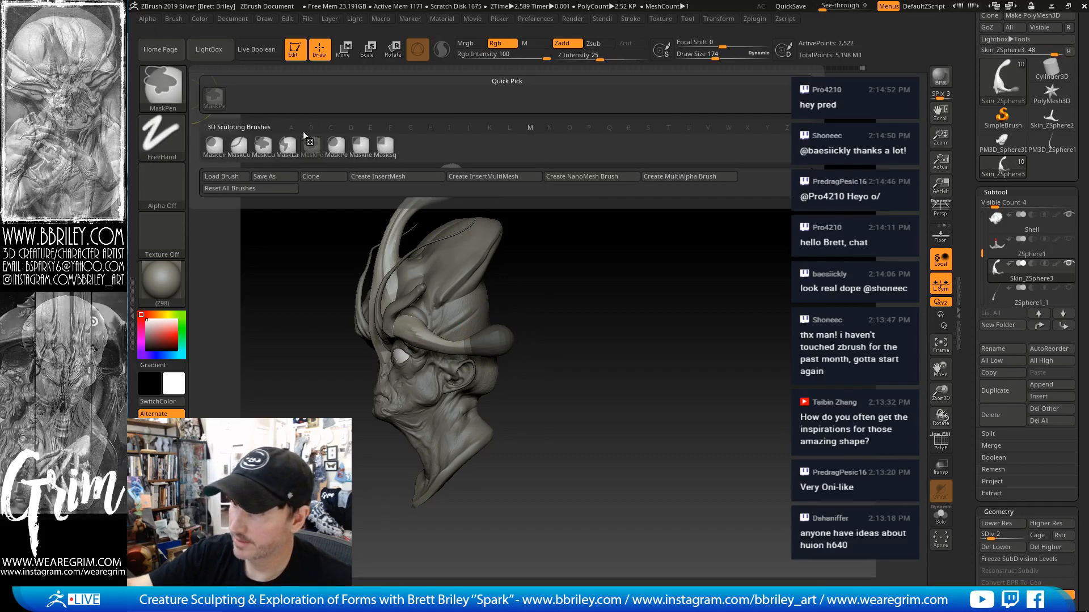
key(m)
key(v)
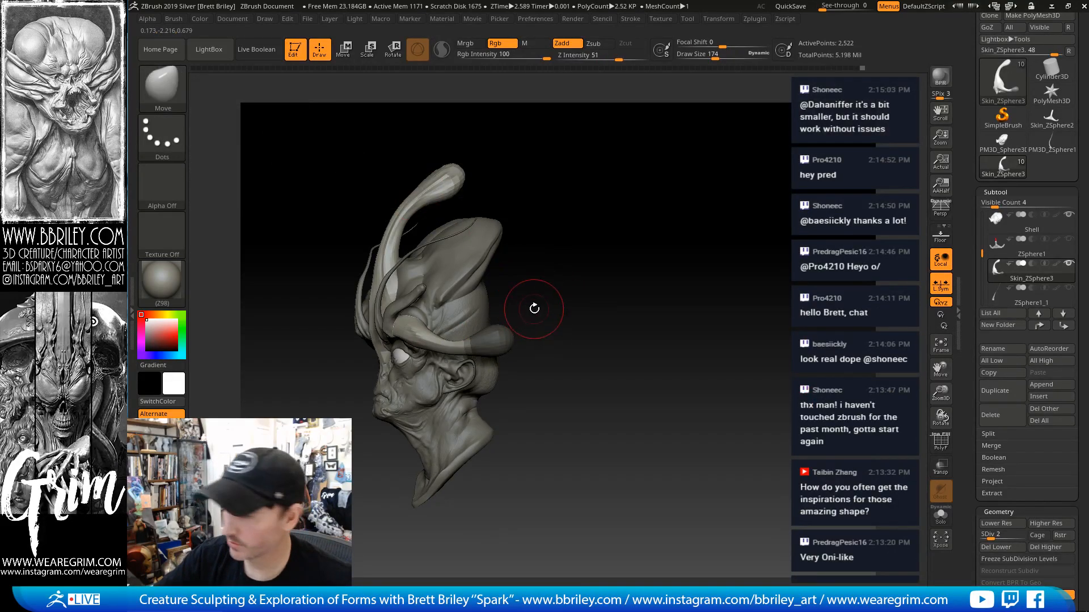
ctrl+click(536, 285)
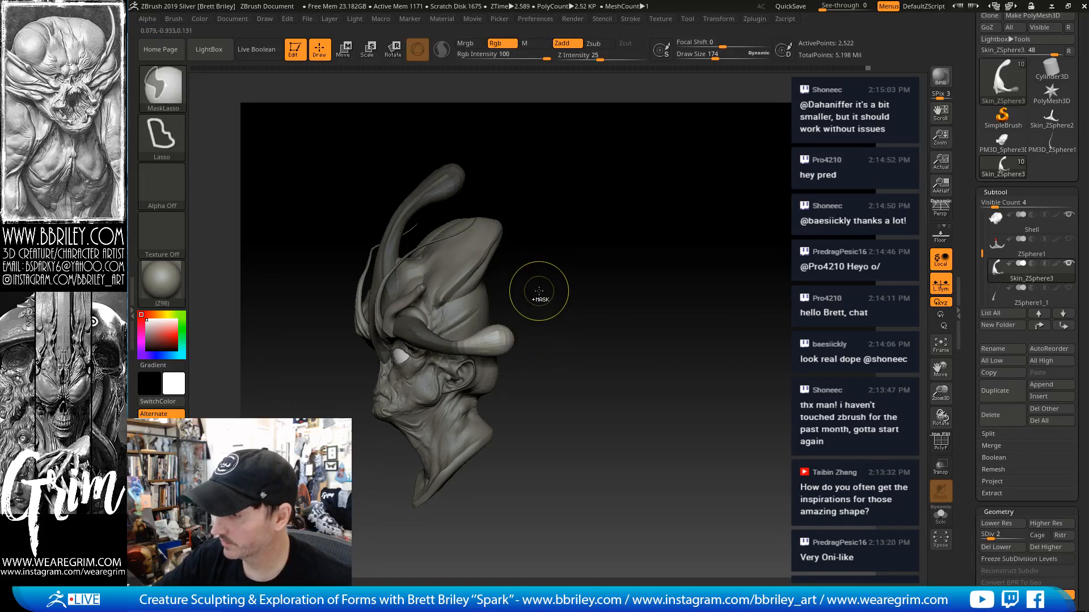
ctrl+click(494, 338)
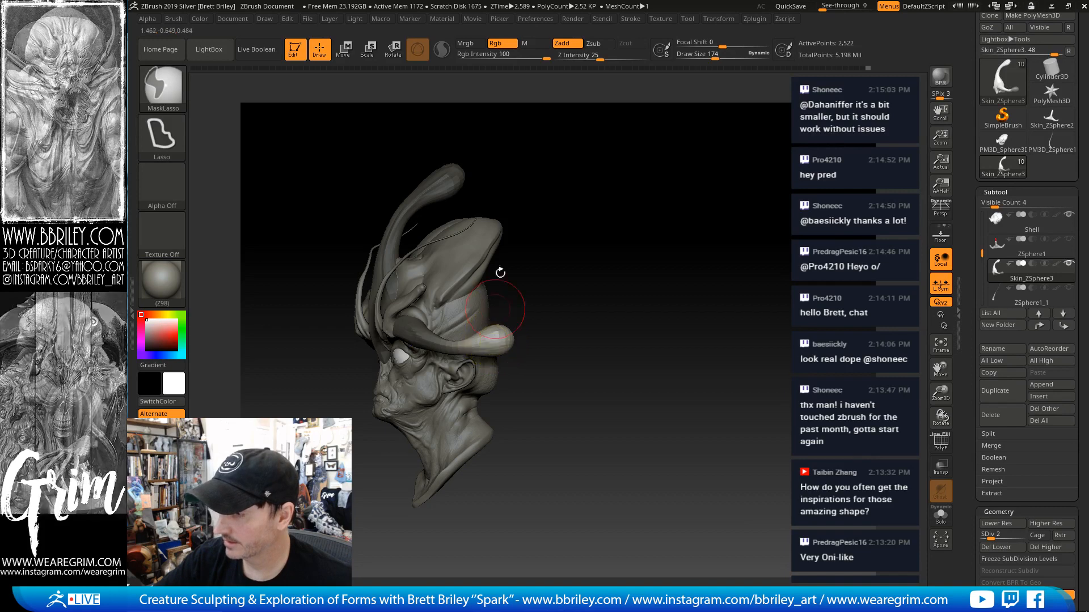
Place a Transpose line along the free bulb end of the side stalk instead of using the gizmo
click(347, 51)
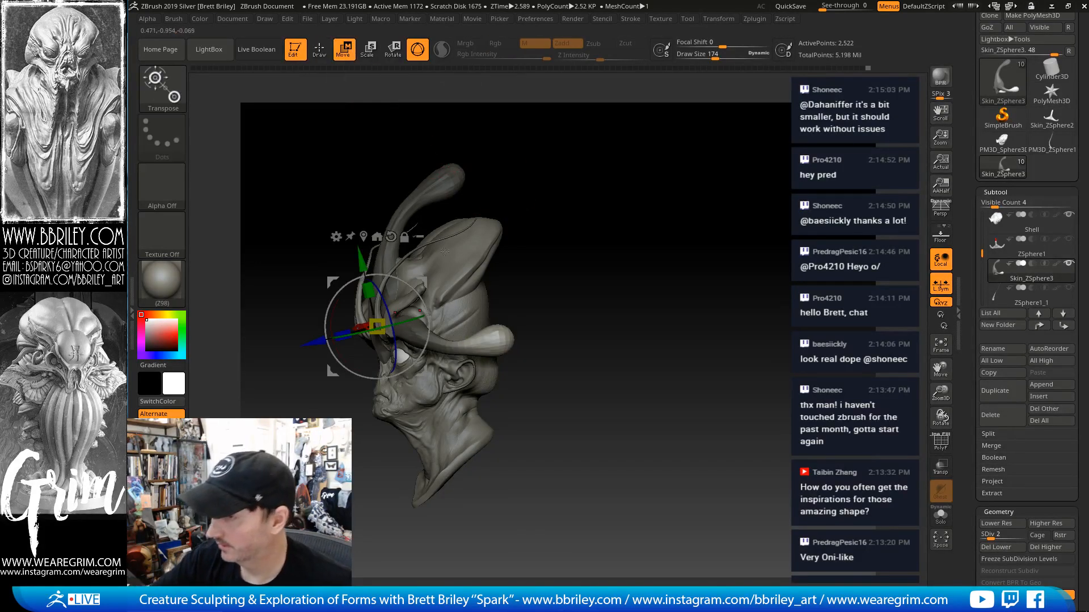
key(y)
drag(567, 170, 570, 121)
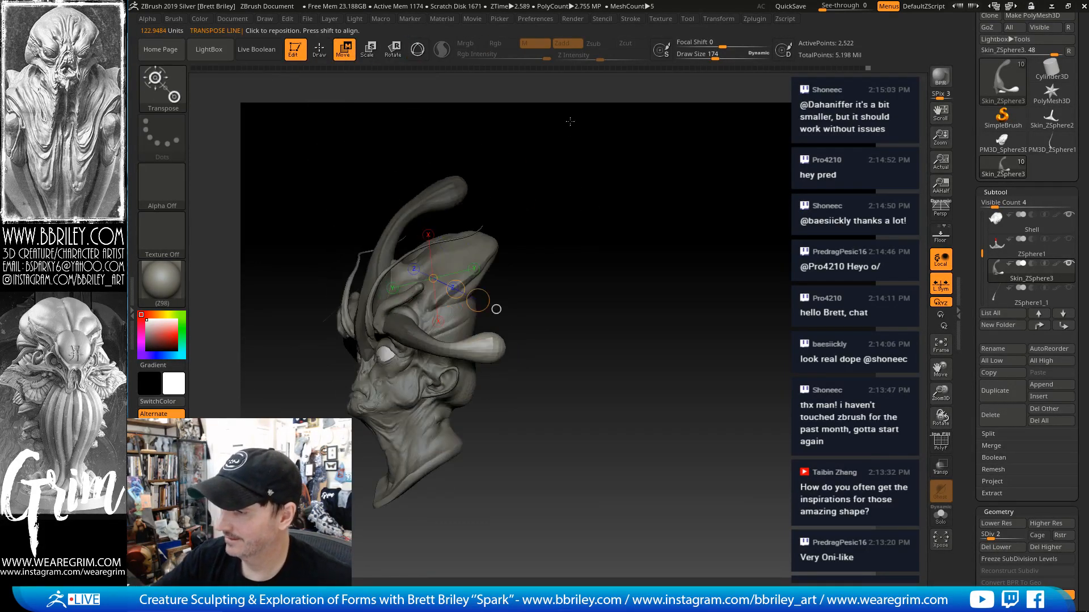
drag(395, 347, 493, 349)
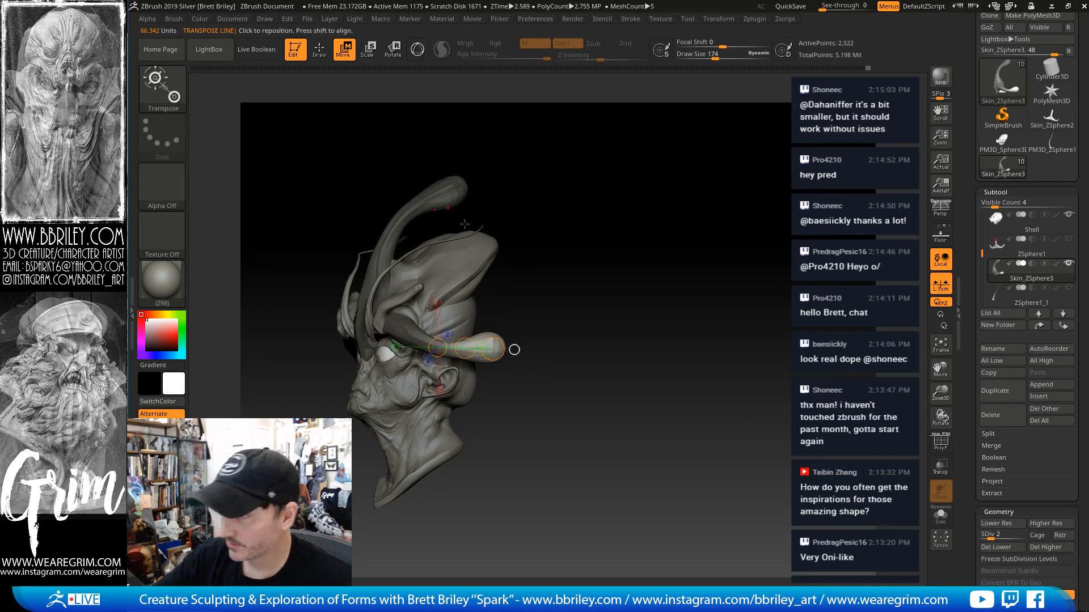
Try to enlarge the side stalk's free bulb end with Transpose Scale, and undo the scaling
click(367, 57)
drag(492, 349, 725, 301)
drag(636, 281, 700, 261)
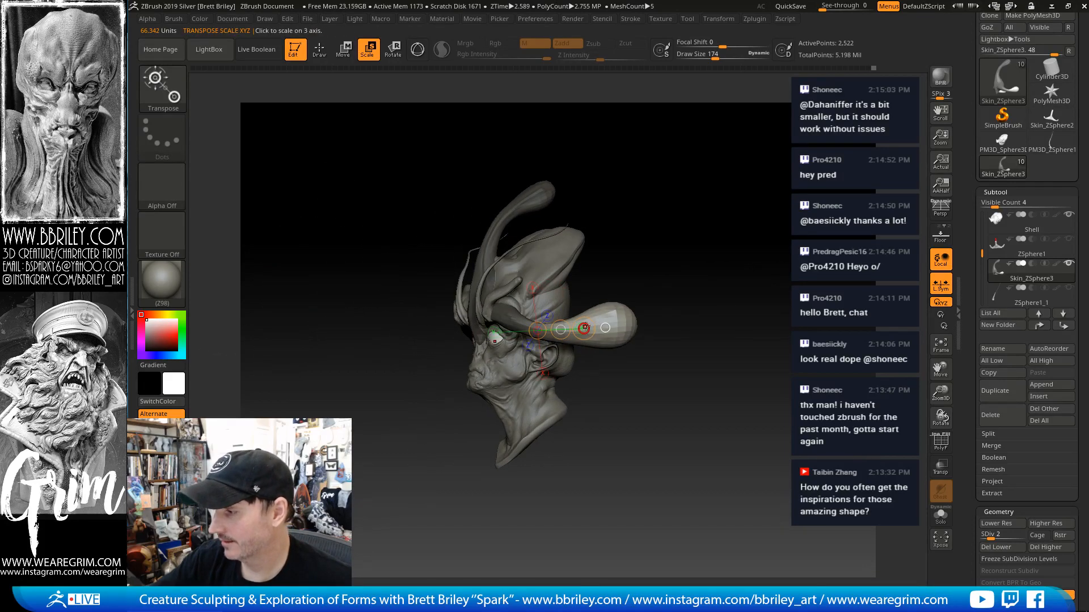
drag(474, 305, 758, 165)
drag(756, 209, 610, 260)
key(ctrl+z)
key(ctrl+z)
Move and rotate the side stalk's free bulb end with the Transpose line to redirect its bend
drag(562, 320, 560, 320)
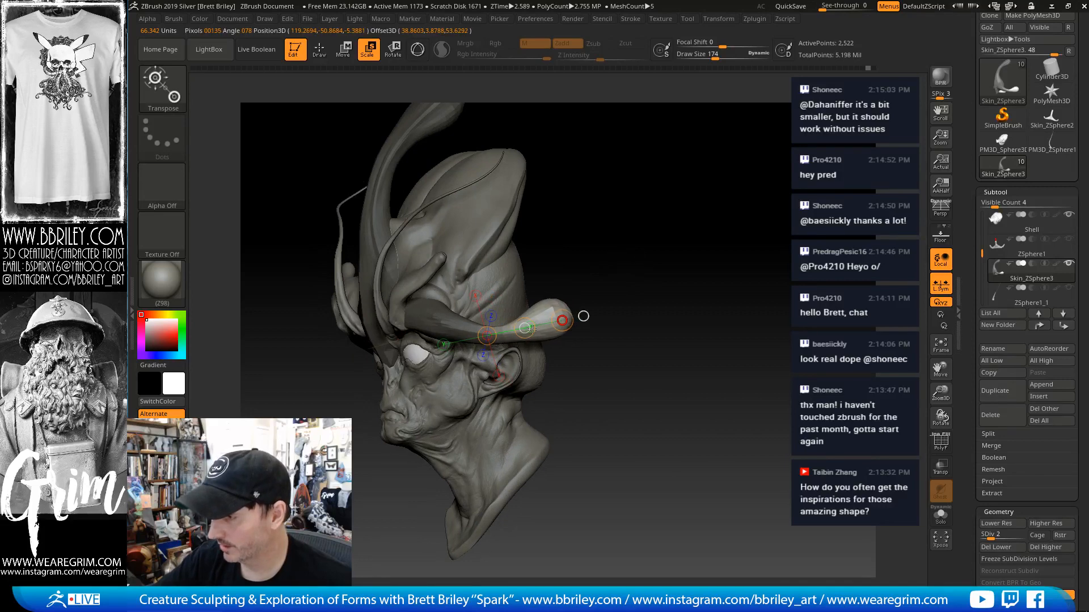
drag(617, 222, 626, 190)
key(r)
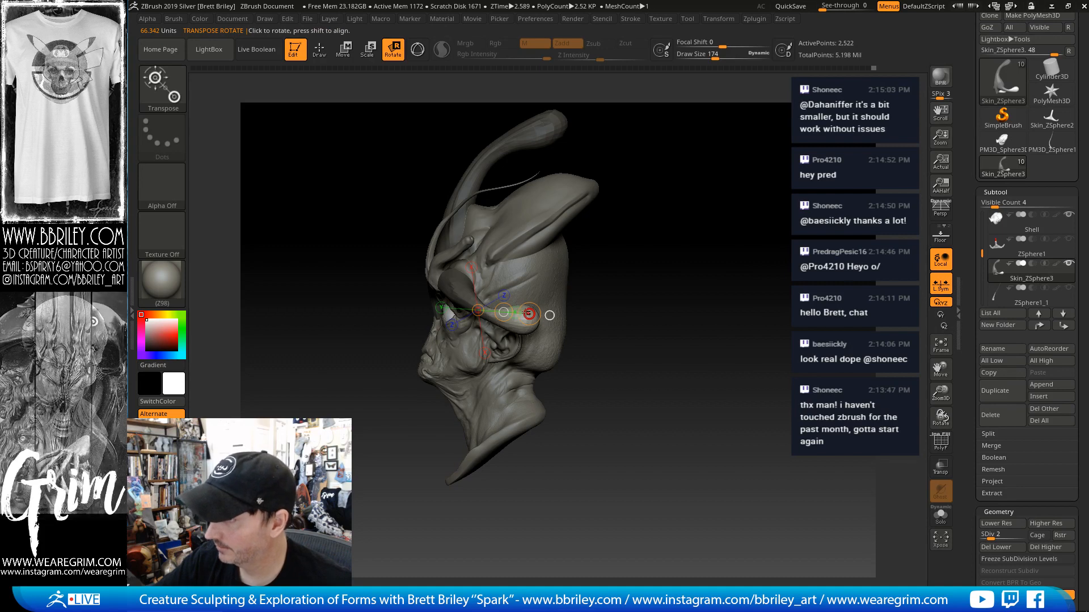
key(e)
drag(611, 315, 541, 402)
key(r)
key(w)
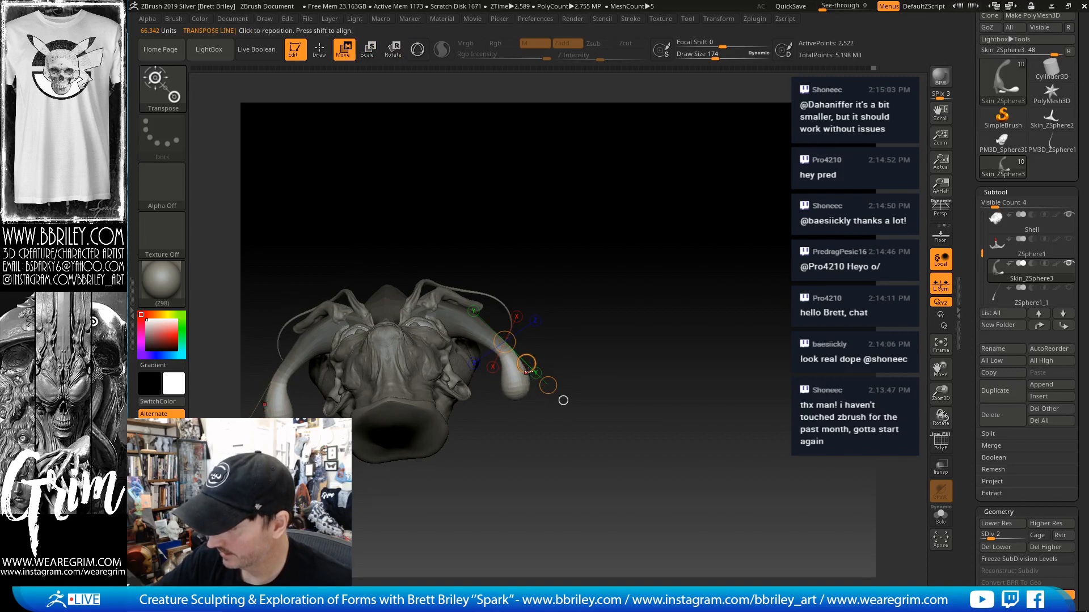
drag(639, 306, 531, 358)
drag(682, 345, 561, 352)
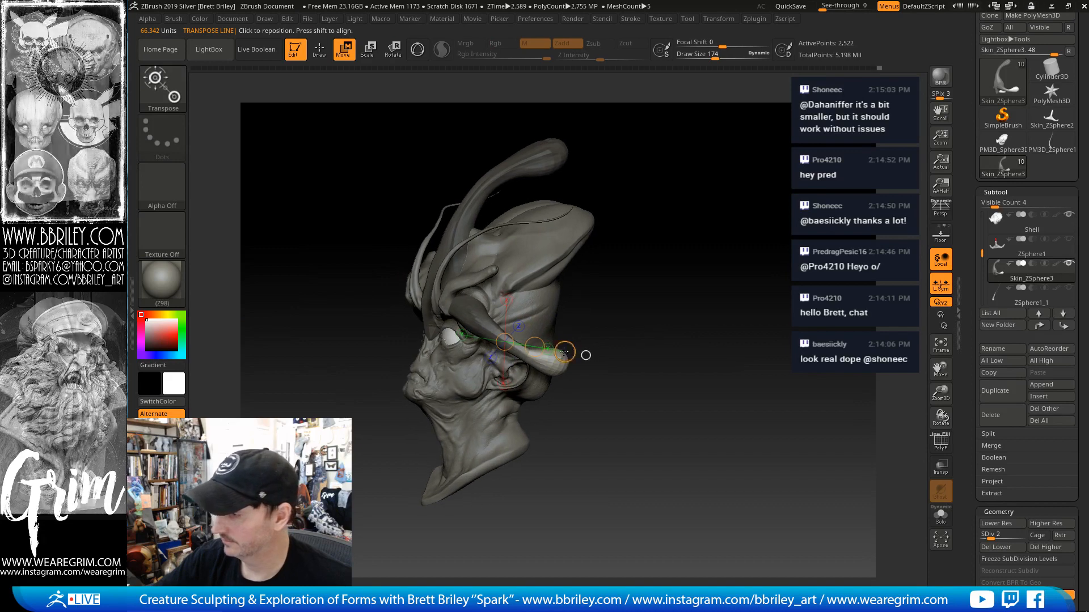
key(e)
key(r)
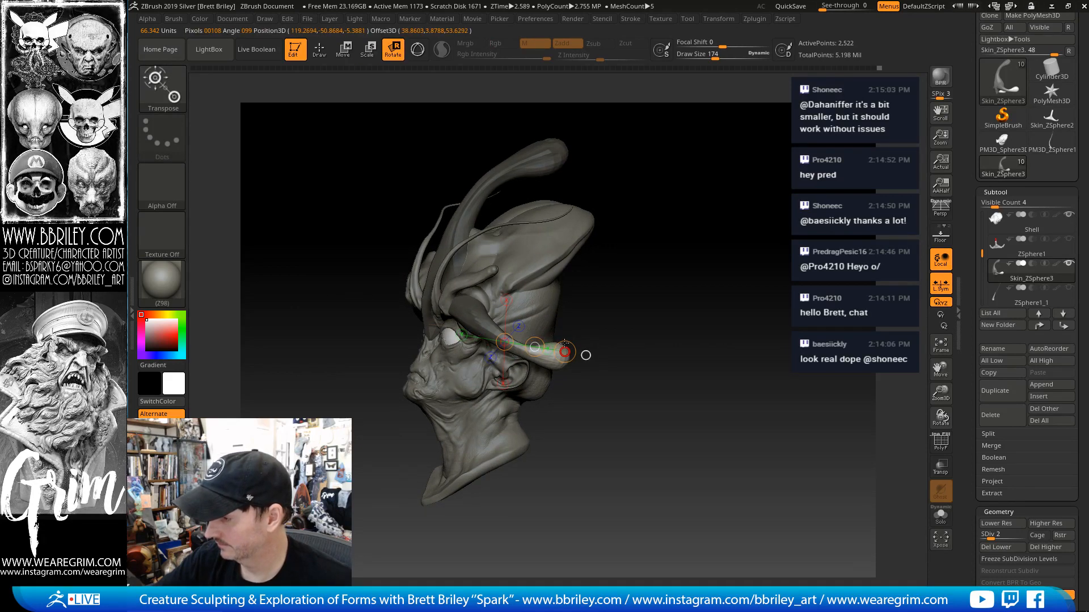
Return to sculpting, raise the stalk mesh to subdivision level 3 and clear the mask
key(q)
drag(537, 294, 551, 281)
key(d)
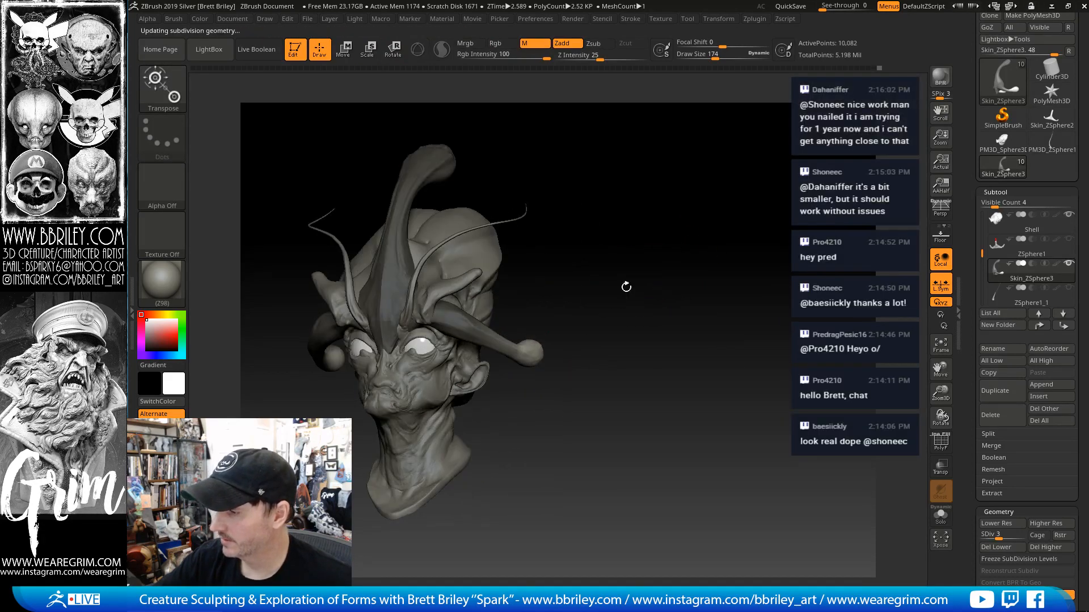
drag(639, 304, 564, 358)
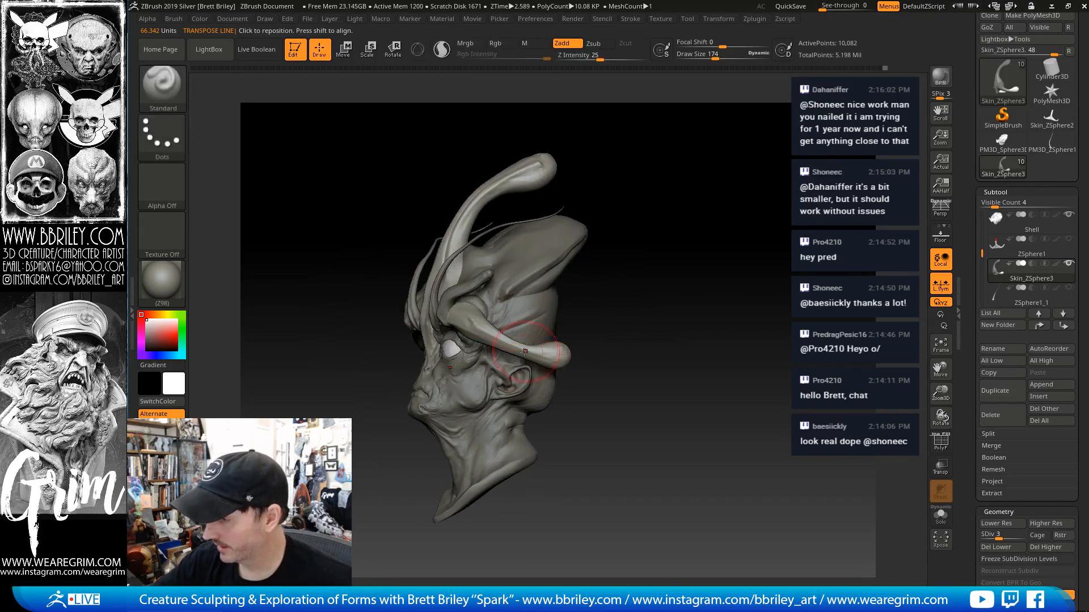
Adjust the curves of the side stalk and the forehead stalk with the Move brush, reducing the draw size to 174
key(b)
key(m)
key(v)
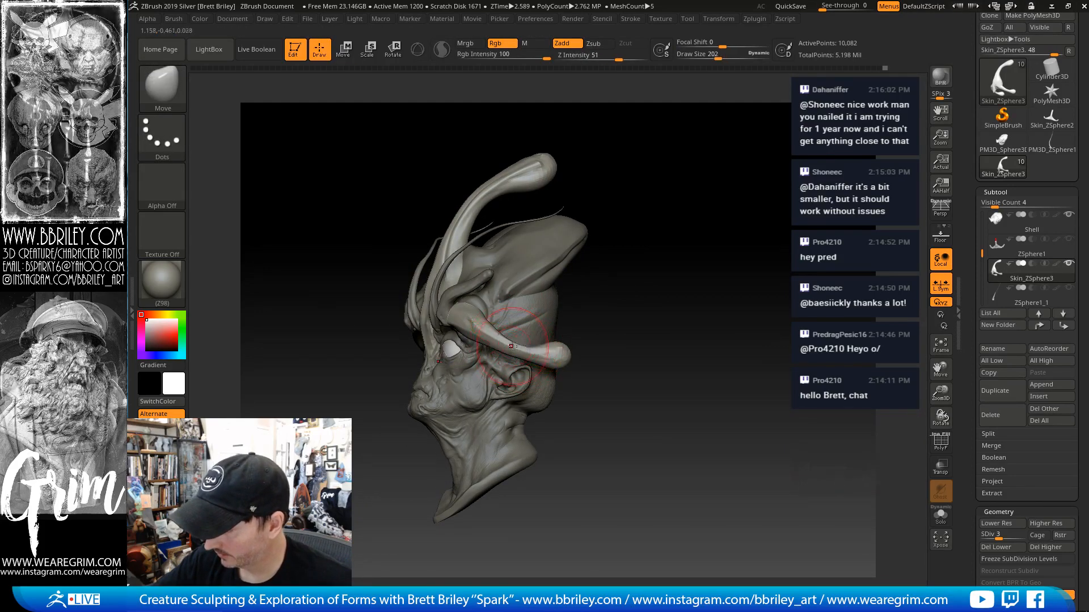
drag(646, 292, 607, 288)
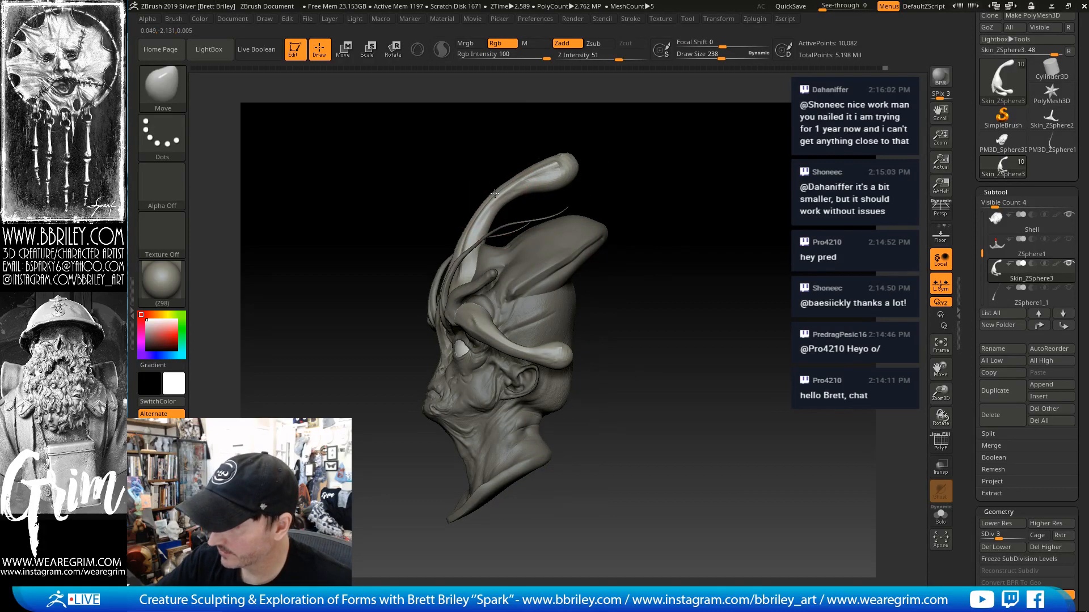
key(s)
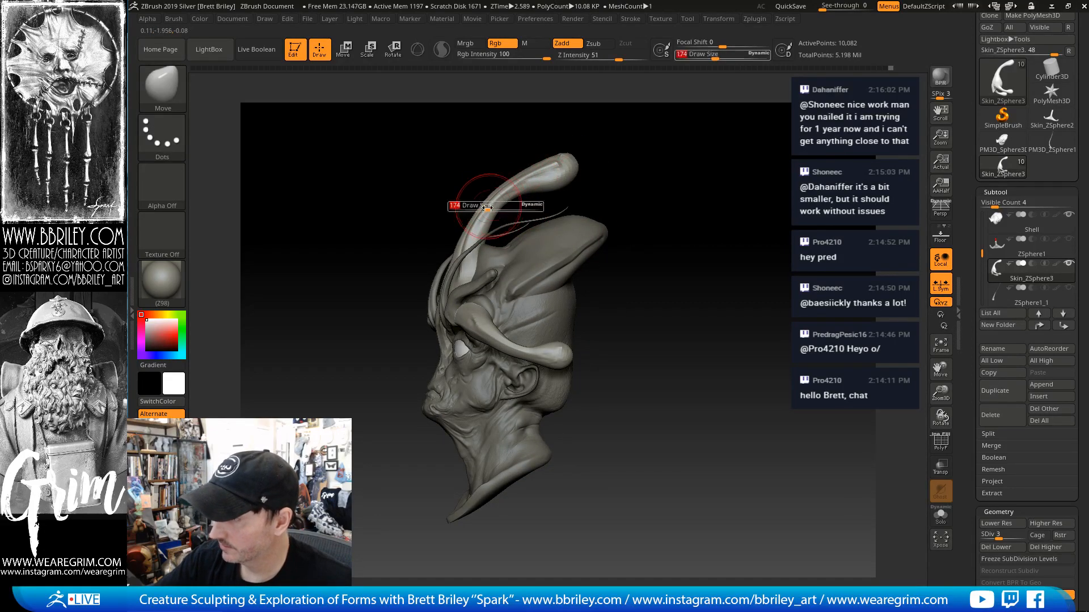
click(490, 209)
Build up volume along the back of the side stalk's shaft with the Standard and Inflat brushes at draw size 41
drag(585, 288, 463, 335)
key(b)
key(s)
key(t)
key(s)
click(448, 344)
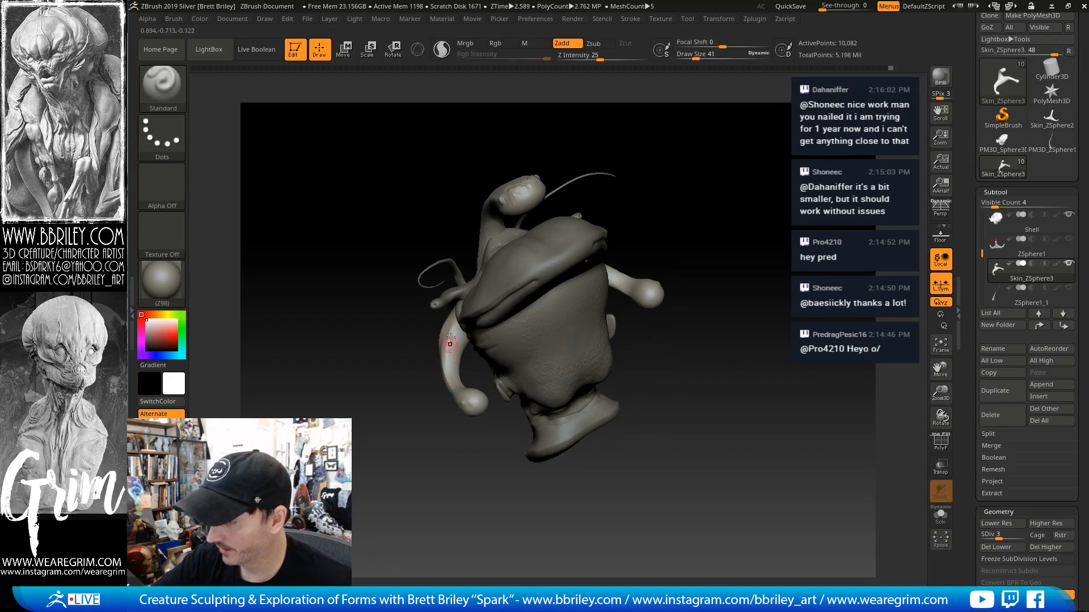
drag(668, 238, 647, 277)
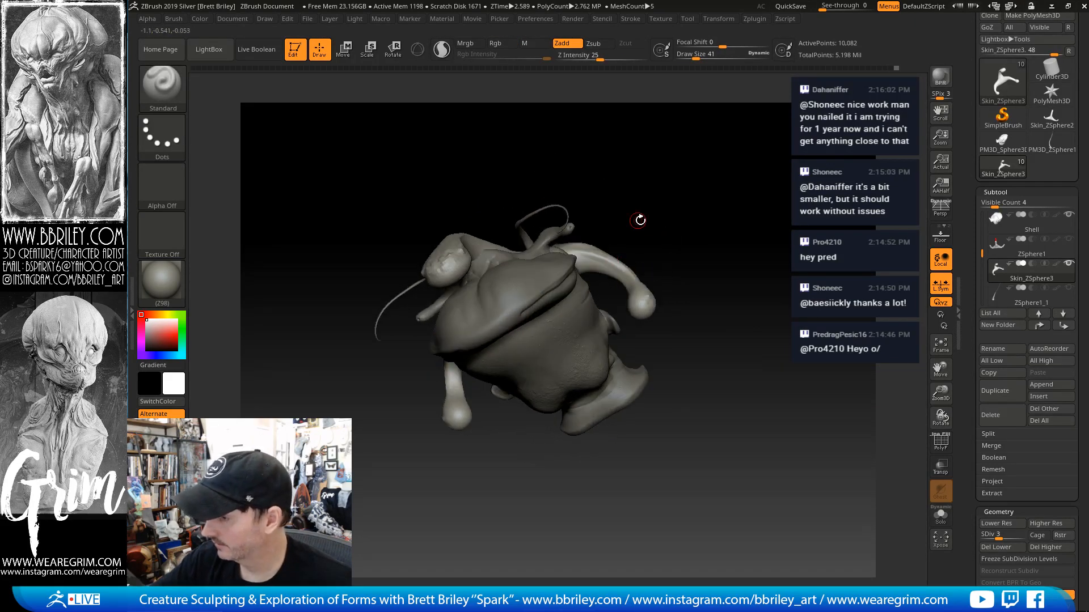
drag(640, 220, 460, 338)
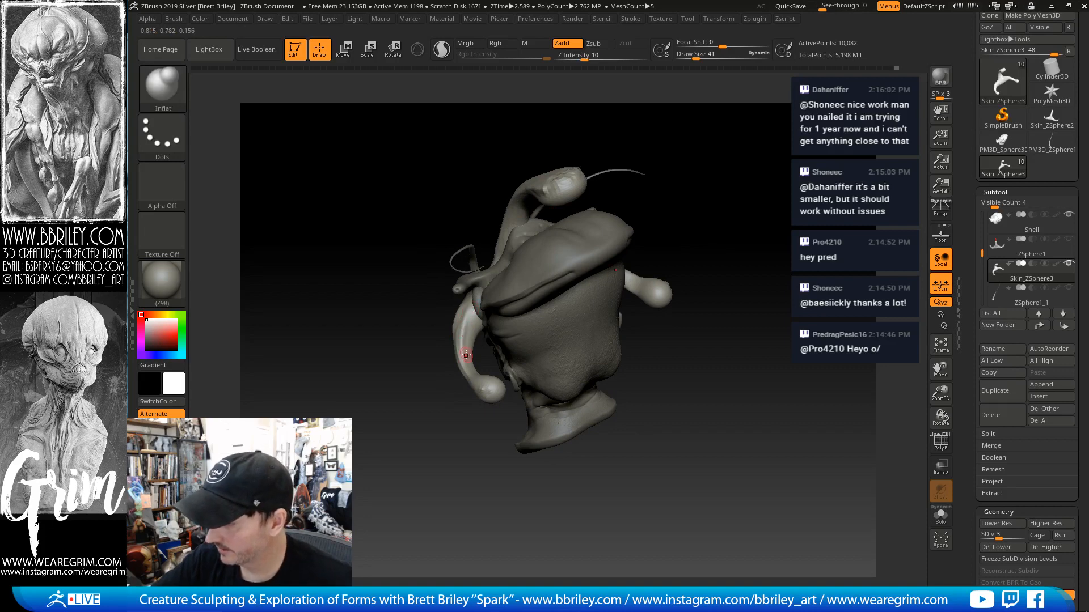
Cut a groove along the side stalk's outer shaft with DamStandard at draw size 41
key(b)
key(d)
key(s)
right_drag(467, 386, 463, 343)
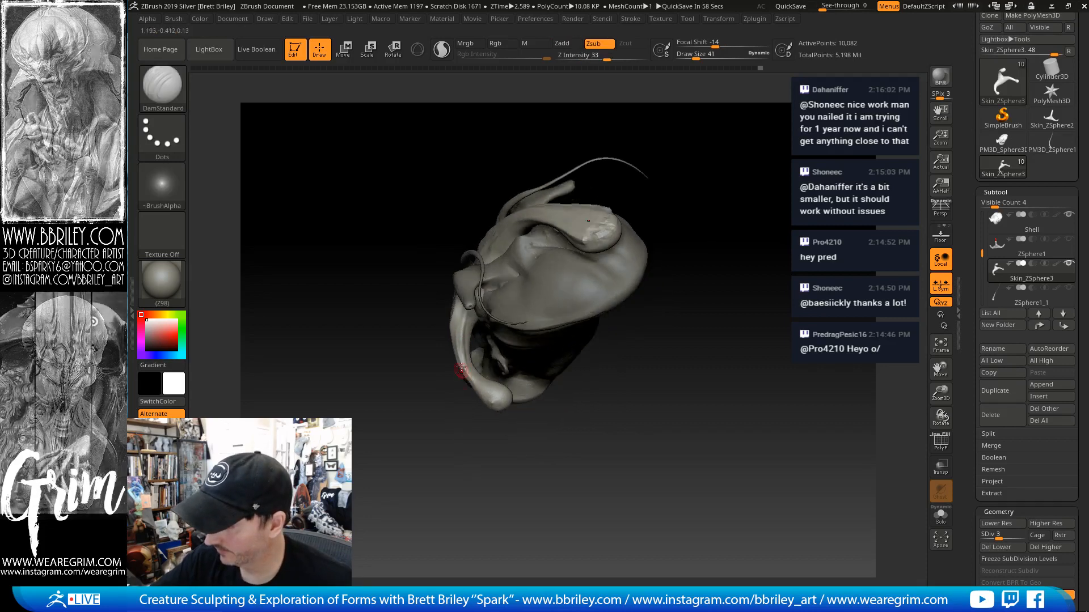
Flatten the side stalk near its bulb with TrimDynamic at draw size 41
key(b)
key(t)
key(d)
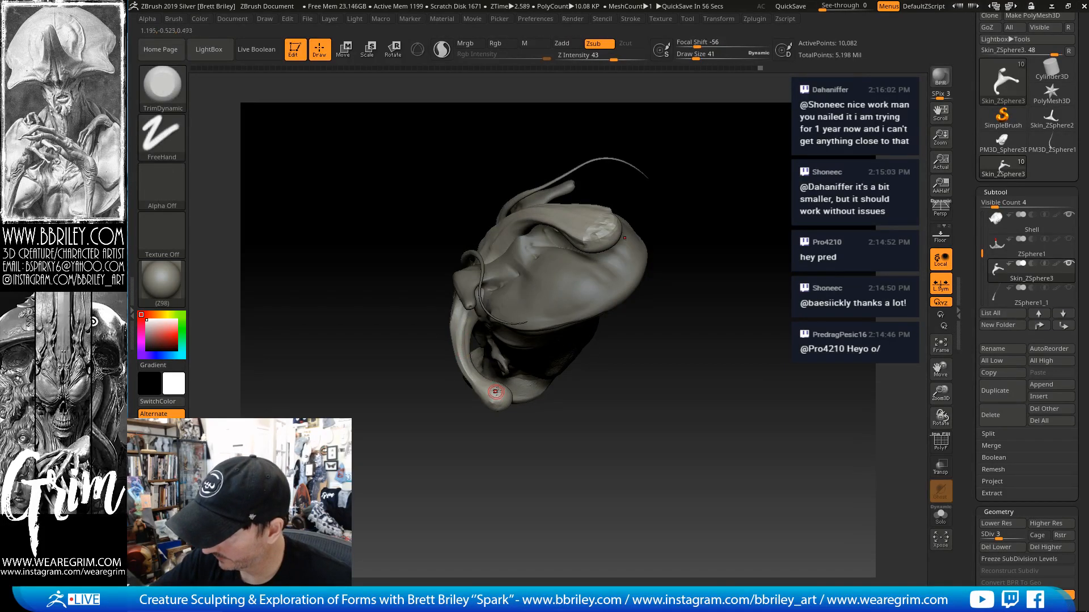
drag(501, 428, 453, 341)
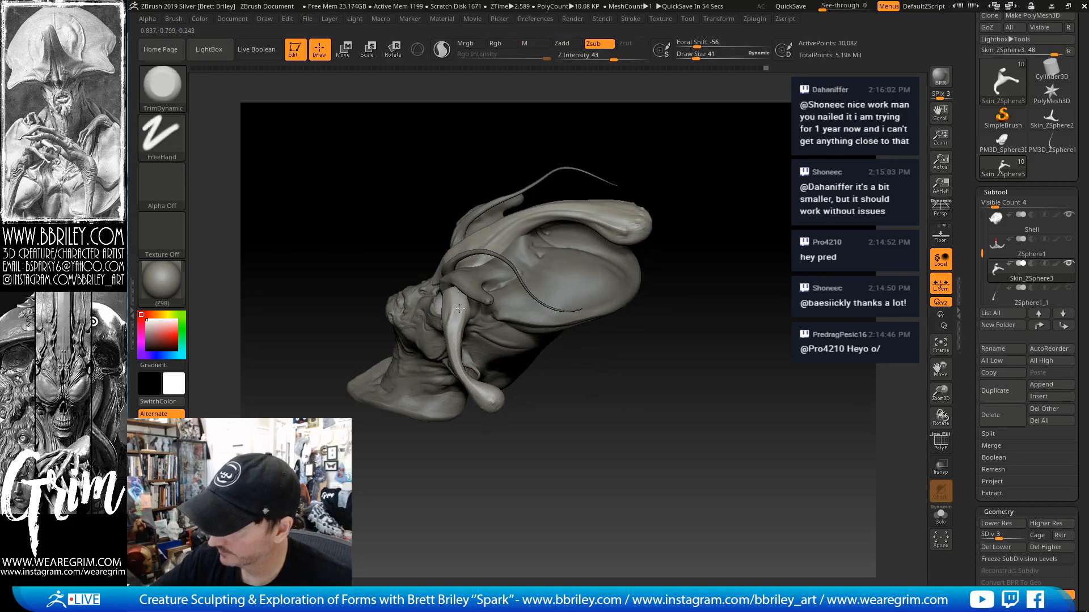
Inflate the side stalk's base near the brow with Inflat at draw size 32 and raise the mesh to subdivision level 6
right_drag(460, 309, 554, 355)
key(b)
key(i)
key(n)
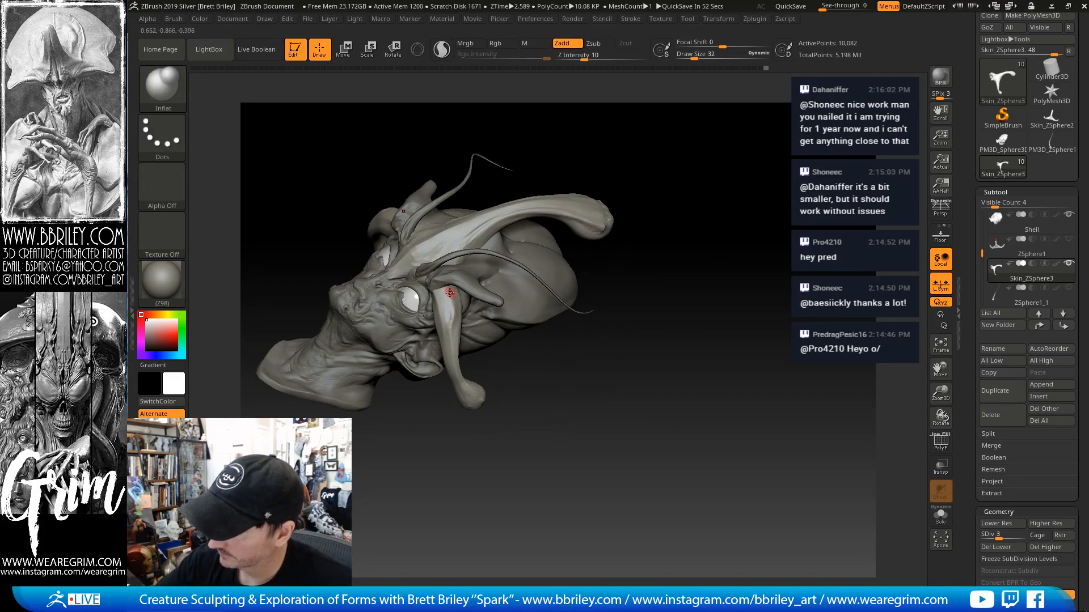
right_drag(518, 370, 551, 390)
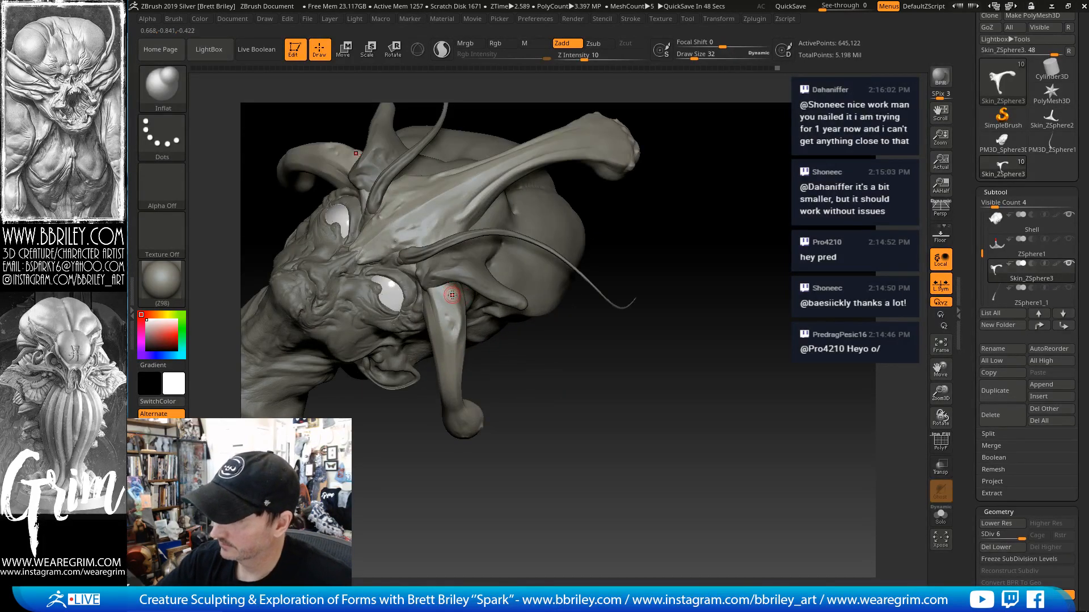
Crease the side stalk's base near the brow with DamStandard at draw size 32 and smooth the strokes
key(b)
key(d)
key(s)
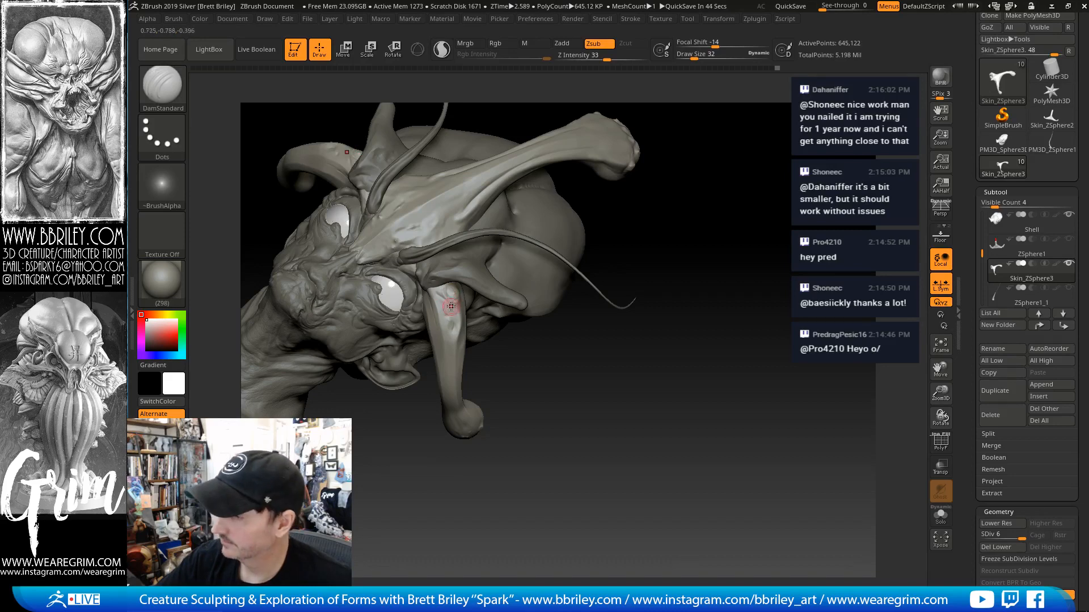
shift+drag(451, 306, 442, 293)
mouse_move(533, 424)
right_down()
mouse_move(600, 428)
mouse_move(643, 460)
right_up()
right_drag(588, 378, 539, 329)
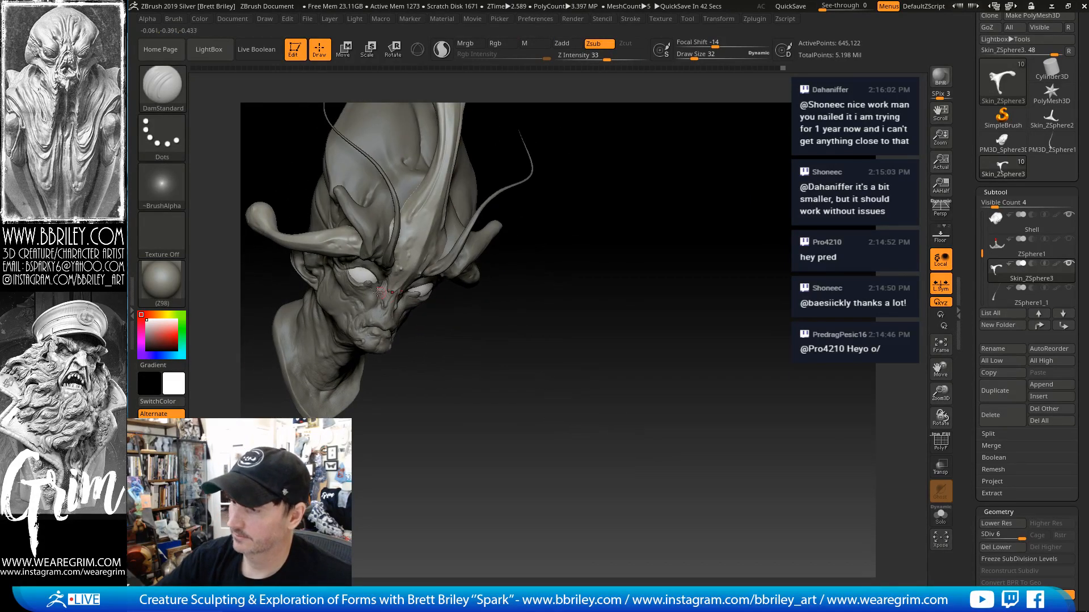
Select the Shell subtool and smooth its surface beside the forehead stalk at draw size 50
alt+right_drag(401, 309, 457, 319)
alt+right_drag(636, 223, 621, 287)
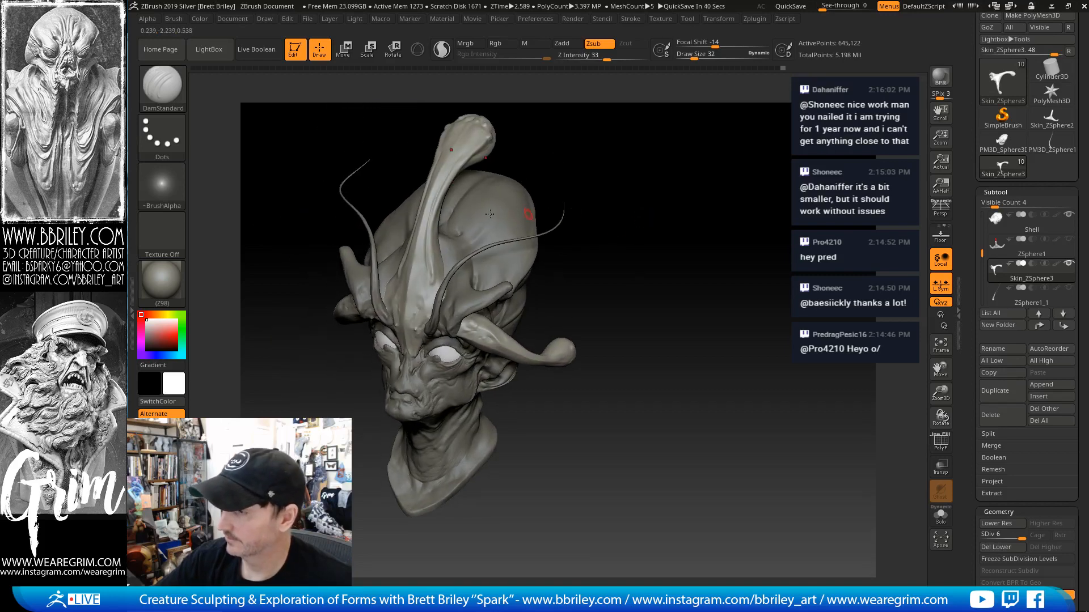
alt+click(525, 211)
key(shift)
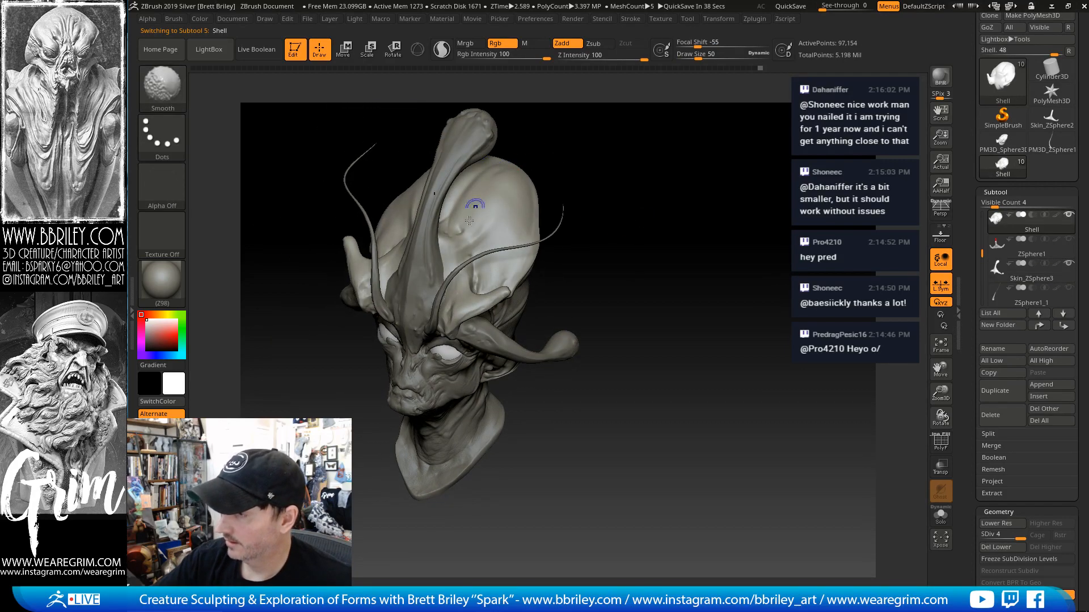
mouse_move(456, 238)
right_down()
mouse_move(553, 252)
mouse_move(503, 291)
right_up()
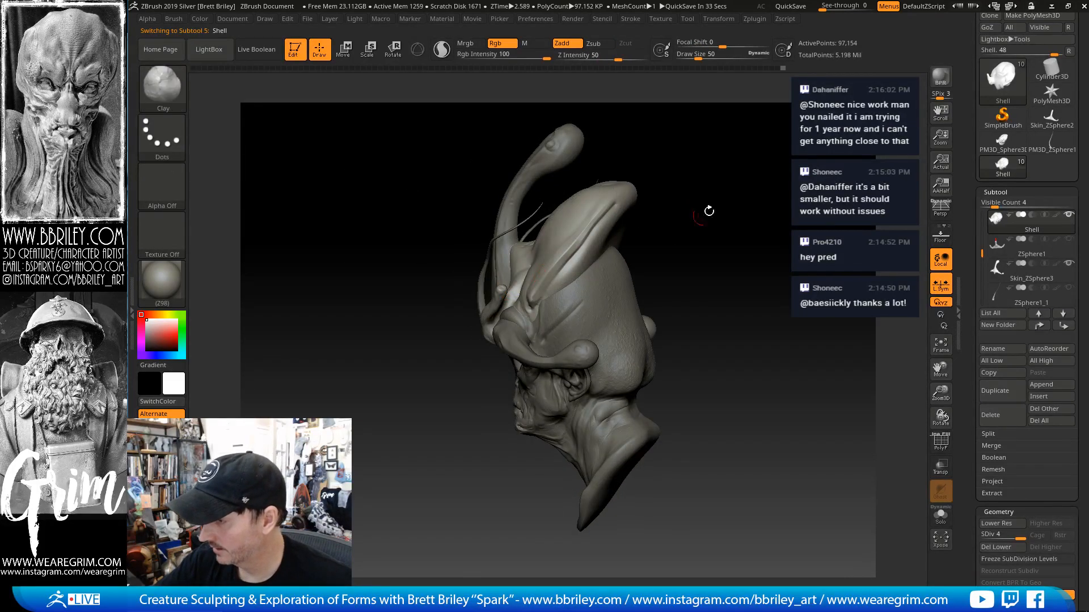
mouse_move(708, 211)
right_down()
mouse_move(505, 294)
mouse_move(499, 260)
right_up()
Plane the Shell's small horn above the side stalk with TrimDynamic at draw size 44 and smooth it
key(b)
key(t)
key(d)
shift+drag(499, 273, 501, 312)
right_drag(500, 312, 597, 190)
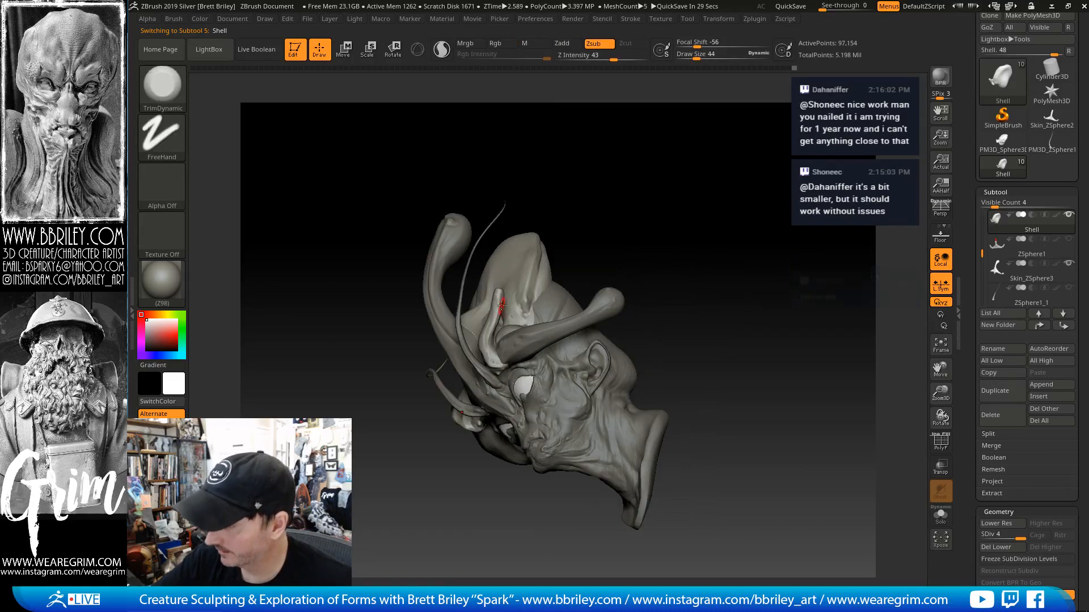
mouse_move(496, 300)
right_down()
mouse_move(444, 221)
mouse_move(611, 211)
mouse_move(661, 280)
mouse_move(746, 279)
mouse_move(539, 267)
right_up()
Turn on perspective view and switch to the Head_new1 subtool with Move at draw size 251
click(938, 215)
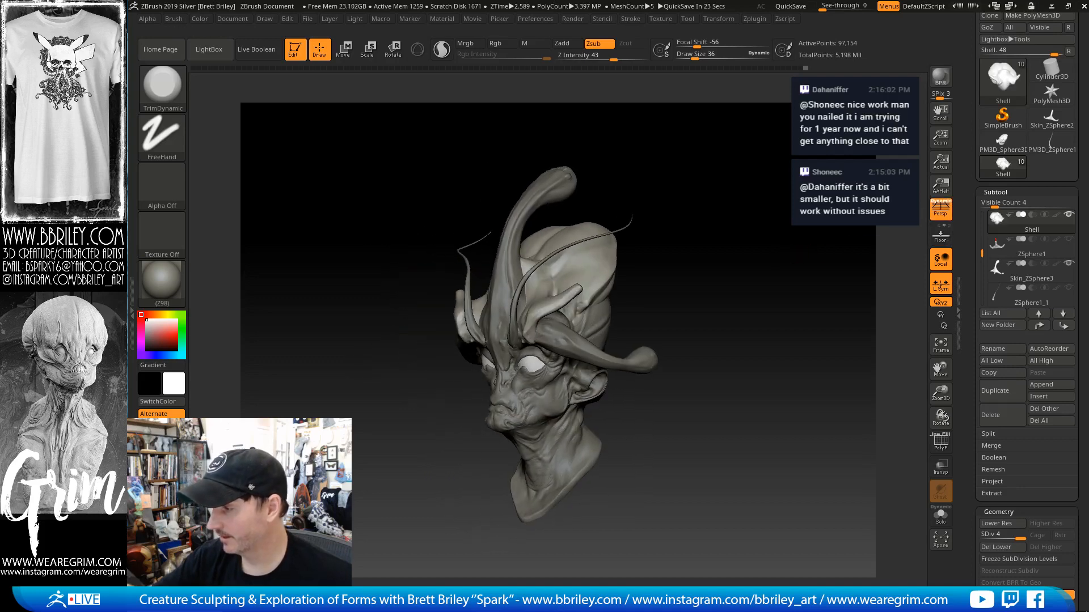
alt+right_drag(816, 239, 773, 225)
right_drag(773, 225, 692, 255)
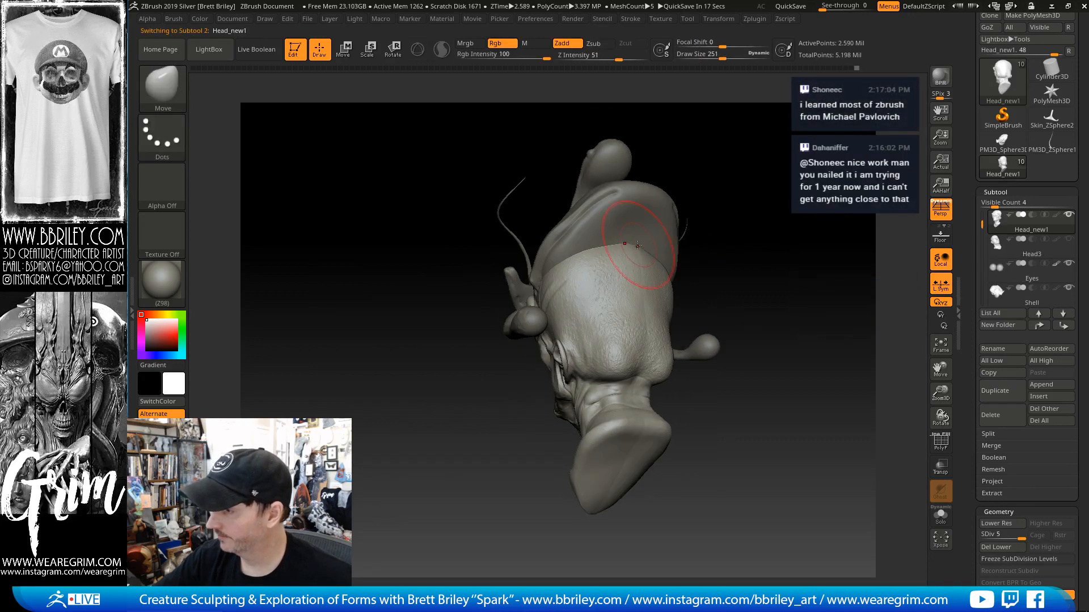
right_drag(638, 233, 689, 205)
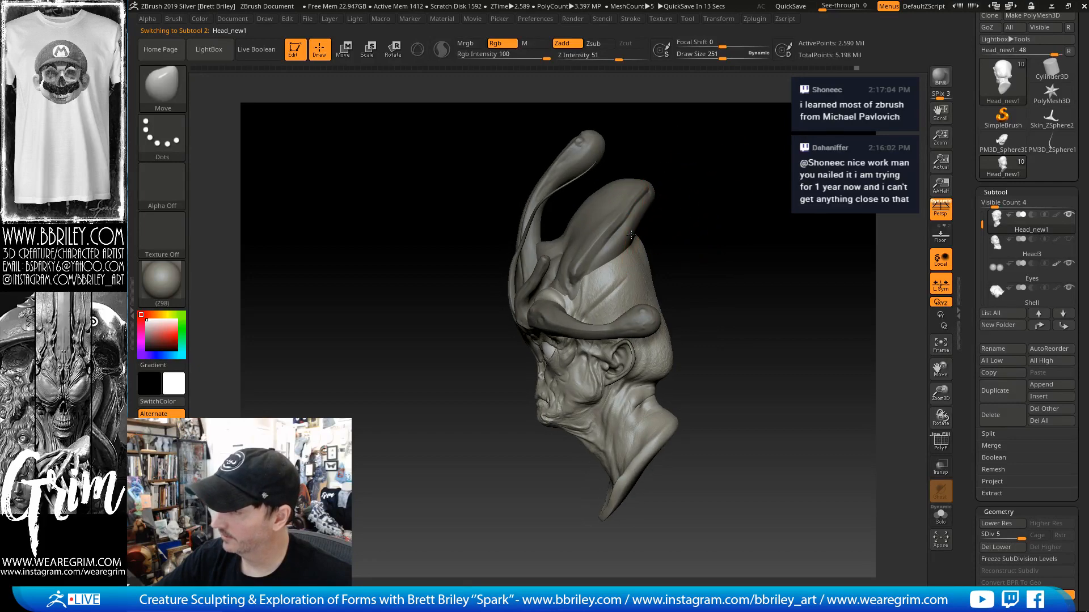
right_drag(631, 234, 655, 262)
Select the Shell subtool and reshape its rear side over the skull with Move at draw size 381
alt+click(658, 265)
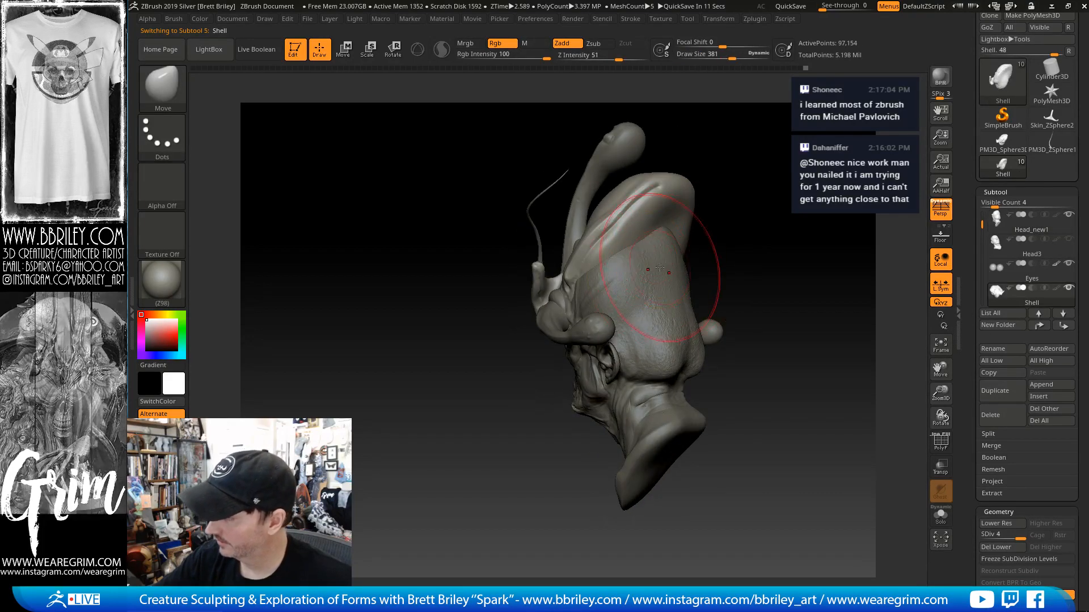
mouse_move(669, 336)
right_down()
mouse_move(795, 256)
mouse_move(710, 267)
mouse_move(679, 254)
right_up()
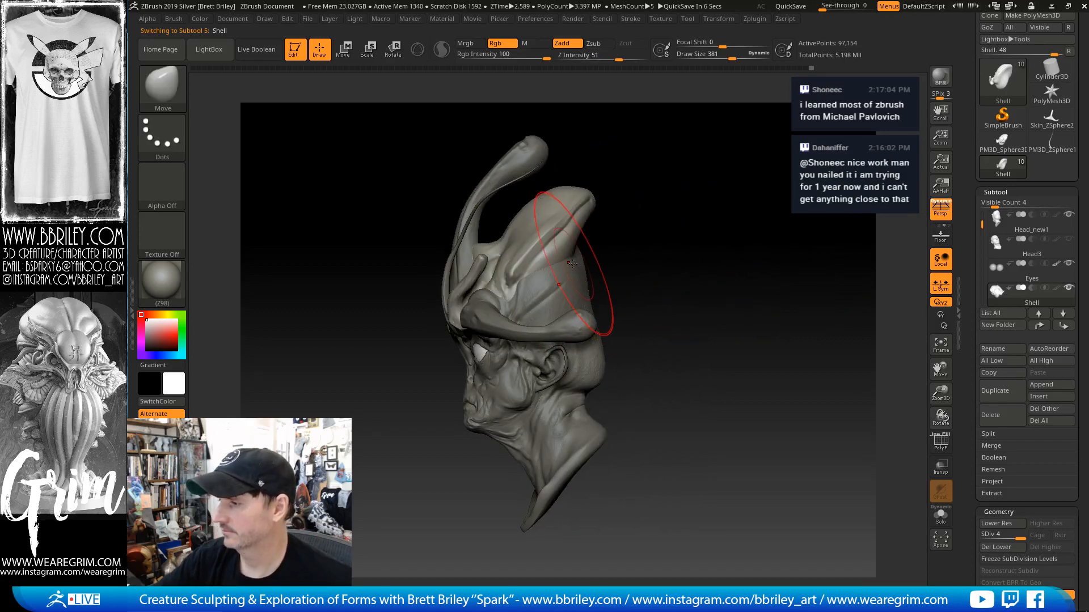
drag(560, 265, 551, 245)
right_drag(630, 238, 562, 255)
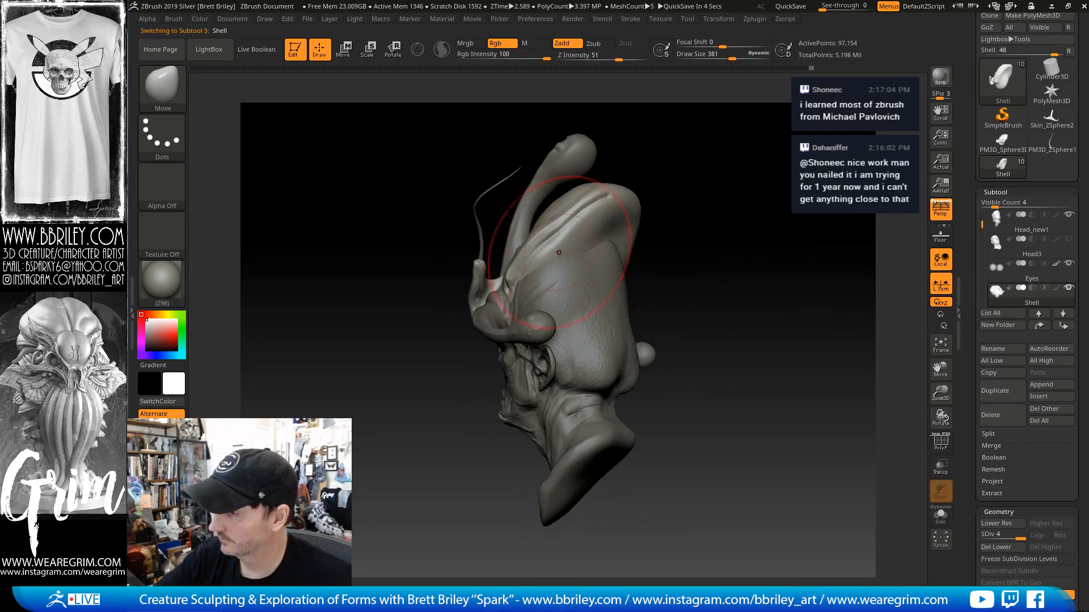
Inflate the Shell's rear edge above the skull with Inflat at draw size 124
key(b)
key(i)
key(n)
key(s)
drag(570, 250, 549, 249)
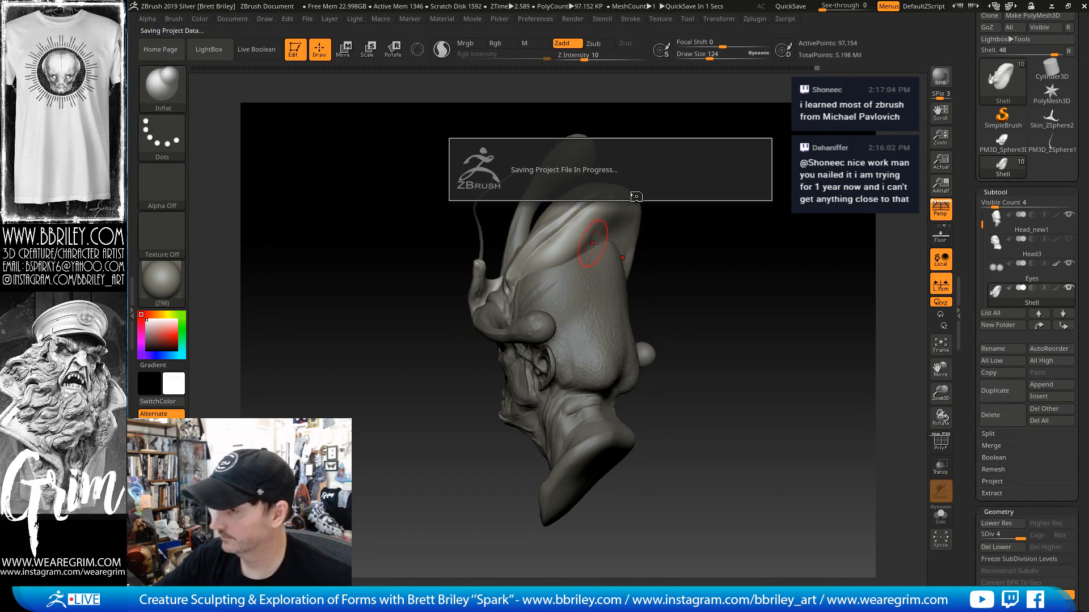
Crease the Shell's rear side along the skull with DamStandard at draw size 124
key(b)
key(d)
key(s)
mouse_move(592, 243)
right_down()
mouse_move(639, 188)
mouse_move(584, 244)
right_up()
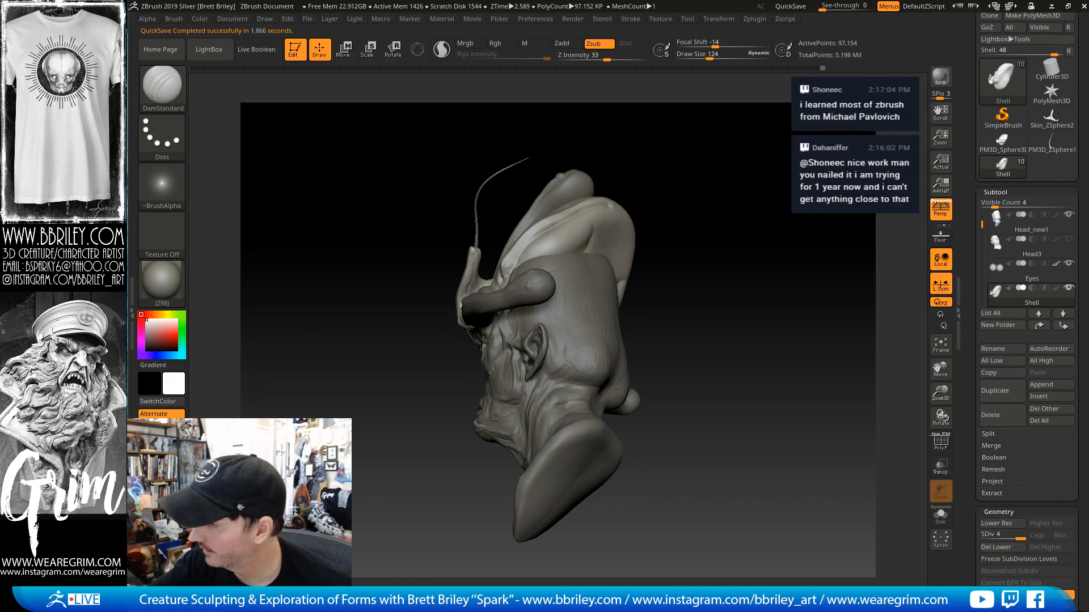
Build up the Shell's rear ridge with Inflat at draw size 124 and Standard at draw size 86
key(b)
key(i)
key(n)
key(b)
key(s)
key(t)
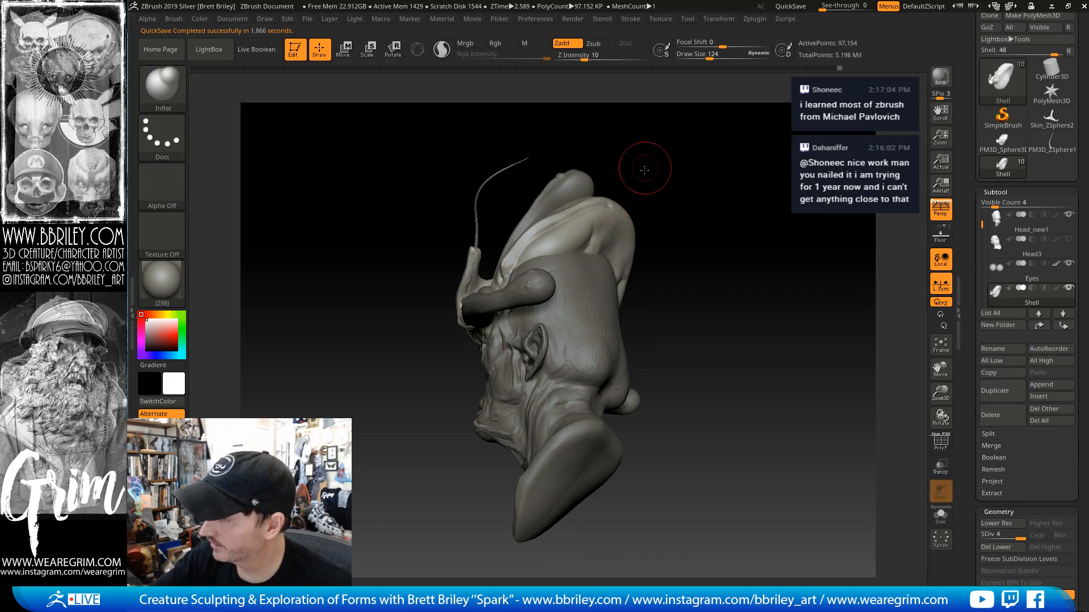
right_drag(645, 170, 652, 218)
key(s)
drag(612, 220, 606, 220)
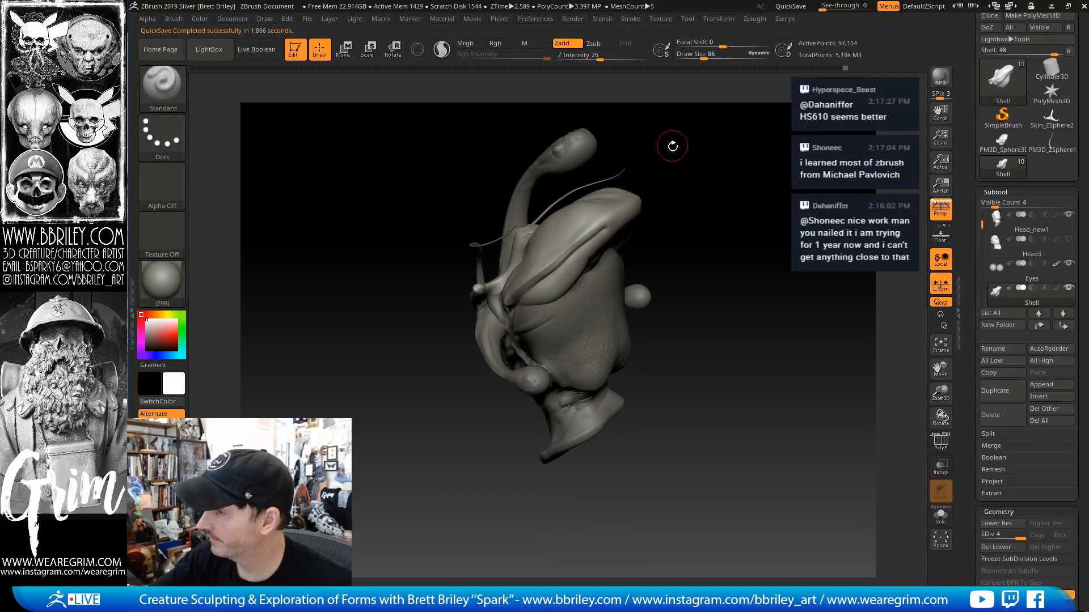
Plane the Shell's top and rear rim with TrimDynamic at draw size 86
right_drag(671, 151, 612, 214)
key(b)
key(t)
key(d)
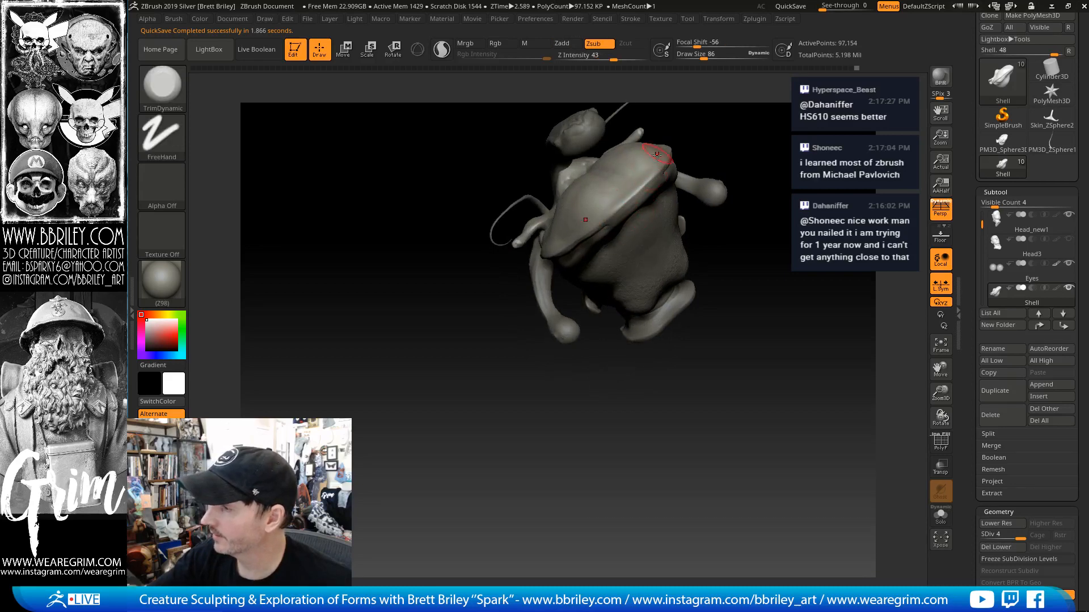
Isolate the Shell and deepen the groove across its top with DamStandard at draw size 86, smoothing the strokes
key(b)
key(d)
key(s)
right_drag(622, 181, 704, 197)
click(940, 515)
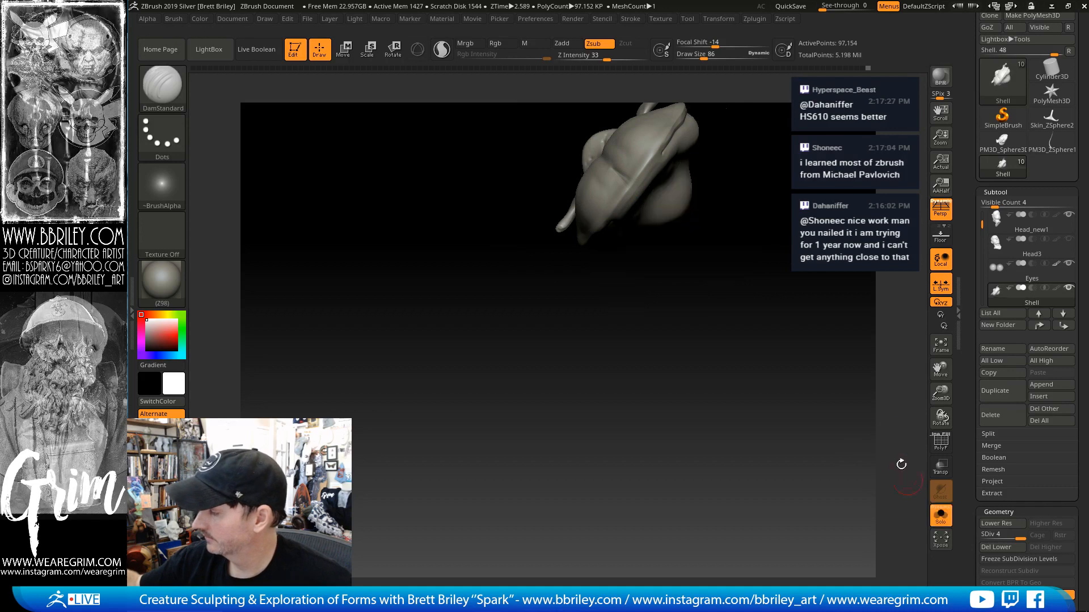
alt+right_drag(816, 222, 645, 311)
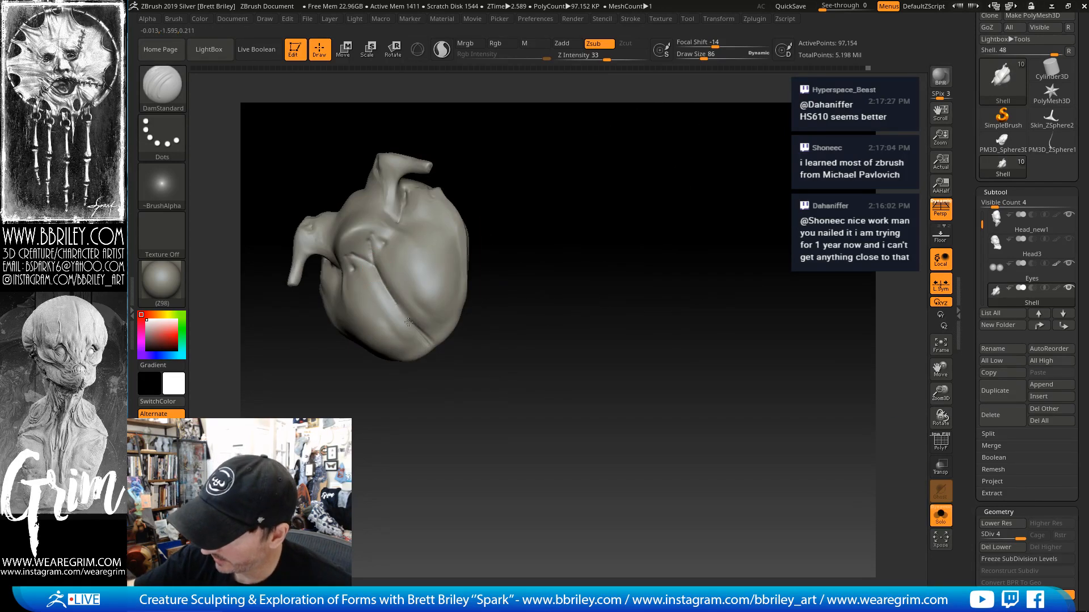
key(shift)
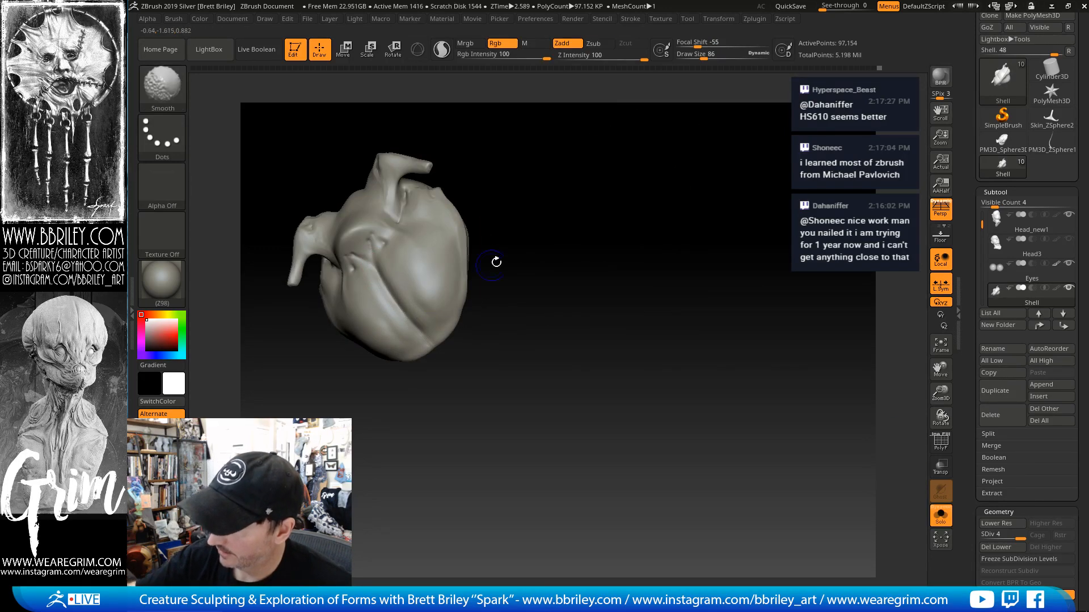
drag(497, 262, 450, 288)
Plane the isolated Shell's outer rim with TrimDynamic at draw size 62
key(b)
key(t)
key(d)
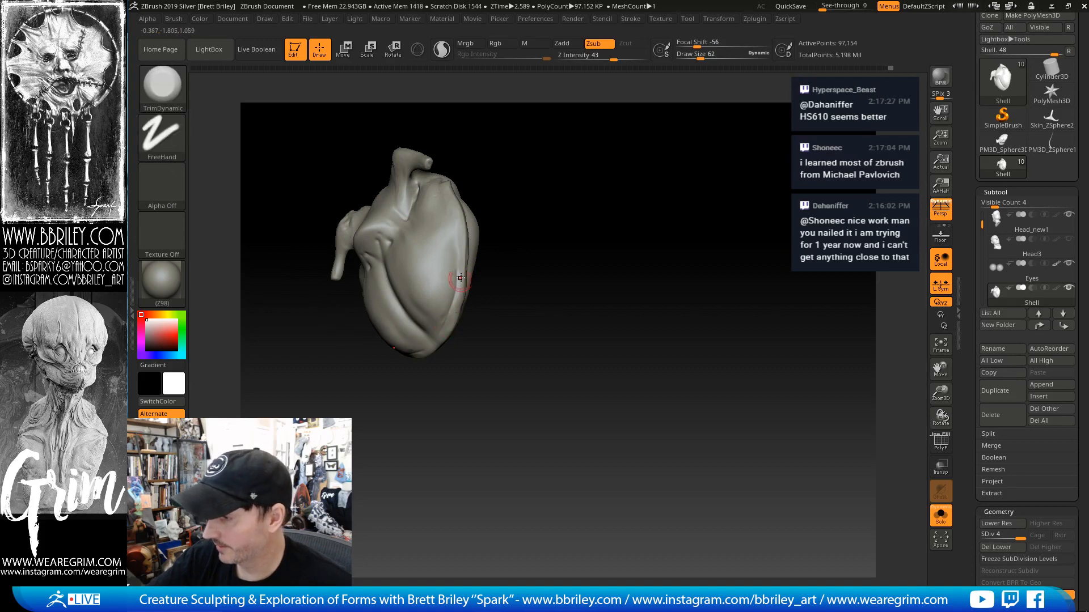
right_drag(451, 279, 460, 275)
mouse_move(487, 313)
right_down()
mouse_move(499, 254)
mouse_move(464, 345)
right_up()
right_drag(614, 285, 463, 355)
Crease the rim on the Shell's underside with DamStandard at draw size 62 and smooth the strokes
key(b)
key(d)
key(s)
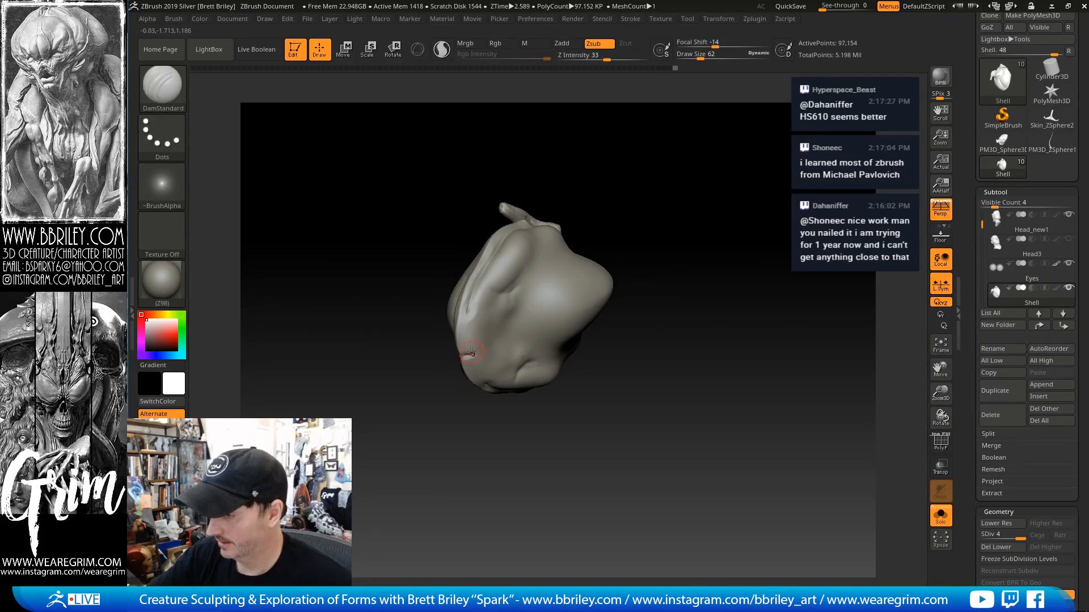
shift+drag(481, 350, 469, 348)
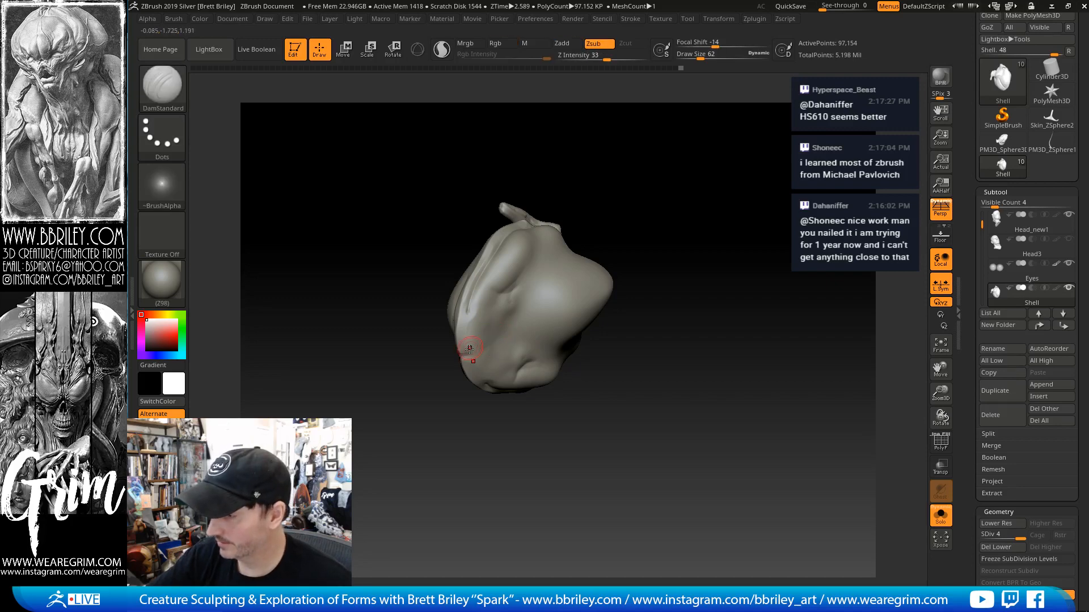
key(shift)
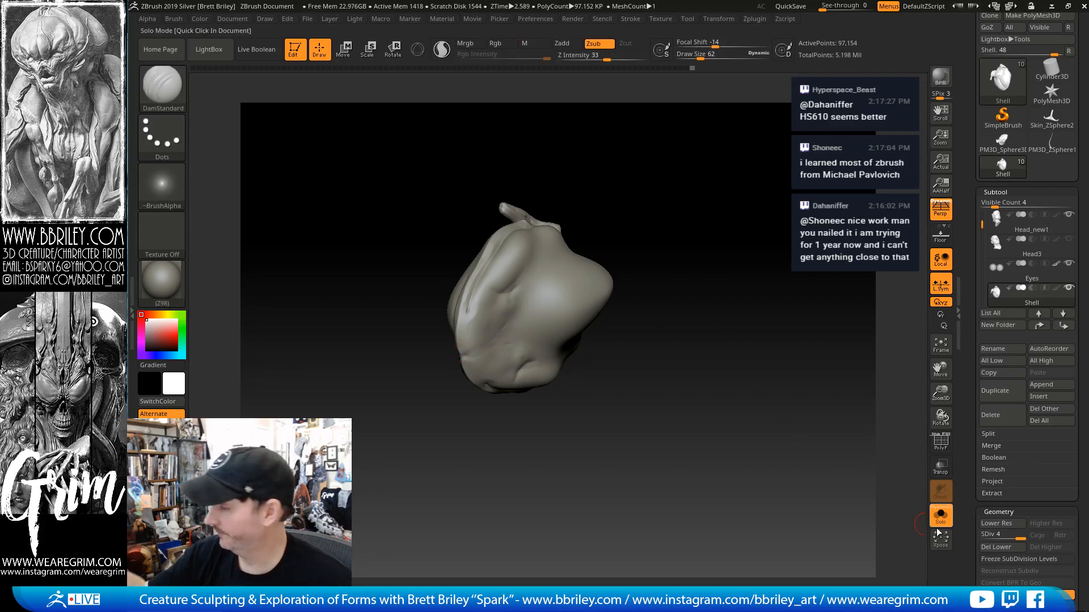
Show all subtools, select Head_new1, and inflate and smooth the skull beside the Shell with Inflat at draw size 143
click(940, 517)
drag(810, 406, 802, 422)
alt+click(538, 324)
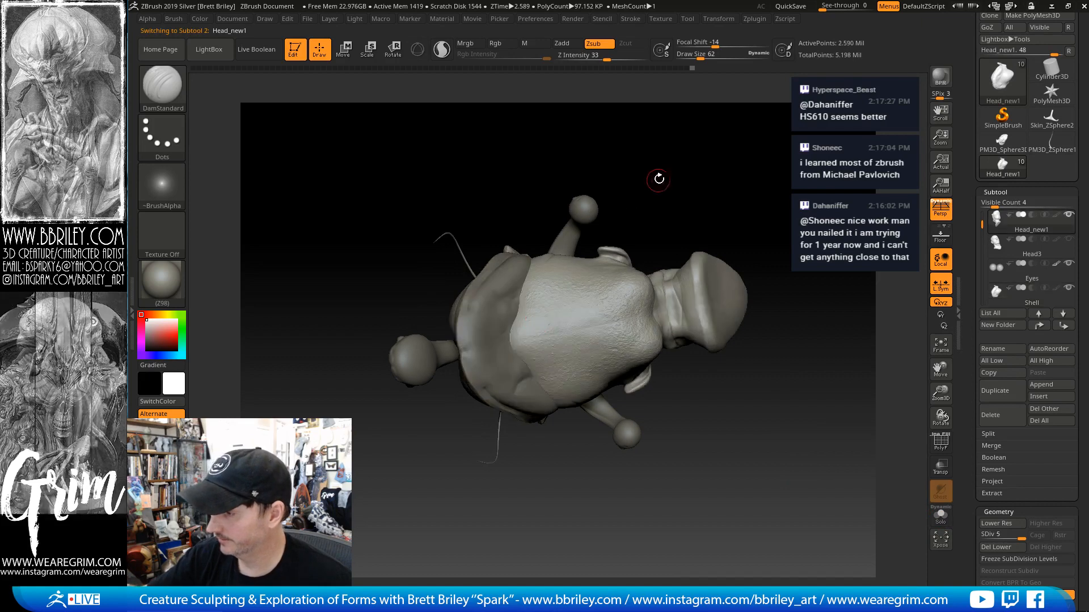
drag(658, 177, 575, 265)
key(b)
key(i)
key(n)
key(shift)
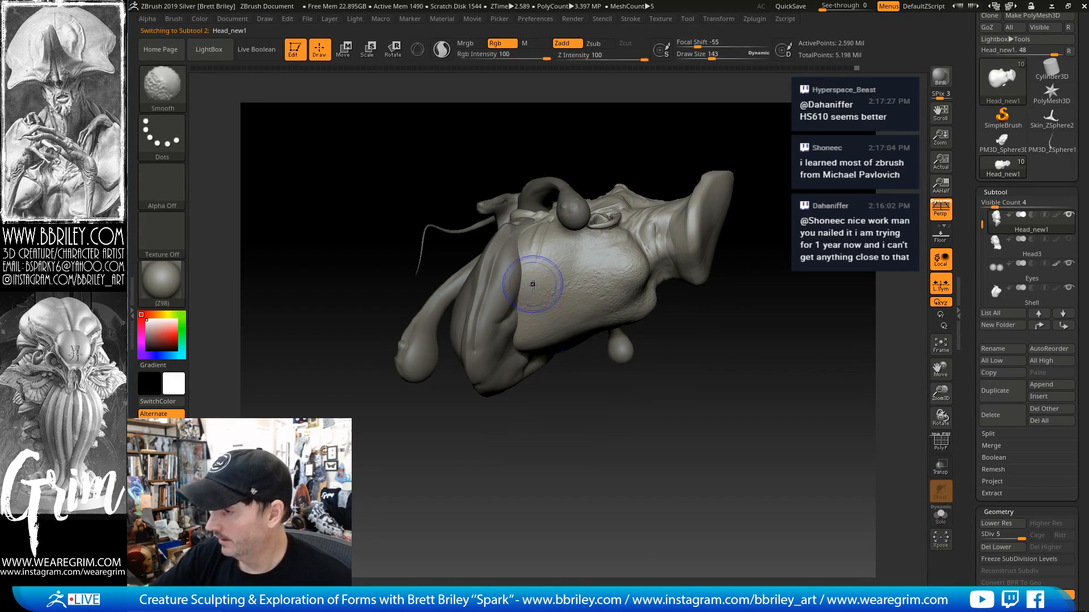
drag(671, 145, 697, 138)
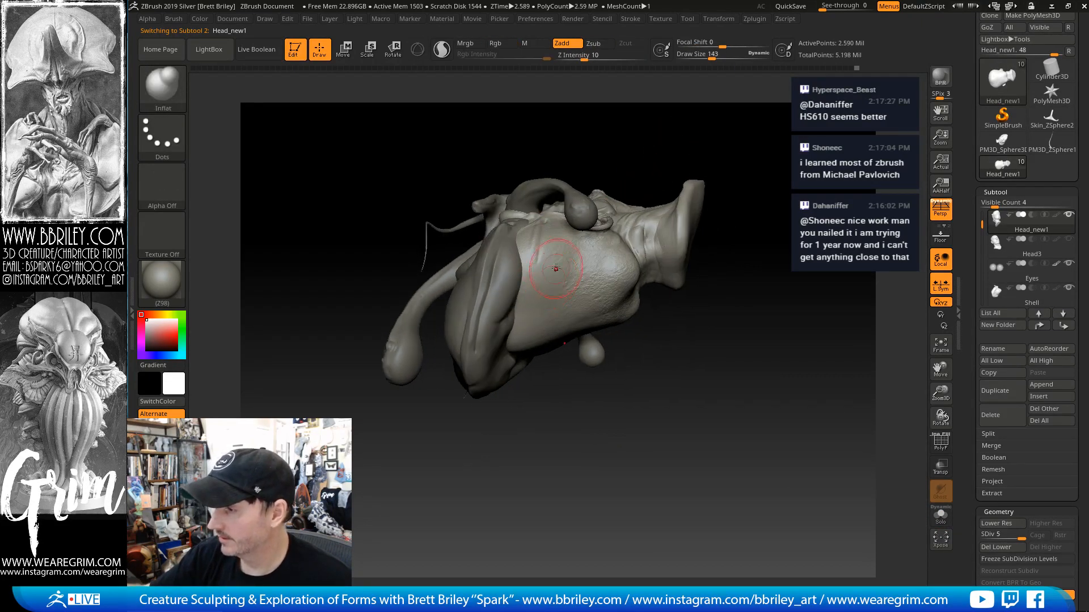
Crease folds into the side and back of the skull with DamStandard at draw sizes 143 and 72
key(b)
key(d)
key(s)
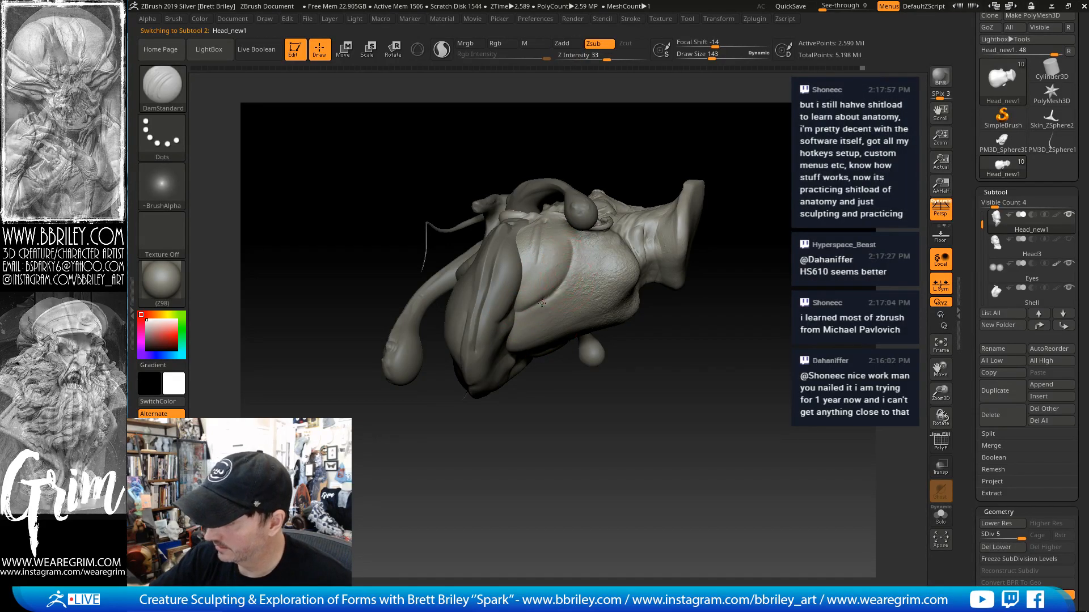
mouse_move(708, 165)
mouse_down()
mouse_move(715, 113)
mouse_move(693, 187)
mouse_move(769, 306)
mouse_move(704, 250)
mouse_up()
key(s)
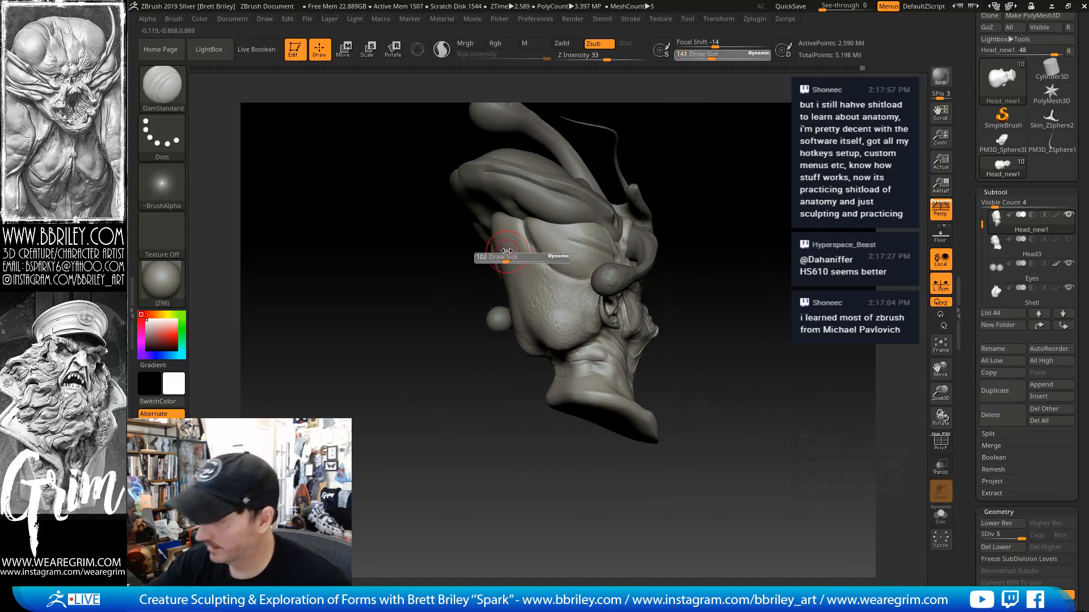
drag(508, 255, 499, 255)
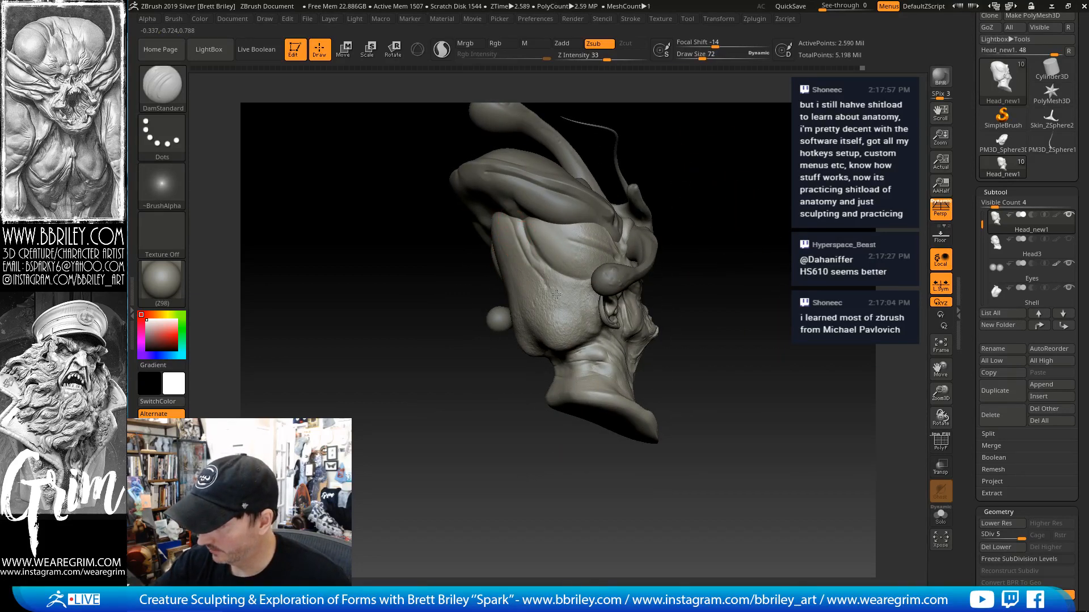
Raise ridges along the folds on the back of the skull with Standard at draw size 39
key(b)
key(s)
key(t)
key(s)
mouse_move(580, 289)
mouse_down()
mouse_move(547, 277)
mouse_move(529, 256)
mouse_up()
drag(657, 146, 695, 110)
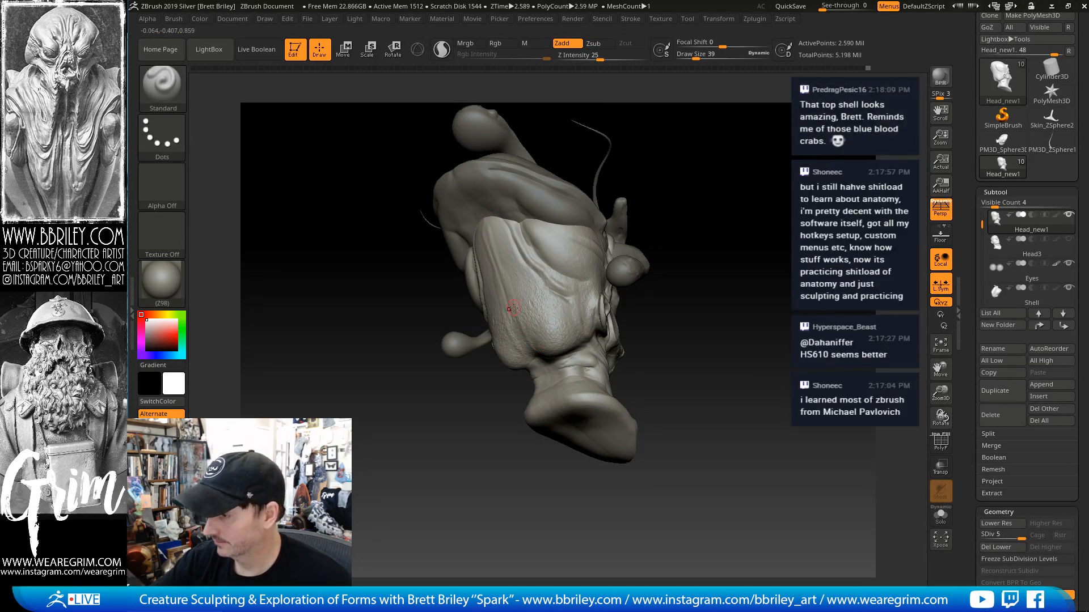
drag(703, 229, 683, 222)
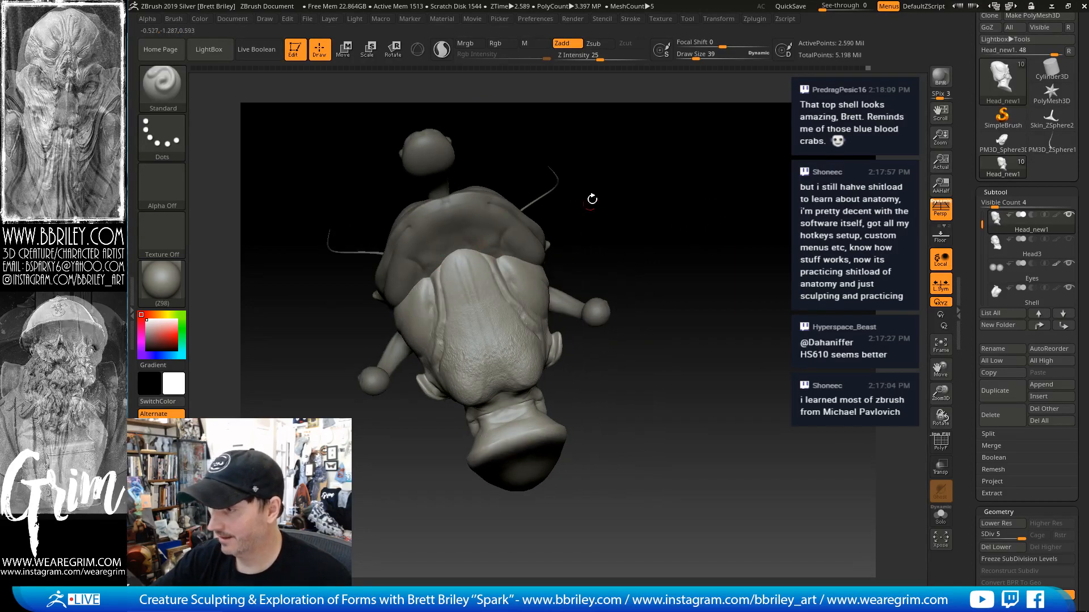
Sharpen the creases running down the back of the skull with DamStandard at draw size 39
drag(591, 197, 449, 290)
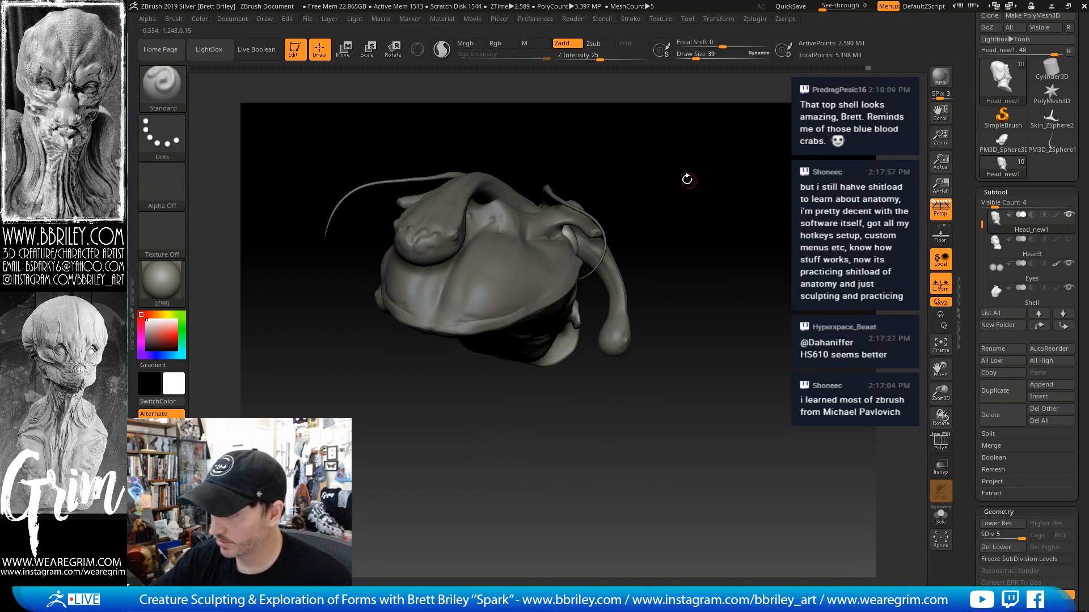
drag(686, 179, 635, 210)
key(b)
key(d)
key(s)
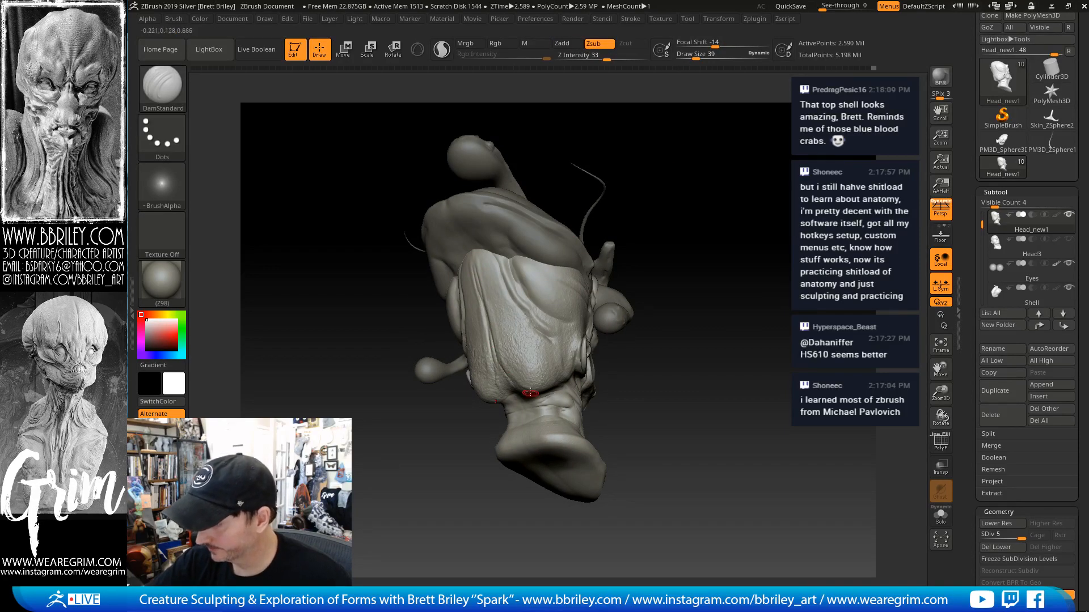
Lower Head_new1 to subdivision level 3, then build up and smooth the skull's folds with Clay at draw size 65
key(b)
key(c)
key(l)
key(shift+d)
key(shift+d)
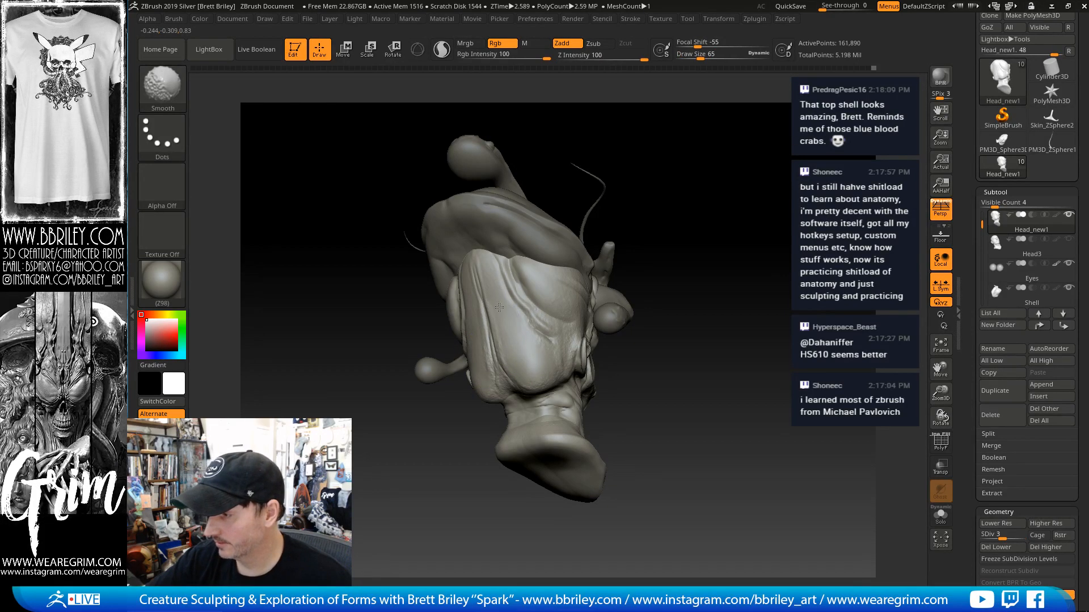
drag(731, 317, 658, 314)
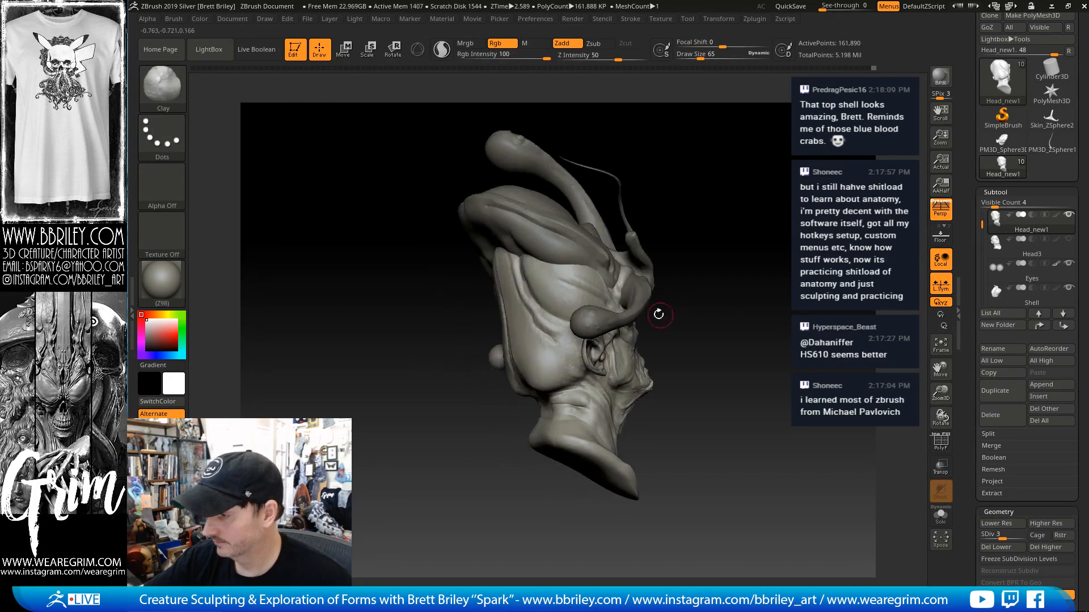
Plane the skull's side with TrimDynamic at draw size 65 and crease its folds with DamStandard at draw size 47
key(b)
key(t)
key(d)
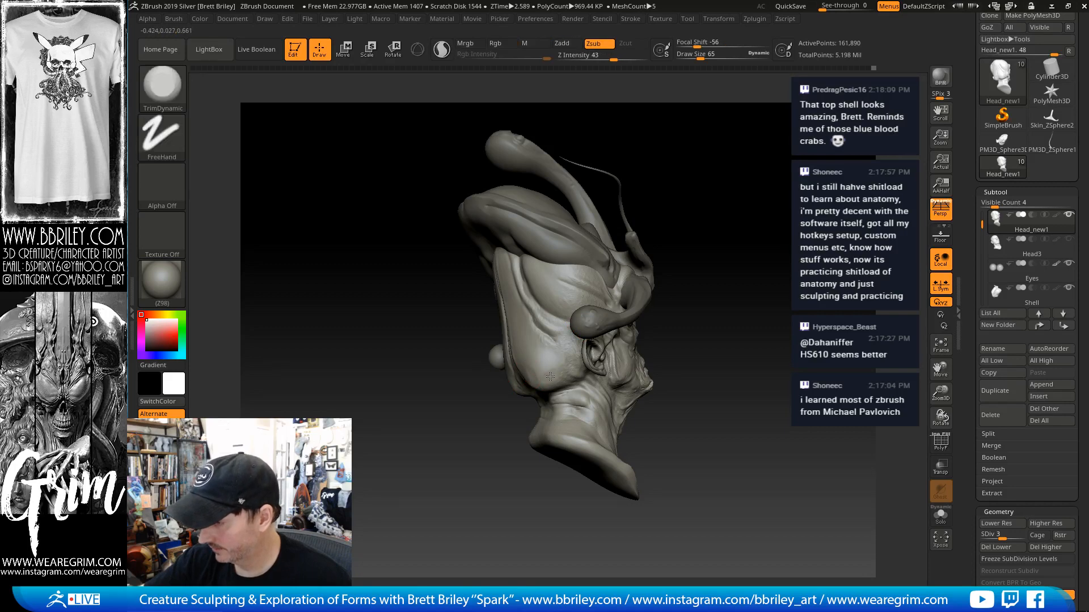
key(b)
key(d)
key(s)
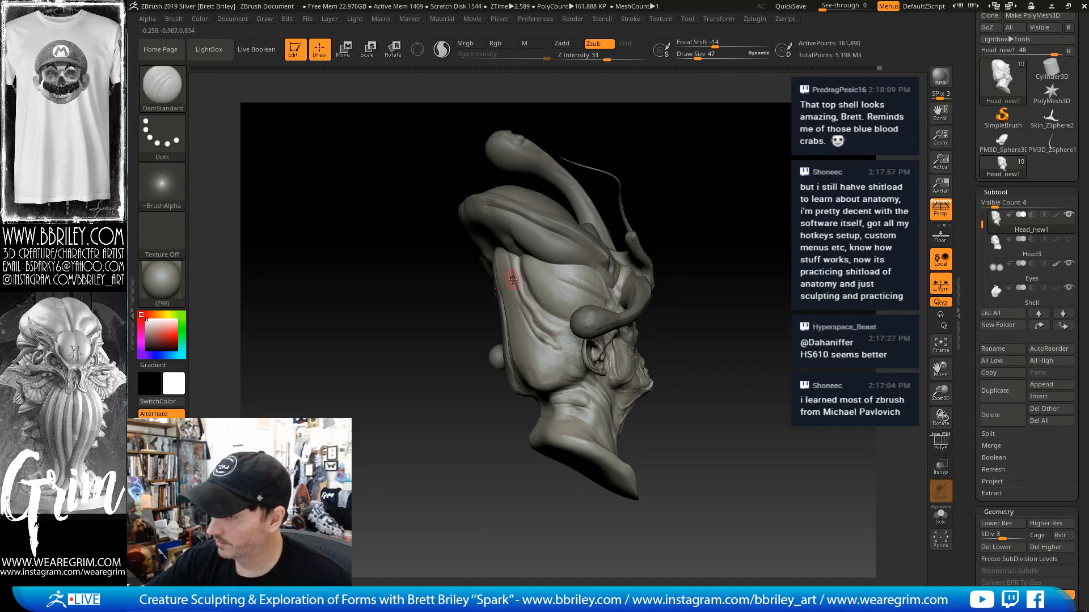
drag(704, 205, 739, 190)
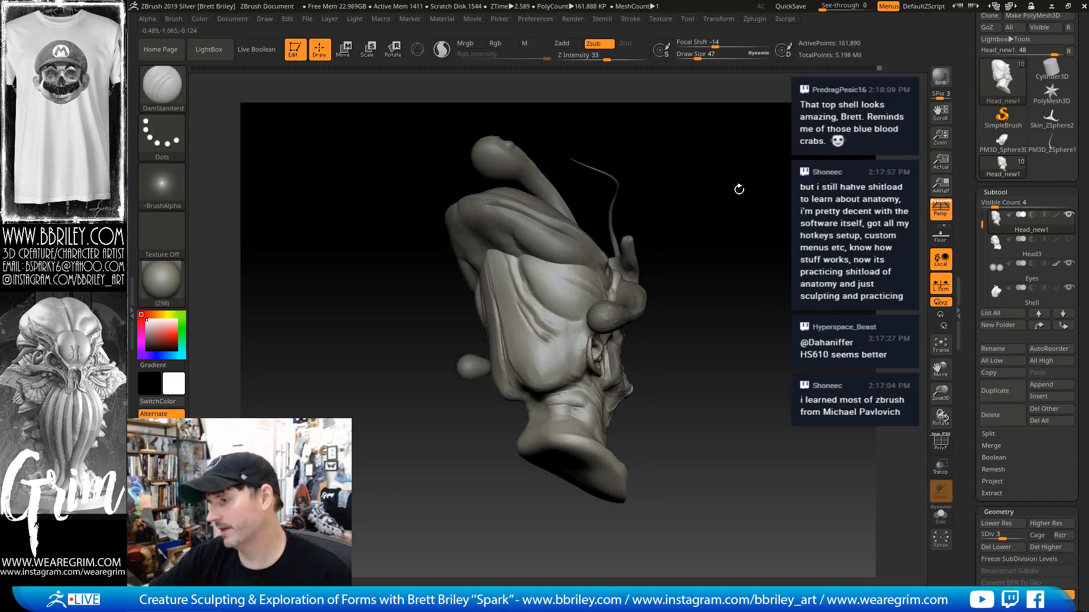
Build up the folds on the skull's rear side with Clay at draw size 79 and smooth them
key(b)
key(c)
key(l)
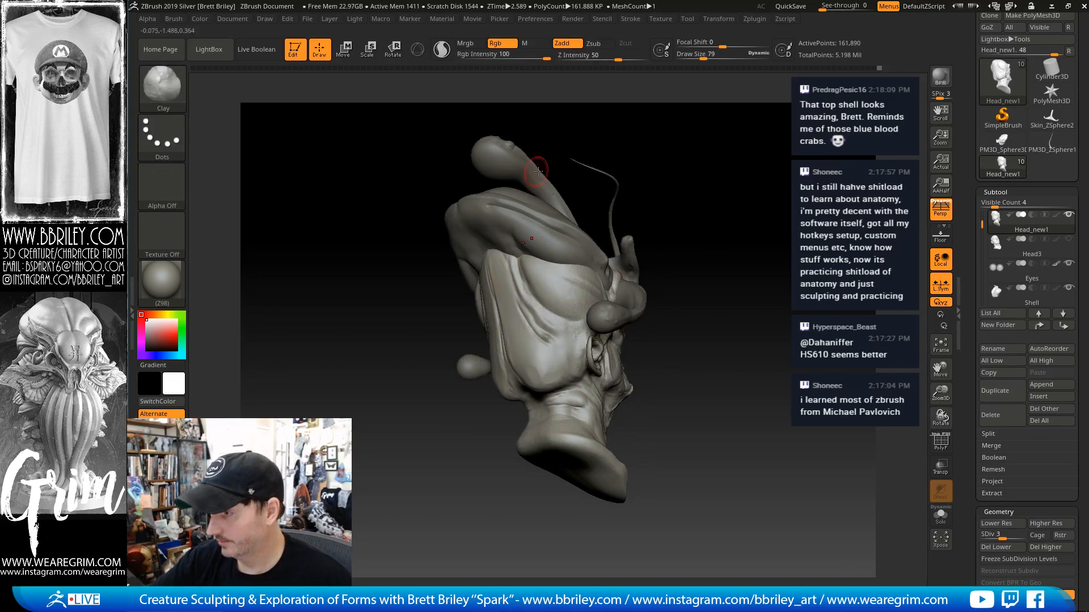
drag(508, 285, 516, 328)
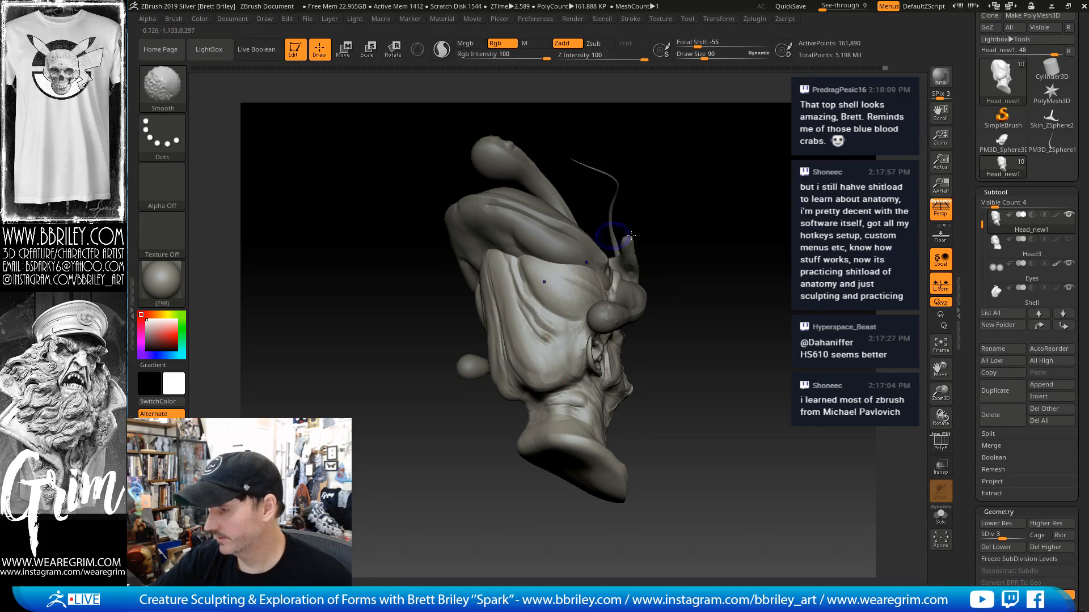
Duplicate the Shell subtool and ready the copy for moving
mouse_move(724, 220)
mouse_down()
mouse_move(737, 221)
mouse_move(668, 222)
mouse_up()
alt+click(558, 192)
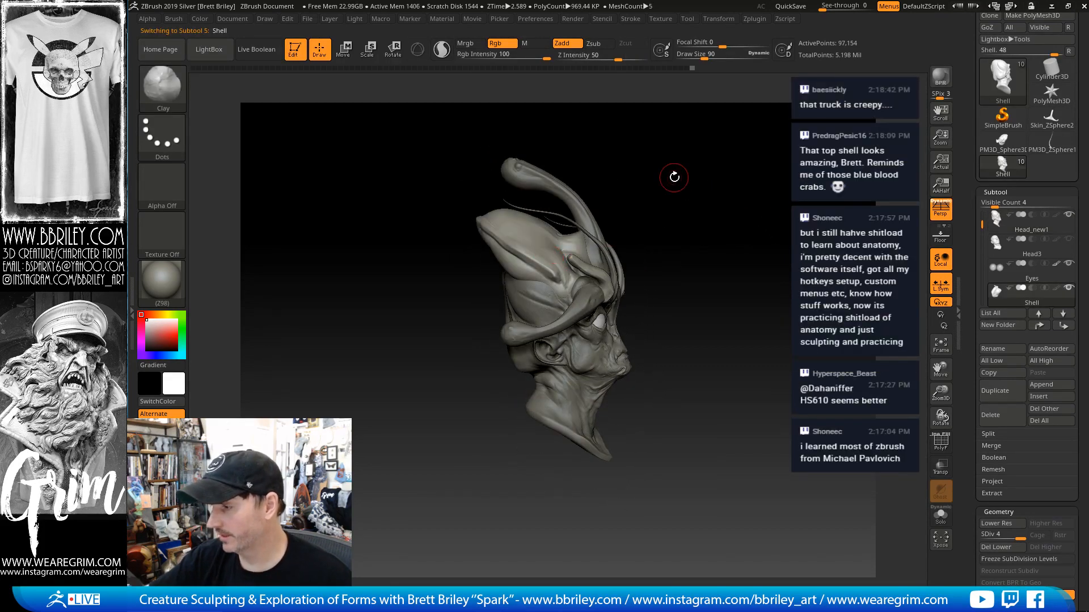
click(995, 392)
click(345, 51)
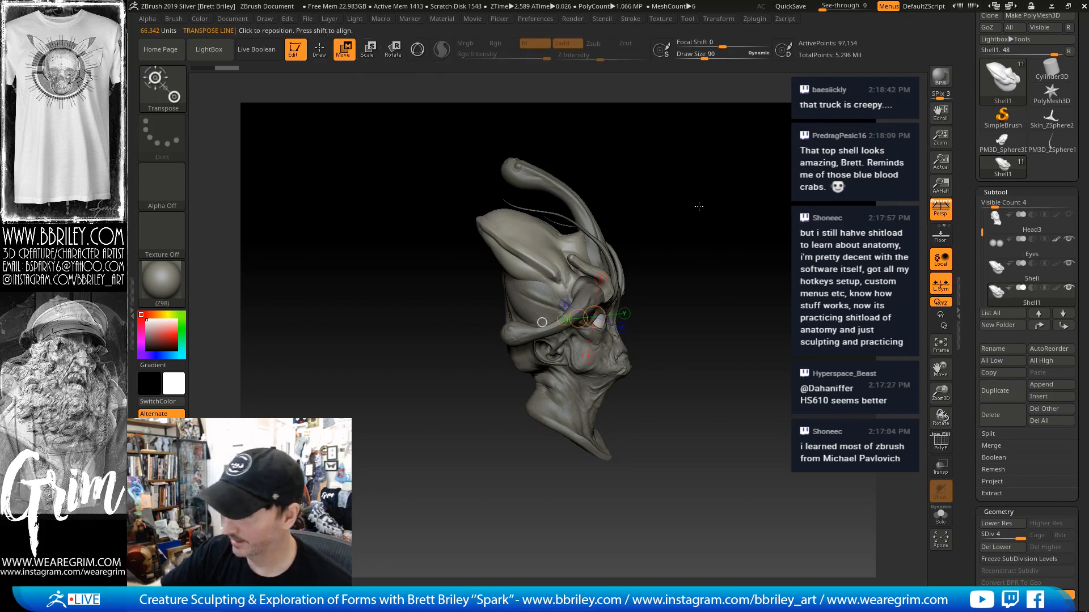
Centre the transform gizmo on the duplicated shell and reset its orientation
drag(698, 206, 680, 204)
click(420, 55)
drag(757, 198, 681, 198)
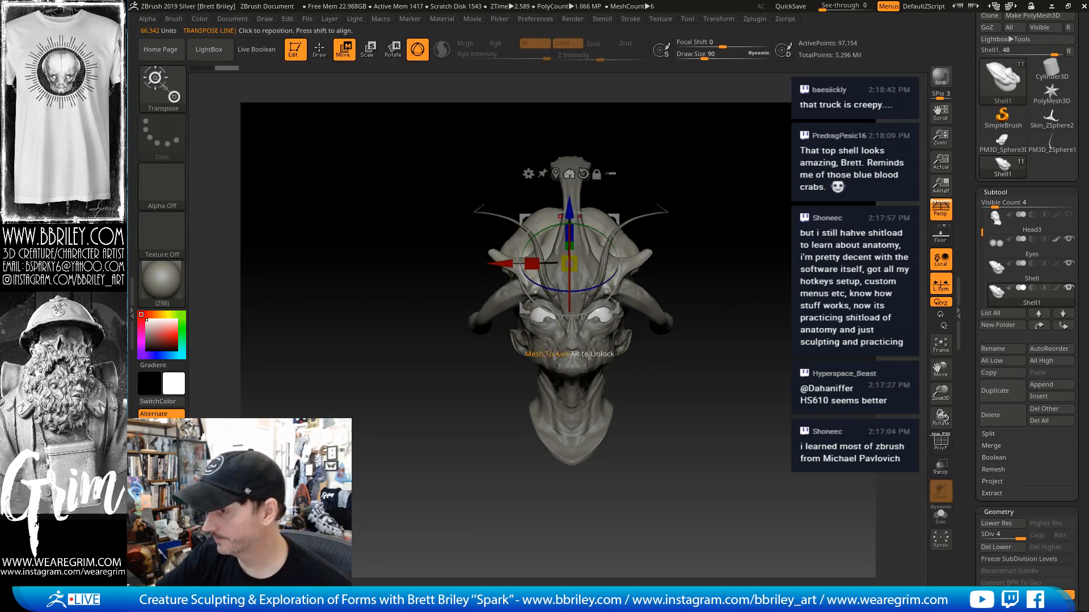
click(557, 175)
click(593, 175)
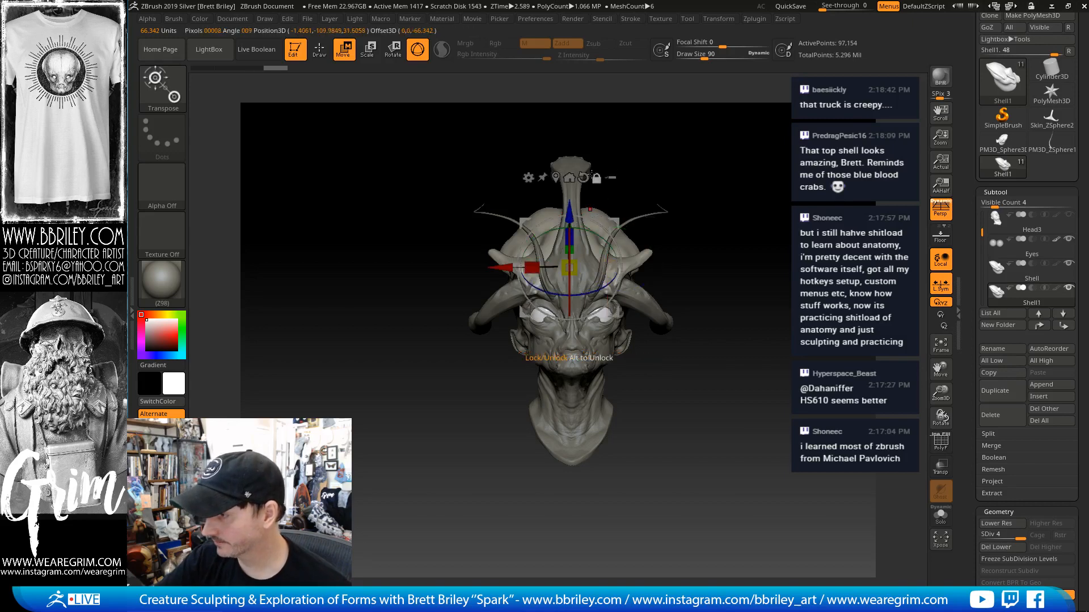
drag(689, 195, 763, 185)
alt+click(582, 176)
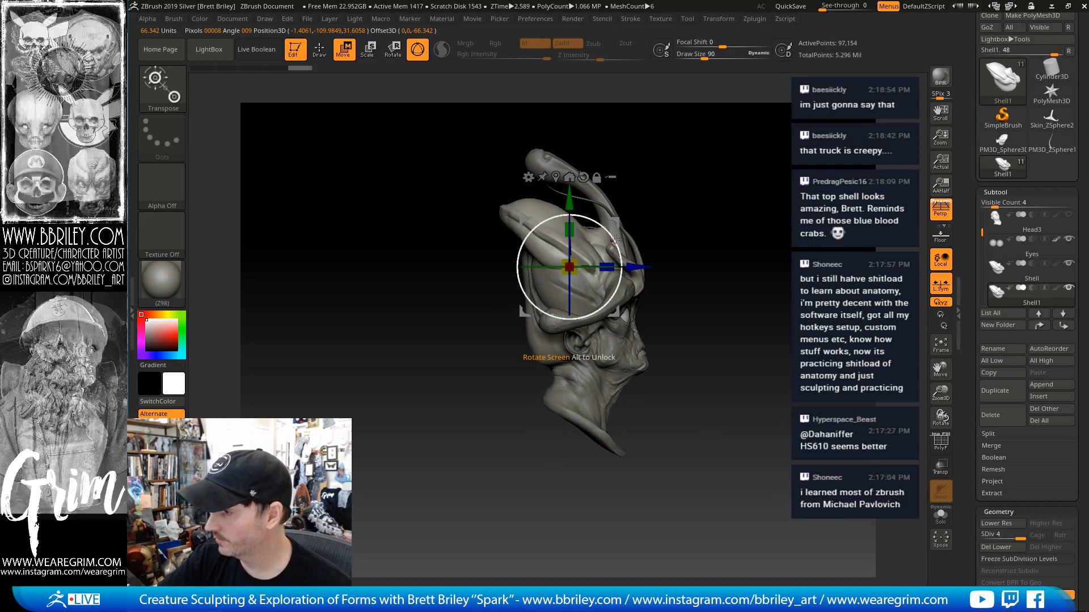
Try flipping the duplicated shell over and placing it lower against the back of the skull
drag(613, 239, 590, 262)
drag(590, 279, 590, 278)
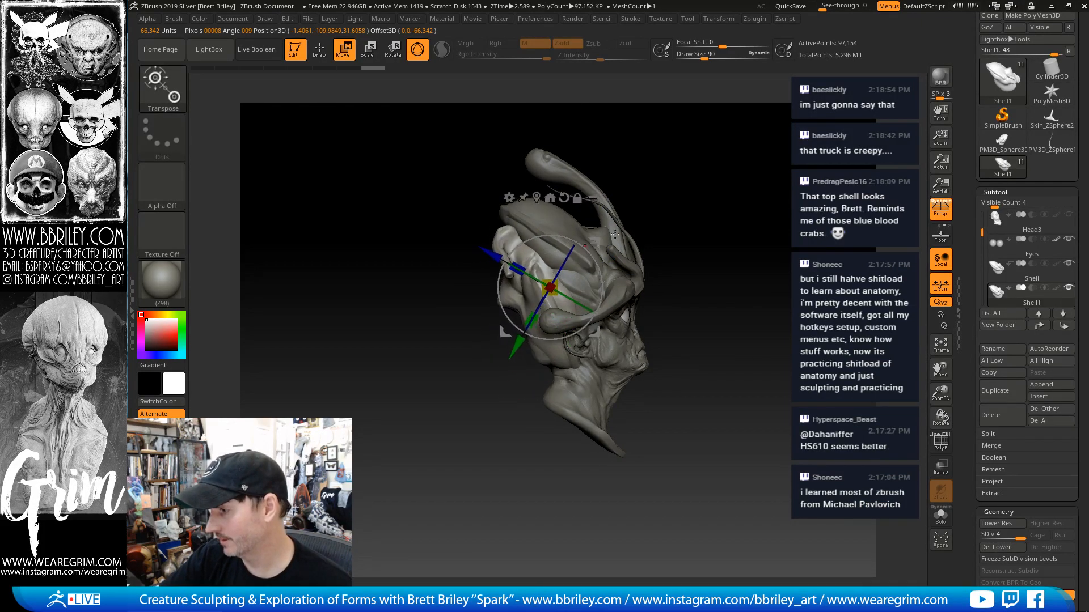
drag(689, 219, 712, 227)
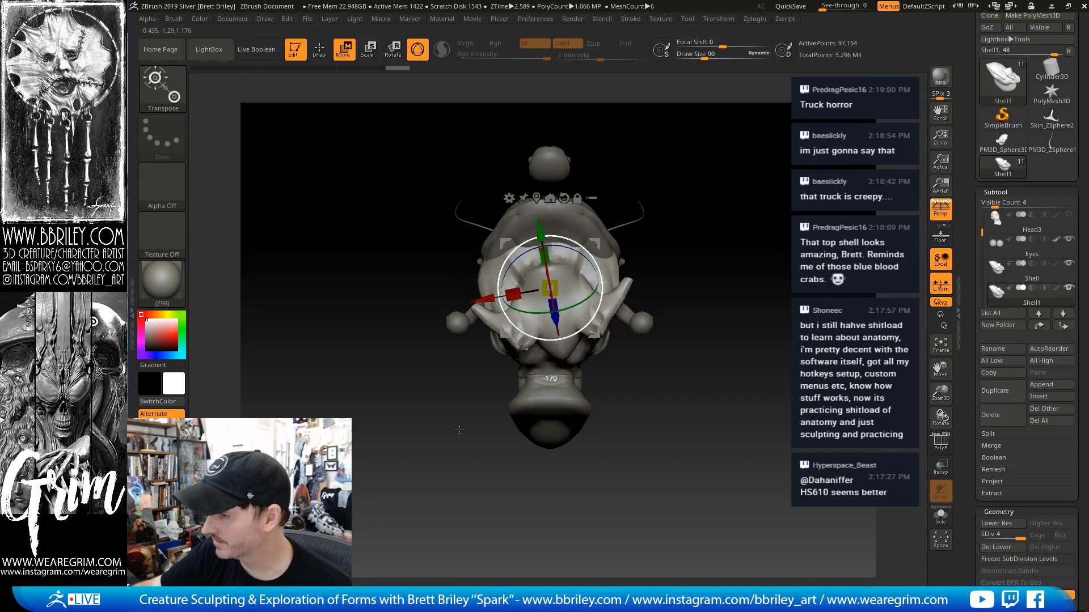
mouse_move(433, 432)
mouse_down()
mouse_move(631, 225)
mouse_move(597, 271)
mouse_move(605, 250)
mouse_up()
Hide the duplicated shell to compare the head without it, then delete the Shell1 subtool
mouse_move(731, 213)
mouse_down()
mouse_move(823, 218)
mouse_move(739, 209)
mouse_move(725, 228)
mouse_move(612, 225)
mouse_move(710, 211)
mouse_up()
key(q)
alt+click(540, 318)
drag(734, 256, 459, 339)
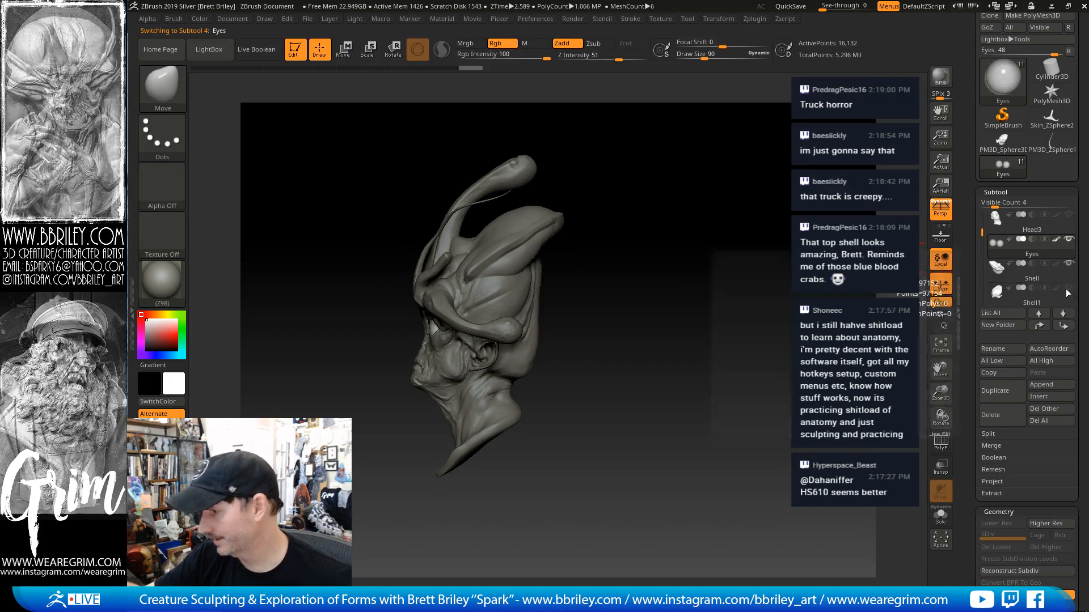
mouse_move(761, 324)
mouse_down()
mouse_move(778, 324)
mouse_move(756, 323)
mouse_up()
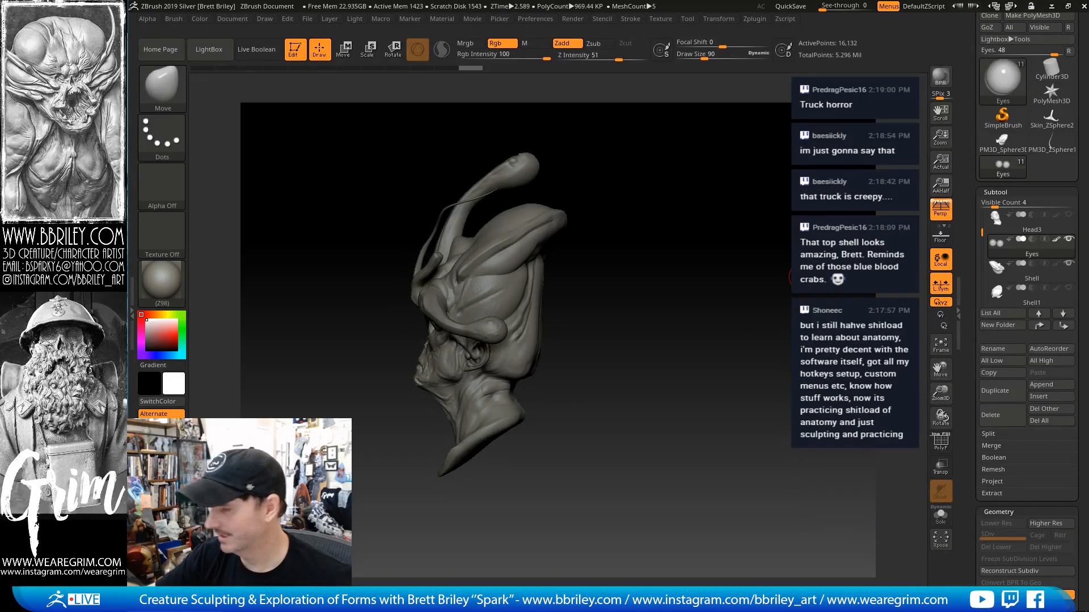
click(1019, 305)
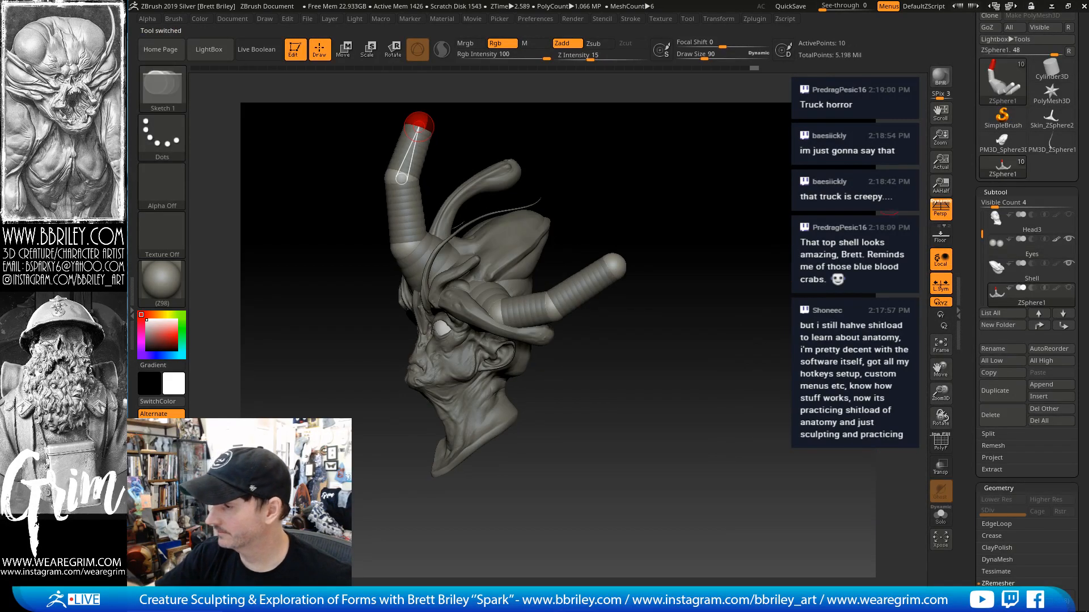
Crease the Shell's rear folds with DamStandard at draw size 59 and raise the ridges between them with Standard
click(1021, 272)
drag(642, 287, 580, 274)
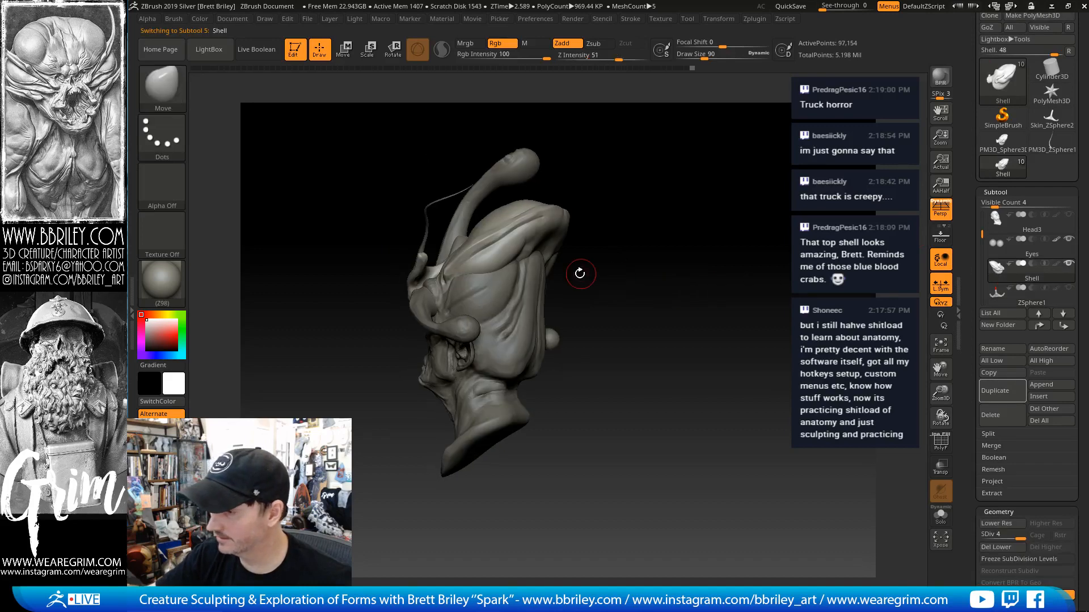
drag(647, 232, 599, 209)
key(b)
key(d)
key(s)
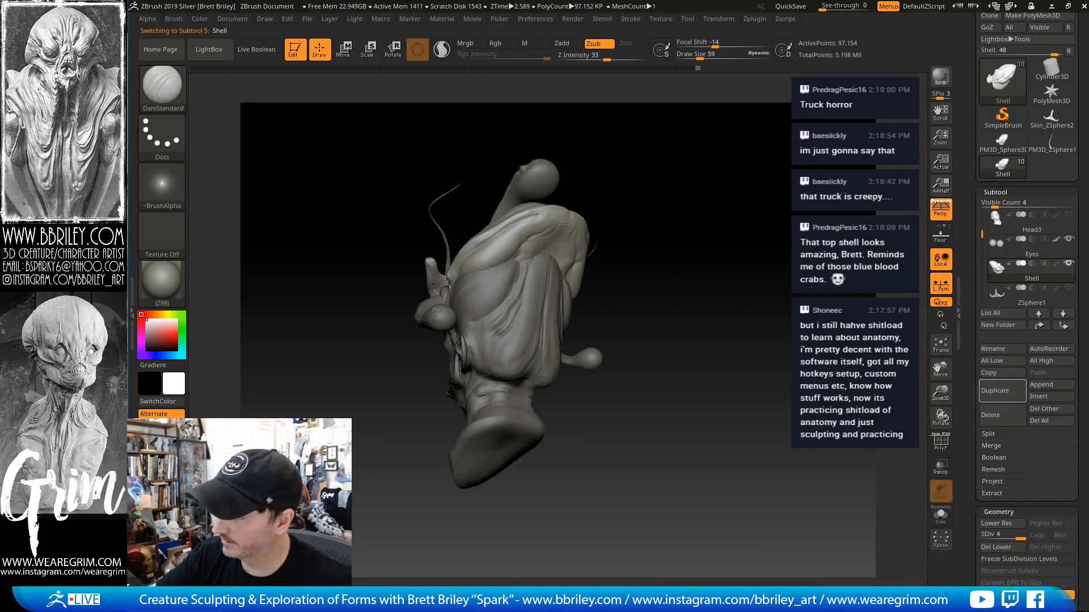
key(b)
key(s)
key(t)
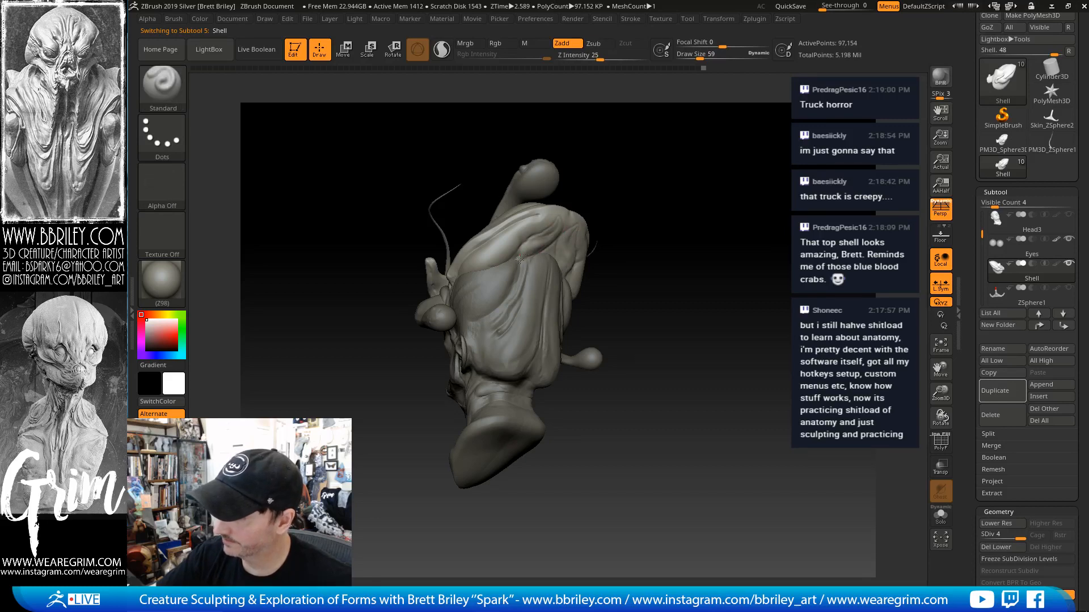
Crease the folds on Head_new1's rear side with DamStandard at draw size 59, then raise them with Standard and smooth
alt+click(552, 243)
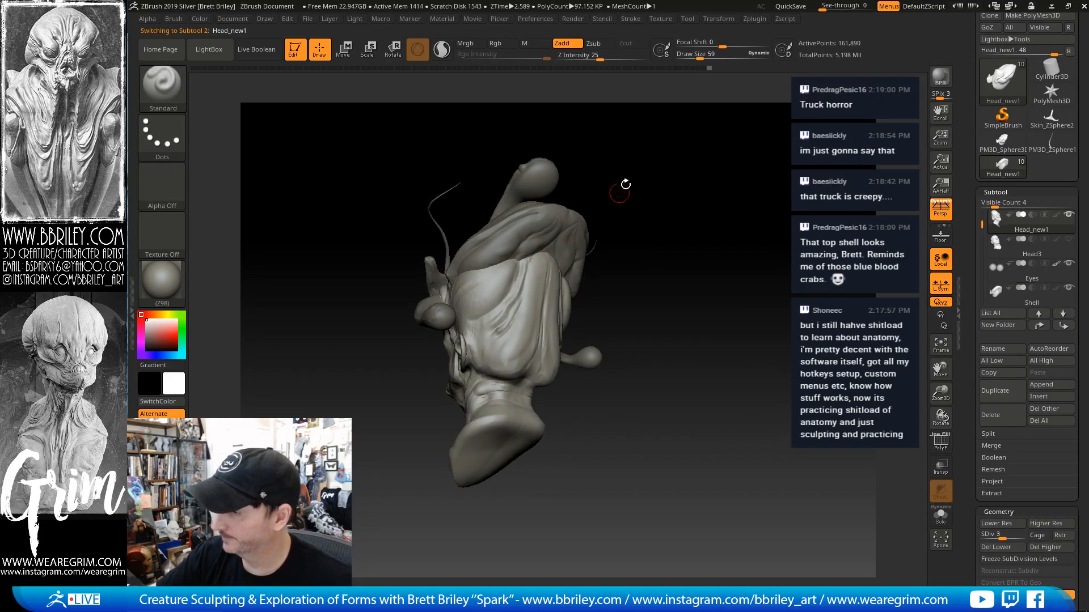
key(b)
key(d)
key(s)
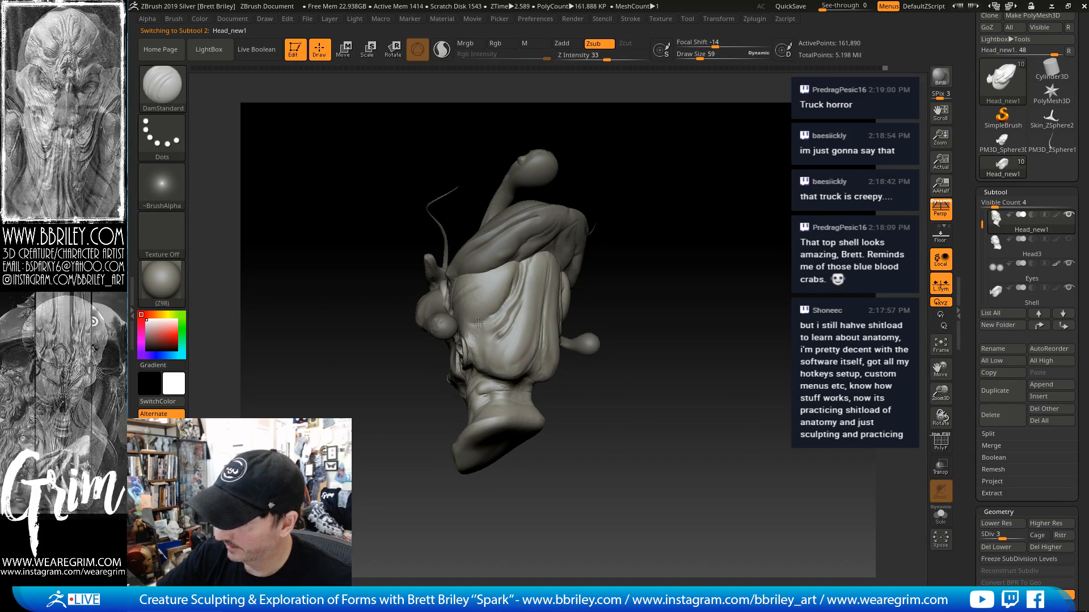
key(b)
key(s)
key(t)
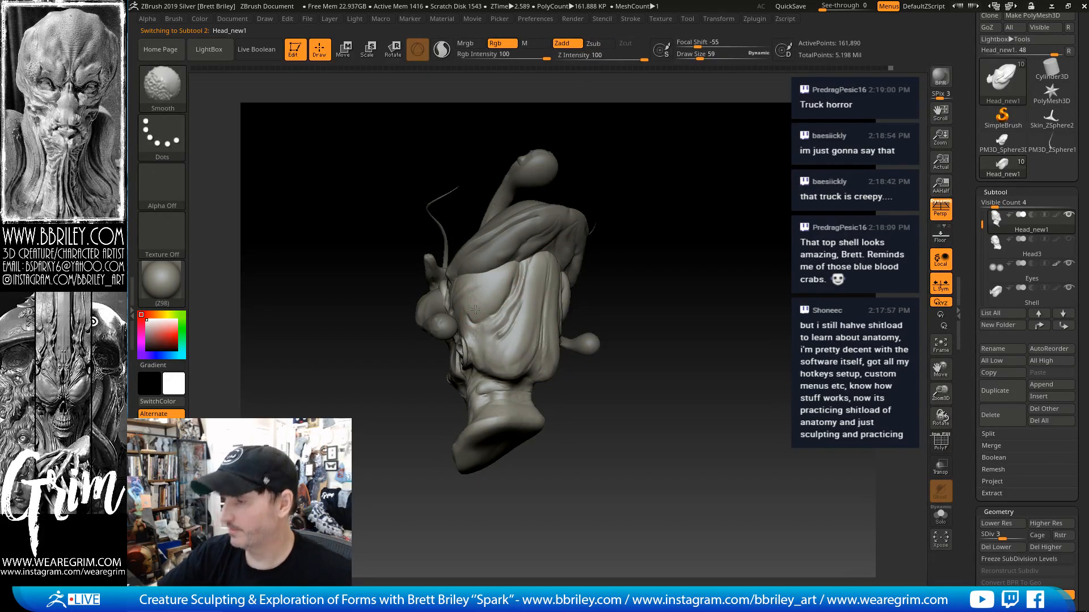
drag(610, 267, 712, 255)
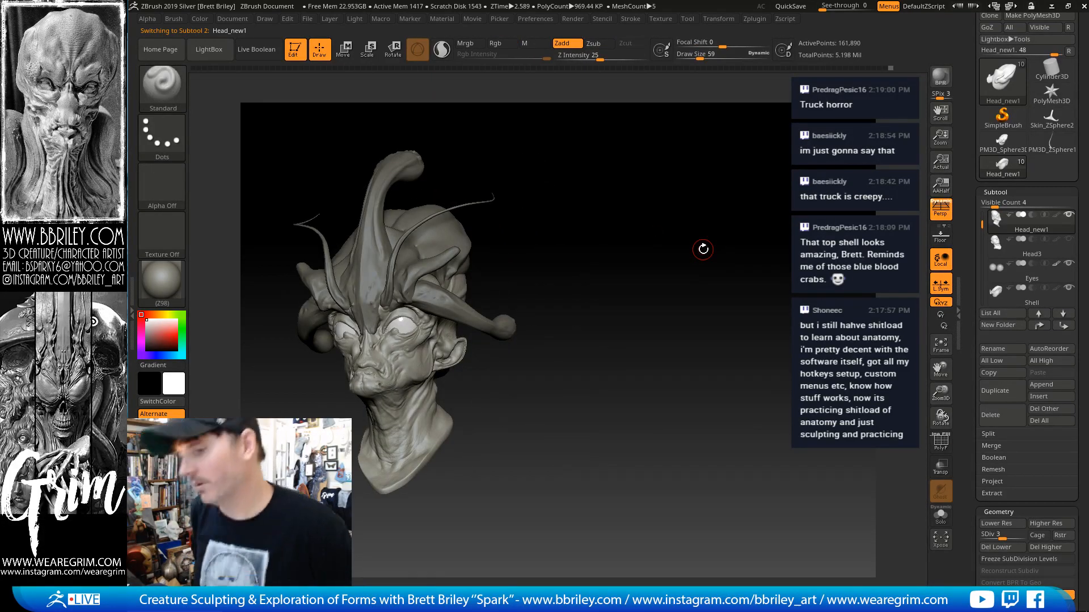
mouse_move(662, 163)
mouse_down()
mouse_move(662, 250)
mouse_move(703, 224)
mouse_move(811, 243)
mouse_up()
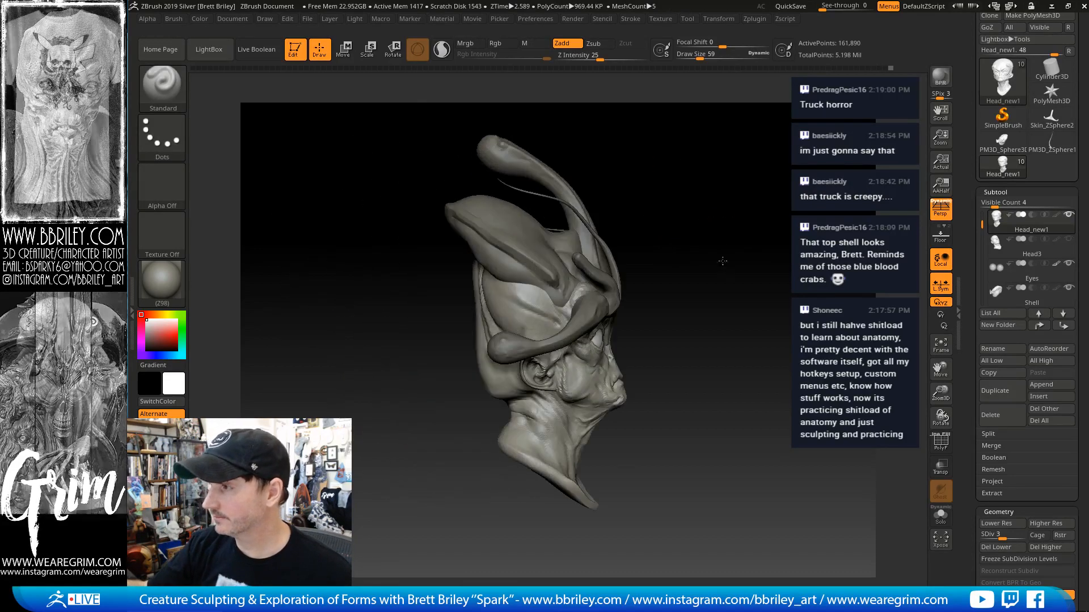
Save the current creature head tool to disk
click(688, 19)
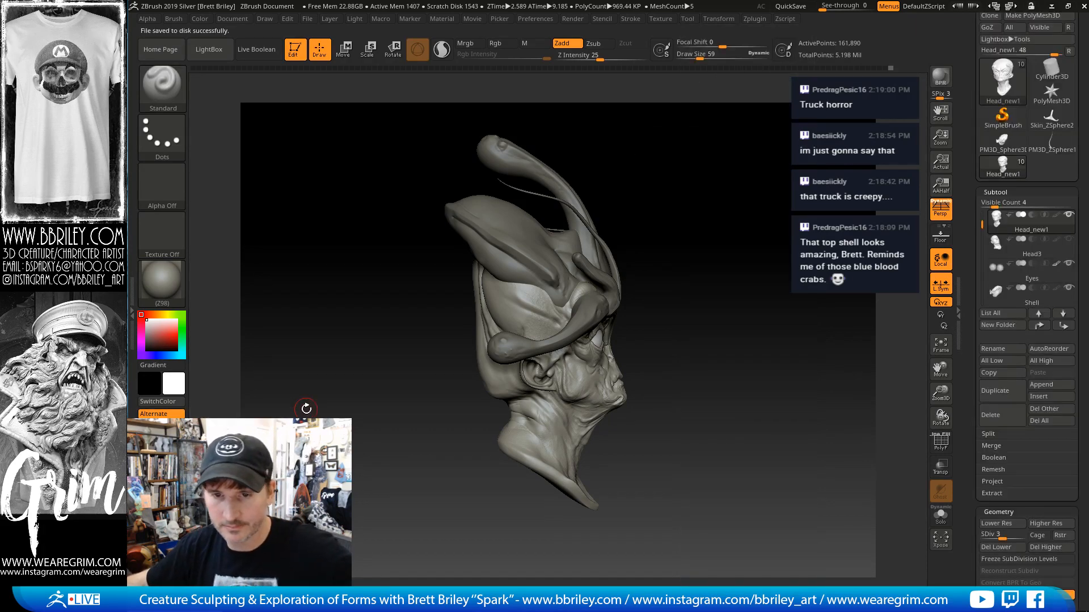
drag(424, 419, 410, 426)
drag(705, 417, 667, 426)
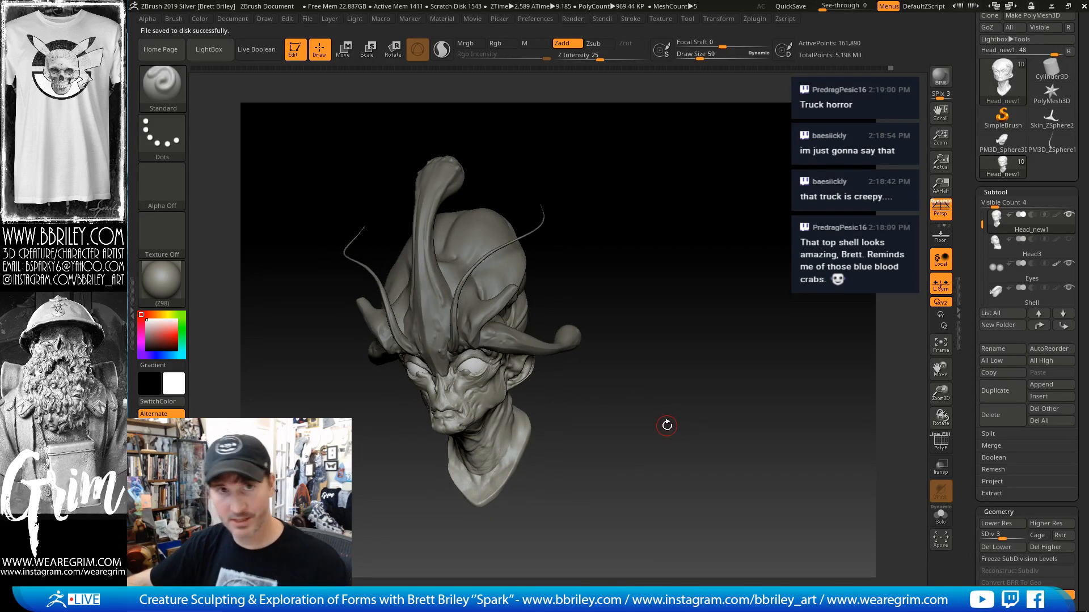
drag(624, 209, 613, 225)
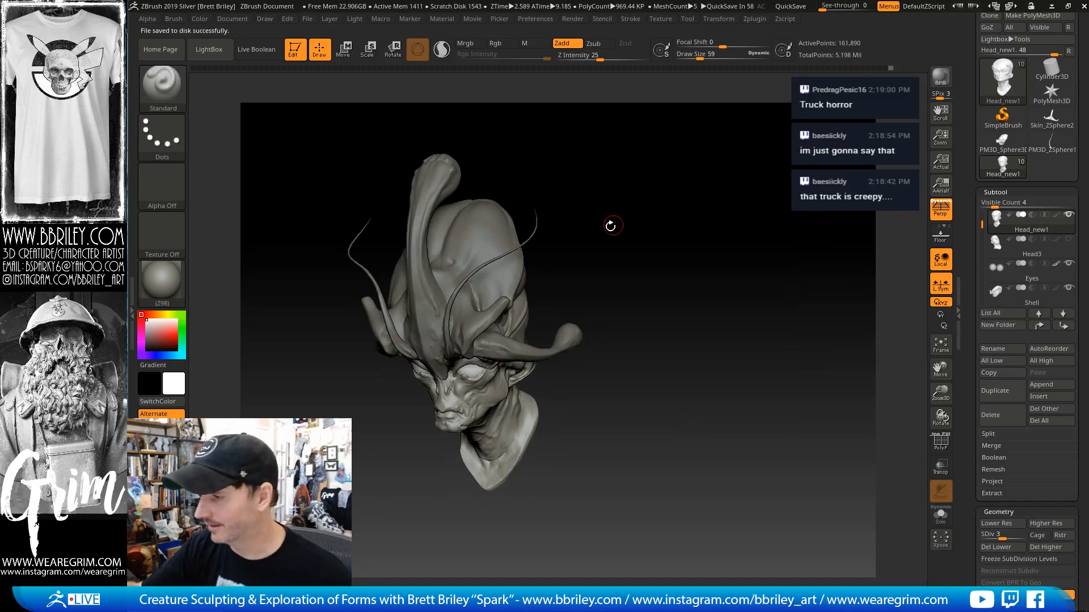
Switch from the Shell subtool back to Head_new1 and raise it to subdivision level 5
alt+click(499, 278)
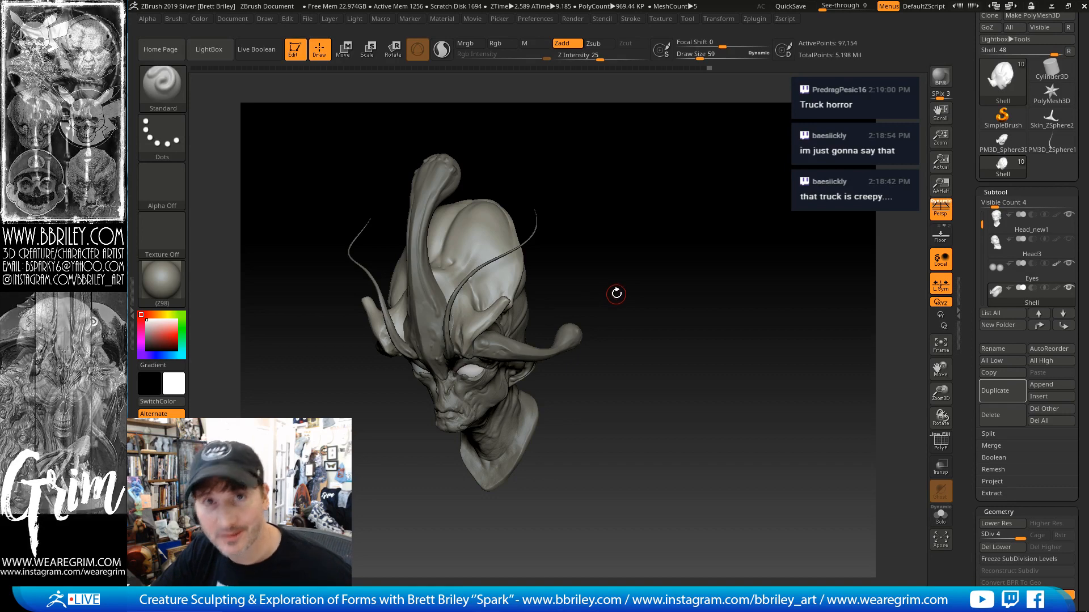
mouse_move(604, 262)
mouse_down()
mouse_move(618, 238)
mouse_move(666, 209)
mouse_move(646, 225)
mouse_move(685, 215)
mouse_move(675, 209)
mouse_move(656, 243)
mouse_up()
alt+click(647, 348)
mouse_move(647, 348)
mouse_down()
mouse_move(636, 276)
mouse_move(669, 238)
mouse_move(724, 224)
mouse_move(724, 195)
mouse_move(737, 196)
mouse_up()
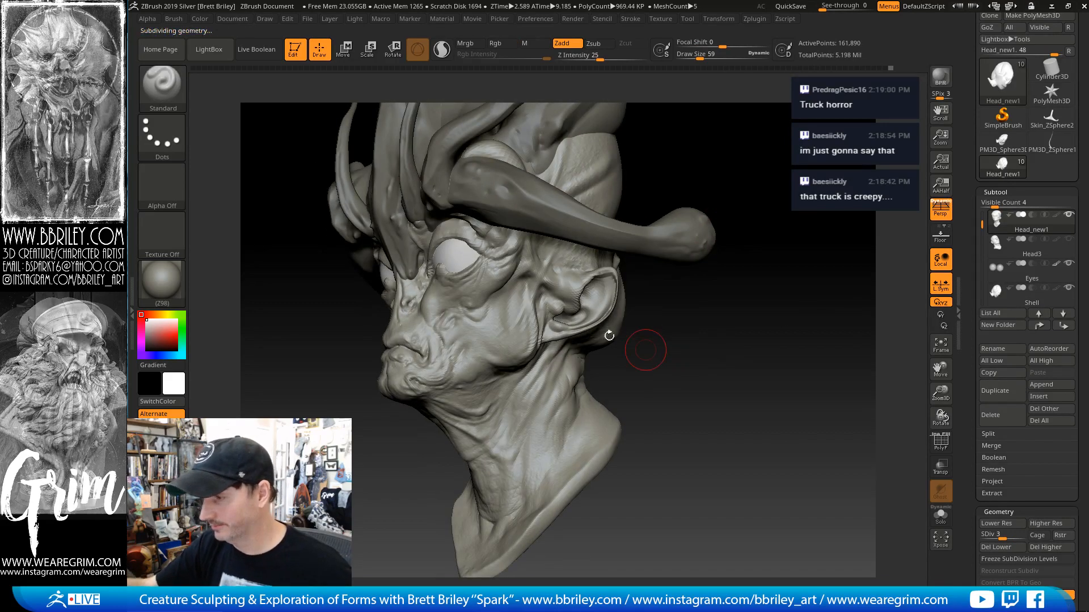
key(d)
key(d)
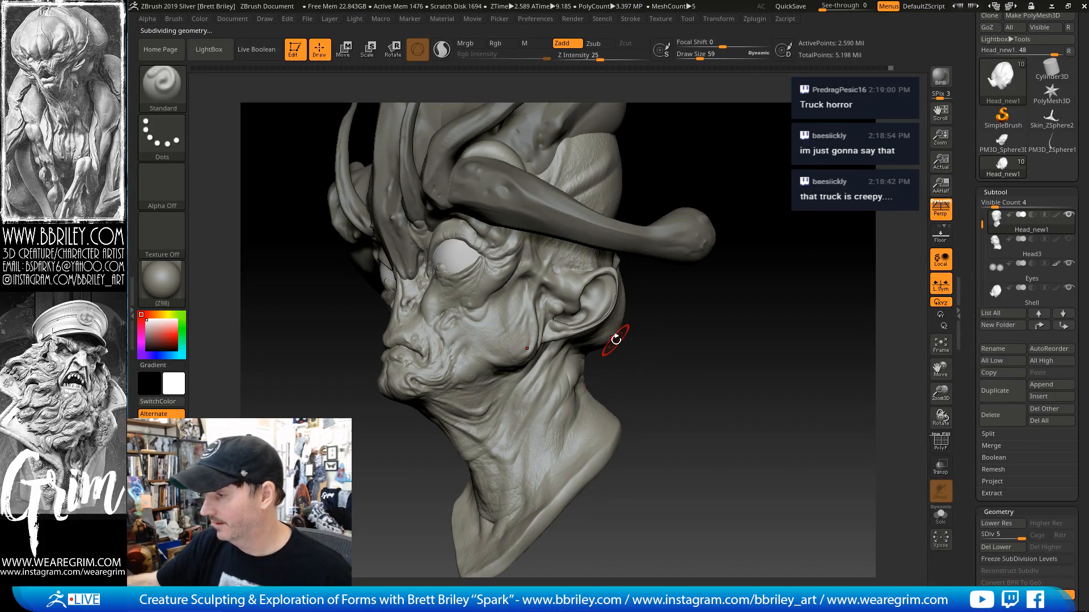
Carve the inner folds of the ear with DamStandard, reducing the draw size to 16 and smoothing the strokes
mouse_move(729, 155)
mouse_down()
mouse_move(680, 159)
mouse_move(723, 121)
mouse_up()
key(b)
key(d)
key(s)
drag(709, 196, 637, 203)
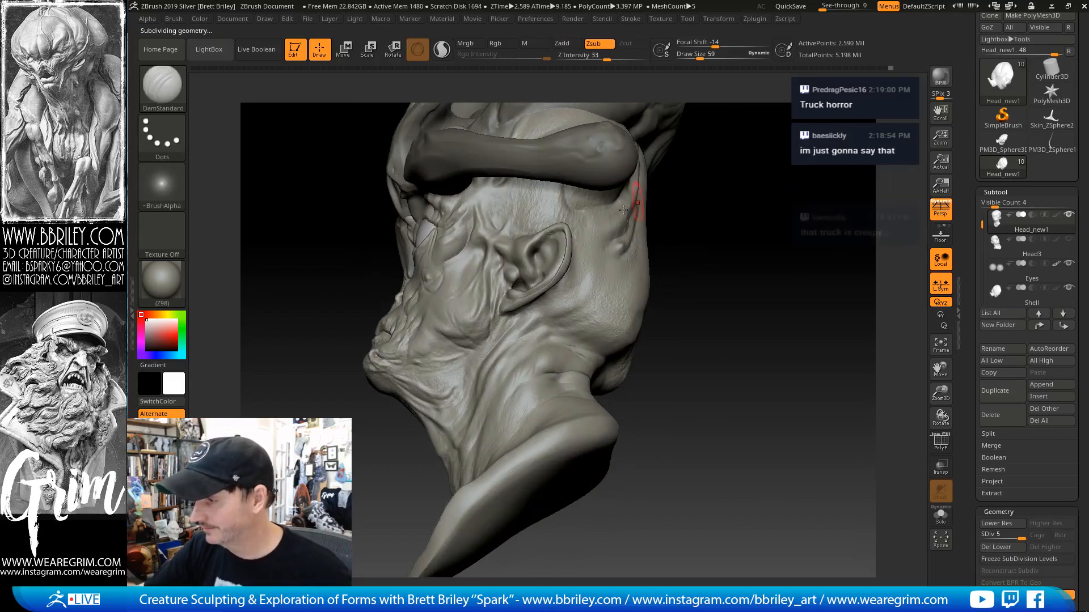
key(shift)
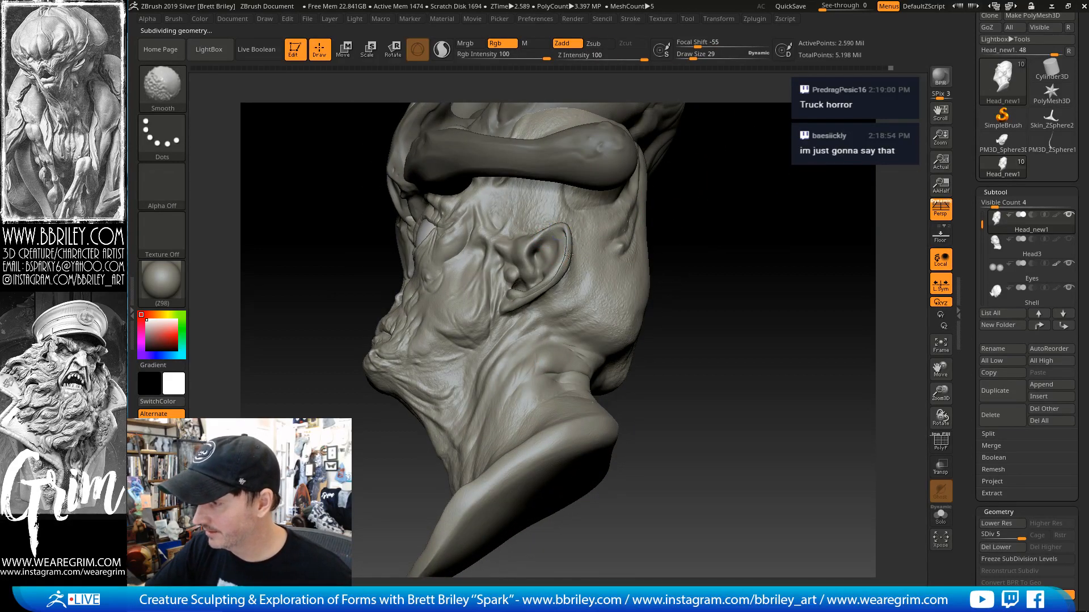
drag(729, 187, 697, 174)
key(bracketleft)
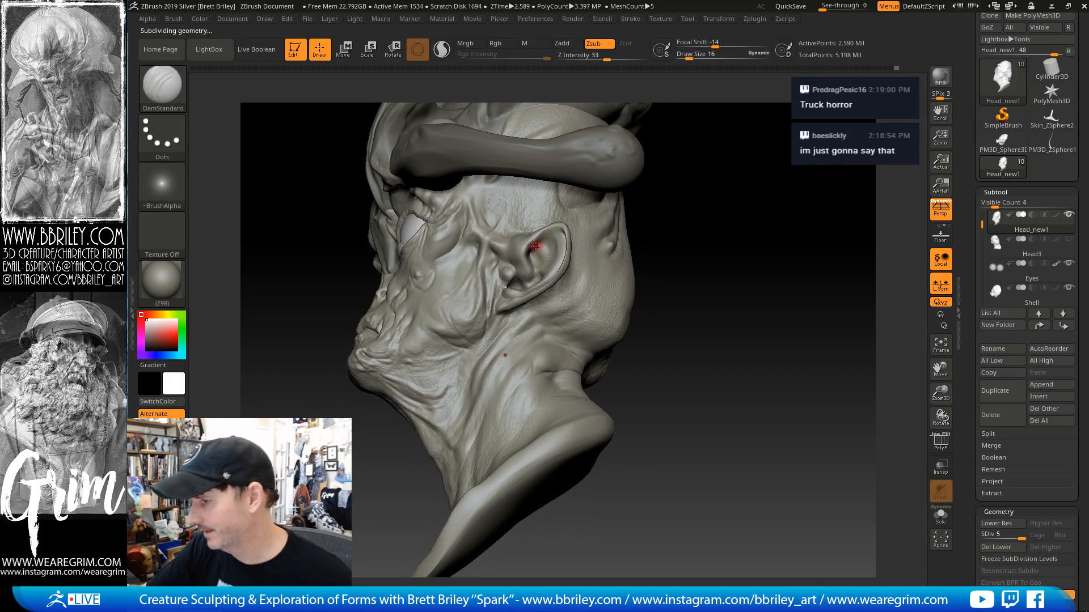
drag(626, 226, 741, 223)
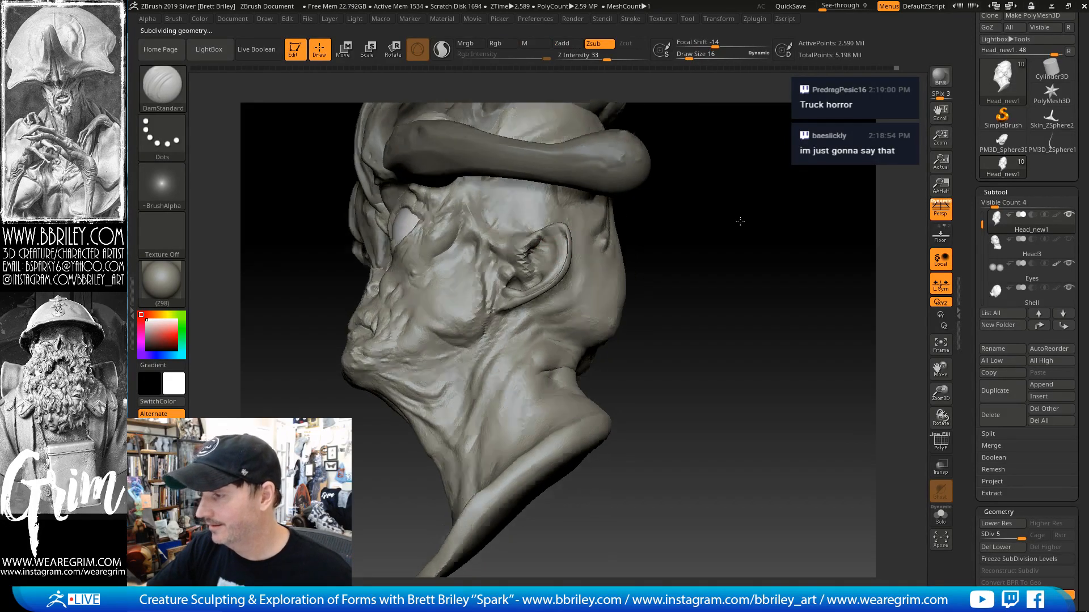
key(shift)
Thicken the outer rim of the ear with the Inflat brush at draw size 32 and smooth it
mouse_move(680, 243)
mouse_down()
mouse_move(705, 246)
mouse_move(566, 267)
mouse_up()
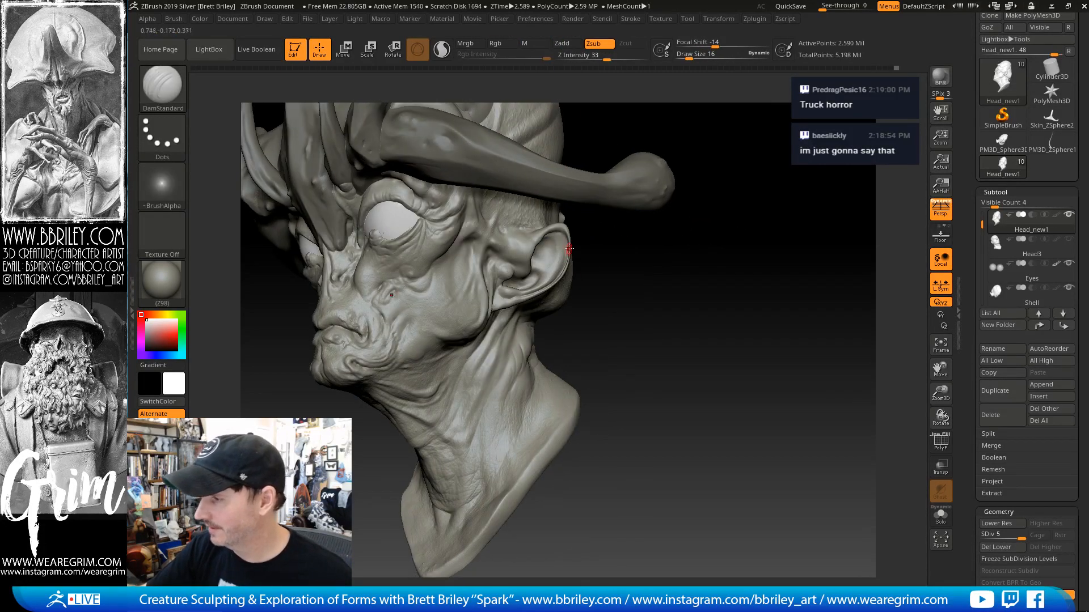
key(b)
key(i)
key(n)
key(shift)
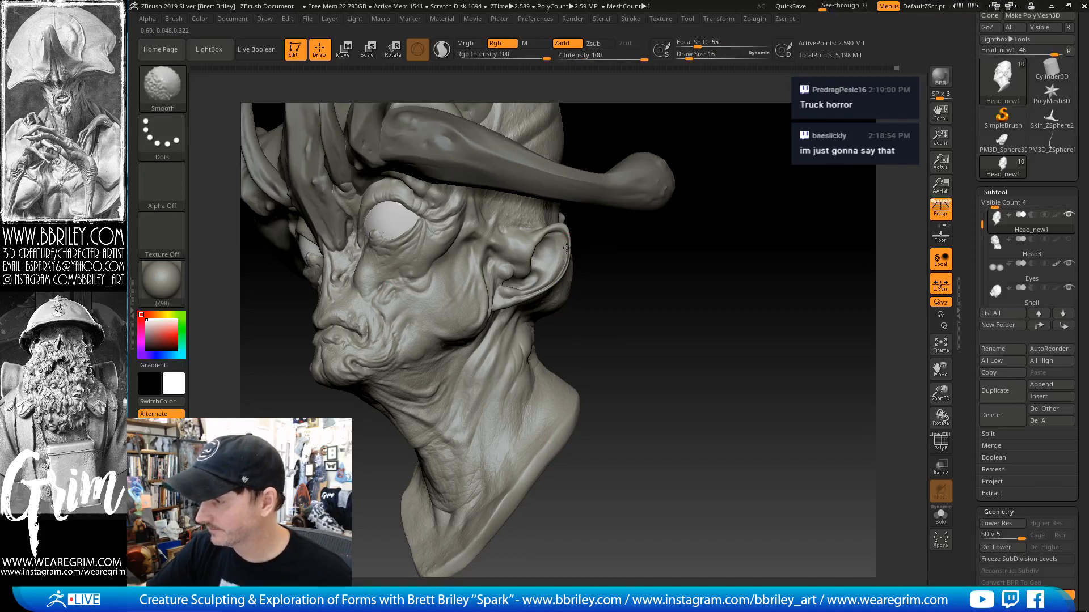
mouse_move(653, 249)
mouse_down()
mouse_move(590, 255)
mouse_move(677, 268)
mouse_up()
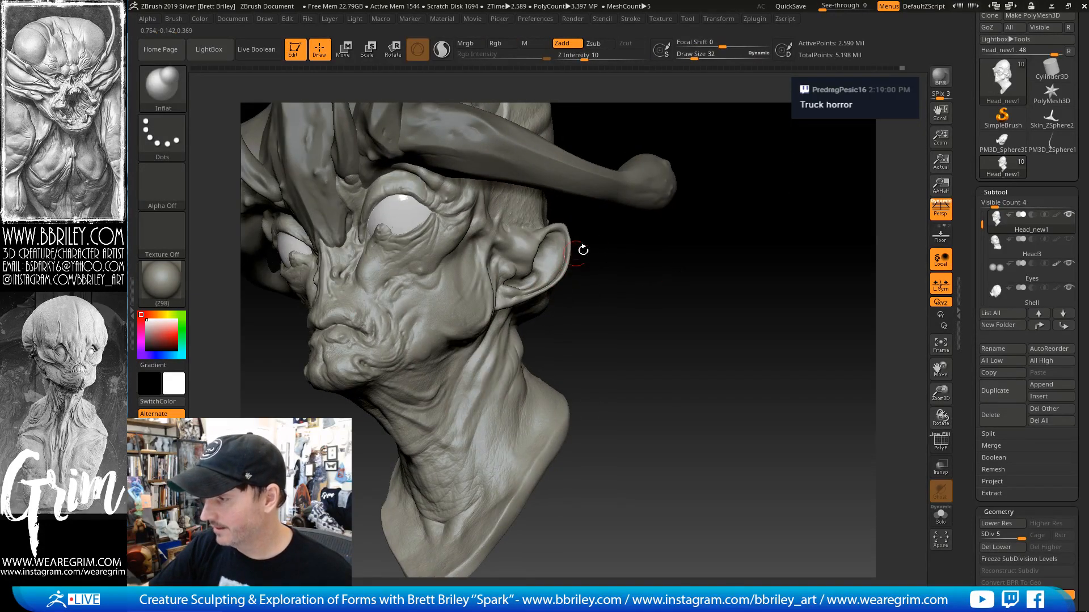
drag(583, 250, 564, 245)
key(shift)
drag(641, 246, 703, 243)
Sharpen the crease along the inside of the ear rim with DamStandard at draw size 18
key(b)
key(d)
key(s)
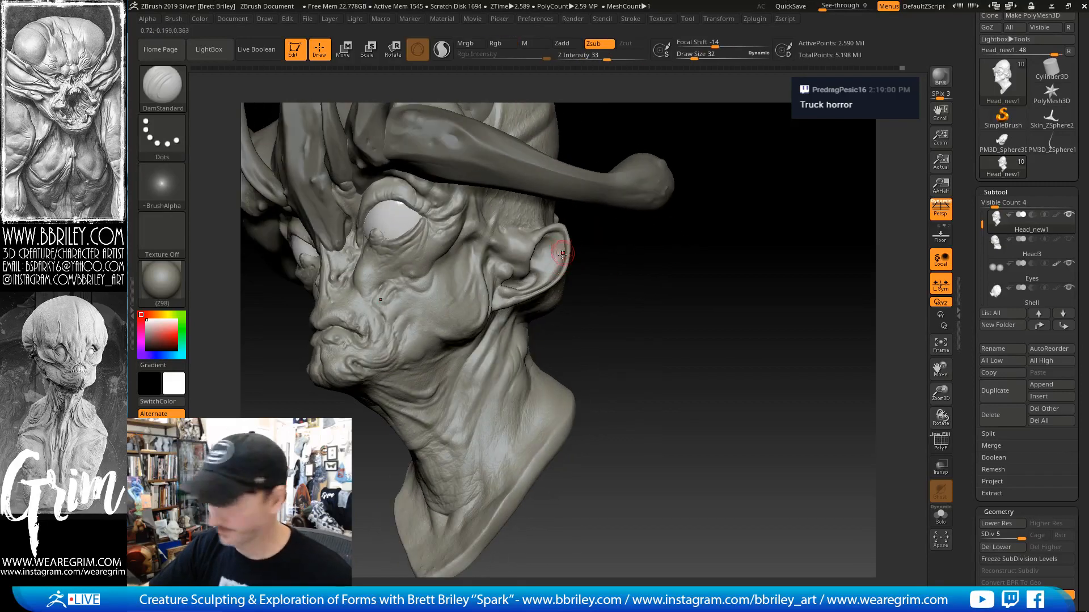
key([)
drag(638, 269, 575, 261)
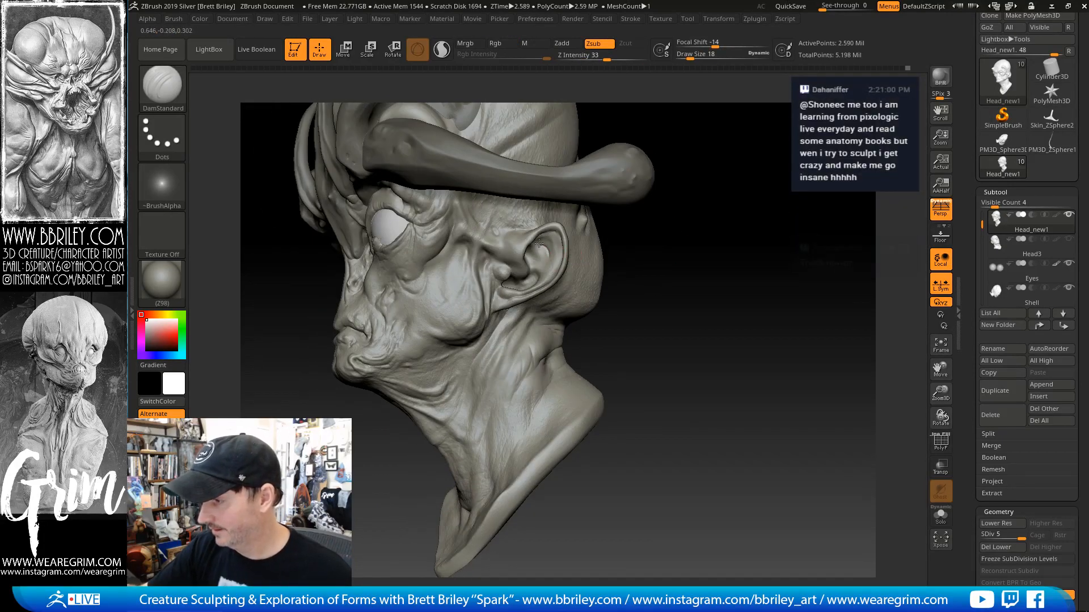
mouse_move(653, 263)
mouse_down()
mouse_move(617, 275)
mouse_move(584, 266)
mouse_up()
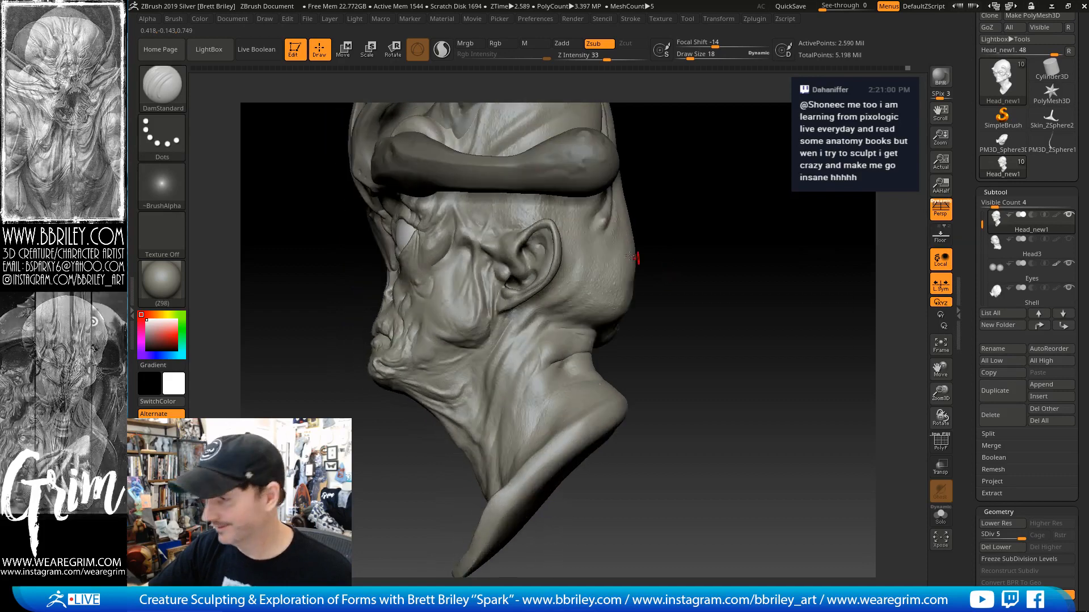
drag(658, 240, 525, 236)
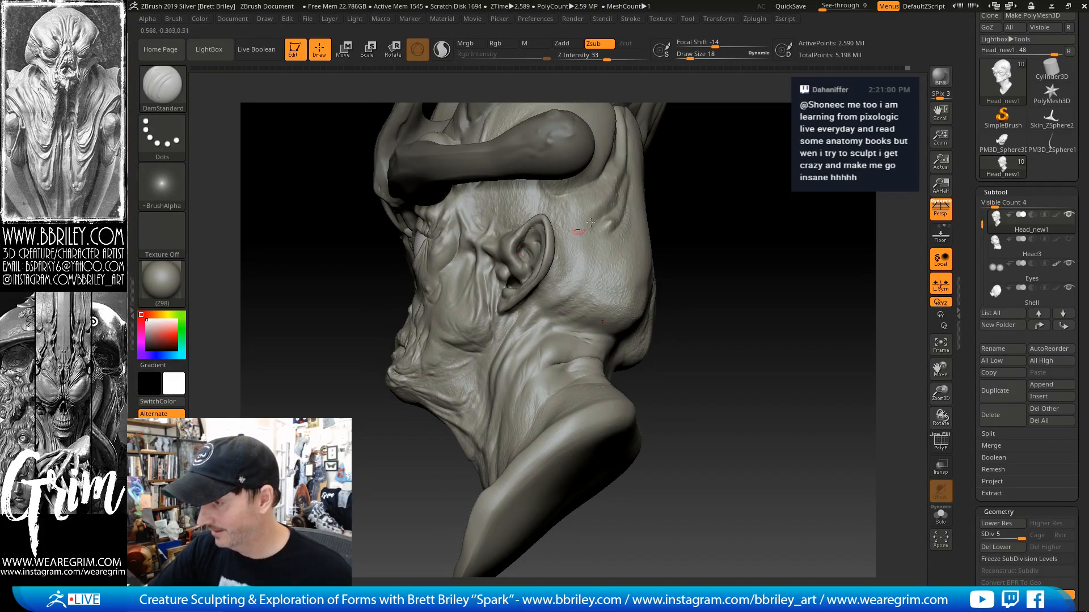
Smooth the inner hollow of the ear at draw size 32
drag(700, 173, 590, 244)
key(])
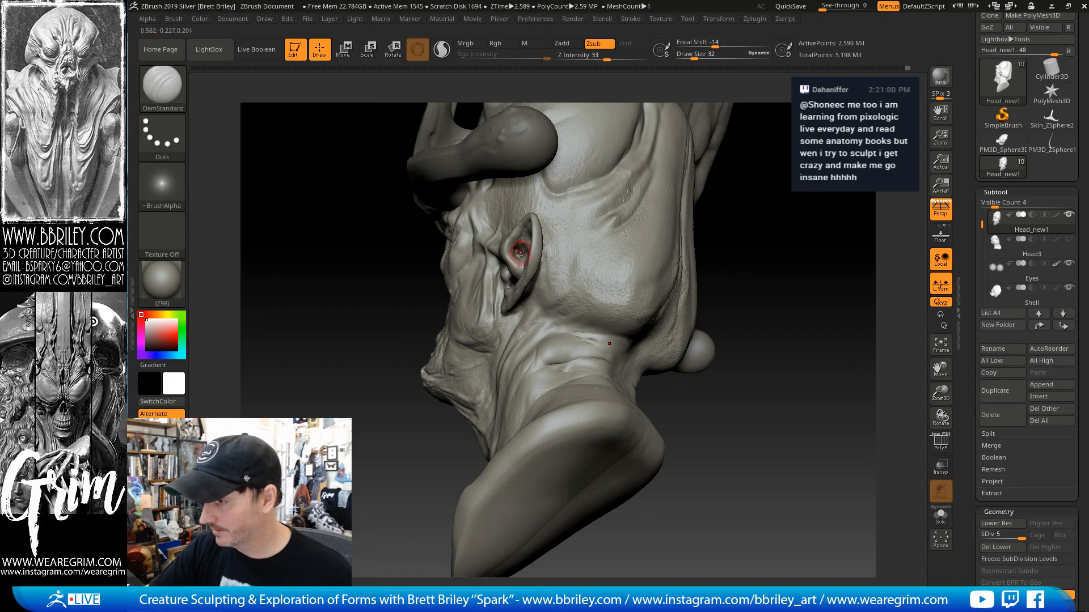
shift+drag(520, 253, 531, 244)
drag(778, 185, 828, 176)
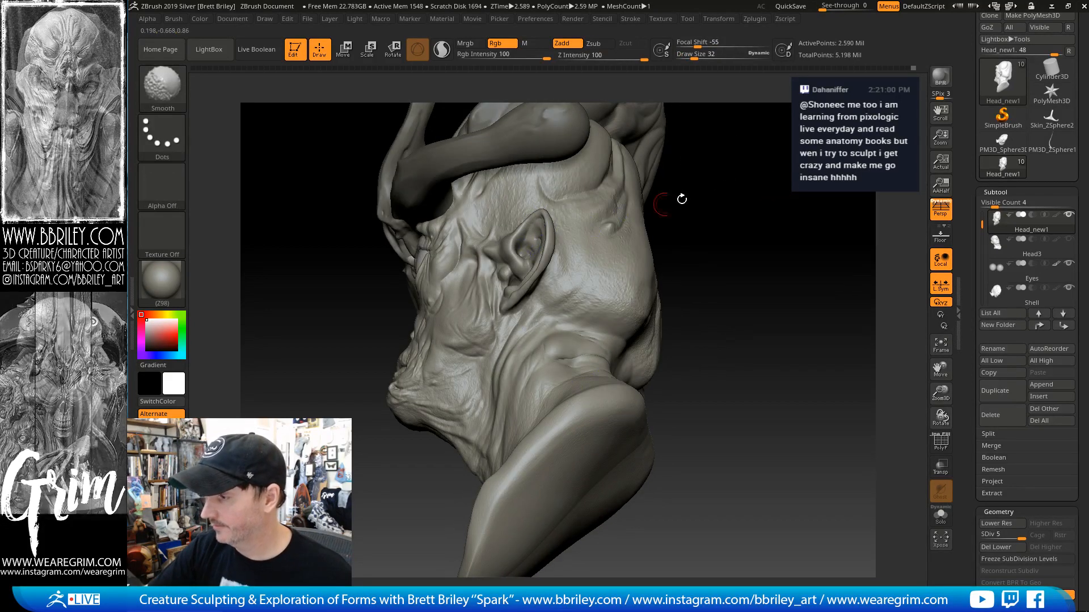
Build up the ear's cartilage ridges with the Standard brush at draw size 16
drag(682, 198, 514, 241)
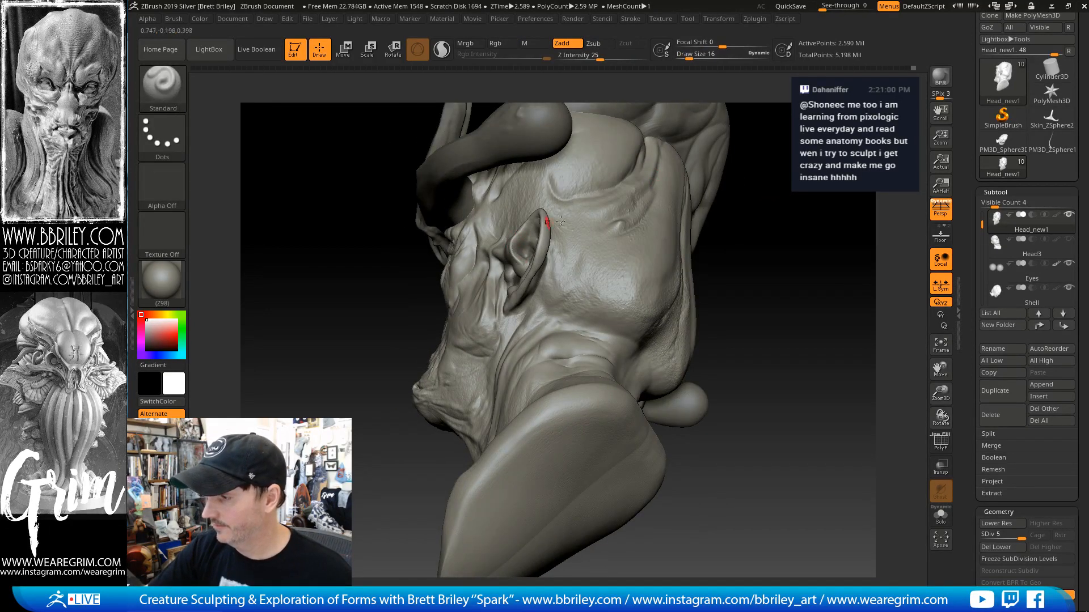
drag(784, 206, 764, 203)
drag(669, 197, 595, 205)
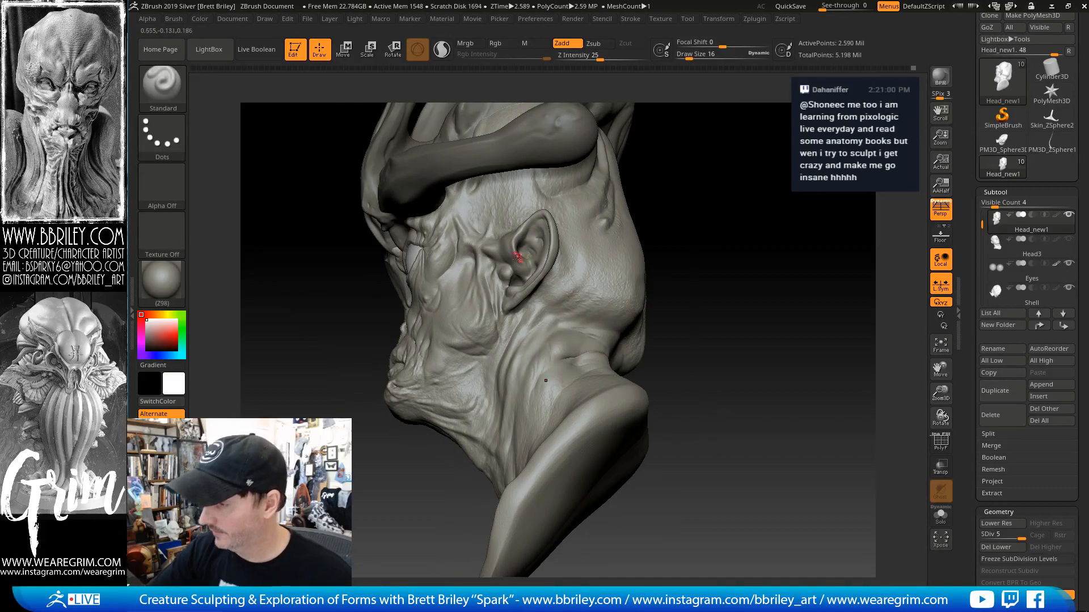
Deepen the hollow beside the ear opening with DamStandard at draw size 16
key(b)
key(d)
key(s)
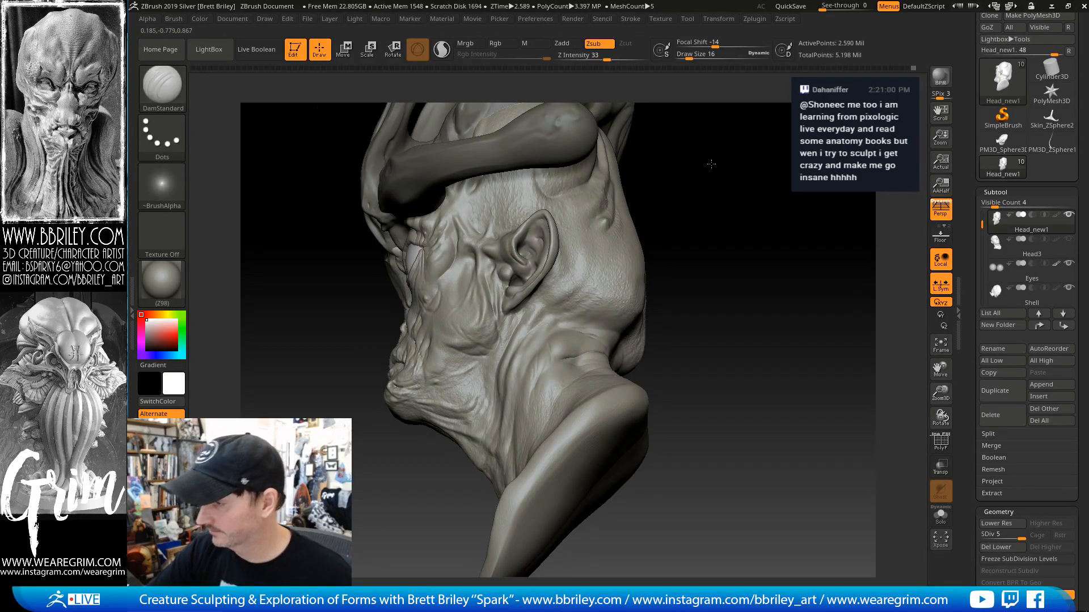
drag(711, 163, 523, 238)
Add volume to the upper inner fold of the ear with the Standard brush at draw size 16
key(b)
key(s)
key(t)
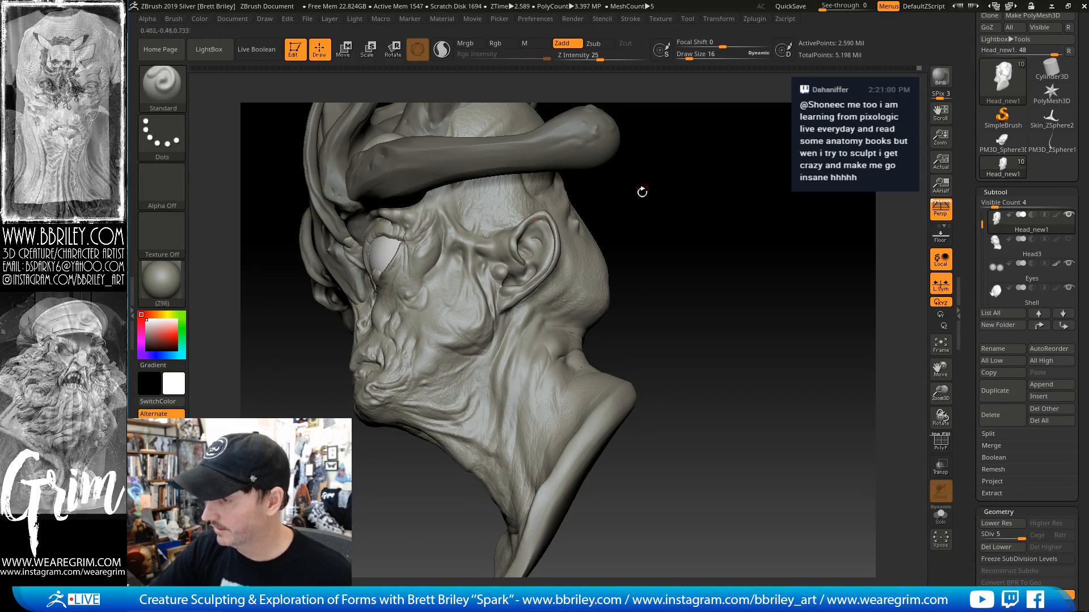
mouse_move(603, 238)
mouse_down()
mouse_move(600, 204)
mouse_move(532, 228)
mouse_up()
Carve fine wrinkles around the front of the ear with DamStandard at draw size 16 and smooth them
key(b)
key(d)
key(s)
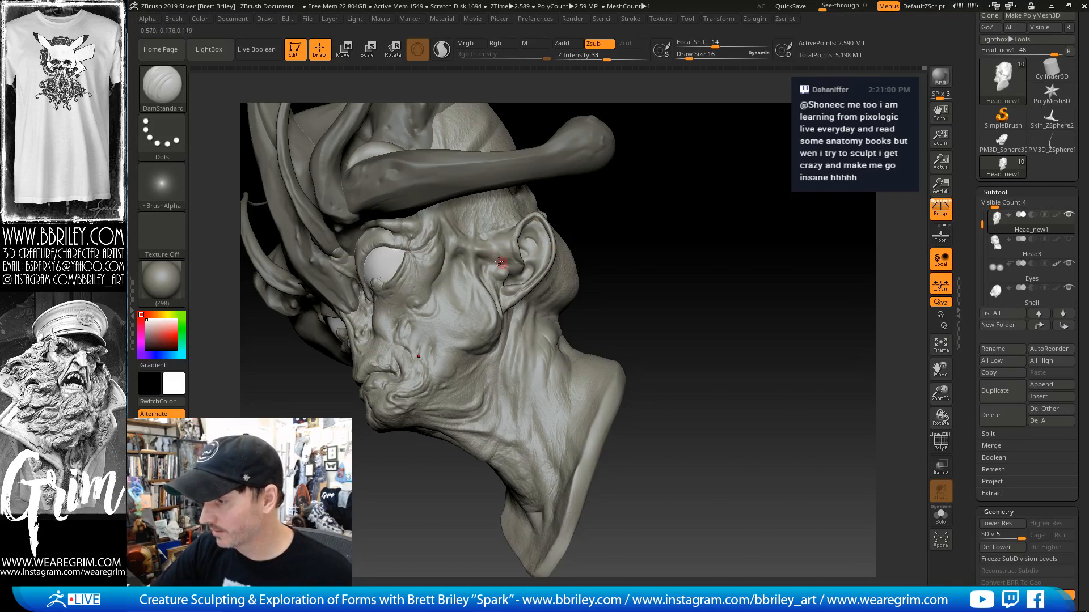
drag(643, 226, 681, 178)
key(shift)
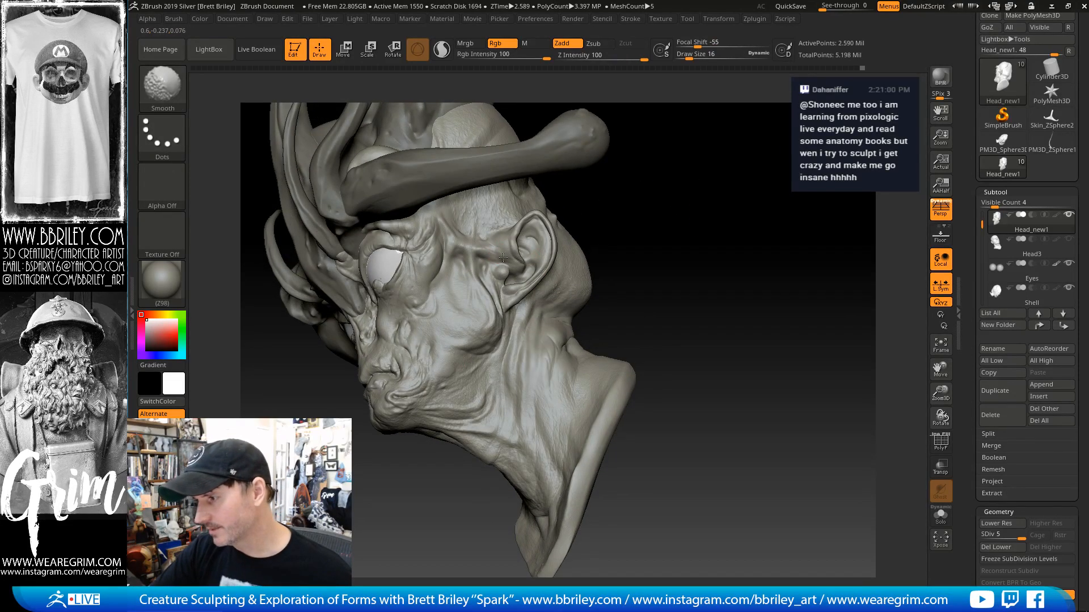
mouse_move(627, 233)
alt+mouse_down()
mouse_move(624, 219)
mouse_move(533, 249)
alt+mouse_up()
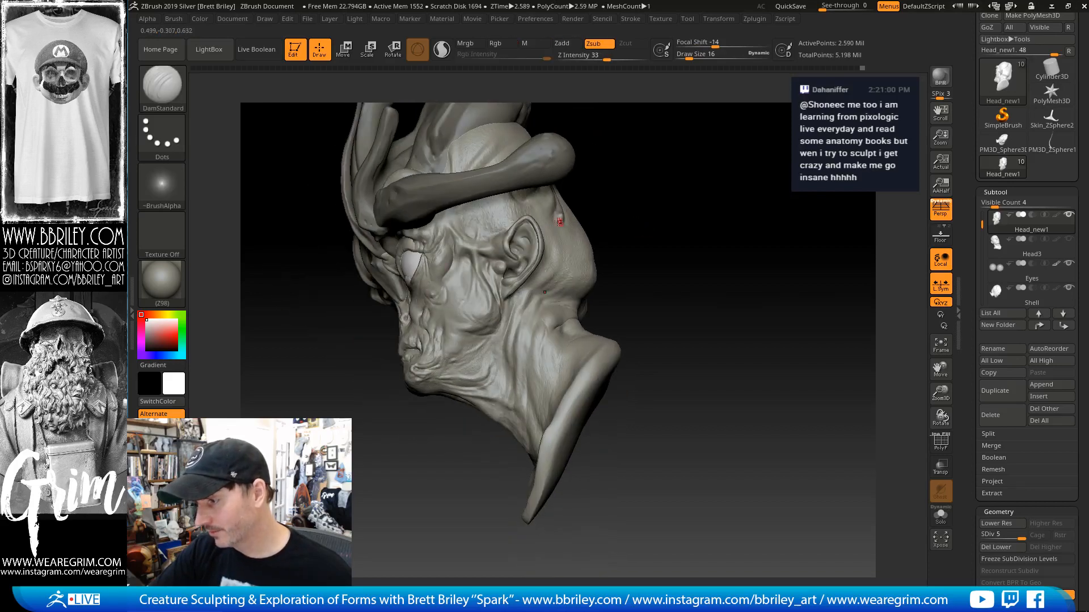
drag(620, 178, 560, 211)
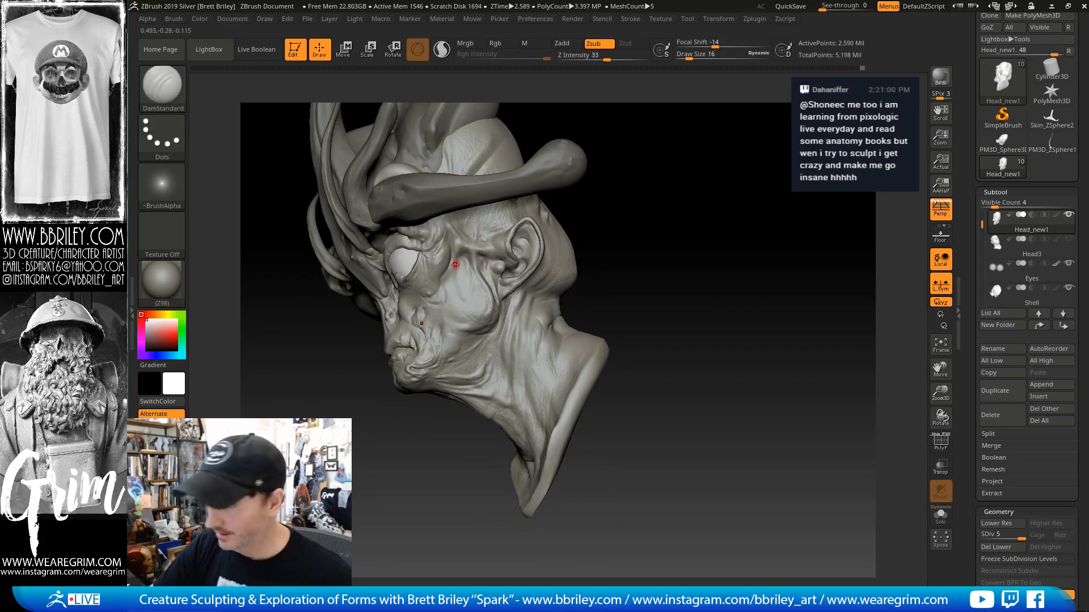
Carve creases across the cheek and below the eye with DamStandard, enlarging the draw size to 32 and then 56
key(bracketright)
key(bracketright)
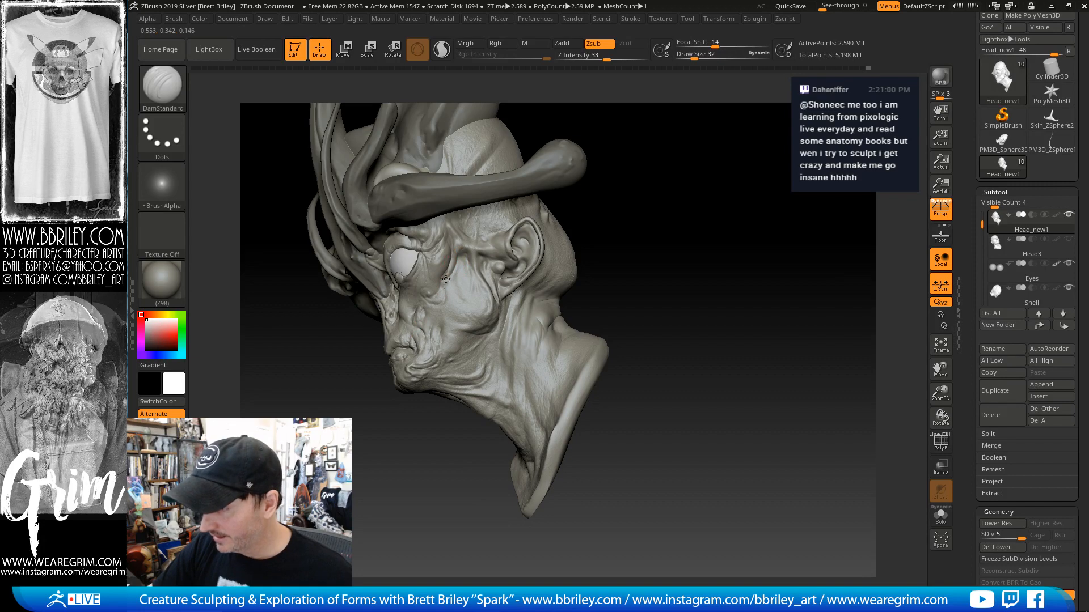
mouse_move(638, 218)
mouse_down()
mouse_move(669, 226)
mouse_move(639, 209)
mouse_move(637, 226)
mouse_up()
key(bracketright)
key(bracketright)
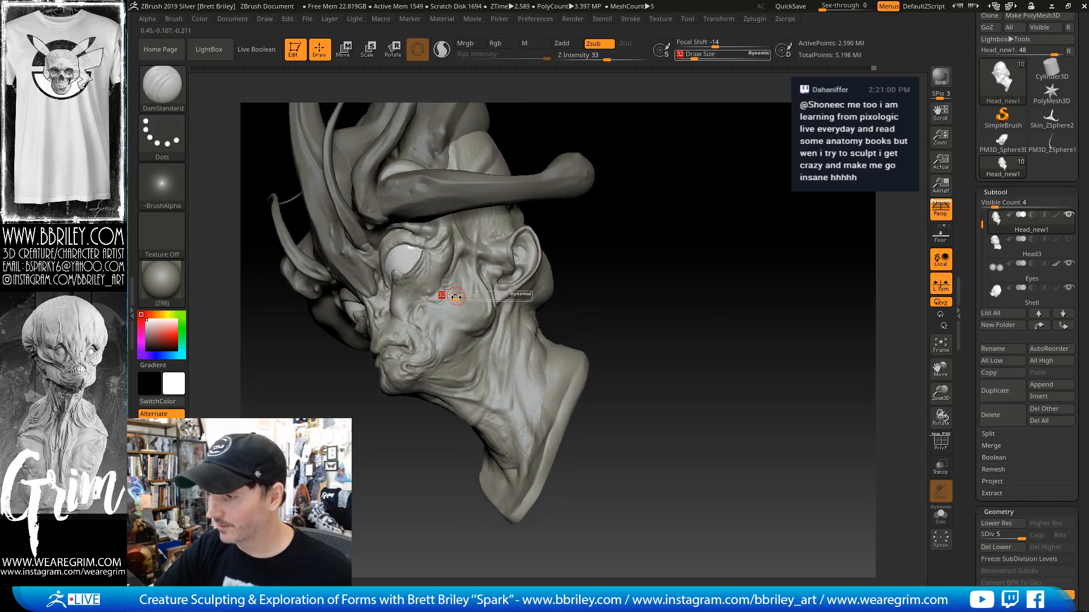
drag(457, 274, 460, 350)
drag(636, 255, 716, 249)
key(s)
drag(416, 289, 413, 289)
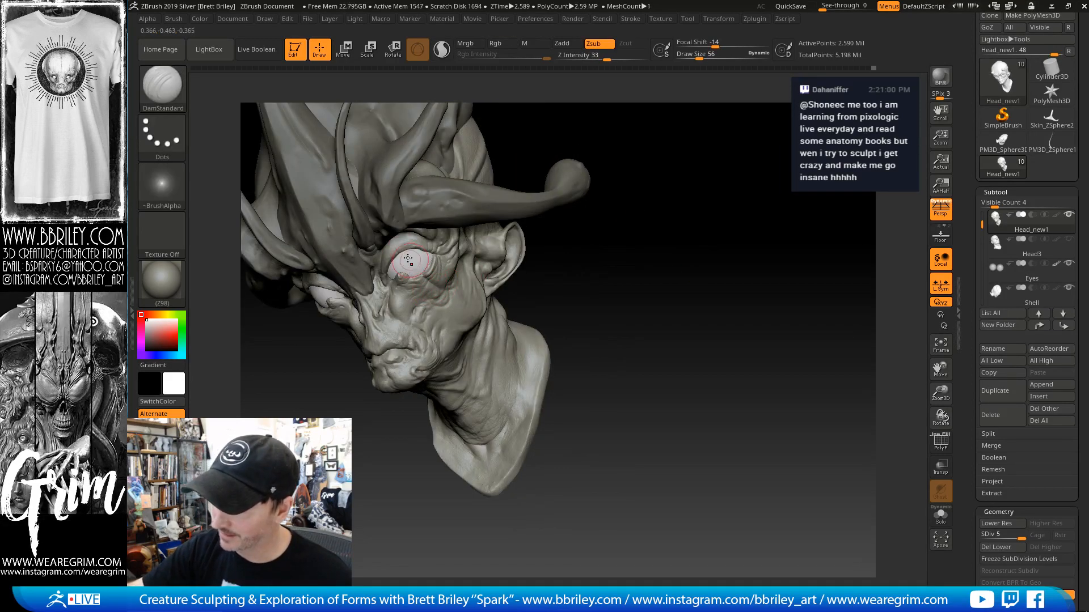
Build up the folds around the eyelid with the Standard brush at draw size 29
key(b)
key(s)
key(t)
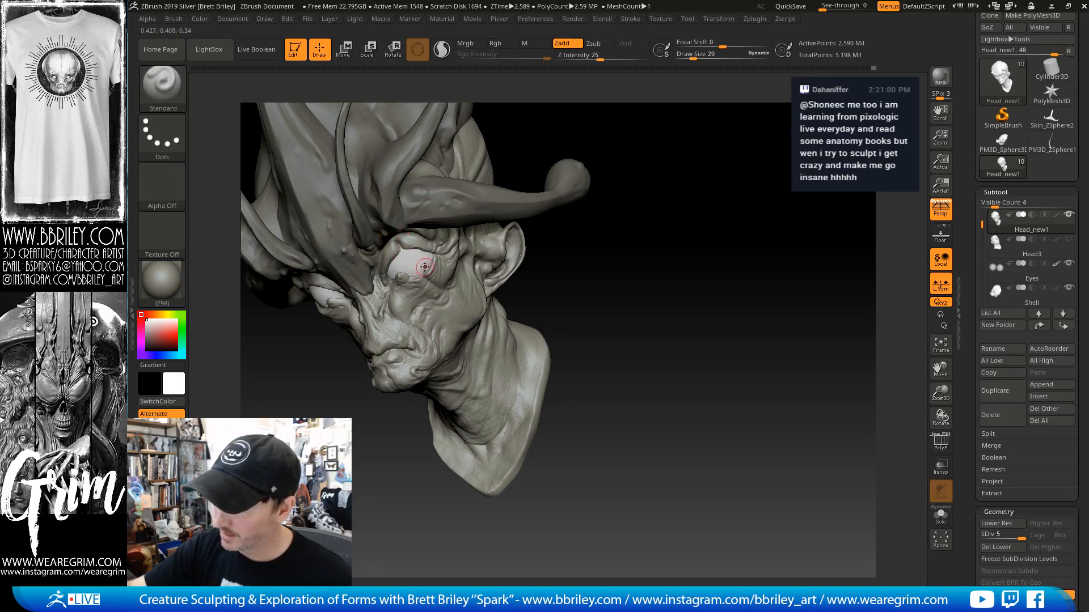
mouse_move(530, 272)
mouse_down()
mouse_move(669, 217)
mouse_move(722, 181)
mouse_up()
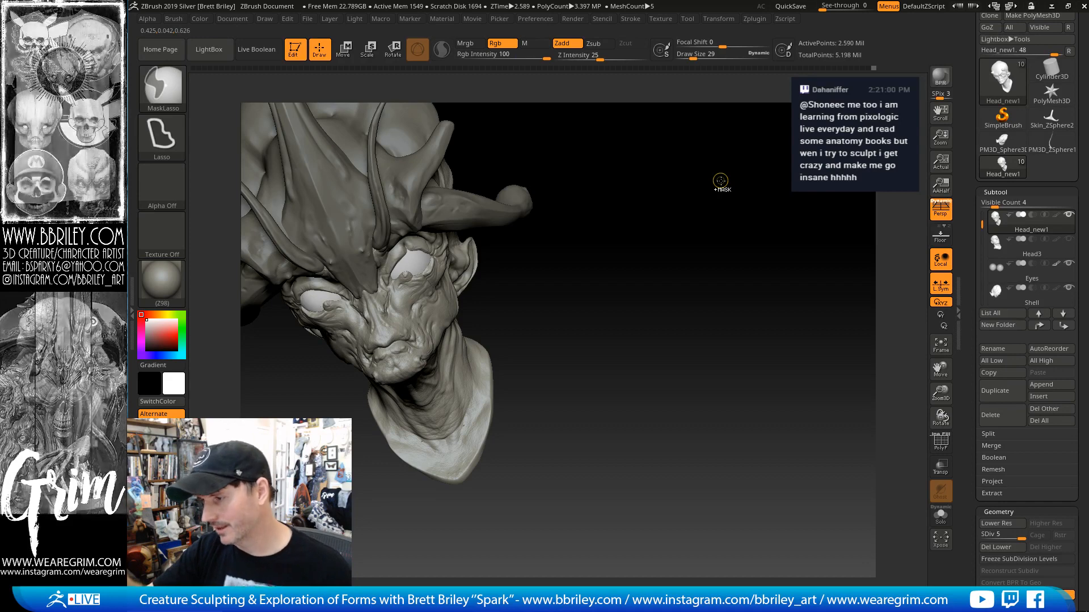
mouse_move(721, 180)
mouse_down()
mouse_move(598, 208)
mouse_move(747, 170)
mouse_move(751, 186)
mouse_move(690, 245)
mouse_move(725, 243)
mouse_move(695, 267)
mouse_move(705, 246)
mouse_move(567, 306)
mouse_up()
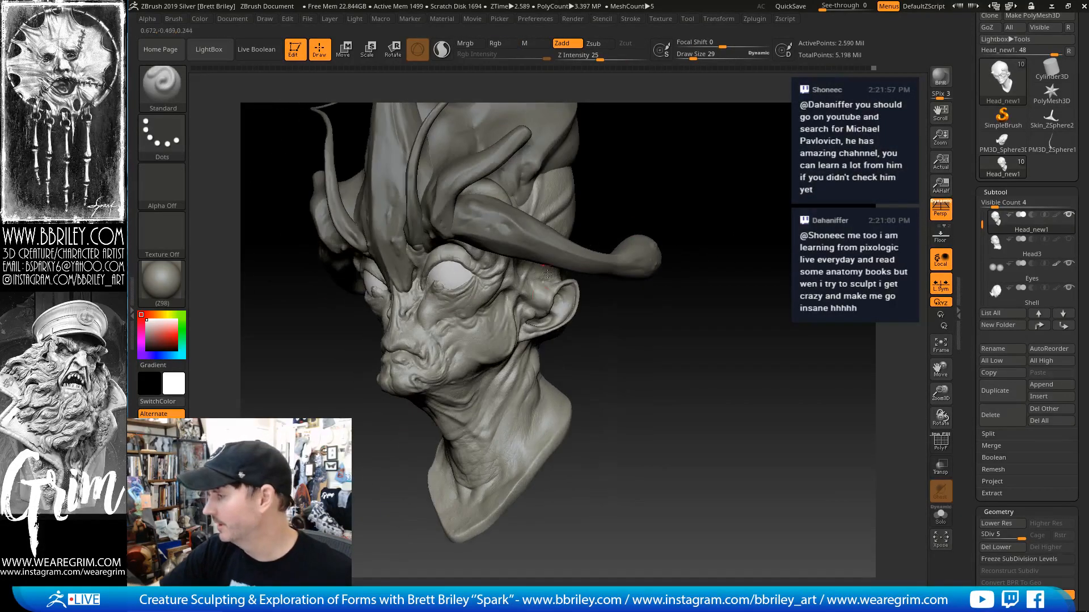
Set the Standard brush to the DragRect stroke and load the Untitled-2 skin texture as its alpha
click(162, 136)
click(274, 146)
click(161, 188)
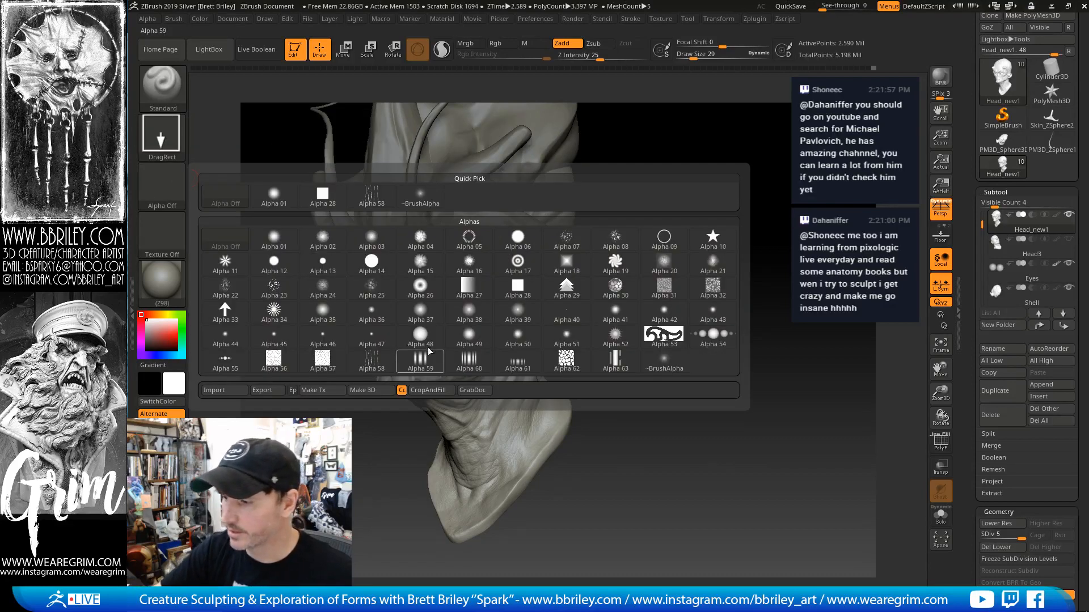
mouse_move(253, 223)
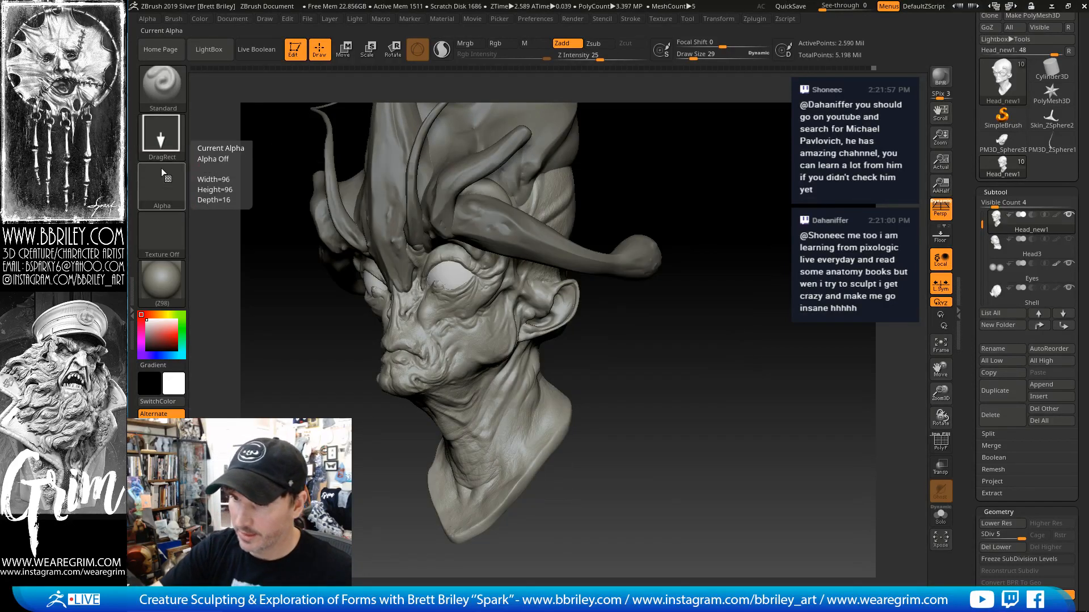
click(168, 184)
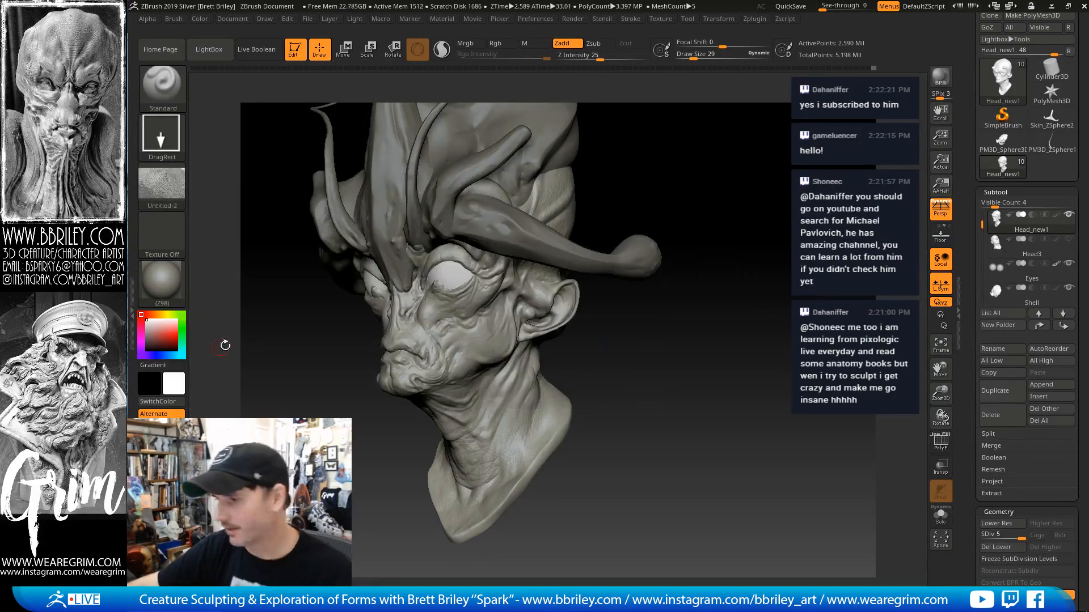
Add a new sculpting layer to the head subtool for the skin detail
drag(631, 357, 615, 355)
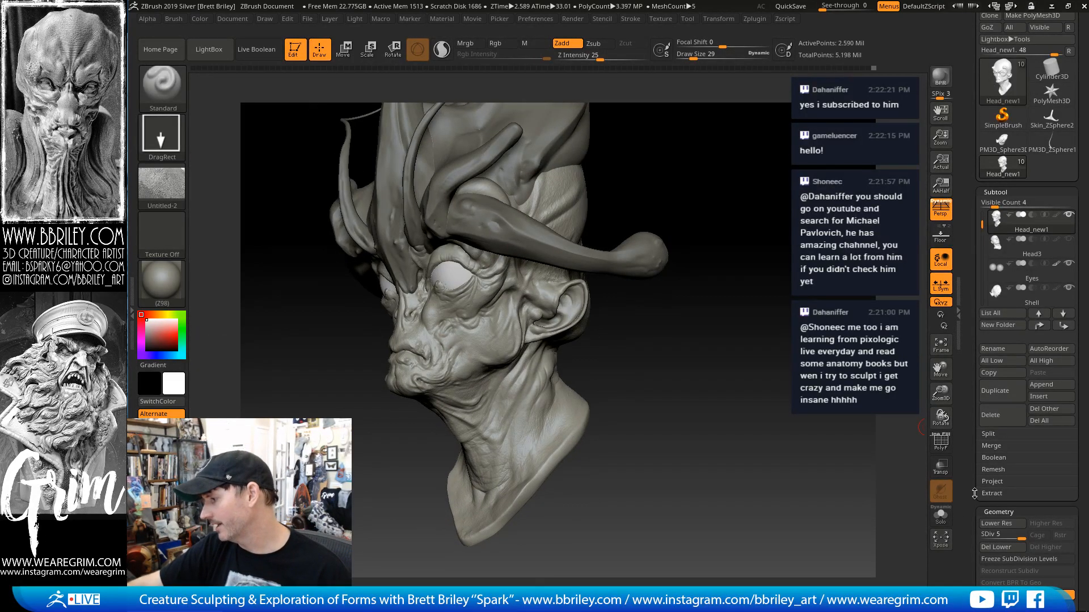
drag(975, 494, 991, 376)
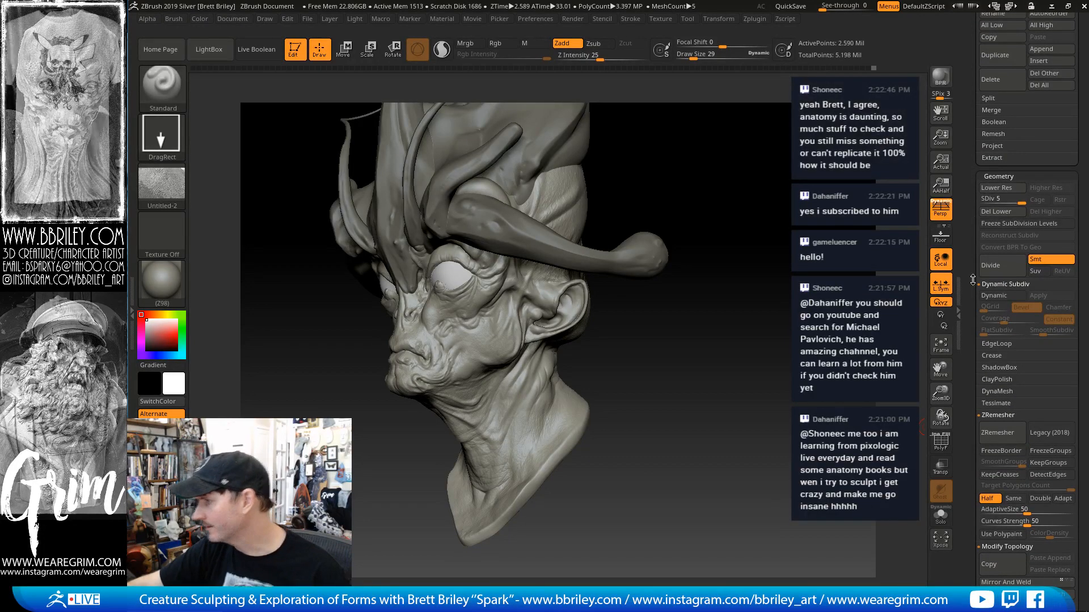
scroll(975, 386, down, 6)
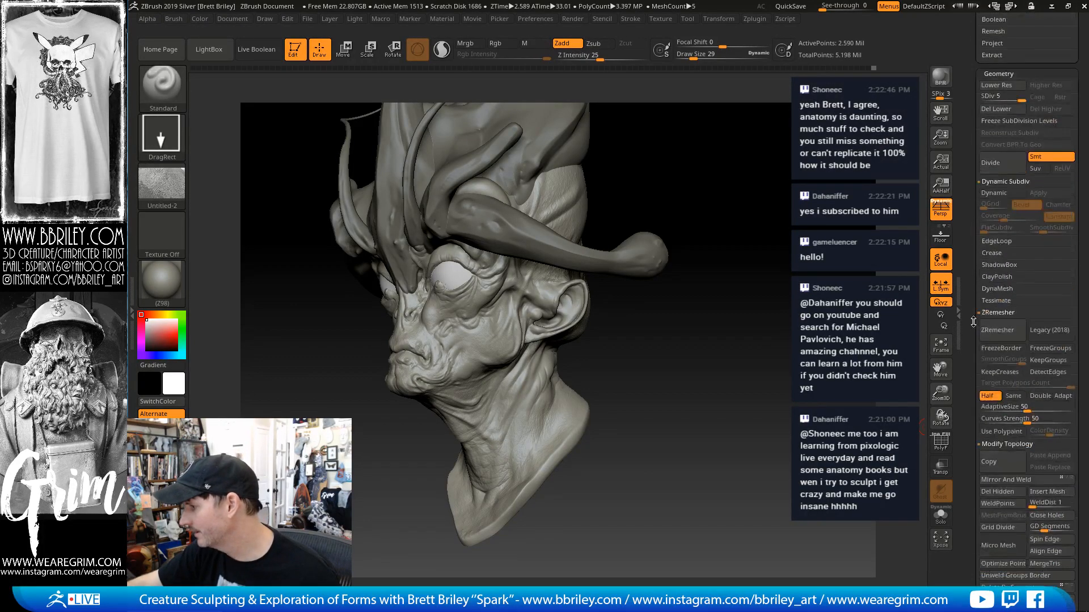
click(995, 437)
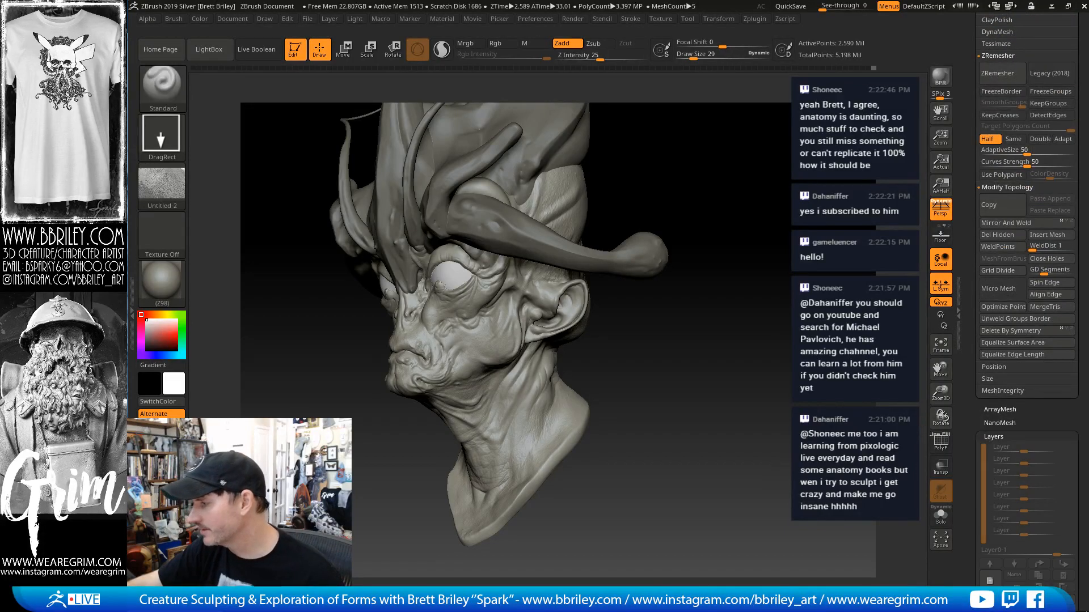
drag(610, 394, 596, 388)
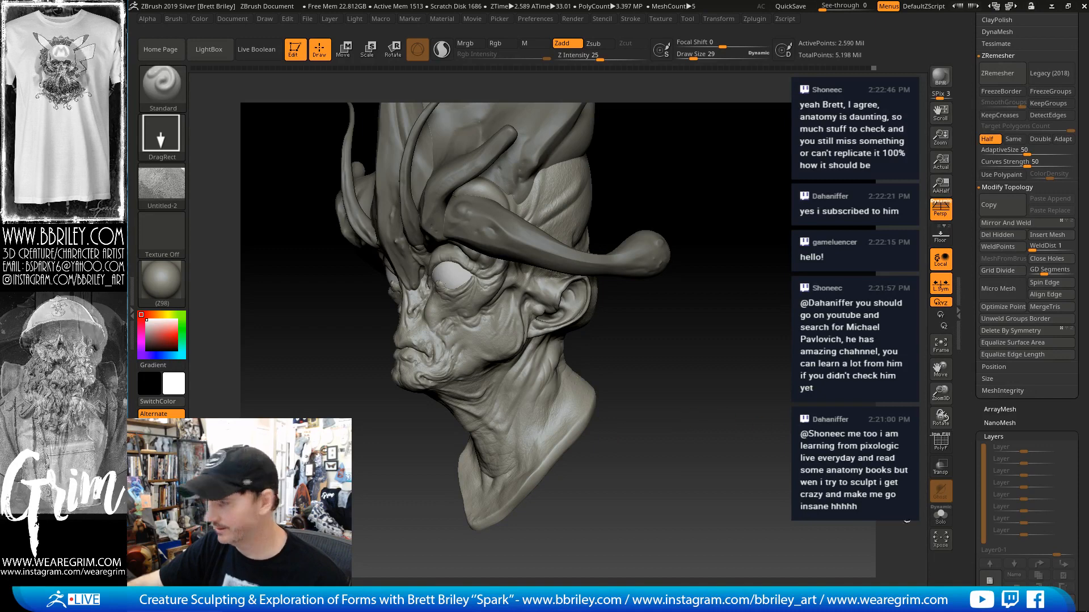
mouse_move(765, 400)
mouse_down()
mouse_move(744, 340)
mouse_move(767, 369)
mouse_up()
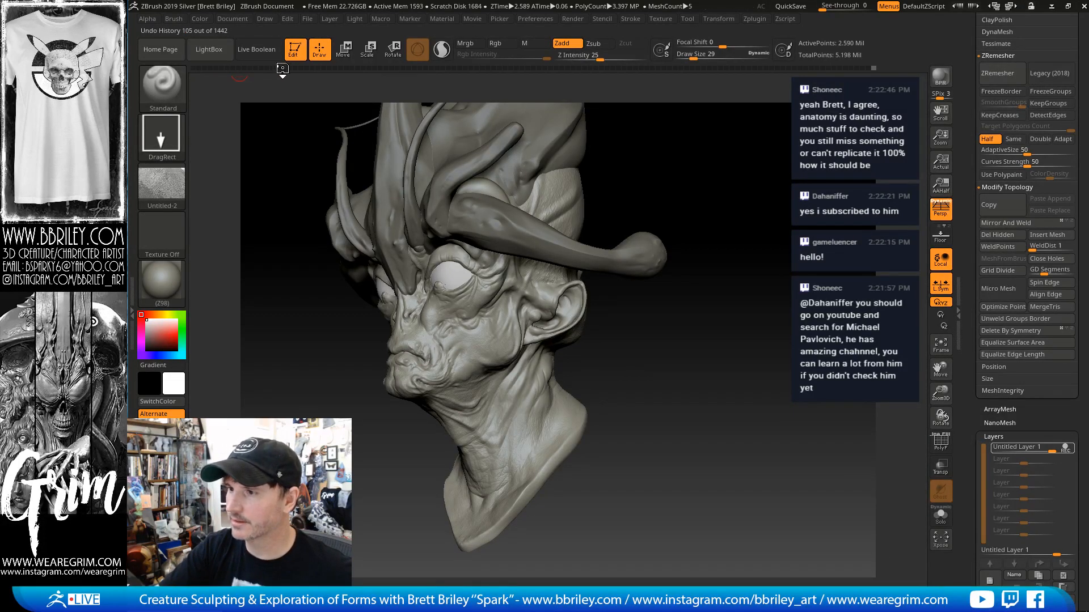
Set the Z intensity to 14 and stamp the skin alpha across the cheek, jaw and neck
mouse_move(503, 68)
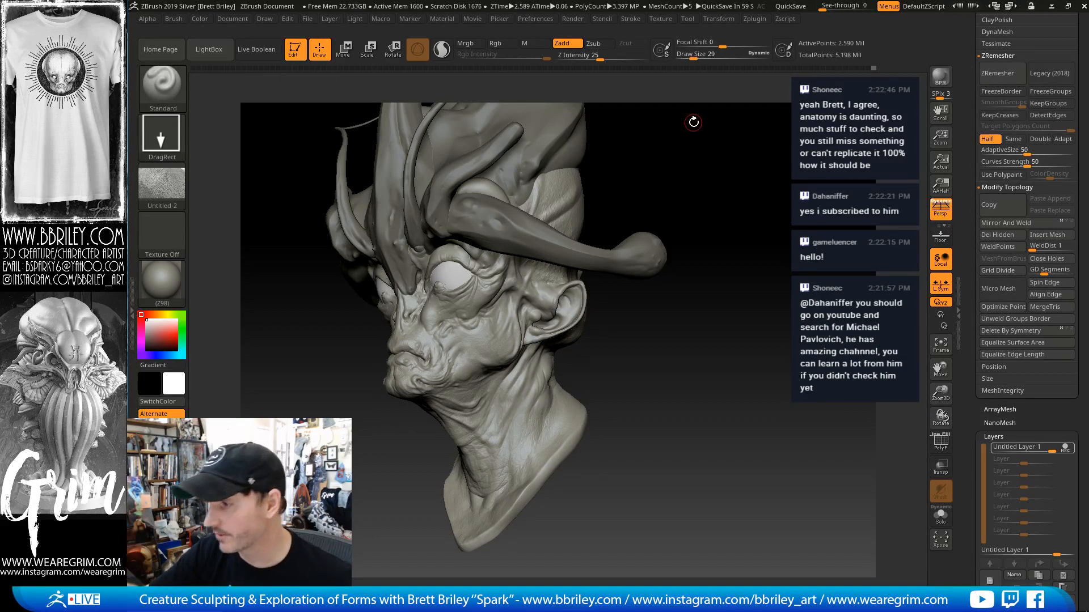
mouse_move(737, 225)
mouse_down()
mouse_move(768, 219)
mouse_move(766, 170)
mouse_up()
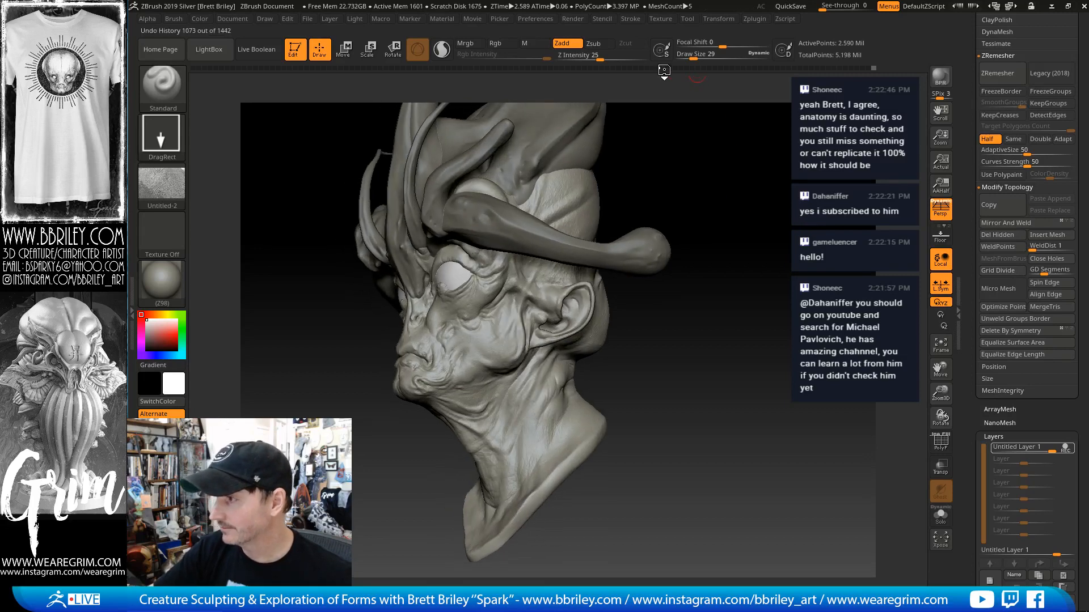
drag(768, 208, 788, 198)
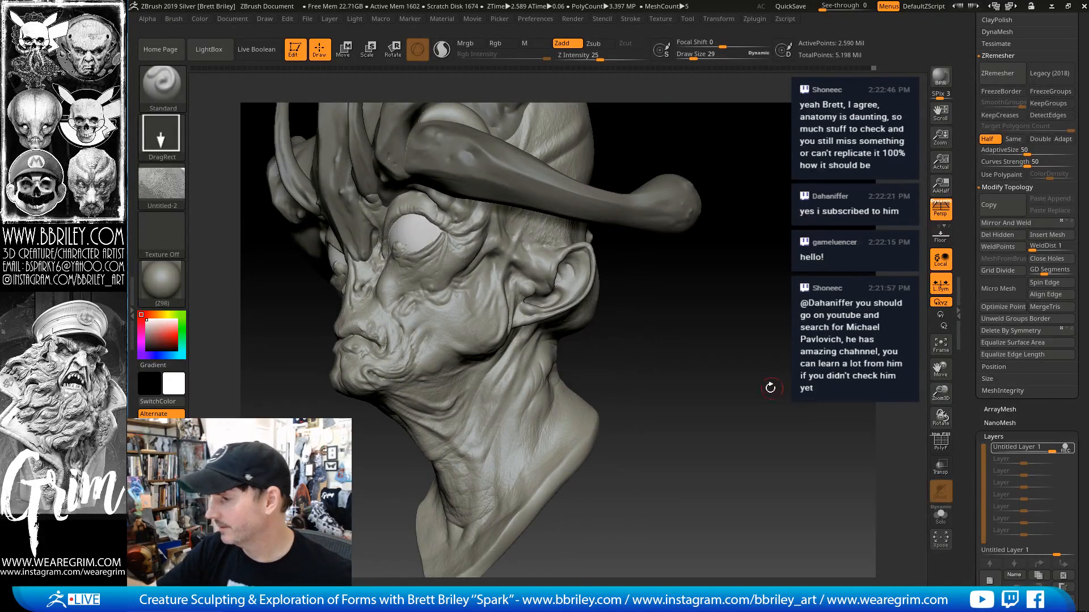
drag(768, 386, 743, 381)
drag(594, 58, 589, 59)
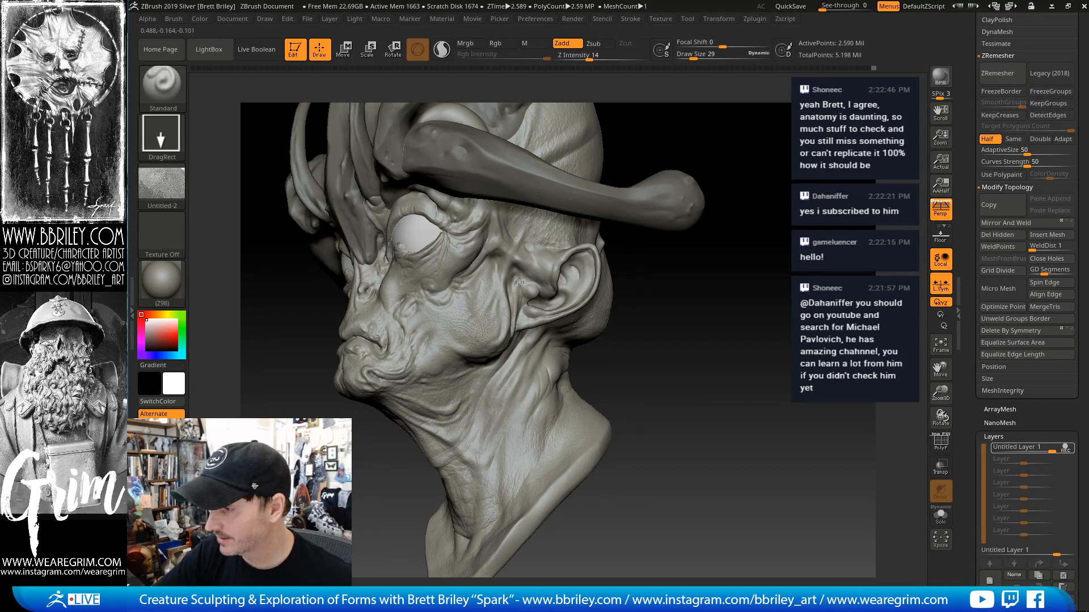
alt+drag(689, 295, 699, 330)
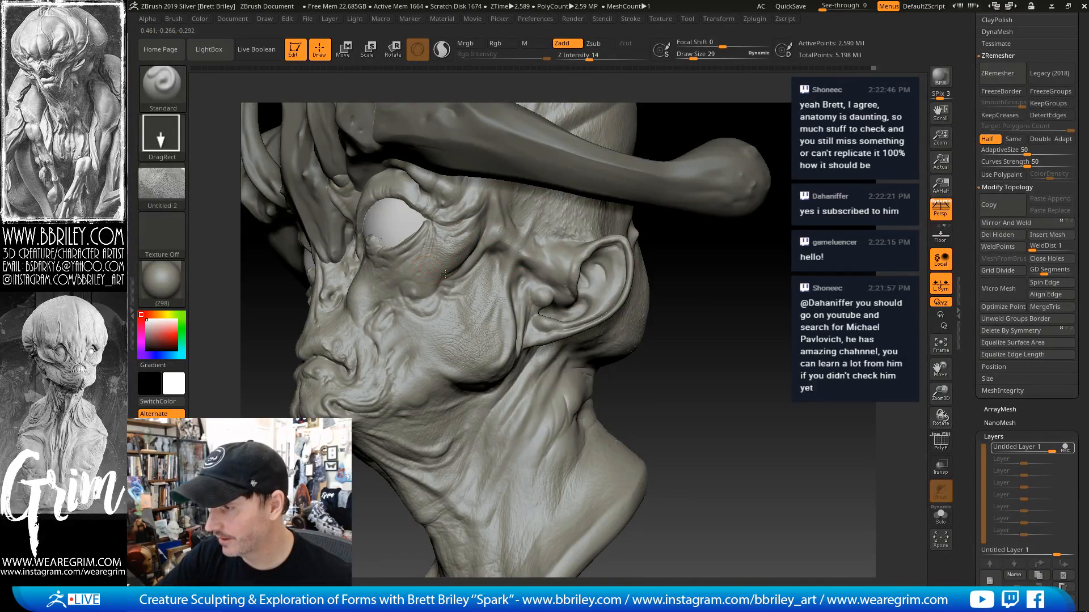
drag(652, 362, 703, 357)
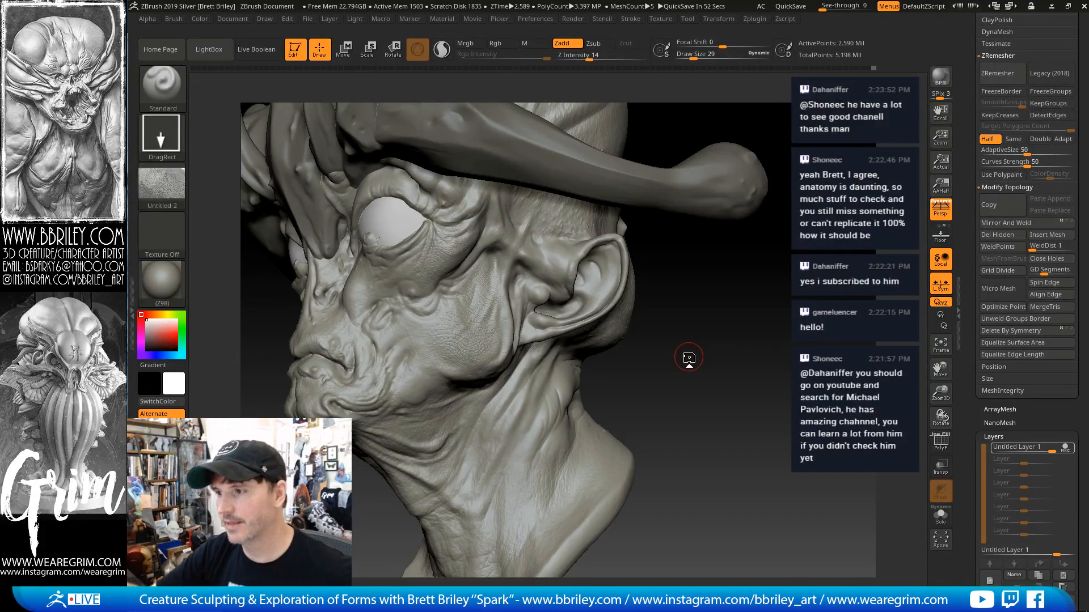
Stamp the skin alpha around the outer eyelid and over the upper cheek below the eye
mouse_move(688, 358)
mouse_down()
mouse_move(723, 313)
mouse_move(761, 363)
mouse_move(667, 279)
mouse_move(660, 331)
mouse_move(727, 377)
mouse_move(701, 362)
mouse_move(737, 400)
mouse_up()
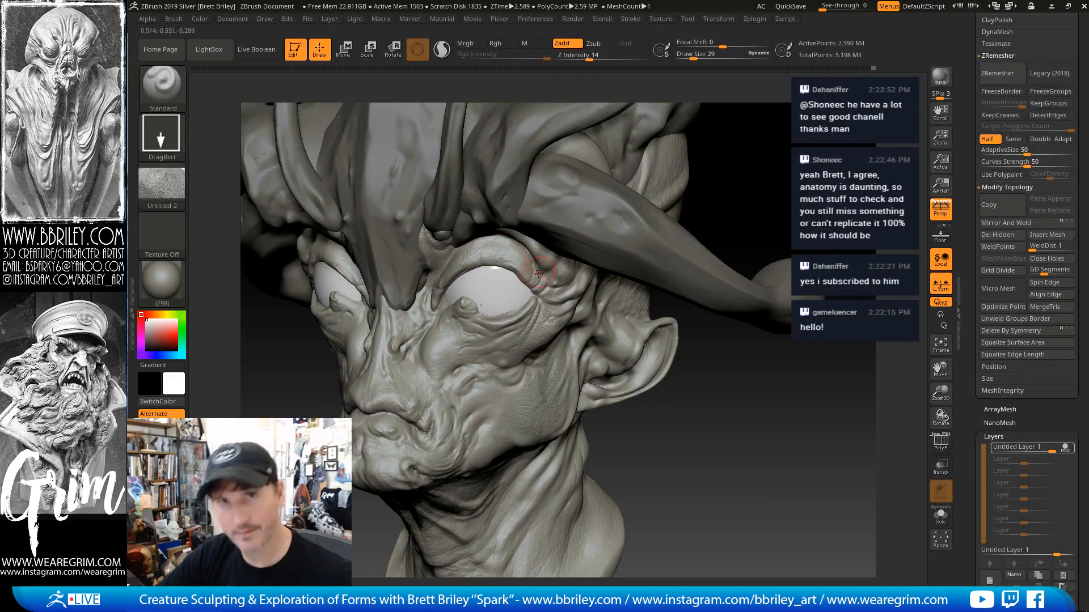
drag(726, 432, 521, 216)
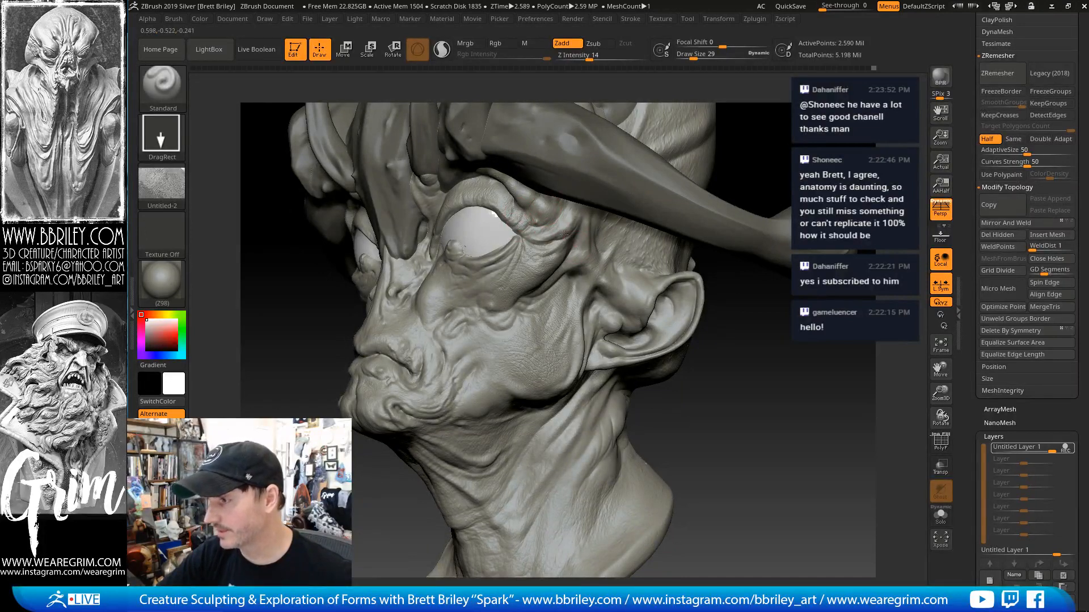
drag(669, 389, 716, 396)
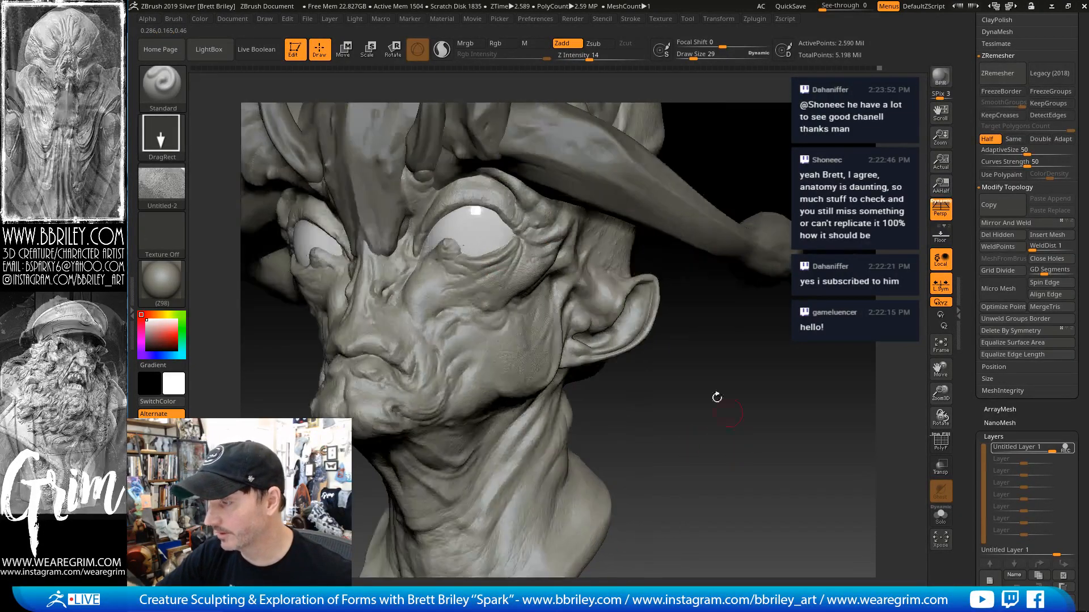
right_drag(507, 282, 505, 277)
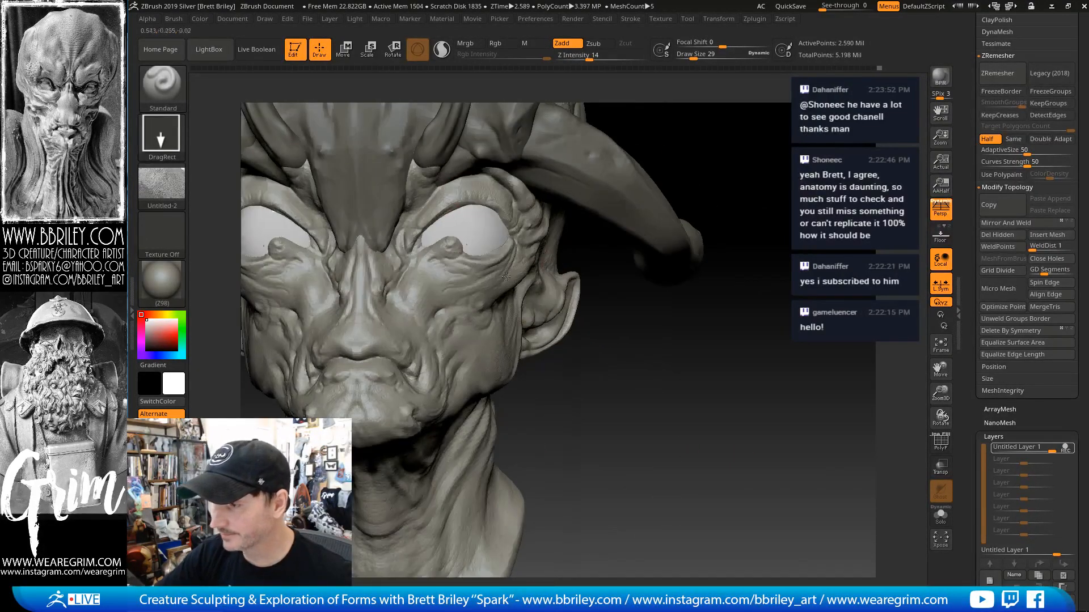
mouse_move(677, 389)
alt+mouse_down()
mouse_move(693, 394)
mouse_move(703, 369)
alt+mouse_up()
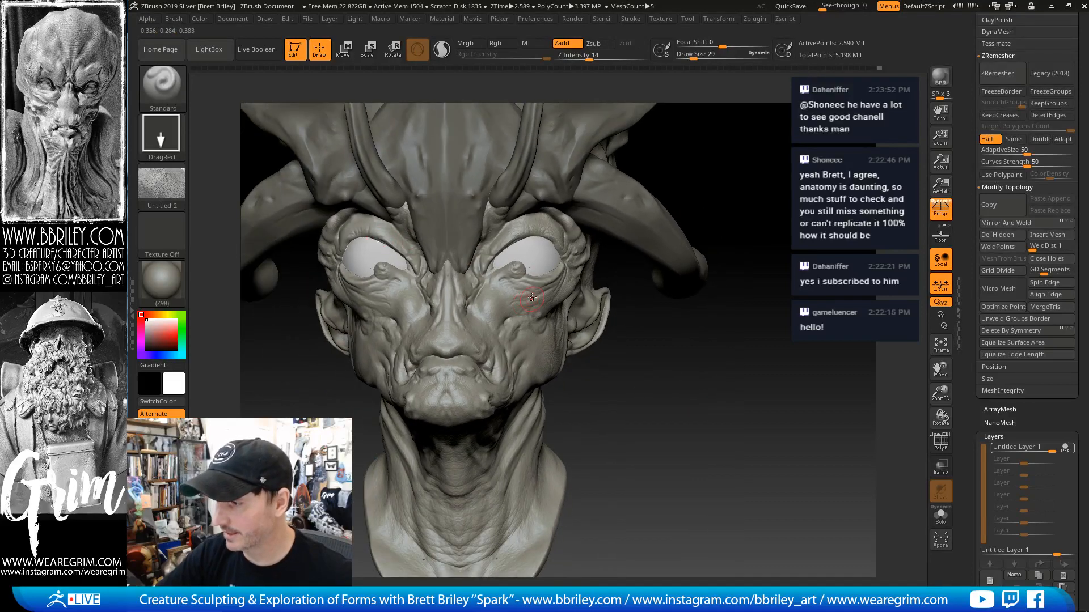
right_drag(577, 327, 636, 309)
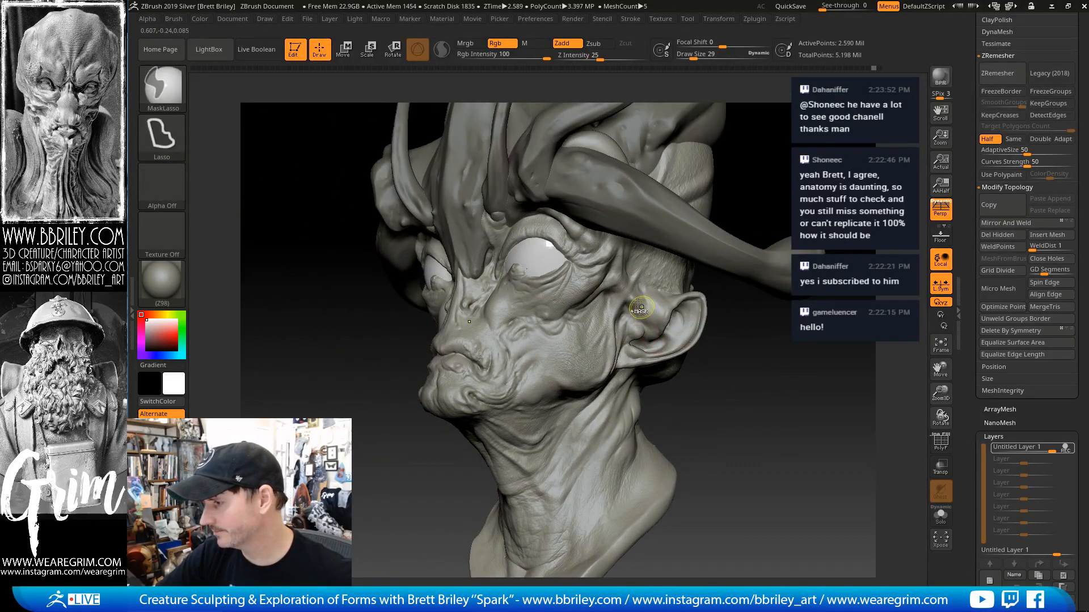
Continue stamping skin texture over the mid cheek, the area under the eye and the side of the nose
key(ctrl)
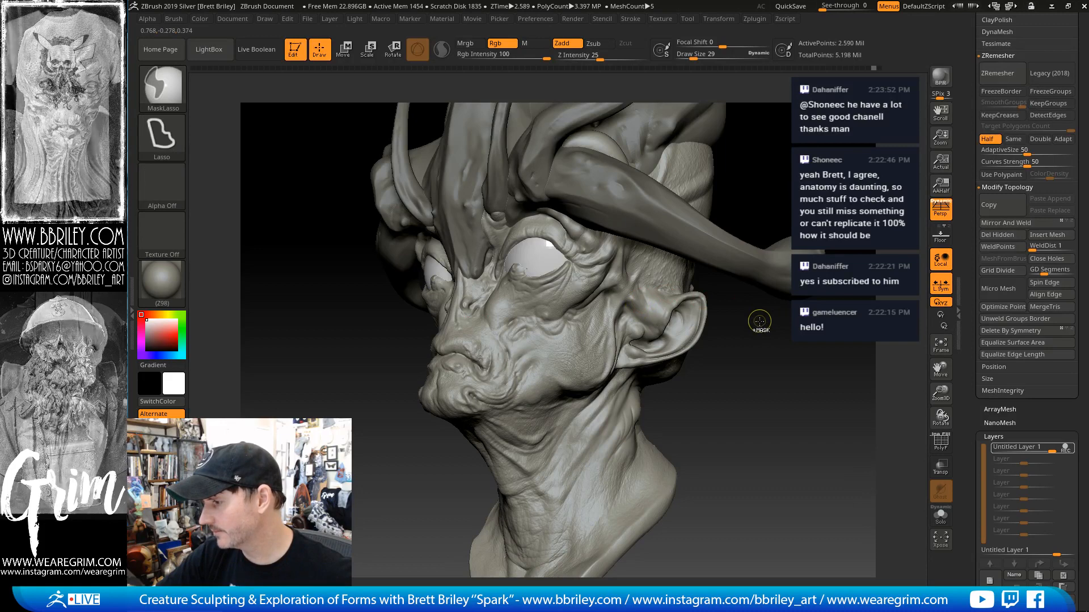
mouse_move(760, 319)
right_down()
mouse_move(804, 352)
mouse_move(527, 350)
right_up()
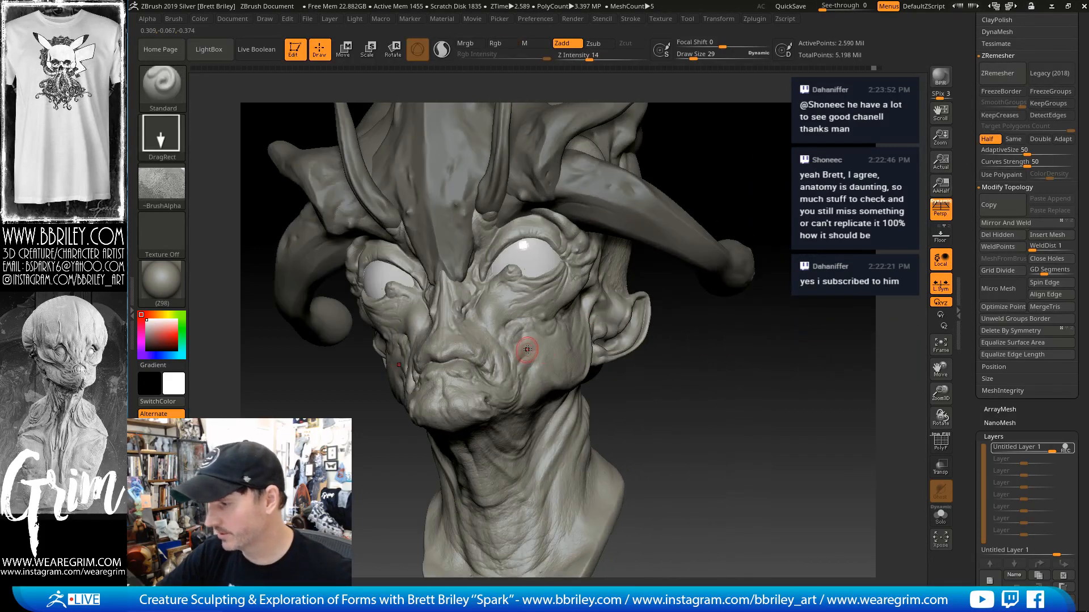
right_drag(702, 381, 593, 359)
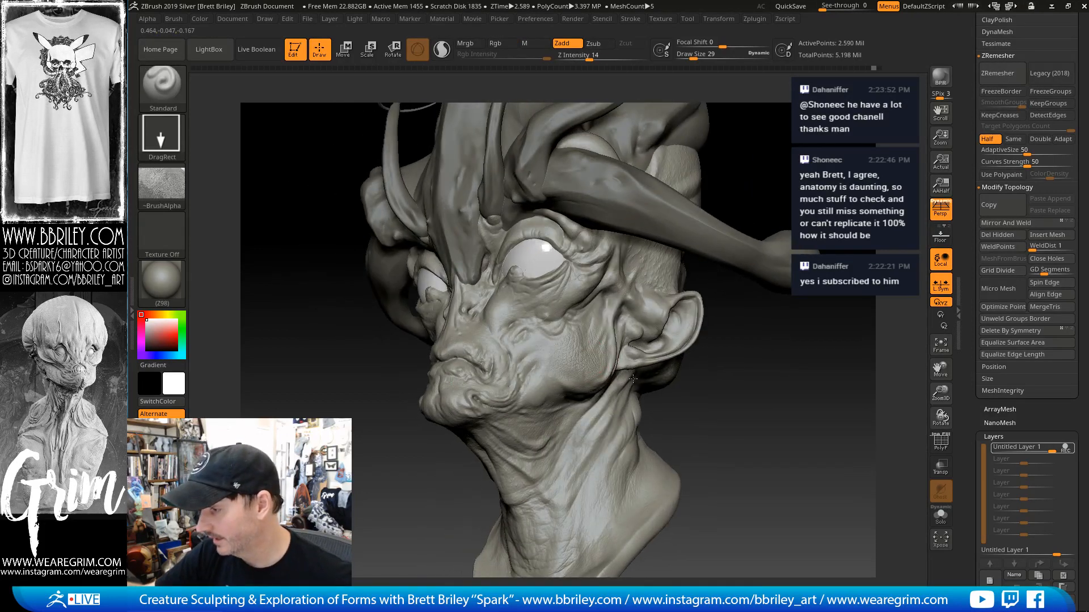
right_drag(773, 396, 604, 314)
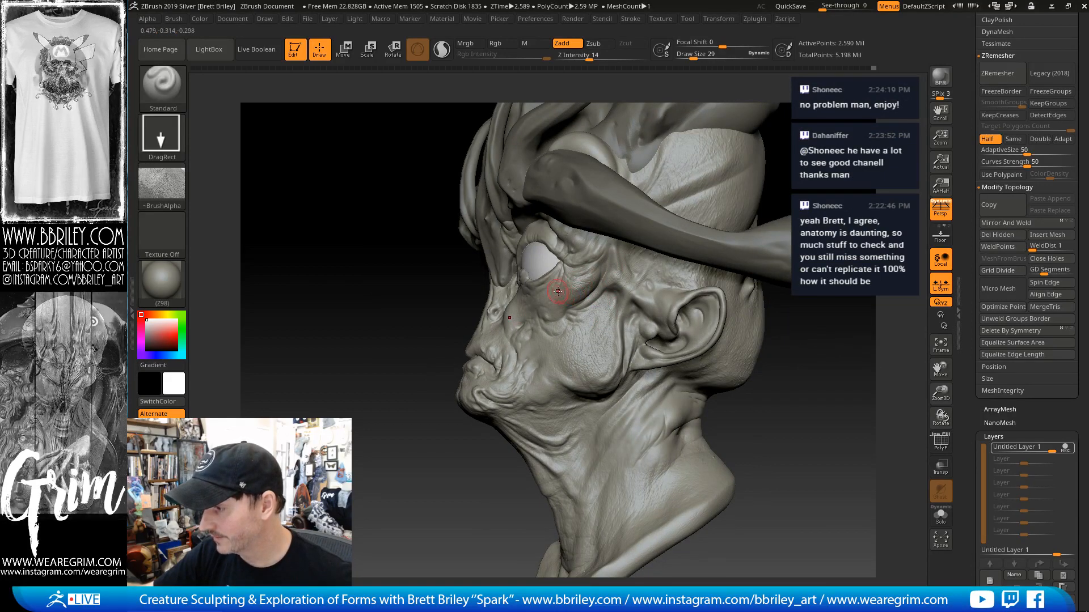
right_drag(766, 445, 561, 314)
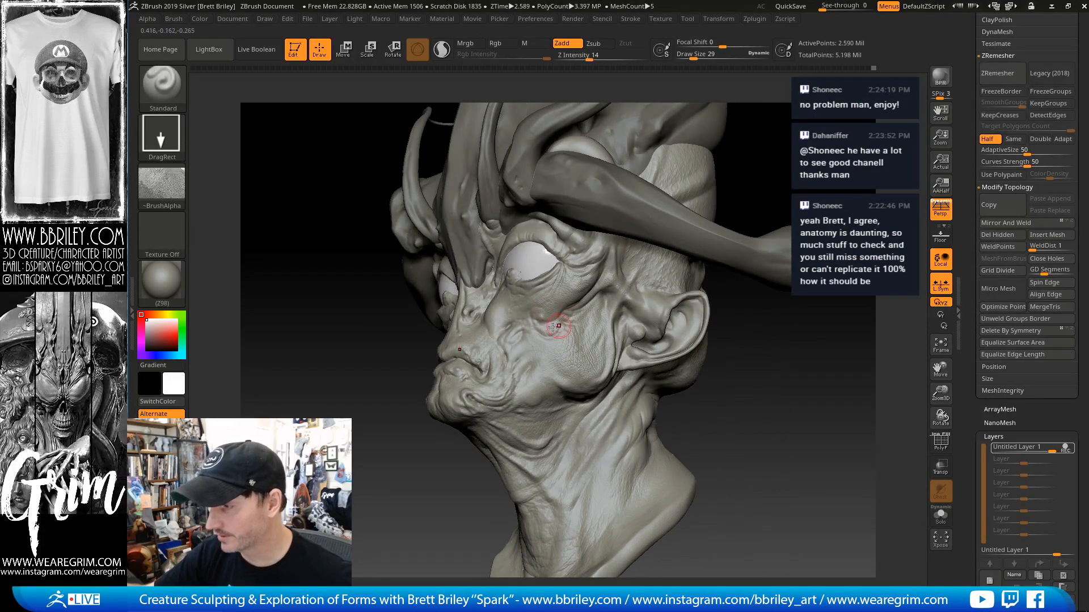
right_drag(765, 395, 496, 309)
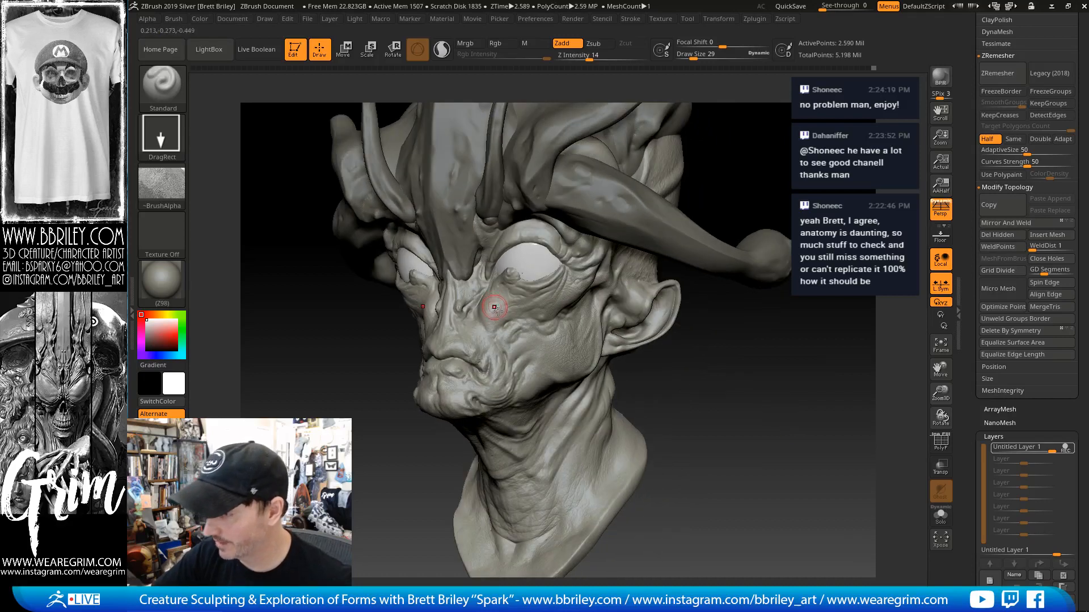
Clone the head subtool as a separate tool and switch to the clone
alt+right_drag(766, 244, 697, 358)
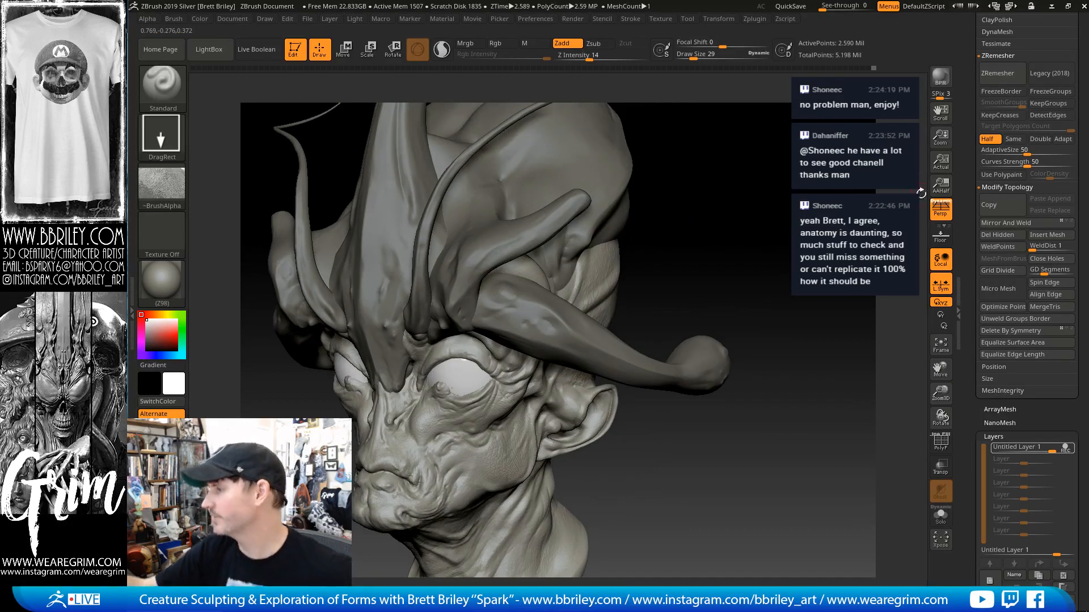
drag(969, 153, 969, 288)
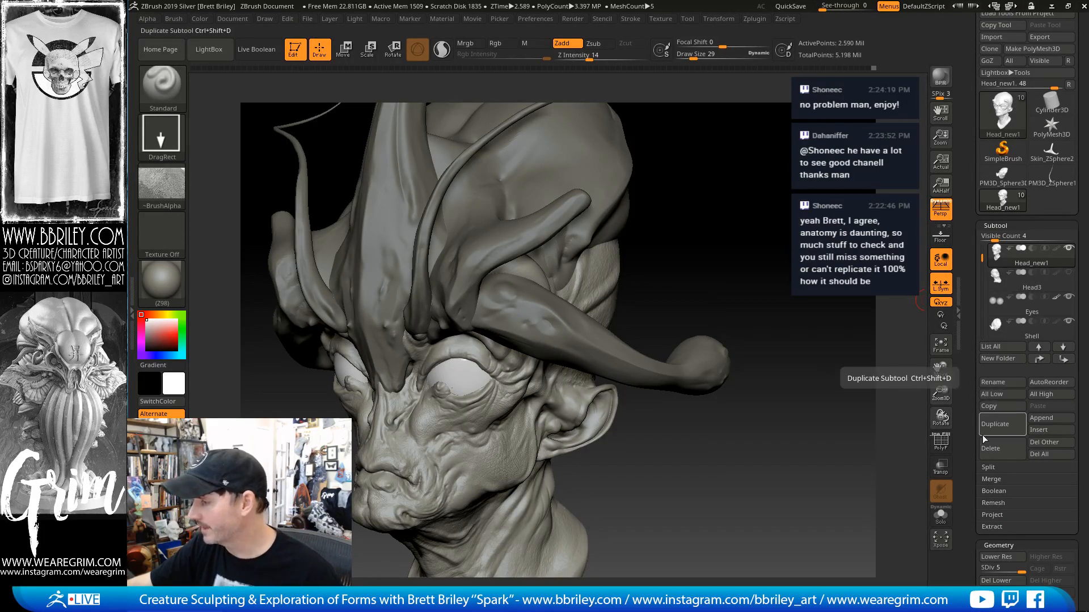
drag(743, 417, 788, 398)
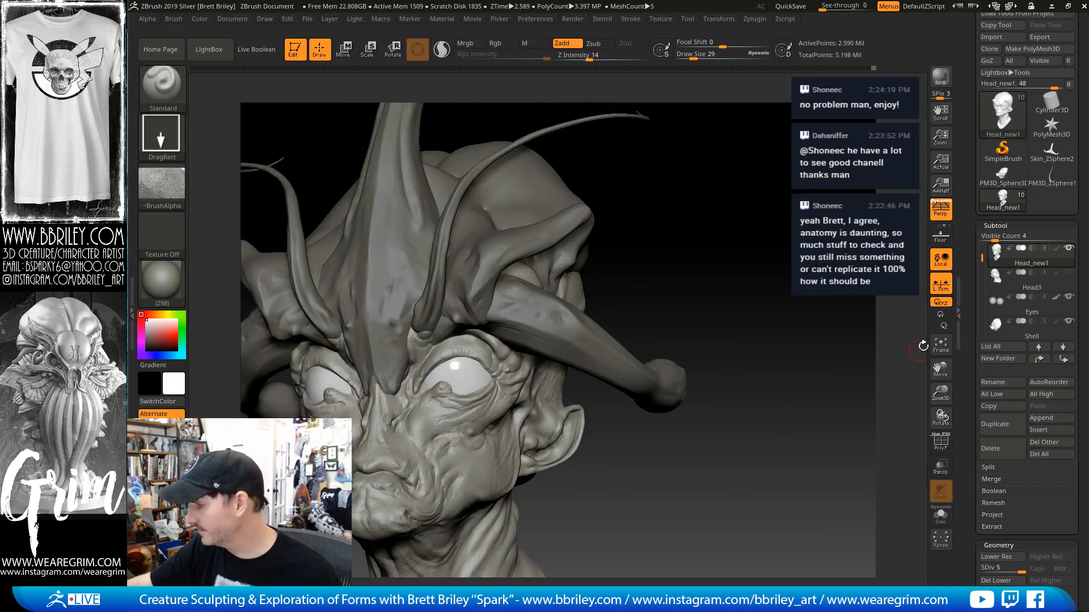
scroll(993, 111, up, 2)
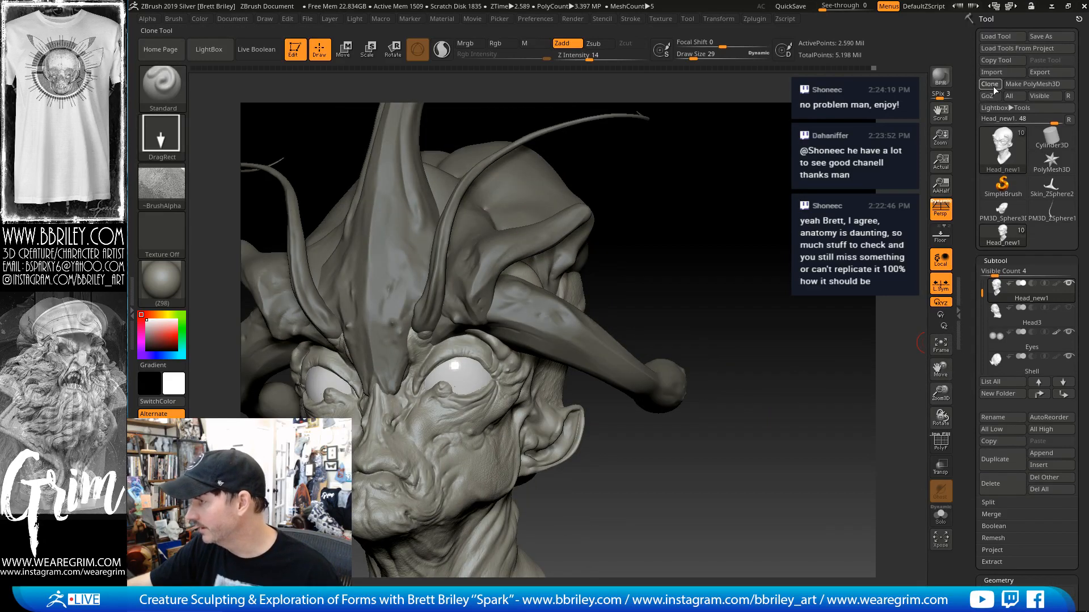
click(1004, 237)
drag(760, 326, 783, 293)
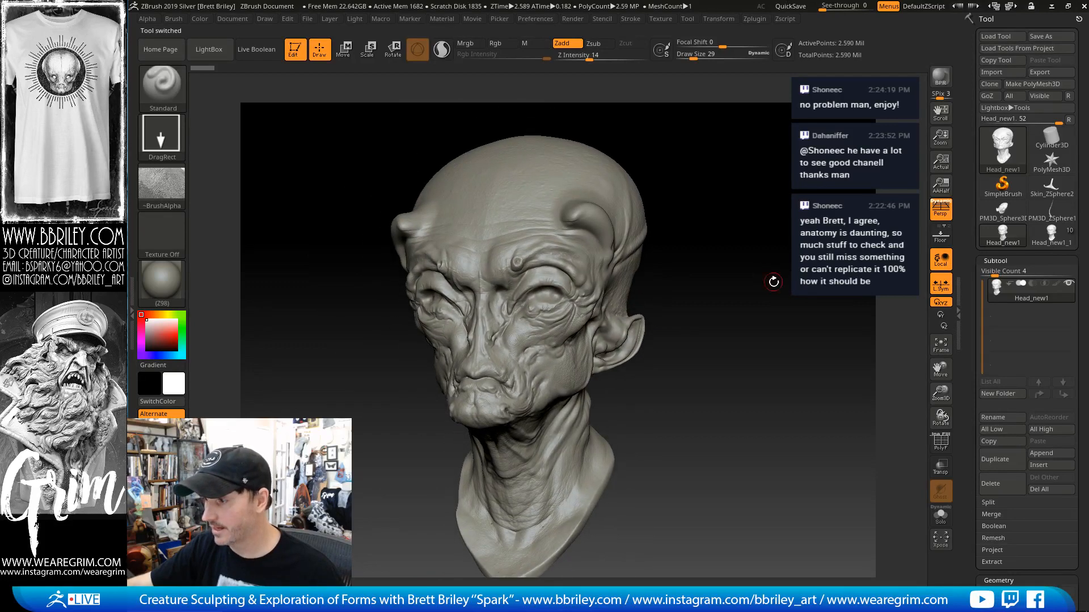
Duplicate the cloned head's subtool and lower the duplicate to subdivision level 2
click(995, 459)
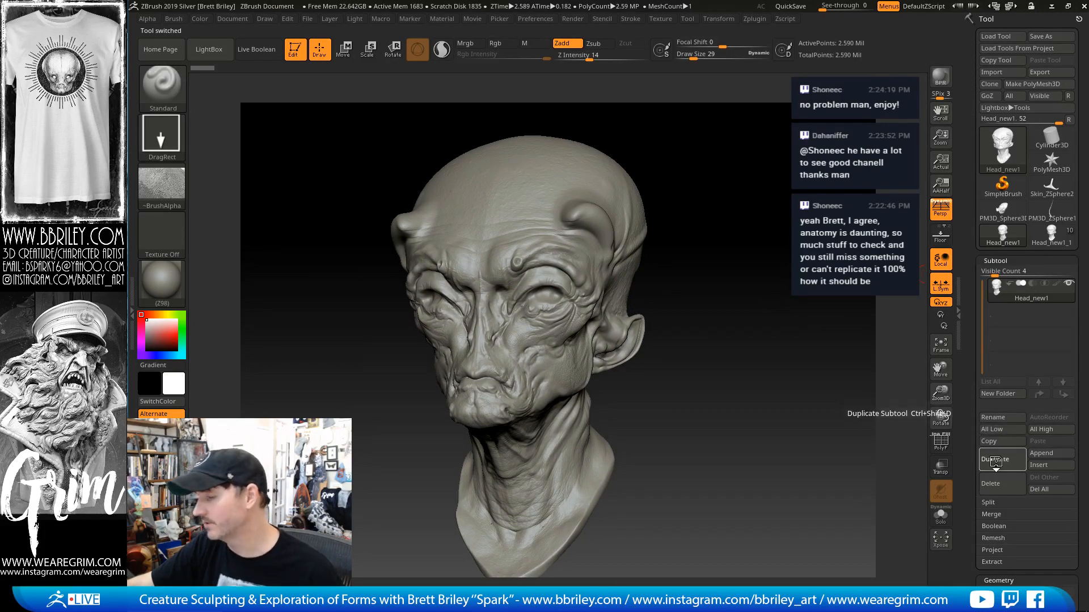
scroll(972, 383, down, 6)
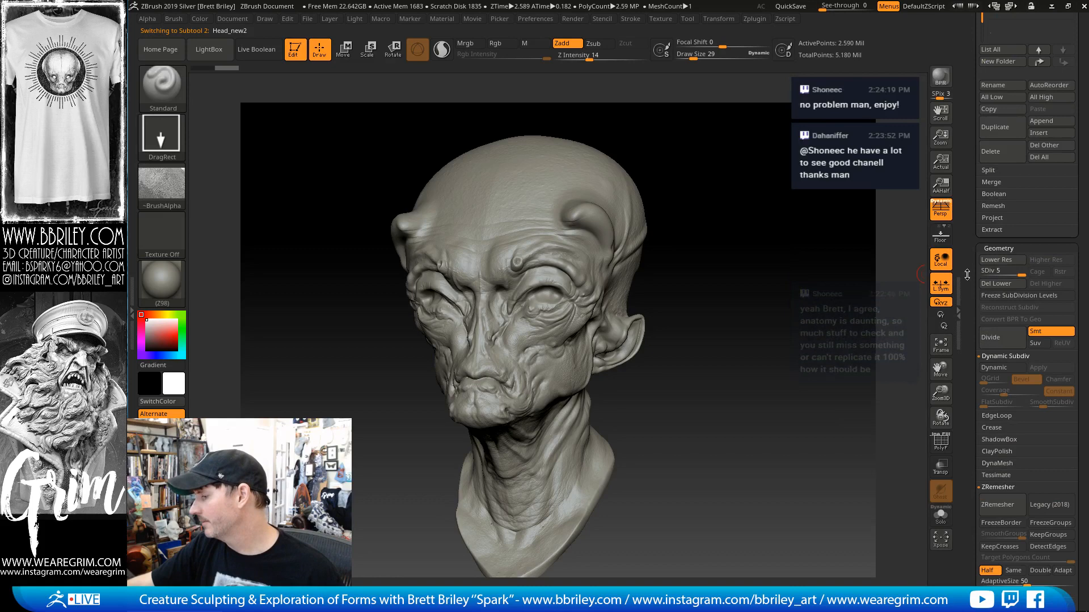
click(997, 260)
click(997, 259)
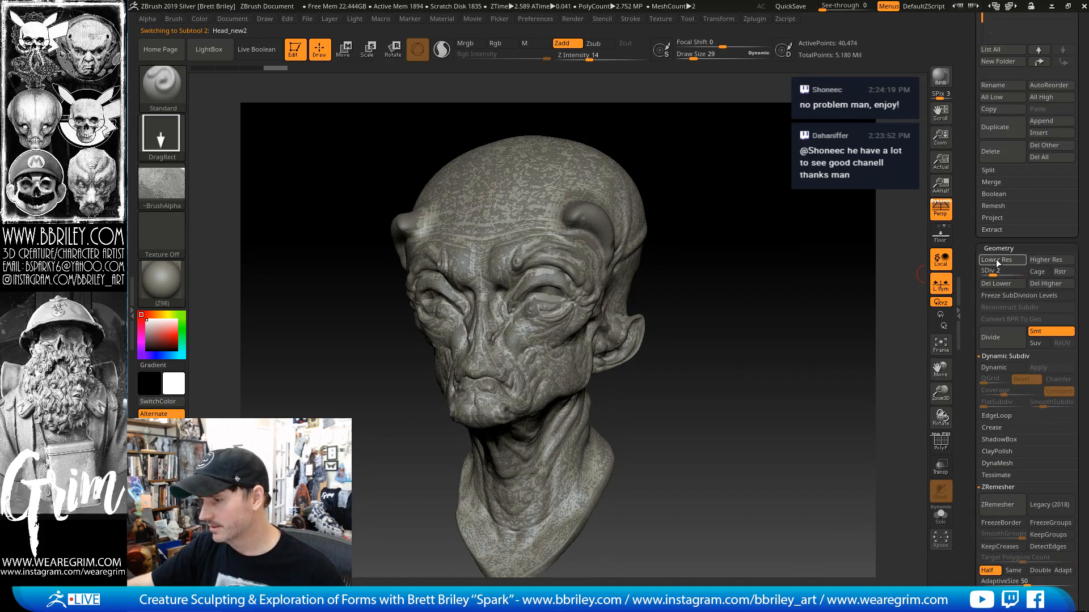
Display the wireframe on the duplicated head and examine its topology from above and from both sides
click(997, 259)
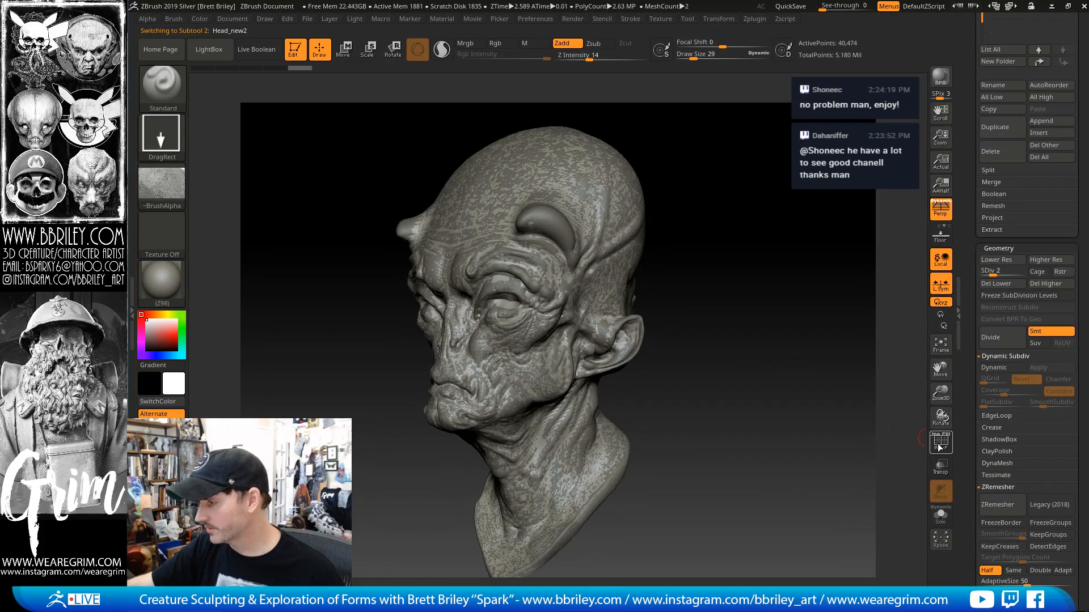
click(941, 443)
drag(838, 406, 771, 487)
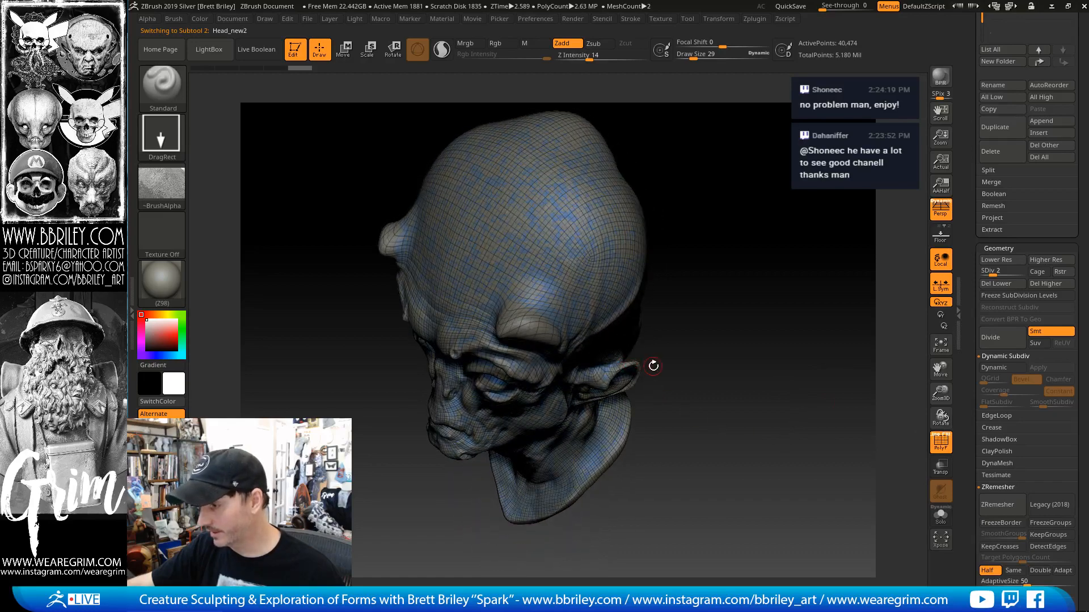
drag(764, 393, 793, 303)
drag(759, 360, 790, 352)
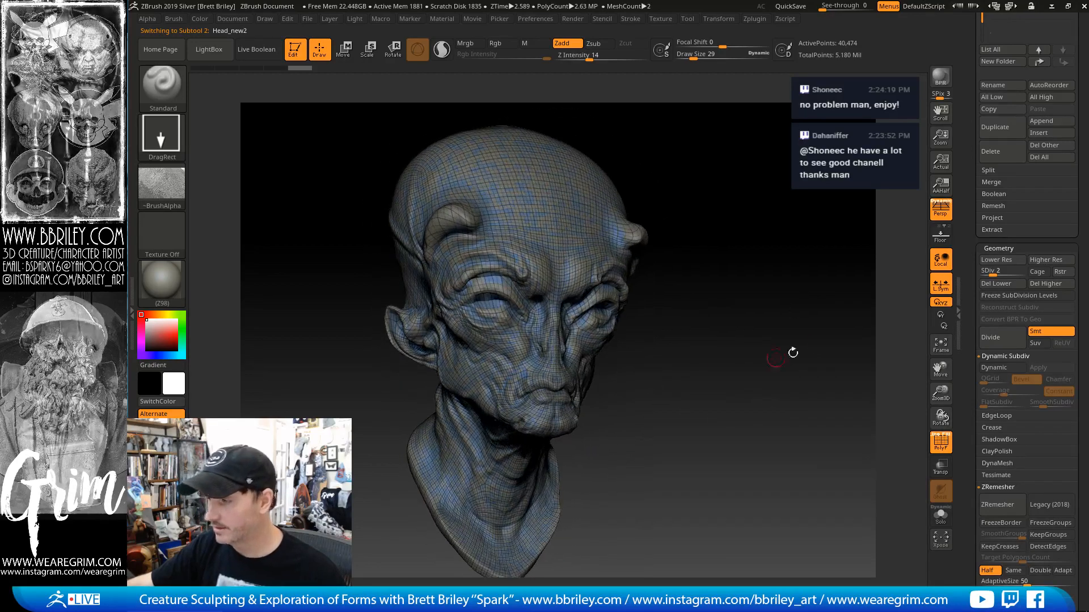
Raise the duplicated head to subdivision level 5
click(1033, 282)
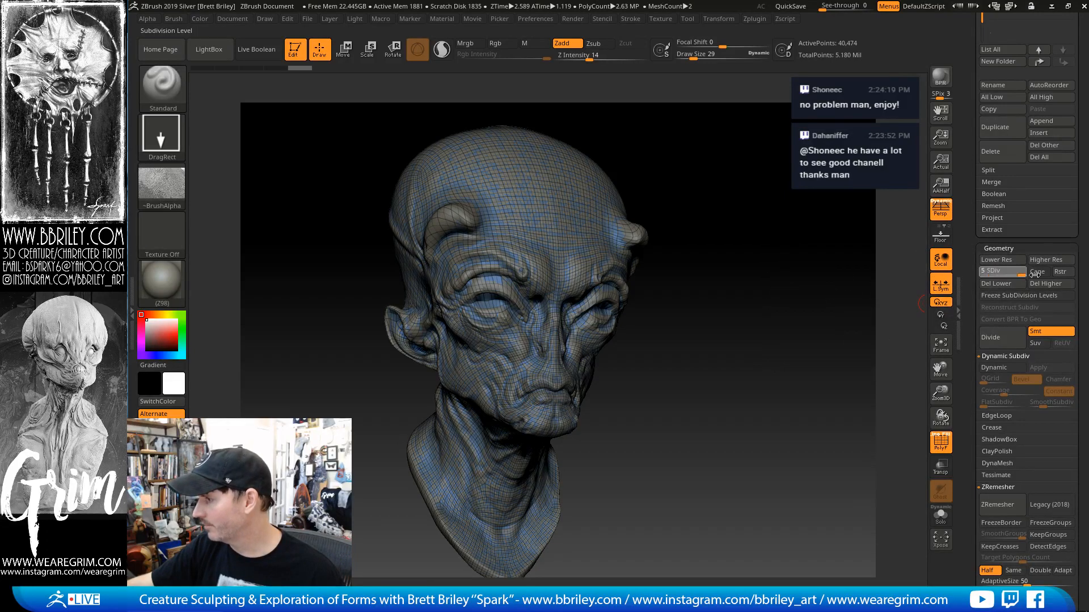
key(d)
key(d)
key(d)
mouse_move(979, 373)
mouse_down()
mouse_move(998, 232)
mouse_move(973, 364)
mouse_up()
click(1062, 399)
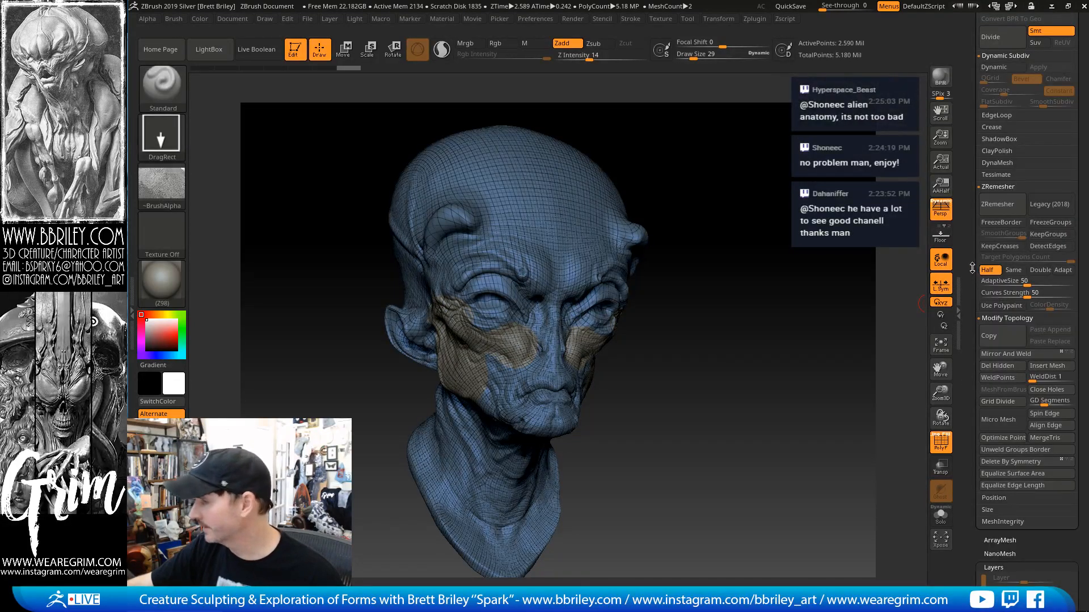
Lower the duplicated head to subdivision level 2 and delete all its higher and lower levels
scroll(998, 227, up, 5)
click(1001, 152)
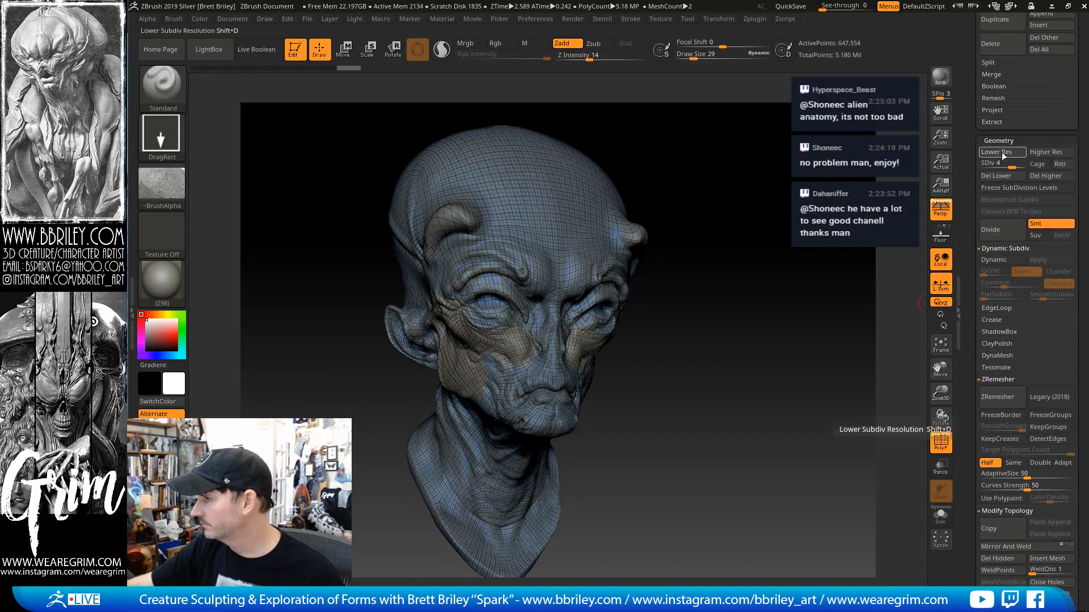
click(1001, 152)
click(1002, 152)
click(1036, 176)
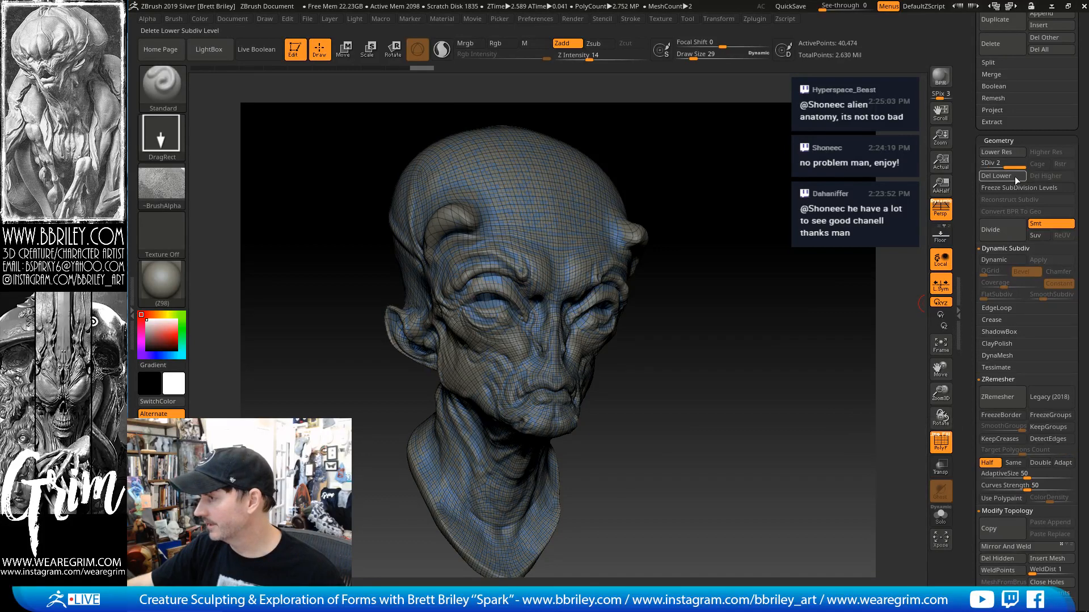
click(1015, 176)
drag(975, 335, 975, 283)
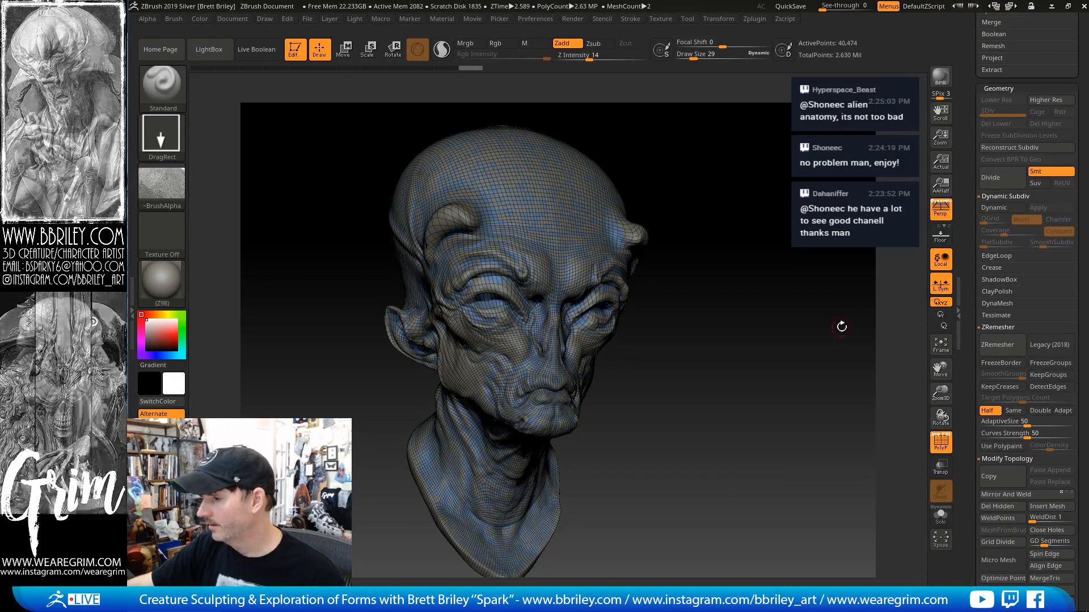
Disable the Half option and try a ZRemesh of the head with a target polygon count of 0.2
shift+drag(841, 326, 817, 132)
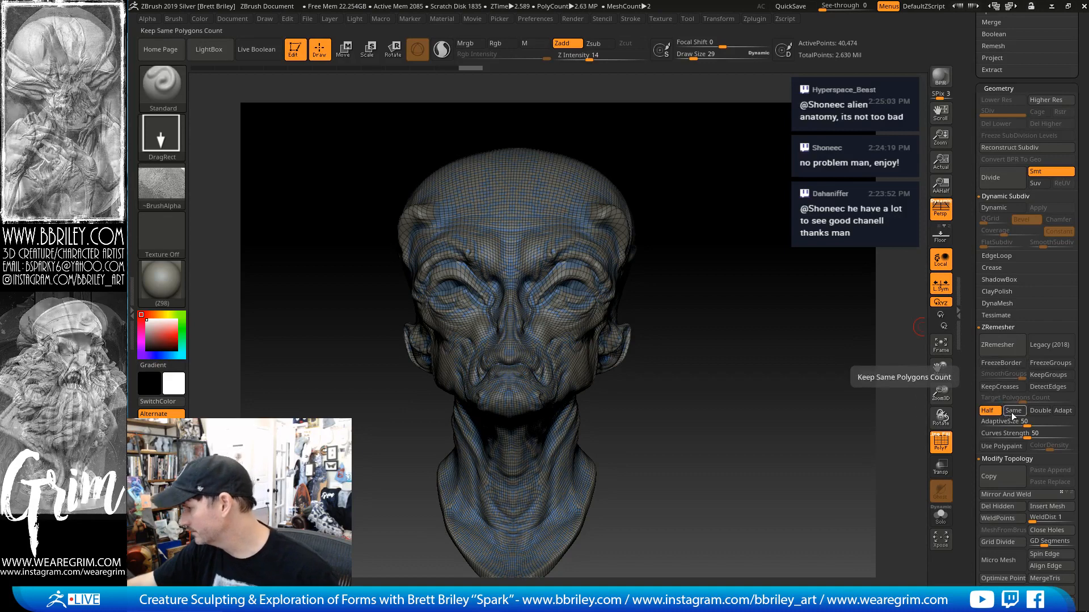
click(989, 412)
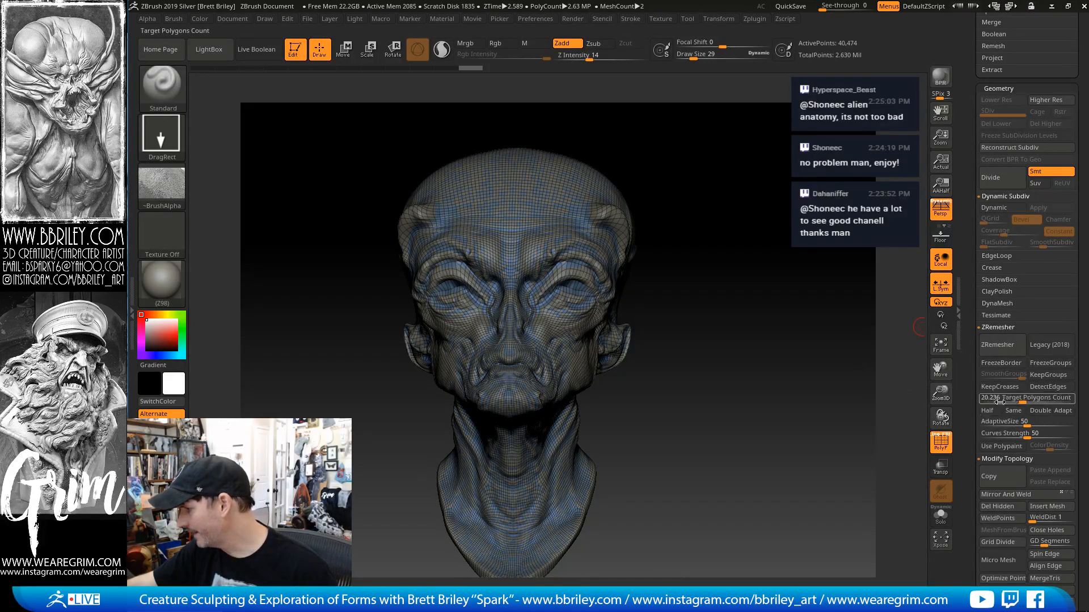
click(998, 399)
key(BackSpace)
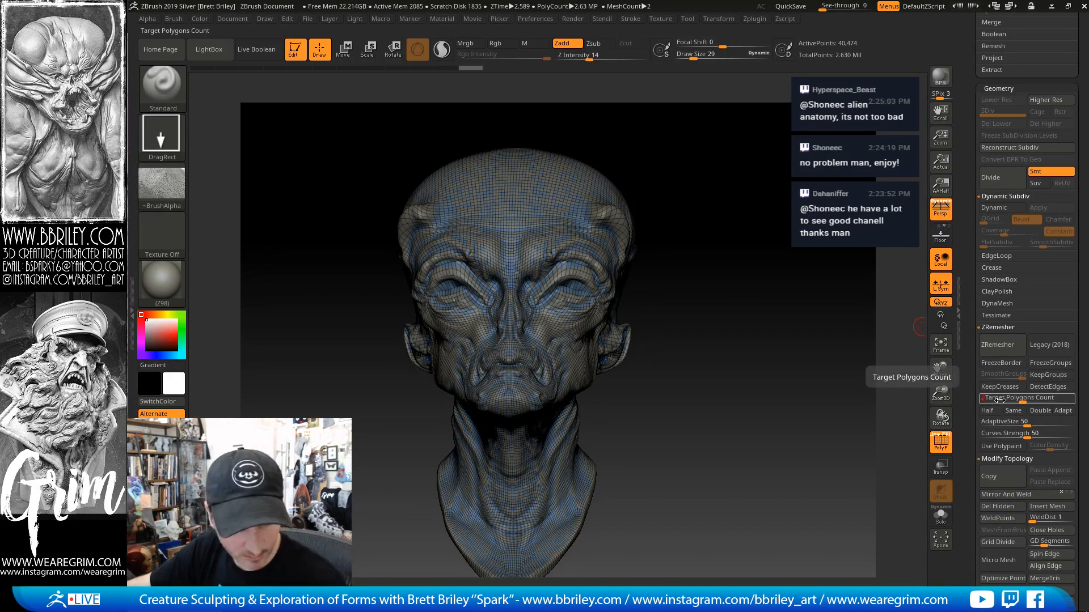
drag(816, 337, 788, 345)
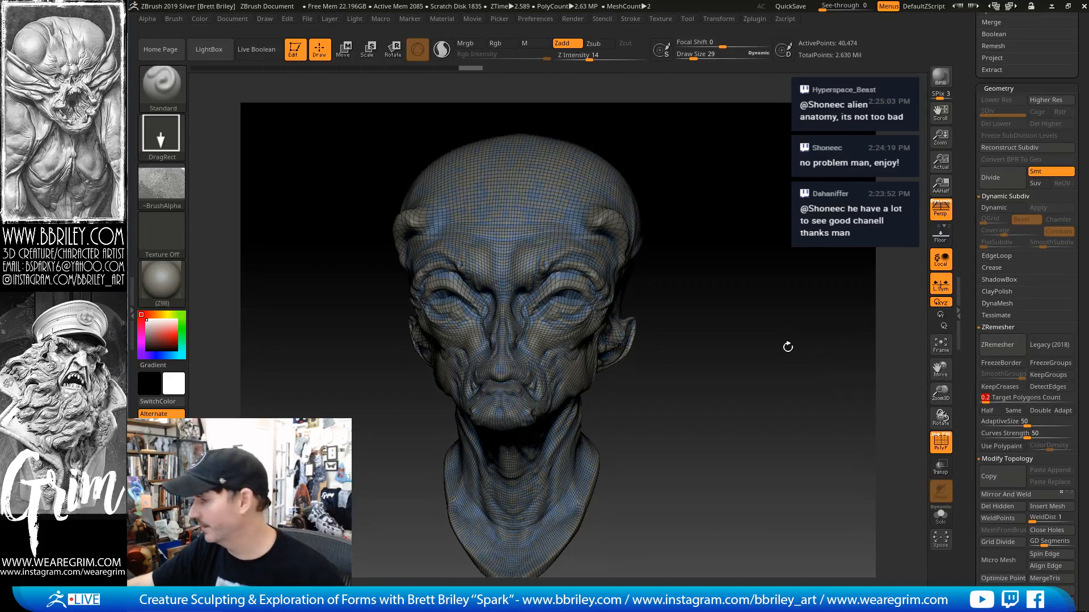
click(1002, 352)
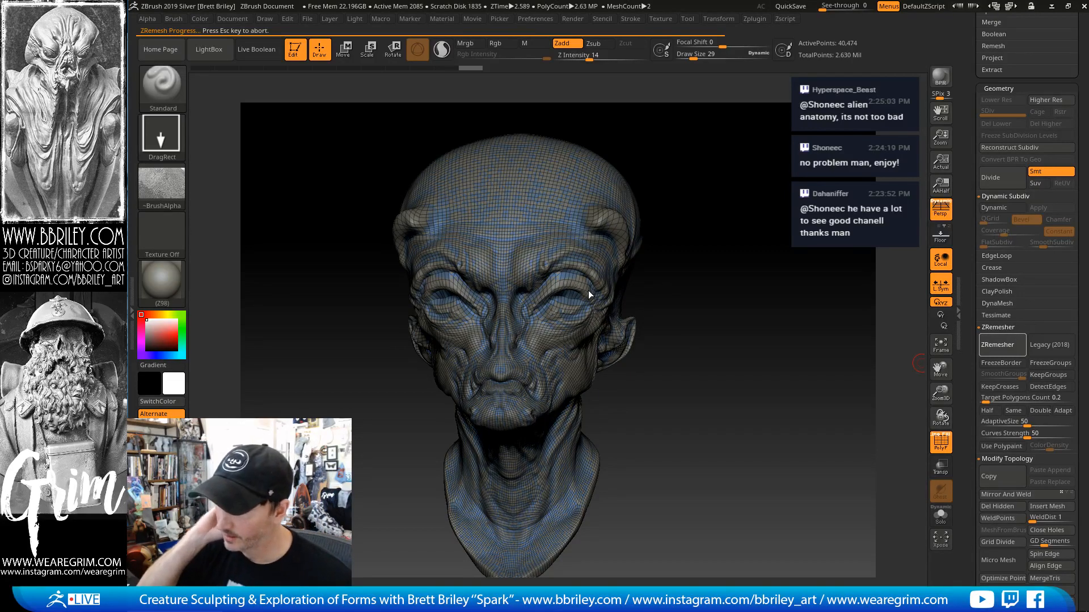
drag(800, 286, 637, 332)
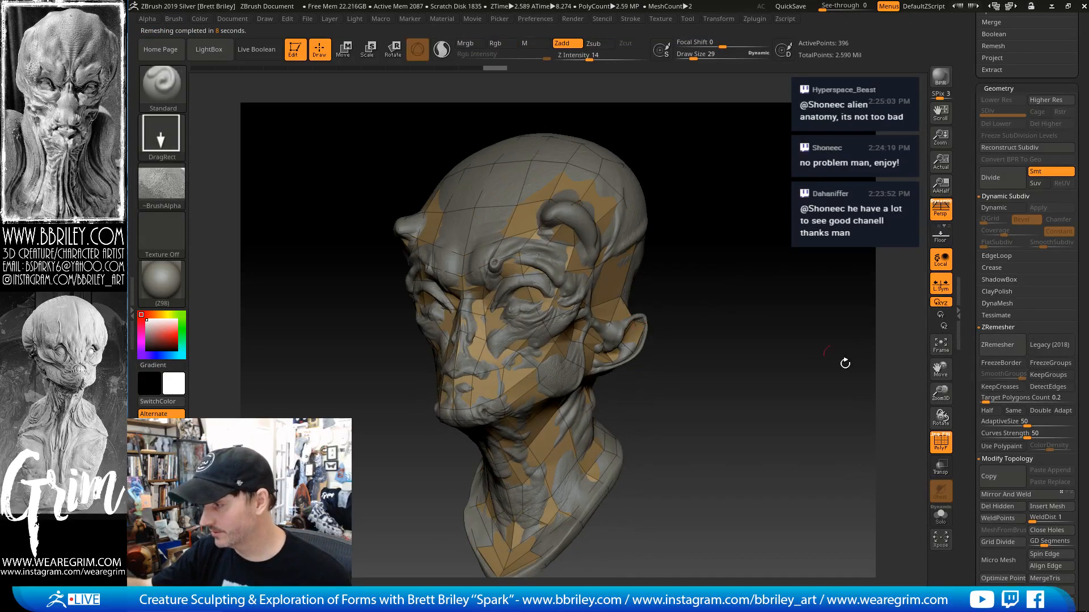
Isolate the duplicated head and ZRemesh it with a target polygon count of 1
click(941, 516)
drag(744, 331, 819, 316)
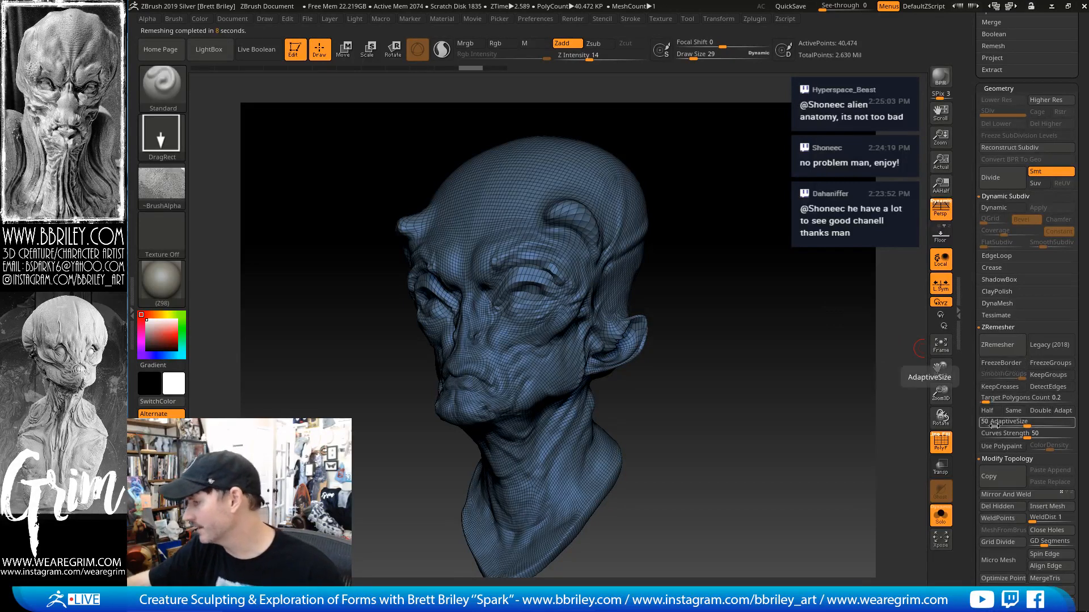
click(999, 402)
text(1)
key(Return)
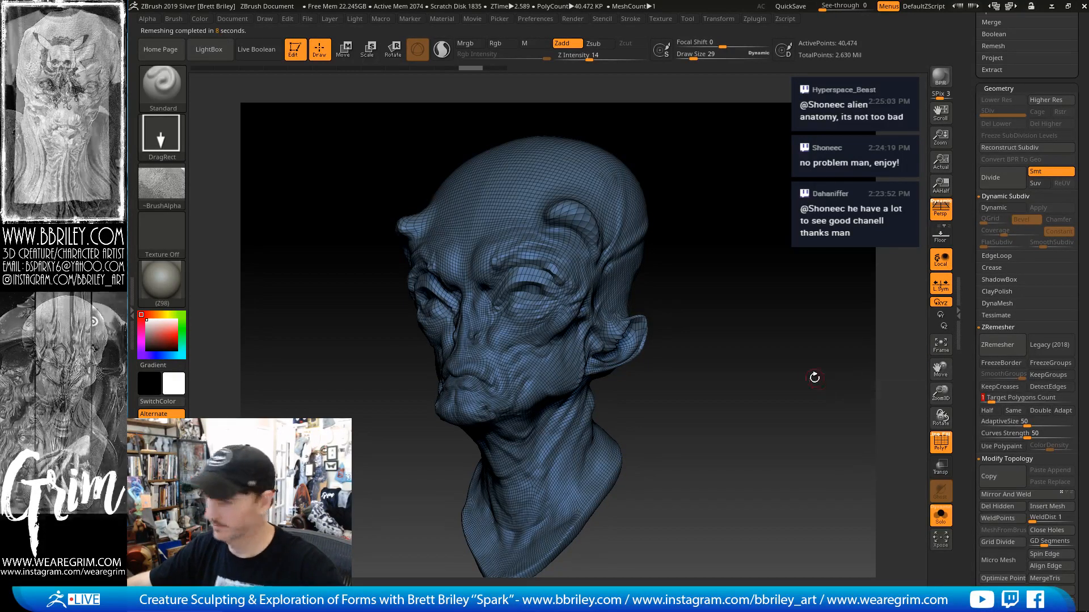
drag(814, 376, 817, 393)
click(989, 351)
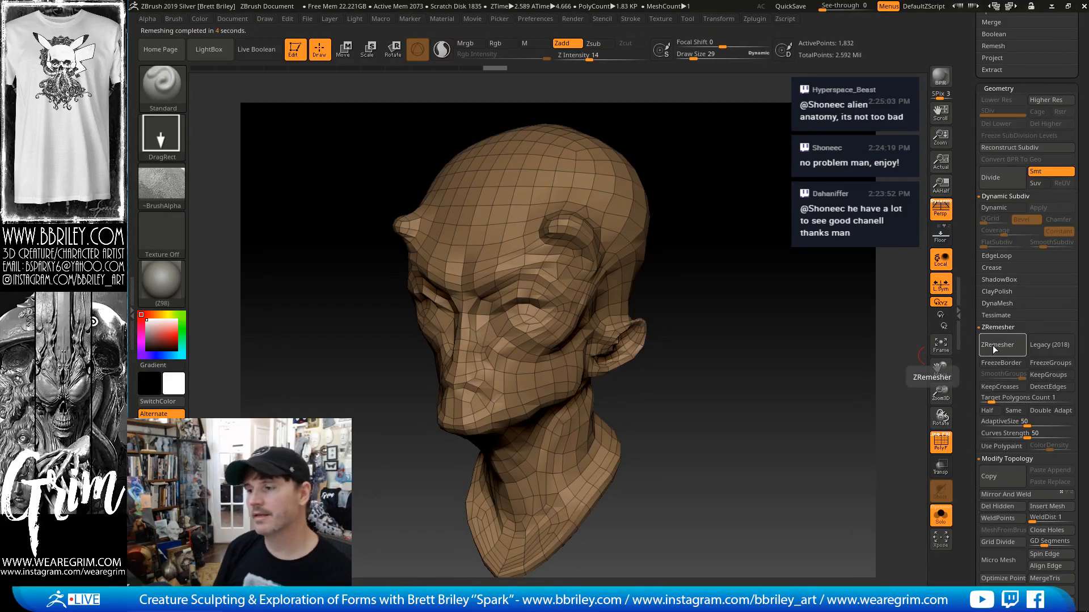
Examine the remeshed head's topology, then show the original head together with it again
drag(741, 238, 520, 254)
drag(682, 242, 958, 499)
click(940, 517)
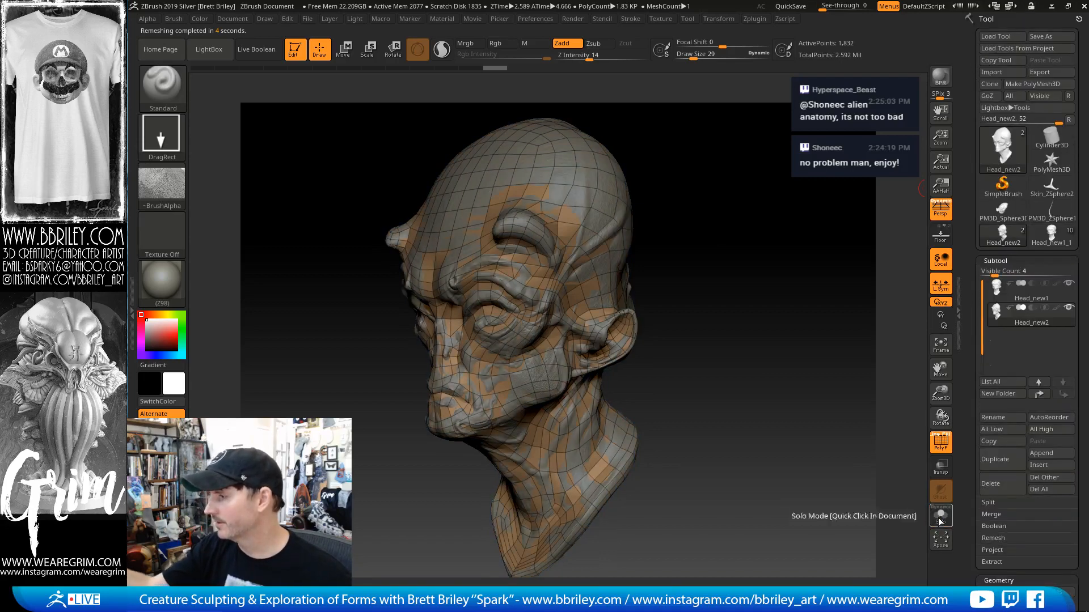
drag(712, 484, 720, 474)
Divide the remeshed head up to subdivision level 4, projecting the original head's detail onto it
key(ctrl)
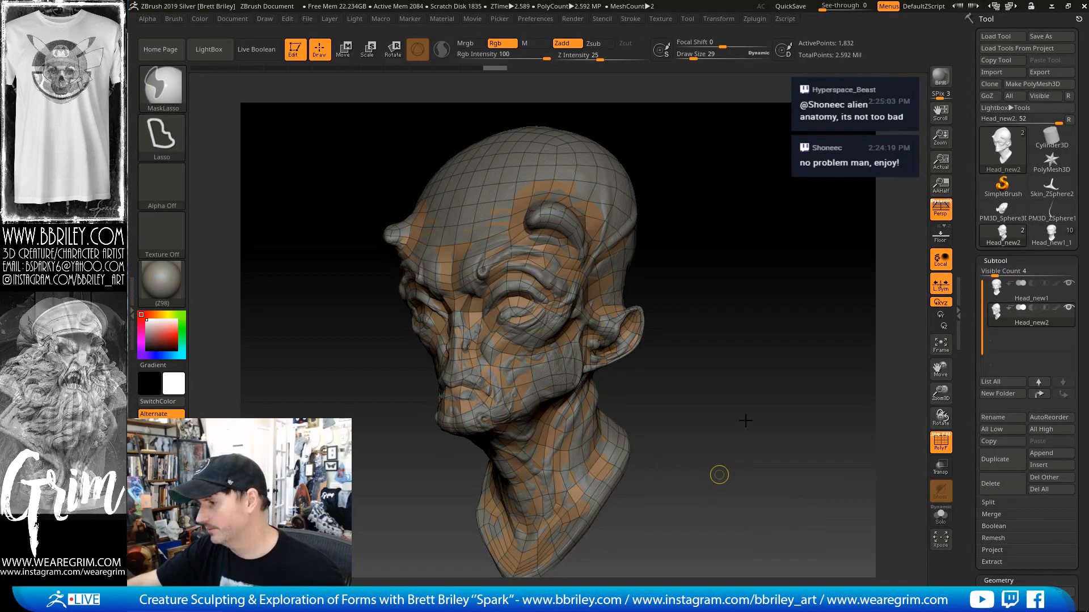
key(ctrl+d)
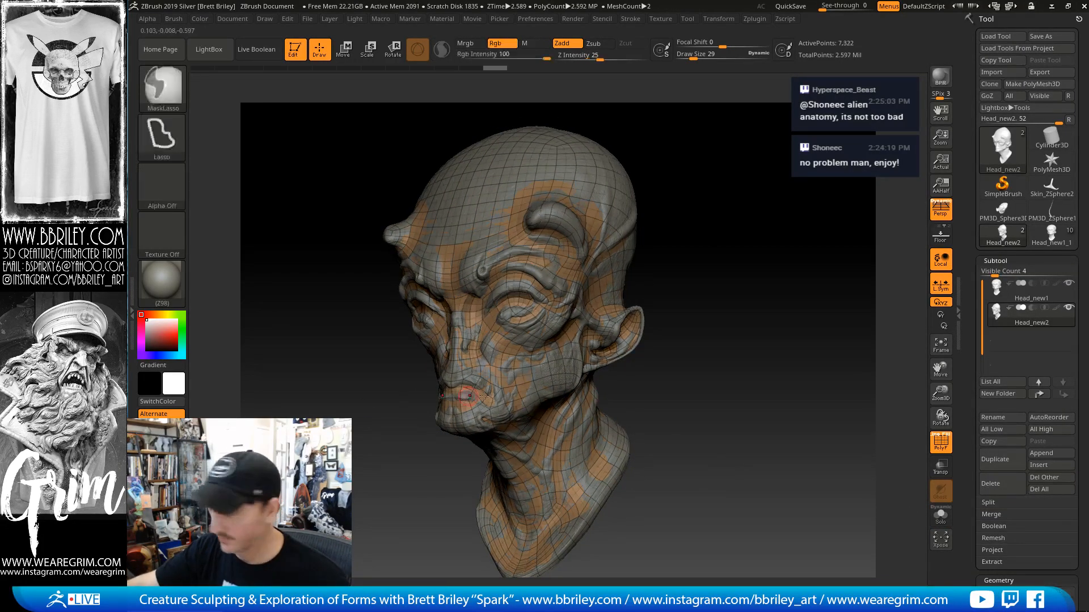
click(992, 550)
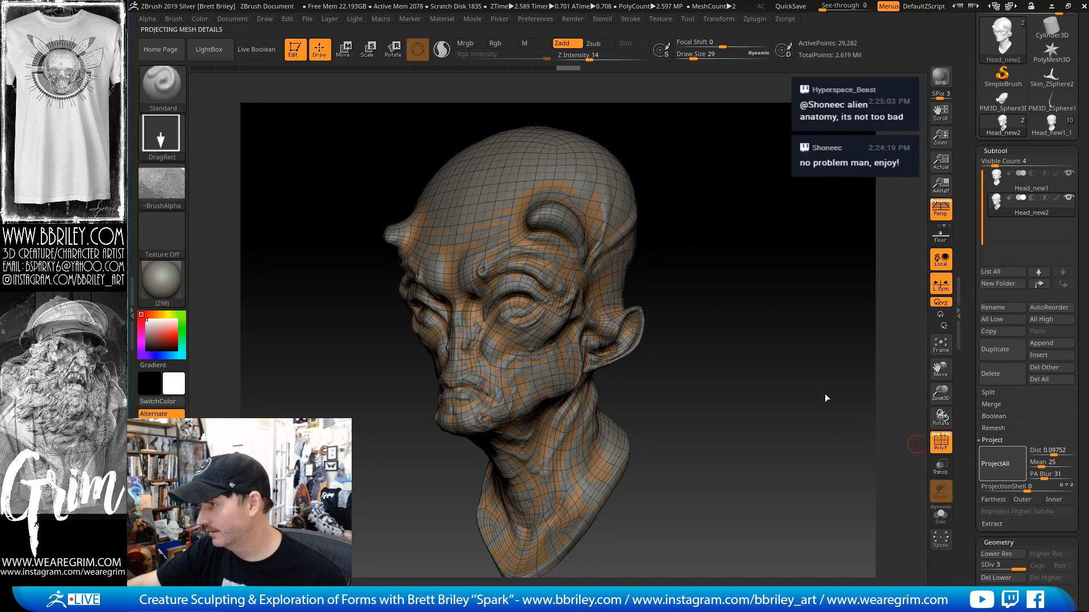
drag(767, 239, 751, 263)
key(ctrl+d)
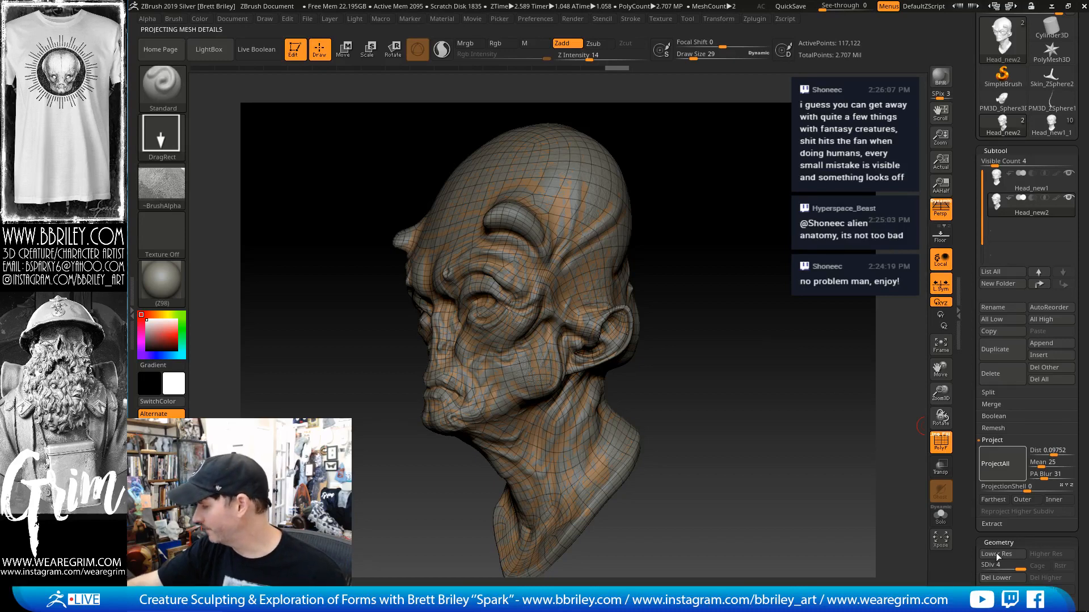
Isolate the projected head and inspect the mesh around the ear, jaw and neck
click(942, 517)
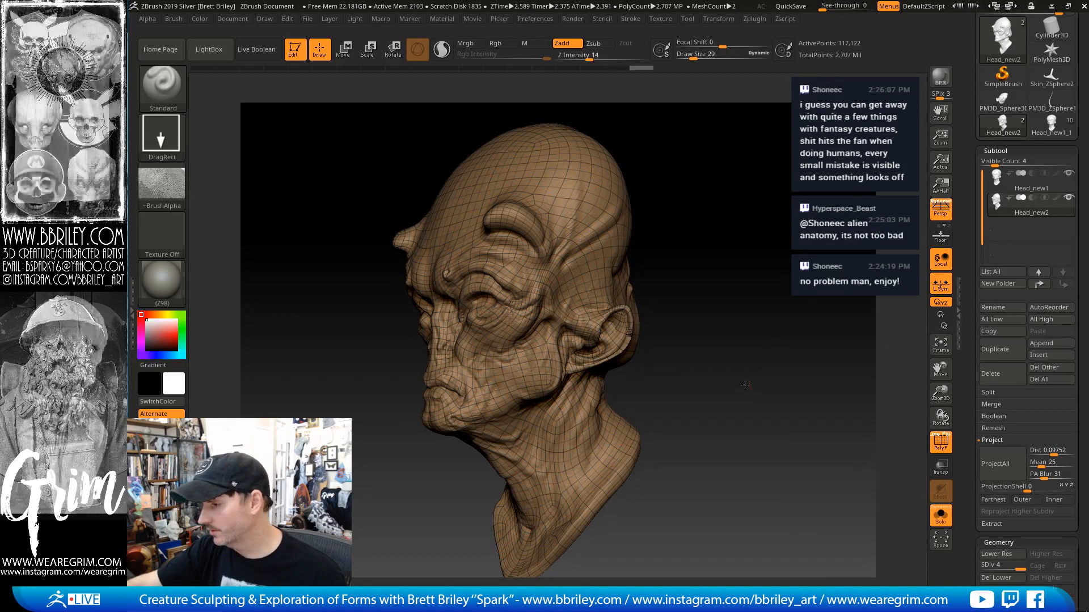
mouse_move(746, 384)
mouse_down()
mouse_move(736, 388)
mouse_move(765, 345)
mouse_move(711, 390)
mouse_move(668, 250)
mouse_up()
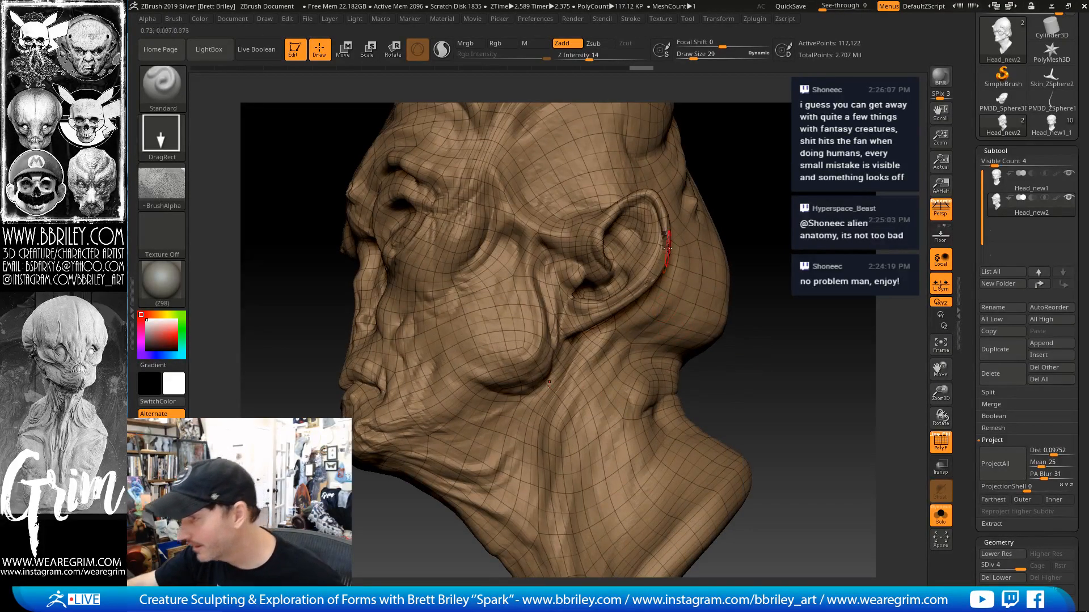
drag(799, 196, 797, 286)
Undo the divisions and projections back to the undivided remeshed head
key(ctrl+z)
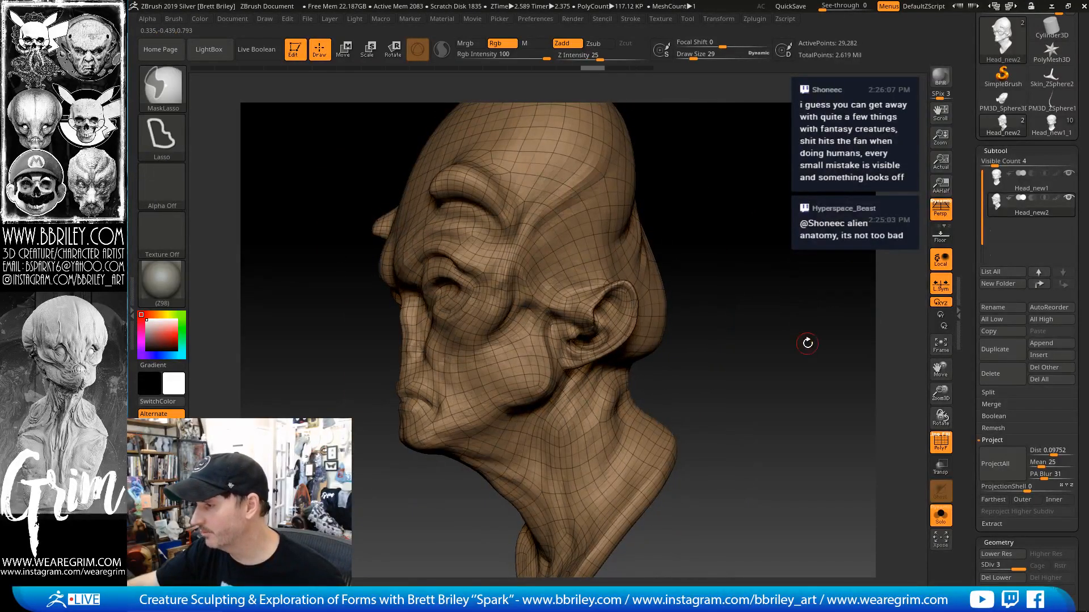
drag(820, 344, 804, 344)
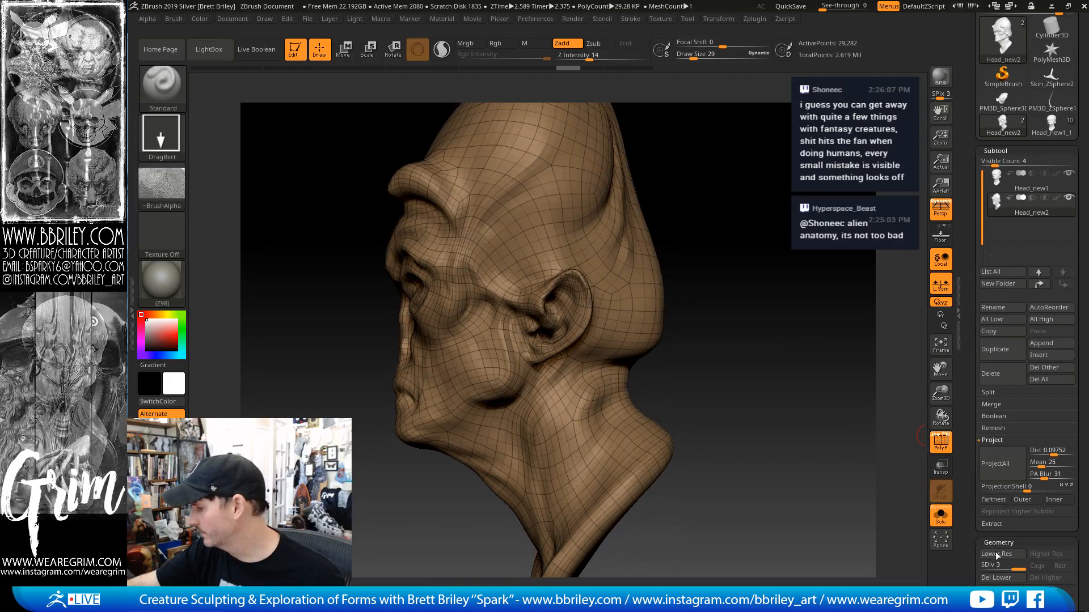
drag(760, 368, 777, 376)
key(ctrl)
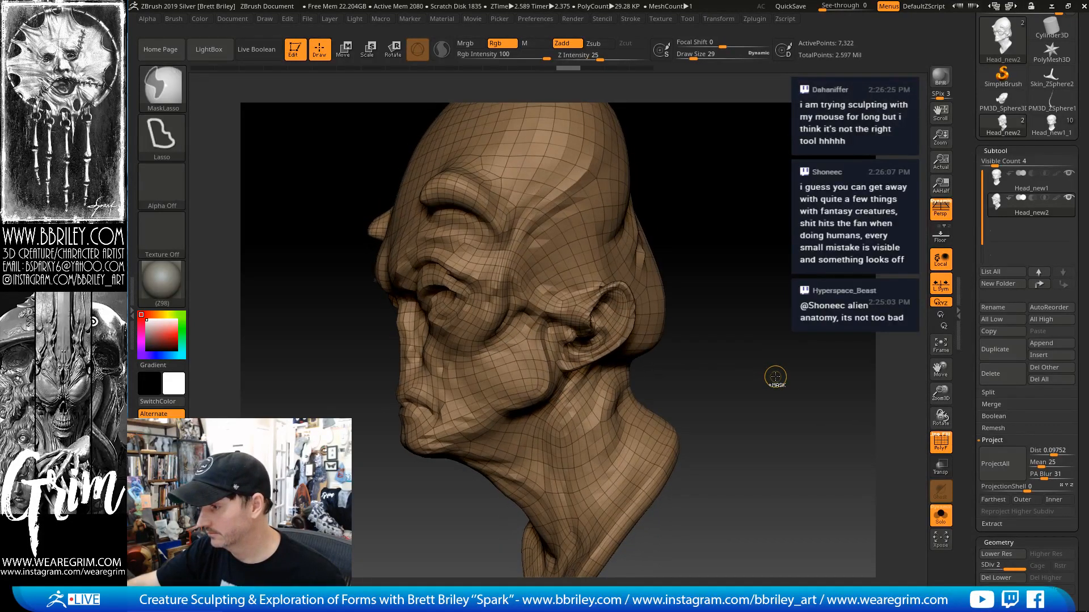
key(shift+d)
key(shift+d)
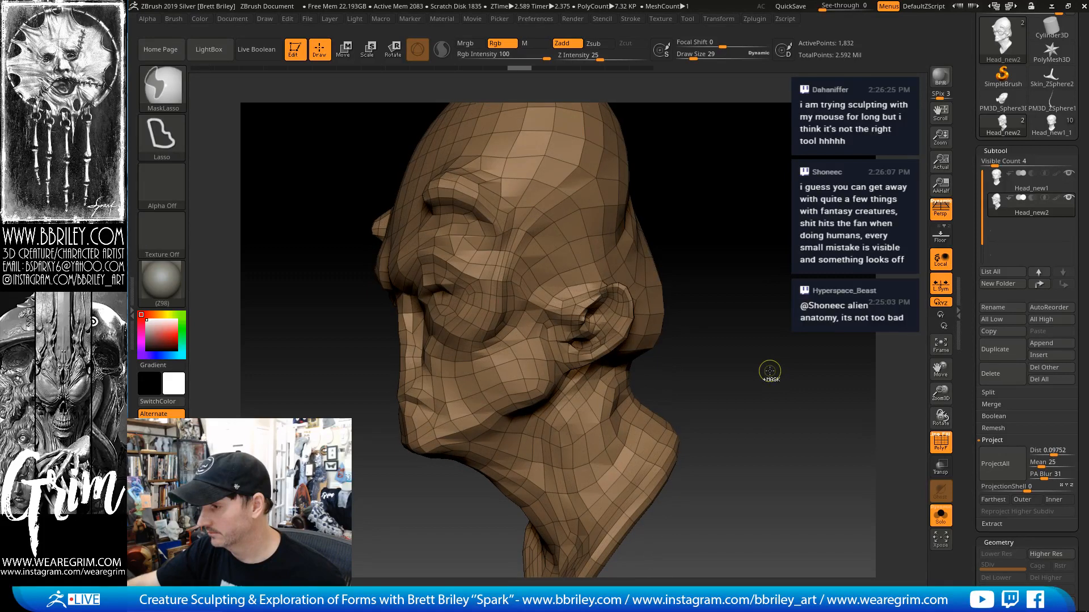
Set the projection distance to 0.1, show both heads, divide the remeshed head to level 2 and project all detail
click(1040, 450)
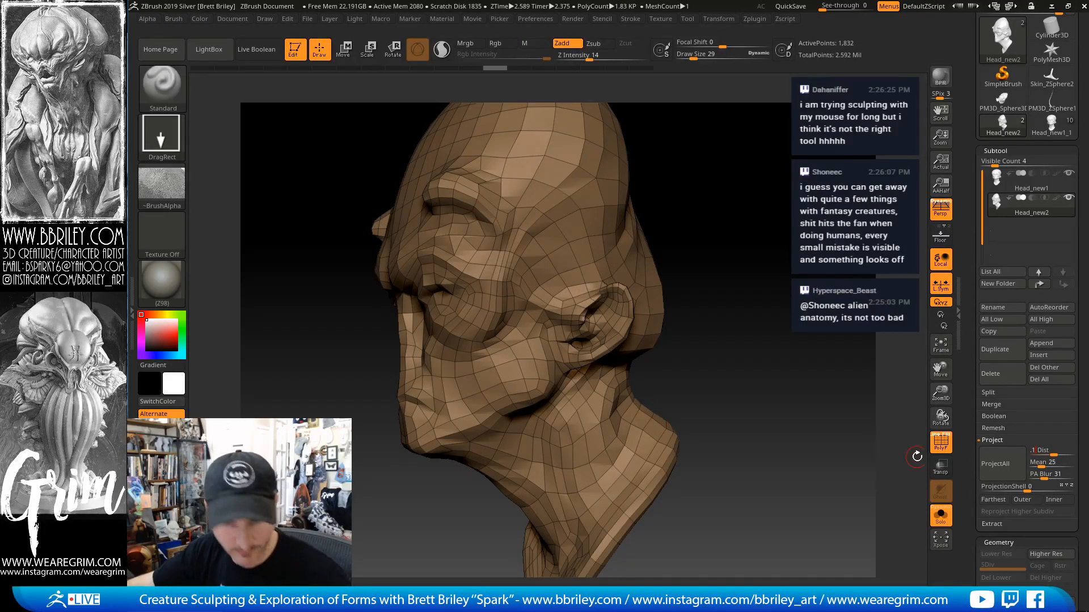
text(.1)
key(Return)
click(941, 515)
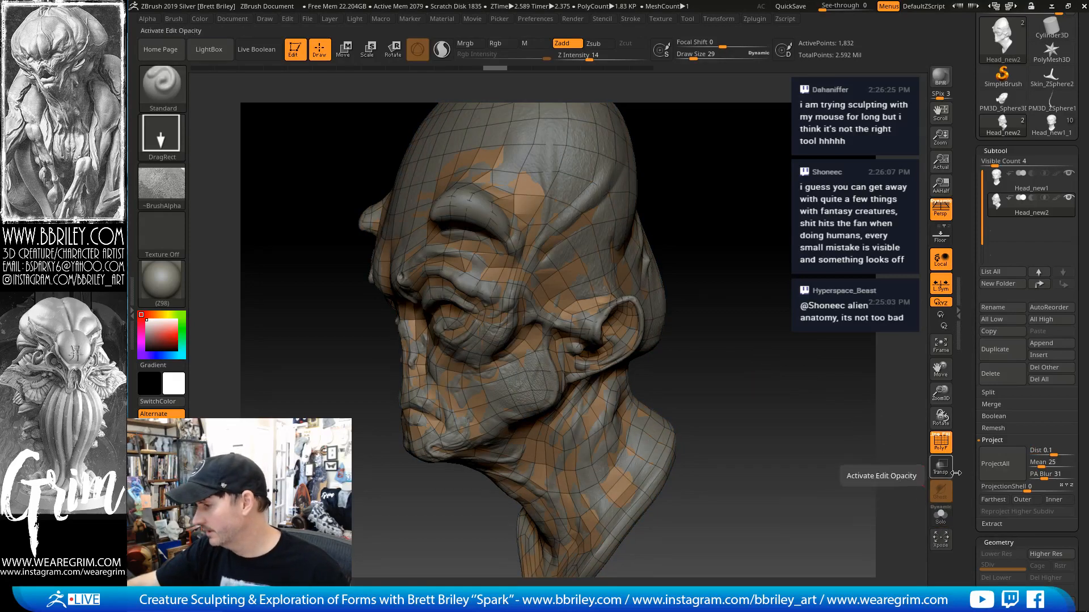
key(ctrl+d)
click(994, 469)
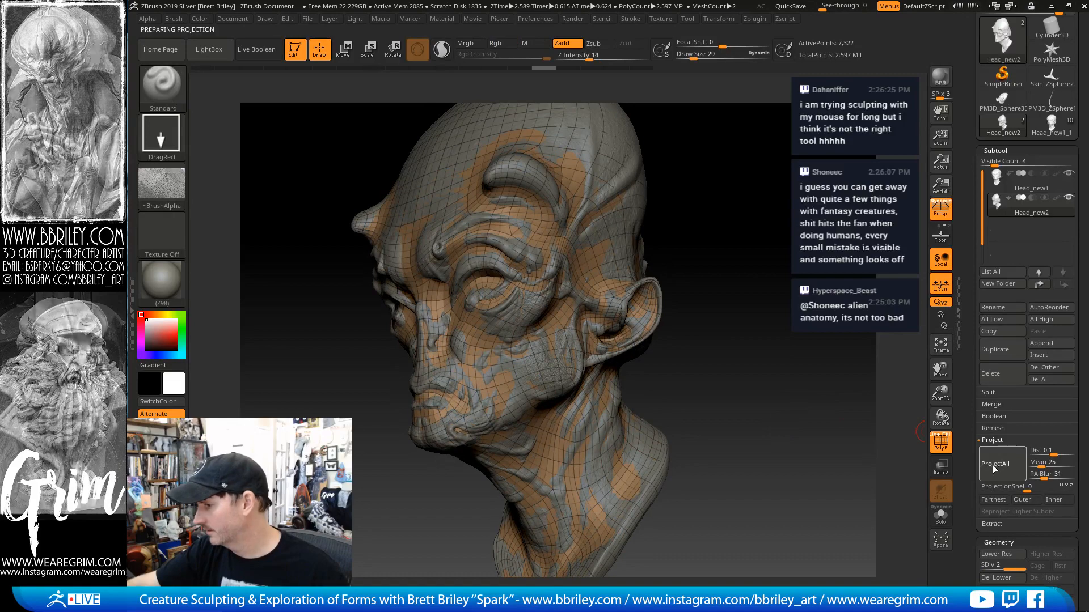
Isolate the head to check the new projection around the ear and face, then show both heads
click(940, 515)
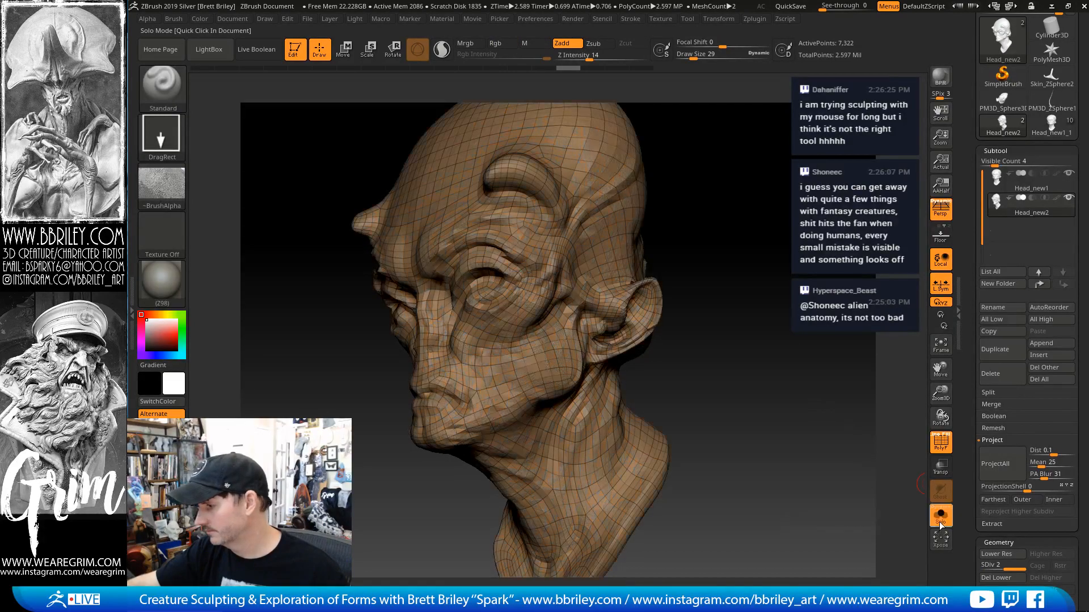
drag(817, 451, 896, 494)
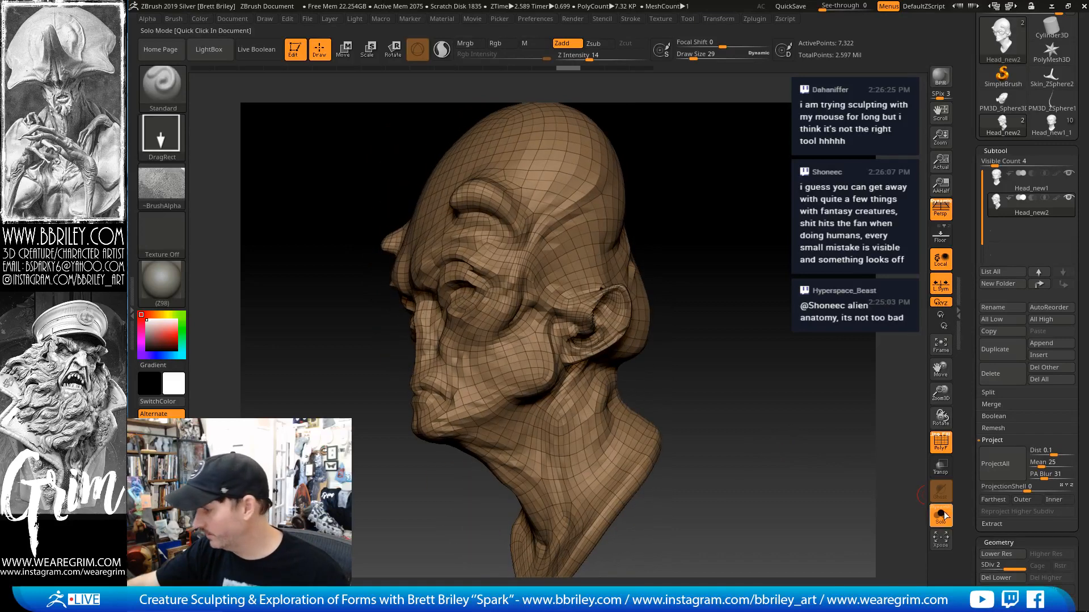
click(941, 516)
Divide the remeshed head to subdivision level 3 and switch to the Move brush
key(d)
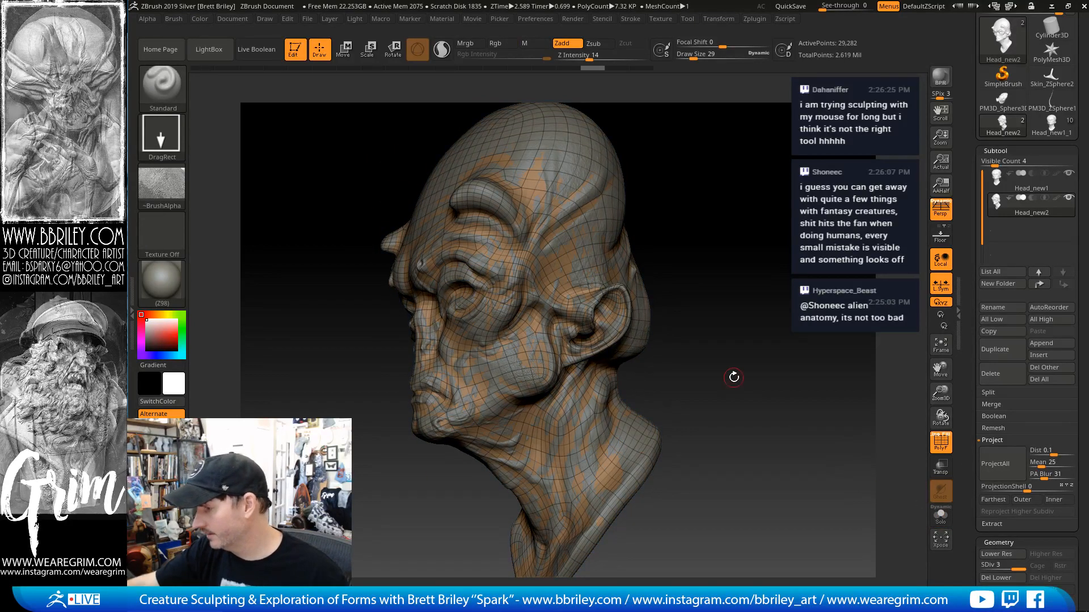
drag(734, 377, 652, 287)
key(b)
key(m)
key(v)
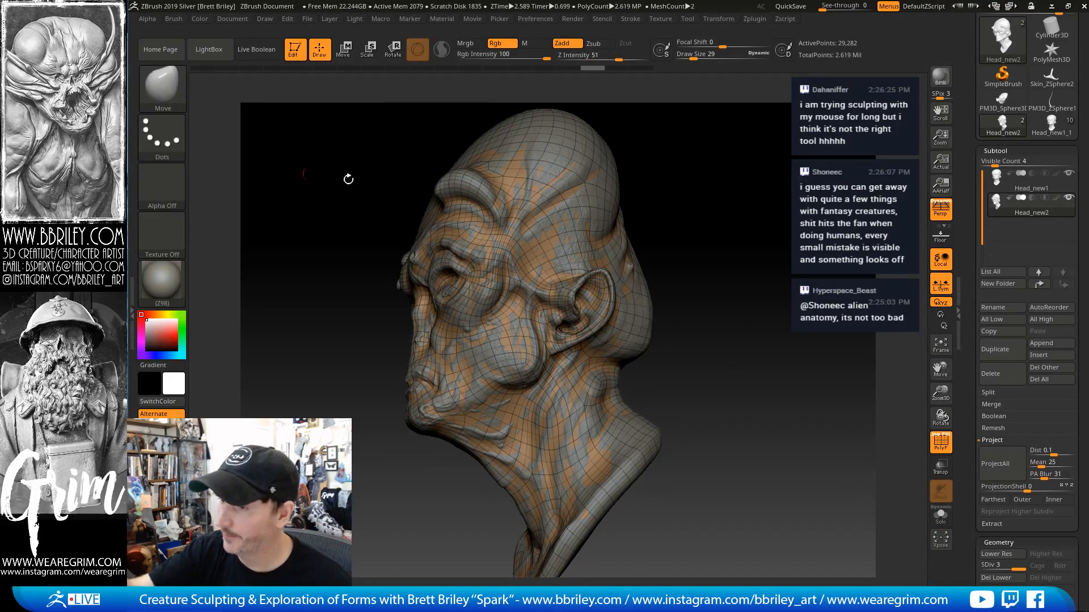
Refine the remeshed head's ear and the skull behind it with the Move brush at draw sizes 102 and 75, smoothing between strokes
key(s)
drag(596, 319, 610, 319)
drag(705, 253, 646, 267)
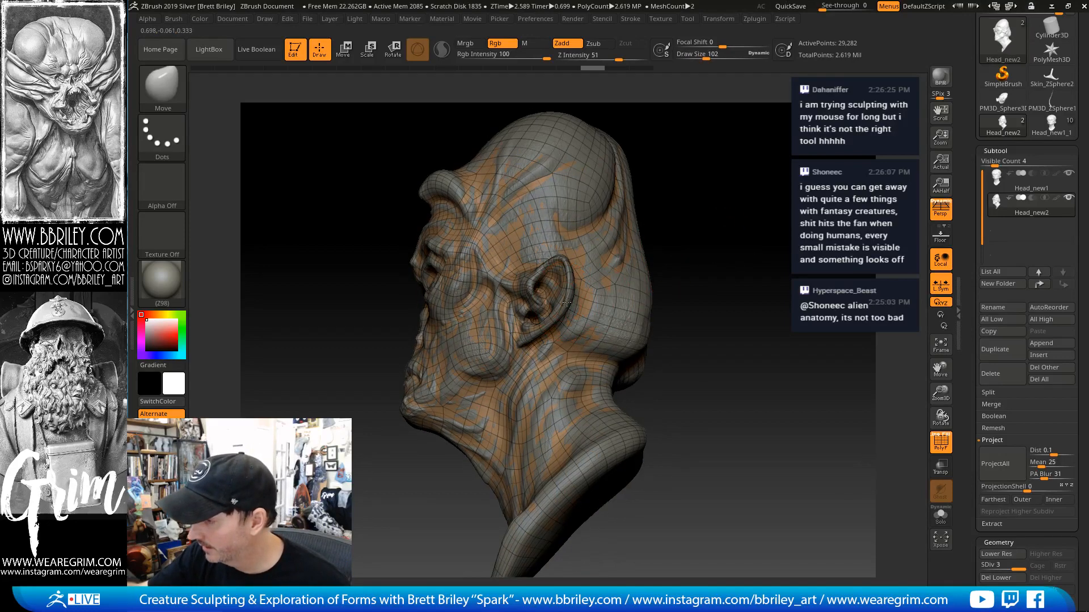
drag(571, 308, 542, 292)
drag(680, 241, 614, 268)
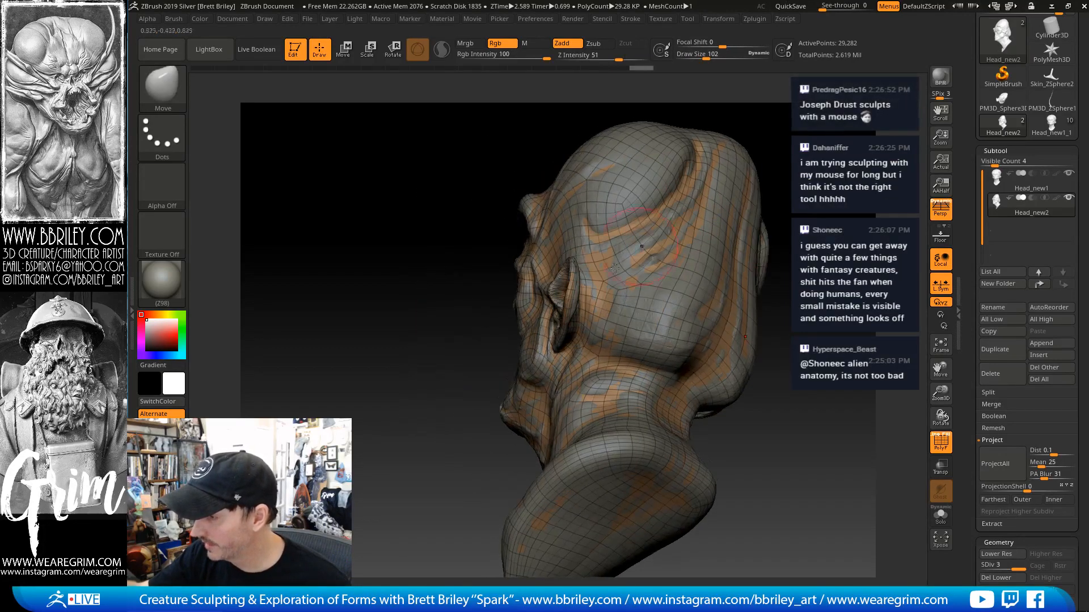
shift+drag(572, 306, 576, 290)
right_drag(664, 284, 602, 292)
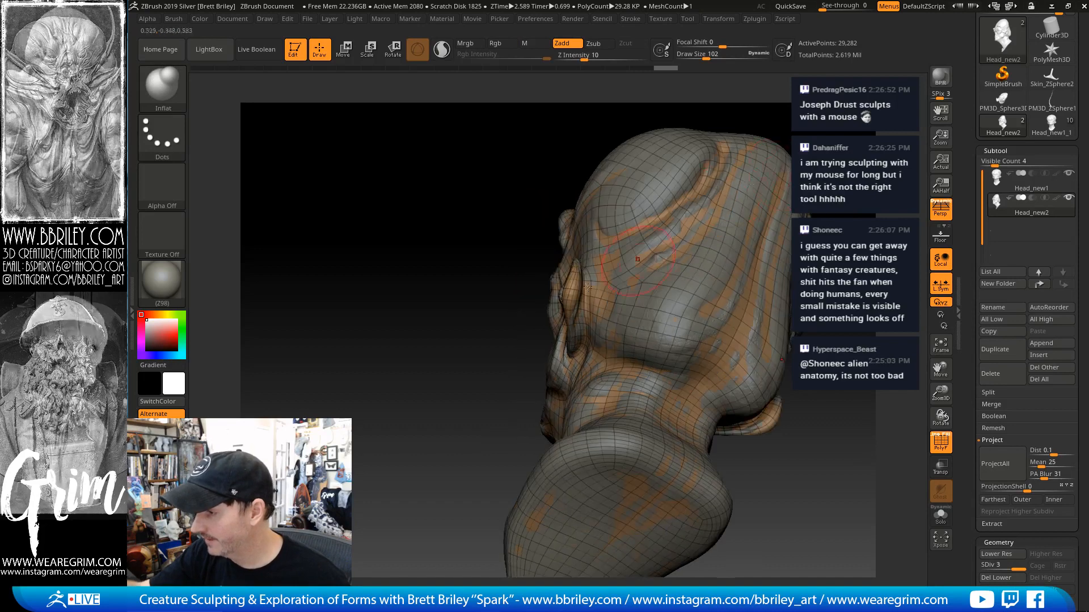
drag(573, 303, 579, 297)
drag(465, 295, 570, 296)
drag(612, 194, 549, 279)
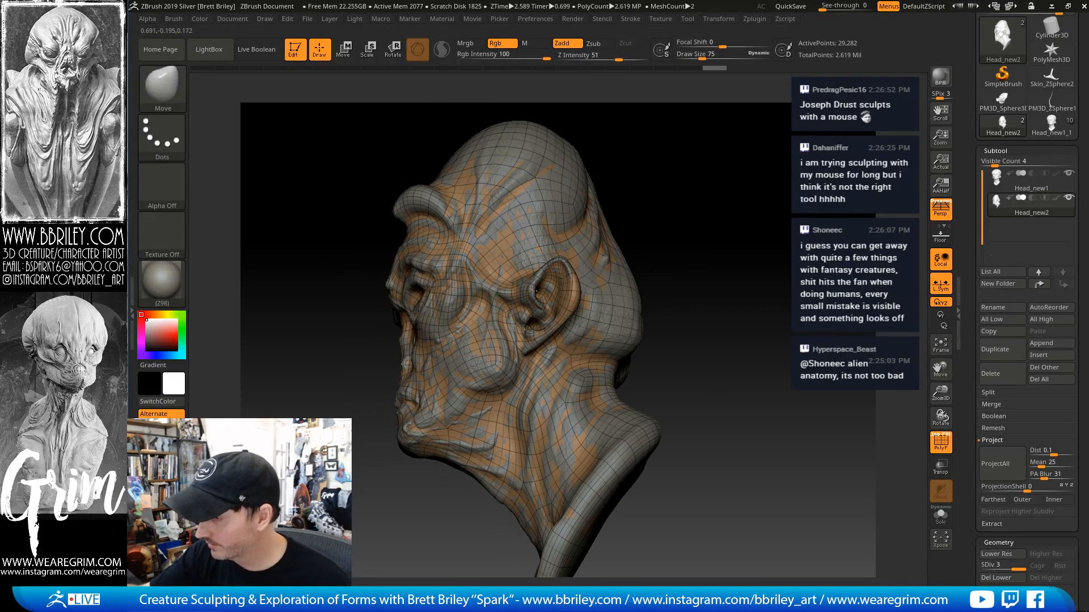
drag(732, 200, 675, 232)
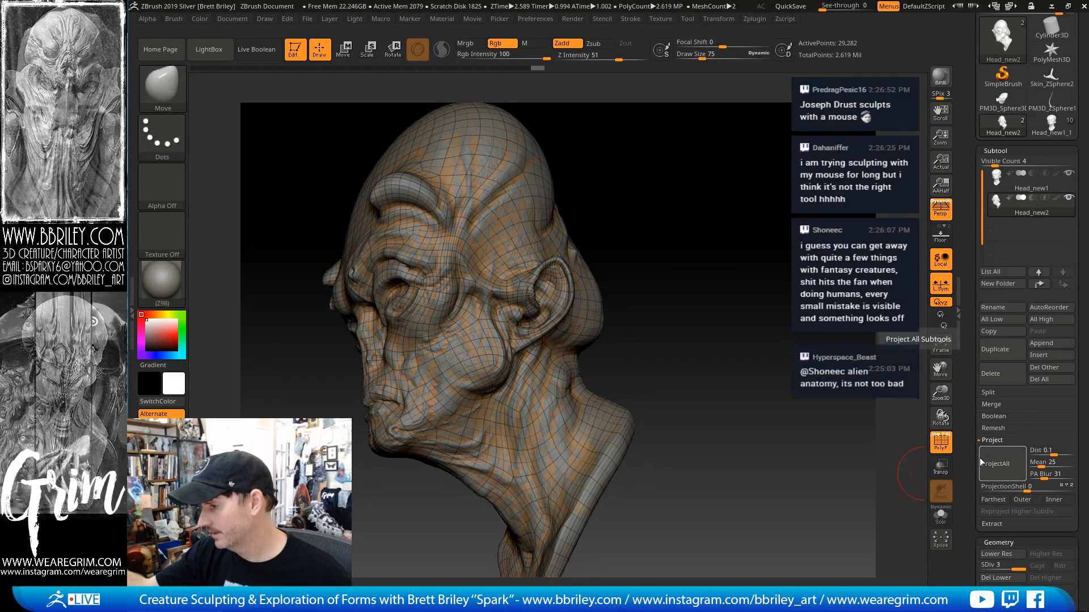
Check the remeshed head in isolation, show both heads, and divide it to levels 4 and 5, projecting all detail at each level
click(939, 515)
drag(842, 435, 815, 425)
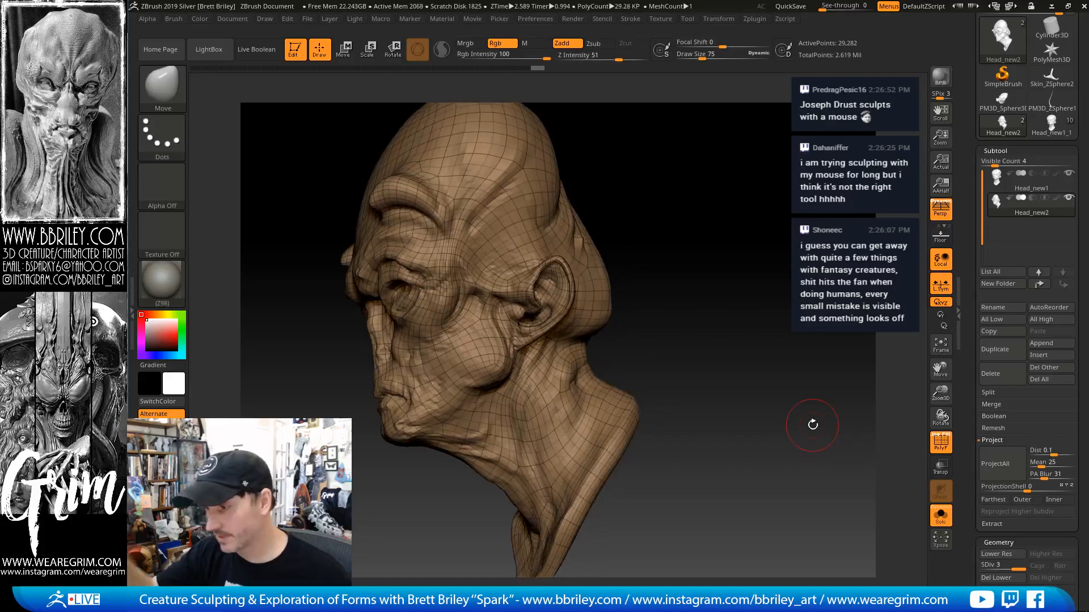
click(940, 516)
key(ctrl+d)
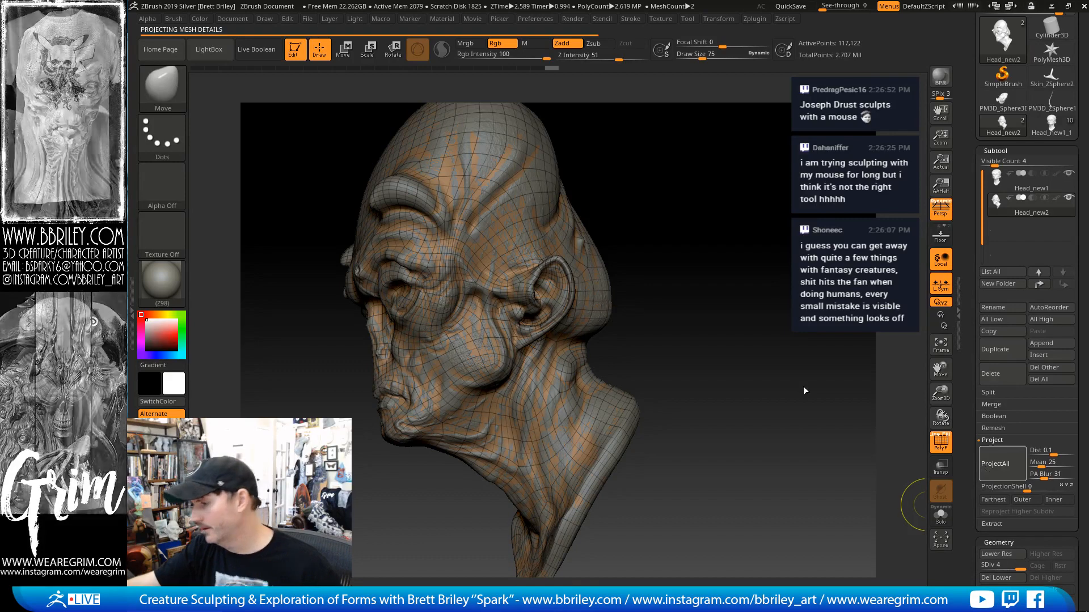
key(ctrl+d)
drag(753, 372, 772, 382)
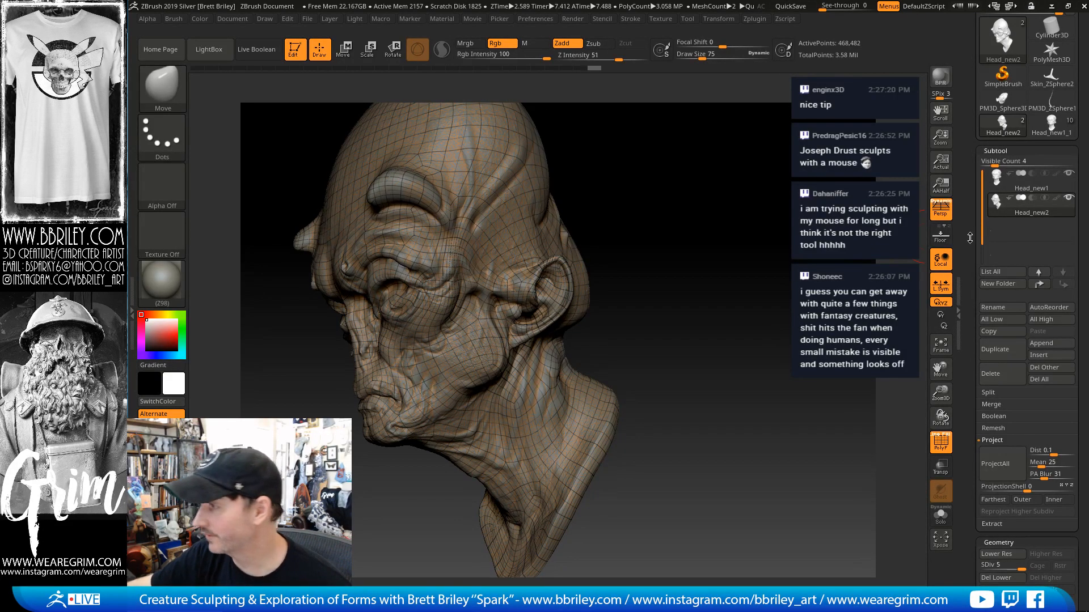
Hide the wireframe, compare the remeshed head with the original Head_new1, divide Head_new2 to level 6 and project all detail
click(941, 442)
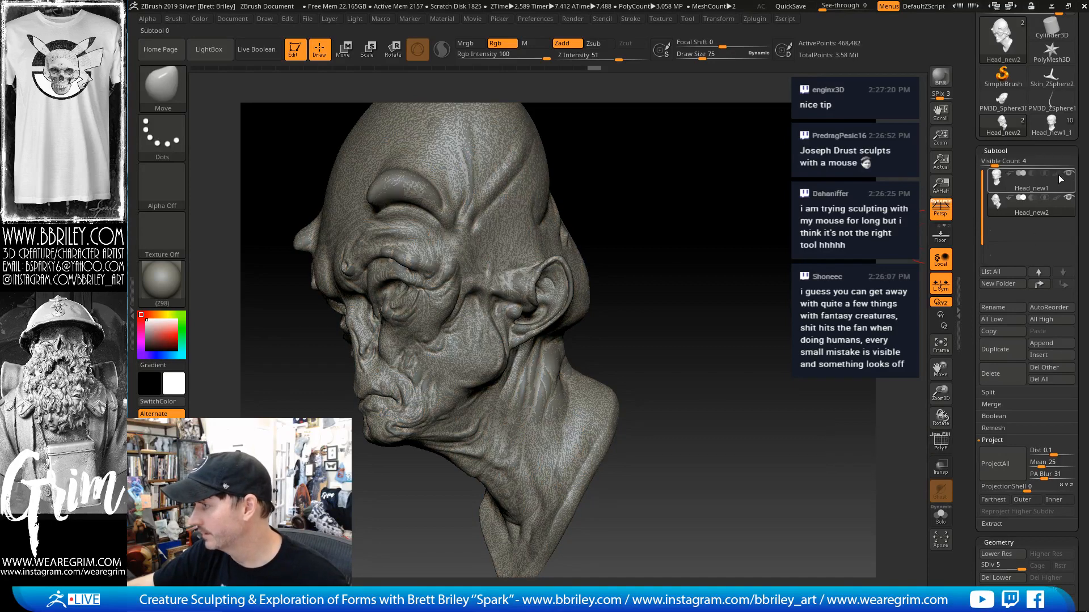
click(1041, 189)
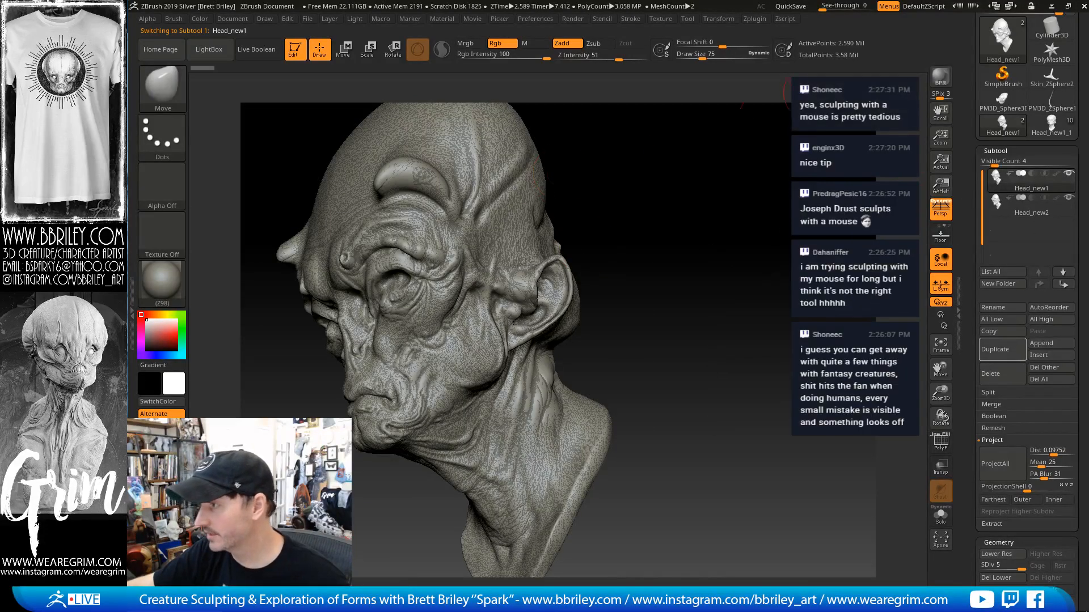
click(1015, 205)
key(ctrl+d)
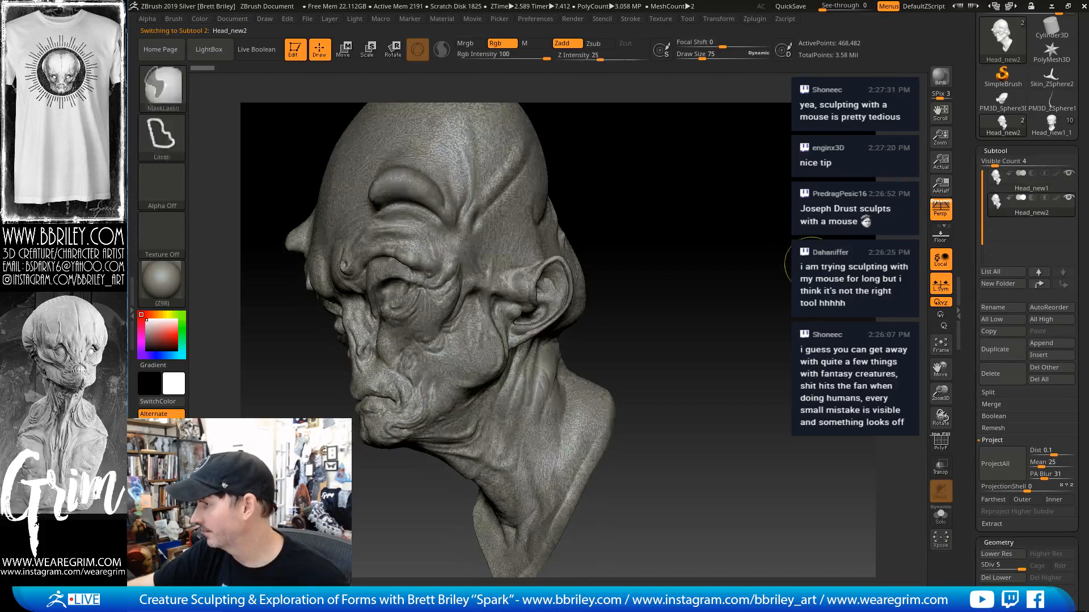
click(1005, 474)
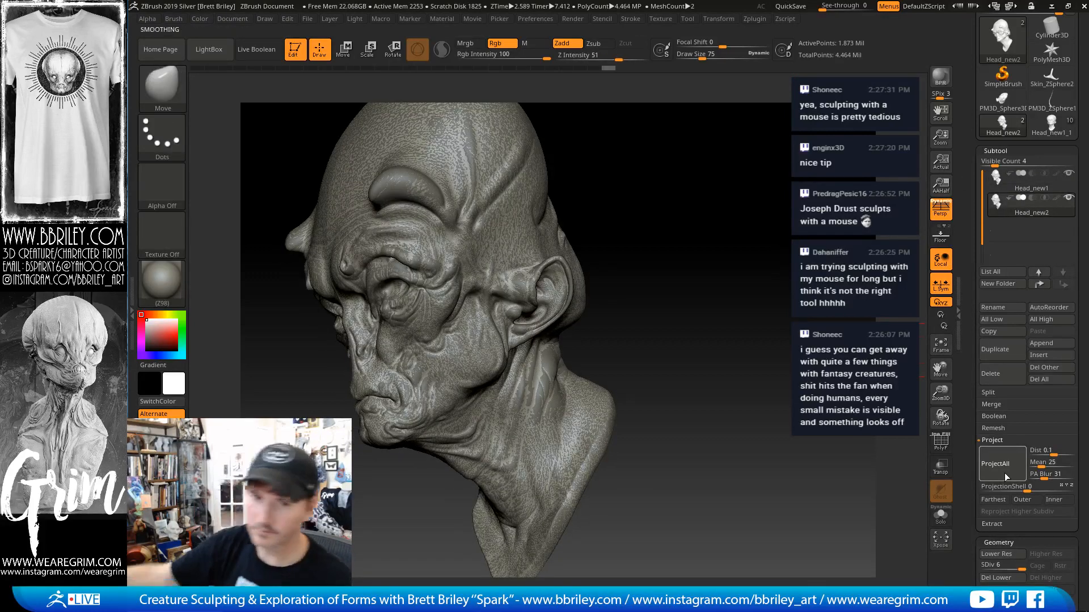
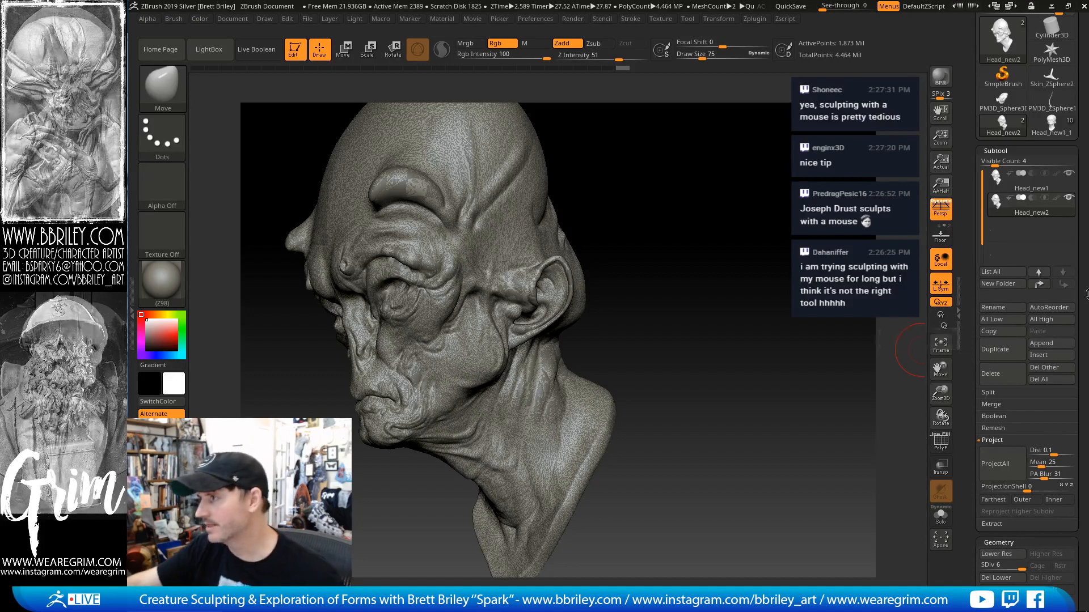
Insert the remeshed Head_new2 as a subtool in the full creature tool Head_new1_1 and hide that tool's original head
click(1050, 123)
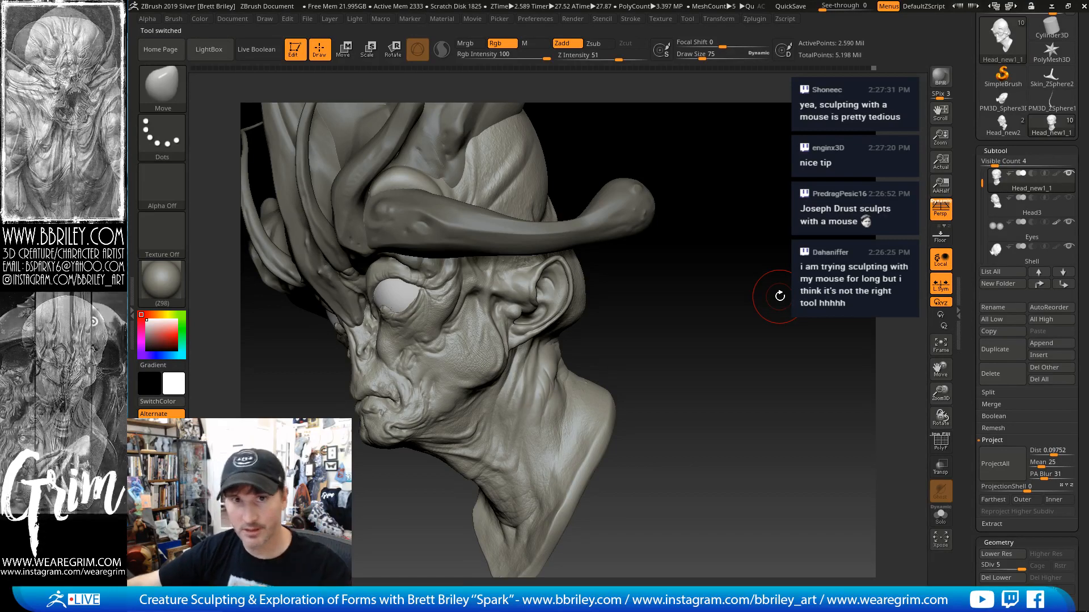
drag(779, 302, 913, 384)
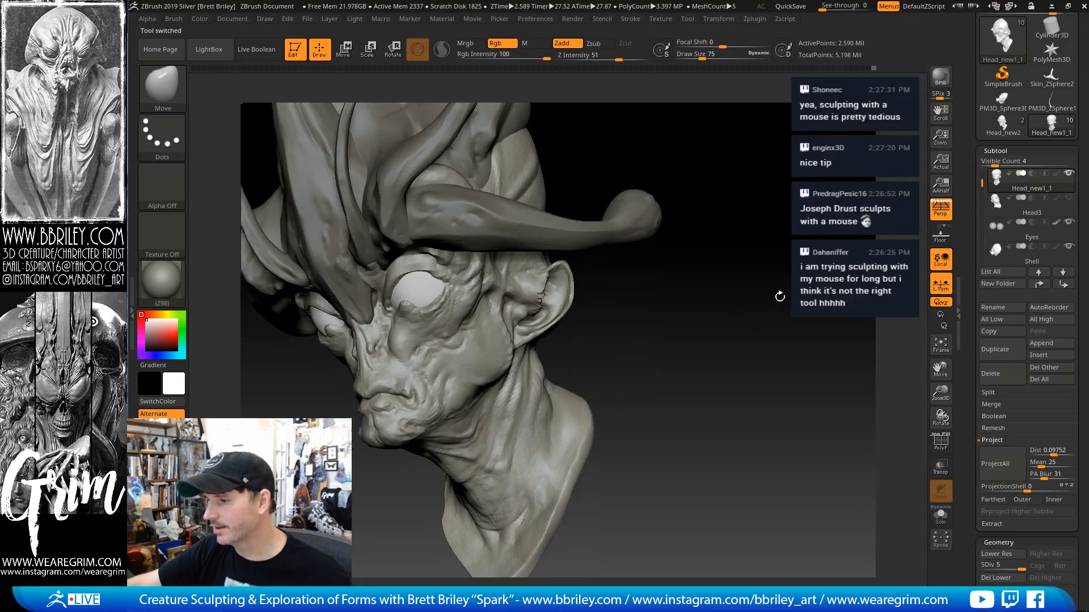
click(1053, 354)
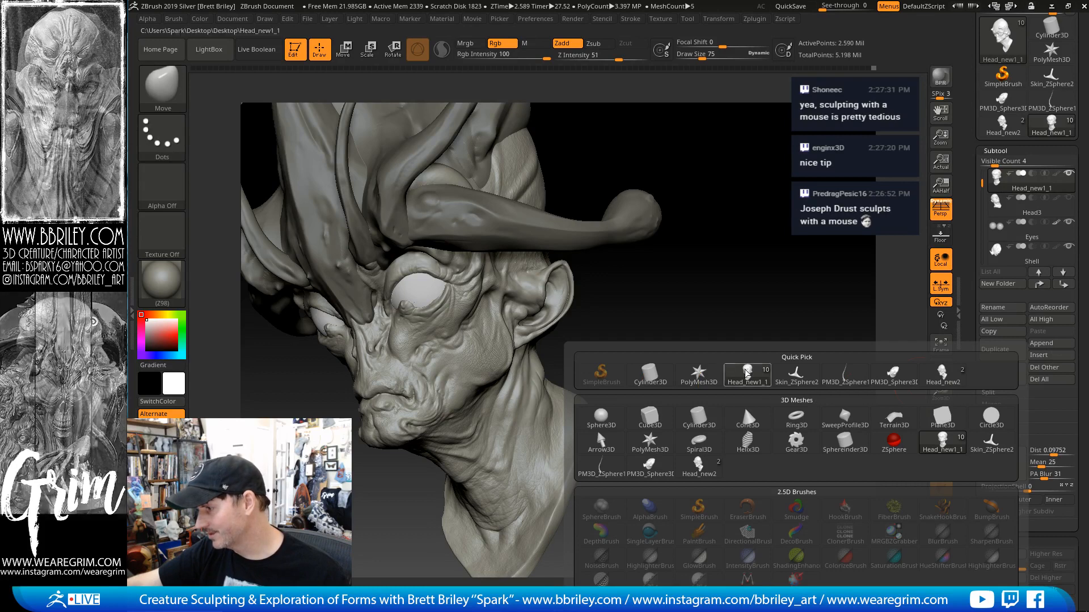
click(701, 467)
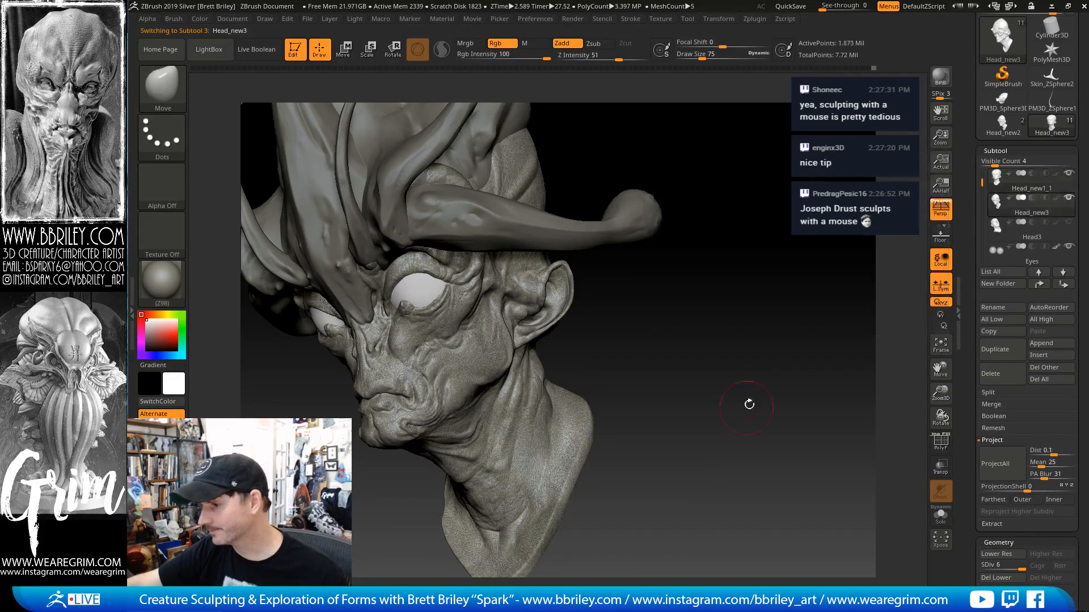
click(1068, 173)
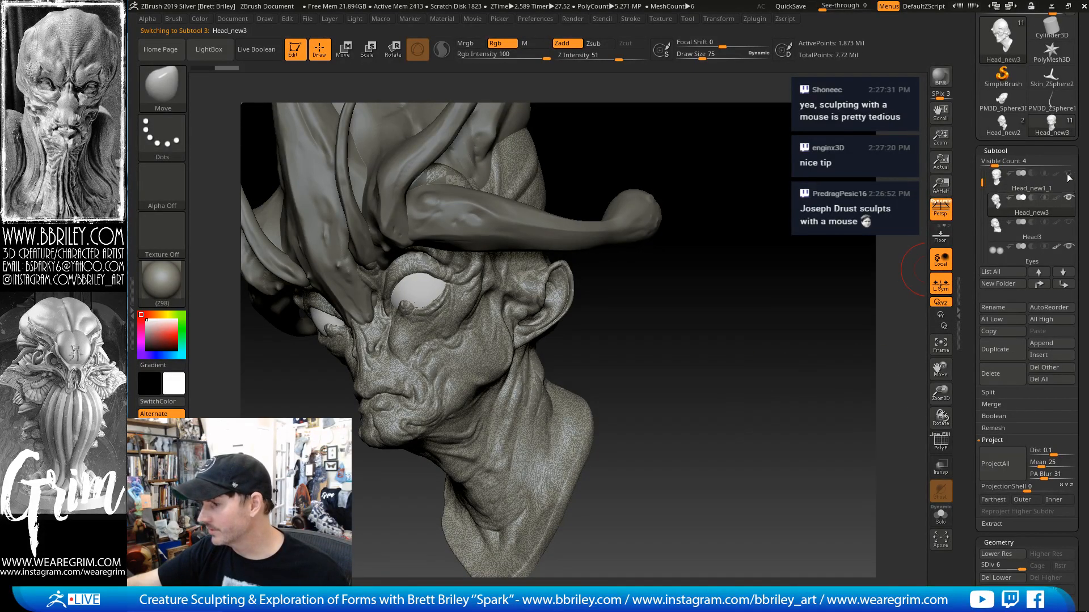
drag(802, 394, 763, 383)
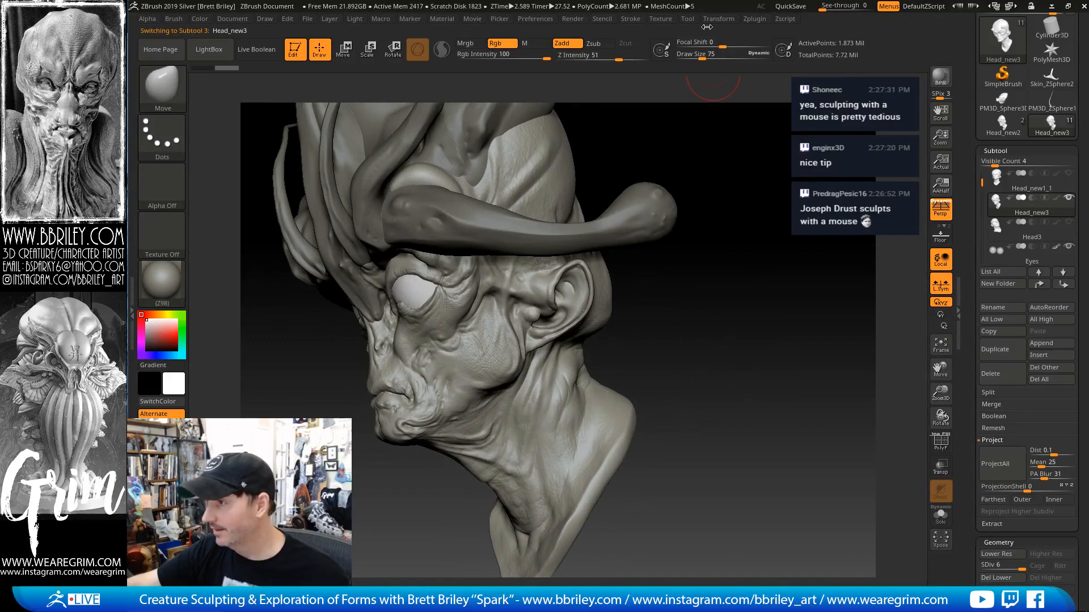
Save the full creature tool to disk with the inserted head
click(687, 19)
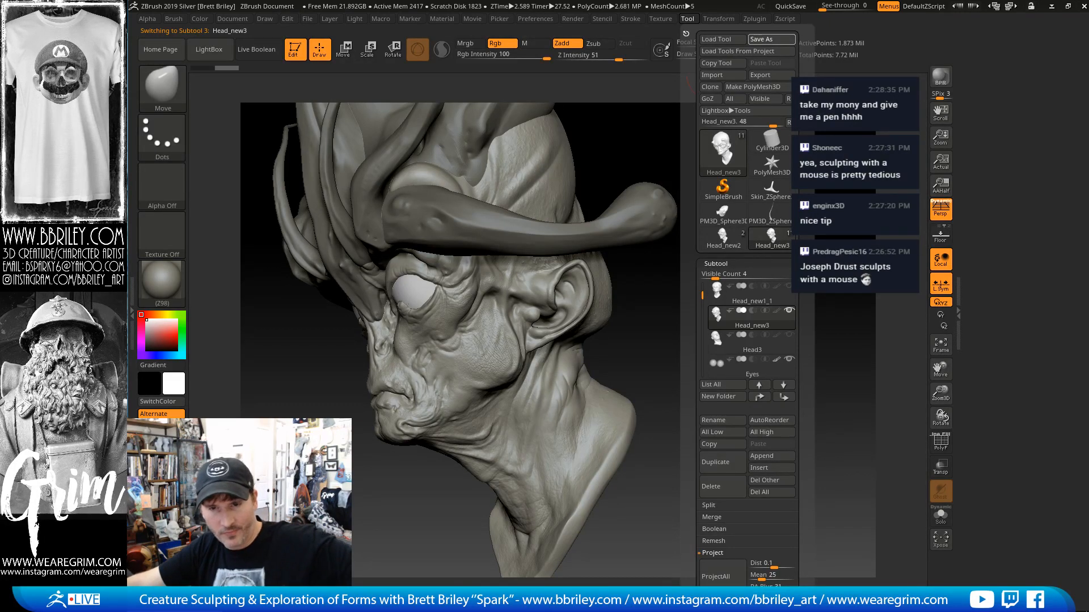
key(ctrl+s)
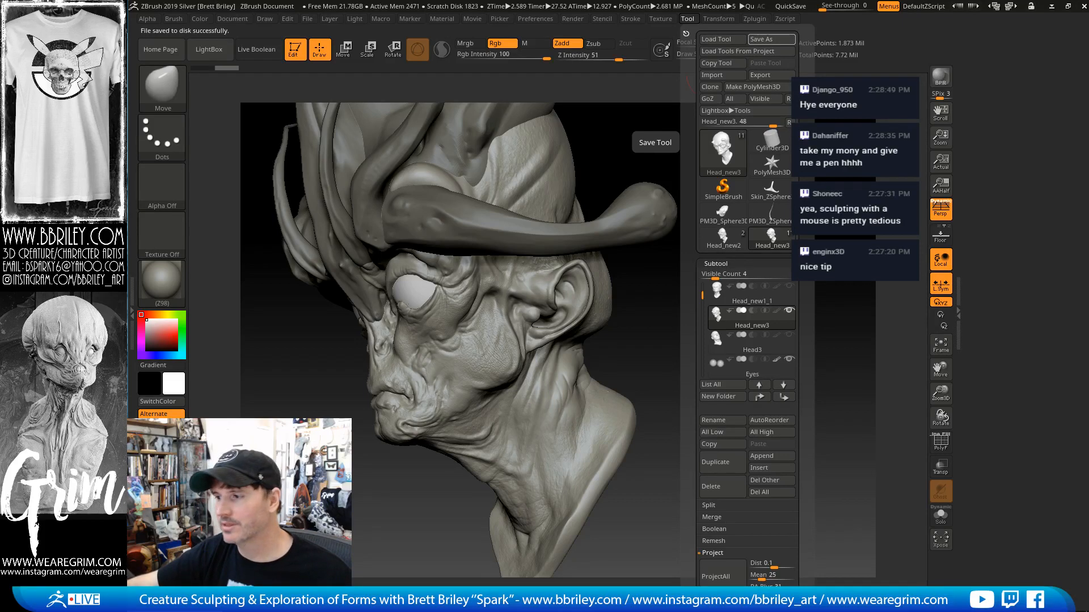
drag(733, 373, 735, 378)
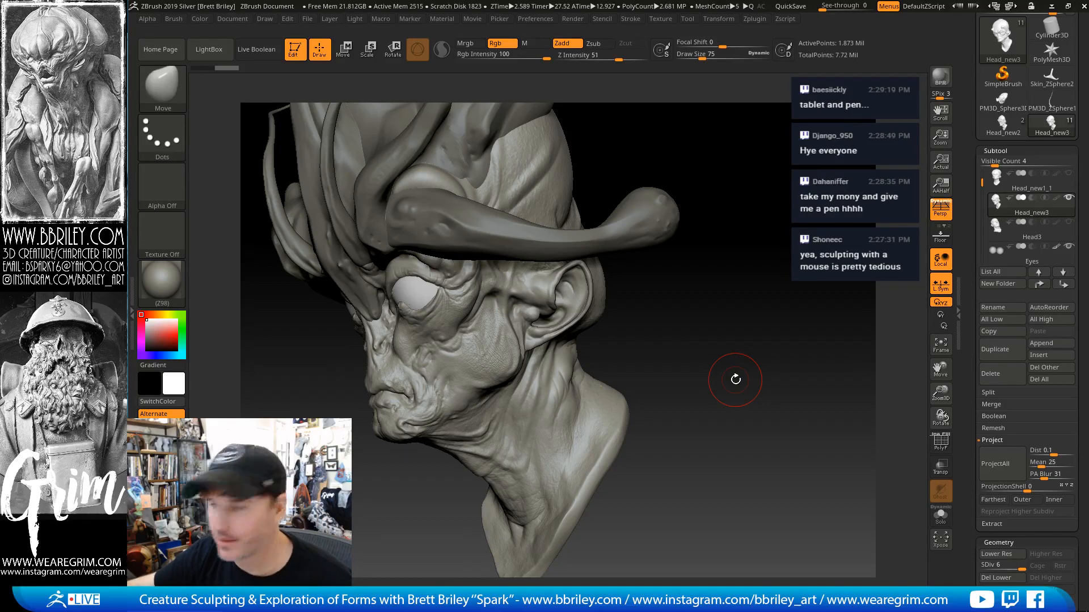
Select the Standard brush with a DragRect stroke and skin alpha, and stamp skin texture on the chin and beside the eye
mouse_move(735, 380)
mouse_down()
mouse_move(737, 431)
mouse_move(754, 451)
mouse_move(783, 430)
mouse_up()
key(b)
key(s)
key(t)
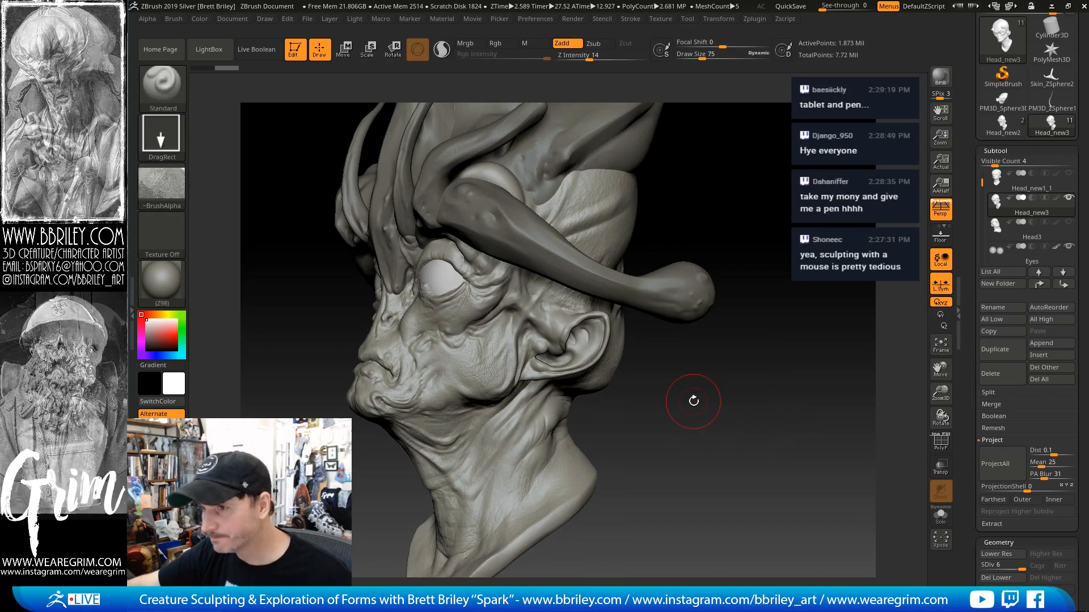
drag(700, 177, 644, 231)
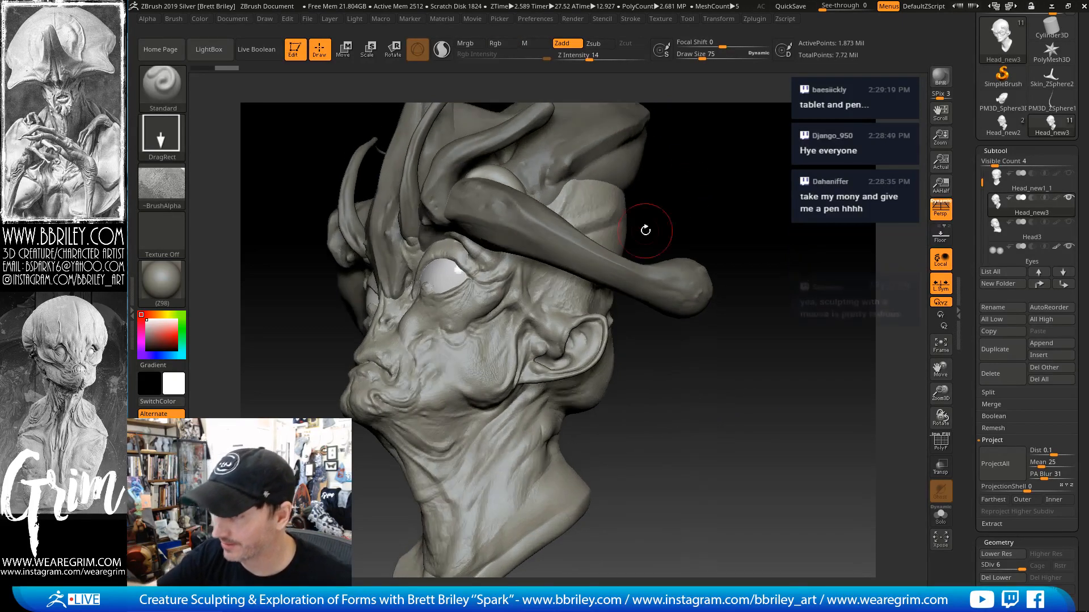
mouse_move(386, 420)
mouse_down()
mouse_move(475, 412)
mouse_move(389, 418)
mouse_up()
drag(631, 363, 716, 391)
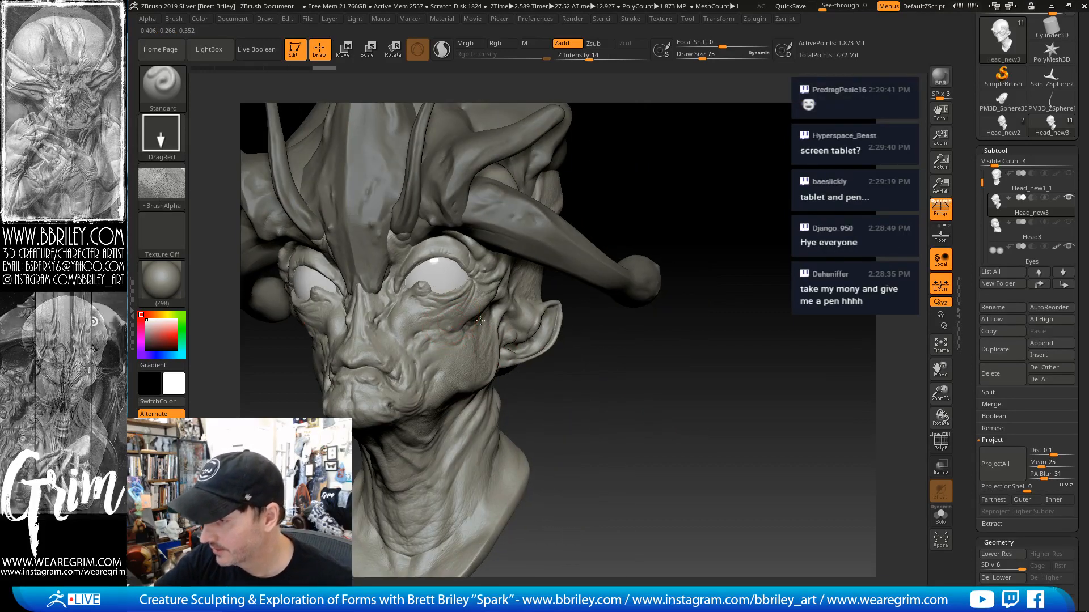
drag(462, 290, 488, 306)
drag(624, 386, 488, 299)
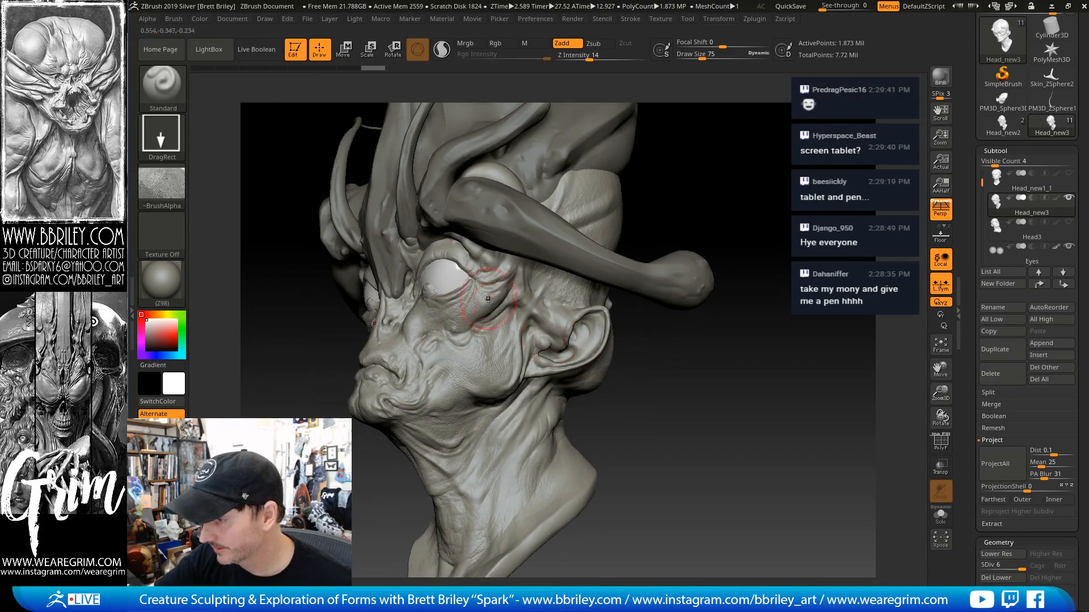
Stamp skin texture over the cheek, the side of the nose and the upper eyelid
drag(630, 363, 709, 369)
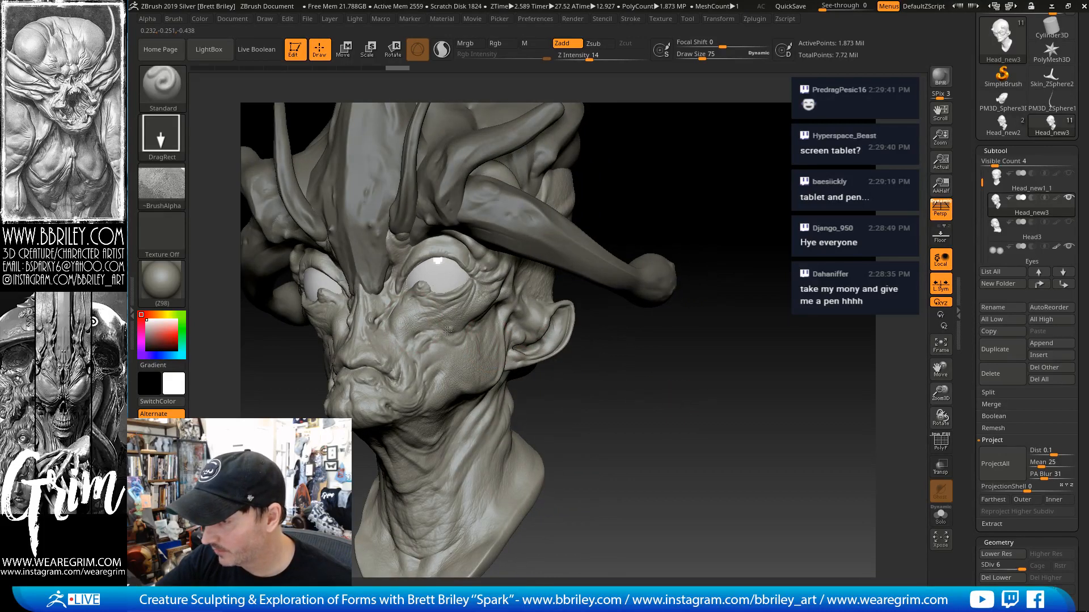
mouse_move(447, 330)
mouse_down()
mouse_move(444, 354)
mouse_move(422, 355)
mouse_up()
mouse_move(401, 341)
mouse_down()
mouse_move(390, 330)
mouse_move(414, 306)
mouse_up()
drag(428, 262, 474, 246)
Stamp skin texture on the outer eye corner and around the front of the ear, and soften the jaw area
drag(626, 393, 559, 380)
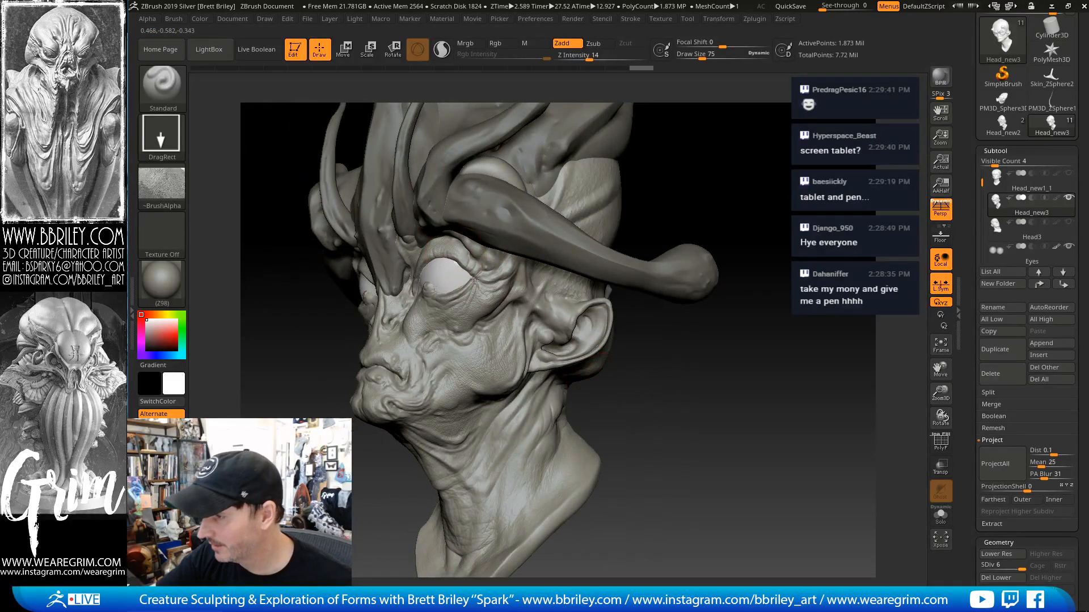
drag(475, 280, 514, 286)
drag(539, 300, 589, 356)
drag(535, 337, 553, 353)
mouse_move(683, 416)
alt+mouse_down()
mouse_move(648, 352)
mouse_move(589, 347)
alt+mouse_up()
mouse_move(522, 287)
shift+mouse_down()
mouse_move(504, 307)
mouse_move(501, 346)
shift+mouse_up()
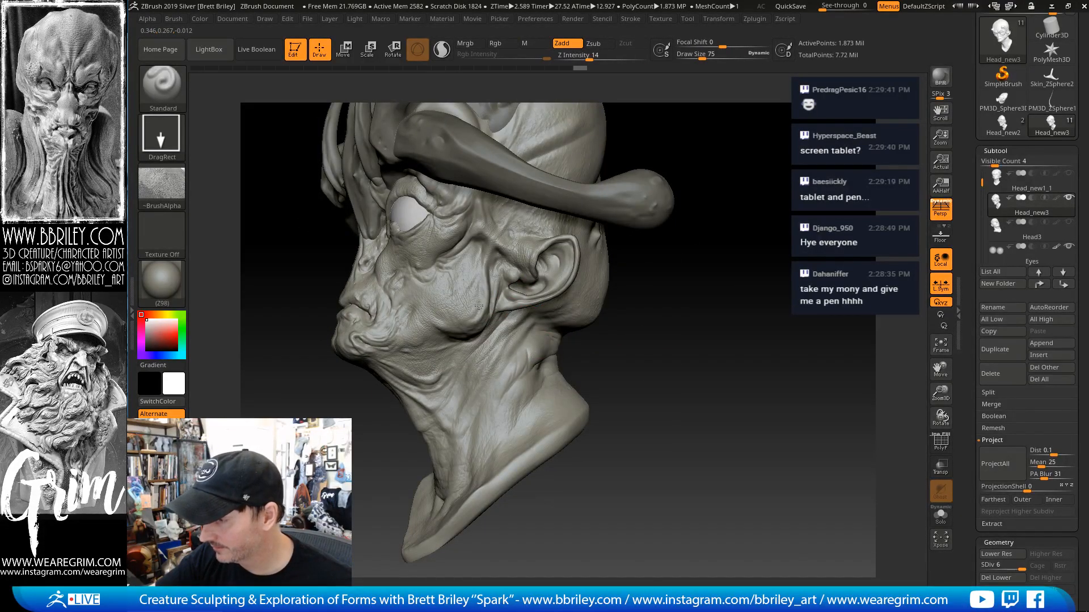
Stamp skin texture under the jaw, along the side of the neck and on the neck base
drag(481, 333, 450, 339)
drag(456, 386, 452, 411)
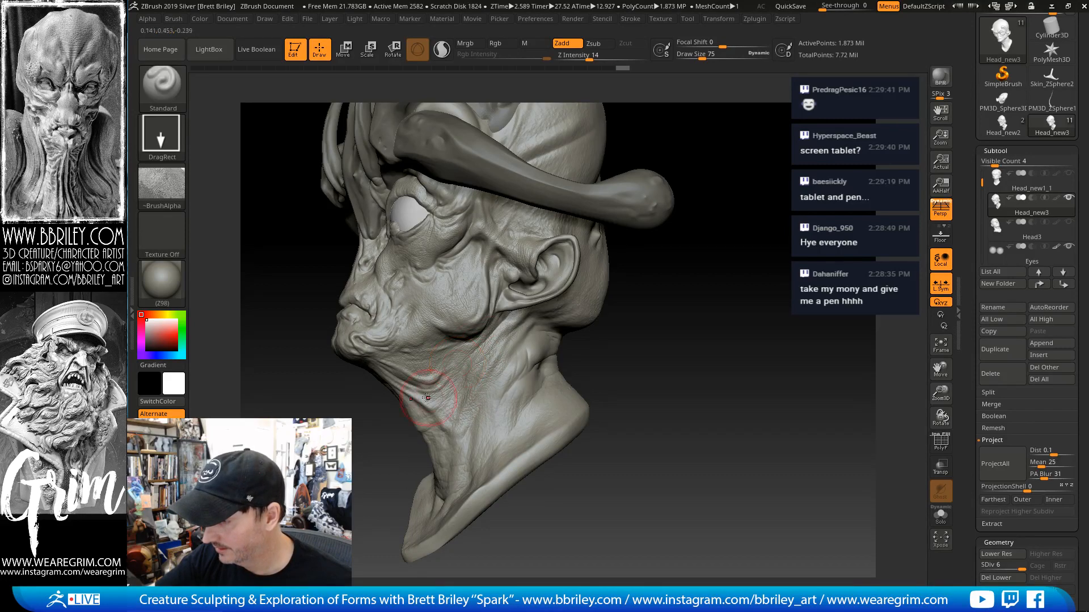
mouse_move(629, 444)
mouse_down()
mouse_move(499, 420)
mouse_move(432, 381)
mouse_move(456, 399)
mouse_up()
mouse_move(624, 442)
mouse_down()
mouse_move(456, 420)
mouse_move(448, 473)
mouse_up()
mouse_move(514, 429)
mouse_down()
mouse_move(488, 500)
mouse_move(523, 429)
mouse_up()
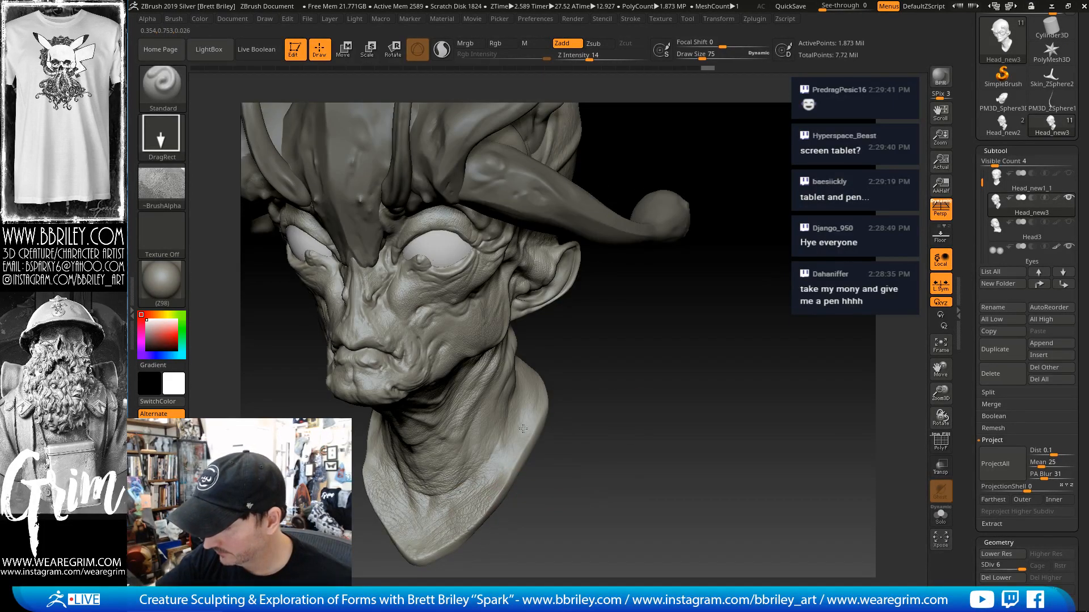
Continue the skin texture around the back of the neck and shoulder edge
mouse_move(587, 395)
mouse_down()
mouse_move(539, 397)
mouse_move(532, 324)
mouse_move(549, 344)
mouse_move(563, 291)
mouse_up()
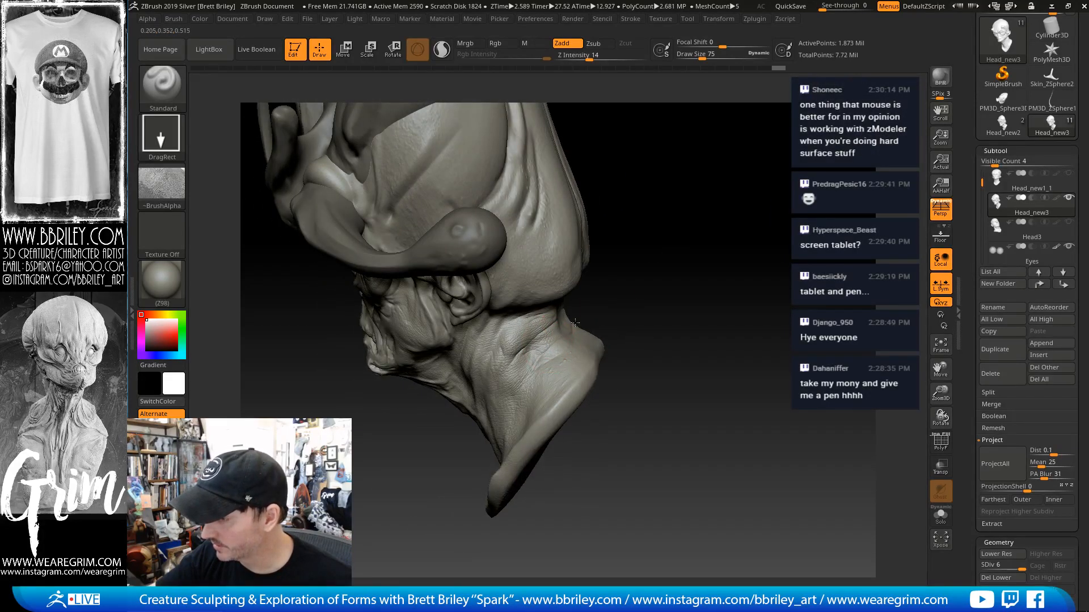
mouse_move(639, 290)
mouse_down()
mouse_move(596, 343)
mouse_move(579, 295)
mouse_up()
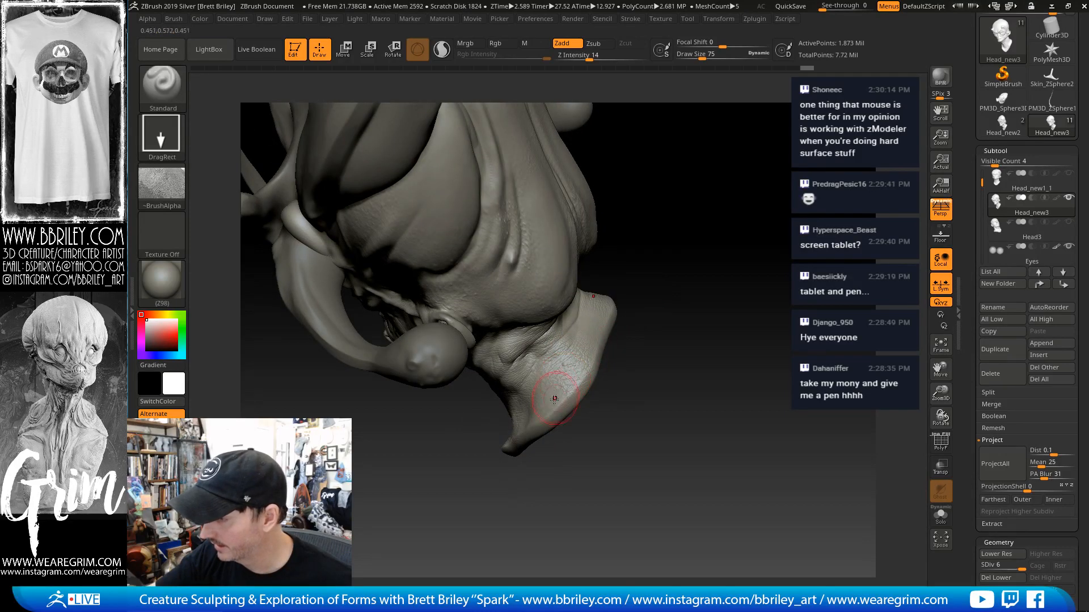
drag(647, 293, 587, 307)
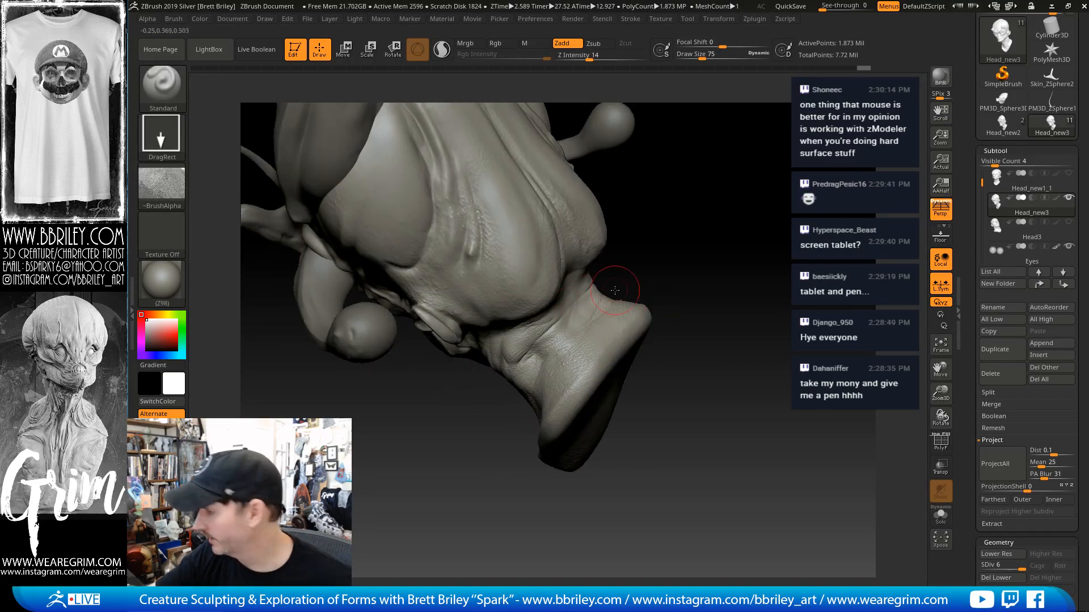
scroll(987, 340, down, 15)
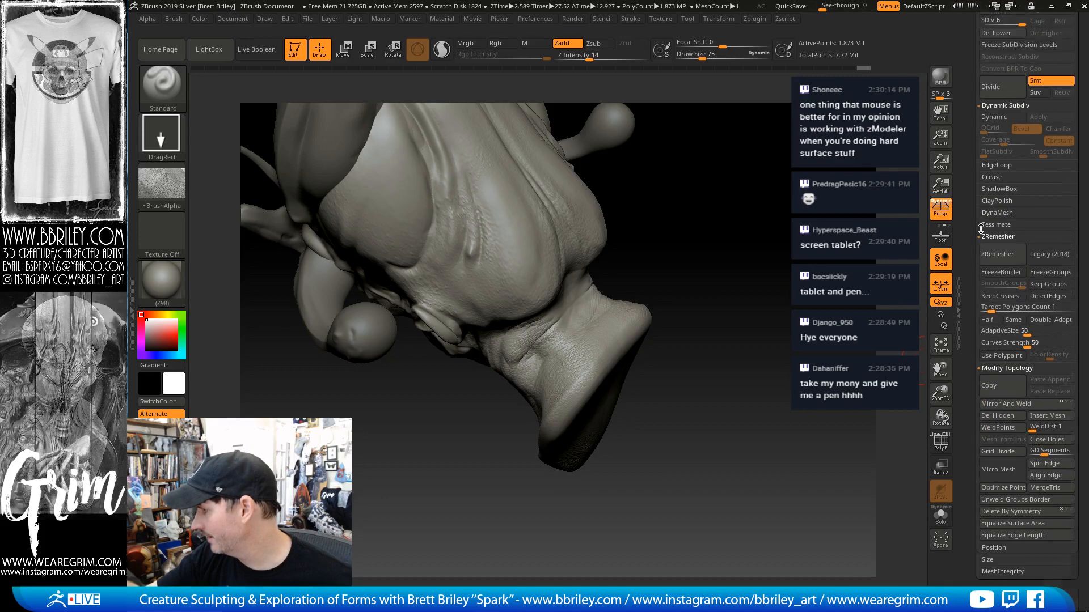
Stamp skin texture over the back, crown and side of the skull, up to the temple and brow
scroll(990, 246, down, 8)
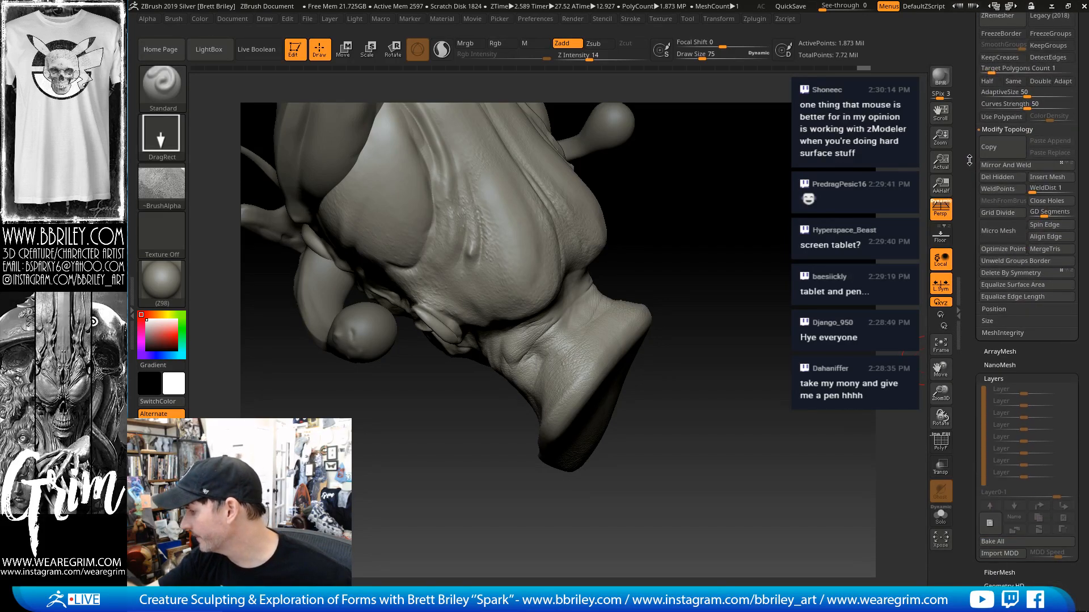
drag(711, 292, 570, 318)
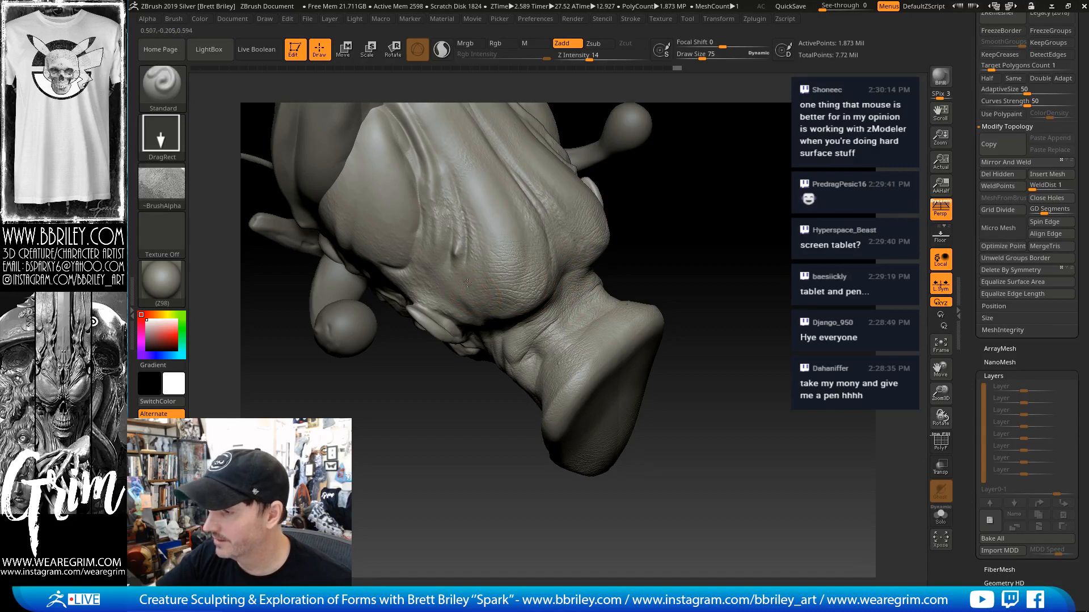
drag(627, 250, 483, 277)
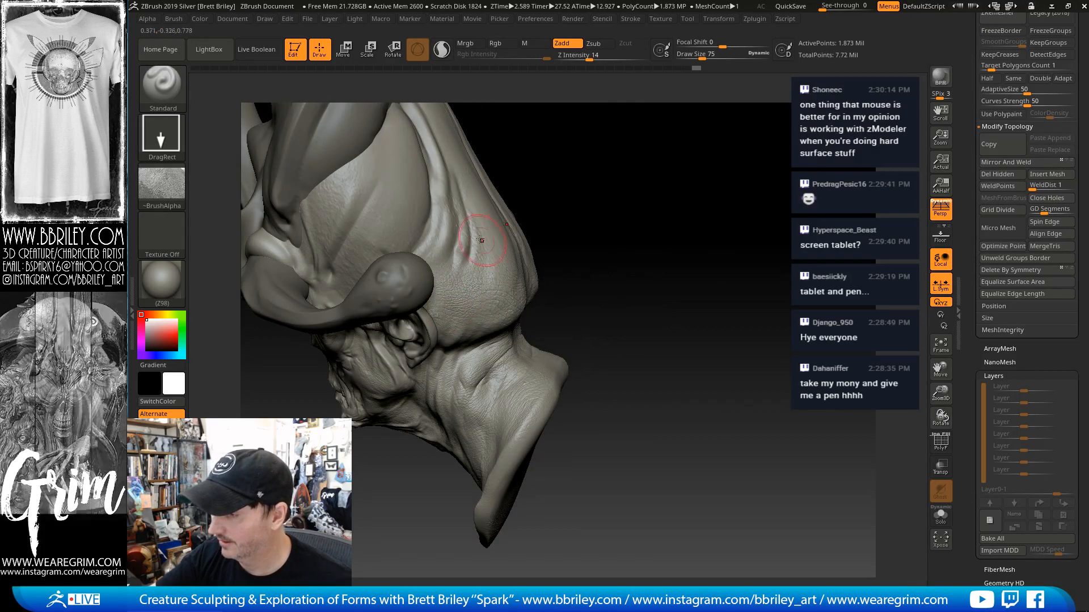
drag(637, 196, 559, 316)
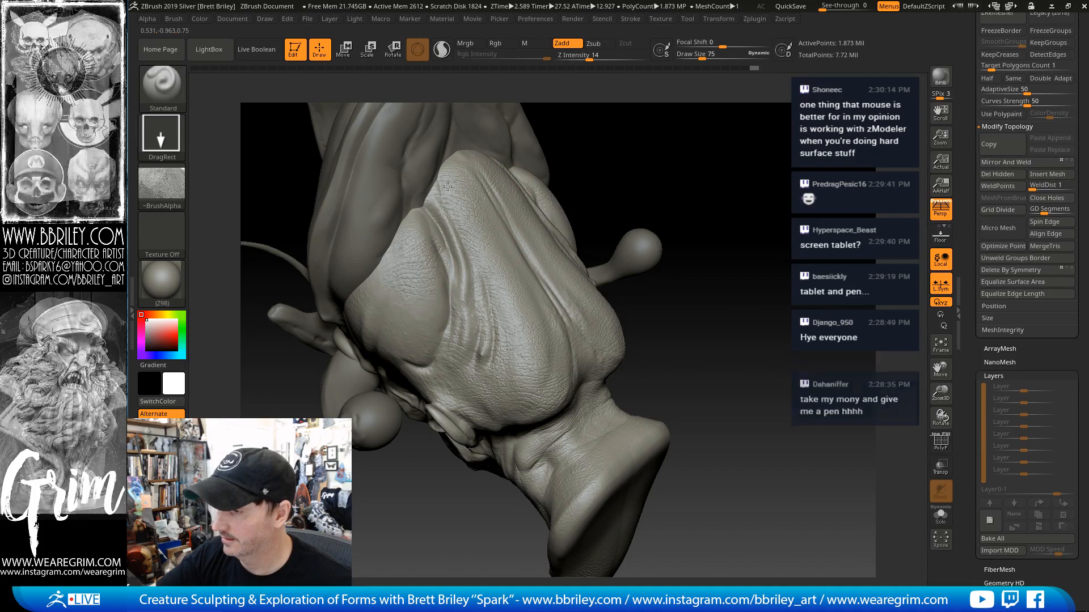
drag(545, 206, 596, 189)
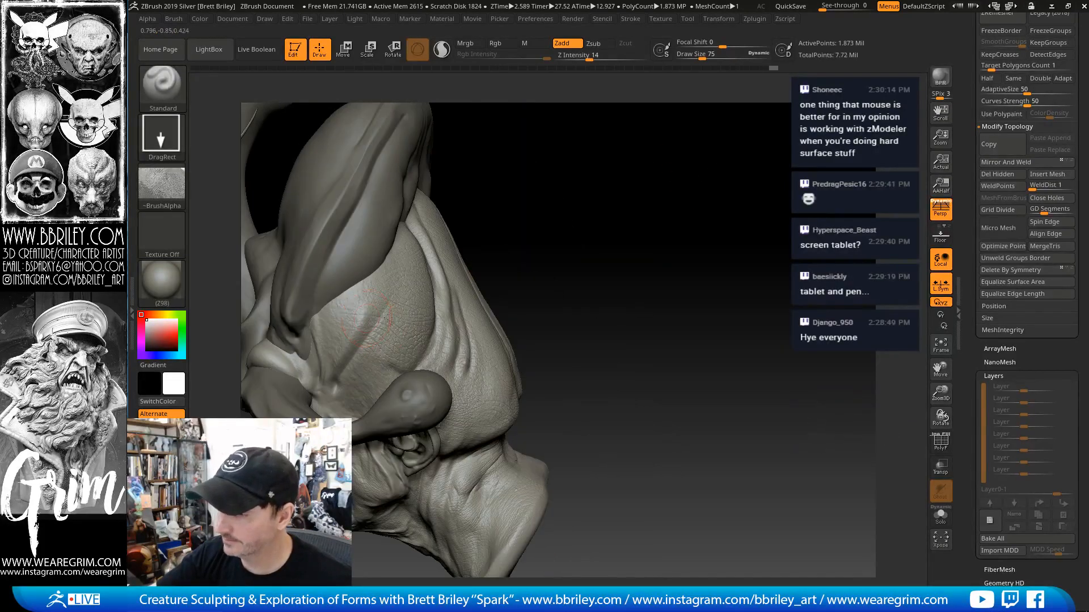
drag(468, 235, 274, 360)
mouse_move(488, 215)
mouse_down()
mouse_move(613, 193)
mouse_move(411, 349)
mouse_move(591, 204)
mouse_move(388, 346)
mouse_move(554, 280)
mouse_up()
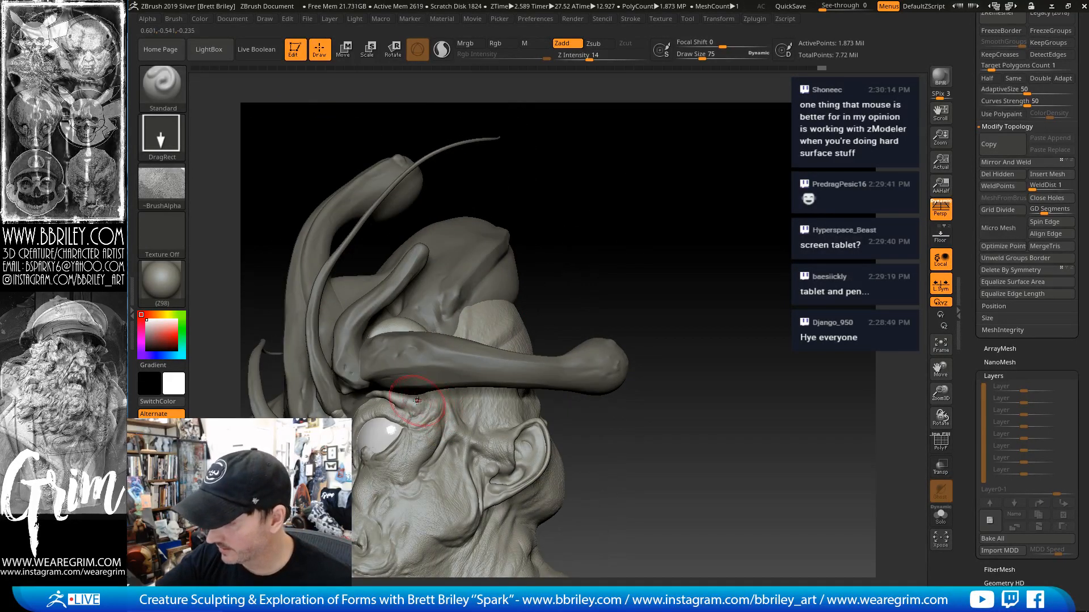
mouse_move(416, 401)
mouse_down()
mouse_move(542, 244)
mouse_move(461, 292)
mouse_move(491, 278)
mouse_up()
drag(693, 205, 697, 268)
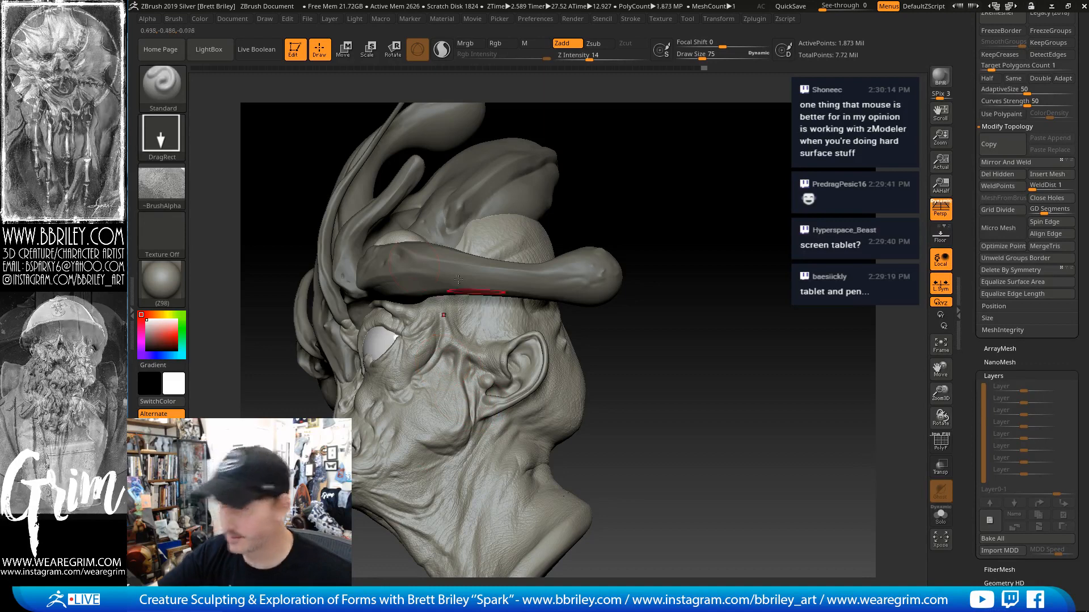
Replace the brush alpha with the long pores alpha and stamp pores over the cheek and around the mouth
click(162, 184)
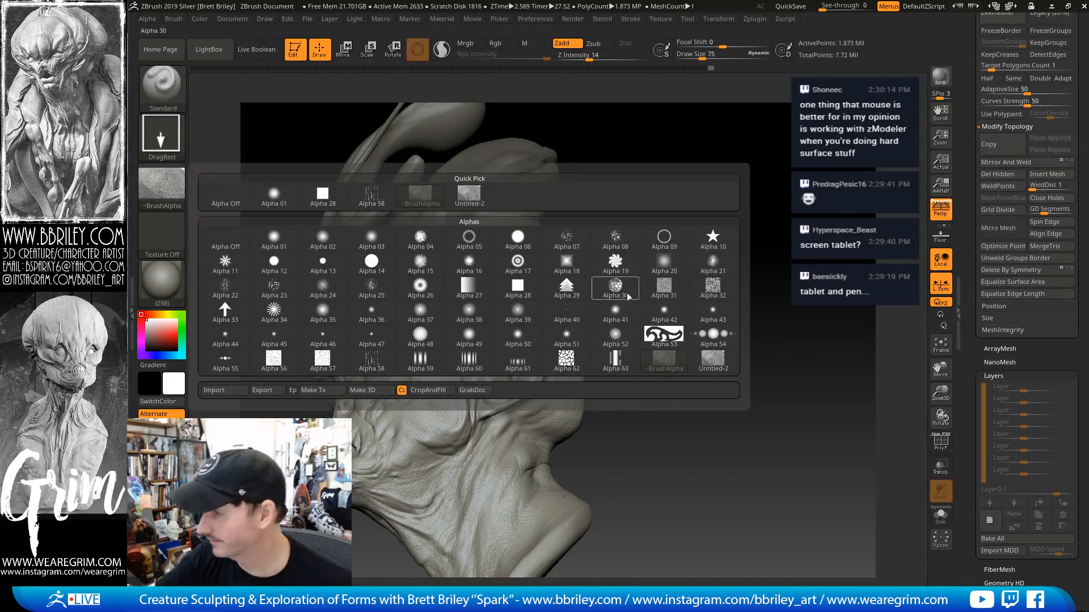
click(713, 291)
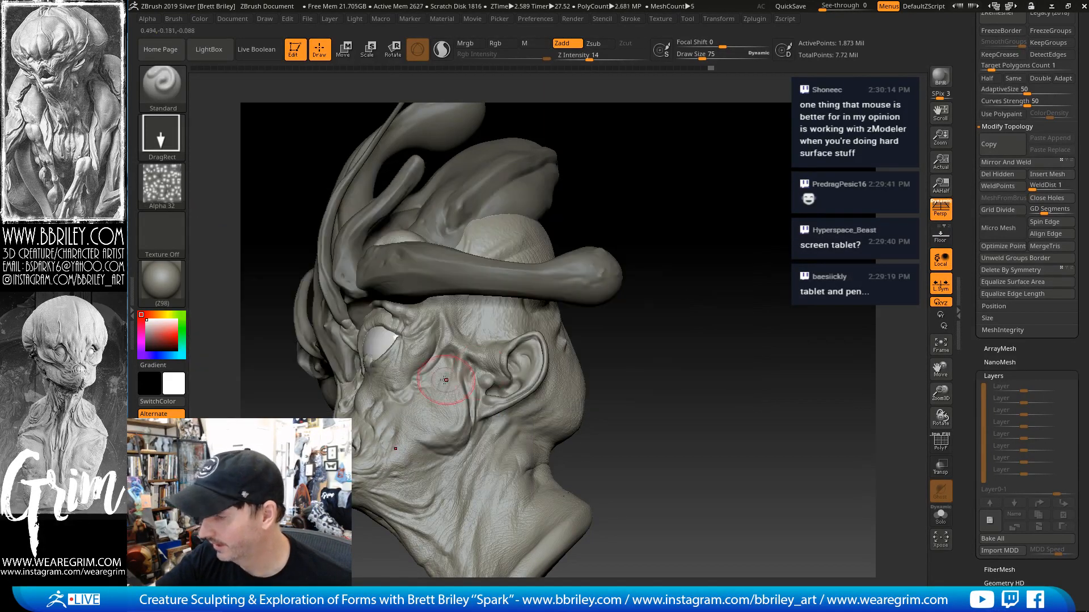
click(161, 184)
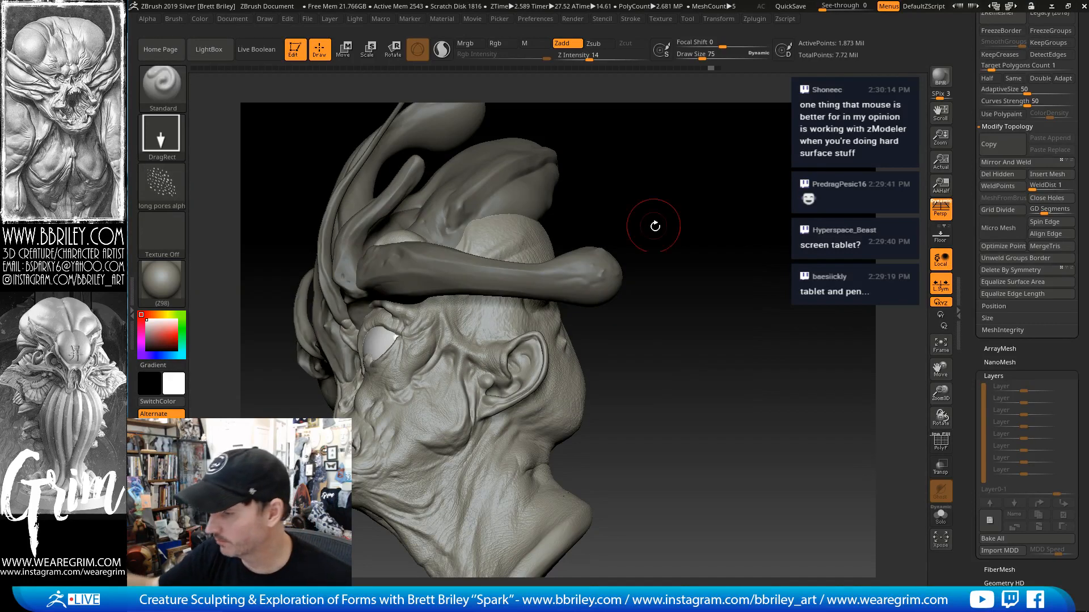
drag(654, 224, 680, 250)
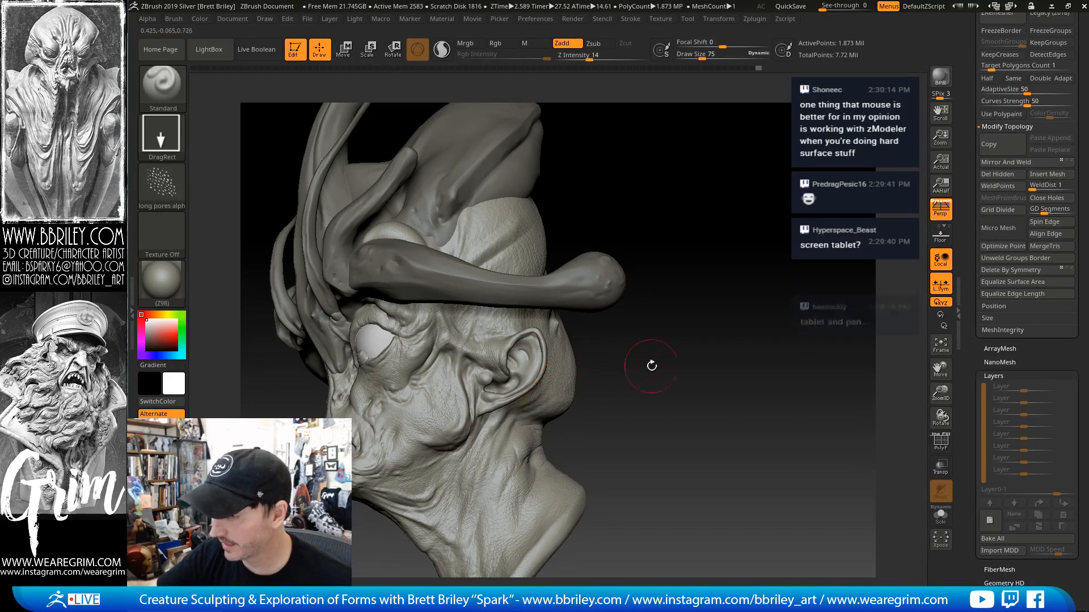
drag(649, 365, 679, 351)
mouse_move(444, 372)
mouse_down()
mouse_move(445, 411)
mouse_move(424, 413)
mouse_up()
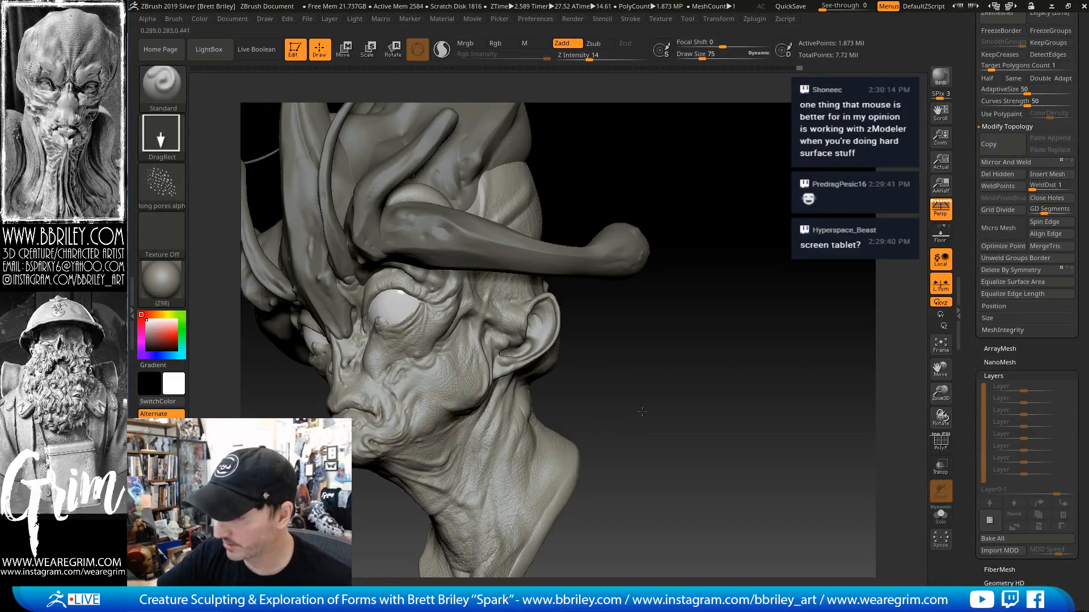
drag(642, 413, 667, 414)
mouse_move(353, 452)
mouse_down()
mouse_move(371, 465)
mouse_move(368, 448)
mouse_move(352, 457)
mouse_move(364, 447)
mouse_up()
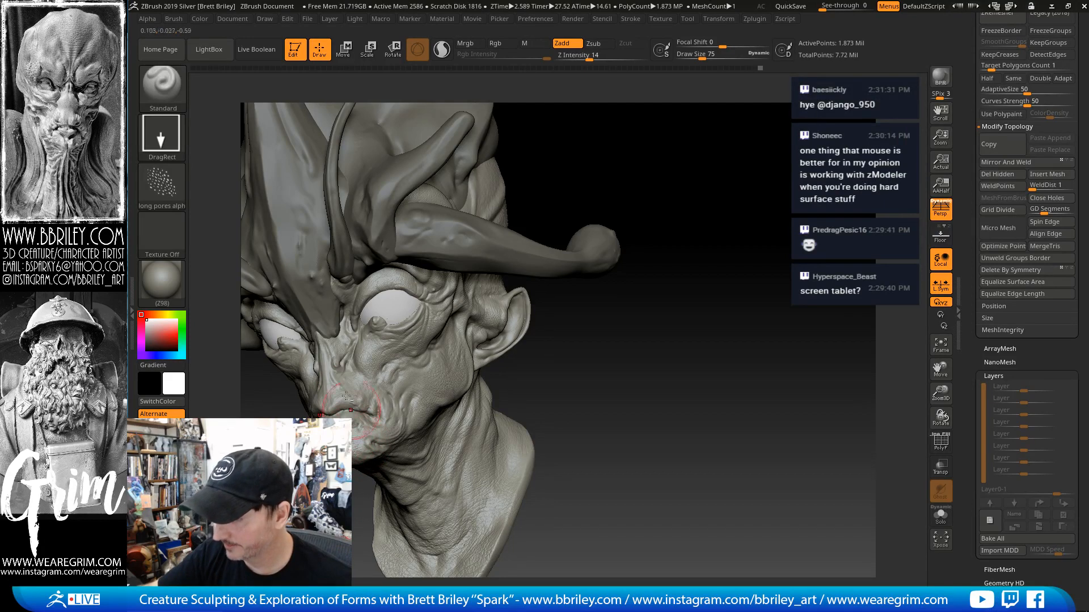
Make the horn subtool Skin_ZSphere3 active and add one subdivision level to it
mouse_move(397, 381)
right_down()
mouse_move(371, 385)
mouse_move(361, 368)
mouse_move(451, 326)
right_up()
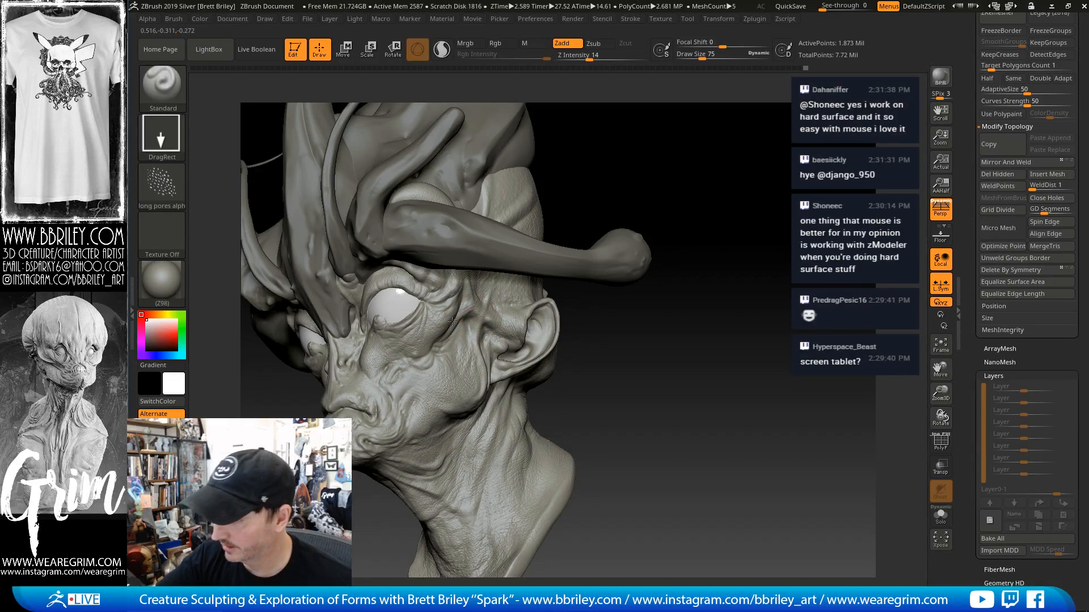
mouse_move(470, 288)
right_down()
mouse_move(692, 165)
mouse_move(710, 243)
mouse_move(579, 206)
right_up()
right_drag(636, 253, 715, 247)
alt+click(549, 292)
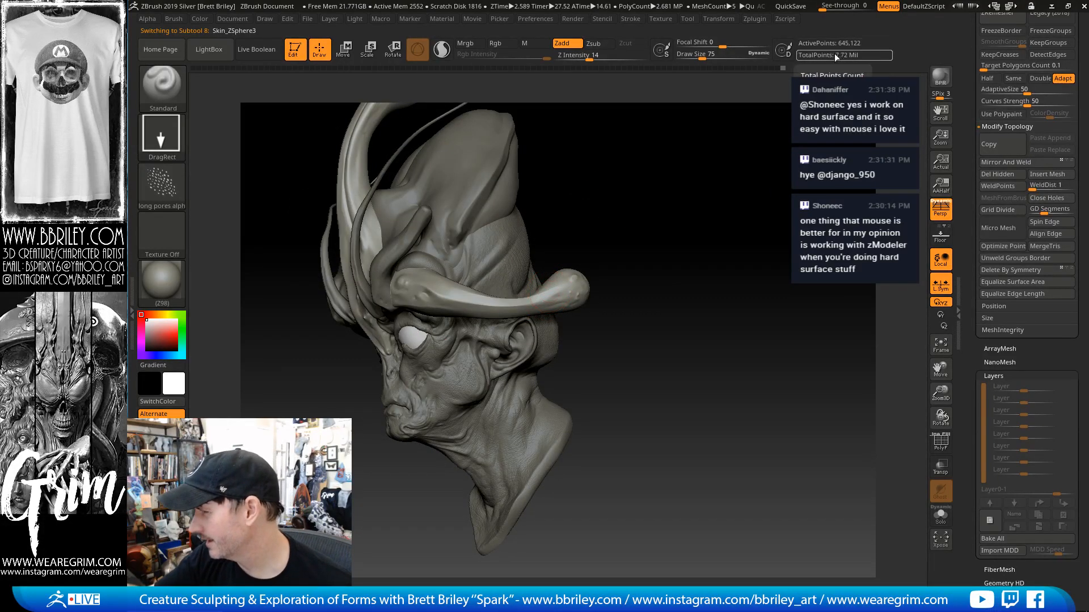
mouse_move(776, 94)
right_down()
mouse_move(770, 187)
mouse_move(680, 249)
mouse_move(615, 278)
mouse_move(410, 313)
right_up()
key(ctrl+d)
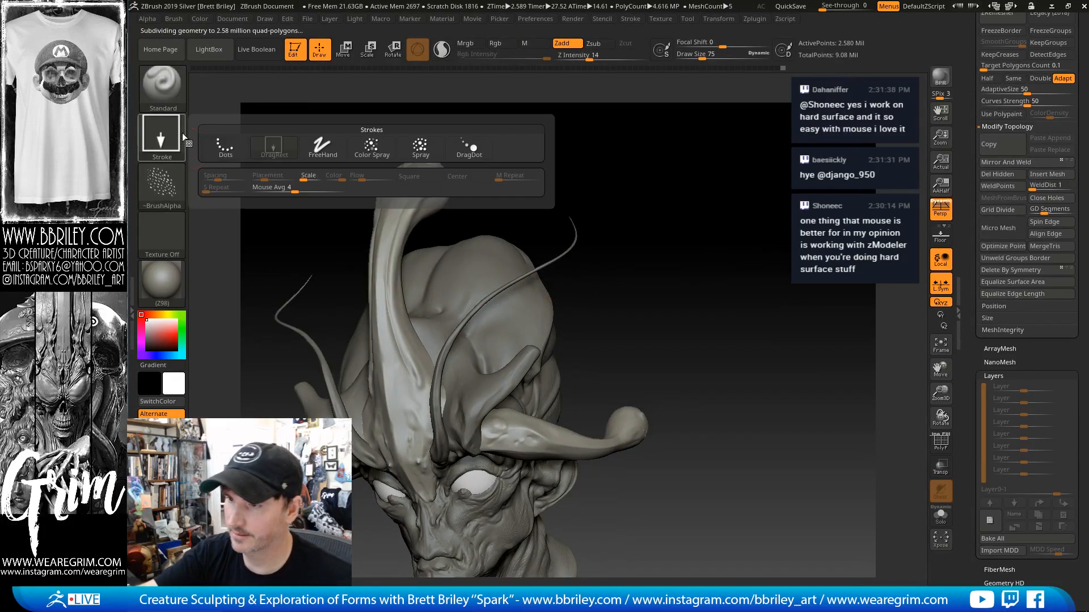
Reset the Standard brush to a FreeHand stroke with no alpha and plane the central forehead horn with TrimDynamic
click(323, 147)
click(170, 202)
click(225, 242)
key(b)
key(t)
key(d)
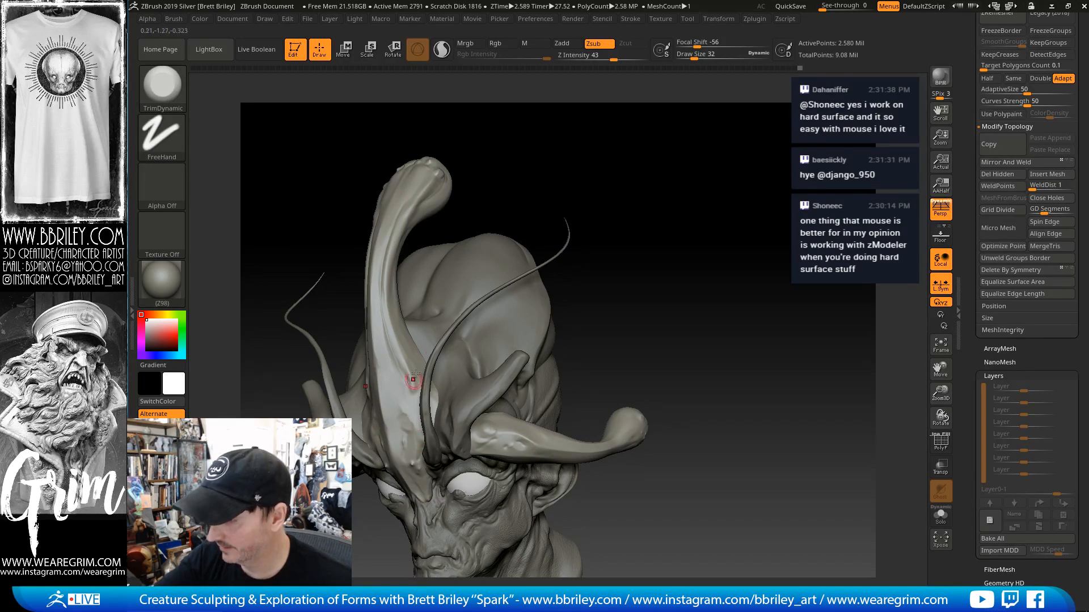
right_drag(416, 374, 507, 253)
right_drag(405, 402, 389, 360)
Refine the ridges of the central forehead horn with the DamStandard, Pinch and TrimDynamic brushes
key(b)
key(d)
key(s)
right_drag(466, 291, 403, 395)
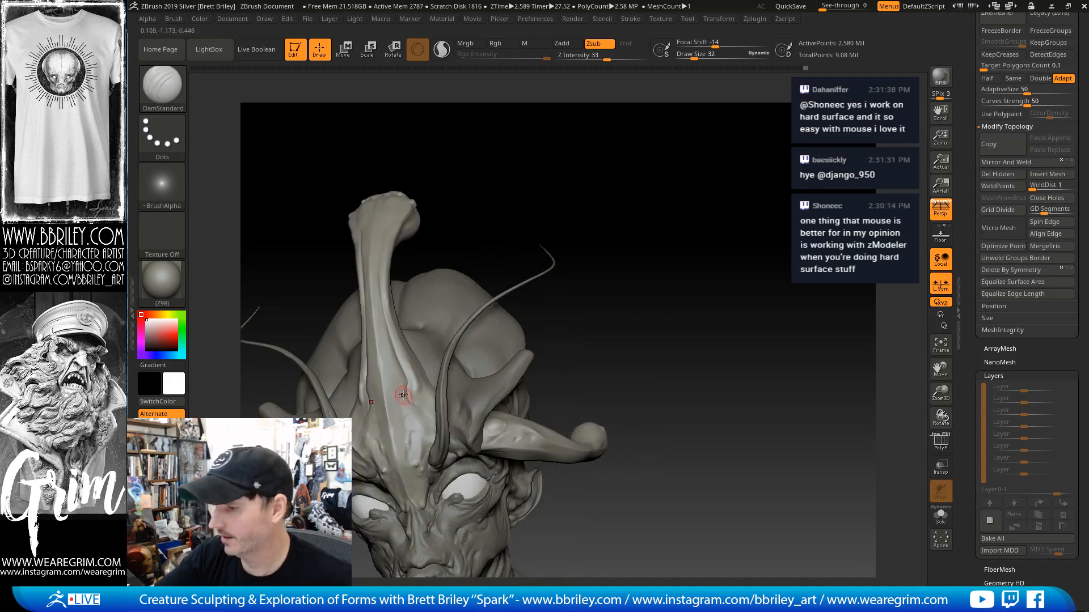
key(b)
key(p)
key(i)
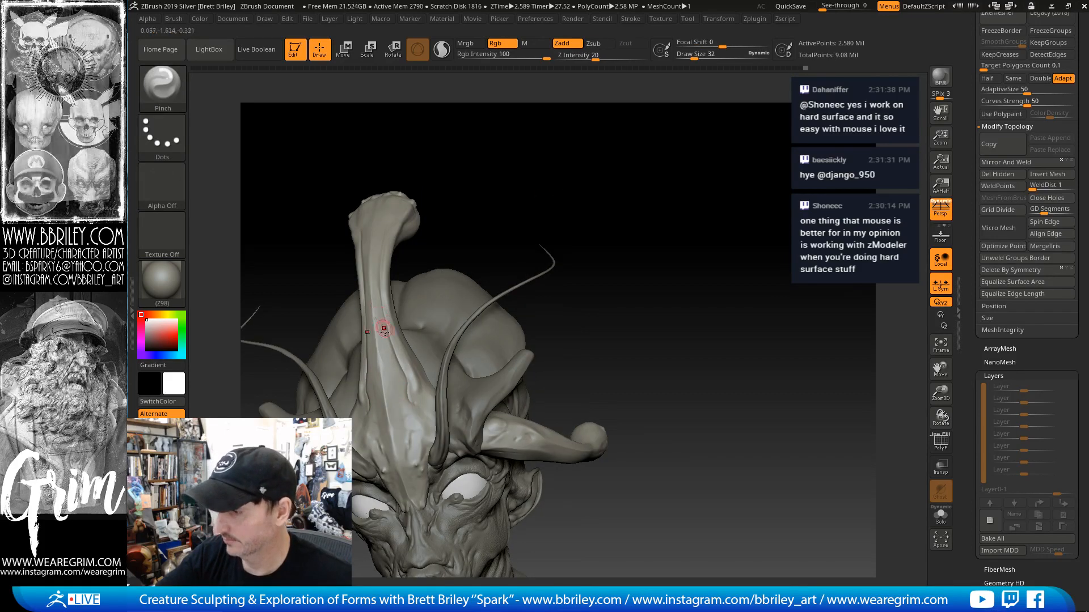
key(b)
key(t)
key(d)
mouse_move(584, 188)
ctrl+right_down()
mouse_move(593, 152)
mouse_move(651, 209)
mouse_move(751, 189)
mouse_move(740, 241)
mouse_move(753, 239)
ctrl+right_up()
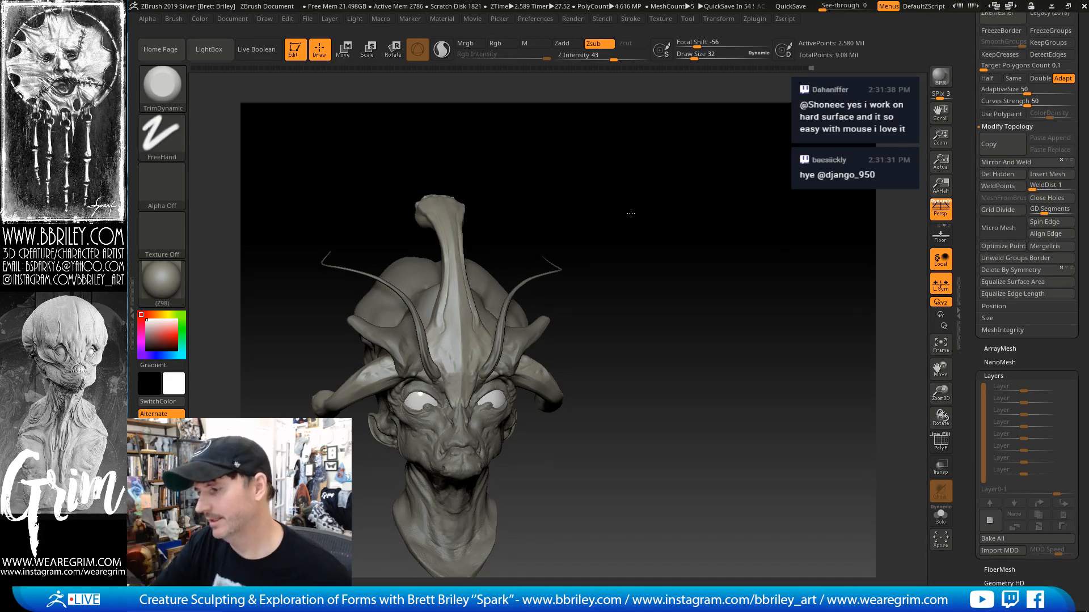
Make the Shell subtool behind the horns active and apply the zbro_IllustPaint material to the model
mouse_move(754, 241)
mouse_down()
mouse_move(600, 250)
mouse_move(646, 240)
mouse_move(603, 230)
mouse_up()
alt+click(528, 258)
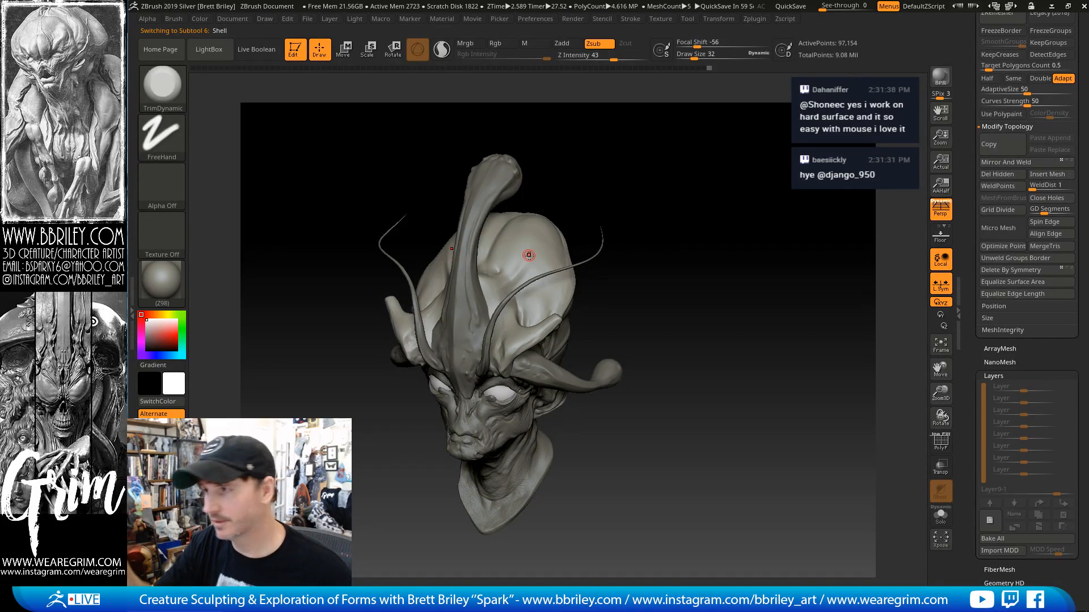
drag(707, 187, 614, 175)
click(165, 284)
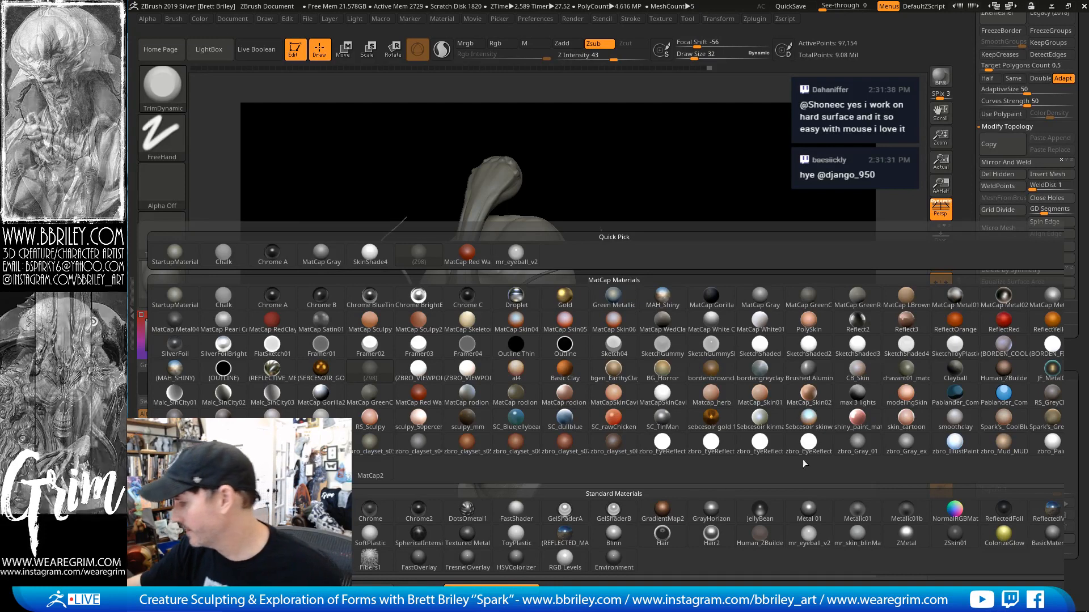
mouse_move(943, 450)
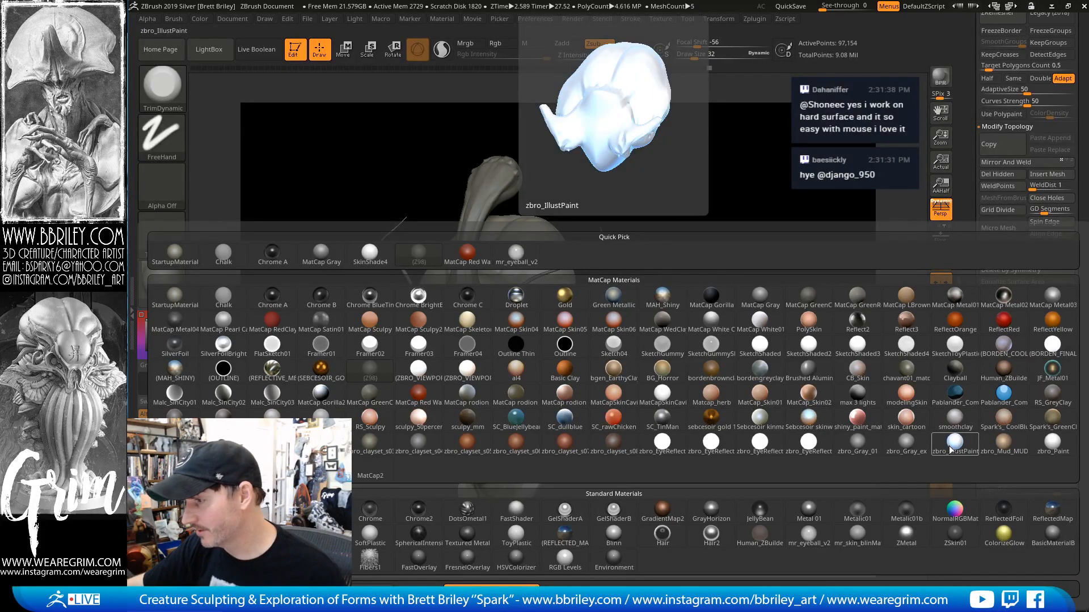
click(953, 449)
drag(672, 503, 698, 473)
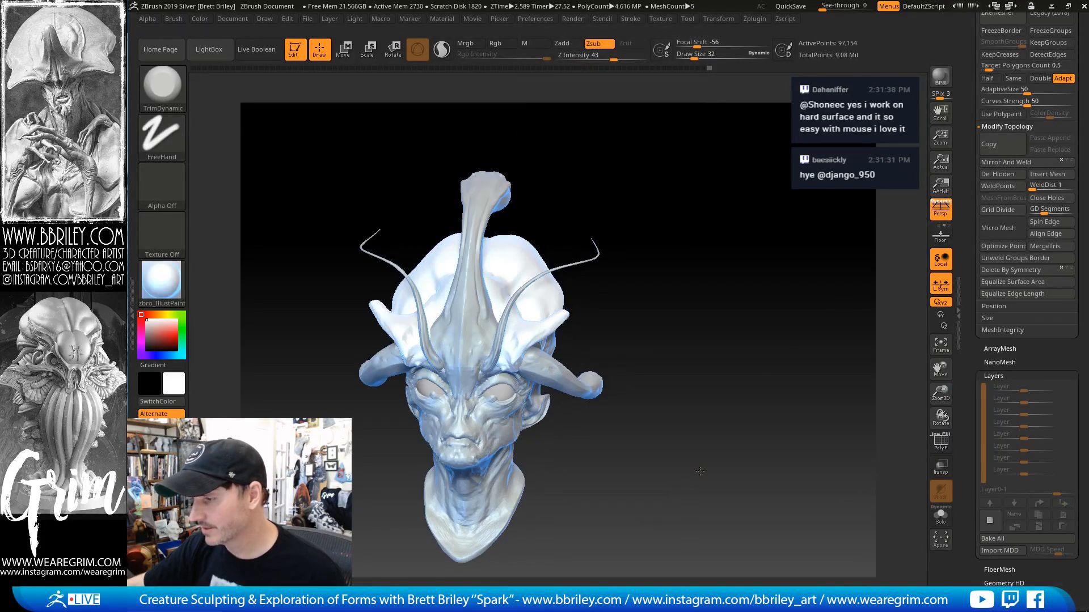
Try mr_skin_blinMaterial on the model, then return to the zbro_IllustPaint material
click(151, 281)
click(857, 536)
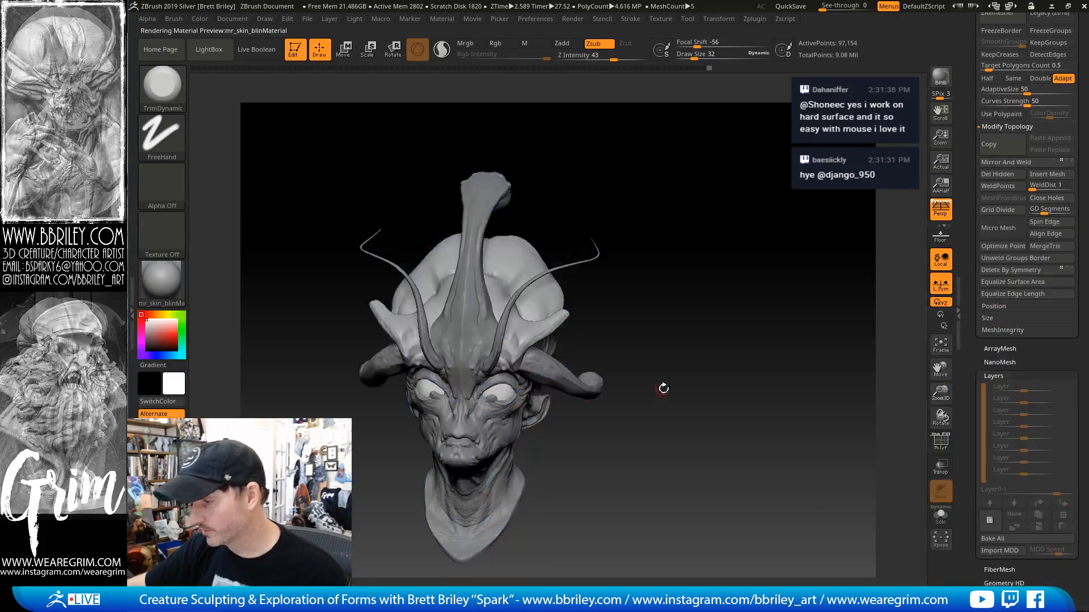
drag(661, 389, 698, 351)
drag(740, 411, 774, 361)
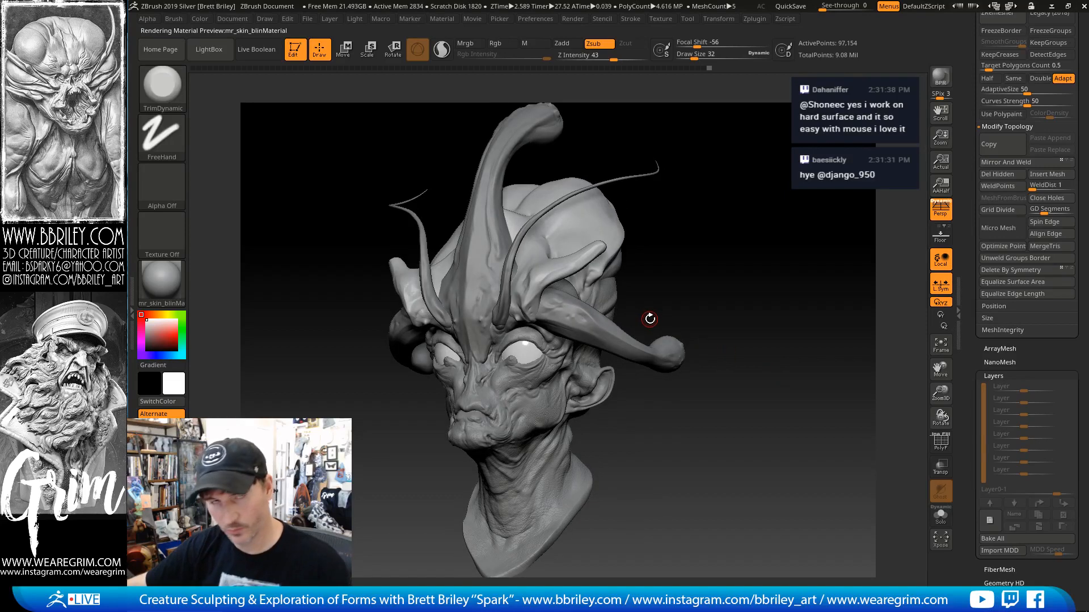
click(161, 281)
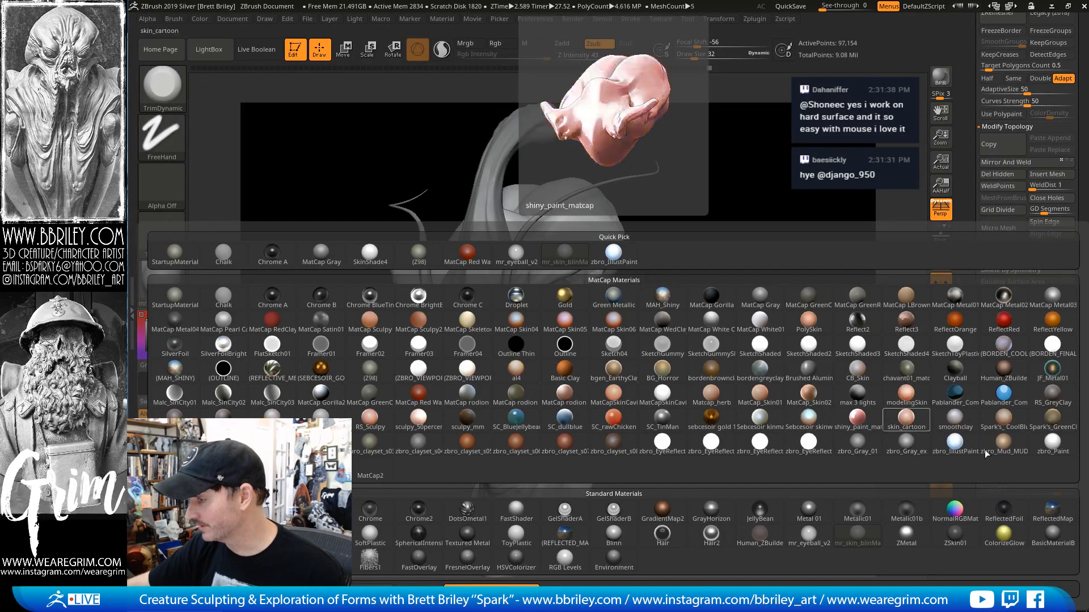
click(955, 442)
drag(792, 303, 778, 308)
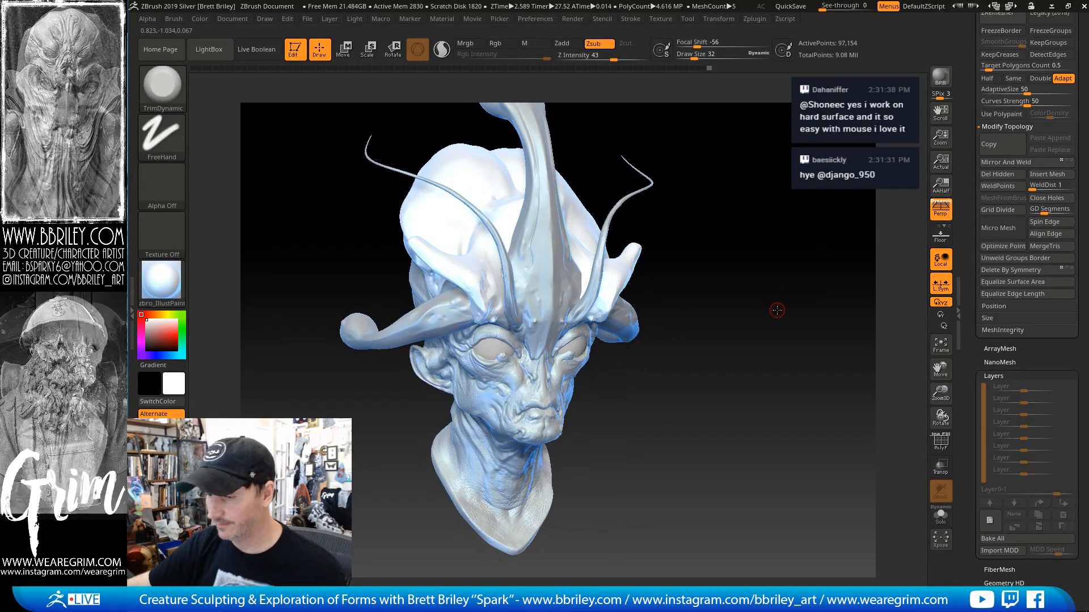
Set the Standard brush to colour only at Rgb Intensity 100 and pick a dark grey, RGB 49, 49, 49
click(495, 44)
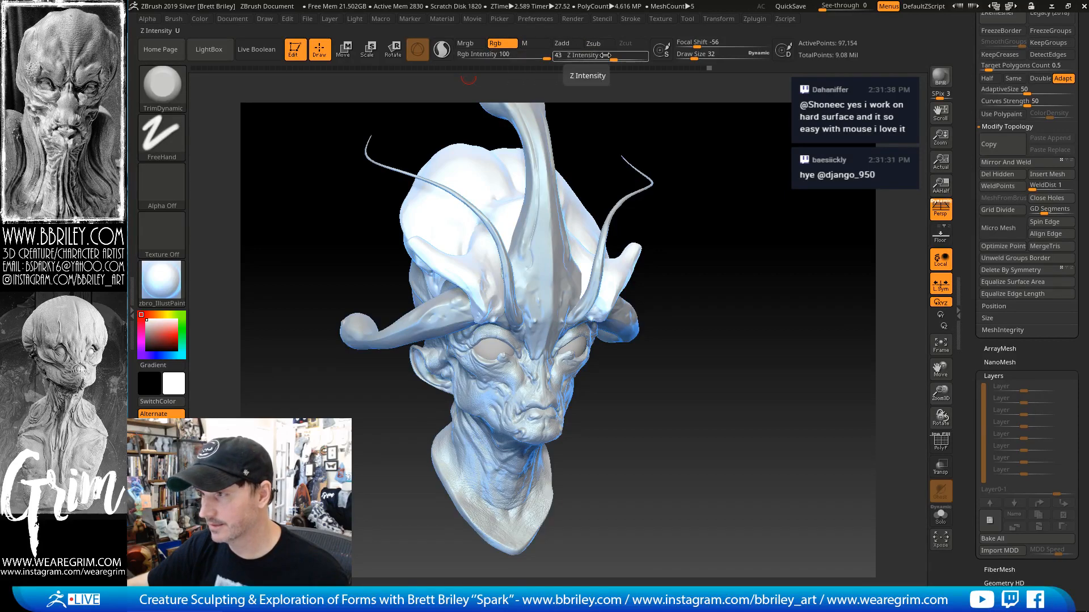
click(593, 43)
key(b)
key(s)
key(t)
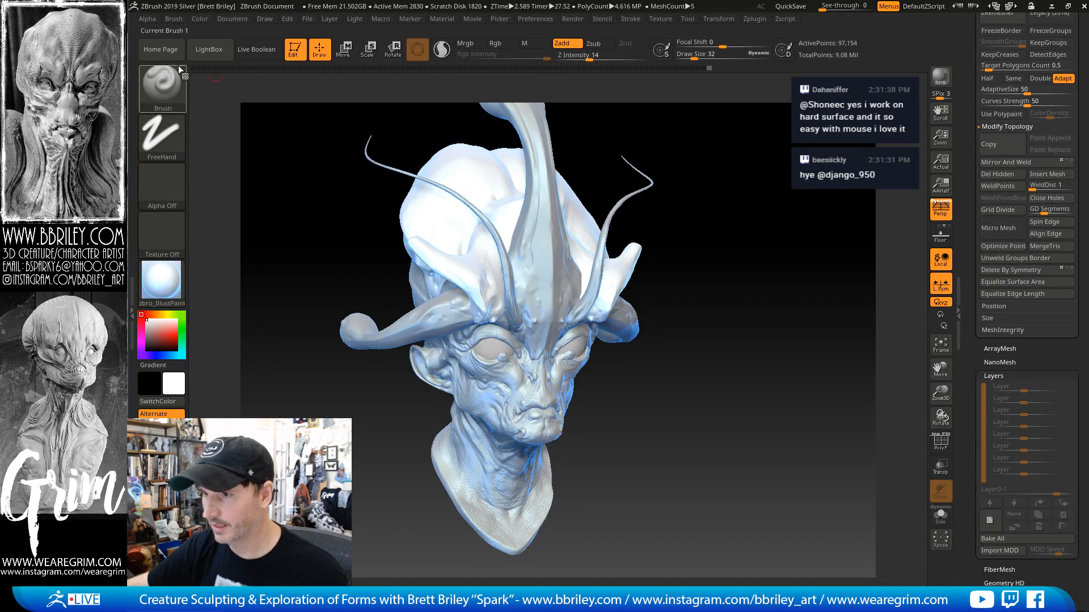
click(513, 46)
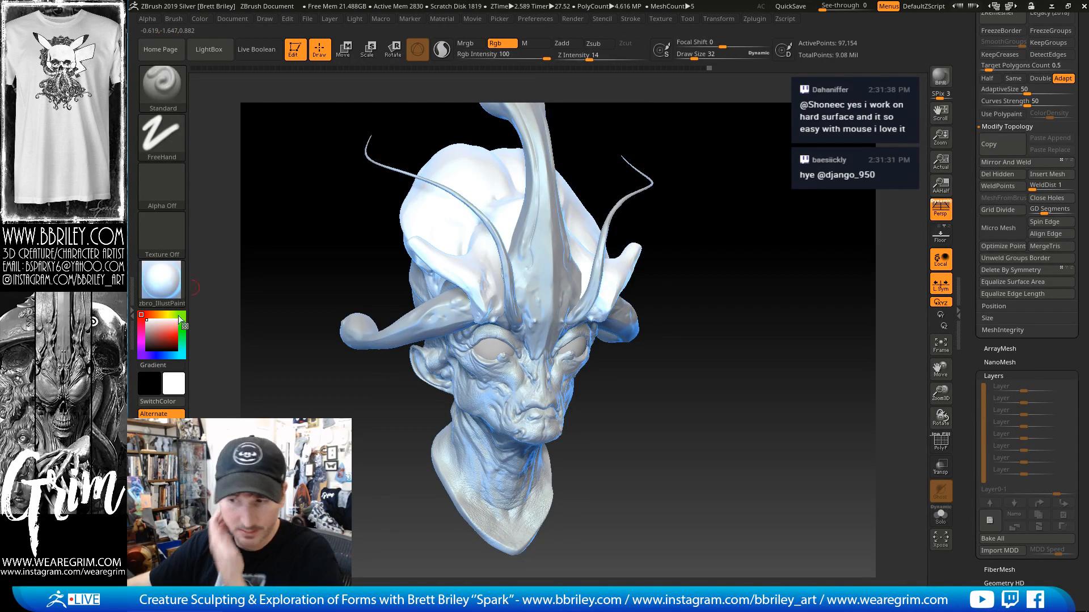
click(145, 344)
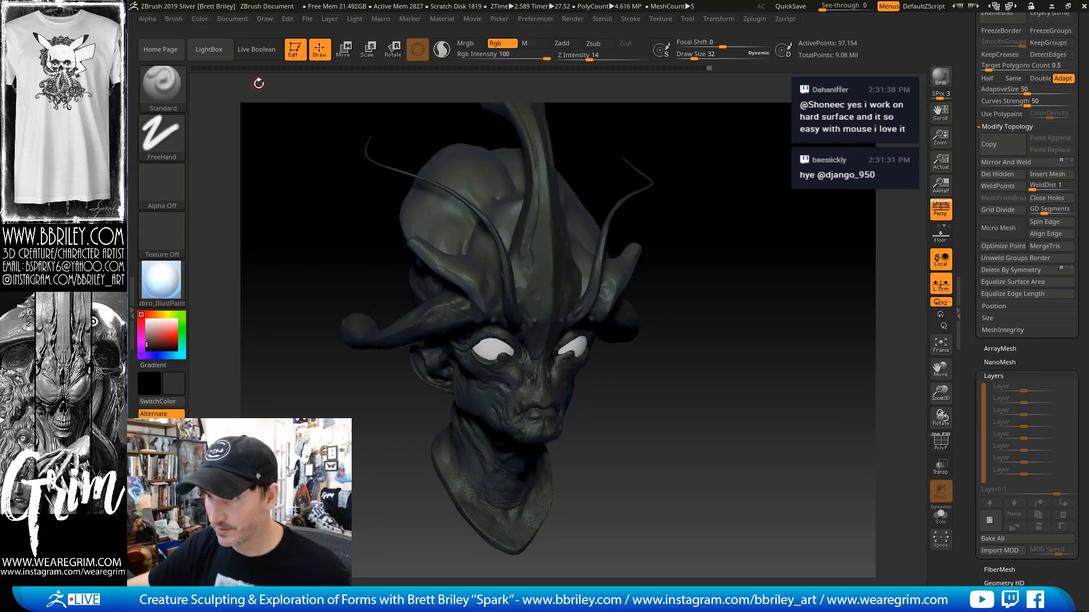
Fill the Shell subtool with the dark grey and reset the active colour to white
click(201, 19)
click(232, 244)
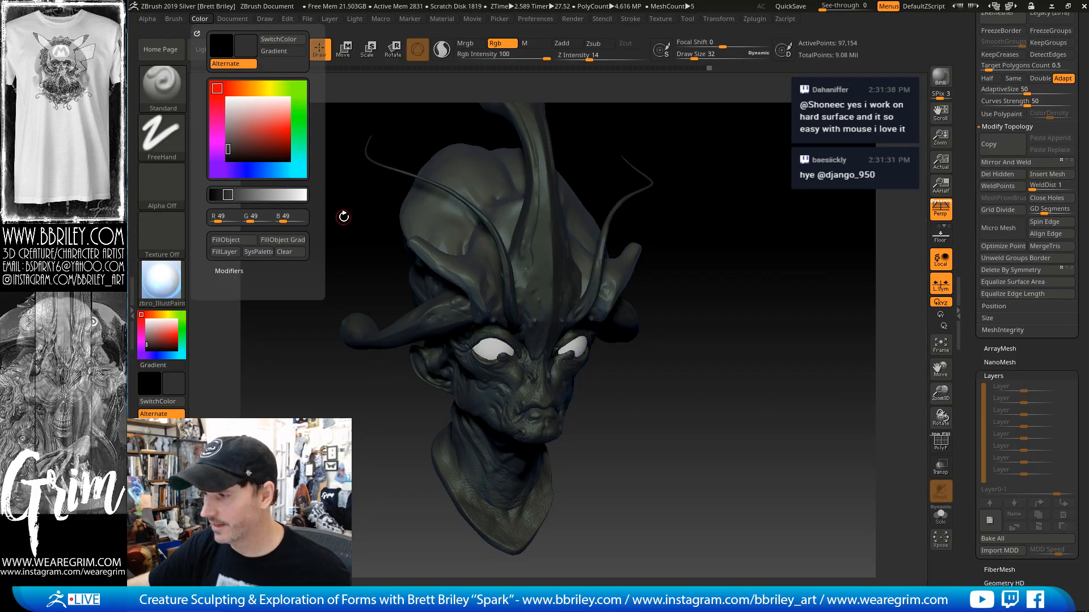
drag(709, 328, 638, 351)
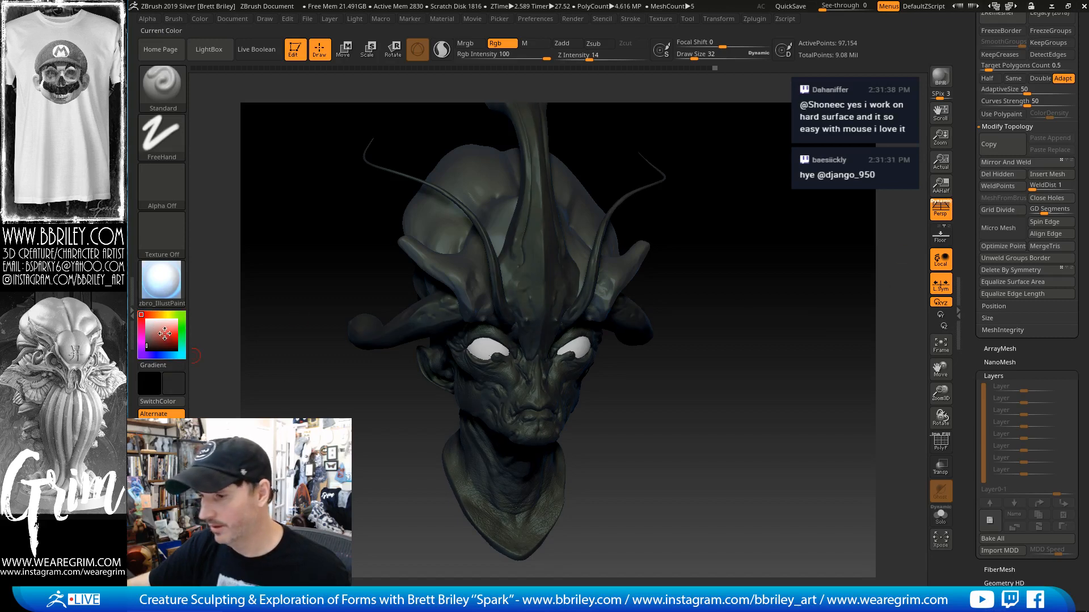
click(144, 316)
drag(709, 374, 424, 372)
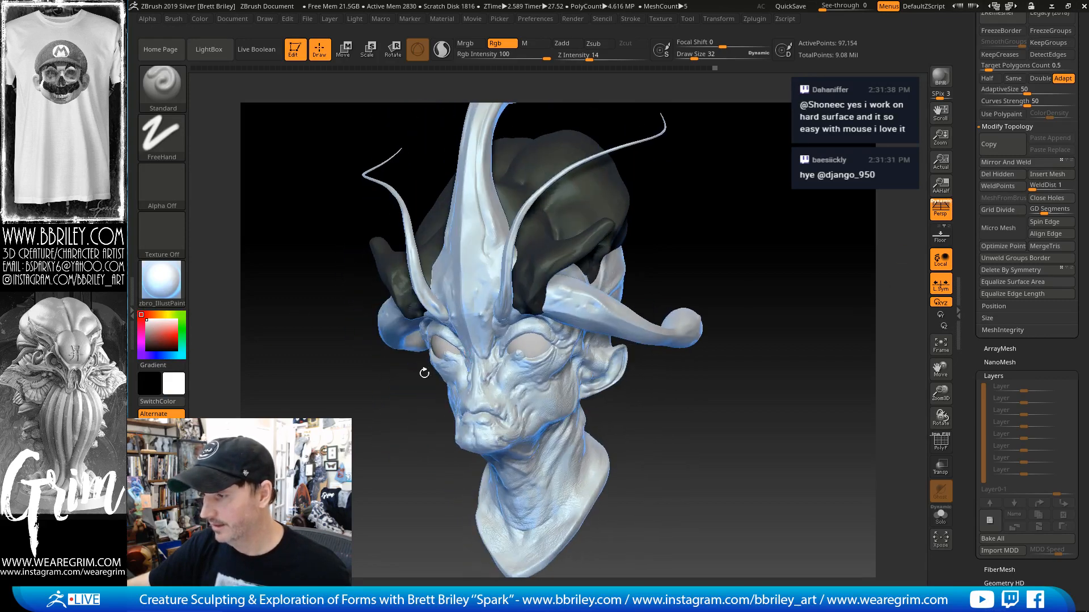
Make the Skin_ZSphere3 horns active, fill them with the shell's dark grey, and reset the active colour to white
alt+click(494, 265)
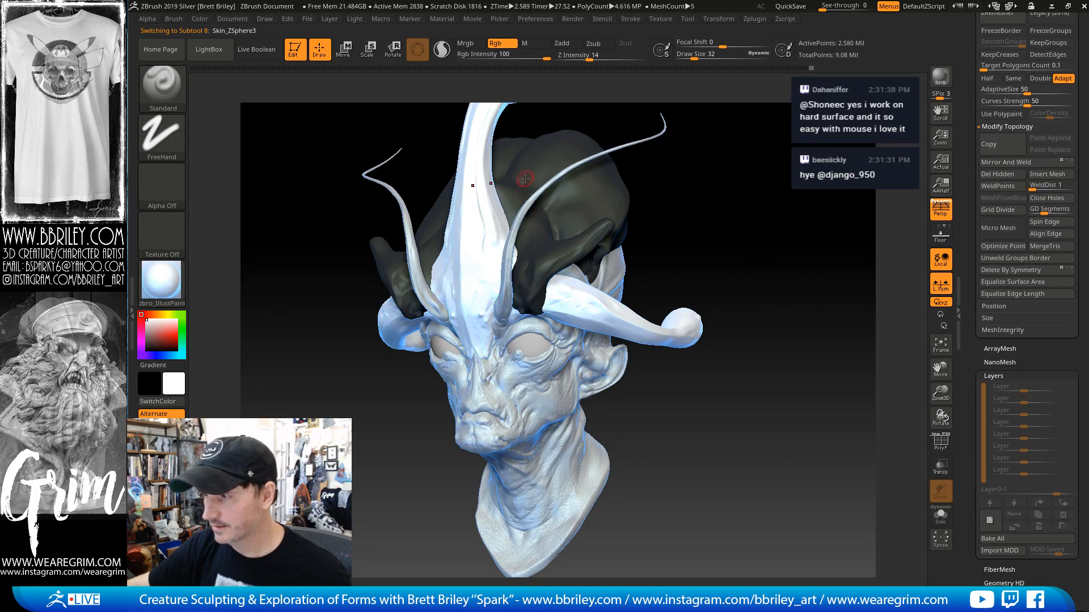
key(c)
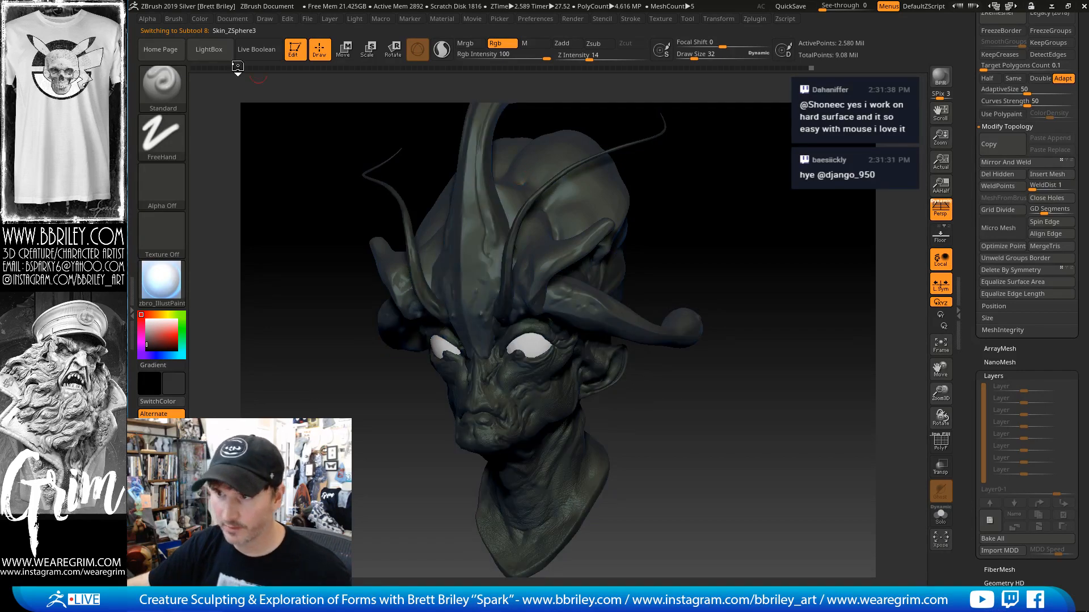
click(202, 19)
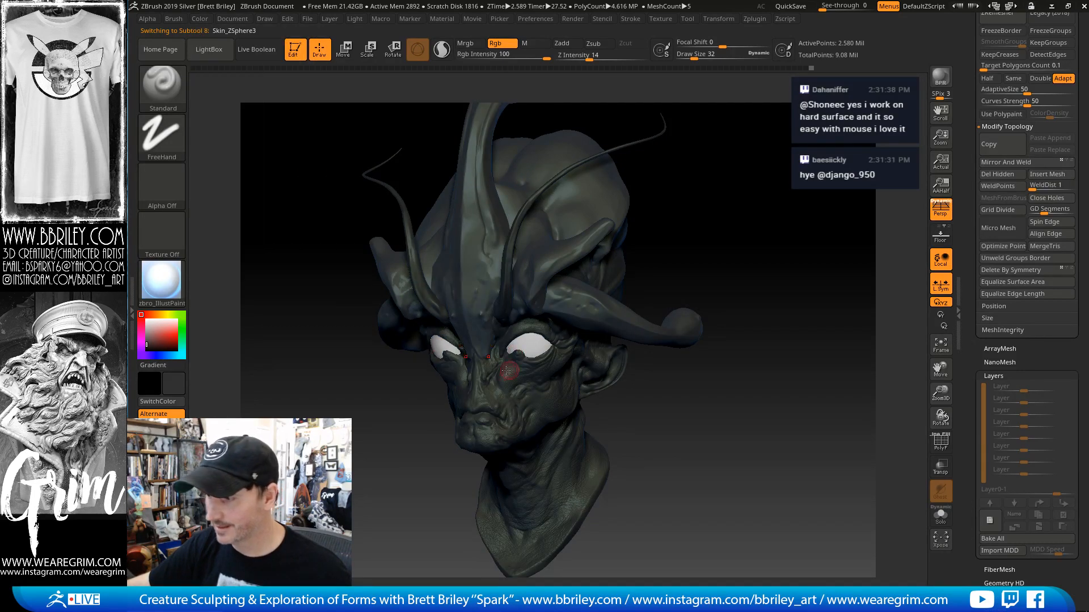
click(147, 320)
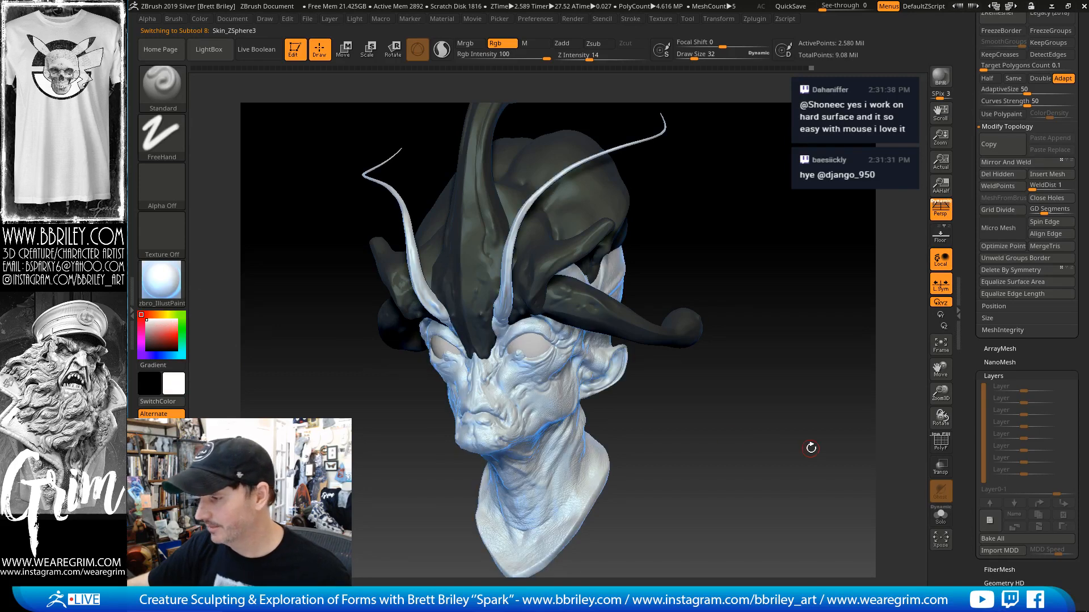
mouse_move(810, 445)
mouse_down()
mouse_move(746, 462)
mouse_move(741, 399)
mouse_move(664, 414)
mouse_up()
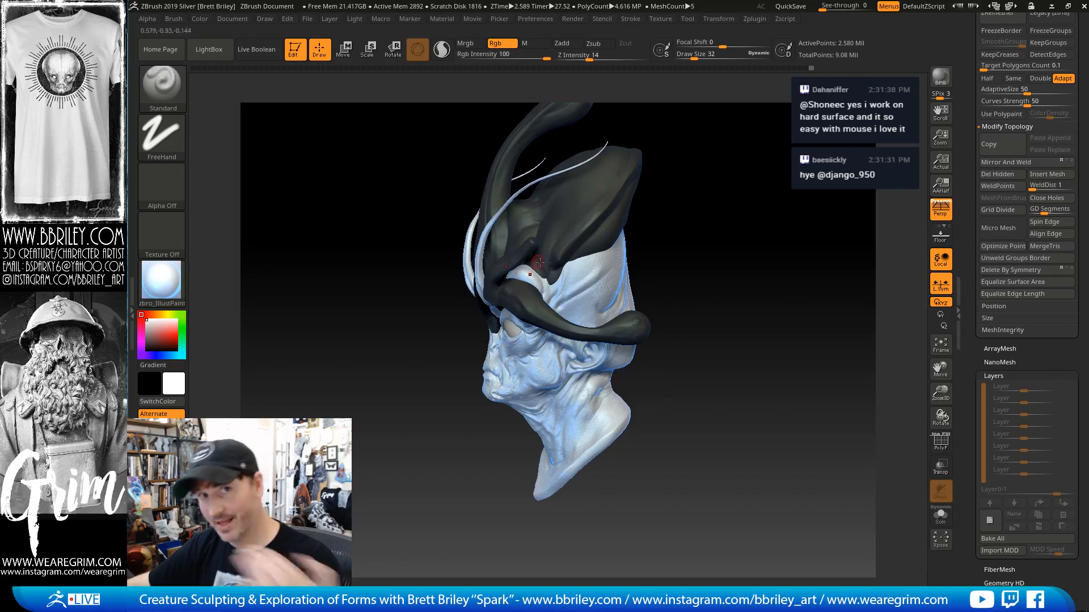
drag(716, 272, 537, 283)
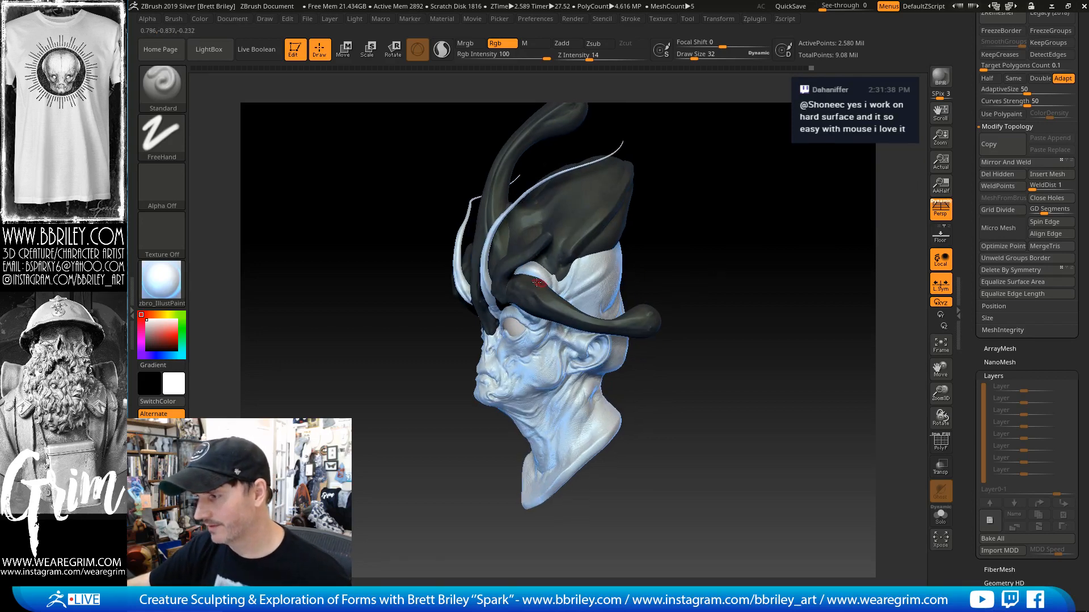
mouse_move(677, 246)
mouse_down()
mouse_move(703, 260)
mouse_move(587, 271)
mouse_up()
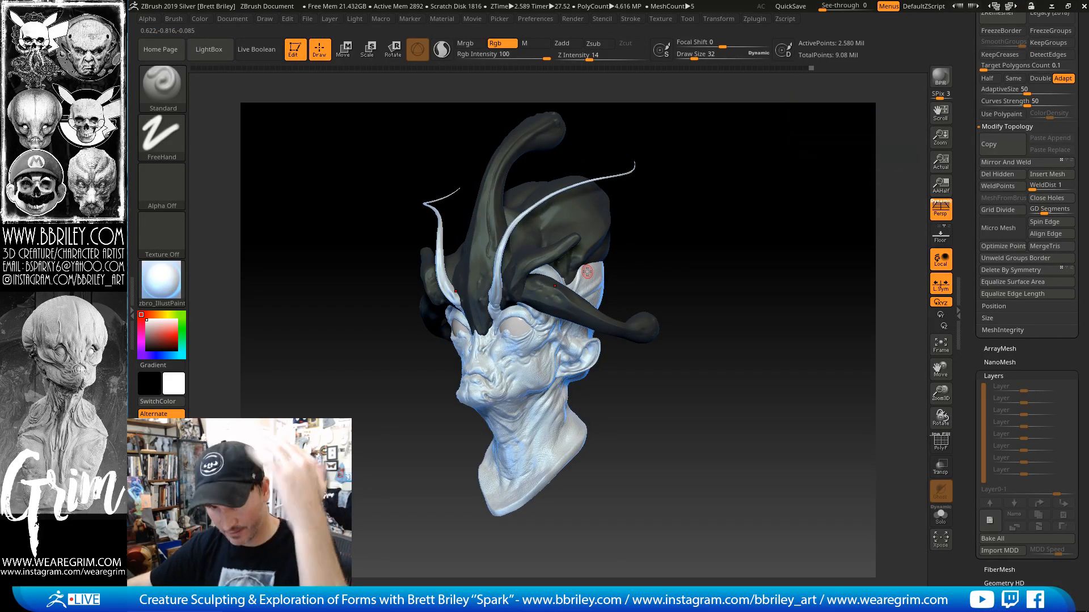
drag(722, 279, 742, 286)
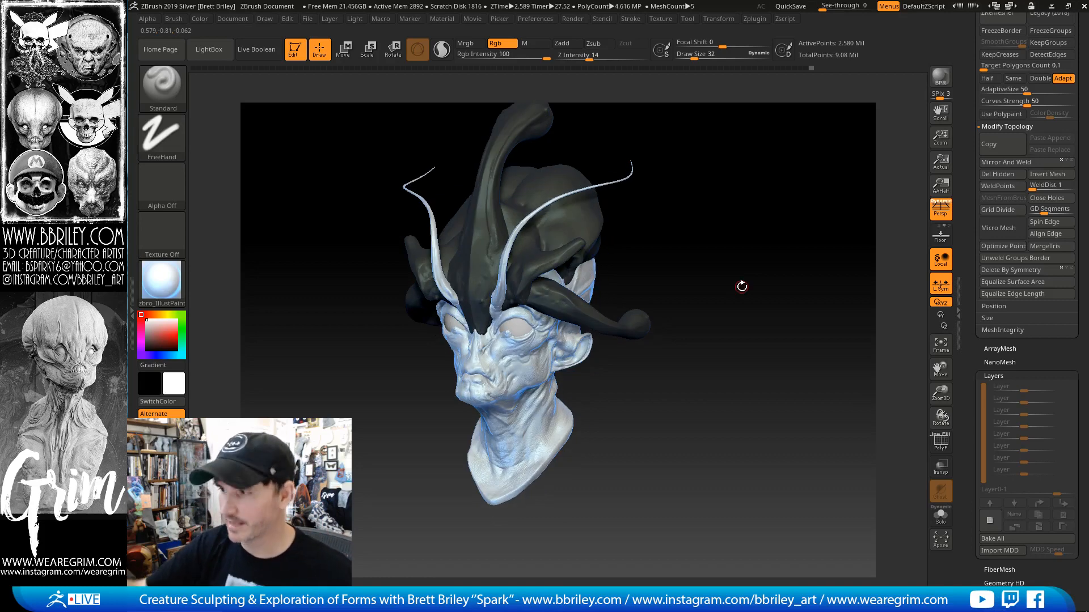
drag(720, 206, 431, 284)
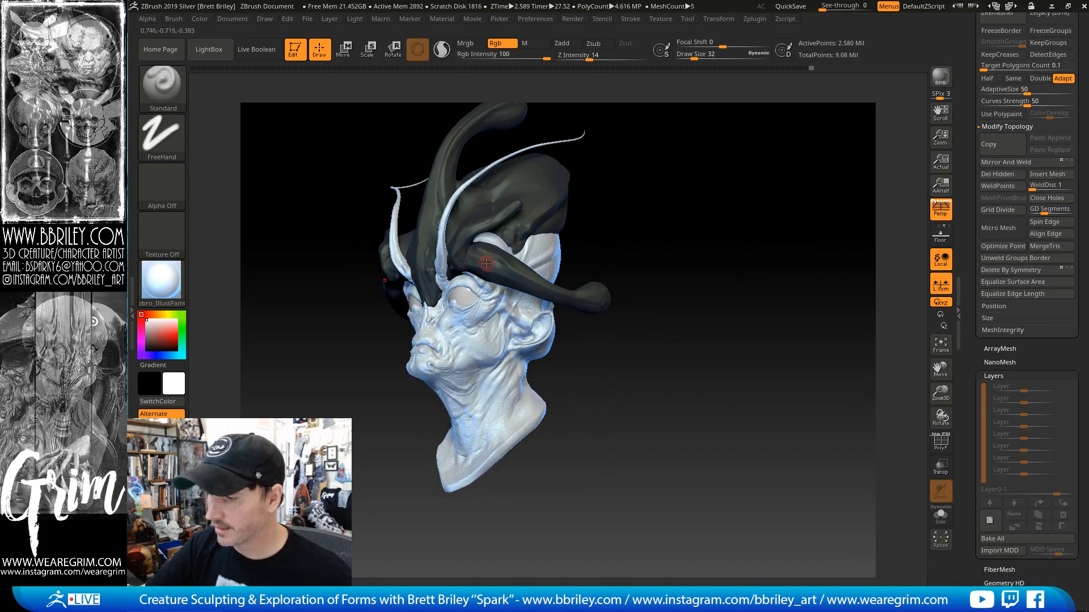
Try yellow and green tones on the unfilled head, ending on a muted green, RGB 90, 147, 86
key(c)
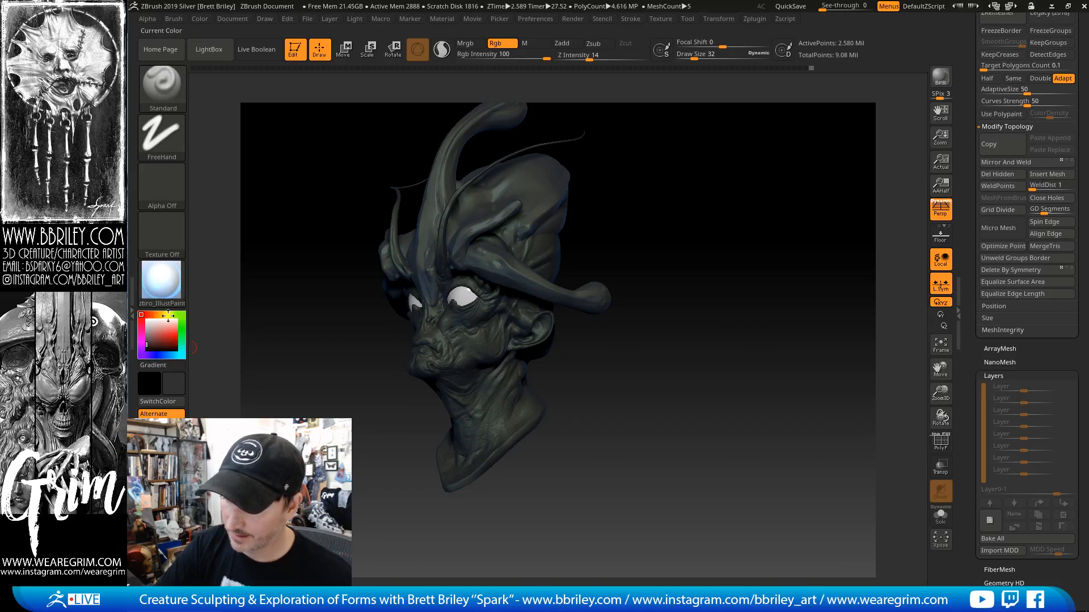
click(169, 313)
click(170, 313)
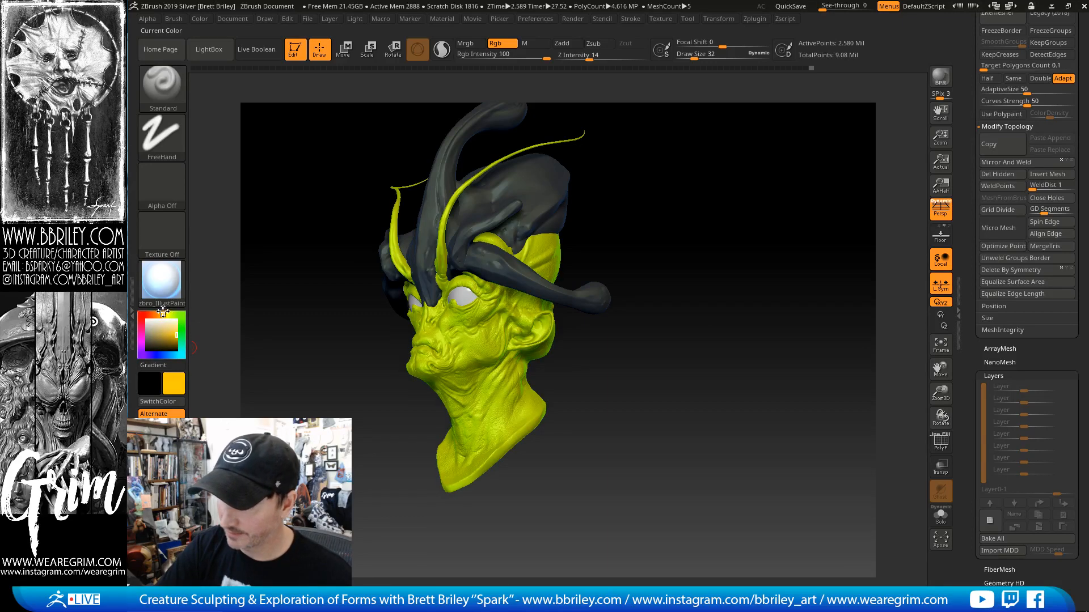
drag(172, 313, 181, 314)
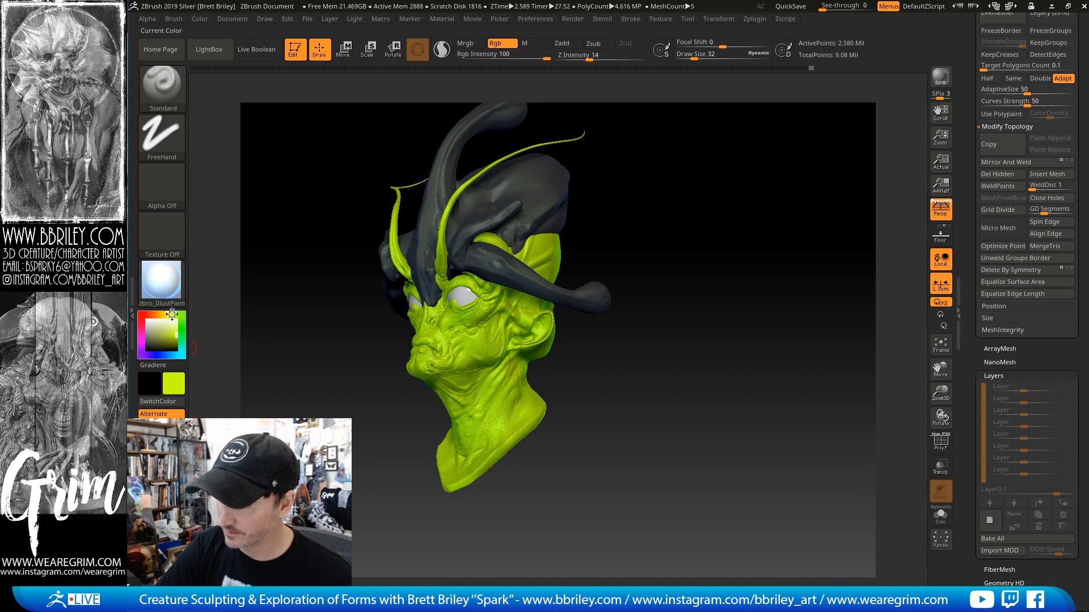
click(181, 328)
click(150, 339)
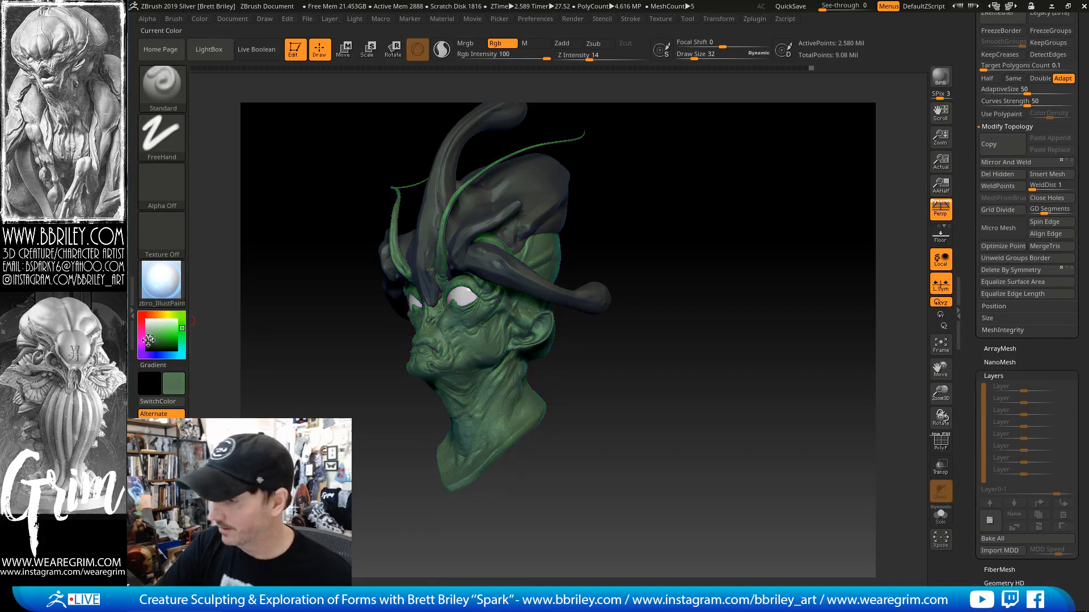
click(152, 340)
click(153, 340)
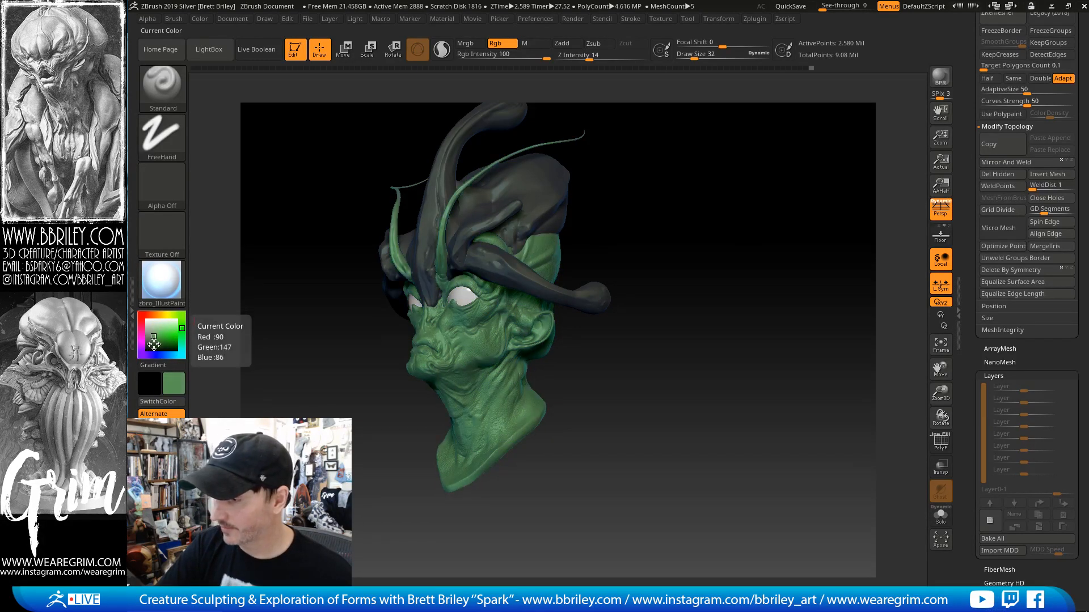
Darken the green and shift its hue to an olive, RGB 112, 119, 60
click(153, 340)
click(153, 339)
click(155, 343)
click(156, 340)
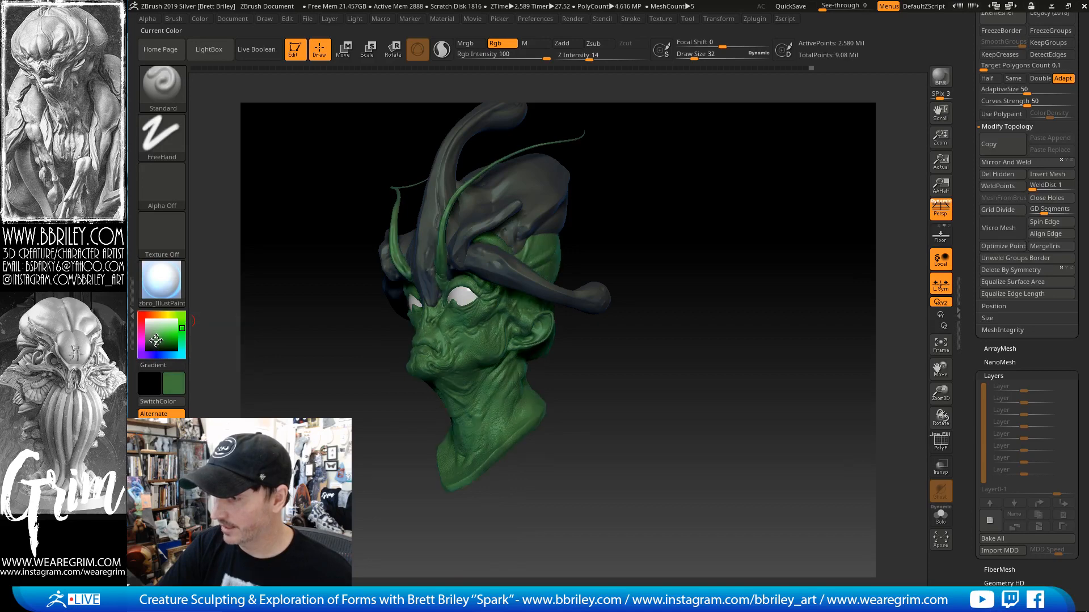
click(171, 315)
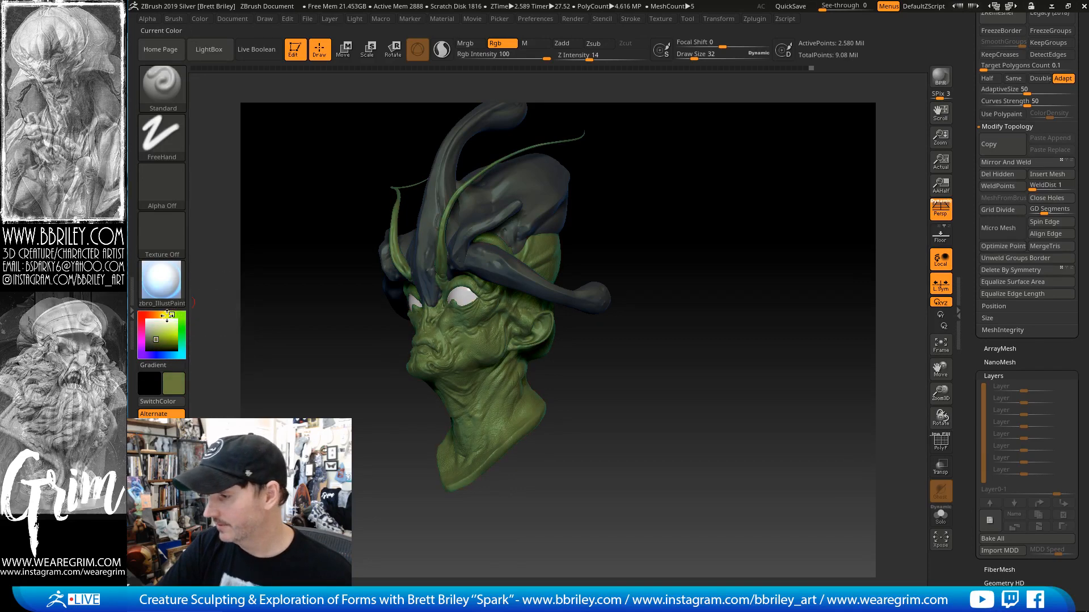
click(170, 316)
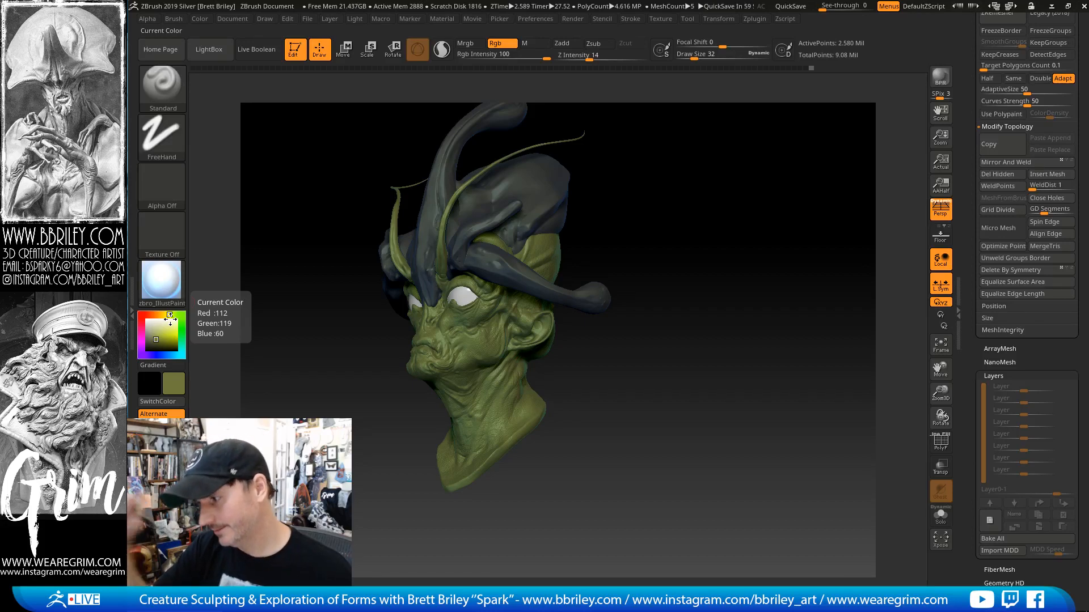
Try a teal hue on the head, then choose a muted, slightly brownish olive as the active colour
mouse_move(652, 204)
mouse_down()
mouse_move(739, 195)
mouse_move(732, 214)
mouse_move(671, 214)
mouse_up()
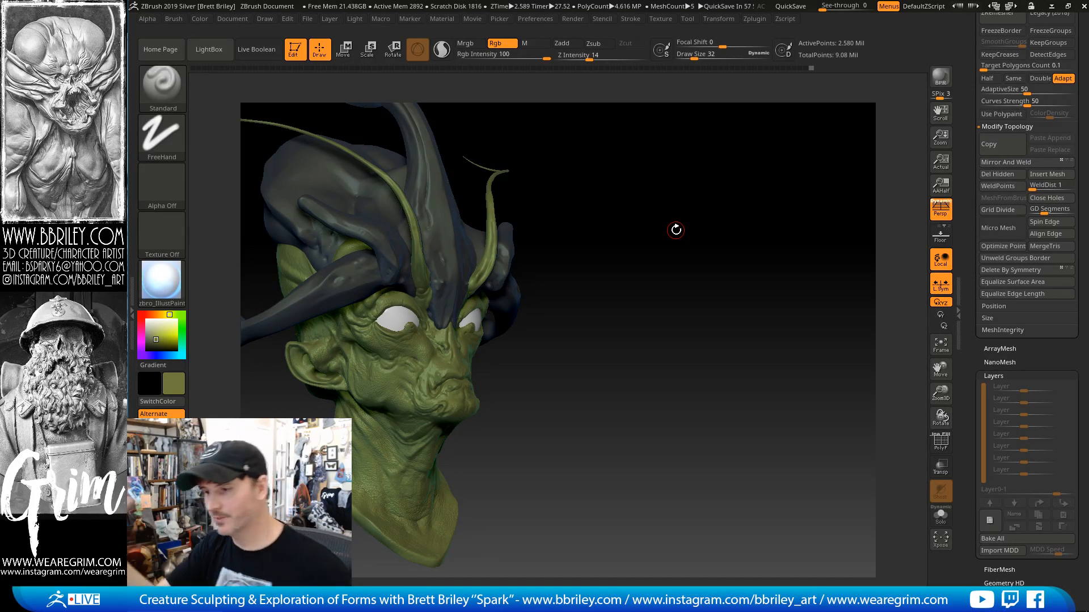
click(177, 341)
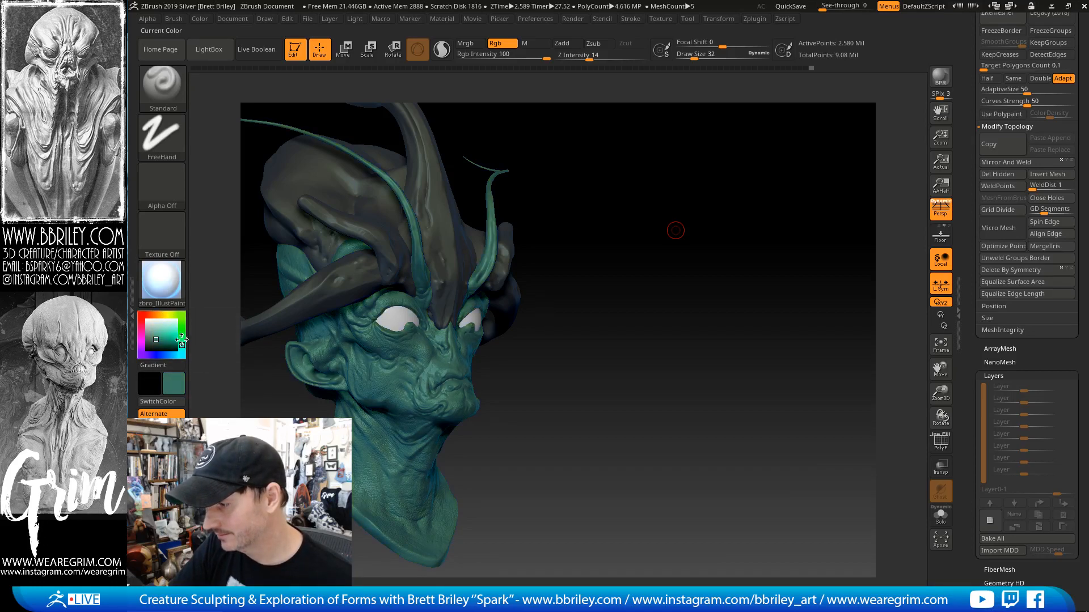
click(162, 315)
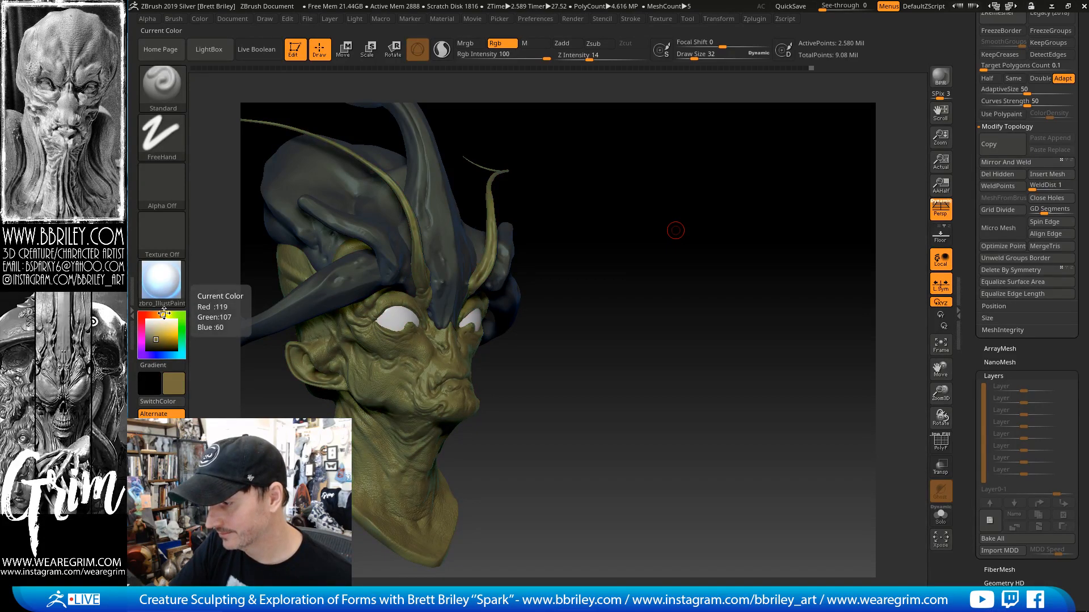
click(164, 314)
drag(165, 314, 165, 315)
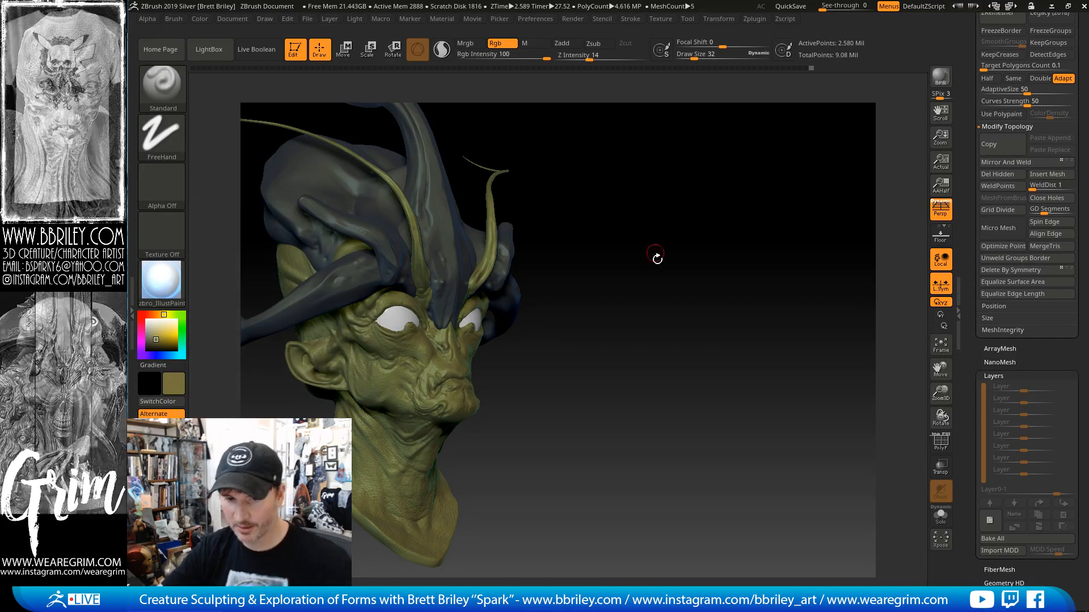
mouse_move(647, 179)
mouse_down()
mouse_move(656, 190)
mouse_move(627, 170)
mouse_move(700, 171)
mouse_move(348, 286)
mouse_up()
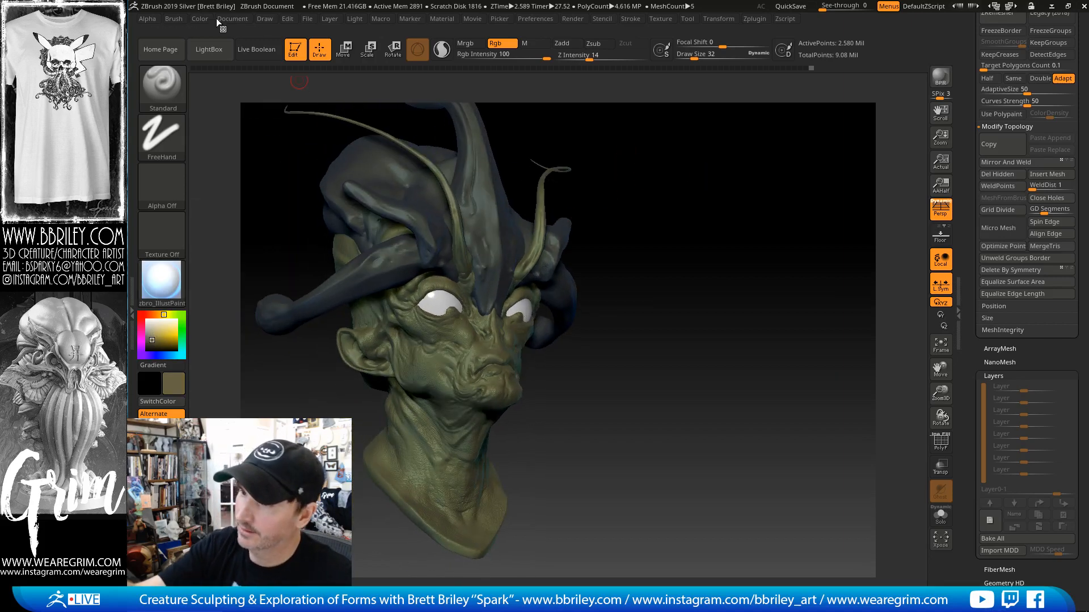
Fill the active horn subtool with the olive, then make Head_new3 active and fill it with the same colour
click(201, 18)
click(231, 242)
drag(610, 209, 618, 187)
alt+click(537, 340)
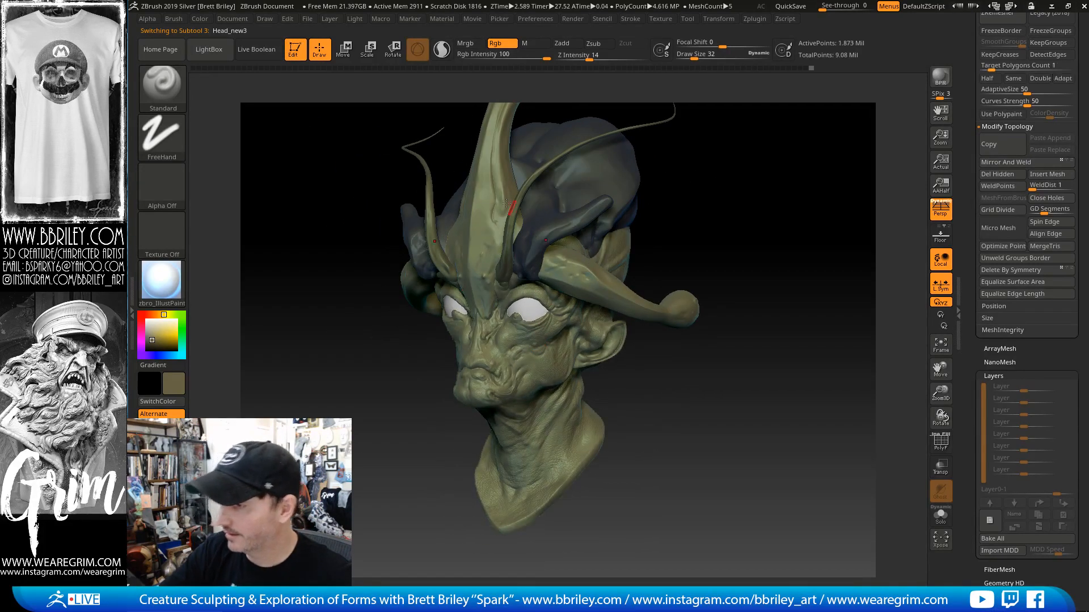
click(201, 19)
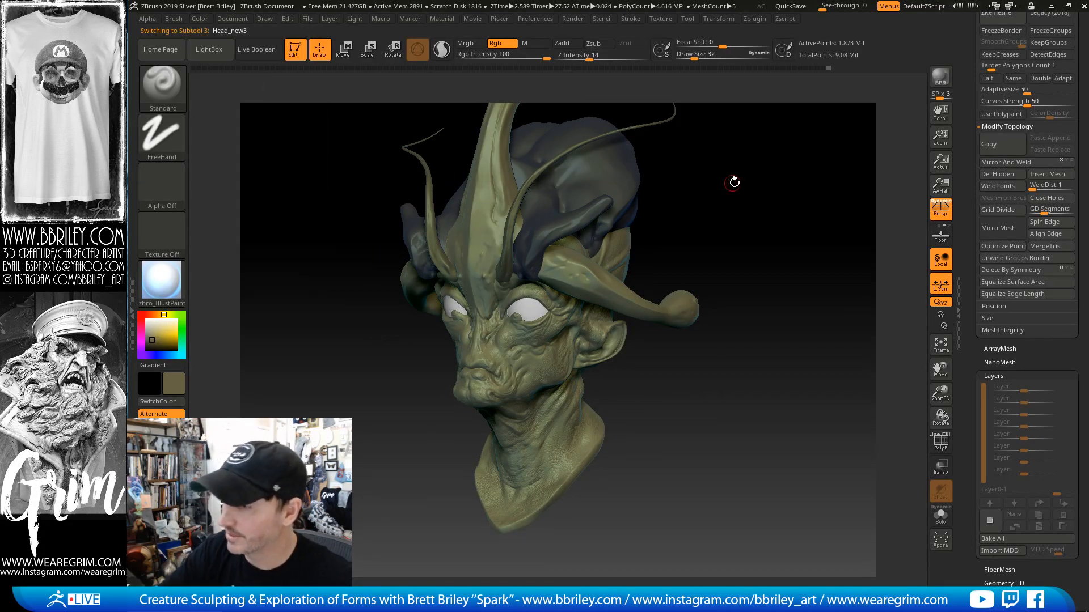
Pick the dark grey again, refill the Skin_ZSphere3 horns with it, and make Head_new3 active
drag(732, 180, 533, 218)
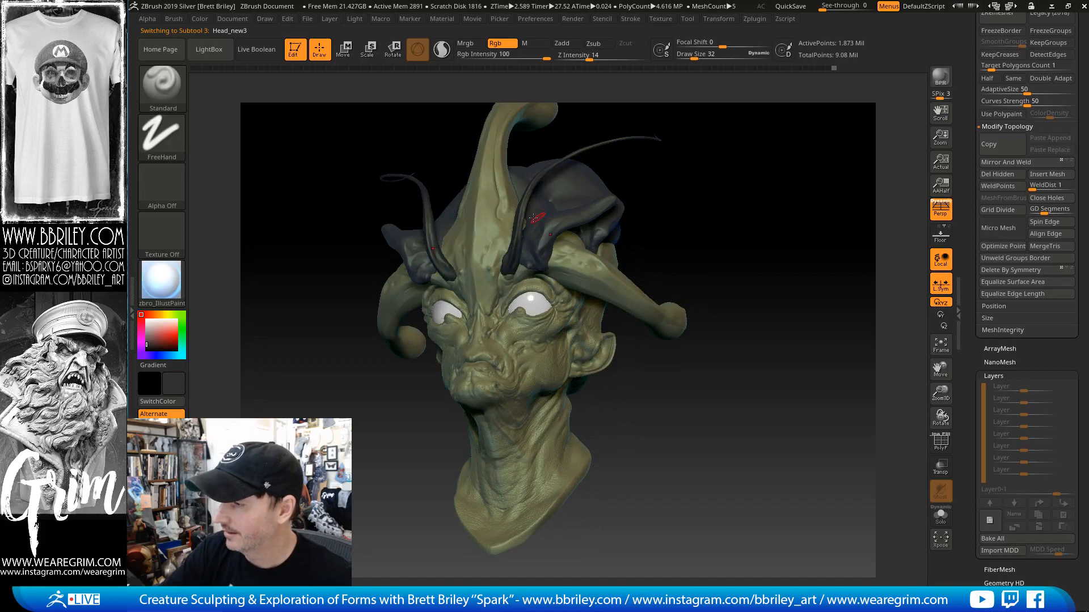
click(200, 19)
click(236, 240)
mouse_move(736, 190)
mouse_down()
mouse_move(703, 245)
mouse_move(676, 195)
mouse_move(588, 243)
mouse_up()
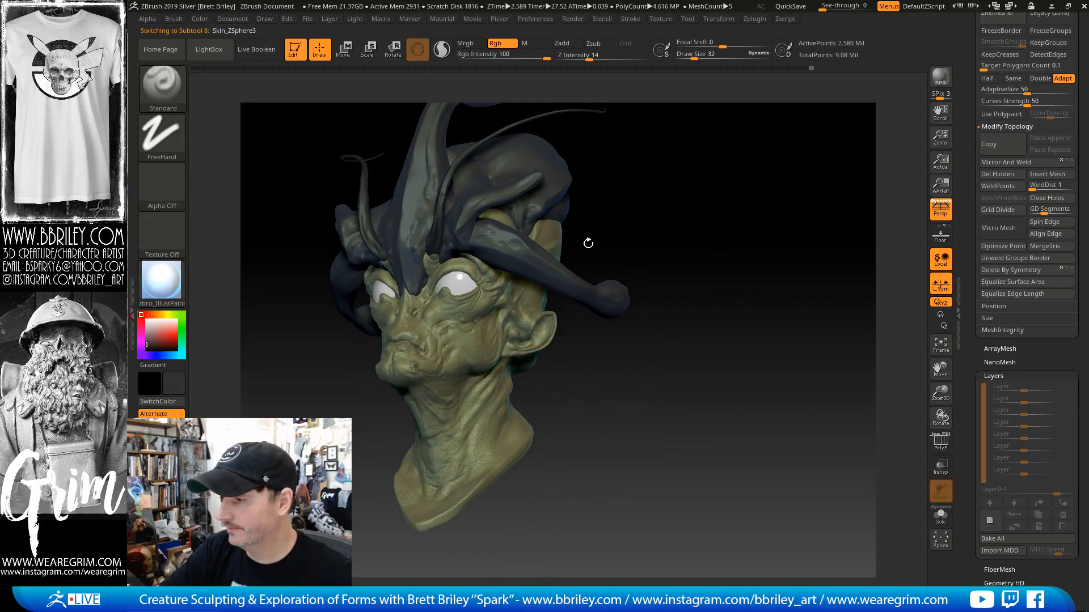
drag(652, 210, 680, 205)
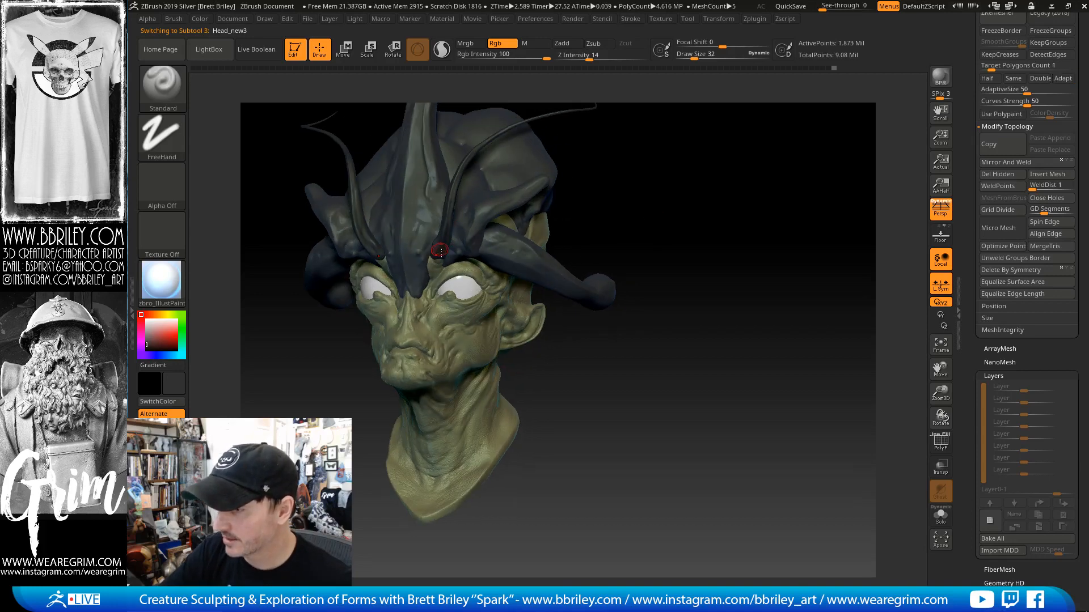
drag(645, 157, 618, 167)
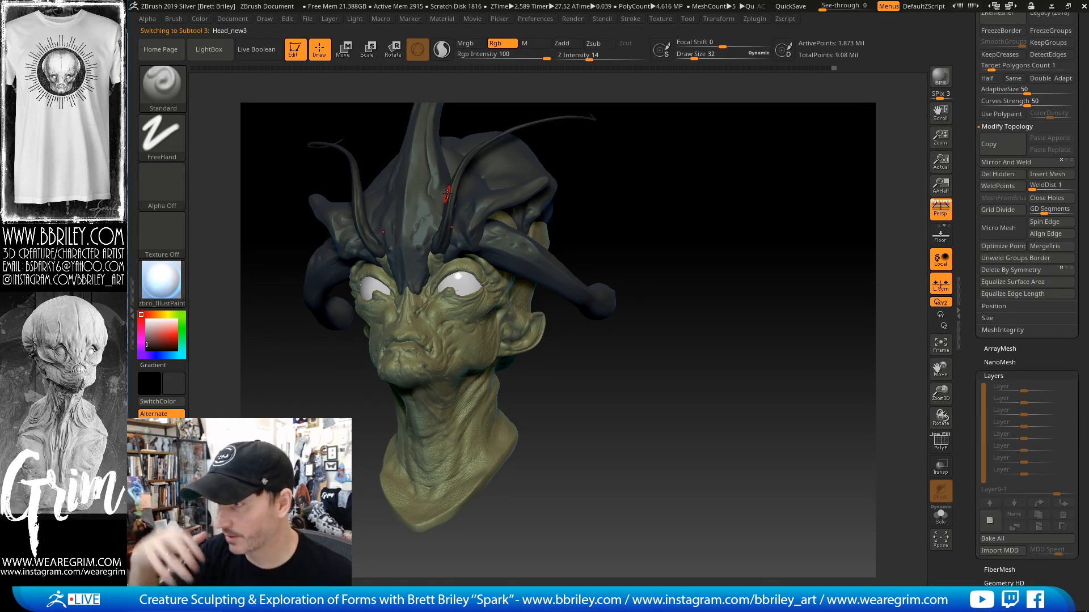
Set the Standard brush to Rgb Intensity 55 with the DragRect stroke and Alpha 31
drag(544, 59, 523, 64)
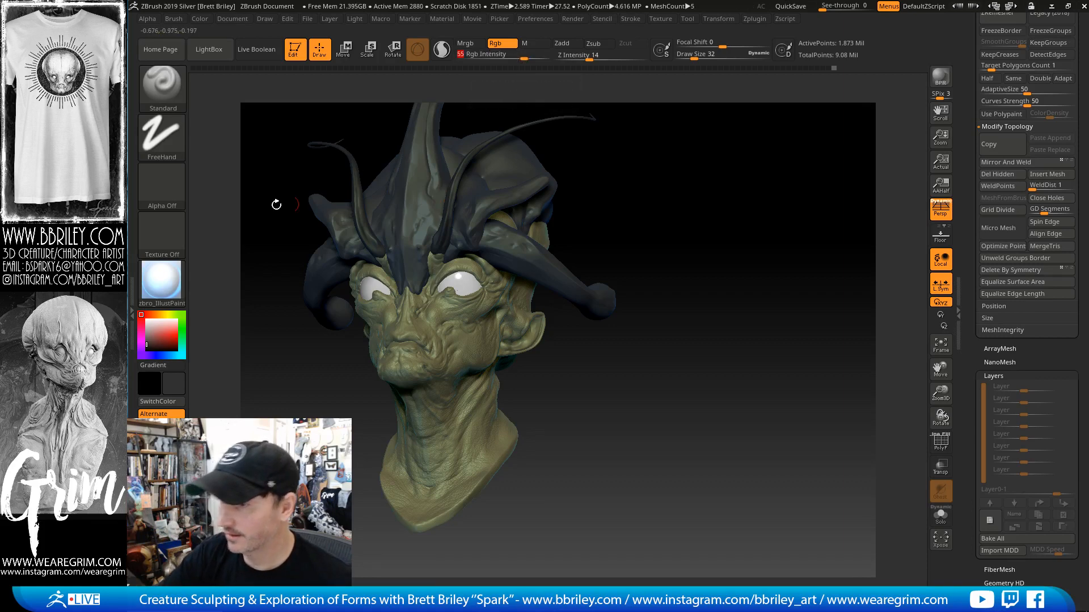
click(163, 138)
click(251, 148)
click(174, 179)
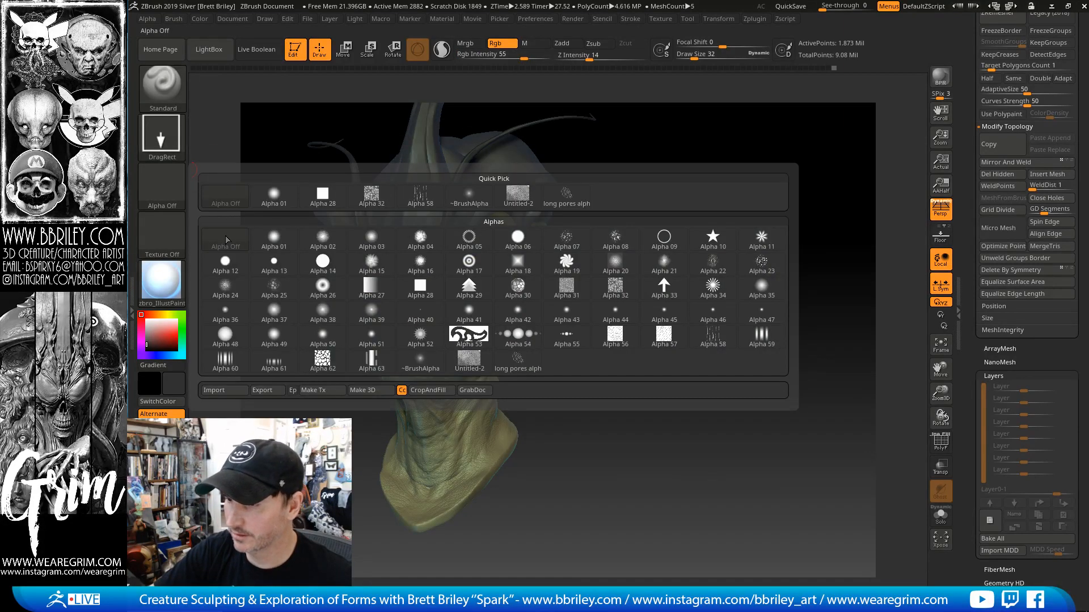
click(225, 240)
click(179, 198)
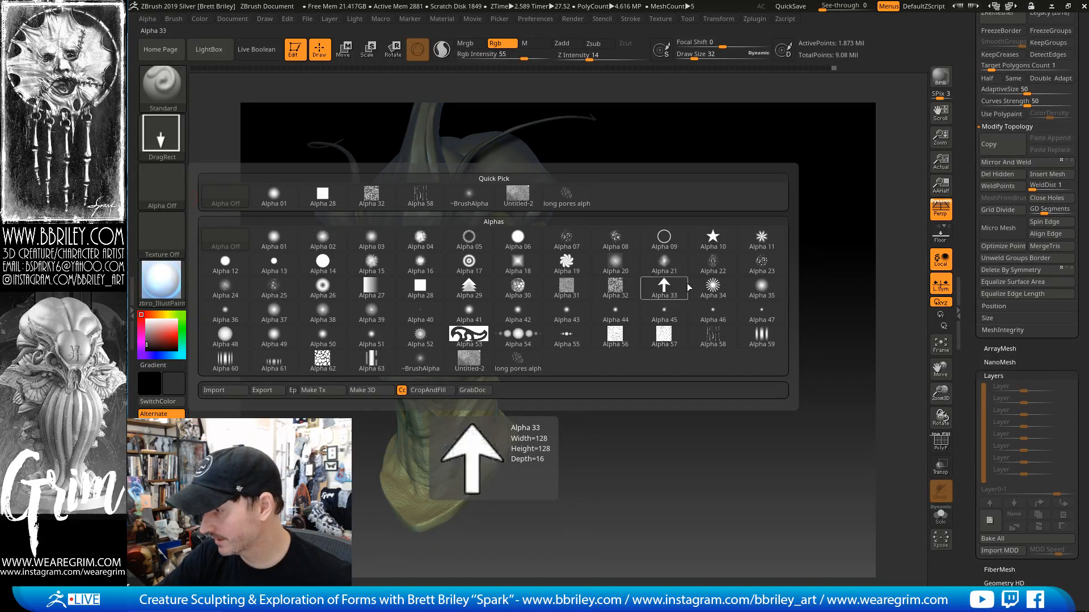
click(570, 289)
Choose Alpha 31 and stamp dark mottling over the cheek, jaw and side of the face on the olive head
mouse_move(664, 299)
mouse_down()
mouse_move(693, 240)
mouse_move(641, 283)
mouse_up()
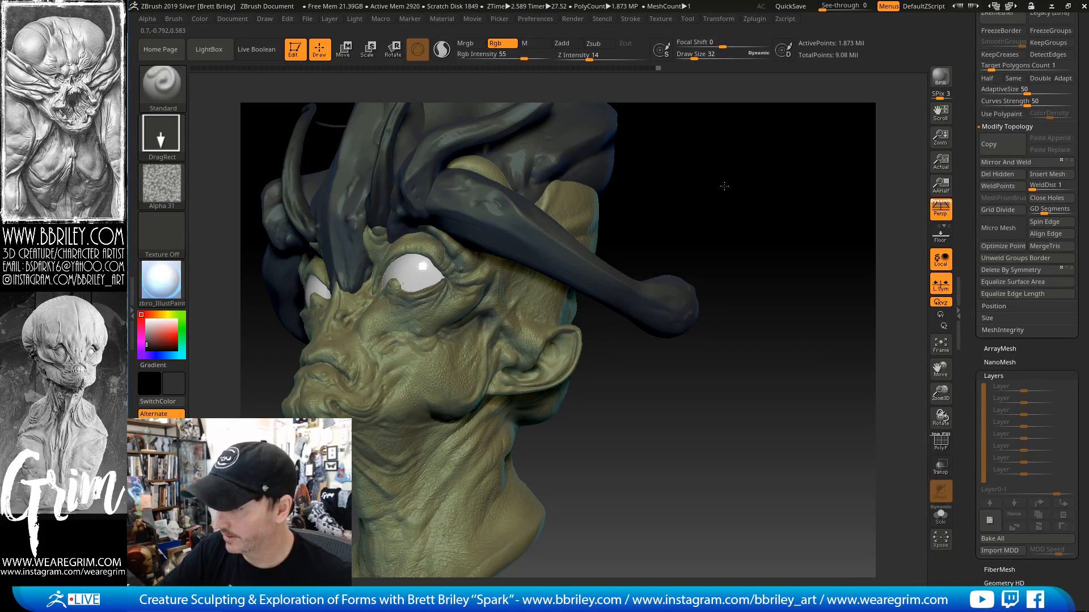
drag(724, 185, 805, 199)
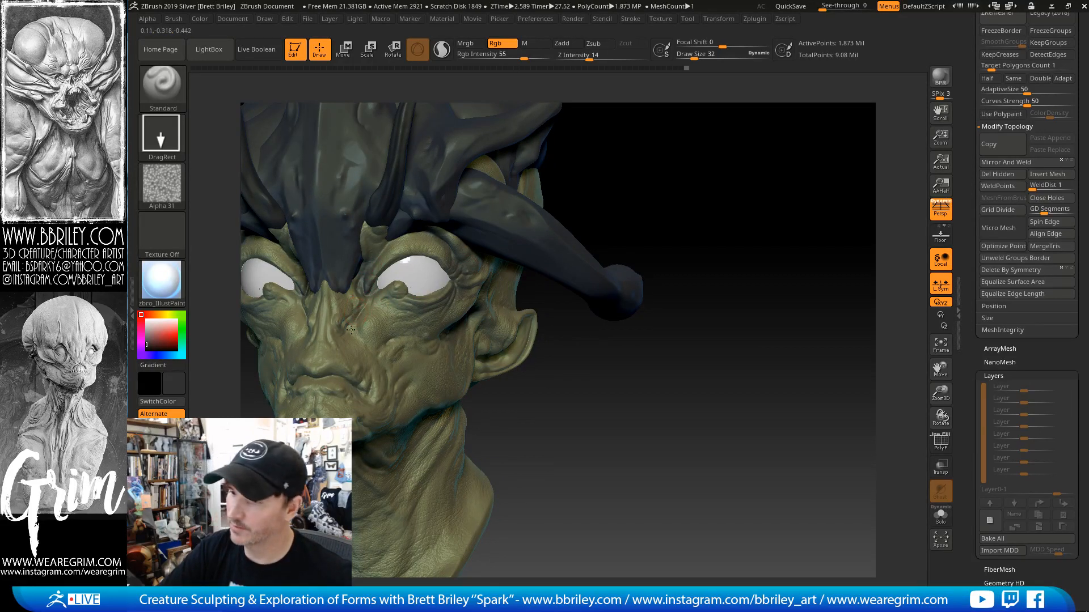
drag(620, 421, 543, 347)
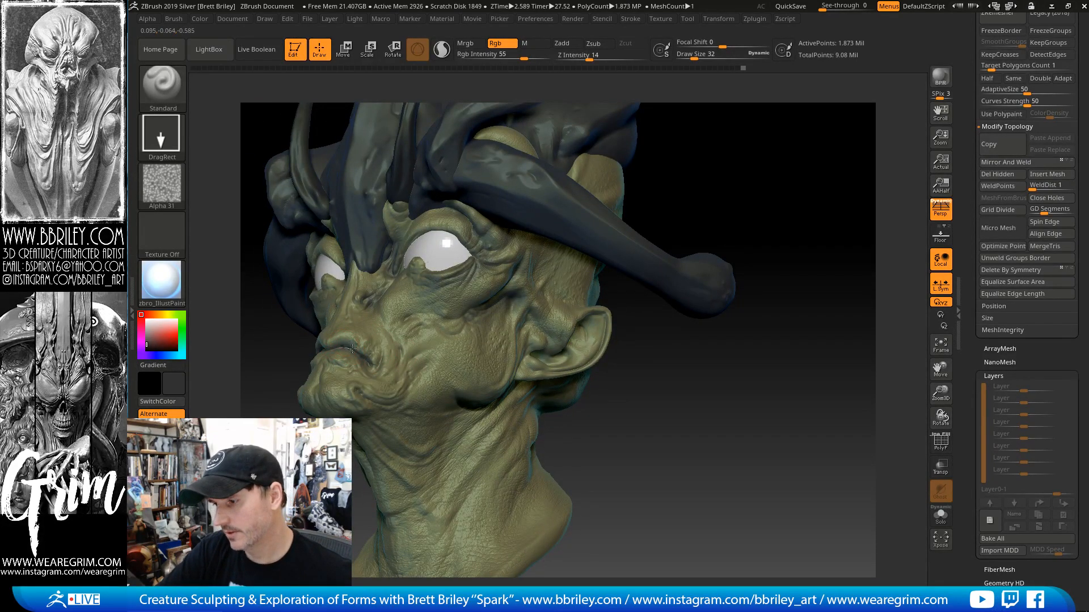
mouse_move(606, 445)
mouse_down()
mouse_move(659, 449)
mouse_move(652, 393)
mouse_move(483, 315)
mouse_up()
drag(585, 361, 504, 301)
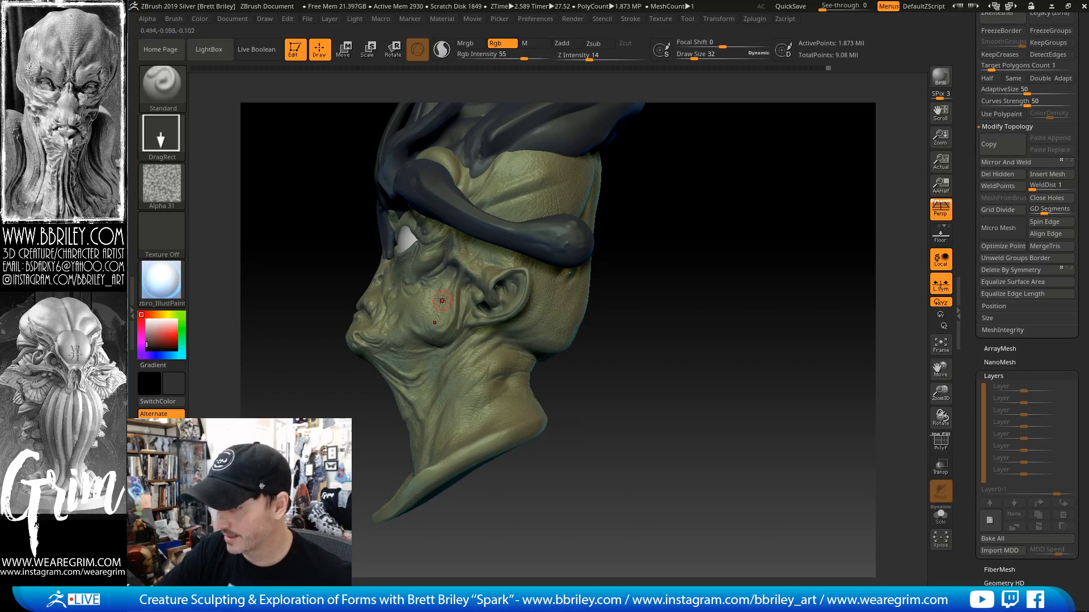
drag(510, 372, 506, 332)
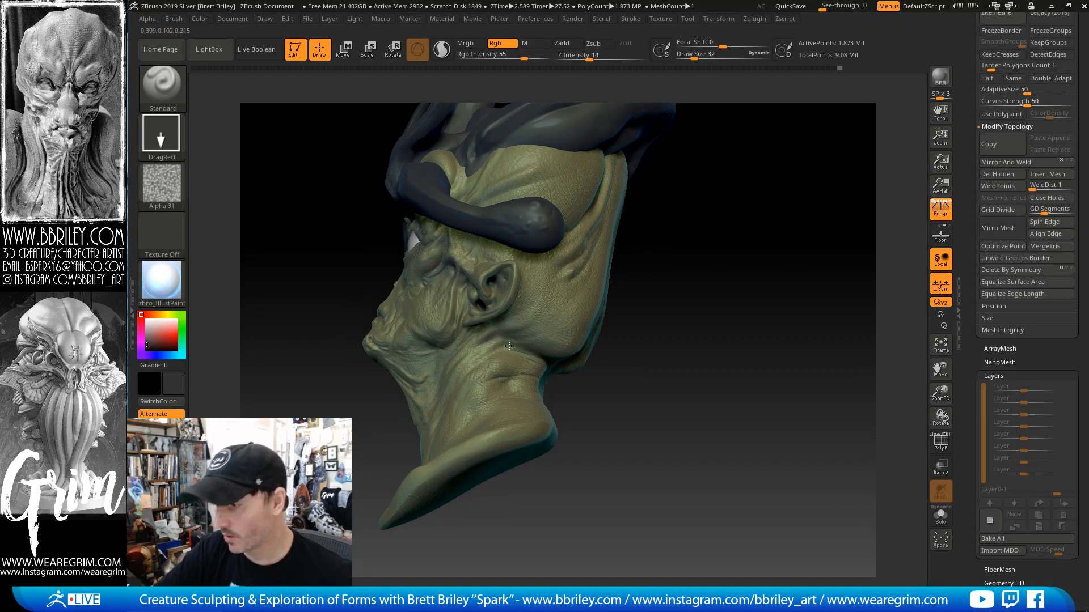
Stamp dark Alpha 31 mottling across the side and back of the skull, below the grey shell
drag(742, 253, 641, 175)
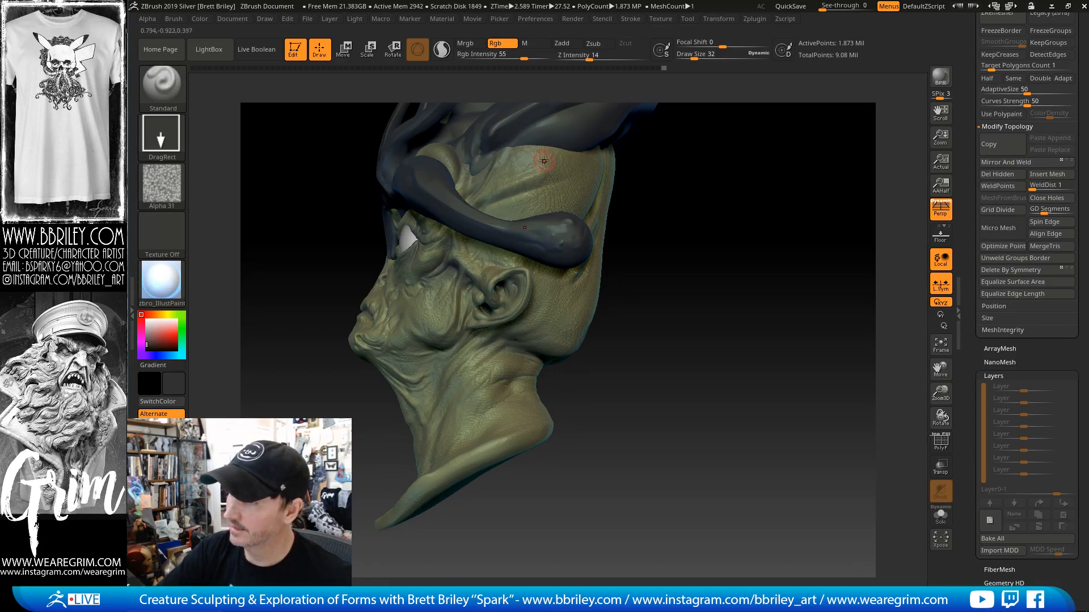
drag(561, 206, 631, 154)
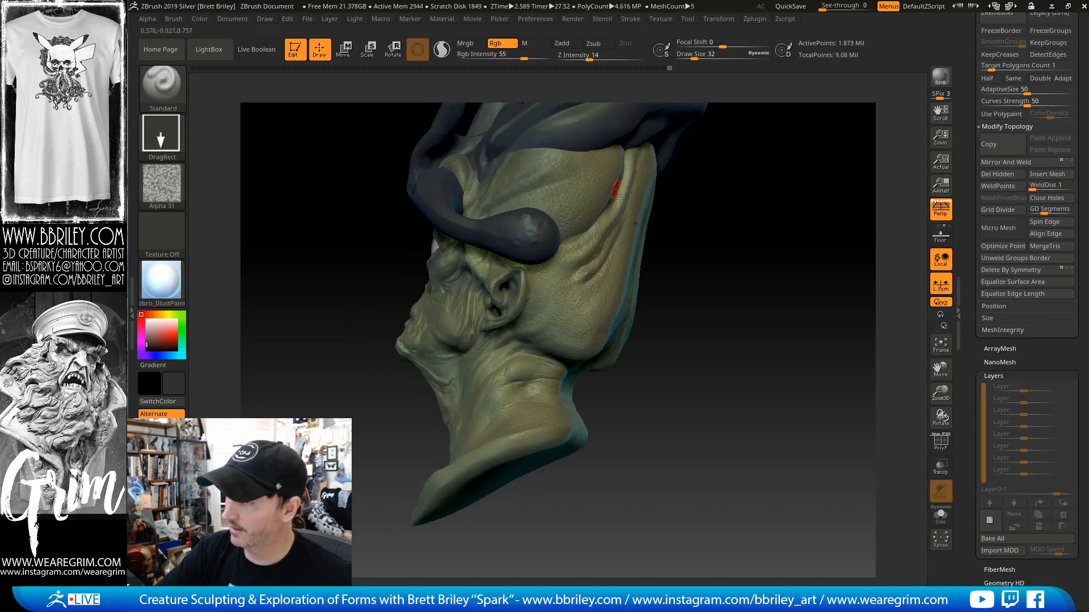
mouse_move(680, 216)
mouse_down()
mouse_move(765, 236)
mouse_move(590, 201)
mouse_up()
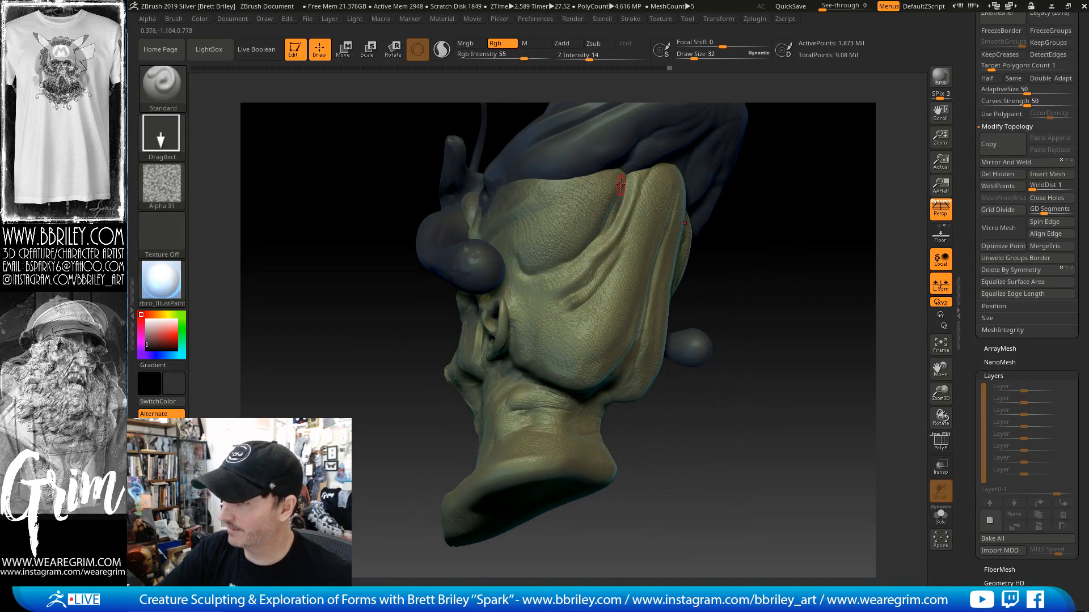
drag(659, 201, 674, 218)
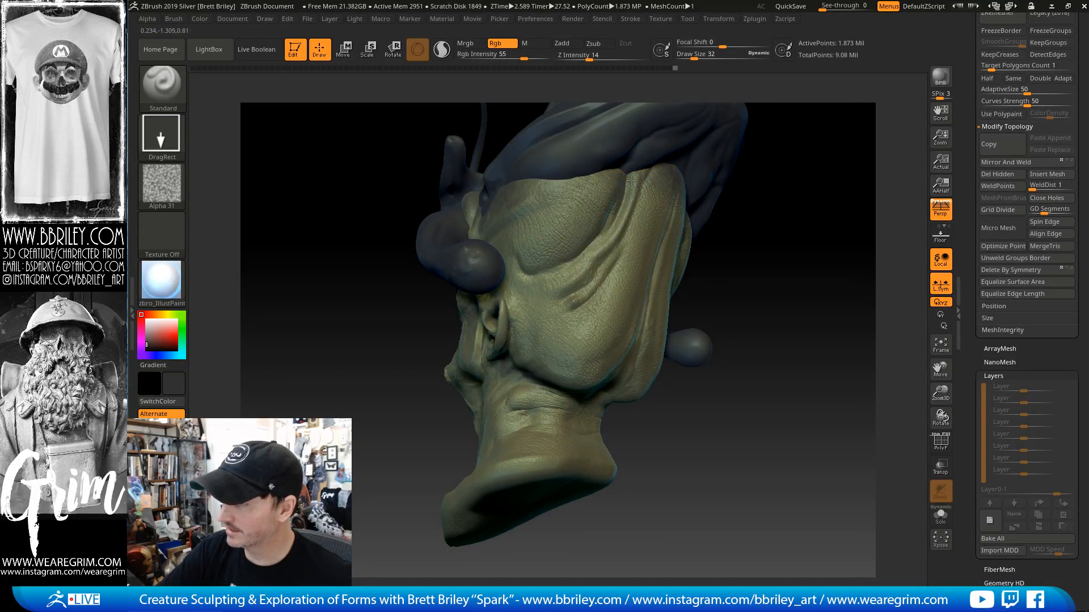
drag(785, 222, 704, 238)
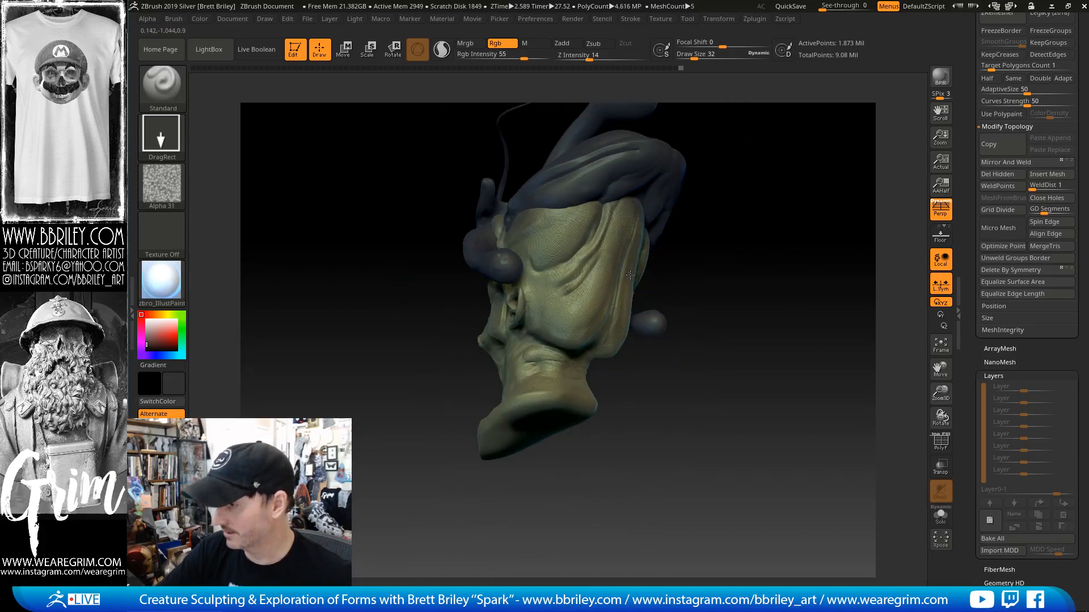
drag(626, 225, 631, 240)
drag(730, 262, 652, 246)
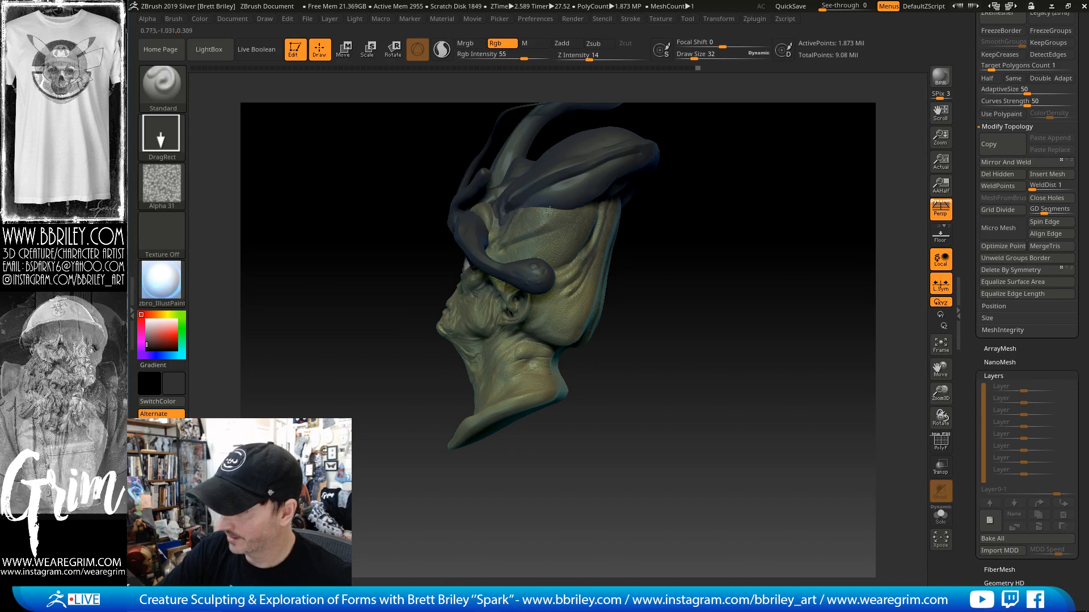
drag(584, 275, 594, 287)
drag(693, 275, 591, 268)
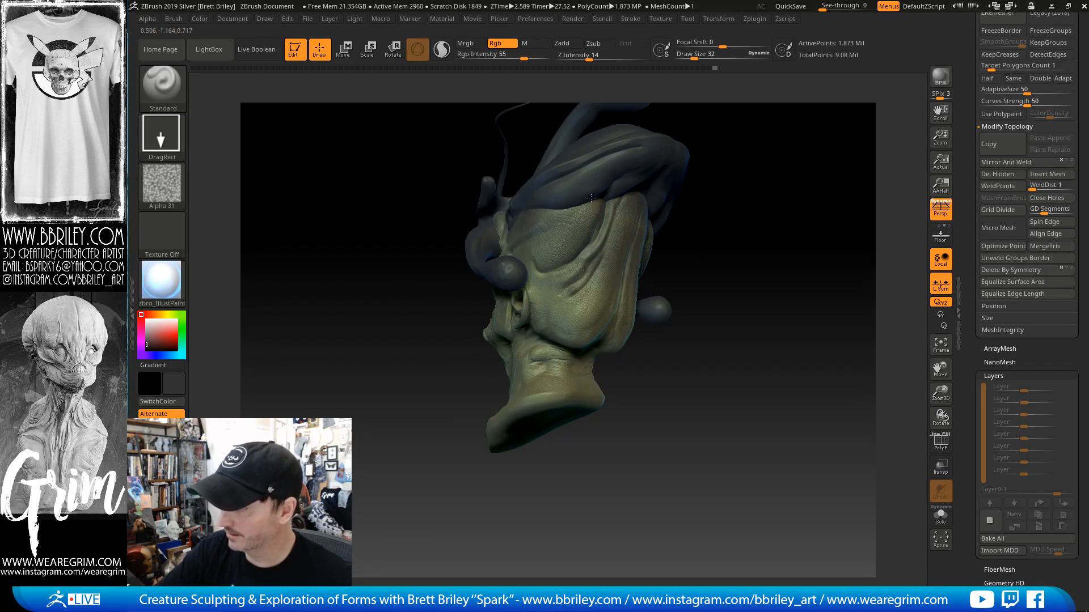
drag(733, 315, 523, 277)
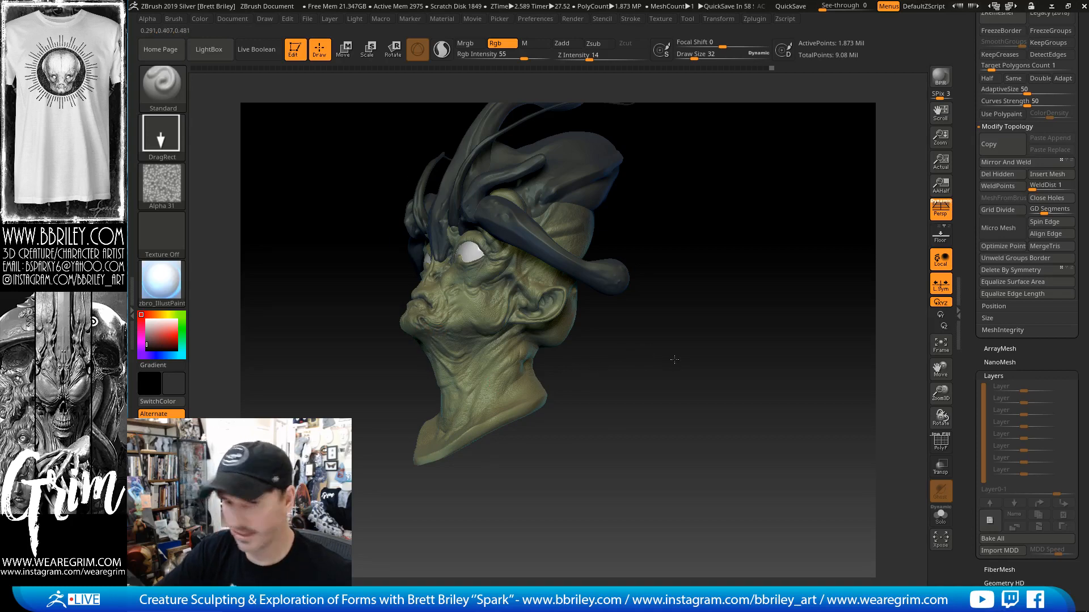
Stamp dark Alpha 31 mottling on the neck, under the jaw and around the eyes
mouse_move(673, 360)
mouse_down()
mouse_move(661, 329)
mouse_move(697, 360)
mouse_move(679, 314)
mouse_up()
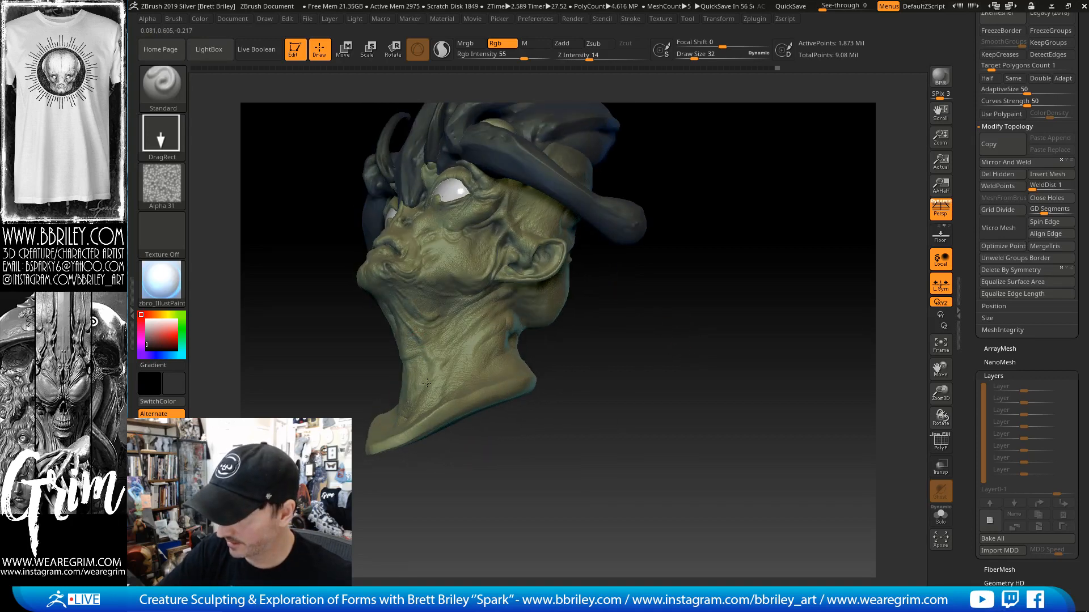
drag(636, 359, 402, 310)
mouse_move(629, 374)
mouse_down()
mouse_move(620, 389)
mouse_move(404, 299)
mouse_up()
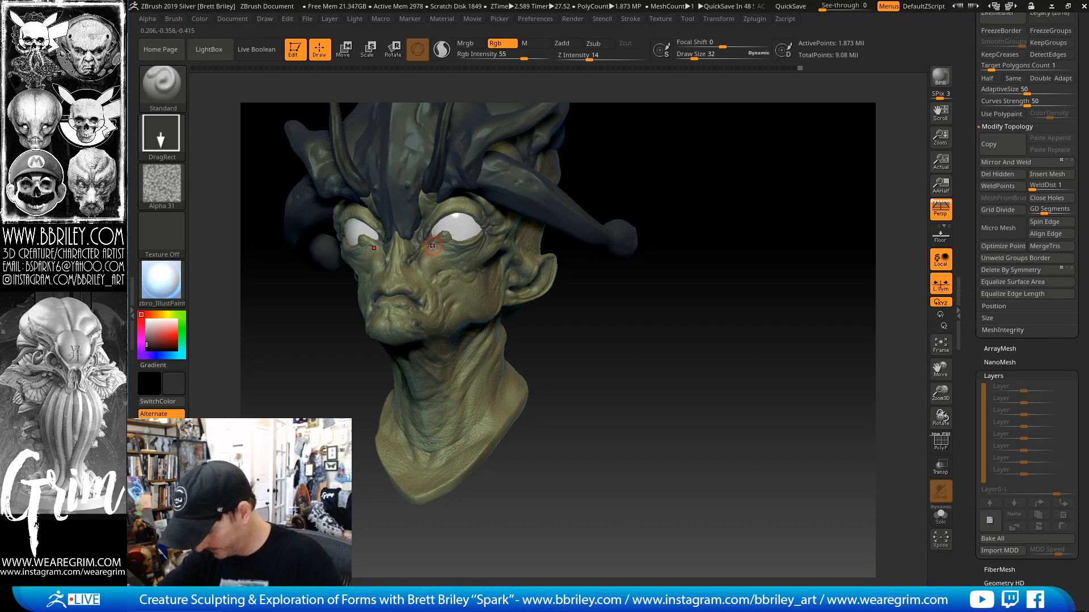
drag(712, 182, 605, 212)
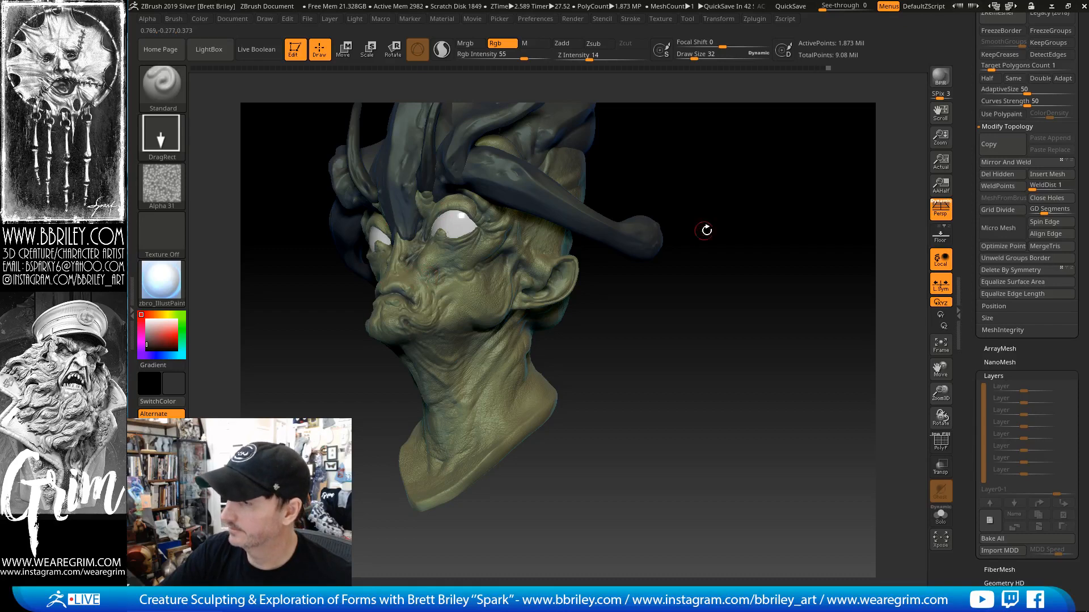
mouse_move(705, 231)
mouse_down()
mouse_move(625, 210)
mouse_move(461, 258)
mouse_up()
drag(697, 165, 632, 168)
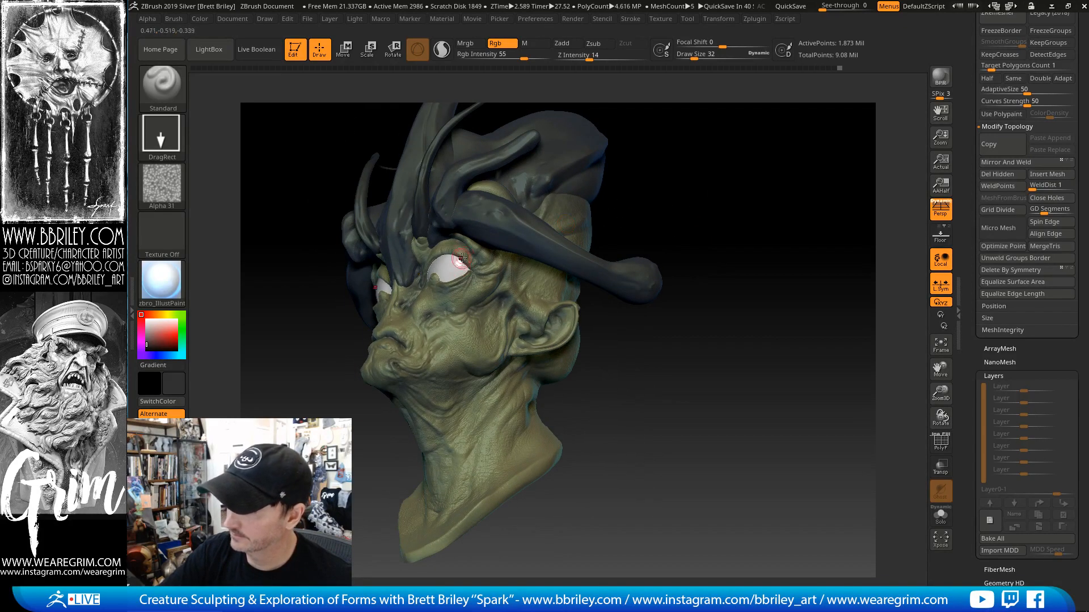
drag(726, 160, 611, 180)
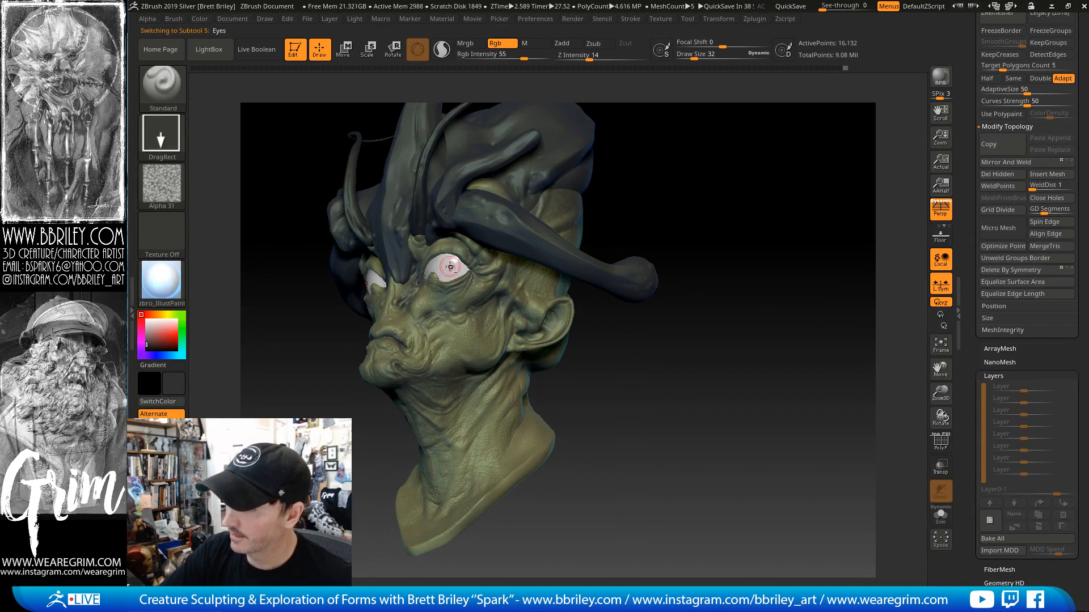
Make the Eyes subtool active, try darkening the eyeballs and undo the darkening back to white
alt+click(442, 266)
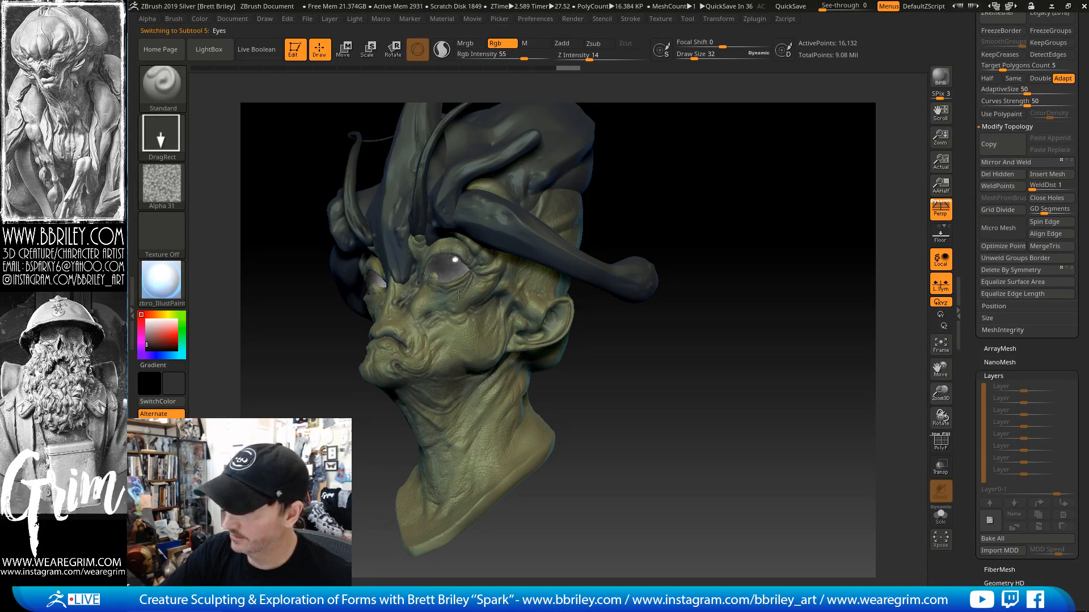
drag(658, 211, 709, 211)
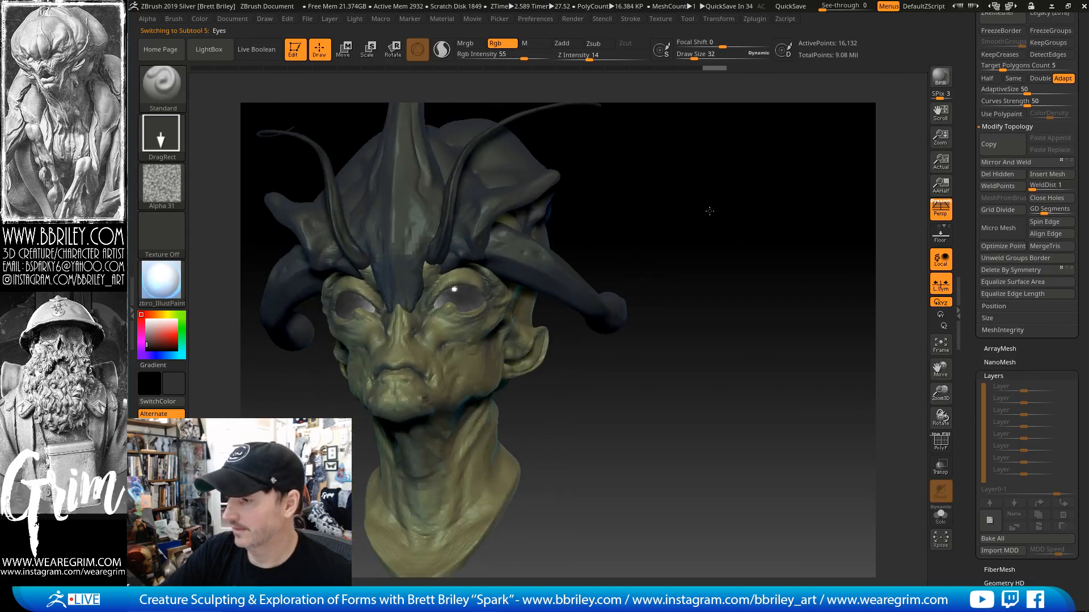
key(ctrl)
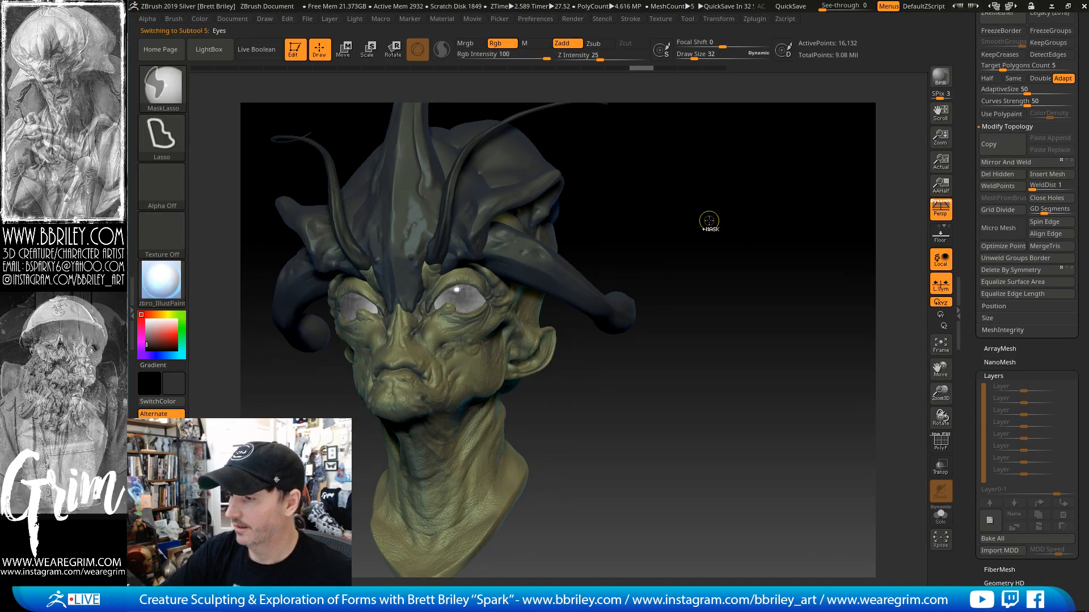
key(ctrl+z)
key(ctrl+z)
key(ctrl+z)
key(ctrl+z)
key(ctrl+z)
key(ctrl+z)
key(ctrl+z)
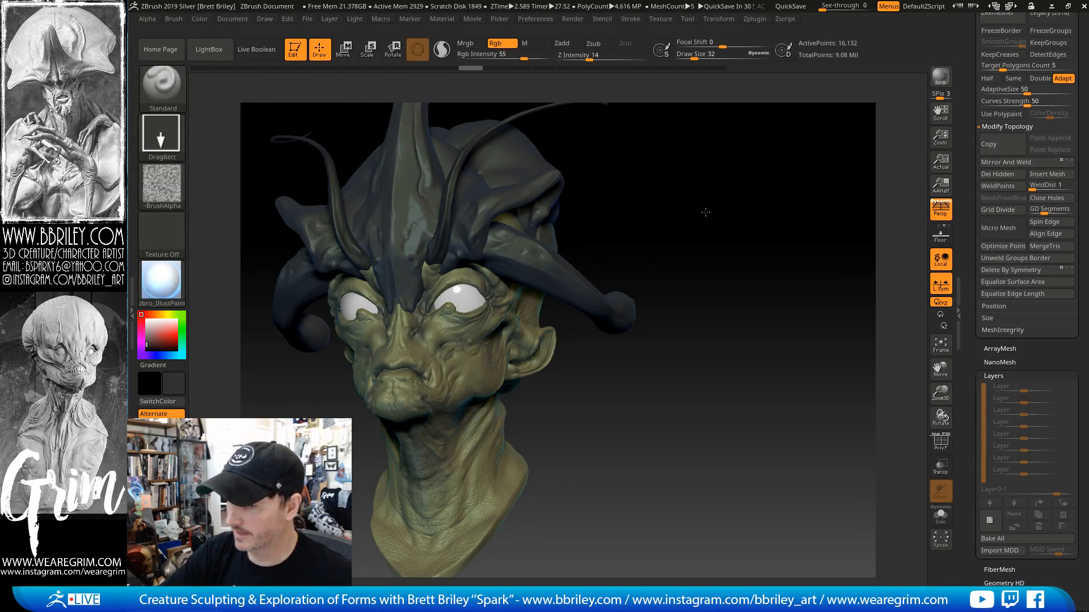
Try filling the eyes with a brownish grey of R 85, G 76, B 76 and with a darker R 80, G 63, B 63
click(148, 341)
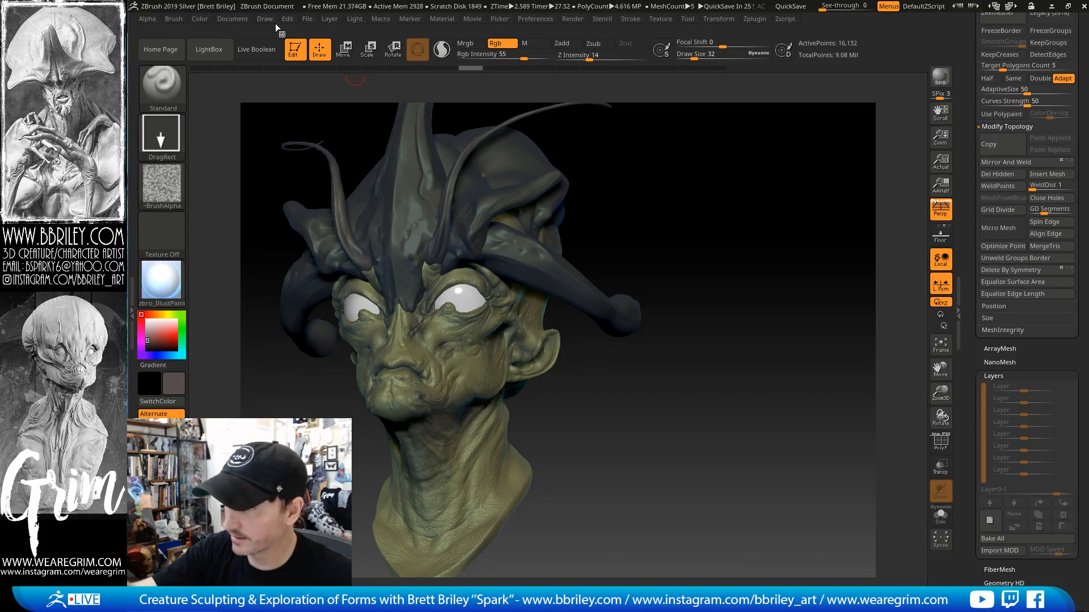
click(208, 19)
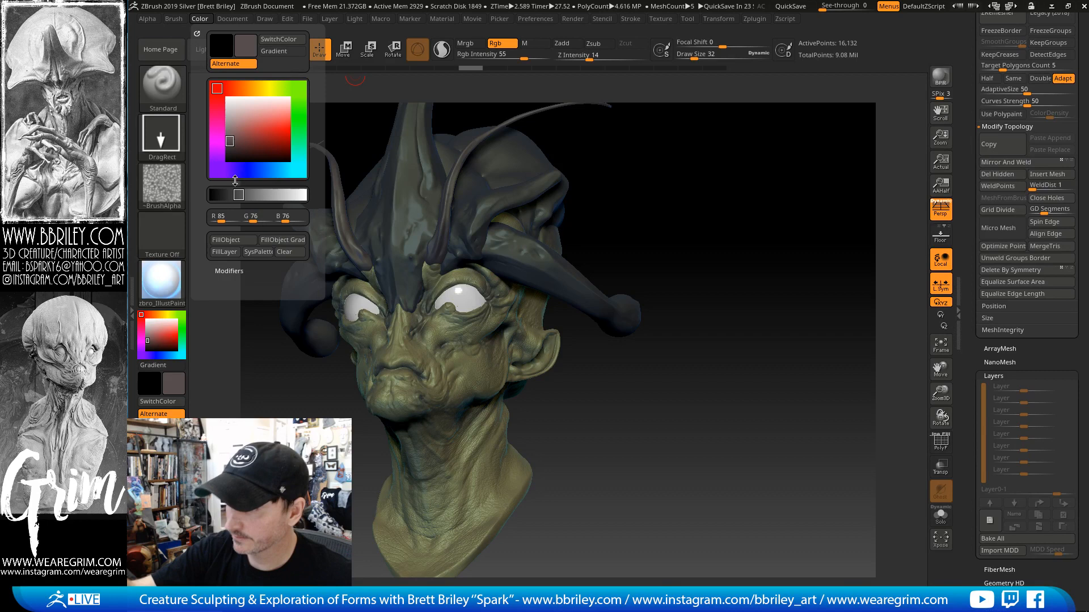
click(233, 241)
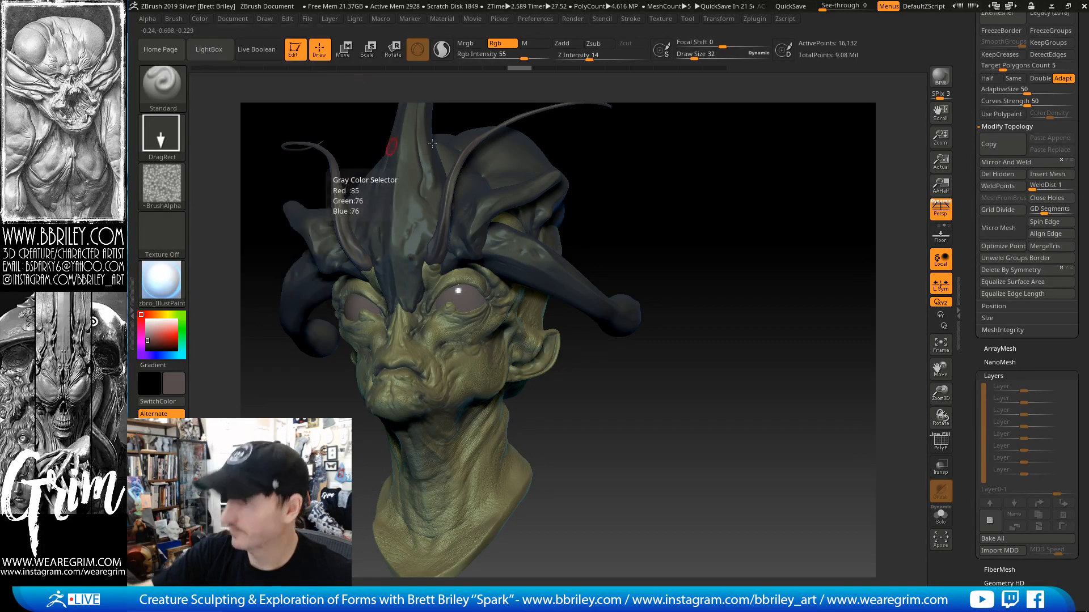
mouse_move(749, 170)
mouse_down()
mouse_move(703, 182)
mouse_move(731, 199)
mouse_move(740, 192)
mouse_up()
click(149, 342)
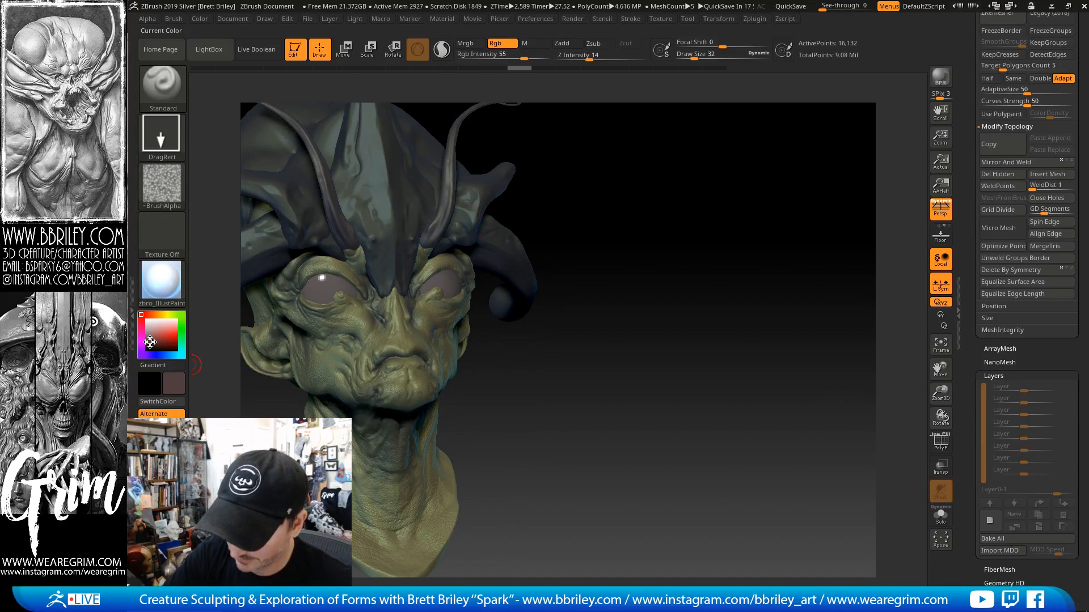
click(199, 19)
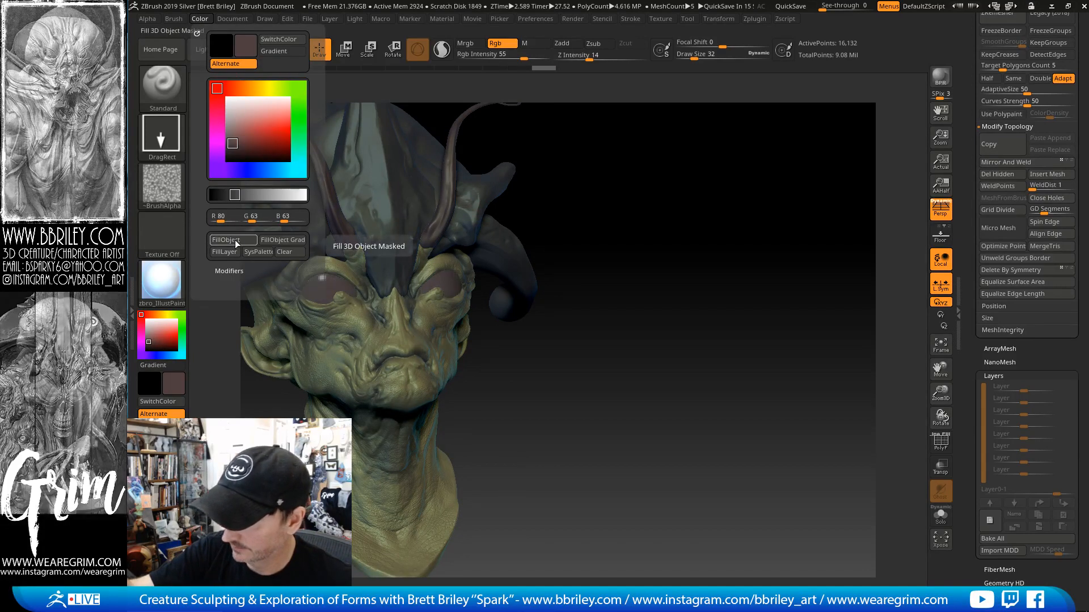
click(236, 244)
Fill the eyes with a muted teal of R 63, G 80, B 77, and refill them with a lighter R 92, G 122, B 117
click(182, 348)
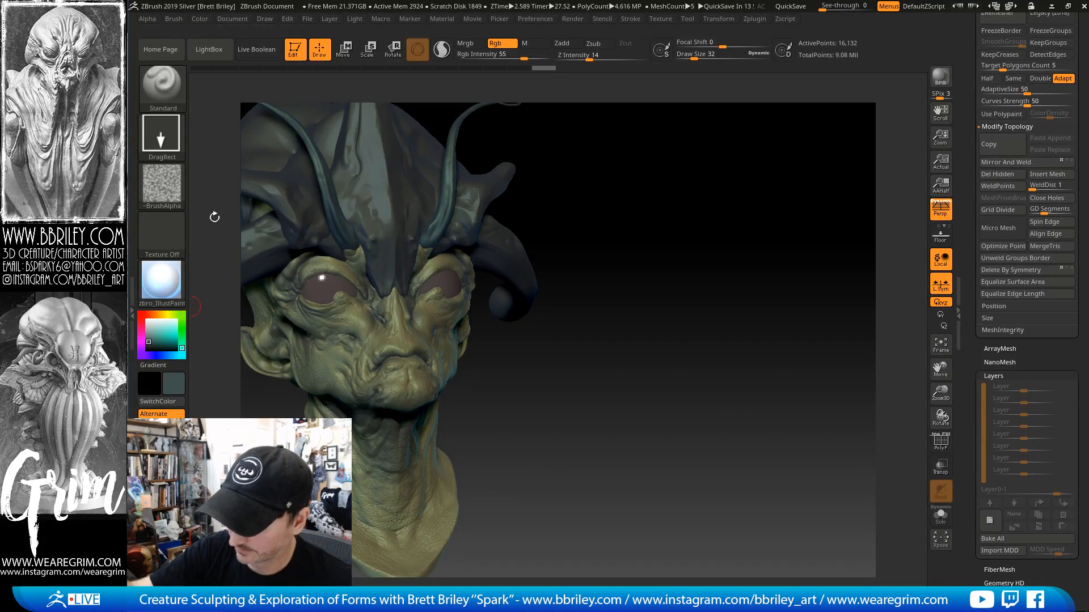
click(200, 19)
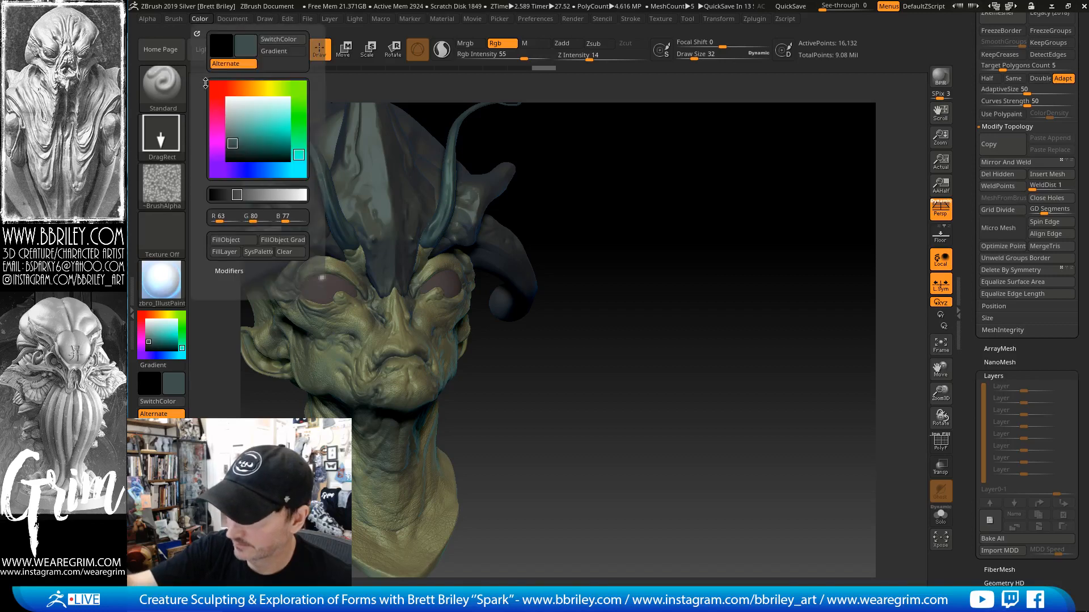
click(236, 241)
click(150, 337)
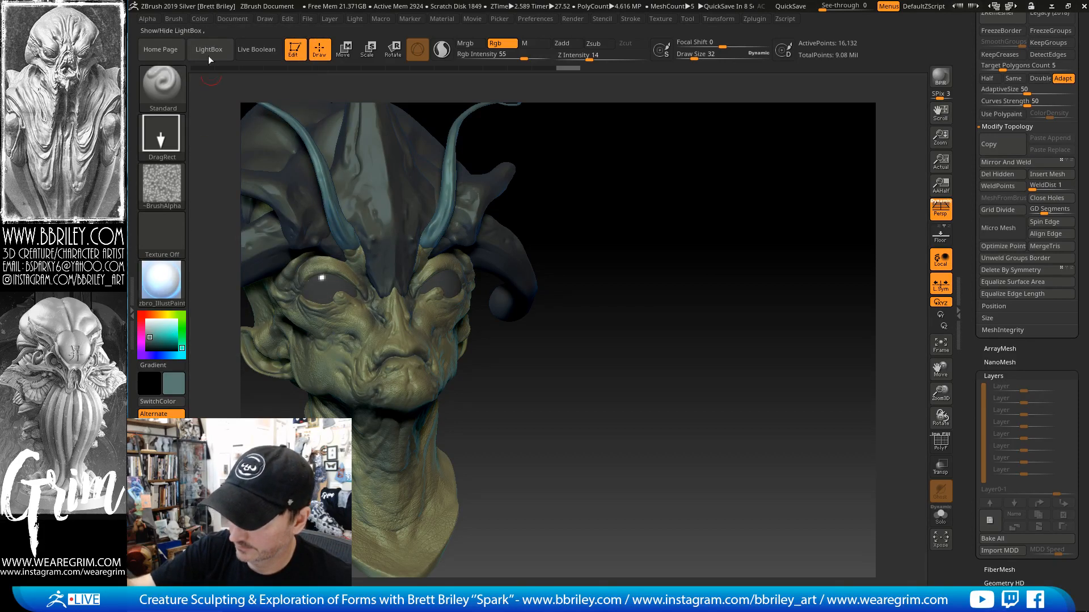
click(199, 19)
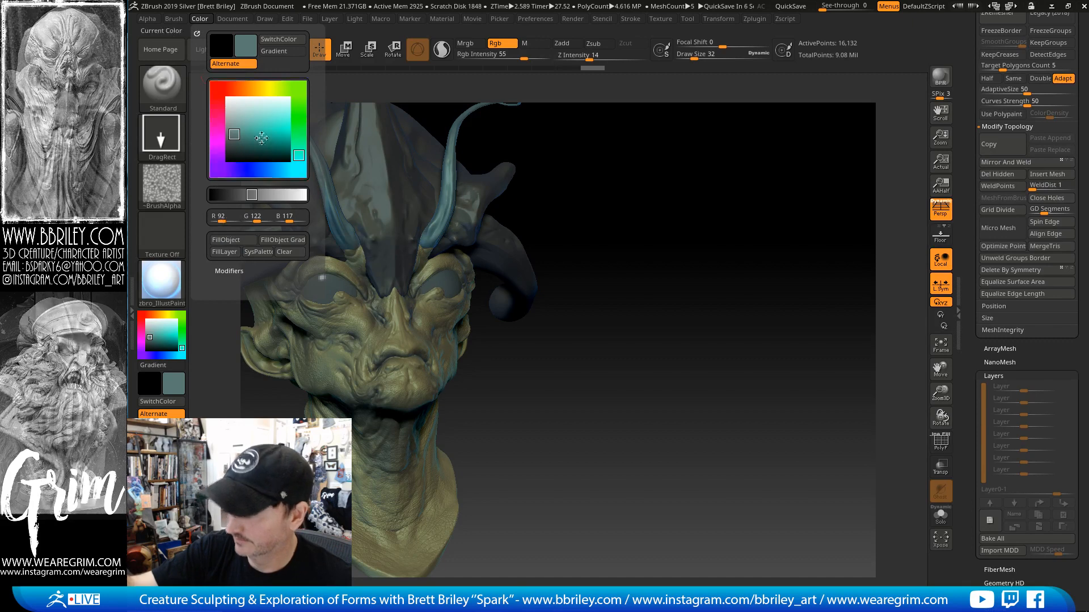
drag(709, 171, 424, 223)
Make the antennae subtool PM3D_ZSphere1_2 active and pick the head's olive as the active colour
alt+click(423, 224)
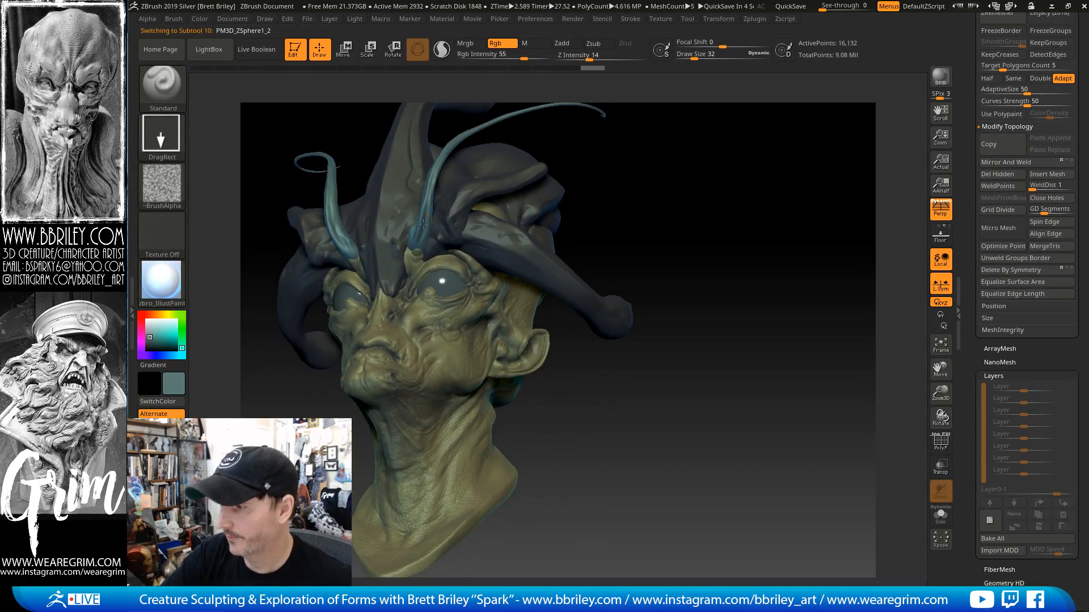
drag(651, 150, 498, 266)
key(c)
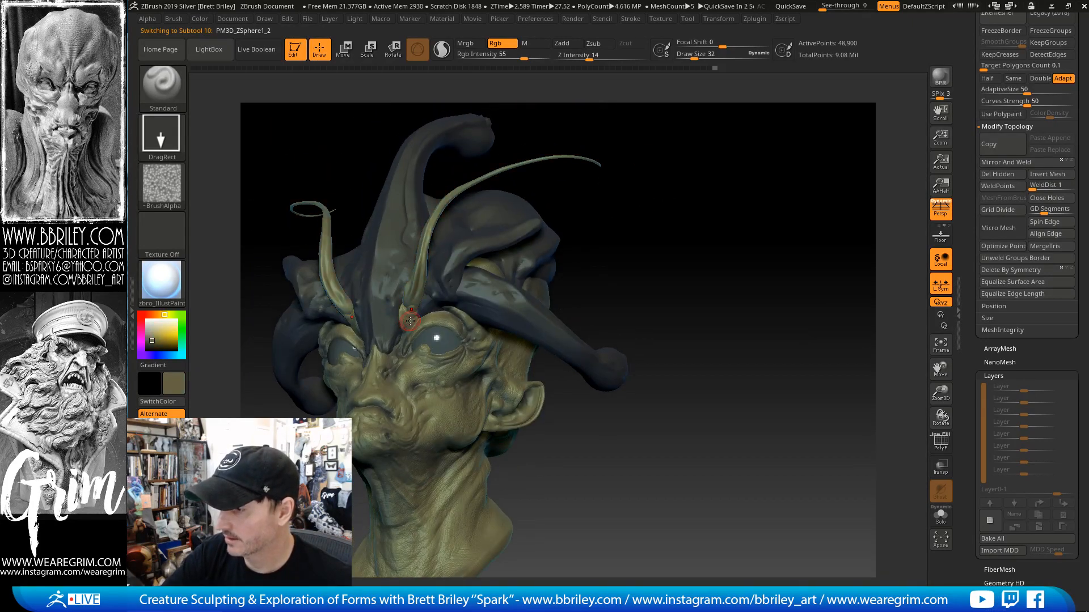
Try to fill the antennae with the olive and undo the mistaken fill of the whole canvas layer
click(199, 19)
click(228, 251)
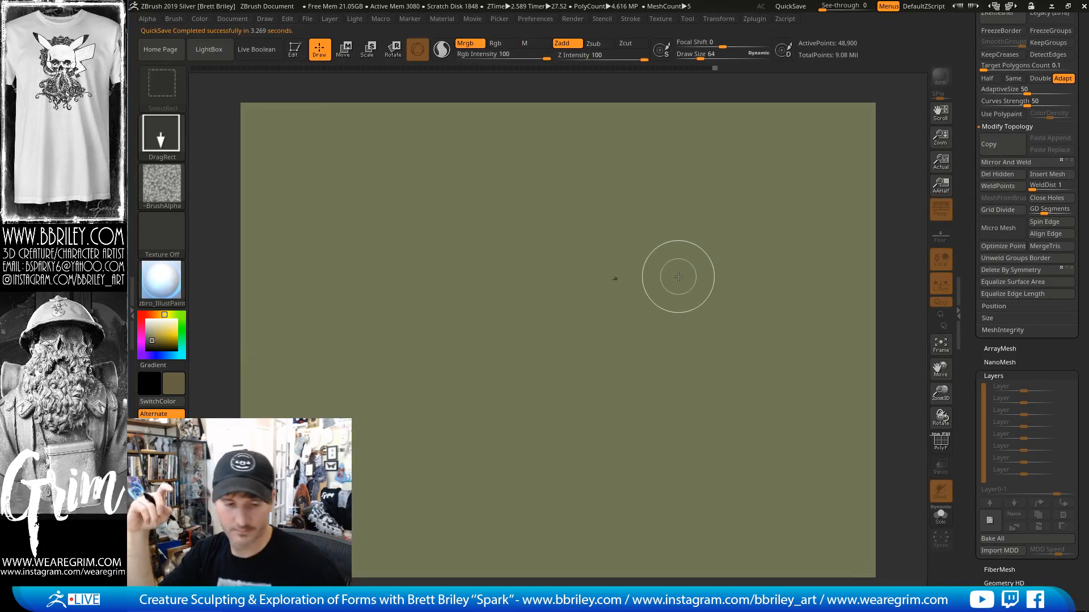
key(ctrl+z)
key(ctrl+z)
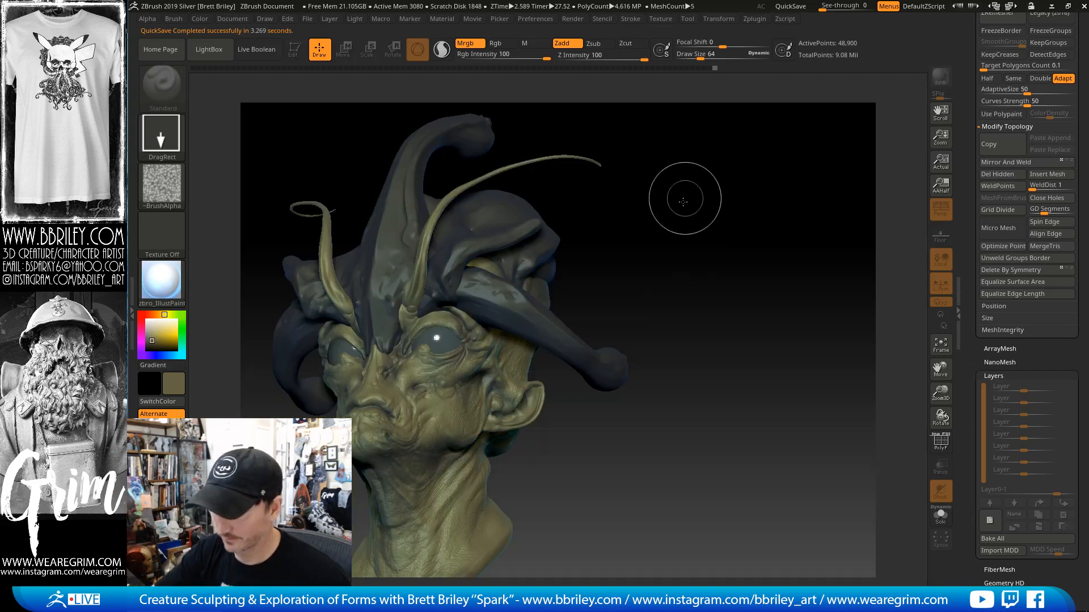
Return the canvas to the editable model and make the antennae subtool PM3D_ZSphere1_2 active
key(ctrl+z)
key(ctrl+z)
key(ctrl+z)
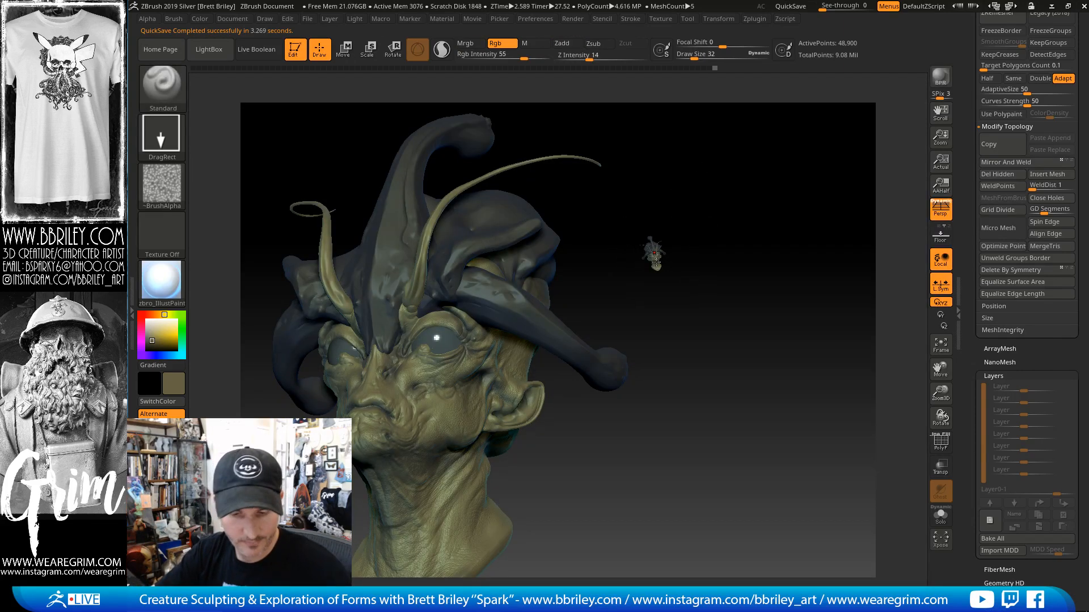
mouse_move(582, 299)
alt+mouse_down()
mouse_move(607, 340)
mouse_move(663, 345)
mouse_move(698, 323)
mouse_move(713, 348)
mouse_move(744, 323)
mouse_move(646, 294)
alt+mouse_up()
alt+click(484, 310)
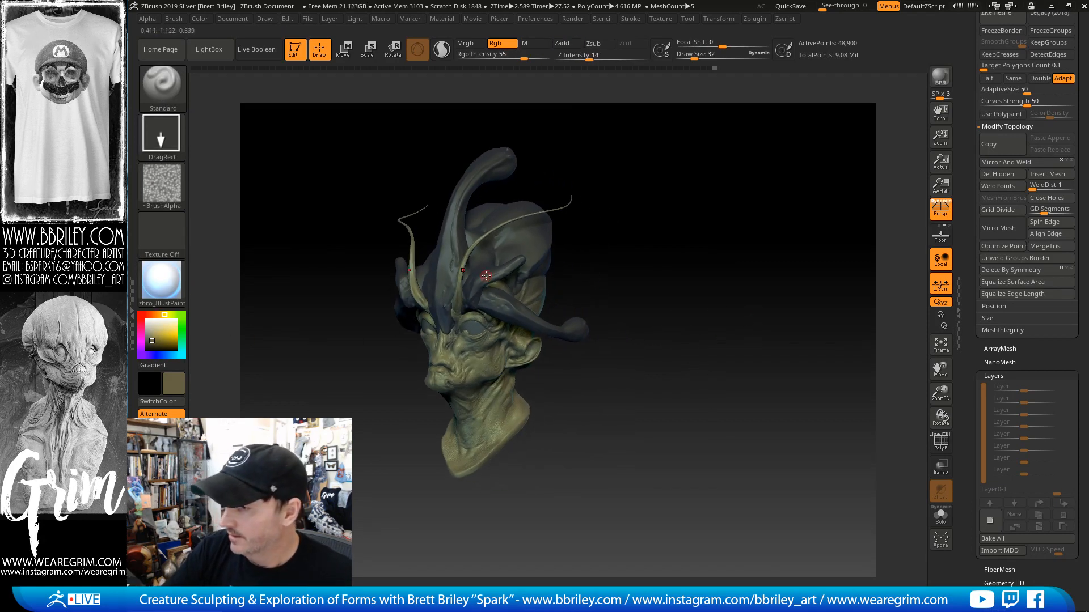
drag(608, 173, 623, 148)
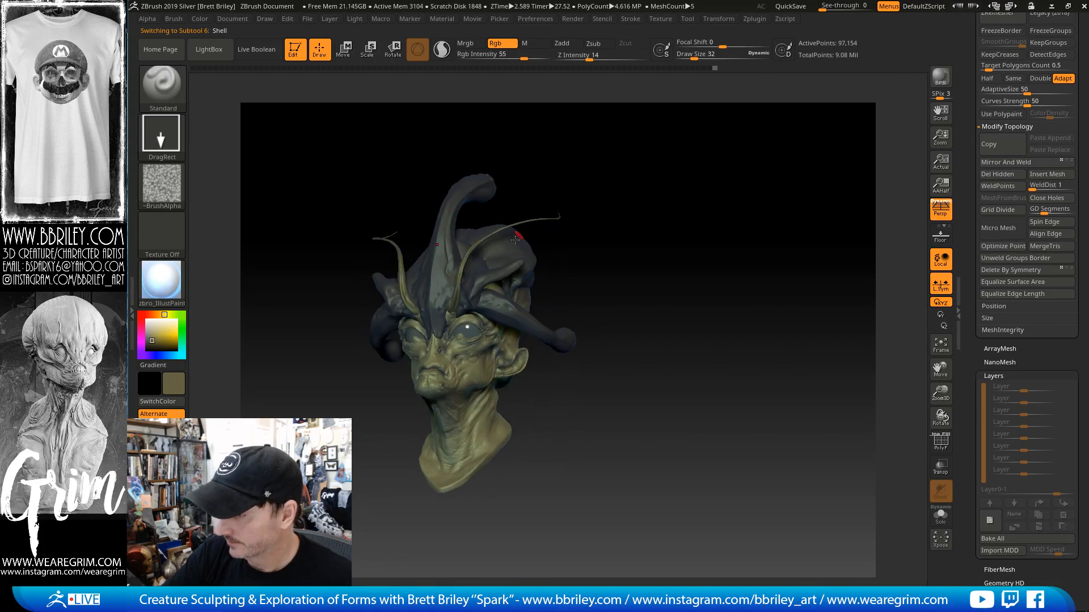
alt+click(452, 302)
alt+drag(612, 212, 615, 301)
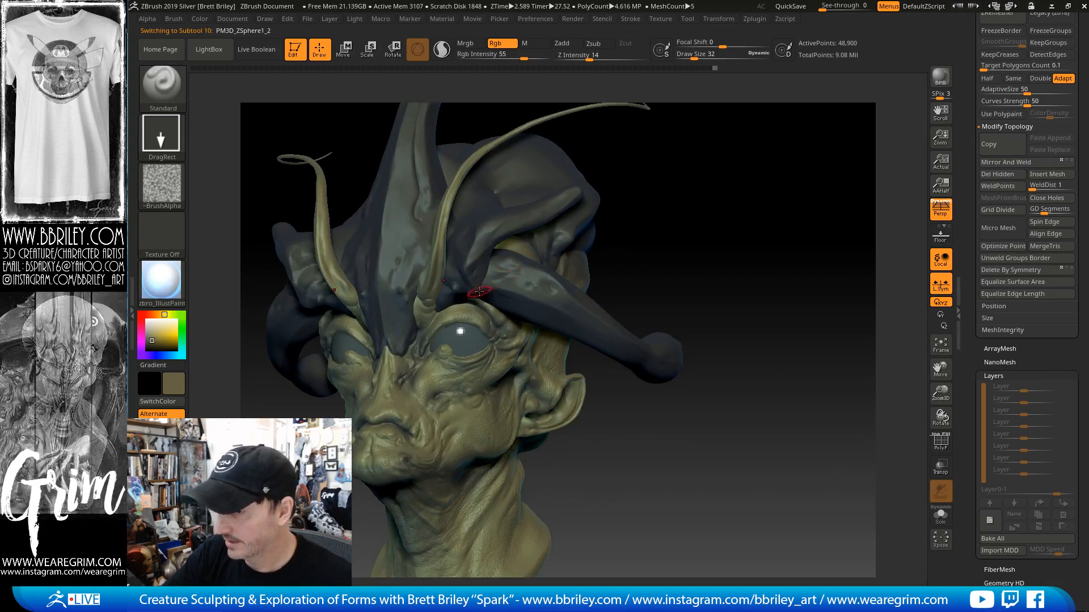
Try painting the antenna bases with a sampled dark grey and undo the strokes
key(c)
drag(428, 298, 444, 326)
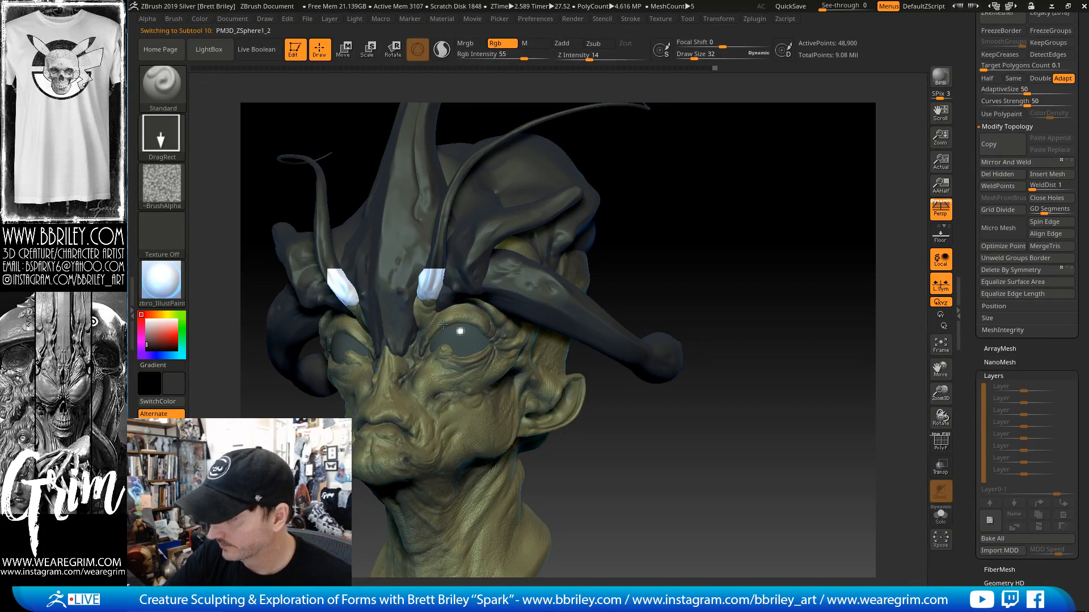
key(ctrl+z)
key(ctrl+z)
Pick the head's olive as the active colour and fill the antennae object with it
key(c)
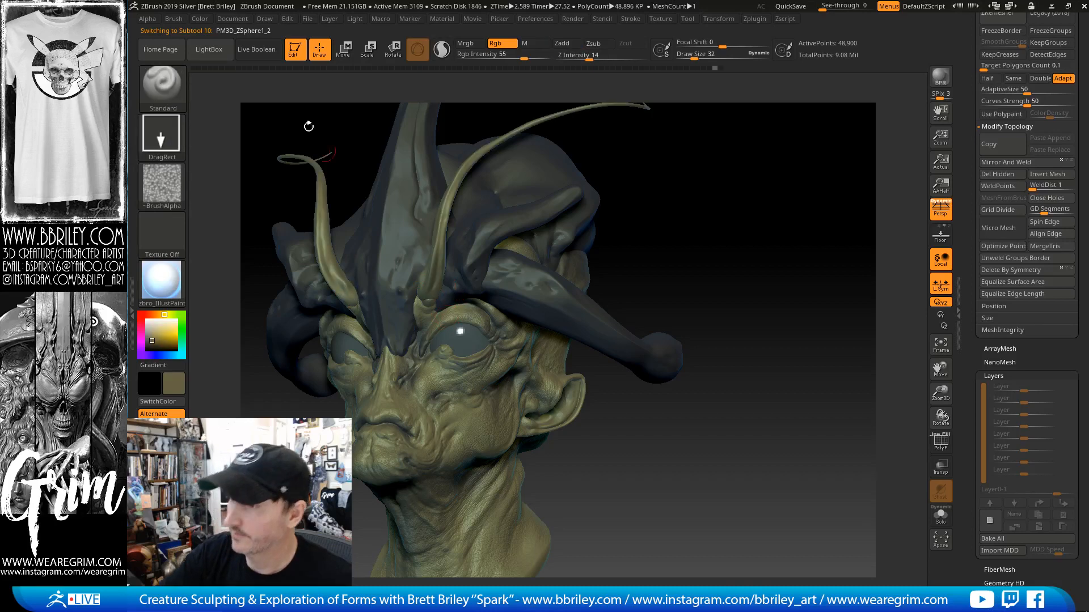
click(200, 18)
click(229, 240)
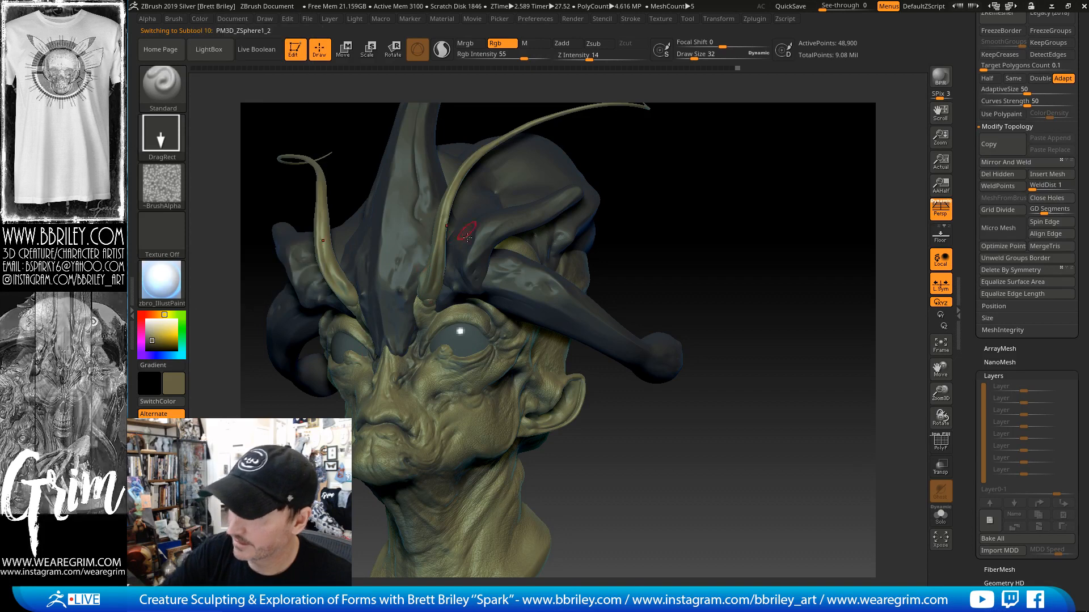
Pick a dark grey from the shell and paint mottled patches of it on the antennae
key(c)
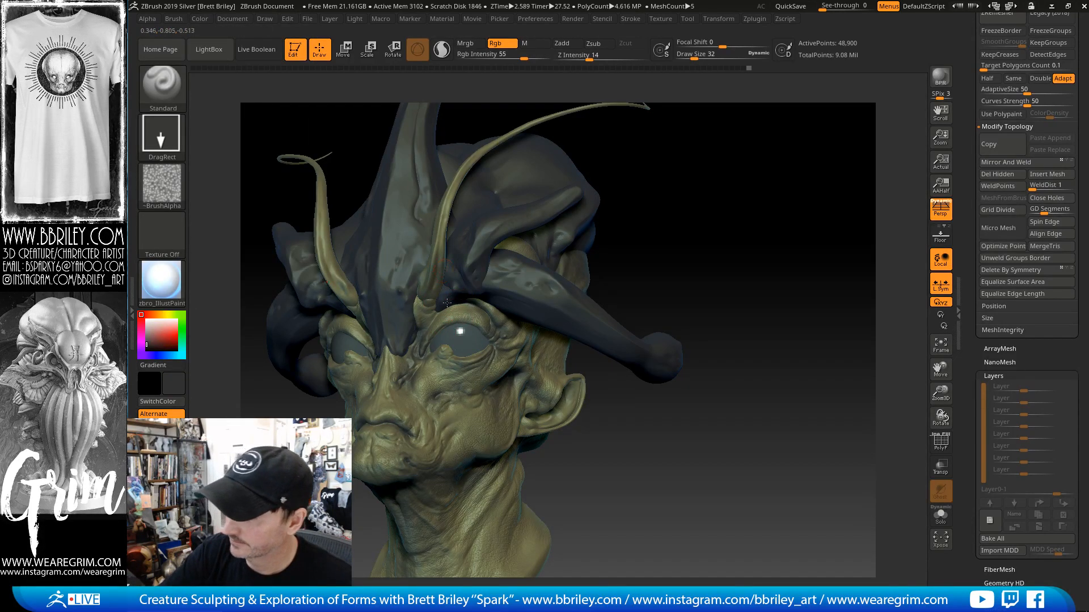
drag(445, 228, 447, 211)
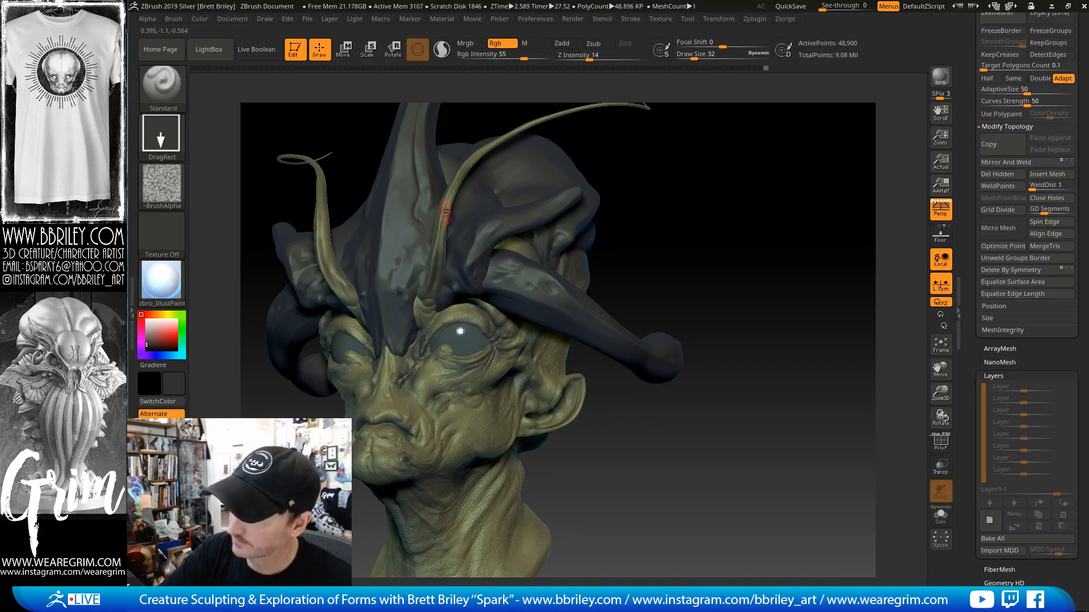
drag(716, 211, 733, 163)
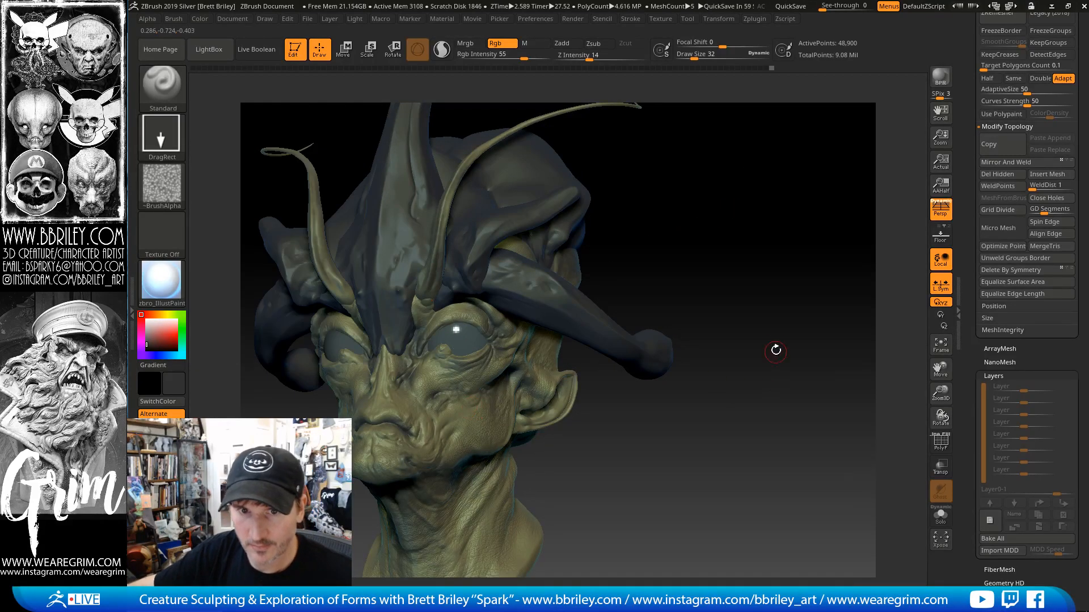
drag(774, 333, 736, 308)
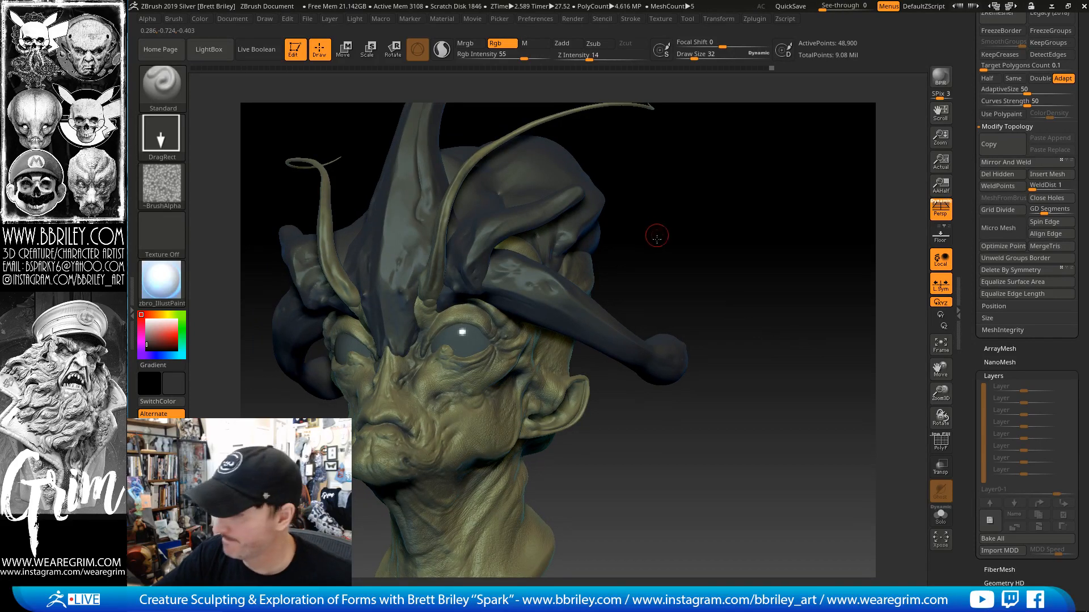
Make the Head_new3 subtool active and mottle dark grey around the eyes, down the neck and over the back of the head
drag(654, 236, 403, 304)
drag(668, 185, 478, 338)
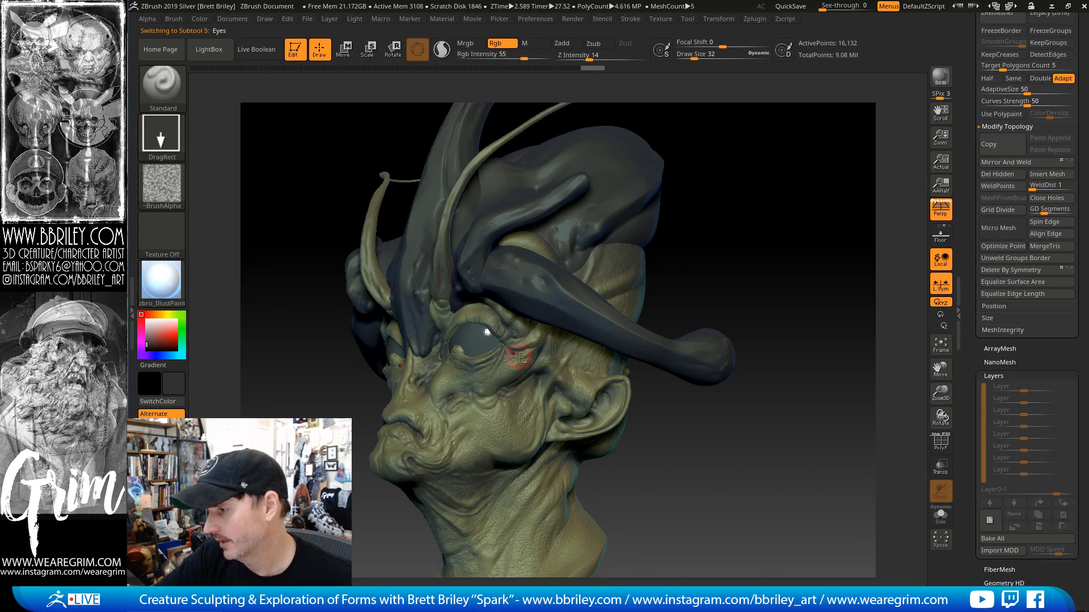
alt+click(477, 306)
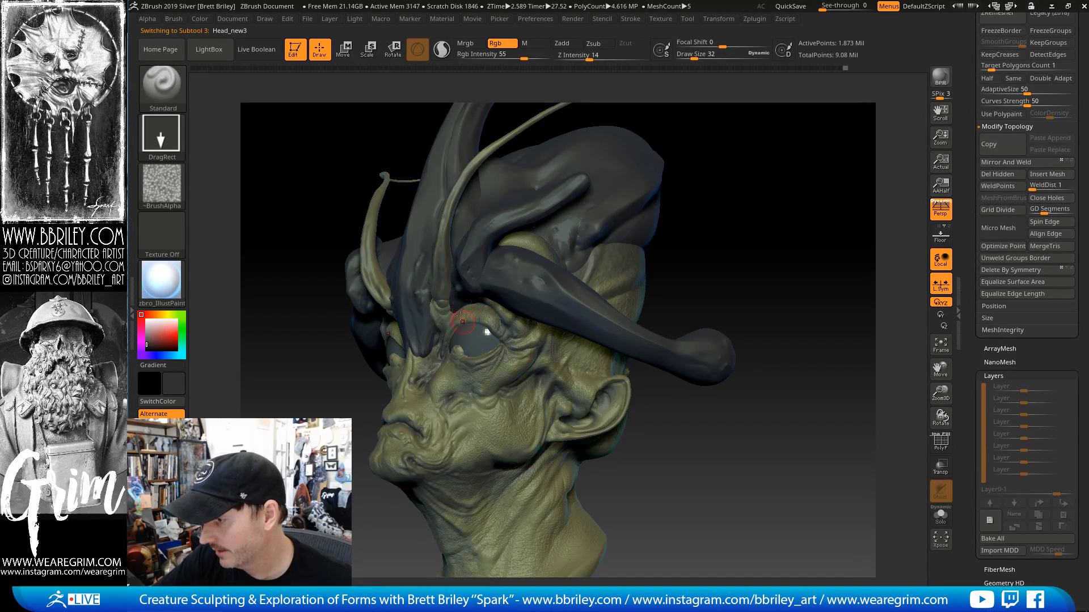
drag(666, 260, 450, 340)
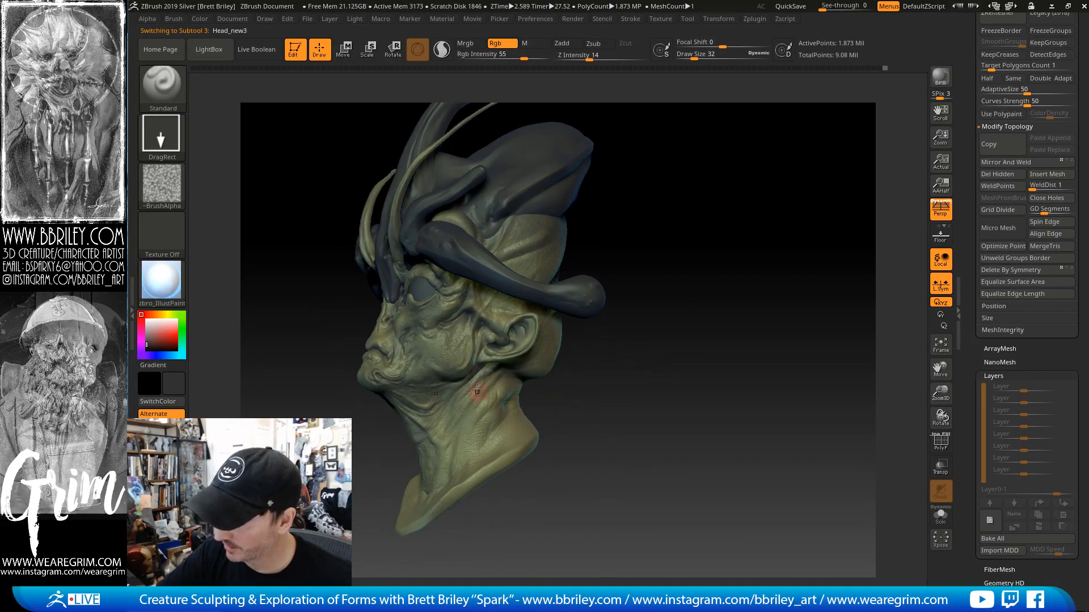
drag(565, 415, 508, 379)
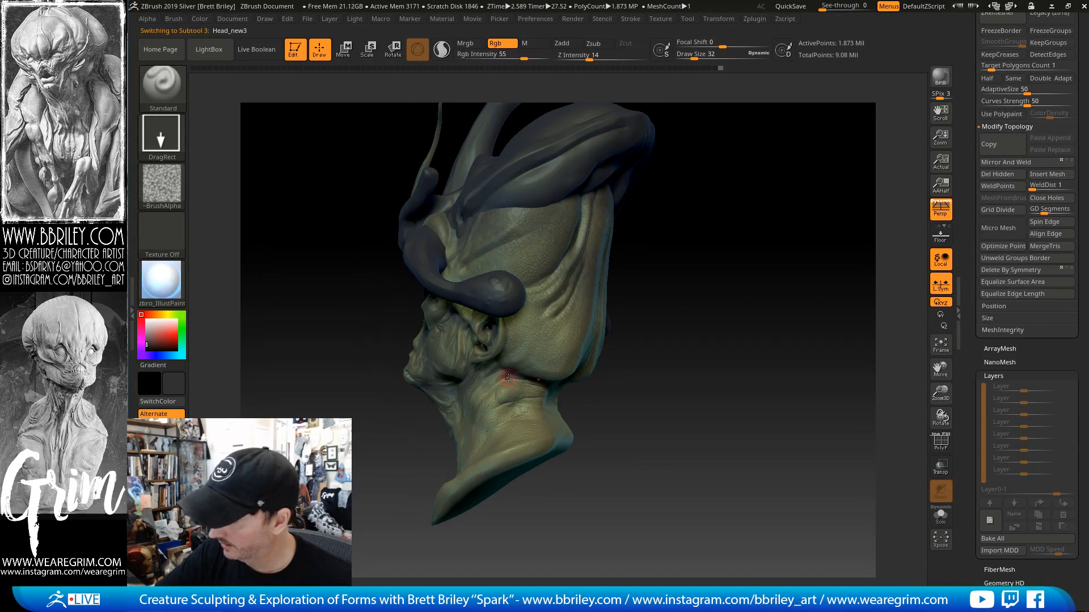
right_drag(532, 360, 596, 370)
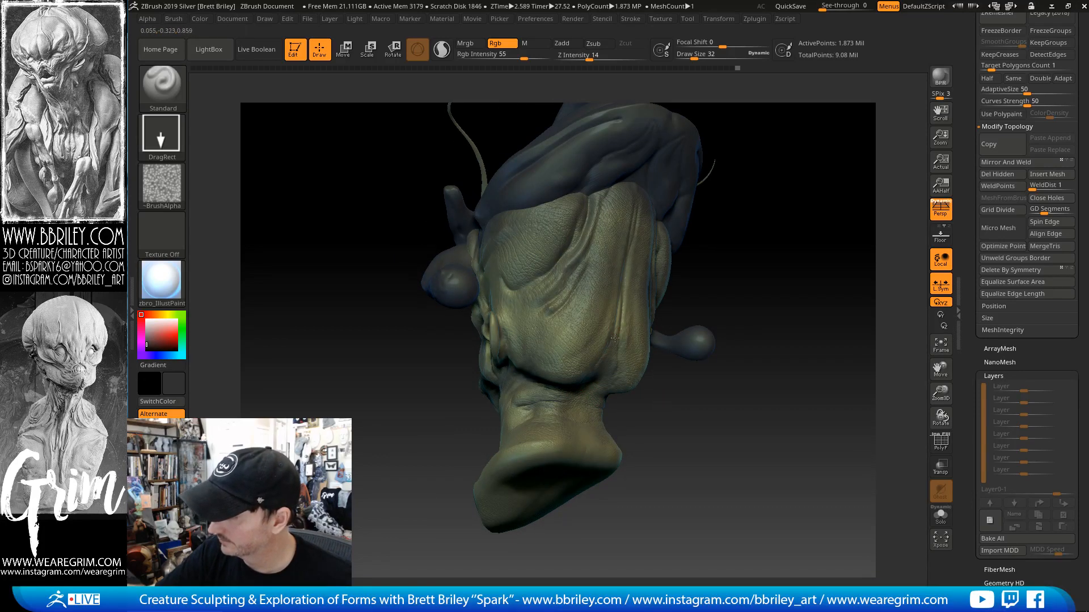
drag(749, 190, 591, 271)
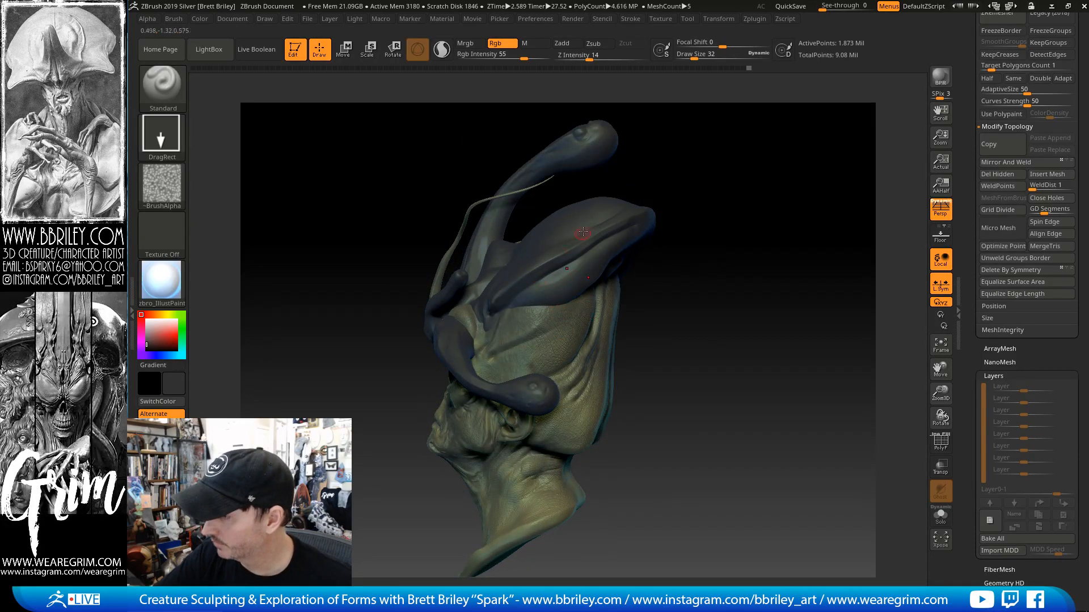
drag(690, 223, 567, 289)
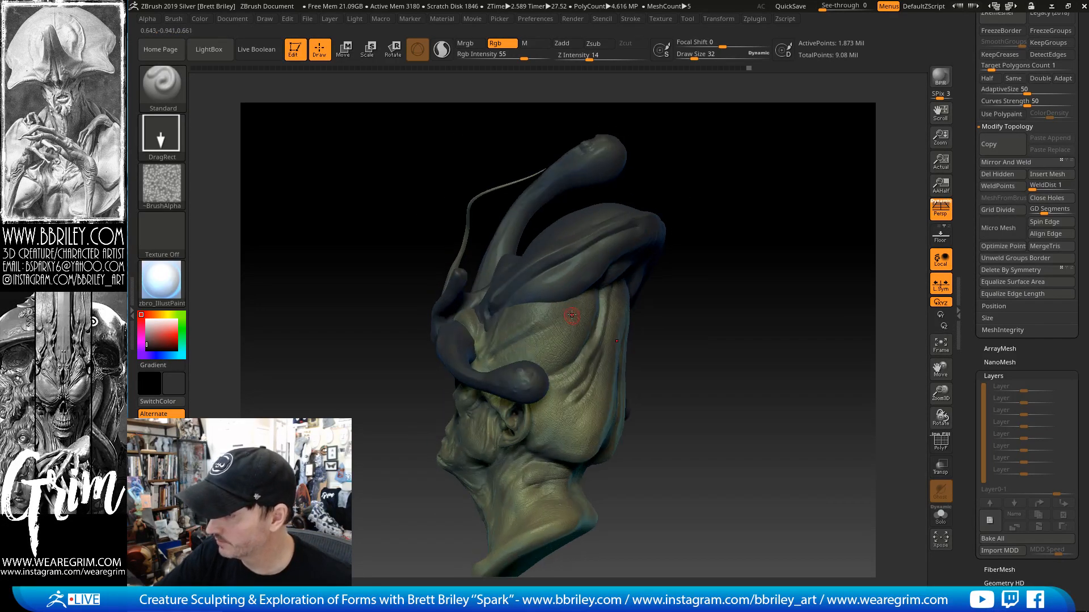
Pick an olive from the head, make the Shell subtool active and paint mottled olive along the shell's lower edge
key(c)
alt+click(549, 290)
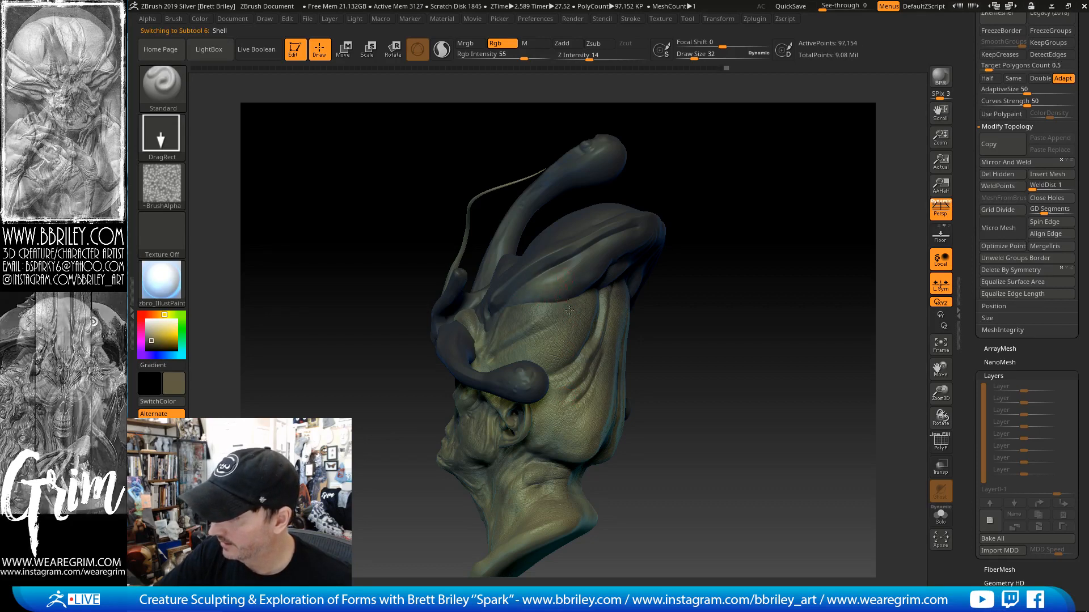
drag(673, 278, 623, 259)
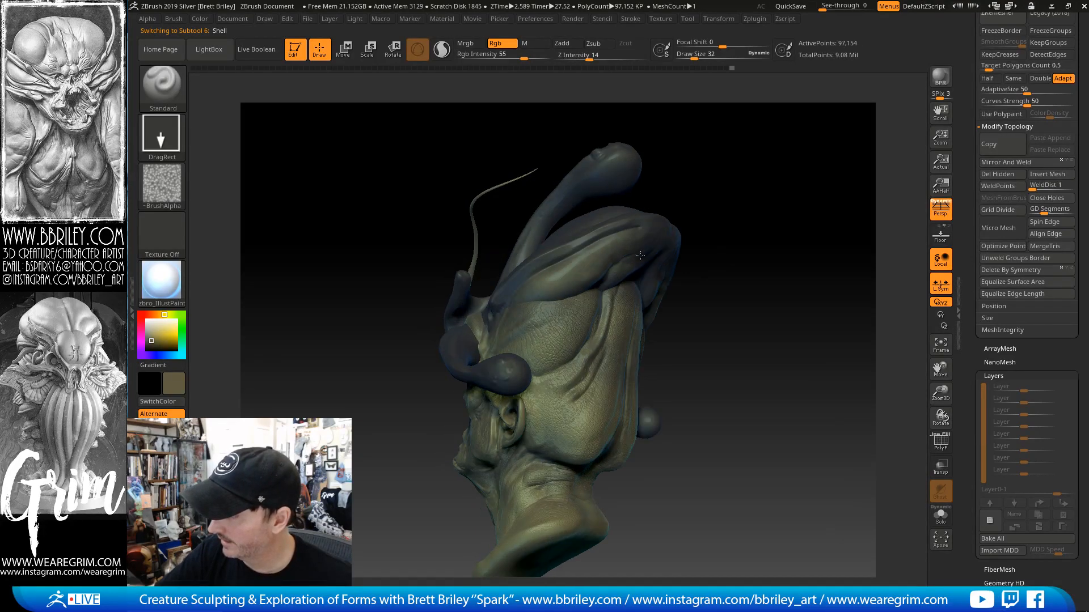
right_drag(642, 281, 666, 245)
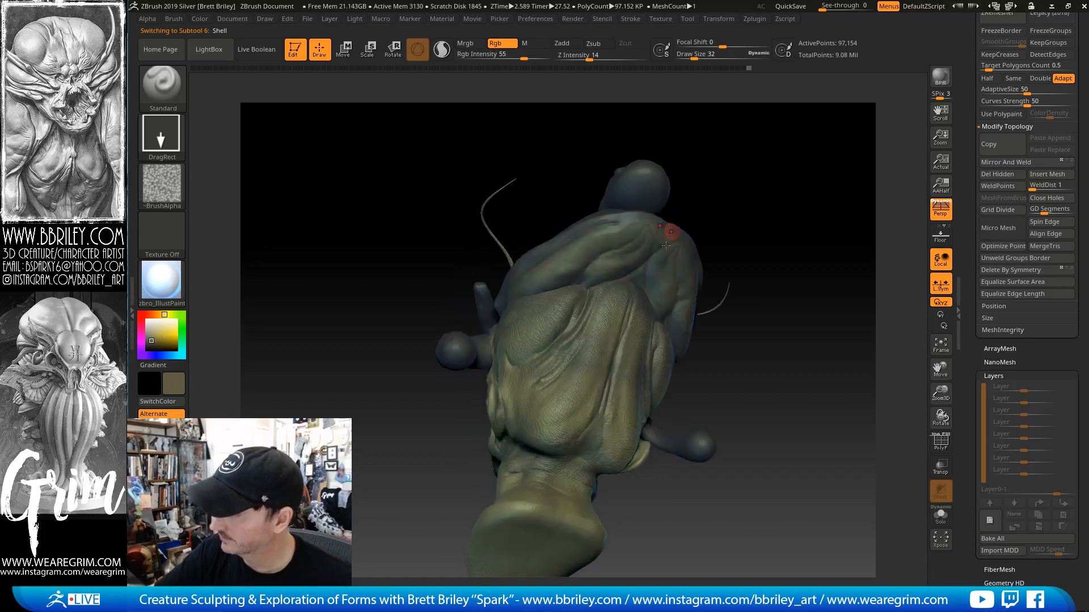
right_drag(657, 300, 634, 292)
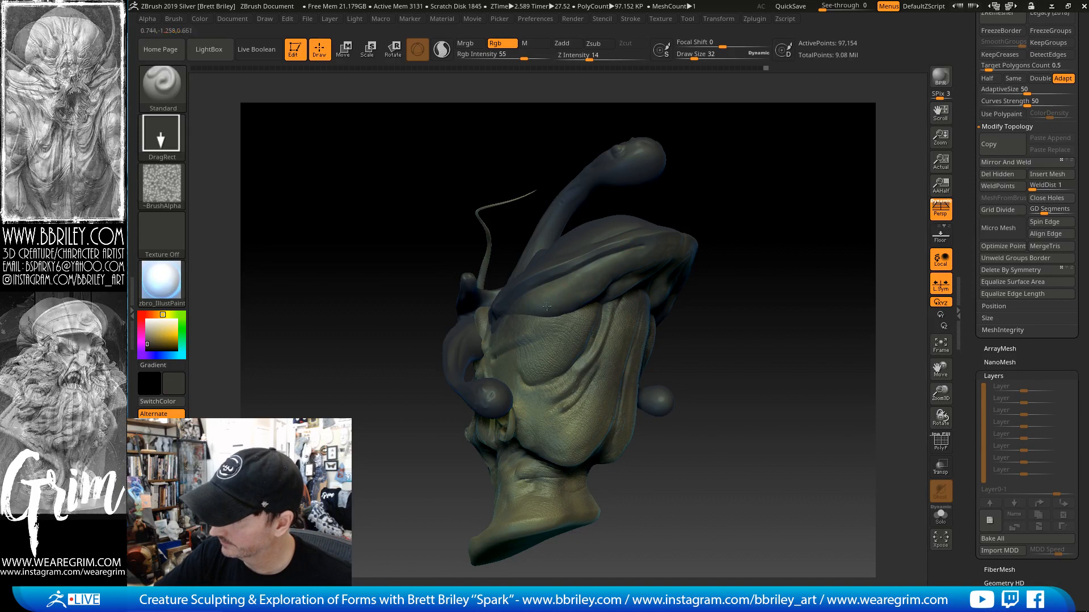
right_drag(611, 328, 525, 319)
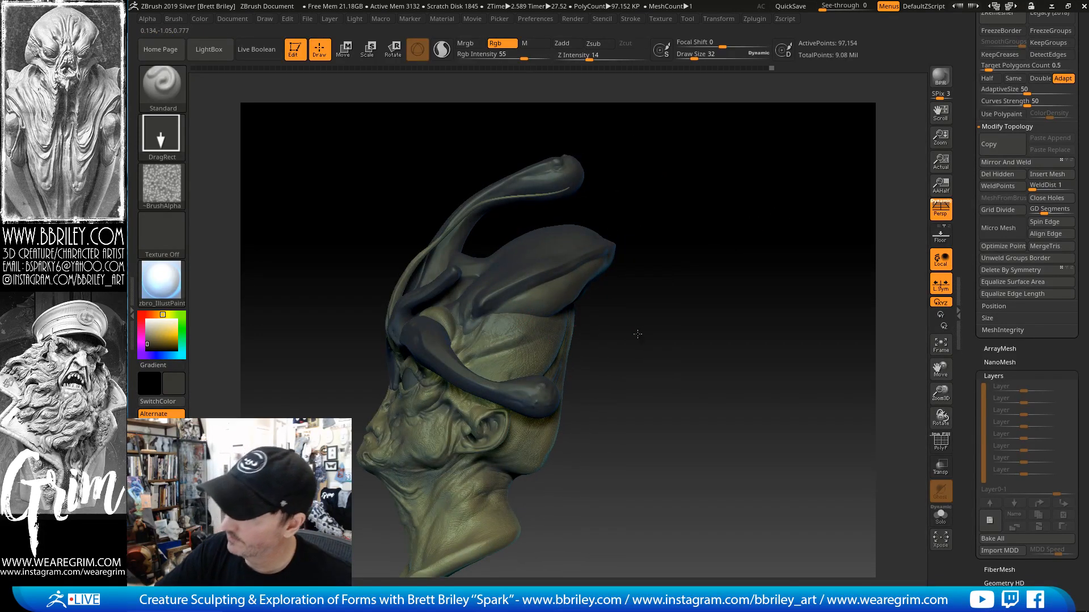
right_drag(638, 334, 521, 318)
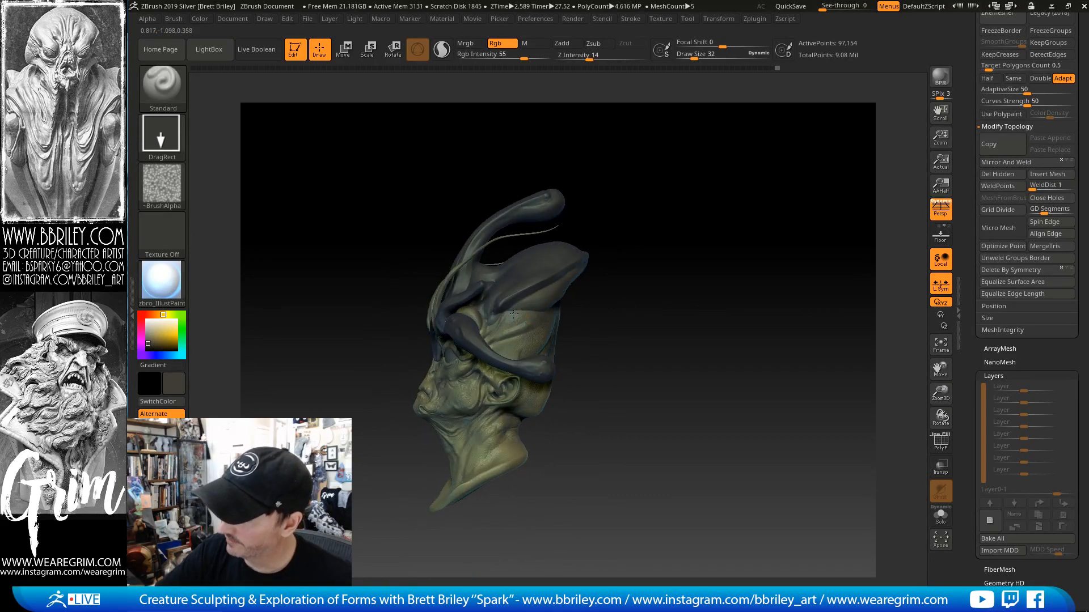
right_drag(628, 200, 534, 304)
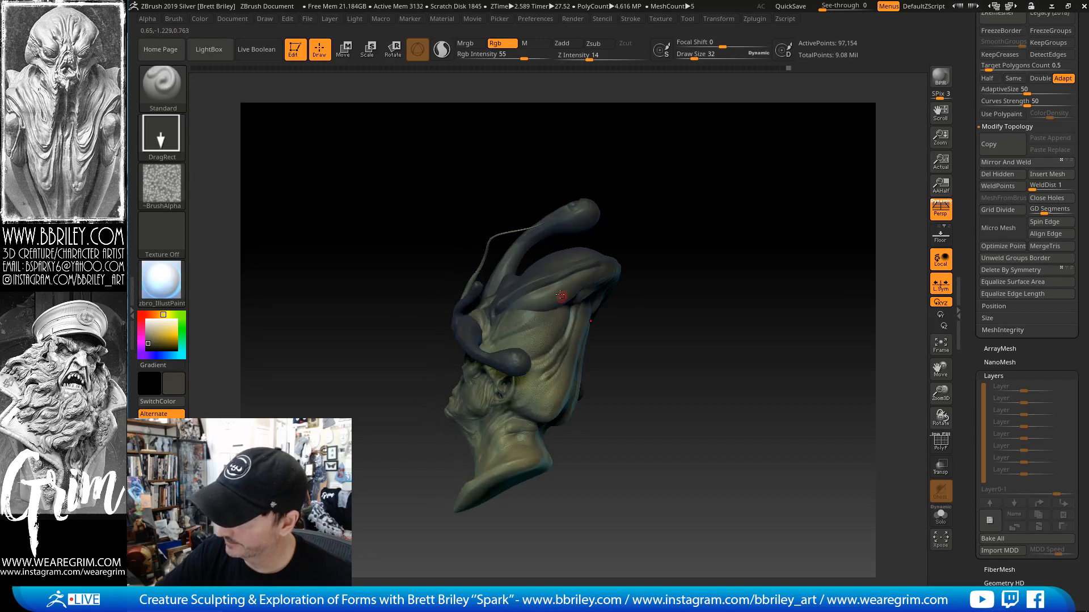
Resample olive tones near the seam and continue blending the shell's lower edge into the head around to the opposite side
key(c)
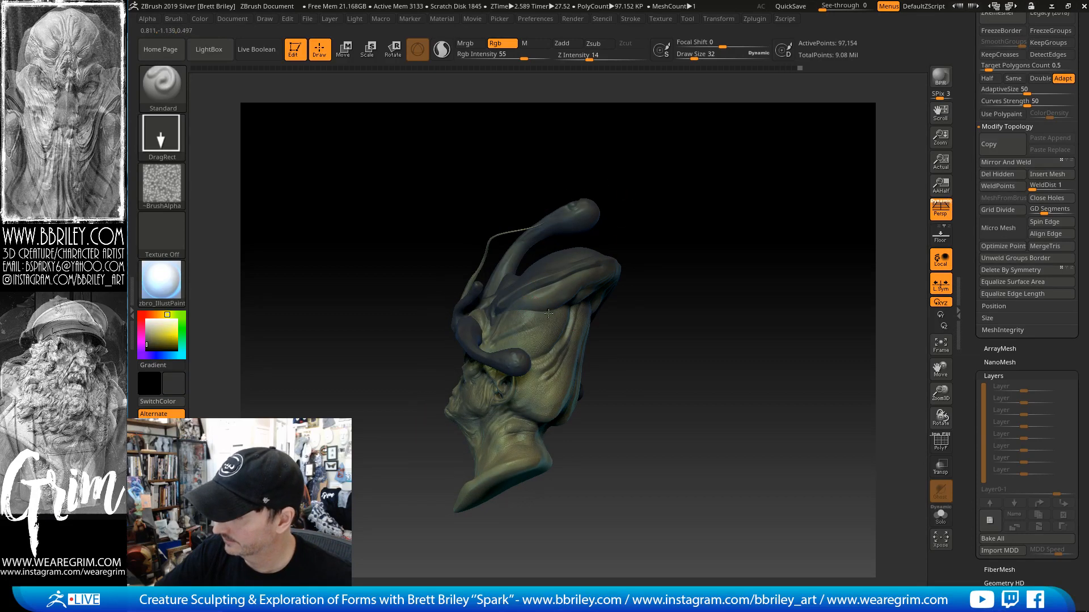
right_drag(528, 311, 508, 321)
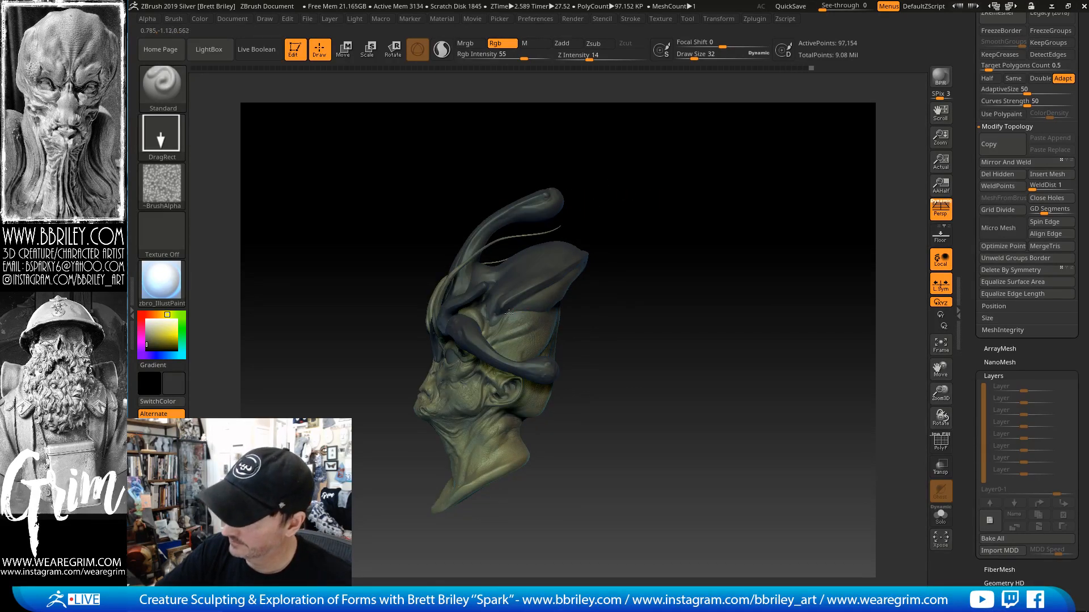
right_drag(645, 239, 567, 278)
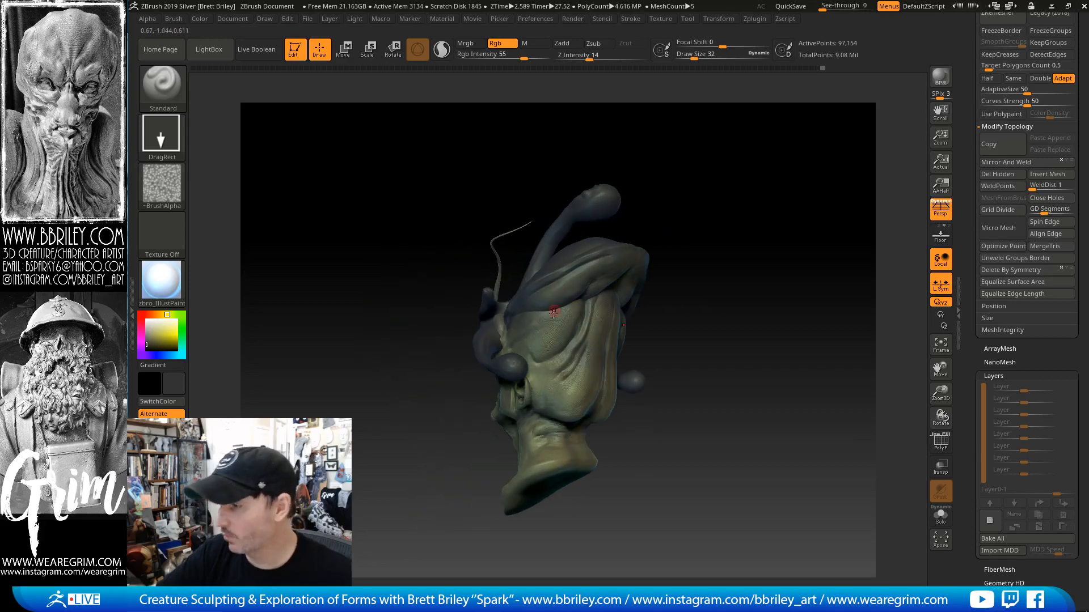
key(c)
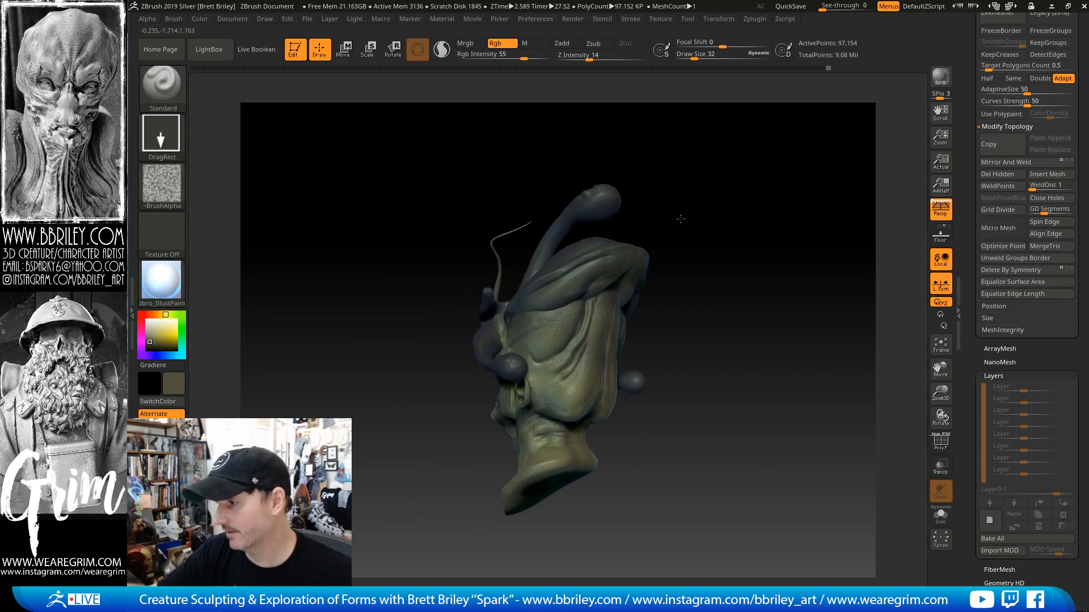
mouse_move(681, 219)
right_down()
mouse_move(737, 231)
mouse_move(700, 187)
mouse_move(551, 299)
right_up()
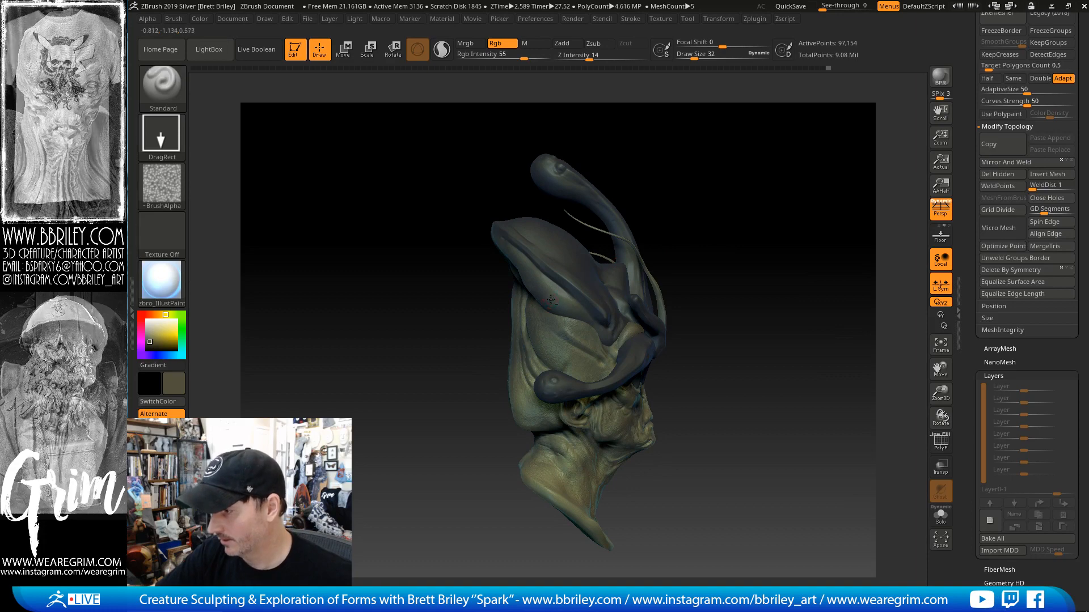
Pull the shell's lower side edge into a closer fit against the head with the Move brush
key(b)
key(m)
key(v)
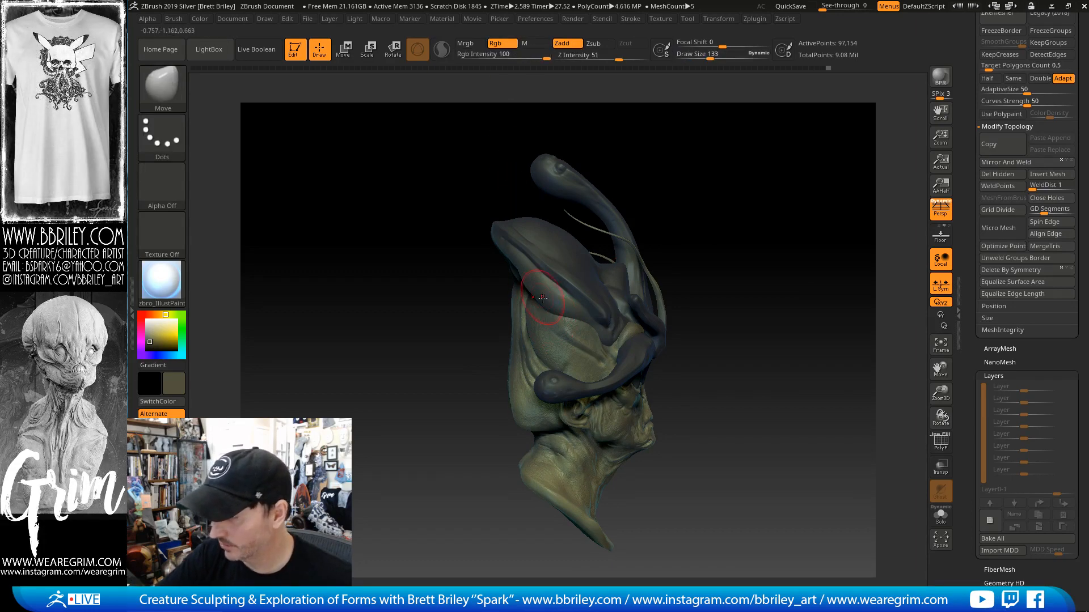
key(s)
click(540, 308)
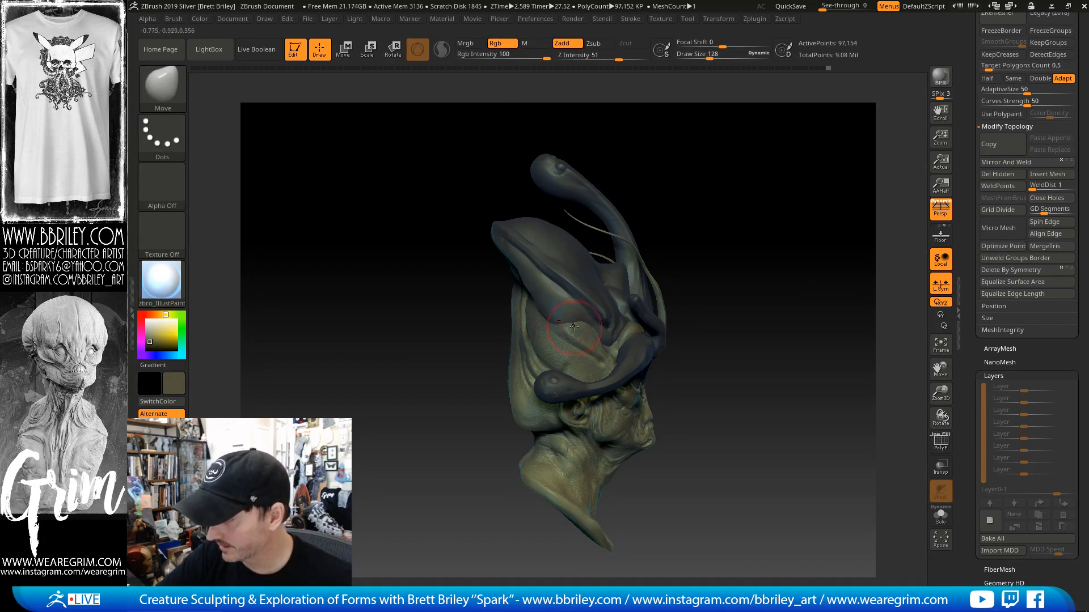
key(s)
click(593, 343)
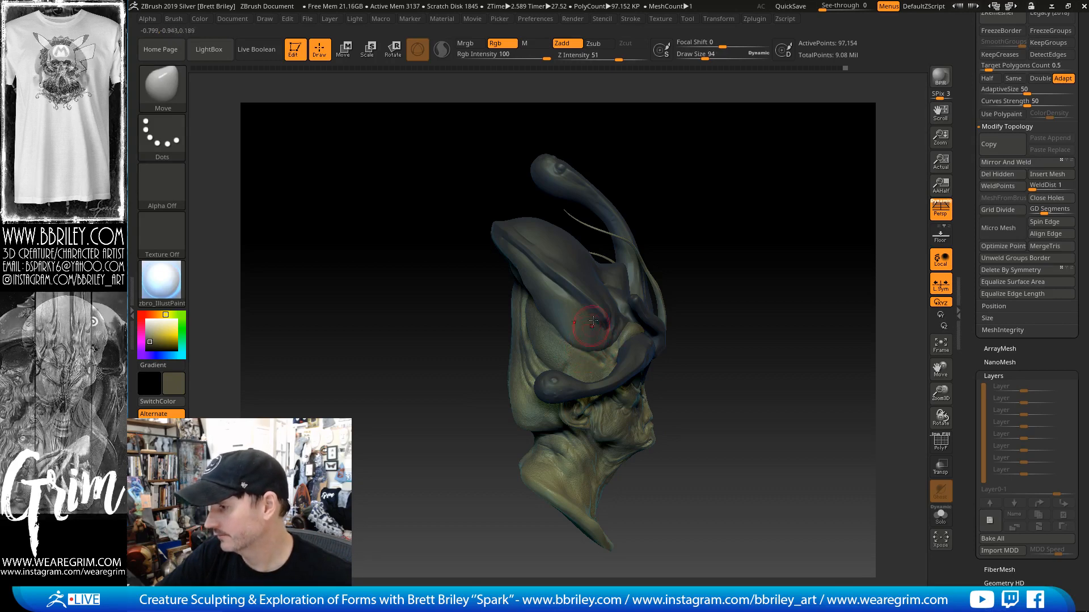
drag(680, 187, 733, 177)
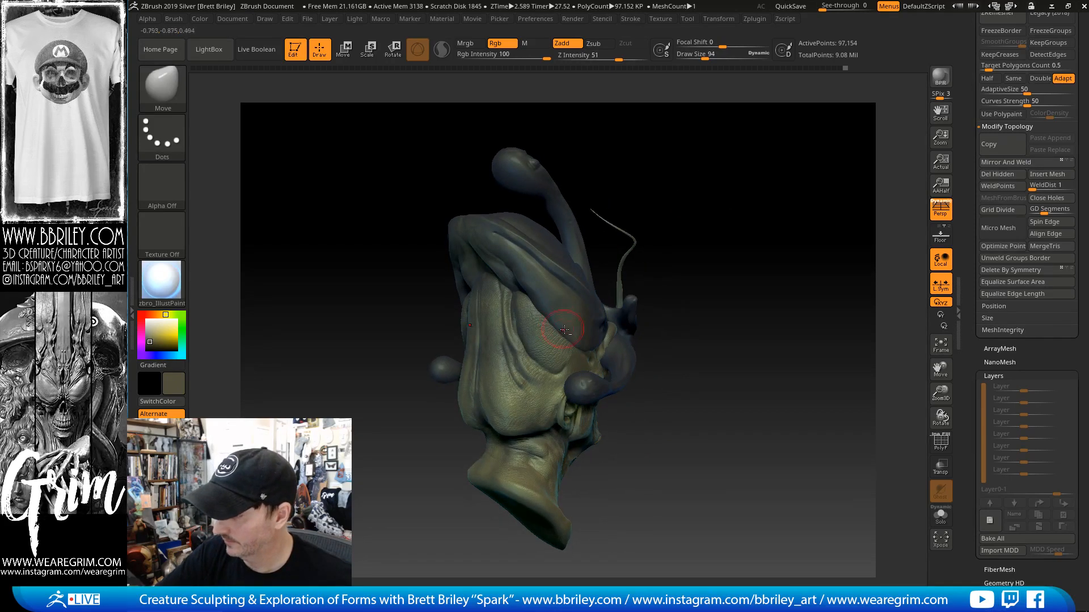
drag(631, 209, 520, 292)
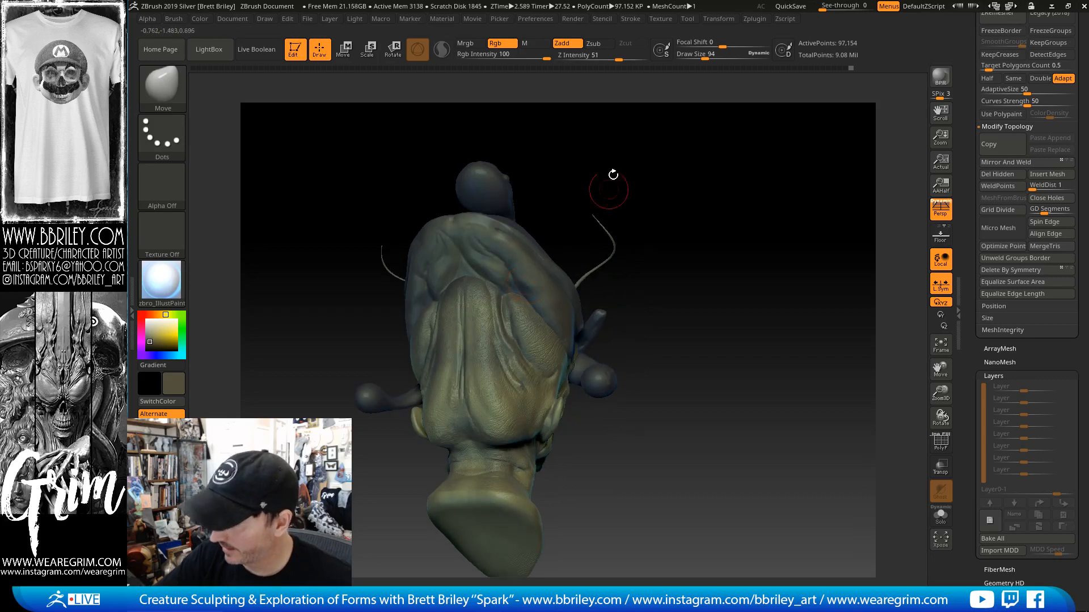
drag(613, 175, 533, 183)
Sculpt the shell's edge around the head using the Standard brush with Dots stroke, no alpha, Rgb off and Zadd at intensity 14
key(1)
key(s)
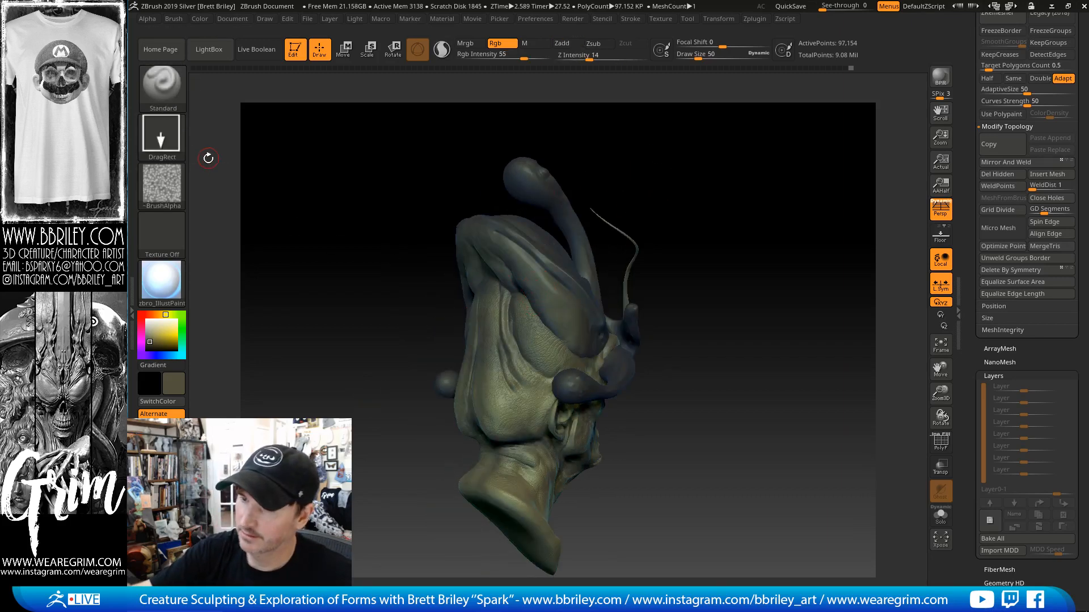
click(161, 136)
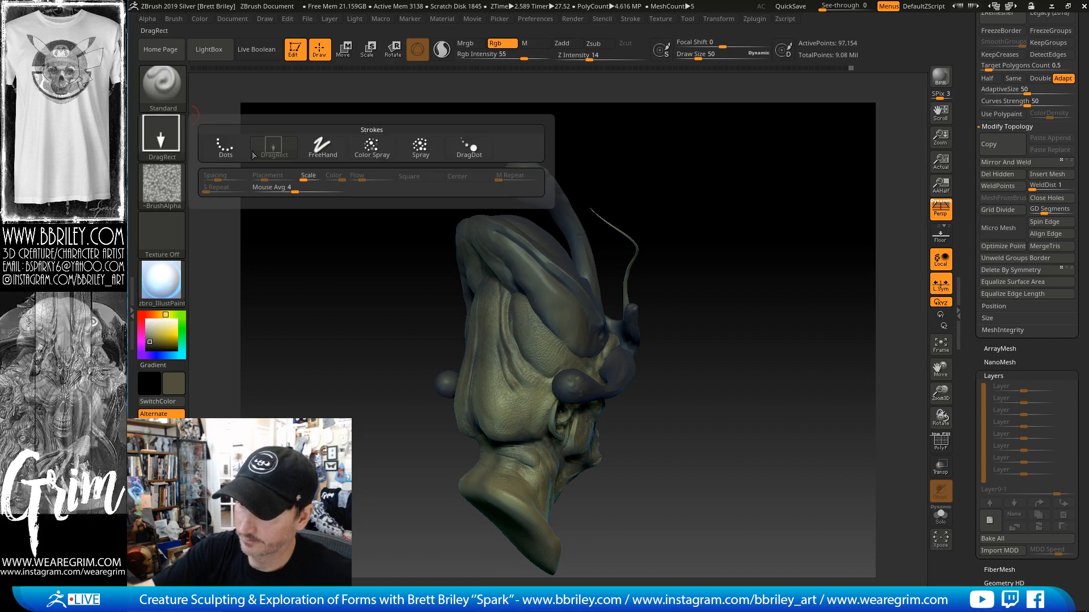
click(224, 152)
click(161, 184)
click(221, 196)
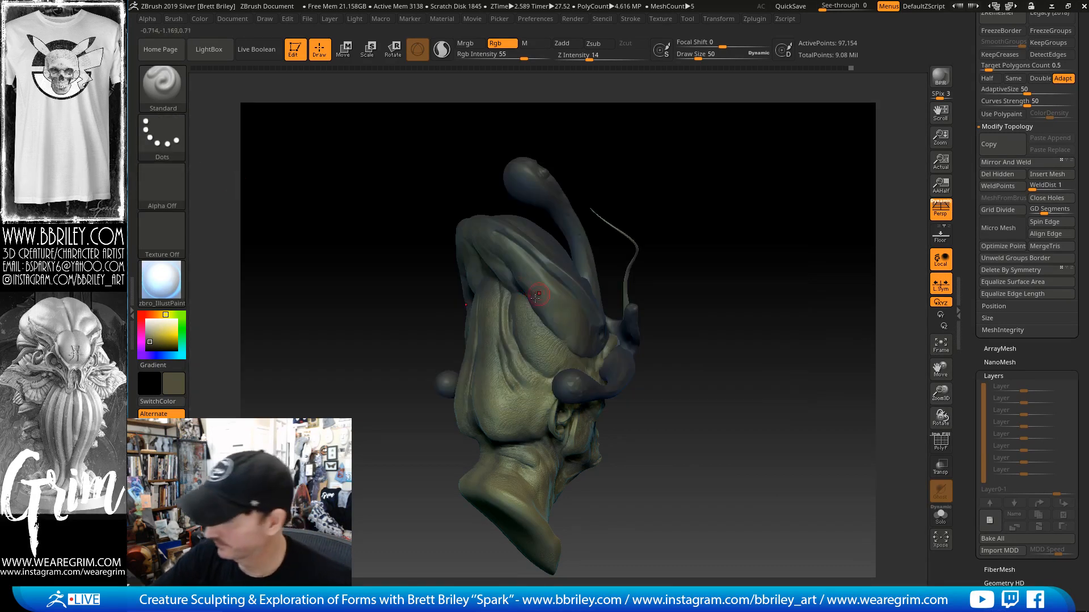
click(502, 43)
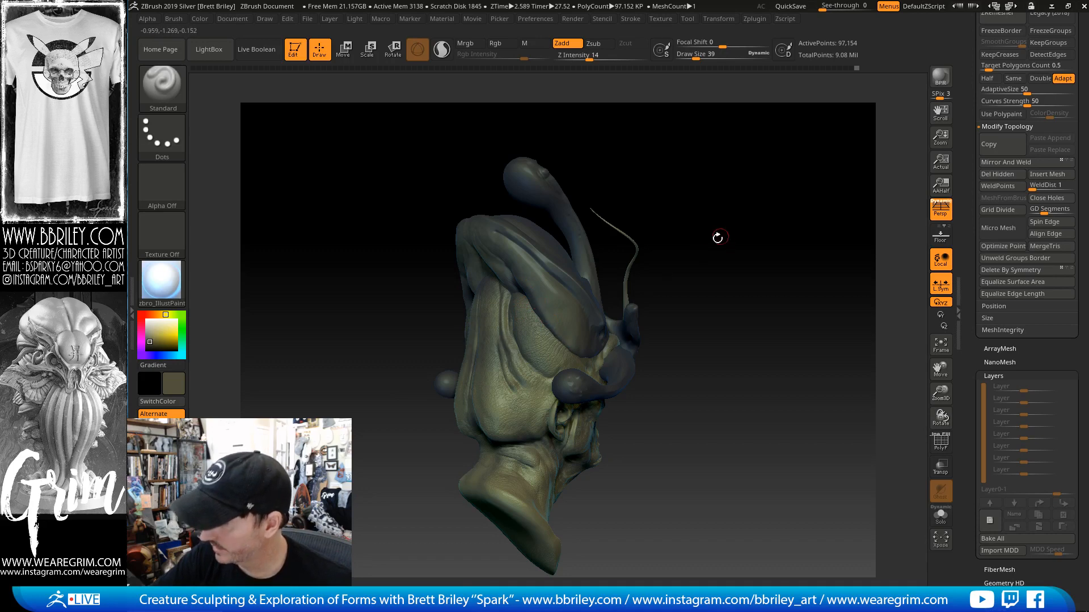
drag(718, 237, 566, 336)
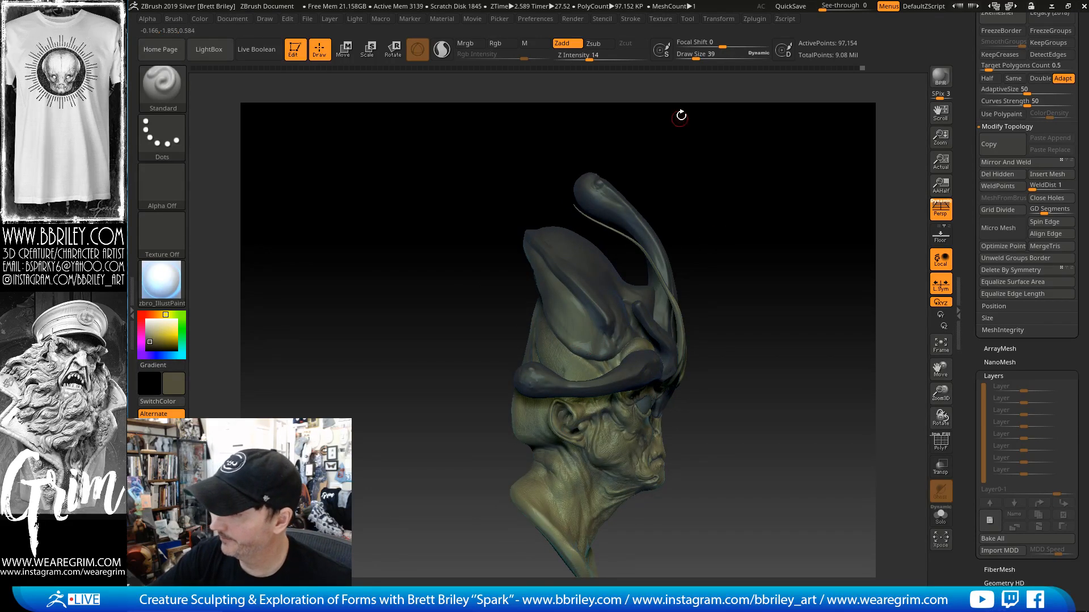
drag(681, 116, 582, 322)
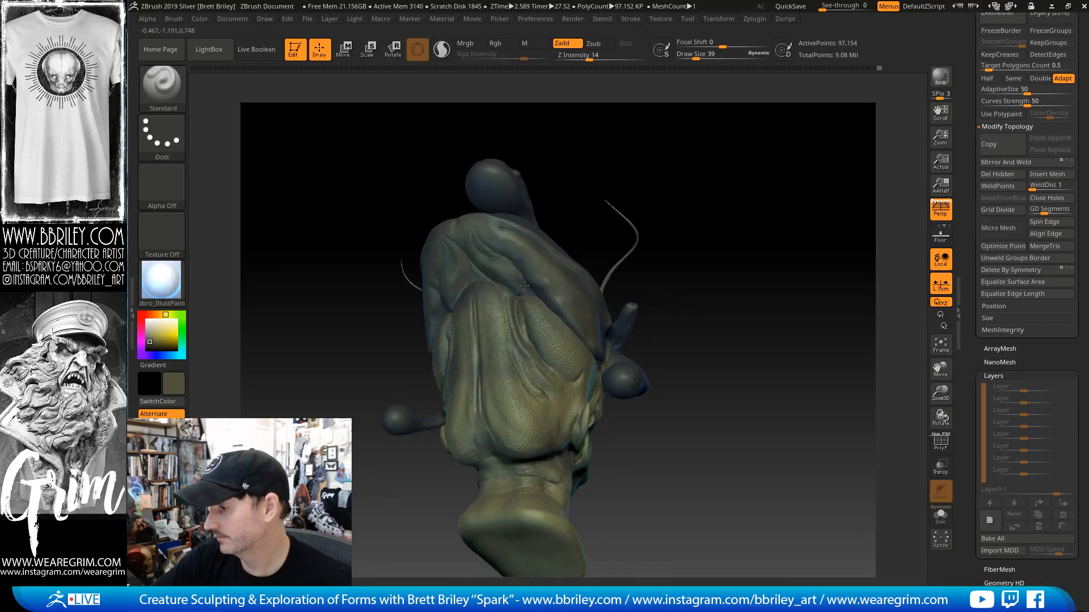
mouse_move(706, 180)
mouse_down()
mouse_move(743, 195)
mouse_move(725, 177)
mouse_move(734, 178)
mouse_move(689, 179)
mouse_move(707, 182)
mouse_up()
Set the Standard brush up for mottled painting with Rgb on, the DragRect stroke and Alpha 32
click(495, 43)
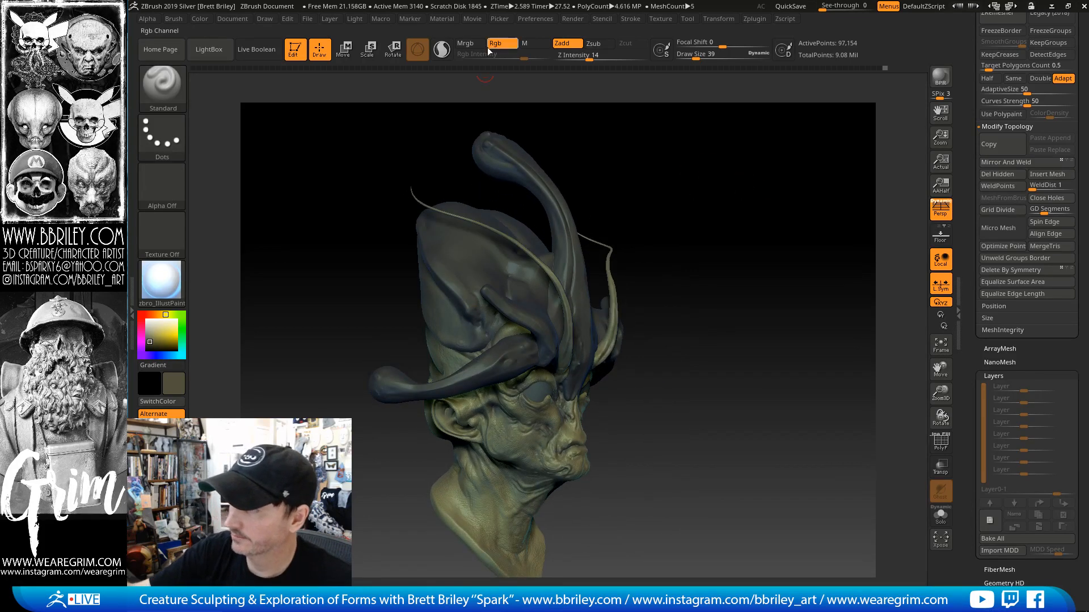
click(169, 125)
click(268, 144)
click(163, 187)
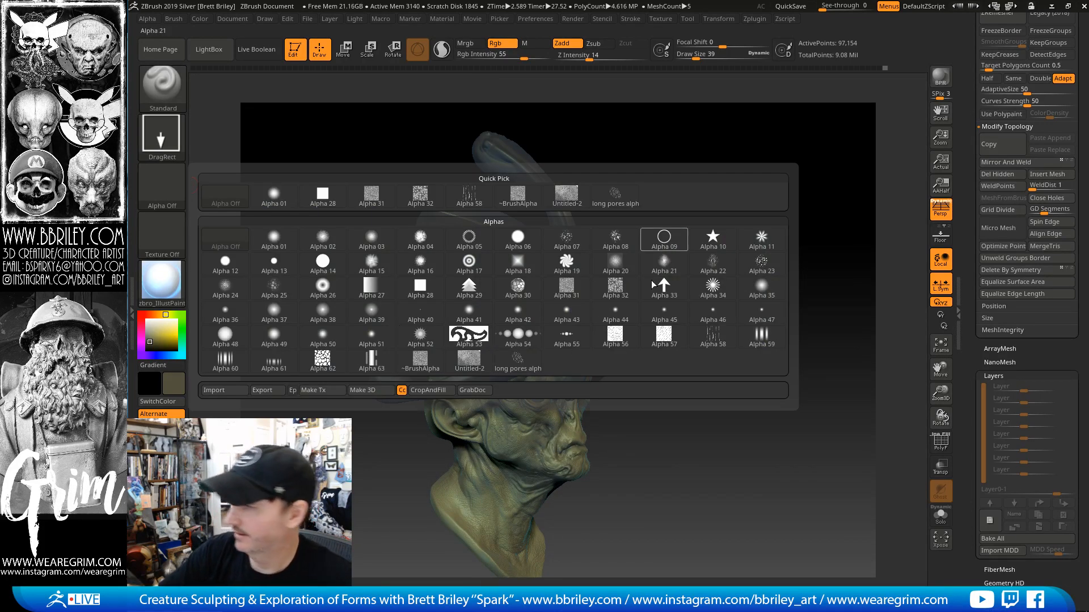
click(615, 285)
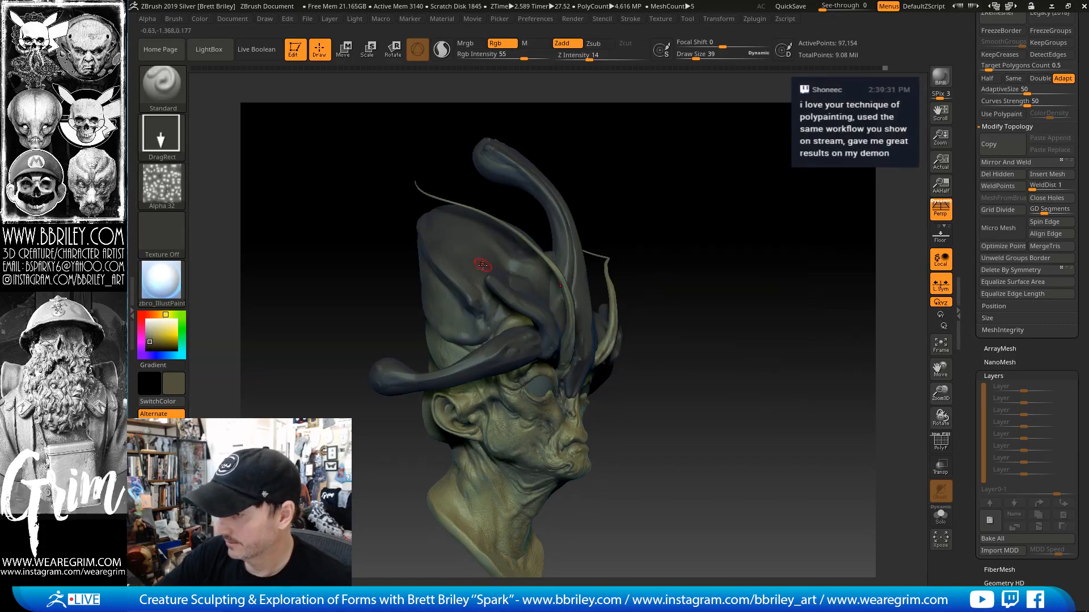
Sample and darken a grey, turn Zadd off, and mottle the shell's surface at Draw Size 75 with Rgb Intensity raised to 63
key(c)
drag(691, 187, 450, 322)
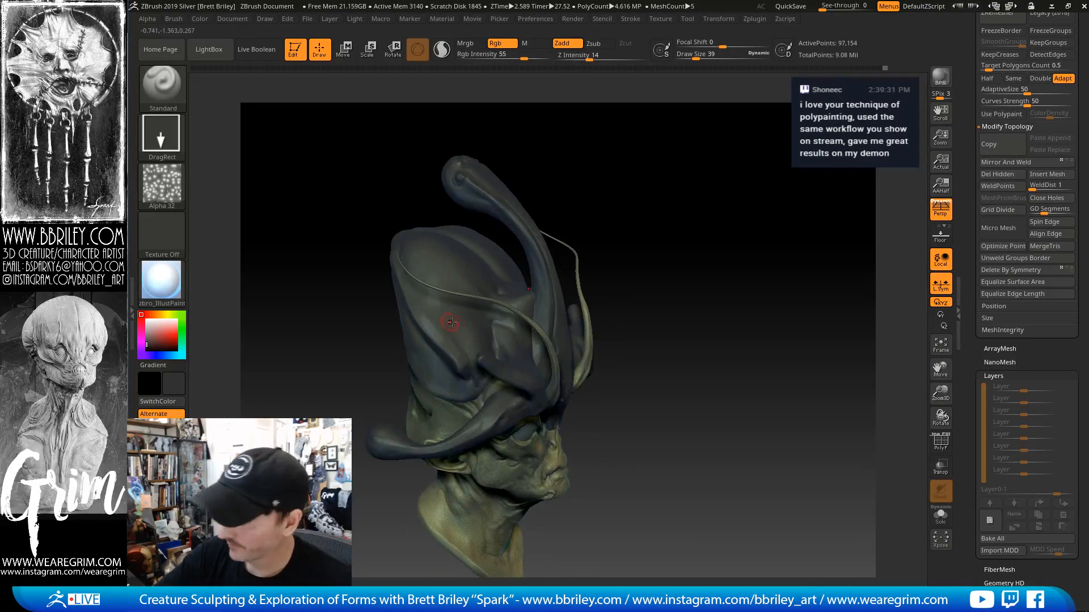
click(146, 345)
key(s)
drag(432, 340, 438, 341)
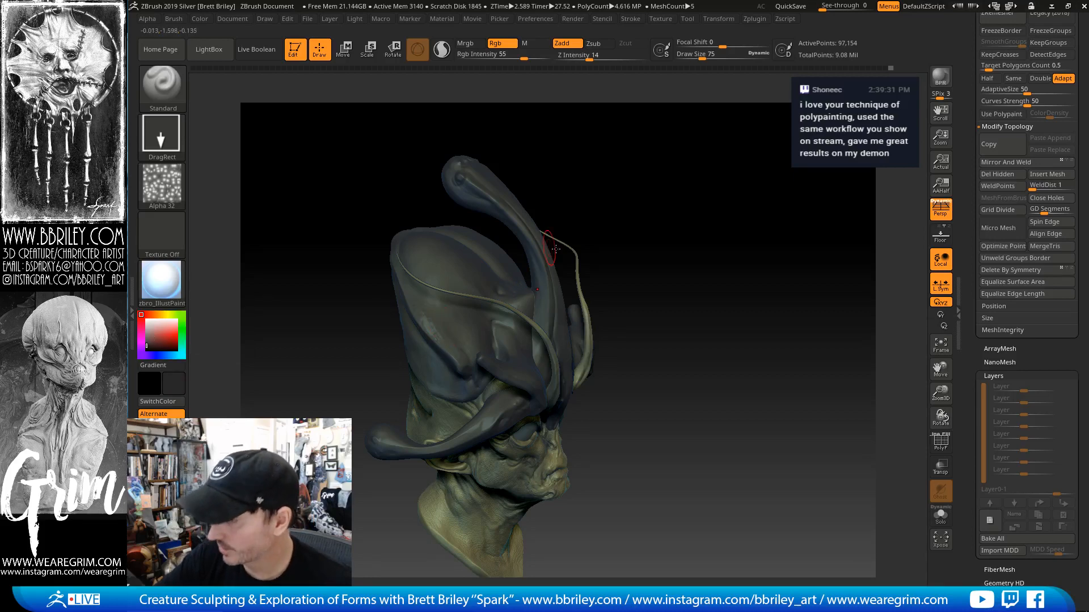
click(566, 43)
shift+drag(433, 326, 427, 317)
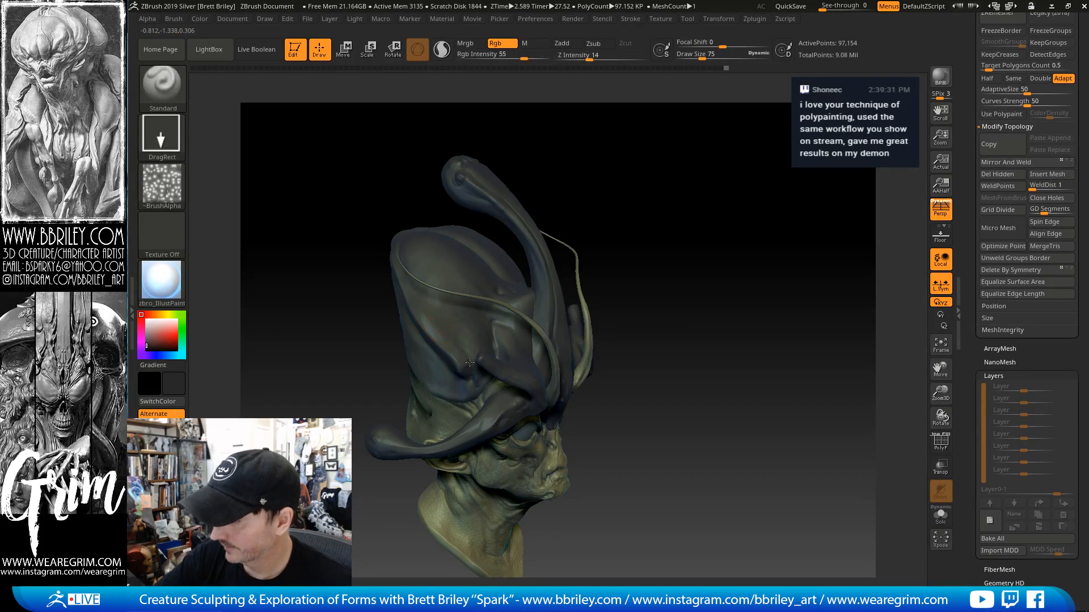
drag(638, 210, 595, 192)
click(529, 57)
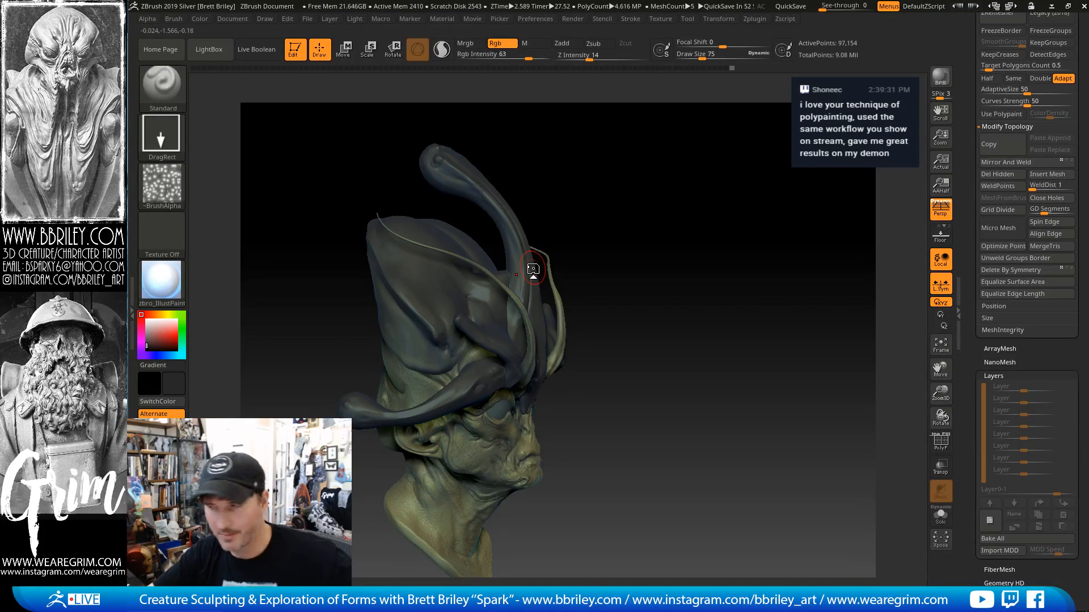
mouse_move(627, 216)
mouse_down()
mouse_move(637, 226)
mouse_move(624, 205)
mouse_move(639, 219)
mouse_move(647, 211)
mouse_move(639, 195)
mouse_move(629, 245)
mouse_move(546, 243)
mouse_up()
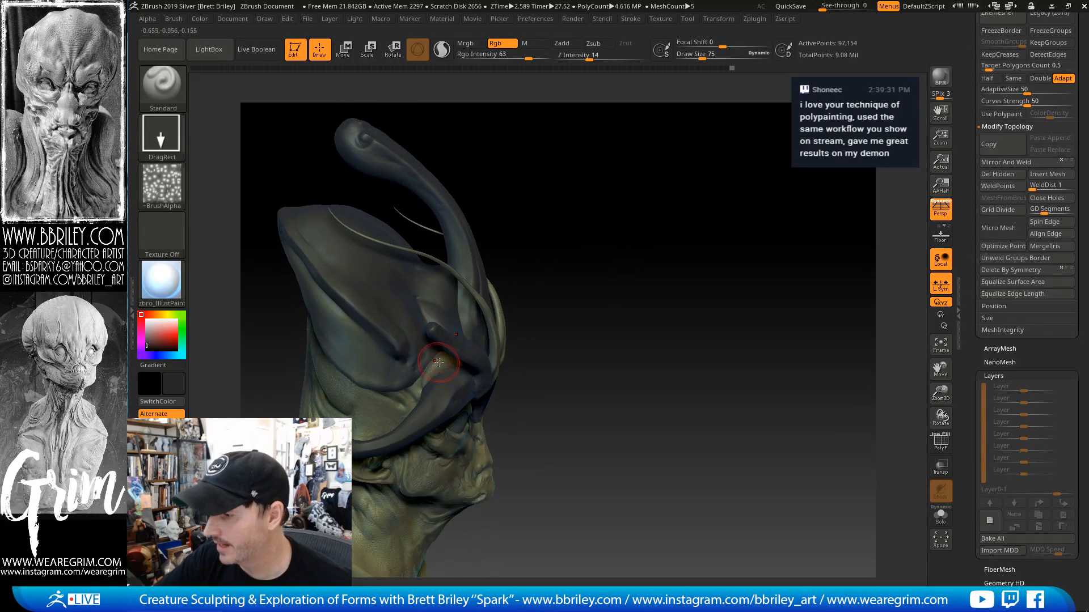
Pick an olive from the head, make the Skin_ZSphere3 subtool active and paint mottled olive patches along its horns
key(c)
drag(556, 196, 493, 212)
alt+click(363, 185)
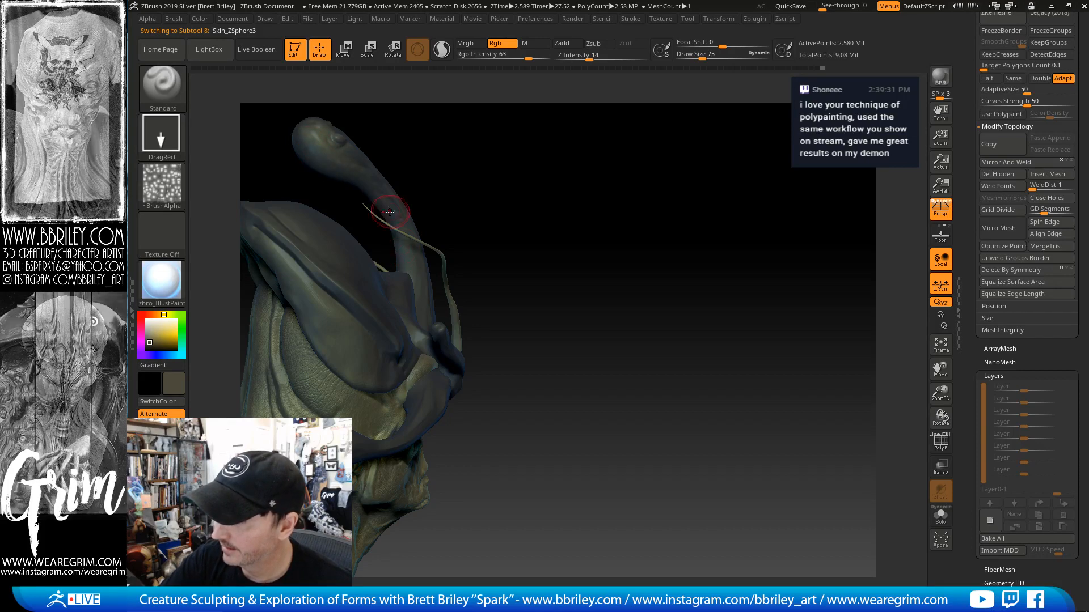
mouse_move(469, 170)
mouse_down()
mouse_move(407, 255)
mouse_move(578, 214)
mouse_move(526, 255)
mouse_up()
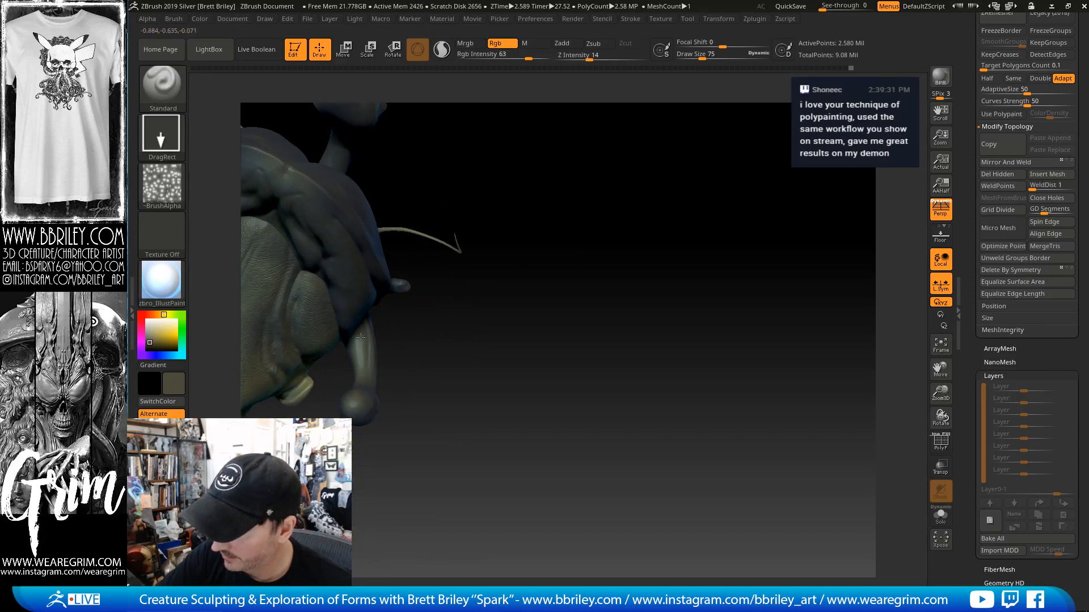
drag(419, 386, 383, 347)
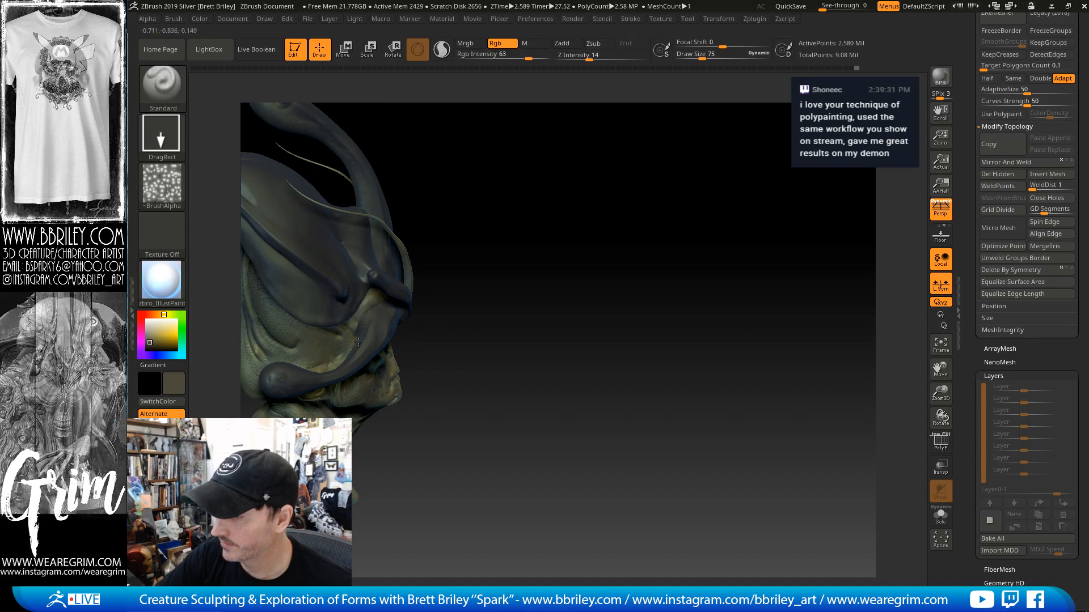
mouse_move(738, 239)
mouse_down()
mouse_move(601, 213)
mouse_move(485, 276)
mouse_up()
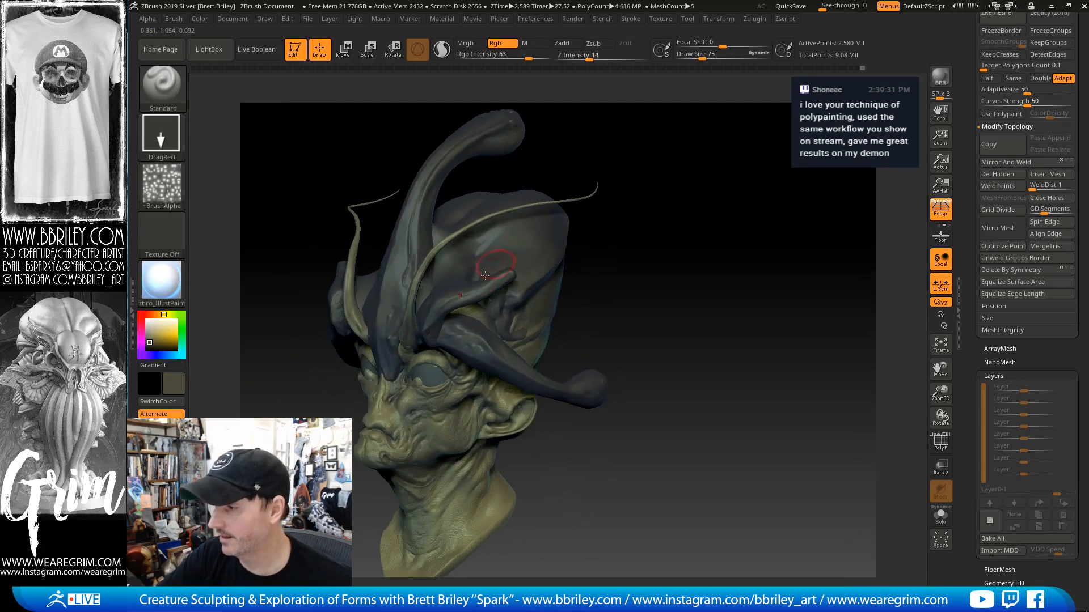
drag(618, 181, 598, 172)
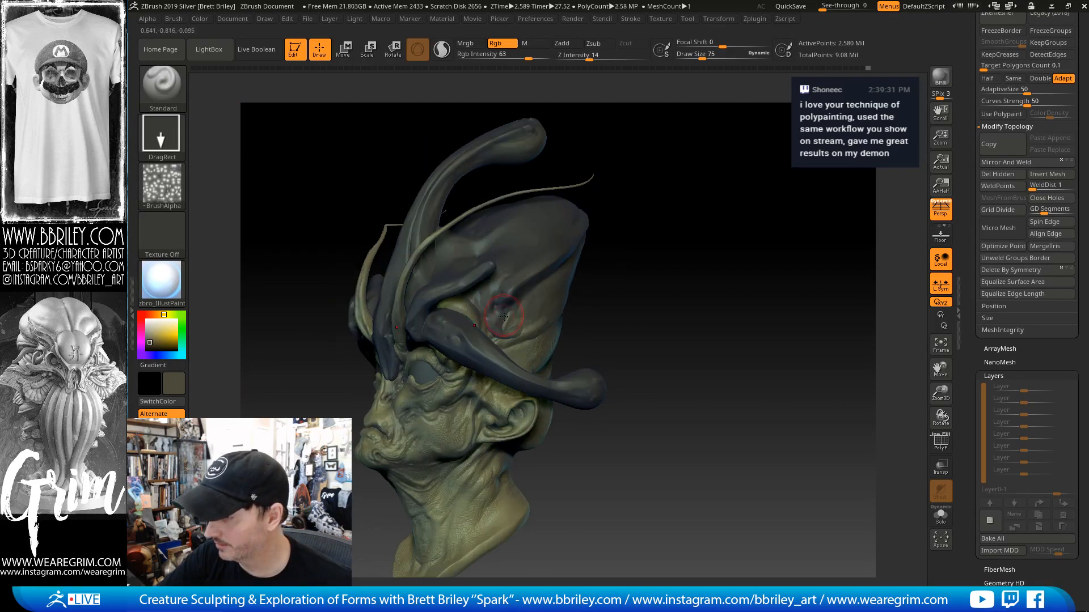
mouse_move(630, 259)
mouse_down()
mouse_move(668, 236)
mouse_move(637, 247)
mouse_move(615, 176)
mouse_move(640, 222)
mouse_up()
mouse_move(669, 170)
mouse_down()
mouse_move(704, 167)
mouse_move(658, 187)
mouse_move(848, 179)
mouse_up()
Make the Shell subtool active, turn perspective off and reset the orientation of its Move gizmo
alt+click(475, 252)
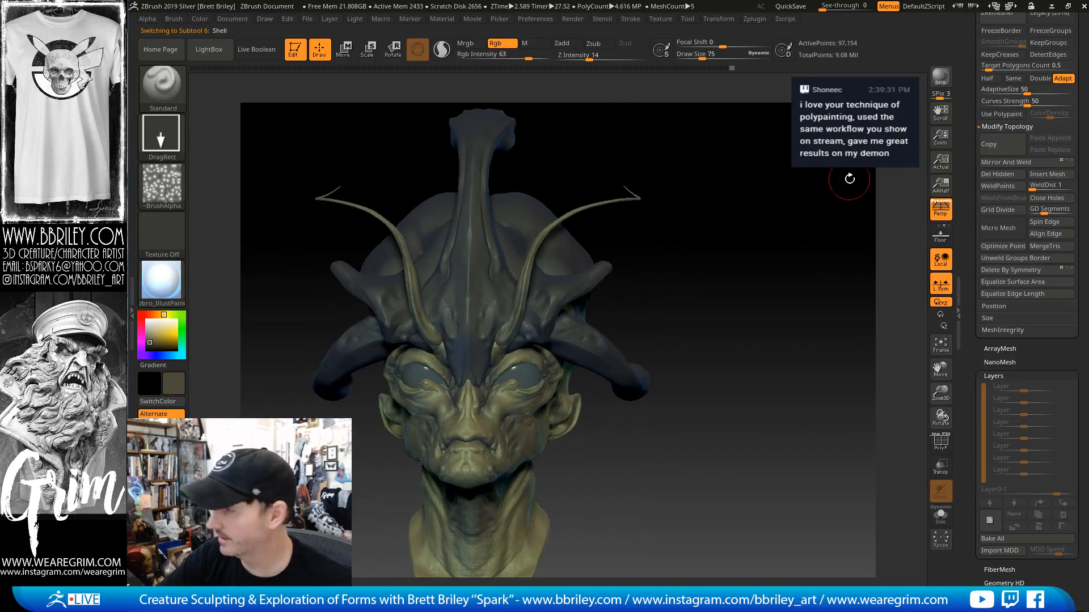
click(941, 215)
alt+drag(767, 264, 745, 261)
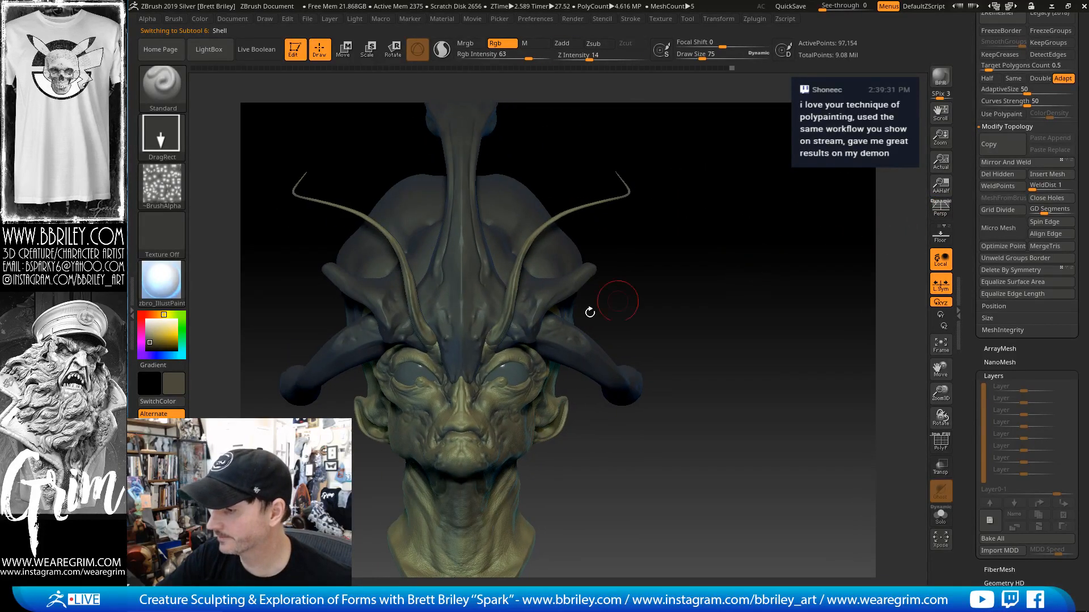
alt+drag(622, 91, 600, 160)
click(343, 50)
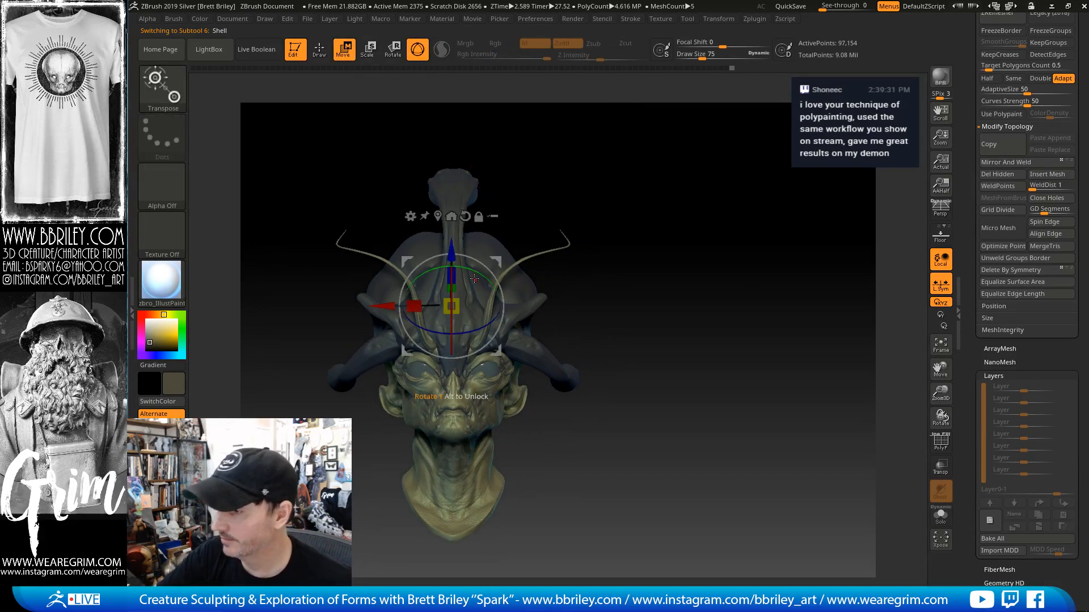
alt+click(438, 216)
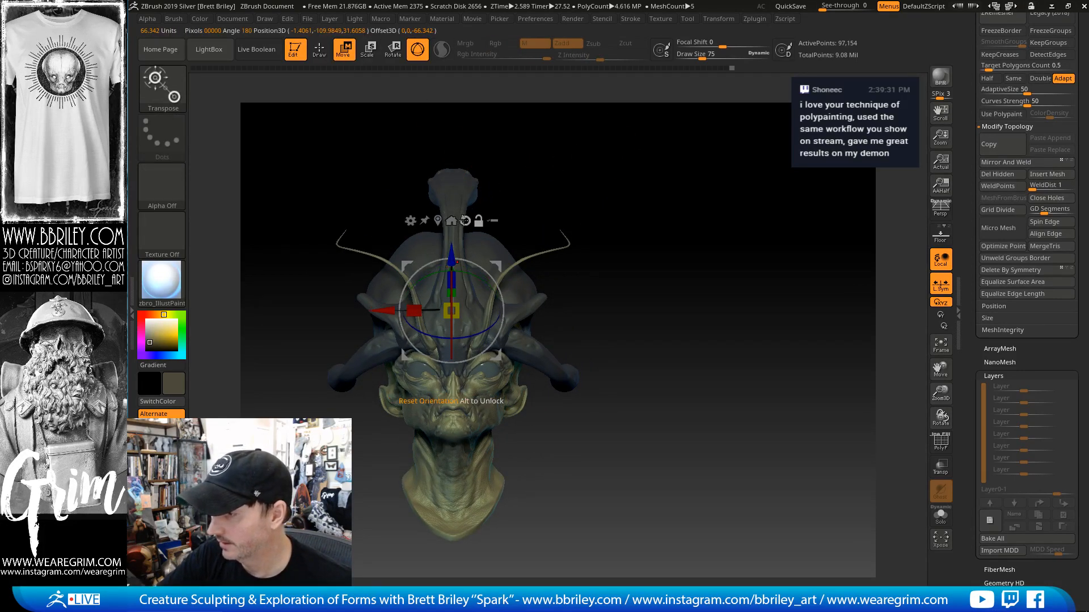
click(464, 221)
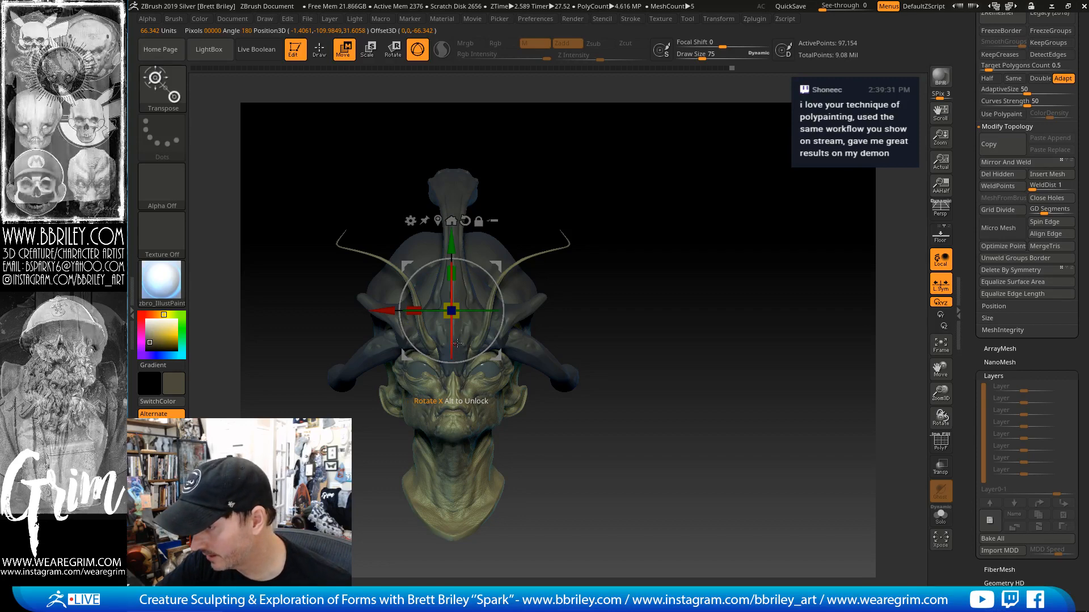
Try to nudge the shell sideways along X, undo the move and check the shell in Solo mode
alt+drag(639, 232, 648, 295)
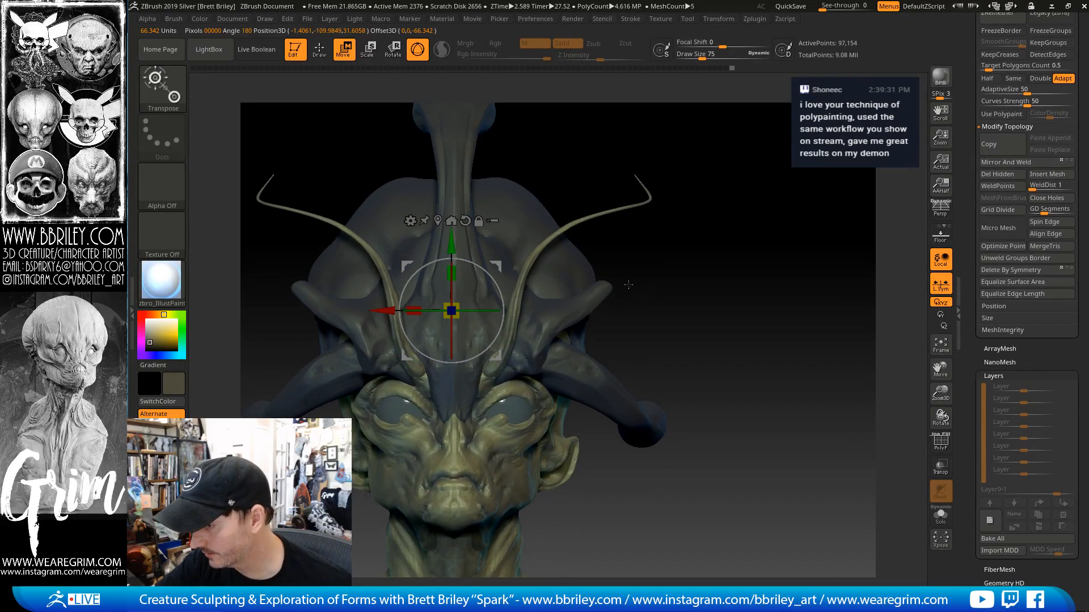
drag(386, 311, 377, 311)
key(ctrl+z)
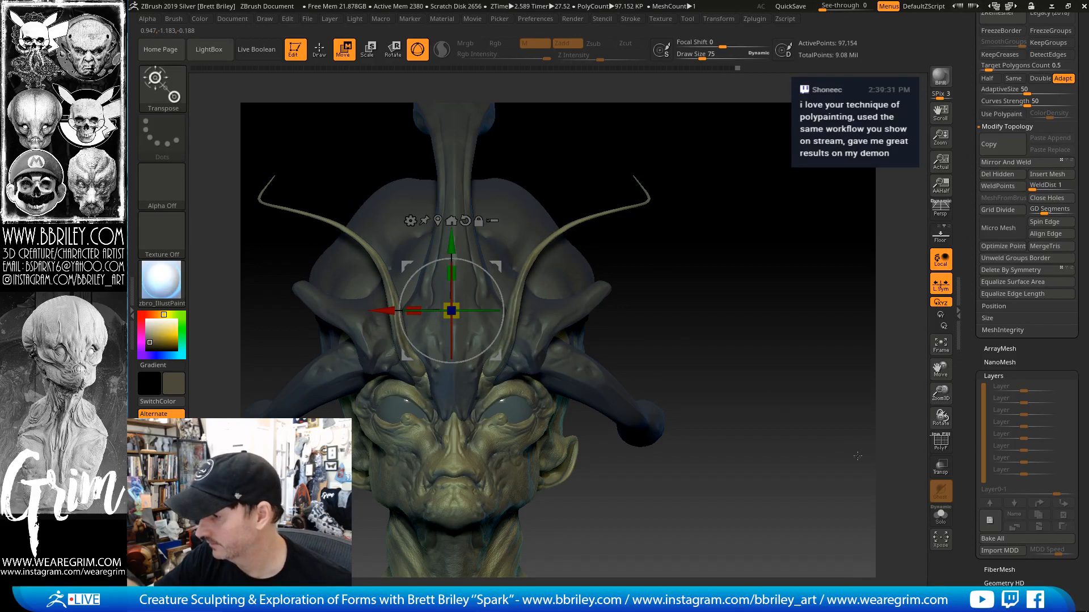
click(939, 514)
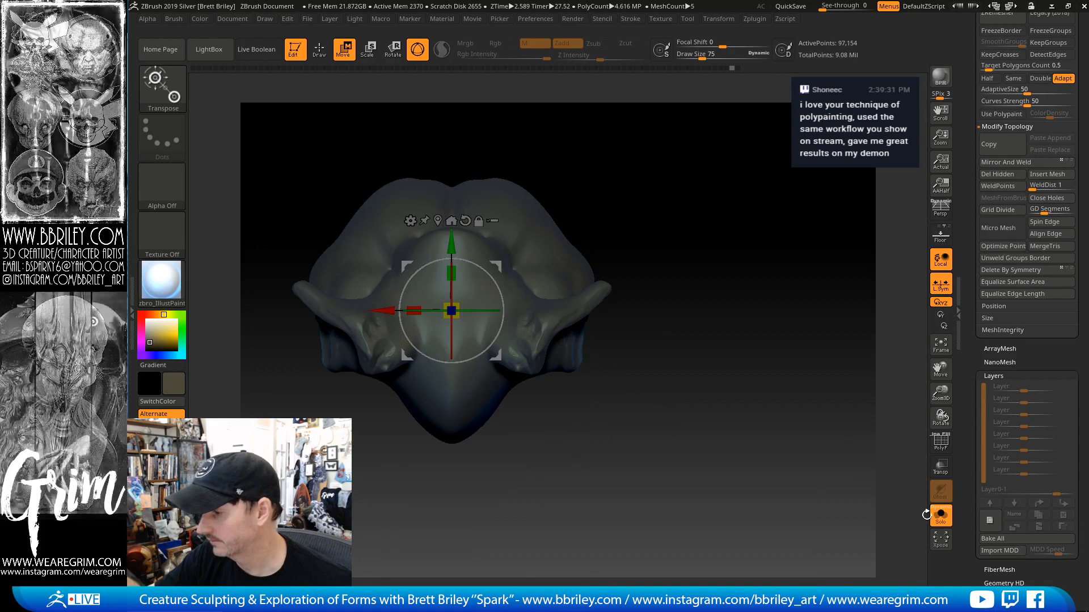
click(939, 515)
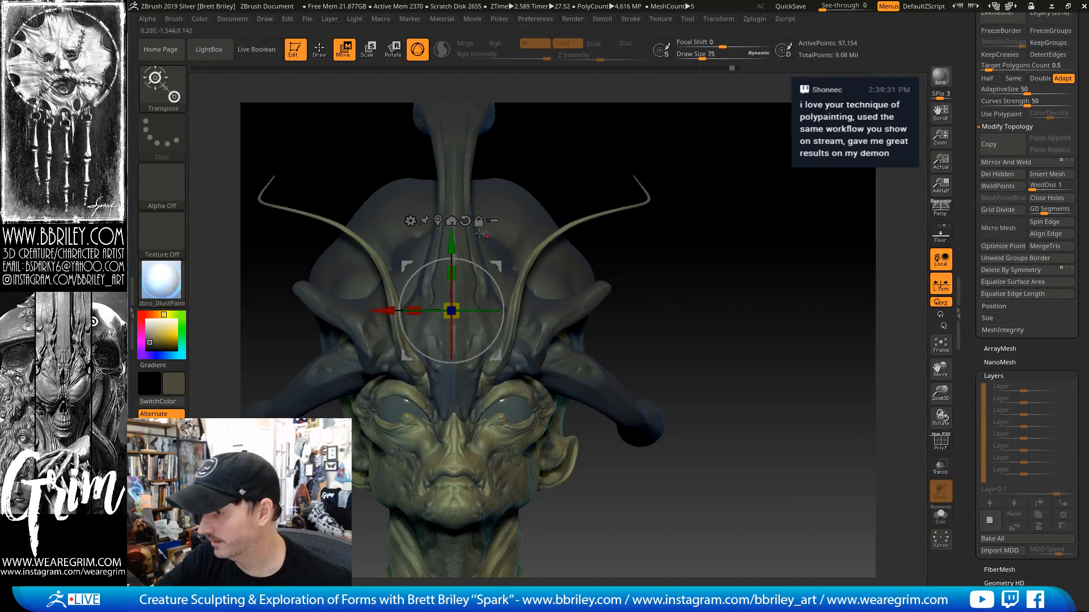
Make the Skin_ZSphere3 subtool active, try moving the horned piece vertically and undo the move
alt+click(463, 195)
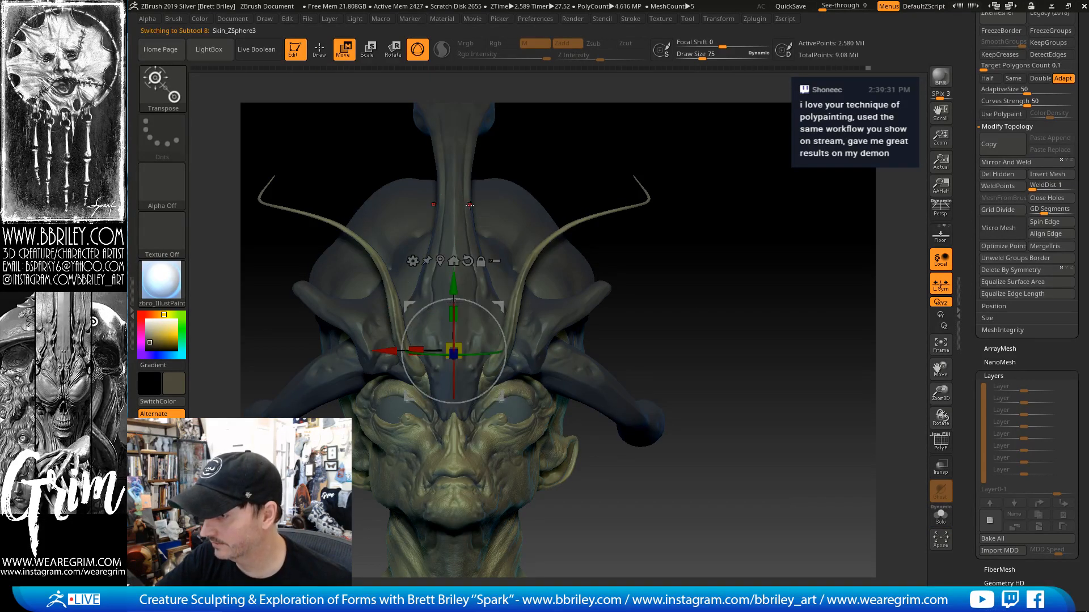
key(q)
click(345, 50)
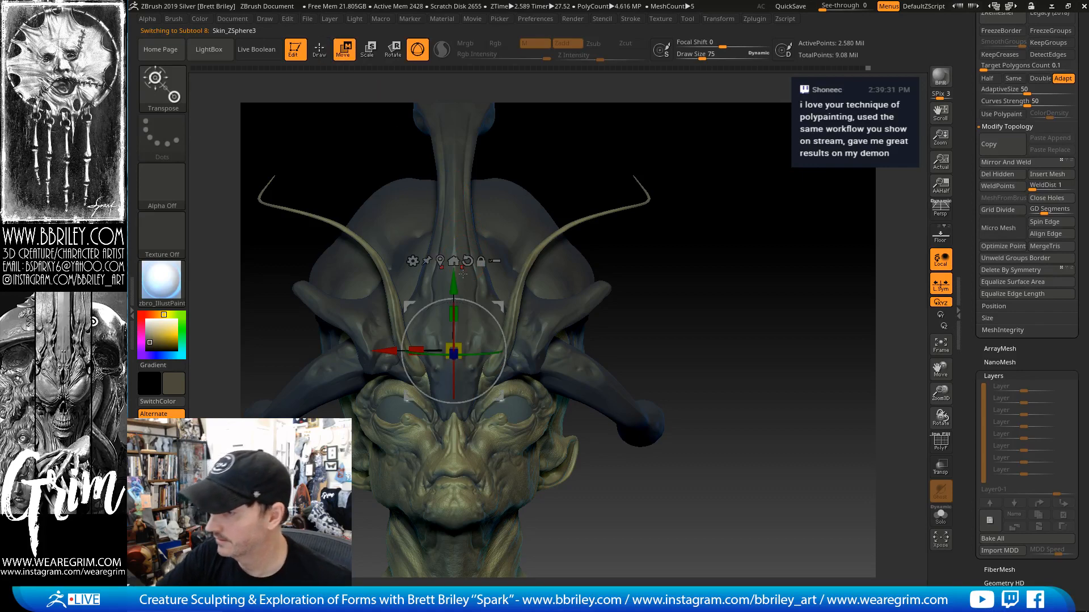
drag(450, 269, 520, 205)
key(ctrl+z)
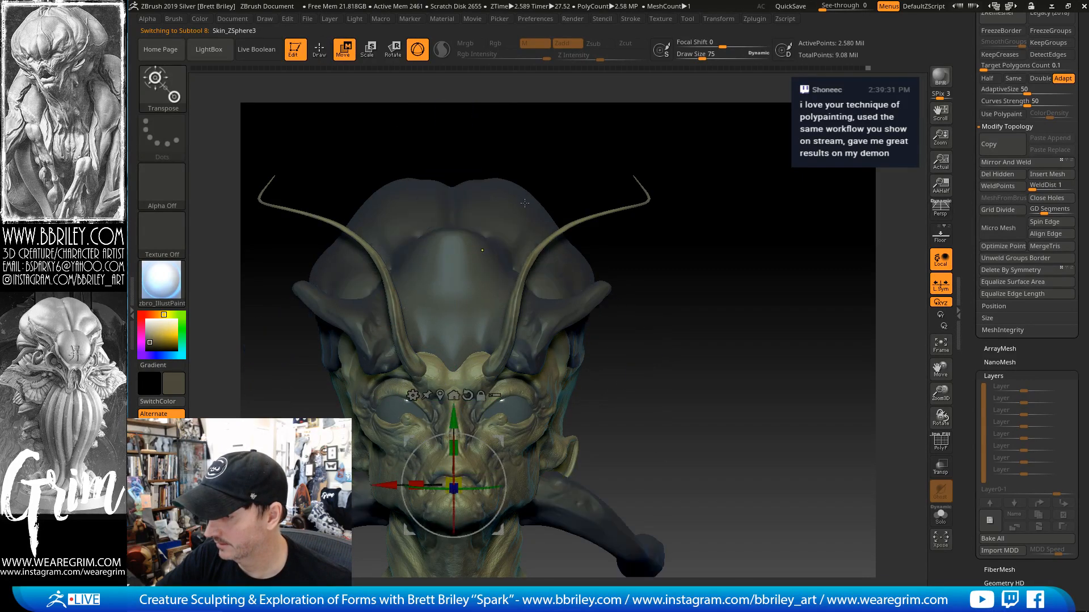
key(ctrl+shift+z)
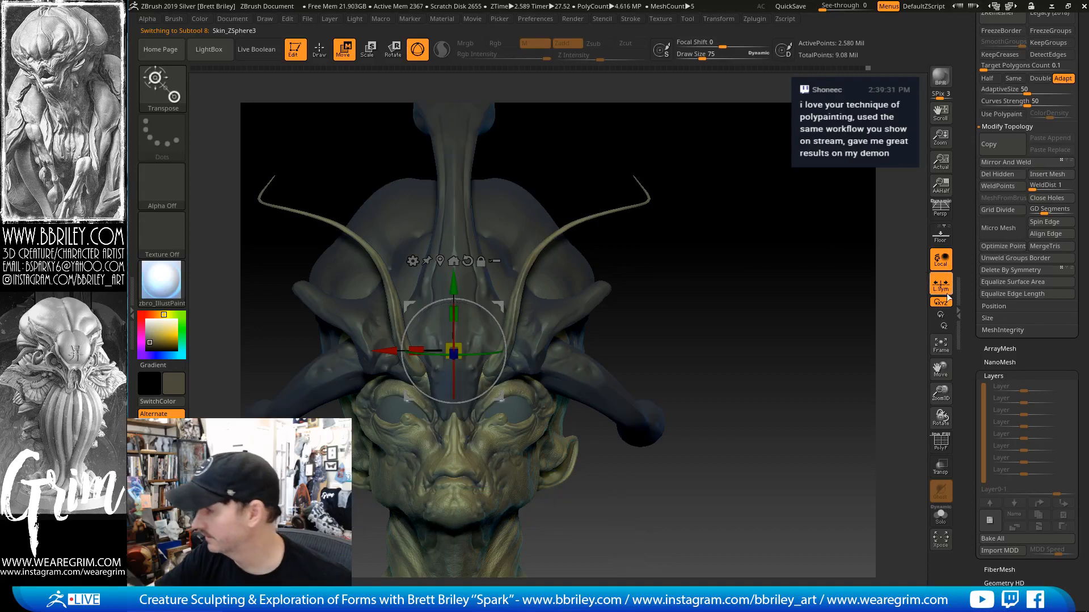
Make the Shell subtool active again and nudge it about 0.0088 sideways along its X axis
drag(968, 297, 979, 224)
drag(793, 239, 822, 301)
alt+click(641, 249)
drag(501, 295, 496, 294)
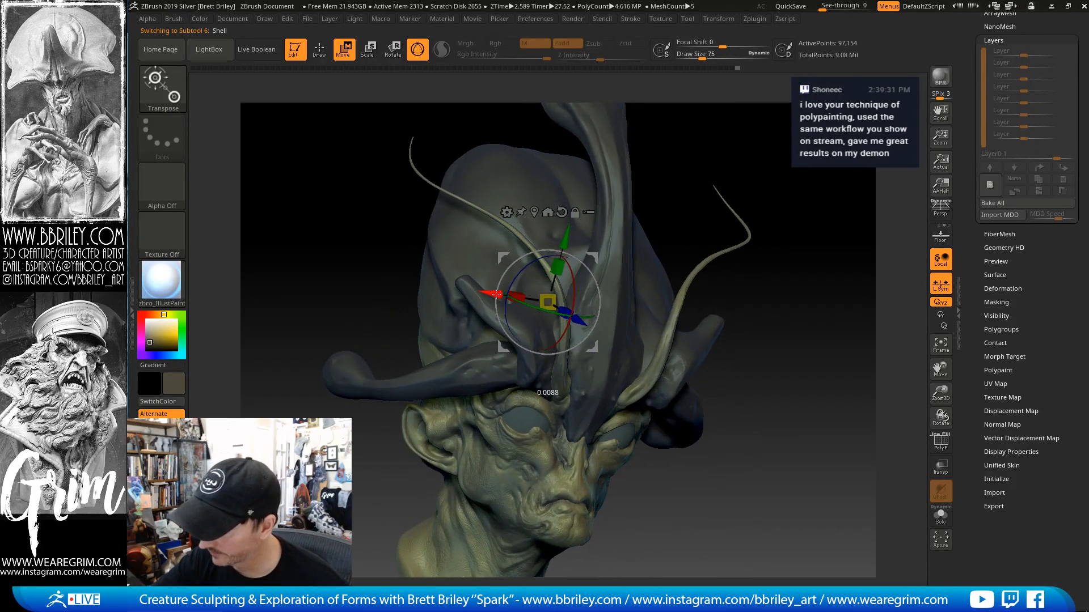
mouse_move(773, 283)
mouse_down()
mouse_move(752, 289)
mouse_move(800, 269)
mouse_move(755, 284)
mouse_up()
Return to Draw mode and adjust the shell's side edge over the head with the Move brush at Draw Size 179
key(q)
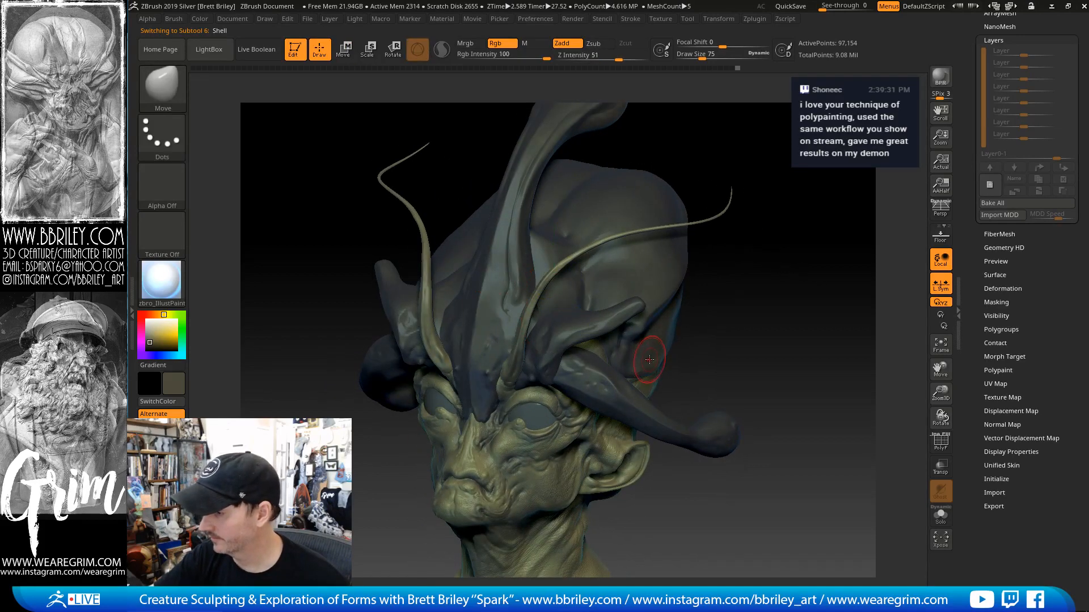
drag(654, 364, 795, 362)
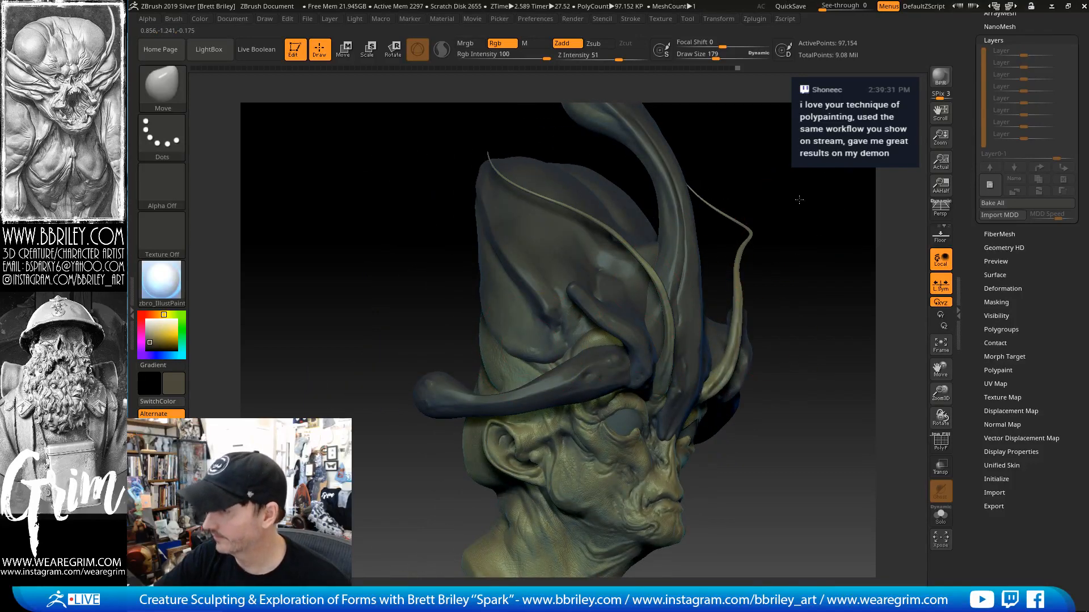
mouse_move(794, 317)
mouse_down()
mouse_move(773, 205)
mouse_move(710, 221)
mouse_move(742, 196)
mouse_move(690, 176)
mouse_up()
Switch back to the Standard brush with DragRect strokes and make the Head_new3 subtool active for painting
key(b)
key(s)
key(t)
mouse_move(680, 227)
mouse_down()
mouse_move(754, 251)
mouse_move(770, 221)
mouse_move(607, 127)
mouse_up()
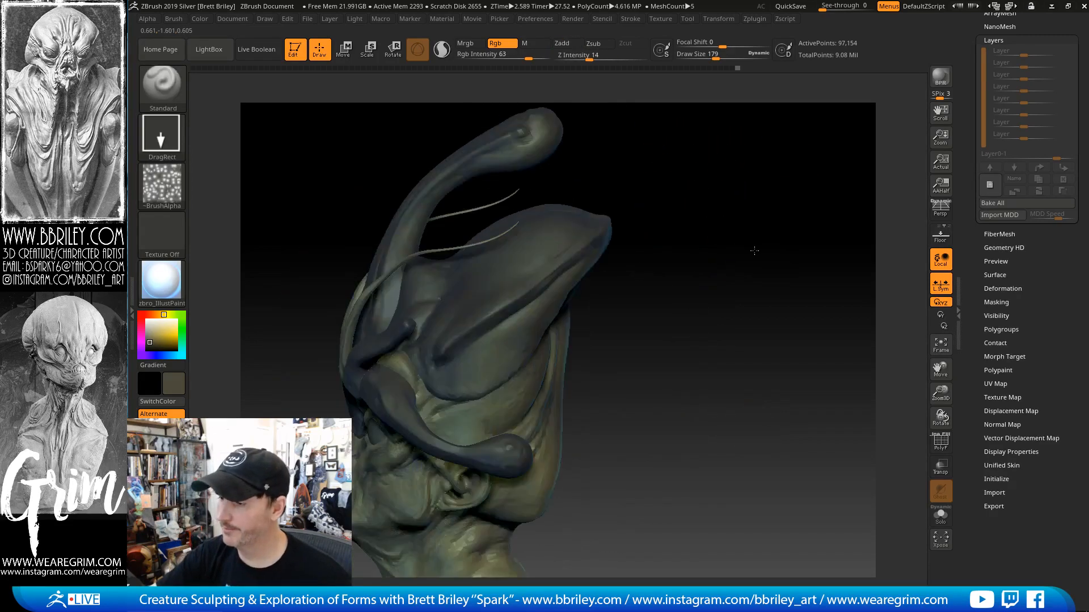
alt+click(465, 374)
mouse_move(645, 274)
mouse_down()
mouse_move(572, 295)
mouse_move(426, 369)
mouse_up()
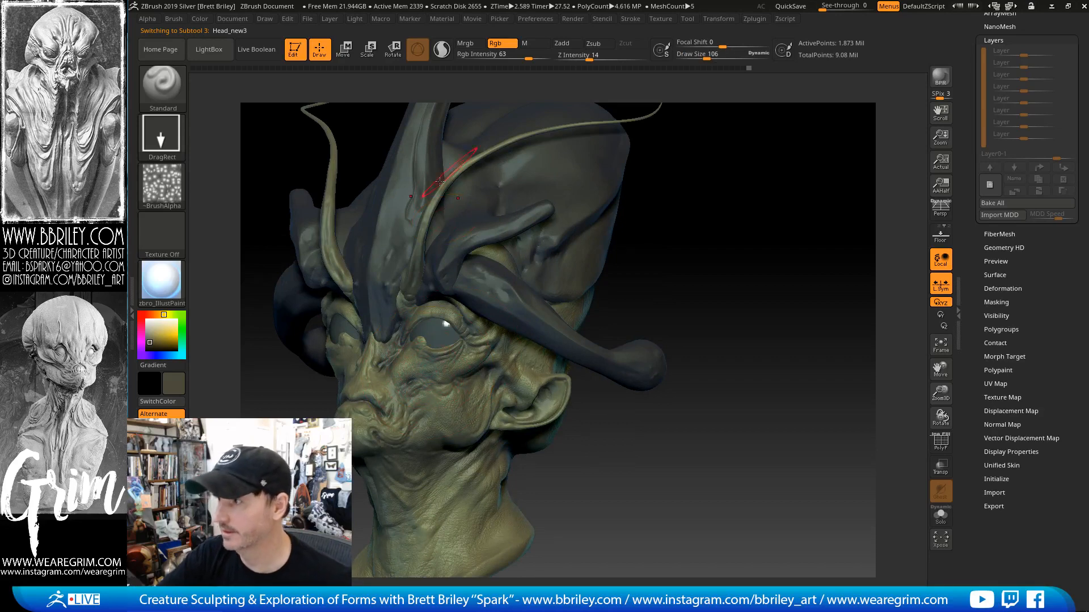
Sample an olive from the head and brighten it to Red 145, Green 136, Blue 78
key(c)
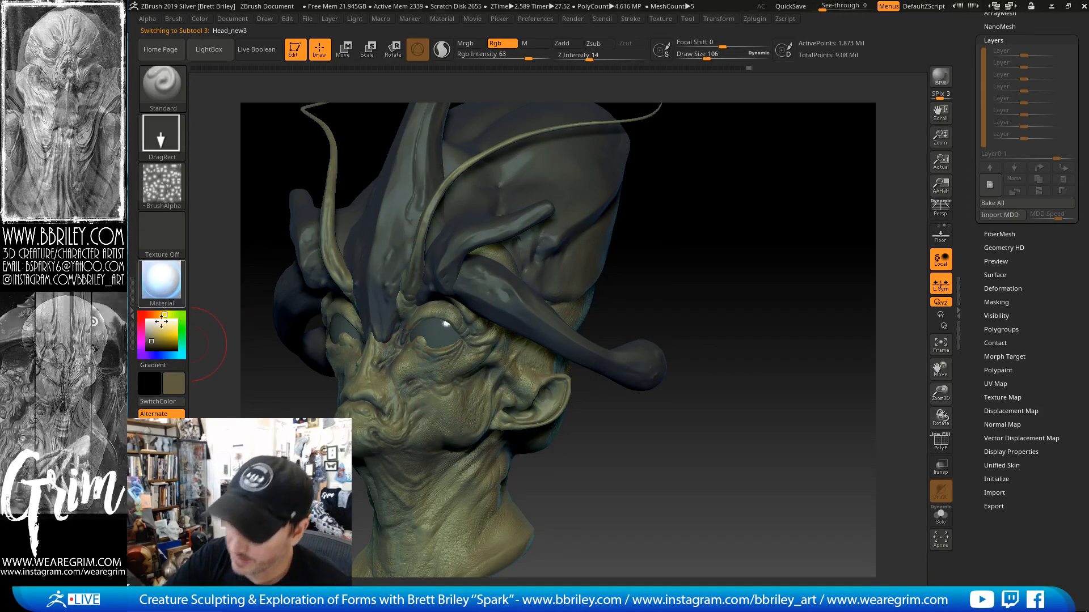
key([)
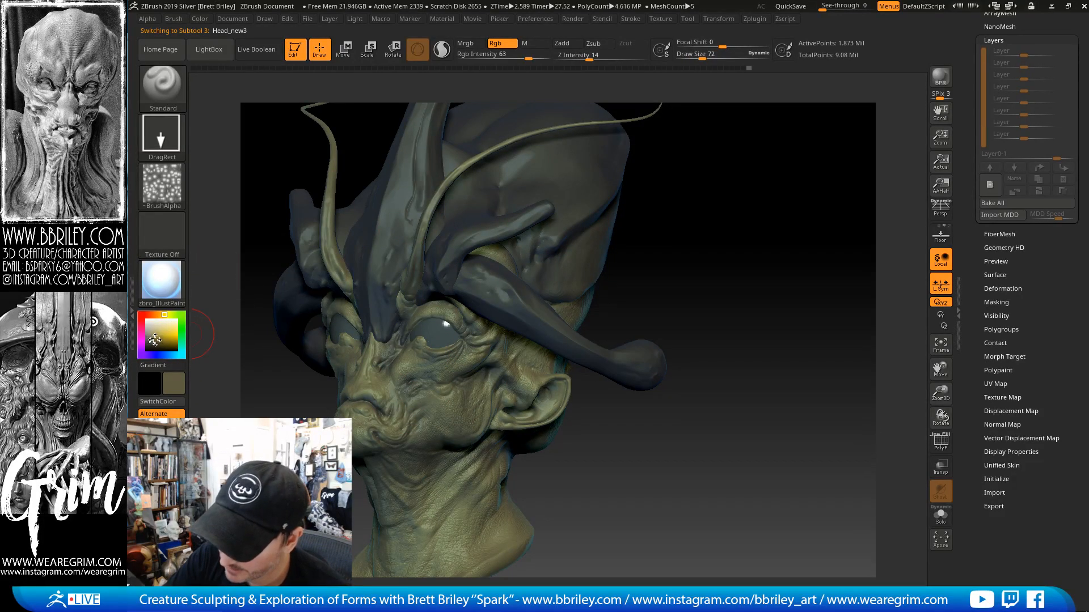
key(c)
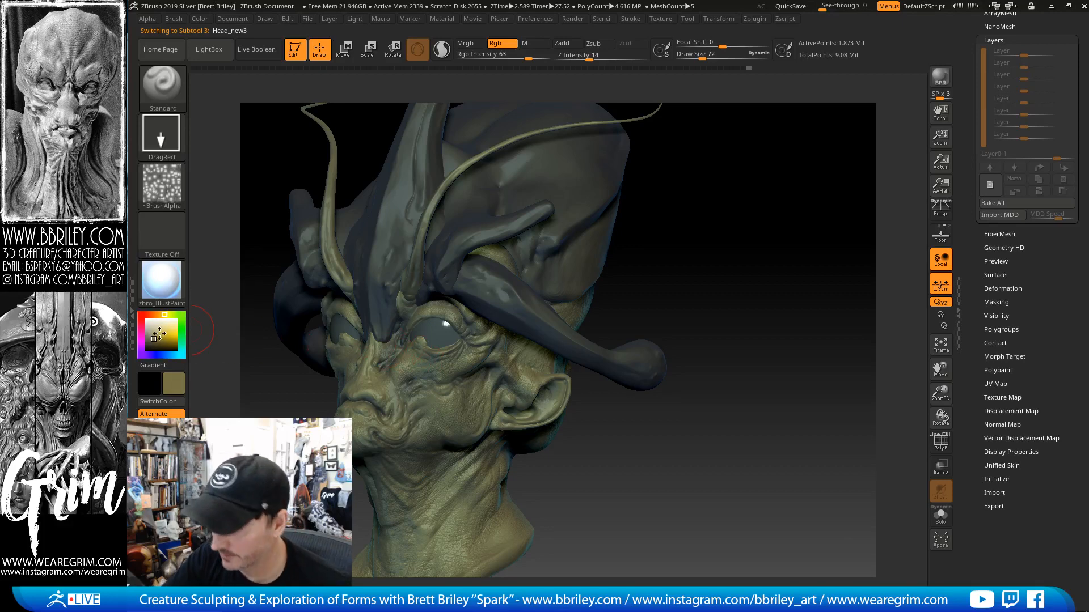
click(154, 337)
key(c)
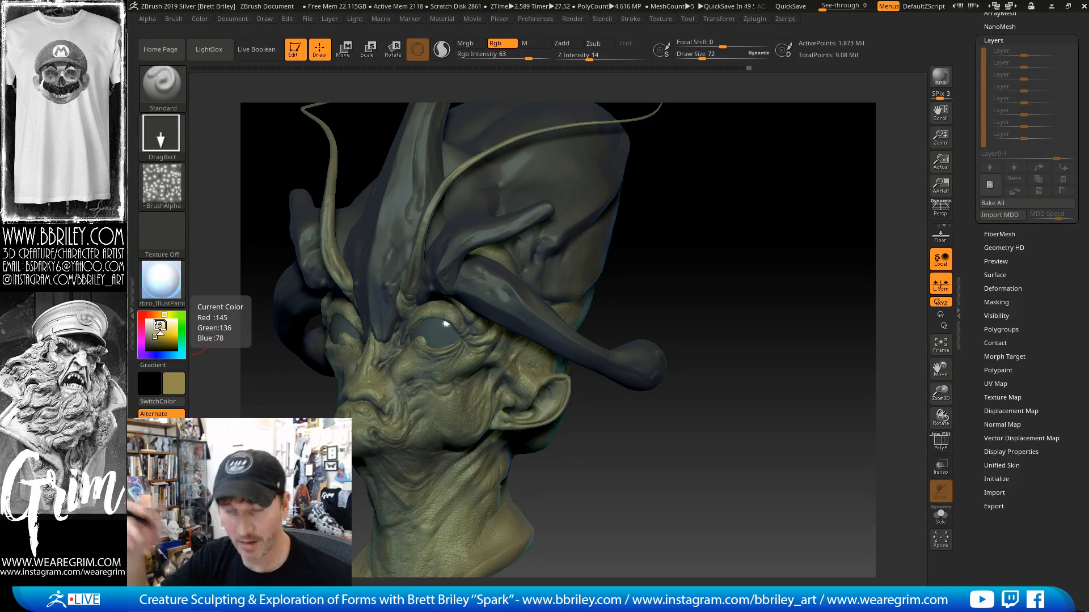
Paint light olive mottling over the cheek and around the eye at Rgb Intensity 63, reducing Draw Size to 23
drag(675, 233, 683, 206)
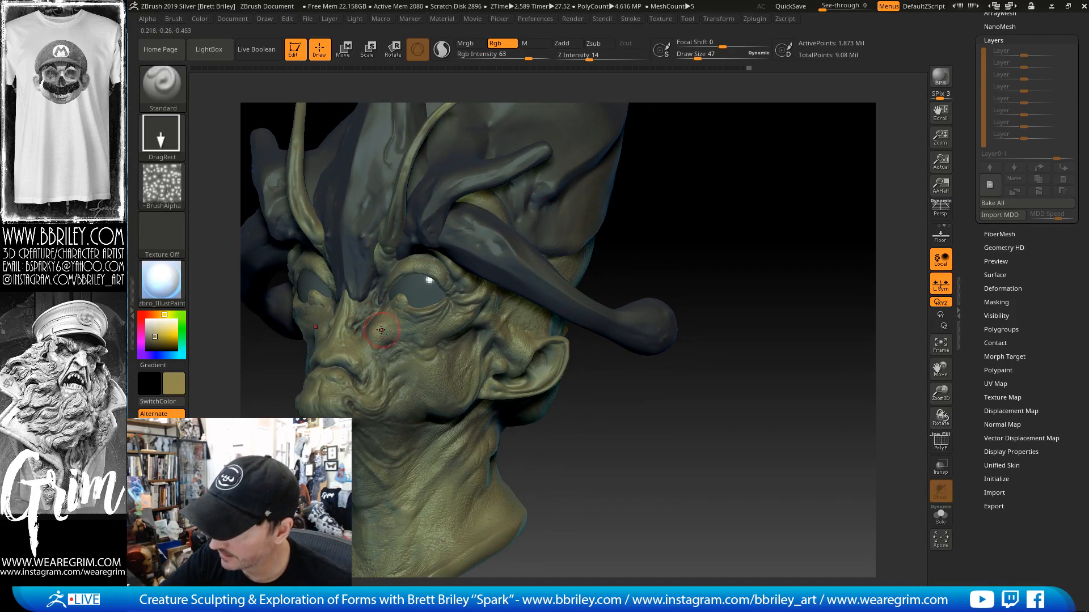
drag(381, 330, 467, 321)
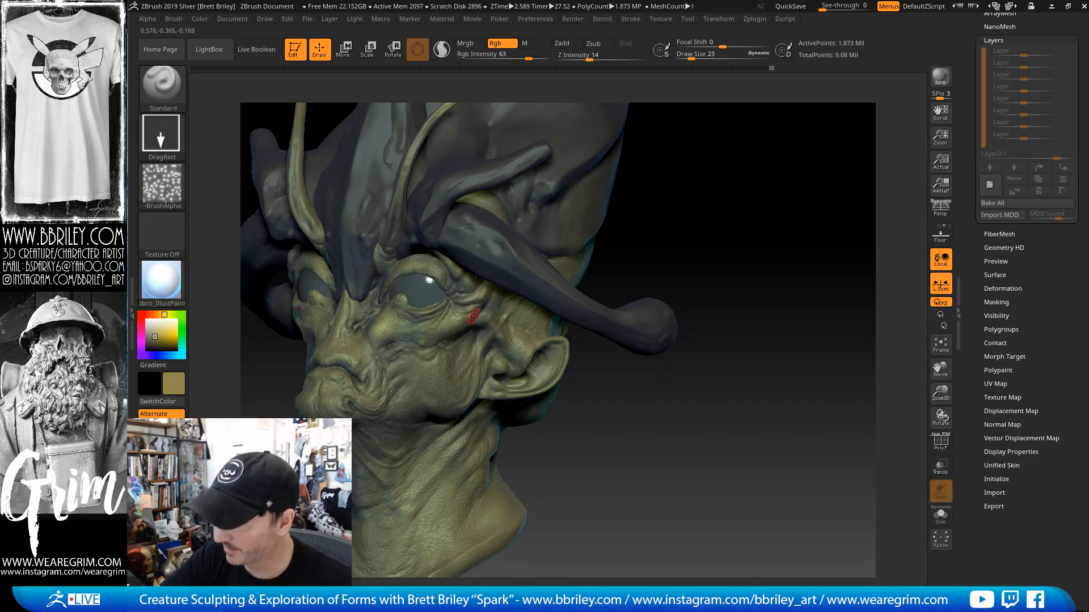
drag(695, 191, 678, 178)
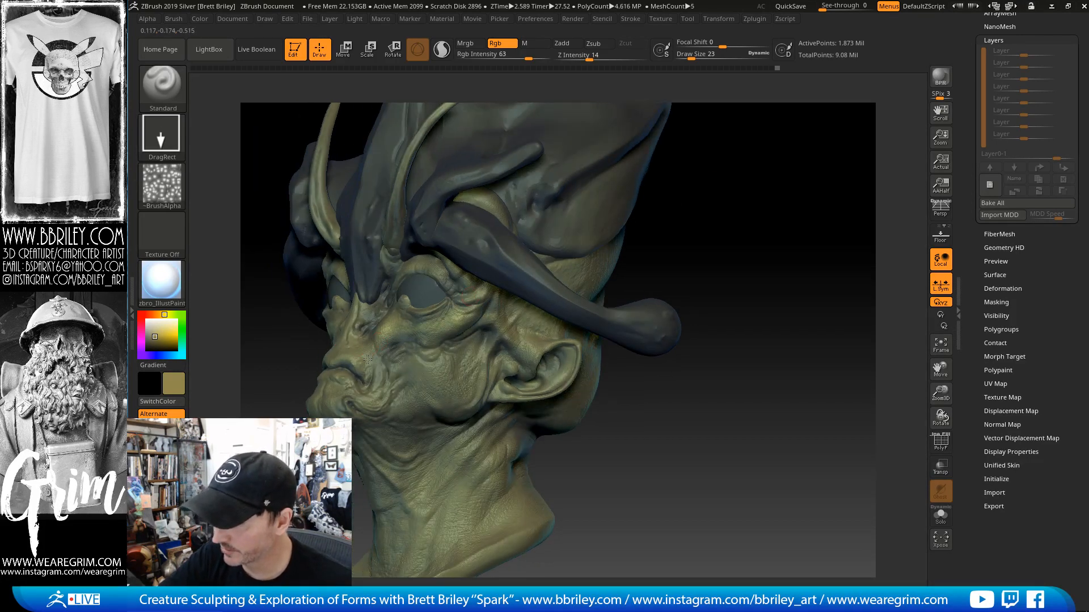
drag(615, 298, 348, 310)
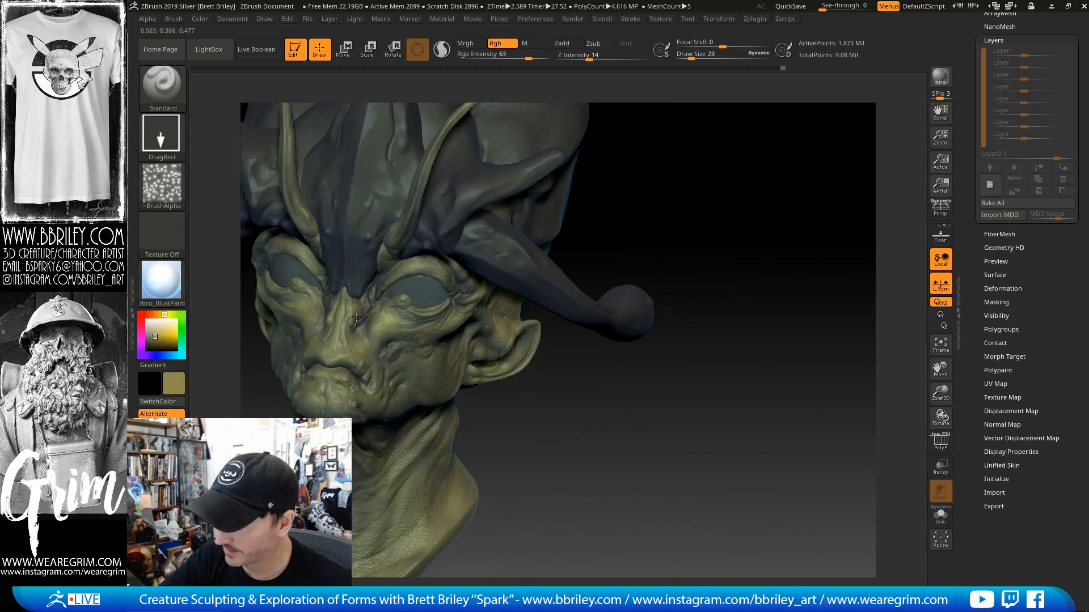
Lower Rgb Intensity to 52 and add fine olive mottling to the brow, cheek and jaw
click(522, 57)
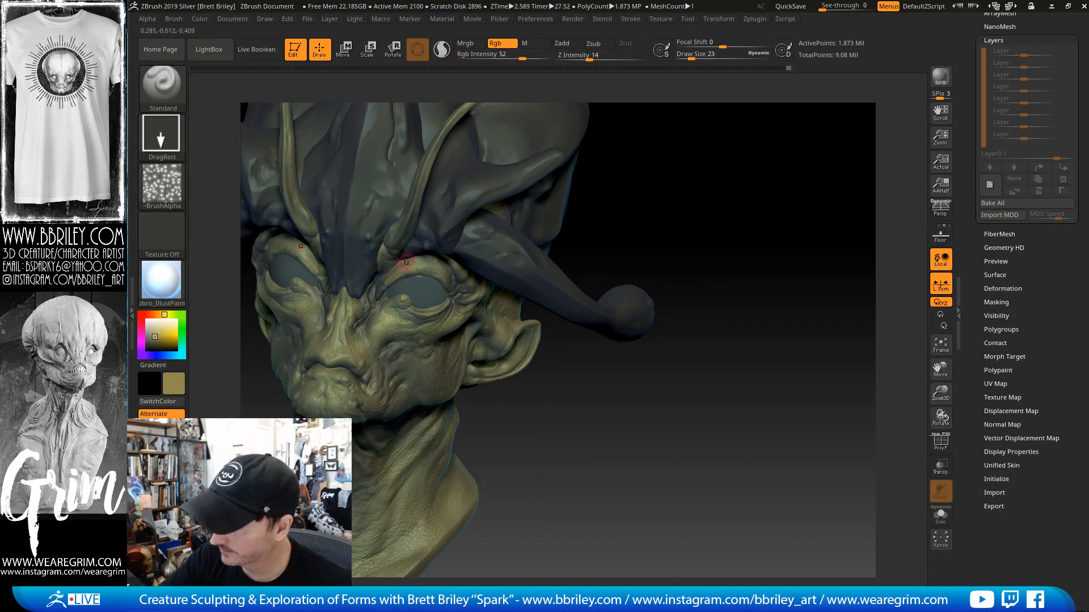
drag(406, 263, 439, 275)
mouse_move(640, 234)
mouse_down()
mouse_move(450, 288)
mouse_move(472, 291)
mouse_move(456, 323)
mouse_up()
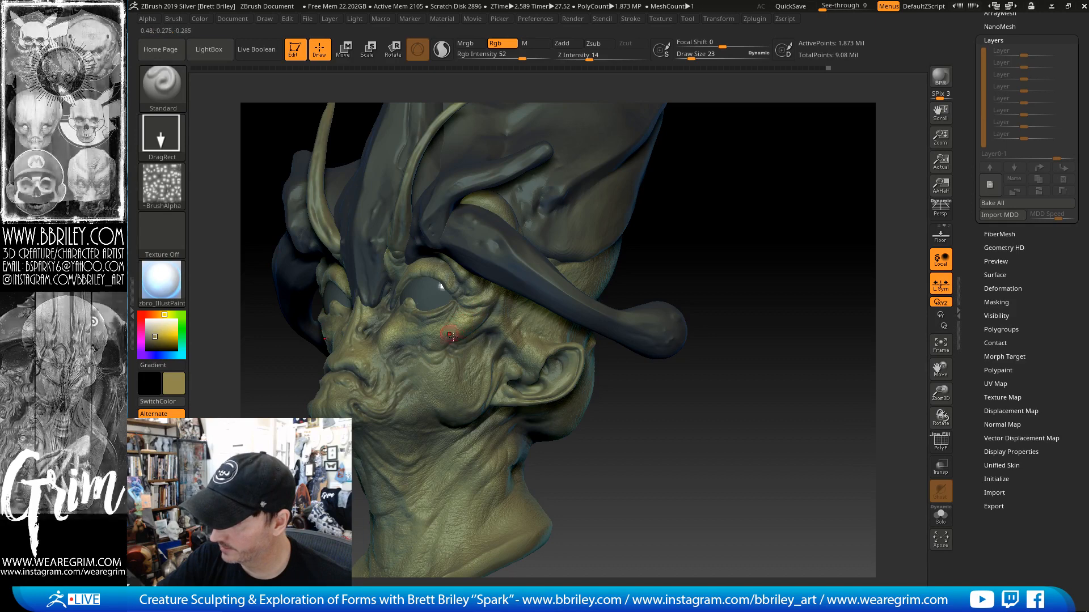
mouse_move(423, 368)
mouse_down()
mouse_move(434, 409)
mouse_move(389, 396)
mouse_up()
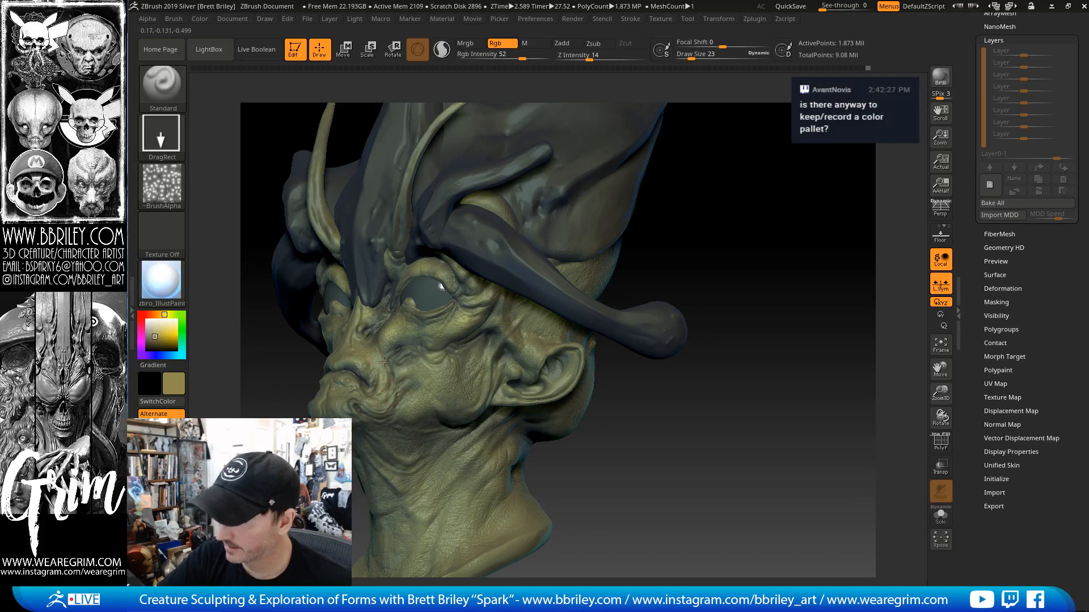
drag(678, 271, 655, 255)
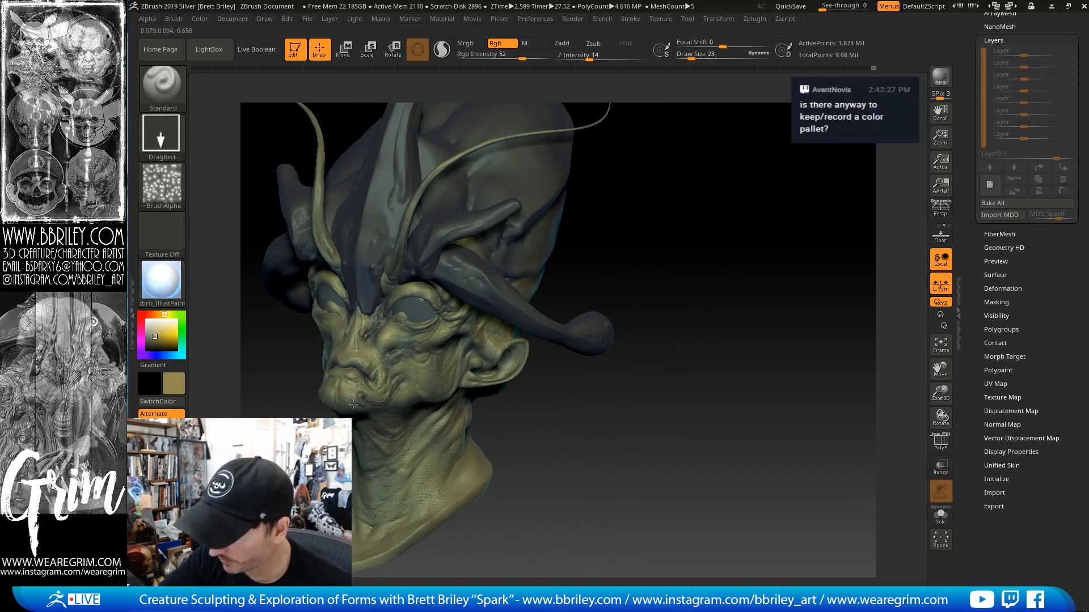
Mottle the chin, the neck and the flared front of the neck base with the light olive at Draw Size 23
right_drag(375, 414, 422, 347)
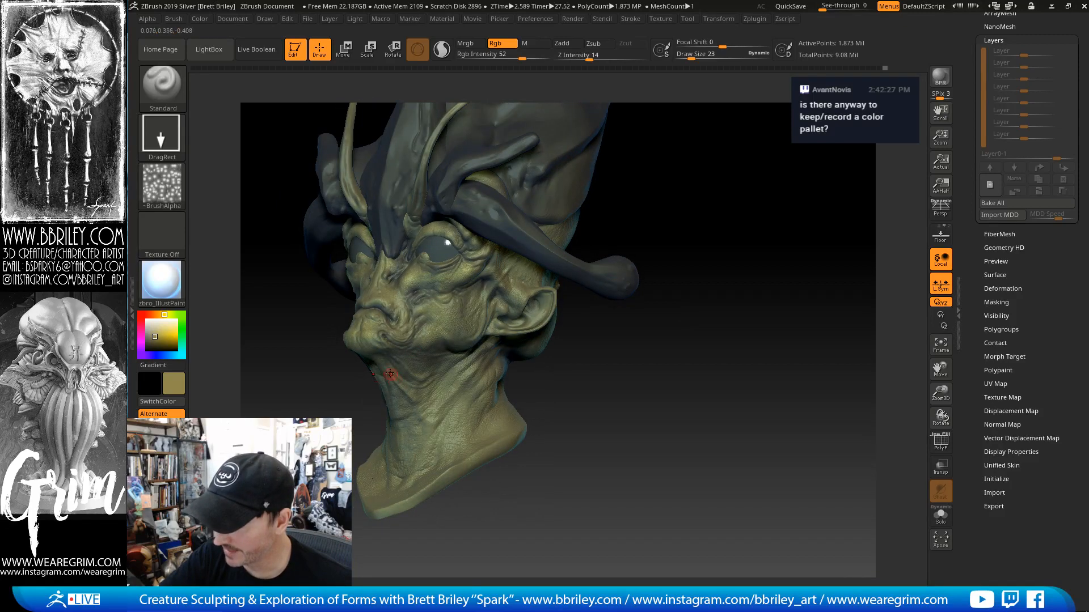
drag(420, 407, 417, 377)
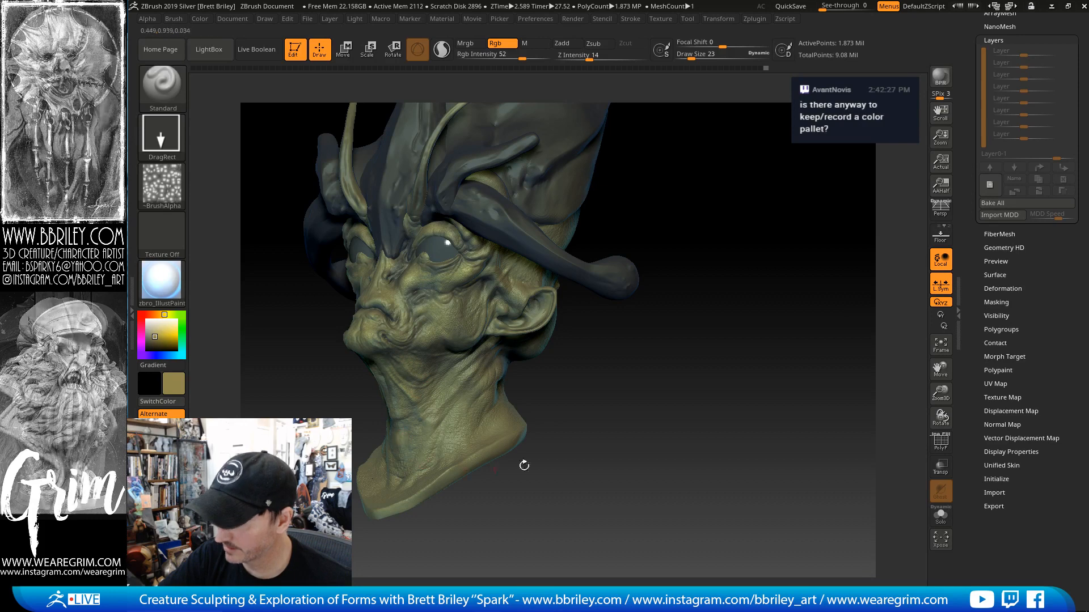
mouse_move(522, 464)
right_down()
mouse_move(615, 372)
mouse_move(399, 373)
right_up()
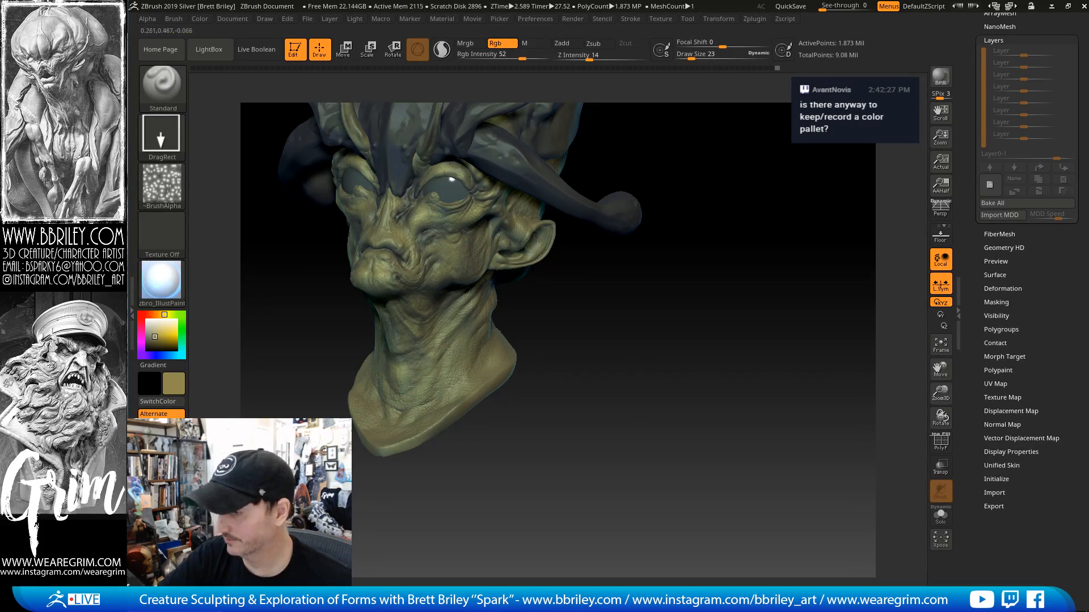
right_drag(574, 388, 444, 373)
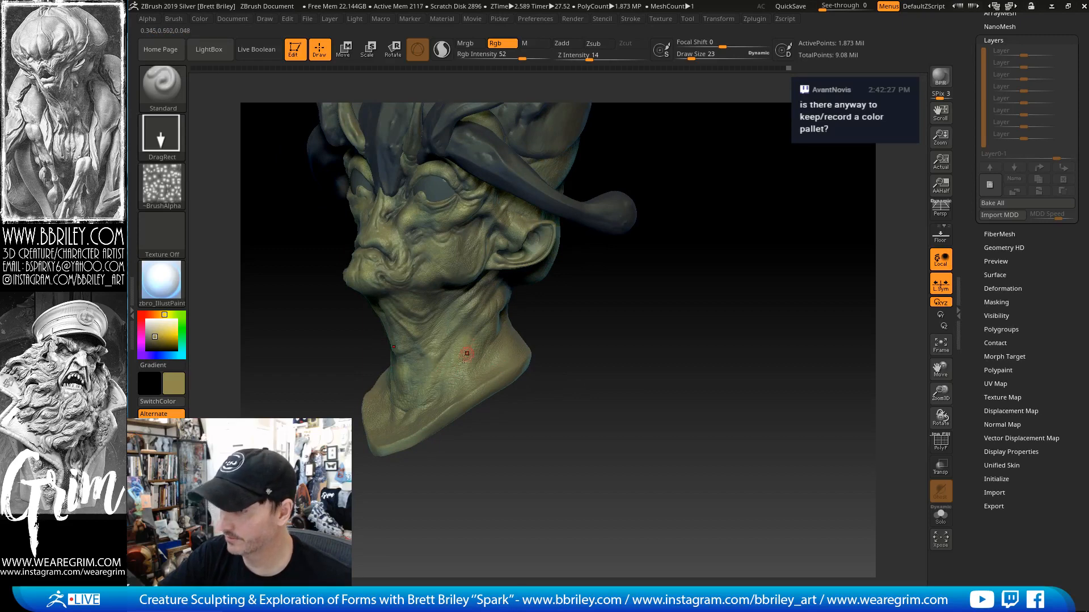
right_drag(500, 474, 400, 441)
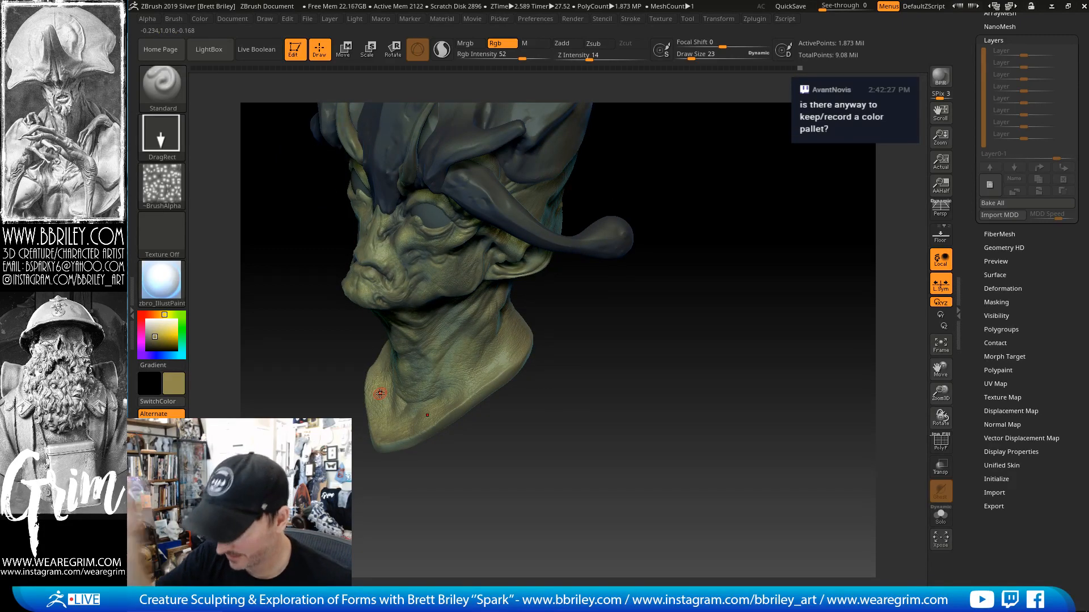
mouse_move(380, 393)
right_down()
mouse_move(612, 376)
mouse_move(545, 426)
mouse_move(377, 382)
right_up()
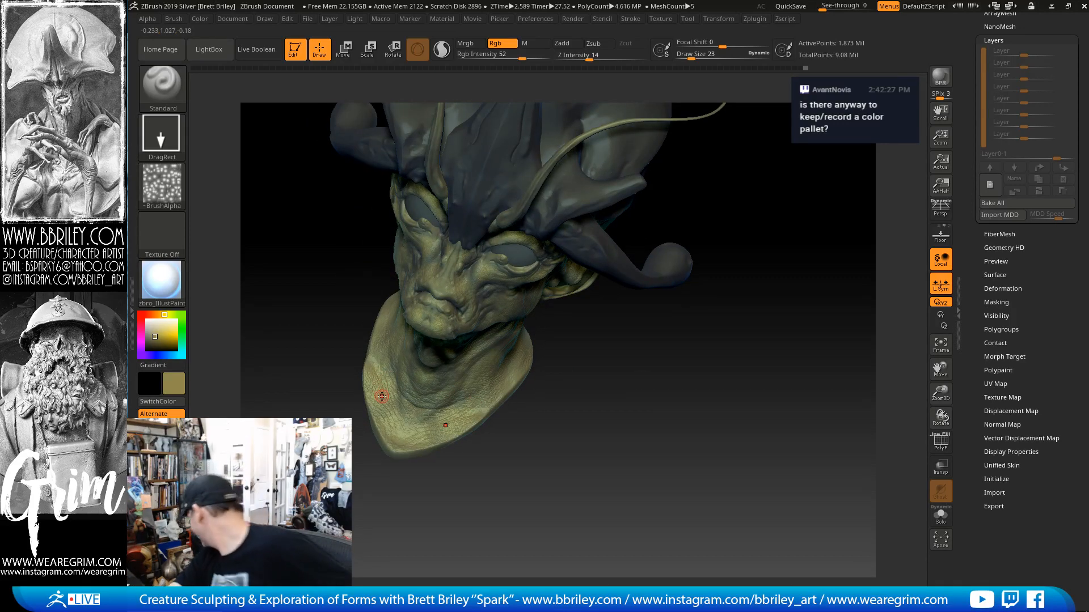
Continue the light olive mottling over the side and back of the neck and the back of the skull
mouse_move(460, 290)
right_down()
mouse_move(431, 306)
mouse_move(377, 292)
mouse_move(522, 352)
mouse_move(497, 314)
right_up()
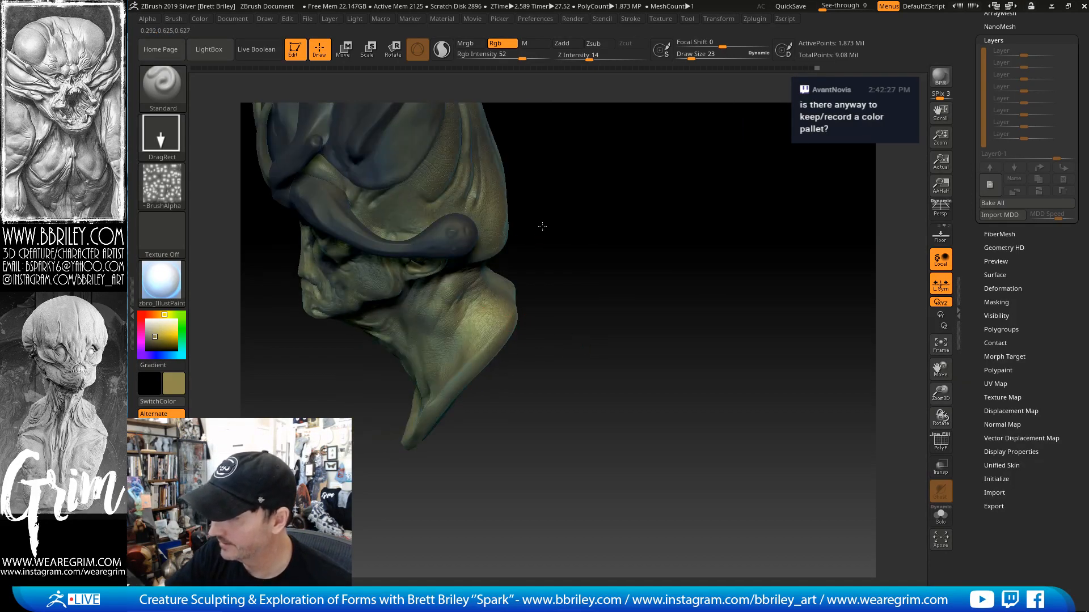
right_drag(542, 227, 493, 241)
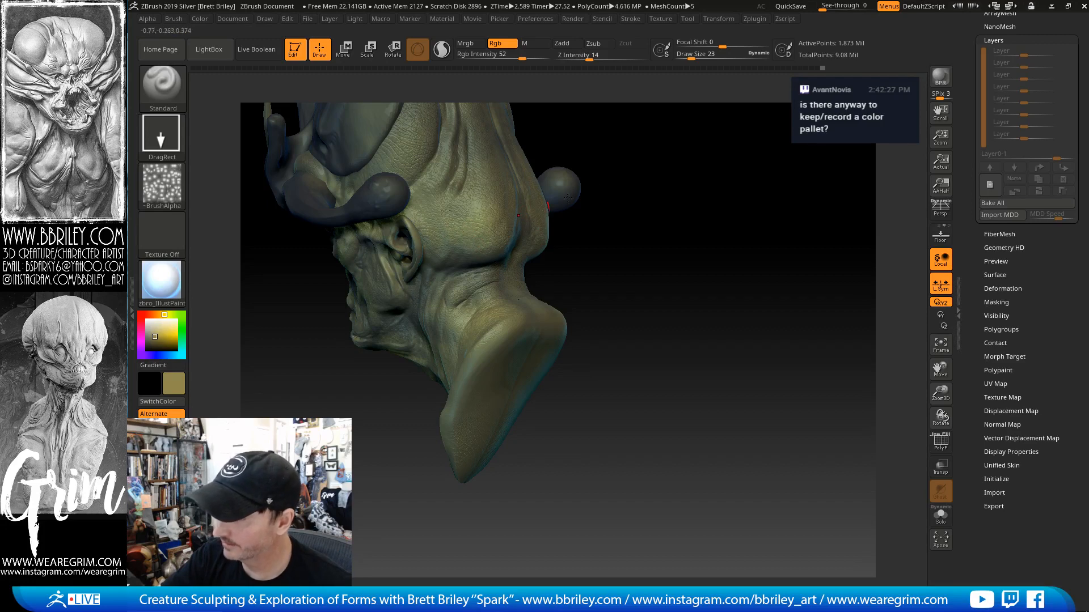
right_drag(567, 198, 505, 233)
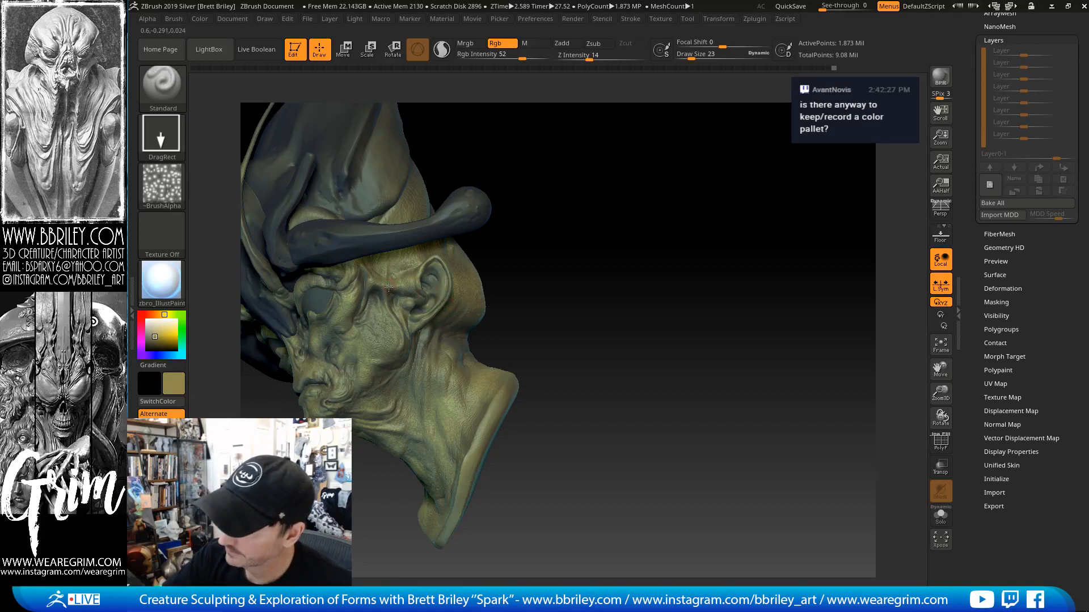
drag(539, 165, 491, 209)
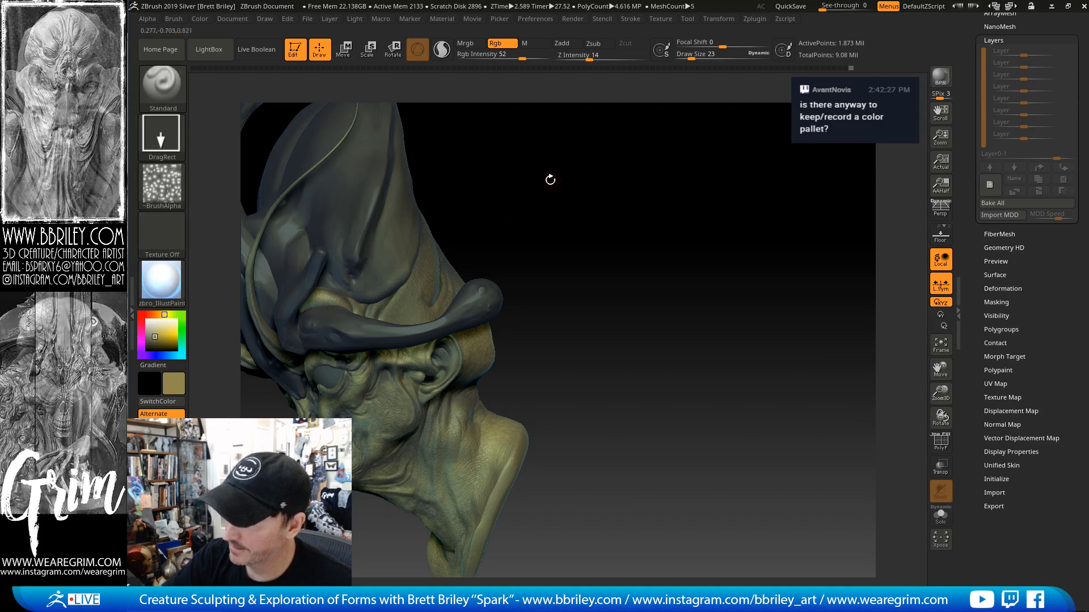
drag(554, 178, 378, 309)
drag(561, 150, 458, 247)
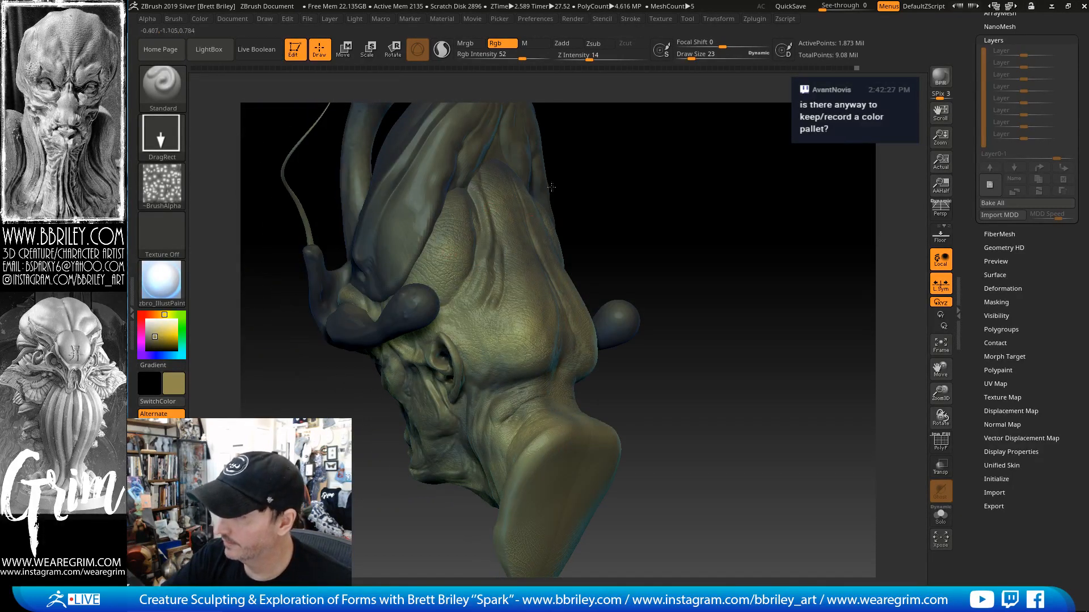
drag(551, 187, 432, 227)
Subdivide the Shell subtool once for finer paint detail and raise Draw Size to 50
alt+click(431, 228)
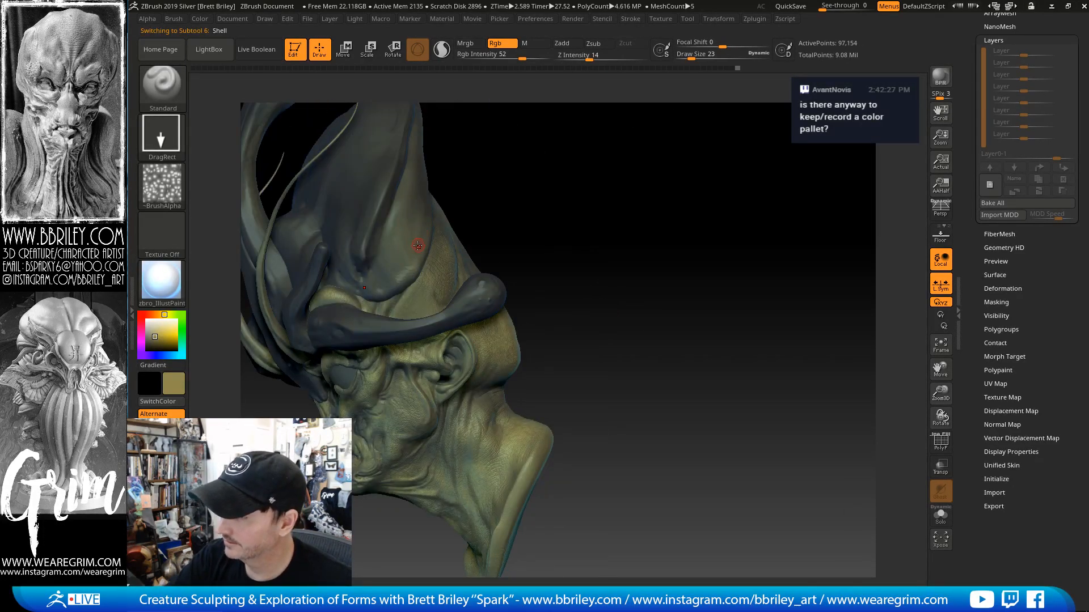
key(ctrl+d)
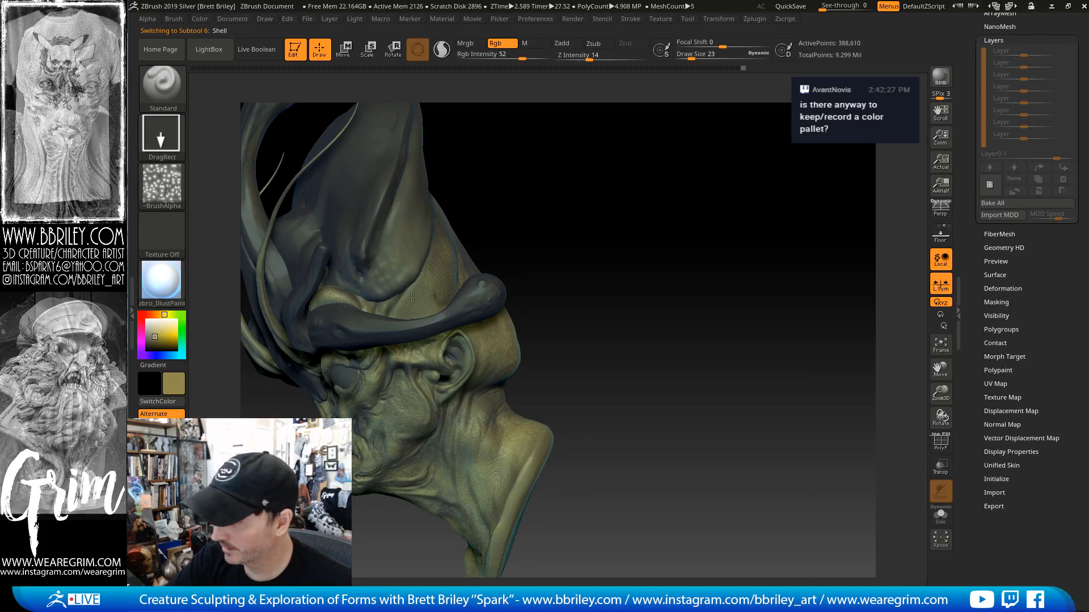
drag(391, 267, 409, 284)
key(ctrl+z)
key(bracketright)
key(bracketright)
key(bracketright)
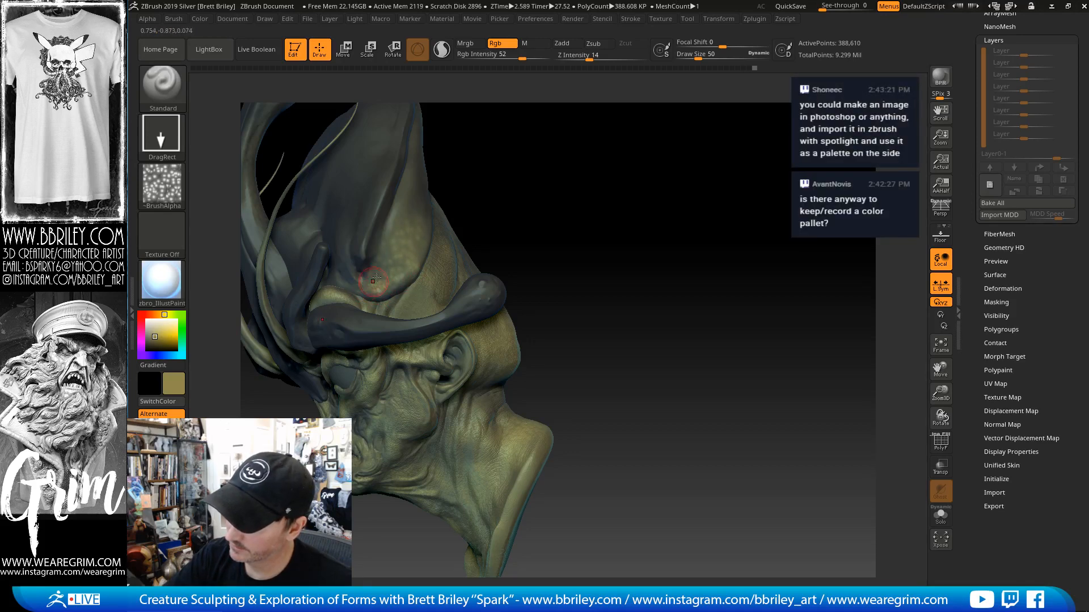
Paint light olive mottling over the side and back of the shell at Draw Size 50
drag(548, 163, 442, 324)
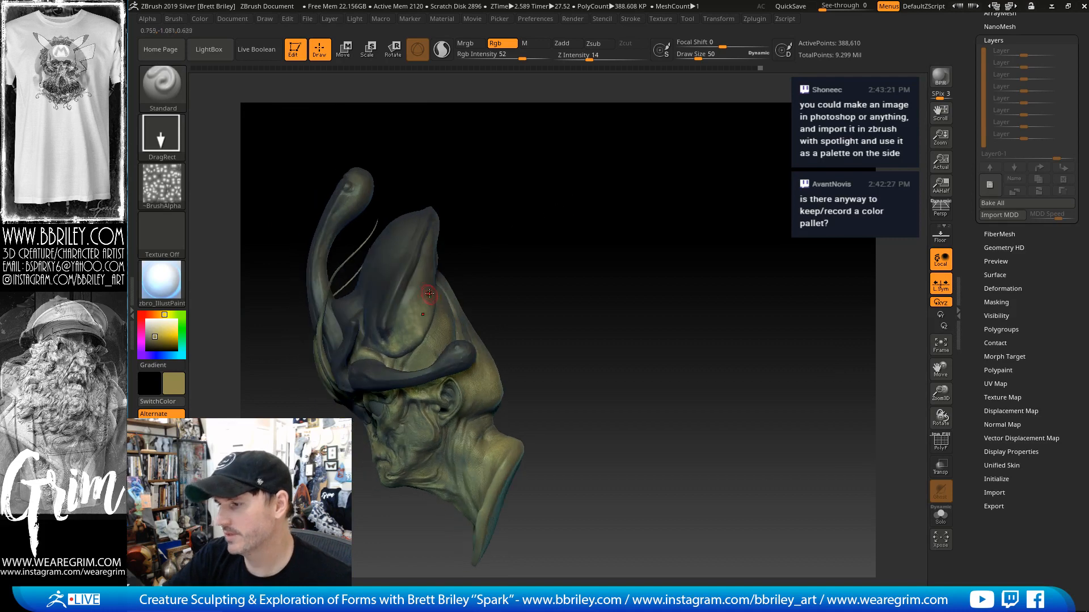
drag(470, 236, 435, 277)
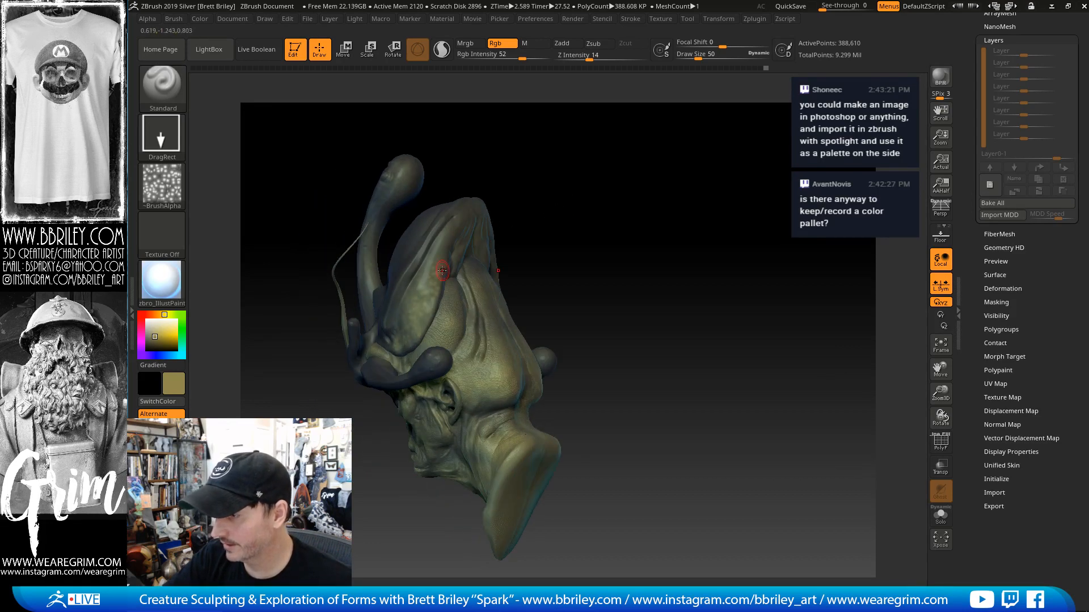
drag(533, 156, 638, 145)
mouse_move(448, 223)
mouse_down()
mouse_move(442, 281)
mouse_move(478, 270)
mouse_up()
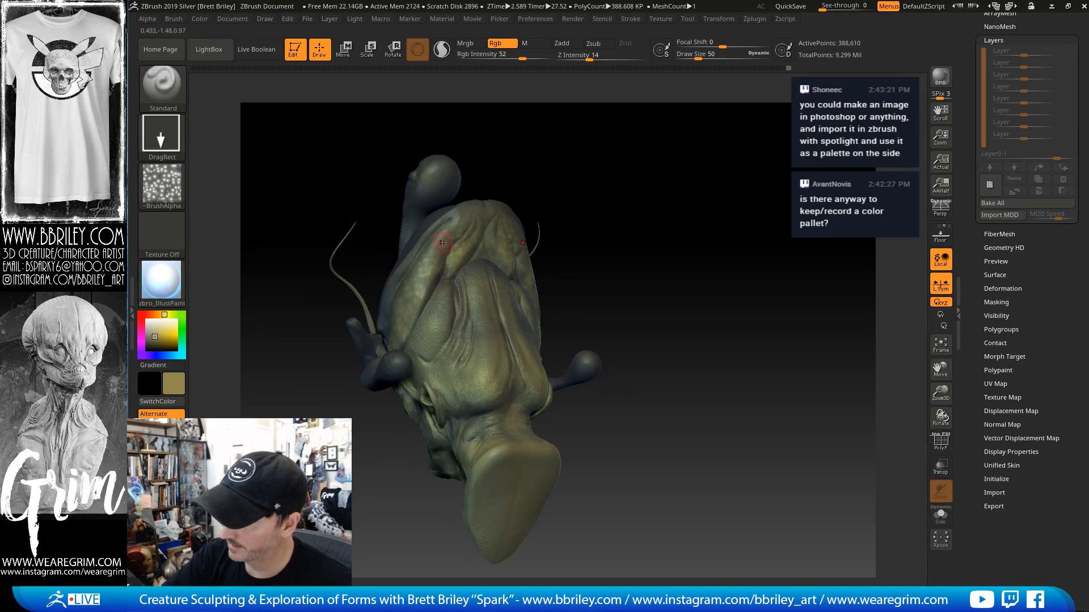
Switch the brush alpha to Alpha 20 and brush softer olive patches over the shell's back, side and lower rim
click(165, 187)
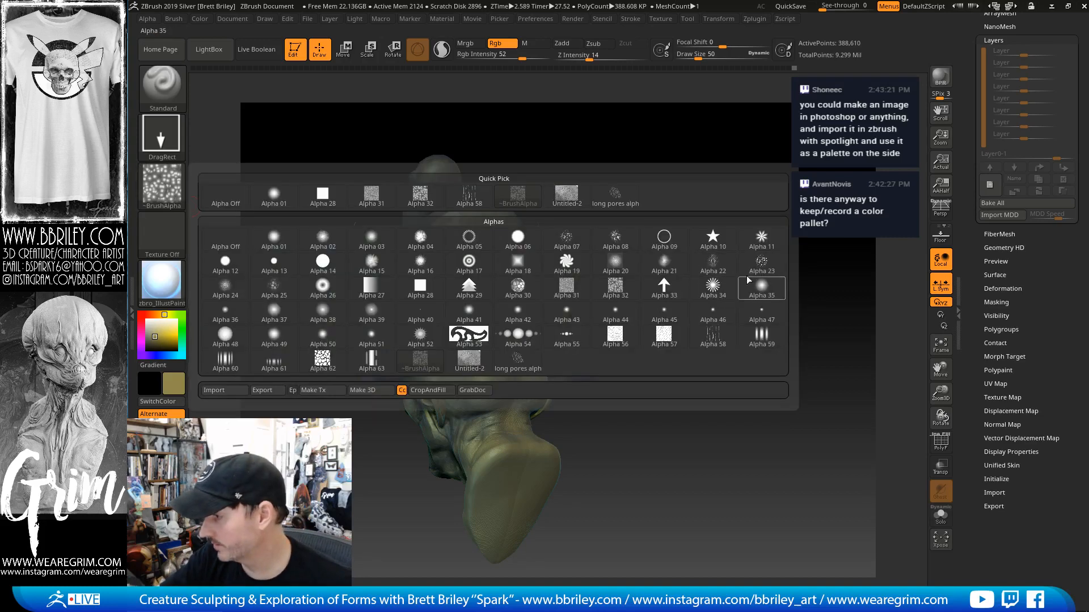
mouse_move(757, 289)
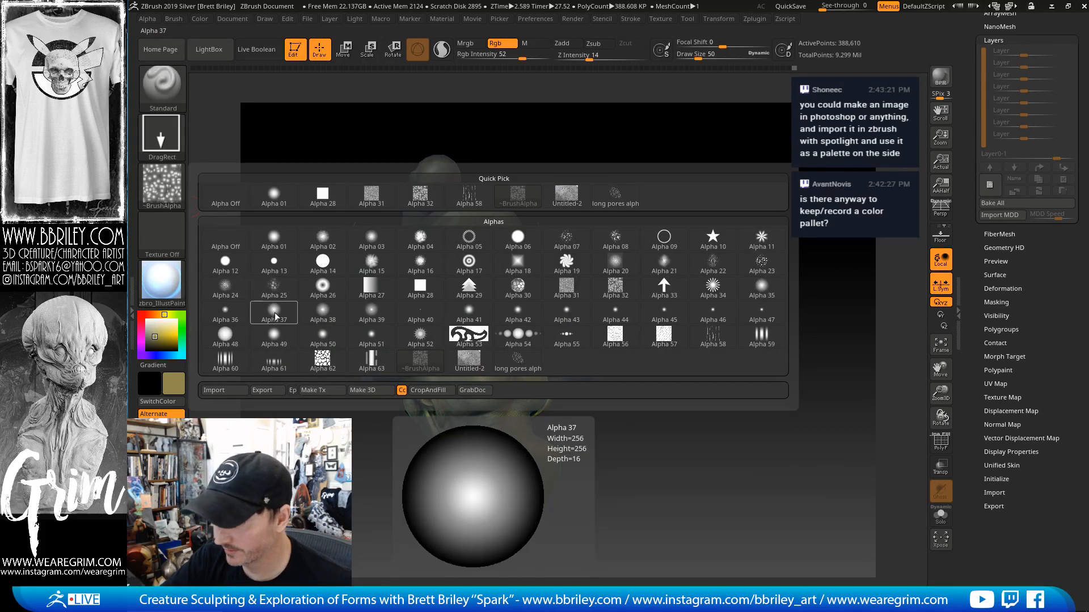
click(615, 262)
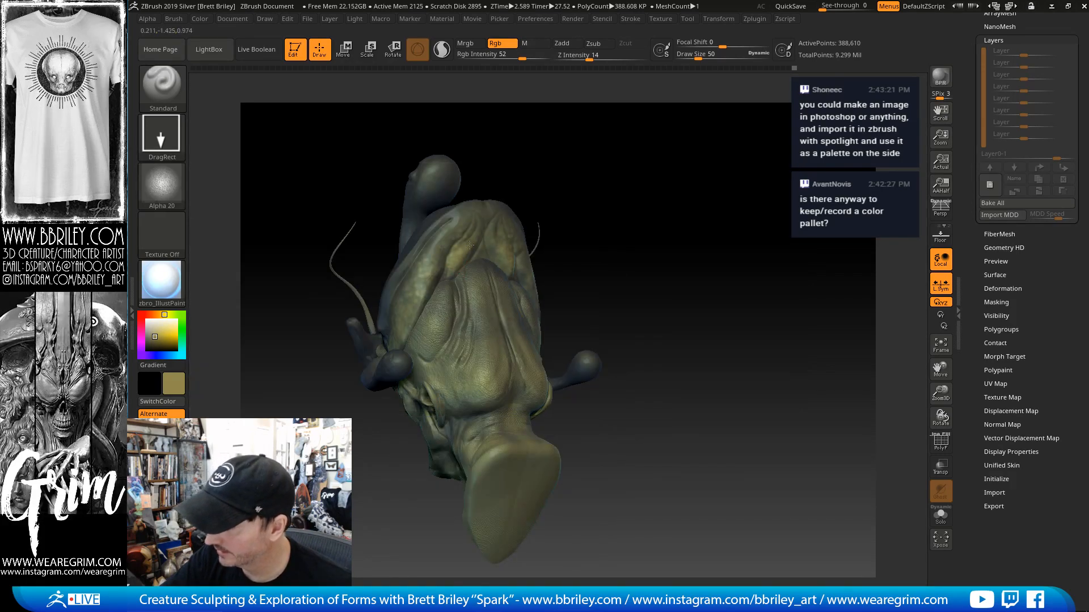
mouse_move(470, 245)
mouse_down()
mouse_move(476, 265)
mouse_move(477, 246)
mouse_up()
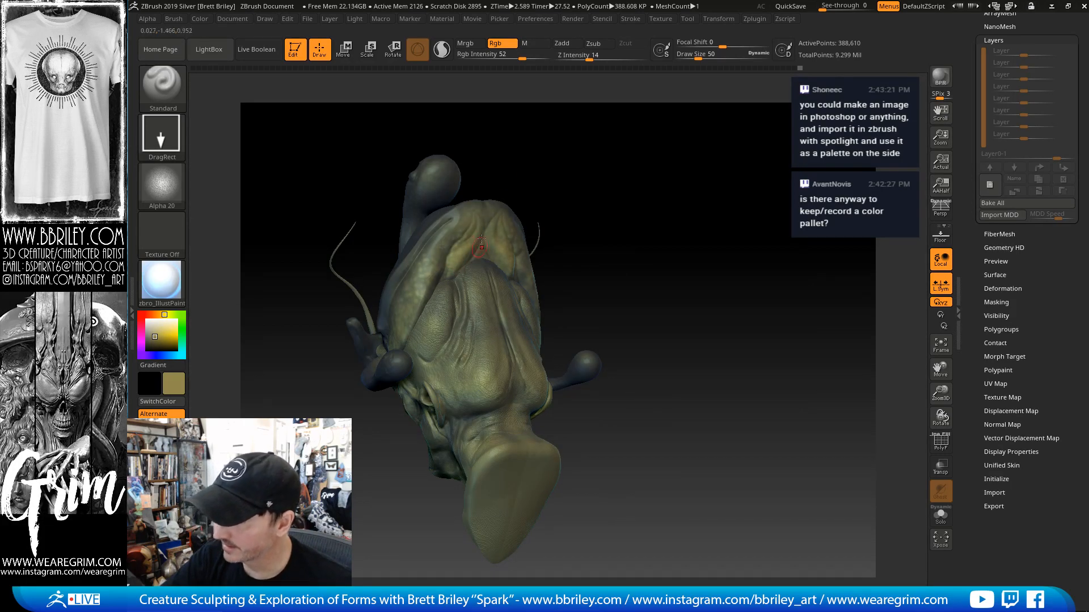
right_drag(482, 238, 454, 236)
drag(439, 302, 426, 316)
right_drag(397, 306, 421, 304)
drag(420, 304, 423, 336)
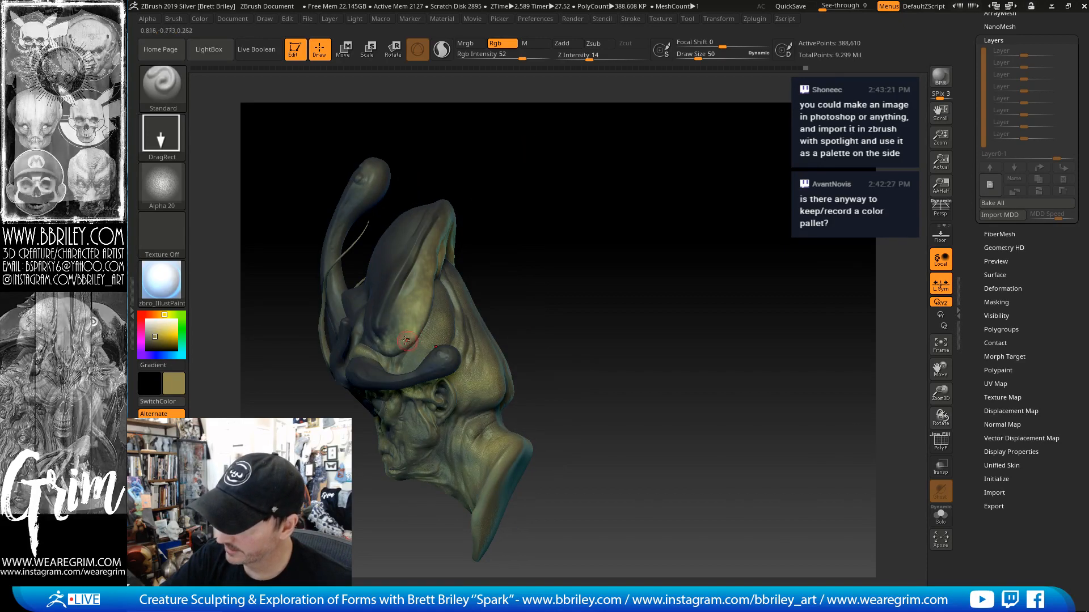
right_drag(393, 347, 402, 330)
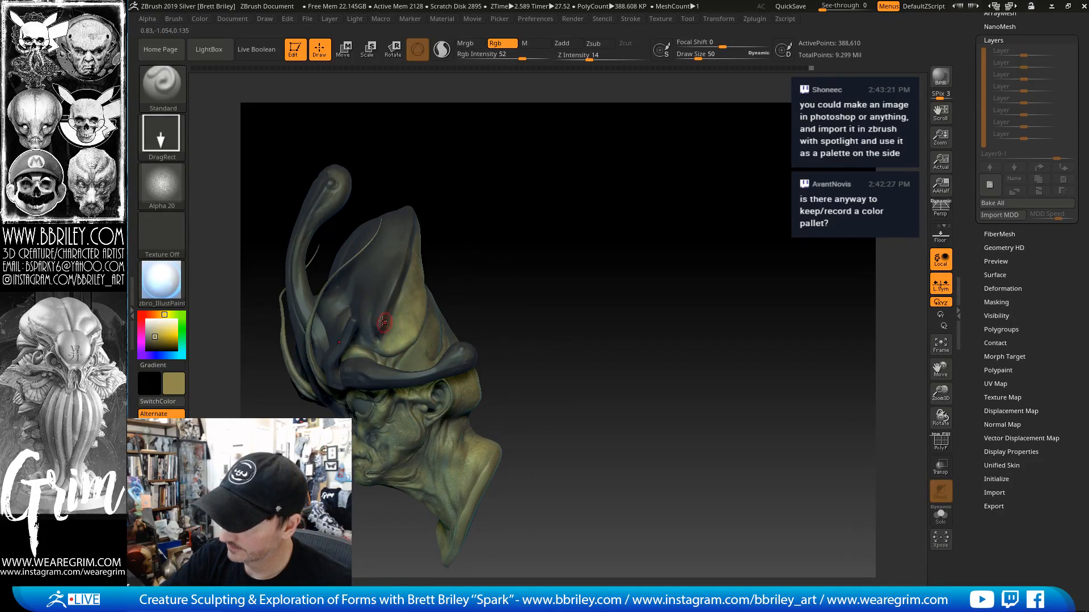
Sample the shell's dark grey and blend it into the olive along the shell's side and upper edge
key(c)
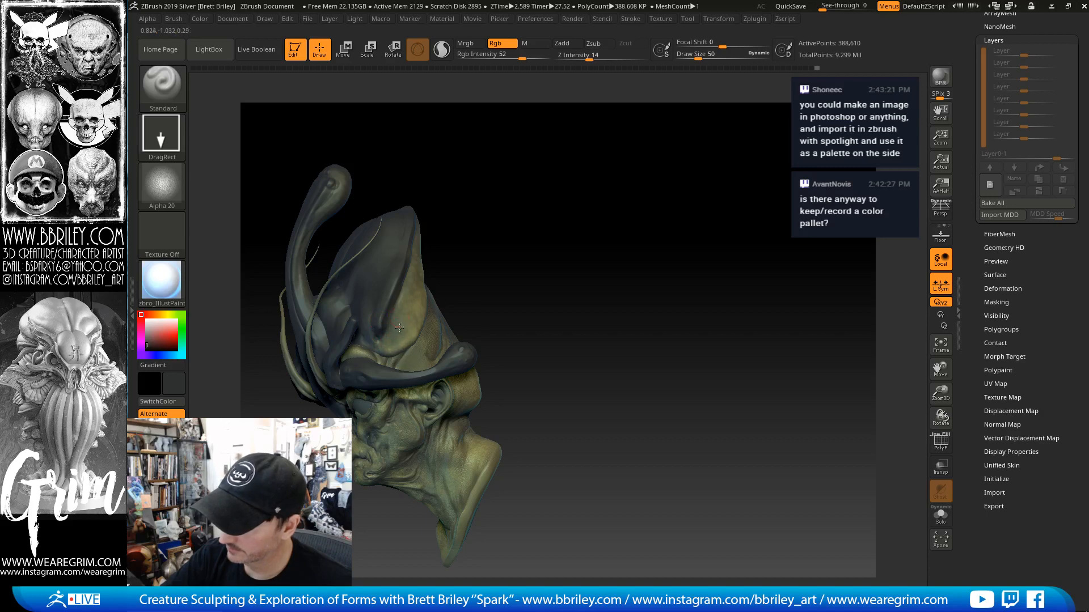
right_drag(410, 264, 383, 341)
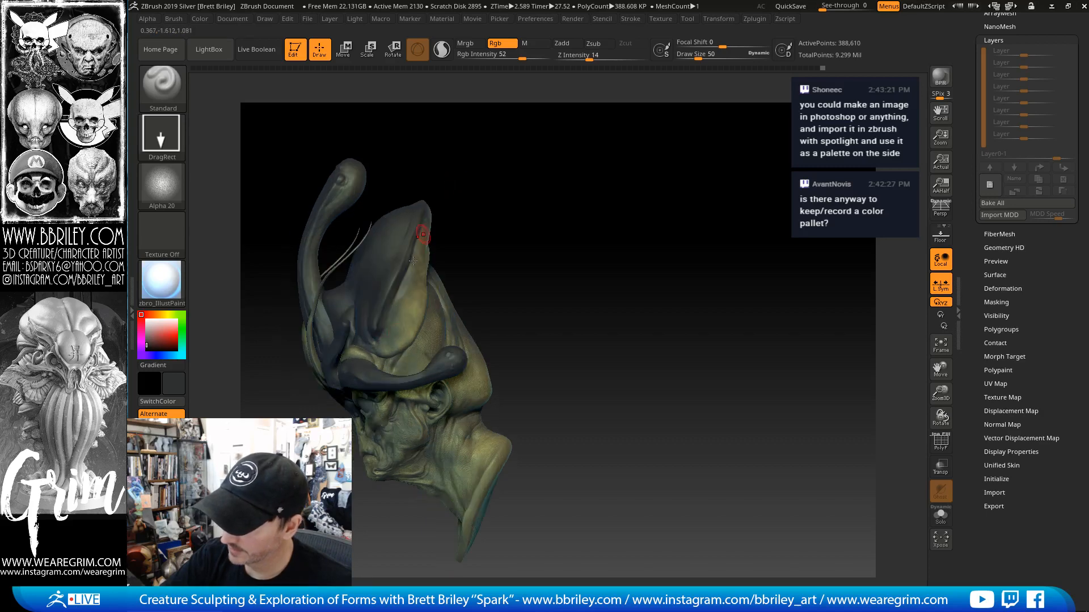
key(c)
key(c)
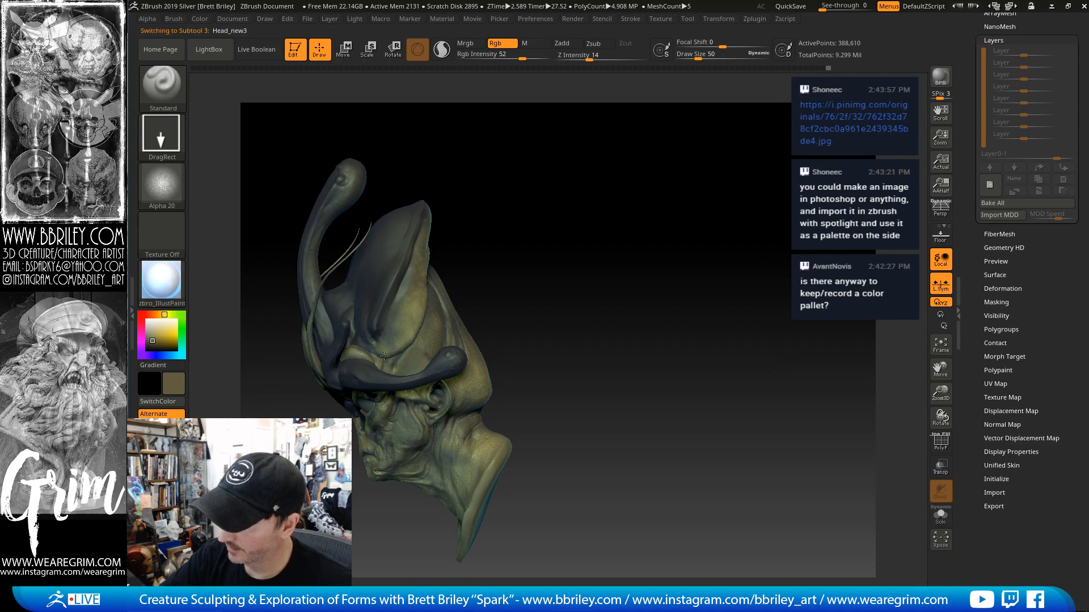
Shade the skull skin bordering the shell's side and back with dark grey, blending the shell's rear edge to match
alt+click(374, 325)
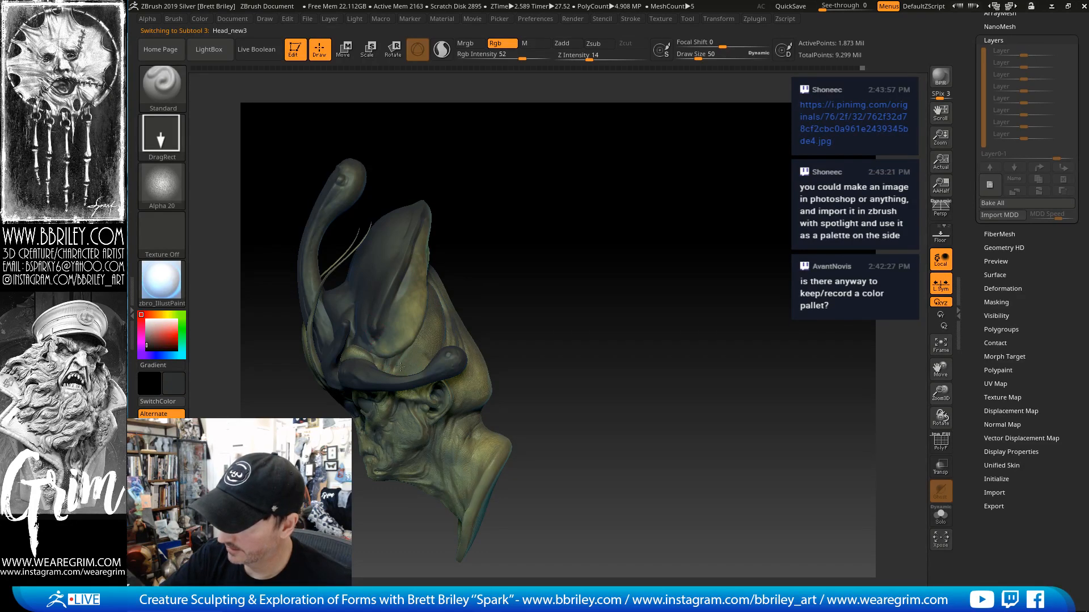
mouse_move(429, 334)
right_down()
mouse_move(535, 234)
mouse_move(559, 231)
right_up()
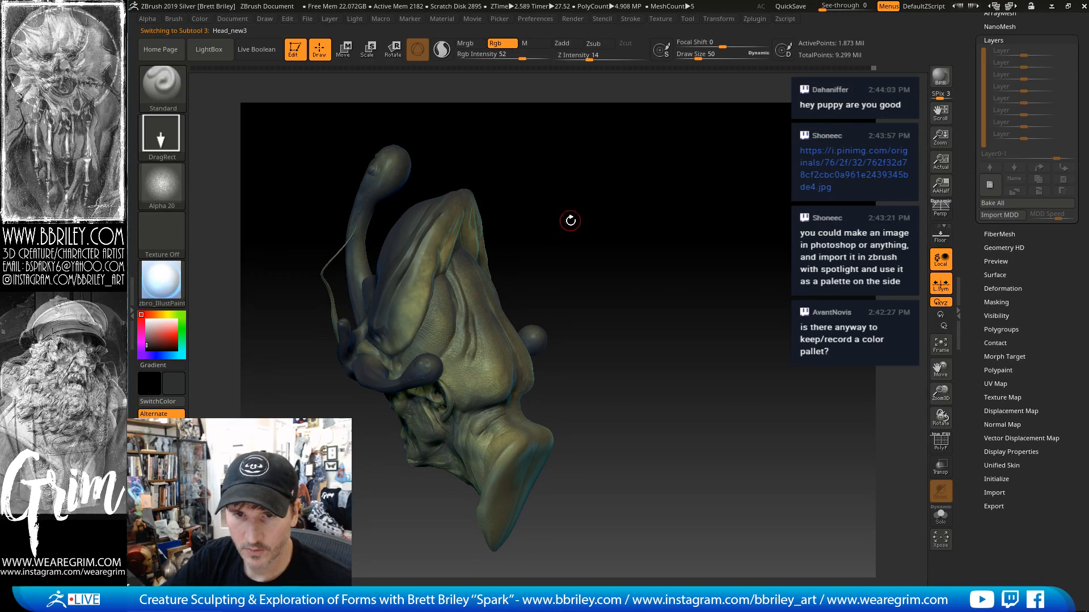
right_drag(569, 222, 533, 249)
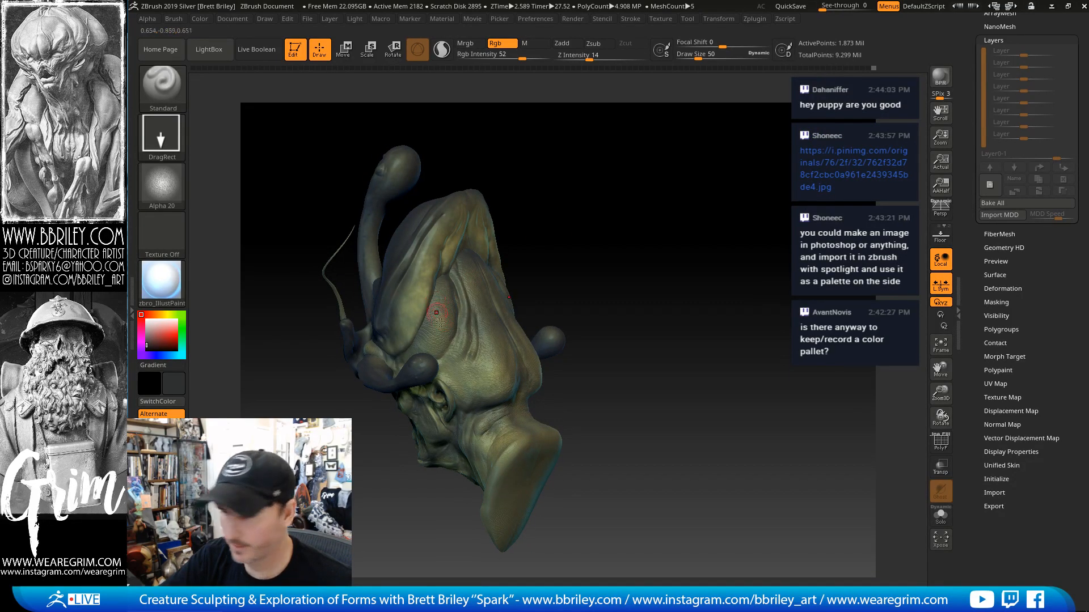
mouse_move(446, 321)
right_down()
mouse_move(501, 151)
mouse_move(449, 257)
right_up()
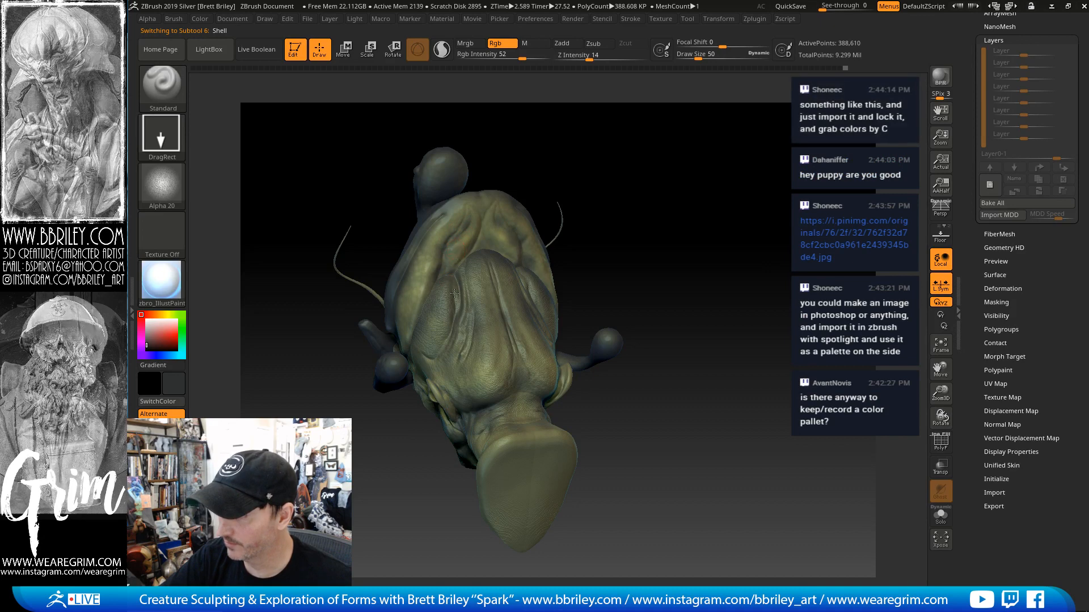
mouse_move(484, 276)
right_down()
mouse_move(583, 139)
mouse_move(496, 273)
right_up()
alt+click(497, 273)
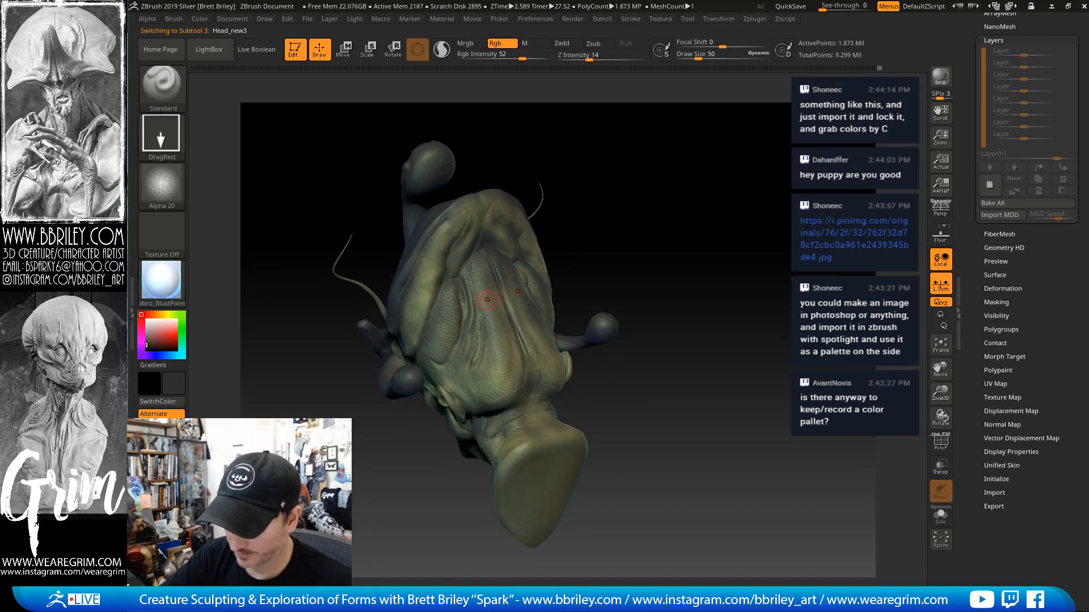
right_drag(616, 215, 643, 204)
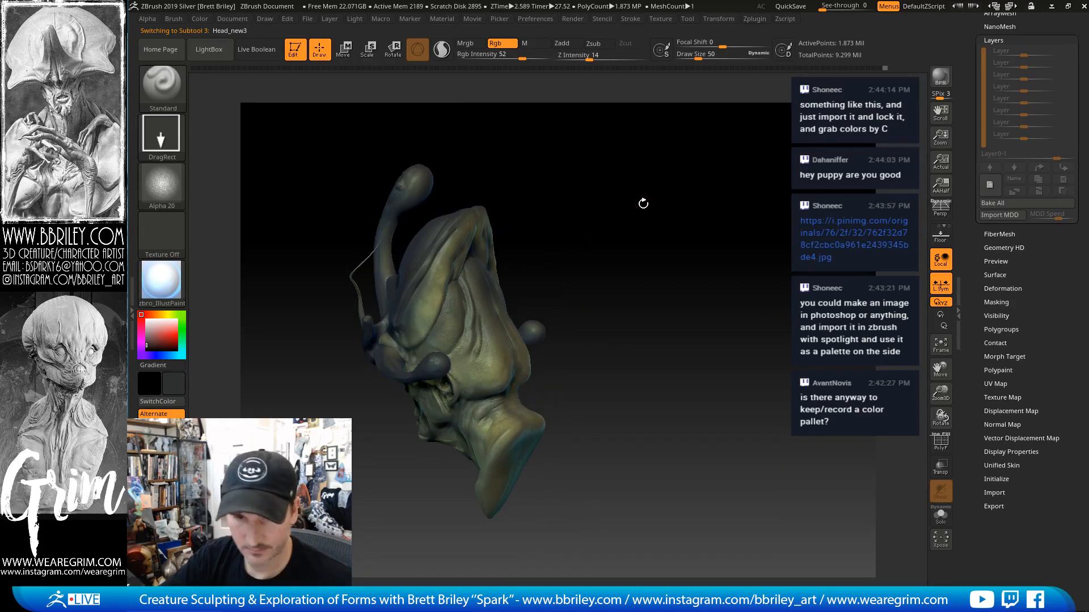
Blend dark grey along the shell's lower side edge and the head skin beneath the shell and side horn
alt+click(435, 312)
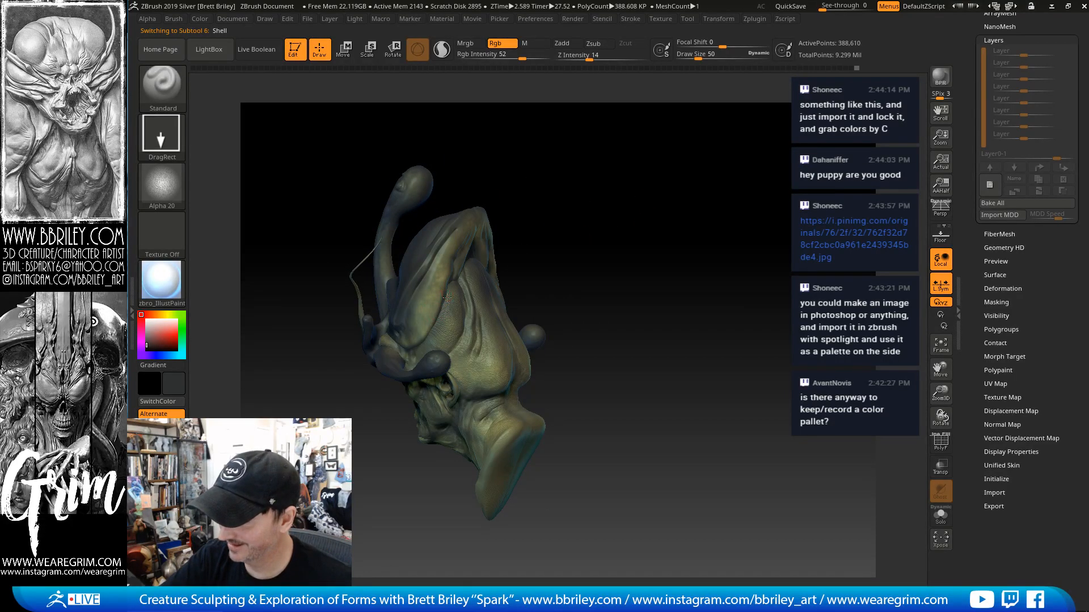
mouse_move(451, 299)
right_down()
mouse_move(511, 206)
mouse_move(580, 136)
mouse_move(496, 221)
right_up()
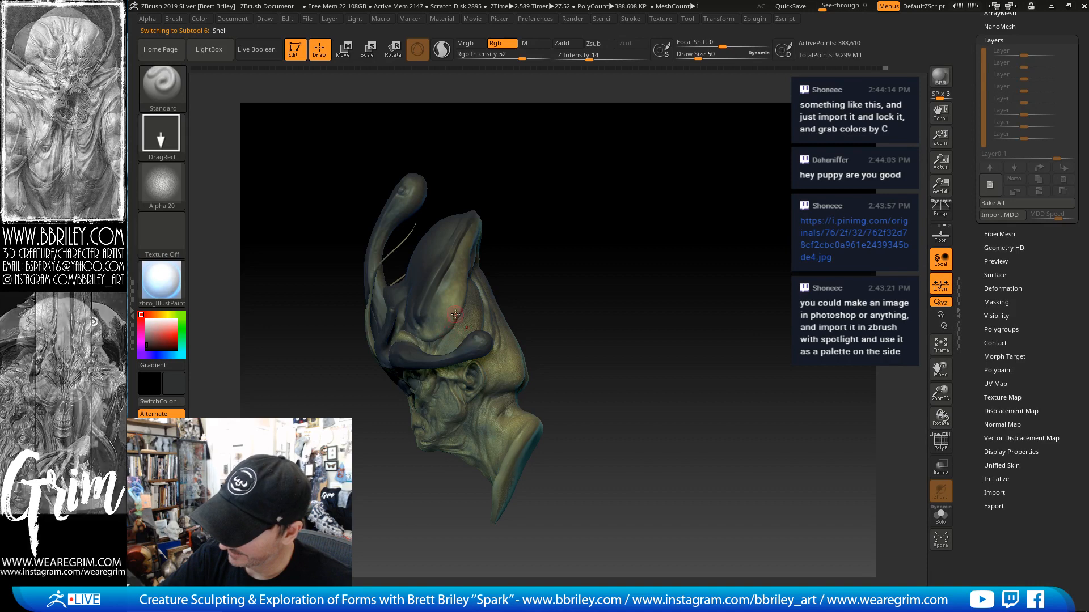
mouse_move(525, 204)
right_down()
mouse_move(448, 335)
mouse_move(429, 339)
right_up()
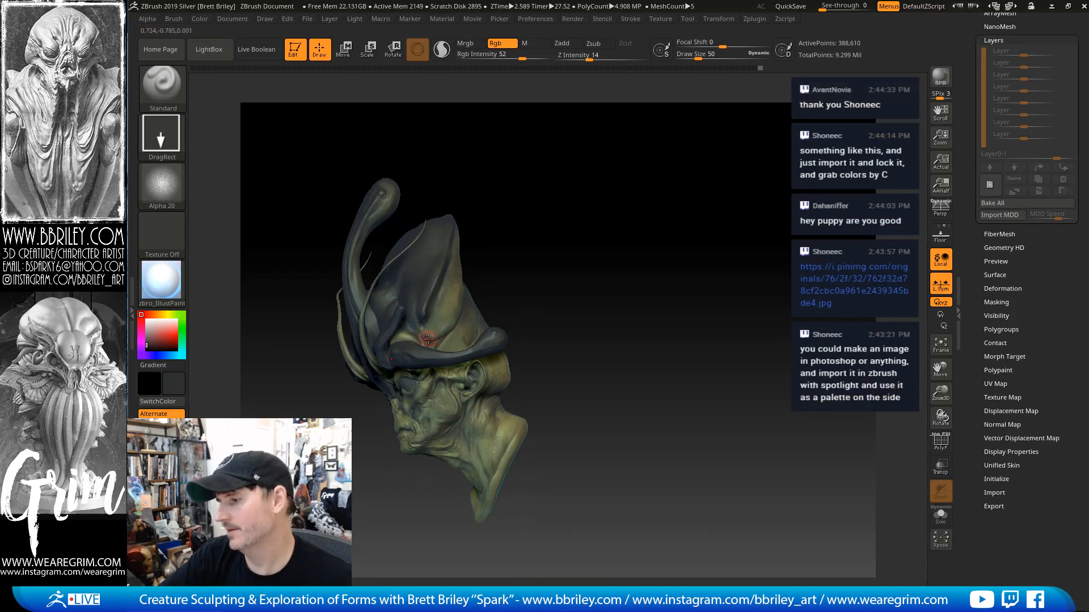
alt+click(457, 341)
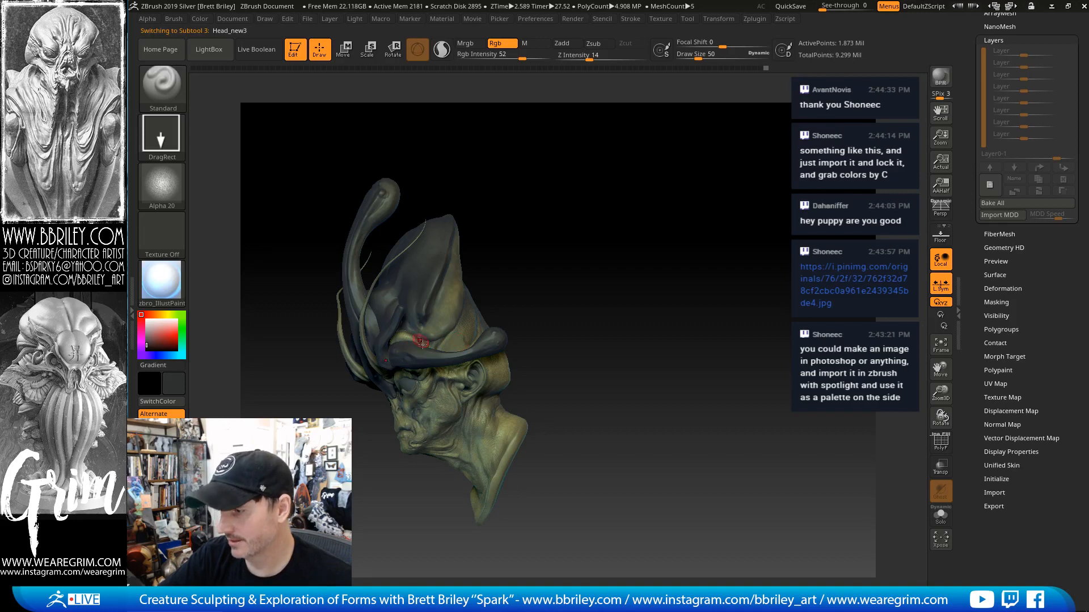
mouse_move(547, 220)
right_down()
mouse_move(562, 204)
mouse_move(549, 213)
mouse_move(556, 238)
mouse_move(558, 206)
mouse_move(572, 238)
mouse_move(609, 246)
right_up()
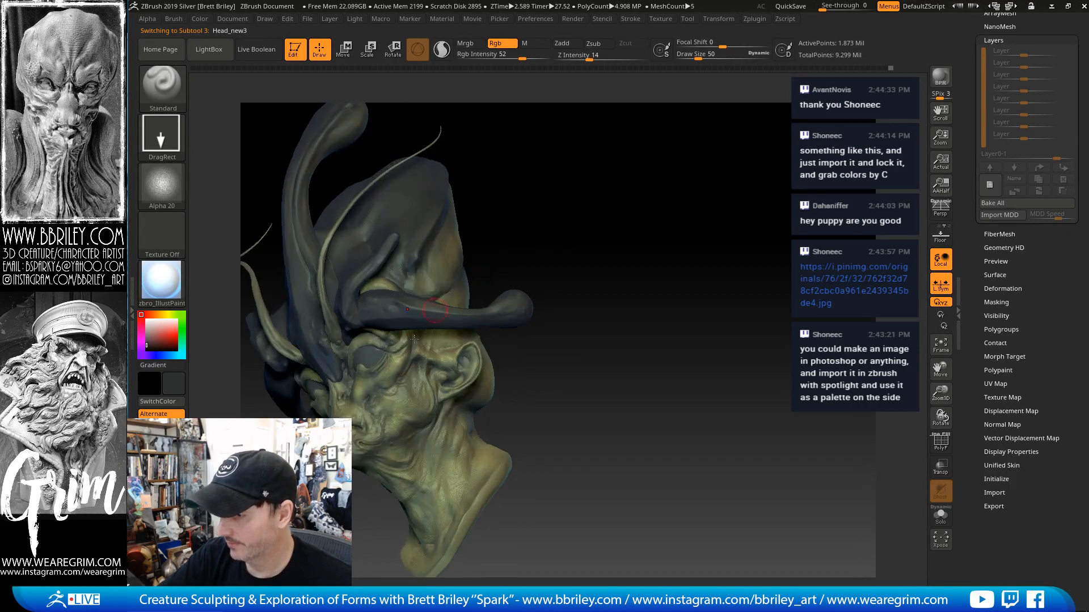
right_drag(405, 353, 510, 214)
Sample the skin olive, lighten it to RGB 161, 157, 125 and highlight the temple and brow at Rgb Intensity 42
key(c)
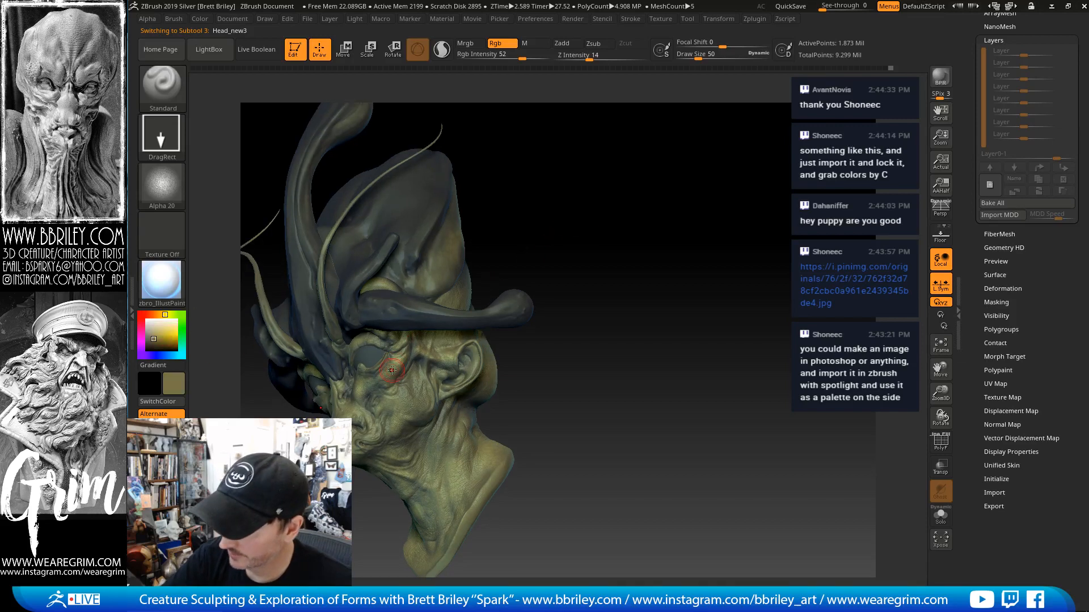
drag(155, 334, 158, 336)
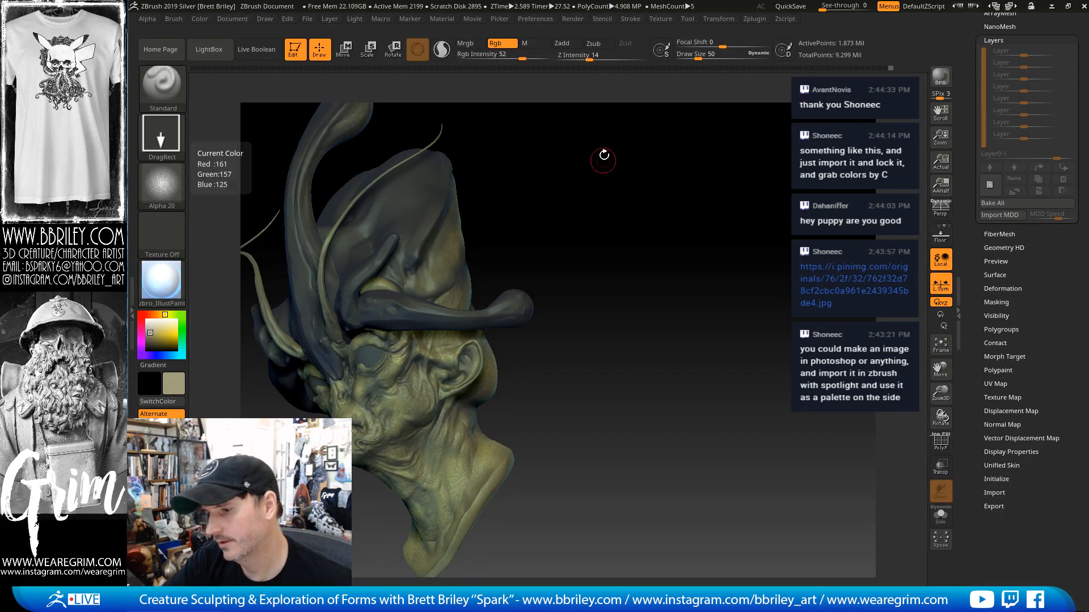
mouse_move(602, 155)
alt+mouse_down()
mouse_move(622, 184)
mouse_move(614, 161)
mouse_move(392, 309)
alt+mouse_up()
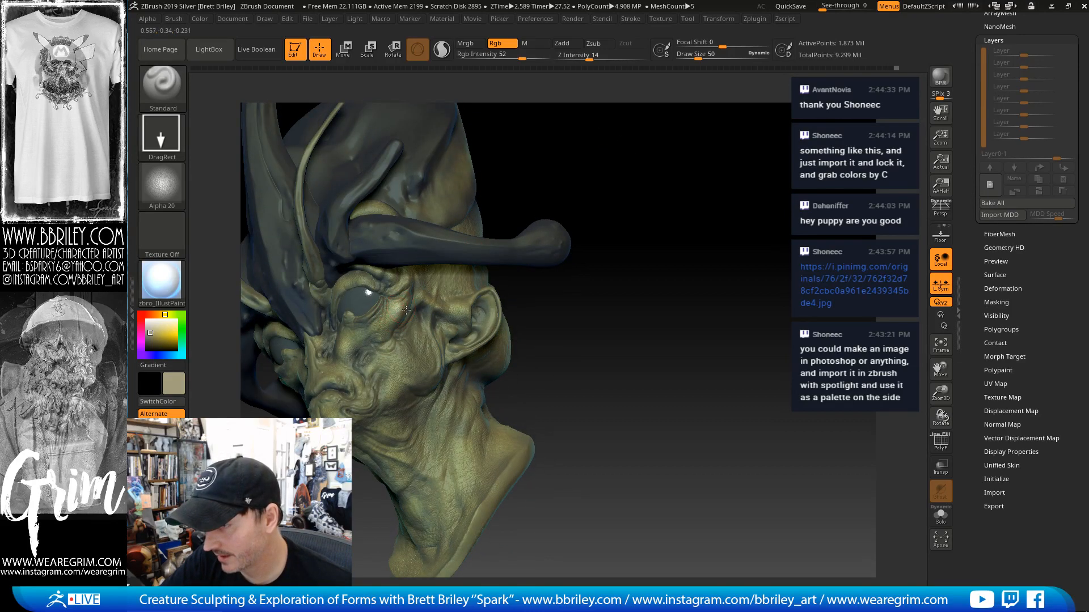
drag(583, 128, 539, 165)
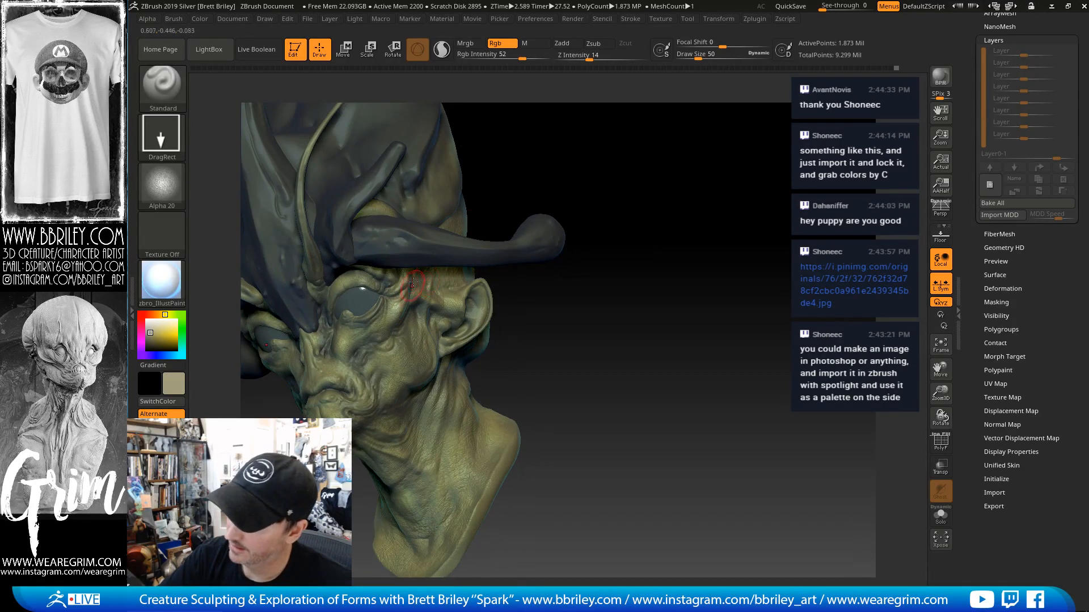
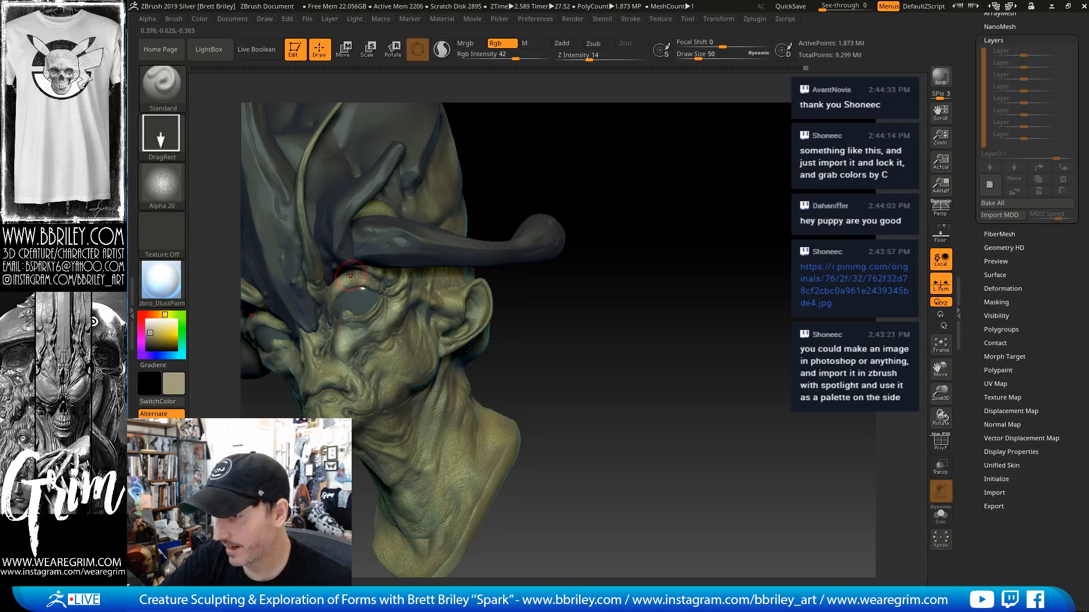
Add pale olive highlights to the inner eye corner, nose bridge, muzzle and cheek at Rgb Intensity 42
right_drag(352, 276, 325, 313)
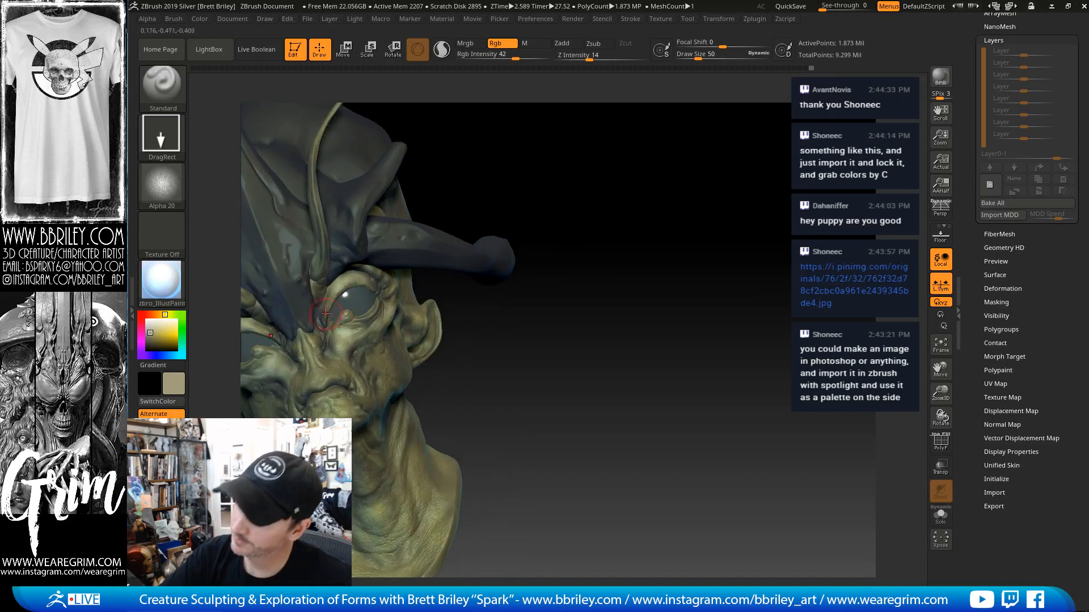
mouse_move(445, 195)
mouse_down()
mouse_move(324, 302)
mouse_move(312, 338)
mouse_up()
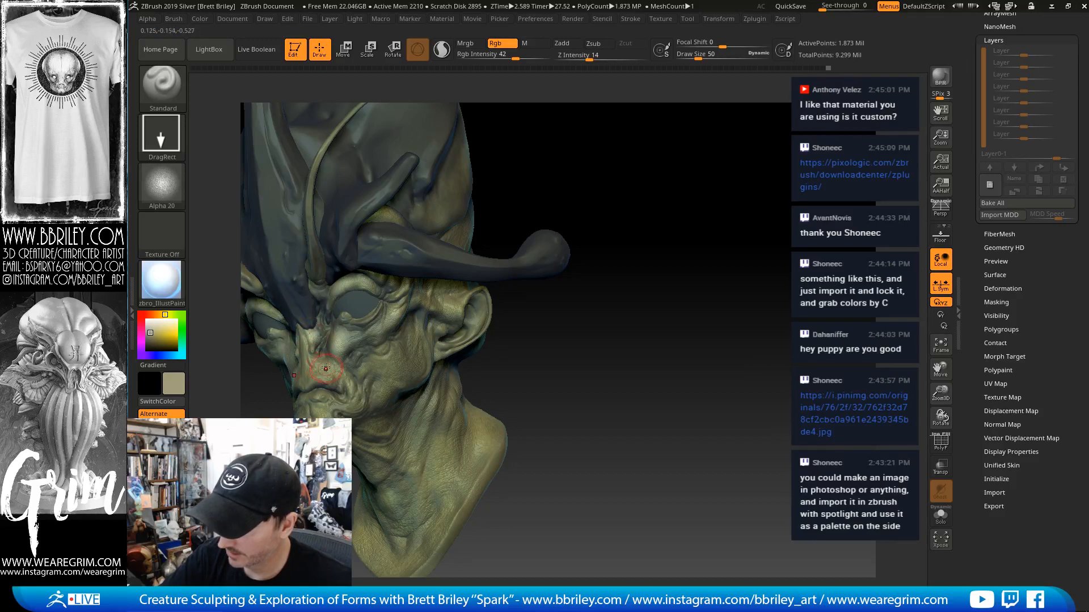
drag(607, 186, 520, 227)
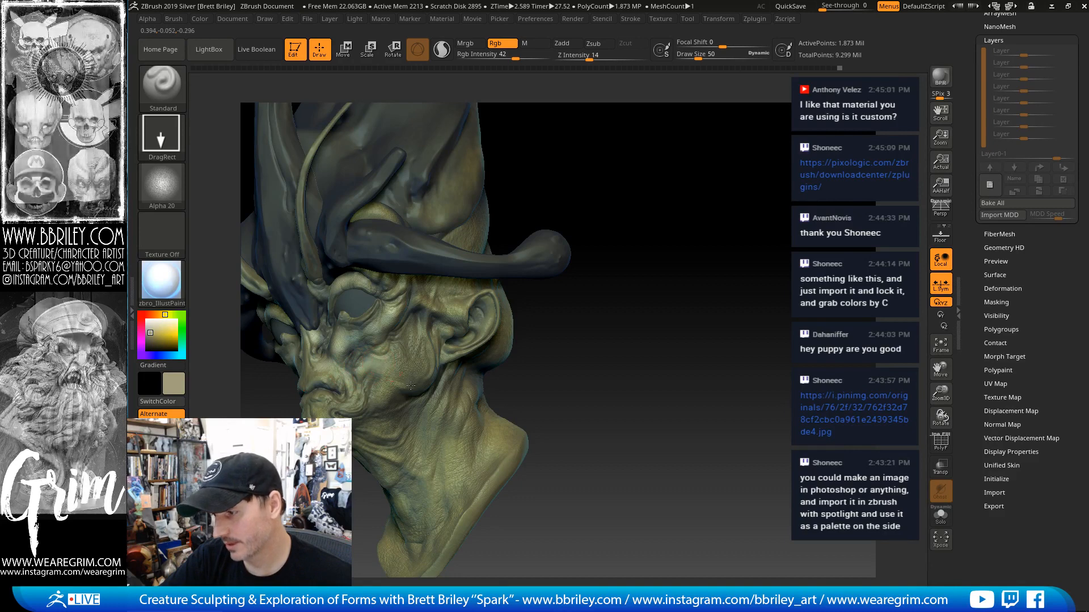
mouse_move(570, 163)
mouse_down()
mouse_move(641, 162)
mouse_move(585, 175)
mouse_up()
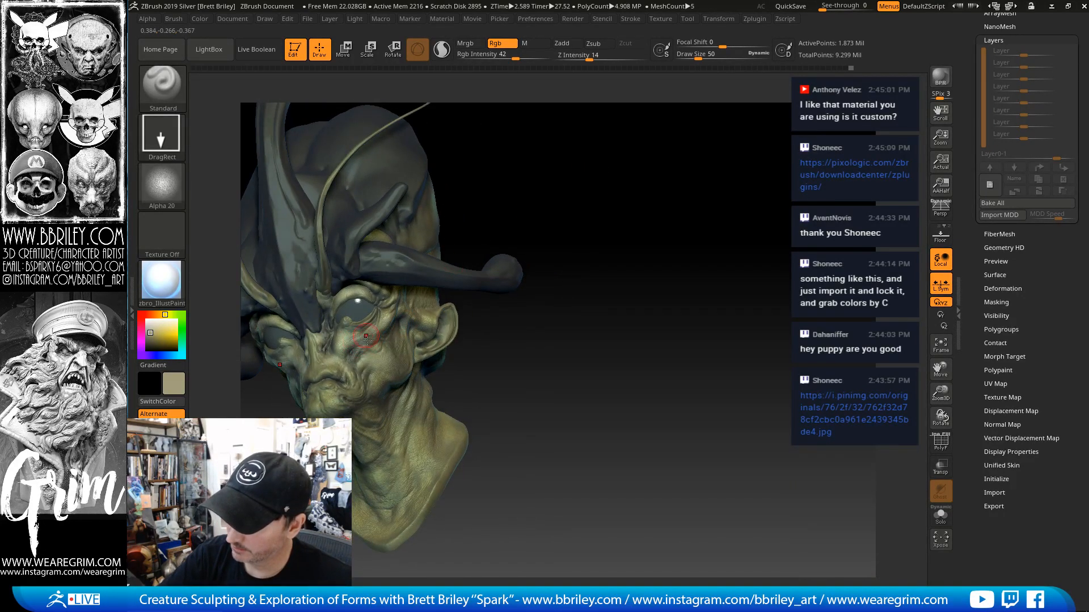
Add pale olive highlights to the muzzle, cheek and jawline at Rgb Intensity 42
click(324, 367)
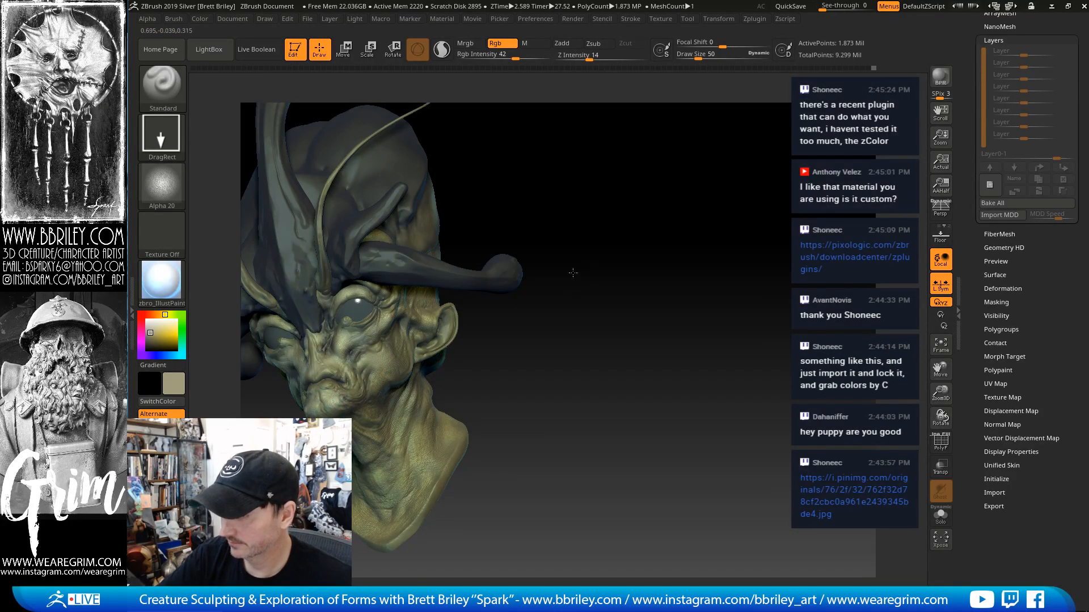
drag(573, 273, 356, 399)
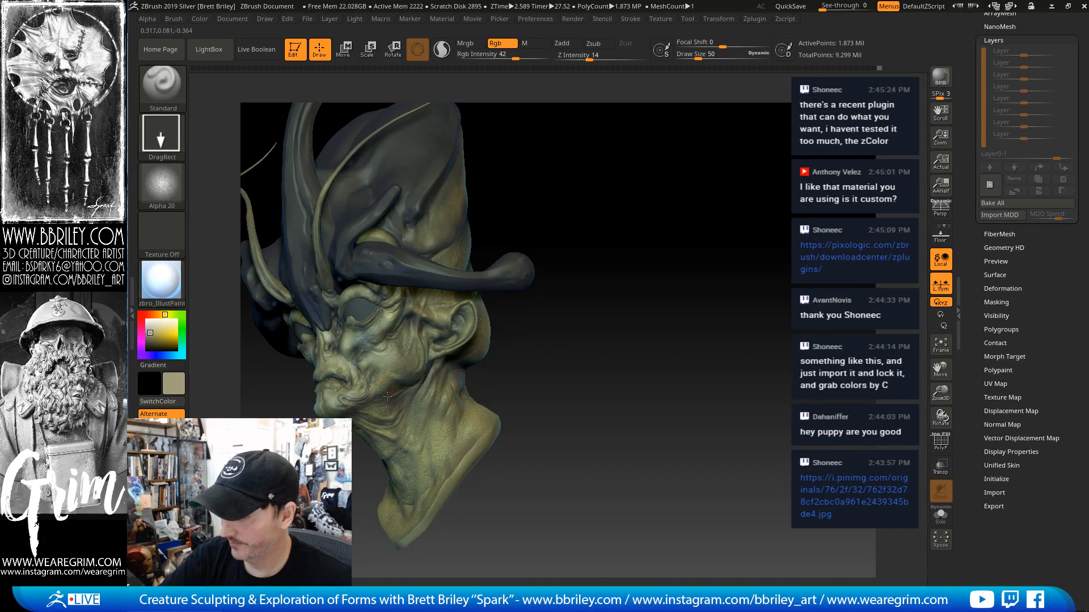
drag(424, 375, 425, 371)
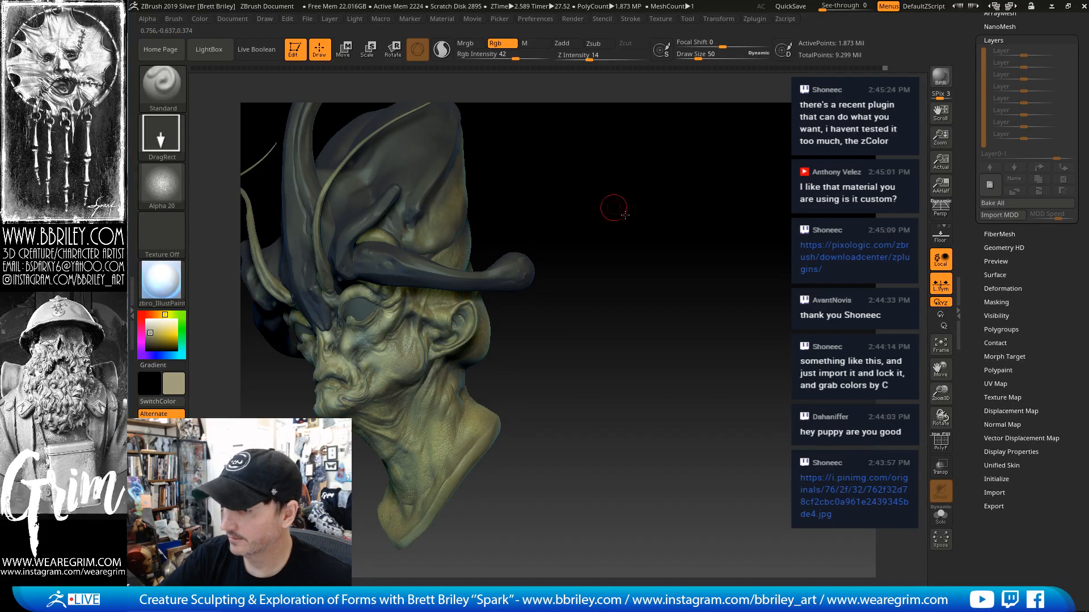
drag(615, 208, 593, 172)
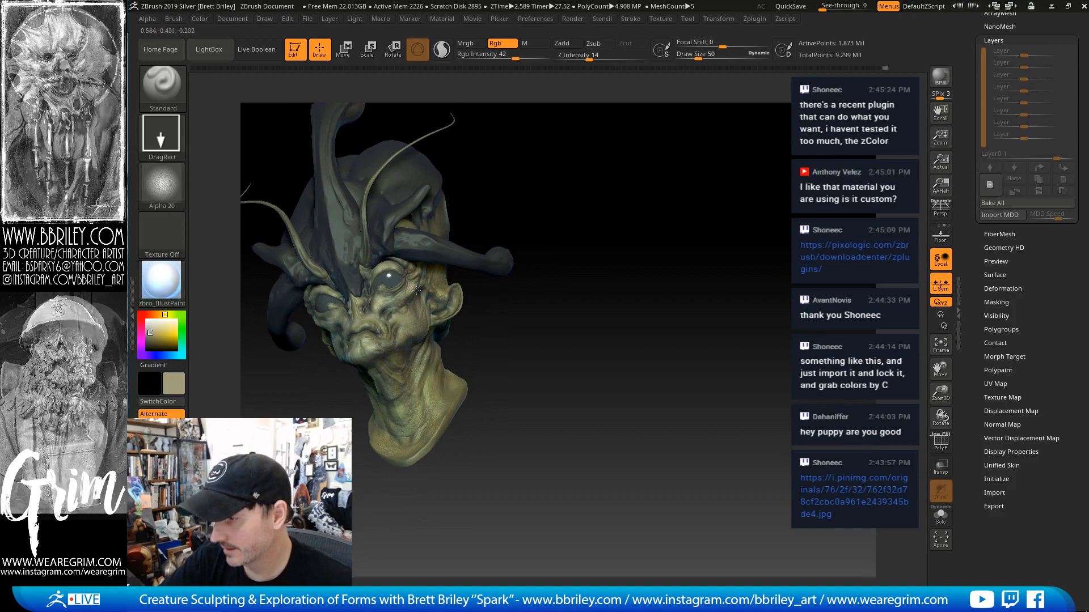
Brush pale olive highlights over the throat, the neck folds and the lower edge of the bust
drag(530, 208, 452, 199)
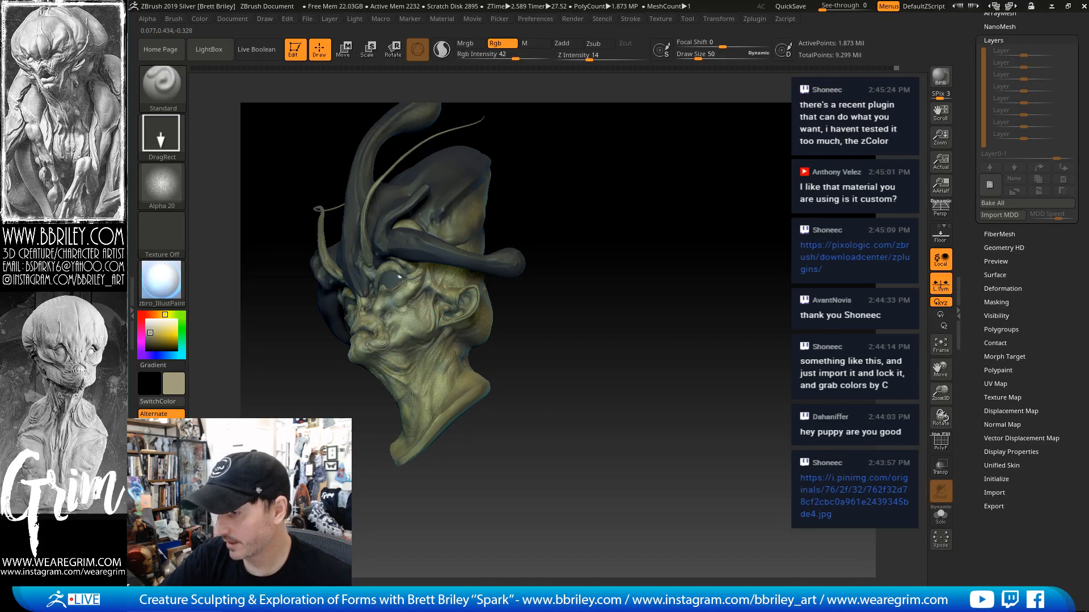
drag(526, 368, 572, 363)
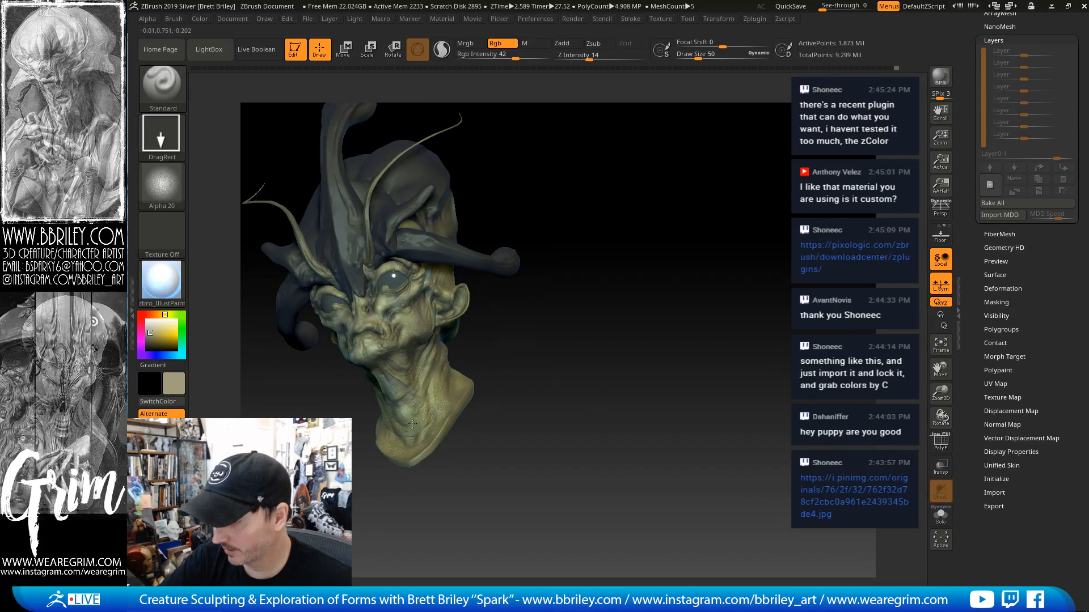
drag(527, 398, 489, 441)
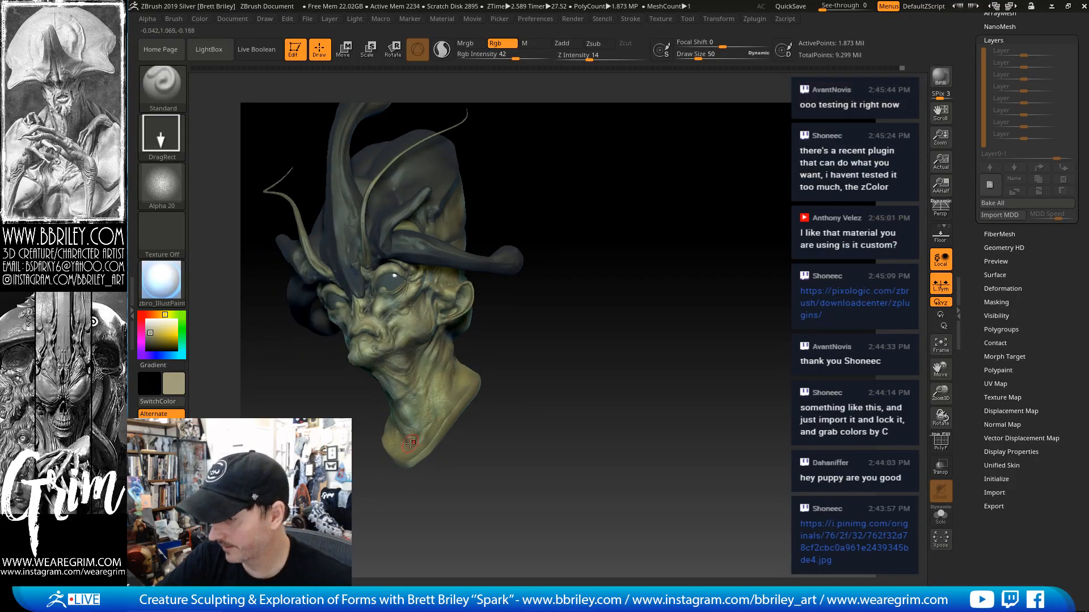
drag(520, 473, 405, 449)
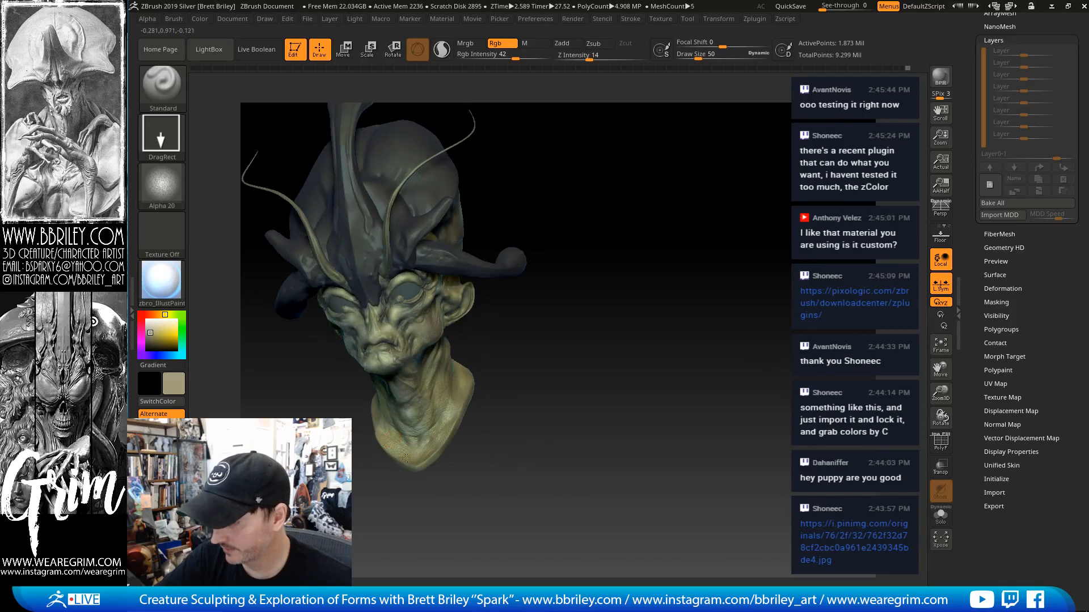
drag(471, 430, 444, 392)
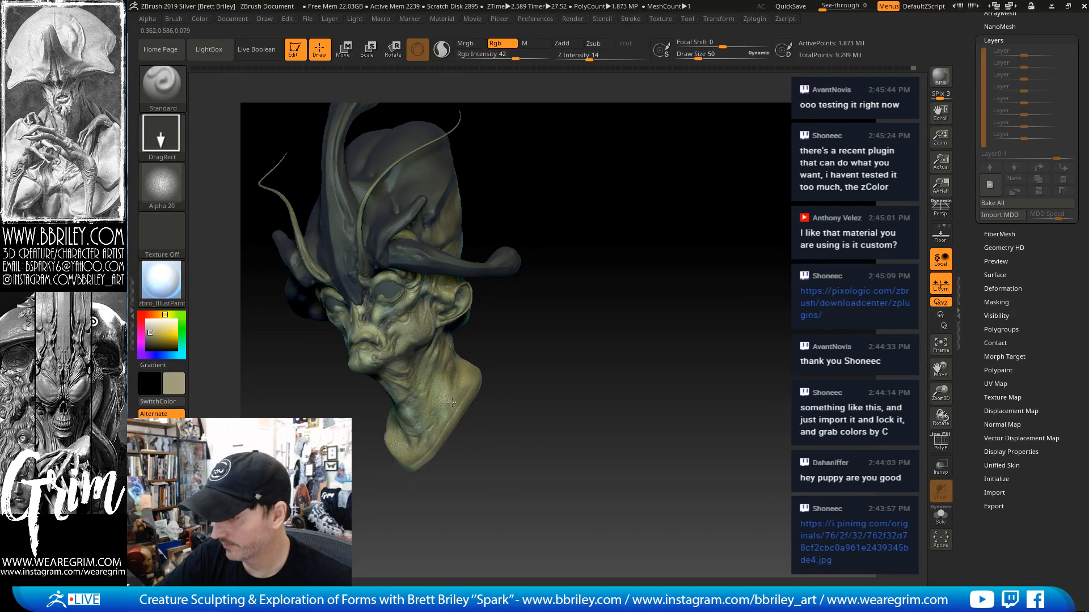
drag(484, 337, 394, 366)
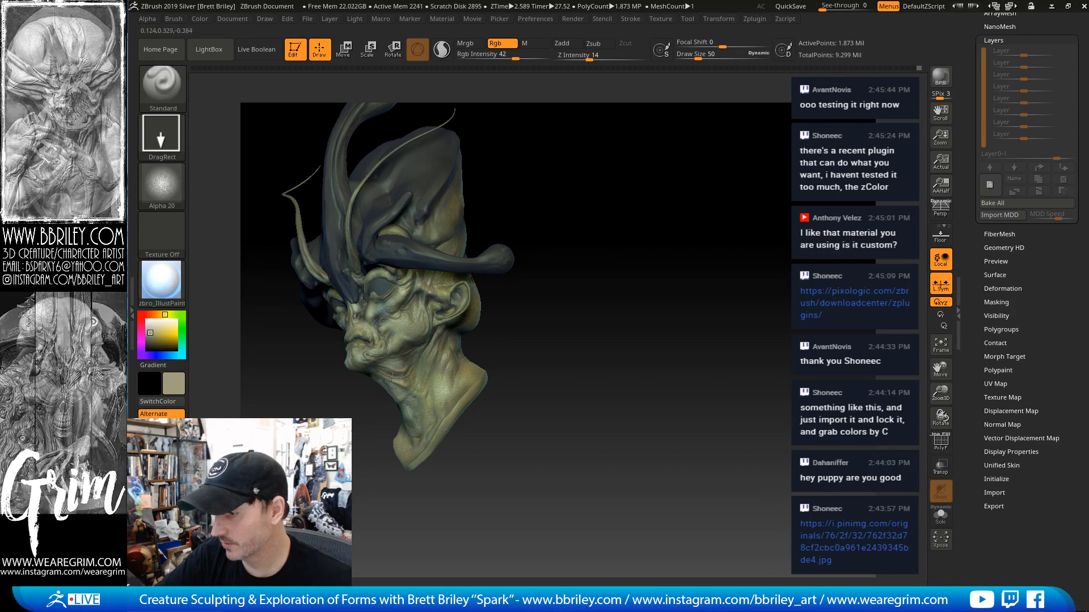
Highlight the side of the neck and the rear skull folds with pale olive, undoing one stray stroke
drag(510, 363, 478, 389)
drag(551, 337, 459, 335)
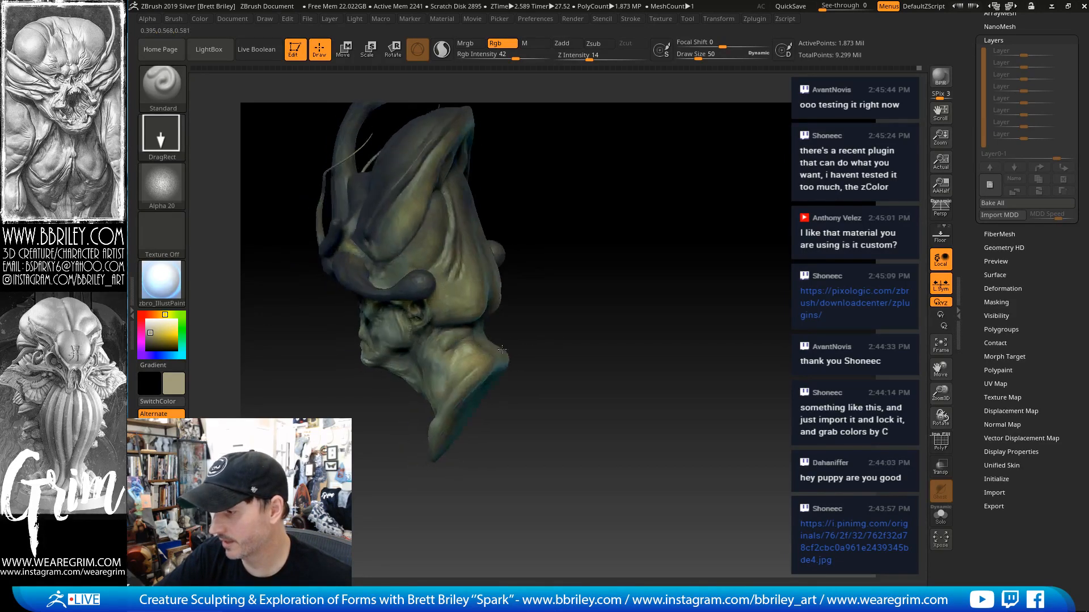
key(ctrl+z)
drag(531, 232, 522, 235)
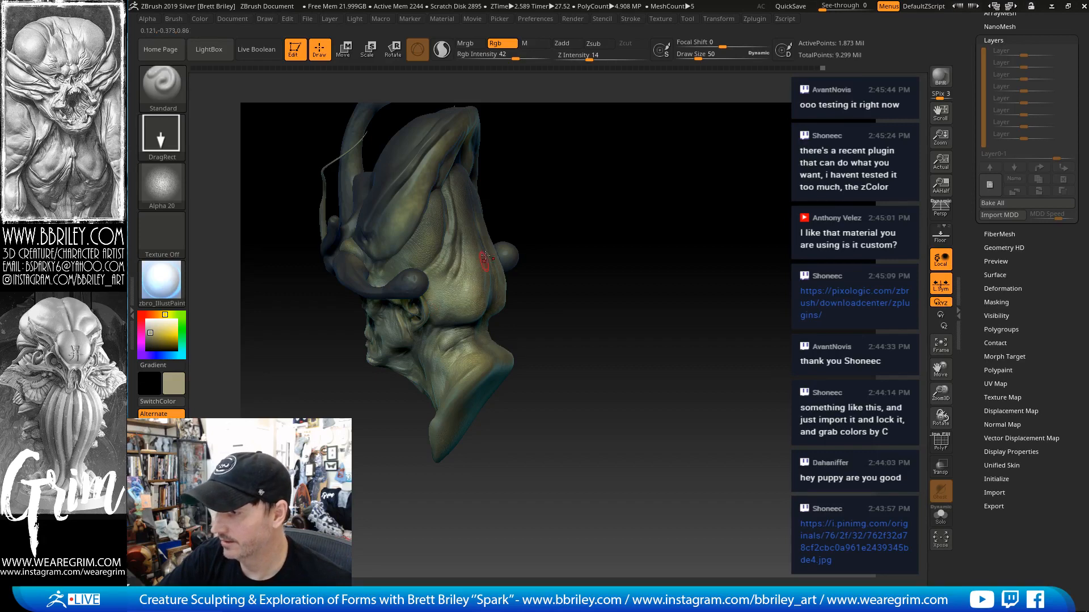
drag(552, 413, 505, 422)
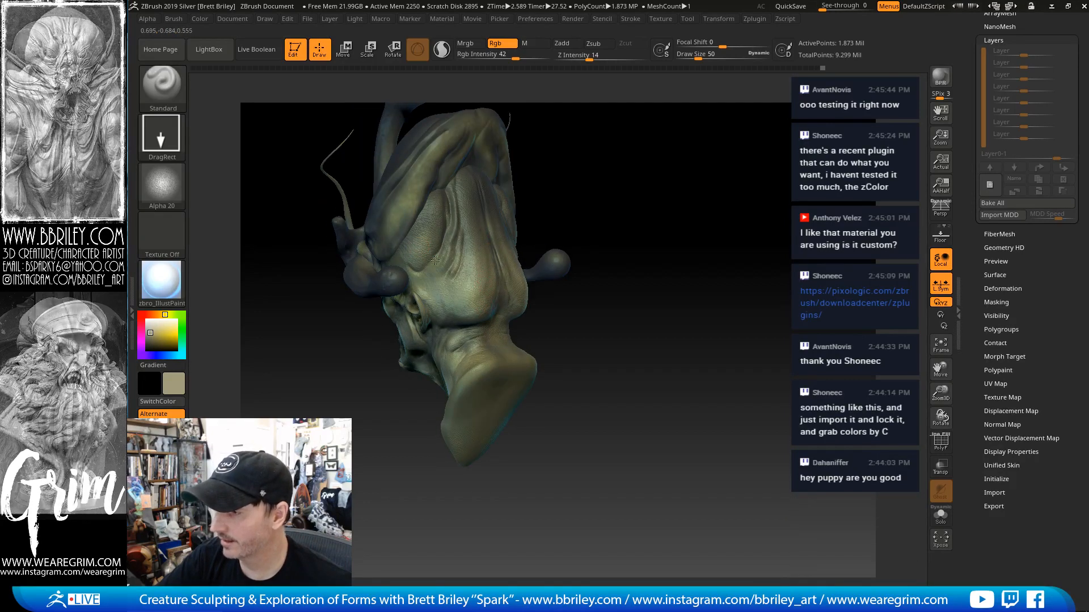
drag(557, 185, 499, 227)
Switch through the shell and PM3D_ZSphere1_2 subtools and make the Head_new3 subtool active for painting
alt+click(418, 280)
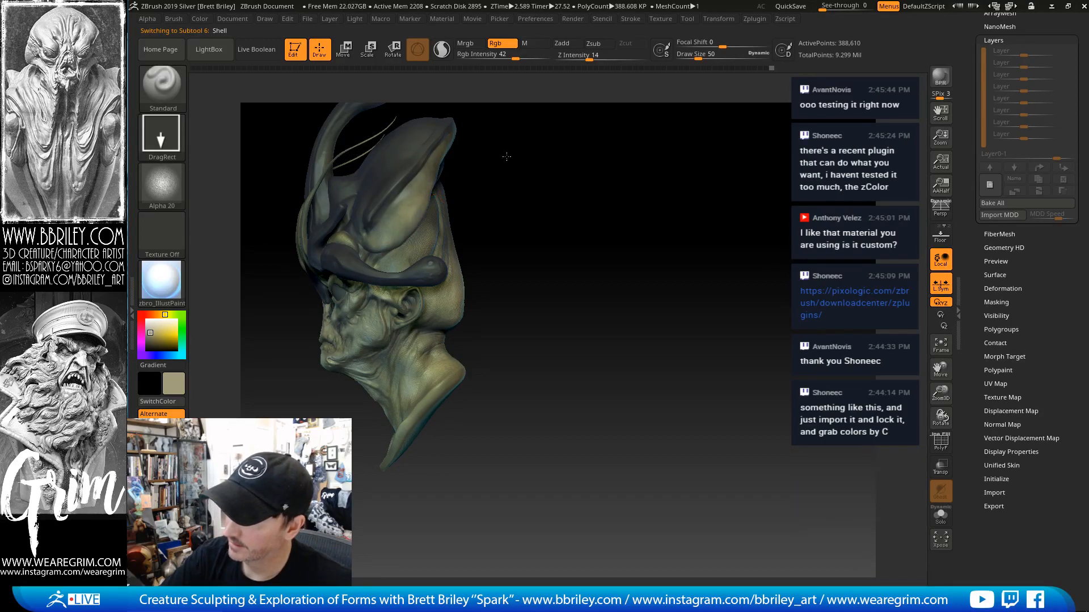
alt+click(342, 239)
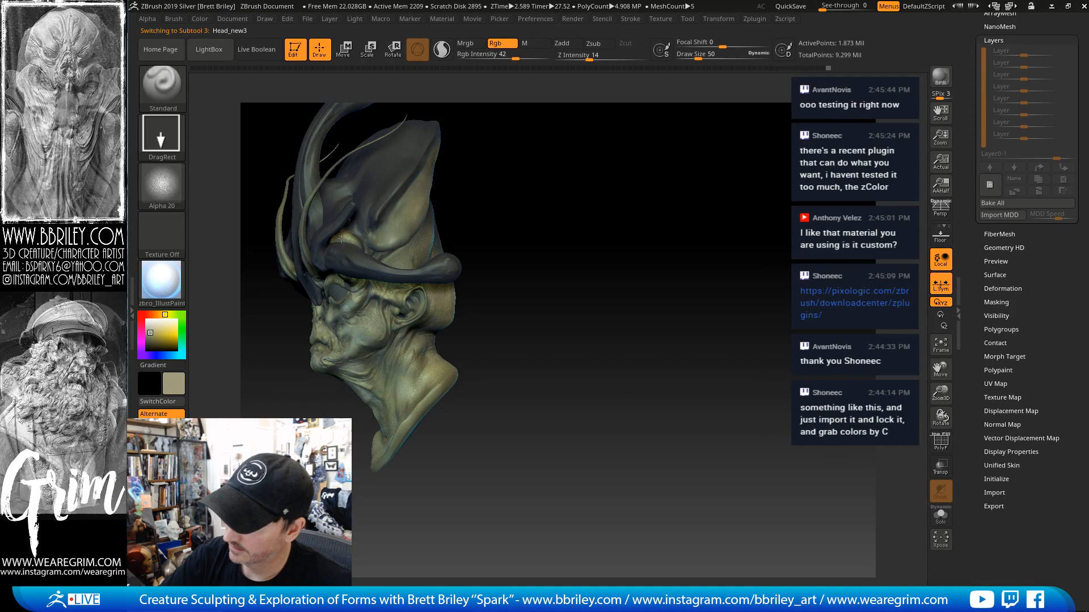
drag(527, 163, 550, 139)
alt+click(322, 264)
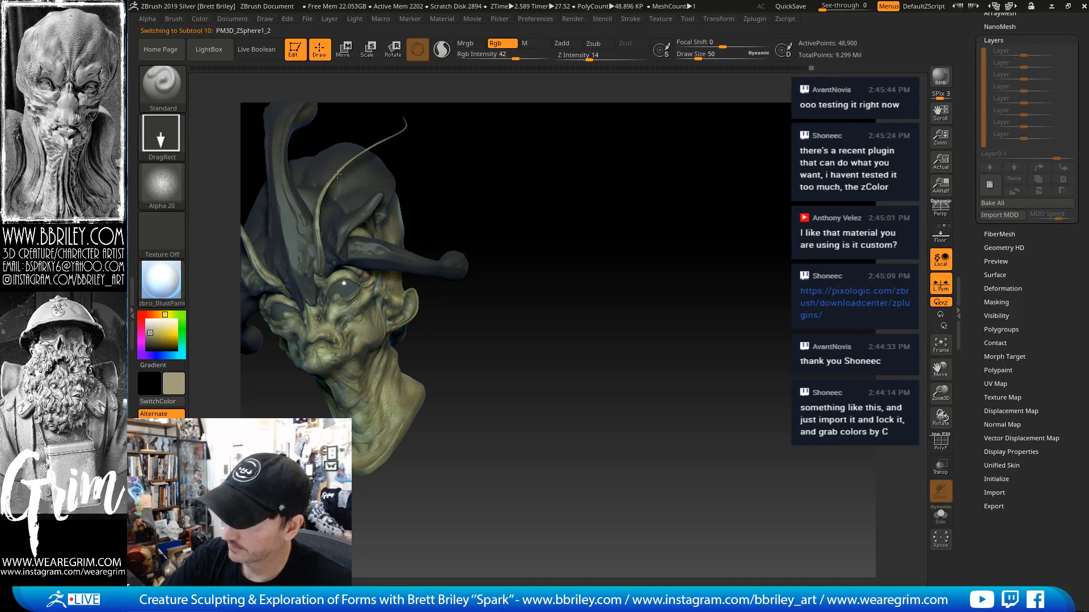
mouse_move(437, 128)
mouse_down()
mouse_move(605, 165)
mouse_move(420, 266)
mouse_up()
alt+click(385, 313)
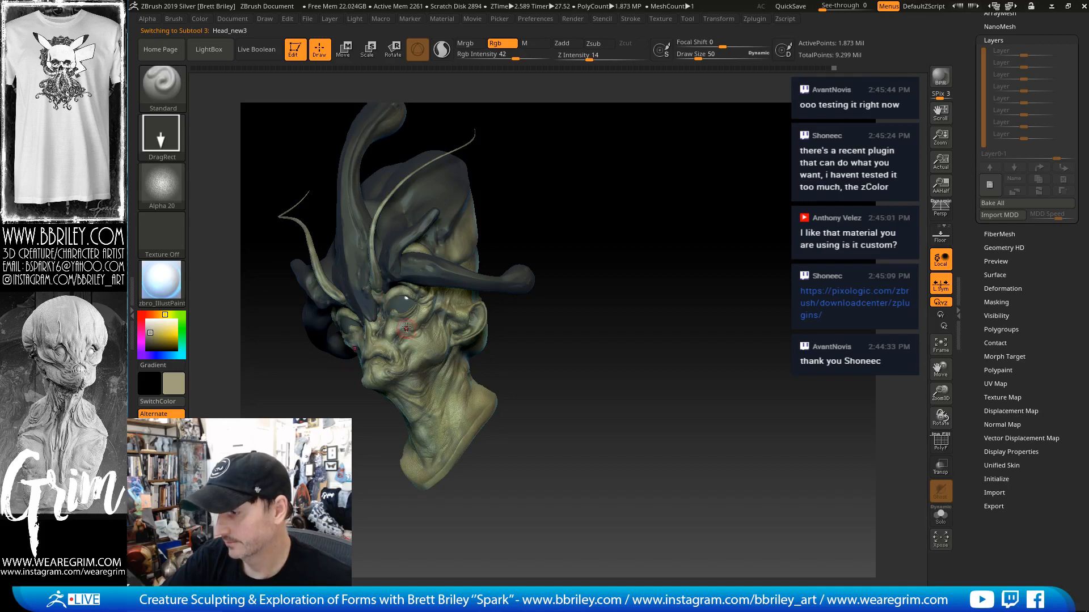
Change the paint colour from pale olive to a muted reddish skin tone for the head
drag(596, 221, 578, 203)
click(150, 316)
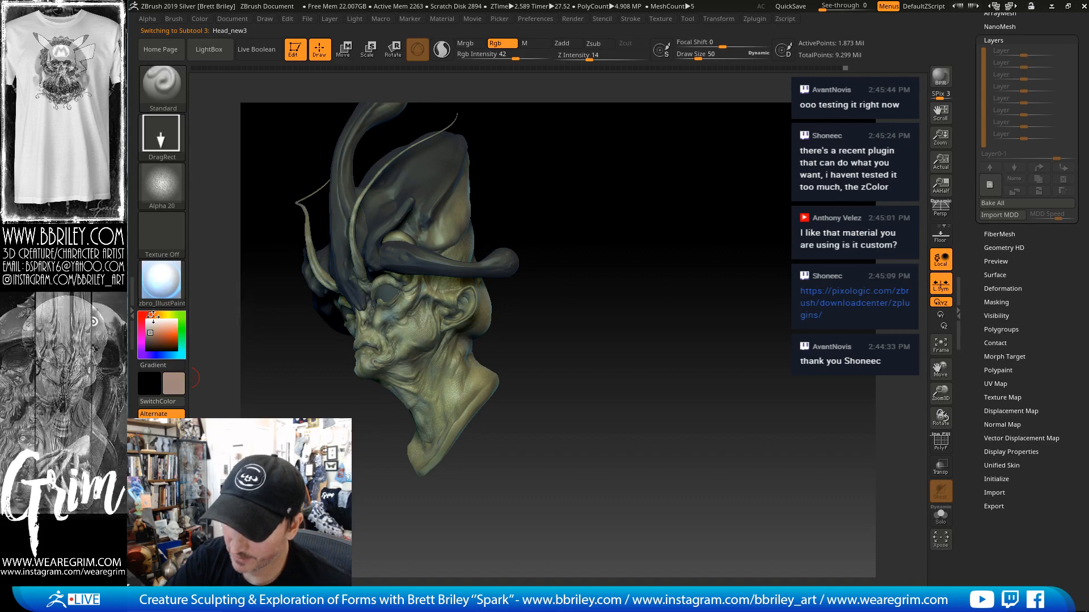
click(152, 334)
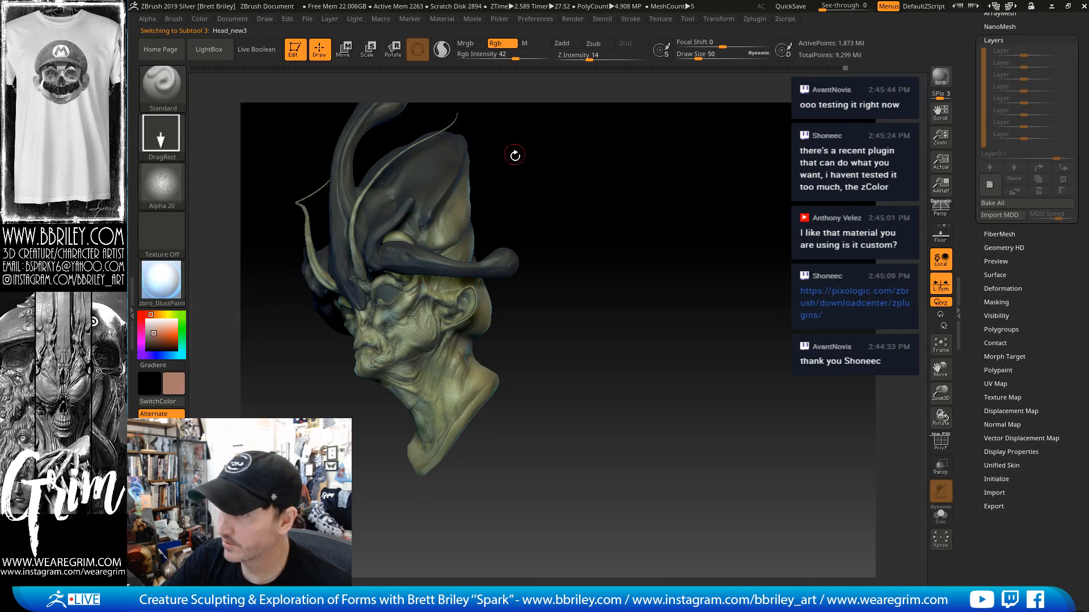
Try filling the head with the pinkish tan colour at RGB intensity 42
drag(512, 189, 493, 188)
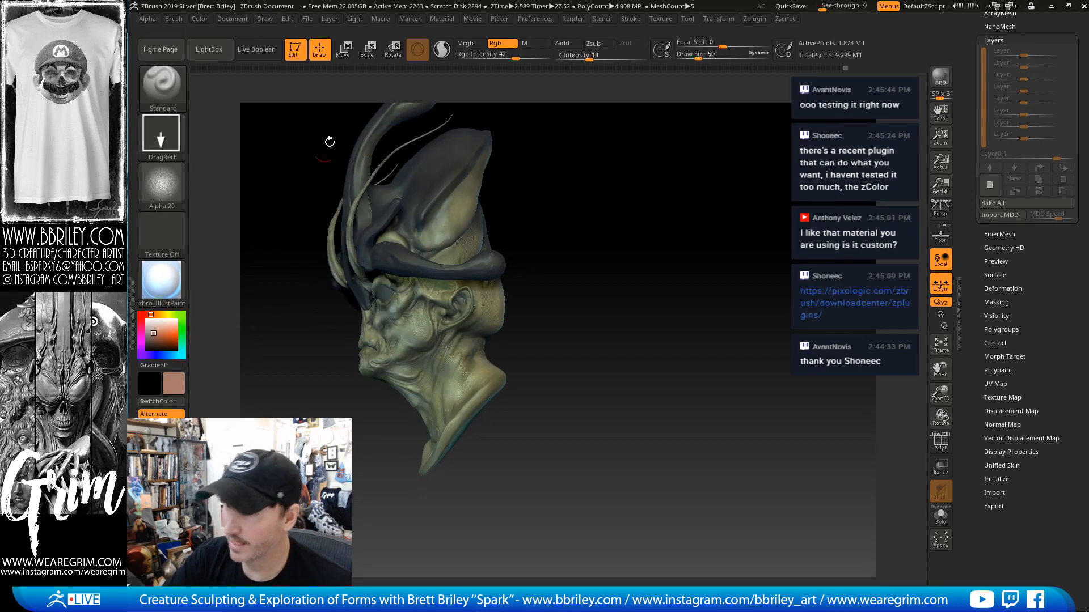
click(202, 21)
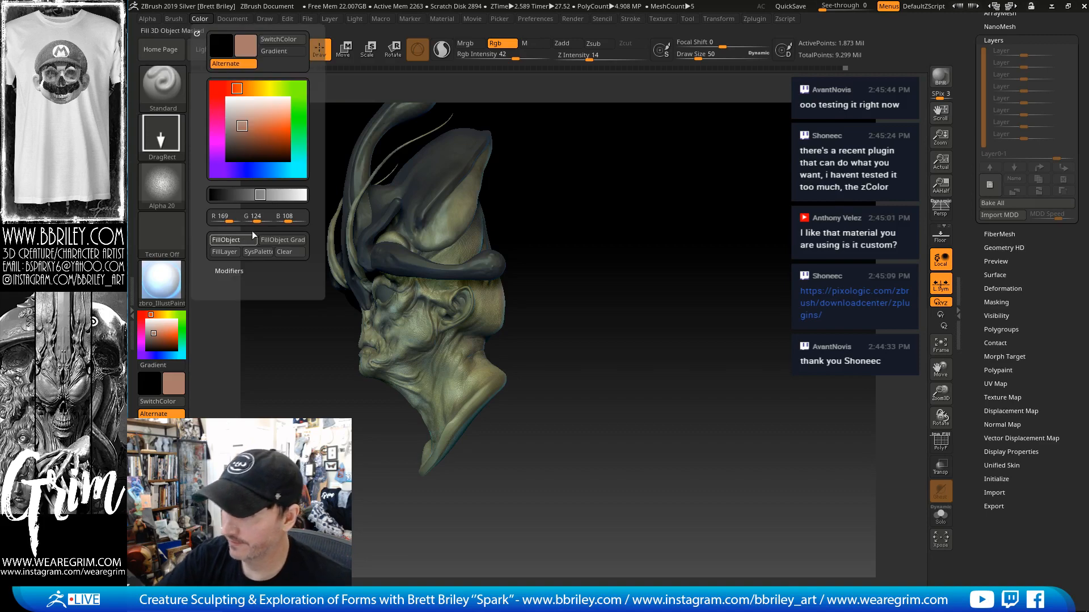
mouse_move(644, 212)
mouse_down()
mouse_move(666, 223)
mouse_move(539, 187)
mouse_up()
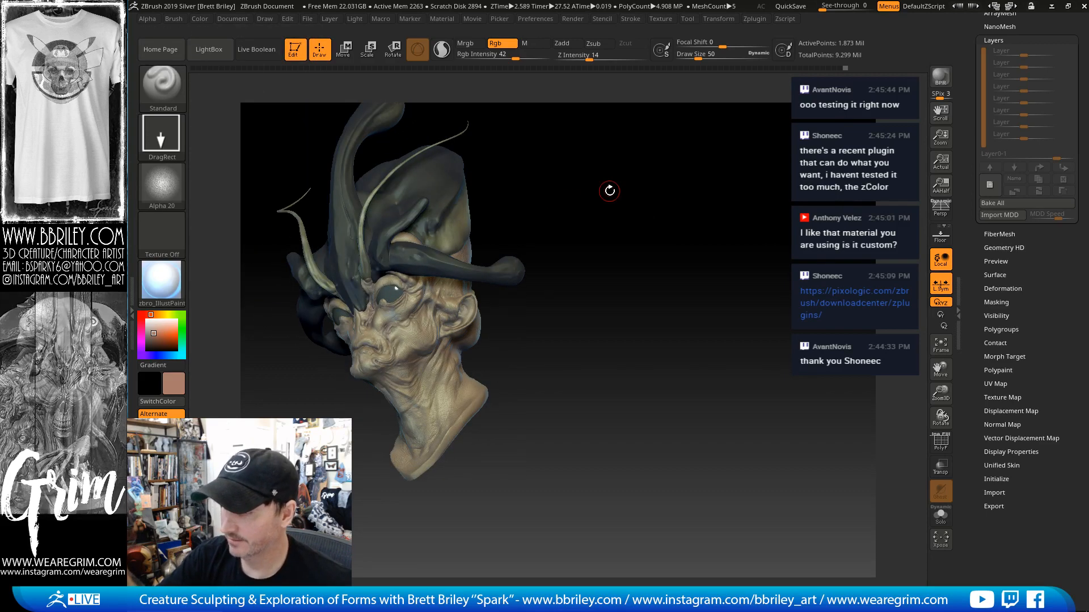
Lower the RGB intensity to 8 and fill the head with the pinkish tan colour (R 169, G 124, B 108)
drag(512, 58, 484, 58)
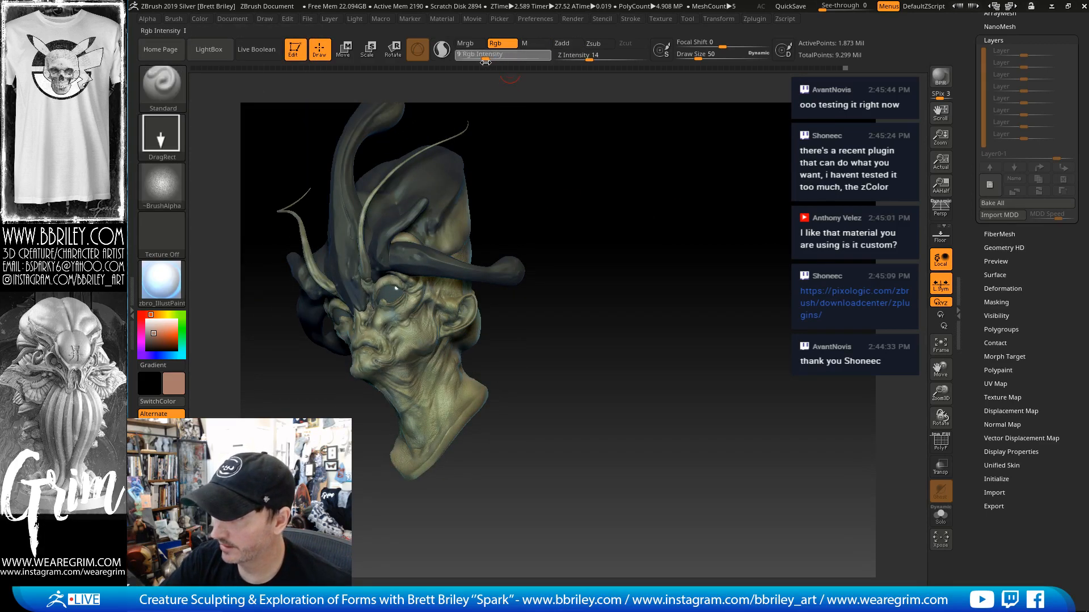
click(201, 20)
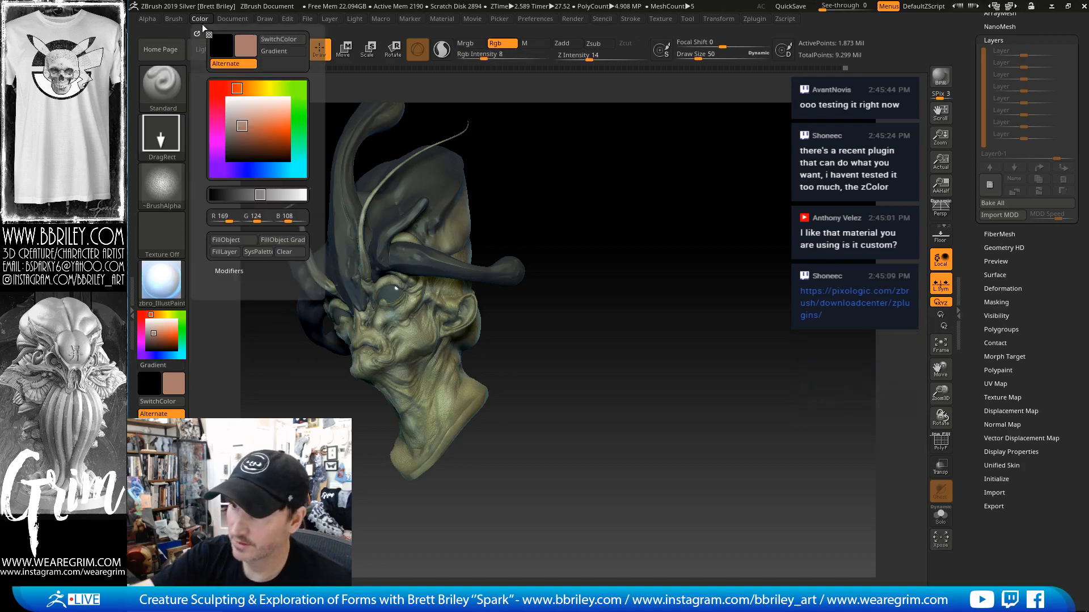
click(238, 244)
mouse_move(510, 163)
mouse_down()
mouse_move(564, 227)
mouse_move(657, 241)
mouse_move(563, 205)
mouse_up()
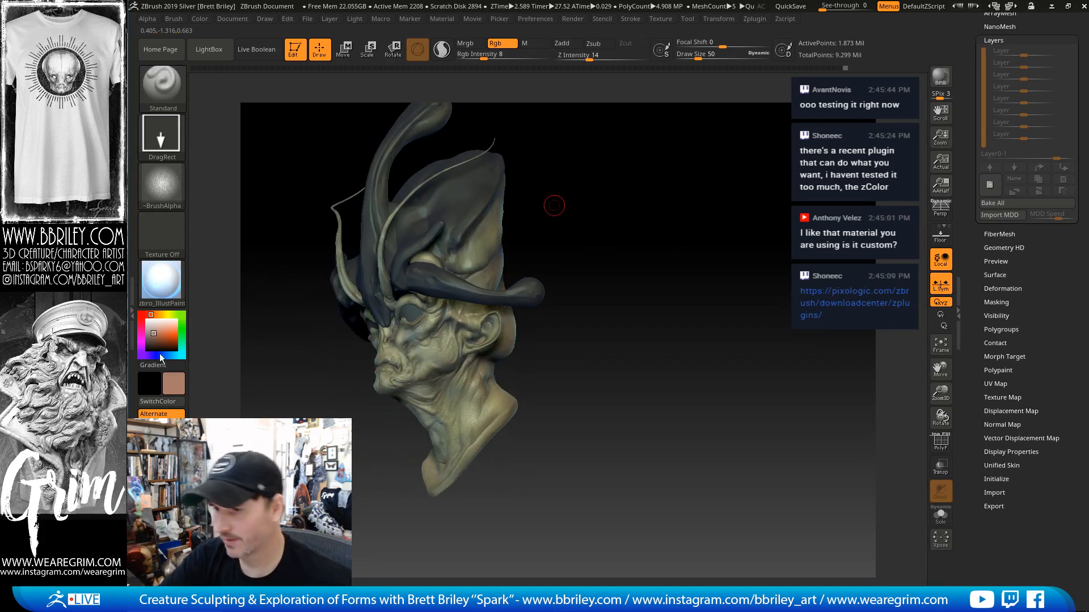
Change the colour to a muted blue (R 108, G 154, B 169) and fill the head with it at RGB intensity 8
click(172, 355)
click(199, 19)
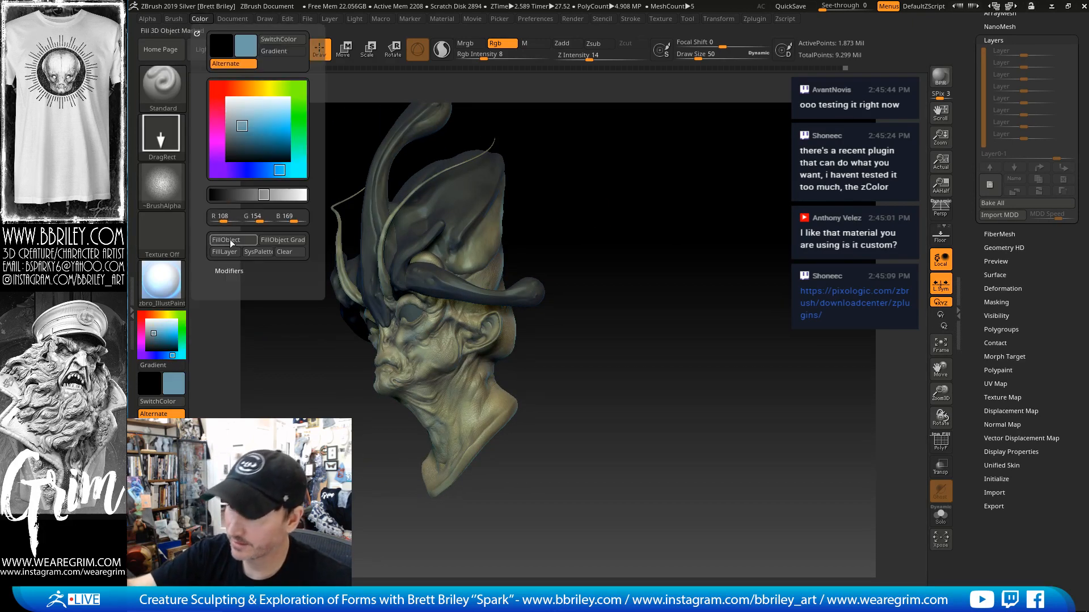
mouse_move(590, 222)
mouse_down()
mouse_move(648, 212)
mouse_move(737, 232)
mouse_up()
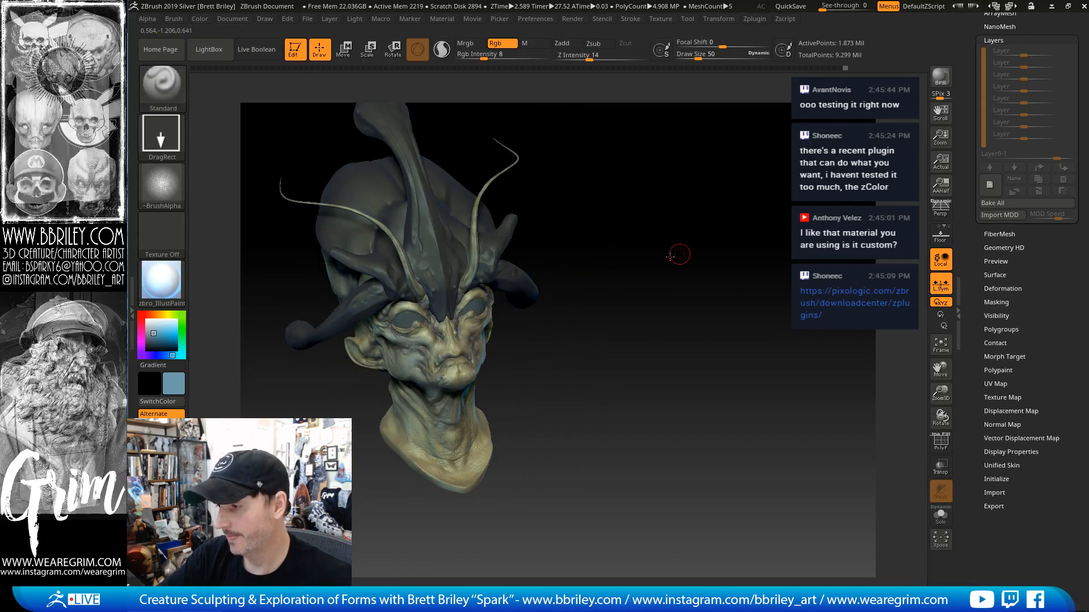
drag(681, 253, 625, 231)
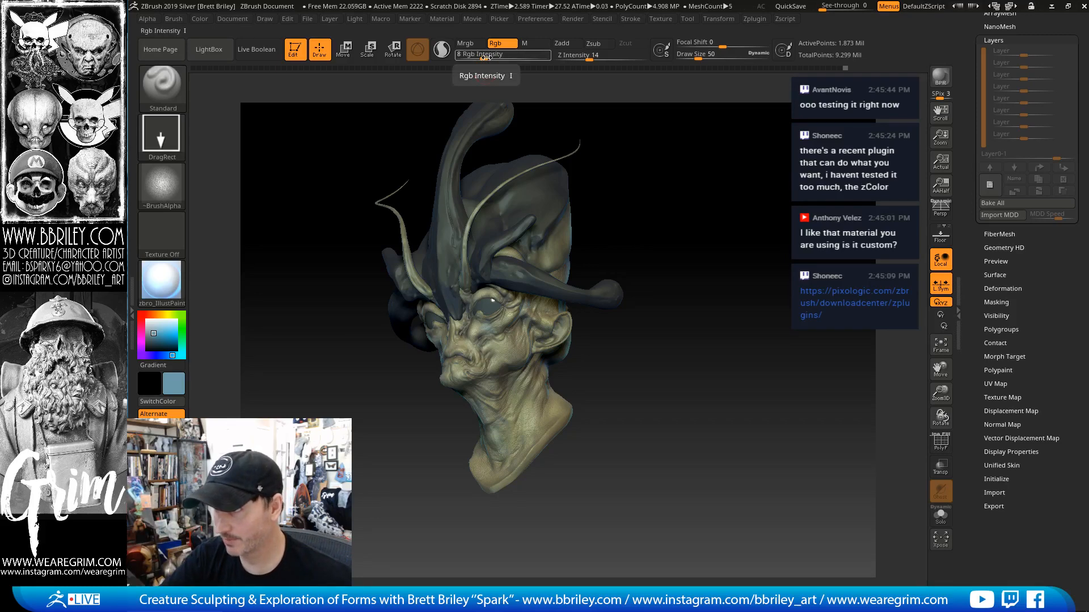
Raise the RGB intensity to 47, make the Shell subtool active, and choose a dark slate blue paint colour
drag(485, 59, 521, 54)
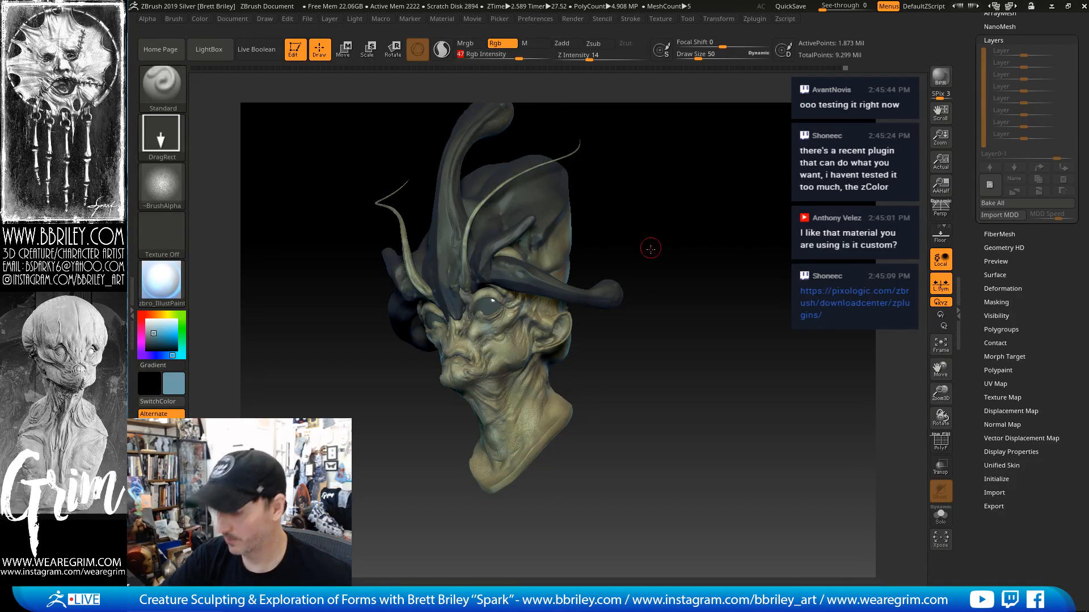
mouse_move(648, 250)
mouse_down()
mouse_move(604, 242)
mouse_move(676, 207)
mouse_up()
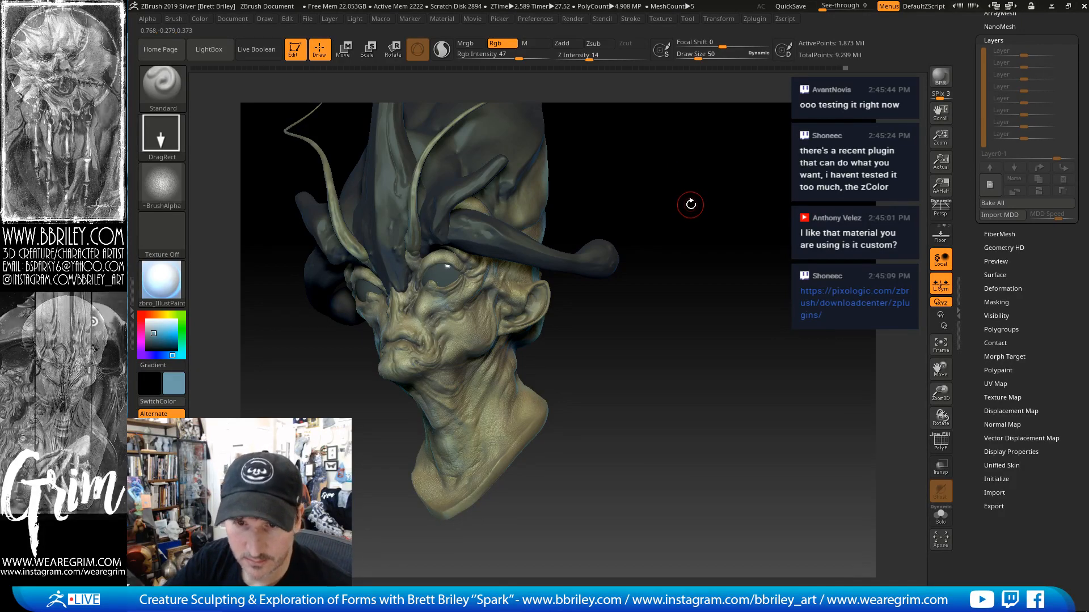
mouse_move(690, 194)
mouse_down()
mouse_move(629, 179)
mouse_move(485, 238)
mouse_up()
alt+click(471, 237)
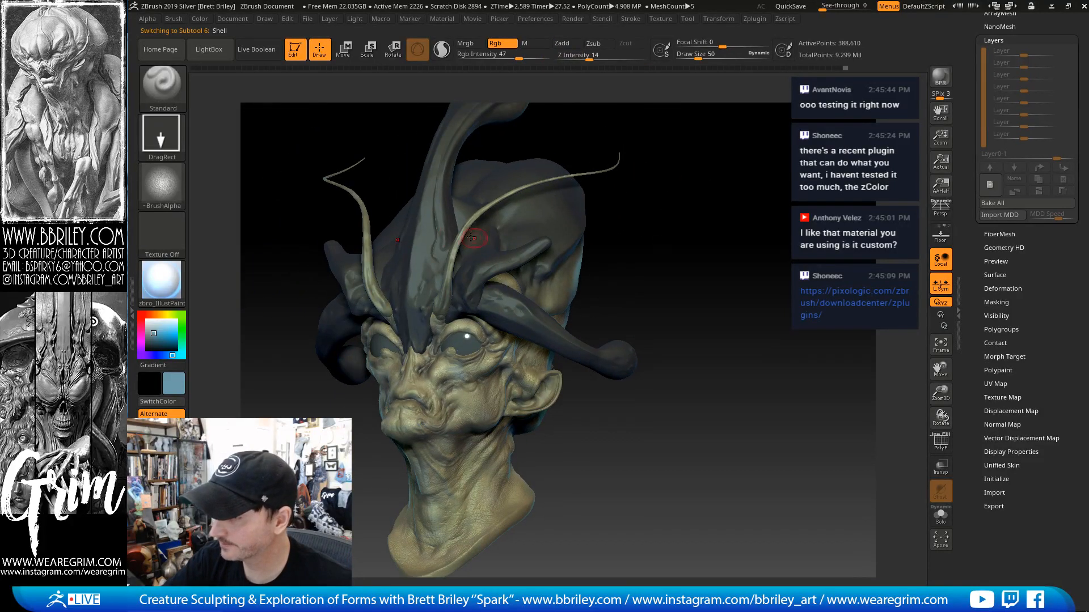
click(180, 327)
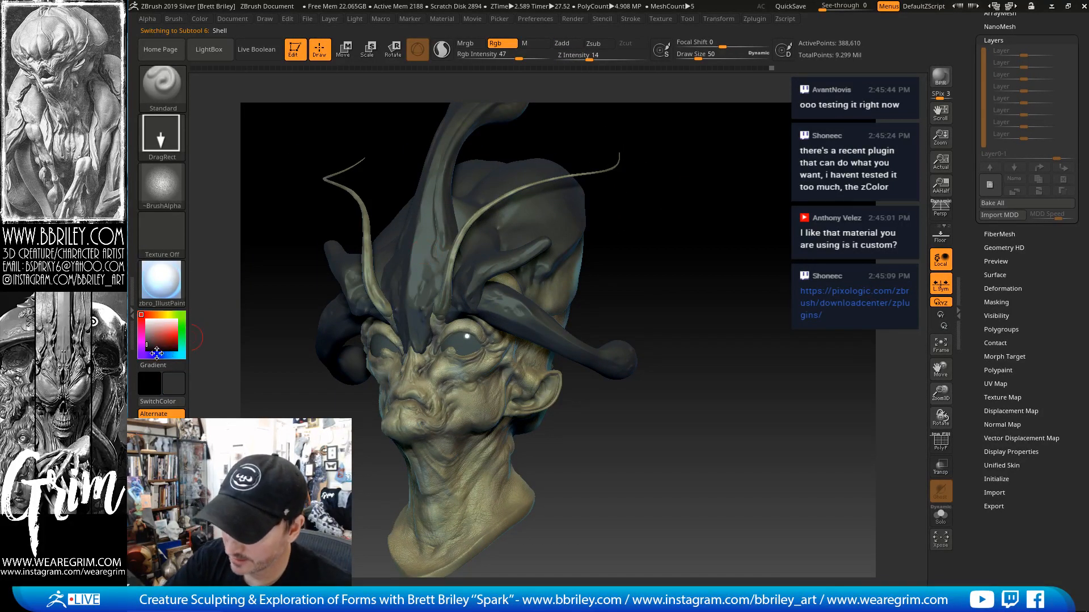
mouse_move(156, 353)
mouse_down()
mouse_move(168, 355)
mouse_move(152, 339)
mouse_up()
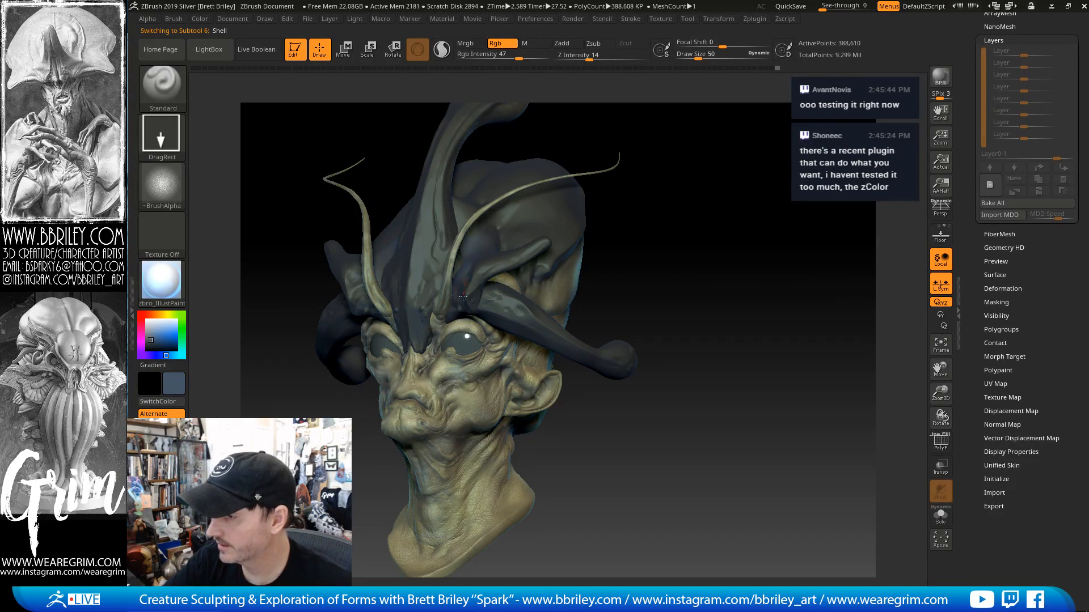
Select the Skin_ZSphere3 subtool and paint slate blue over its central crest and side horns
alt+click(429, 286)
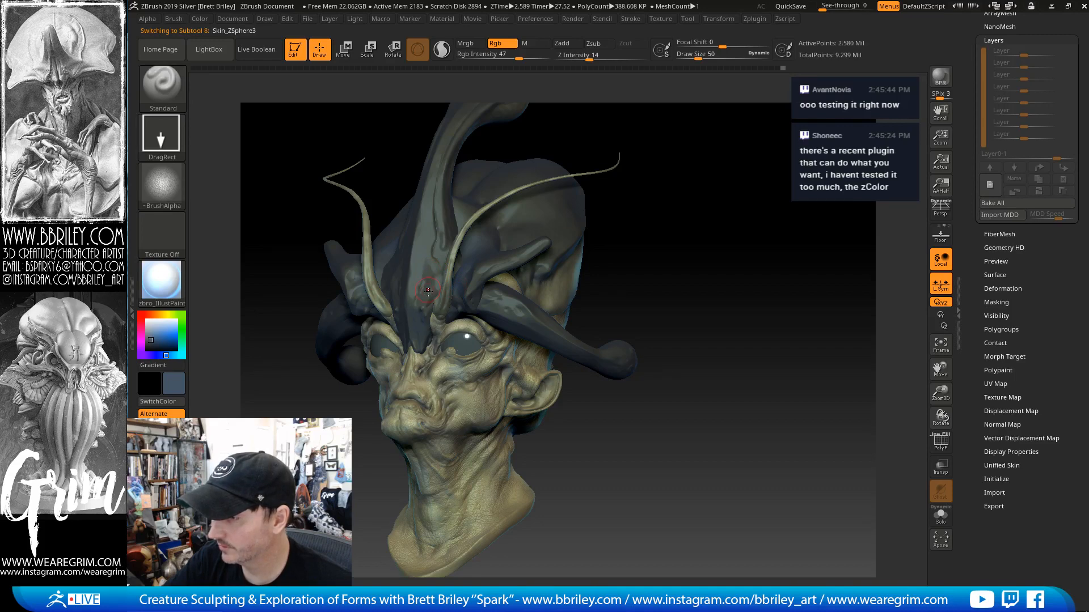
alt+drag(685, 173, 685, 136)
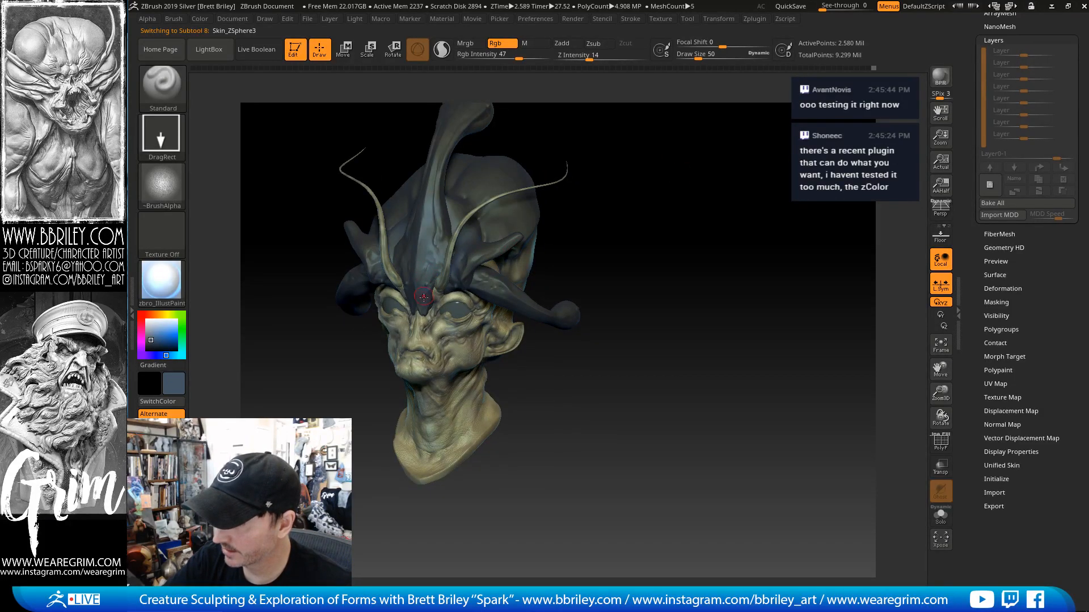
drag(630, 157, 686, 155)
drag(532, 144, 448, 238)
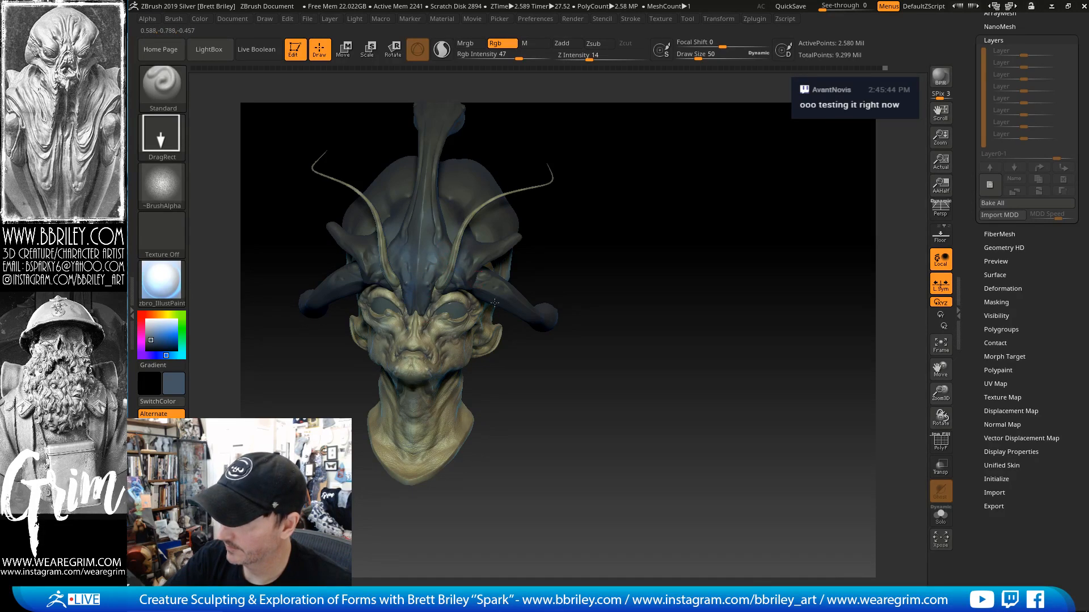
drag(629, 244, 494, 290)
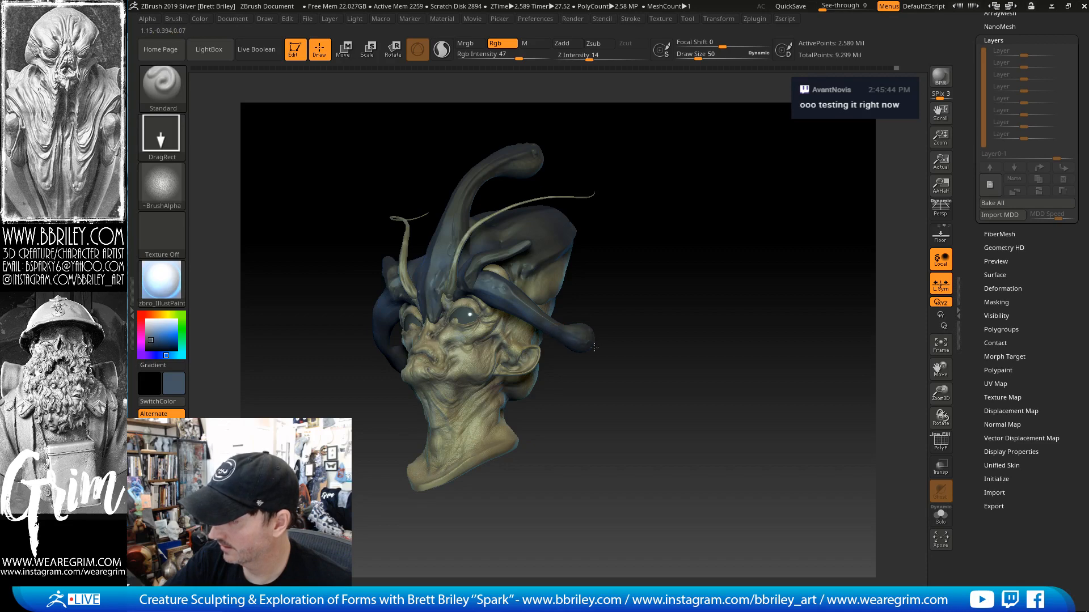
drag(621, 175, 590, 185)
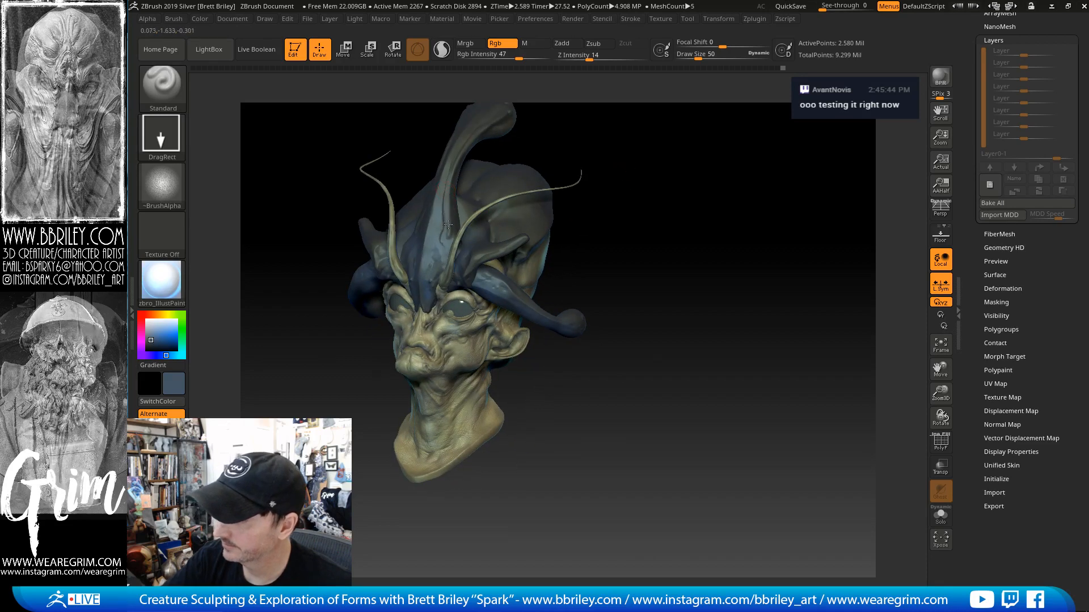
drag(607, 141, 604, 210)
drag(550, 175, 522, 181)
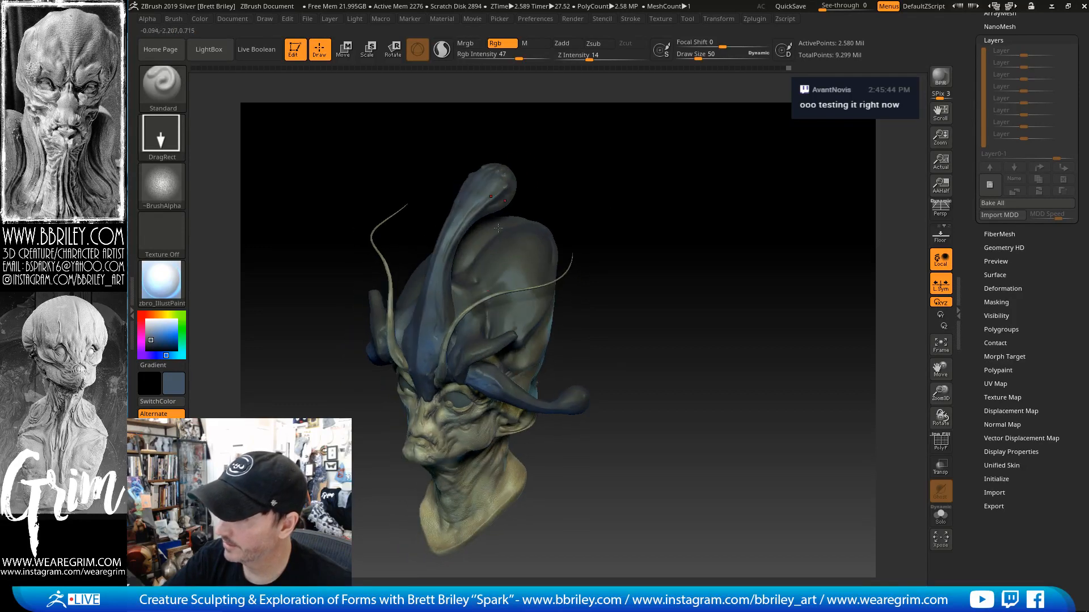
Select the Shell subtool and paint slate blue across the dome of the skull
alt+click(465, 303)
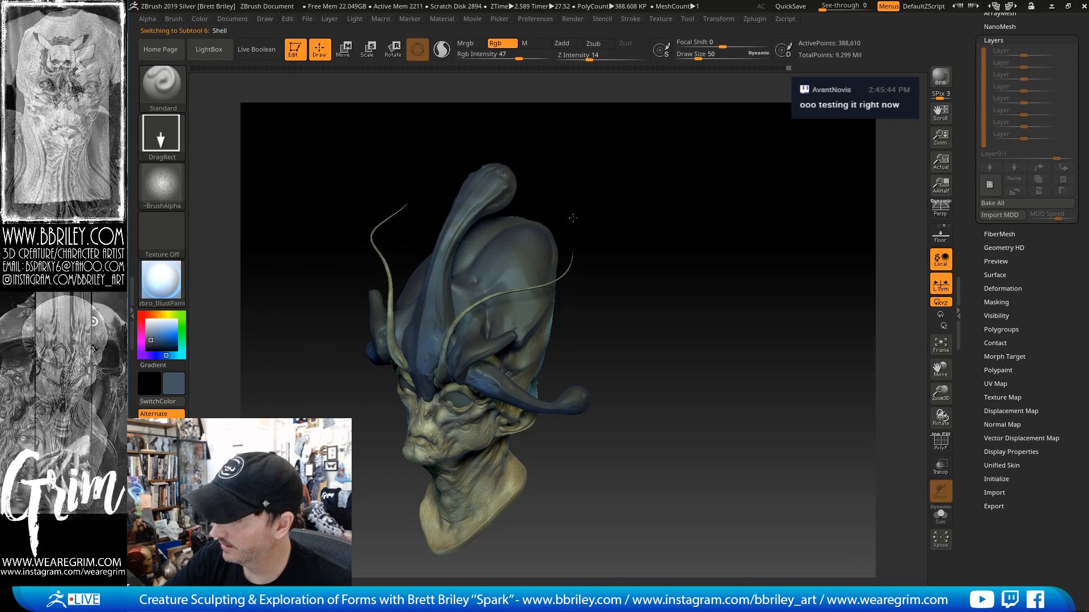
mouse_move(526, 234)
right_down()
mouse_move(515, 247)
mouse_move(539, 275)
mouse_move(528, 319)
right_up()
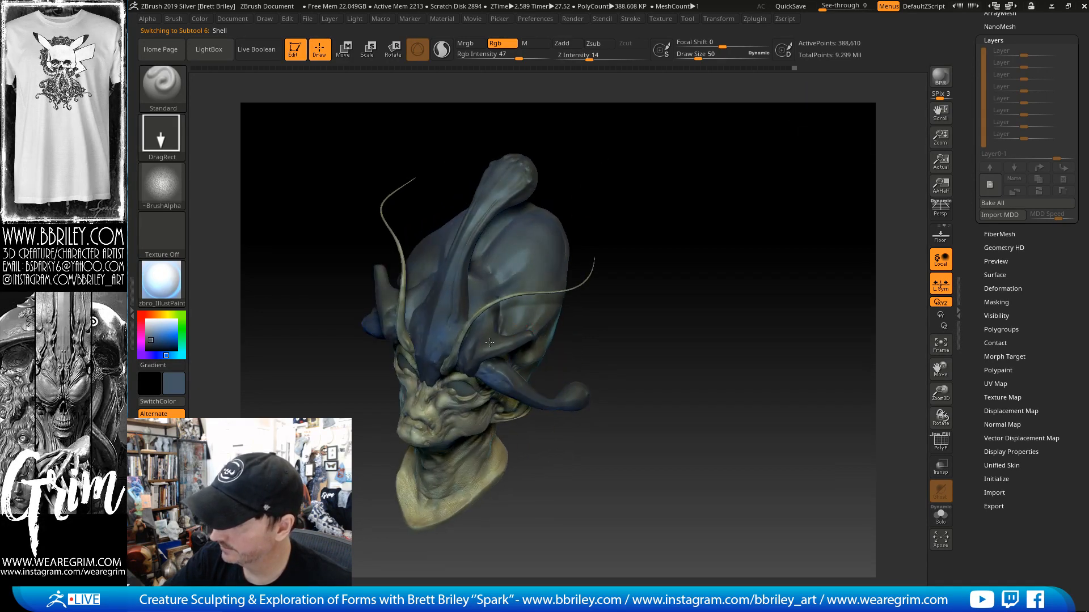
right_drag(600, 283, 485, 284)
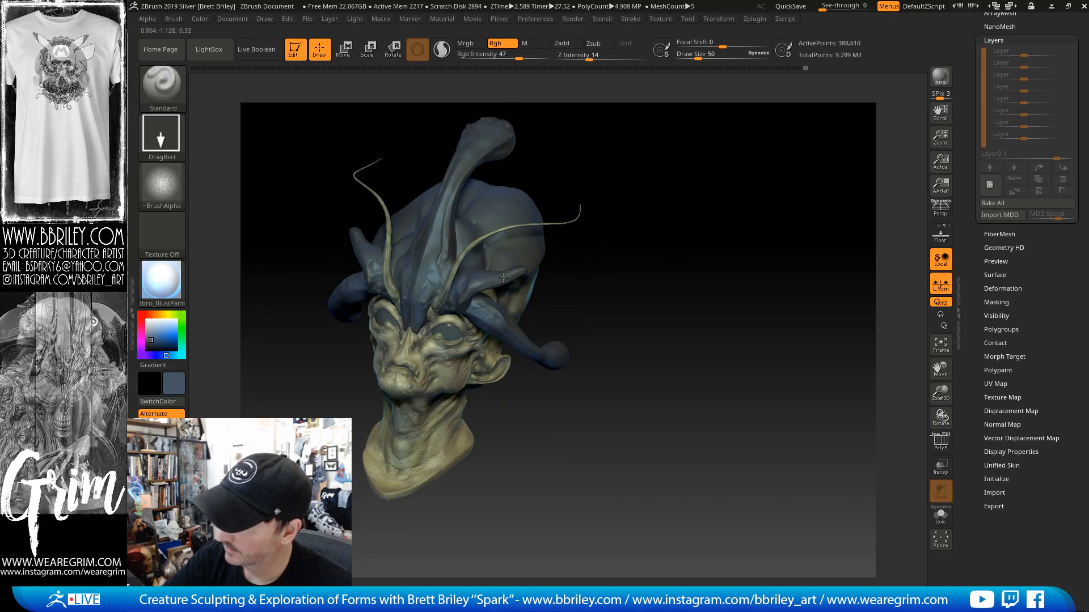
drag(547, 216, 611, 155)
Return to the Skin_ZSphere3 subtool and add more slate blue along the central crest
alt+click(436, 245)
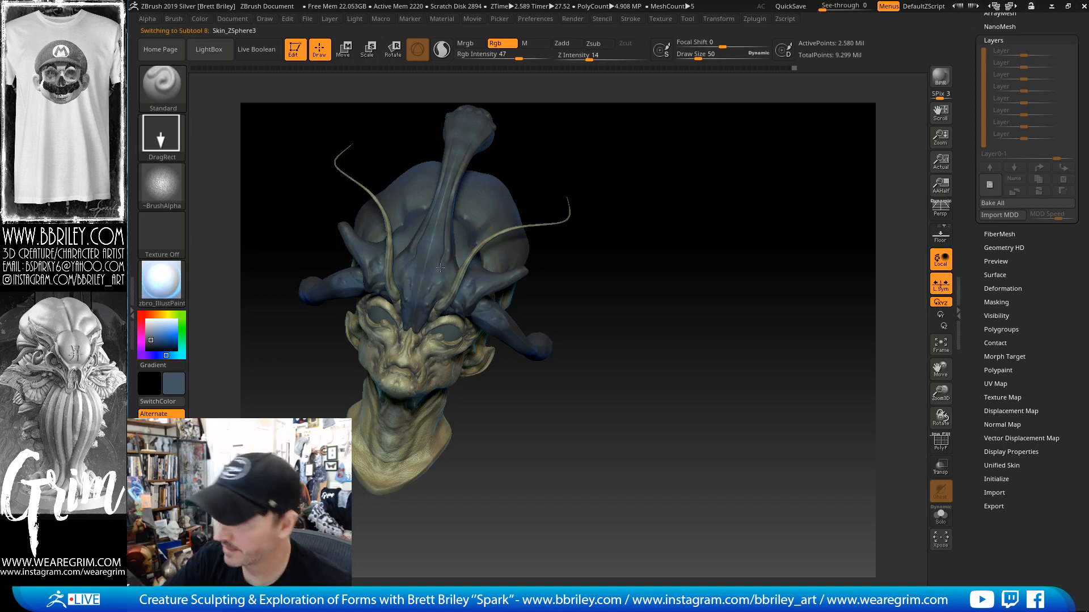
right_drag(440, 268, 476, 178)
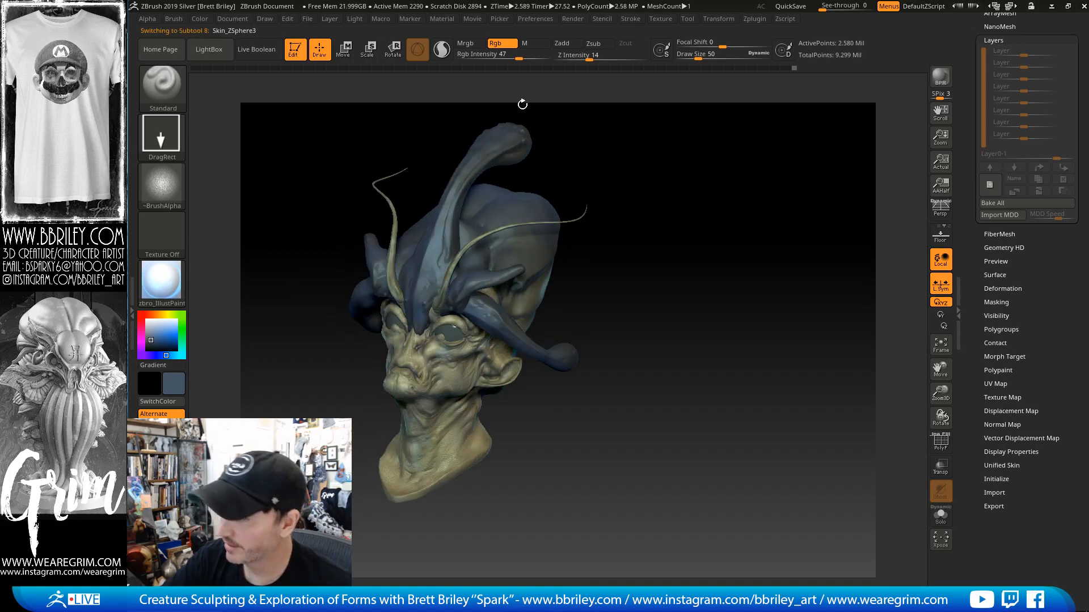
drag(522, 104, 576, 124)
mouse_move(641, 168)
mouse_down()
mouse_move(632, 190)
mouse_move(601, 204)
mouse_up()
Set the brush alpha to Alpha 58 and choose a darker navy blue paint colour
click(162, 184)
mouse_move(647, 294)
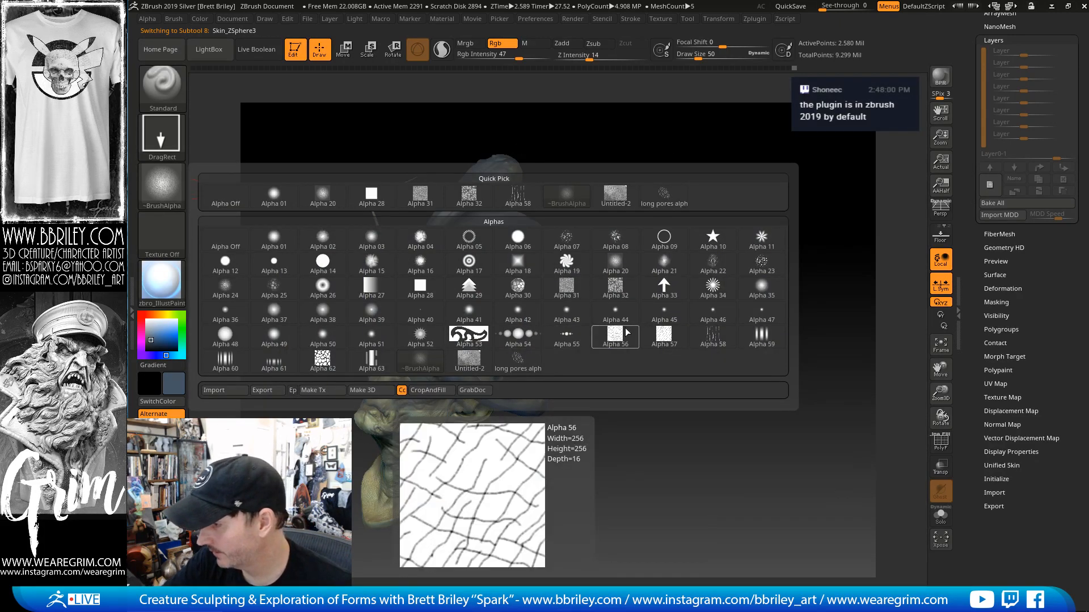
click(713, 337)
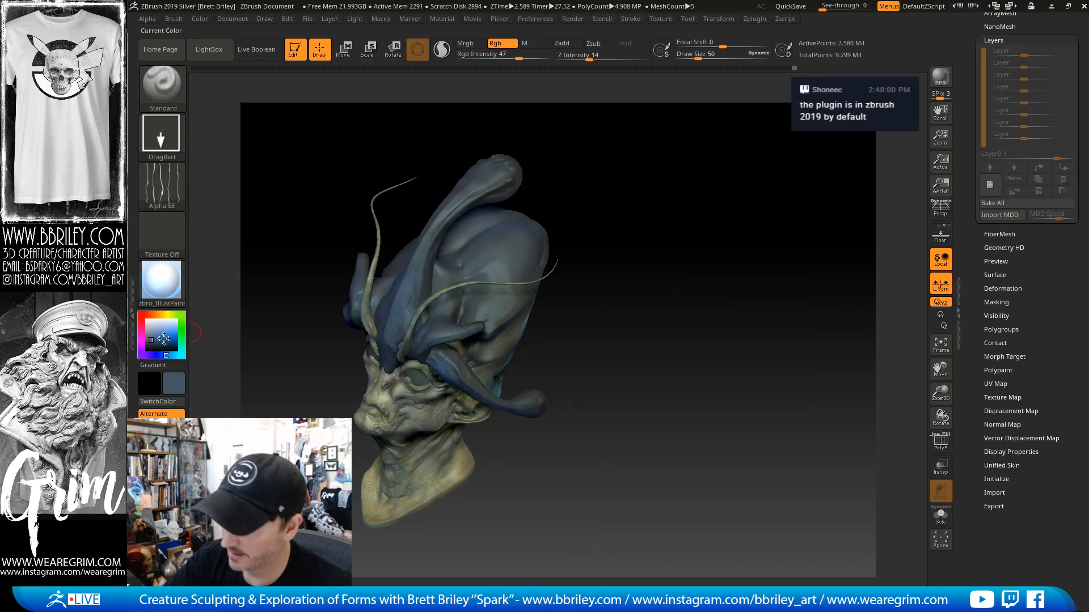
click(151, 345)
Make the Shell subtool active and raise the RGB intensity to 78 for the Standard brush
alt+click(485, 270)
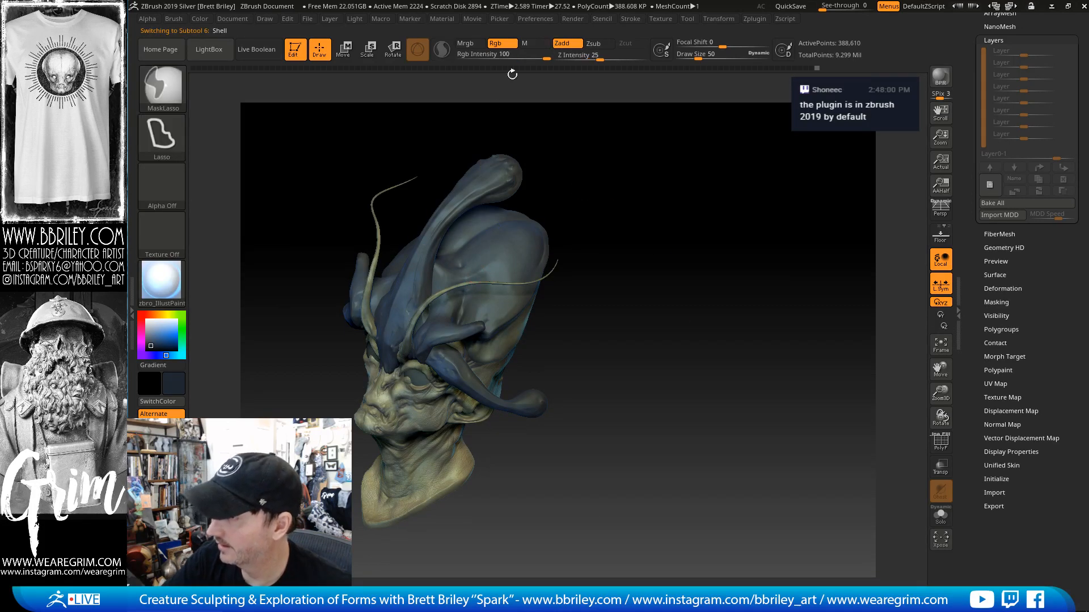
drag(518, 59, 537, 59)
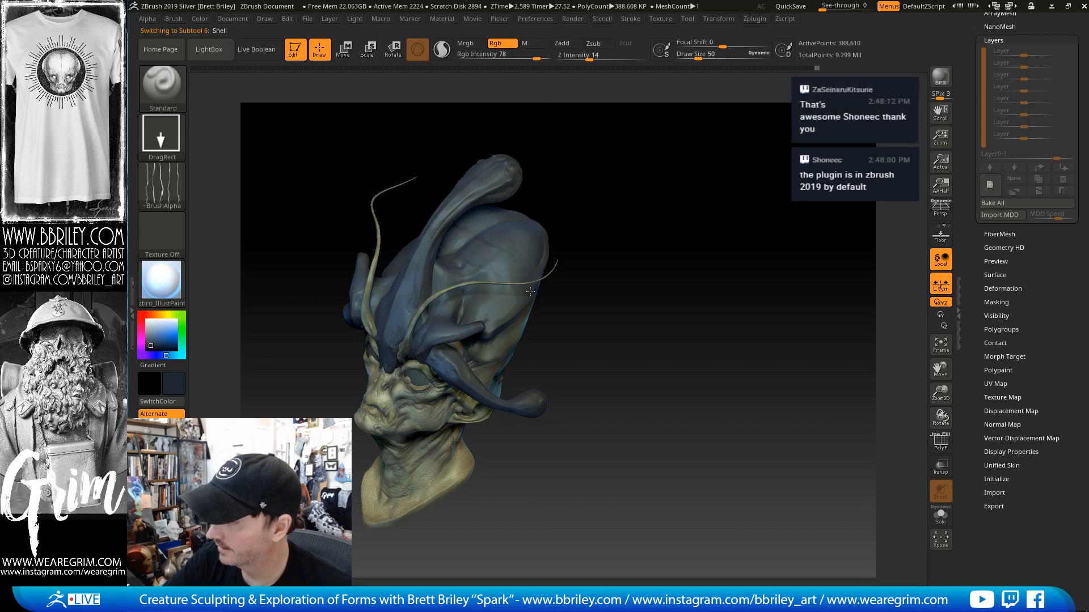
mouse_move(584, 196)
mouse_down()
mouse_move(593, 189)
mouse_move(576, 187)
mouse_up()
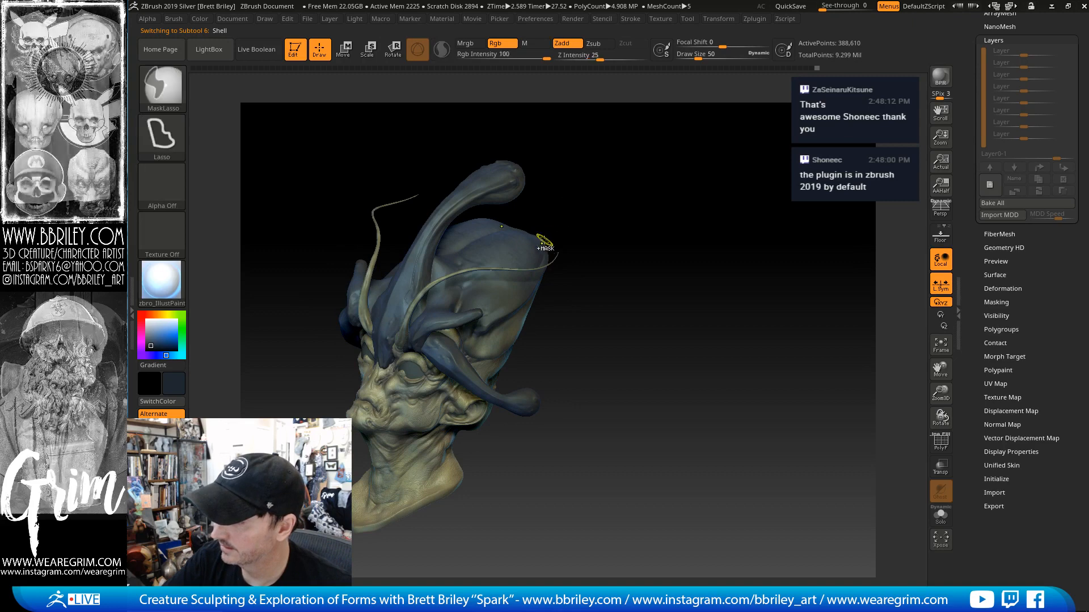
Load Alpha 32, raise the RGB intensity to 100 and stamp dark navy texture onto the Shell around the rear side horn
click(165, 185)
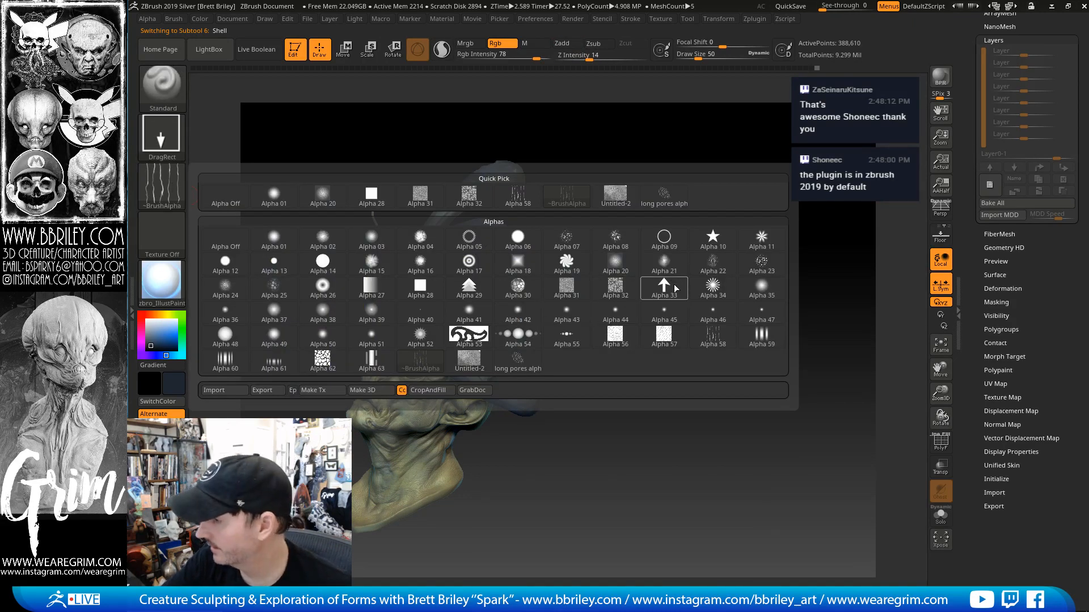
click(584, 290)
right_drag(498, 338, 487, 319)
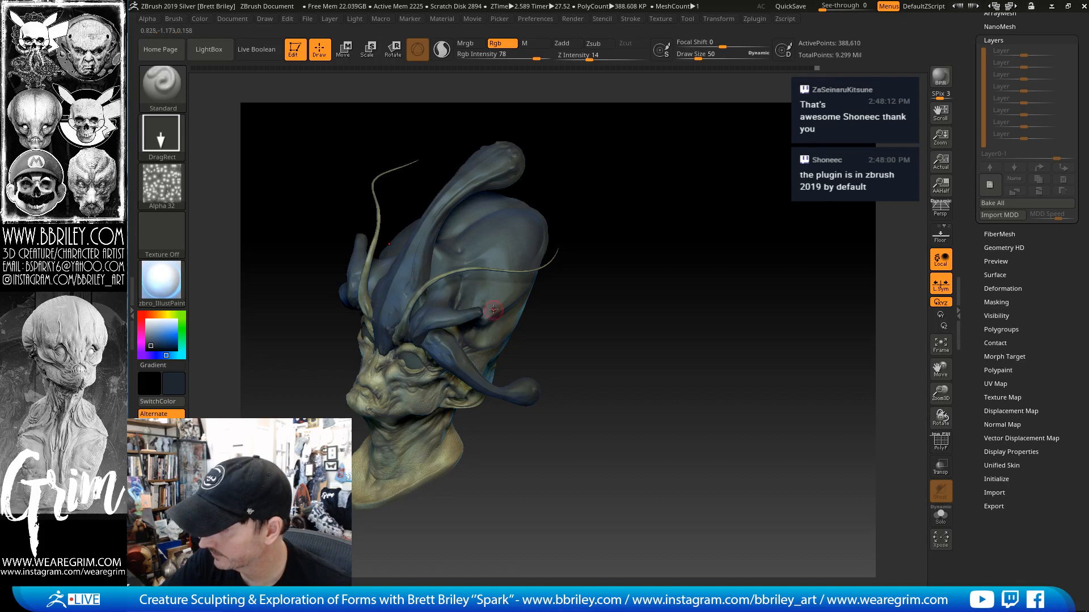
drag(495, 316, 503, 321)
click(548, 58)
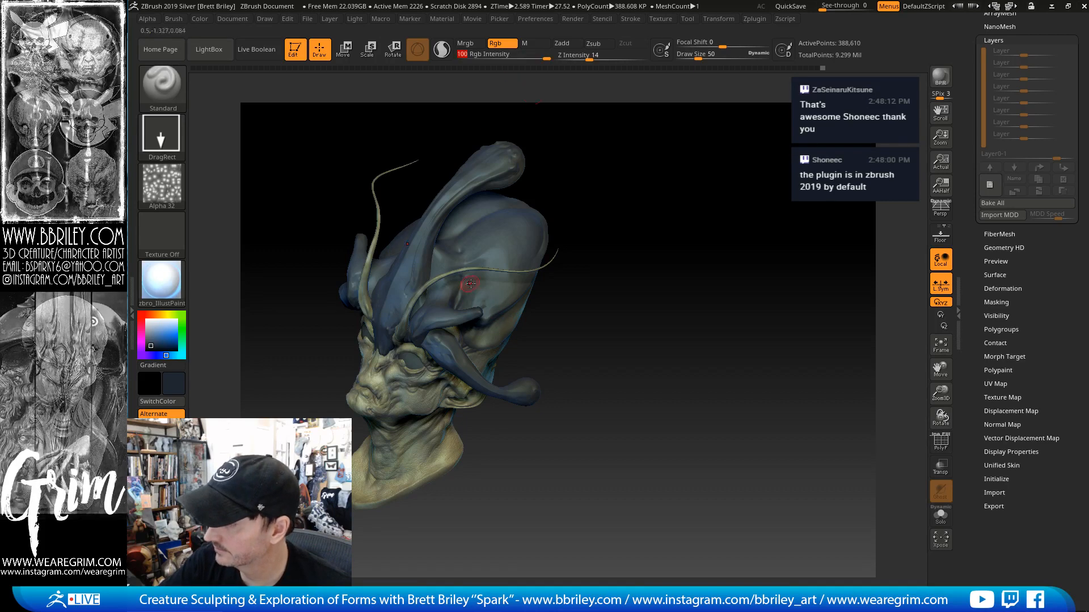
drag(468, 288, 505, 316)
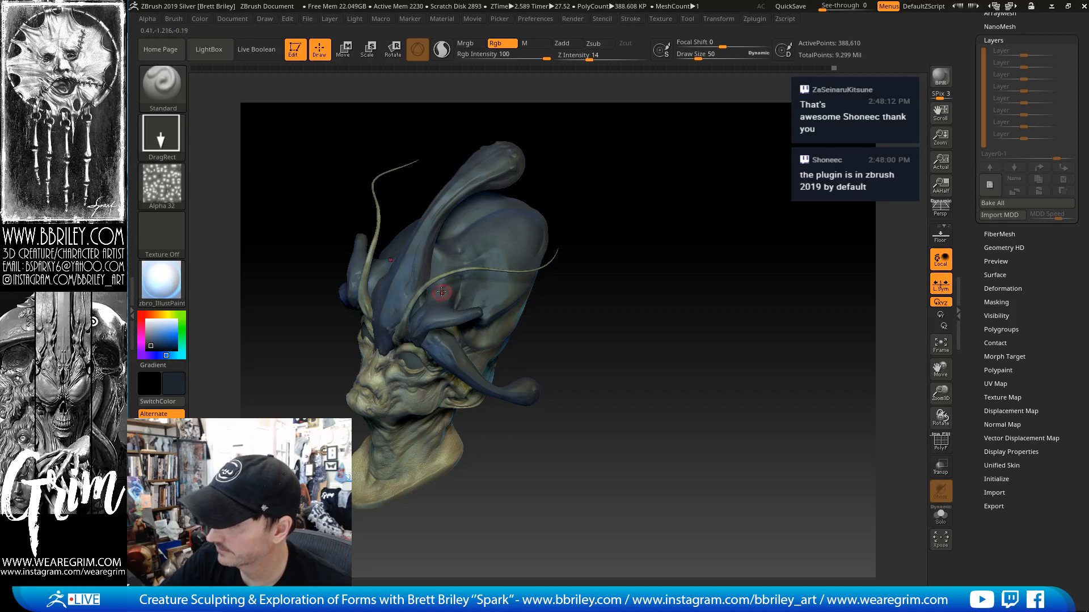
drag(443, 292, 442, 321)
right_drag(460, 302, 586, 212)
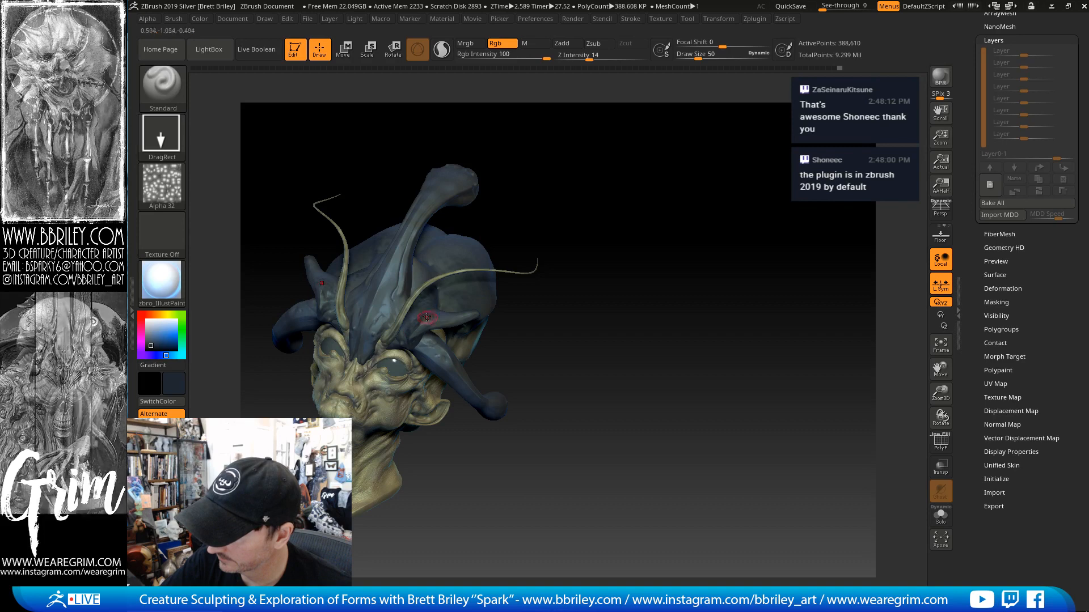
Switch to the Skin_ZSphere3 subtool and stamp dark navy texture on the central crest with Alpha 31
alt+click(379, 321)
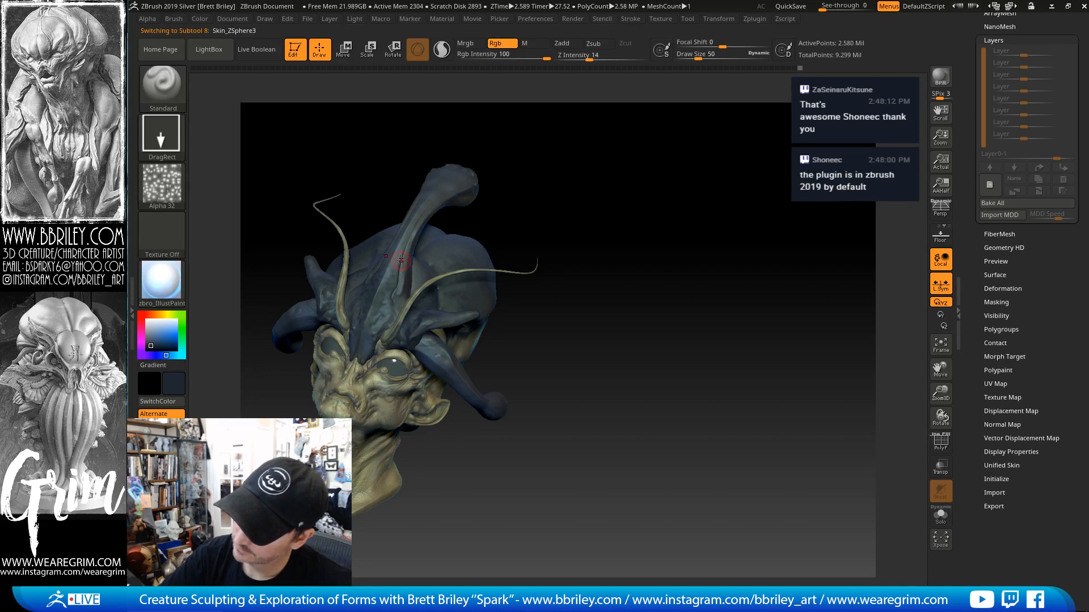
drag(556, 146, 516, 145)
click(182, 179)
click(394, 321)
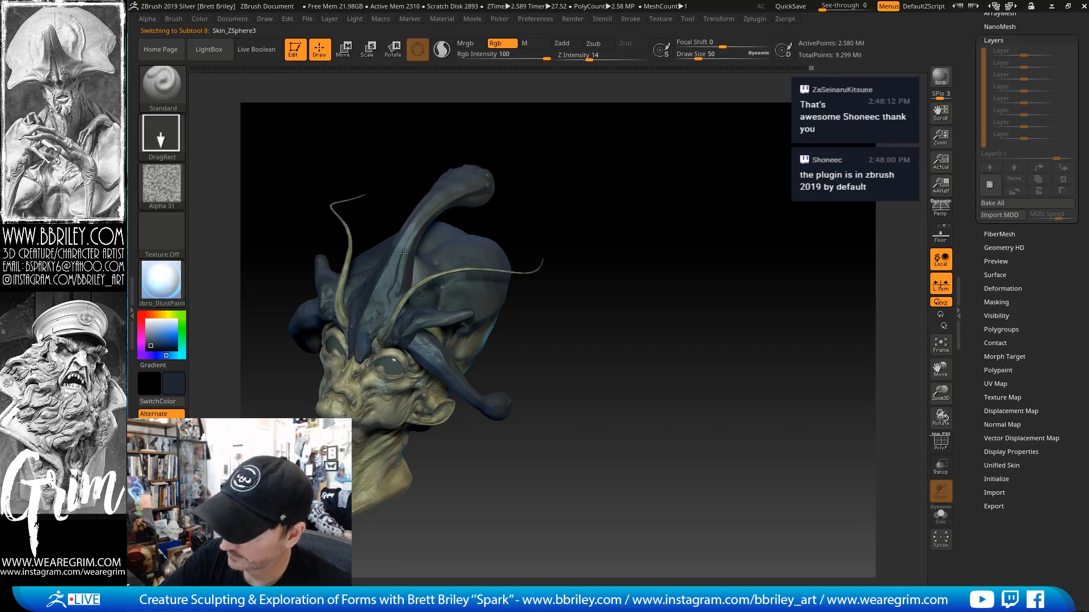
drag(589, 205, 585, 208)
mouse_move(411, 234)
right_down()
mouse_move(448, 226)
mouse_move(482, 239)
right_up()
Change the Standard brush to the FreeHand stroke and set its alpha to Alpha Off
click(162, 136)
click(322, 146)
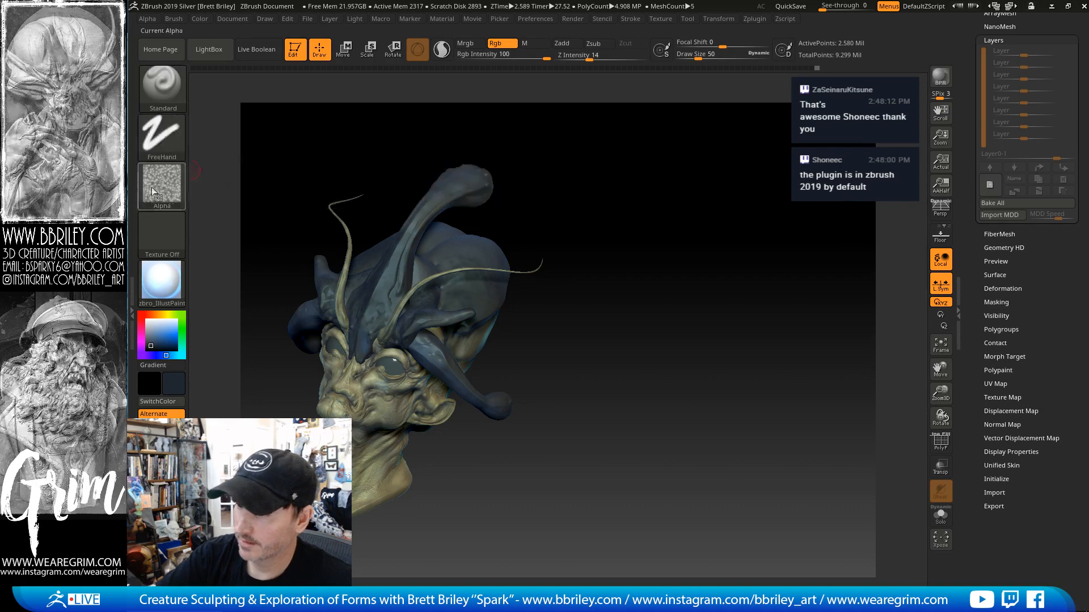
click(162, 184)
click(273, 194)
click(161, 185)
click(226, 193)
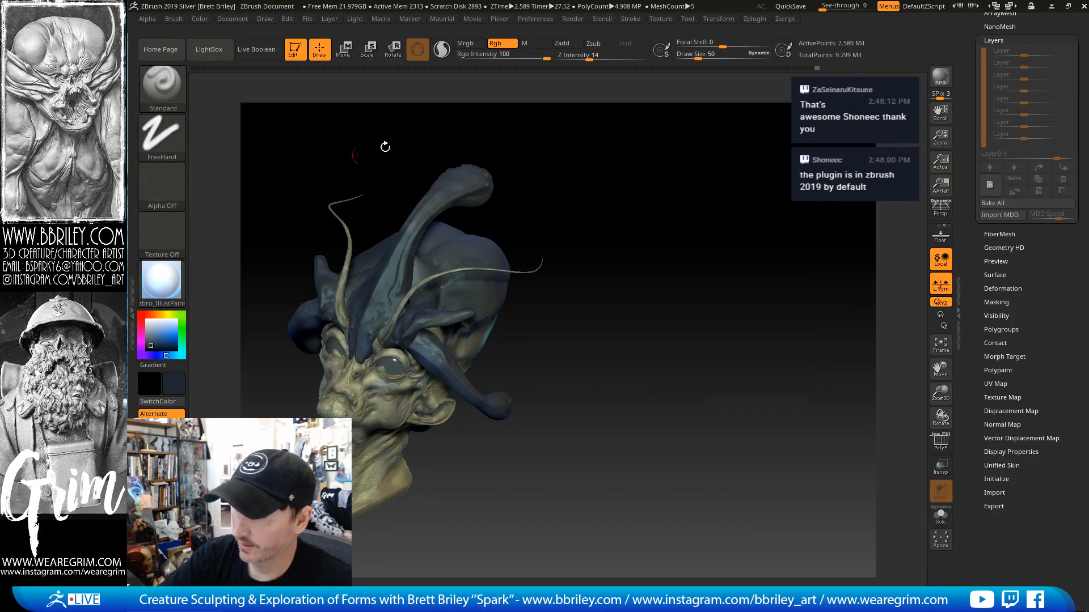
Choose a lighter slate blue, reduce the draw size to 12 and paint highlights along the central crest's raised ridges
right_drag(384, 145, 394, 275)
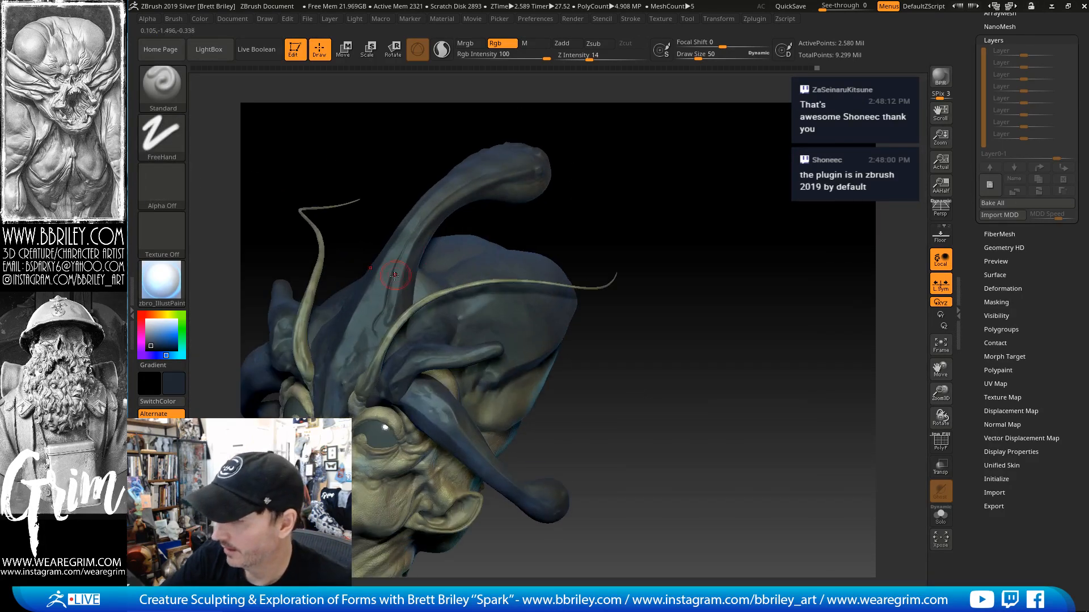
click(149, 338)
key(s)
click(280, 321)
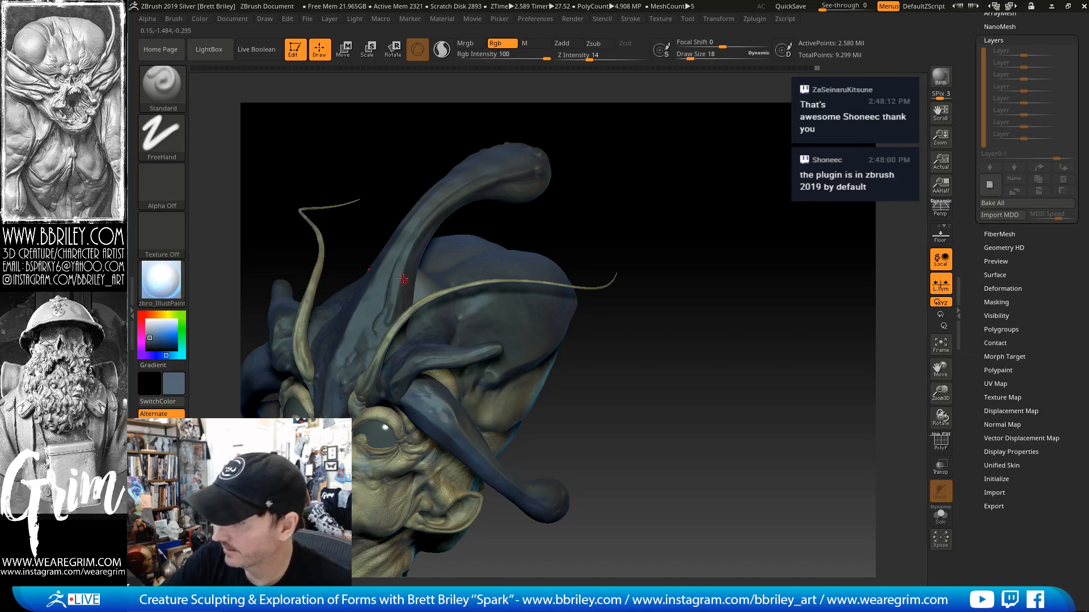
drag(403, 270, 402, 278)
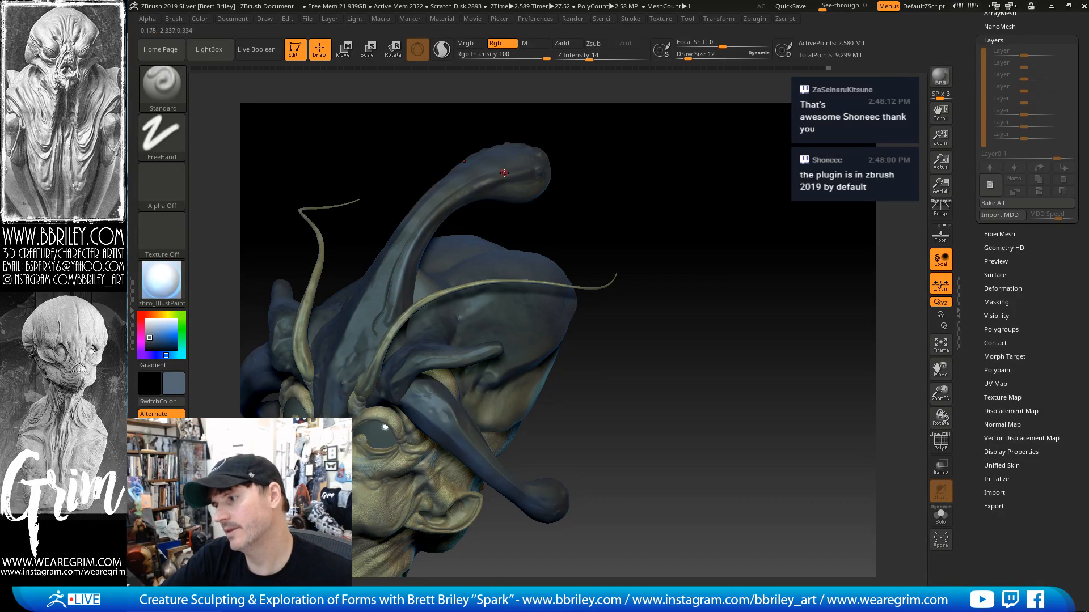
drag(394, 317, 390, 318)
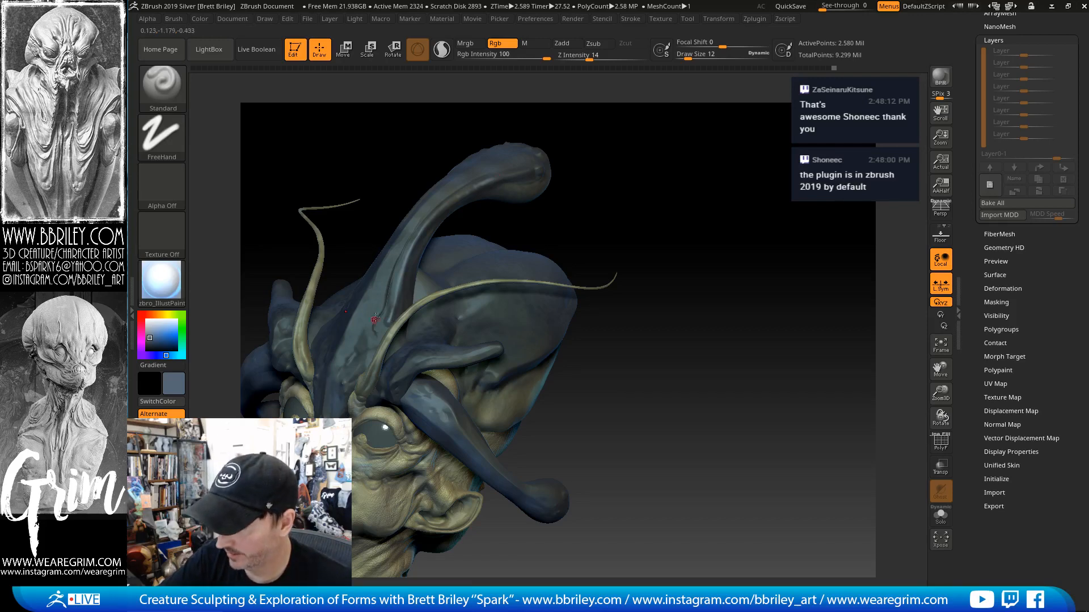
Lower the RGB intensity to 41 and paint softer slate blue over the lower part of the central crest
drag(651, 175, 621, 153)
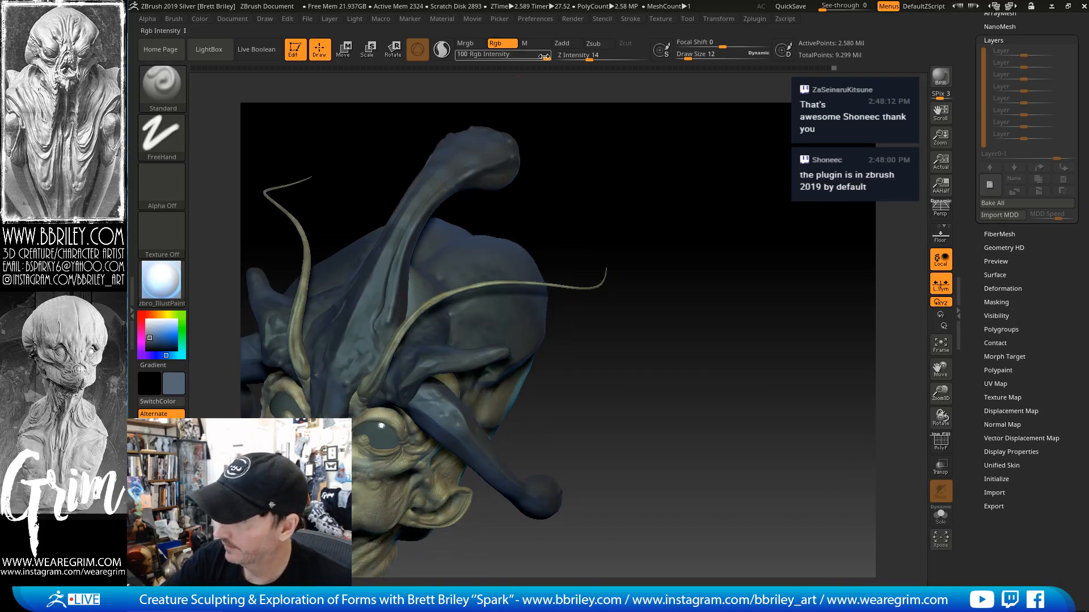
text(35)
key(Return)
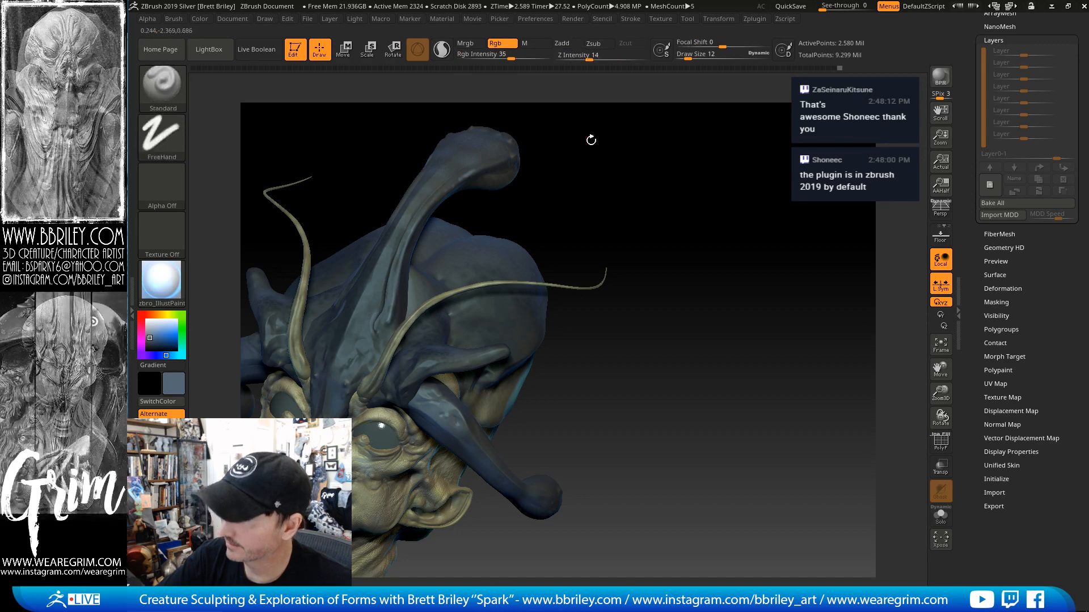
drag(591, 140, 411, 307)
click(515, 57)
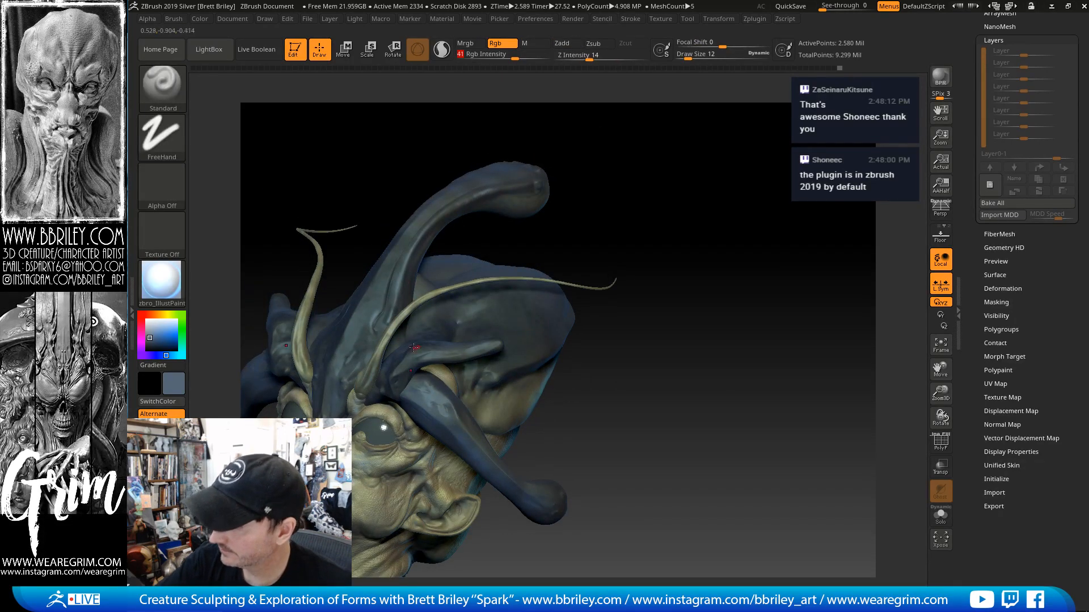
click(390, 381)
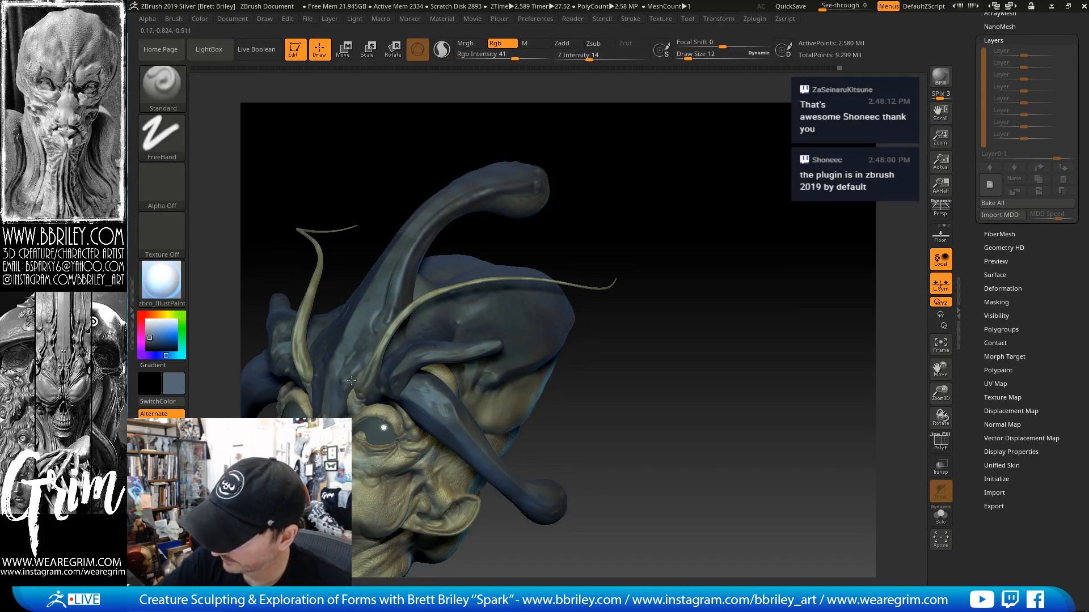
drag(618, 208, 575, 227)
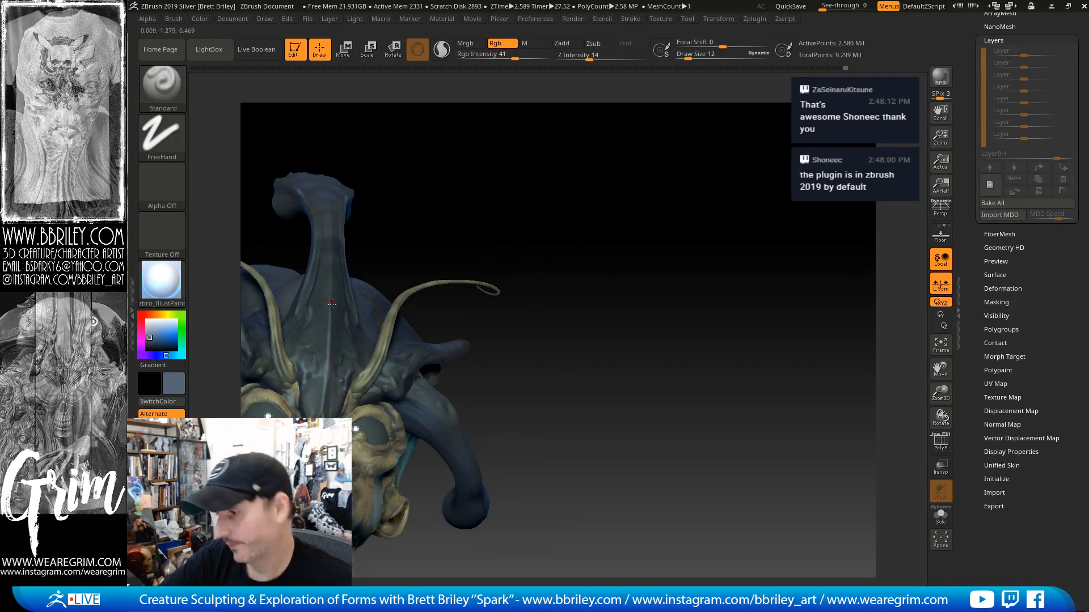
Paint fine slate blue highlights at the crest's base above the brow, using draw sizes 5 and 9
drag(487, 211, 407, 249)
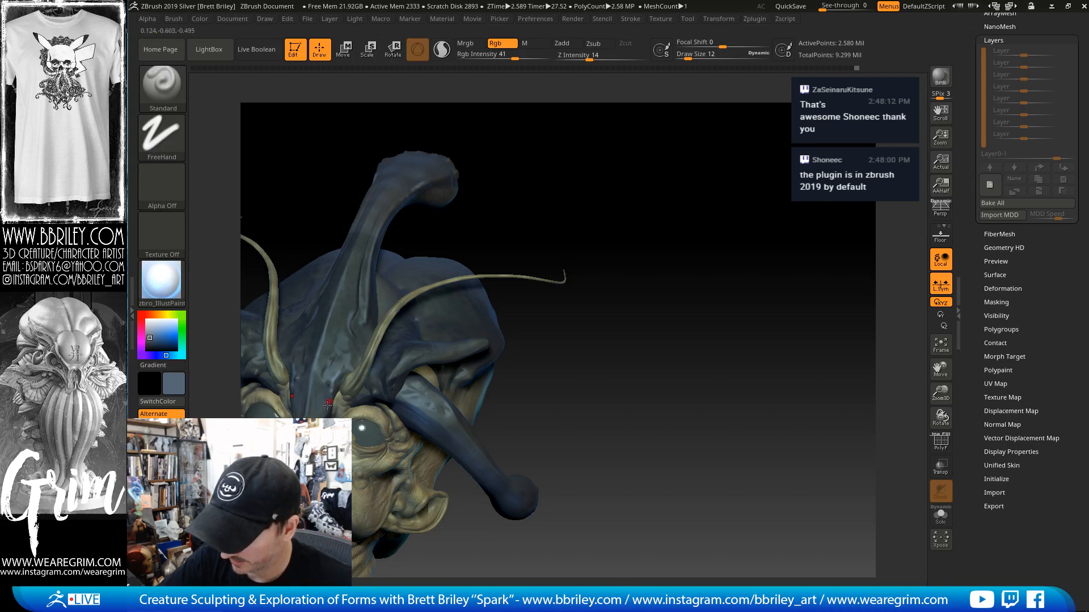
key(bracketleft)
drag(318, 409, 318, 381)
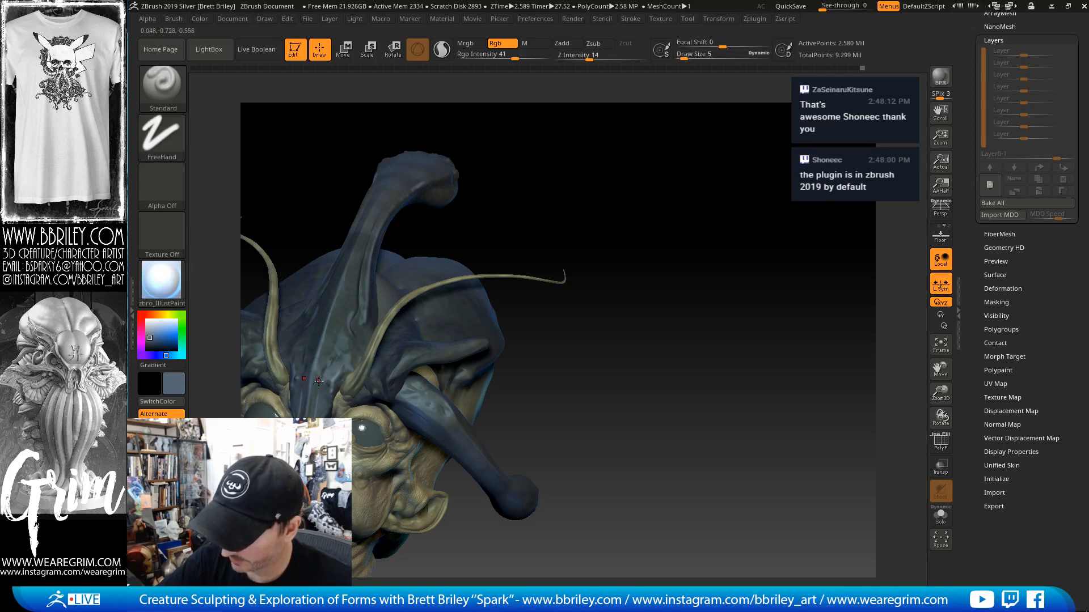
drag(557, 217, 530, 207)
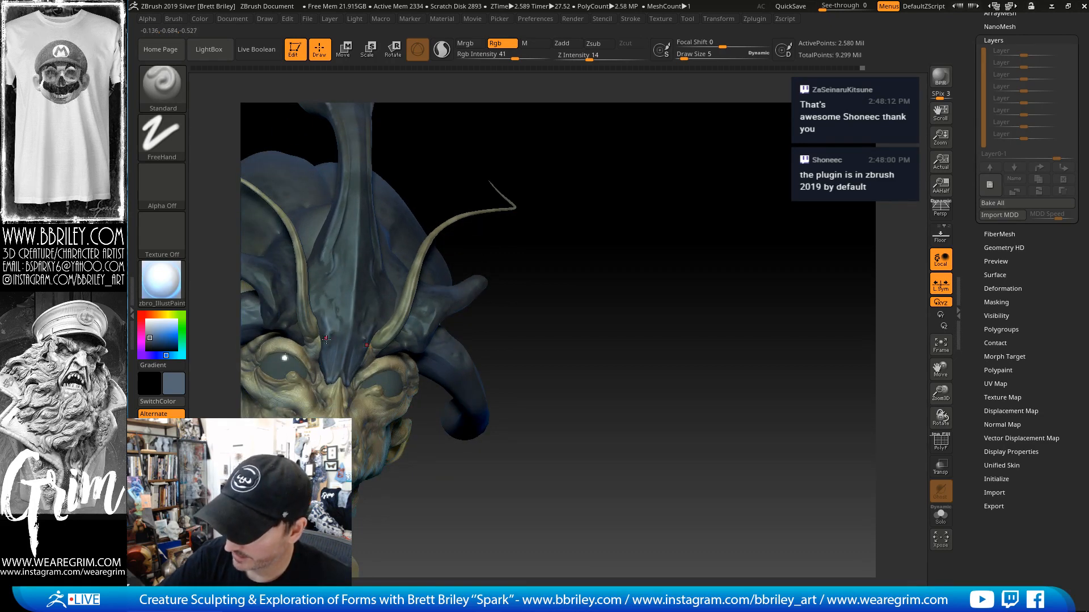
key(bracketright)
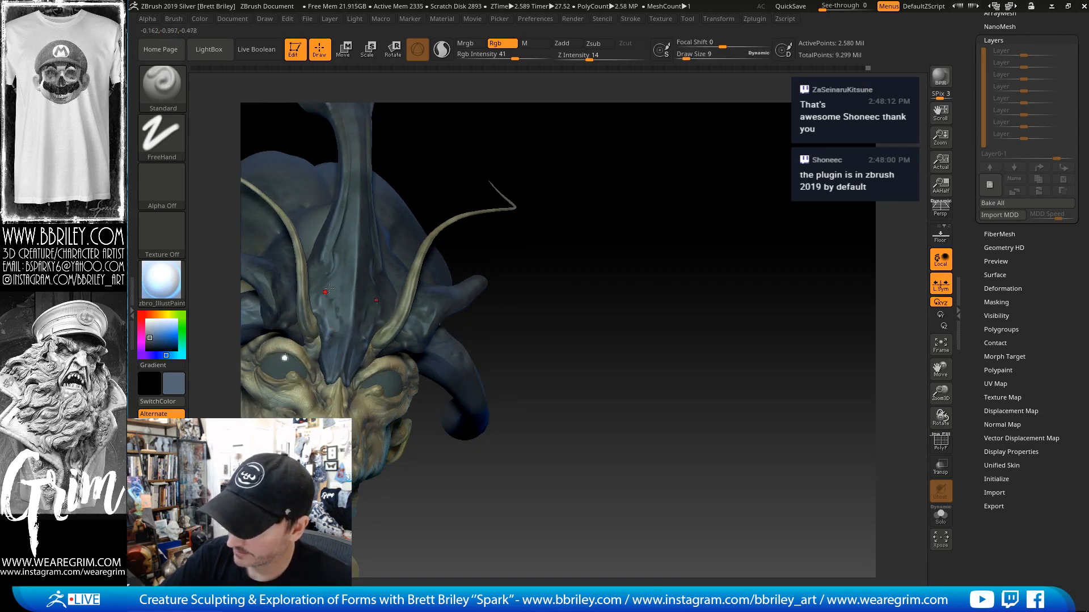
alt+drag(522, 169, 583, 184)
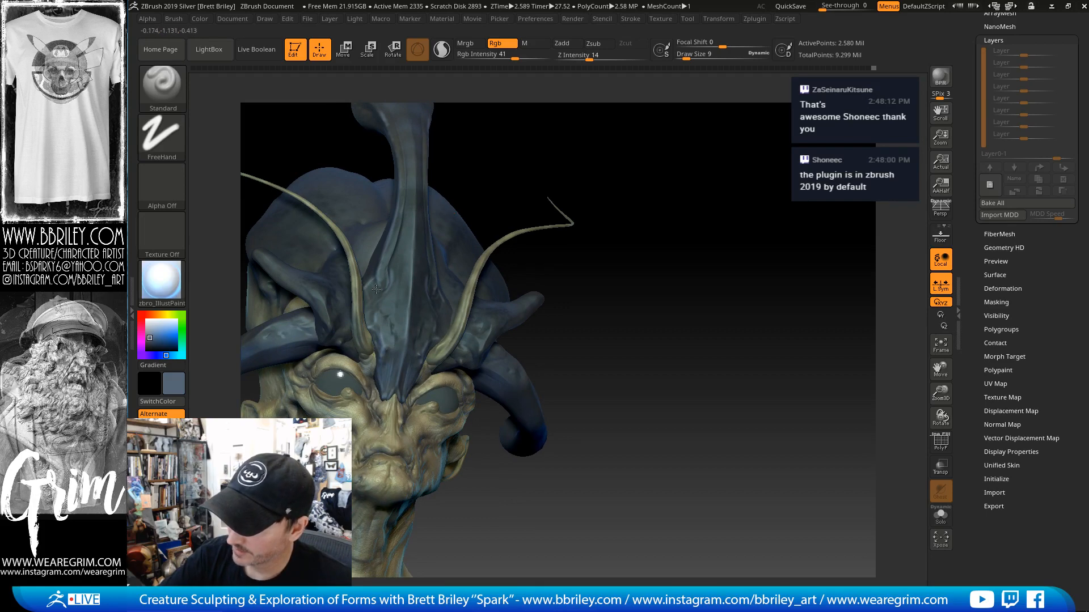
Enlarge the brush to draw sizes between 16 and 21 and lighten the crest's stem and bulbous tip with slate blue
drag(492, 202, 433, 303)
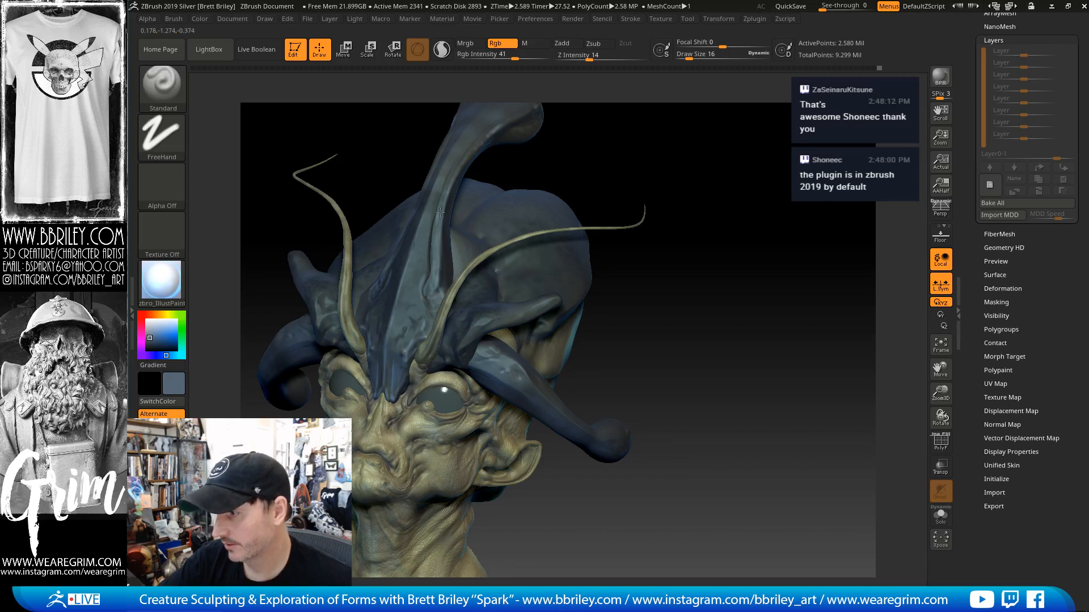
right_drag(440, 212, 463, 231)
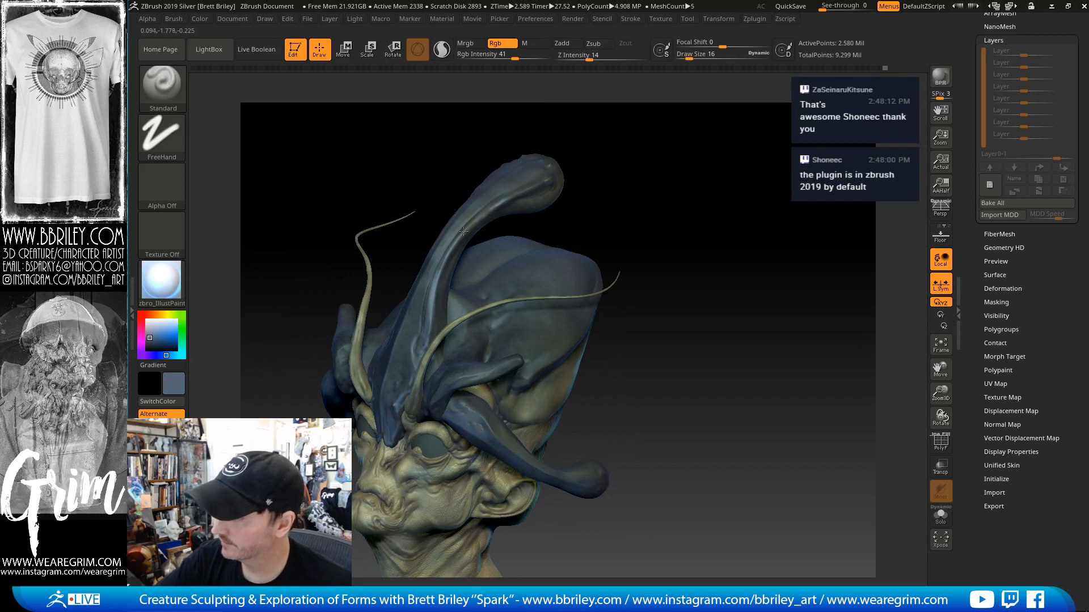
alt+right_drag(615, 114, 543, 238)
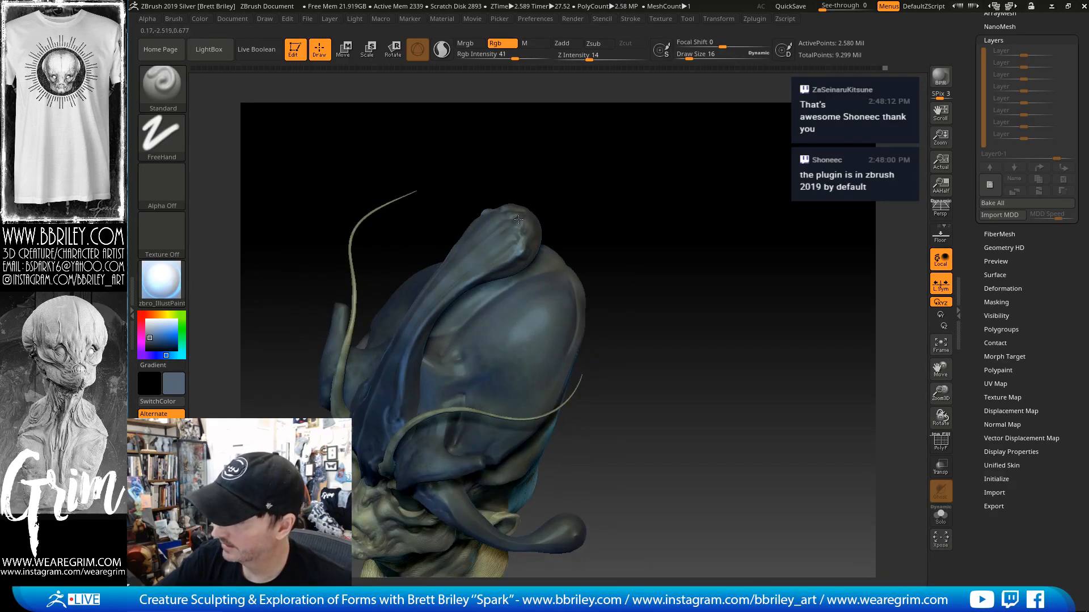
right_drag(559, 178, 508, 225)
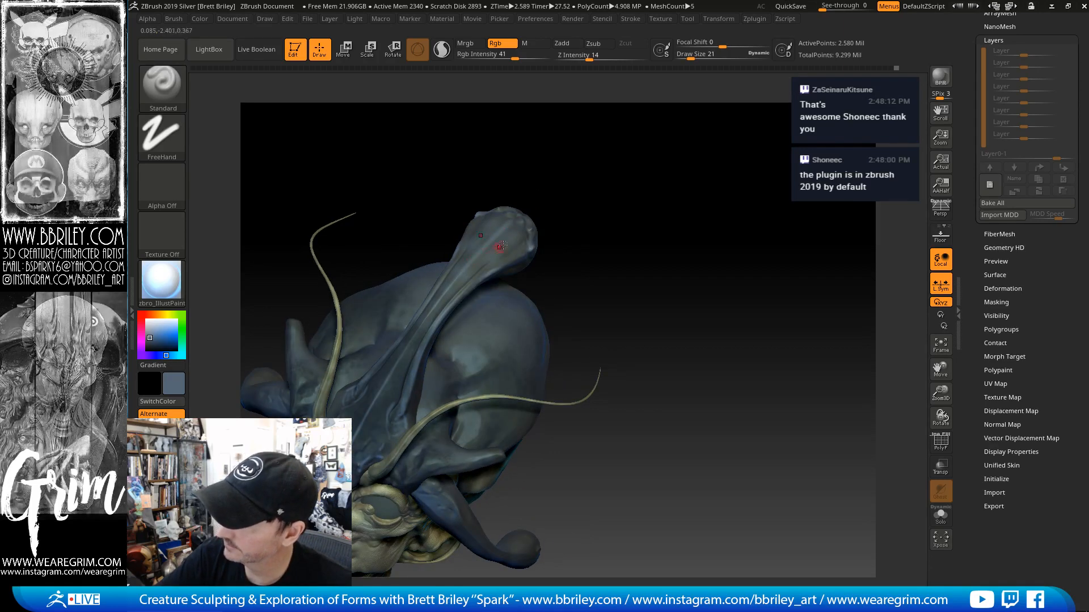
right_drag(508, 224, 464, 213)
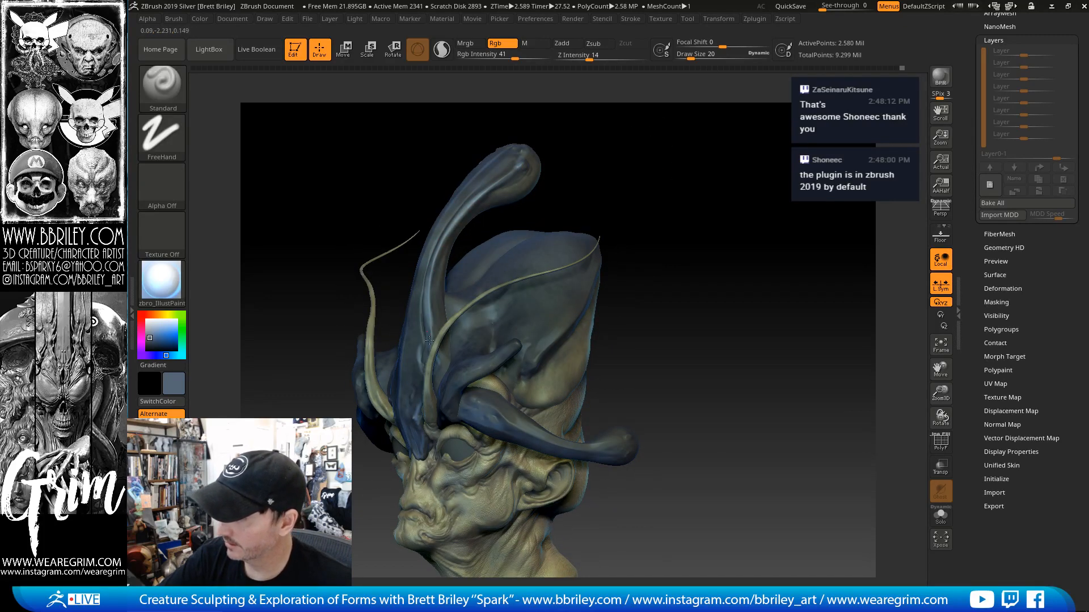
Build up slate blue strokes along the front of the crest at draw size 20, undoing an unwanted stroke
right_drag(611, 182, 428, 258)
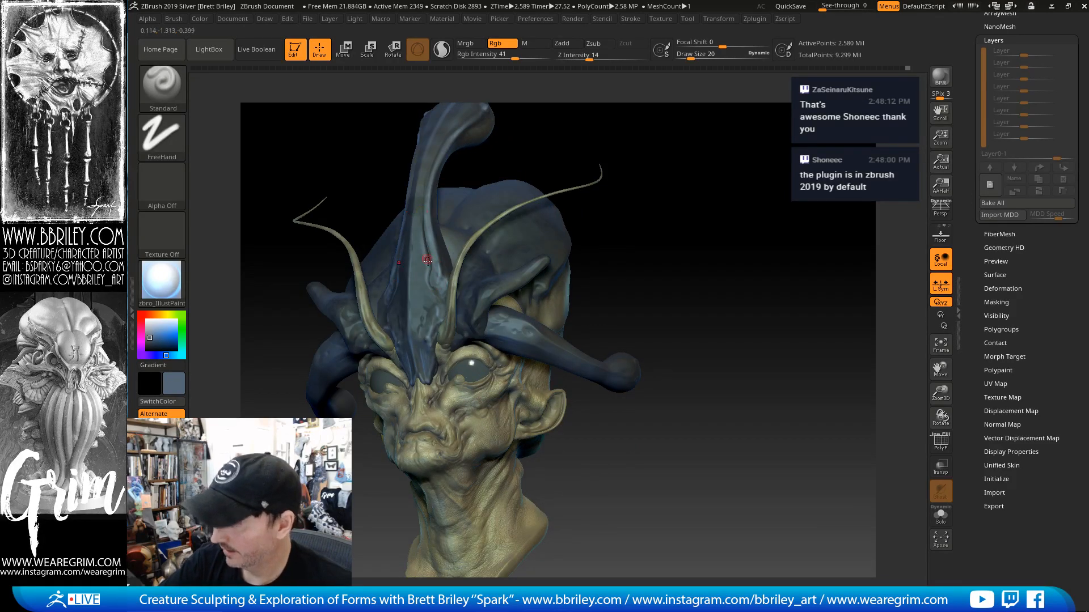
drag(424, 256, 422, 197)
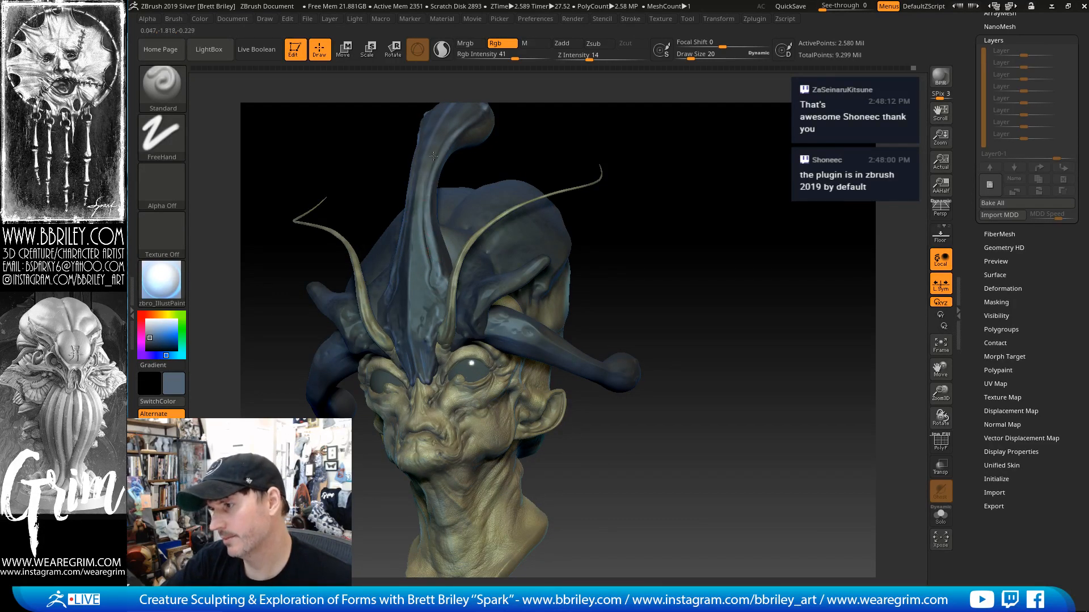
drag(427, 257, 429, 260)
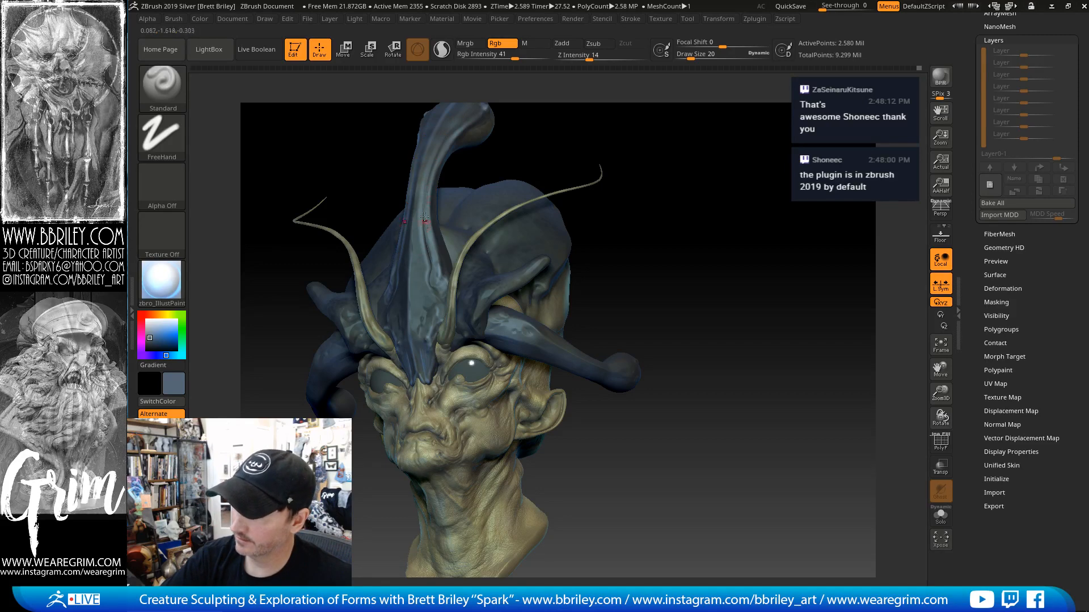
key(ctrl+z)
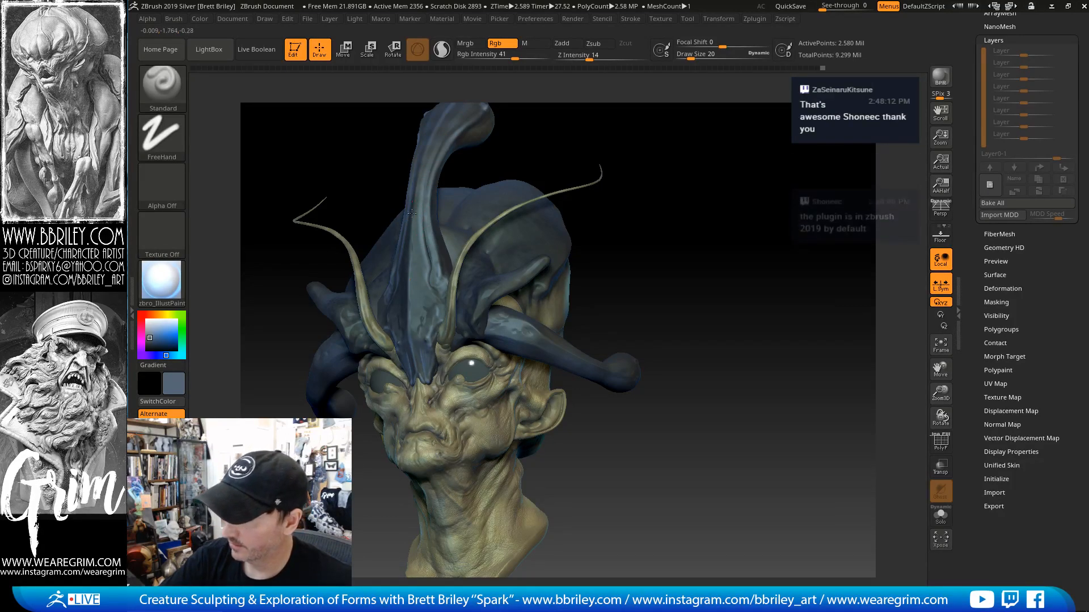
drag(411, 256, 410, 253)
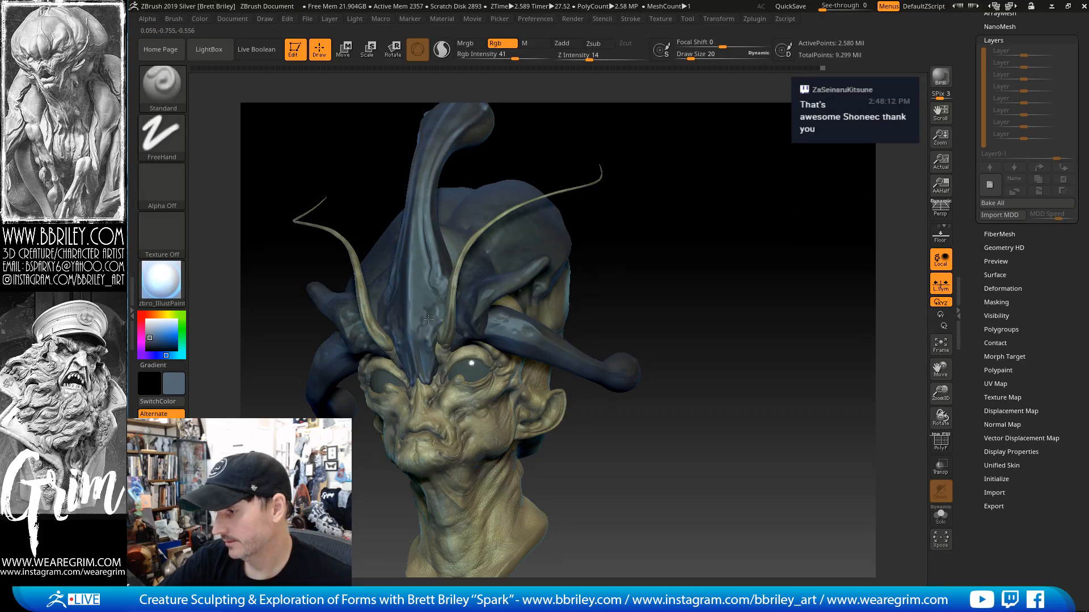
Switch to the side horns' subtool and paint slate blue highlights along their length at draw sizes 20 and 13
mouse_move(644, 153)
mouse_down()
mouse_move(656, 134)
mouse_move(425, 295)
mouse_move(375, 284)
mouse_move(392, 275)
mouse_up()
drag(576, 168, 423, 293)
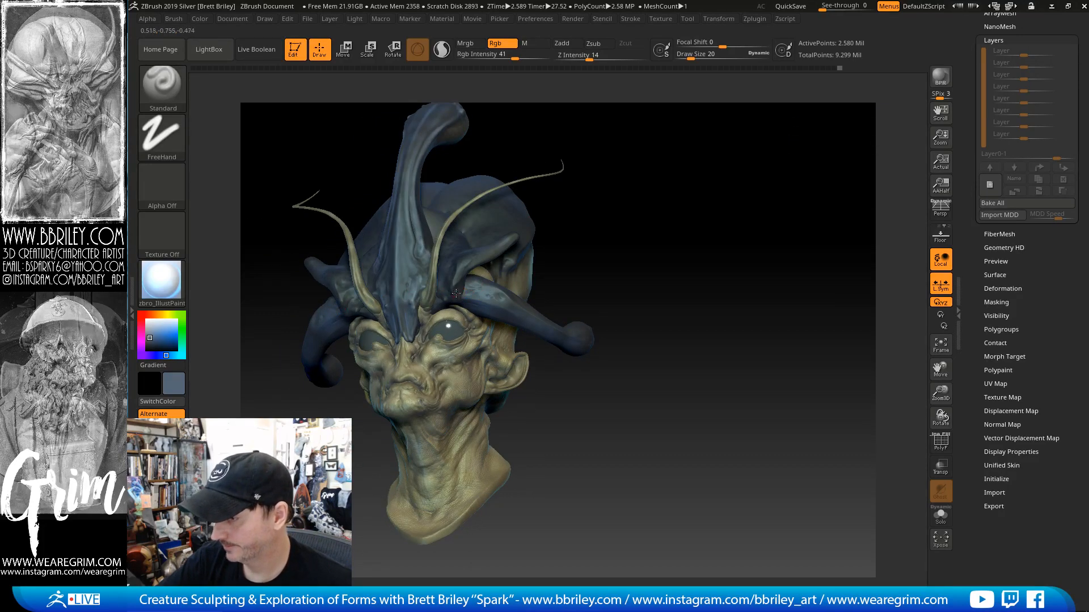
alt+click(463, 272)
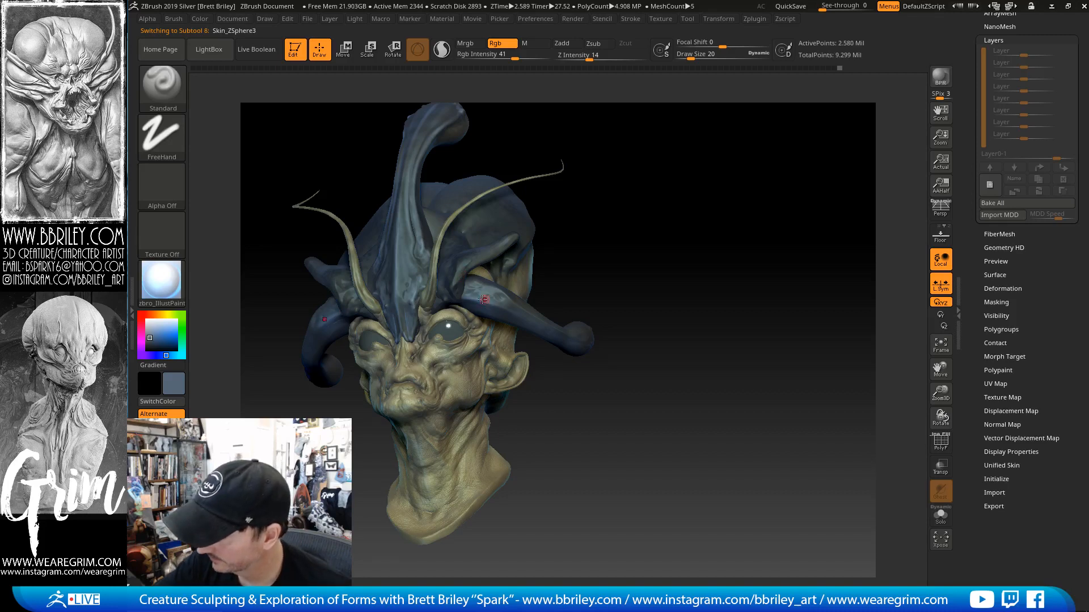
right_drag(502, 293, 517, 268)
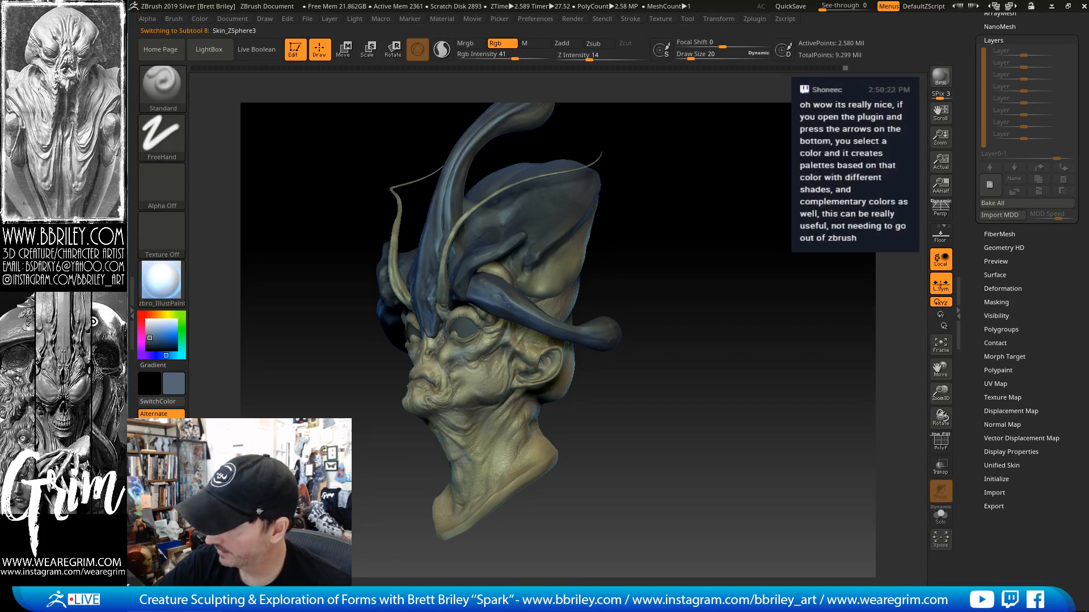
mouse_move(627, 309)
mouse_down()
mouse_move(719, 274)
mouse_move(688, 244)
mouse_move(737, 283)
mouse_move(709, 324)
mouse_move(717, 340)
mouse_move(697, 326)
mouse_up()
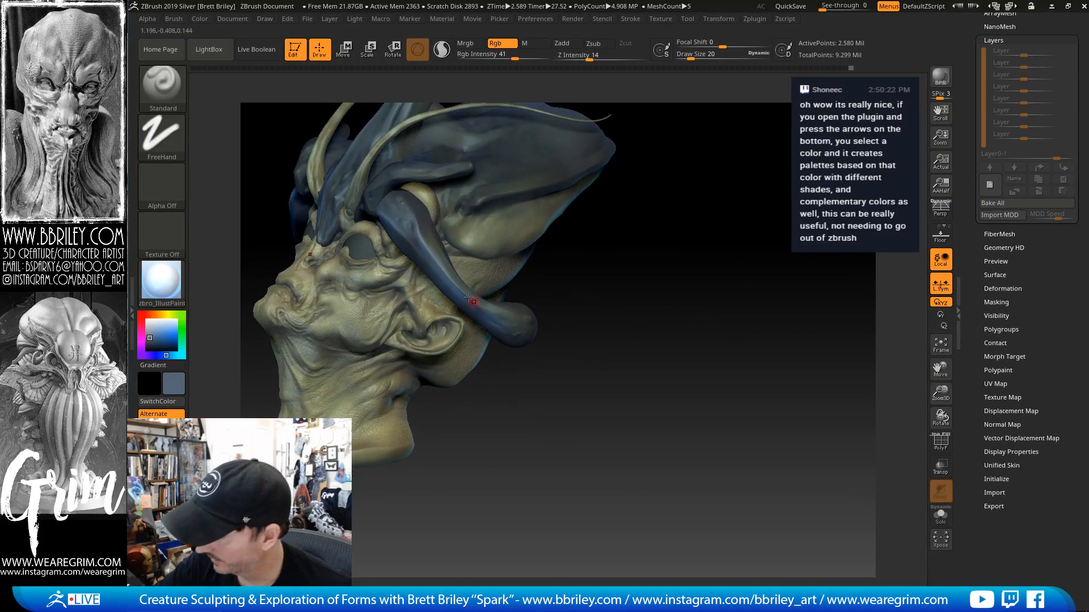
mouse_move(595, 342)
mouse_down()
mouse_move(598, 353)
mouse_move(477, 241)
mouse_up()
drag(390, 260, 403, 263)
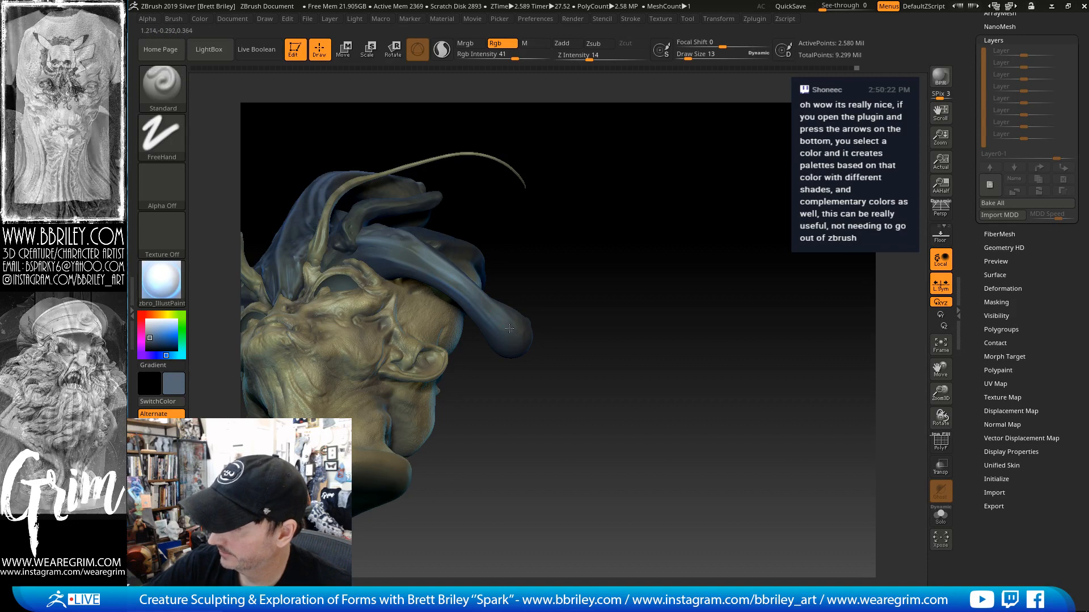
Lighten the side horns with slate blue at draw size 18, then work around their bases at draw size 8
mouse_move(635, 309)
mouse_down()
mouse_move(487, 343)
mouse_move(488, 377)
mouse_up()
key(s)
click(487, 343)
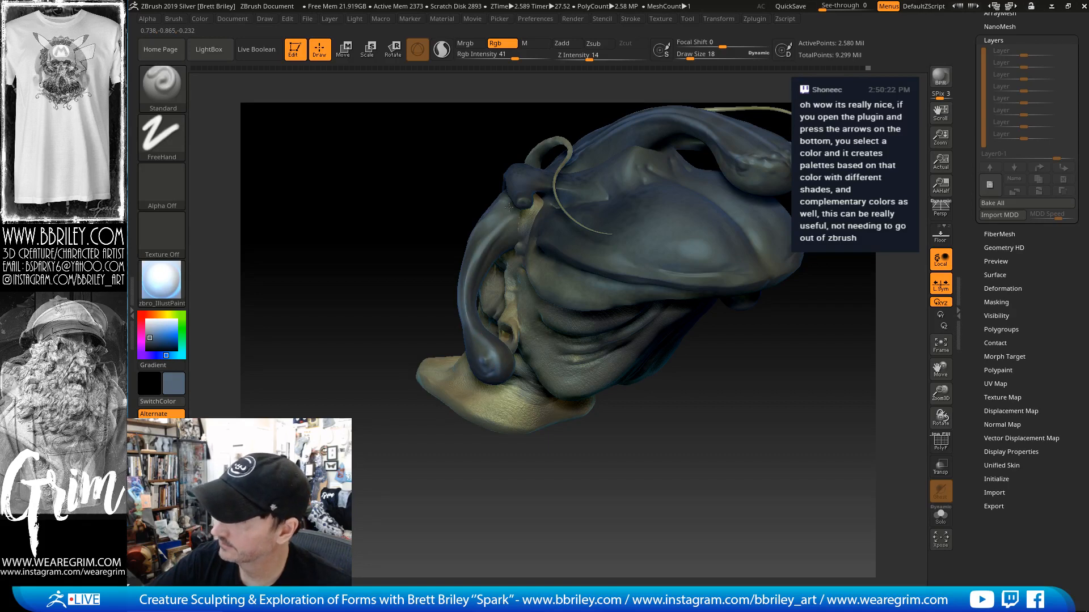
drag(499, 119, 574, 170)
mouse_move(717, 143)
mouse_down()
mouse_move(763, 195)
mouse_move(472, 278)
mouse_up()
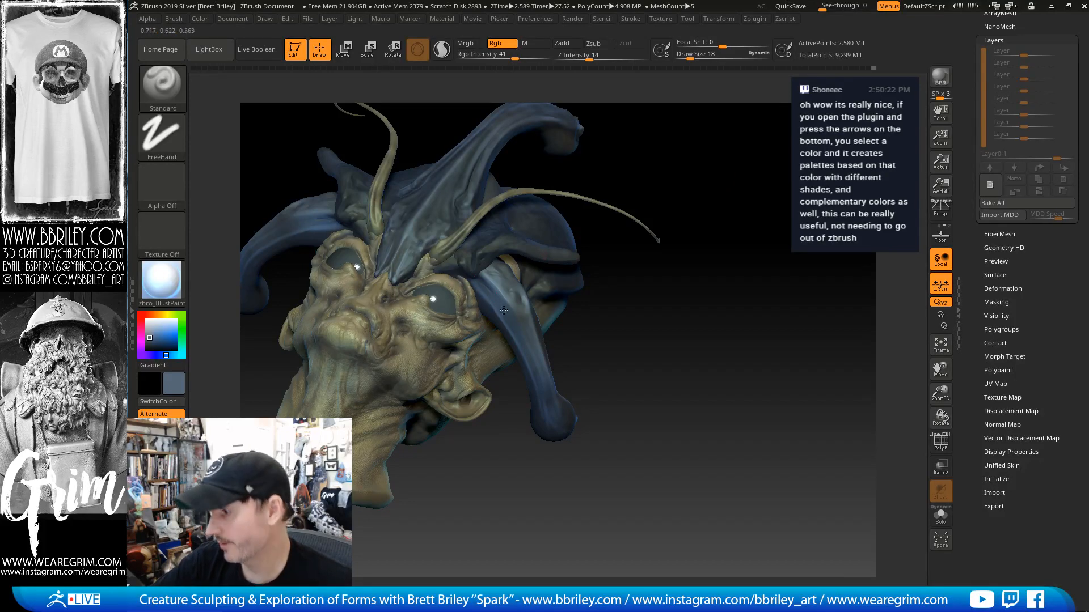
drag(641, 321, 554, 308)
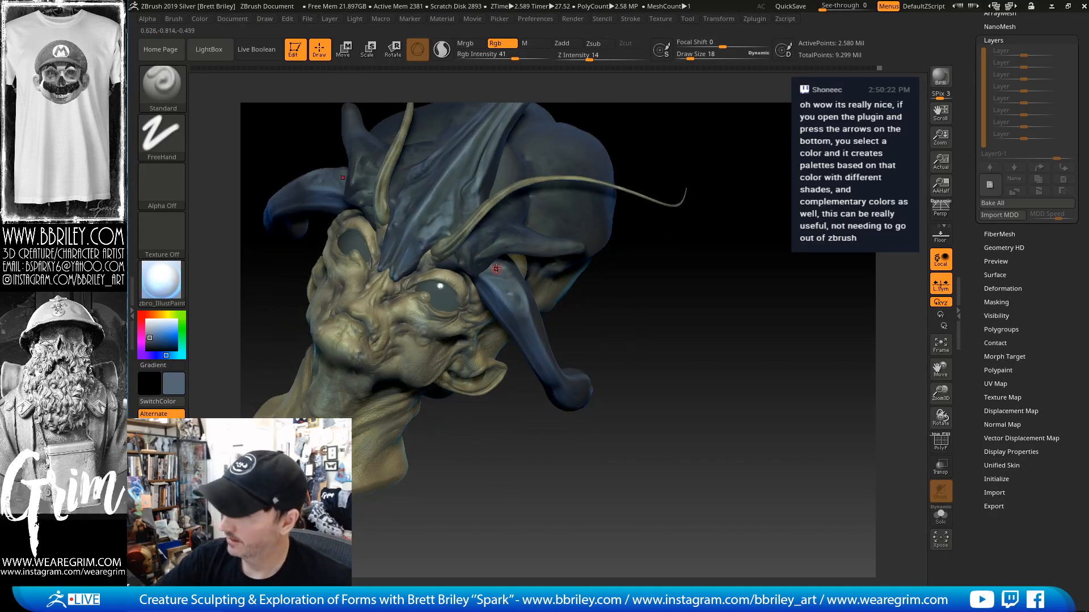
key(bracketleft)
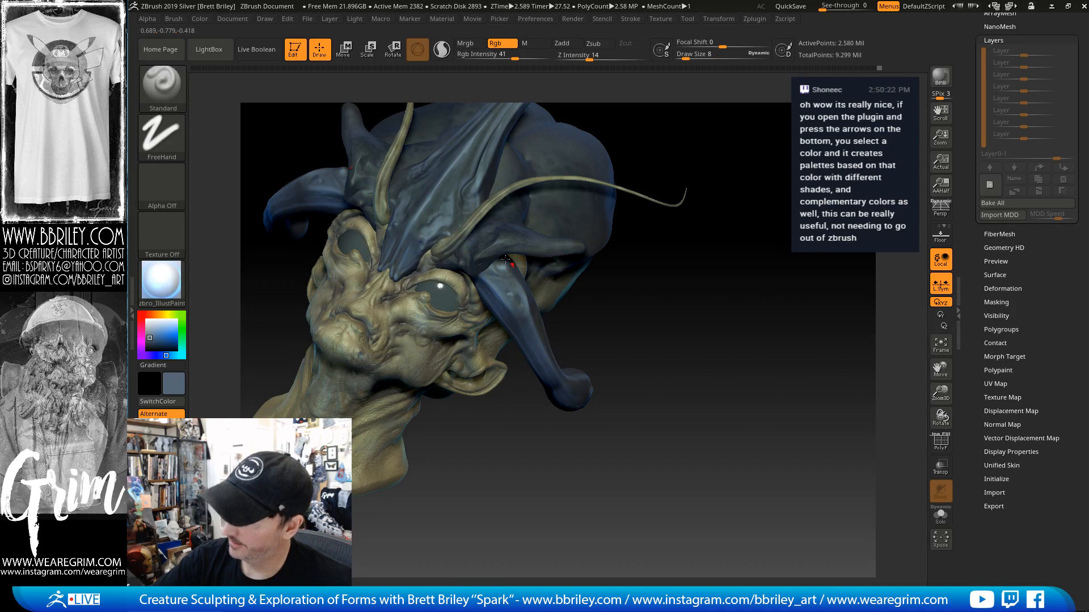
drag(500, 273, 507, 263)
Switch to the Shell subtool and paint fine slate blue highlights around its small side spikes at draw sizes 8 and 13
alt+click(507, 263)
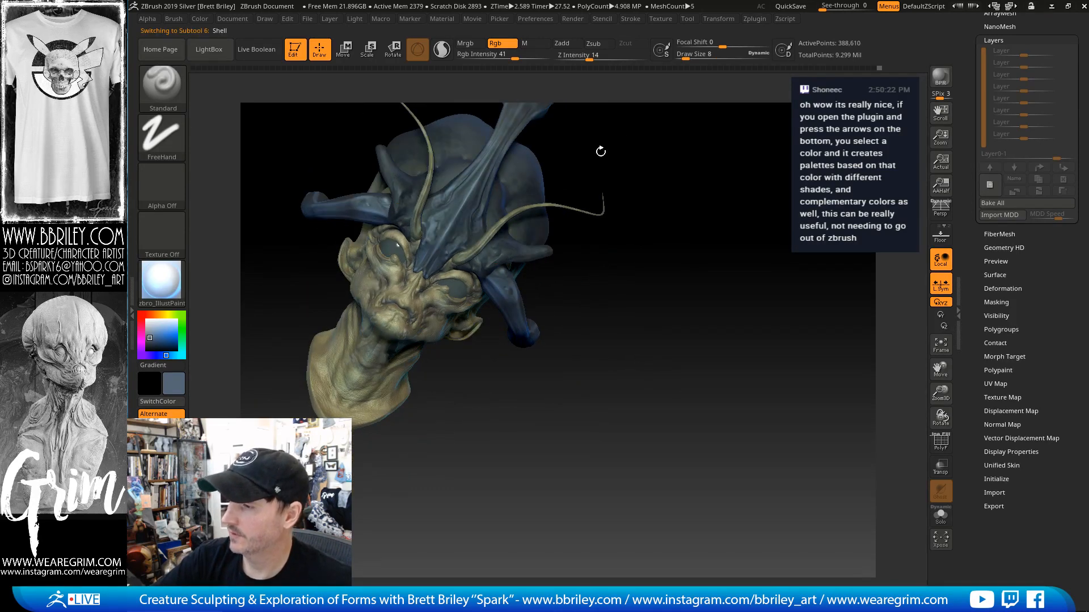
mouse_move(600, 150)
mouse_down()
mouse_move(644, 195)
mouse_move(523, 237)
mouse_up()
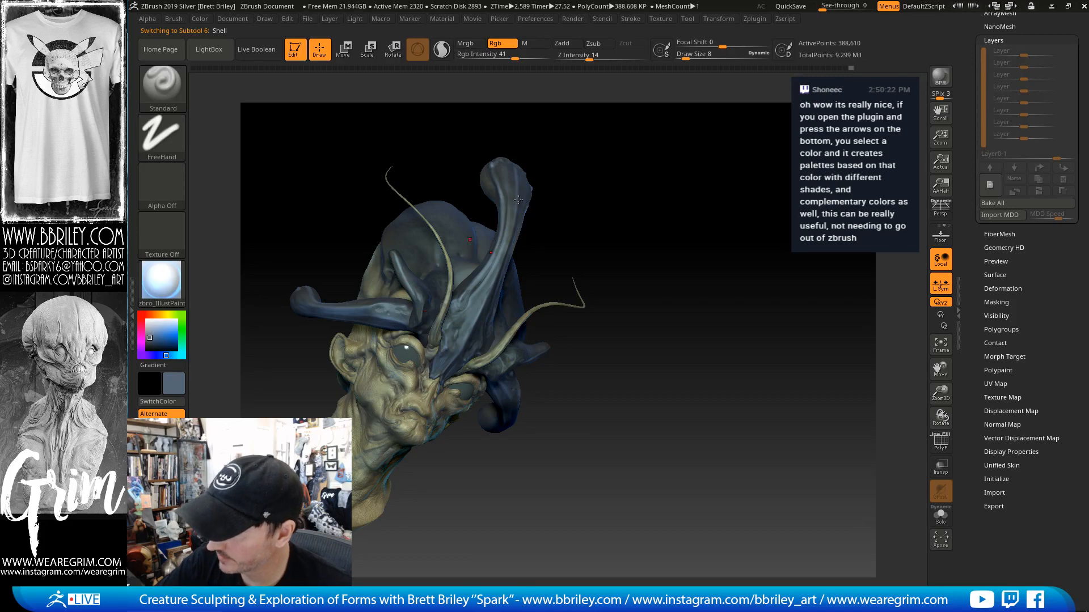
right_drag(518, 199, 413, 309)
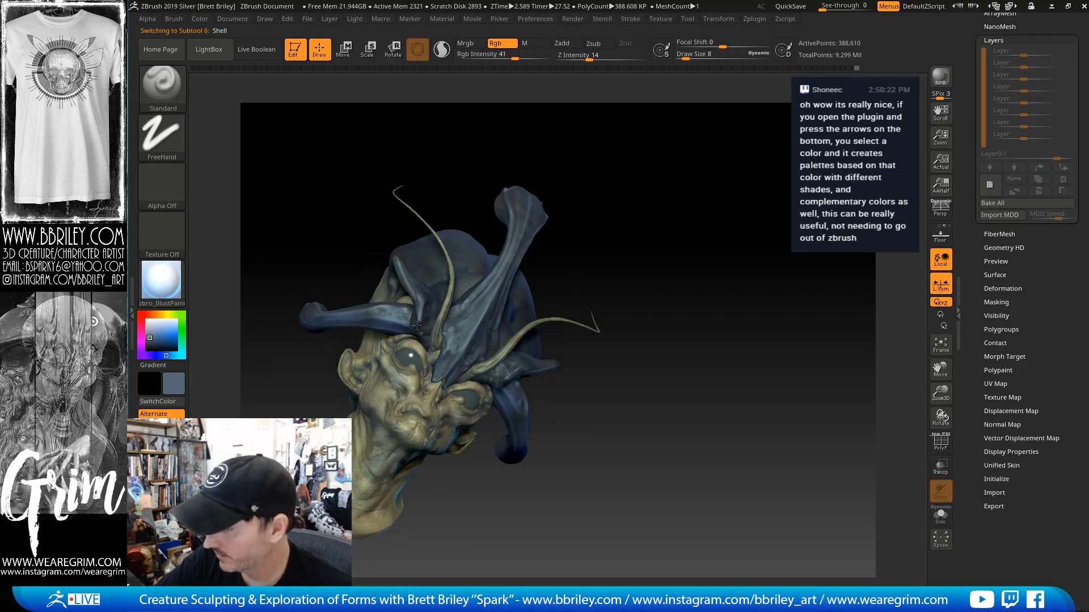
right_drag(418, 321, 421, 318)
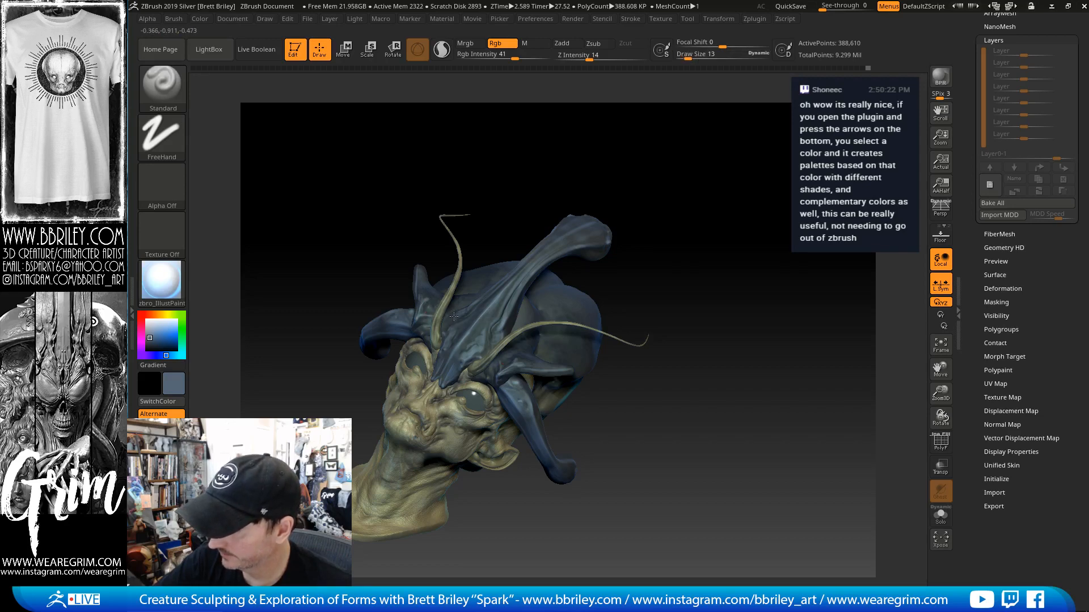
mouse_move(591, 212)
right_down()
mouse_move(474, 291)
mouse_move(404, 245)
mouse_move(440, 264)
right_up()
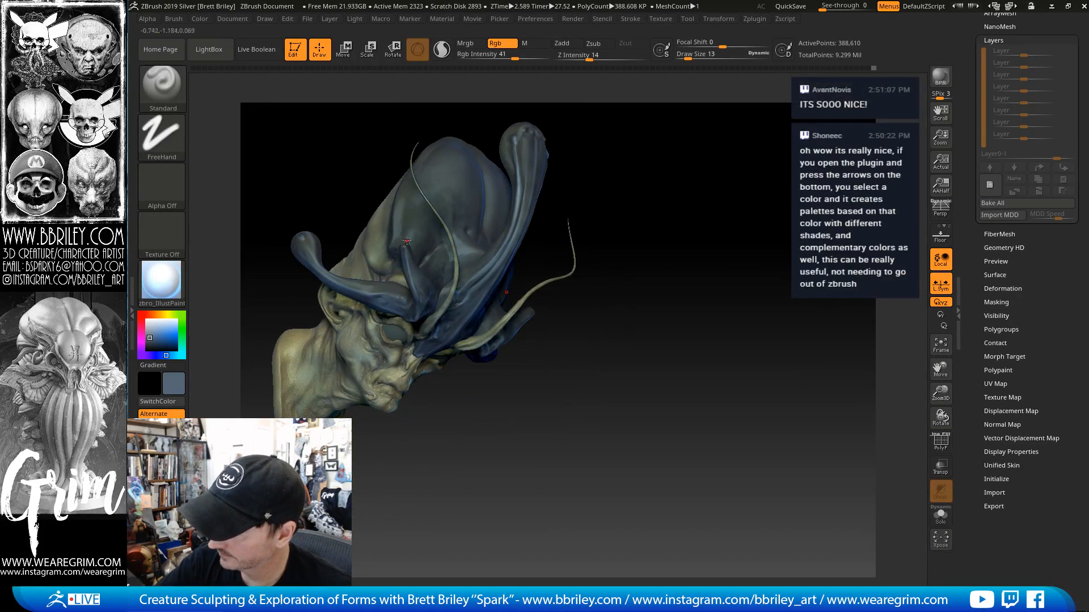
Set the draw size to 16 and paint slate blue over the shell's dome between the side spike and the crest
key(s)
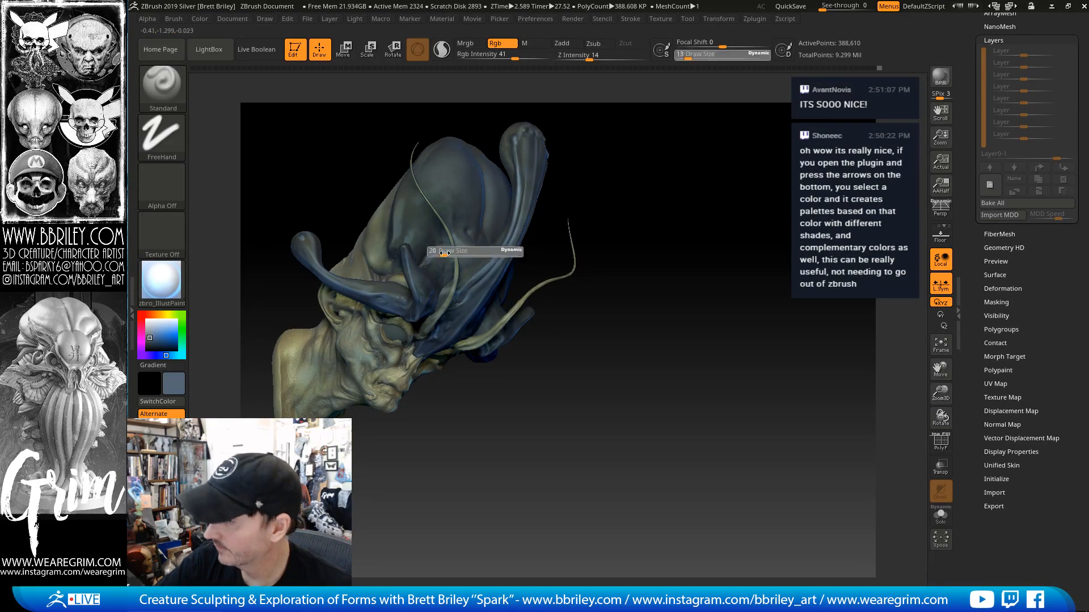
drag(440, 250, 444, 255)
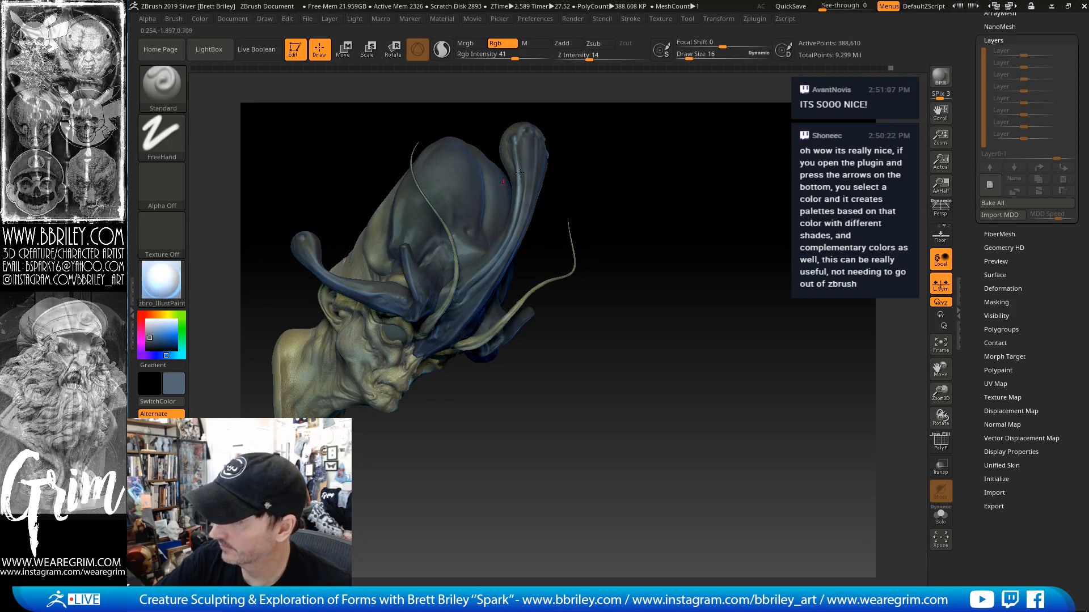
right_drag(465, 230, 484, 225)
mouse_move(471, 231)
mouse_down()
mouse_move(444, 193)
mouse_move(450, 262)
mouse_up()
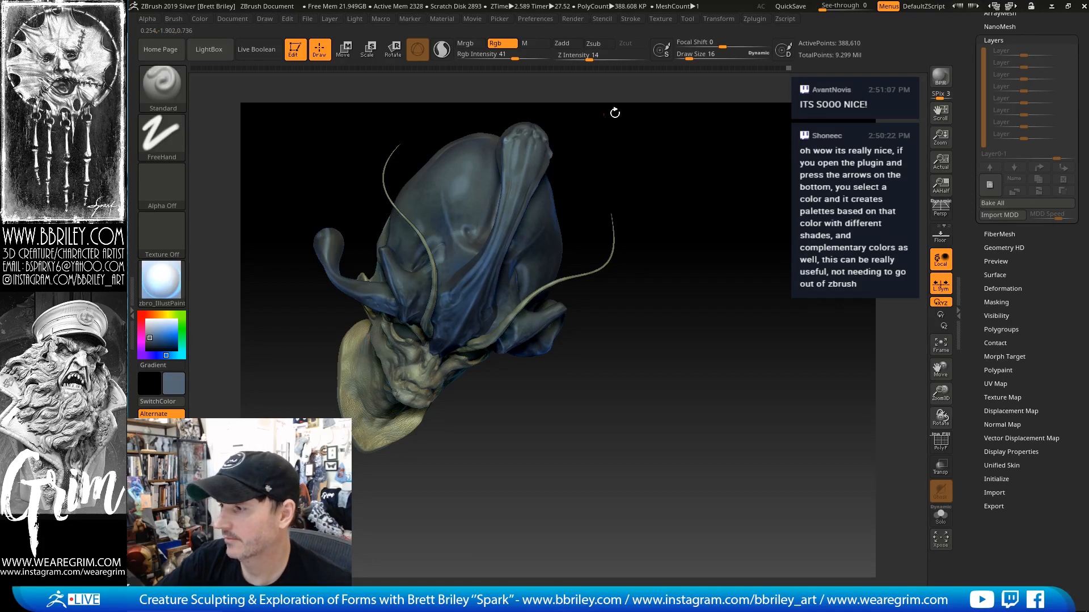
Paint slate blue strokes along the shell's side folds and outer rim at draw size 16
mouse_move(615, 112)
mouse_down()
mouse_move(432, 238)
mouse_move(434, 195)
mouse_up()
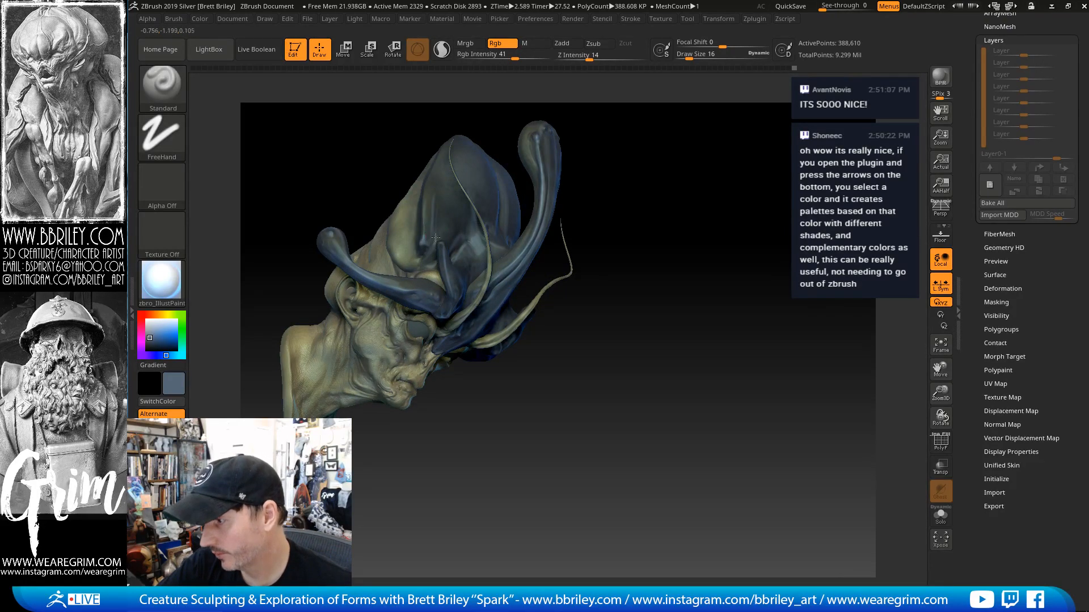
drag(431, 260, 426, 254)
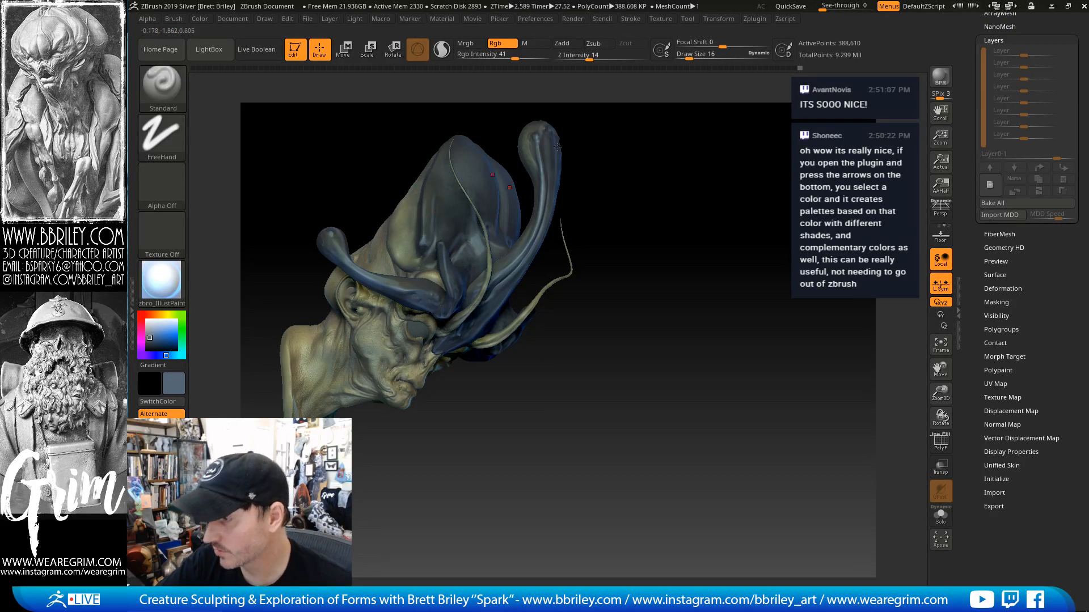
drag(558, 147, 448, 233)
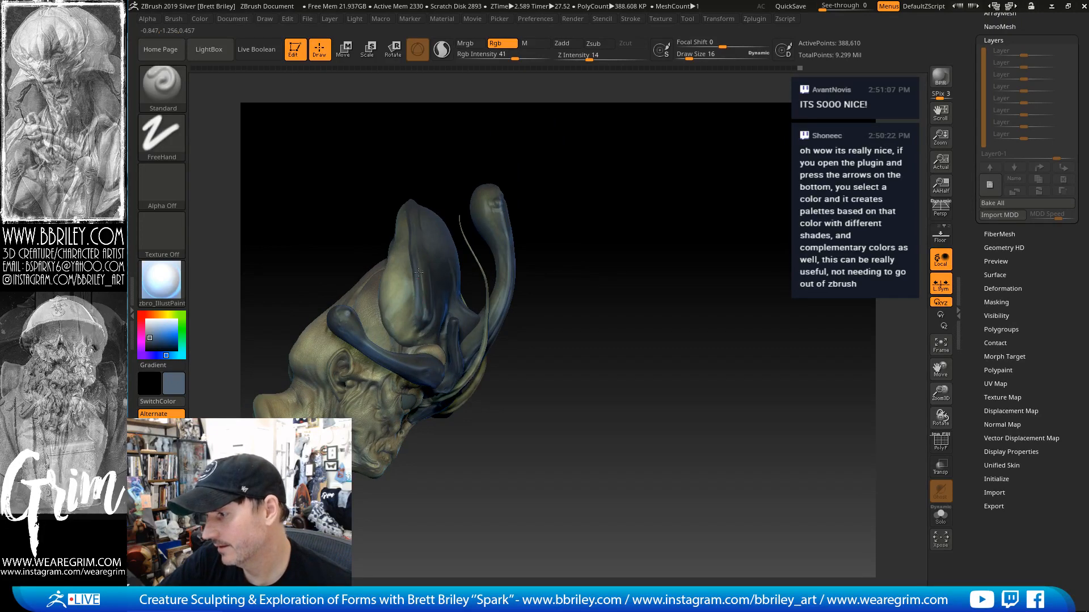
drag(459, 159, 412, 297)
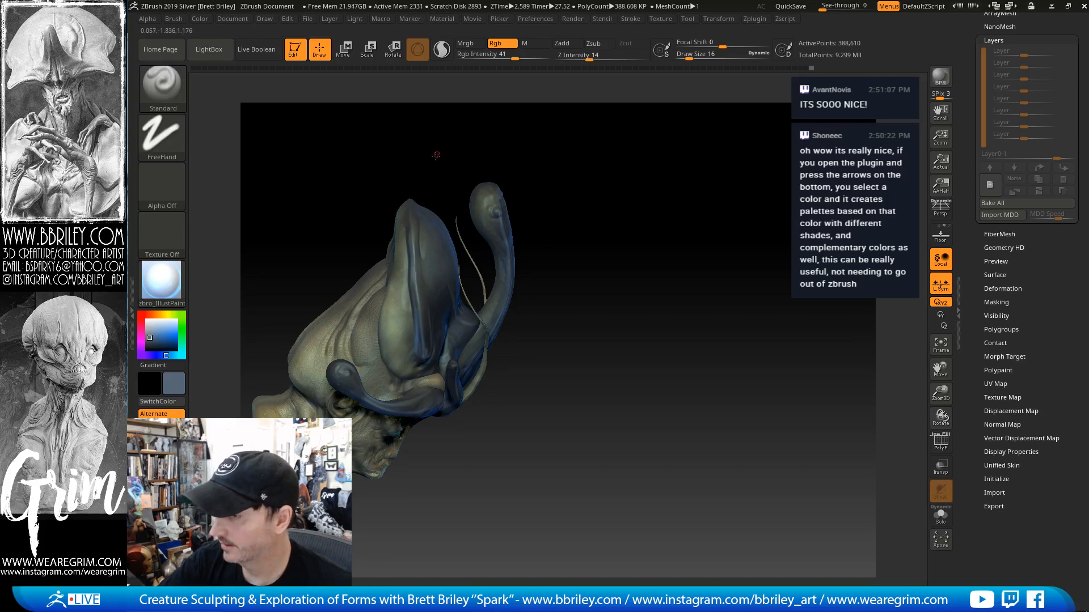
right_drag(414, 268, 413, 234)
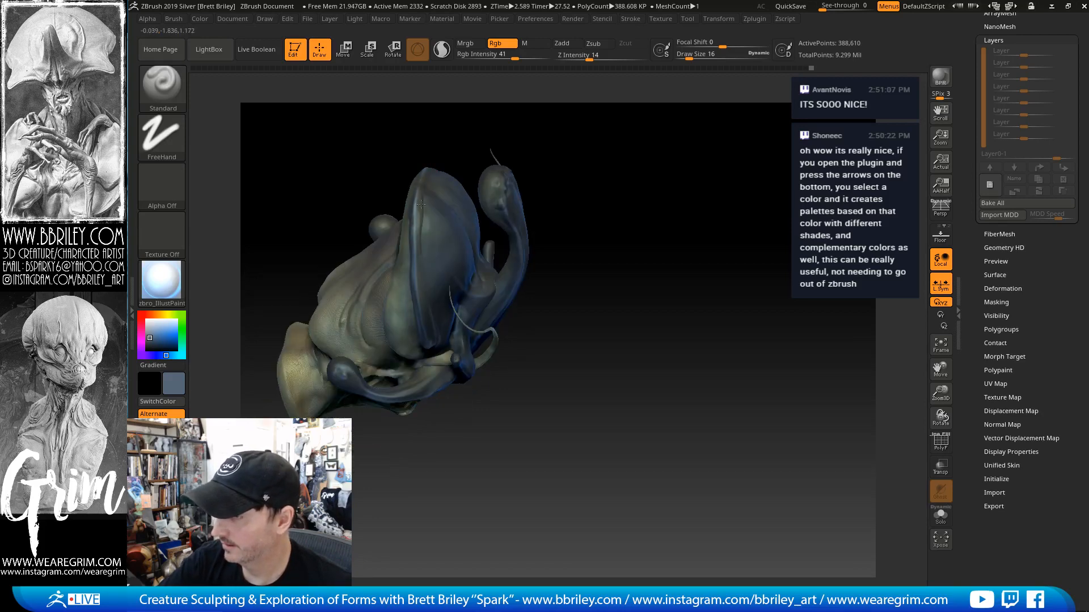
mouse_move(498, 116)
mouse_down()
mouse_move(439, 157)
mouse_move(474, 227)
mouse_up()
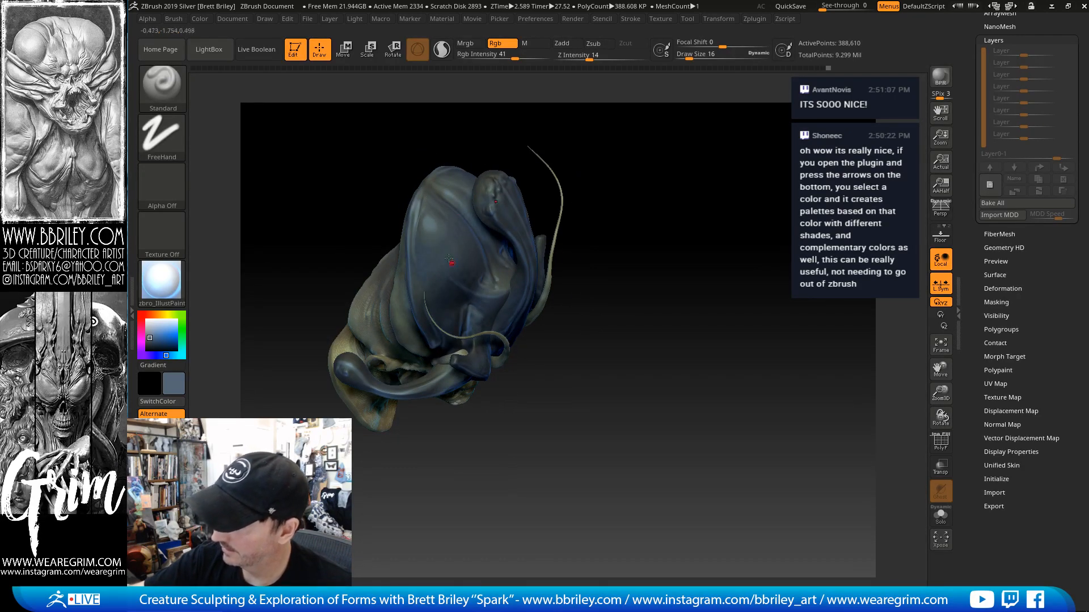
Build up lighter slate blue streaks over the front and upper edge of the shell's dome
drag(605, 161, 531, 157)
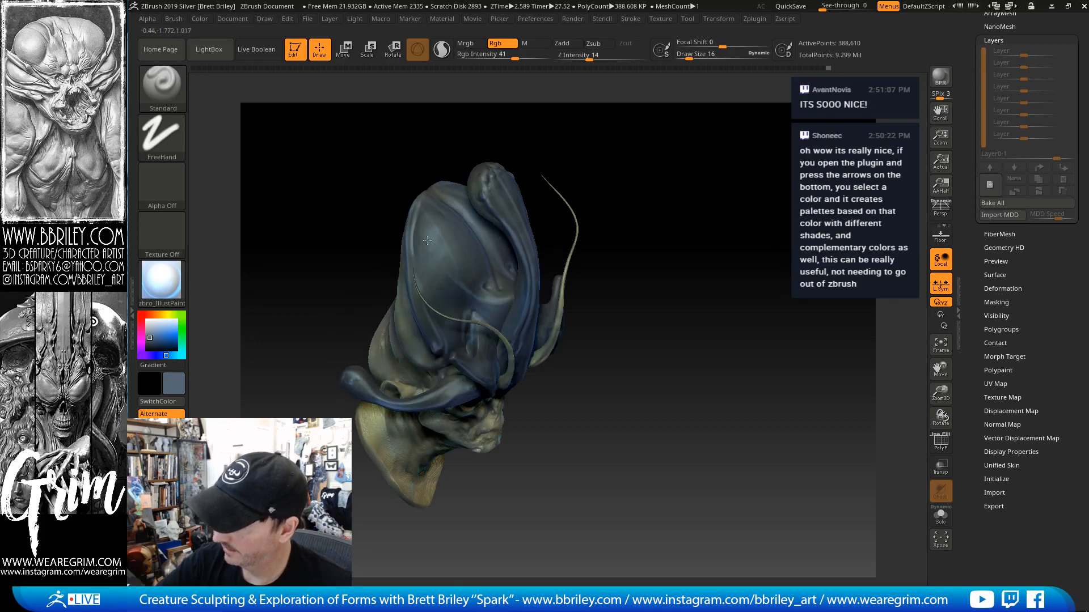
right_drag(463, 311, 413, 242)
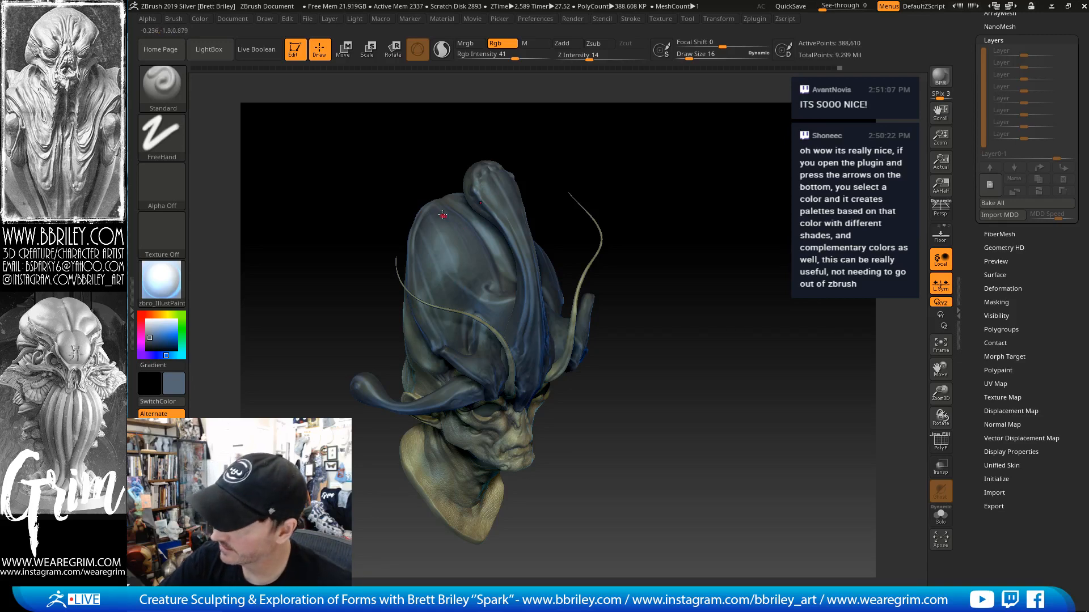
right_drag(668, 201, 637, 170)
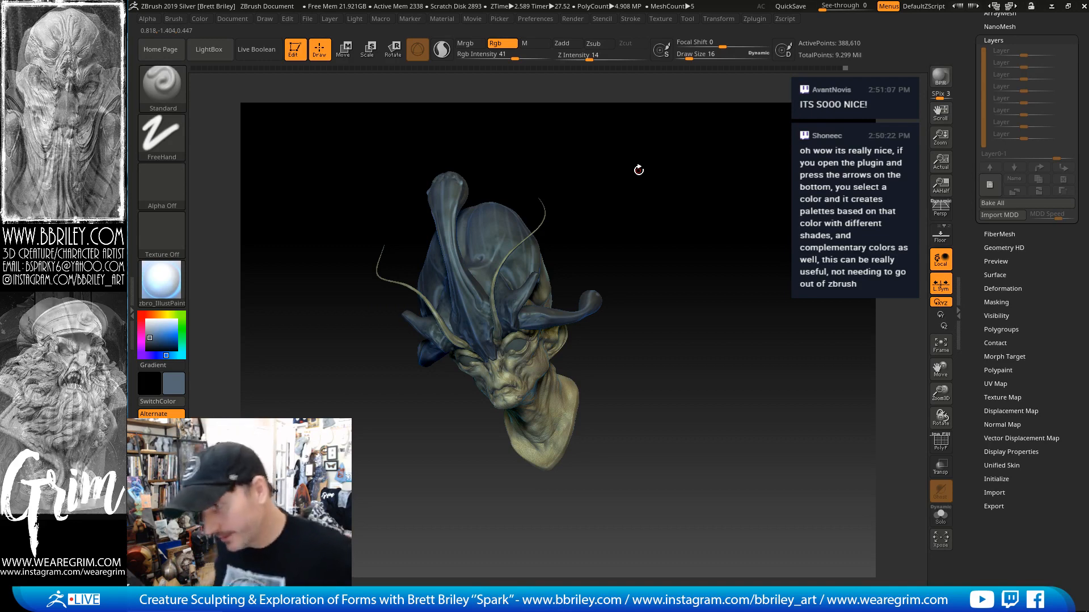
right_drag(634, 204, 495, 290)
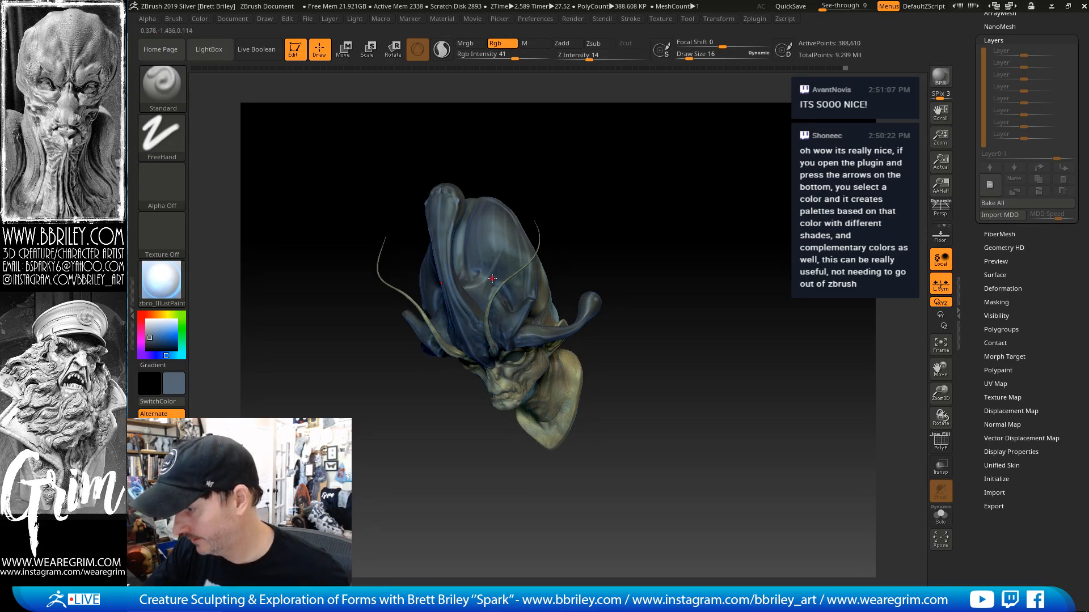
Enlarge the brush to draw sizes 27 and 59 and brush soft slate blue over the shell's dome
key(bracketright)
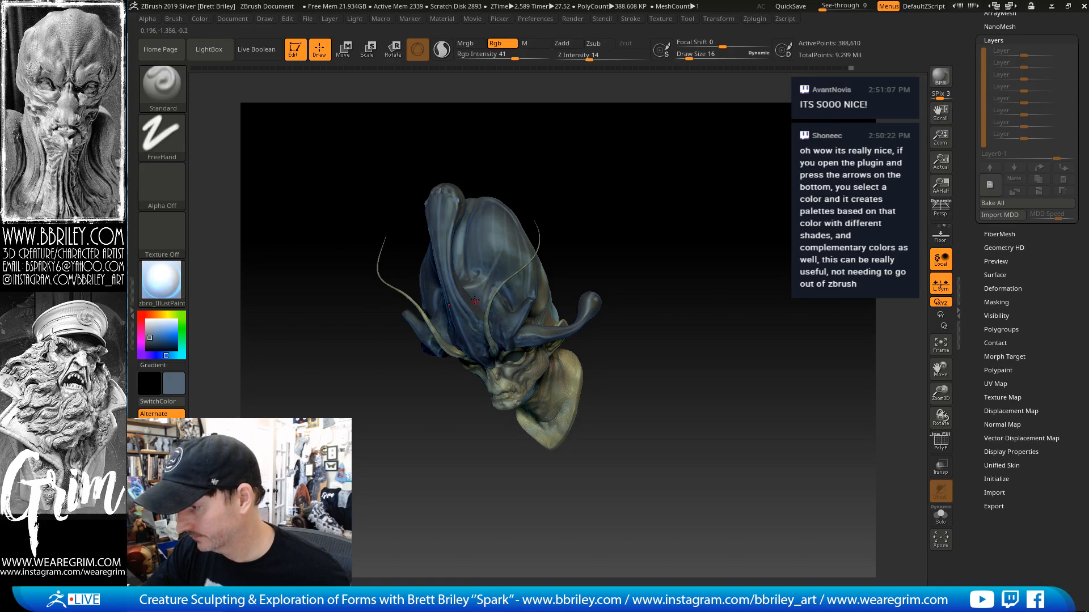
right_drag(486, 296, 476, 304)
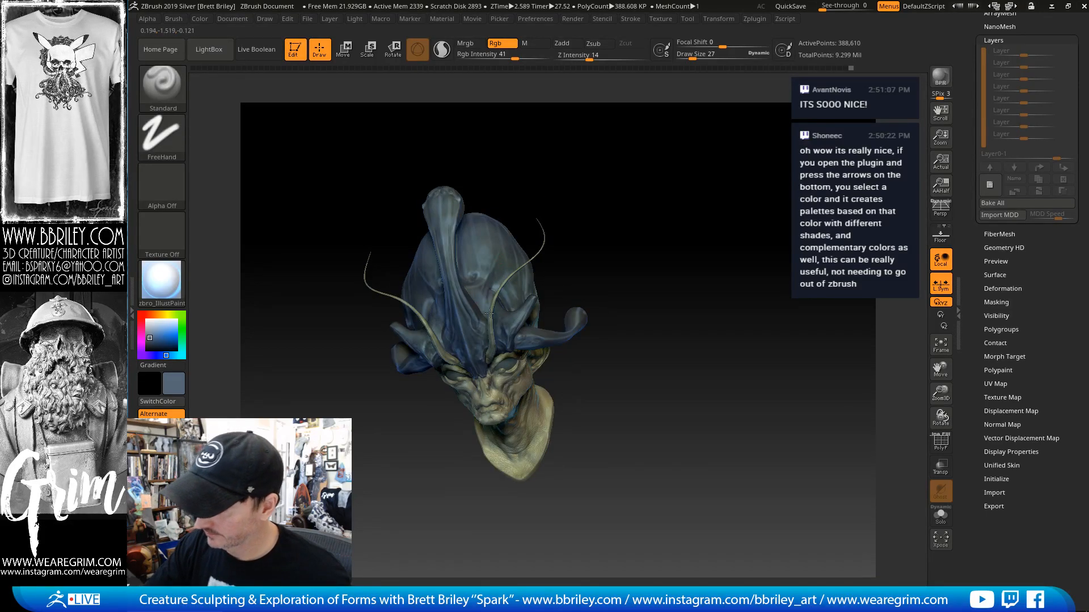
key(bracketright)
key(bracketright)
key(bracketright)
mouse_move(498, 313)
right_down()
mouse_move(547, 204)
mouse_move(518, 301)
mouse_move(558, 182)
mouse_move(562, 202)
right_up()
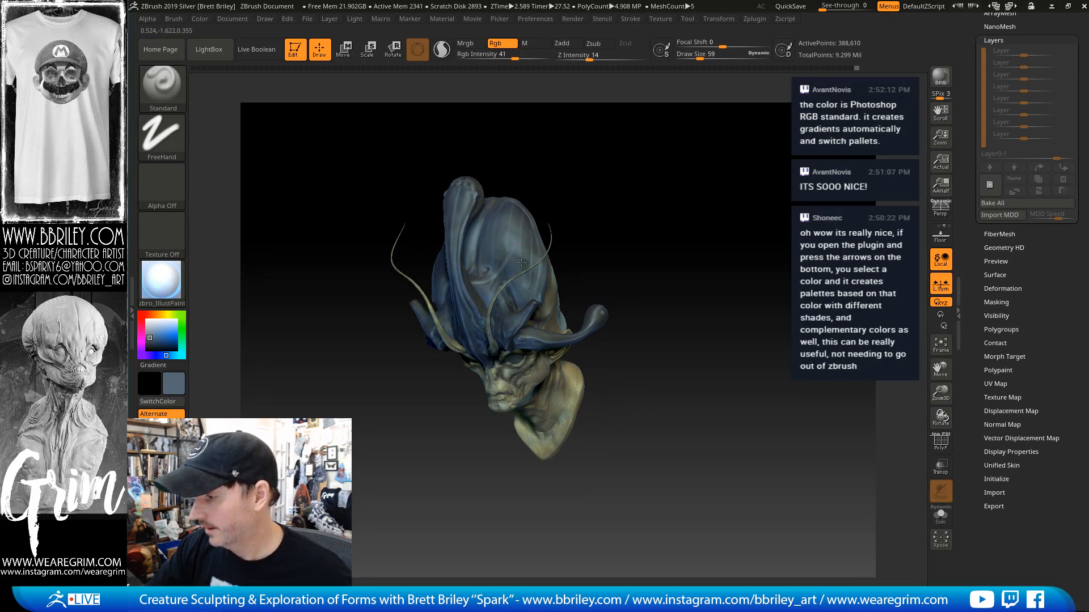
Blend broad slate blue strokes across the shell's dome and side at draw size 59
right_drag(521, 263, 498, 265)
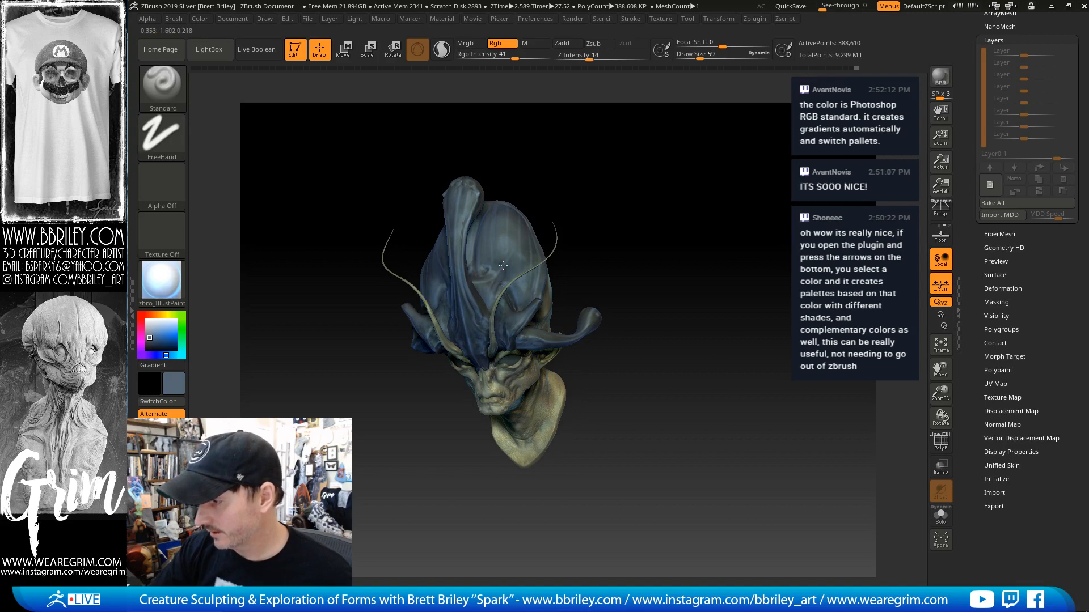
right_drag(494, 226, 501, 197)
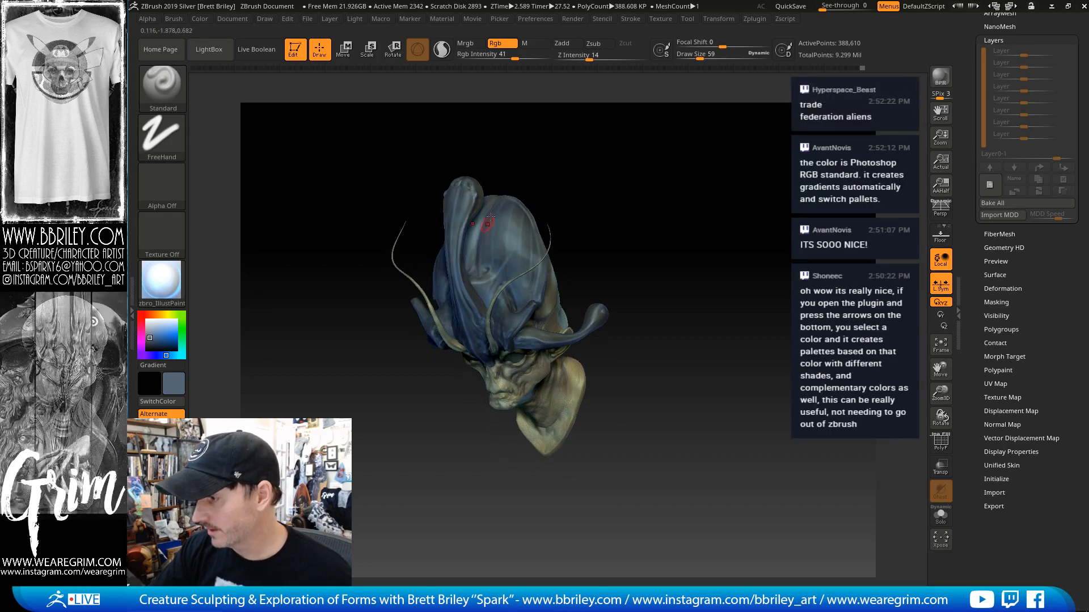
mouse_move(479, 279)
right_down()
mouse_move(513, 189)
mouse_move(447, 214)
right_up()
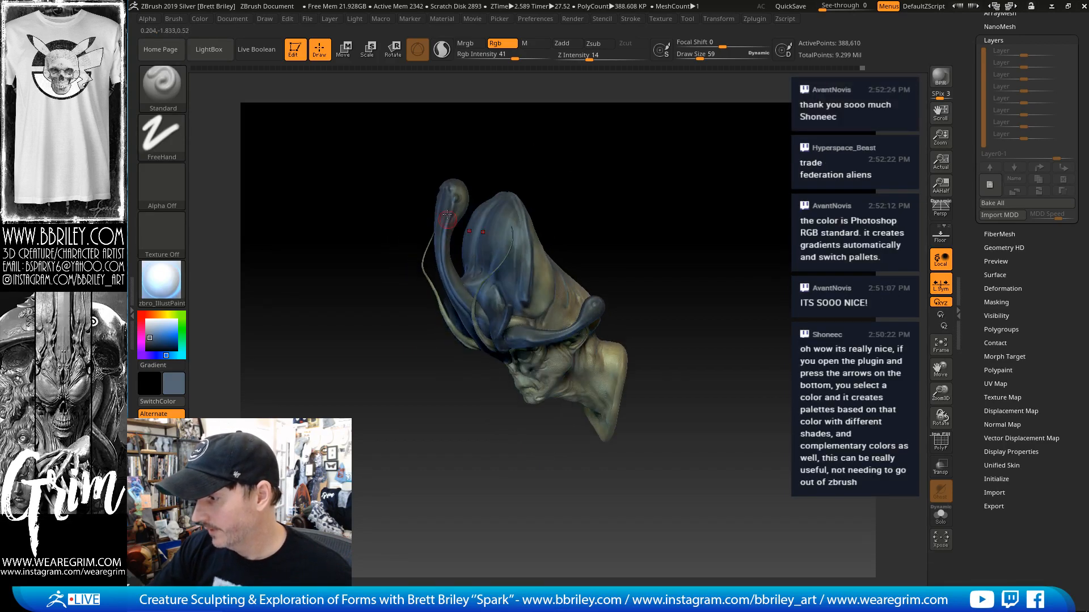
right_drag(502, 148, 497, 270)
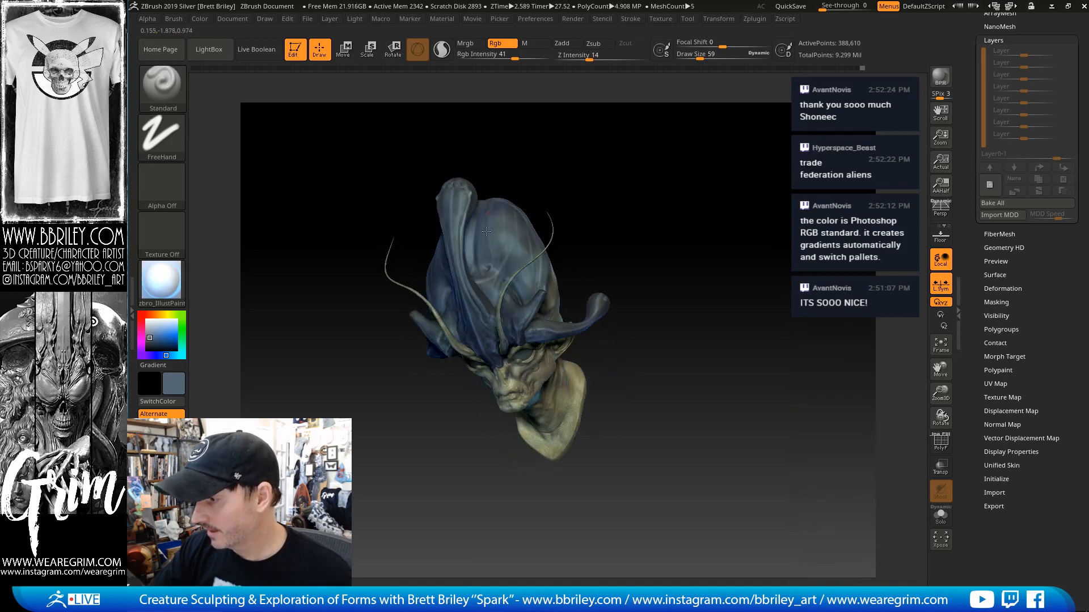
mouse_move(490, 201)
right_down()
mouse_move(480, 210)
mouse_move(486, 235)
mouse_move(532, 172)
right_up()
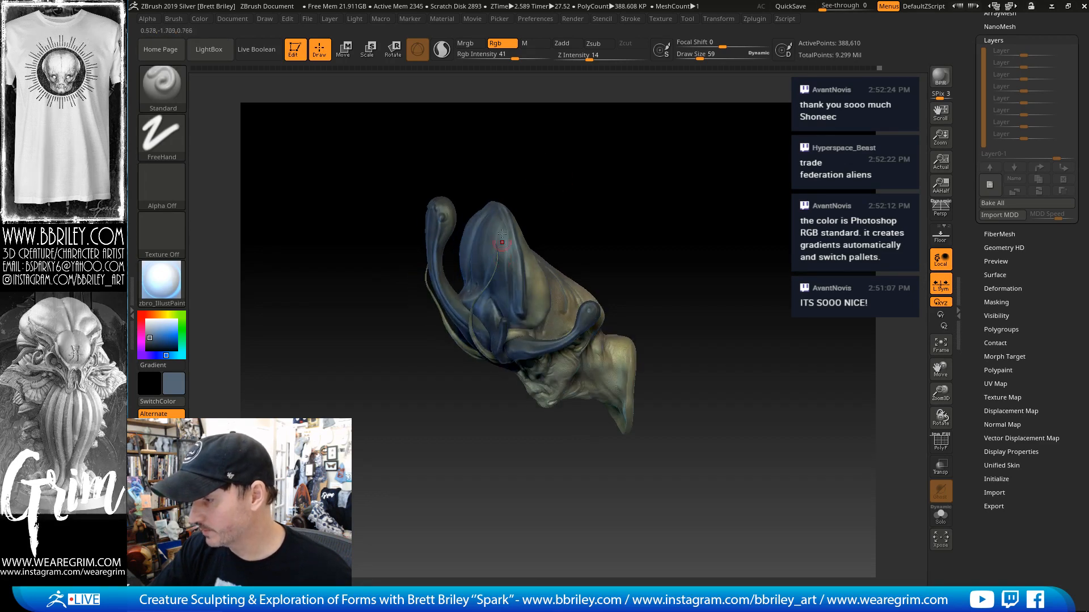
Reduce the brush to draw size 21 and brush slate blue over the shell's lower front beside the crest
mouse_move(583, 202)
right_down()
mouse_move(581, 152)
mouse_move(510, 265)
right_up()
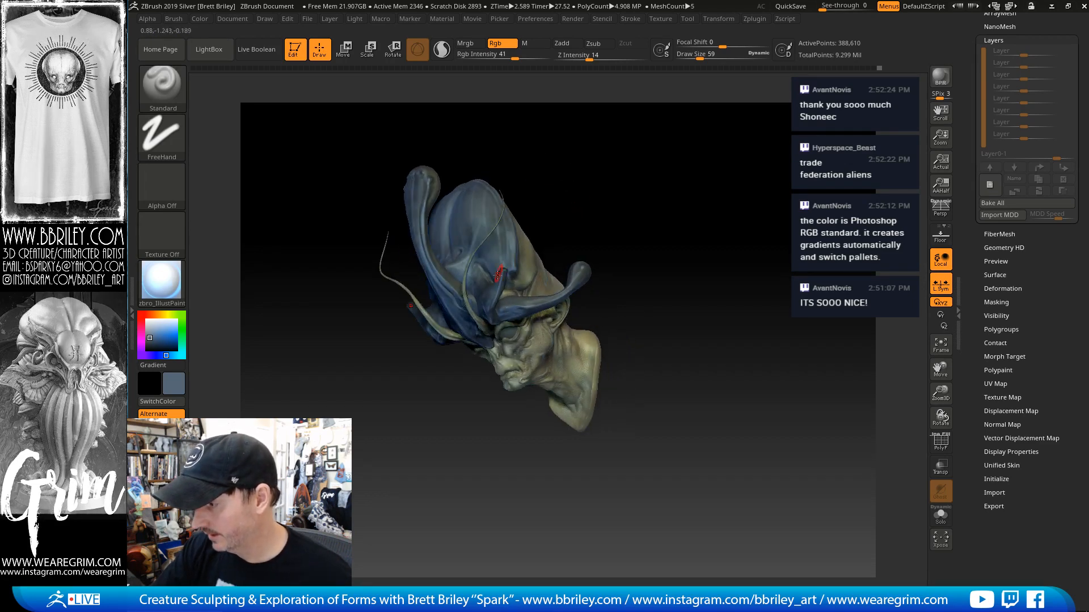
drag(557, 179, 568, 154)
mouse_move(557, 199)
mouse_down()
mouse_move(564, 186)
mouse_move(545, 239)
mouse_up()
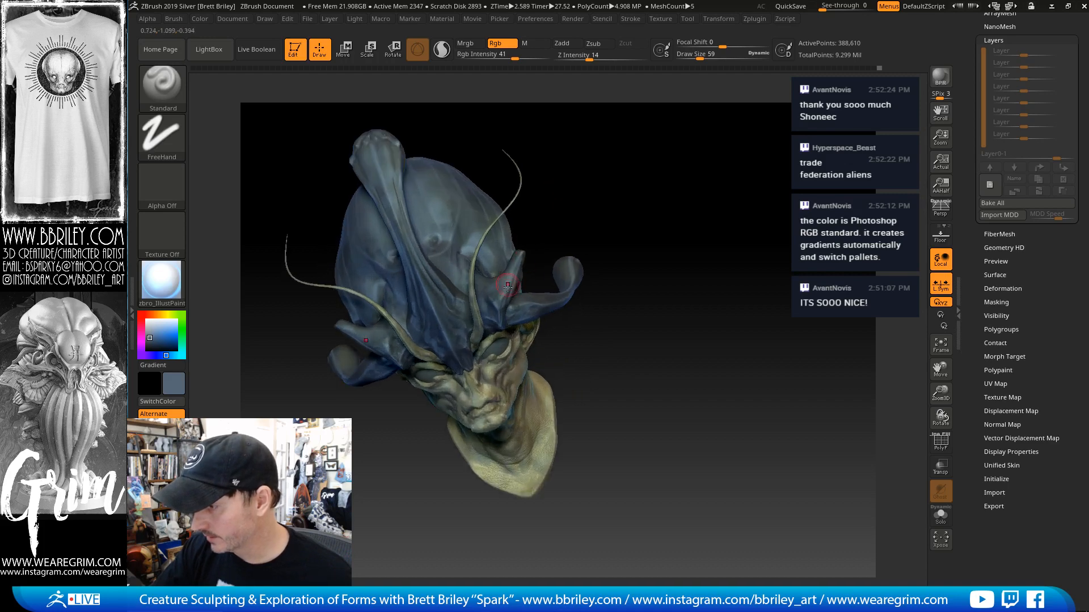
mouse_move(541, 170)
mouse_down()
mouse_move(524, 227)
mouse_move(491, 276)
mouse_up()
key(bracketleft)
key(bracketleft)
key(bracketleft)
key(bracketleft)
key(bracketleft)
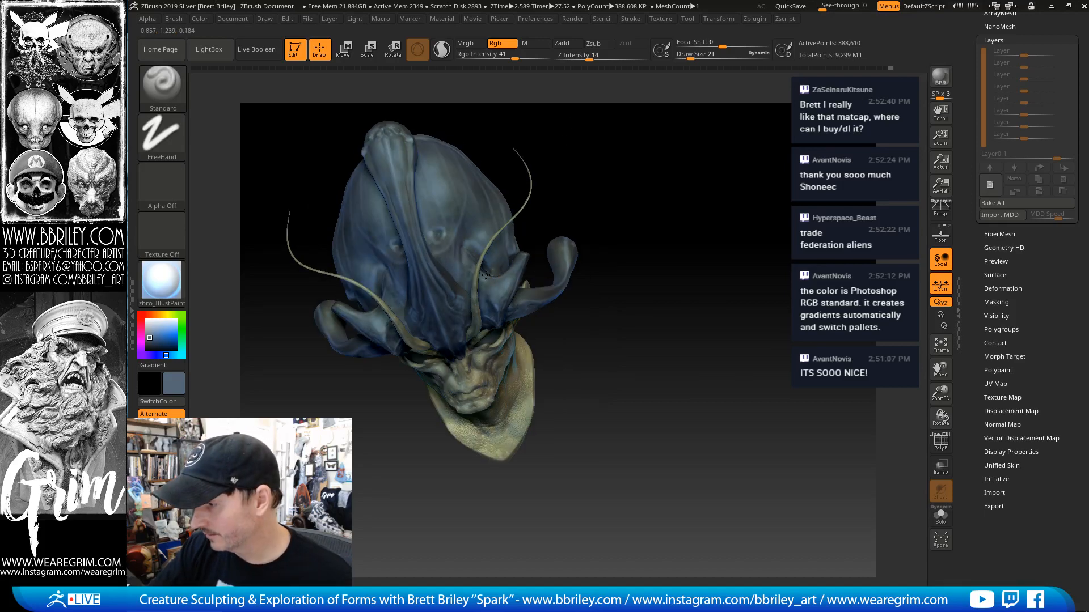
drag(508, 270, 495, 246)
Switch to the crest and horn subtool and brush slate blue along the crest and horn base, finishing at draw size 18
alt+click(495, 246)
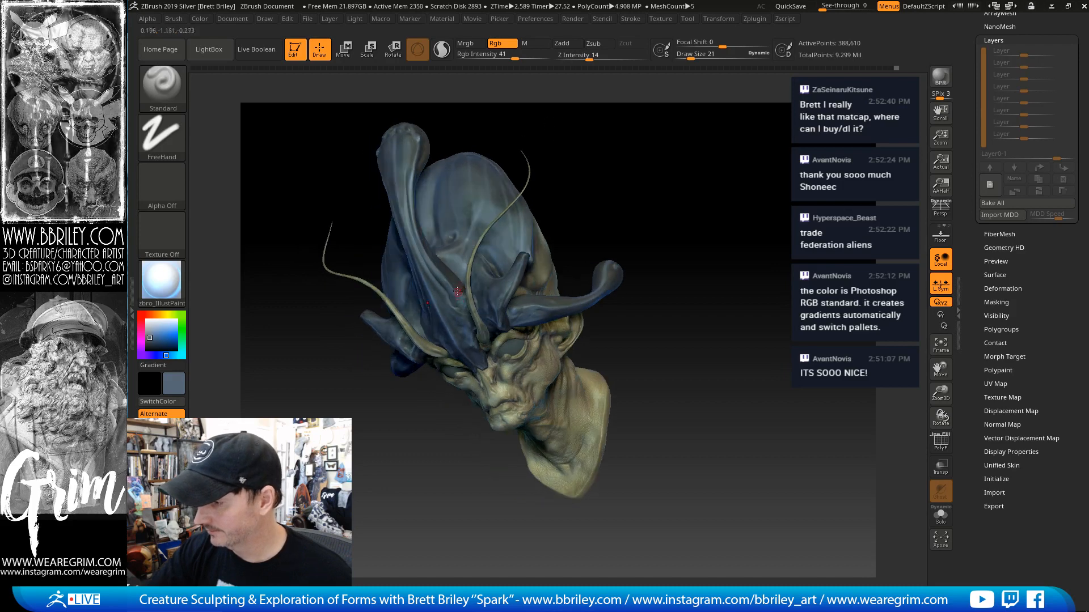
right_drag(495, 246, 442, 257)
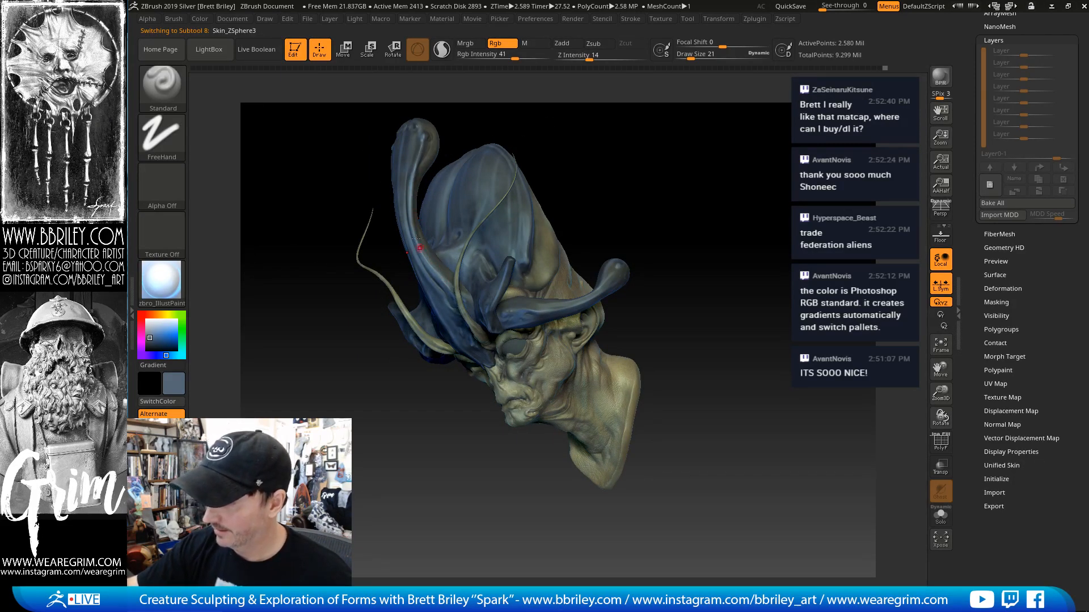
right_drag(406, 196, 433, 126)
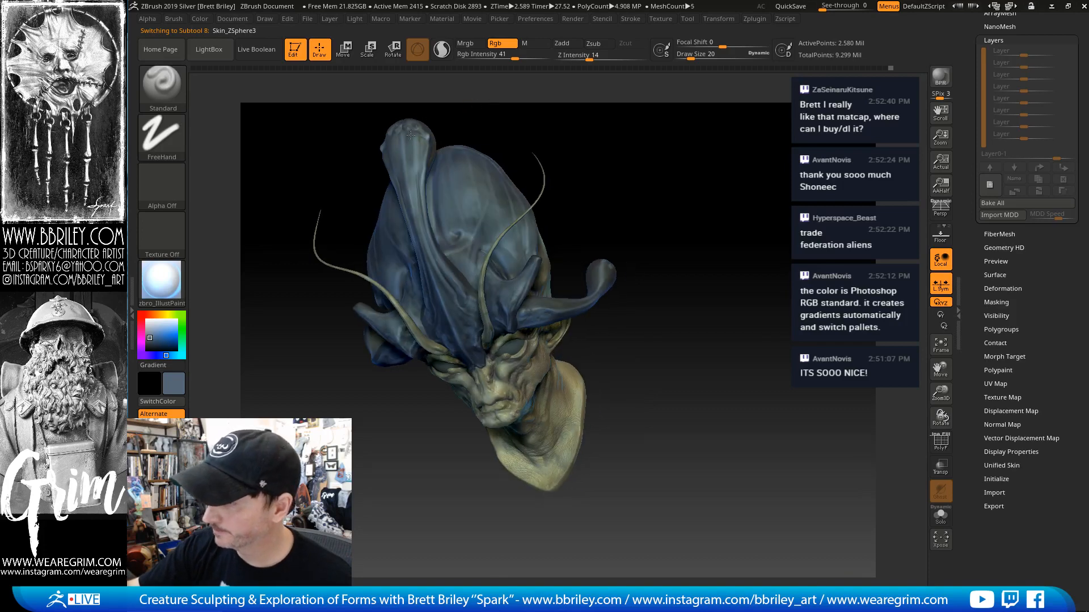
right_drag(510, 238, 572, 279)
mouse_move(657, 244)
right_down()
mouse_move(605, 222)
mouse_move(693, 267)
right_up()
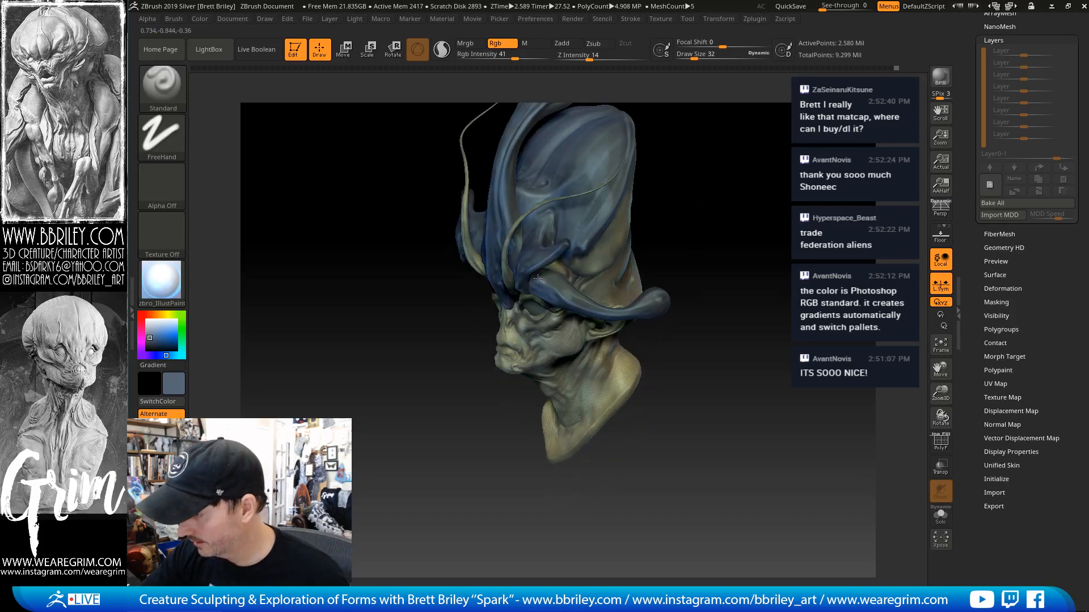
key(s)
drag(548, 286, 546, 285)
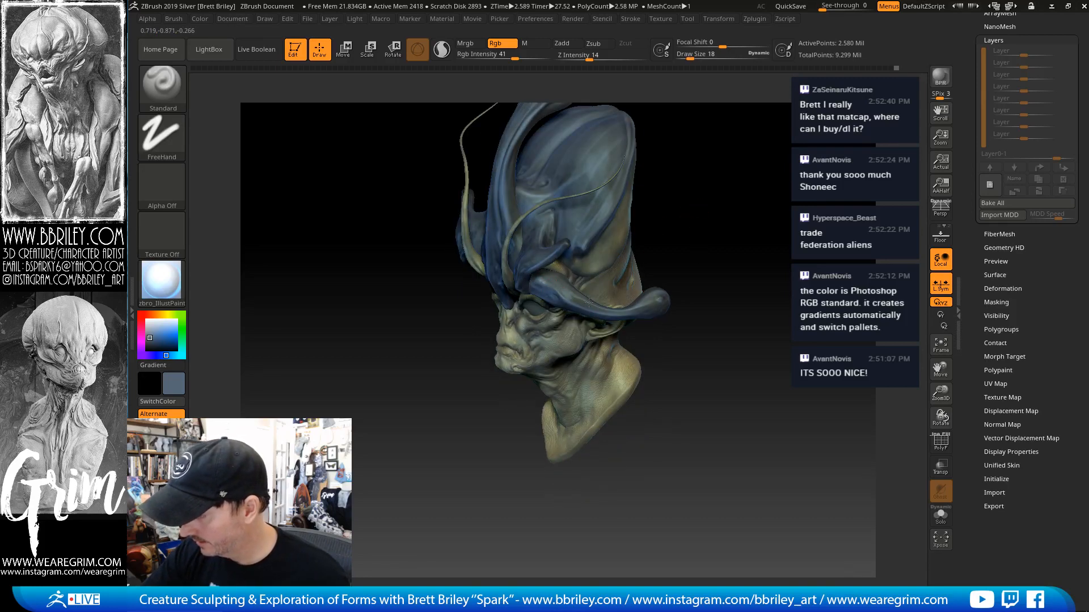
Switch to the shell subtool and touch up its front folds above the brow with slate blue at draw size 16
mouse_move(730, 226)
mouse_down()
mouse_move(740, 192)
mouse_move(724, 186)
mouse_move(671, 275)
mouse_move(671, 318)
mouse_up()
alt+click(500, 280)
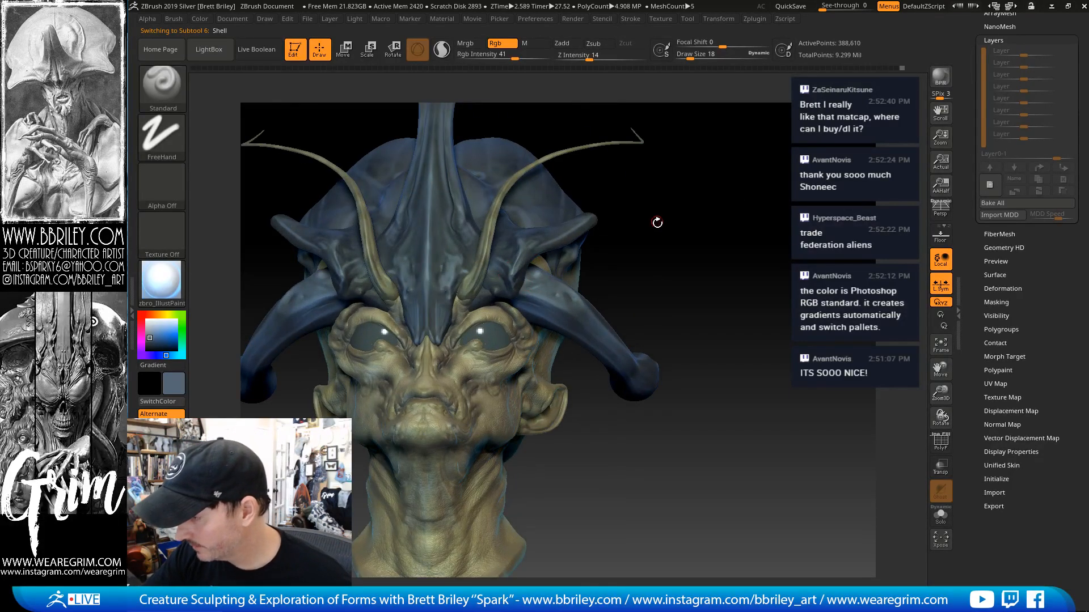
drag(656, 224, 607, 242)
key(bracketleft)
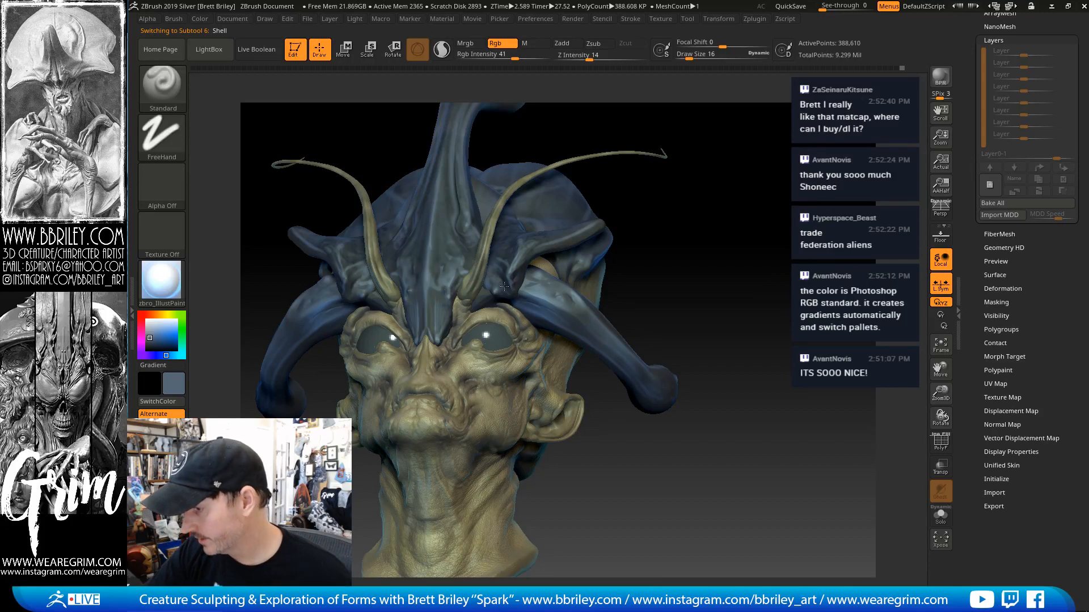
drag(636, 255, 671, 244)
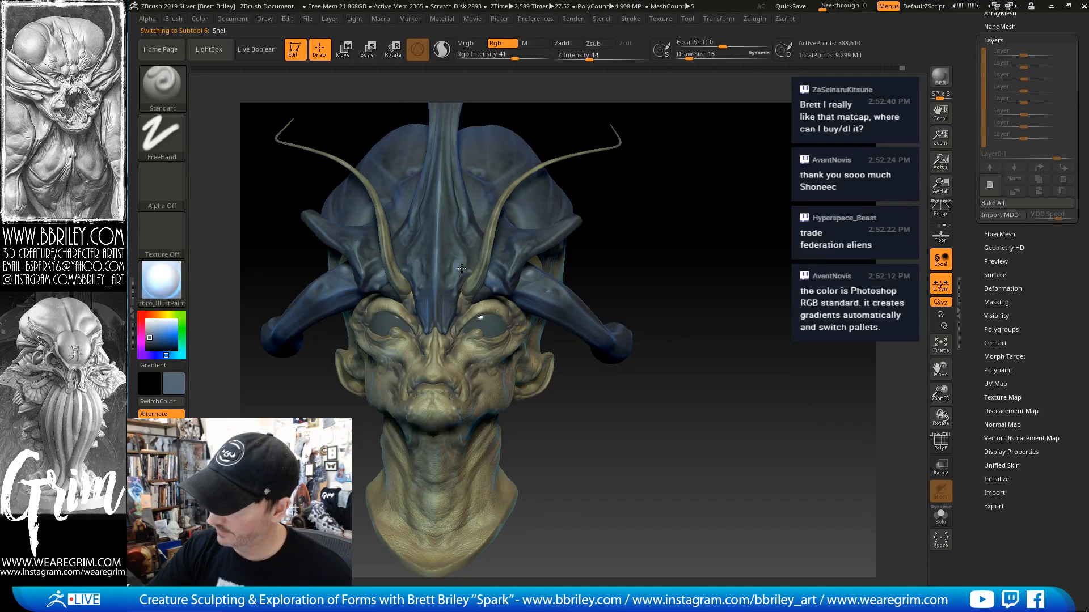
Return to the crest subtool and paint slate blue strokes along its central ridges at draw size 8
alt+click(474, 269)
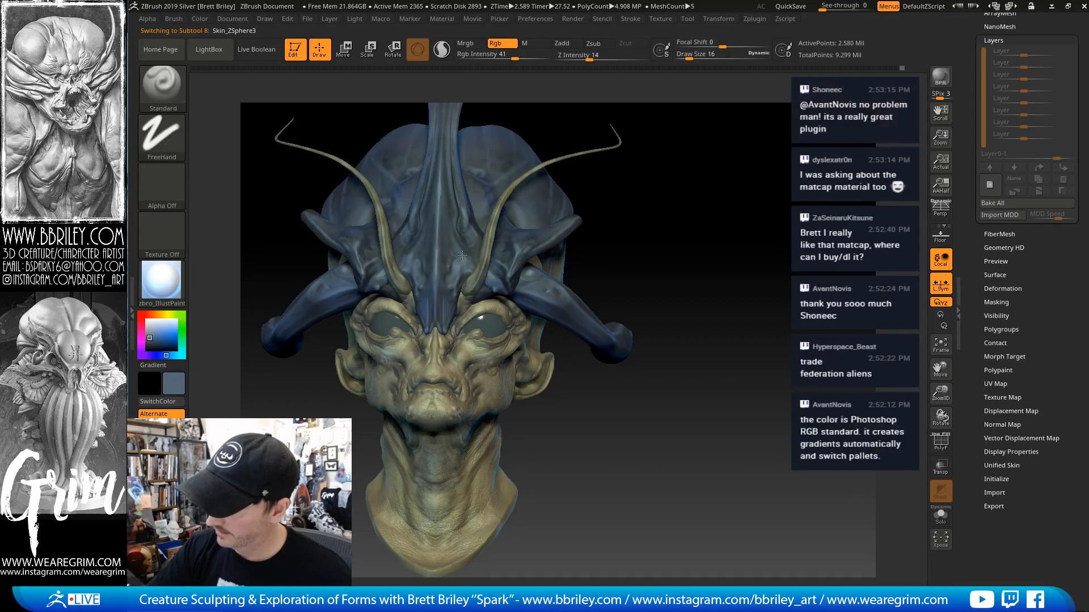
key(s)
drag(462, 256, 459, 254)
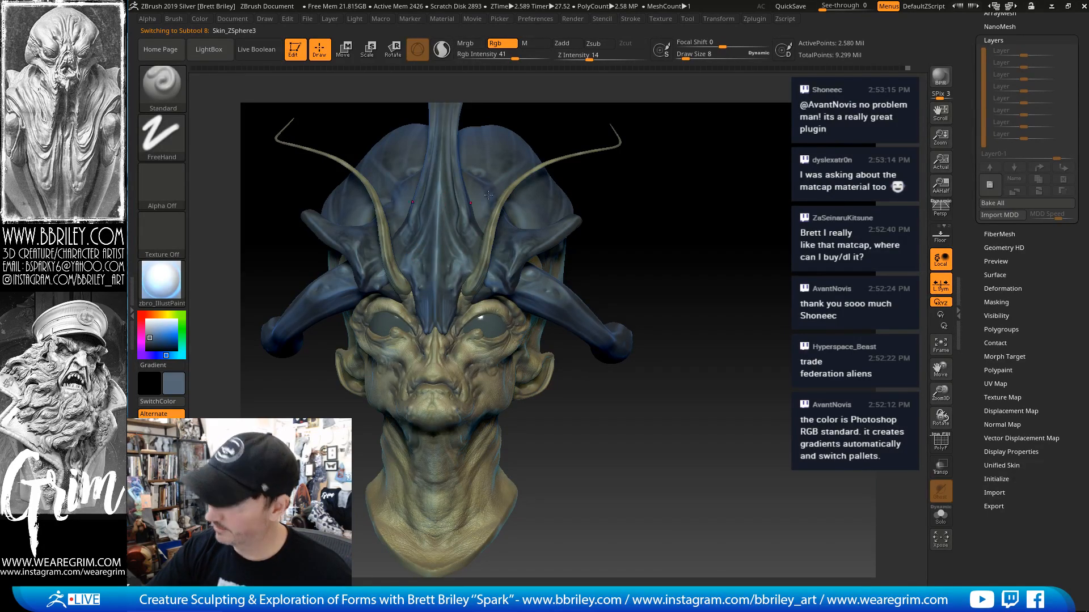
drag(666, 161, 462, 255)
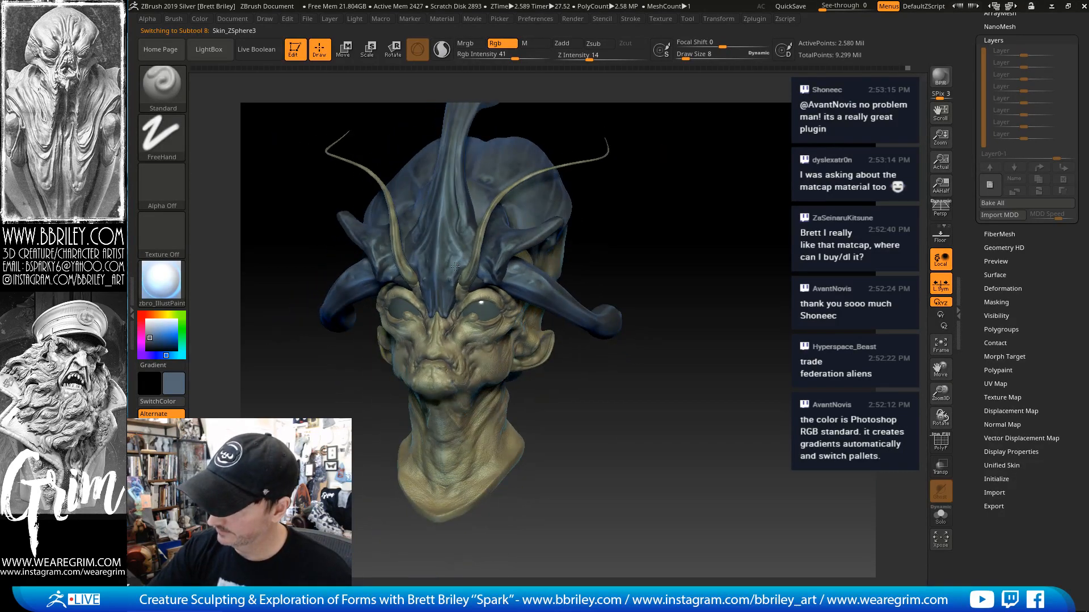
drag(549, 190, 472, 219)
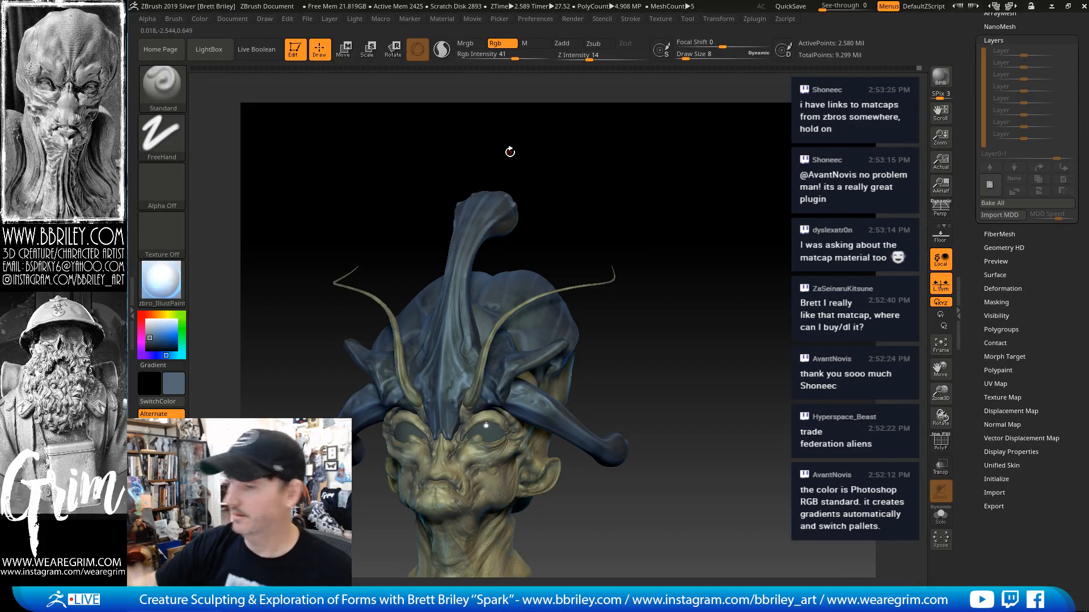
drag(511, 151, 683, 195)
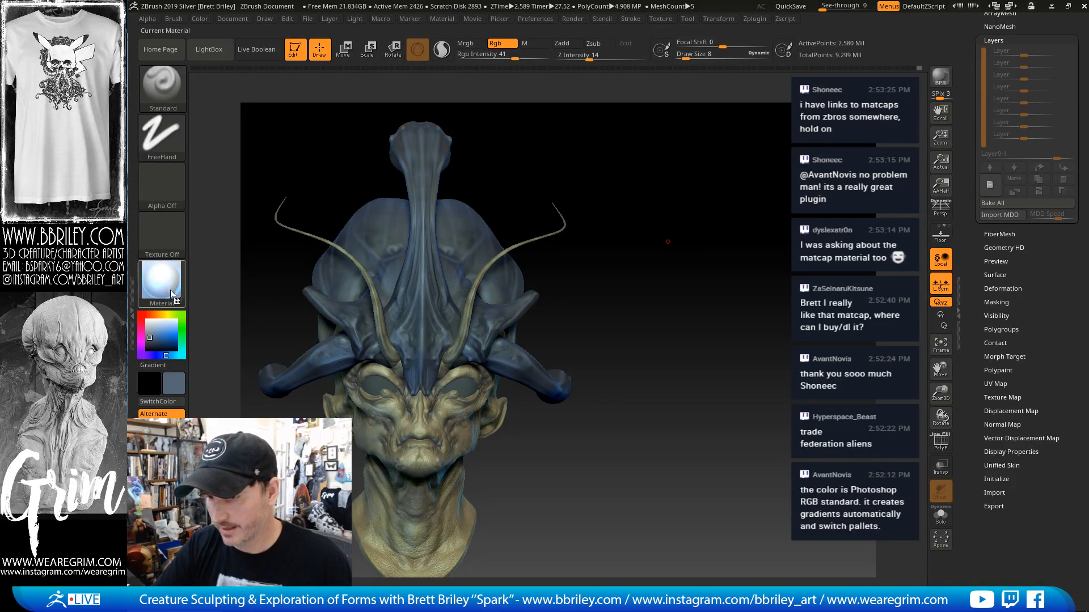
mouse_move(169, 284)
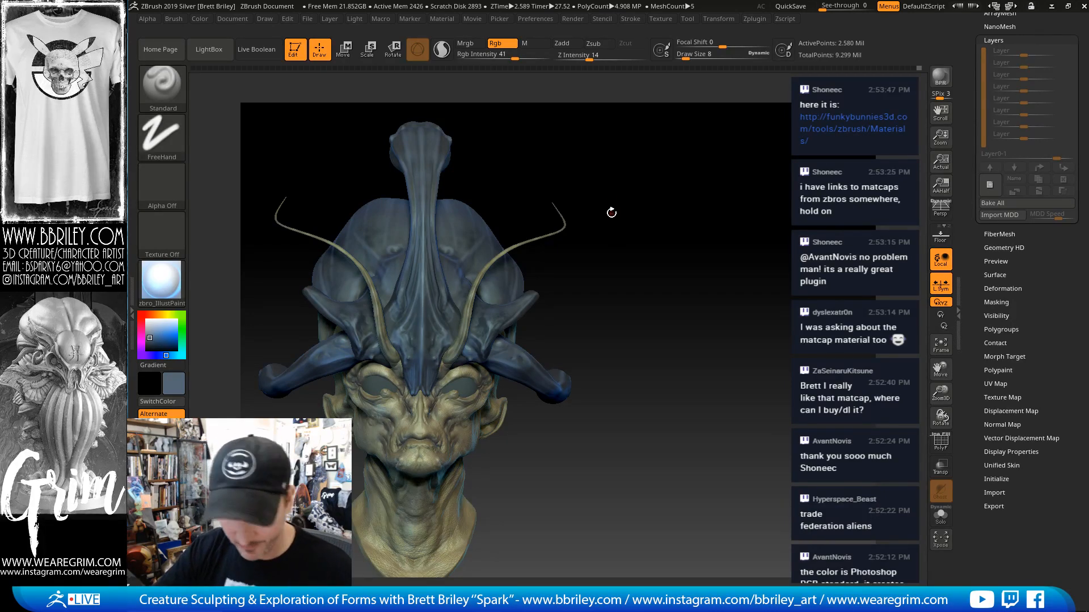
Choose a dark olive colour and paint the lower parts of the two antennae at draw size 12
mouse_move(647, 185)
mouse_down()
mouse_move(656, 165)
mouse_move(629, 184)
mouse_up()
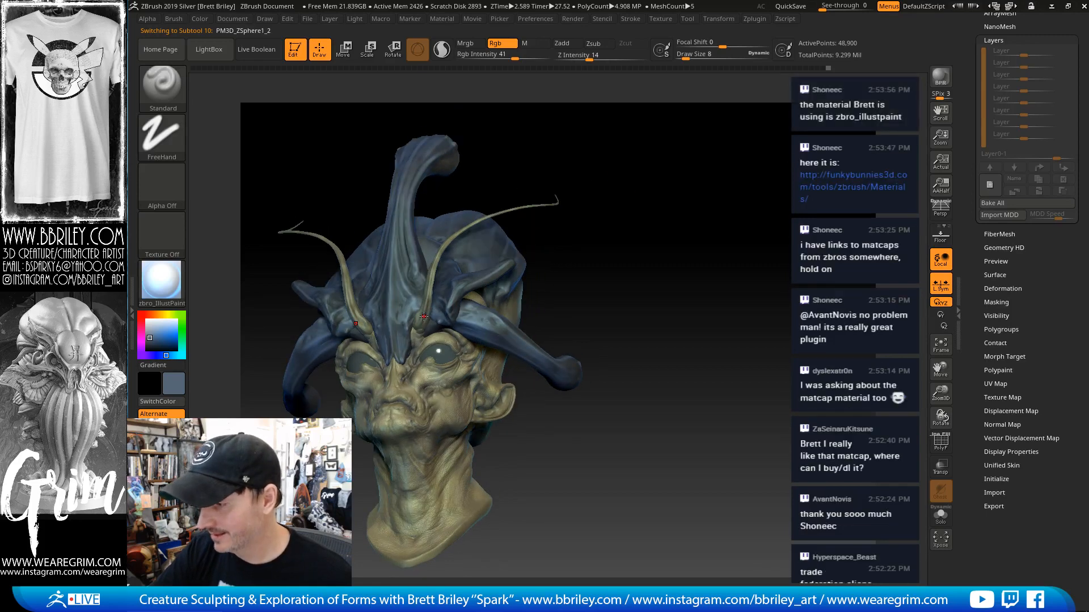
click(165, 314)
click(150, 342)
click(149, 344)
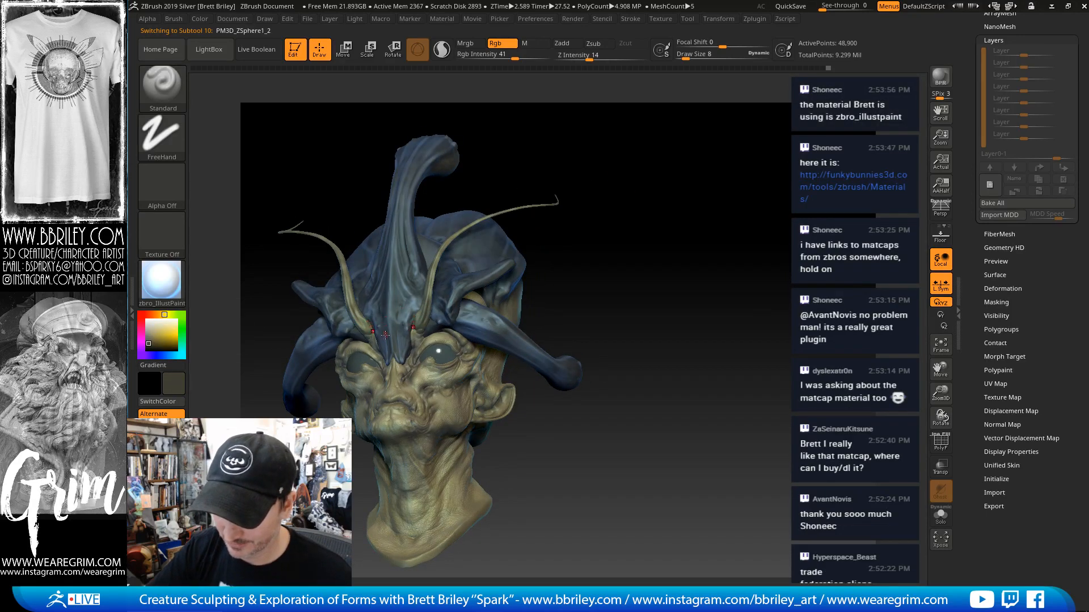
key(])
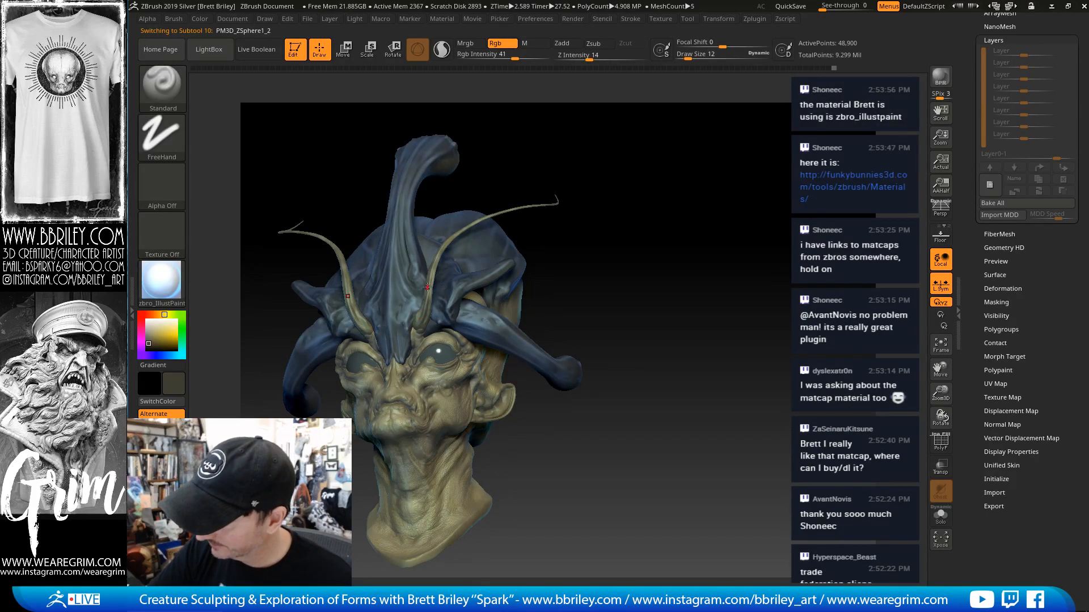
drag(427, 287, 435, 259)
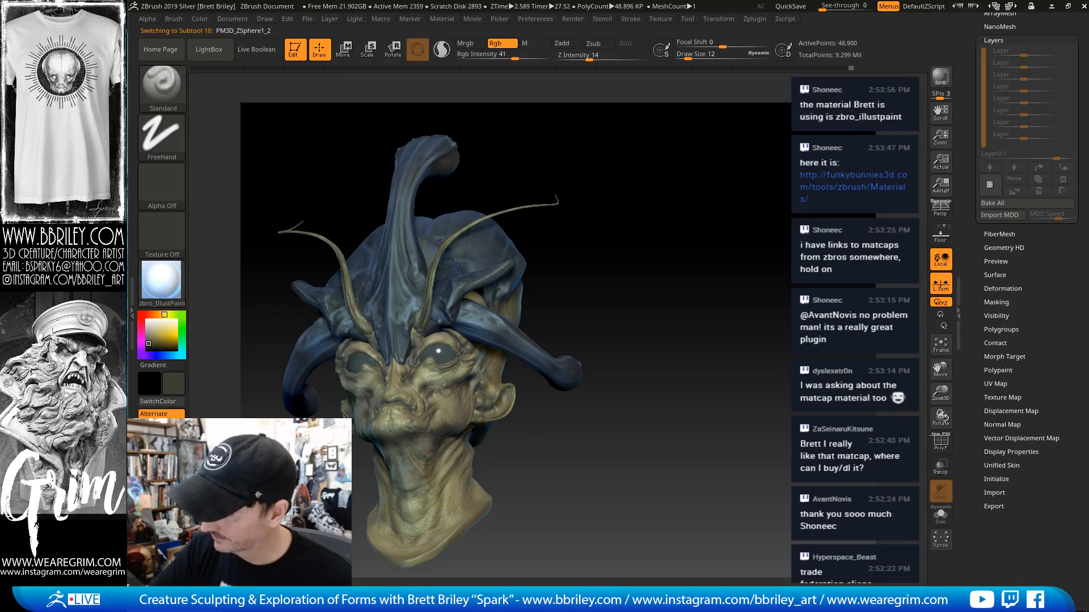
drag(576, 225, 375, 321)
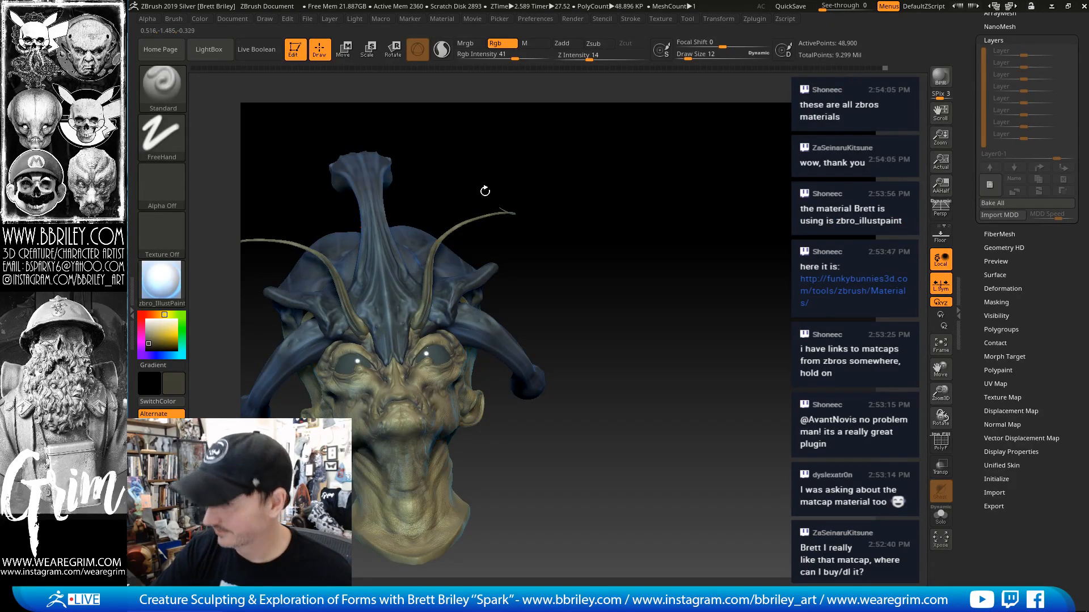
mouse_move(601, 209)
mouse_down()
mouse_move(578, 240)
mouse_move(651, 240)
mouse_move(544, 261)
mouse_up()
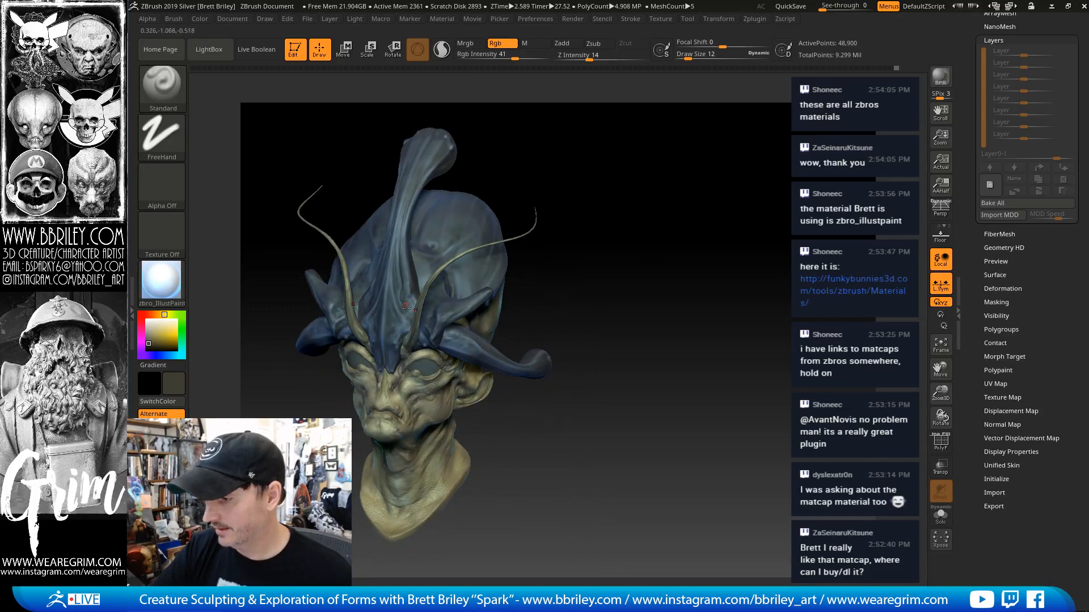
Sample the crest's slate blue, lighten it to a greyish blue, and paint fine highlights on its lower ridges at draw size 4
alt+click(406, 307)
key(c)
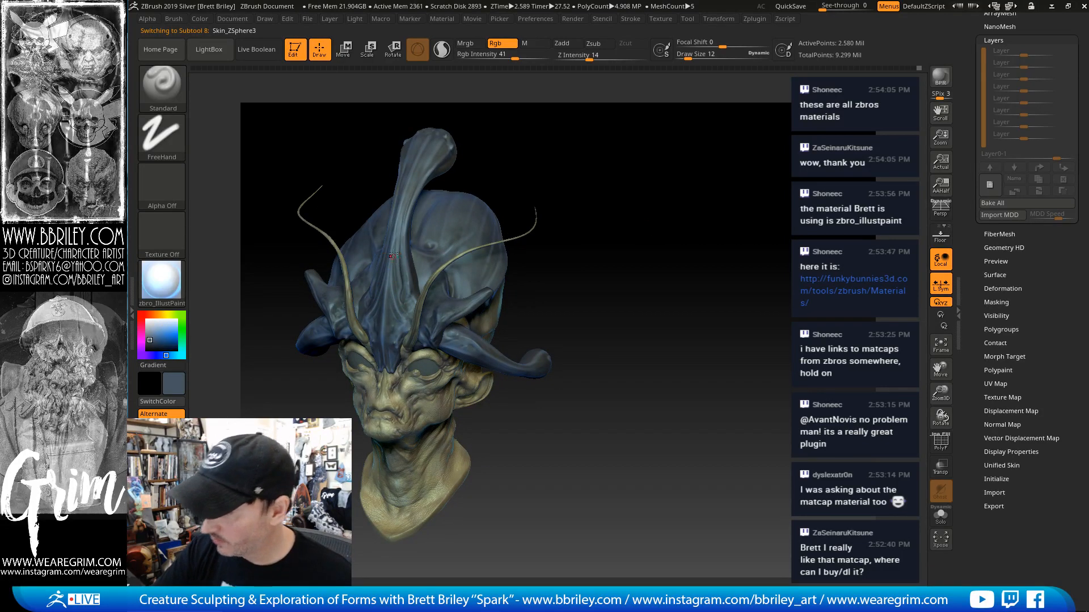
drag(150, 334, 149, 330)
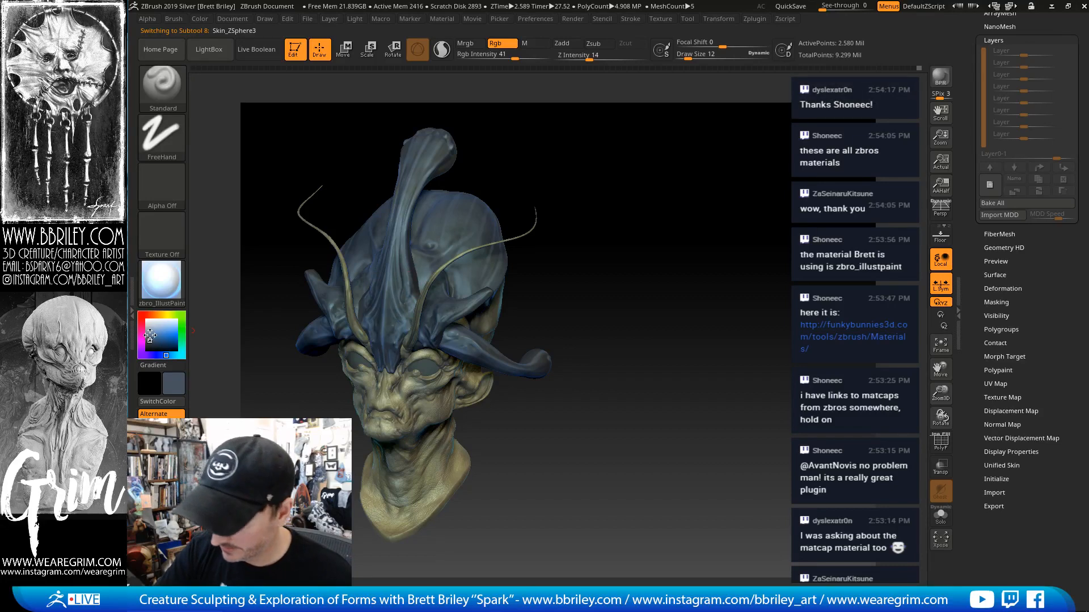
drag(572, 148, 579, 159)
key(s)
drag(406, 276, 401, 276)
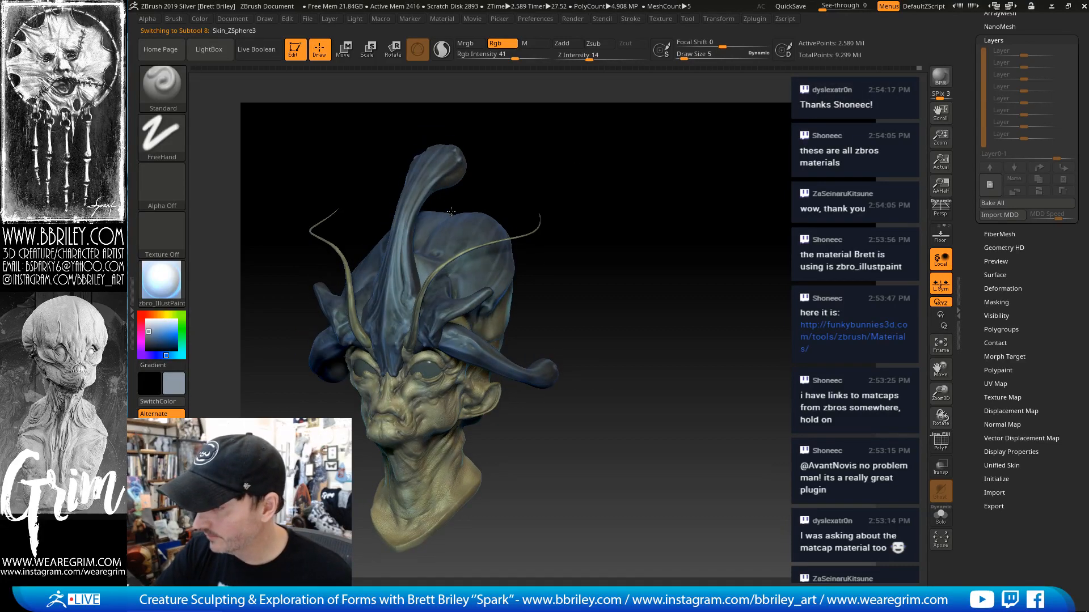
ctrl+right_drag(407, 284, 454, 170)
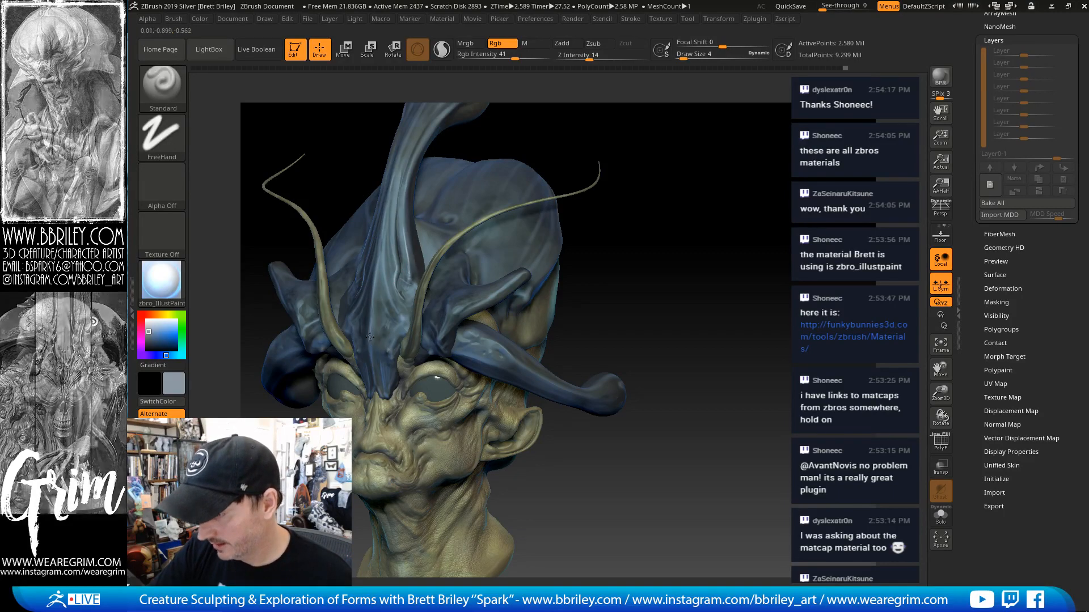
alt+drag(682, 175, 694, 111)
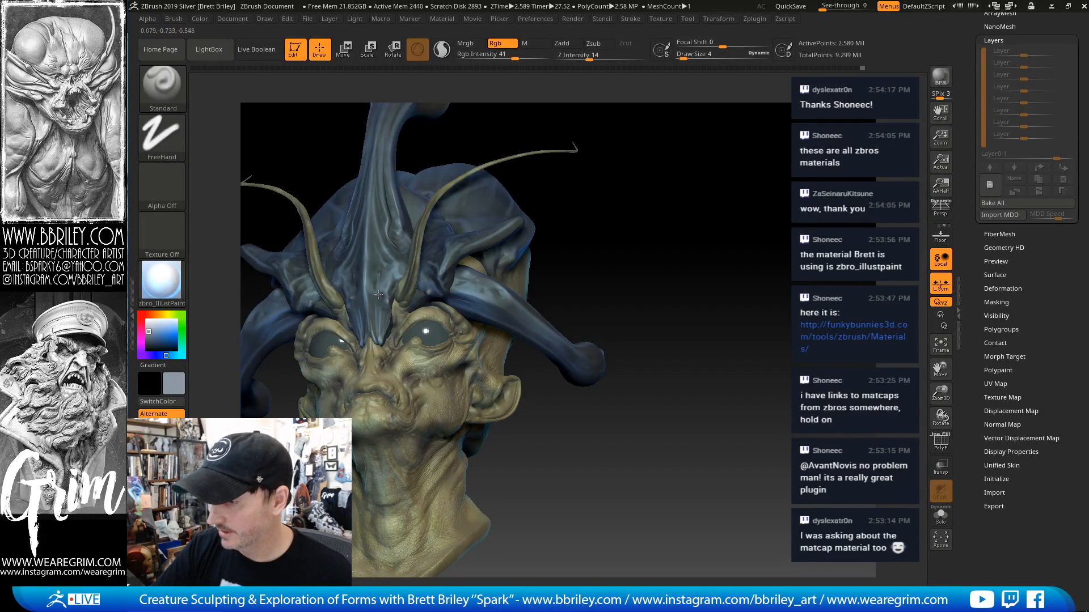
drag(581, 225, 408, 277)
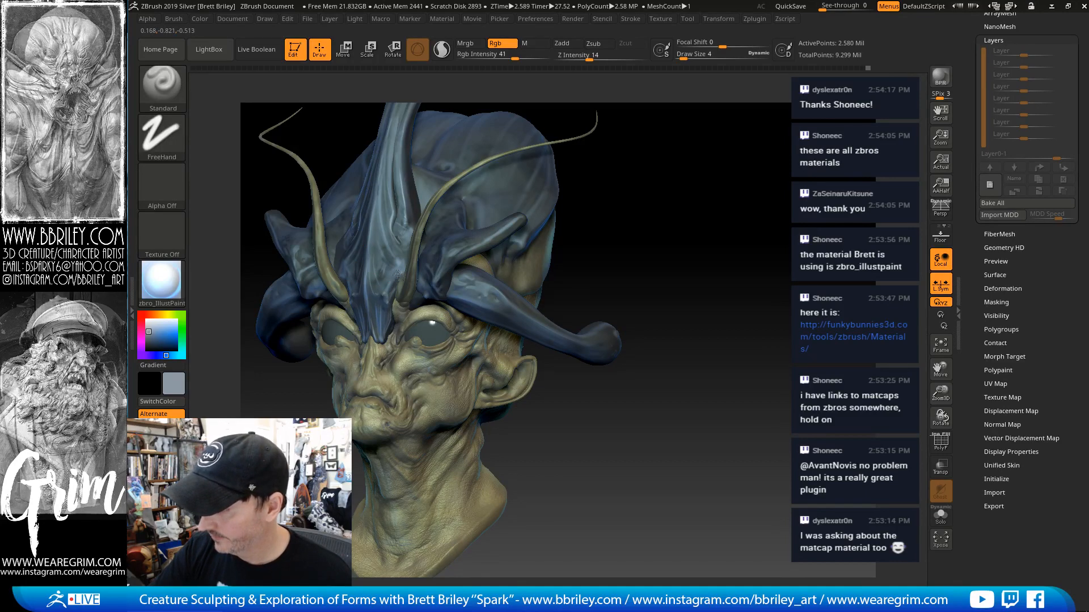
Extend the fine greyish blue highlights up the crest's stem and over its knobbed tip at draw size 4
right_drag(406, 253, 406, 310)
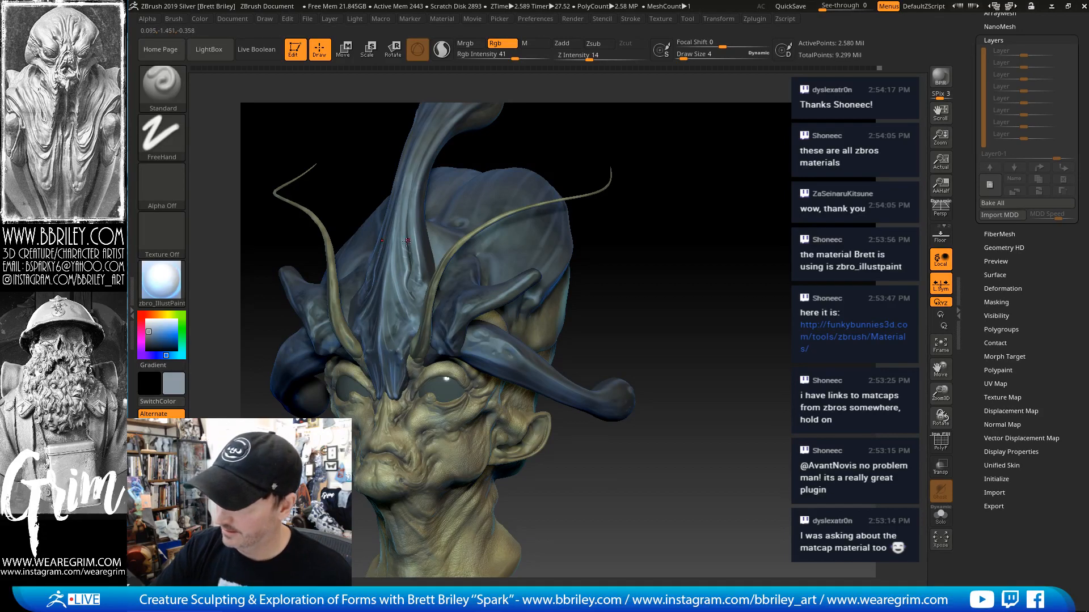
right_drag(546, 111, 561, 96)
right_drag(421, 208, 414, 287)
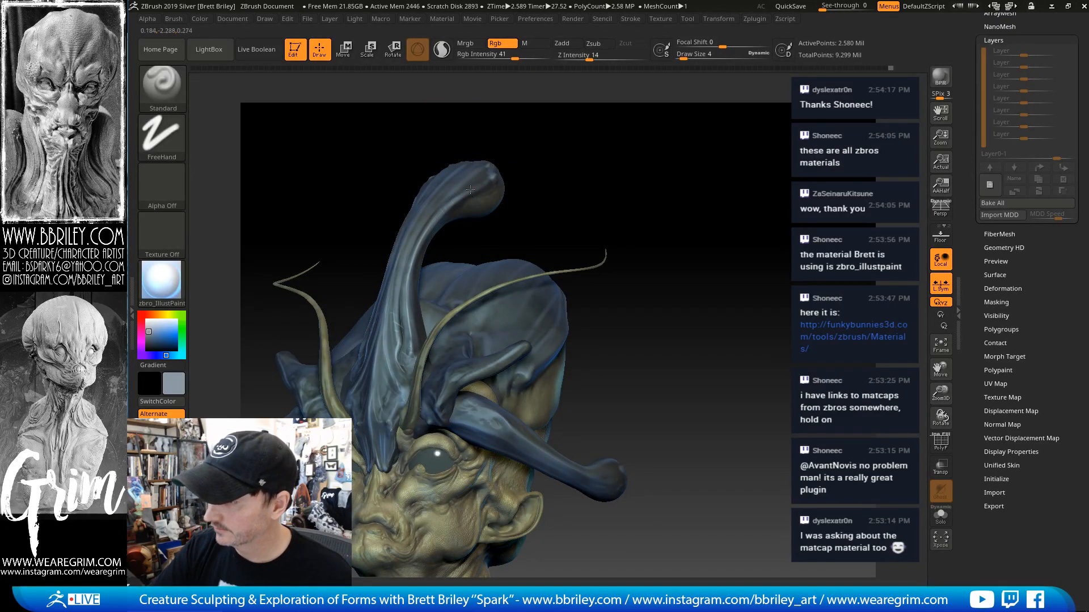
drag(505, 147, 508, 157)
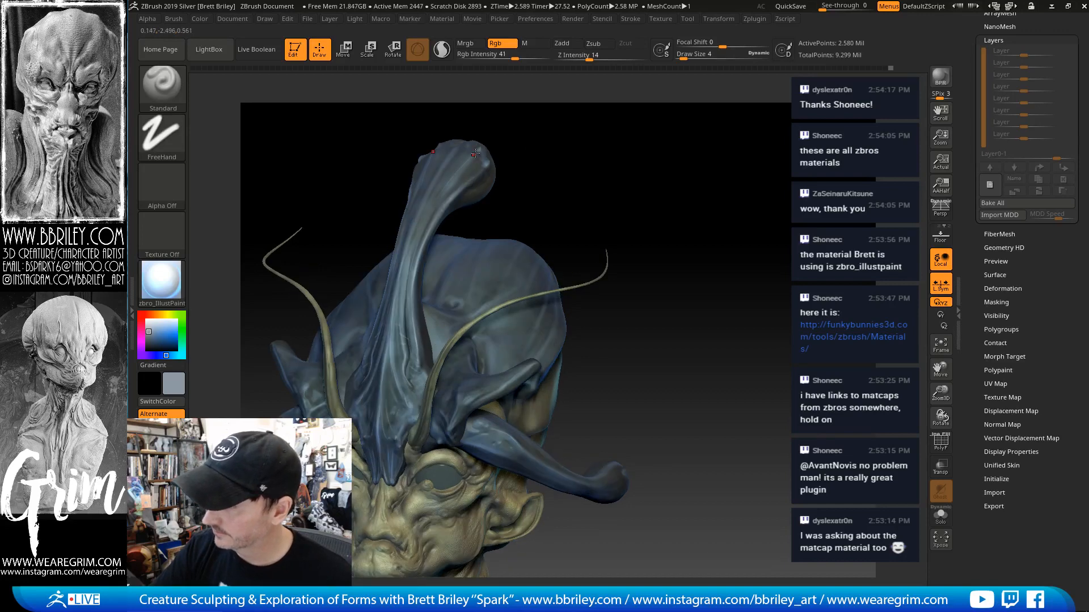
mouse_move(496, 114)
mouse_down()
mouse_move(549, 138)
mouse_move(448, 189)
mouse_up()
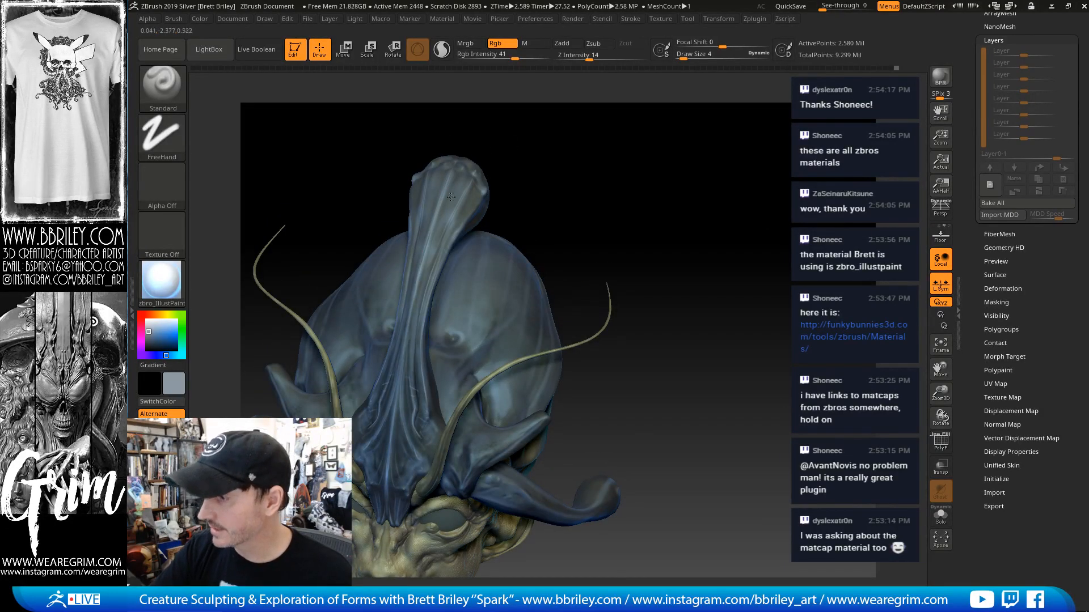
mouse_move(458, 188)
mouse_down()
mouse_move(498, 160)
mouse_move(474, 158)
mouse_up()
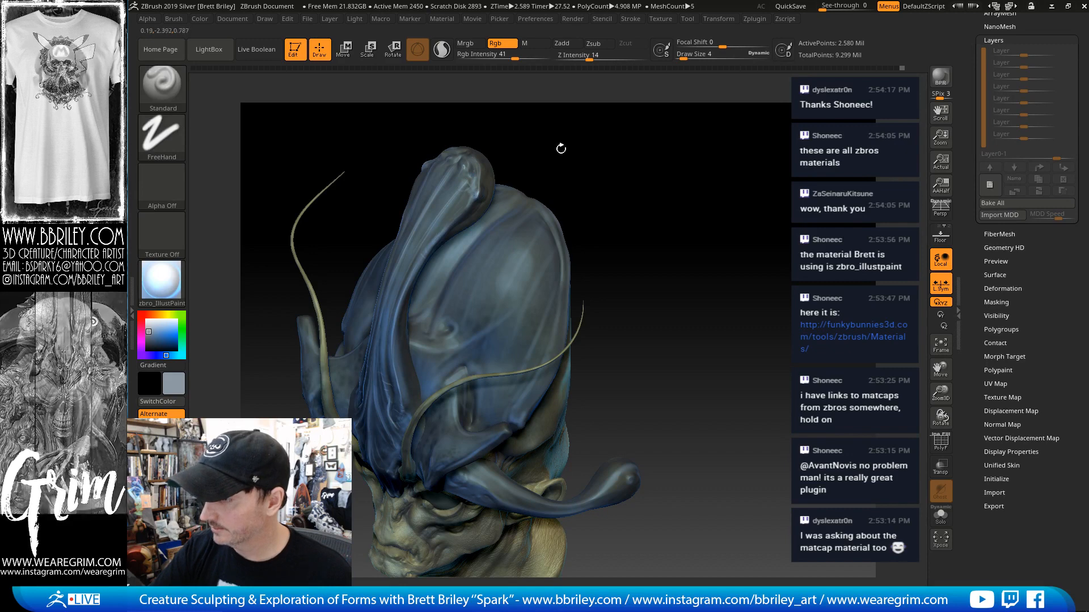
drag(561, 145, 463, 203)
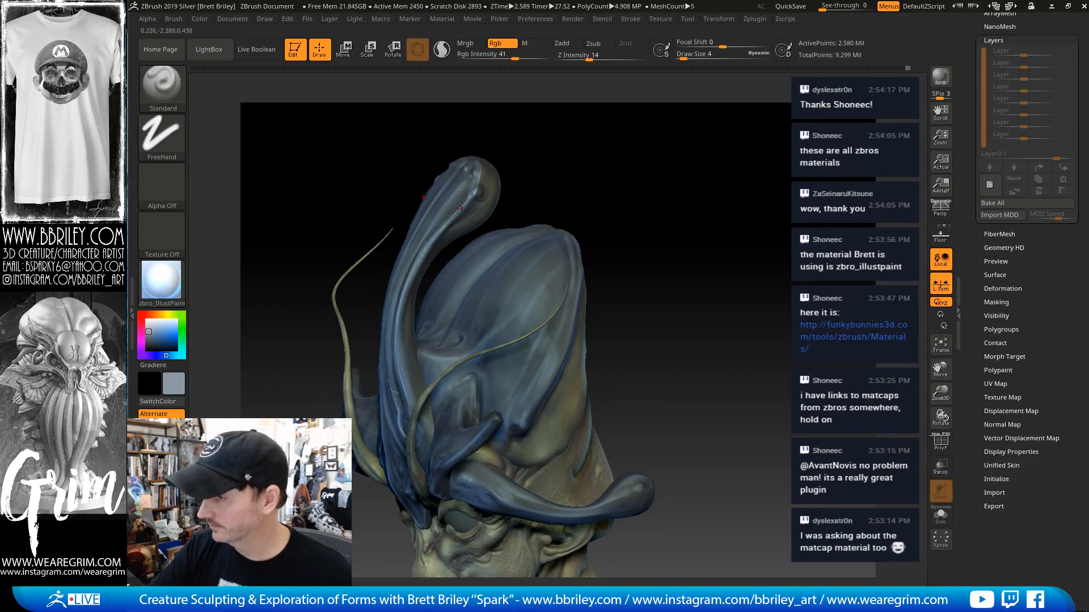
Paint fine greyish blue highlights on the crest's lower base just above the brow at draw size 2
drag(578, 163, 424, 307)
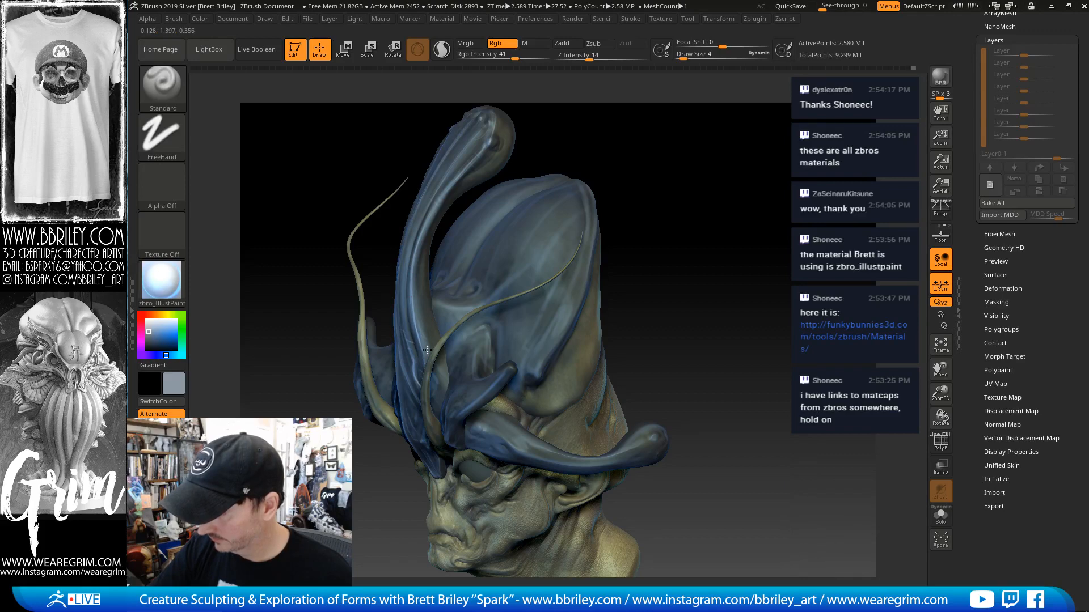
mouse_move(654, 200)
mouse_down()
mouse_move(638, 122)
mouse_move(507, 256)
mouse_up()
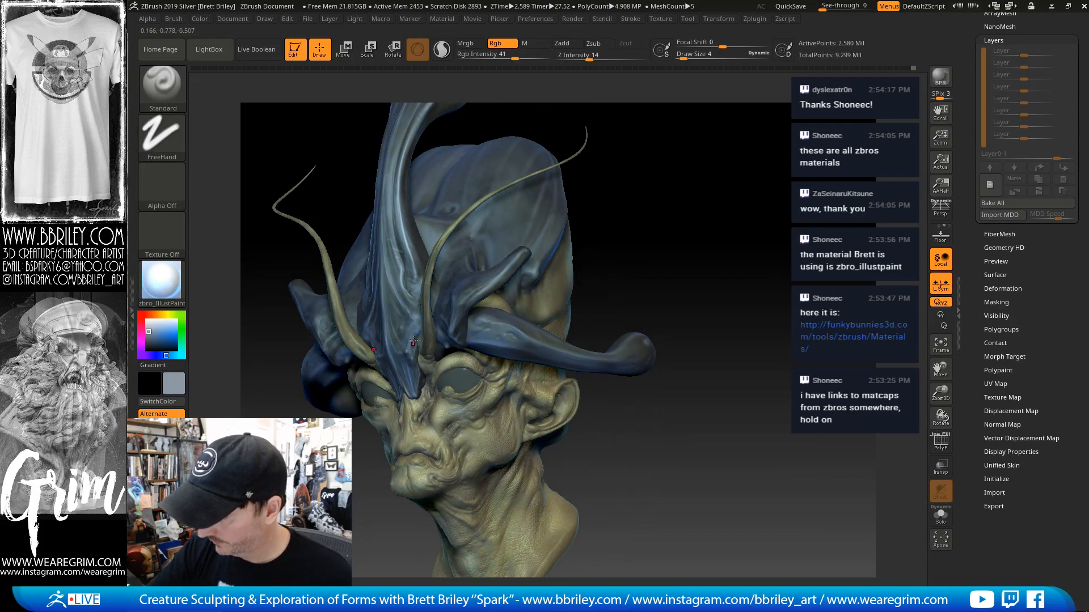
drag(597, 199, 414, 329)
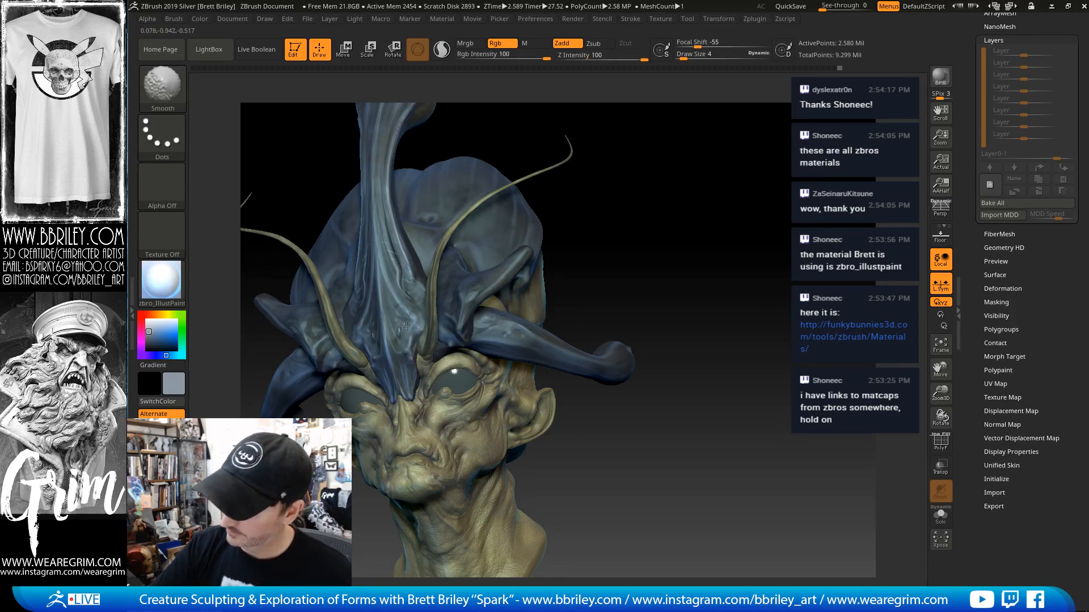
text(s2)
key(Return)
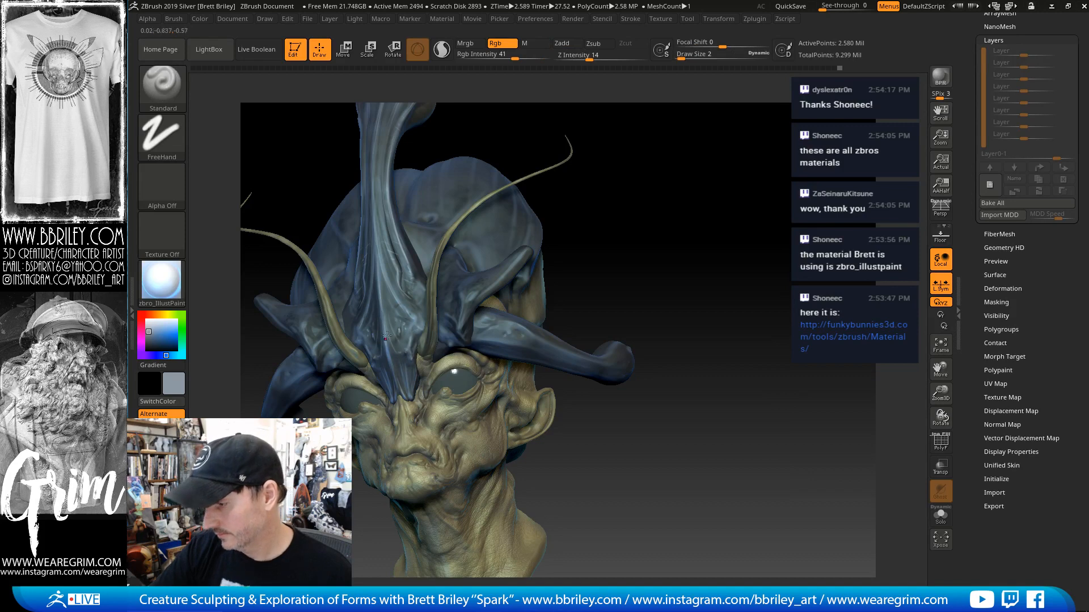
drag(616, 233, 387, 366)
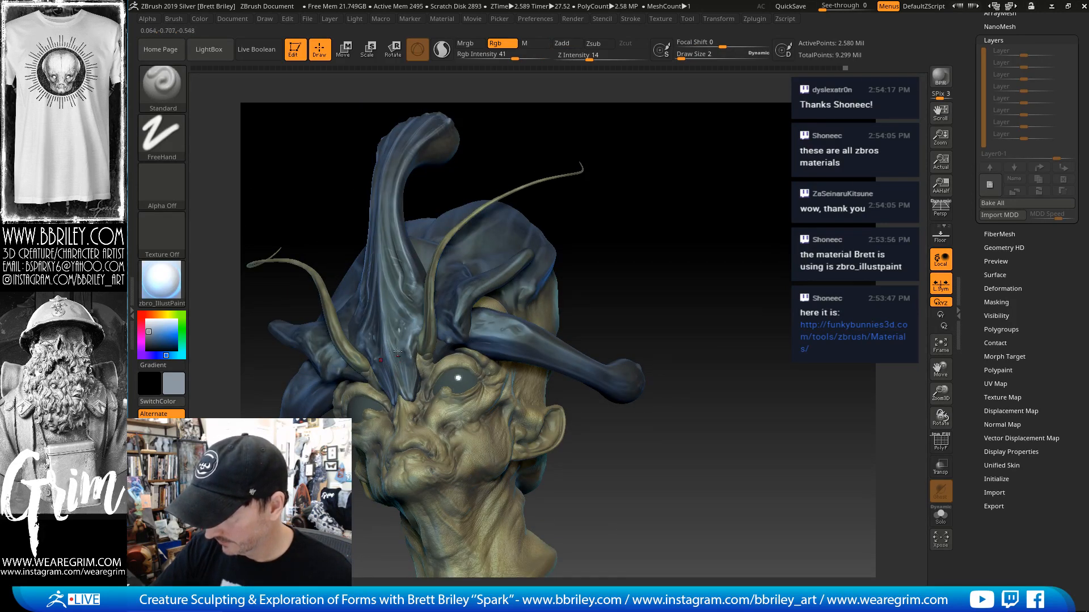
right_drag(501, 281, 396, 365)
Set the draw size to 20 and smooth the painted highlights at the base of the crest
key(s)
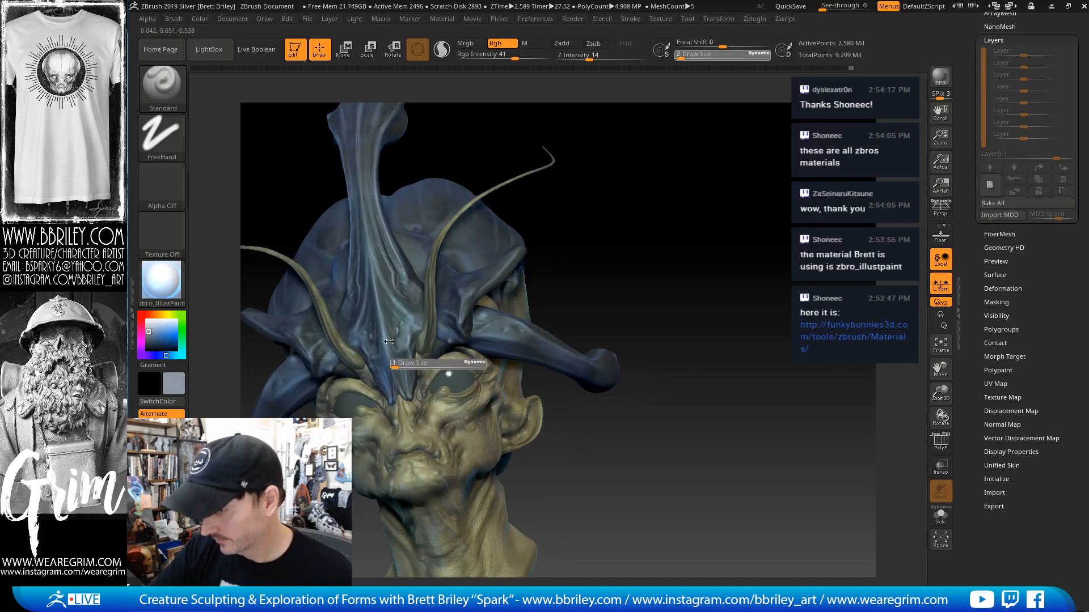
click(397, 365)
text(20)
key(Return)
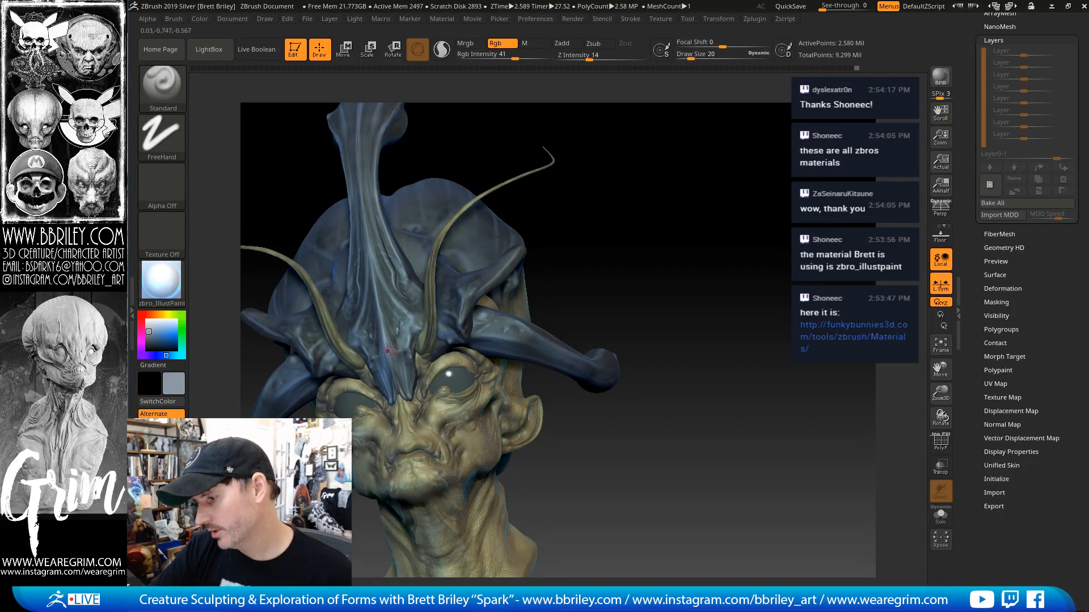
right_drag(607, 222, 394, 356)
key(shift)
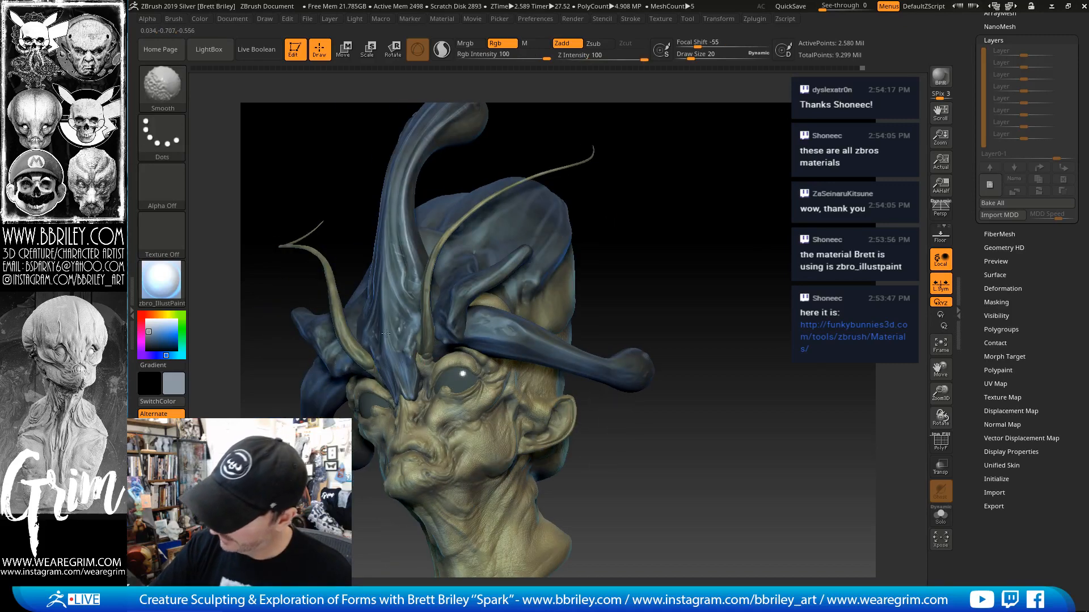
Switch to the Shell subtool and paint greyish blue highlights on its side spikes at draw sizes 12 and 9
right_drag(703, 206, 440, 333)
alt+click(446, 328)
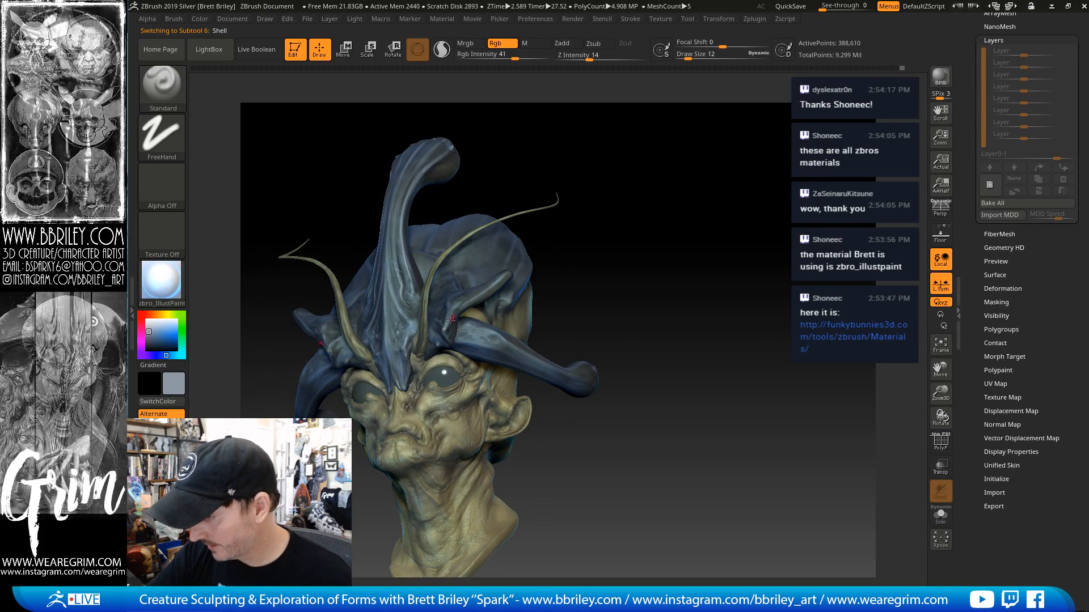
right_drag(579, 192, 451, 303)
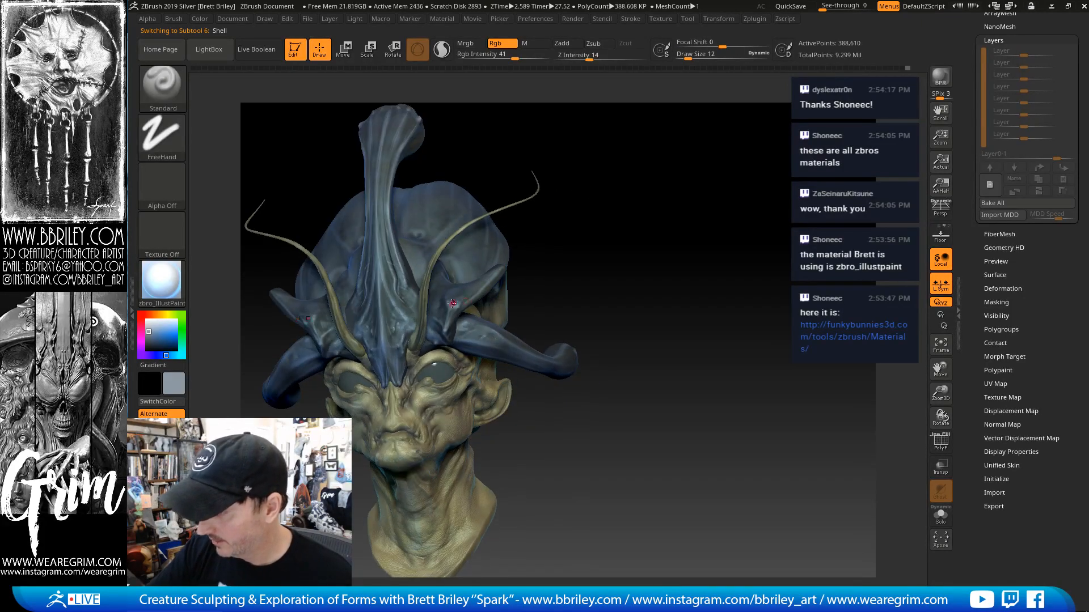
right_drag(627, 237, 433, 304)
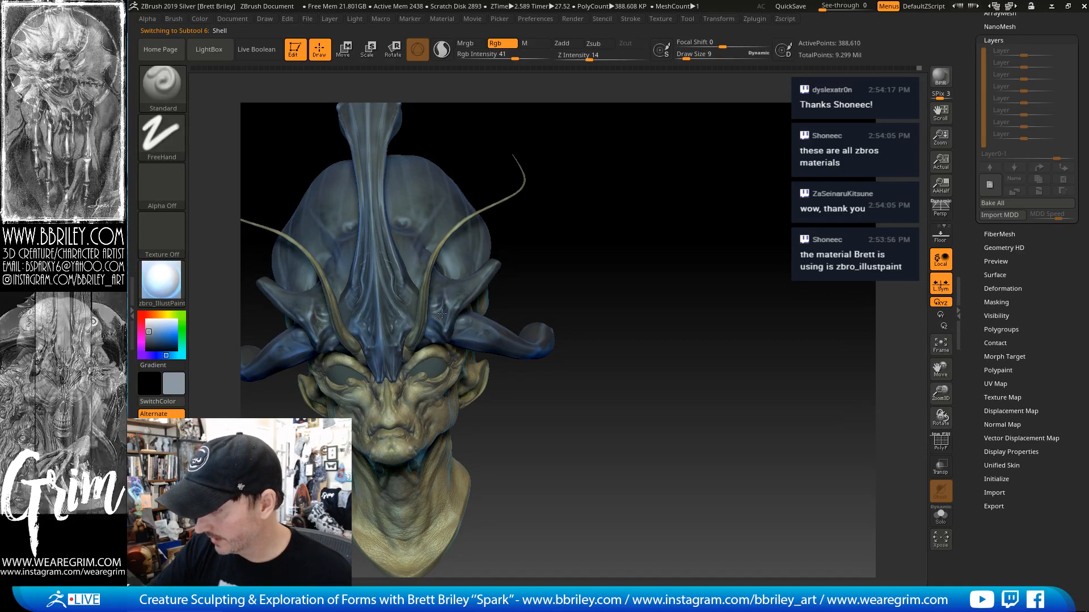
key(shift)
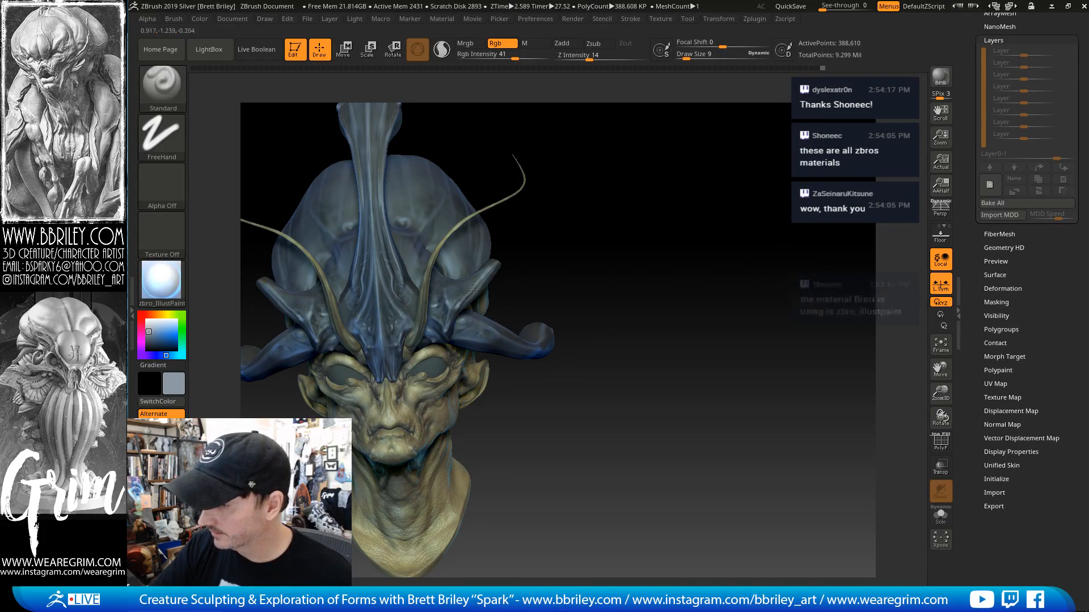
drag(531, 287, 452, 309)
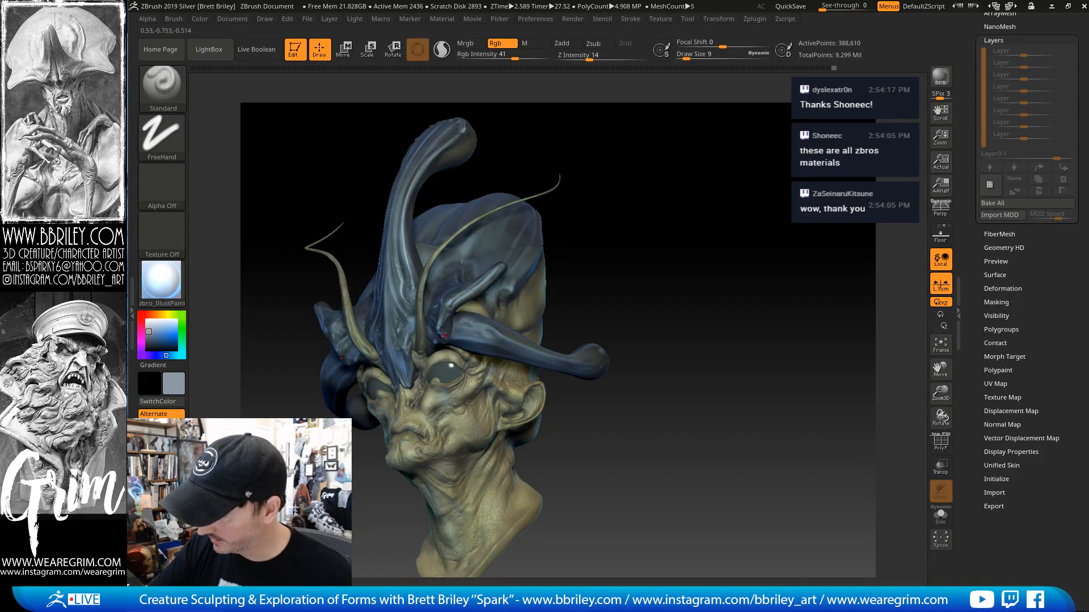
shift+drag(572, 275, 548, 273)
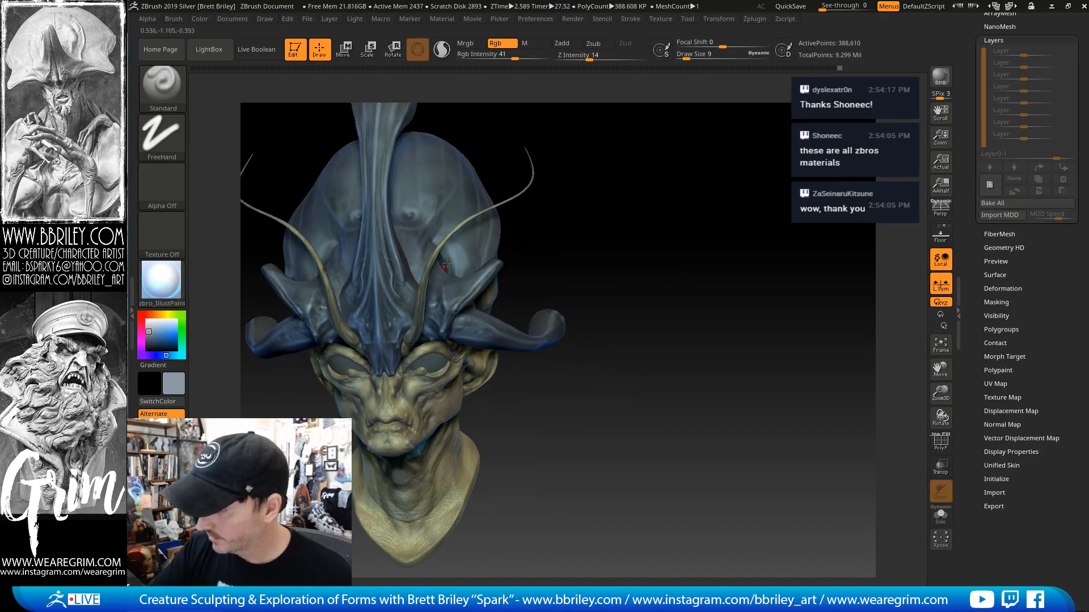
Paint greyish blue highlights around the small bumps on the shell's front at draw sizes 5 and 10
right_drag(448, 264, 479, 207)
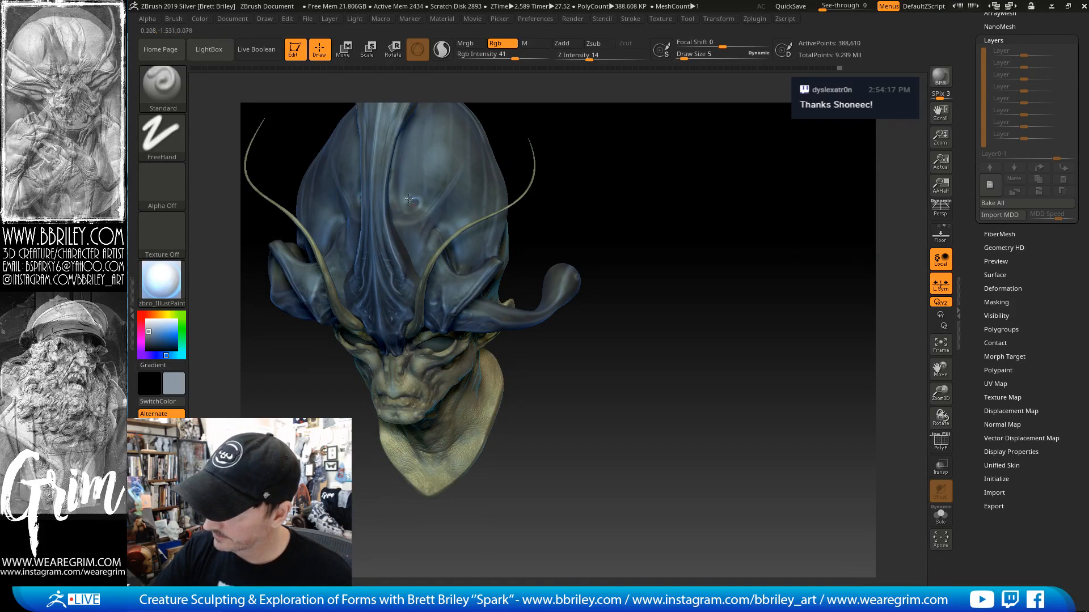
key(s)
drag(418, 222, 422, 223)
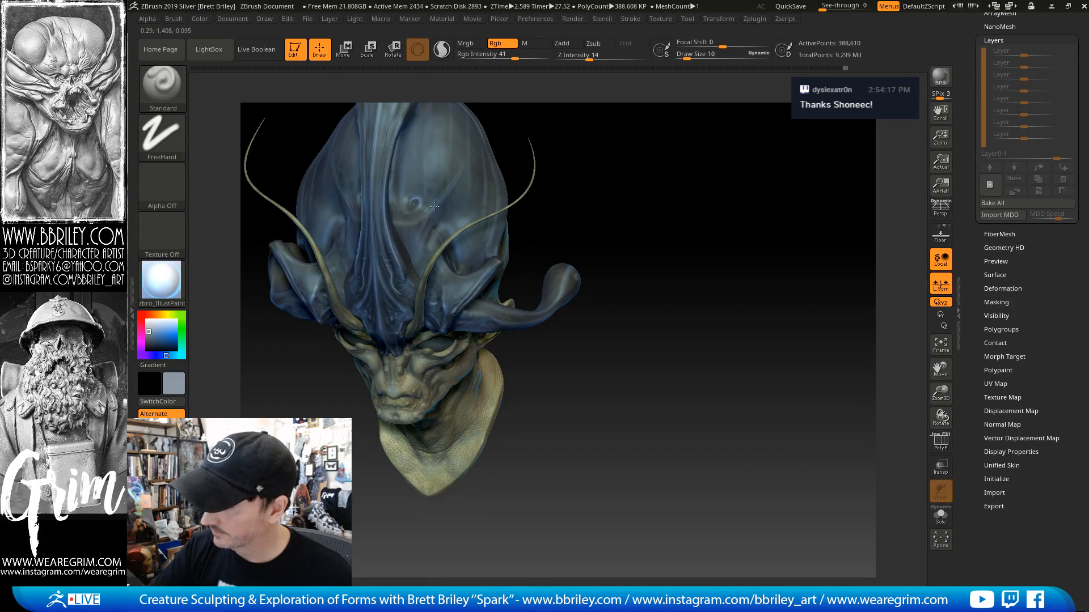
drag(566, 137, 442, 235)
drag(559, 241, 482, 255)
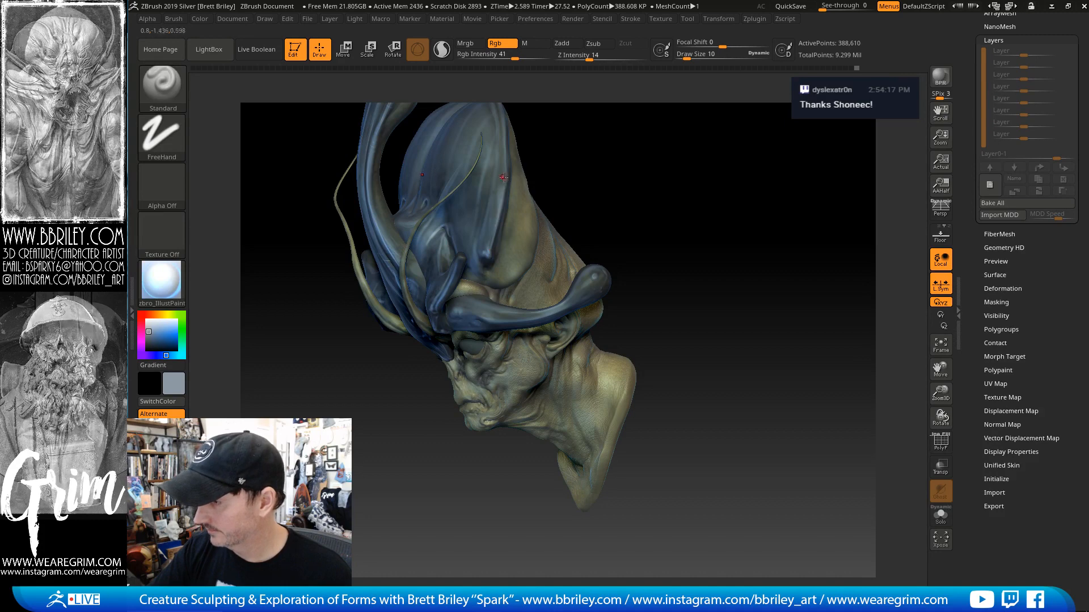
Extend the greyish blue highlights along the shell's upper ridge and broad upper surface at draw size 10
mouse_move(570, 119)
mouse_down()
mouse_move(568, 178)
mouse_move(496, 203)
mouse_up()
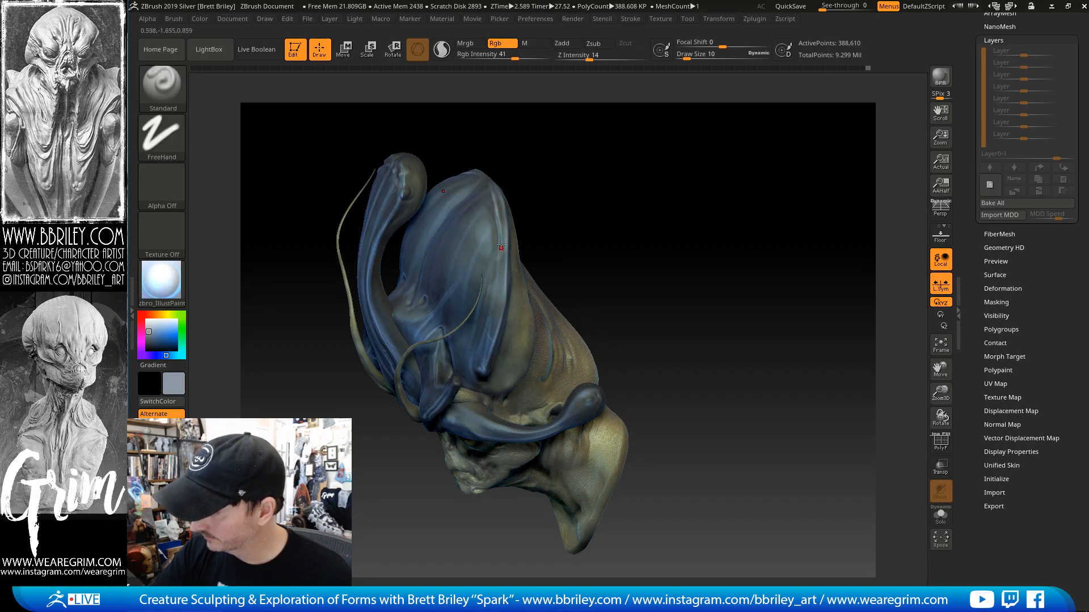
right_drag(523, 170, 470, 176)
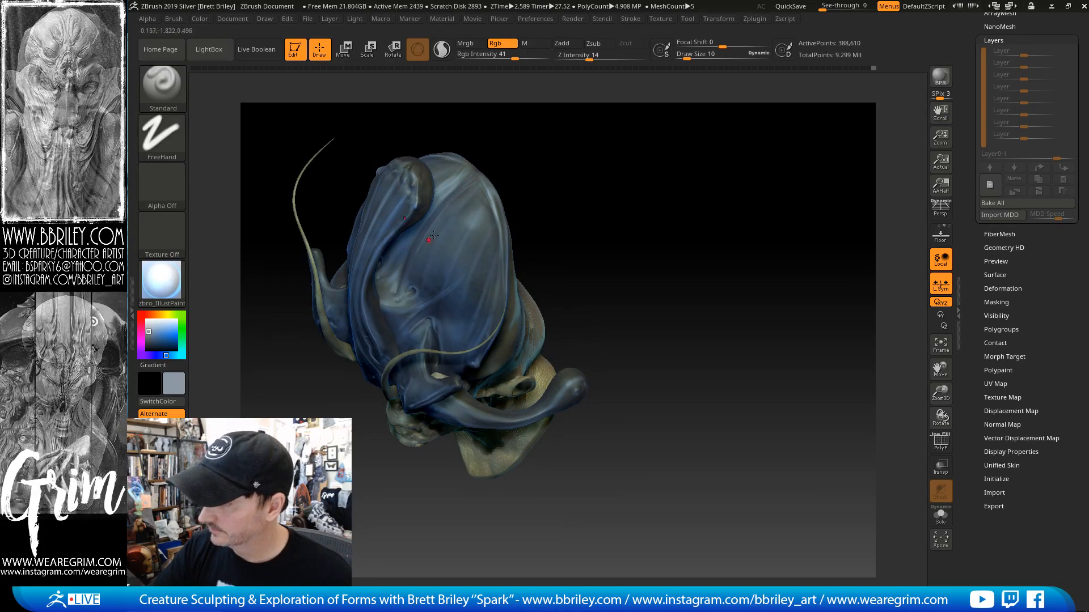
right_drag(434, 225, 402, 307)
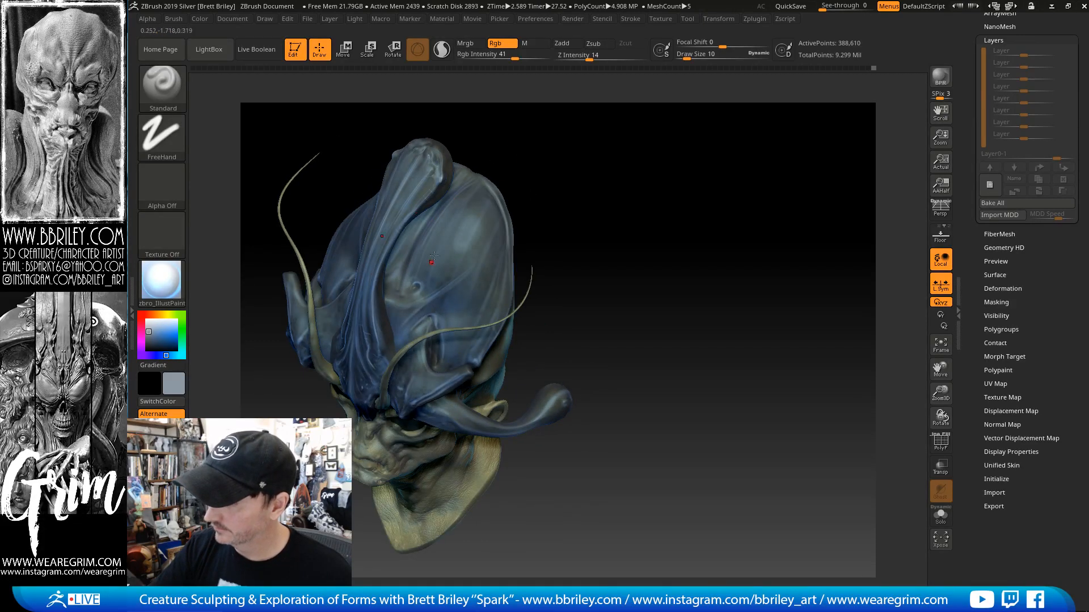
mouse_move(434, 256)
right_down()
mouse_move(567, 159)
mouse_move(631, 214)
mouse_move(404, 238)
mouse_move(365, 206)
mouse_move(372, 218)
mouse_move(571, 187)
mouse_move(612, 146)
mouse_move(543, 254)
right_up()
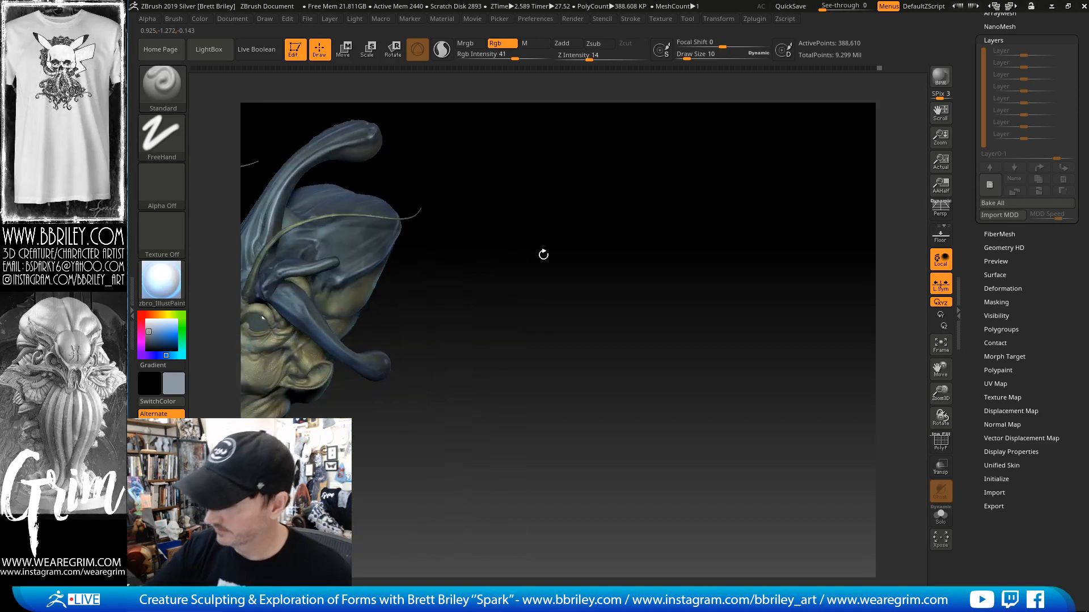
Switch to the Skin_ZSphere3 subtool and paint greyish blue highlights along the curved side horns at draw size 10
alt+click(305, 306)
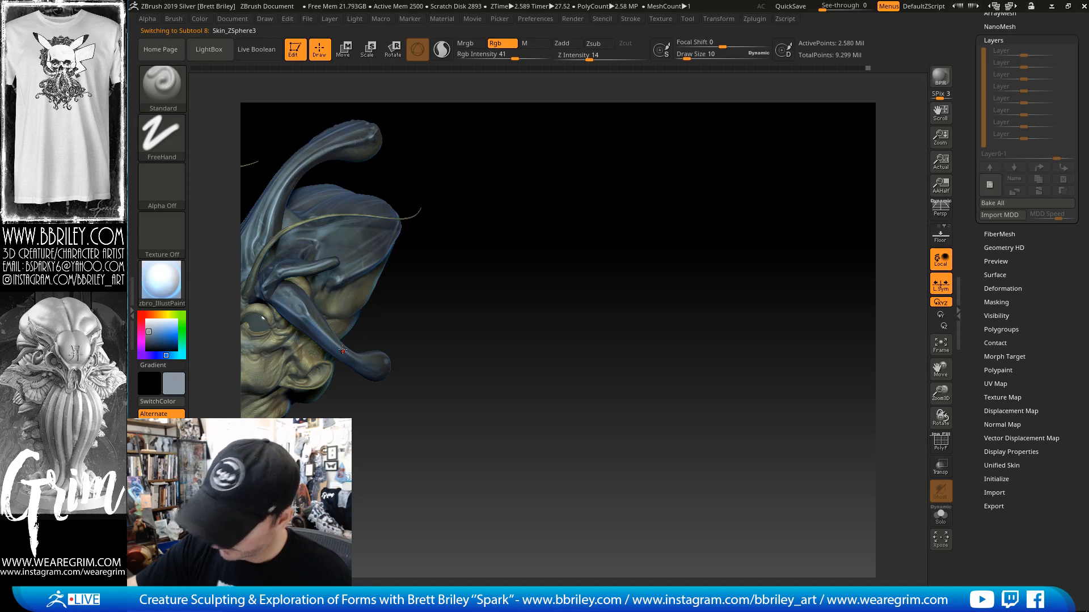
mouse_move(439, 285)
mouse_down()
mouse_move(489, 272)
mouse_move(428, 280)
mouse_move(522, 374)
mouse_move(505, 336)
mouse_up()
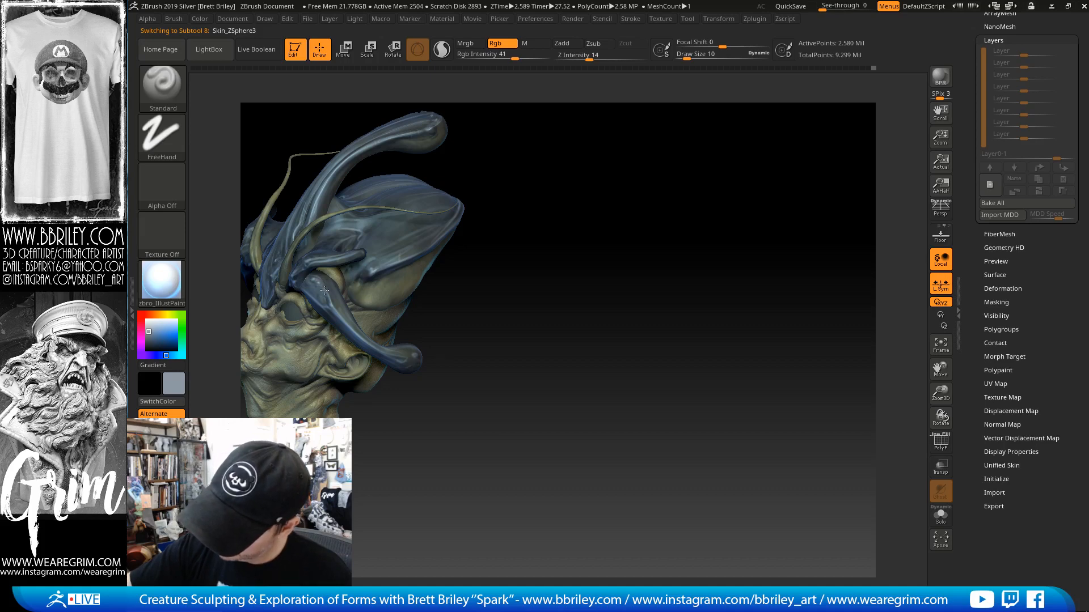
drag(305, 282, 419, 321)
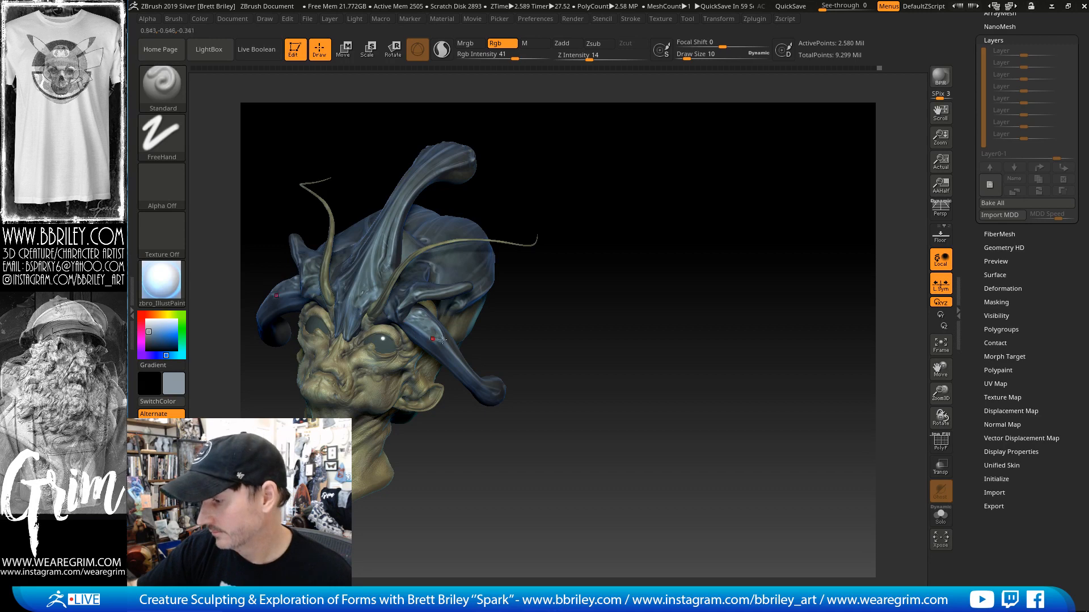
drag(416, 317, 448, 327)
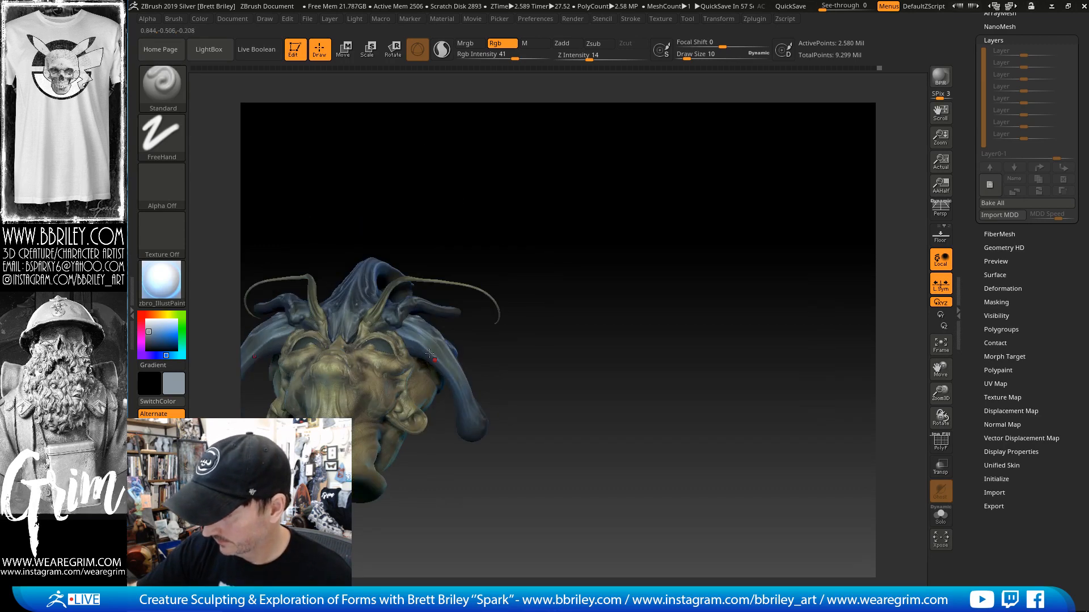
mouse_move(522, 316)
mouse_down()
mouse_move(573, 382)
mouse_move(699, 350)
mouse_move(630, 318)
mouse_move(709, 306)
mouse_move(652, 272)
mouse_move(589, 255)
mouse_up()
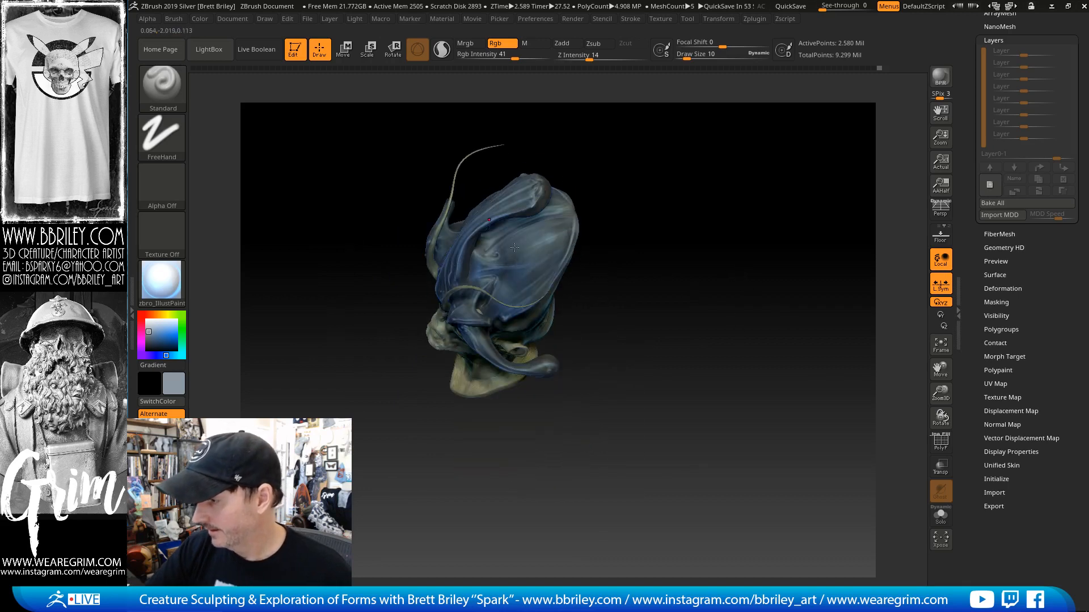
Set the Standard brush to a DragRect stroke with the skin_01 alpha
click(162, 136)
click(267, 149)
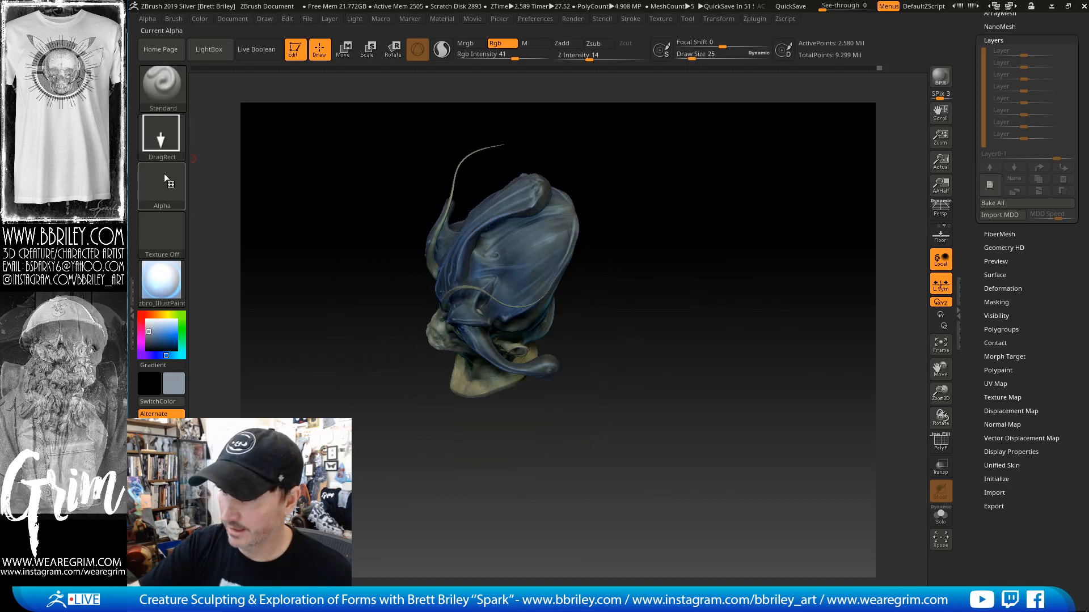
click(164, 174)
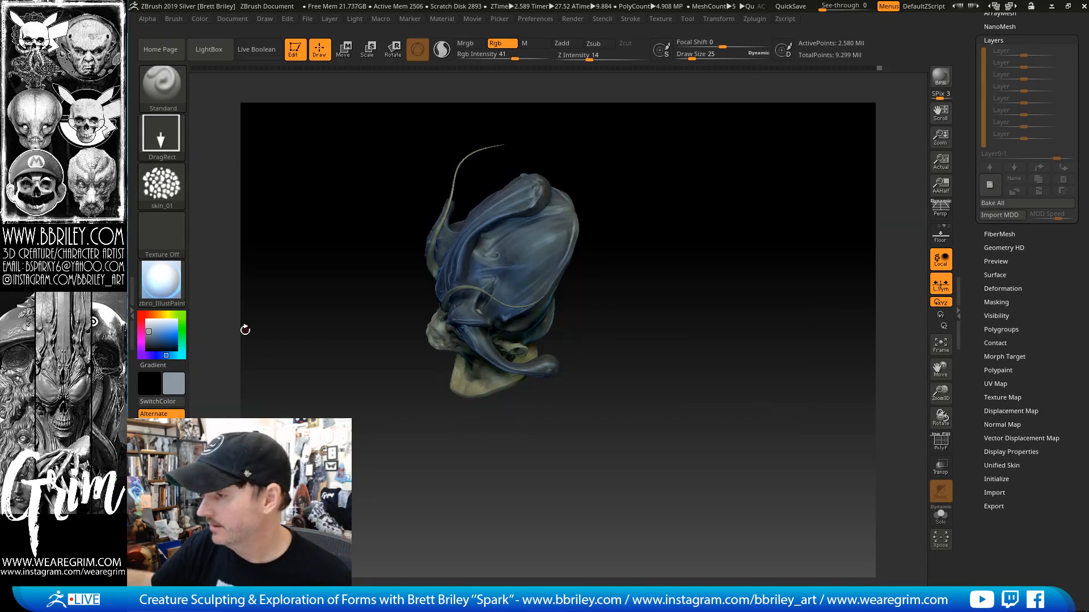
Switch to the Shell subtool, lower the Rgb intensity to 19, and stamp the mottled skin pattern over the shell's surface
drag(698, 201, 662, 207)
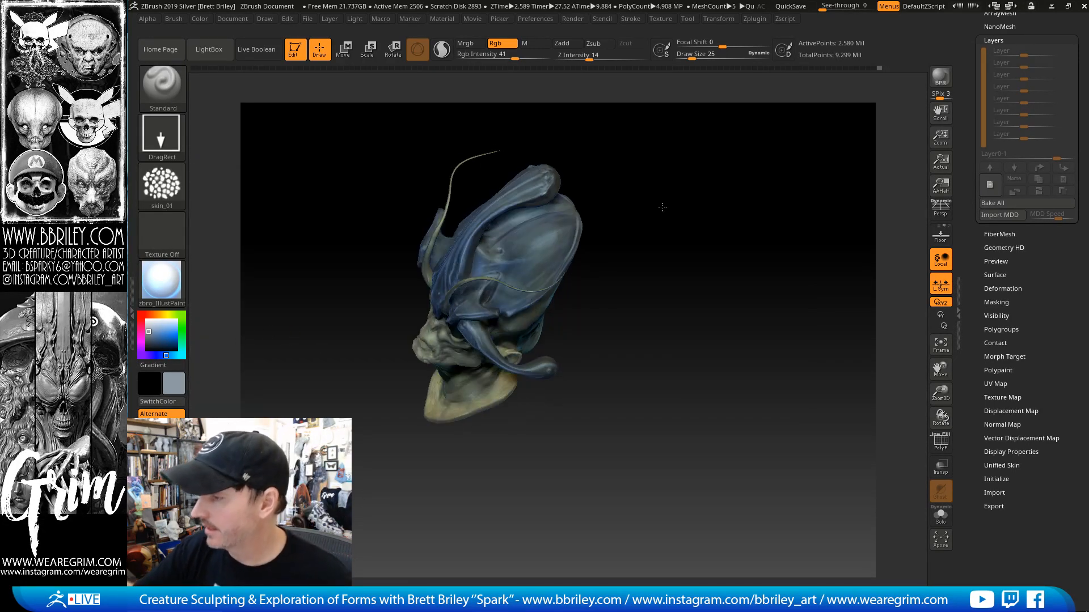
alt+click(548, 249)
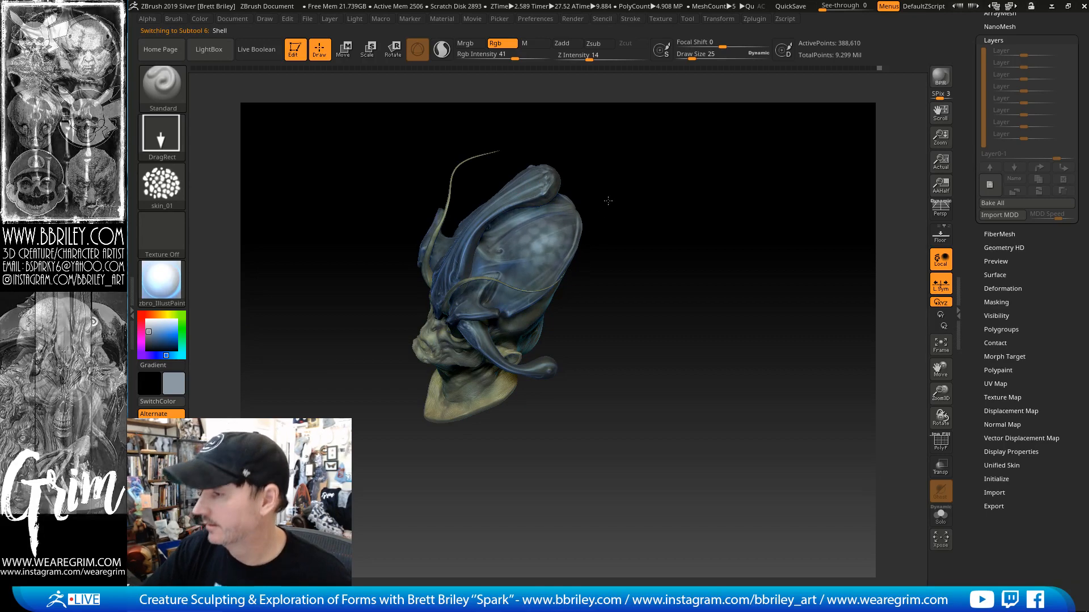
mouse_move(644, 217)
alt+mouse_down()
mouse_move(599, 270)
mouse_move(629, 226)
mouse_move(627, 258)
mouse_move(604, 259)
mouse_move(513, 112)
alt+mouse_up()
key(ctrl)
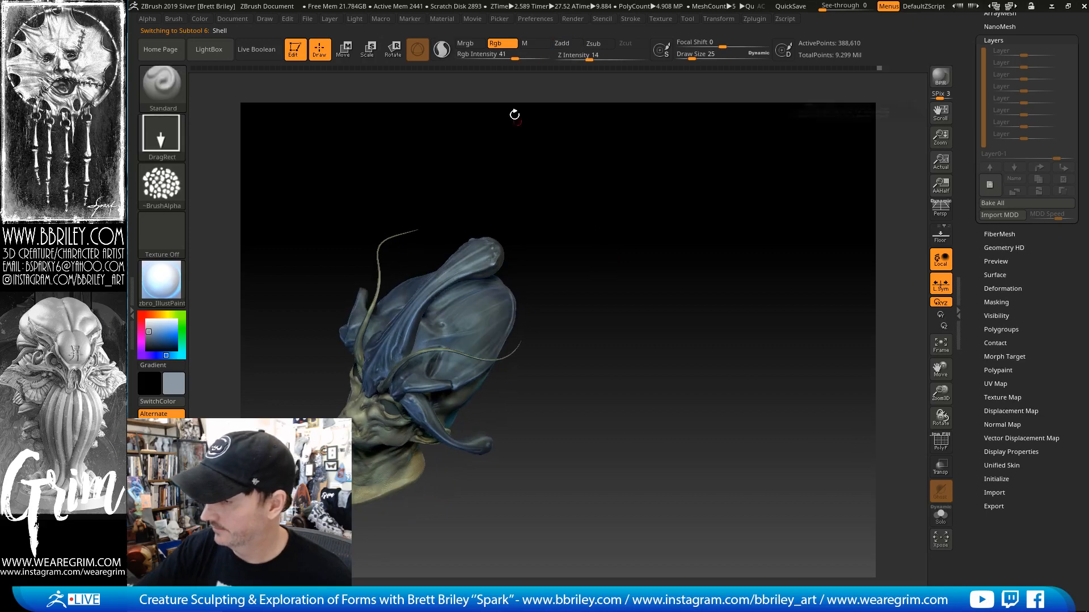
drag(505, 59, 491, 59)
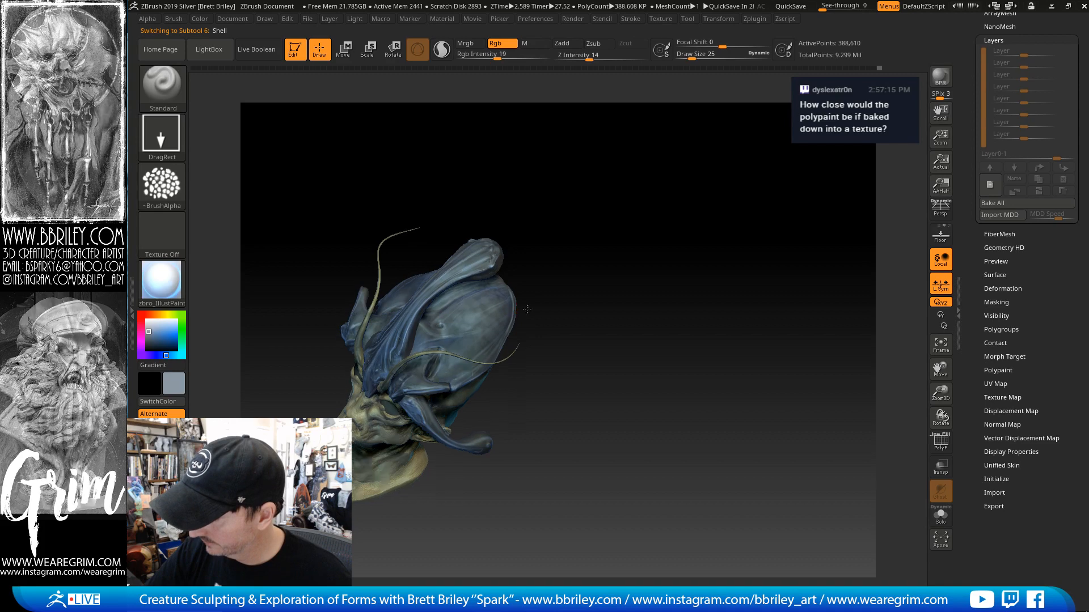
right_drag(514, 312, 434, 302)
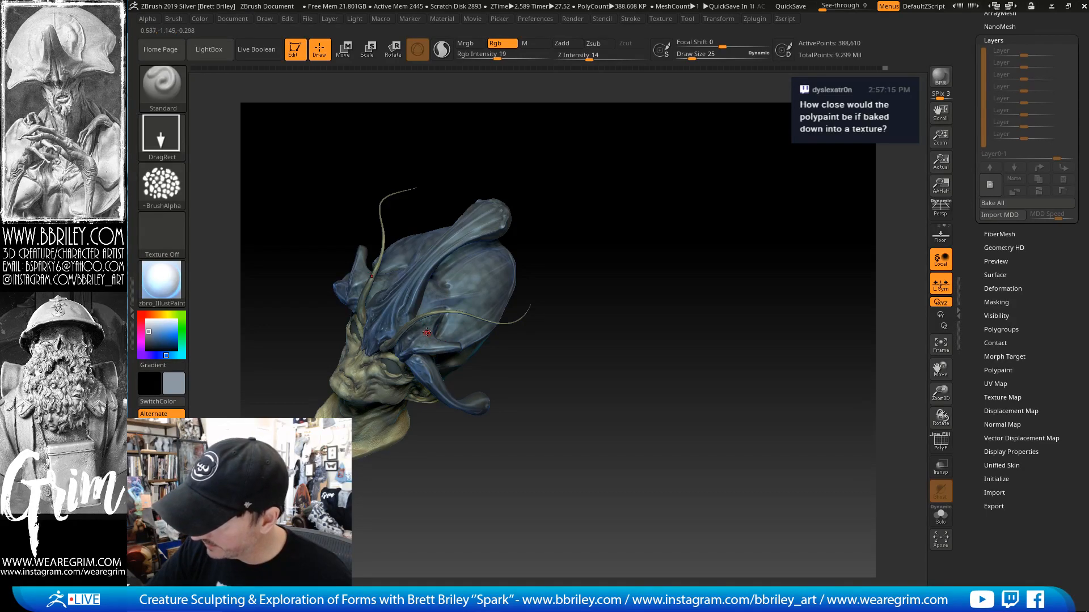
mouse_move(426, 332)
right_down()
mouse_move(453, 292)
mouse_move(422, 349)
right_up()
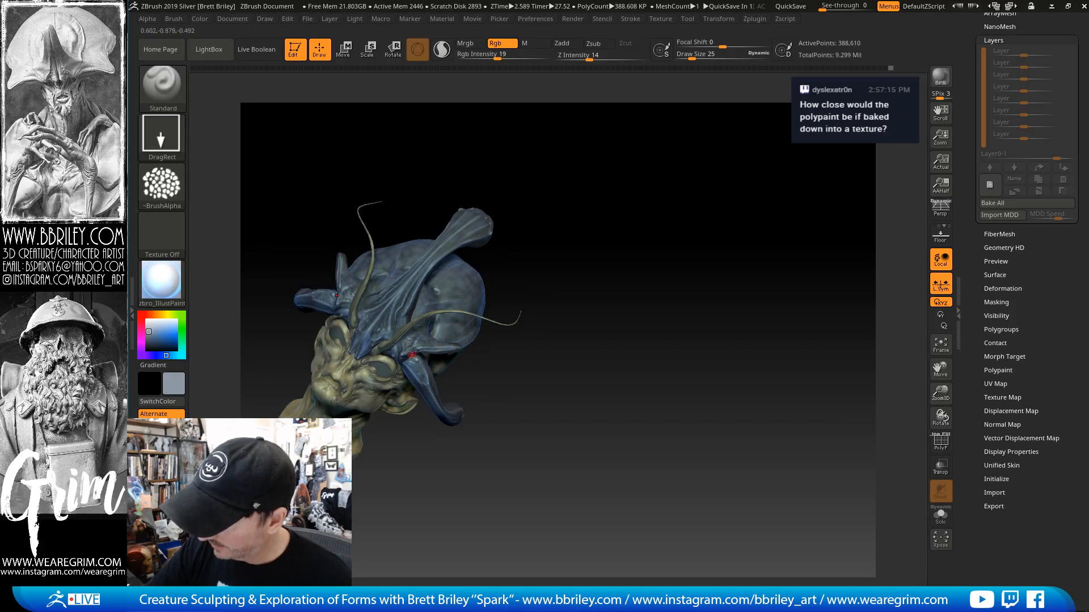
mouse_move(516, 299)
right_down()
mouse_move(600, 301)
mouse_move(584, 306)
mouse_move(549, 279)
right_up()
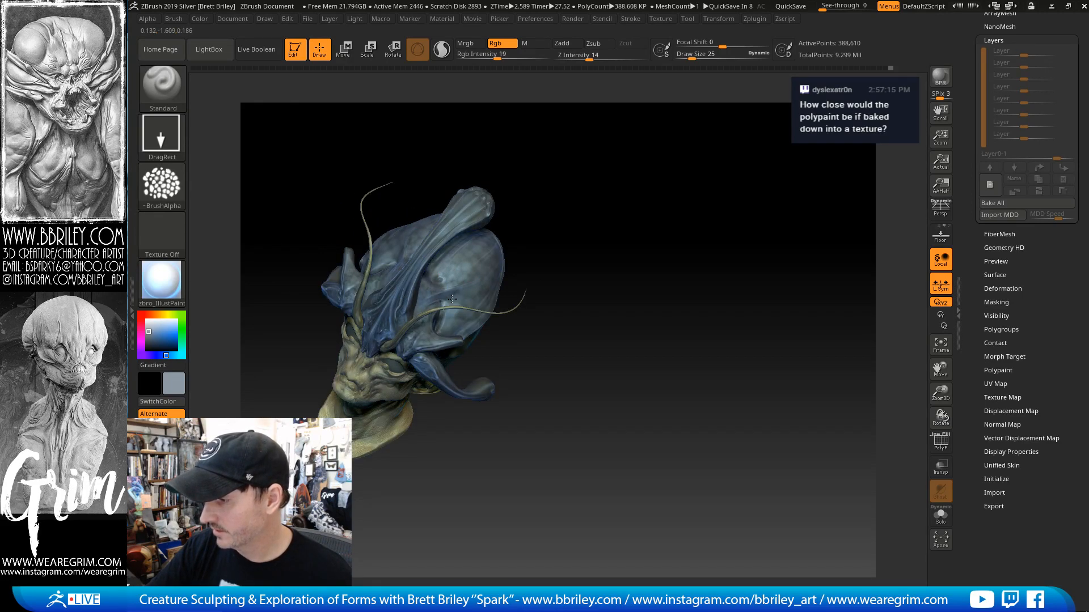
Look over the mottled shell from several angles and save the project file
right_drag(452, 298, 471, 292)
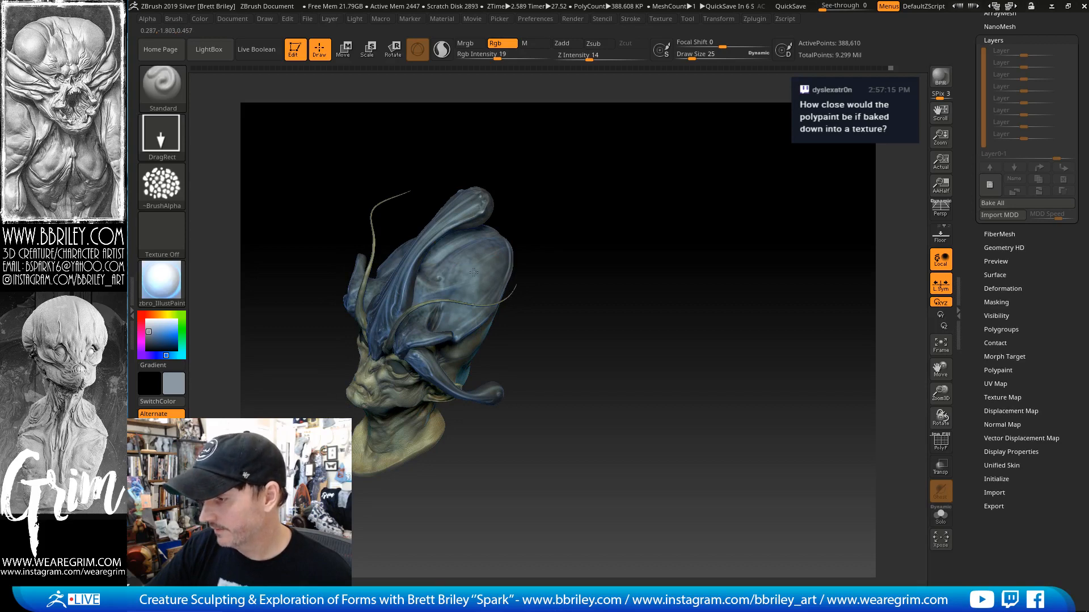
right_drag(544, 216, 477, 253)
key(shift)
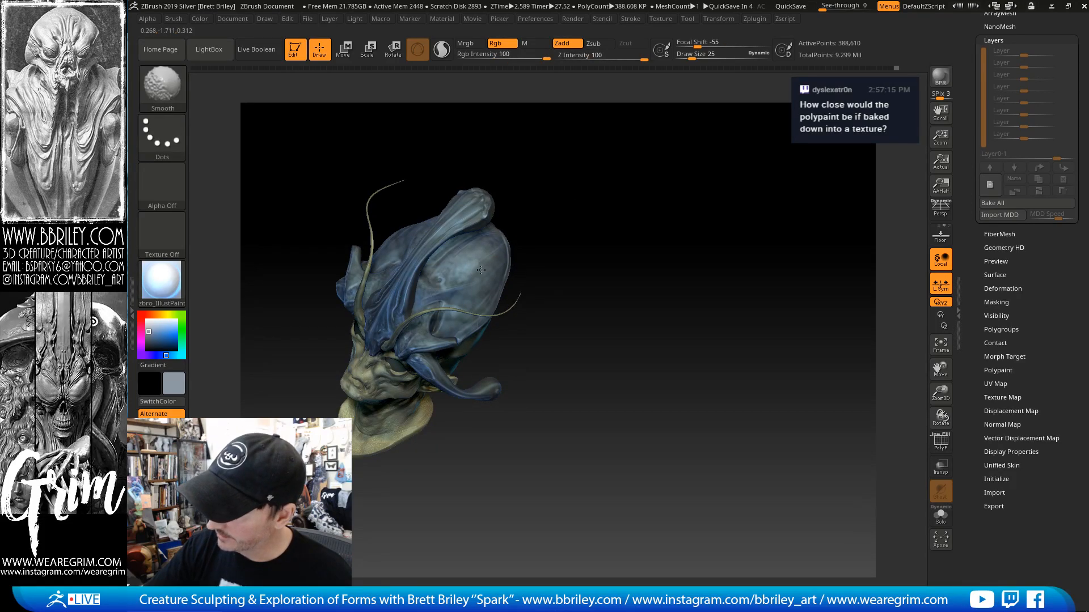
key(ctrl+s)
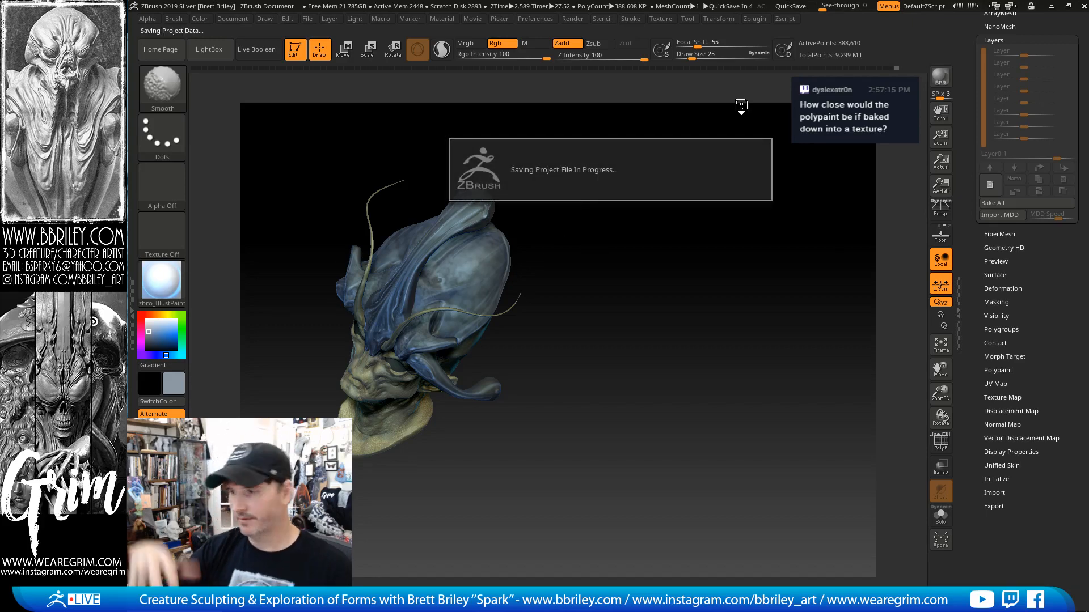
Switch to the Skin_ZSphere3 subtool and stamp the mottled skin pattern over the crest and side horns at Rgb intensity 19
alt+click(391, 318)
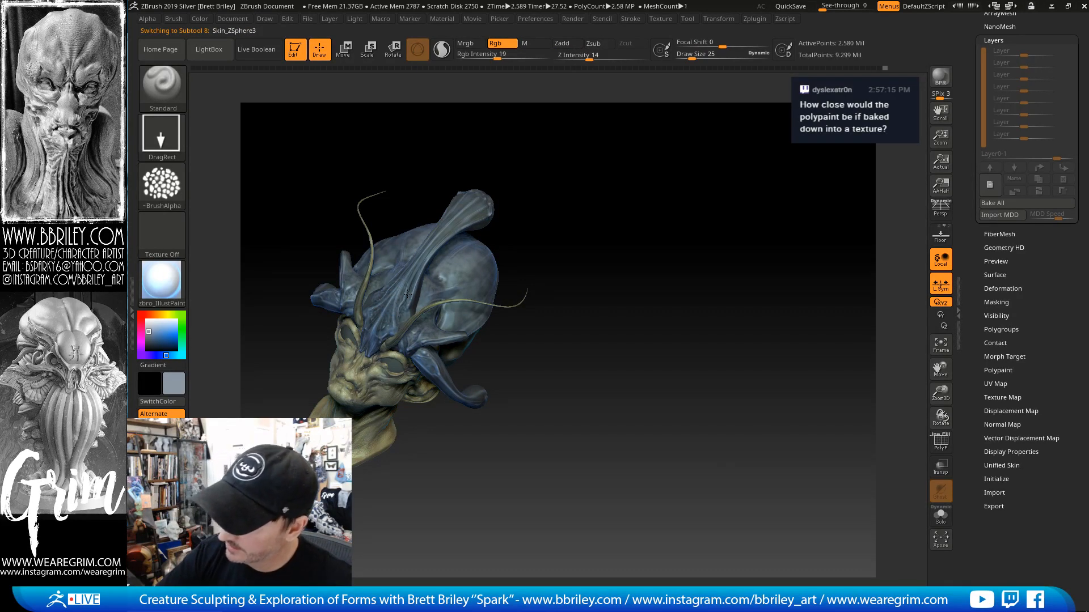
right_drag(422, 268, 408, 299)
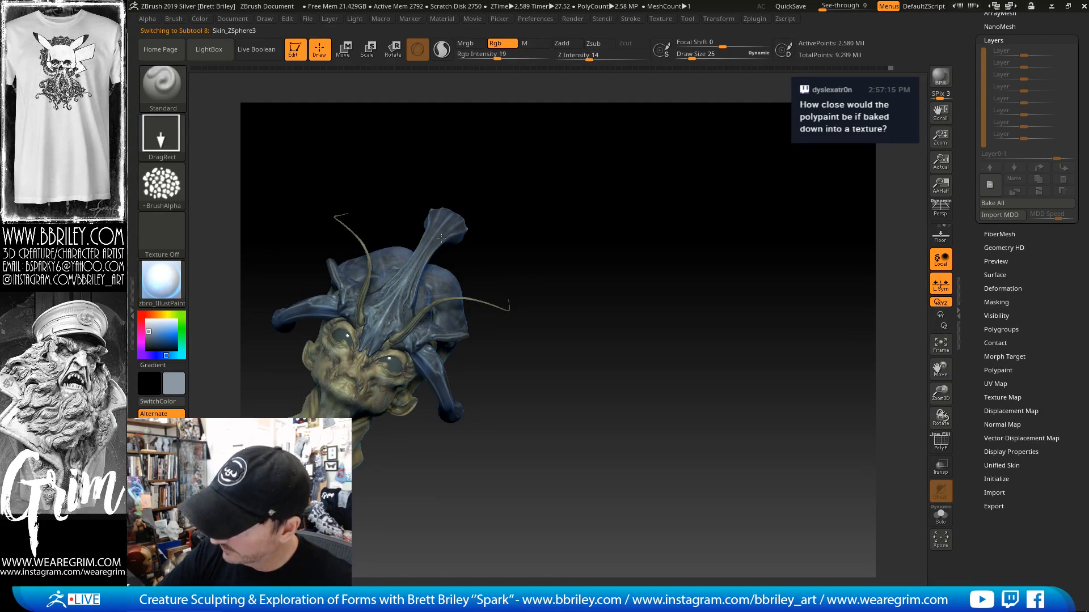
right_drag(493, 187, 456, 227)
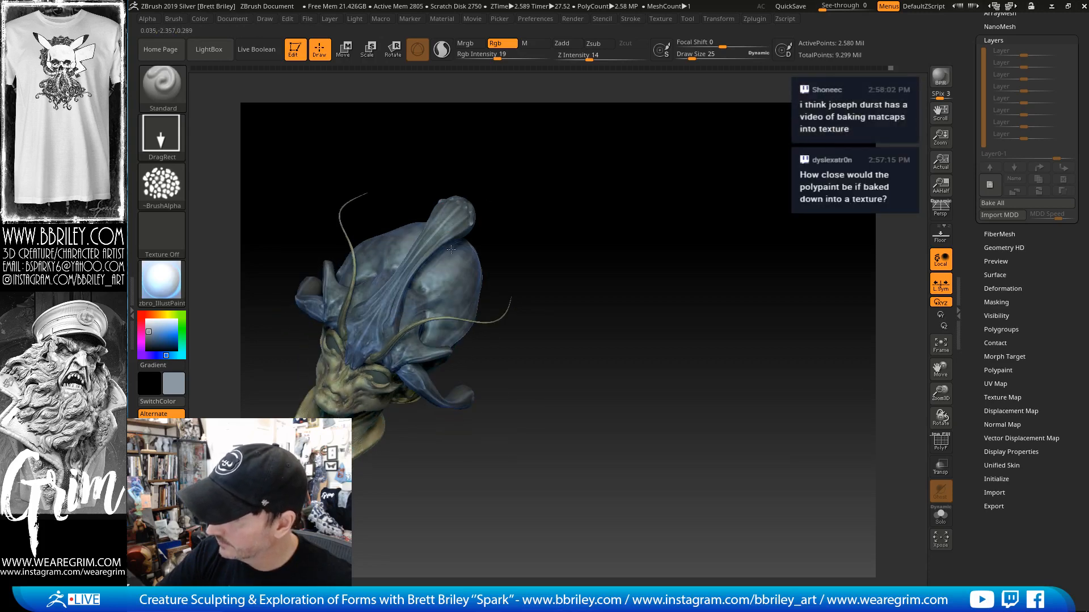
mouse_move(504, 171)
right_down()
mouse_move(470, 219)
mouse_move(423, 253)
right_up()
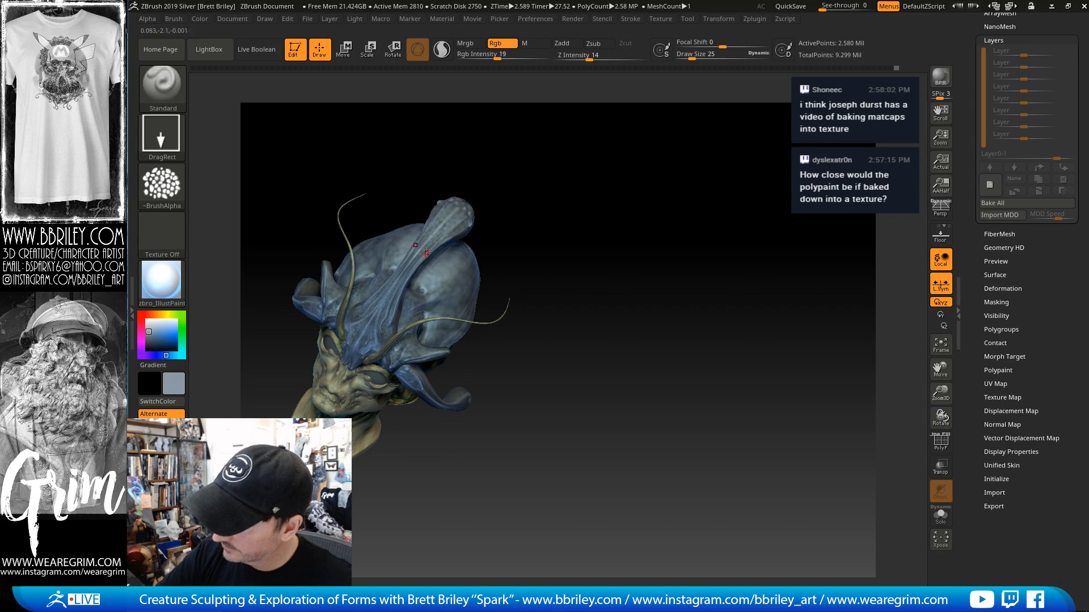
right_drag(528, 282, 357, 336)
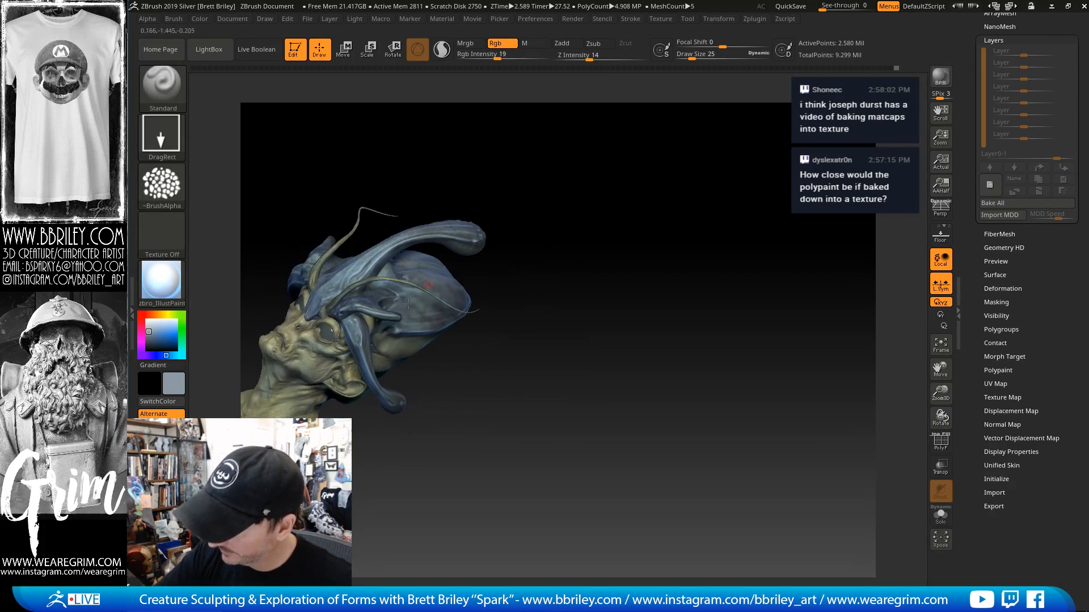
right_drag(461, 393, 366, 354)
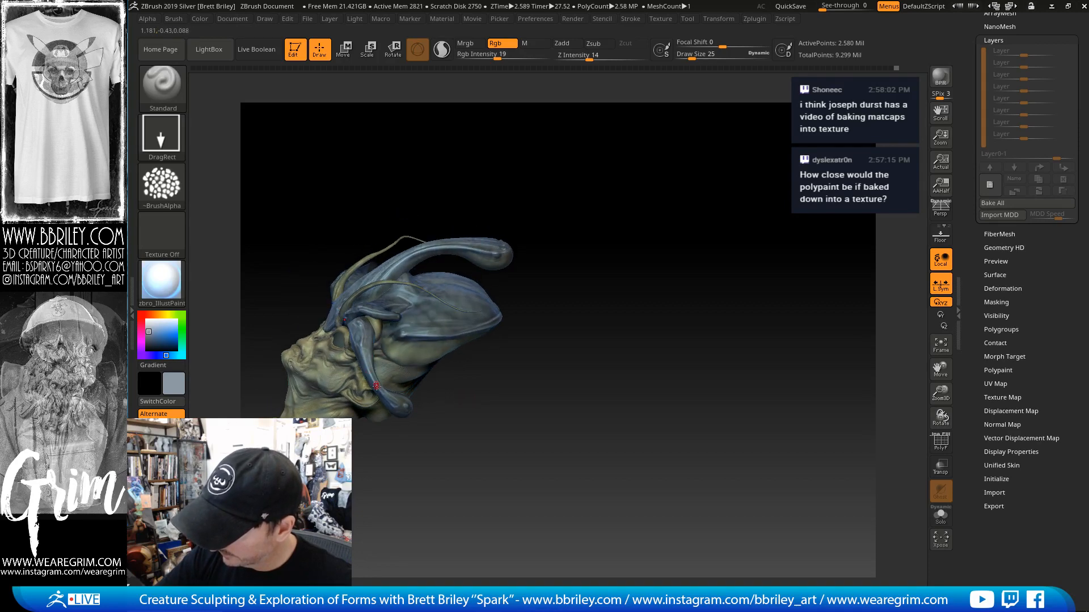
drag(506, 418, 359, 325)
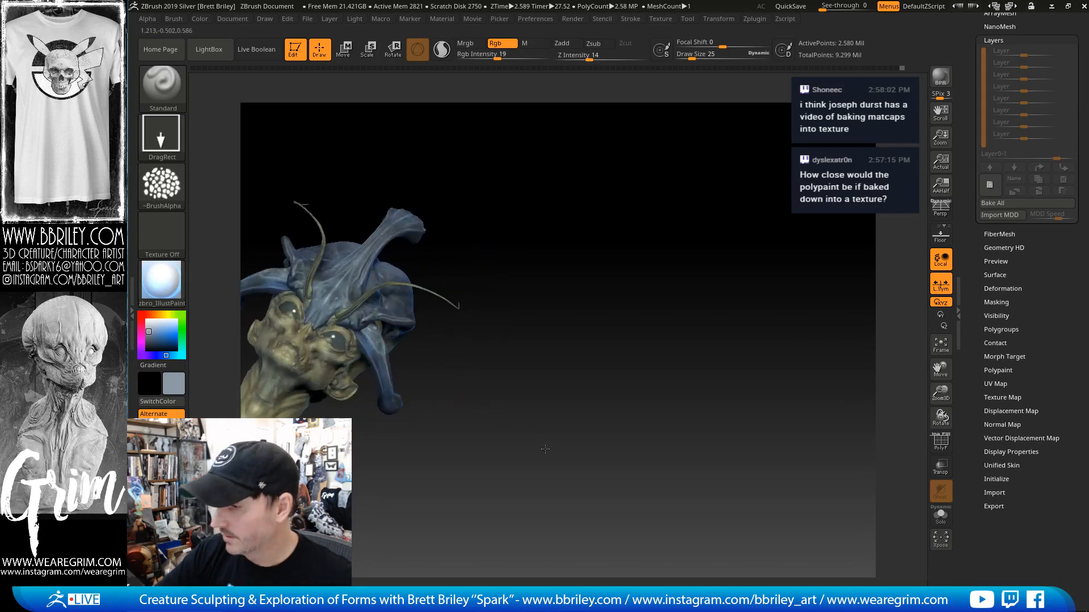
Reselect the Skin_ZSphere3 subtool and fill it with dark bluish grey (R 37, G 40, B 43) at Rgb intensity 10
alt+click(355, 326)
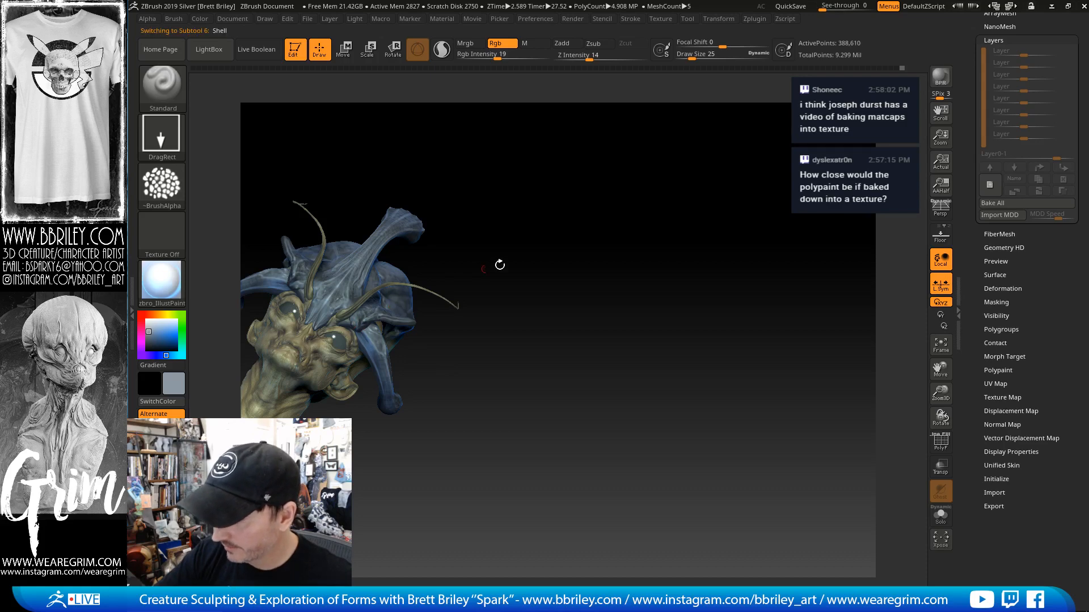
drag(500, 265, 487, 295)
alt+click(393, 360)
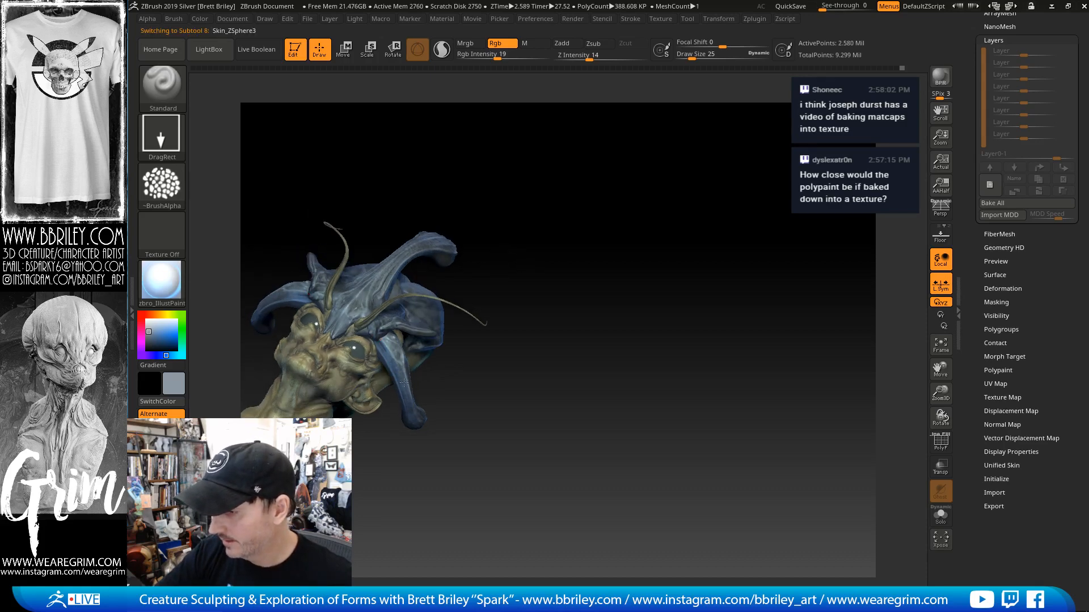
drag(533, 365, 689, 296)
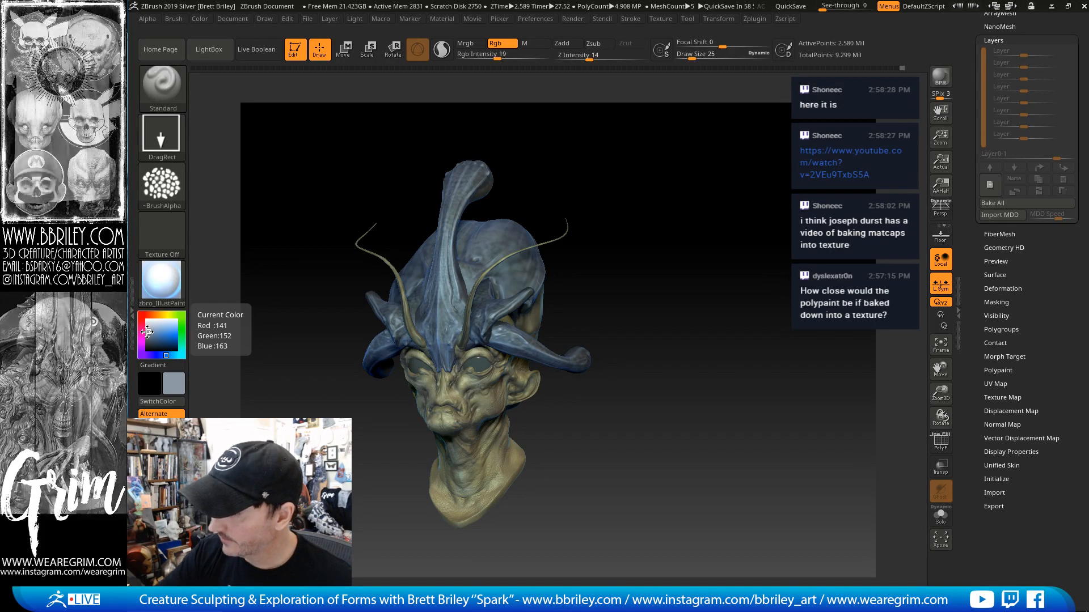
click(151, 341)
drag(150, 340, 147, 346)
drag(499, 59, 487, 59)
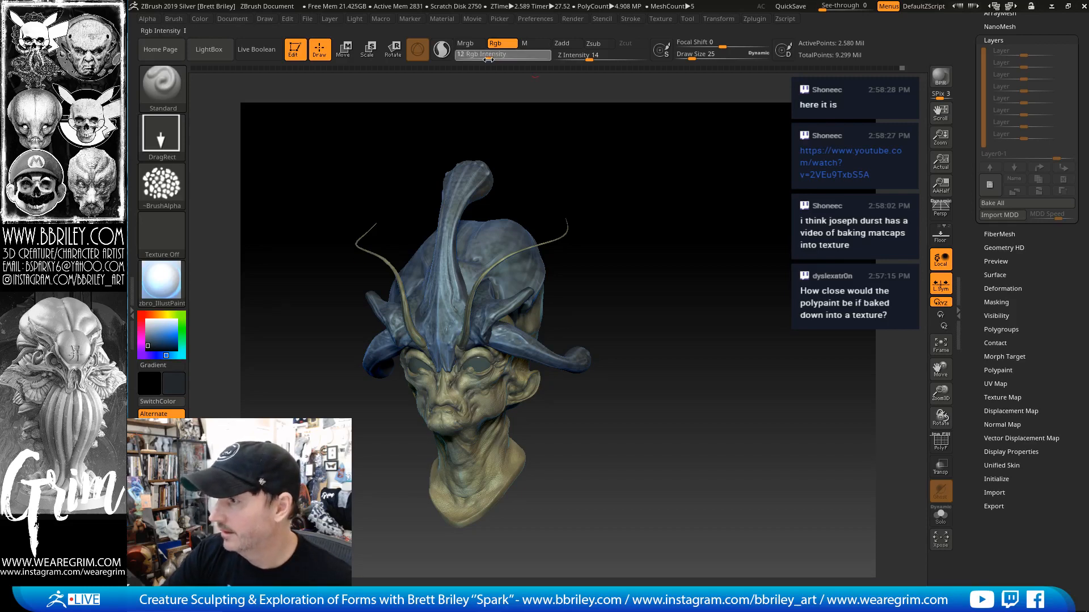
click(201, 18)
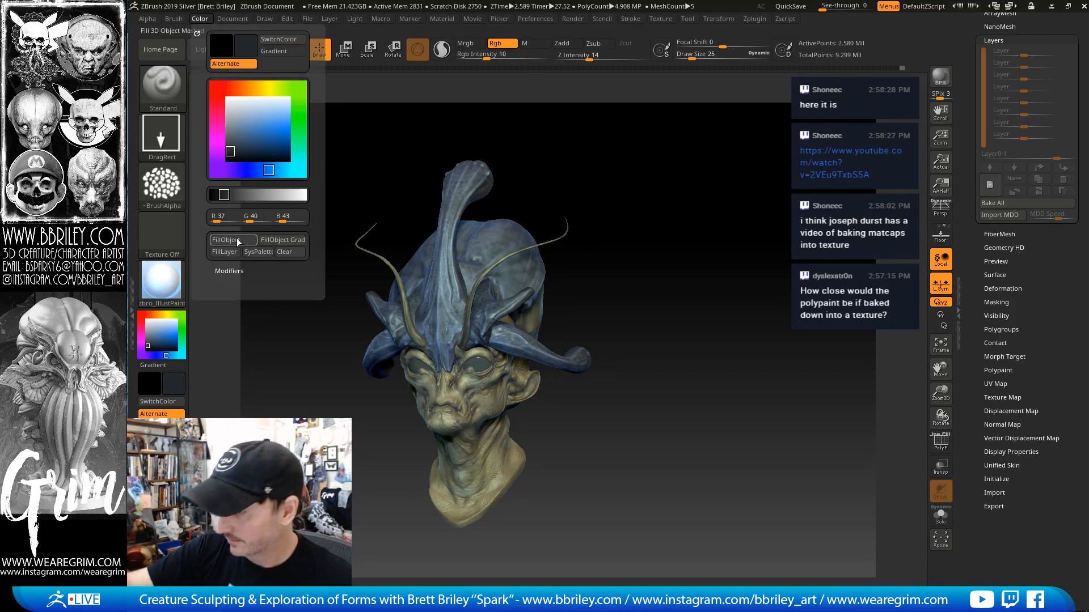
click(238, 240)
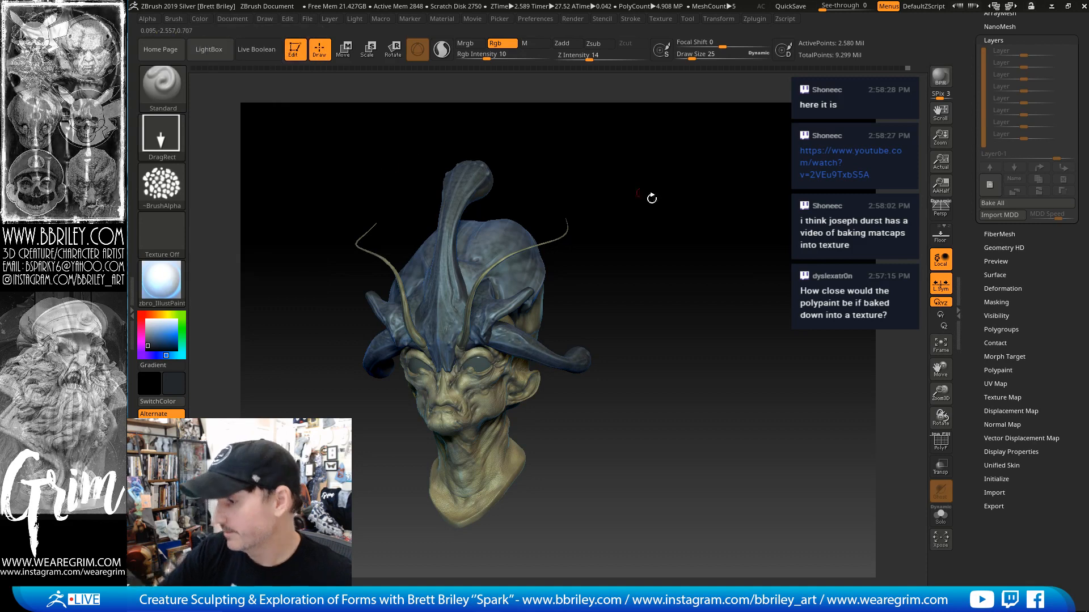
Switch to the Shell subtool and fill it with the same dark bluish grey at Rgb intensity 10
mouse_move(652, 194)
mouse_down()
mouse_move(658, 238)
mouse_move(560, 266)
mouse_up()
alt+click(513, 269)
click(201, 18)
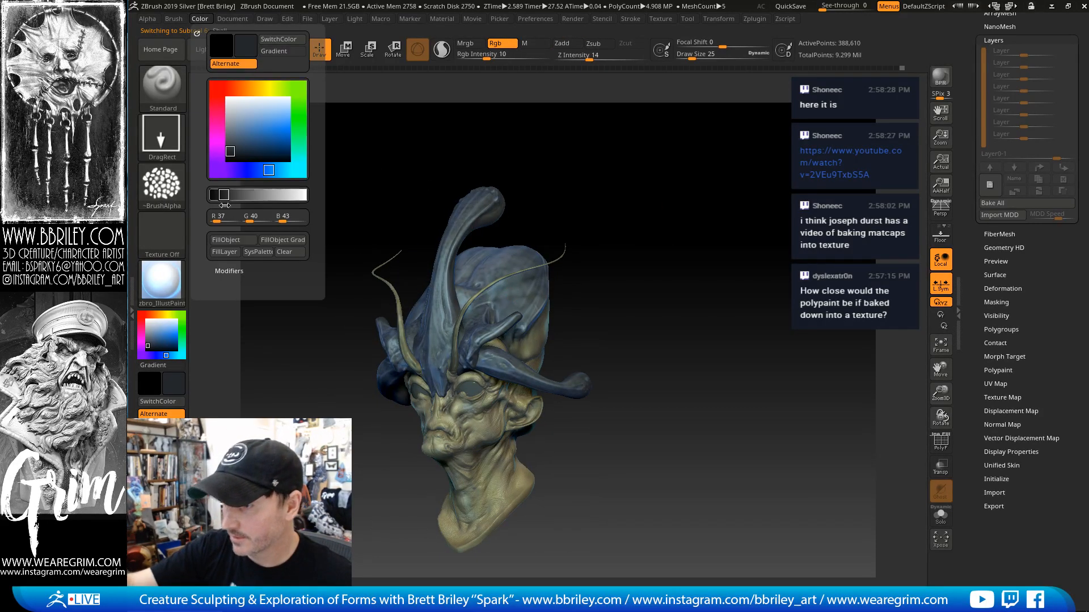
click(227, 241)
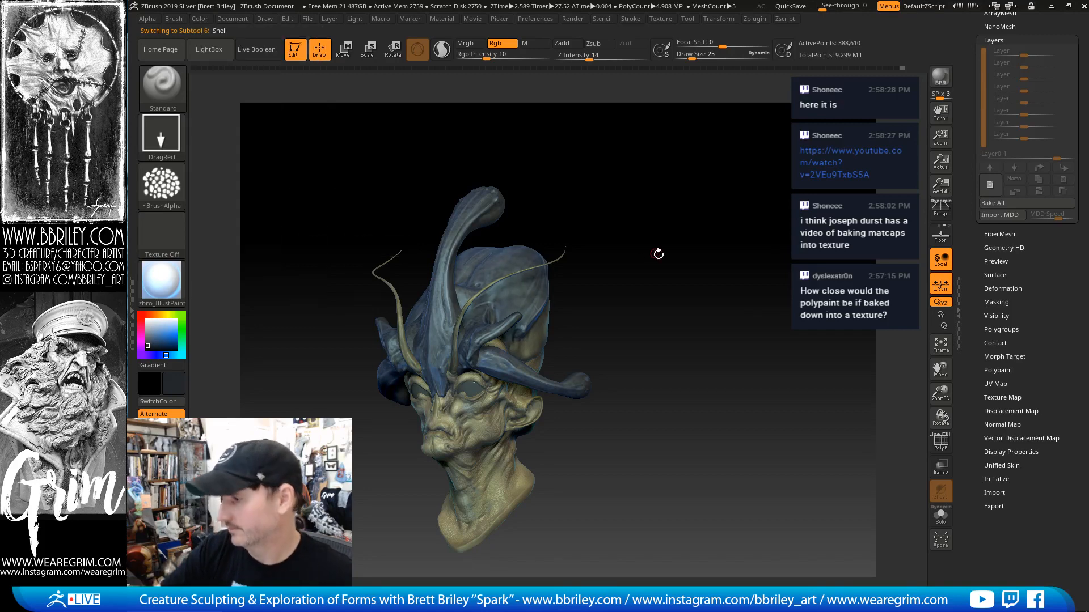
mouse_move(656, 250)
mouse_down()
mouse_move(731, 262)
mouse_move(676, 260)
mouse_move(704, 317)
mouse_up()
mouse_move(584, 220)
mouse_down()
mouse_move(579, 204)
mouse_move(614, 228)
mouse_move(593, 226)
mouse_up()
alt+click(516, 358)
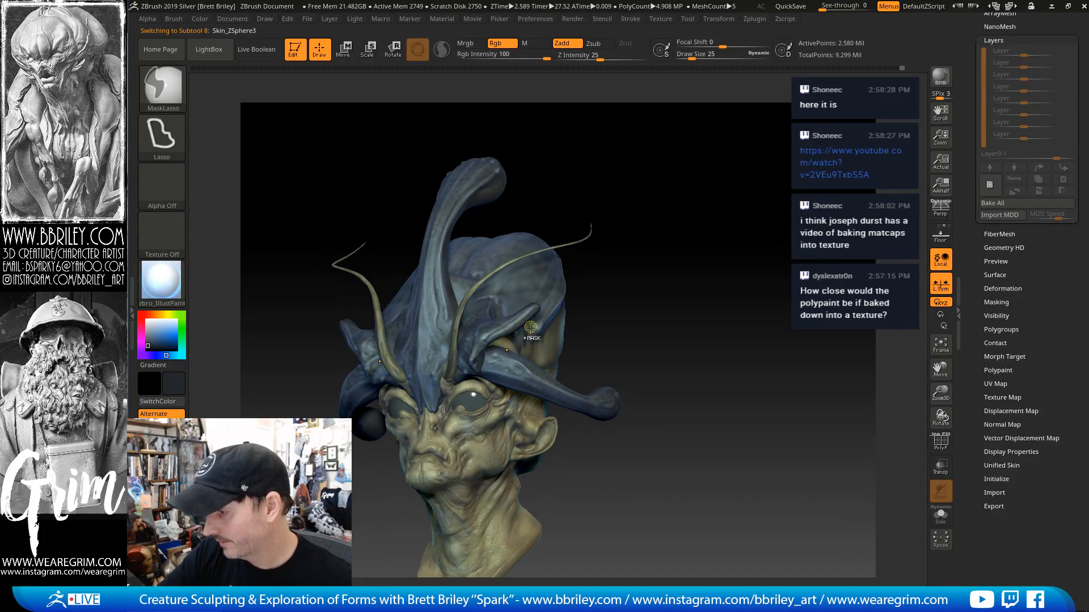
drag(584, 292, 565, 301)
alt+click(525, 289)
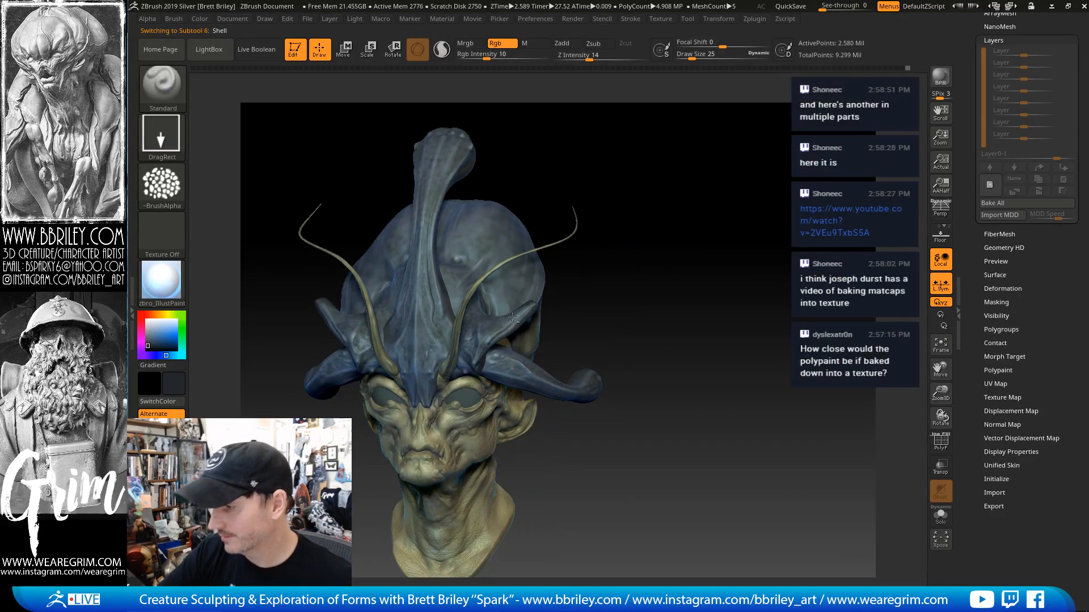
mouse_move(682, 251)
mouse_down()
mouse_move(727, 253)
mouse_move(621, 233)
mouse_up()
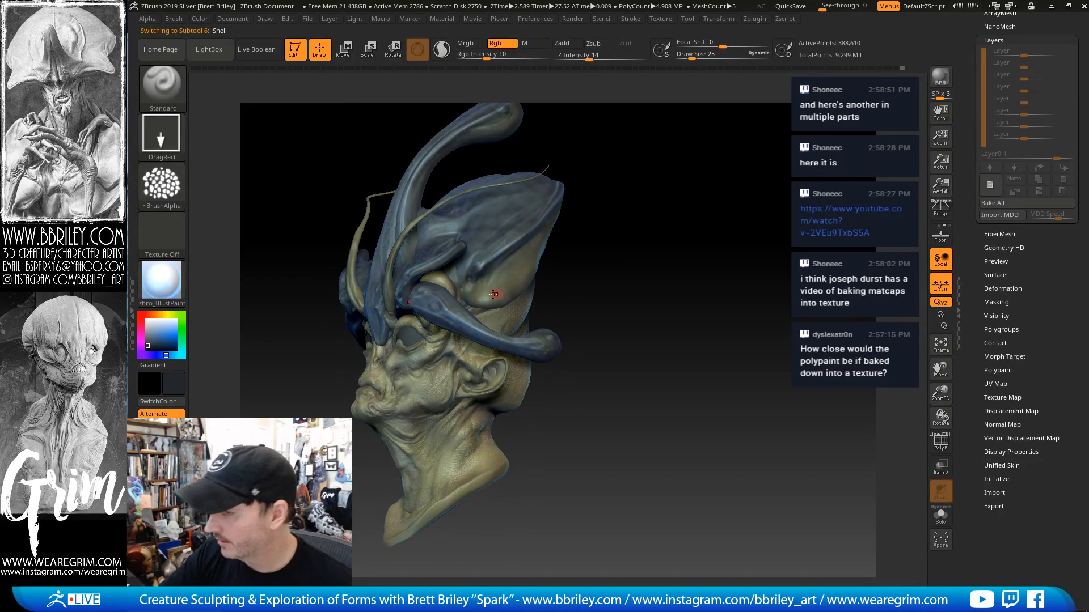
Sample a light beige skin tone from the side of the head and switch to the Head_new3 subtool
key(c)
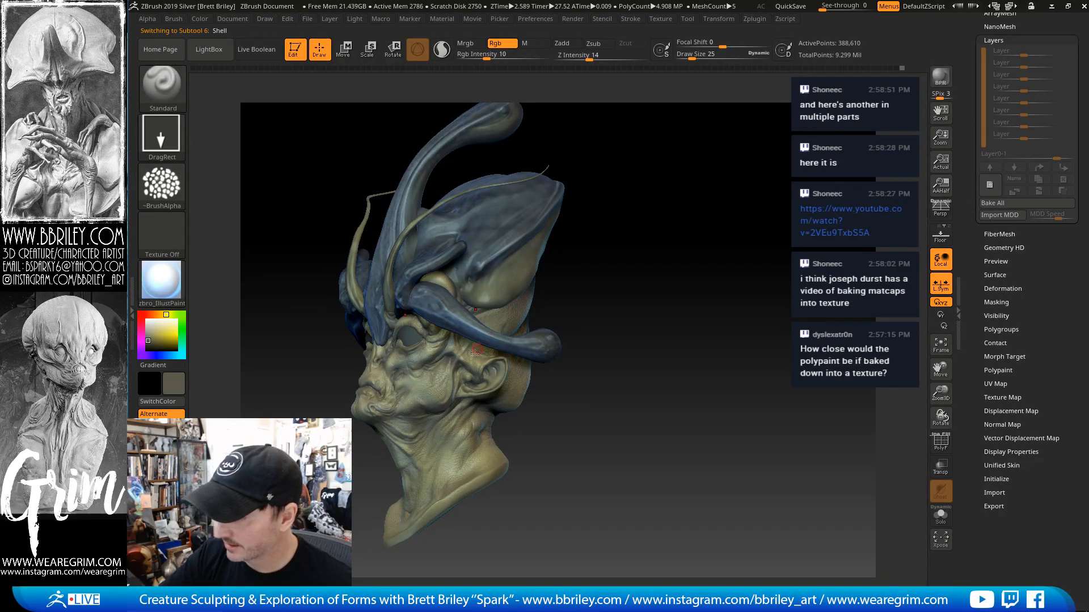
key(c)
key(c)
key(c)
key(c)
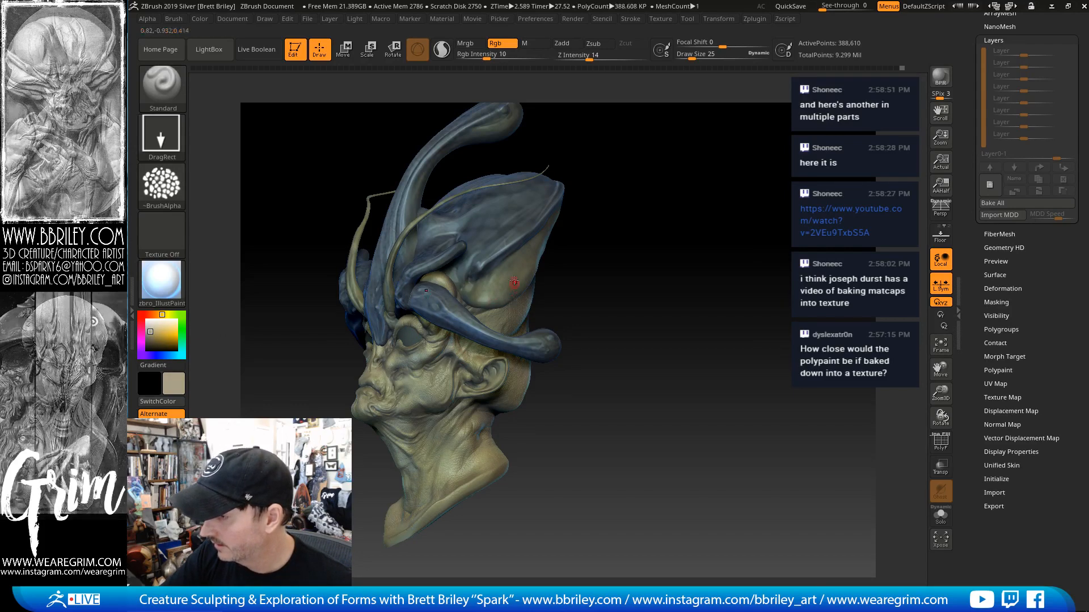
alt+click(491, 319)
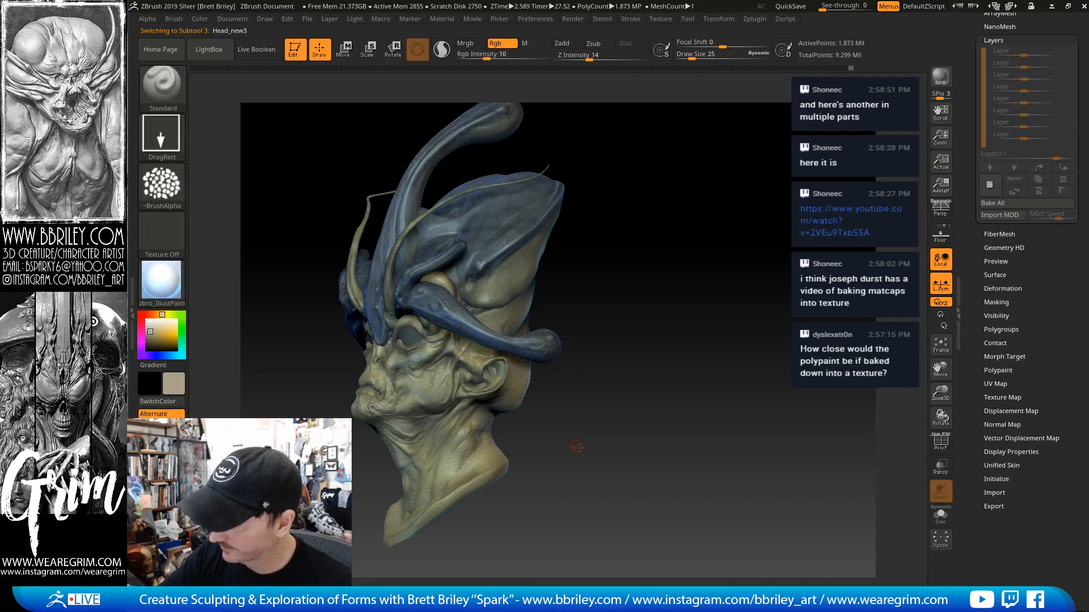
drag(577, 447, 378, 373)
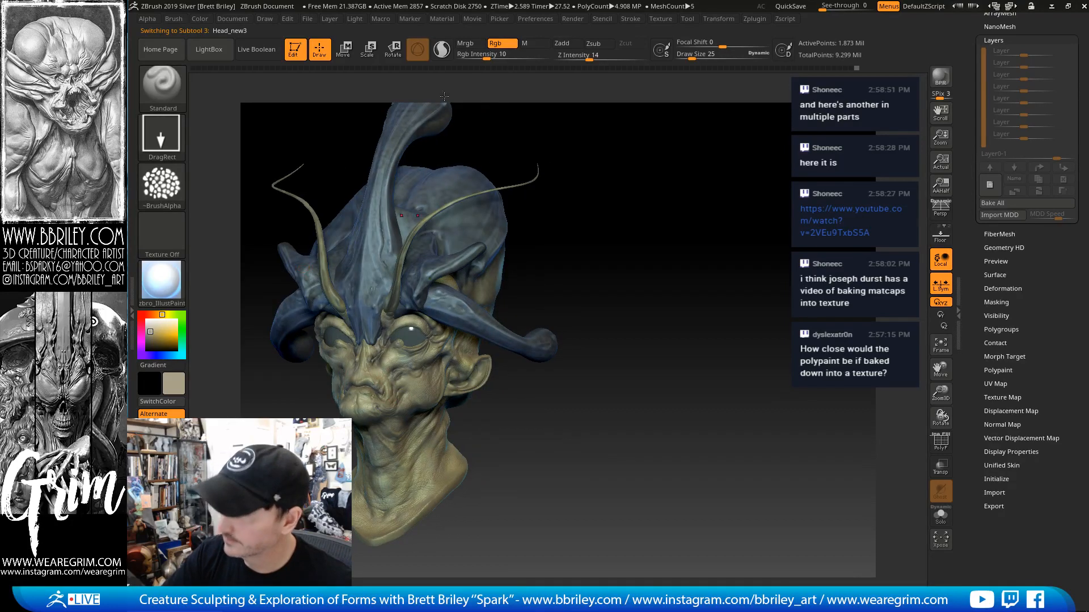
Raise the Rgb intensity to 25 and shift the current colour to a dark reddish brown
drag(487, 57, 503, 58)
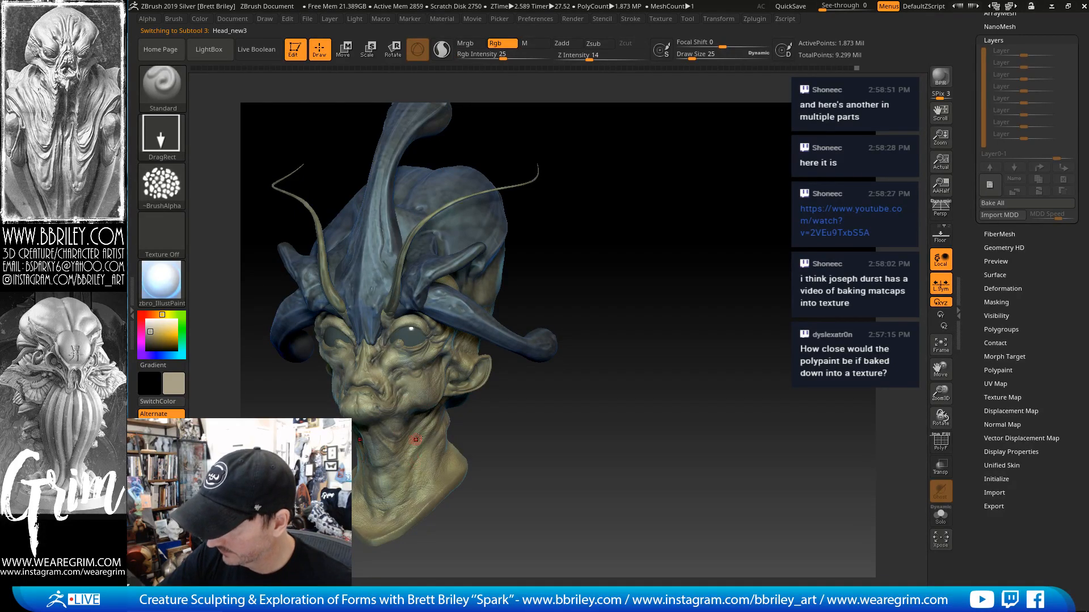
alt+drag(561, 442, 510, 381)
click(149, 315)
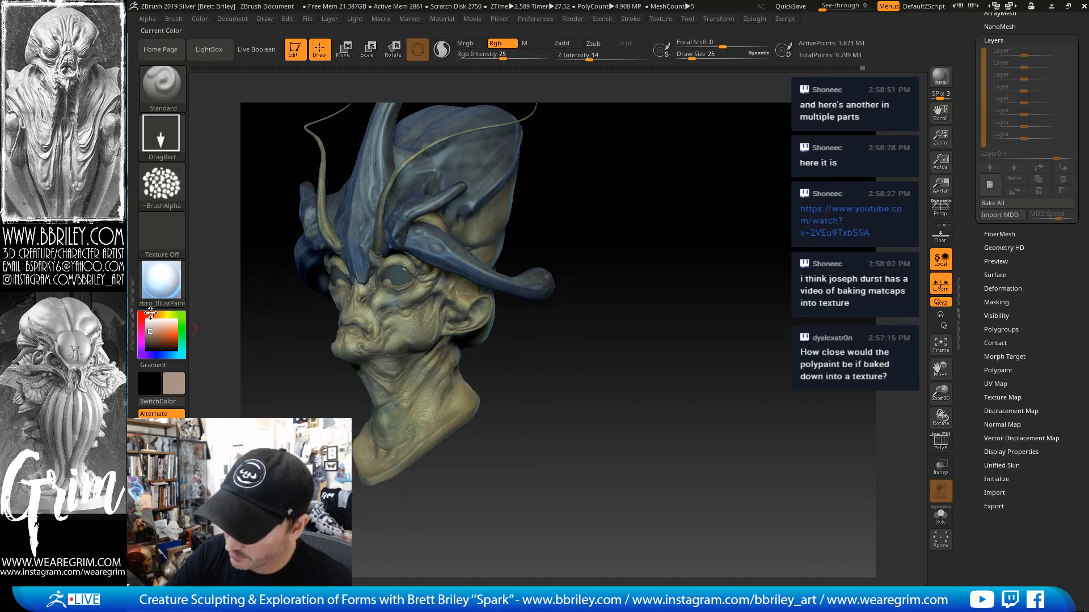
drag(154, 335, 150, 342)
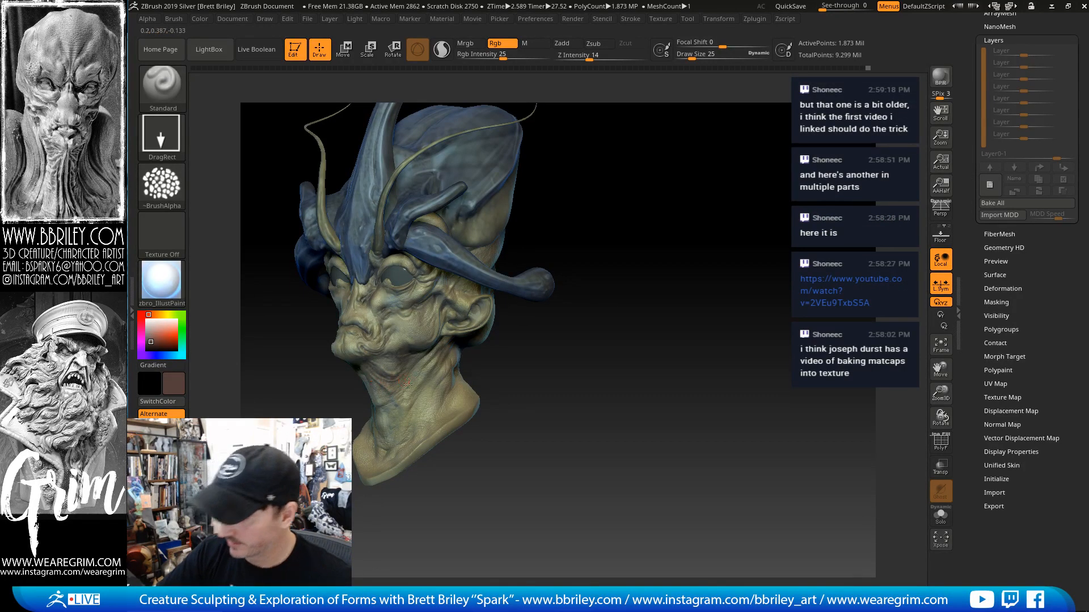
Stamp the reddish brown mottled pattern over the neck, around the eyes and across the cheeks of the head
drag(558, 170, 604, 238)
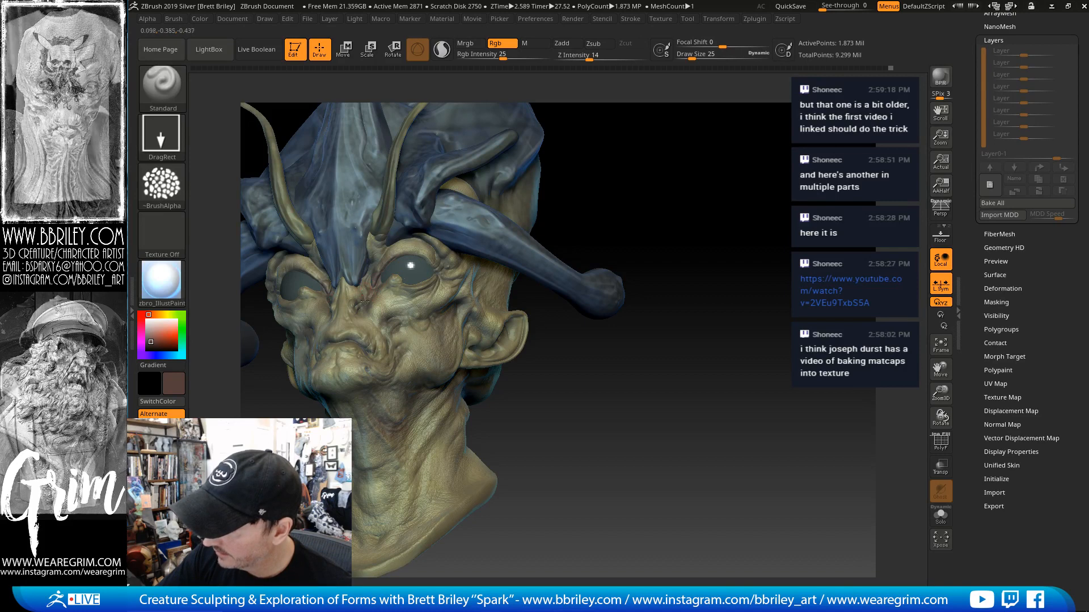
drag(631, 205, 423, 279)
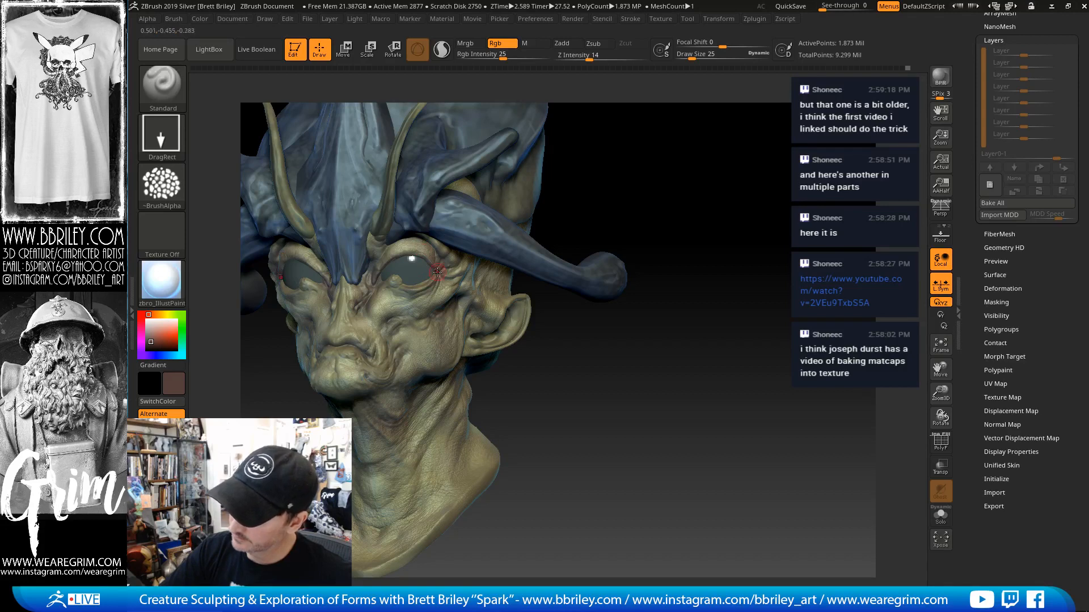
drag(575, 403, 489, 320)
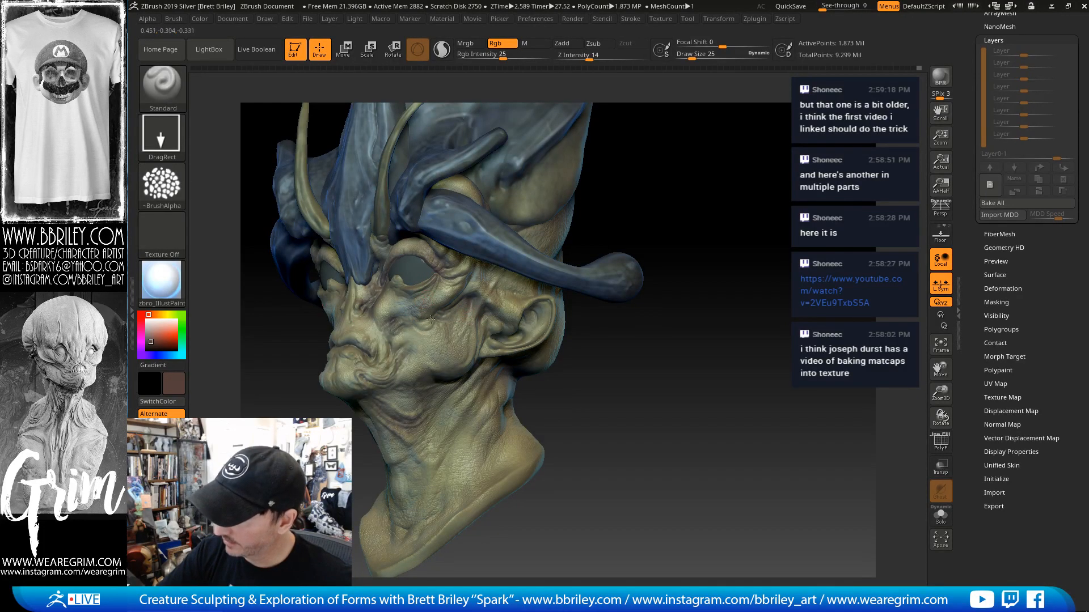
key(ctrl+z)
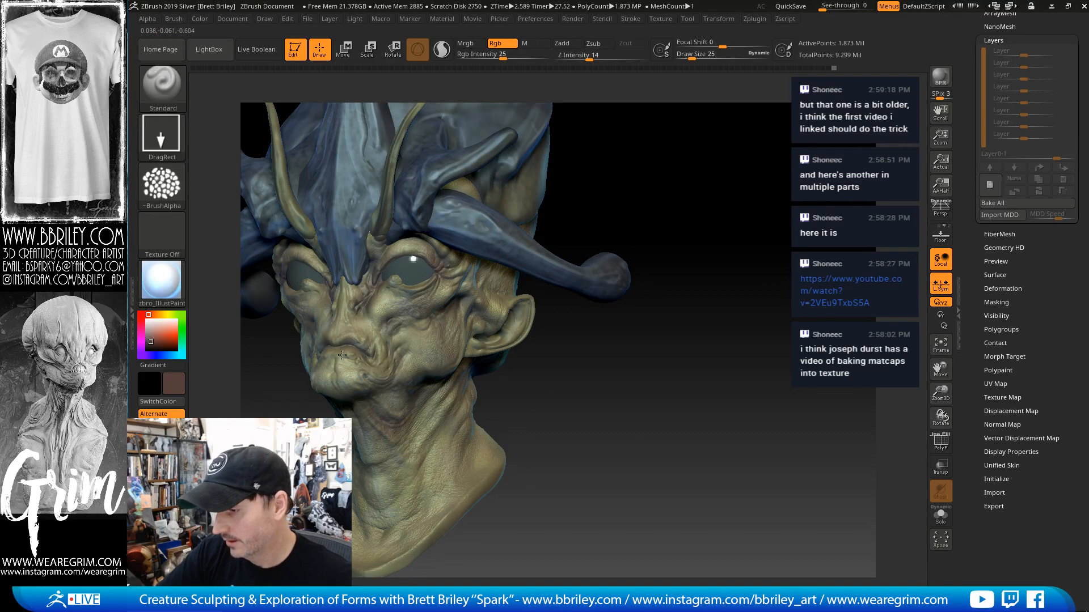
key(ctrl+shift+z)
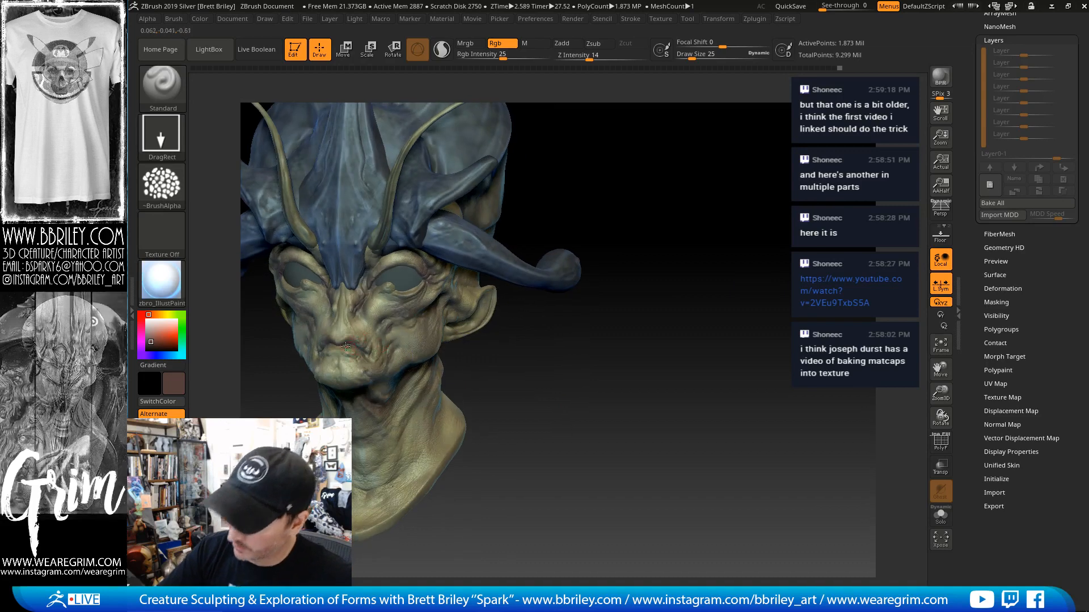
Stamp small reddish brown patches of the pattern on the lips and around the mouth and chin
drag(342, 351, 349, 344)
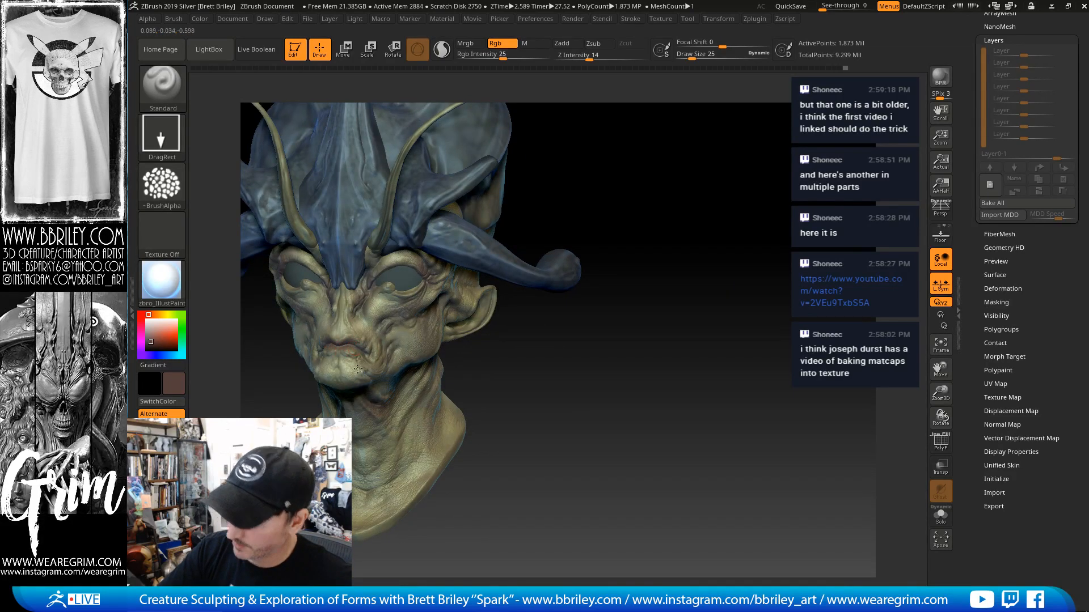
drag(530, 427, 476, 425)
drag(364, 384, 360, 374)
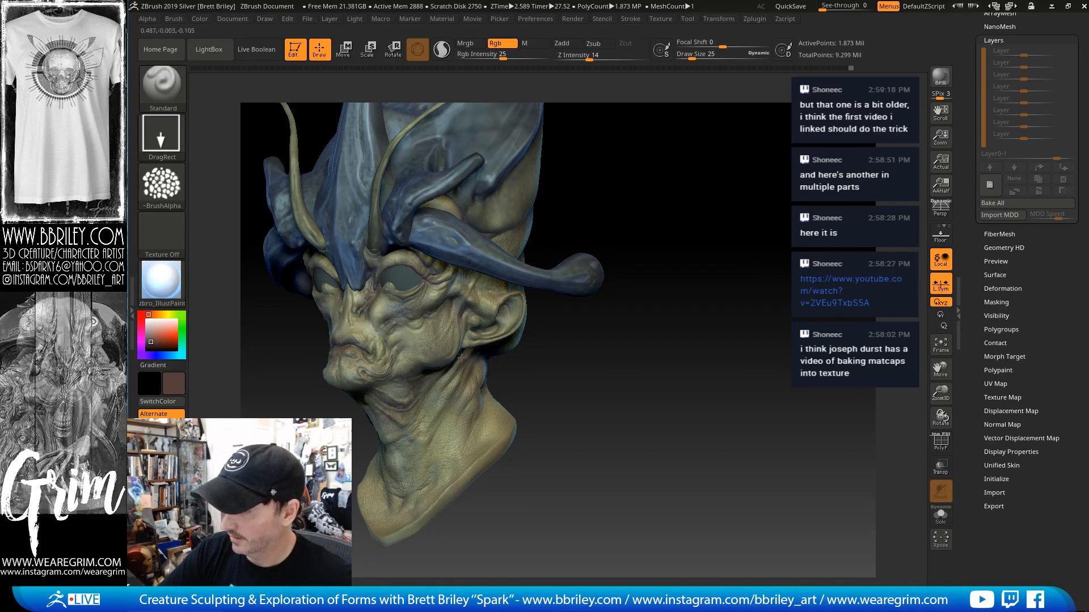
Stamp the reddish brown mottled pattern over the ears, the sides of the head and the neck
drag(475, 329, 487, 338)
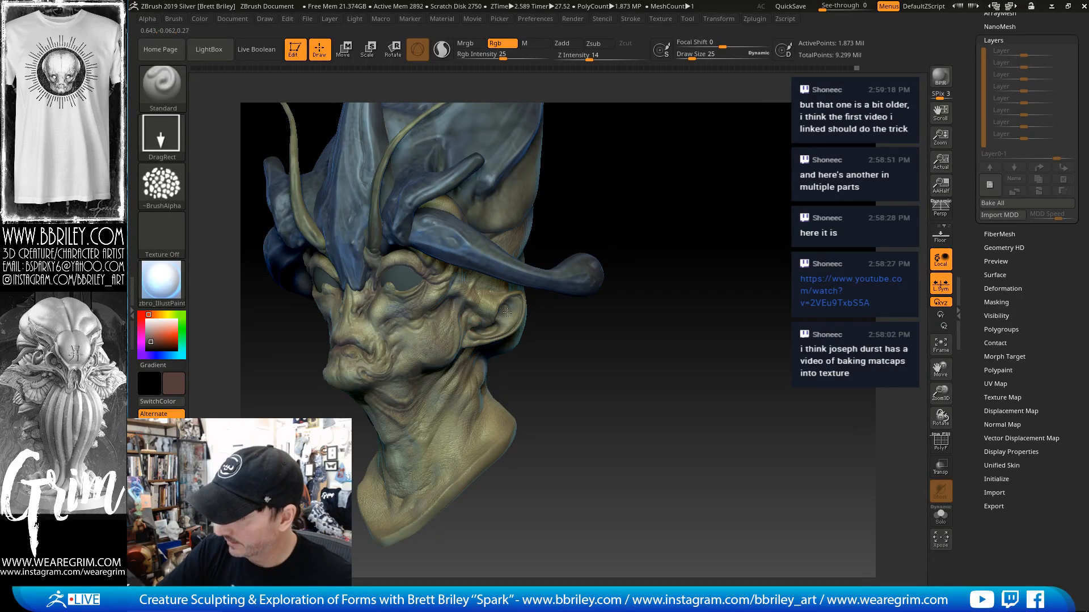
mouse_move(539, 310)
mouse_down()
mouse_move(496, 335)
mouse_move(511, 326)
mouse_up()
mouse_move(481, 327)
right_down()
mouse_move(495, 328)
mouse_move(465, 304)
right_up()
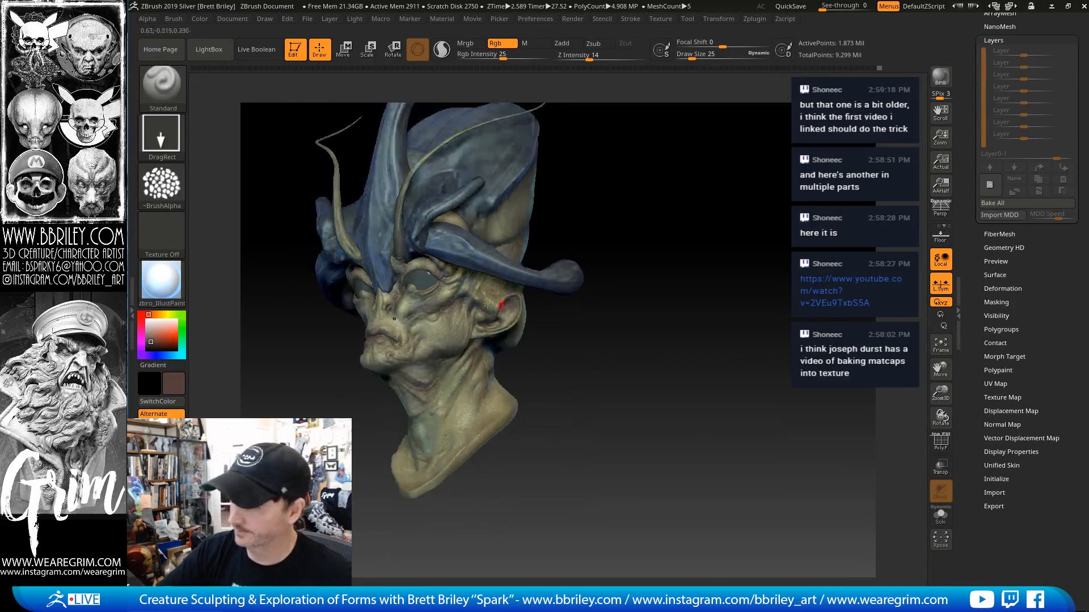
drag(475, 292, 448, 287)
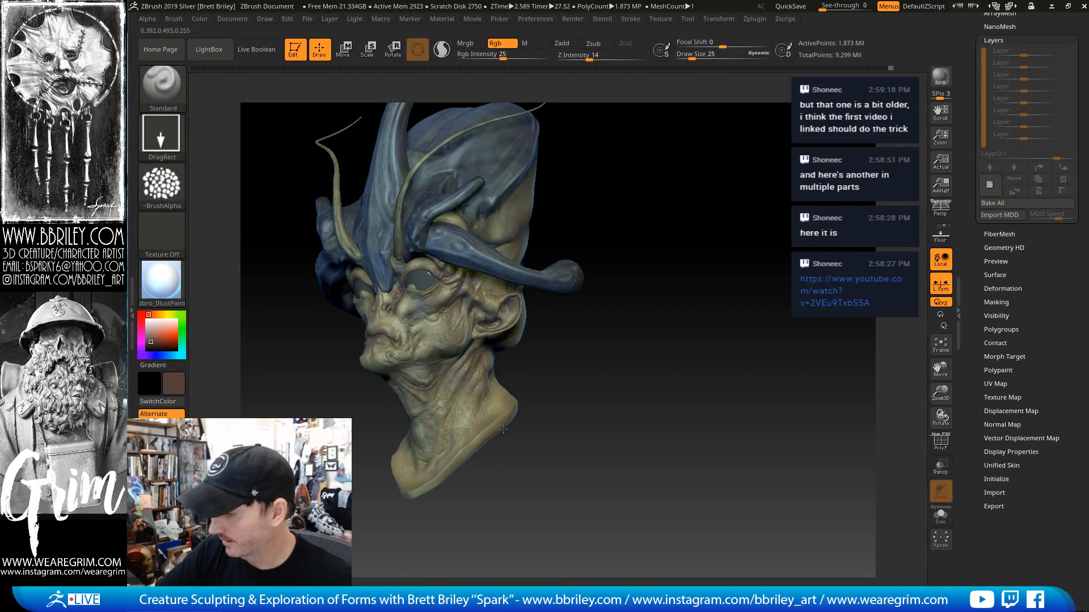
drag(503, 430, 498, 338)
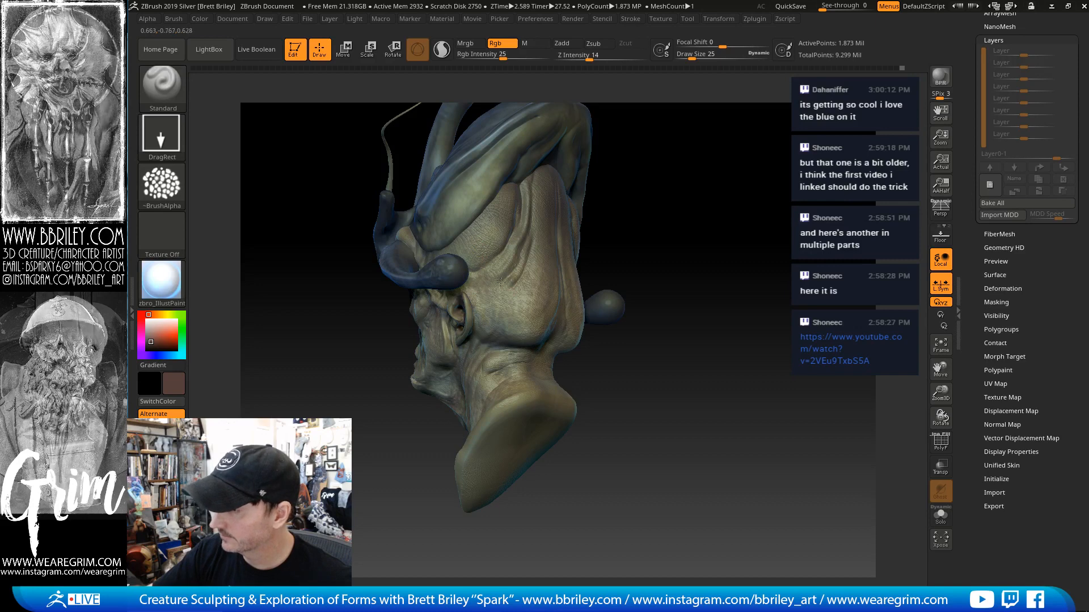
Switch to the Shell subtool and sample the dark reddish brown from the side of the face as the current colour
drag(602, 250, 564, 258)
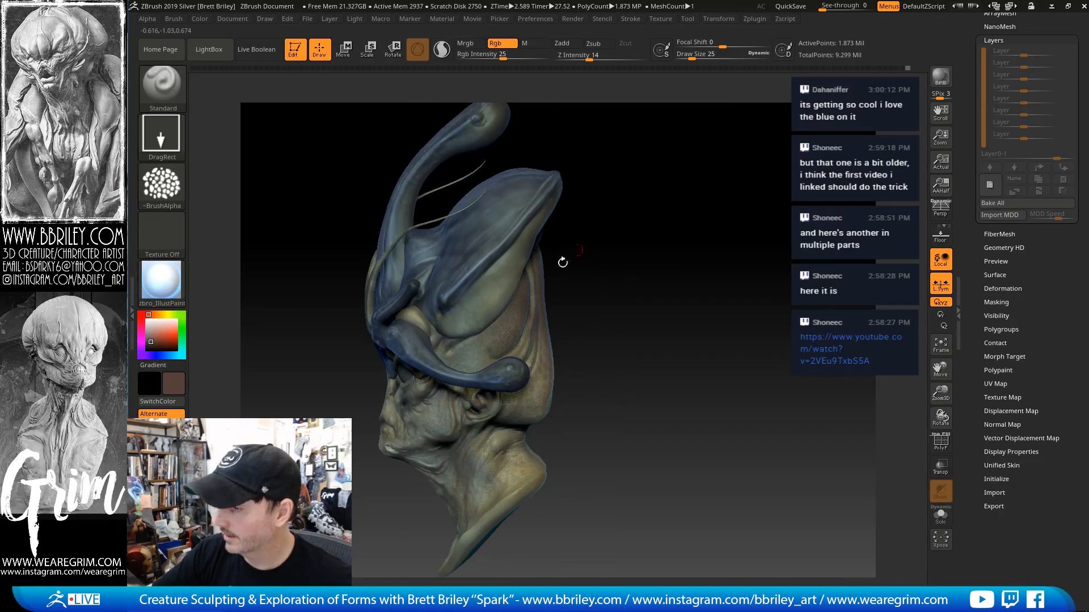
alt+click(473, 321)
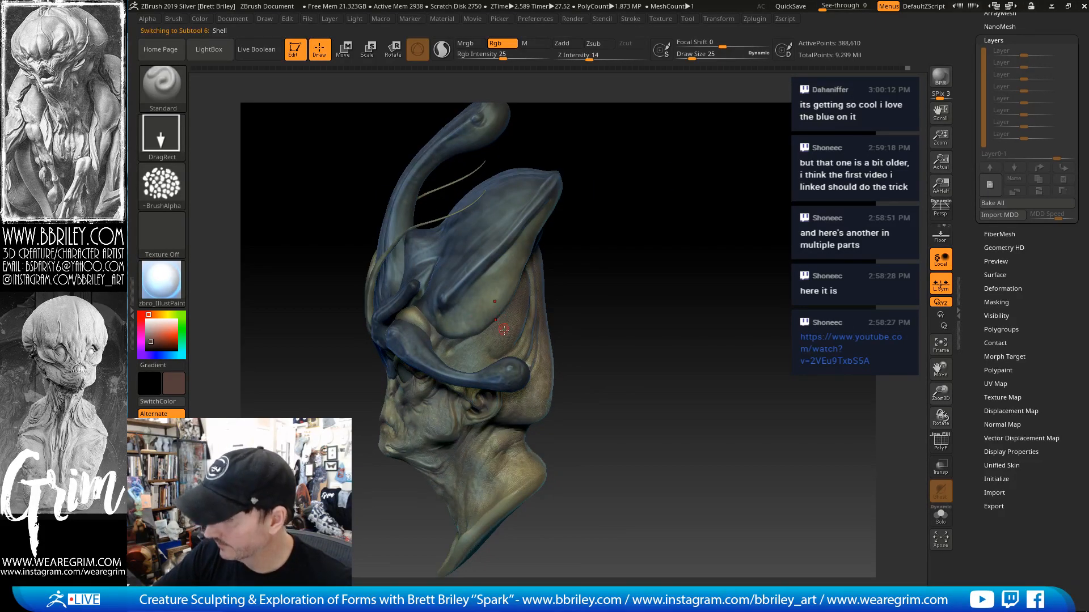
right_drag(504, 330, 537, 344)
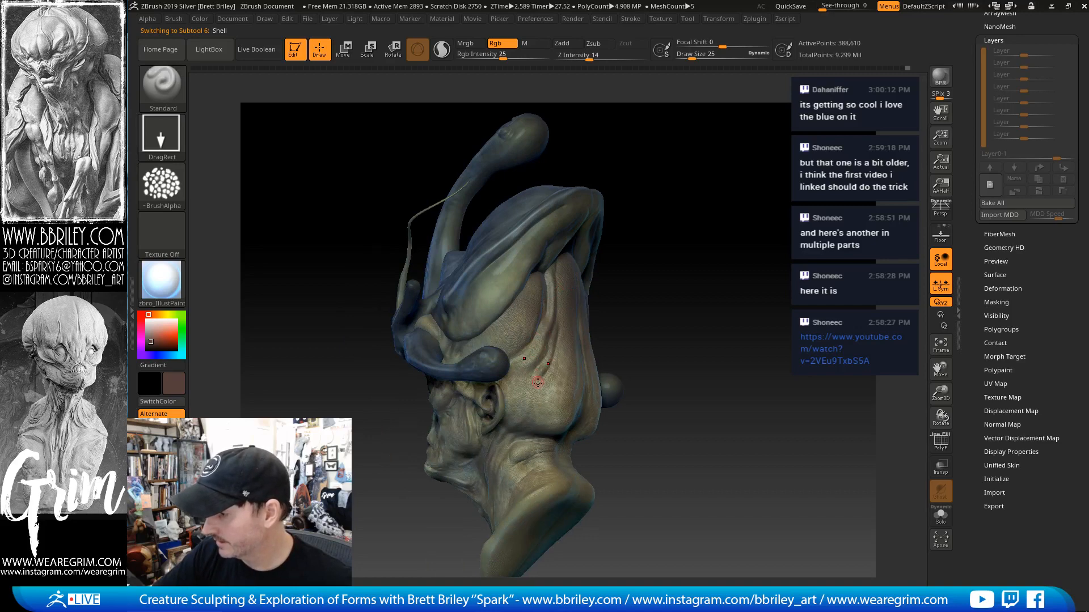
key(c)
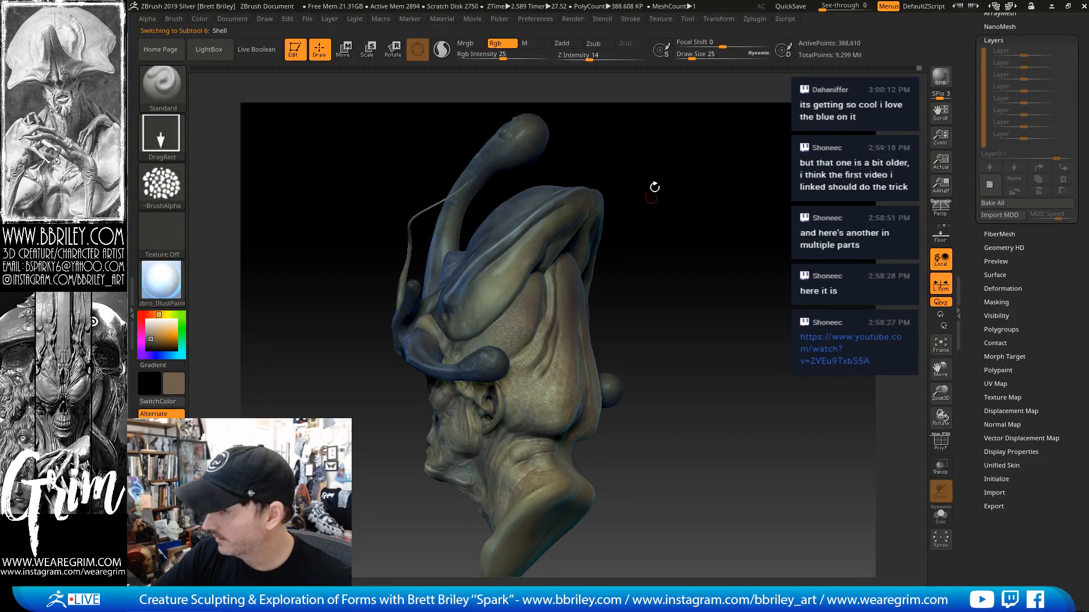
right_drag(655, 187, 544, 262)
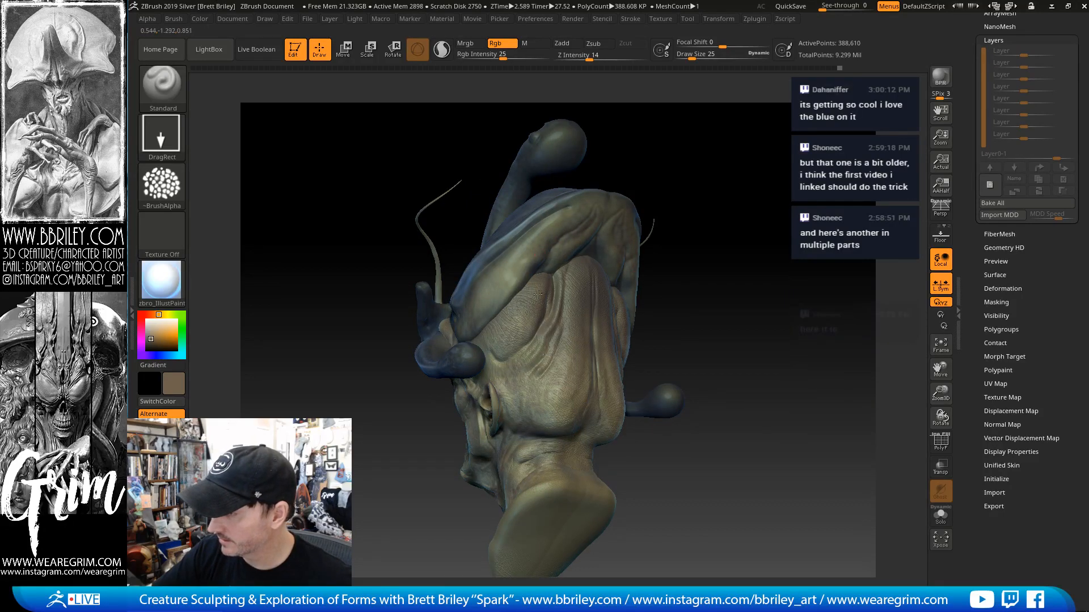
right_drag(686, 175, 680, 171)
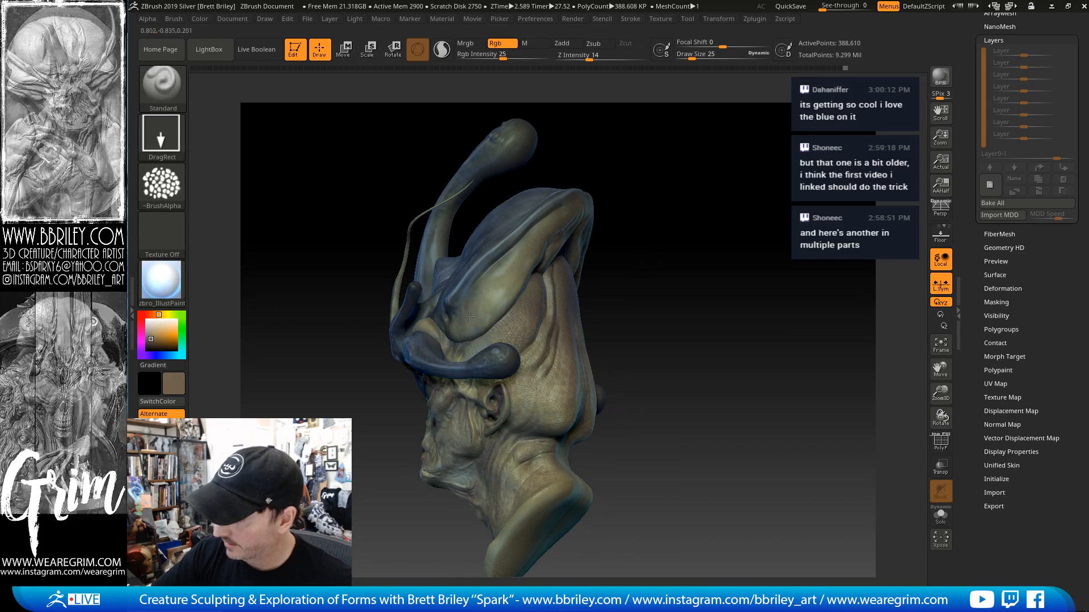
drag(680, 171, 732, 149)
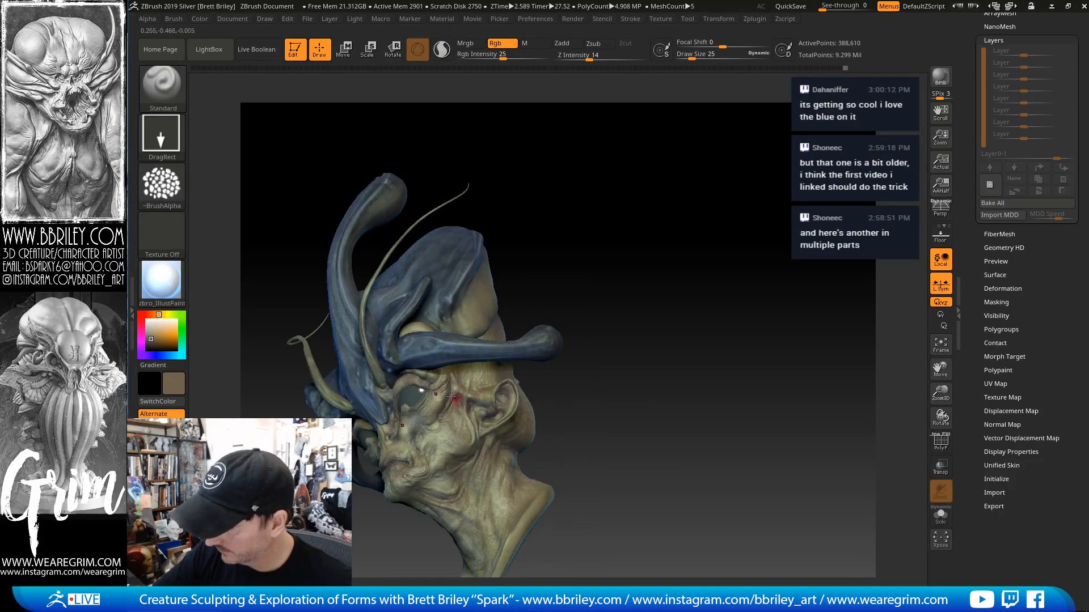
key(c)
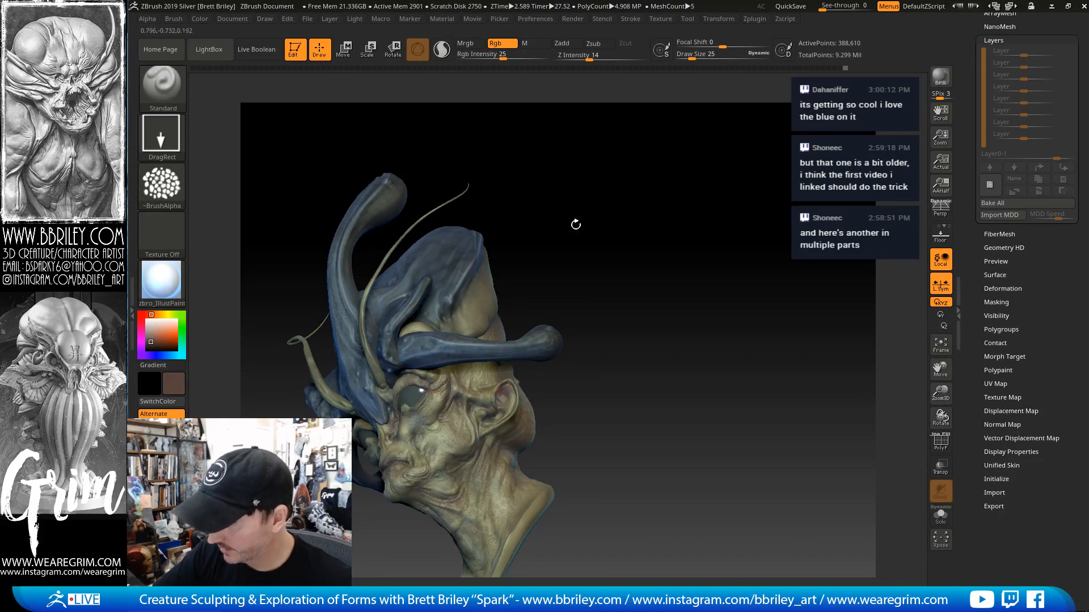
Stamp the reddish brown pattern over the pale underside and back folds of the shell
drag(577, 224, 505, 299)
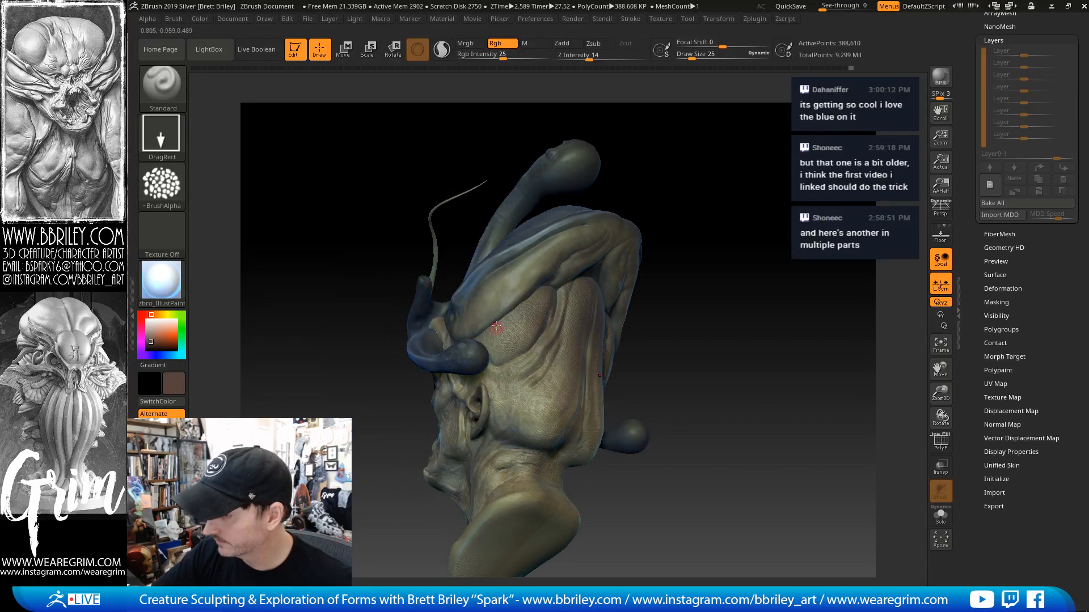
drag(553, 256, 619, 198)
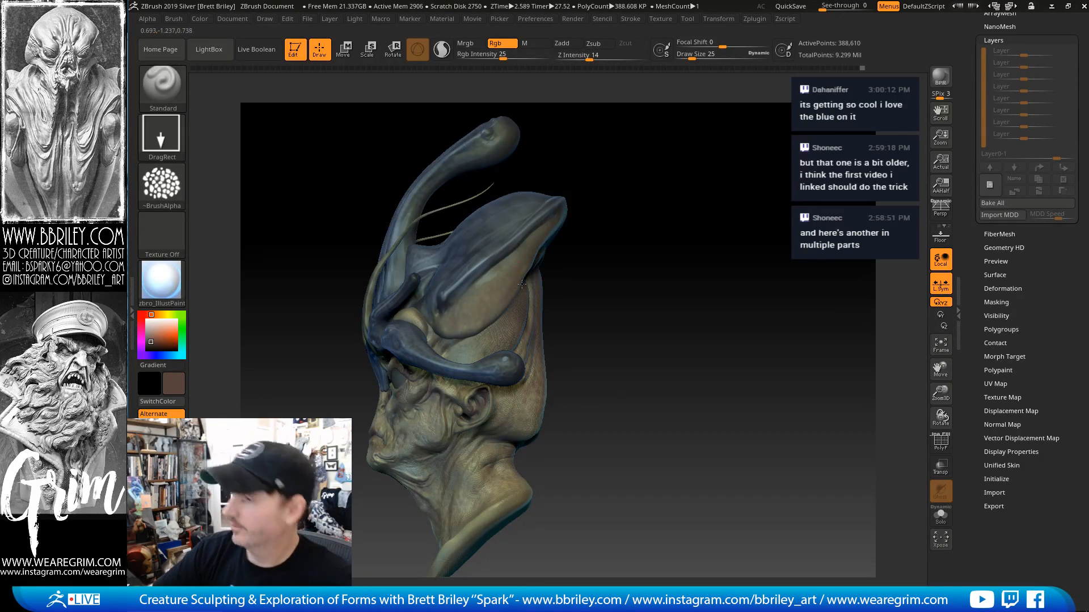
drag(533, 252, 426, 327)
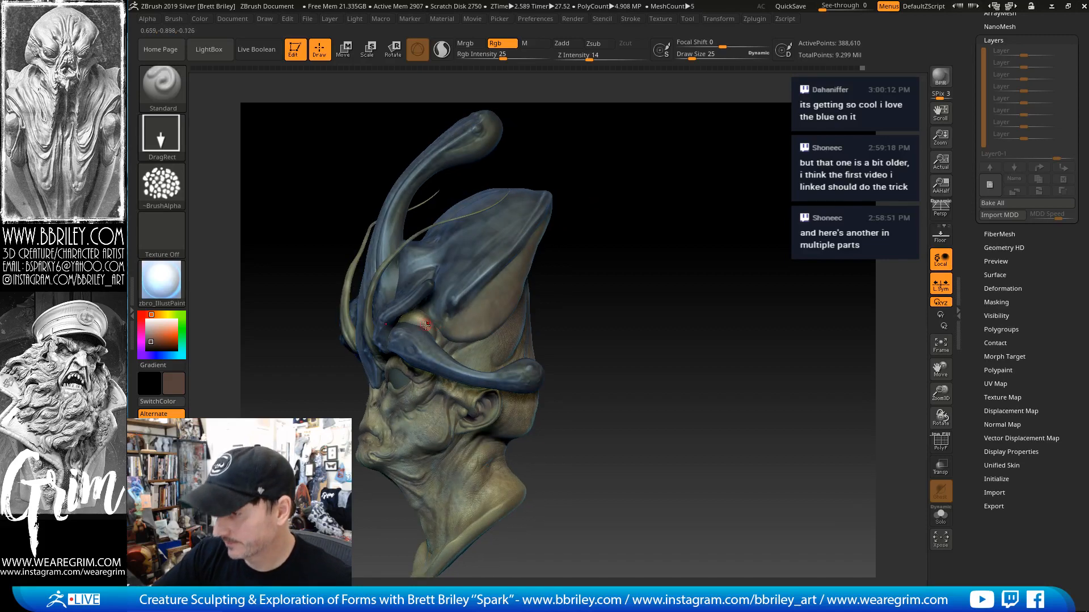
Stamp reddish brown on the Head_new3 bulges beneath the shell, and on the lower antennae of subtool PM3D_ZSphere1_2
alt+click(426, 330)
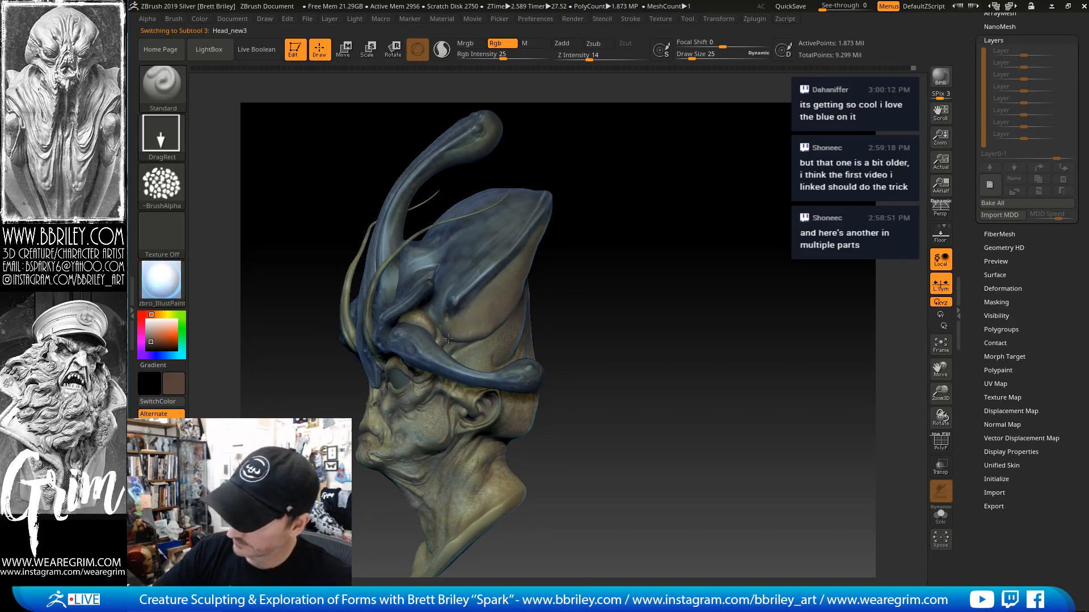
mouse_move(567, 193)
mouse_down()
mouse_move(618, 206)
mouse_move(630, 250)
mouse_move(570, 241)
mouse_up()
alt+click(416, 337)
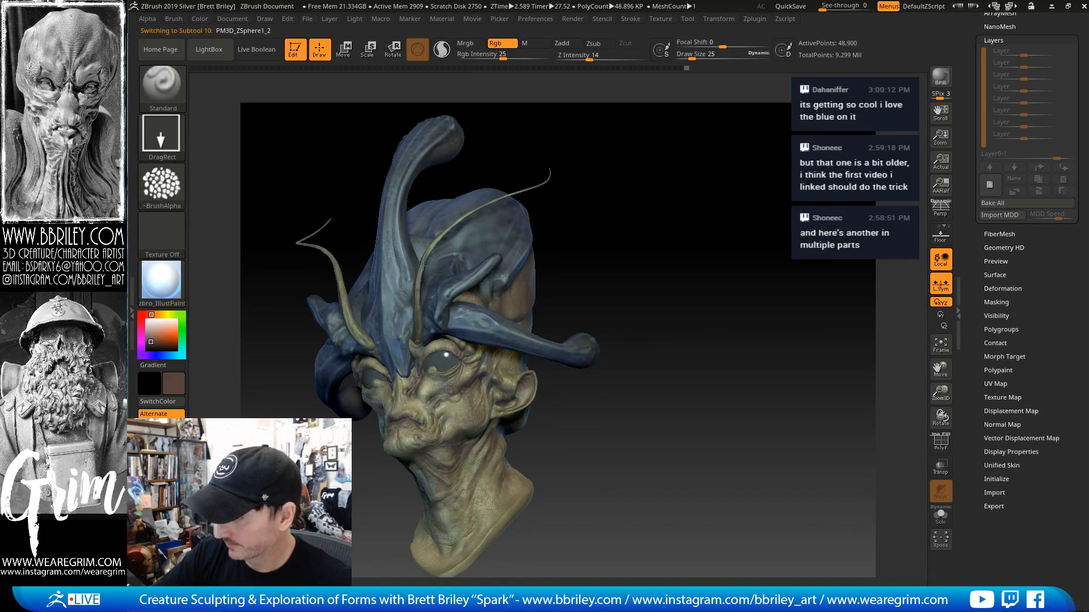
drag(584, 238, 356, 350)
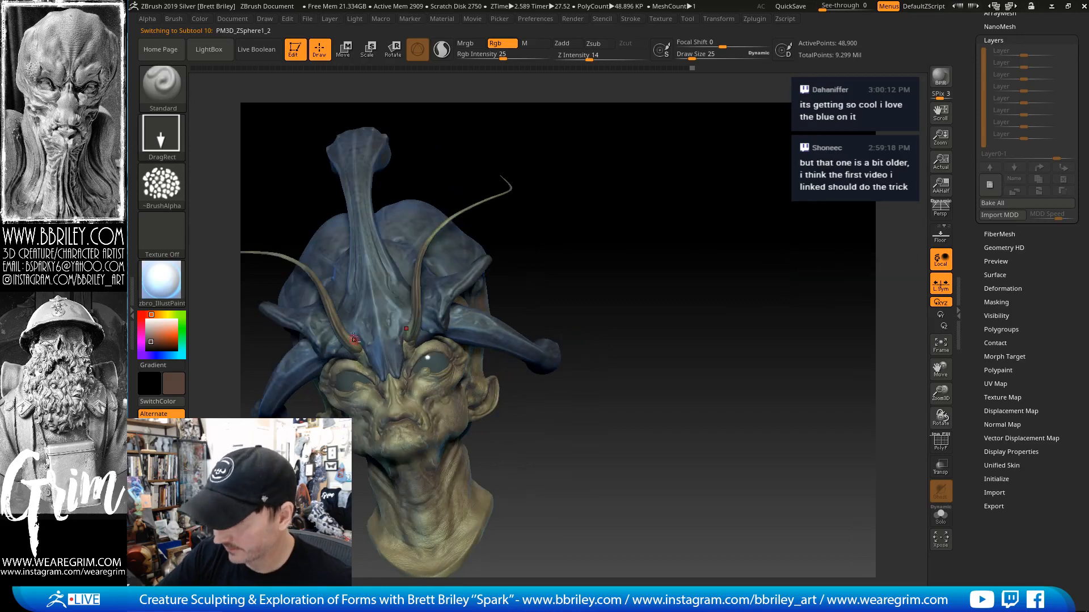
drag(585, 219, 537, 245)
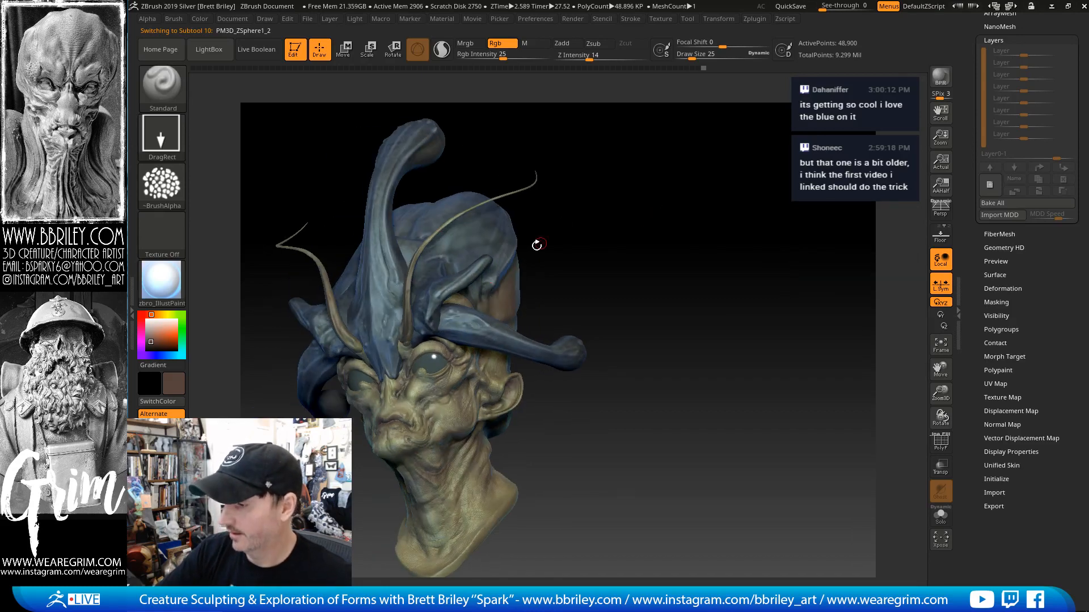
Switch to Head_new3 and set the Standard brush to a FreeHand stroke with no alpha and a draw size of 7
alt+click(407, 359)
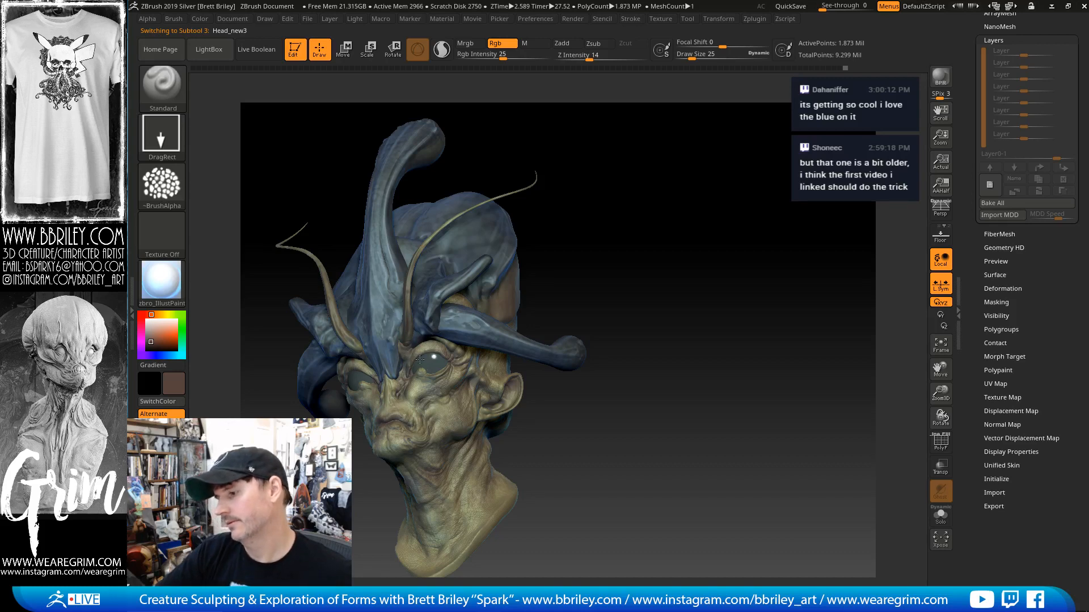
mouse_move(620, 275)
mouse_down()
mouse_move(645, 255)
mouse_move(586, 255)
mouse_up()
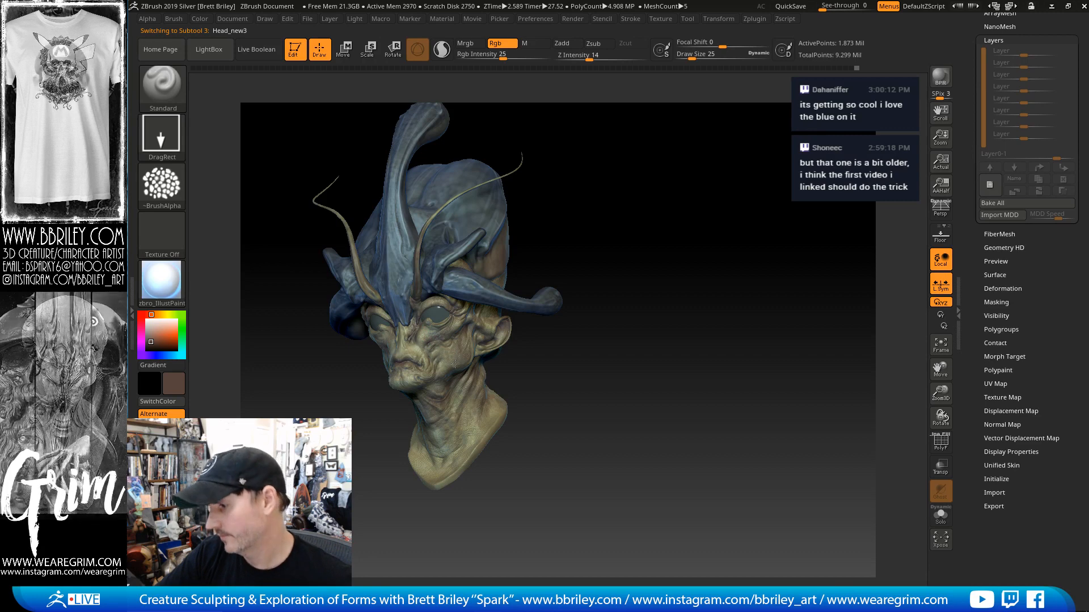
drag(538, 284, 499, 266)
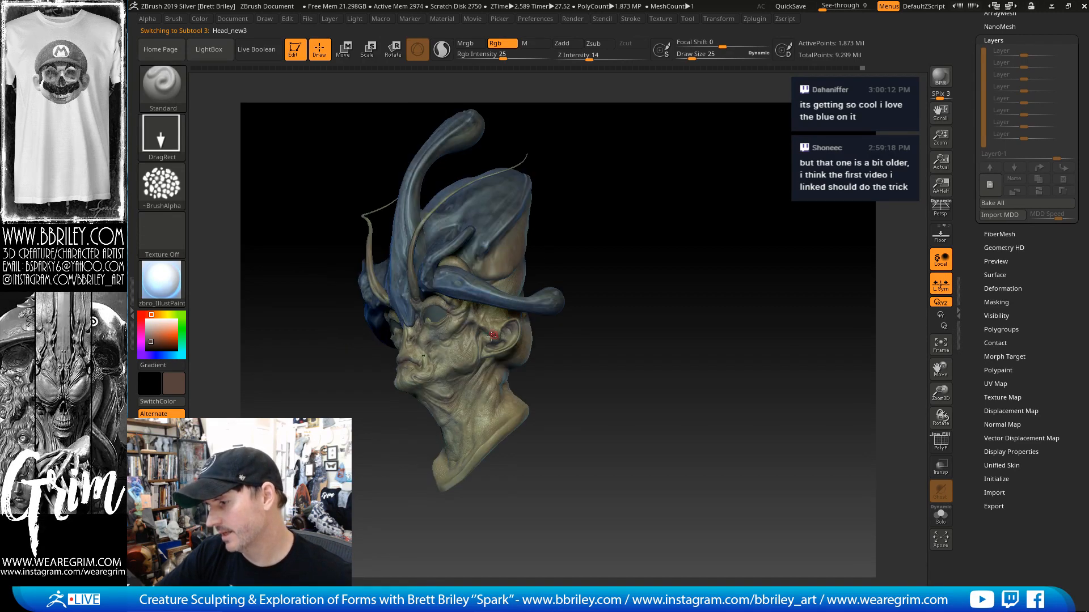
mouse_move(590, 237)
mouse_down()
mouse_move(635, 252)
mouse_move(661, 235)
mouse_move(593, 263)
mouse_move(624, 250)
mouse_move(622, 210)
mouse_move(693, 253)
mouse_move(549, 243)
mouse_move(553, 268)
mouse_up()
click(161, 136)
click(244, 152)
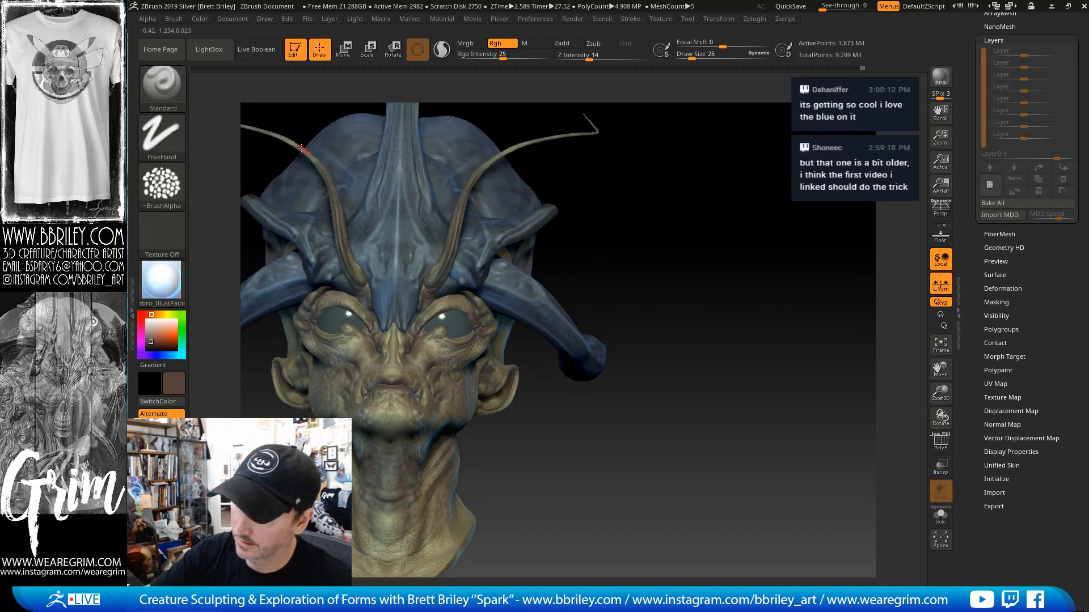
click(161, 185)
click(235, 224)
key(s)
drag(374, 323, 364, 322)
key(s)
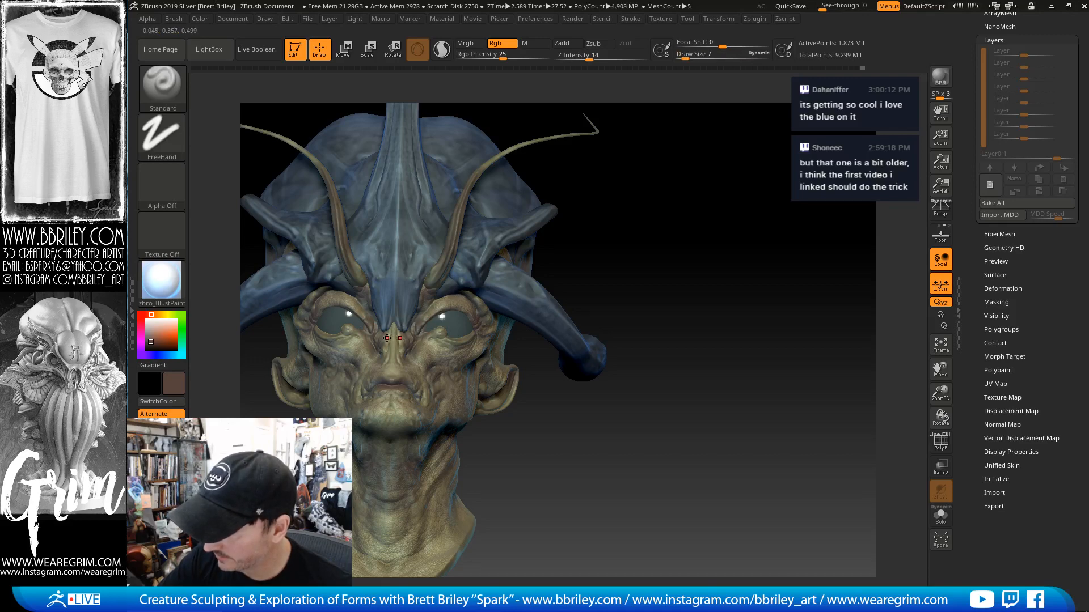
Lighten a sampled skin tone to pale beige, reduce the draw size to 4, and sample a light tan from the head
key(c)
click(150, 330)
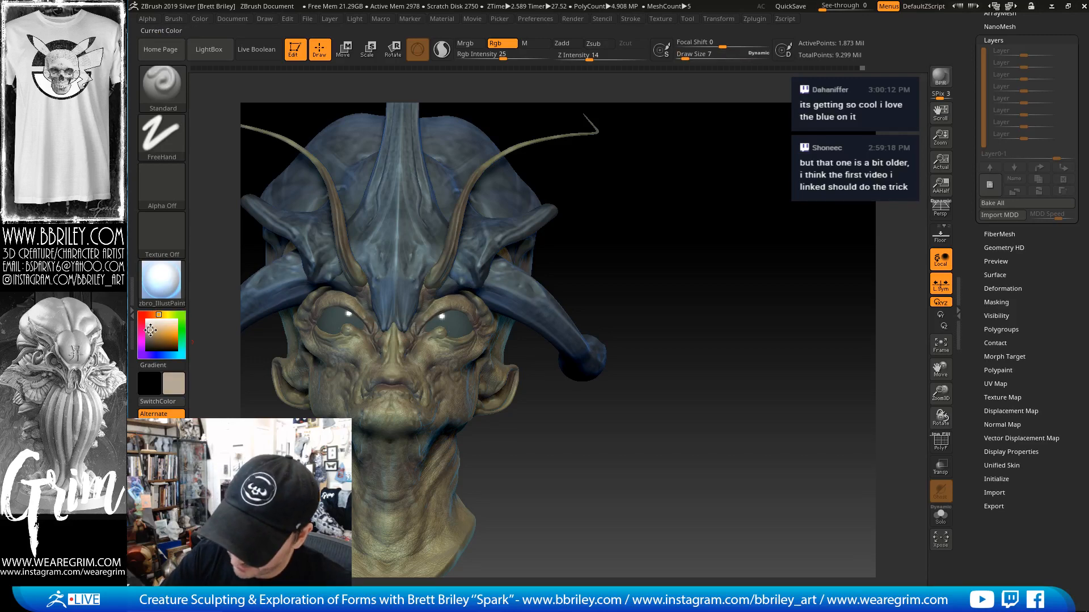
mouse_move(664, 213)
alt+mouse_down()
mouse_move(671, 239)
mouse_move(681, 204)
mouse_move(674, 230)
alt+mouse_up()
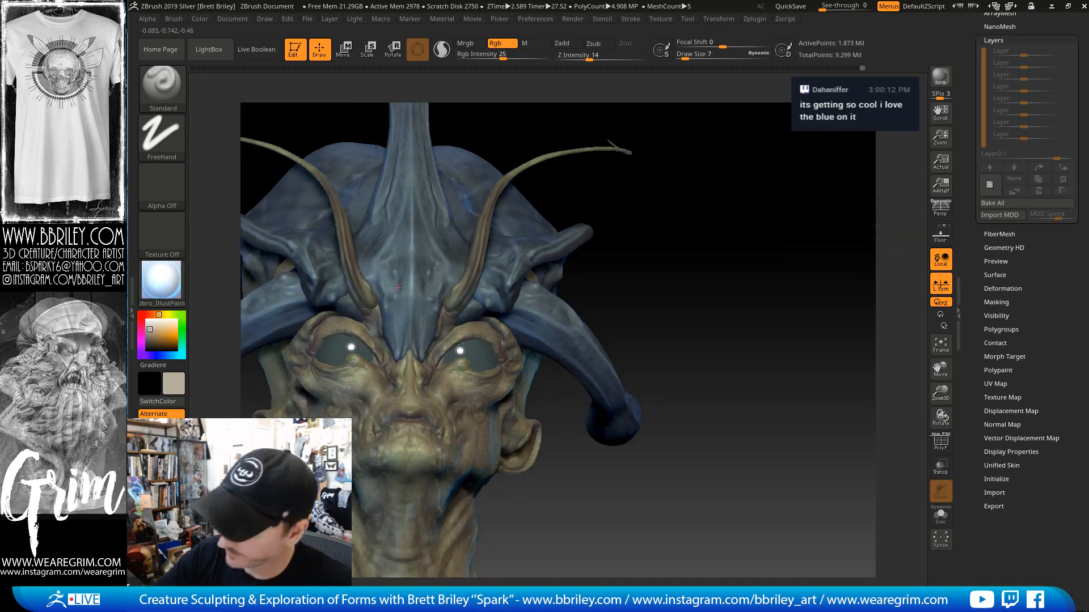
key([)
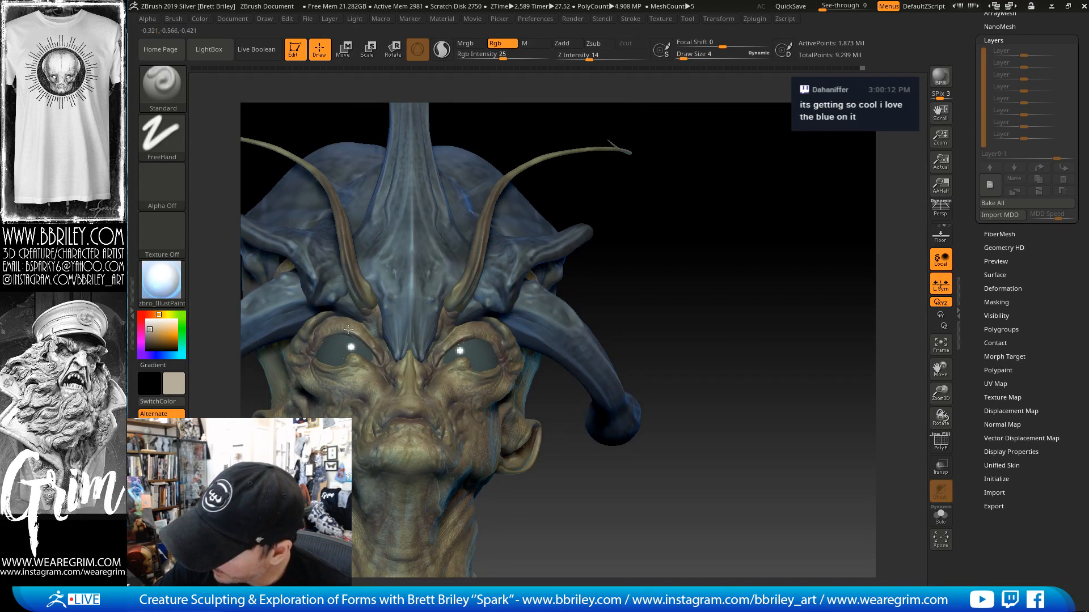
key(c)
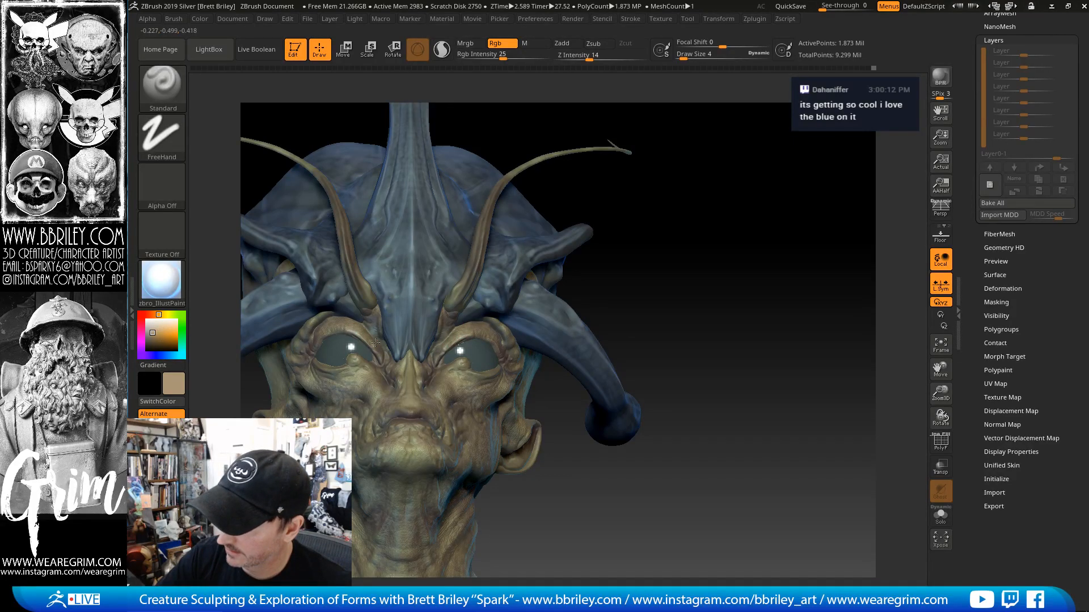
Paint fine light tan highlights along the eyelid folds, brow ridges and facial wrinkles around the eyes and nose
drag(633, 219, 695, 306)
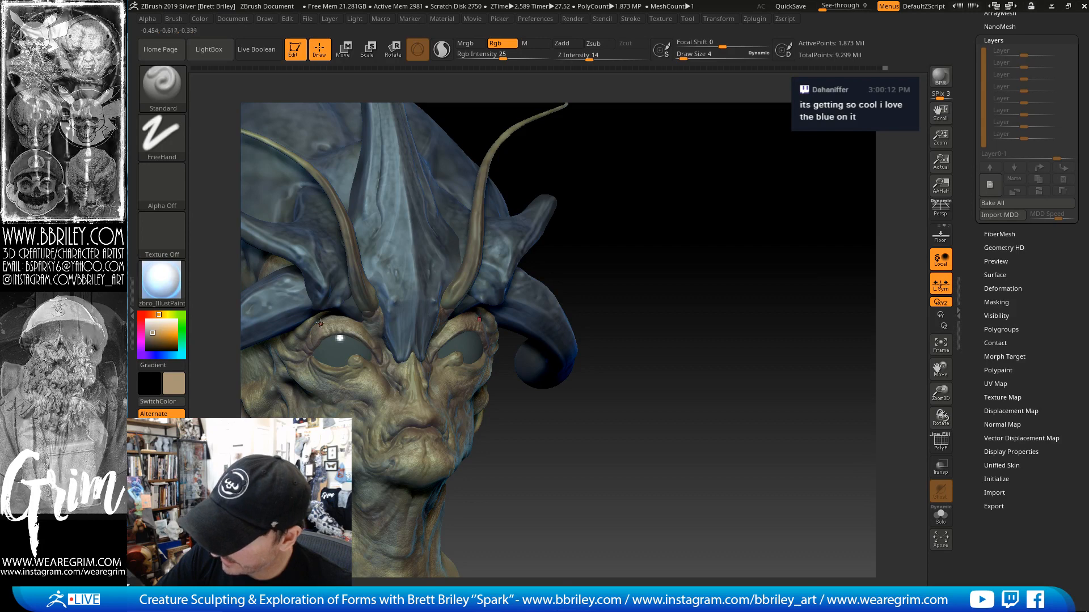
drag(612, 260, 458, 317)
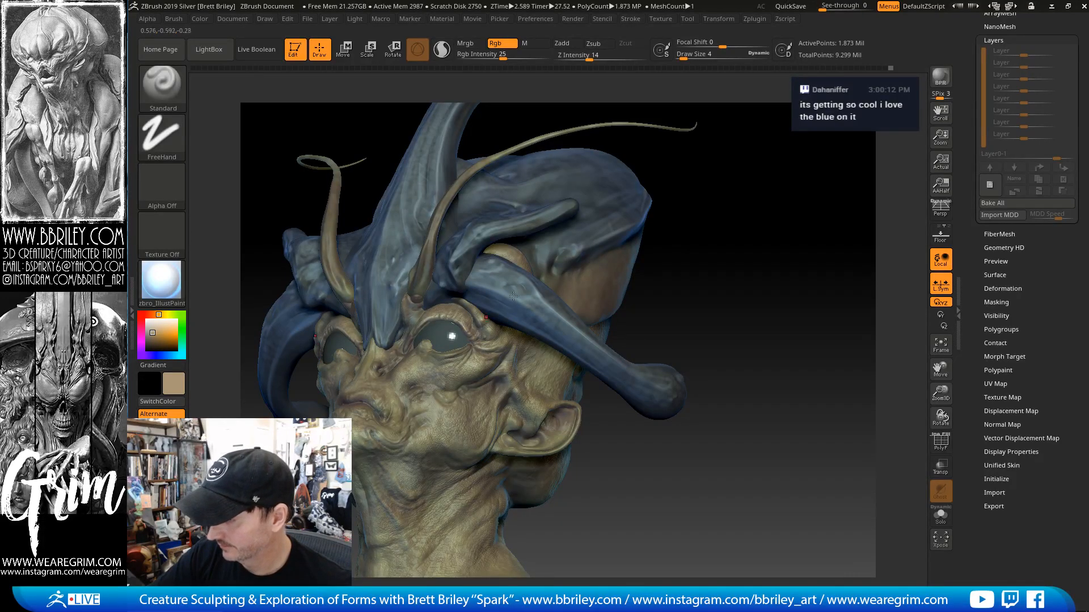
drag(728, 223, 757, 267)
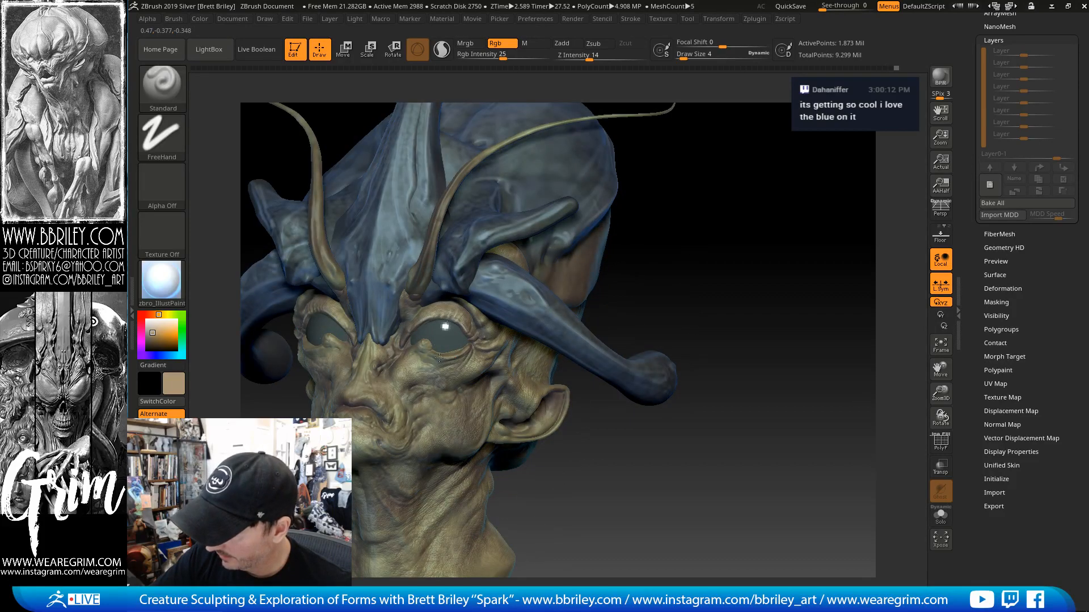
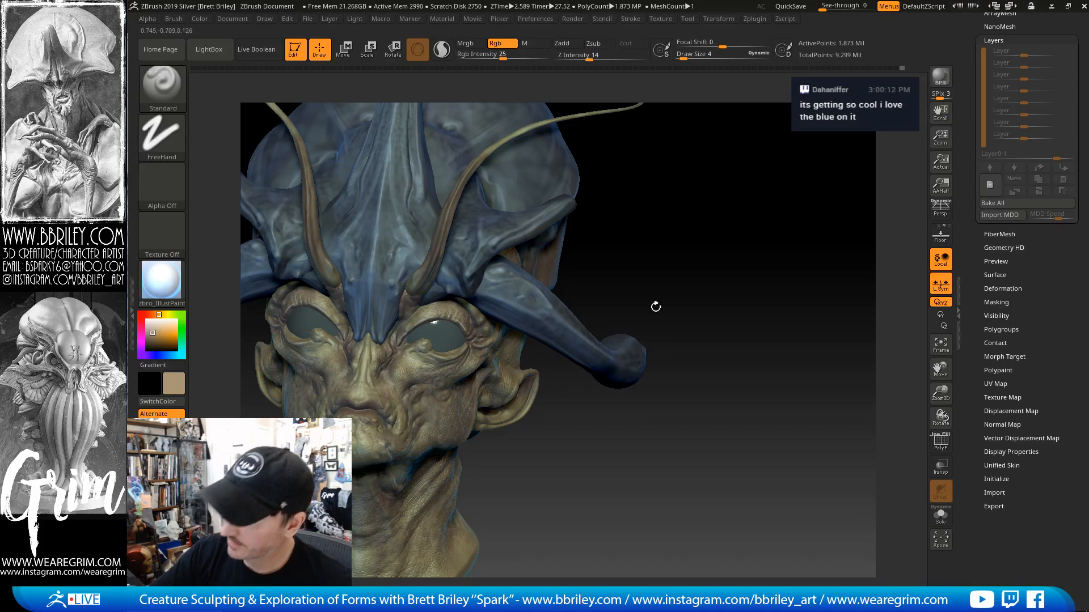
drag(654, 306, 439, 335)
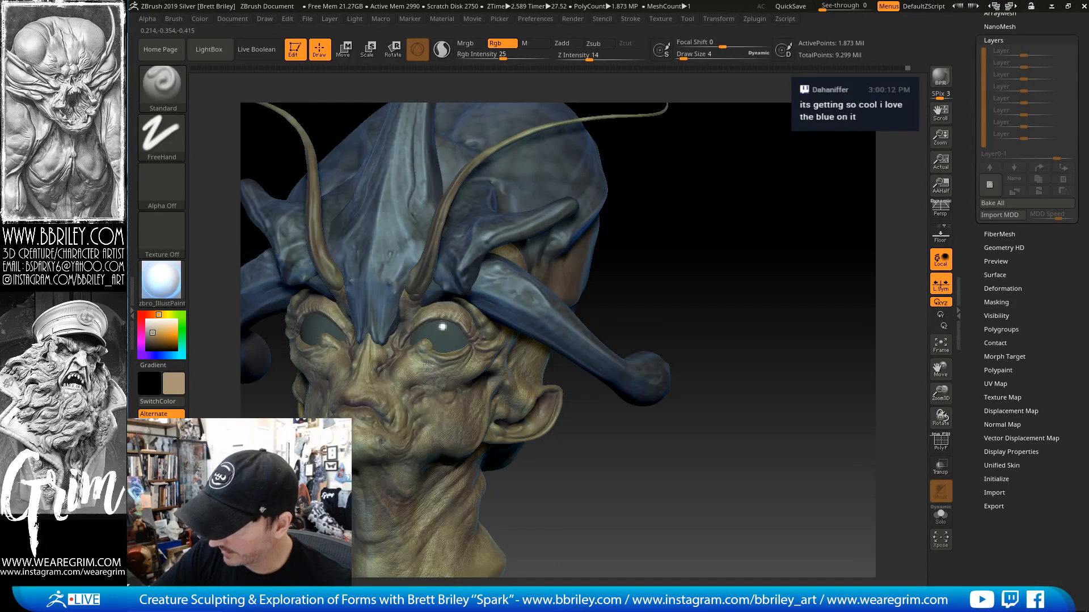
mouse_move(688, 240)
mouse_down()
mouse_move(590, 240)
mouse_move(569, 273)
mouse_move(375, 358)
mouse_up()
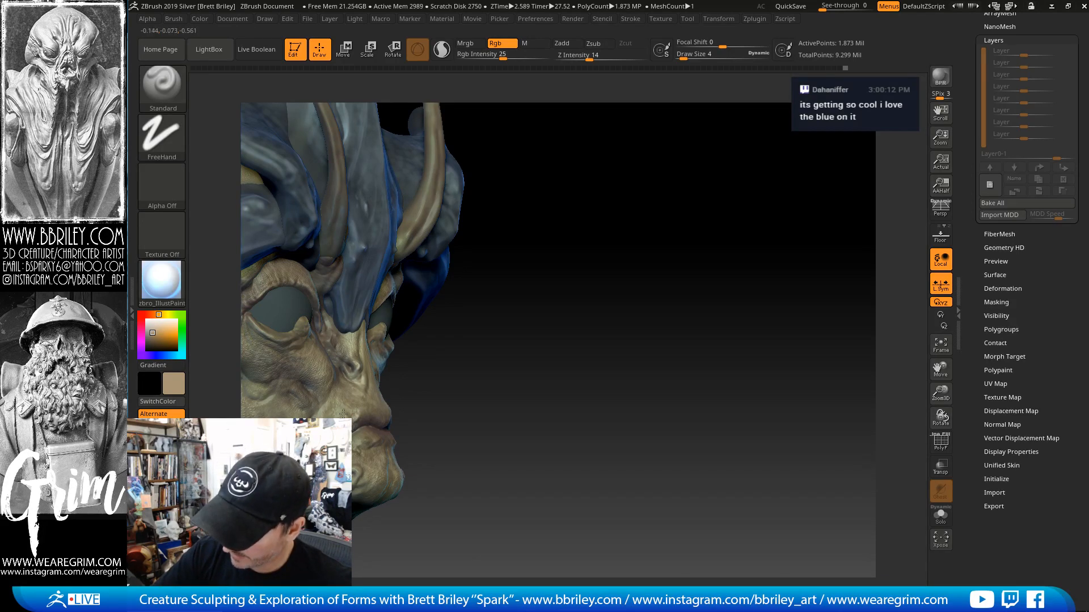
drag(475, 380, 617, 272)
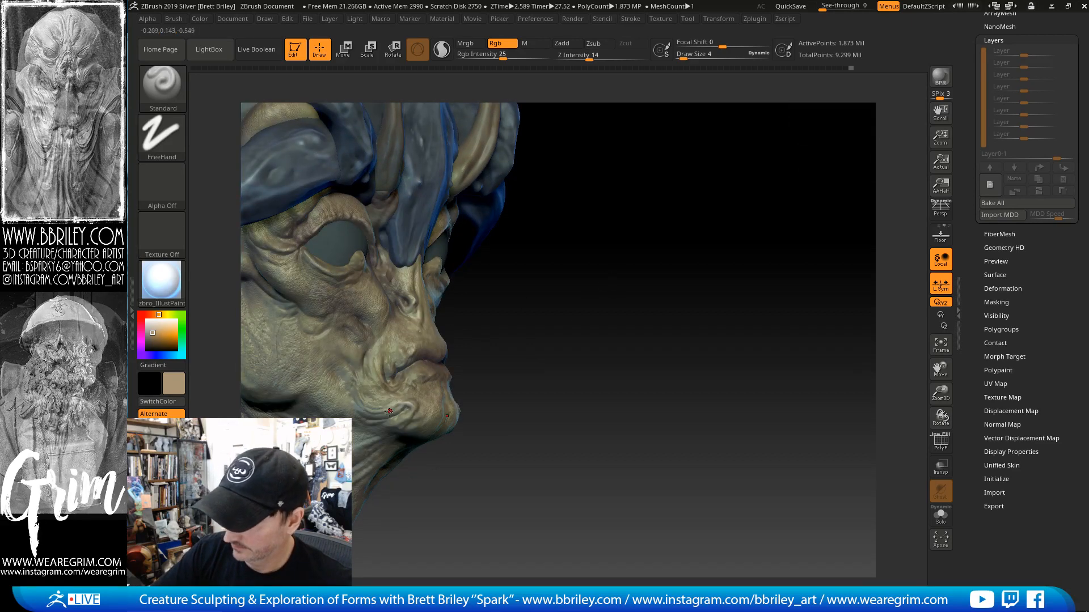
Add more fine light tan highlights to the raised wrinkles of the brow, nose, mouth and cheeks on Head_new3
drag(494, 332, 571, 267)
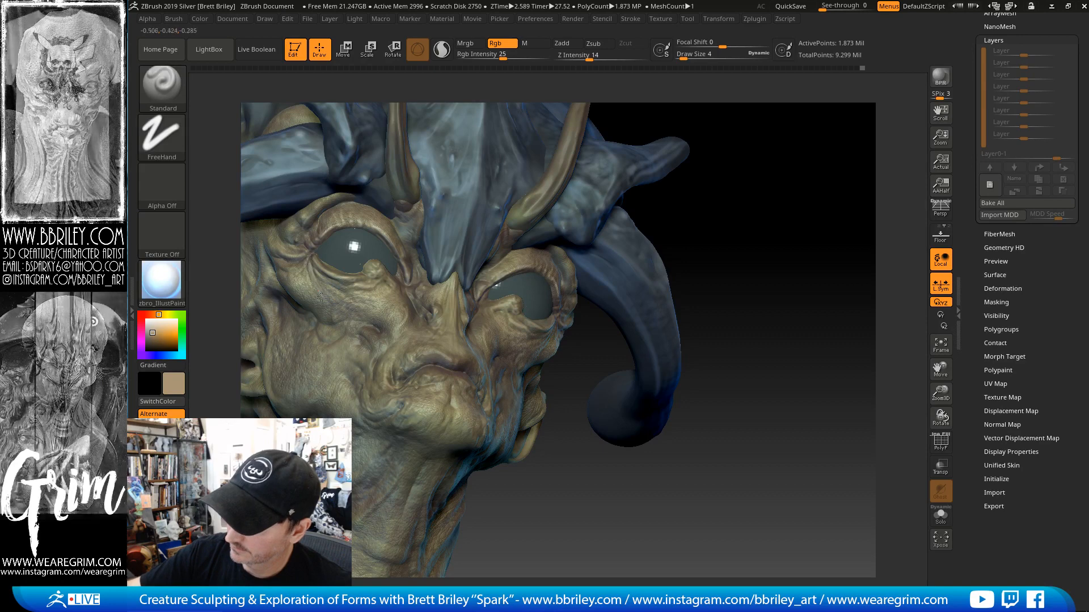
right_drag(329, 270, 376, 291)
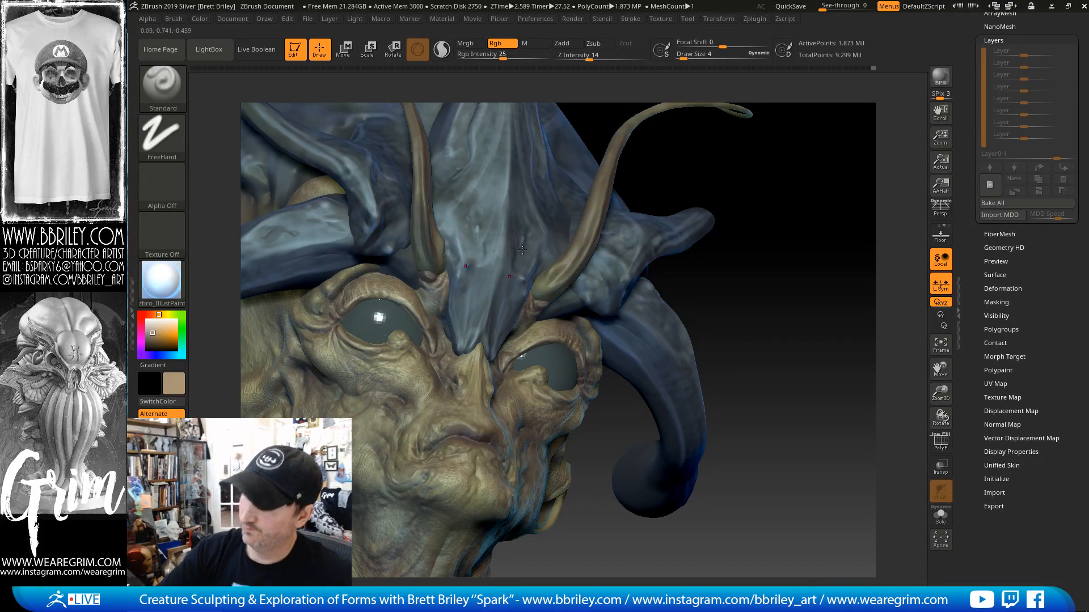
drag(735, 253, 635, 266)
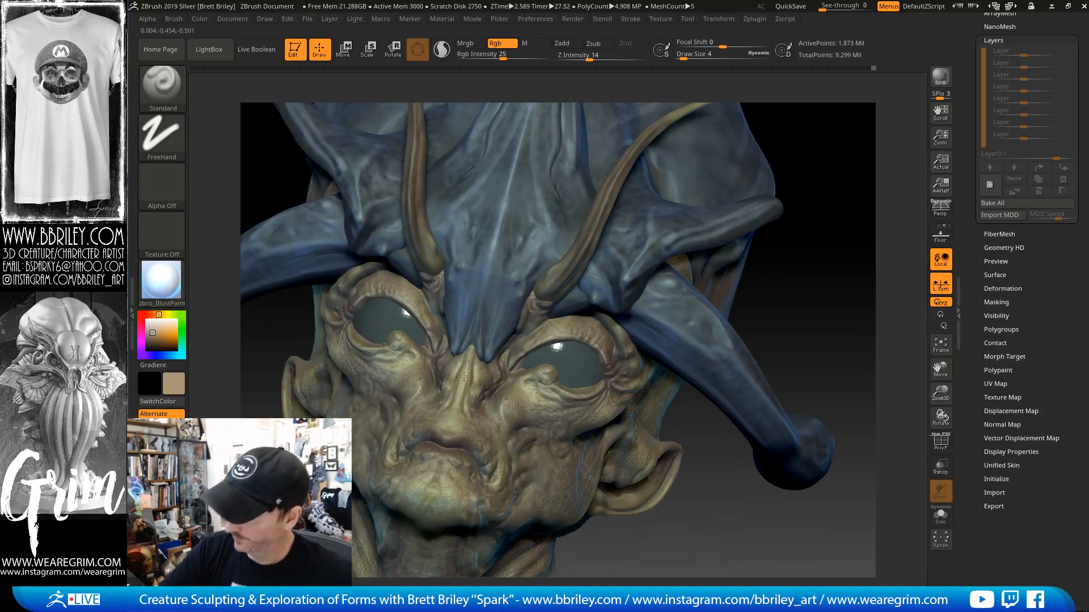
right_drag(464, 377, 632, 301)
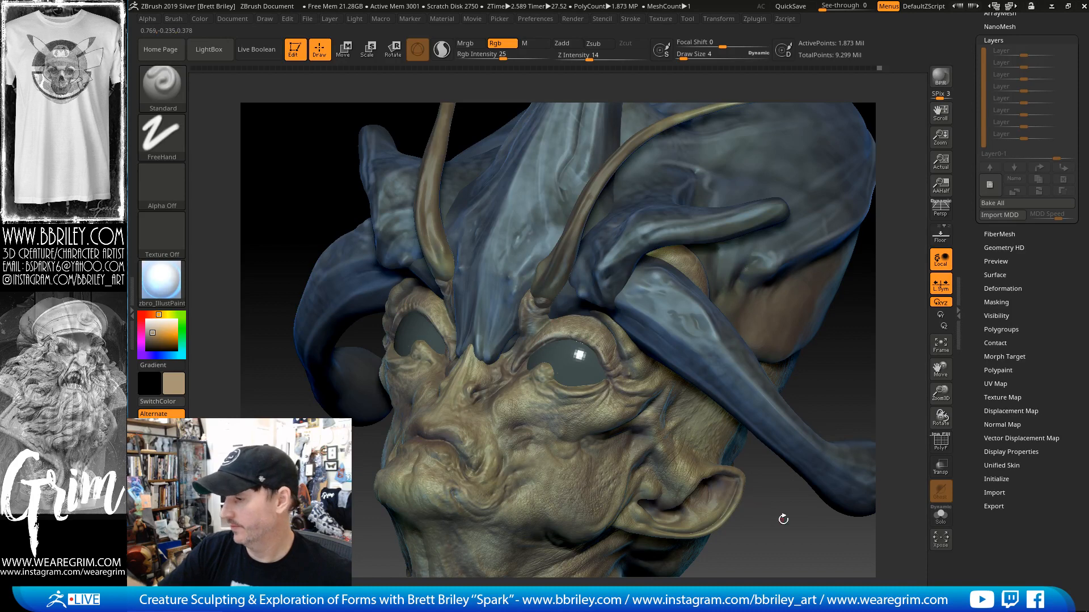
ctrl+right_drag(783, 518, 664, 326)
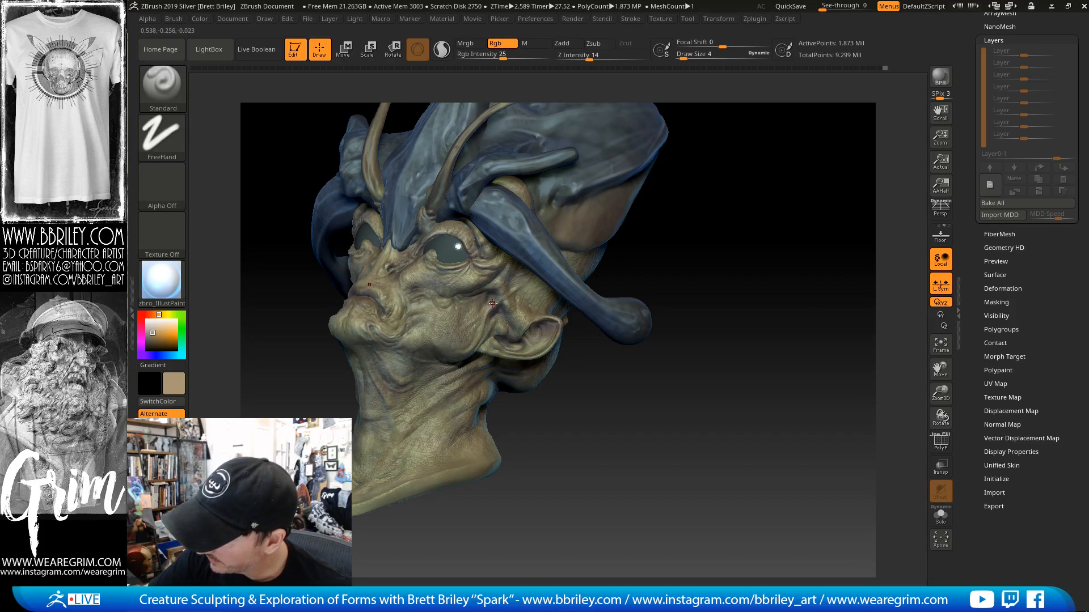
drag(560, 443, 492, 326)
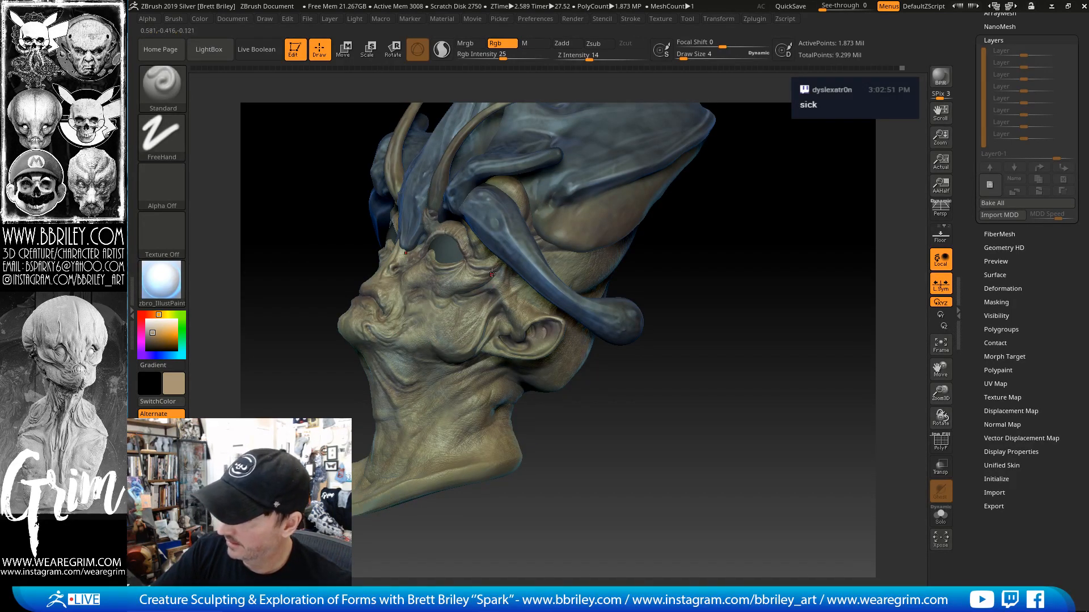
drag(755, 235, 666, 183)
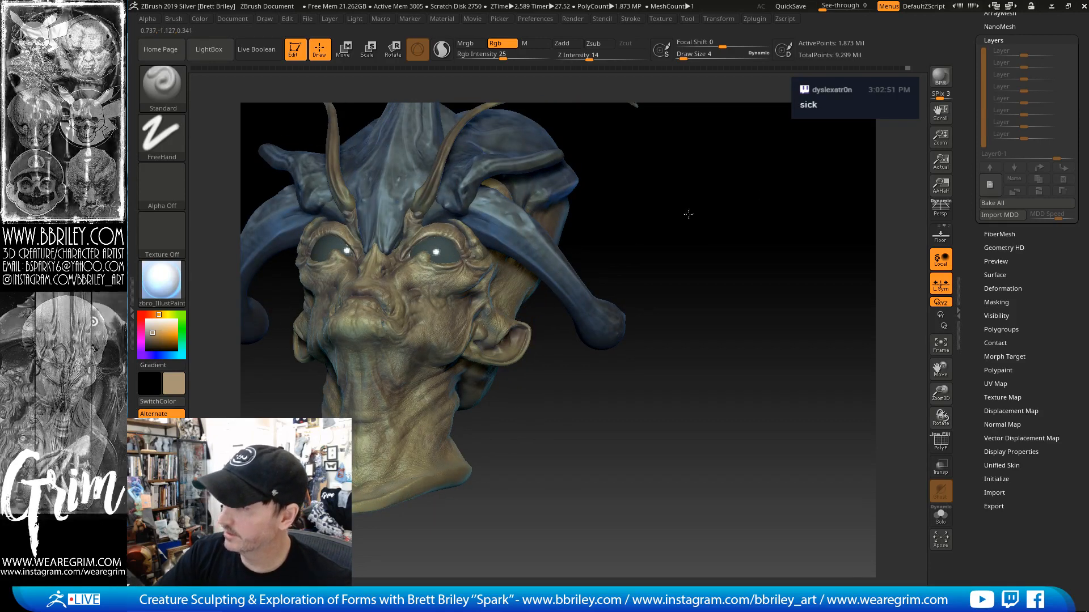
drag(688, 214, 505, 189)
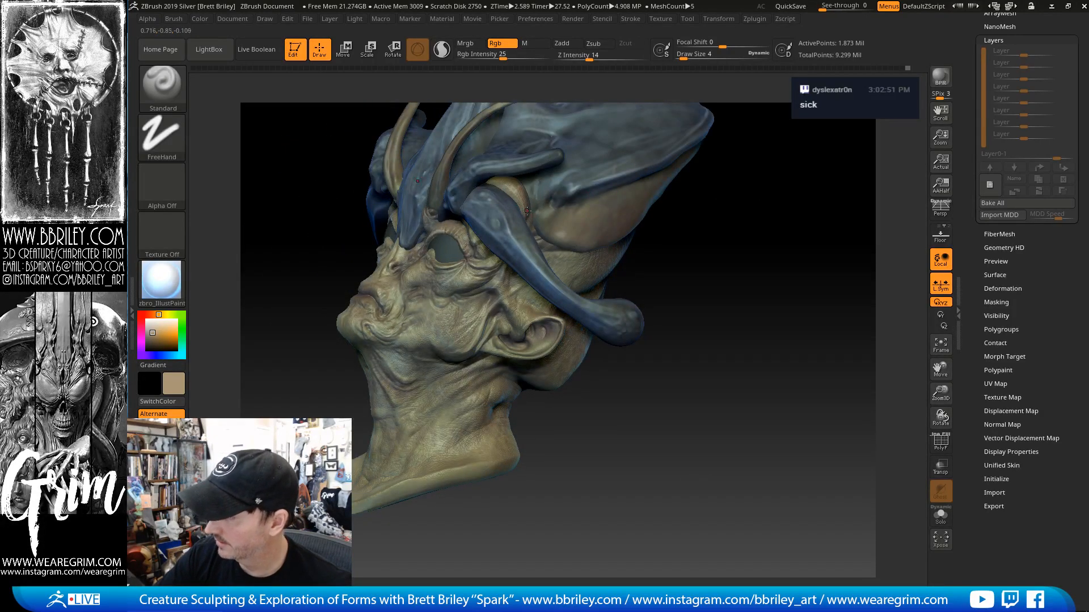
Extend the light tan highlights over the ears, jawline and neck folds of the head
drag(700, 268, 774, 296)
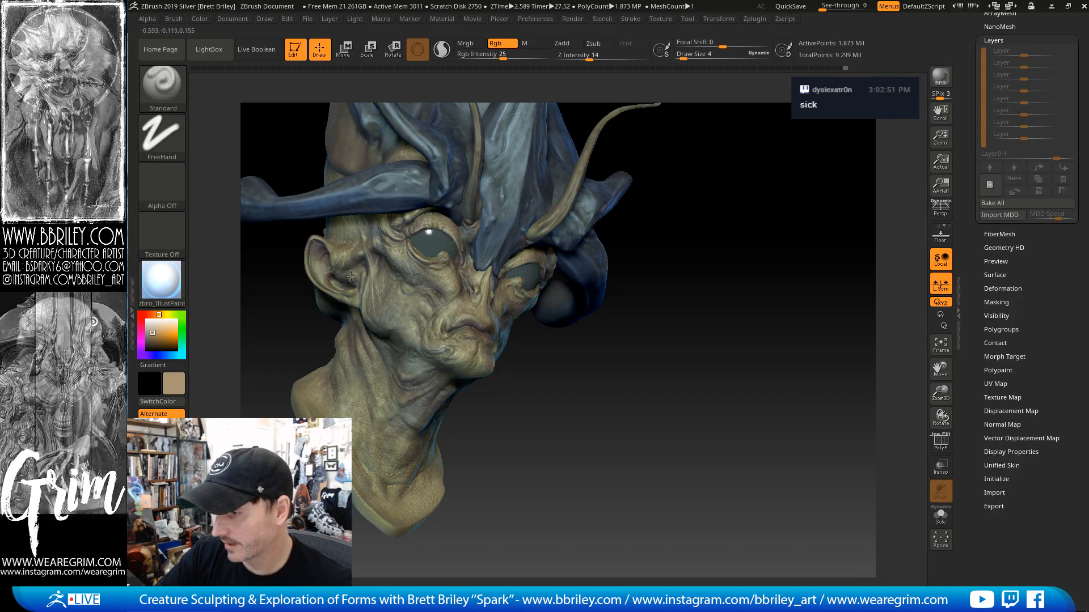
alt+drag(685, 307, 780, 338)
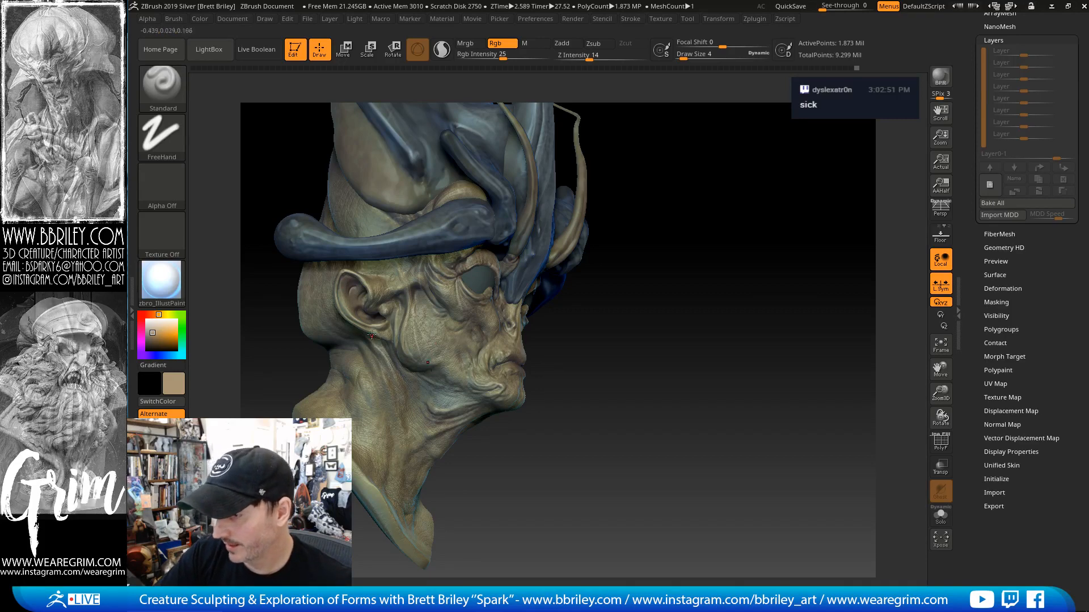
drag(669, 306, 621, 285)
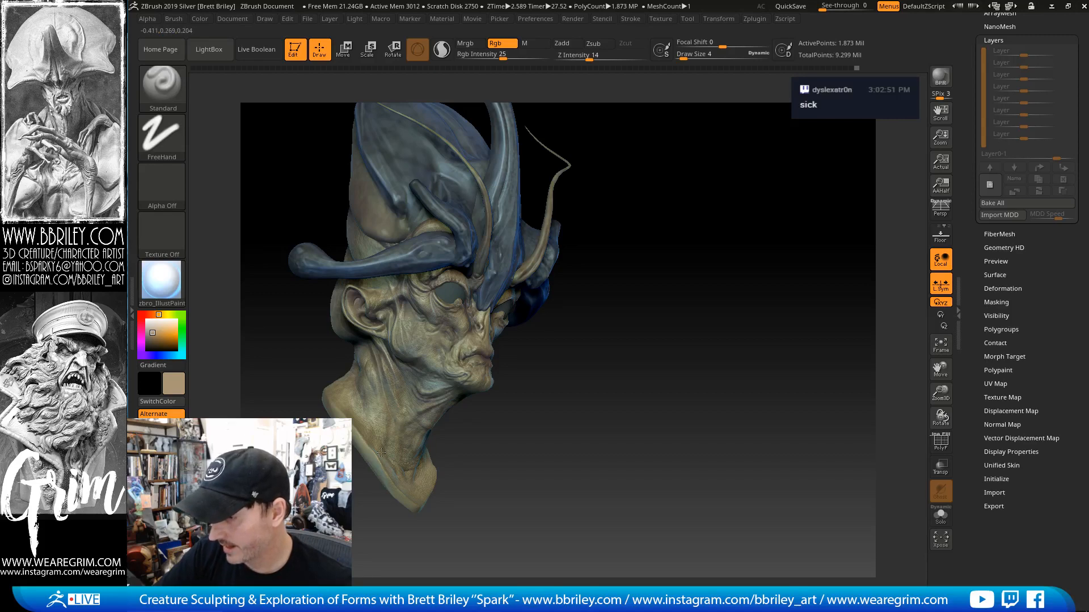
drag(551, 420, 408, 397)
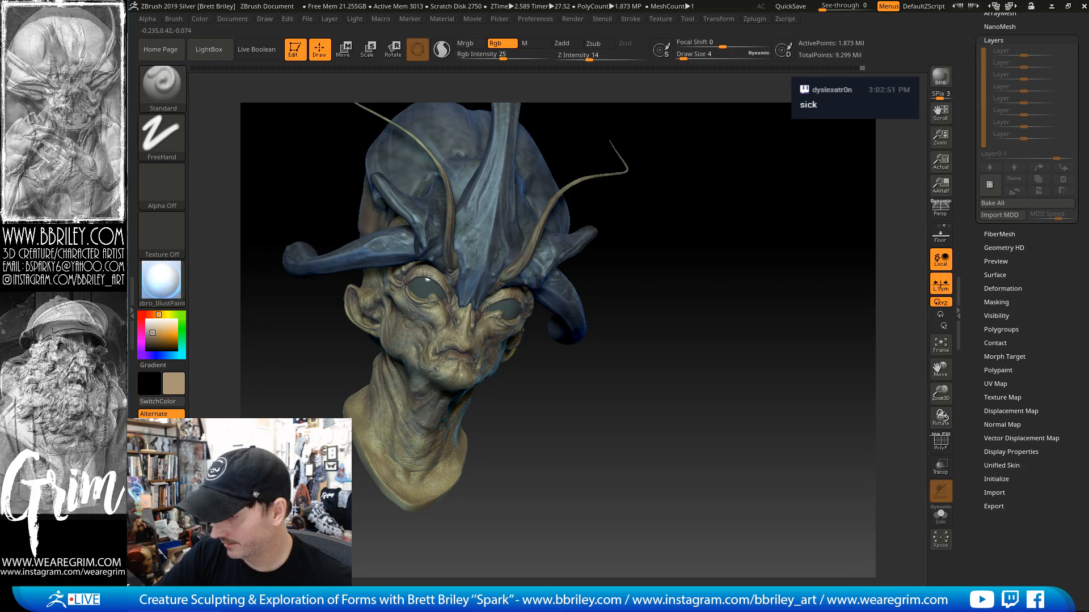
drag(587, 421, 417, 373)
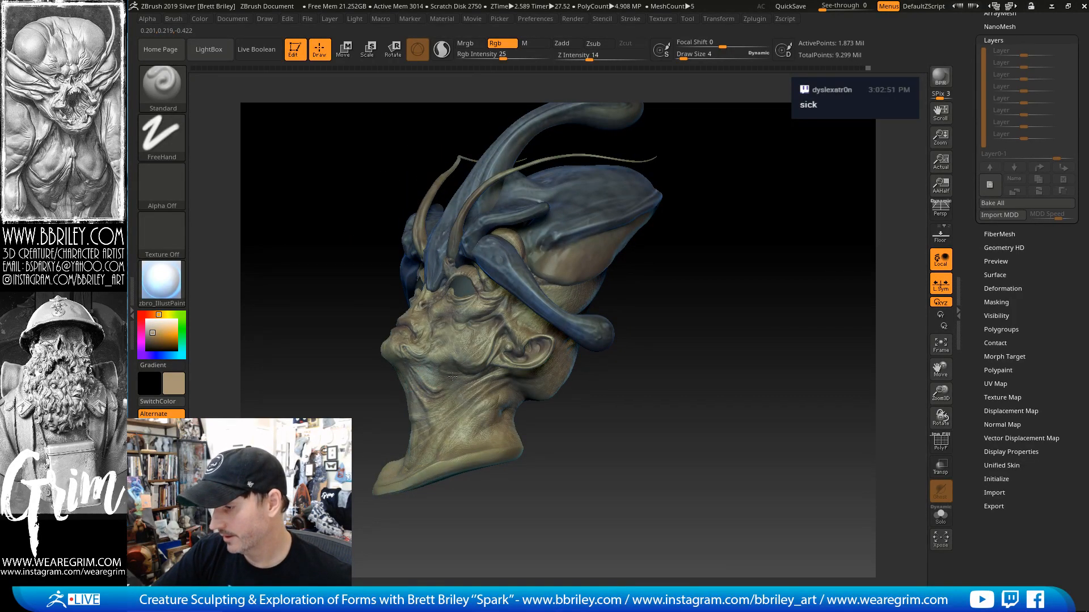
drag(762, 297, 736, 291)
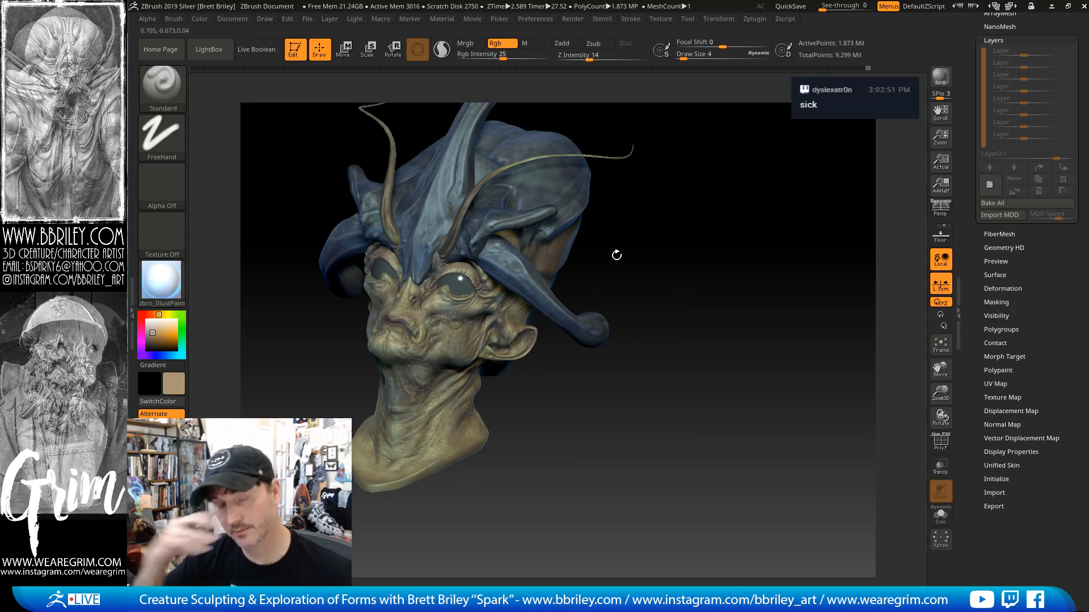
Switch to the antennae subtool PM3D_ZSphere1_2 and paint light tan highlights along both antennae at draw size 4
drag(657, 216, 687, 321)
alt+click(530, 254)
drag(619, 216, 542, 198)
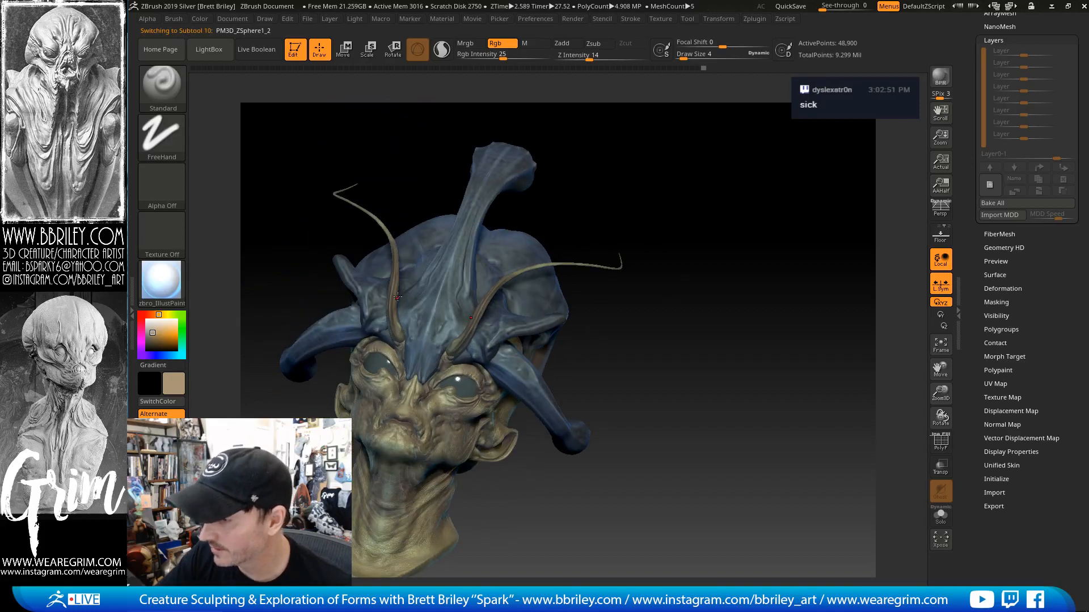
drag(413, 201, 394, 273)
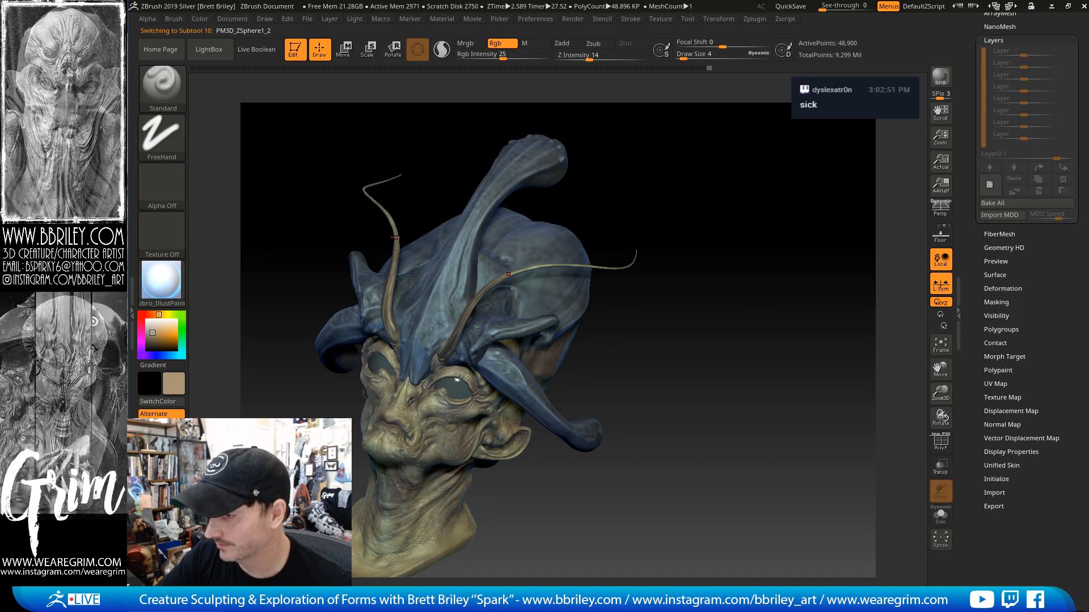
drag(394, 328, 411, 304)
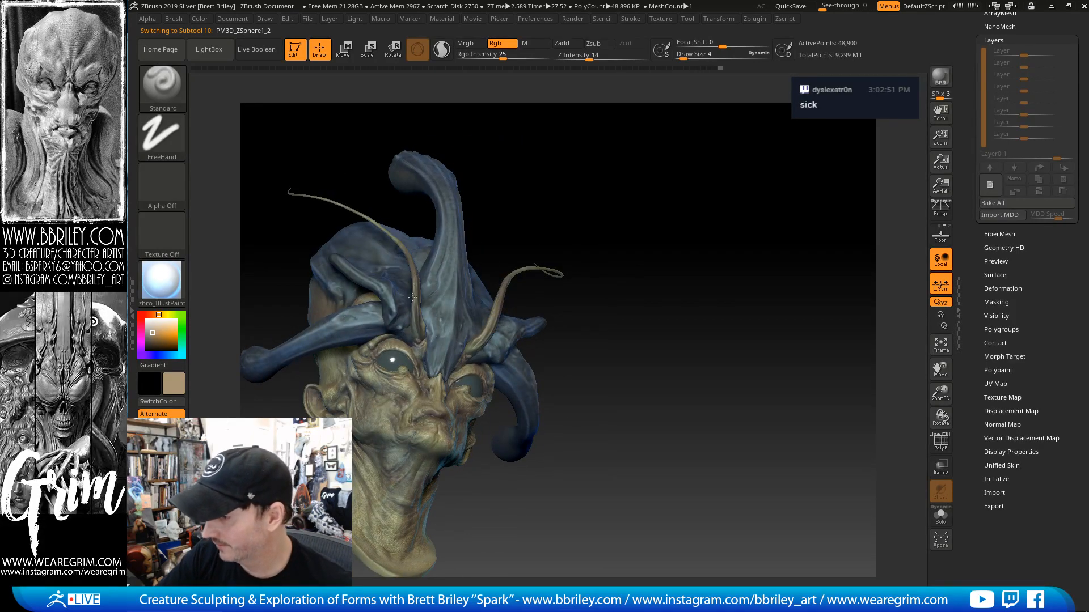
drag(463, 193, 423, 269)
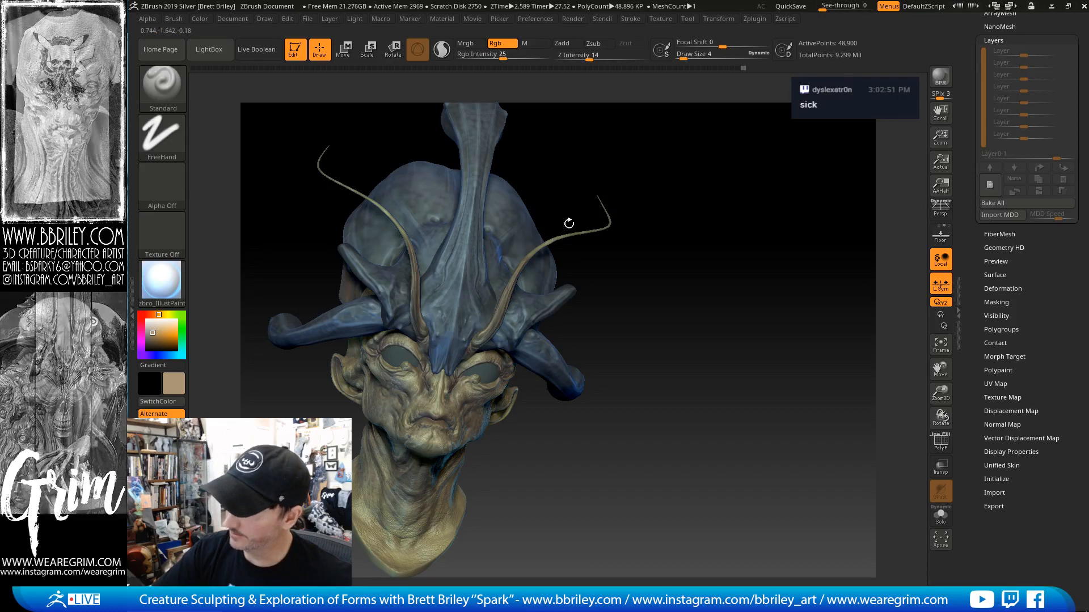
drag(567, 224, 498, 324)
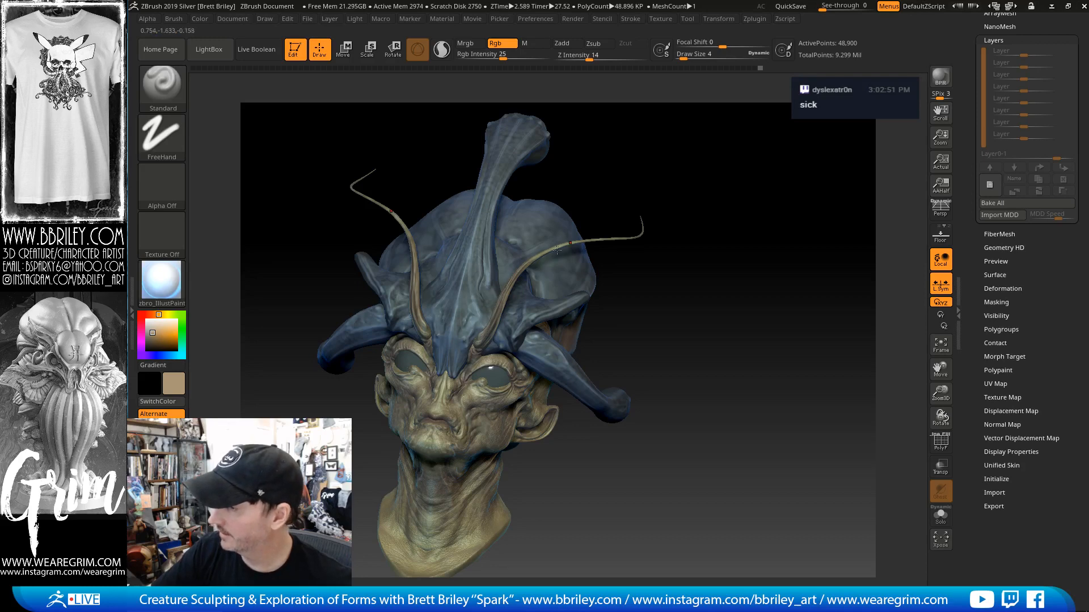
drag(588, 237, 687, 247)
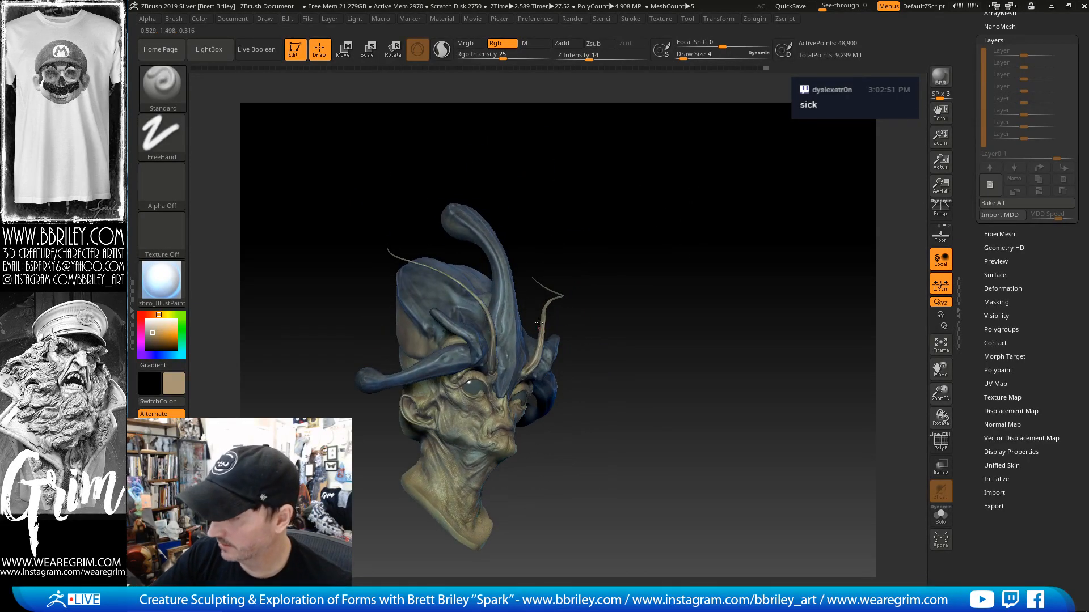
Sample a dark slate blue from the model, set the draw size to 86, and tint the upper antennae with it
drag(545, 215, 515, 258)
key(c)
key(s)
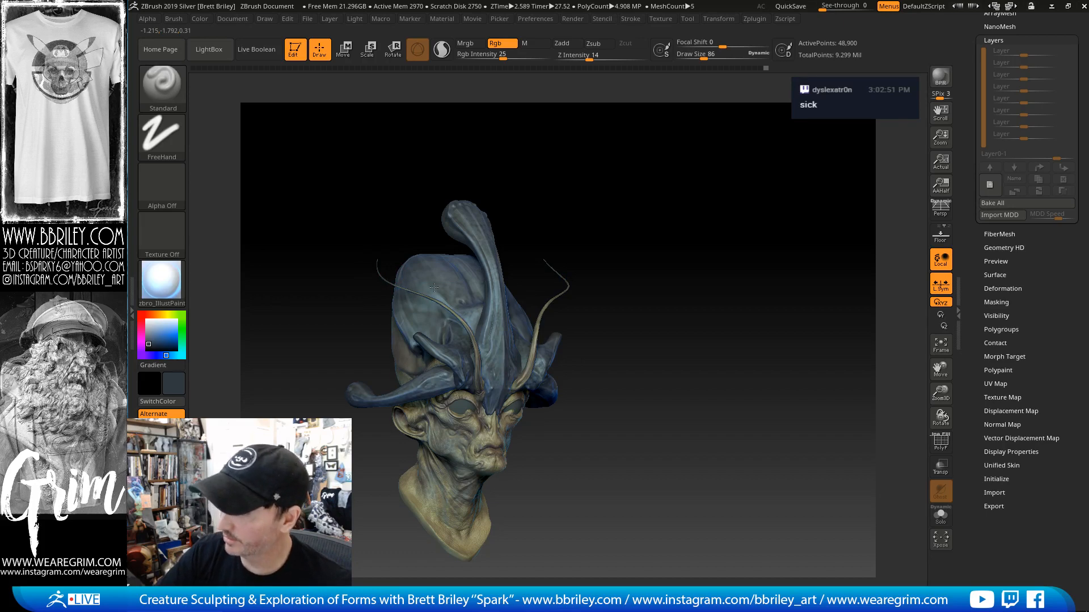
drag(619, 218, 489, 312)
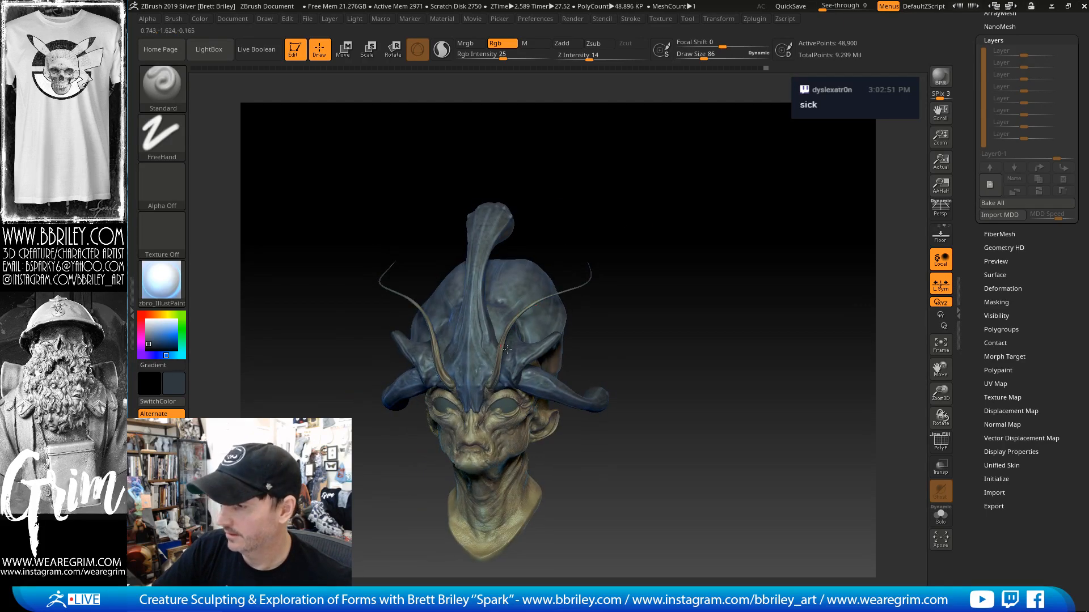
drag(641, 200, 521, 309)
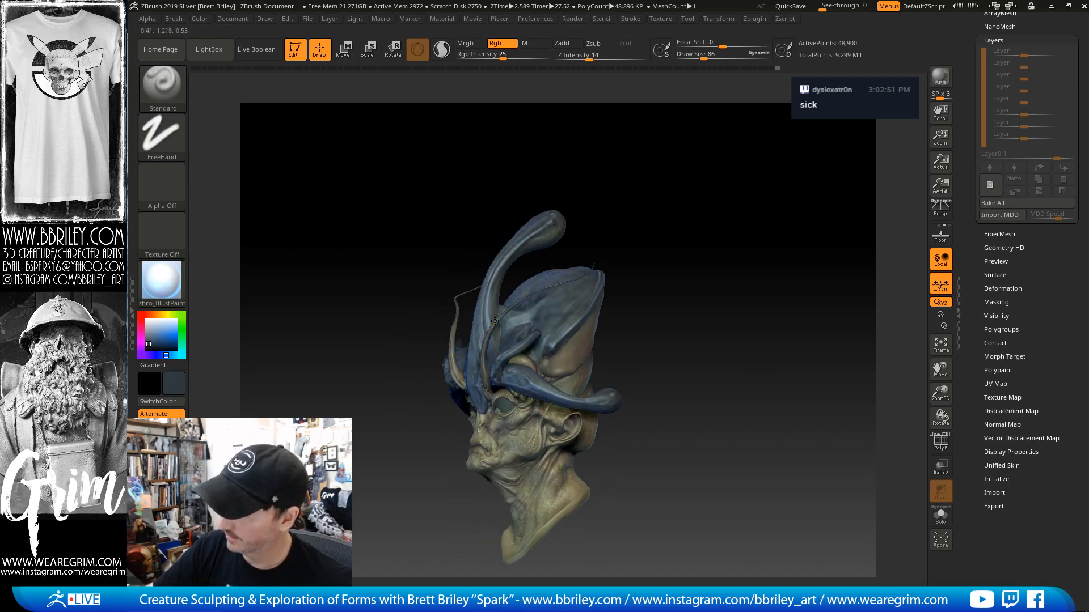
drag(618, 224, 573, 275)
mouse_move(512, 317)
mouse_down()
mouse_move(668, 237)
mouse_move(641, 363)
mouse_up()
Sample a grey-blue from the model, lighten it to pale blue-grey, and reduce the draw size to 3
key(s)
click(488, 375)
key(c)
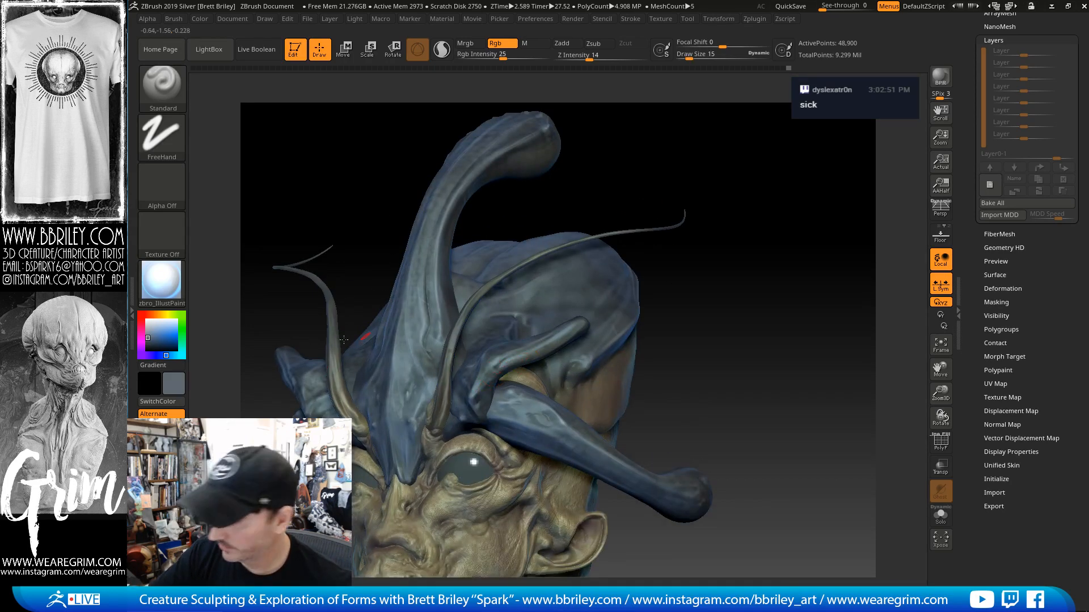
click(150, 330)
key(bracketleft)
Paint fine pale blue-grey highlights along both antennae from the thin tips down to the bases
drag(459, 328, 468, 301)
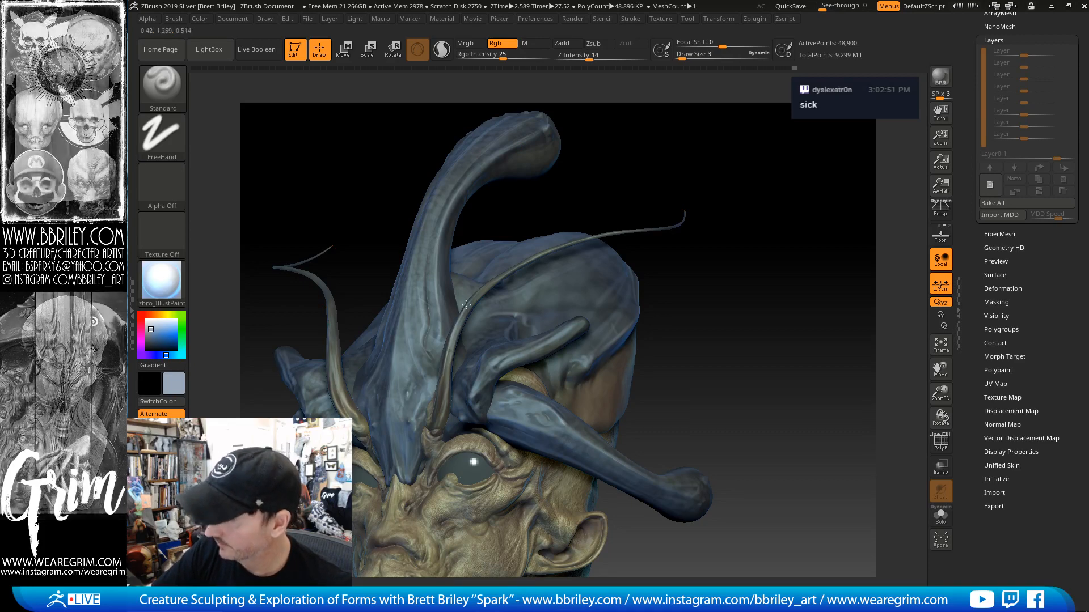
mouse_move(560, 226)
mouse_down()
mouse_move(354, 315)
mouse_move(357, 353)
mouse_move(372, 358)
mouse_up()
alt+drag(635, 220, 729, 243)
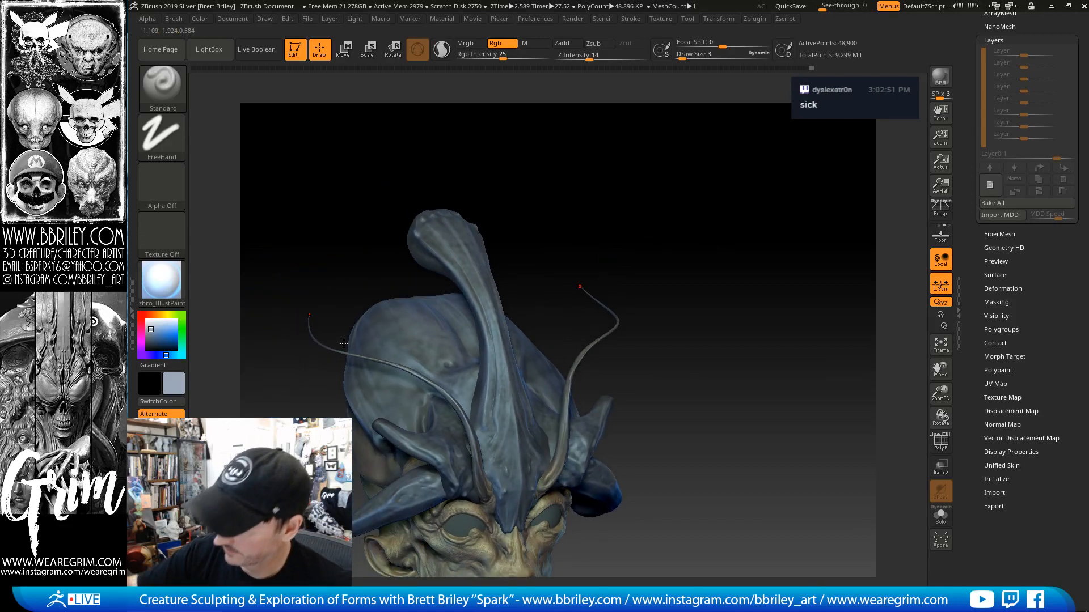
drag(315, 340, 346, 353)
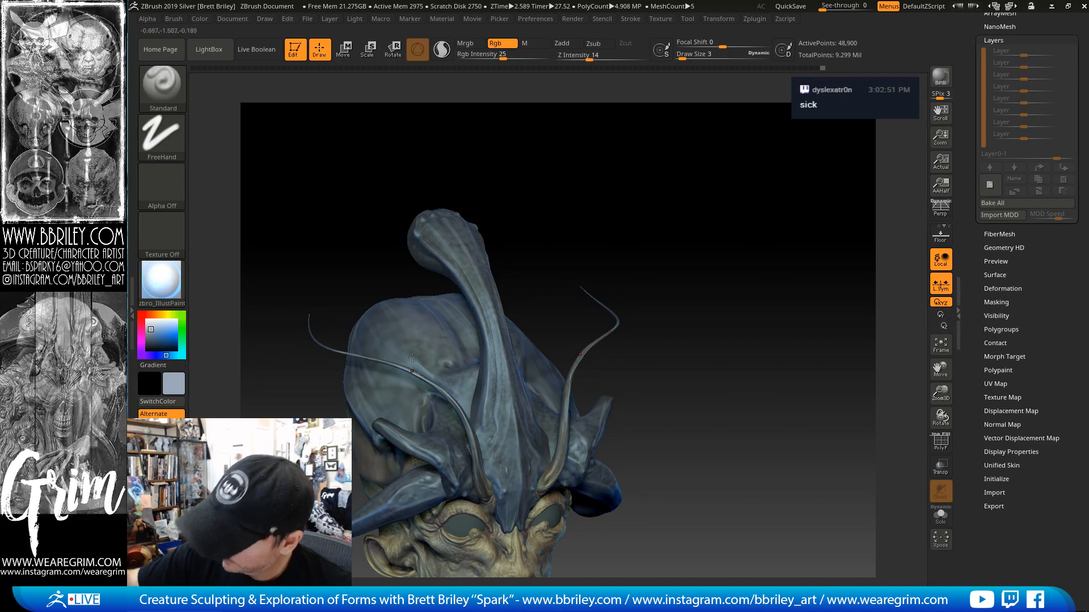
drag(639, 223, 538, 270)
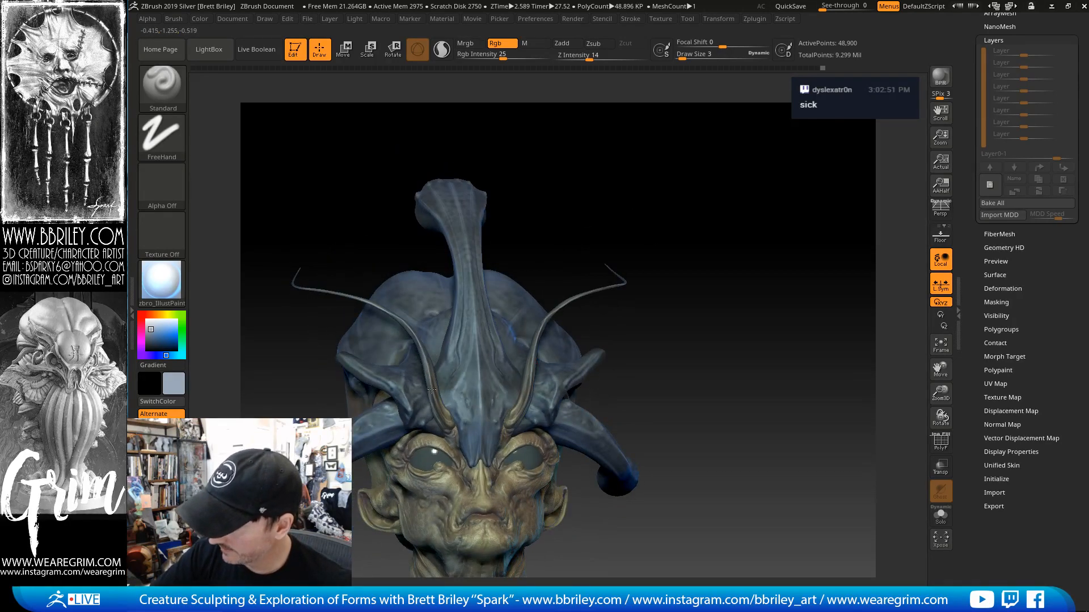
drag(428, 388, 446, 425)
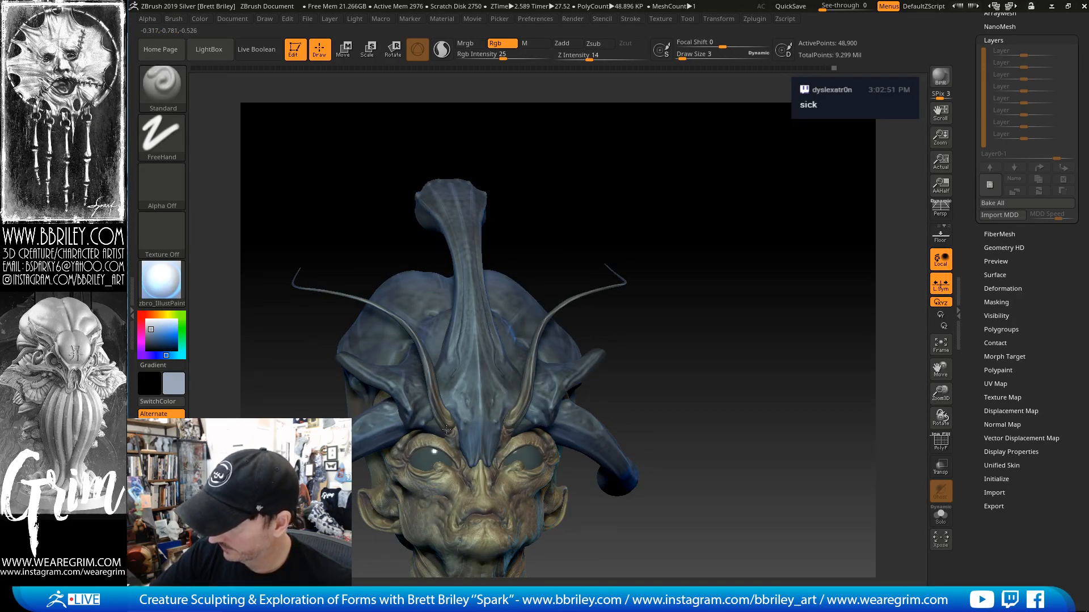
drag(700, 281, 754, 338)
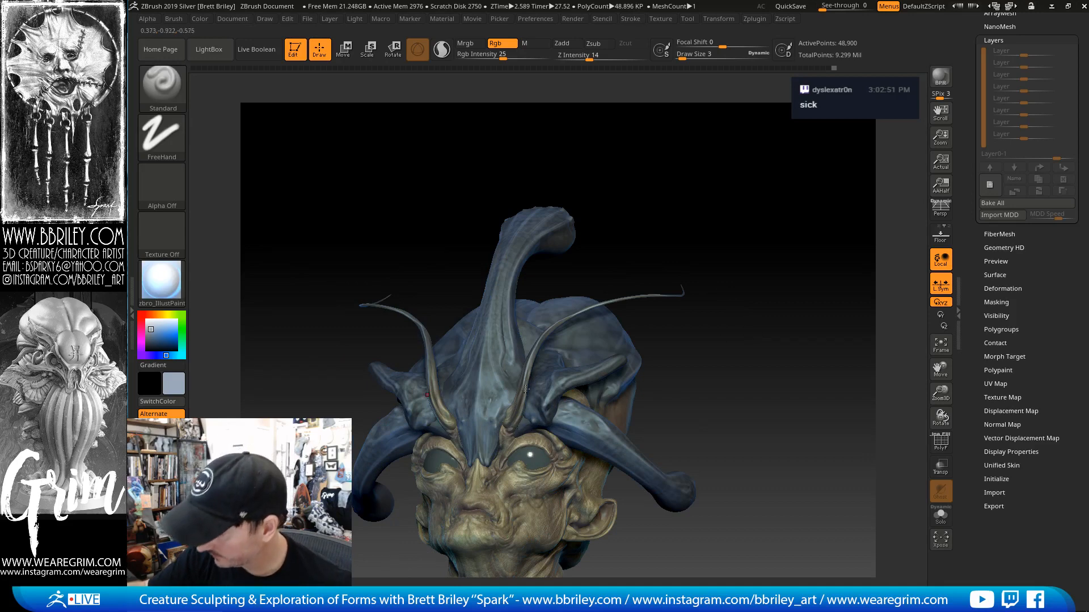
drag(517, 417, 530, 383)
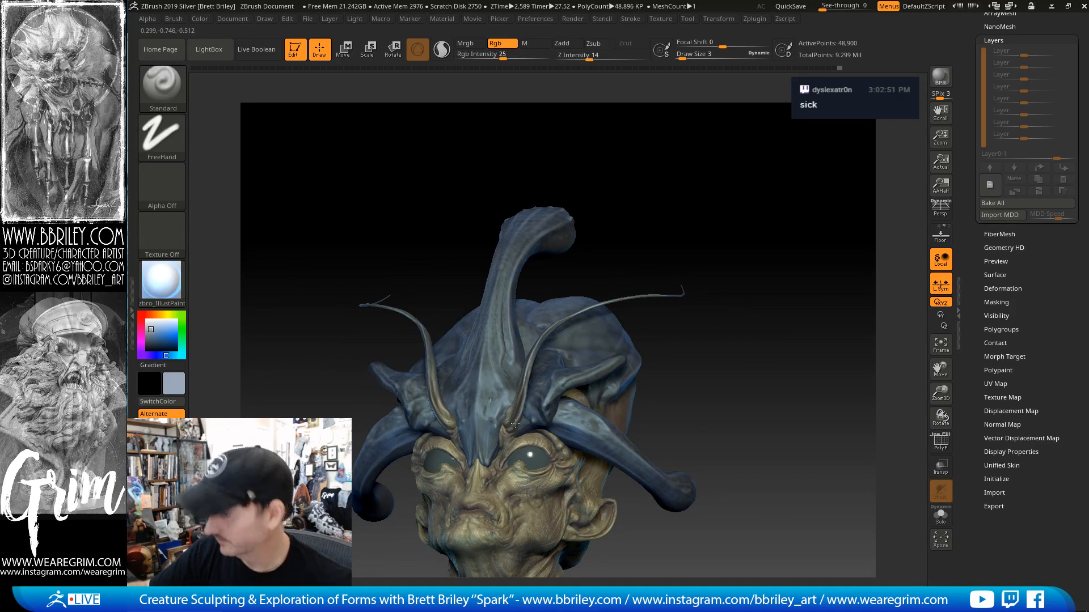
drag(685, 289, 481, 277)
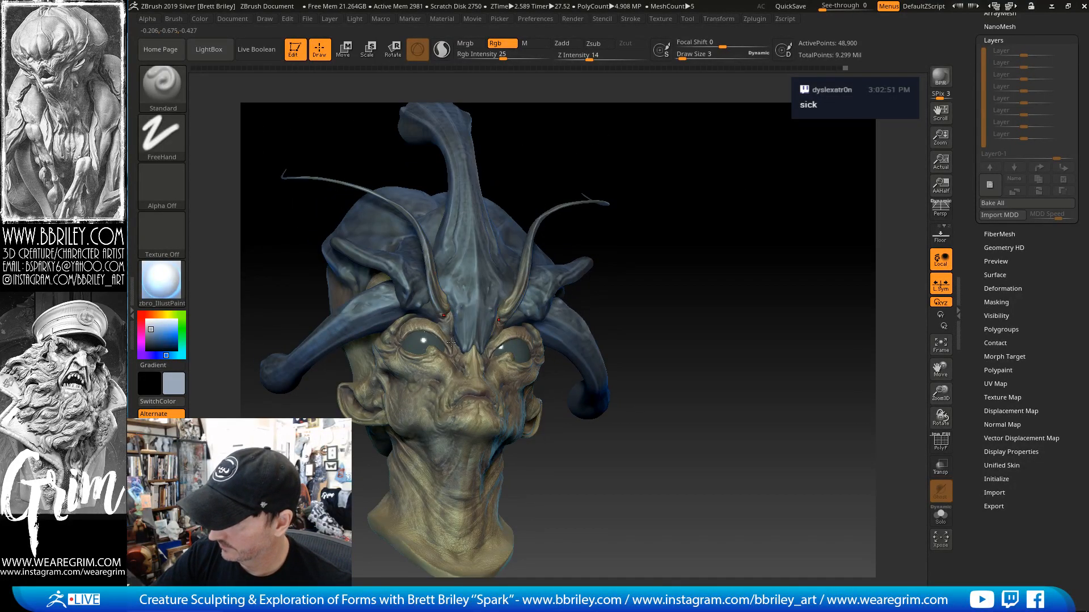
Sample a dark brown near the antenna bases, shift it to reddish brown, and set the draw size to 21
key(c)
key(s)
click(451, 317)
drag(444, 301, 442, 291)
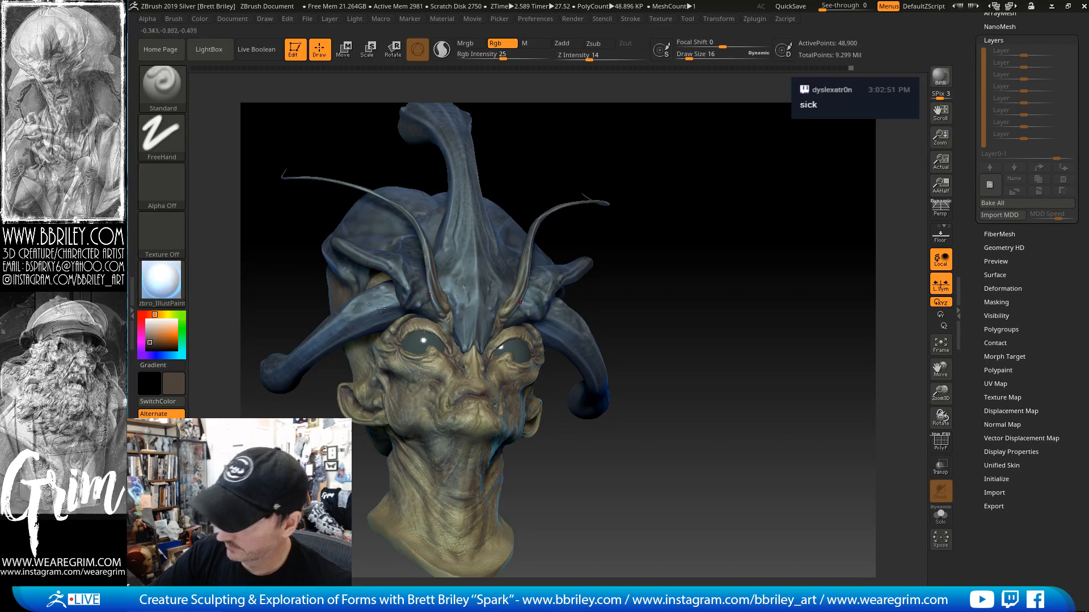
drag(155, 315, 152, 341)
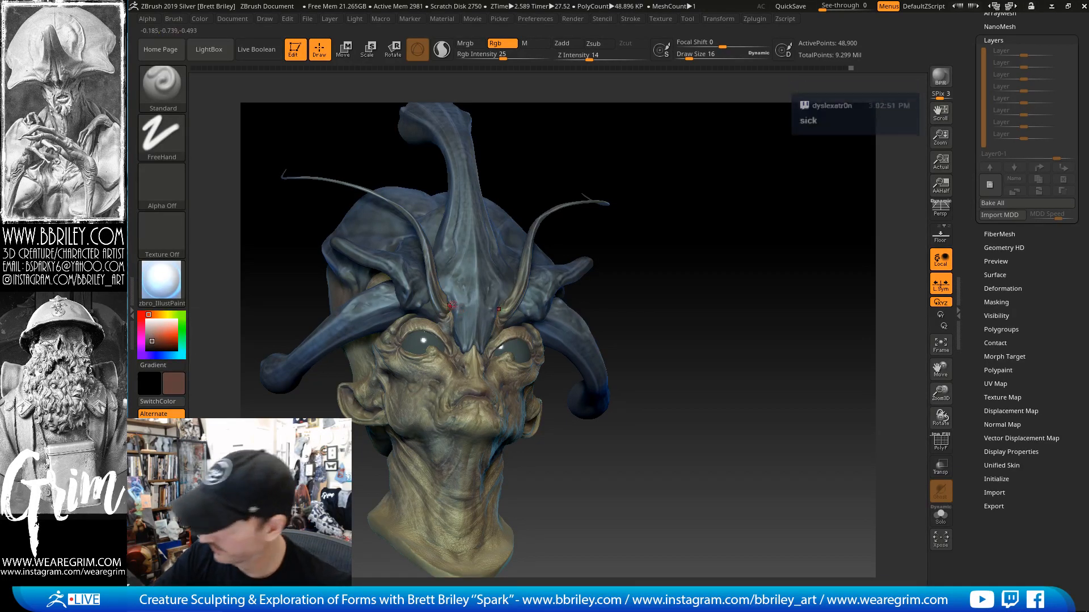
key(bracketright)
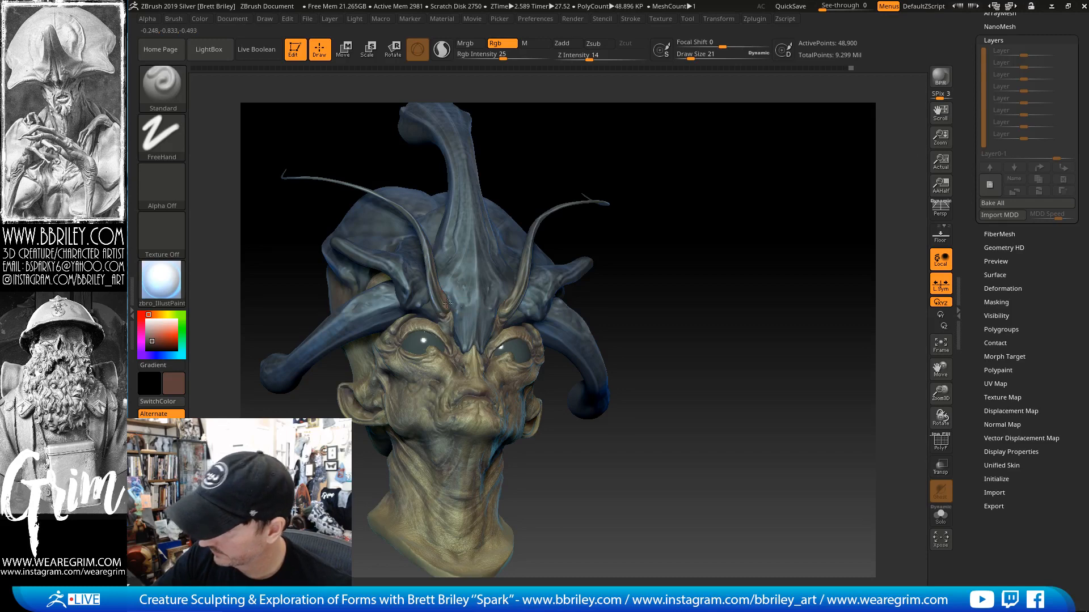
Select the head and tint the skin around both antenna bases with the reddish brown
drag(631, 258, 545, 261)
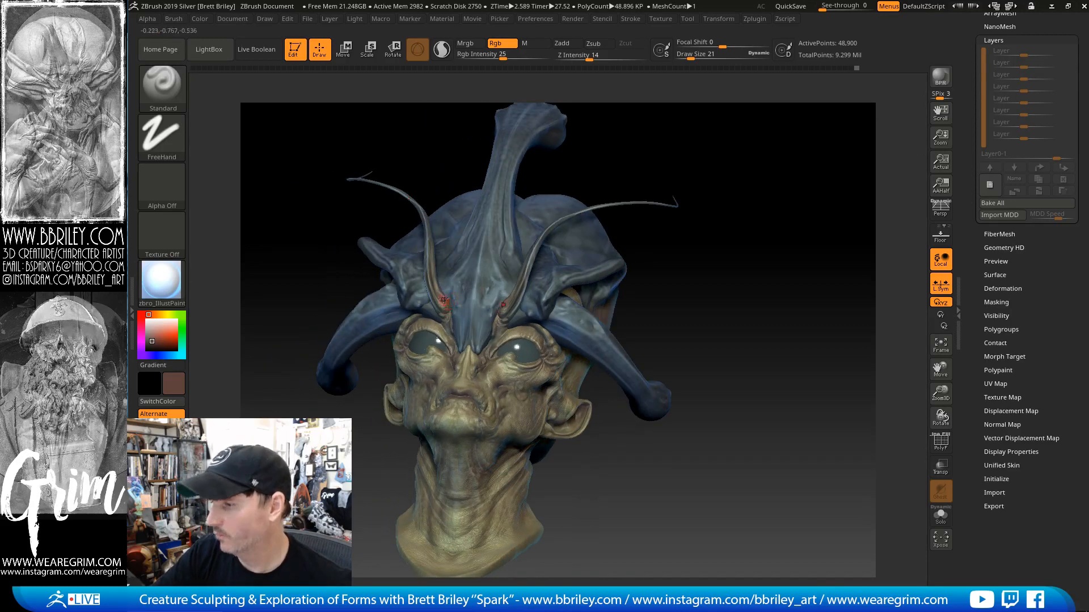
alt+click(443, 291)
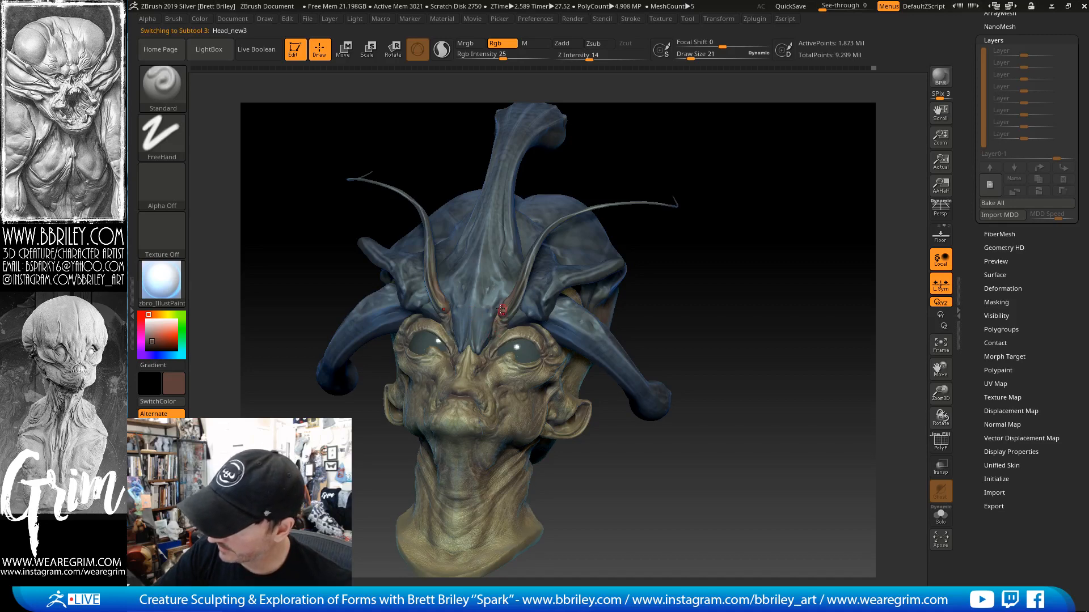
drag(698, 225, 606, 228)
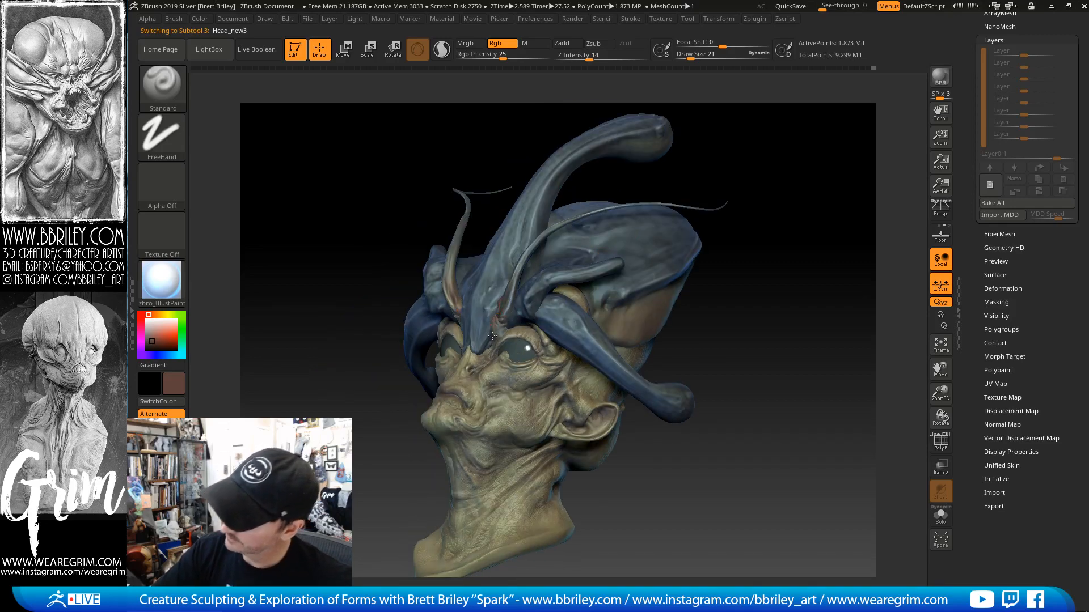
drag(751, 236, 489, 339)
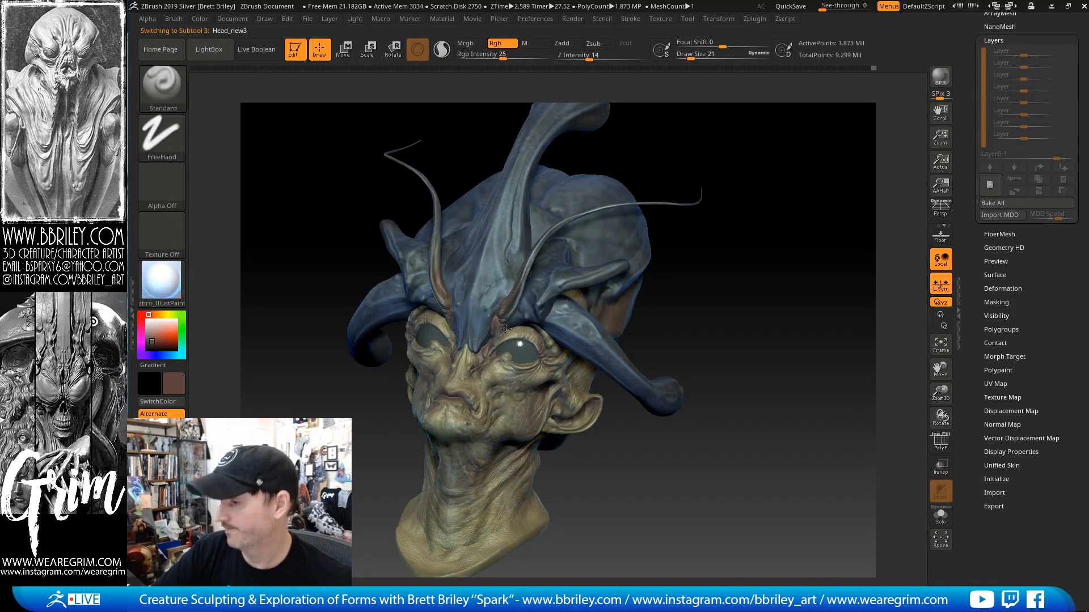
drag(729, 237, 446, 324)
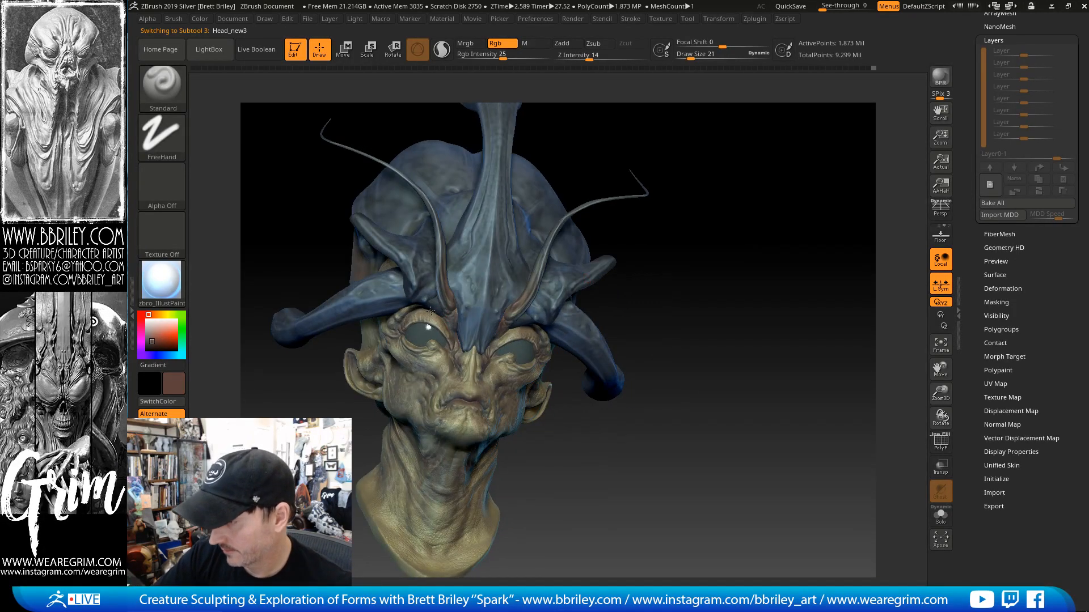
drag(700, 236, 441, 322)
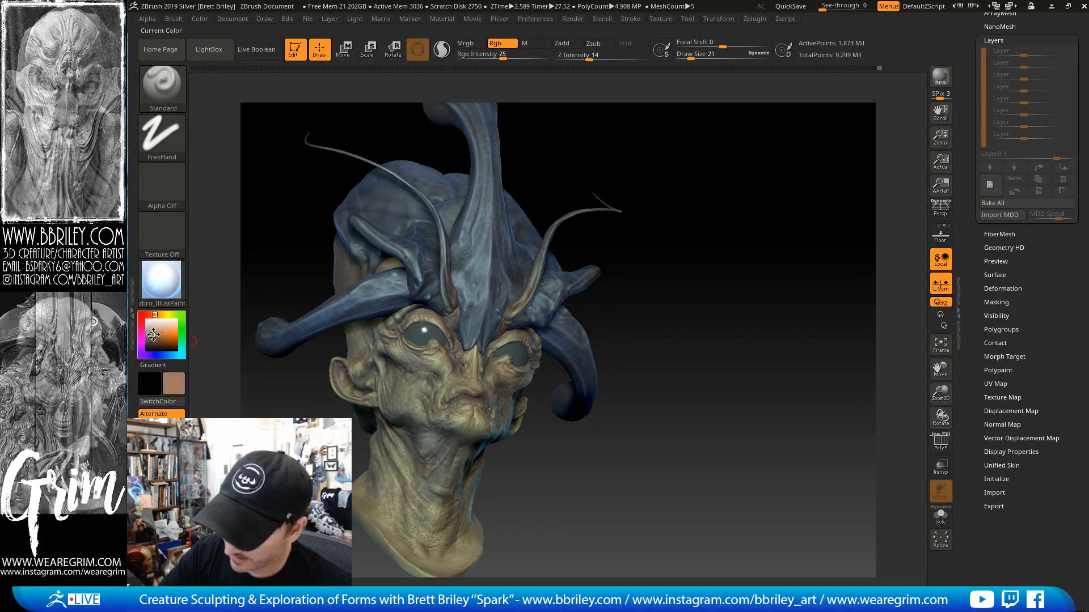
Sample a light tan from the model, reduce the draw size to 9, and highlight the lower ends of the antennae
key(c)
key([)
key([)
key([)
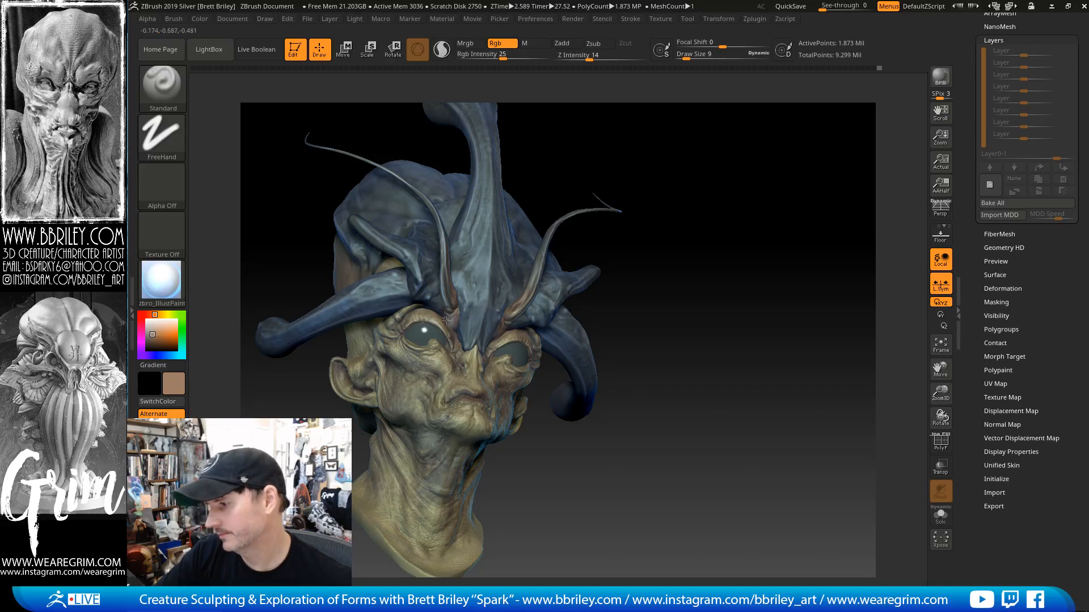
alt+click(454, 299)
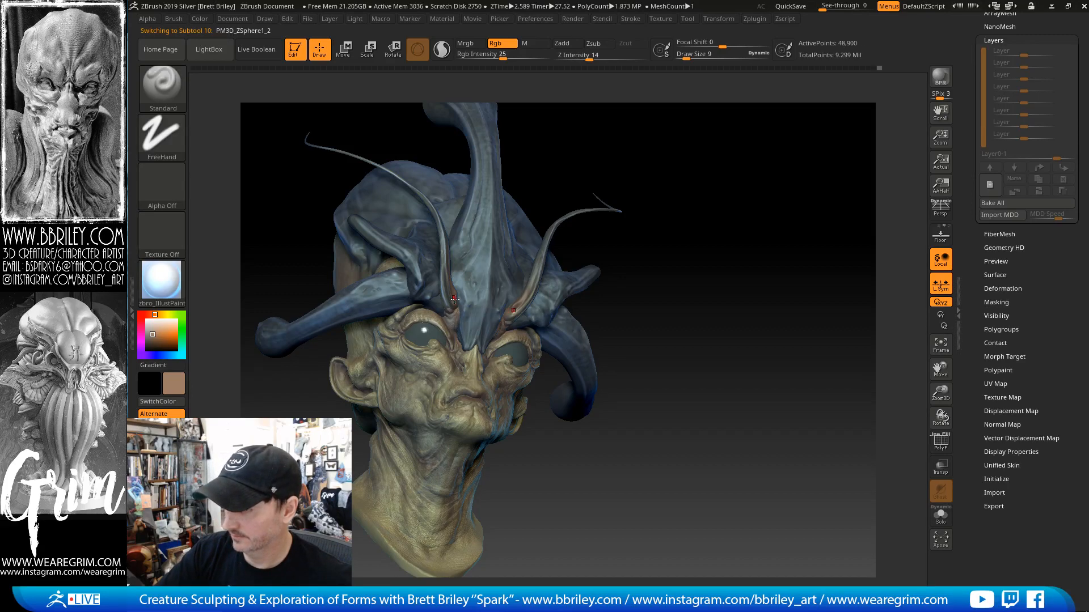
drag(451, 295, 451, 311)
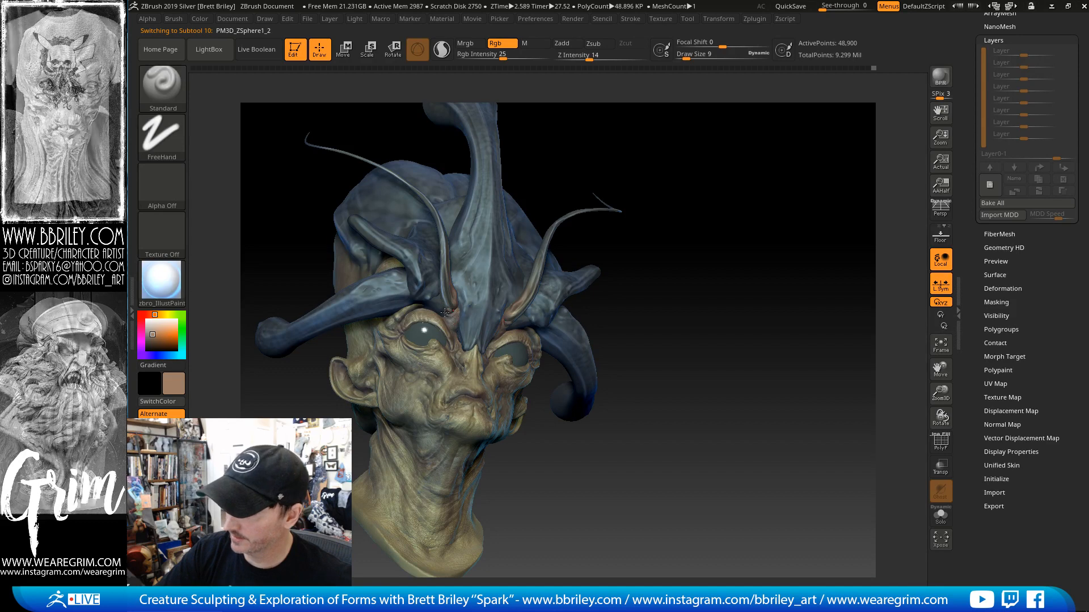
drag(608, 288, 704, 303)
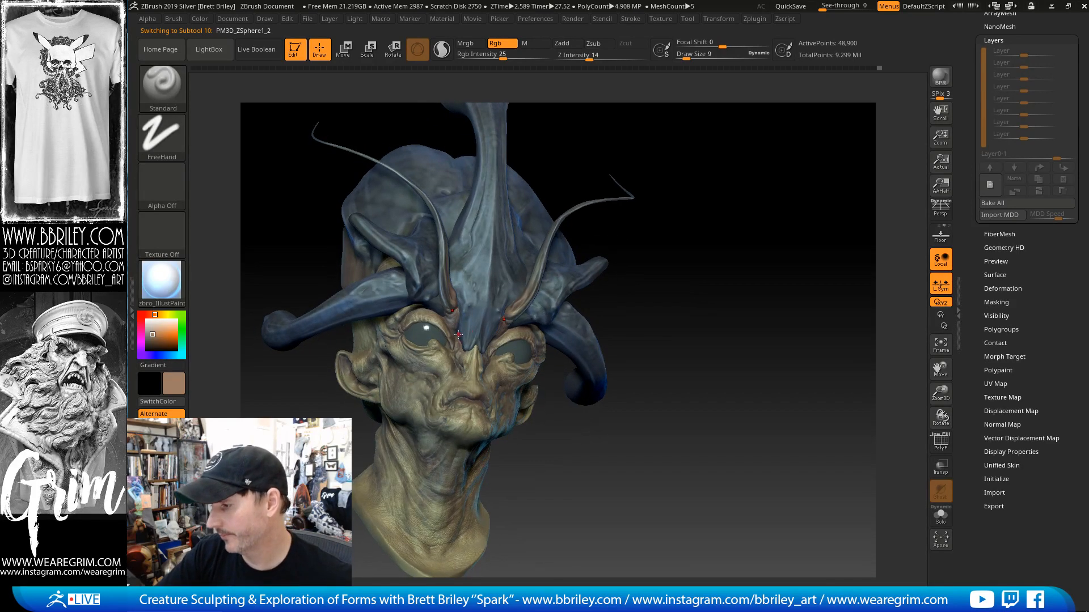
Sample a dark slate grey, select the head, and darken the skin around the antenna bases at draw size 25, then sample a brown
key(c)
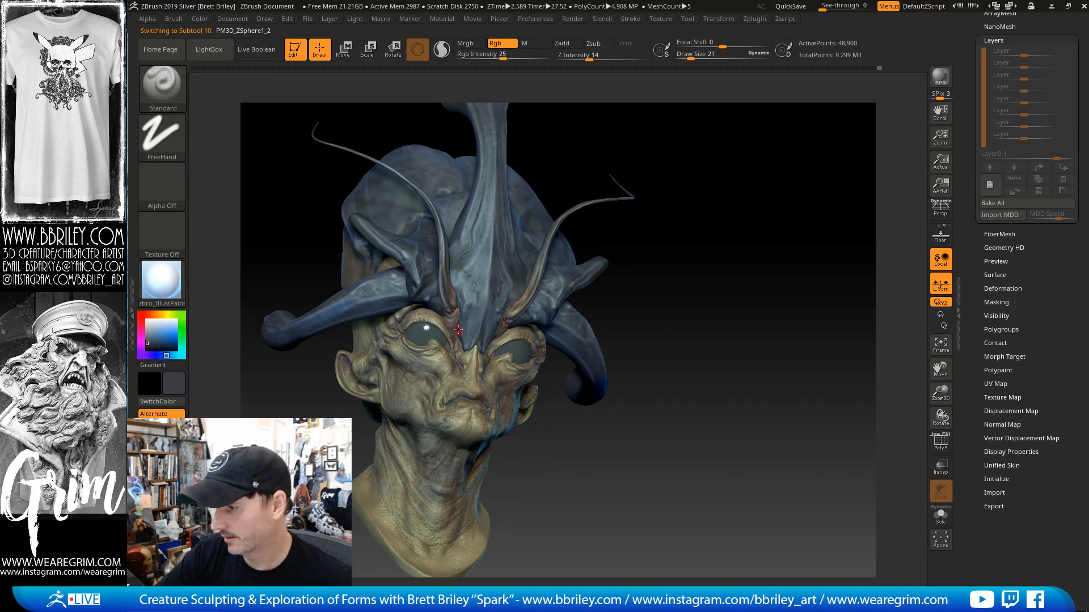
alt+click(455, 334)
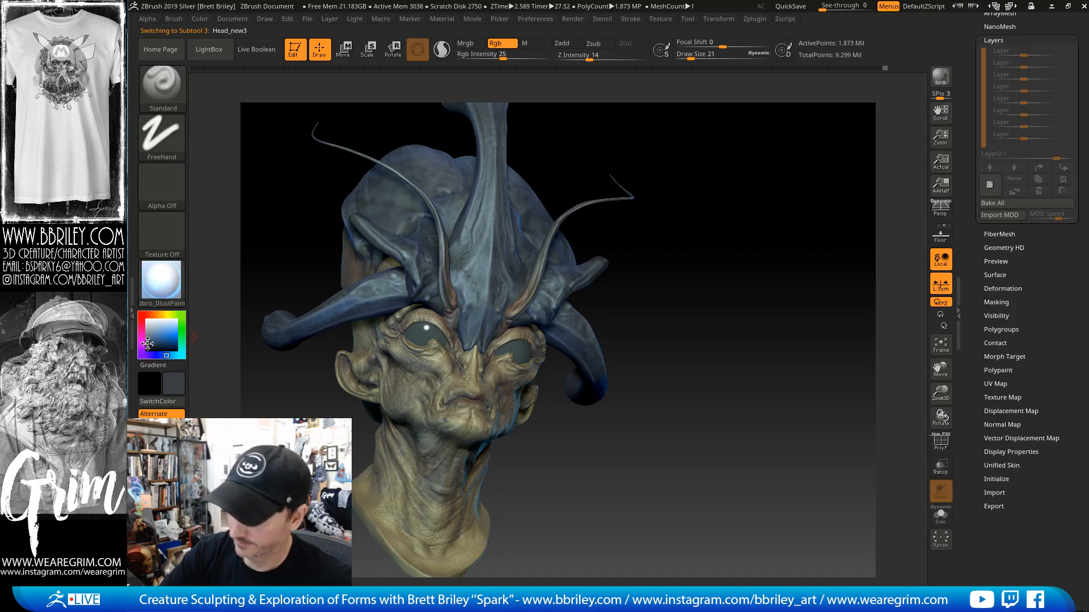
key(c)
key(s)
drag(455, 309, 457, 308)
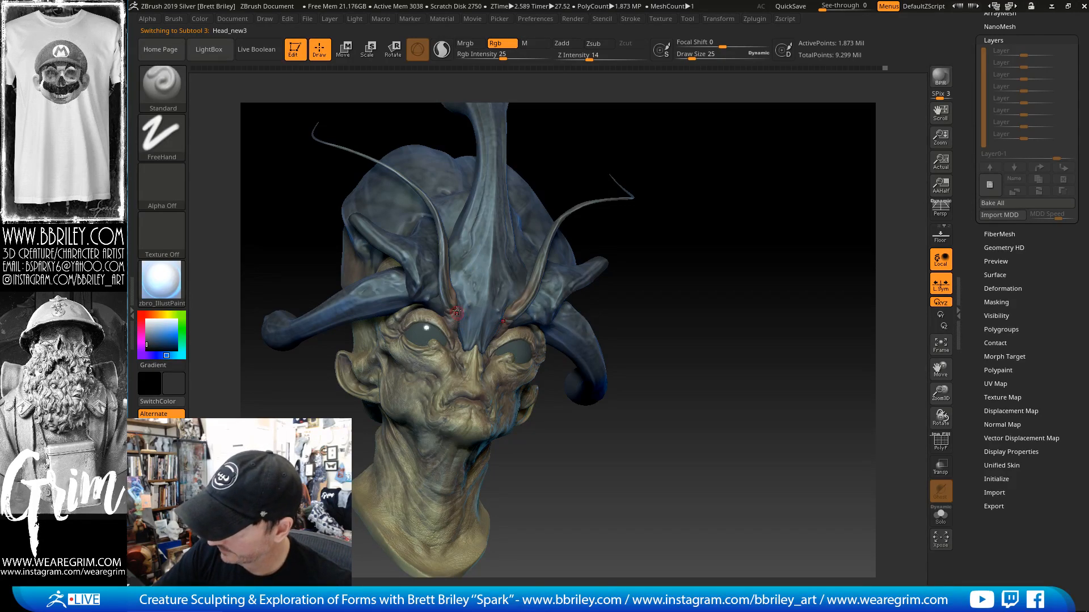
key(c)
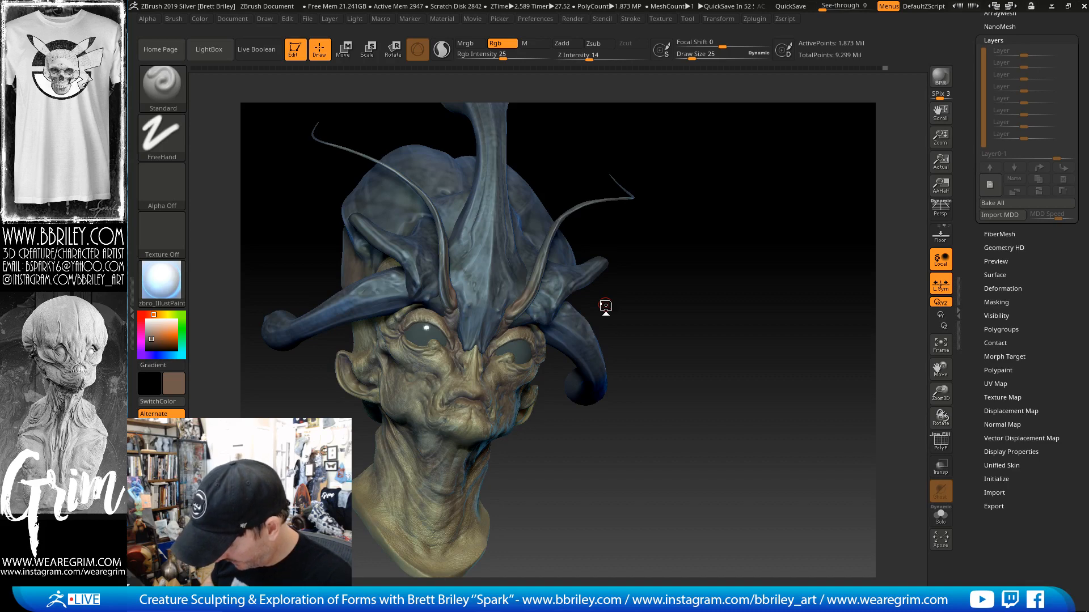
Select the shell, sample a light tan from its side, and set the draw size to 12
mouse_move(606, 306)
mouse_down()
mouse_move(744, 247)
mouse_move(648, 238)
mouse_up()
alt+click(543, 296)
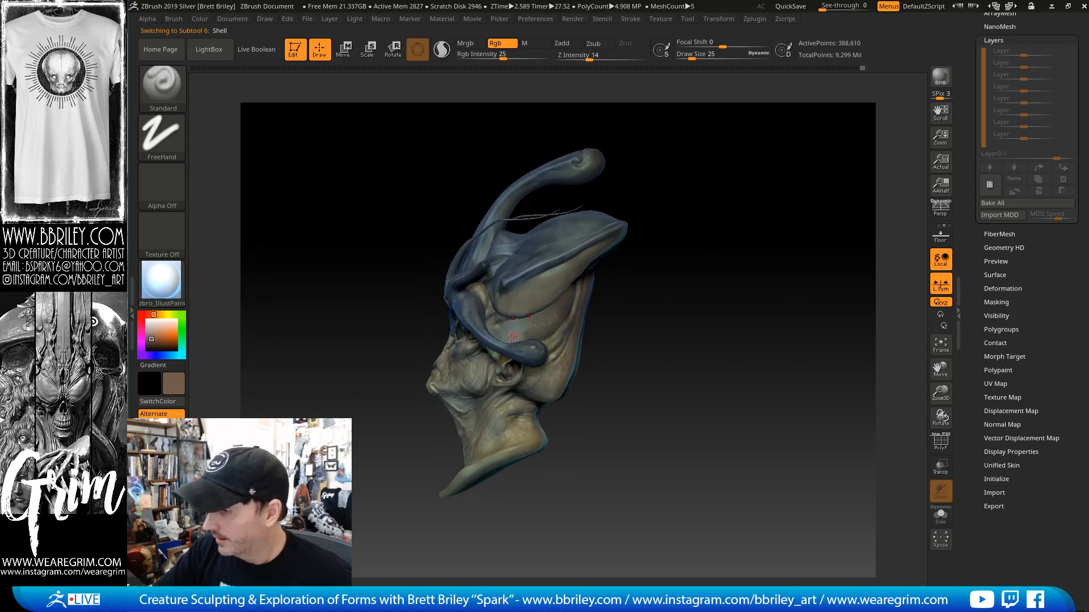
key(c)
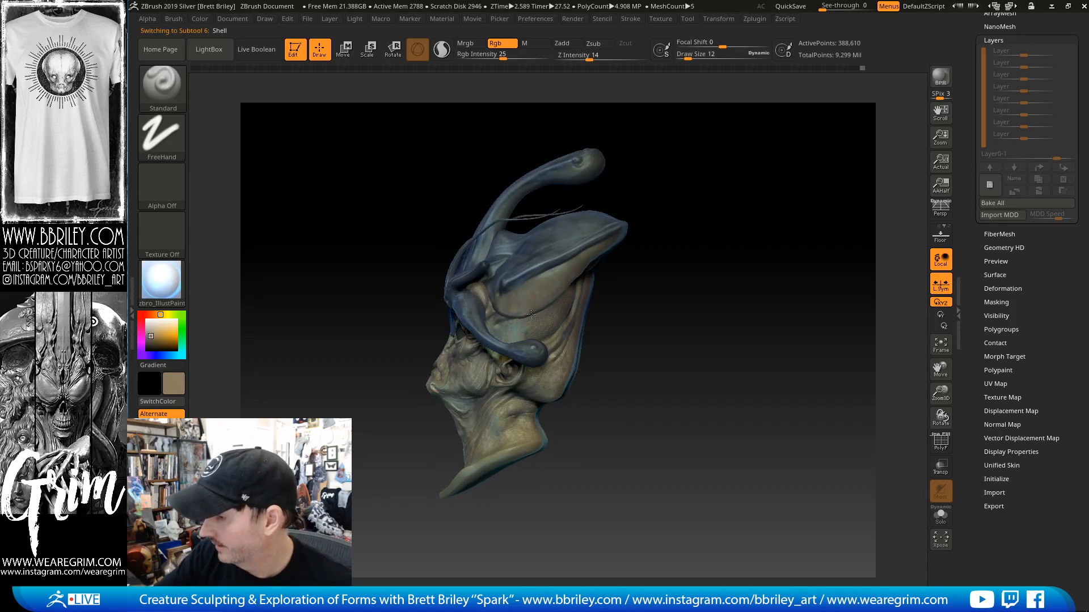
drag(663, 255, 589, 277)
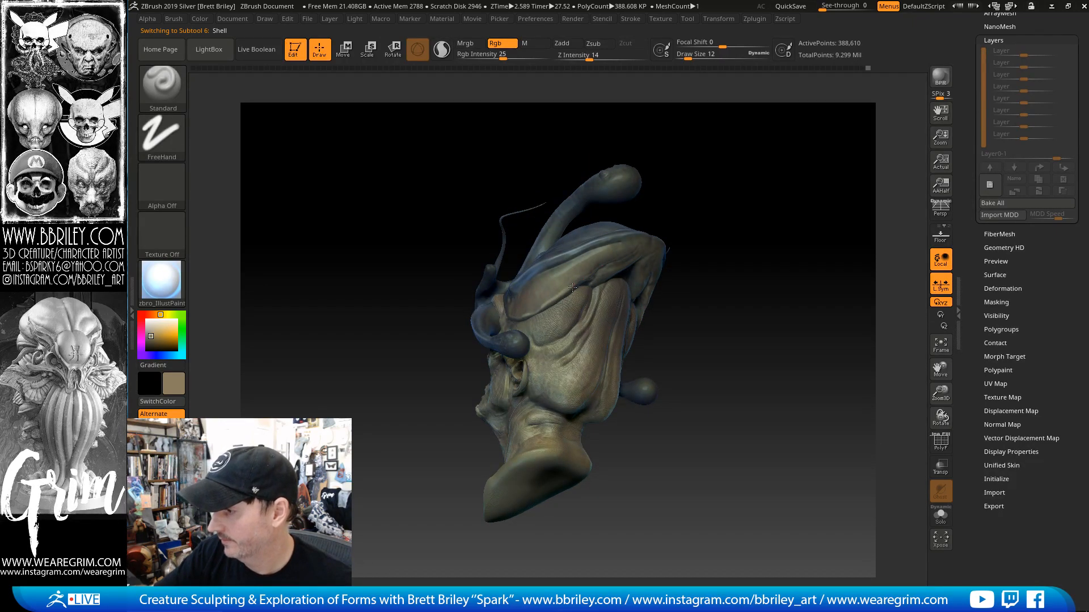
right_drag(651, 275, 531, 311)
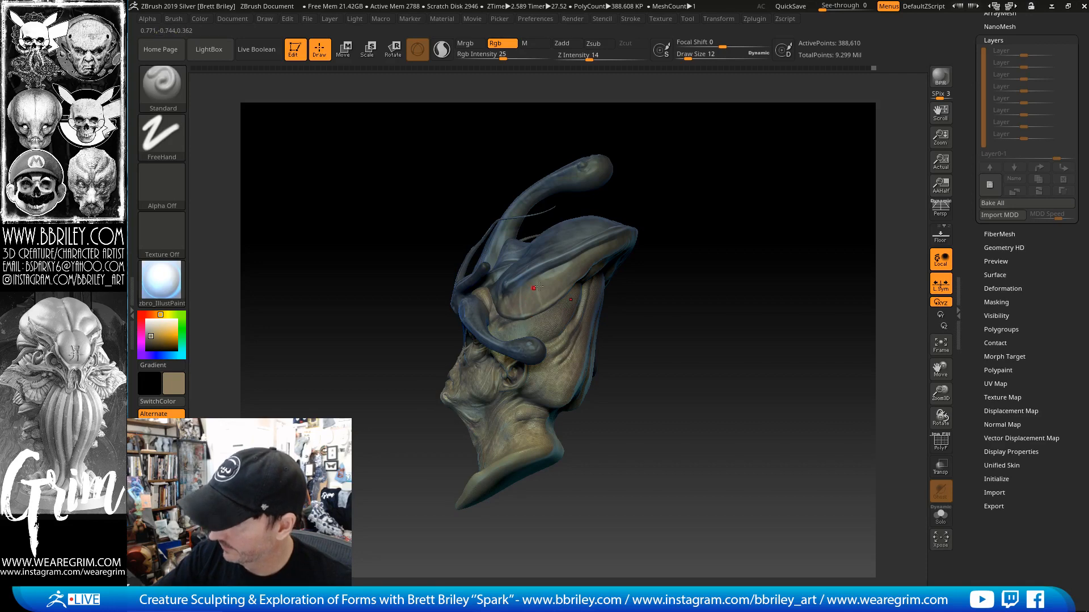
Return the bust to a front view and save the tool to disk
mouse_move(632, 319)
mouse_down()
mouse_move(671, 327)
mouse_move(511, 309)
mouse_move(678, 332)
mouse_move(691, 268)
mouse_move(740, 307)
mouse_move(703, 250)
mouse_up()
key(shift)
click(688, 19)
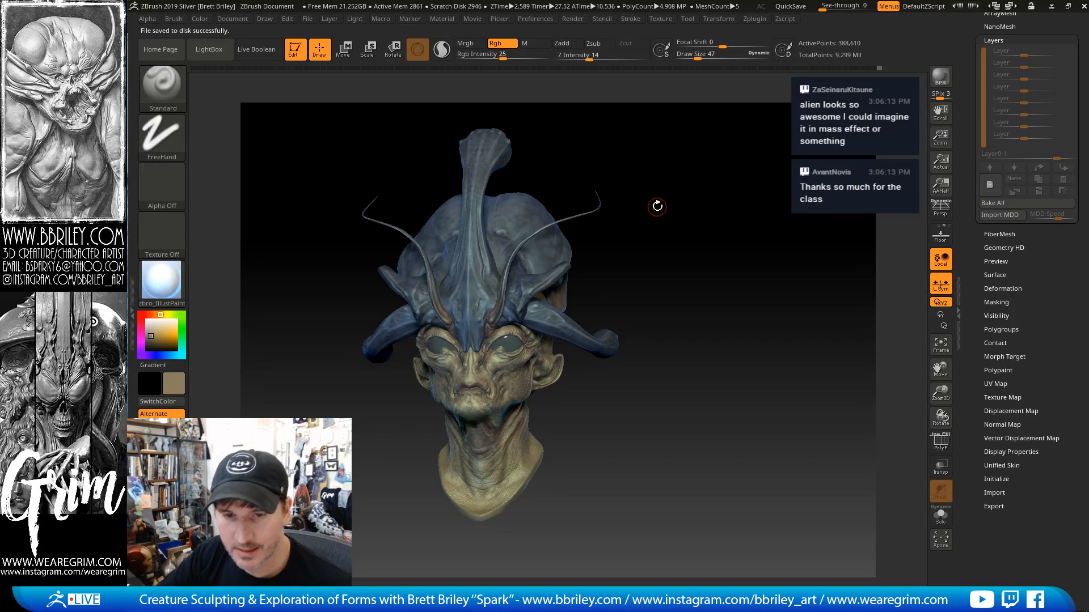
Select the eyes and fill them with dark grey, R 52, G 50, B 47
drag(688, 204, 537, 275)
alt+click(467, 345)
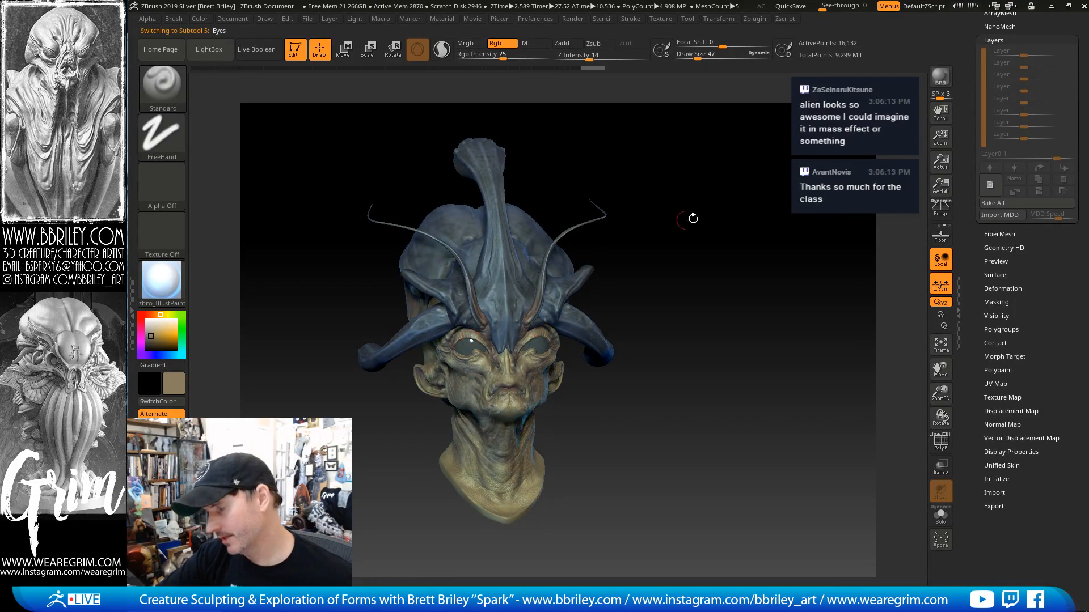
drag(705, 231, 672, 235)
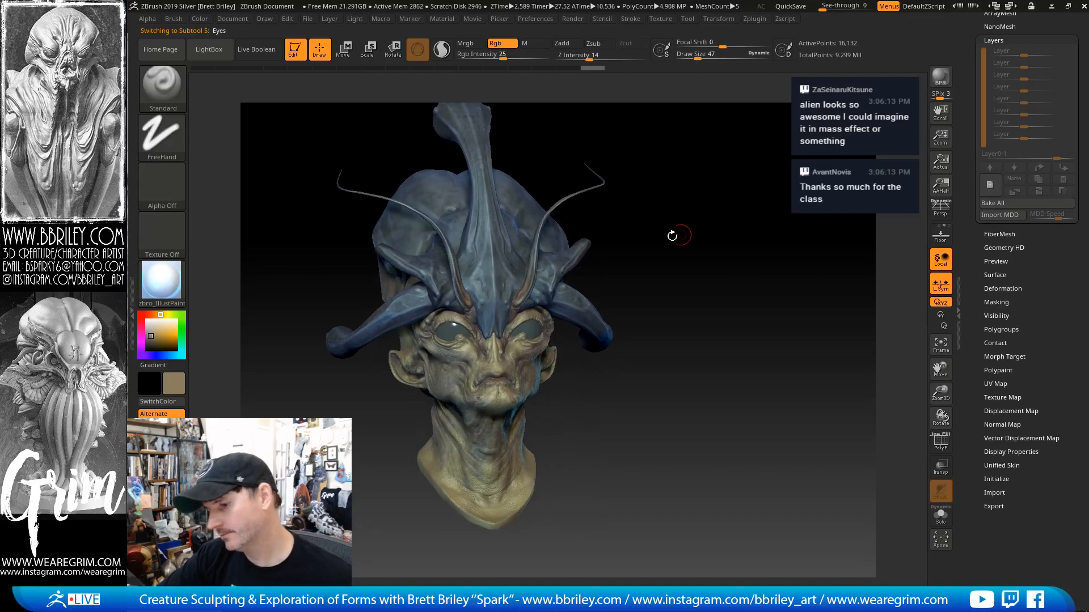
click(147, 345)
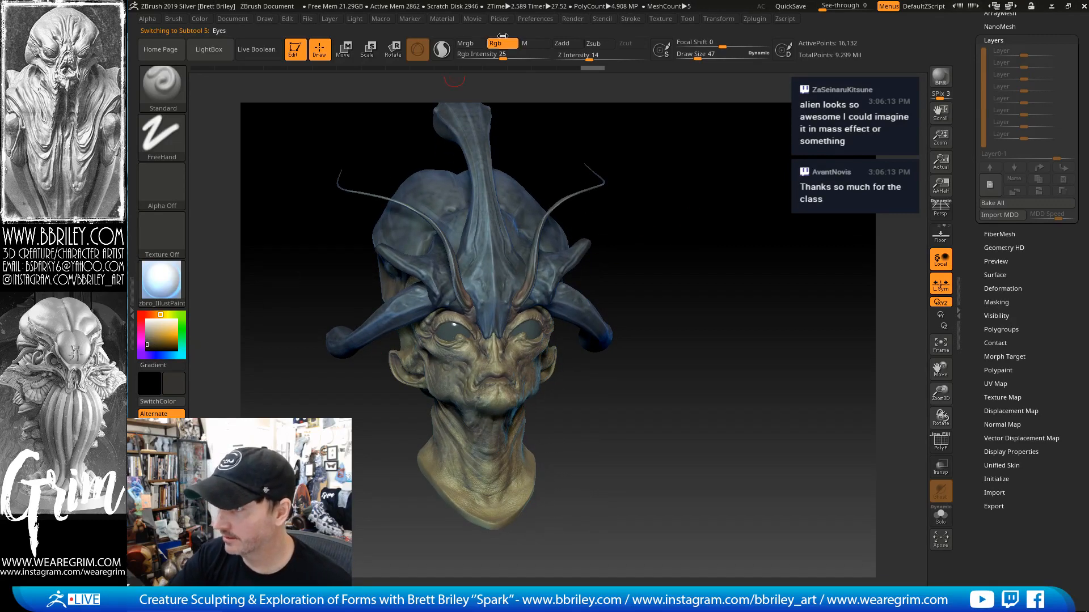
click(200, 19)
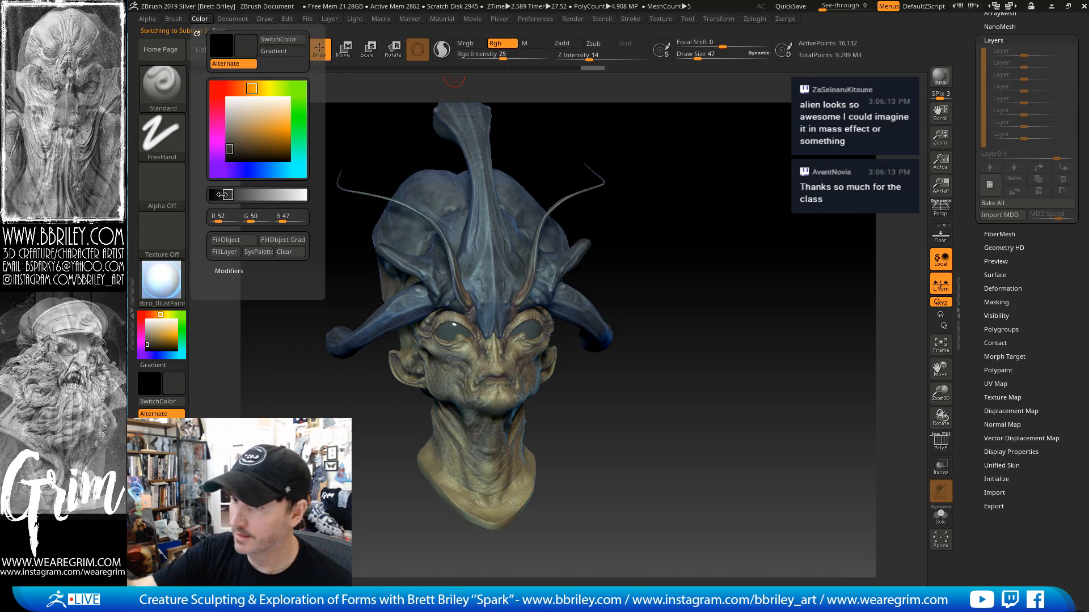
click(229, 239)
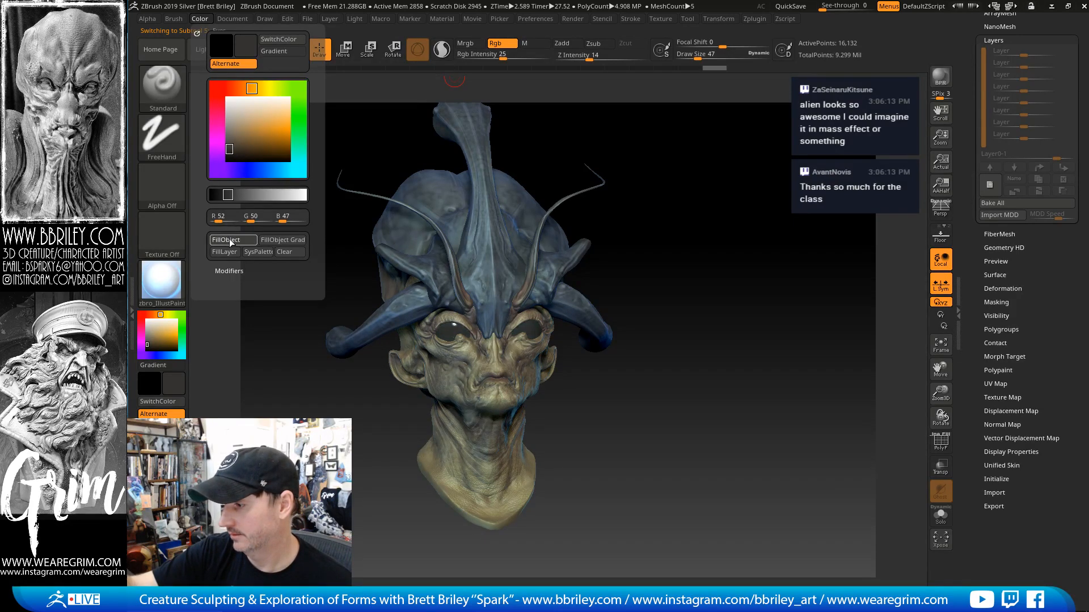
Darken the colour to near-black, R 13, G 13, B 13, and refill the eyes with it
drag(689, 224, 739, 237)
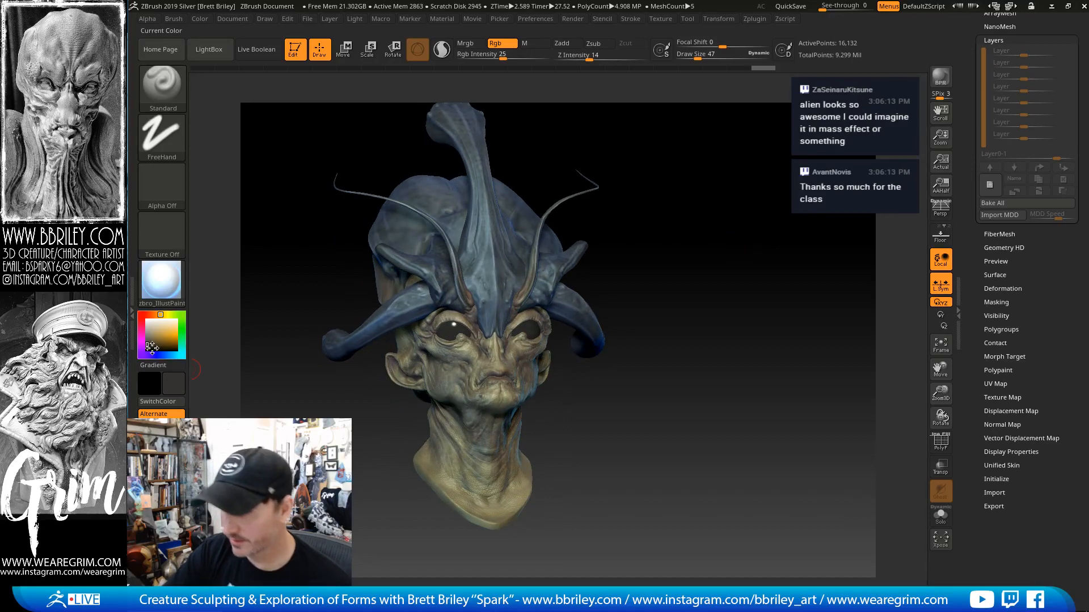
drag(151, 347, 147, 349)
click(200, 19)
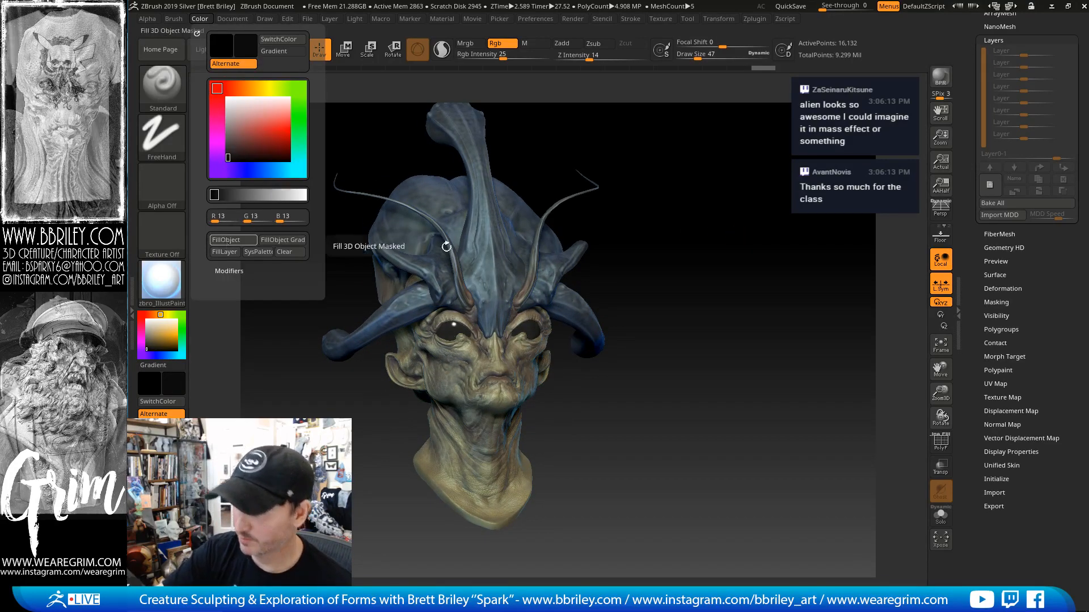
Subdivide the eyes mesh up to subdivision level 4
drag(737, 238, 766, 290)
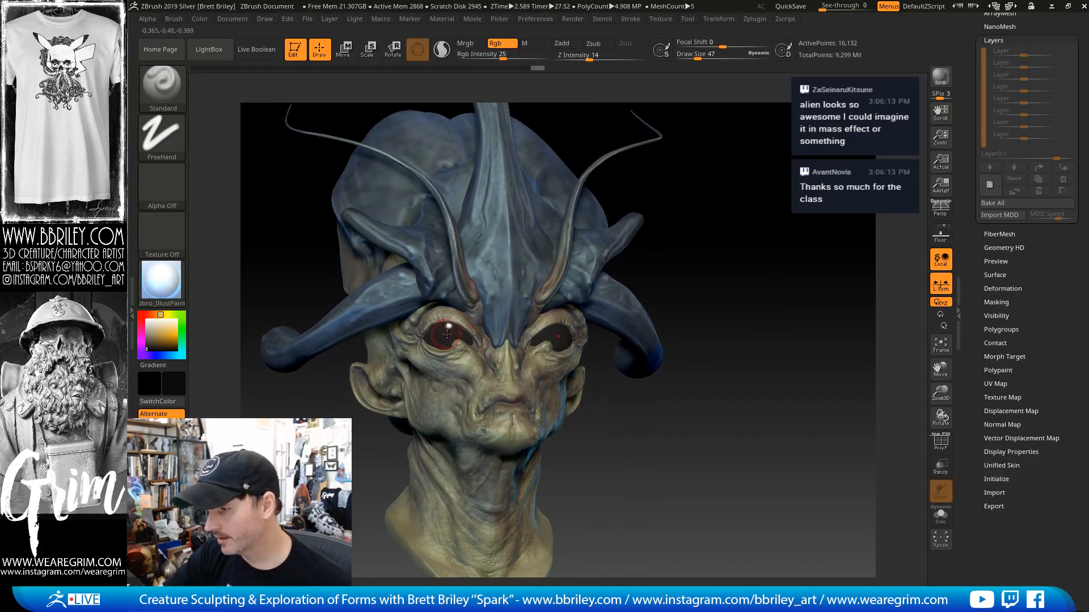
alt+drag(692, 234, 632, 321)
key(ctrl)
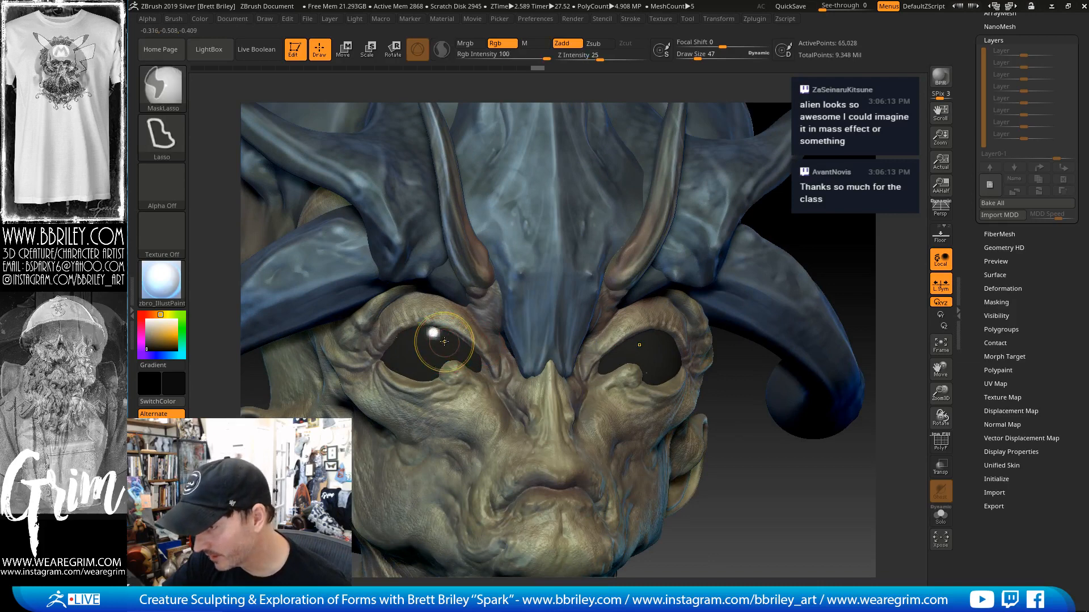
key(ctrl+d)
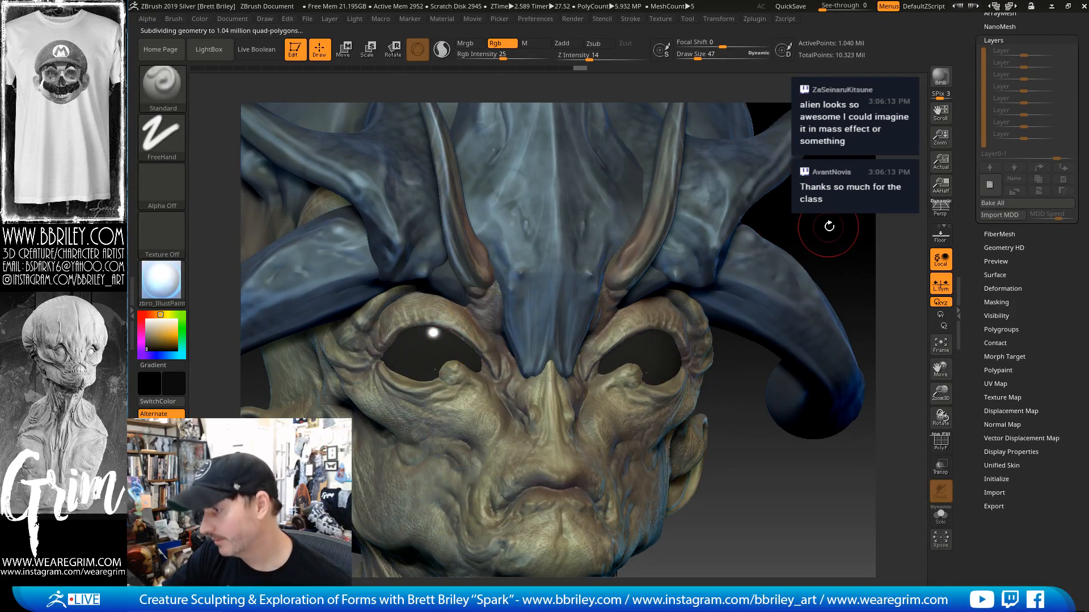
mouse_move(826, 226)
mouse_down()
mouse_move(800, 215)
mouse_move(827, 224)
mouse_move(818, 221)
mouse_move(834, 213)
mouse_up()
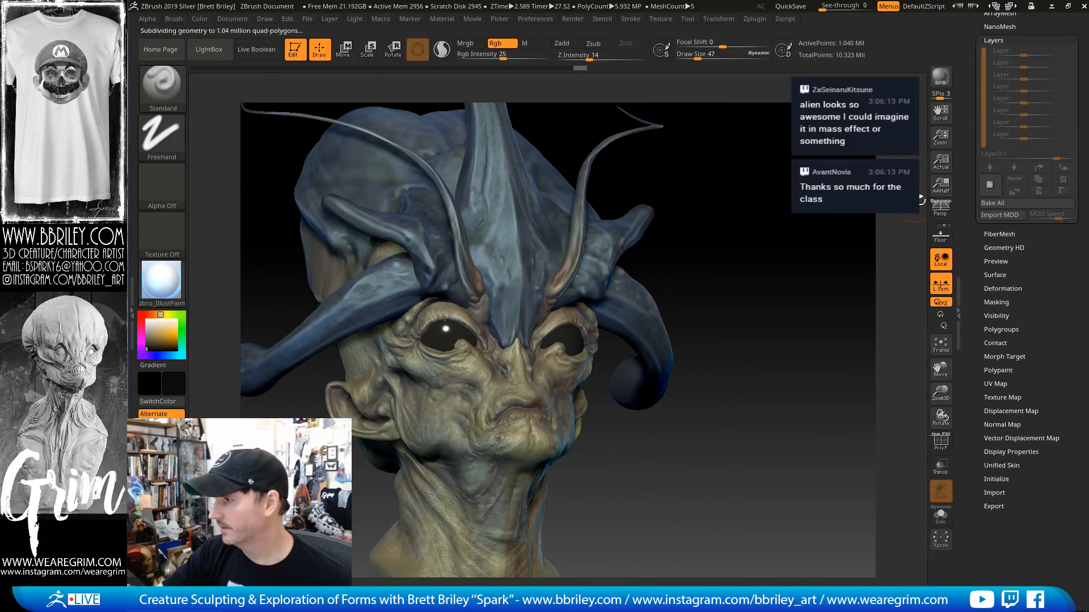
Duplicate the eyes subtool, hide the original eyes, and make the copy active
drag(967, 158, 971, 284)
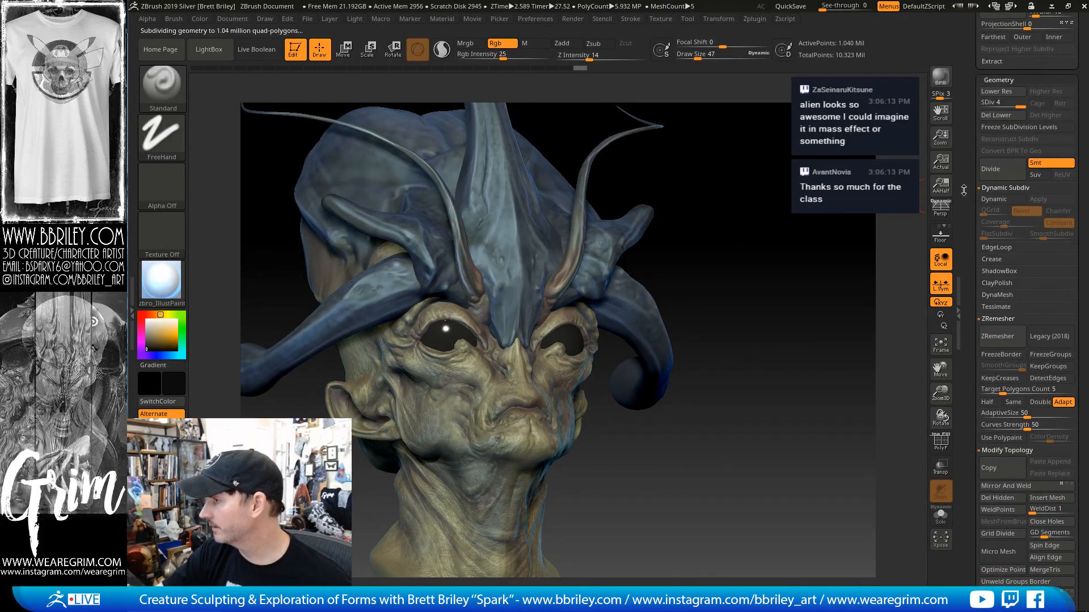
drag(964, 190, 984, 338)
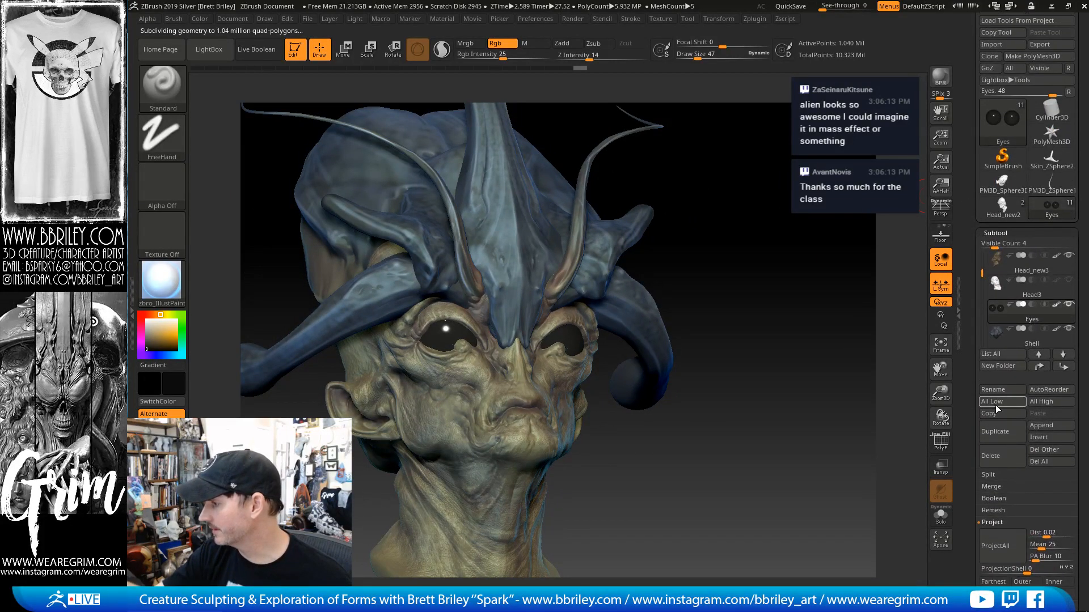
click(997, 432)
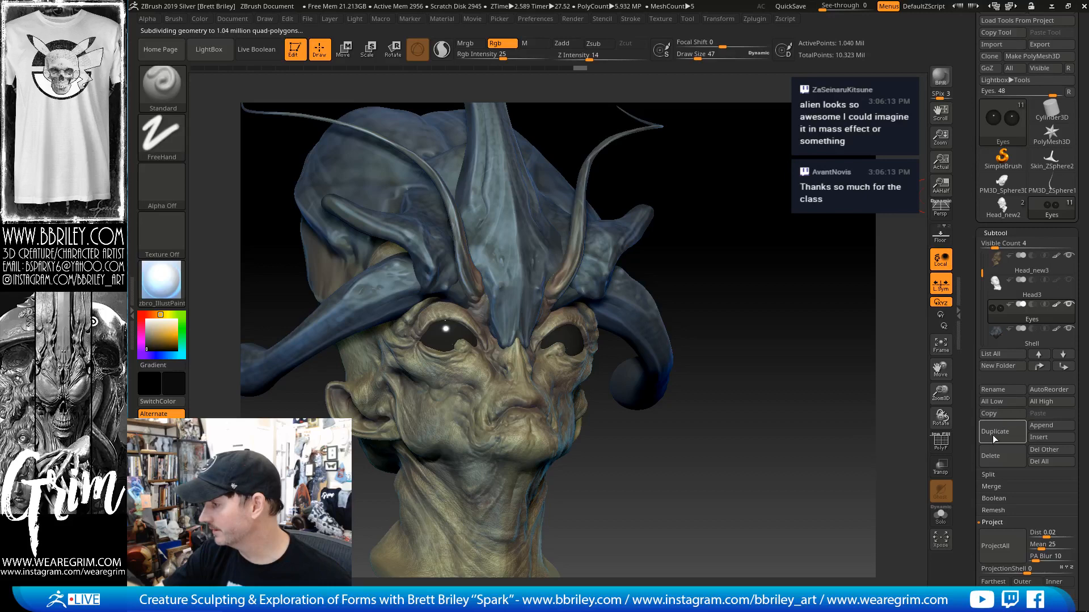
click(1070, 304)
Fill the duplicated eyes with teal, R 125, G 188, B 188
drag(802, 284, 753, 231)
click(146, 335)
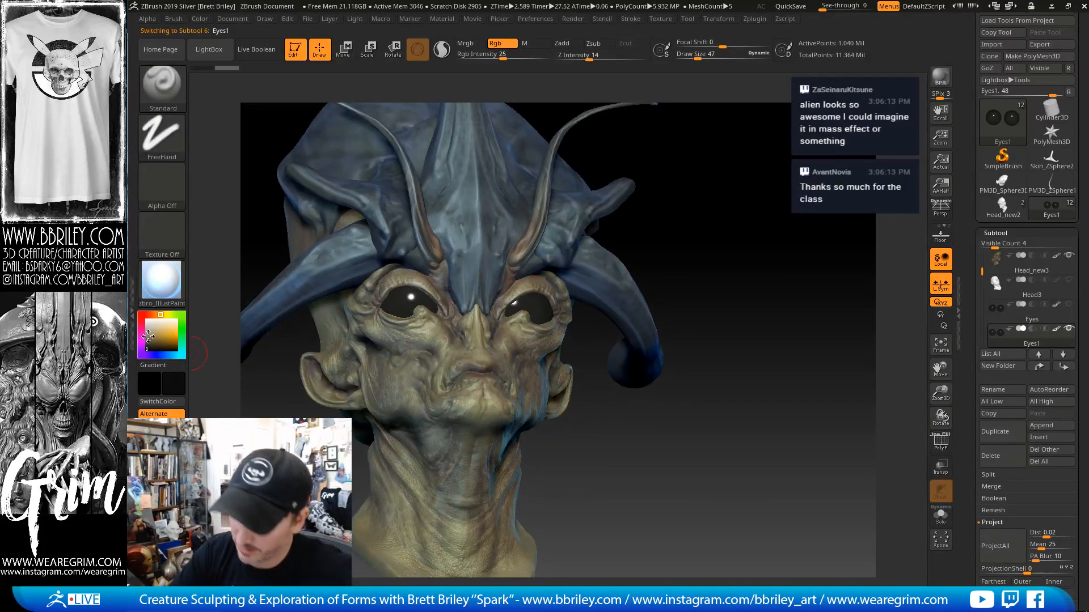
click(182, 355)
click(156, 331)
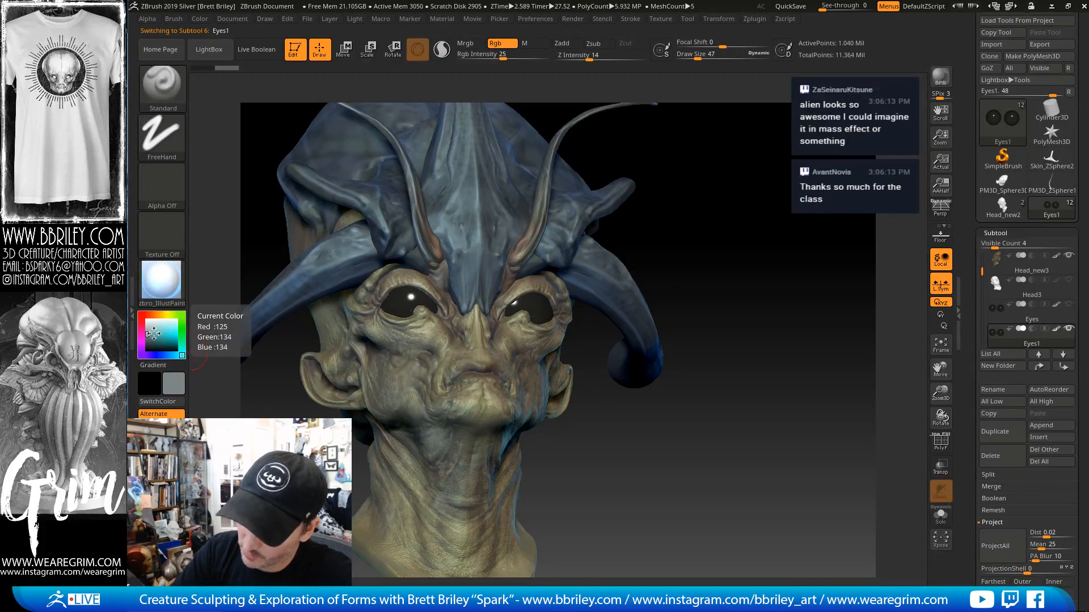
click(201, 20)
click(227, 238)
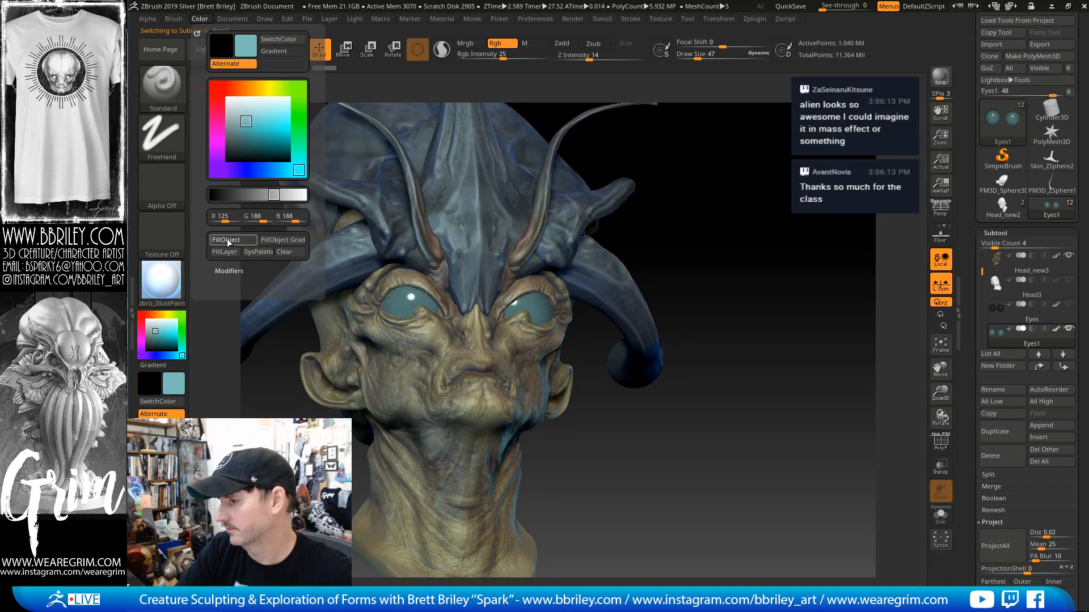
drag(712, 202, 729, 186)
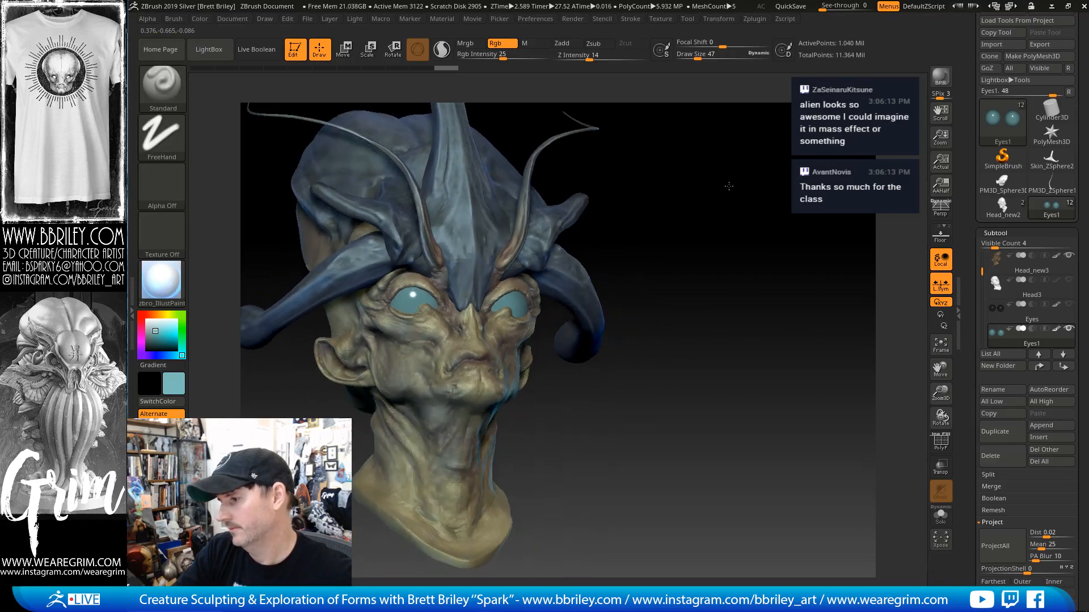
Refill the duplicated eyes with pale grey-blue, R 176, G 191, B 191
click(148, 328)
click(200, 18)
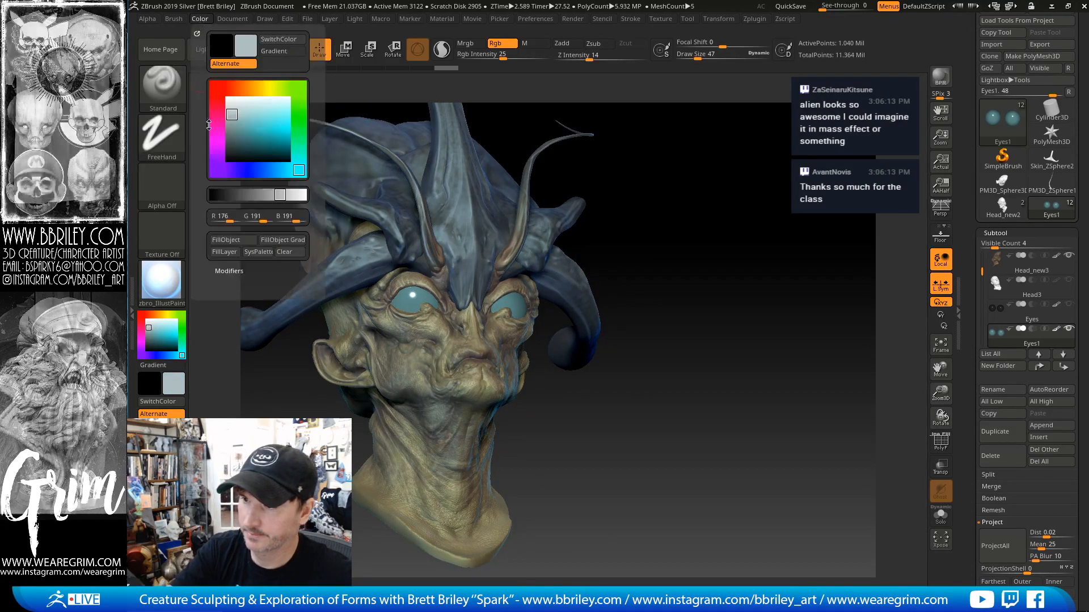
click(227, 240)
drag(702, 199, 785, 187)
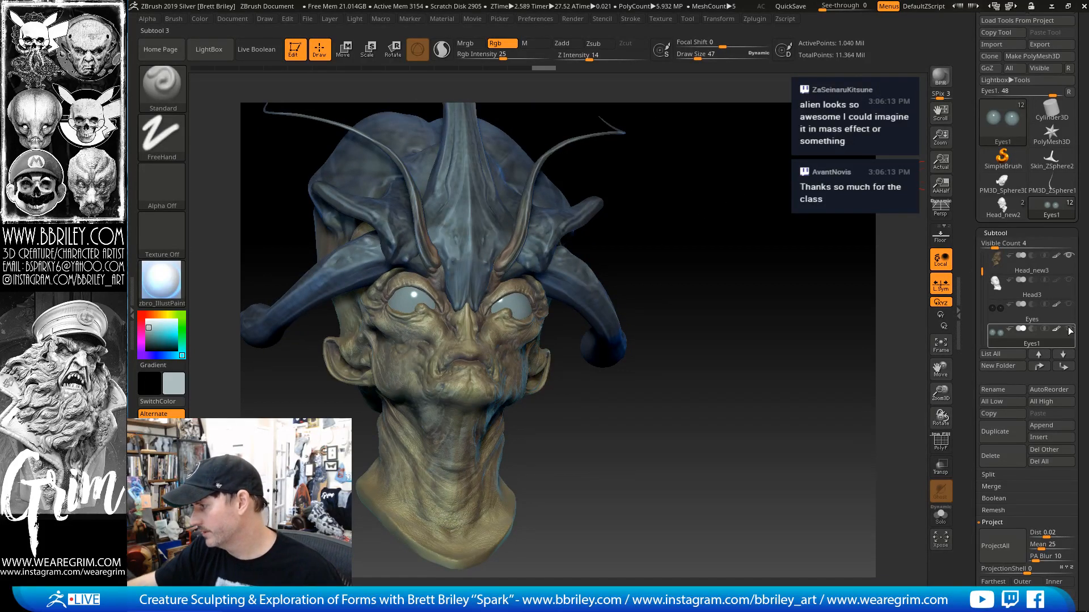
Compare the black and pale eye versions on the bust, leaving the original black eyes subtool shown and active
mouse_move(1070, 325)
click(1040, 338)
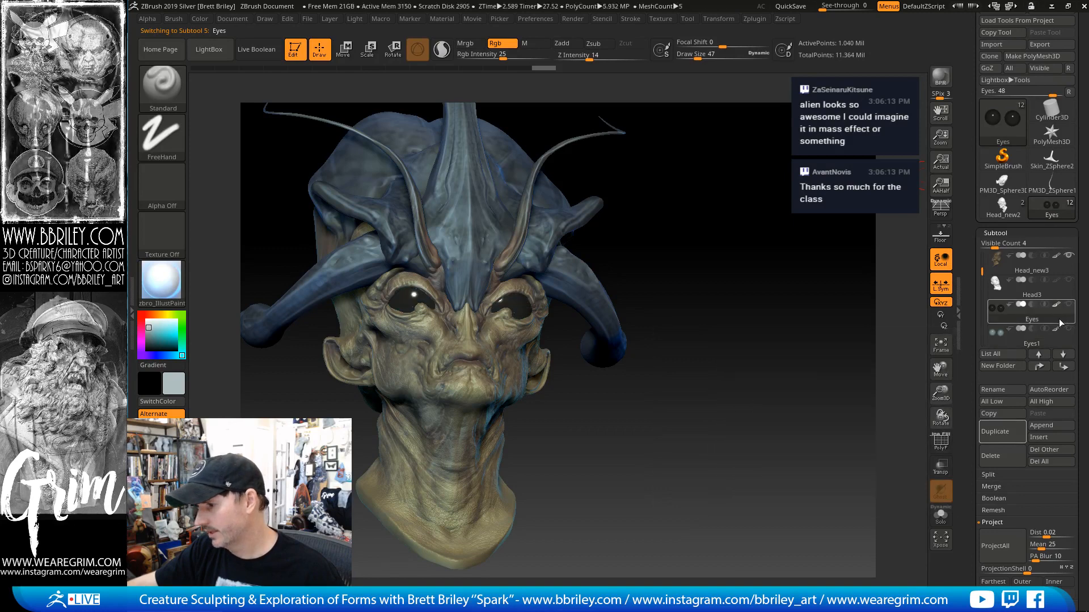
click(1039, 324)
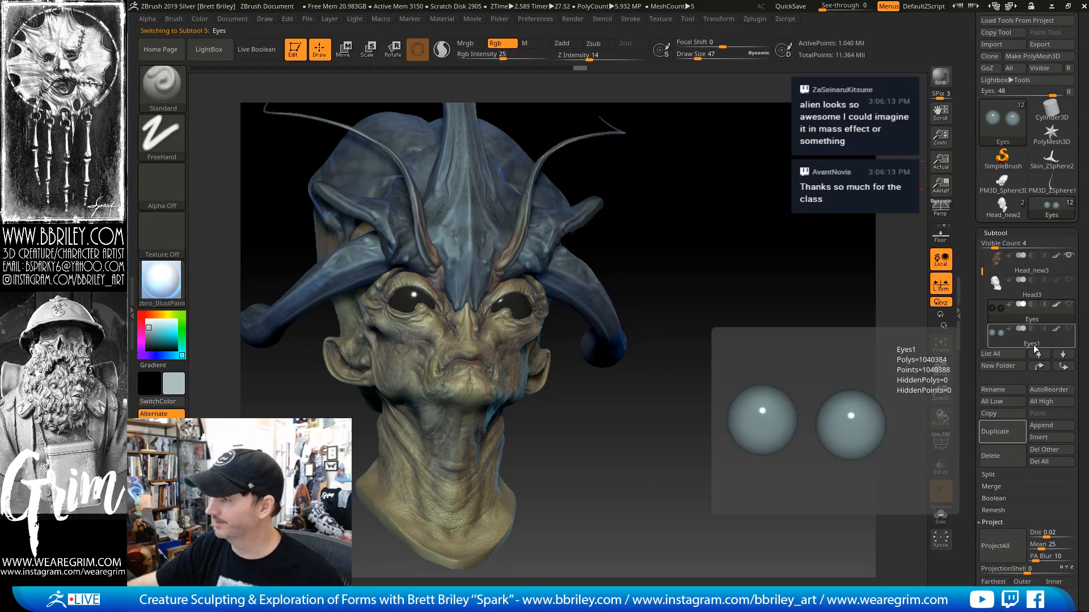
click(1036, 347)
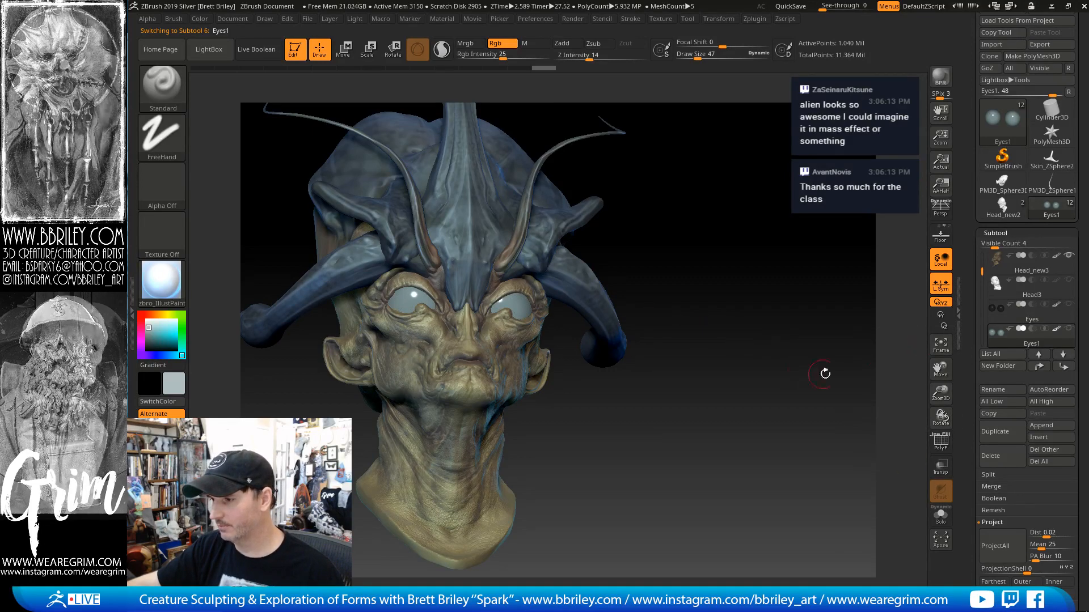
click(1040, 315)
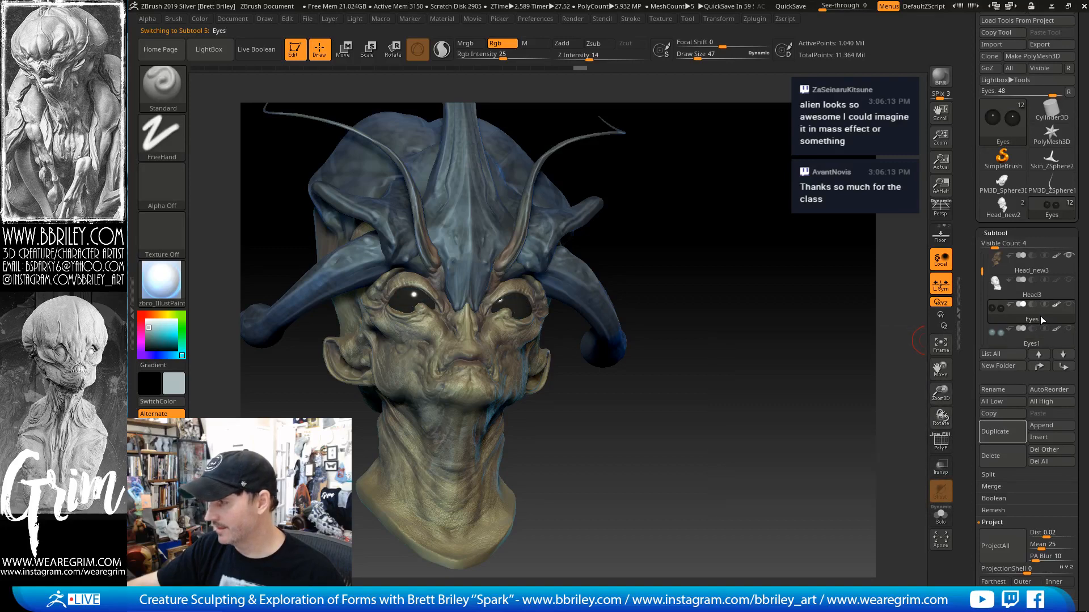
mouse_move(1043, 315)
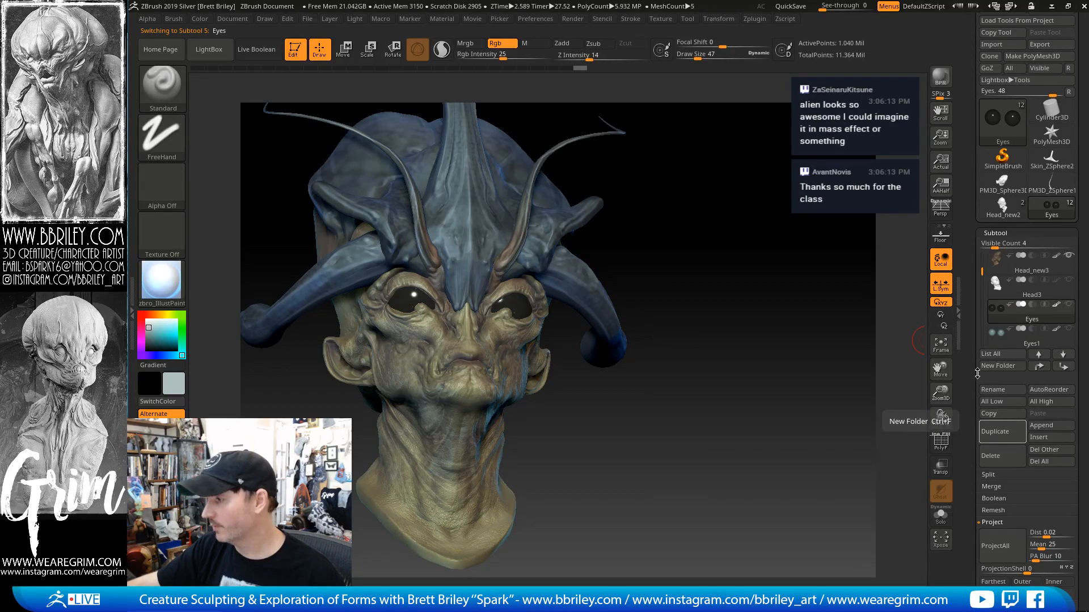
Add a new layer to the original black eyes subtool
drag(974, 374, 1018, 204)
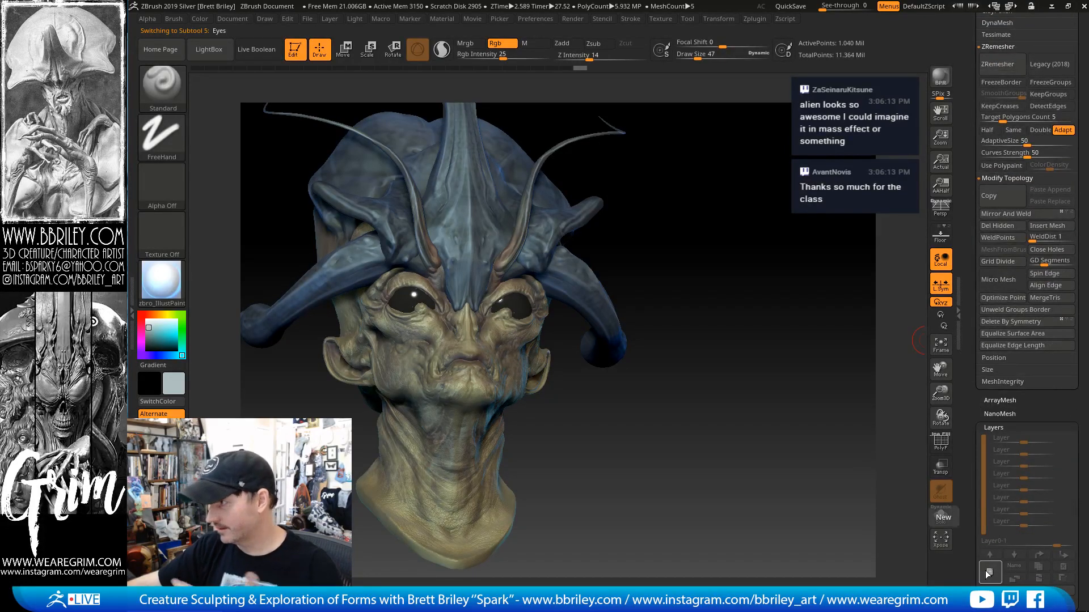
click(987, 571)
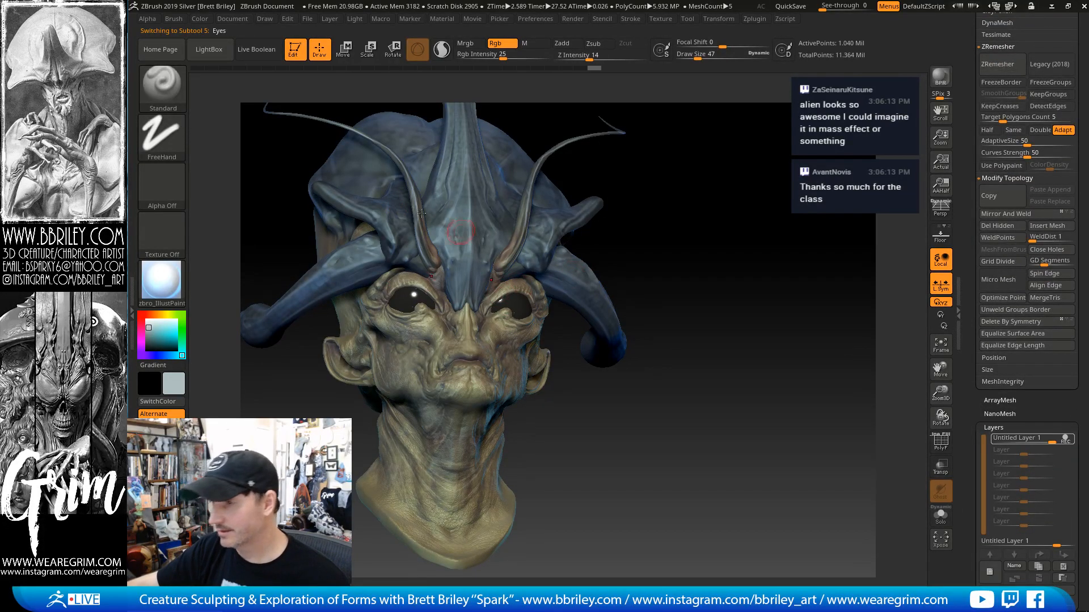
click(207, 20)
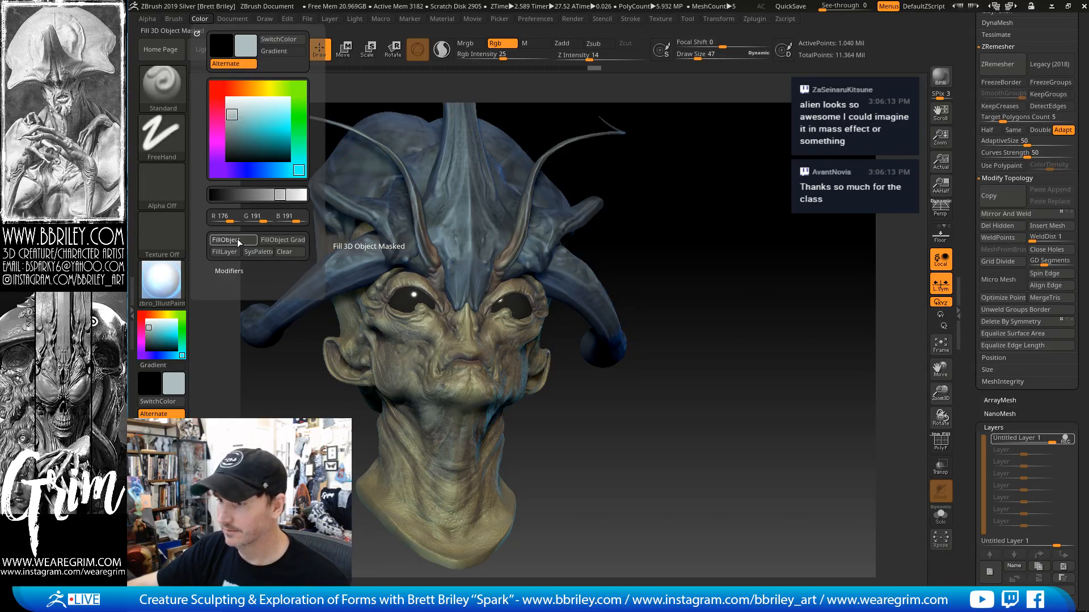
drag(669, 300, 681, 334)
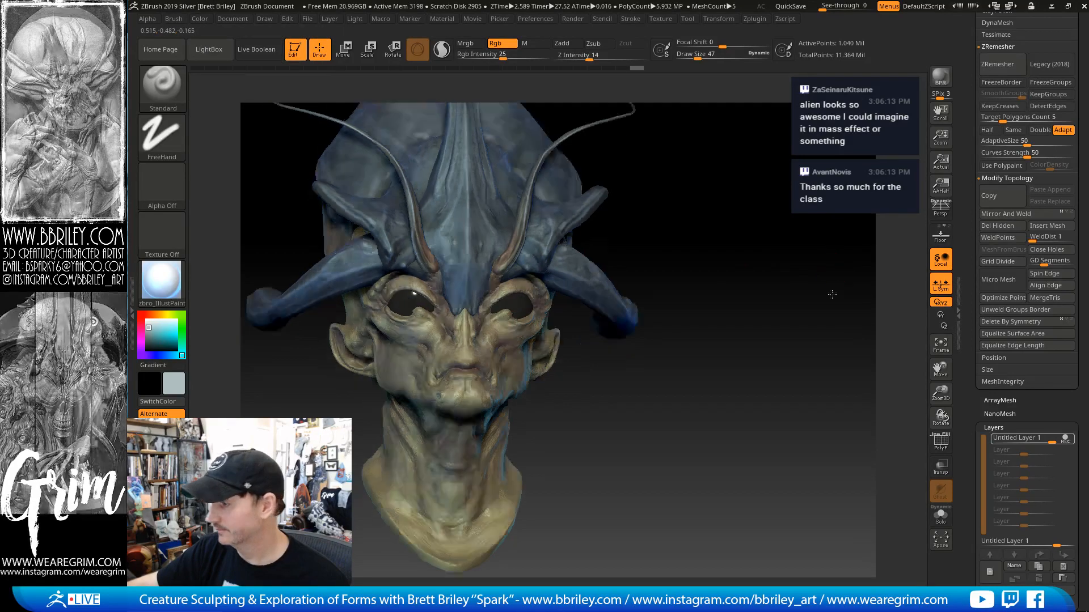
drag(968, 326, 960, 87)
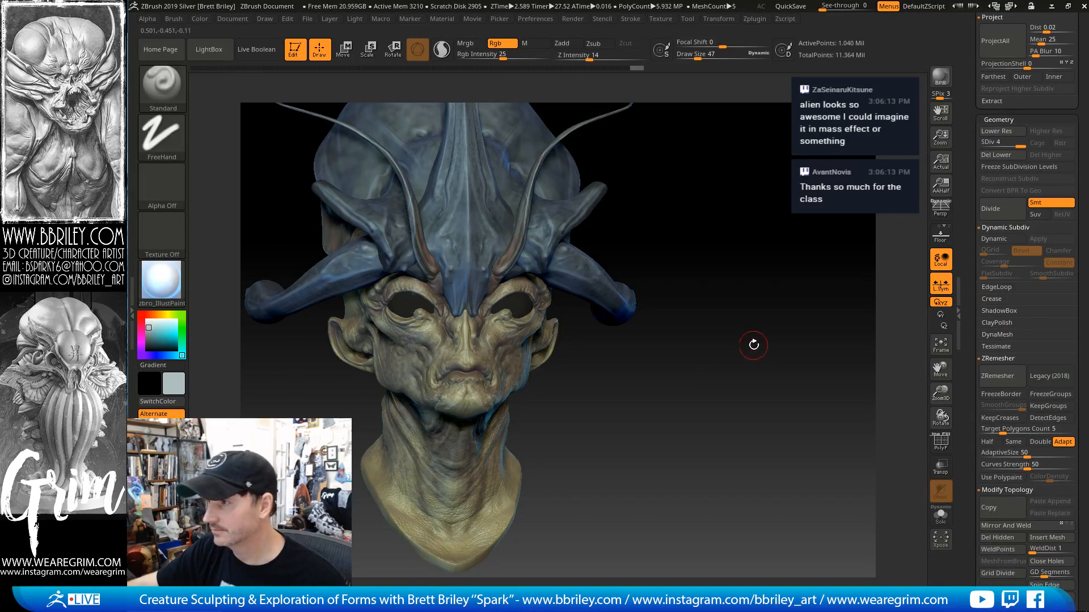
Paint soft pale grey-blue tones onto the black eyes, reducing the draw size from 72 to 27 towards the centres
drag(754, 345, 731, 312)
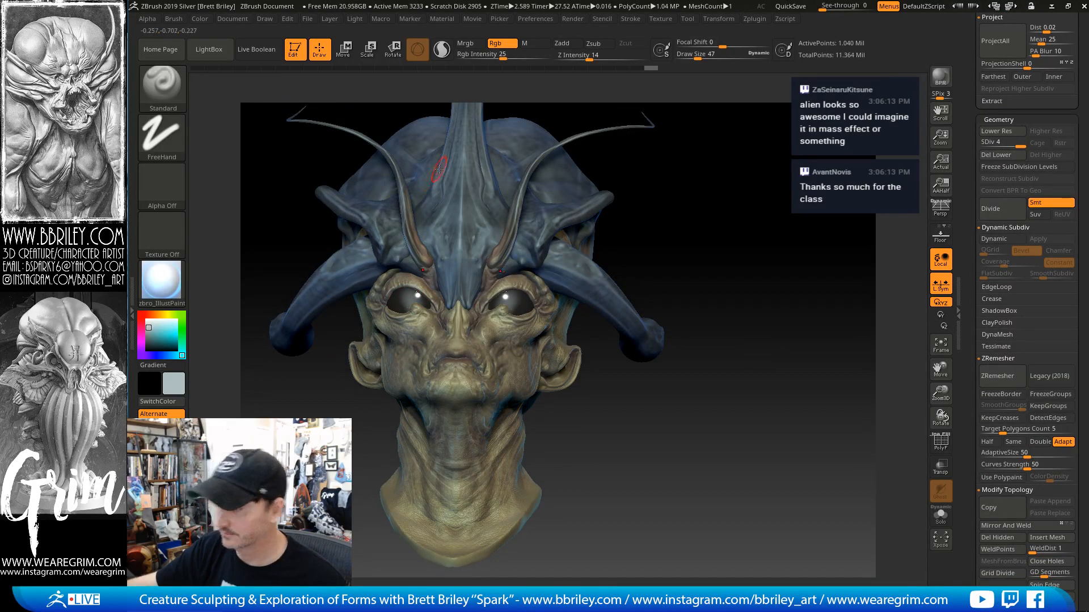
key(s)
click(515, 296)
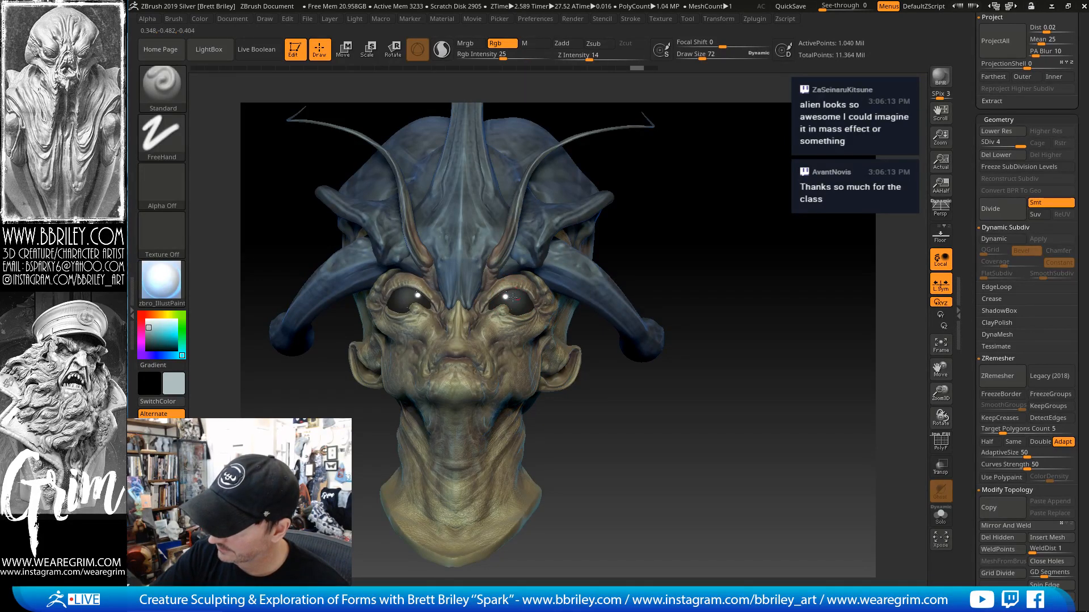
drag(685, 214, 612, 196)
key(s)
click(513, 297)
mouse_move(709, 223)
mouse_down()
mouse_move(759, 226)
mouse_move(759, 255)
mouse_up()
key(s)
click(512, 297)
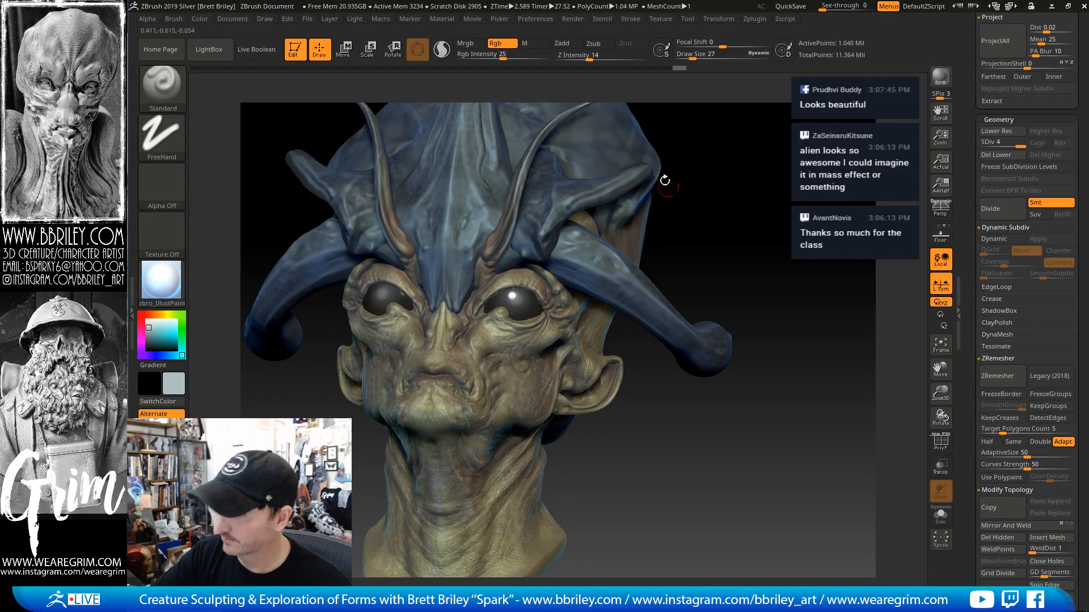
Choose a lighter pale cyan and dab small highlights on the eye centres with draw sizes of 13, 4 and 5
click(158, 323)
key(s)
click(517, 306)
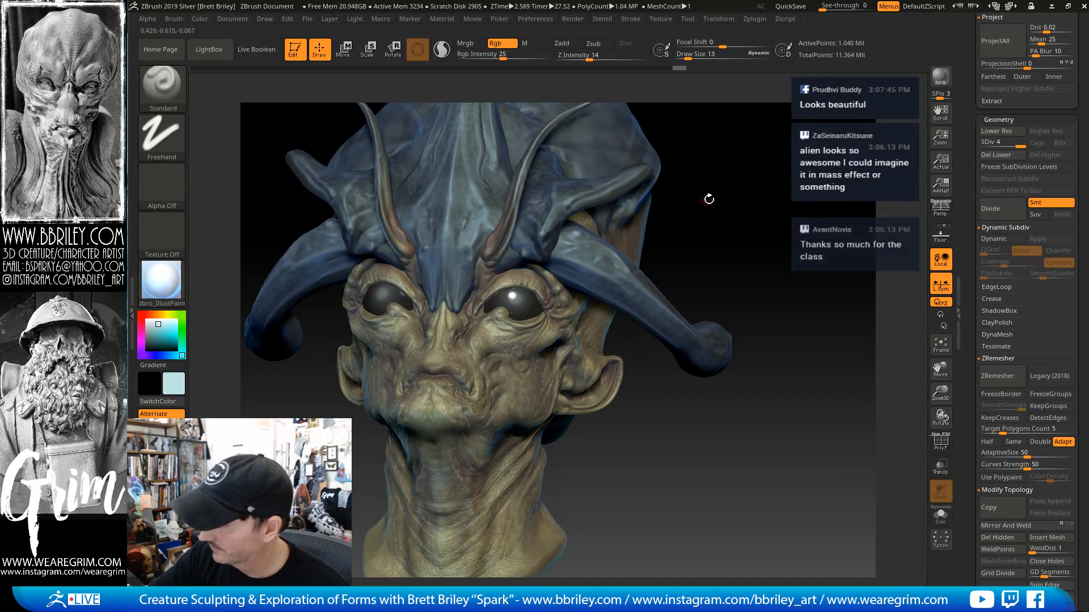
drag(708, 199, 757, 201)
key(s)
click(377, 293)
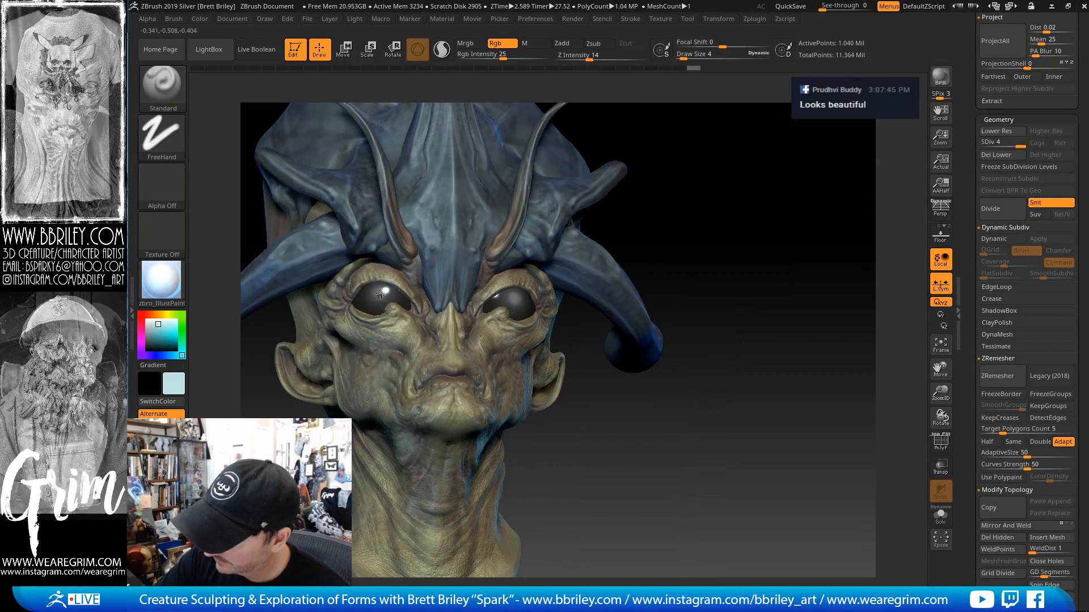
key(s)
click(384, 292)
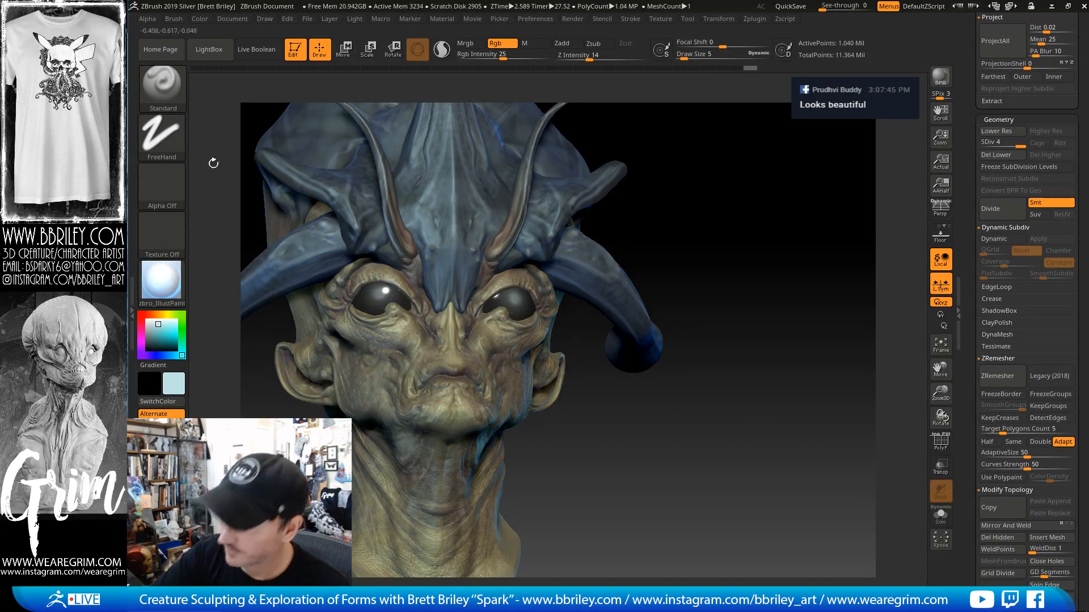
Set the Standard brush to the DragRect stroke with the concentric-ring Alpha 17
click(162, 136)
click(274, 148)
click(162, 187)
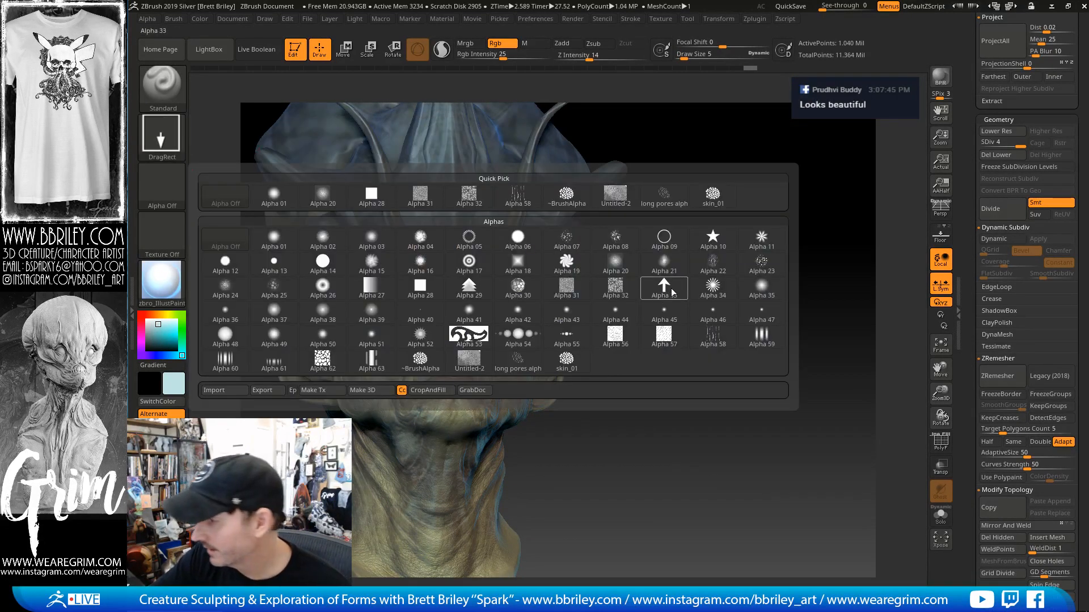
click(469, 261)
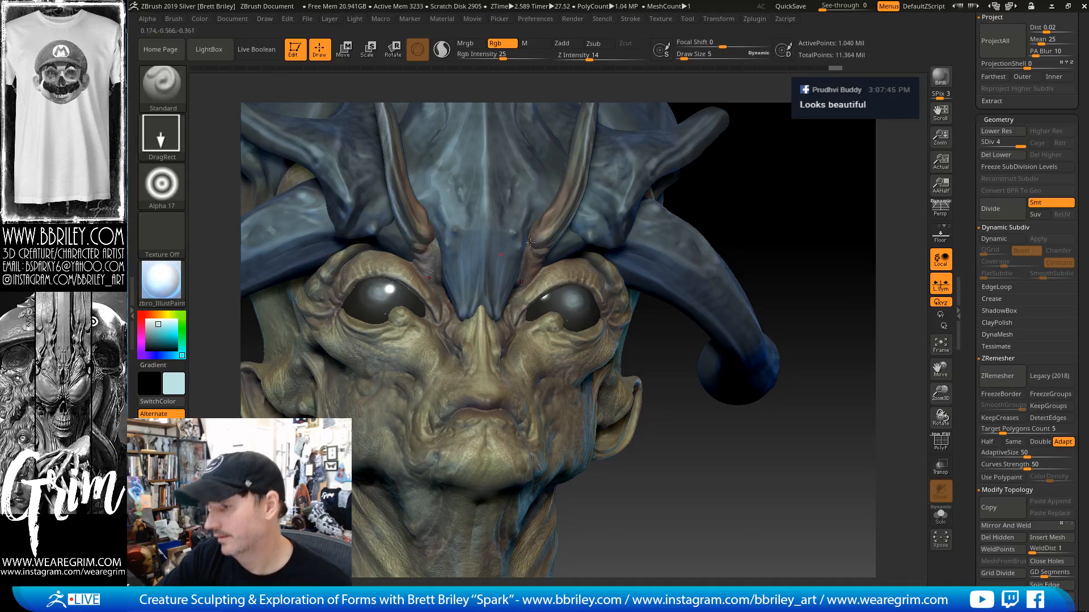
mouse_move(814, 200)
alt+mouse_down()
mouse_move(863, 199)
mouse_move(785, 209)
mouse_move(788, 219)
mouse_move(823, 218)
alt+mouse_up()
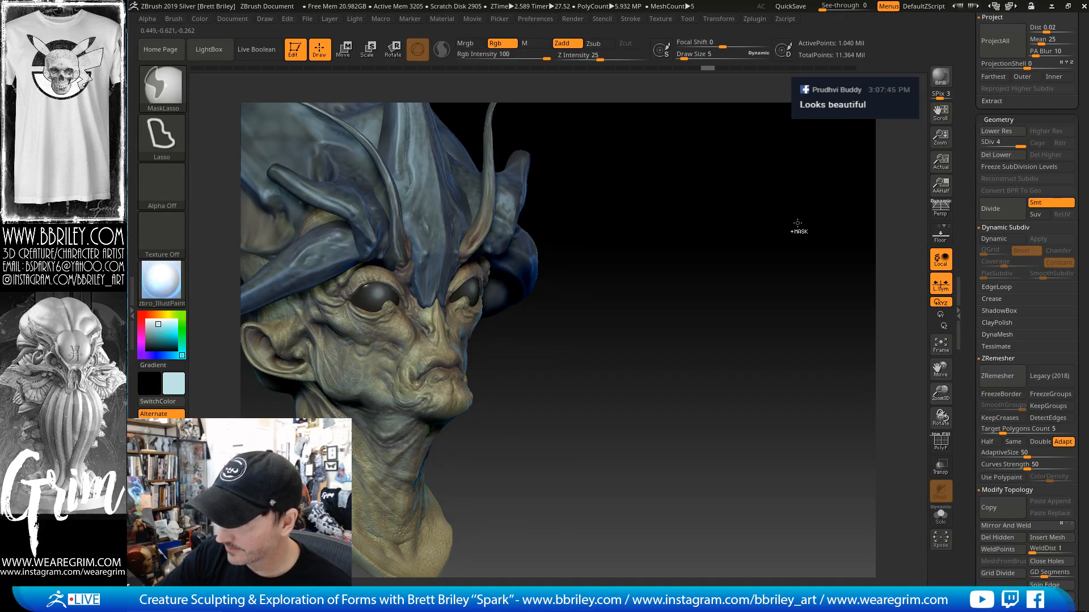
Swap the brush alpha for Alpha 06, undo the last stamp, and stamp pale cyan on the eyes at RGB intensity 55
click(163, 184)
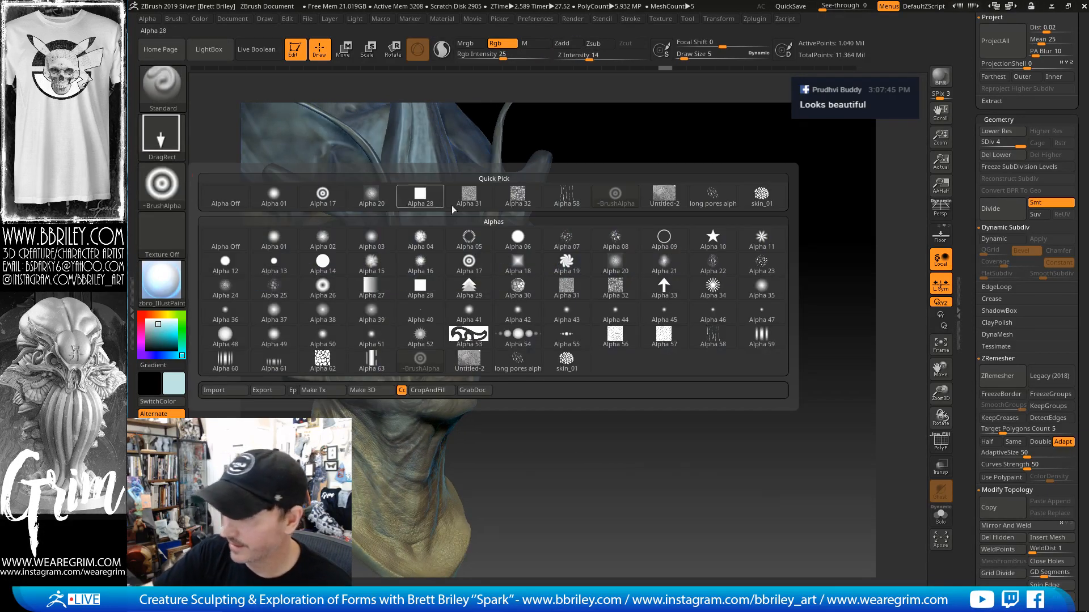
click(518, 238)
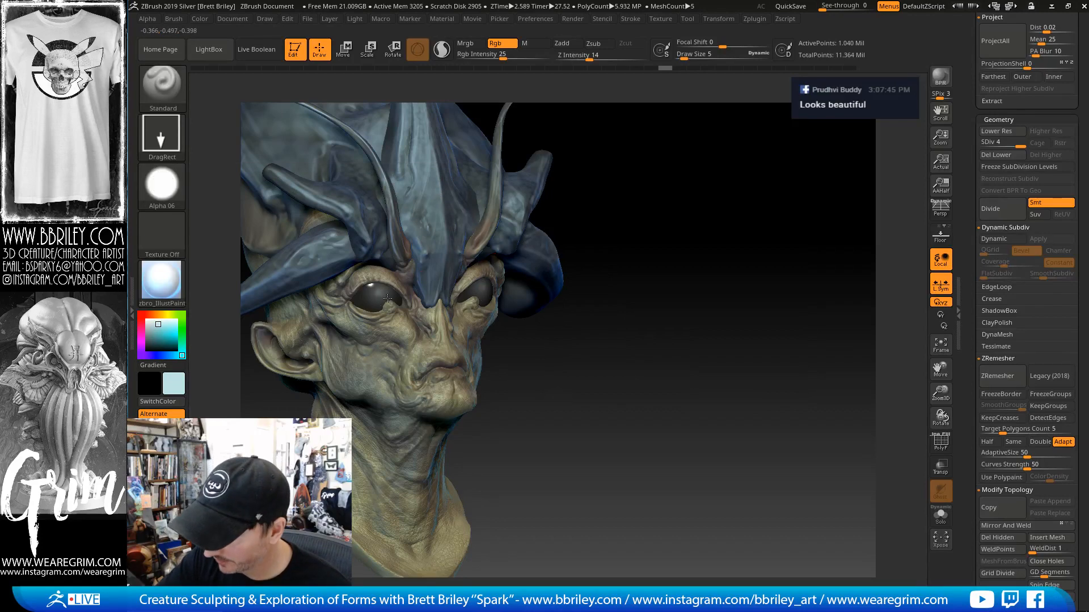
key(ctrl+z)
click(524, 55)
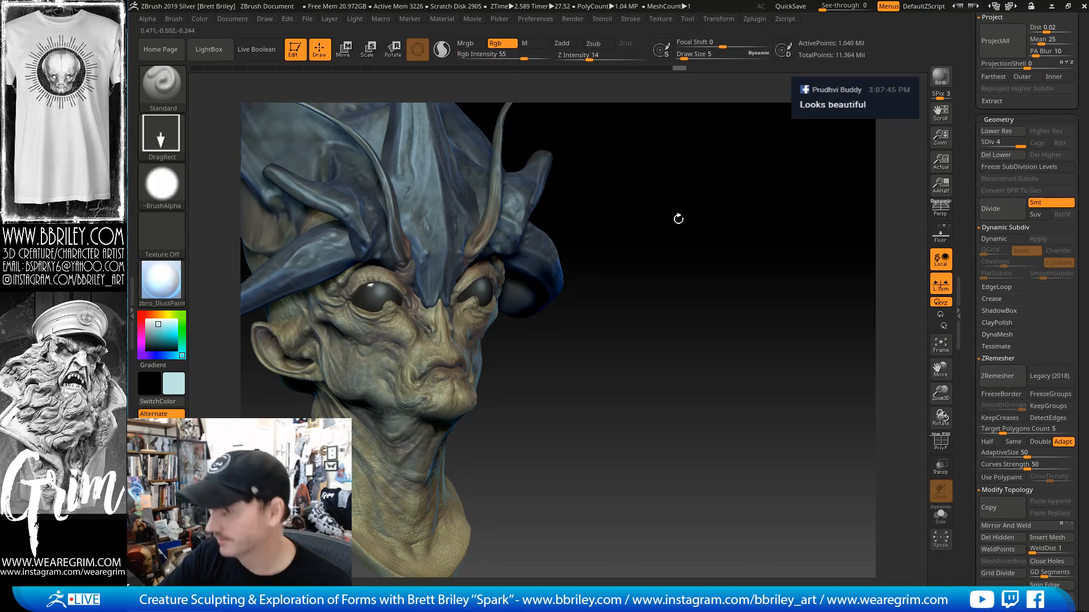
drag(678, 219, 678, 197)
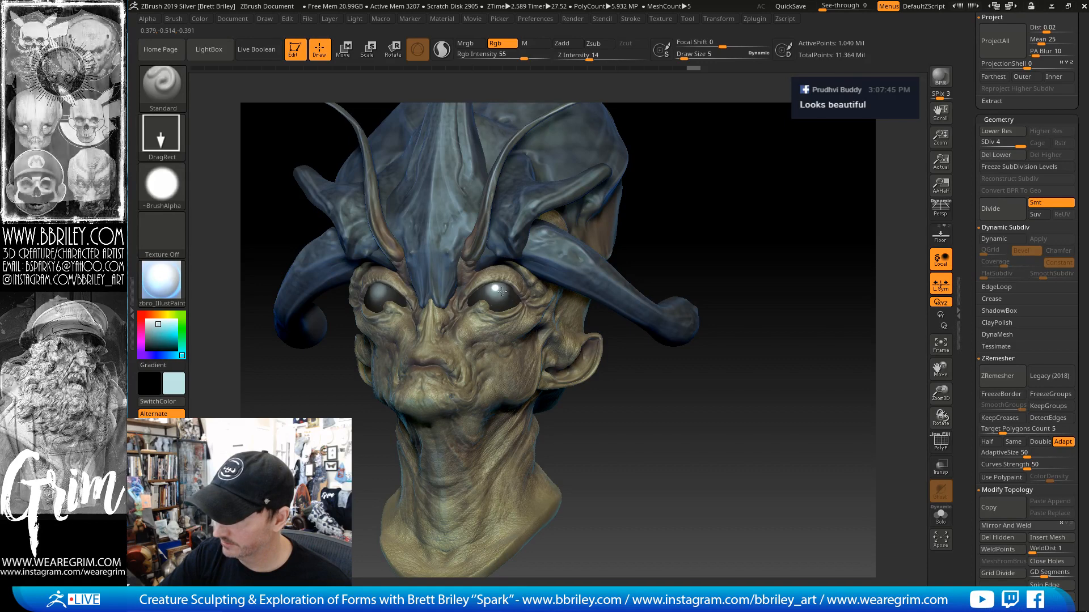
mouse_move(700, 212)
mouse_down()
mouse_move(783, 209)
mouse_move(751, 212)
mouse_move(790, 222)
mouse_up()
Set the RGB intensity to 22 and stamp the eyes with pale cyan, bright cyan and neutral grey tints
click(499, 56)
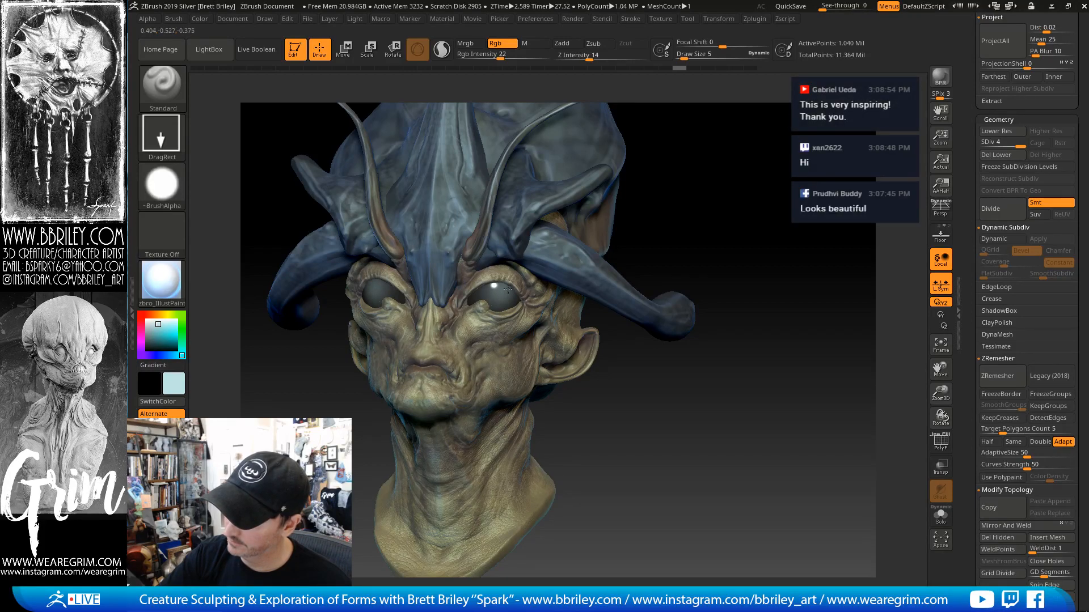
mouse_move(688, 195)
mouse_down()
mouse_move(717, 192)
mouse_move(756, 245)
mouse_up()
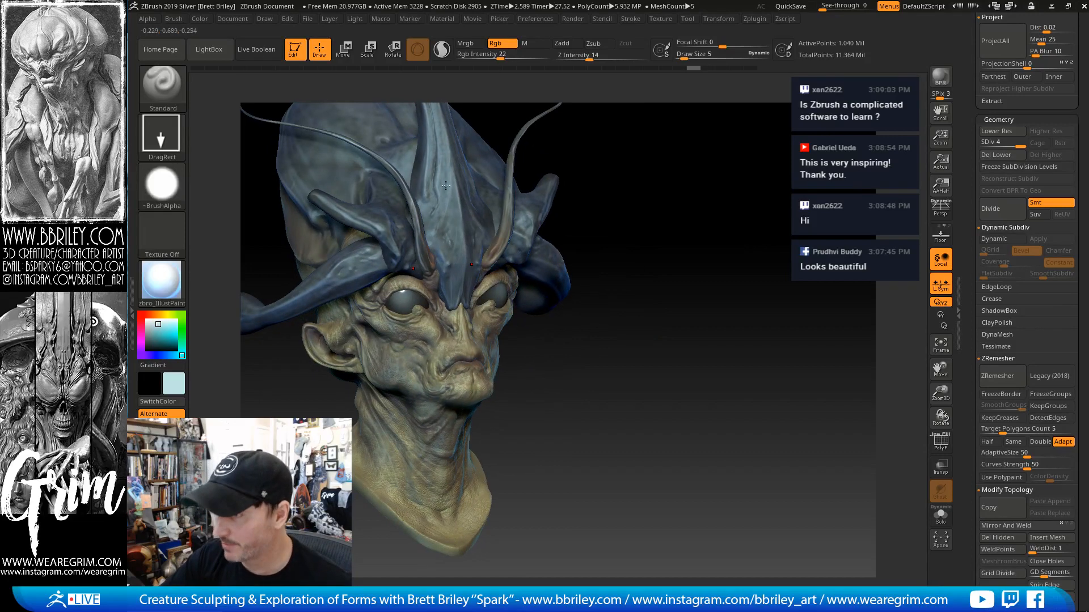
drag(168, 327, 175, 331)
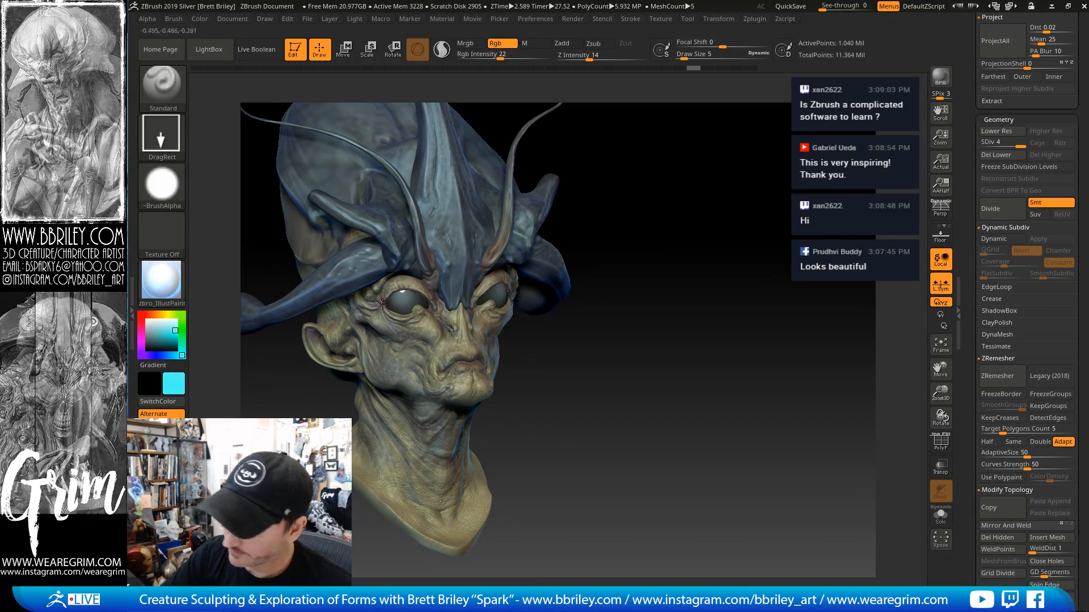
shift+drag(652, 187, 658, 178)
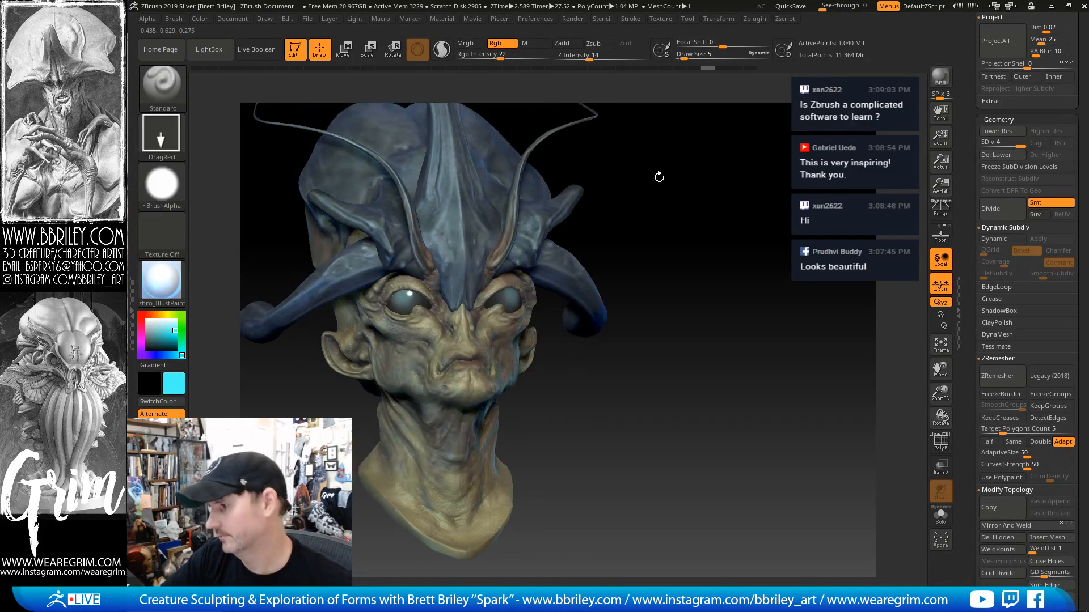
drag(168, 330, 146, 334)
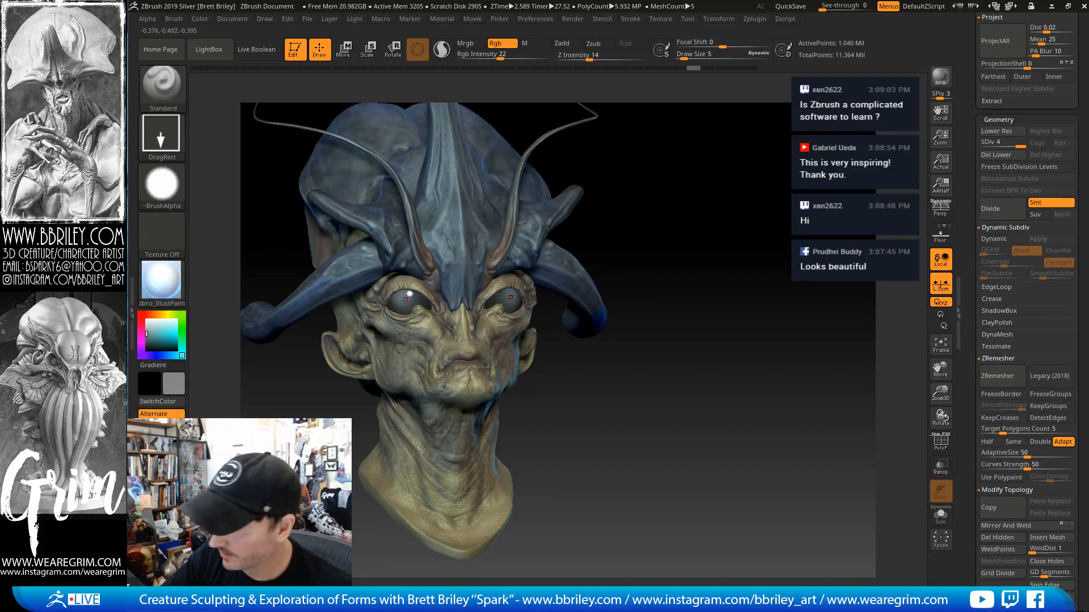
drag(728, 220, 700, 187)
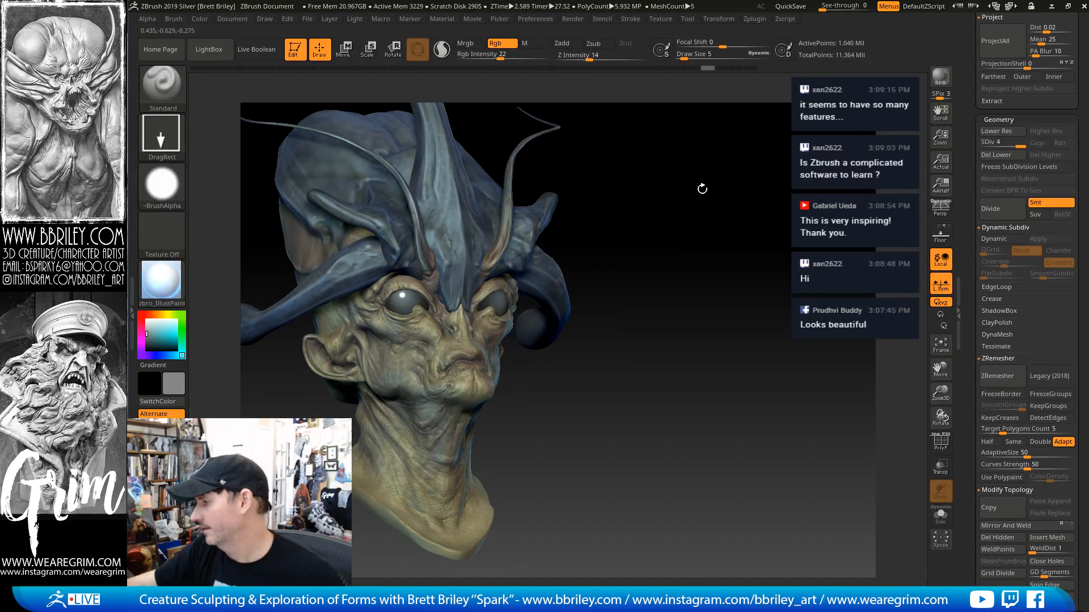
Reduce the intensity of the layer on the Eyes subtool to about 0.58
drag(968, 384, 986, 244)
drag(1054, 399, 966, 401)
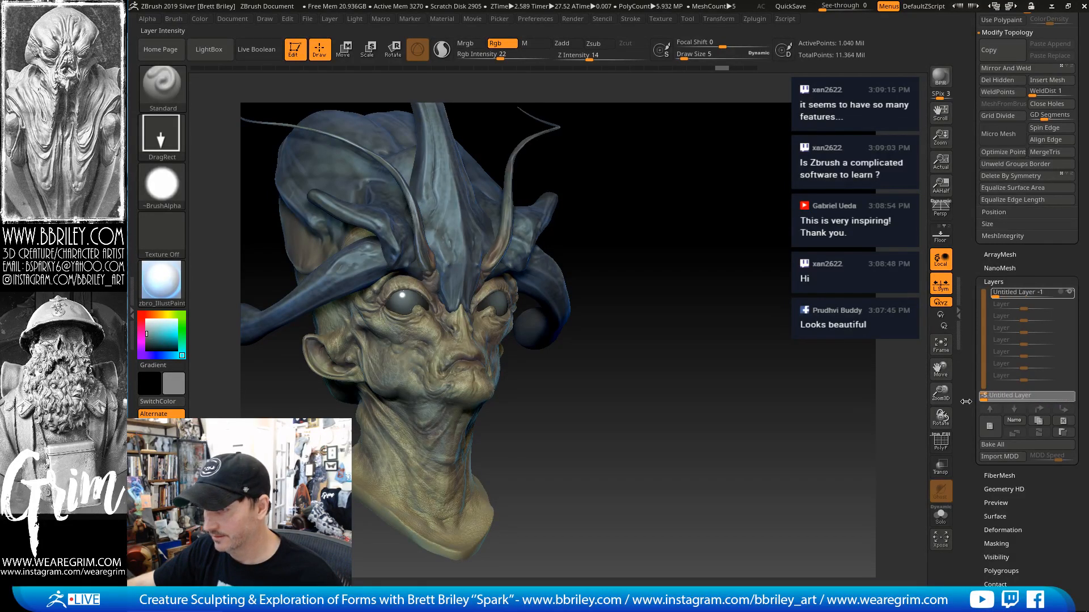
mouse_move(1050, 398)
mouse_down()
mouse_move(1077, 398)
mouse_move(1040, 397)
mouse_move(1052, 399)
mouse_up()
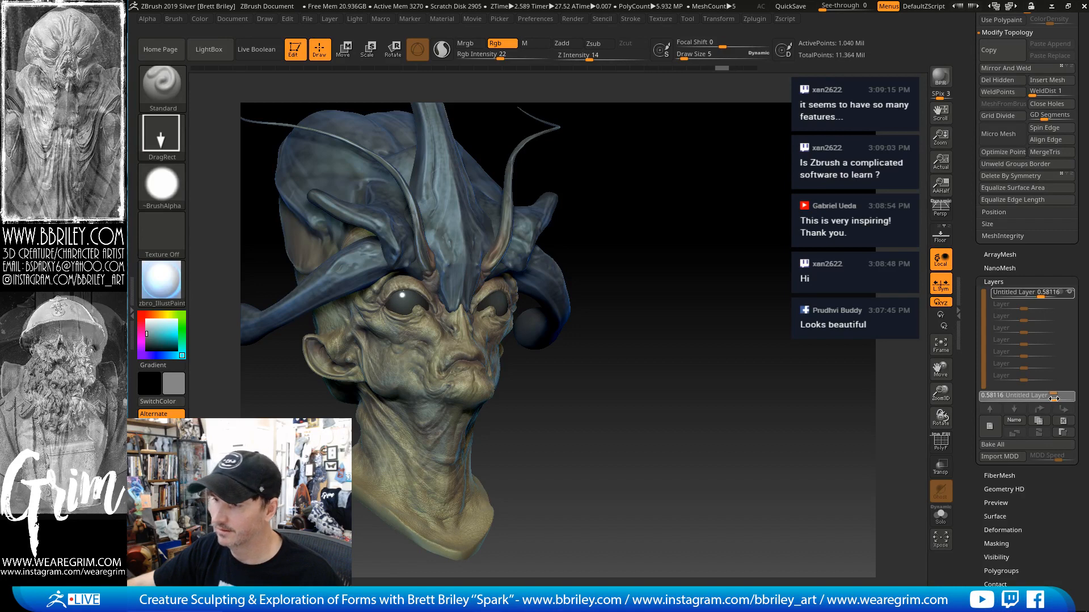
key(ctrl+shift+z)
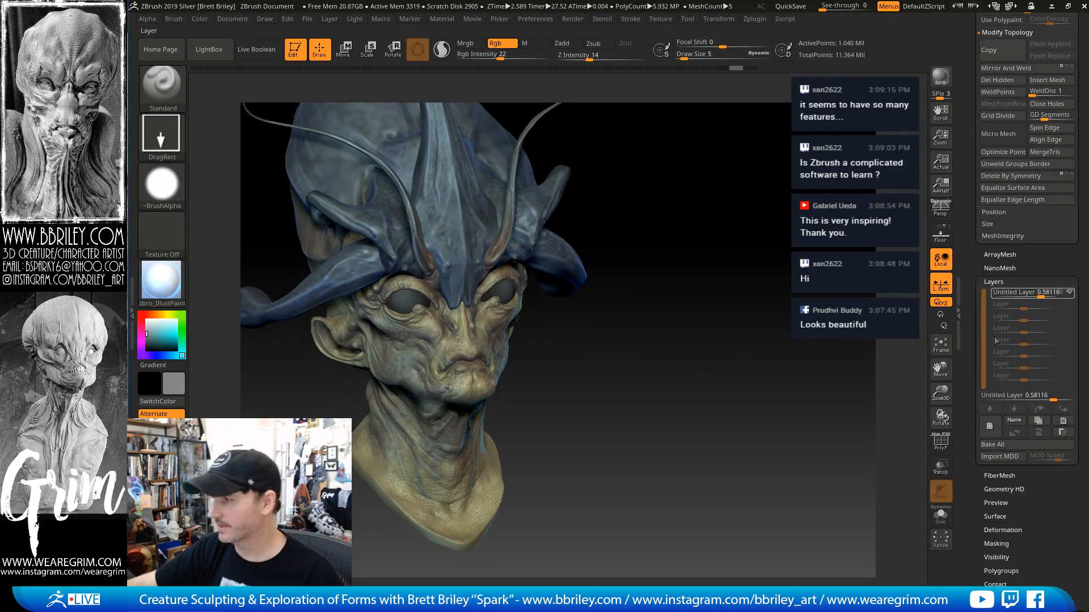
Select the pale-eyed duplicate subtool Eyes1 and delete it, keeping the dark Eyes subtool
drag(974, 317, 983, 504)
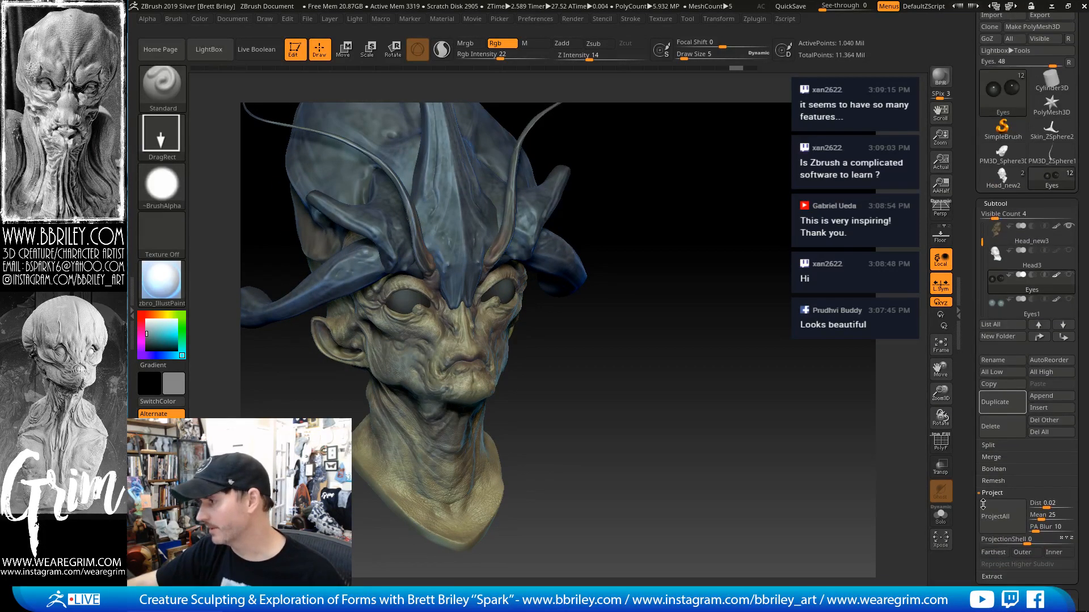
click(1068, 300)
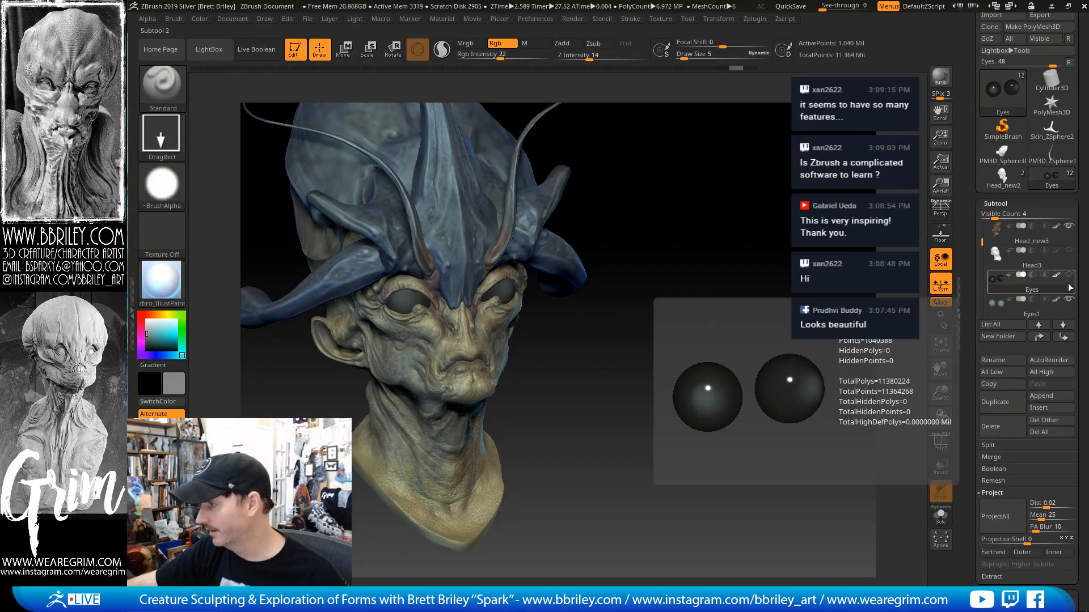
click(1004, 312)
click(1039, 336)
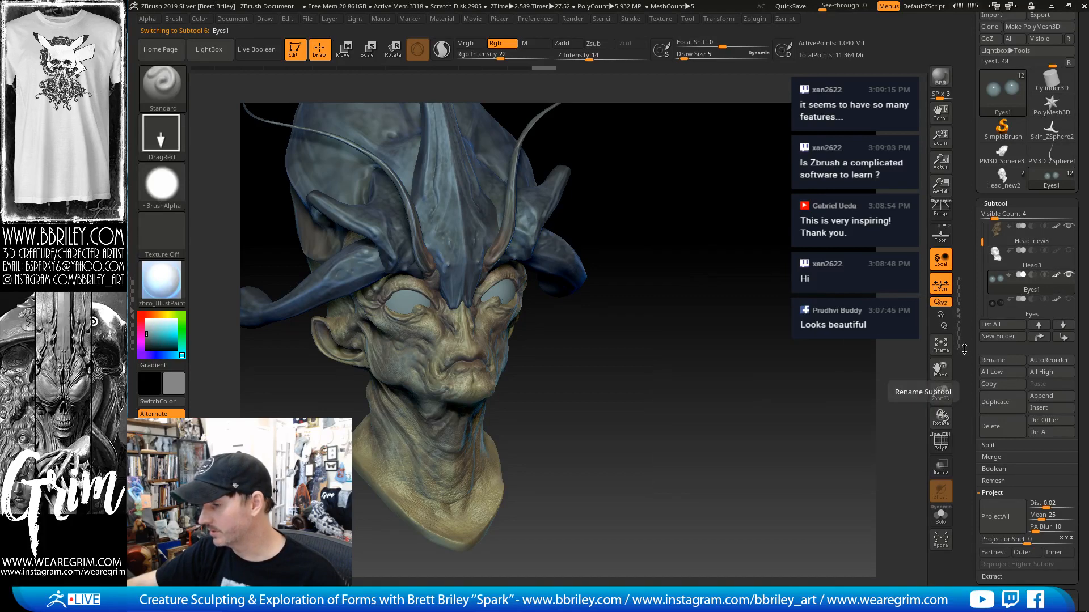
drag(729, 300, 786, 287)
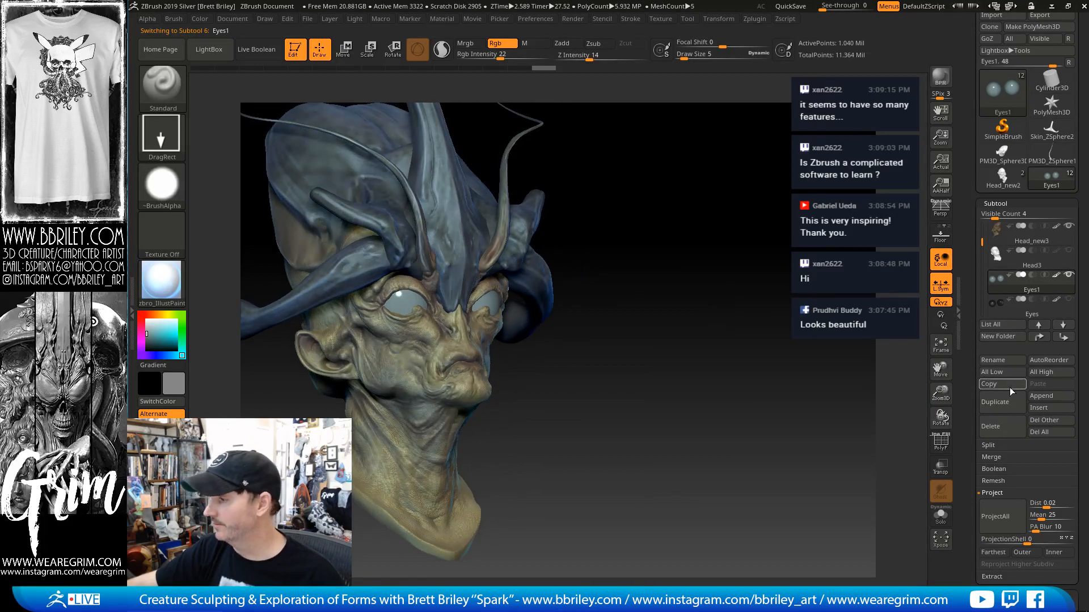
click(991, 426)
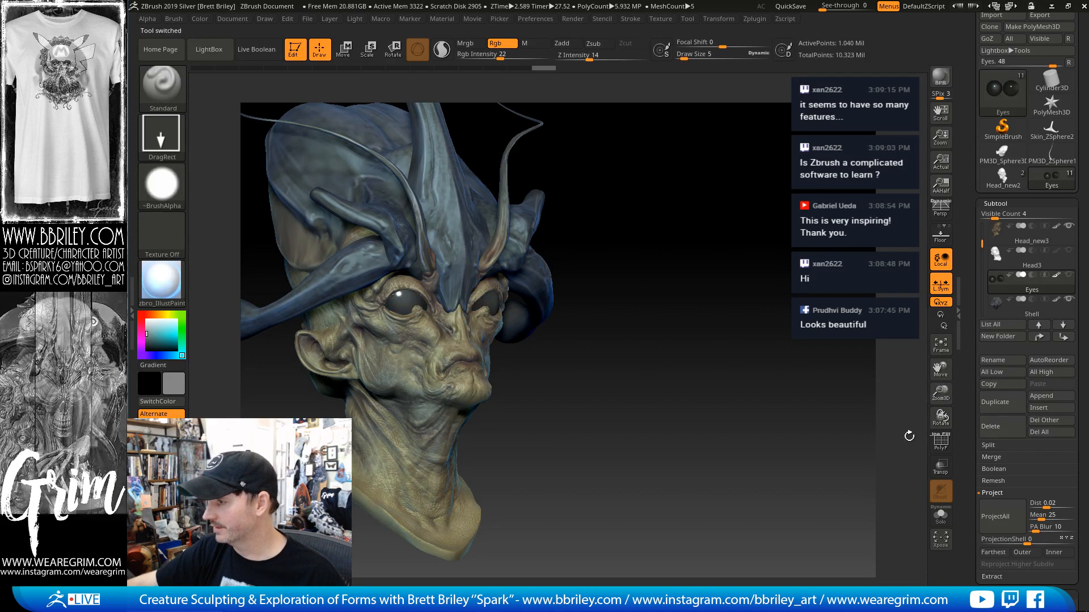
Add a second recording layer to the Eyes subtool
mouse_move(849, 345)
mouse_down()
mouse_move(742, 346)
mouse_move(723, 289)
mouse_move(765, 334)
mouse_move(750, 332)
mouse_move(773, 335)
mouse_move(751, 354)
mouse_move(805, 379)
mouse_move(815, 399)
mouse_up()
drag(969, 423, 984, 273)
scroll(984, 274, down, 4)
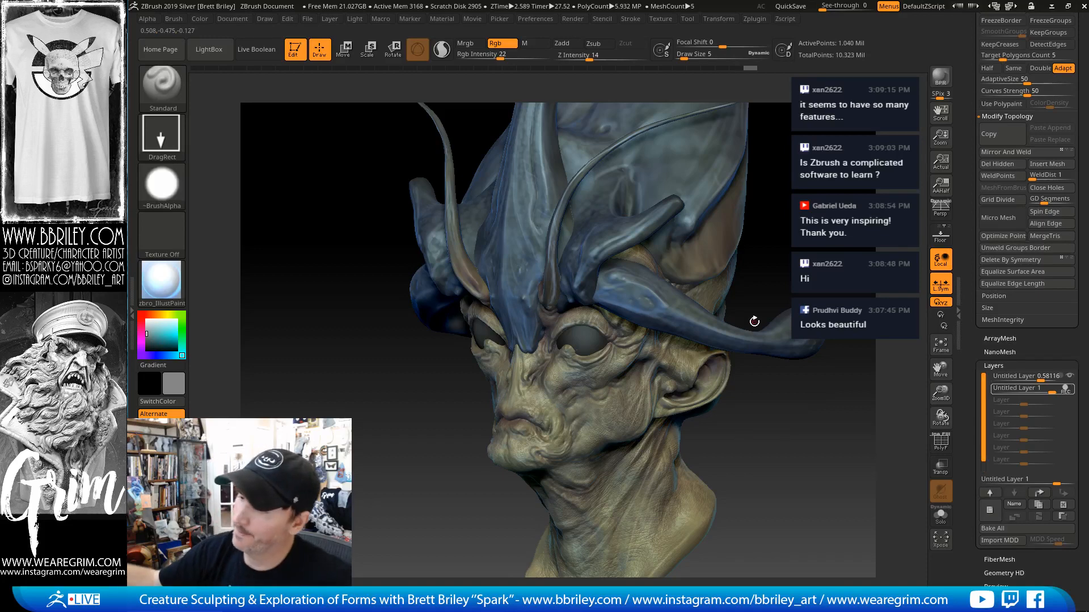
drag(753, 321, 783, 201)
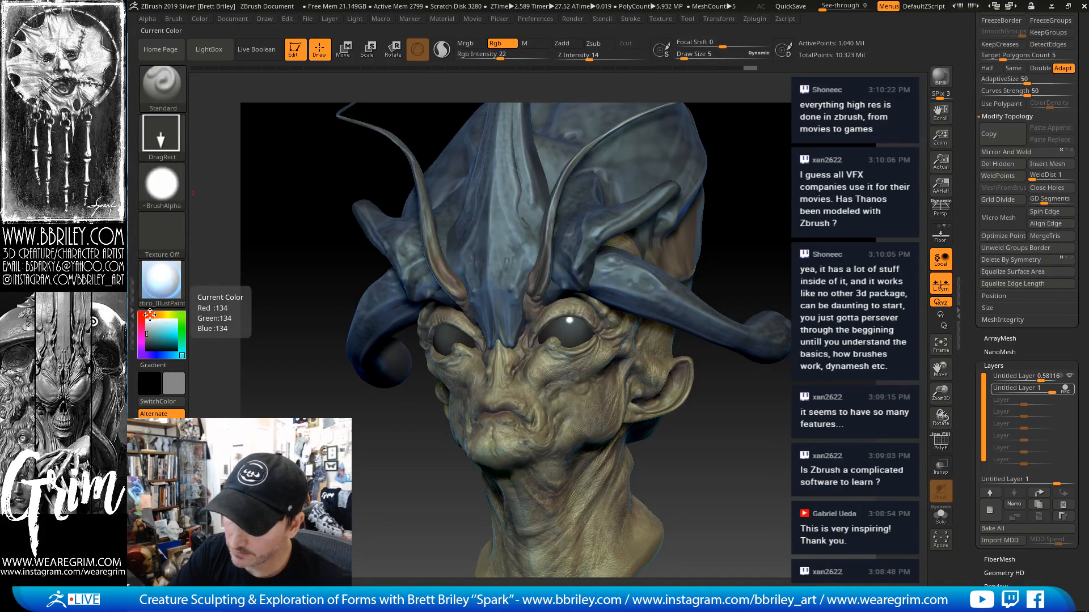
Choose light purple, undo the first faint stamp, and stamp the eyes again at RGB intensity 100
click(141, 356)
click(163, 327)
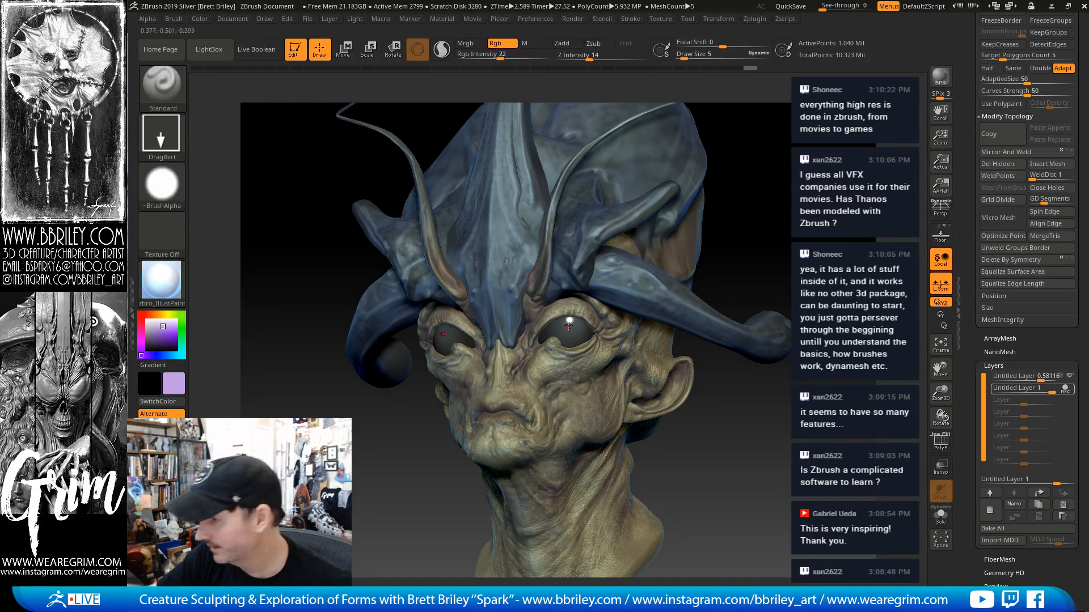
mouse_move(578, 332)
mouse_down()
mouse_move(576, 321)
mouse_move(582, 334)
mouse_up()
key(ctrl+z)
click(547, 56)
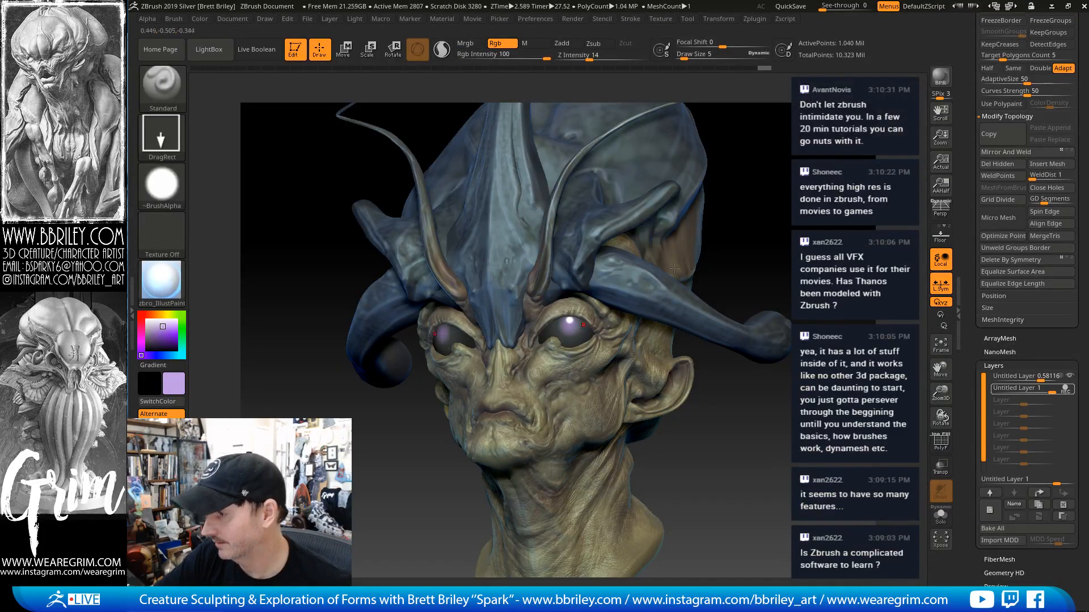
drag(780, 192, 865, 196)
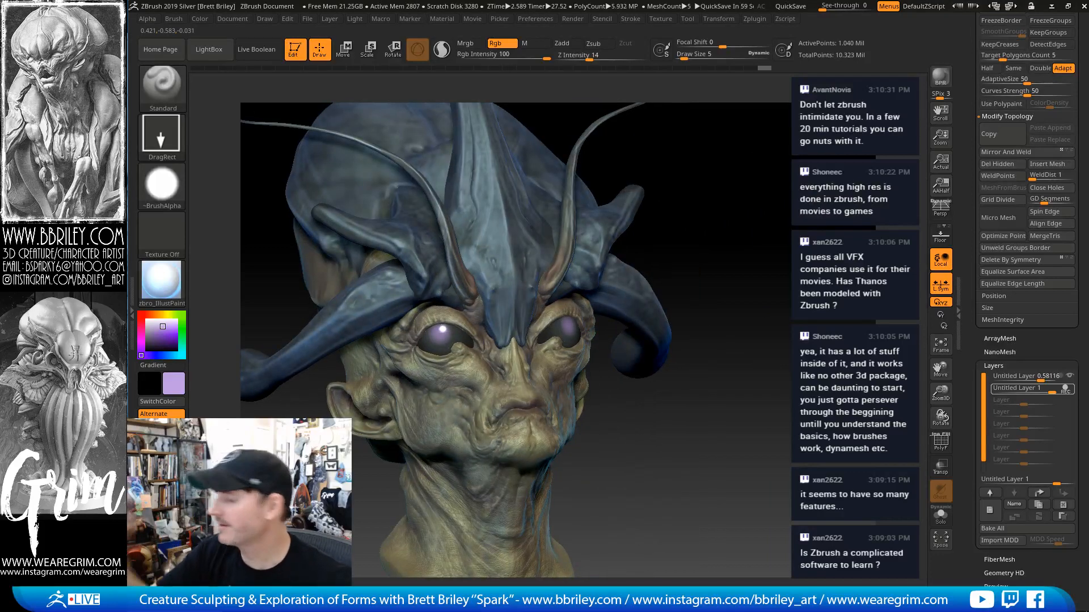
Switch the brush to Alpha 17 and stamp concentric rings on the eyes in dark purple and dark red
click(162, 183)
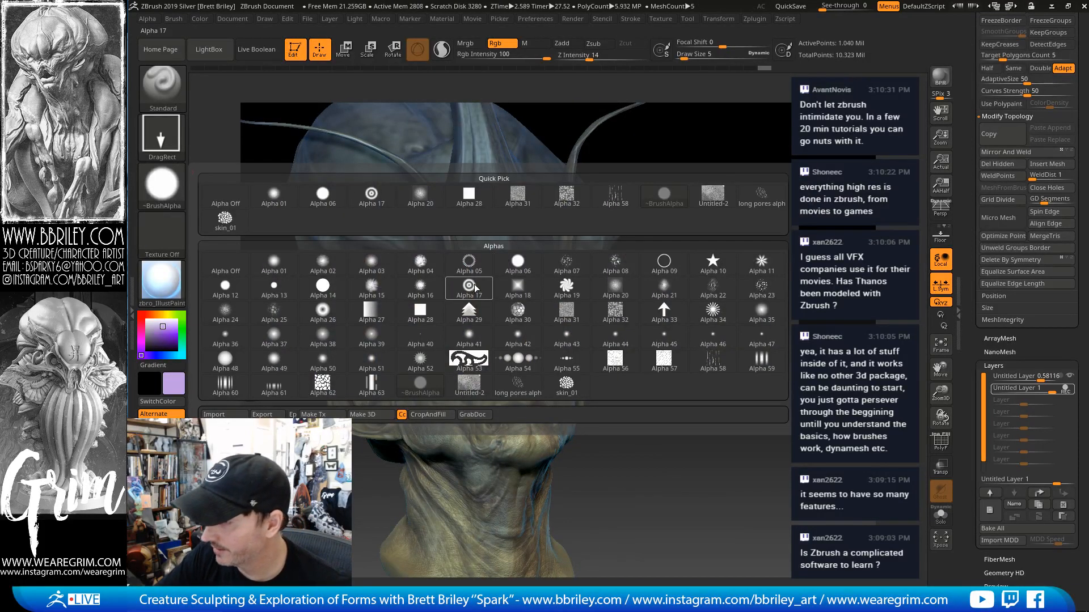
click(440, 333)
click(159, 338)
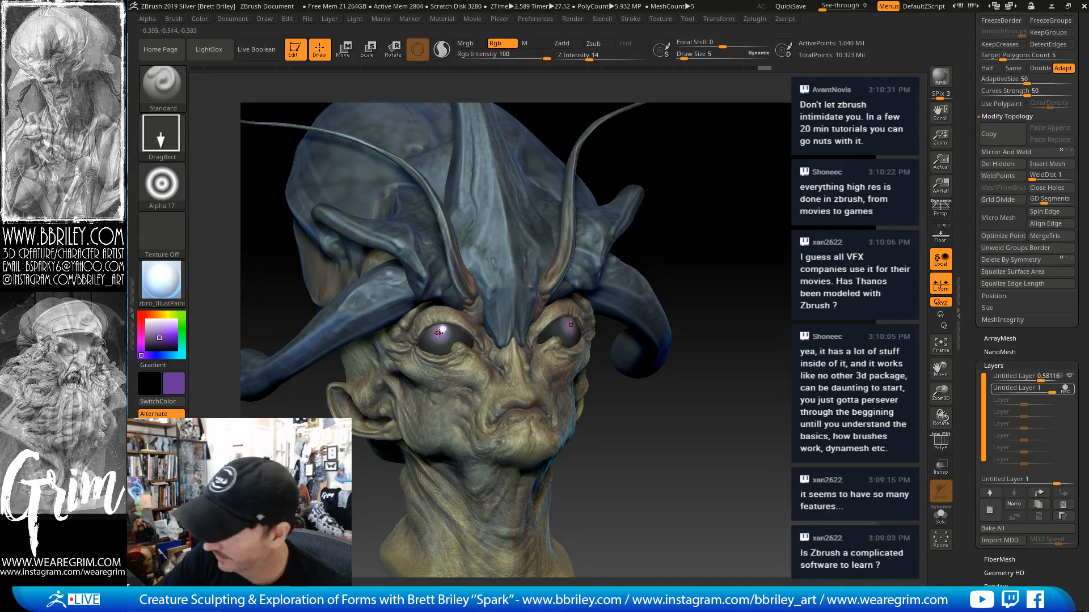
drag(739, 245, 720, 249)
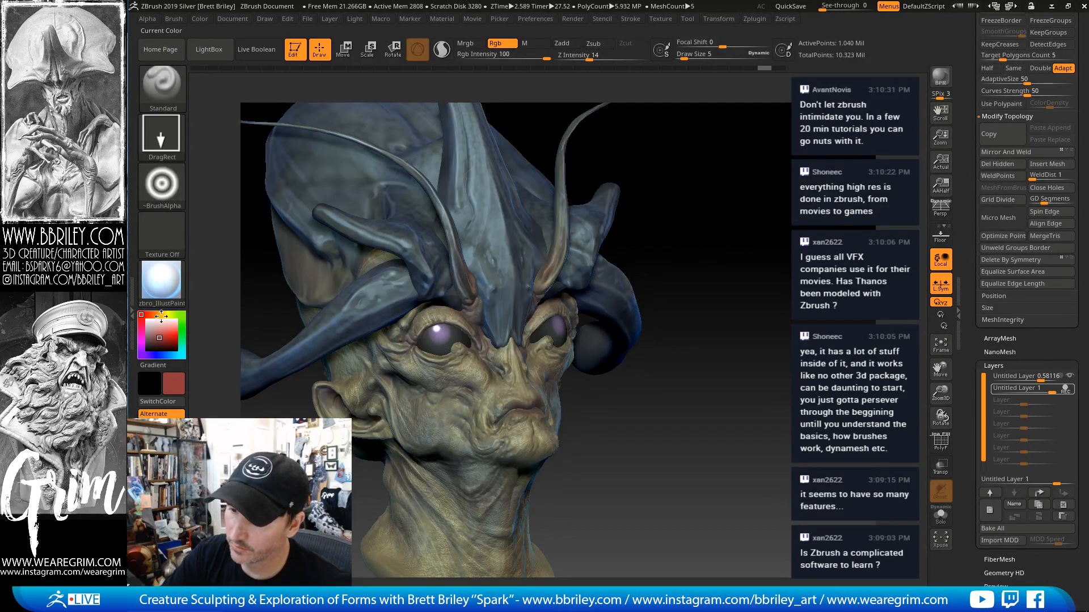
click(155, 339)
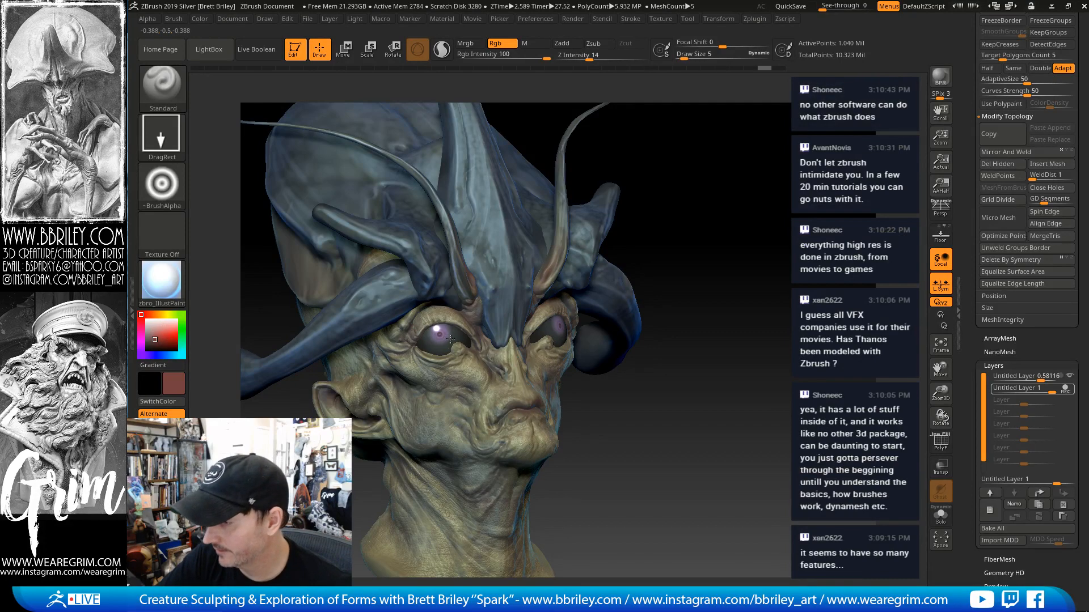
drag(719, 282, 391, 312)
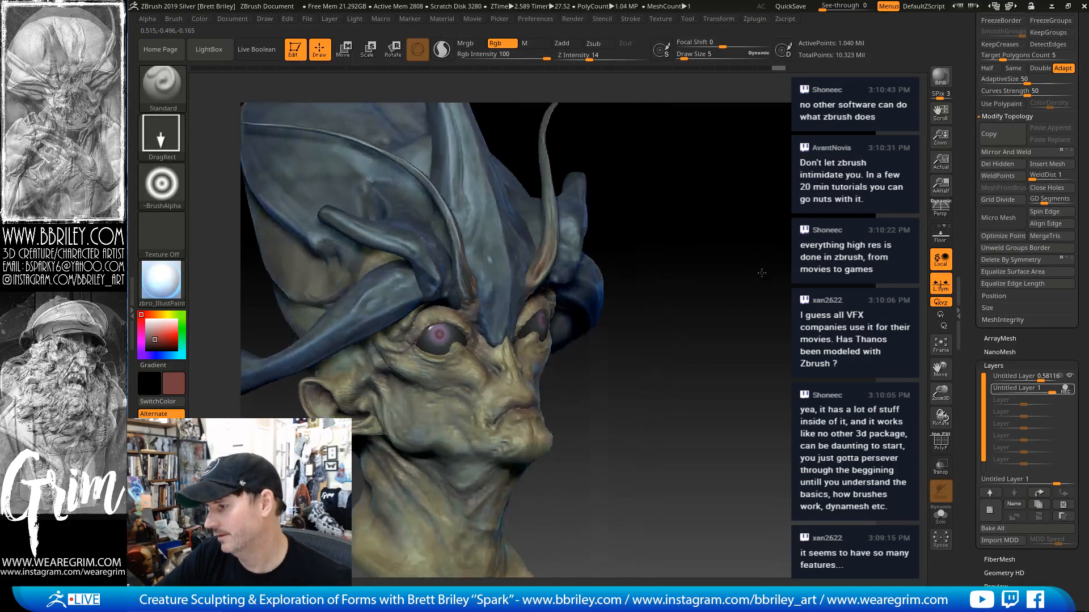
Stamp the eye centres with teal, bright cyan and pale cyan using the concentric-ring alpha
click(176, 355)
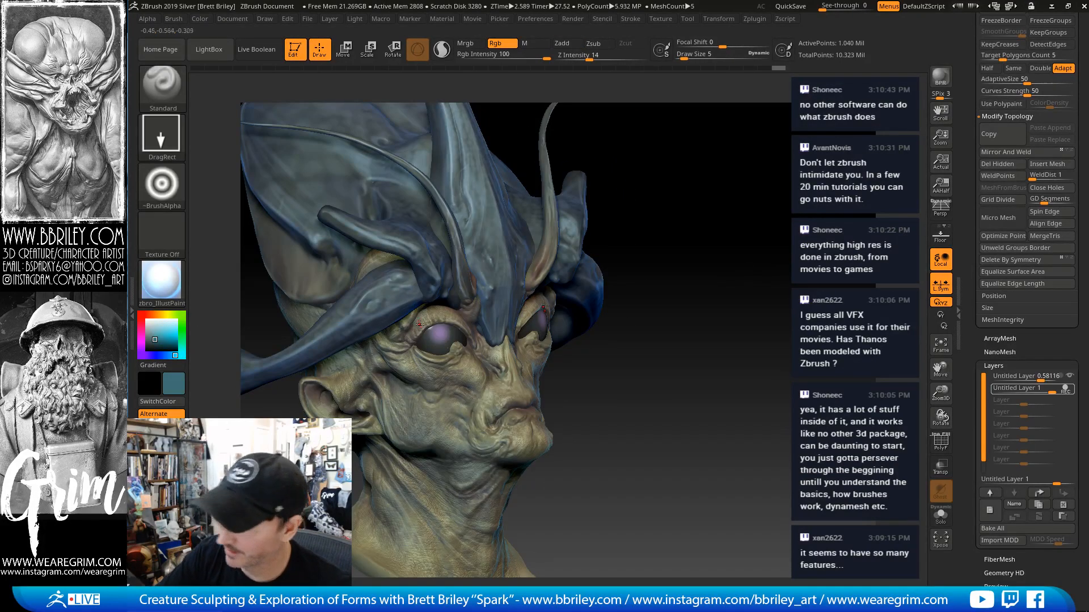
click(172, 331)
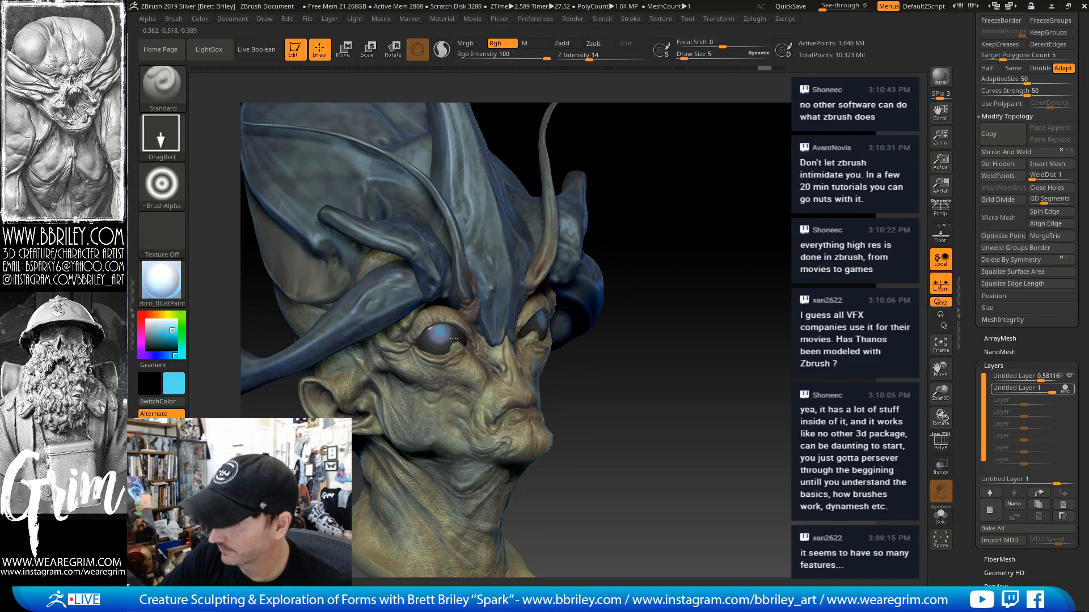
drag(717, 204, 680, 212)
click(162, 324)
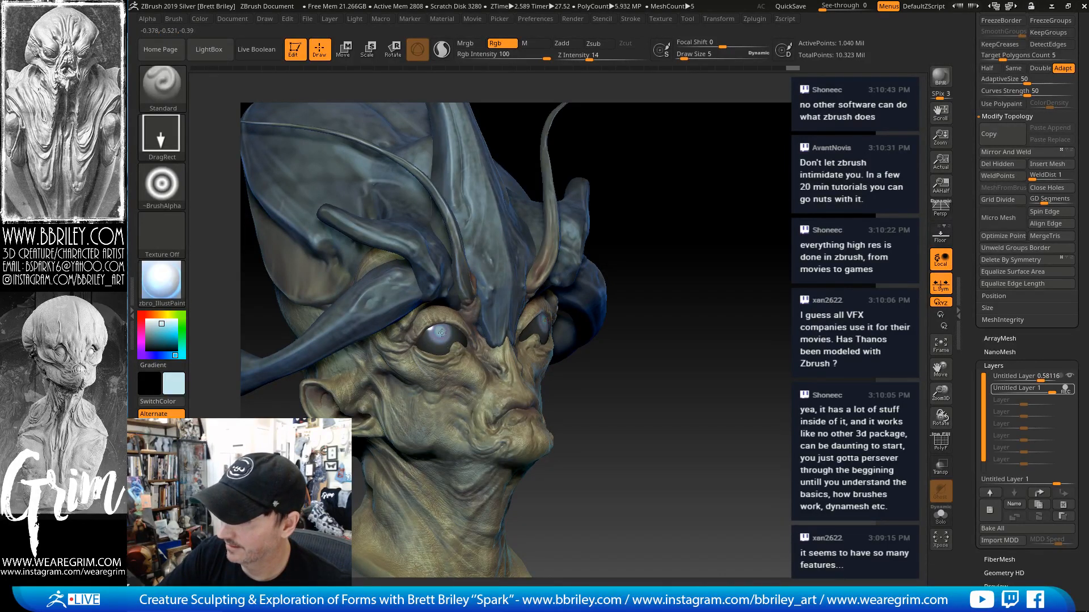
Reduce the second eye layer's intensity to about 0.29
mouse_move(731, 238)
mouse_down()
mouse_move(692, 229)
mouse_move(710, 257)
mouse_move(740, 261)
mouse_move(669, 244)
mouse_move(681, 250)
mouse_up()
key(shift)
drag(1056, 483, 1048, 482)
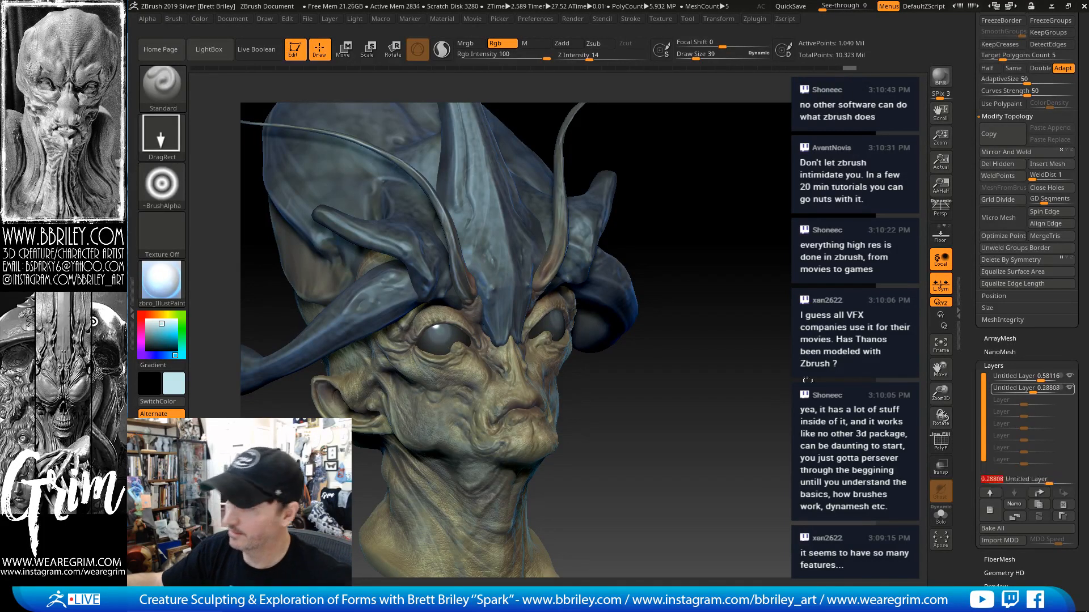
Choose black, add a third layer to the eyes, and stamp Alpha 17 iris rings on it
drag(758, 308, 771, 411)
drag(149, 341, 146, 348)
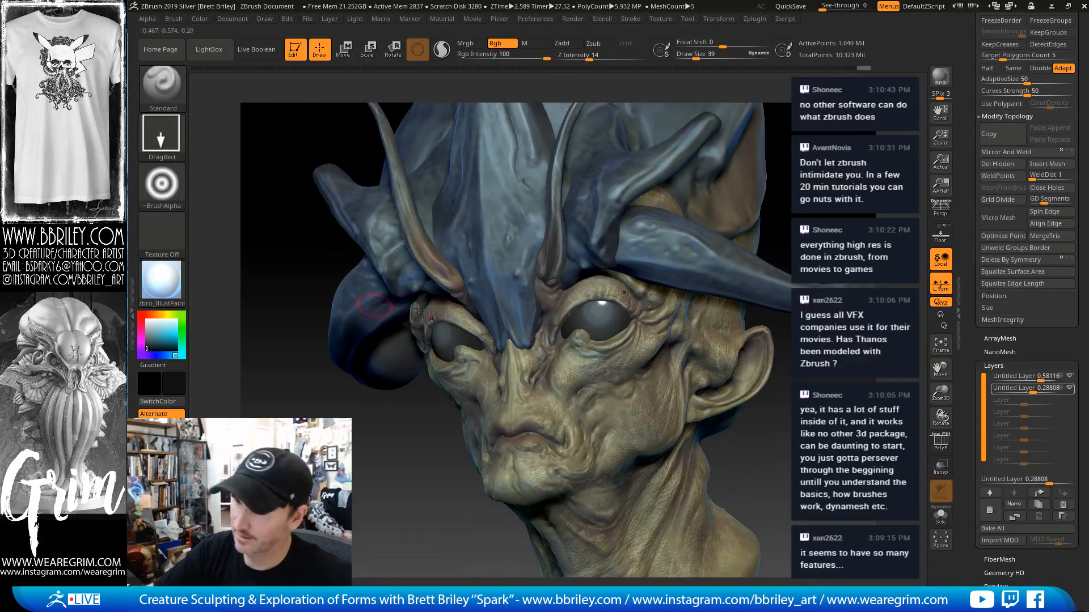
click(596, 310)
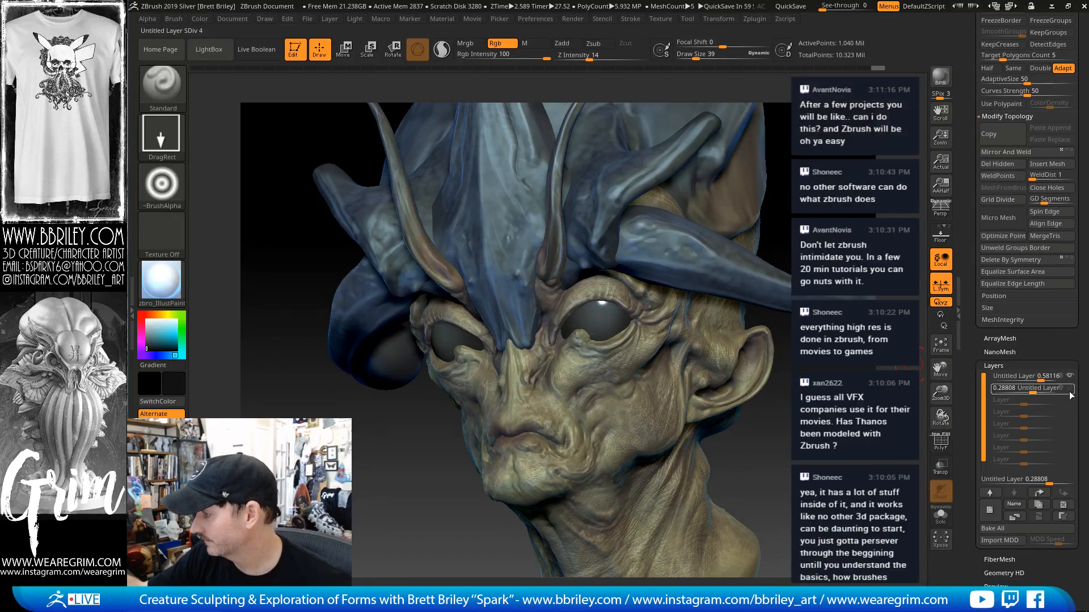
click(988, 511)
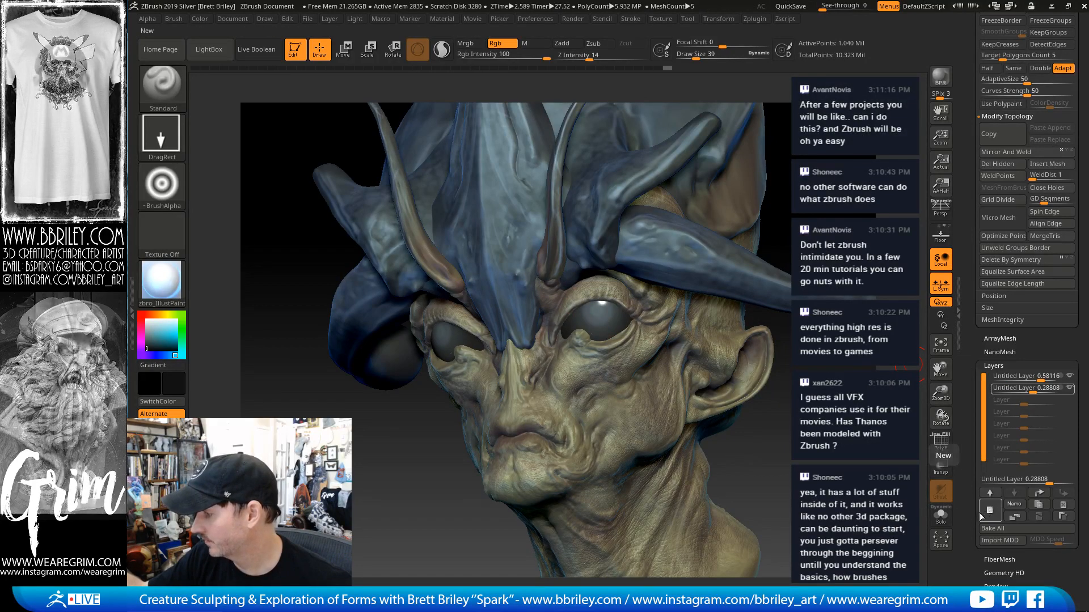
click(597, 311)
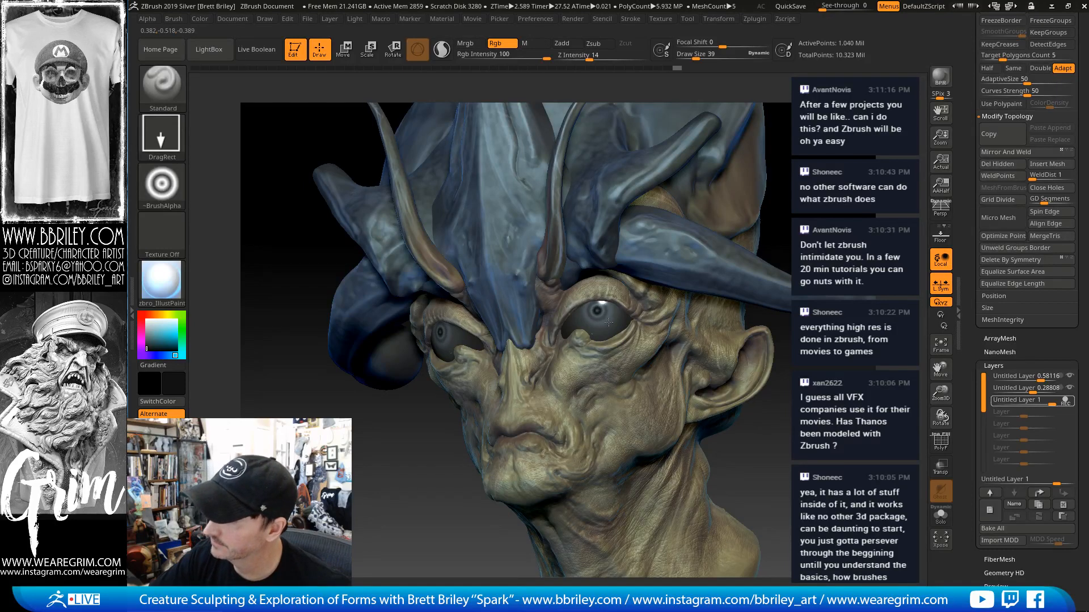
click(616, 291)
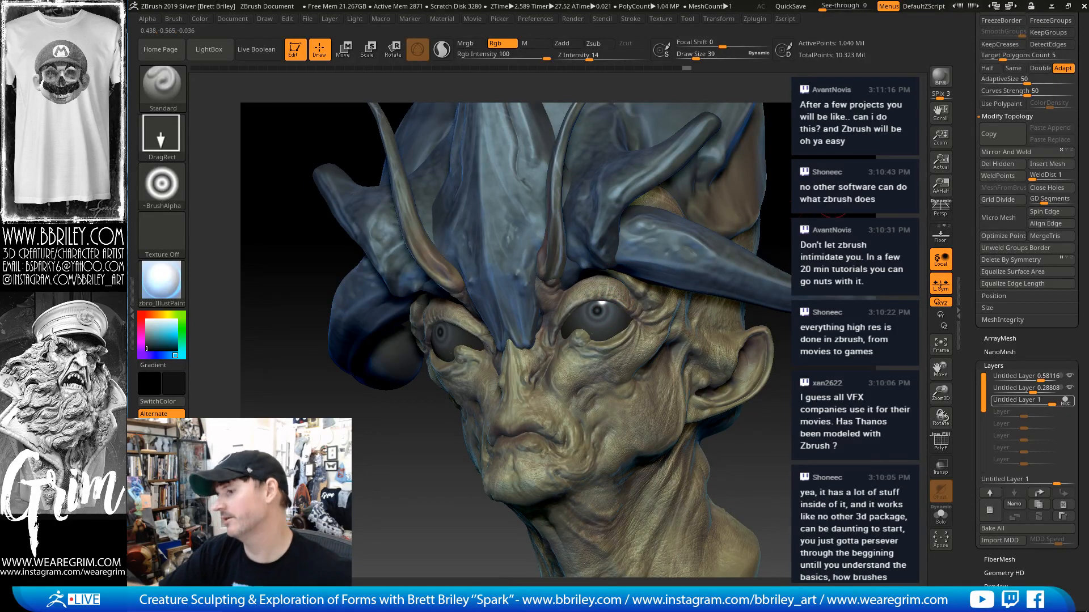
Lower the third eye layer's intensity to about 0.26 to soften the black iris rings
drag(788, 187, 749, 182)
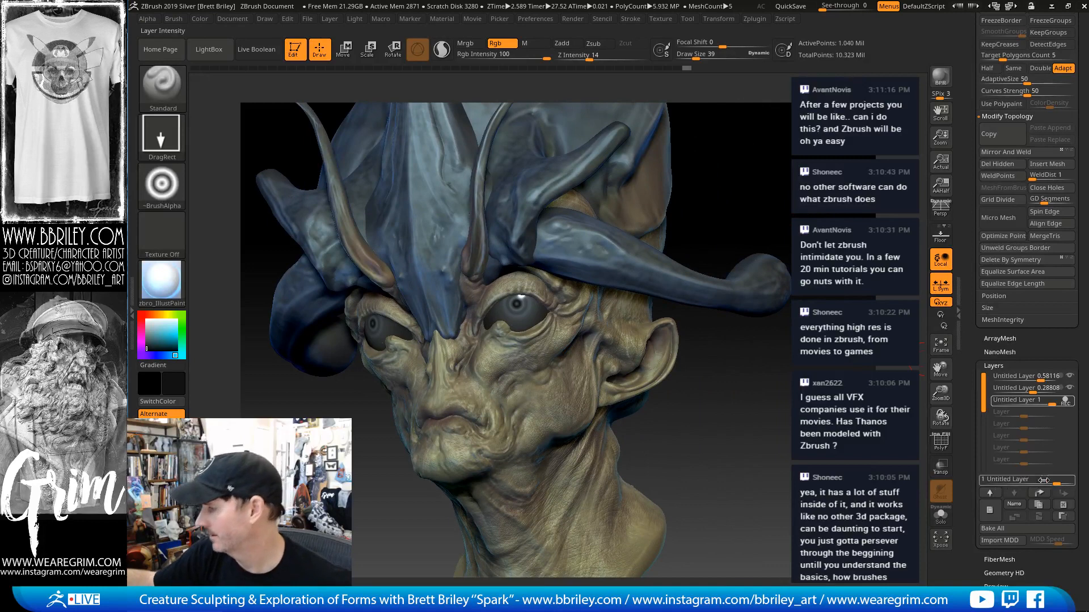
drag(1044, 480, 1041, 483)
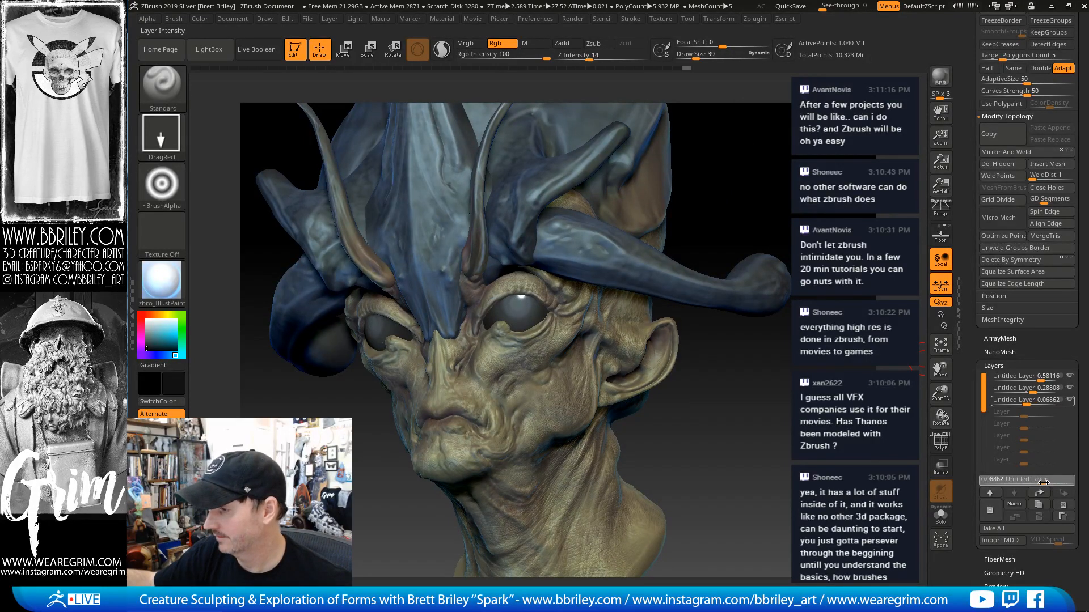
drag(1050, 484, 1048, 485)
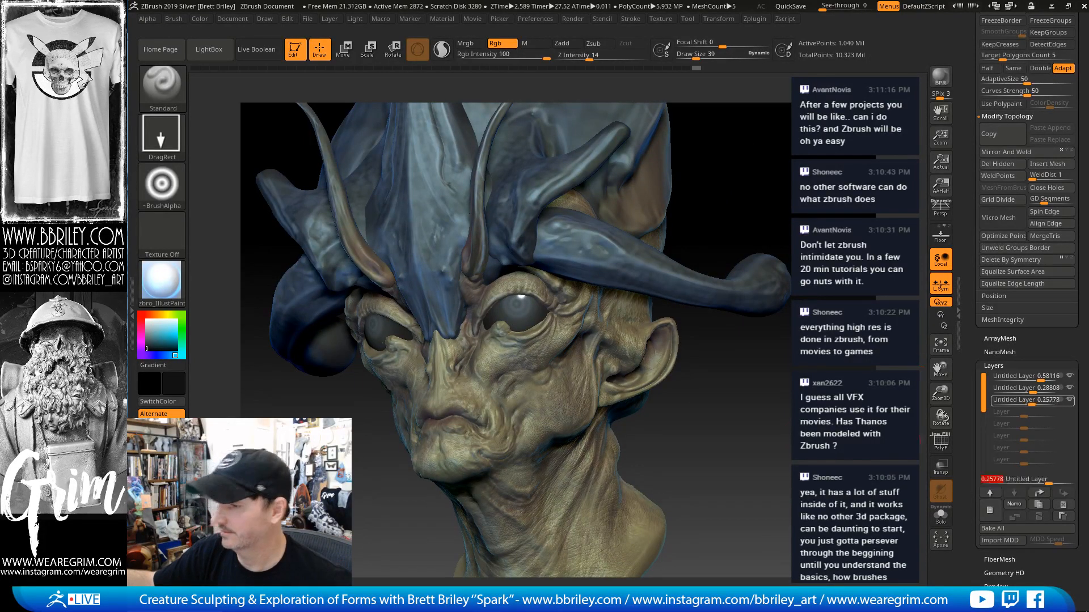
Stamp black pupils with Alpha 12 on a new fourth eye layer, and set the draw size to 25
mouse_move(709, 397)
mouse_down()
mouse_move(807, 410)
mouse_move(730, 277)
mouse_move(750, 278)
mouse_move(752, 295)
mouse_move(740, 288)
mouse_up()
click(166, 183)
click(226, 286)
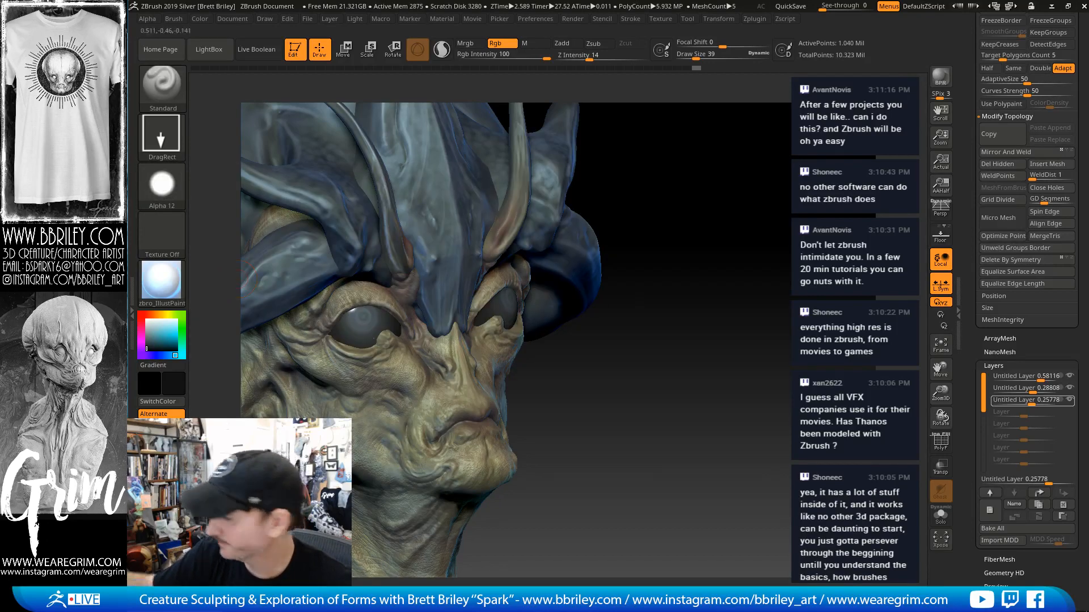
click(990, 510)
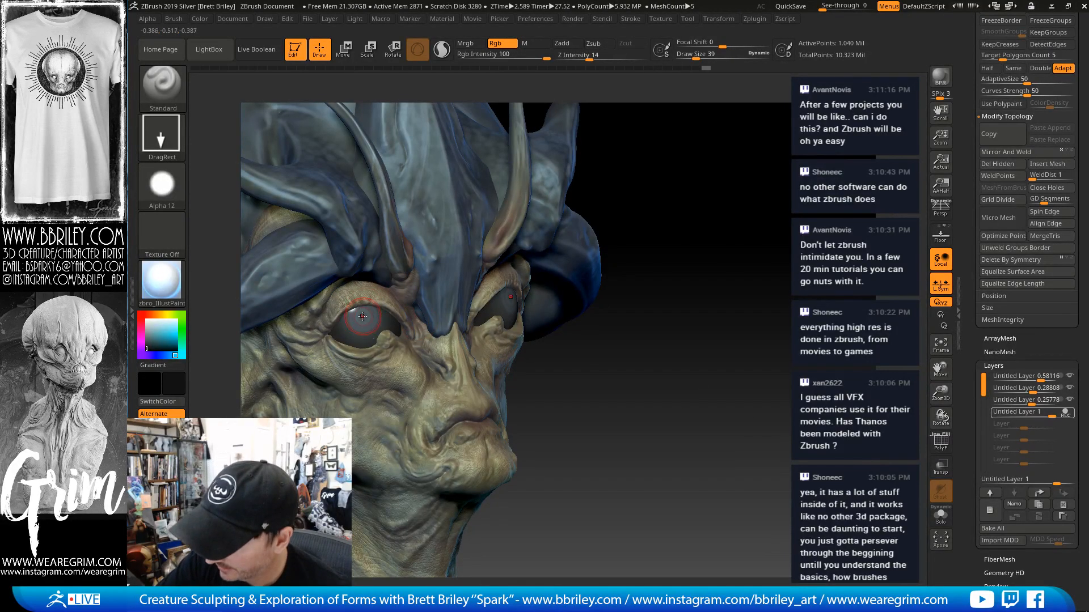
mouse_move(371, 325)
mouse_down()
mouse_move(379, 305)
mouse_move(357, 315)
mouse_move(385, 303)
mouse_up()
key(s)
drag(719, 204, 726, 230)
drag(817, 341, 856, 340)
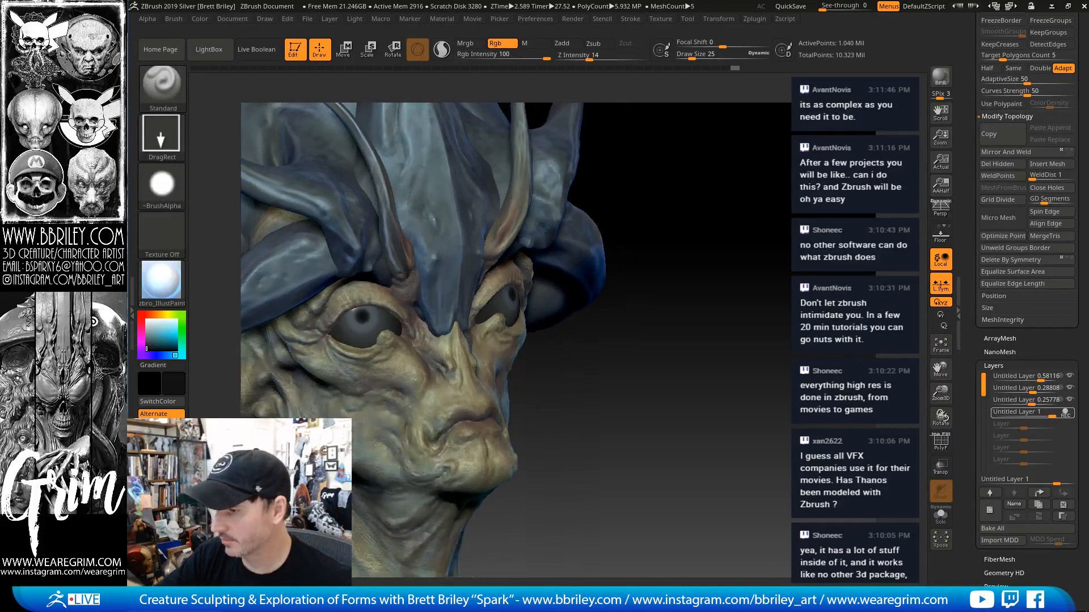
Choose a pale blue colour, stamp a small highlight on the eyes beside the pupils, and smooth the eye paint
click(357, 318)
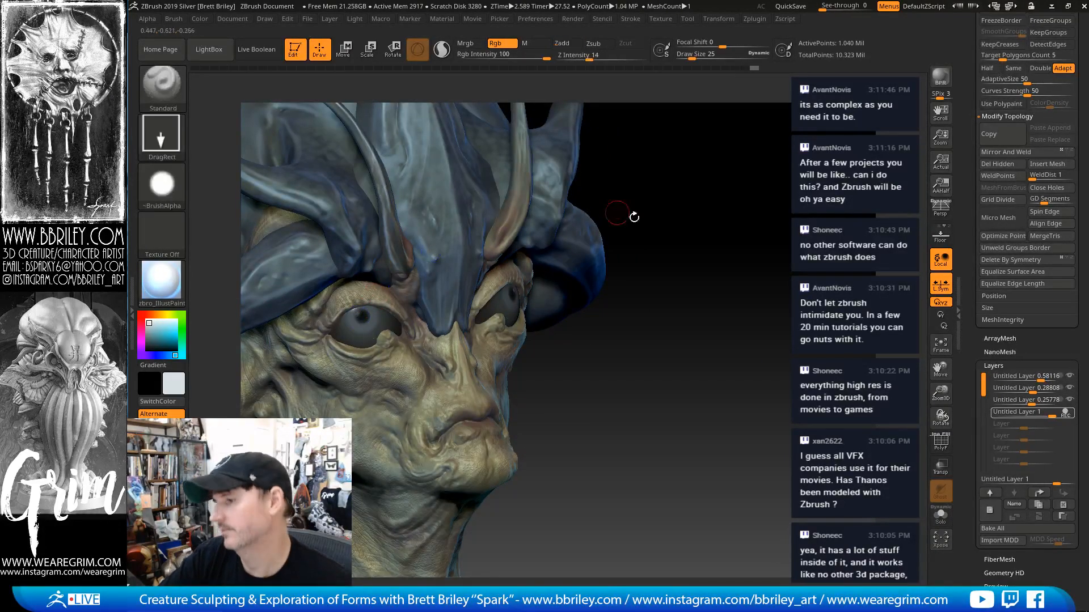
mouse_move(632, 214)
mouse_down()
mouse_move(700, 224)
mouse_move(524, 211)
mouse_move(559, 255)
mouse_up()
click(167, 332)
click(169, 328)
drag(169, 327, 156, 323)
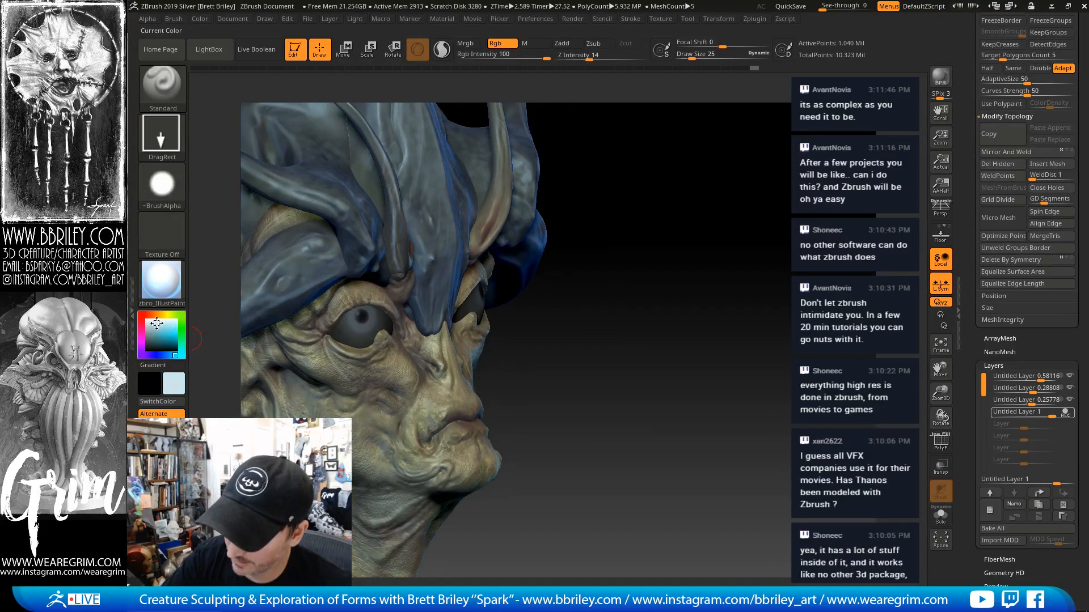
click(374, 325)
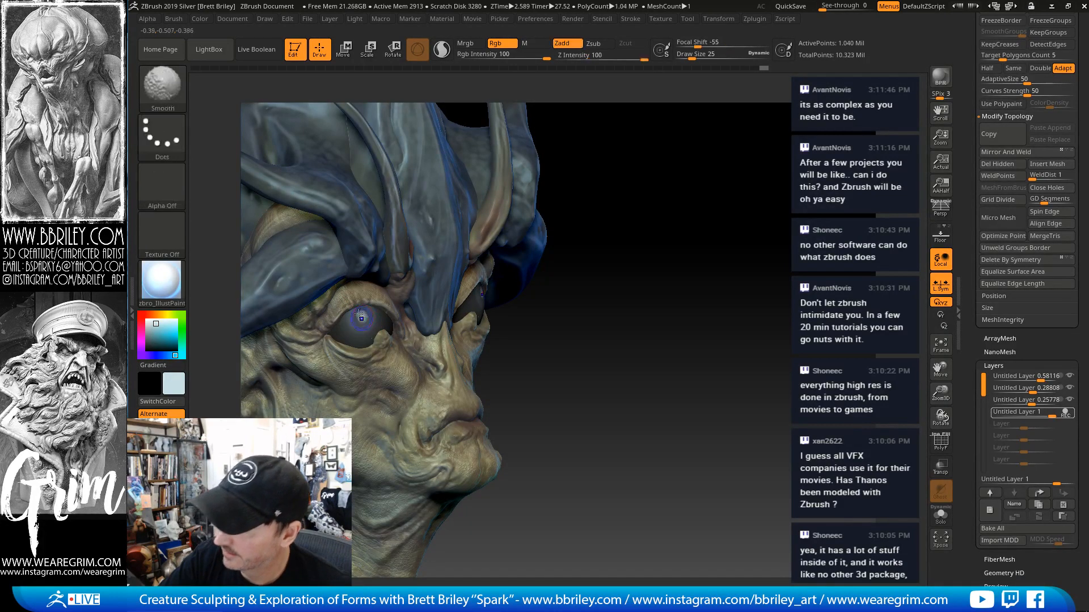
drag(716, 227, 658, 226)
drag(739, 246, 716, 199)
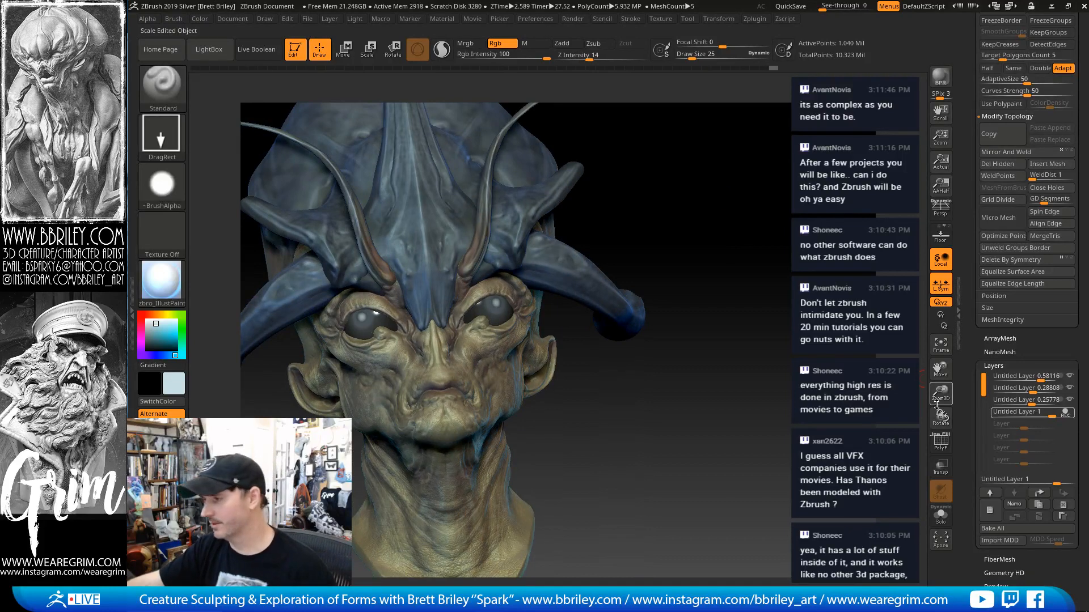
Hide the second and third eye layers, checking the eyes with and without the fourth layer, and leave the fourth visible
click(1068, 391)
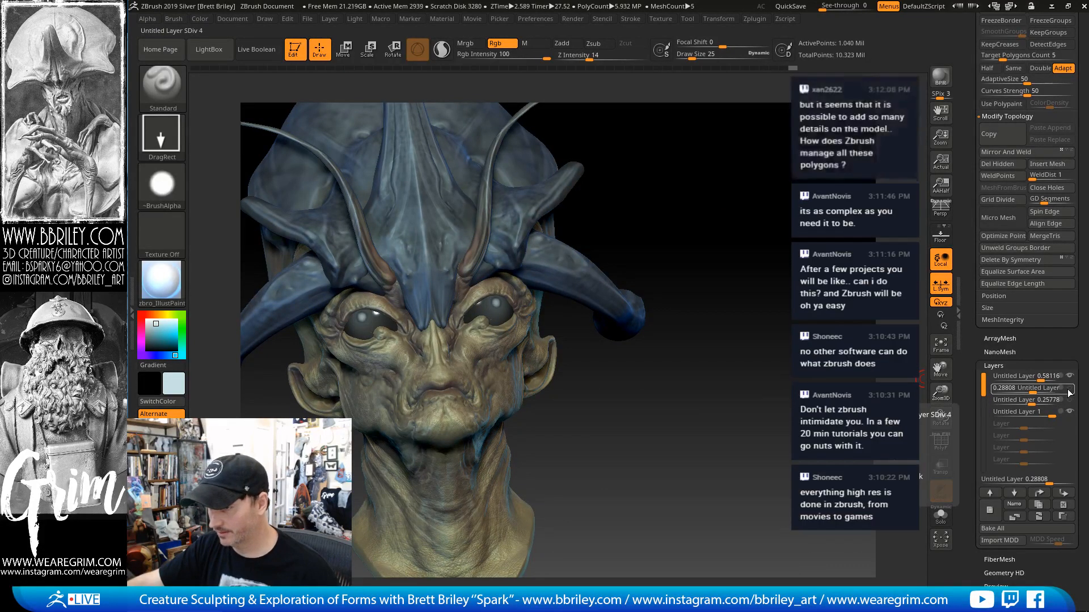
click(1069, 413)
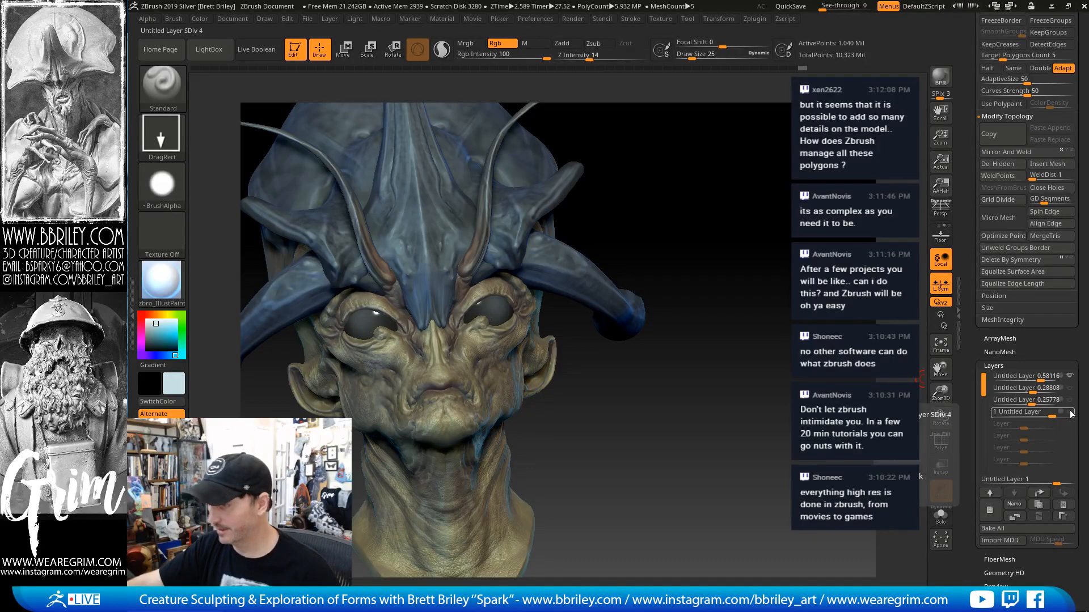
click(1069, 401)
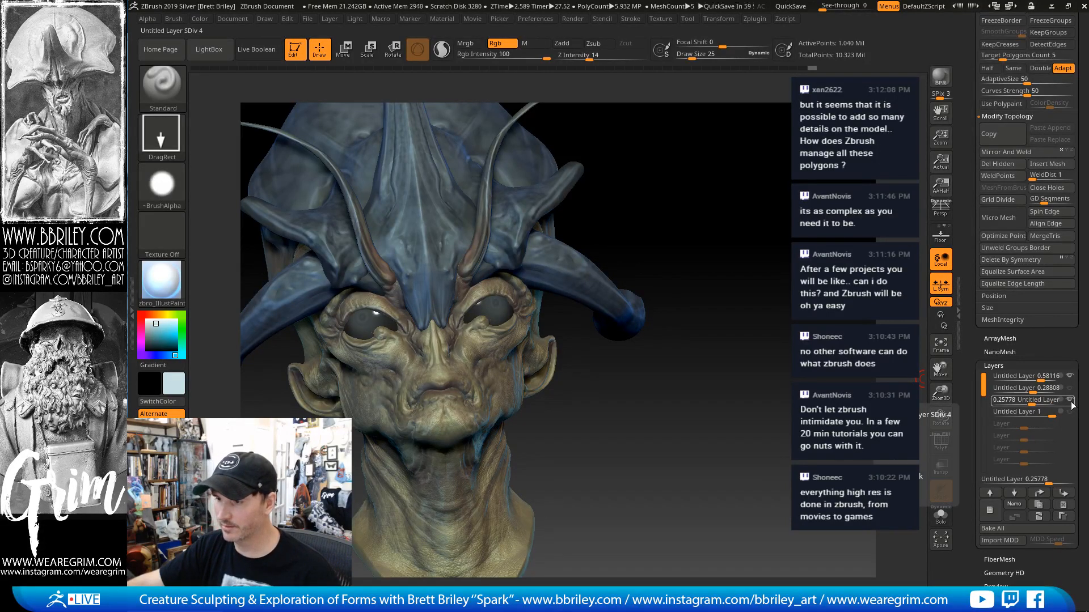
click(1071, 417)
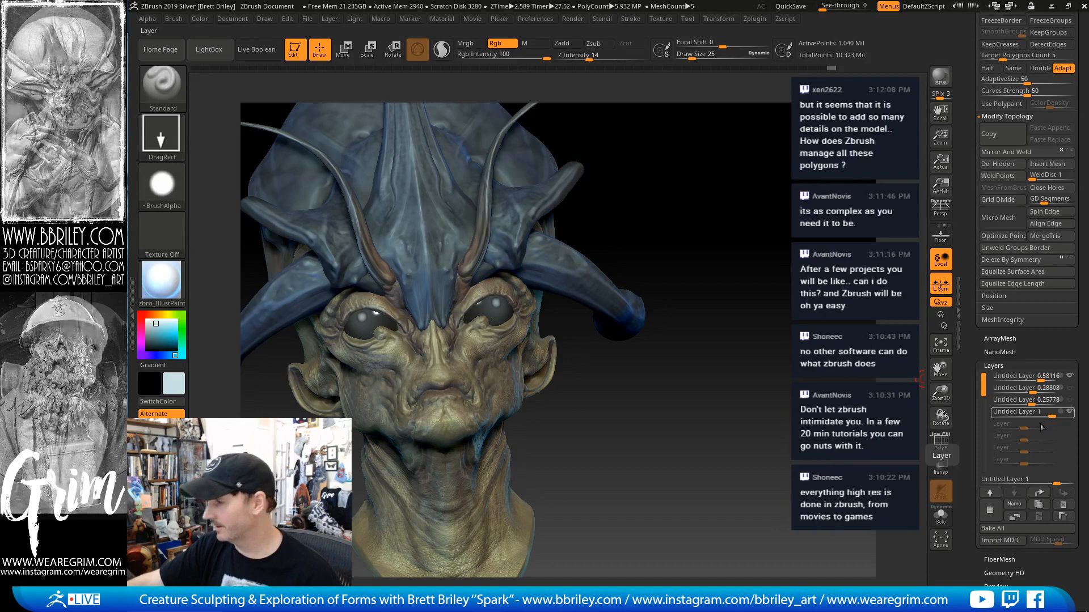
Lower the fourth eye layer's intensity to 0.2 and check the whole bust from the front
drag(1070, 415, 1031, 417)
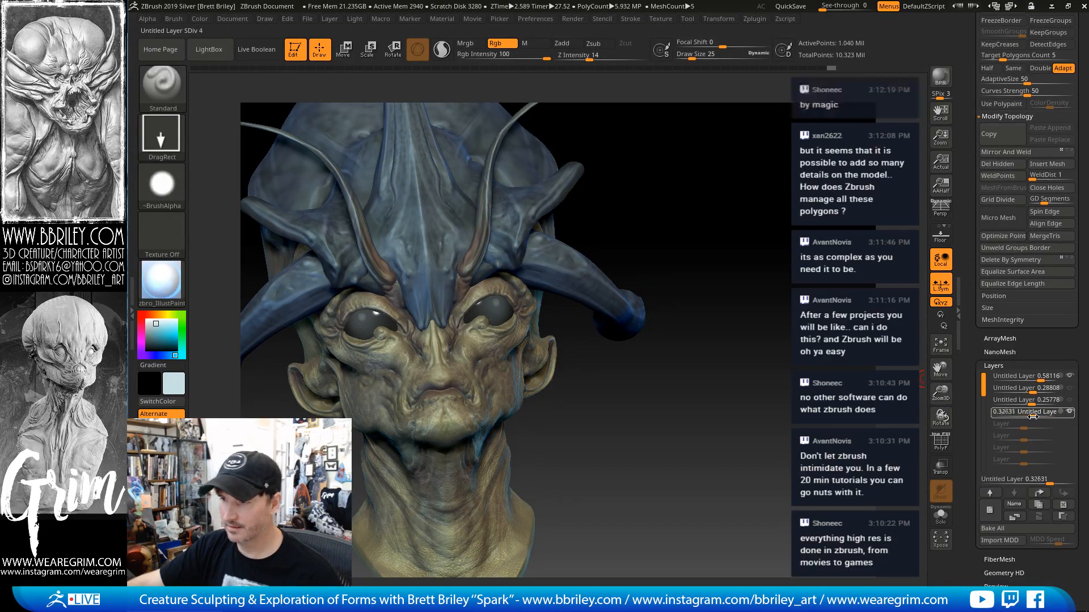
mouse_move(700, 446)
mouse_down()
mouse_move(689, 446)
mouse_move(728, 392)
mouse_up()
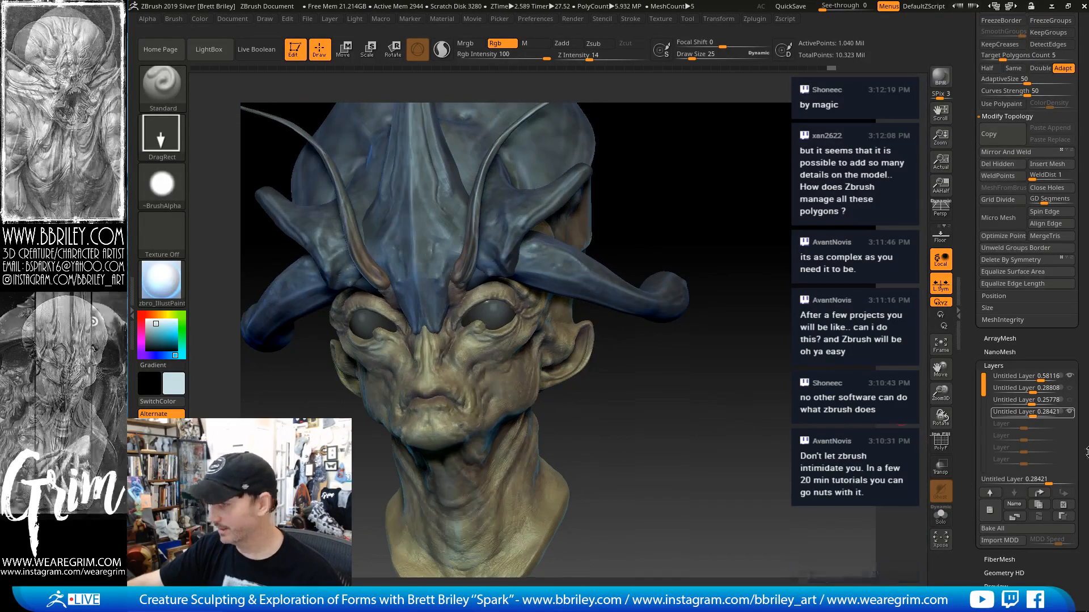
drag(1032, 415, 1031, 415)
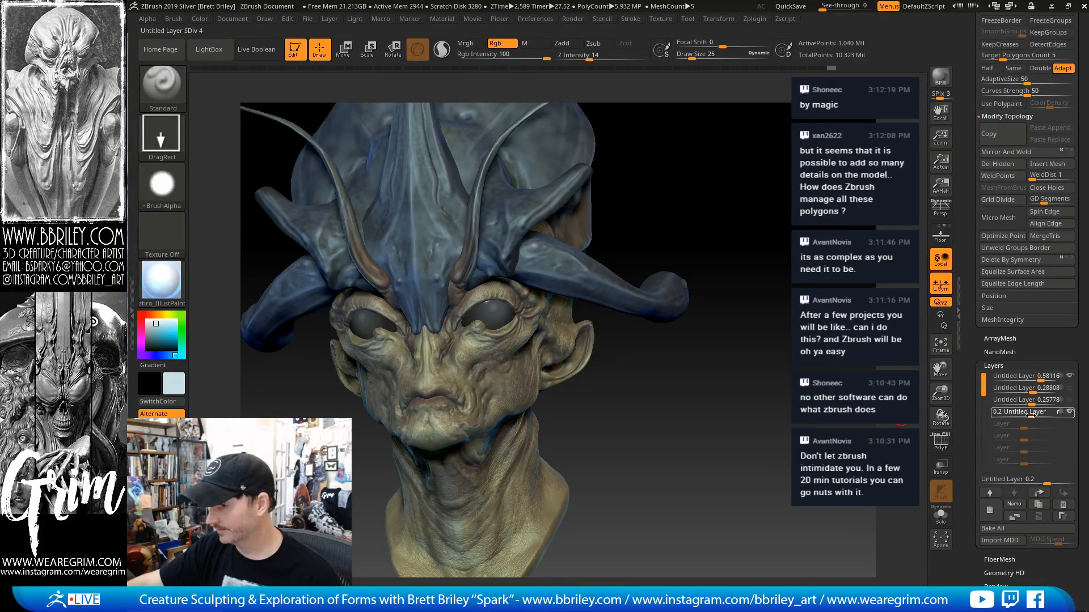
drag(723, 423, 806, 427)
mouse_move(716, 377)
mouse_down()
mouse_move(733, 366)
mouse_move(764, 404)
mouse_move(761, 394)
mouse_up()
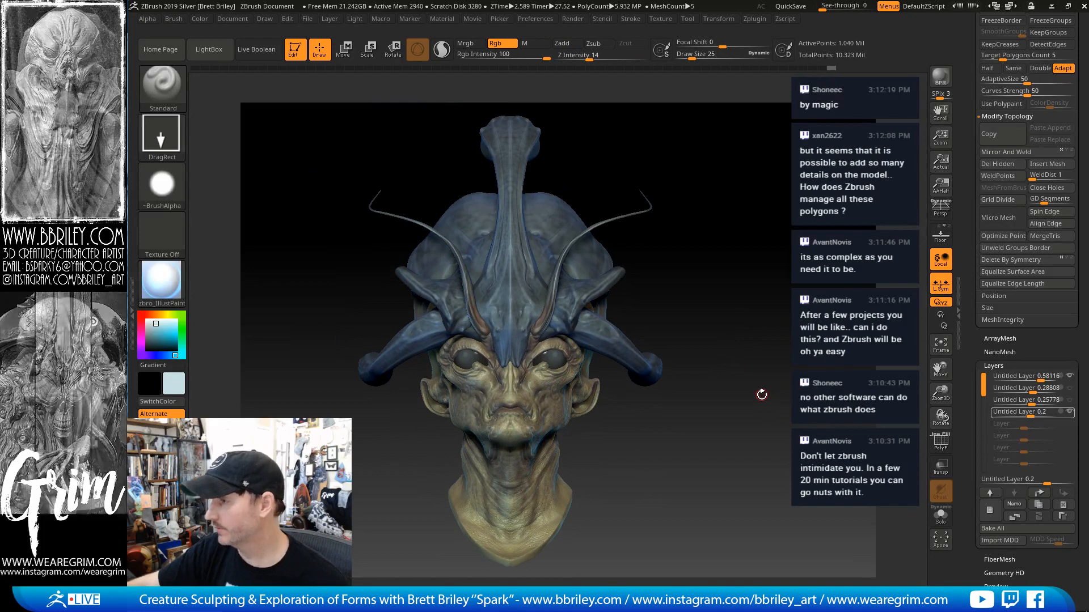
Drop a snapshot of the bust's front view on the canvas and place a turned three-quarter view beside it
click(688, 20)
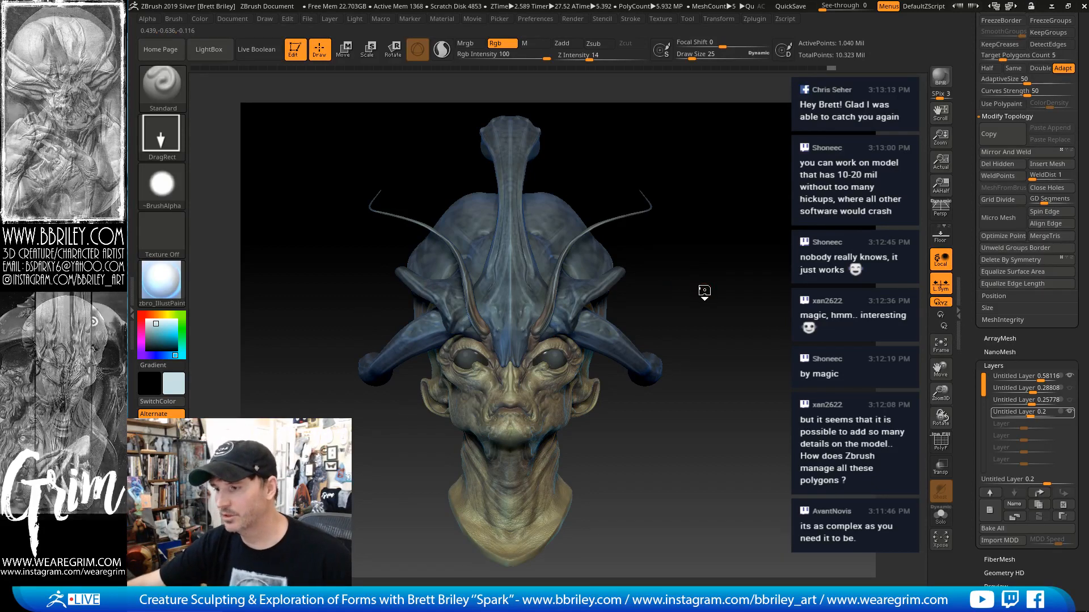
mouse_move(703, 291)
mouse_down()
mouse_move(766, 327)
mouse_move(658, 332)
mouse_move(657, 351)
mouse_up()
key(shift+s)
mouse_move(459, 438)
alt+mouse_down()
mouse_move(594, 499)
mouse_move(750, 441)
mouse_move(785, 431)
mouse_move(801, 440)
alt+mouse_up()
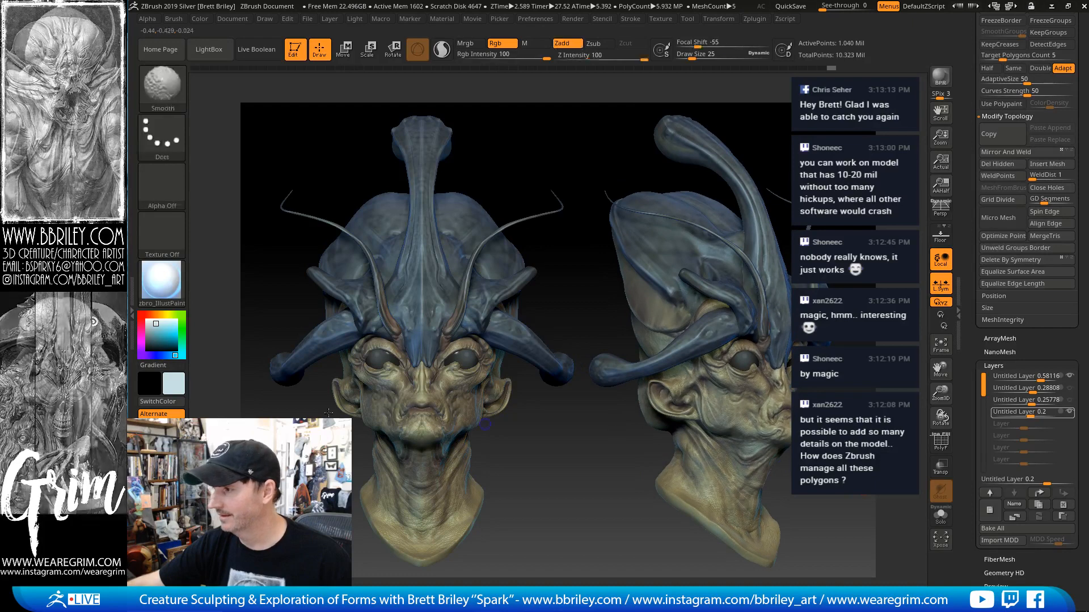